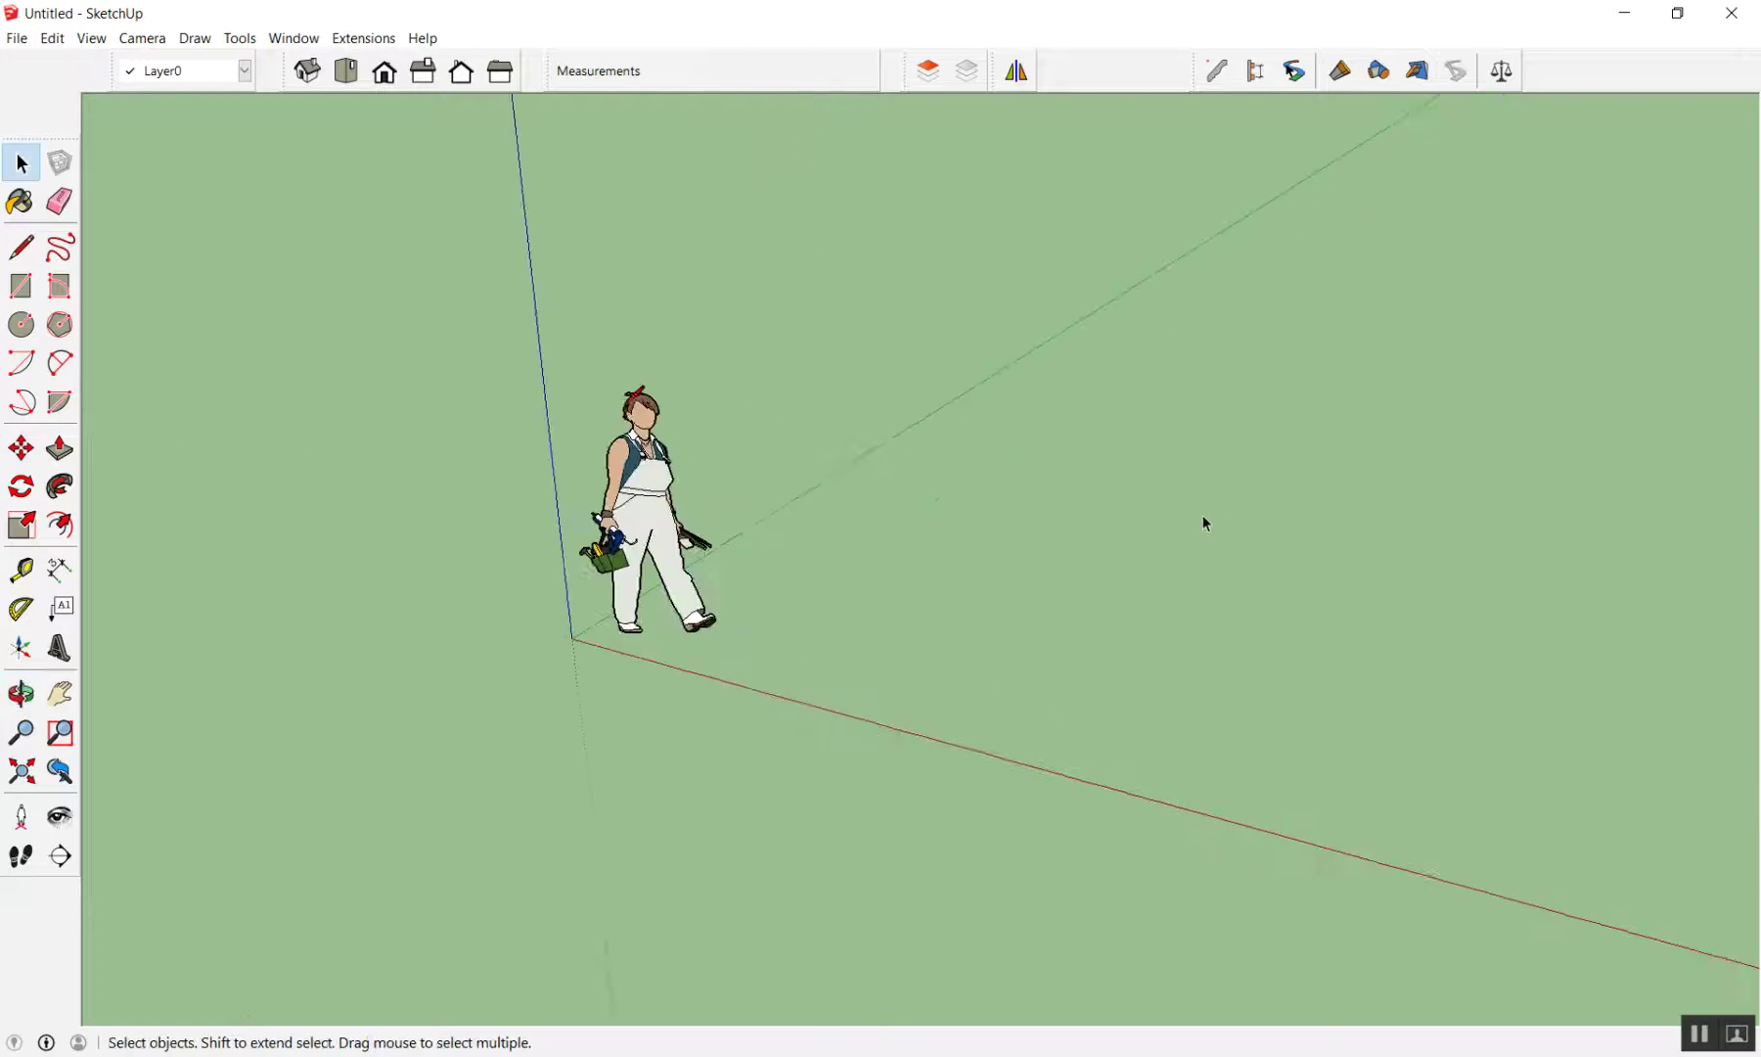
# In Top view, draw the first branch polyline running right through the hub
pyautogui.moveTo(810, 418)
pyautogui.mouseDown(button='middle')
pyautogui.moveTo(1220, 423)
pyautogui.moveTo(1325, 220)
pyautogui.moveTo(1336, 131)
pyautogui.mouseUp(button='middle')
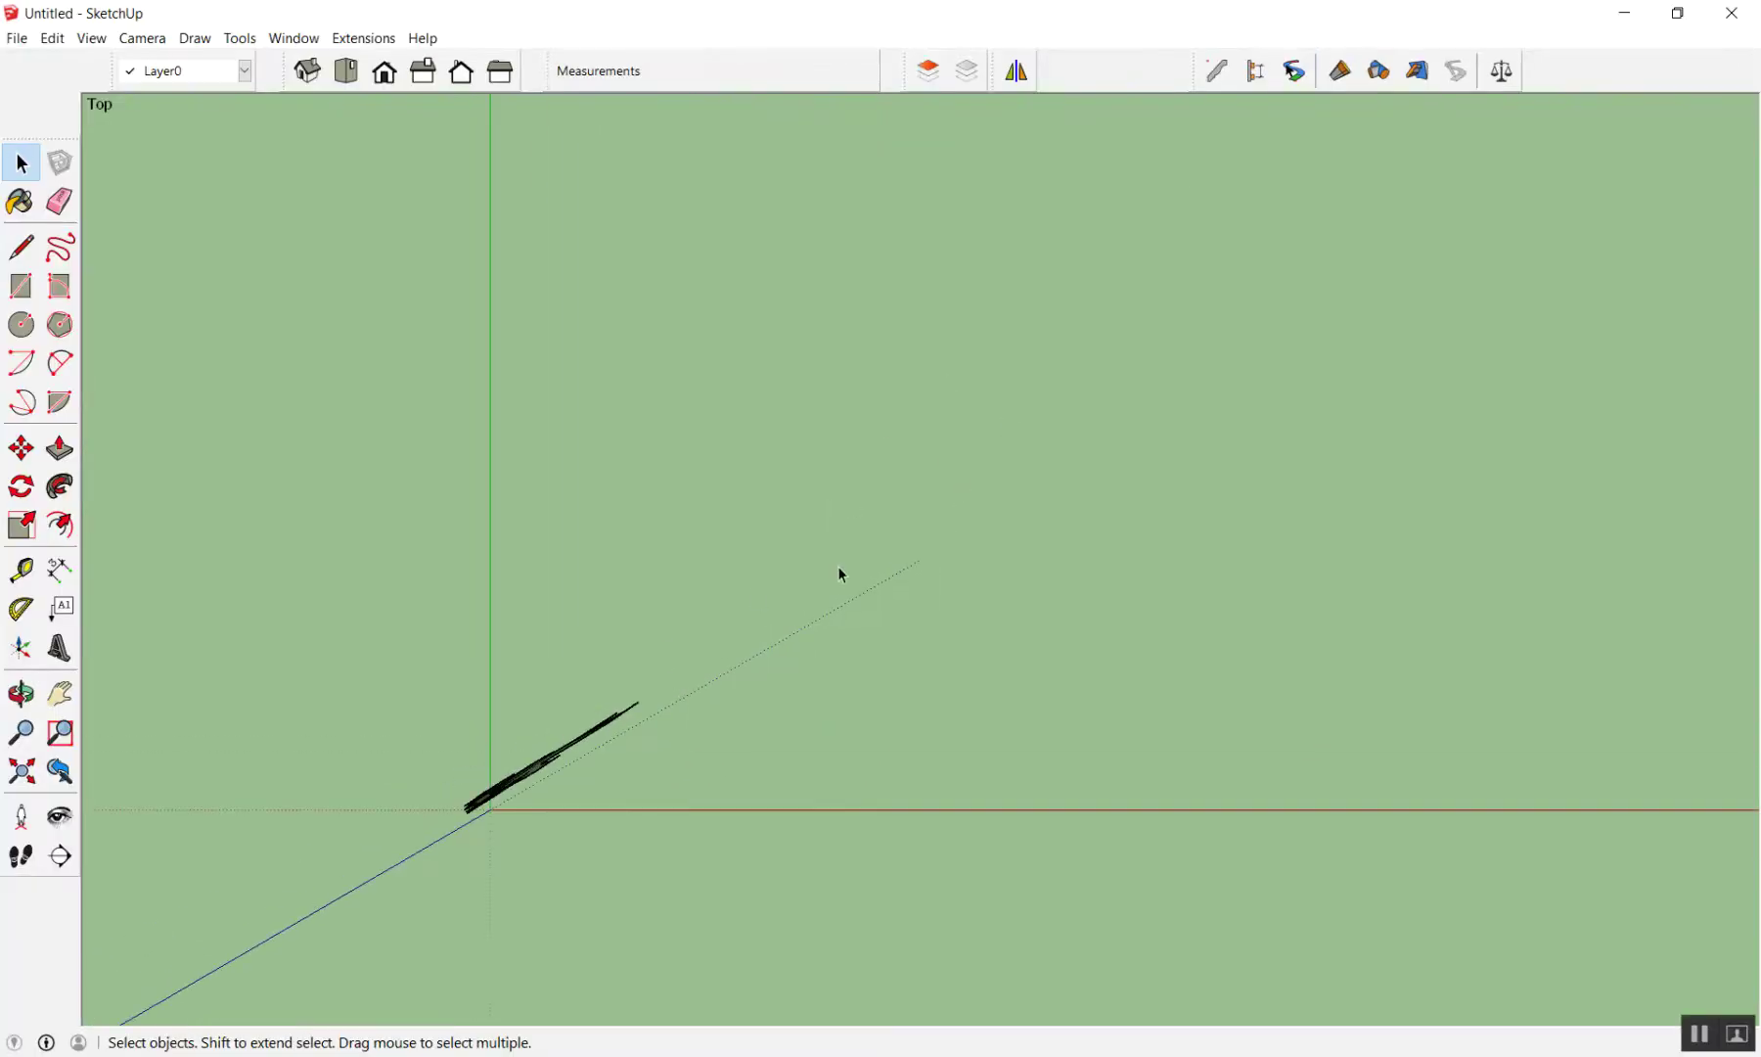
pyautogui.press('l')
pyautogui.click(754, 551)
pyautogui.click(890, 551)
pyautogui.click(1018, 418)
pyautogui.click(1155, 355)
pyautogui.click(1333, 453)
pyautogui.click(1492, 452)
pyautogui.press('space')
# Draw a second branch from the upper left through the hub down to the lower right
pyautogui.press('l')
pyautogui.click(787, 176)
pyautogui.click(966, 418)
pyautogui.click(1155, 355)
pyautogui.click(1201, 499)
pyautogui.click(1290, 633)
pyautogui.click(1430, 707)
pyautogui.press('space')
# Draw a third branch running from the bottom up to the top of the view
pyautogui.press('l')
pyautogui.click(930, 749)
pyautogui.click(986, 643)
pyautogui.click(986, 534)
pyautogui.click(1051, 437)
pyautogui.click(1052, 238)
pyautogui.click(1088, 149)
pyautogui.click(1087, 125)
pyautogui.press('space')
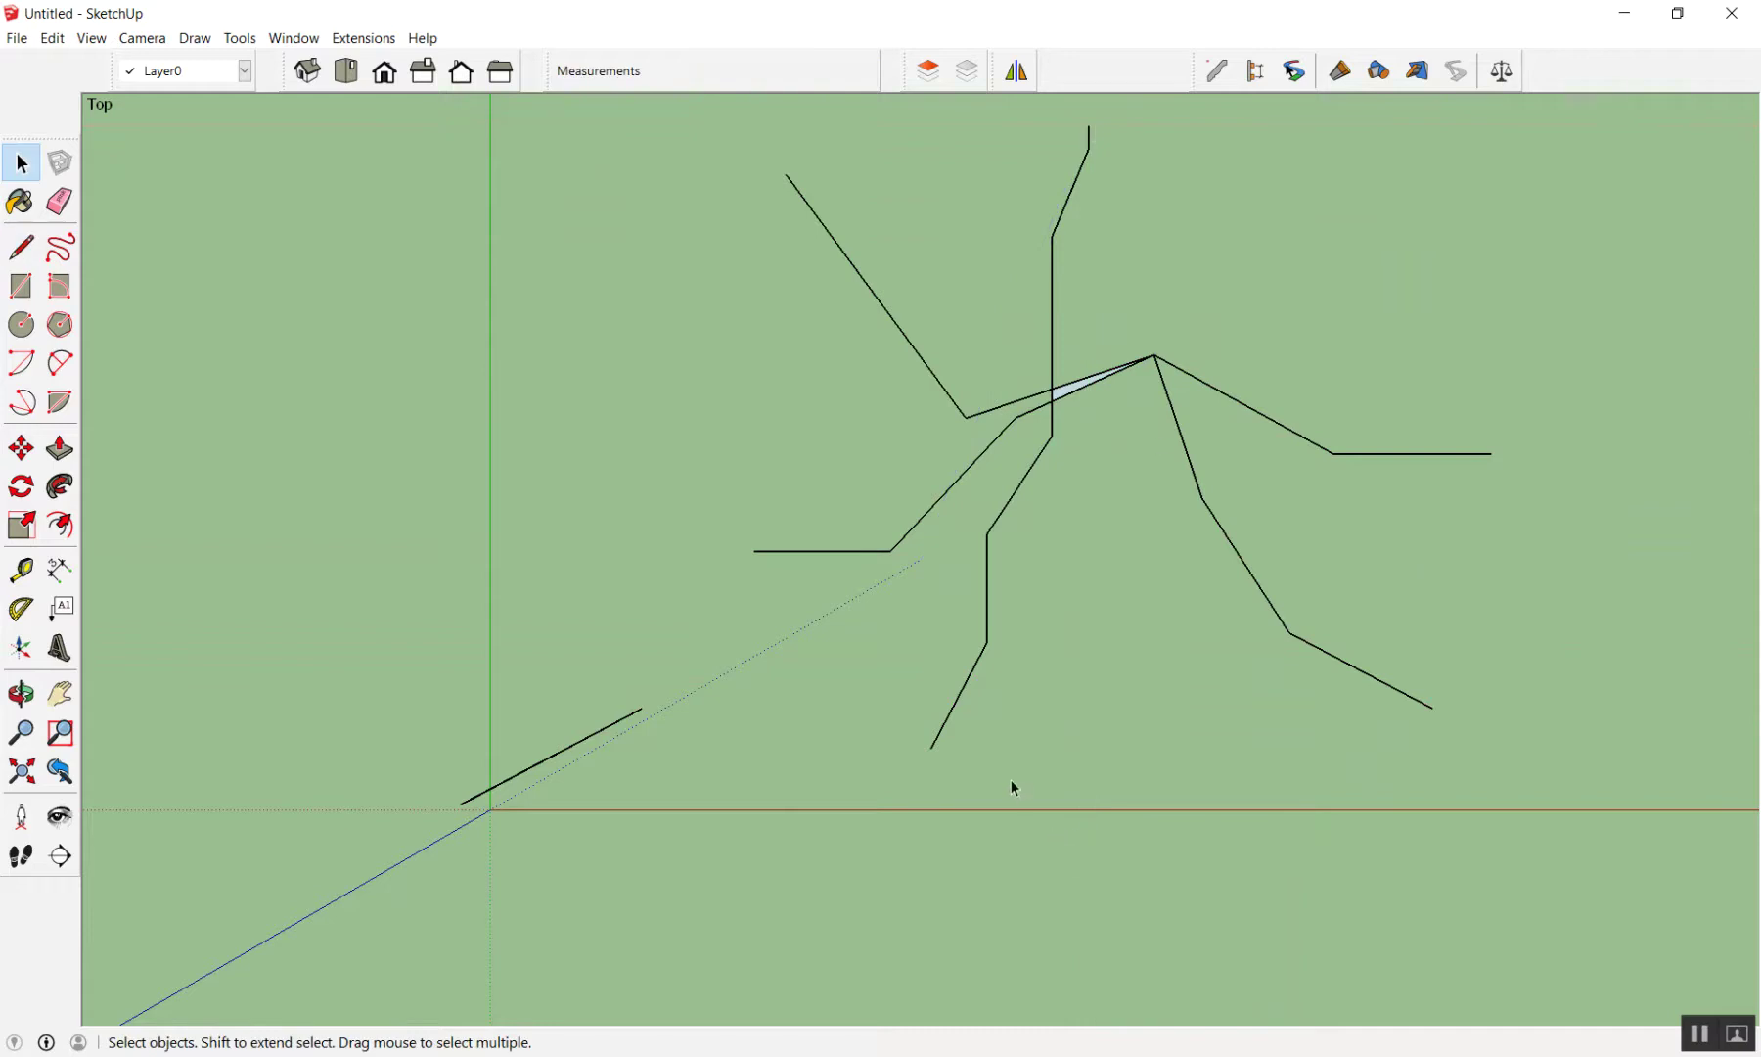
# Draw a fourth branch from the bottom up to the upper right
pyautogui.press('l')
pyautogui.click(1062, 732)
pyautogui.click(1120, 570)
pyautogui.click(1089, 401)
pyautogui.click(1417, 212)
pyautogui.click(1476, 148)
pyautogui.press('space')
# Delete the stray triangle face near the hub and the leftover sliver face
pyautogui.scroll(5, 1022, 409)
pyautogui.scroll(2, 974, 409)
pyautogui.click(971, 404)
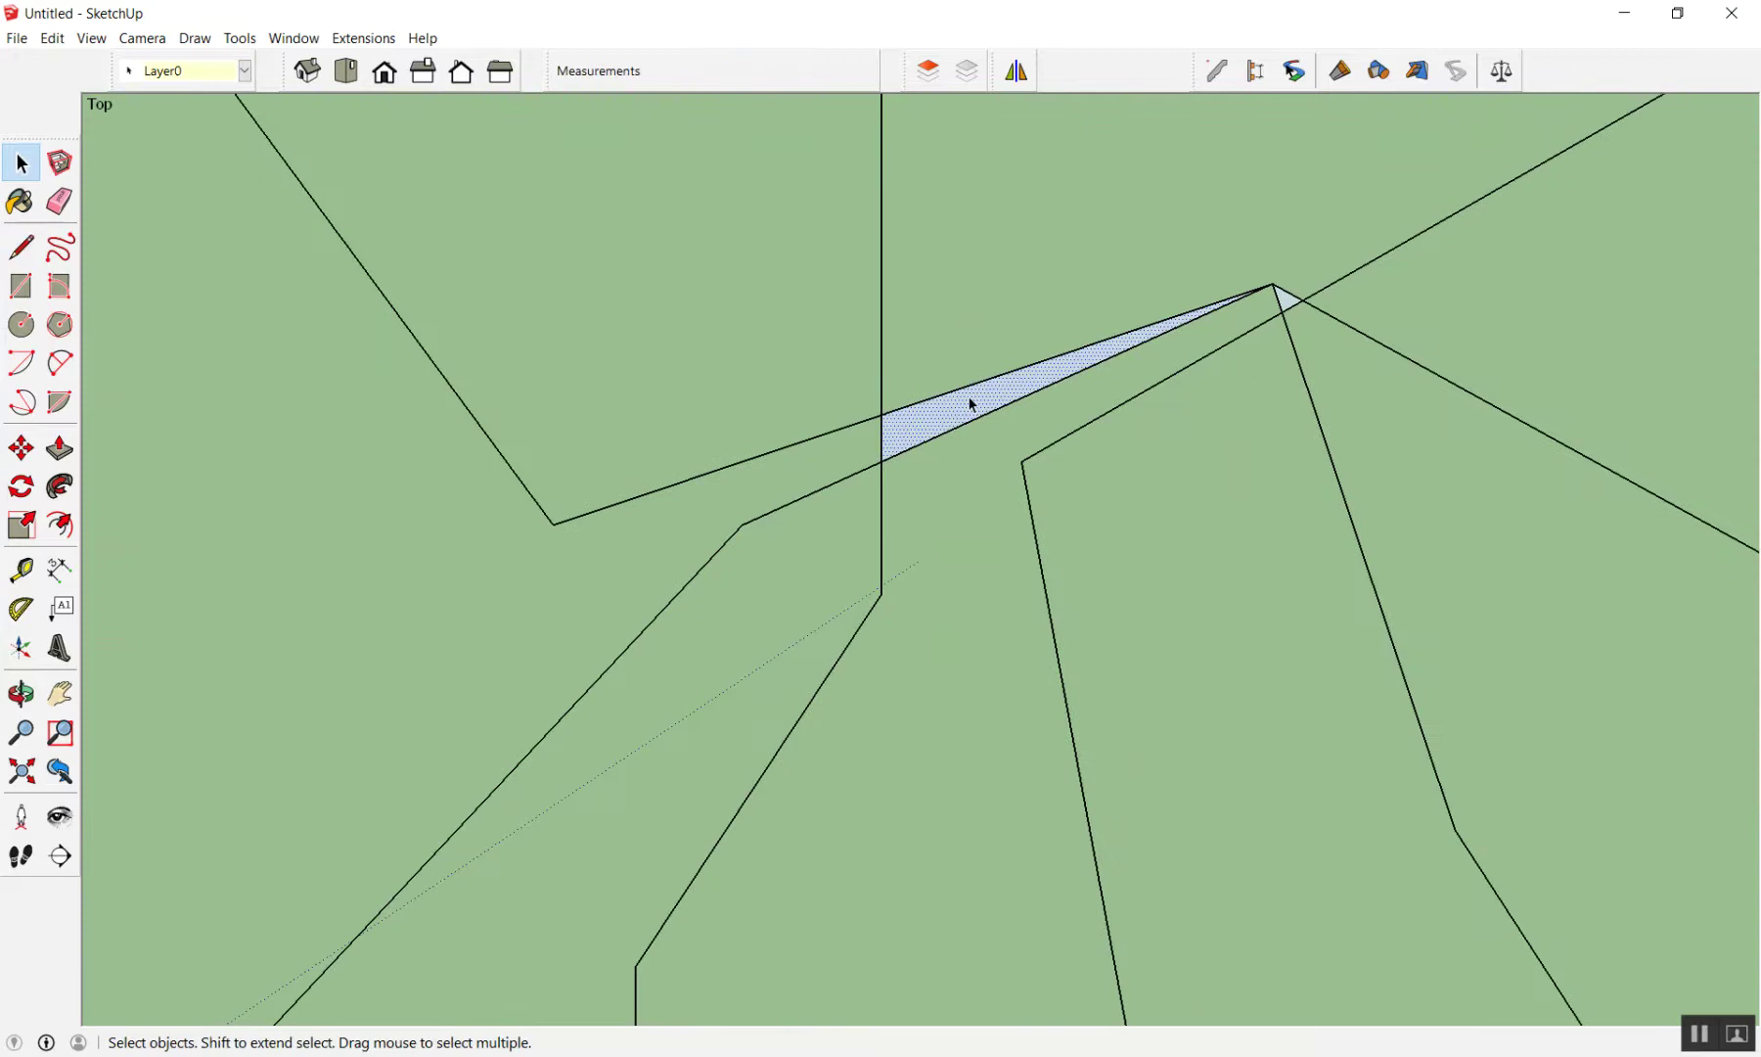
pyautogui.press('Delete')
pyautogui.scroll(-3, 1249, 325)
pyautogui.click(1307, 291)
pyautogui.press('Delete')
# Zoom over the line network, select lines across it, then clear the selection
pyautogui.scroll(2, 1115, 389)
pyautogui.scroll(-1, 1113, 389)
pyautogui.scroll(-3, 1089, 390)
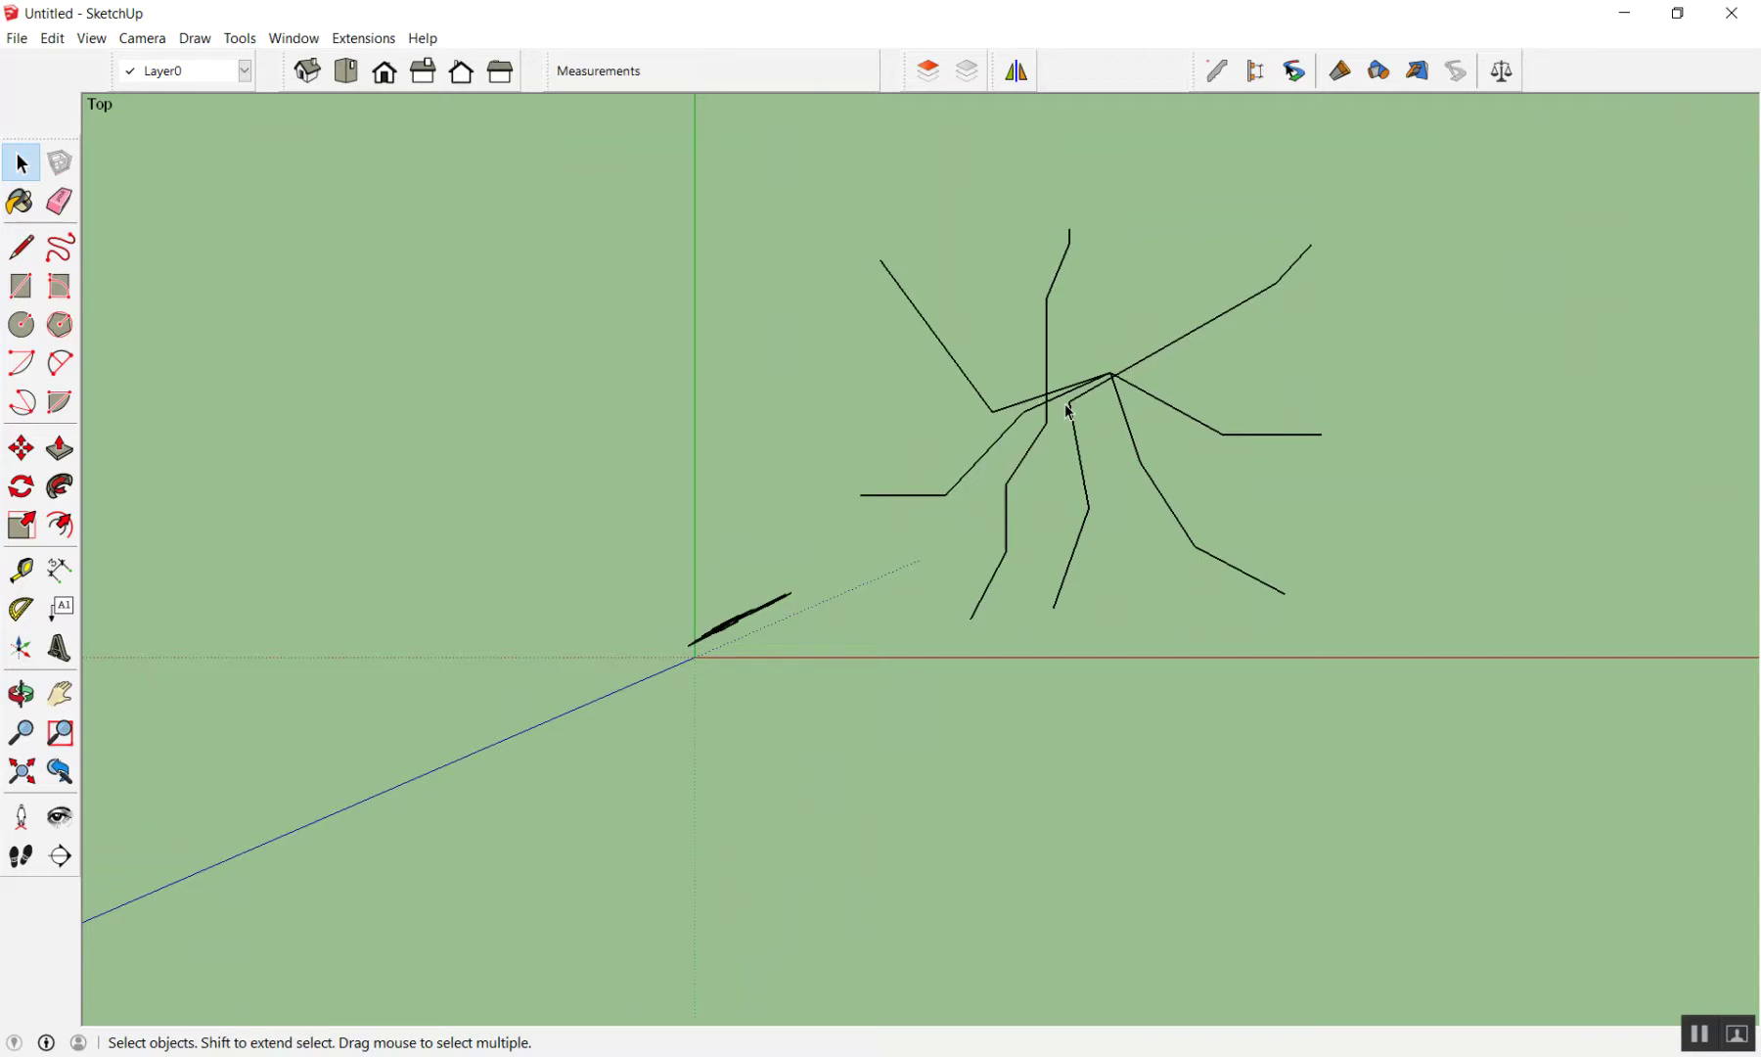
pyautogui.scroll(2, 1125, 333)
pyautogui.moveTo(677, 574); pyautogui.dragTo(676, 574)
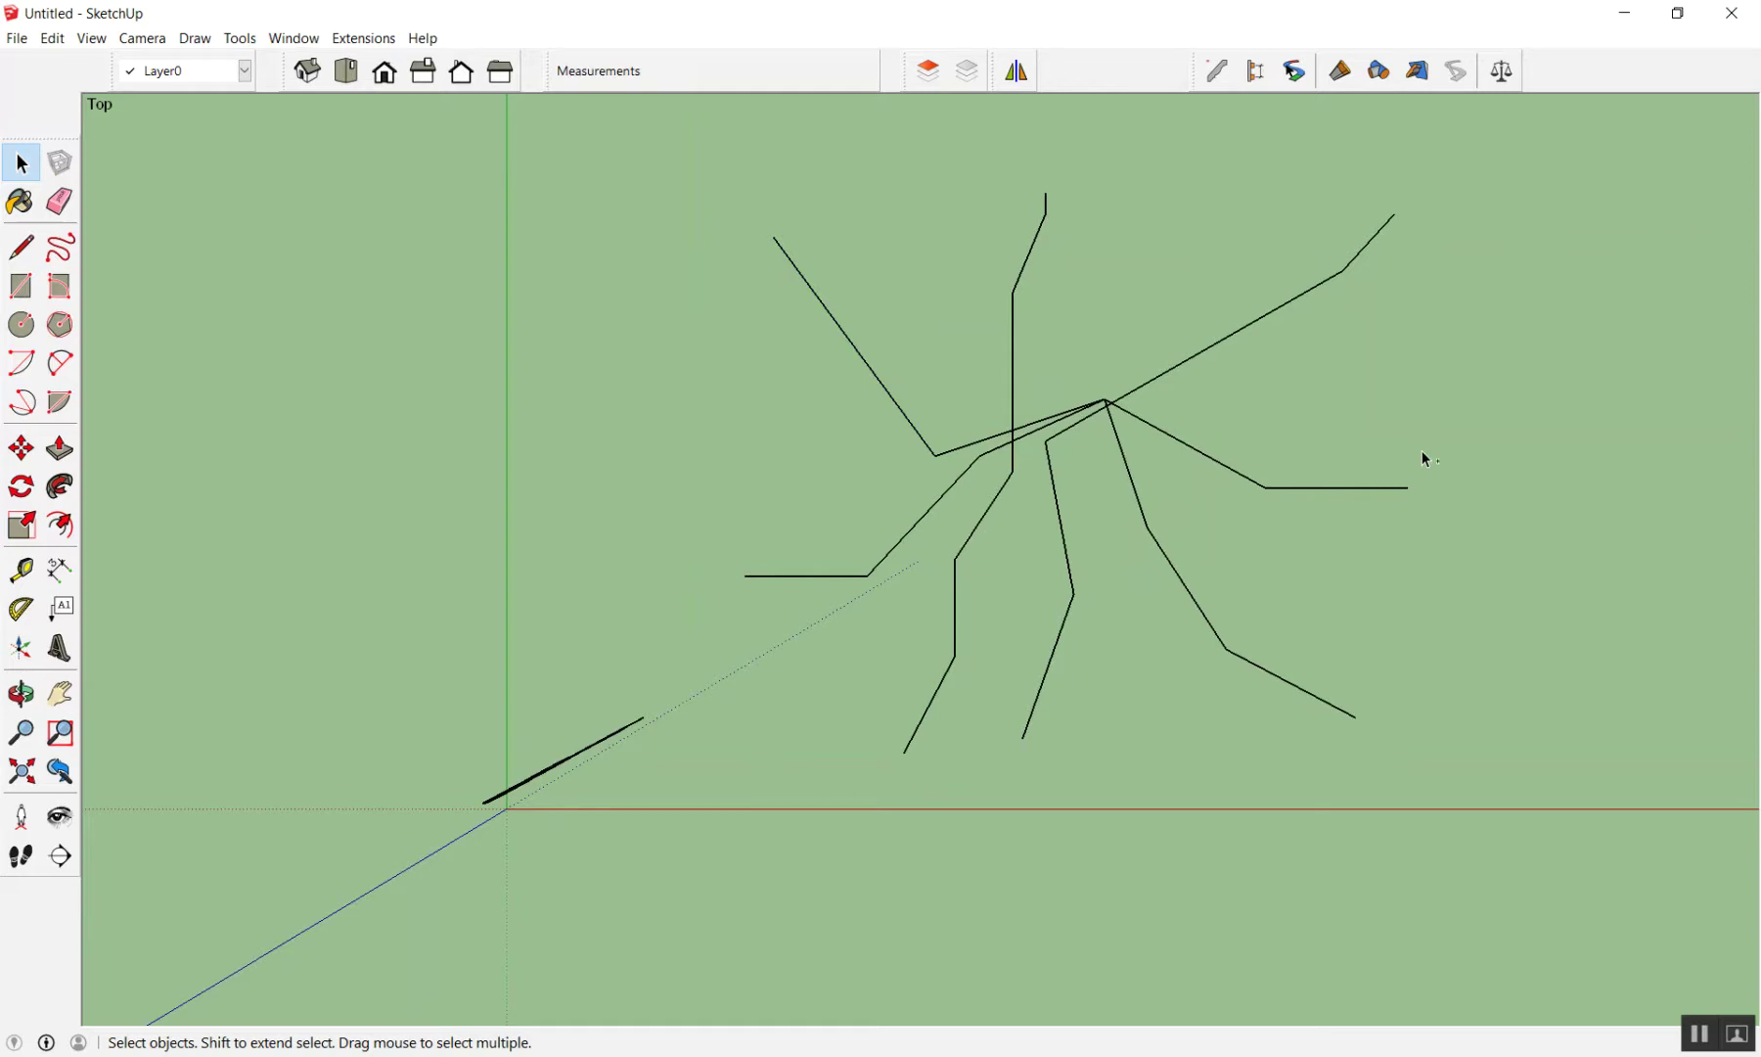
pyautogui.moveTo(781, 229); pyautogui.dragTo(1406, 715)
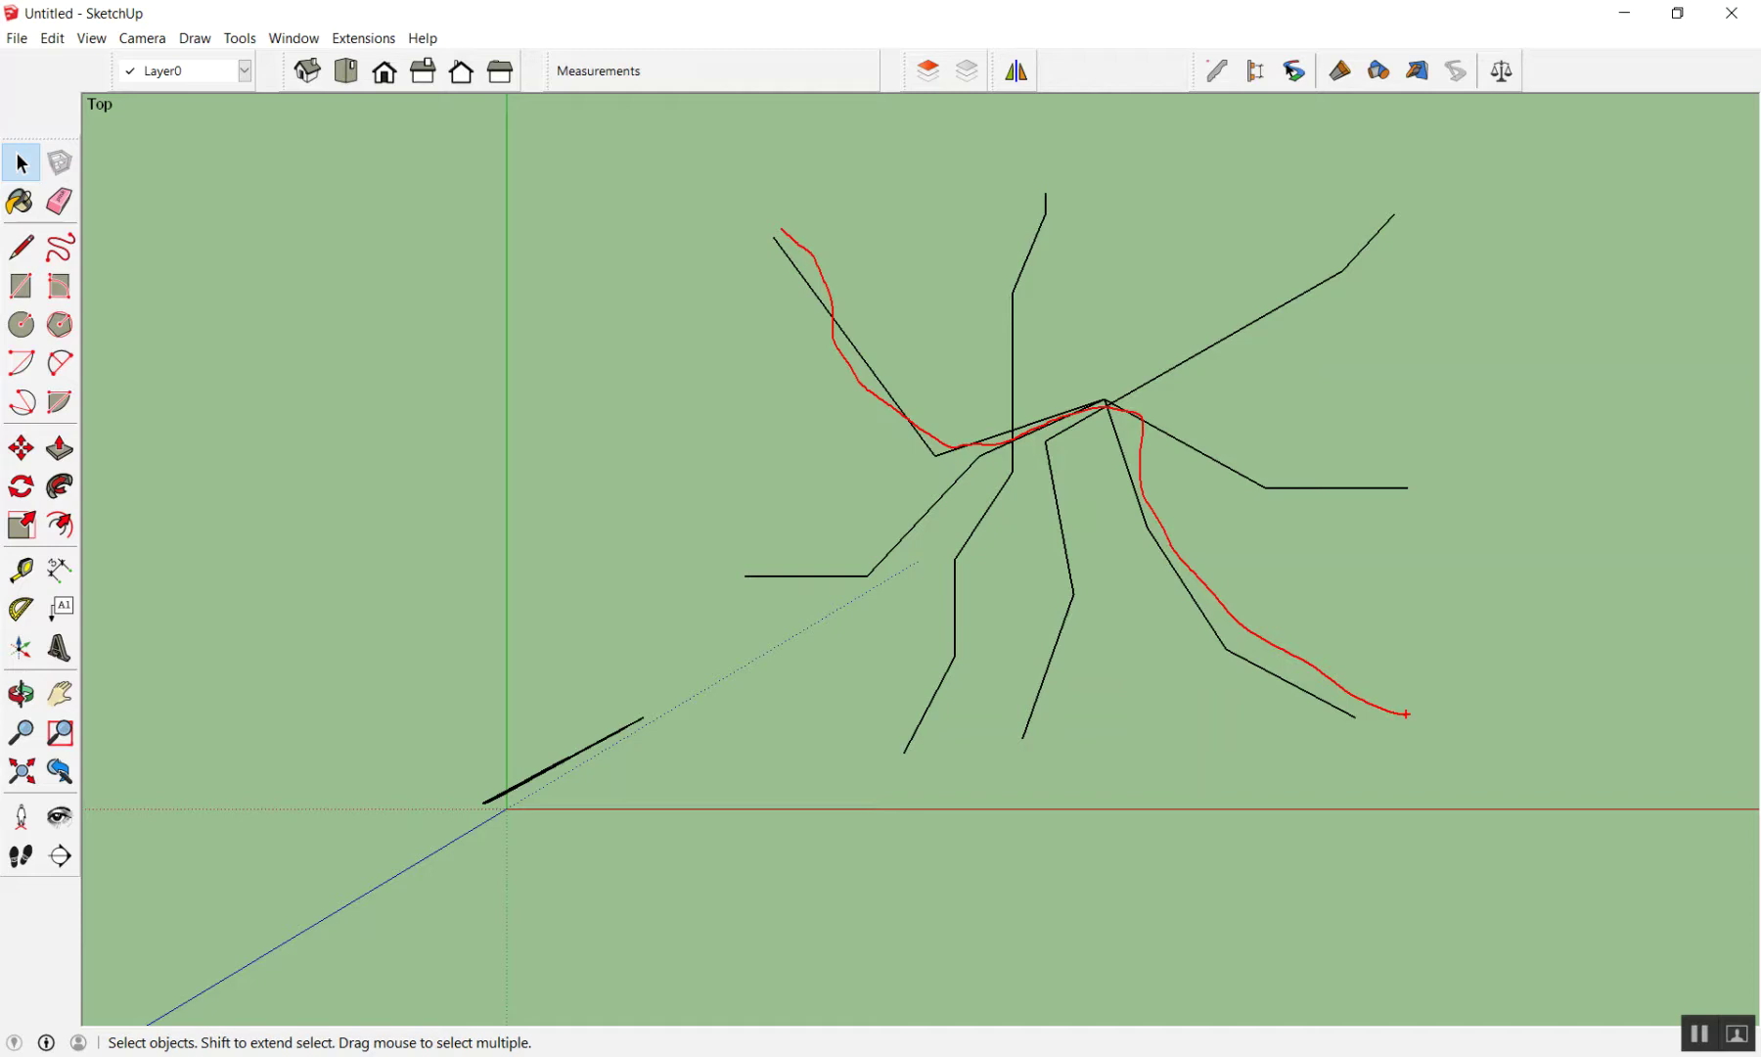
pyautogui.press('Escape')
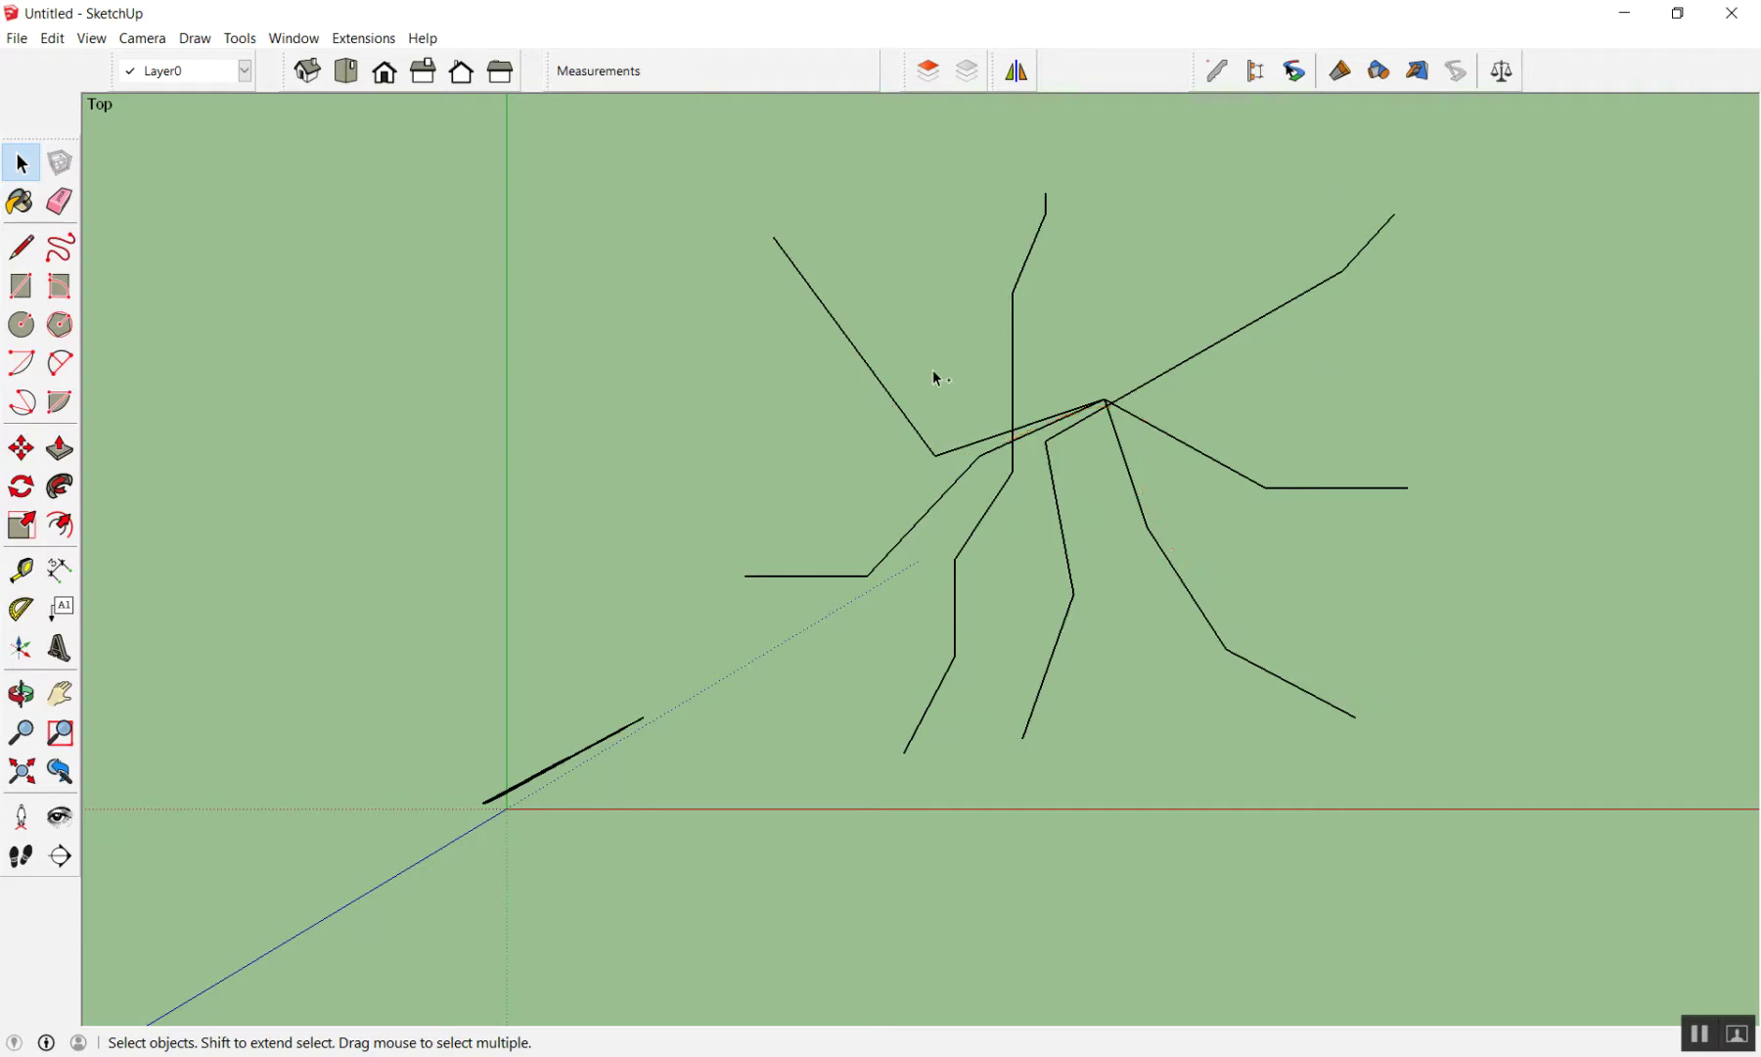
pyautogui.click(802, 277)
pyautogui.keyDown('shift'); pyautogui.click(998, 437); pyautogui.keyUp('shift')
pyautogui.keyDown('shift'); pyautogui.click(1032, 427); pyautogui.keyUp('shift')
pyautogui.keyDown('shift'); pyautogui.click(1166, 567); pyautogui.keyUp('shift')
pyautogui.keyDown('shift'); pyautogui.click(1256, 671); pyautogui.keyUp('shift')
pyautogui.keyDown('shift'); pyautogui.click(1089, 416); pyautogui.keyUp('shift')
pyautogui.click(1089, 492)
pyautogui.moveTo(835, 459); pyautogui.dragTo(834, 457)
pyautogui.moveTo(787, 228); pyautogui.dragTo(999, 439)
pyautogui.moveTo(783, 236); pyautogui.dragTo(1076, 405)
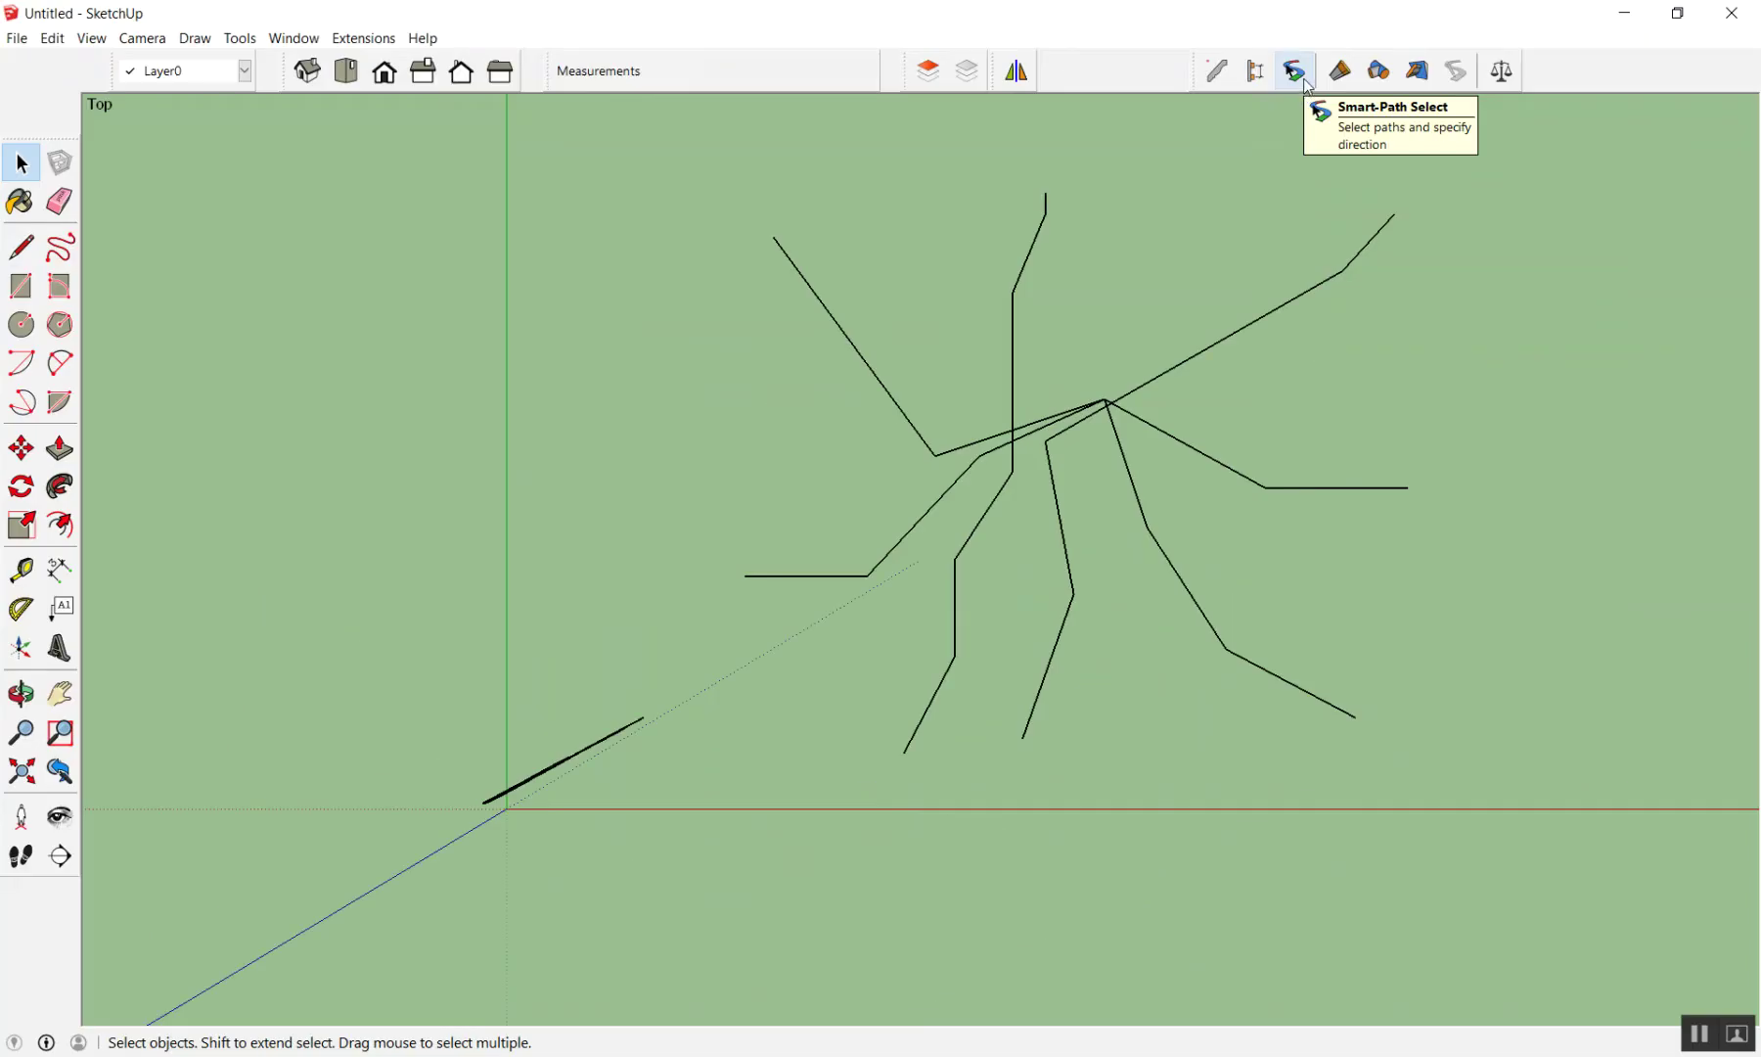
# With Smart-Path Select, pick edges from the upper-left line through the hub down the lower branch
pyautogui.click(1305, 82)
pyautogui.click(812, 290)
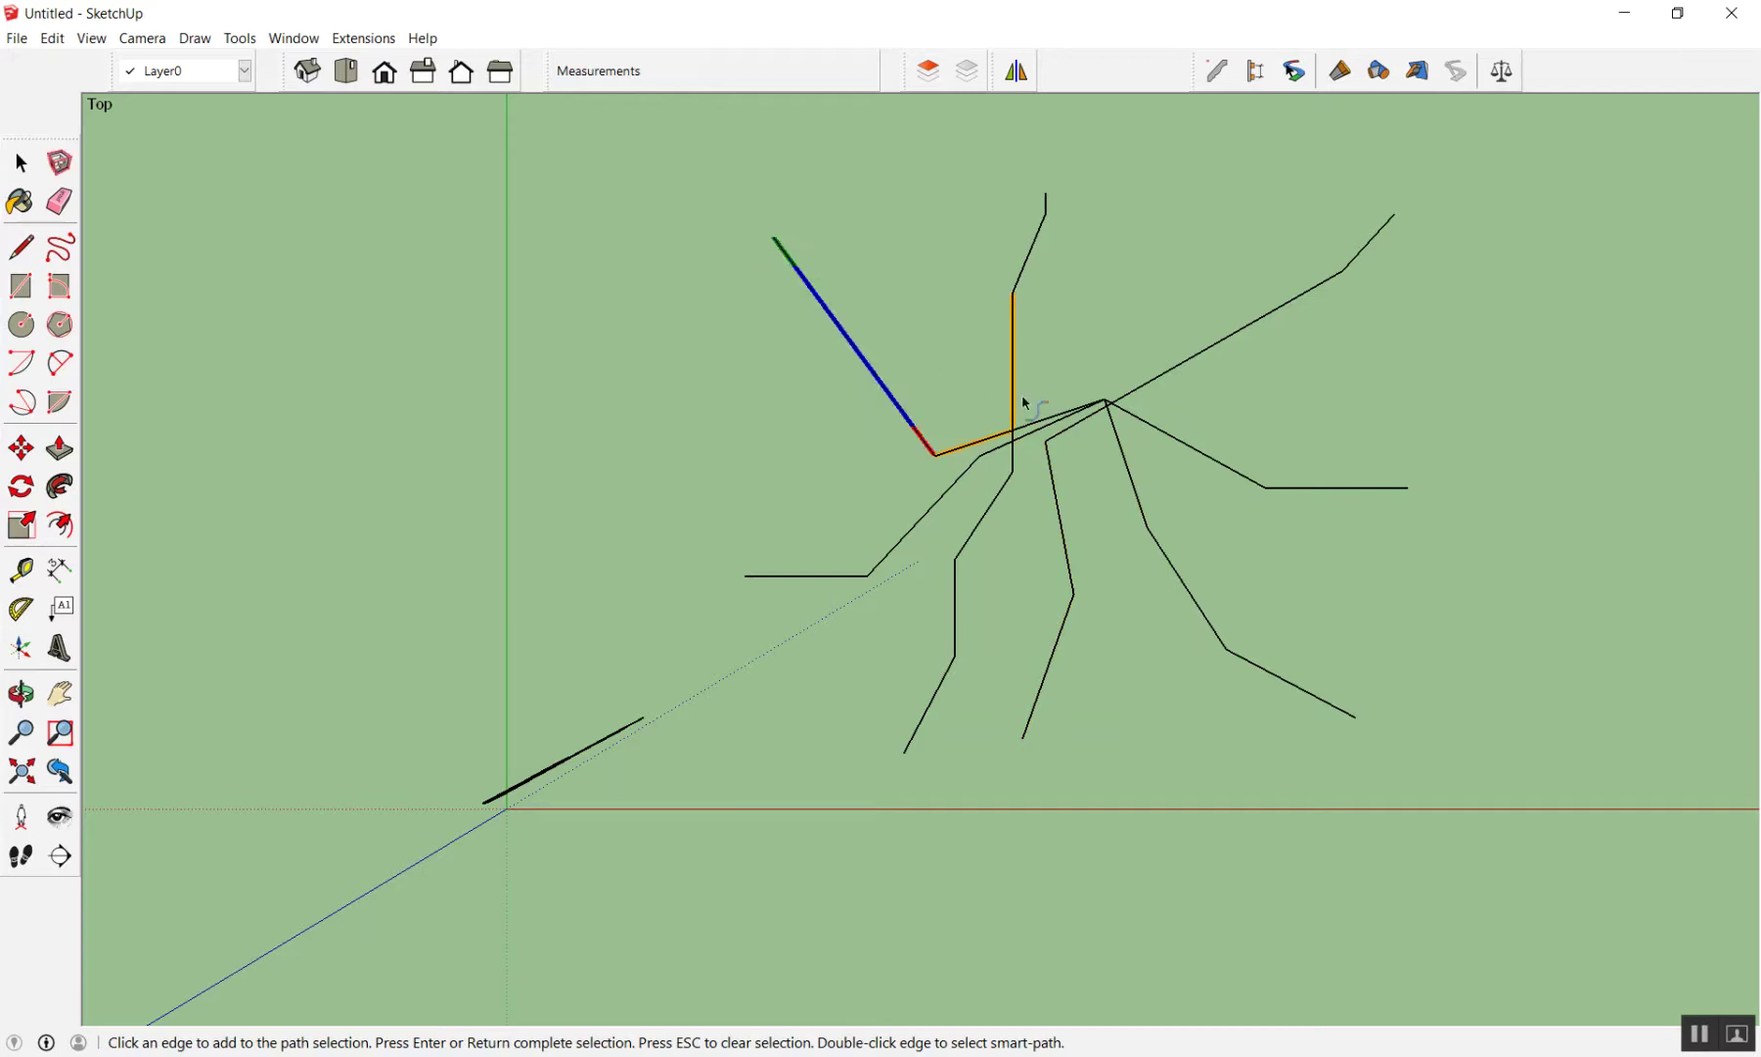
pyautogui.click(1092, 405)
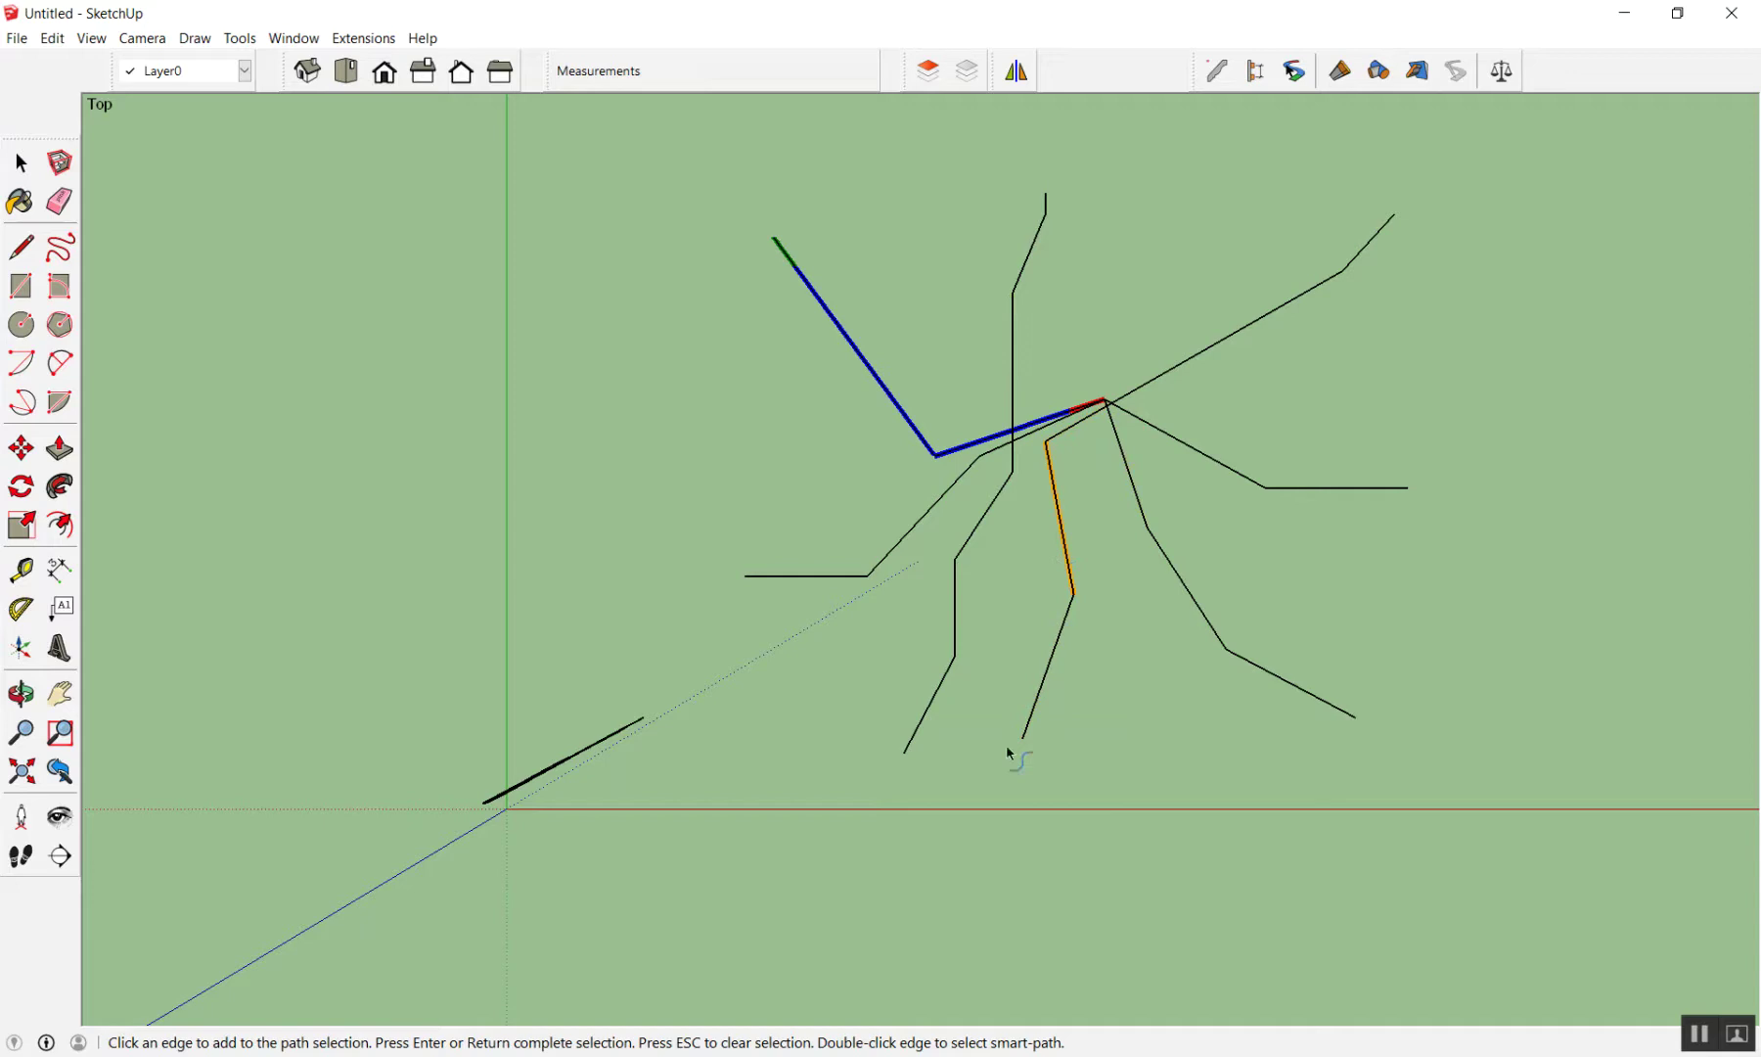
pyautogui.click(1086, 427)
pyautogui.click(1037, 726)
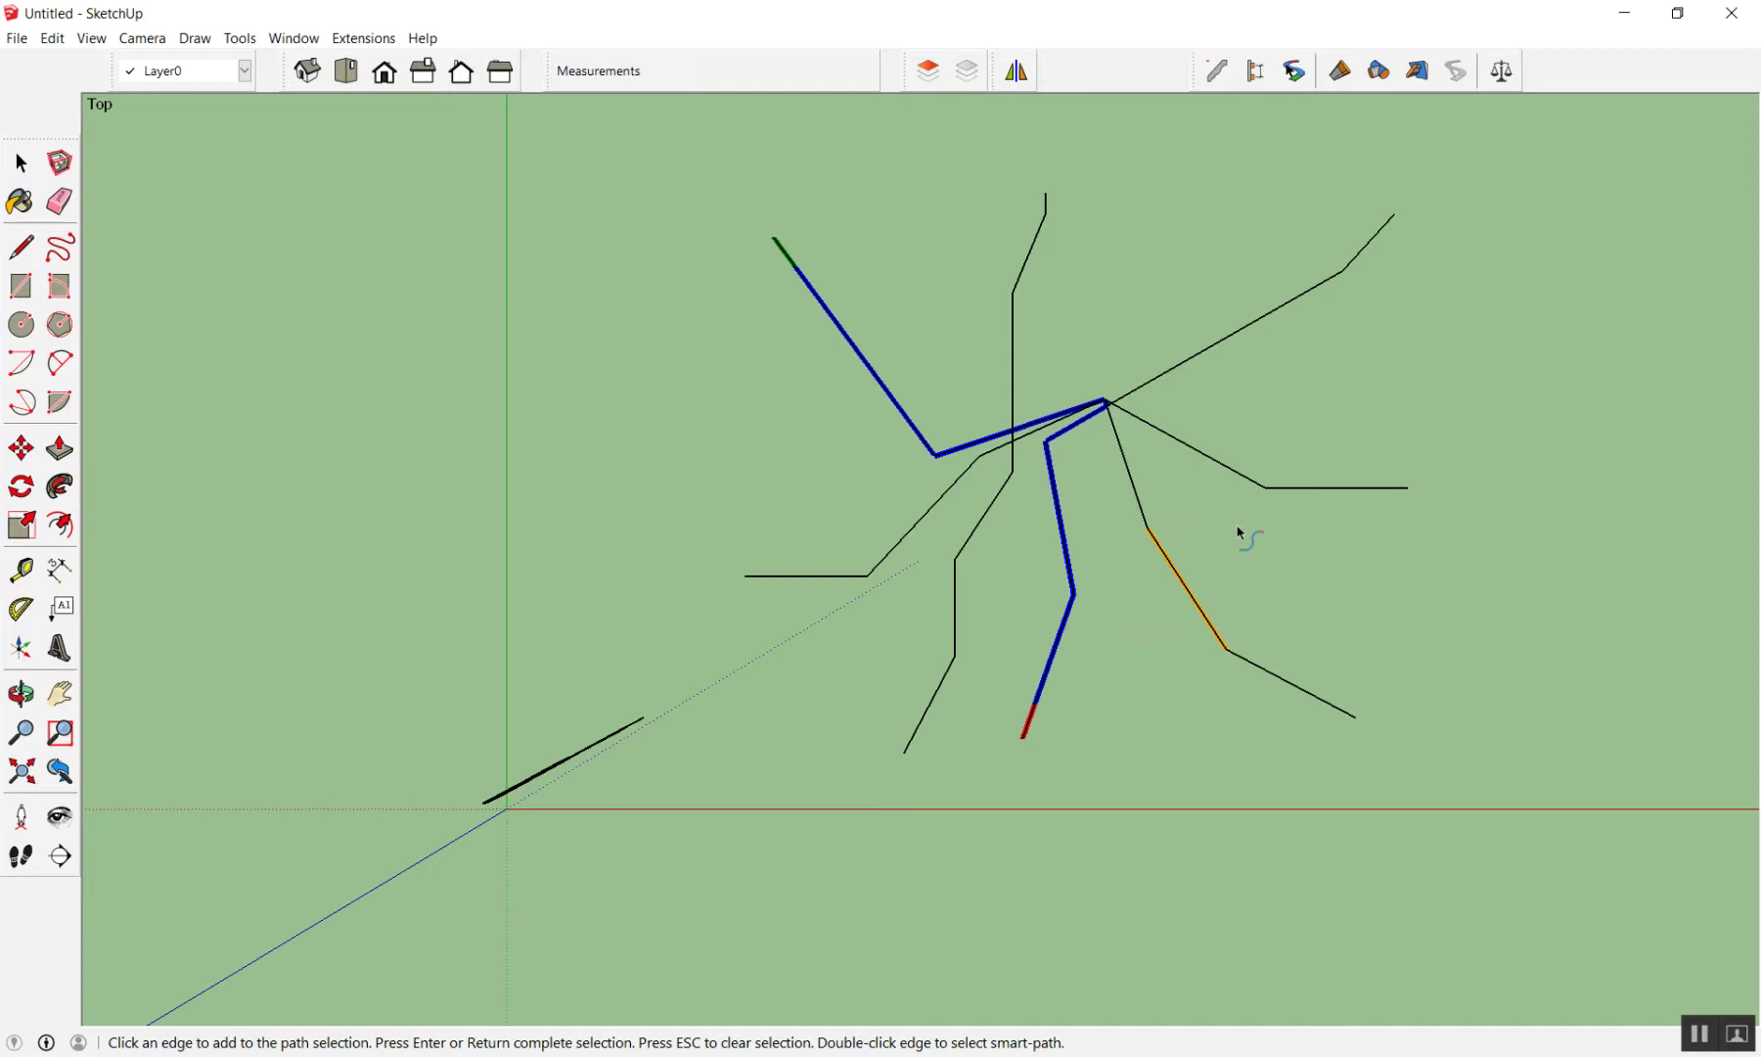
pyautogui.press('Escape')
pyautogui.press('space')
pyautogui.scroll(-3, 1002, 651)
# In a perspective view, draw a small circle on the ground and select it
pyautogui.scroll(3, 800, 645)
pyautogui.scroll(1, 712, 750)
pyautogui.moveTo(713, 750)
pyautogui.mouseDown(button='middle')
pyautogui.moveTo(618, 392)
pyautogui.moveTo(621, 561)
pyautogui.mouseUp(button='middle')
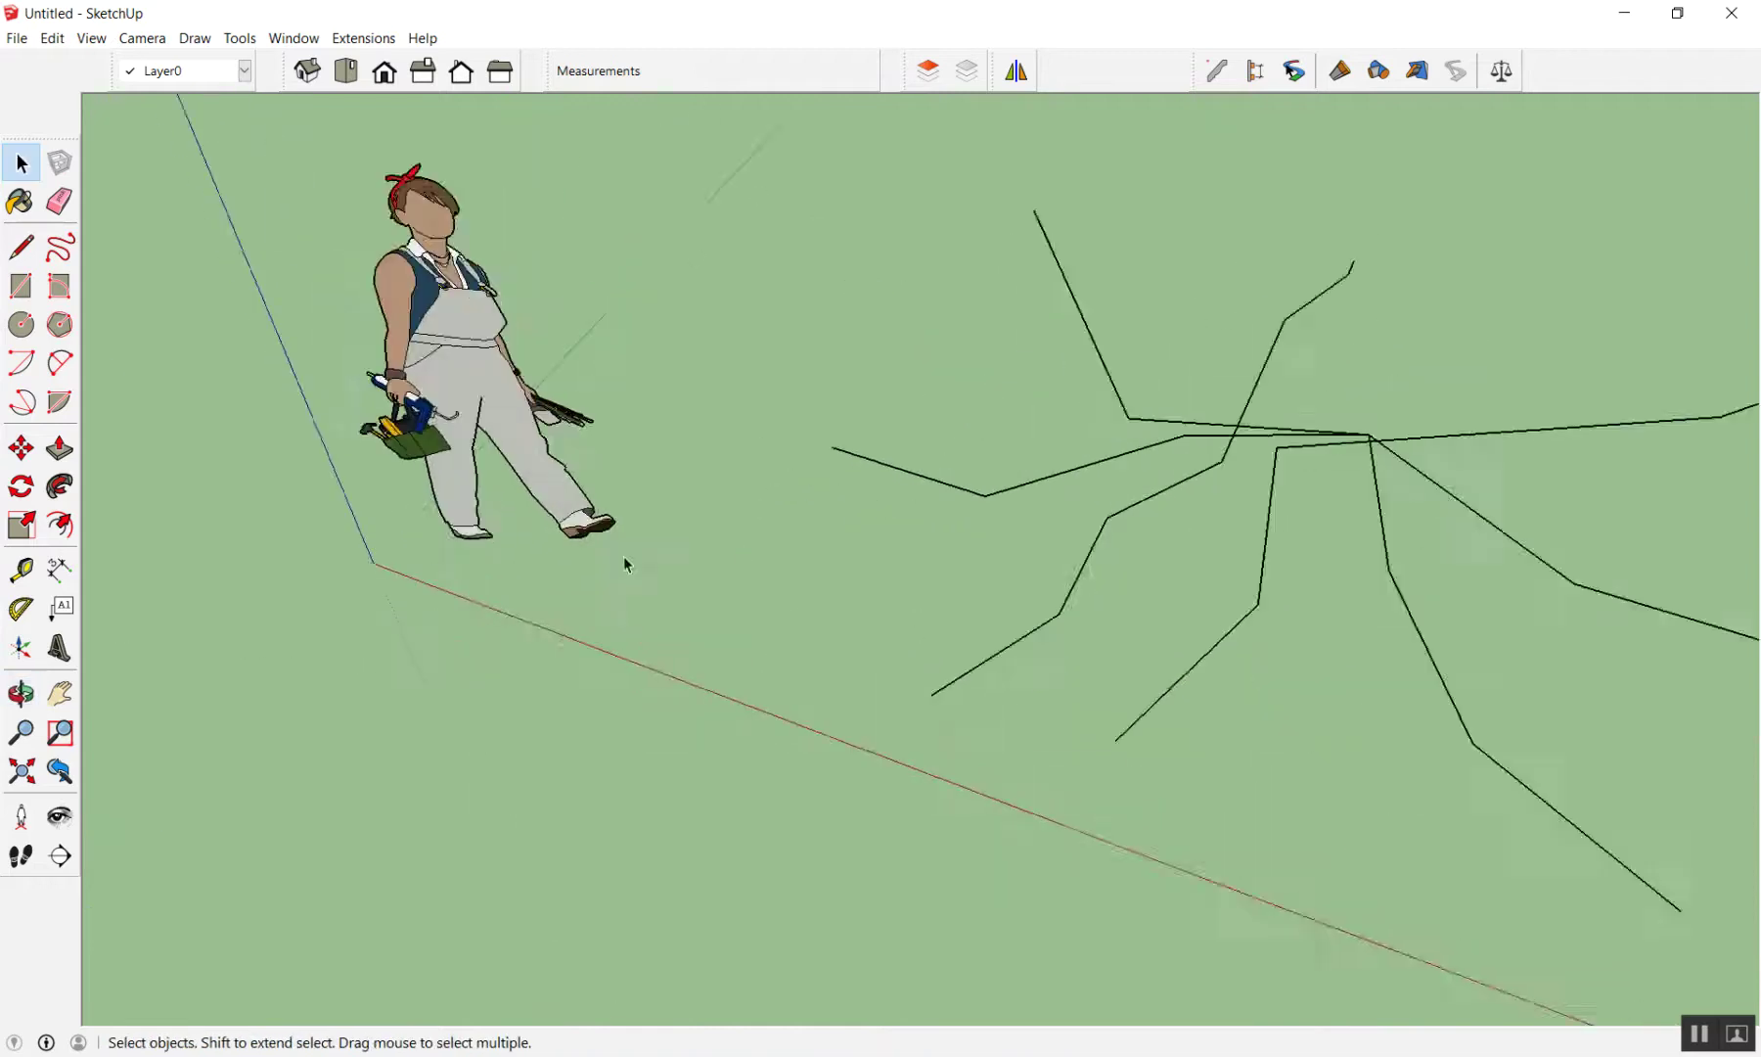
pyautogui.scroll(2, 743, 581)
pyautogui.scroll(3, 740, 576)
pyautogui.scroll(-3, 741, 578)
pyautogui.scroll(3, 785, 580)
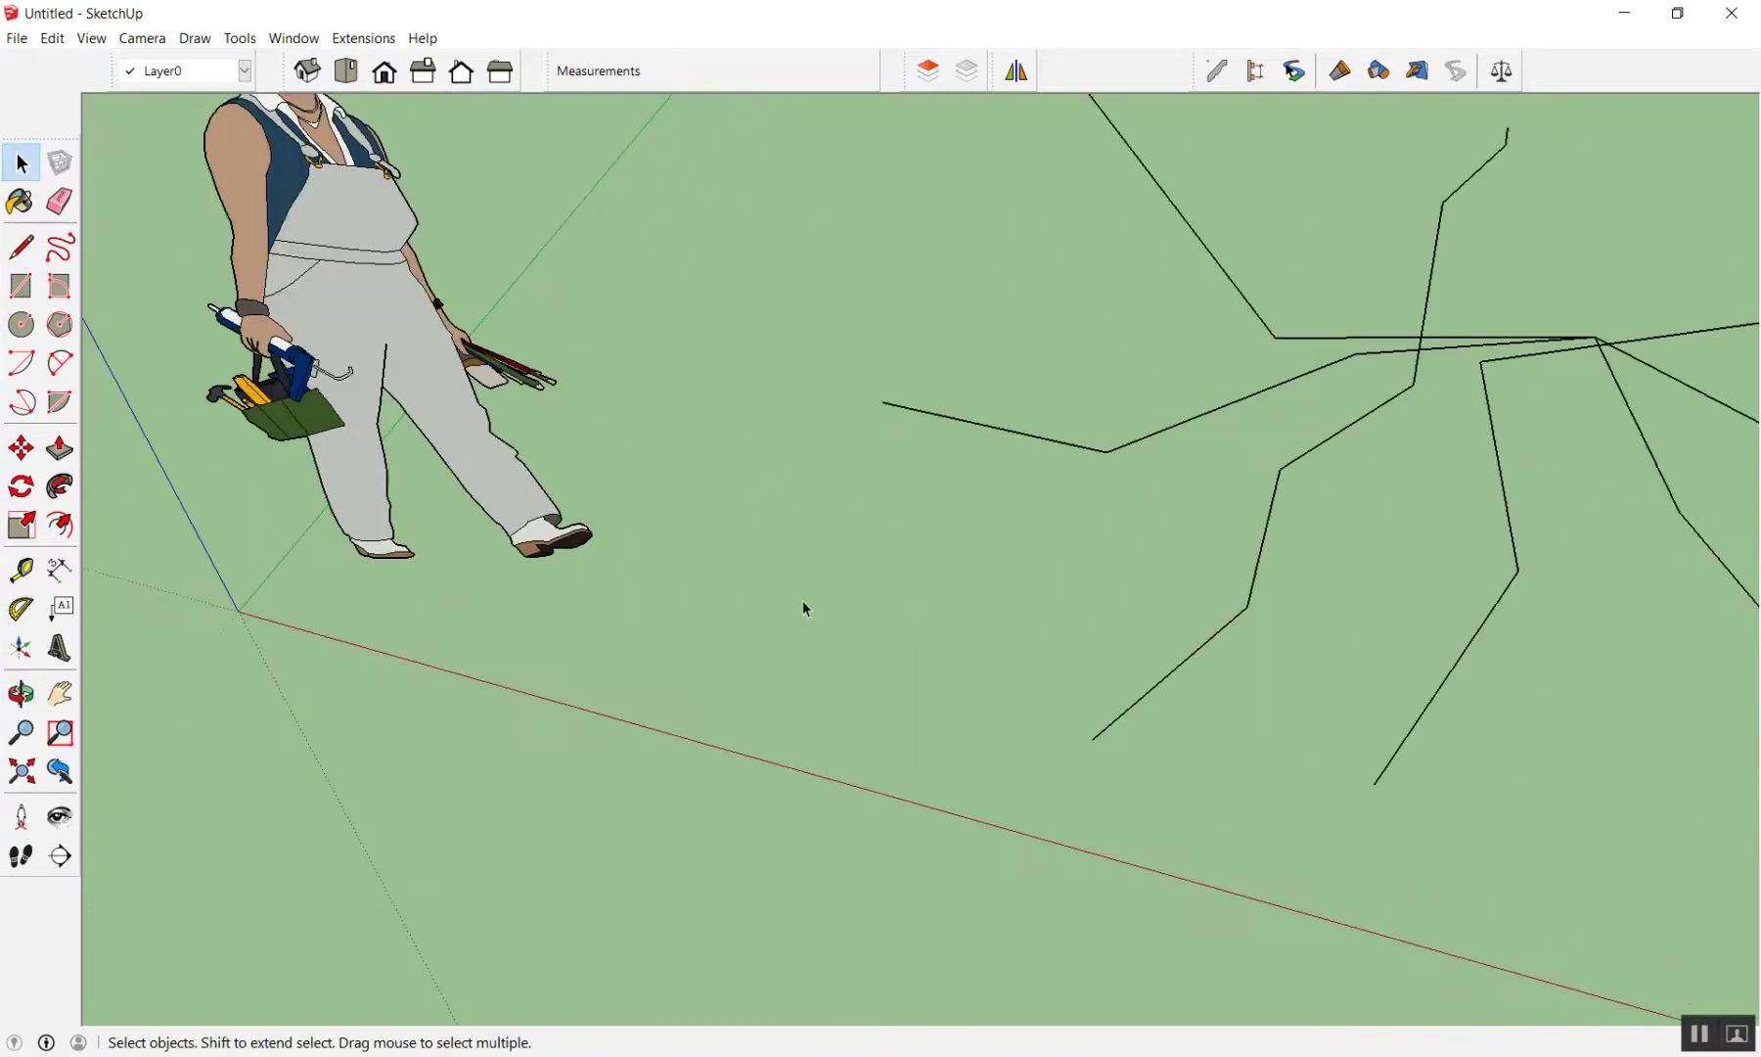
pyautogui.press('c')
pyautogui.click(792, 615)
pyautogui.click(820, 606)
pyautogui.press('space')
pyautogui.moveTo(729, 568); pyautogui.dragTo(864, 684)
pyautogui.moveTo(864, 683)
pyautogui.mouseDown(button='middle')
pyautogui.moveTo(932, 785)
pyautogui.moveTo(1035, 122)
pyautogui.mouseUp(button='middle')
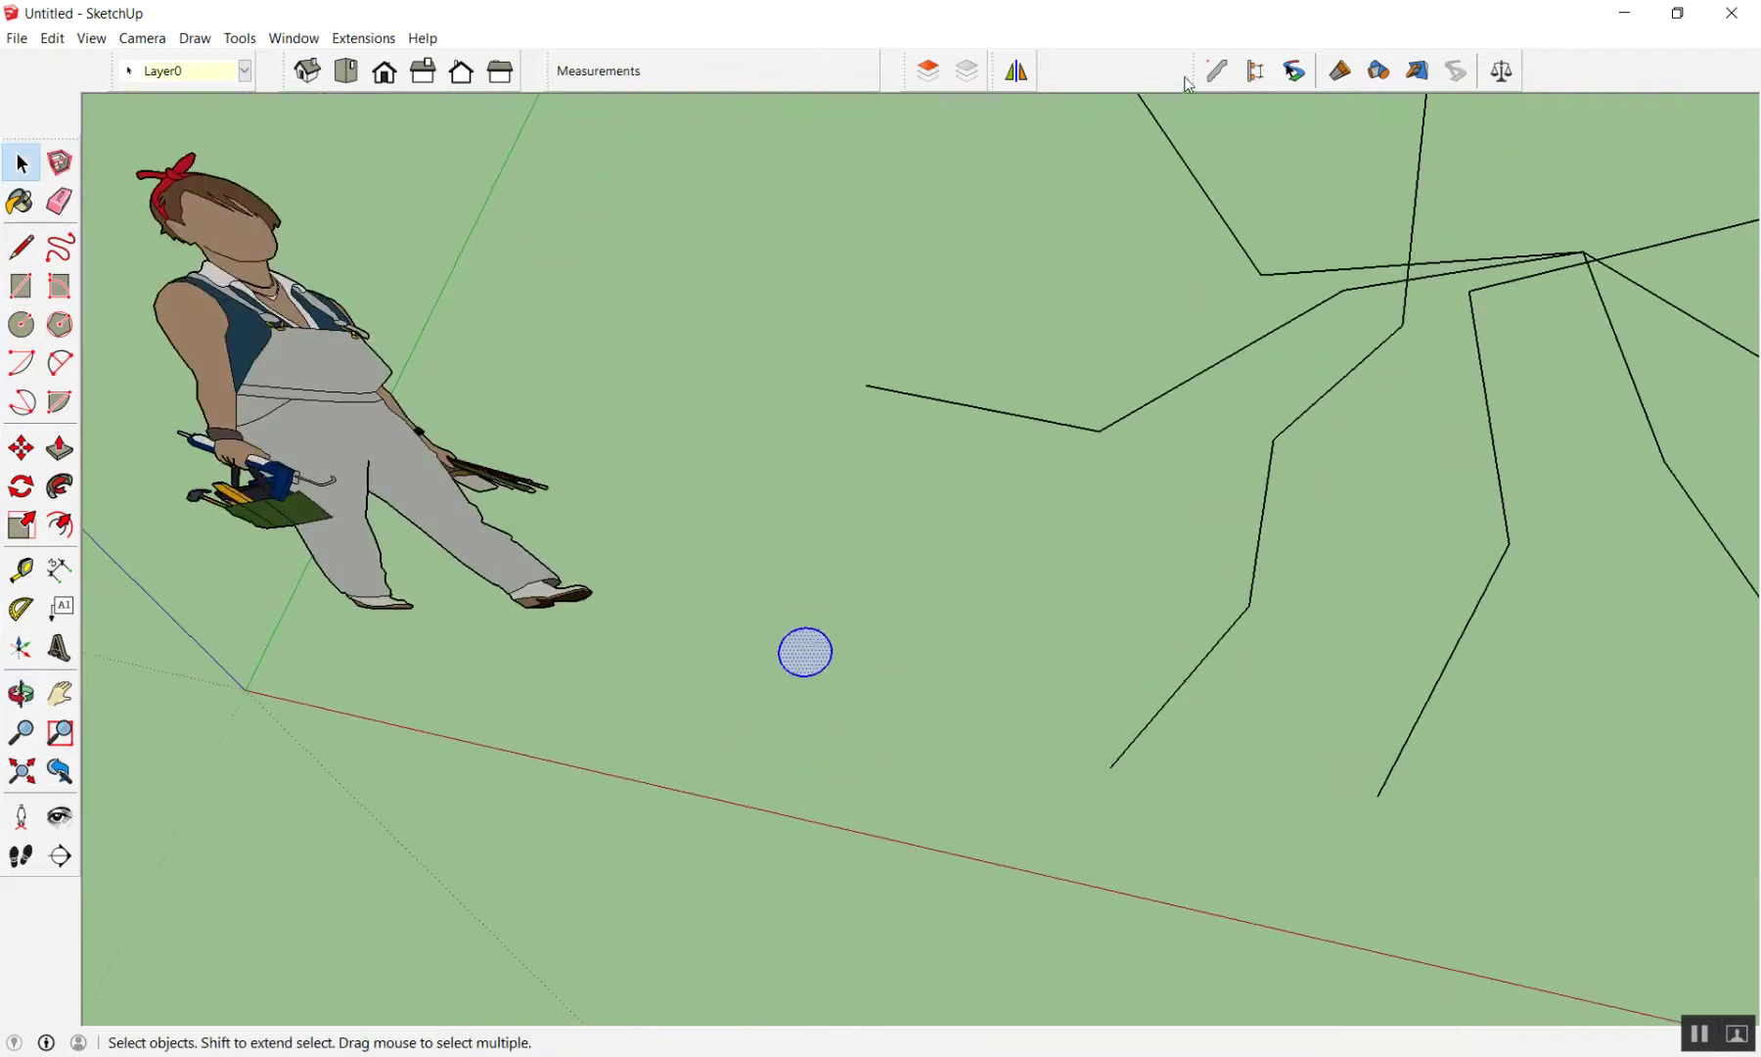
# Save the circle as a new Profile Builder profile named 'ท่อ'
pyautogui.click(1223, 78)
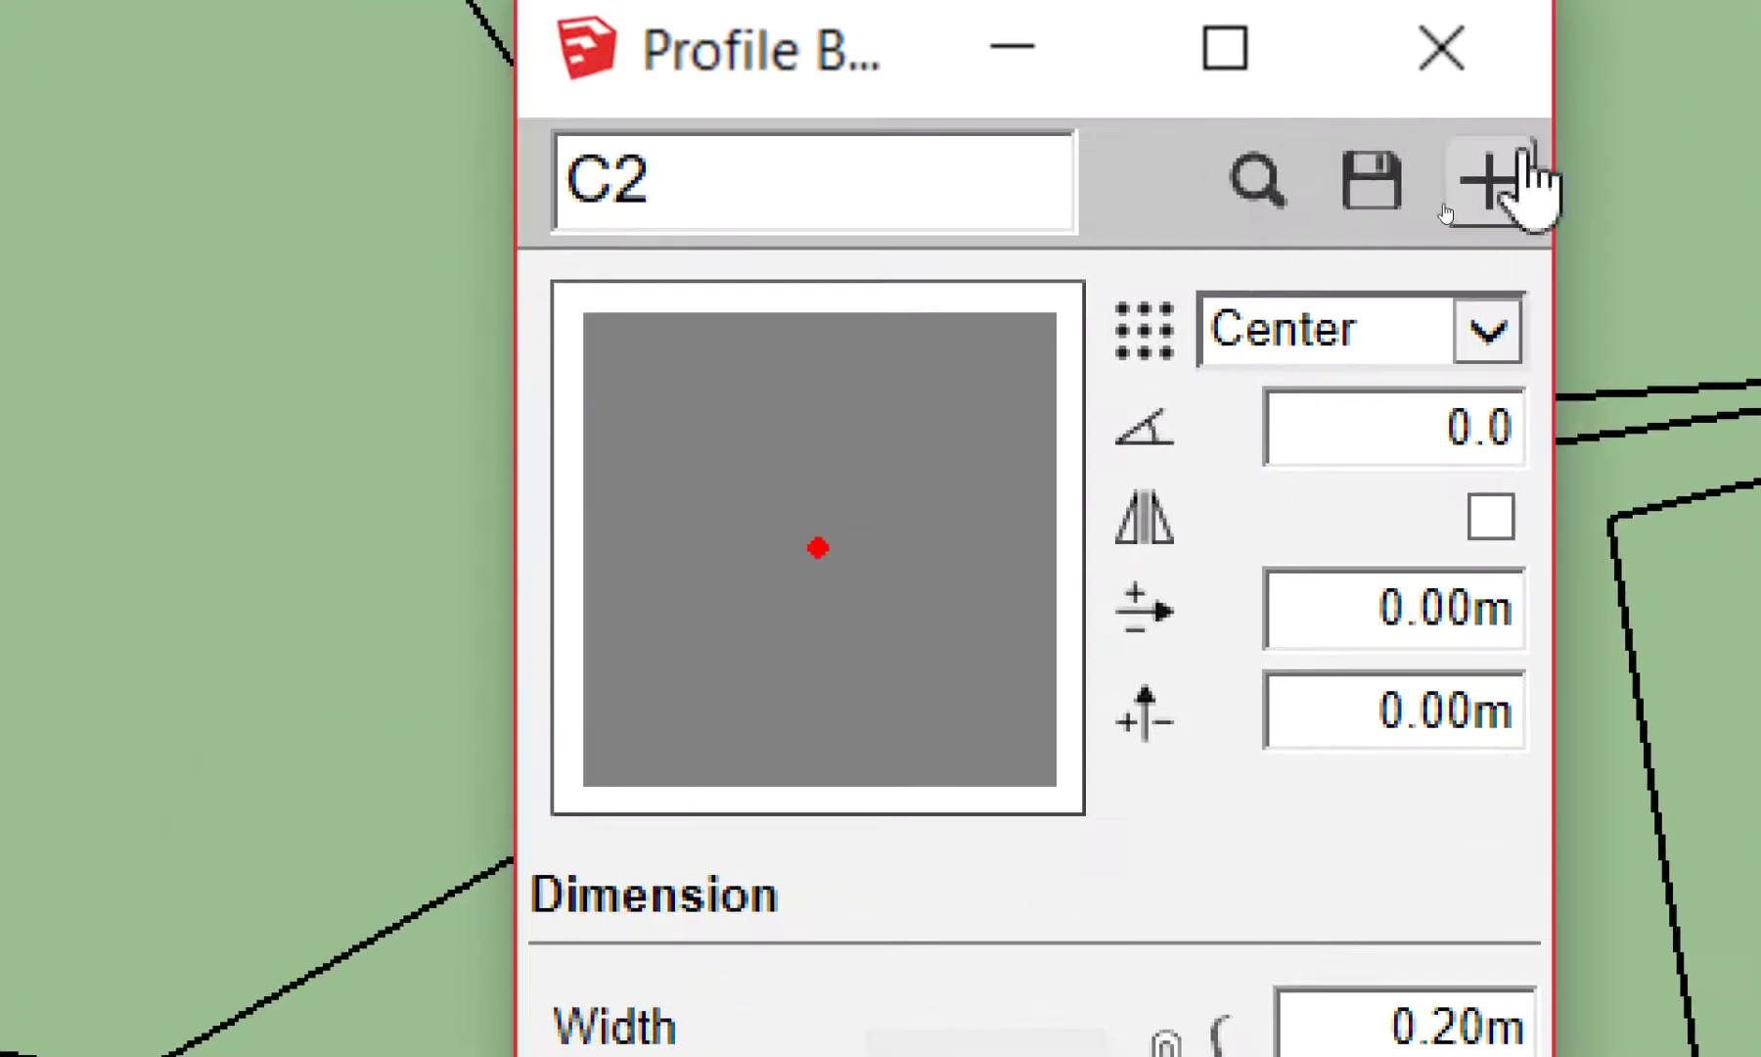
pyautogui.click(1439, 207)
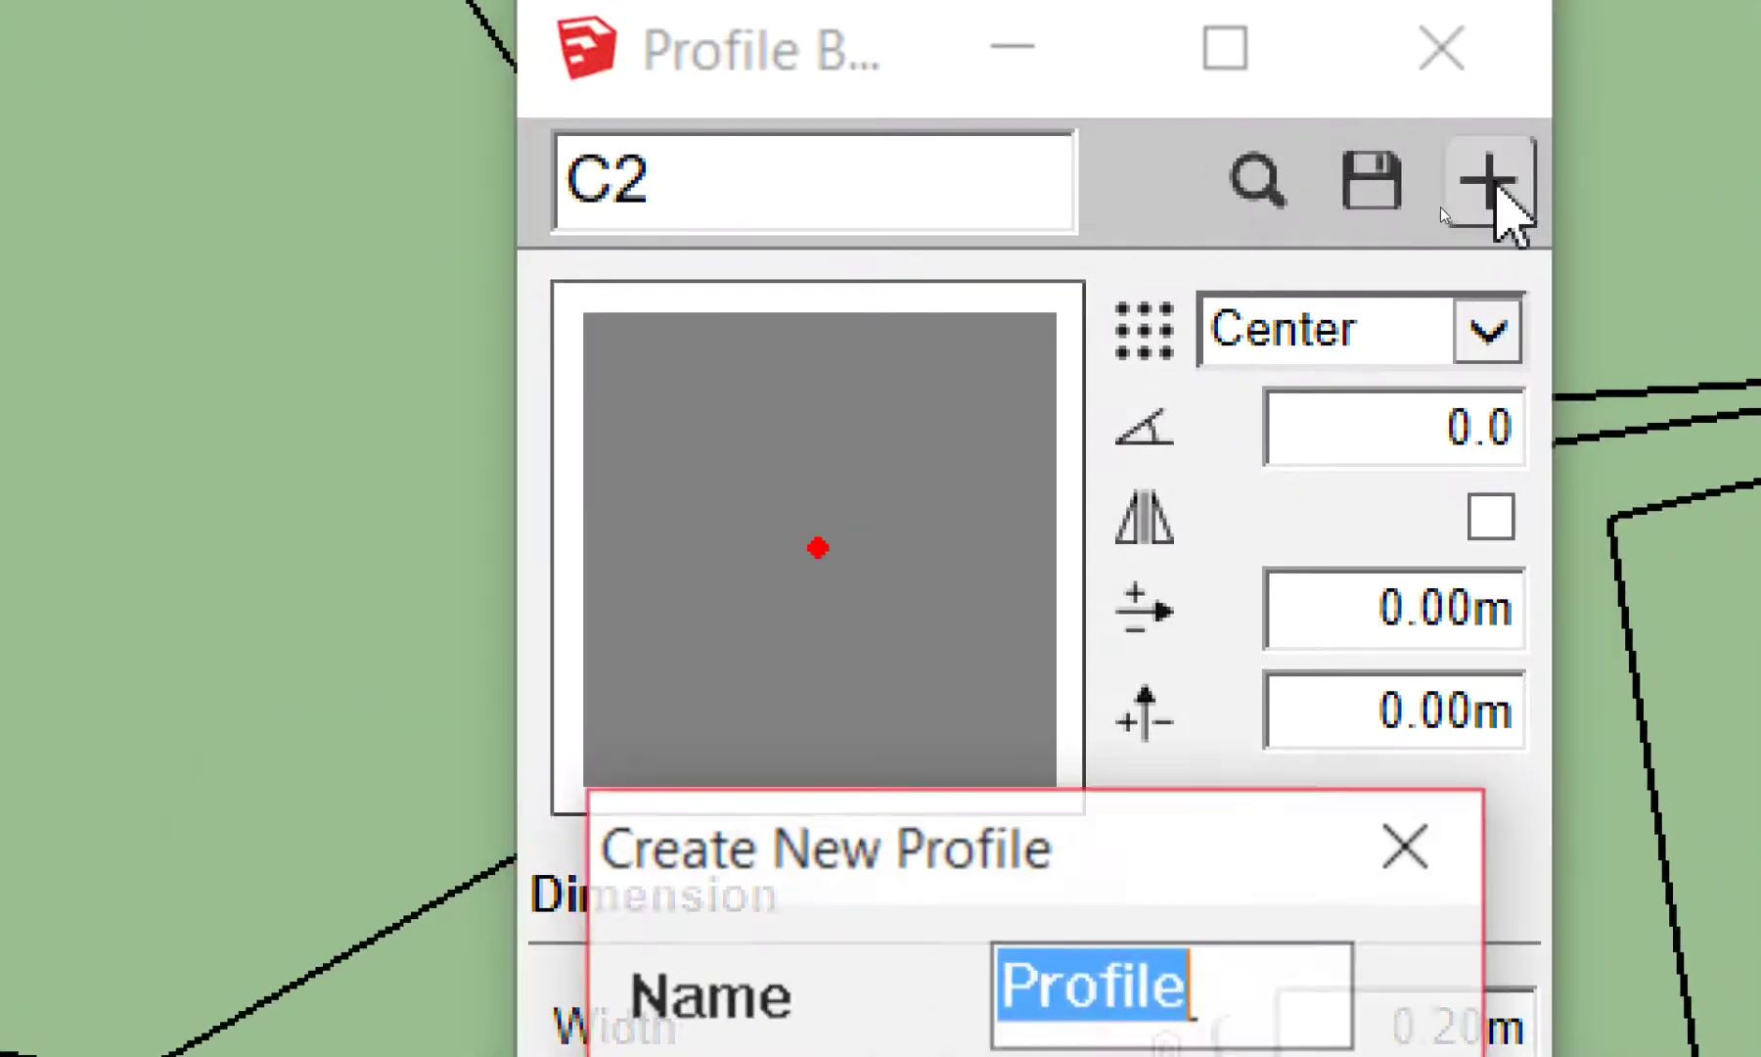
pyautogui.write('ท่อ')
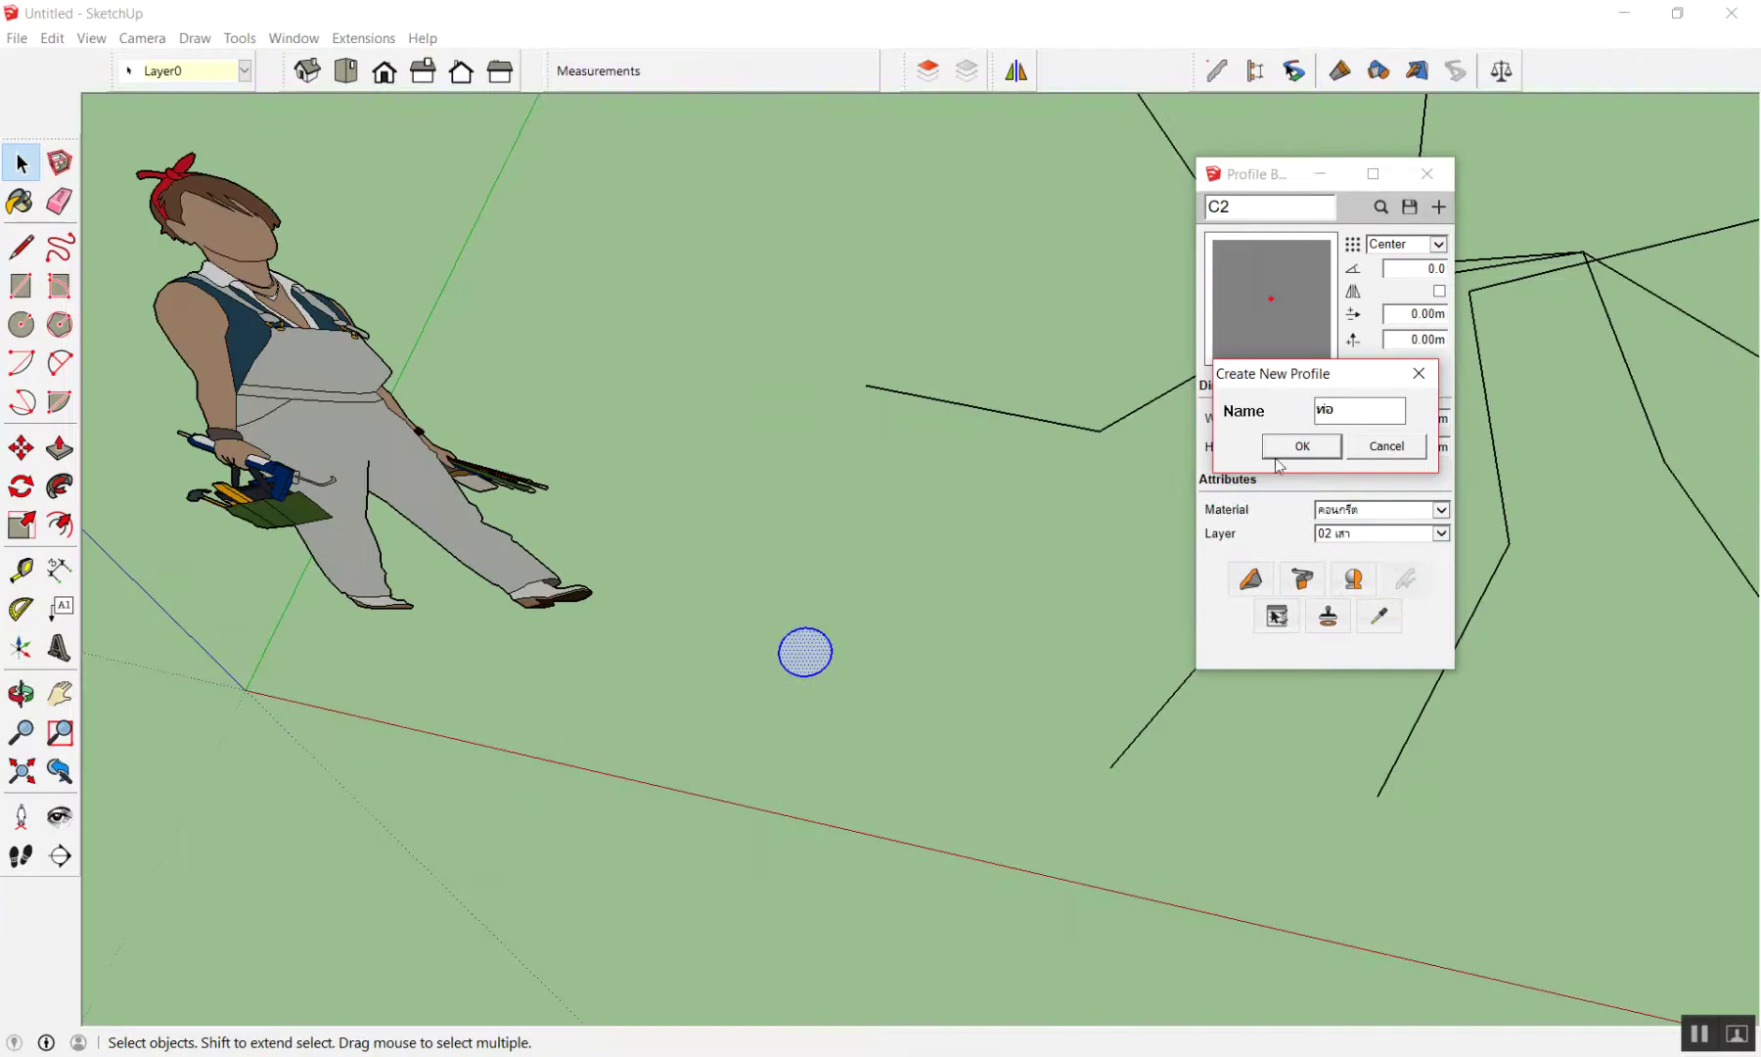
pyautogui.press('Return')
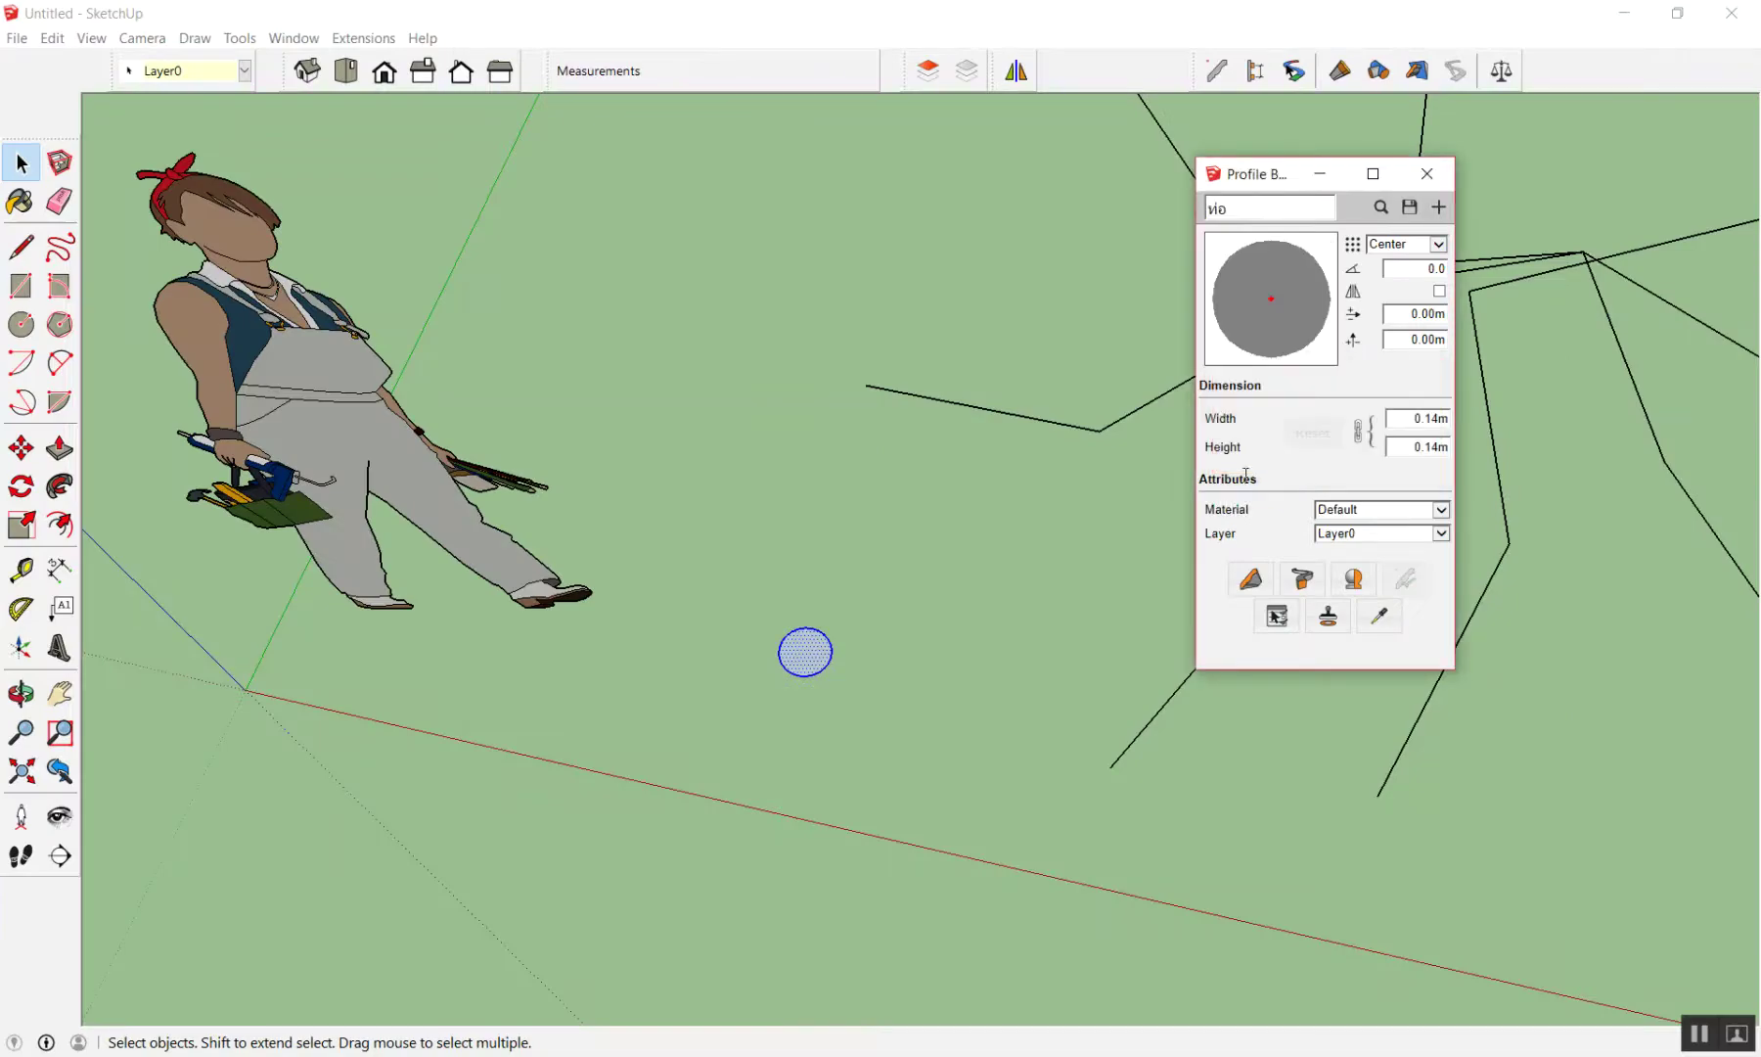
pyautogui.moveTo(1336, 205); pyautogui.dragTo(1522, 268)
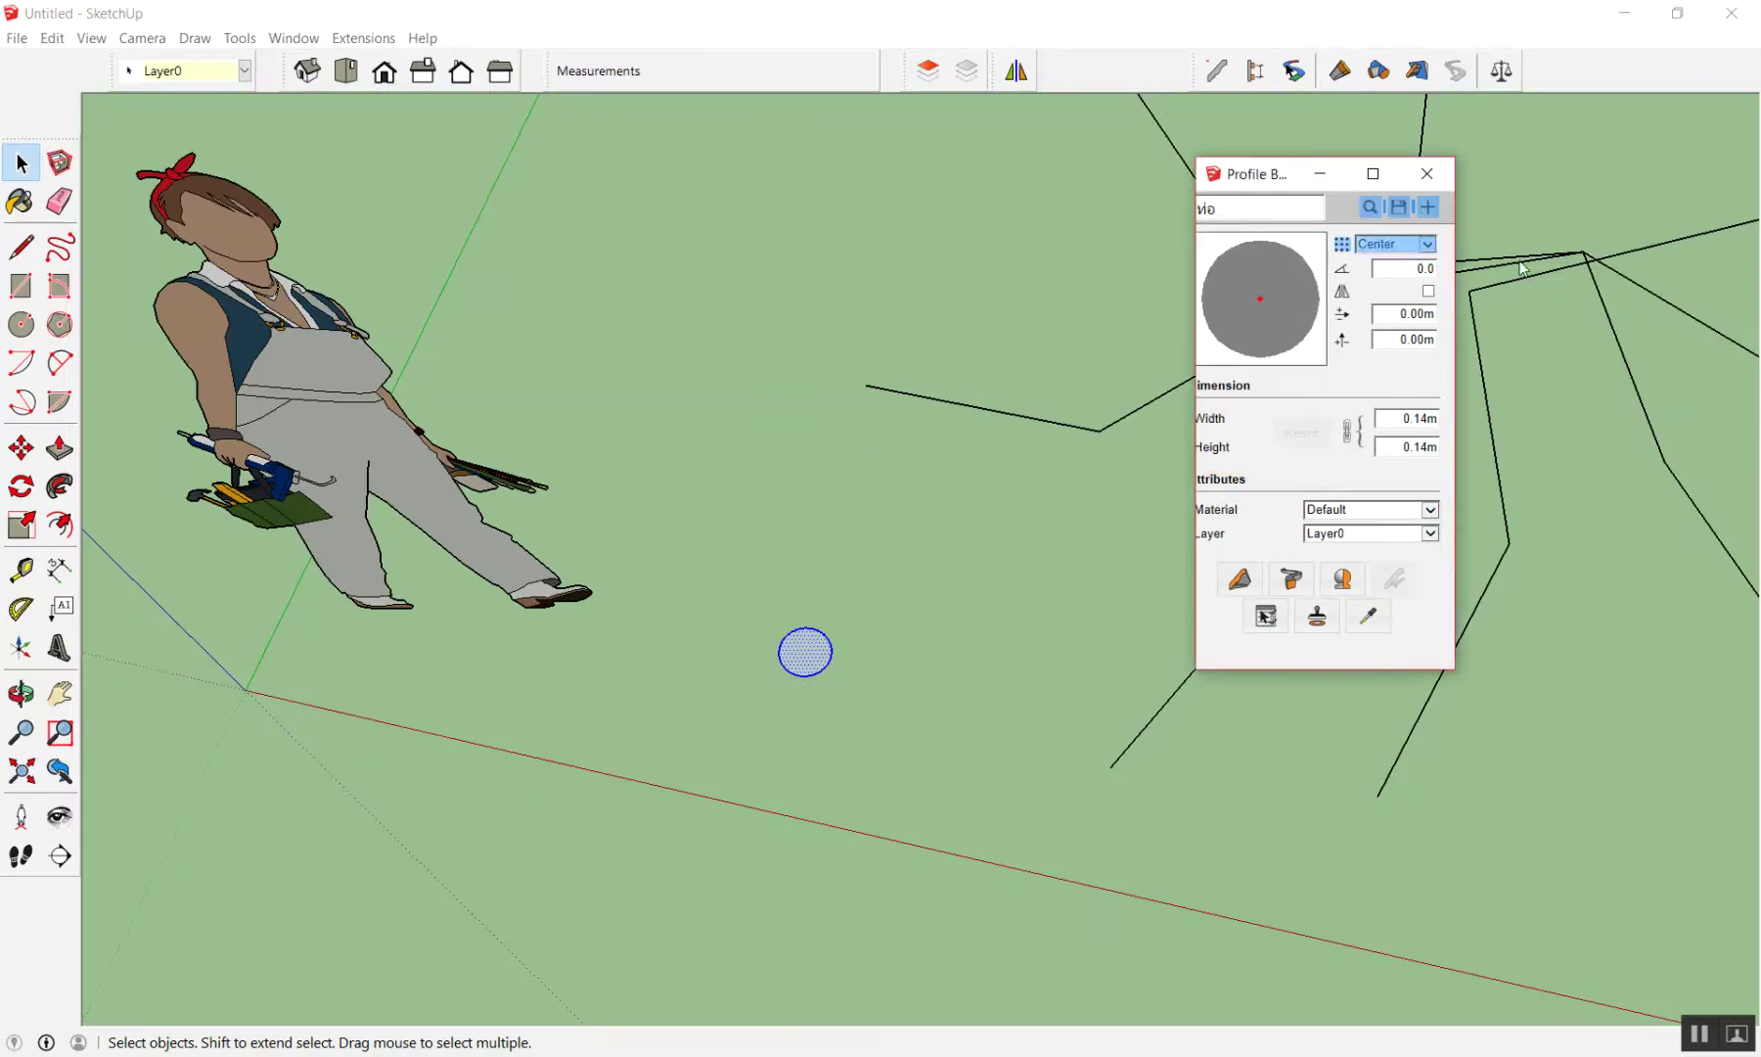
pyautogui.moveTo(1266, 173); pyautogui.dragTo(1487, 228)
pyautogui.scroll(-5, 714, 457)
pyautogui.moveTo(714, 458); pyautogui.dragTo(1089, 412, button='middle')
pyautogui.scroll(4, 750, 381)
pyautogui.scroll(-2, 750, 381)
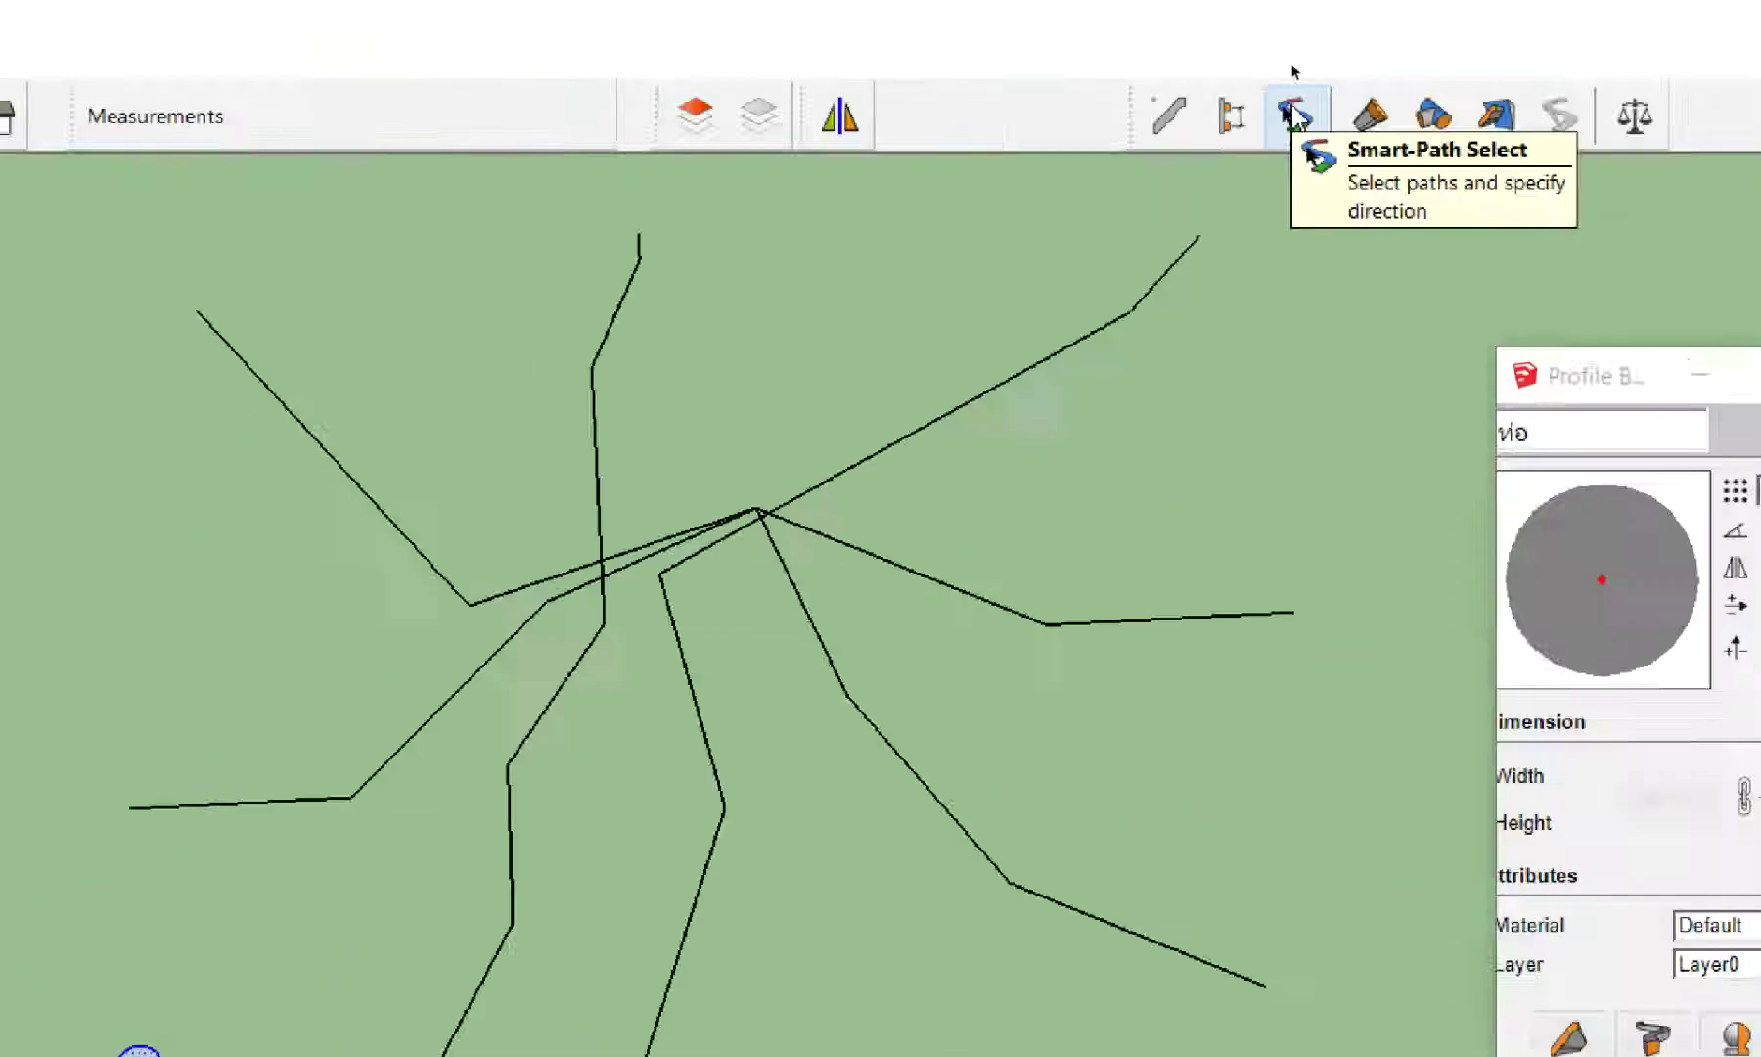
pyautogui.click(1293, 113)
pyautogui.click(704, 276)
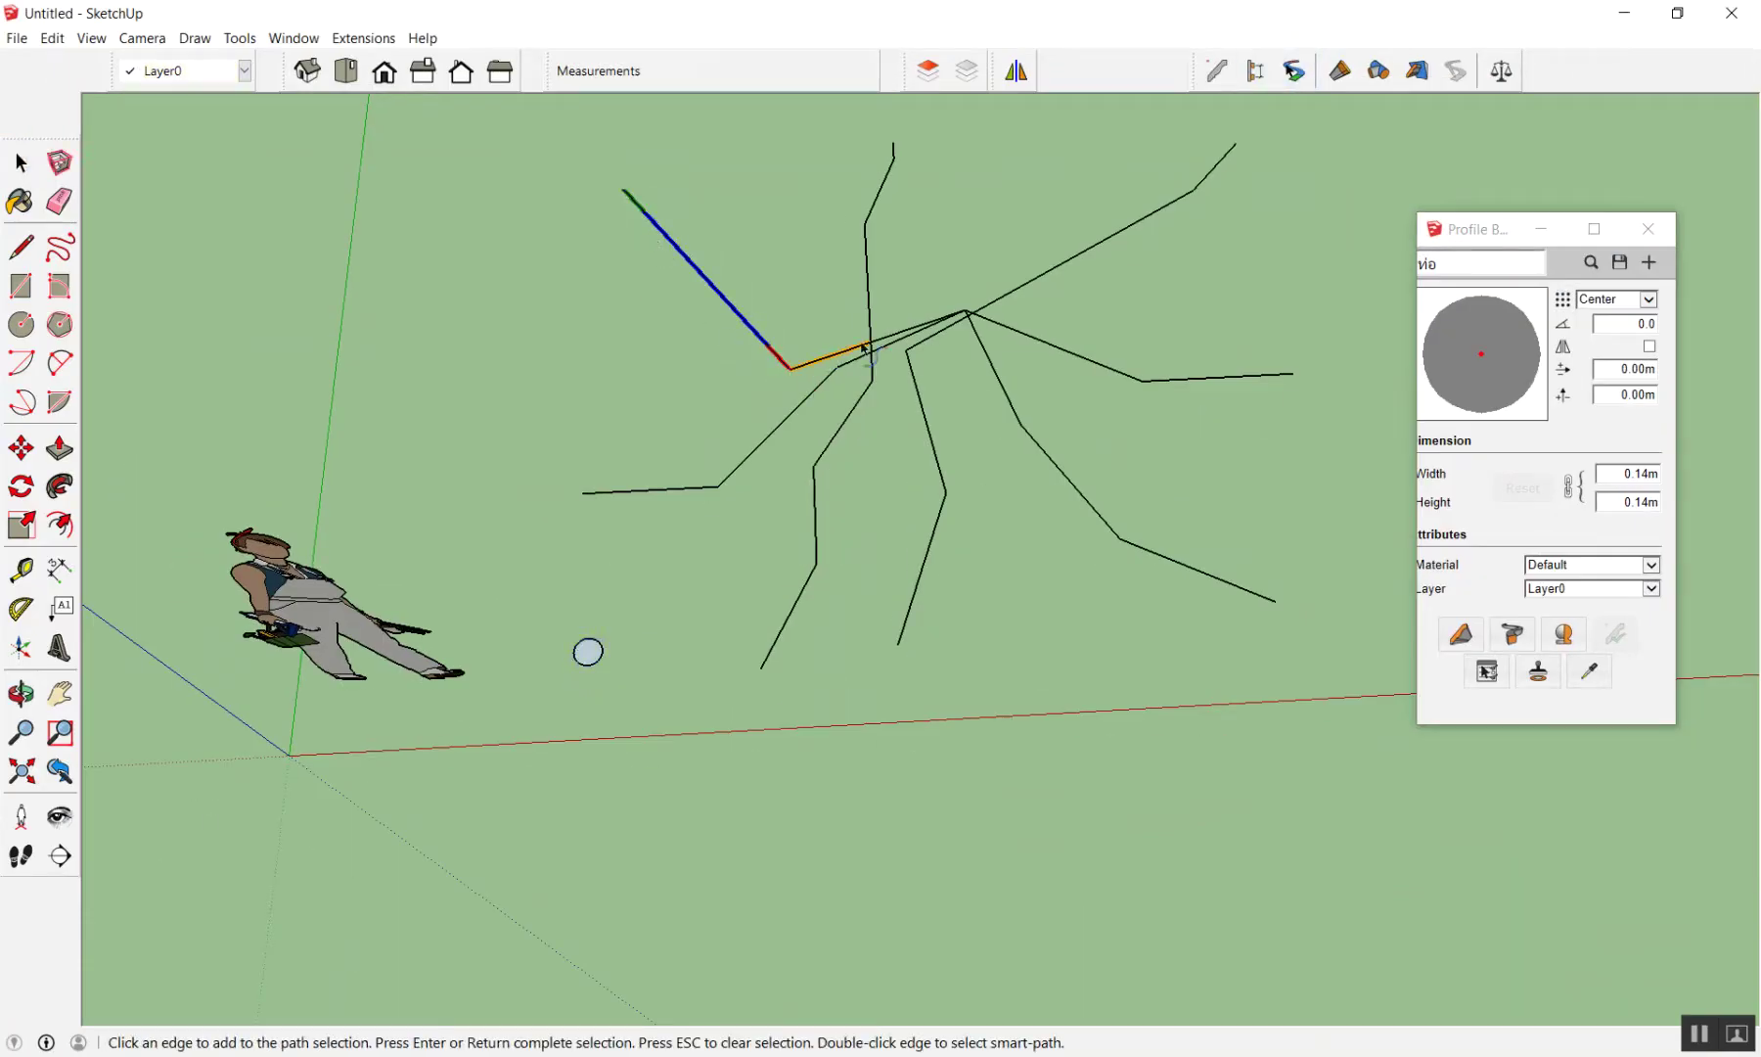
pyautogui.click(810, 554)
pyautogui.click(779, 641)
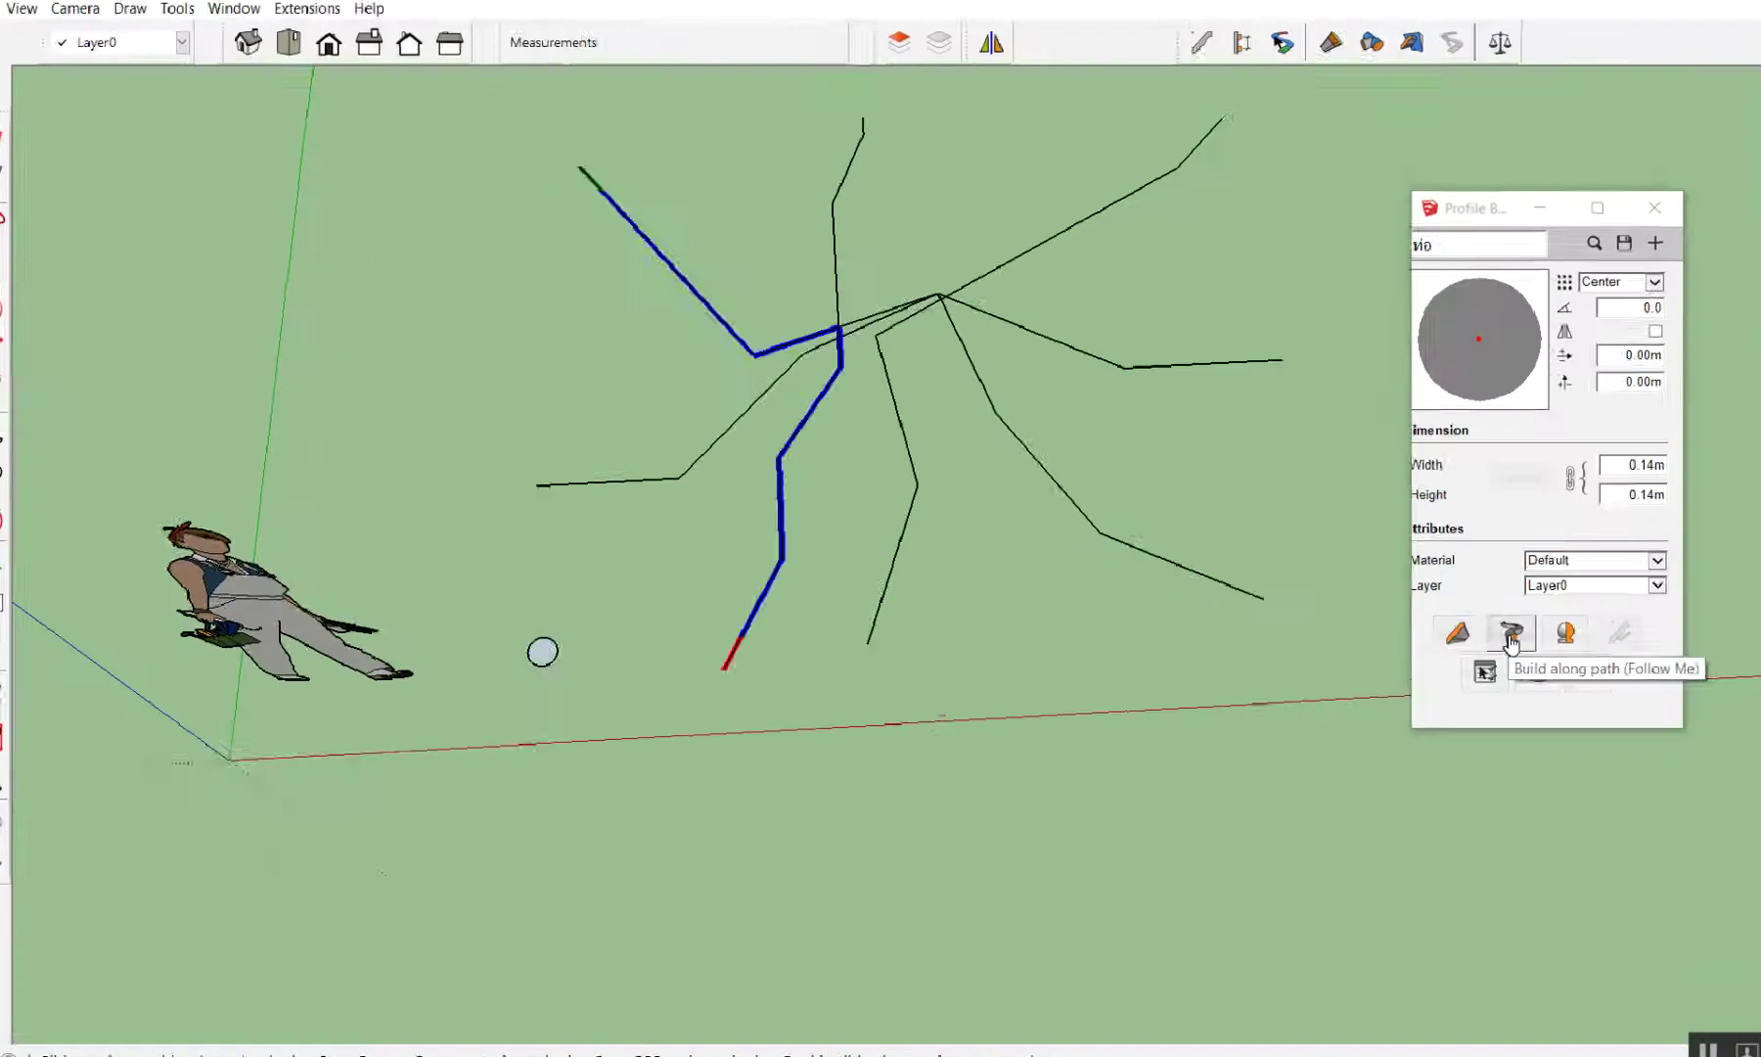
pyautogui.click(1511, 638)
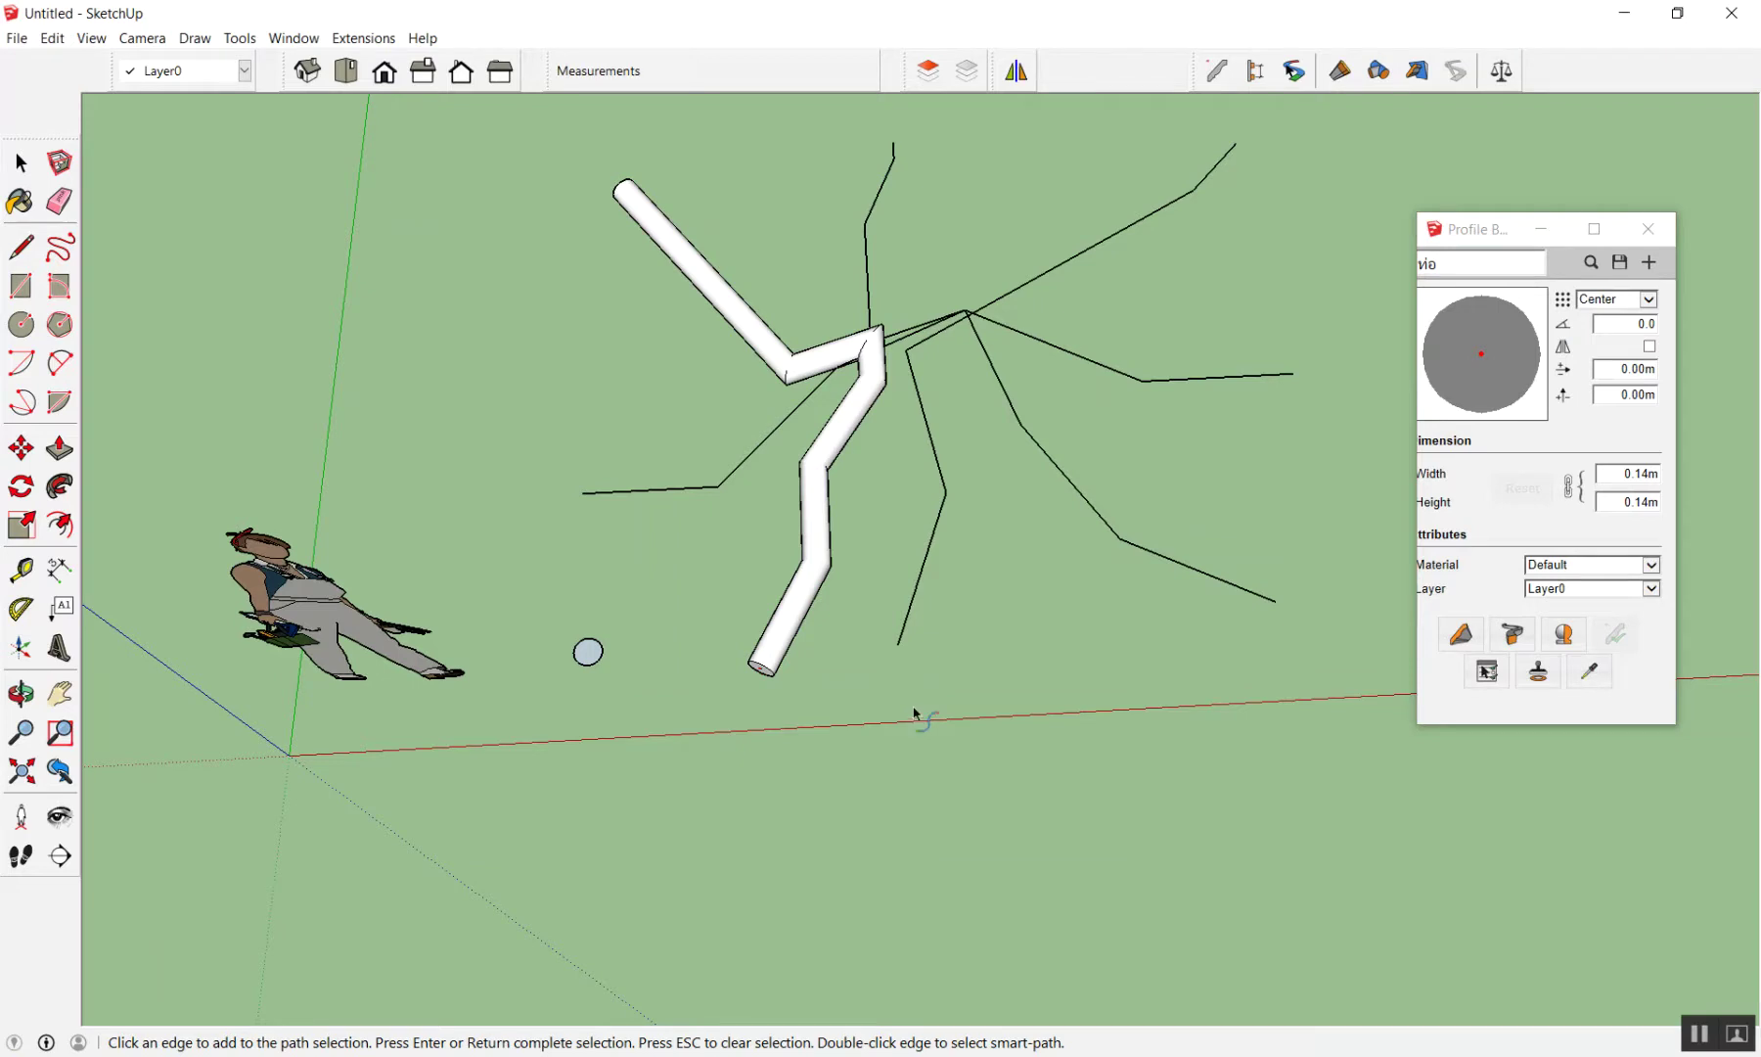
pyautogui.press('space')
pyautogui.click(716, 305)
pyautogui.press('Delete')
pyautogui.scroll(1, 676, 341)
pyautogui.scroll(2, 704, 294)
pyautogui.click(729, 253)
pyautogui.keyDown('shift'); pyautogui.click(905, 380); pyautogui.keyUp('shift')
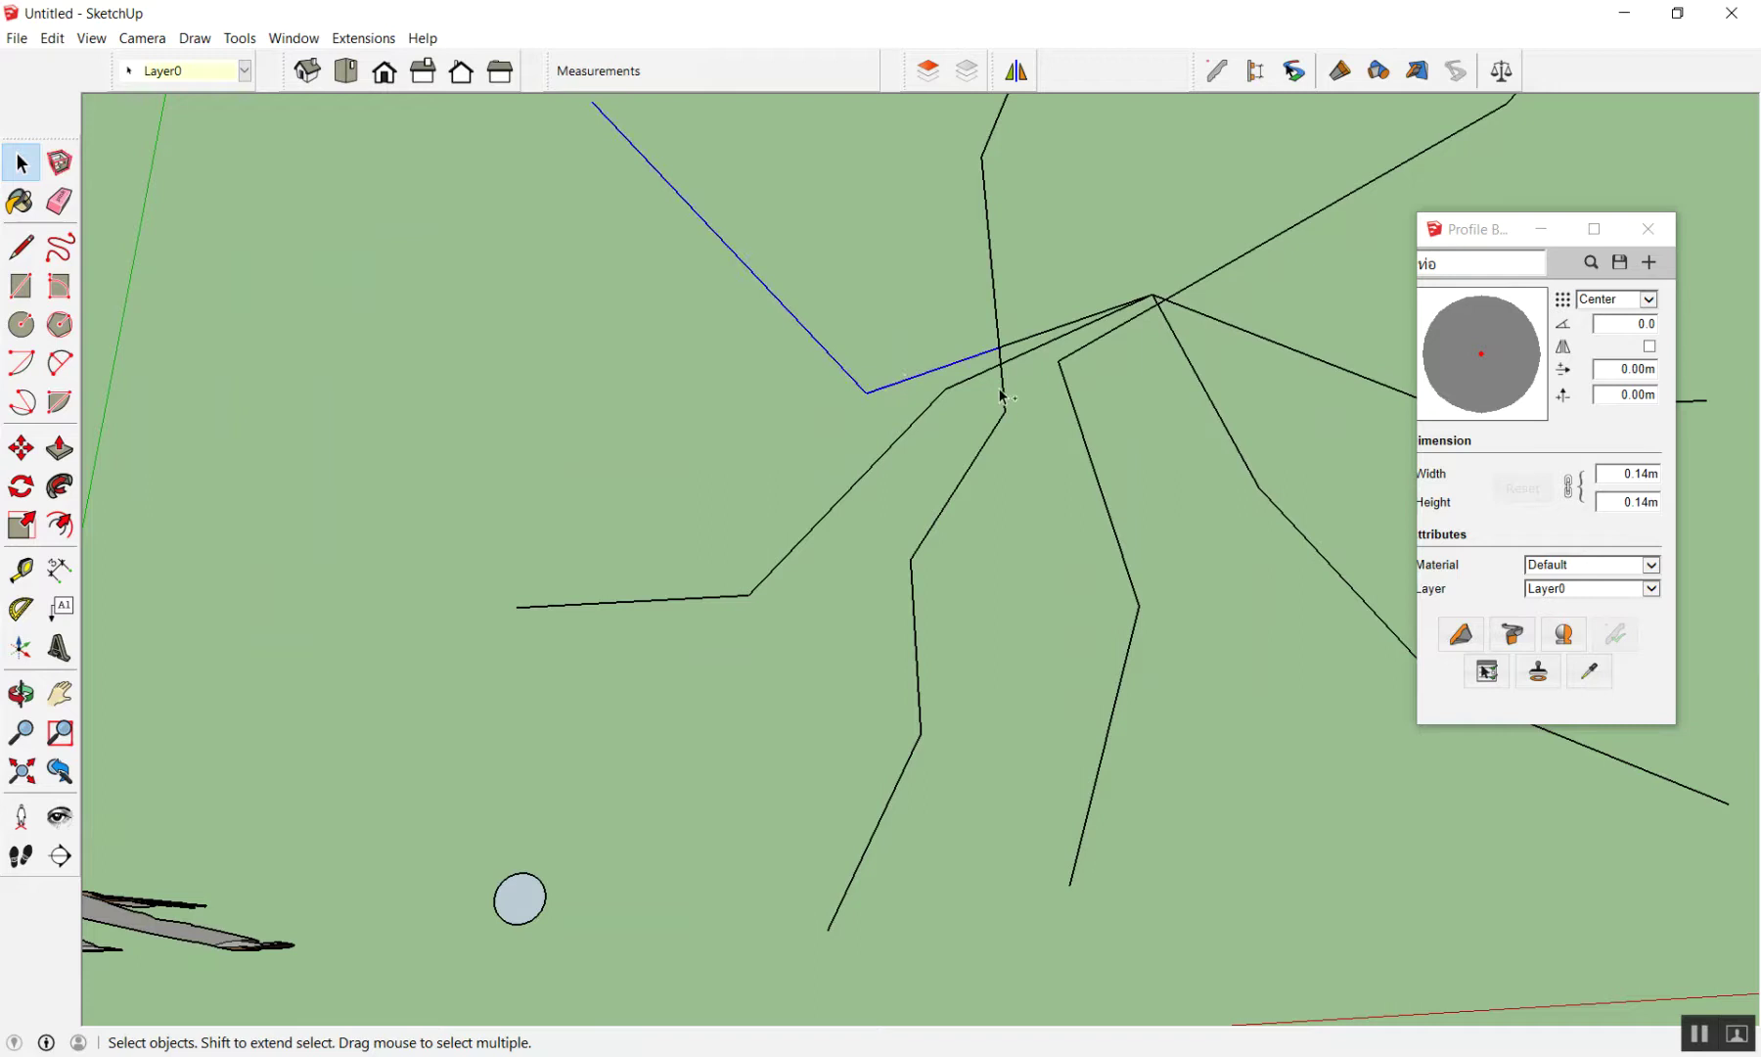
pyautogui.scroll(-3, 994, 470)
pyautogui.click(1015, 70)
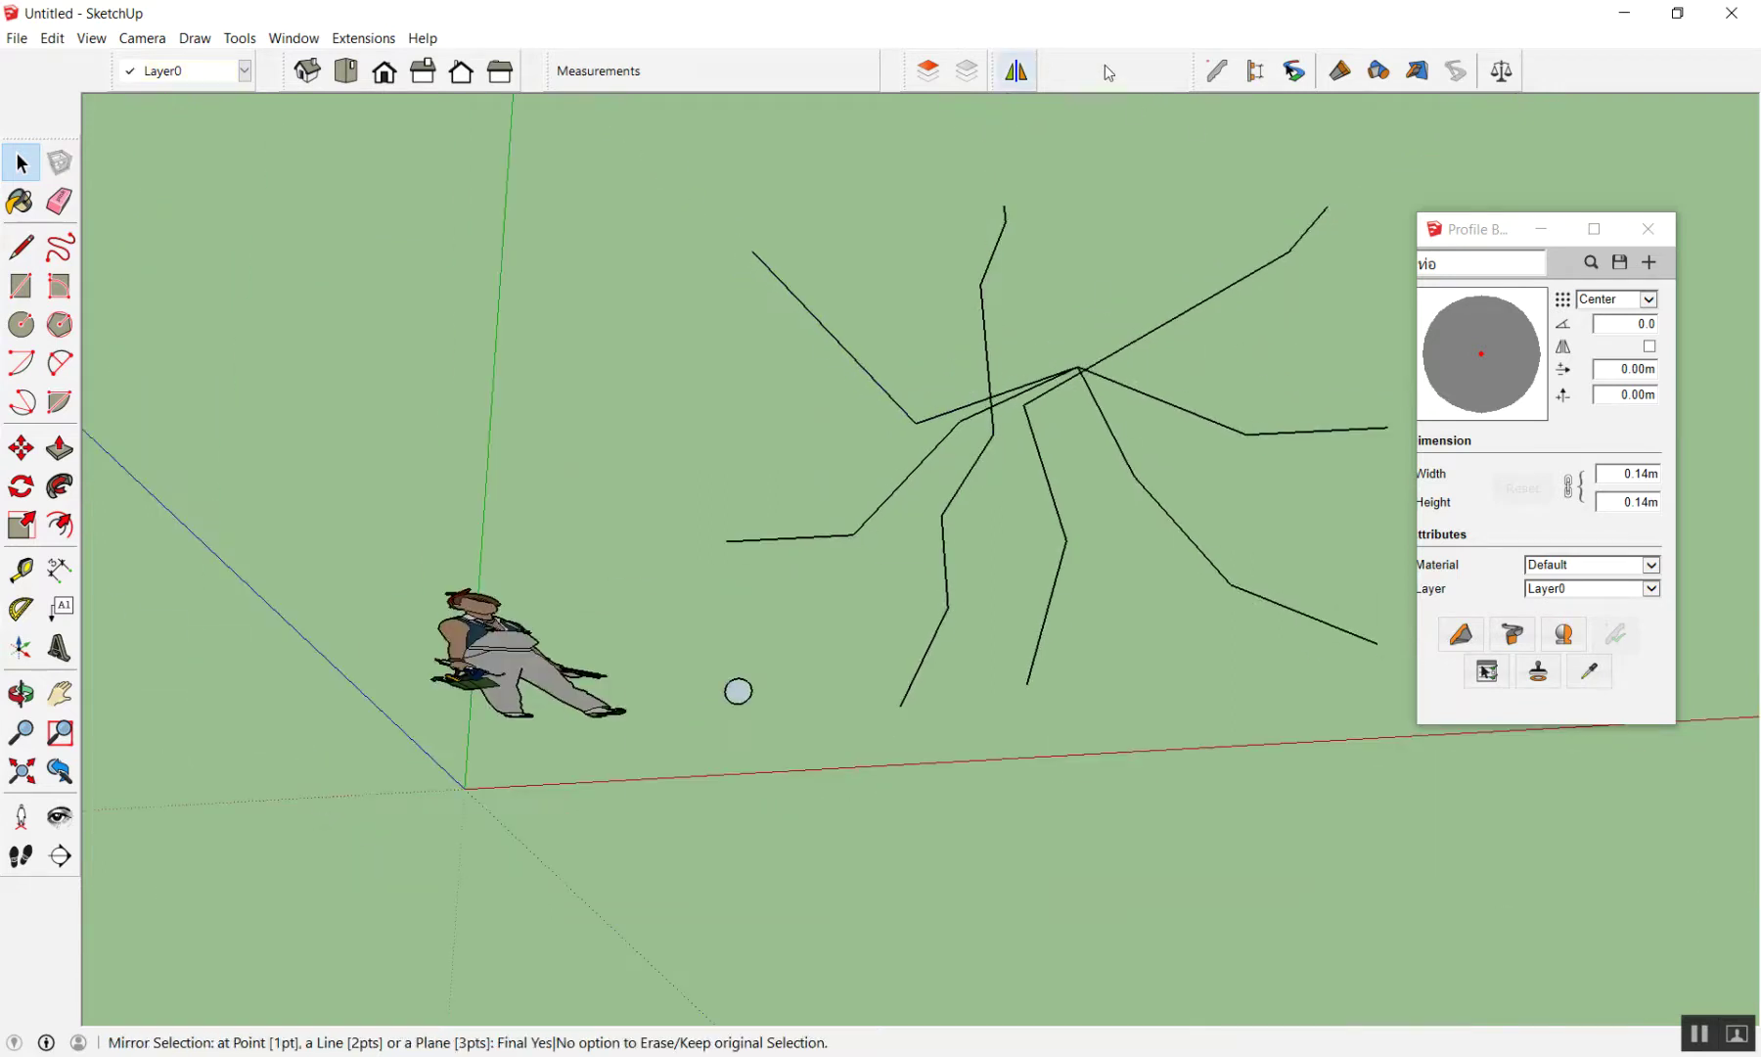
pyautogui.press('Escape')
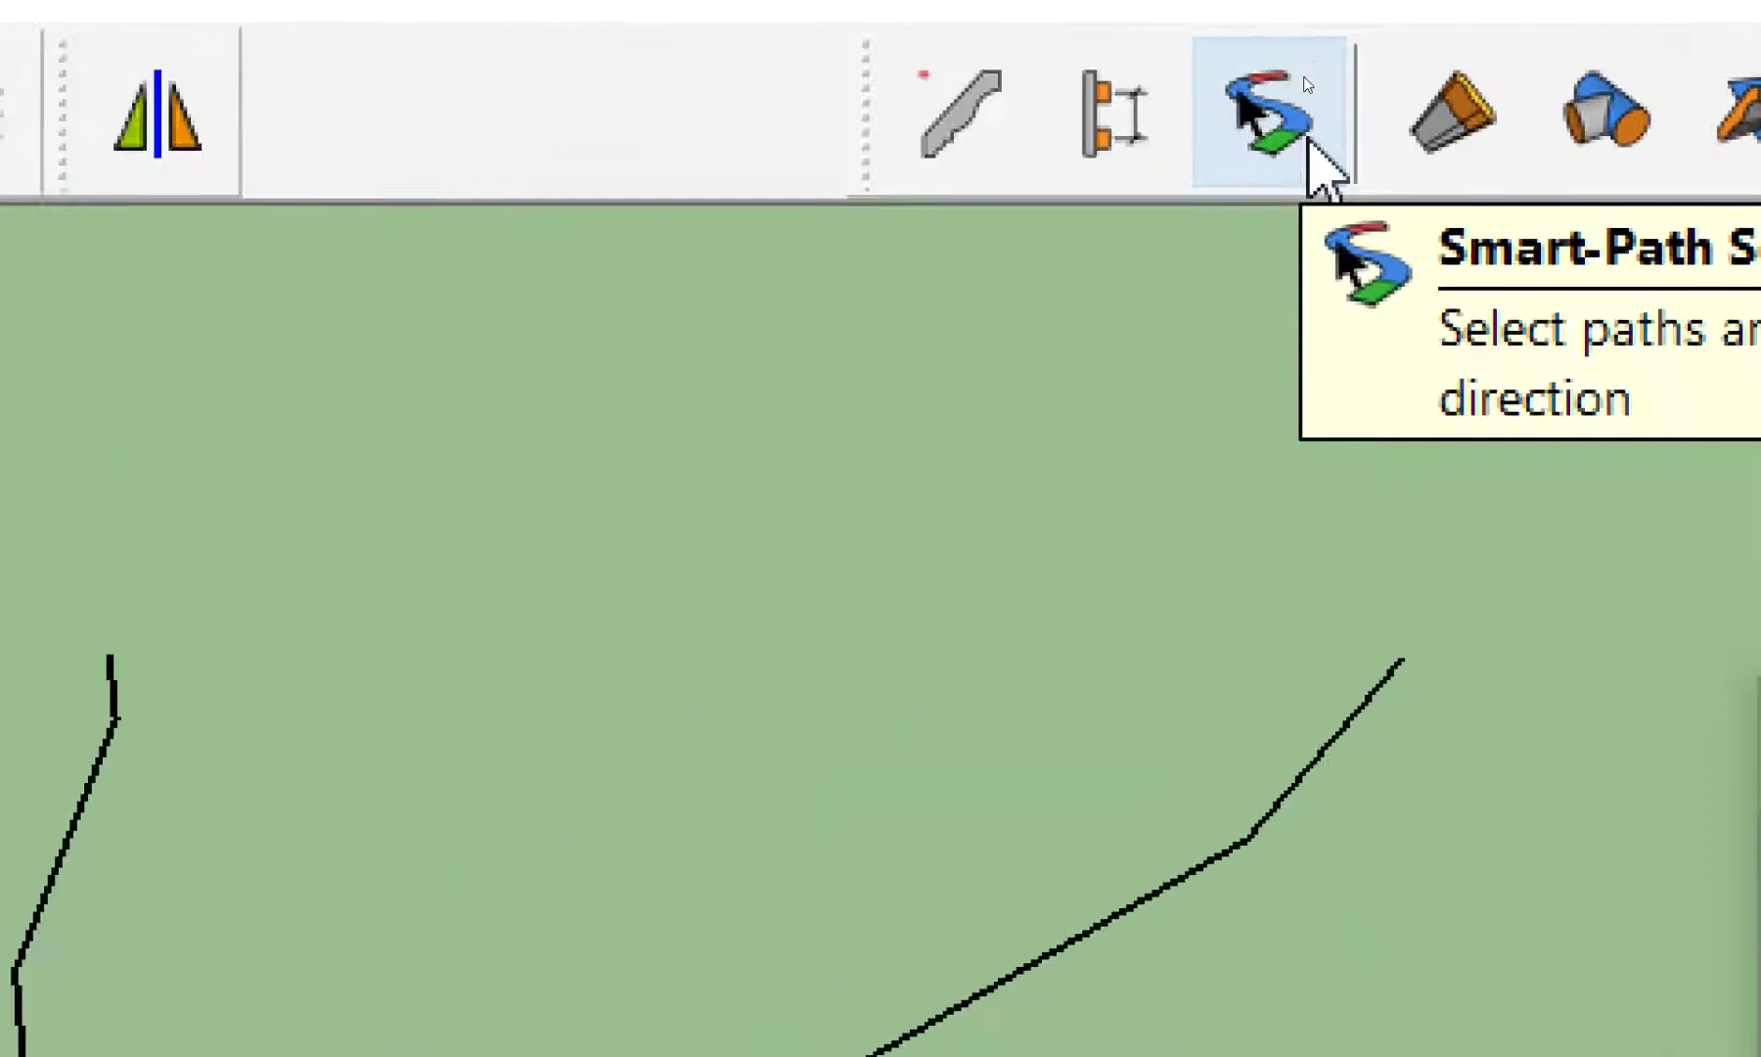
pyautogui.click(1303, 76)
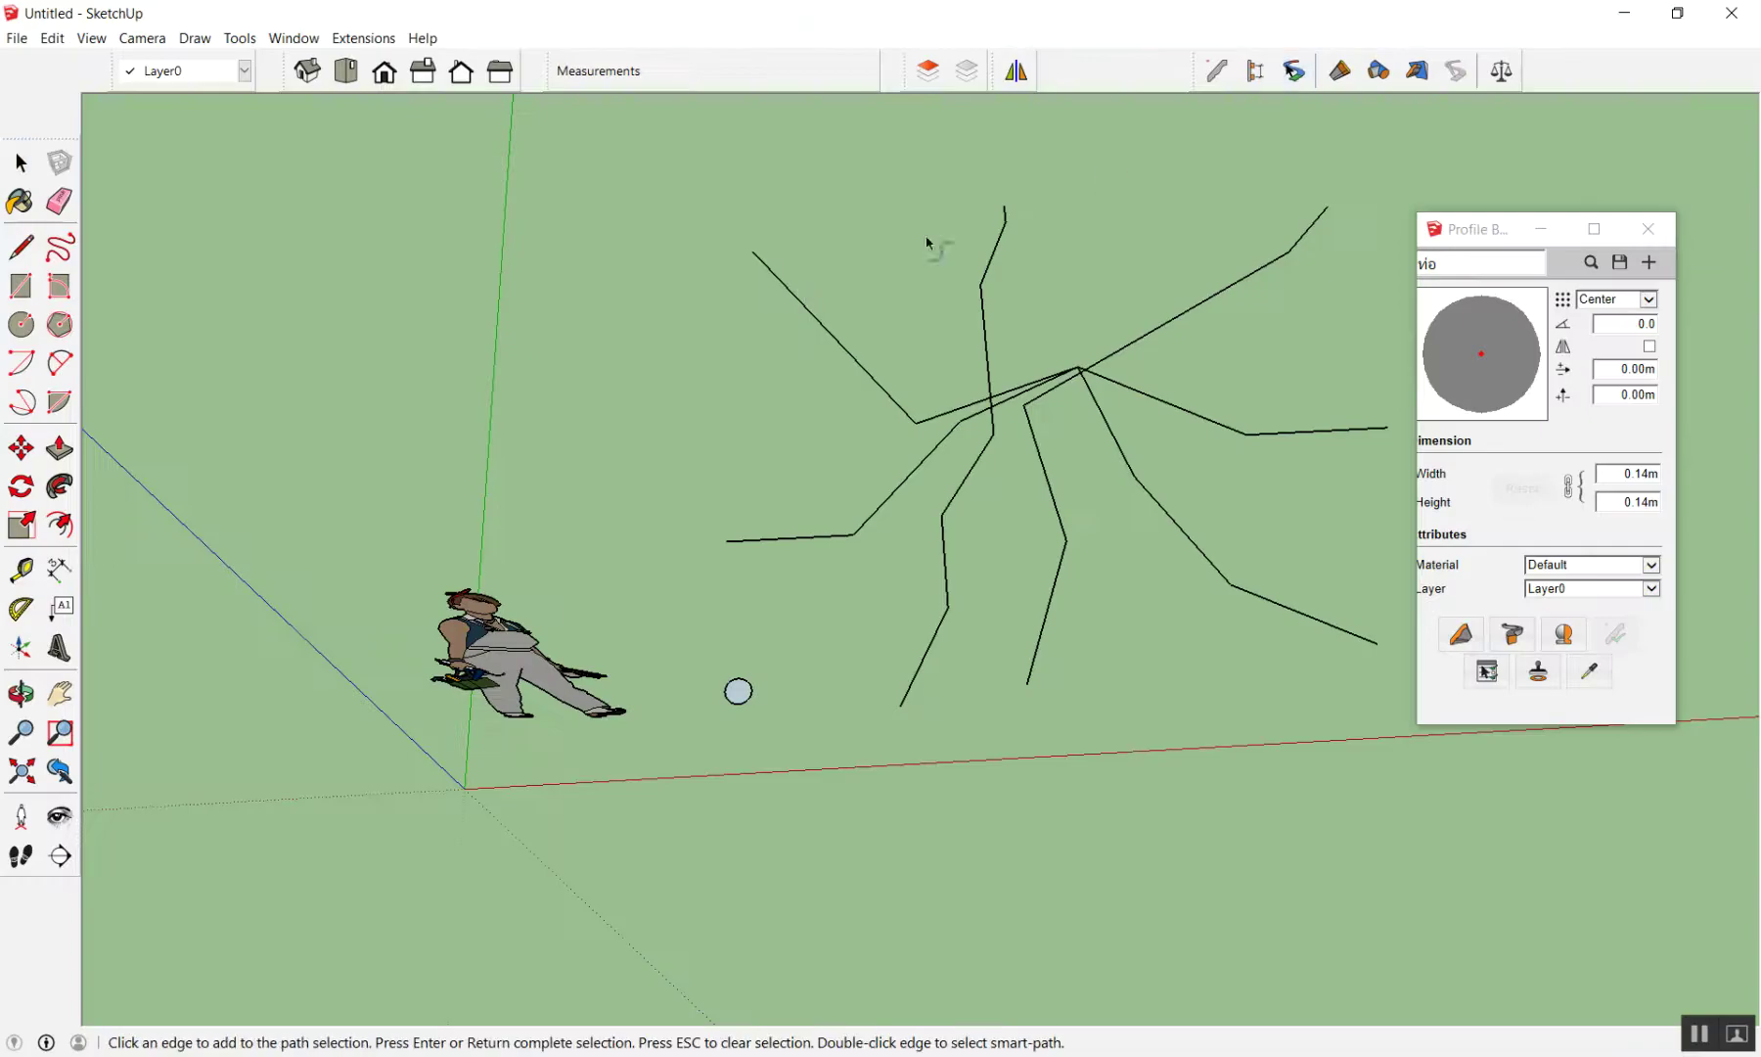
pyautogui.click(800, 298)
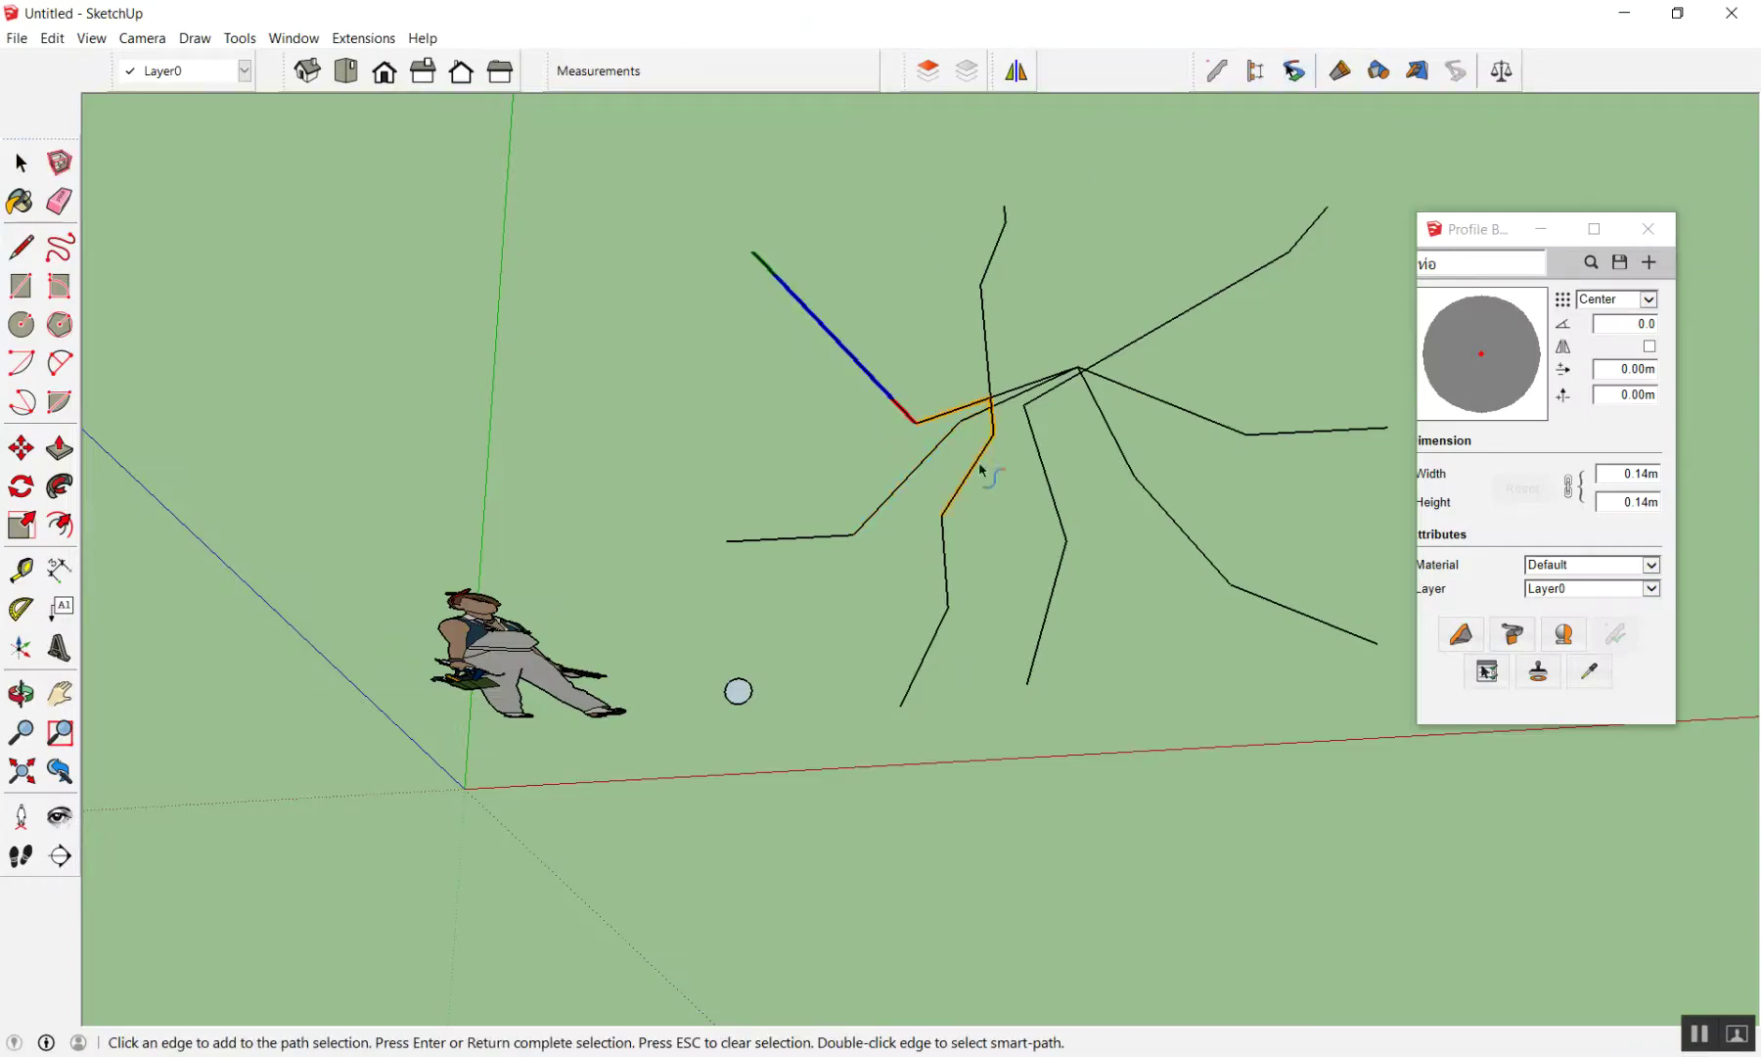
pyautogui.click(925, 700)
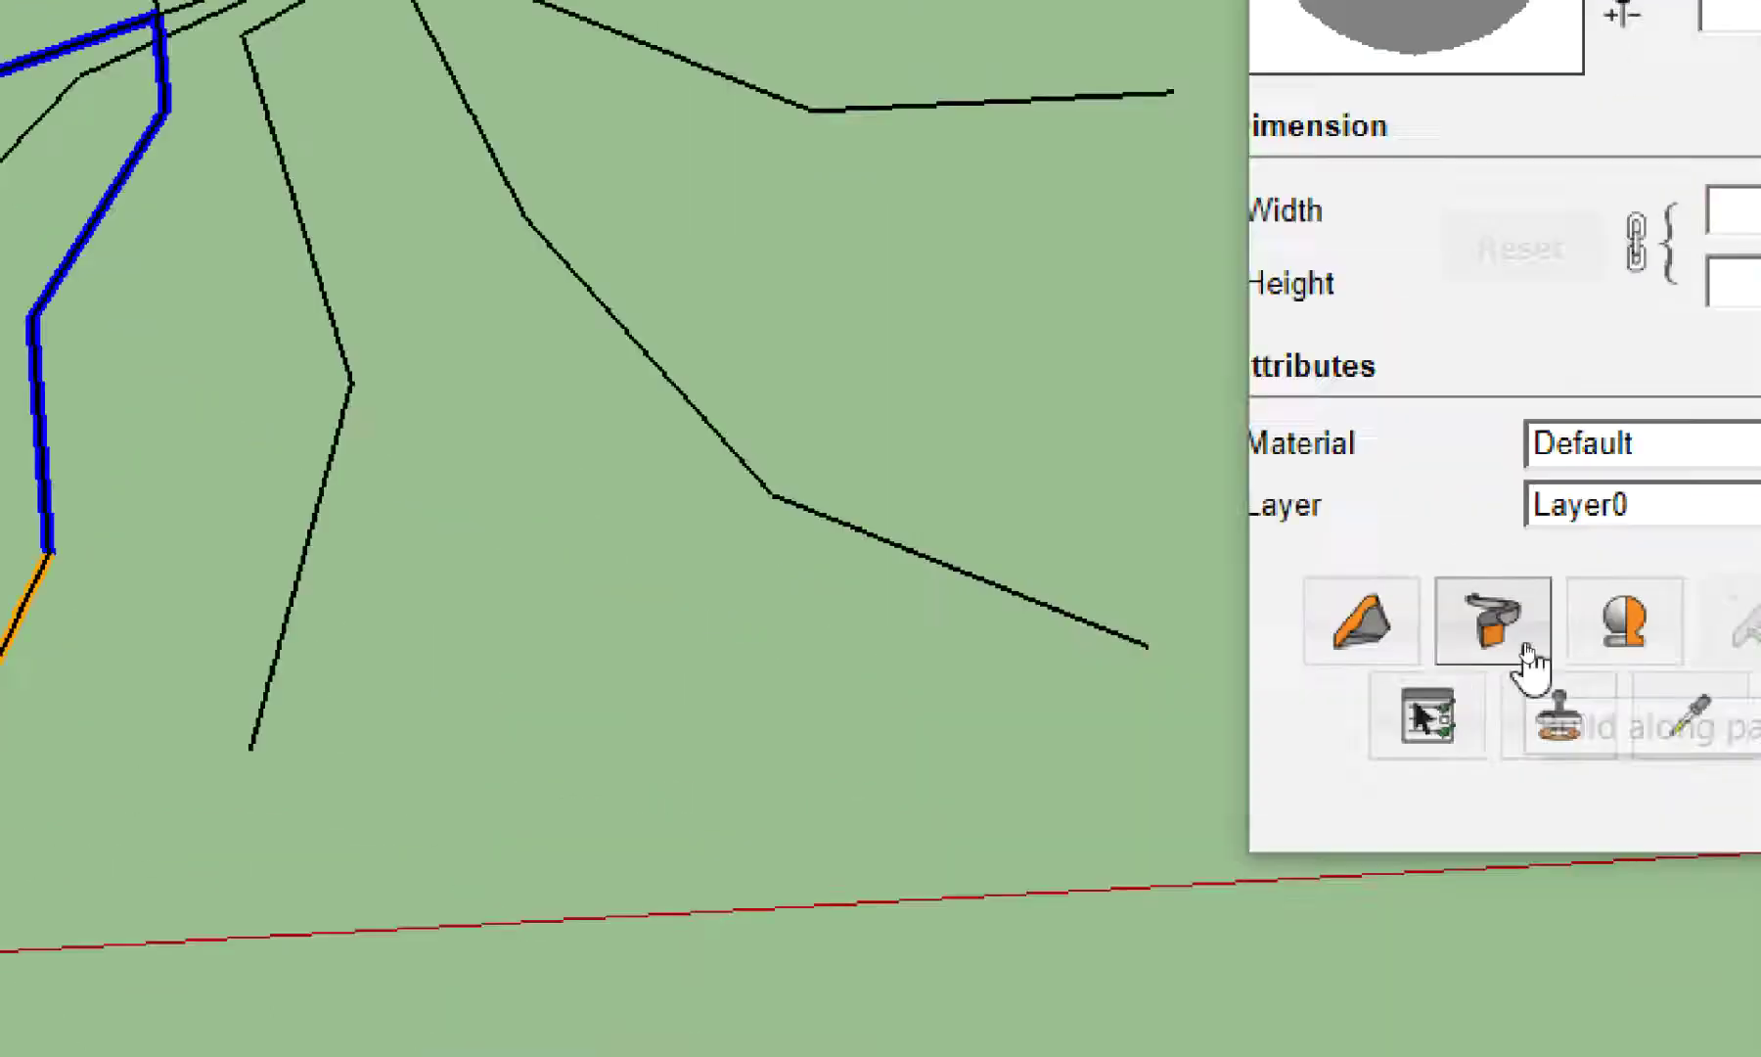
pyautogui.click(1527, 649)
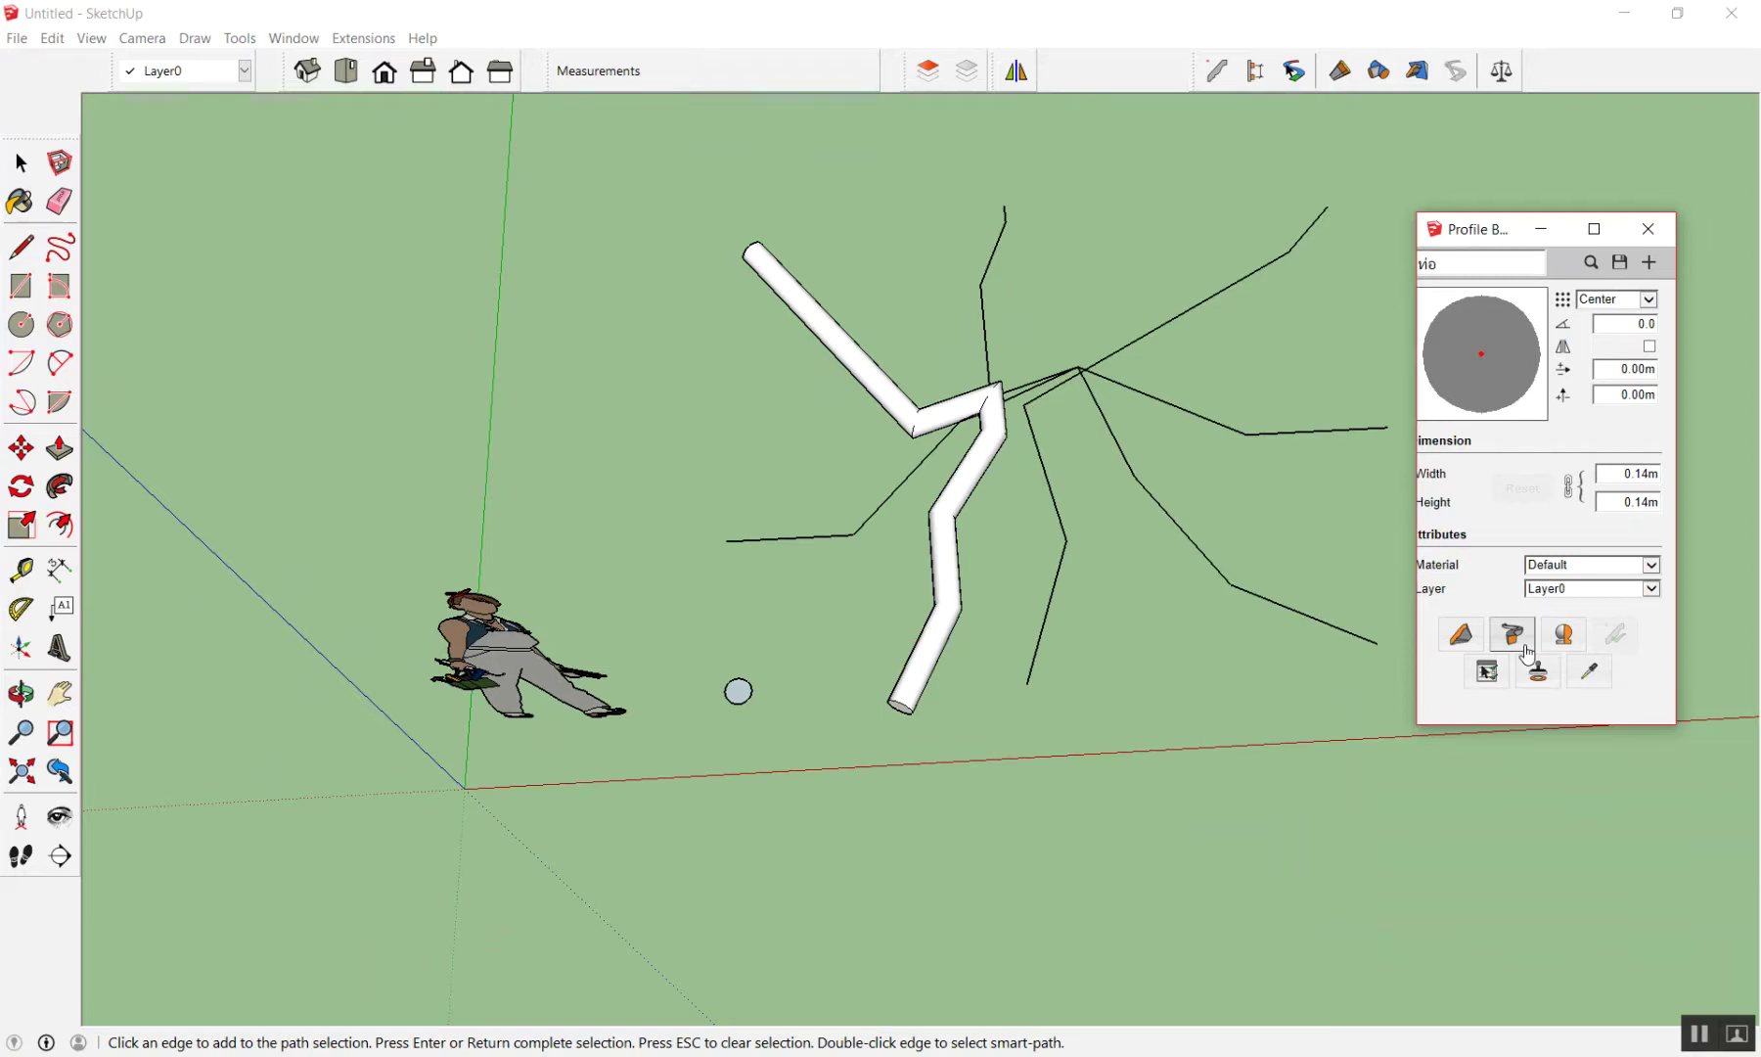
pyautogui.press('space')
pyautogui.click(806, 321)
pyautogui.press('Delete')
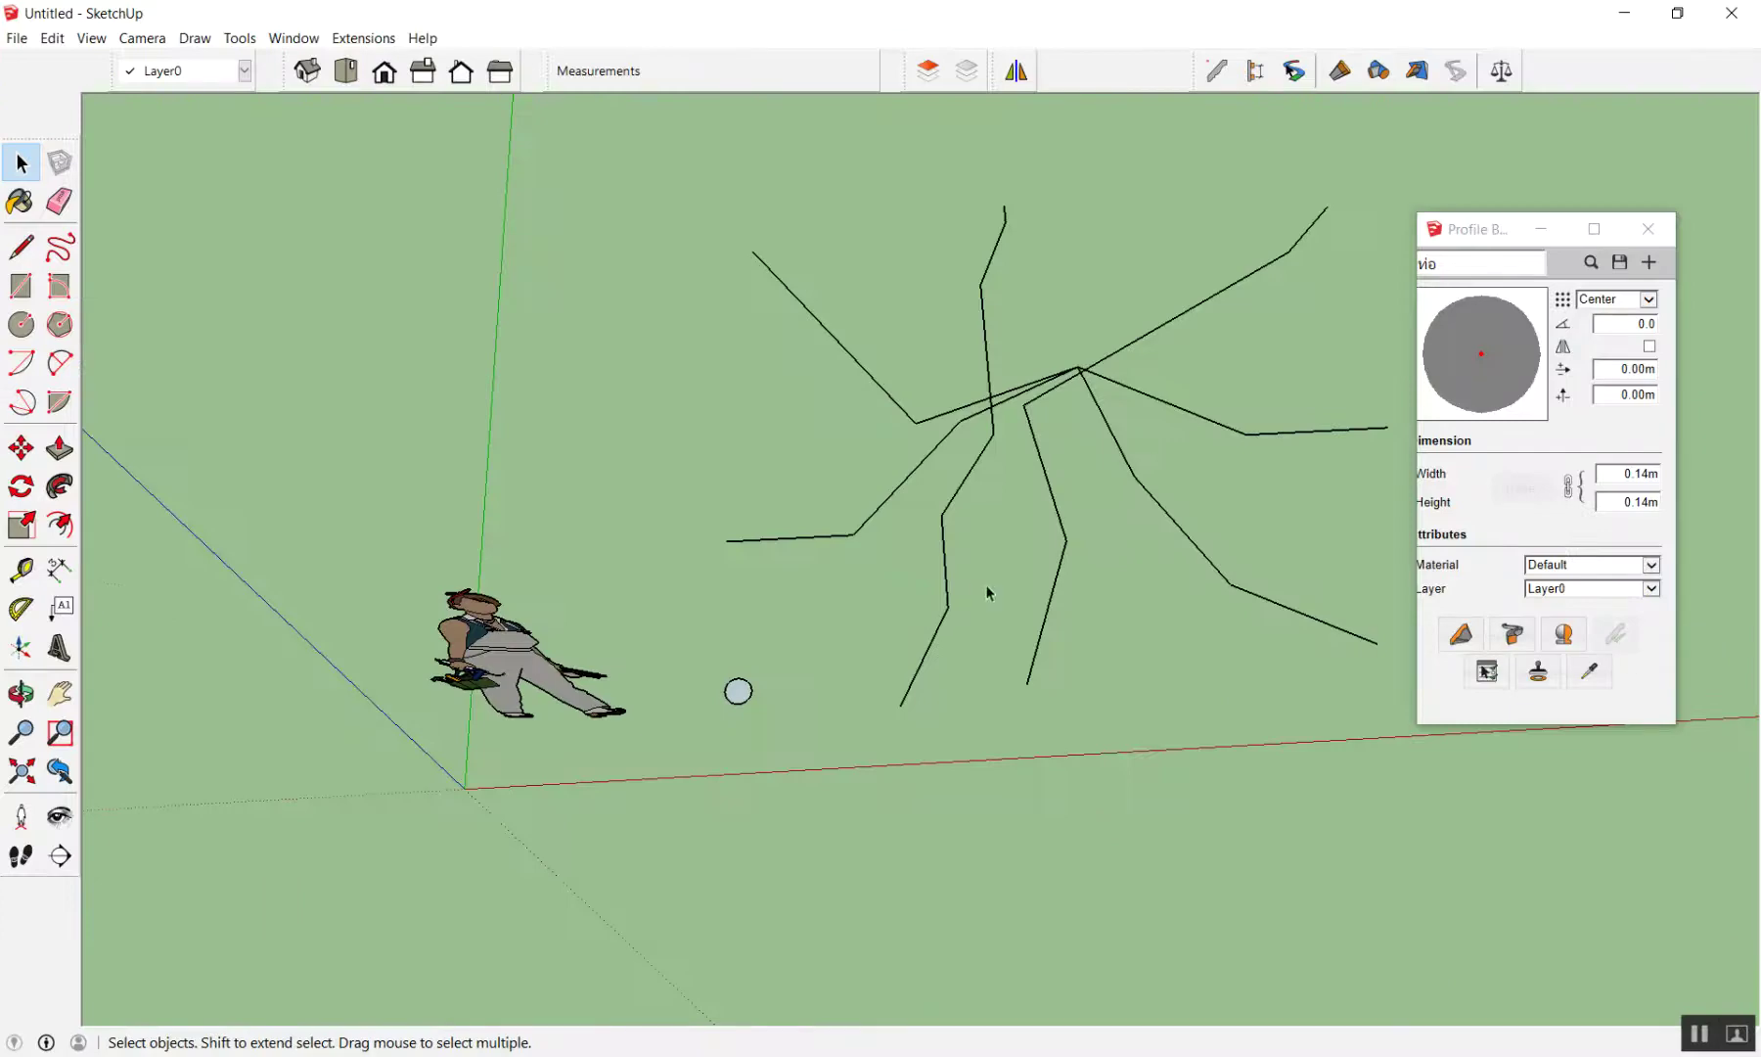
# Delete the branching lines, the short separate line and the circle
pyautogui.moveTo(987, 589)
pyautogui.mouseDown(button='middle')
pyautogui.moveTo(823, 451)
pyautogui.moveTo(872, 411)
pyautogui.mouseUp(button='middle')
pyautogui.scroll(-4, 861, 446)
pyautogui.moveTo(853, 396); pyautogui.dragTo(1182, 671)
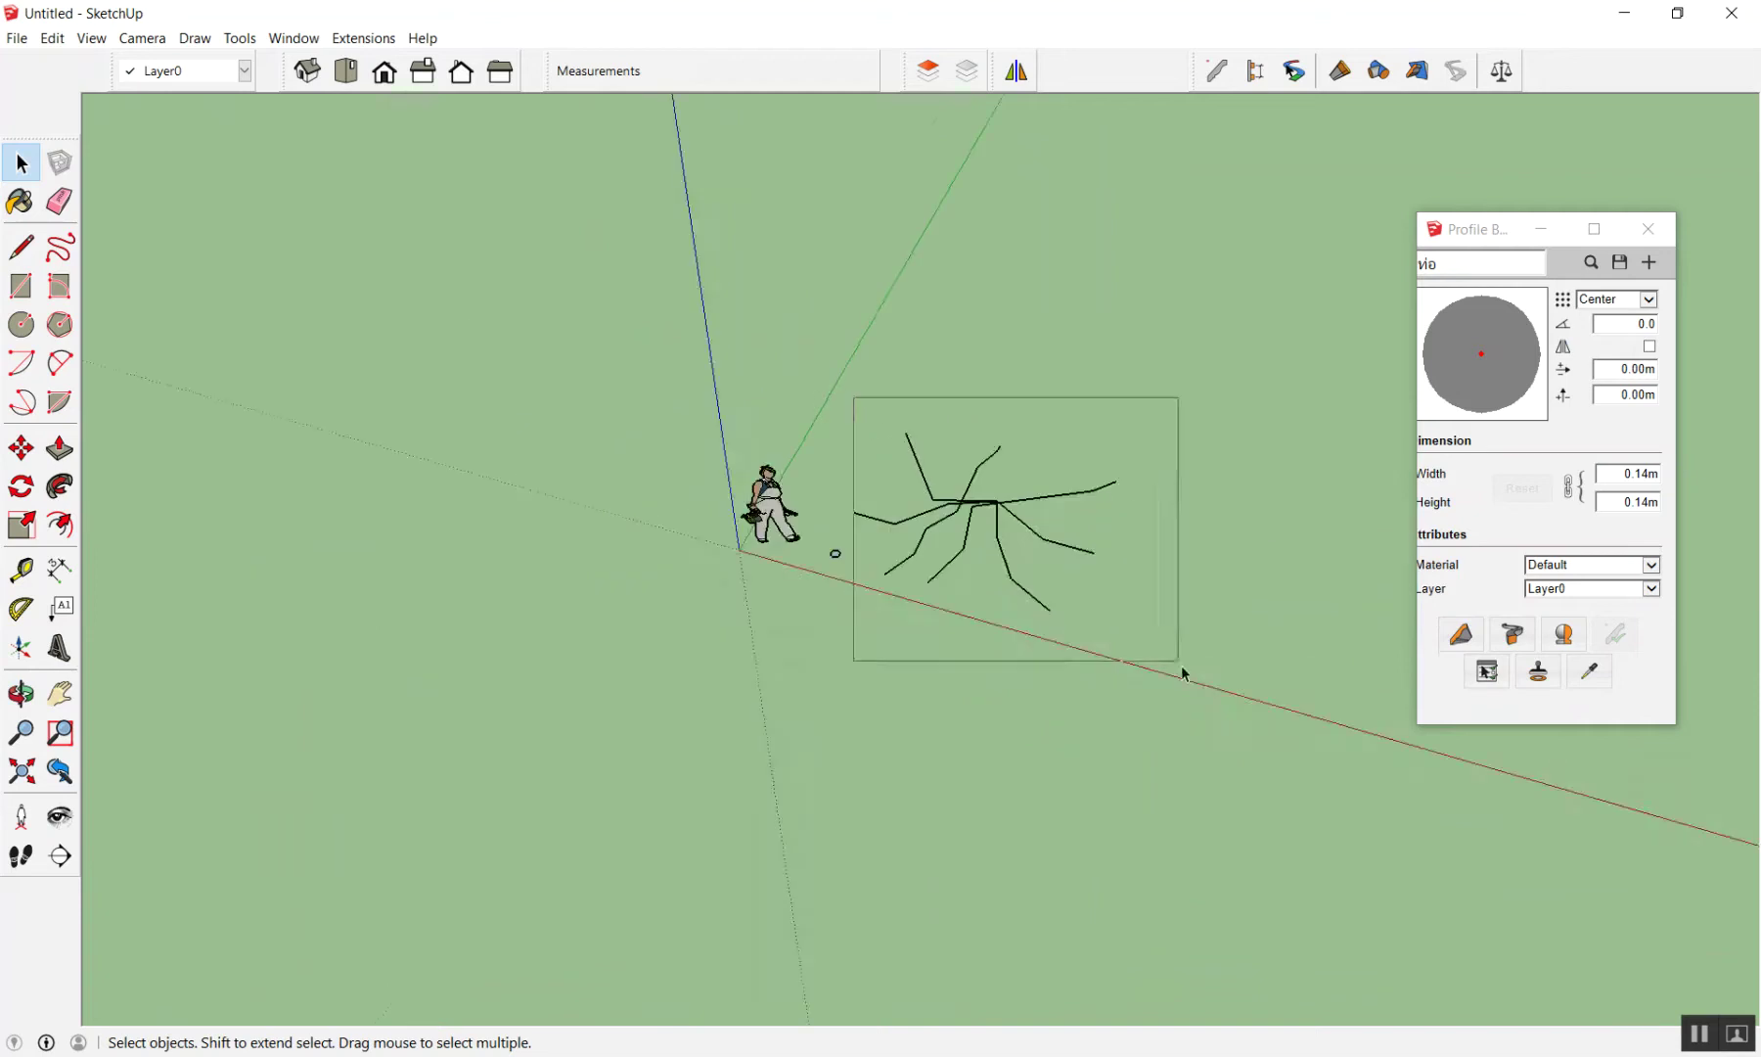
pyautogui.press('Delete')
pyautogui.scroll(3, 907, 471)
pyautogui.moveTo(740, 626); pyautogui.dragTo(738, 624)
pyautogui.press('Delete')
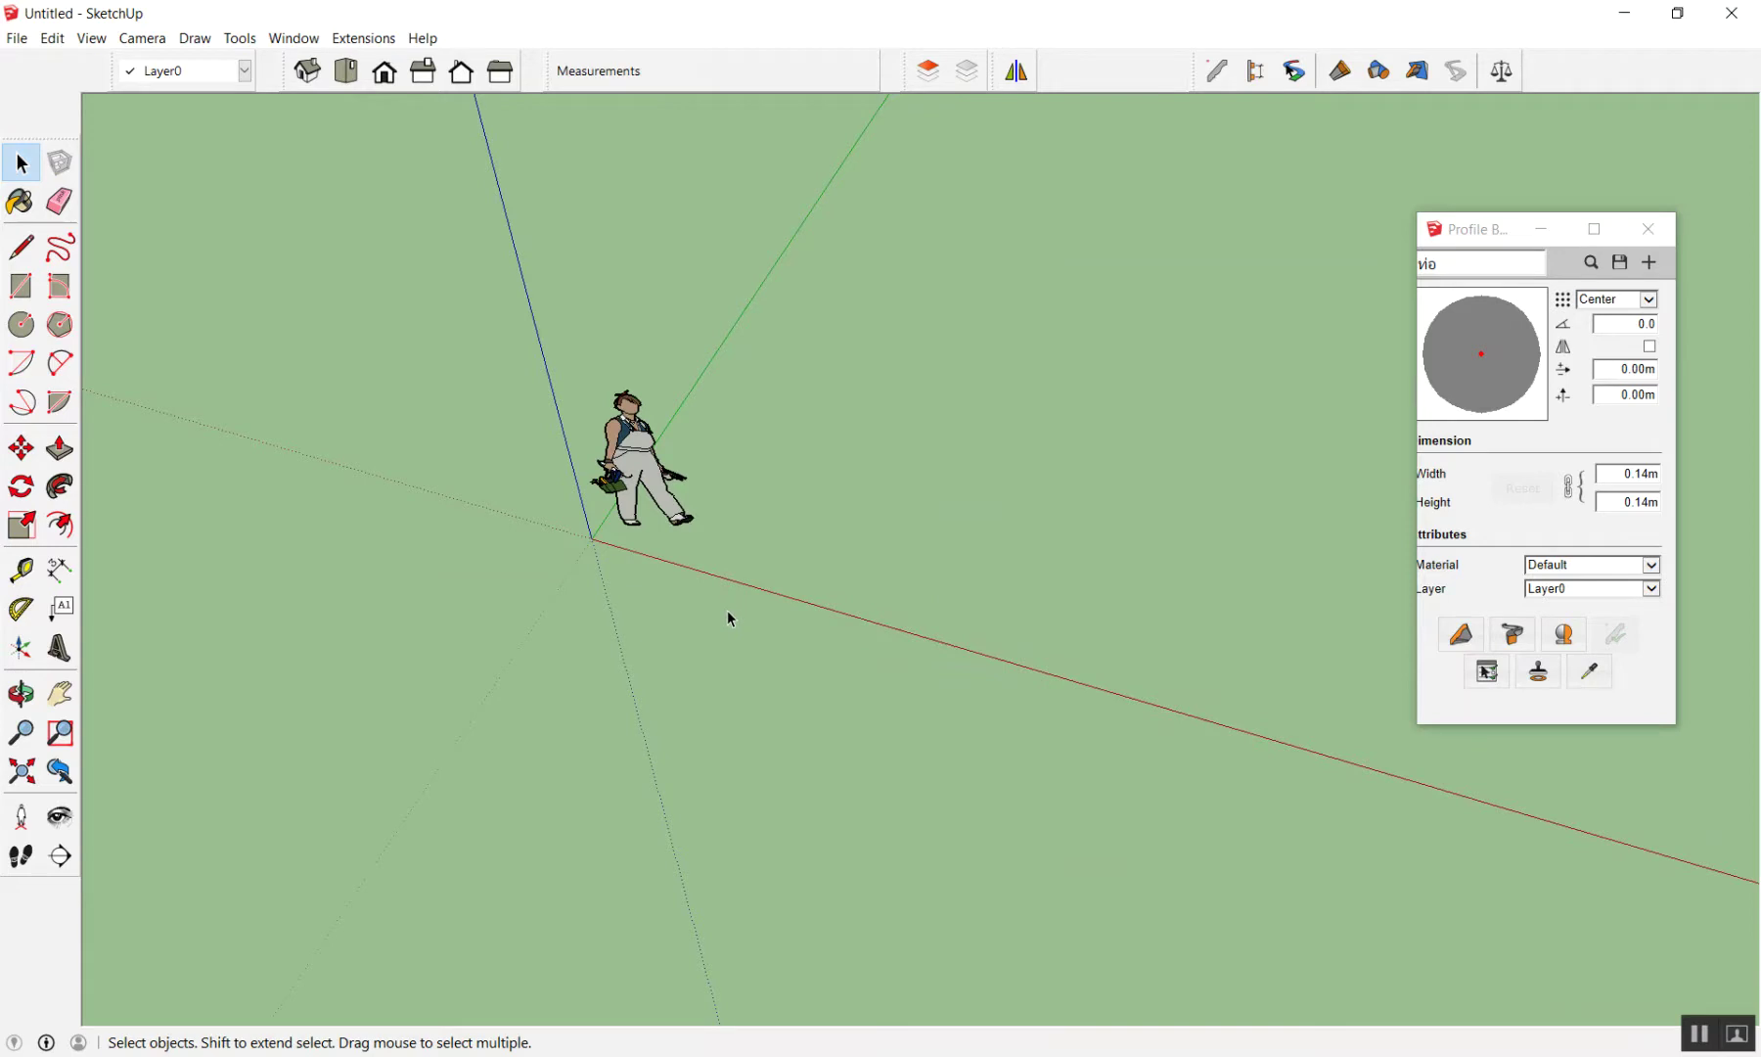
pyautogui.scroll(2, 736, 495)
pyautogui.scroll(1, 832, 435)
# Draw a 4 by 4 square on the ground
pyautogui.press('r')
pyautogui.click(877, 510)
pyautogui.click(1292, 272)
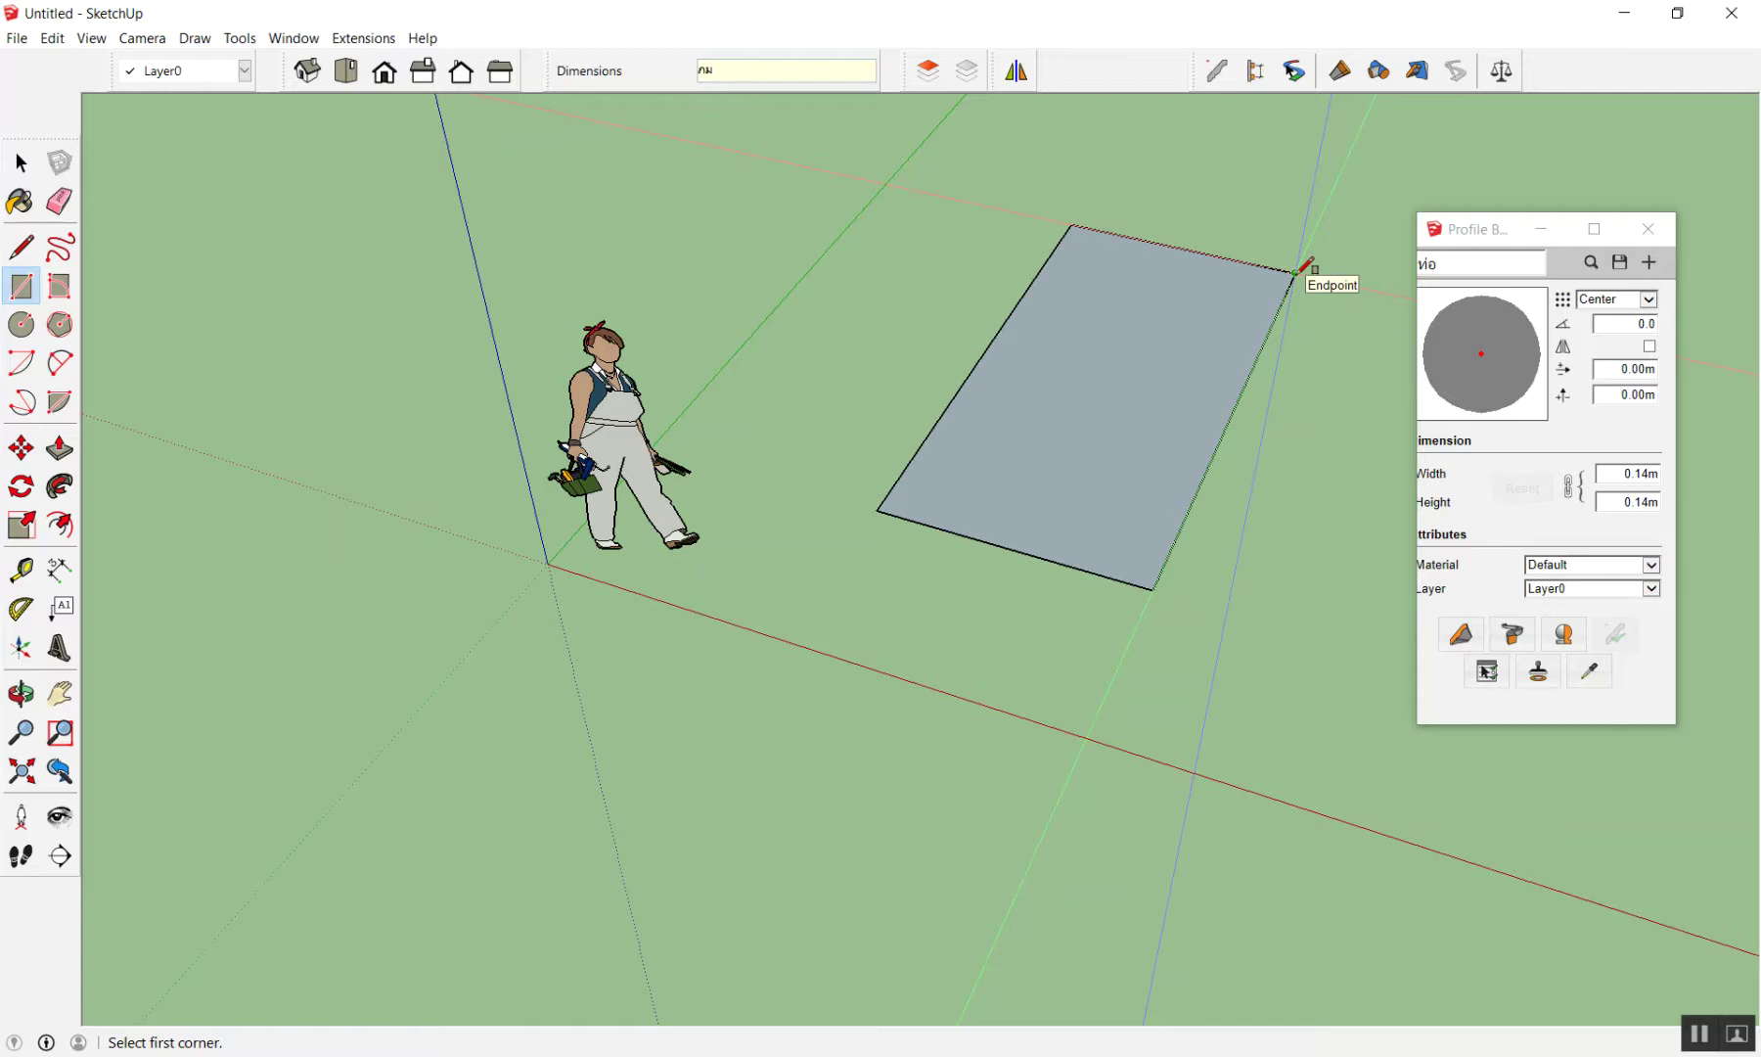
pyautogui.hotkey('ctrl', 'z')
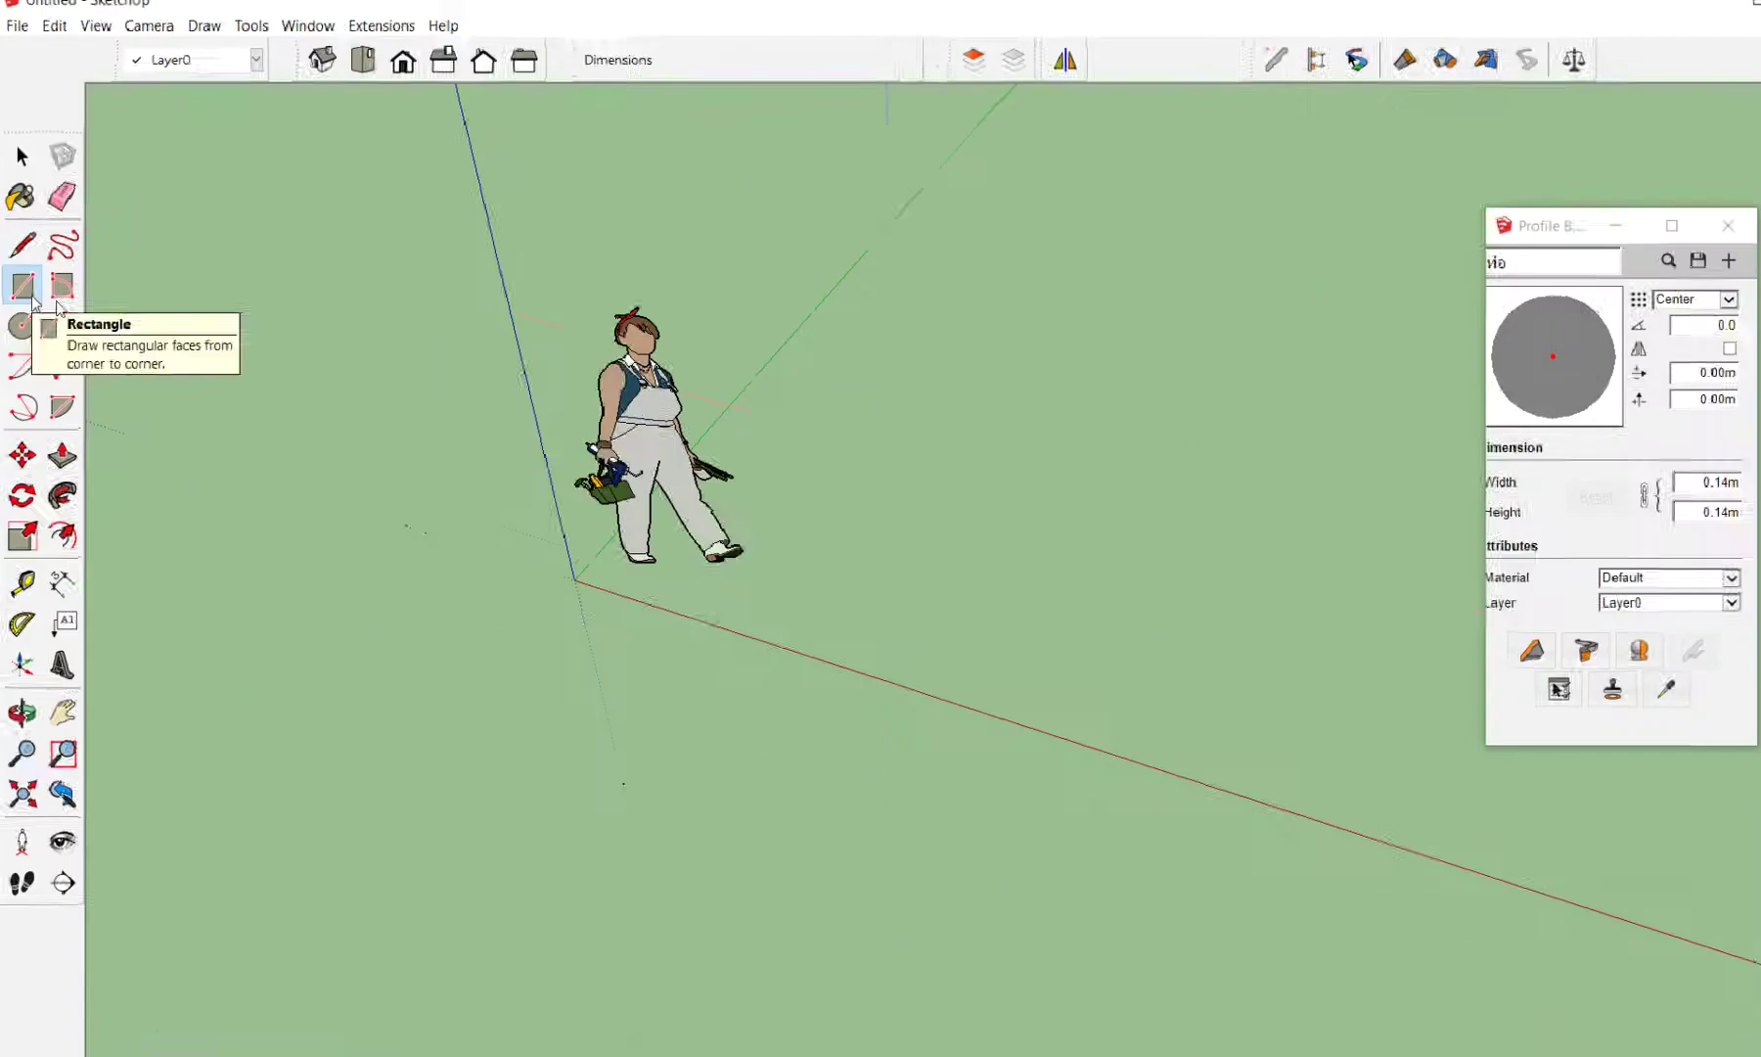
pyautogui.scroll(-3, 881, 442)
pyautogui.click(877, 533)
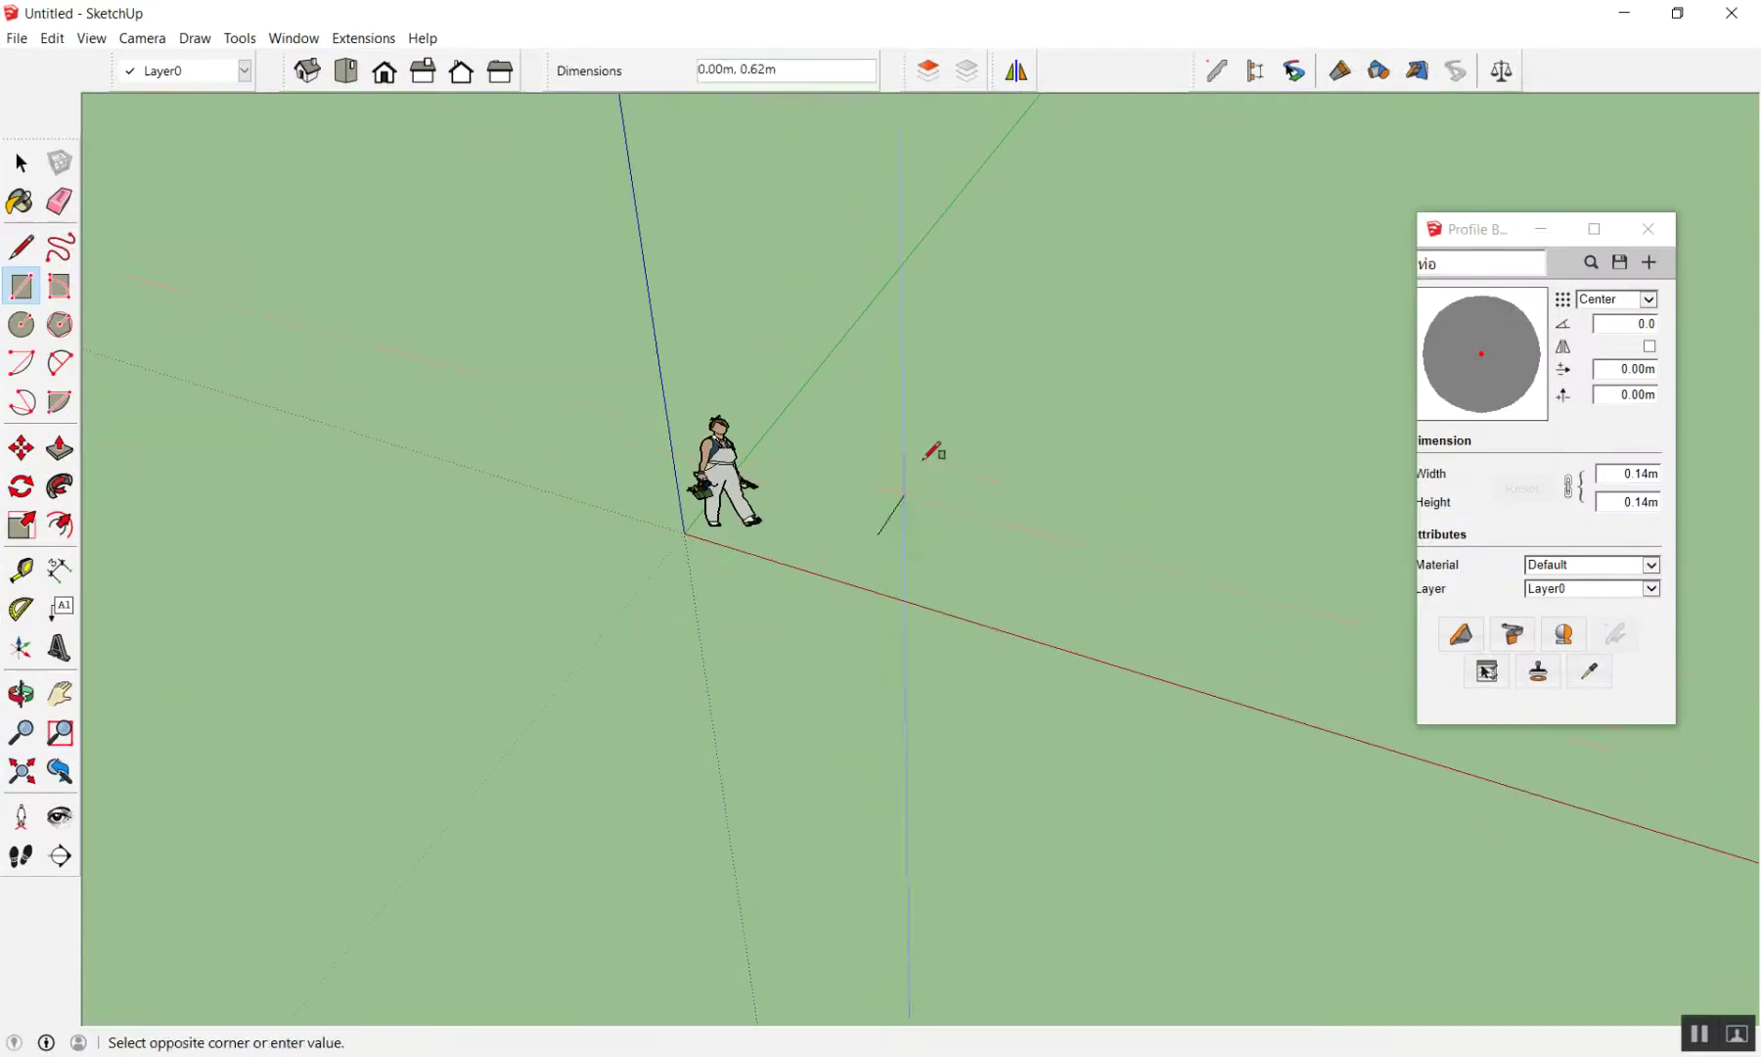
pyautogui.click(1079, 419)
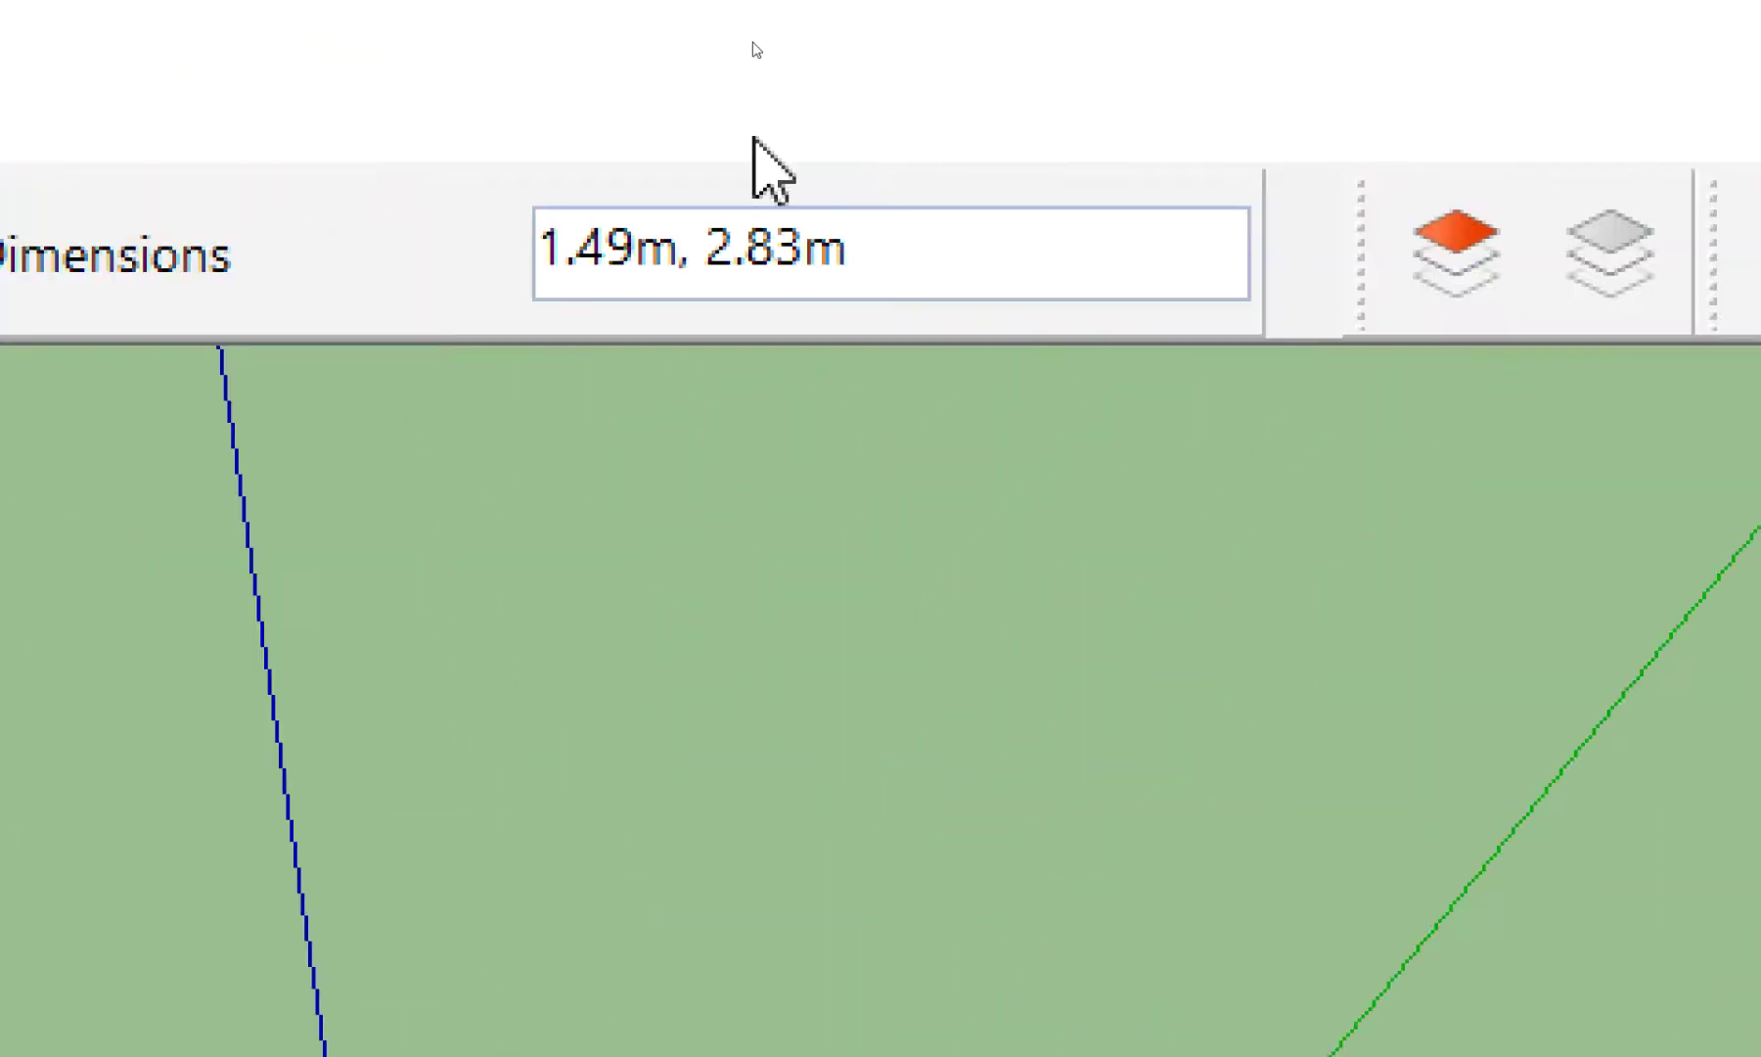
pyautogui.write('4,4')
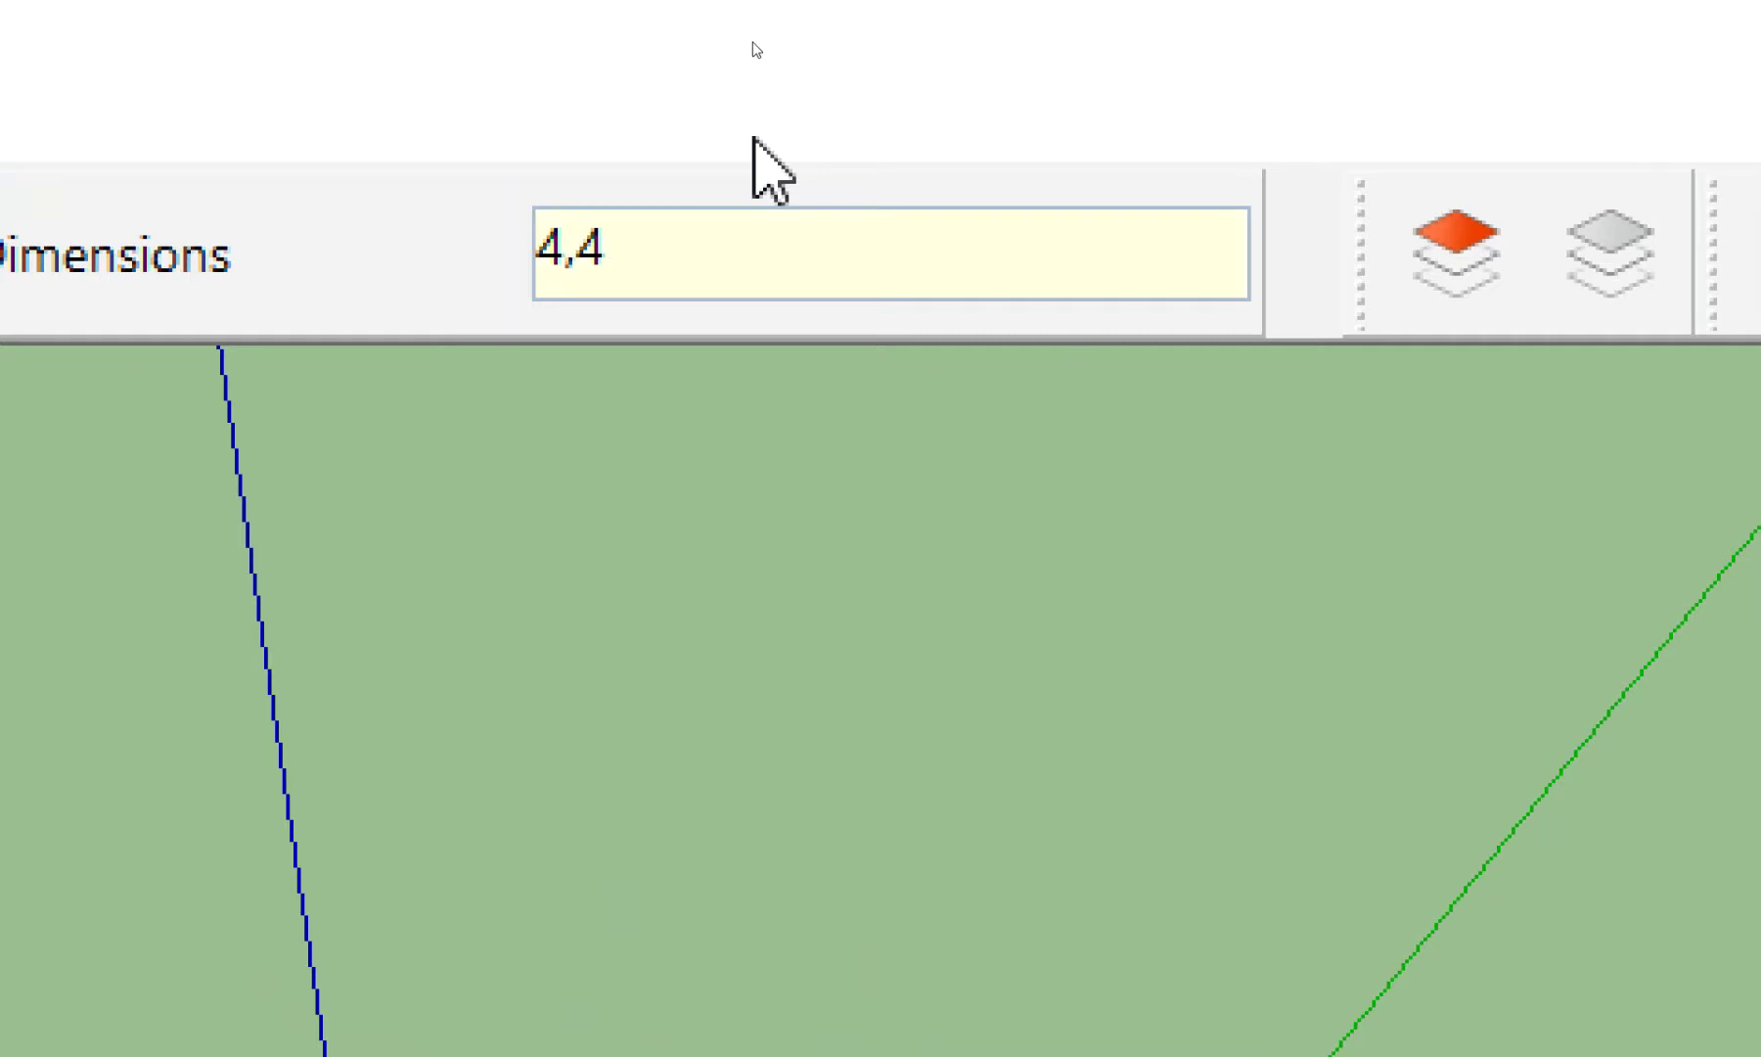
pyautogui.press('Return')
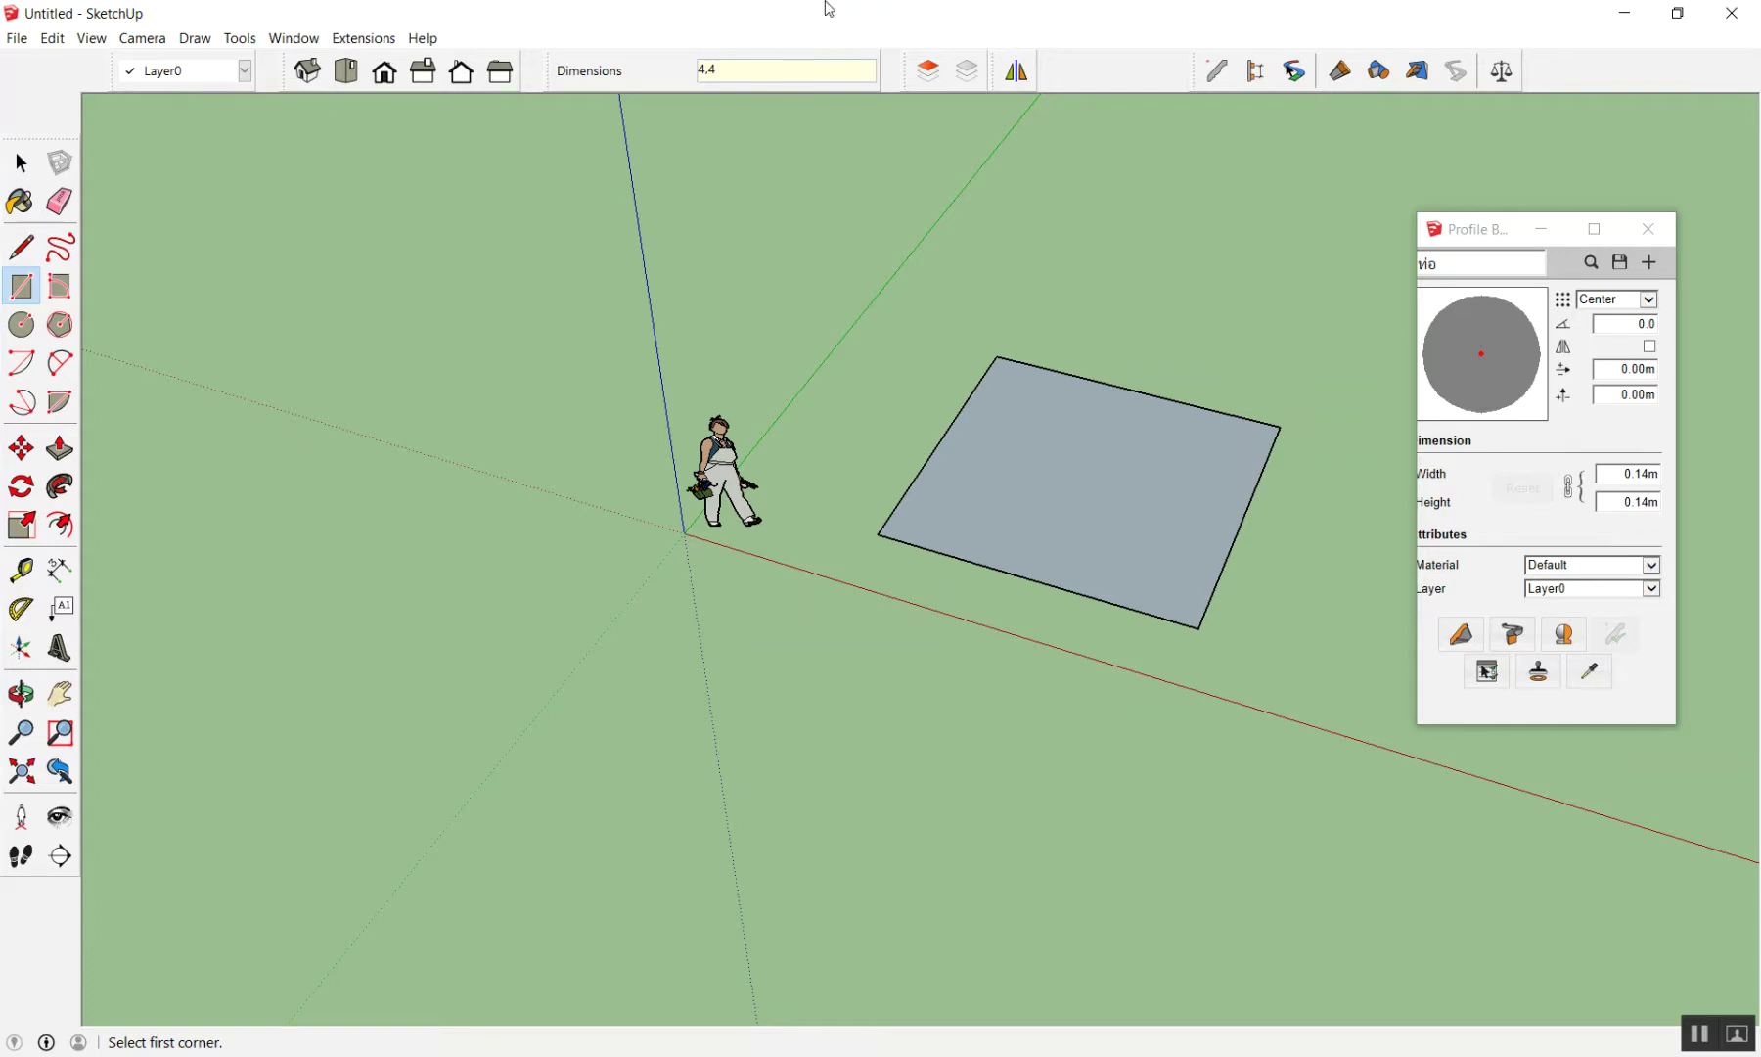
# Push/Pull the square up 3 m into a box
pyautogui.press('p')
pyautogui.moveTo(1022, 365); pyautogui.dragTo(1130, 353)
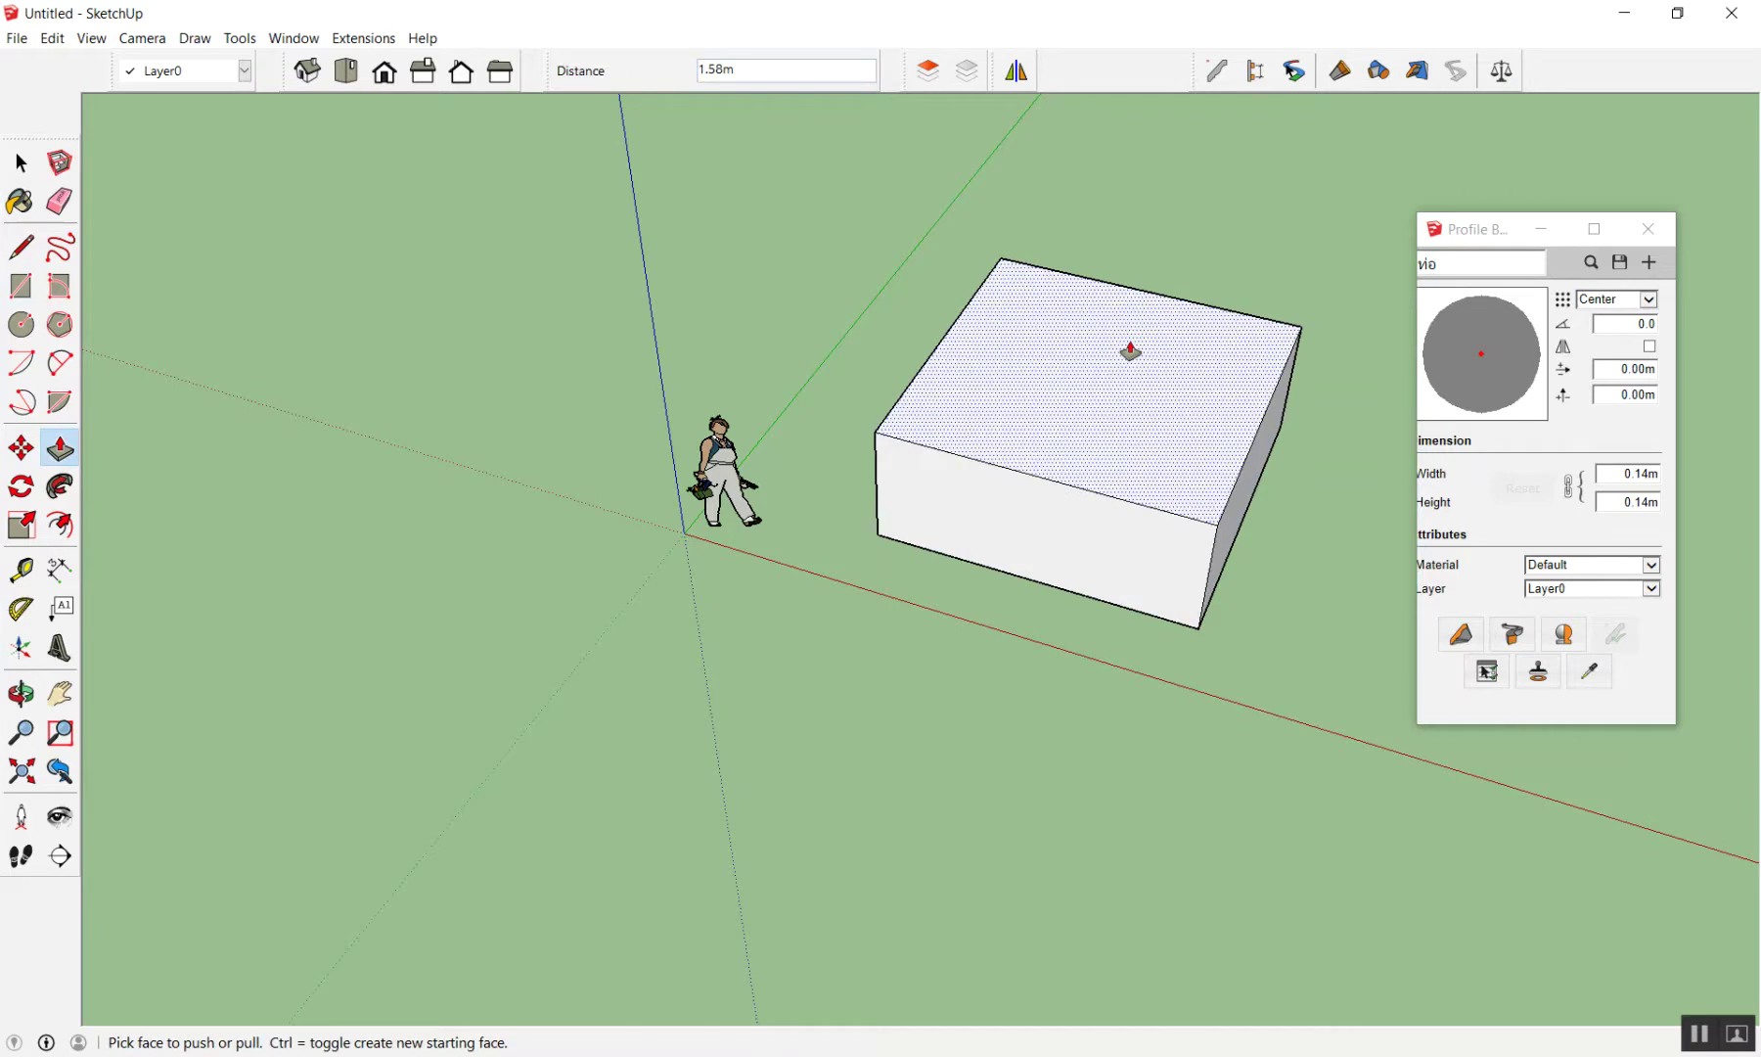
pyautogui.write('3')
pyautogui.press('Return')
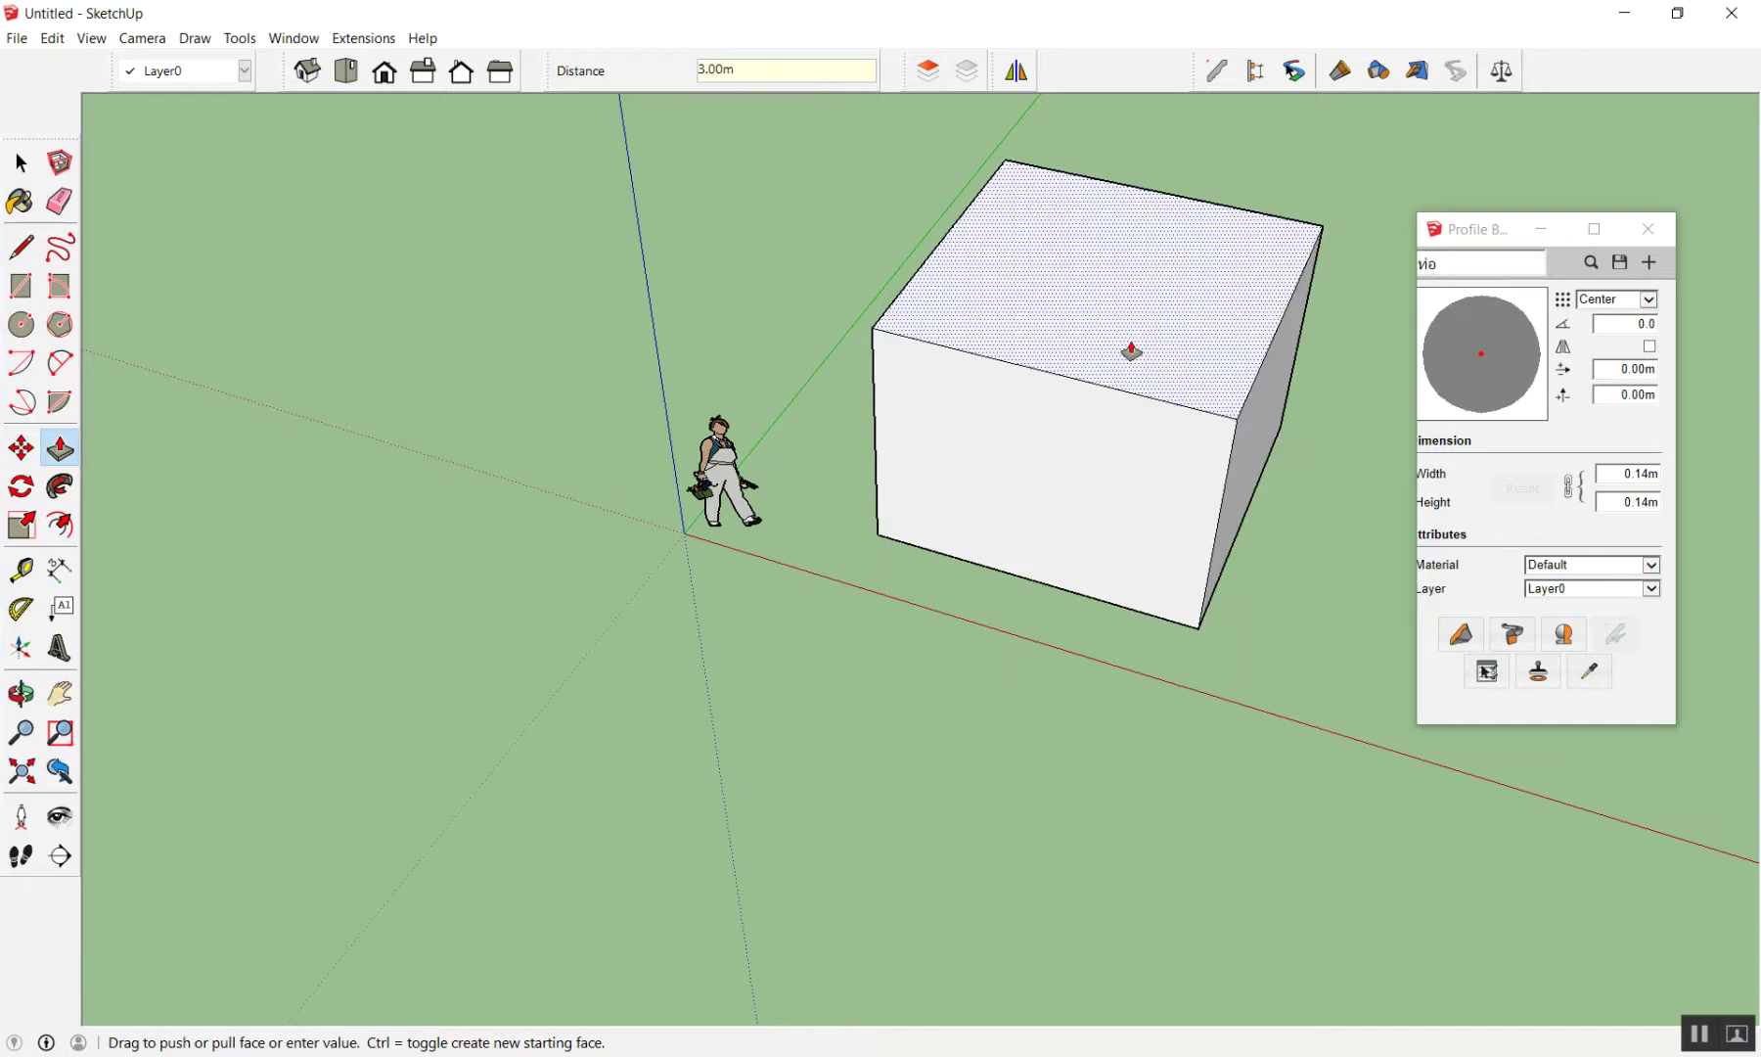
pyautogui.scroll(-2, 1131, 351)
# Draw a closed four-sided outline at the box's bottom corner to form a small face
pyautogui.moveTo(799, 440); pyautogui.dragTo(819, 544, button='middle')
pyautogui.moveTo(820, 544); pyautogui.dragTo(1047, 618)
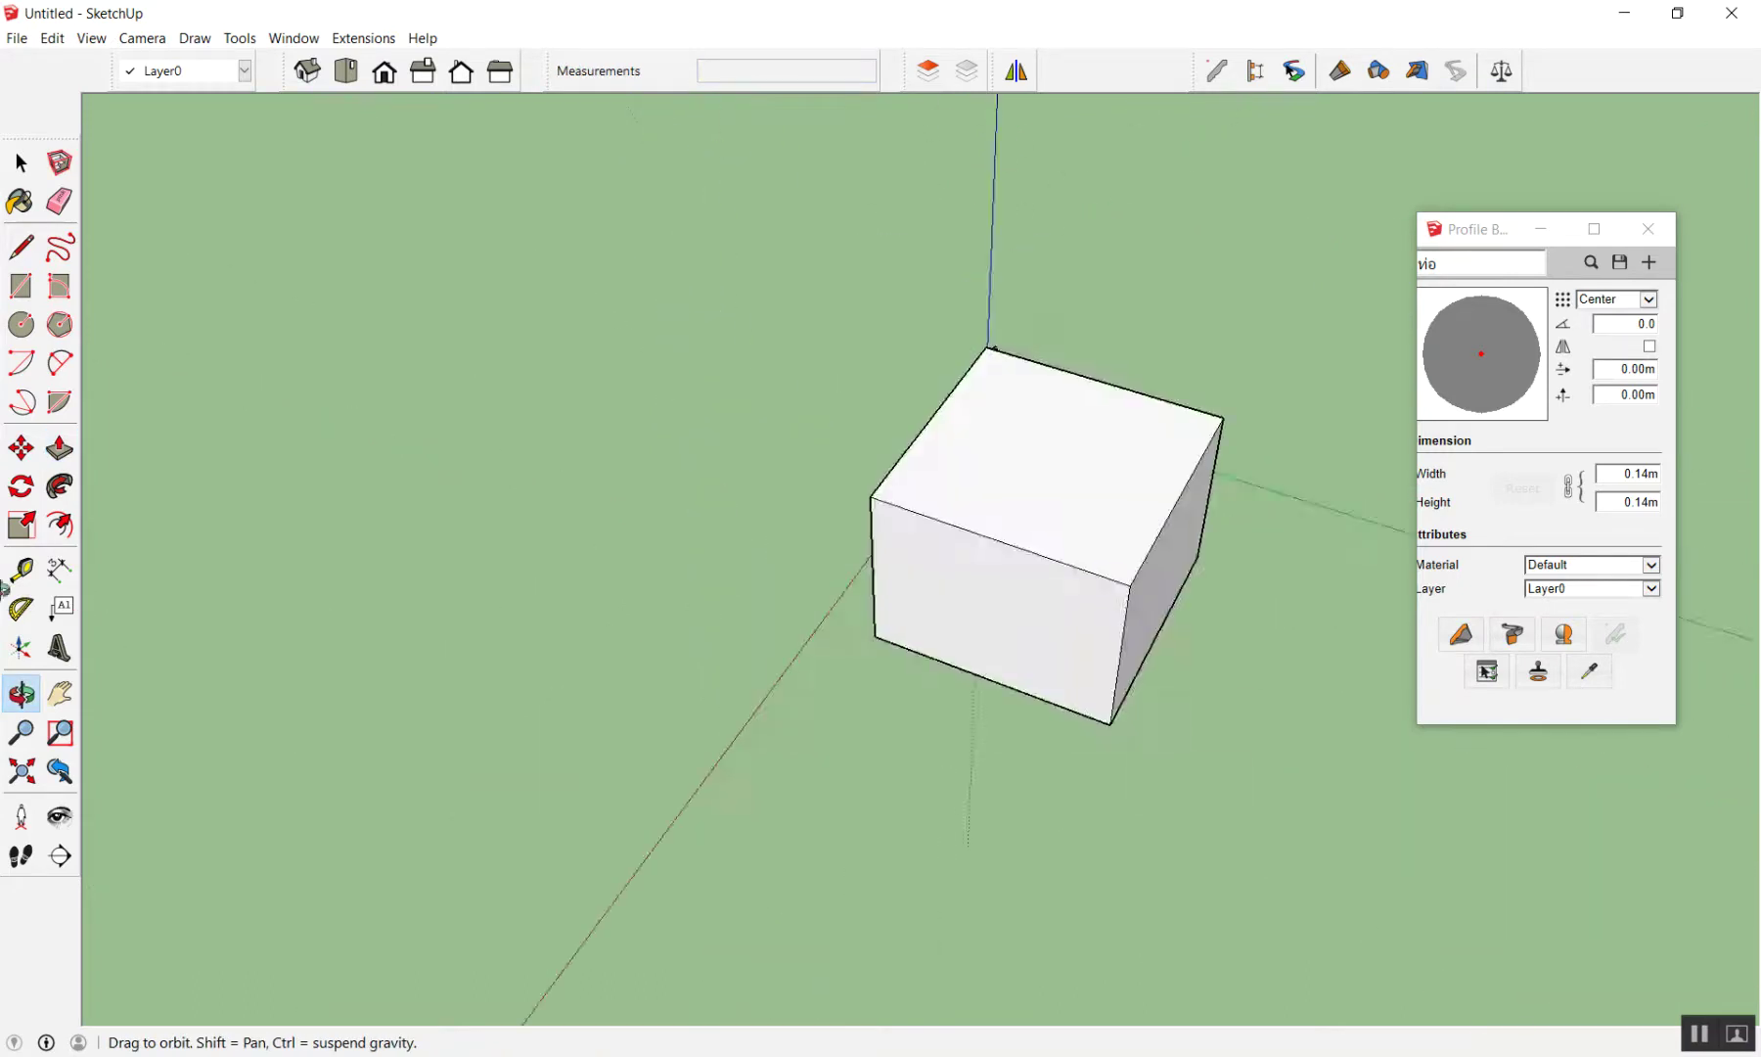
pyautogui.scroll(2, 1095, 558)
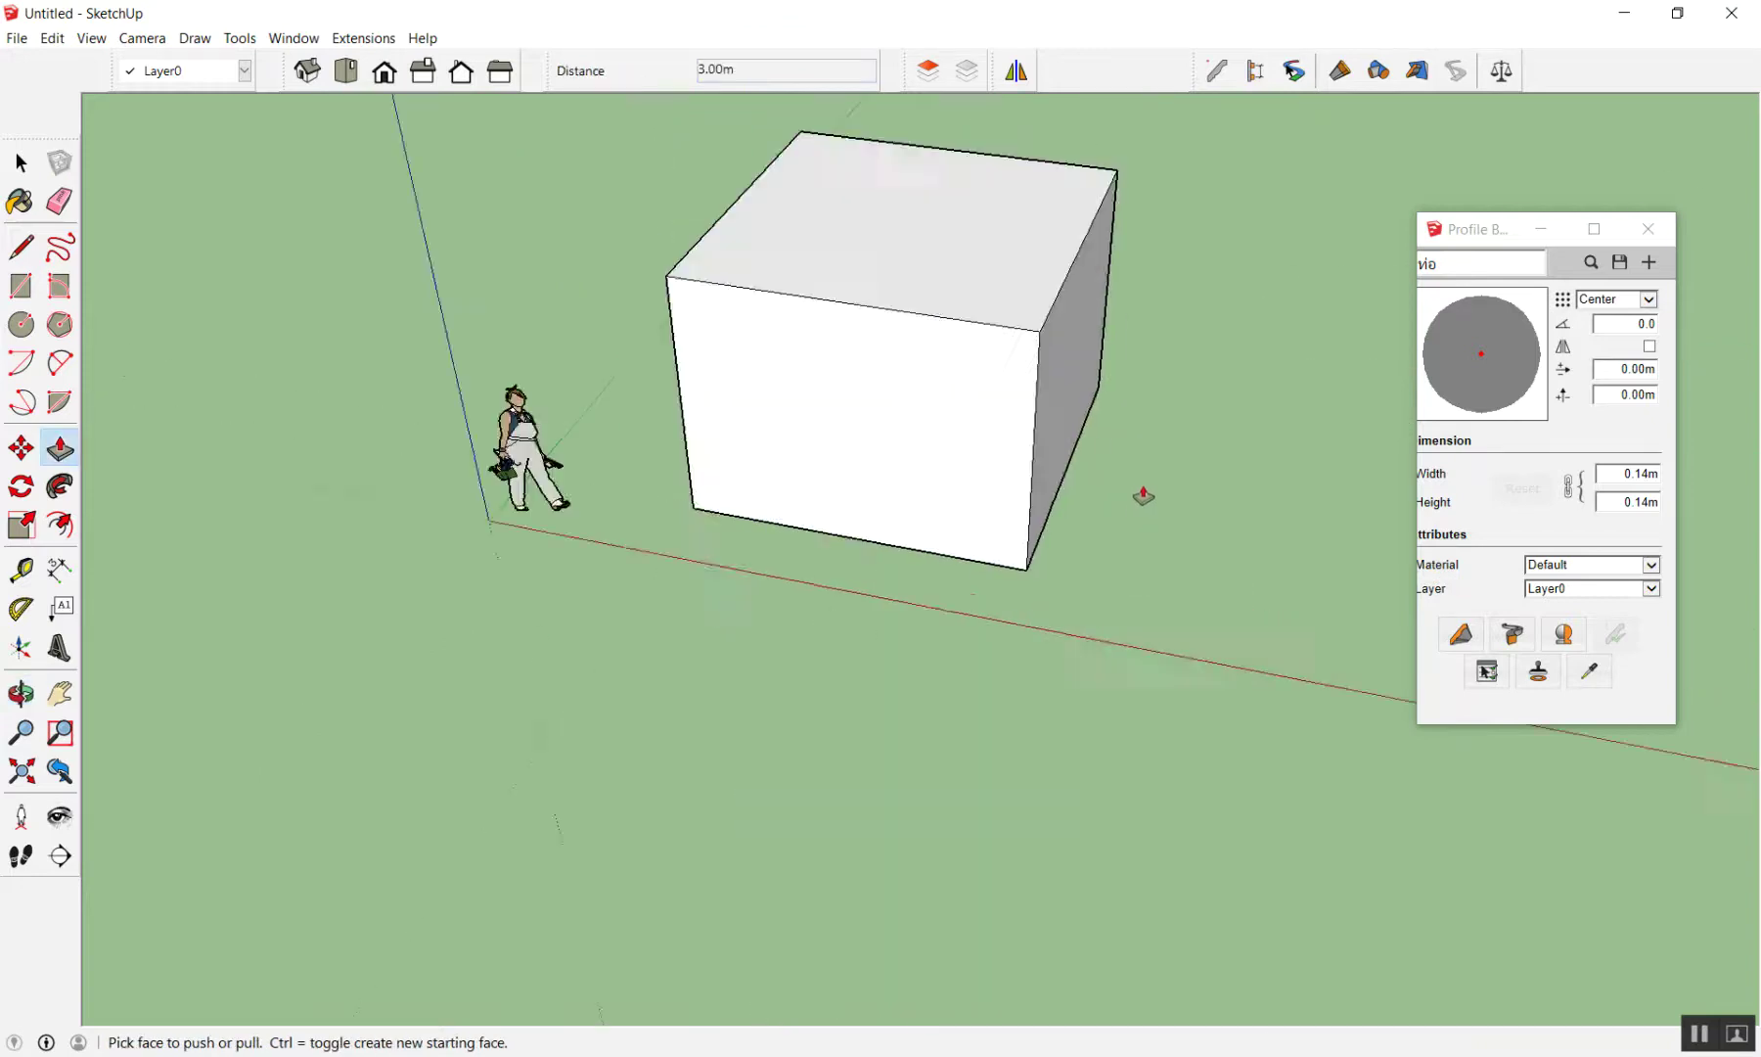
pyautogui.scroll(2, 1073, 626)
pyautogui.press('space')
pyautogui.scroll(3, 1073, 587)
pyautogui.scroll(2, 1073, 577)
pyautogui.press('l')
pyautogui.scroll(2, 1018, 606)
pyautogui.scroll(1, 964, 636)
pyautogui.scroll(-1, 962, 635)
pyautogui.scroll(-3, 969, 631)
pyautogui.moveTo(972, 351)
pyautogui.mouseDown(button='middle')
pyautogui.moveTo(1014, 209)
pyautogui.moveTo(967, 575)
pyautogui.mouseUp(button='middle')
pyautogui.scroll(3, 984, 597)
pyautogui.scroll(1, 981, 612)
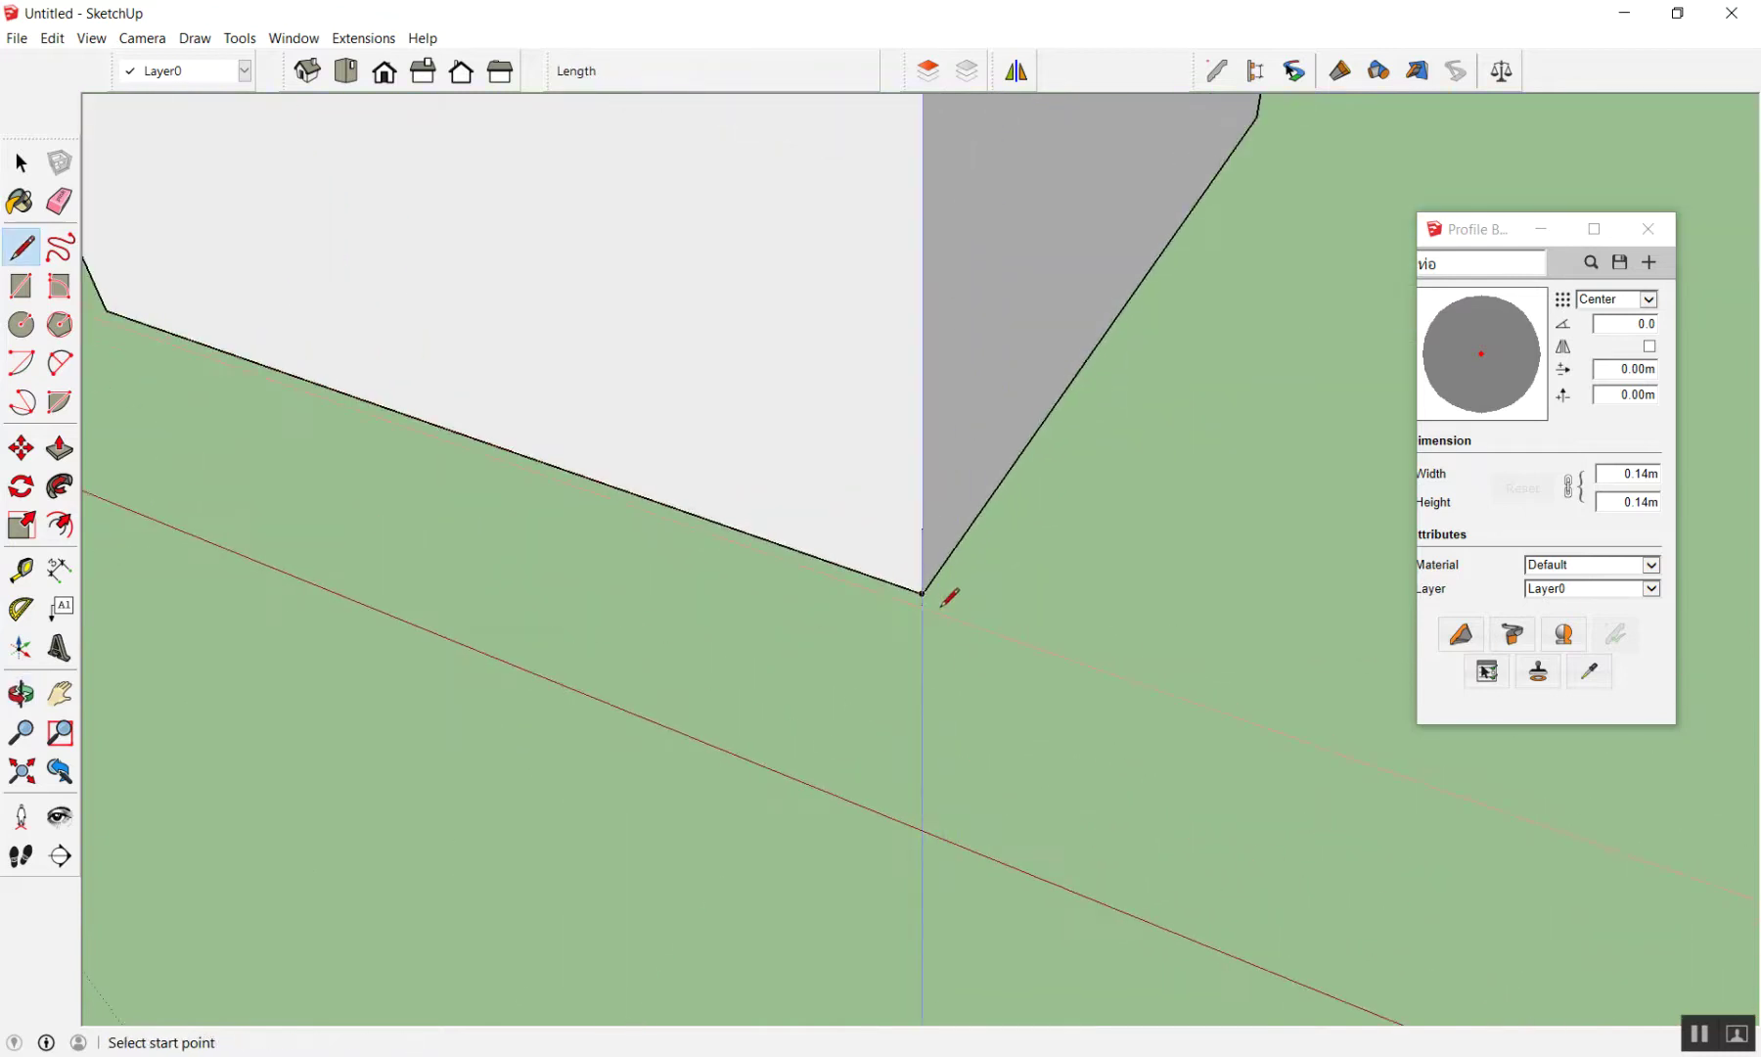
pyautogui.click(923, 592)
pyautogui.click(1125, 661)
pyautogui.click(1138, 541)
pyautogui.click(926, 468)
pyautogui.moveTo(926, 468)
pyautogui.mouseDown(button='middle')
pyautogui.moveTo(912, 589)
pyautogui.moveTo(391, 350)
pyautogui.moveTo(346, 137)
pyautogui.moveTo(1325, 224)
pyautogui.moveTo(1137, 455)
pyautogui.mouseUp(button='middle')
# Cut a diagonal across the face and erase its top-right corner triangle
pyautogui.press('space')
pyautogui.scroll(2, 1138, 455)
pyautogui.press('l')
pyautogui.click(866, 358)
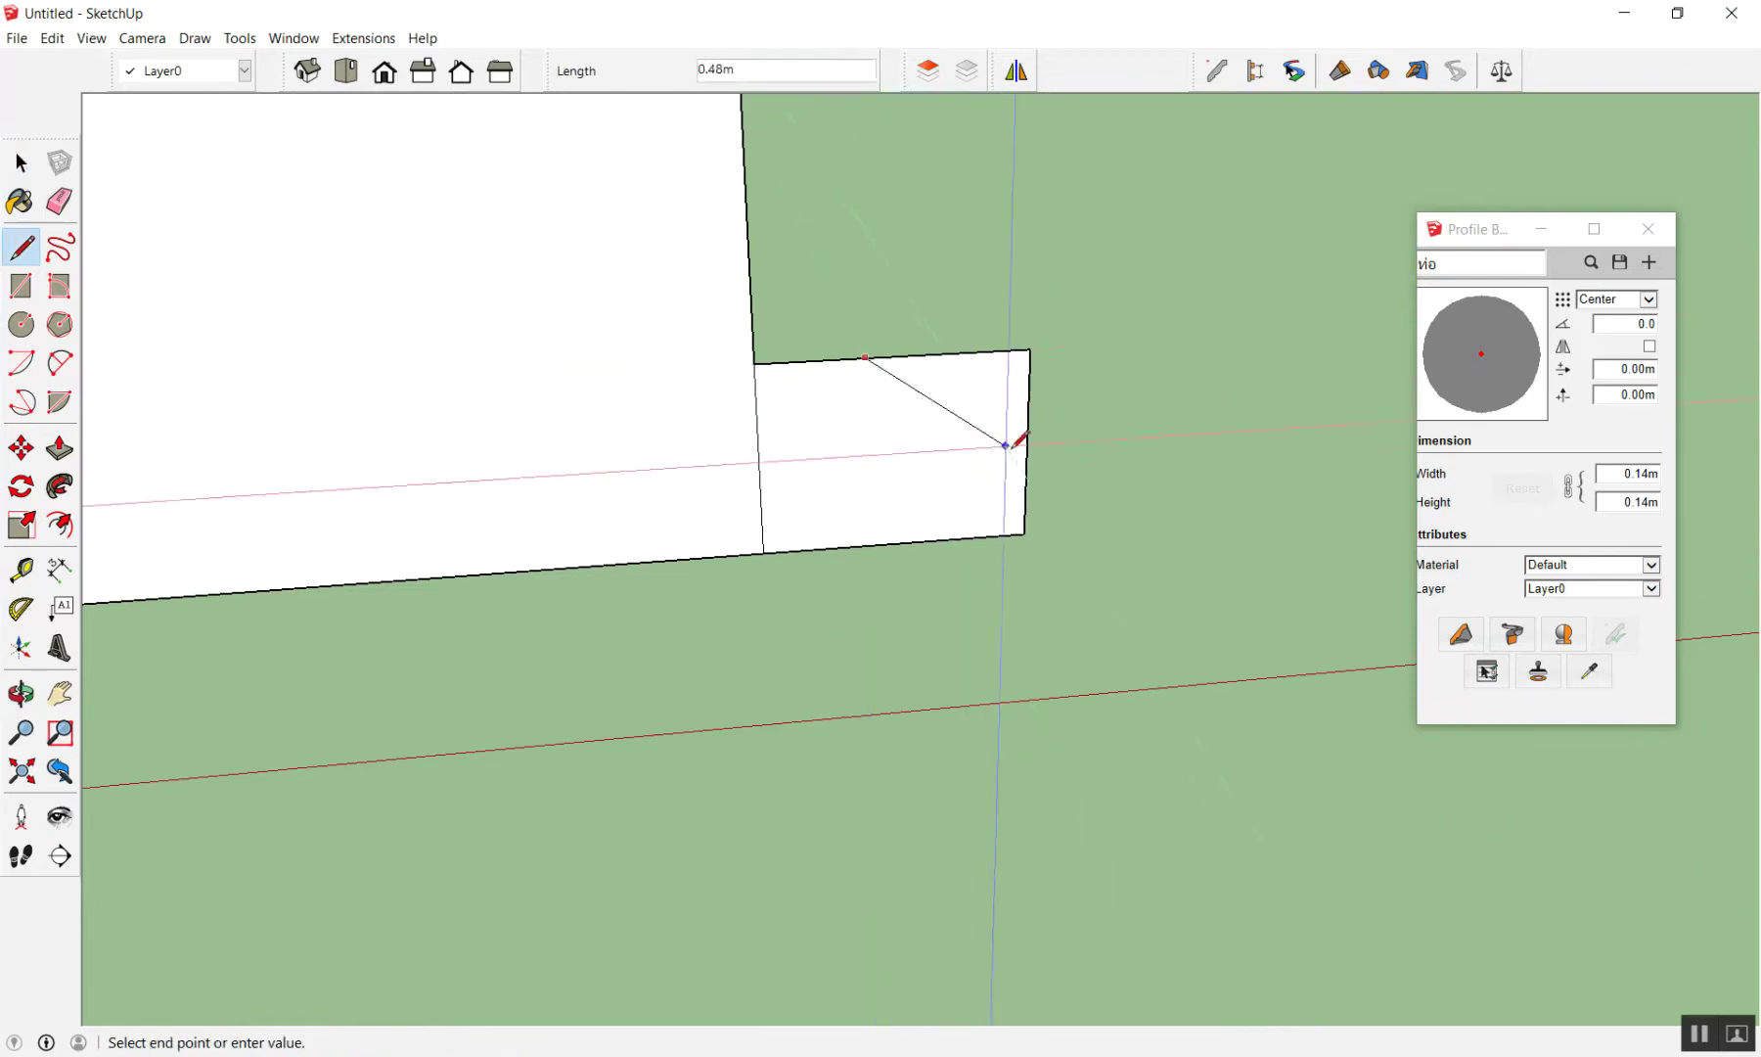
pyautogui.click(1026, 473)
pyautogui.press('space')
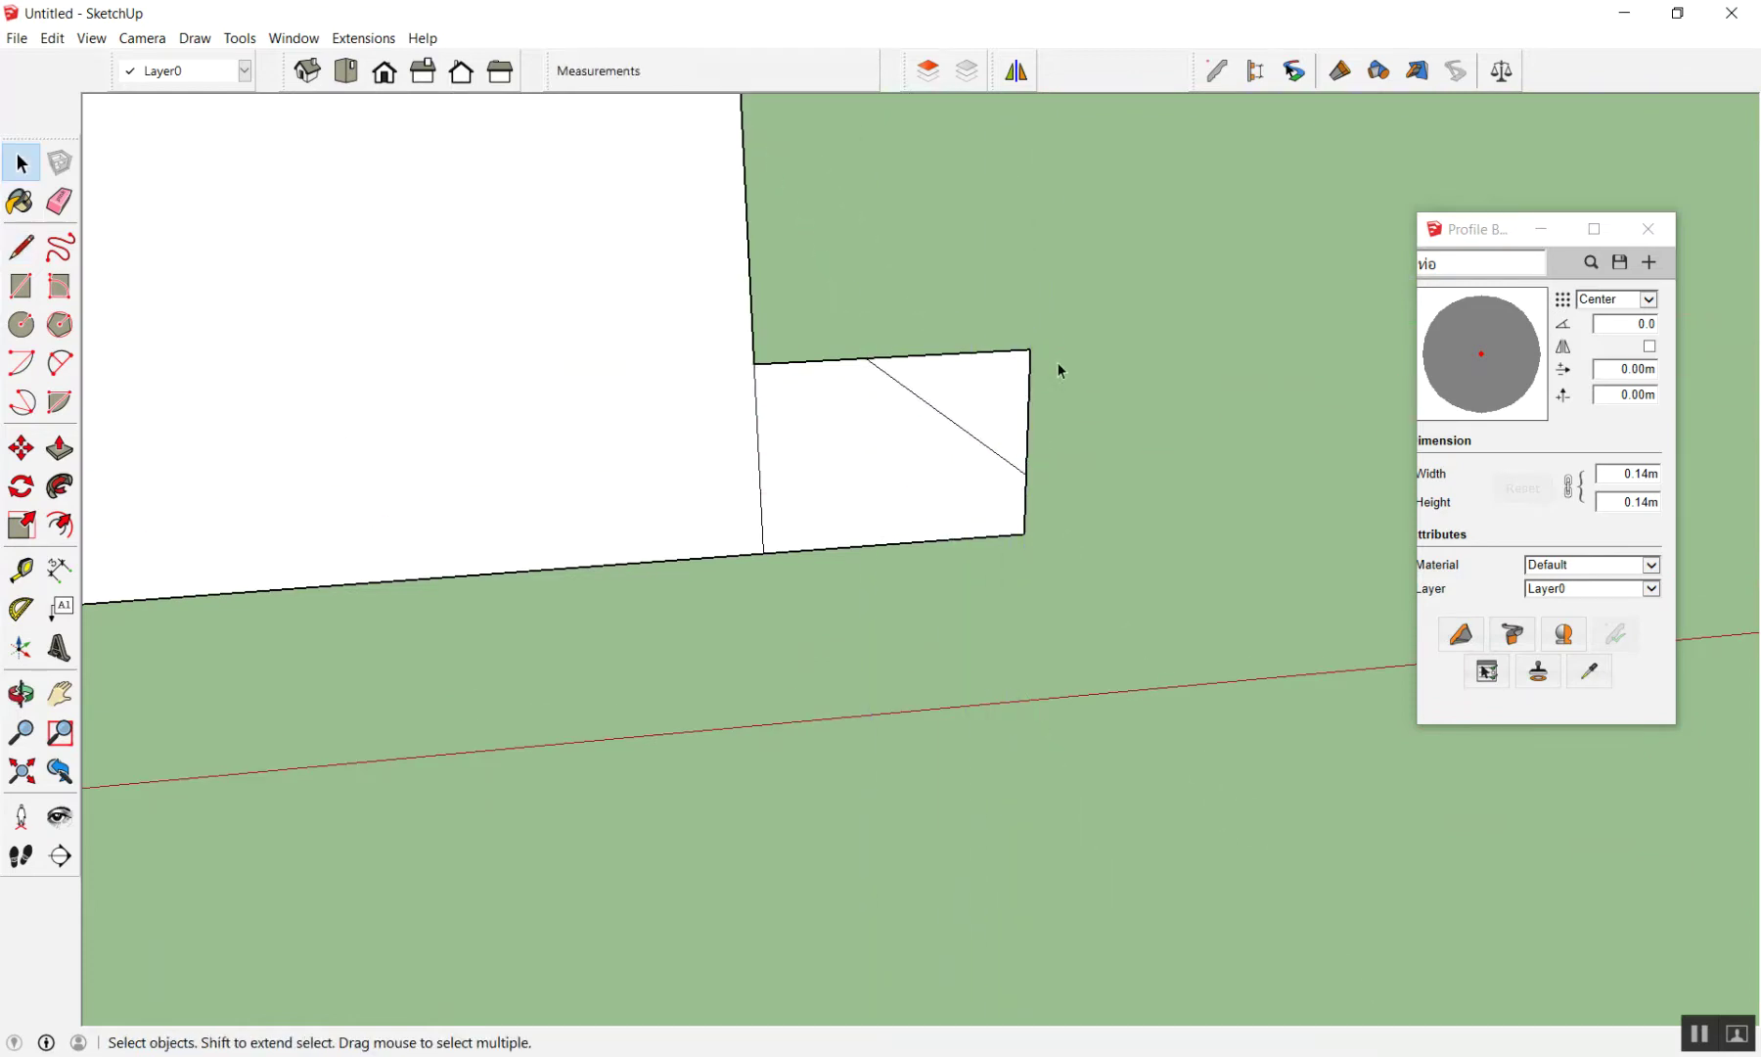
pyautogui.press('r')
pyautogui.press('space')
pyautogui.press('r')
pyautogui.press('e')
pyautogui.moveTo(1013, 344); pyautogui.dragTo(1045, 372)
pyautogui.moveTo(1044, 372)
pyautogui.mouseDown(button='middle')
pyautogui.moveTo(1026, 514)
pyautogui.moveTo(420, 511)
pyautogui.moveTo(982, 499)
pyautogui.moveTo(954, 435)
pyautogui.moveTo(962, 223)
pyautogui.mouseUp(button='middle')
pyautogui.moveTo(998, 452)
pyautogui.mouseDown(button='middle')
pyautogui.moveTo(1183, 282)
pyautogui.moveTo(452, 479)
pyautogui.moveTo(150, 157)
pyautogui.moveTo(1170, 412)
pyautogui.moveTo(971, 511)
pyautogui.moveTo(1179, 546)
pyautogui.moveTo(1081, 393)
pyautogui.moveTo(1005, 365)
pyautogui.moveTo(876, 536)
pyautogui.mouseUp(button='middle')
pyautogui.press('e')
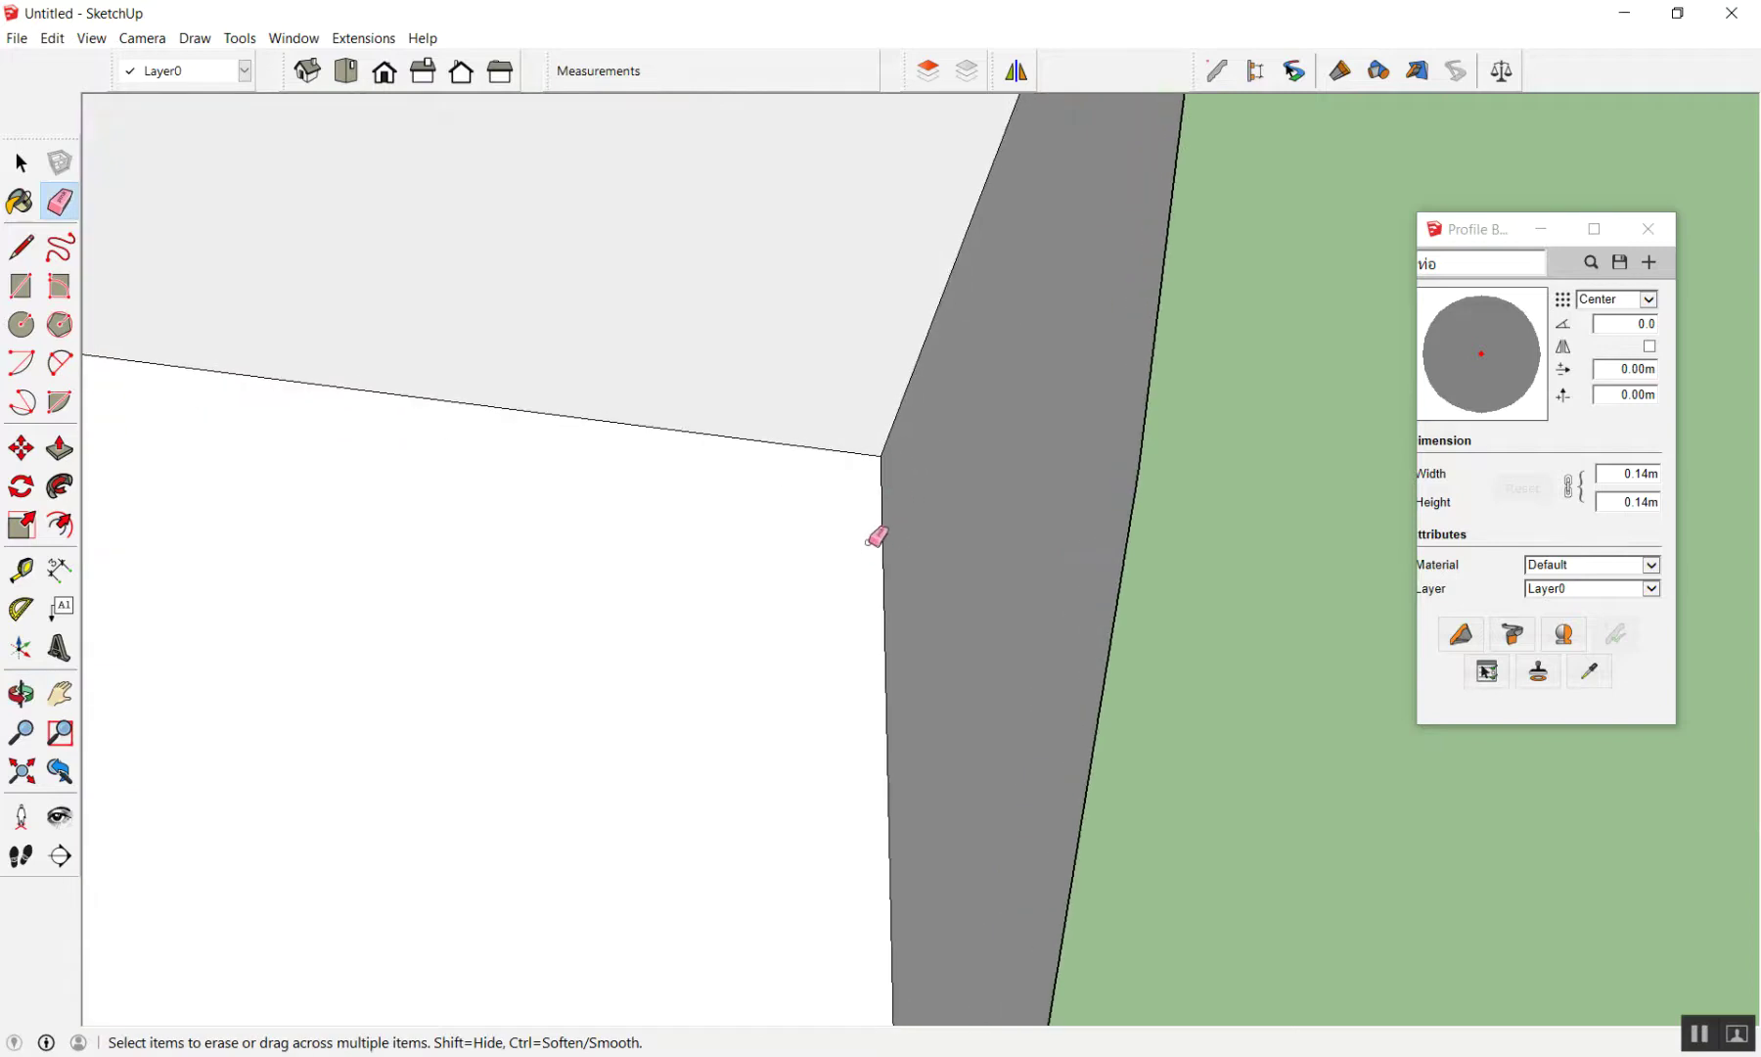
# Draw another closed outline at the box corner to form a new profile face
pyautogui.press('l')
pyautogui.click(882, 455)
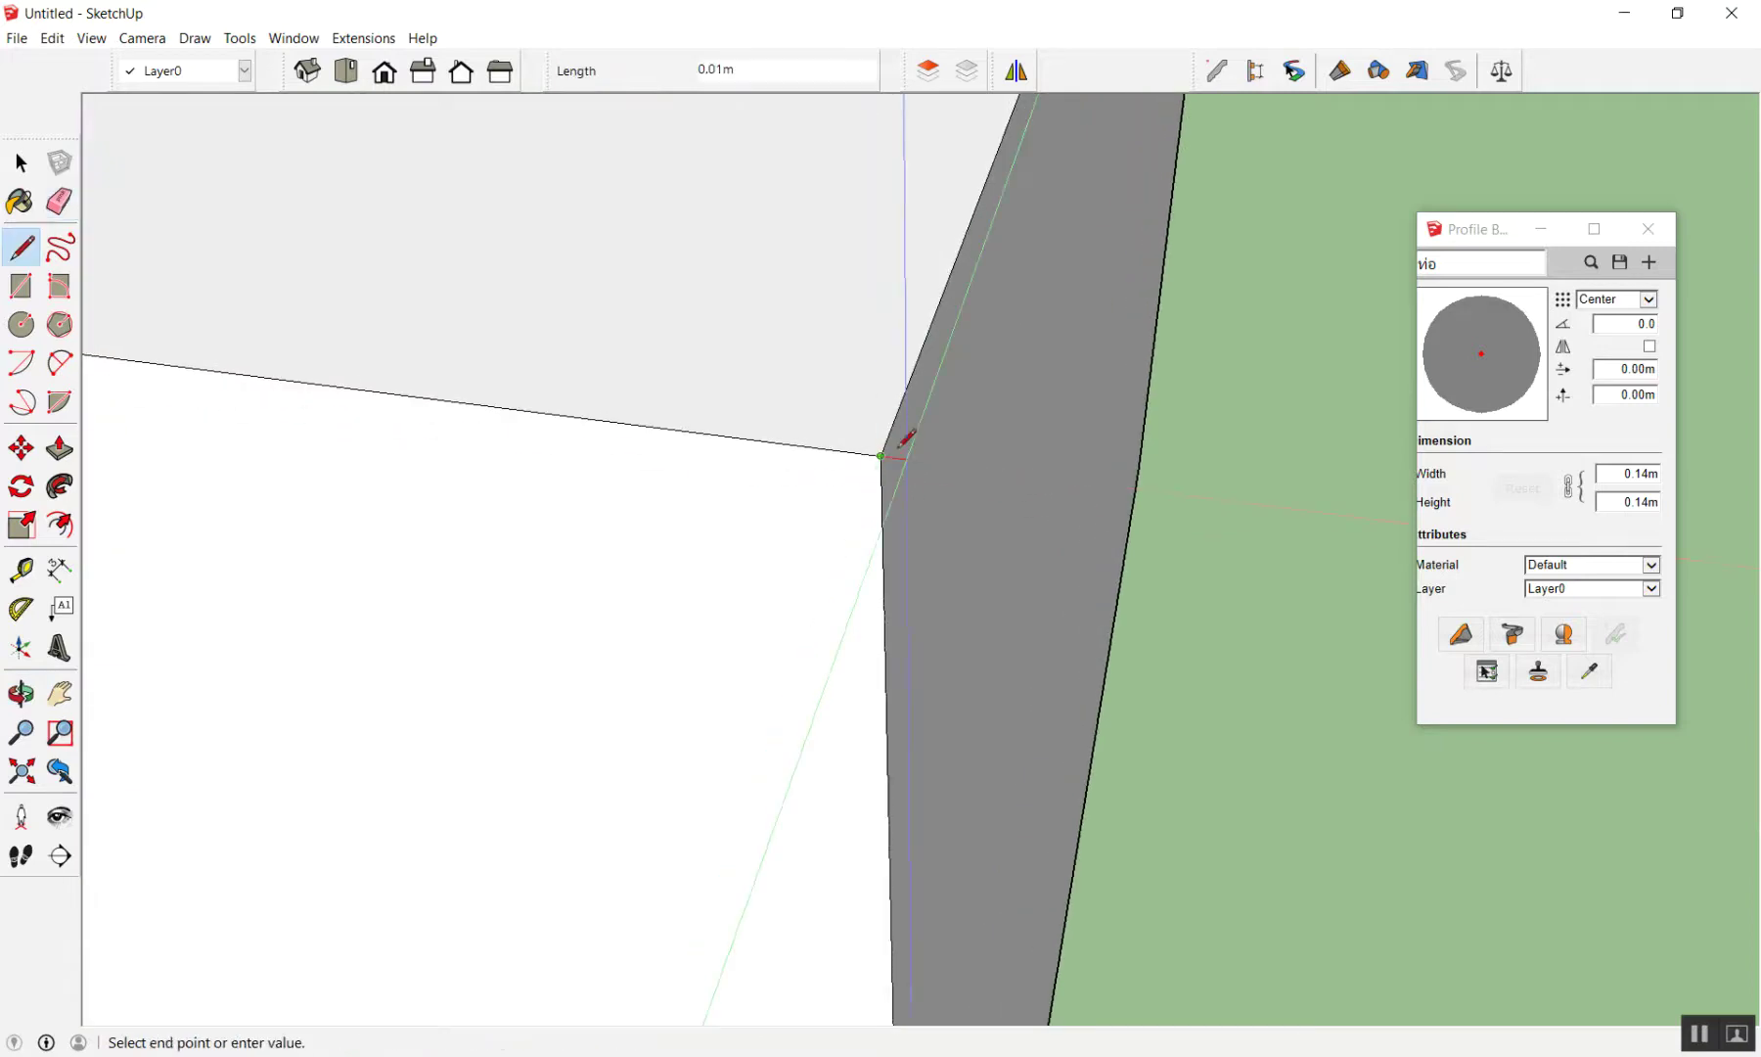
pyautogui.click(911, 451)
pyautogui.moveTo(911, 451); pyautogui.dragTo(911, 491, button='middle')
pyautogui.click(915, 546)
pyautogui.click(876, 543)
pyautogui.press('space')
pyautogui.moveTo(875, 543)
pyautogui.mouseDown(button='middle')
pyautogui.moveTo(462, 300)
pyautogui.moveTo(720, 551)
pyautogui.moveTo(1002, 413)
pyautogui.moveTo(1215, 409)
pyautogui.moveTo(1037, 489)
pyautogui.moveTo(1066, 734)
pyautogui.moveTo(983, 326)
pyautogui.moveTo(790, 318)
pyautogui.moveTo(834, 271)
pyautogui.moveTo(1034, 417)
pyautogui.moveTo(826, 396)
pyautogui.moveTo(837, 377)
pyautogui.mouseUp(button='middle')
pyautogui.scroll(-5, 955, 416)
pyautogui.moveTo(955, 417)
pyautogui.mouseDown(button='middle')
pyautogui.moveTo(692, 576)
pyautogui.moveTo(861, 353)
pyautogui.moveTo(973, 288)
pyautogui.mouseUp(button='middle')
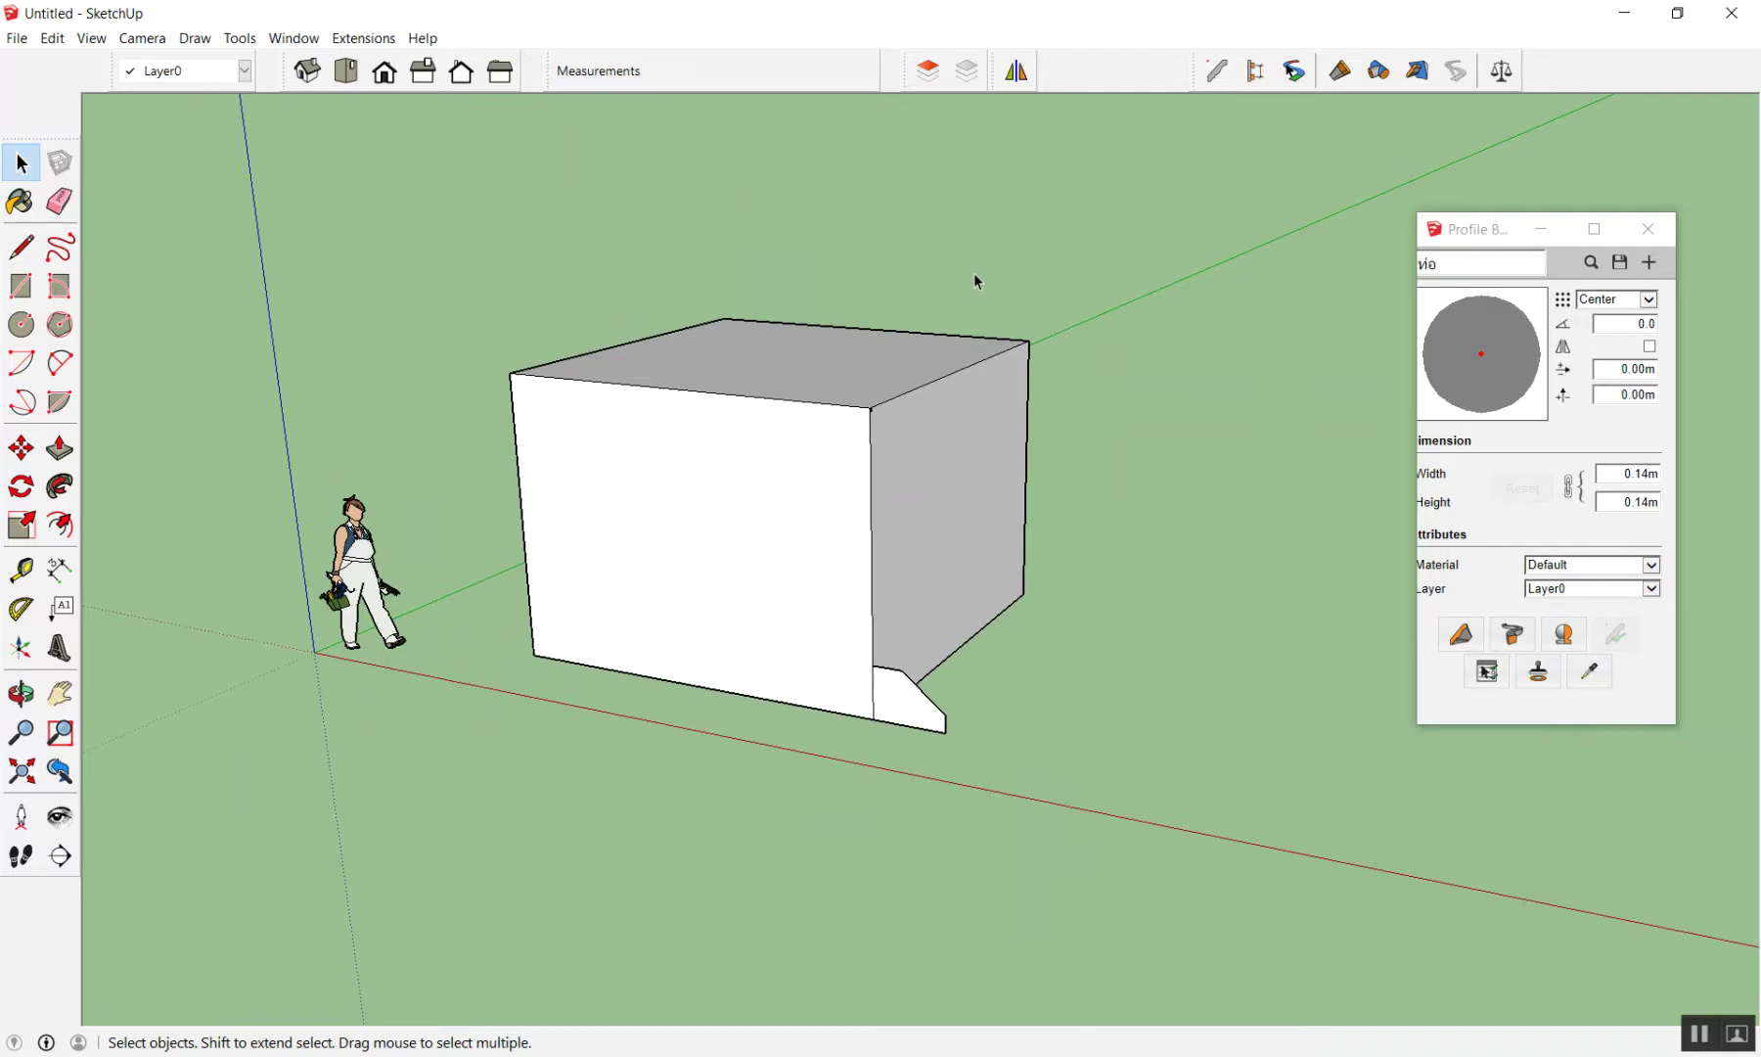
pyautogui.scroll(1, 799, 587)
pyautogui.scroll(3, 875, 734)
pyautogui.scroll(2, 993, 751)
pyautogui.scroll(-2, 943, 802)
pyautogui.scroll(-2, 978, 793)
pyautogui.scroll(-2, 971, 797)
pyautogui.moveTo(971, 797)
pyautogui.mouseDown(button='middle')
pyautogui.moveTo(740, 664)
pyautogui.moveTo(783, 569)
pyautogui.mouseUp(button='middle')
# Select the box's top face as the sweep path with Follow Me active
pyautogui.scroll(-3, 783, 569)
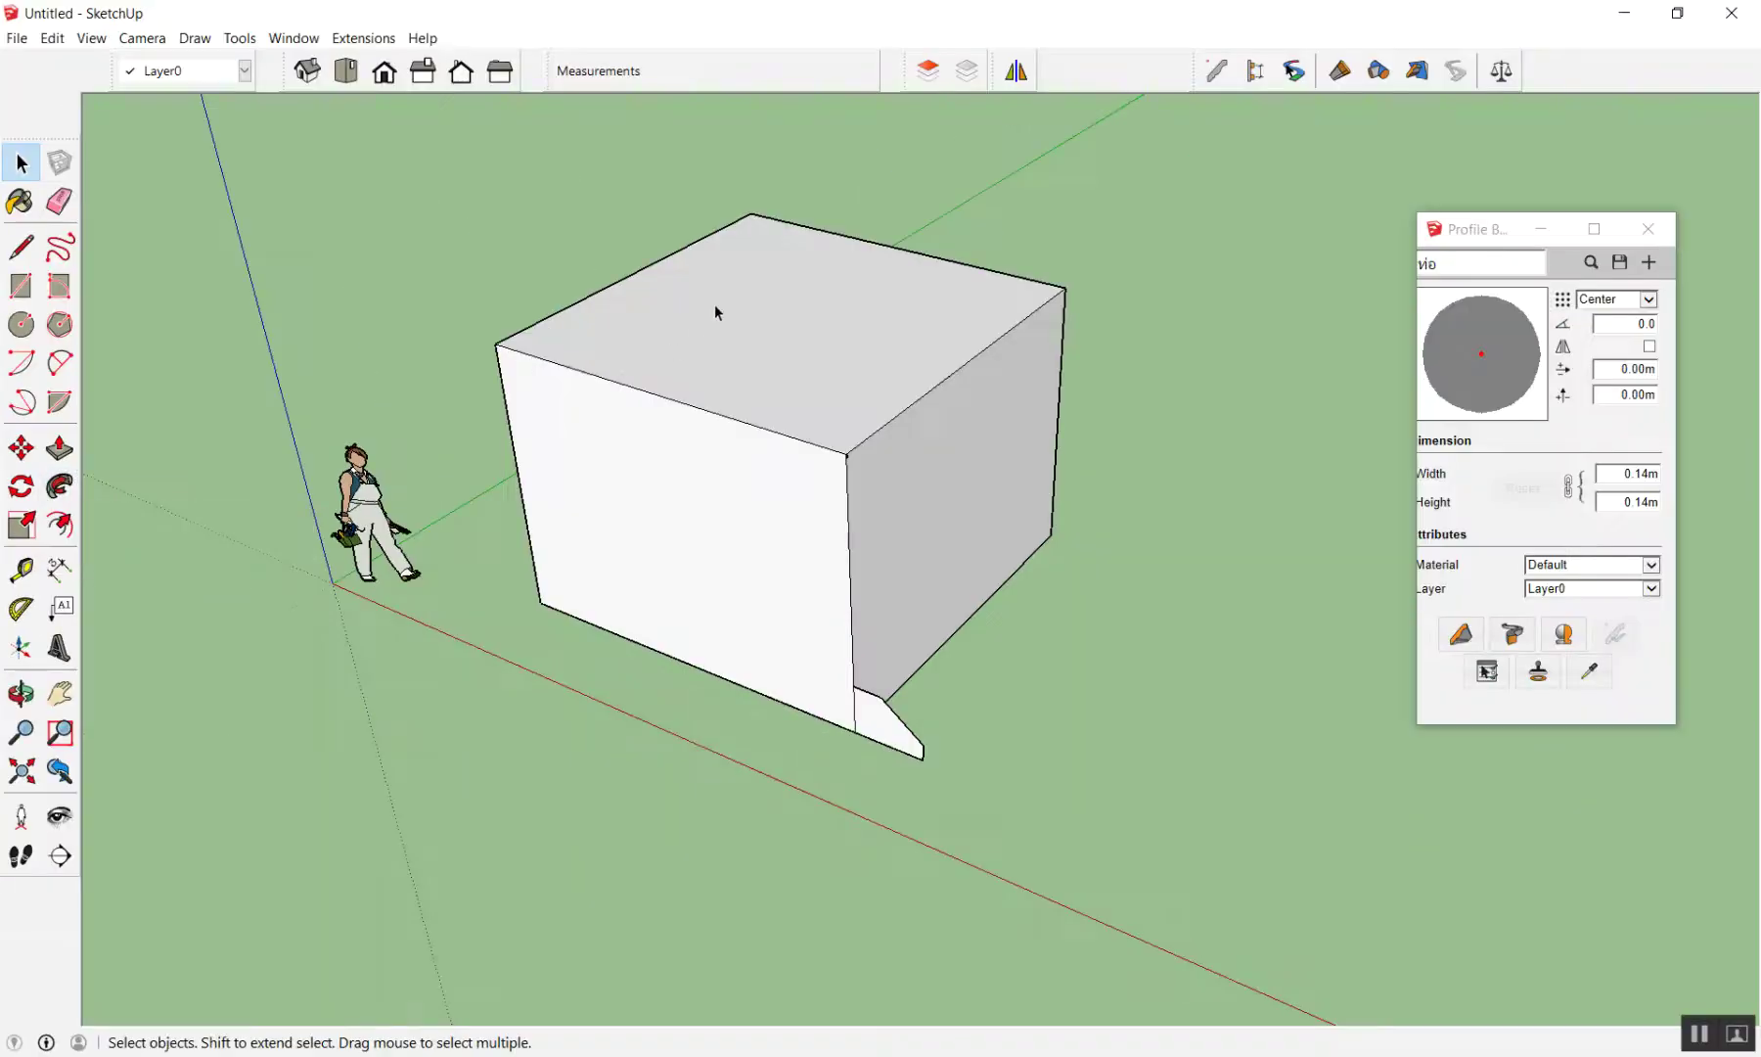
pyautogui.moveTo(735, 298); pyautogui.dragTo(711, 542, button='middle')
pyautogui.scroll(3, 755, 294)
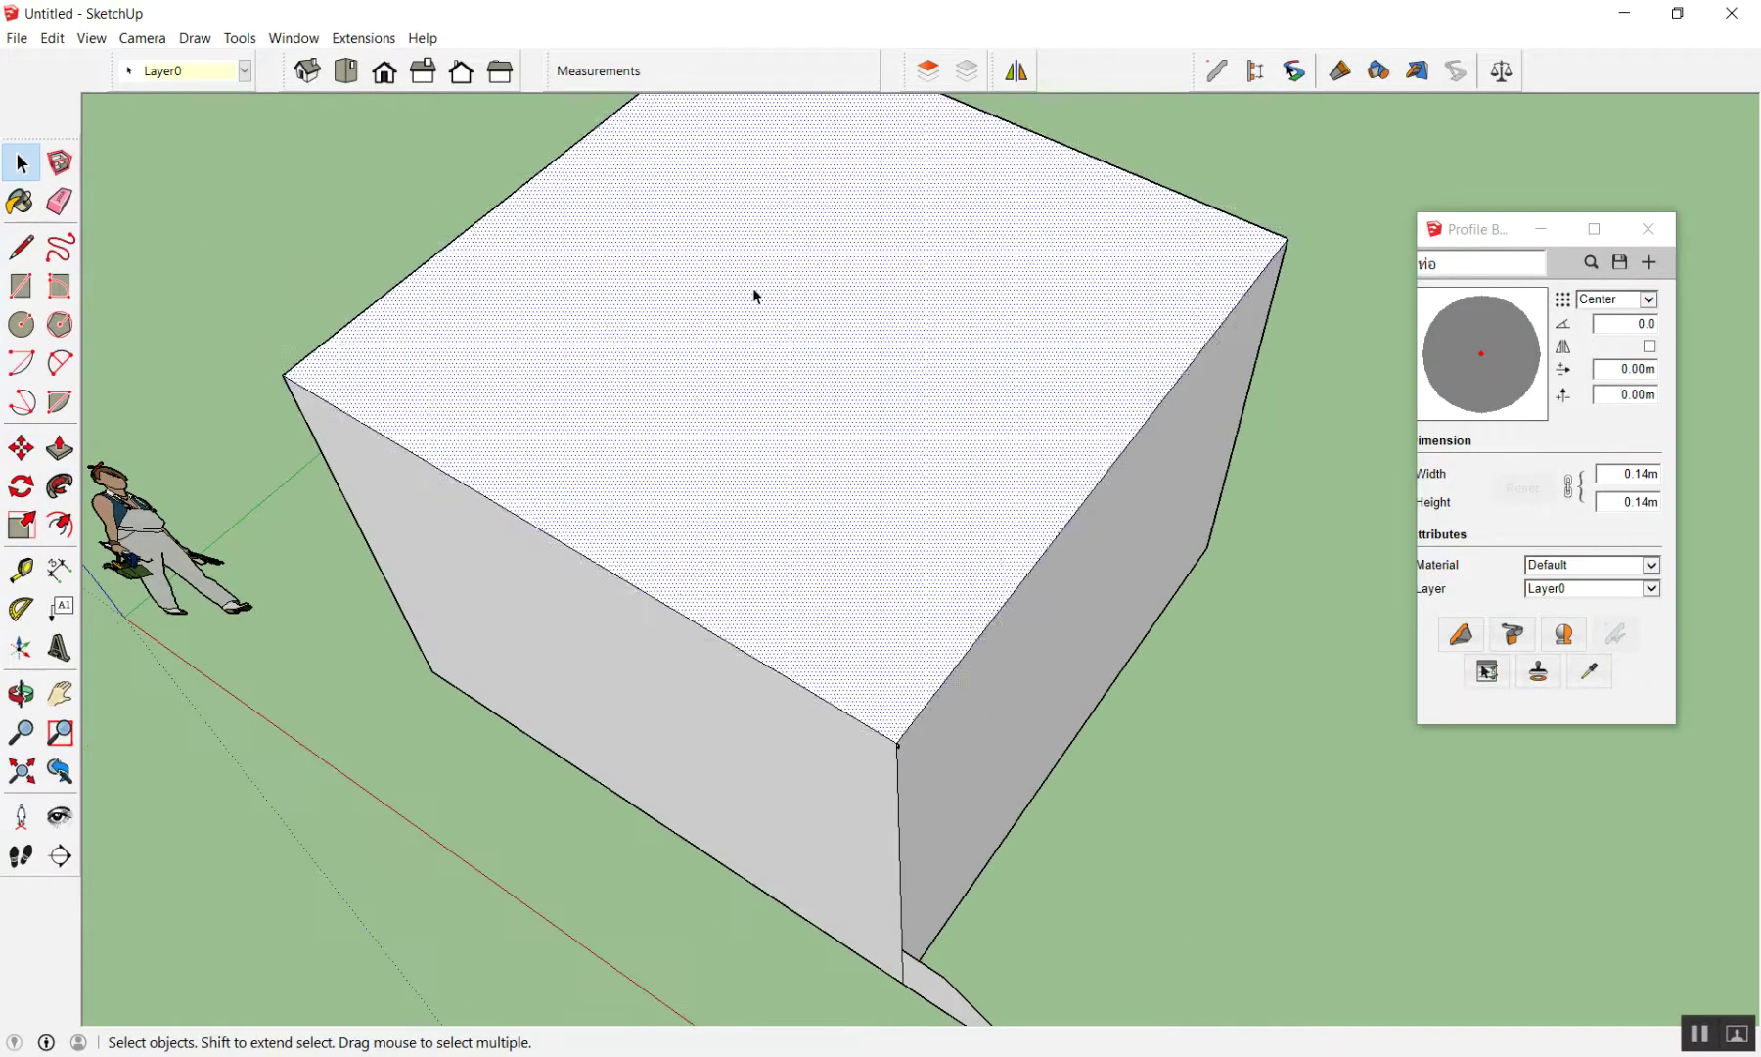
pyautogui.scroll(-3, 727, 347)
pyautogui.click(727, 350)
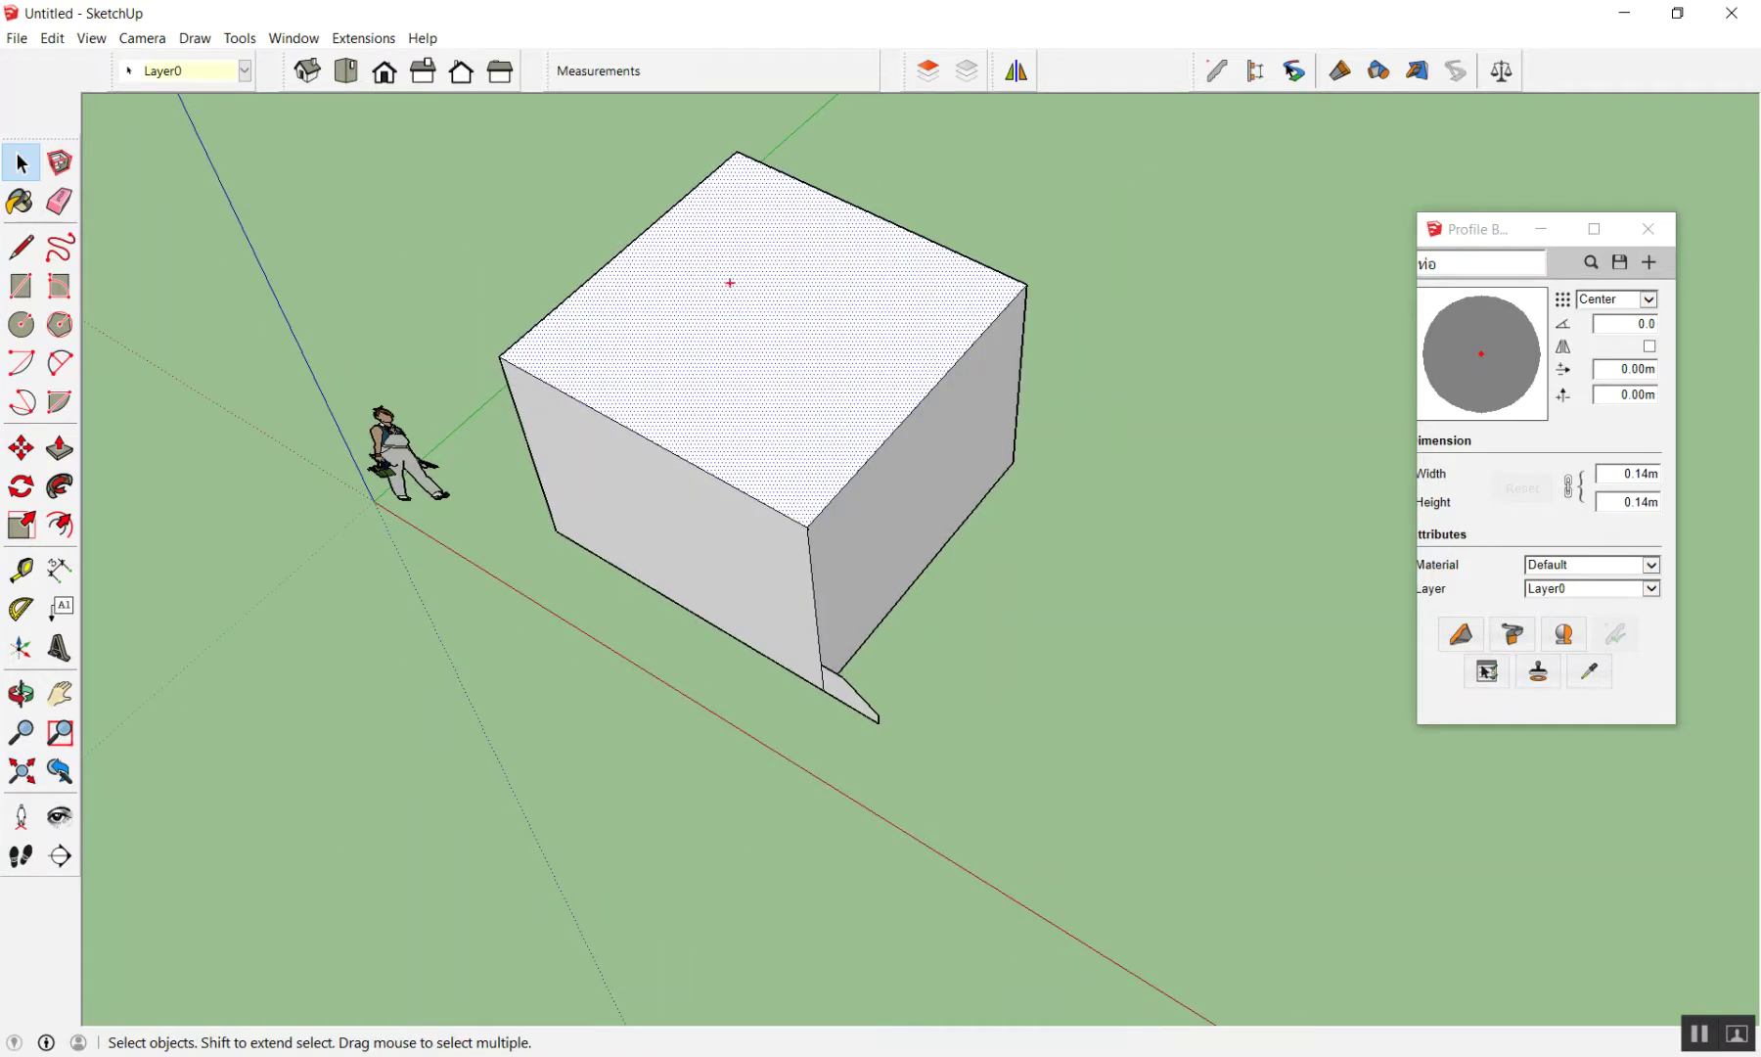
pyautogui.moveTo(615, 333); pyautogui.dragTo(892, 296)
pyautogui.moveTo(769, 261); pyautogui.dragTo(751, 305)
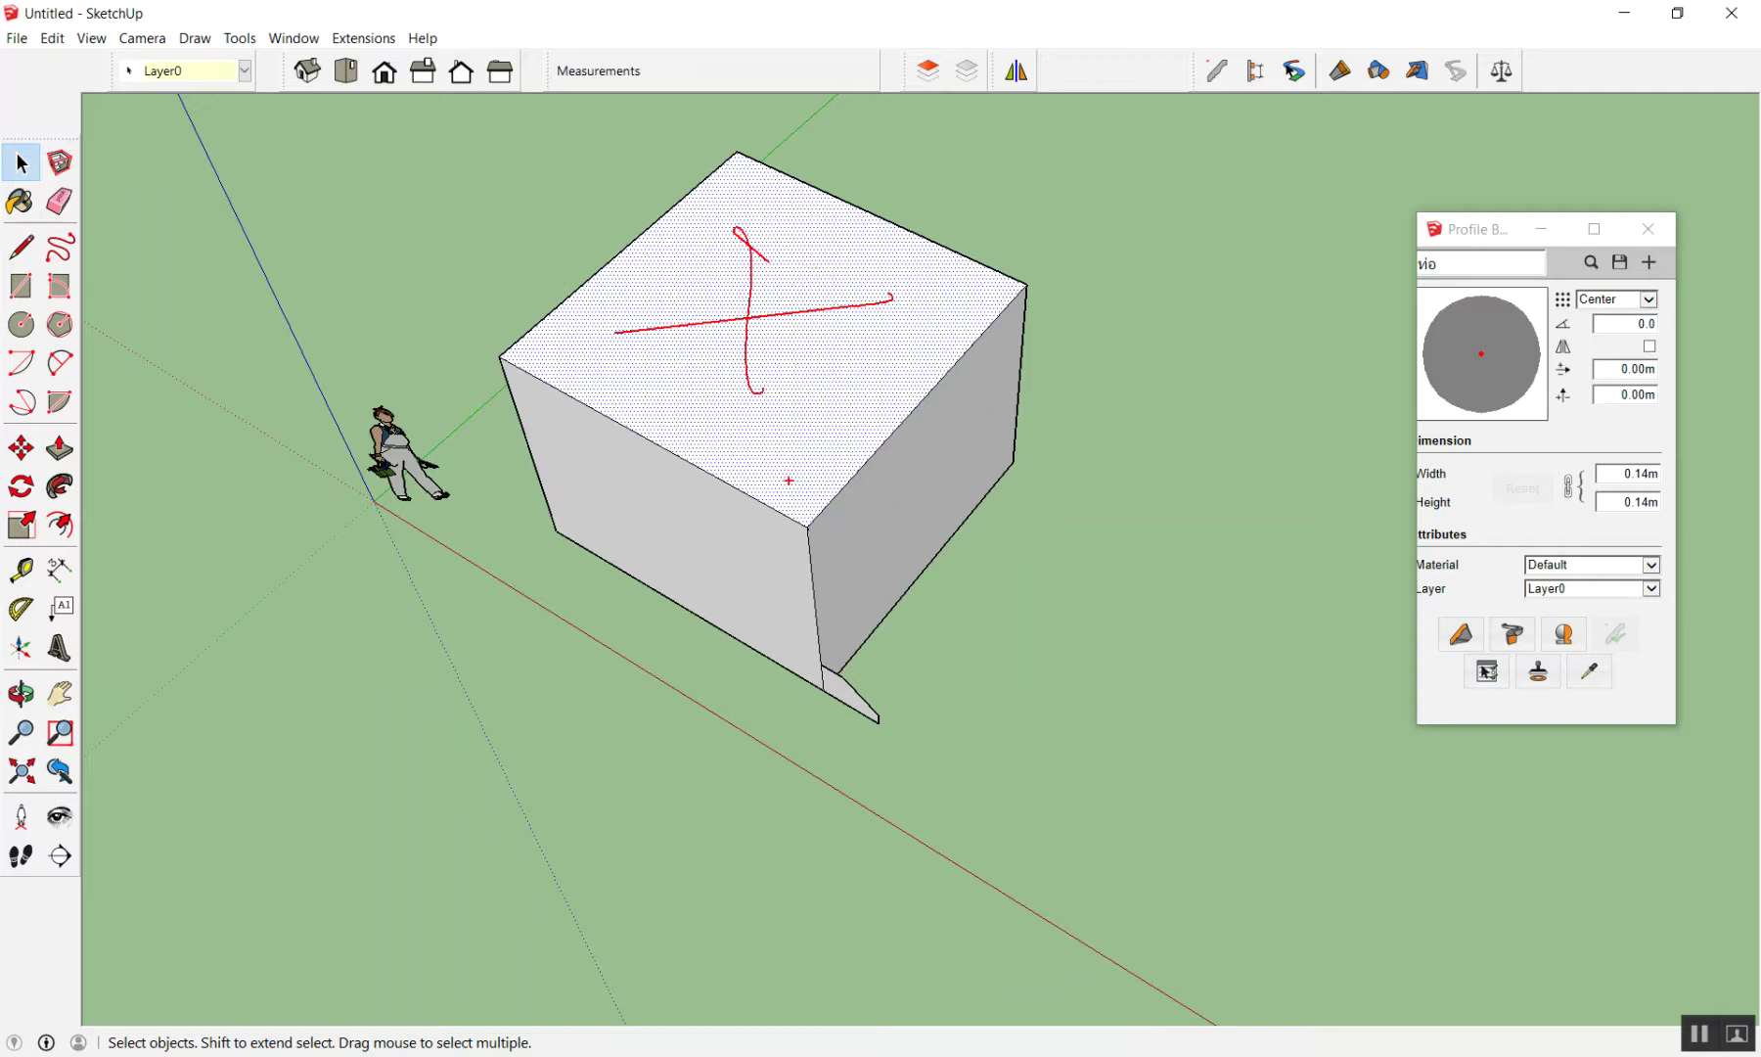
pyautogui.moveTo(801, 503)
pyautogui.mouseDown()
pyautogui.moveTo(1017, 305)
pyautogui.moveTo(645, 118)
pyautogui.moveTo(793, 526)
pyautogui.mouseUp()
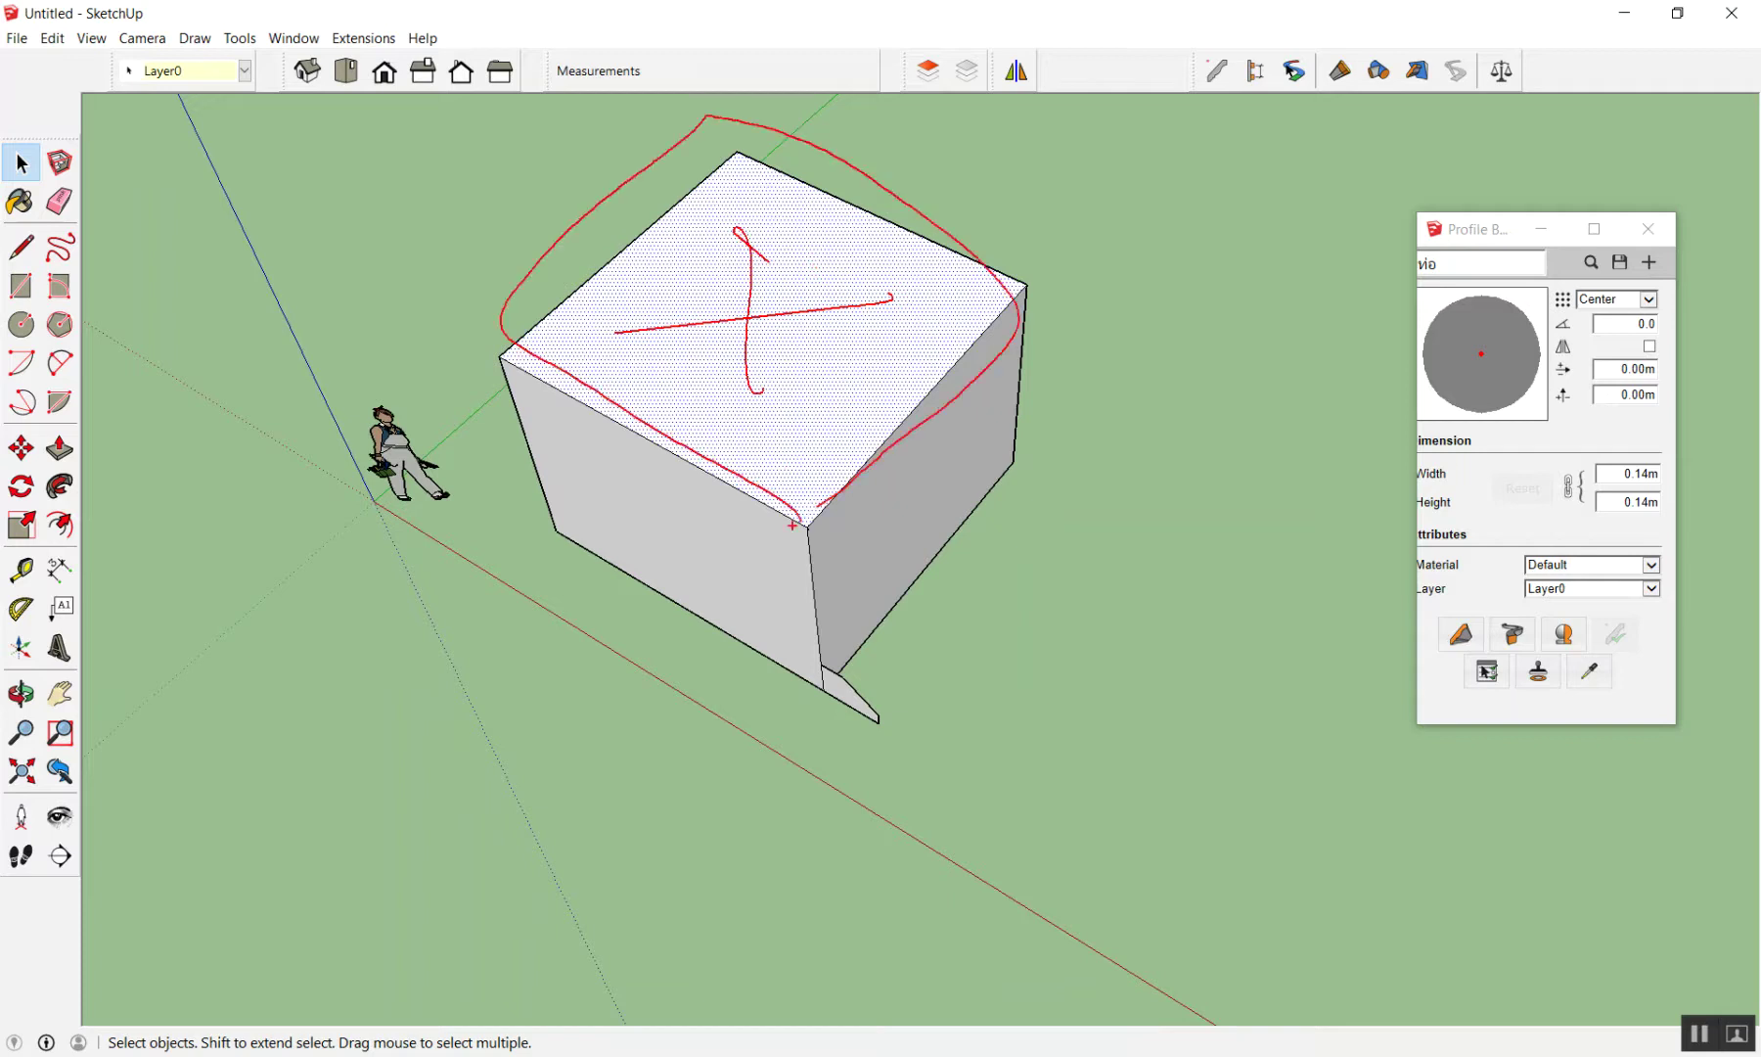
pyautogui.press('Escape')
pyautogui.click(60, 486)
pyautogui.press('space')
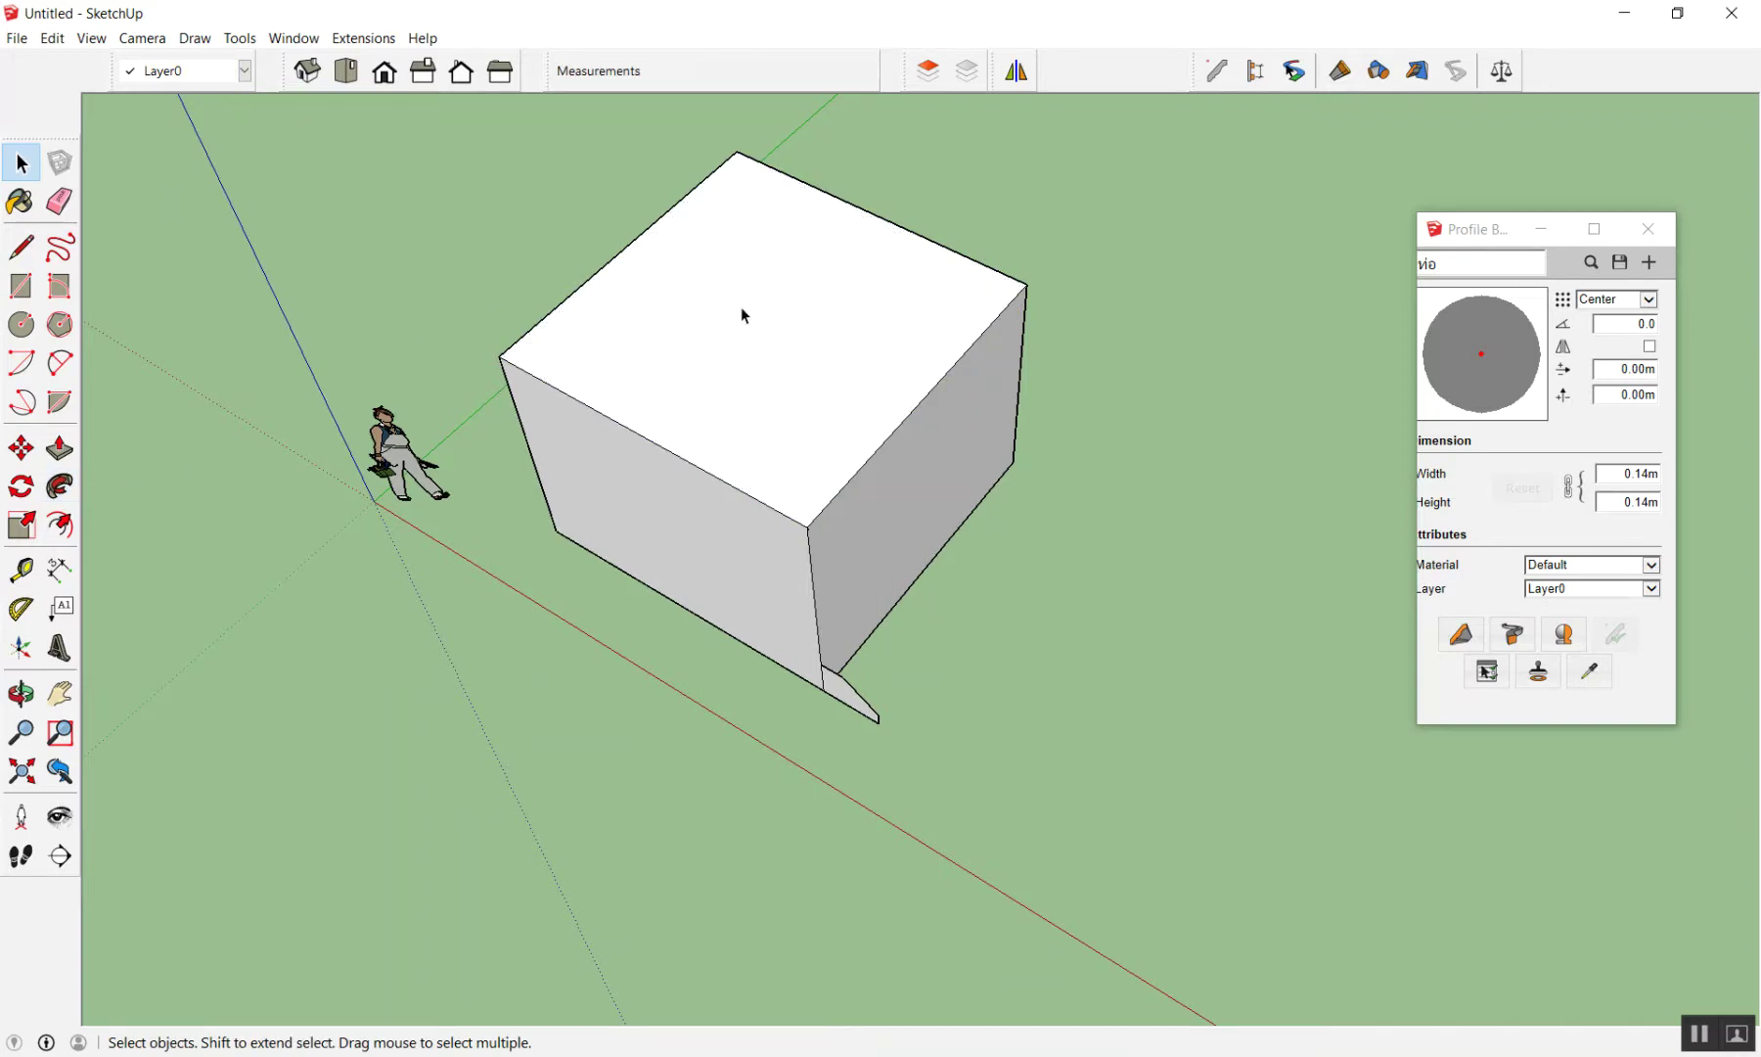
pyautogui.click(741, 307)
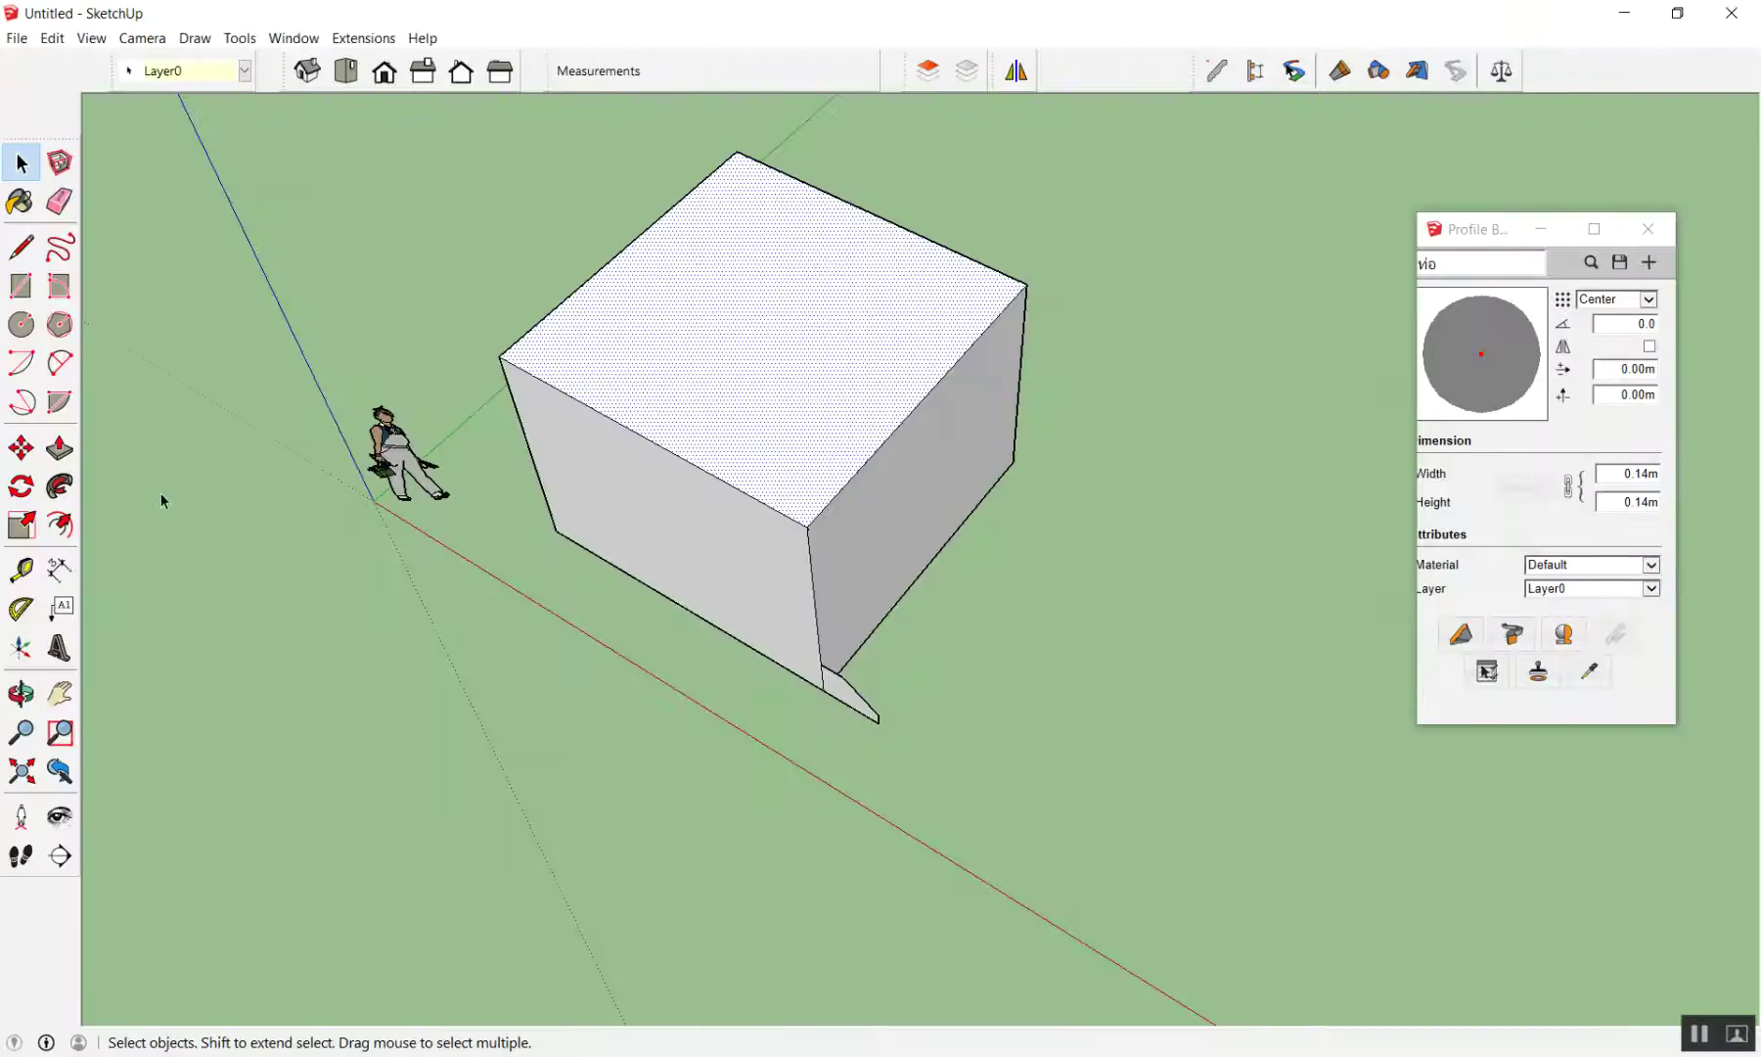
pyautogui.click(60, 487)
pyautogui.scroll(5, 694, 578)
# Sweep the corner profile around the box's base with Follow Me
pyautogui.moveTo(831, 643)
pyautogui.mouseDown(button='middle')
pyautogui.moveTo(889, 495)
pyautogui.moveTo(932, 618)
pyautogui.mouseUp(button='middle')
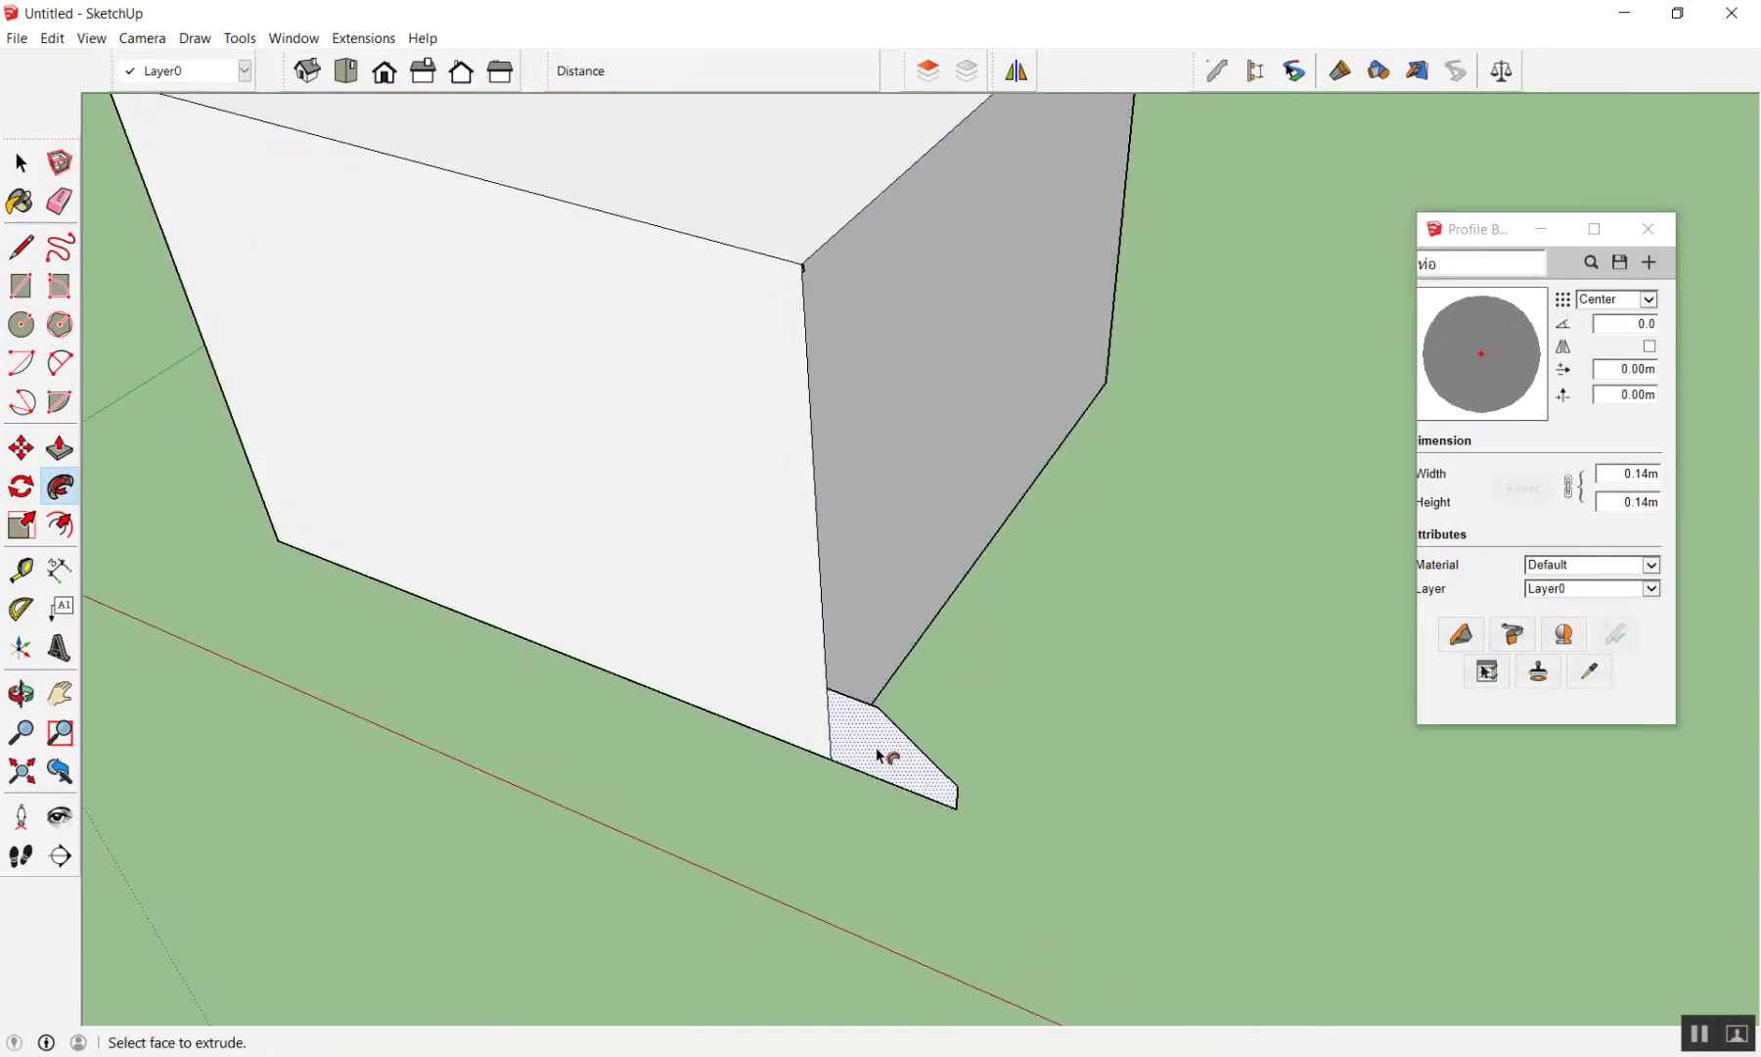
pyautogui.keyDown('alt'); pyautogui.click(880, 758); pyautogui.keyUp('alt')
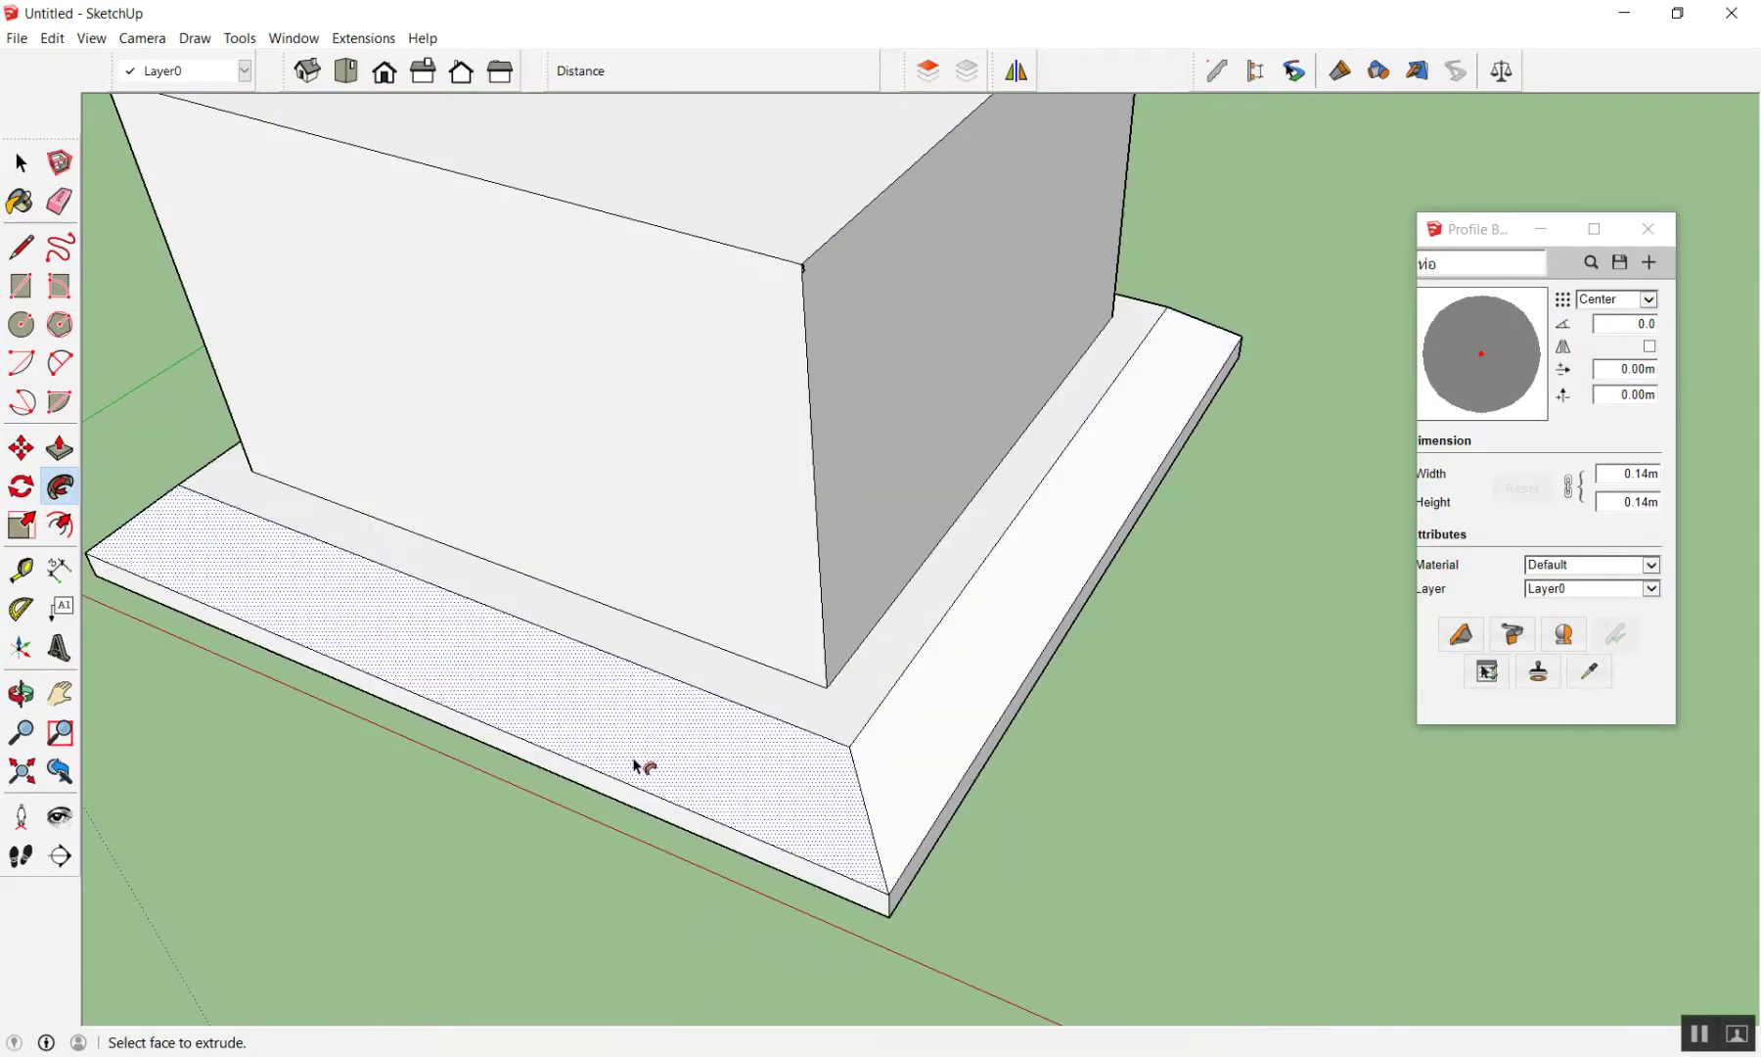
pyautogui.scroll(2, 739, 244)
pyautogui.scroll(2, 749, 228)
# Reselect the box's top face with Follow Me and view the box from below
pyautogui.press('space')
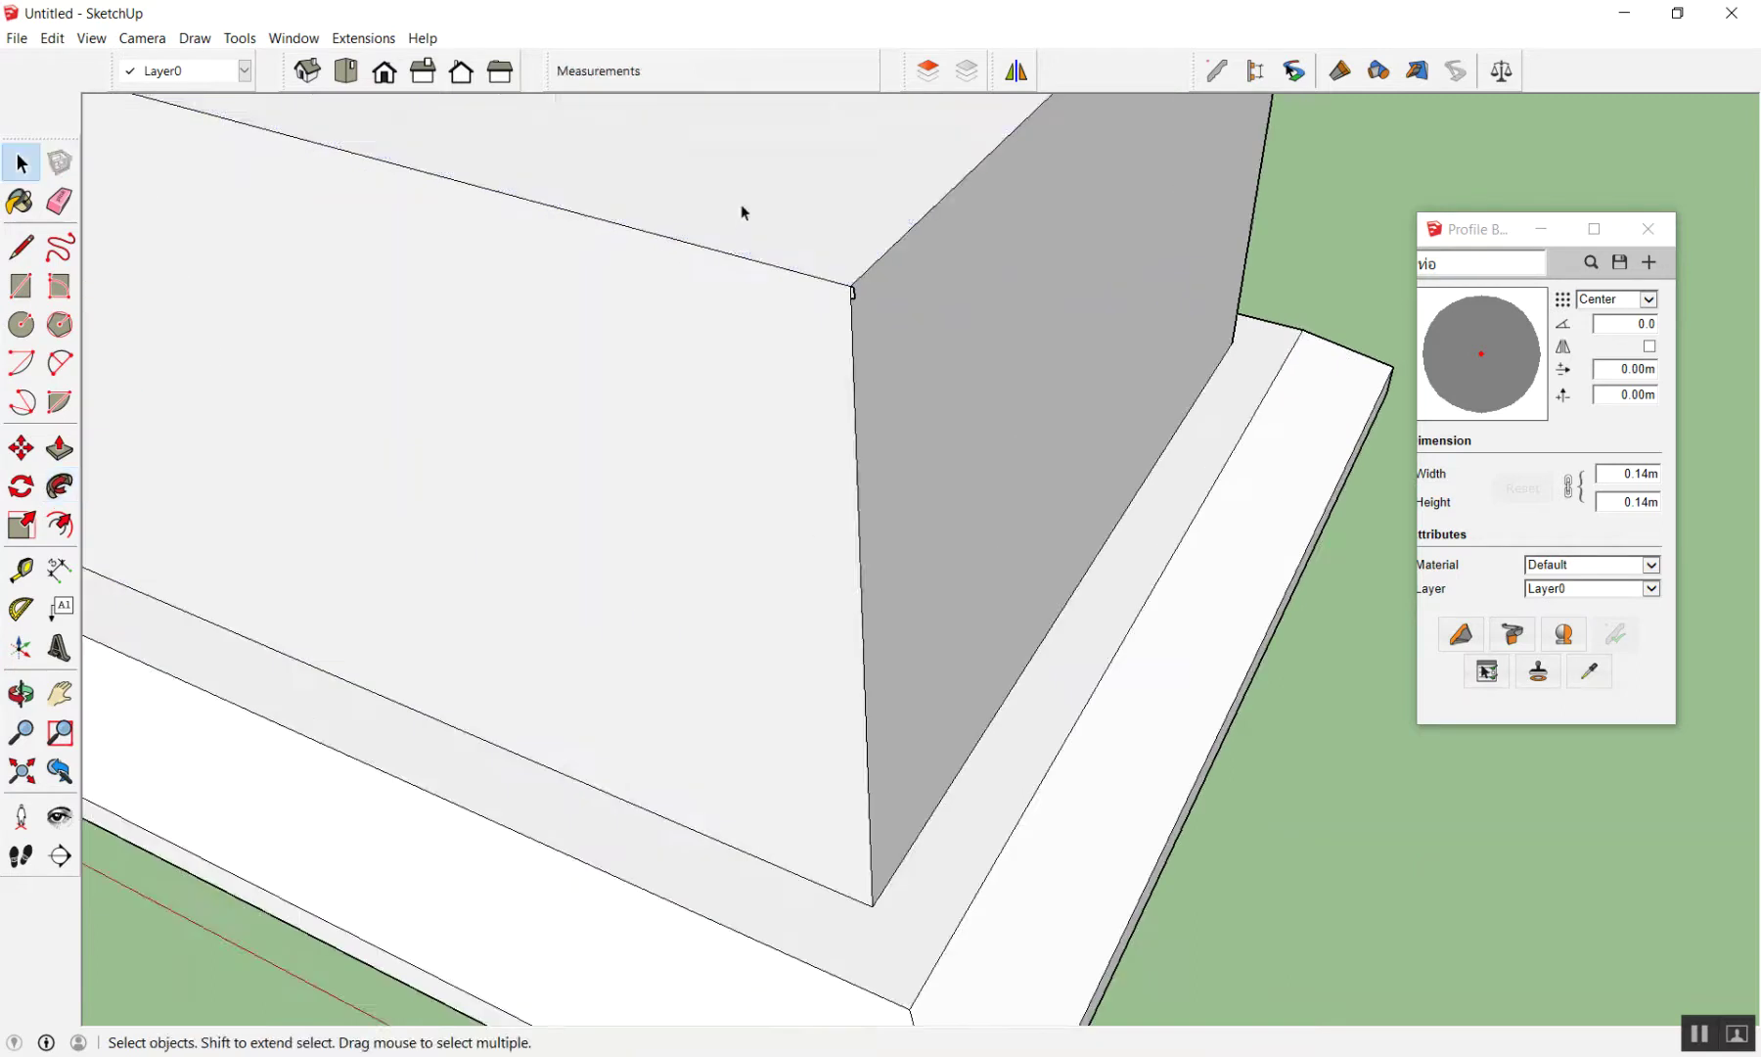
pyautogui.click(754, 183)
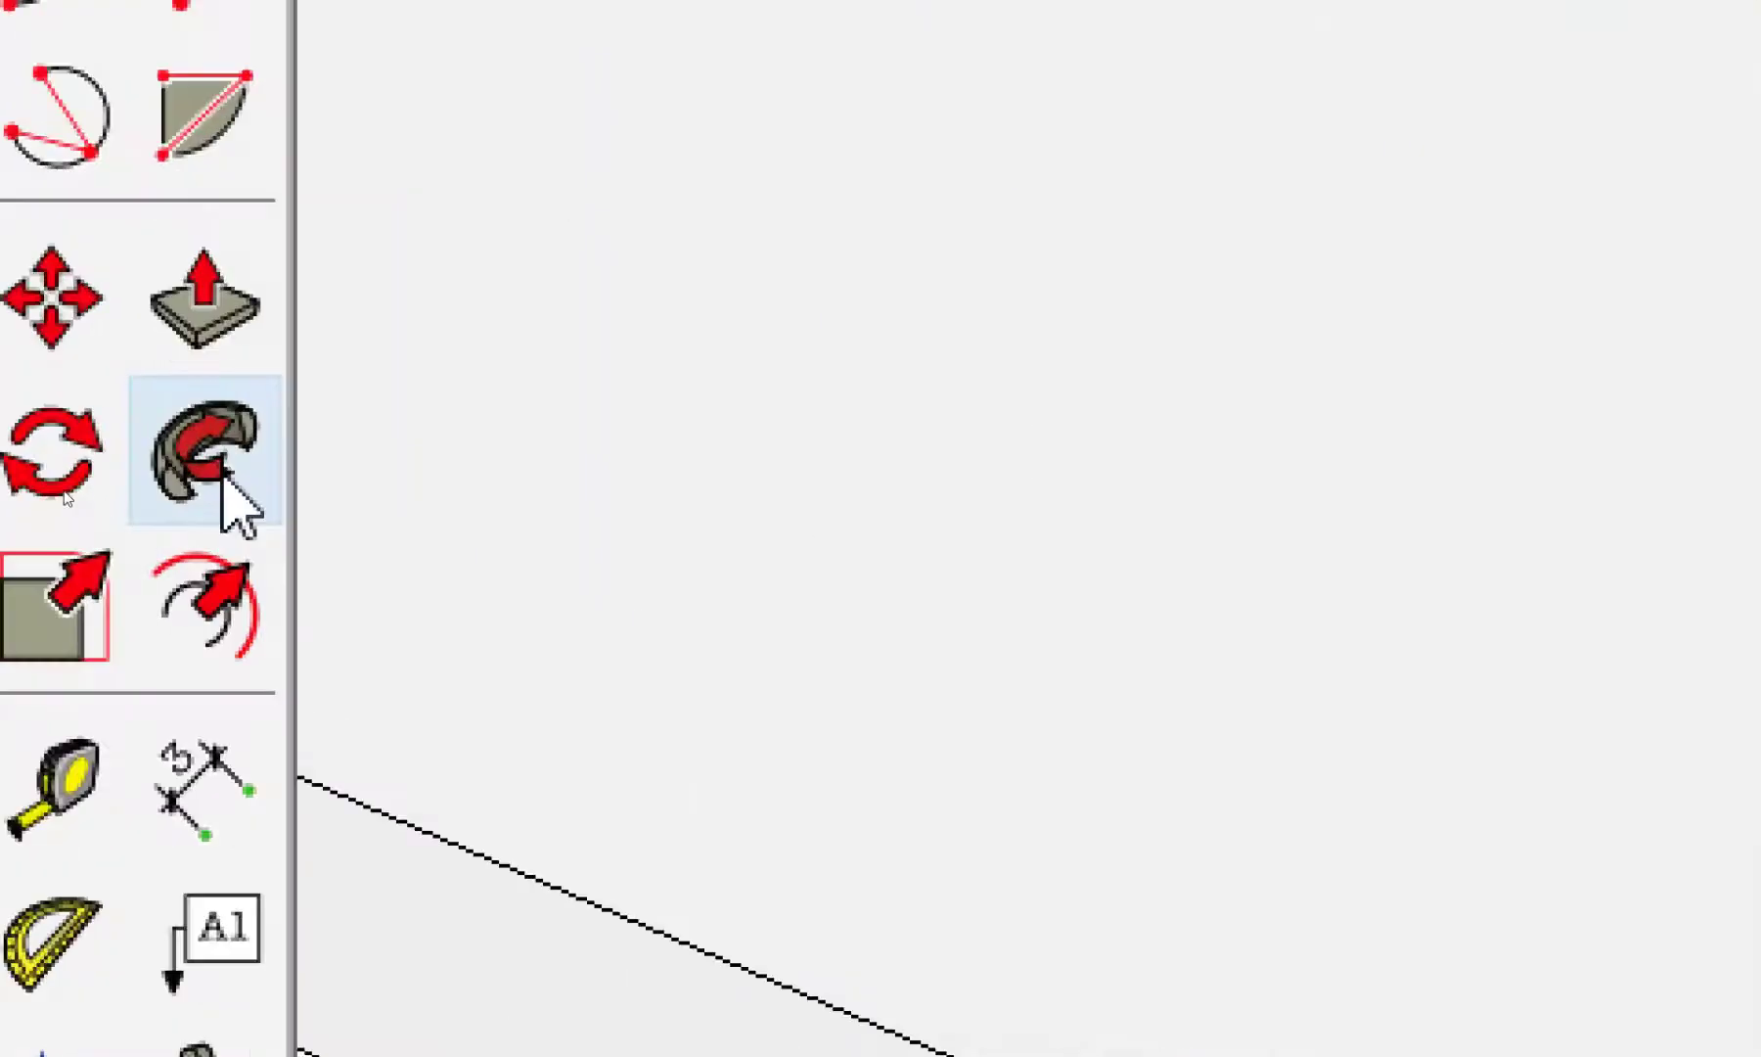
pyautogui.click(223, 472)
pyautogui.scroll(2, 810, 345)
pyautogui.scroll(2, 935, 220)
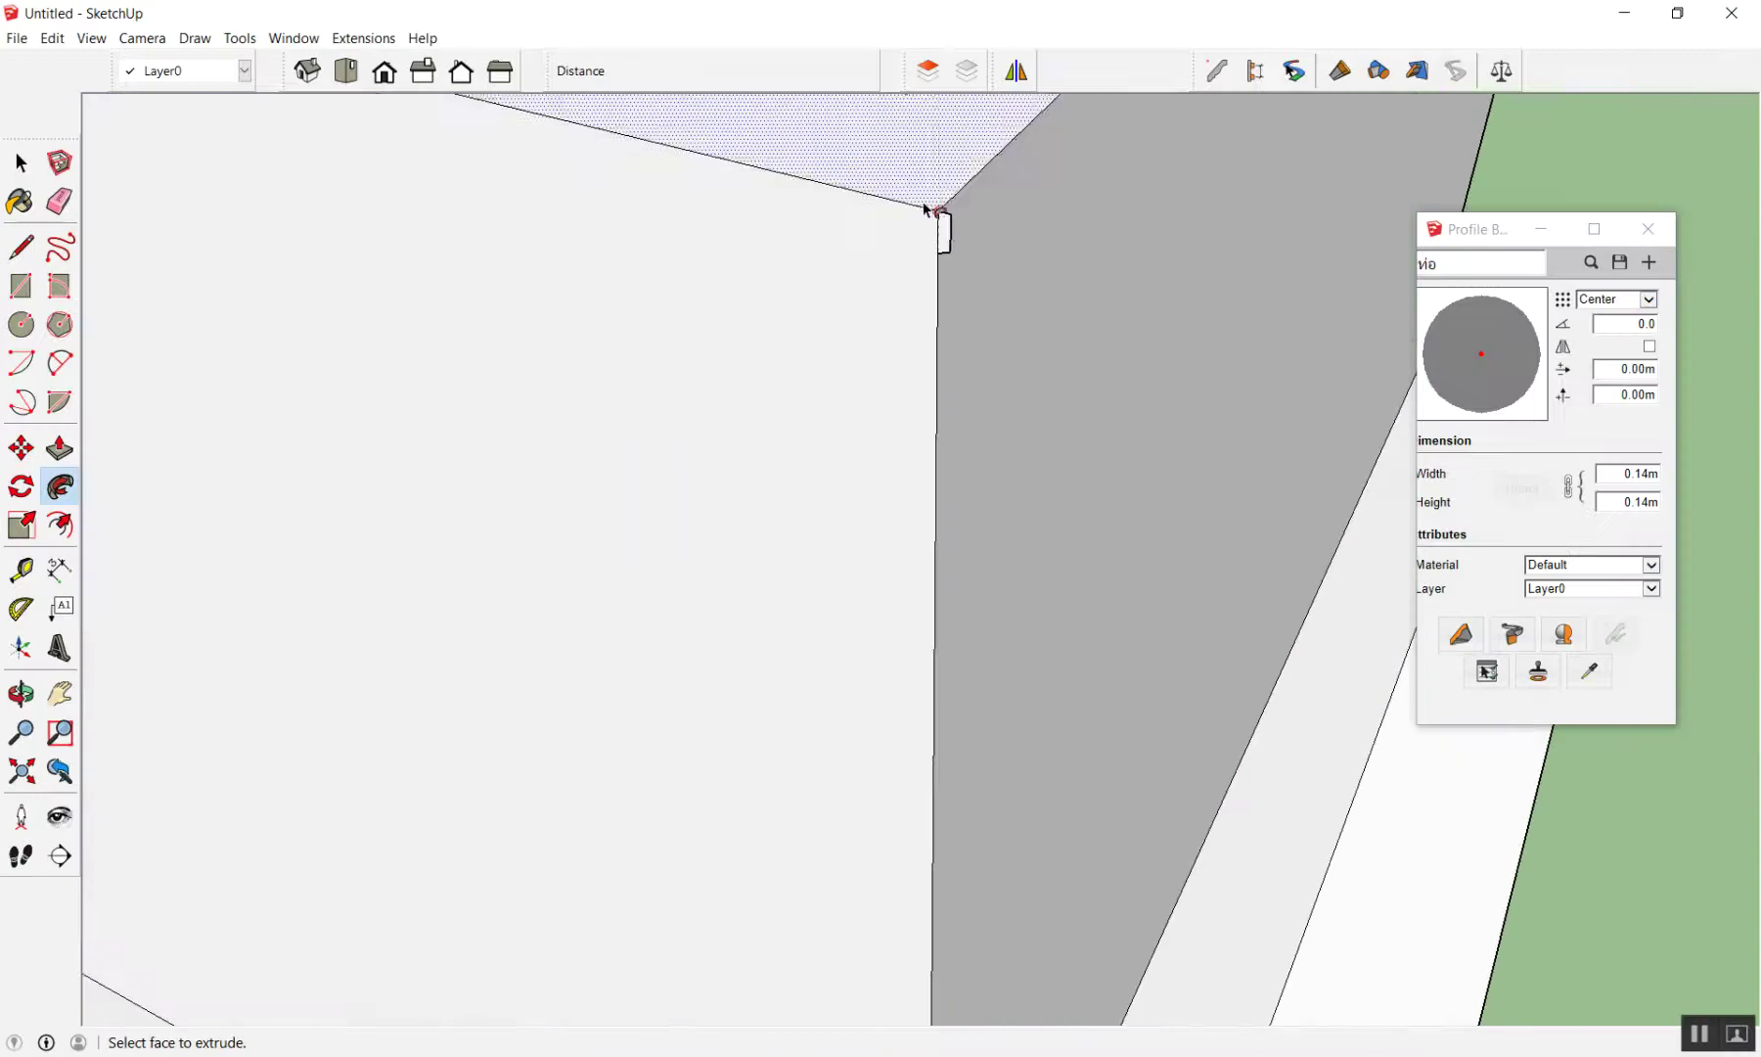
pyautogui.scroll(-3, 885, 454)
pyautogui.scroll(-3, 805, 660)
pyautogui.moveTo(806, 660)
pyautogui.mouseDown(button='middle')
pyautogui.moveTo(1140, 162)
pyautogui.moveTo(1193, 162)
pyautogui.moveTo(236, 514)
pyautogui.moveTo(1167, 696)
pyautogui.moveTo(1191, 546)
pyautogui.mouseUp(button='middle')
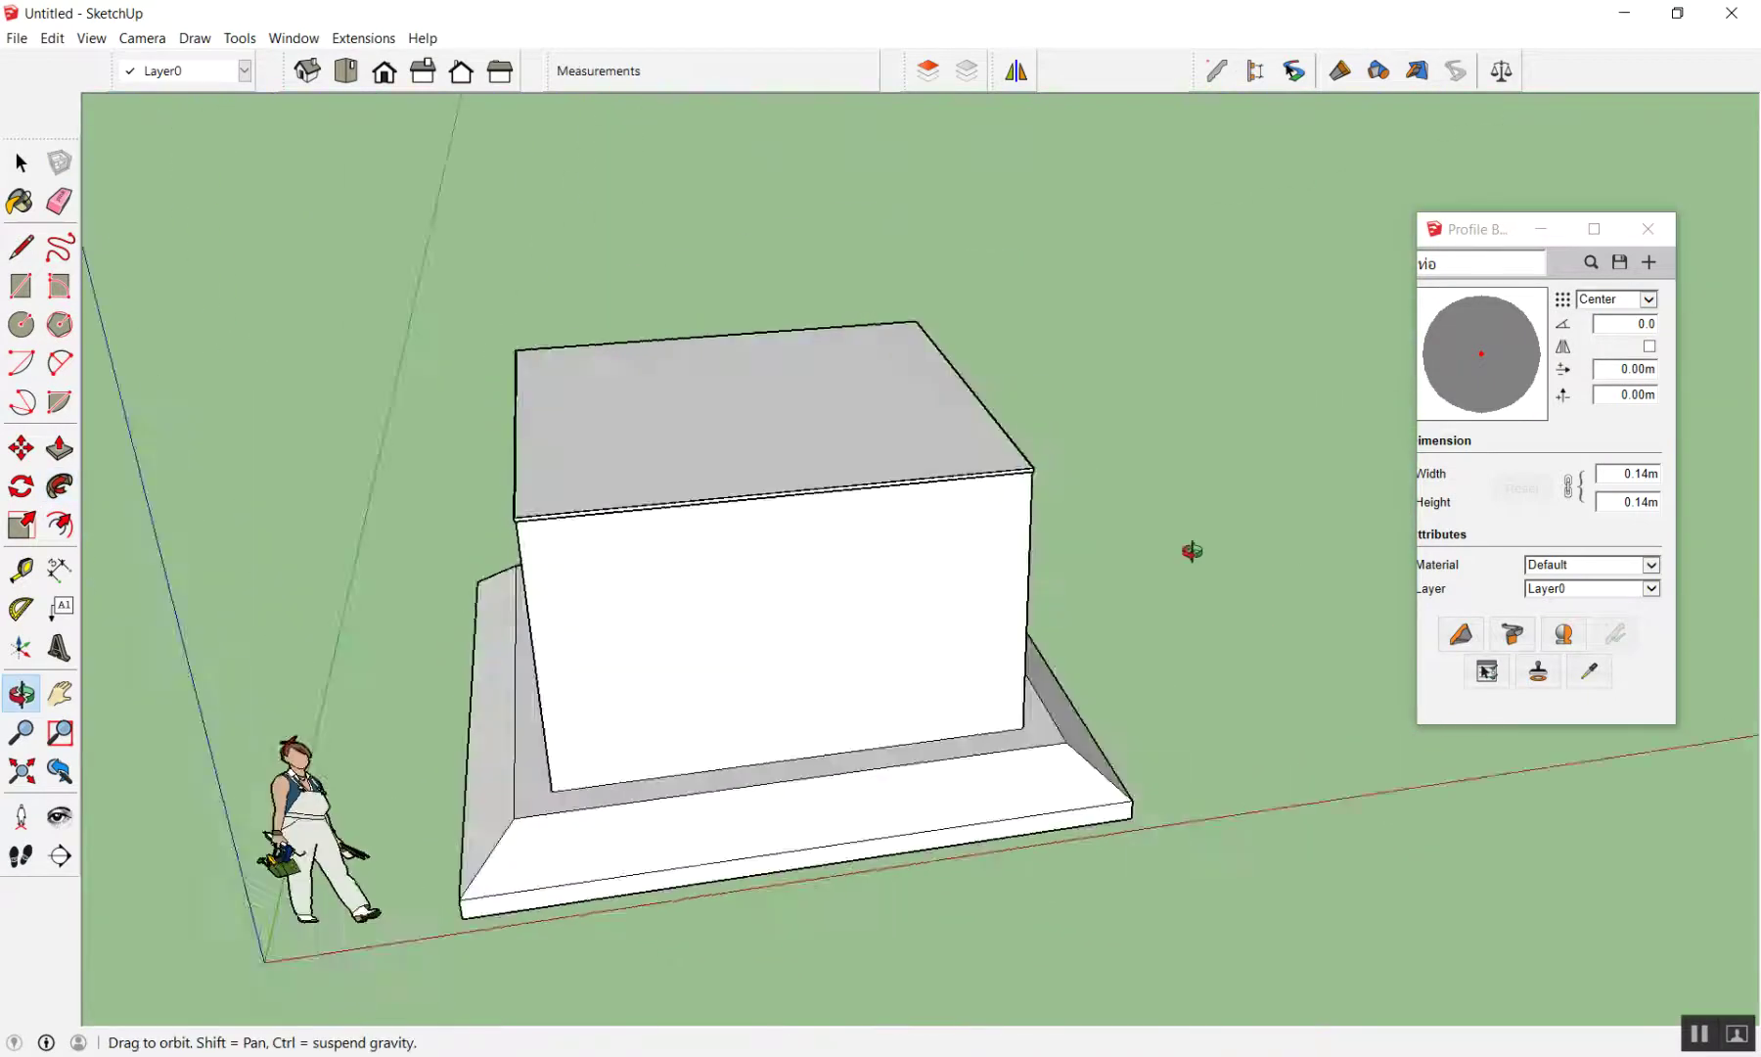
# Draw a stepped zigzag line starting from the box's upper vertical edge
pyautogui.press('space')
pyautogui.scroll(5, 954, 592)
pyautogui.scroll(-2, 881, 577)
pyautogui.scroll(2, 660, 499)
pyautogui.scroll(1, 610, 463)
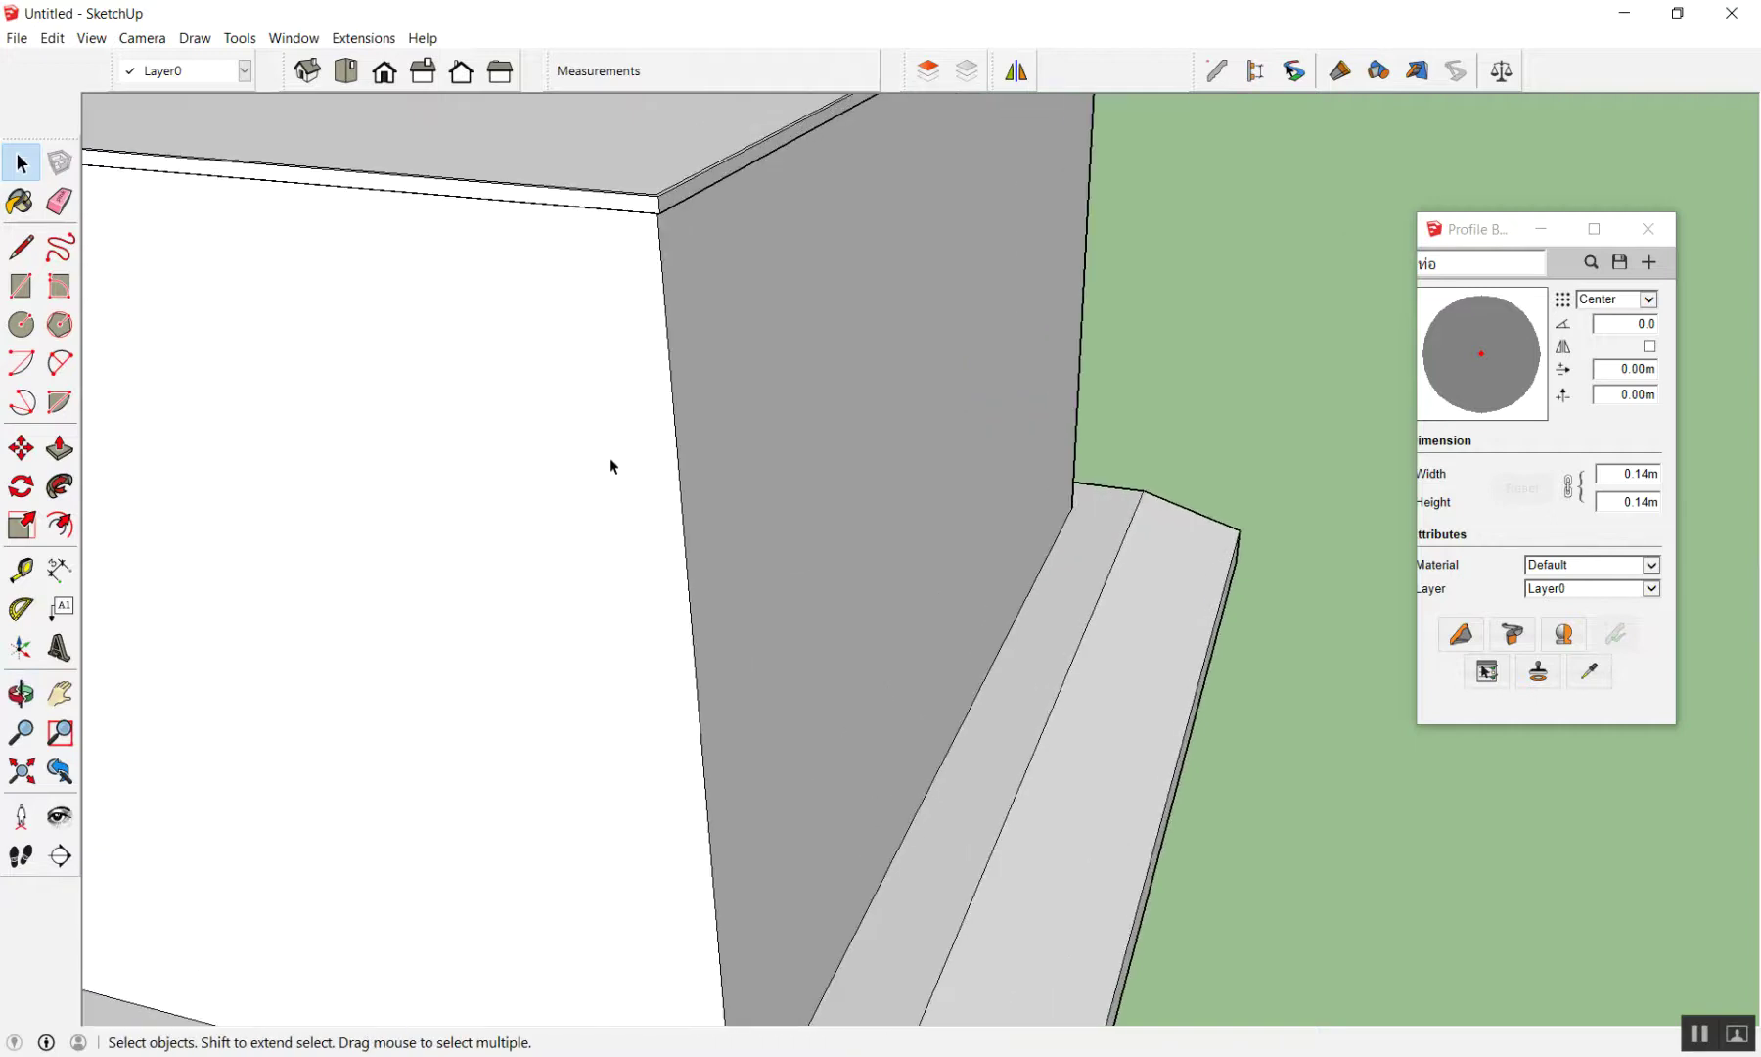
pyautogui.press('l')
pyautogui.click(669, 369)
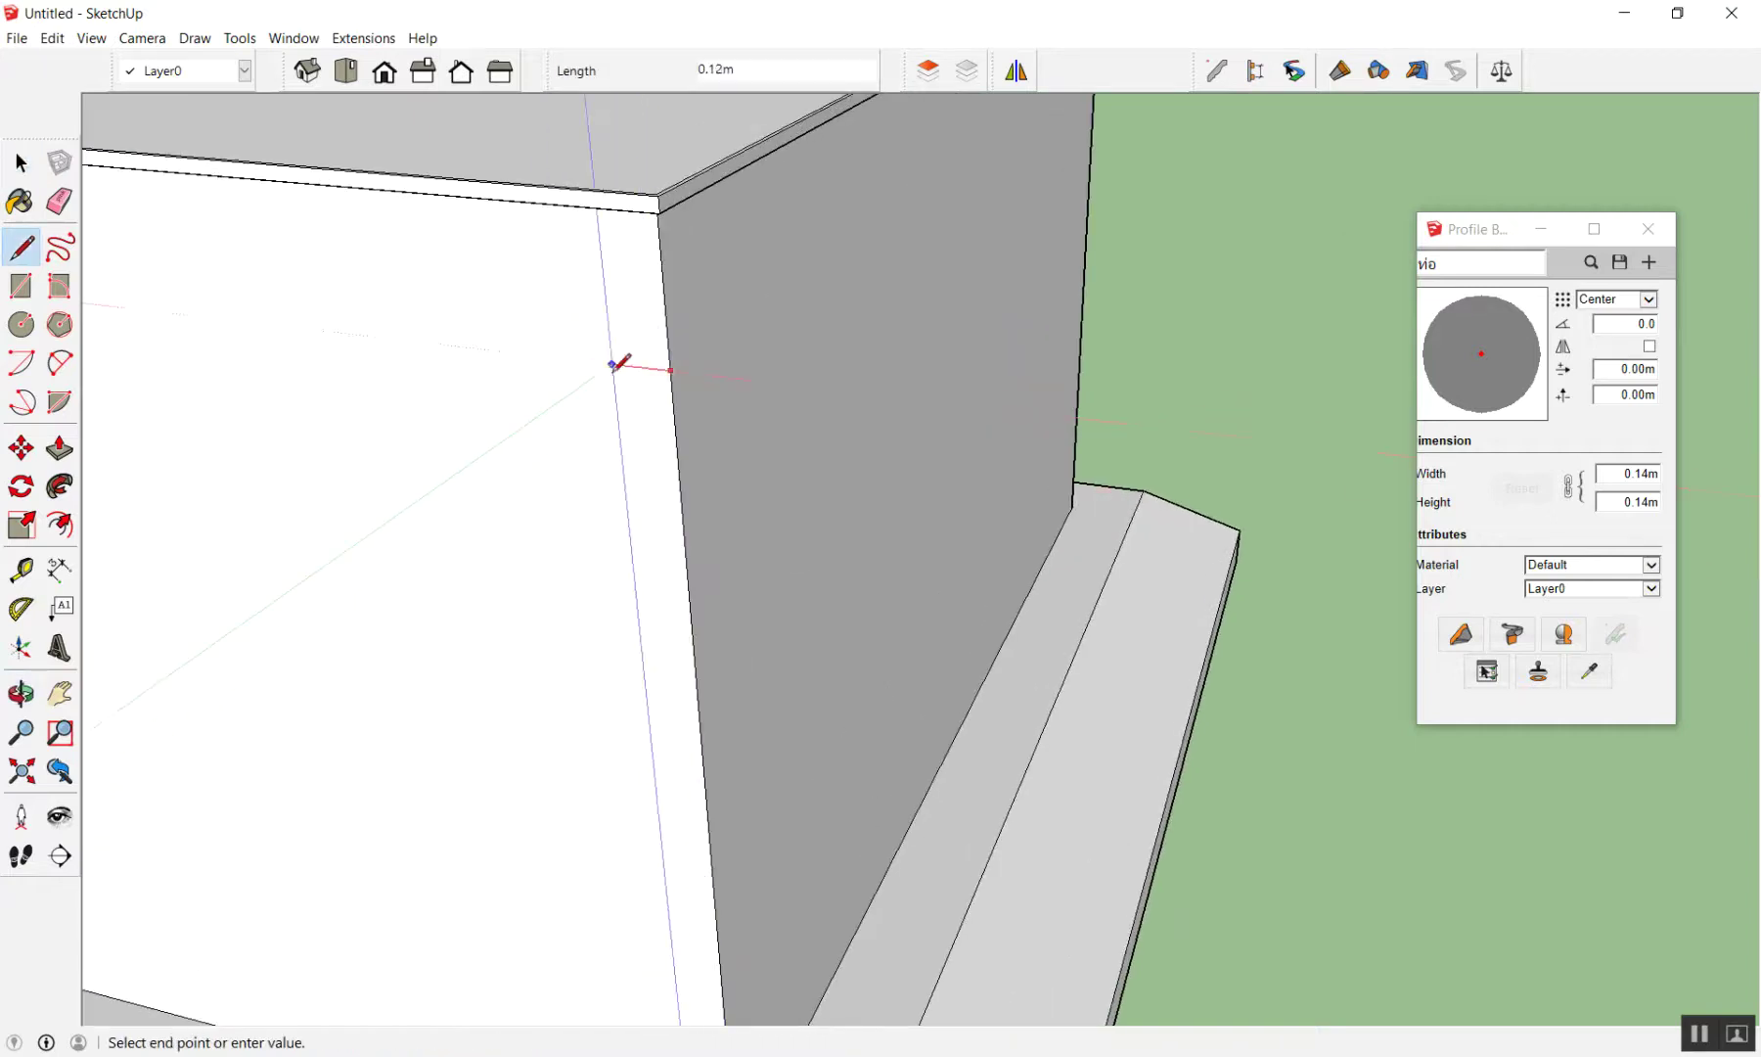
pyautogui.click(623, 365)
pyautogui.click(627, 428)
pyautogui.click(565, 423)
pyautogui.click(569, 465)
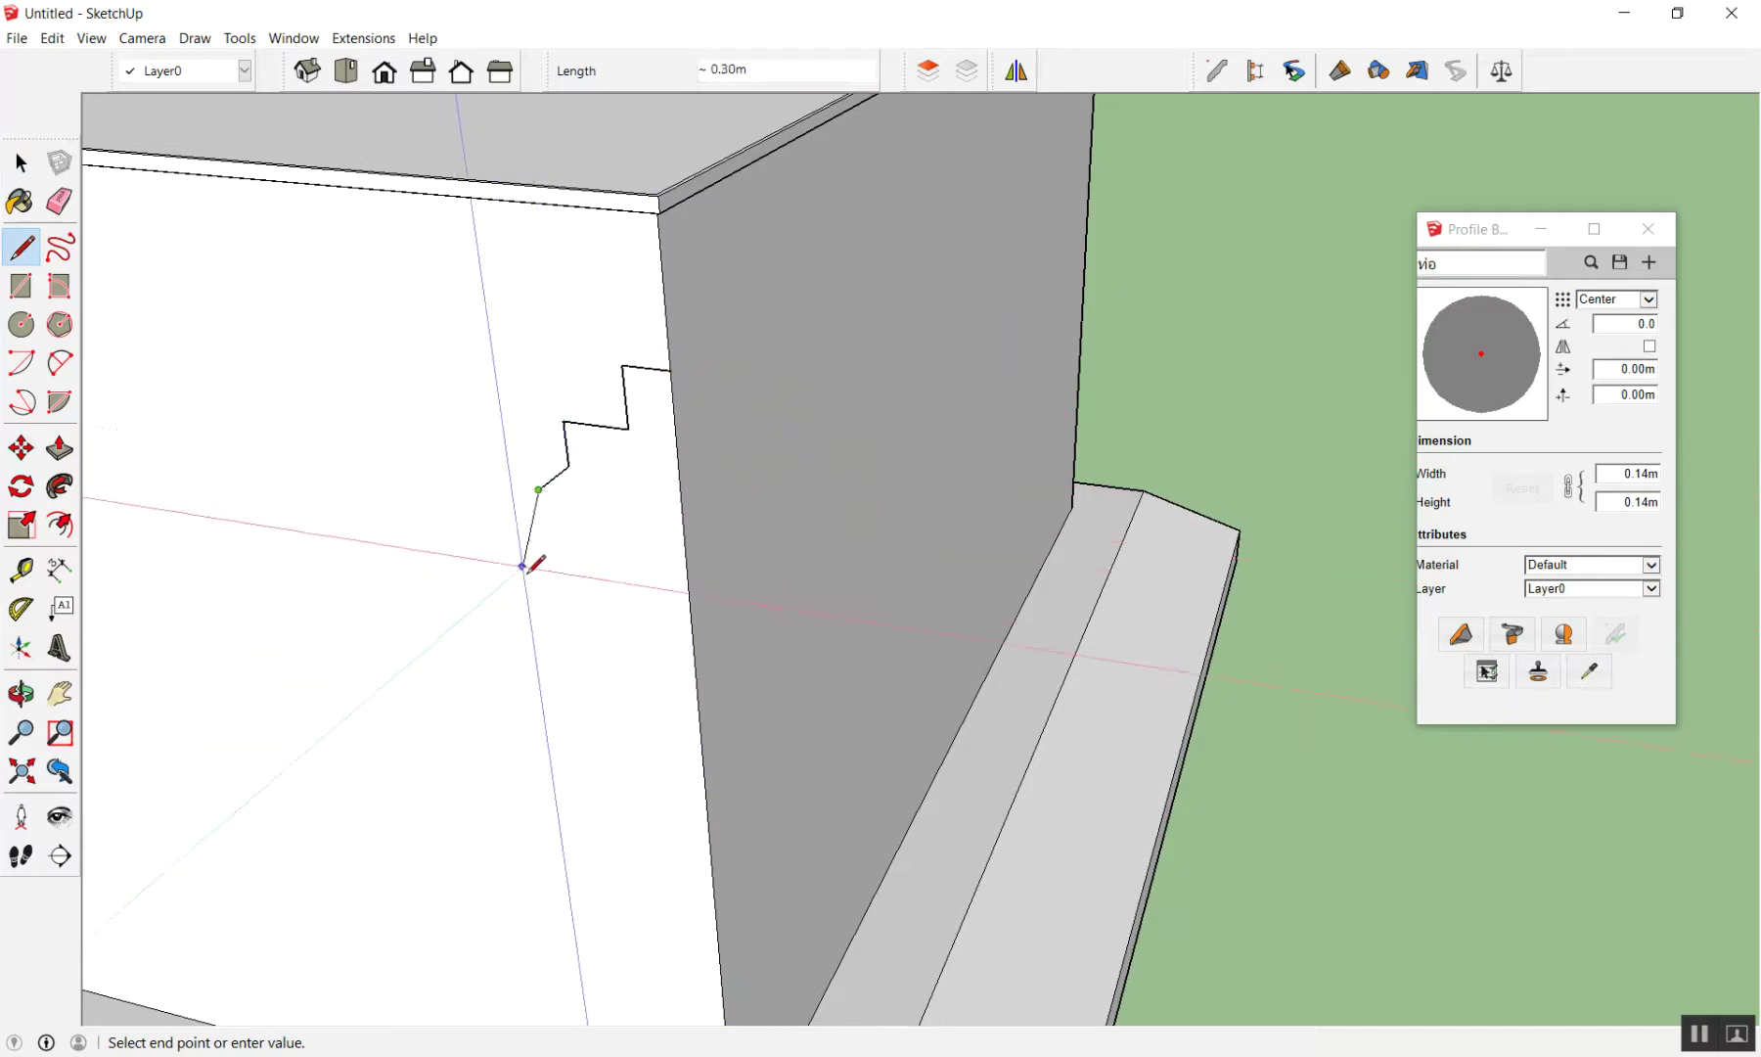
pyautogui.click(517, 503)
pyautogui.scroll(2, 556, 462)
# Inspect the zigzag edge, opening and dismissing its context menu
pyautogui.press('space')
pyautogui.moveTo(601, 456)
pyautogui.mouseDown(button='middle')
pyautogui.moveTo(1506, 348)
pyautogui.moveTo(1081, 502)
pyautogui.moveTo(1171, 471)
pyautogui.moveTo(1230, 484)
pyautogui.moveTo(424, 629)
pyautogui.moveTo(538, 546)
pyautogui.moveTo(896, 534)
pyautogui.moveTo(887, 481)
pyautogui.mouseUp(button='middle')
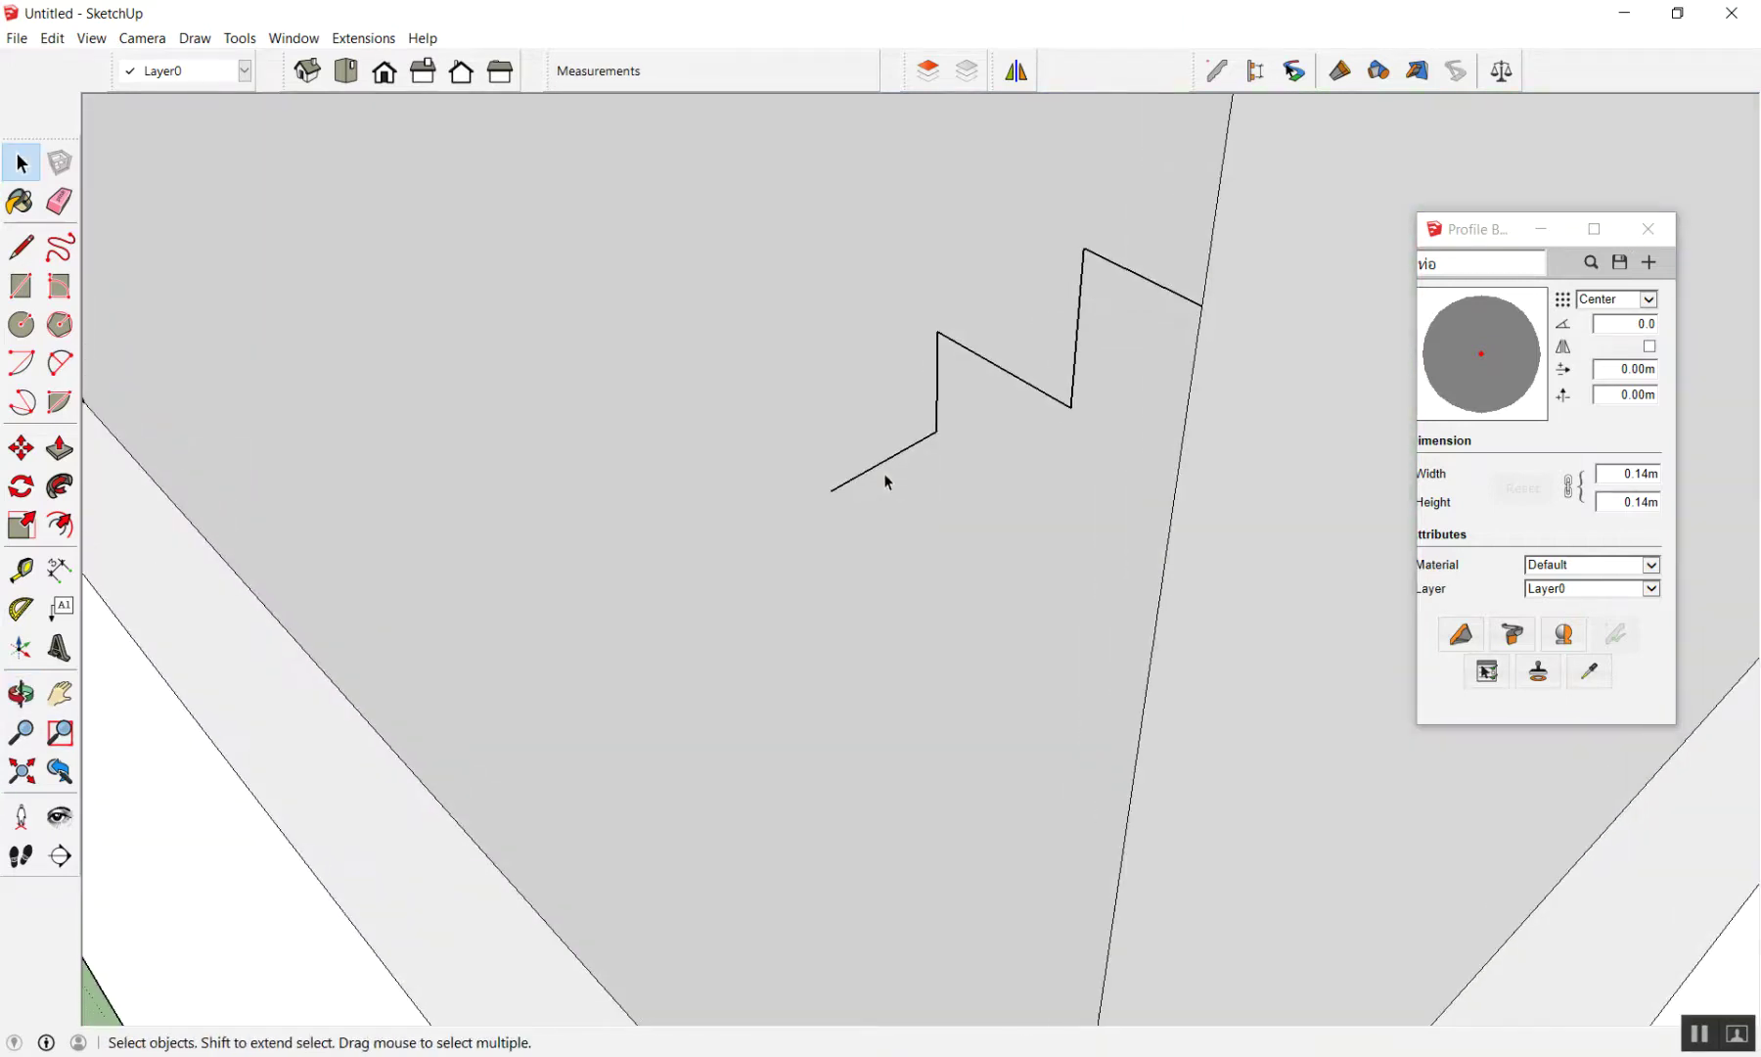
pyautogui.scroll(-2, 880, 471)
pyautogui.rightClick(885, 466)
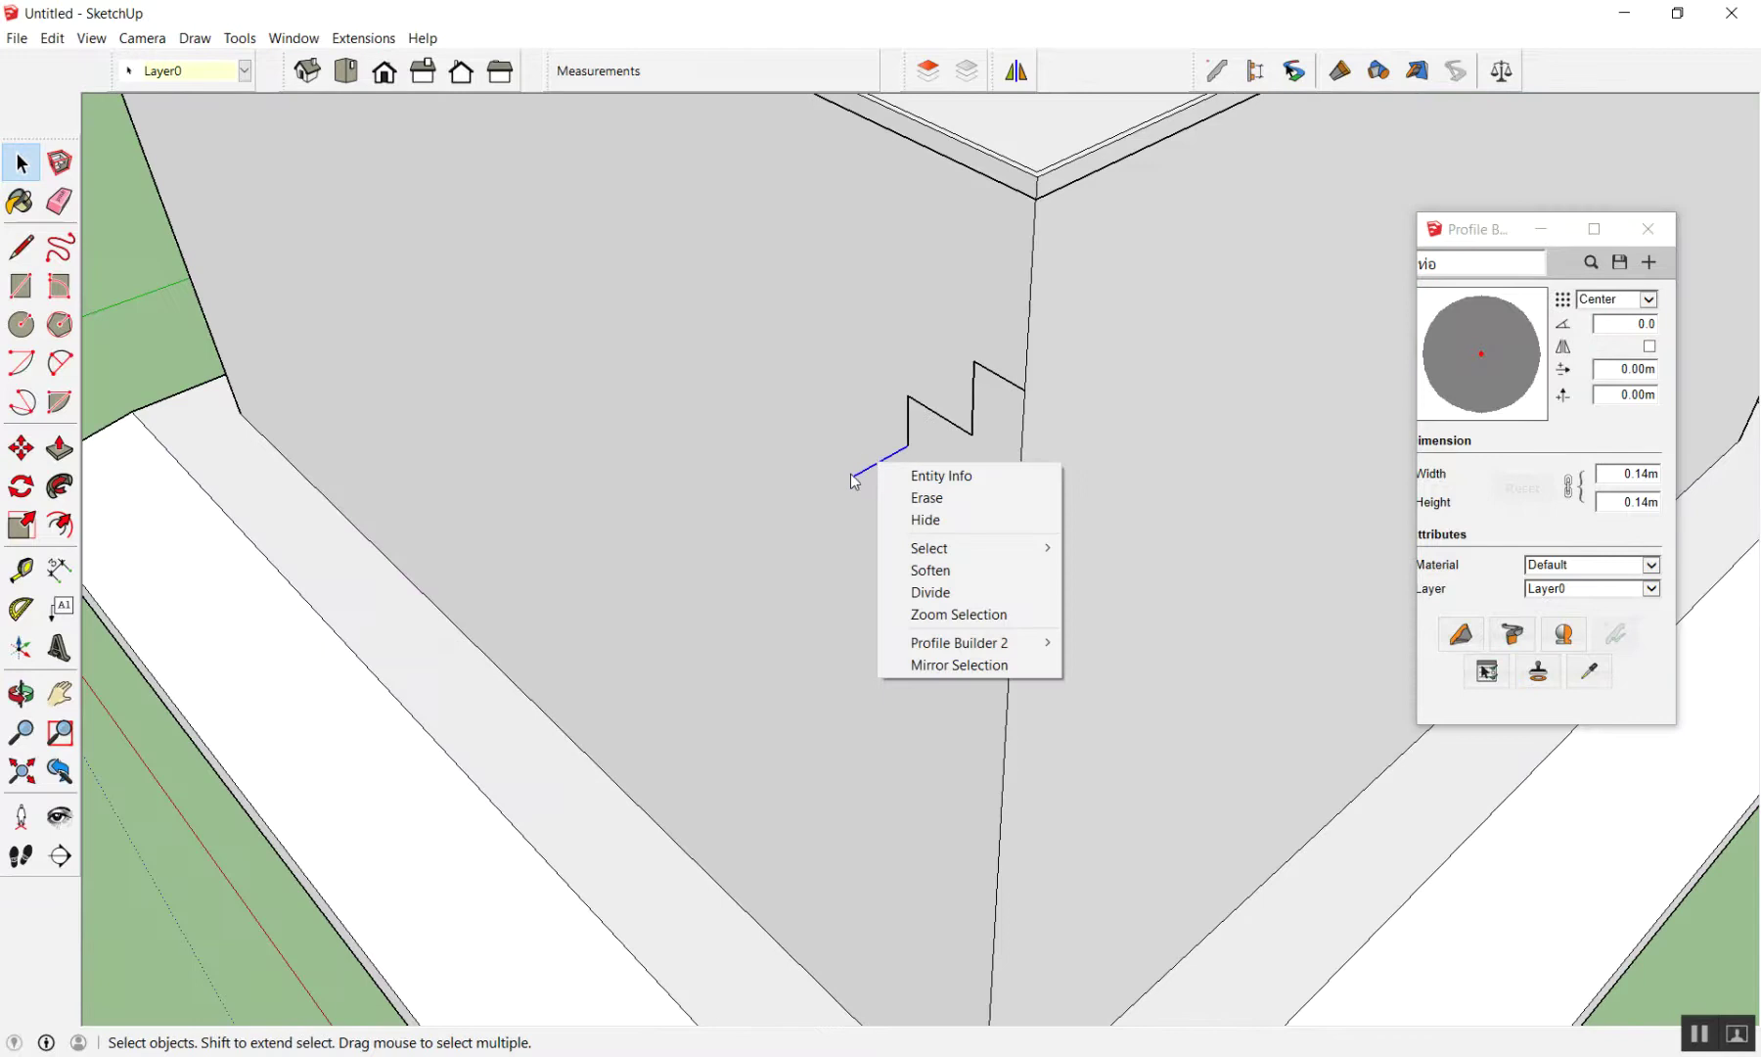
pyautogui.click(849, 550)
pyautogui.click(884, 470)
pyautogui.moveTo(877, 482); pyautogui.dragTo(916, 479, button='middle')
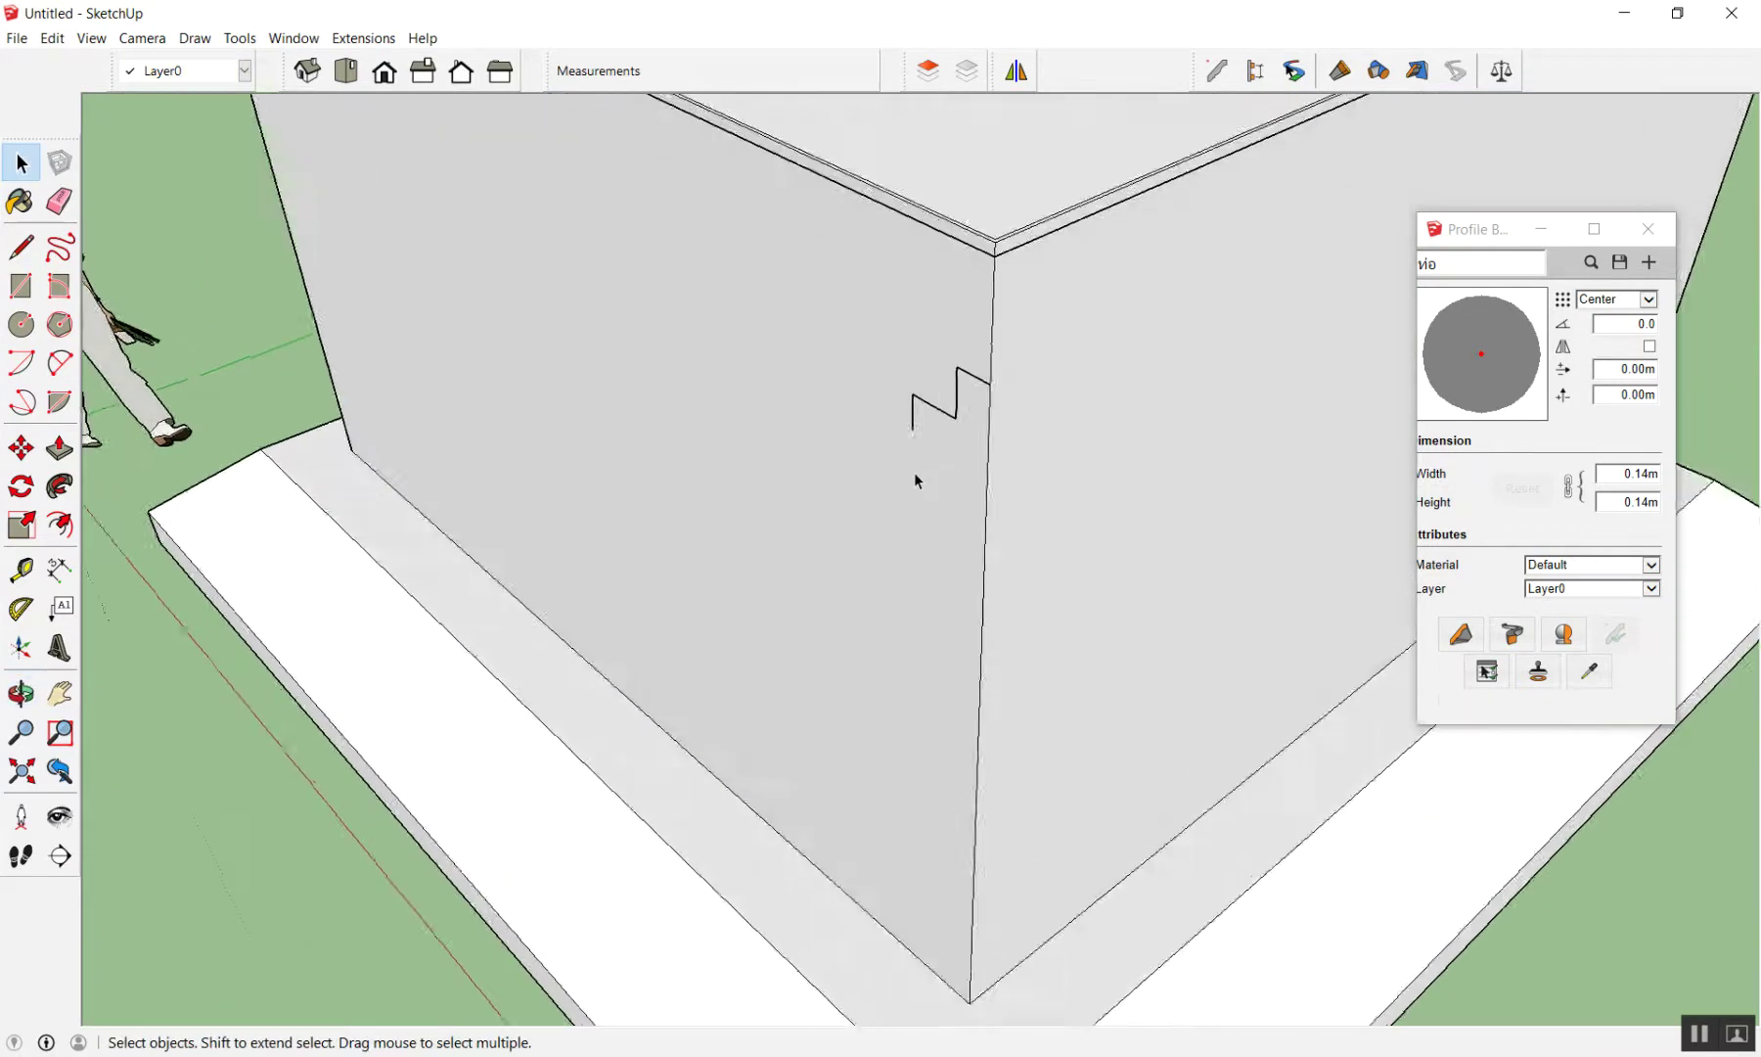
pyautogui.scroll(3, 916, 479)
# Close the zigzag with lines down the wall into a stair-step face
pyautogui.press('l')
pyautogui.click(911, 405)
pyautogui.click(876, 386)
pyautogui.click(878, 564)
pyautogui.click(1021, 657)
pyautogui.scroll(-3, 1021, 646)
pyautogui.moveTo(1020, 646)
pyautogui.mouseDown(button='middle')
pyautogui.moveTo(1151, 306)
pyautogui.moveTo(1063, 455)
pyautogui.mouseUp(button='middle')
pyautogui.scroll(5, 1128, 342)
pyautogui.press('space')
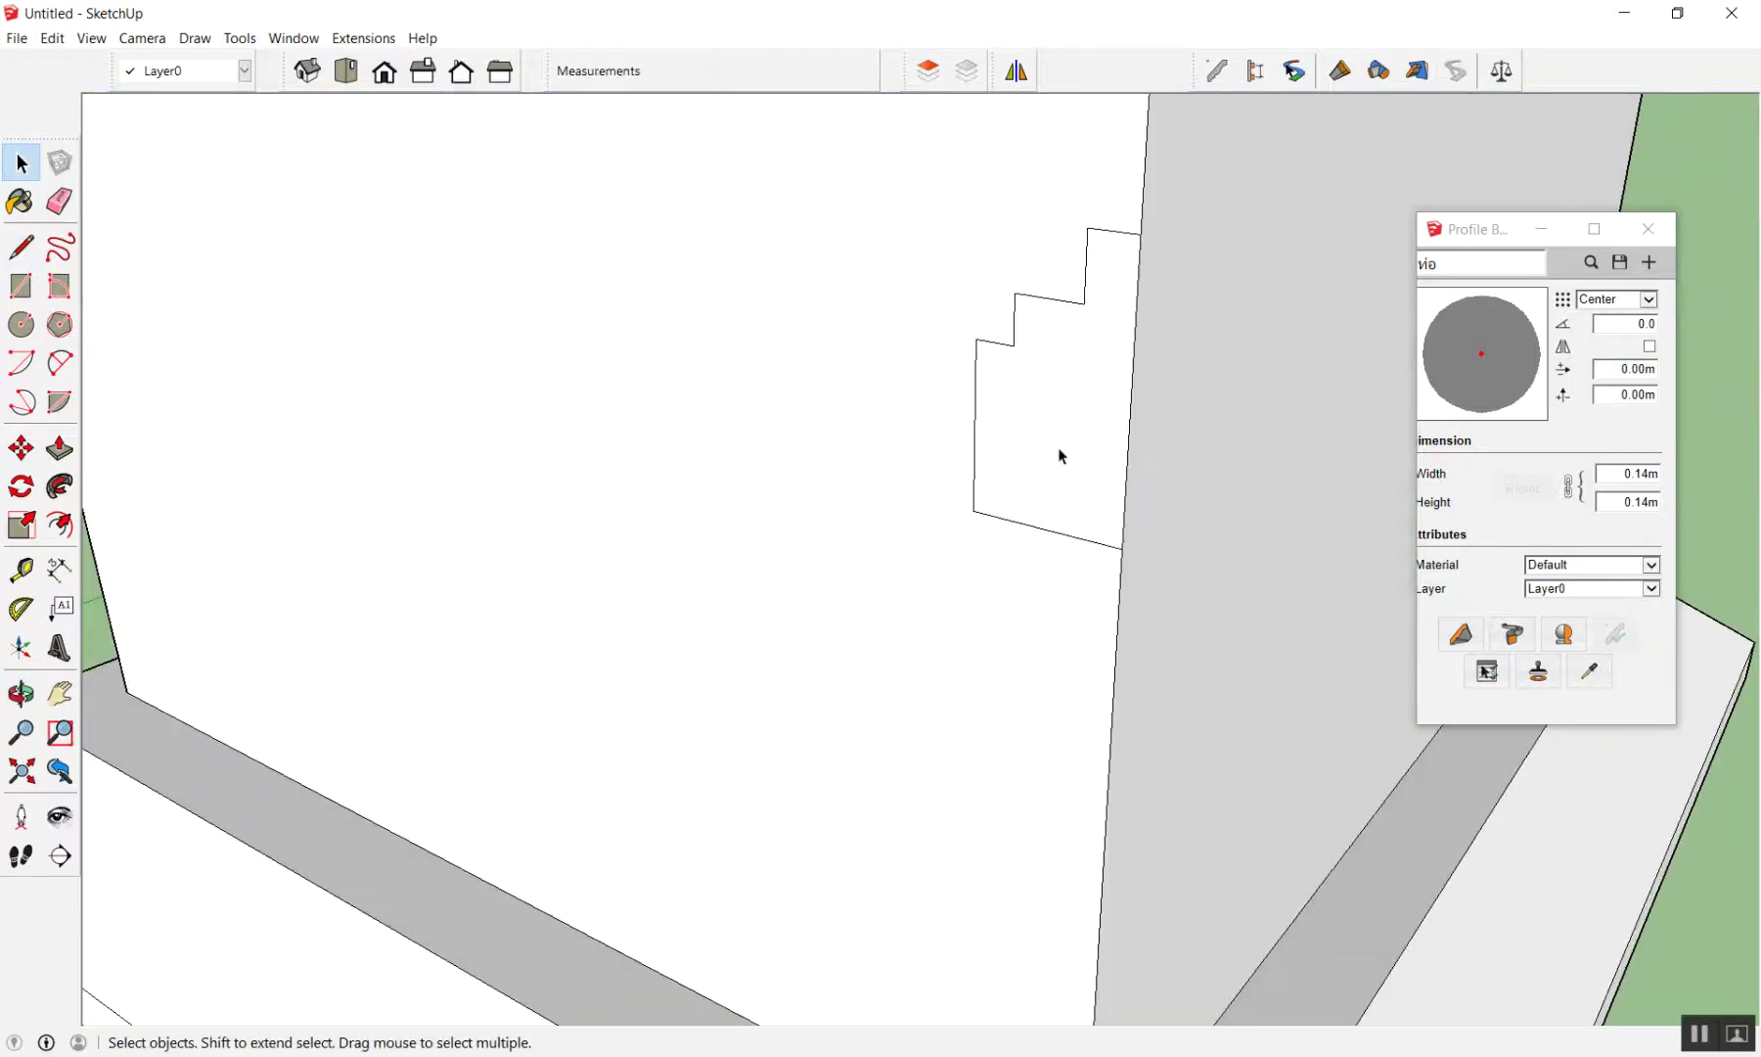
pyautogui.scroll(-5, 1063, 456)
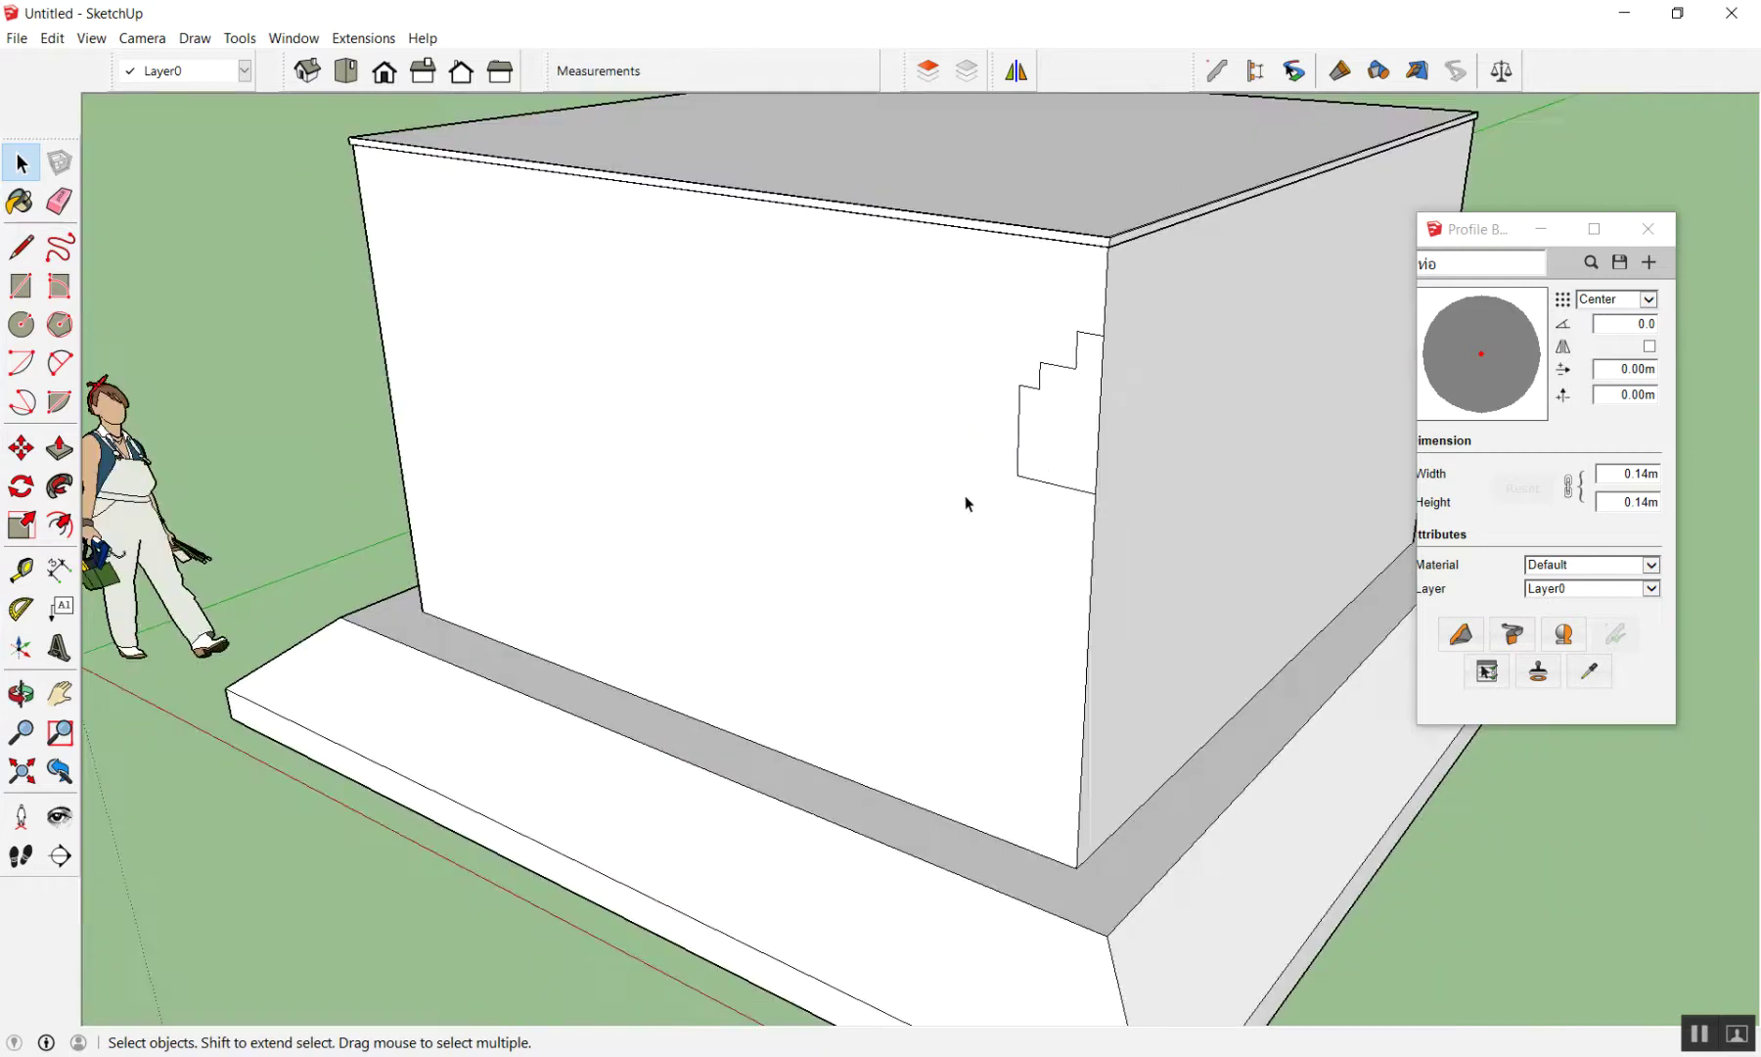
# Select the box's top face as the path and bring the stair-step profile into view
pyautogui.moveTo(966, 503); pyautogui.dragTo(857, 460, button='middle')
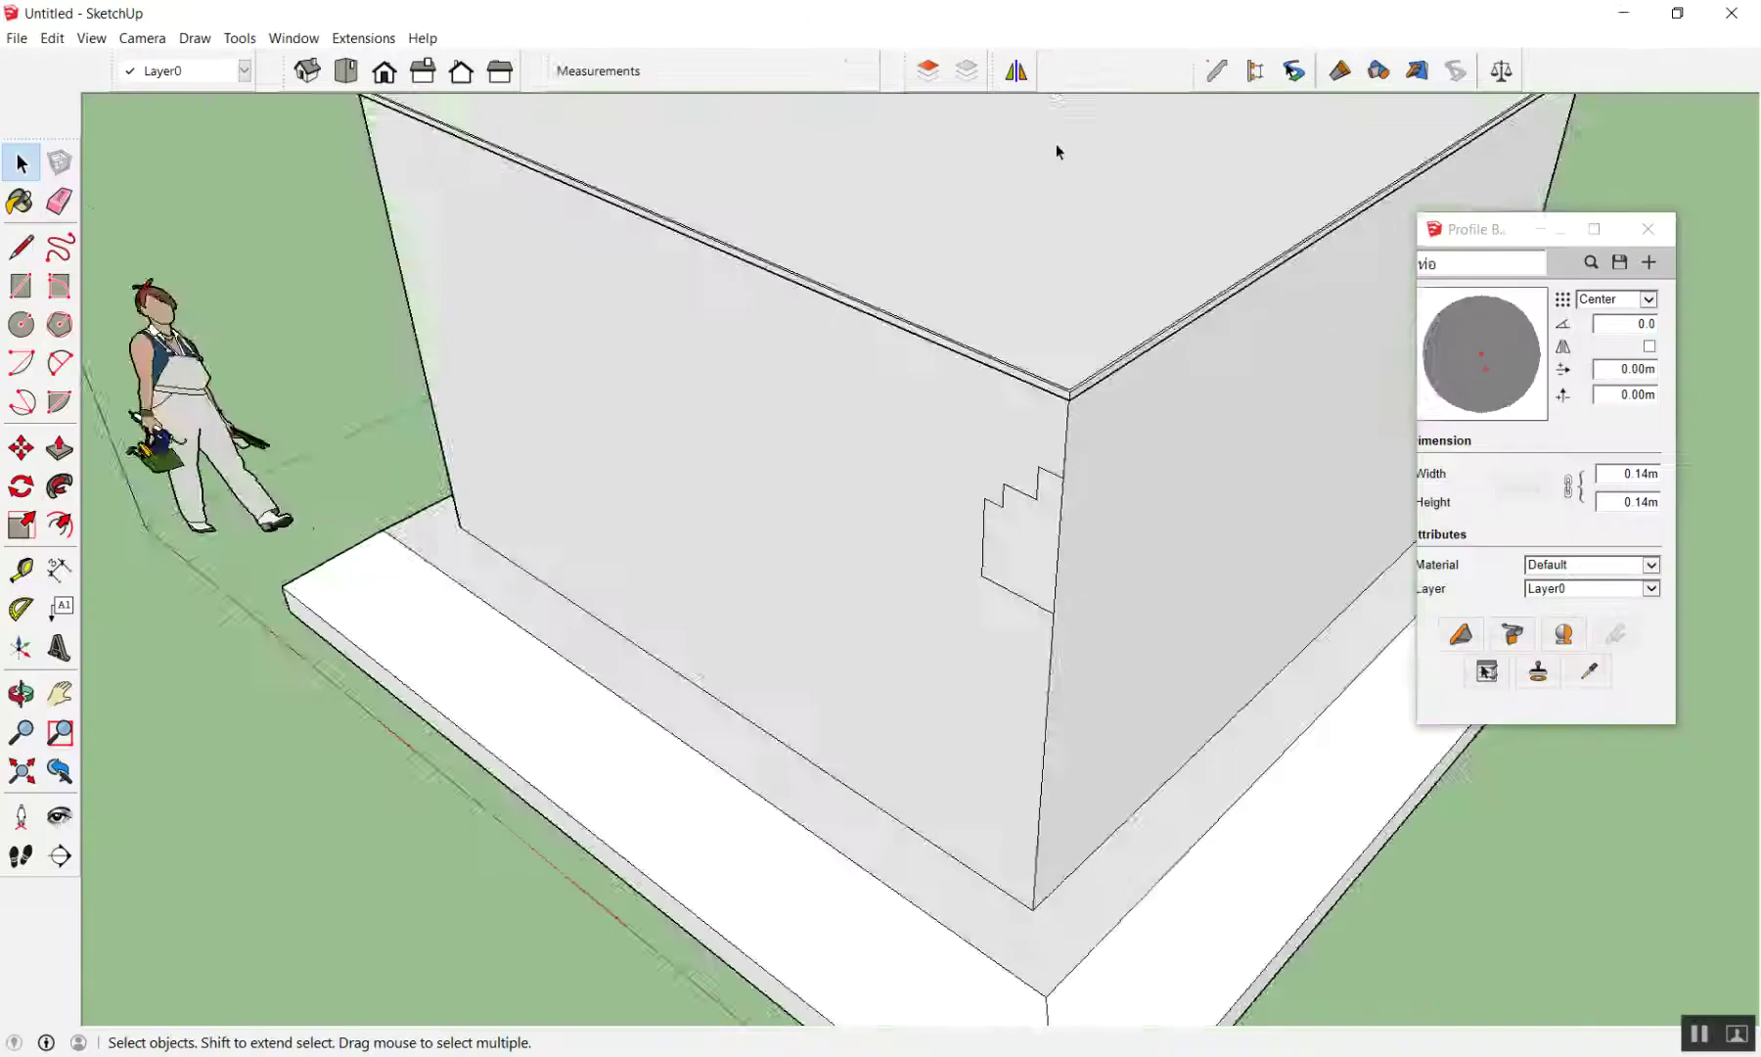
pyautogui.scroll(-3, 1024, 250)
pyautogui.scroll(-2, 1003, 367)
pyautogui.click(1011, 236)
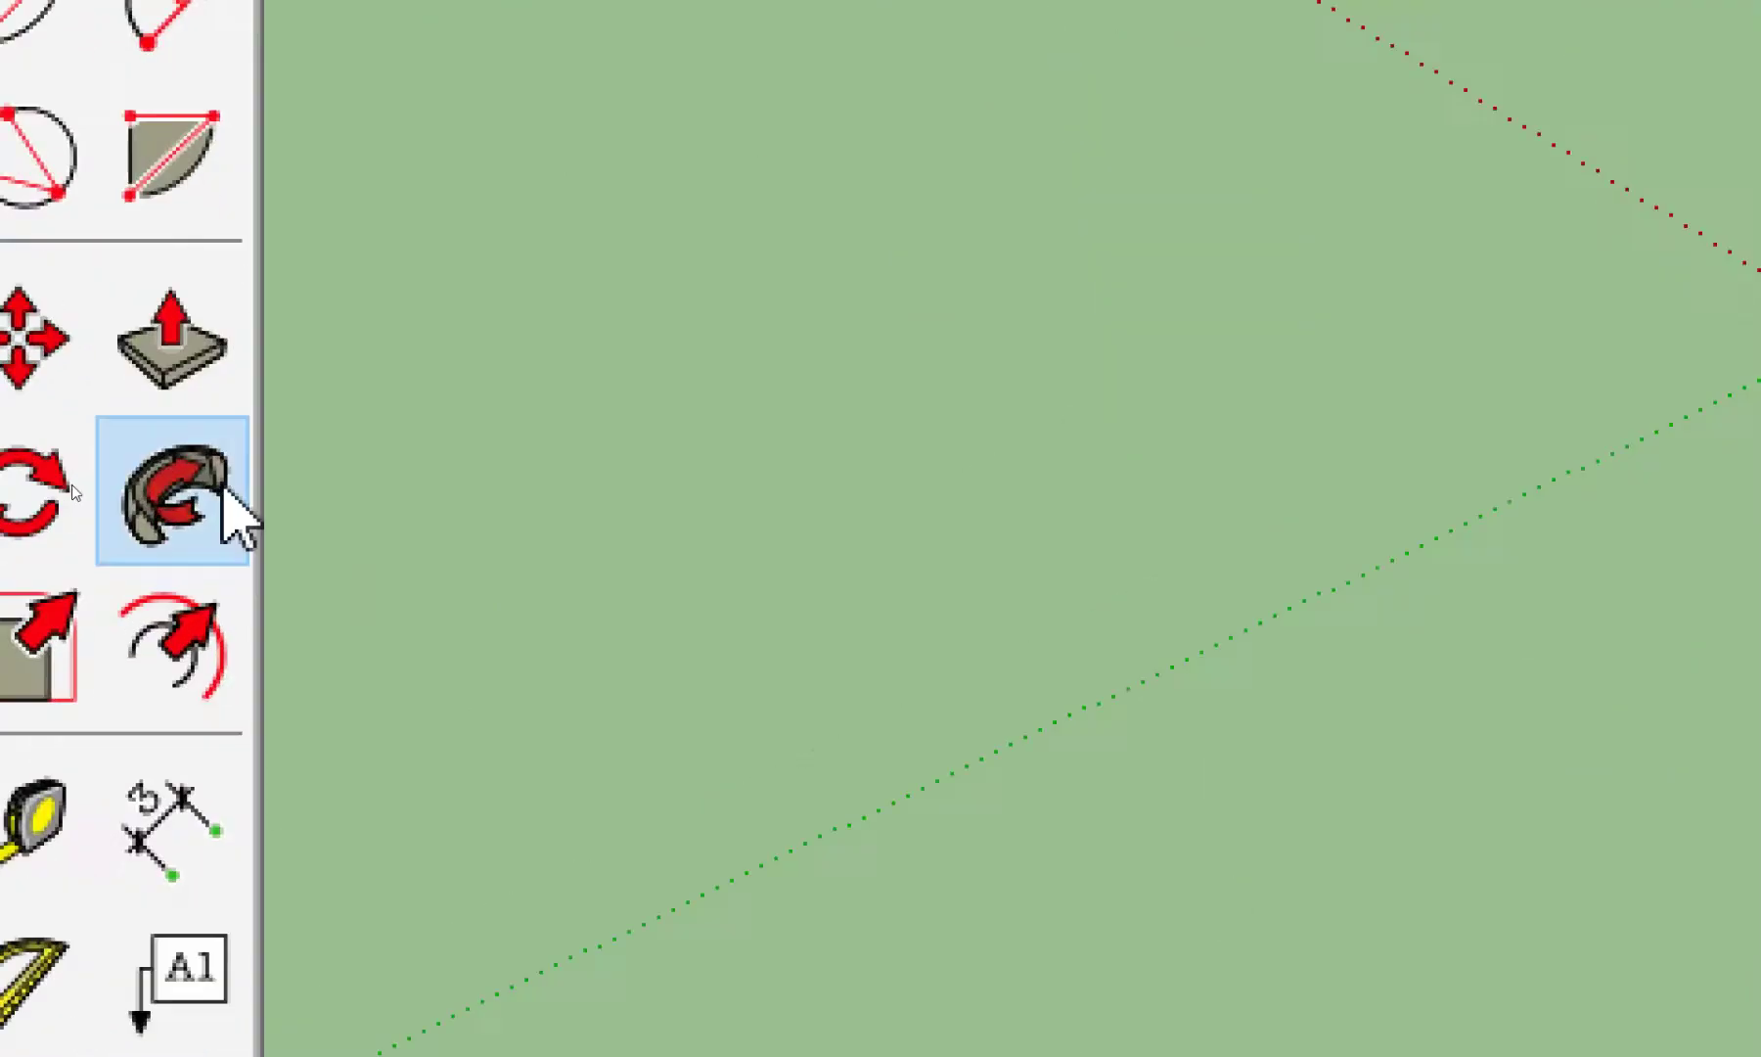
pyautogui.click(223, 494)
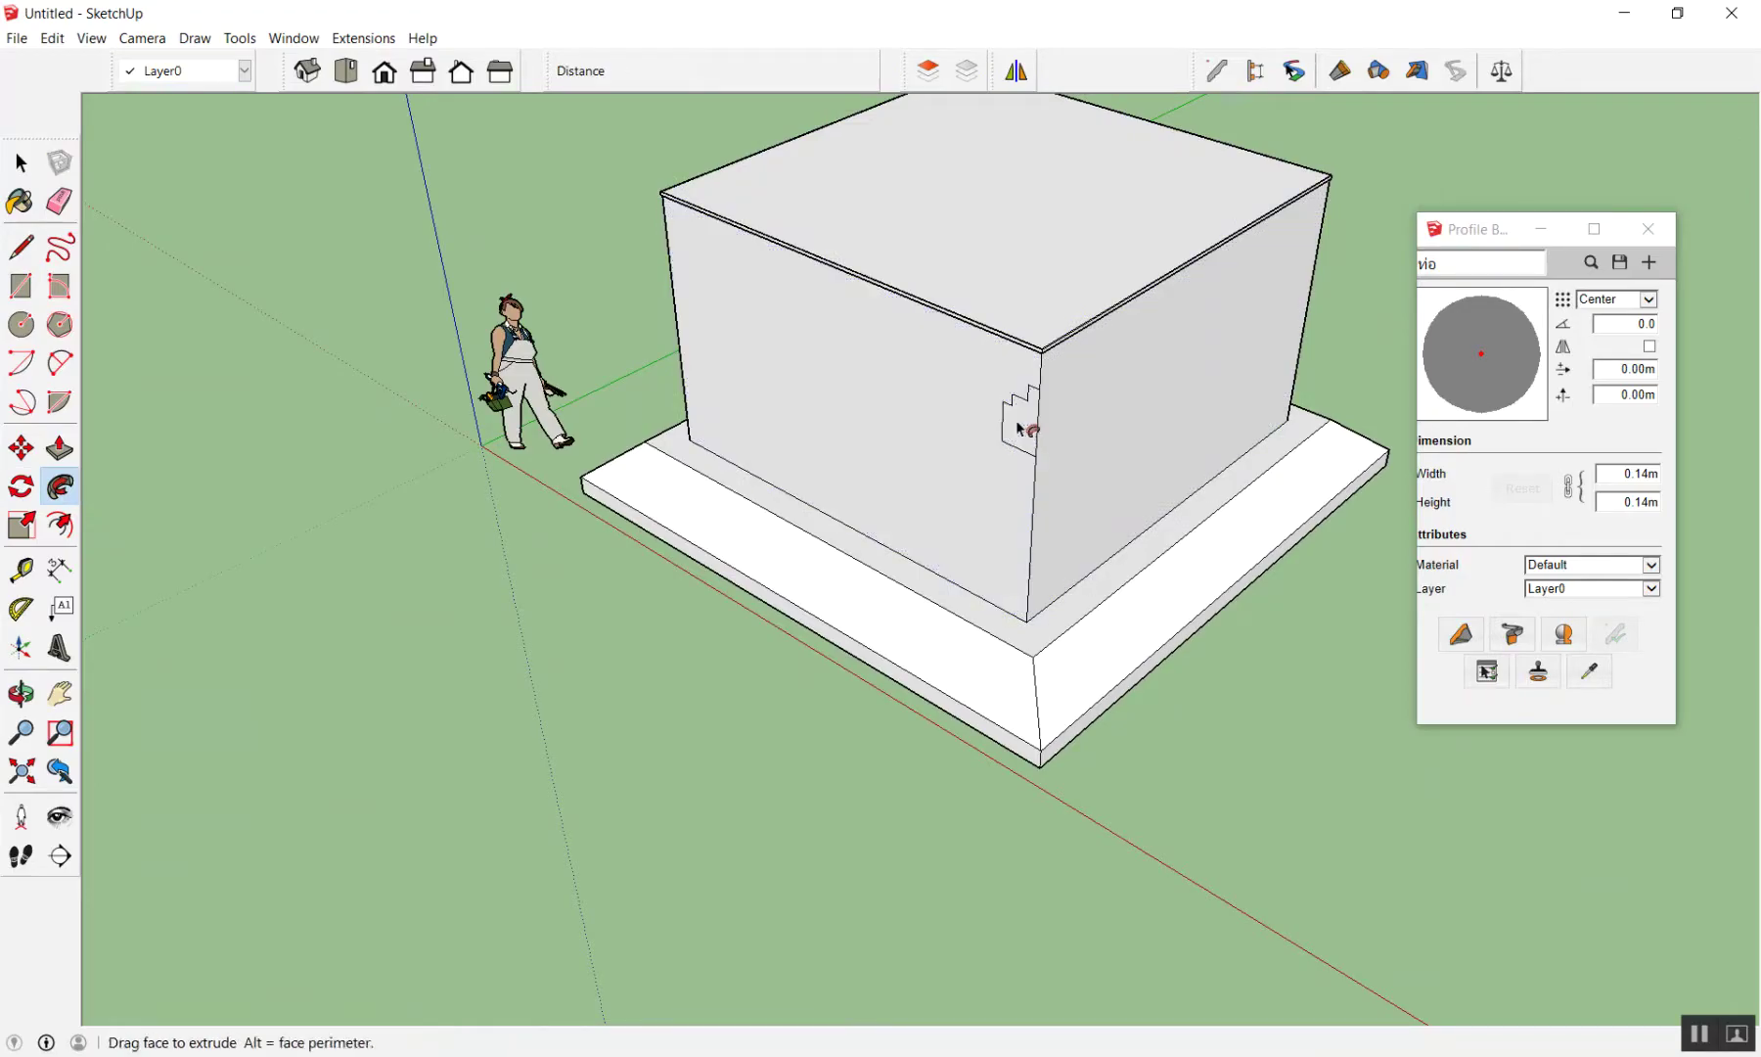
pyautogui.press('space')
pyautogui.scroll(5, 1011, 409)
pyautogui.moveTo(1011, 409); pyautogui.dragTo(153, 262, button='middle')
pyautogui.moveTo(153, 262)
pyautogui.mouseDown()
pyautogui.moveTo(432, 354)
pyautogui.moveTo(499, 397)
pyautogui.moveTo(873, 479)
pyautogui.moveTo(1094, 560)
pyautogui.mouseUp()
pyautogui.moveTo(1093, 559); pyautogui.dragTo(1046, 208, button='middle')
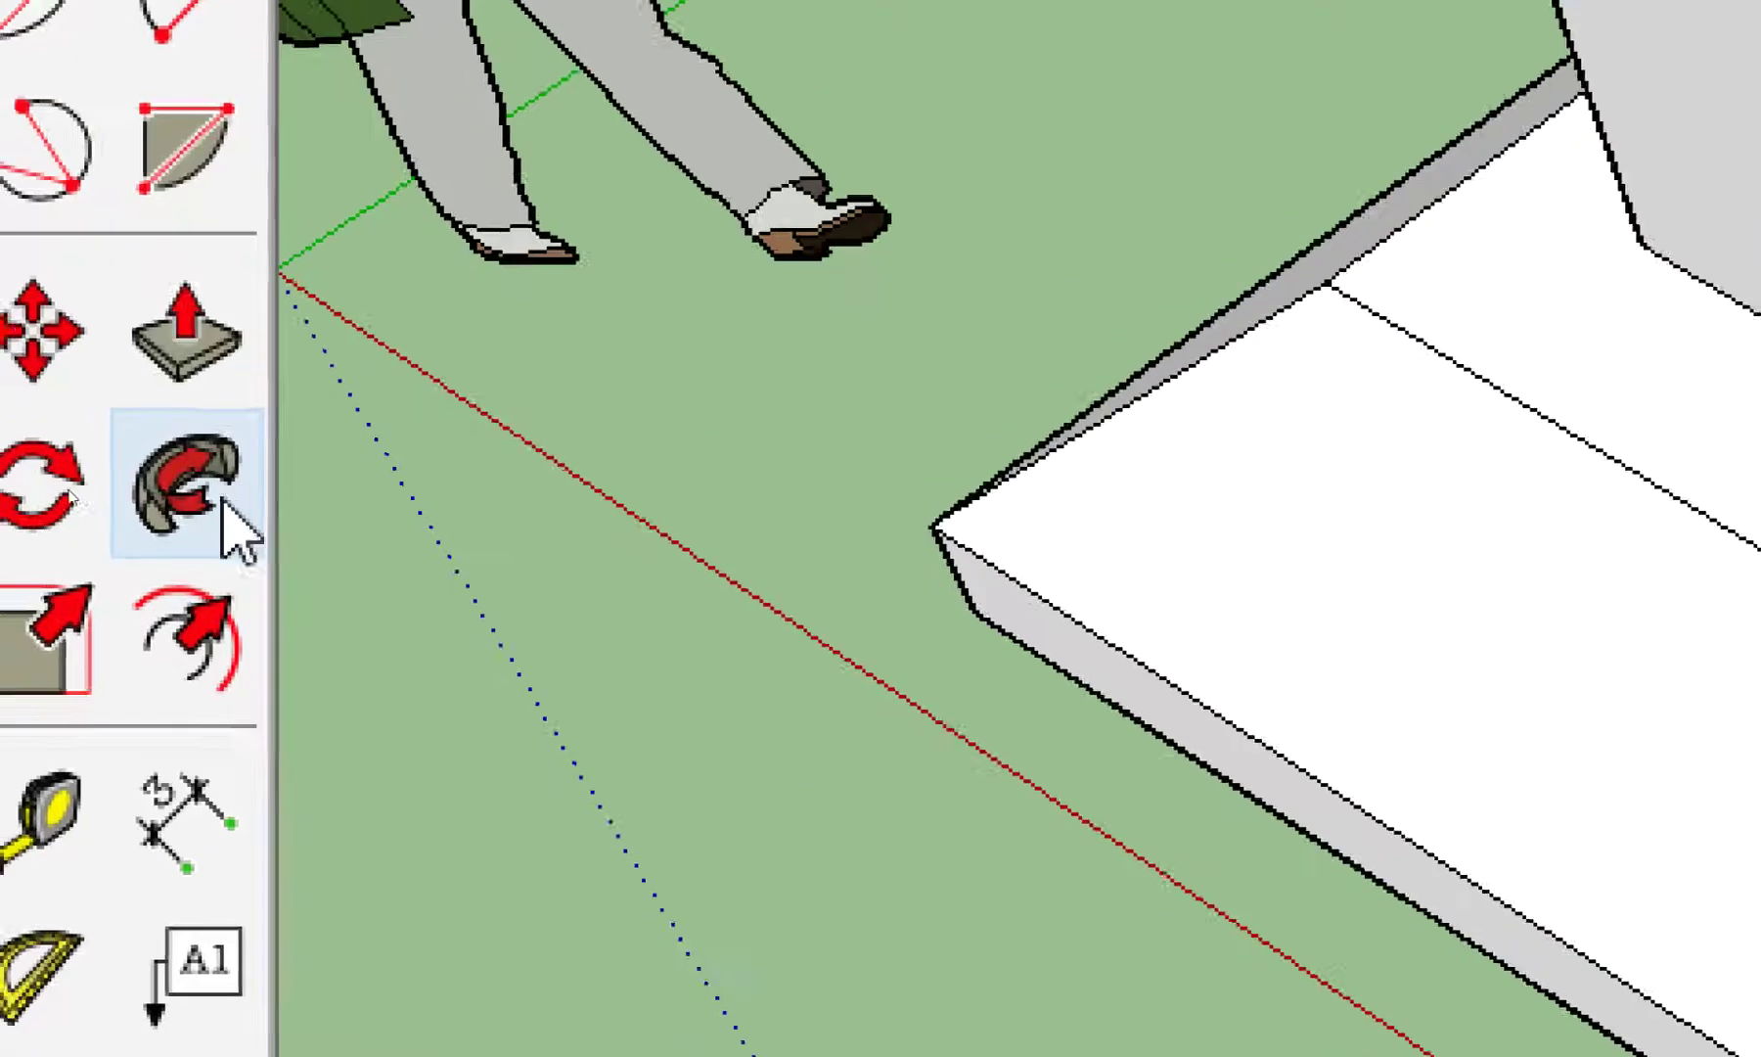
# Sweep the stair-step profile around the box top with Follow Me
pyautogui.click(186, 484)
pyautogui.click(1035, 503)
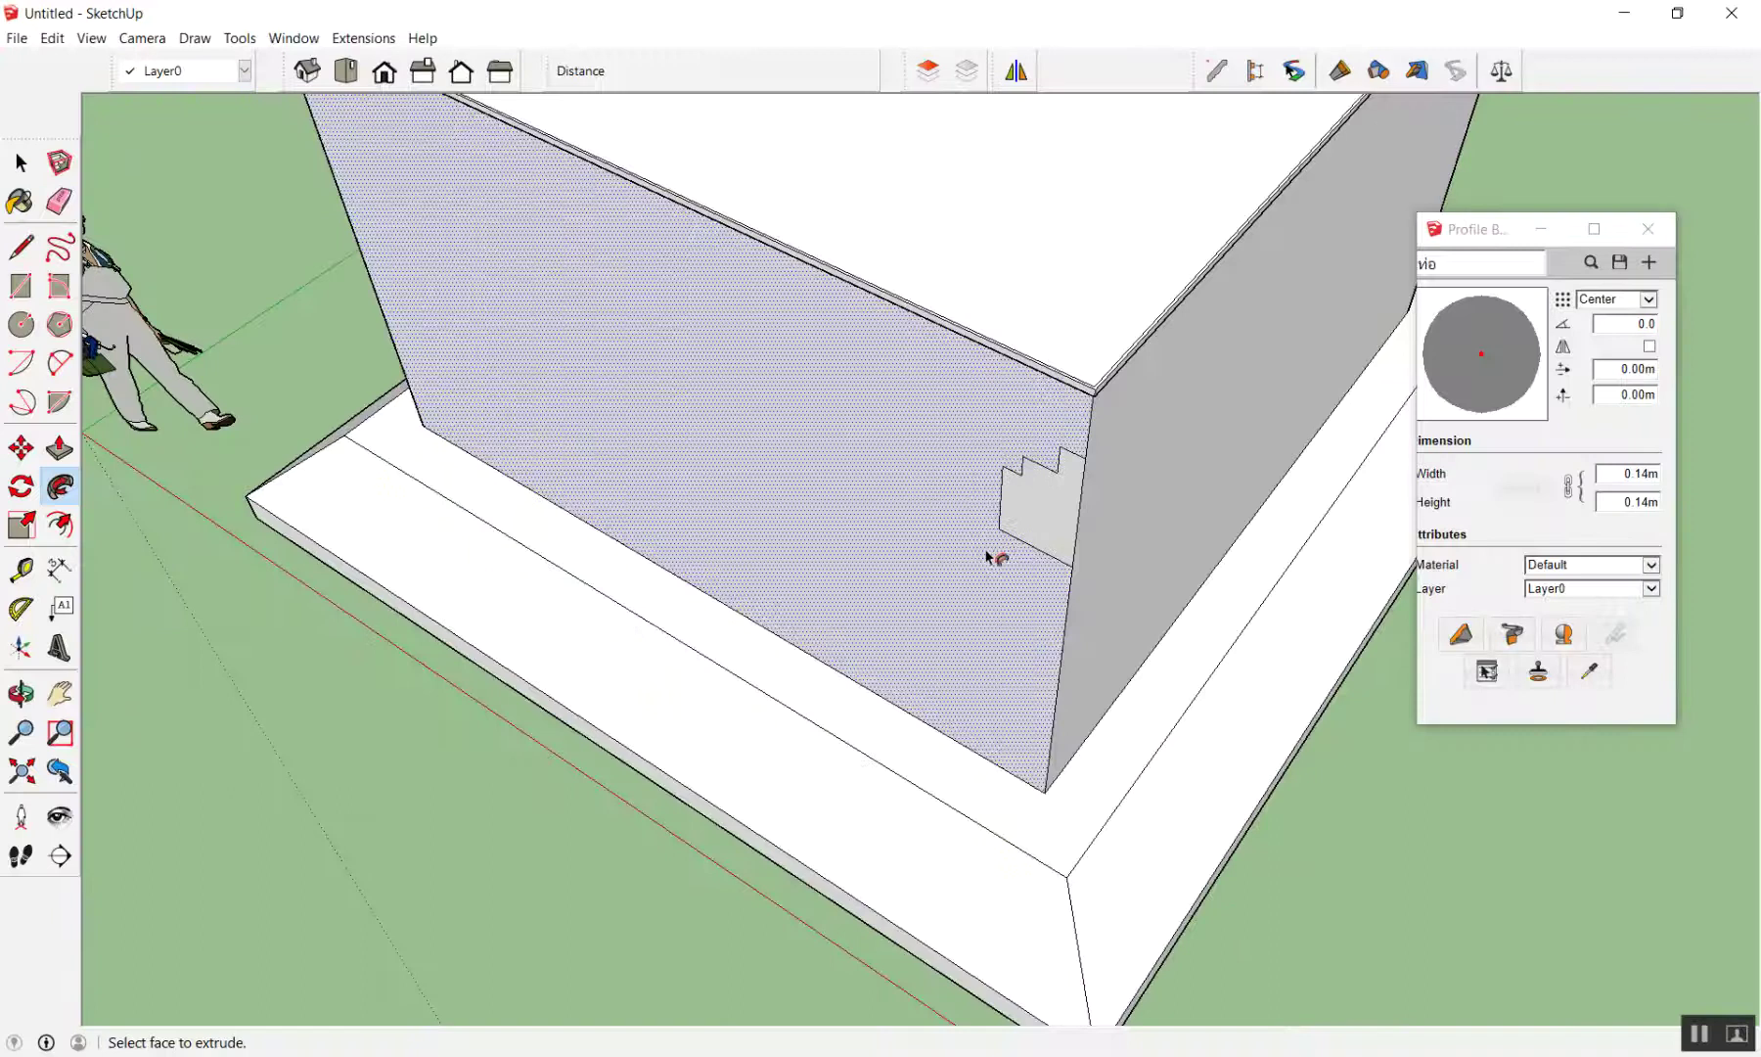
pyautogui.moveTo(1029, 575); pyautogui.dragTo(1329, 94, button='middle')
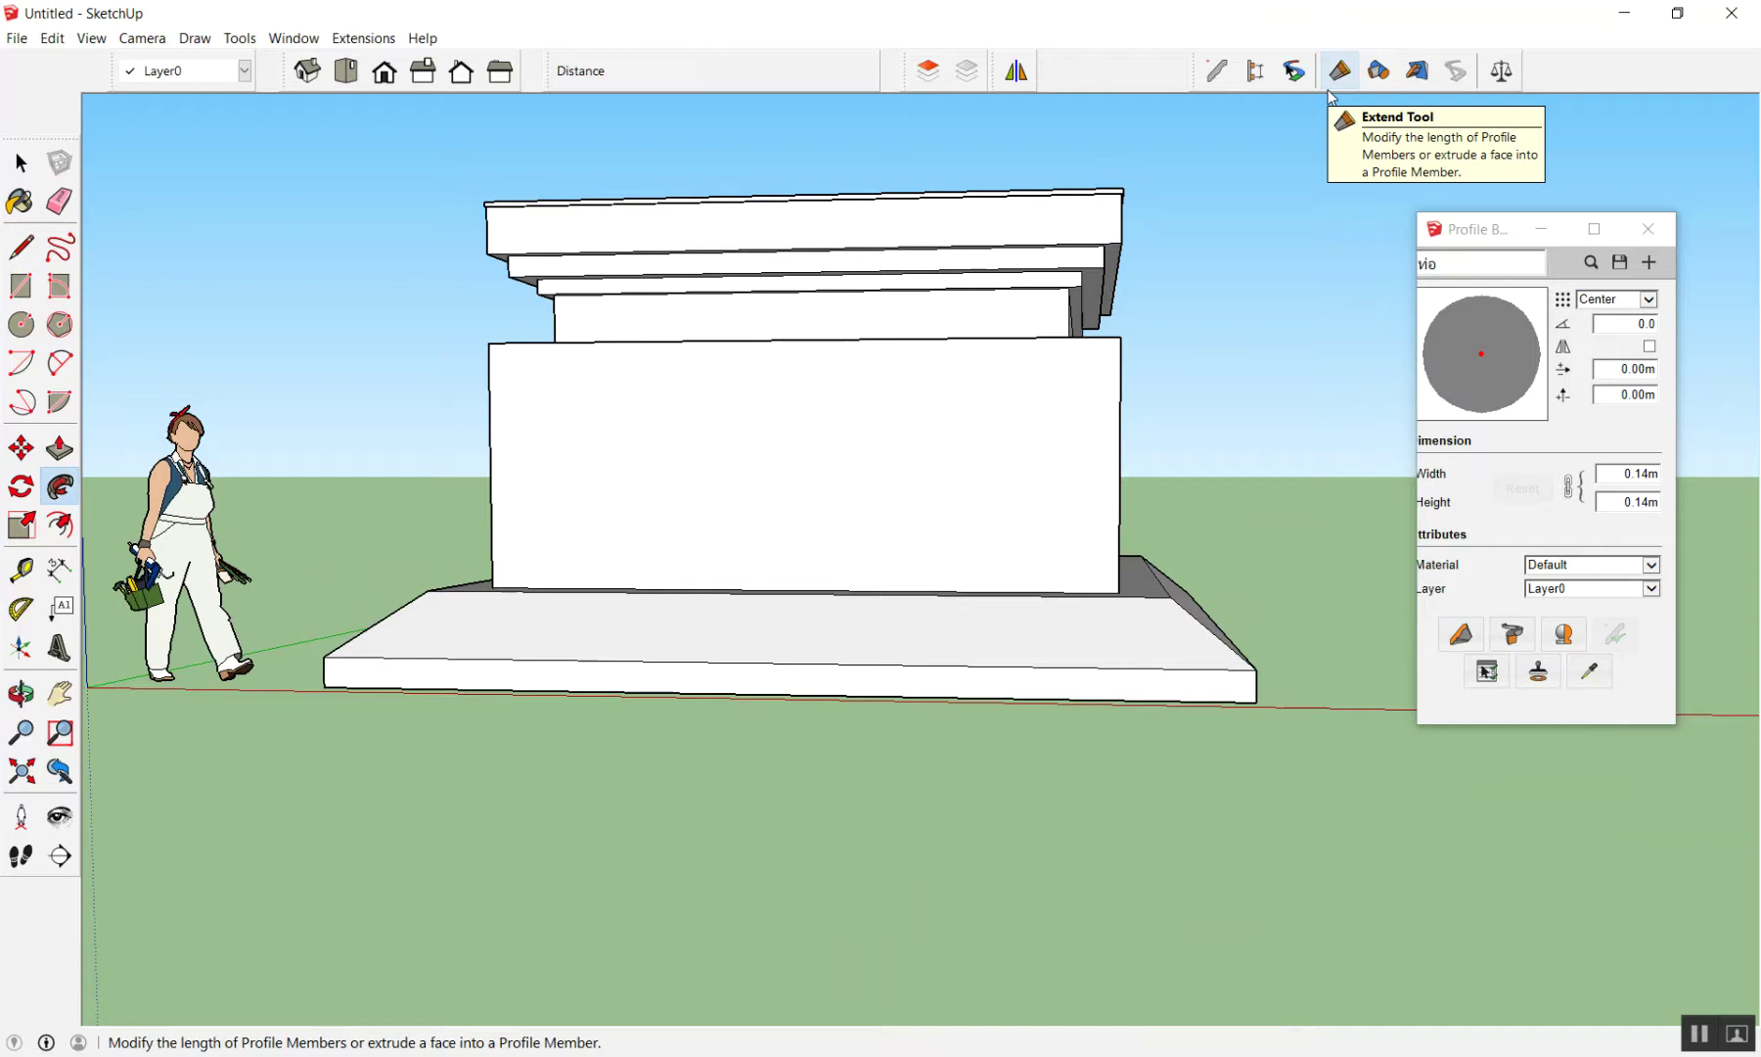
pyautogui.click(1331, 95)
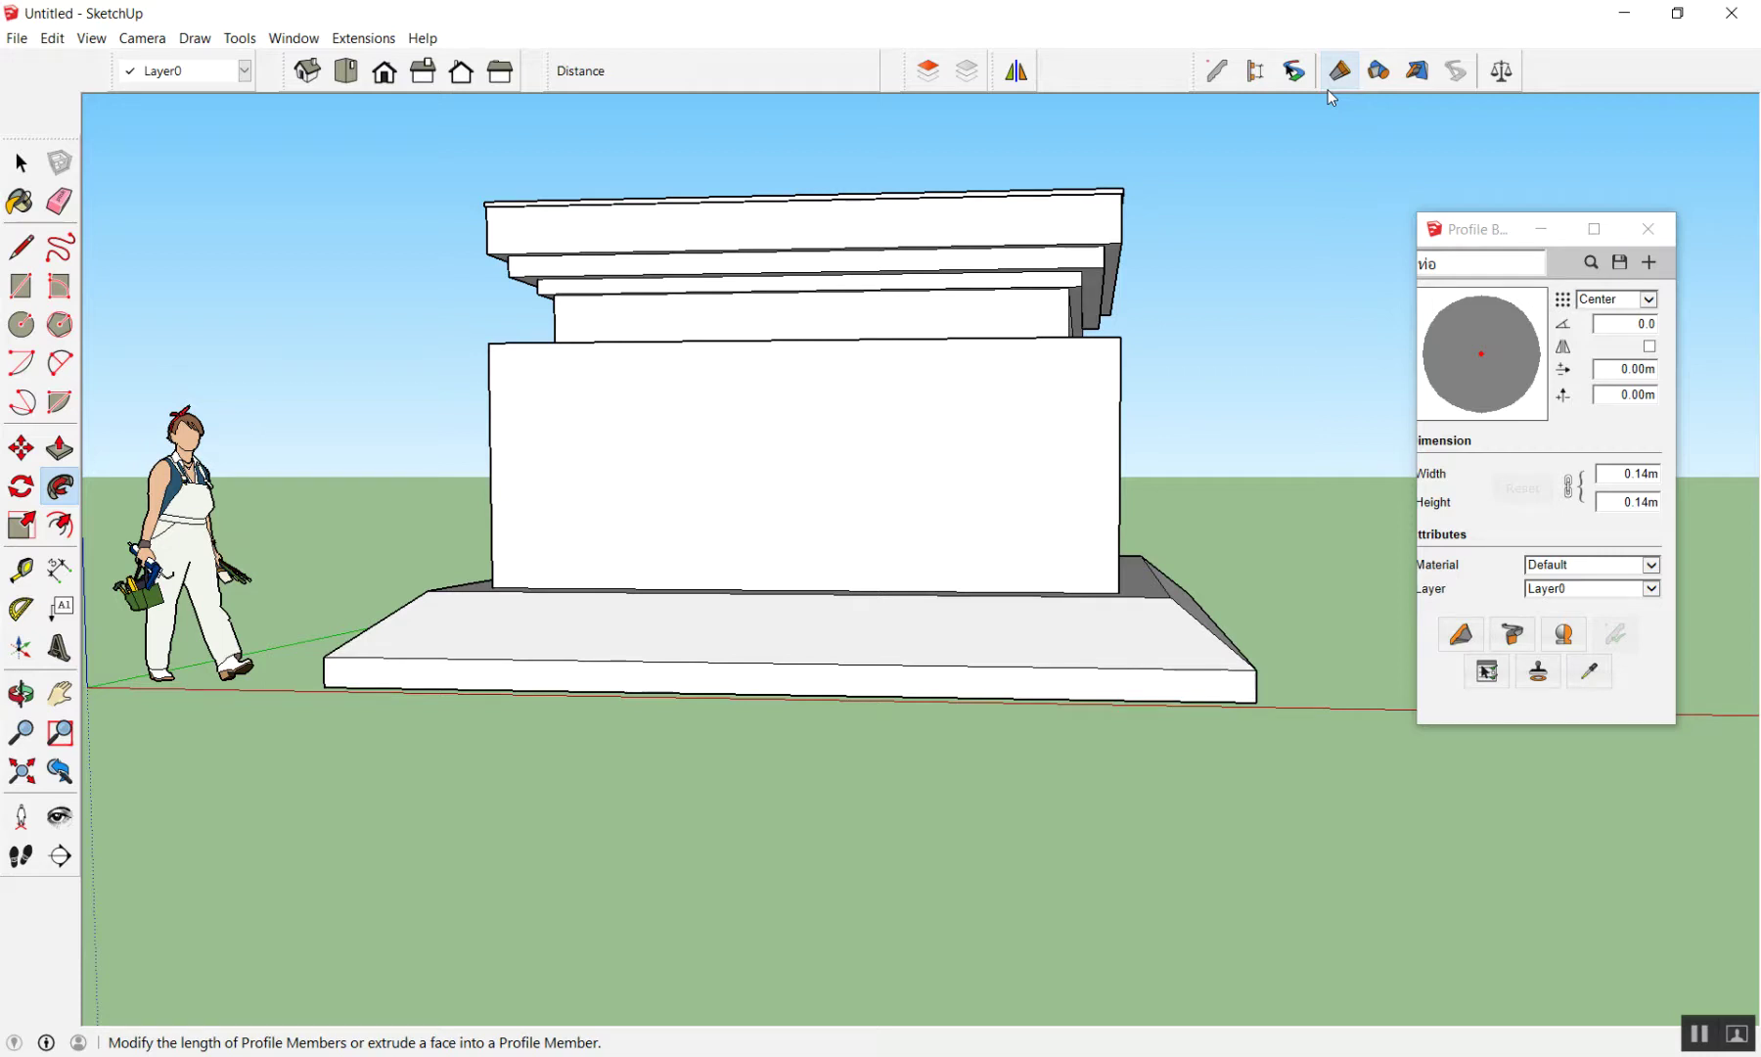
pyautogui.click(1332, 81)
pyautogui.scroll(-5, 1352, 133)
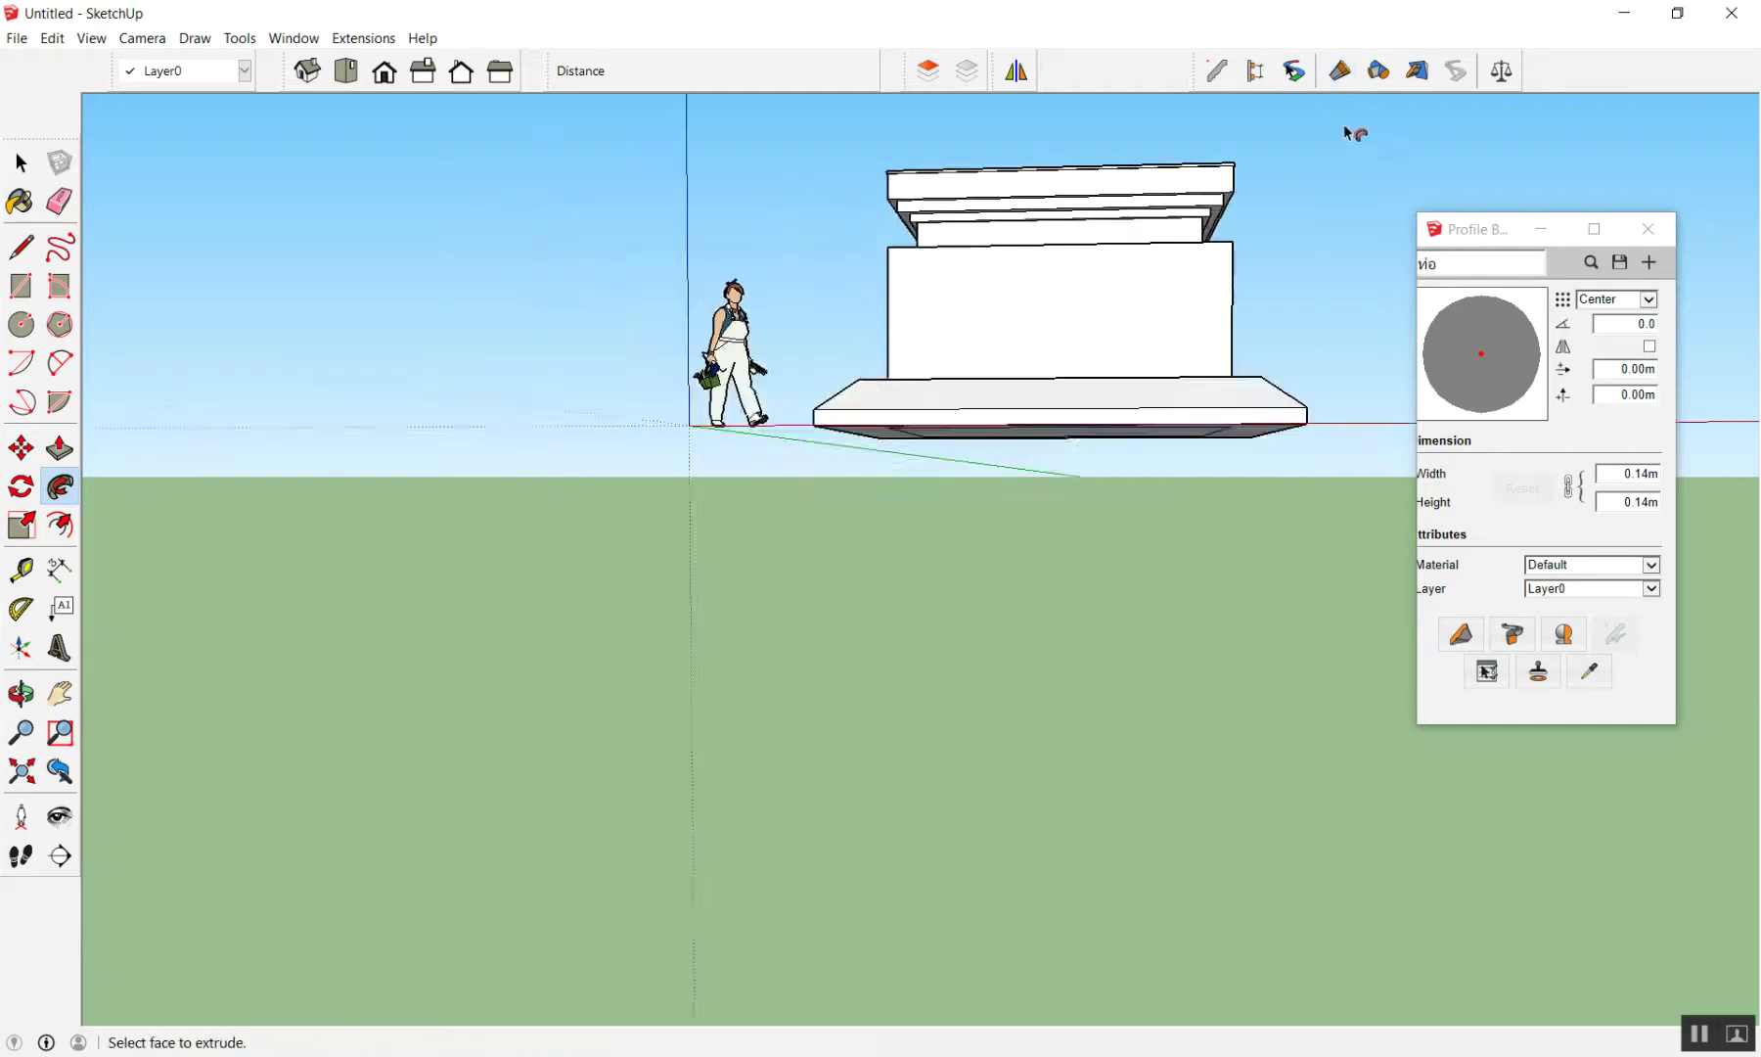
# Orbit and zoom the view to bring the box's bottom corner into view
pyautogui.moveTo(1352, 133); pyautogui.dragTo(1057, 367, button='middle')
pyautogui.click(1058, 365)
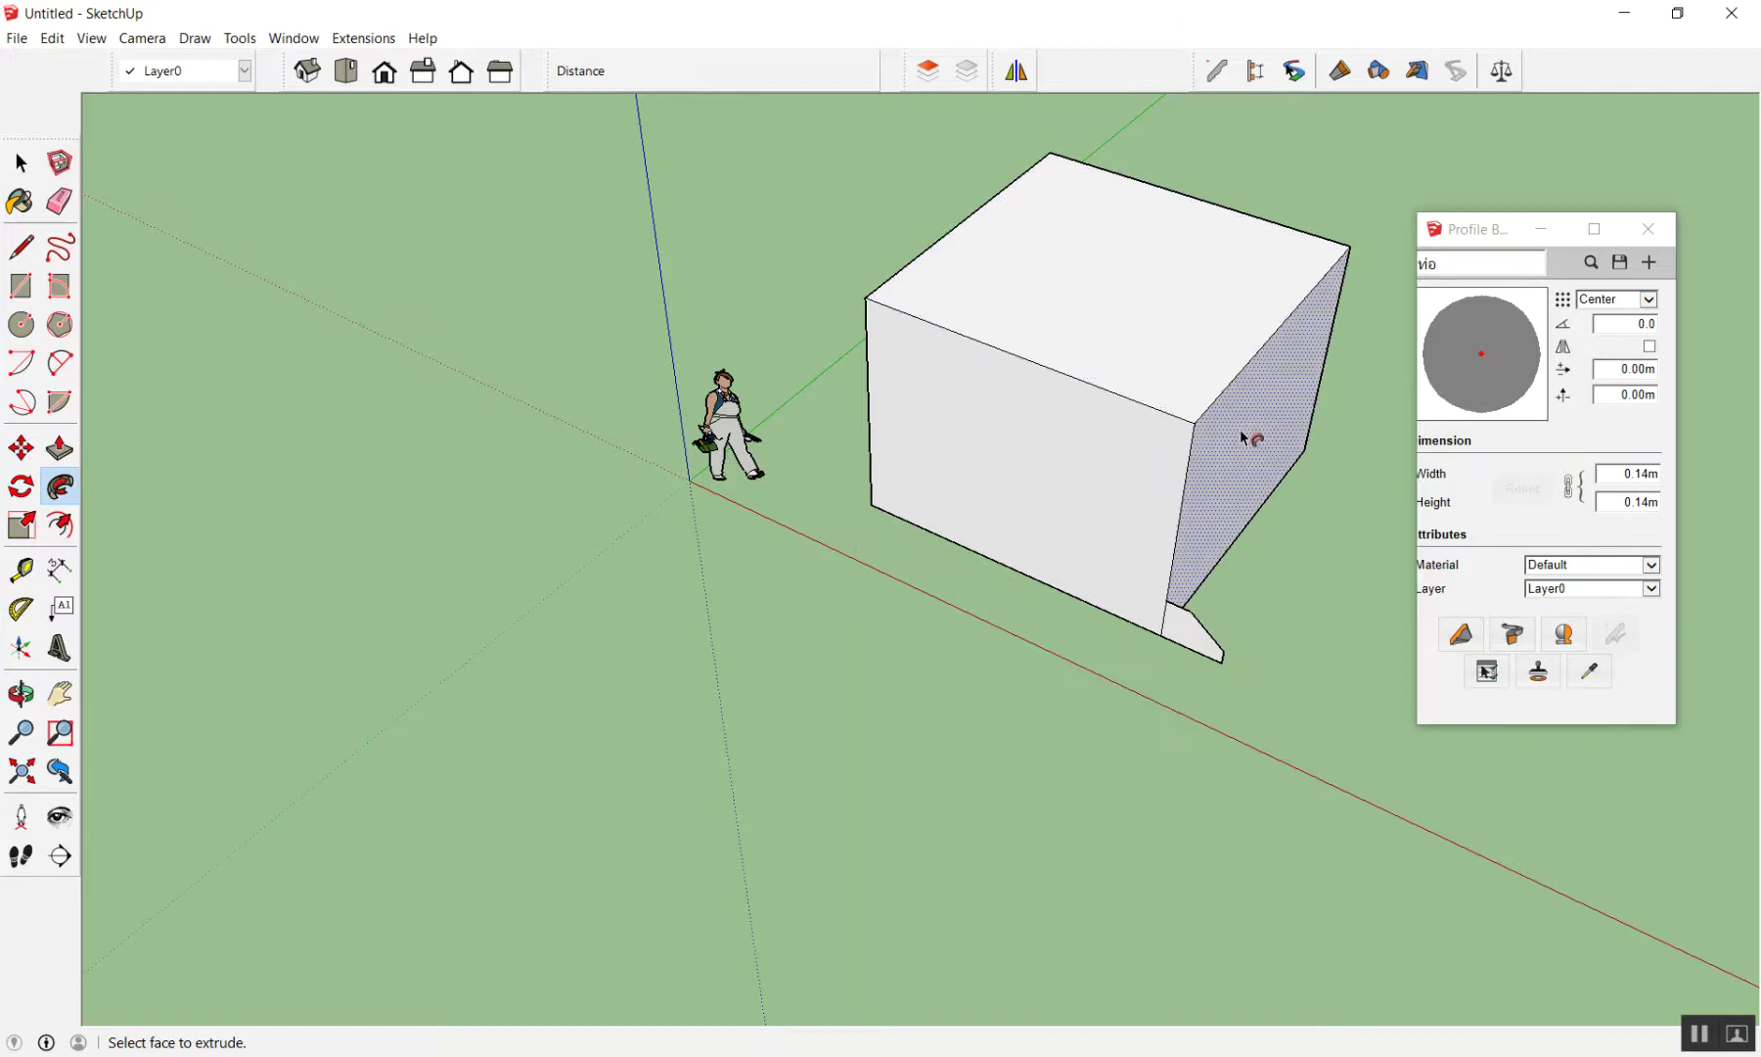
pyautogui.press('z')
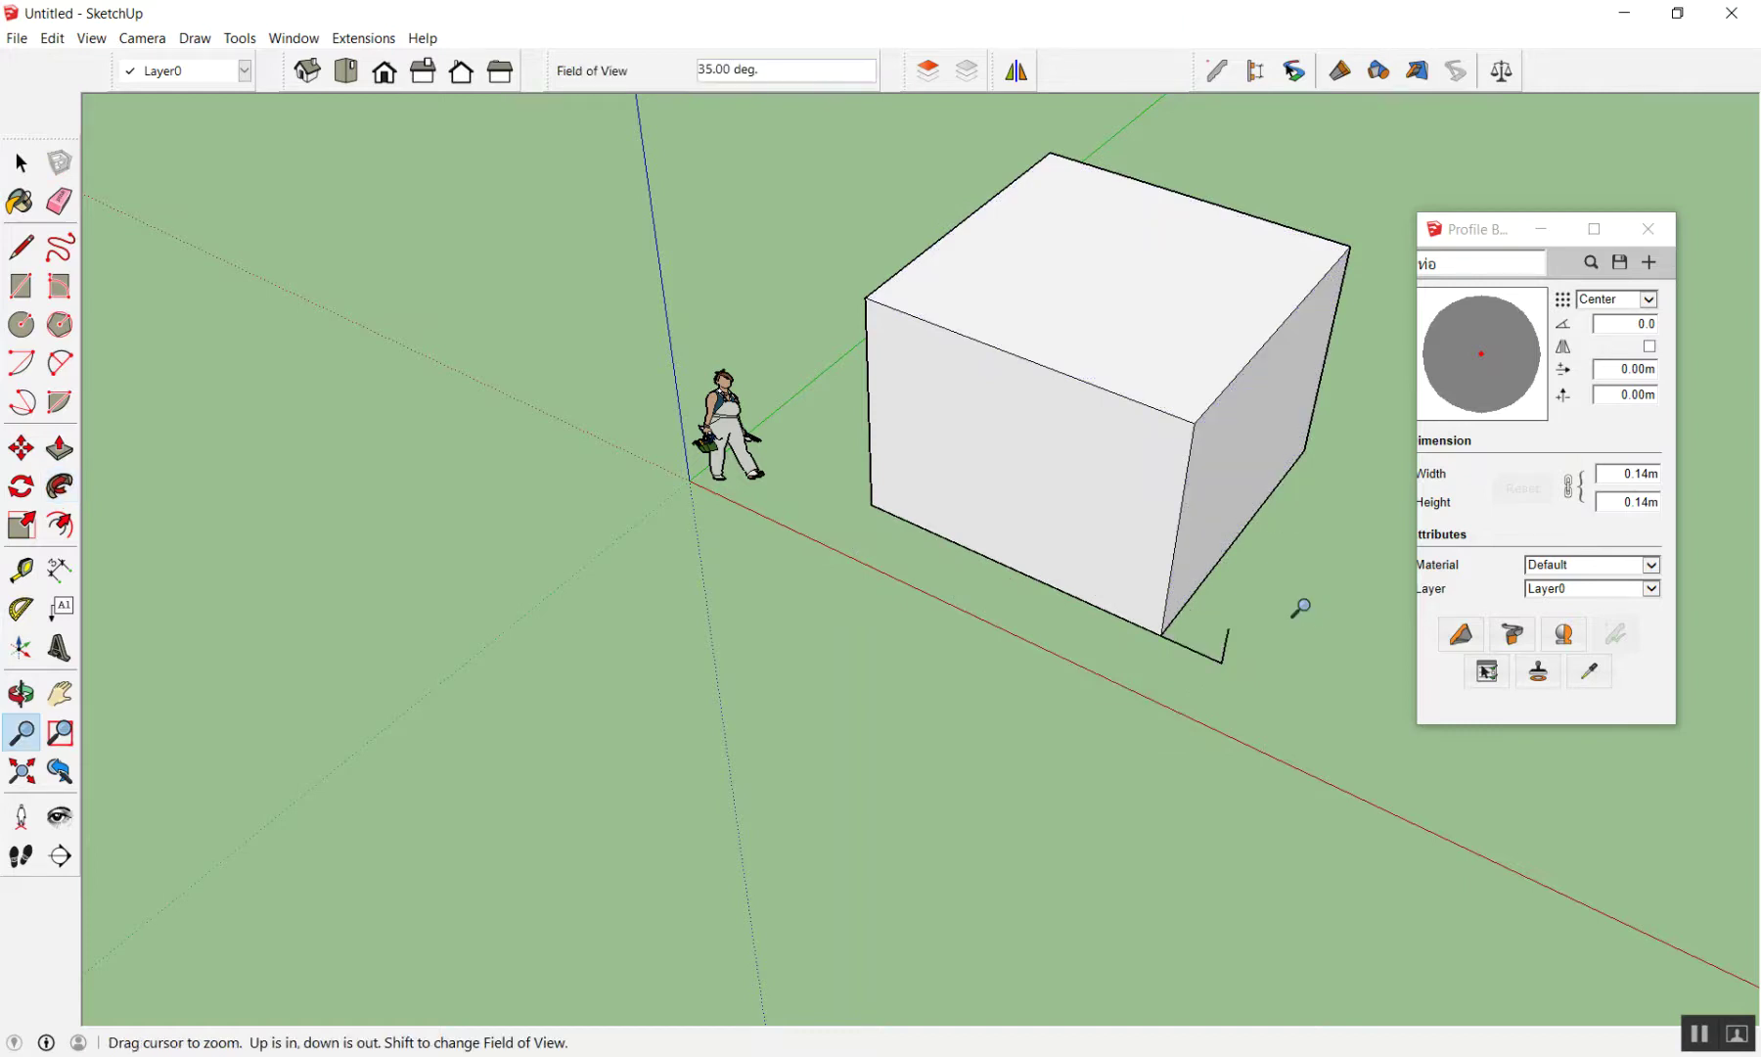
pyautogui.scroll(2, 1300, 609)
pyautogui.press('space')
pyautogui.moveTo(1284, 598)
pyautogui.mouseDown(button='middle')
pyautogui.moveTo(389, 393)
pyautogui.moveTo(912, 397)
pyautogui.moveTo(1003, 648)
pyautogui.moveTo(912, 676)
pyautogui.moveTo(930, 648)
pyautogui.mouseUp(button='middle')
# Draw a closed 1 m by 0.15 m profile from the box's bottom corner
pyautogui.press('l')
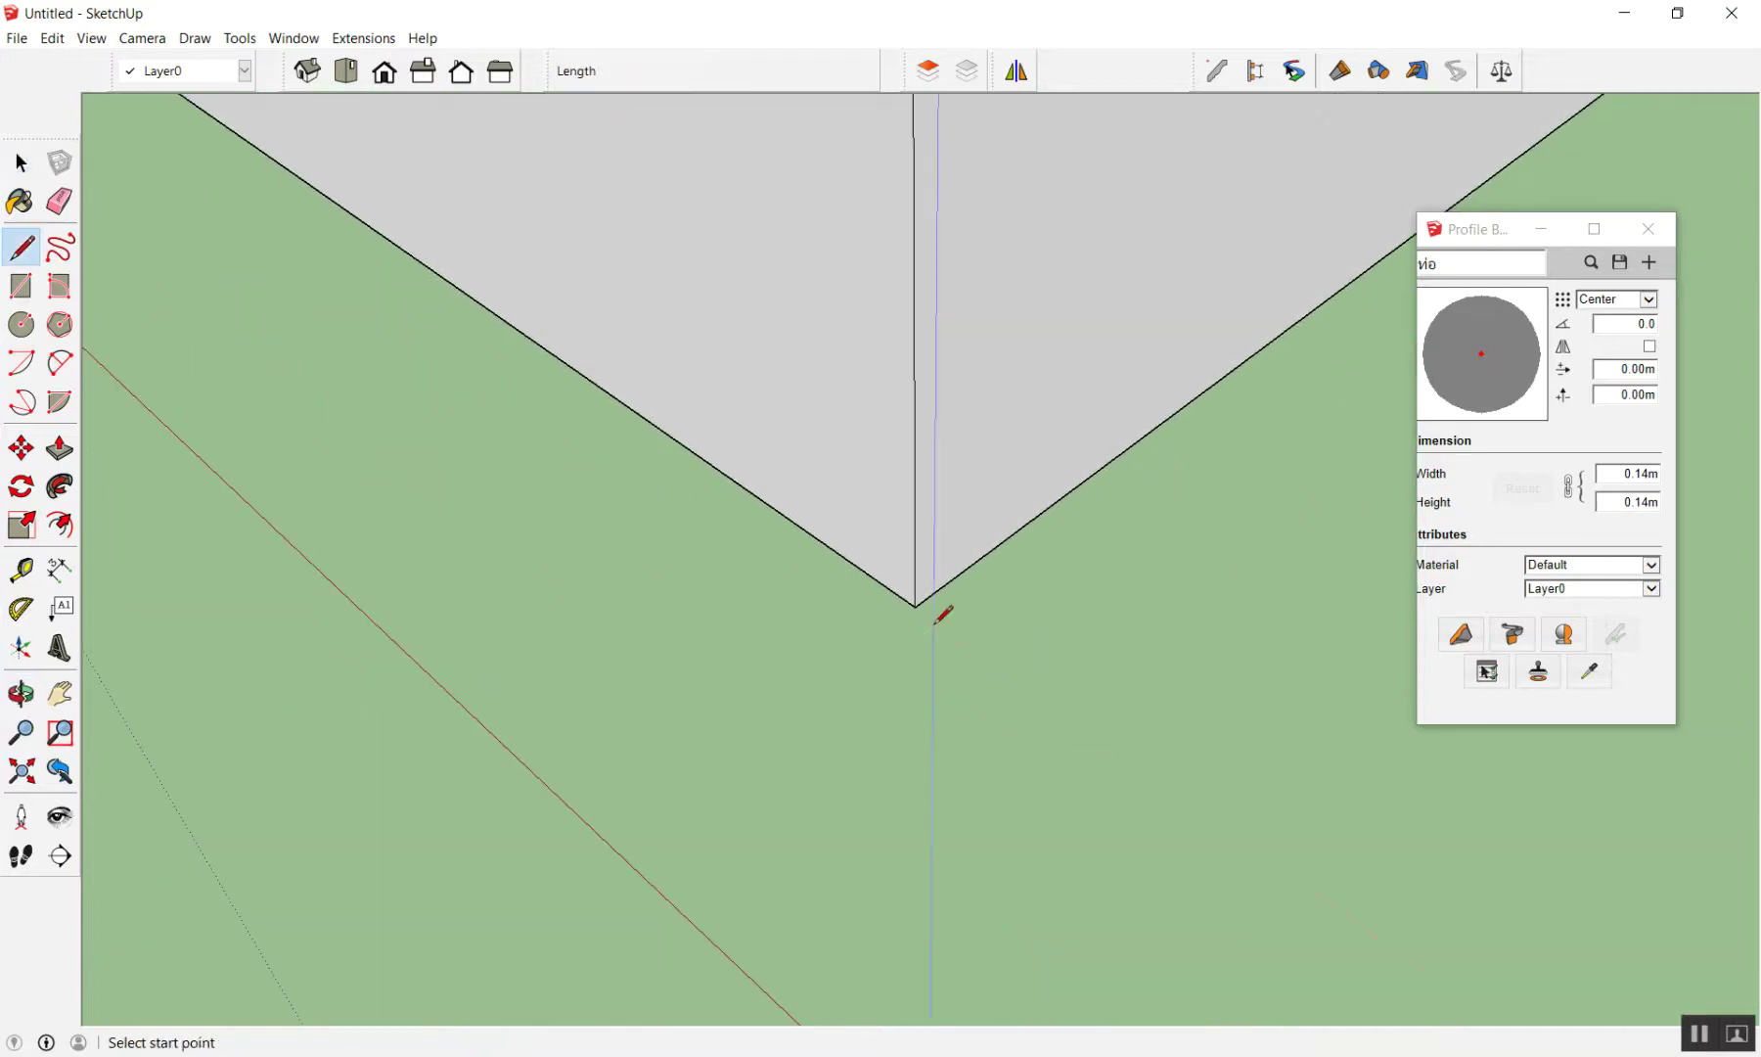
pyautogui.click(900, 591)
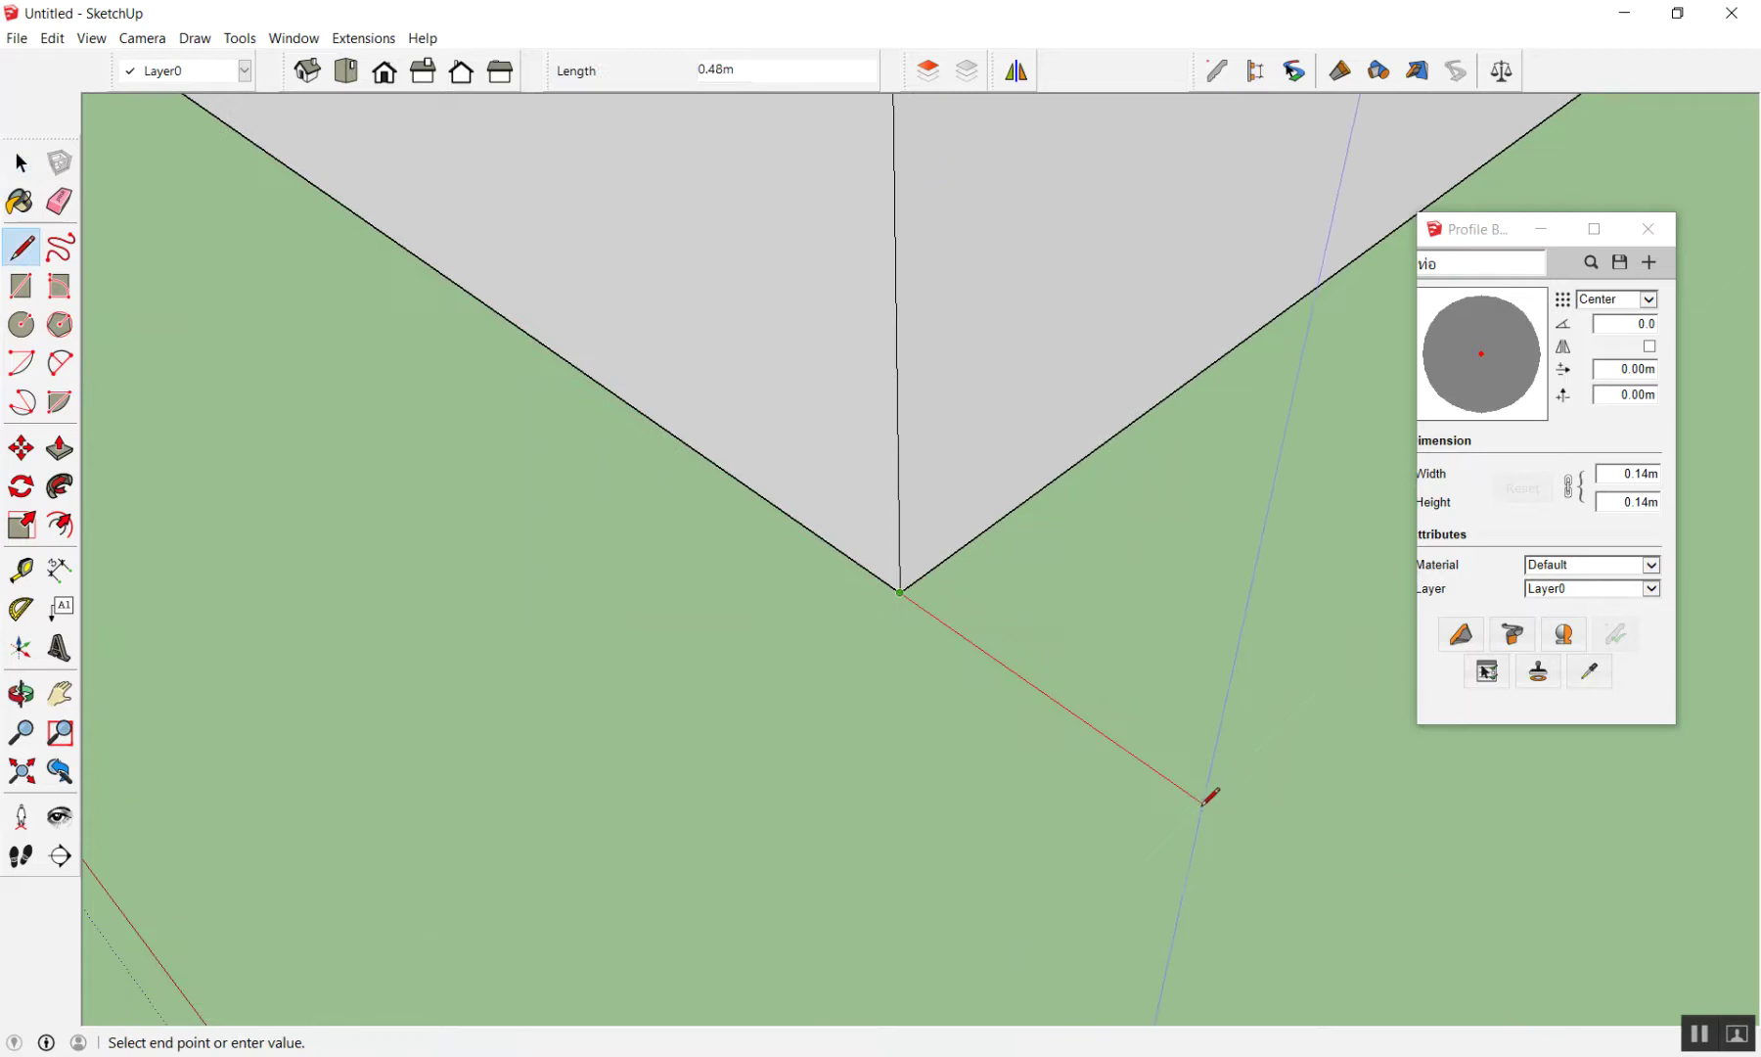
pyautogui.write('1')
pyautogui.press('Return')
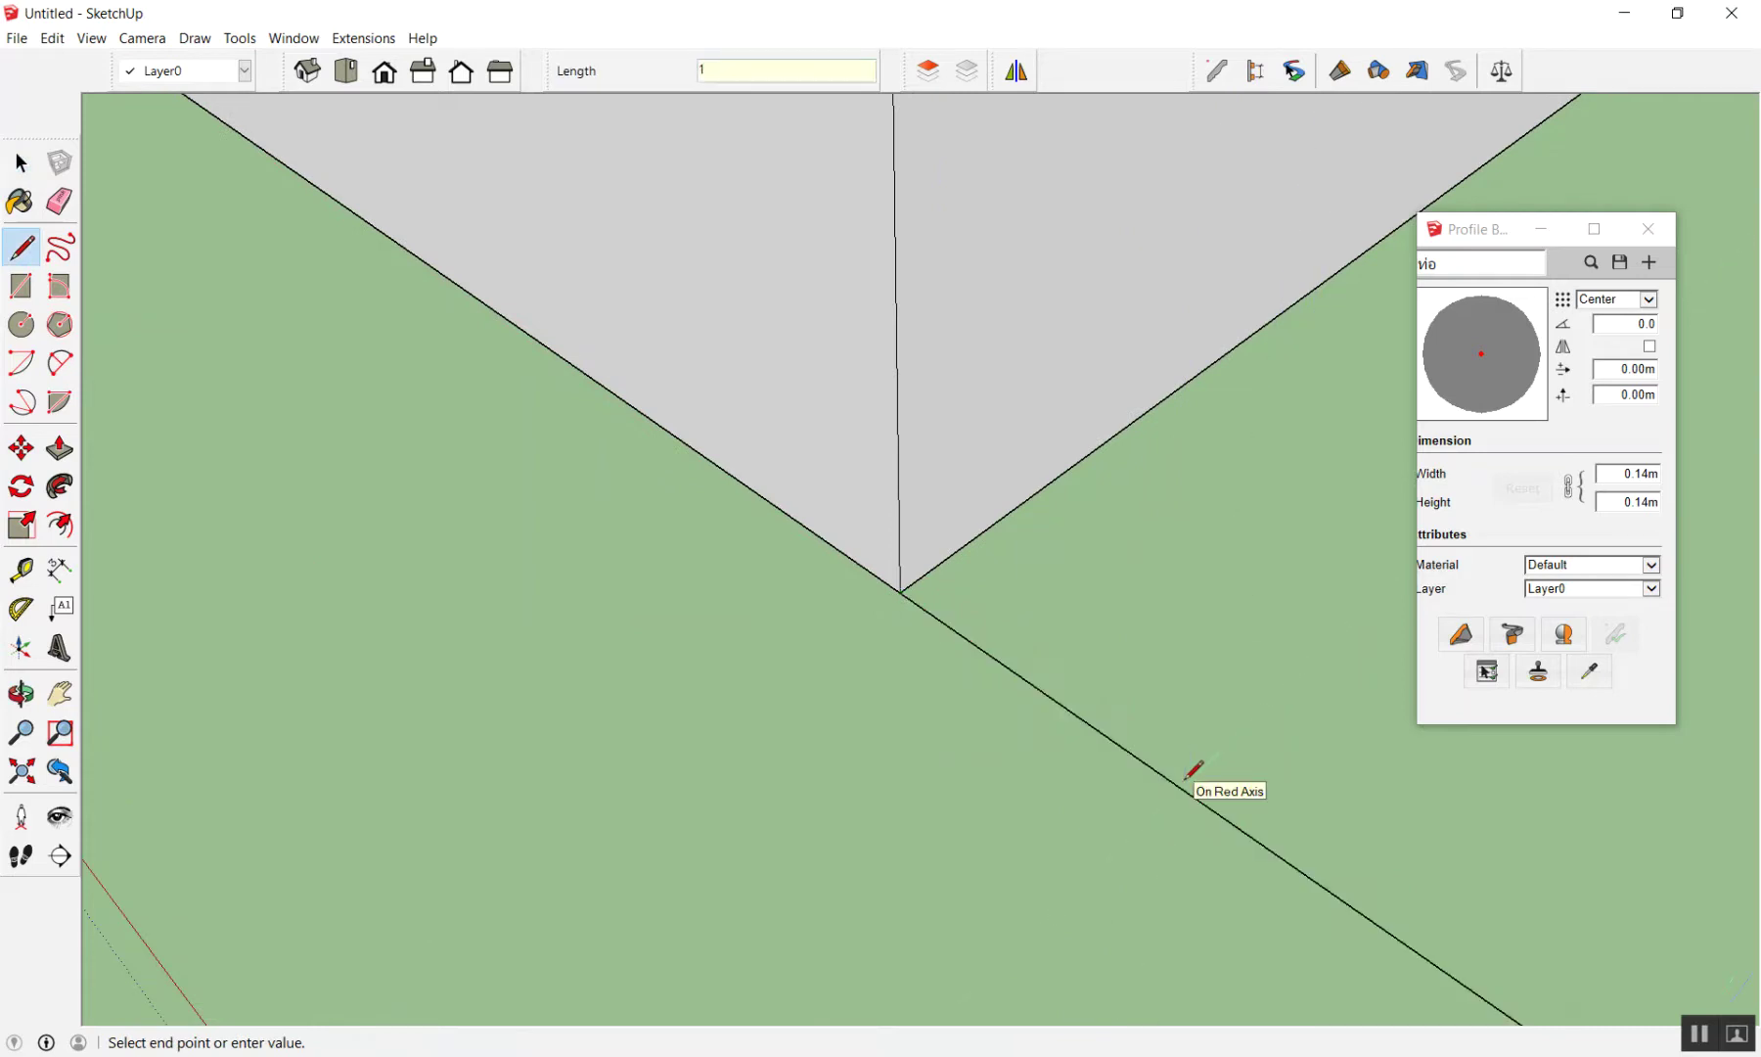
pyautogui.scroll(-2, 1239, 668)
pyautogui.scroll(-2, 1017, 626)
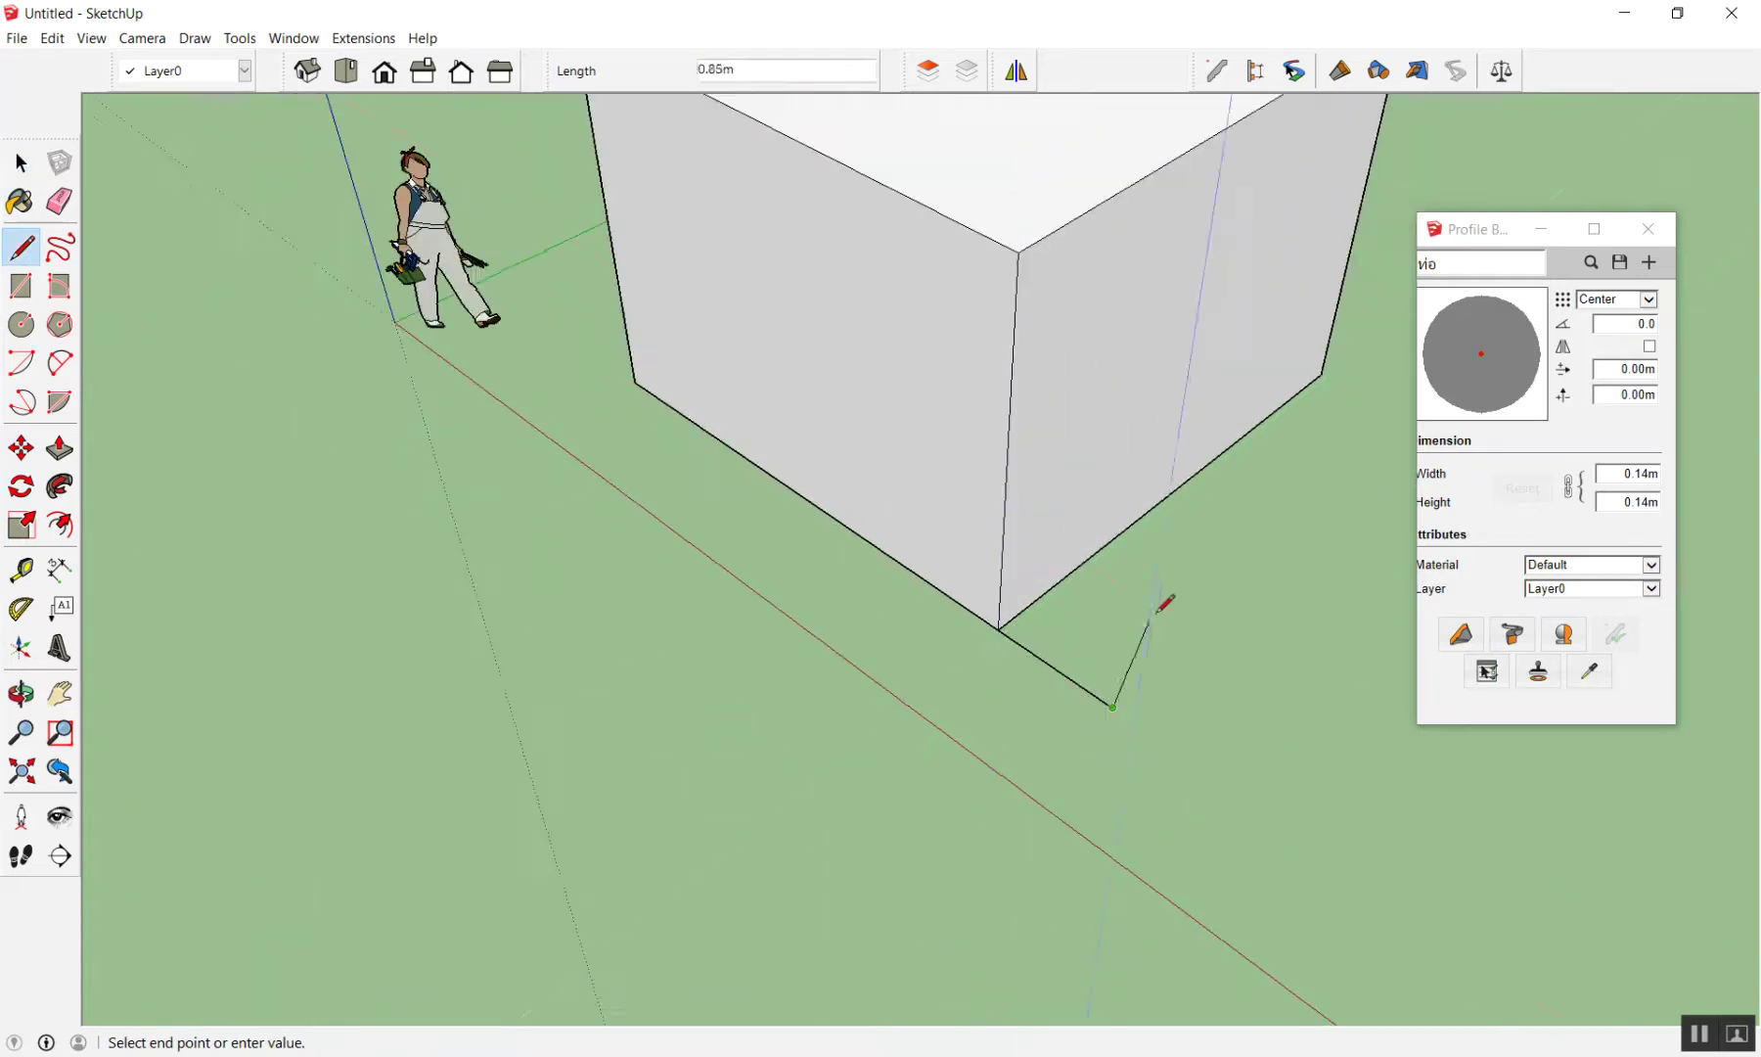
pyautogui.press('Up')
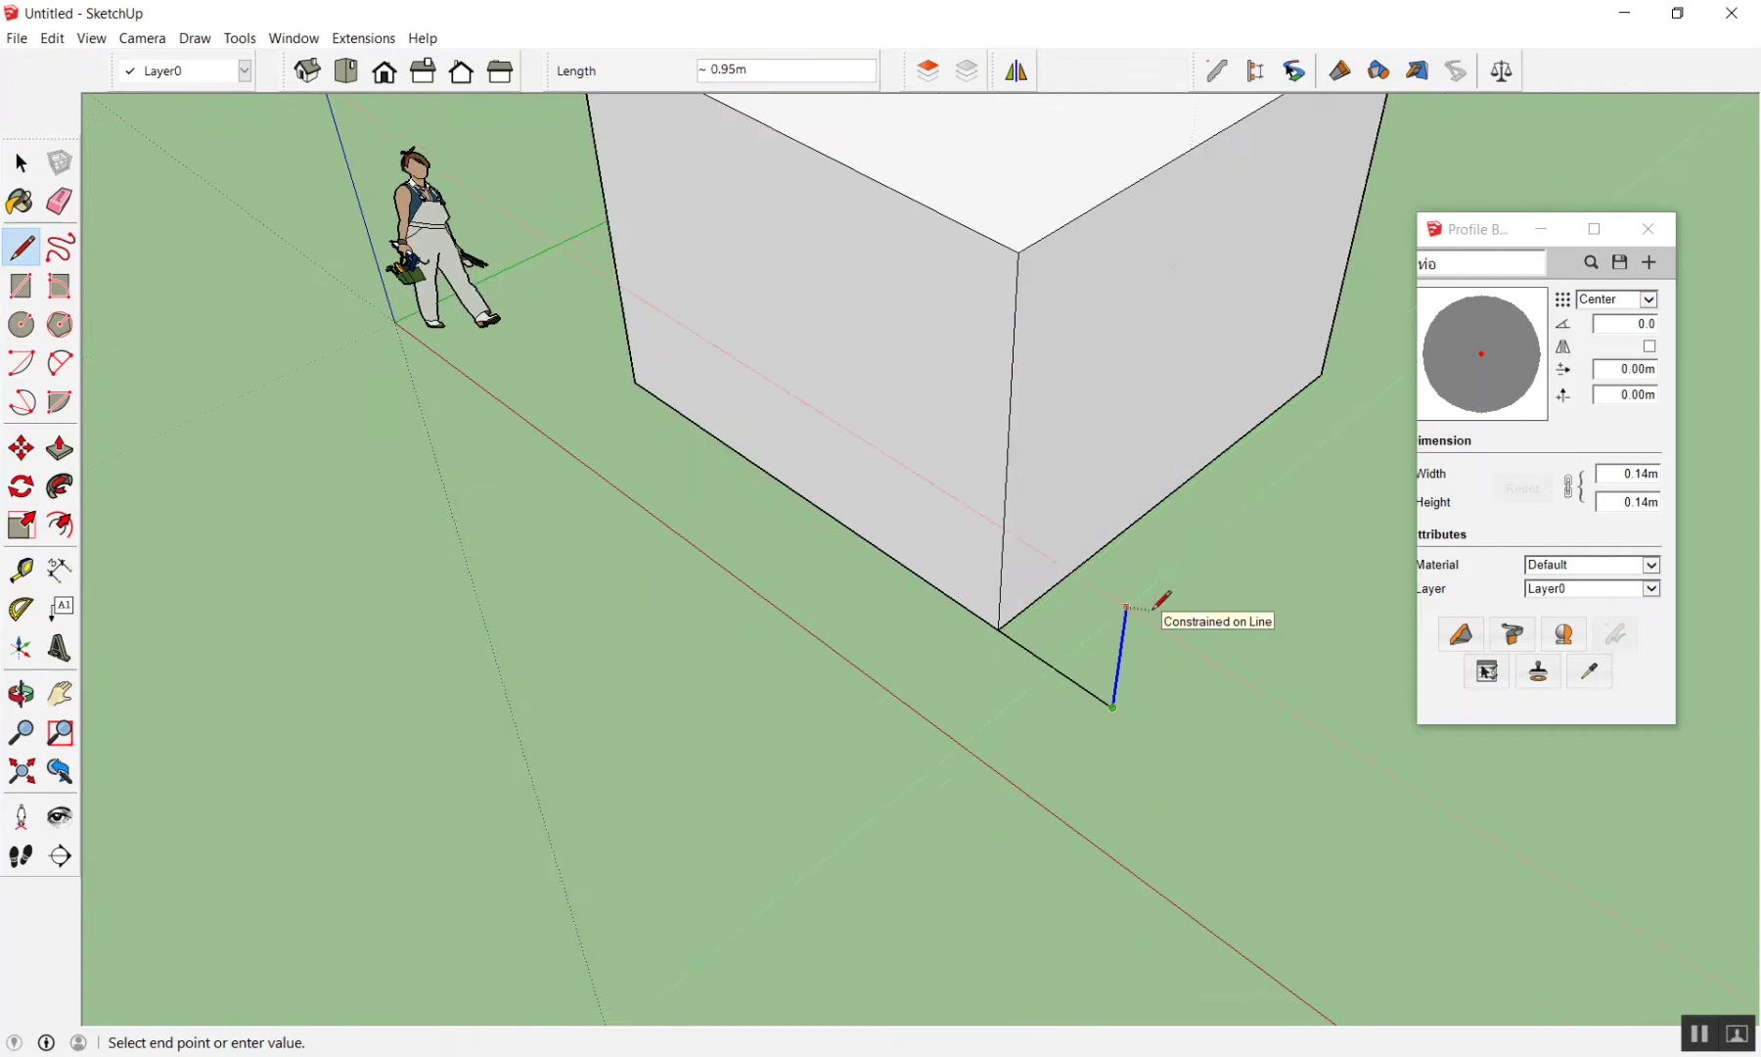
pyautogui.write('-')
pyautogui.press('Return')
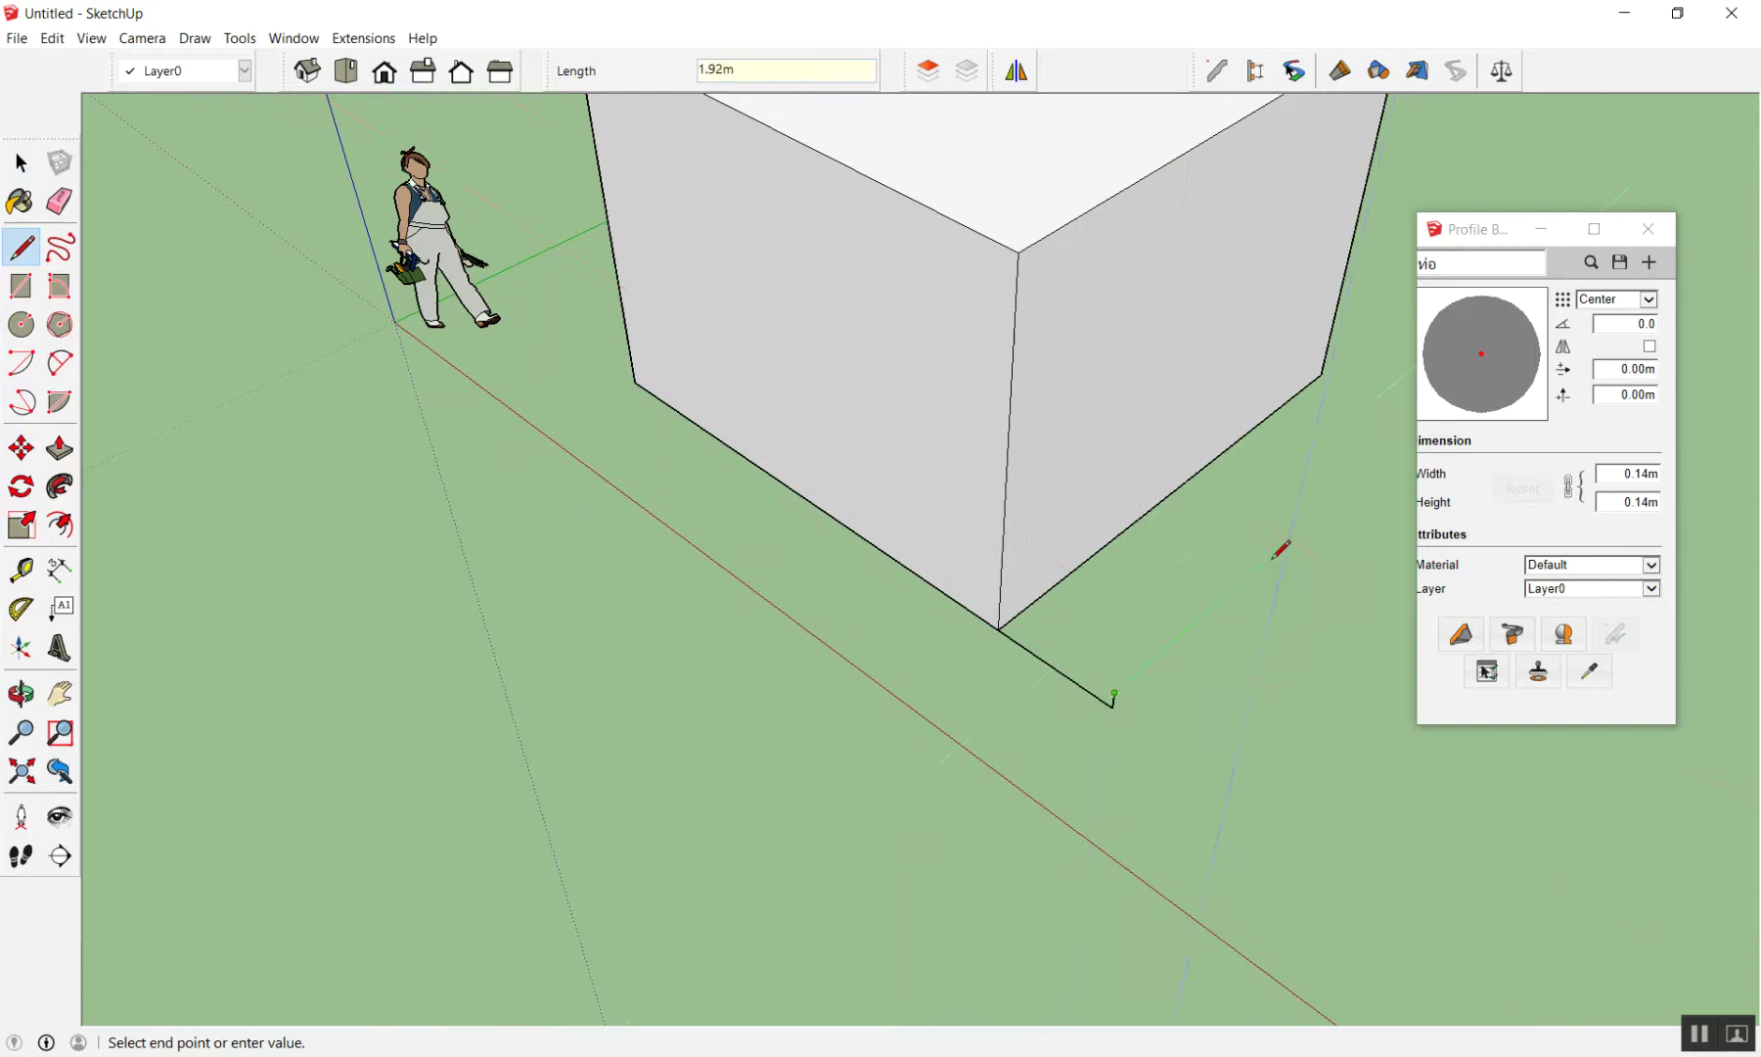
pyautogui.scroll(2, 1278, 546)
pyautogui.click(866, 639)
pyautogui.moveTo(872, 631)
pyautogui.mouseDown(button='middle')
pyautogui.moveTo(1159, 405)
pyautogui.moveTo(1203, 508)
pyautogui.moveTo(1170, 617)
pyautogui.mouseUp(button='middle')
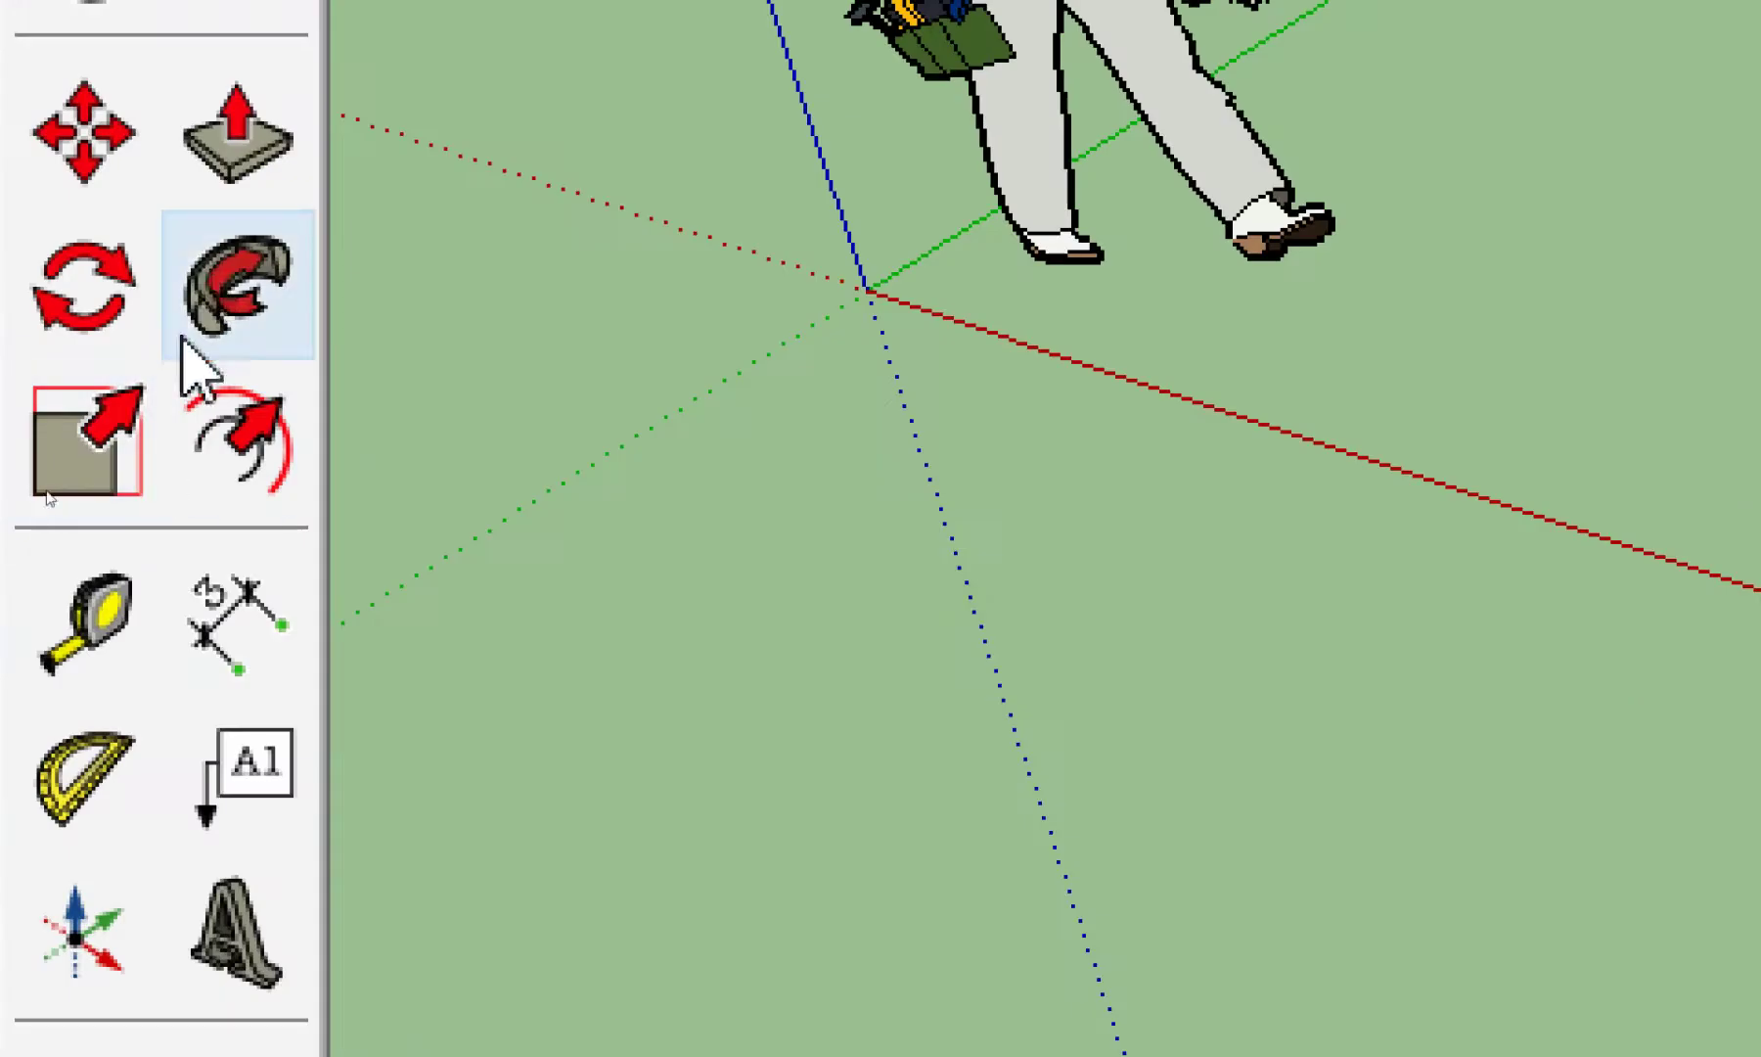
# Sweep the thin 1 m profile around the box's base with Follow Me to form a plinth slab
pyautogui.click(154, 349)
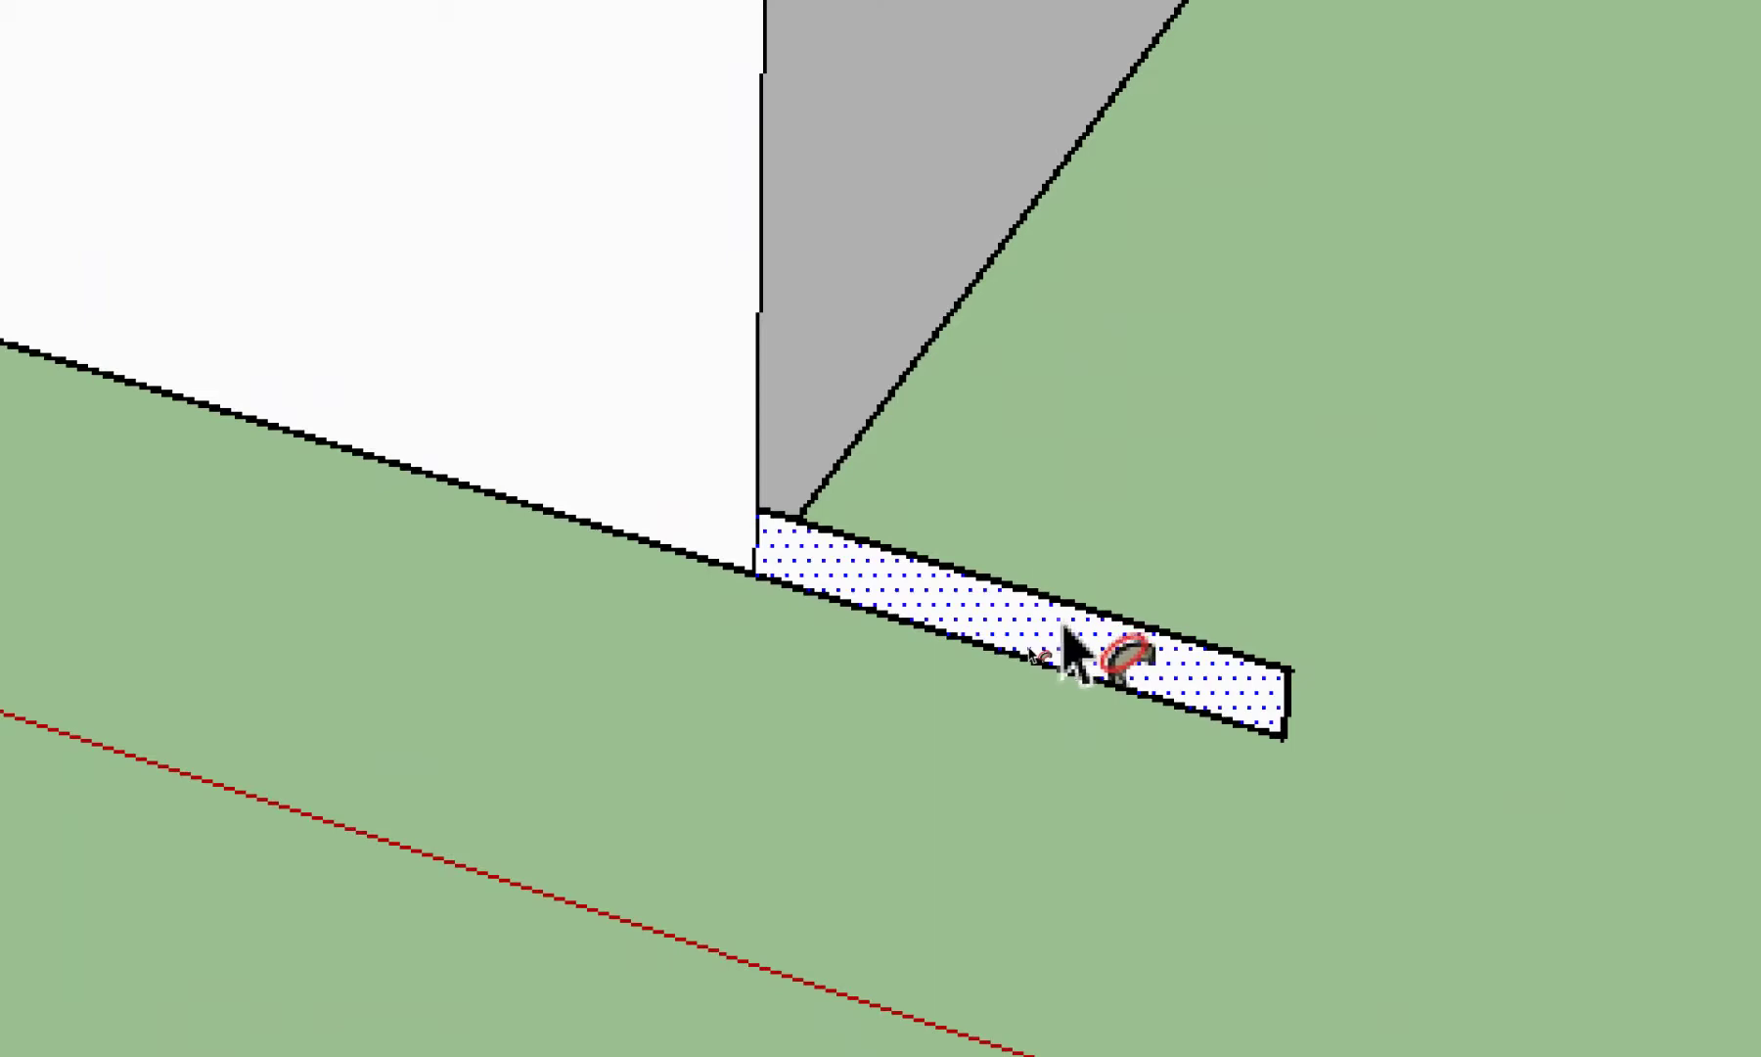
pyautogui.click(1031, 658)
pyautogui.moveTo(1116, 785)
pyautogui.mouseDown(button='middle')
pyautogui.moveTo(845, 216)
pyautogui.moveTo(1050, 581)
pyautogui.mouseUp(button='middle')
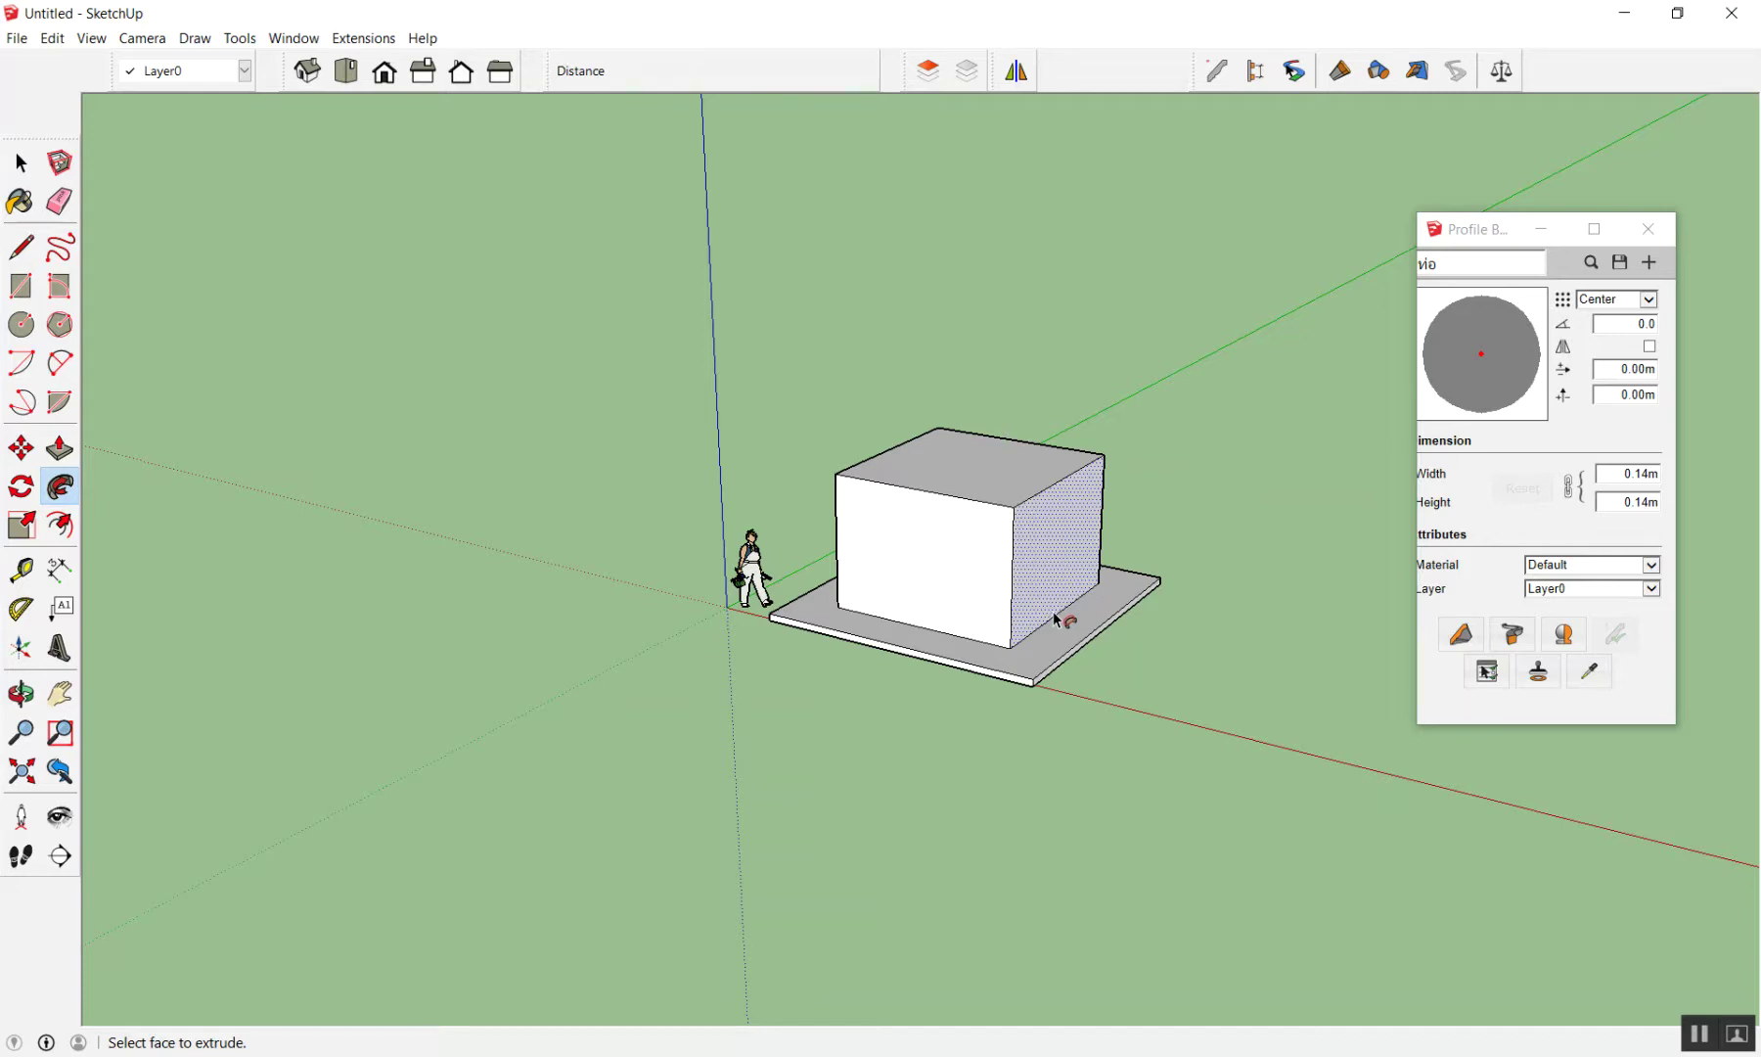
pyautogui.scroll(-5, 1050, 610)
pyautogui.press('space')
pyautogui.moveTo(1289, 453); pyautogui.dragTo(1222, 597, button='middle')
pyautogui.scroll(-3, 1081, 495)
pyautogui.press('r')
pyautogui.scroll(3, 1113, 503)
pyautogui.scroll(2, 987, 503)
pyautogui.scroll(-3, 990, 496)
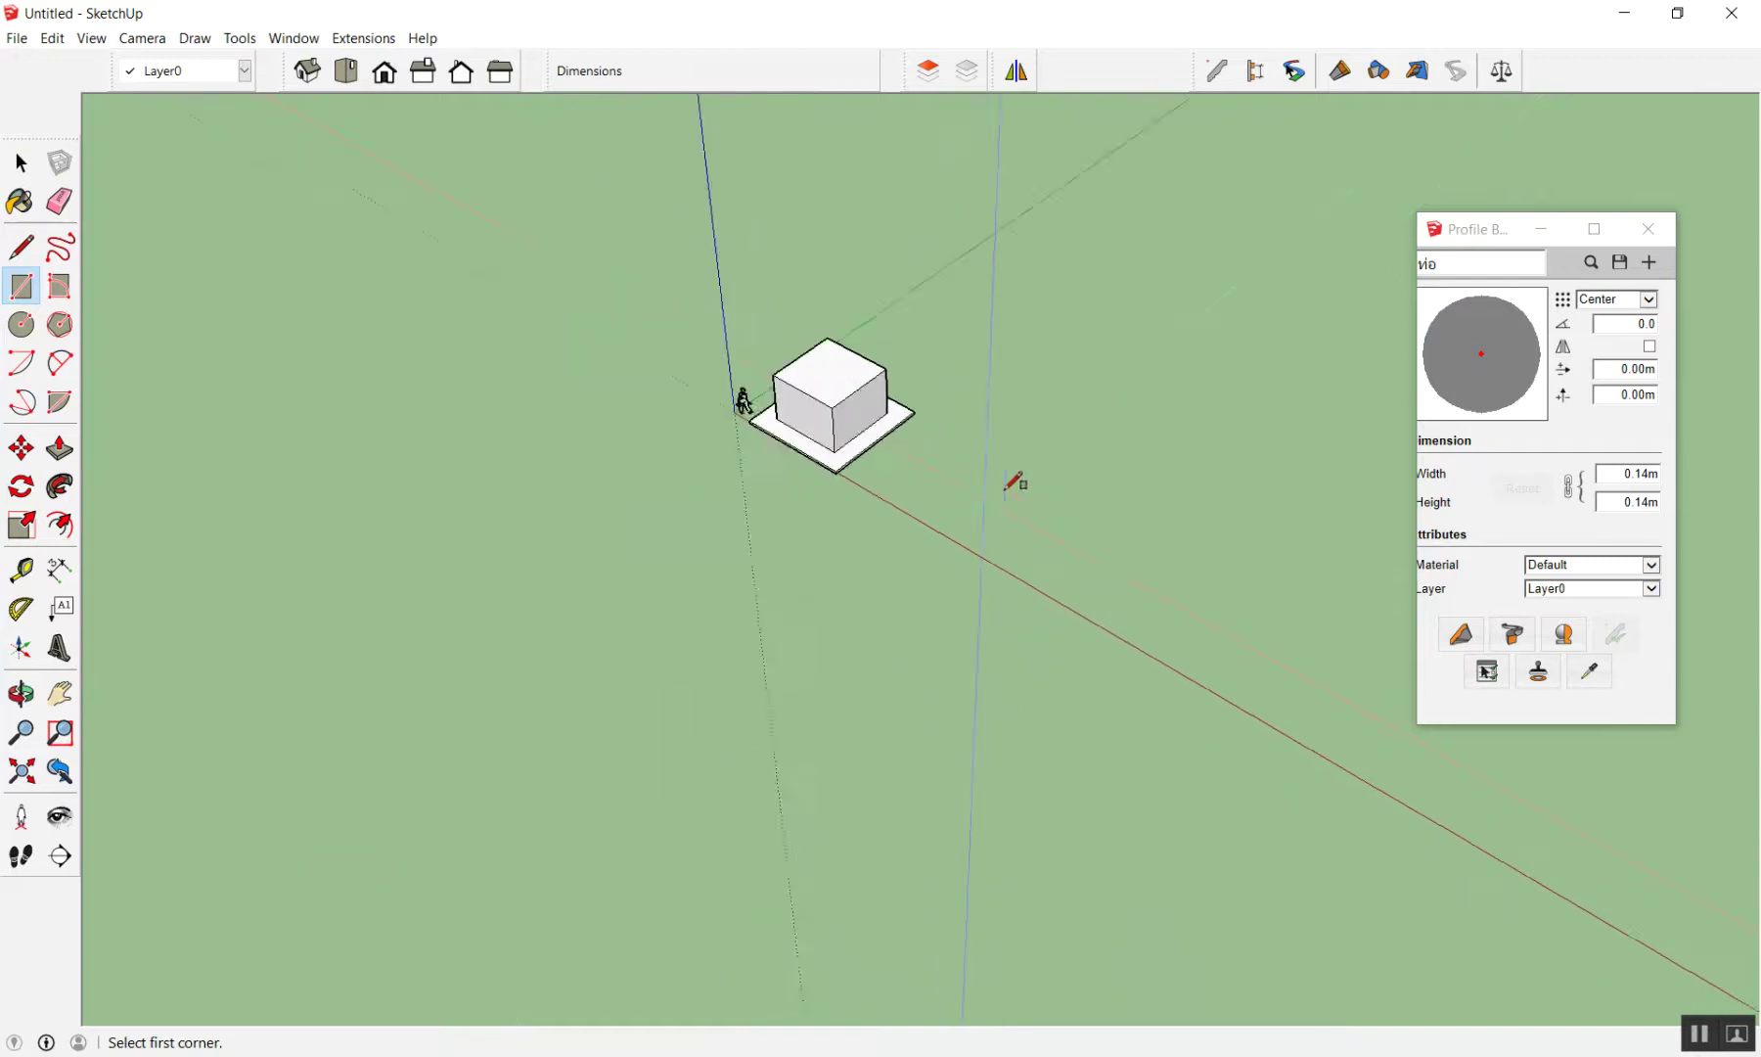
# Draw a 4 x 4 m square beside the box and push it up 4 m into a cube
pyautogui.scroll(2, 991, 500)
pyautogui.click(951, 531)
pyautogui.click(1327, 448)
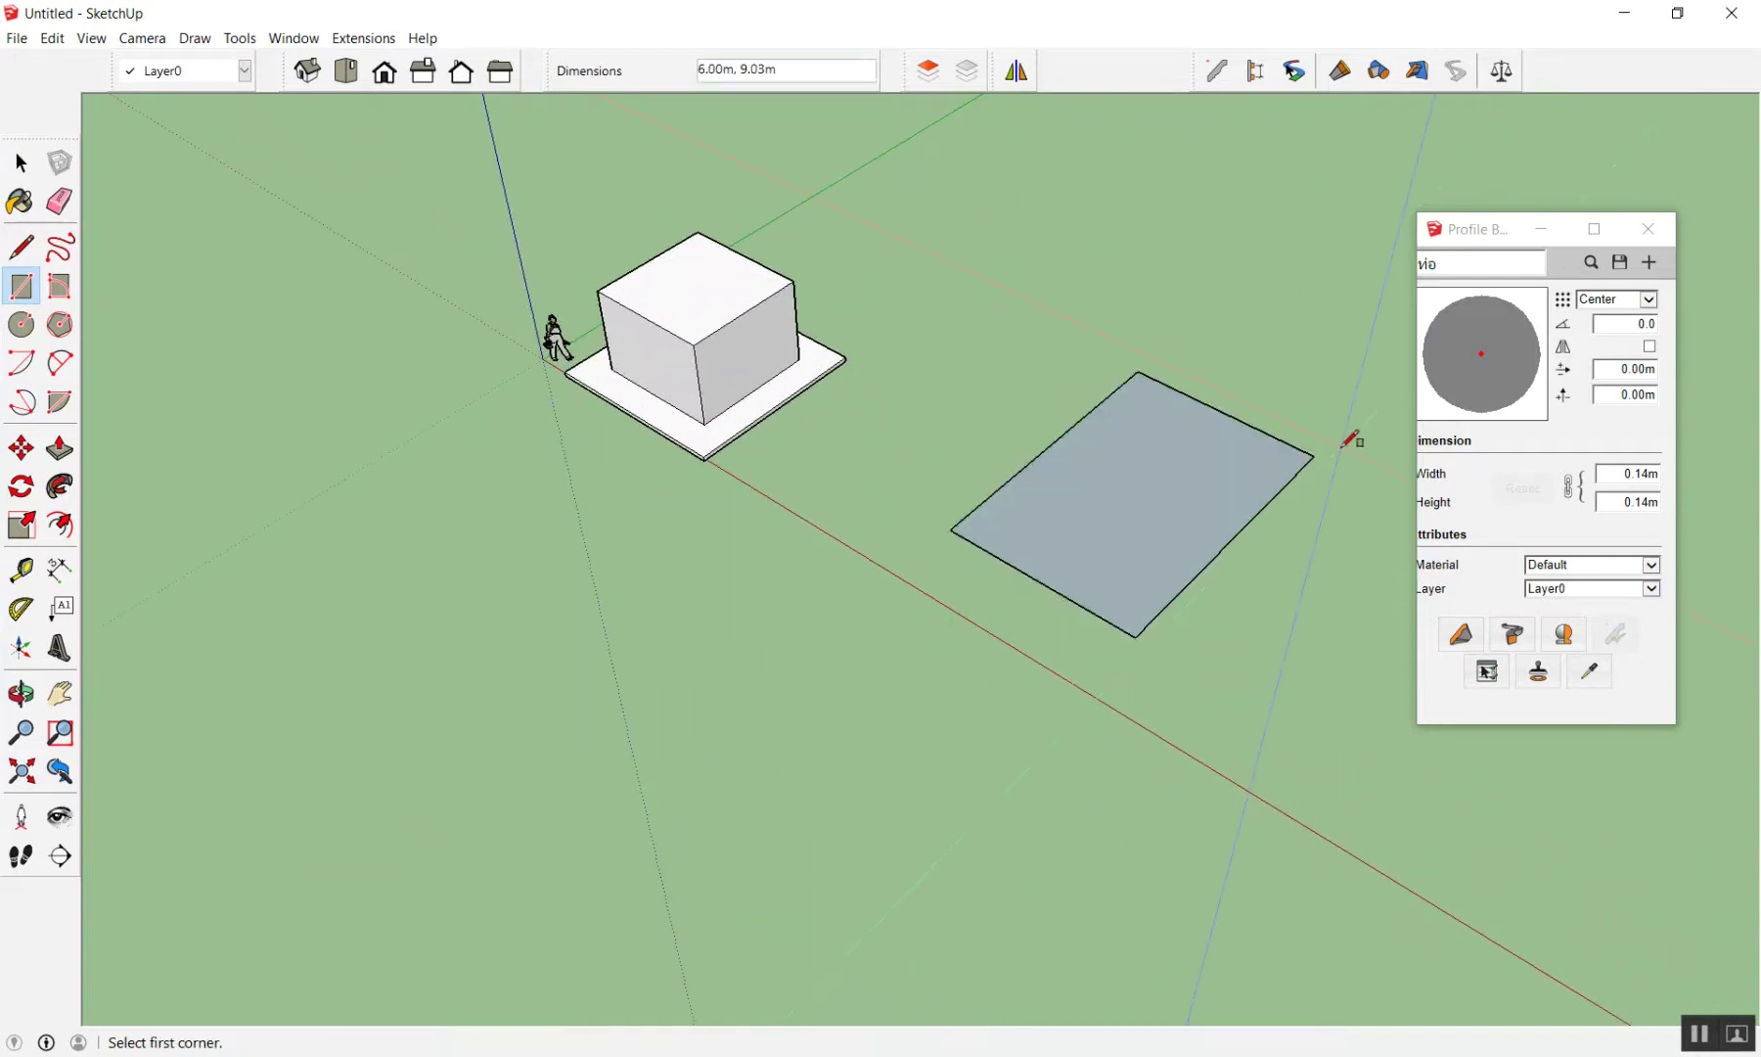
pyautogui.write('4,4')
pyautogui.press('Return')
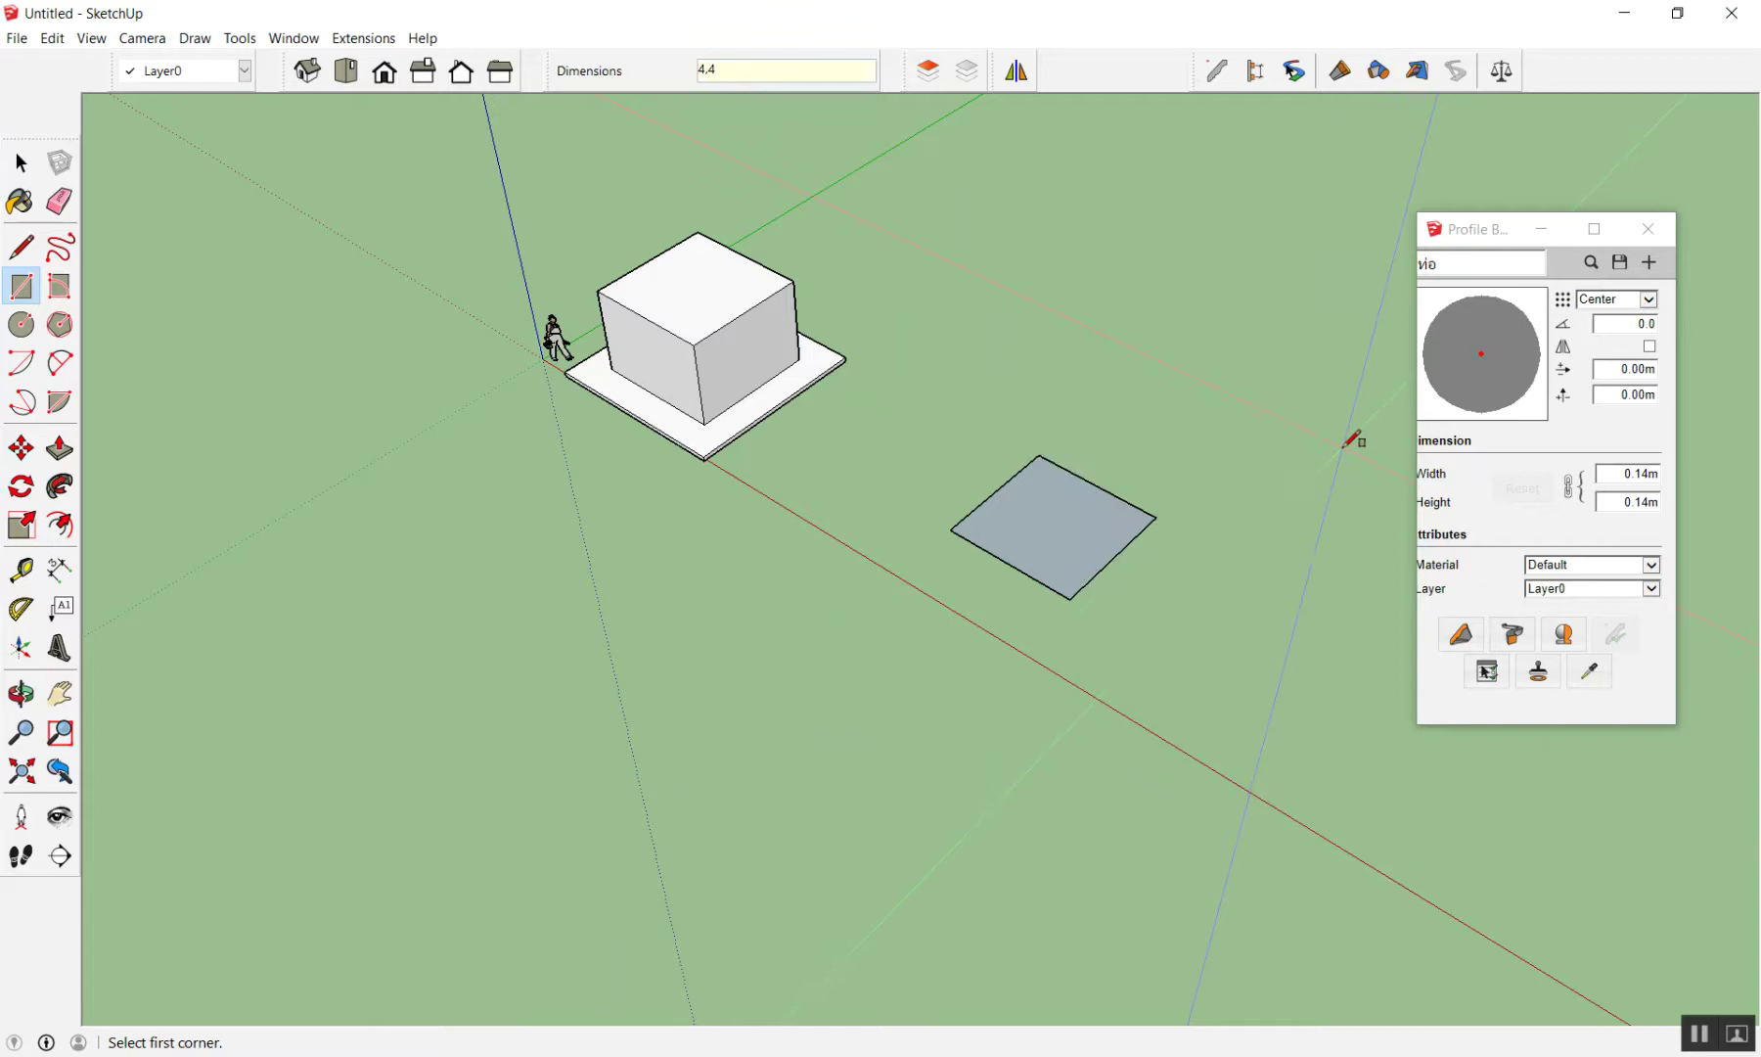
pyautogui.press('p')
pyautogui.moveTo(1082, 545); pyautogui.dragTo(1067, 434)
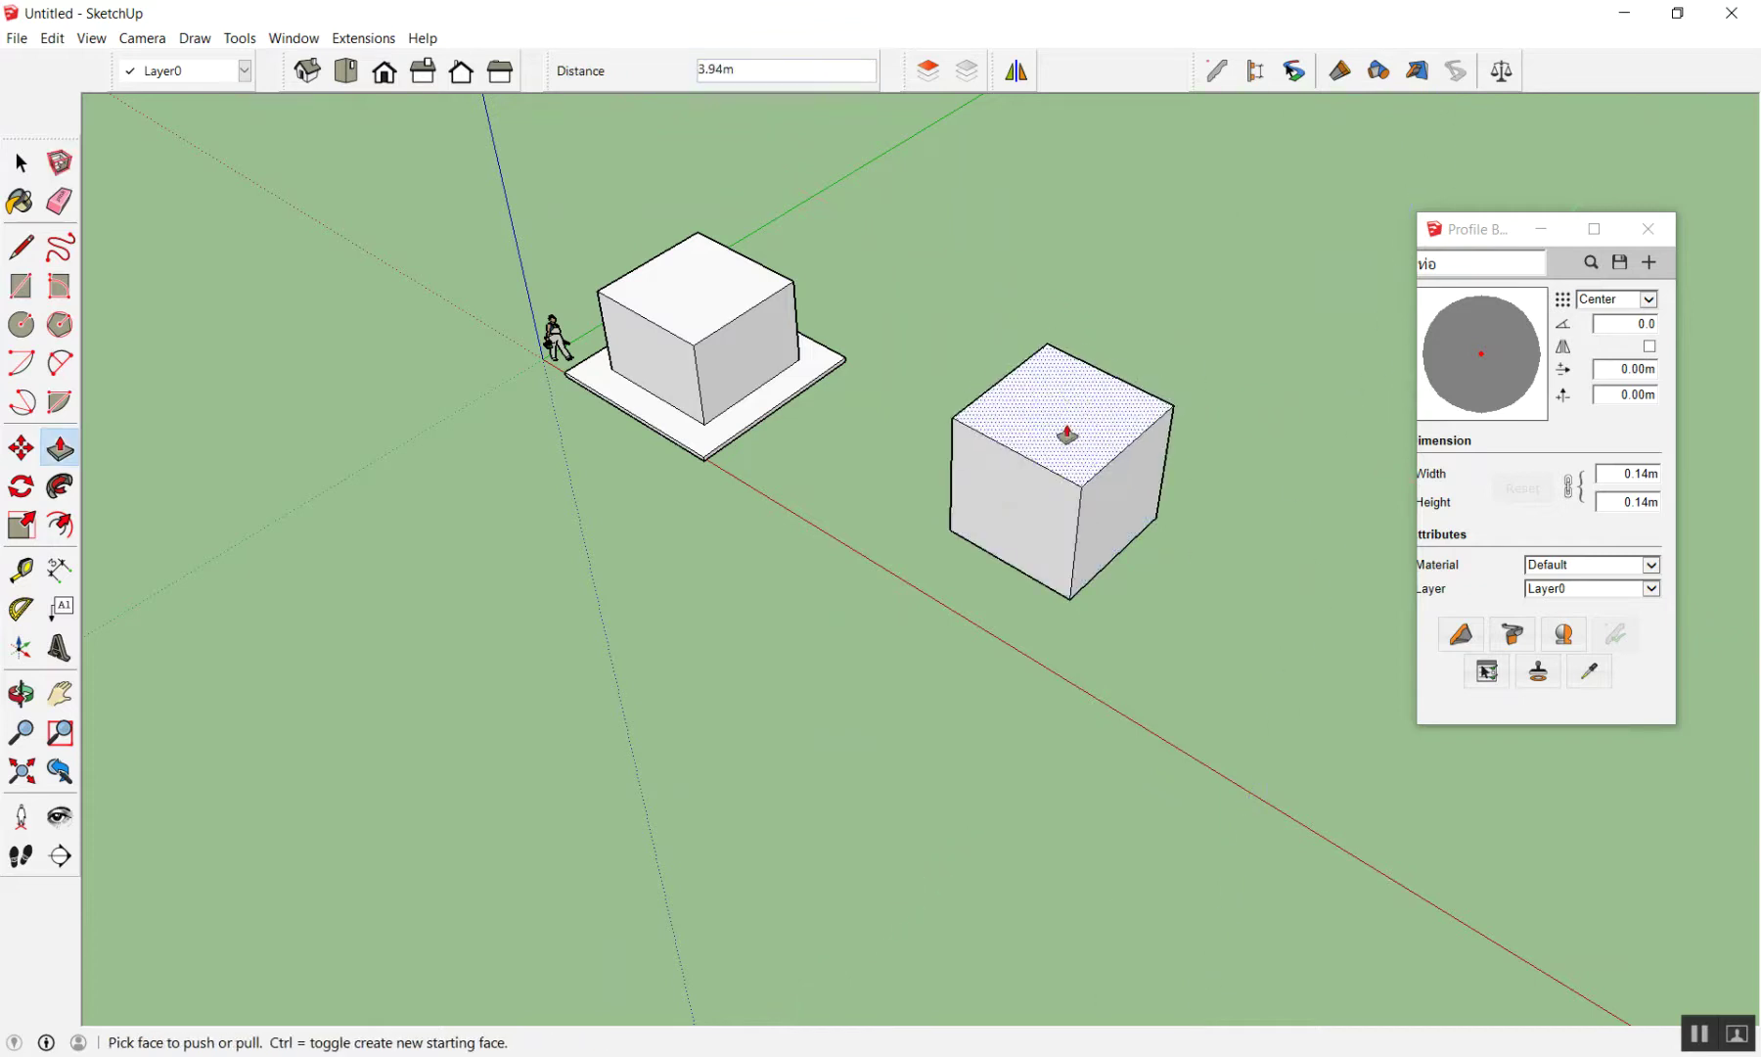
pyautogui.write('4')
pyautogui.press('Return')
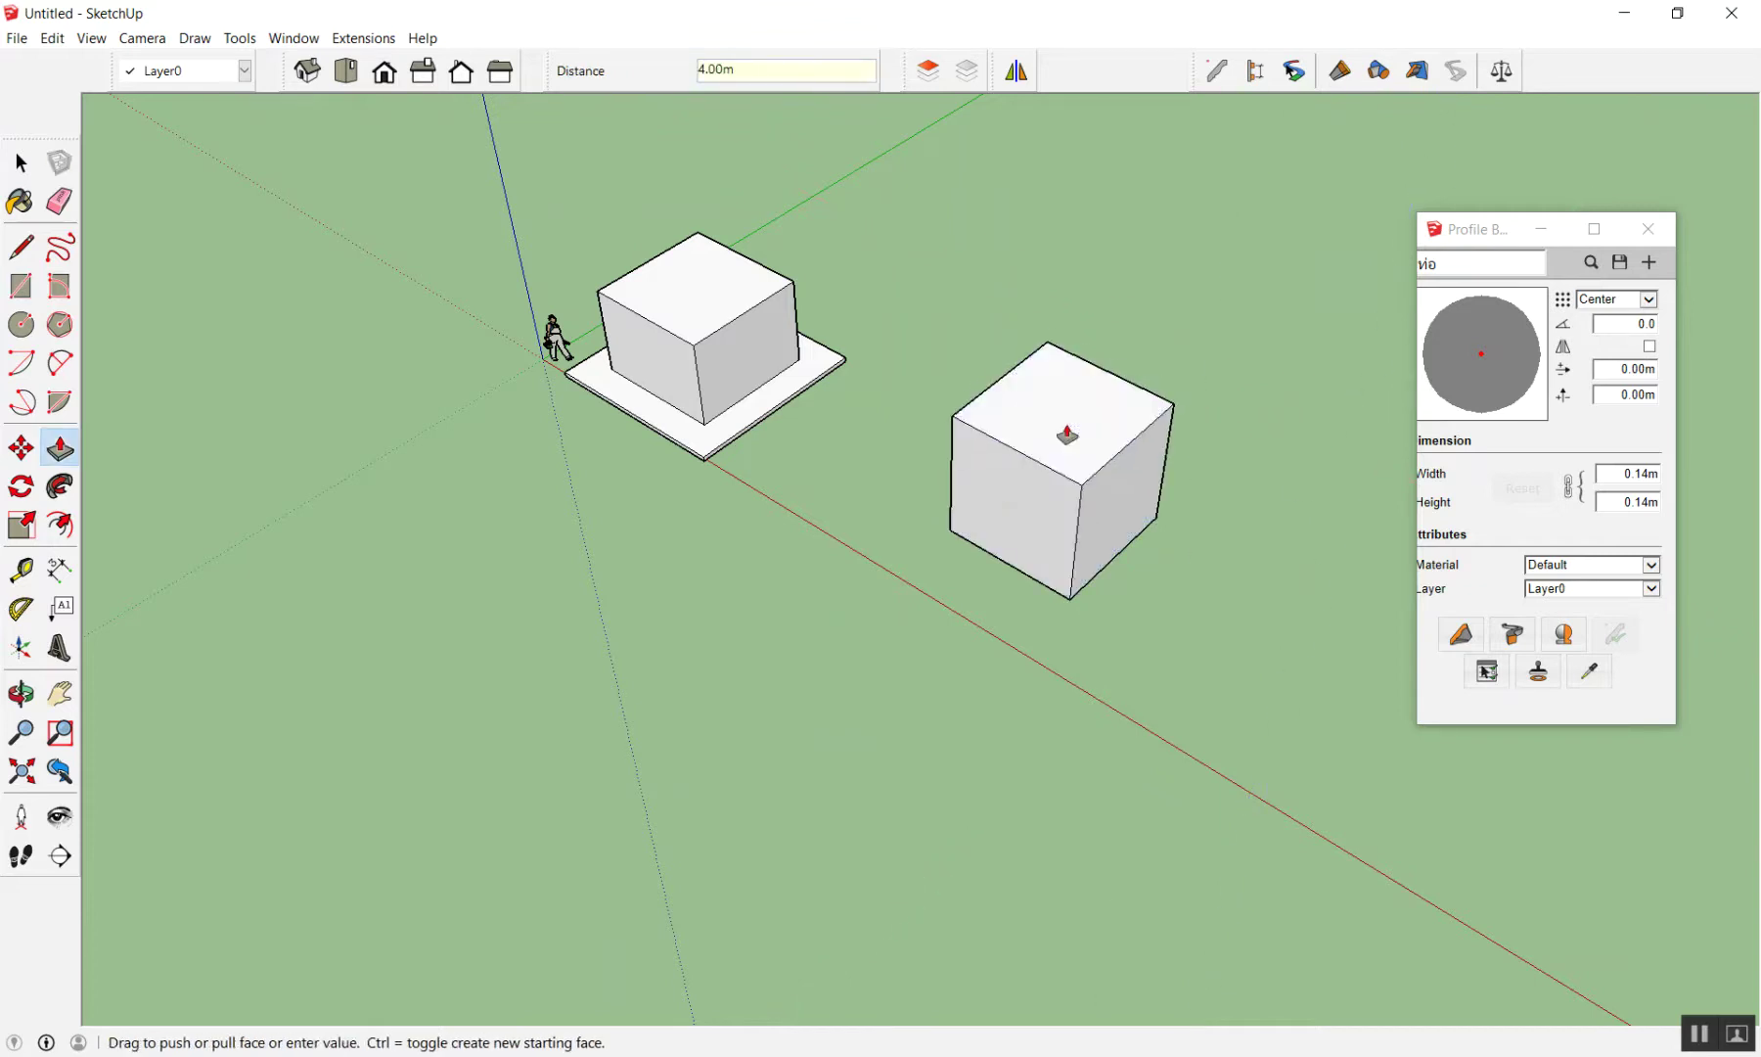
pyautogui.press('space')
pyautogui.moveTo(1014, 448)
pyautogui.mouseDown(button='middle')
pyautogui.moveTo(1089, 323)
pyautogui.moveTo(956, 905)
pyautogui.moveTo(934, 693)
pyautogui.moveTo(960, 464)
pyautogui.mouseUp(button='middle')
# Split the cube's front face with a sloping line from the top edge to the bottom corner
pyautogui.press('l')
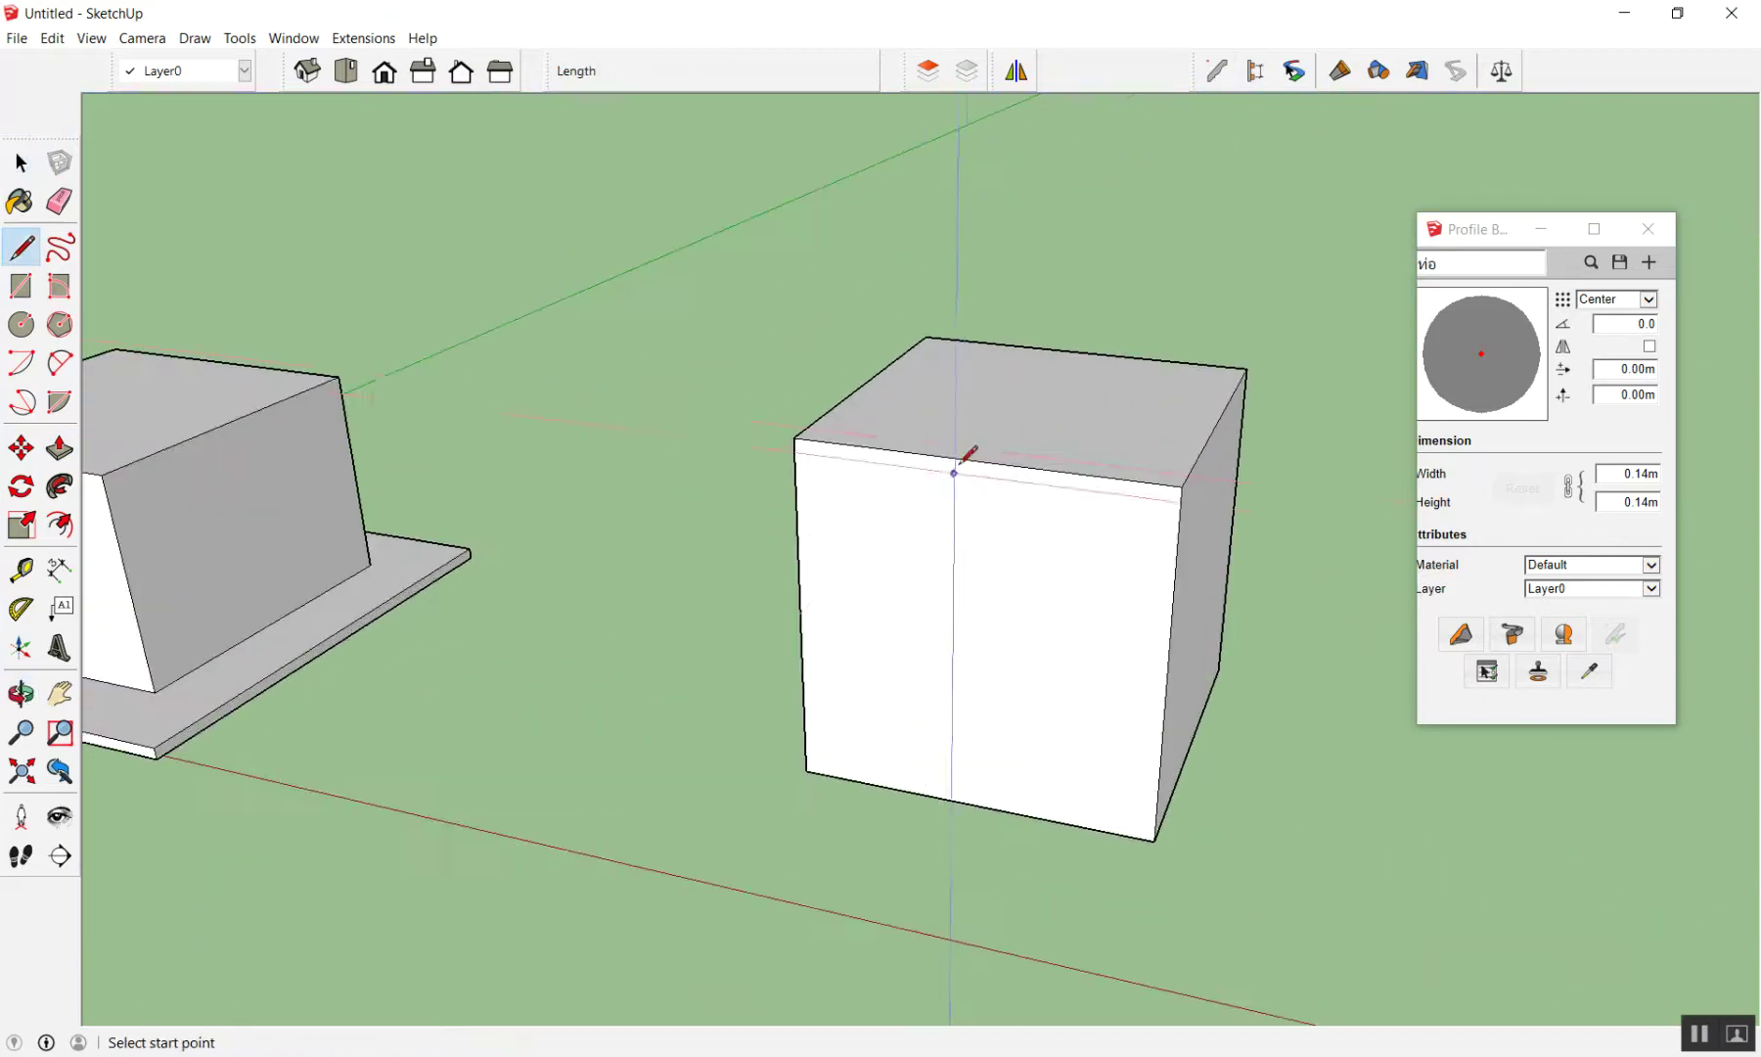
pyautogui.click(979, 461)
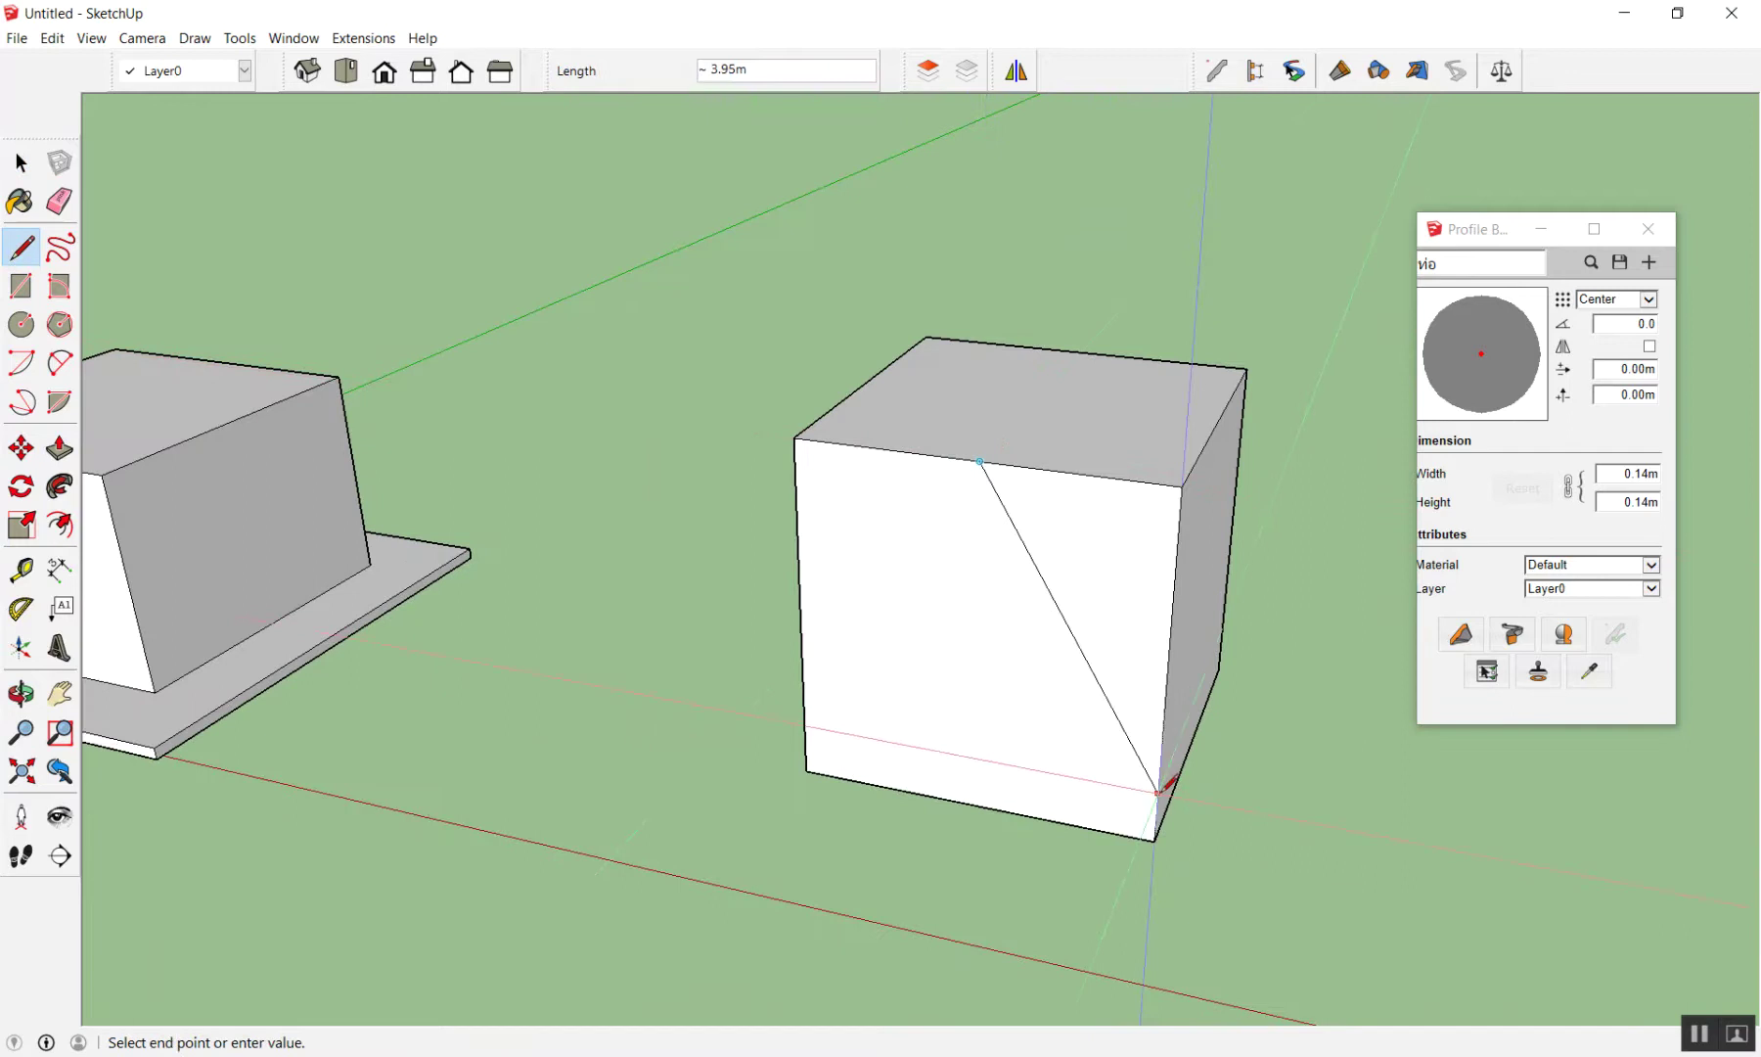
pyautogui.press('Escape')
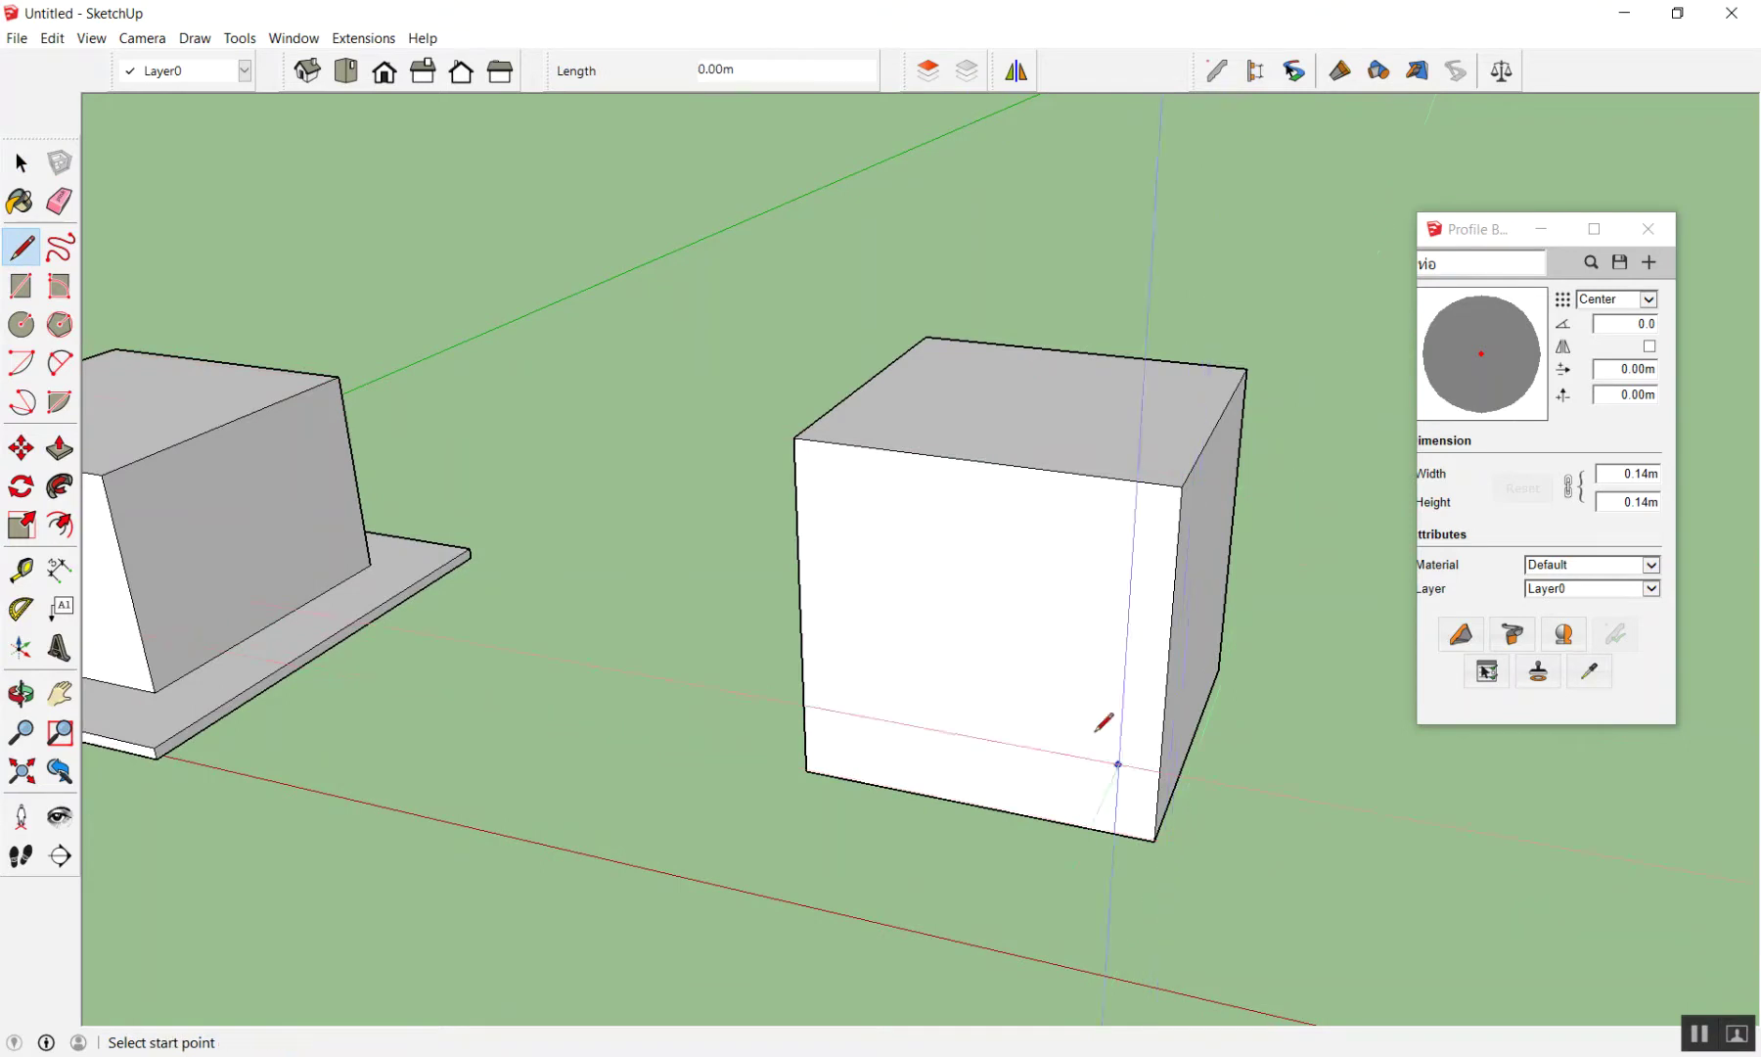
pyautogui.click(980, 461)
pyautogui.click(1156, 837)
pyautogui.press('space')
pyautogui.scroll(-5, 1003, 477)
pyautogui.moveTo(1145, 812); pyautogui.dragTo(1156, 833, button='middle')
pyautogui.scroll(3, 1266, 657)
pyautogui.scroll(1, 1266, 656)
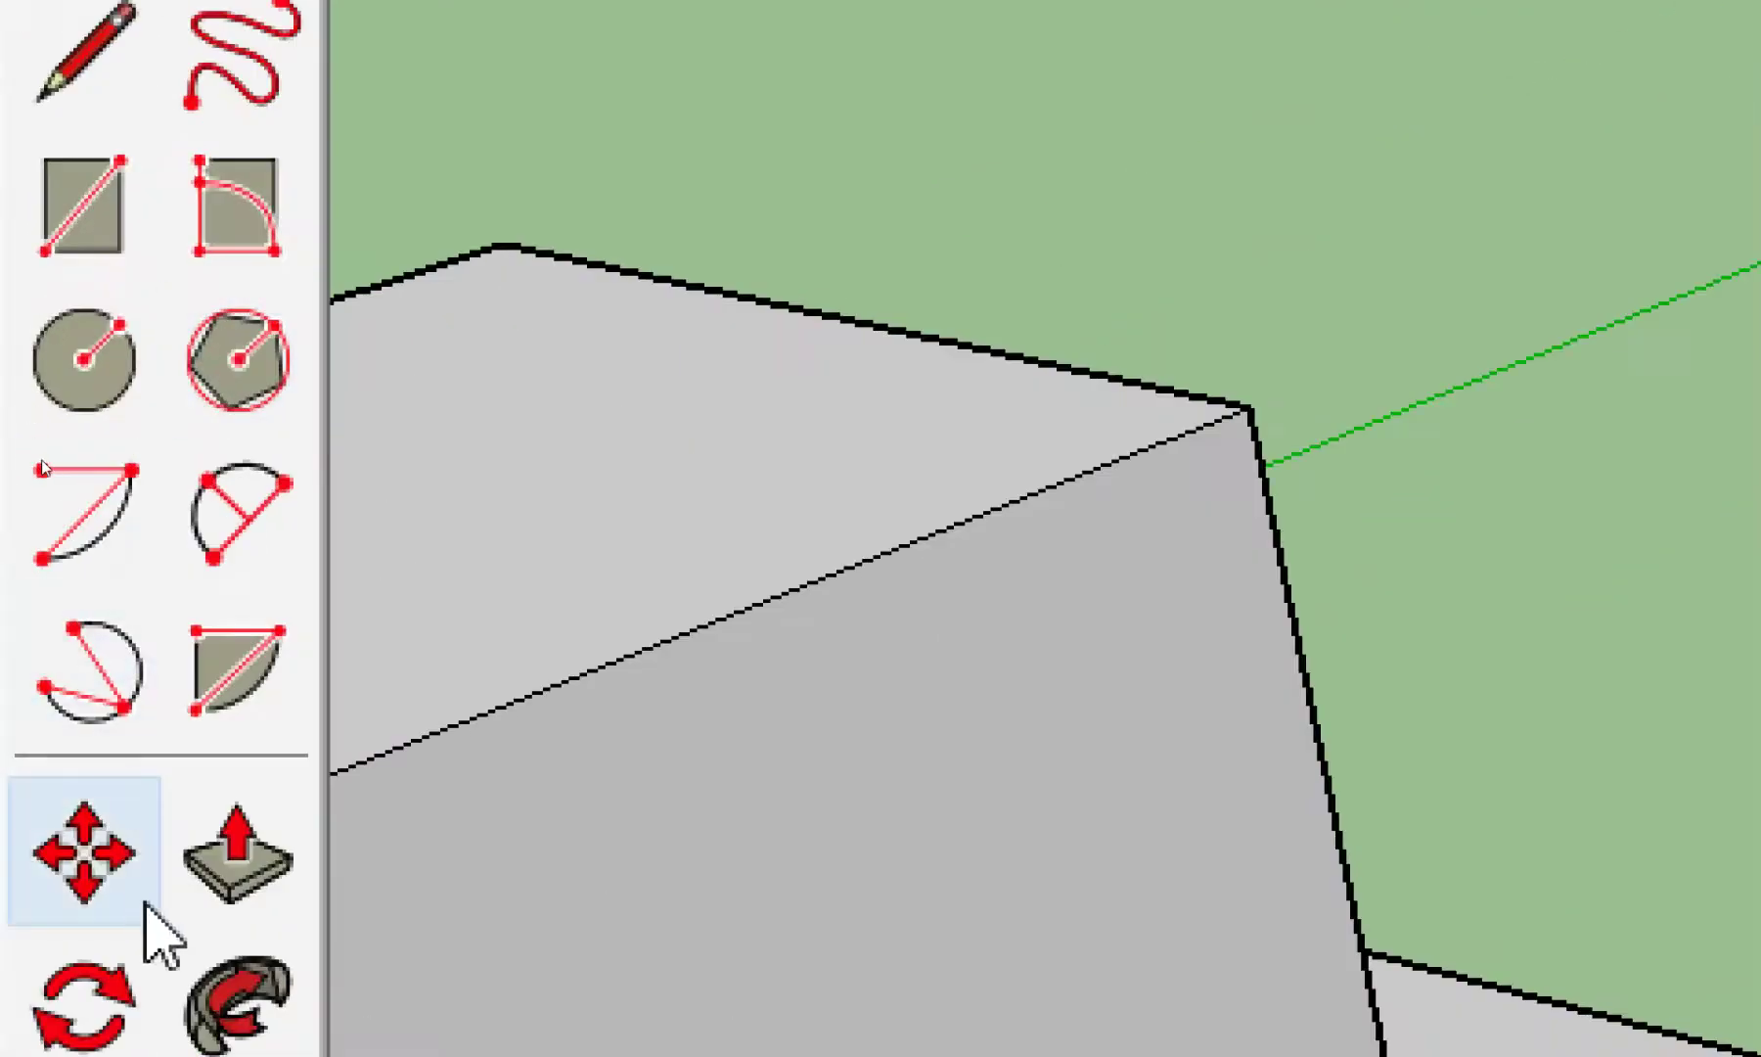
pyautogui.click(269, 944)
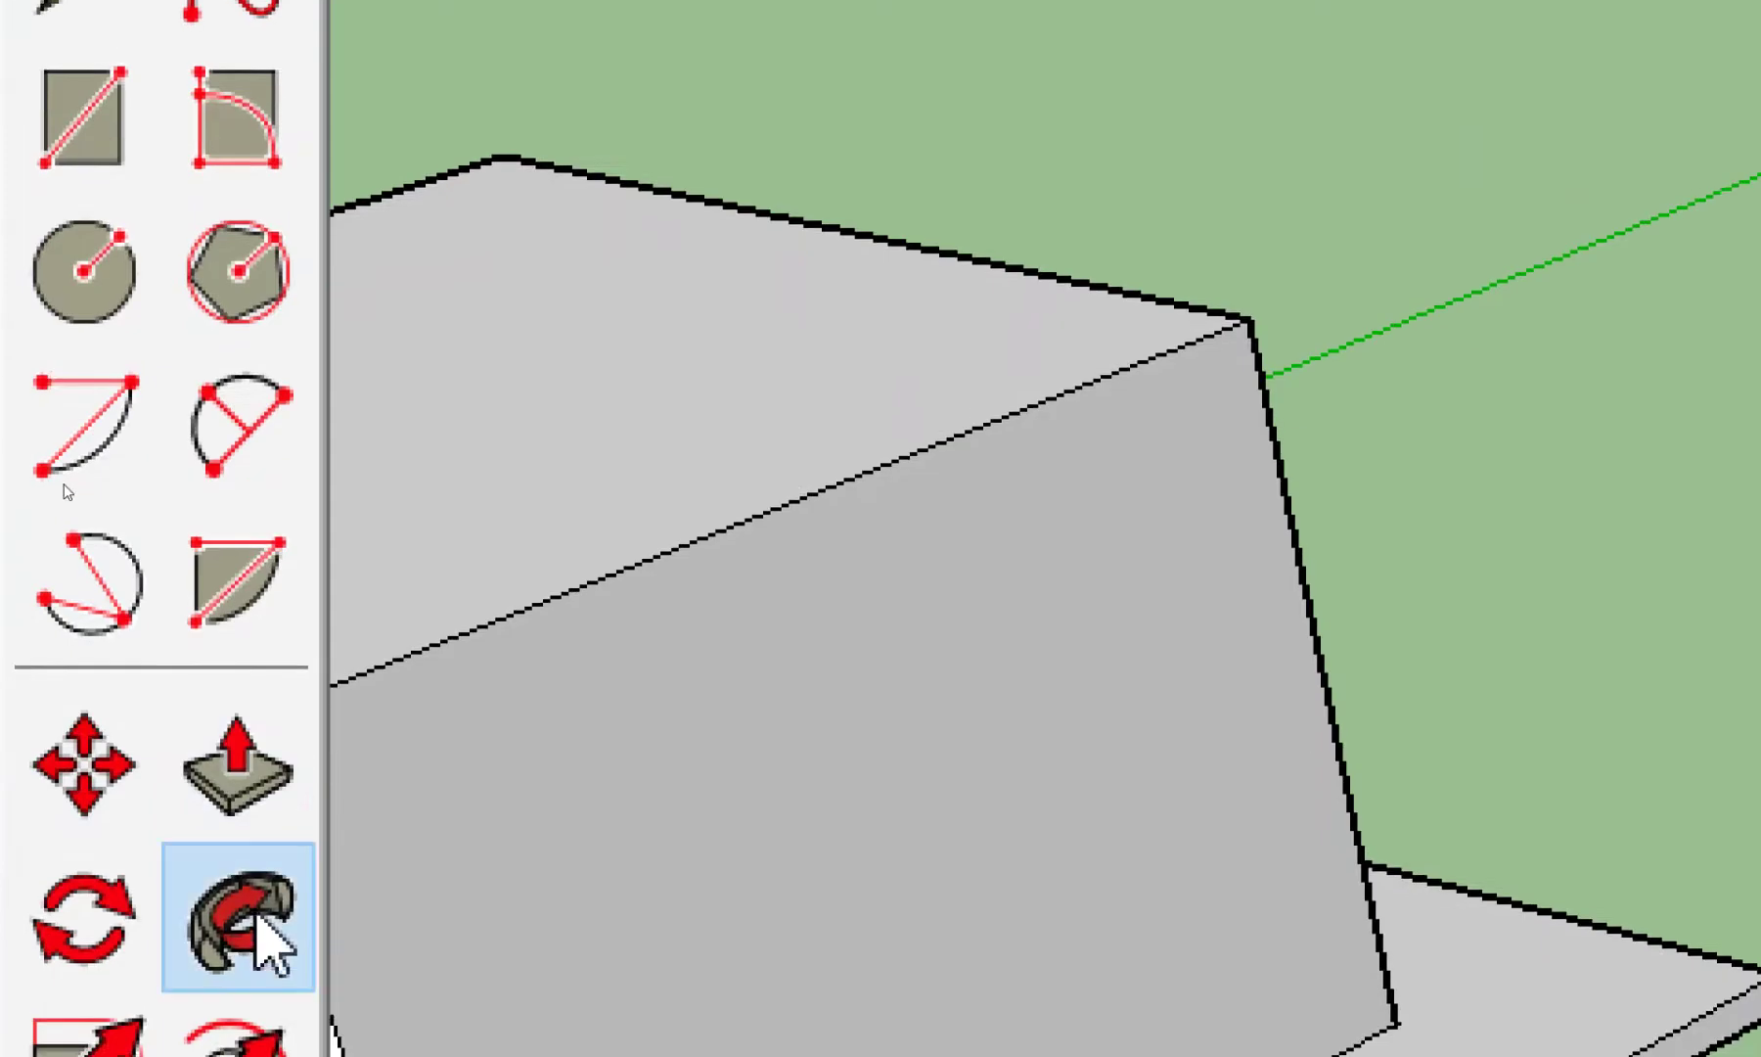
# Select the cube's top face as the Follow Me sweep path
pyautogui.moveTo(768, 350)
pyautogui.mouseDown()
pyautogui.moveTo(886, 549)
pyautogui.moveTo(157, 697)
pyautogui.mouseUp()
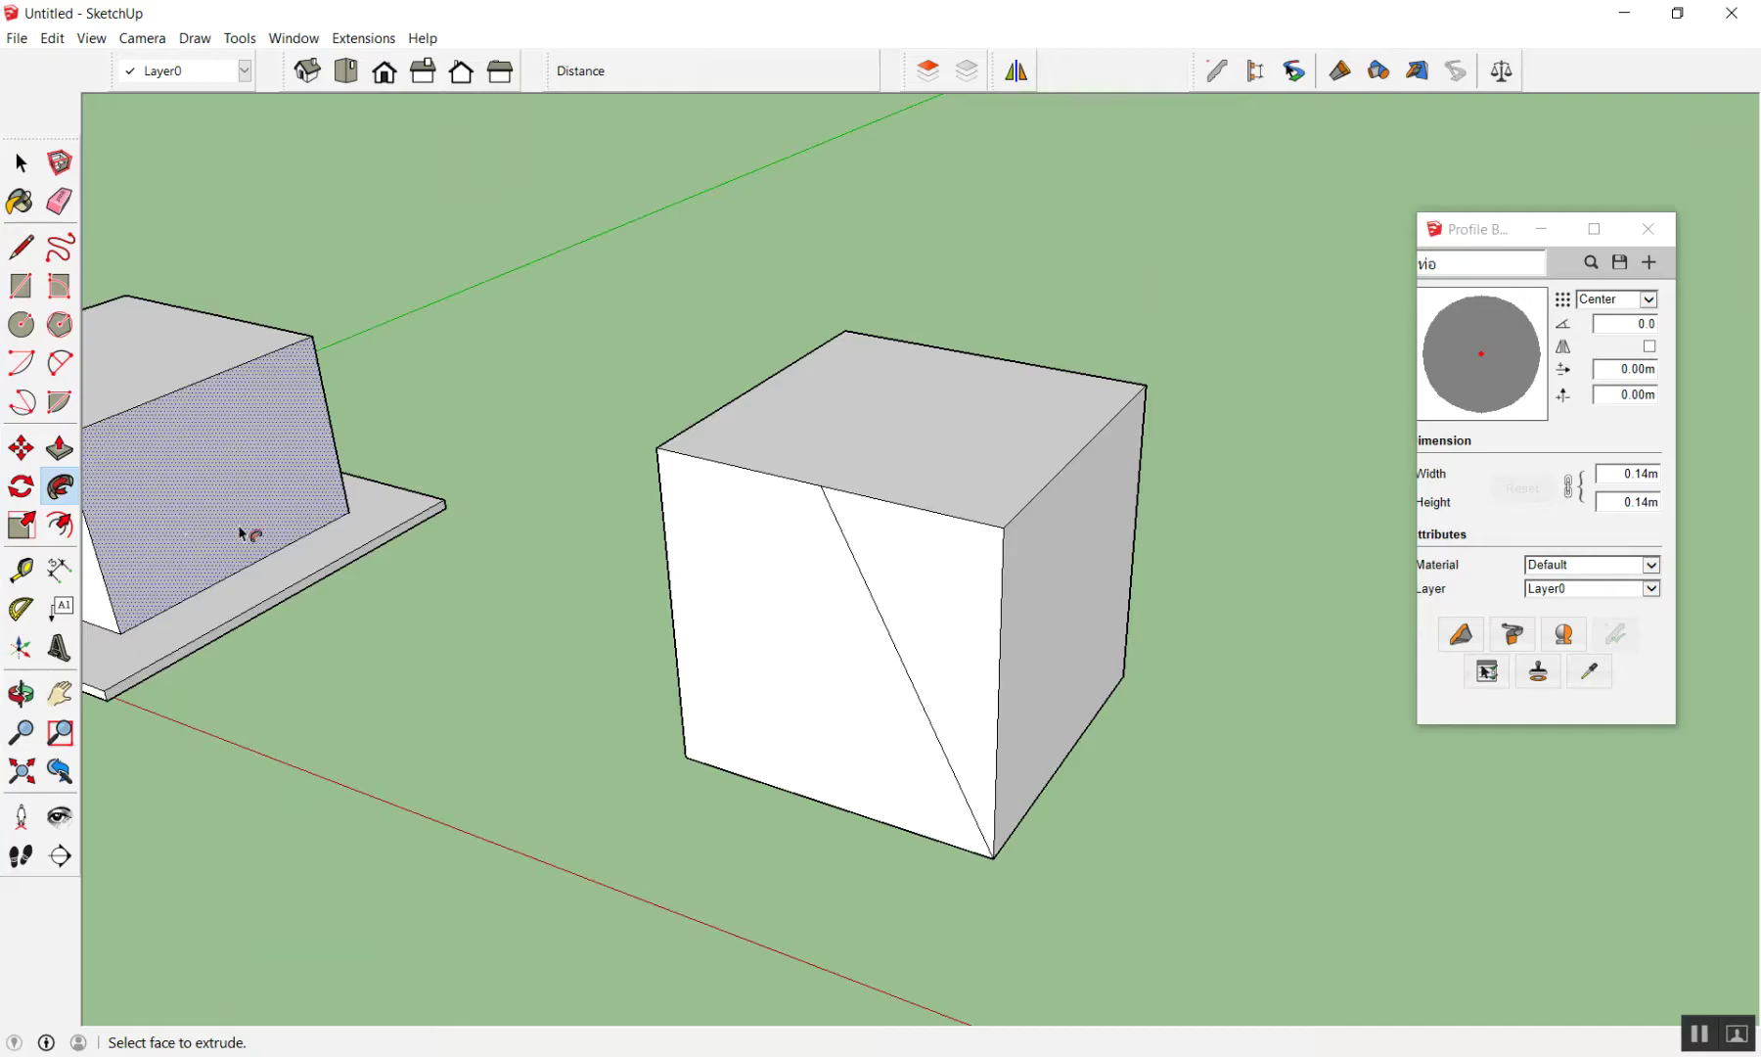
pyautogui.press('space')
pyautogui.click(870, 392)
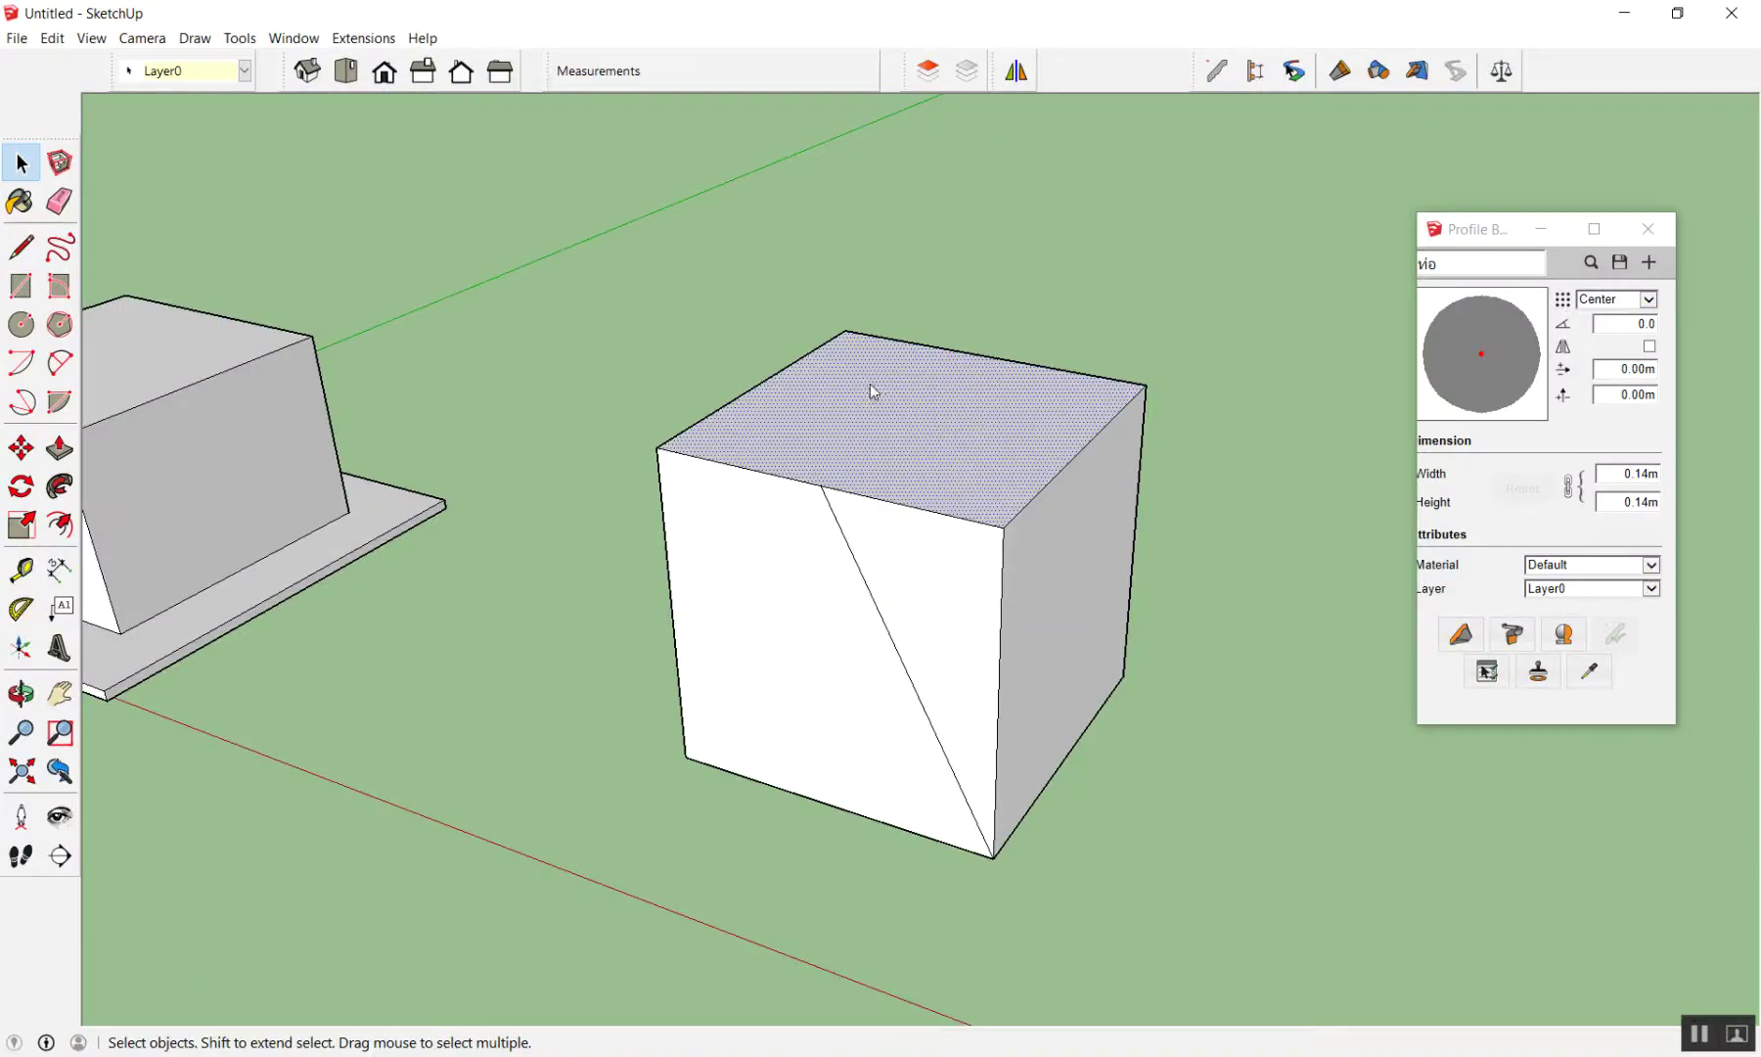
pyautogui.moveTo(915, 350)
pyautogui.mouseDown()
pyautogui.moveTo(922, 473)
pyautogui.moveTo(867, 329)
pyautogui.mouseUp()
pyautogui.moveTo(64, 488); pyautogui.dragTo(324, 496)
pyautogui.moveTo(270, 423); pyautogui.dragTo(370, 431)
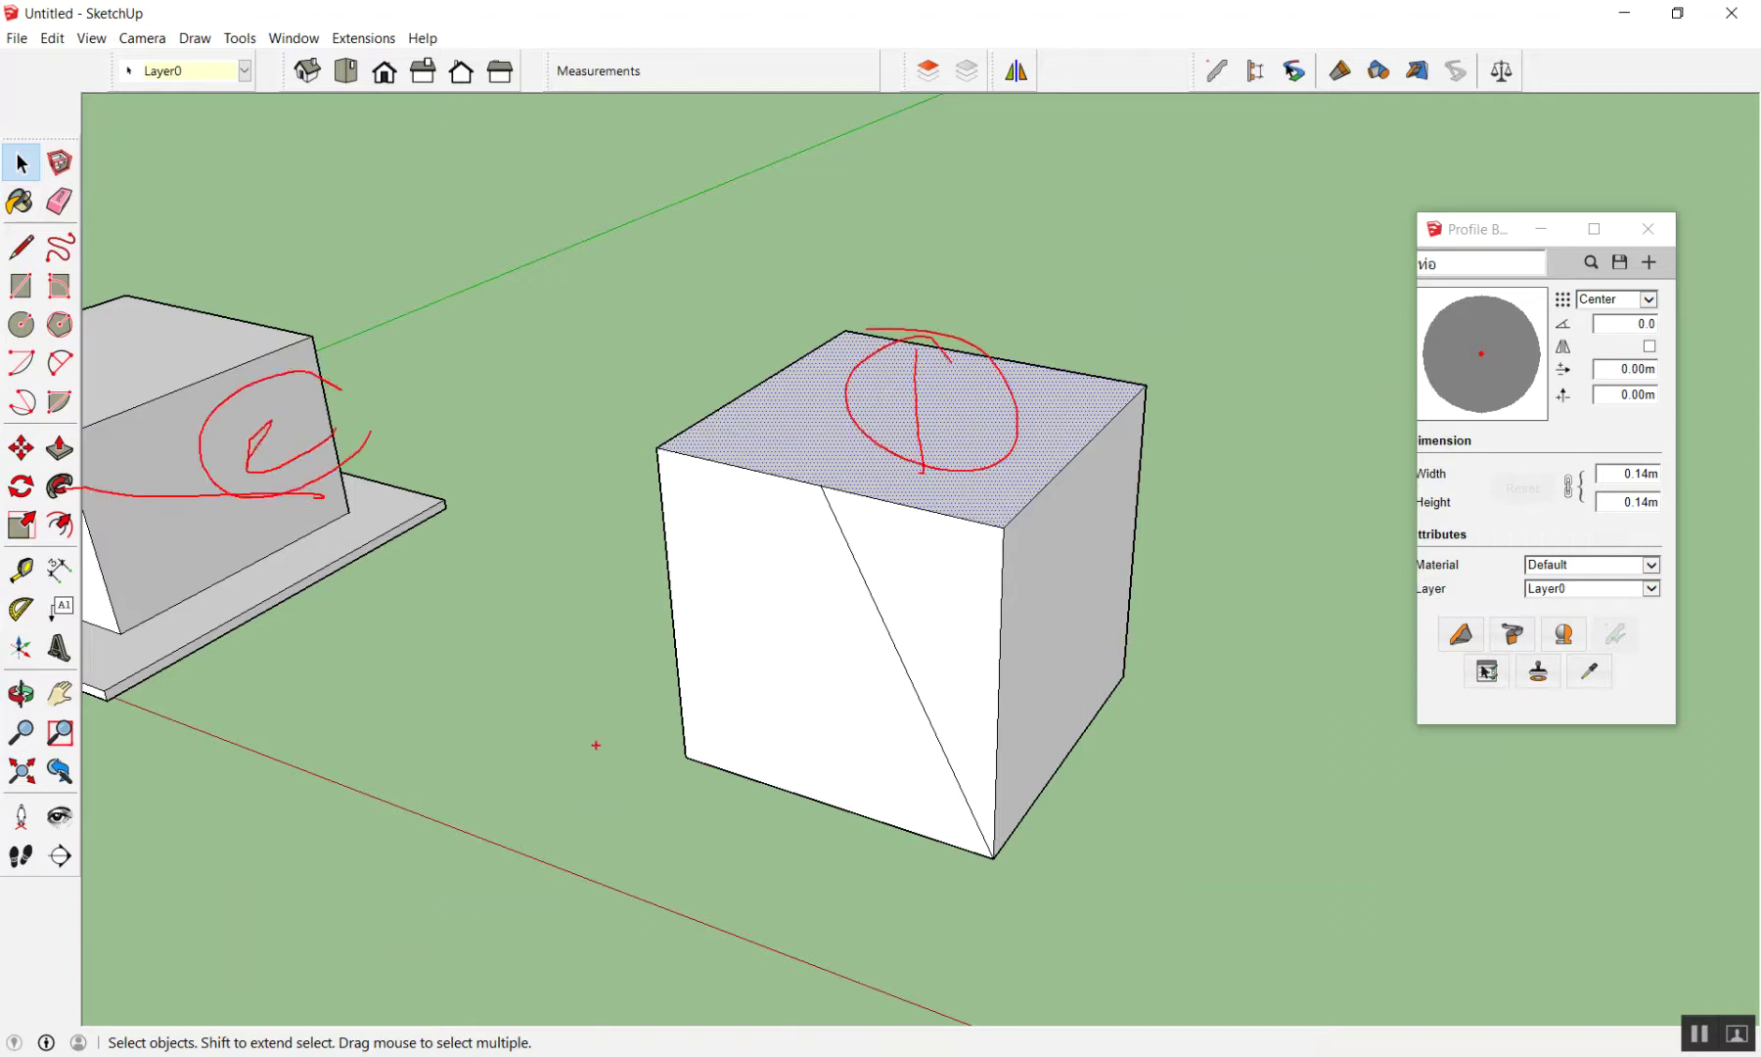
pyautogui.moveTo(358, 558); pyautogui.dragTo(935, 603)
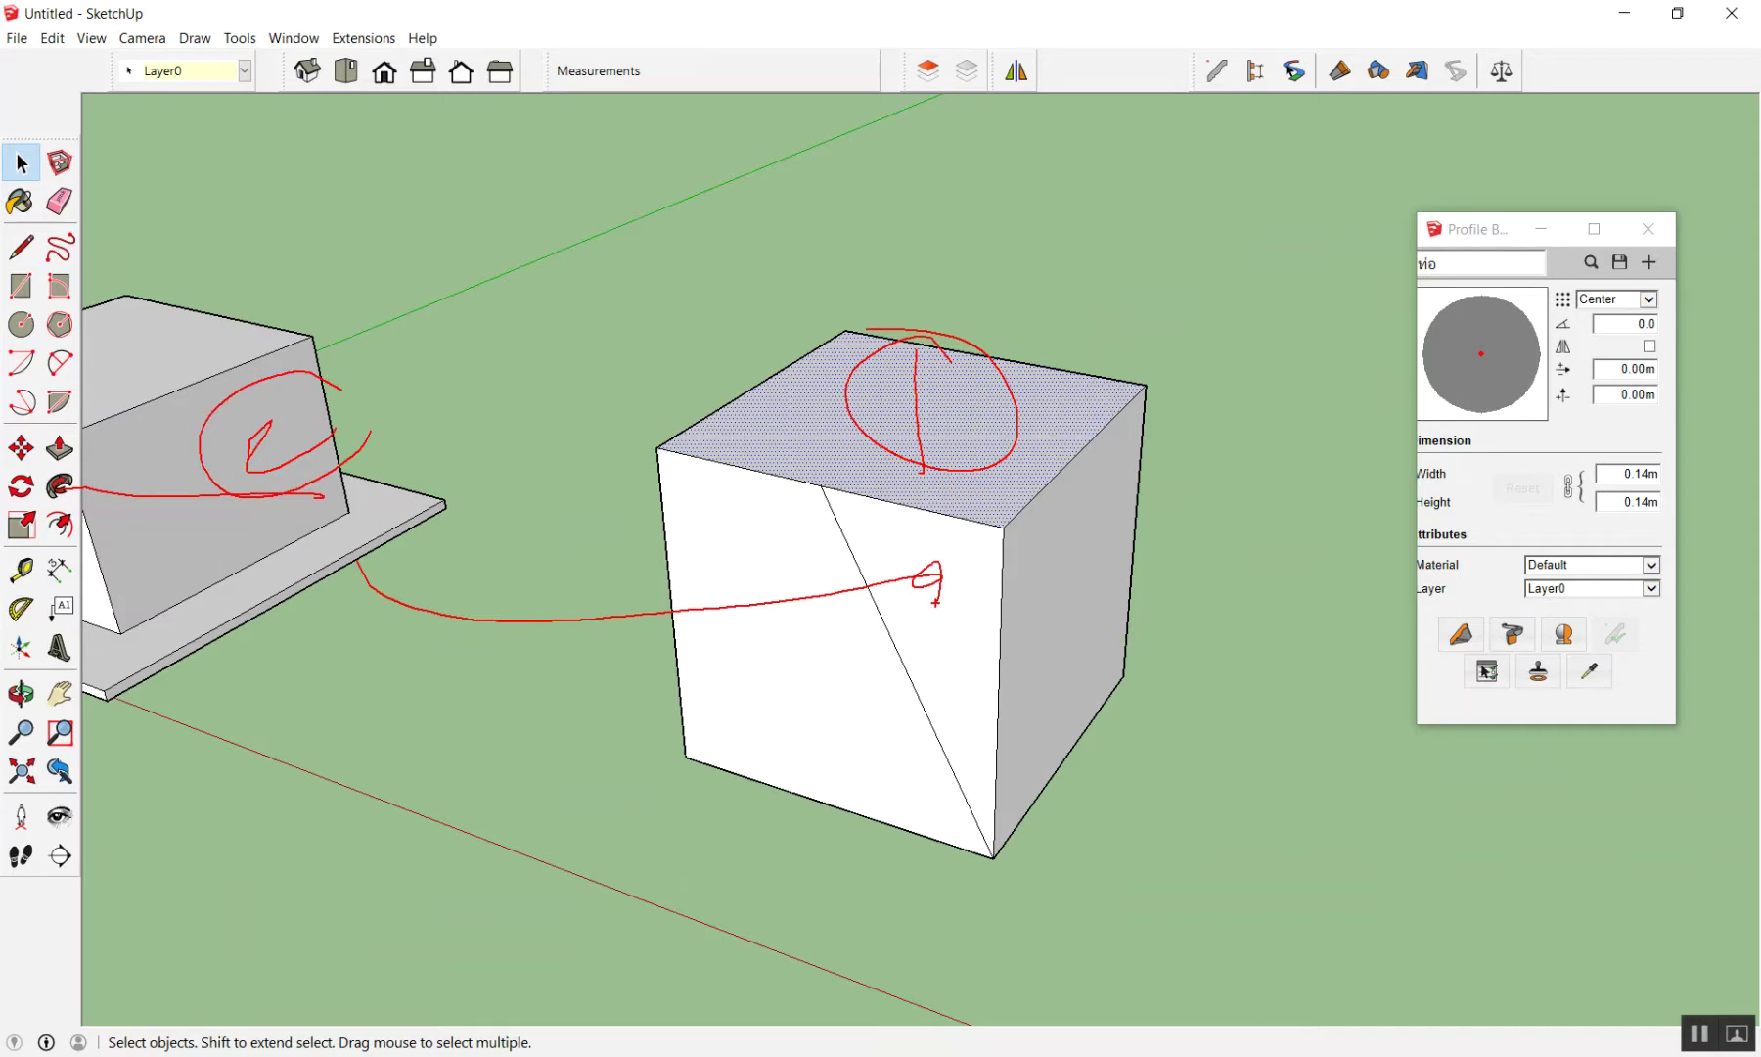
pyautogui.press('Escape')
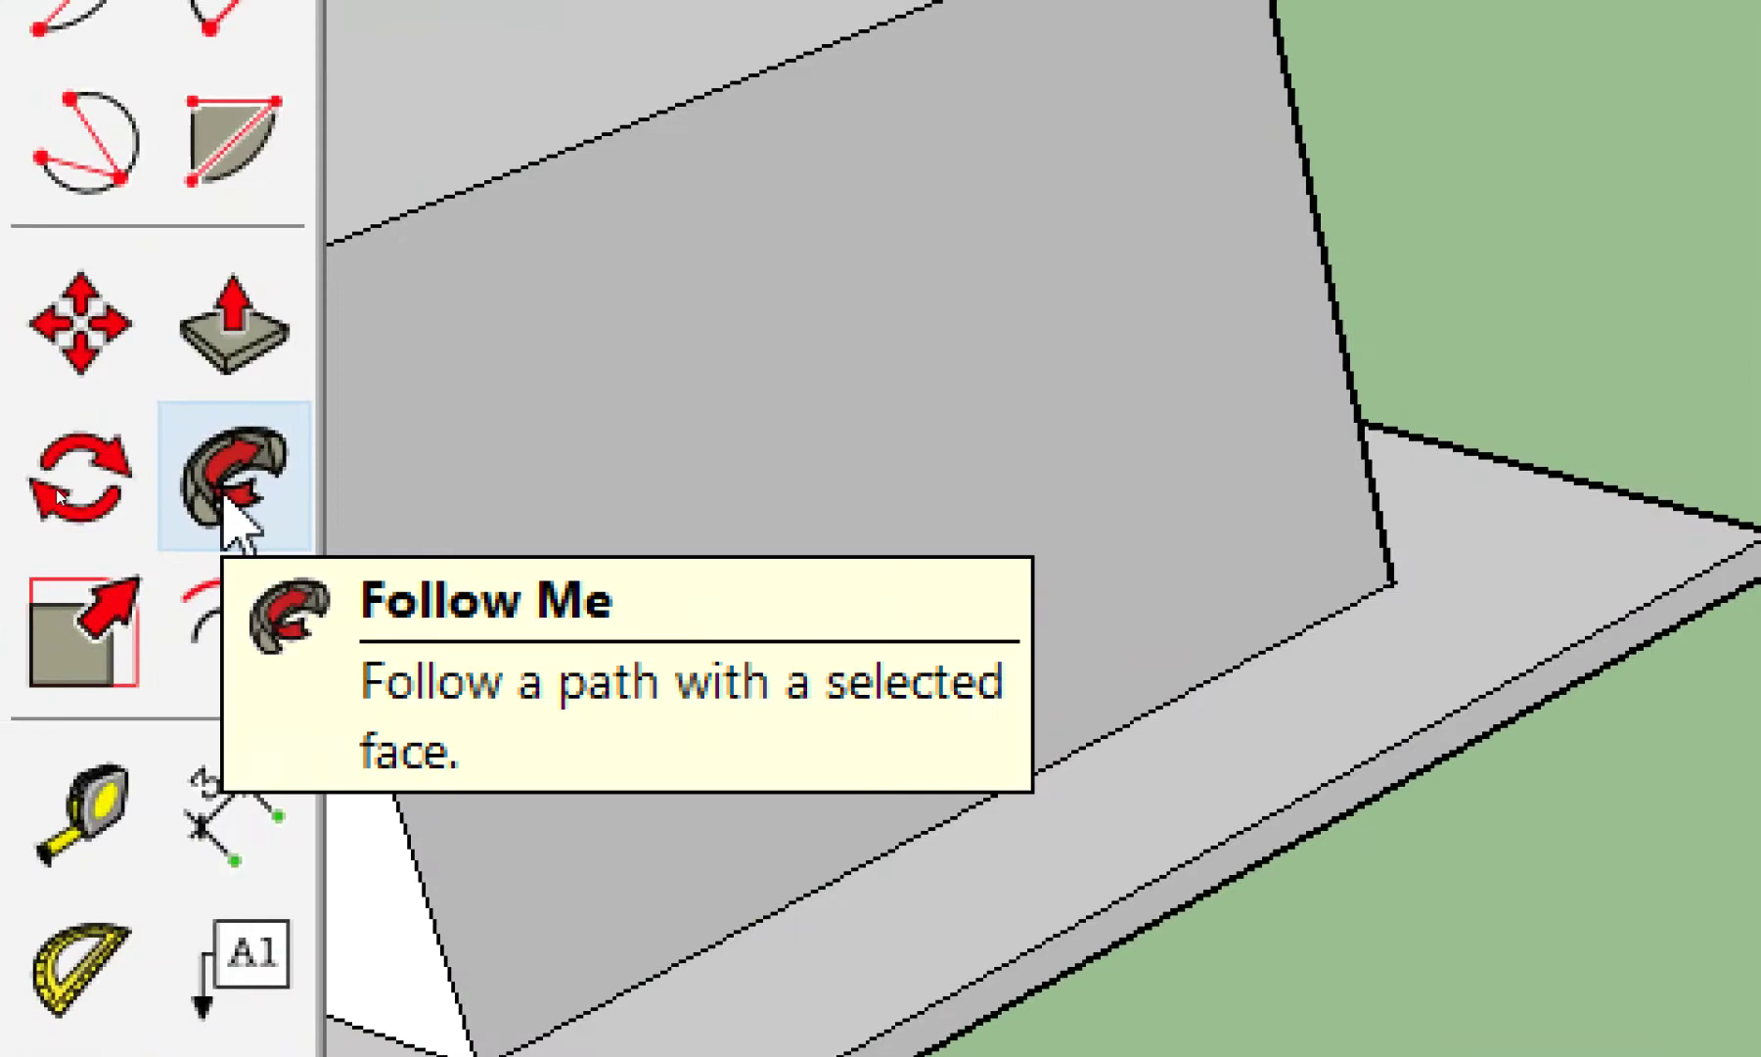
pyautogui.click(235, 504)
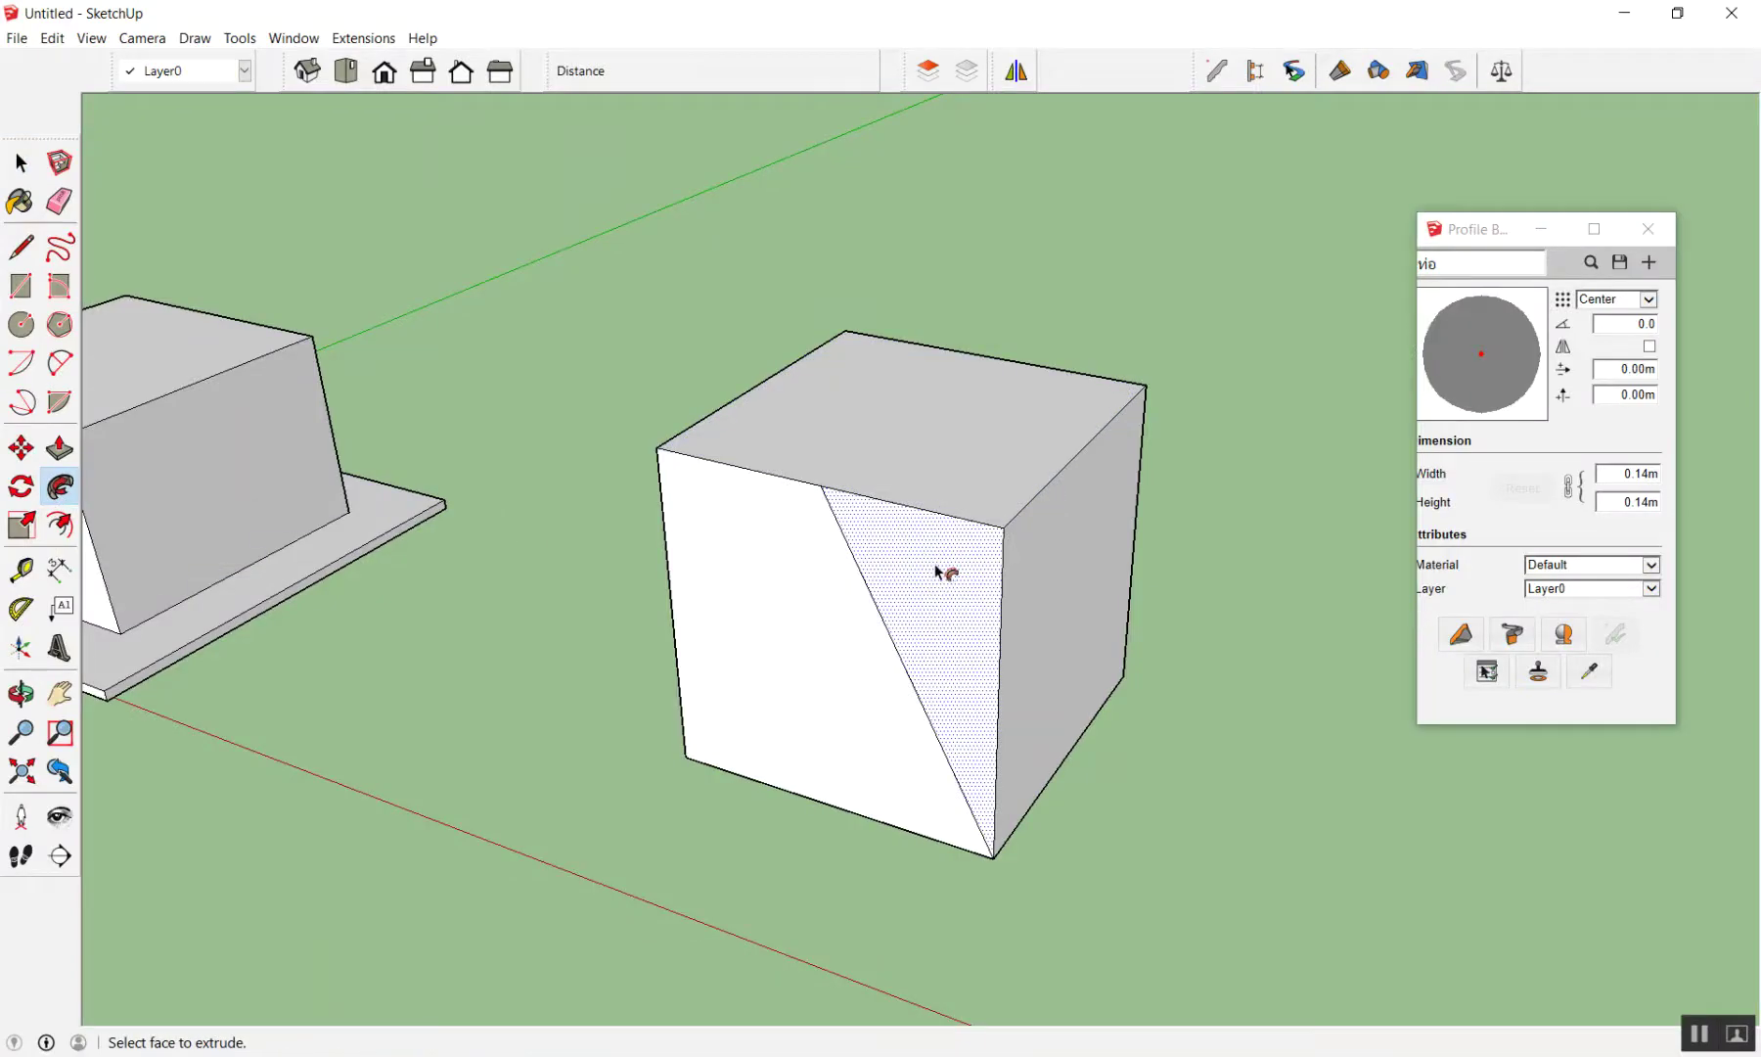
# Sweep the triangular face around the cube's top edges to carve a pyramid, then orbit to inspect it
pyautogui.click(937, 571)
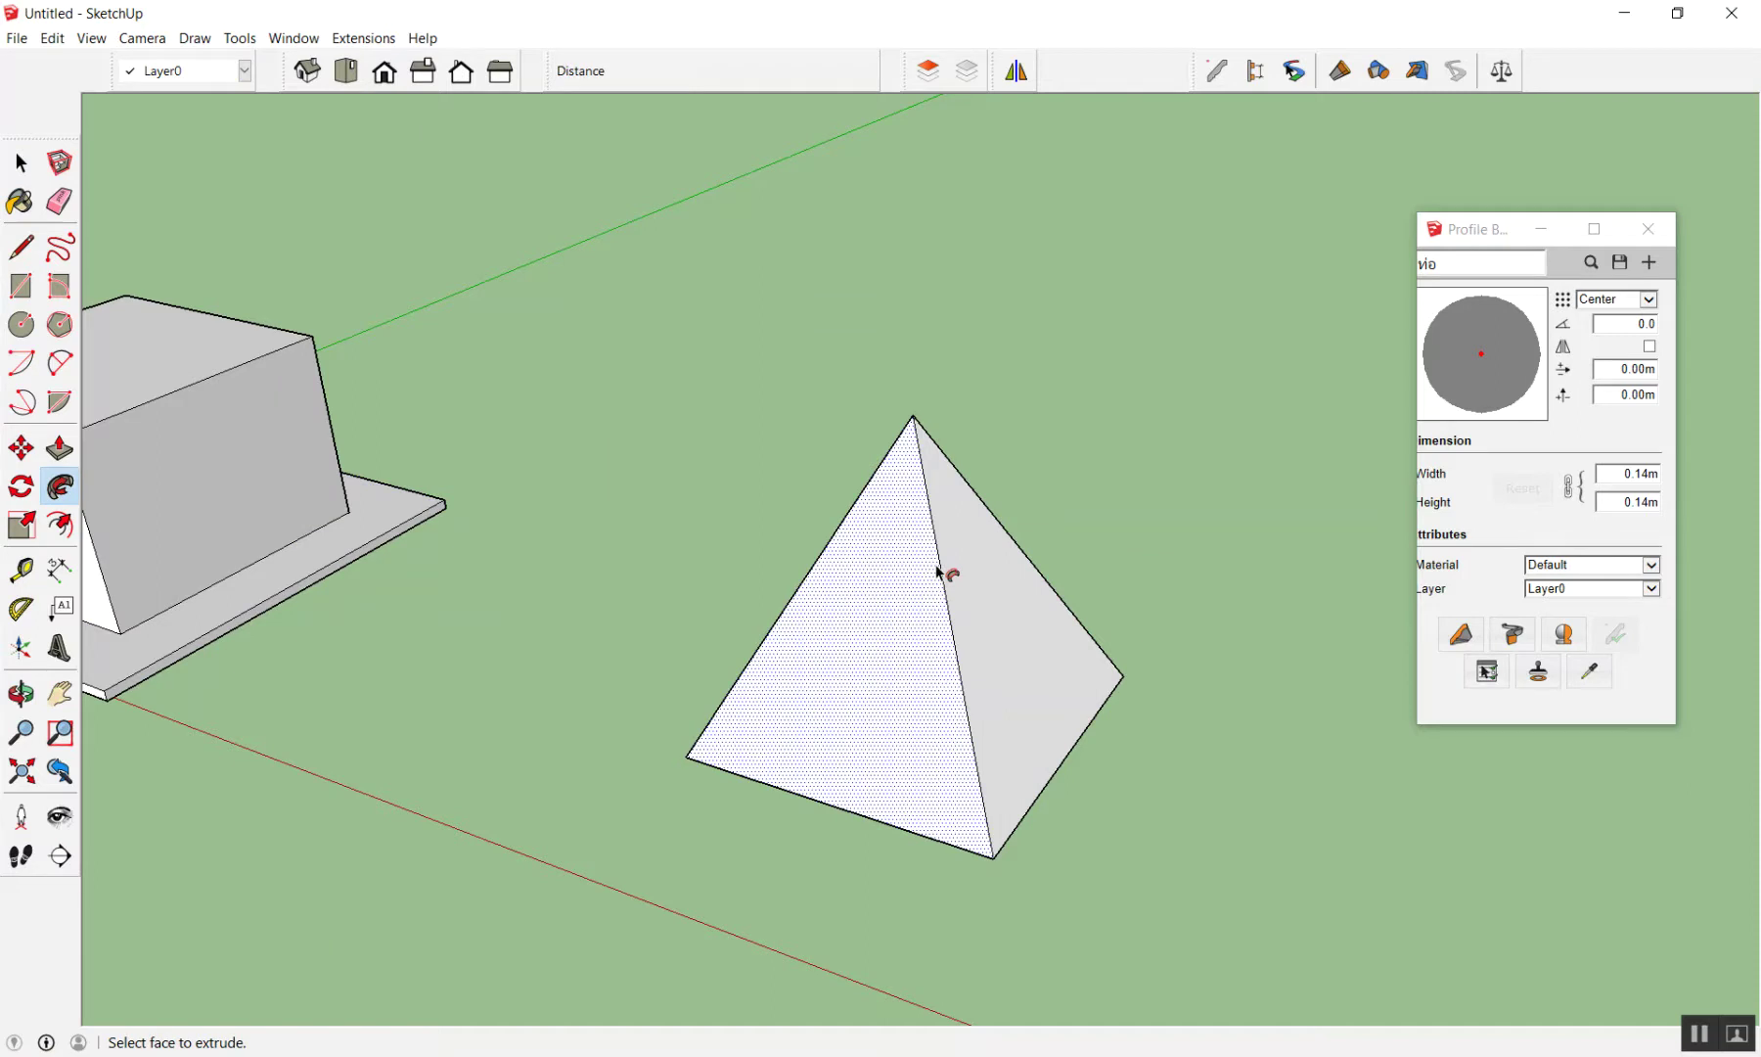
pyautogui.scroll(-2, 940, 587)
pyautogui.moveTo(937, 617)
pyautogui.mouseDown(button='middle')
pyautogui.moveTo(629, 879)
pyautogui.moveTo(533, 858)
pyautogui.moveTo(778, 691)
pyautogui.moveTo(744, 633)
pyautogui.moveTo(987, 557)
pyautogui.moveTo(924, 770)
pyautogui.moveTo(818, 841)
pyautogui.moveTo(1617, 973)
pyautogui.moveTo(268, 463)
pyautogui.moveTo(668, 444)
pyautogui.moveTo(1093, 612)
pyautogui.moveTo(849, 650)
pyautogui.moveTo(881, 633)
pyautogui.mouseUp(button='middle')
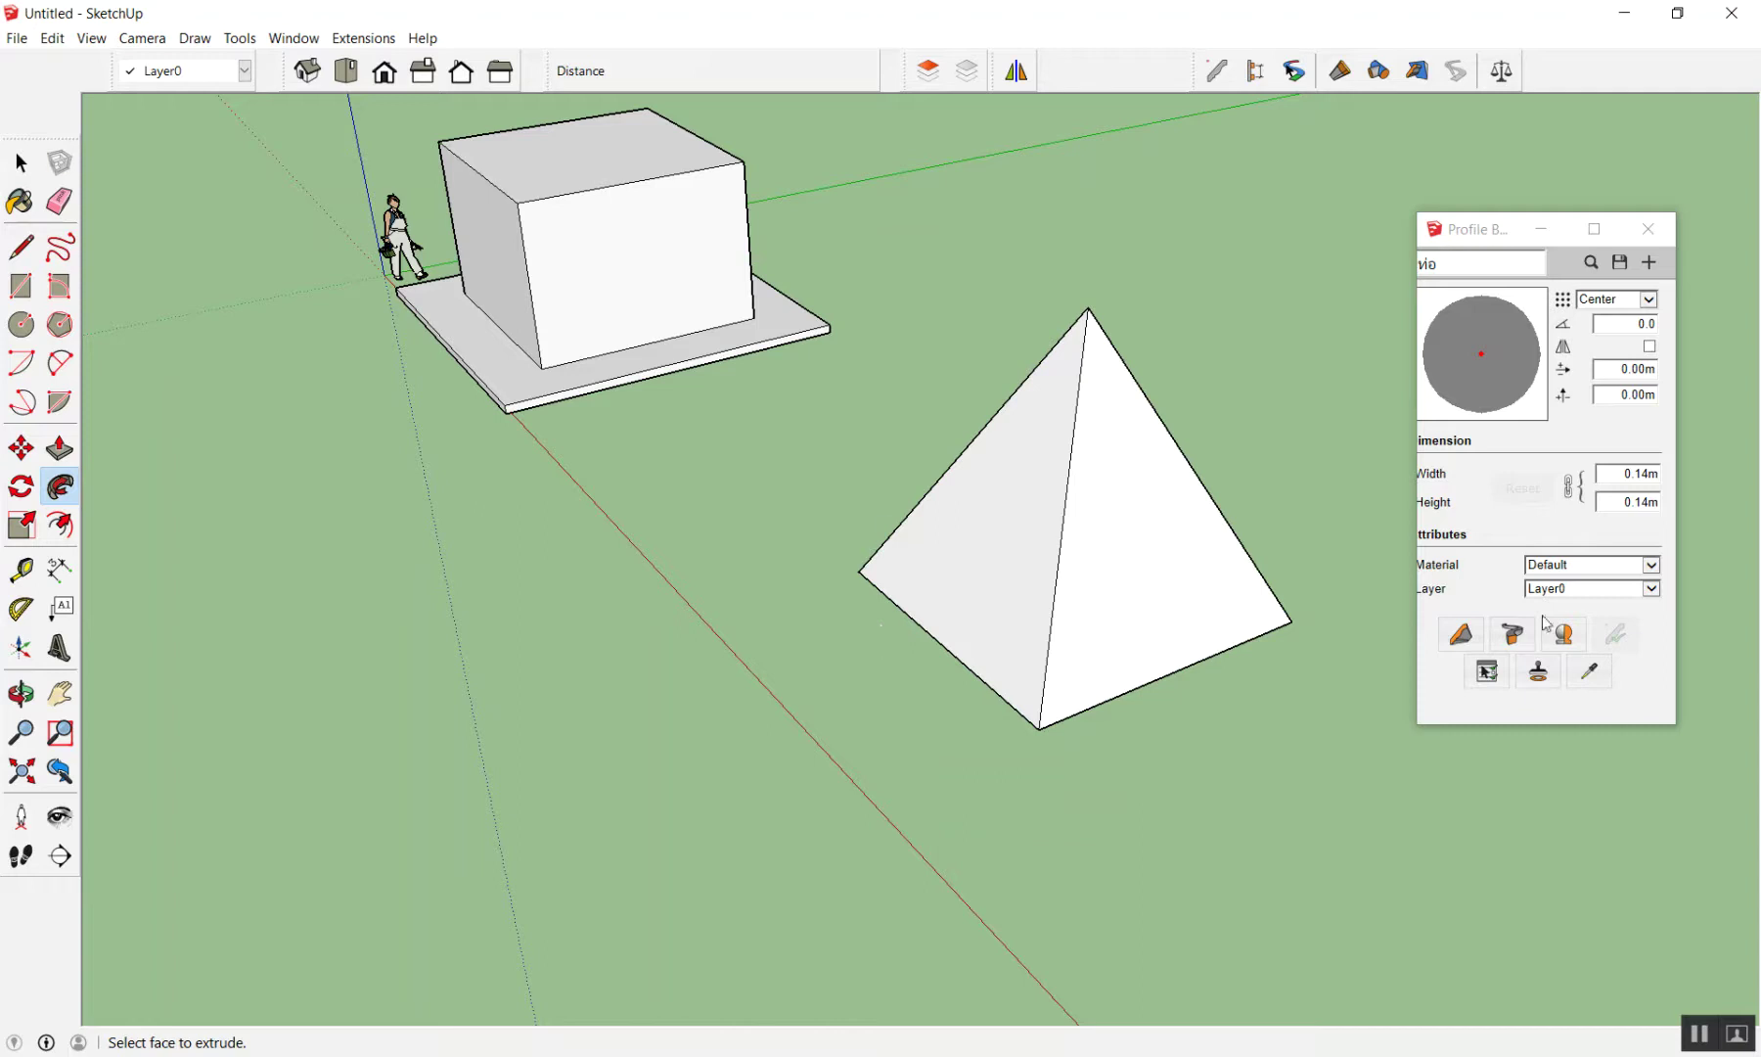
pyautogui.moveTo(1243, 722)
pyautogui.mouseDown(button='middle')
pyautogui.moveTo(1000, 661)
pyautogui.moveTo(1234, 826)
pyautogui.moveTo(1130, 847)
pyautogui.moveTo(849, 838)
pyautogui.moveTo(974, 735)
pyautogui.moveTo(983, 649)
pyautogui.moveTo(1140, 424)
pyautogui.mouseUp(button='middle')
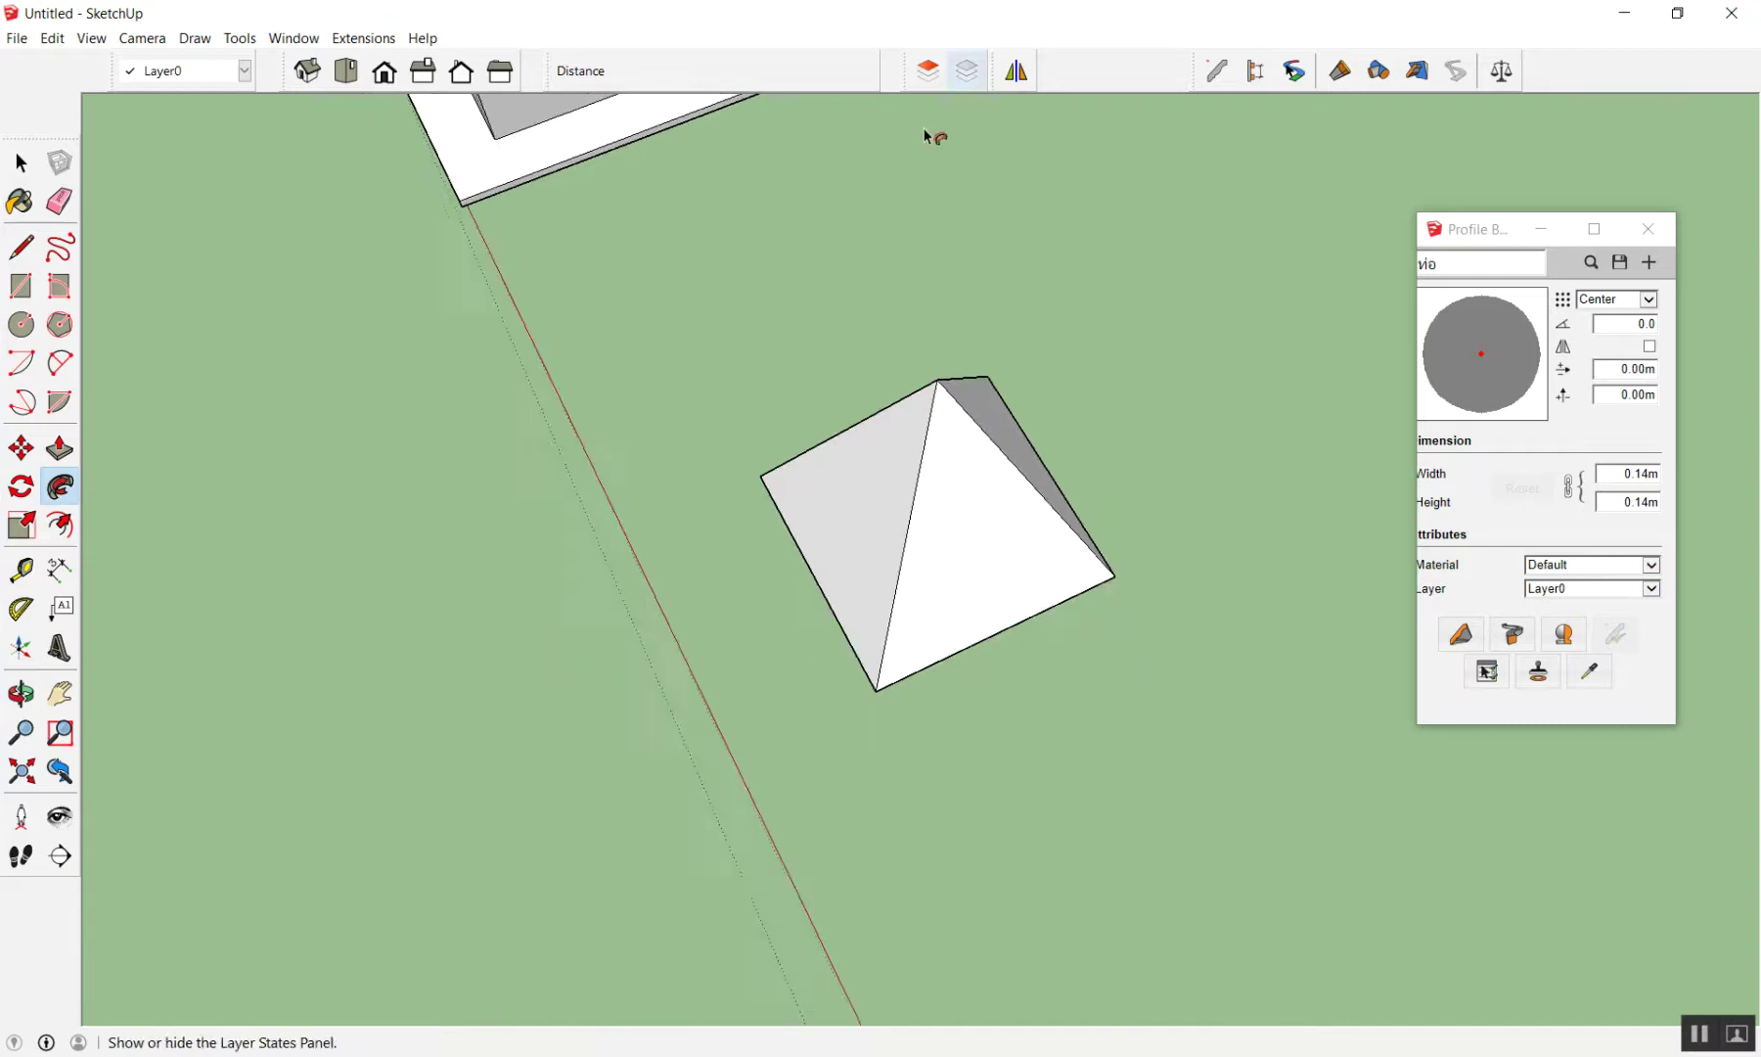
pyautogui.moveTo(954, 516)
pyautogui.mouseDown(button='middle')
pyautogui.moveTo(680, 338)
pyautogui.moveTo(877, 398)
pyautogui.moveTo(884, 366)
pyautogui.moveTo(983, 378)
pyautogui.moveTo(814, 313)
pyautogui.moveTo(1032, 399)
pyautogui.mouseUp(button='middle')
pyautogui.press('space')
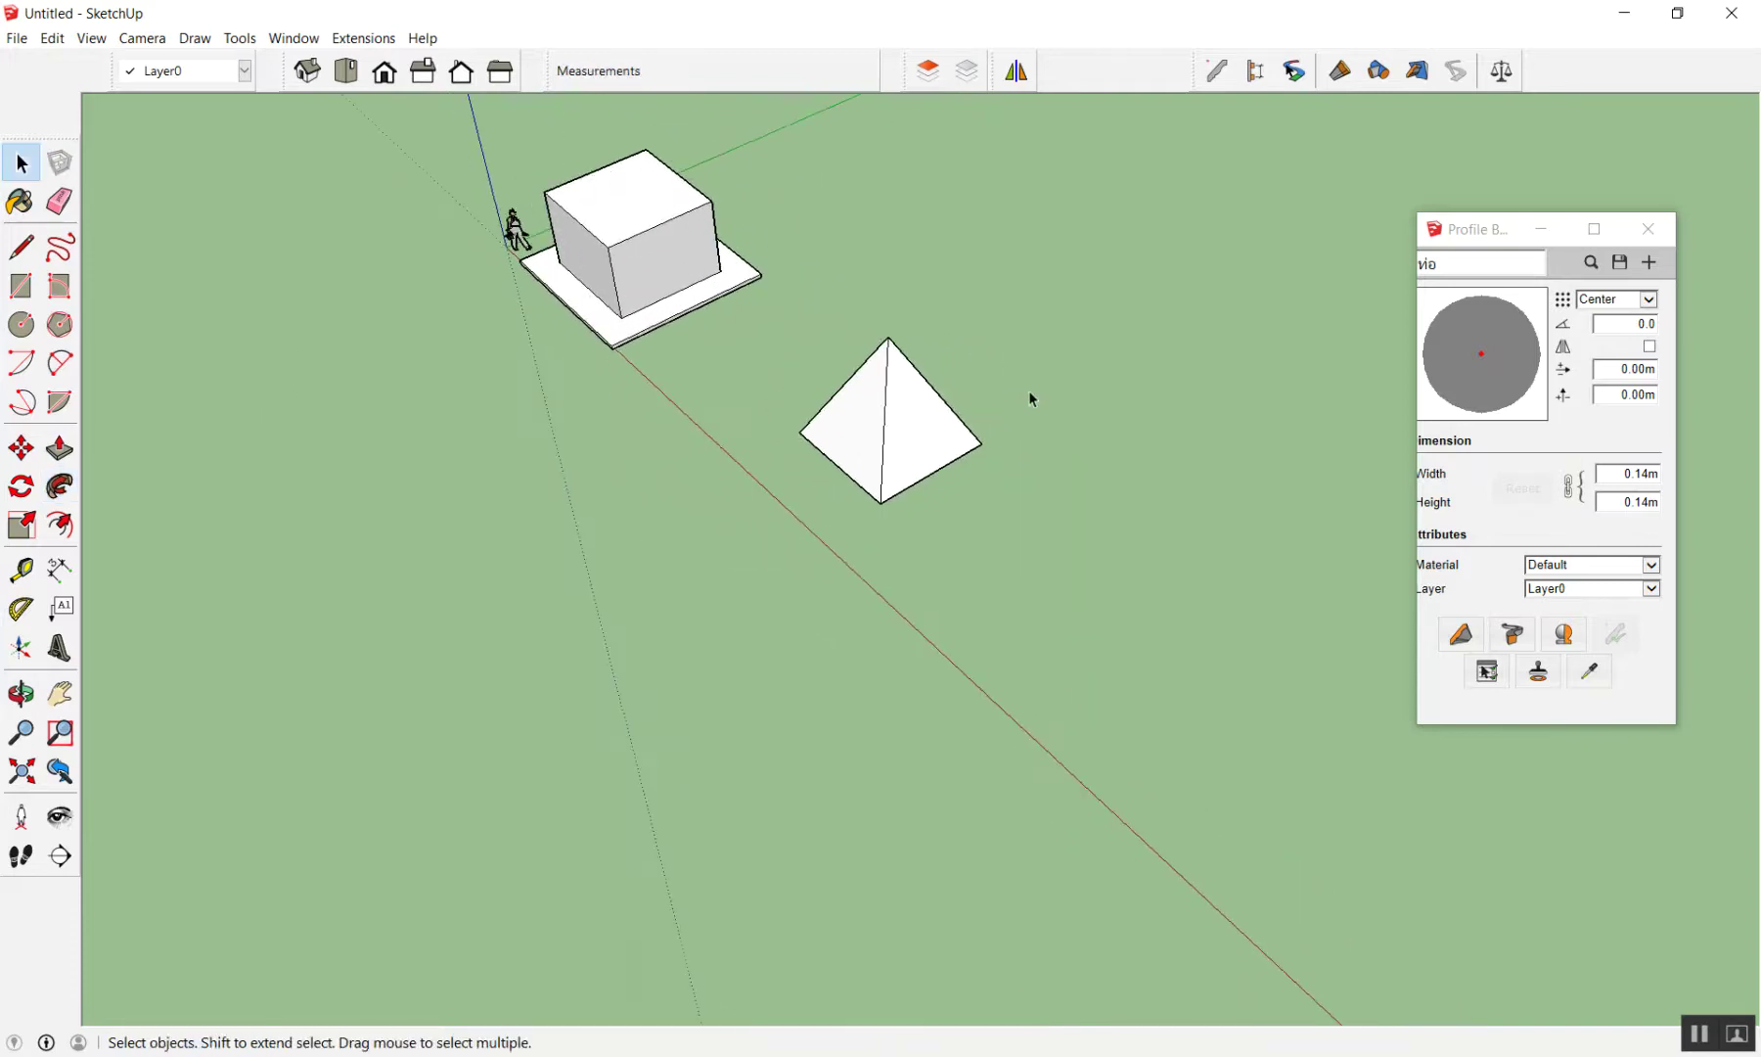
pyautogui.scroll(-1, 1025, 474)
# Draw a 4 x 4 square on the ground and push it up into a box
pyautogui.press('r')
pyautogui.click(974, 580)
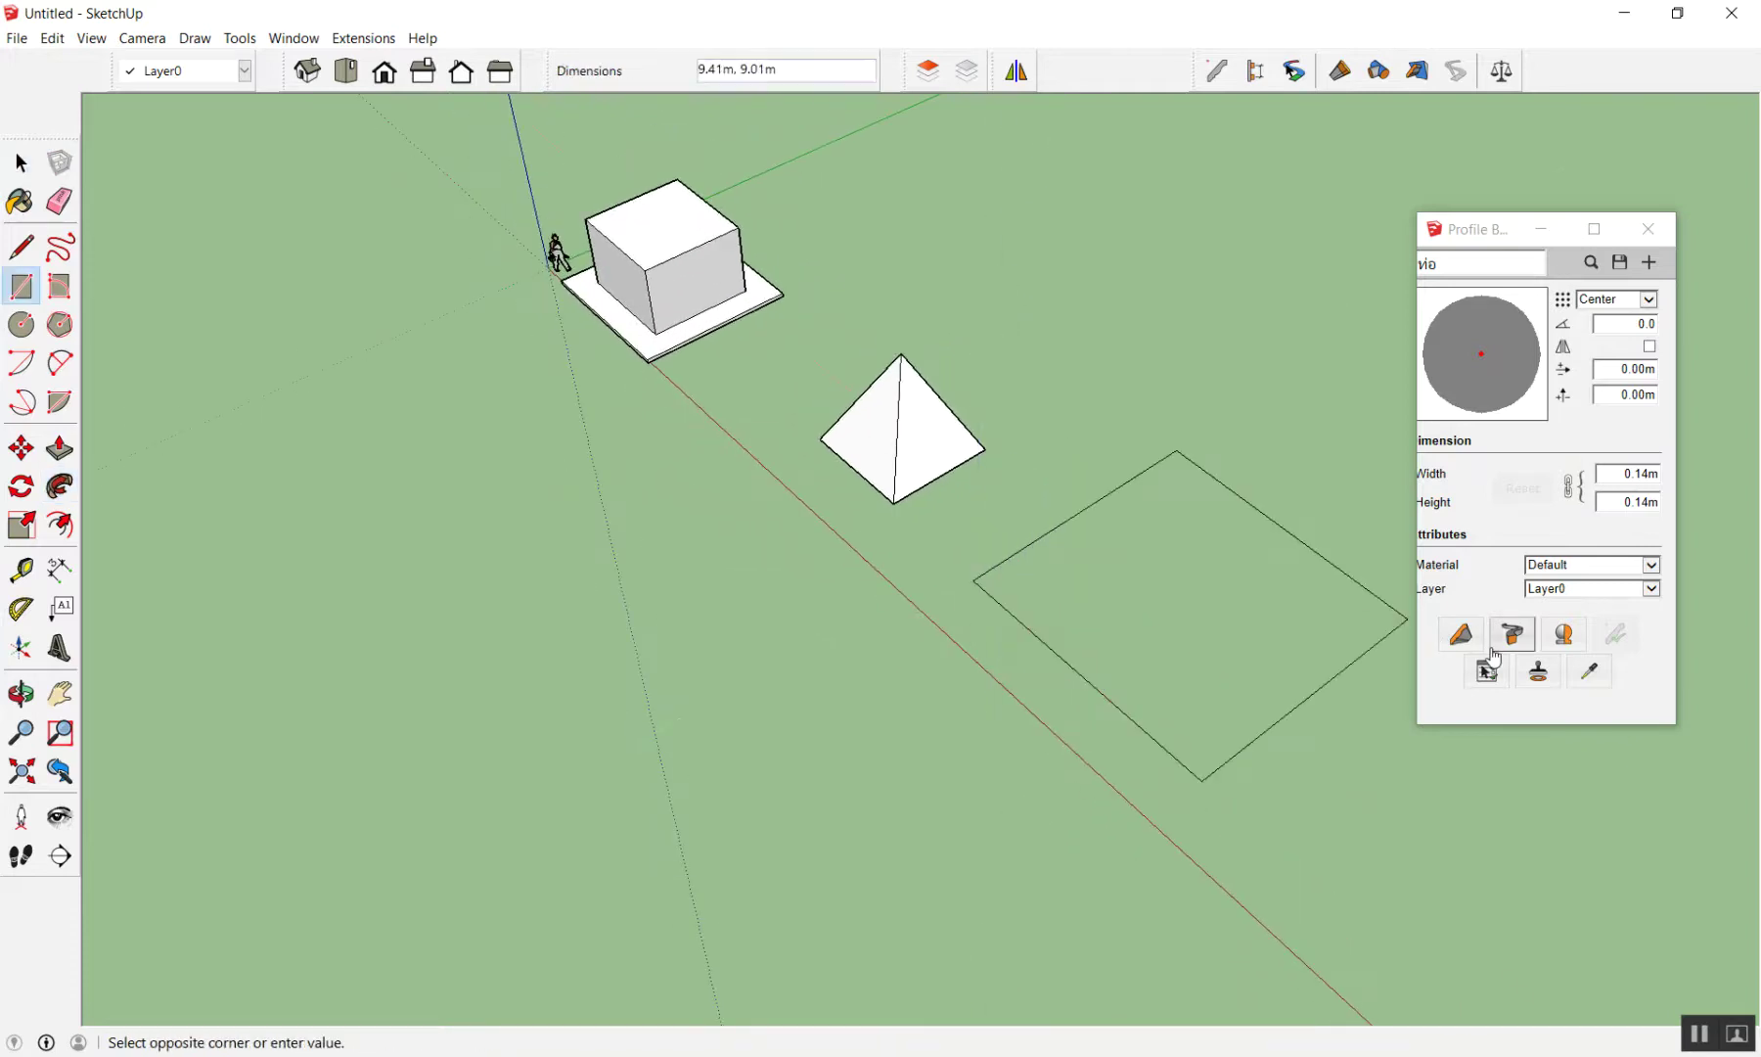
pyautogui.click(1306, 613)
pyautogui.write('4')
pyautogui.press('Return')
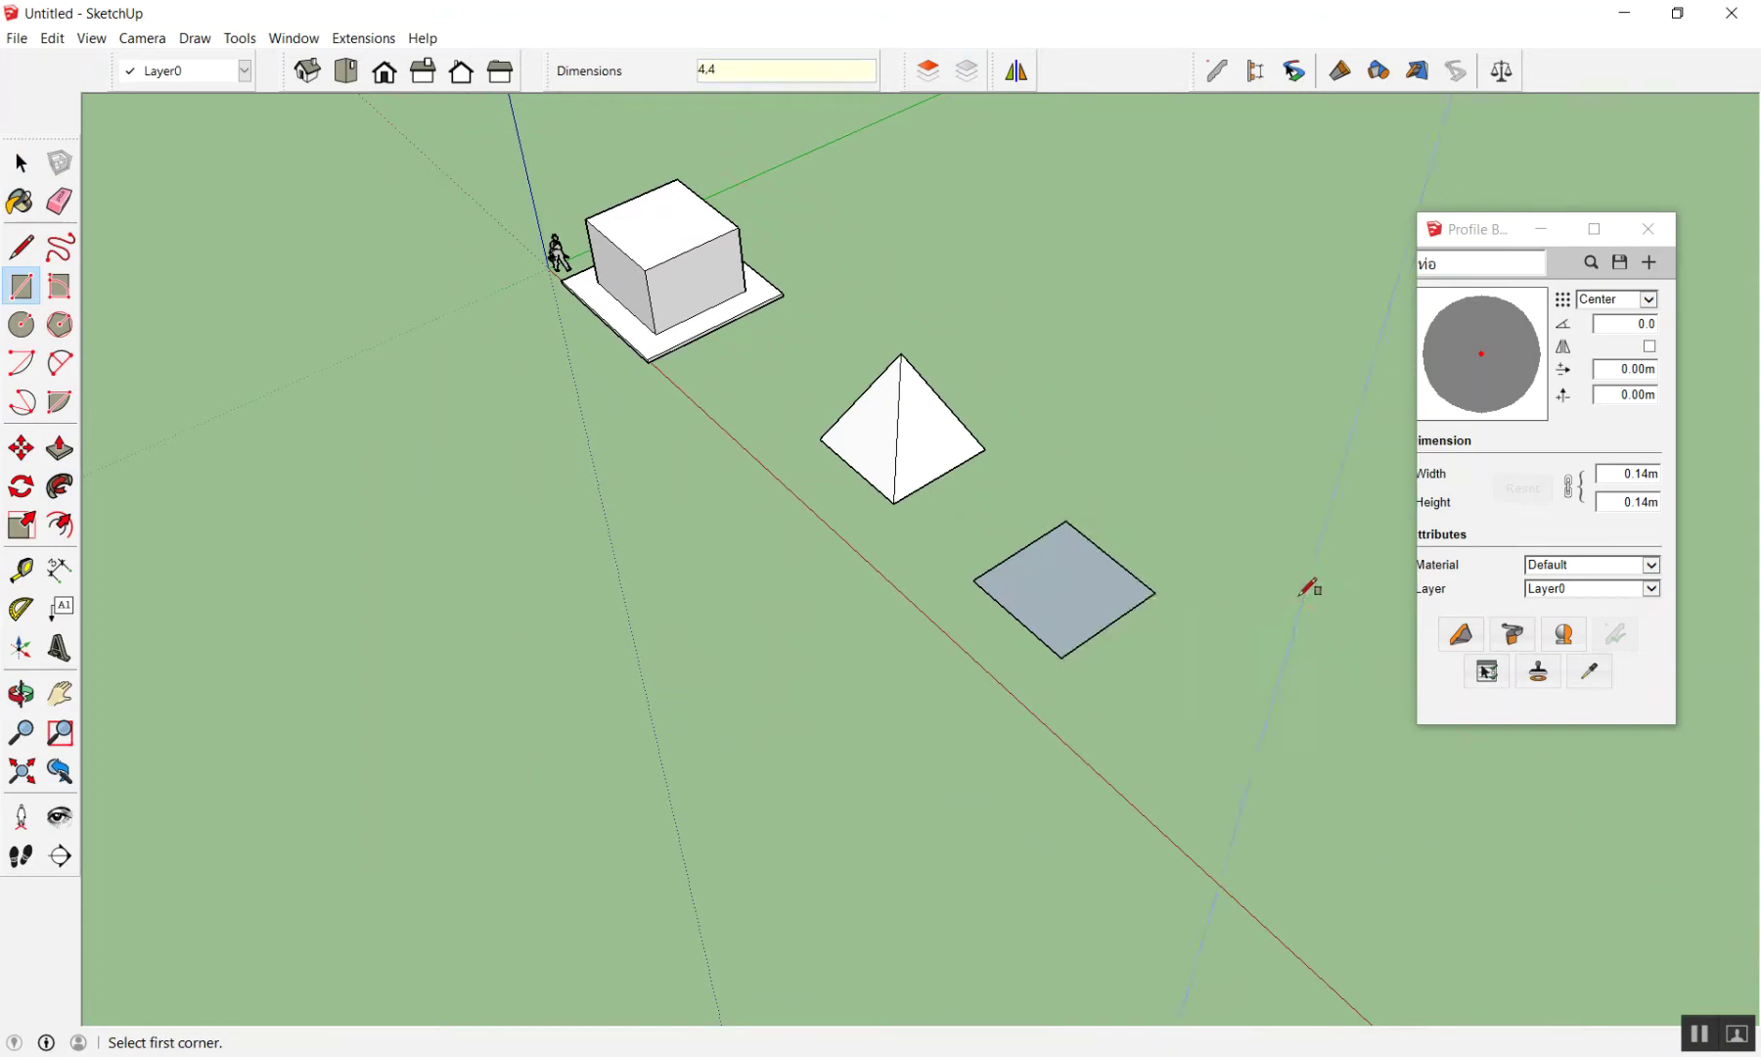
pyautogui.scroll(2, 1309, 585)
pyautogui.press('p')
pyautogui.click(970, 604)
pyautogui.click(976, 504)
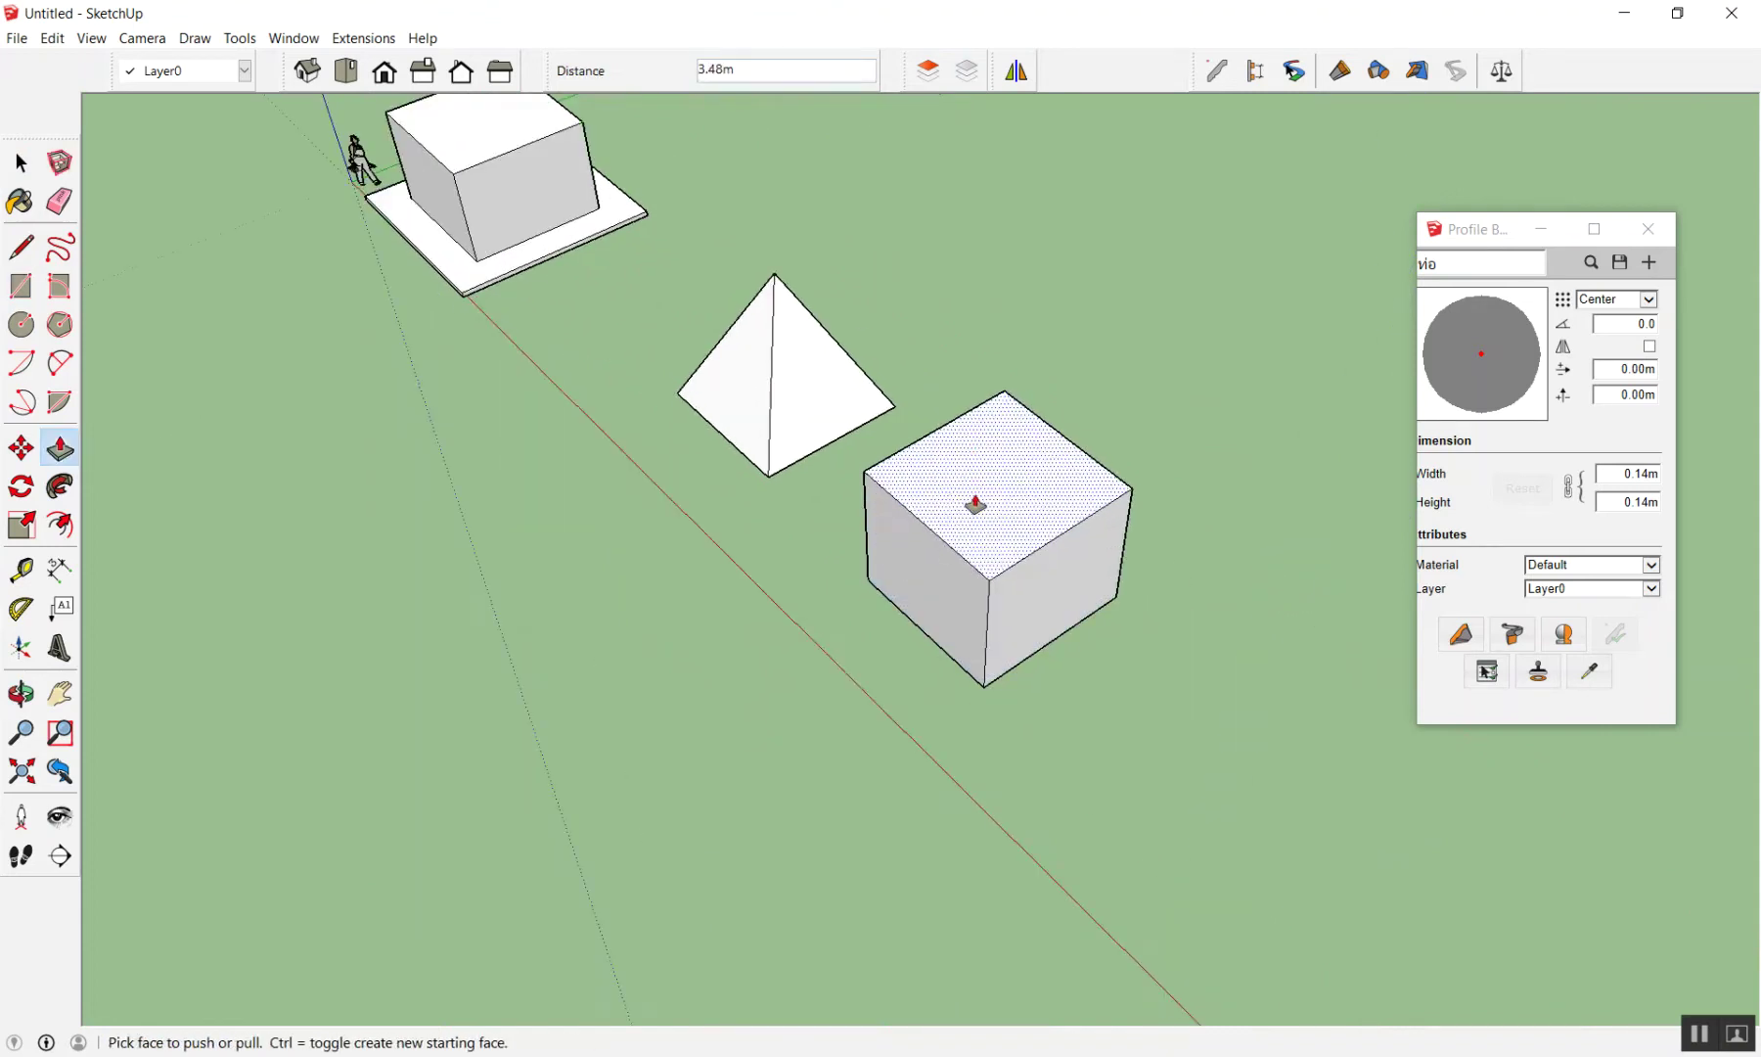
pyautogui.click(975, 504)
pyautogui.press('space')
pyautogui.scroll(2, 955, 746)
pyautogui.scroll(2, 1093, 755)
pyautogui.scroll(3, 1093, 756)
# Draw a small closed profile face at the box's bottom corner
pyautogui.press('l')
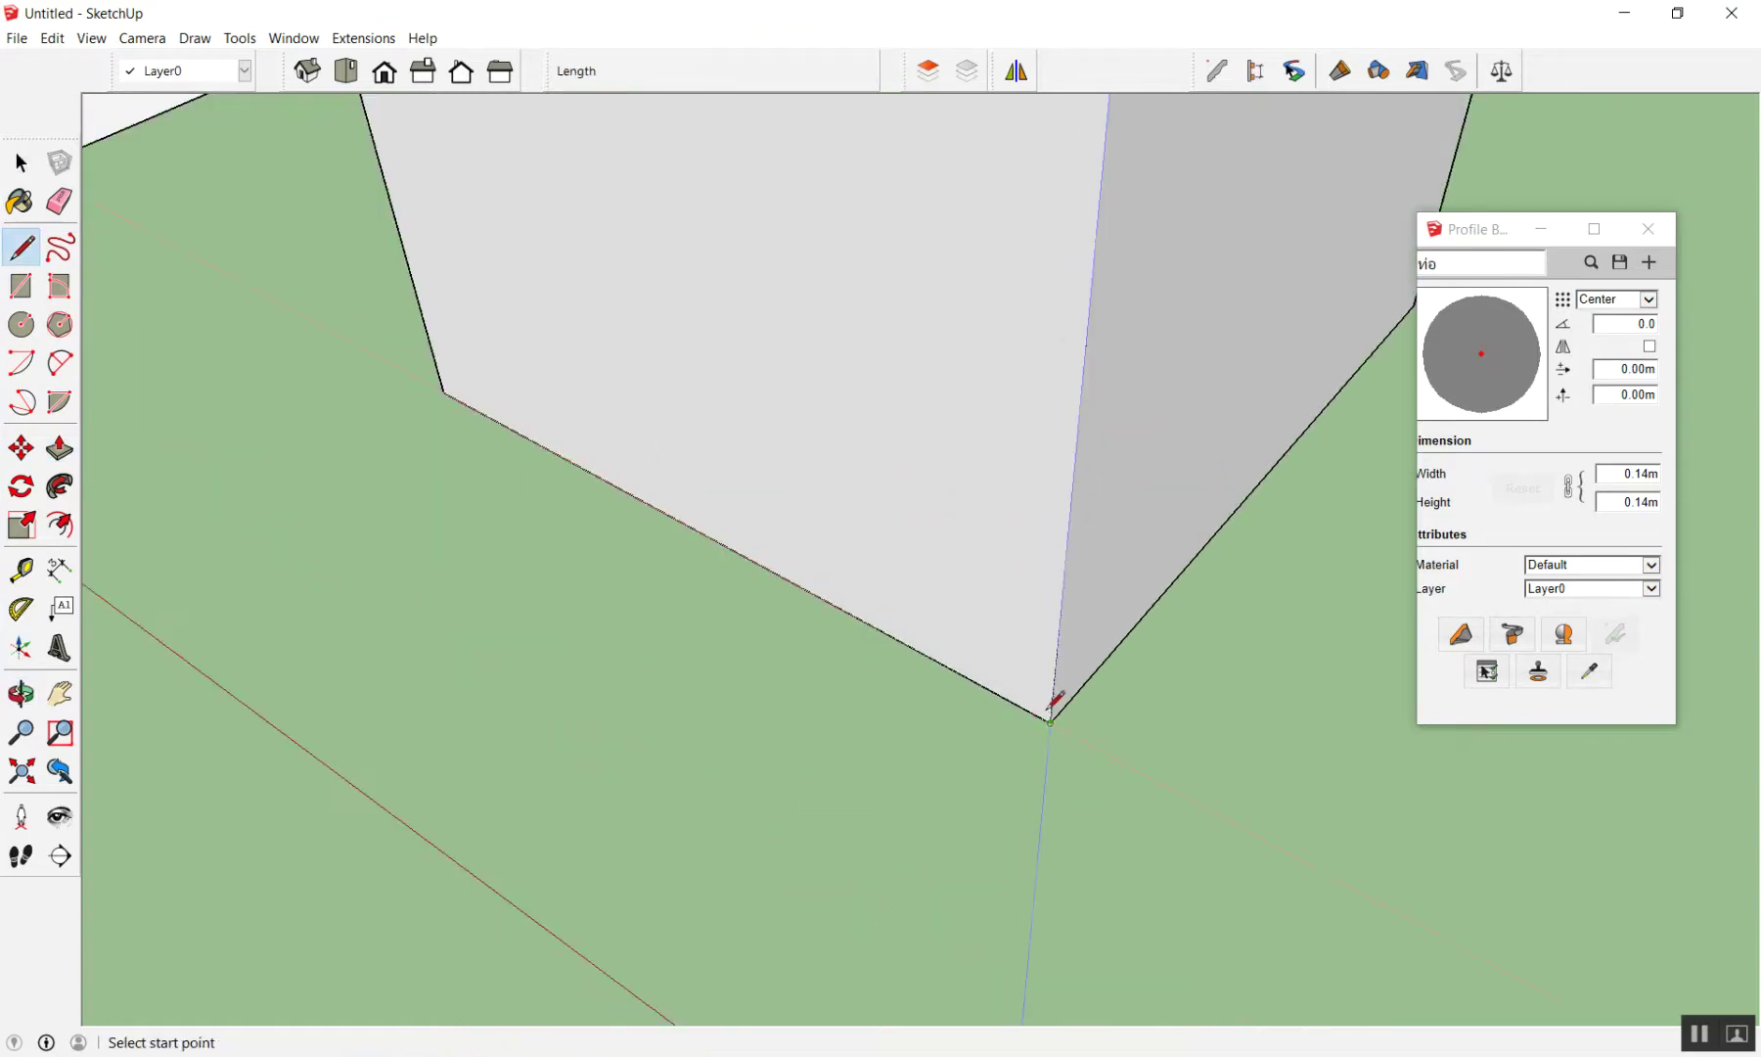
pyautogui.click(1050, 722)
pyautogui.click(1167, 785)
pyautogui.click(1184, 685)
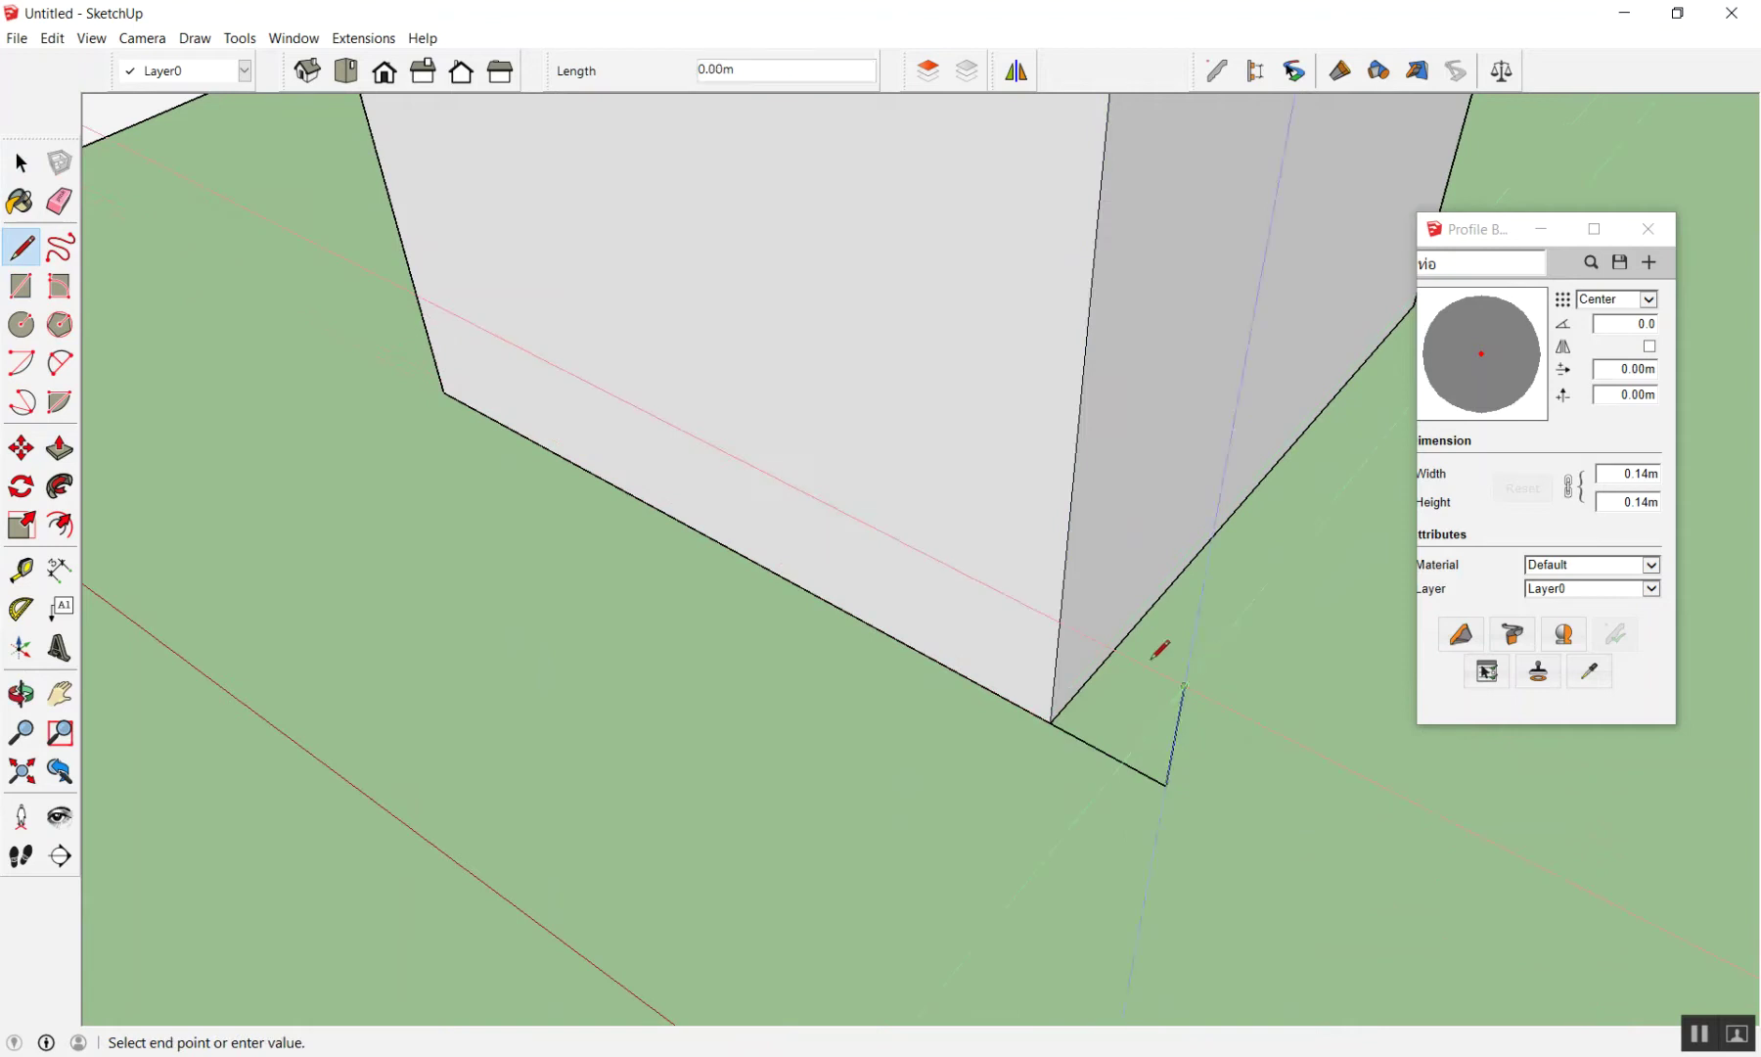
pyautogui.click(1057, 626)
pyautogui.moveTo(1057, 626); pyautogui.dragTo(1166, 486, button='middle')
# Delete all six faces of the box, leaving only its bare edges
pyautogui.press('space')
pyautogui.click(1167, 486)
pyautogui.press('Delete')
pyautogui.click(1025, 290)
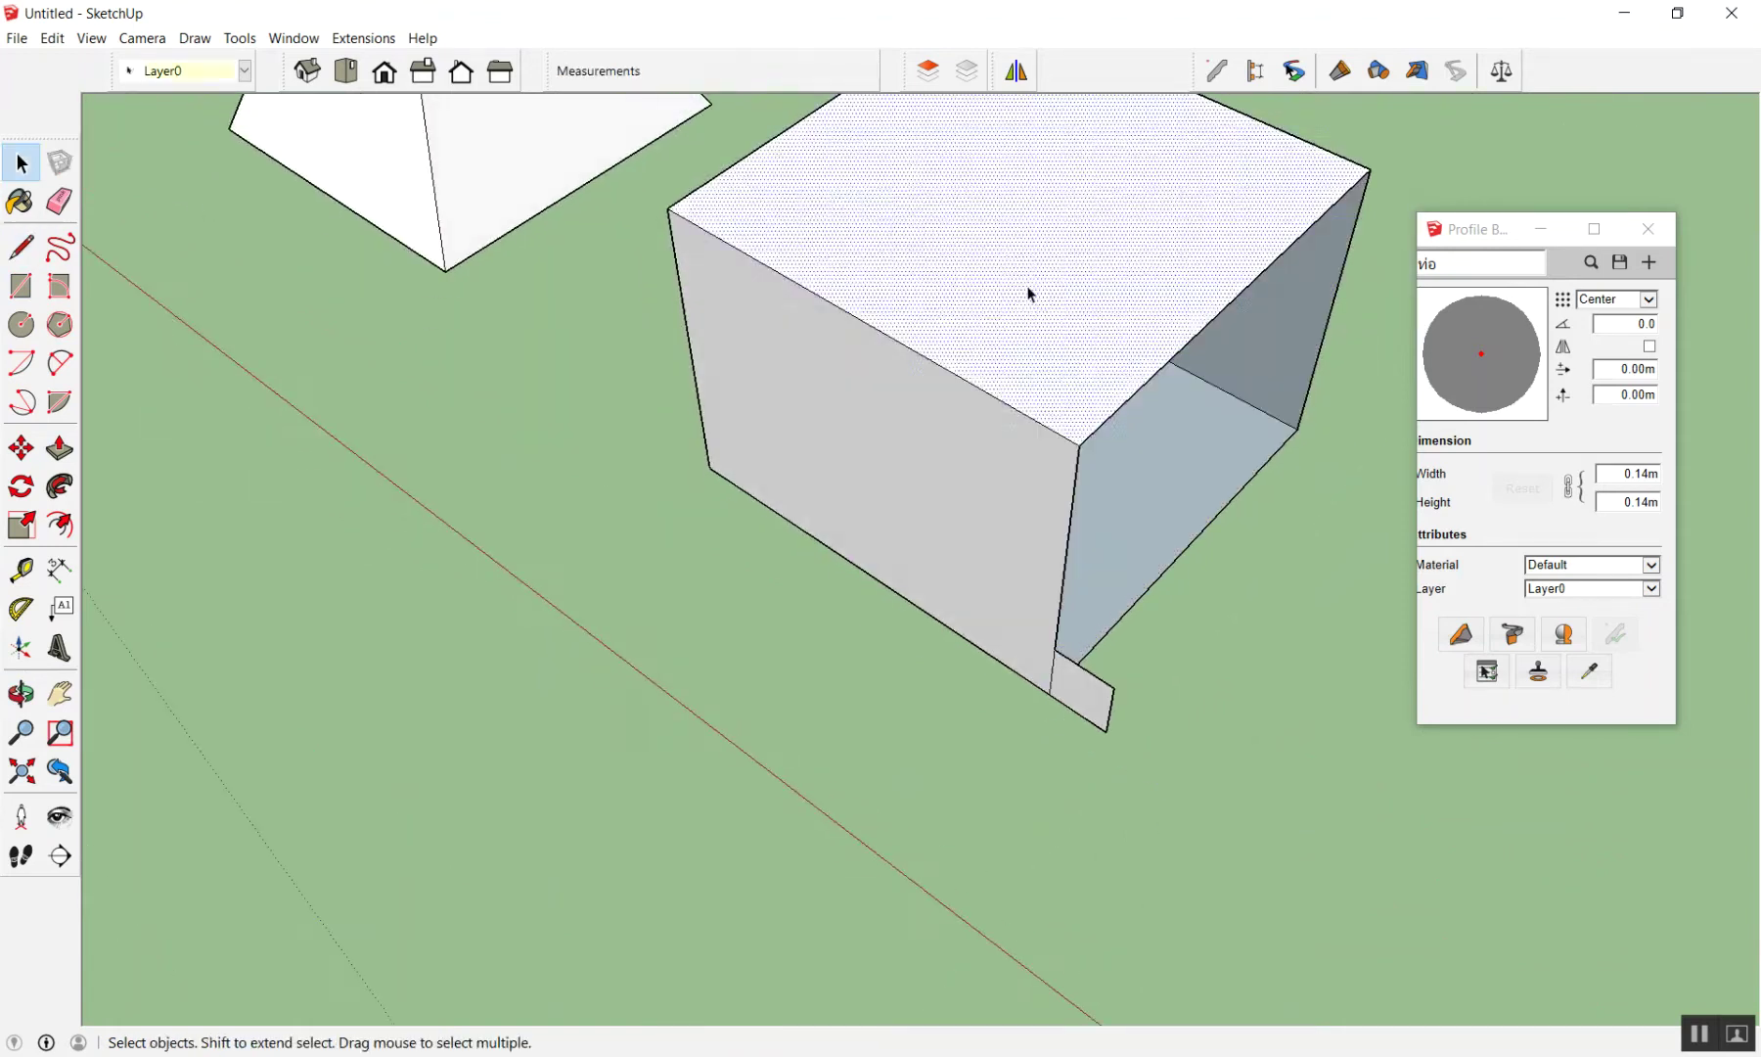
pyautogui.press('Delete')
pyautogui.click(918, 476)
pyautogui.press('Delete')
pyautogui.click(1131, 466)
pyautogui.press('Delete')
pyautogui.click(1143, 207)
pyautogui.press('Delete')
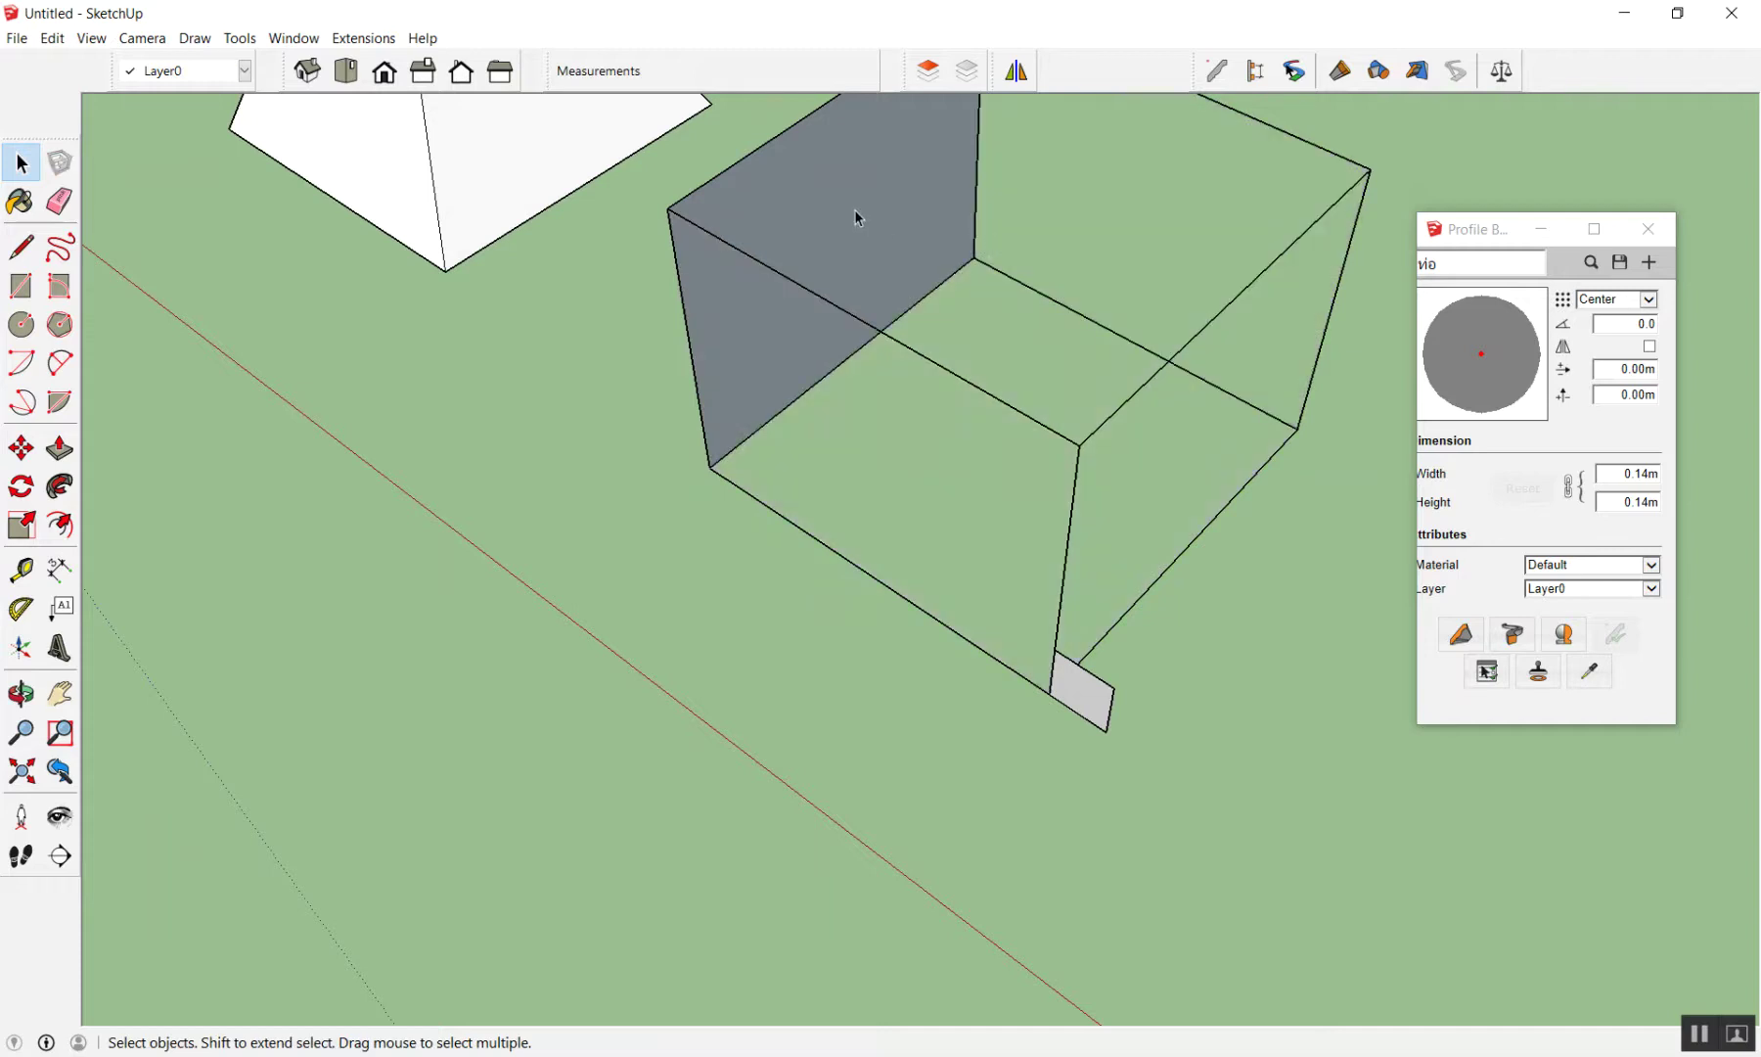
pyautogui.click(875, 223)
pyautogui.press('Delete')
pyautogui.scroll(3, 1108, 301)
pyautogui.press('space')
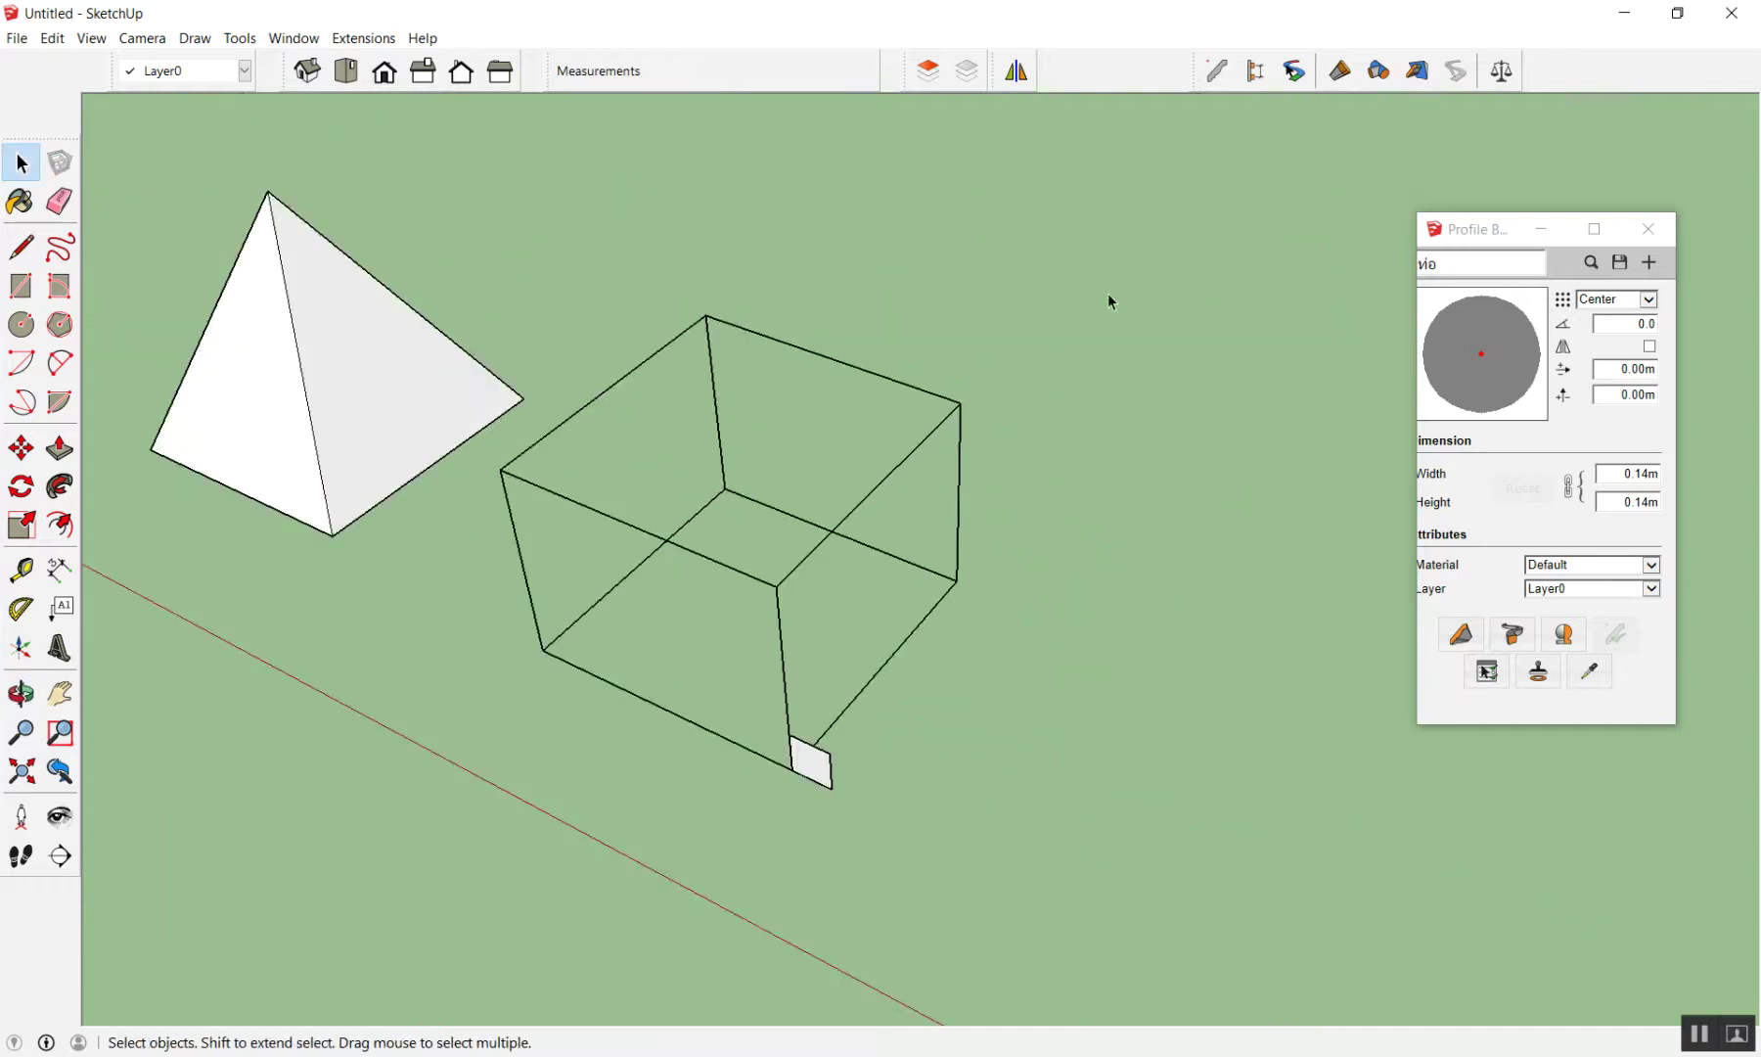
# Select the wire box's edges and Follow Me the small corner face around them into a square curb ring
pyautogui.moveTo(1003, 389)
pyautogui.mouseDown(button='middle')
pyautogui.moveTo(574, 487)
pyautogui.moveTo(910, 364)
pyautogui.moveTo(814, 767)
pyautogui.moveTo(1159, 542)
pyautogui.moveTo(726, 563)
pyautogui.mouseUp(button='middle')
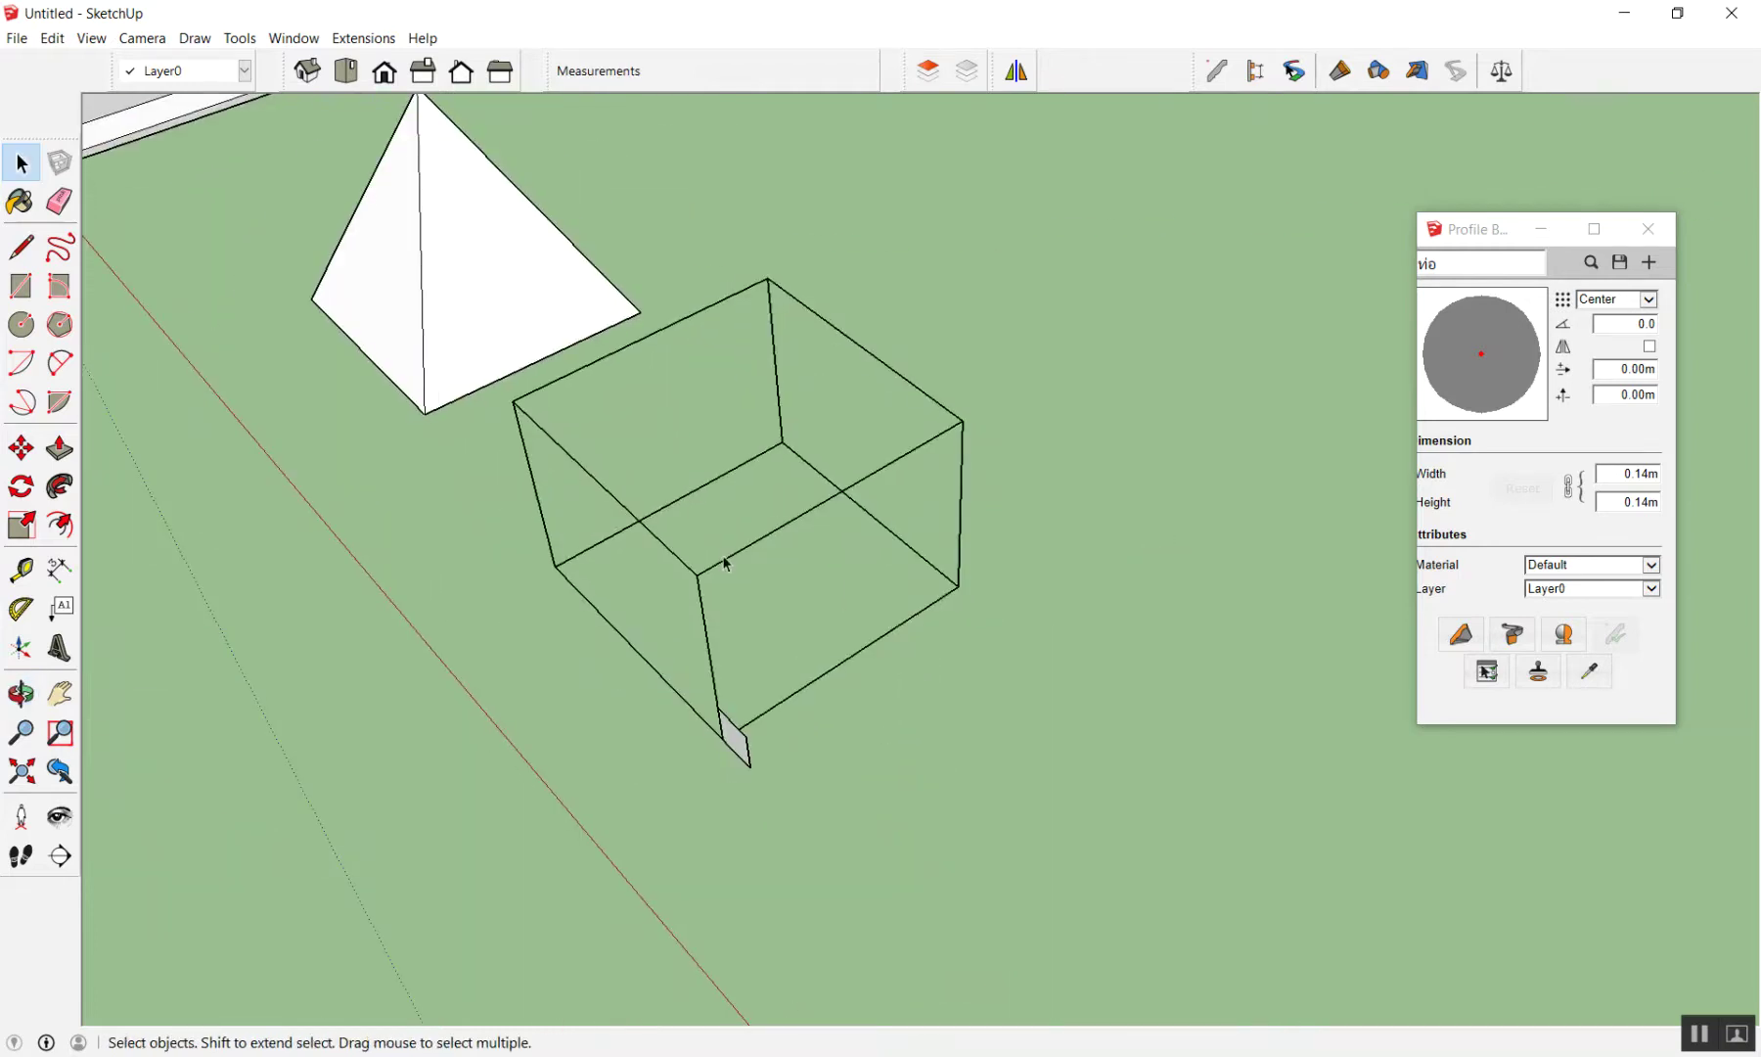
pyautogui.moveTo(726, 564); pyautogui.dragTo(959, 361, button='middle')
pyautogui.click(748, 290)
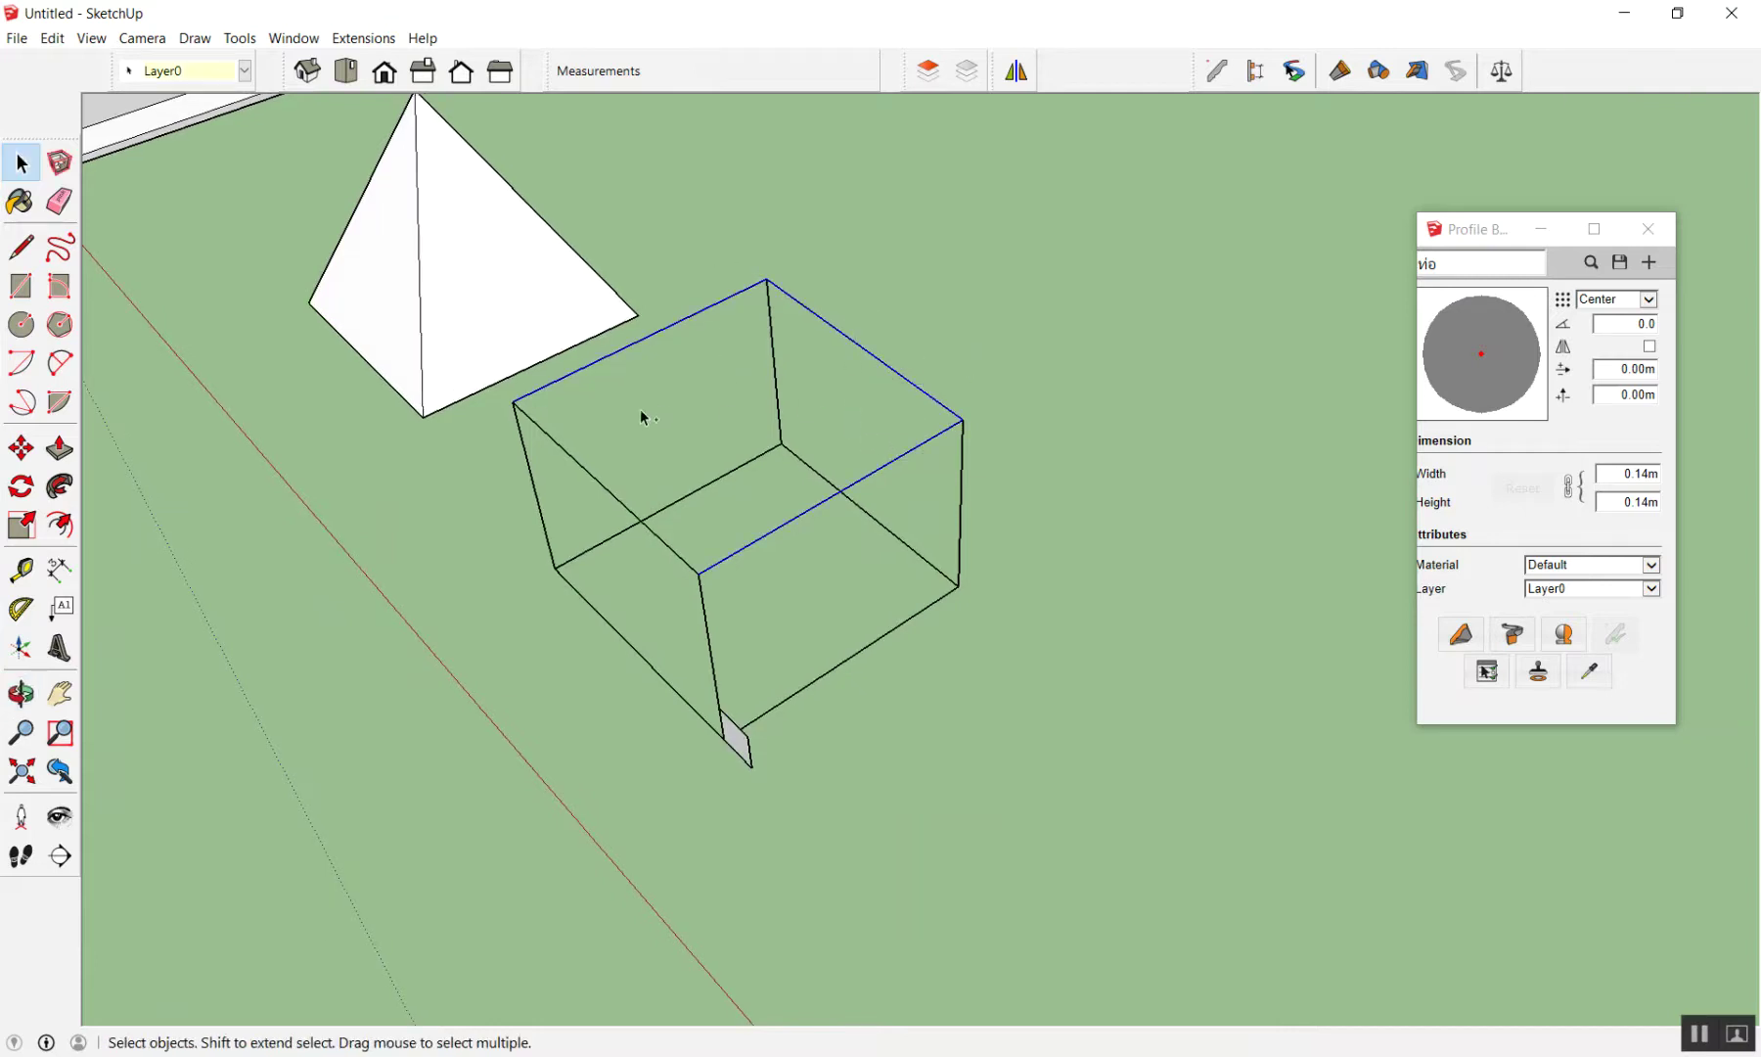
pyautogui.click(59, 486)
pyautogui.scroll(3, 741, 755)
pyautogui.click(734, 759)
pyautogui.click(731, 763)
pyautogui.moveTo(818, 747); pyautogui.dragTo(865, 605, button='middle')
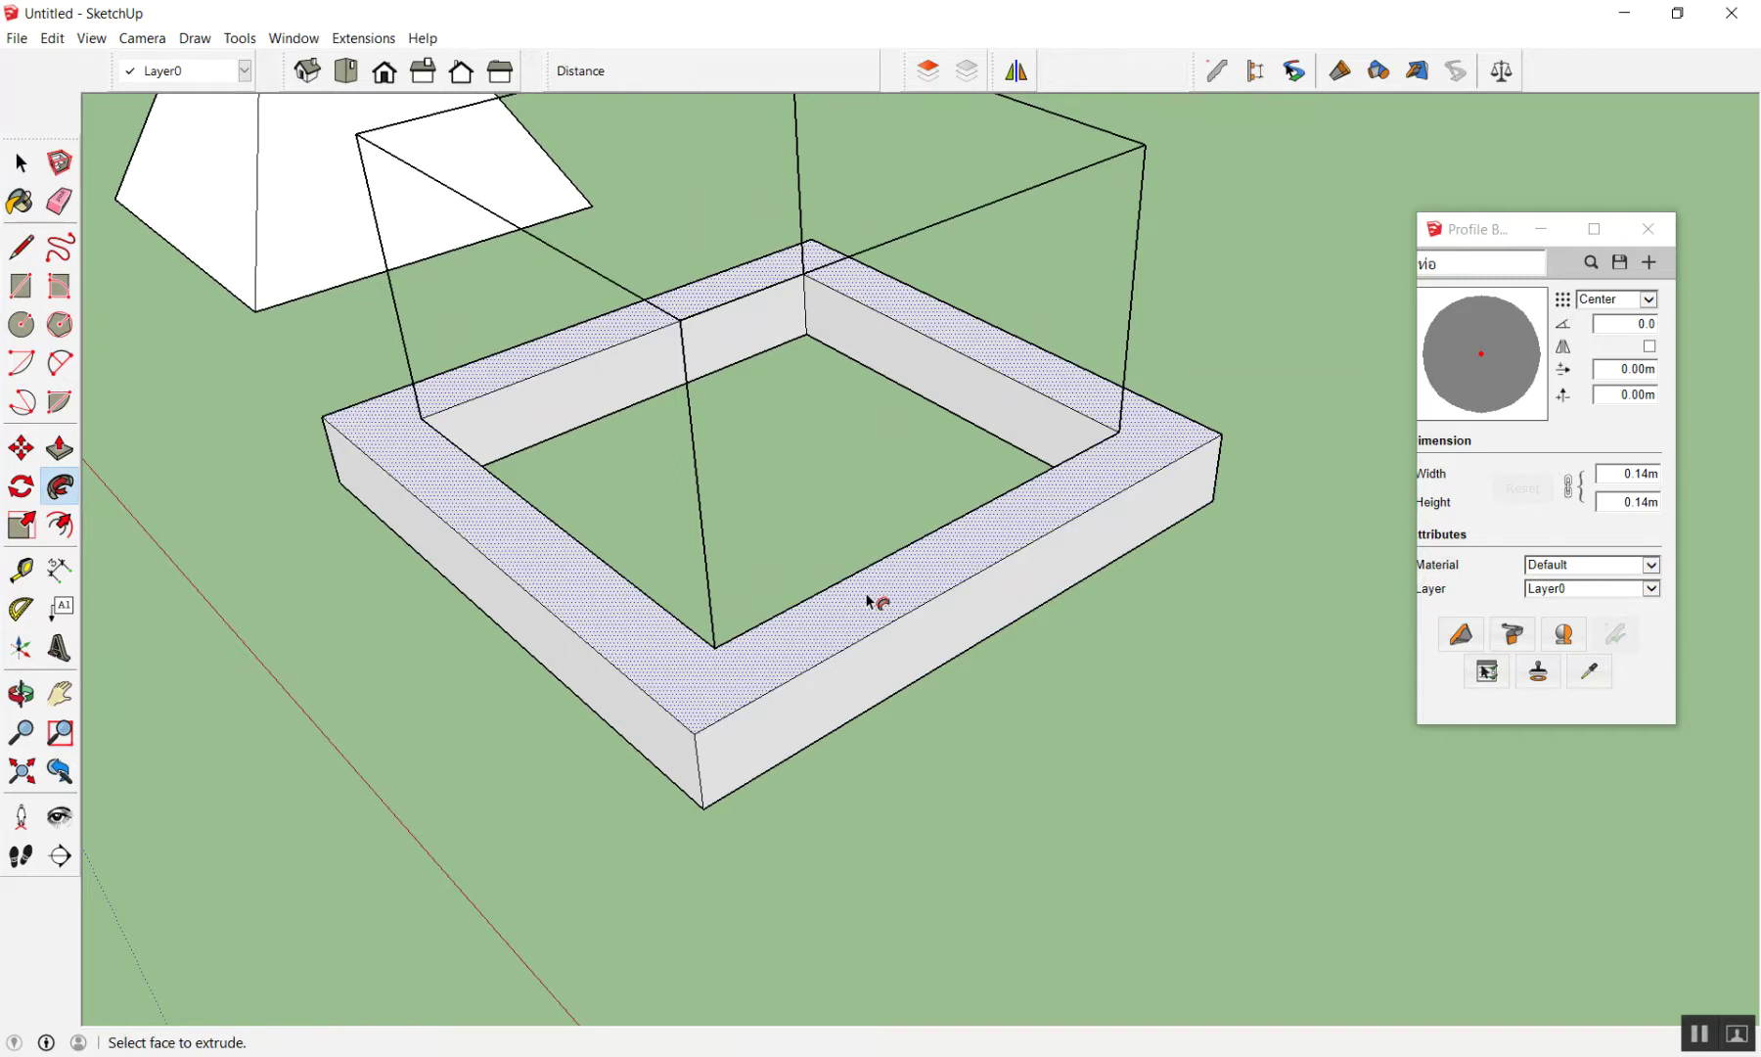
pyautogui.scroll(-5, 878, 601)
pyautogui.scroll(-3, 869, 711)
pyautogui.scroll(2, 900, 752)
pyautogui.scroll(-1, 837, 702)
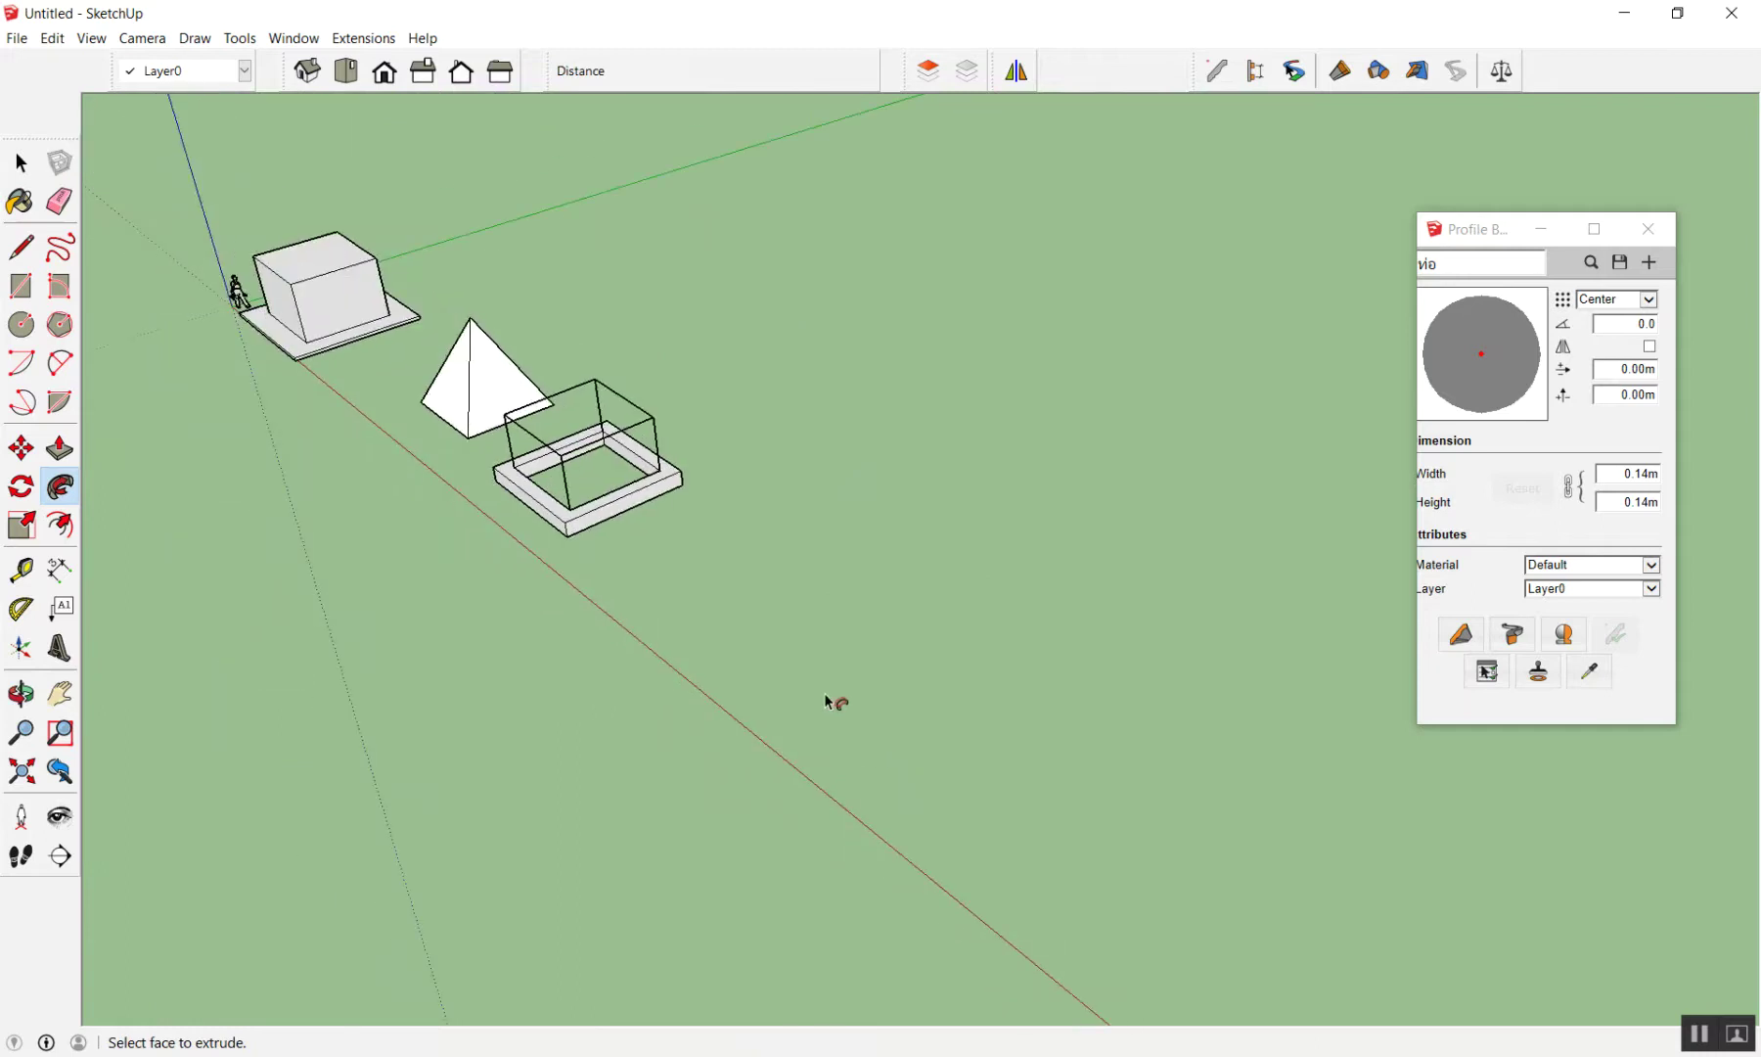
# Draw a three-segment zigzag line path with the Line tool
pyautogui.press('l')
pyautogui.click(747, 658)
pyautogui.click(1124, 452)
pyautogui.click(893, 328)
pyautogui.click(1120, 232)
pyautogui.press('space')
pyautogui.scroll(-2, 1045, 642)
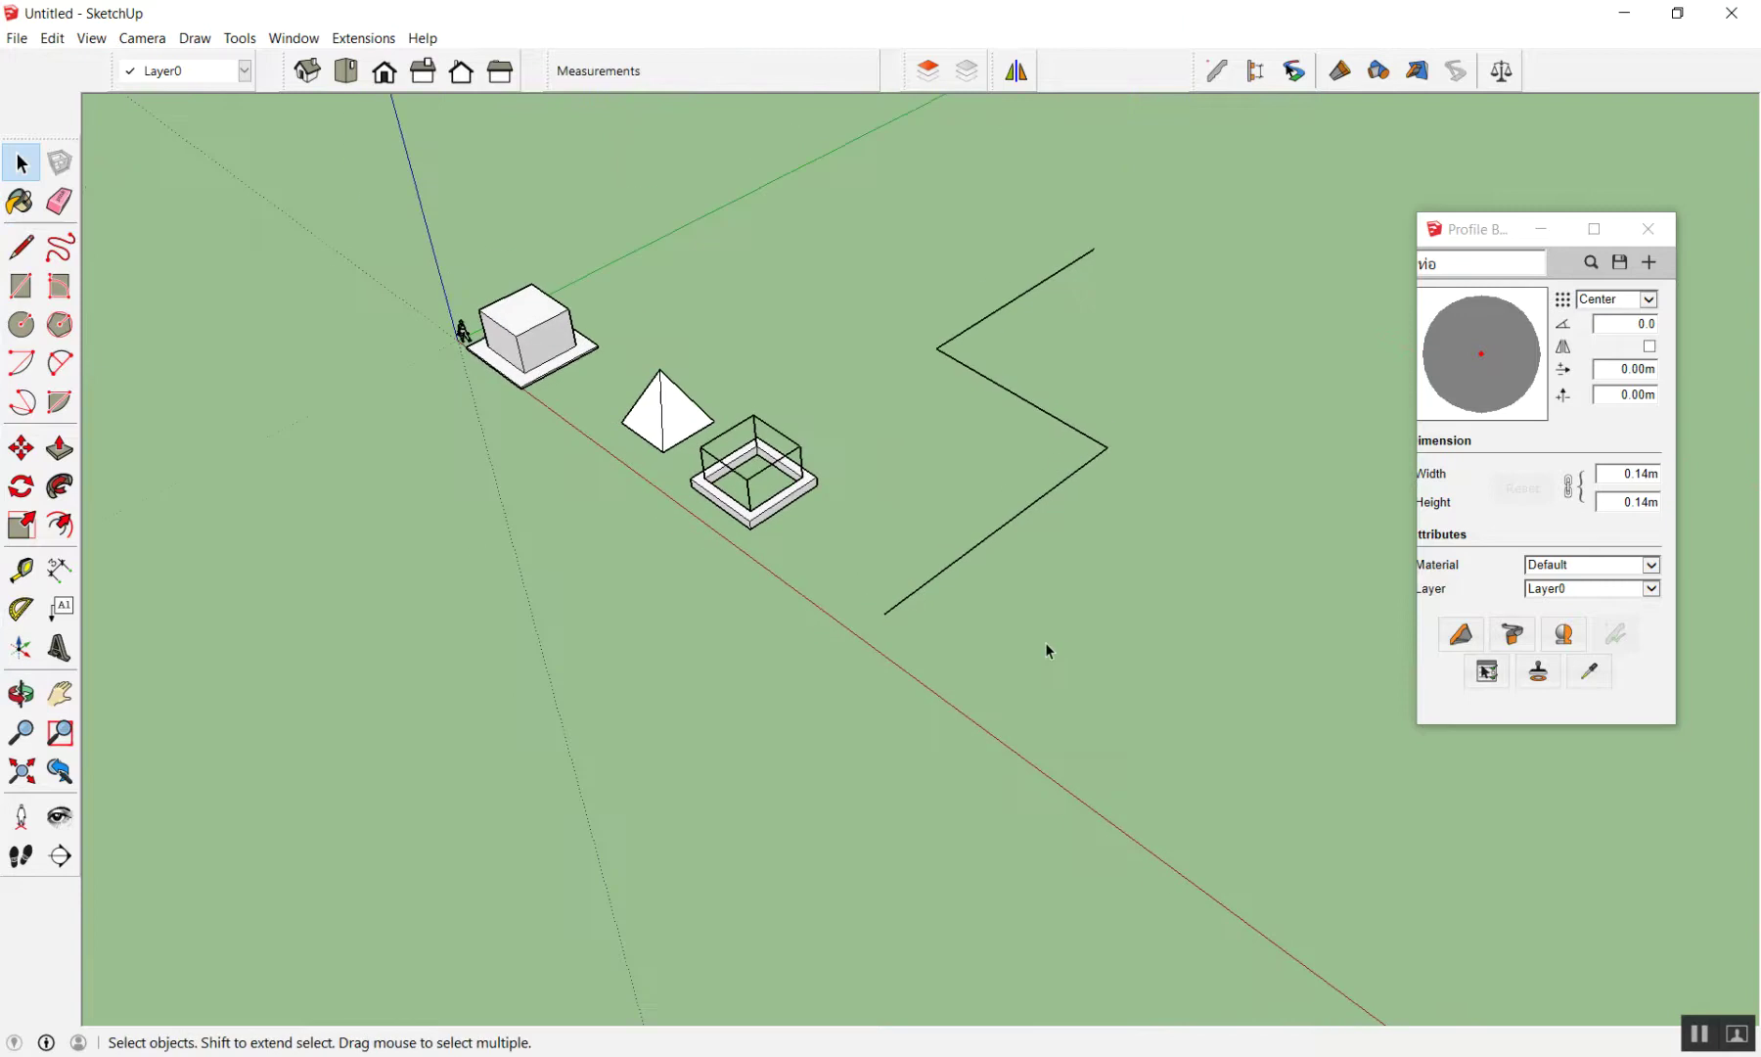
pyautogui.scroll(3, 968, 595)
pyautogui.scroll(3, 861, 587)
pyautogui.scroll(2, 901, 508)
pyautogui.scroll(-2, 910, 501)
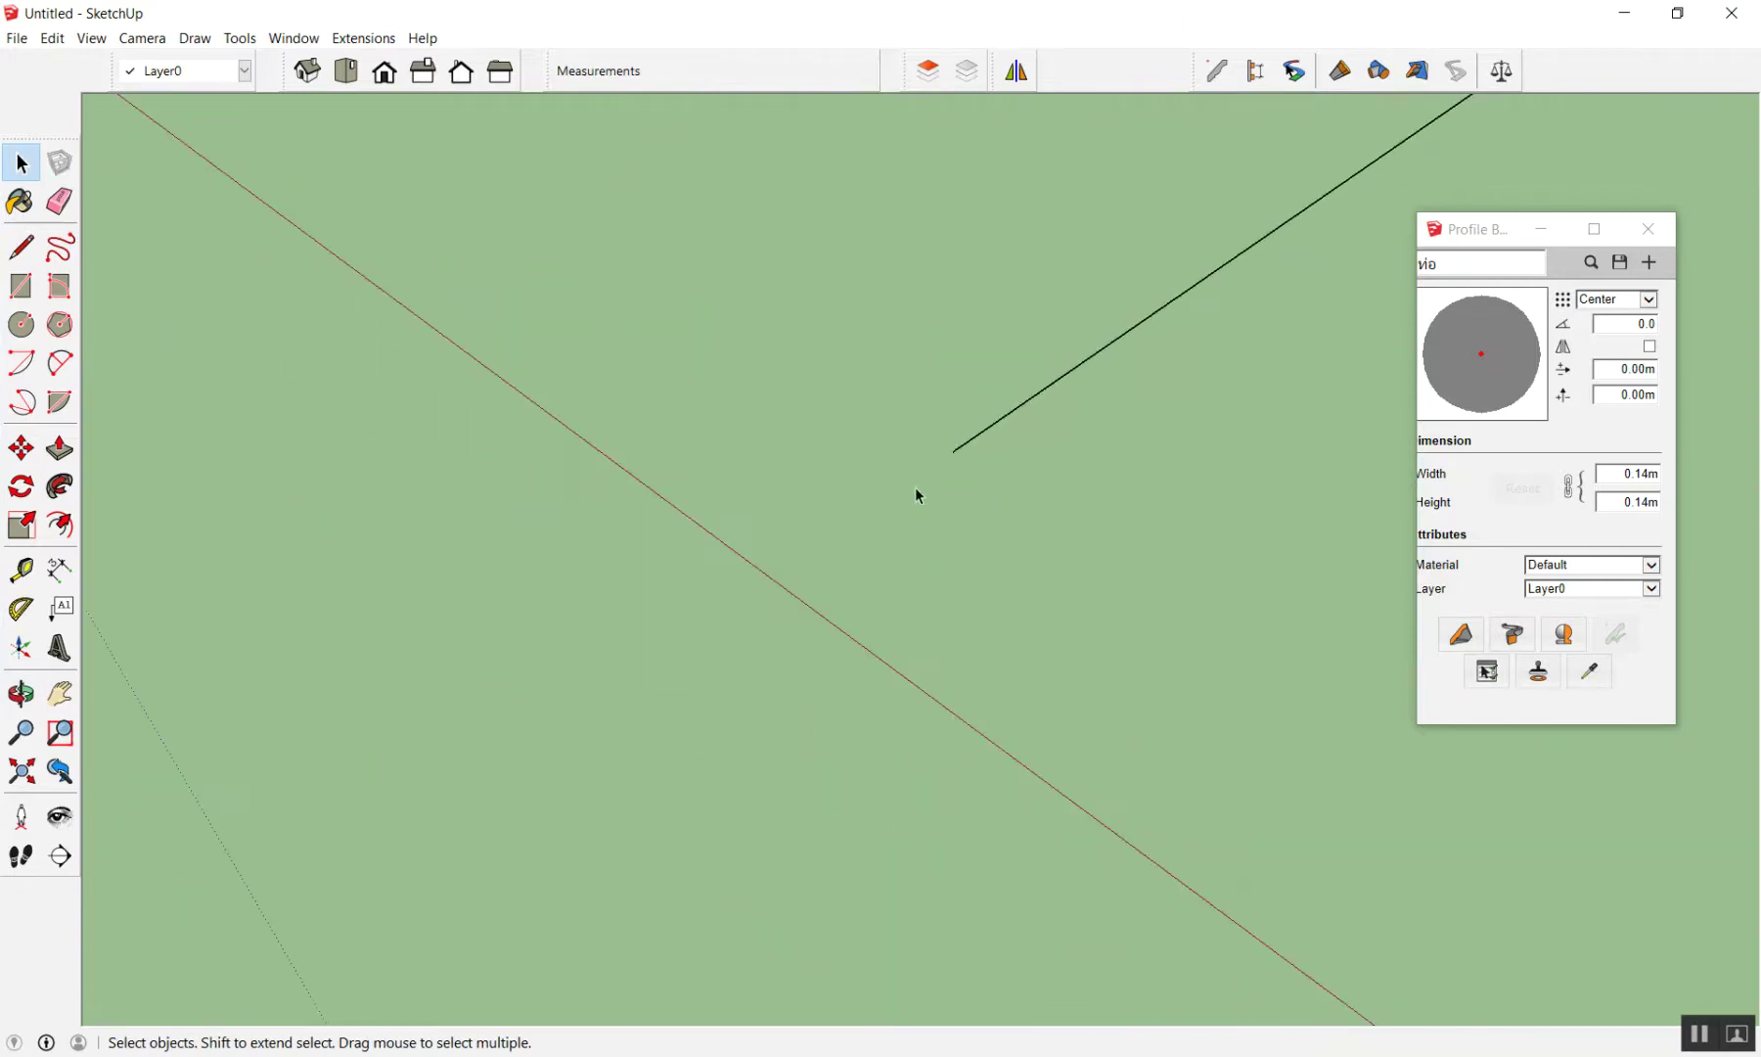
# Draw a triangular profile at the path's end, then delete it as misplaced
pyautogui.press('l')
pyautogui.click(953, 452)
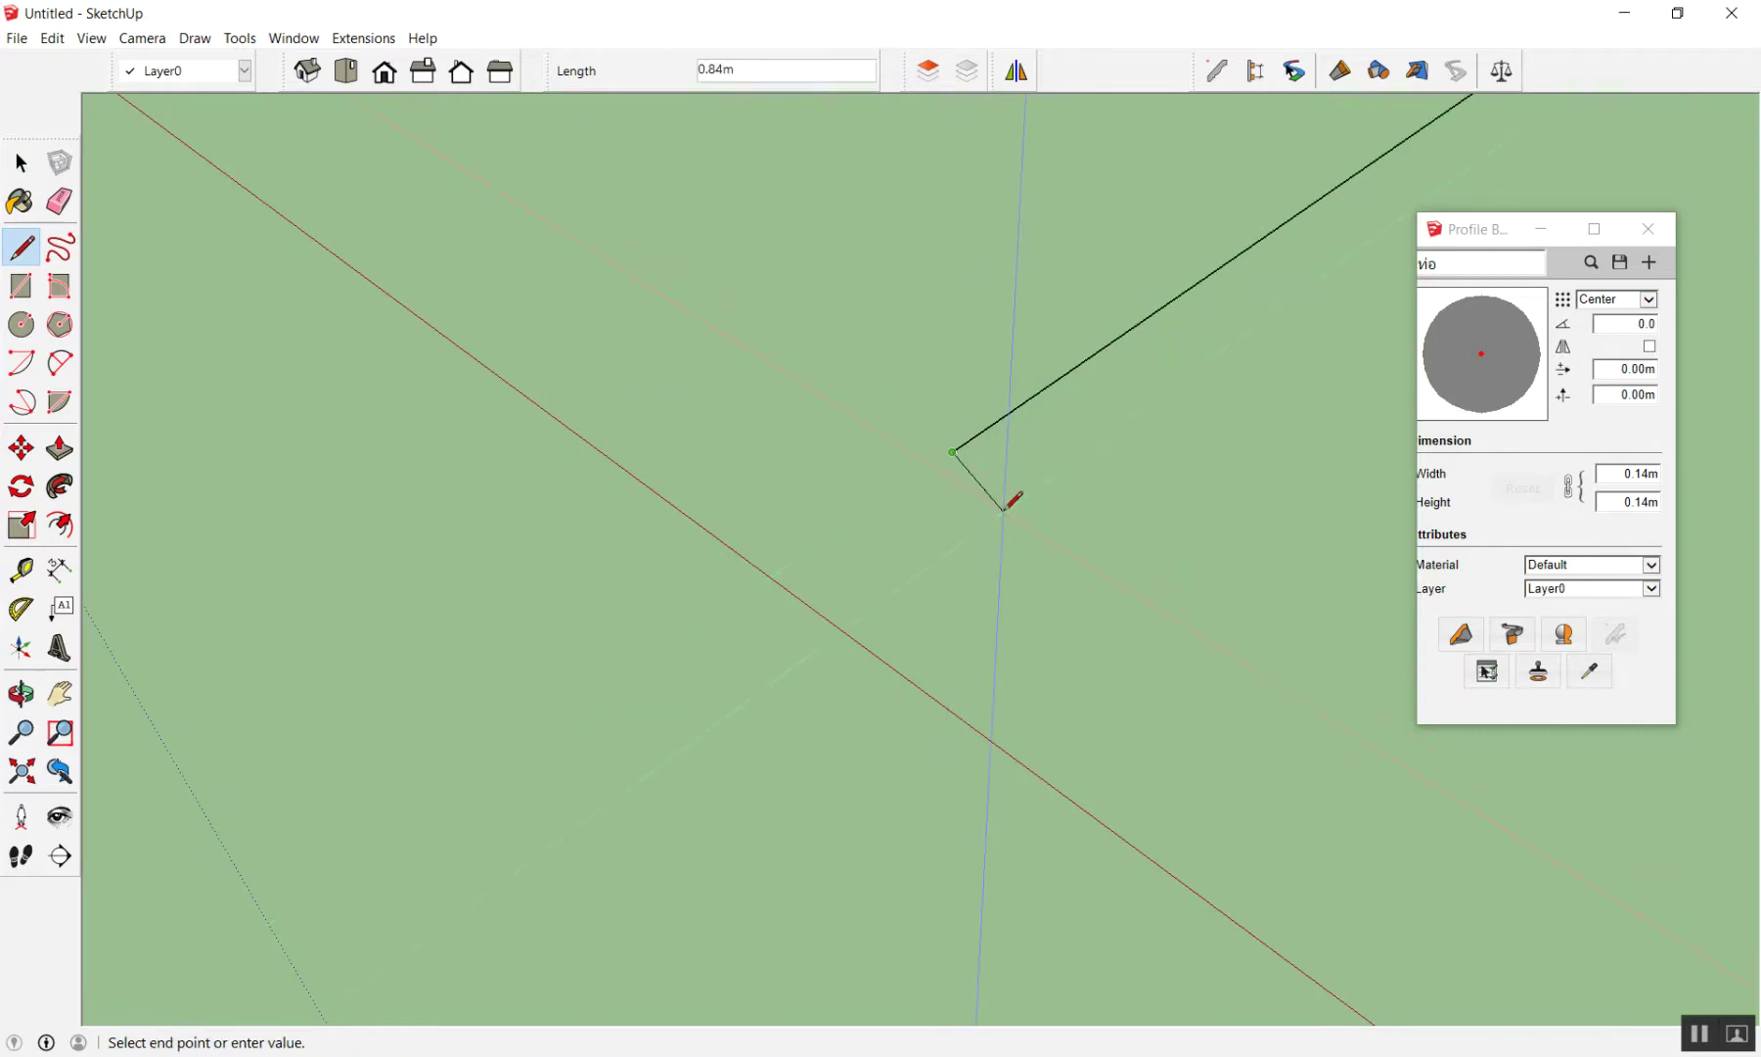
pyautogui.click(1003, 508)
pyautogui.click(957, 449)
pyautogui.press('space')
pyautogui.moveTo(1010, 479)
pyautogui.mouseDown(button='middle')
pyautogui.moveTo(899, 496)
pyautogui.moveTo(900, 145)
pyautogui.moveTo(998, 580)
pyautogui.mouseUp(button='middle')
pyautogui.moveTo(998, 580); pyautogui.dragTo(898, 677)
pyautogui.press('Delete')
pyautogui.moveTo(910, 660)
pyautogui.mouseDown(button='middle')
pyautogui.moveTo(931, 564)
pyautogui.moveTo(897, 514)
pyautogui.mouseUp(button='middle')
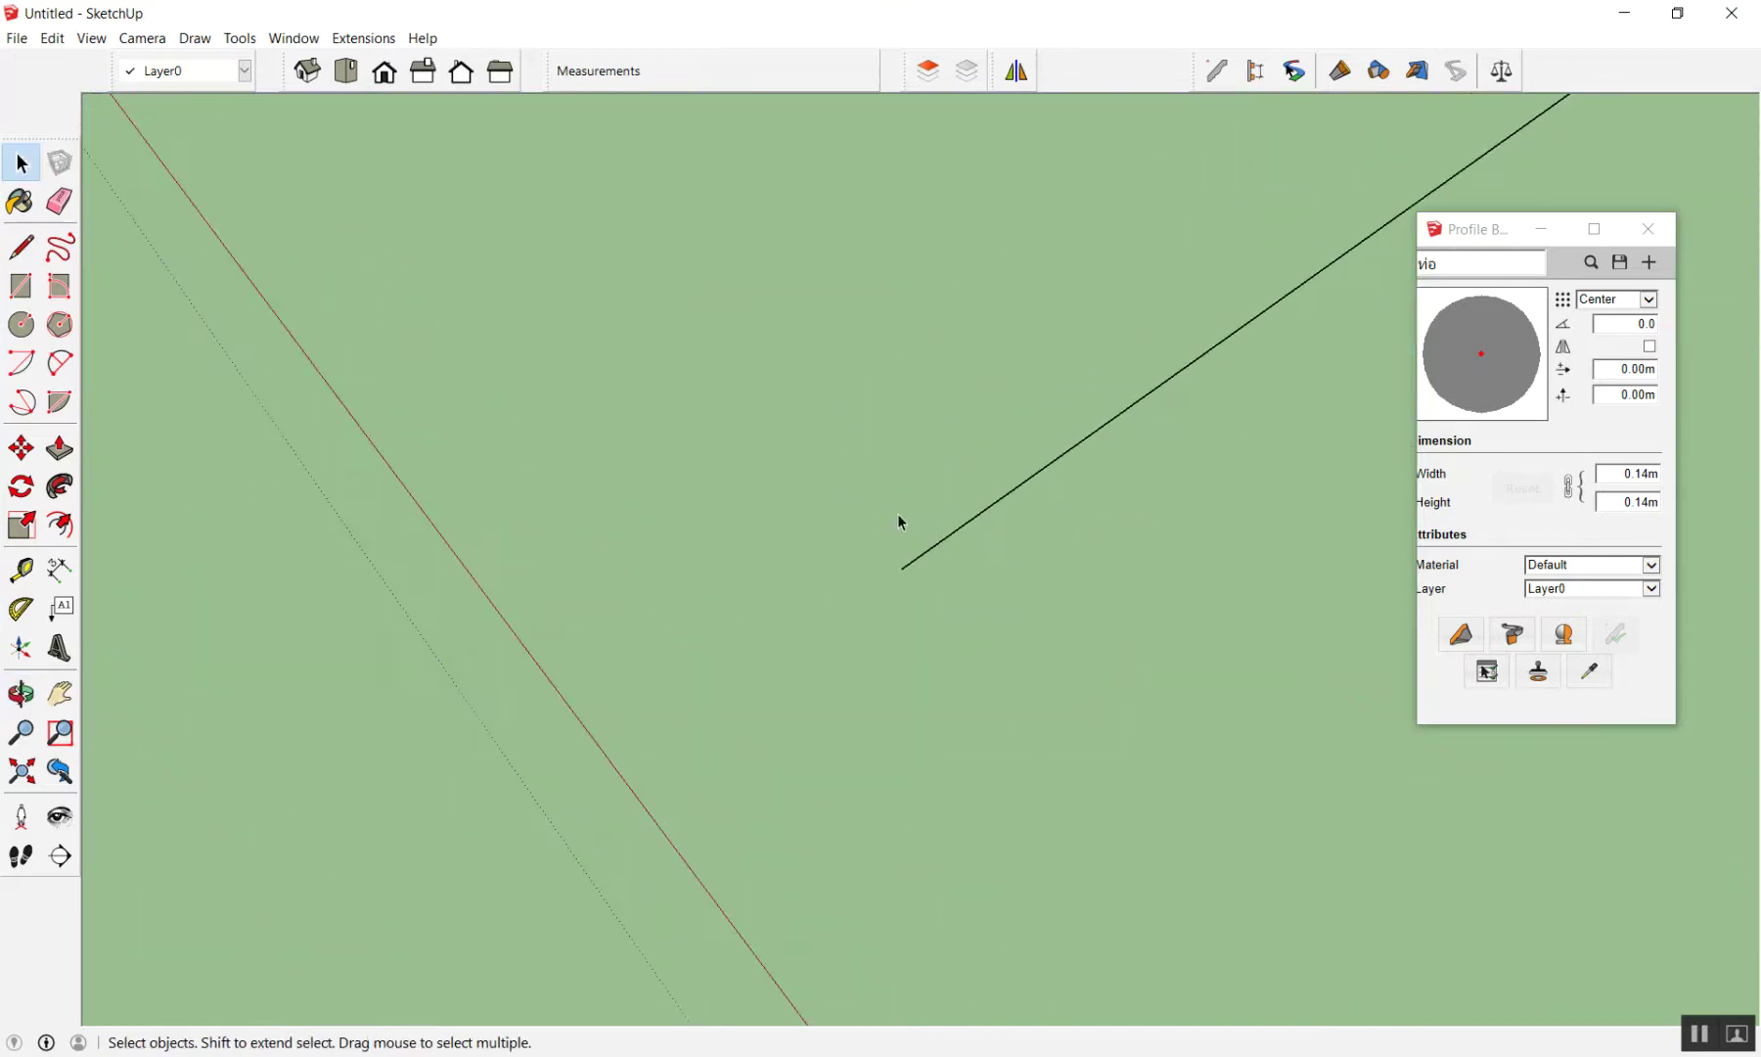
# Draw a small upright rectangular profile face at the path's end
pyautogui.press('l')
pyautogui.click(902, 568)
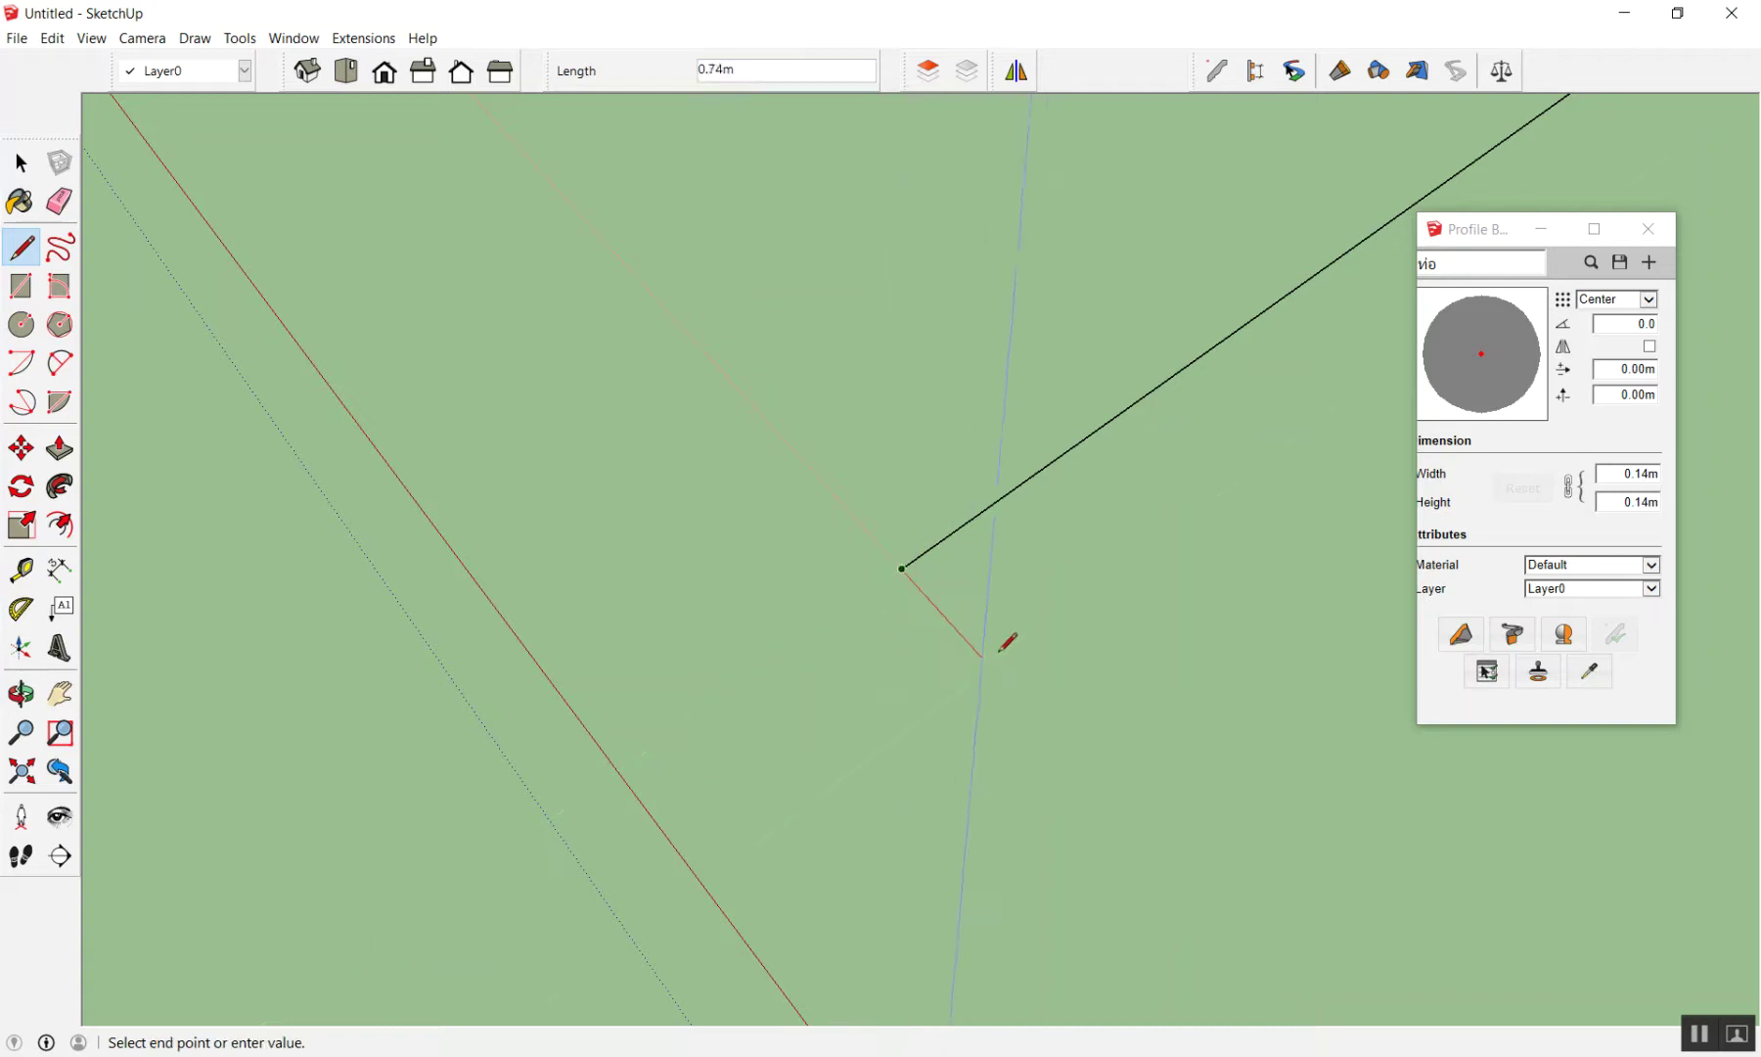
pyautogui.click(992, 667)
pyautogui.click(1002, 578)
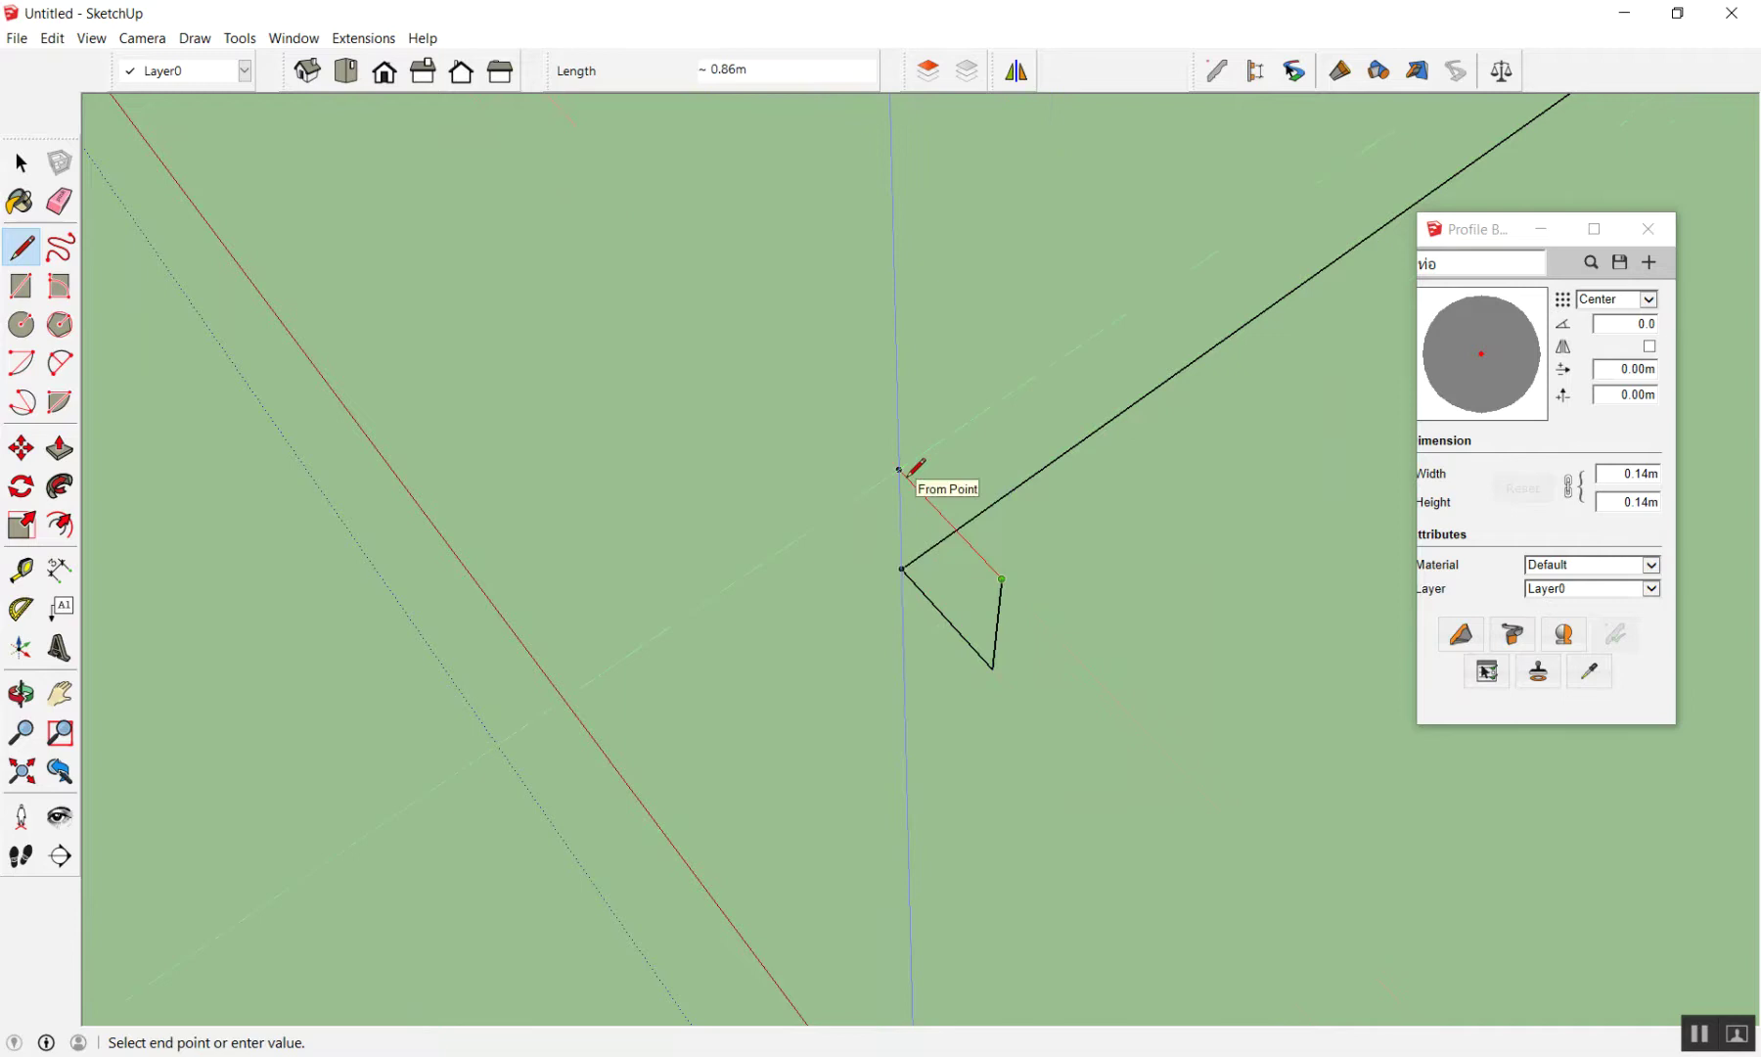
pyautogui.click(902, 569)
pyautogui.moveTo(906, 565)
pyautogui.mouseDown(button='middle')
pyautogui.moveTo(1233, 416)
pyautogui.moveTo(1530, 122)
pyautogui.mouseUp(button='middle')
pyautogui.press('space')
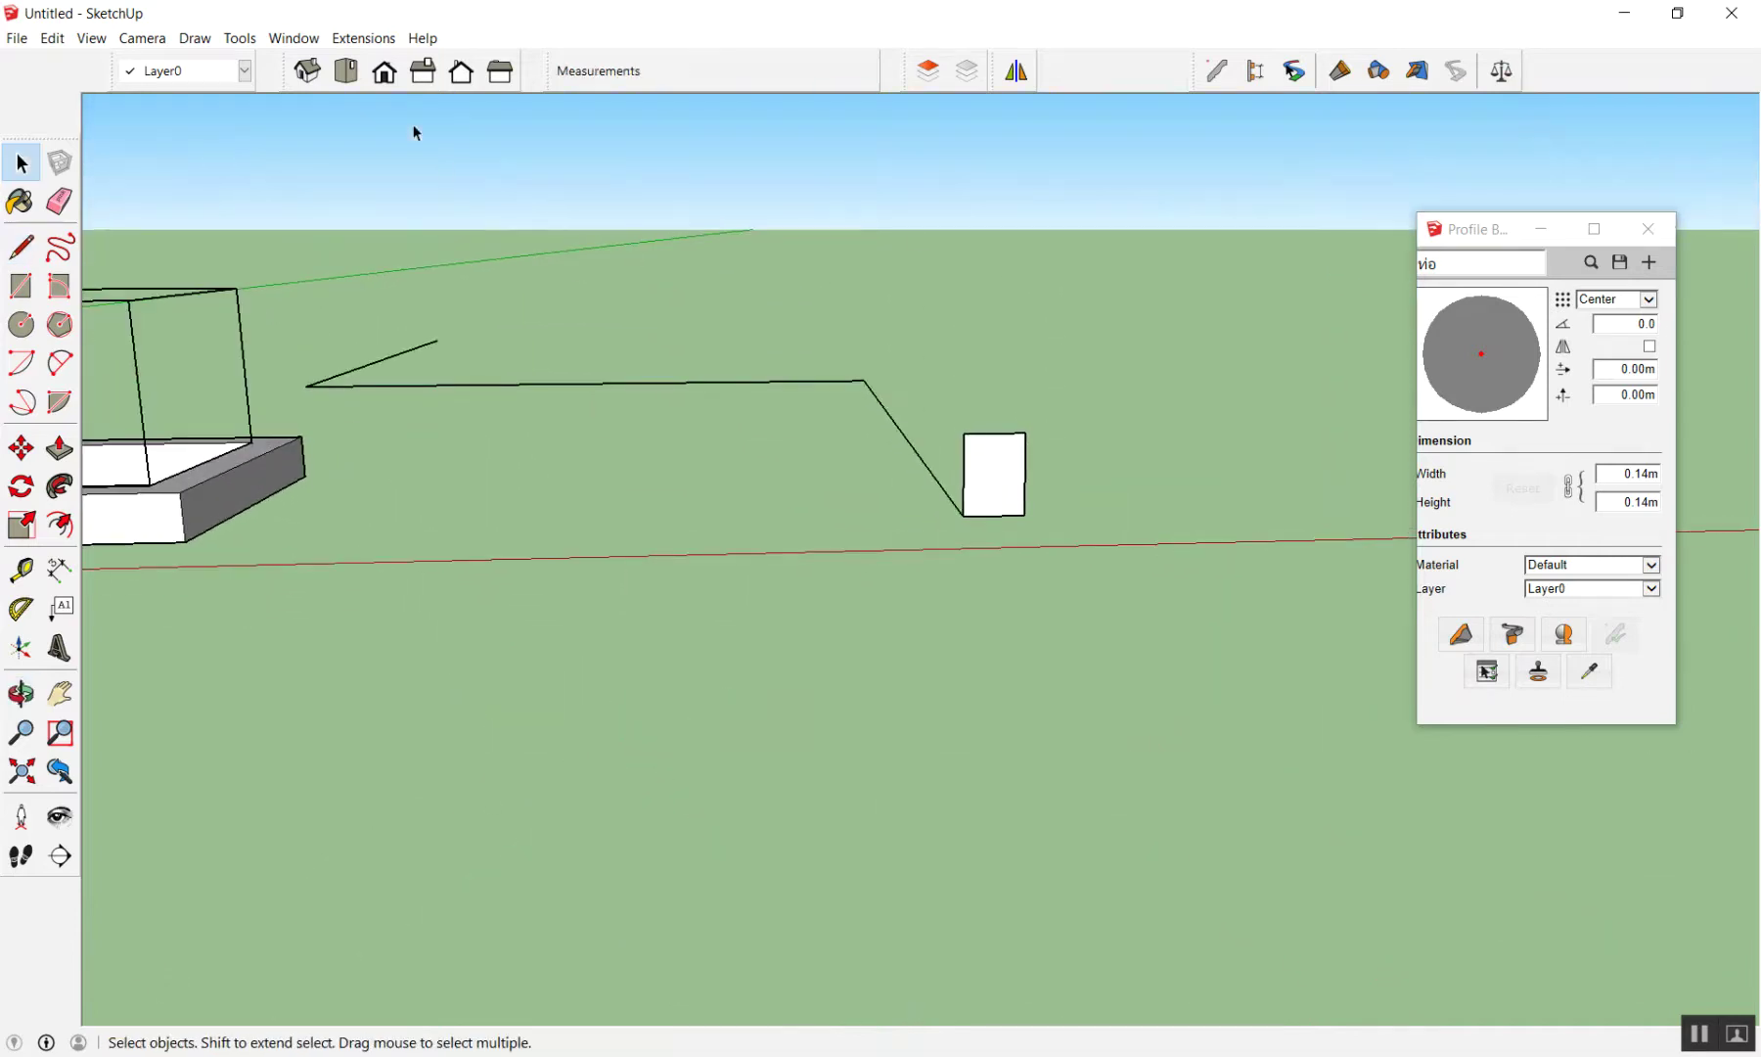
pyautogui.moveTo(299, 418); pyautogui.dragTo(296, 416)
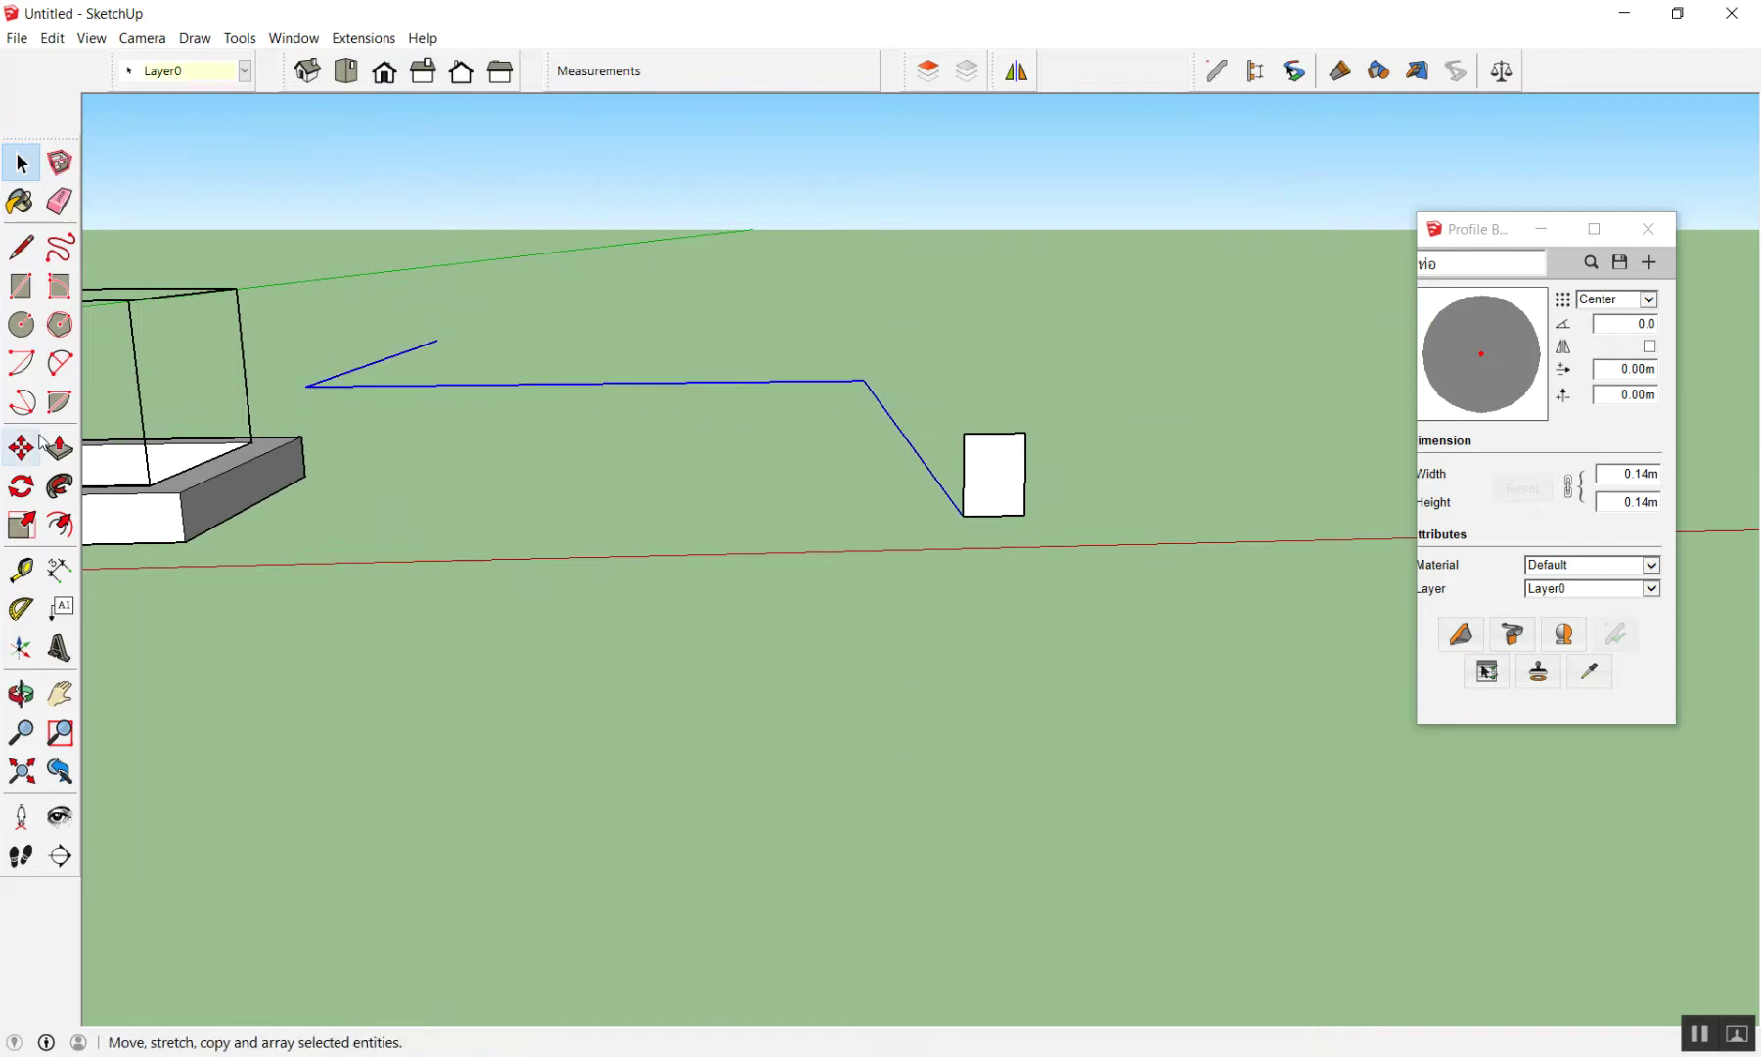
pyautogui.click(58, 486)
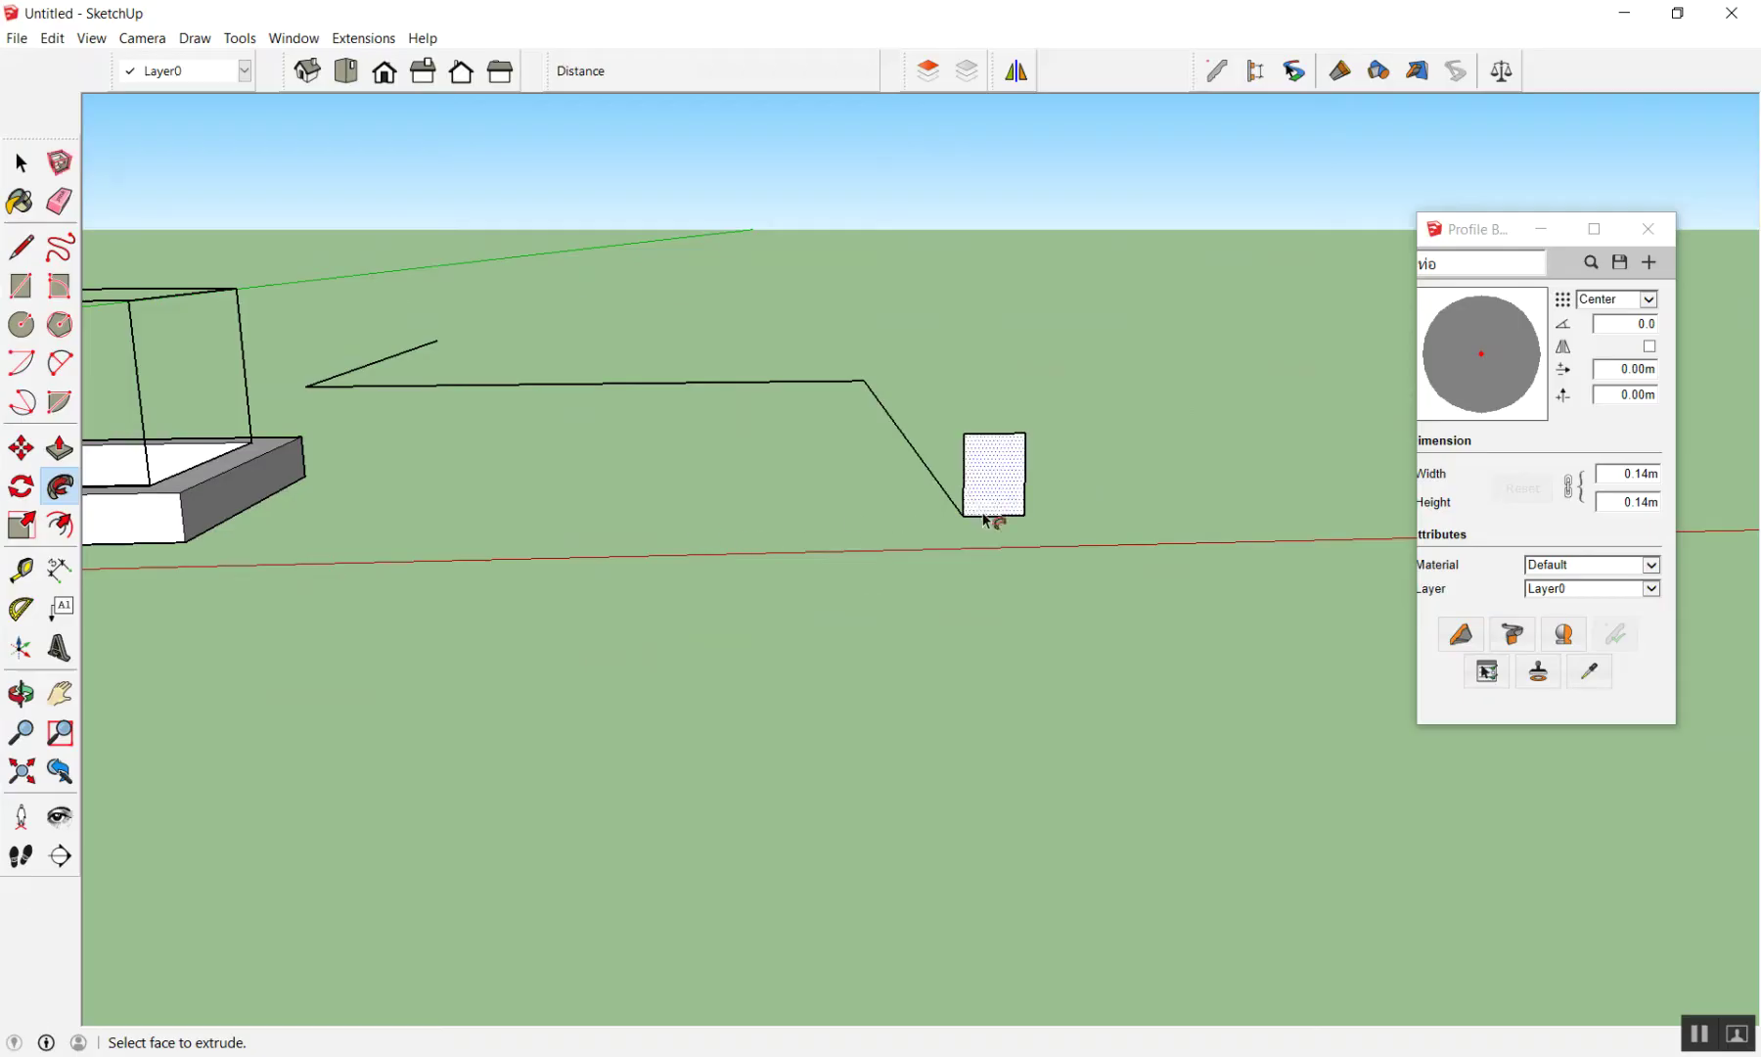
pyautogui.click(989, 490)
pyautogui.moveTo(951, 514); pyautogui.dragTo(735, 750, button='middle')
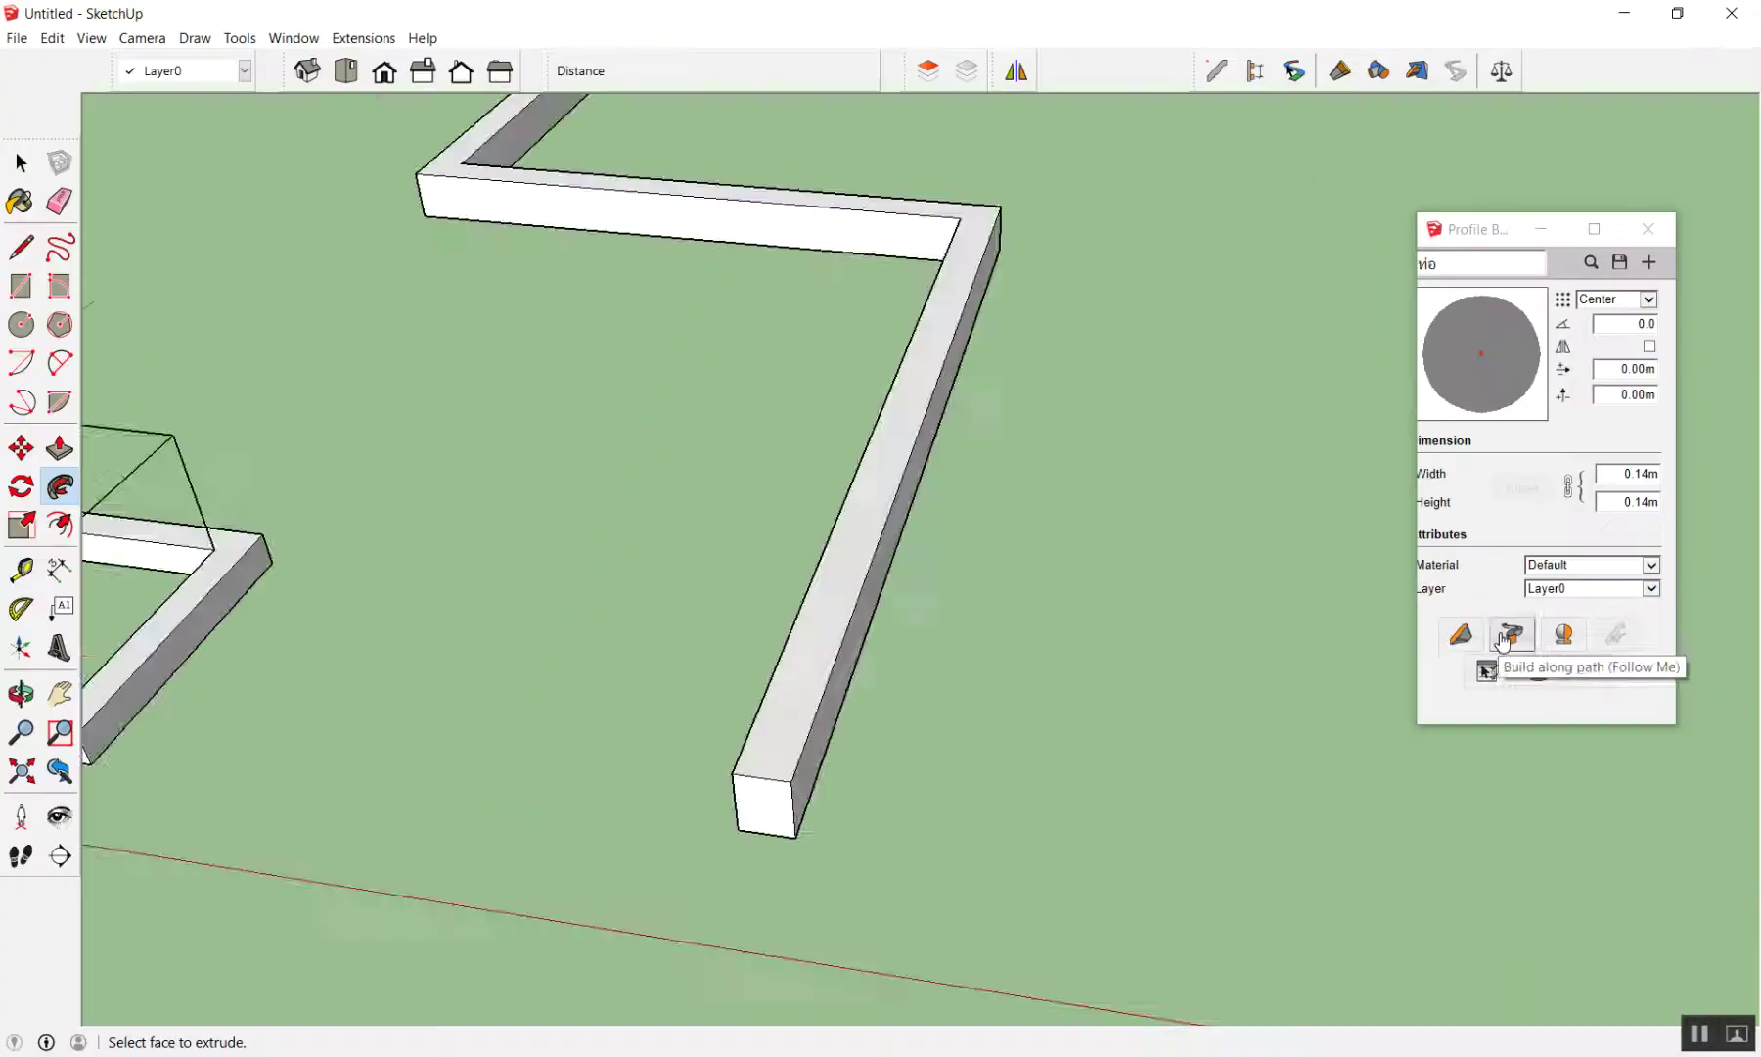
pyautogui.moveTo(1399, 591)
pyautogui.mouseDown(button='middle')
pyautogui.moveTo(744, 341)
pyautogui.moveTo(1321, 301)
pyautogui.mouseUp(button='middle')
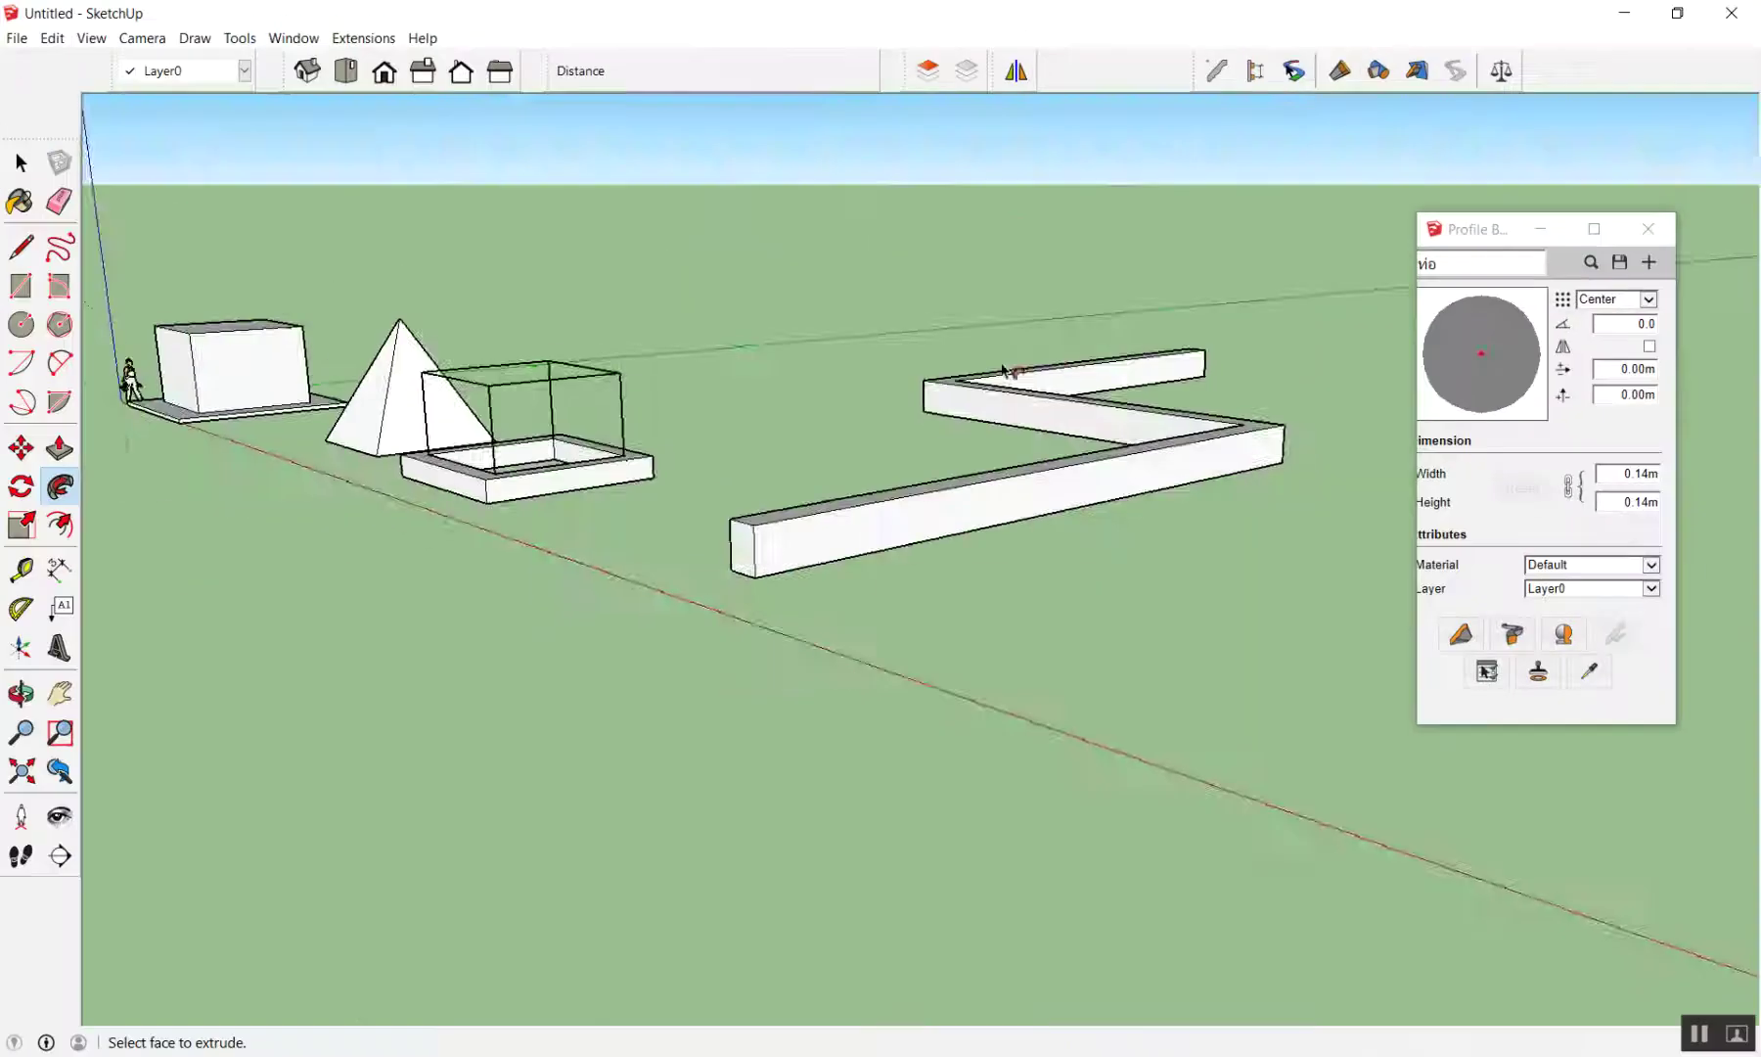
pyautogui.moveTo(1674, 588)
pyautogui.mouseDown(button='middle')
pyautogui.moveTo(1008, 595)
pyautogui.moveTo(1047, 481)
pyautogui.mouseUp(button='middle')
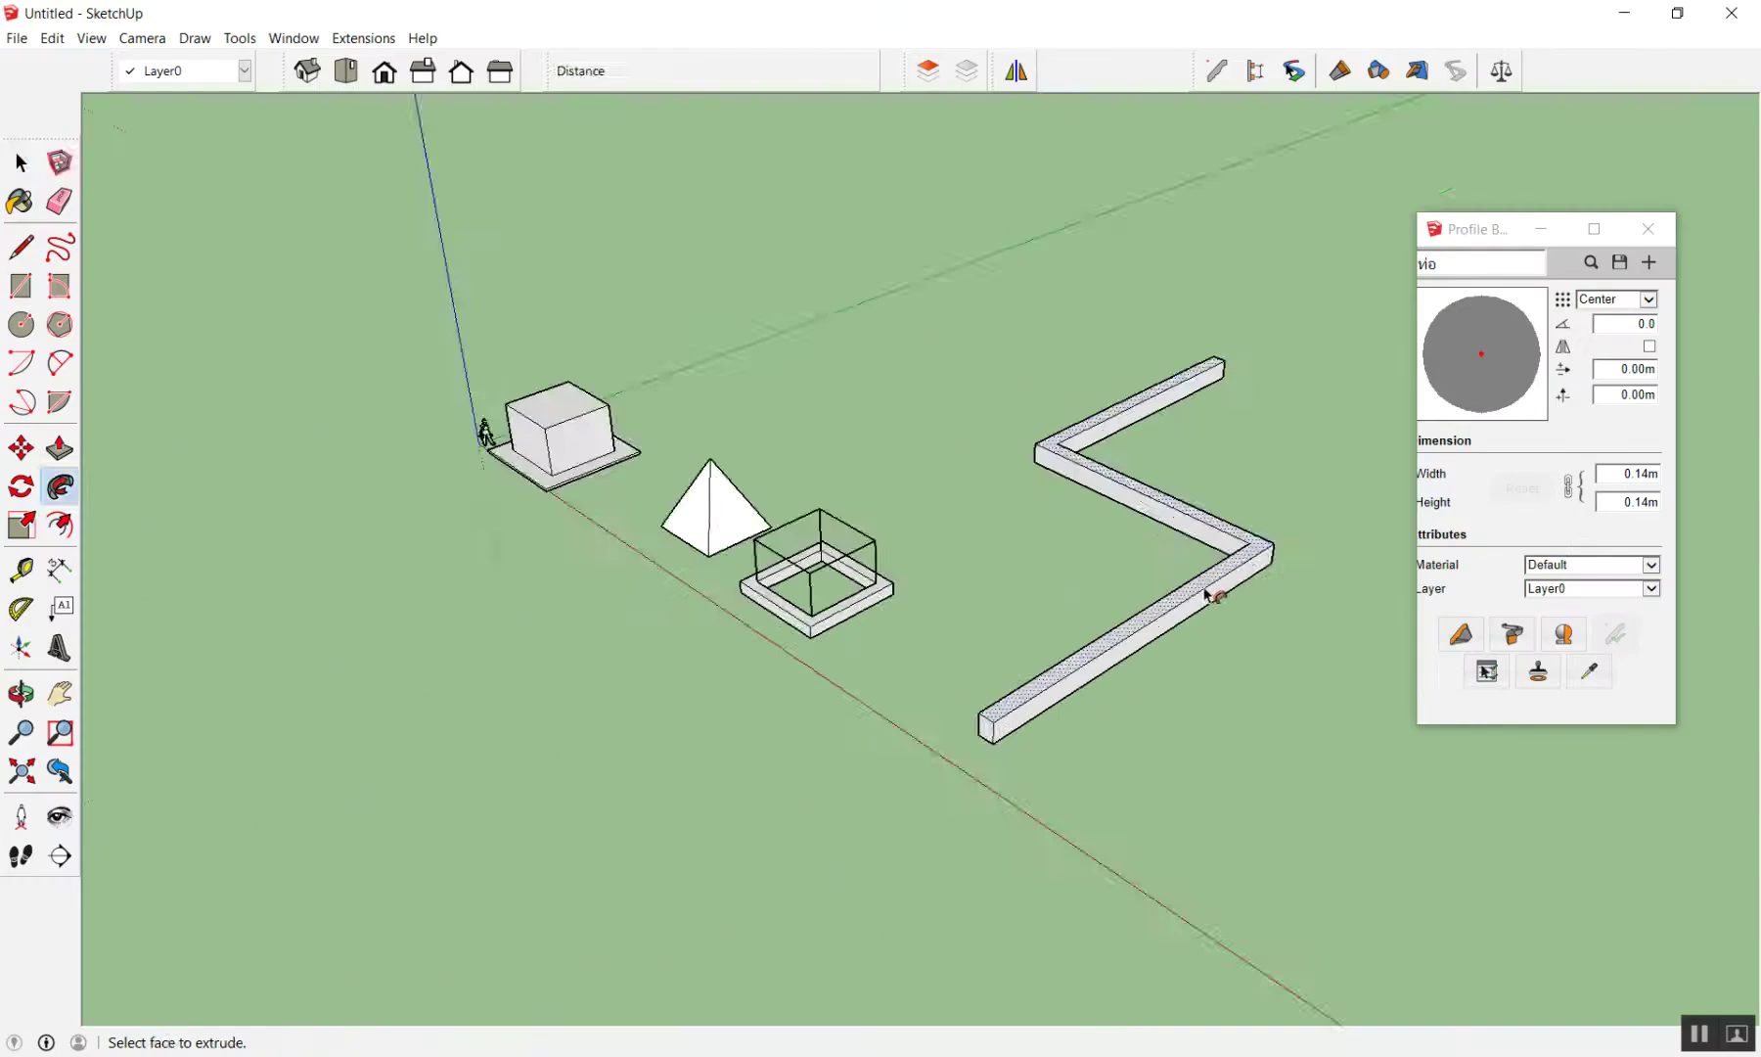
# Draw a path rising vertically from the ground, followed by two bent segments
pyautogui.scroll(-3, 1207, 590)
pyautogui.press('space')
pyautogui.scroll(5, 1174, 568)
pyautogui.scroll(-2, 1341, 631)
pyautogui.scroll(1, 1096, 590)
pyautogui.scroll(1, 1062, 617)
pyautogui.press('l')
pyautogui.click(1046, 822)
pyautogui.click(1060, 599)
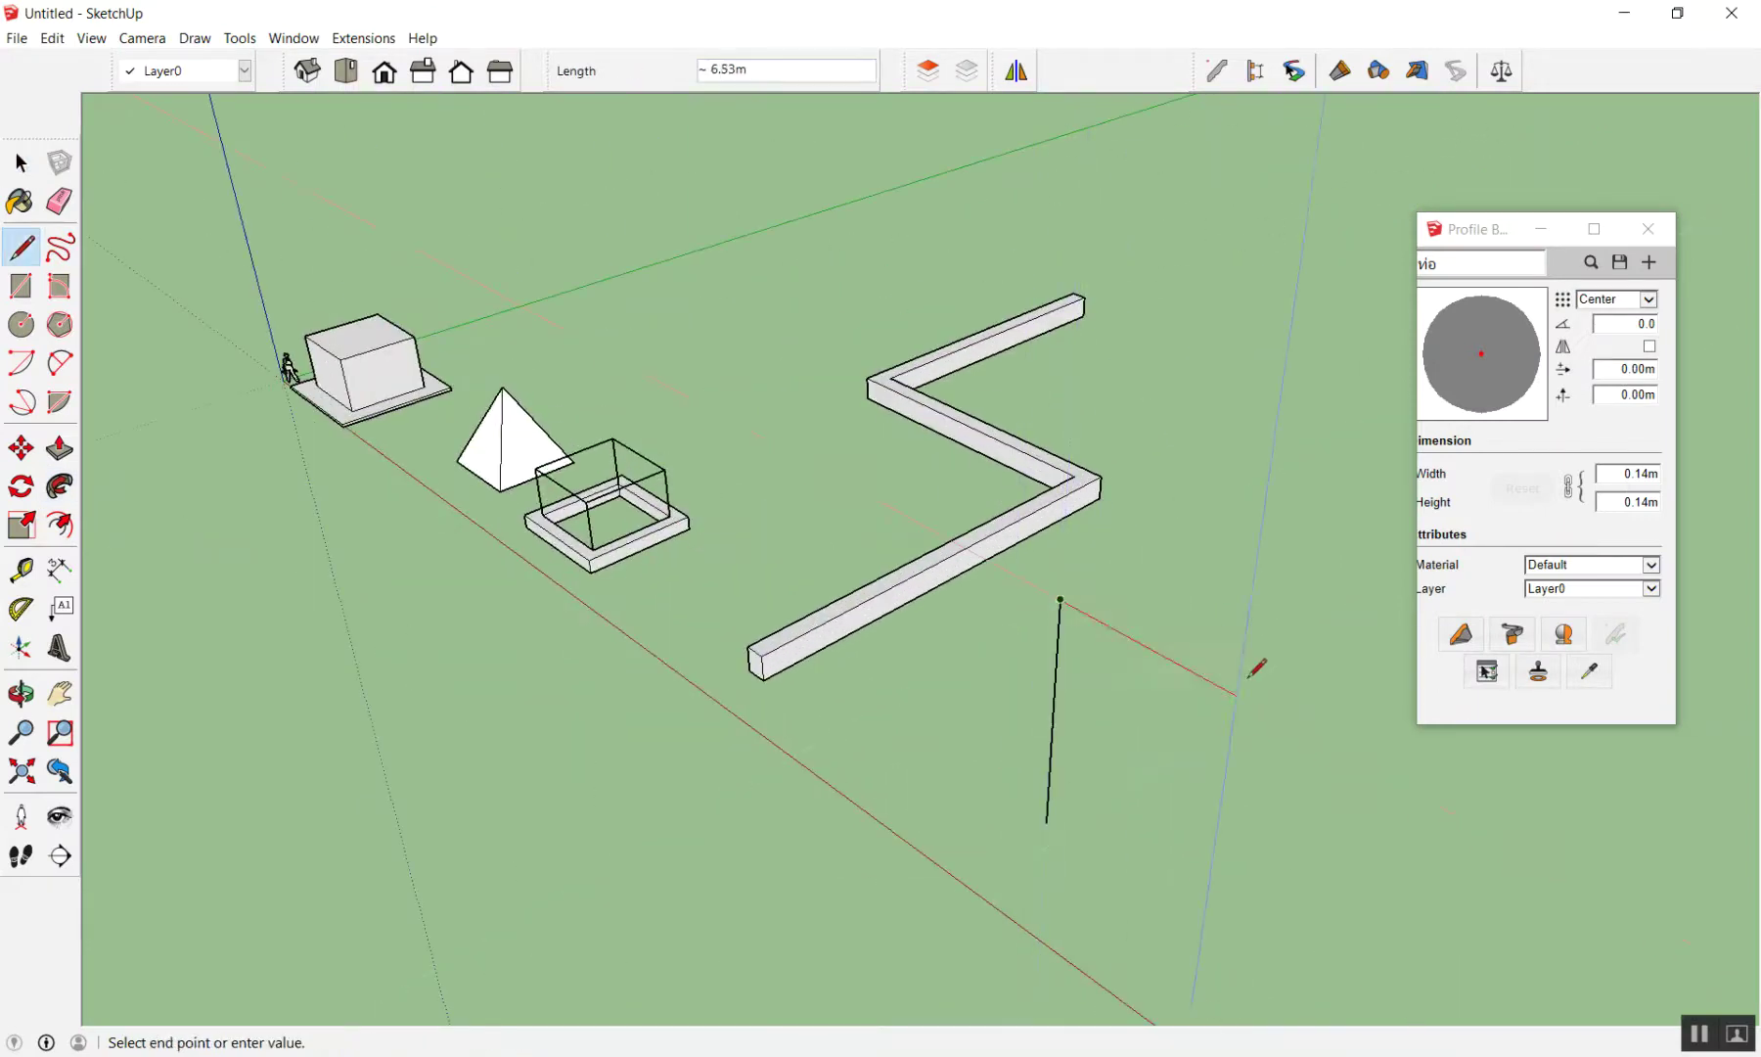
pyautogui.click(1246, 700)
pyautogui.click(1351, 623)
pyautogui.press('space')
# Draw a small filled circle at the foot of the vertical path line
pyautogui.scroll(-2, 1394, 724)
pyautogui.scroll(3, 785, 892)
pyautogui.scroll(-3, 791, 789)
pyautogui.moveTo(791, 789)
pyautogui.mouseDown(button='middle')
pyautogui.moveTo(1158, 956)
pyautogui.moveTo(857, 622)
pyautogui.moveTo(459, 487)
pyautogui.moveTo(943, 720)
pyautogui.mouseUp(button='middle')
pyautogui.scroll(-1, 979, 782)
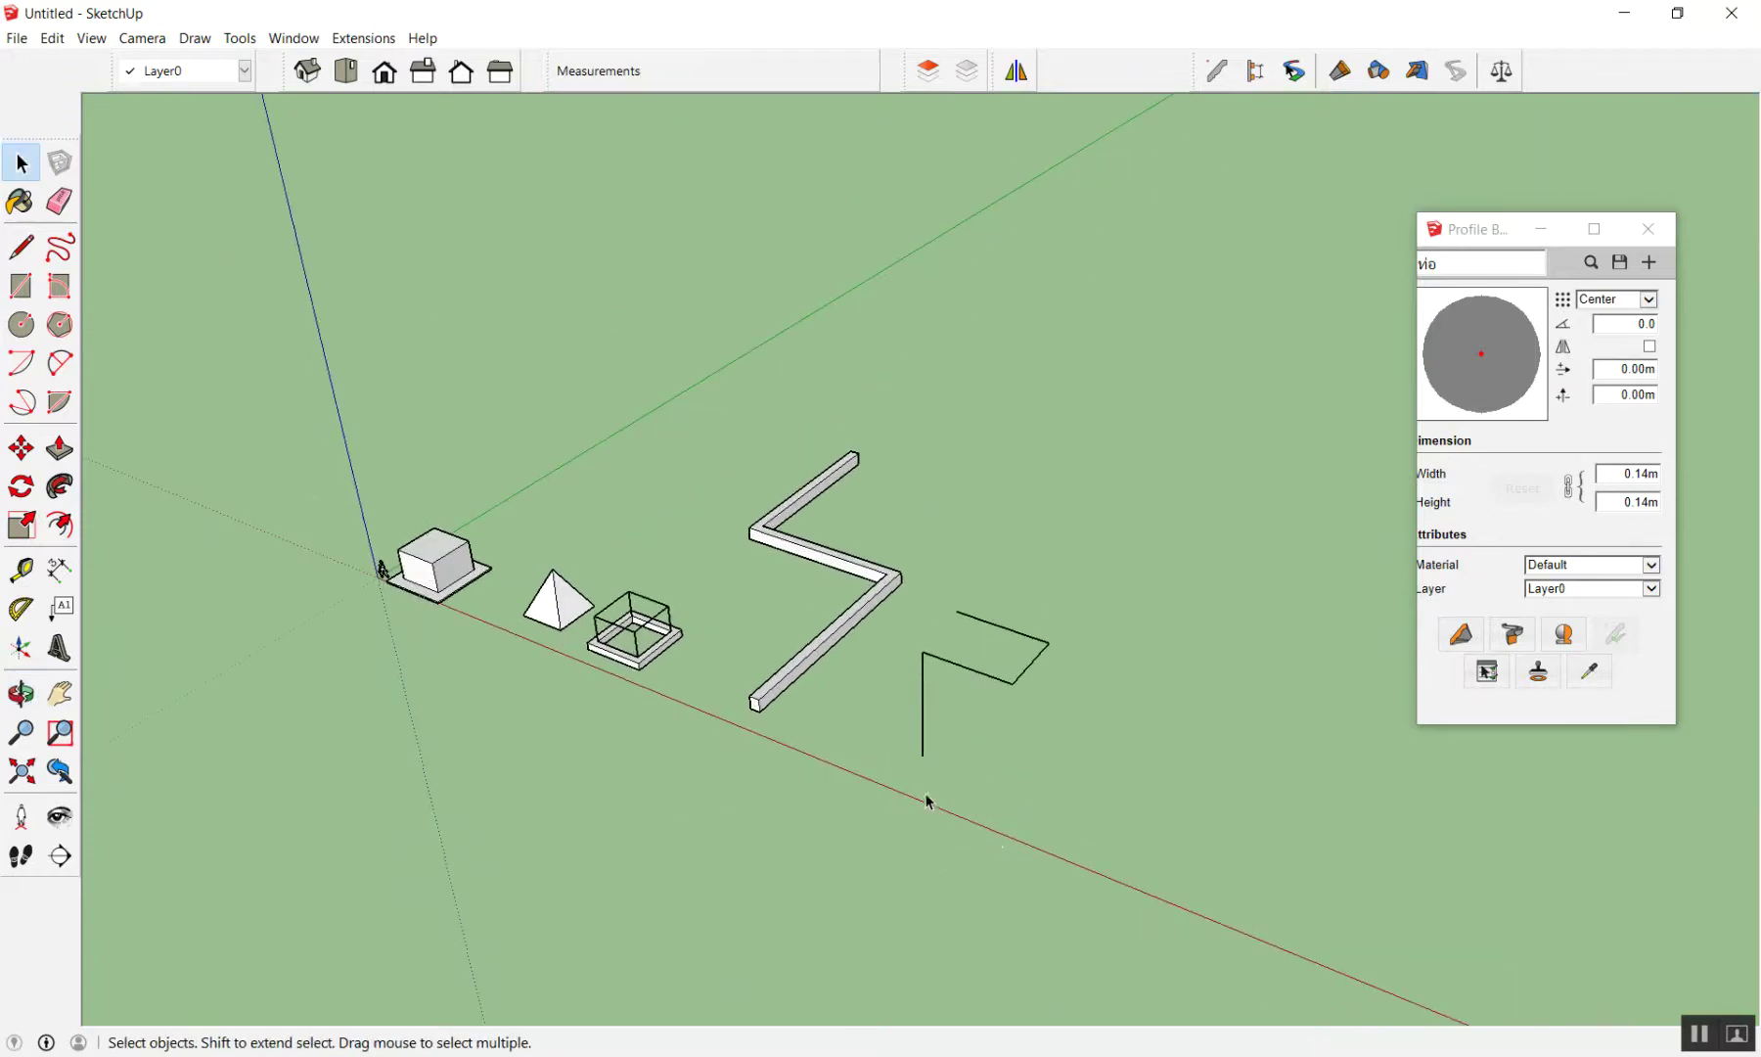
pyautogui.scroll(2, 919, 761)
pyautogui.scroll(3, 920, 761)
pyautogui.press('c')
pyautogui.click(966, 725)
pyautogui.click(999, 737)
pyautogui.press('space')
# Select the vertical and bent path lines for sweeping
pyautogui.scroll(-3, 884, 634)
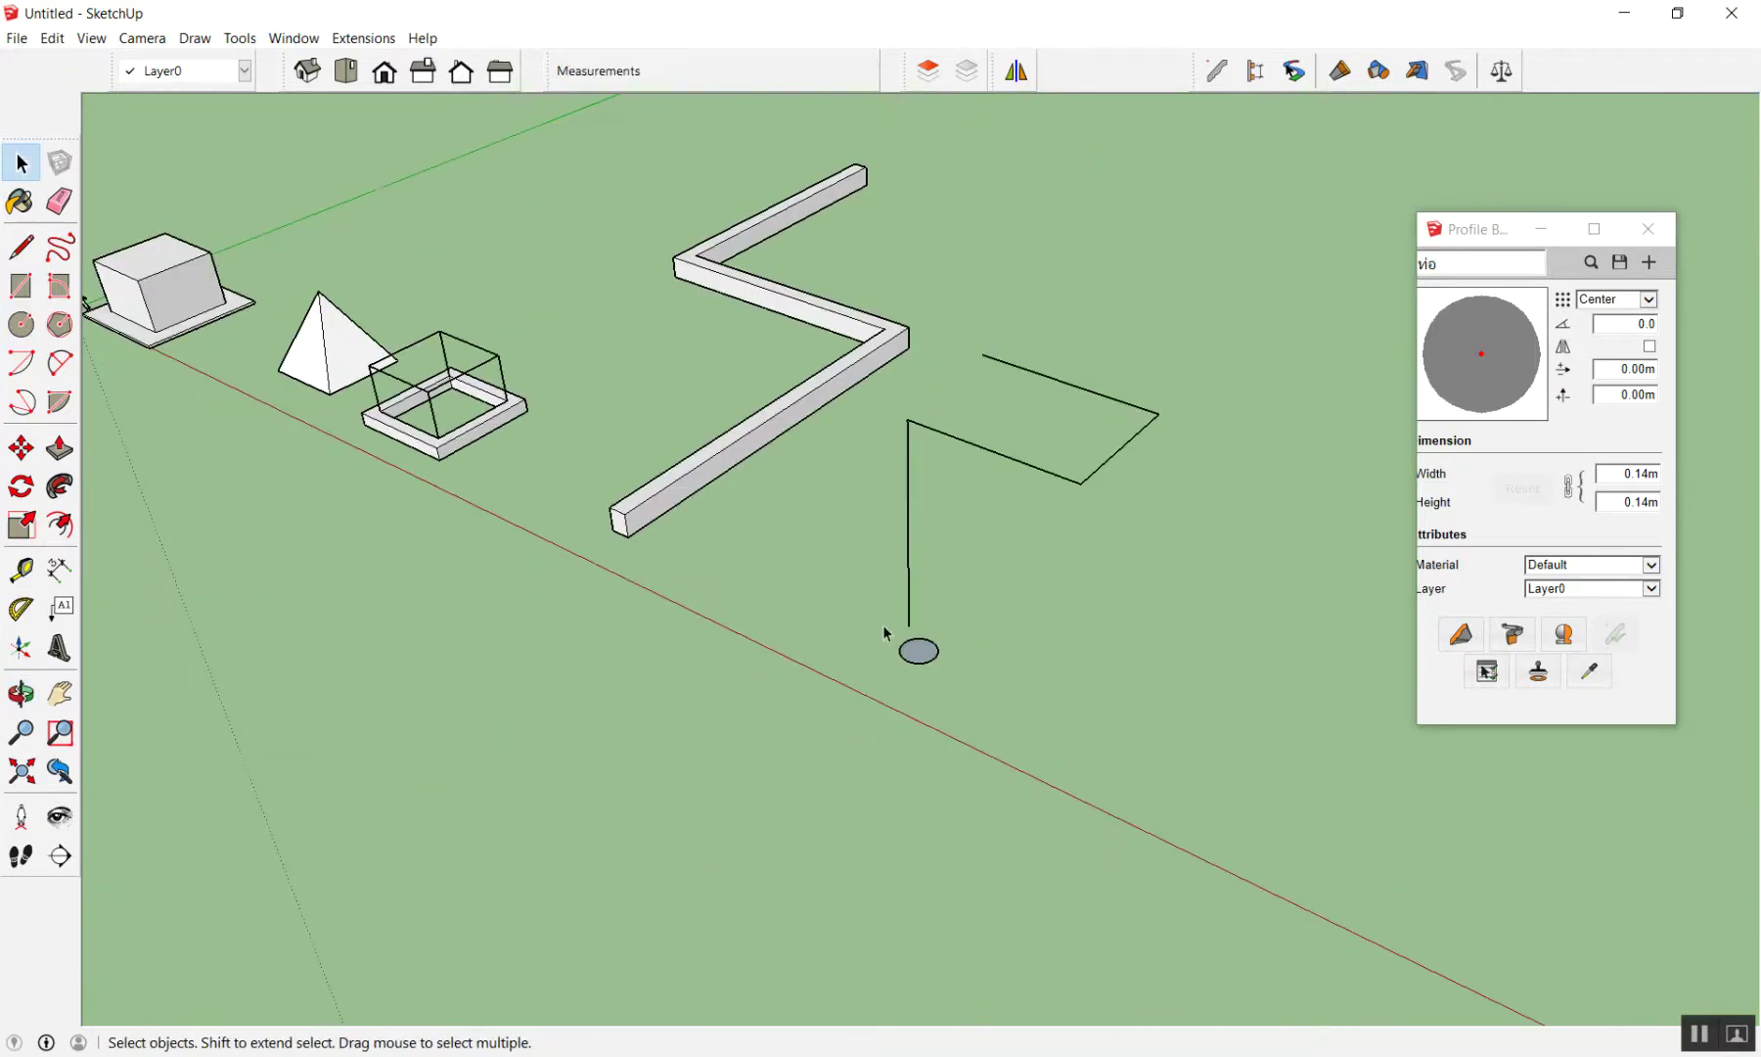
pyautogui.scroll(-2, 883, 633)
pyautogui.moveTo(1030, 411); pyautogui.dragTo(909, 563)
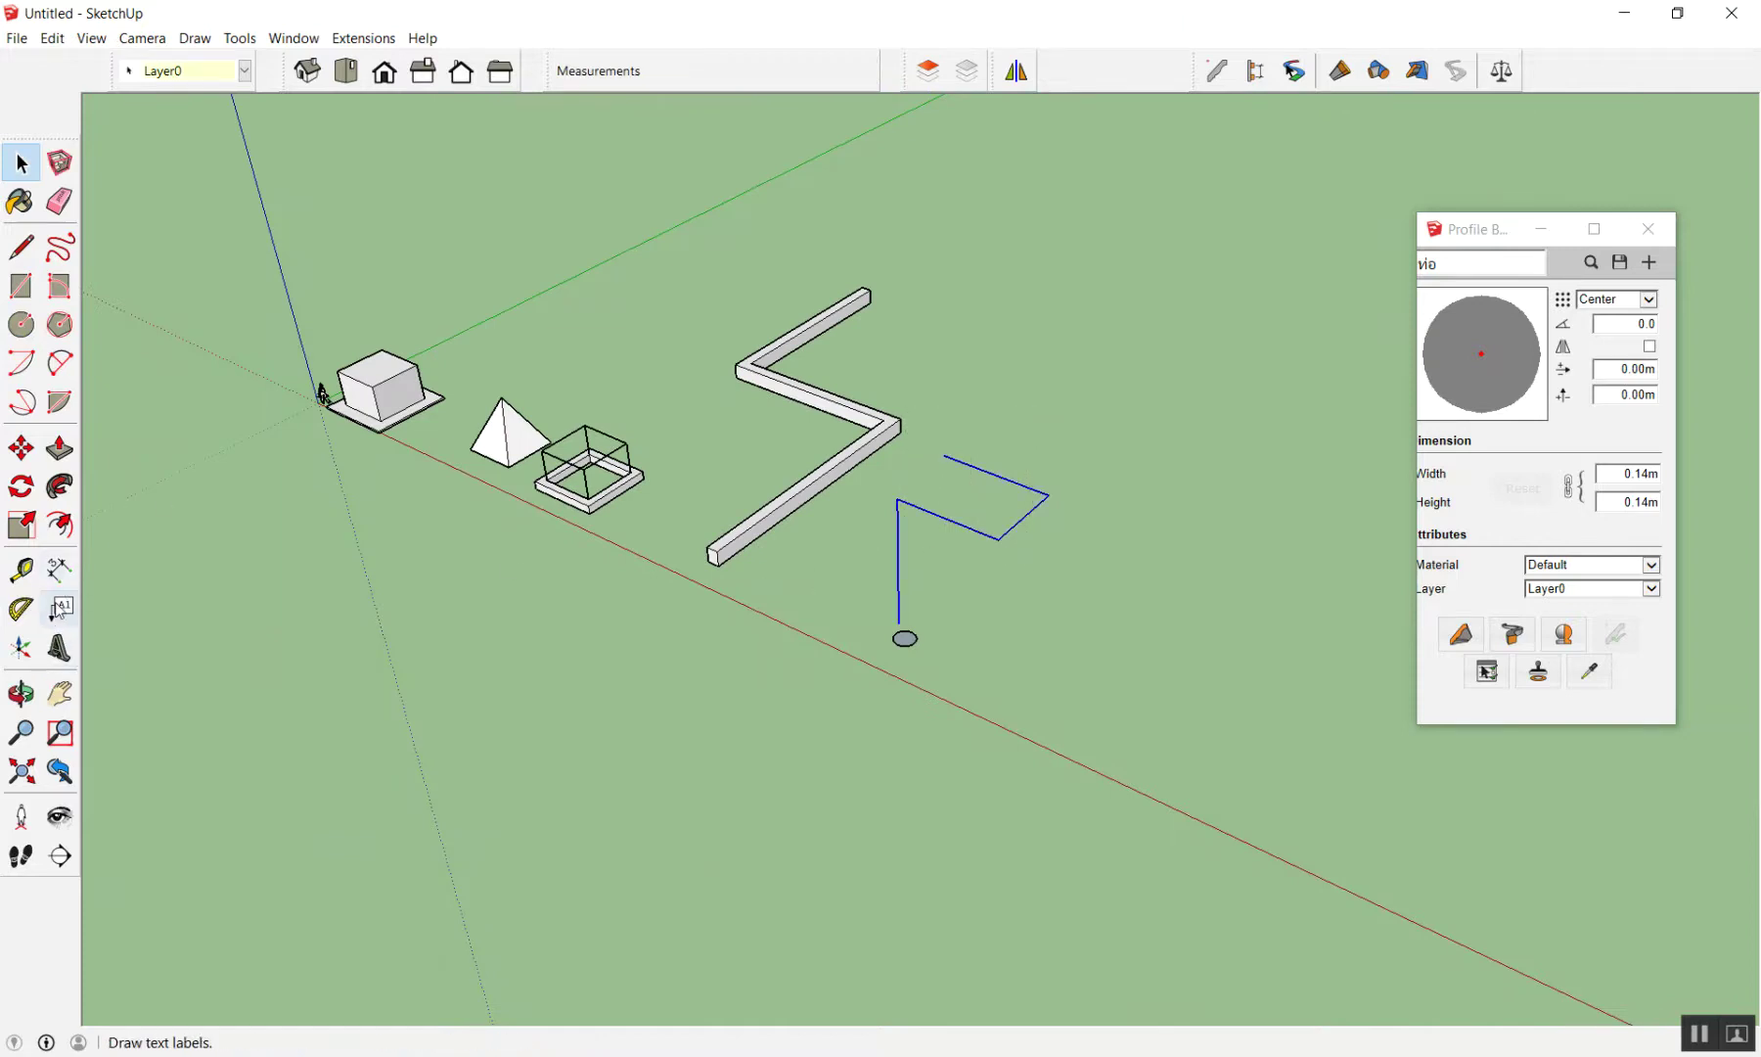
pyautogui.click(59, 487)
pyautogui.scroll(2, 905, 636)
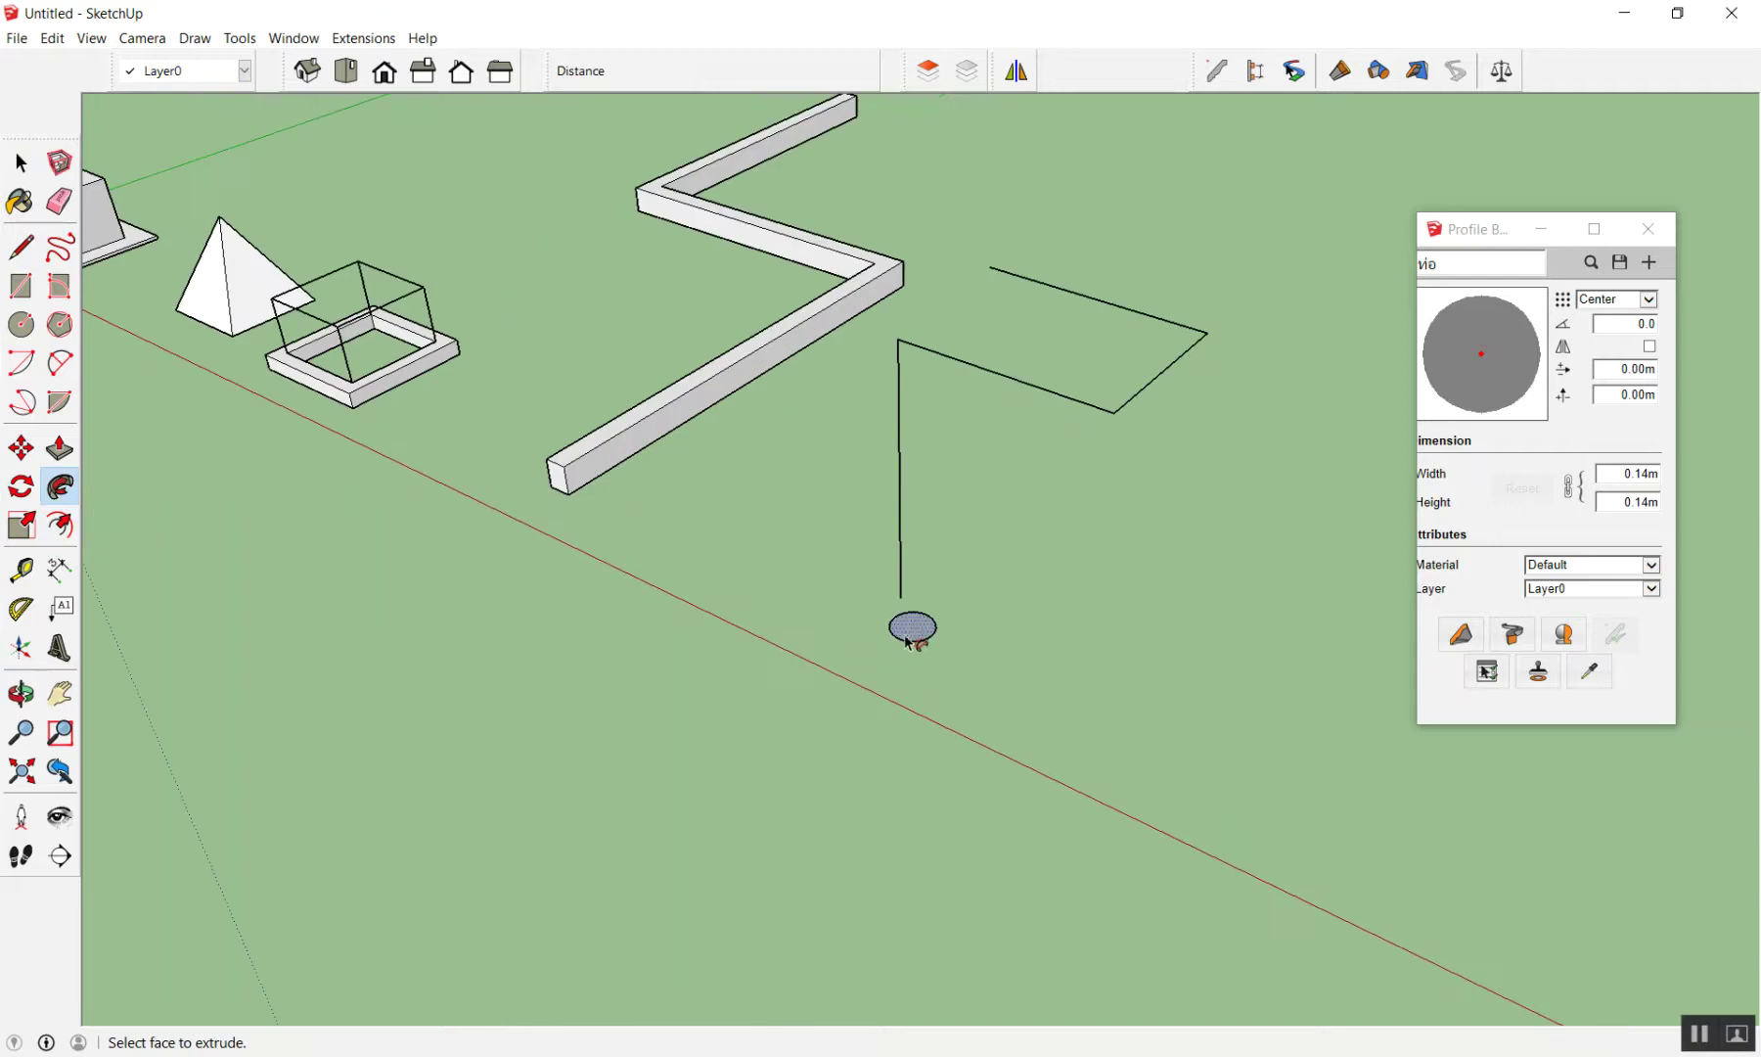
# Sweep the circle along the bent path into a round tube with Follow Me
pyautogui.click(910, 628)
pyautogui.moveTo(910, 641)
pyautogui.mouseDown(button='middle')
pyautogui.moveTo(1360, 741)
pyautogui.moveTo(1742, 680)
pyautogui.moveTo(1179, 501)
pyautogui.mouseUp(button='middle')
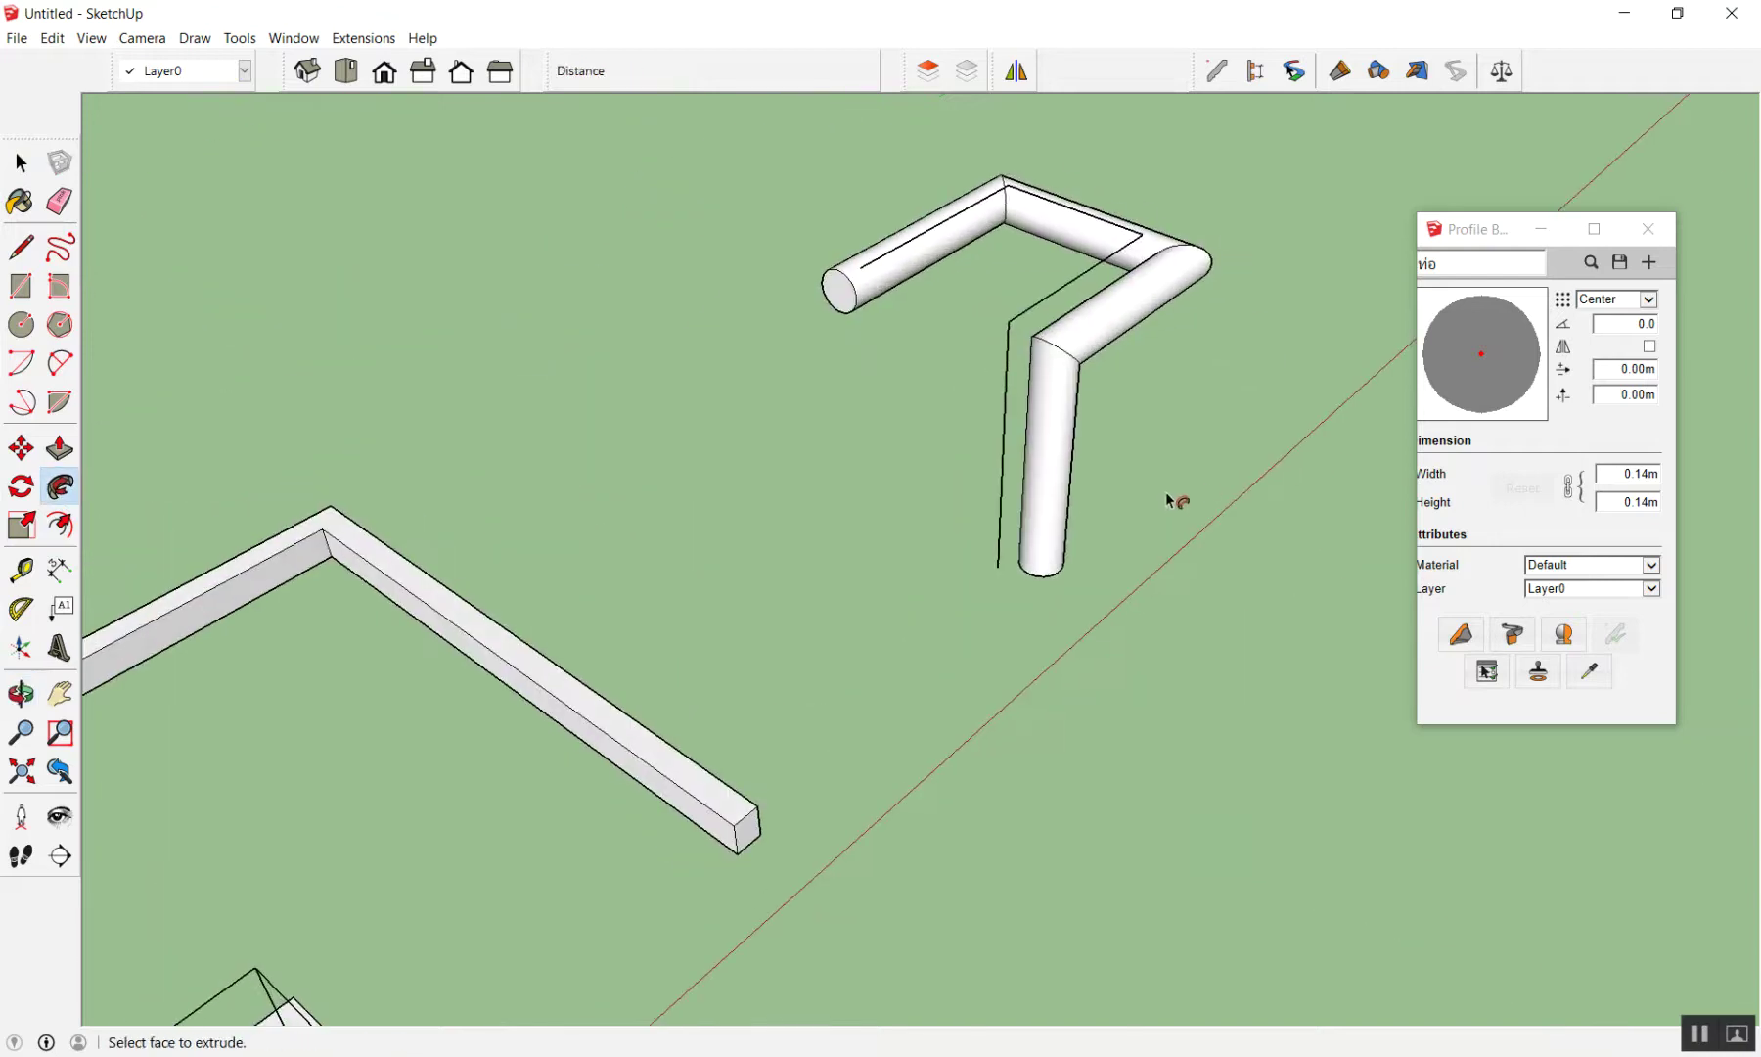
pyautogui.moveTo(983, 467); pyautogui.dragTo(1260, 320, button='middle')
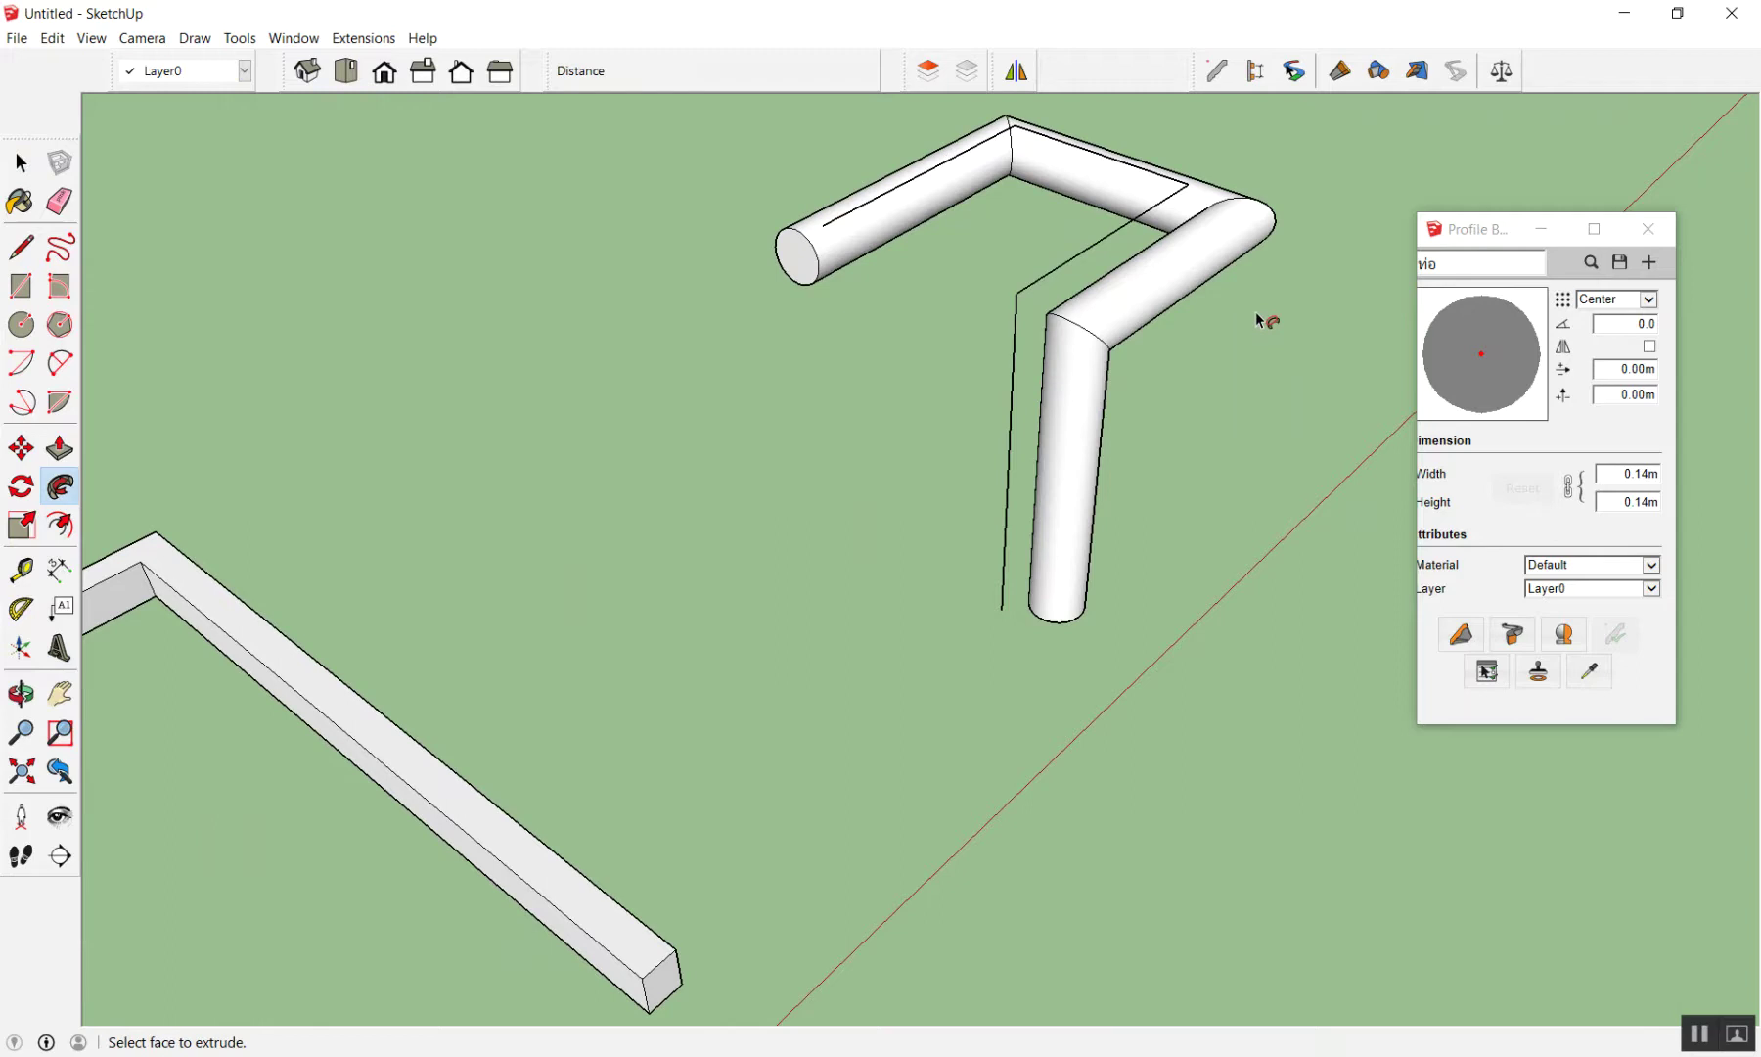
pyautogui.scroll(-2, 1262, 326)
pyautogui.moveTo(1266, 323)
pyautogui.mouseDown(button='middle')
pyautogui.moveTo(649, 601)
pyautogui.moveTo(636, 536)
pyautogui.mouseUp(button='middle')
pyautogui.scroll(3, 1112, 414)
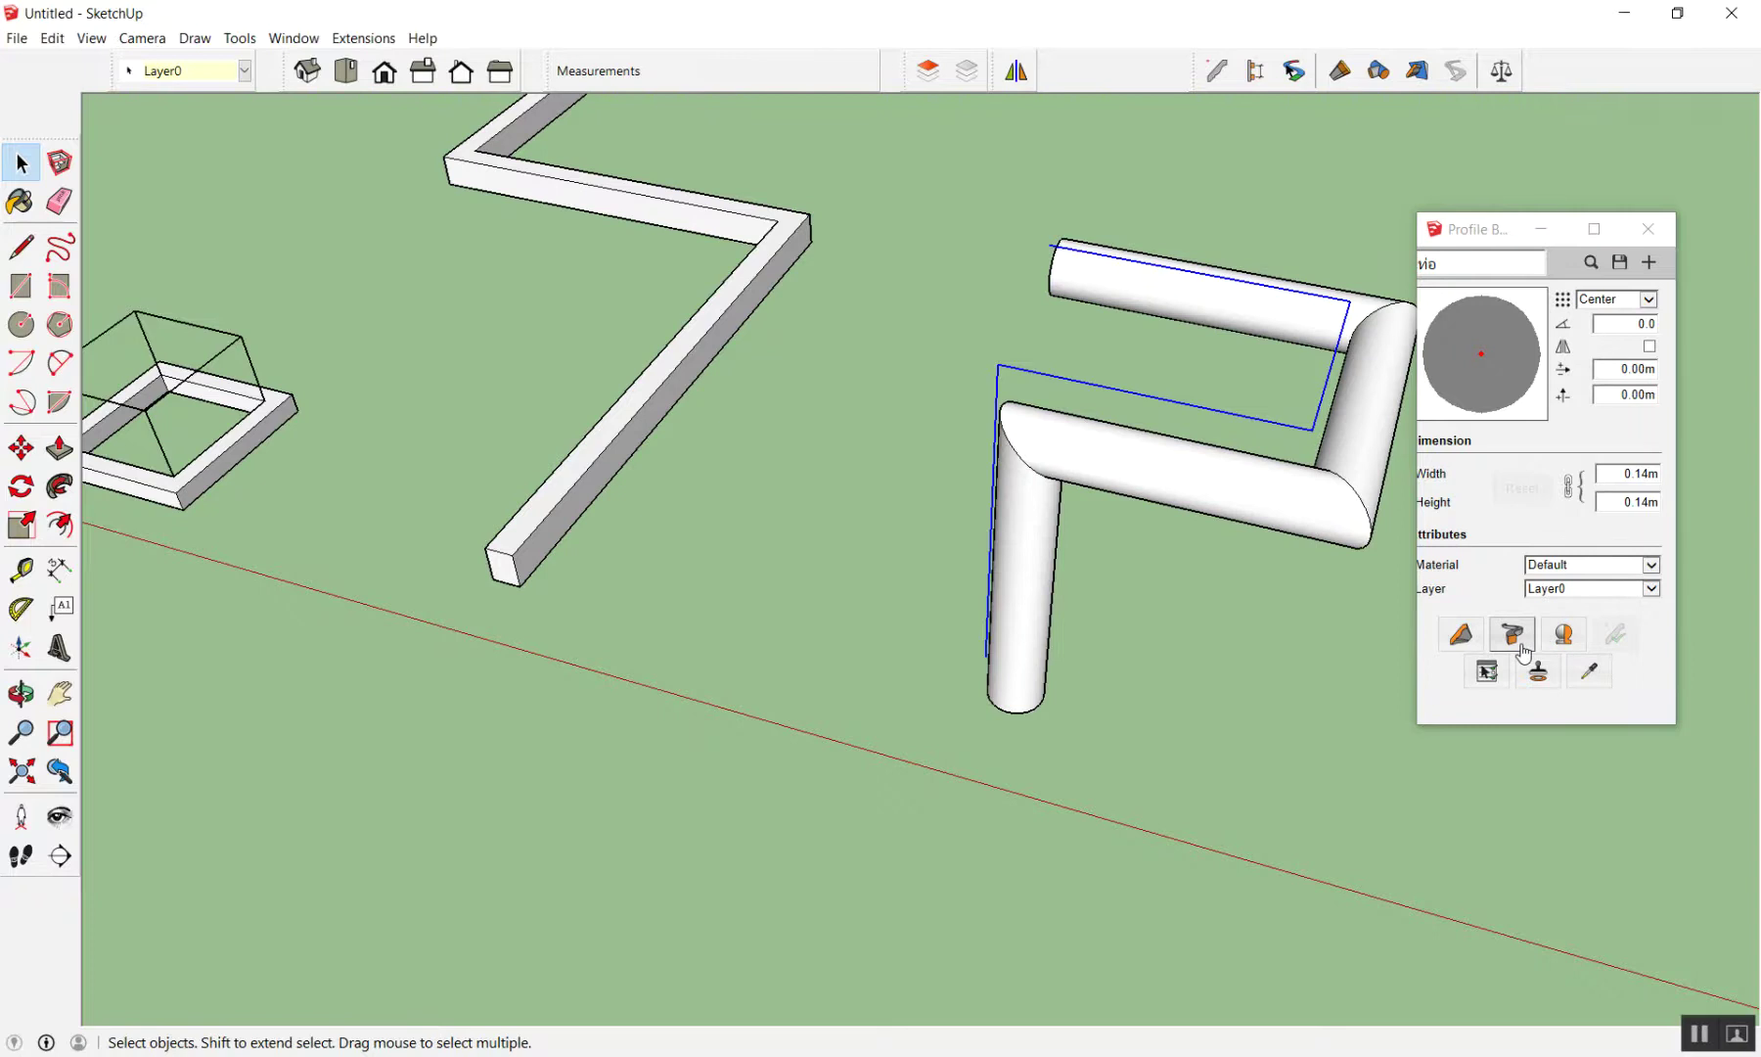
pyautogui.moveTo(1389, 763)
pyautogui.mouseDown(button='middle')
pyautogui.moveTo(1329, 783)
pyautogui.moveTo(1229, 694)
pyautogui.mouseUp(button='middle')
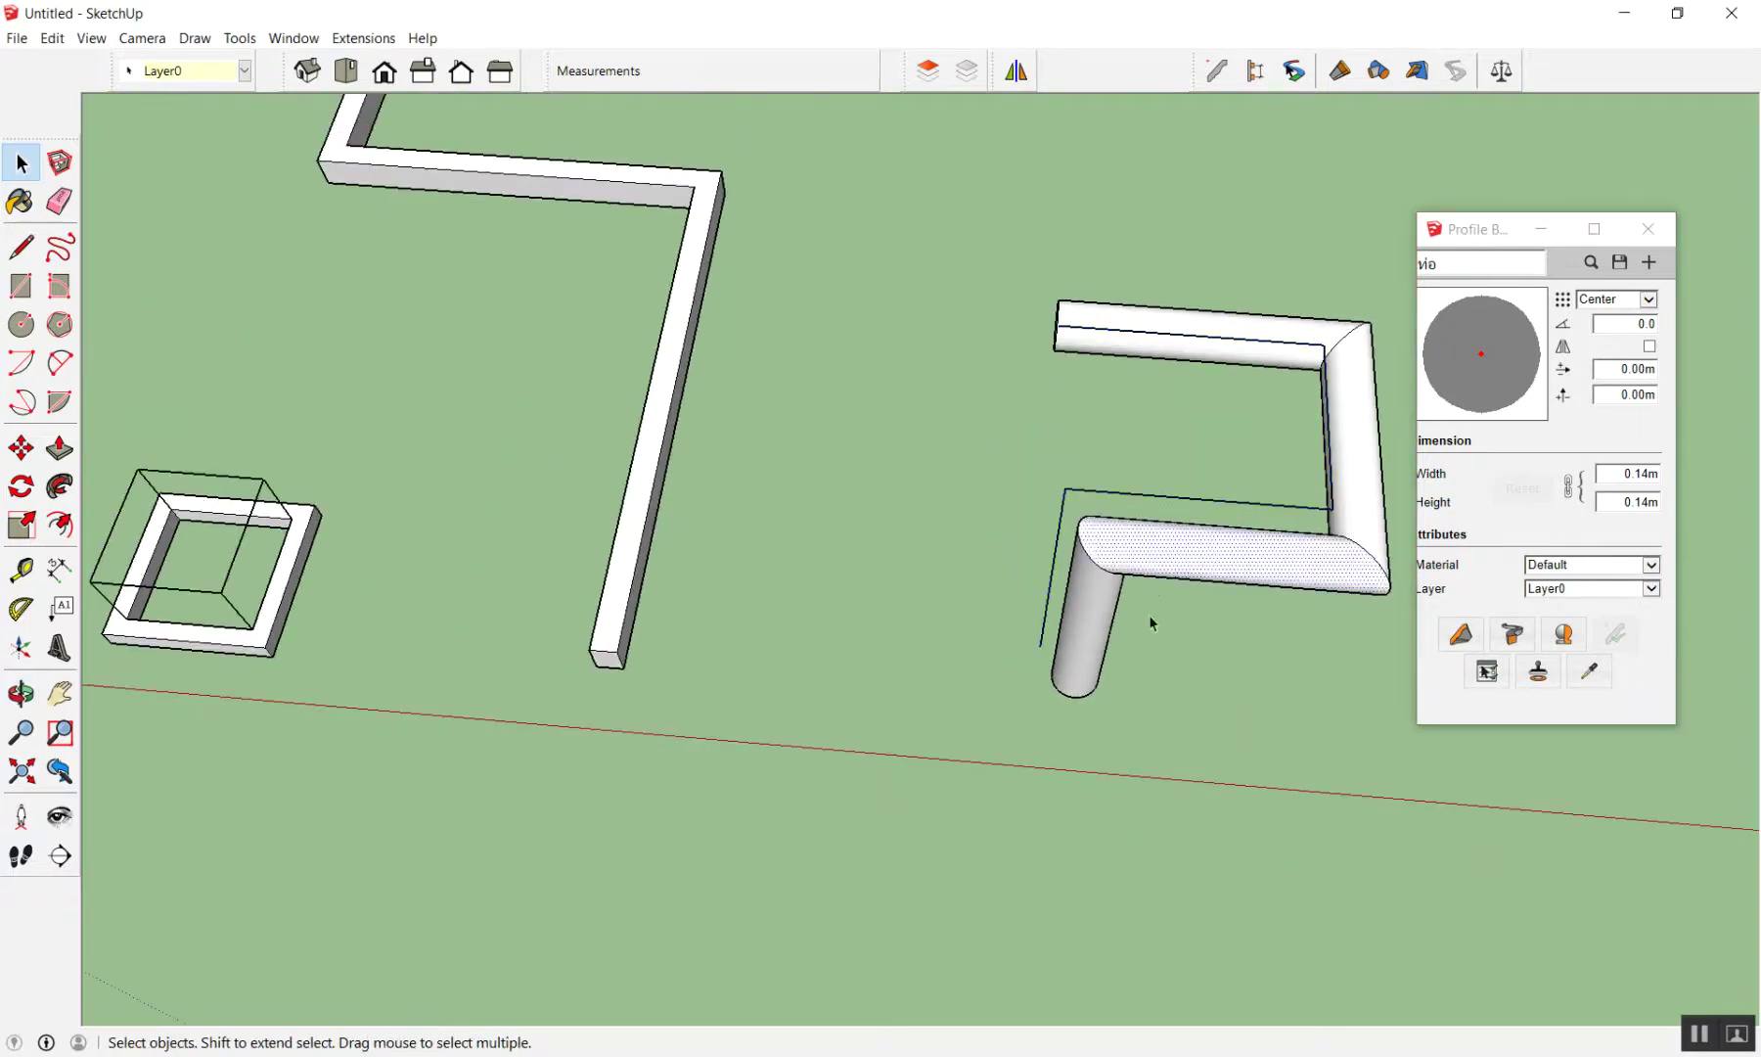
# Delete the trial tube, leaving the path lines selected
pyautogui.click(1190, 553)
pyautogui.press('Delete')
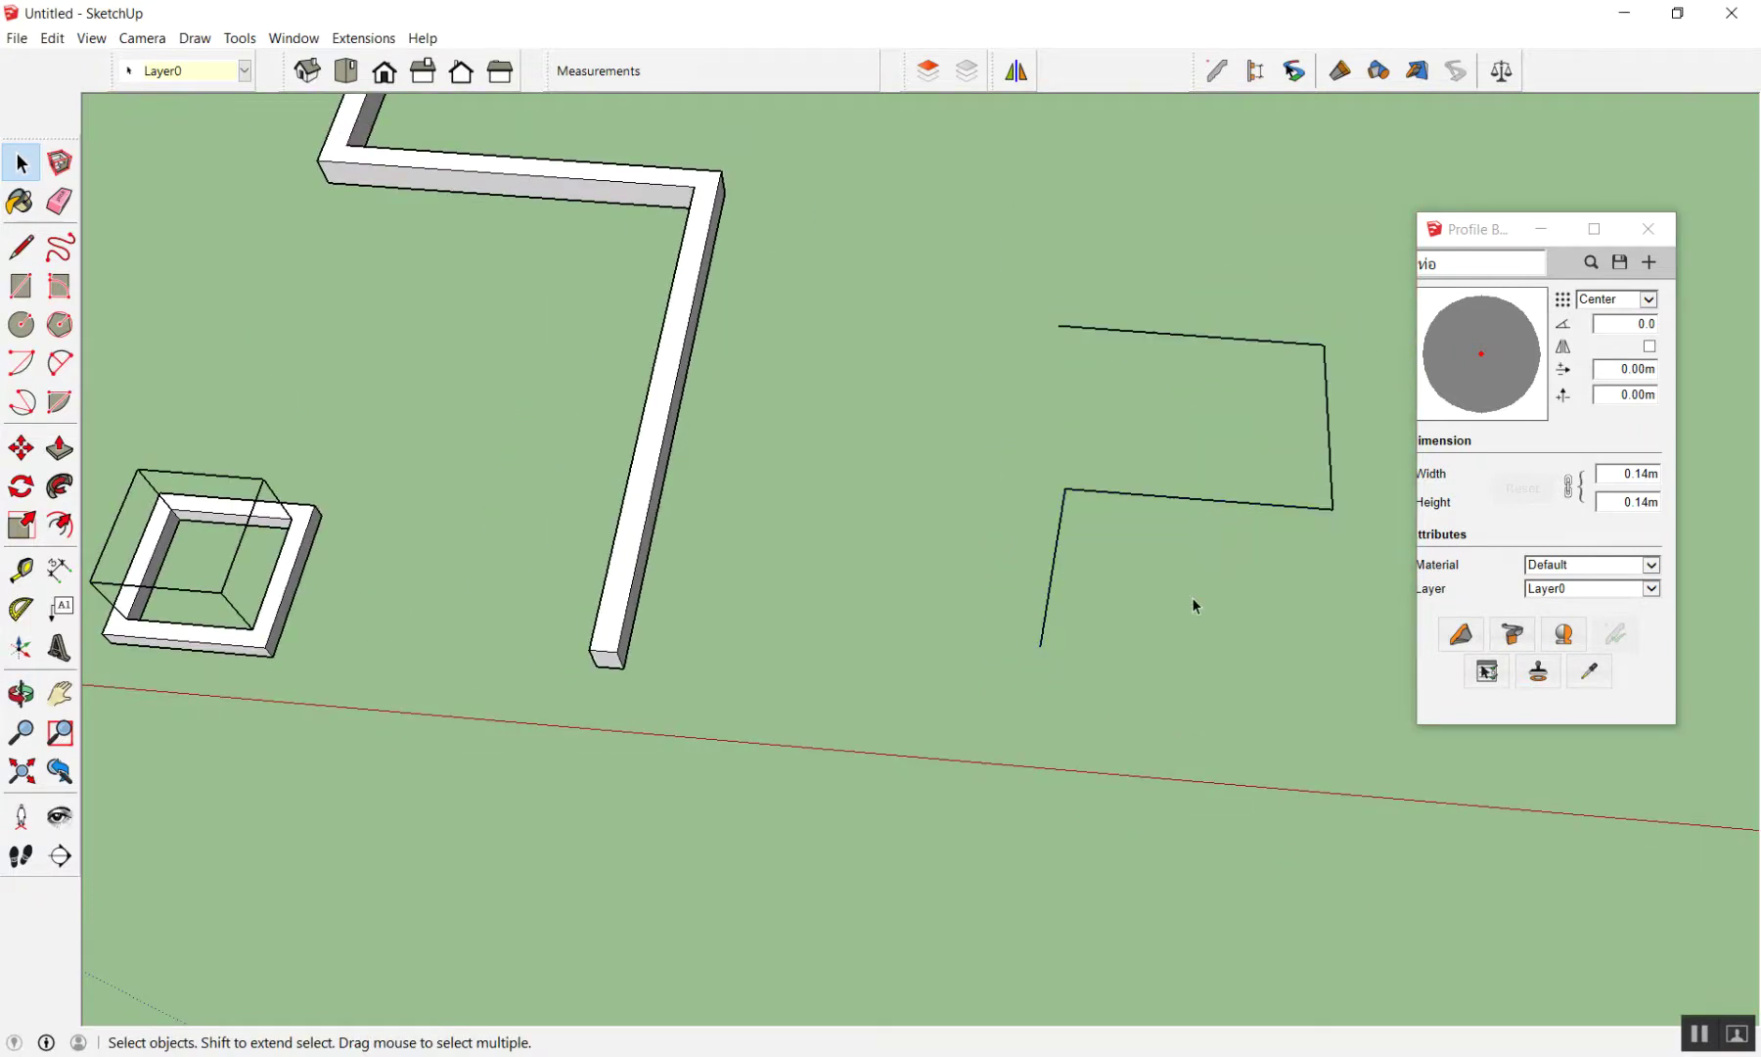
pyautogui.click(1053, 562)
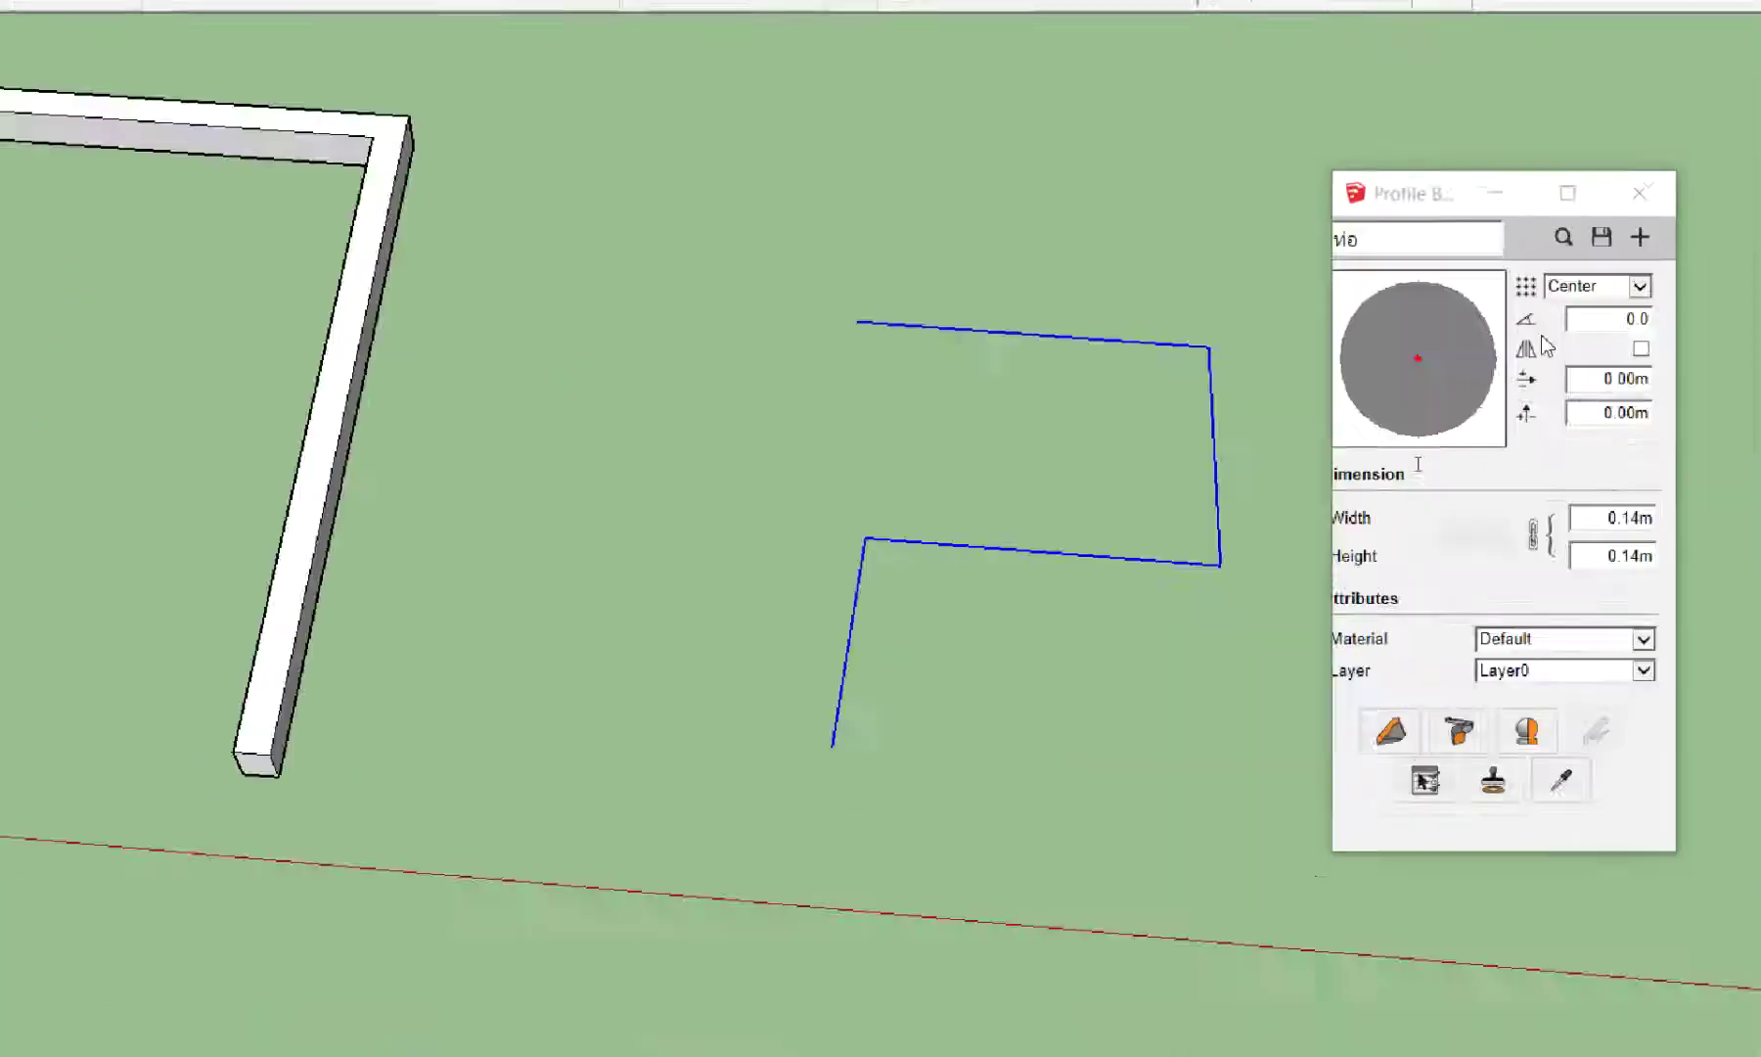
# Build a profile member along the selected path, then delete the path lines
pyautogui.scroll(-4, 910, 724)
pyautogui.scroll(3, 1100, 580)
pyautogui.scroll(3, 1178, 726)
pyautogui.scroll(1, 1178, 726)
pyautogui.click(1515, 638)
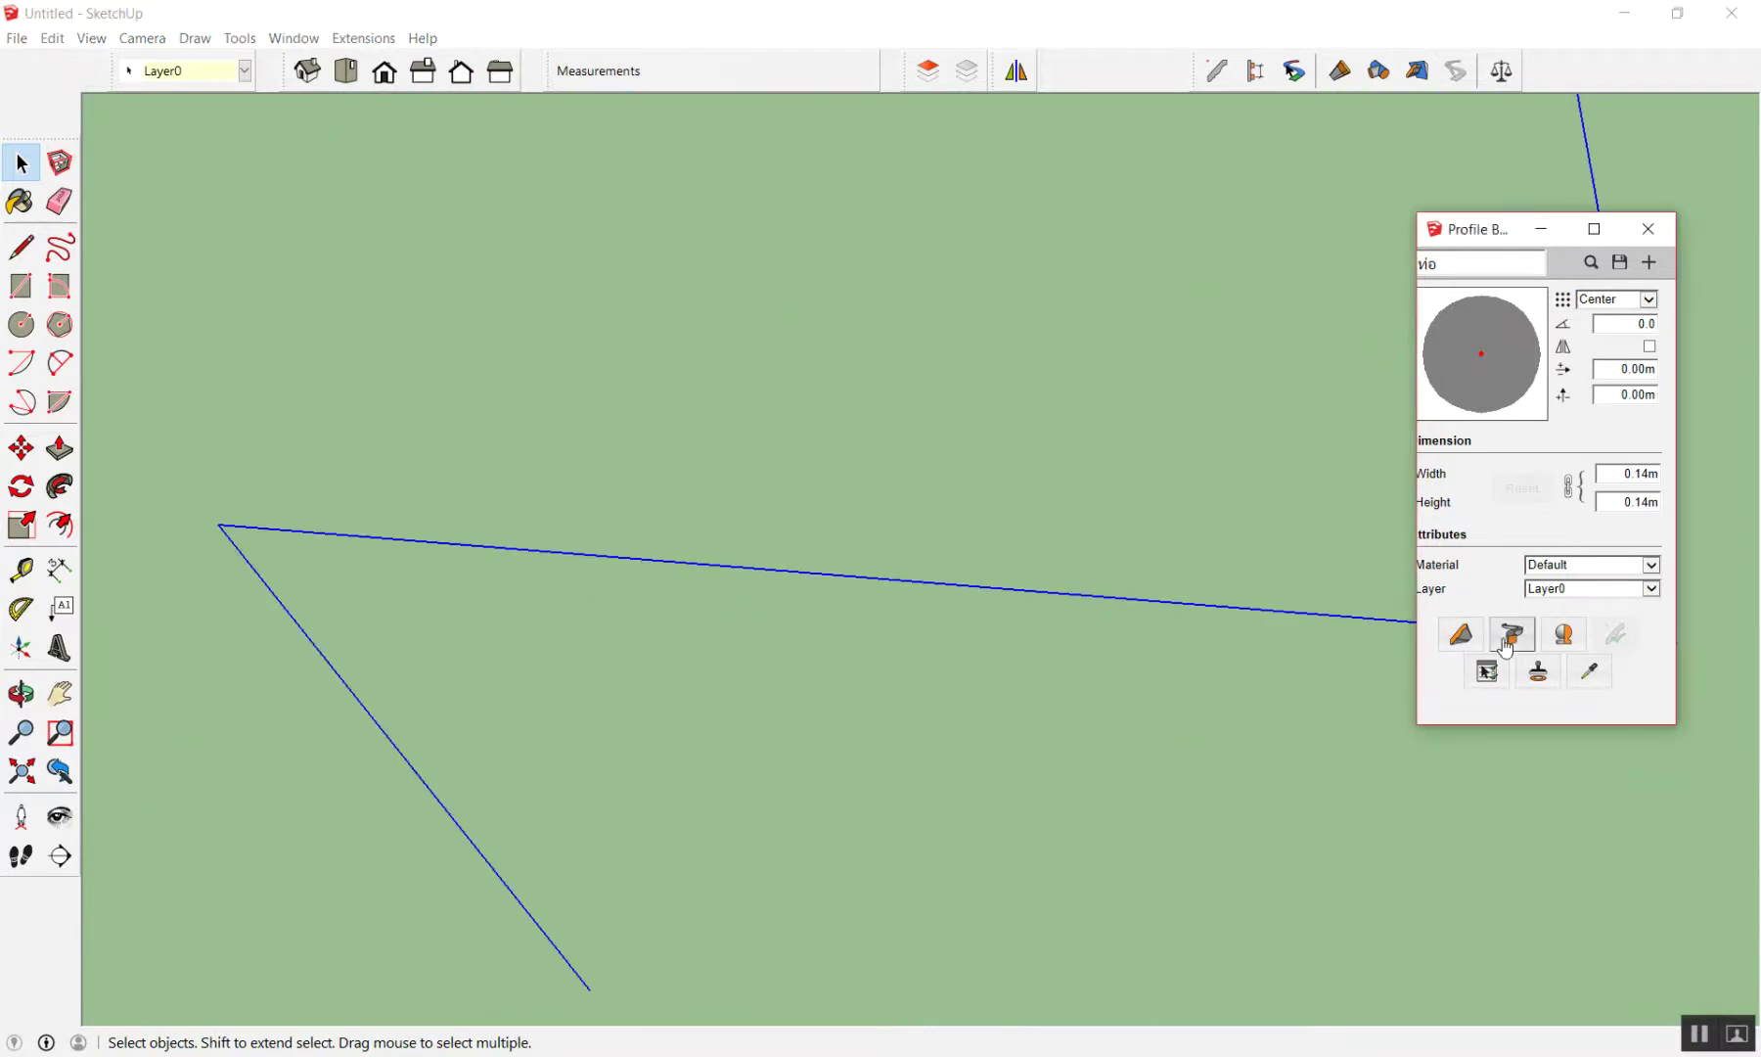
pyautogui.scroll(-3, 987, 614)
pyautogui.moveTo(807, 352); pyautogui.dragTo(1162, 820)
pyautogui.press('Delete')
pyautogui.moveTo(1053, 690); pyautogui.dragTo(739, 641, button='middle')
# Draw a short straight line and select it
pyautogui.press('l')
pyautogui.click(683, 626)
pyautogui.click(808, 699)
pyautogui.press('space')
pyautogui.scroll(2, 944, 658)
pyautogui.scroll(3, 649, 727)
pyautogui.scroll(2, 727, 656)
pyautogui.moveTo(896, 436); pyautogui.dragTo(789, 566)
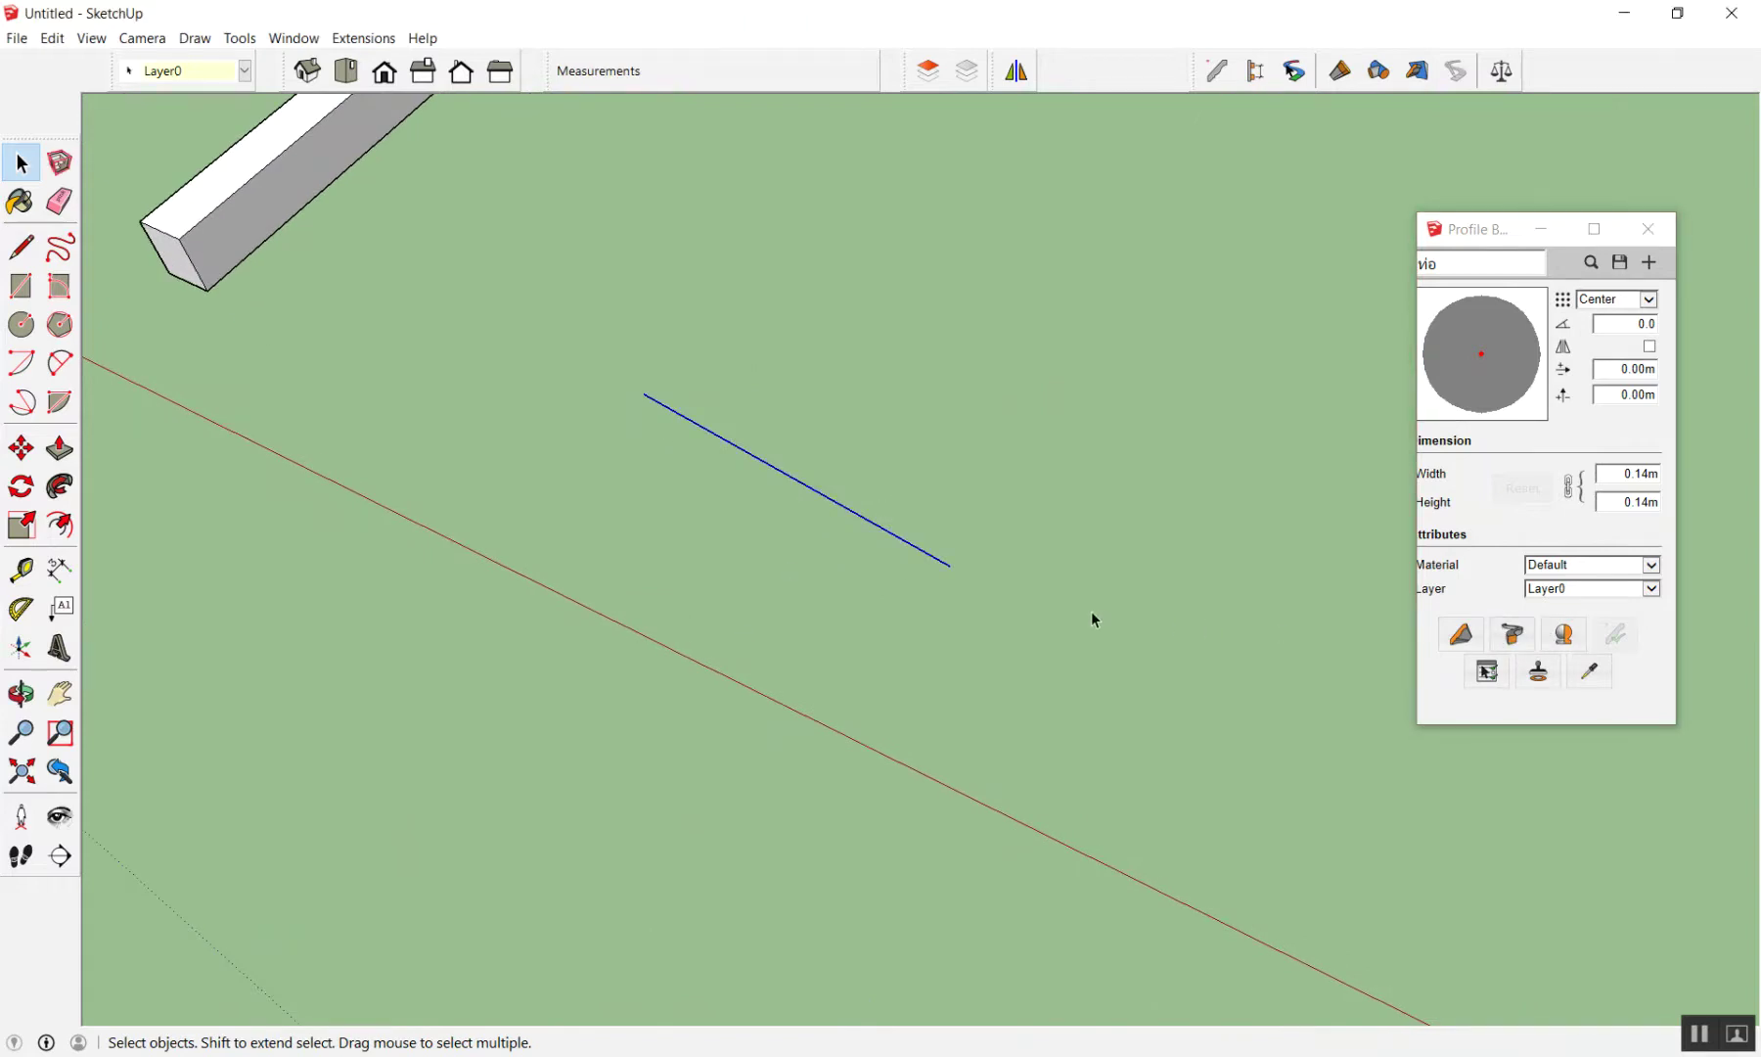
pyautogui.scroll(3, 1106, 607)
pyautogui.scroll(-3, 1196, 646)
pyautogui.scroll(-3, 1272, 695)
pyautogui.scroll(2, 721, 473)
pyautogui.scroll(3, 723, 450)
pyautogui.scroll(3, 733, 431)
pyautogui.scroll(-2, 1304, 457)
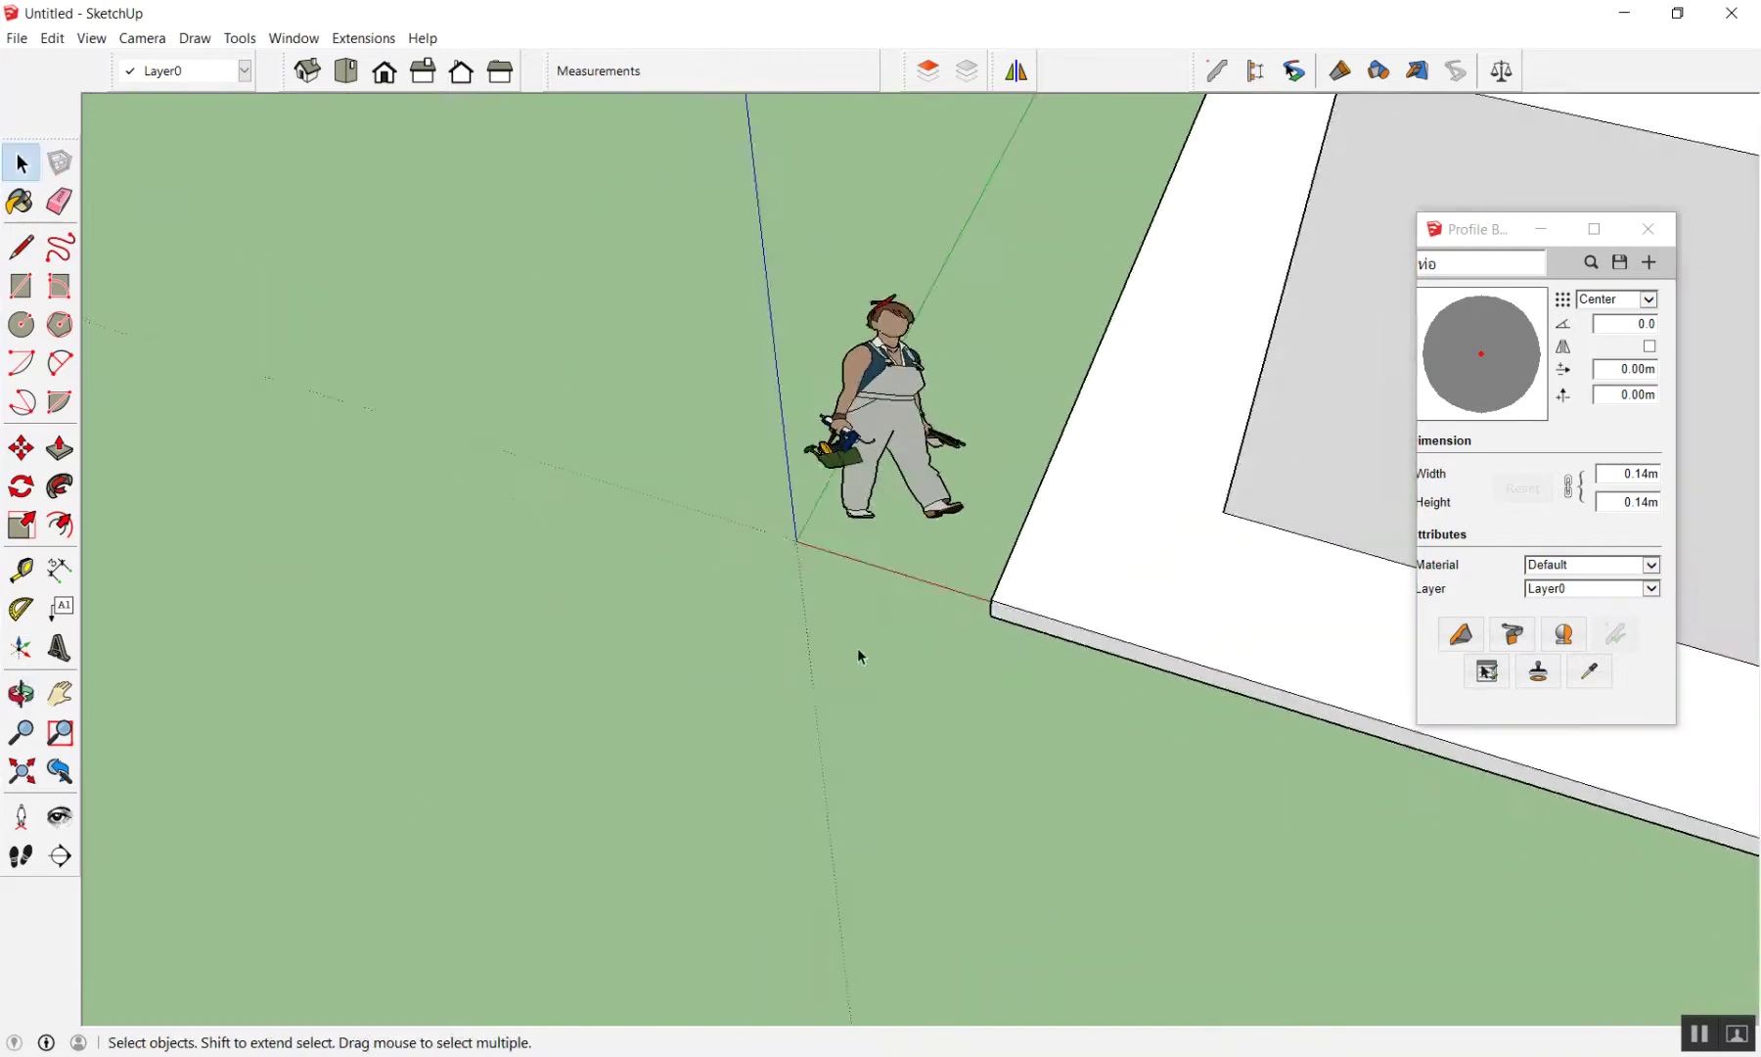
pyautogui.scroll(1, 843, 675)
# Draw a 0.1 m radius circle and save it as a profile named Profile
pyautogui.press('c')
pyautogui.click(686, 685)
pyautogui.write('0.1')
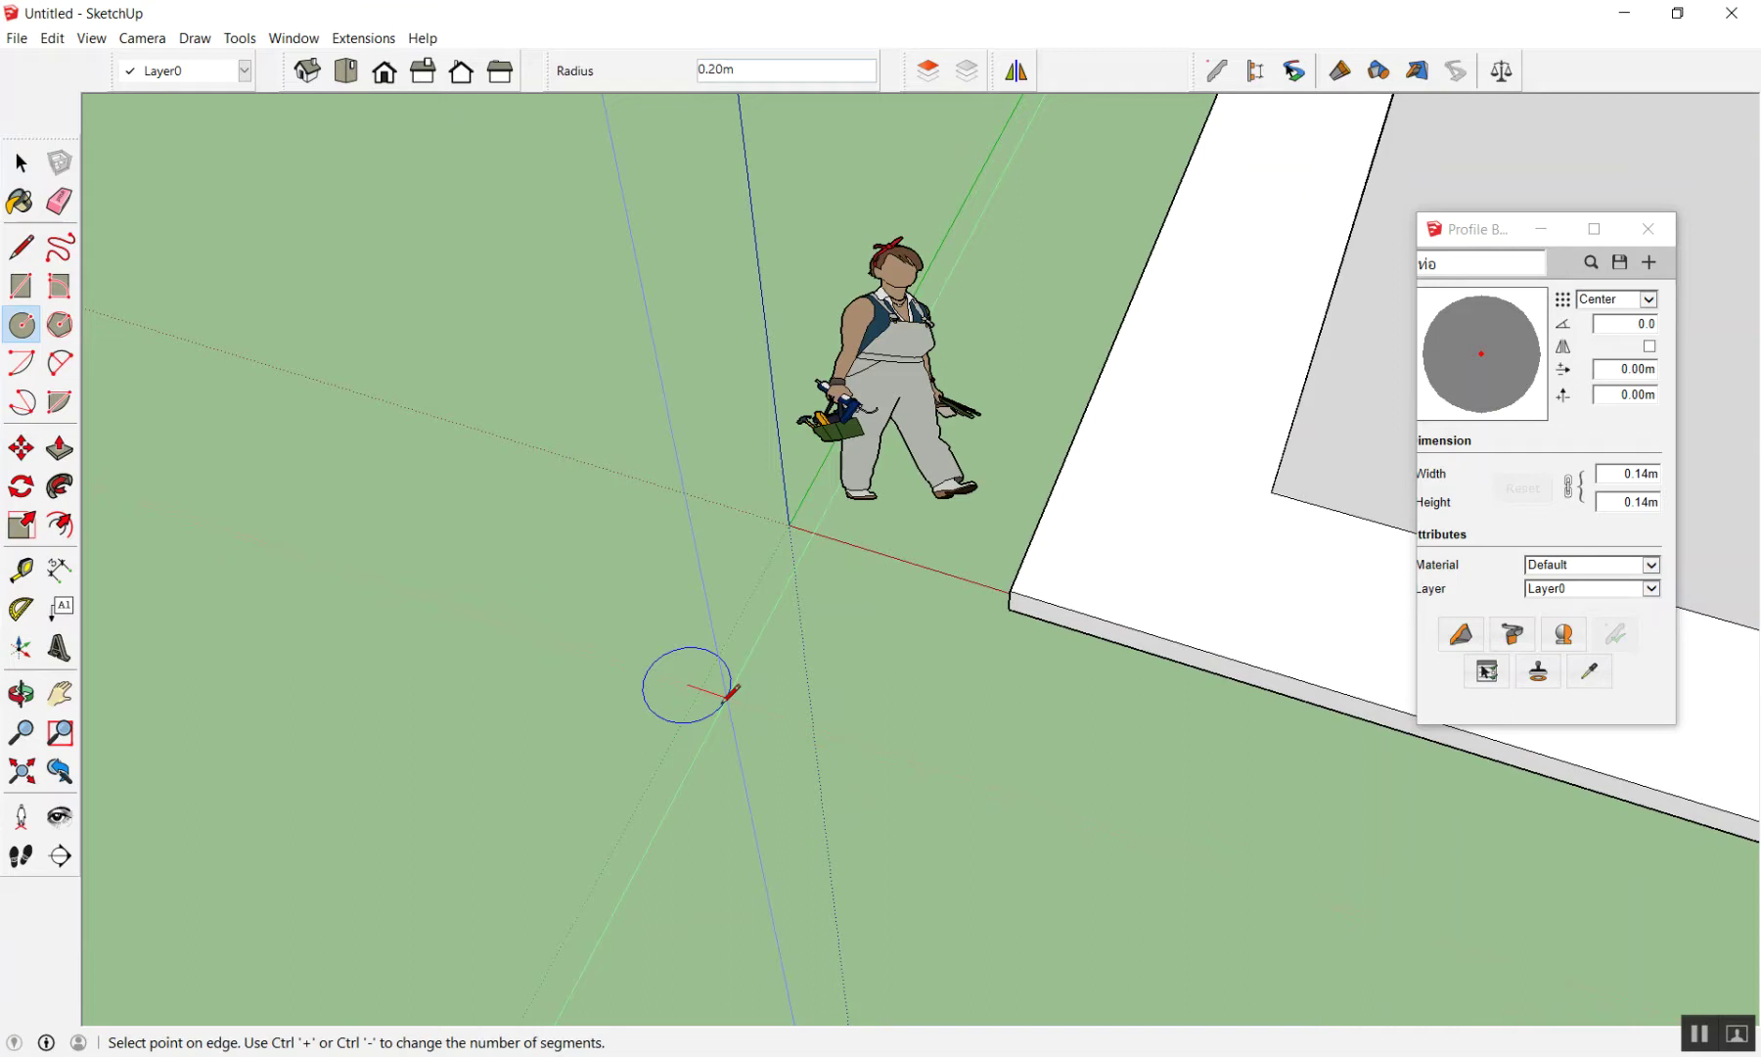
pyautogui.press('Return')
pyautogui.press('space')
pyautogui.click(1649, 262)
pyautogui.click(1515, 507)
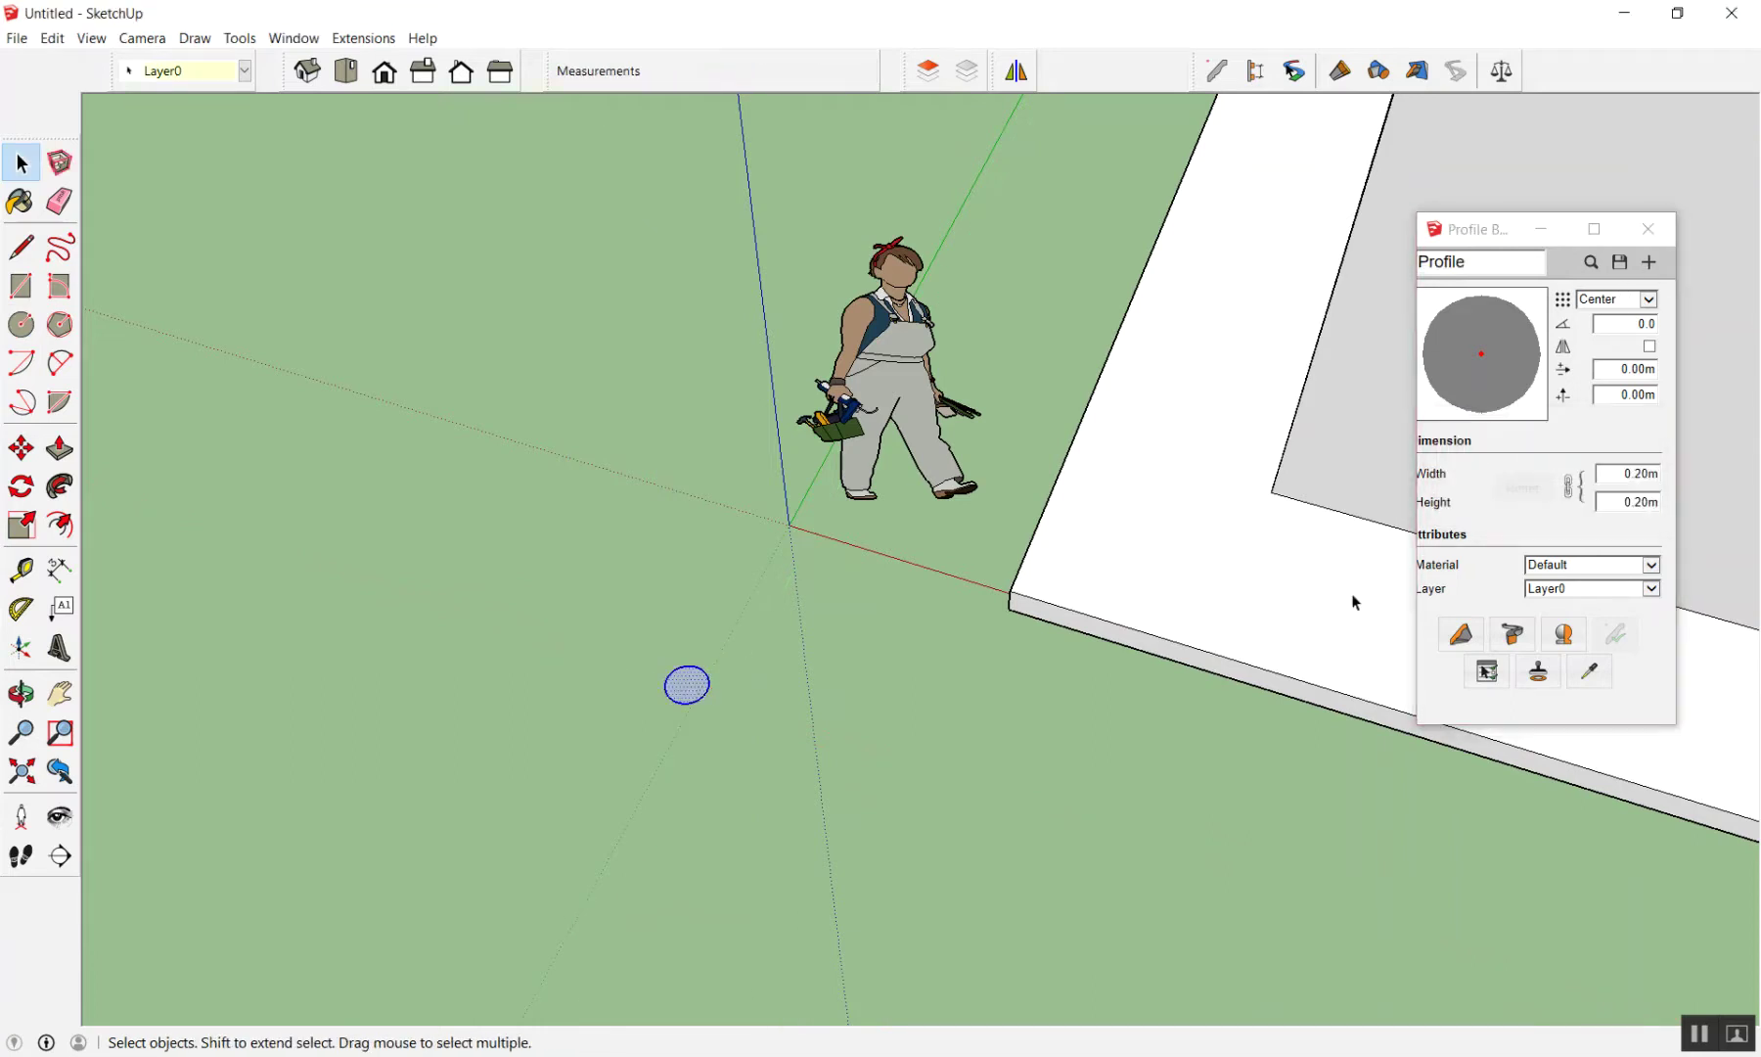
# Draw a straight path line beside the circle and build the profile along it
pyautogui.press('l')
pyautogui.click(820, 650)
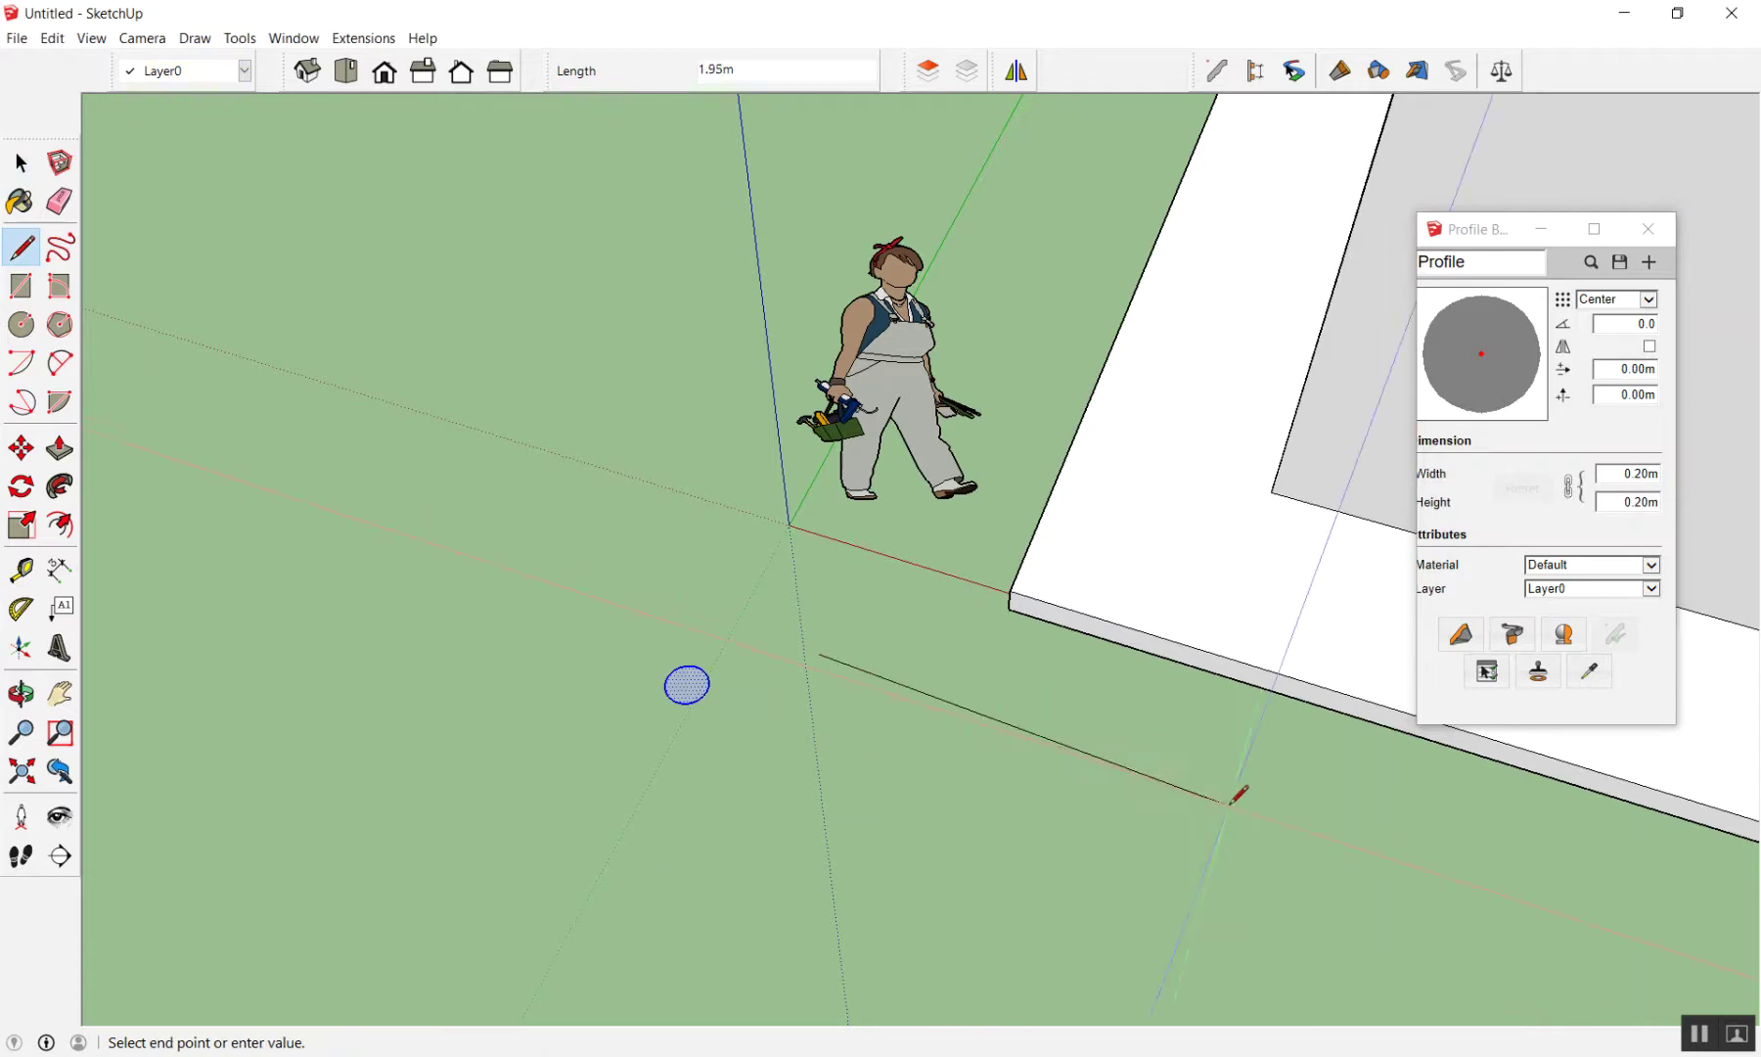
pyautogui.click(1229, 804)
pyautogui.press('space')
pyautogui.click(1169, 745)
pyautogui.click(1512, 636)
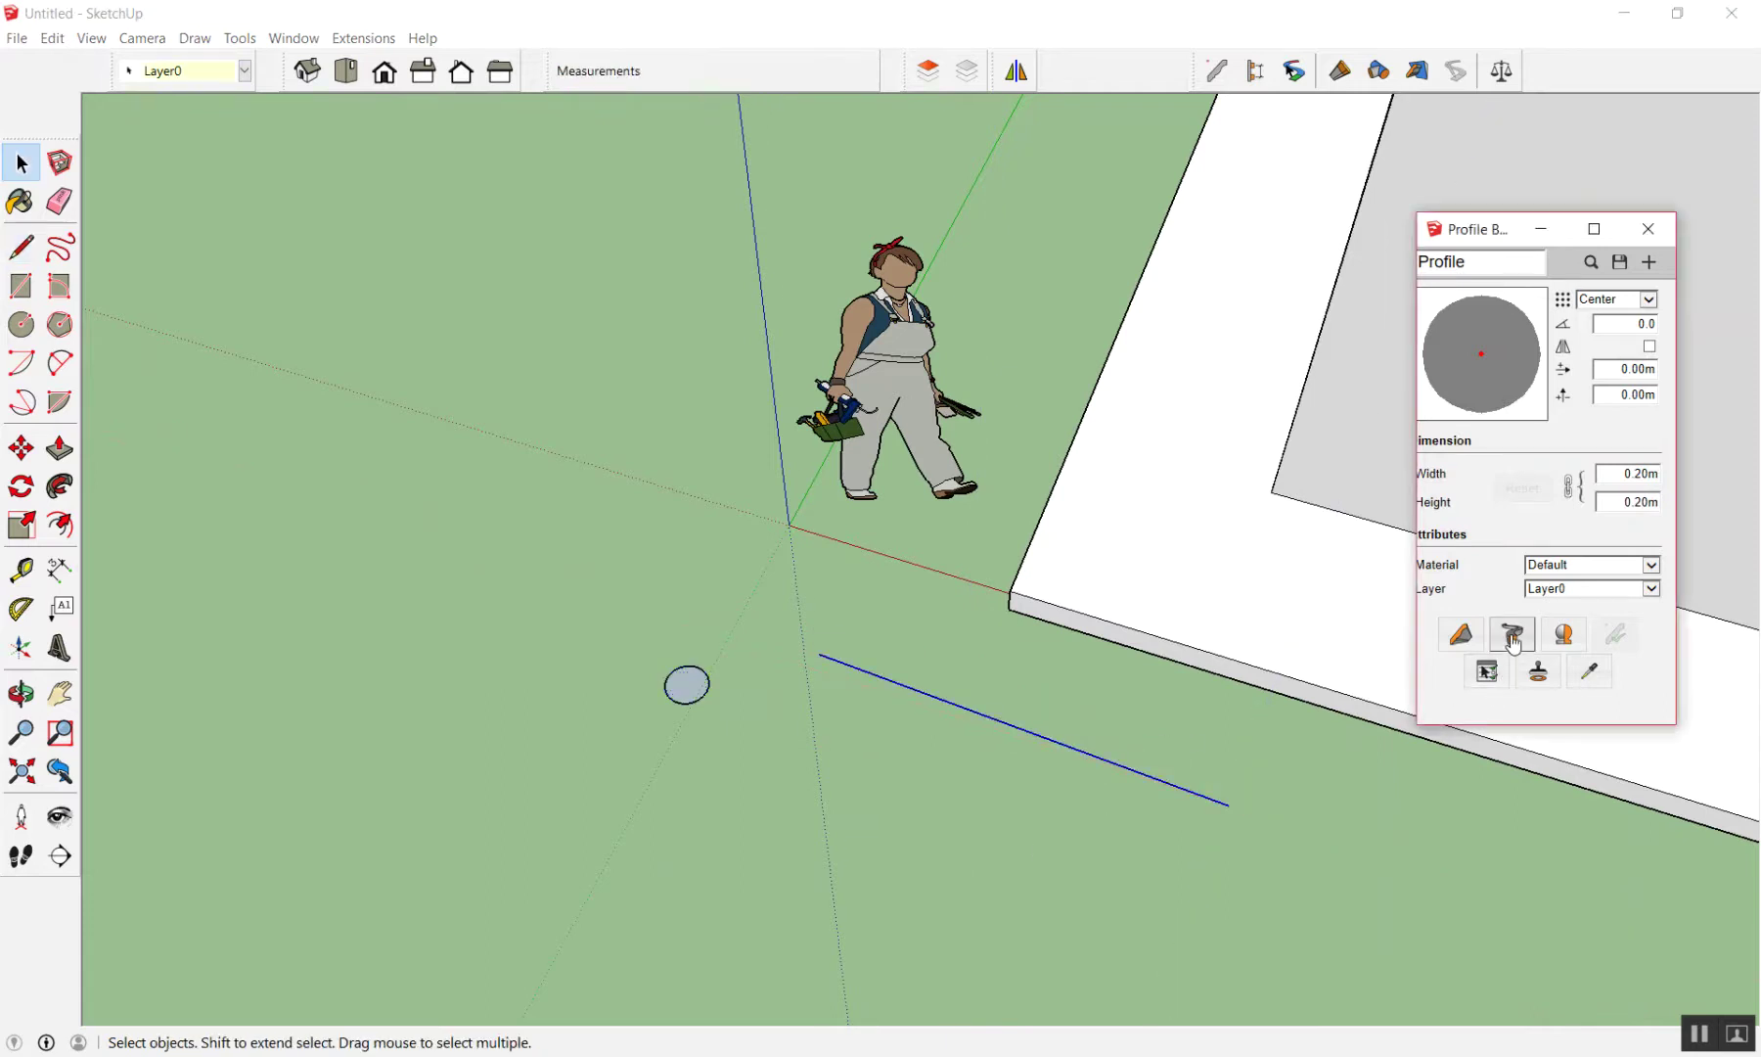
pyautogui.click(1663, 231)
# Quit SketchUp without saving and relaunch SketchUp 2016 into a new model
pyautogui.click(1732, 13)
pyautogui.click(918, 603)
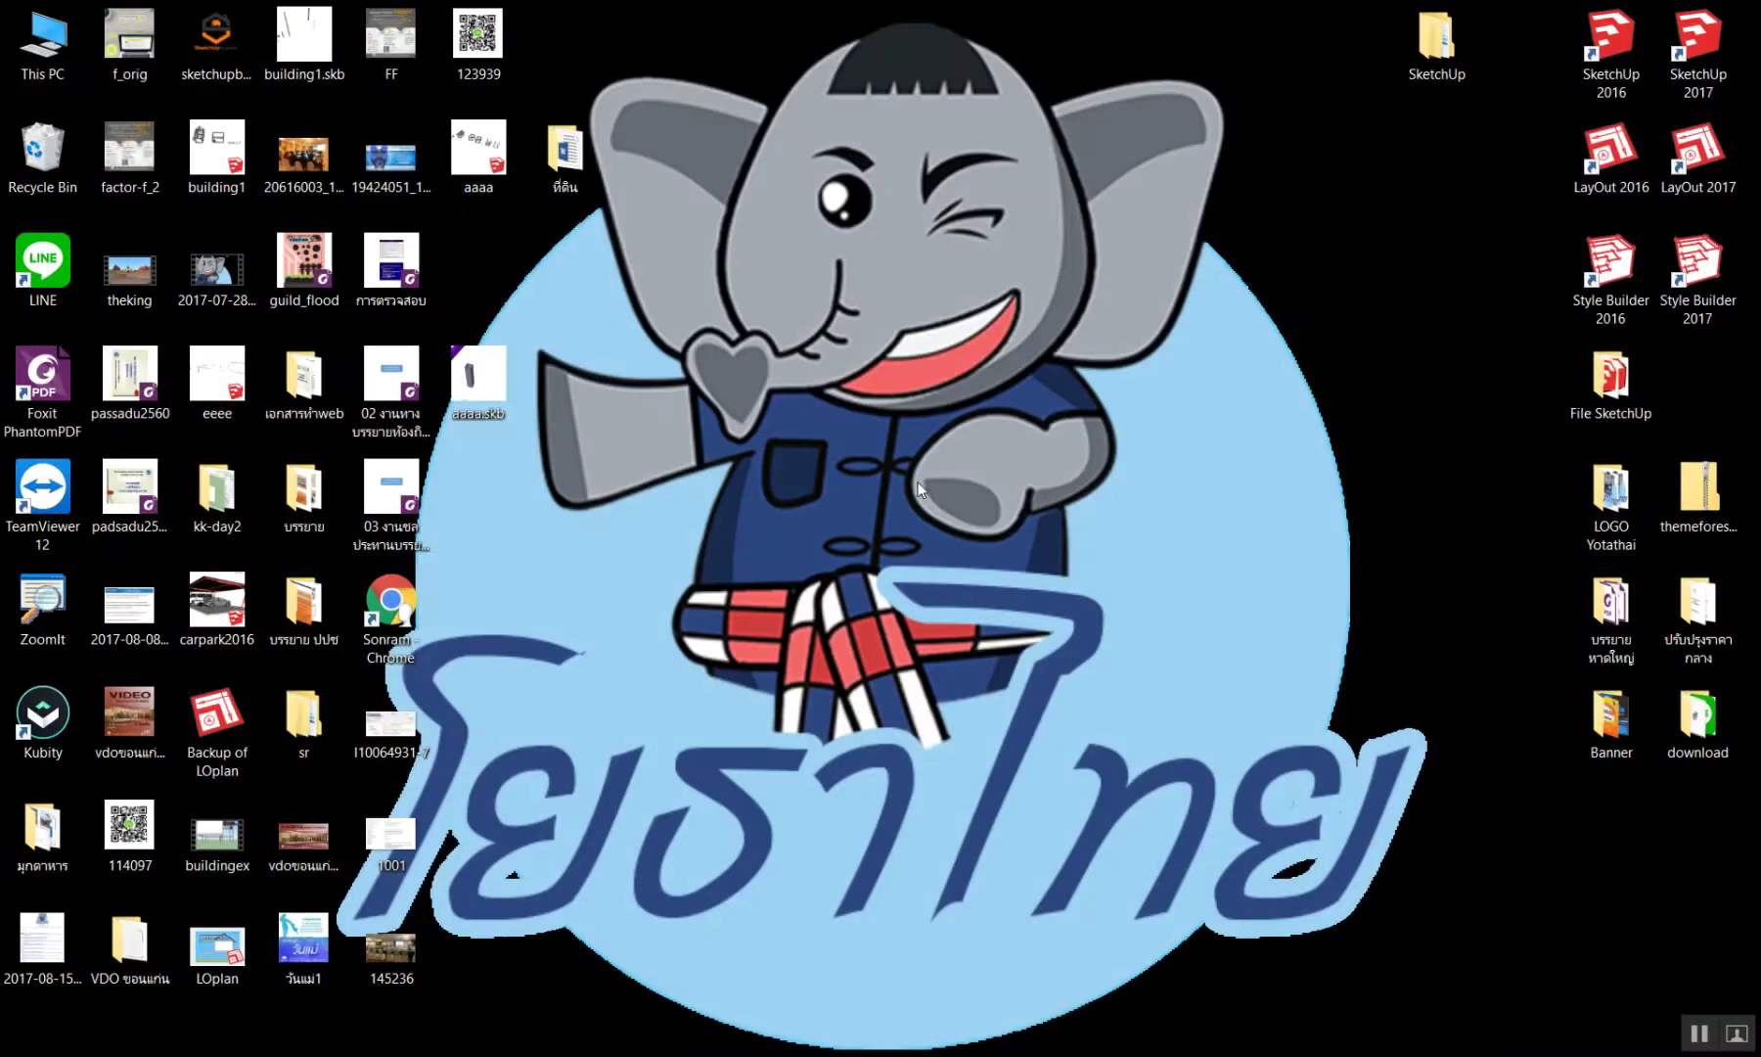
pyautogui.doubleClick(1604, 39)
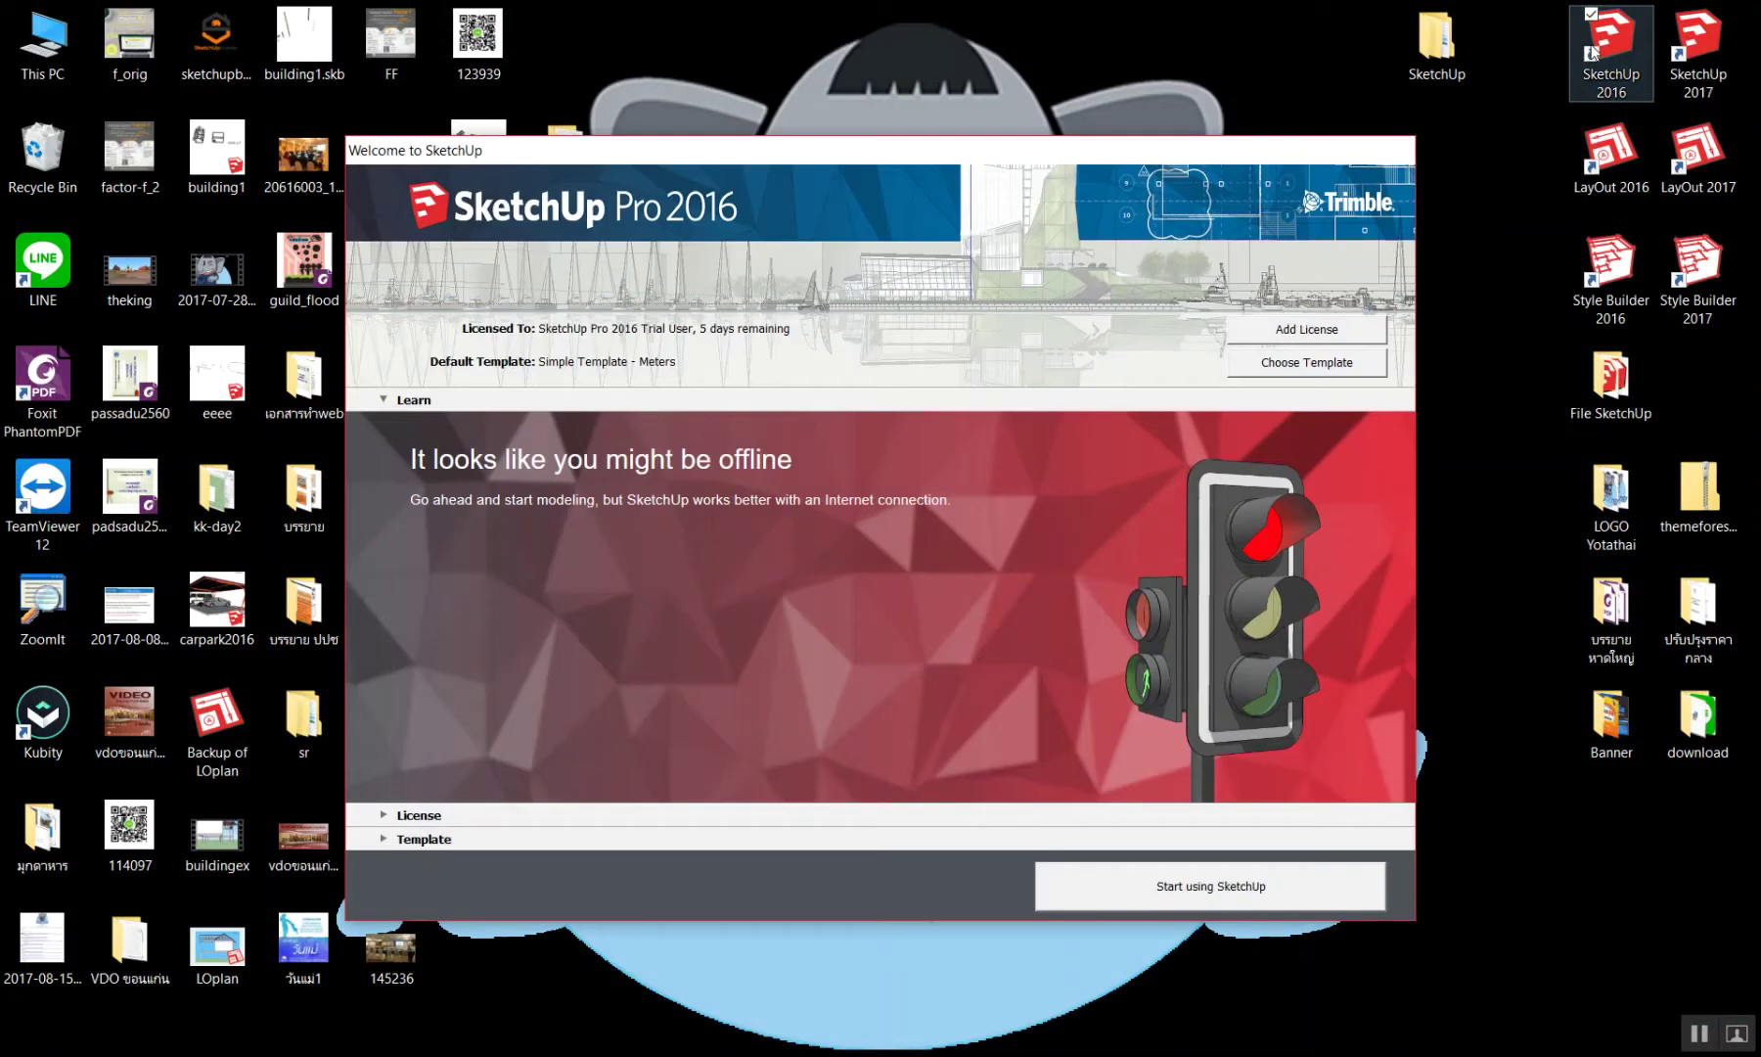
pyautogui.click(1143, 900)
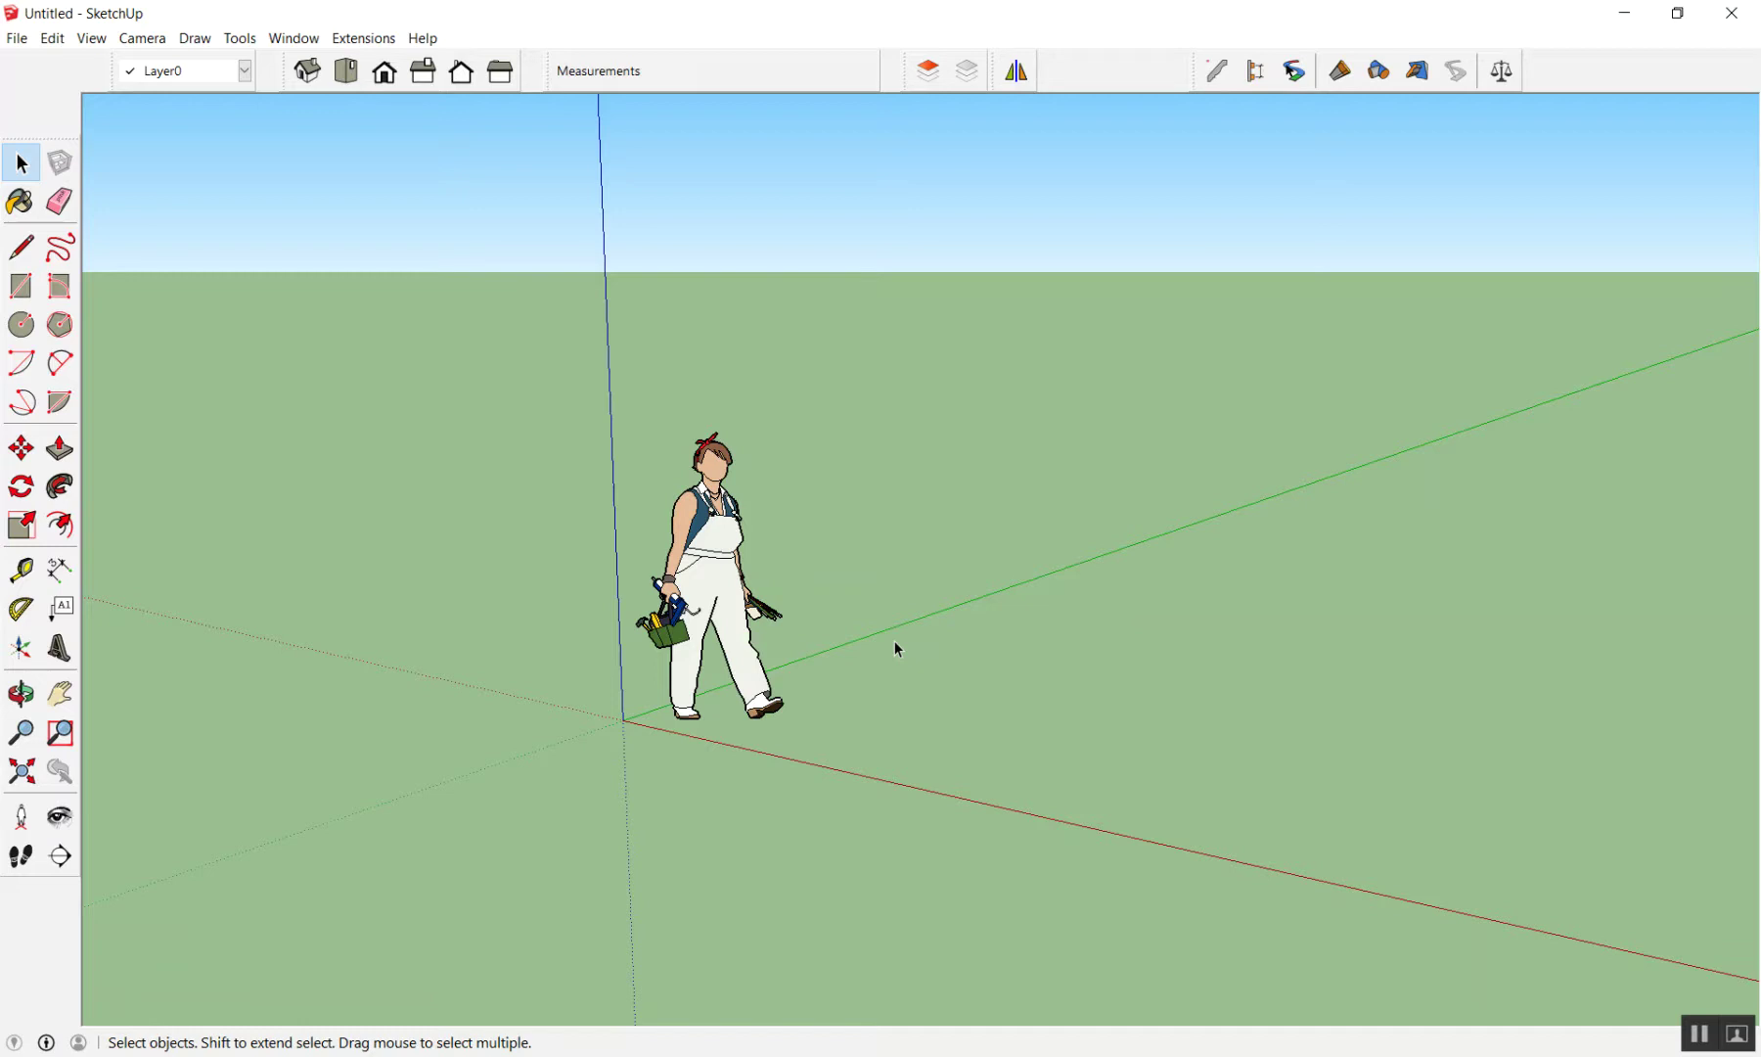
# Draw a small circle on the ground and a straight path line beside it
pyautogui.moveTo(894, 649)
pyautogui.mouseDown(button='middle')
pyautogui.moveTo(1093, 557)
pyautogui.moveTo(1101, 669)
pyautogui.mouseUp(button='middle')
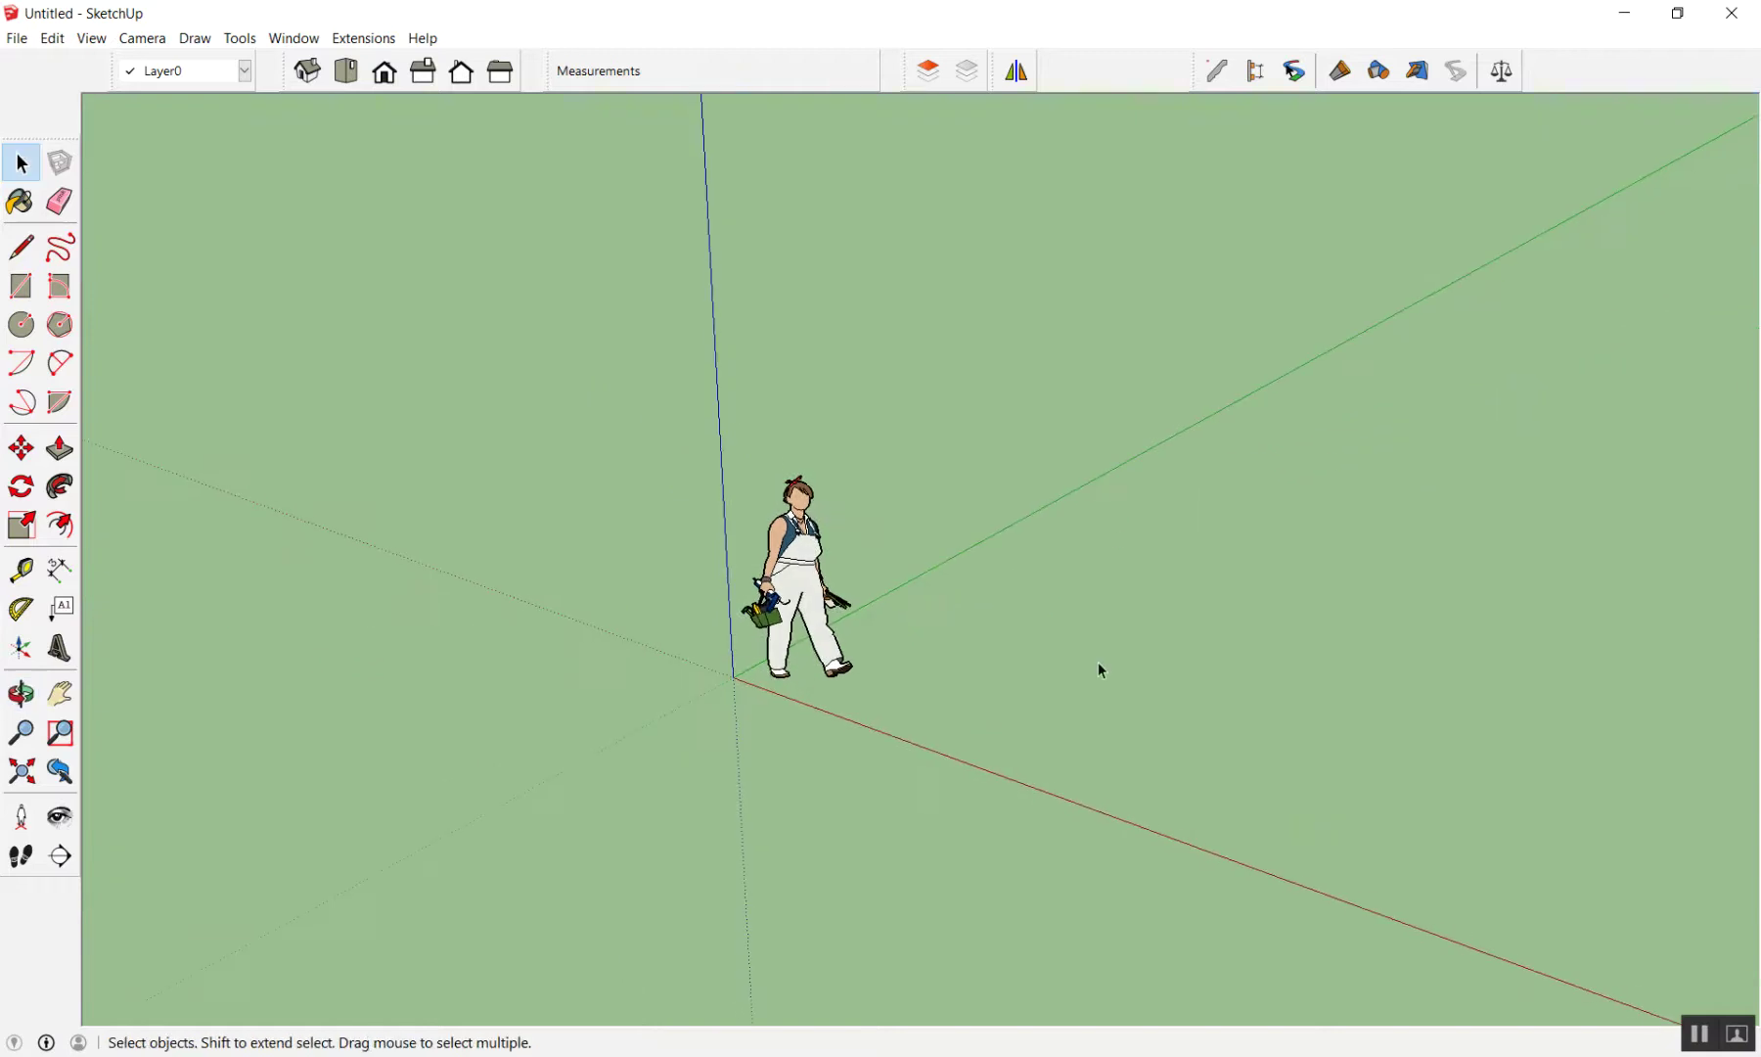
pyautogui.press('l')
pyautogui.click(1081, 663)
pyautogui.press('space')
pyautogui.press('c')
pyautogui.click(1065, 674)
pyautogui.press('space')
pyautogui.scroll(-2, 1157, 637)
pyautogui.scroll(1, 1155, 631)
pyautogui.press('l')
pyautogui.click(1244, 666)
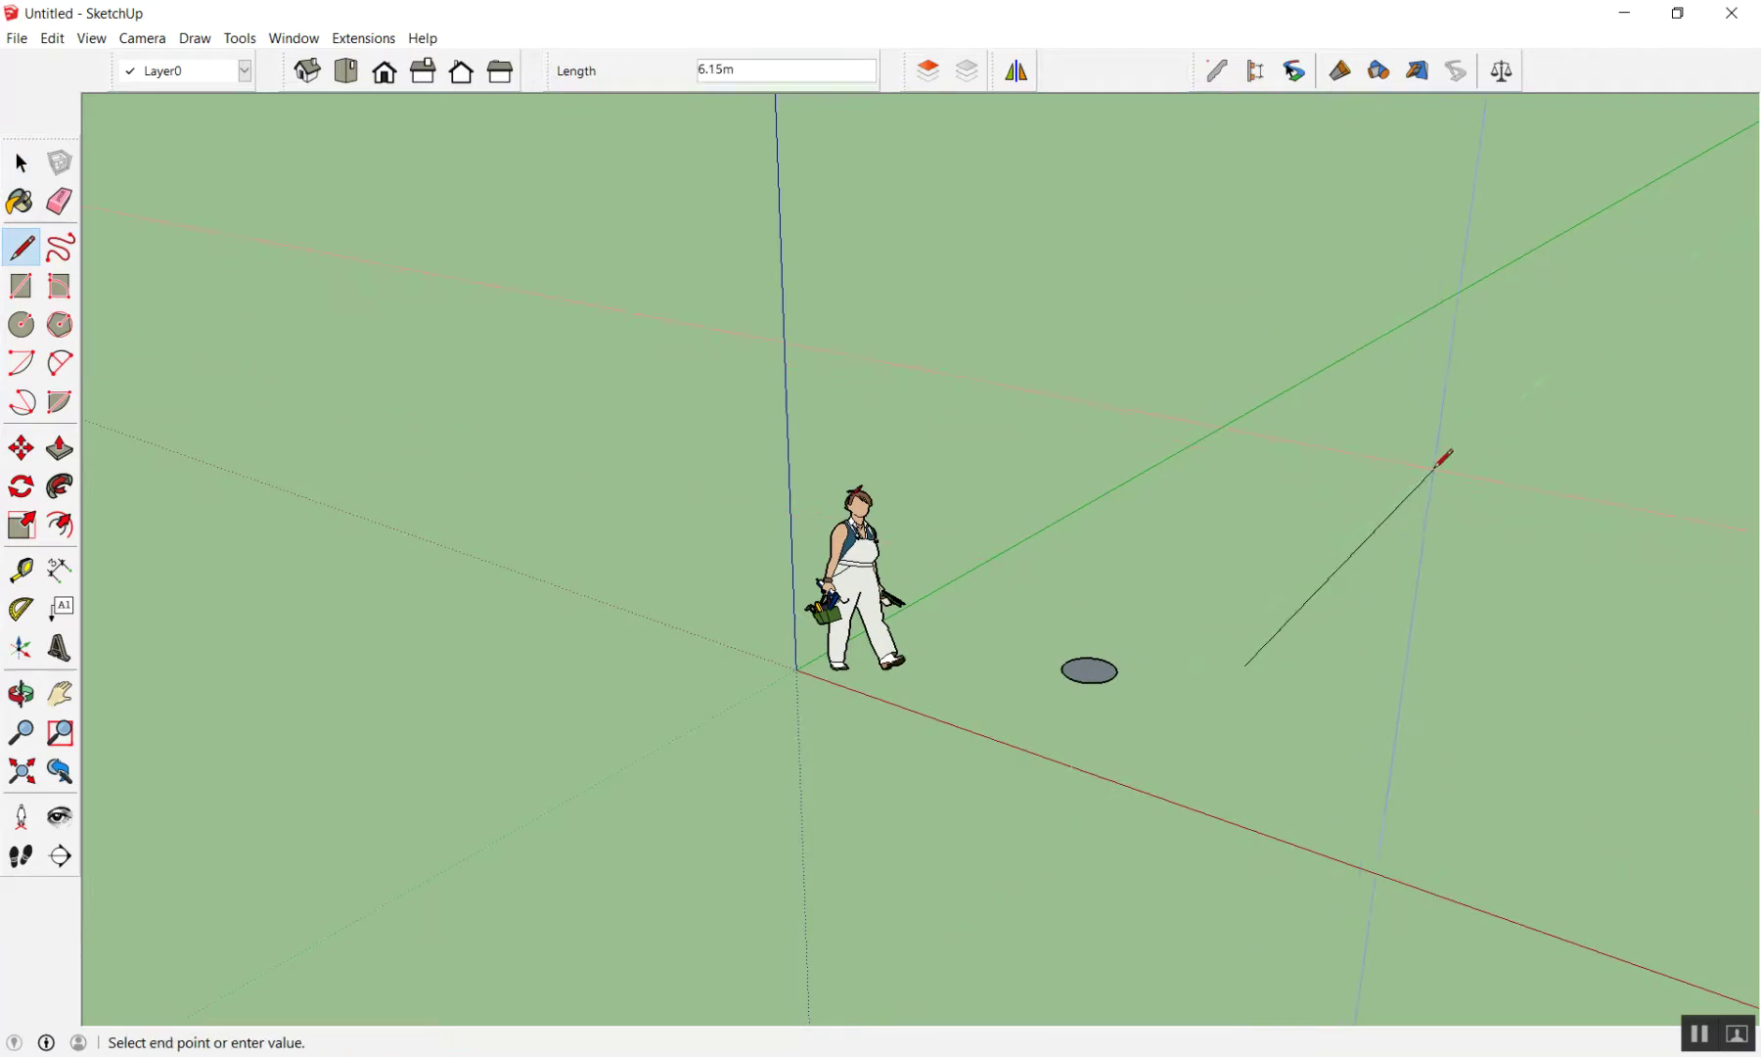
pyautogui.click(1440, 471)
pyautogui.press('space')
# Save the circle as profile 'Profile' and build a round 0.48 m member along the line
pyautogui.click(1089, 670)
pyautogui.click(1221, 76)
pyautogui.click(1659, 262)
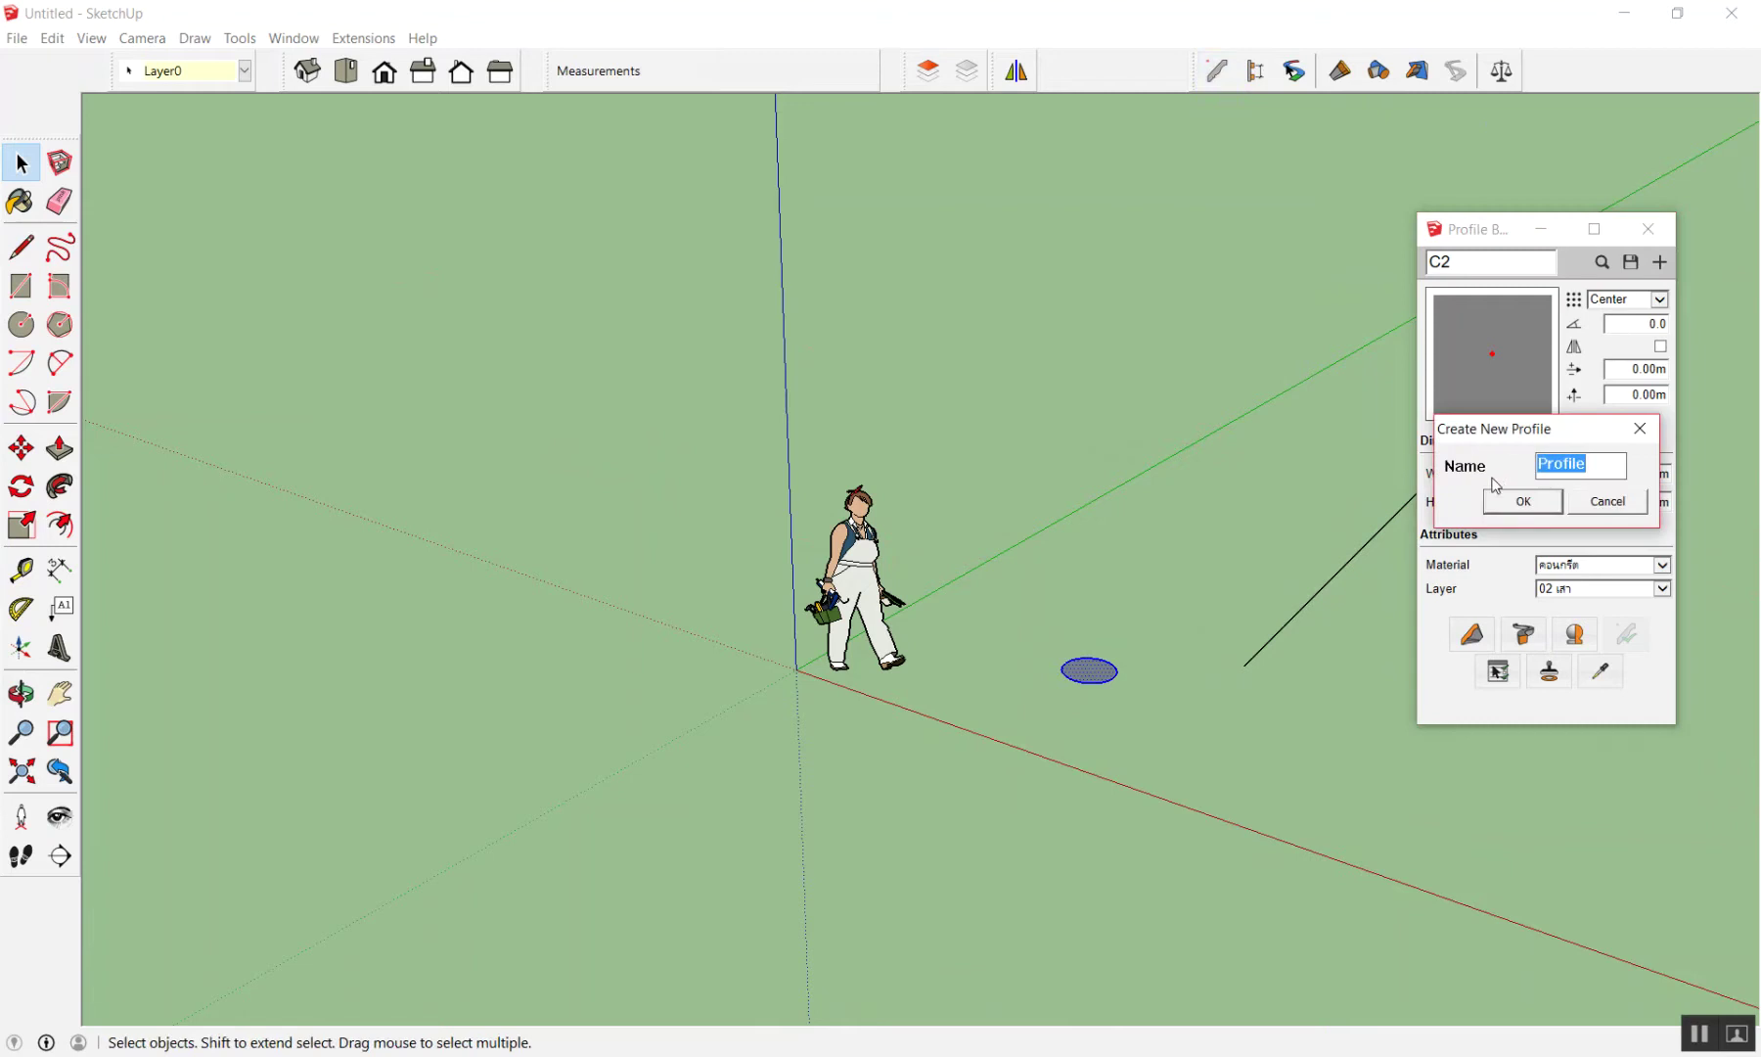
pyautogui.click(1517, 501)
pyautogui.click(1283, 626)
pyautogui.click(1564, 671)
pyautogui.moveTo(649, 546); pyautogui.dragTo(1348, 553, button='middle')
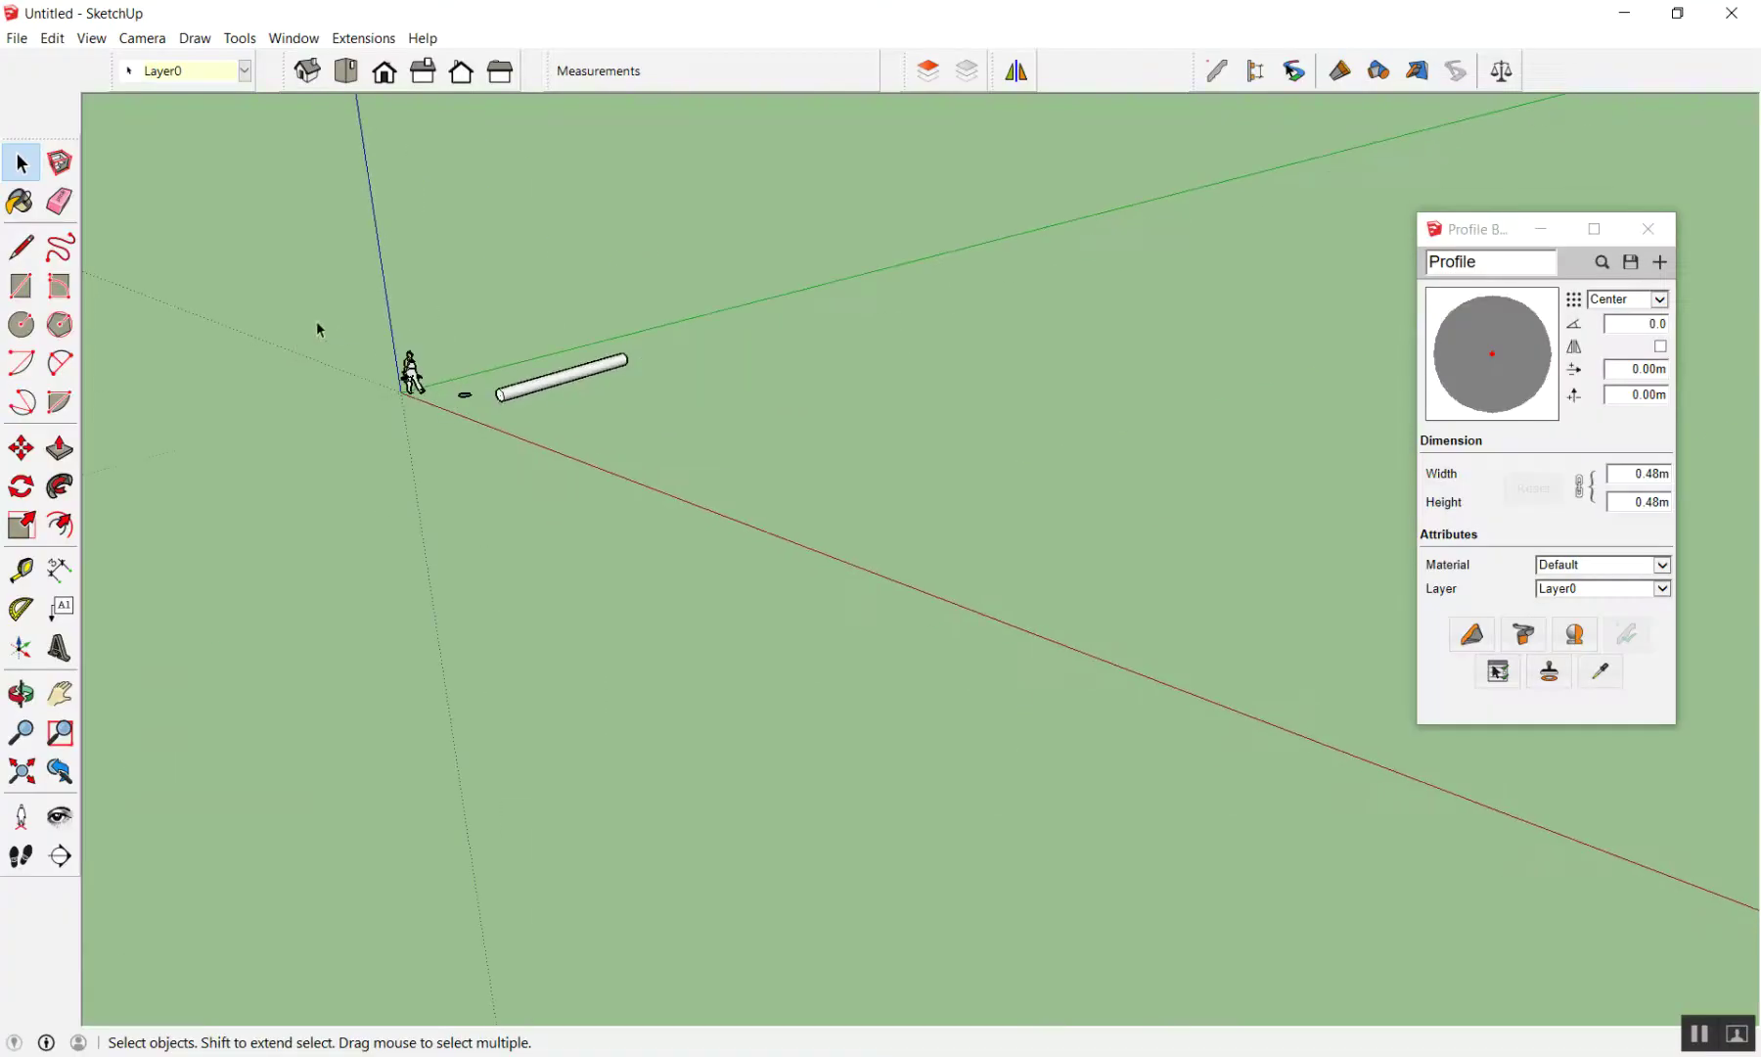
pyautogui.moveTo(316, 328); pyautogui.dragTo(358, 328, button='middle')
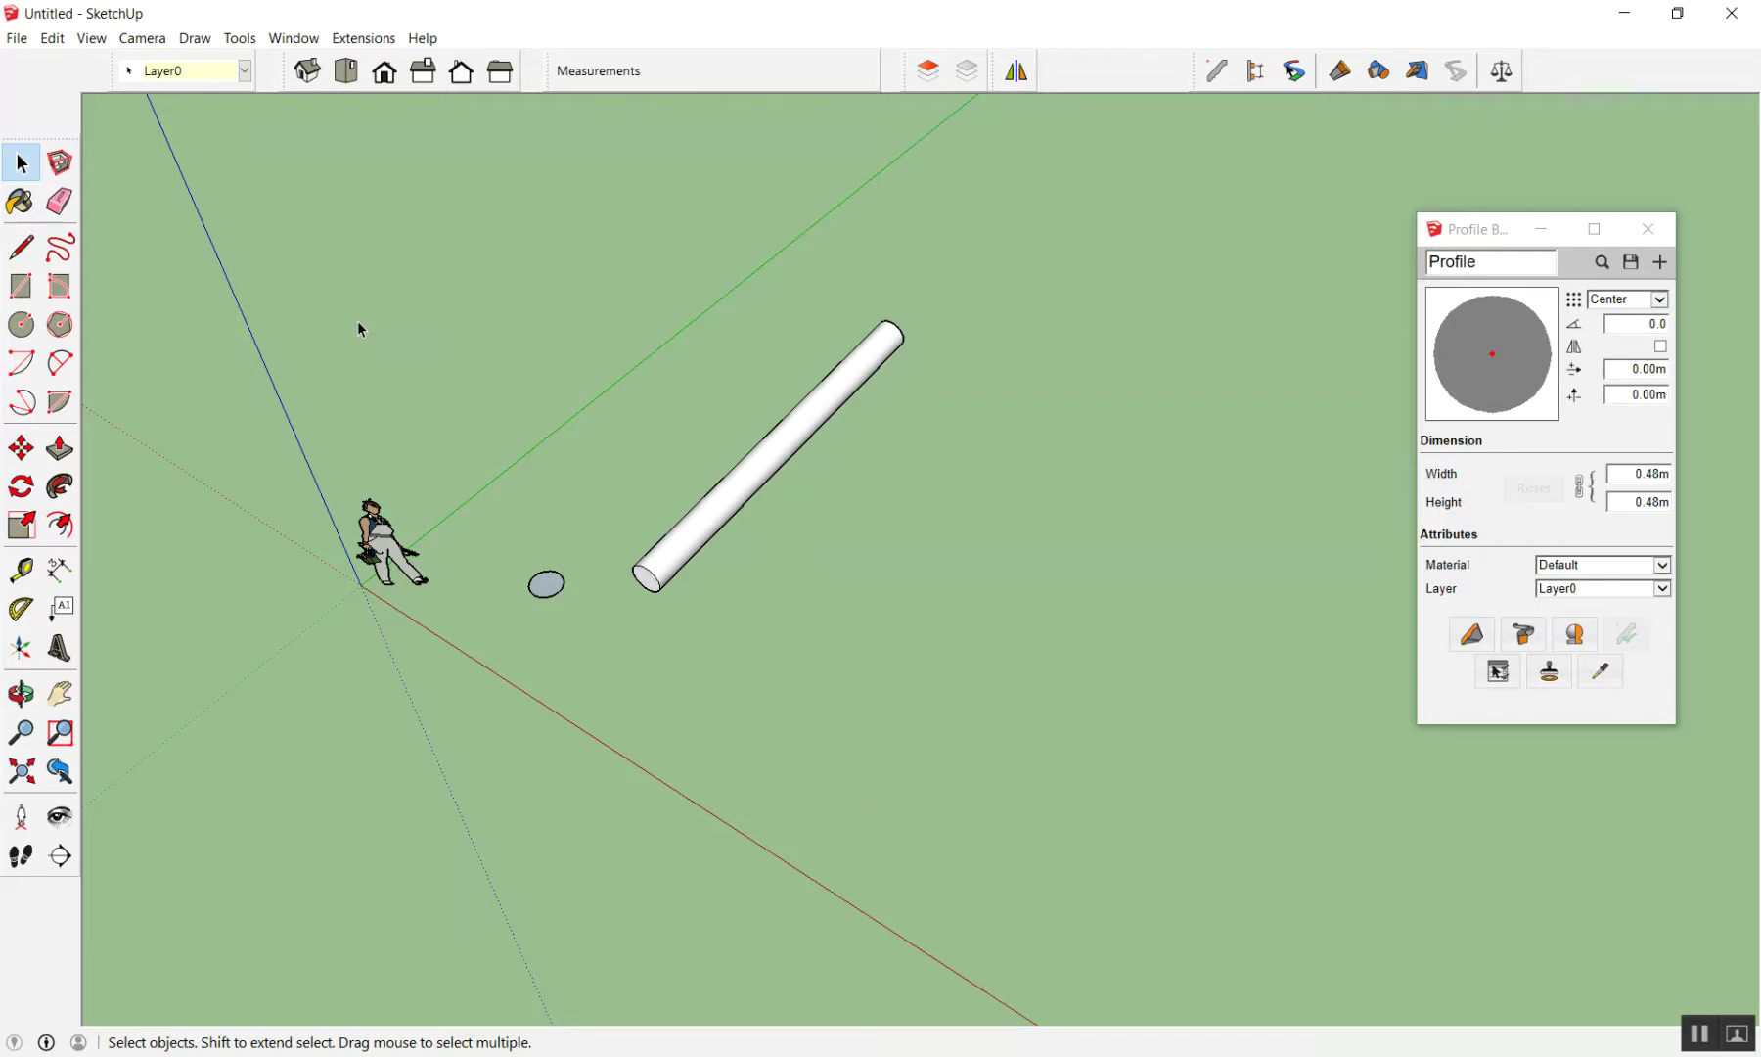
pyautogui.moveTo(358, 321); pyautogui.dragTo(756, 569, button='middle')
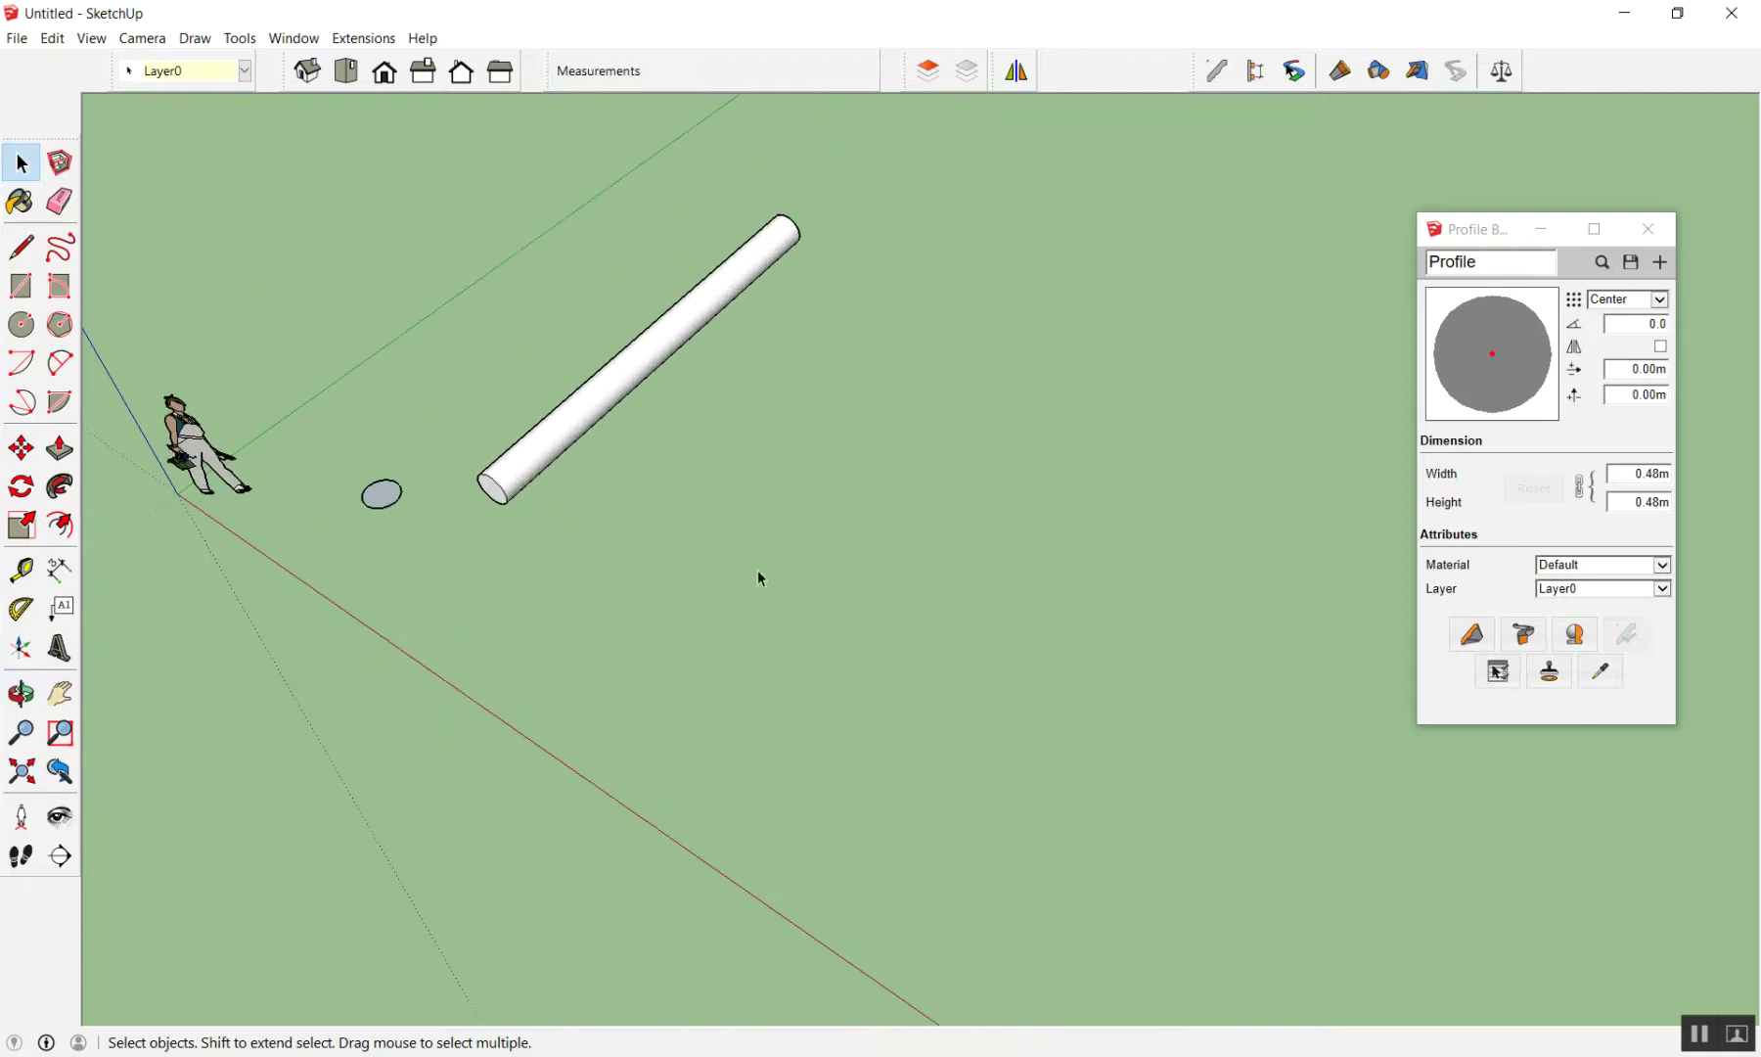
# Draw a closed four-sided face on the ground with the Line tool
pyautogui.press('l')
pyautogui.click(719, 592)
pyautogui.click(857, 457)
pyautogui.click(992, 530)
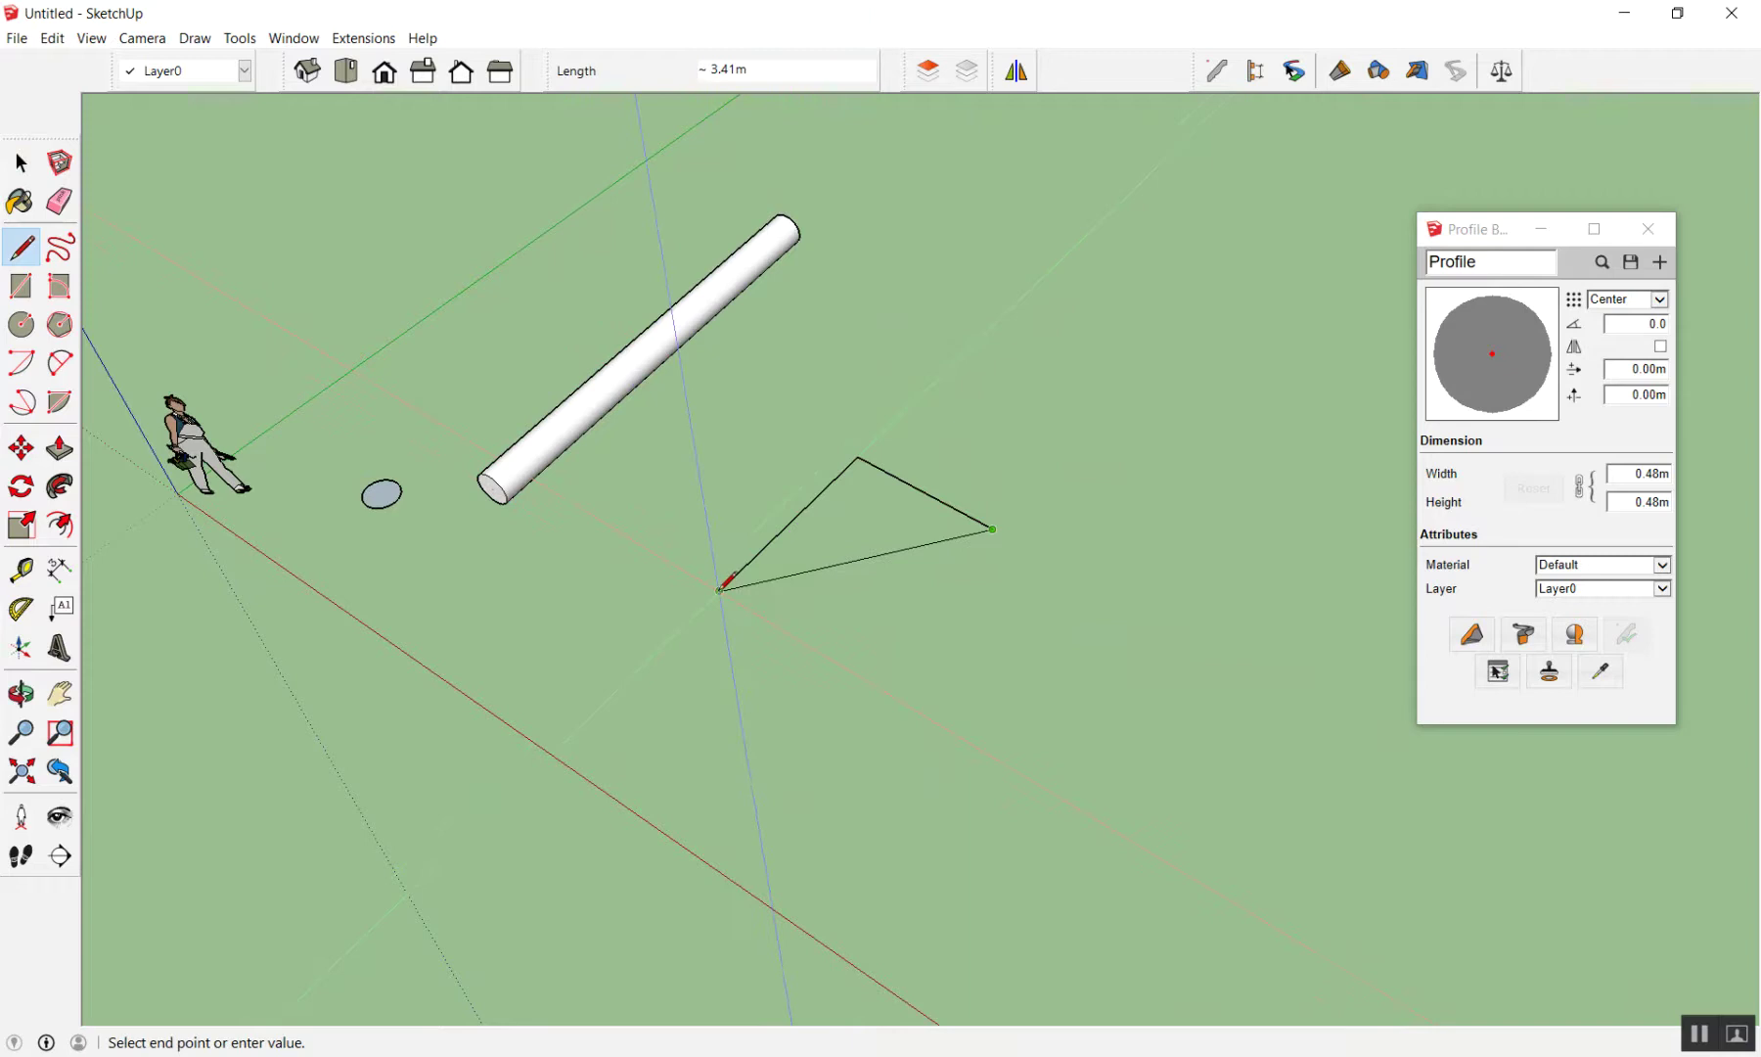
pyautogui.click(855, 680)
pyautogui.click(719, 592)
pyautogui.press('space')
# Draw a small triangular profile face at the rectangular face's corner
pyautogui.scroll(2, 936, 577)
pyautogui.scroll(2, 869, 704)
pyautogui.scroll(2, 879, 667)
pyautogui.scroll(1, 879, 667)
pyautogui.press('l')
pyautogui.click(855, 666)
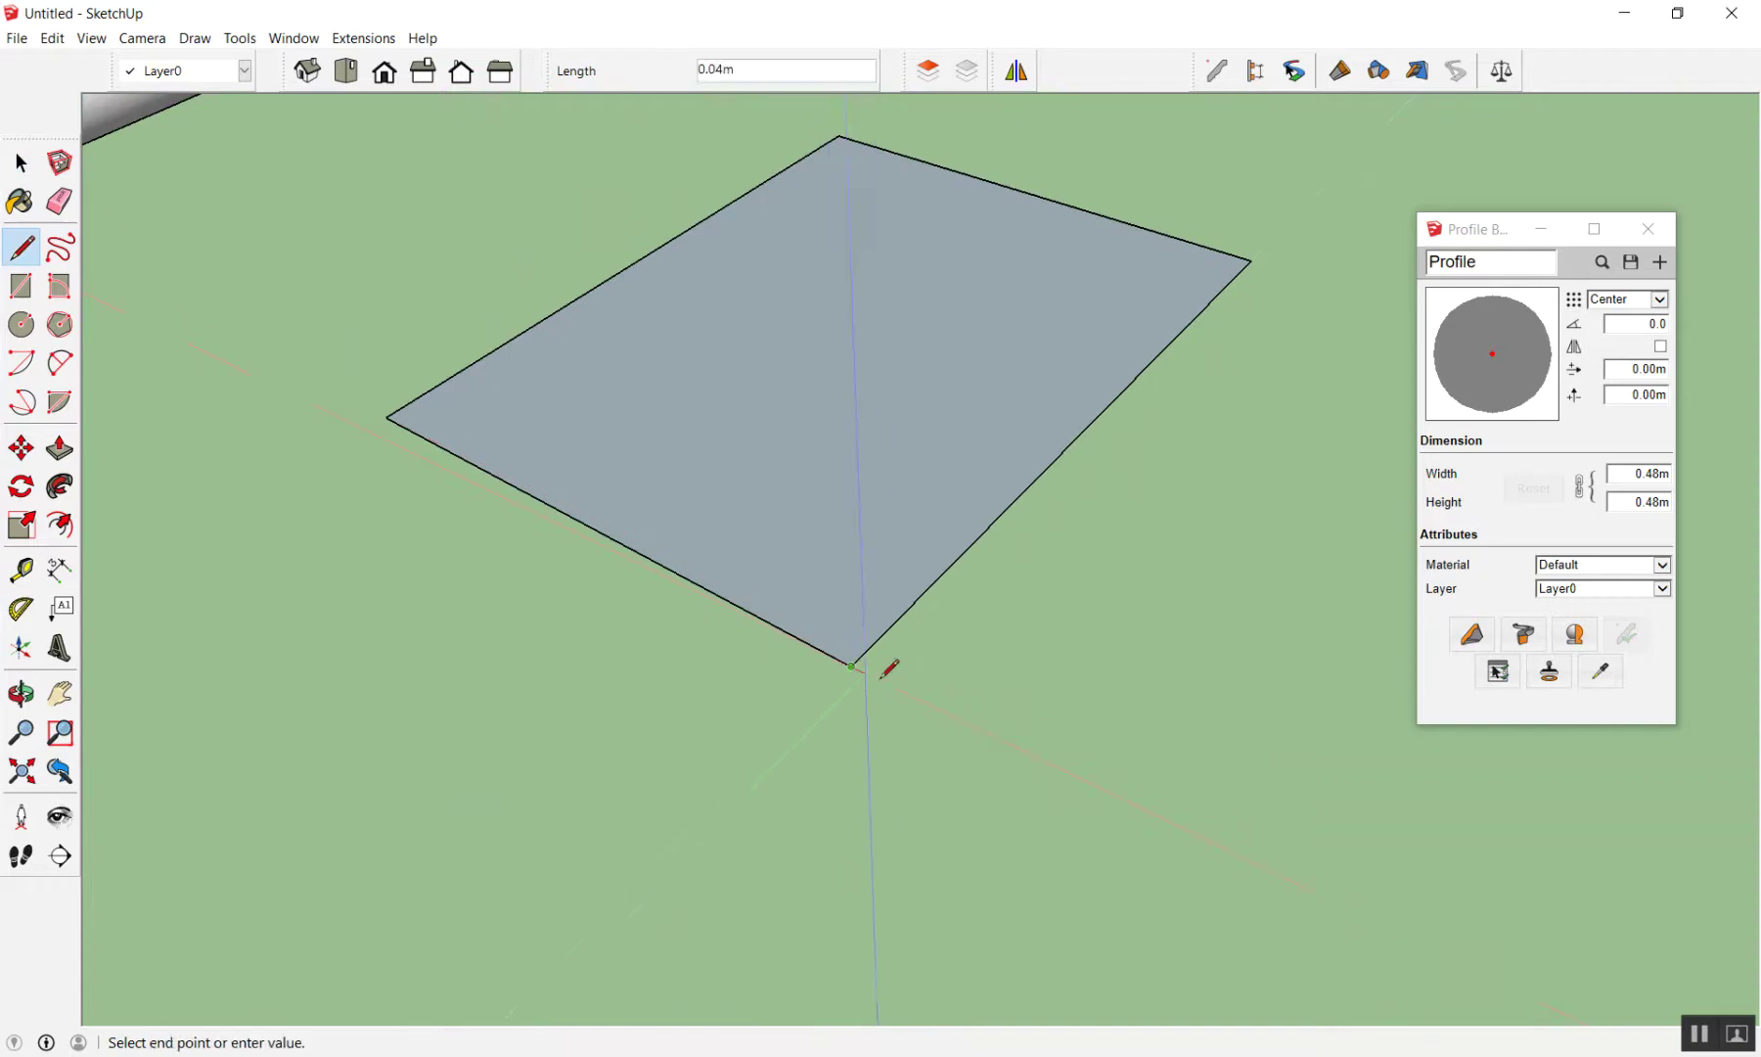
pyautogui.click(919, 694)
pyautogui.click(920, 638)
pyautogui.scroll(1, 886, 649)
pyautogui.click(822, 676)
pyautogui.press('space')
pyautogui.scroll(-3, 853, 675)
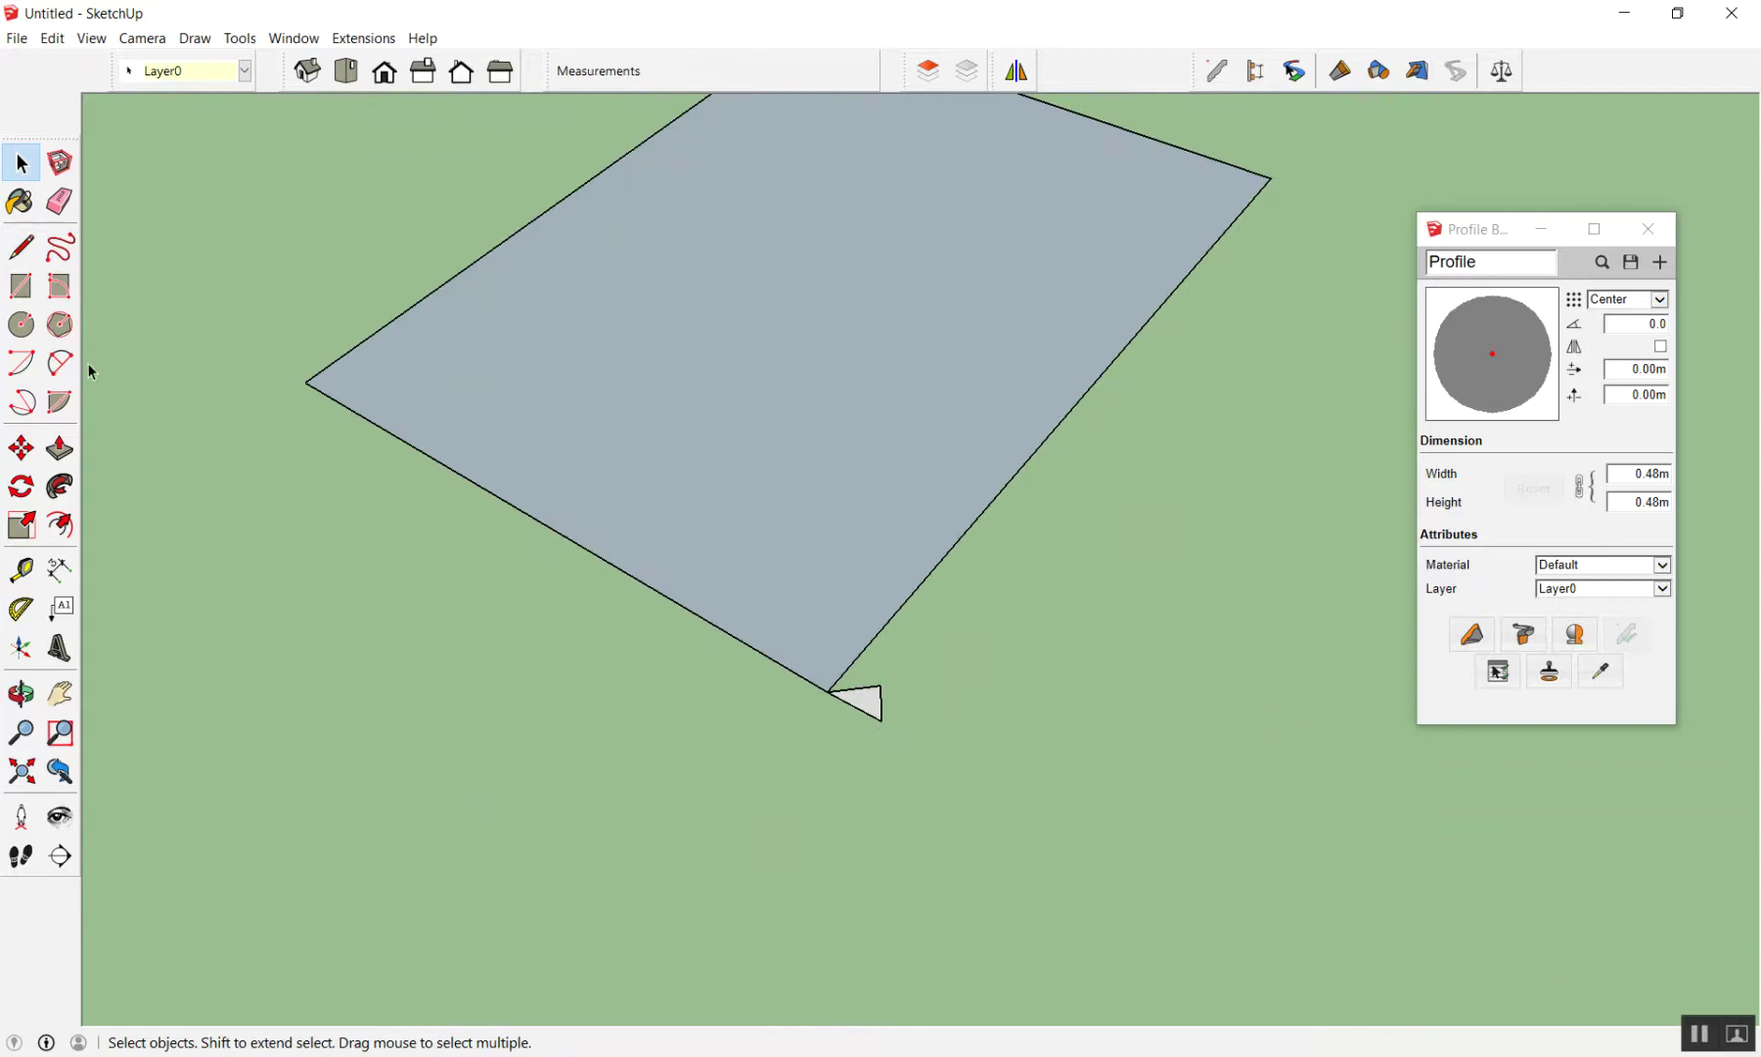
# Sweep the triangle around the rectangular face's edge with Follow Me
pyautogui.click(664, 267)
pyautogui.click(59, 487)
pyautogui.click(870, 702)
pyautogui.press('space')
# Zoom out to see the whole scene, then select all and delete the cylinder, tray and disc
pyautogui.moveTo(931, 619)
pyautogui.mouseDown(button='middle')
pyautogui.moveTo(1077, 405)
pyautogui.moveTo(770, 687)
pyautogui.moveTo(475, 437)
pyautogui.moveTo(751, 210)
pyautogui.mouseUp(button='middle')
pyautogui.scroll(-1, 751, 210)
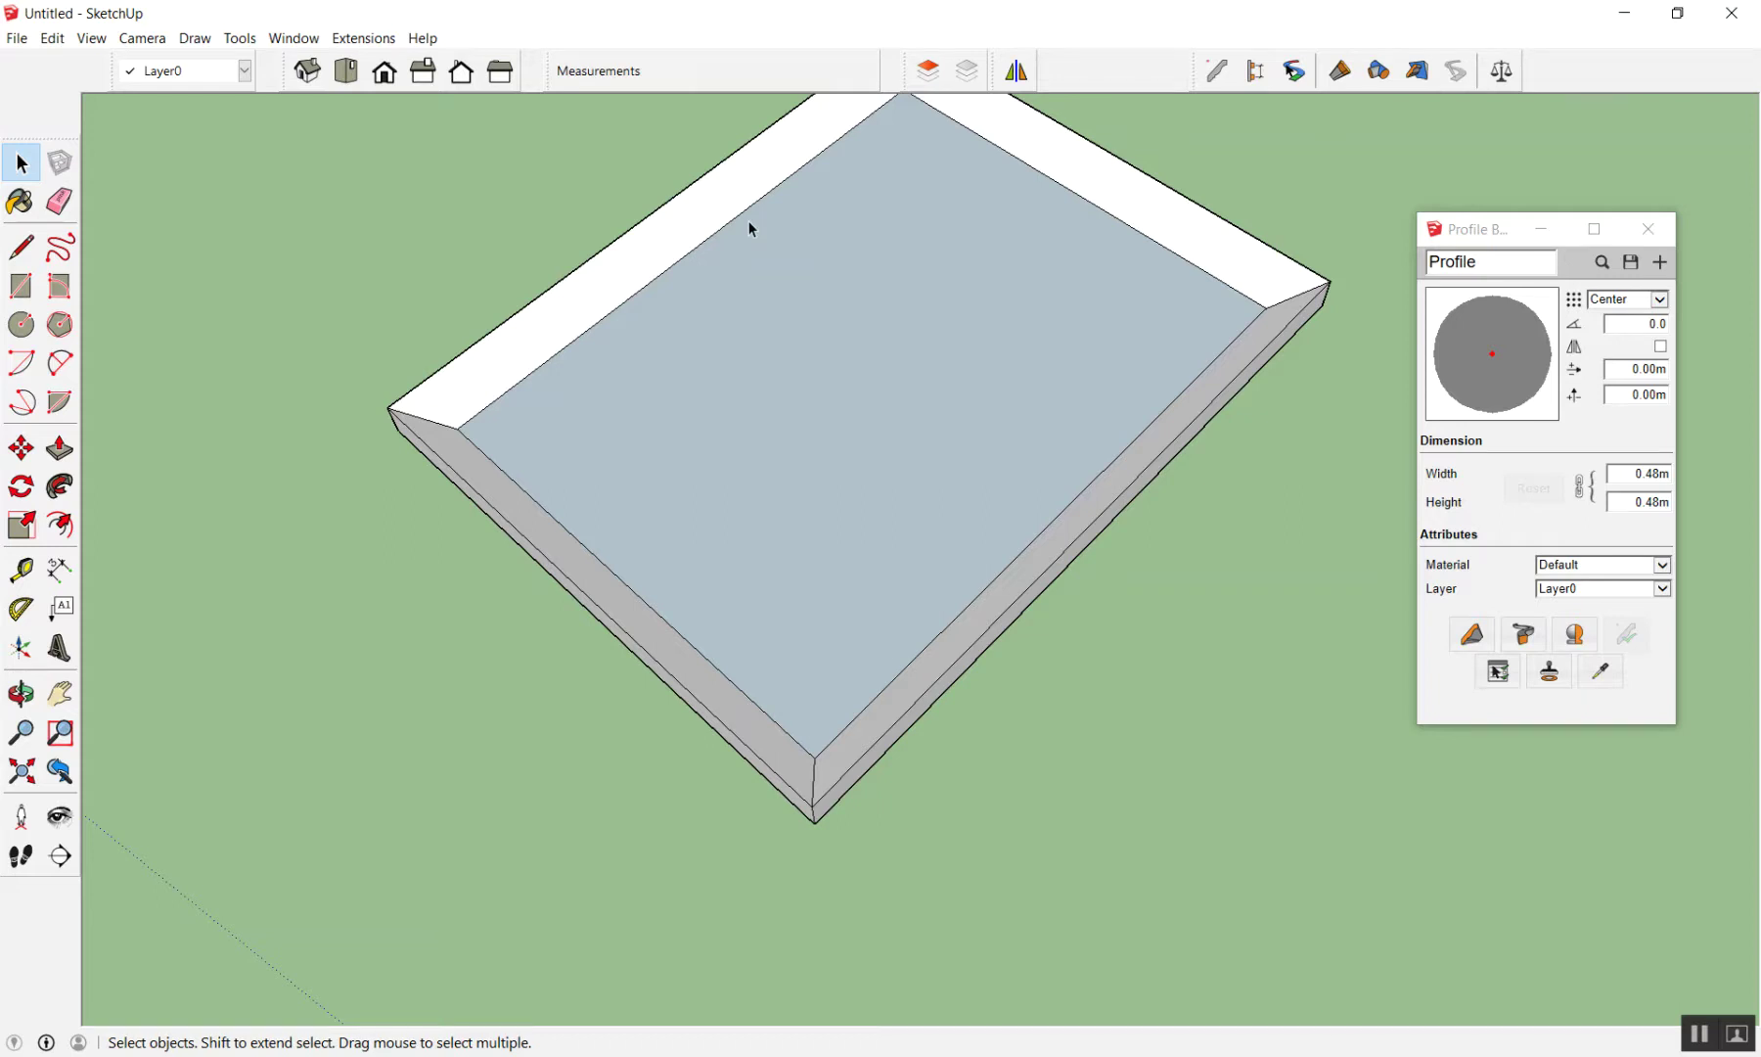
pyautogui.scroll(-2, 751, 228)
pyautogui.scroll(-3, 927, 403)
pyautogui.scroll(-2, 1169, 471)
pyautogui.scroll(-2, 981, 338)
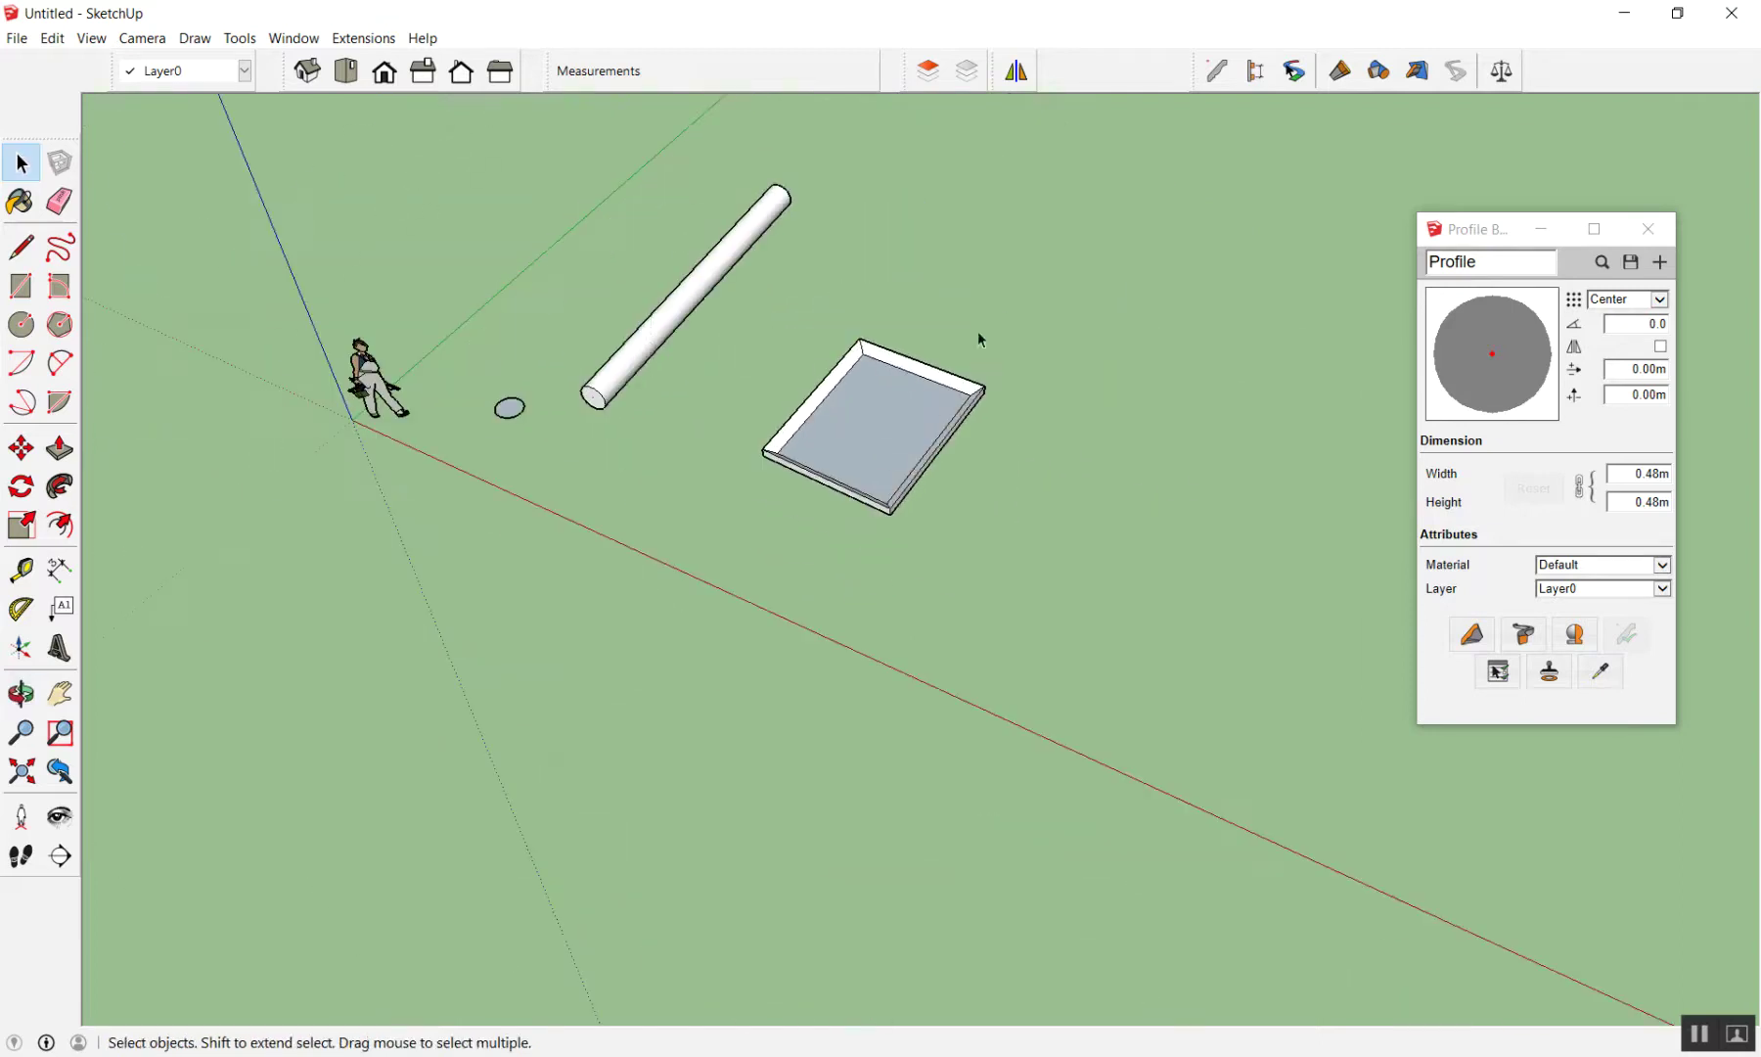
pyautogui.hotkey('ctrl', 'a')
pyautogui.press('Delete')
# In Top view, draw a 2 m radius circle on the ground
pyautogui.moveTo(559, 424)
pyautogui.mouseDown(button='middle')
pyautogui.moveTo(647, 567)
pyautogui.moveTo(908, 314)
pyautogui.moveTo(986, 357)
pyautogui.mouseUp(button='middle')
pyautogui.press('F2')
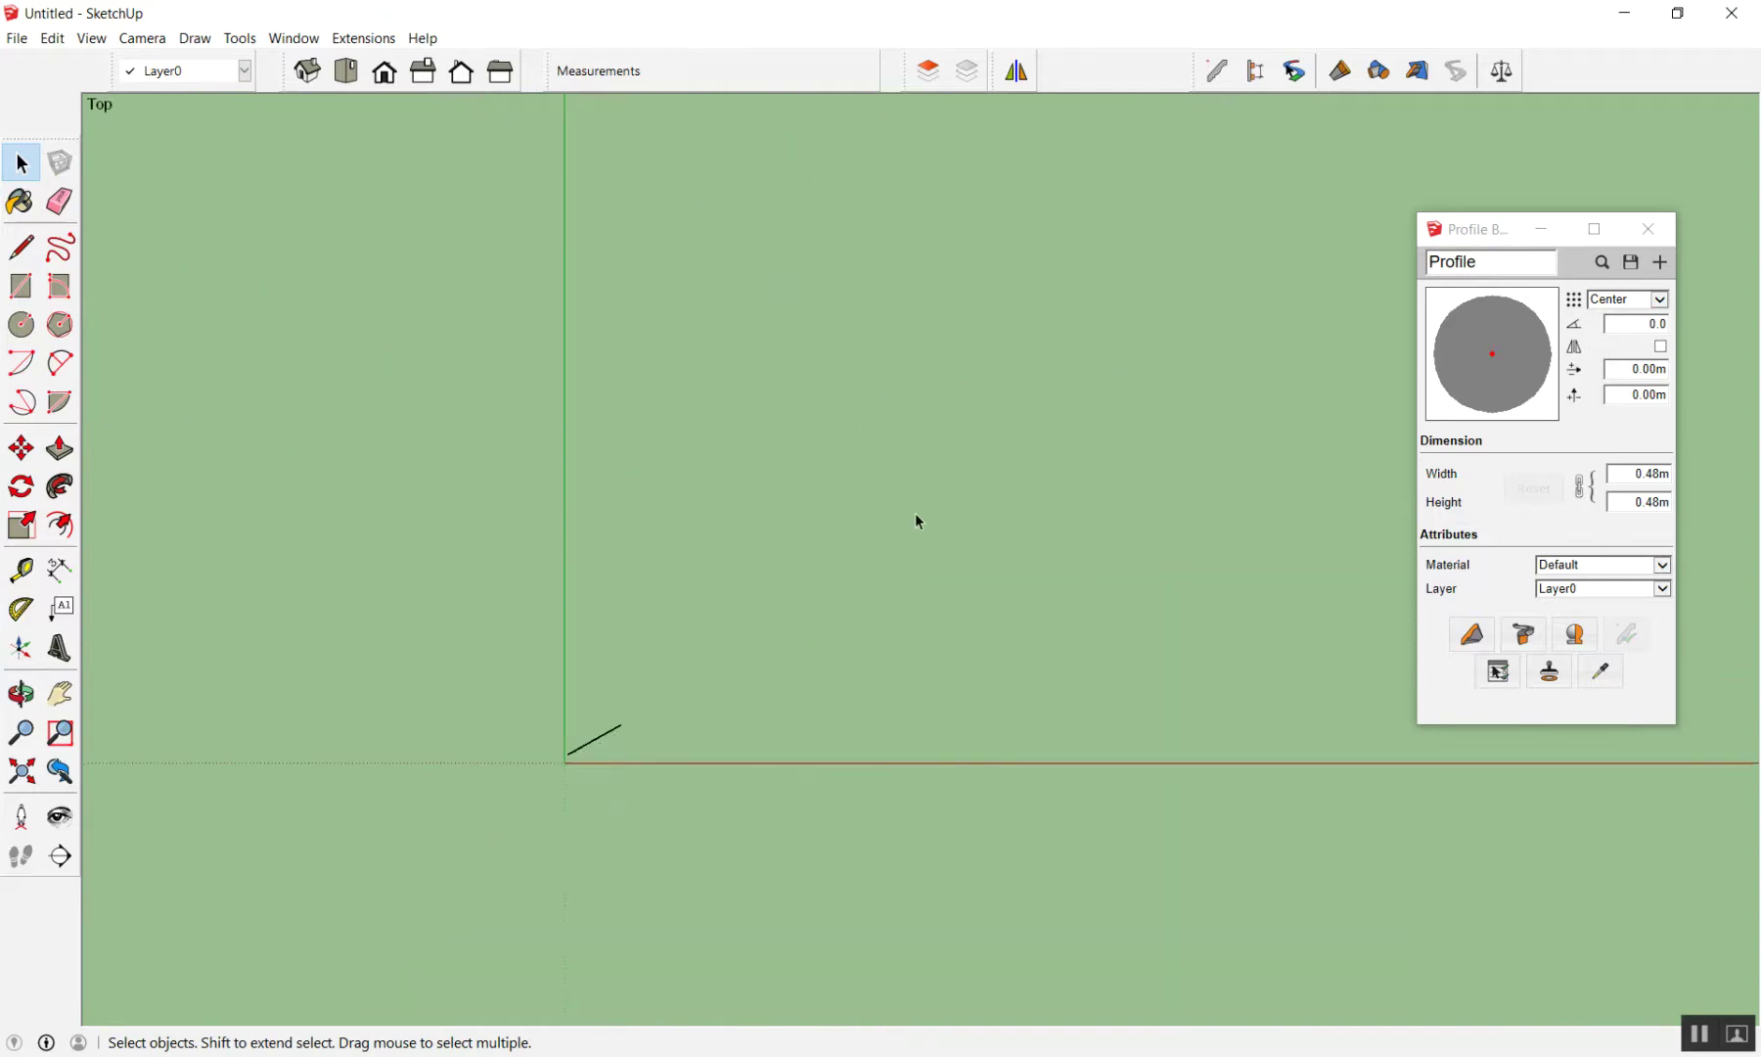
pyautogui.press('c')
pyautogui.click(924, 507)
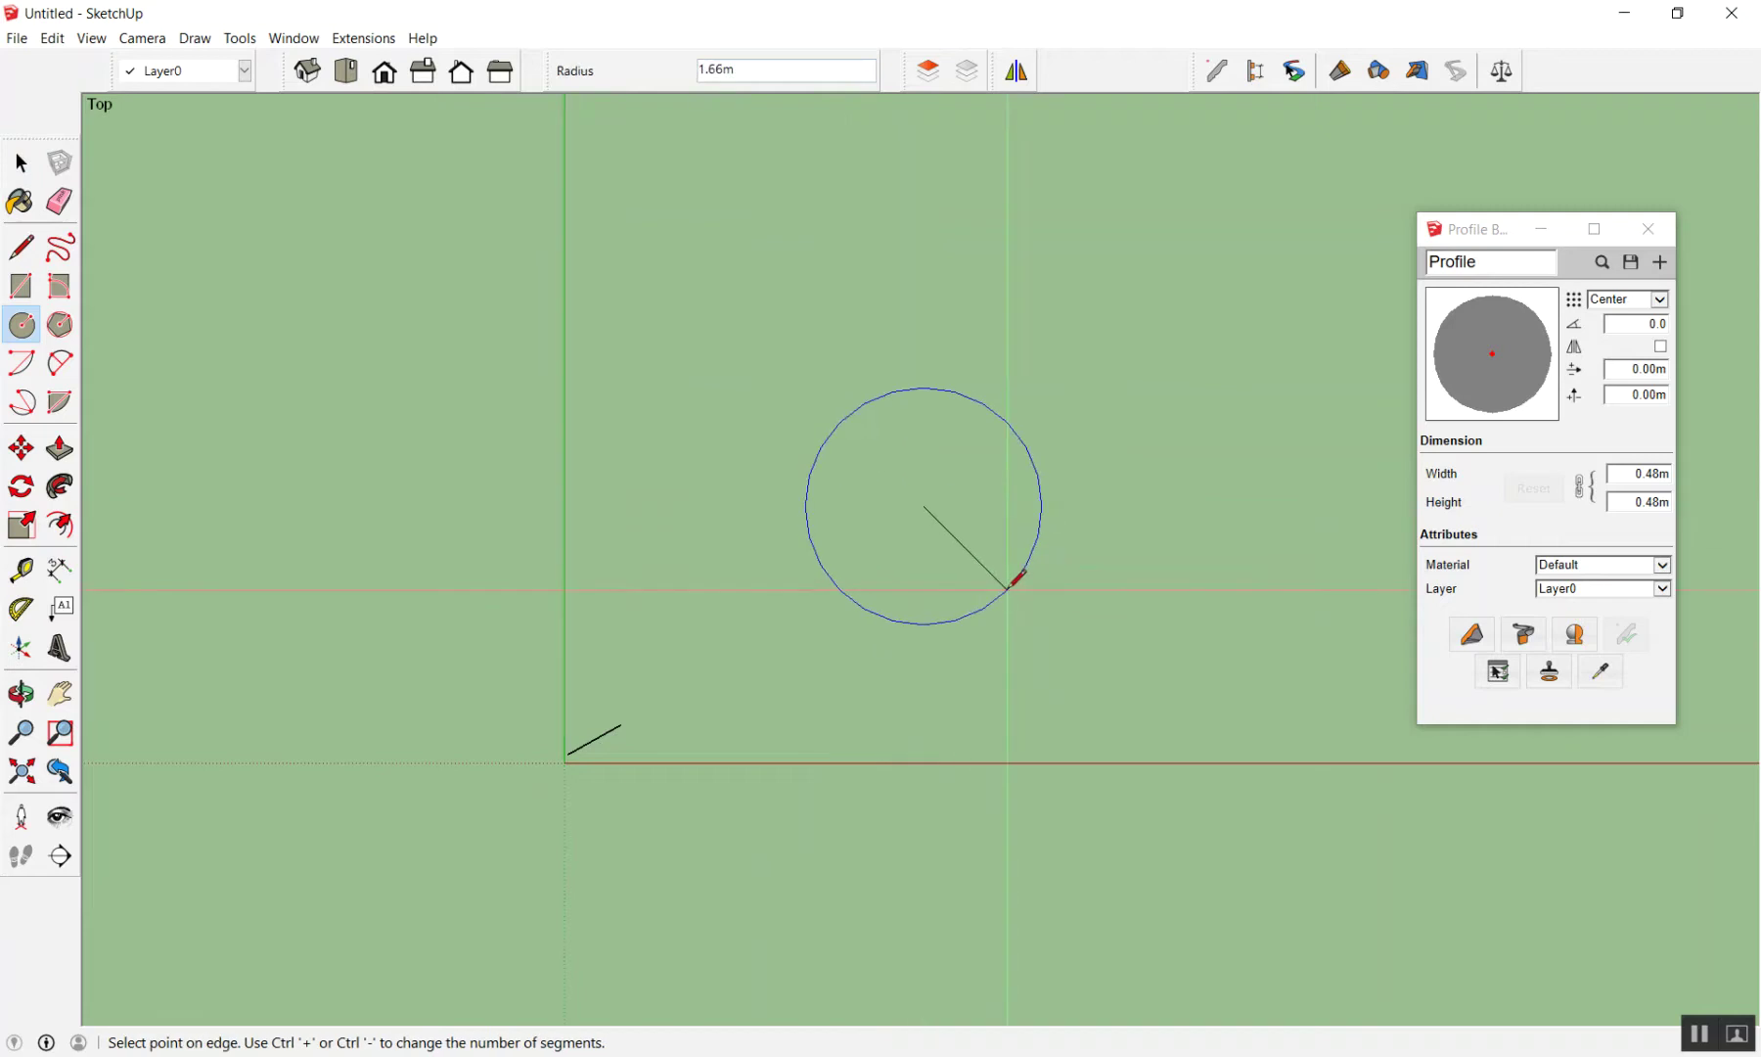
pyautogui.write('2')
pyautogui.press('Return')
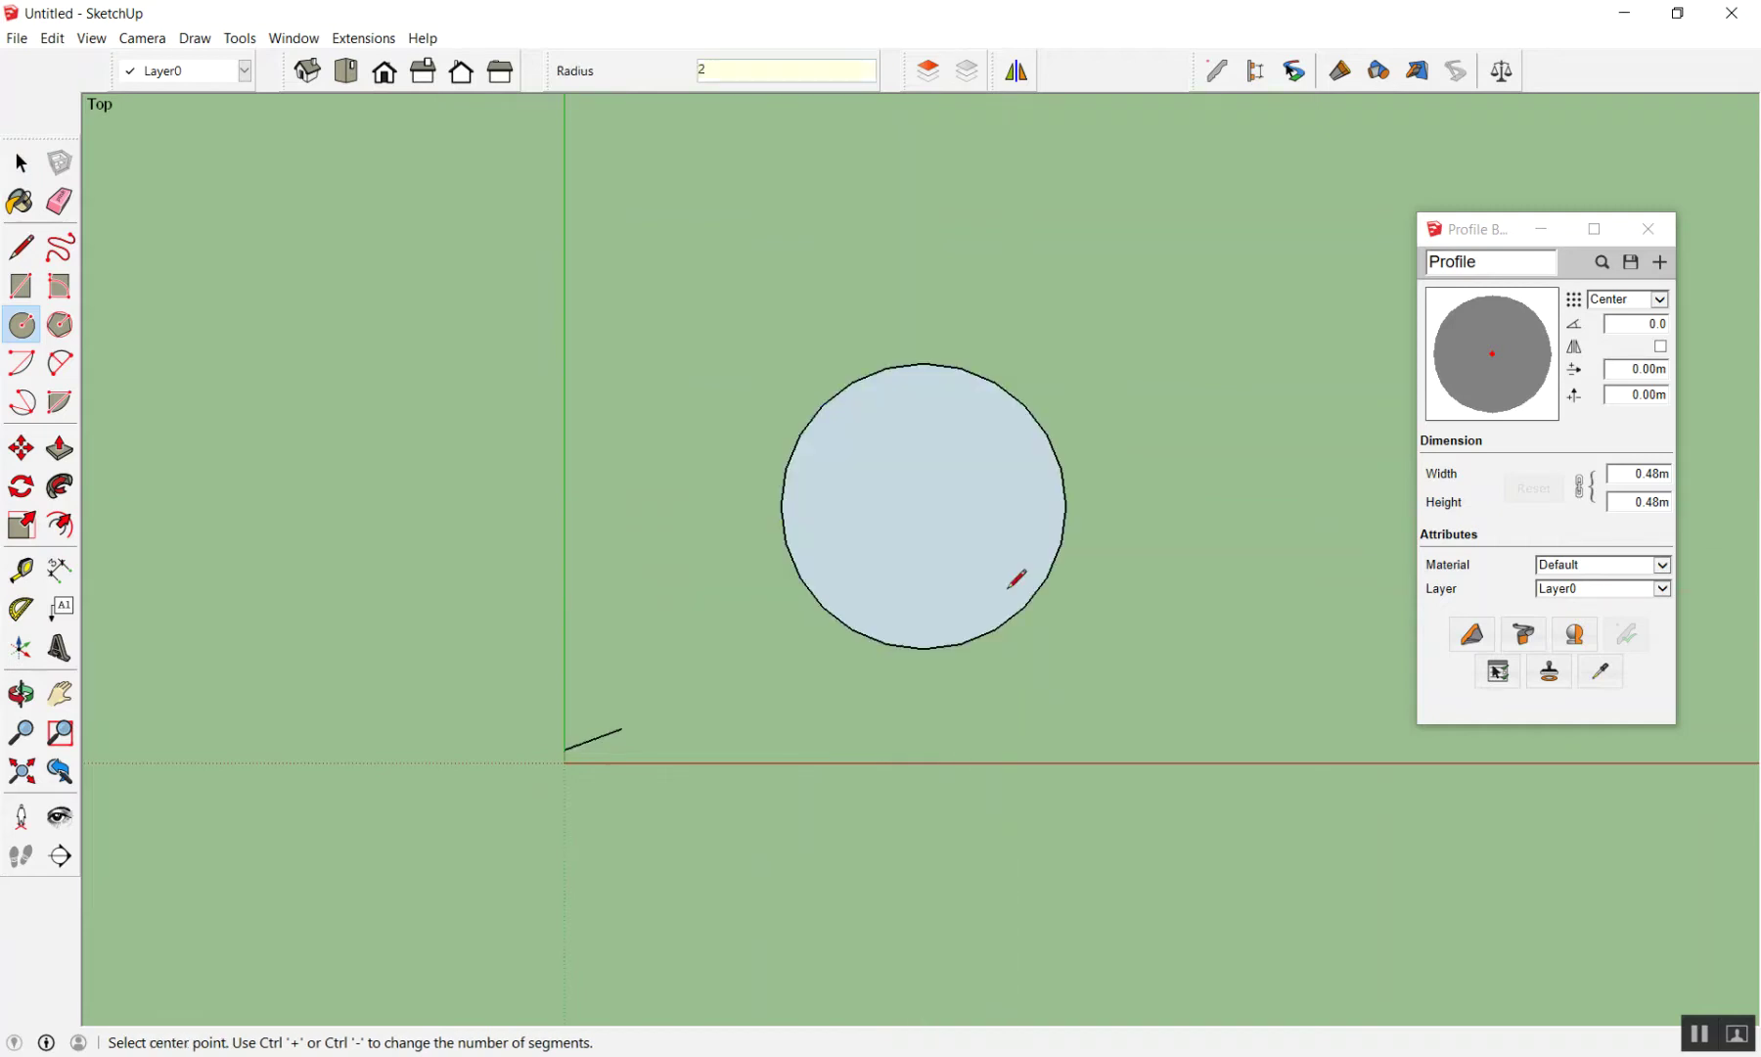
pyautogui.press('space')
pyautogui.scroll(3, 1076, 489)
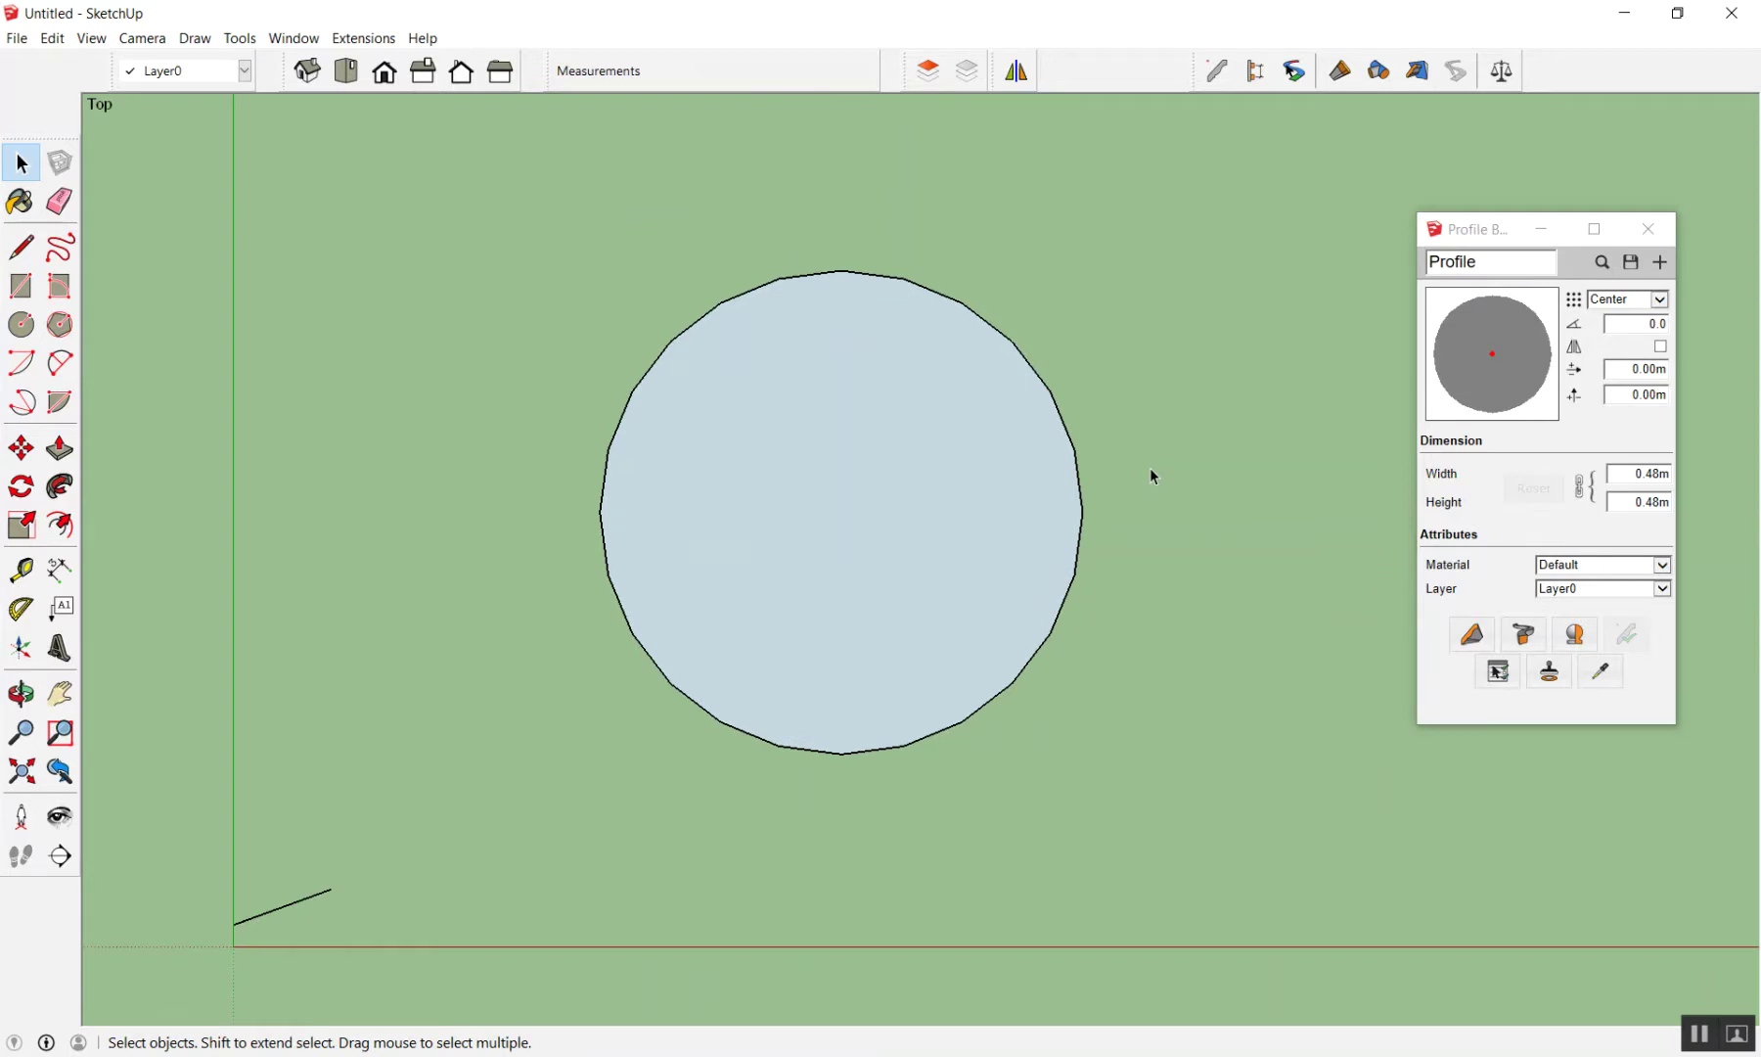
# Verify the circle with a DIA 4.00m dimension, then undo the dimension
pyautogui.press('d')
pyautogui.click(1044, 392)
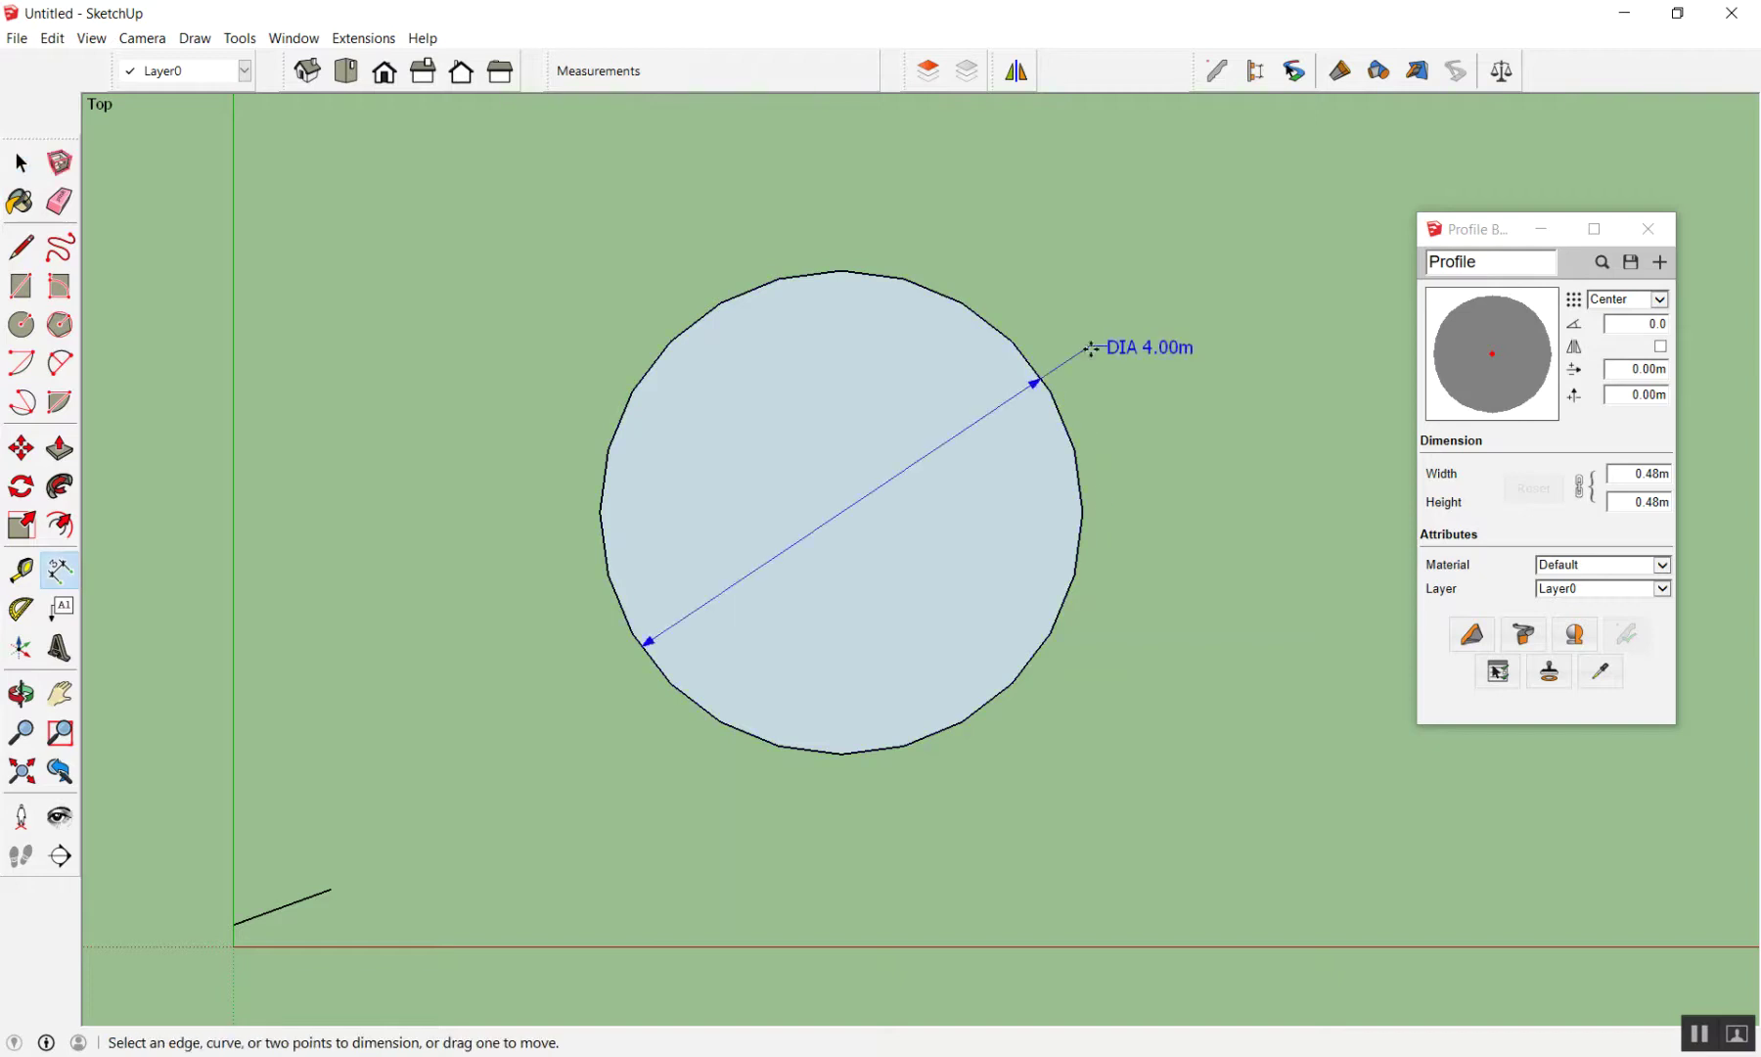
pyautogui.scroll(2, 1174, 330)
pyautogui.scroll(-3, 1169, 339)
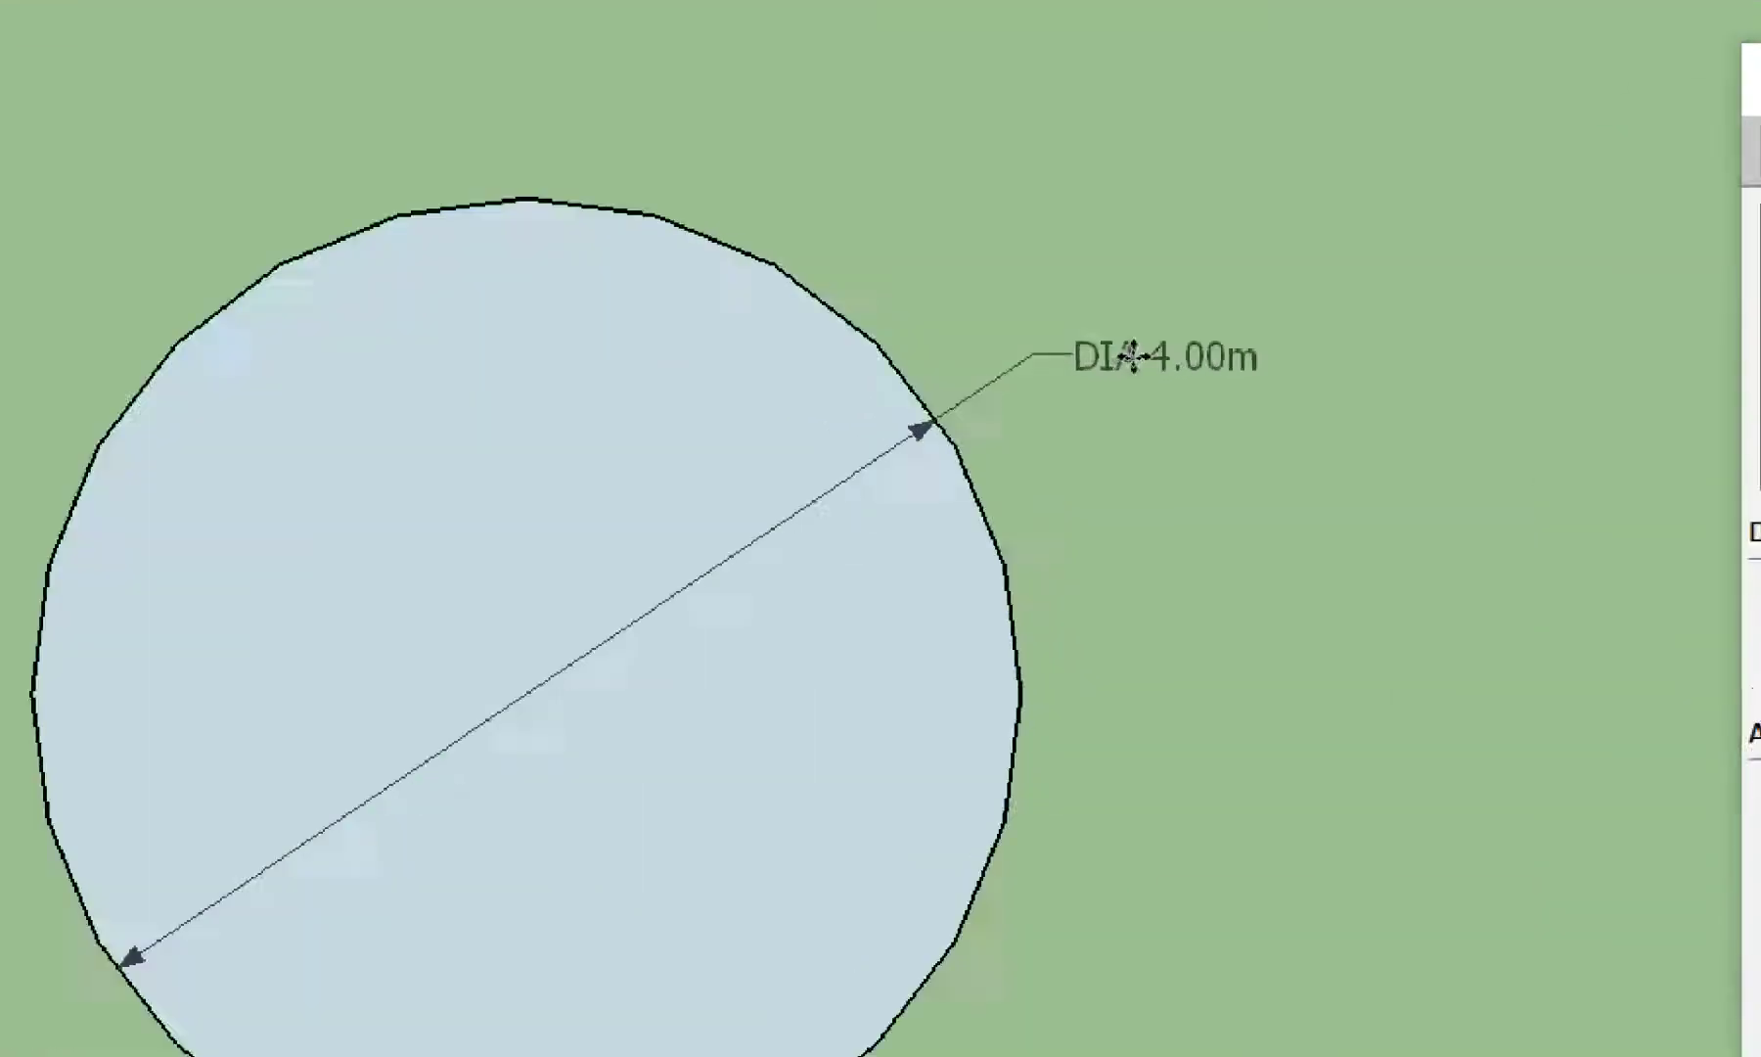
pyautogui.click(1154, 338)
pyautogui.press('space')
pyautogui.hotkey('ctrl', 'z')
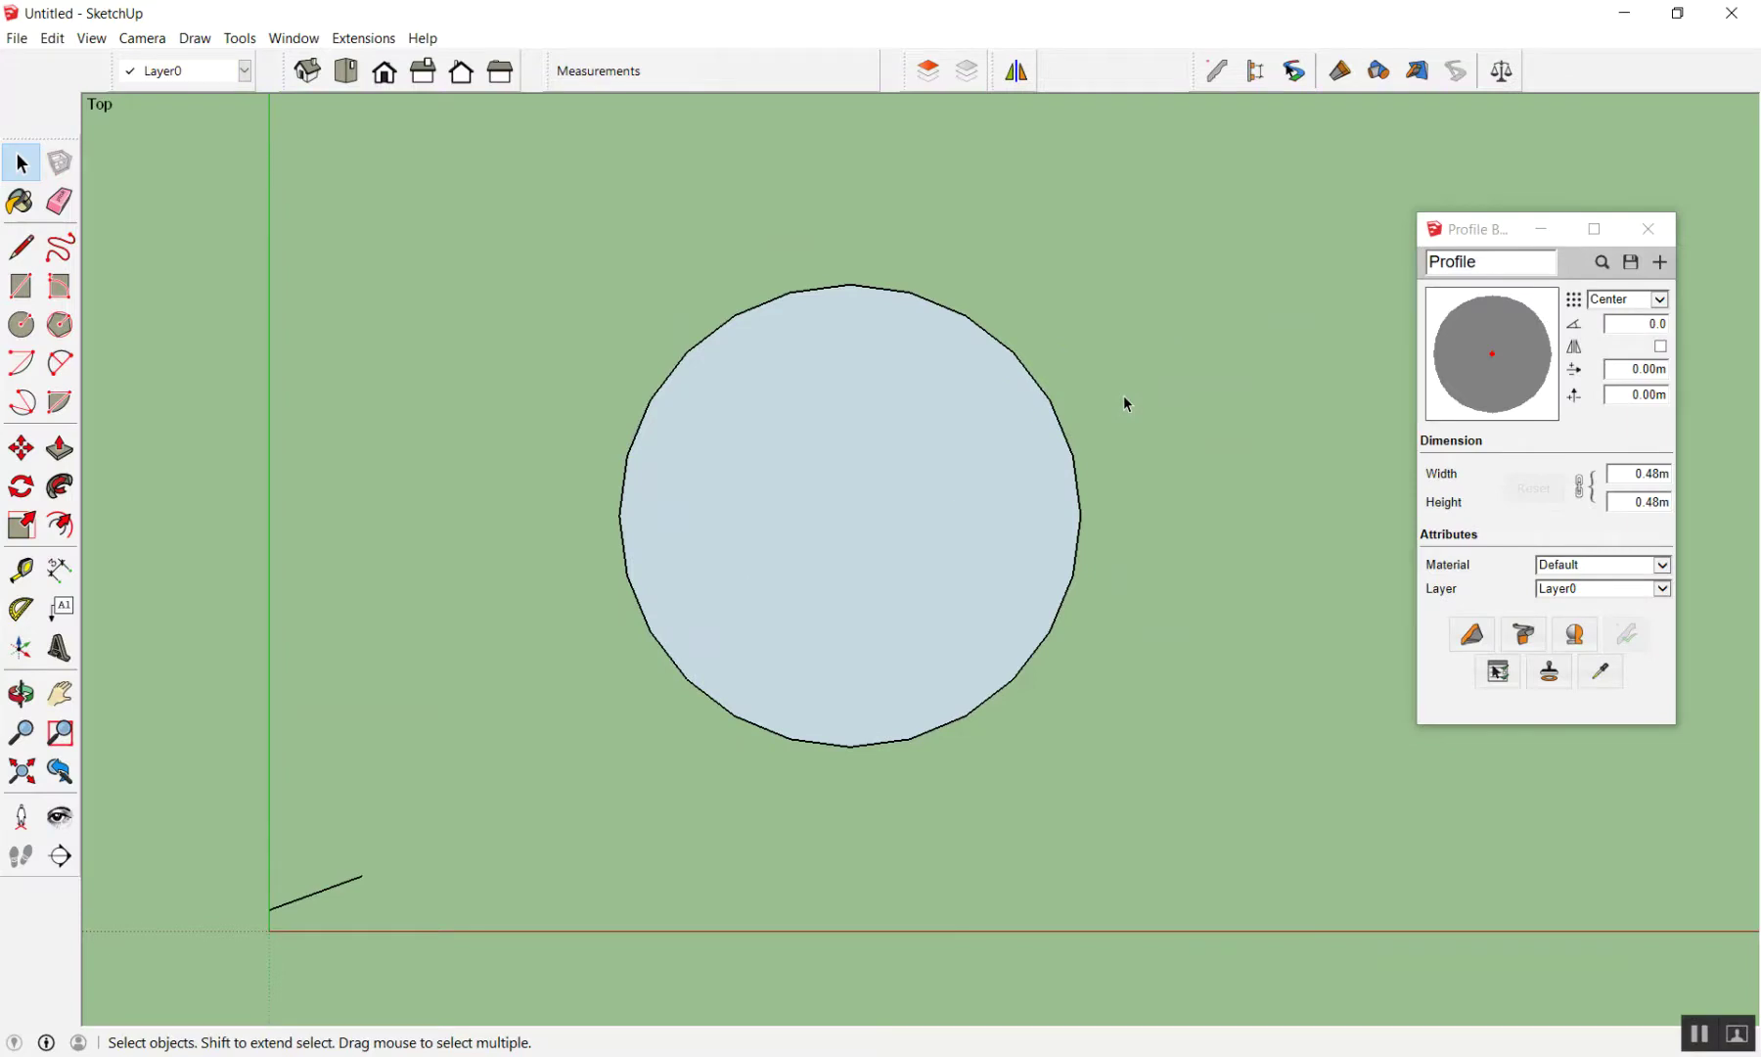
pyautogui.press('l')
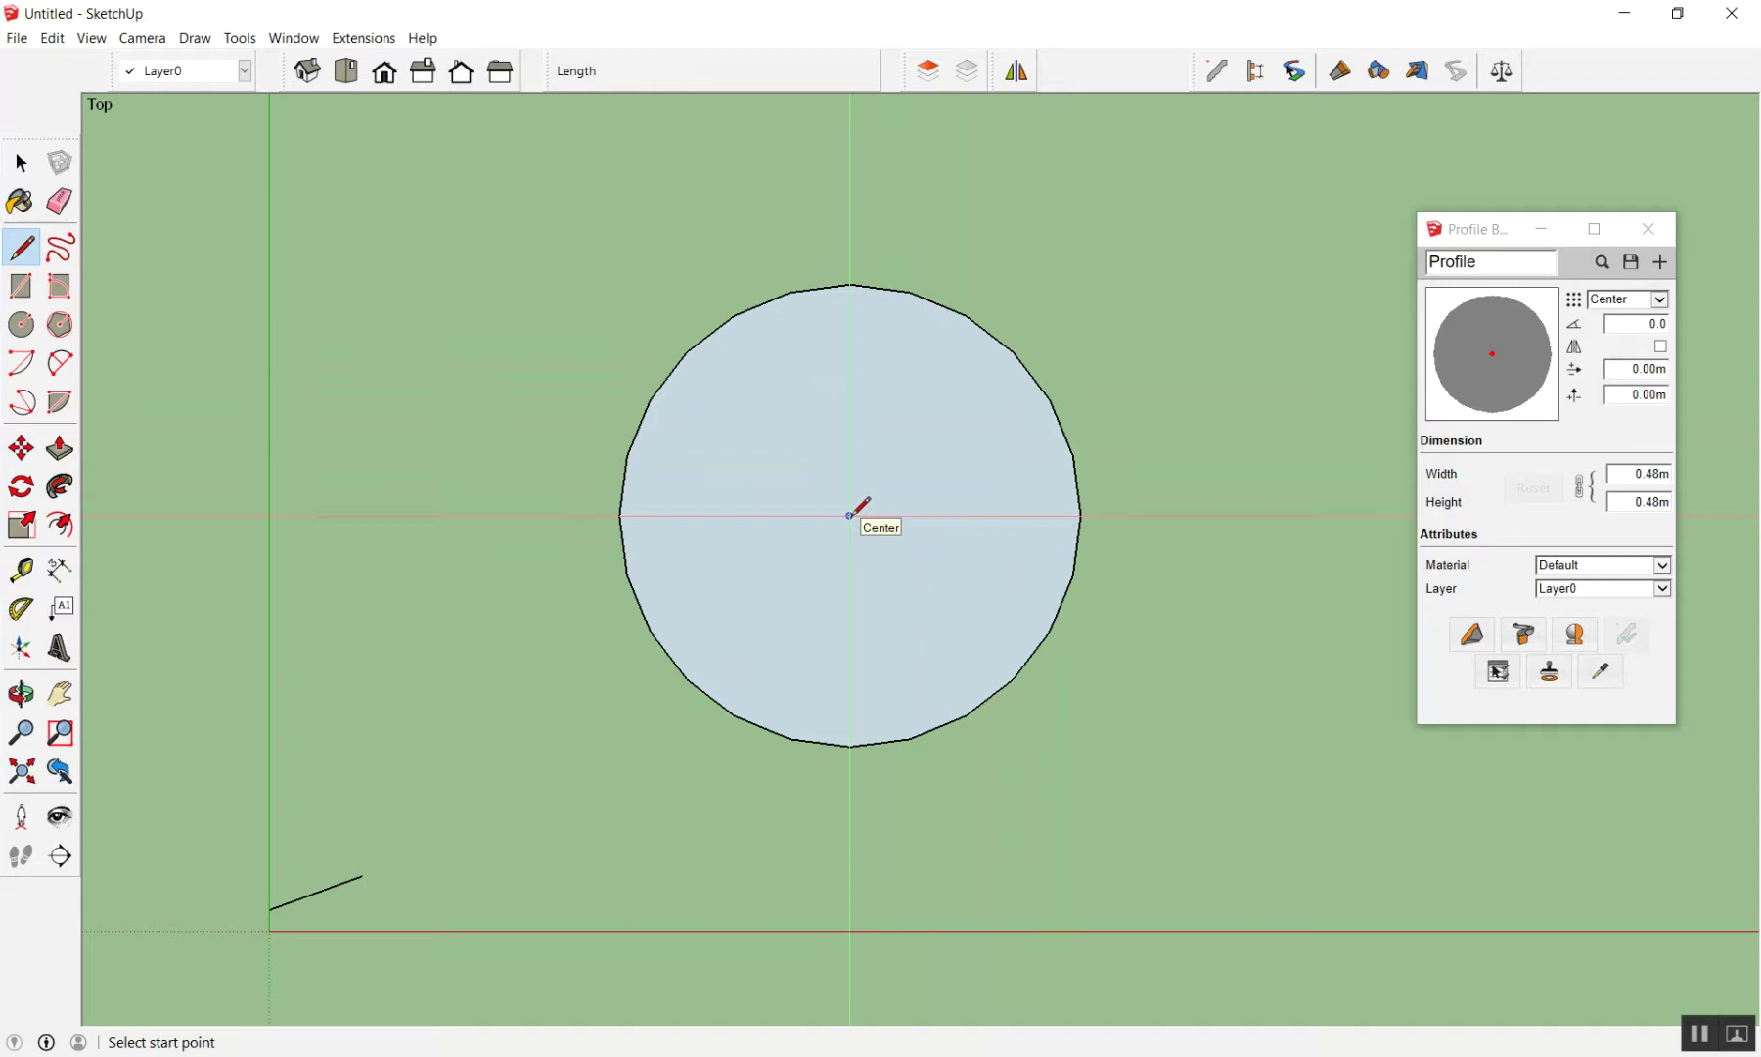
# Draw a radius line from the circle's centre past its edge
pyautogui.click(849, 514)
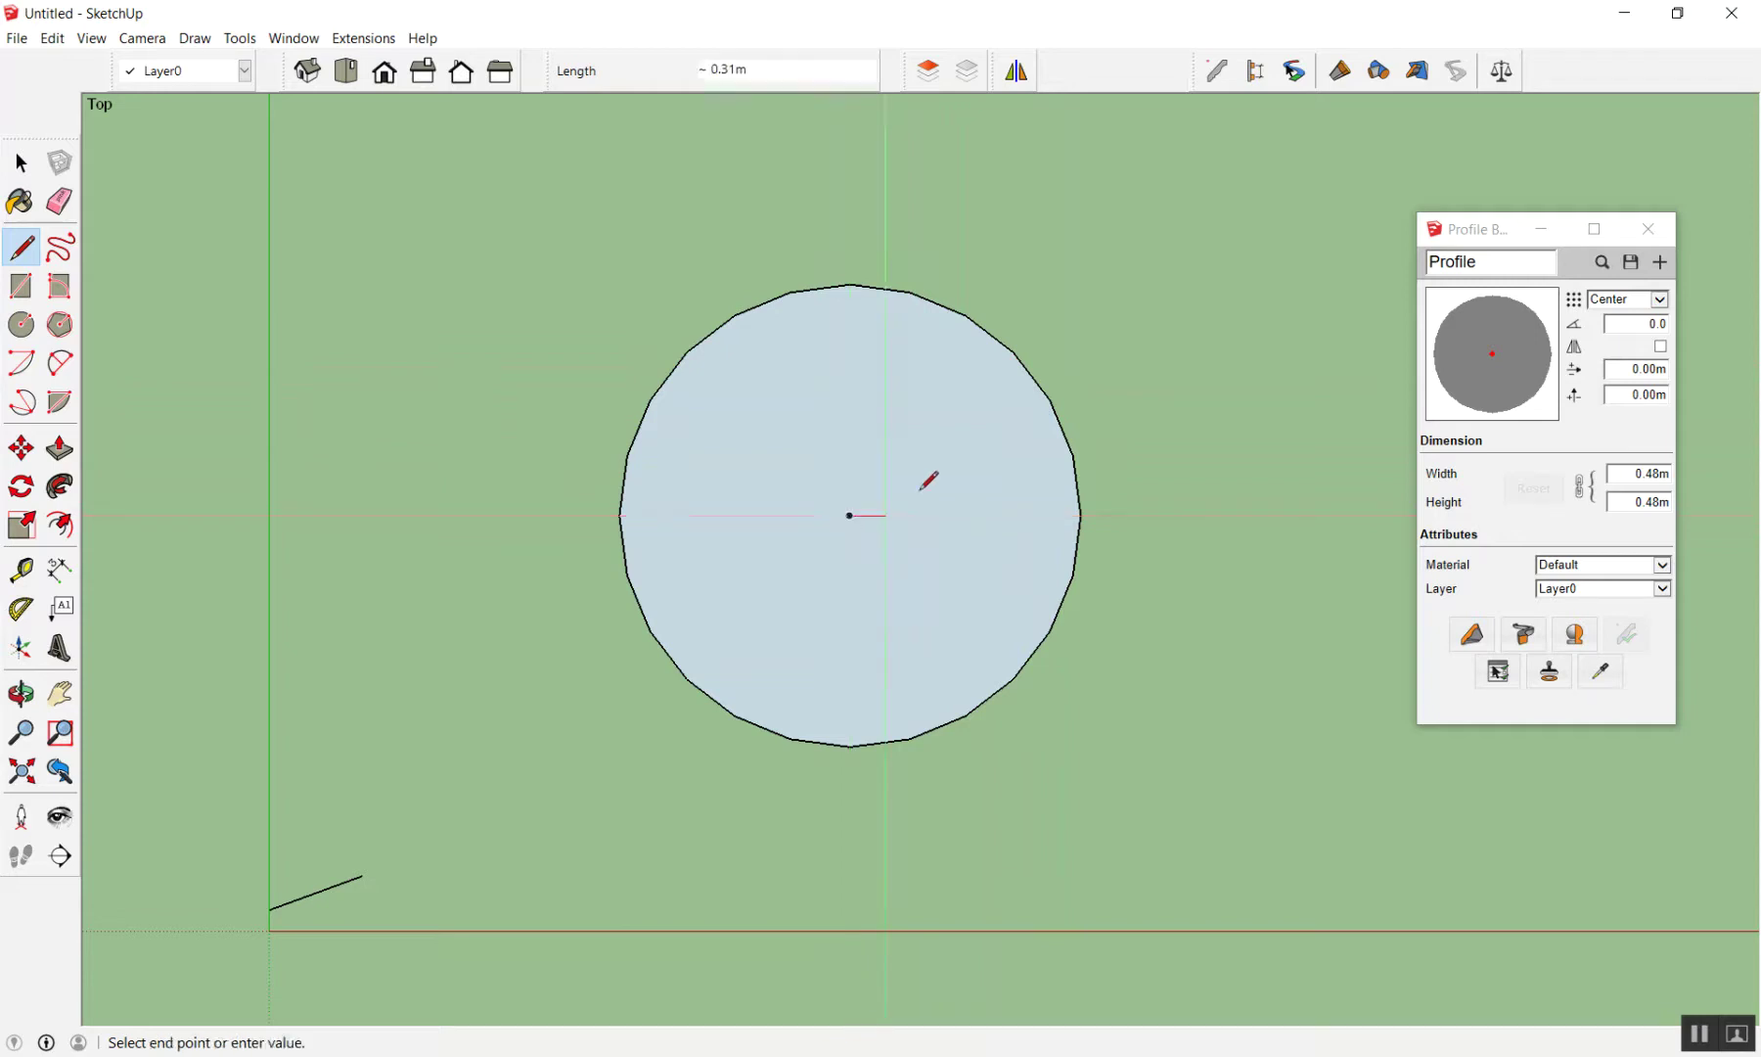
pyautogui.click(1201, 515)
pyautogui.moveTo(1205, 503)
pyautogui.mouseDown(button='middle')
pyautogui.moveTo(1210, 595)
pyautogui.moveTo(1024, 95)
pyautogui.moveTo(1297, 582)
pyautogui.mouseUp(button='middle')
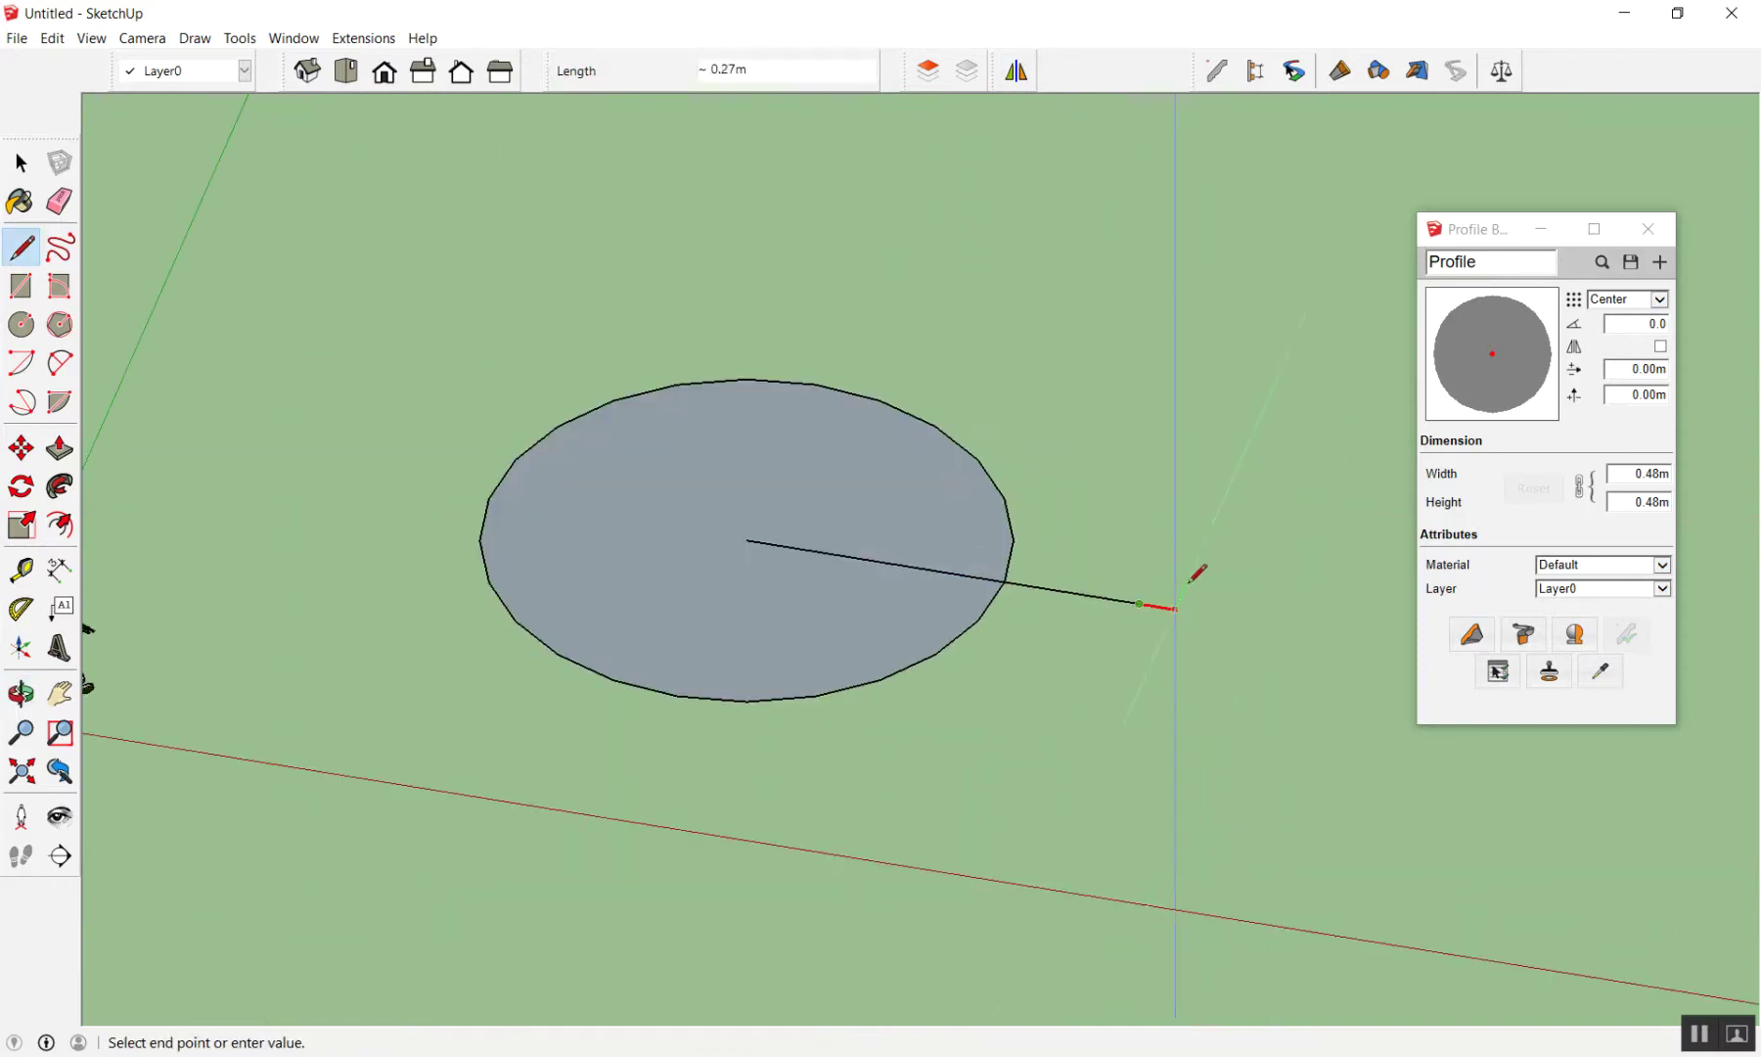
pyautogui.press('space')
pyautogui.moveTo(1171, 554); pyautogui.dragTo(1141, 585, button='middle')
pyautogui.scroll(-2, 1141, 587)
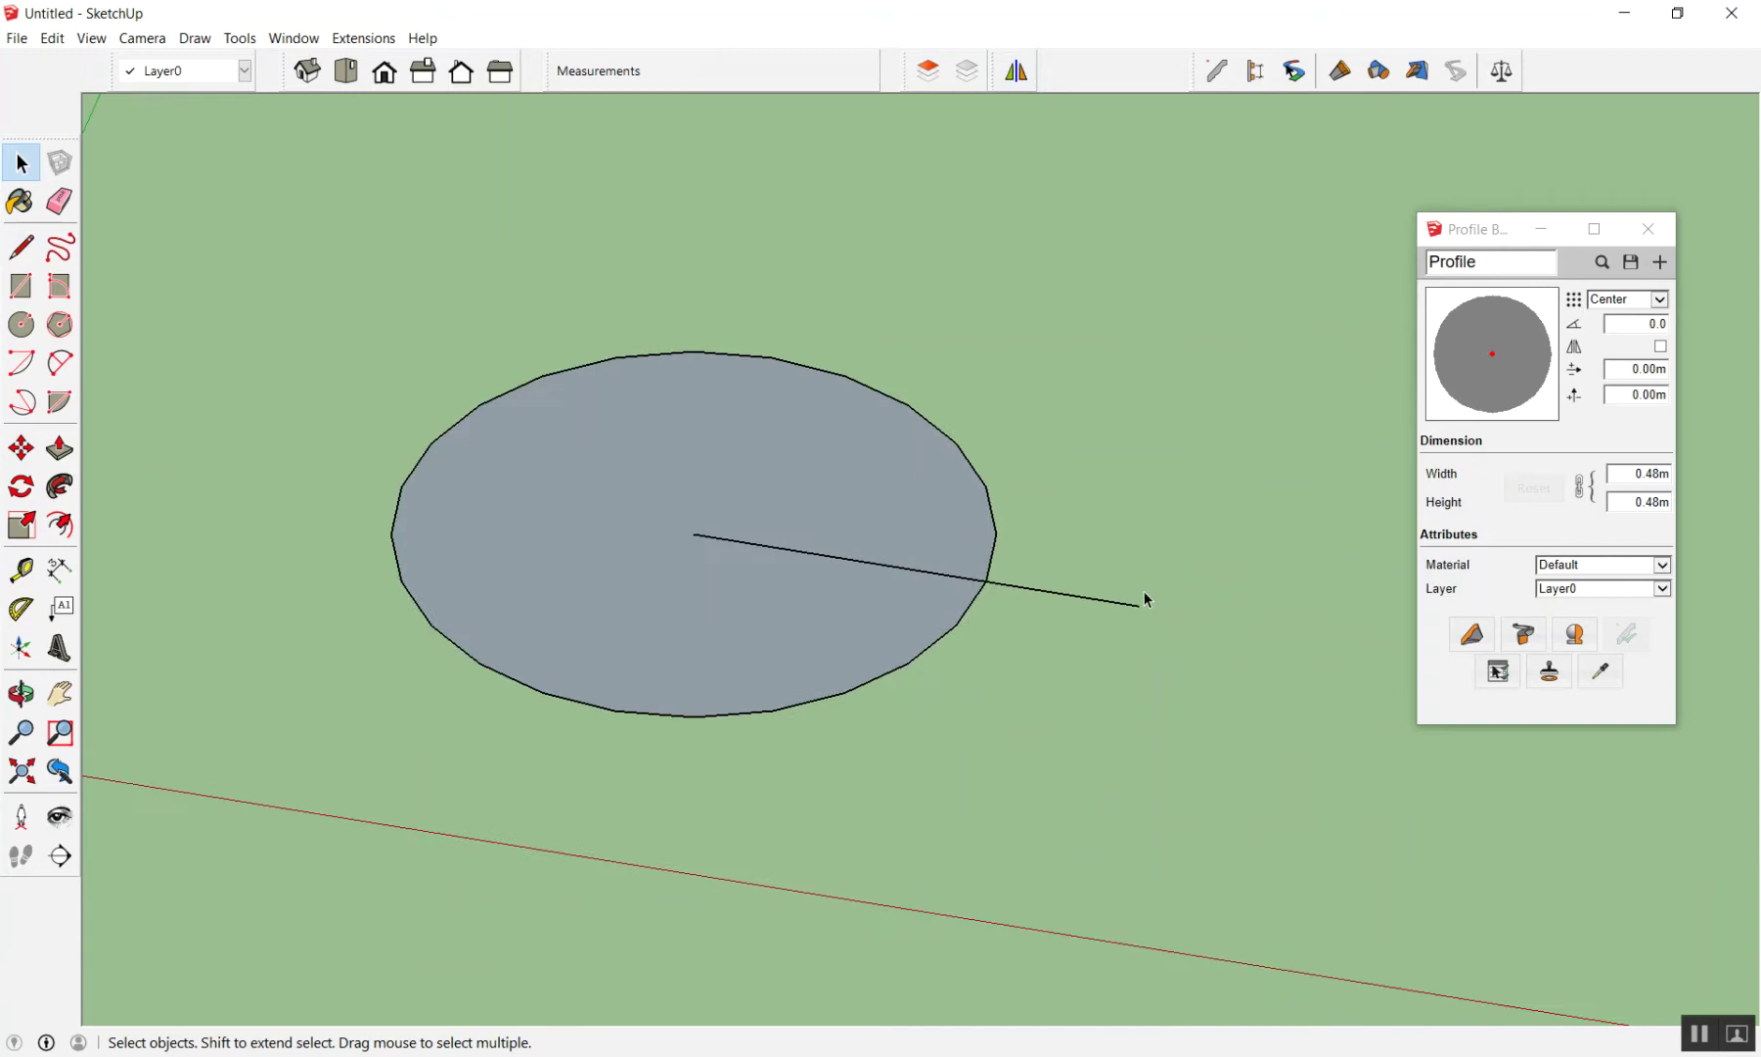
pyautogui.moveTo(1165, 599)
pyautogui.mouseDown(button='middle')
pyautogui.moveTo(995, 444)
pyautogui.moveTo(998, 599)
pyautogui.mouseUp(button='middle')
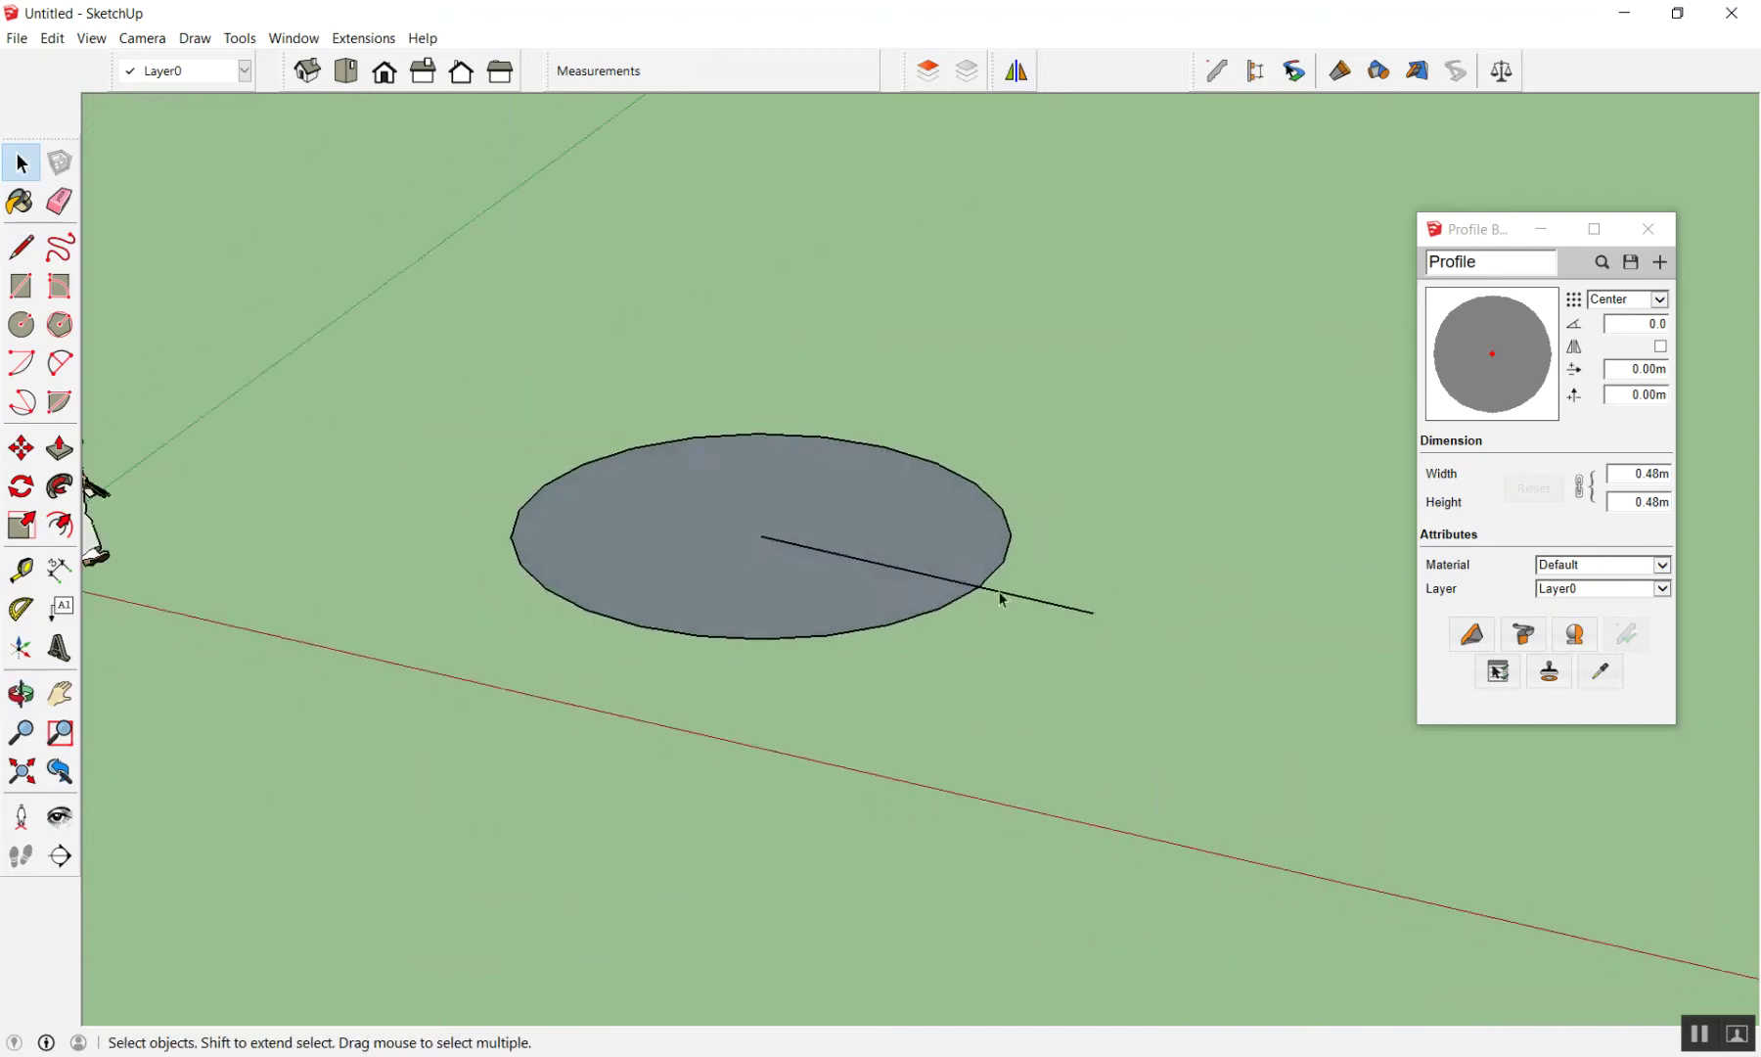
# Draw a triangular profile standing at the radius line's outer end
pyautogui.press('l')
pyautogui.click(1093, 612)
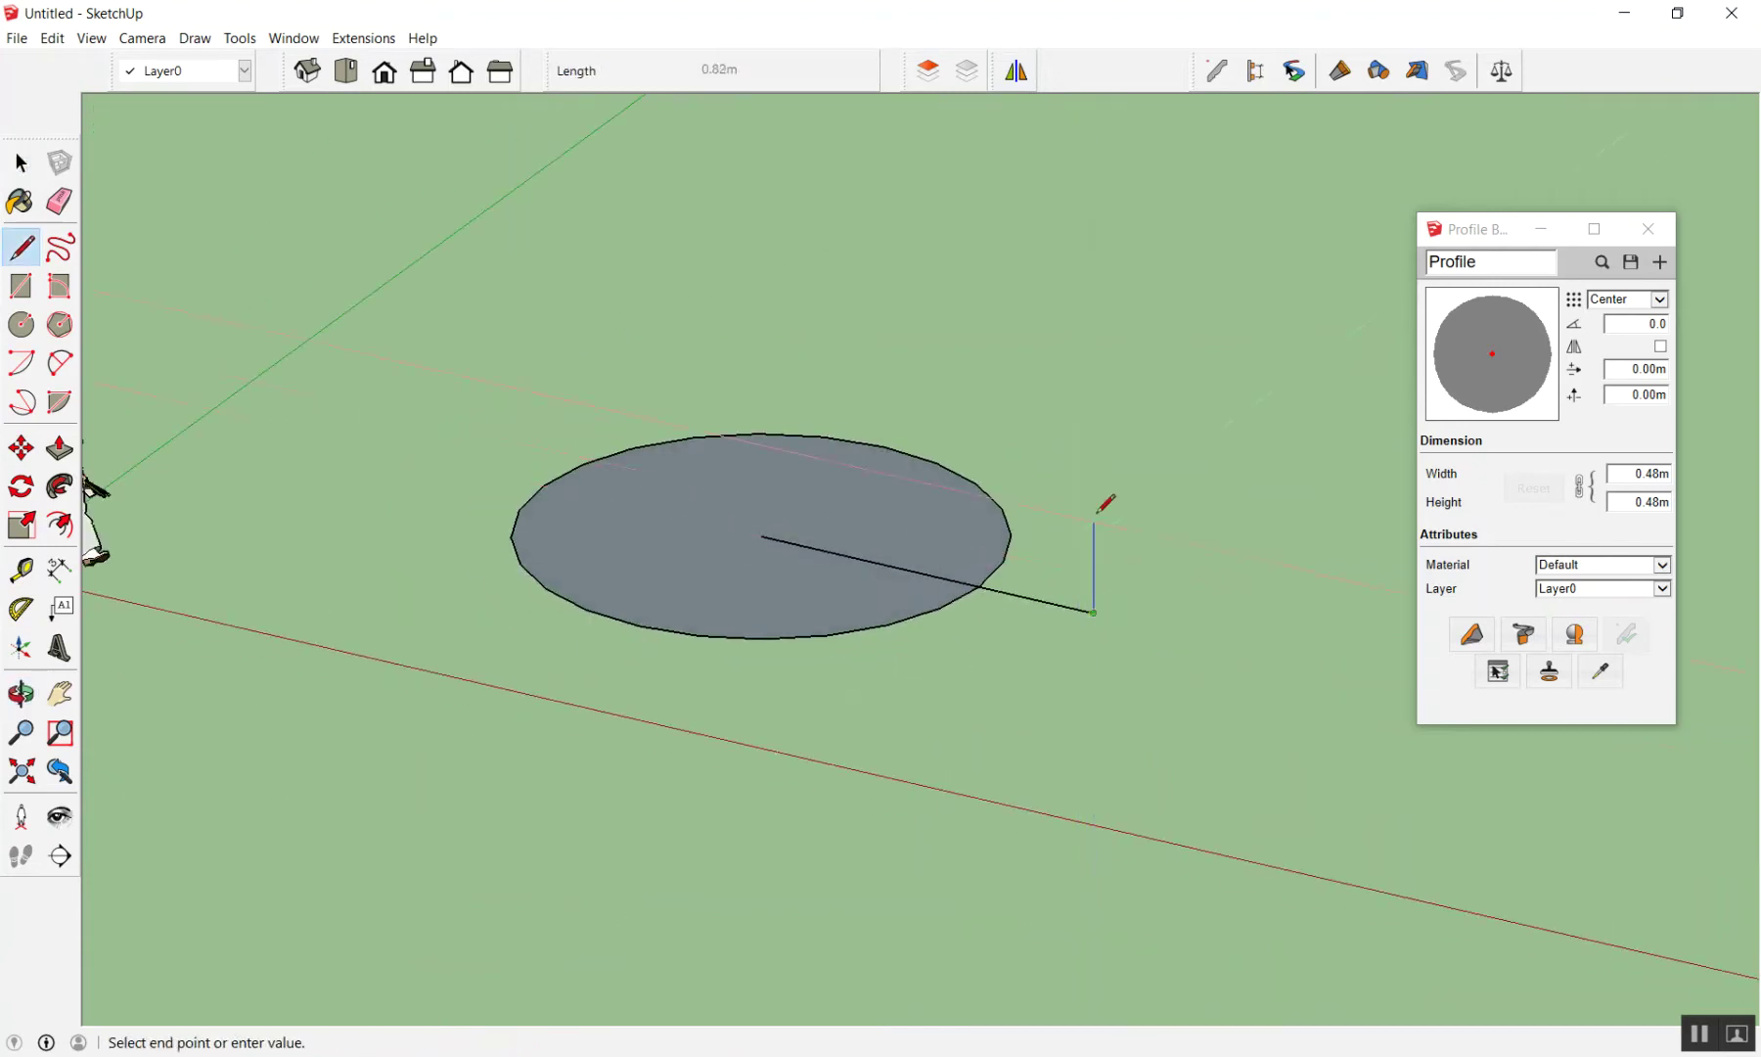
pyautogui.scroll(3, 1094, 497)
pyautogui.click(1093, 530)
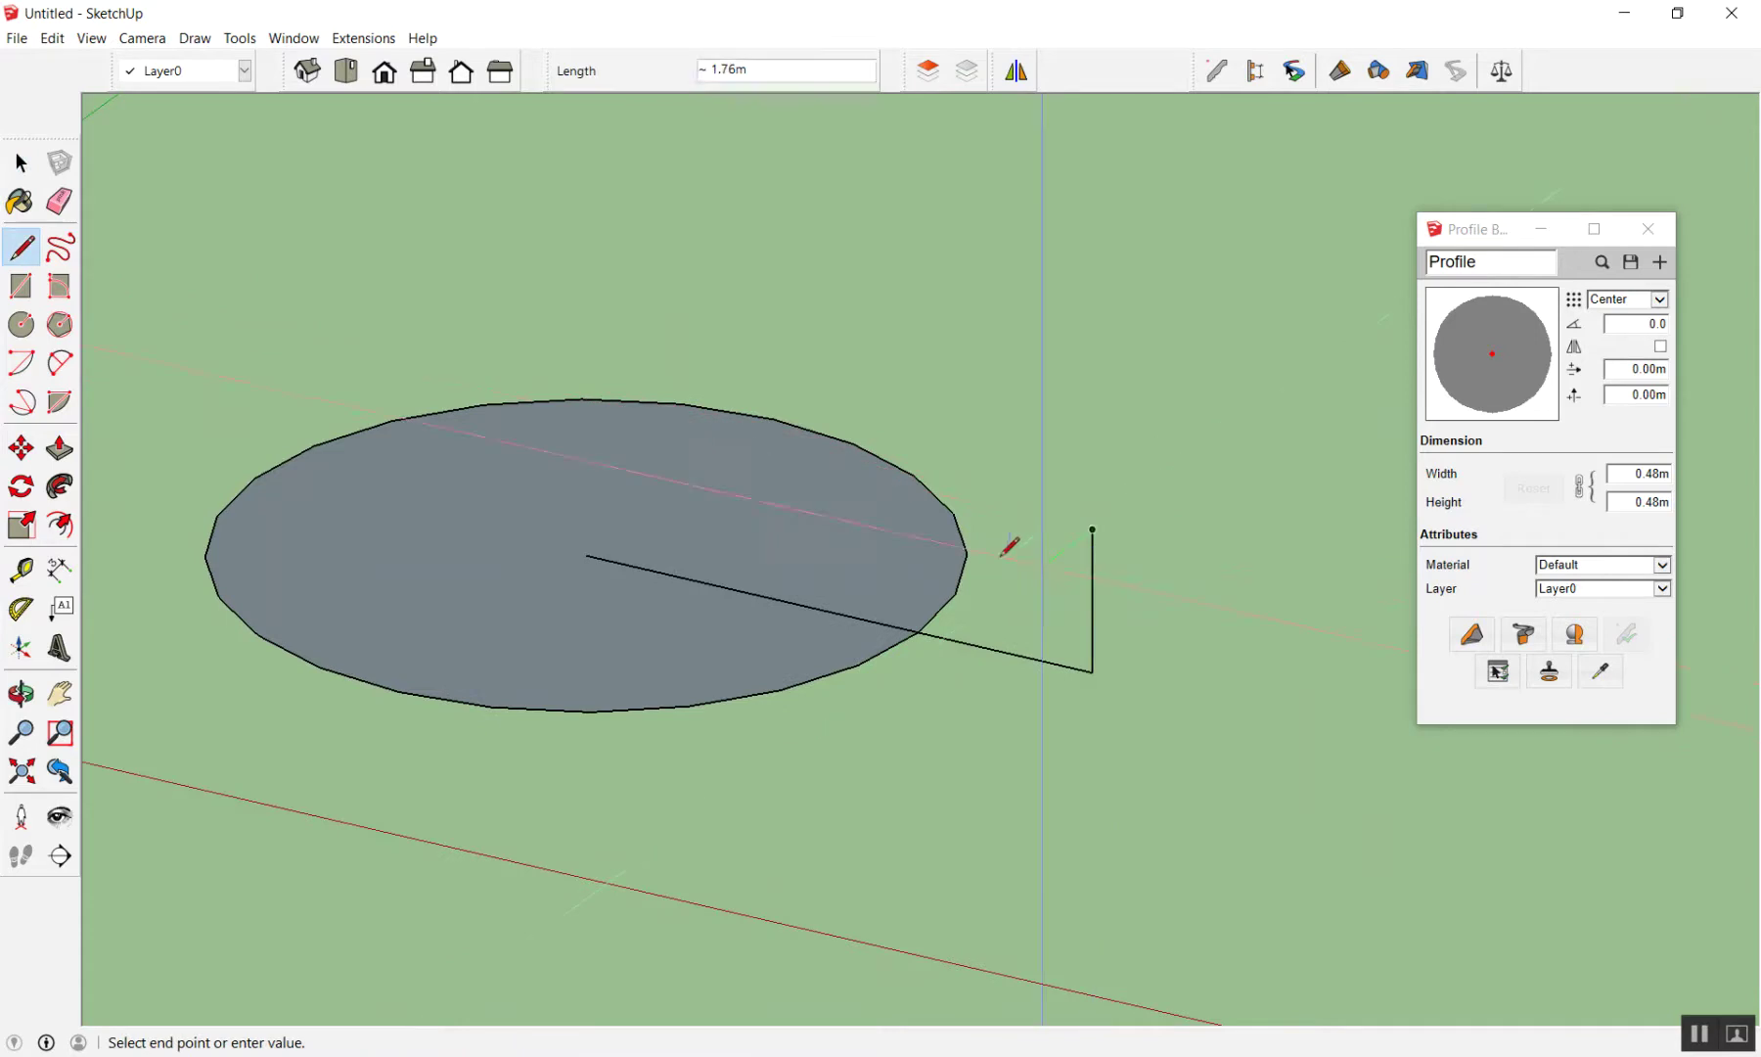
pyautogui.click(920, 631)
pyautogui.scroll(-3, 1033, 705)
pyautogui.press('space')
pyautogui.scroll(4, 1132, 693)
pyautogui.scroll(2, 805, 692)
pyautogui.scroll(-2, 805, 685)
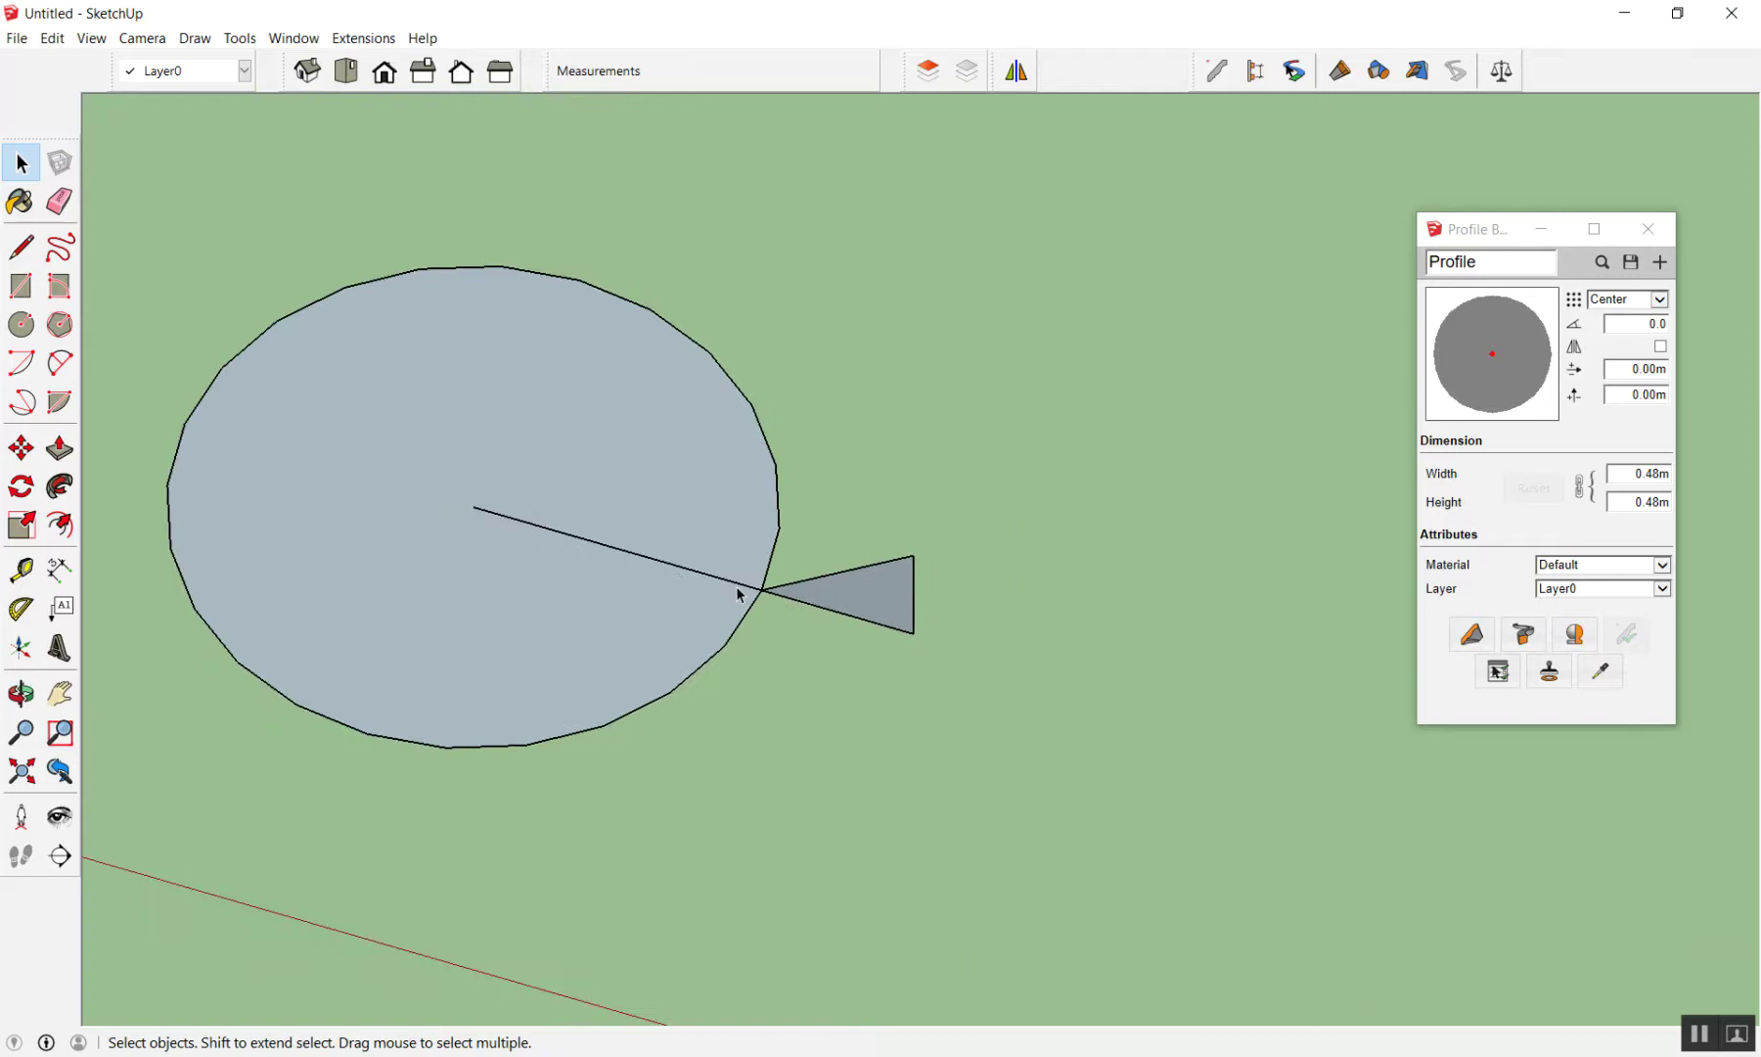
pyautogui.scroll(-1, 738, 598)
pyautogui.scroll(-1, 739, 598)
# Delete the circle face and radius line, Follow Me the triangle around the circle, then undo
pyautogui.moveTo(609, 491); pyautogui.dragTo(517, 592)
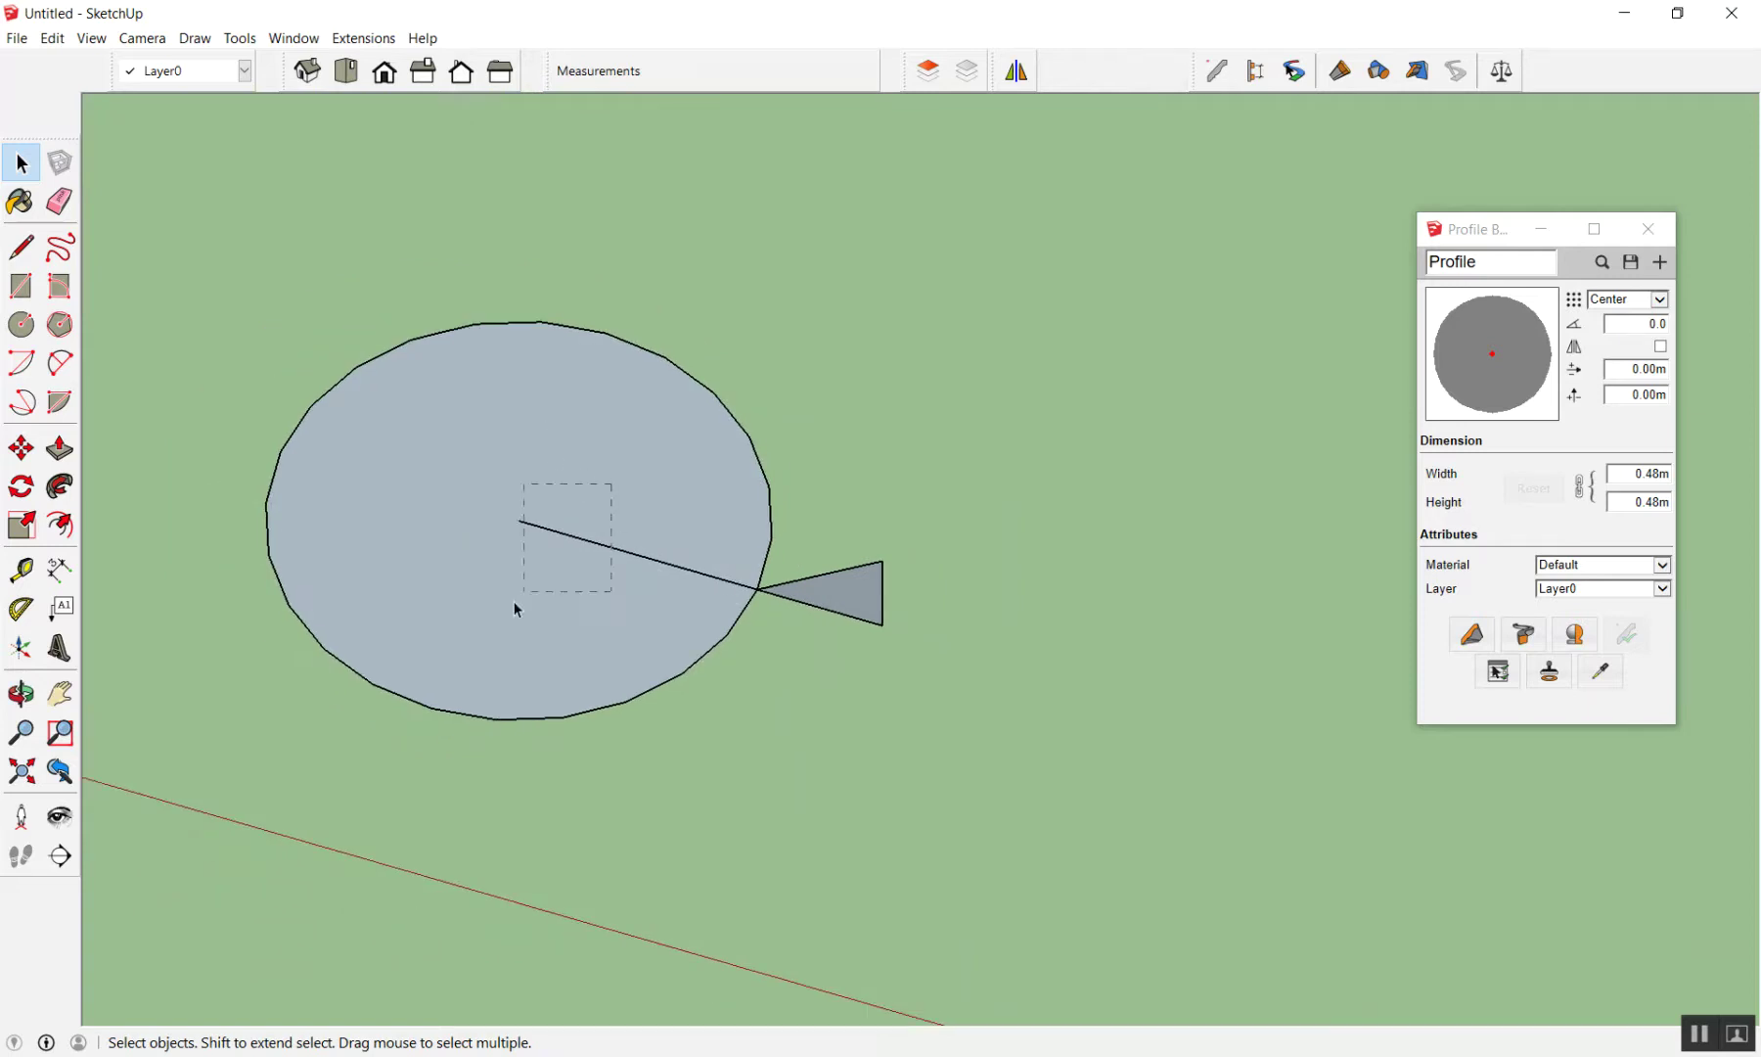
pyautogui.press('Delete')
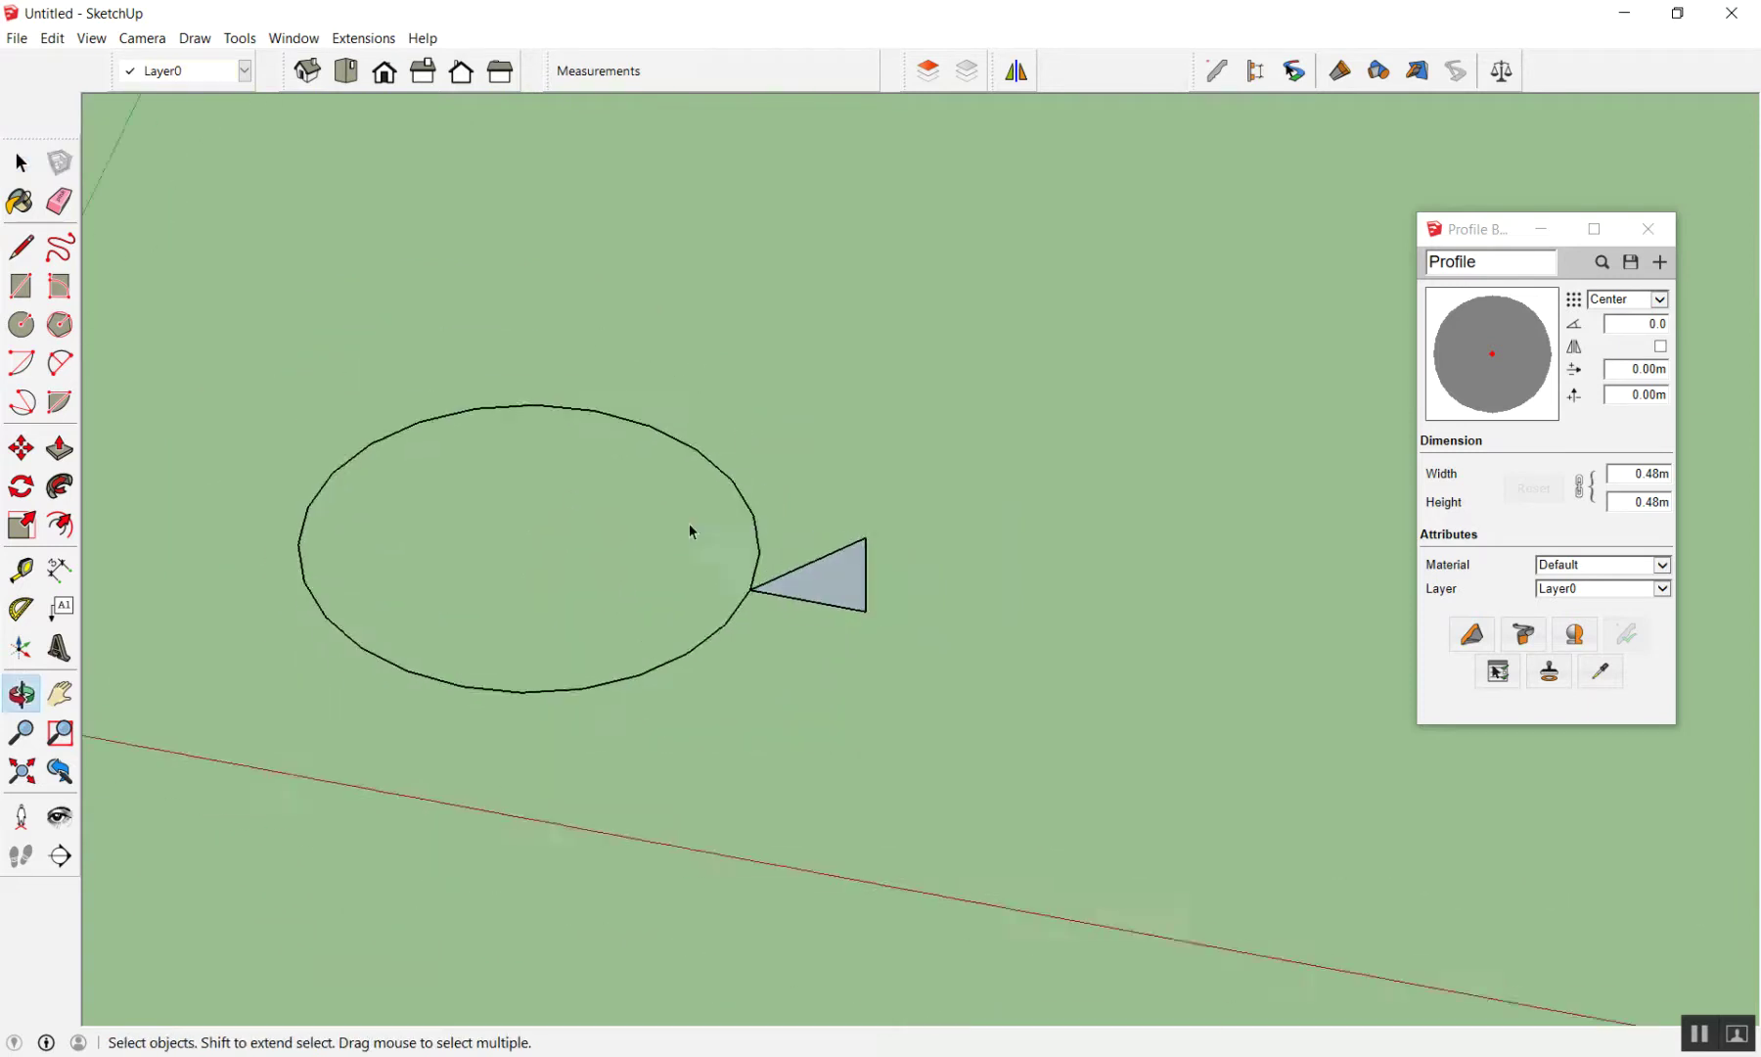
pyautogui.moveTo(647, 650); pyautogui.dragTo(644, 618, button='middle')
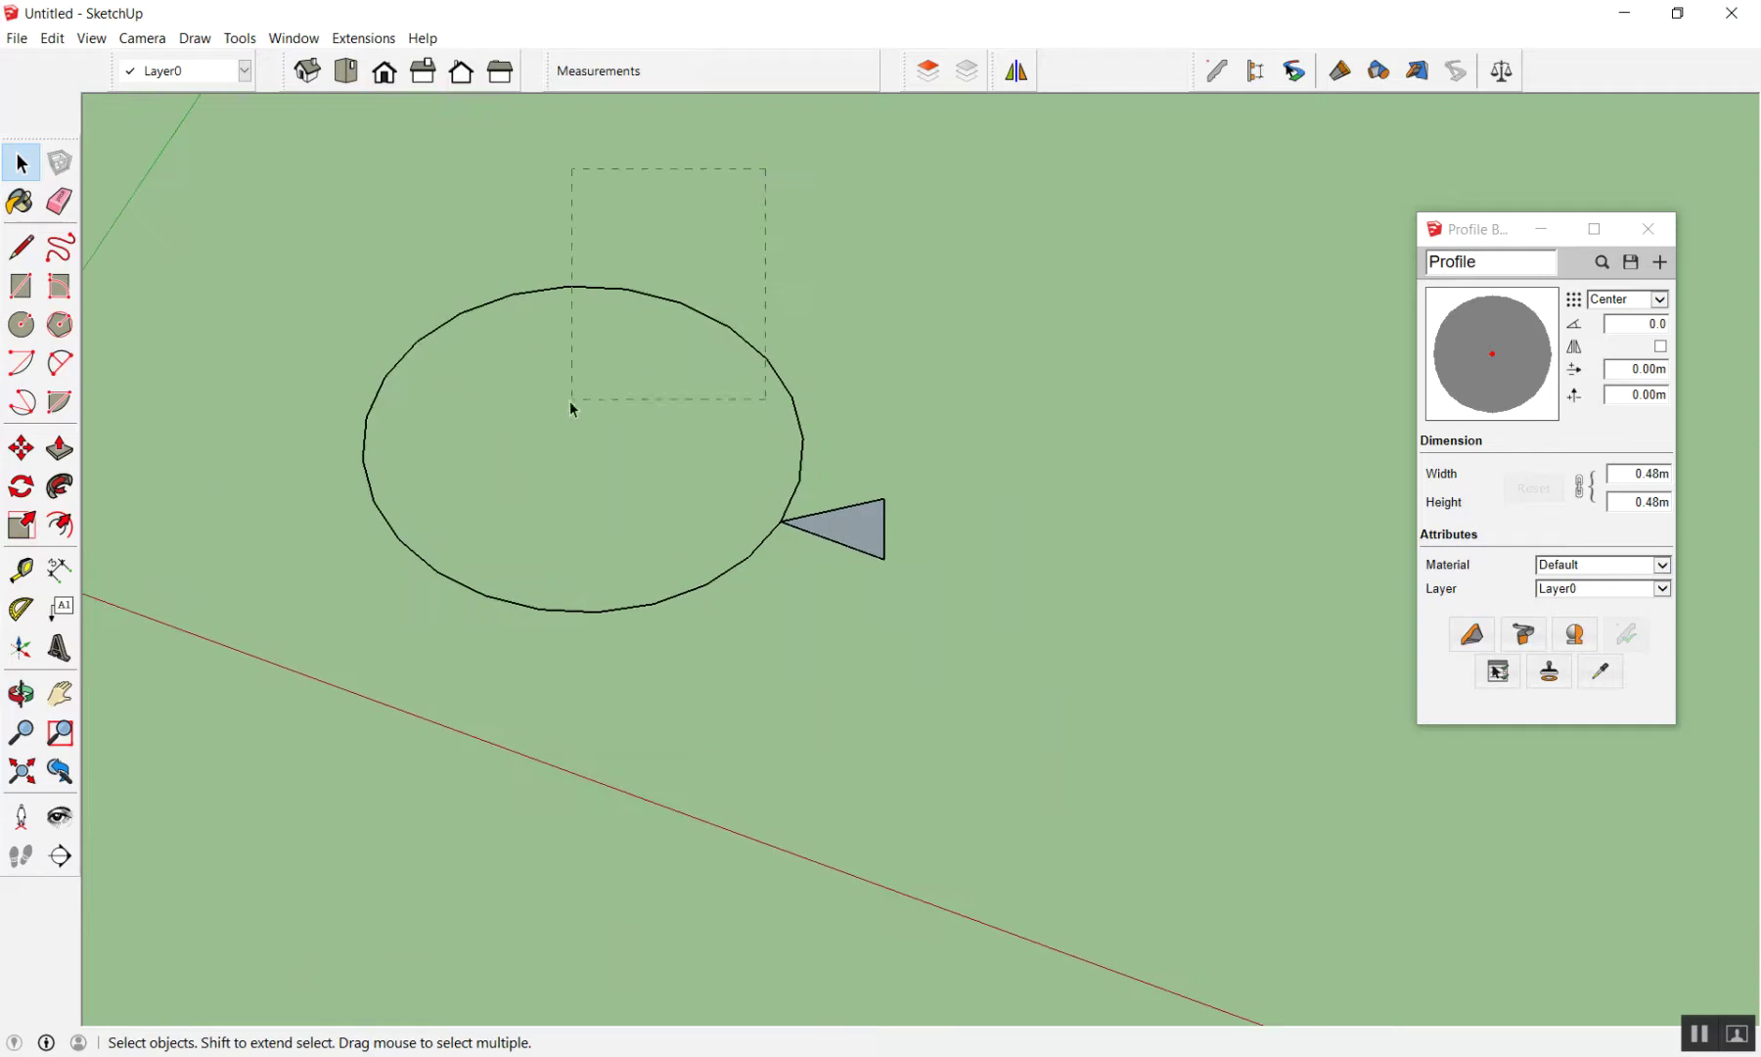
pyautogui.moveTo(571, 402); pyautogui.dragTo(557, 366)
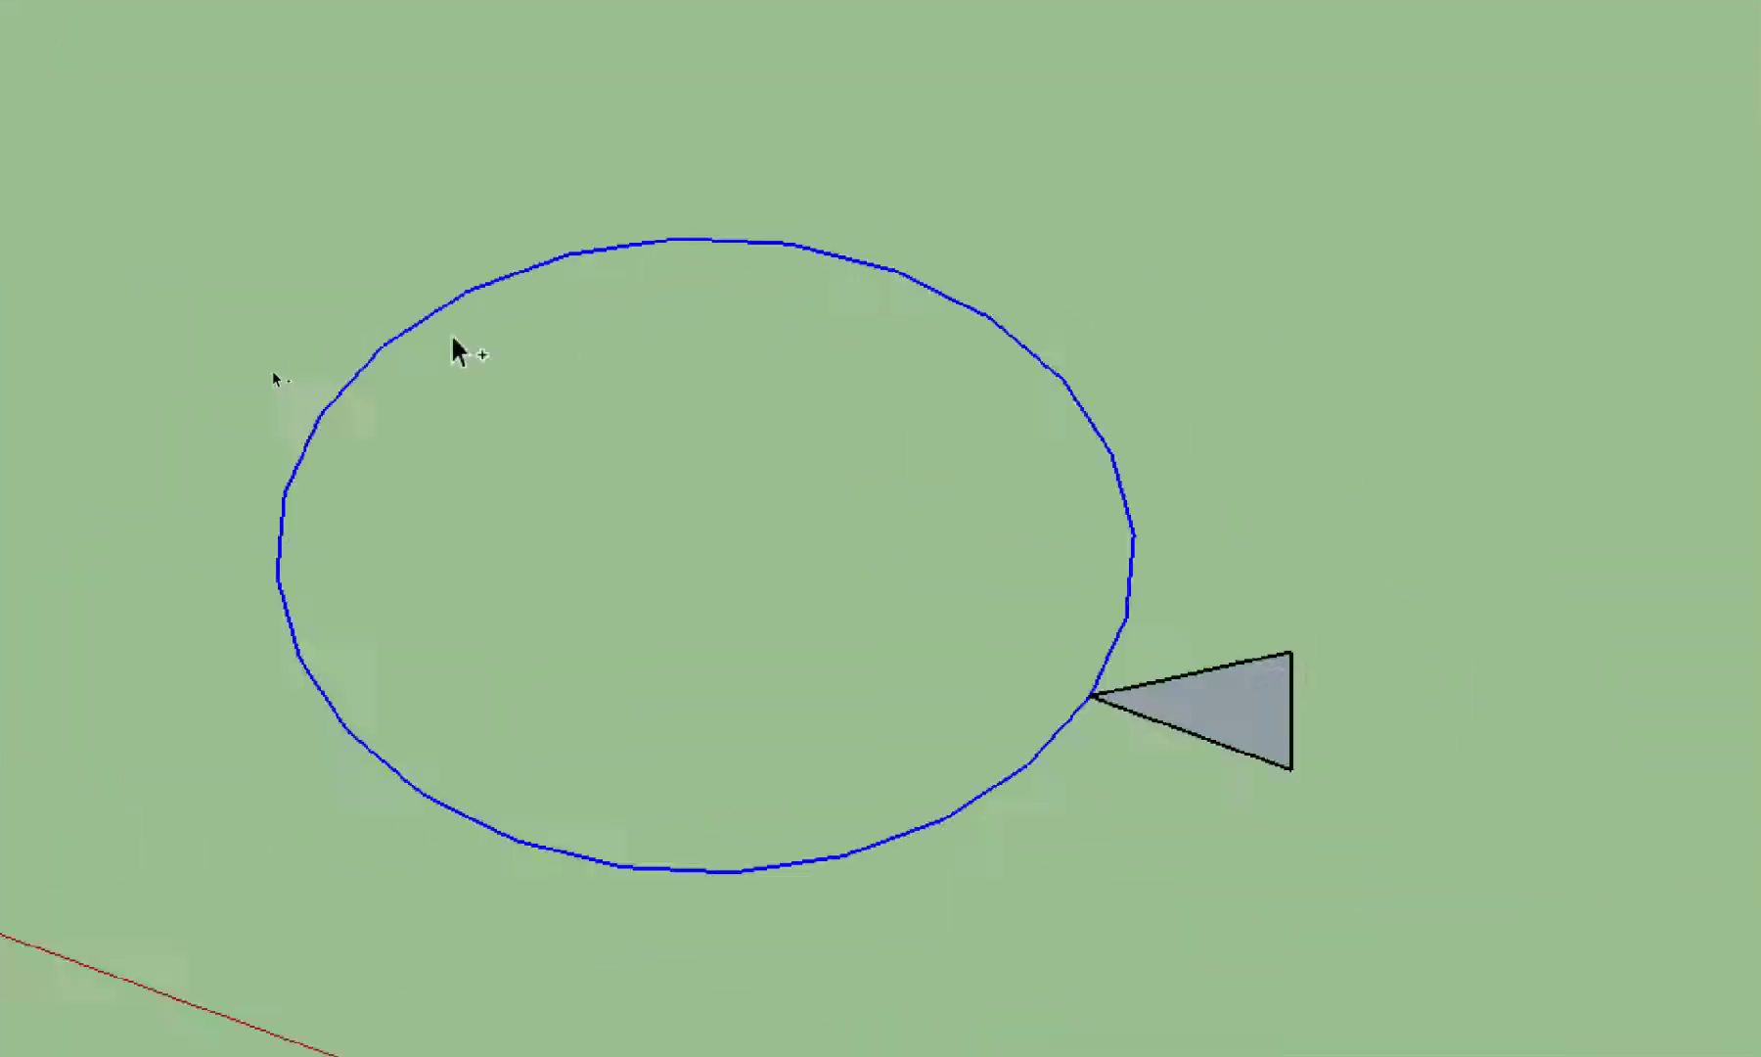
pyautogui.click(59, 486)
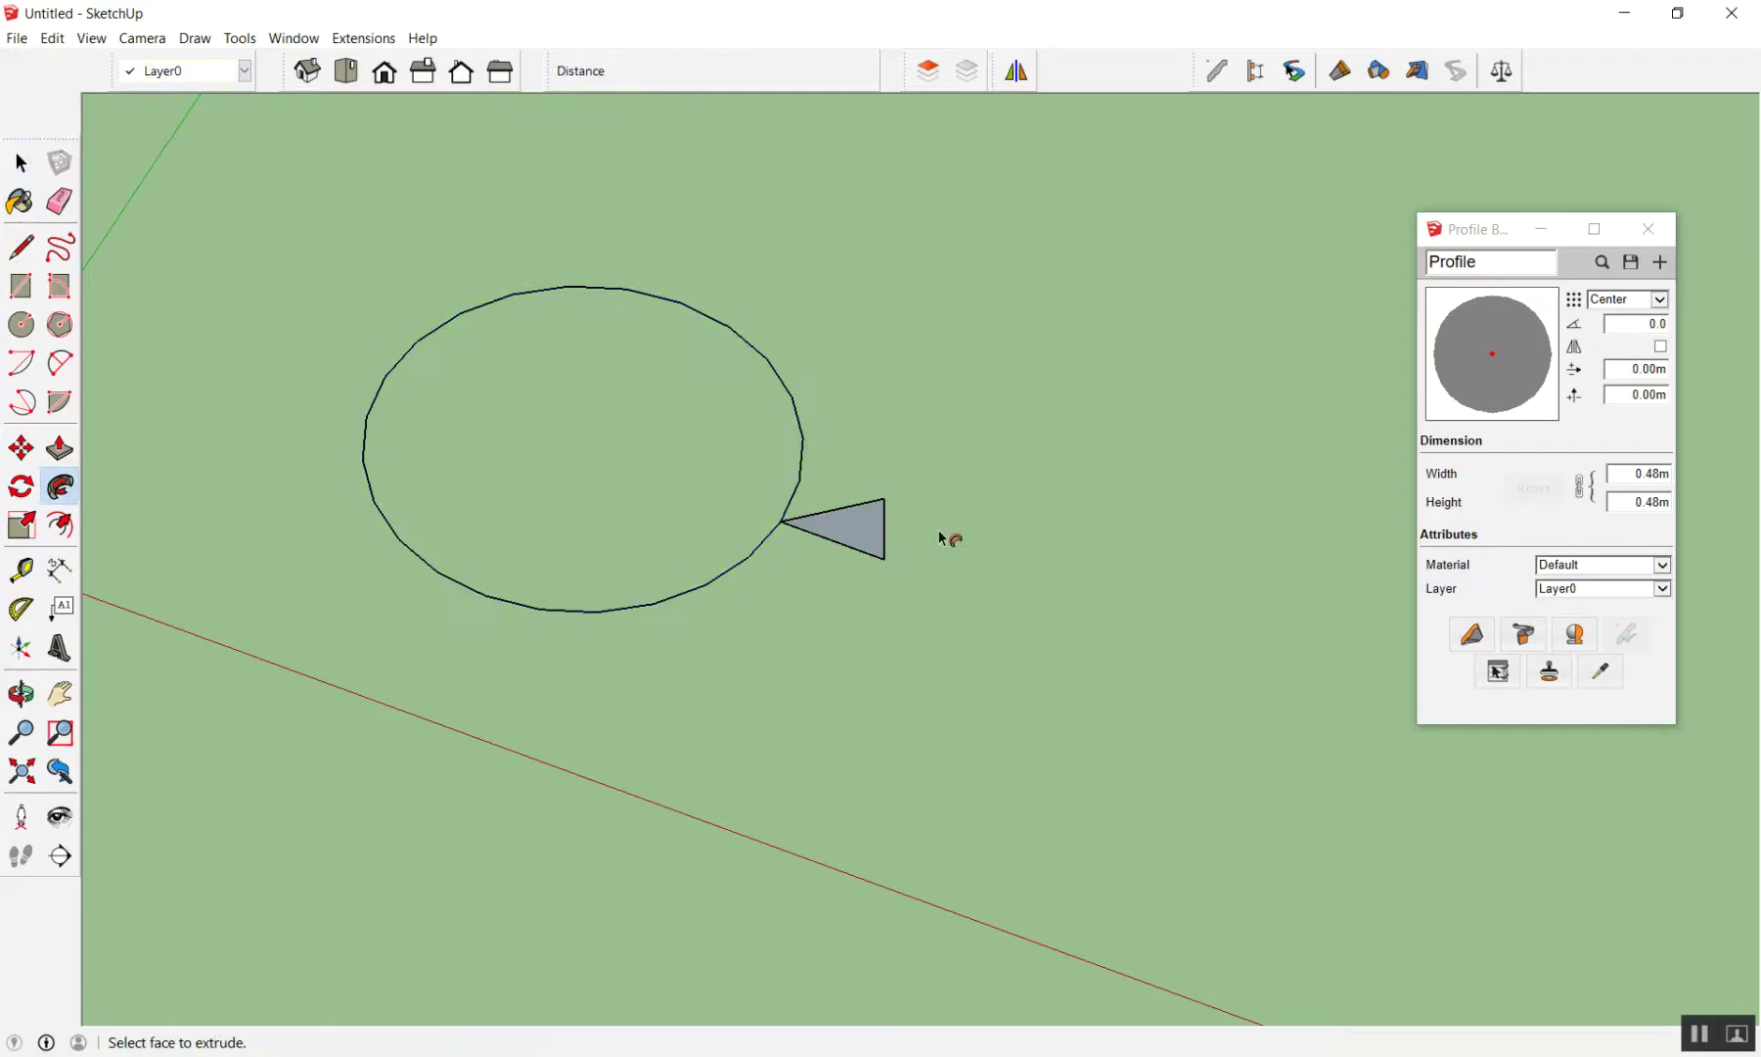
pyautogui.click(857, 548)
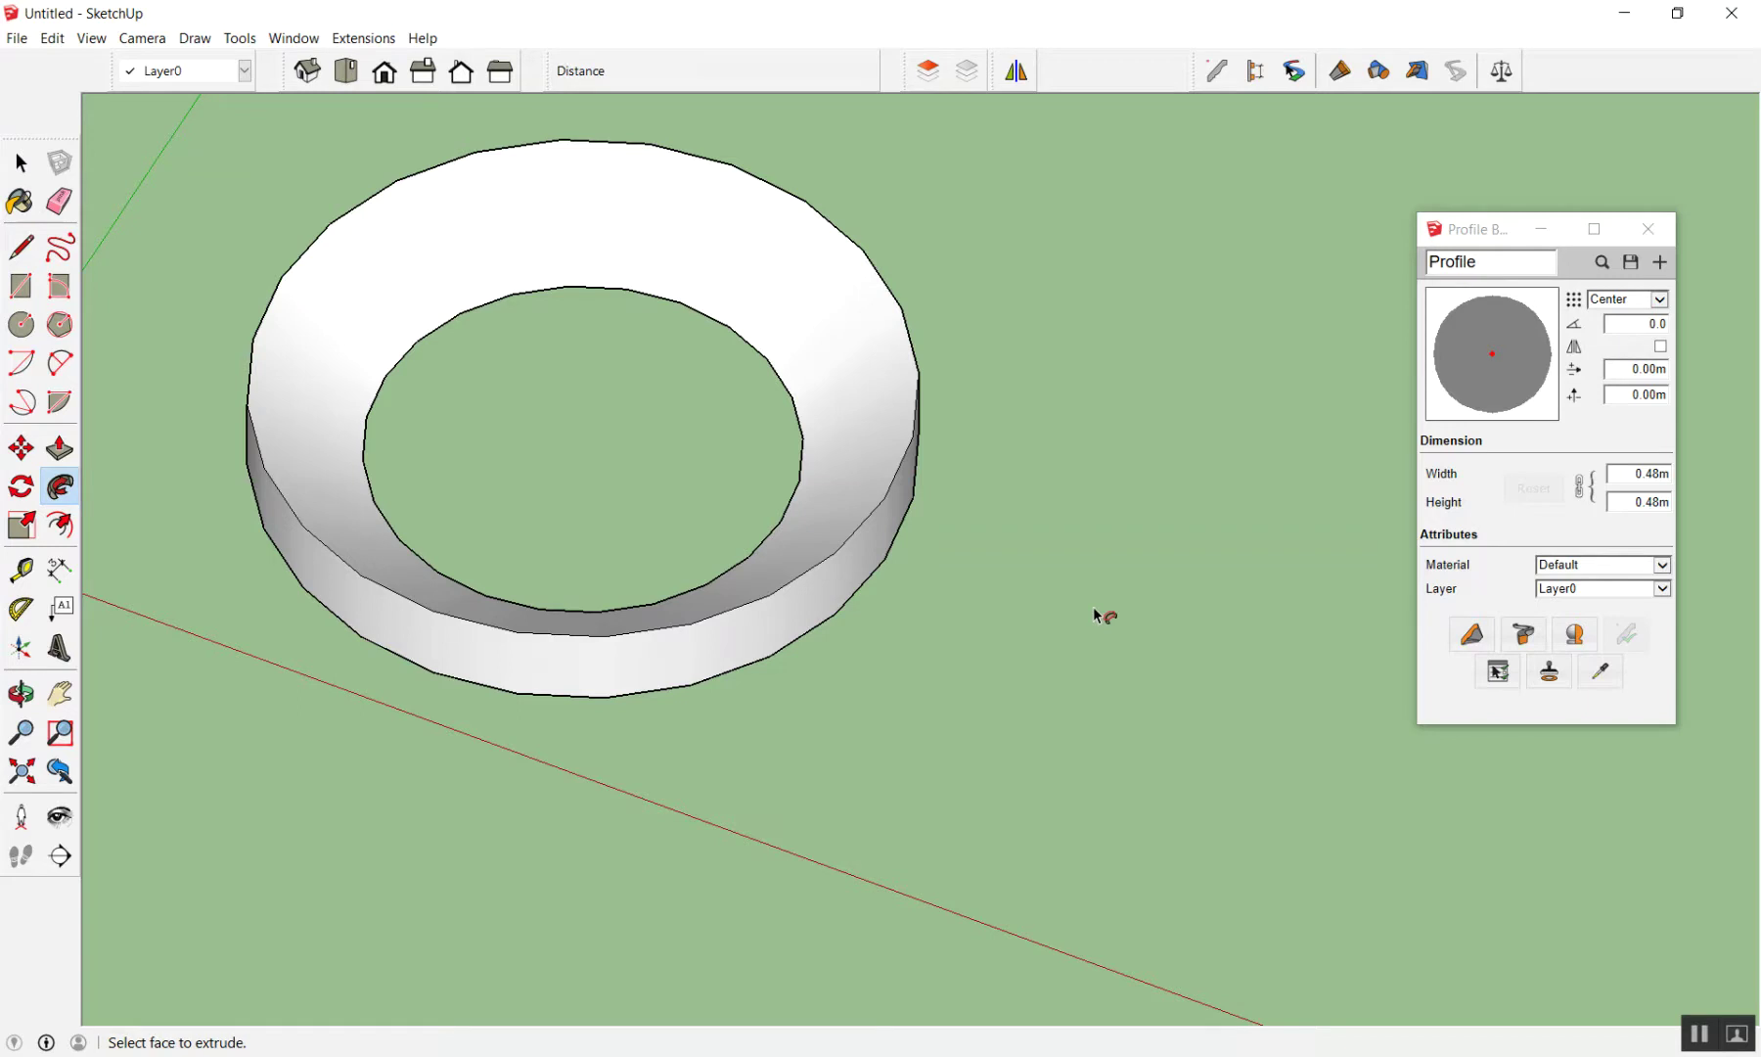
pyautogui.hotkey('ctrl', 'z')
pyautogui.hotkey('ctrl', 'z')
pyautogui.hotkey('ctrl', 'z')
# Return to a top-down view and select the circle and its path line
pyautogui.moveTo(1070, 595); pyautogui.dragTo(1128, 801, button='middle')
pyautogui.scroll(-3, 1128, 802)
pyautogui.moveTo(1124, 660); pyautogui.dragTo(809, 595, button='middle')
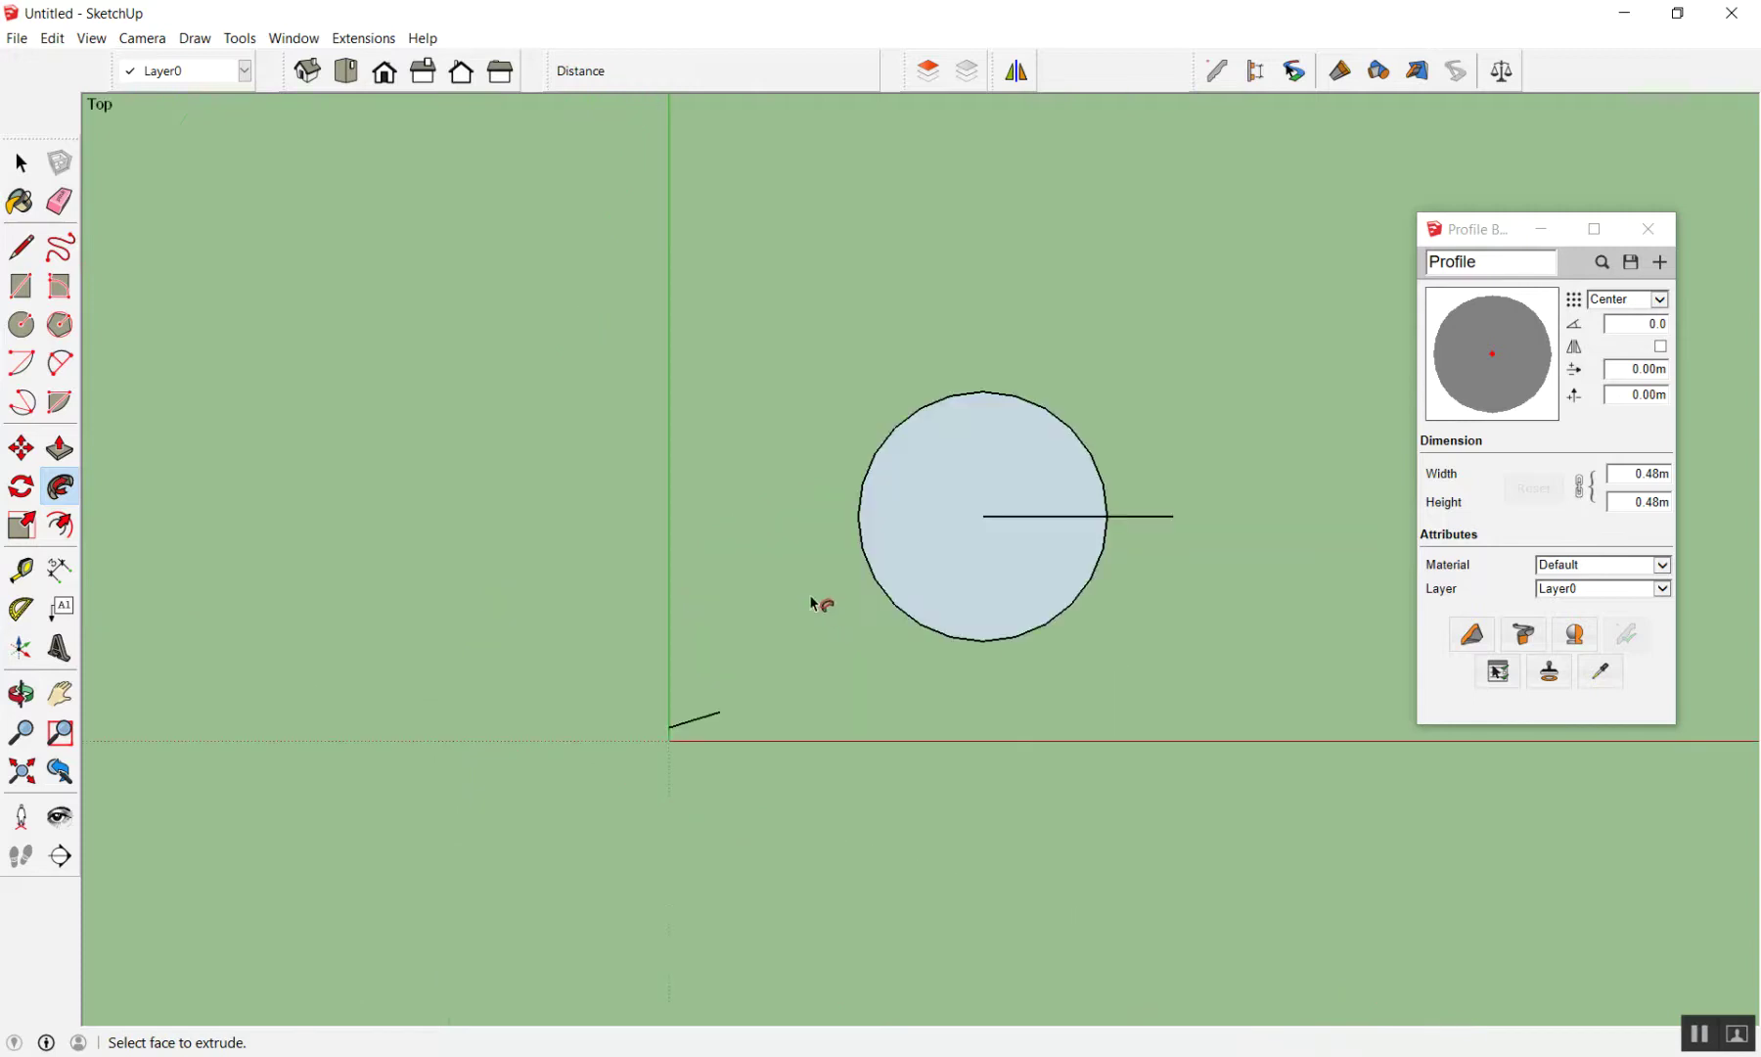
pyautogui.press('space')
pyautogui.moveTo(779, 338); pyautogui.dragTo(1211, 721)
# Delete the old circle and draw a new 2 m radius circle
pyautogui.press('Delete')
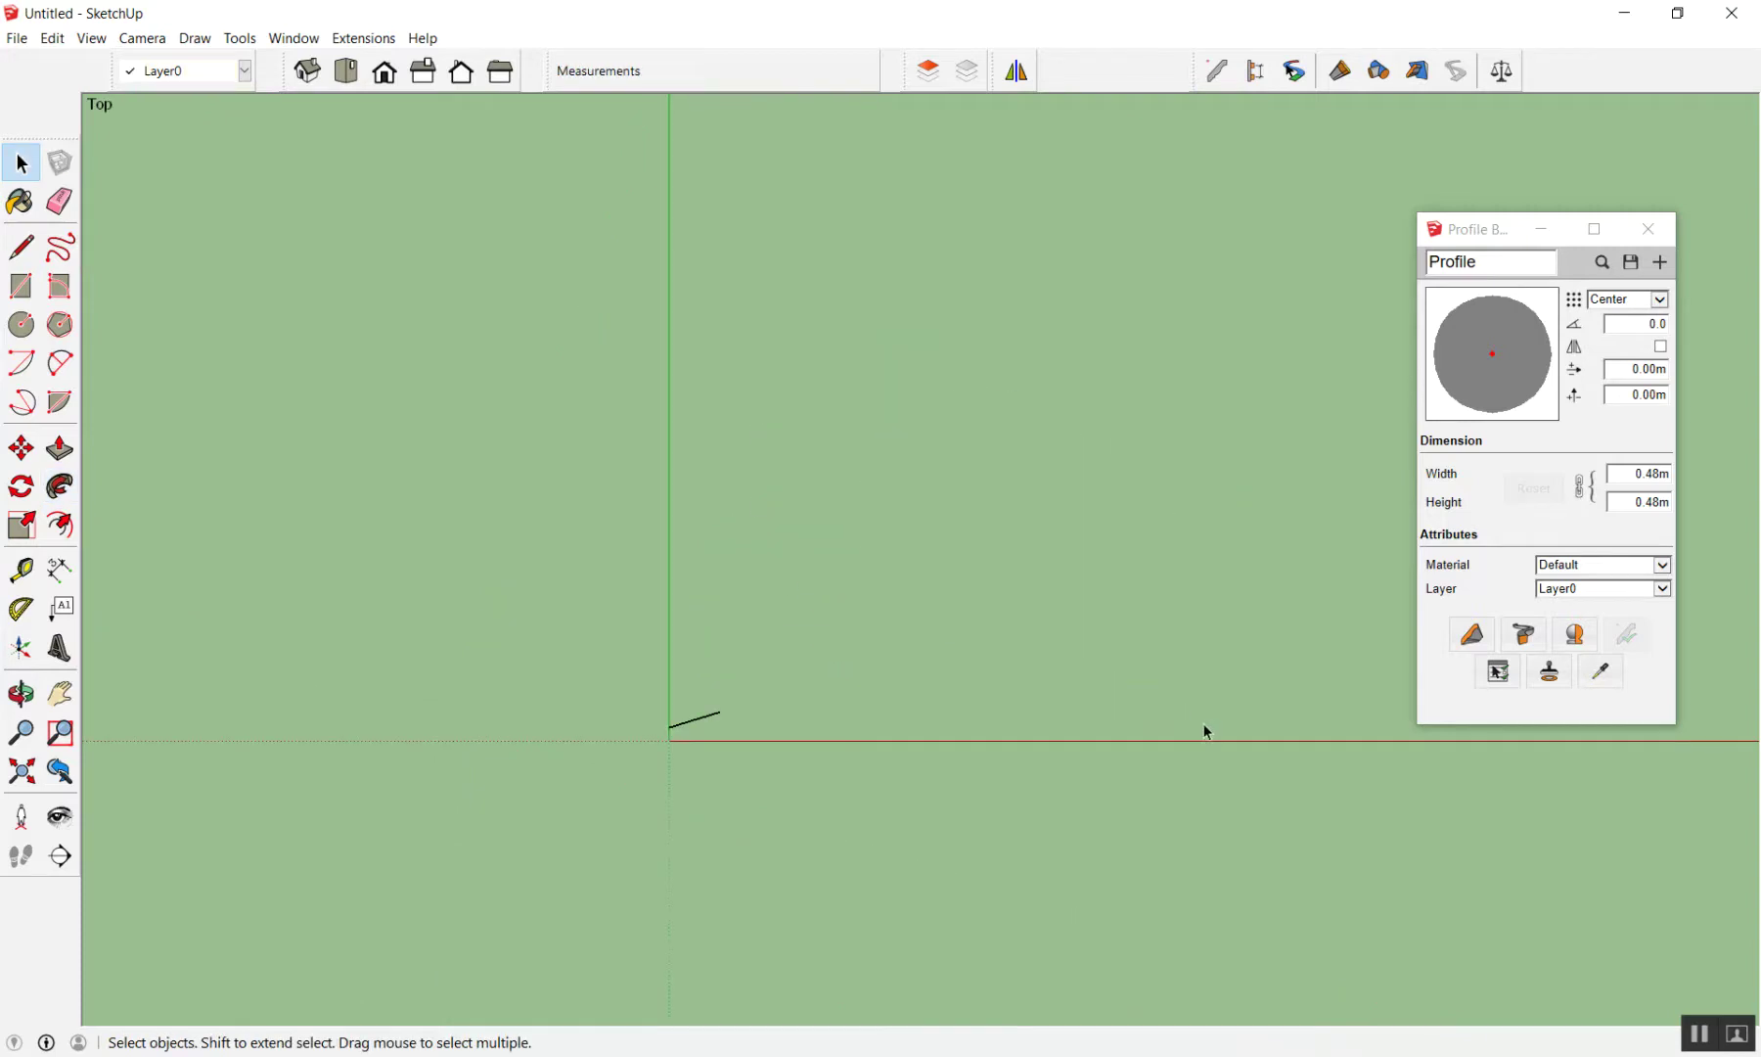
pyautogui.press('c')
pyautogui.click(928, 529)
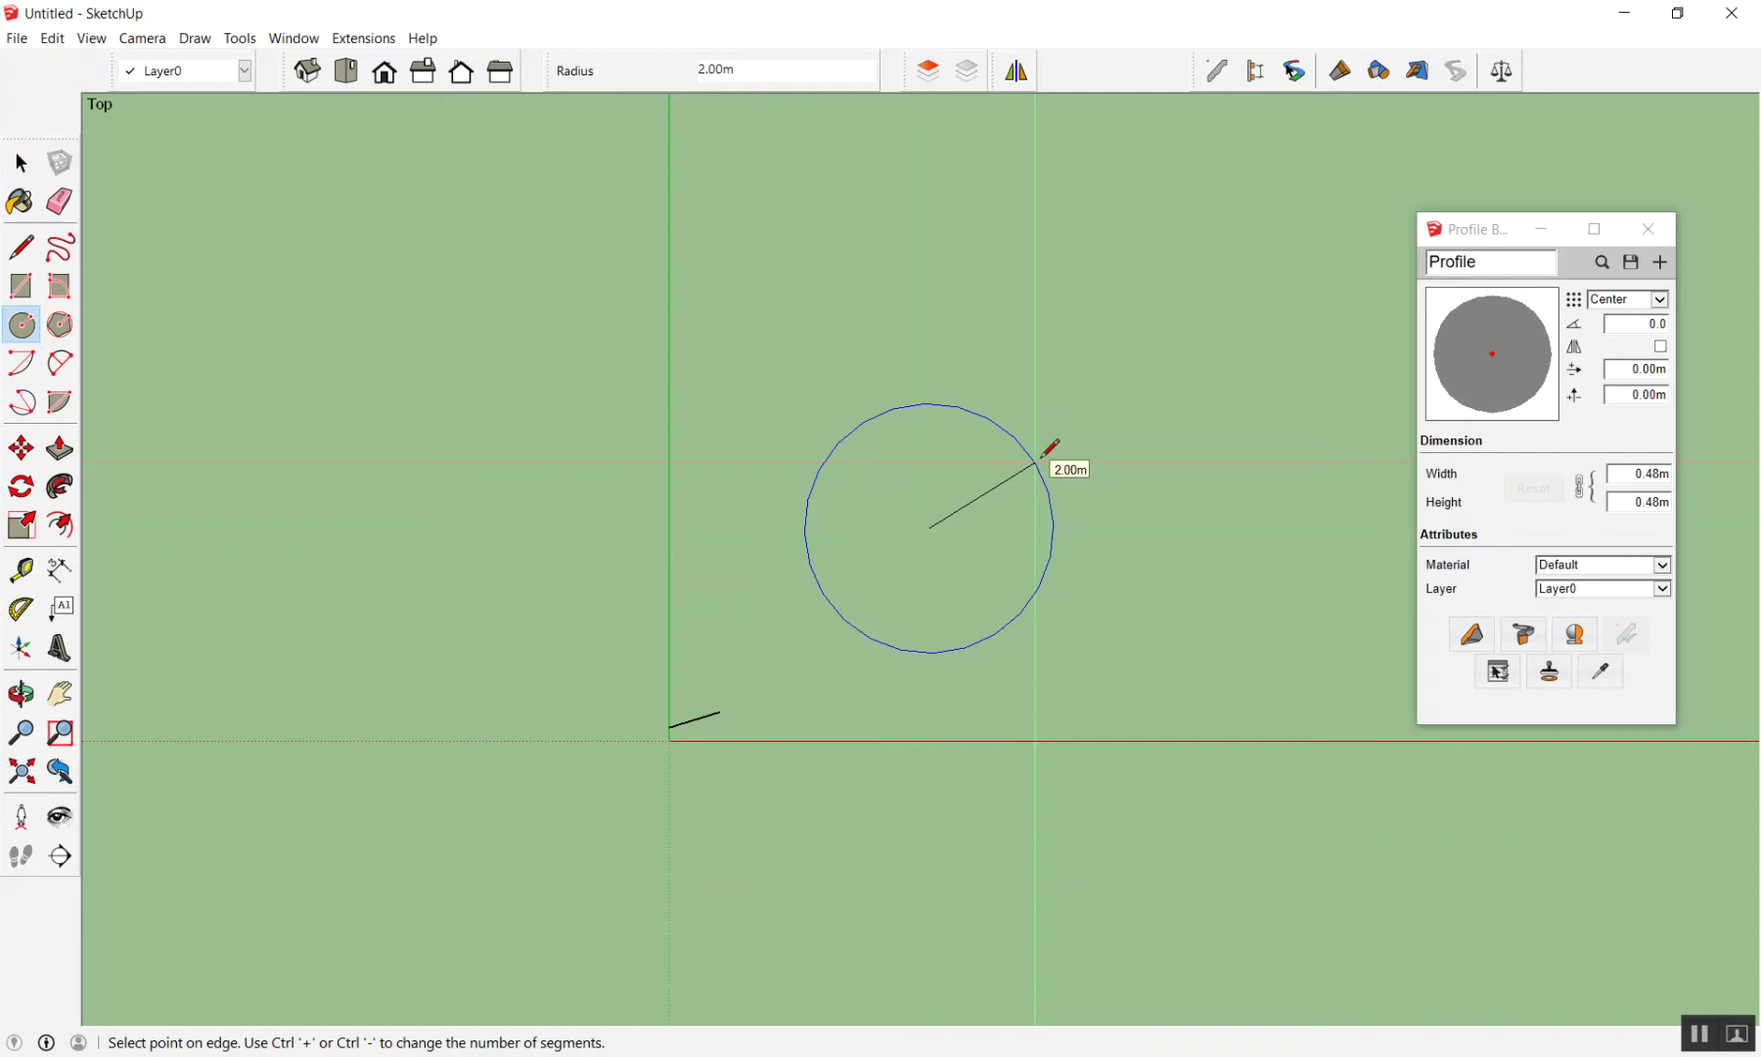
pyautogui.click(1040, 458)
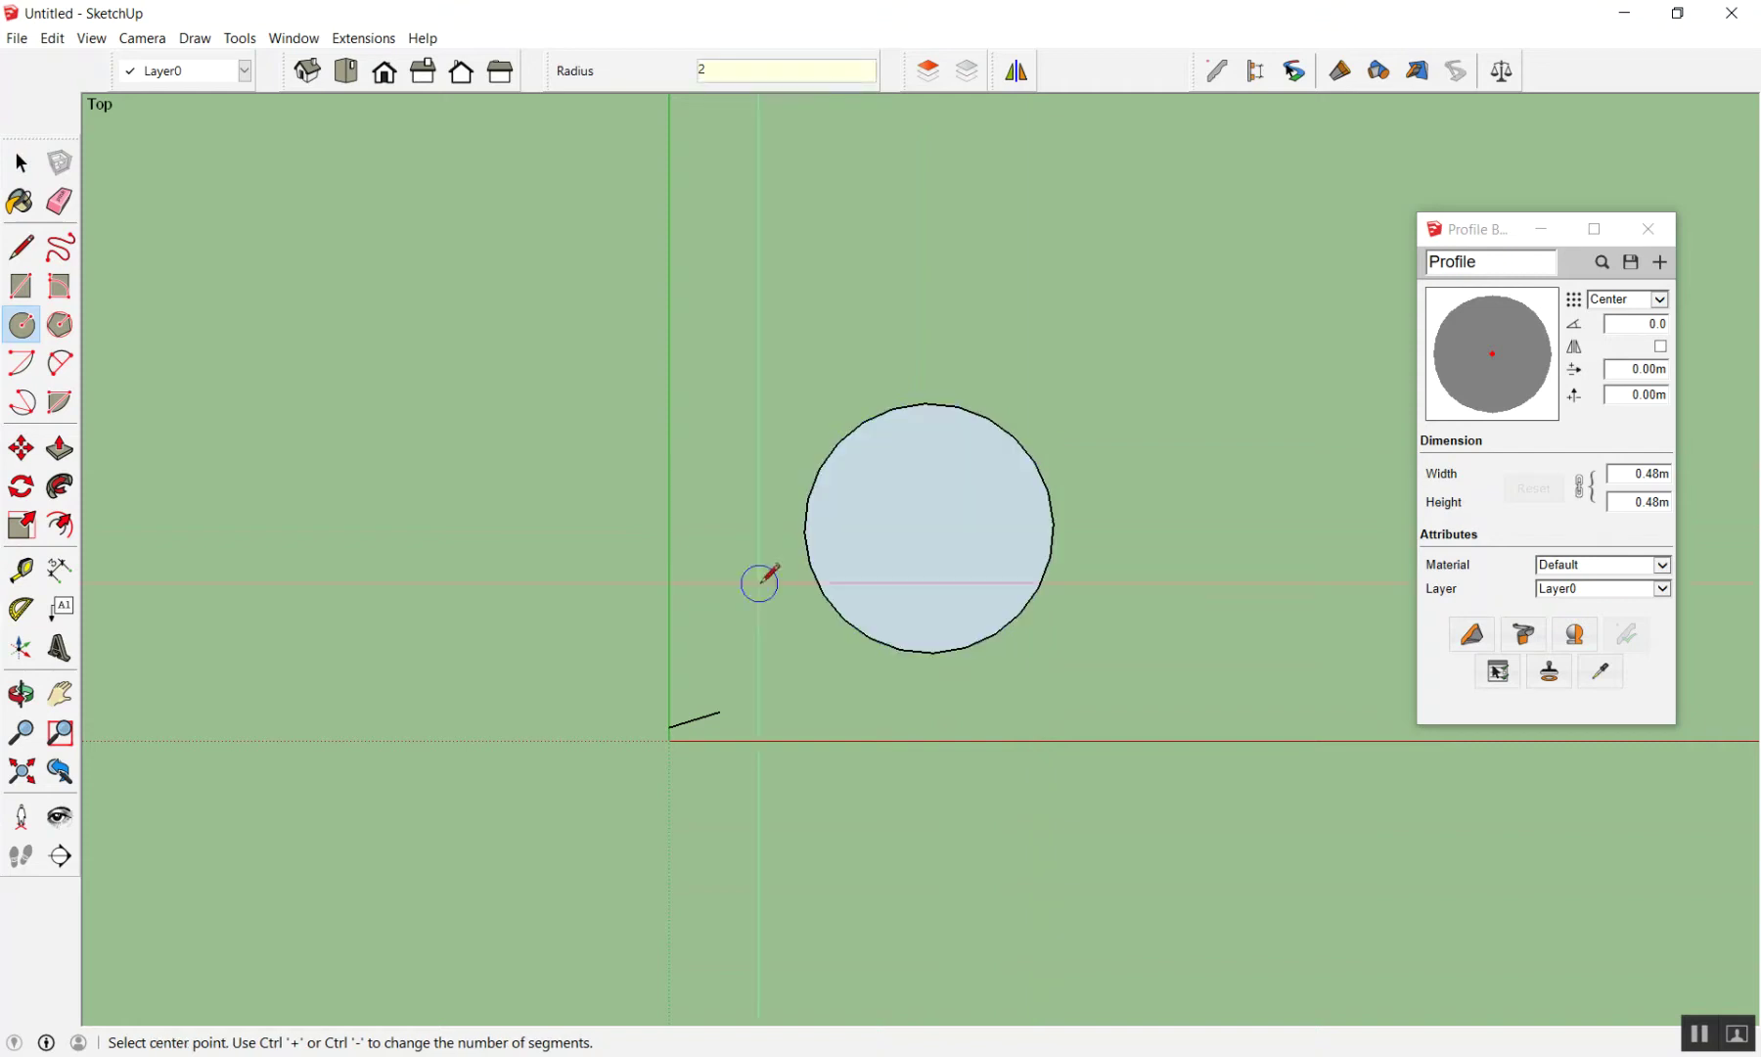
pyautogui.press('space')
pyautogui.scroll(3, 1002, 541)
# Draw a radius line from the new circle's centre past its edge
pyautogui.press('l')
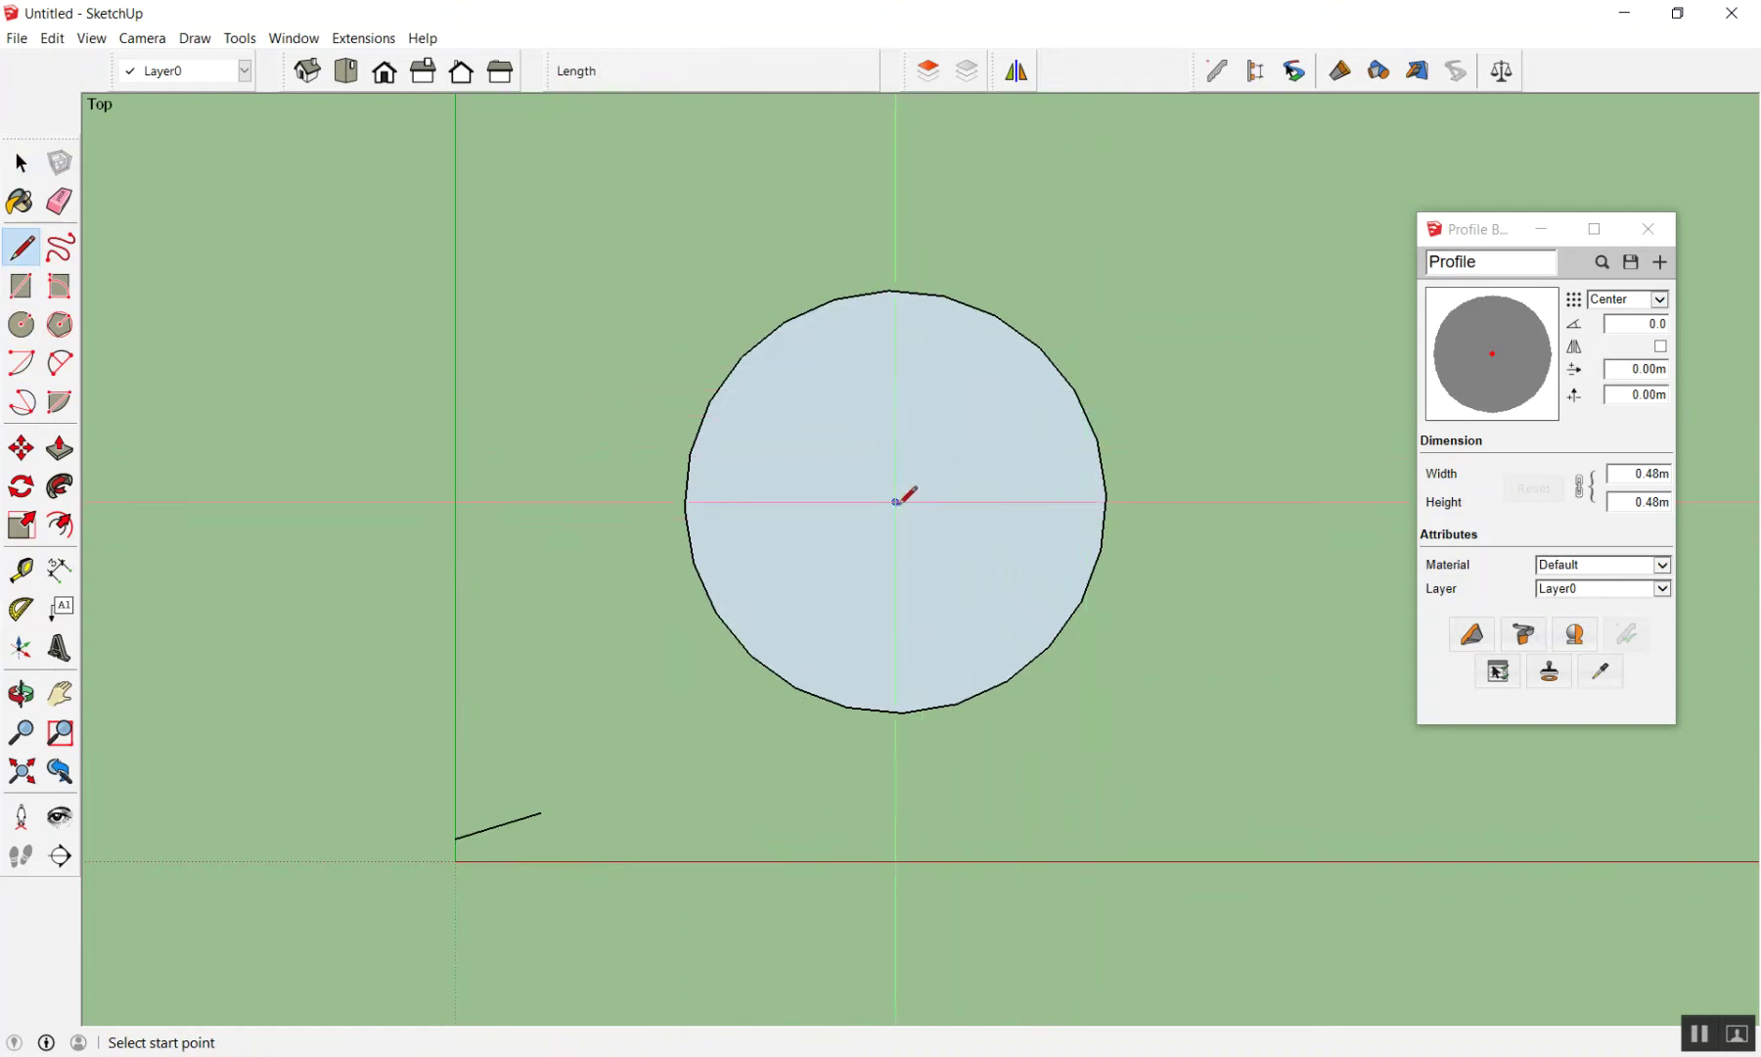
pyautogui.click(895, 501)
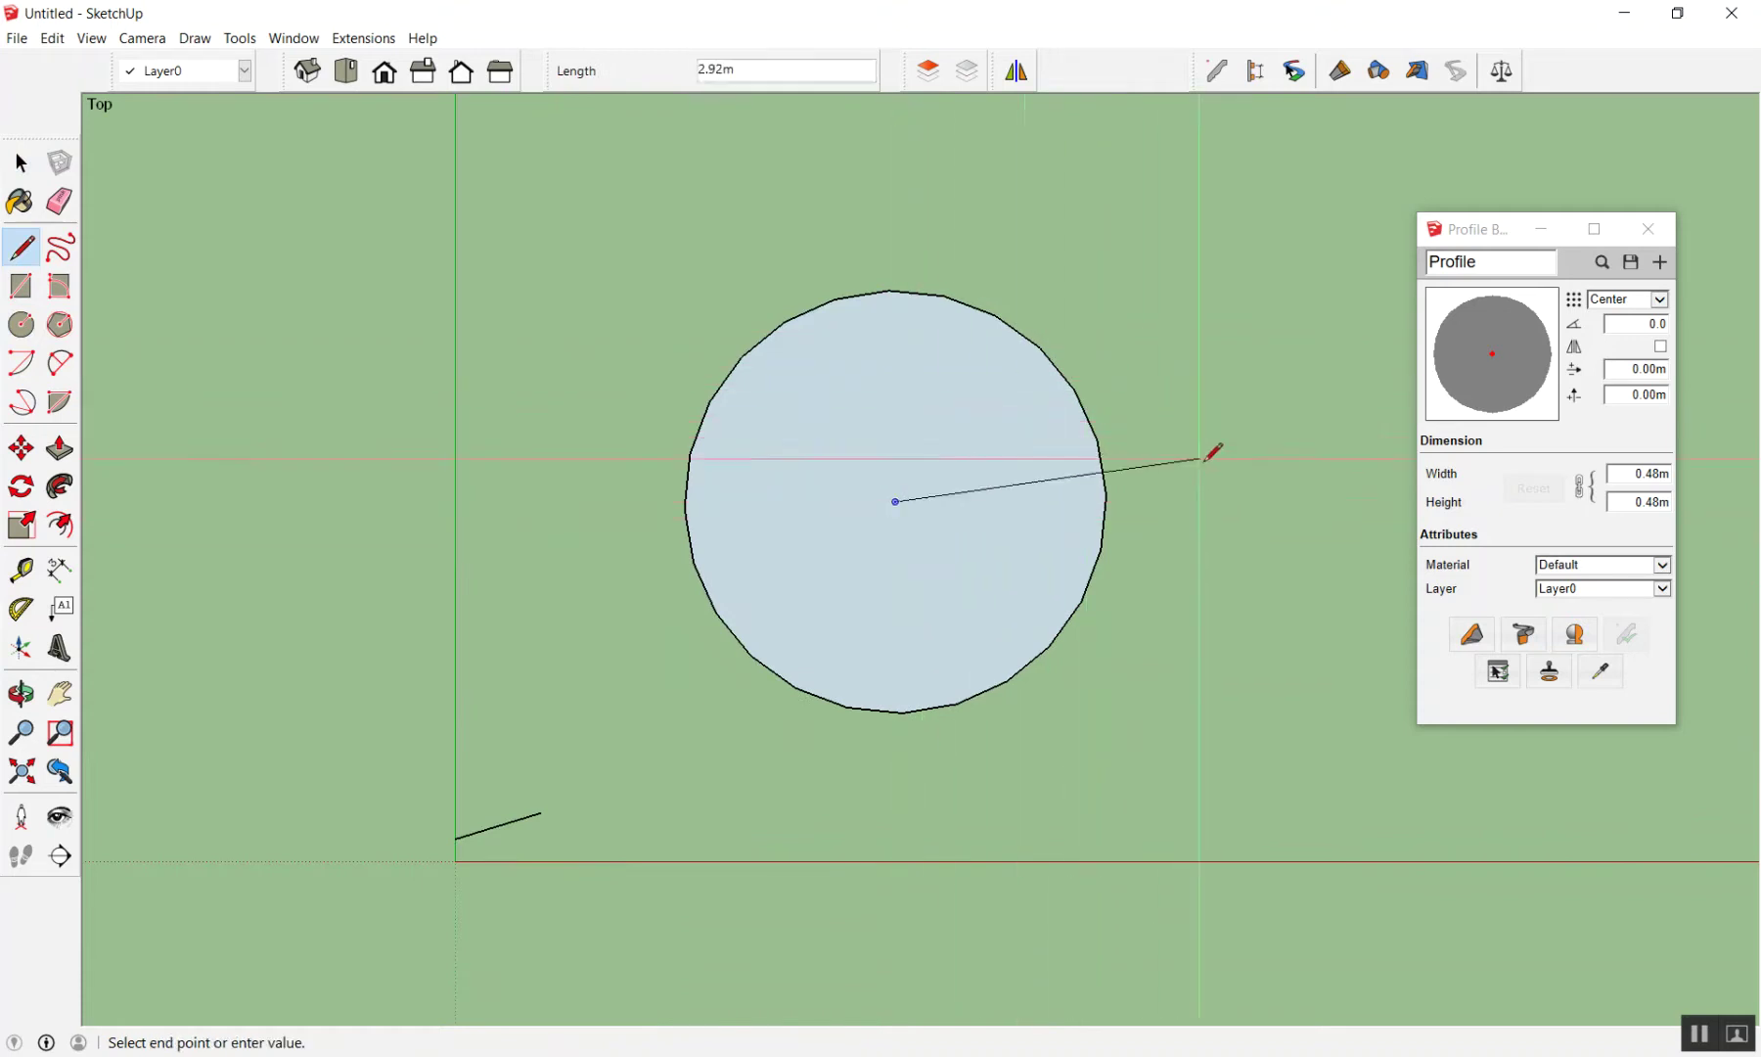
pyautogui.click(1234, 502)
pyautogui.press('space')
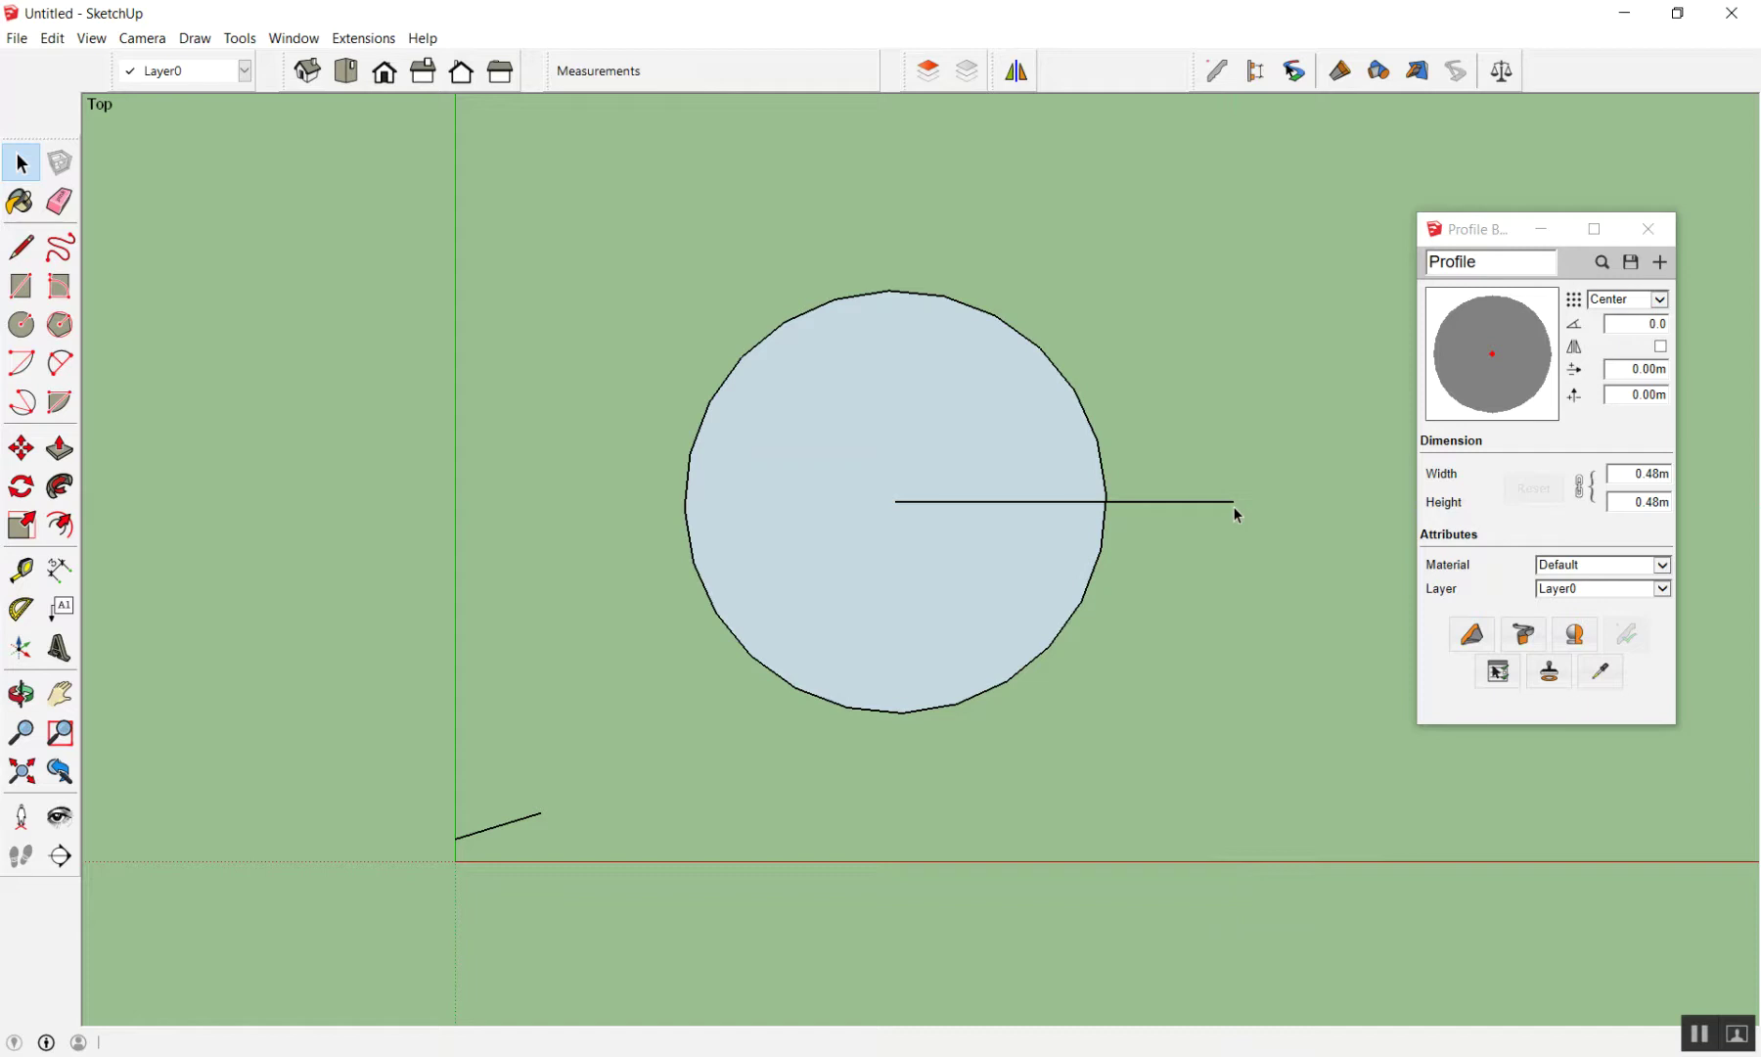
pyautogui.moveTo(1220, 531); pyautogui.dragTo(1203, 577, button='middle')
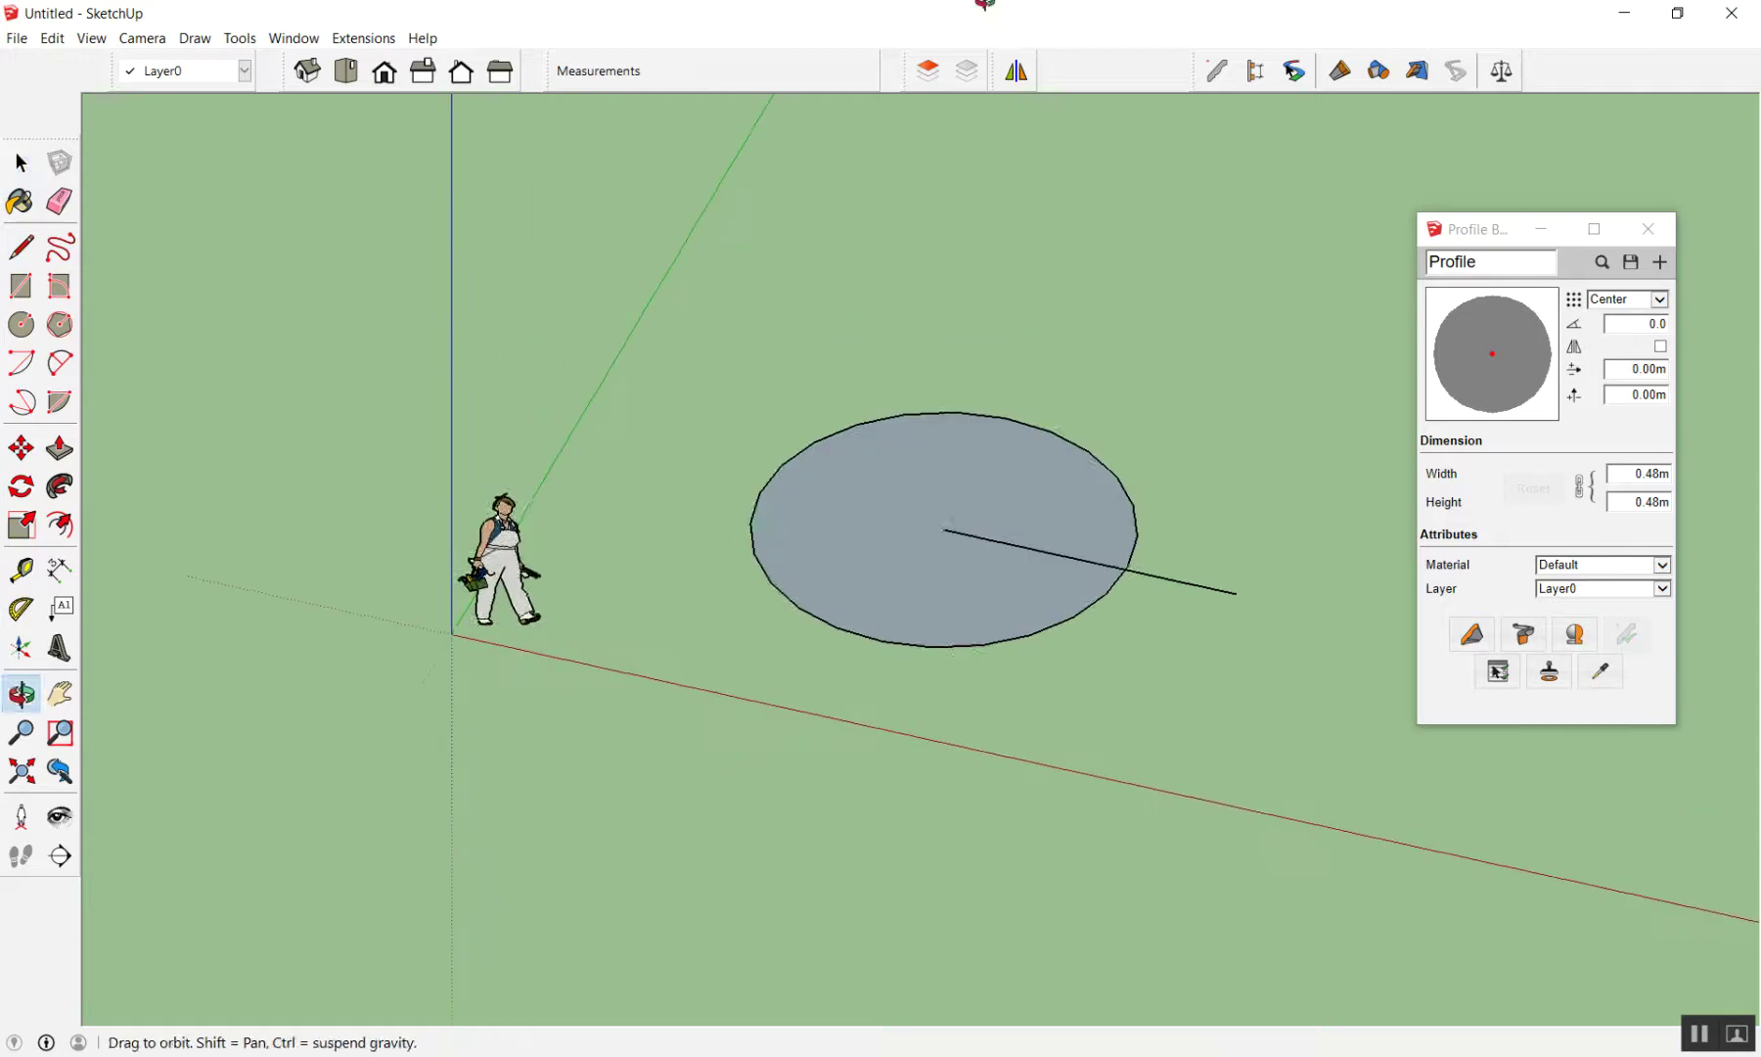
pyautogui.scroll(2, 1293, 468)
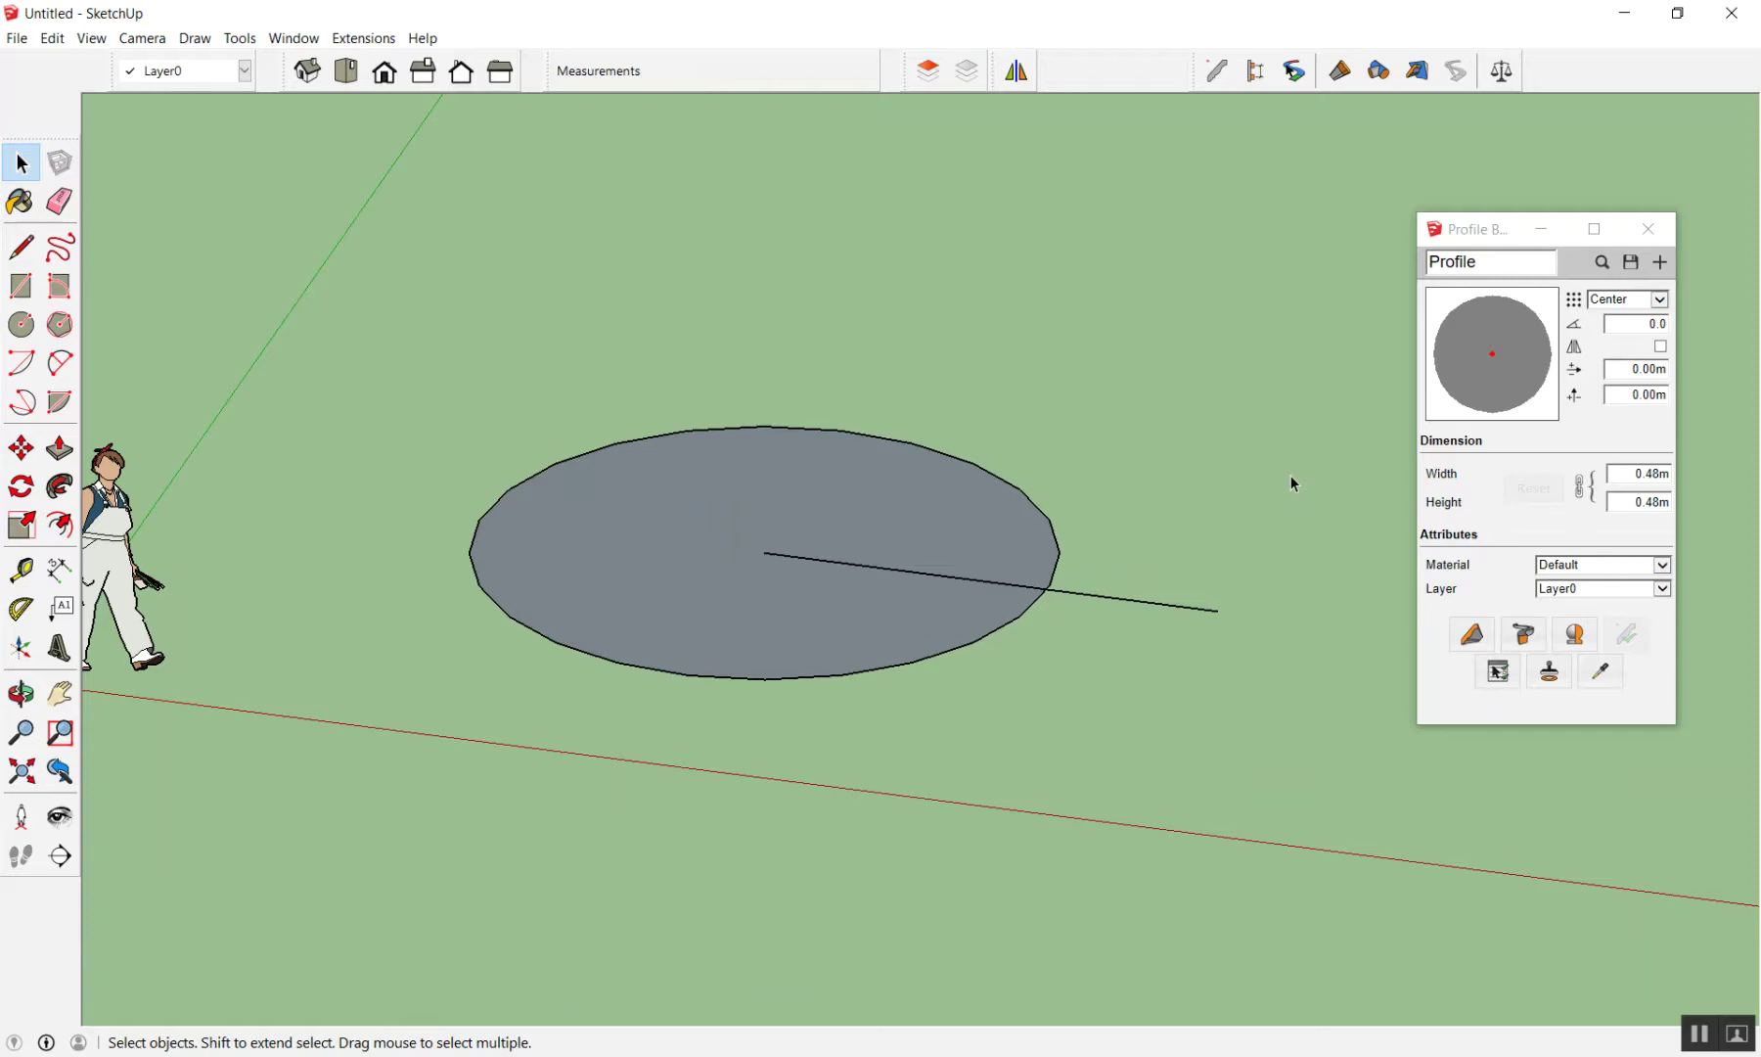
pyautogui.moveTo(1254, 562)
pyautogui.mouseDown(button='middle')
pyautogui.moveTo(637, 472)
pyautogui.moveTo(1124, 645)
pyautogui.moveTo(1385, 815)
pyautogui.moveTo(1230, 703)
pyautogui.mouseUp(button='middle')
# Draw a closed triangular face at the radius line's outer end
pyautogui.press('l')
pyautogui.click(1212, 609)
pyautogui.scroll(3, 1205, 491)
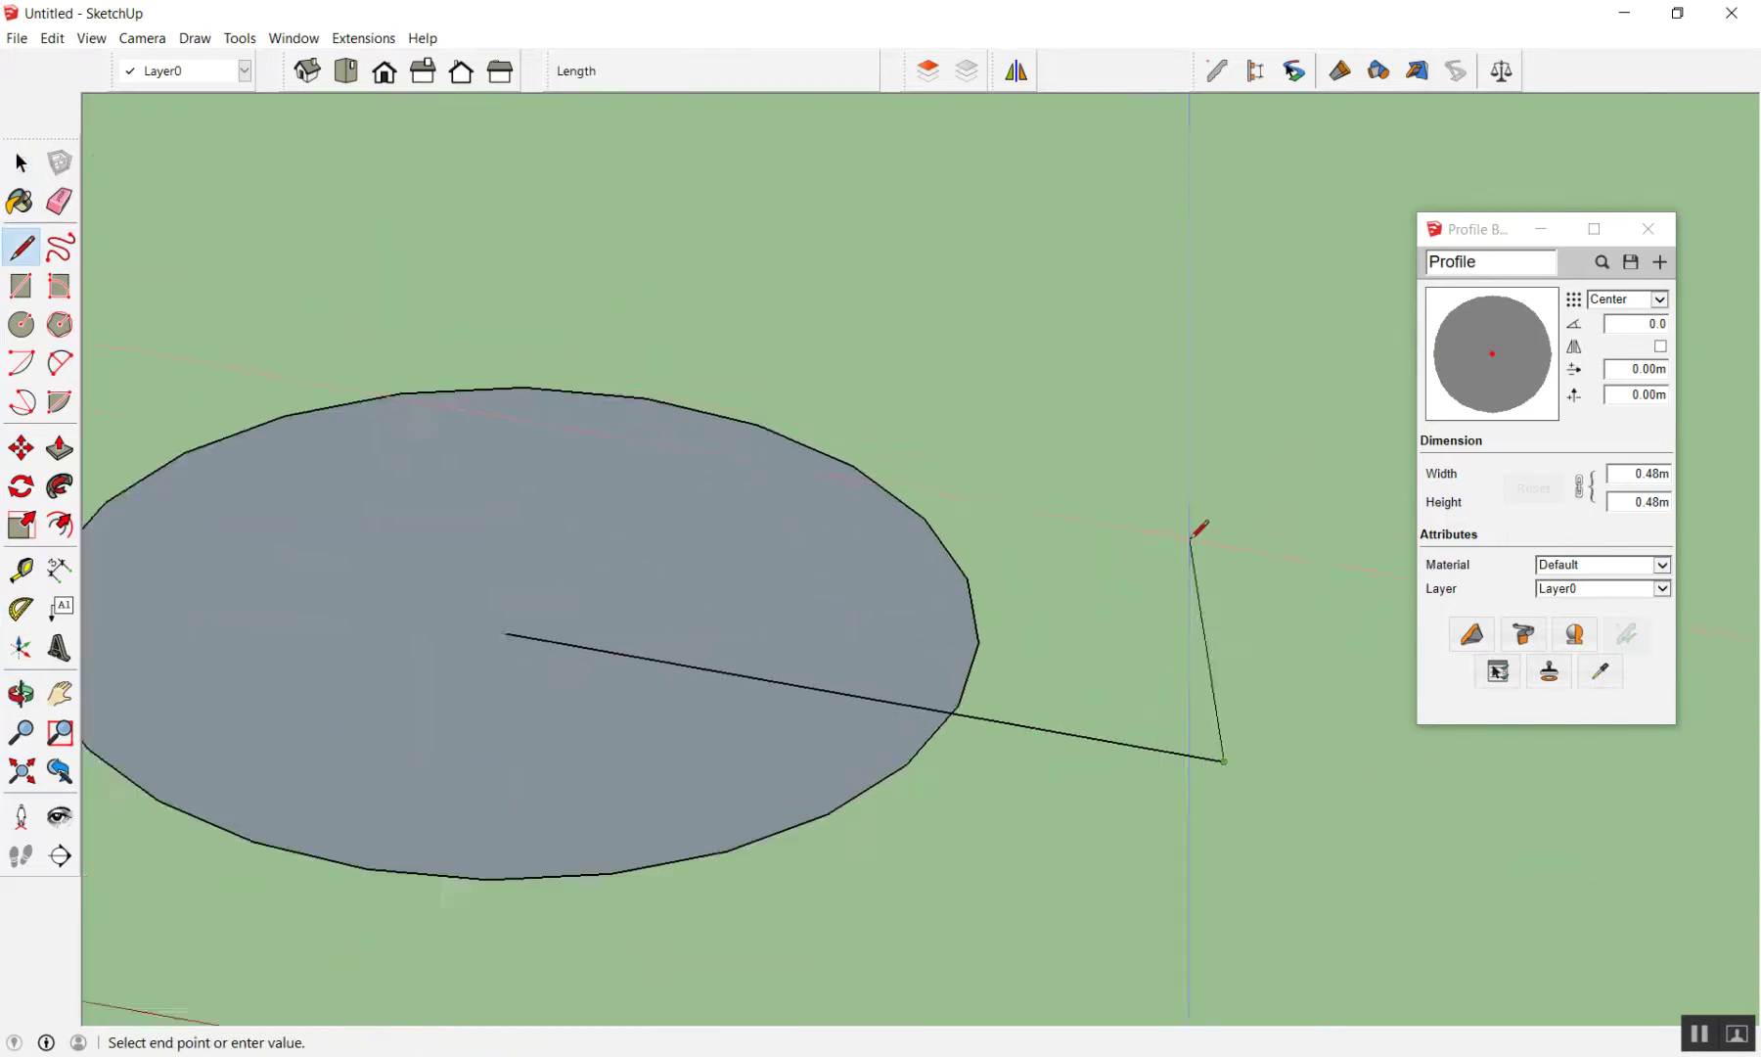
pyautogui.scroll(1, 1192, 533)
pyautogui.click(1228, 603)
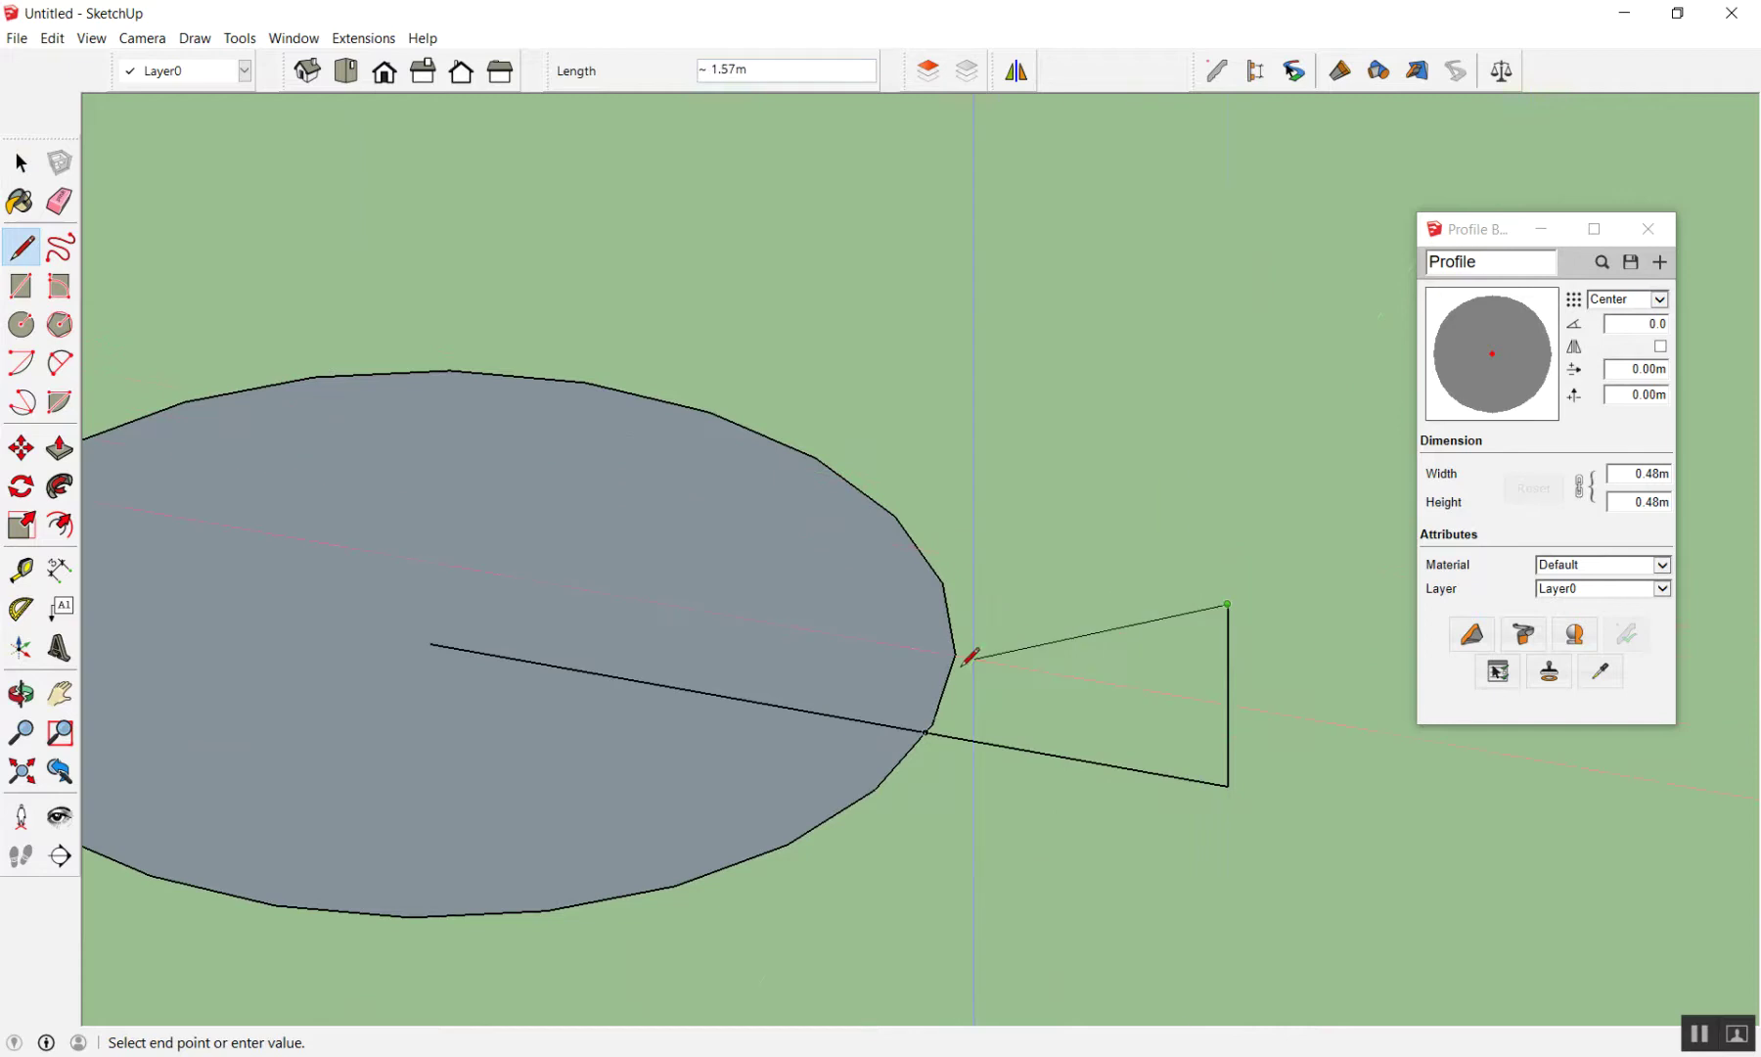
pyautogui.click(929, 730)
pyautogui.scroll(-2, 988, 726)
pyautogui.scroll(-1, 1057, 748)
pyautogui.moveTo(1109, 776); pyautogui.dragTo(785, 629, button='middle')
pyautogui.press('space')
# Delete the circle face and radius line, leaving only the circle outline
pyautogui.click(514, 768)
pyautogui.press('Delete')
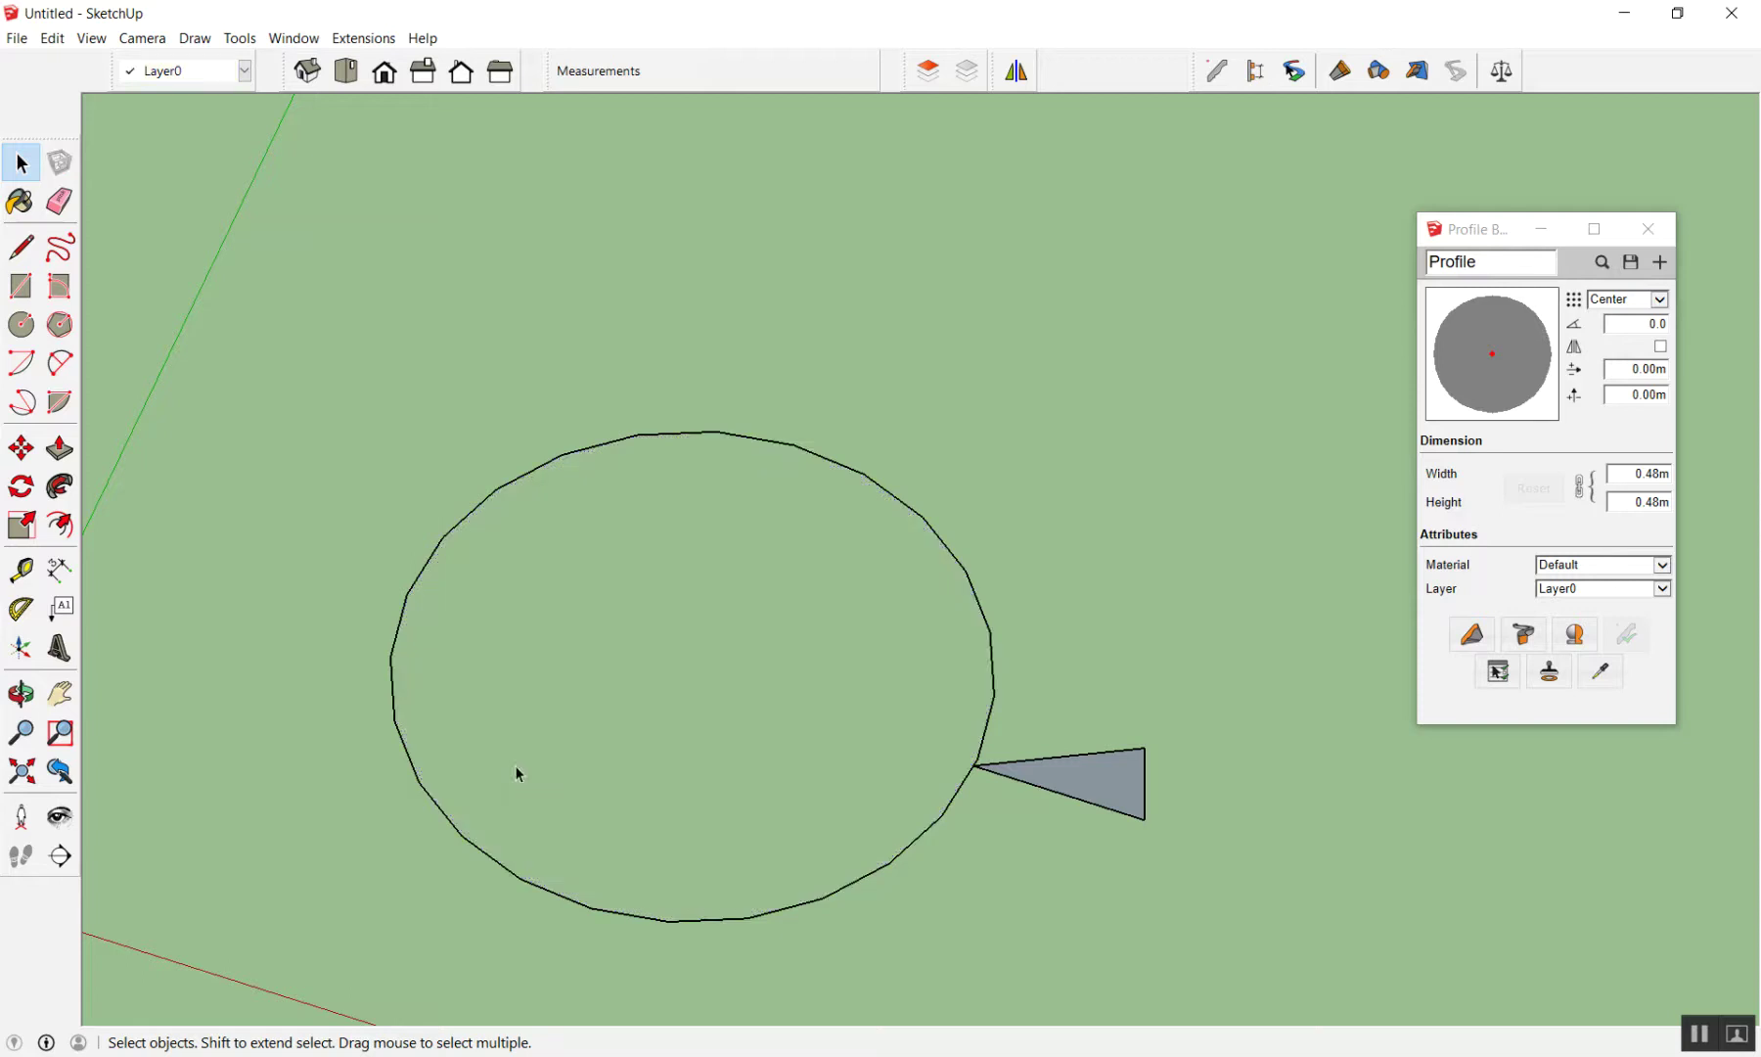
pyautogui.hotkey('ctrl', 'z')
pyautogui.moveTo(790, 641); pyautogui.dragTo(638, 722)
pyautogui.moveTo(596, 553); pyautogui.dragTo(747, 775)
pyautogui.moveTo(620, 677); pyautogui.dragTo(809, 812)
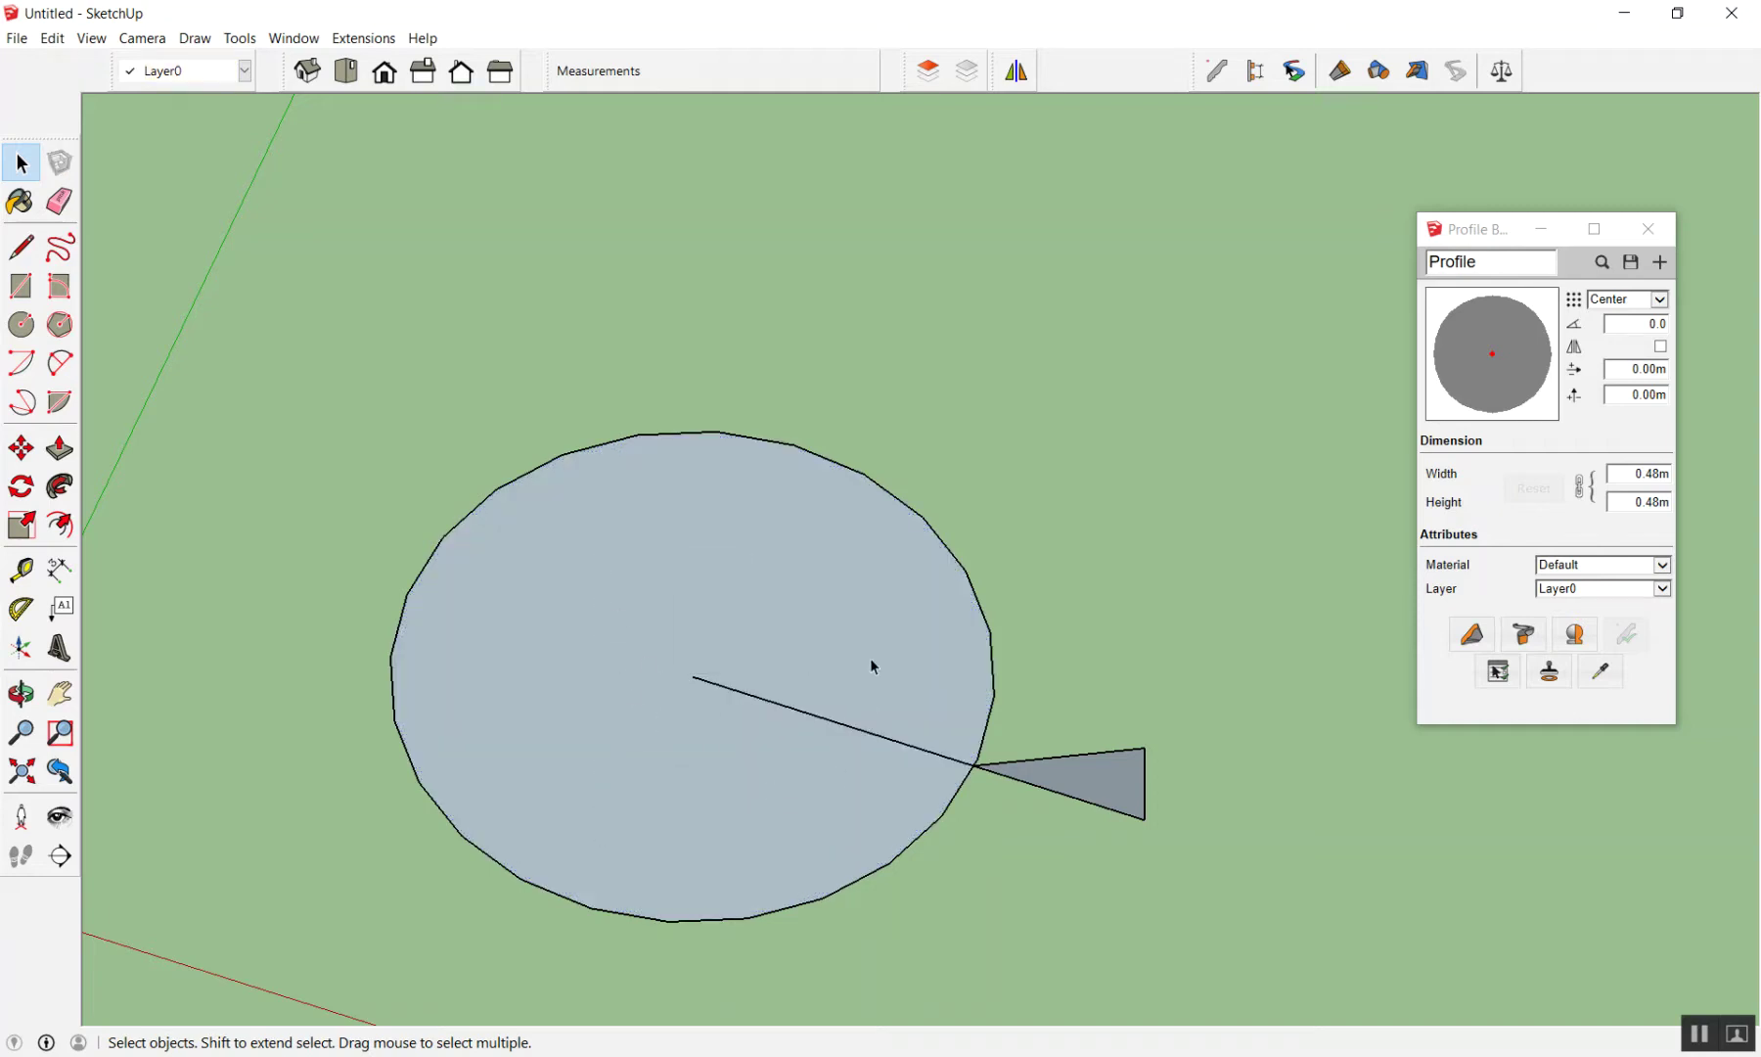
pyautogui.moveTo(648, 778)
pyautogui.mouseDown()
pyautogui.moveTo(633, 761)
pyautogui.moveTo(711, 660)
pyautogui.moveTo(592, 796)
pyautogui.moveTo(541, 767)
pyautogui.mouseUp()
pyautogui.press('Delete')
pyautogui.moveTo(667, 762)
pyautogui.mouseDown(button='middle')
pyautogui.moveTo(572, 697)
pyautogui.moveTo(357, 313)
pyautogui.moveTo(314, 629)
pyautogui.moveTo(553, 520)
pyautogui.moveTo(719, 255)
pyautogui.moveTo(1199, 267)
pyautogui.moveTo(1313, 743)
pyautogui.moveTo(642, 455)
pyautogui.moveTo(570, 357)
pyautogui.moveTo(709, 609)
pyautogui.mouseUp(button='middle')
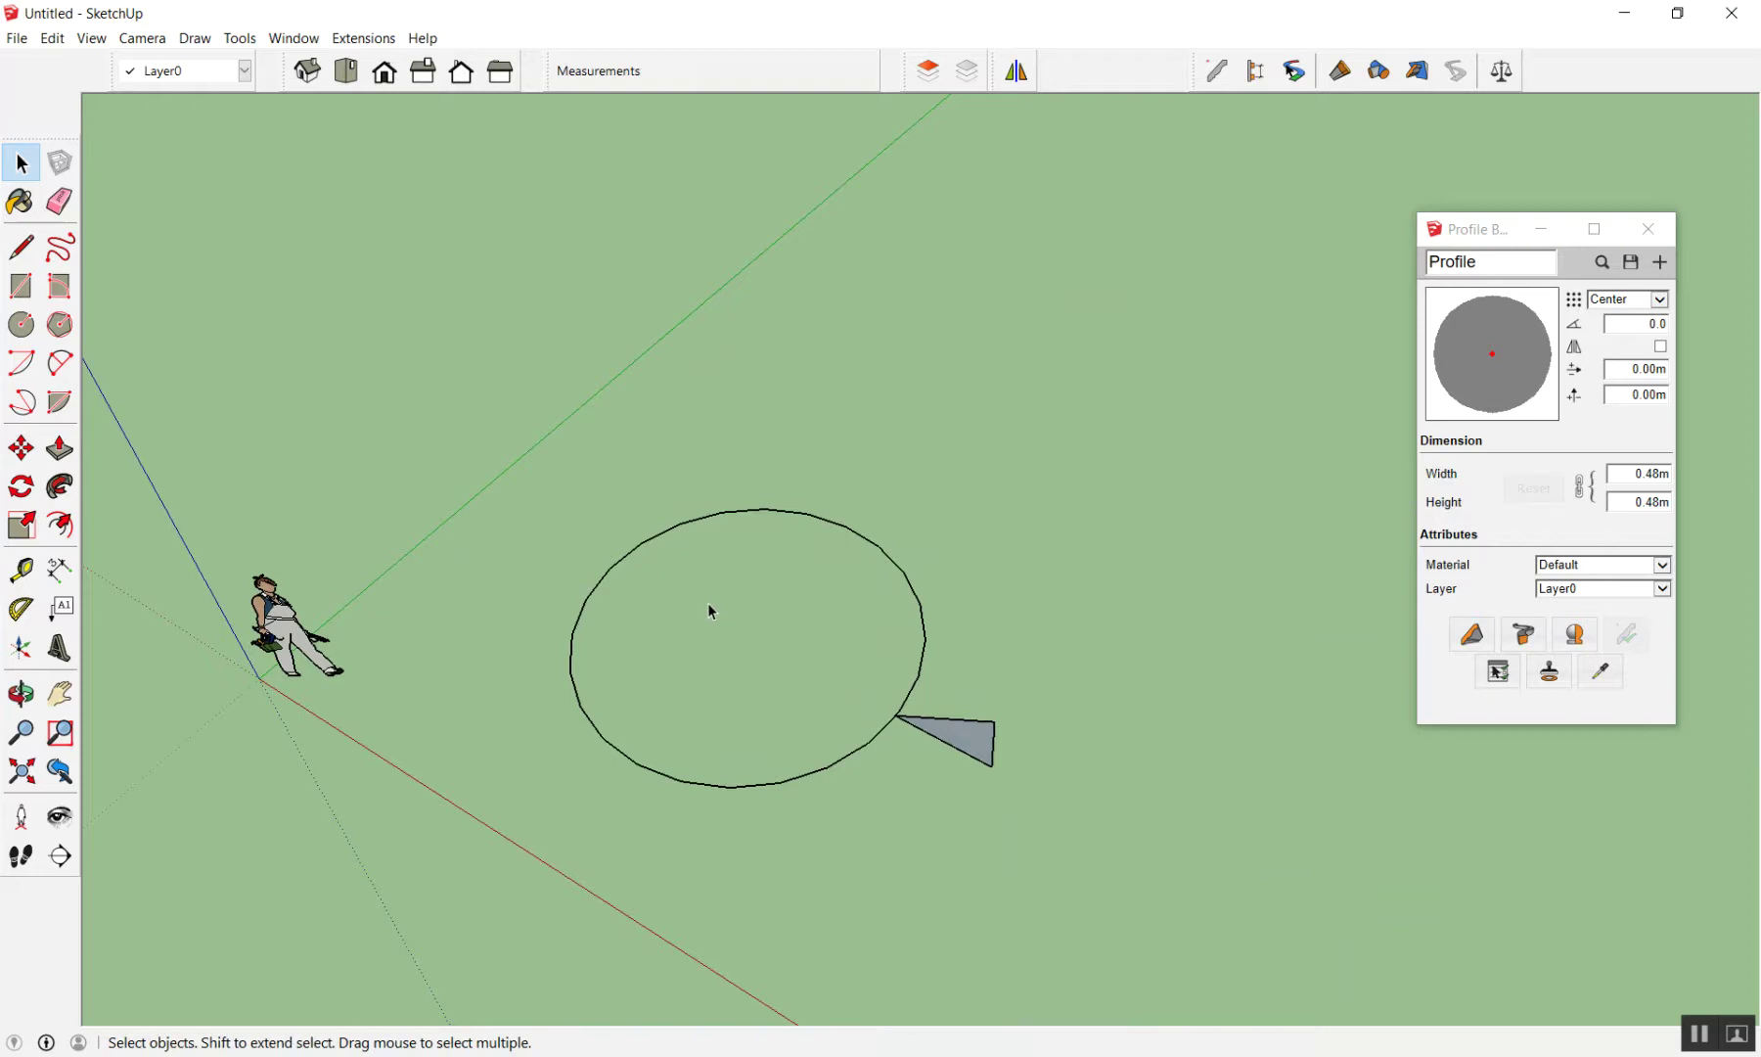
# Select the circle outline and Follow Me the triangle face around it into a ring
pyautogui.moveTo(707, 601); pyautogui.dragTo(990, 587, button='middle')
pyautogui.click(734, 597)
pyautogui.moveTo(739, 659); pyautogui.dragTo(684, 836, button='middle')
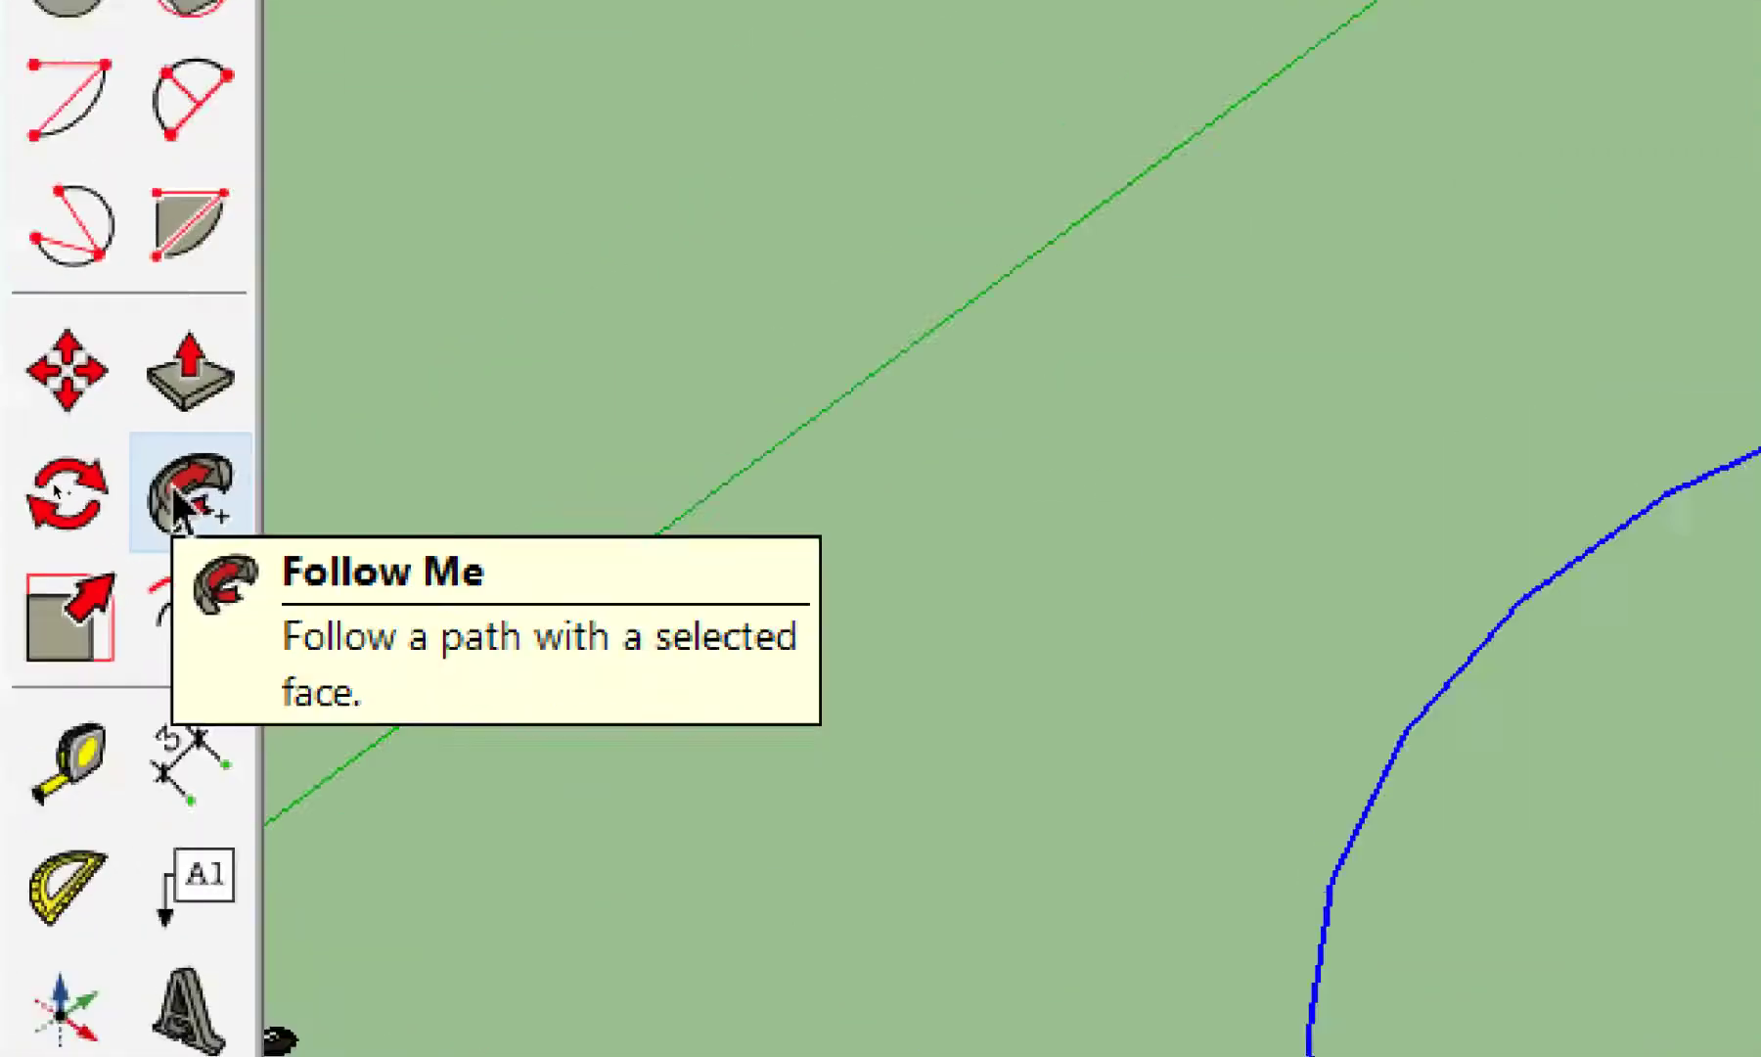
pyautogui.click(181, 499)
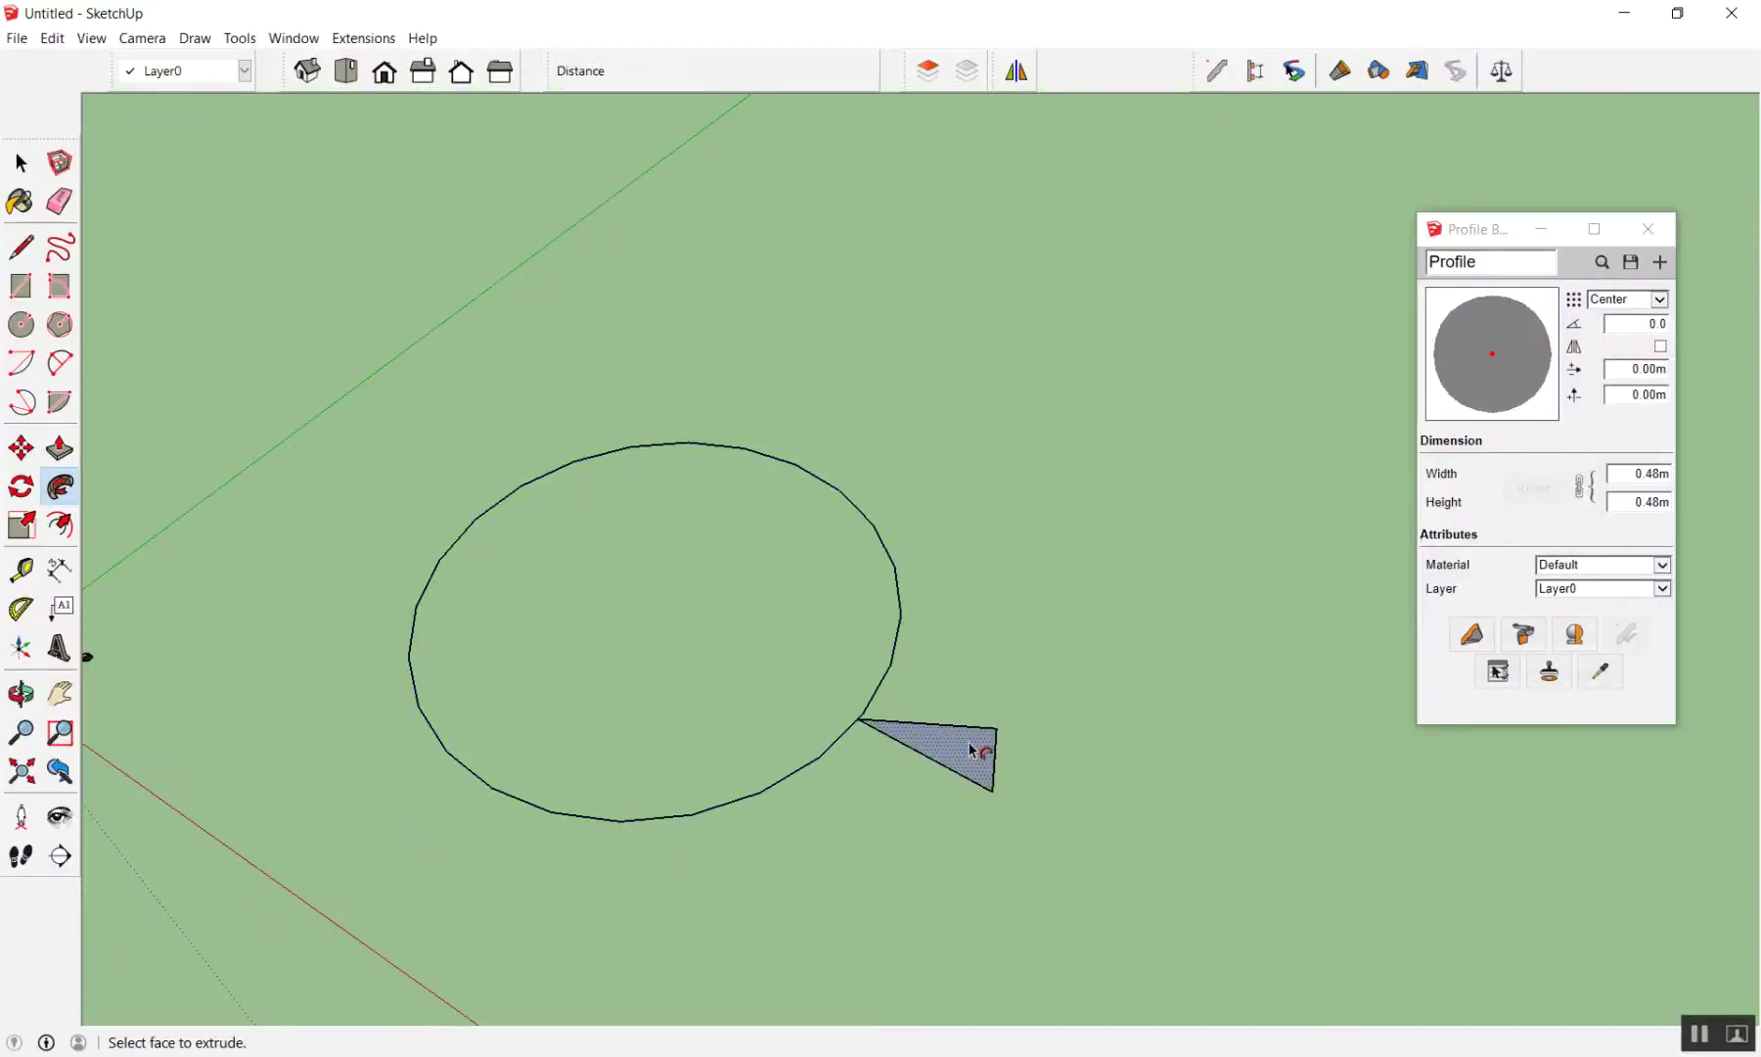
pyautogui.click(972, 749)
pyautogui.moveTo(974, 743); pyautogui.dragTo(1484, 624, button='middle')
pyautogui.scroll(-4, 715, 715)
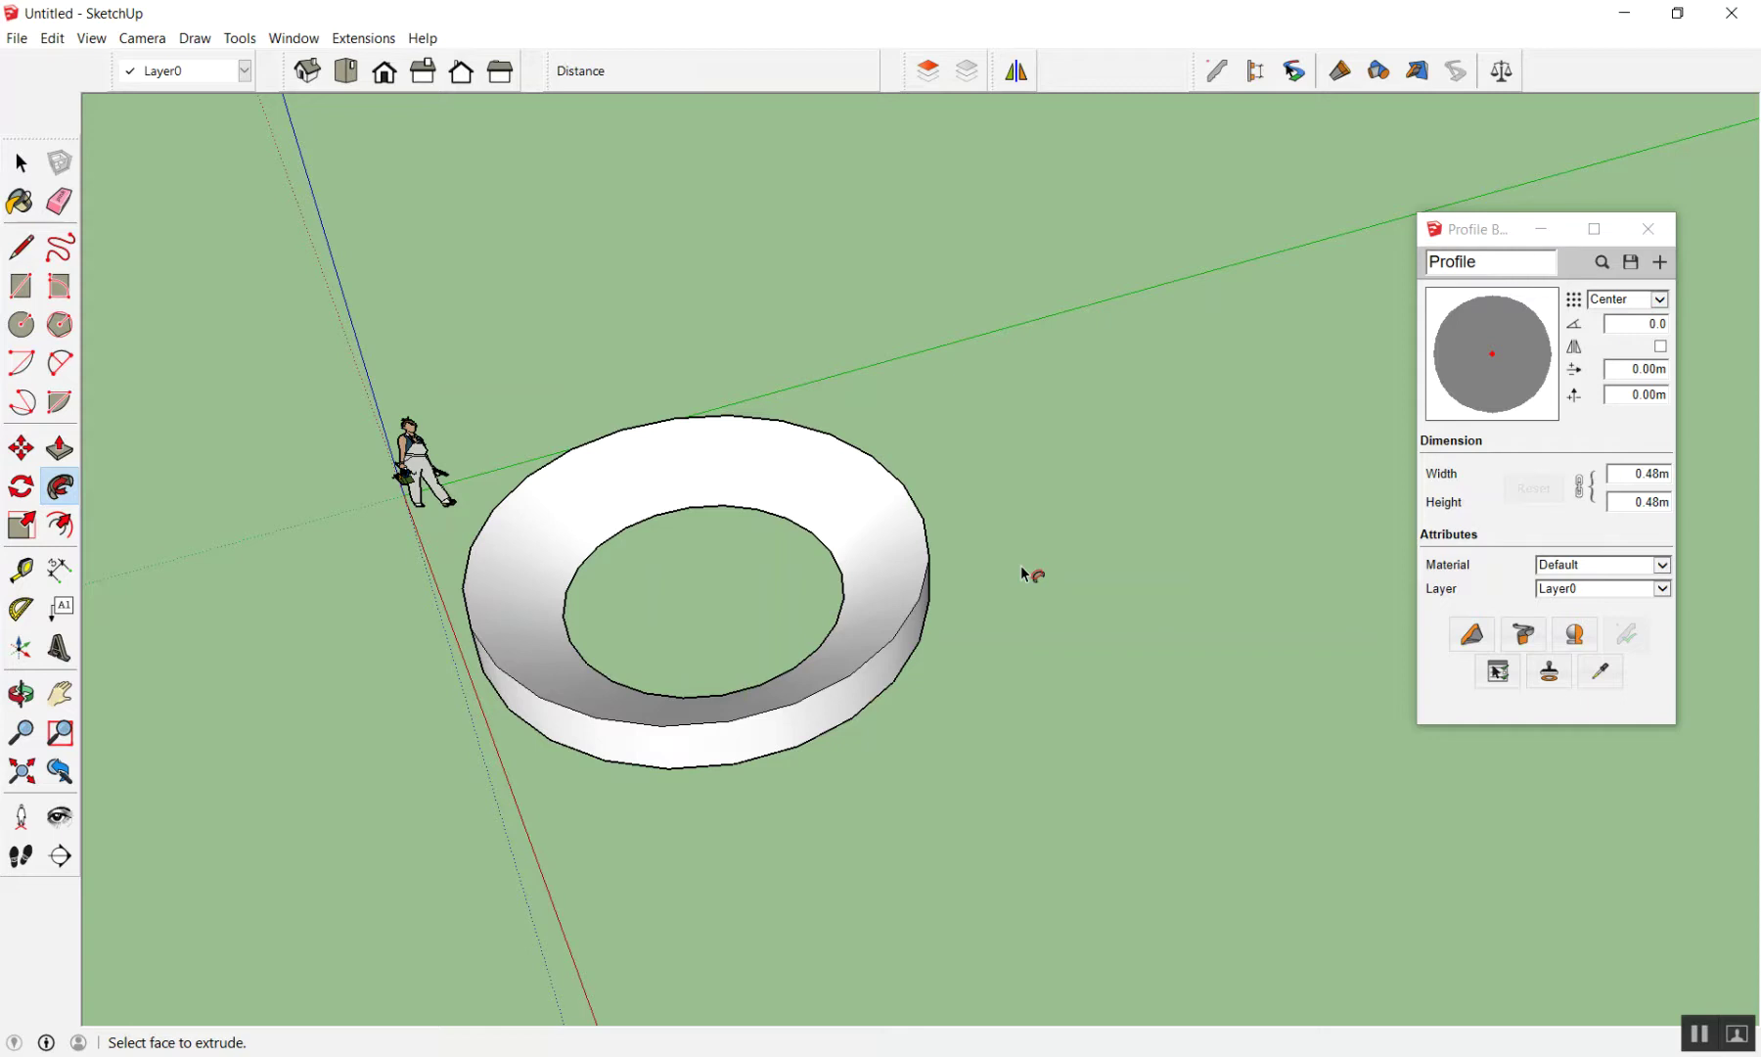
# Undo the ring and save the triangle as a Profile Builder profile anchored Bottom-Right
pyautogui.hotkey('ctrl', 'z')
pyautogui.moveTo(1021, 568)
pyautogui.mouseDown(button='middle')
pyautogui.moveTo(981, 652)
pyautogui.moveTo(853, 715)
pyautogui.mouseUp(button='middle')
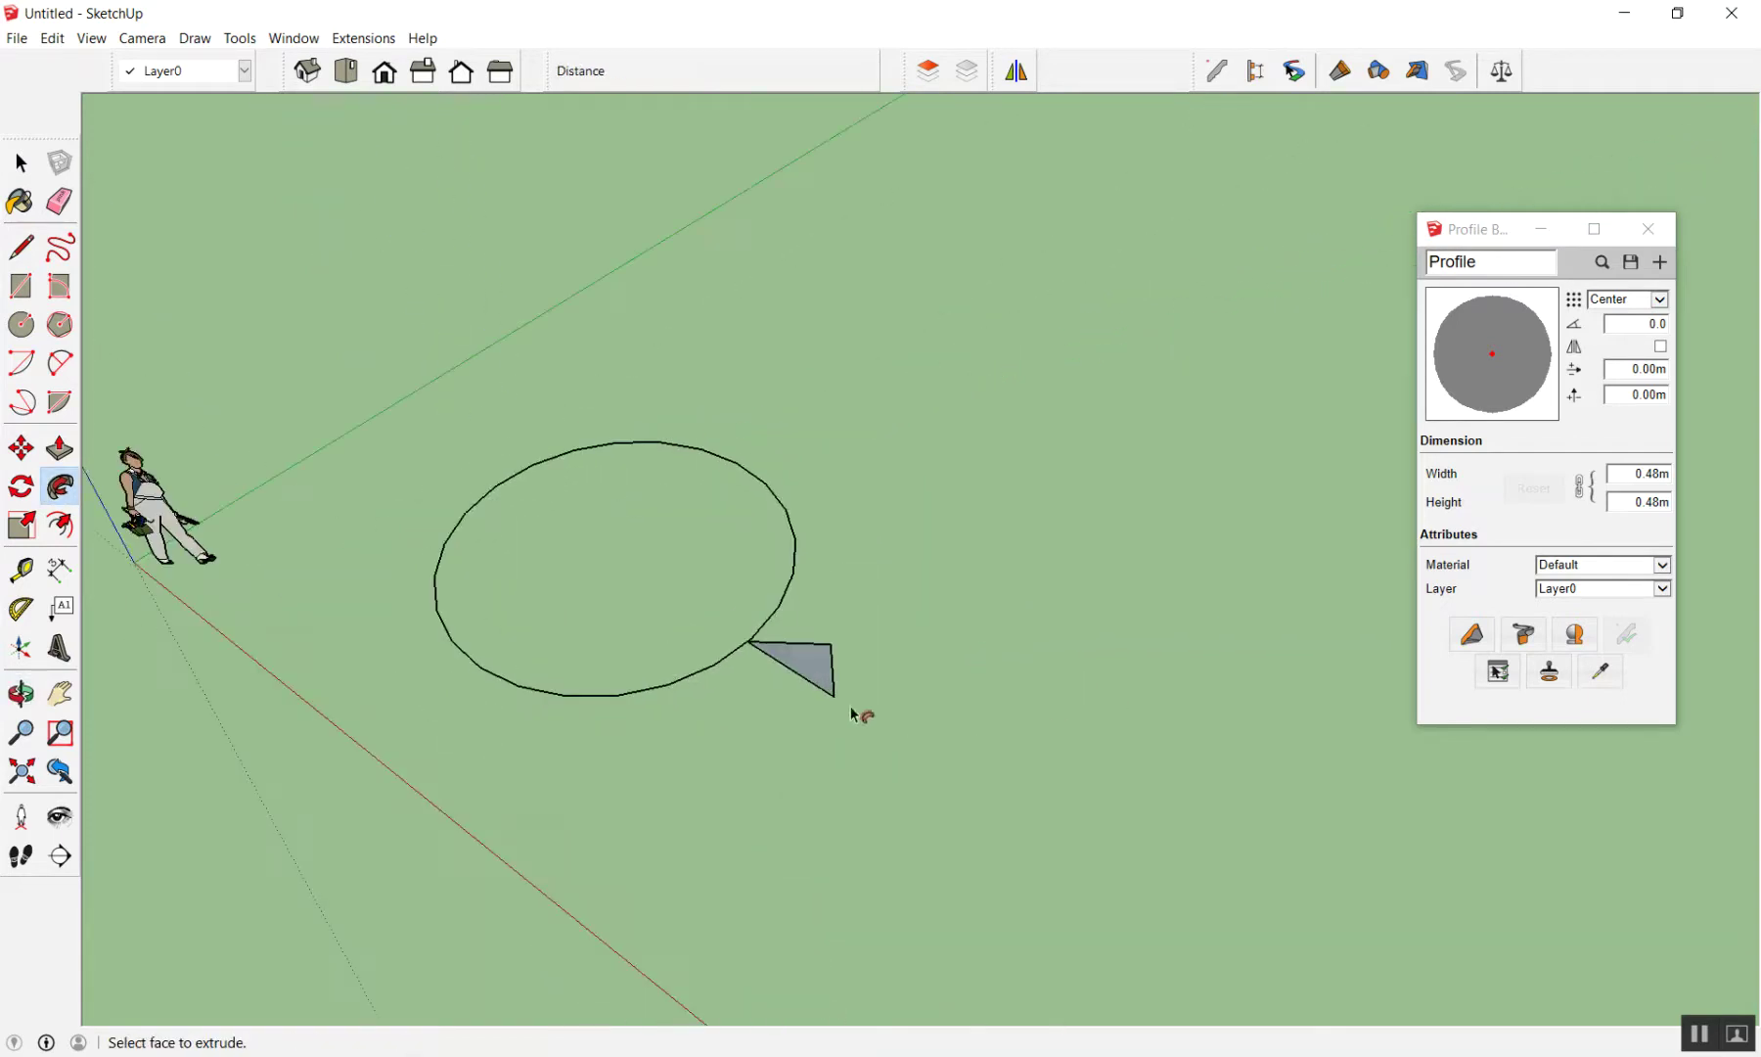
pyautogui.press('space')
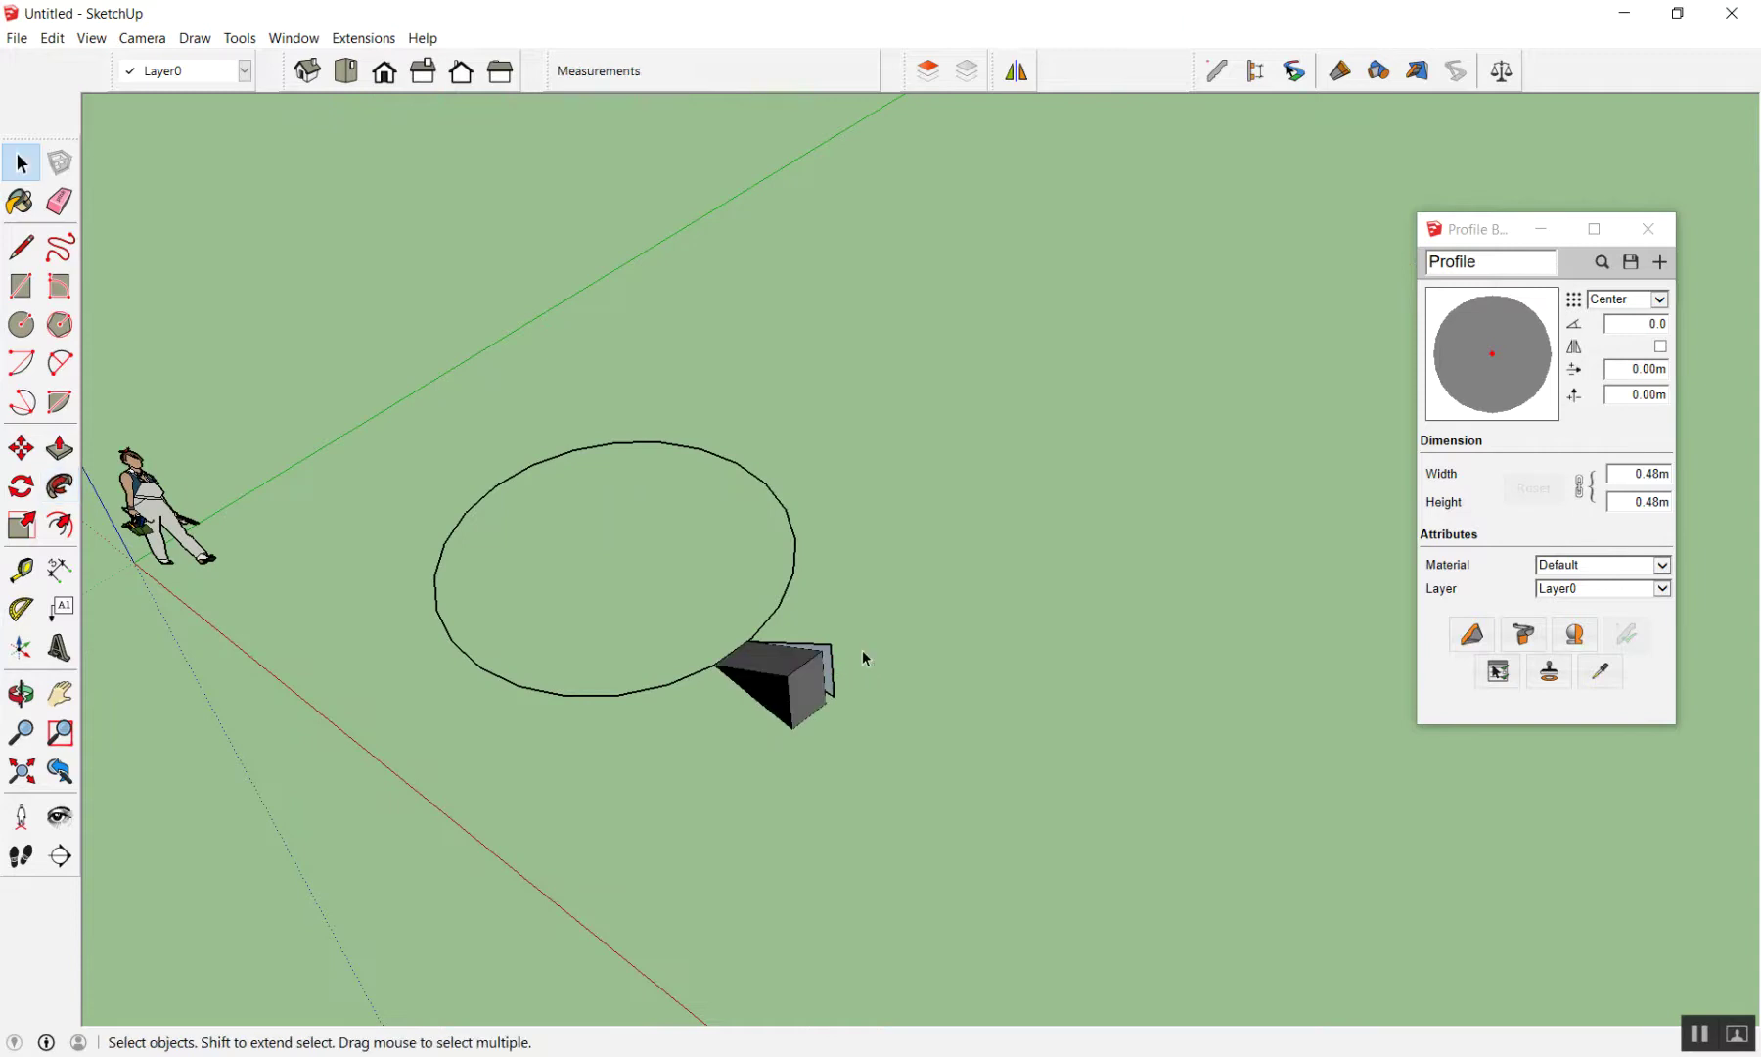
pyautogui.moveTo(865, 655); pyautogui.dragTo(797, 667, button='middle')
pyautogui.click(805, 661)
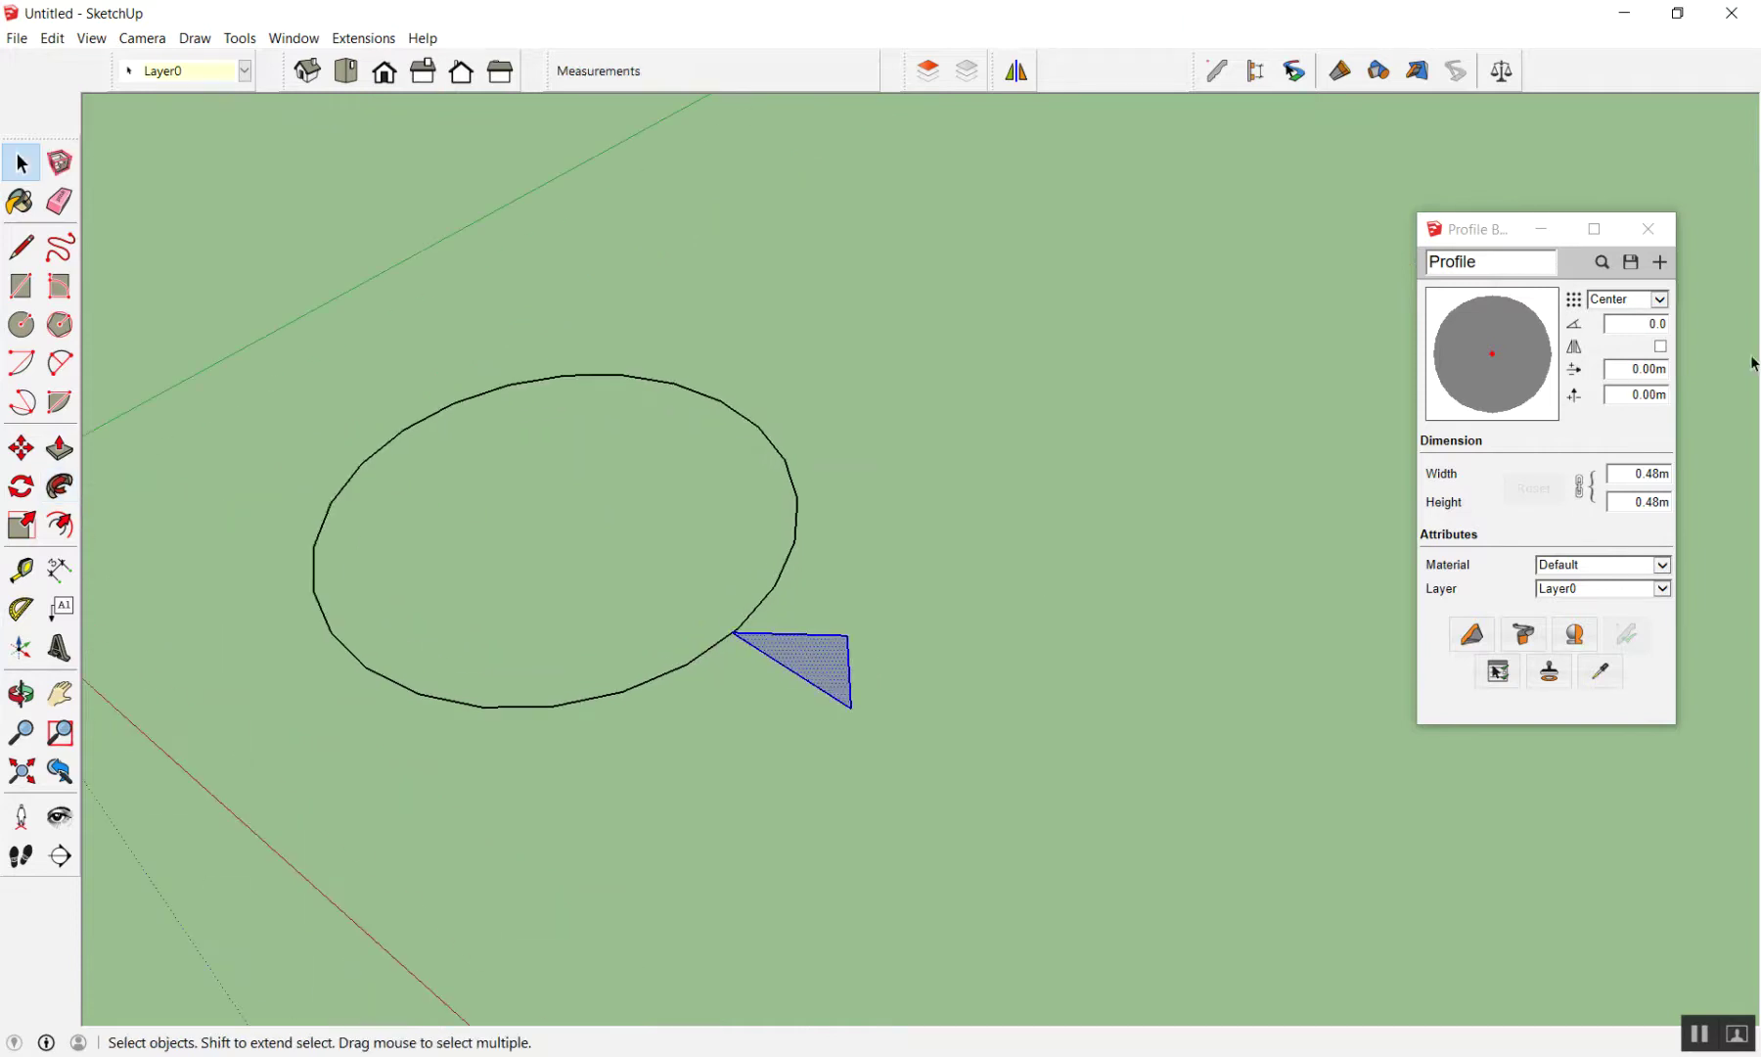
pyautogui.click(1661, 261)
pyautogui.click(1521, 502)
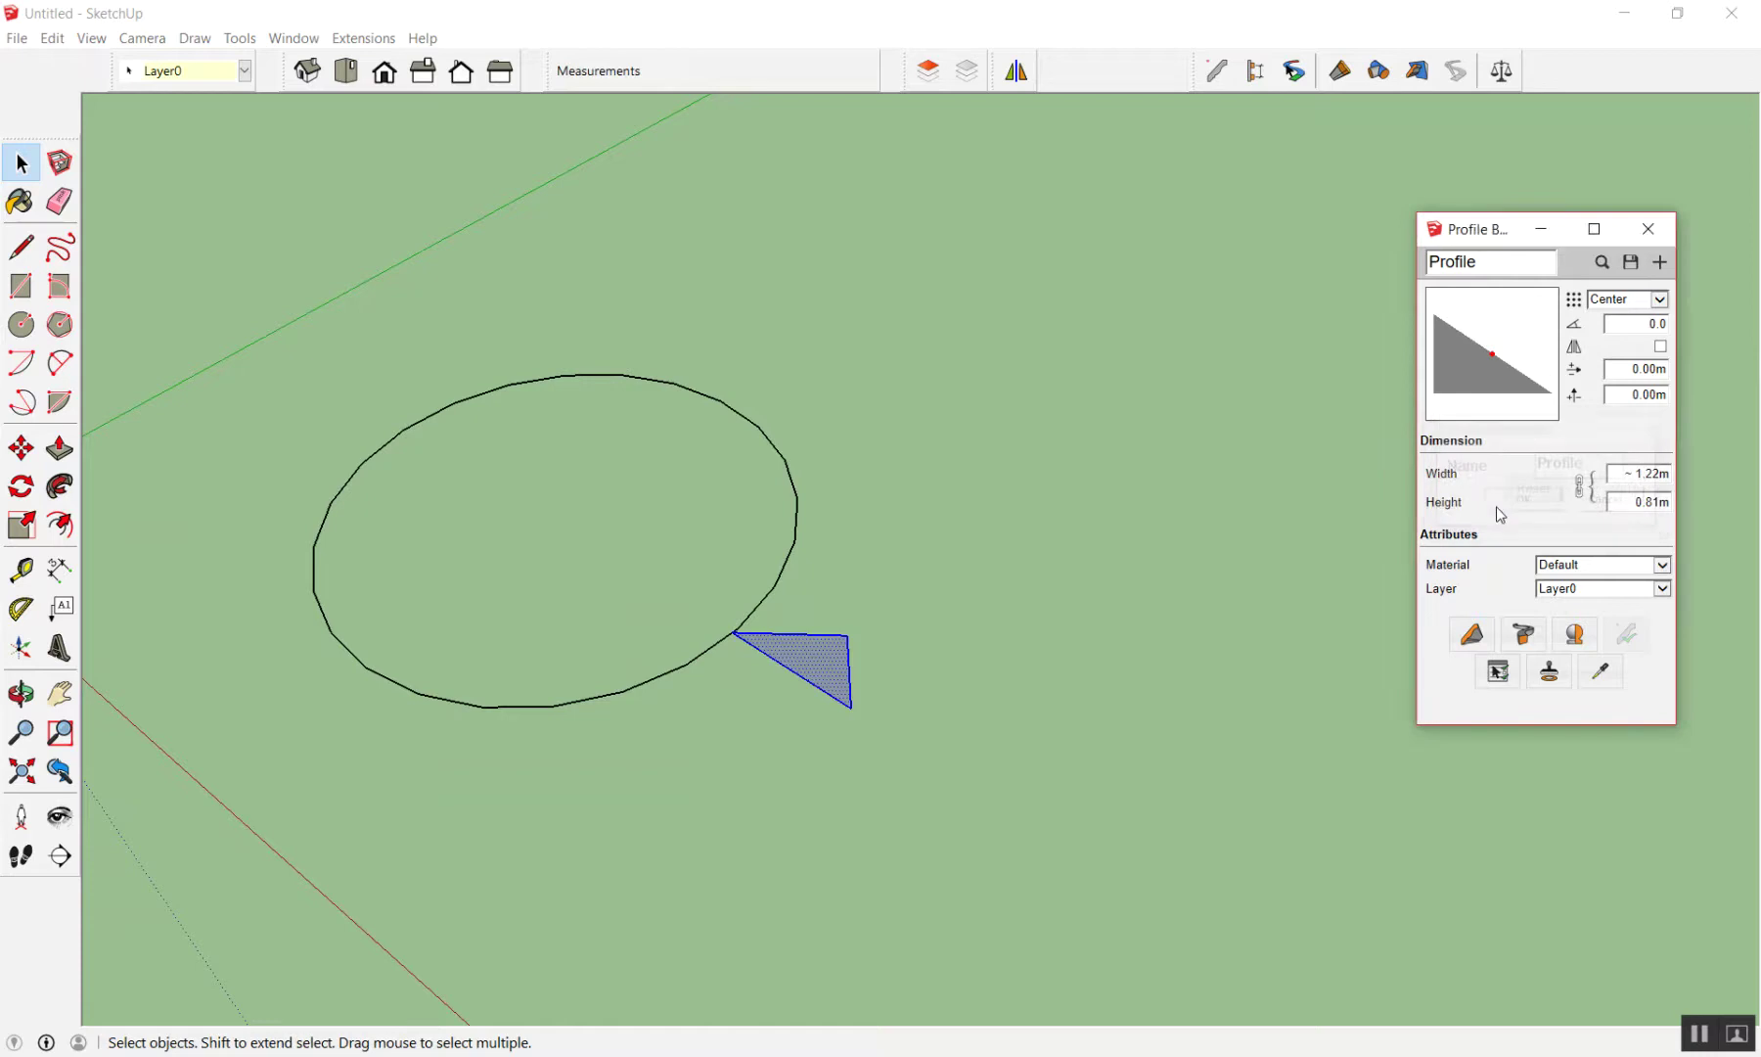
pyautogui.moveTo(1252, 514)
pyautogui.mouseDown(button='middle')
pyautogui.moveTo(1172, 595)
pyautogui.moveTo(1204, 571)
pyautogui.mouseUp(button='middle')
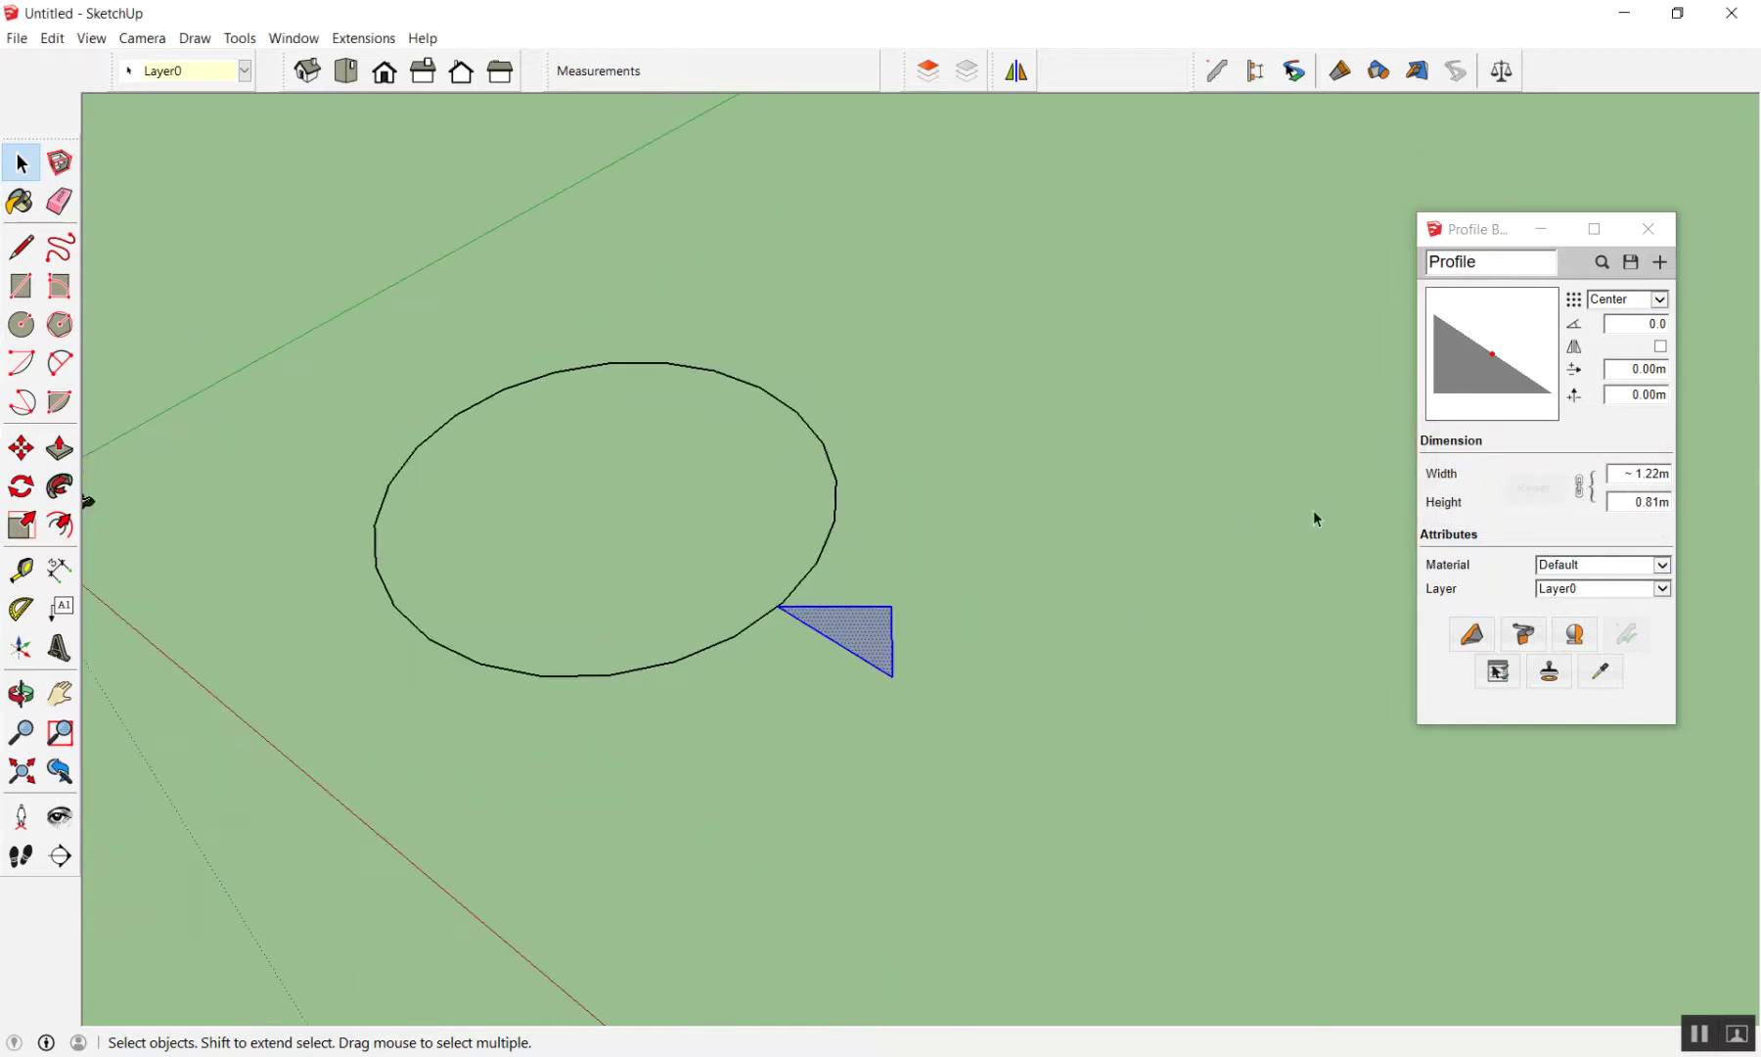
pyautogui.click(1659, 301)
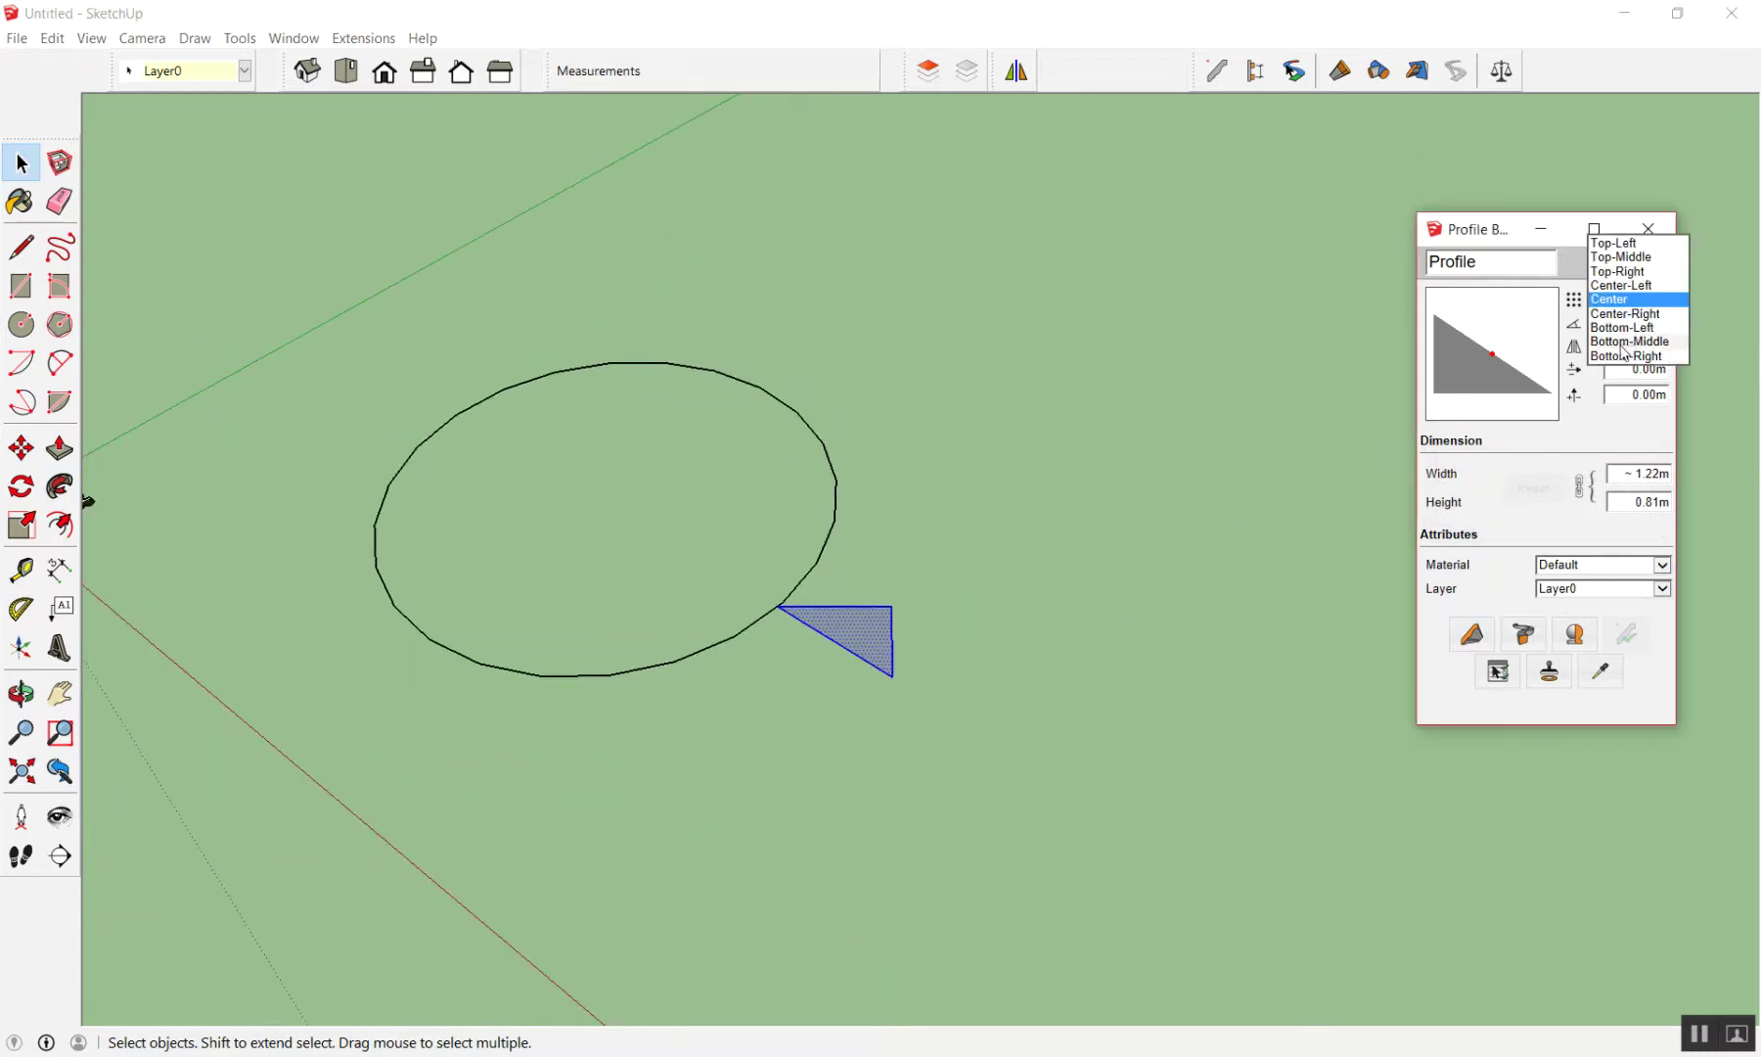
pyautogui.click(1618, 356)
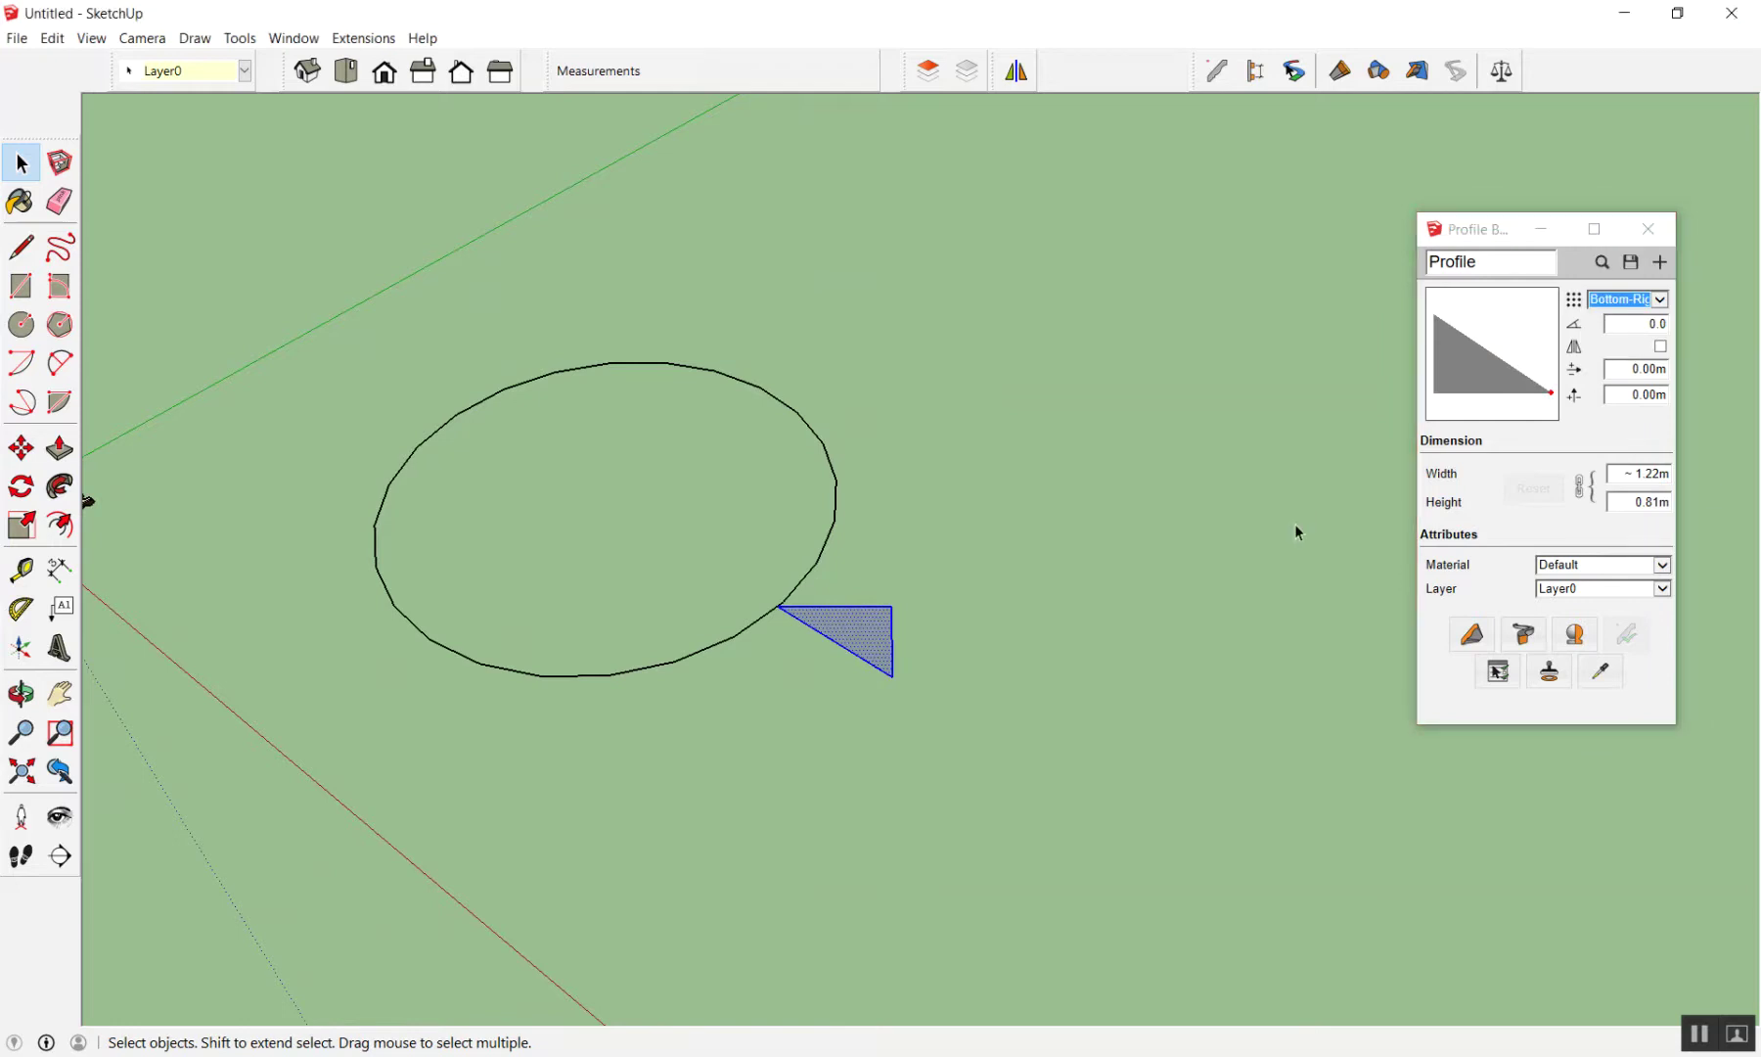
# Test-sweep the profile along the circle, enable Mirror, and delete the test ring
pyautogui.click(881, 523)
pyautogui.click(578, 675)
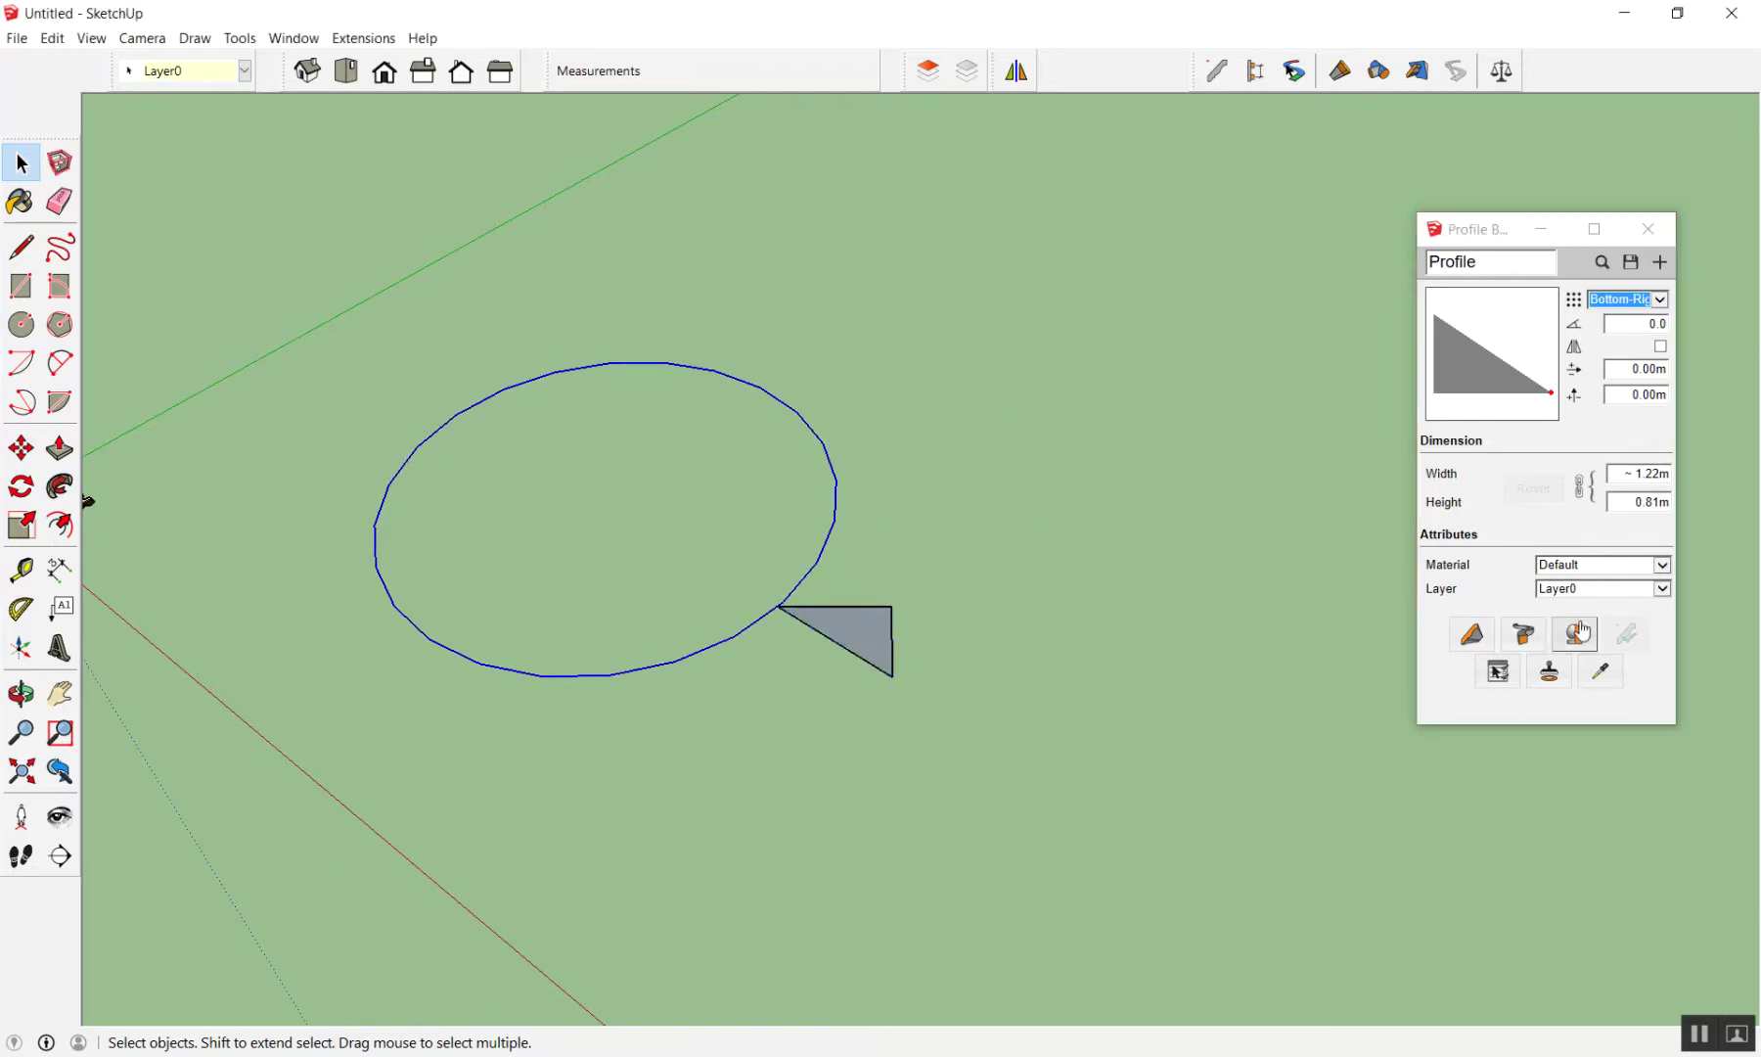
pyautogui.click(1546, 634)
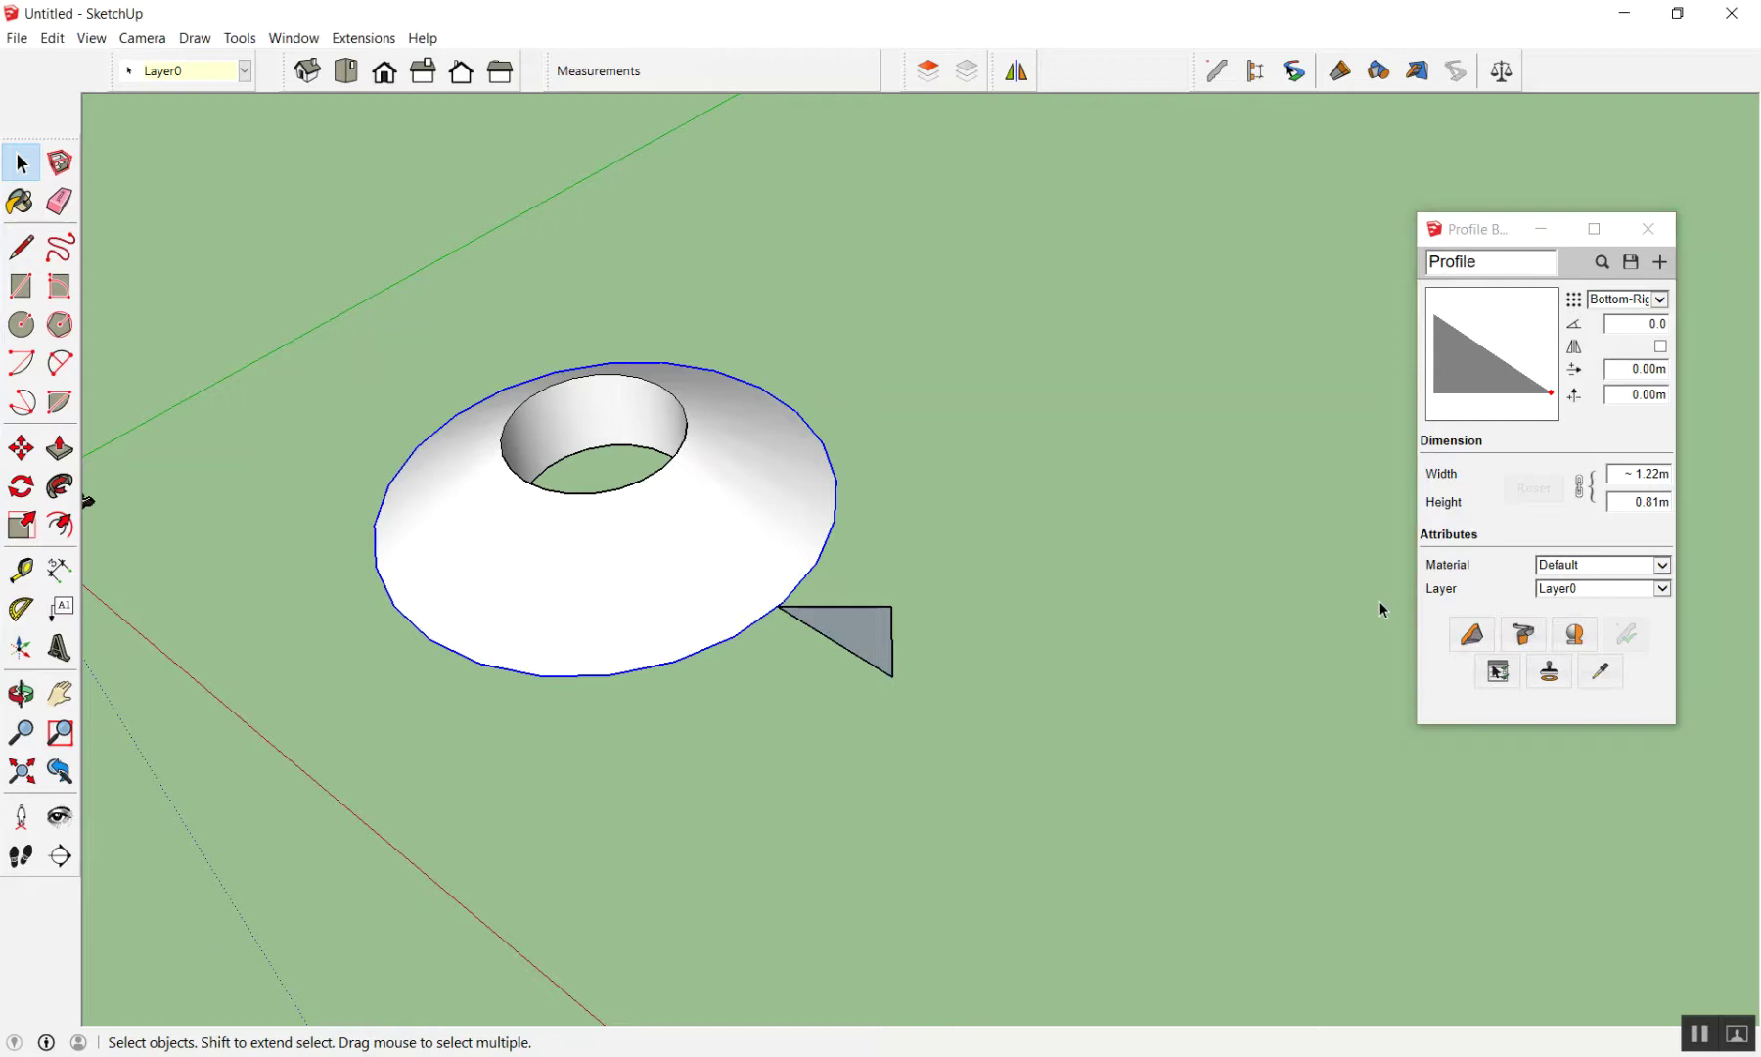
pyautogui.click(1661, 347)
pyautogui.click(679, 490)
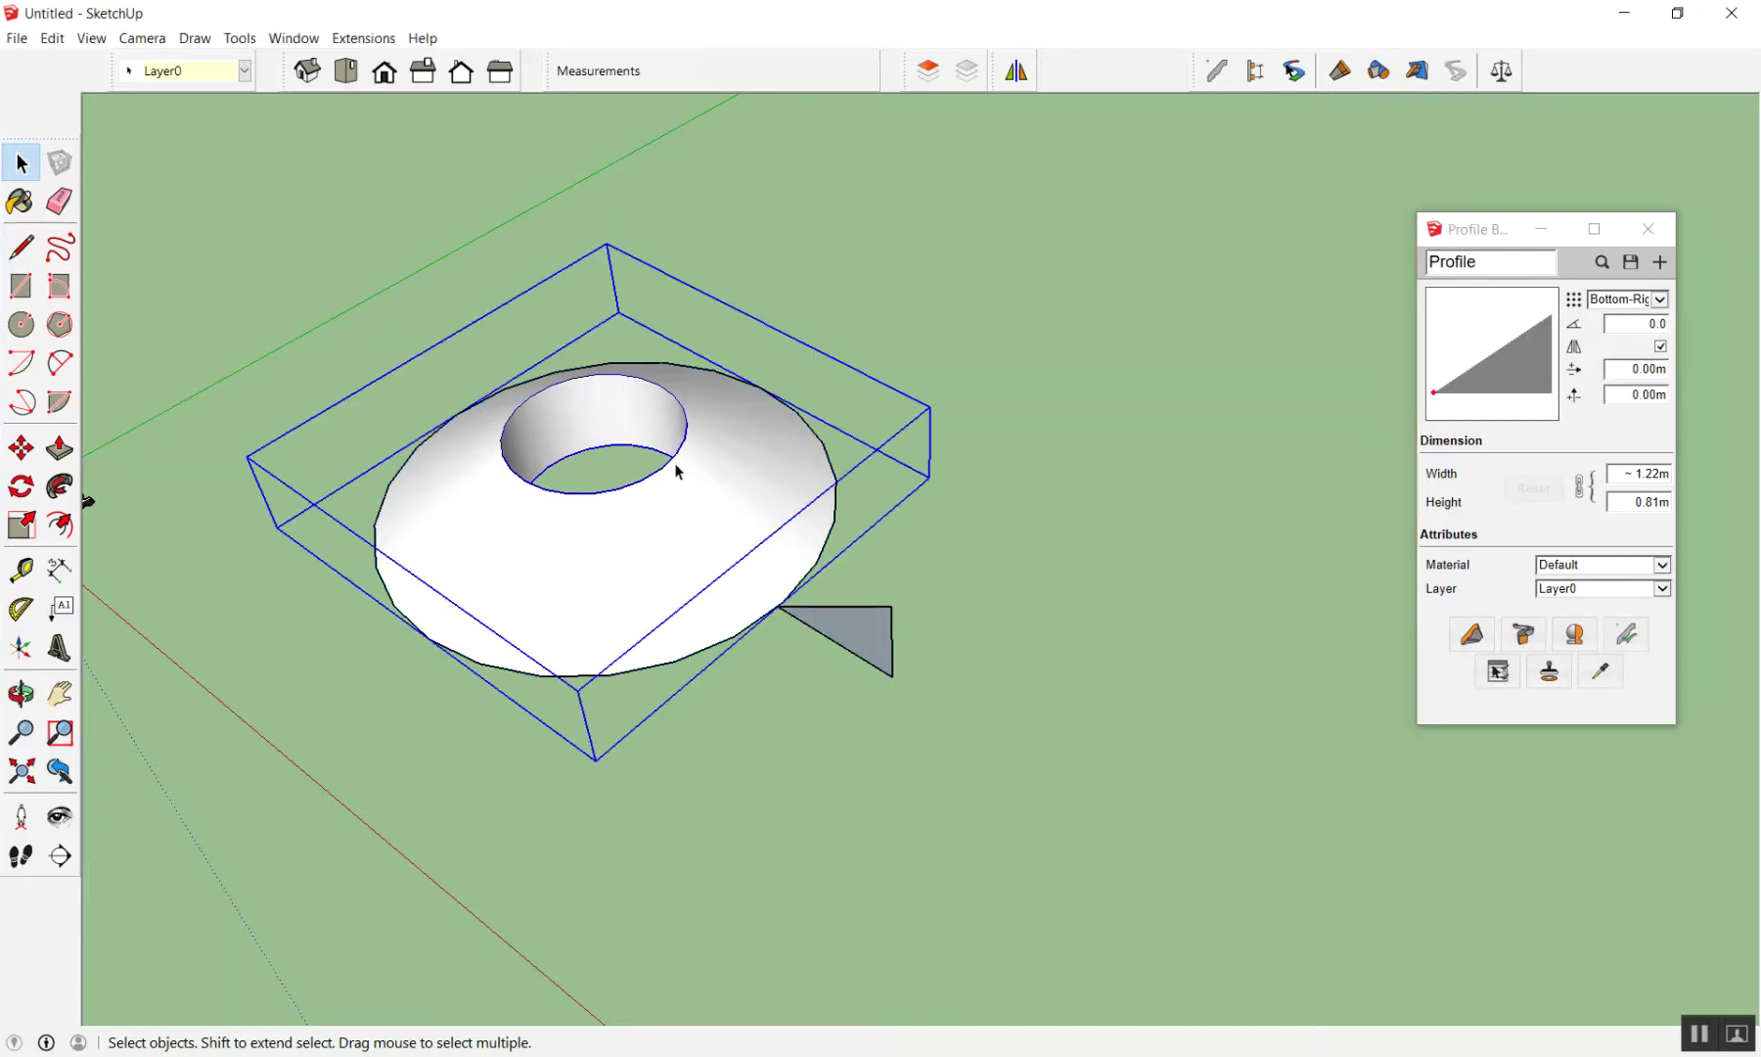
pyautogui.press('Delete')
pyautogui.click(595, 460)
pyautogui.click(839, 634)
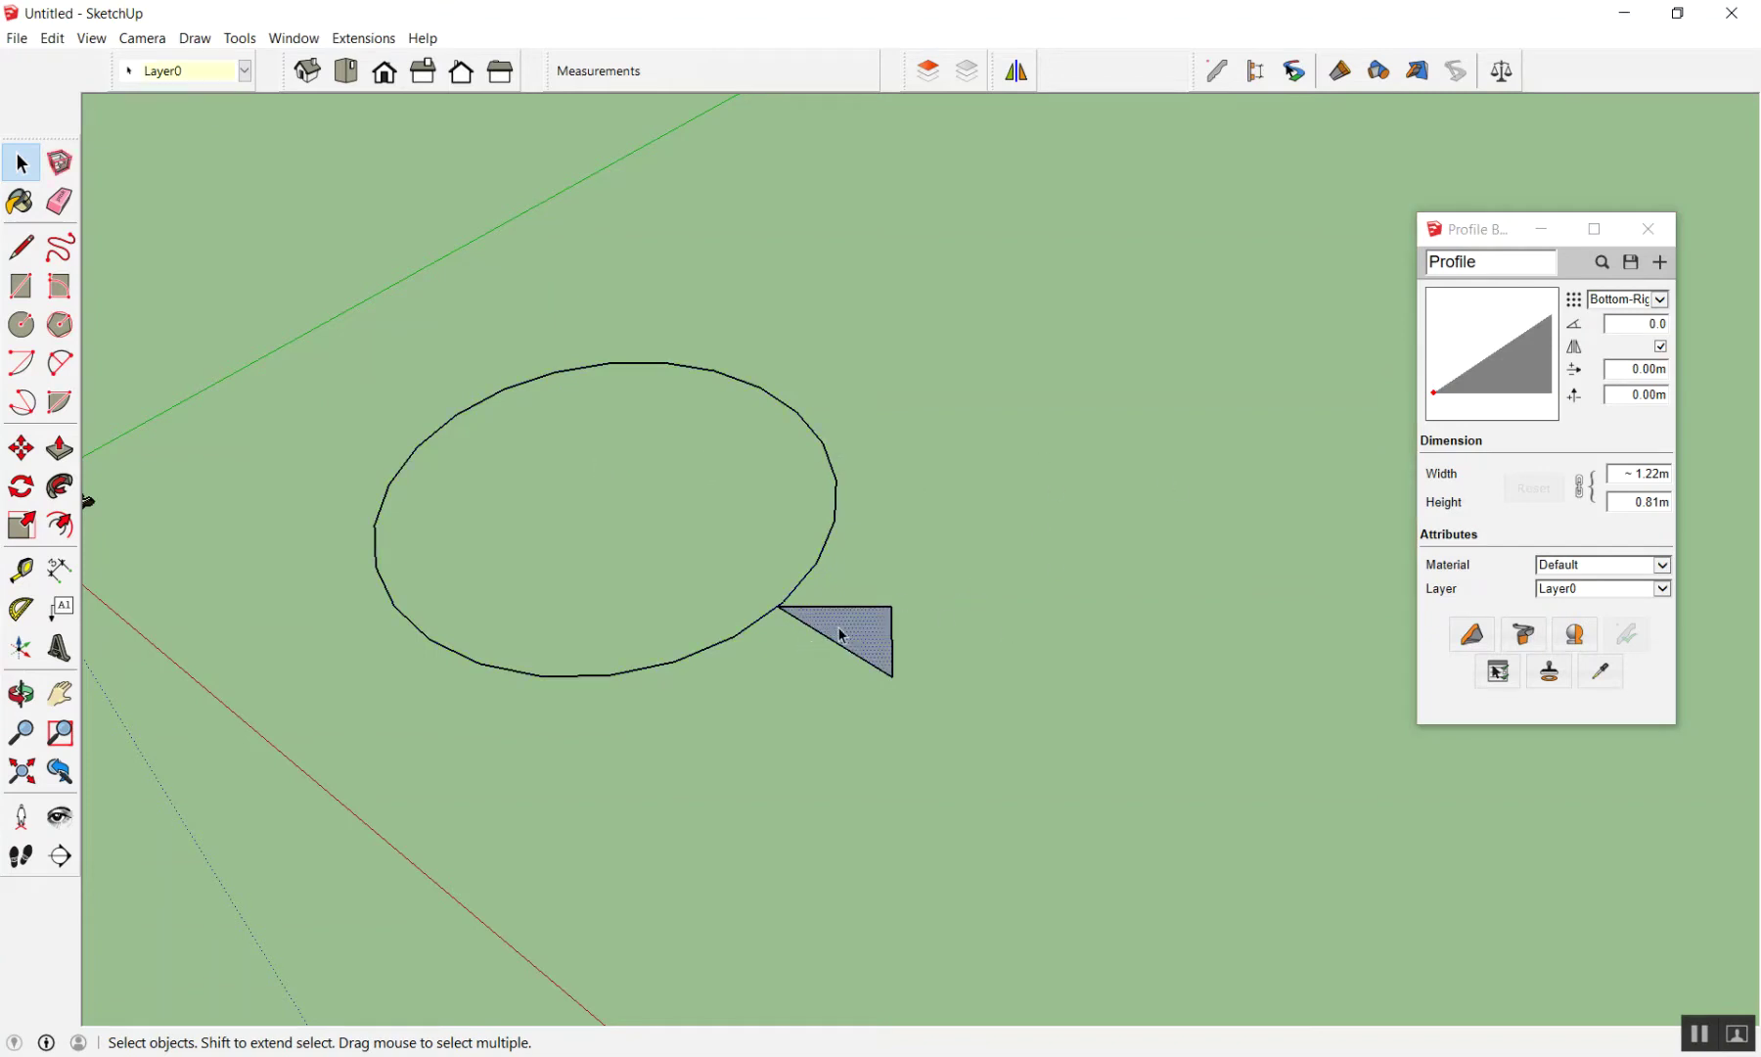
# Sweep the triangle profile around the circle with Mirror on, producing a wide ring
pyautogui.moveTo(978, 452); pyautogui.dragTo(592, 509)
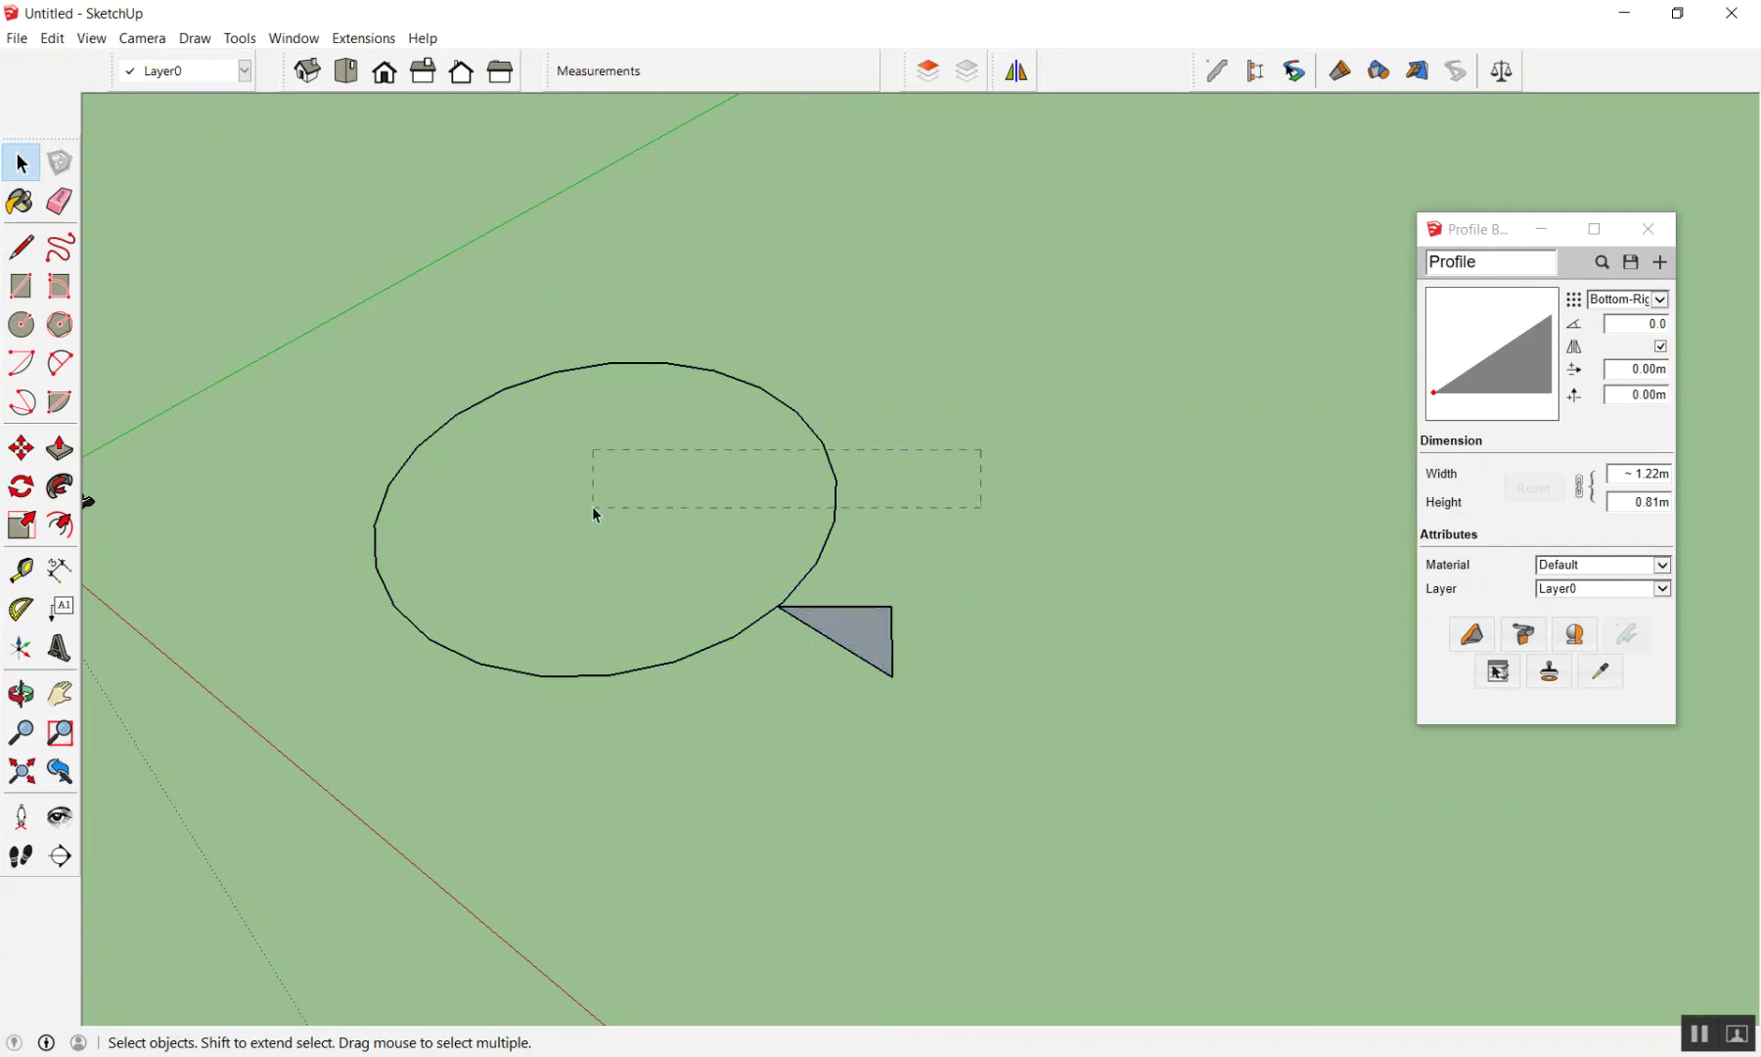
pyautogui.click(1565, 648)
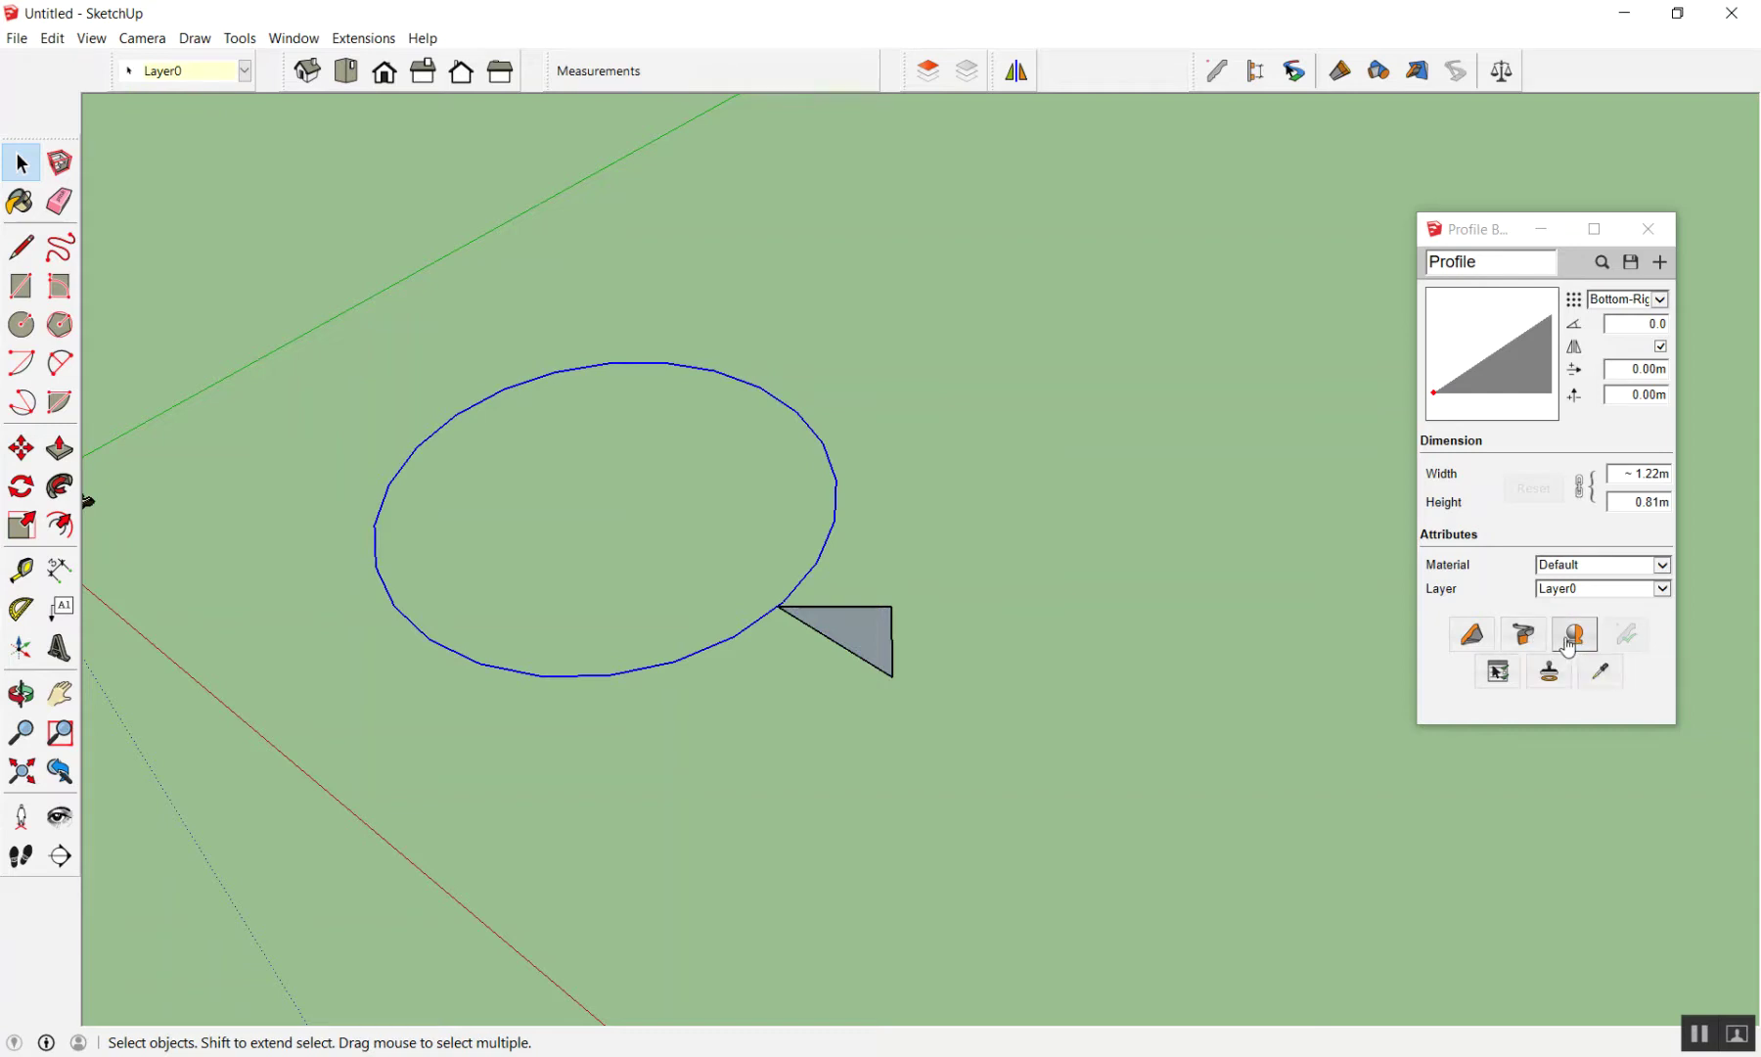
pyautogui.click(1523, 636)
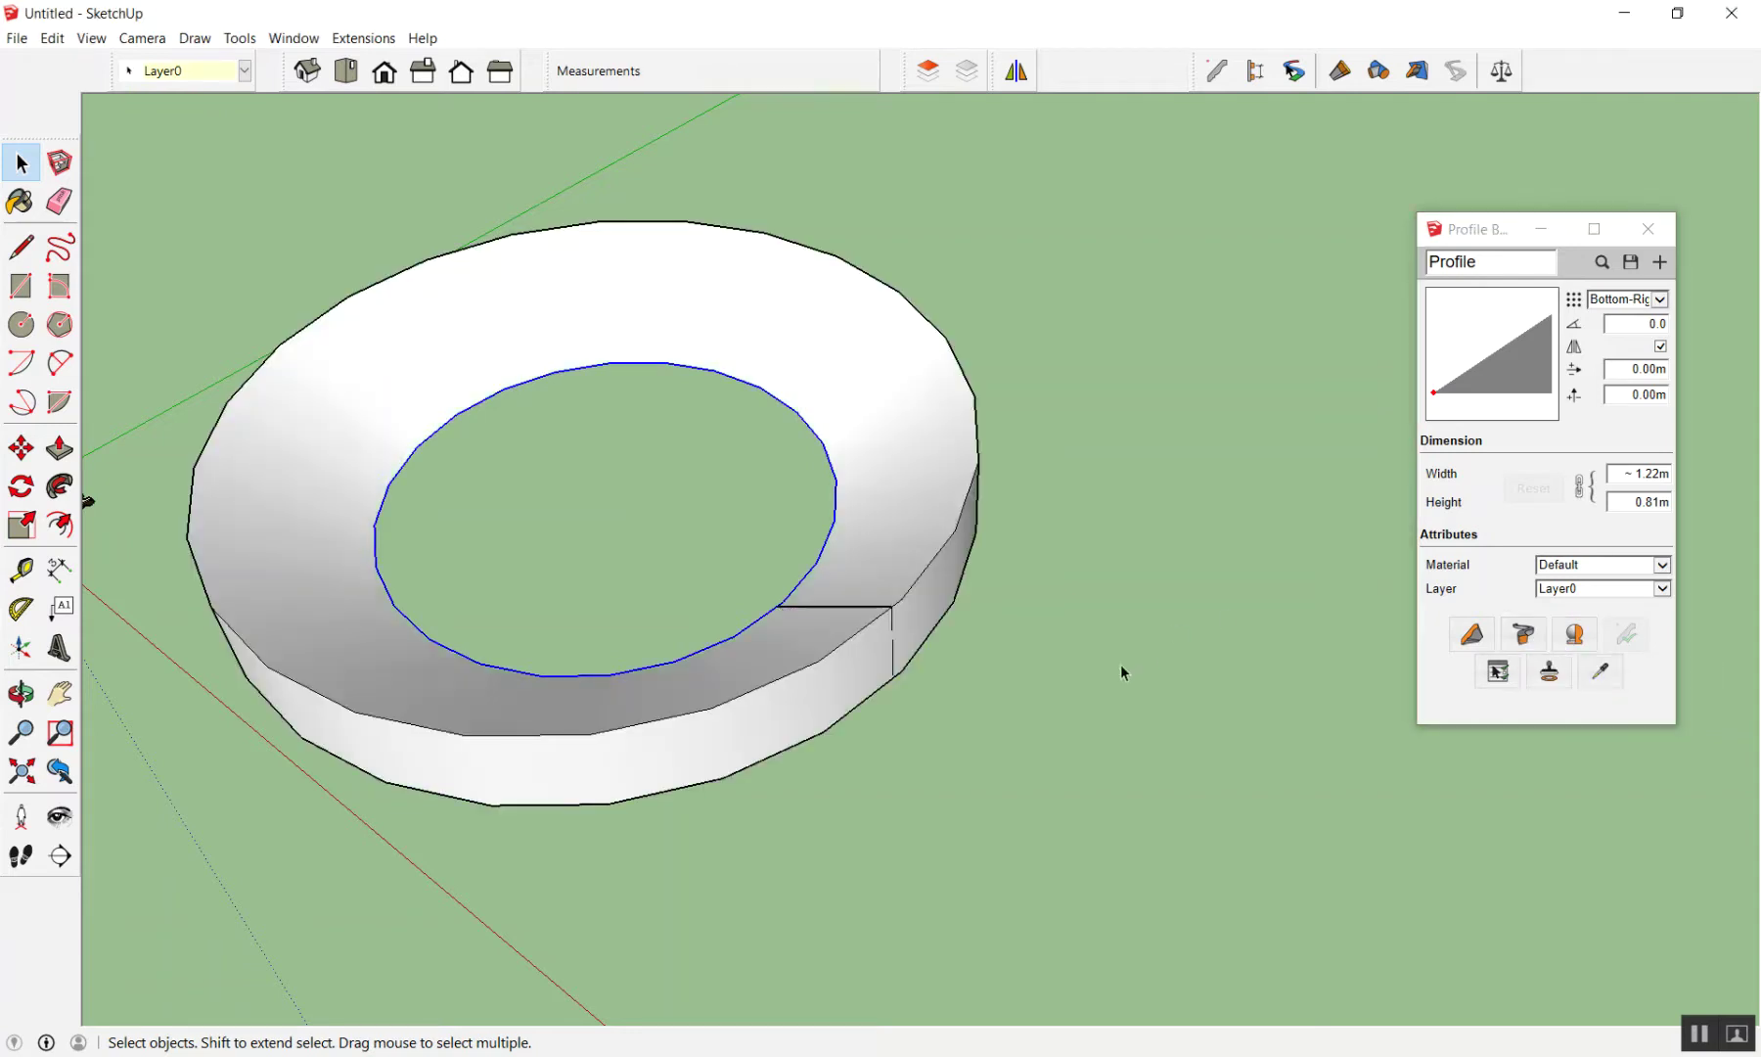
pyautogui.moveTo(1121, 669); pyautogui.dragTo(1016, 626, button='middle')
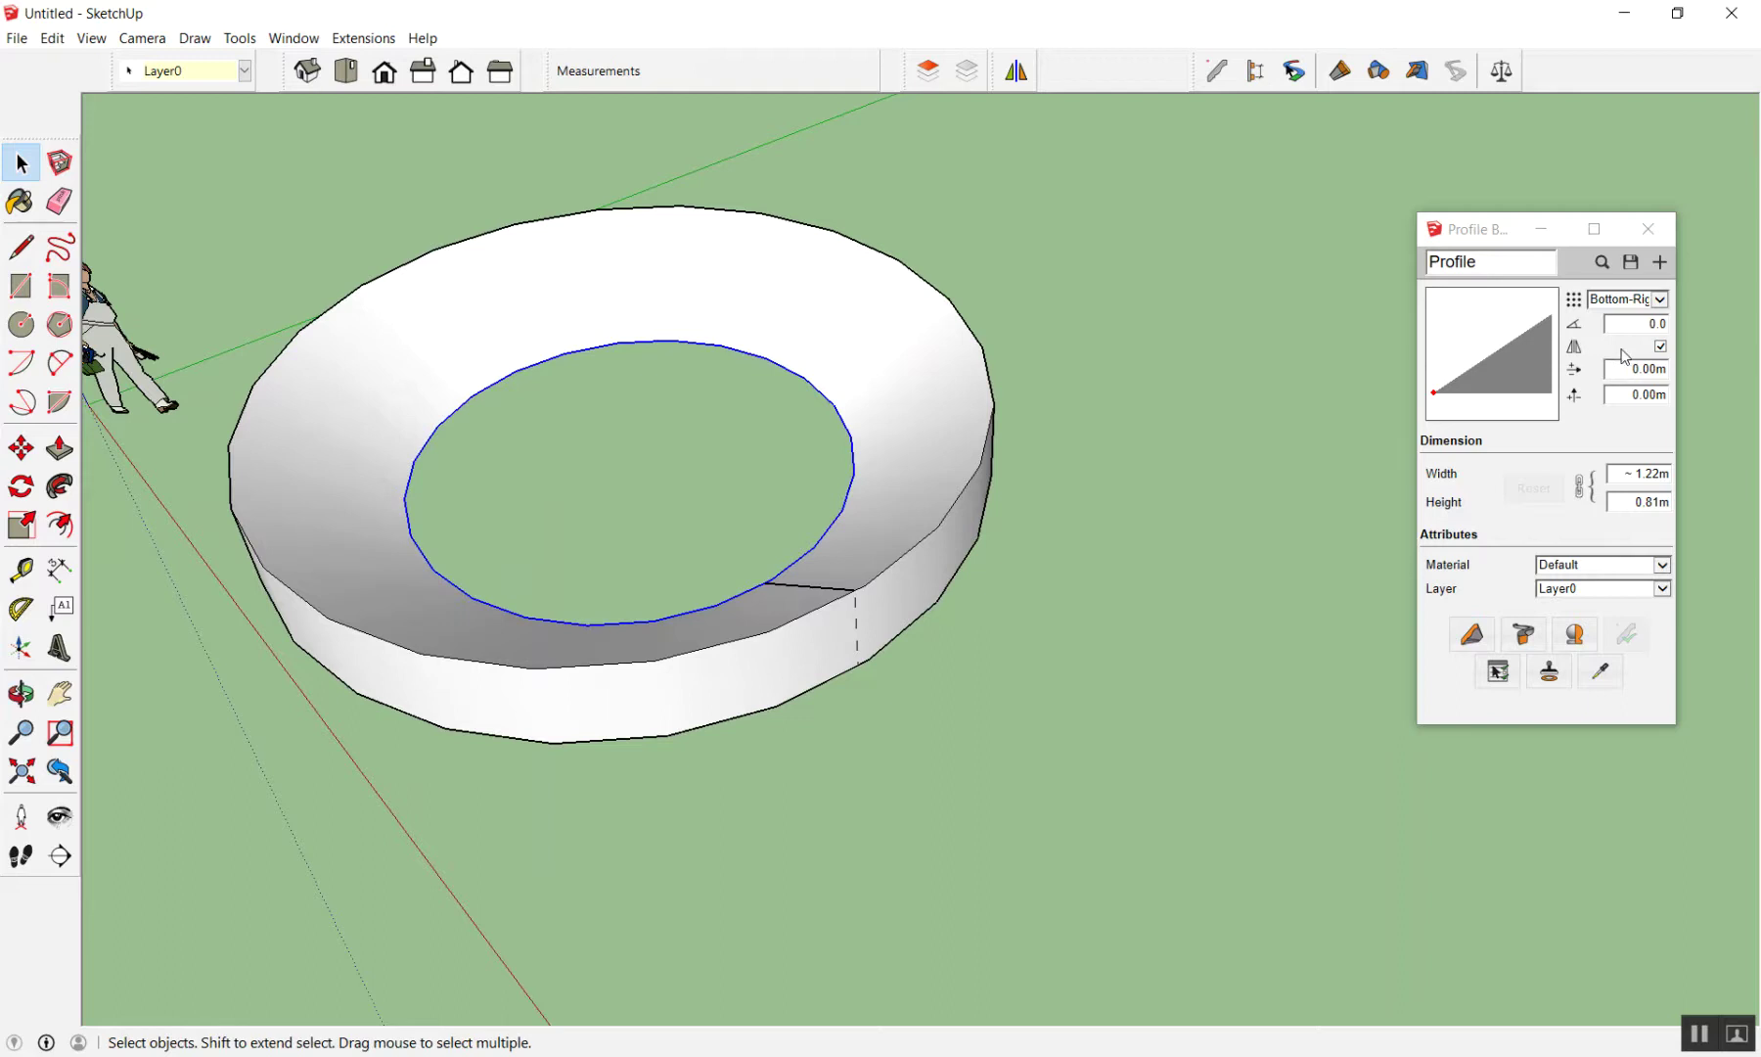
# Turn off Mirror, sweep the profile again, and delete the wide mirrored ring
pyautogui.click(1661, 346)
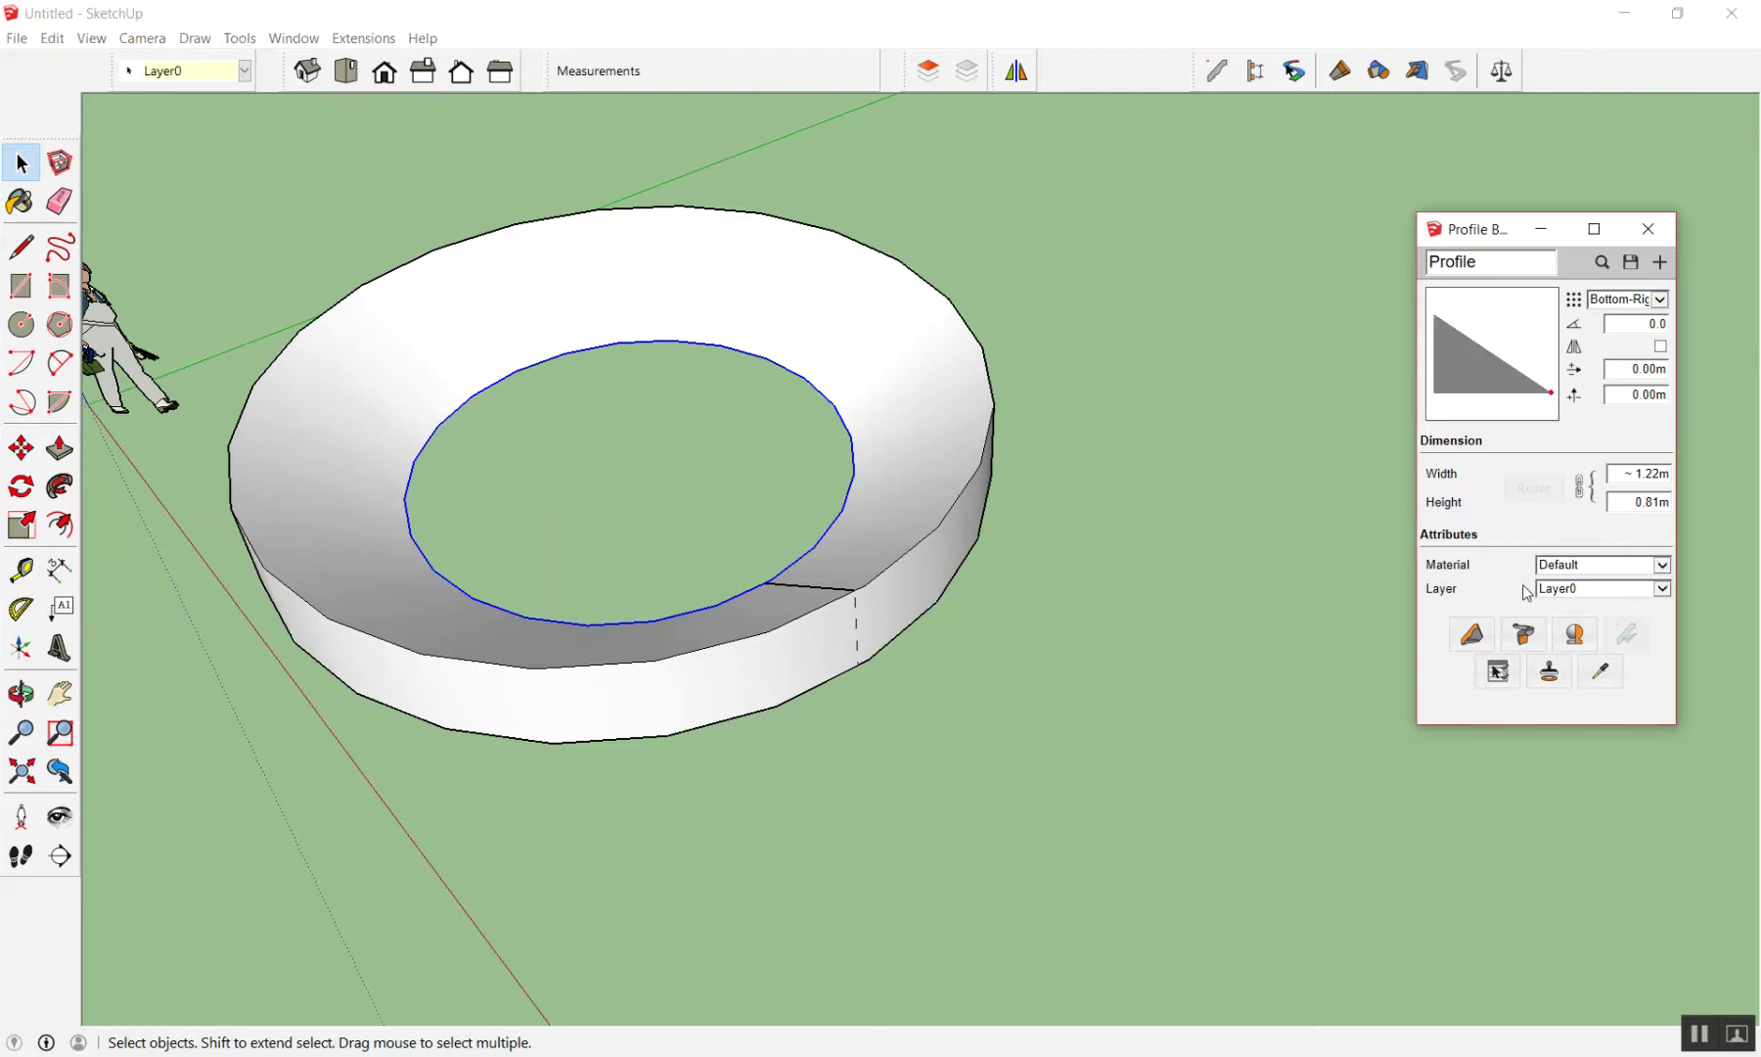
pyautogui.click(1523, 634)
pyautogui.click(931, 441)
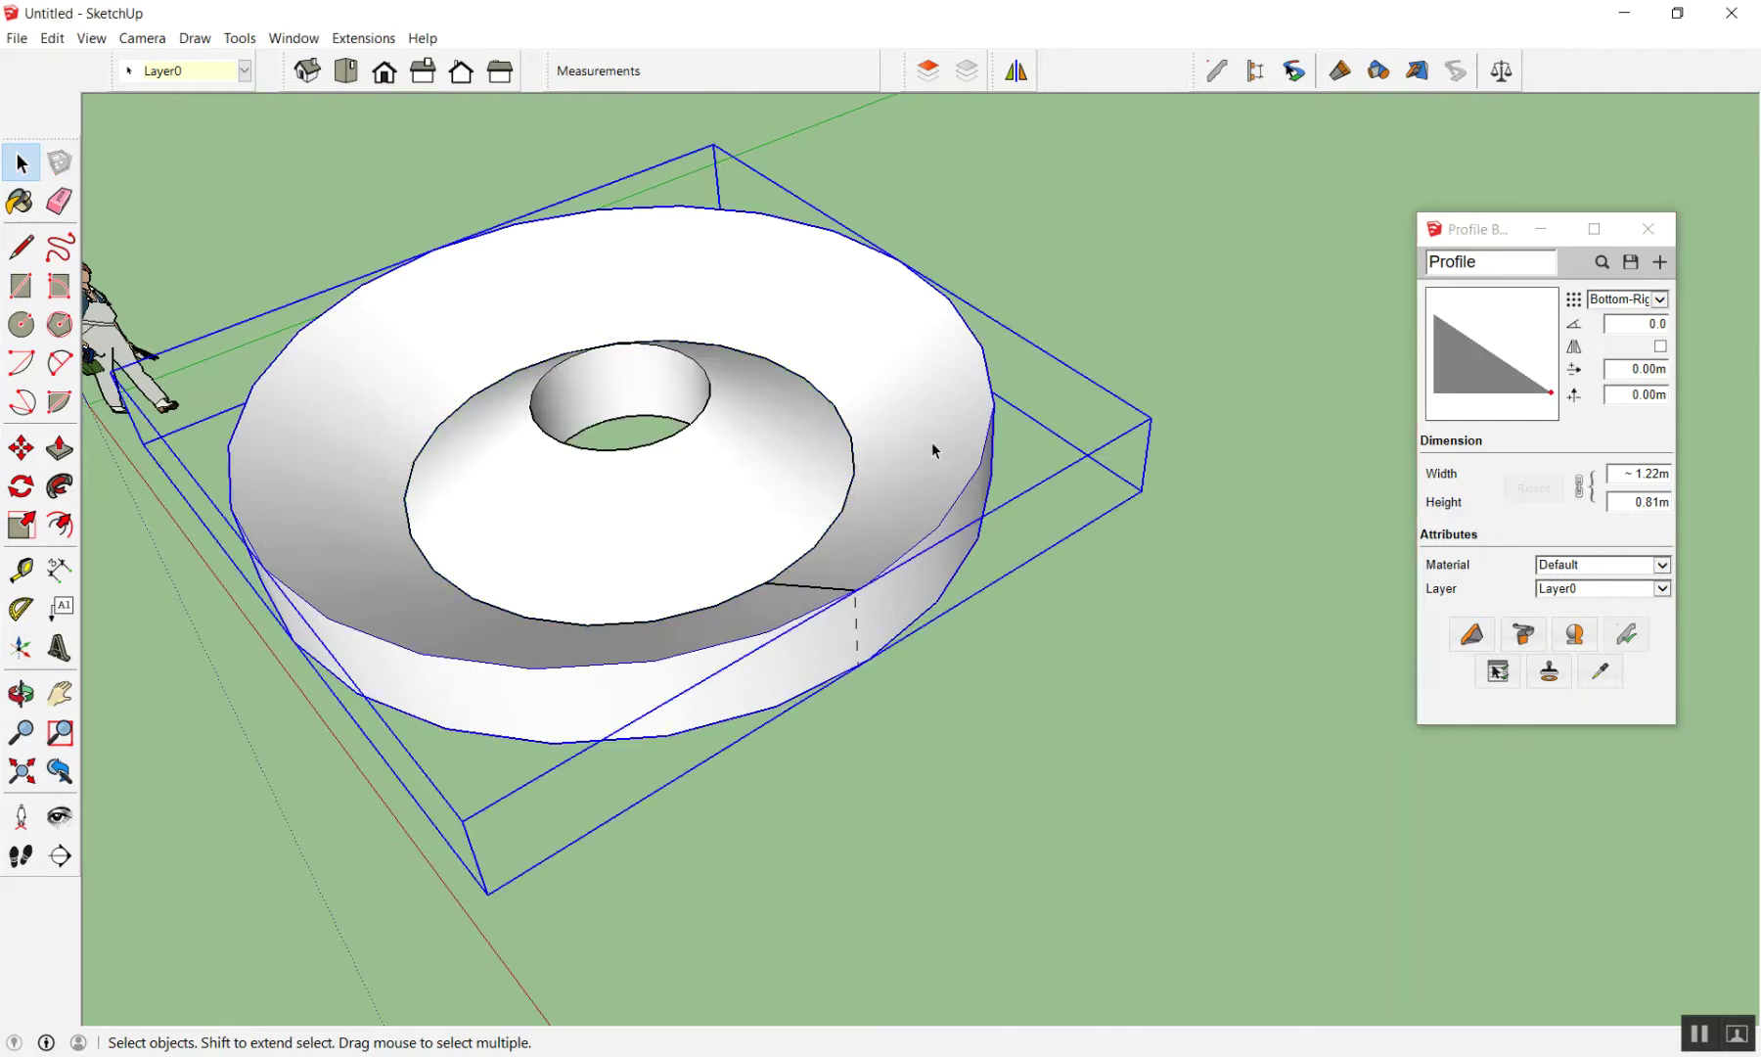
pyautogui.press('Delete')
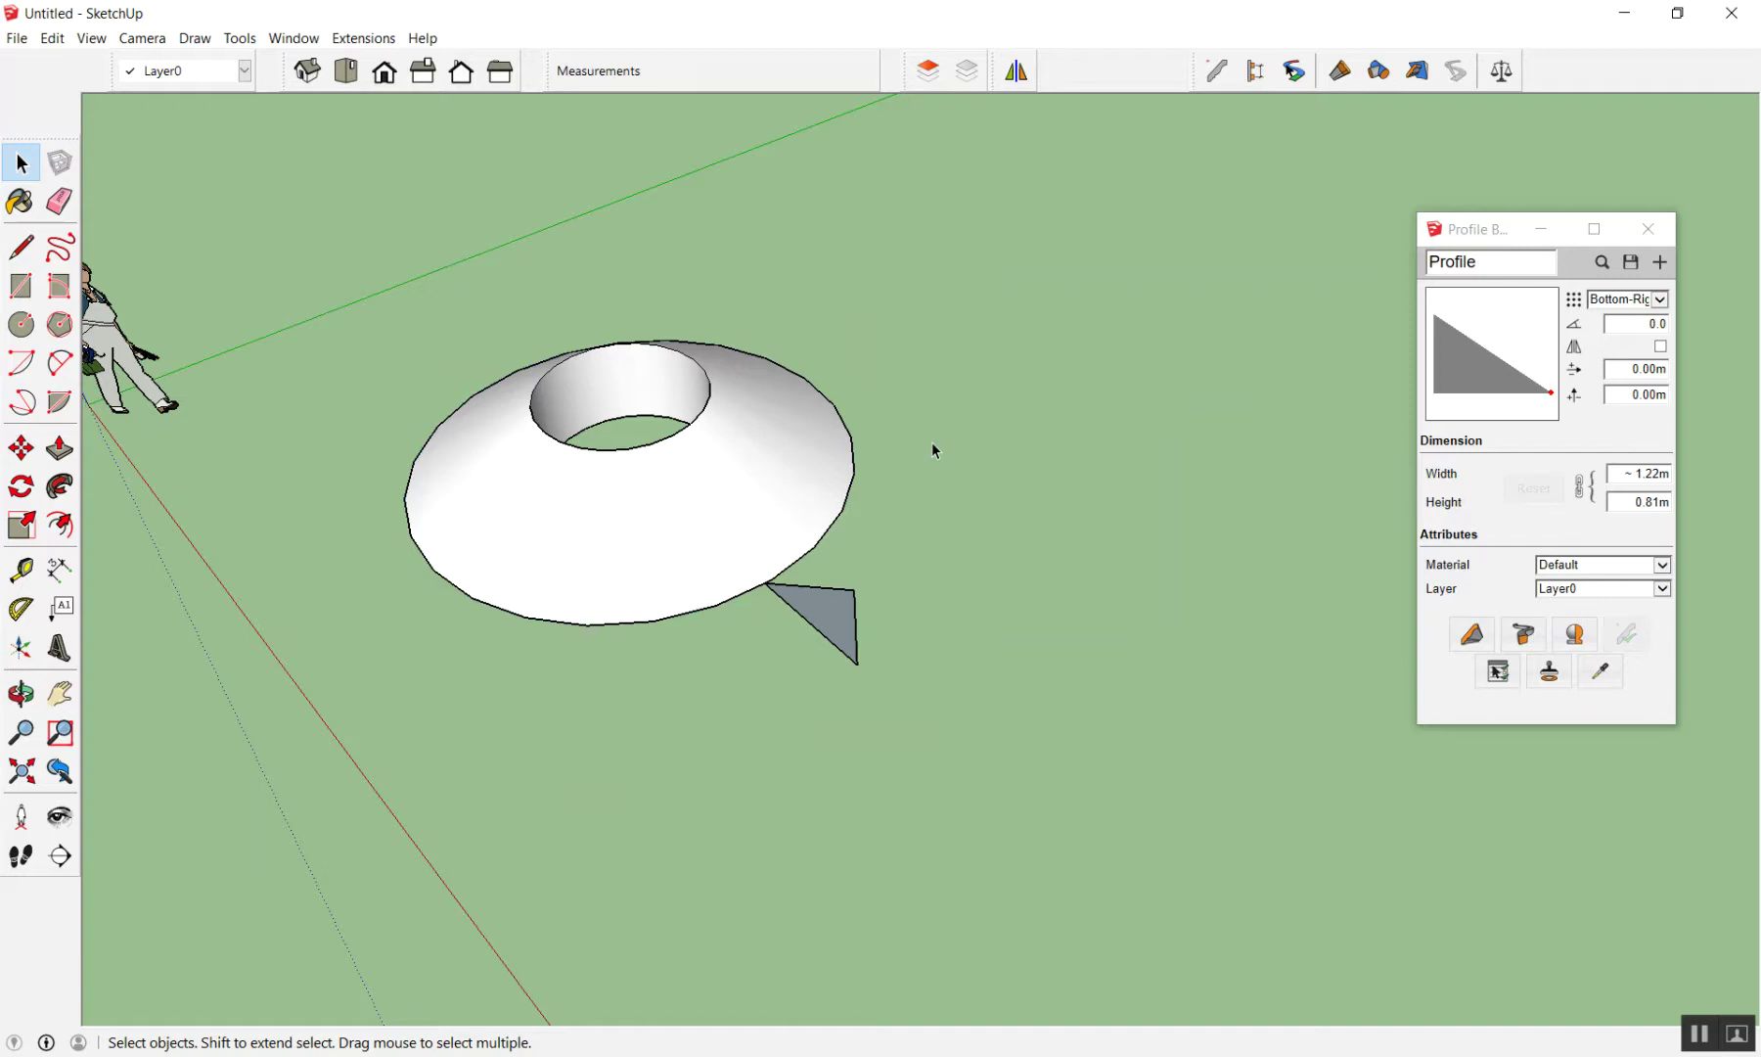
pyautogui.moveTo(931, 439)
pyautogui.mouseDown(button='middle')
pyautogui.moveTo(774, 523)
pyautogui.moveTo(727, 94)
pyautogui.moveTo(967, 825)
pyautogui.moveTo(453, 477)
pyautogui.moveTo(676, 506)
pyautogui.moveTo(583, 600)
pyautogui.moveTo(97, 513)
pyautogui.moveTo(1132, 495)
pyautogui.moveTo(1164, 625)
pyautogui.moveTo(833, 600)
pyautogui.moveTo(585, 765)
pyautogui.mouseUp(button='middle')
pyautogui.scroll(3, 595, 597)
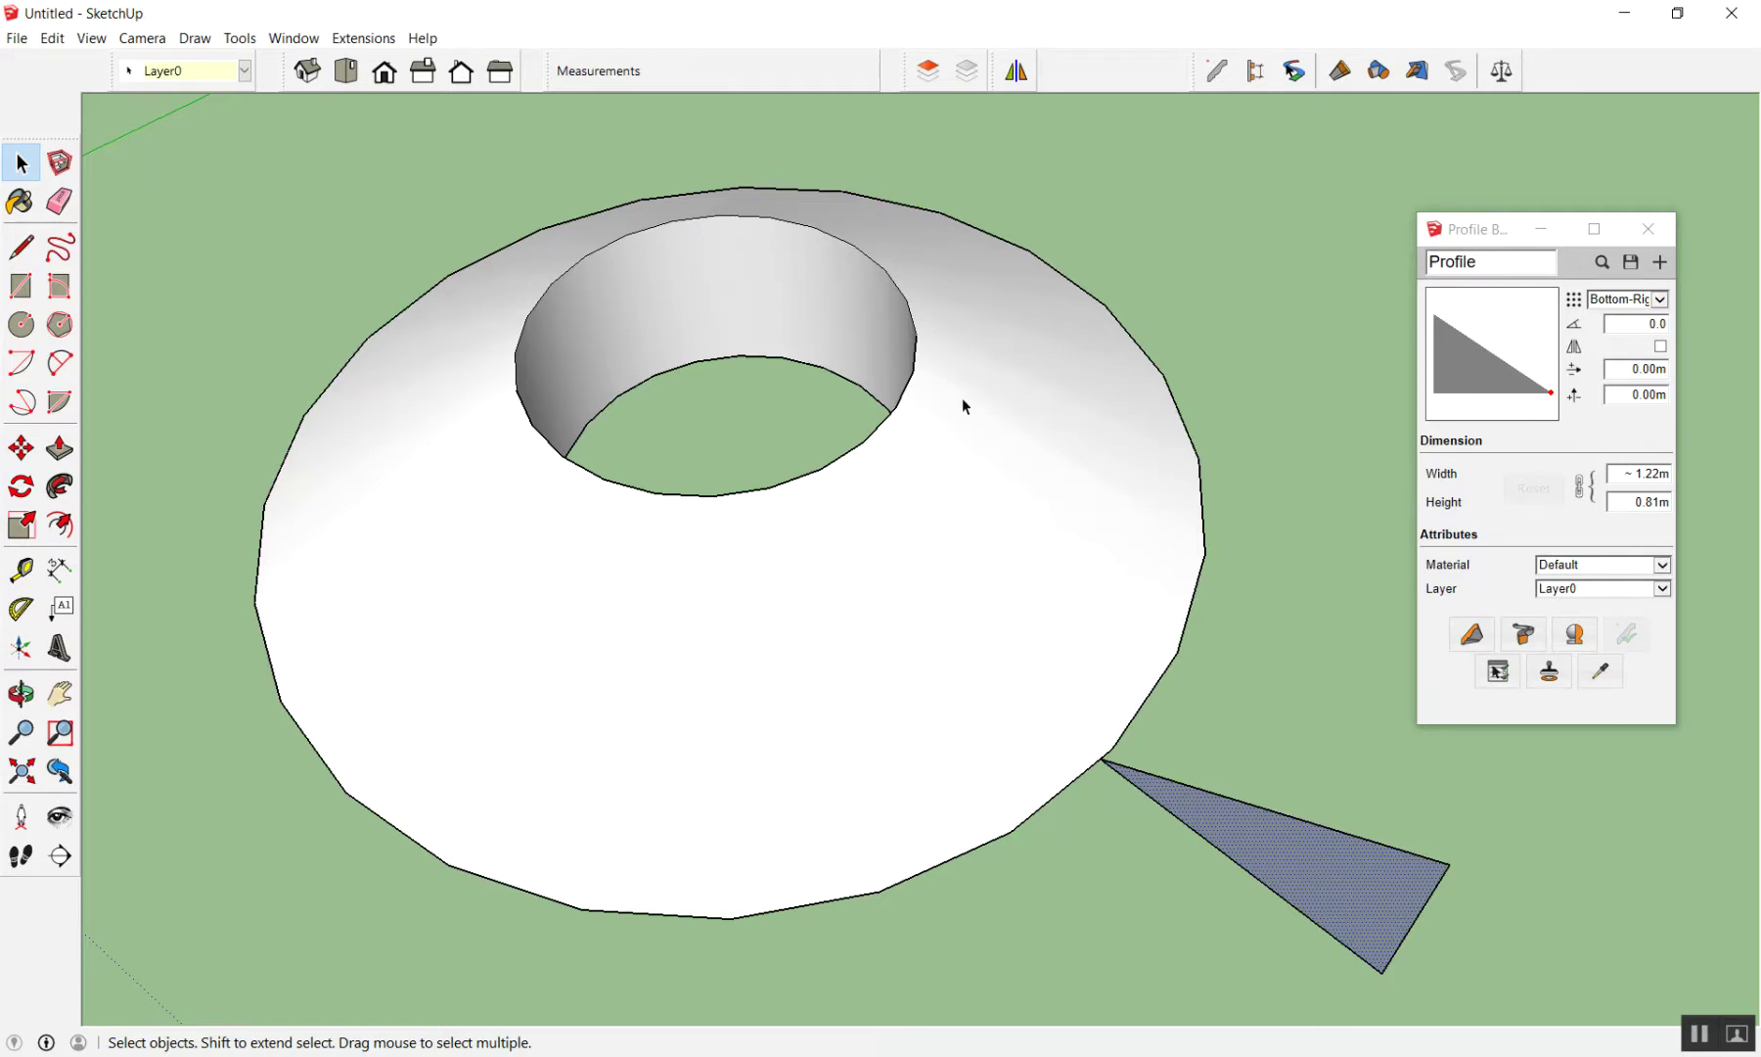
pyautogui.scroll(-3, 854, 471)
pyautogui.moveTo(920, 448)
pyautogui.mouseDown(button='middle')
pyautogui.moveTo(610, 440)
pyautogui.moveTo(925, 5)
pyautogui.moveTo(962, 606)
pyautogui.mouseUp(button='middle')
pyautogui.scroll(-2, 1028, 636)
pyautogui.scroll(5, 1176, 528)
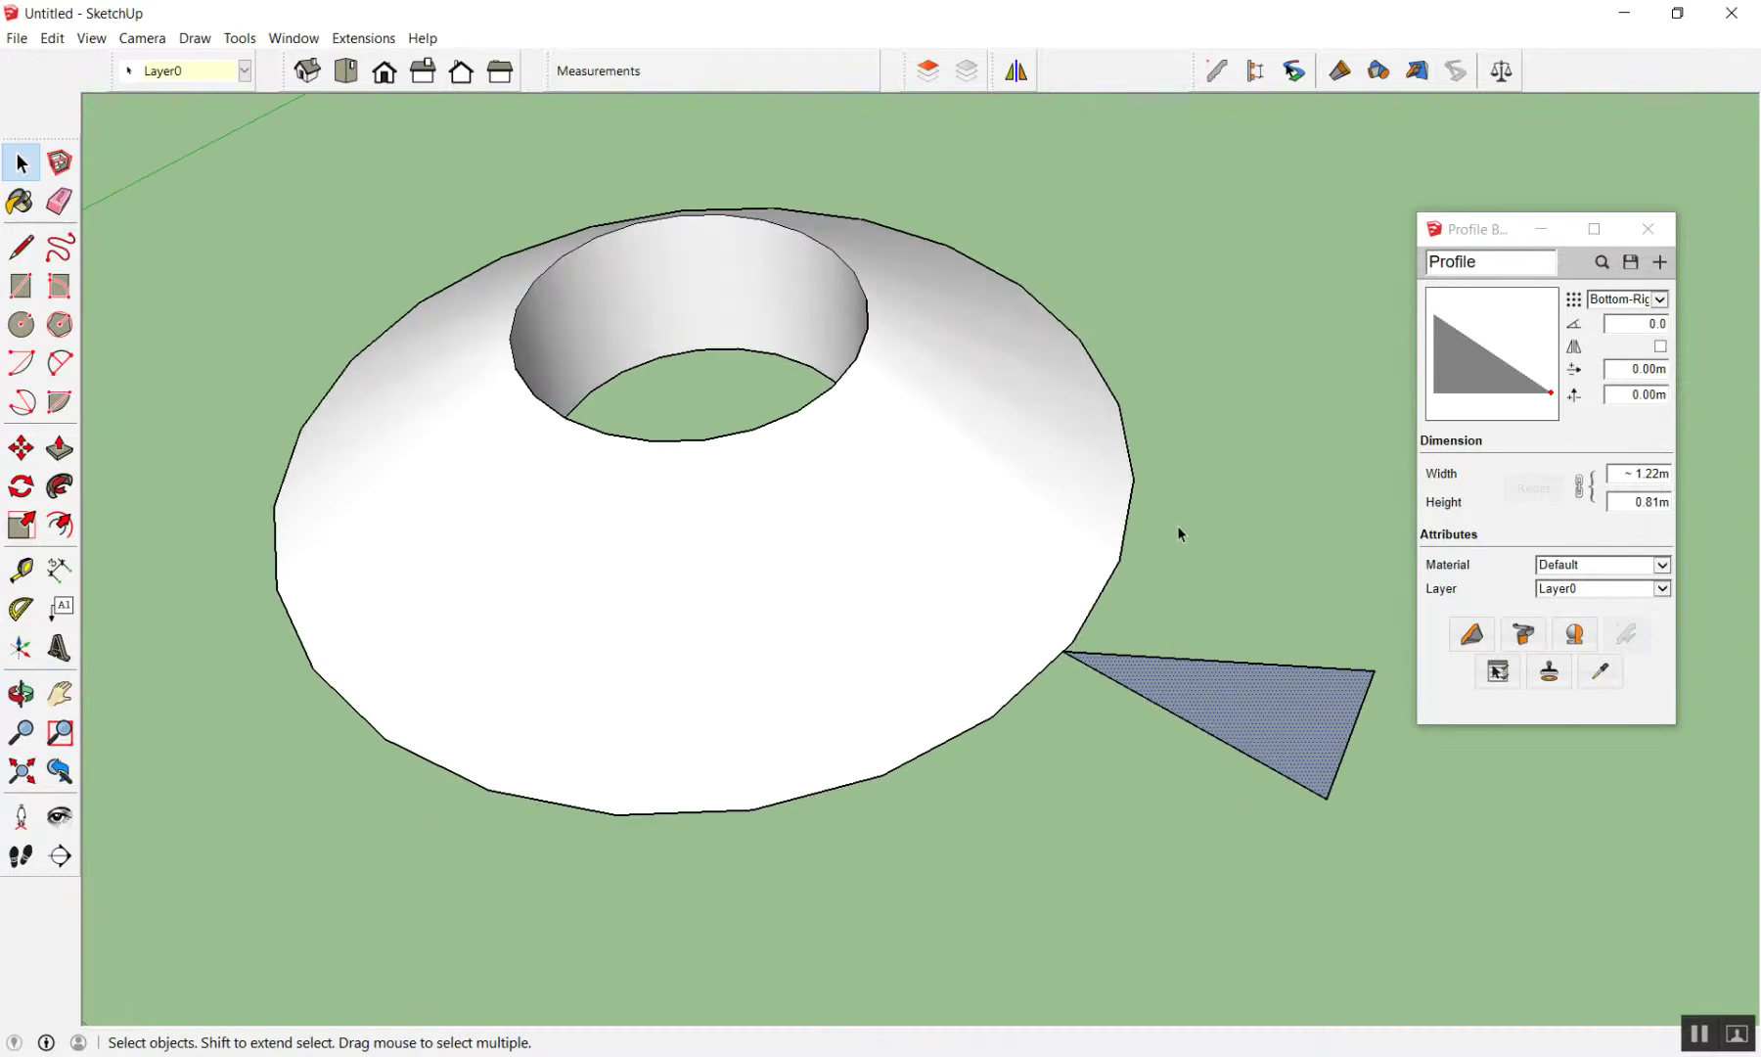
pyautogui.scroll(-2, 1205, 527)
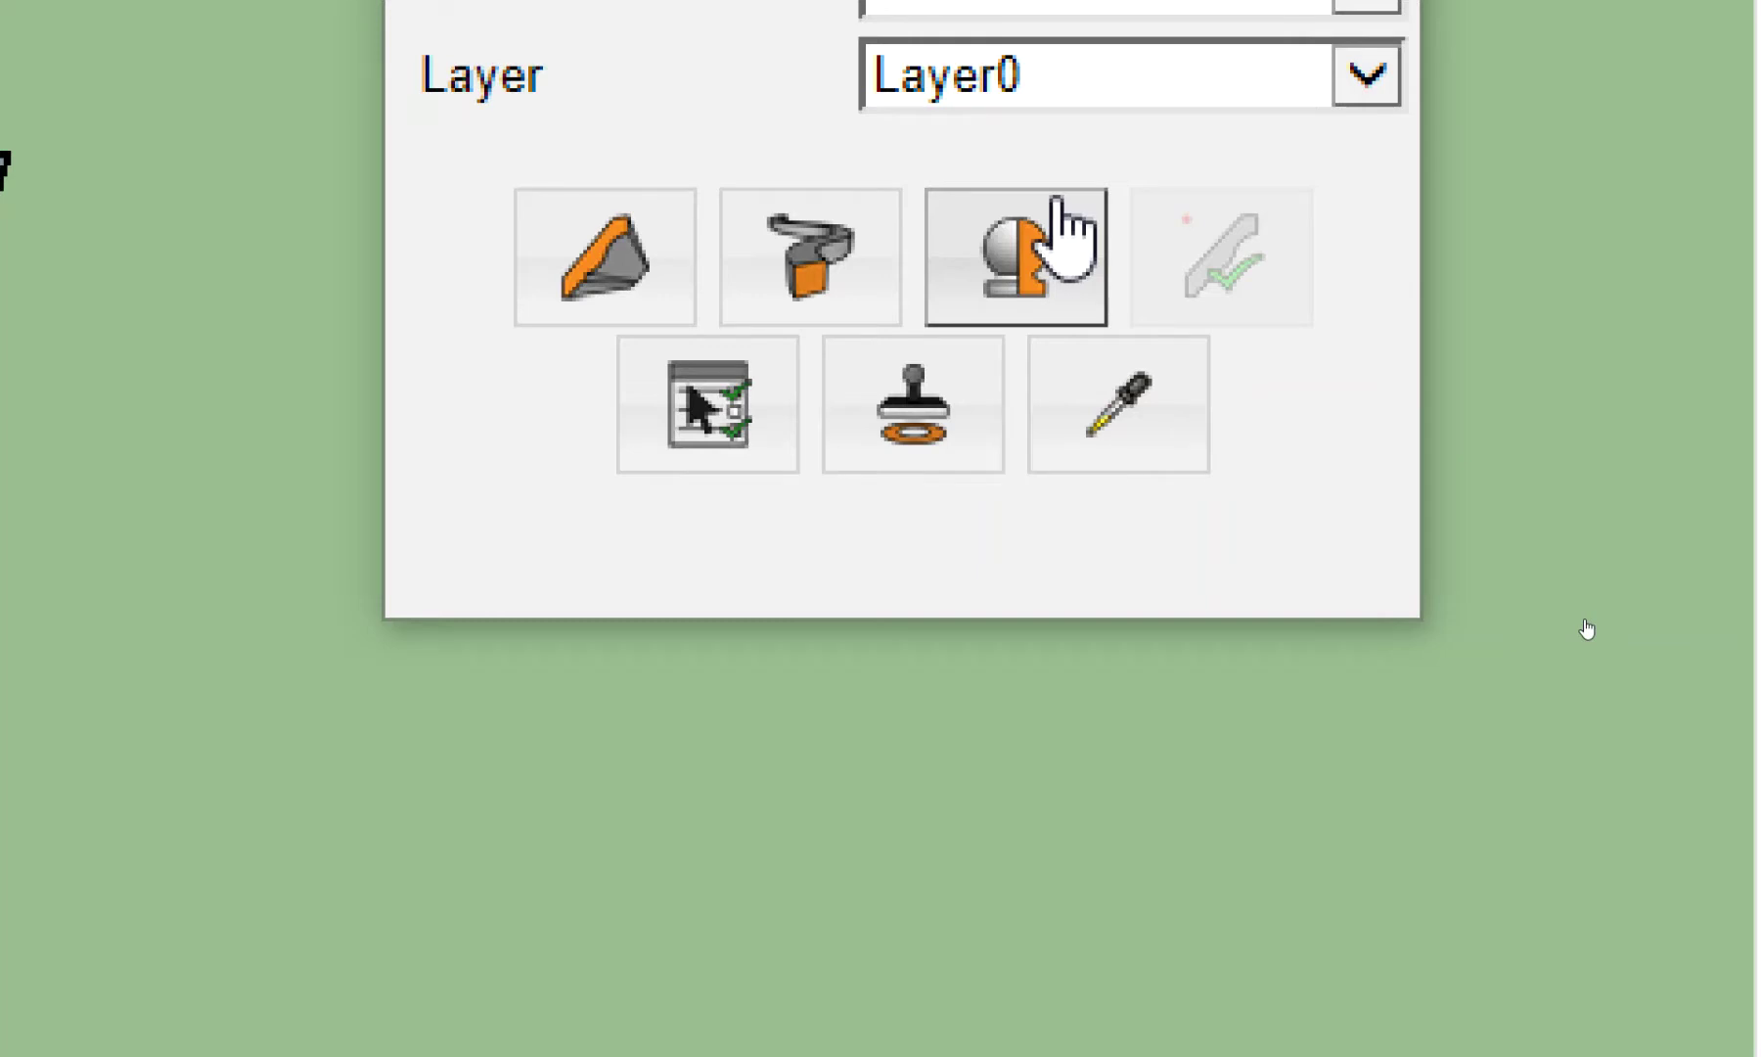
pyautogui.click(1062, 216)
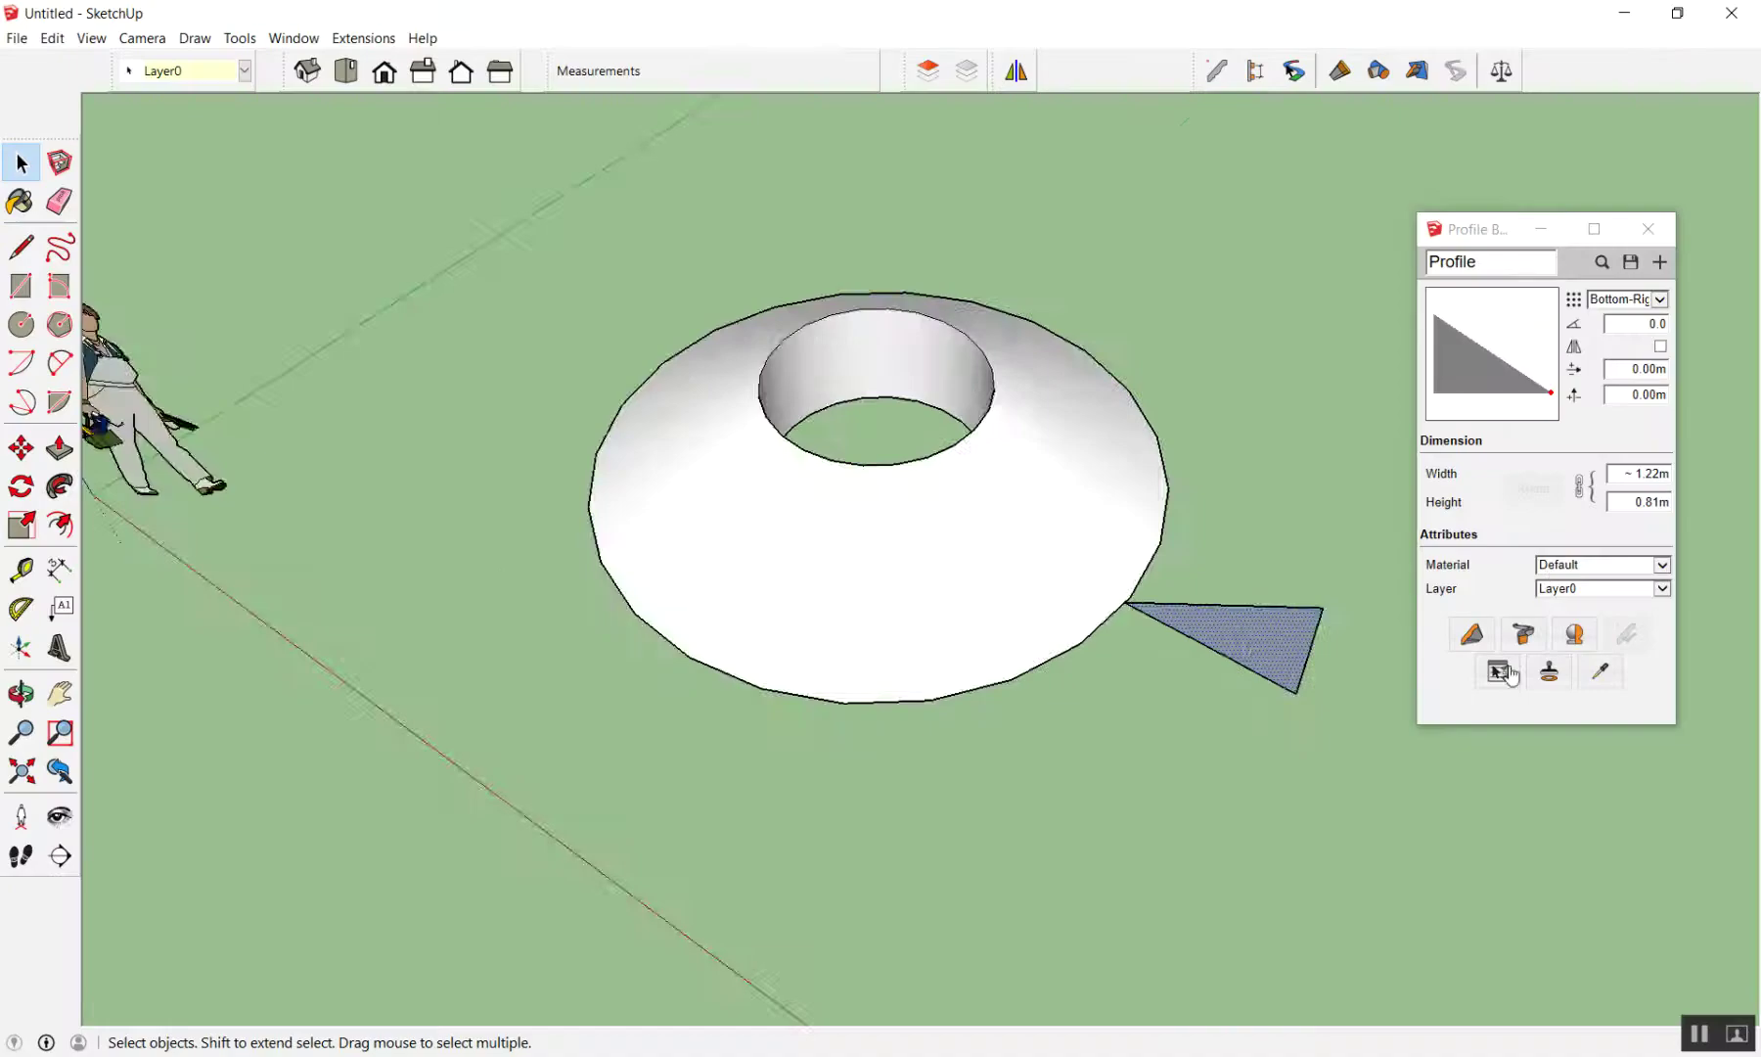
pyautogui.press('F2')
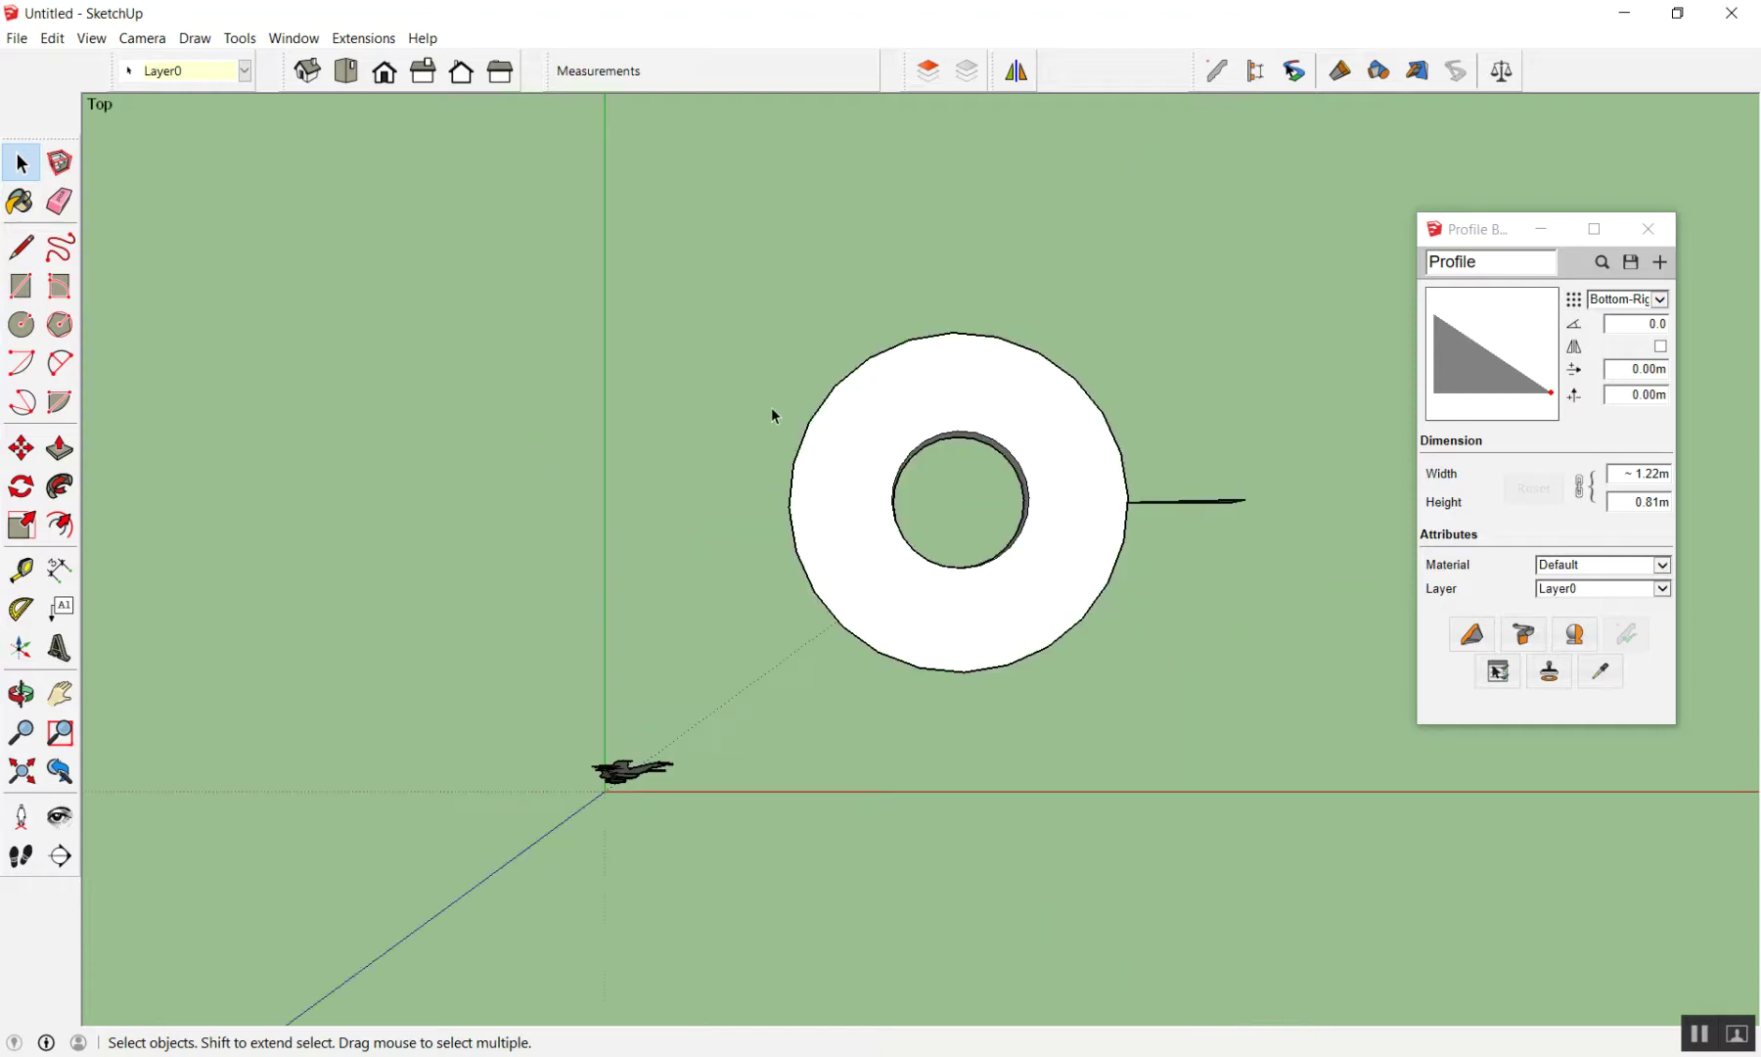
pyautogui.moveTo(783, 358); pyautogui.dragTo(1288, 726)
pyautogui.press('Delete')
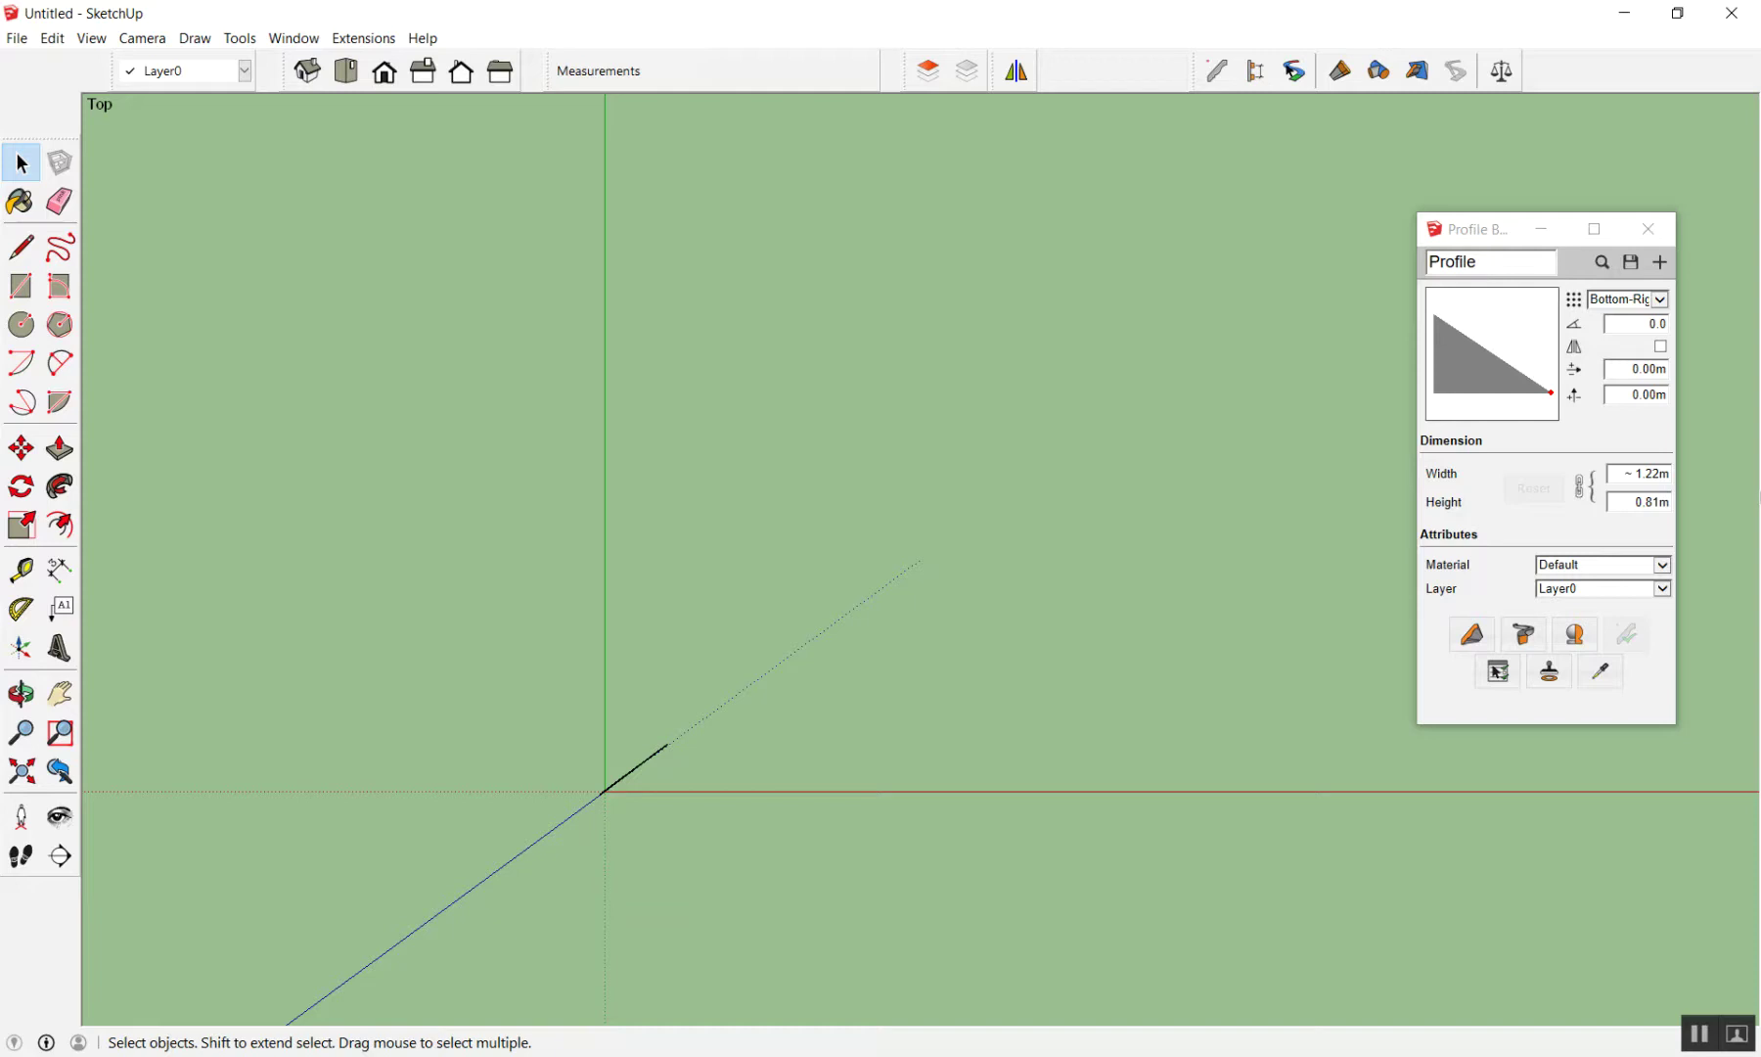
pyautogui.scroll(1, 1733, 510)
pyautogui.press('c')
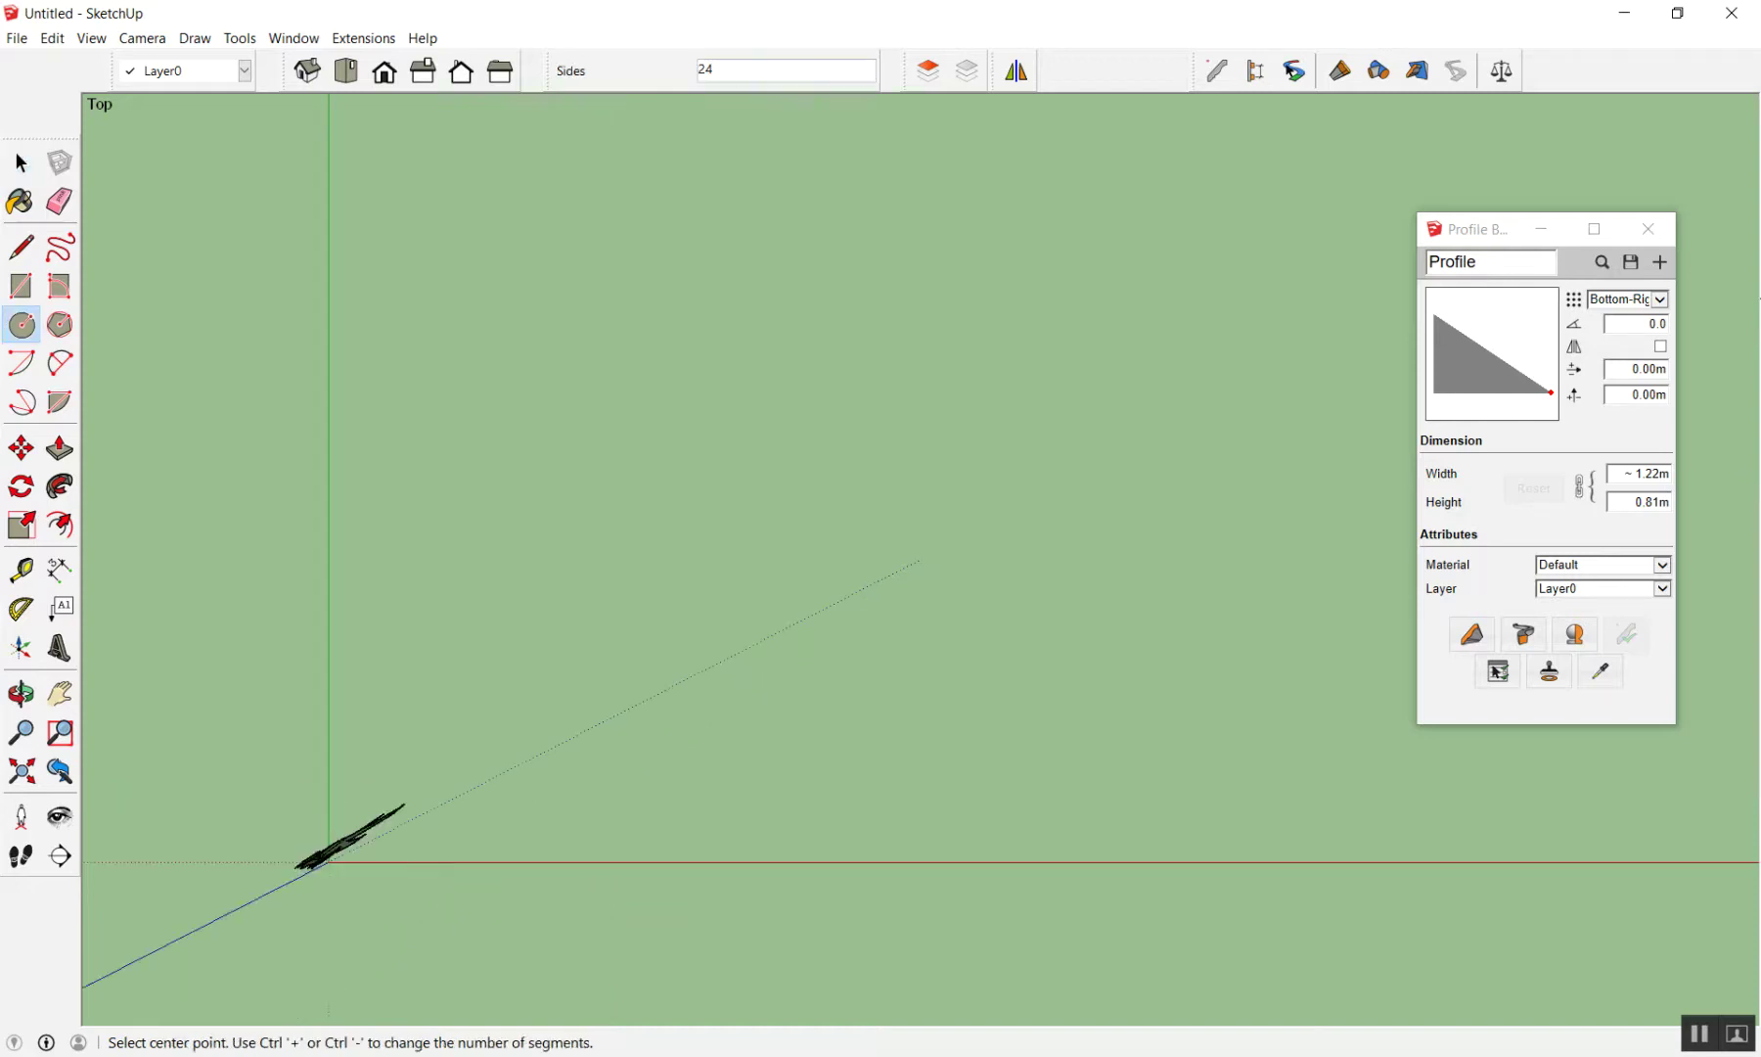
pyautogui.press('space')
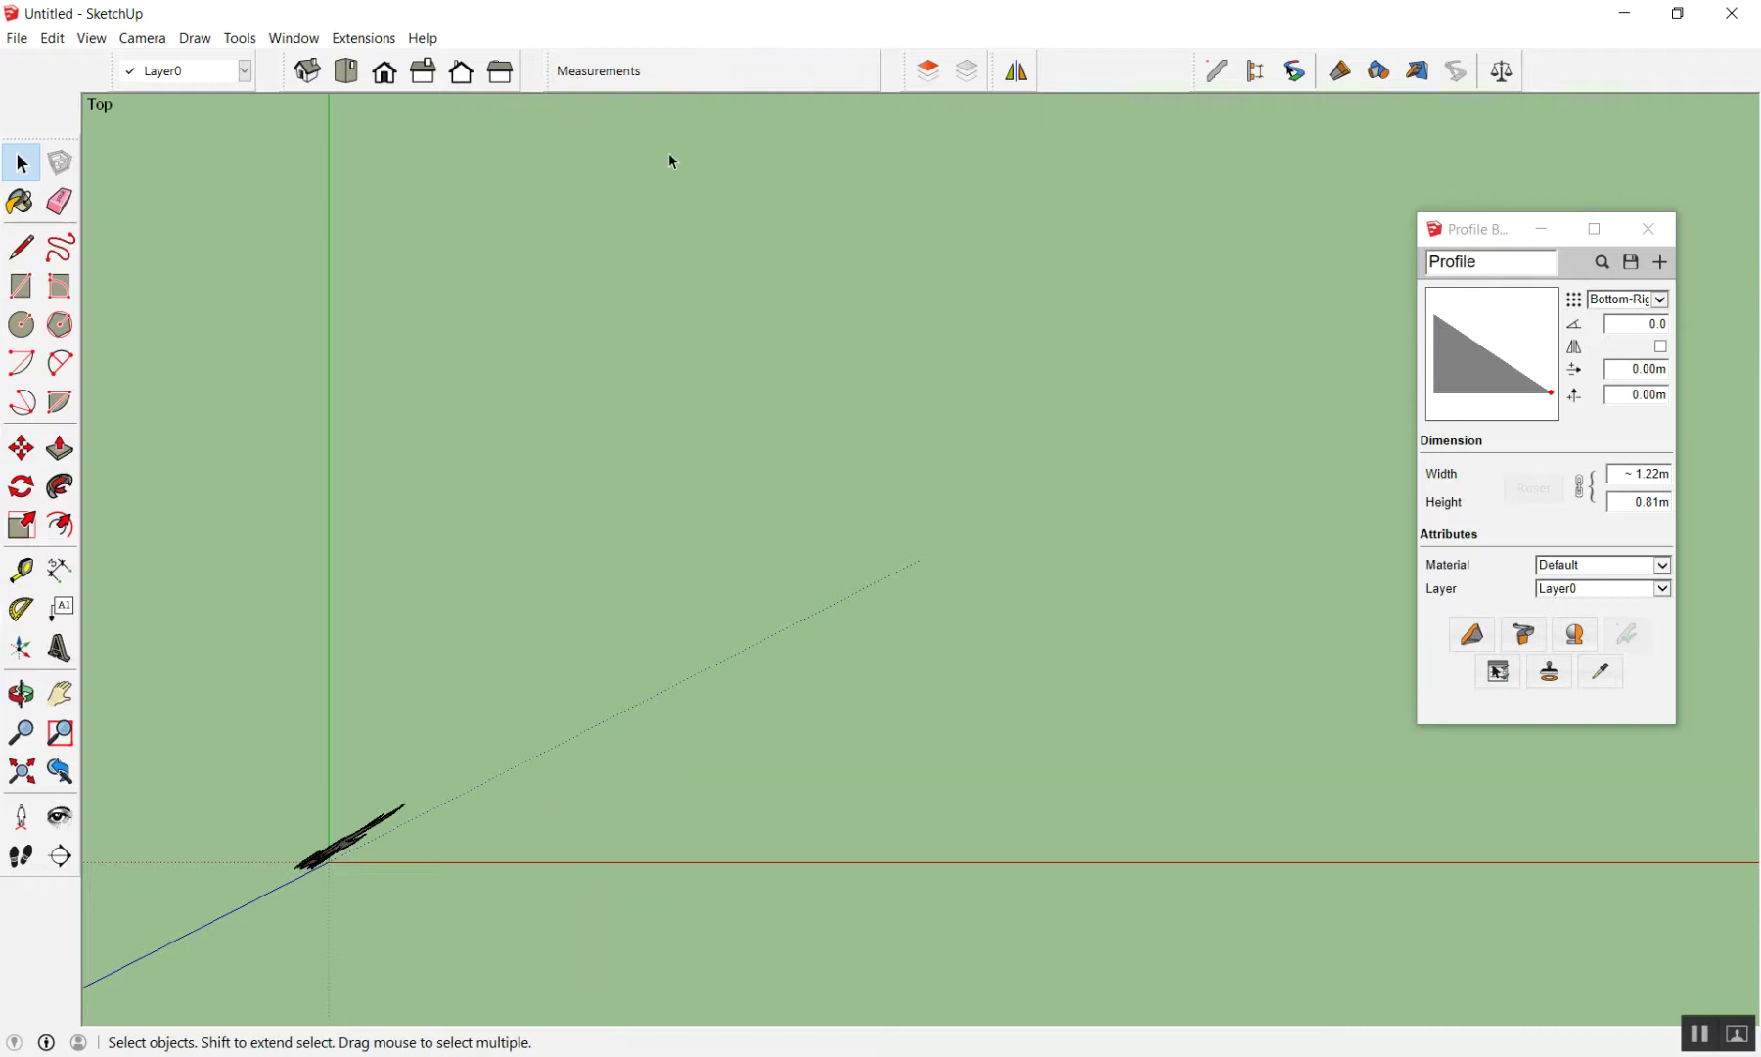
pyautogui.press('s')
pyautogui.press('c')
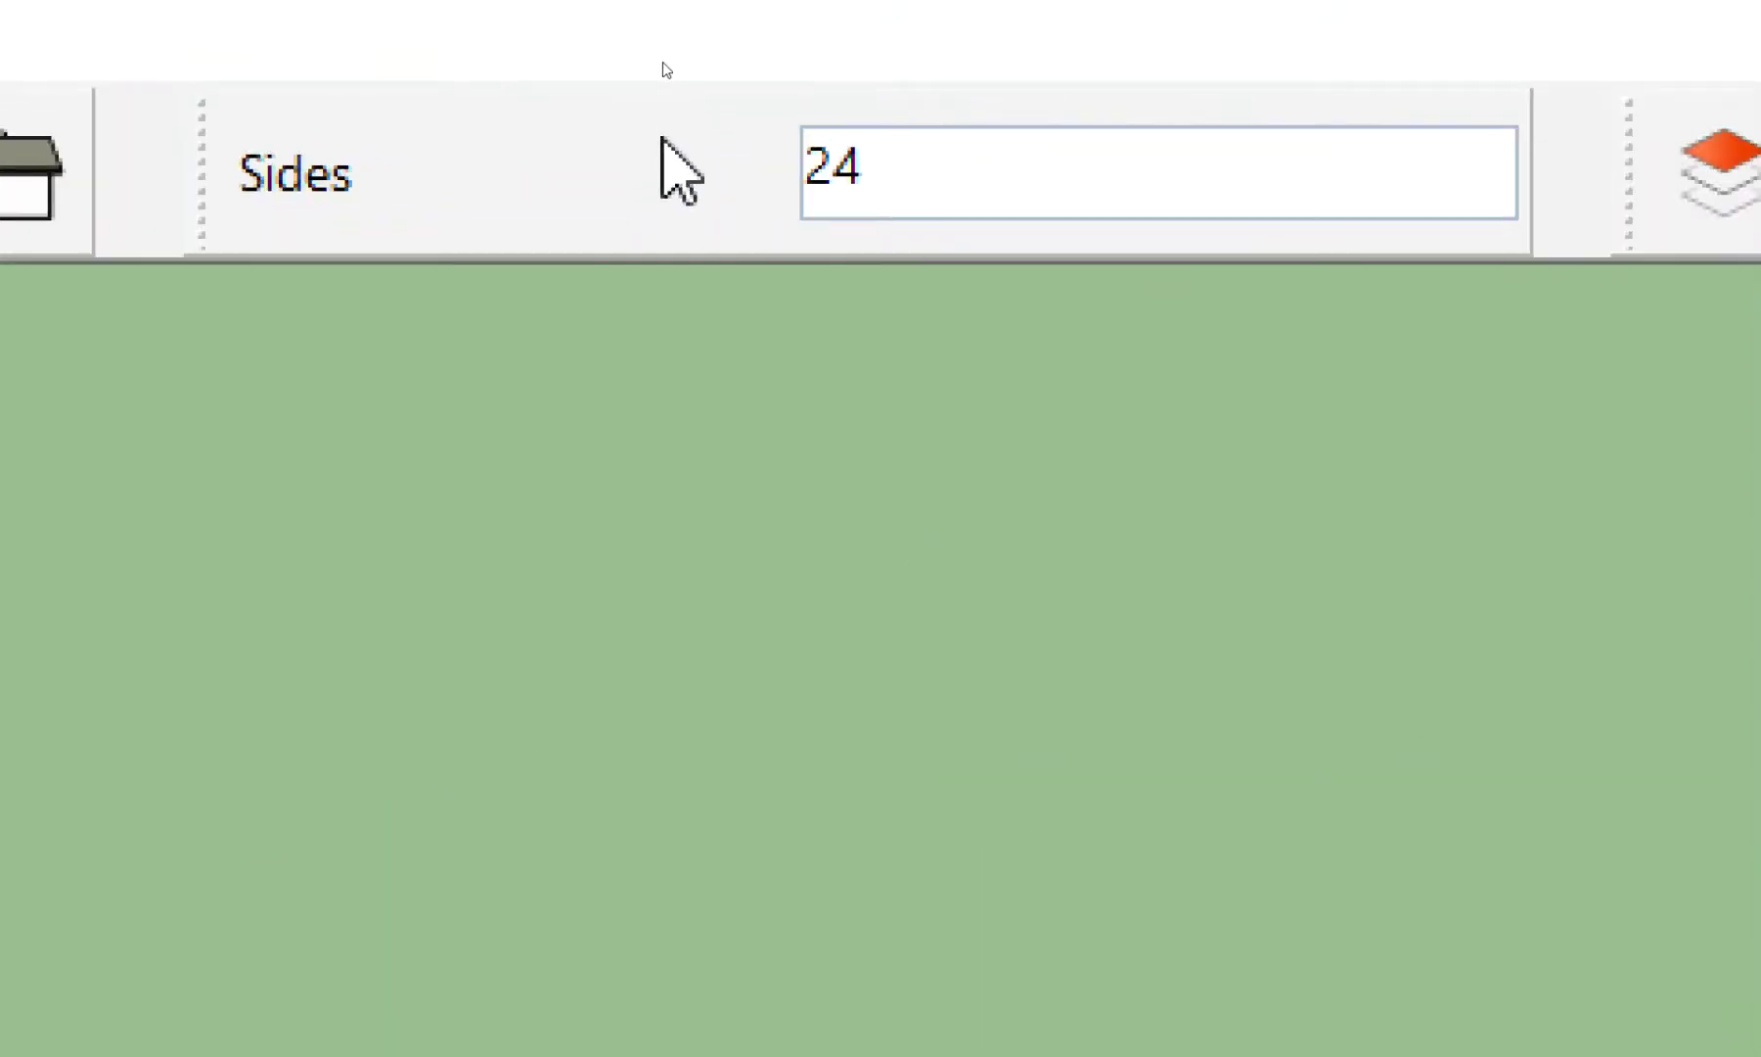
pyautogui.write('5')
pyautogui.write('0')
pyautogui.press('Return')
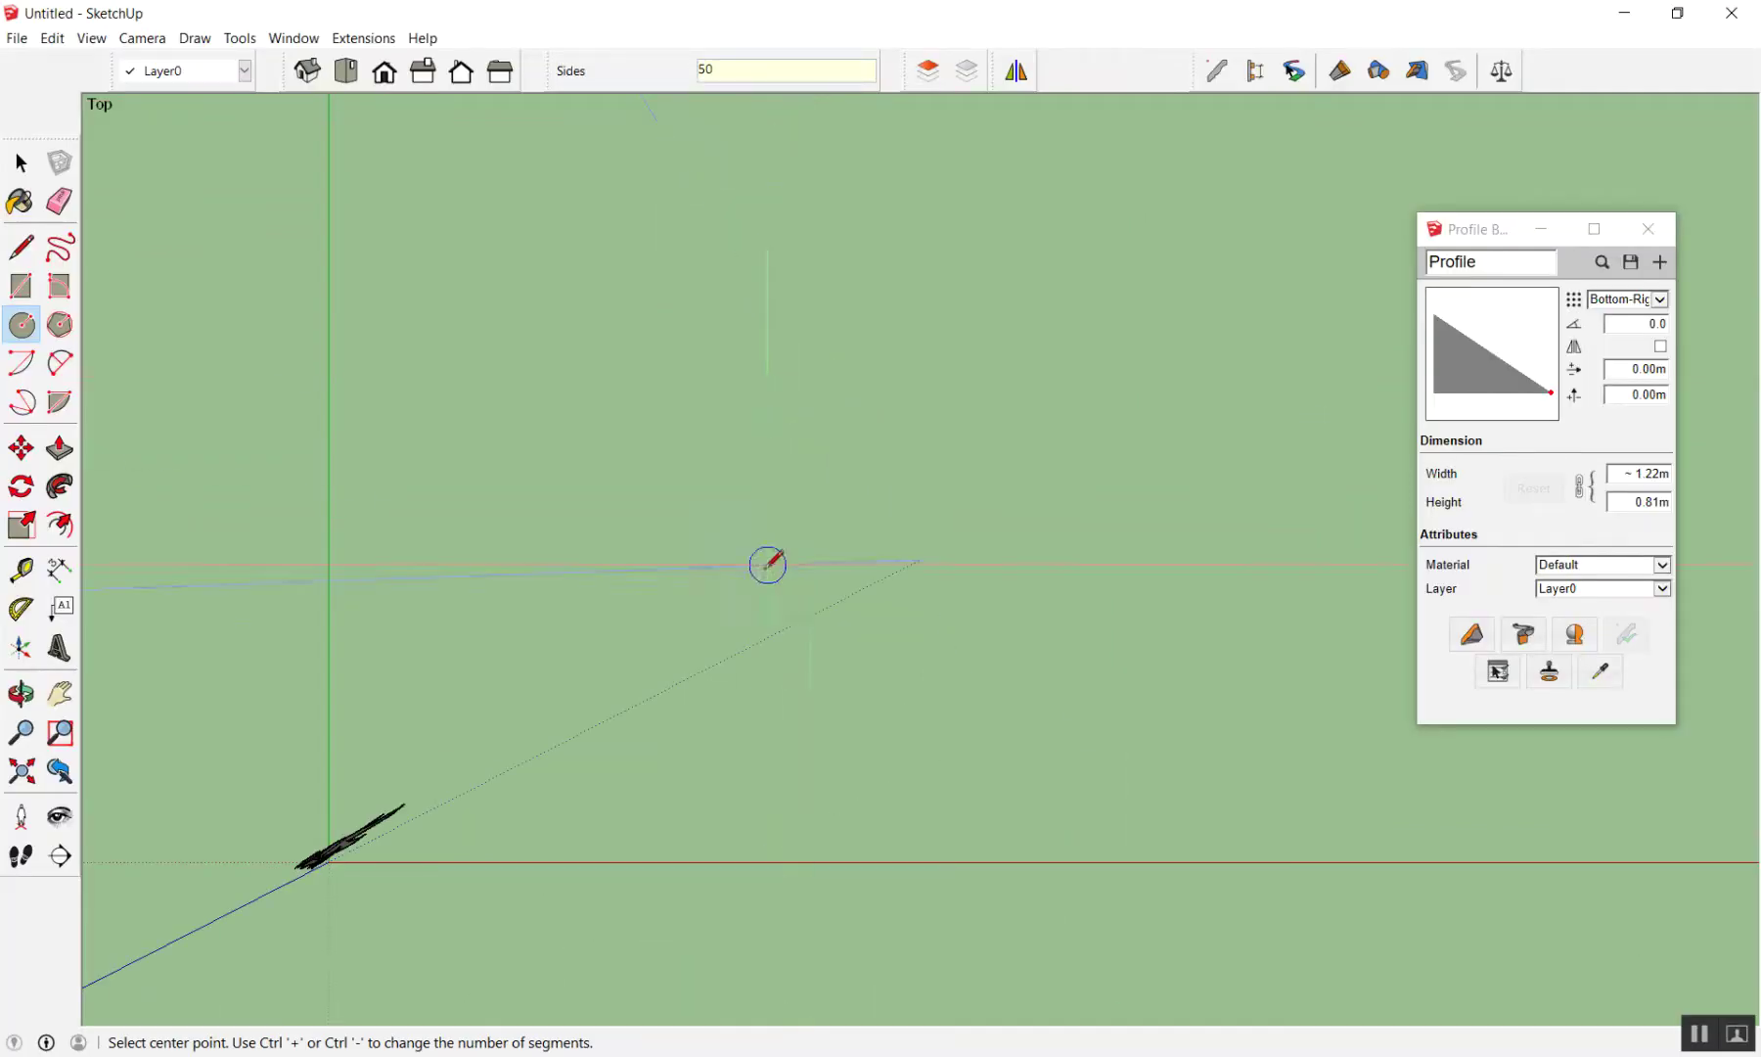
pyautogui.click(755, 586)
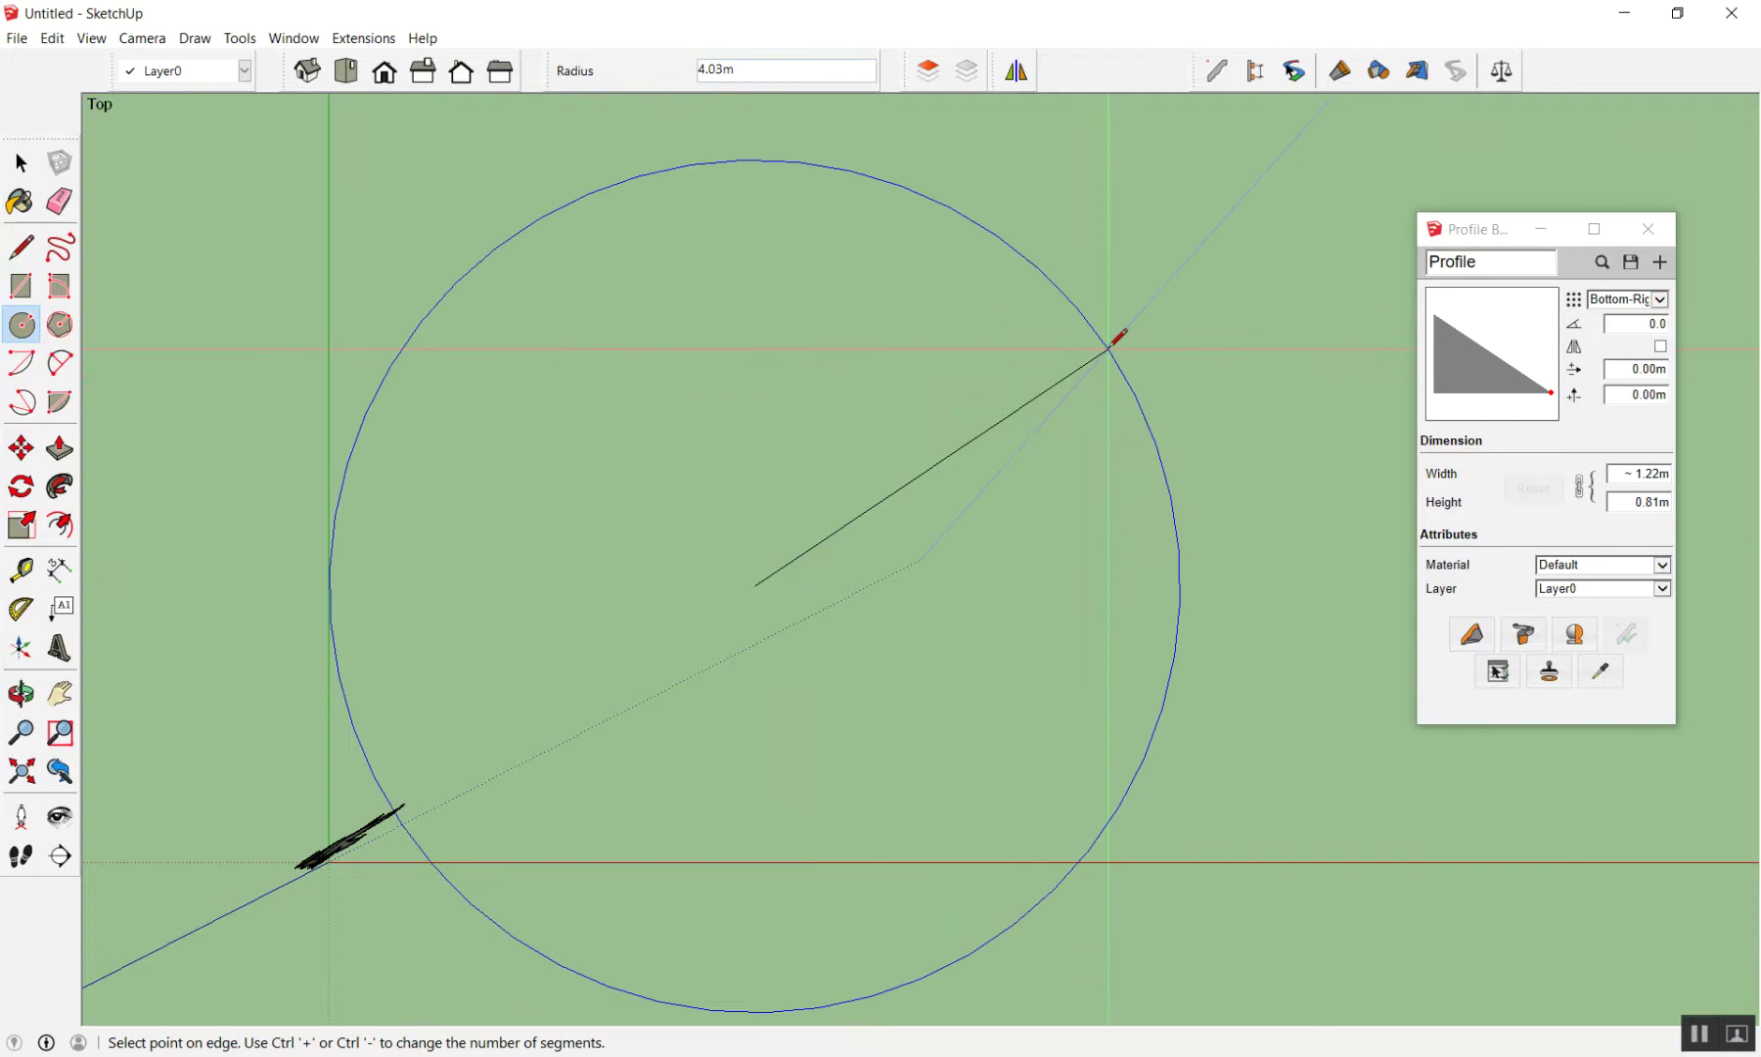
pyautogui.write('1')
pyautogui.press('Return')
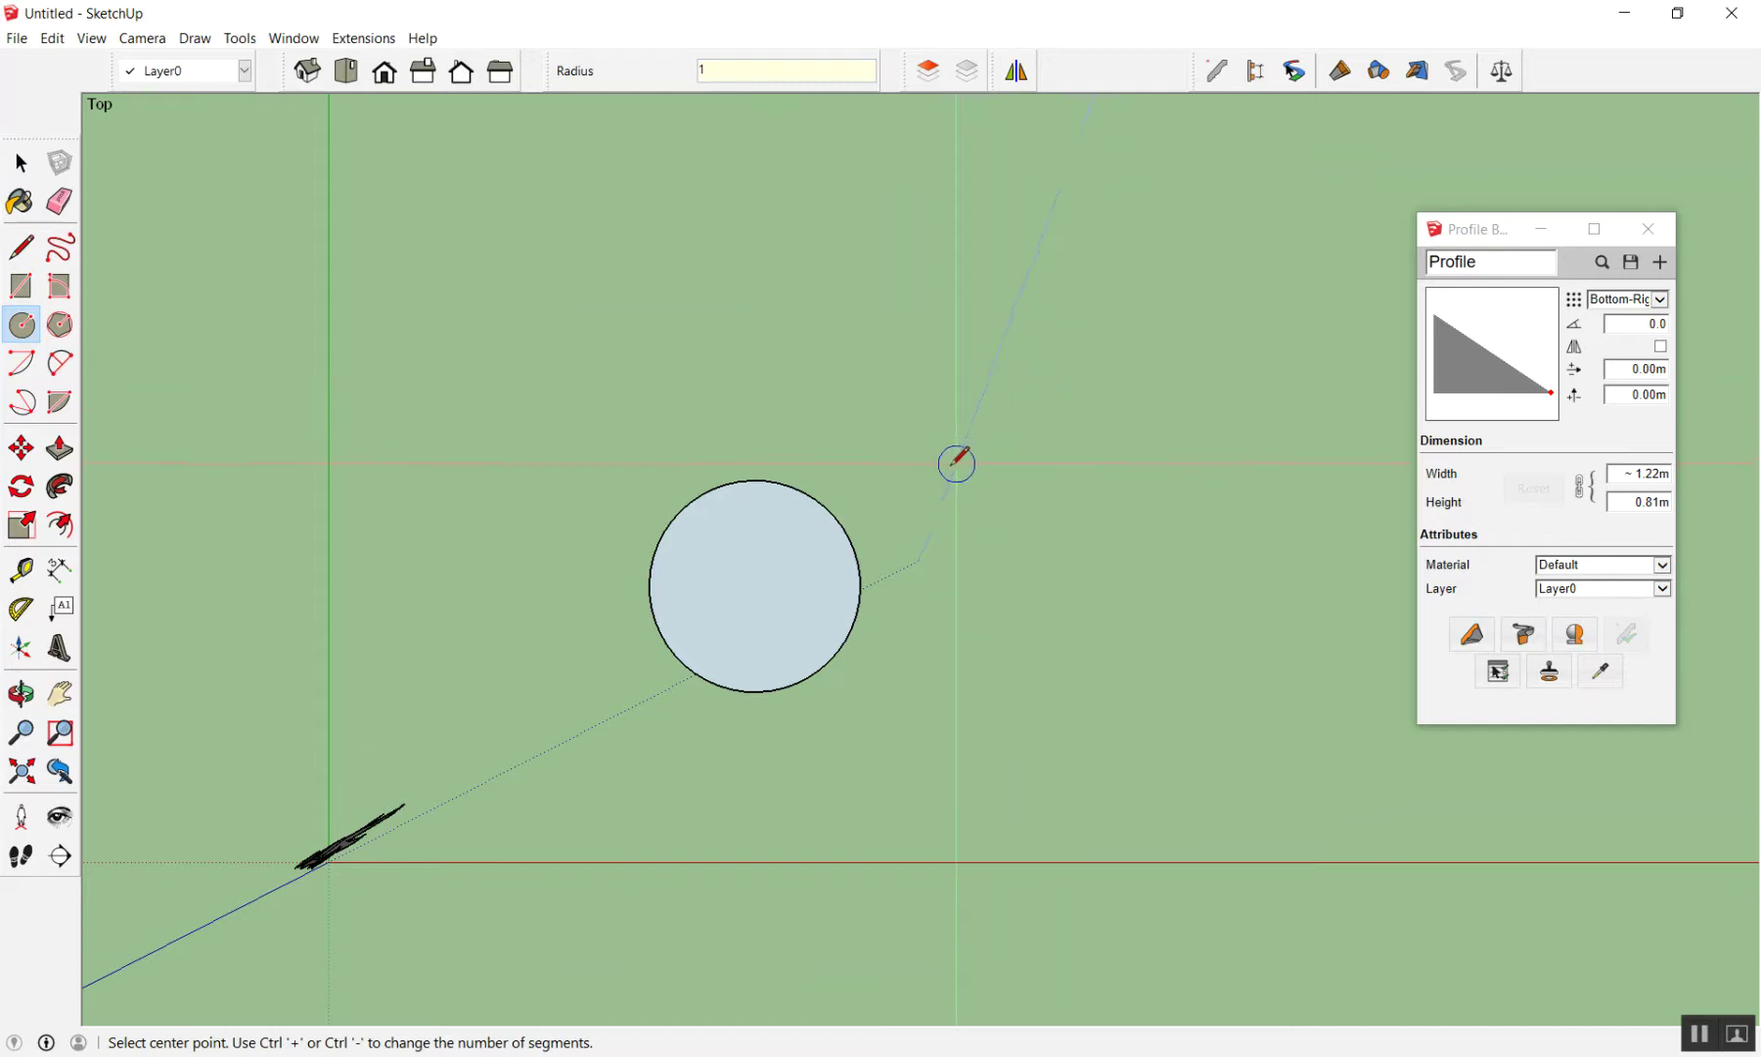
pyautogui.press('space')
pyautogui.scroll(2, 781, 518)
pyautogui.scroll(2, 780, 521)
pyautogui.press('d')
pyautogui.click(881, 472)
pyautogui.click(1086, 400)
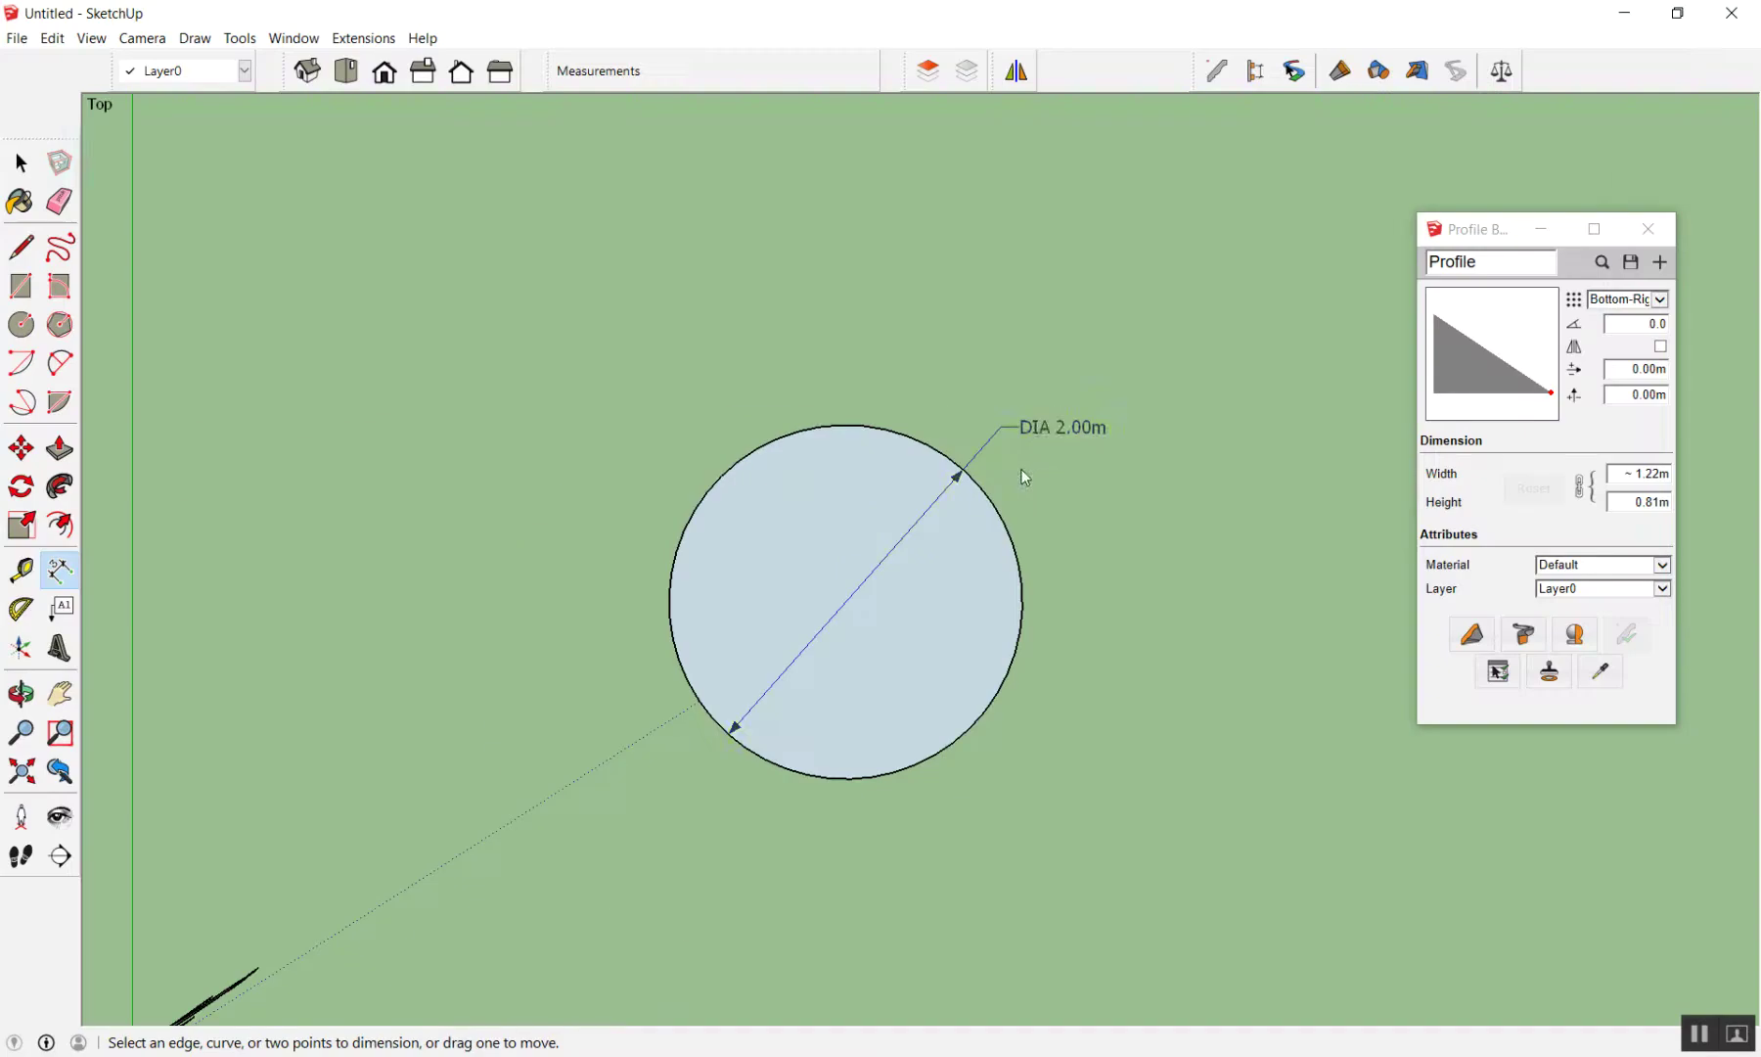
pyautogui.press('space')
pyautogui.moveTo(578, 298); pyautogui.dragTo(1219, 879)
pyautogui.press('Delete')
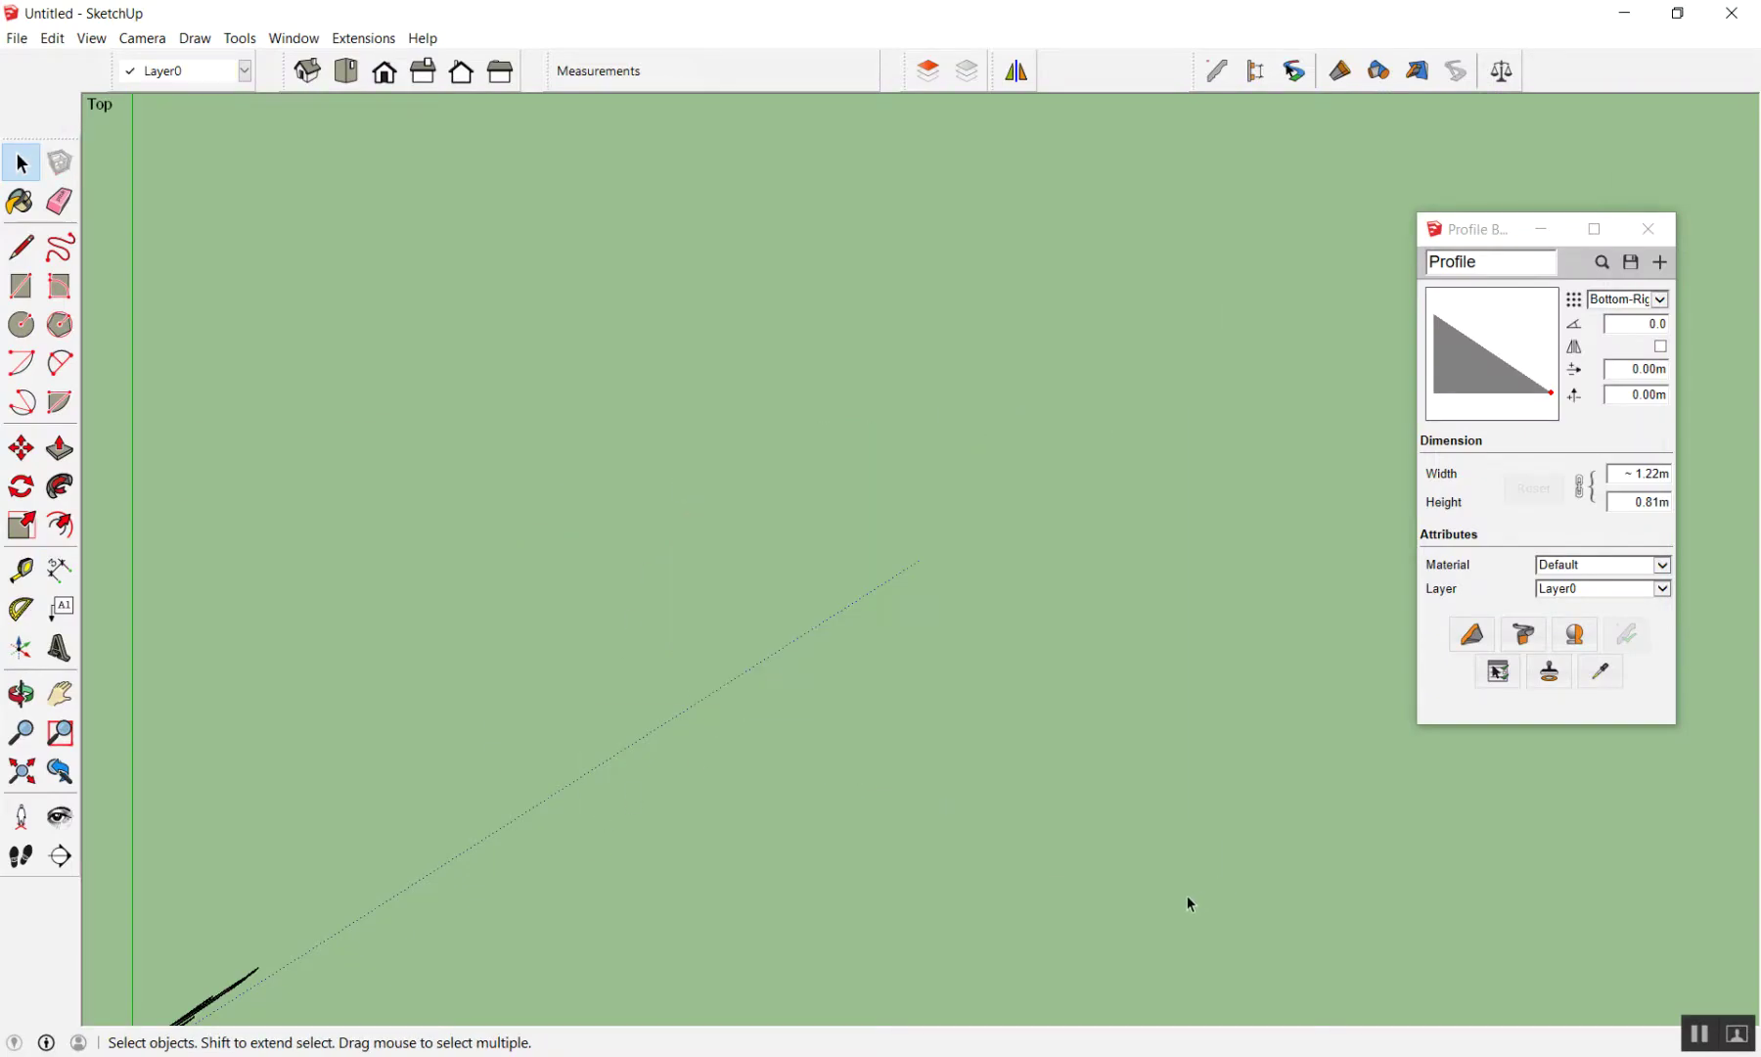
# Draw a circle of 2 m radius on the ground
pyautogui.press('c')
pyautogui.click(826, 548)
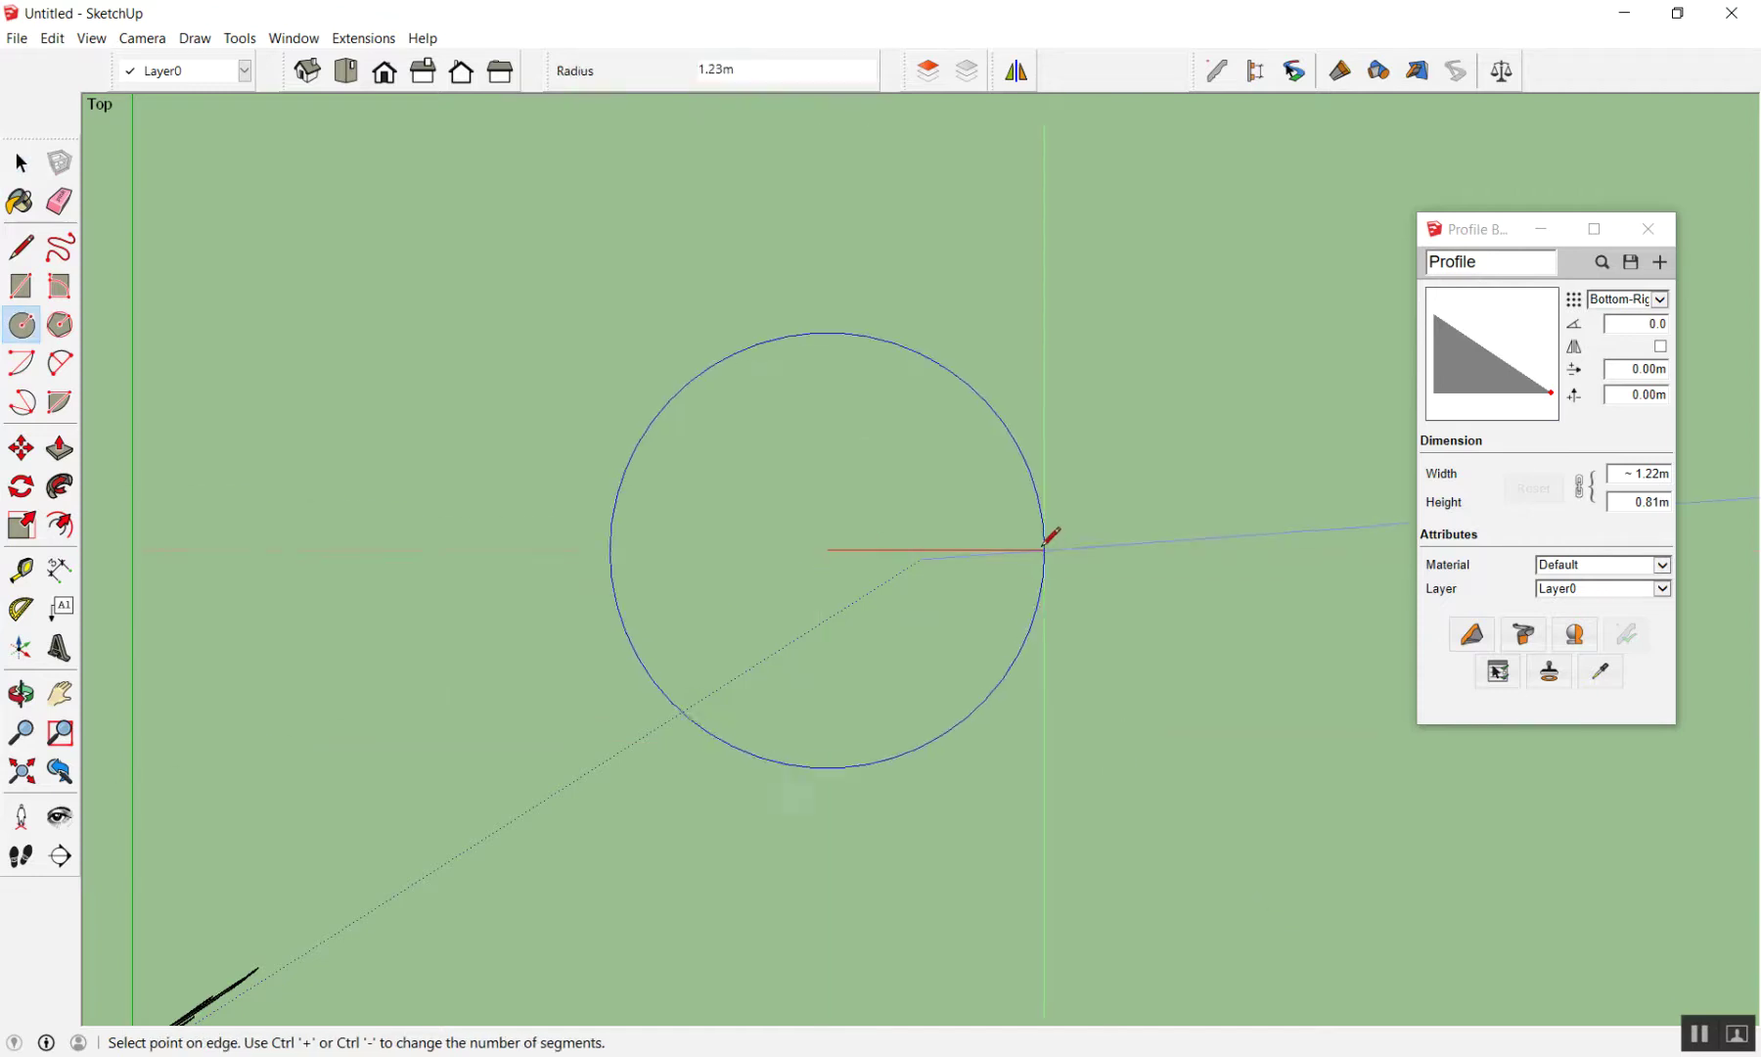
pyautogui.write('2')
pyautogui.press('Return')
# Confirm its 4.00m diameter with a dimension, then erase the dimension
pyautogui.press('d')
pyautogui.click(1111, 338)
pyautogui.click(1196, 289)
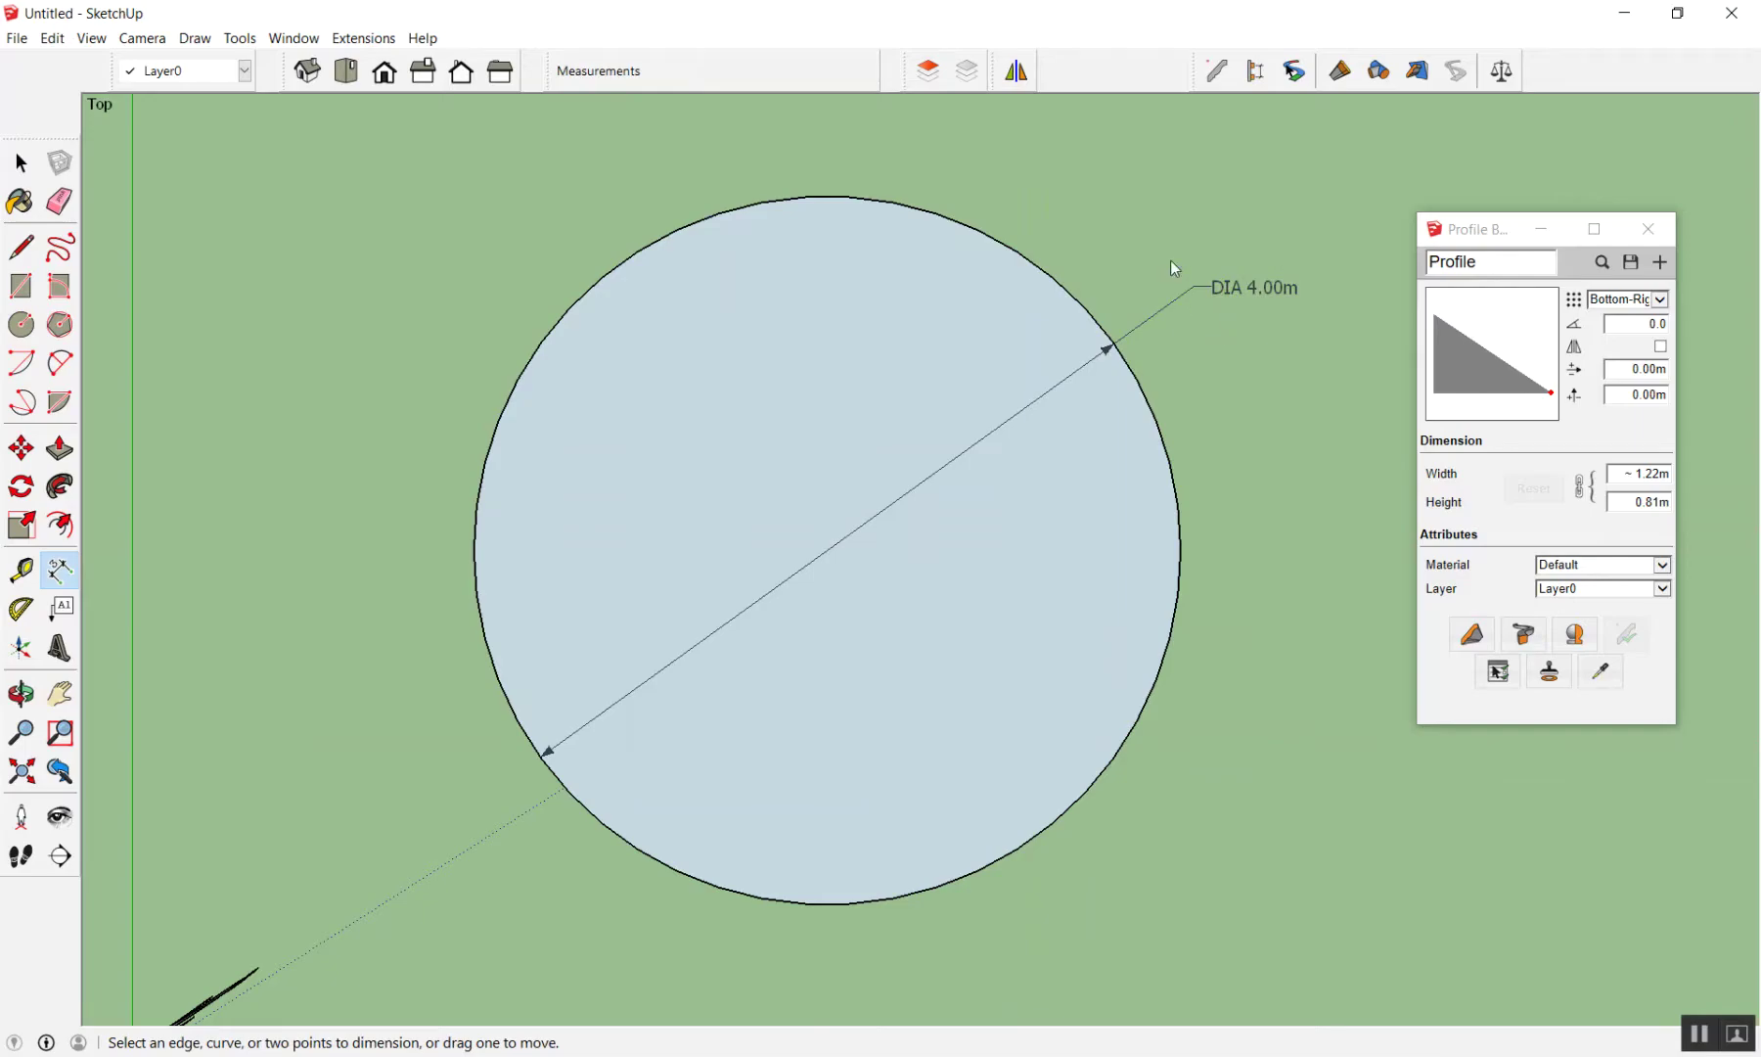
pyautogui.press('e')
pyautogui.click(1213, 292)
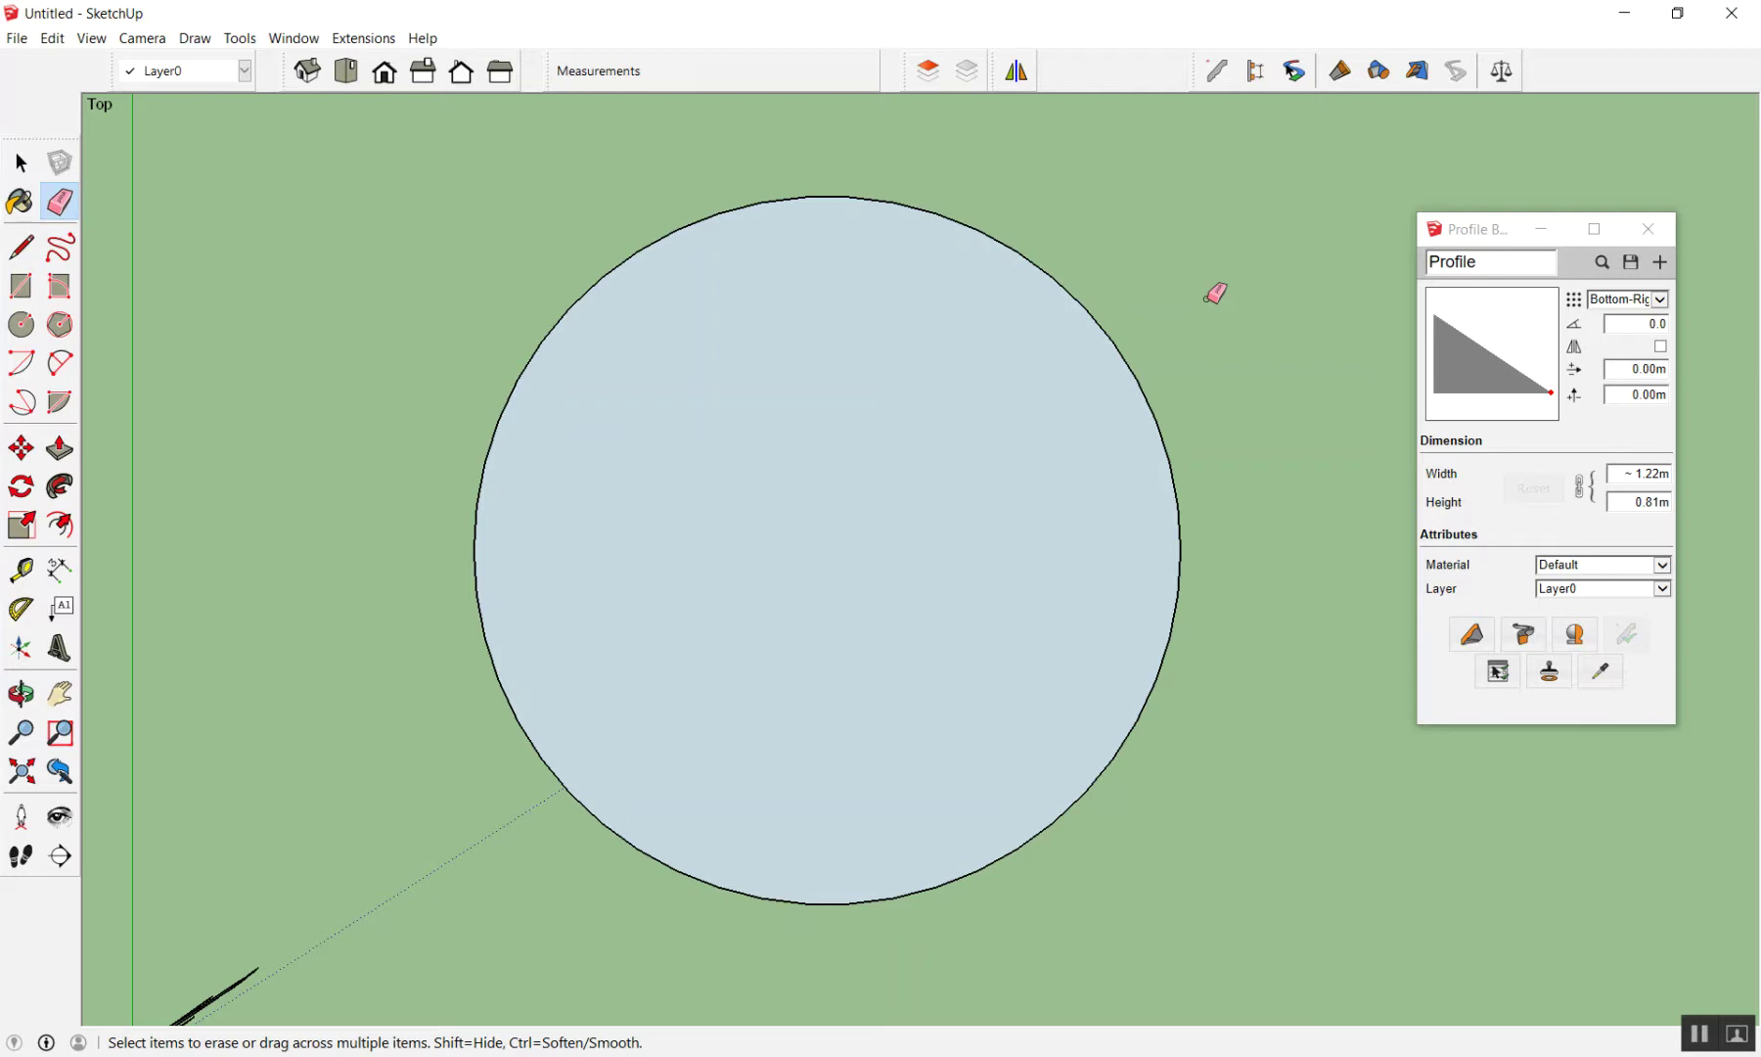
# Draw a line through the circle's centre along the green axis, past both edges
pyautogui.scroll(-3, 1027, 528)
pyautogui.press('space')
pyautogui.scroll(2, 1021, 456)
pyautogui.press('l')
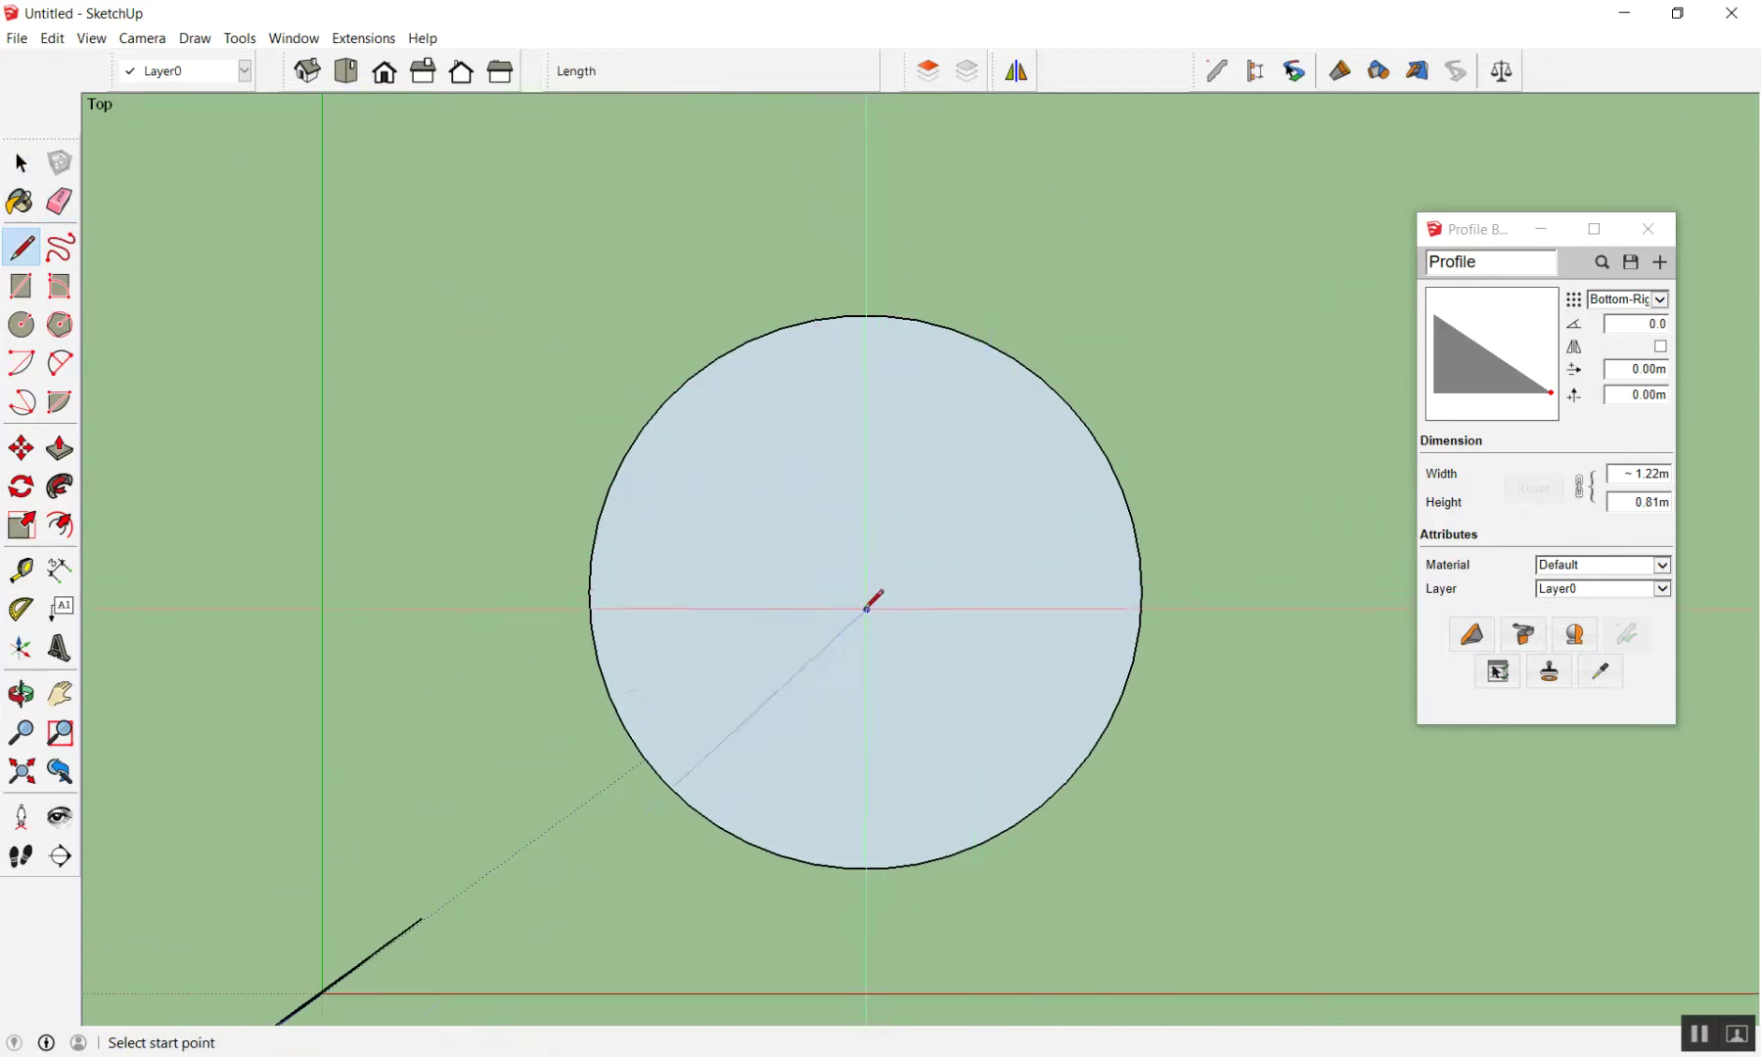
pyautogui.scroll(-2, 886, 582)
pyautogui.scroll(2, 948, 564)
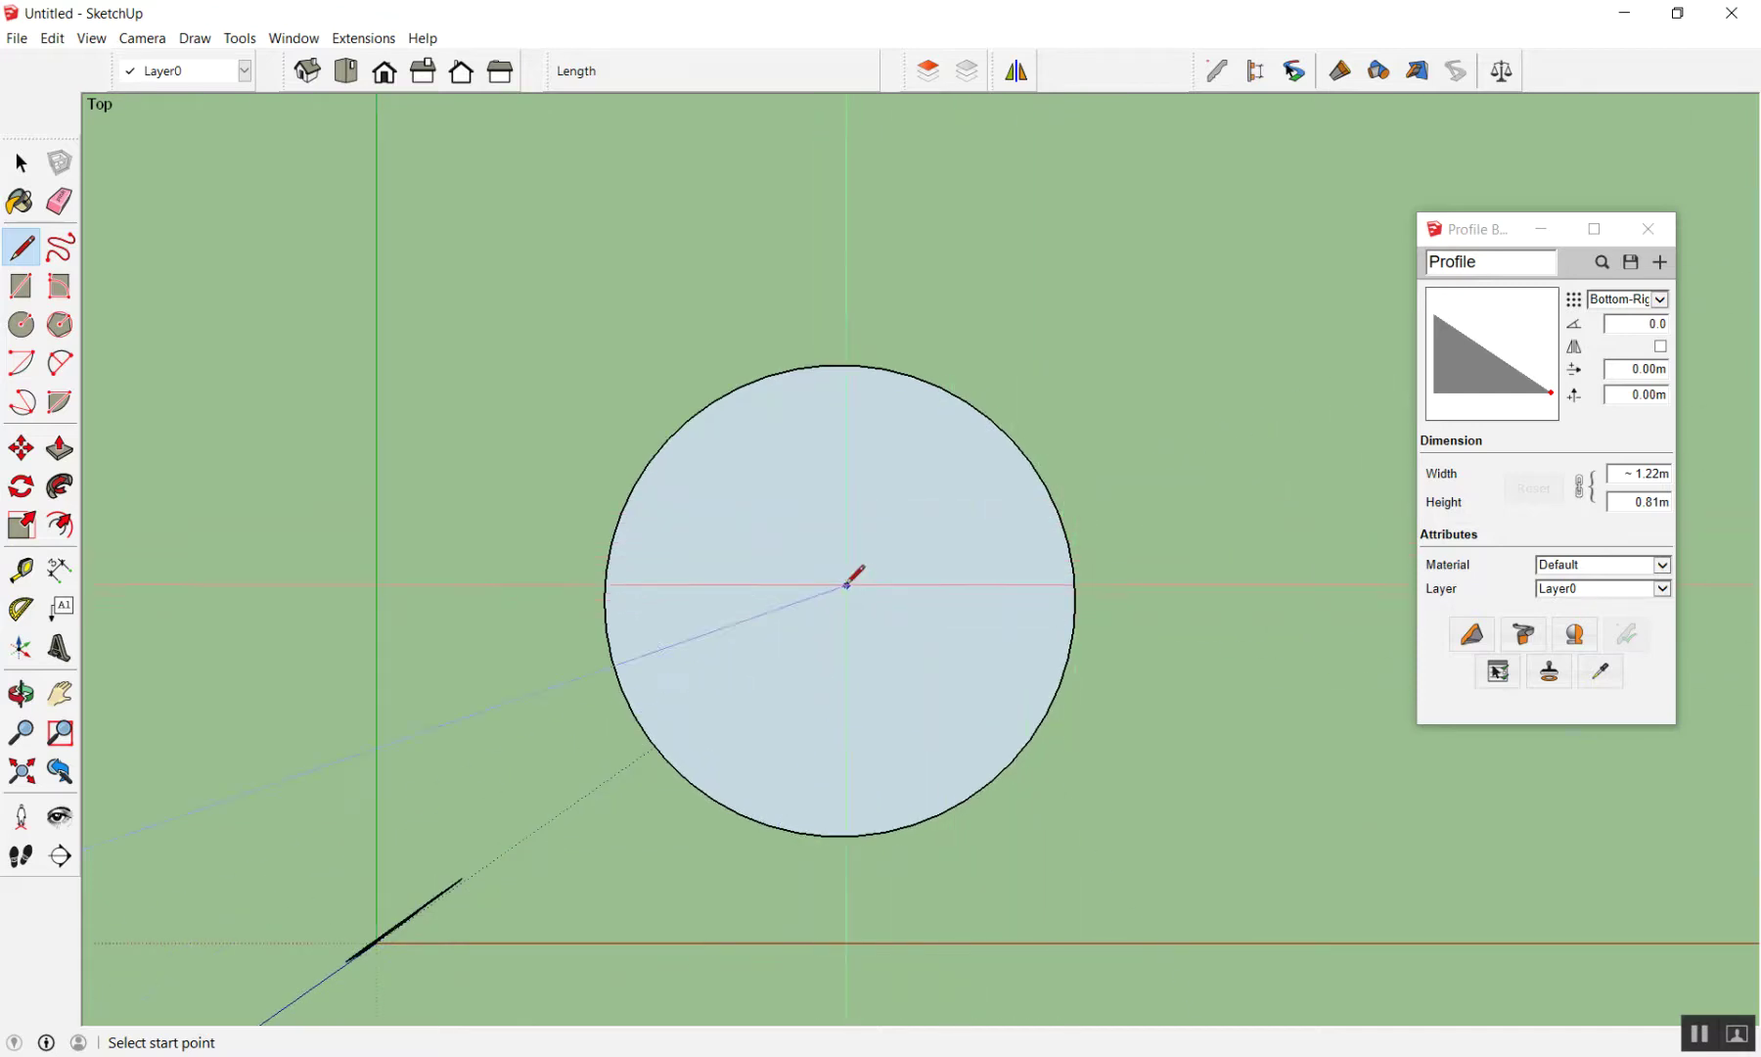
pyautogui.scroll(3, 850, 598)
pyautogui.scroll(-3, 1102, 331)
pyautogui.press('space')
pyautogui.scroll(2, 1099, 352)
pyautogui.press('l')
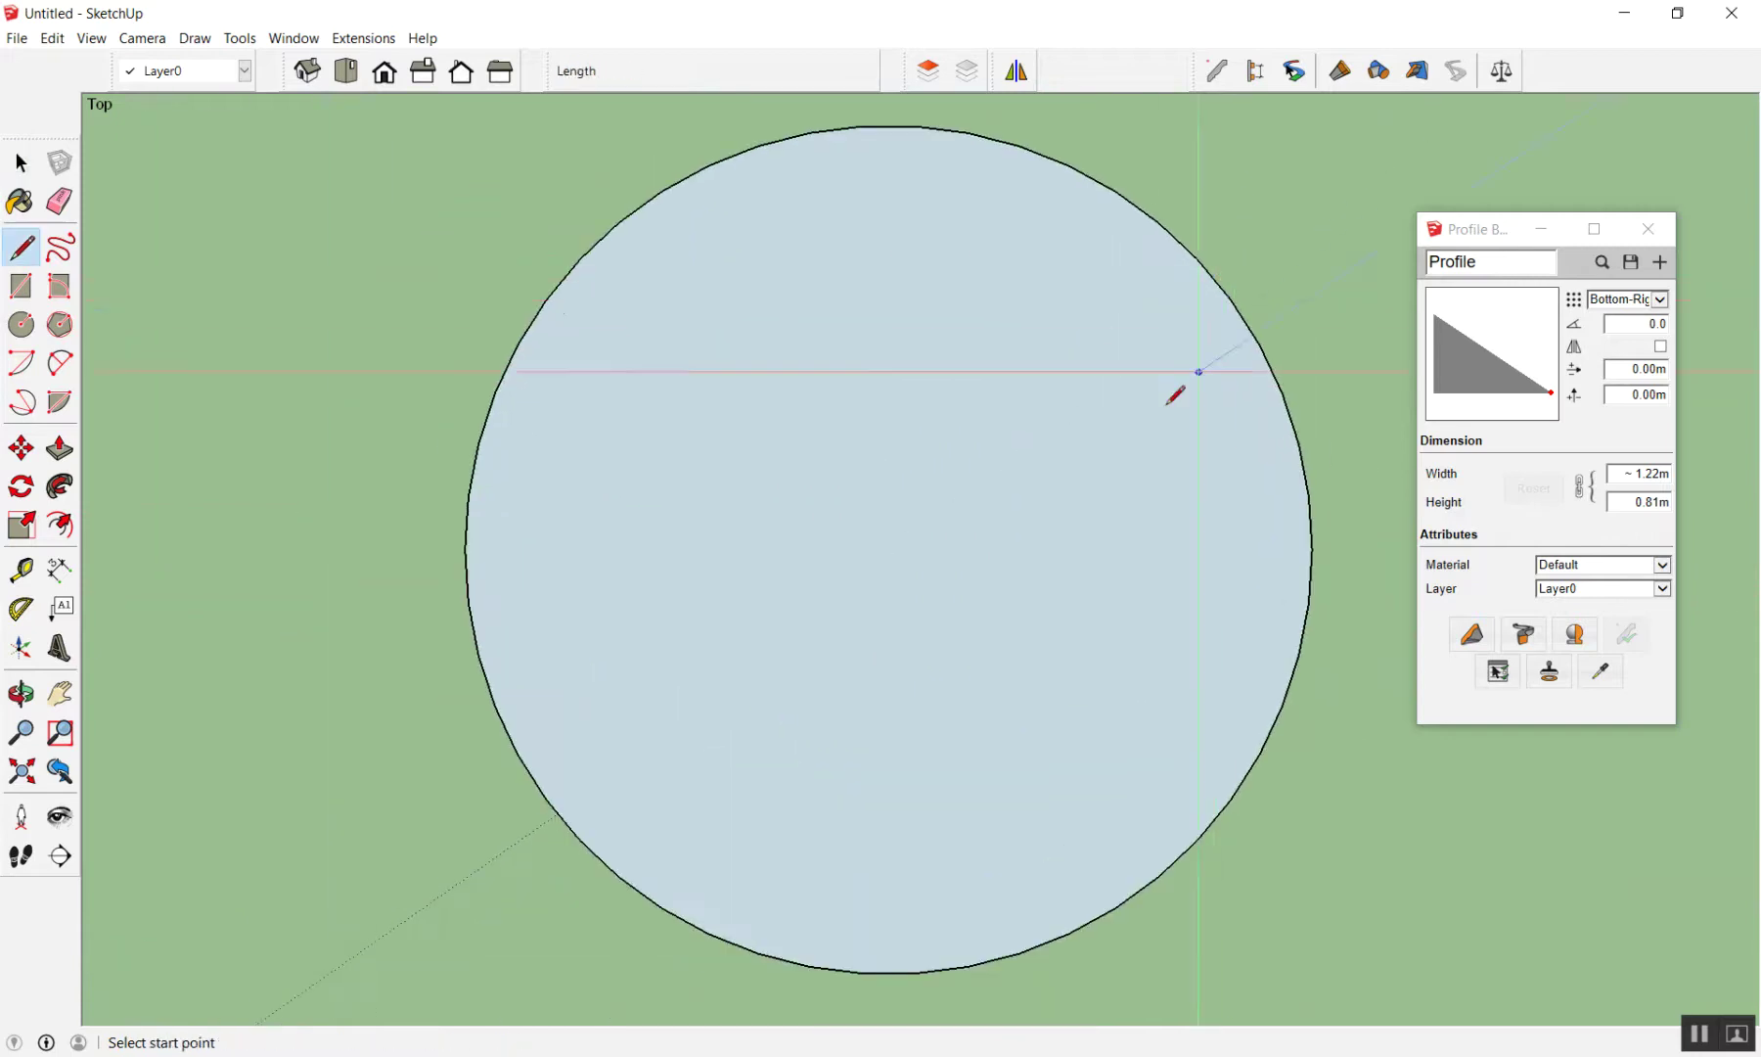
pyautogui.click(886, 551)
pyautogui.scroll(-3, 886, 551)
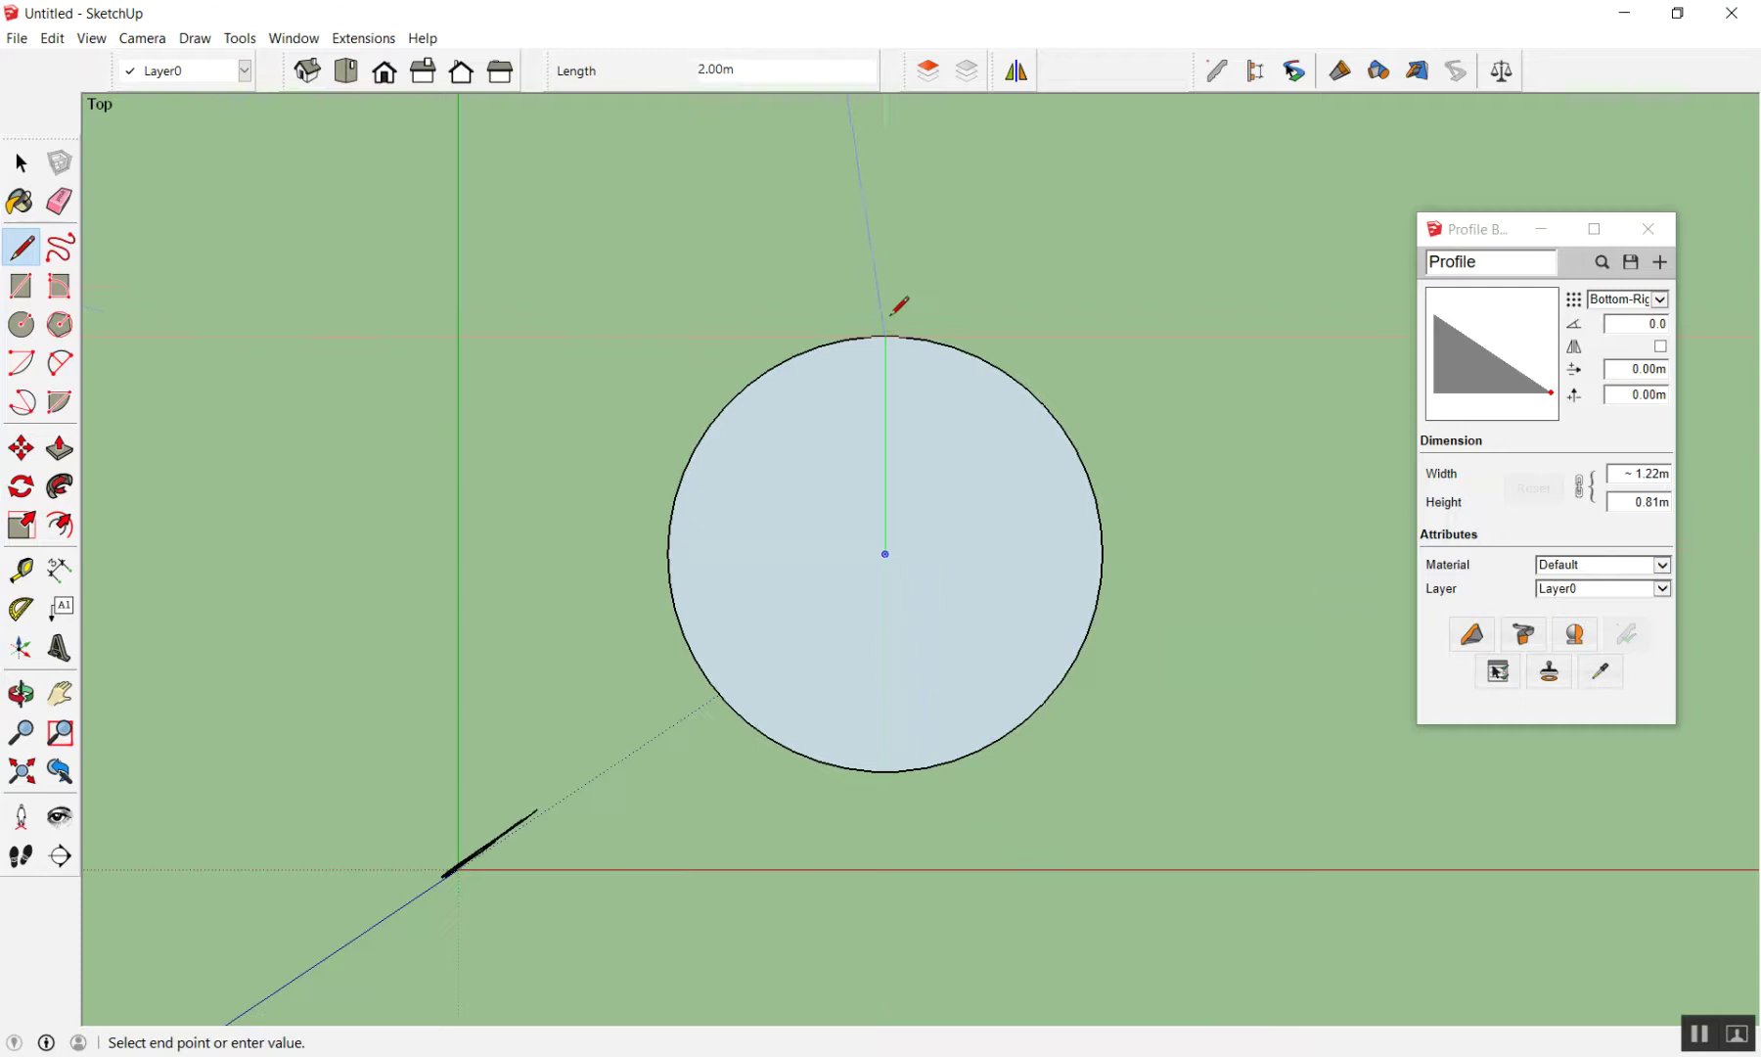
pyautogui.press('shift')
pyautogui.click(957, 258)
pyautogui.click(886, 836)
# Erase the left half, the faces and the dividing line from the circle
pyautogui.press('r')
pyautogui.press('space')
pyautogui.press('e')
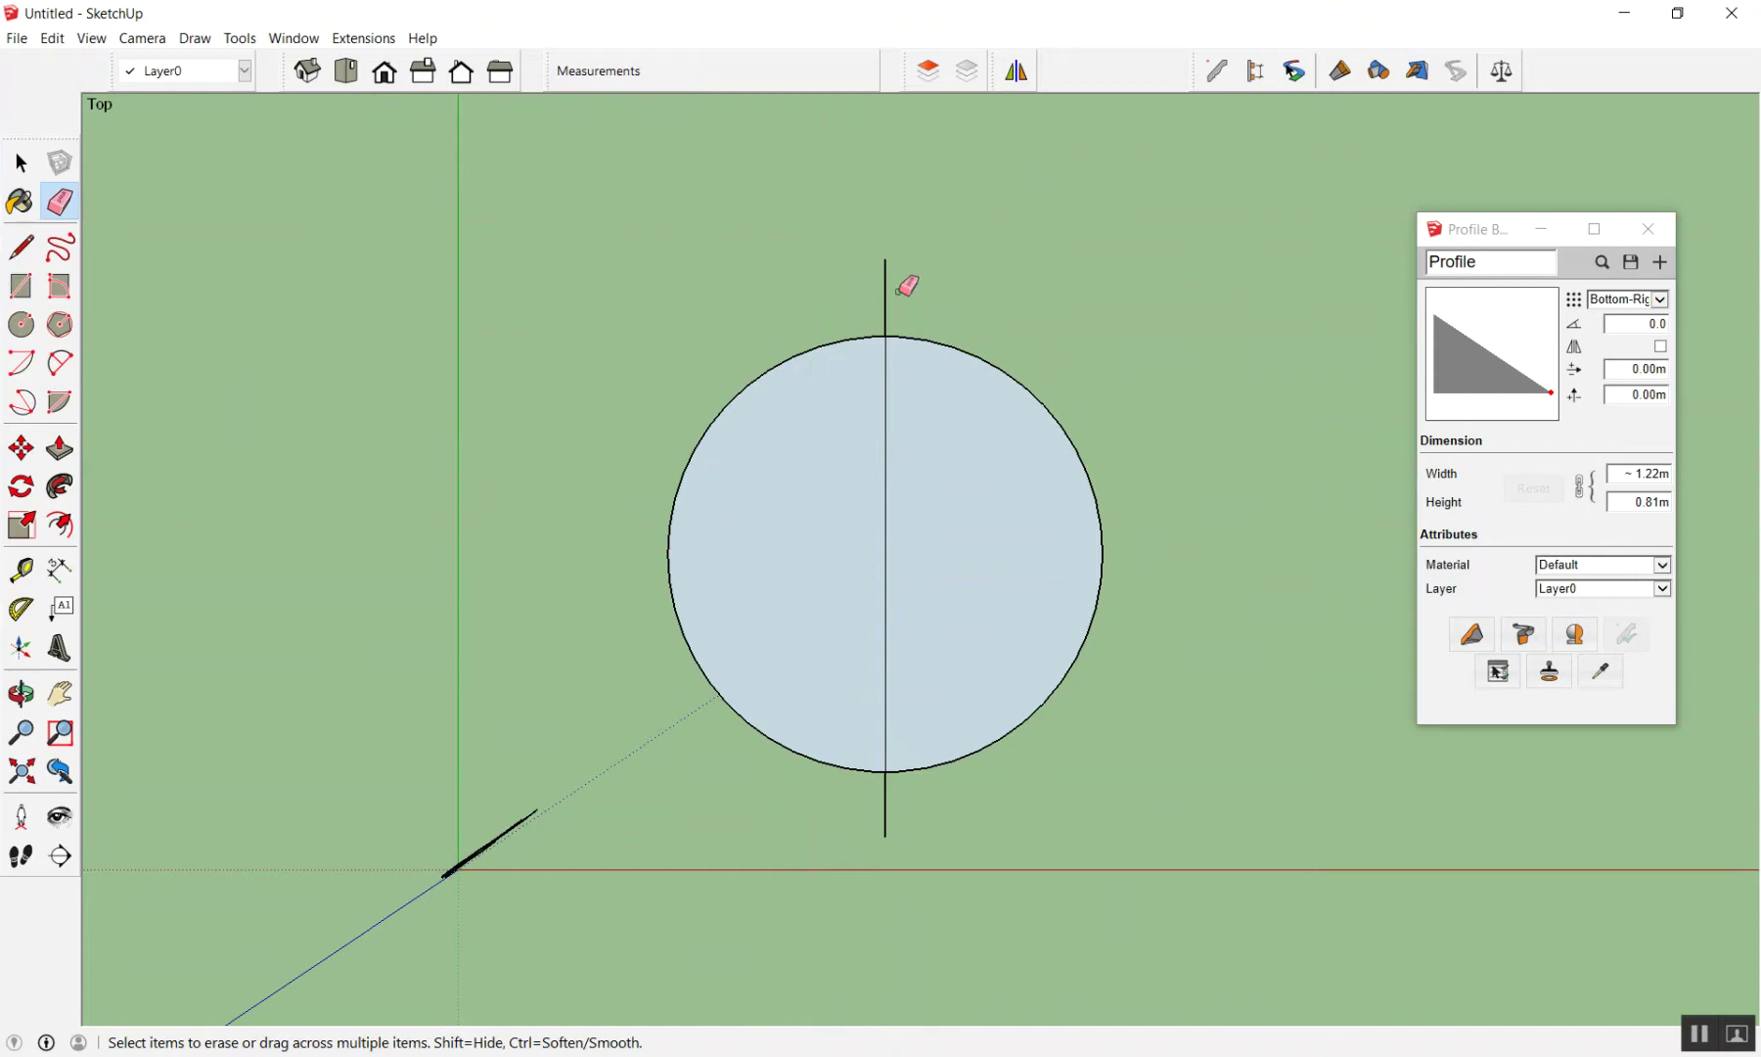
pyautogui.click(812, 348)
pyautogui.moveTo(910, 537); pyautogui.dragTo(775, 568)
pyautogui.moveTo(979, 822); pyautogui.dragTo(808, 794)
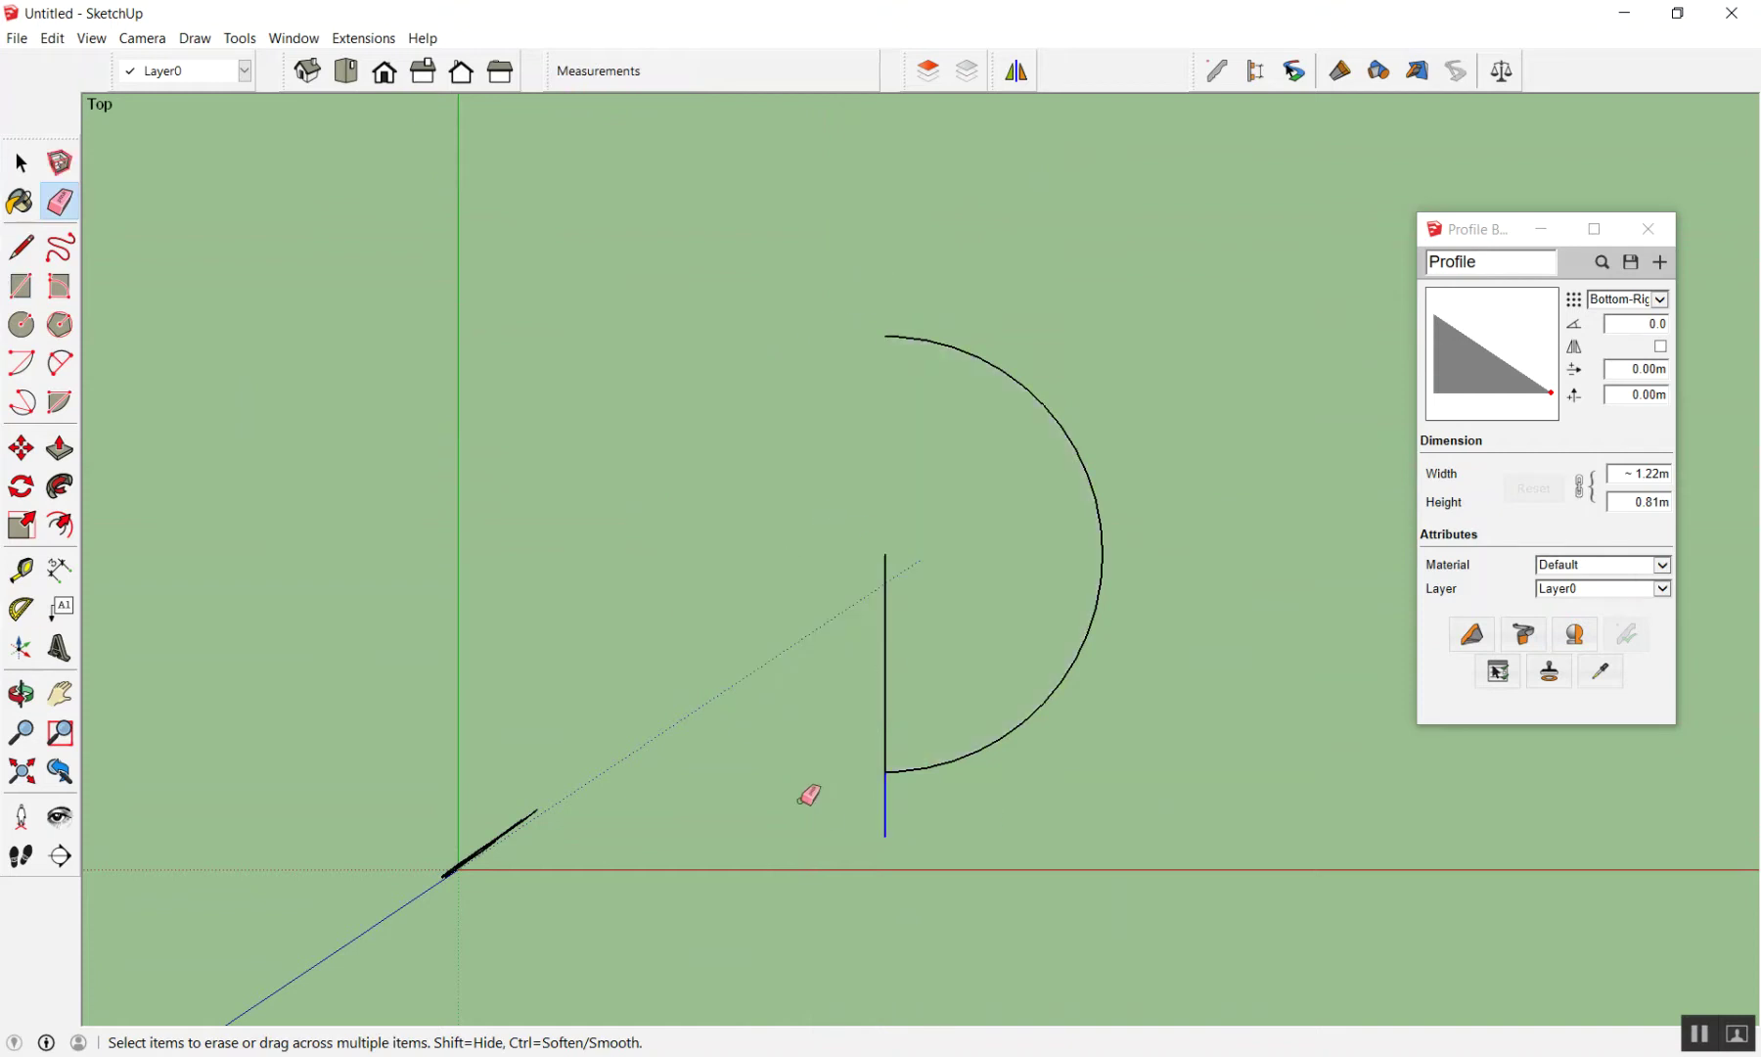
pyautogui.click(885, 587)
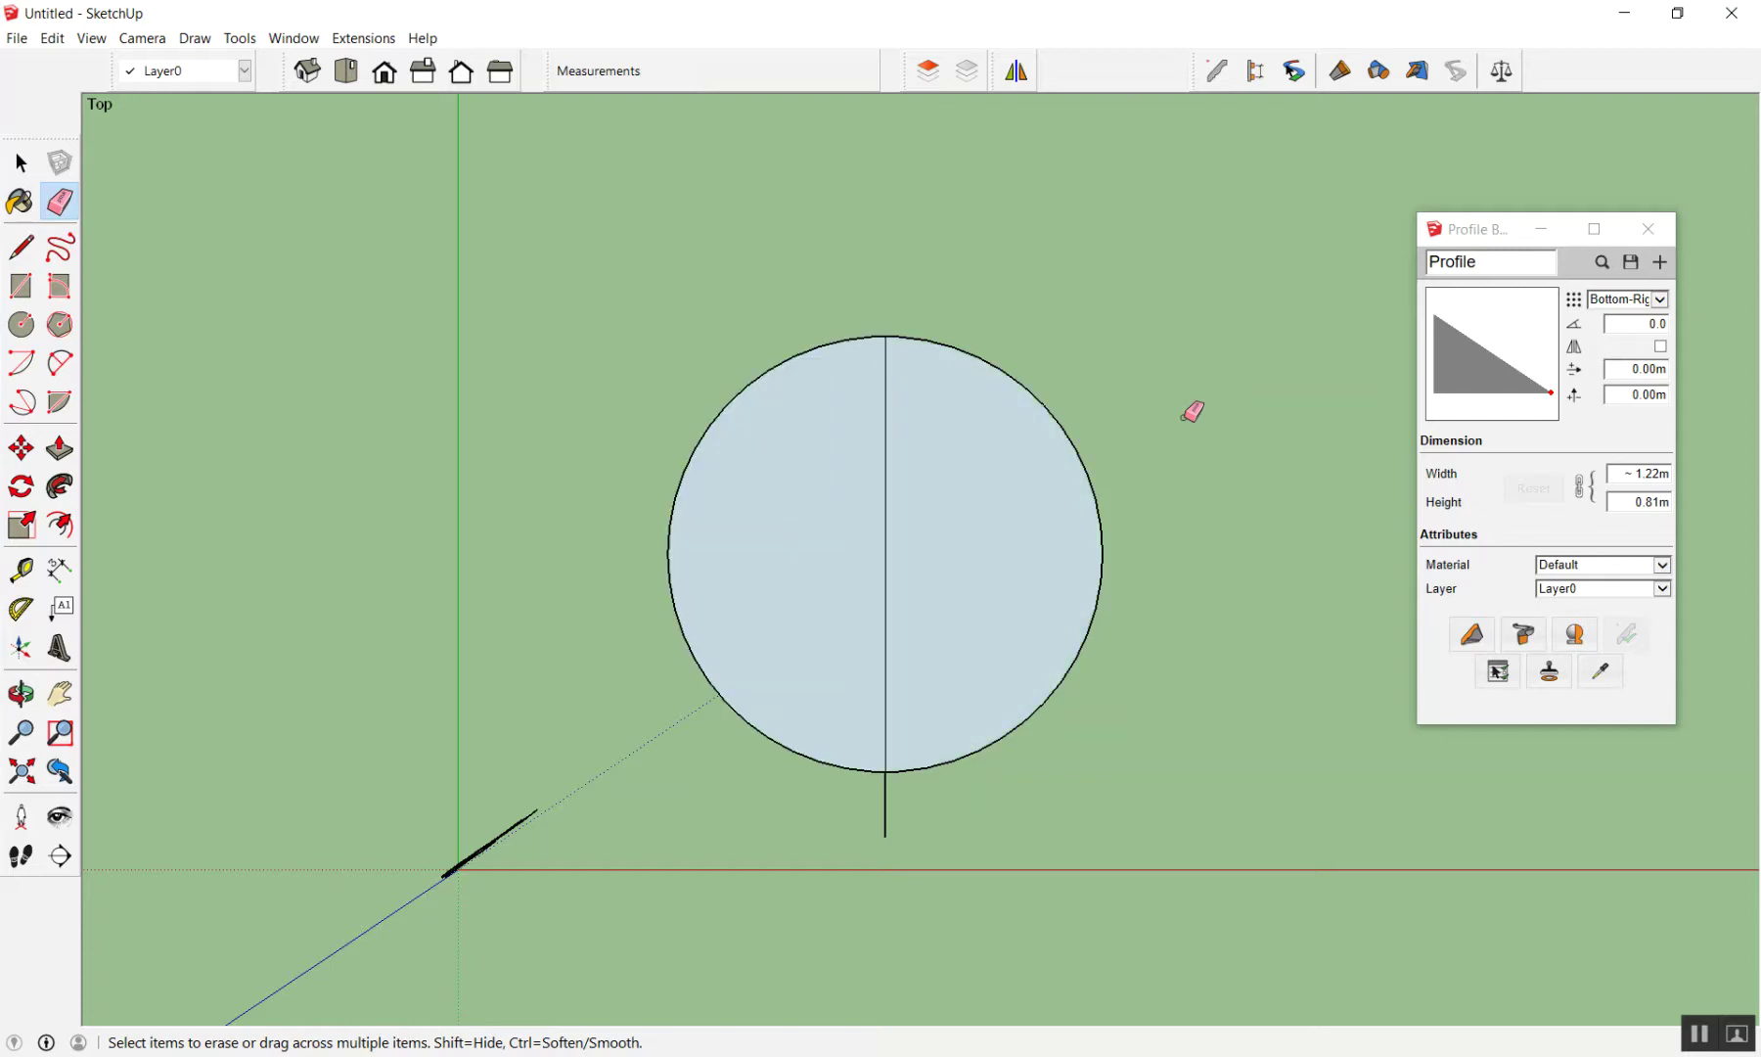
# Undo back past the old circle and draw a fresh 2 m radius circle
pyautogui.hotkey('ctrl', 'z')
pyautogui.hotkey('ctrl', 'z')
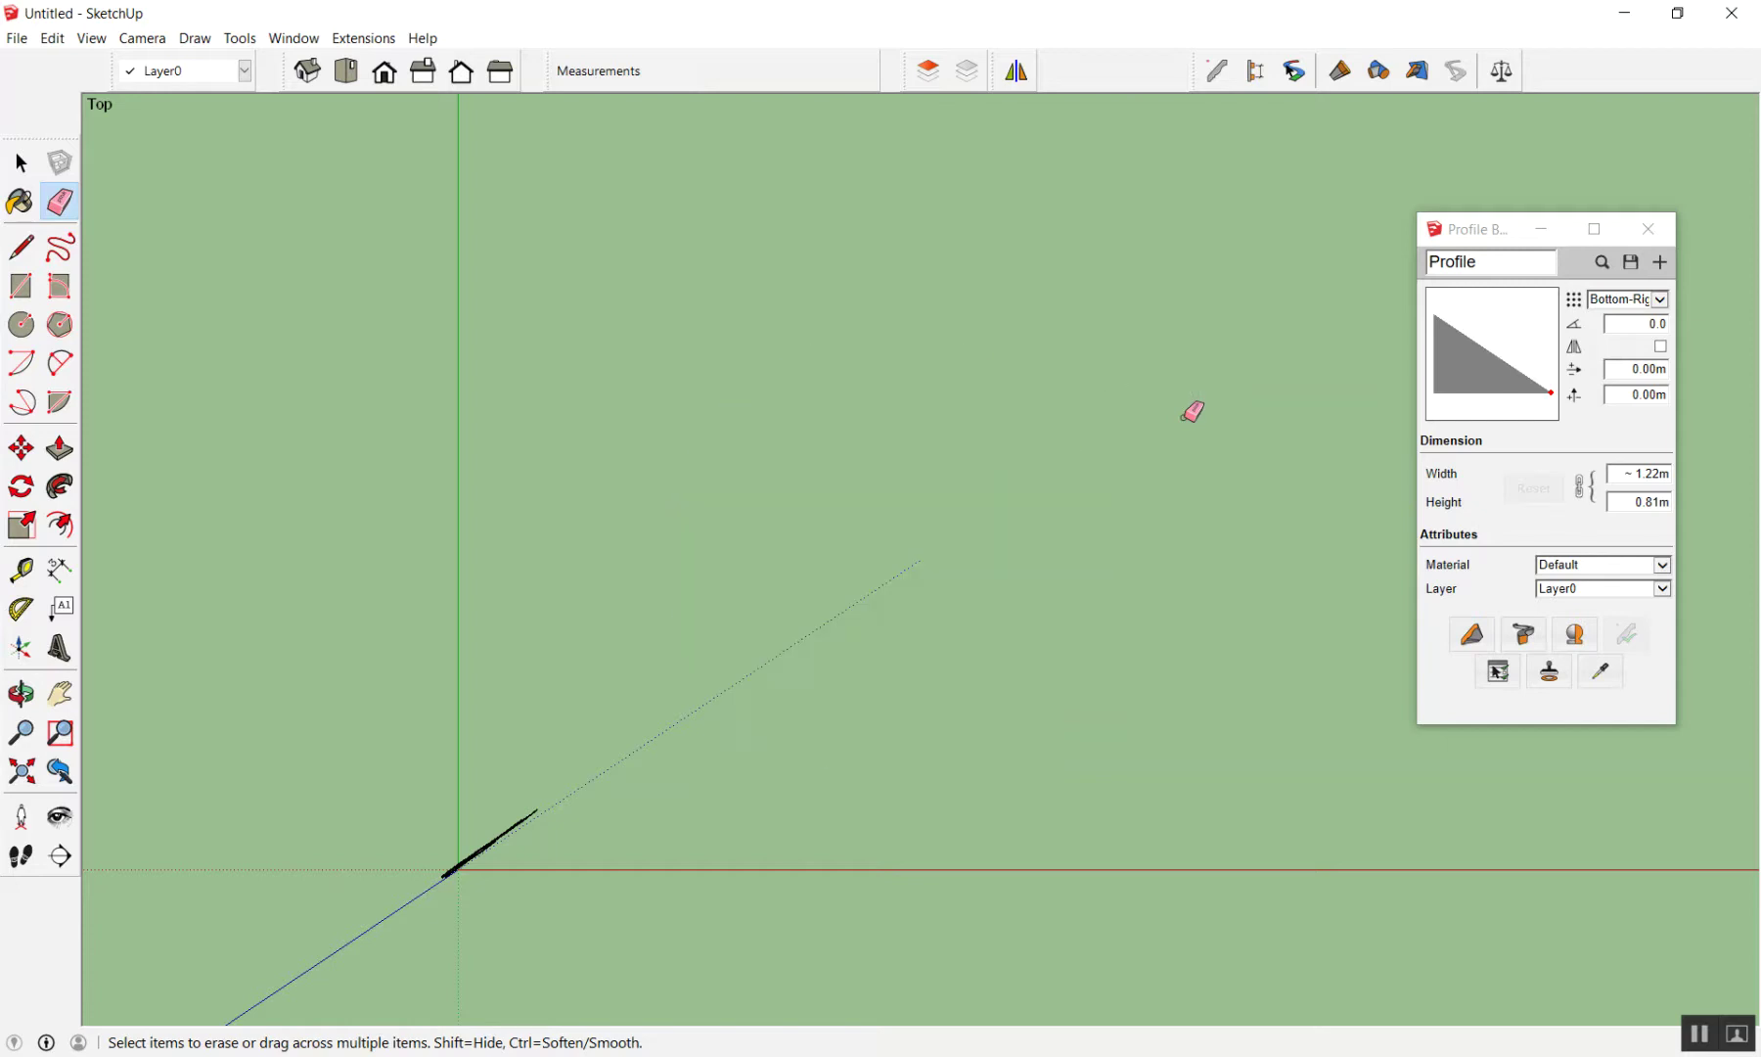
pyautogui.press('space')
pyautogui.press('c')
pyautogui.click(932, 446)
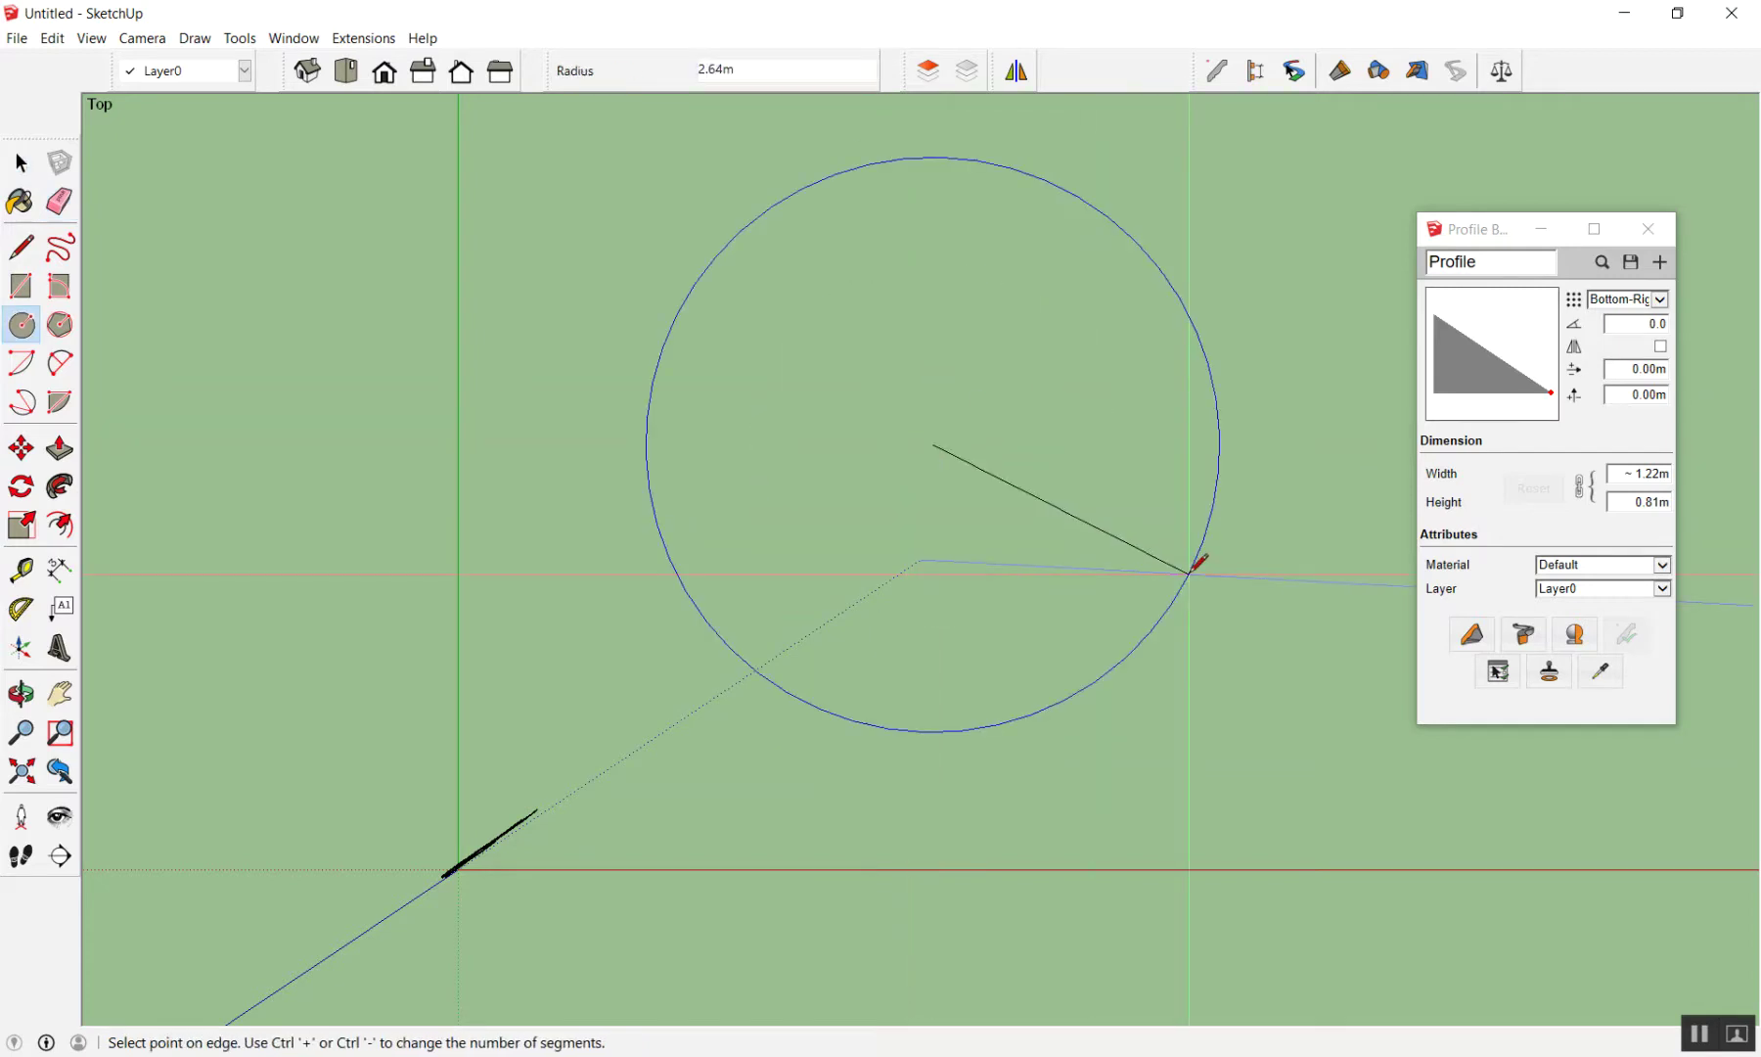
pyautogui.write('2')
pyautogui.press('Return')
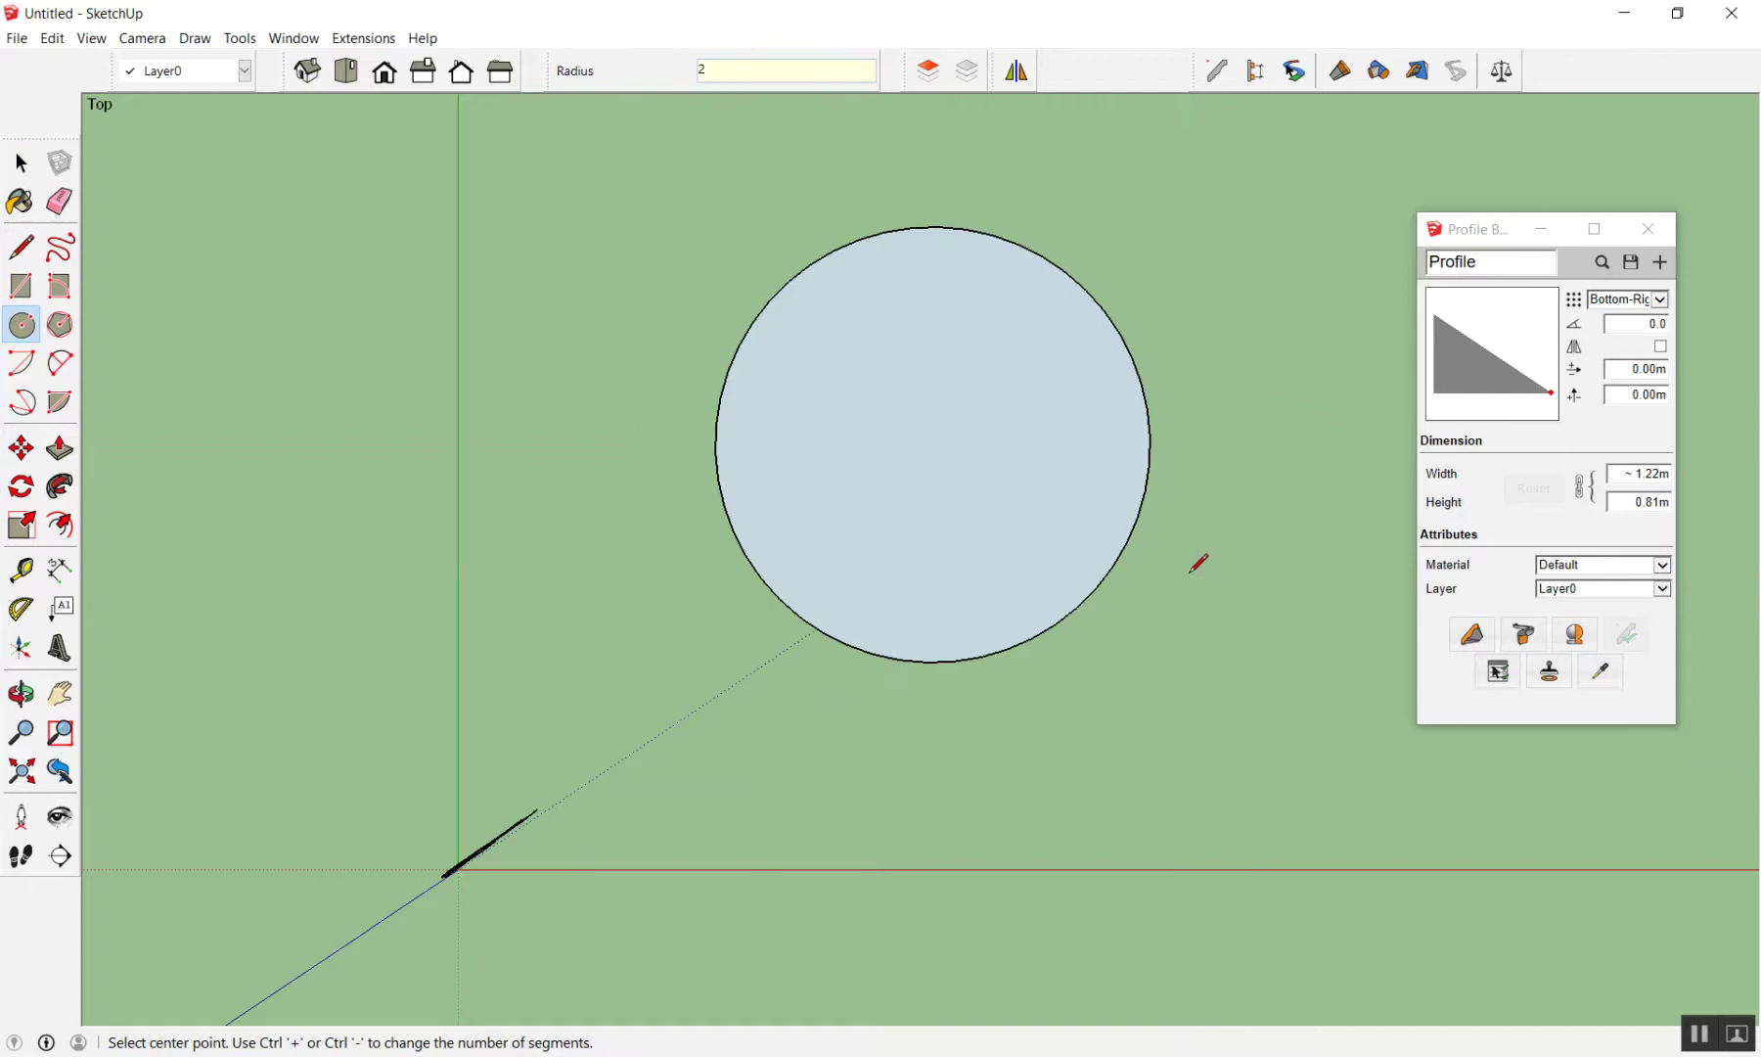
# Draw a green-axis line from the circle's centre, extending above and below the circle
pyautogui.press('space')
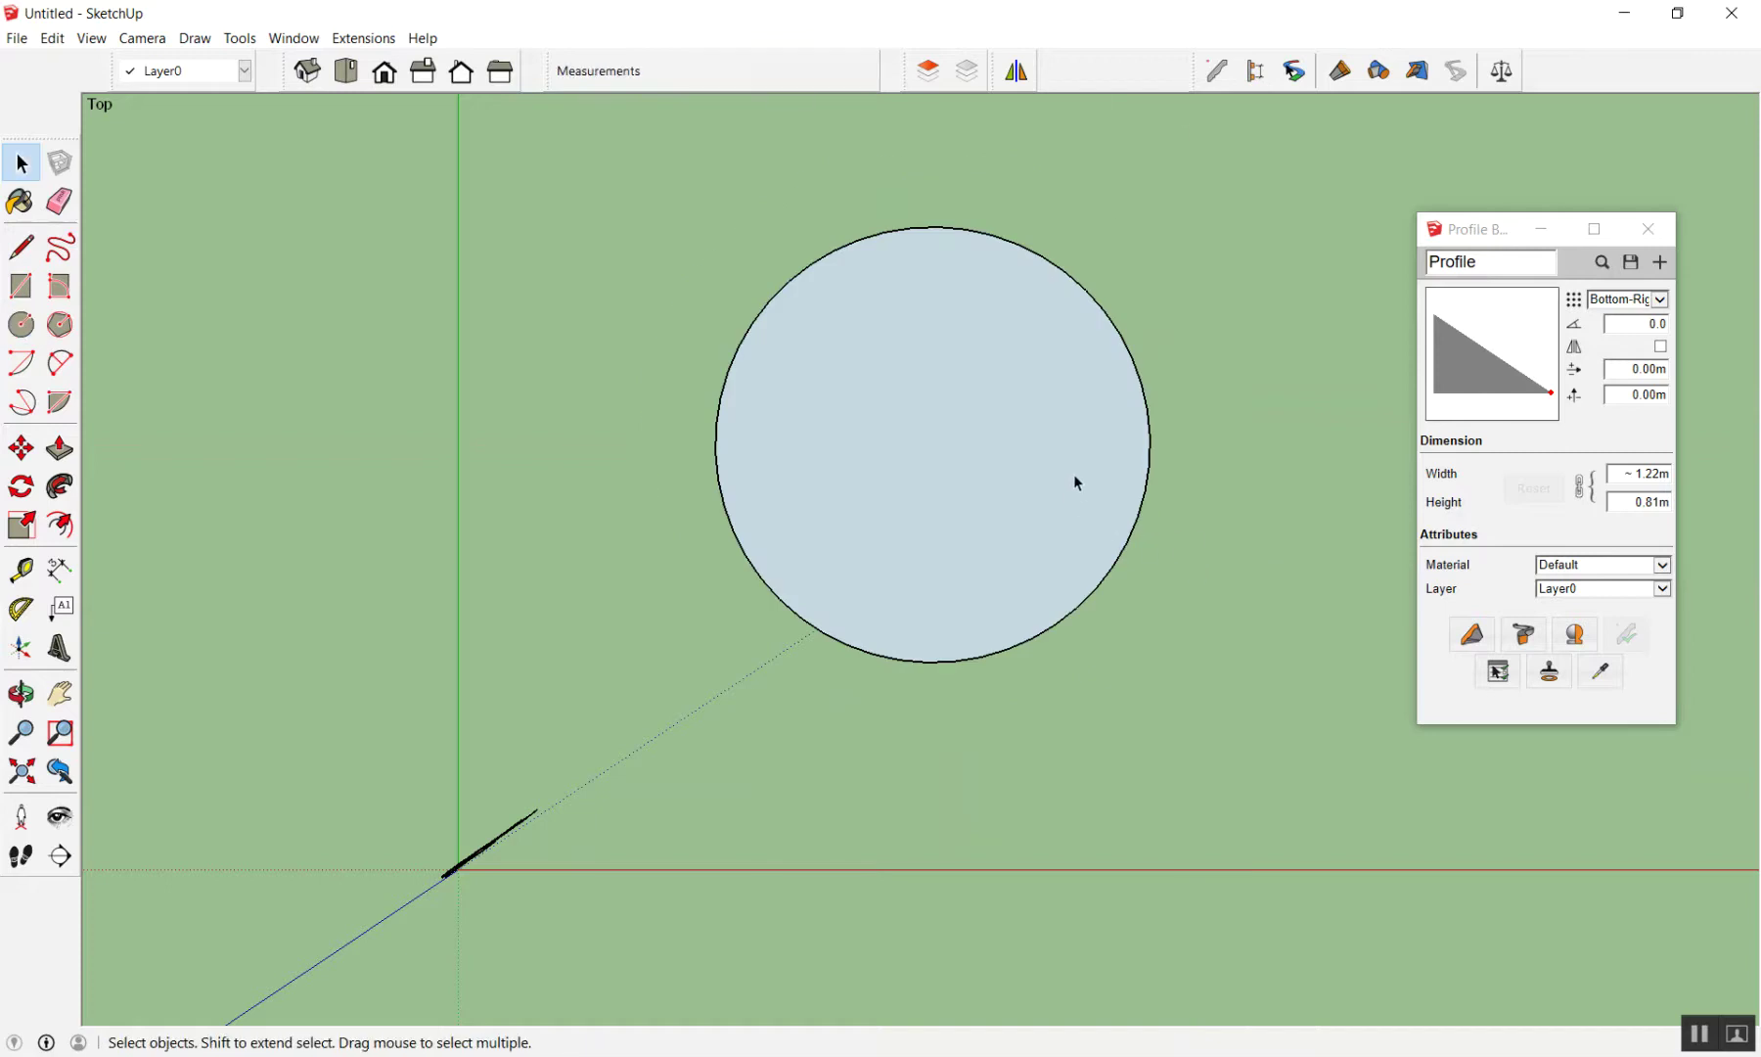
pyautogui.press('l')
pyautogui.scroll(2, 1099, 303)
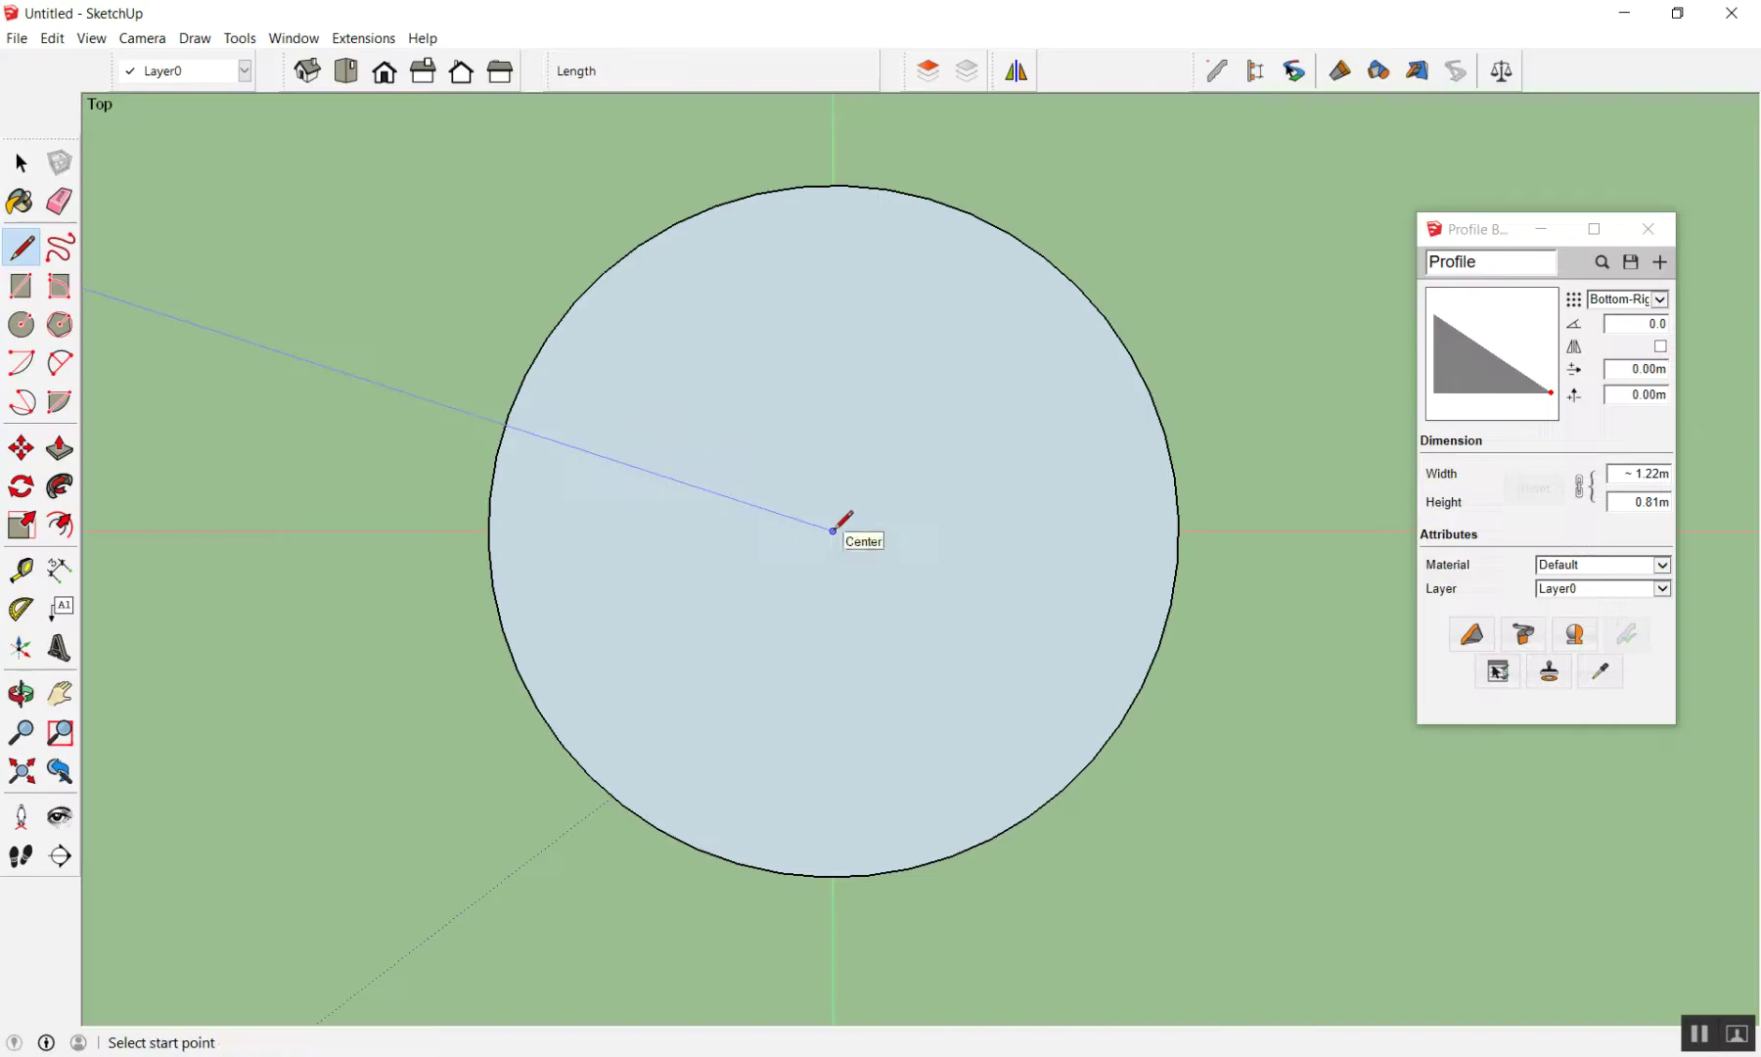
pyautogui.click(832, 530)
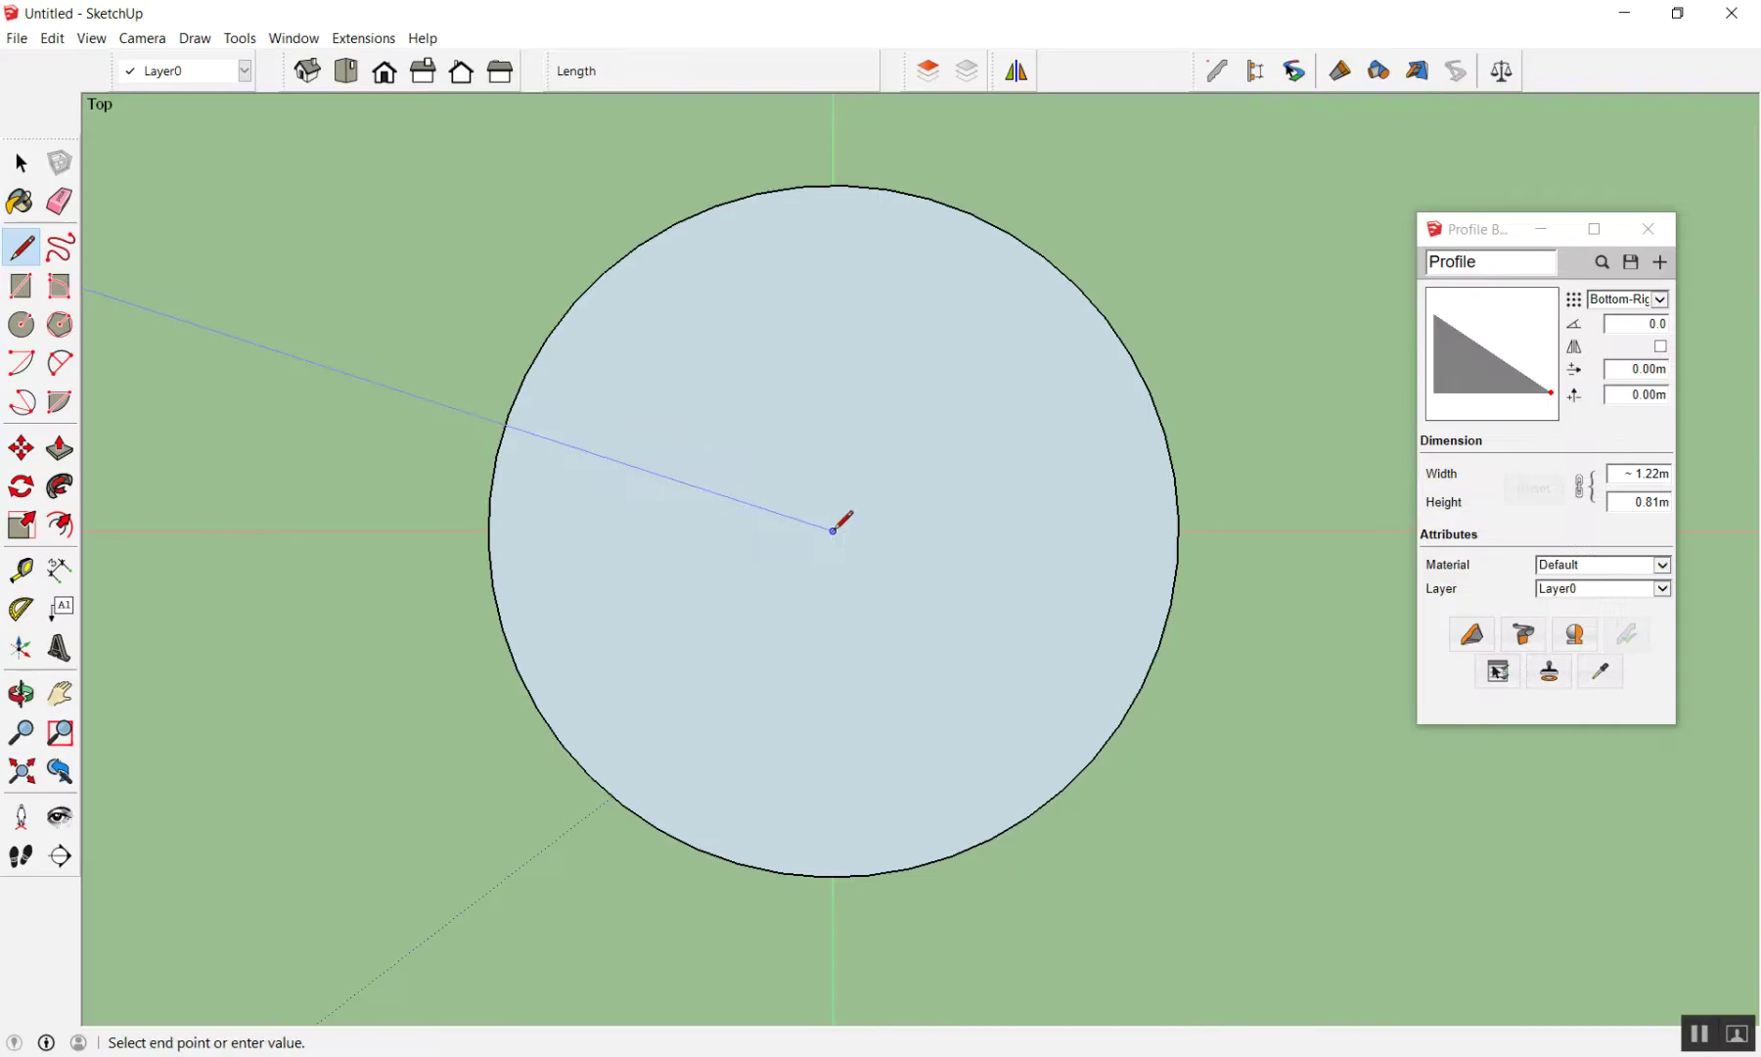
pyautogui.press('shift')
pyautogui.click(832, 122)
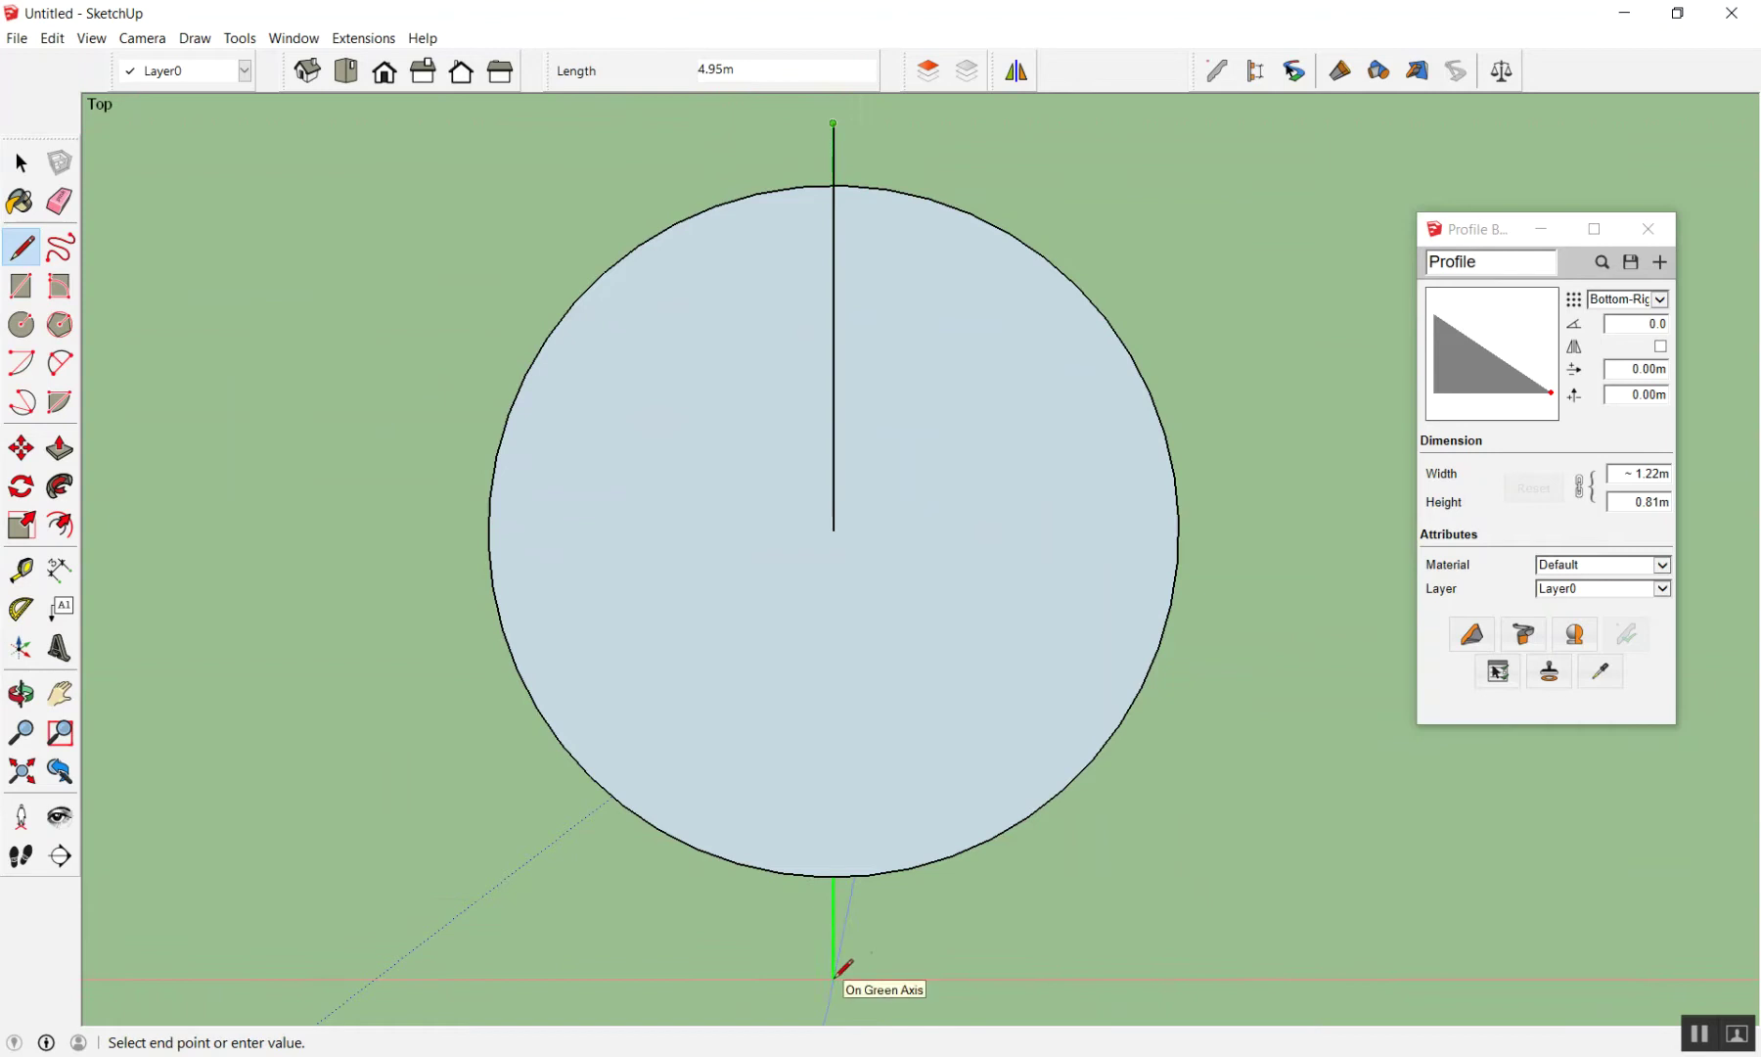
pyautogui.click(833, 976)
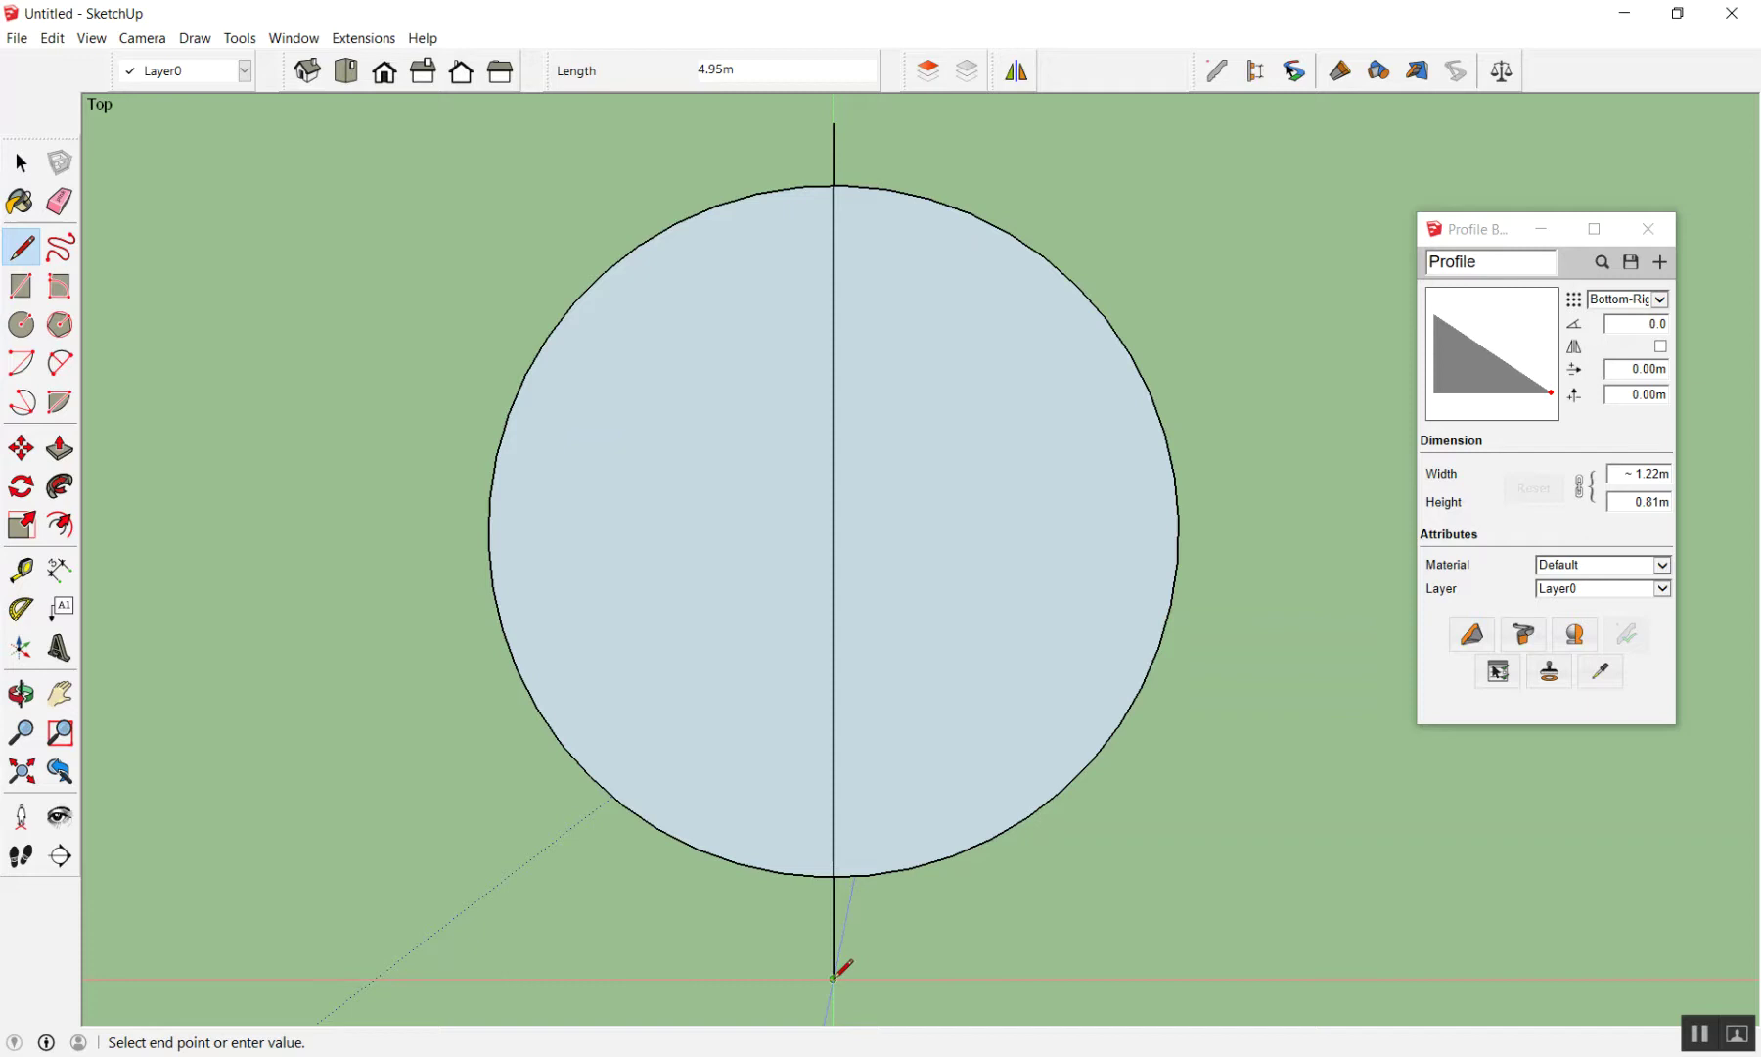
pyautogui.press('space')
# Erase the left arc, both faces and the dividing line, then select the remaining semicircle
pyautogui.press('e')
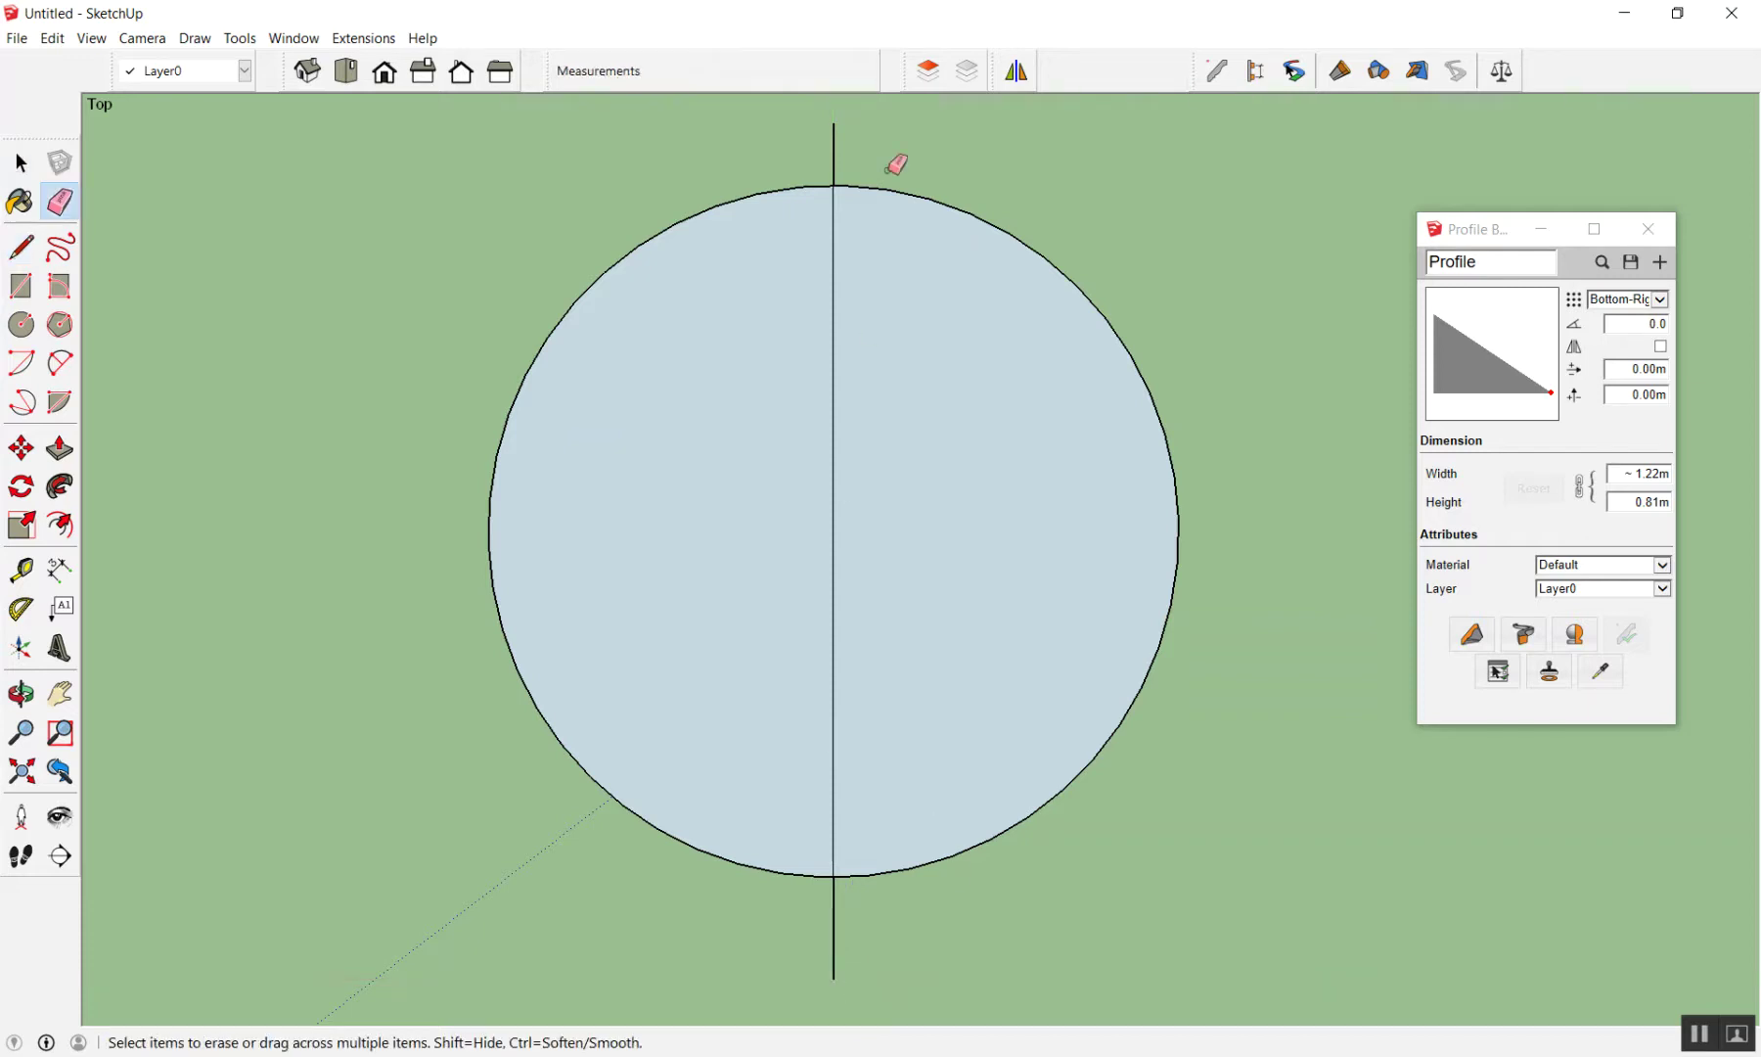
pyautogui.click(832, 151)
pyautogui.moveTo(698, 212); pyautogui.dragTo(753, 323)
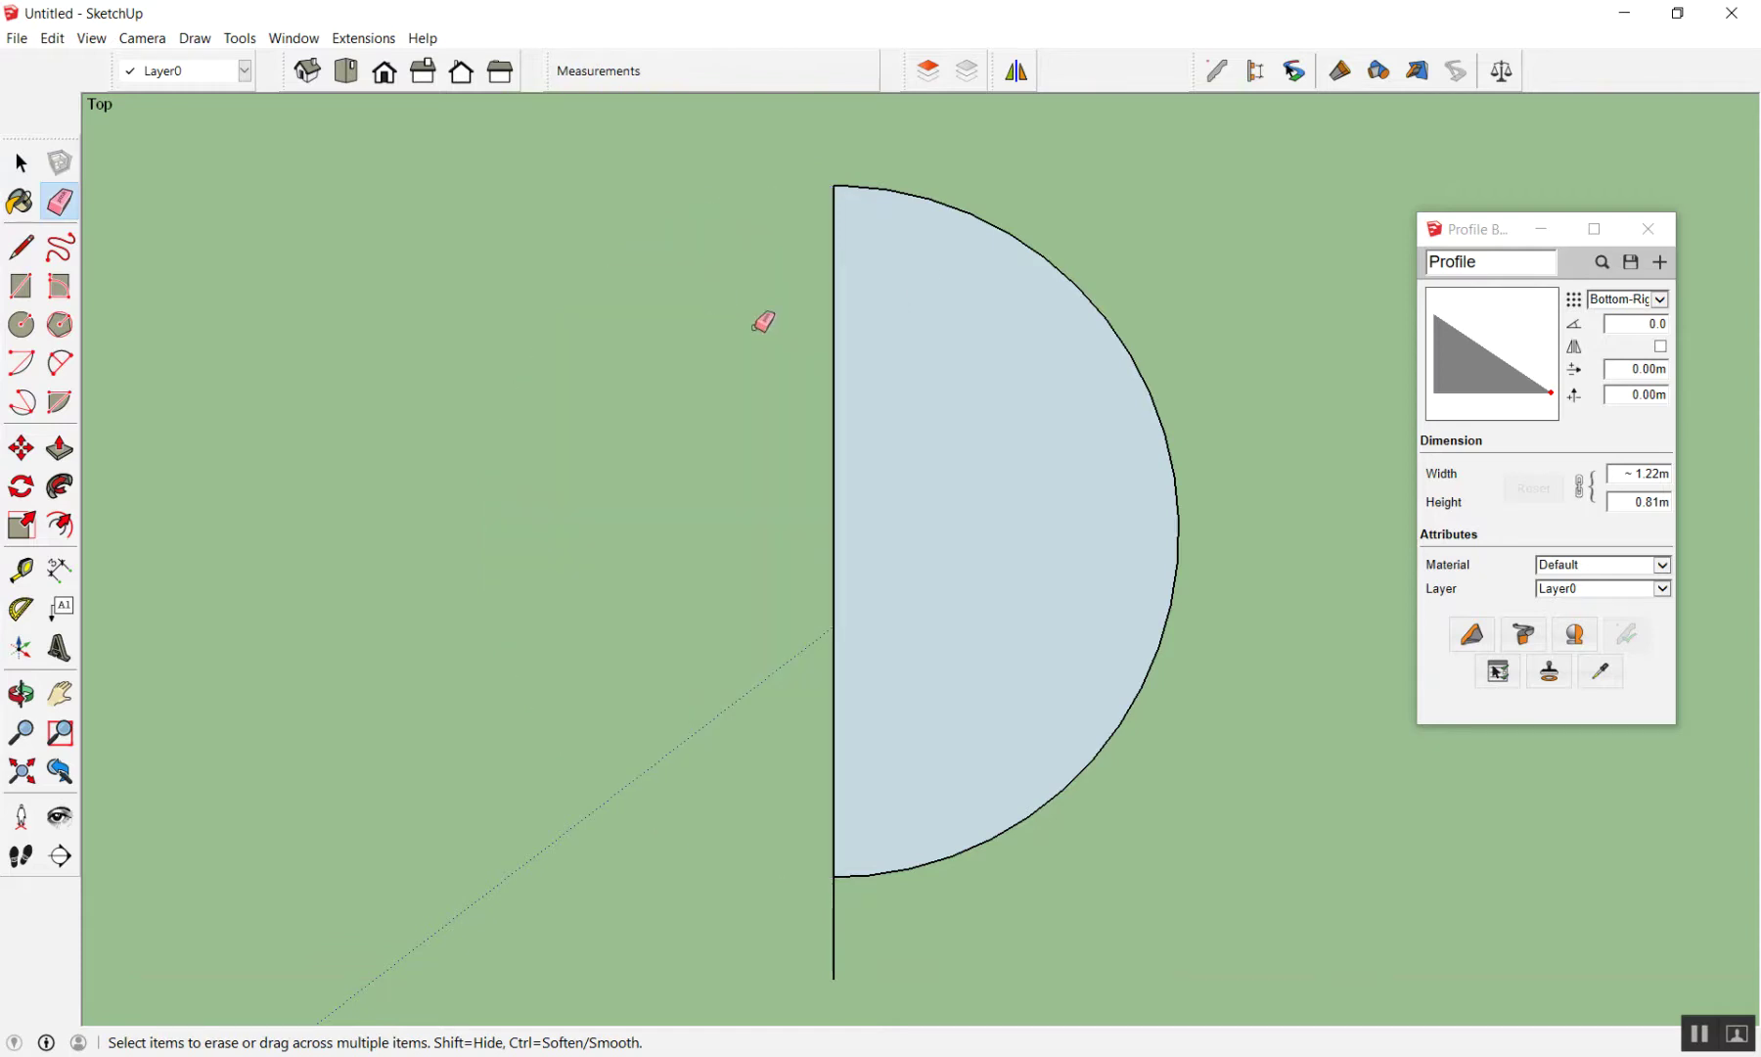
pyautogui.moveTo(841, 382); pyautogui.dragTo(754, 403)
pyautogui.click(834, 939)
pyautogui.click(834, 616)
pyautogui.press('space')
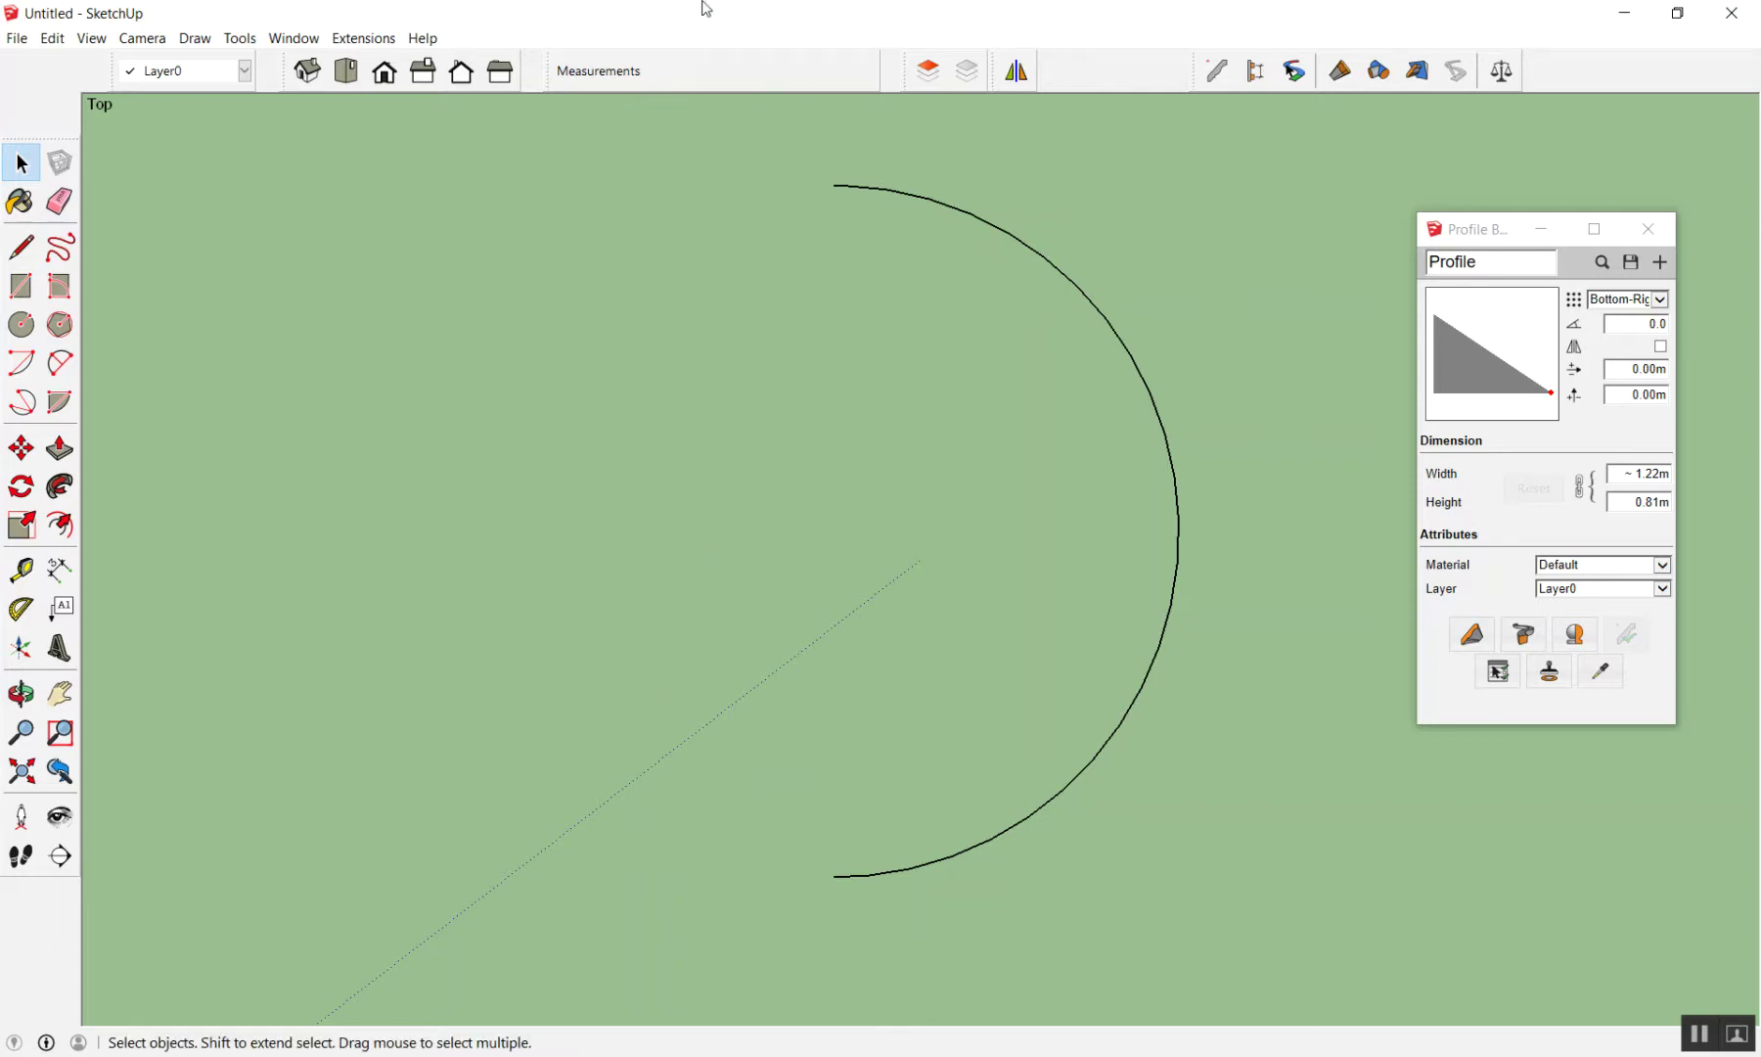
pyautogui.moveTo(688, 114); pyautogui.dragTo(1247, 905)
pyautogui.moveTo(654, 117); pyautogui.dragTo(1251, 910)
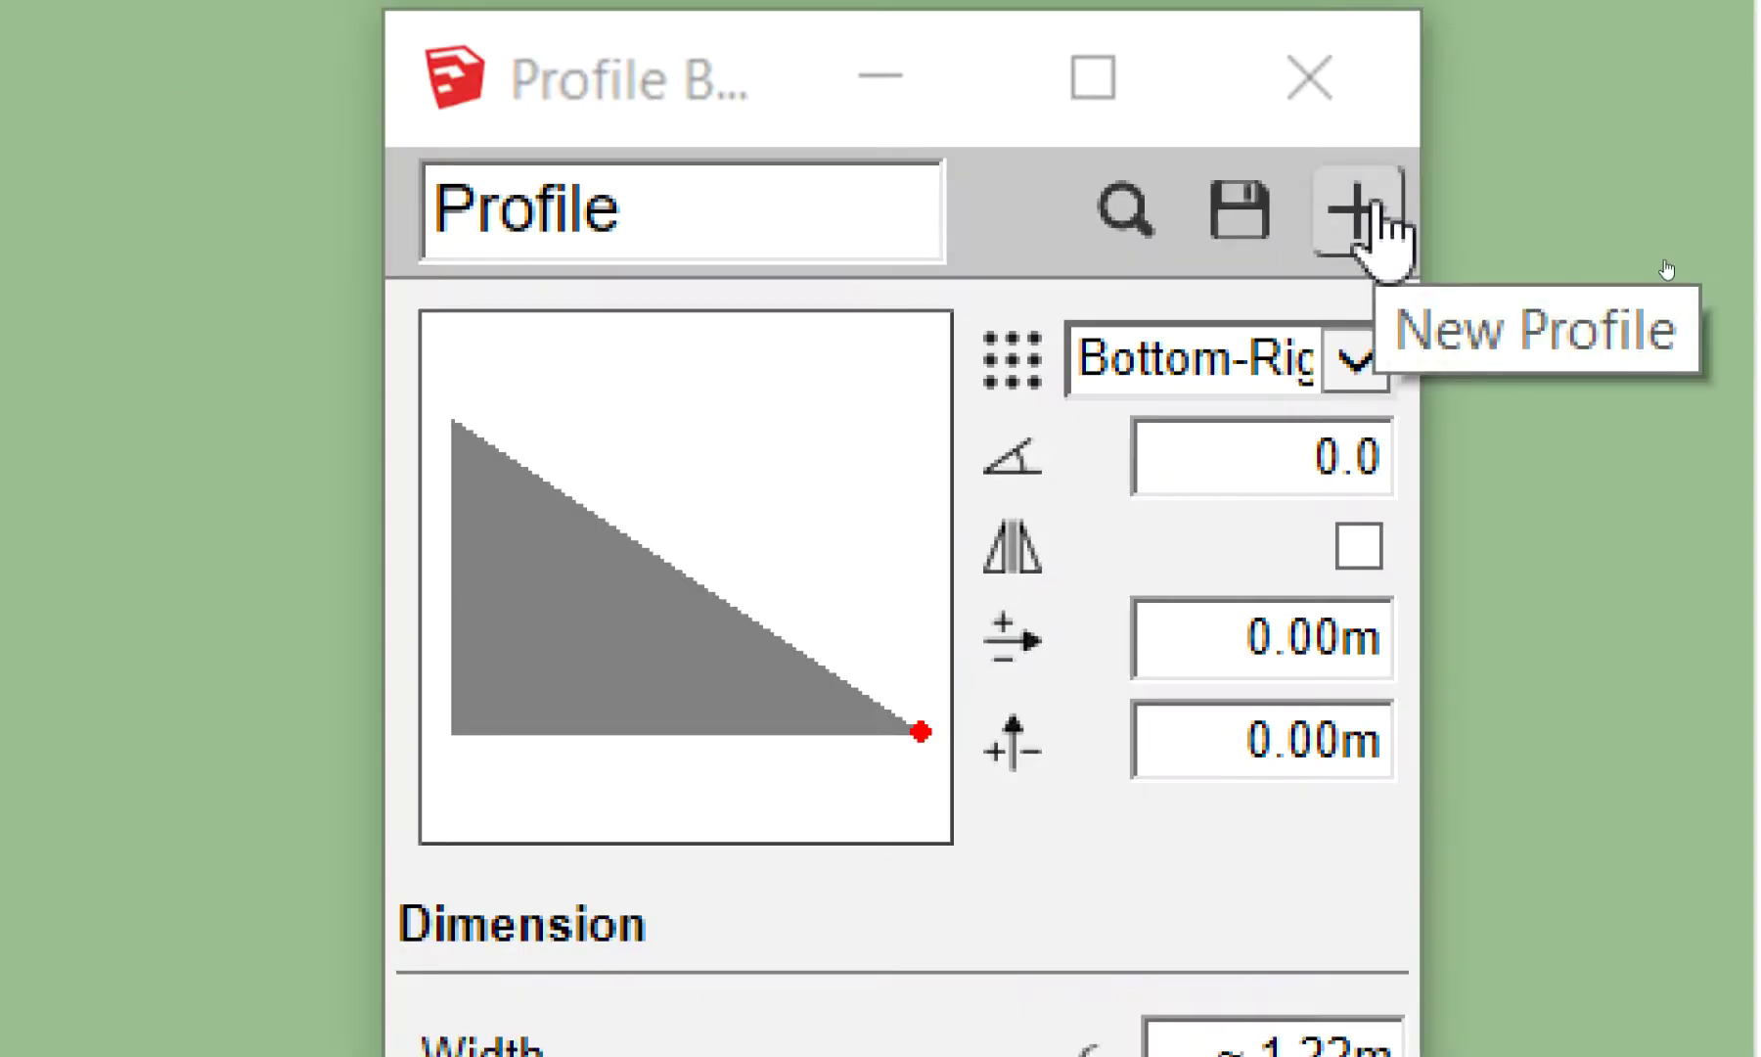
# Add the selected semicircle arc to Profile Builder as a profile named 'ทรงกลม'
pyautogui.click(1375, 207)
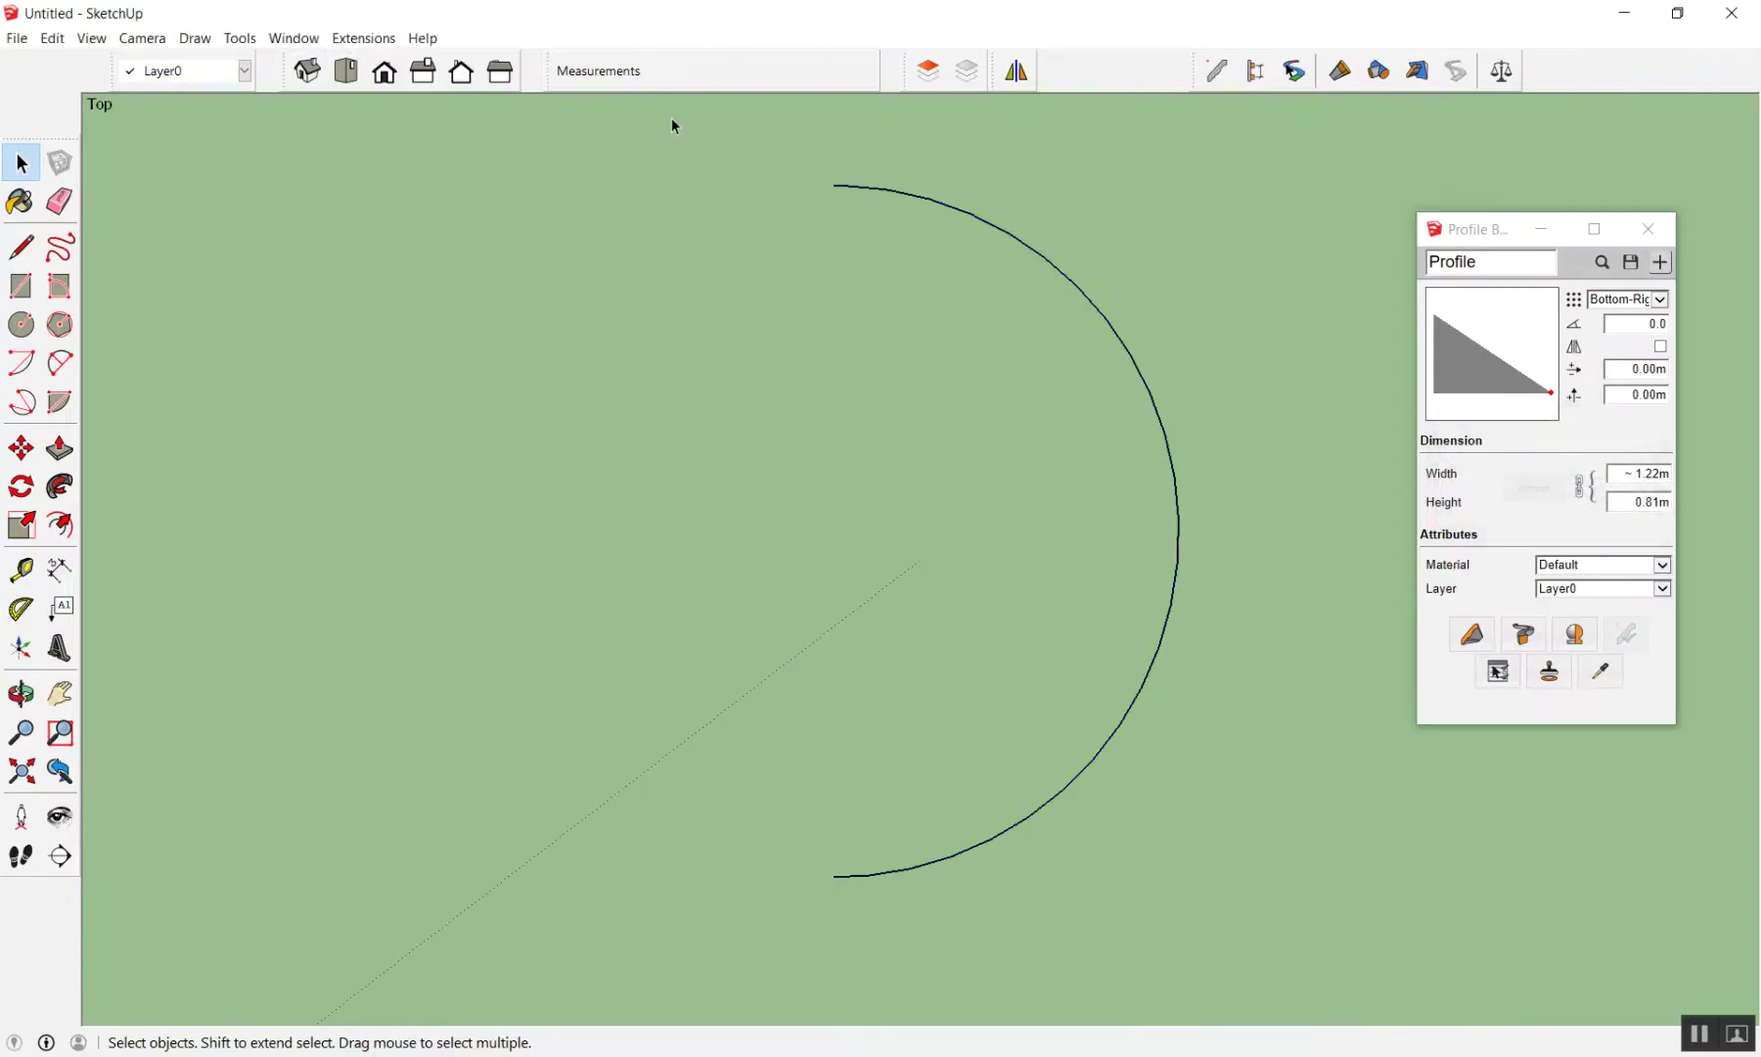
pyautogui.moveTo(652, 113)
pyautogui.mouseDown()
pyautogui.moveTo(1248, 823)
pyautogui.moveTo(1262, 931)
pyautogui.mouseUp()
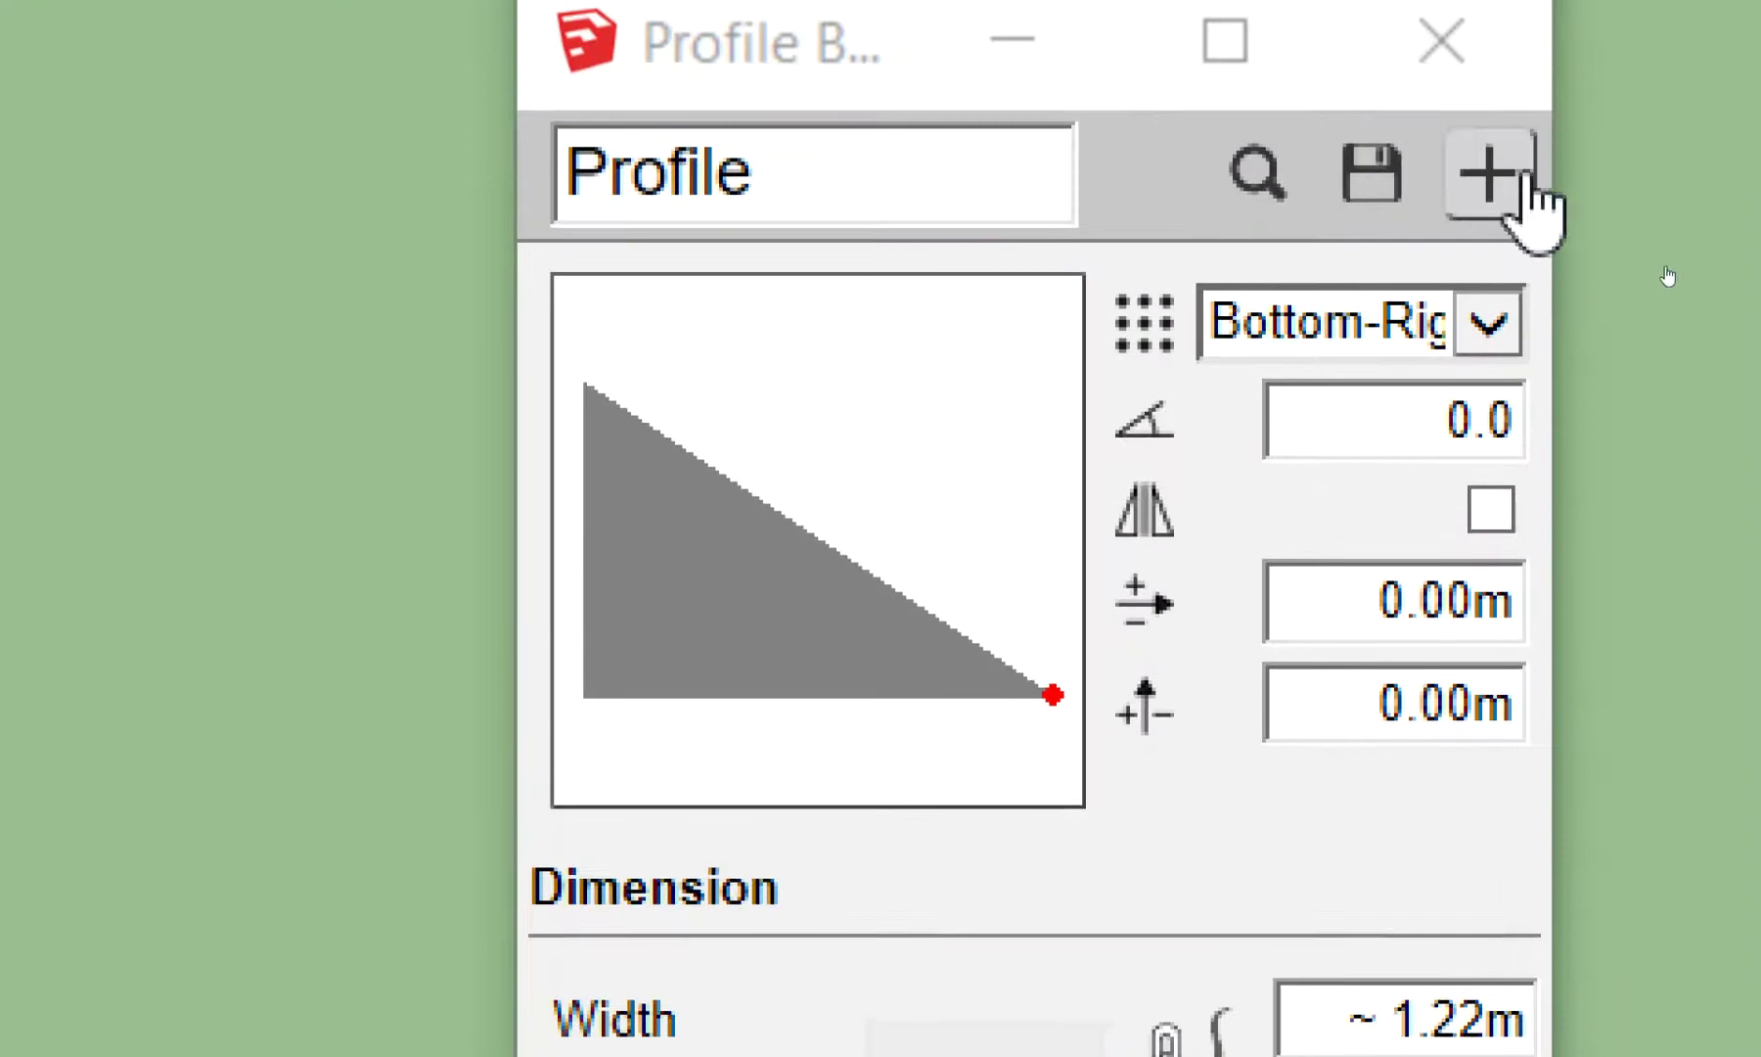
pyautogui.click(1492, 174)
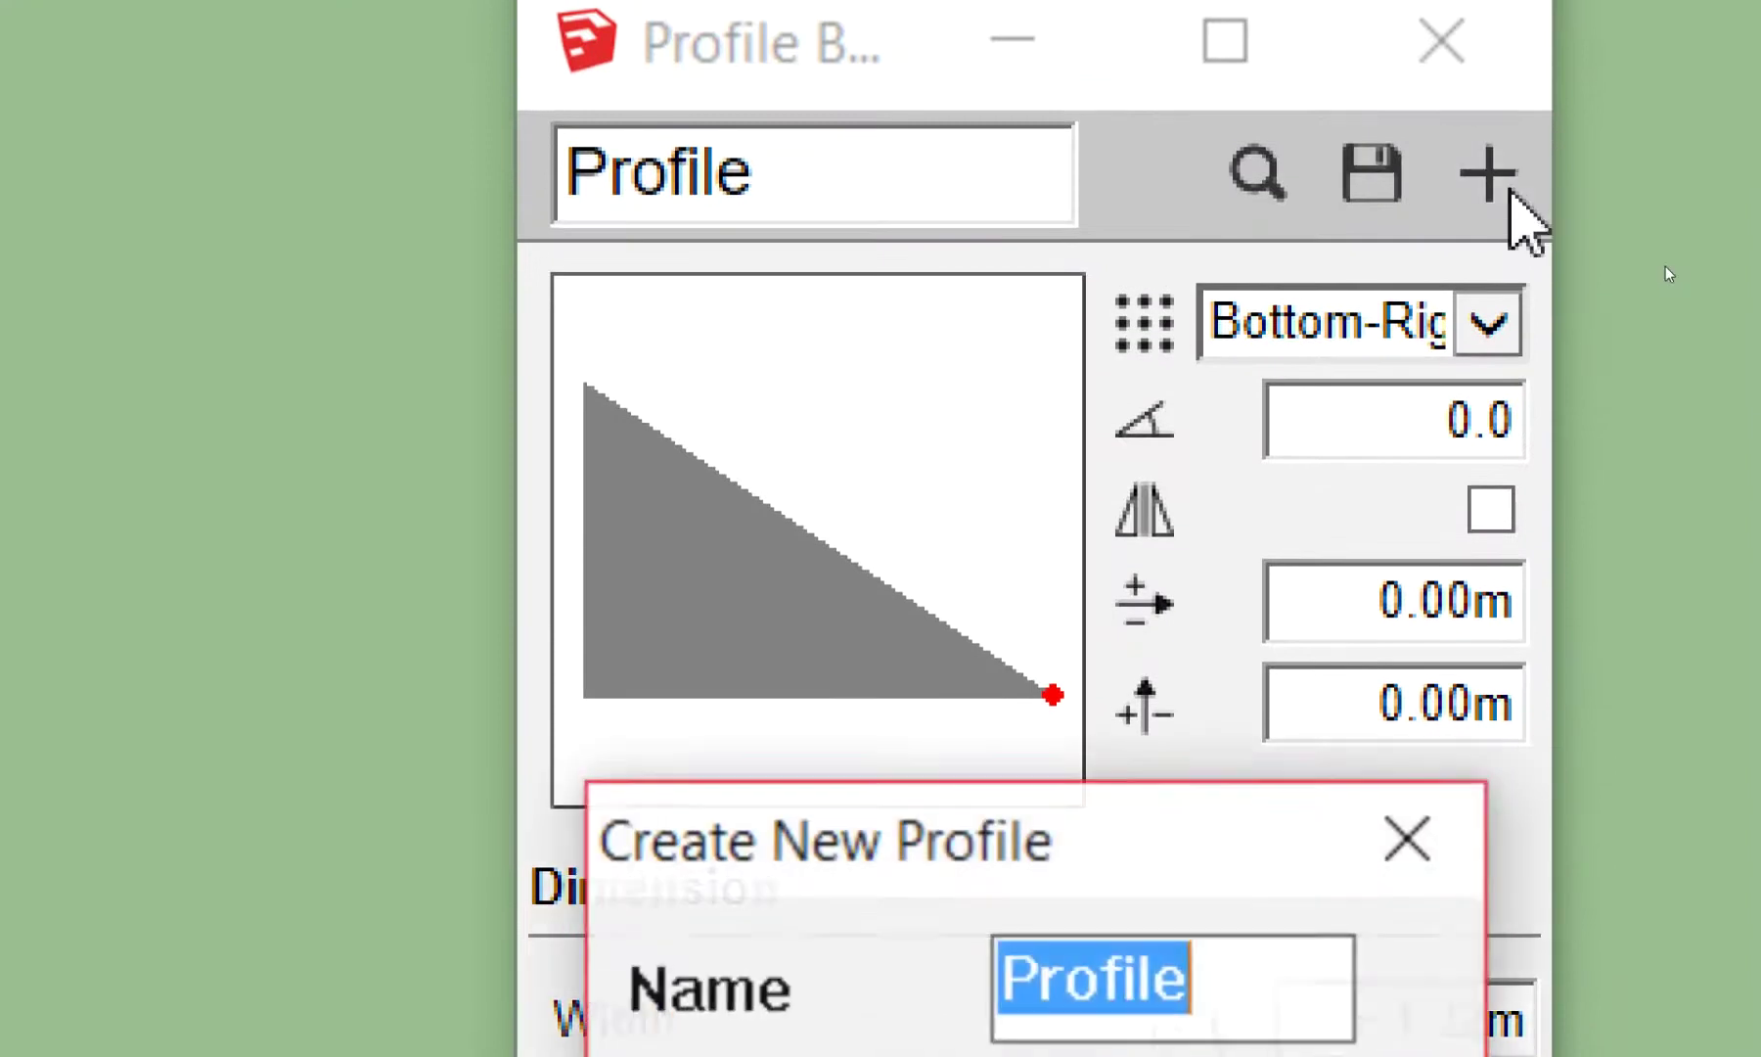
pyautogui.write("mi'")
pyautogui.press('BackSpace')
pyautogui.press('BackSpace')
pyautogui.press('BackSpace')
pyautogui.write('ทรว')
pyautogui.press('BackSpace')
pyautogui.write('ง')
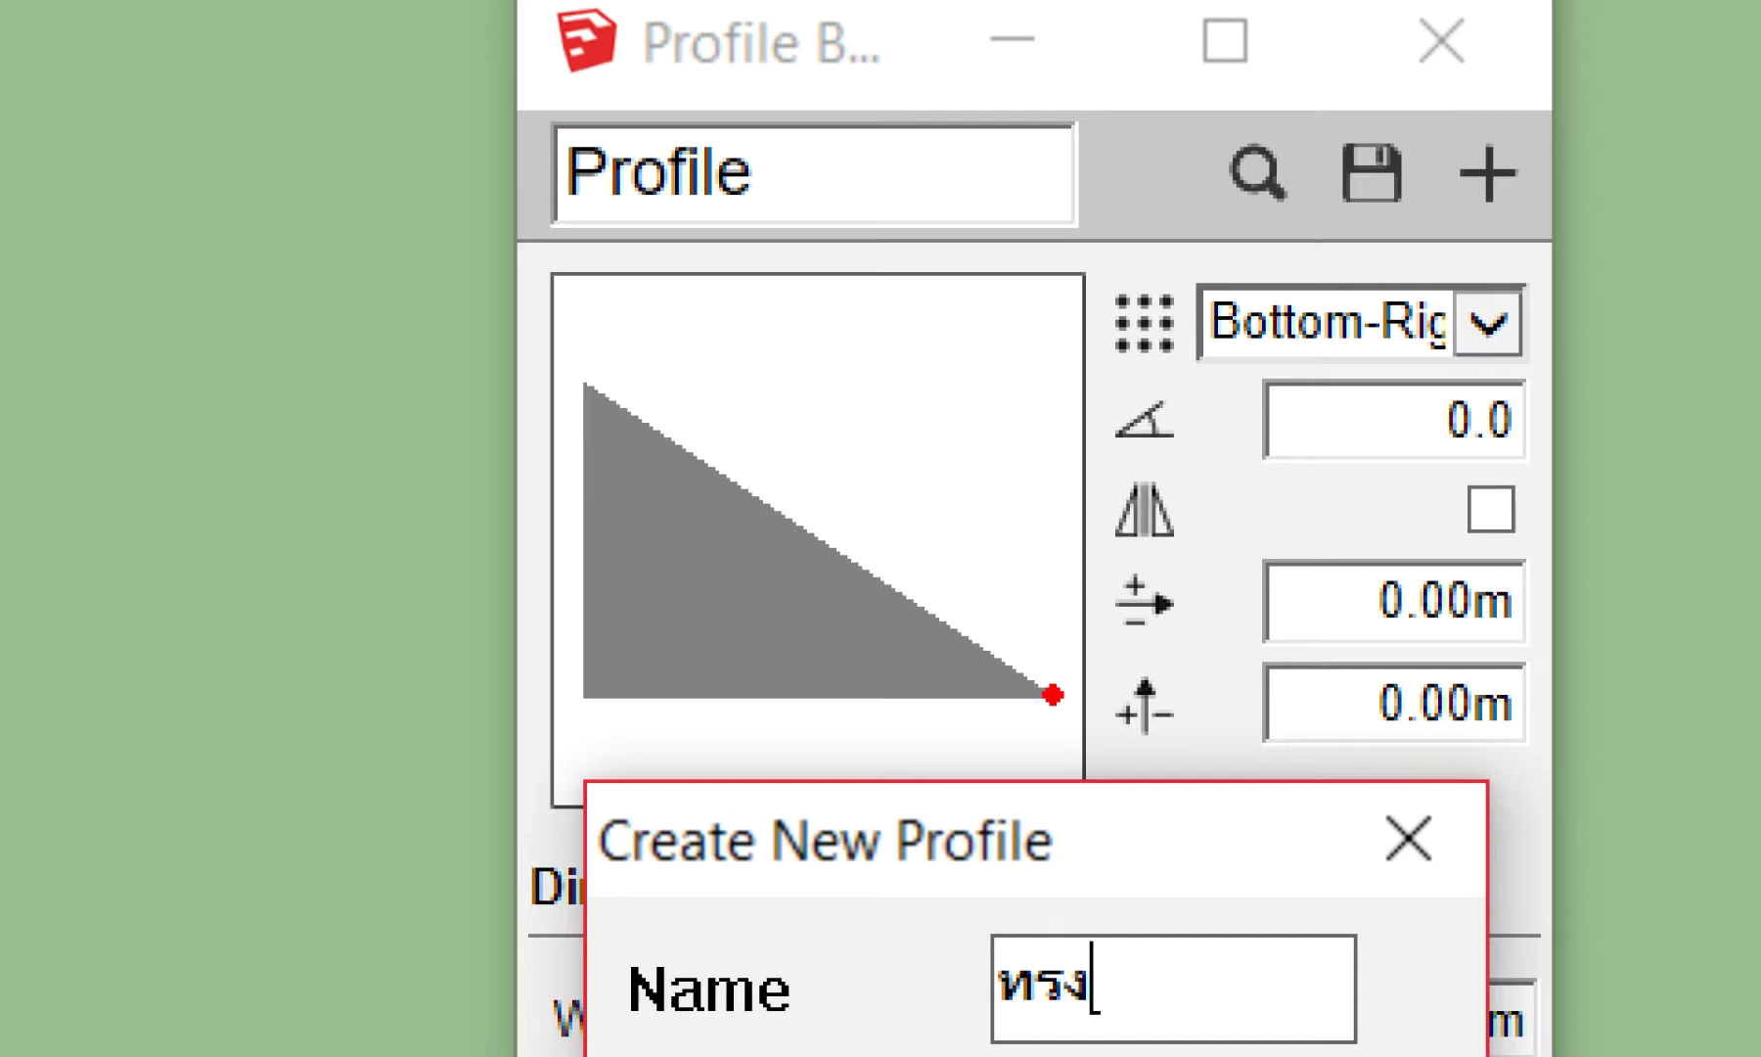
pyautogui.write('กลม')
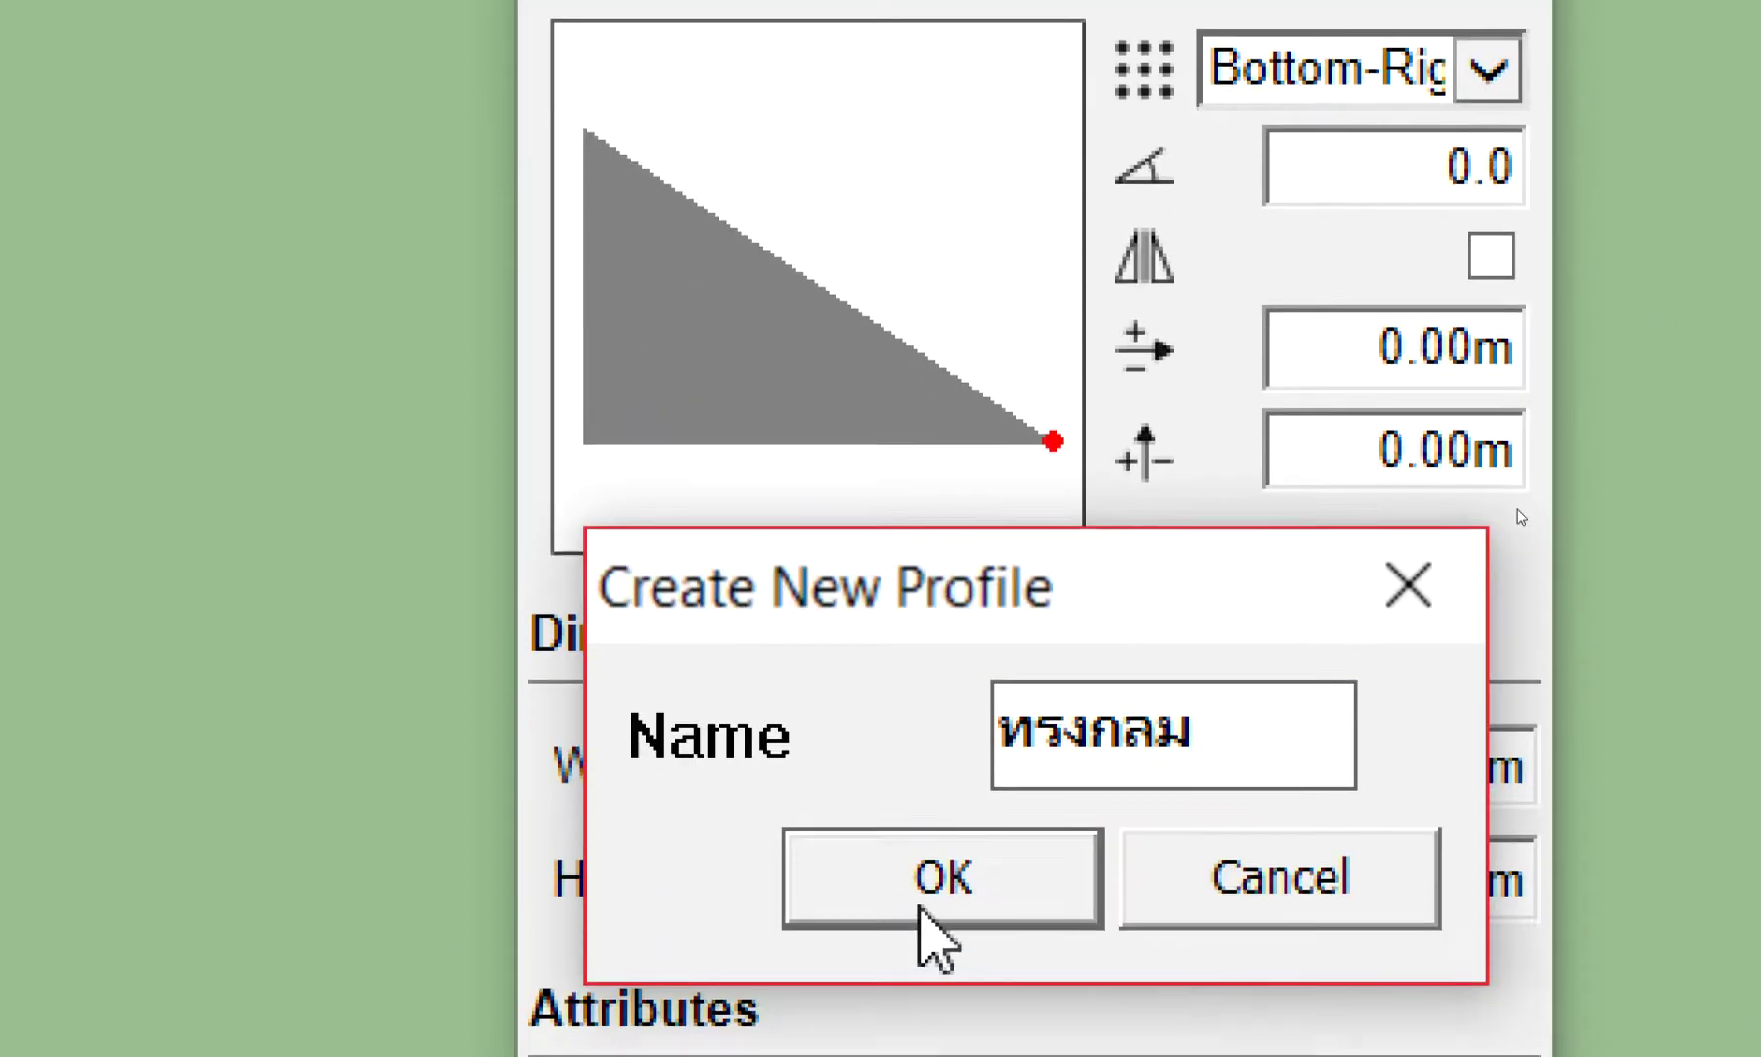
pyautogui.click(1519, 513)
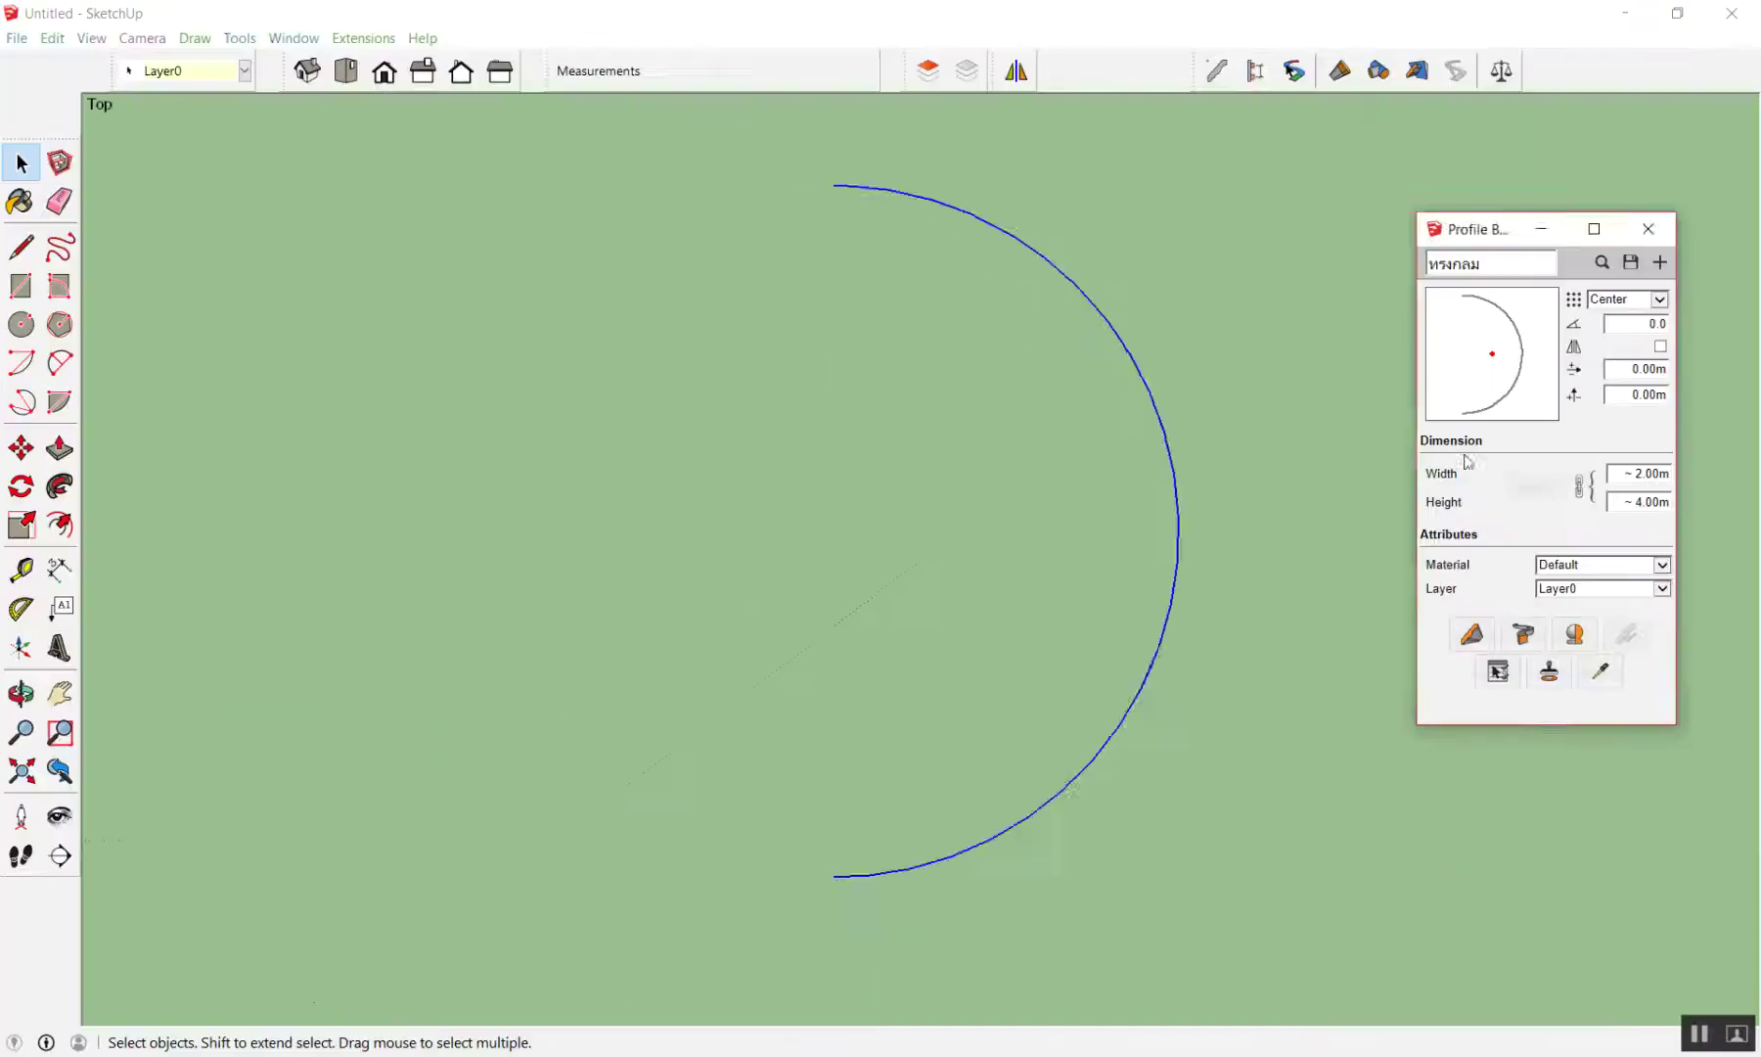
pyautogui.scroll(-3, 806, 323)
pyautogui.scroll(-3, 810, 320)
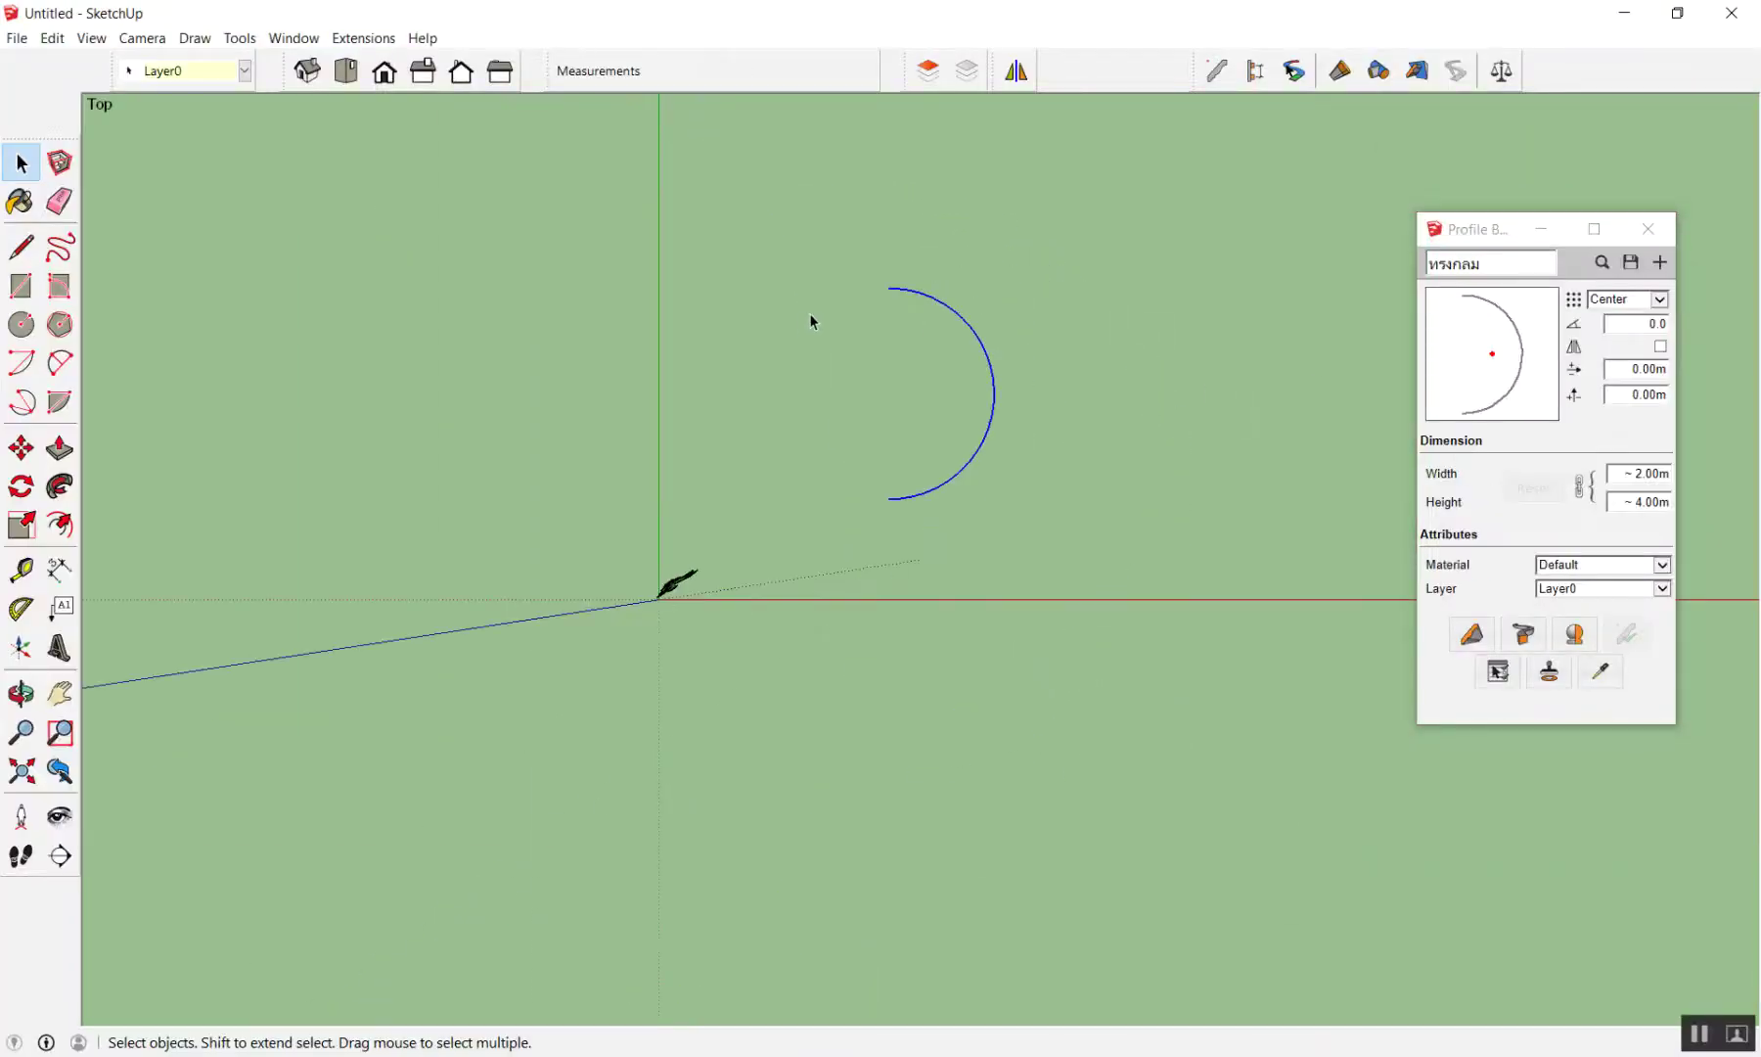
# Build the long lying half-pipe member from the ทรงกลม profile between two points
pyautogui.scroll(-2, 373, 491)
pyautogui.click(1472, 634)
pyautogui.moveTo(1147, 711)
pyautogui.mouseDown(button='middle')
pyautogui.moveTo(744, 153)
pyautogui.moveTo(997, 509)
pyautogui.mouseUp(button='middle')
pyautogui.click(945, 536)
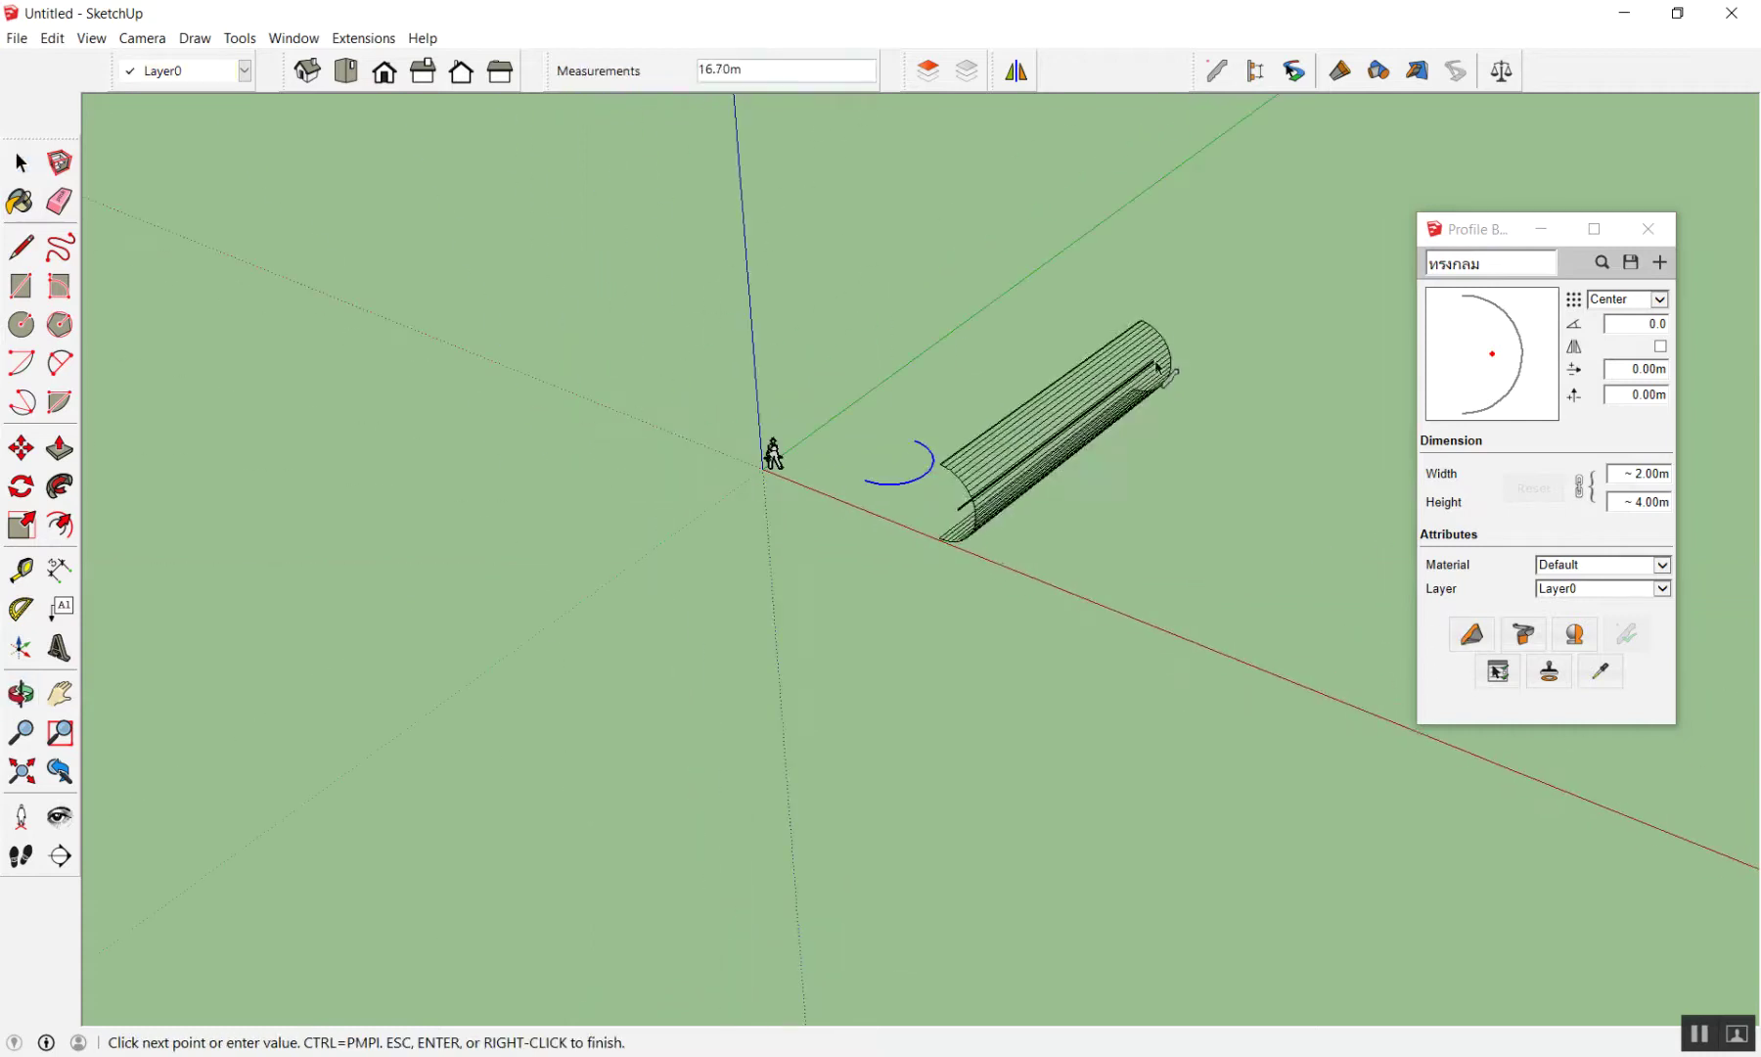
pyautogui.click(1181, 337)
pyautogui.moveTo(1181, 337); pyautogui.dragTo(1010, 774, button='middle')
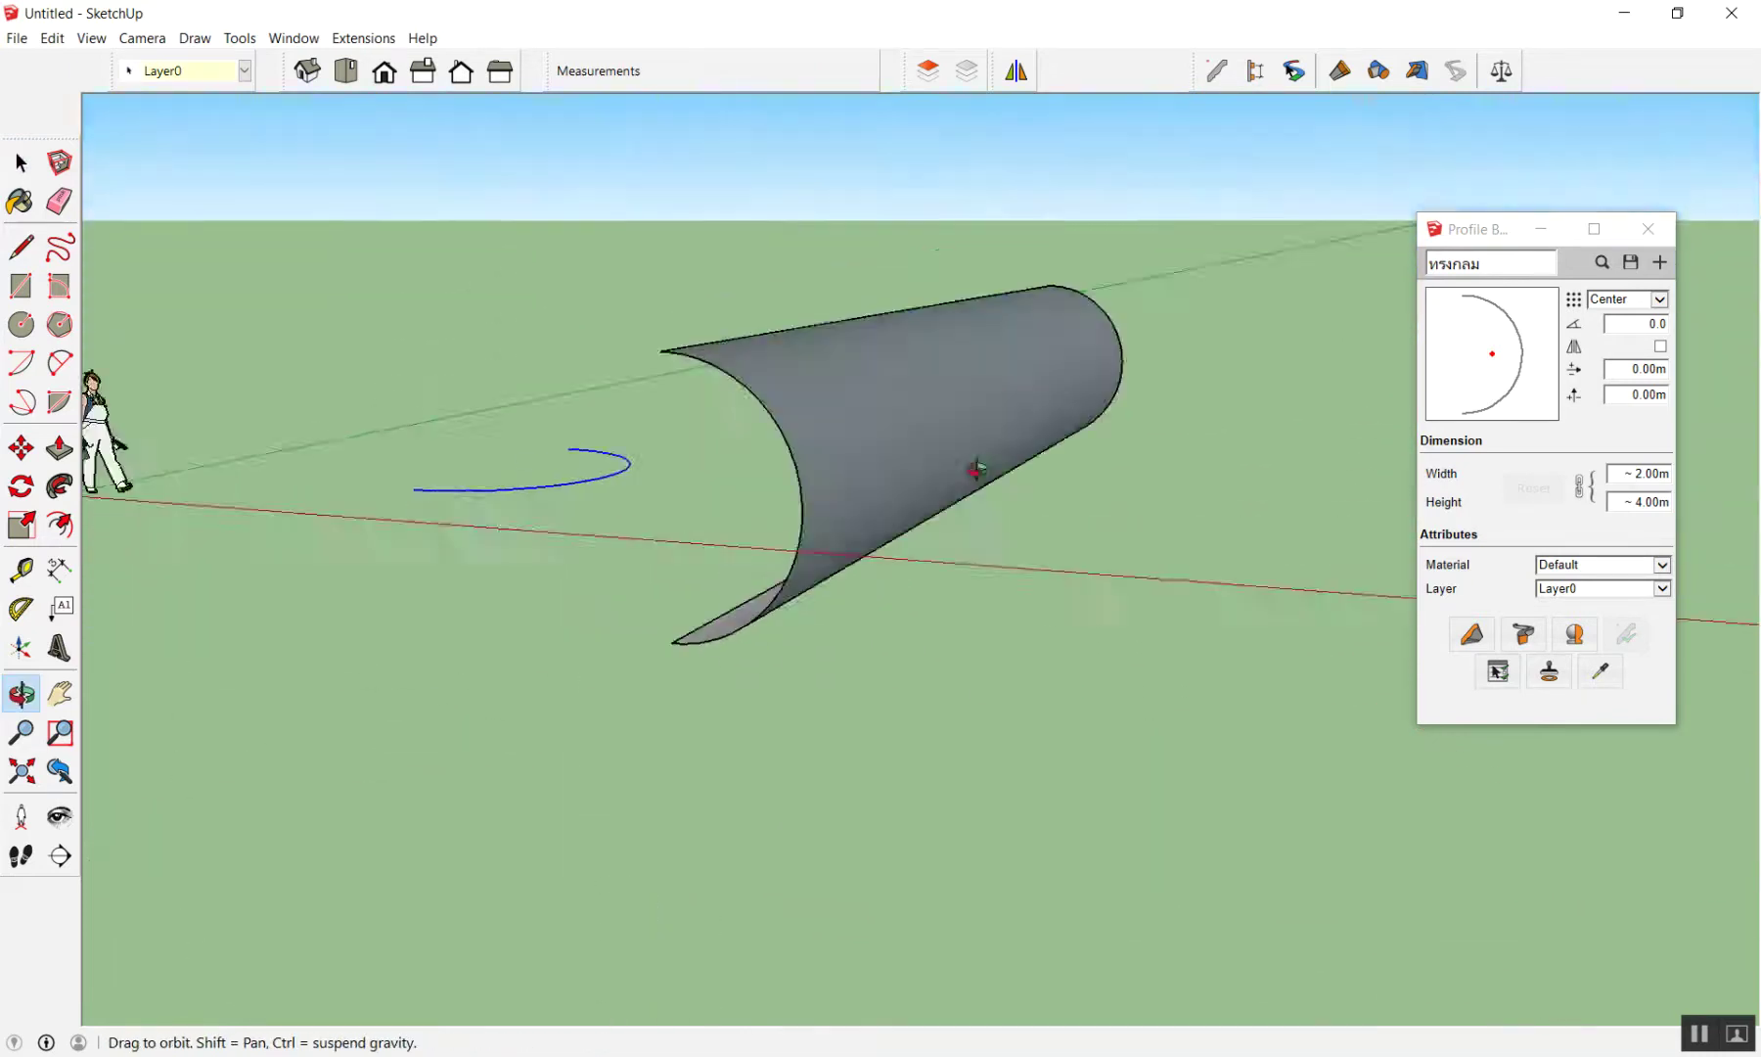
pyautogui.moveTo(1010, 774)
pyautogui.mouseDown()
pyautogui.moveTo(696, 943)
pyautogui.moveTo(1389, 610)
pyautogui.moveTo(1704, 606)
pyautogui.mouseUp()
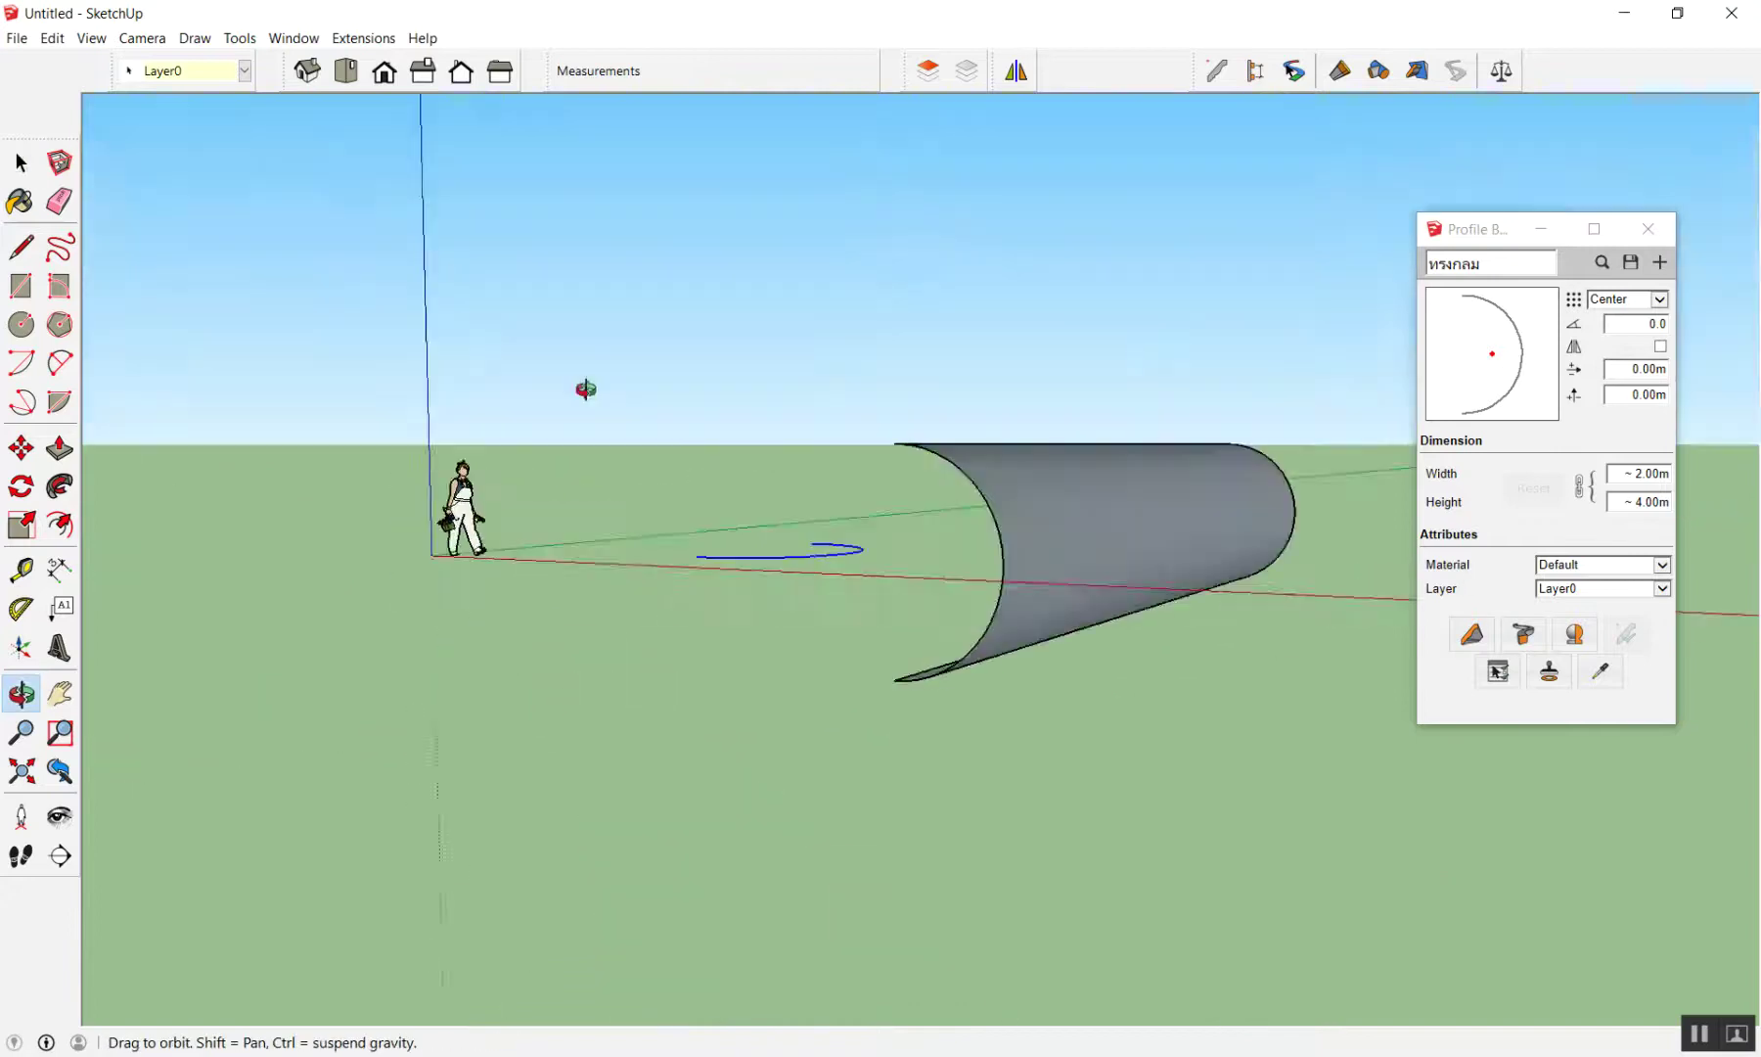
pyautogui.press('space')
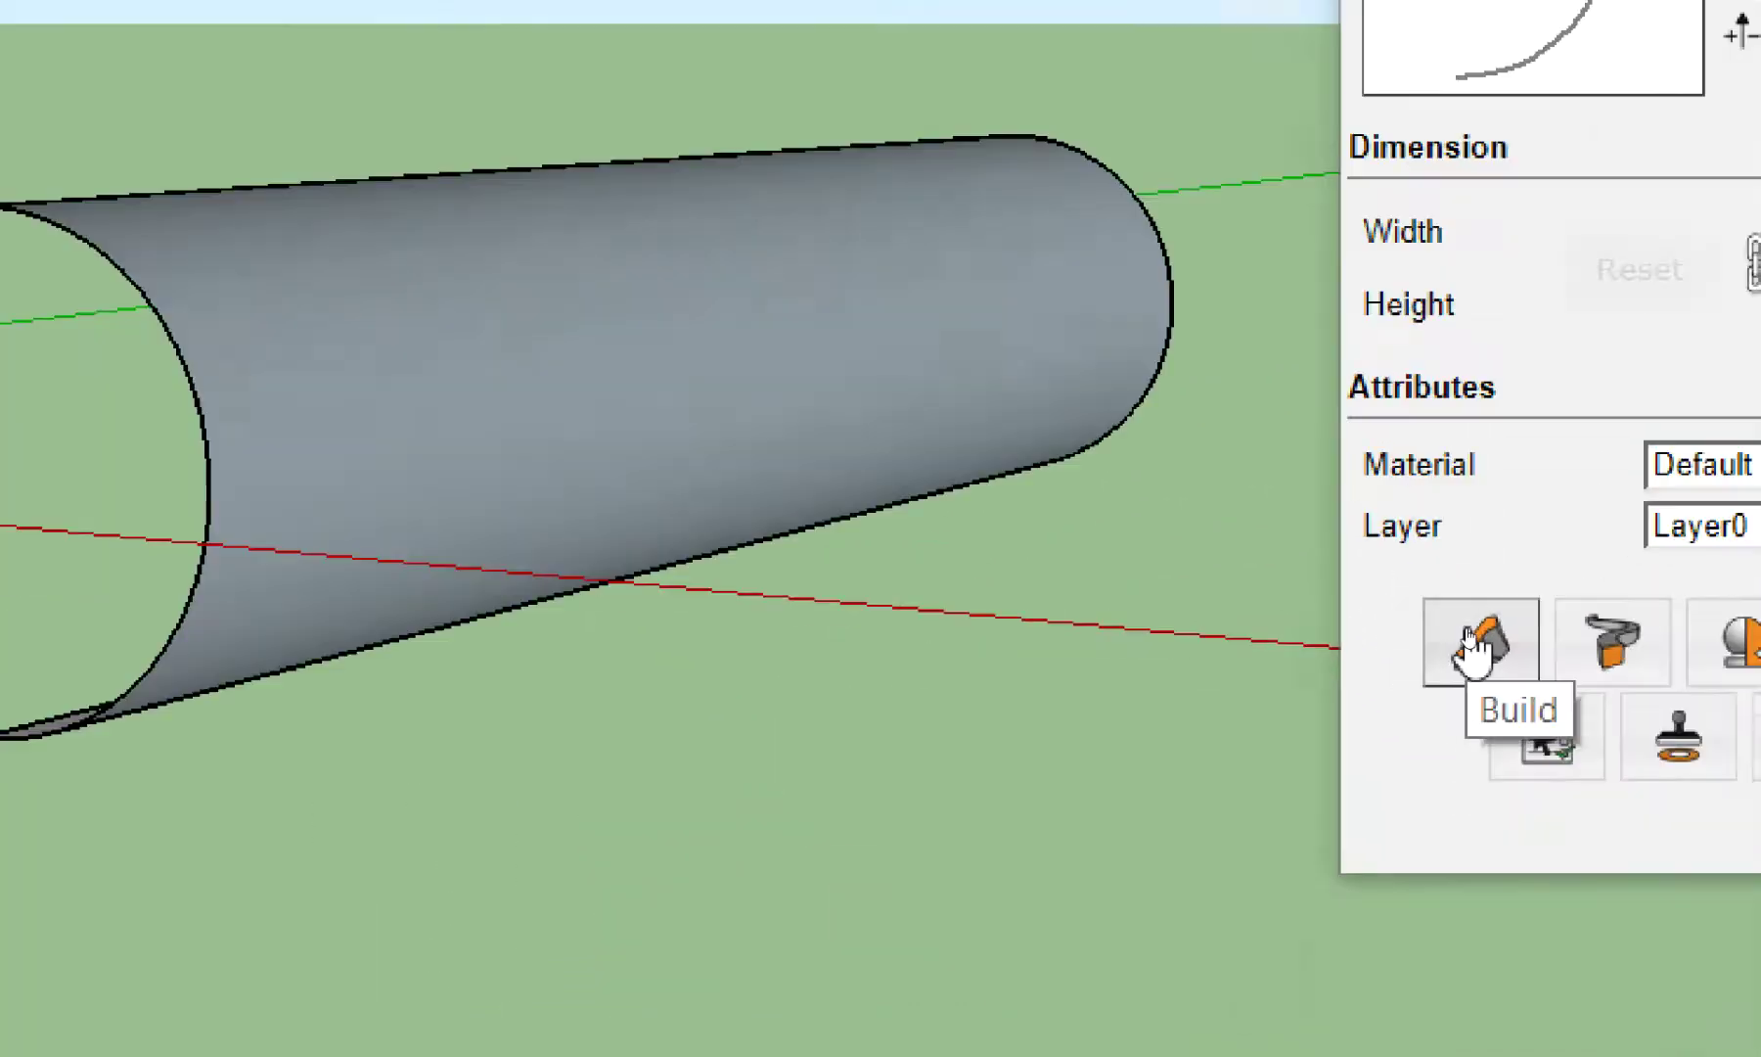
# Build a short upright half-pipe member beside it and inspect both members
pyautogui.click(1471, 634)
pyautogui.moveTo(740, 480)
pyautogui.mouseDown(button='middle')
pyautogui.moveTo(680, 727)
pyautogui.moveTo(893, 587)
pyautogui.mouseUp(button='middle')
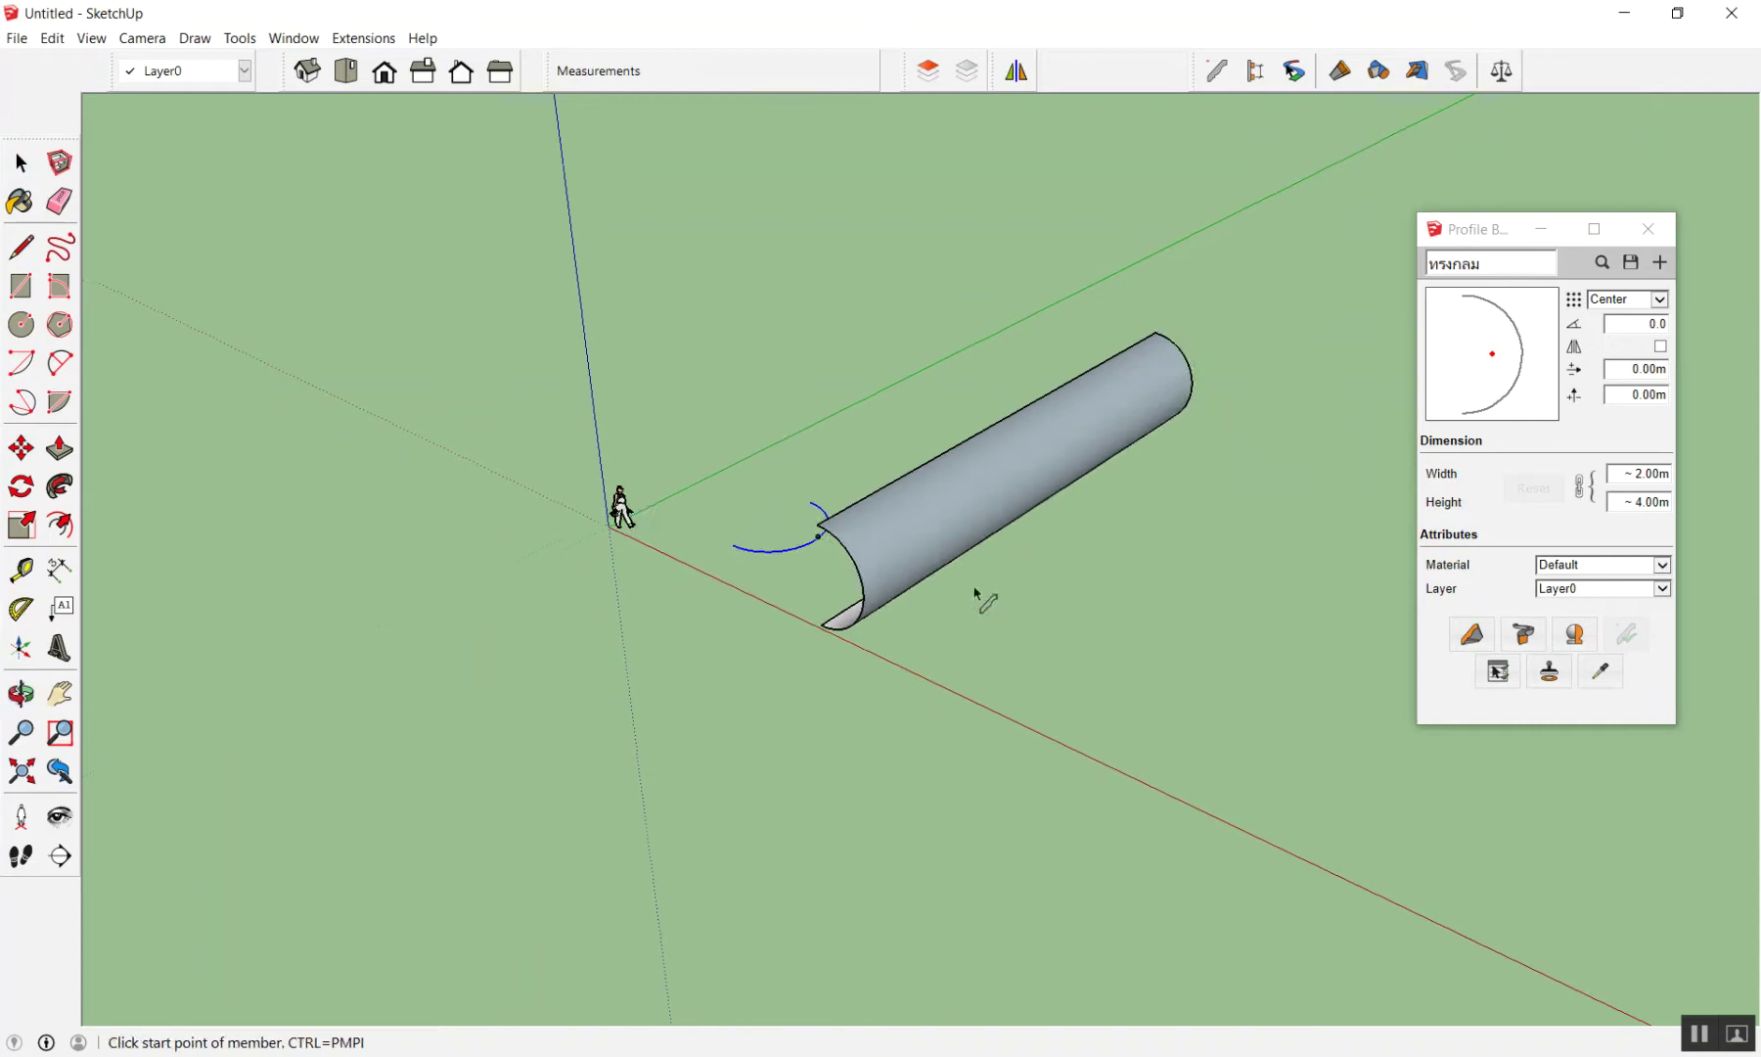
pyautogui.click(1049, 660)
pyautogui.doubleClick(1067, 523)
pyautogui.moveTo(1067, 523)
pyautogui.mouseDown(button='middle')
pyautogui.moveTo(1397, 949)
pyautogui.moveTo(830, 526)
pyautogui.moveTo(611, 629)
pyautogui.moveTo(845, 668)
pyautogui.moveTo(1419, 389)
pyautogui.moveTo(1252, 653)
pyautogui.mouseUp(button='middle')
pyautogui.scroll(2, 1253, 653)
pyautogui.click(931, 710)
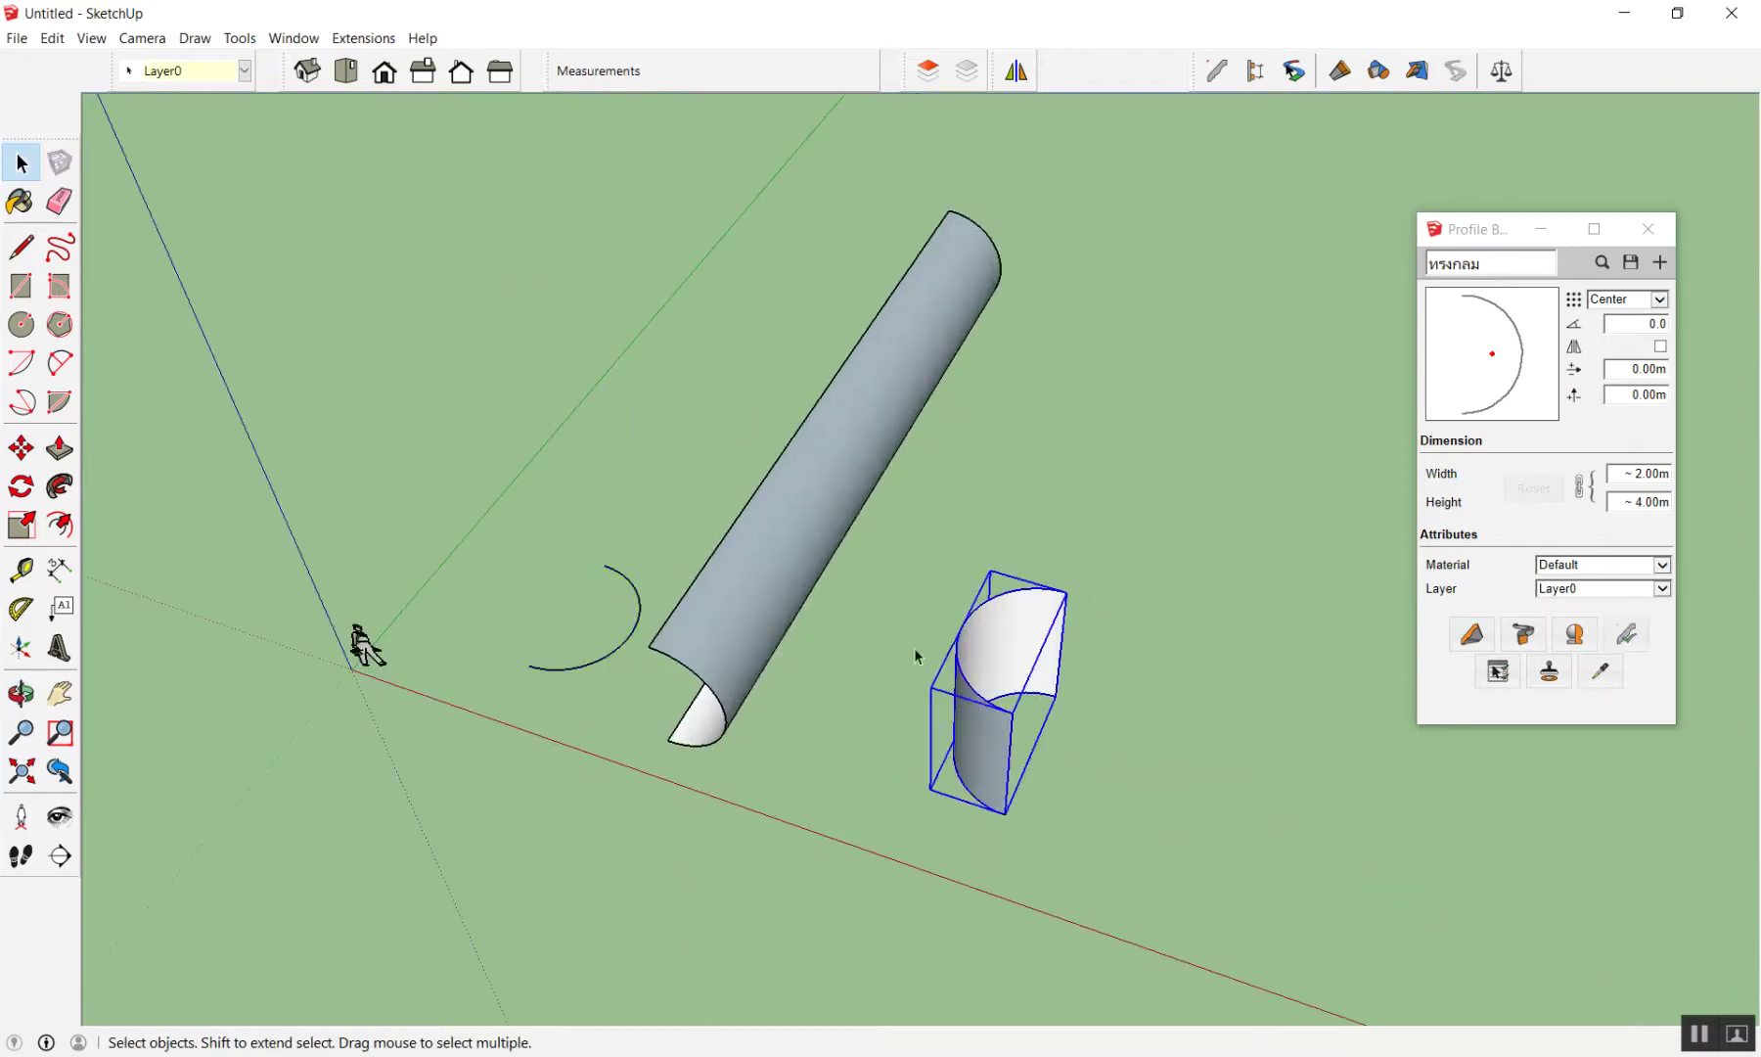
pyautogui.click(1095, 591)
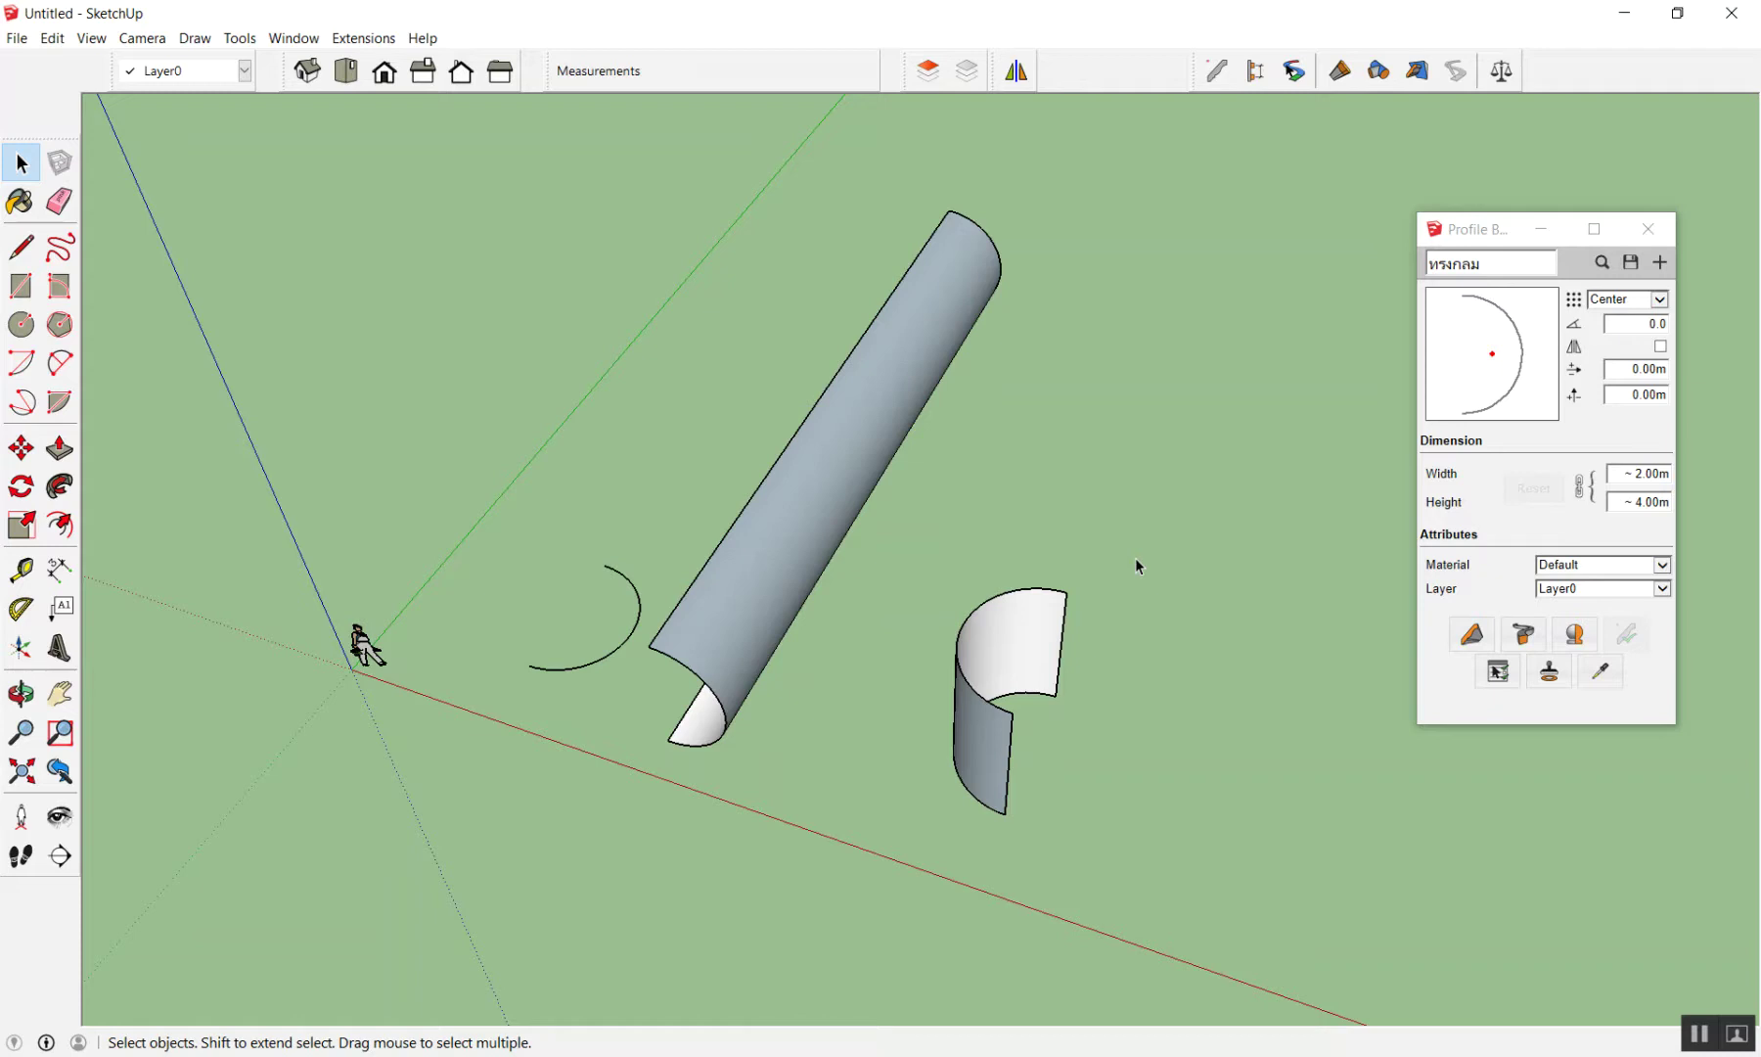
pyautogui.moveTo(1138, 566); pyautogui.dragTo(1258, 842, button='middle')
pyautogui.scroll(3, 982, 684)
pyautogui.moveTo(982, 684); pyautogui.dragTo(668, 447, button='middle')
pyautogui.scroll(2, 866, 395)
pyautogui.scroll(-3, 1138, 434)
pyautogui.moveTo(1138, 433)
pyautogui.mouseDown(button='middle')
pyautogui.moveTo(760, 413)
pyautogui.moveTo(1320, 417)
pyautogui.moveTo(877, 495)
pyautogui.moveTo(383, 619)
pyautogui.mouseUp(button='middle')
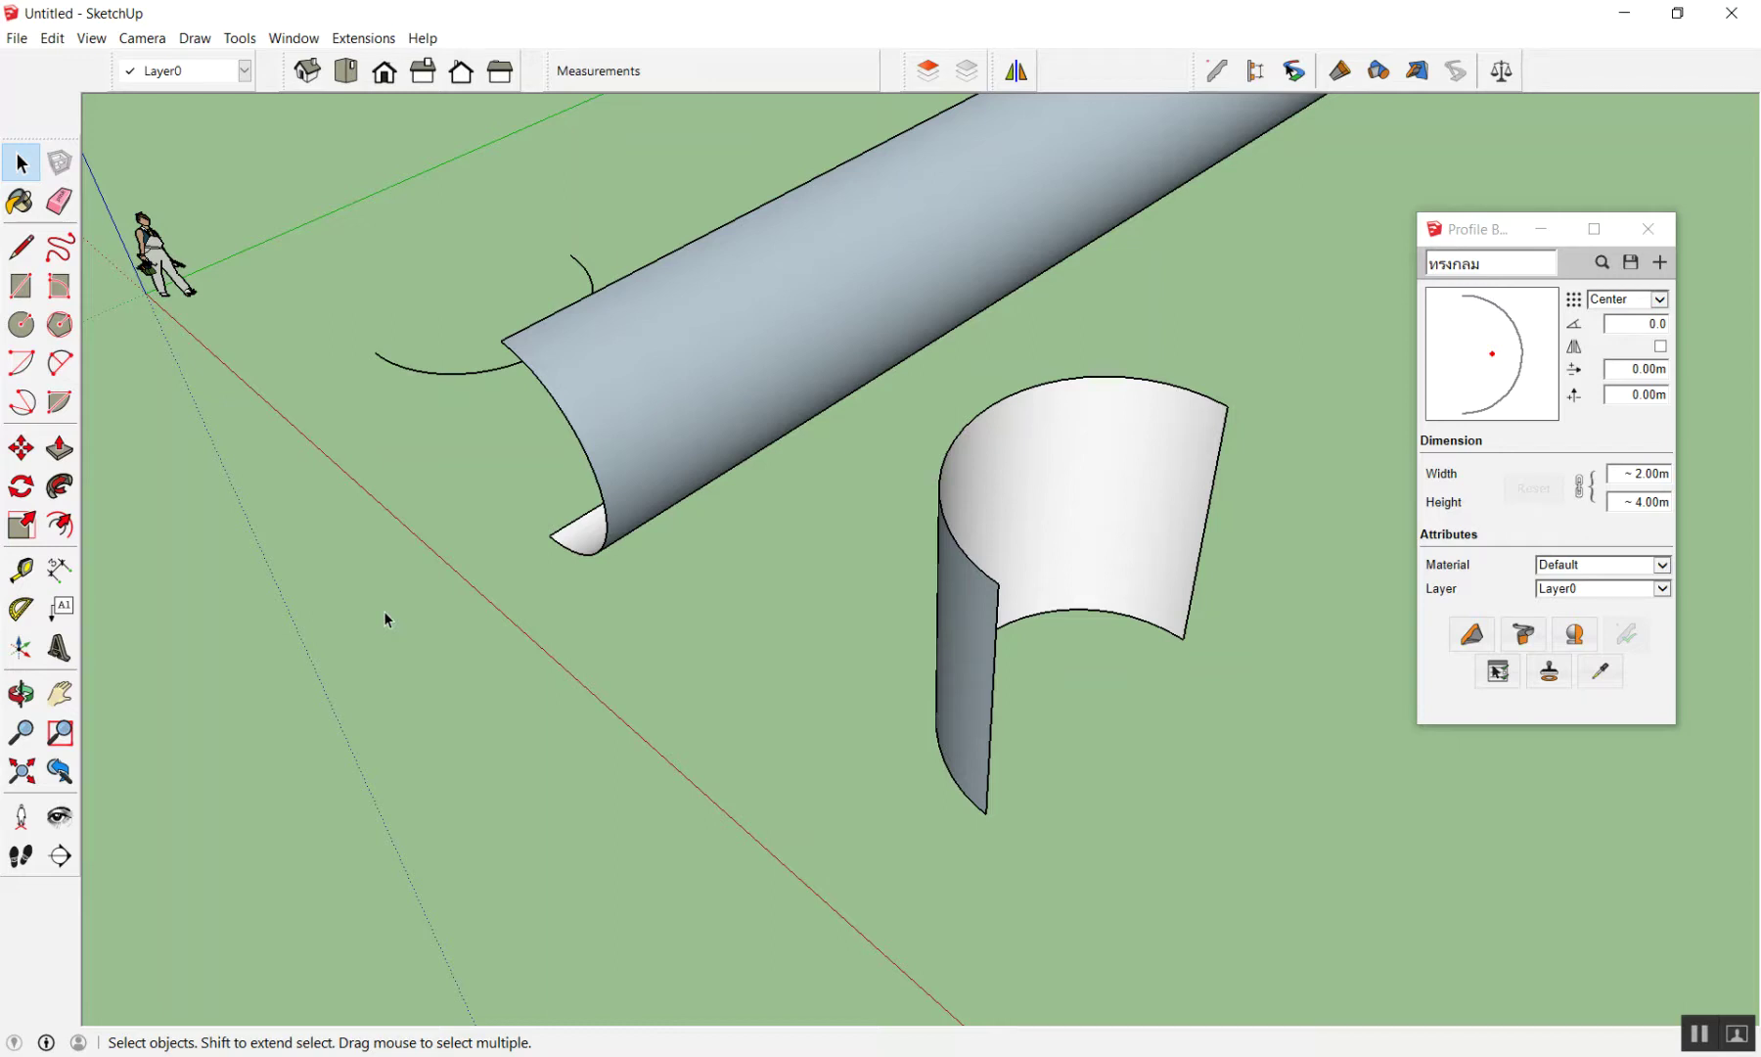
# Open the upright wall group and its face context menu, dismissing it without changes
pyautogui.moveTo(392, 599)
pyautogui.mouseDown(button='middle')
pyautogui.moveTo(766, 590)
pyautogui.moveTo(1116, 454)
pyautogui.moveTo(931, 531)
pyautogui.mouseUp(button='middle')
pyautogui.moveTo(1100, 560)
pyautogui.mouseDown(button='middle')
pyautogui.moveTo(915, 518)
pyautogui.moveTo(1182, 538)
pyautogui.moveTo(1259, 582)
pyautogui.moveTo(978, 530)
pyautogui.mouseUp(button='middle')
pyautogui.rightClick(978, 529)
pyautogui.click(1036, 486)
pyautogui.rightClick(1029, 509)
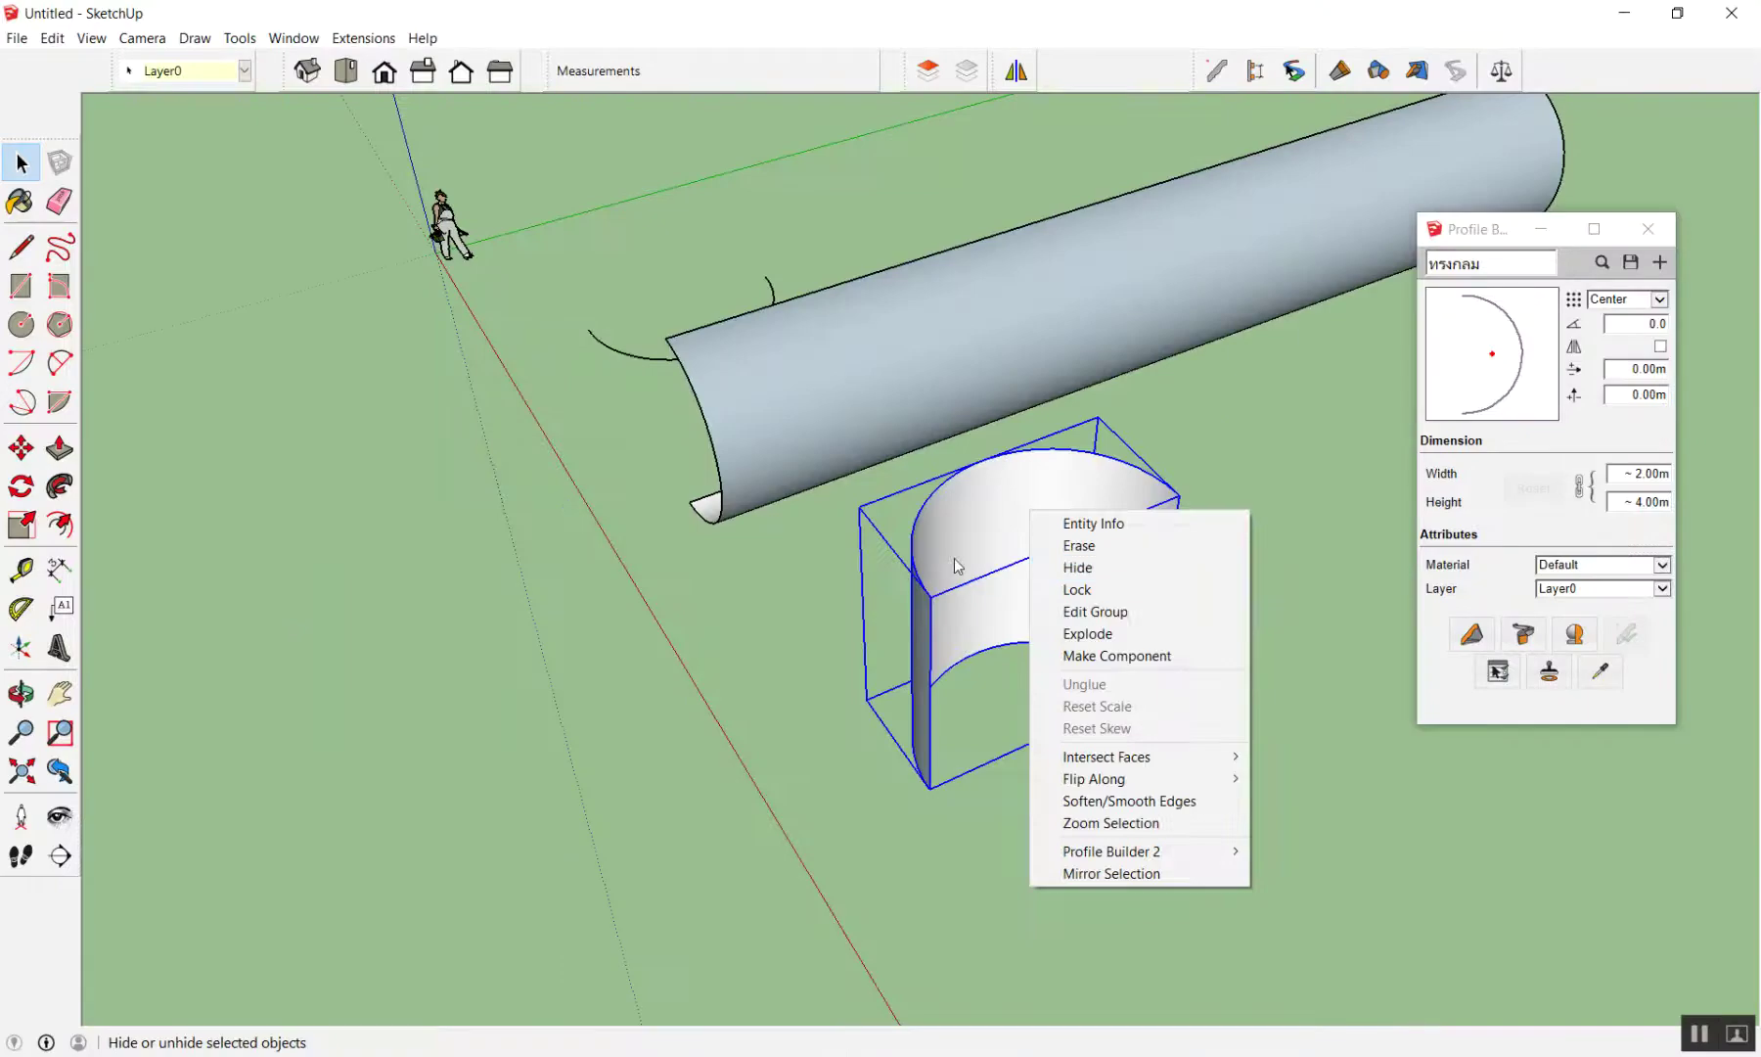
pyautogui.click(982, 817)
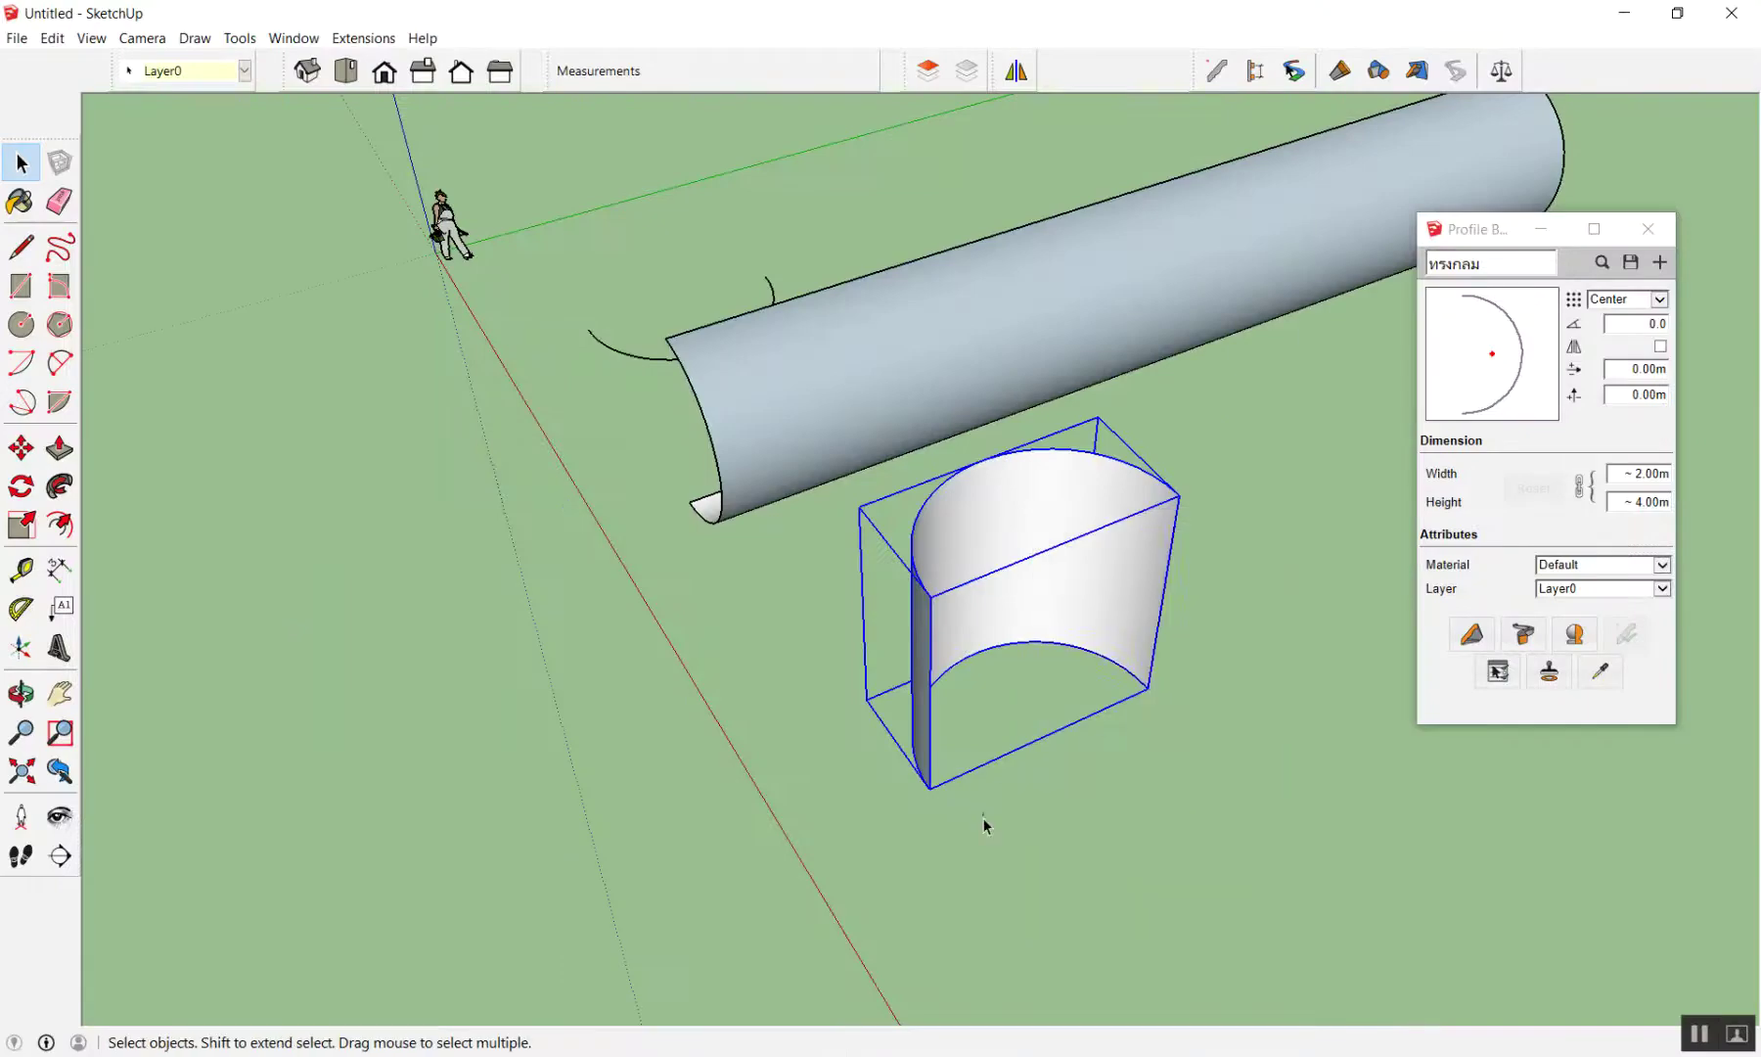
pyautogui.doubleClick(1030, 566)
pyautogui.click(1029, 520)
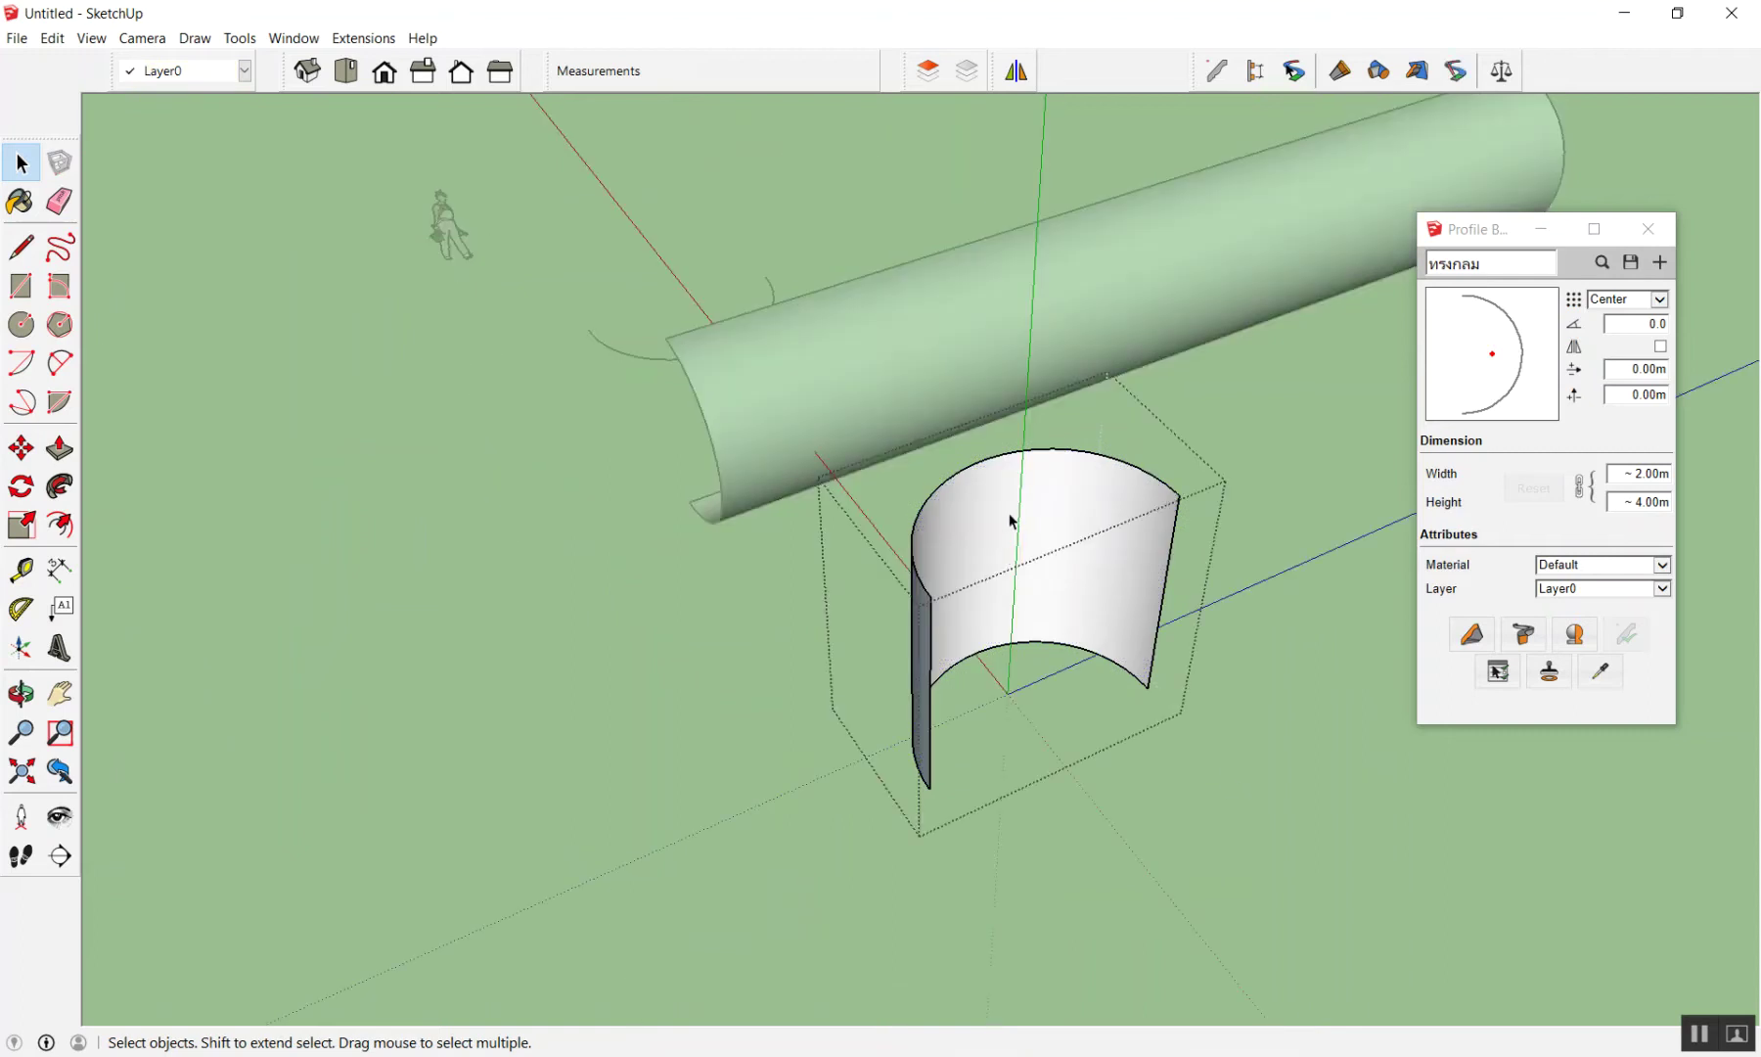
pyautogui.rightClick(1014, 509)
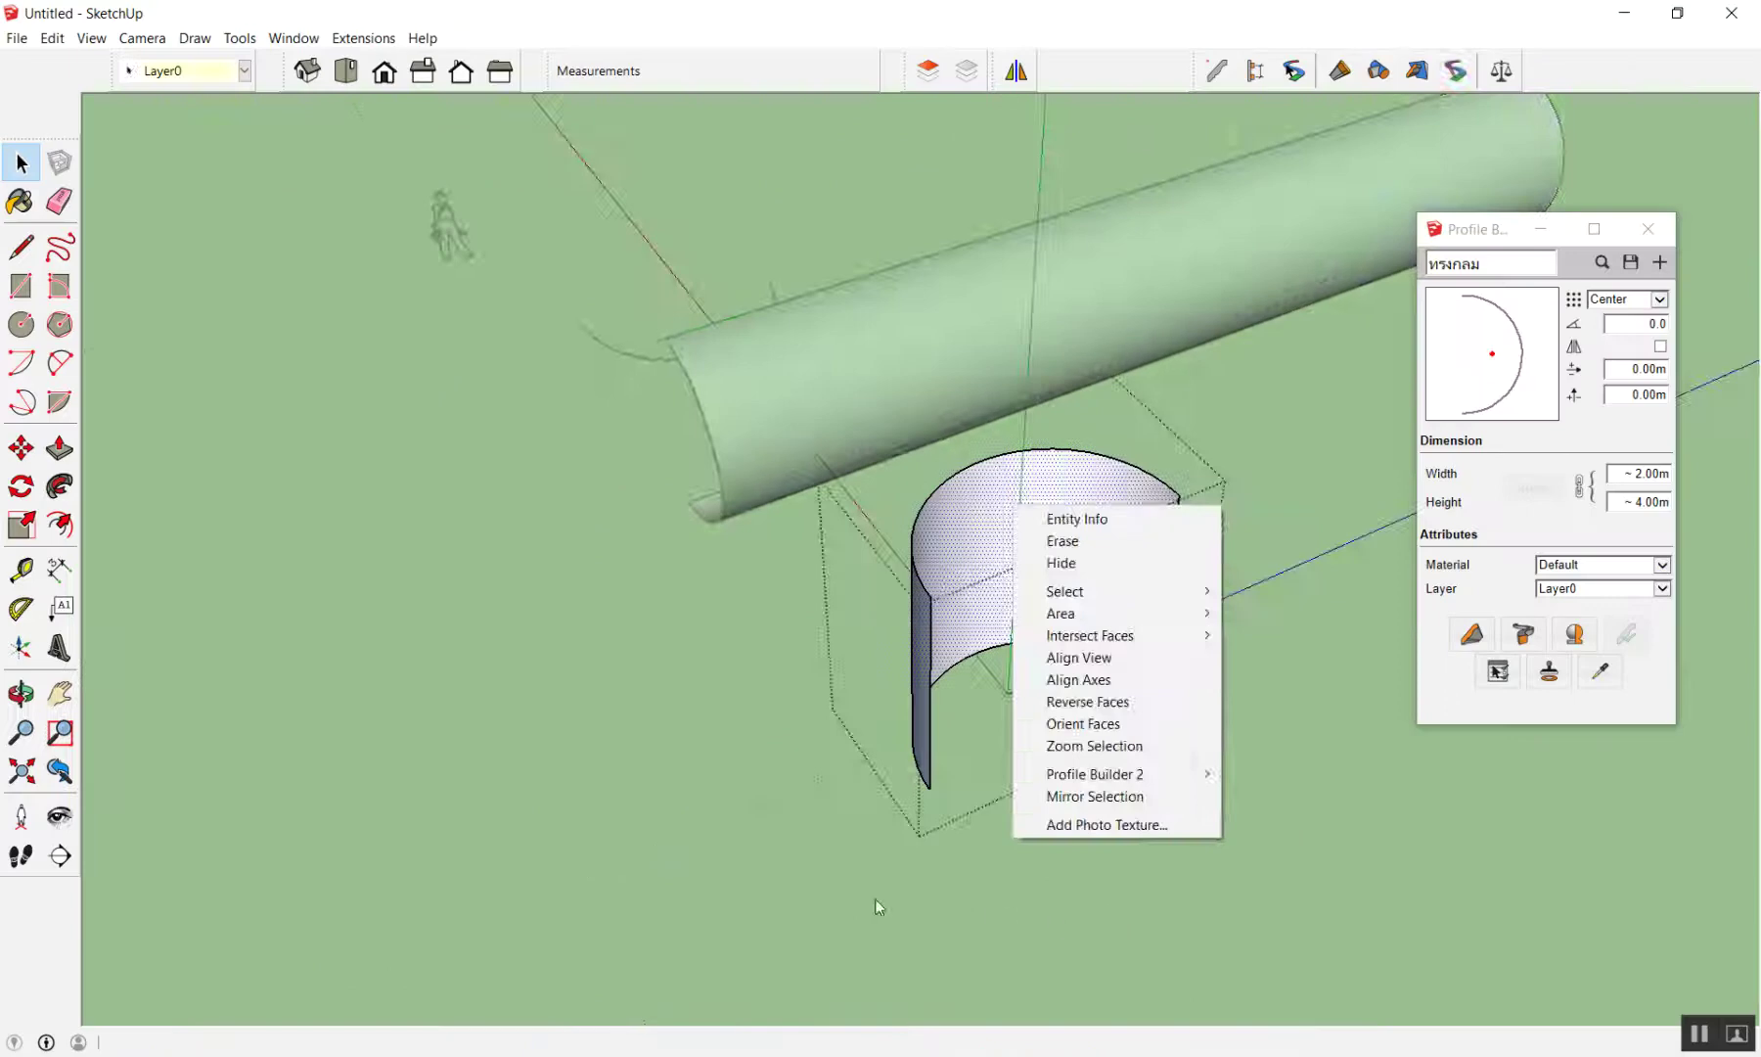
pyautogui.click(875, 898)
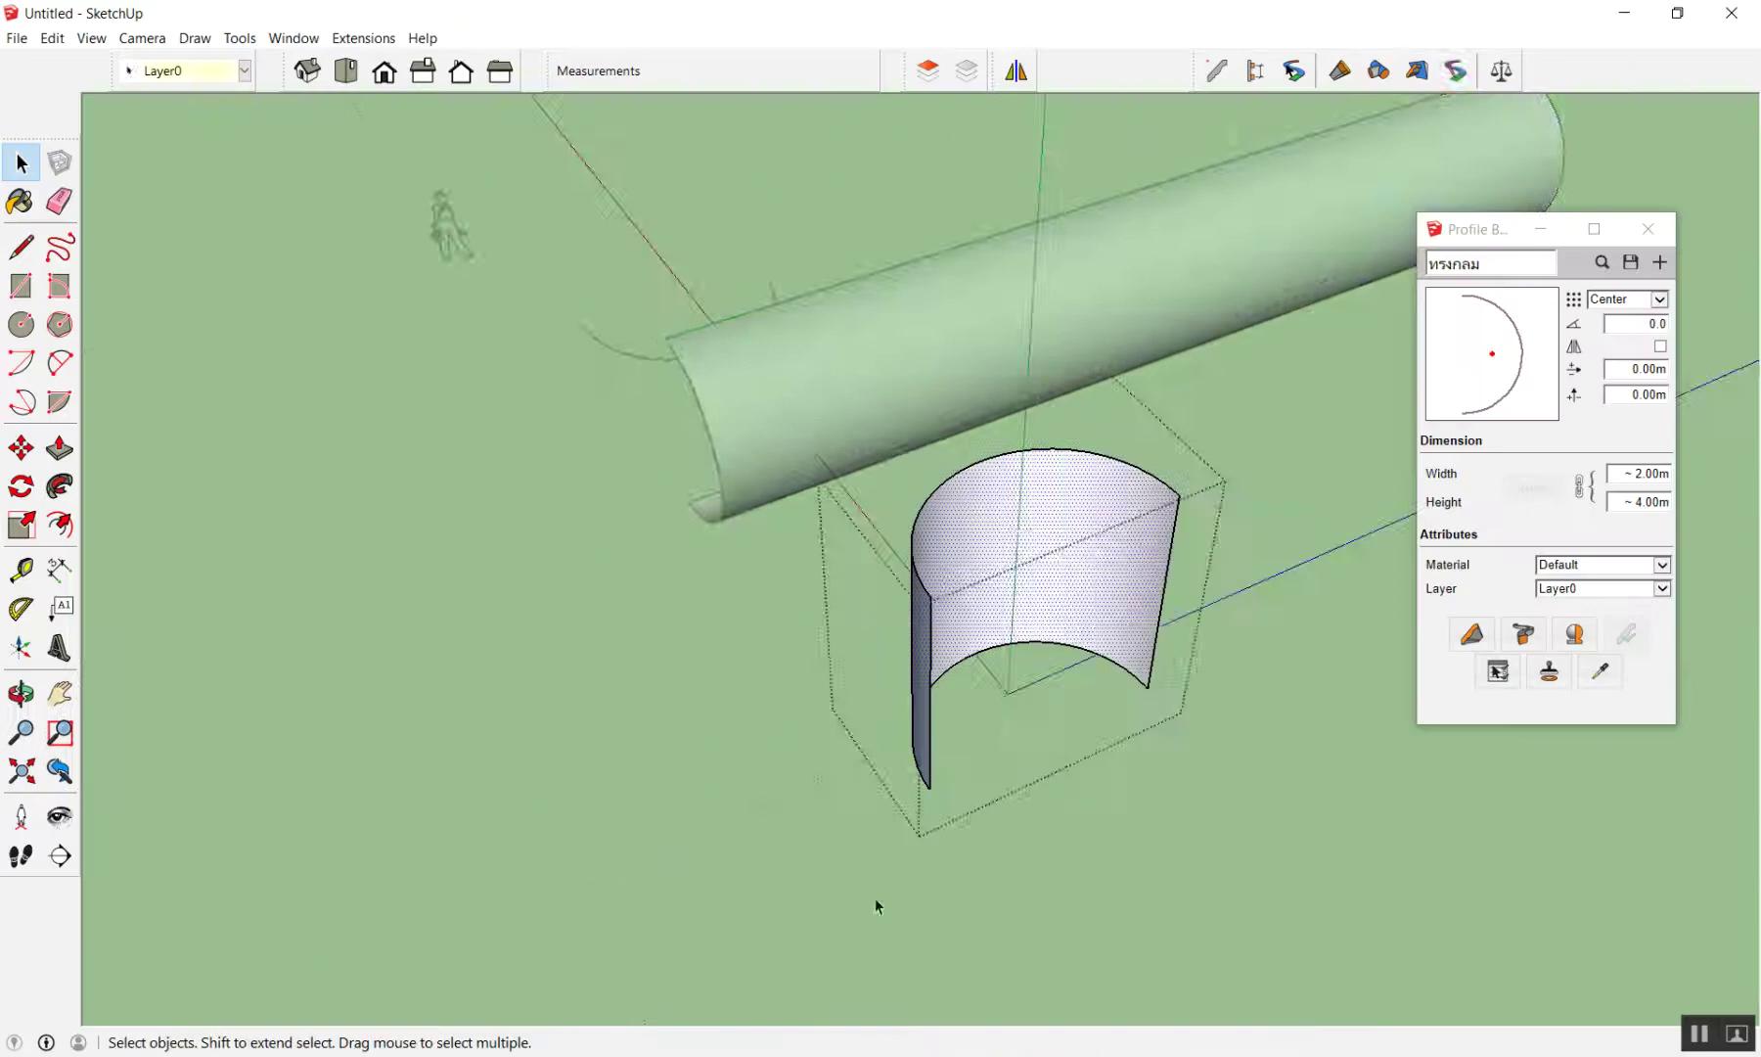
pyautogui.doubleClick(1044, 533)
pyautogui.rightClick(1042, 511)
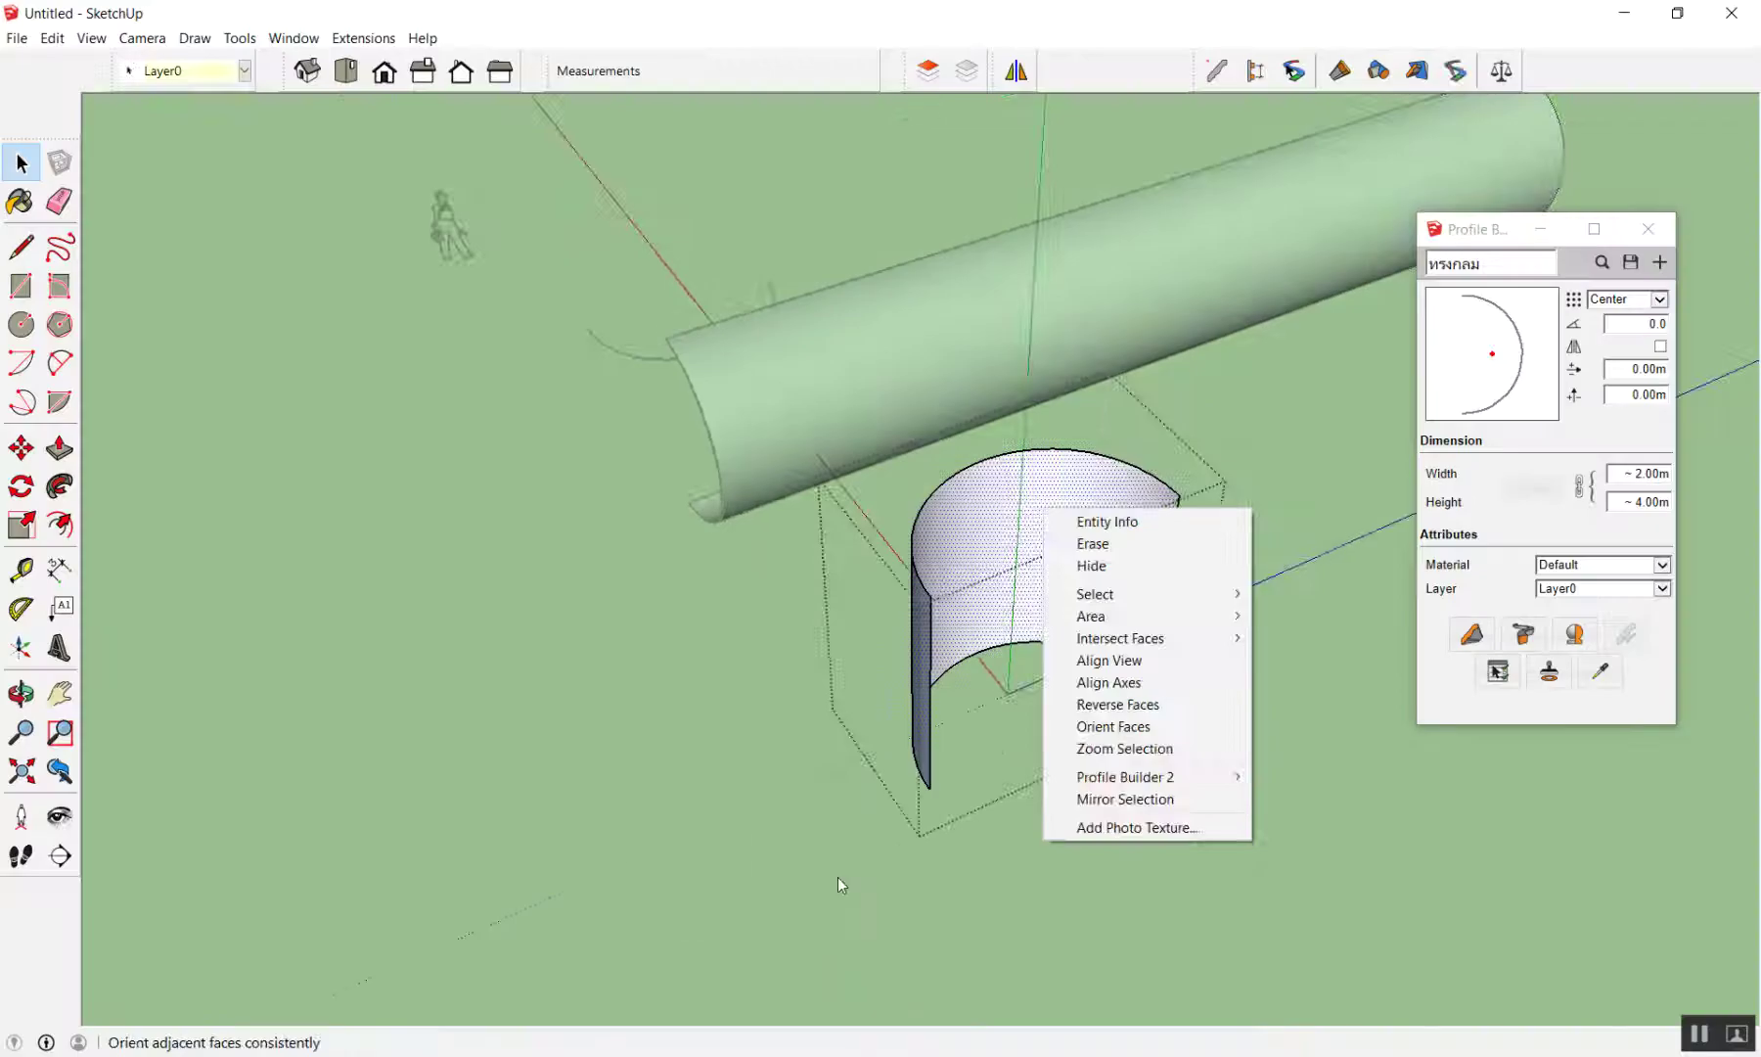
pyautogui.click(837, 883)
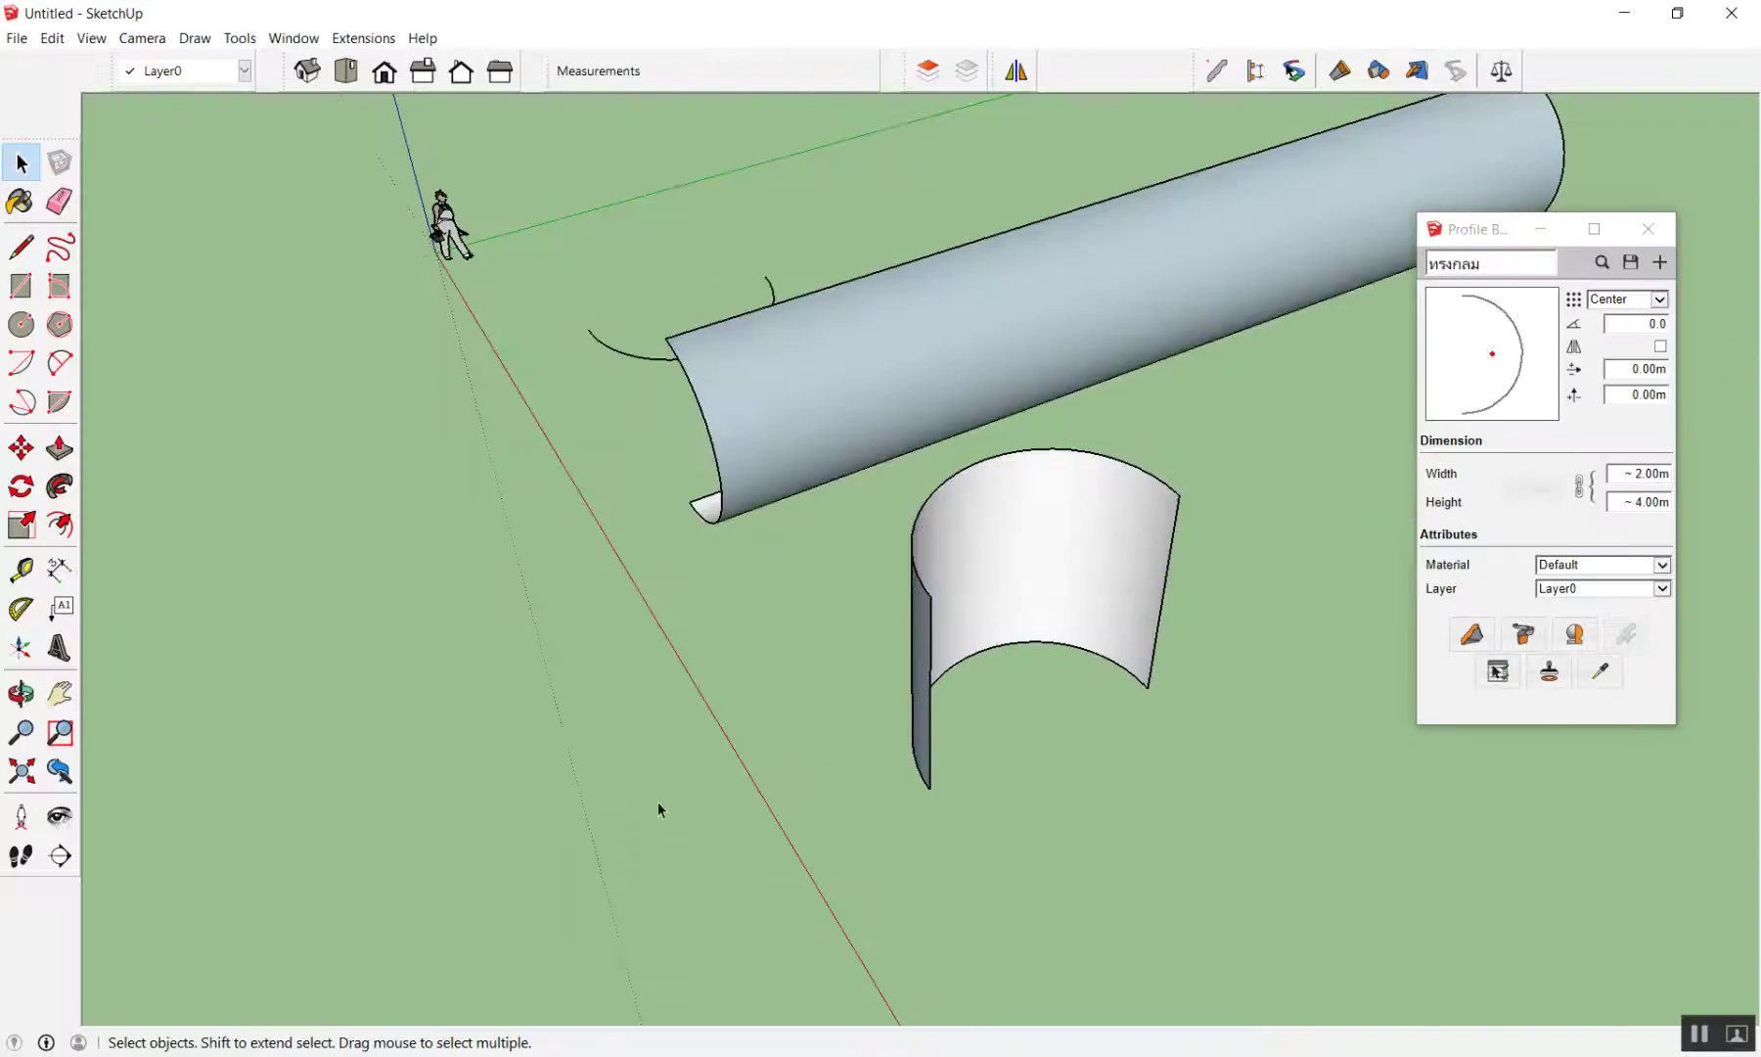
pyautogui.scroll(2, 936, 453)
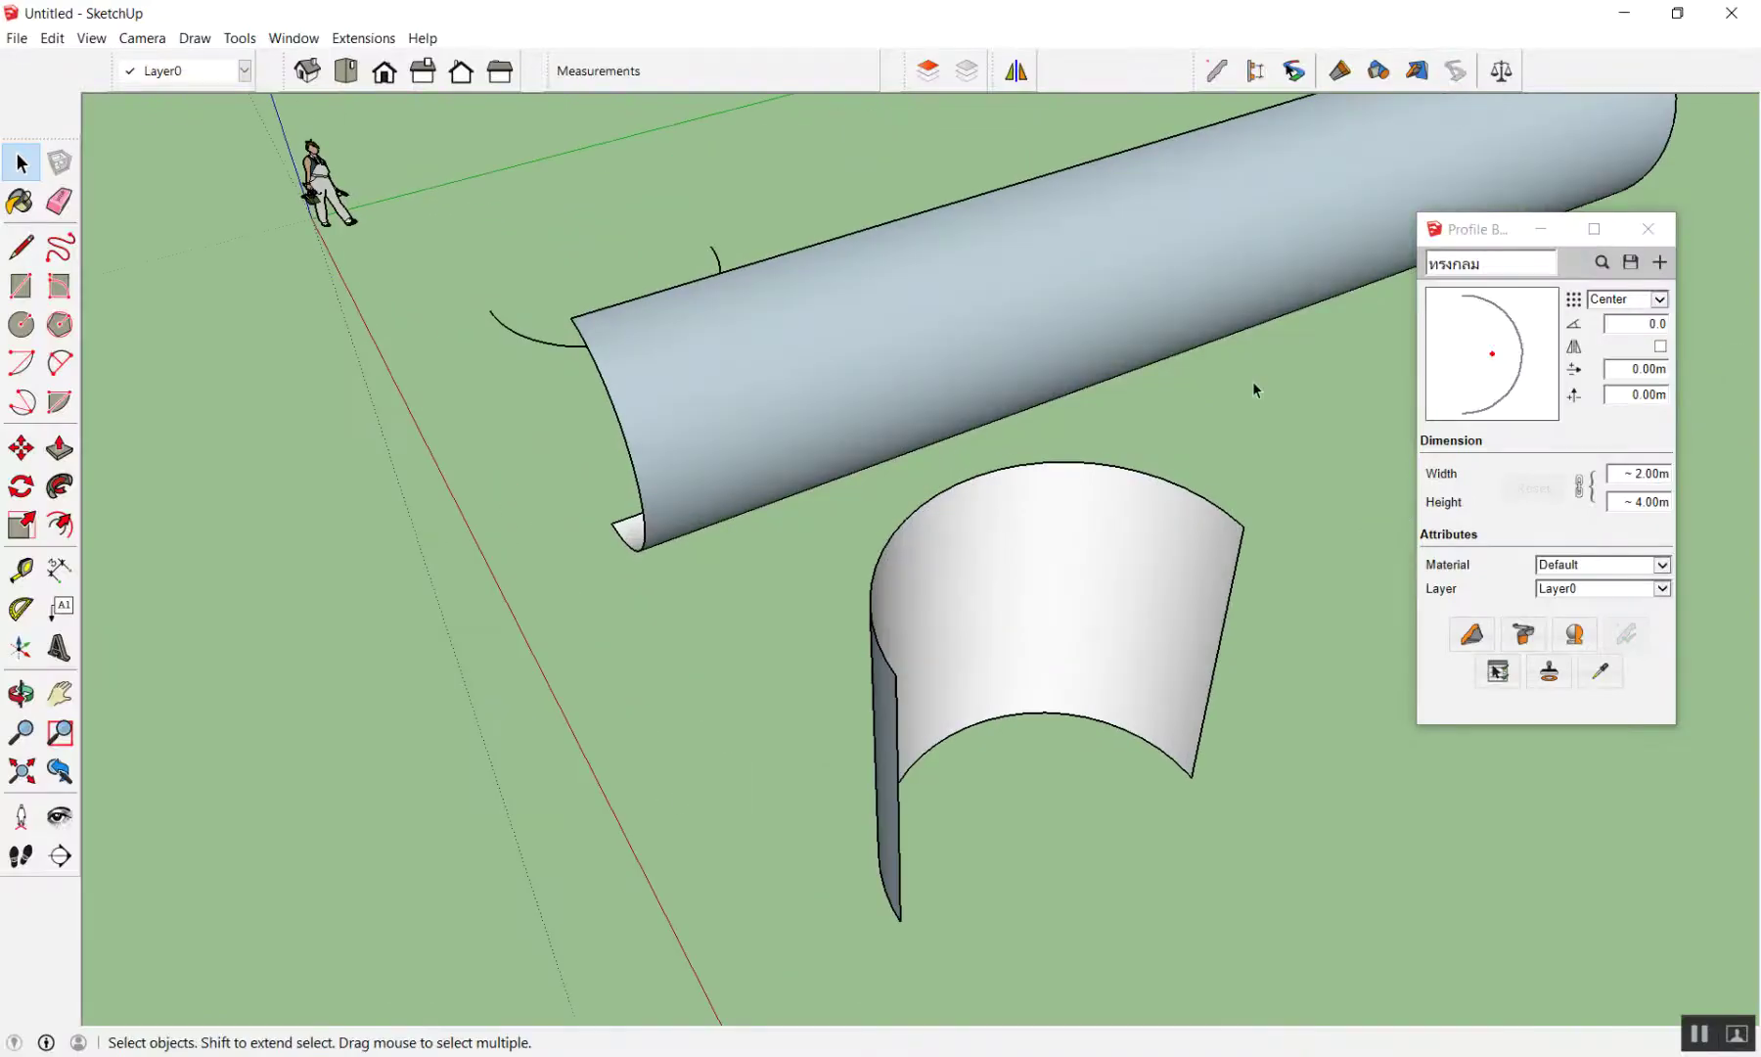
# Reverse the curved wall's faces inside its group, then exit the group
pyautogui.doubleClick(1164, 511)
pyautogui.rightClick(1095, 536)
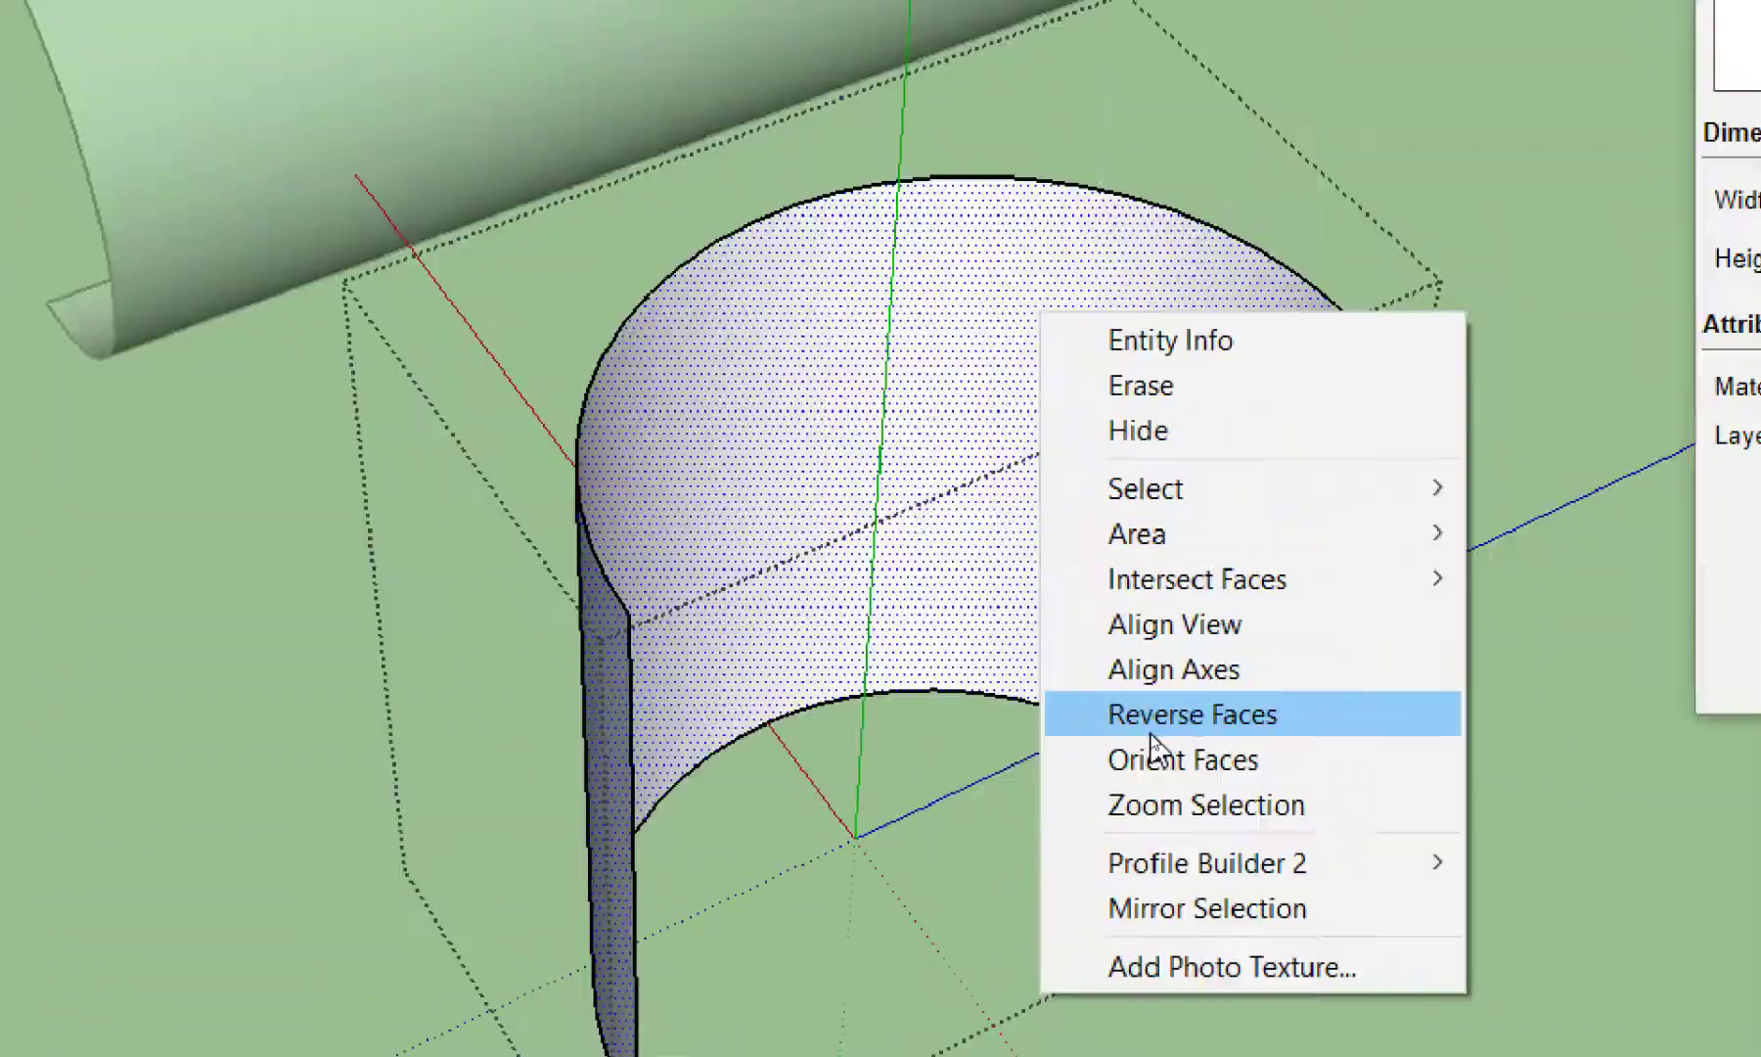
pyautogui.click(1150, 735)
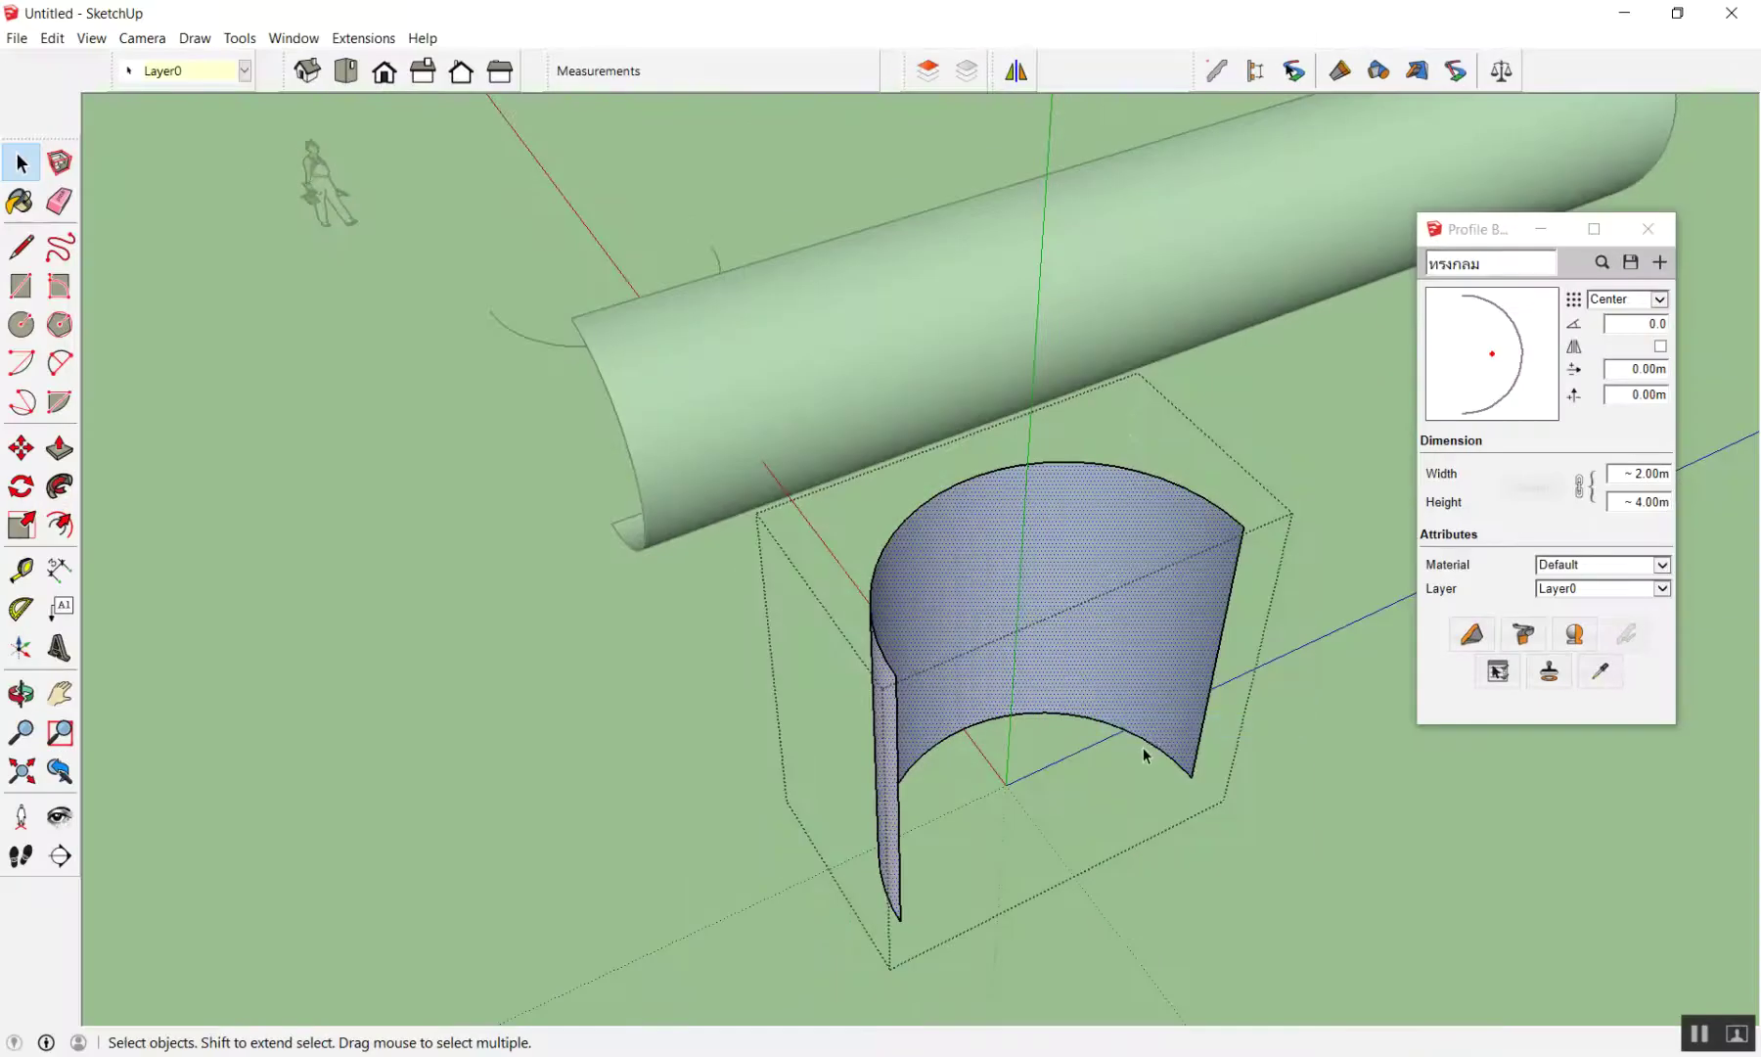
pyautogui.click(1307, 836)
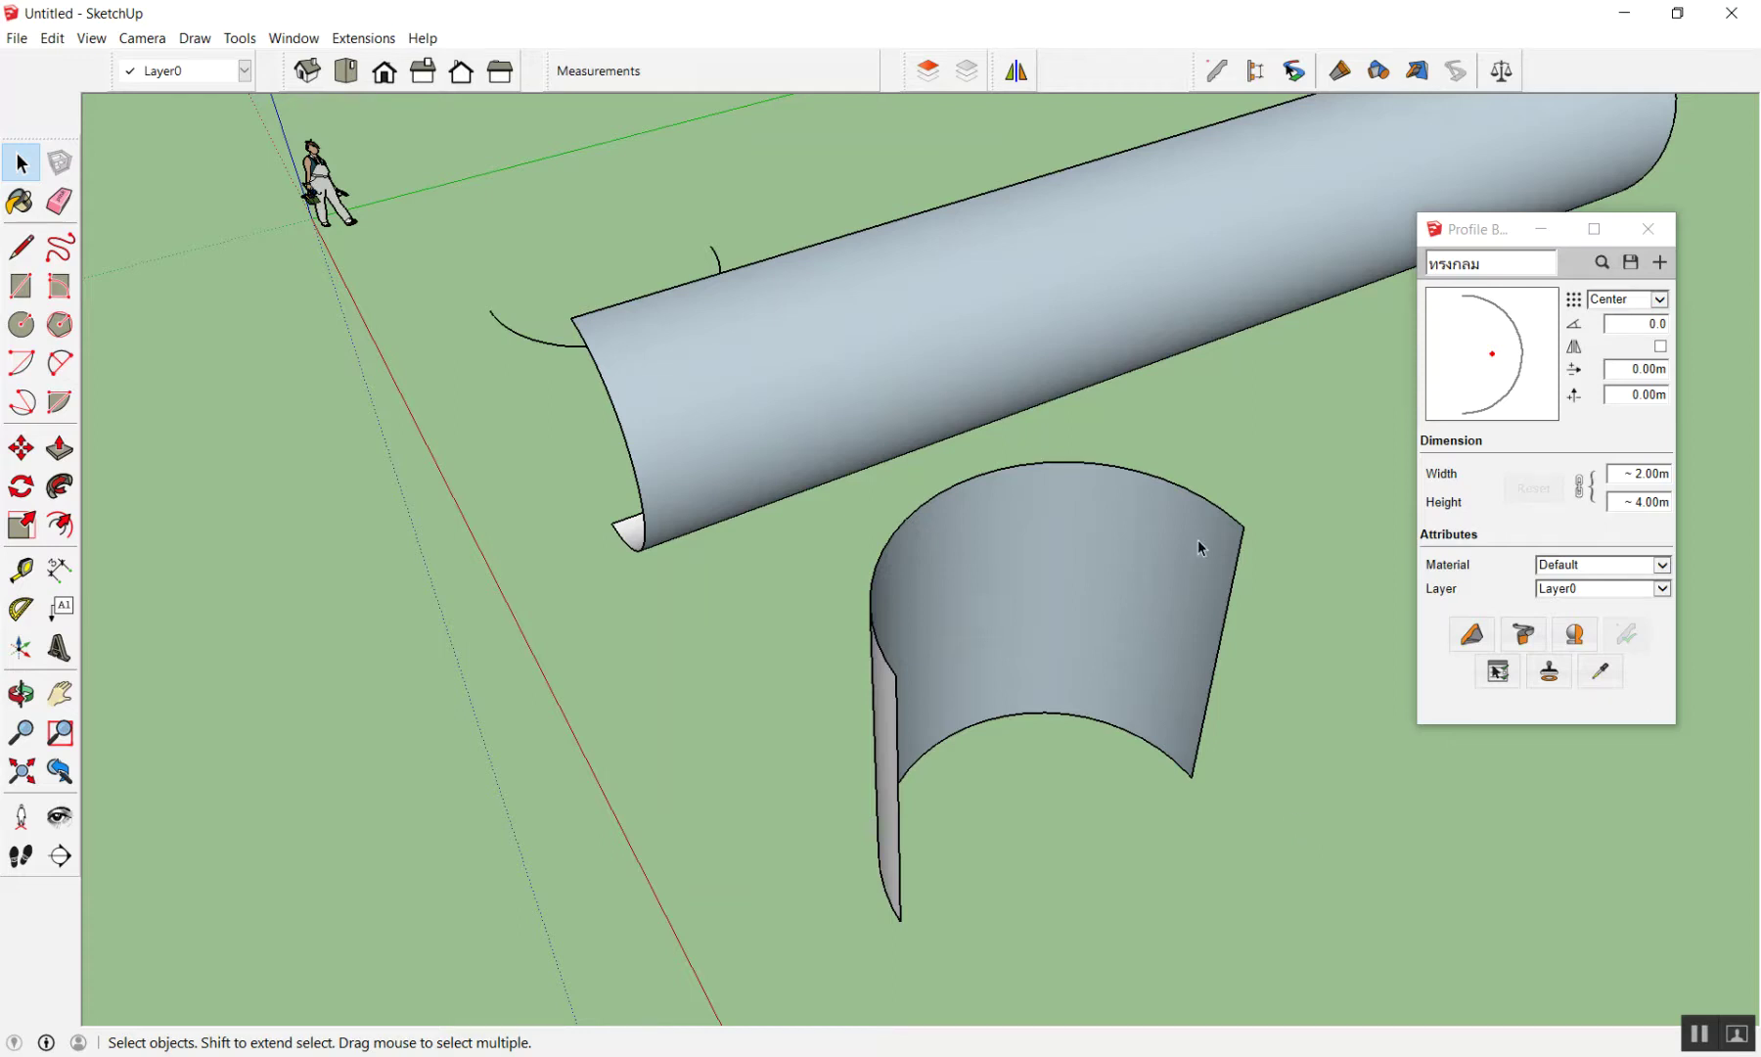
pyautogui.scroll(-3, 1198, 541)
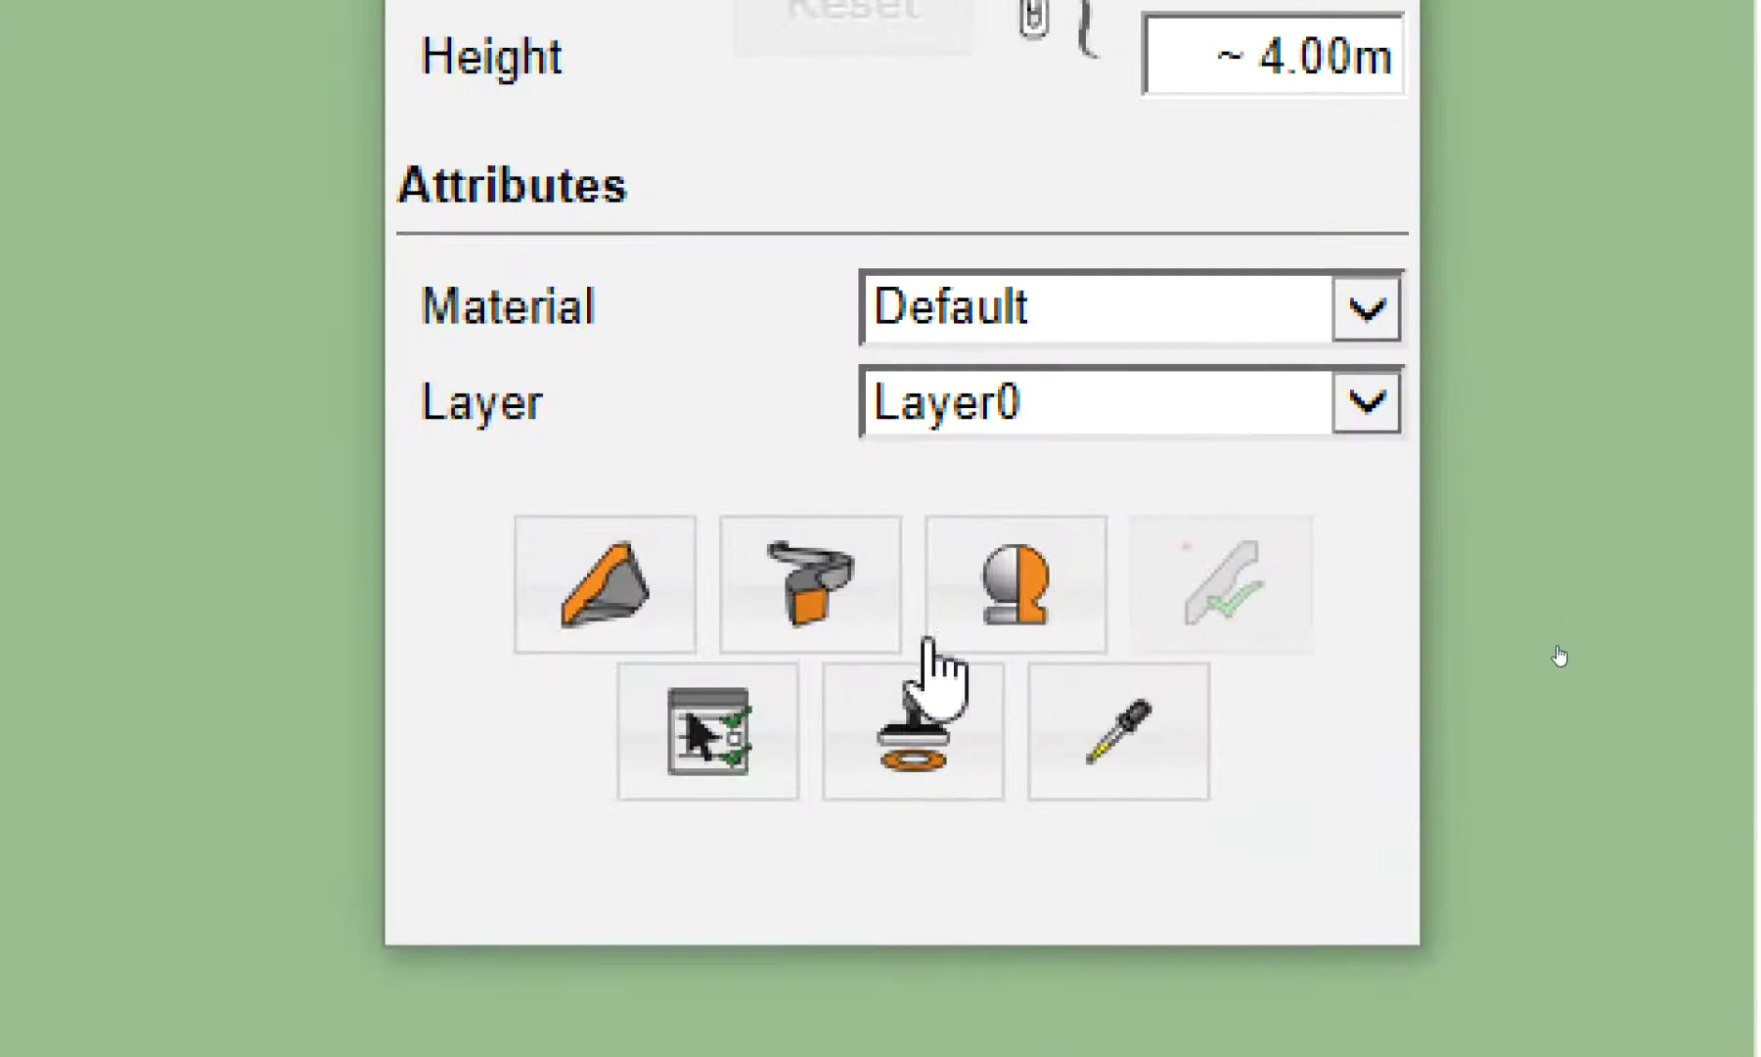
# Revolve the ทรงกลม profile about two vertical axes to create two spheres
pyautogui.click(1035, 579)
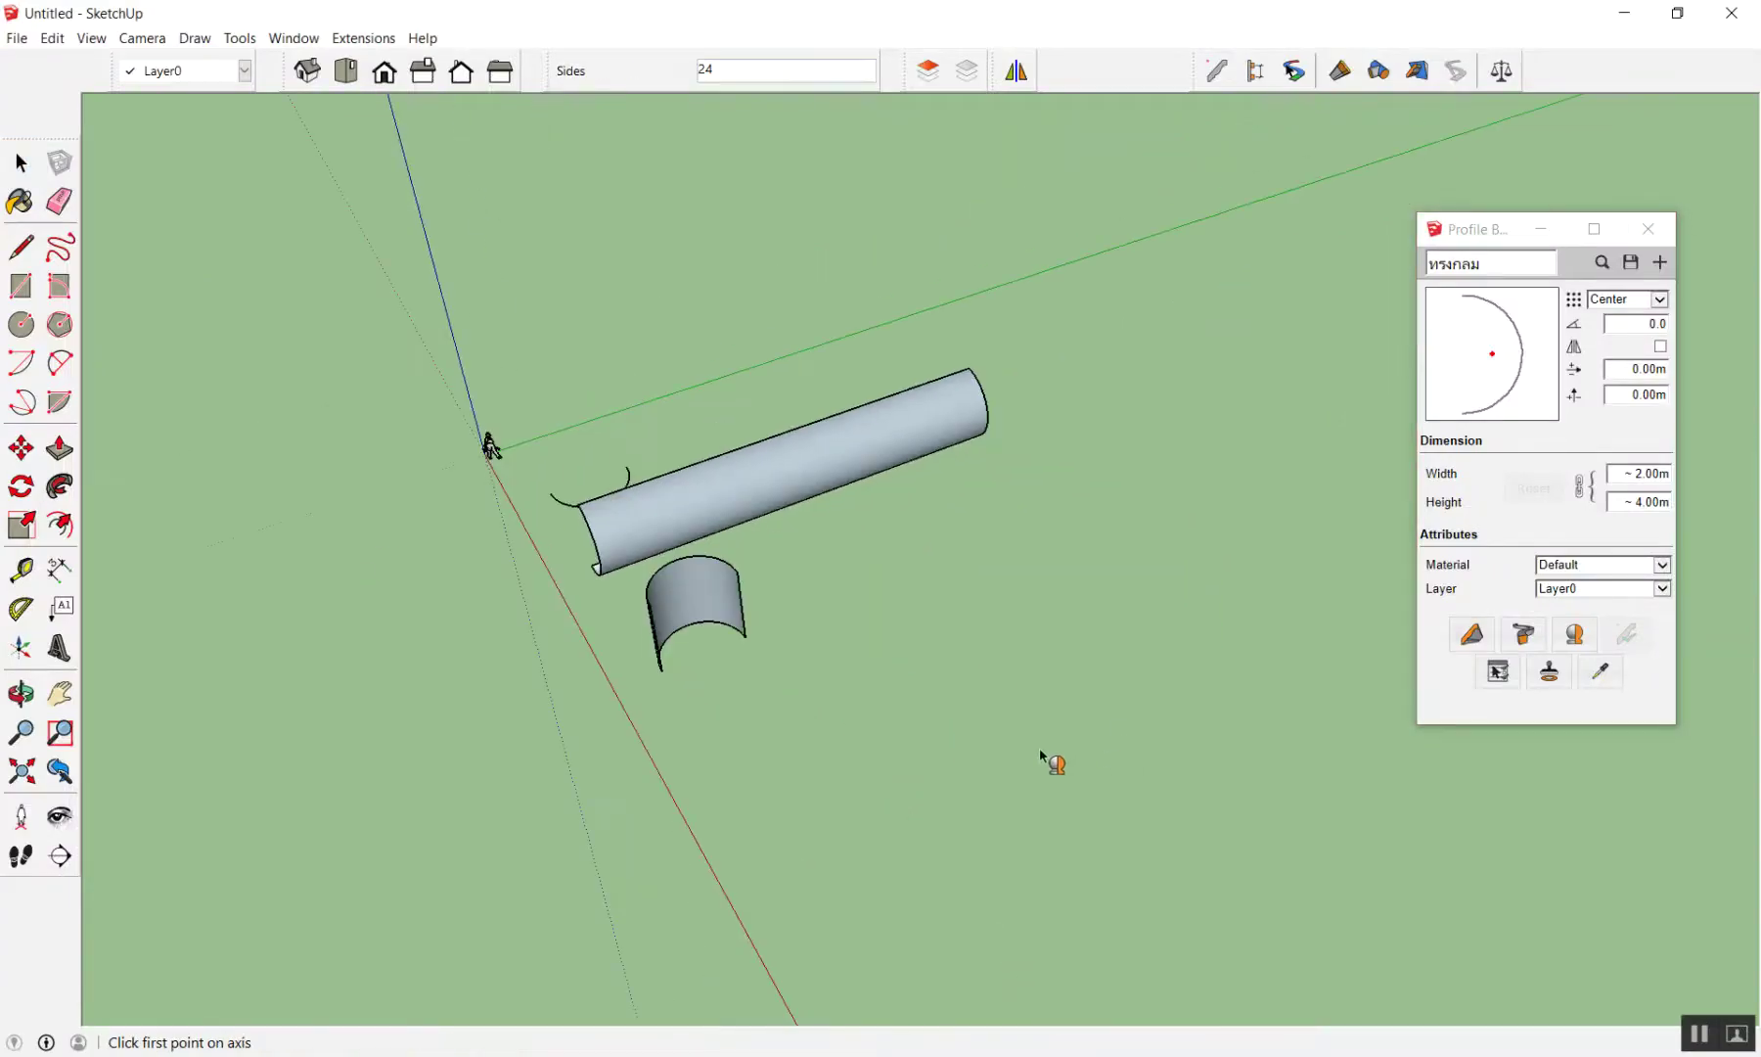
pyautogui.click(886, 720)
pyautogui.click(892, 557)
pyautogui.press('space')
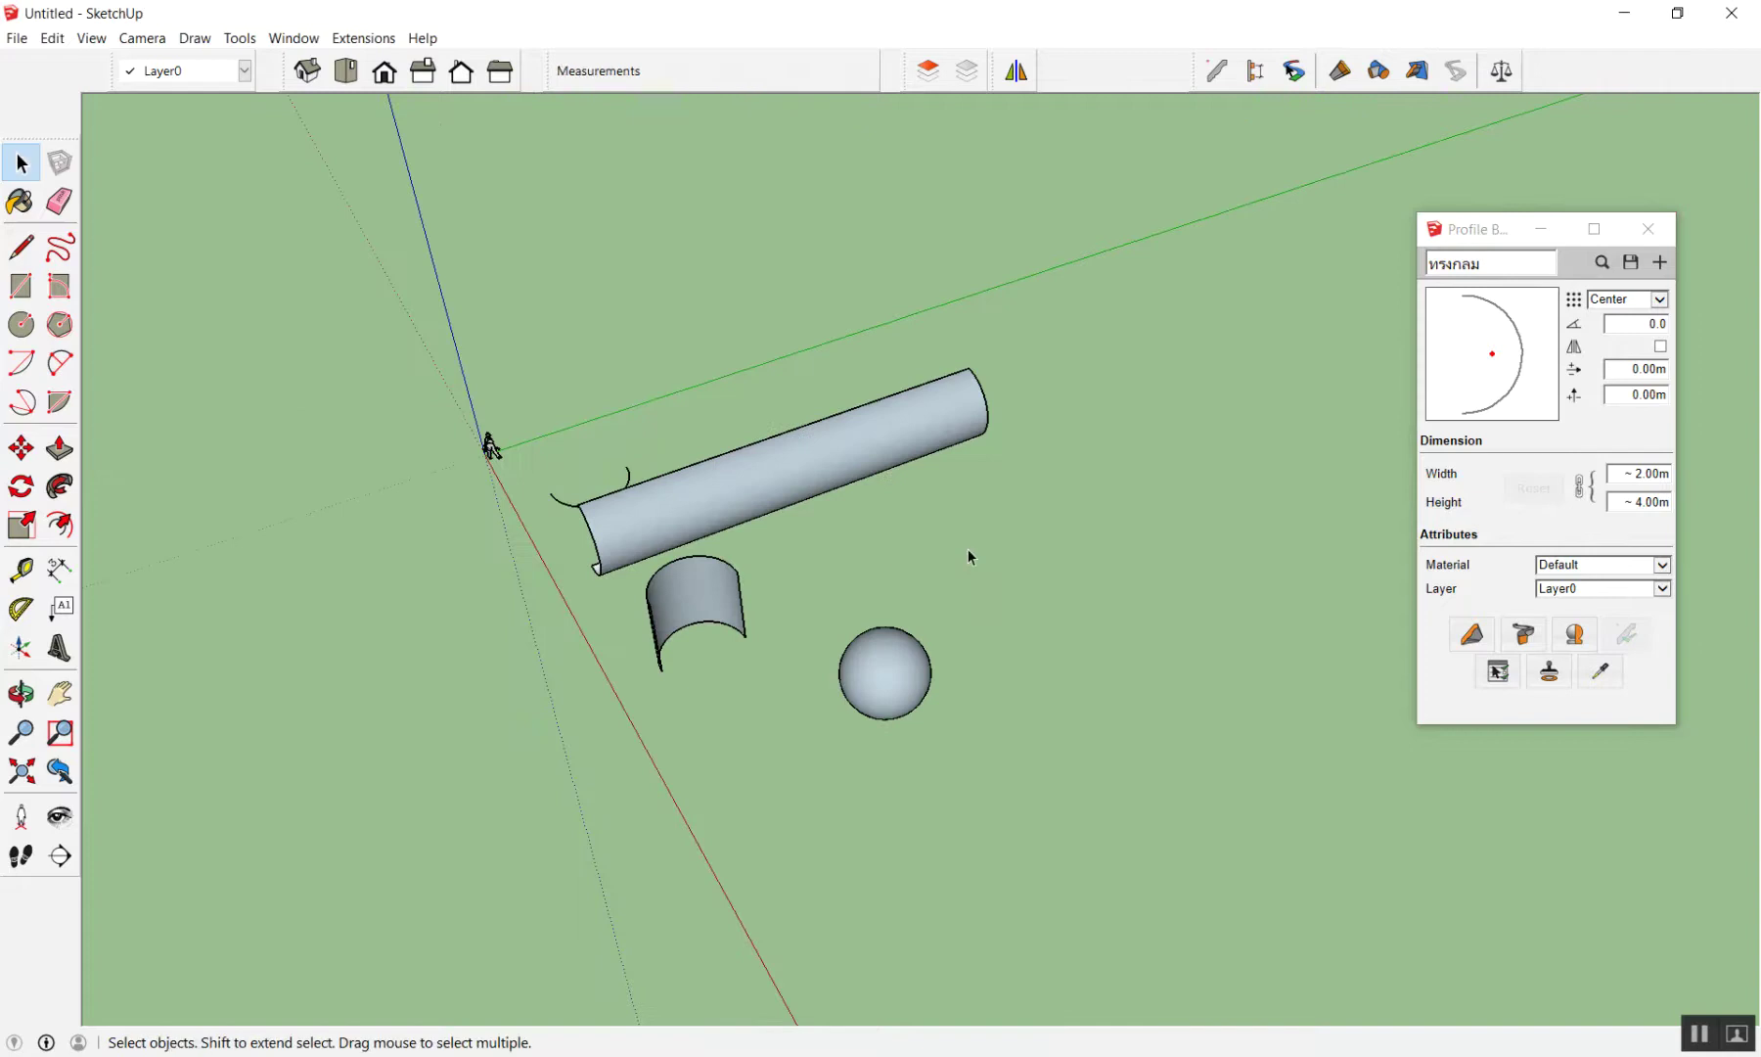
pyautogui.click(1574, 634)
pyautogui.click(880, 587)
pyautogui.click(877, 528)
pyautogui.press('space')
# Reverse the faces of one sphere inside its group so it turns white
pyautogui.moveTo(837, 542); pyautogui.dragTo(1234, 626, button='middle')
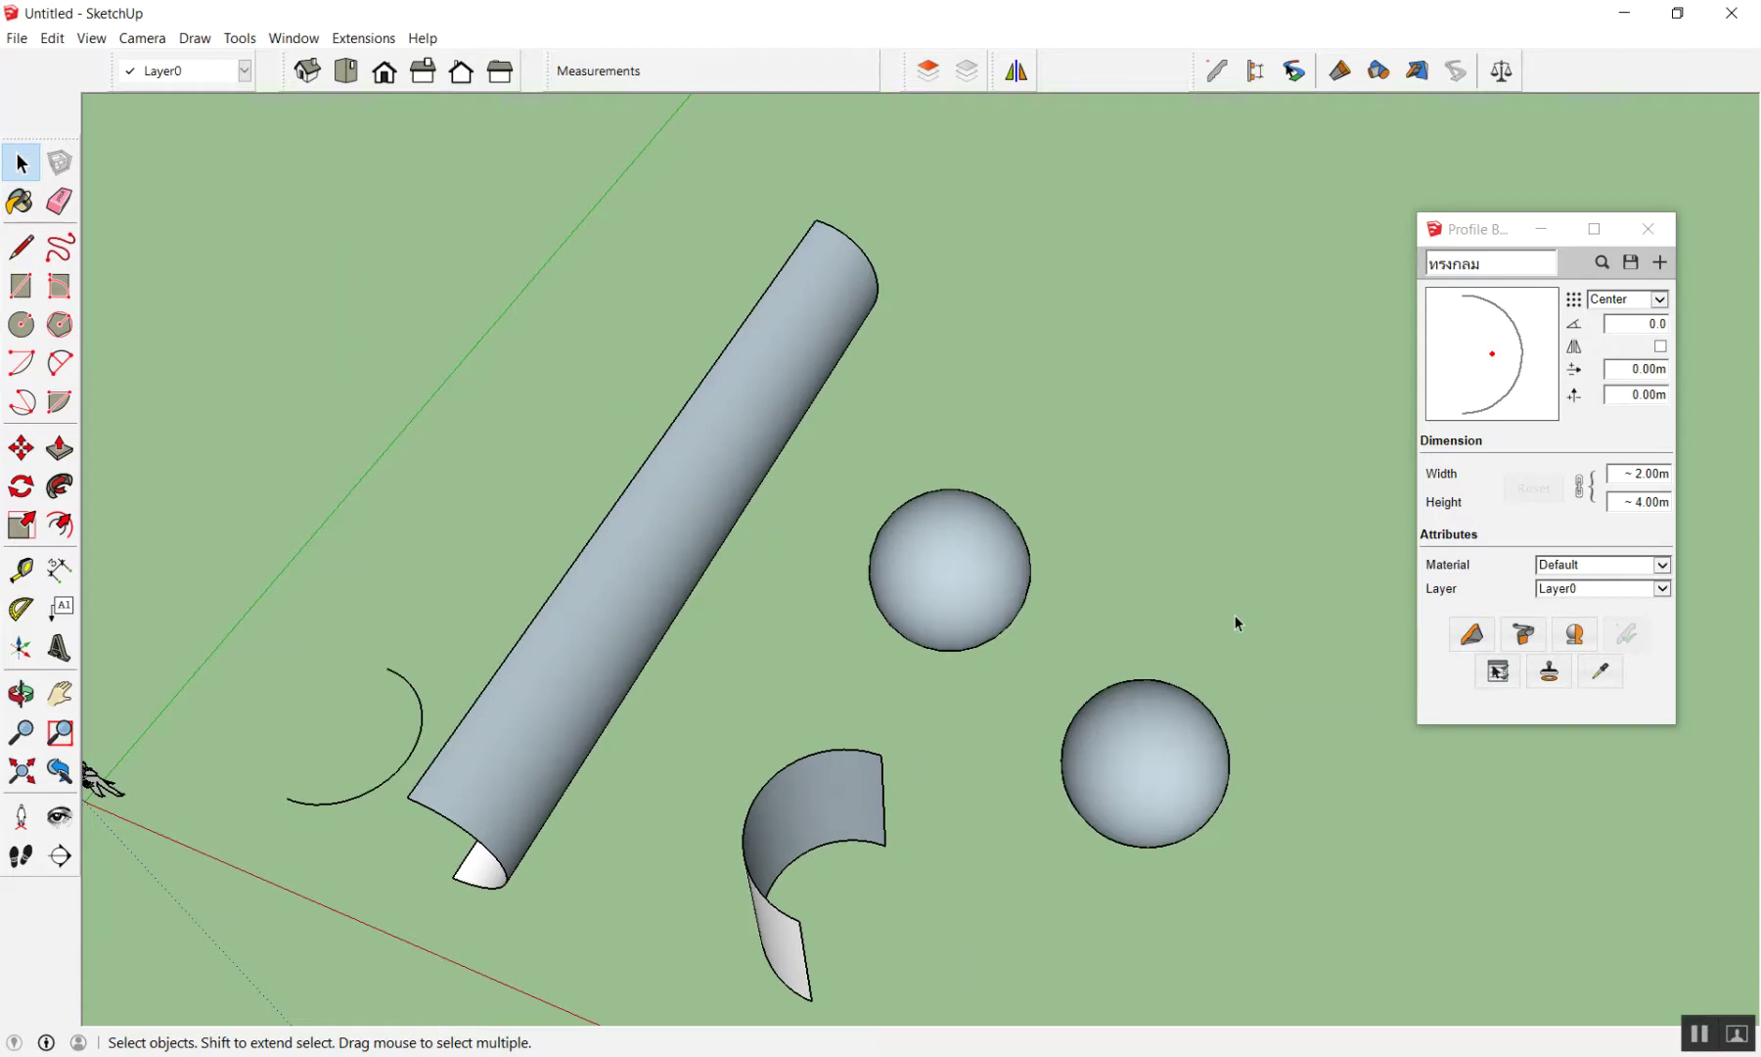
pyautogui.scroll(2, 1203, 587)
pyautogui.scroll(2, 767, 534)
pyautogui.scroll(2, 812, 479)
pyautogui.doubleClick(812, 471)
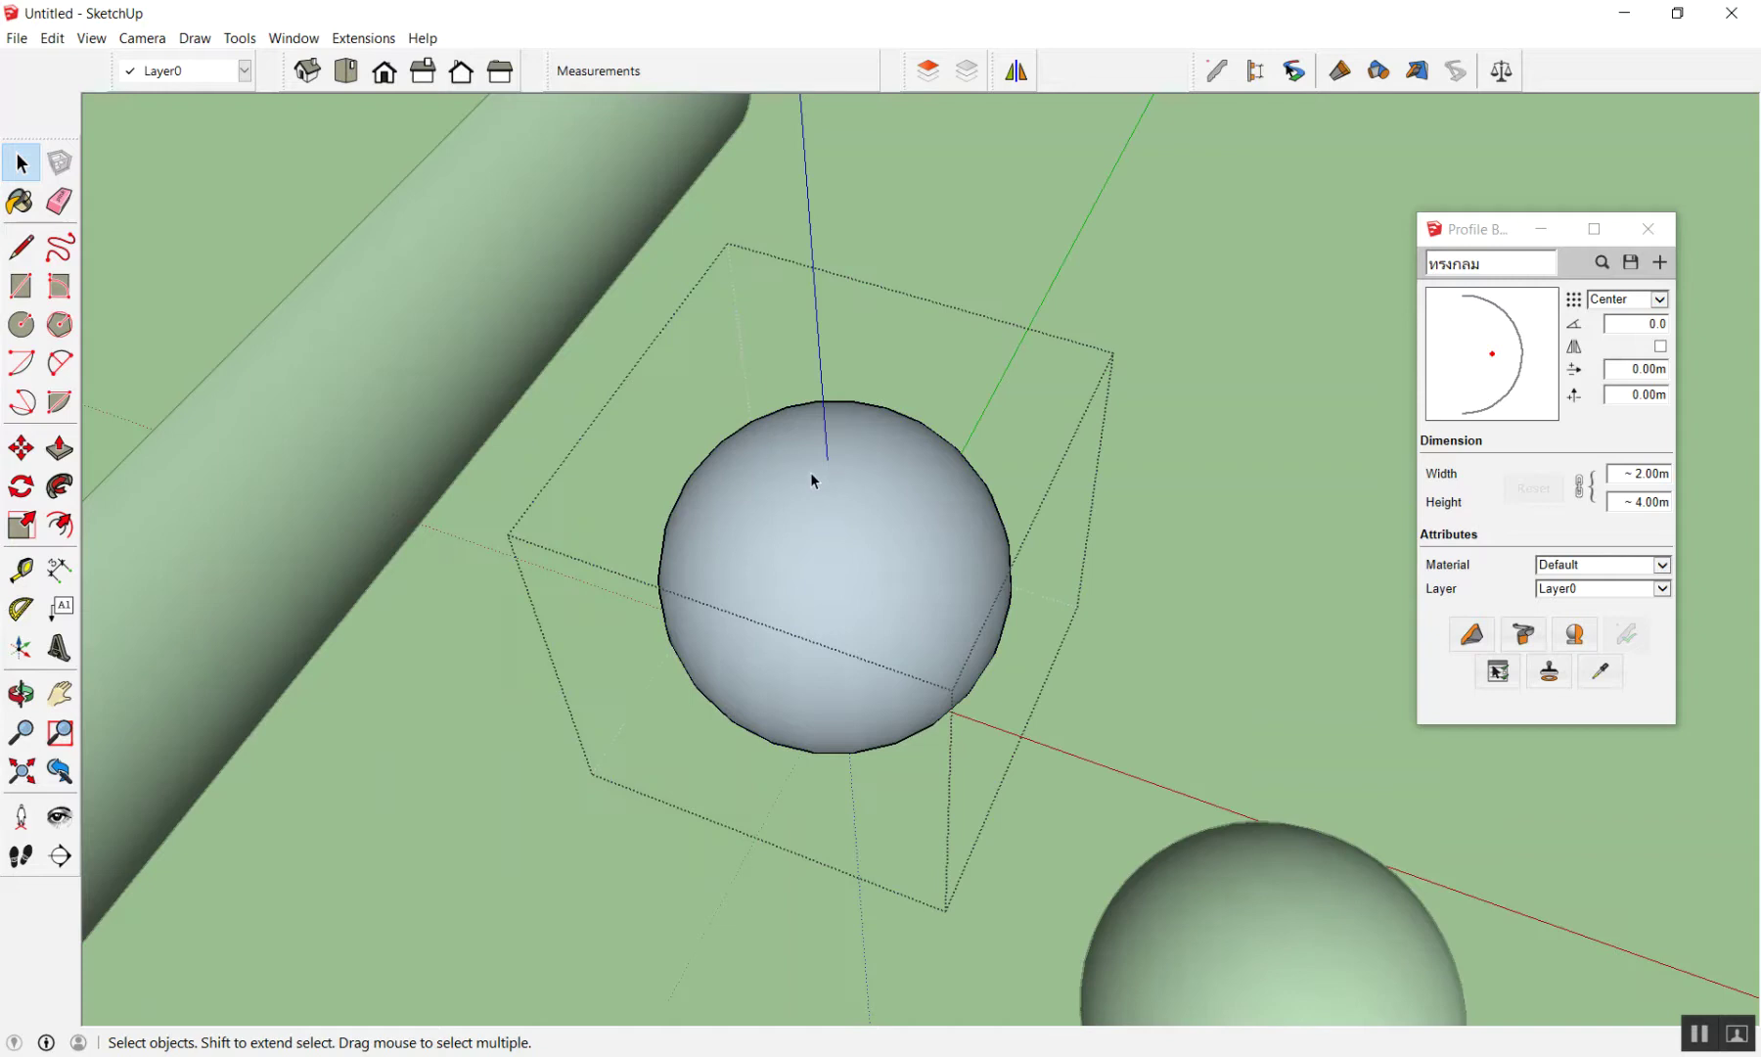
pyautogui.rightClick(810, 473)
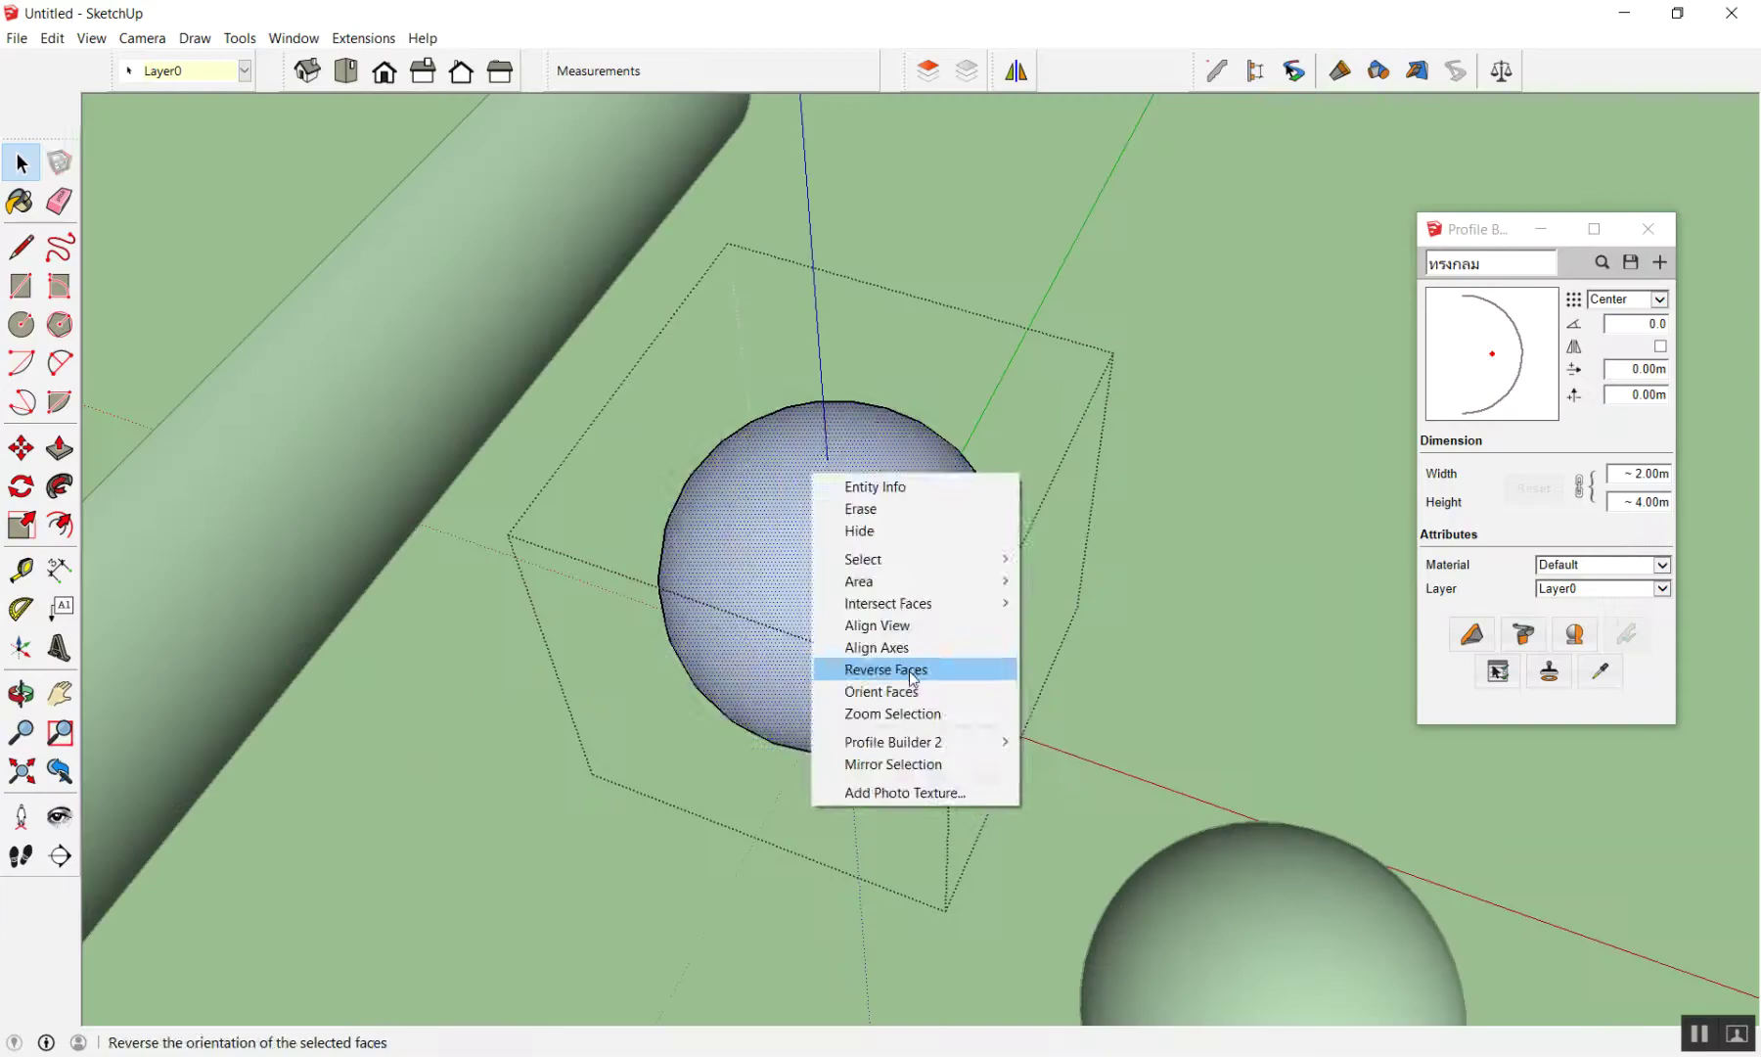
pyautogui.click(881, 673)
pyautogui.click(1080, 646)
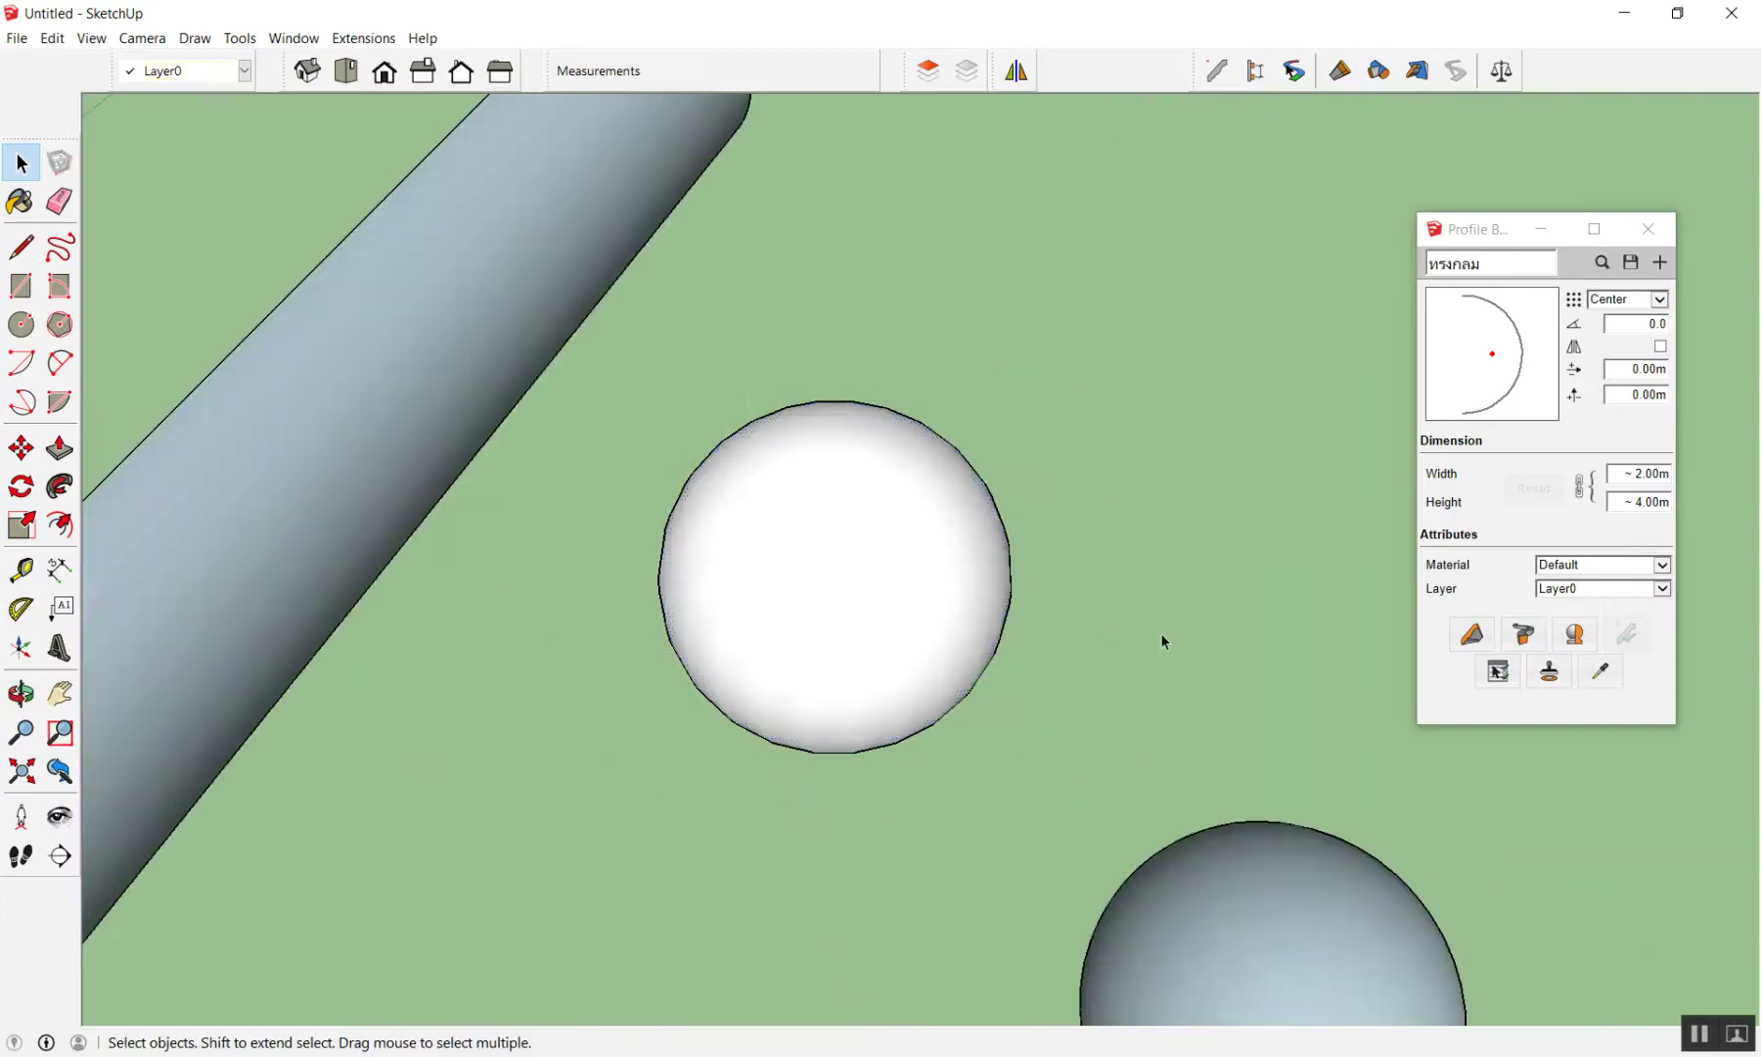
pyautogui.scroll(-3, 1059, 595)
pyautogui.moveTo(1058, 595)
pyautogui.mouseDown(button='middle')
pyautogui.moveTo(1423, 464)
pyautogui.moveTo(862, 789)
pyautogui.mouseUp(button='middle')
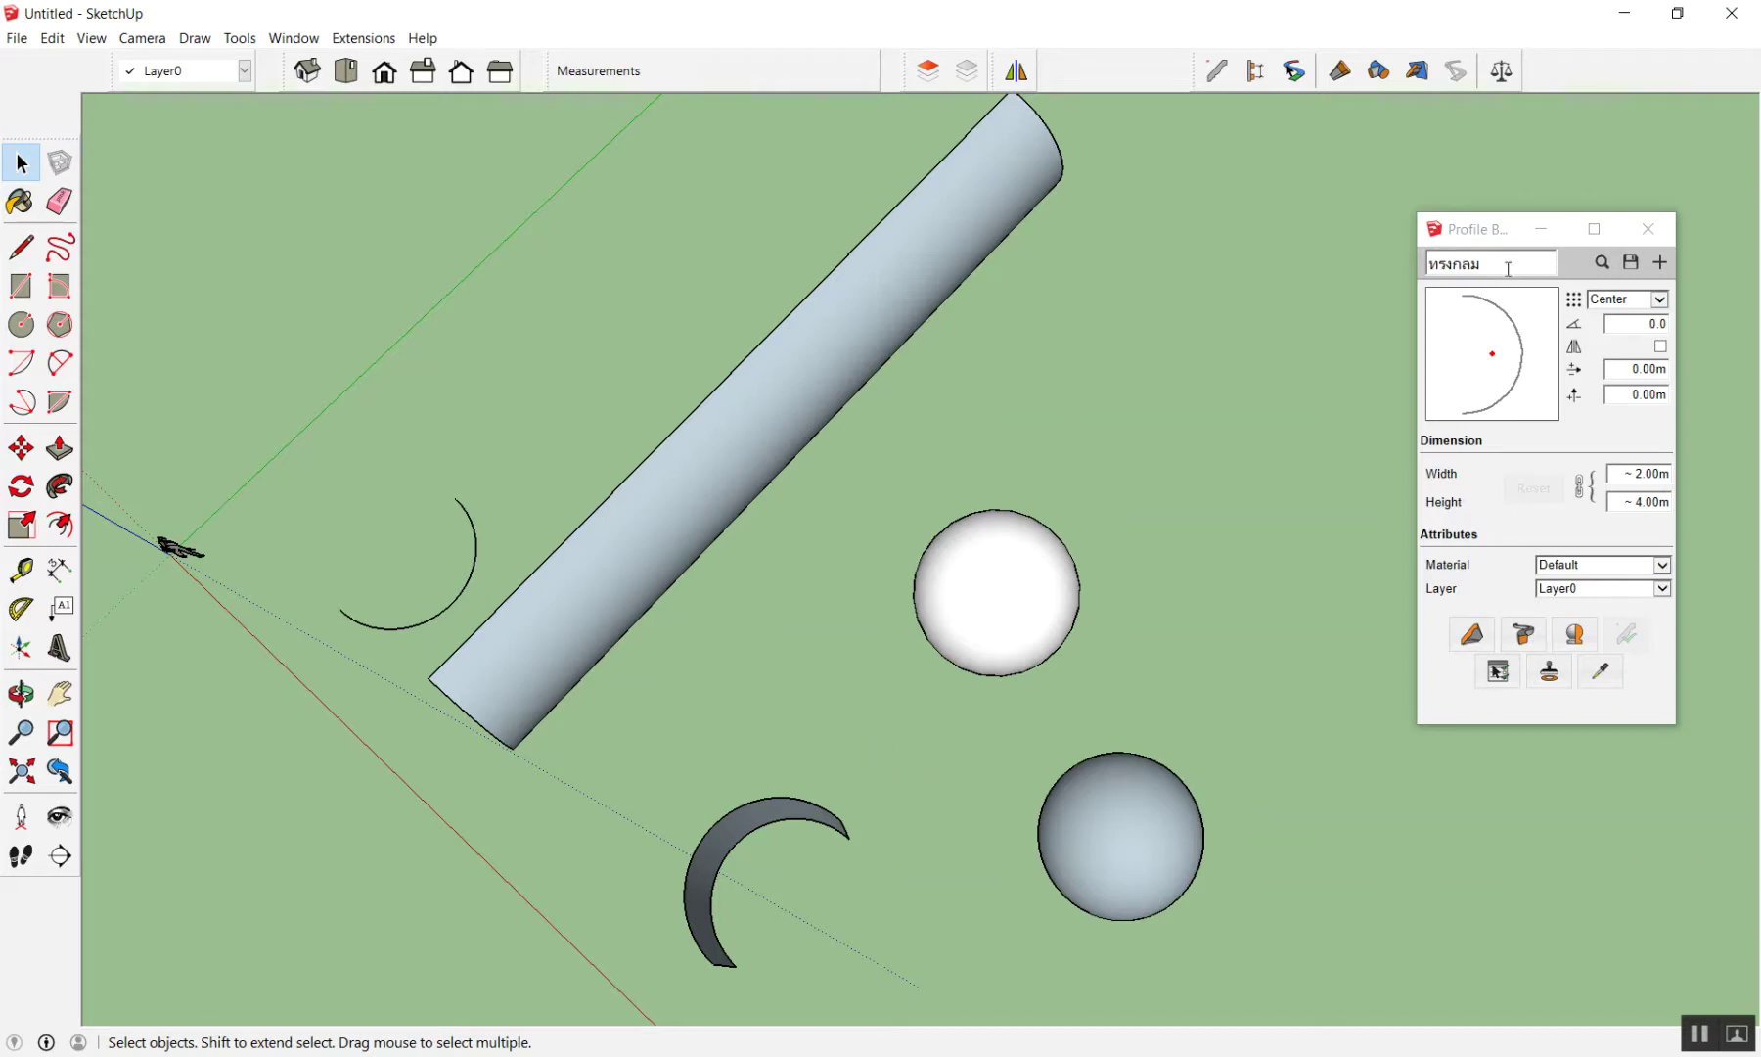
# Report the white sphere in PB Quantifier: 32.998 m³ volume, 49.881 m² surface area
pyautogui.click(1500, 70)
pyautogui.click(1030, 595)
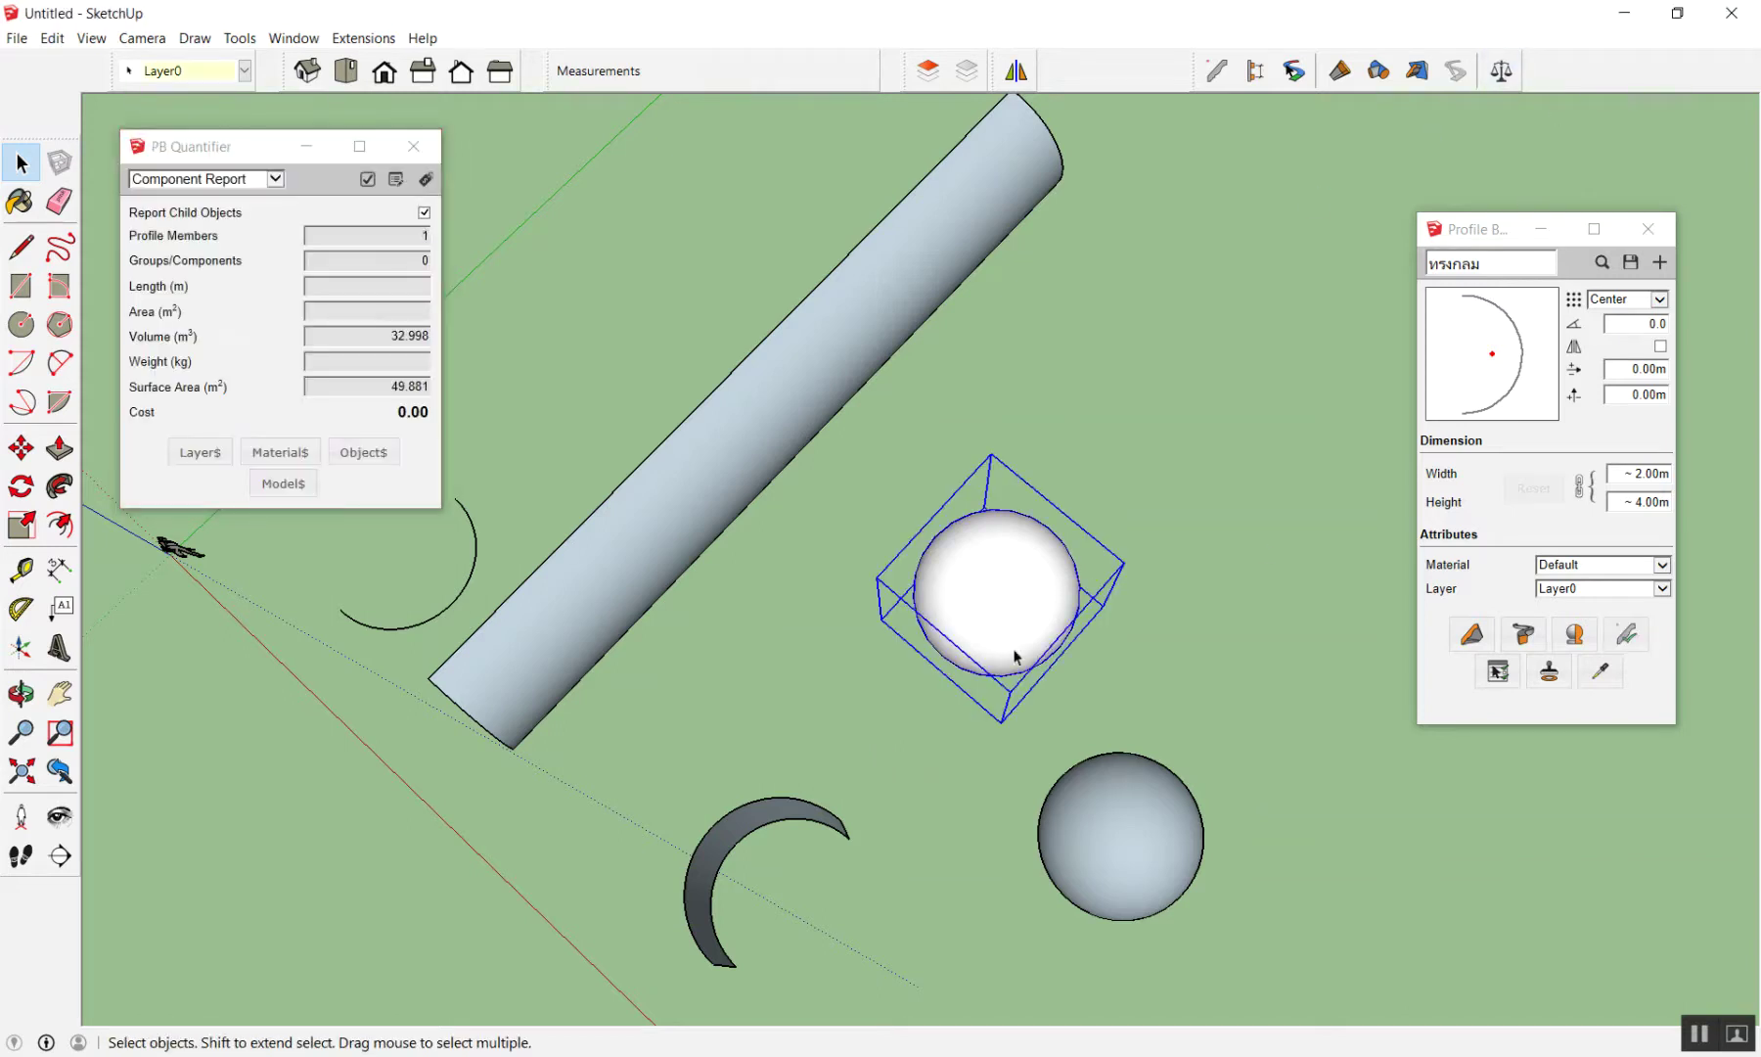
pyautogui.click(1164, 822)
pyautogui.click(1022, 620)
pyautogui.click(1124, 773)
pyautogui.click(998, 619)
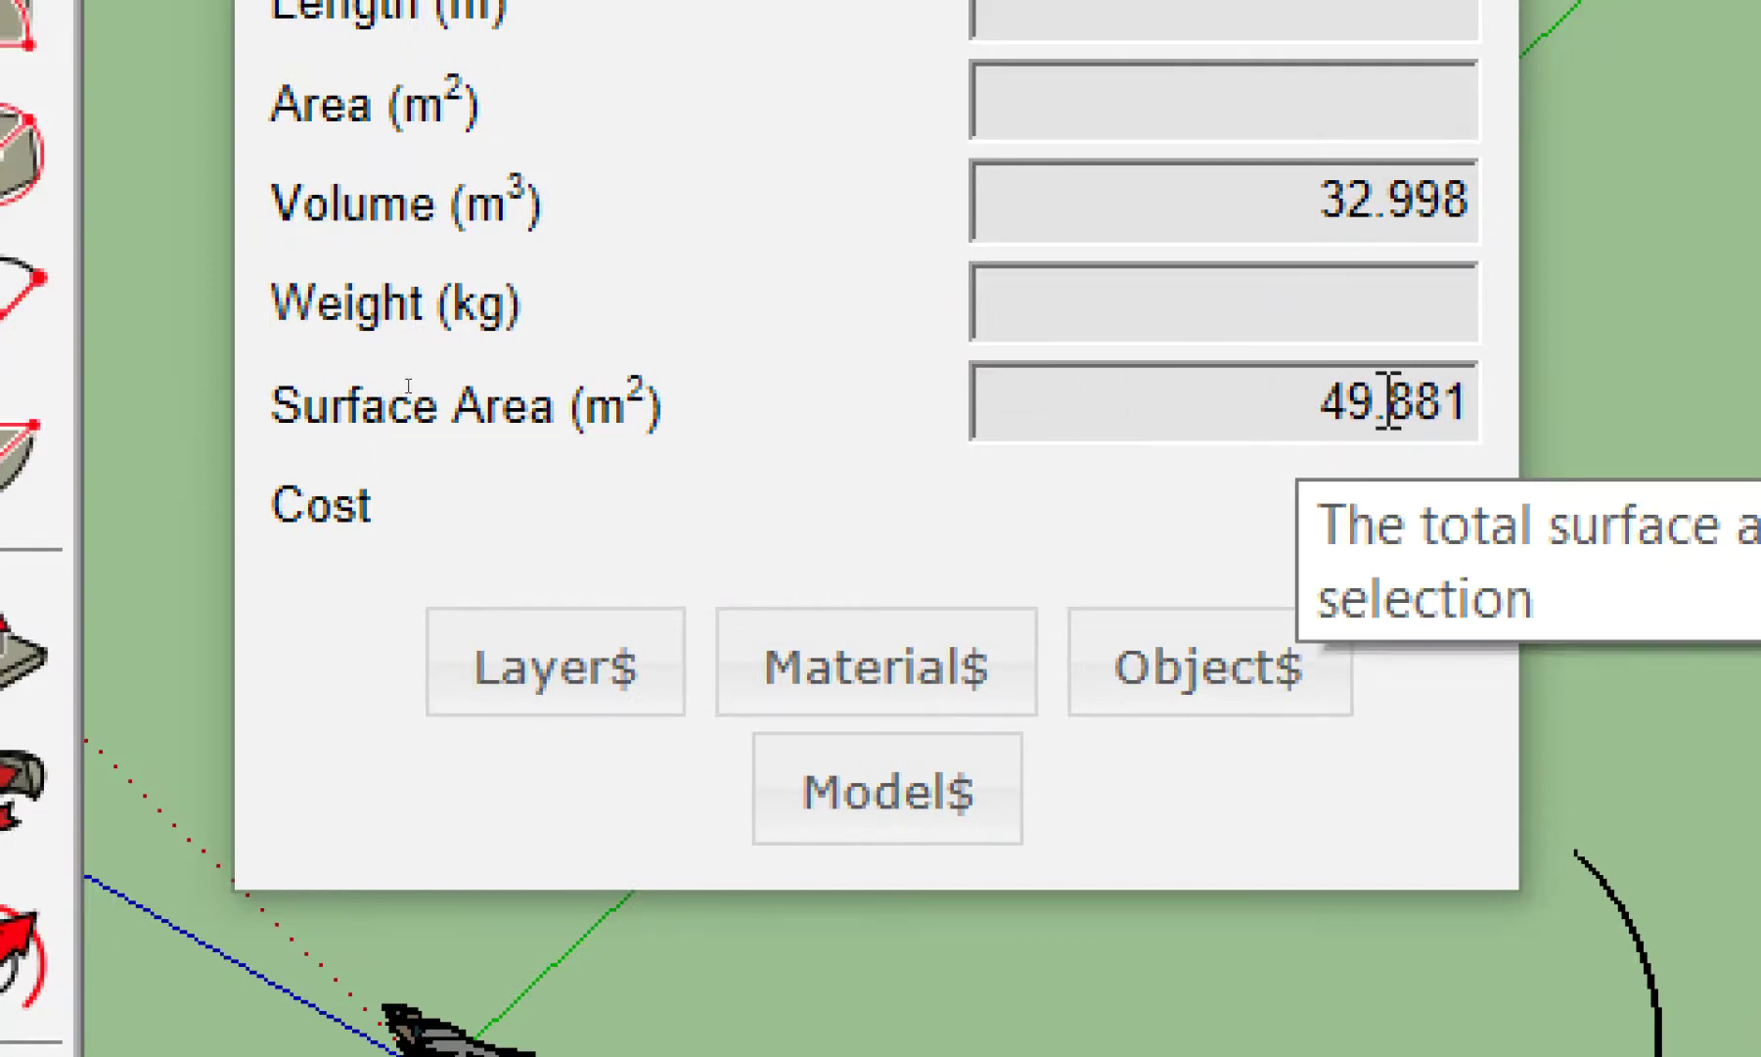
pyautogui.moveTo(1309, 421); pyautogui.dragTo(1443, 424)
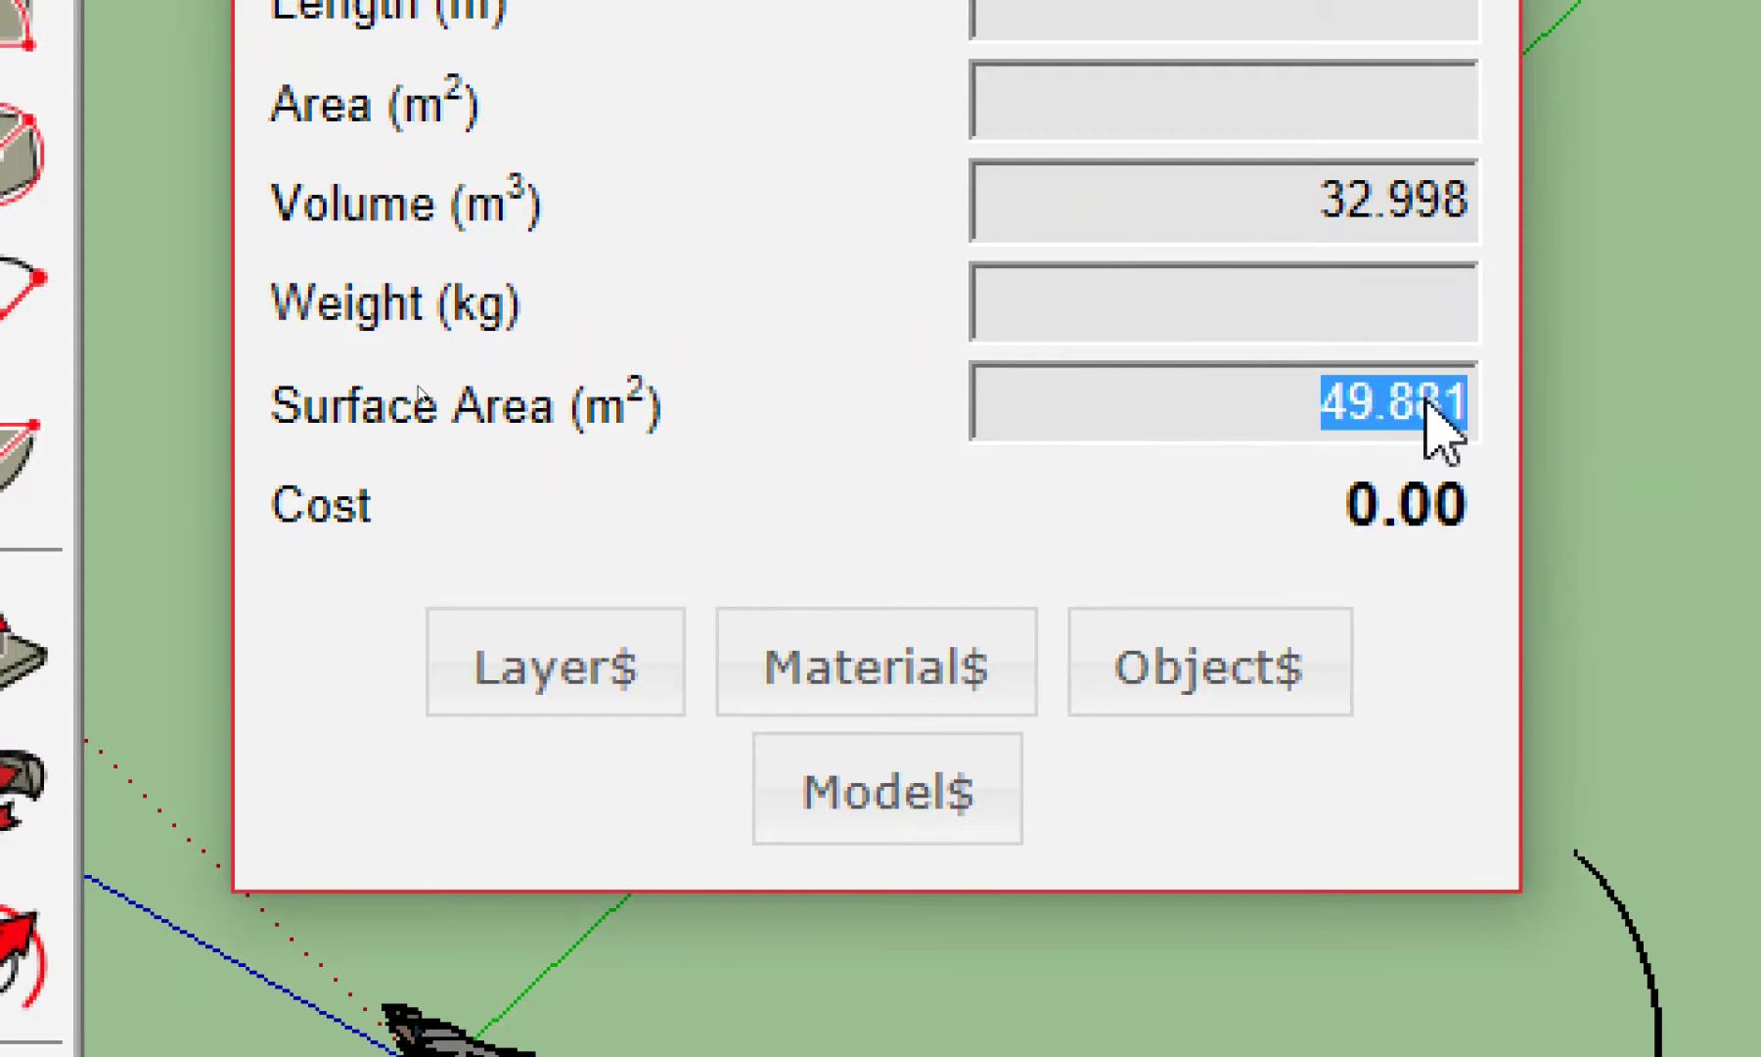
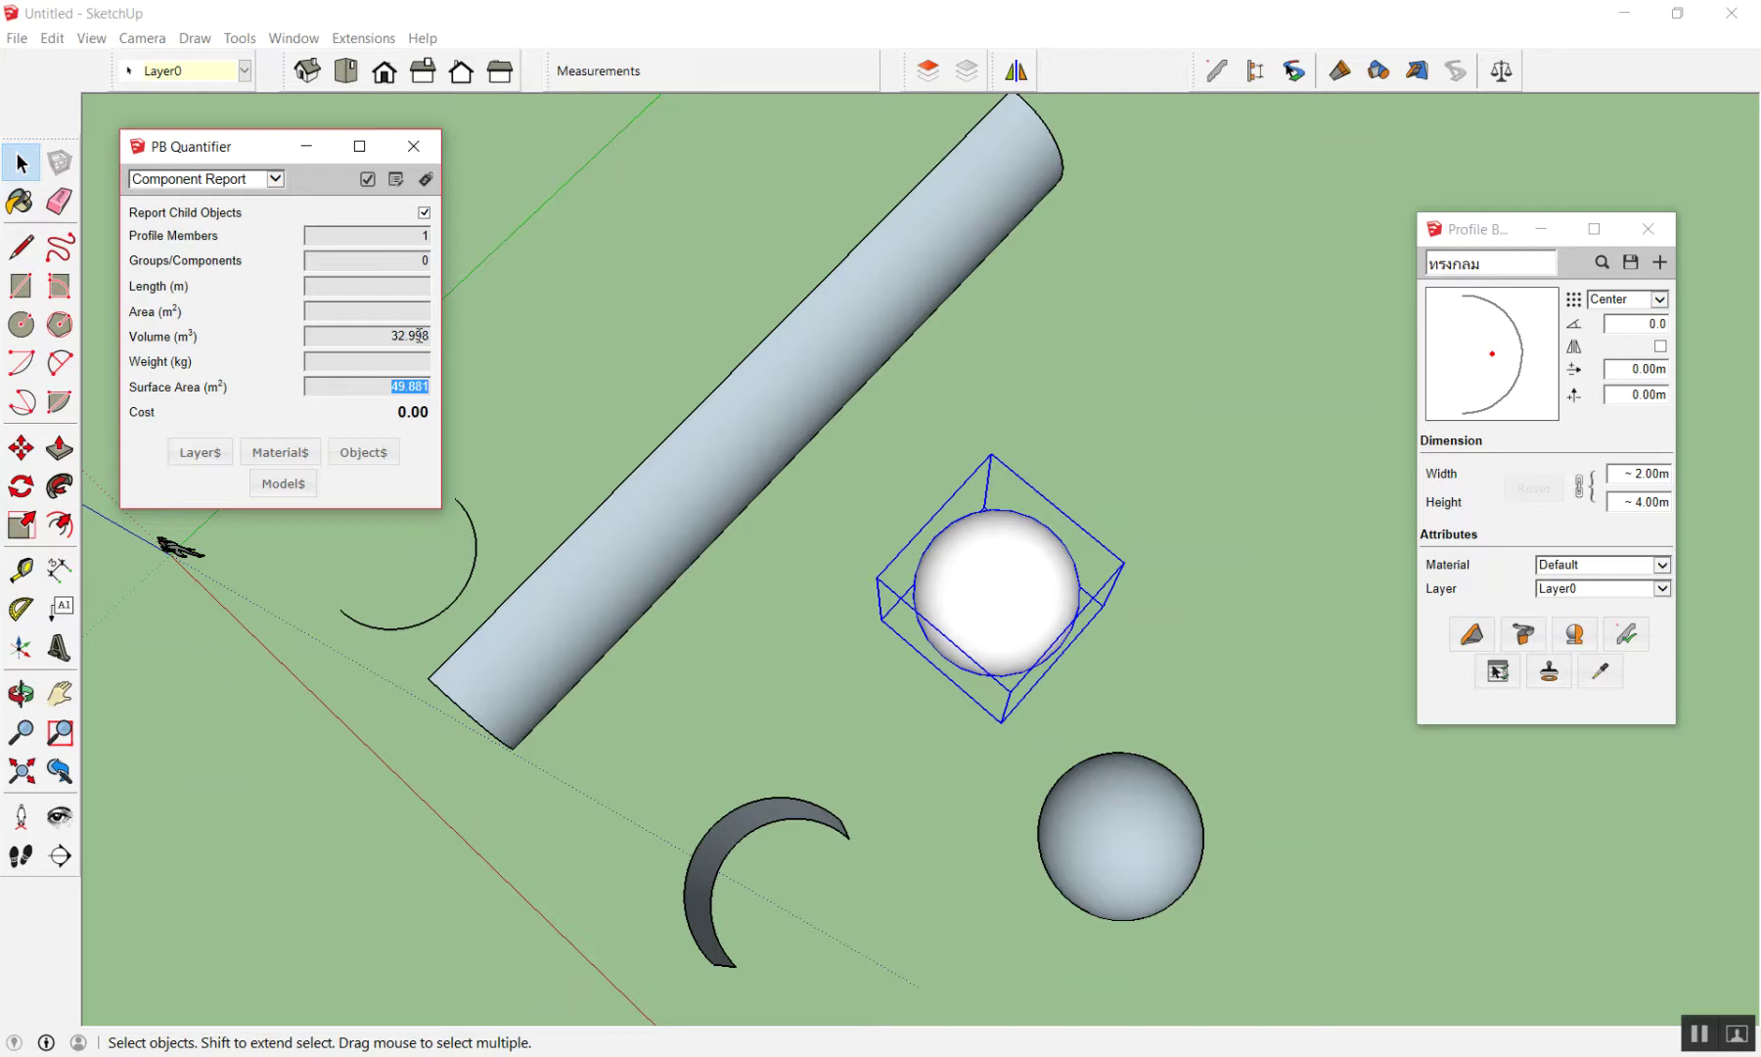
# Box-select and delete every test shape so the model is empty, then switch to Top view
pyautogui.scroll(-2, 881, 489)
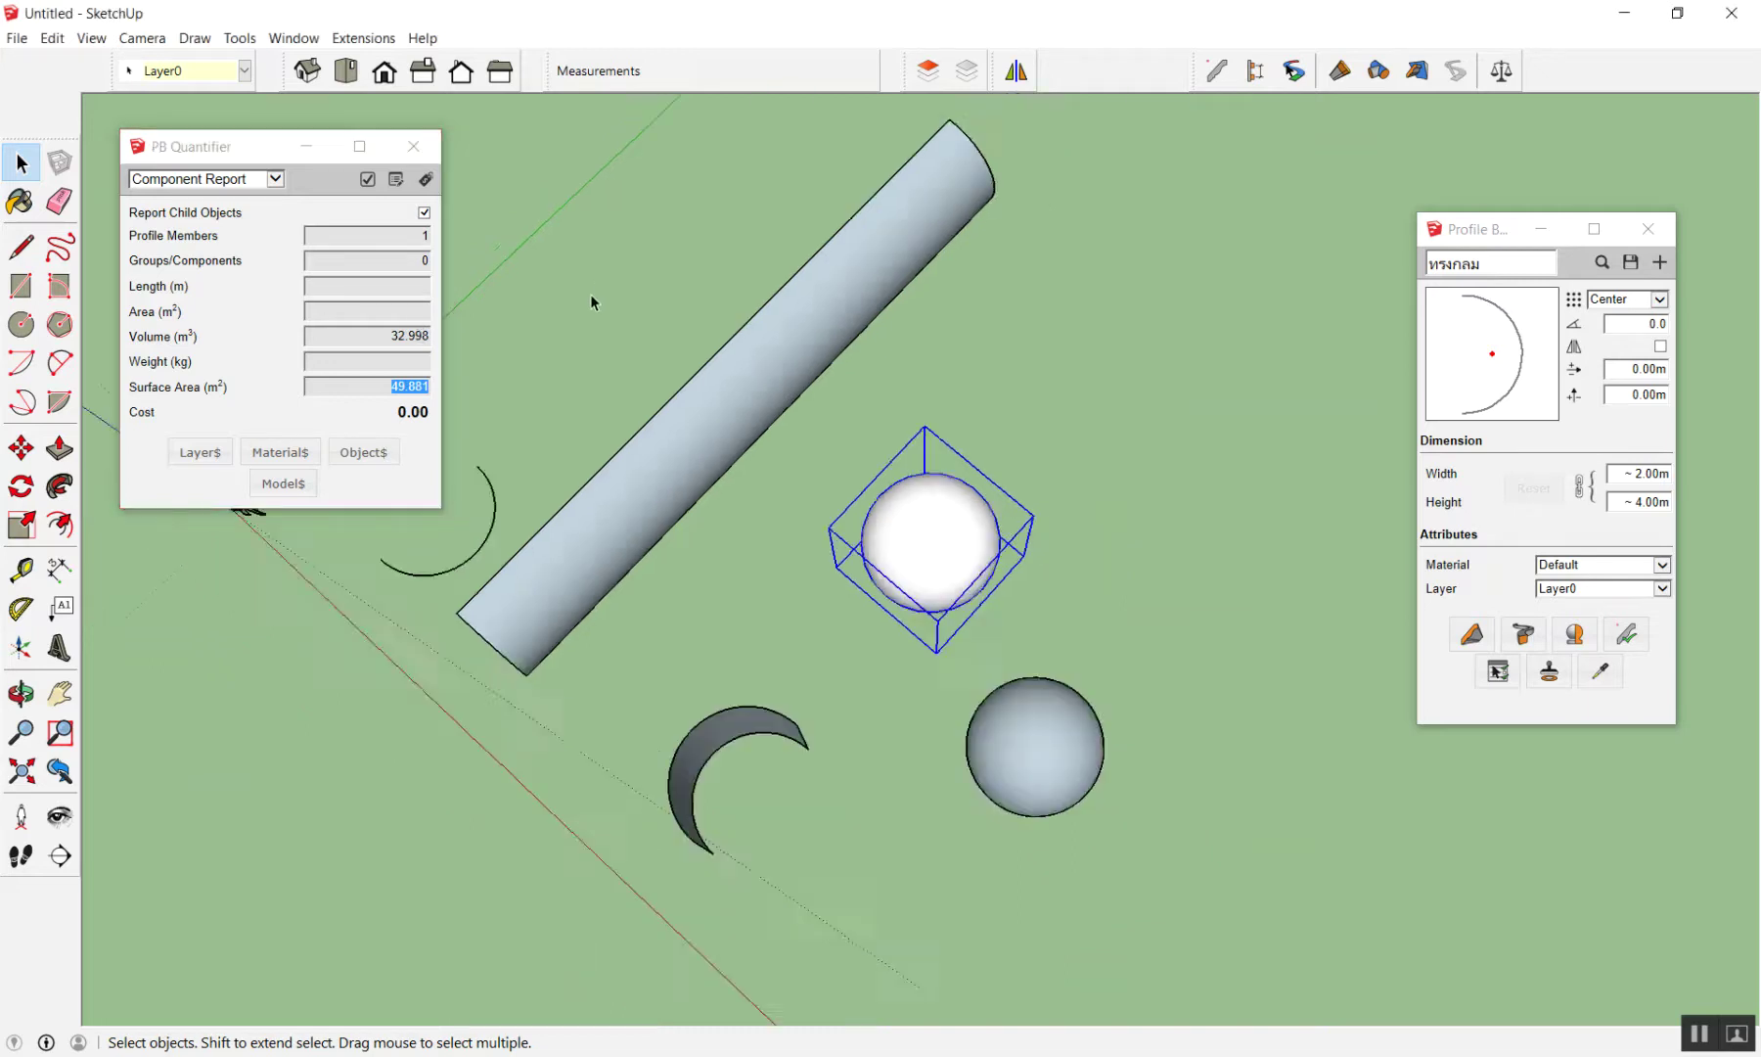
pyautogui.scroll(-5, 900, 487)
pyautogui.scroll(-2, 798, 464)
pyautogui.scroll(2, 929, 382)
pyautogui.scroll(-1, 931, 413)
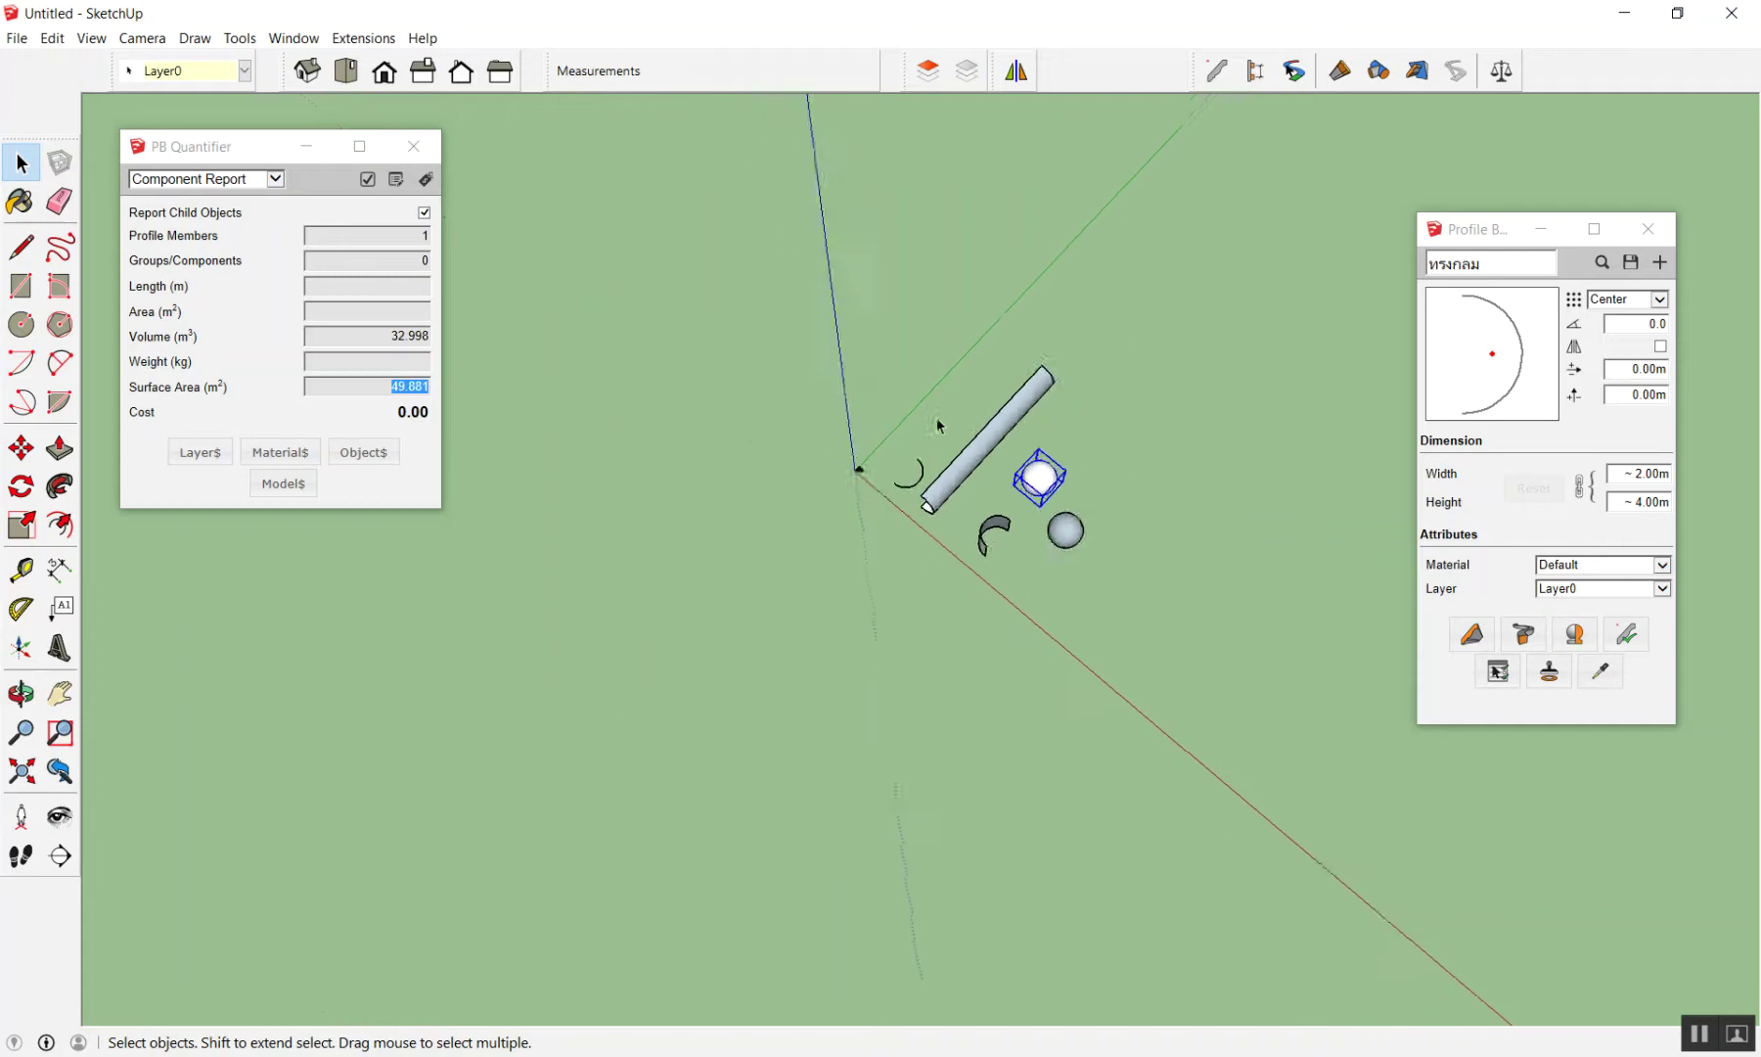
pyautogui.scroll(1, 936, 373)
pyautogui.click(1045, 614)
pyautogui.moveTo(1045, 614); pyautogui.dragTo(1254, 728)
pyautogui.moveTo(1206, 332)
pyautogui.mouseDown()
pyautogui.moveTo(861, 768)
pyautogui.moveTo(861, 714)
pyautogui.mouseUp()
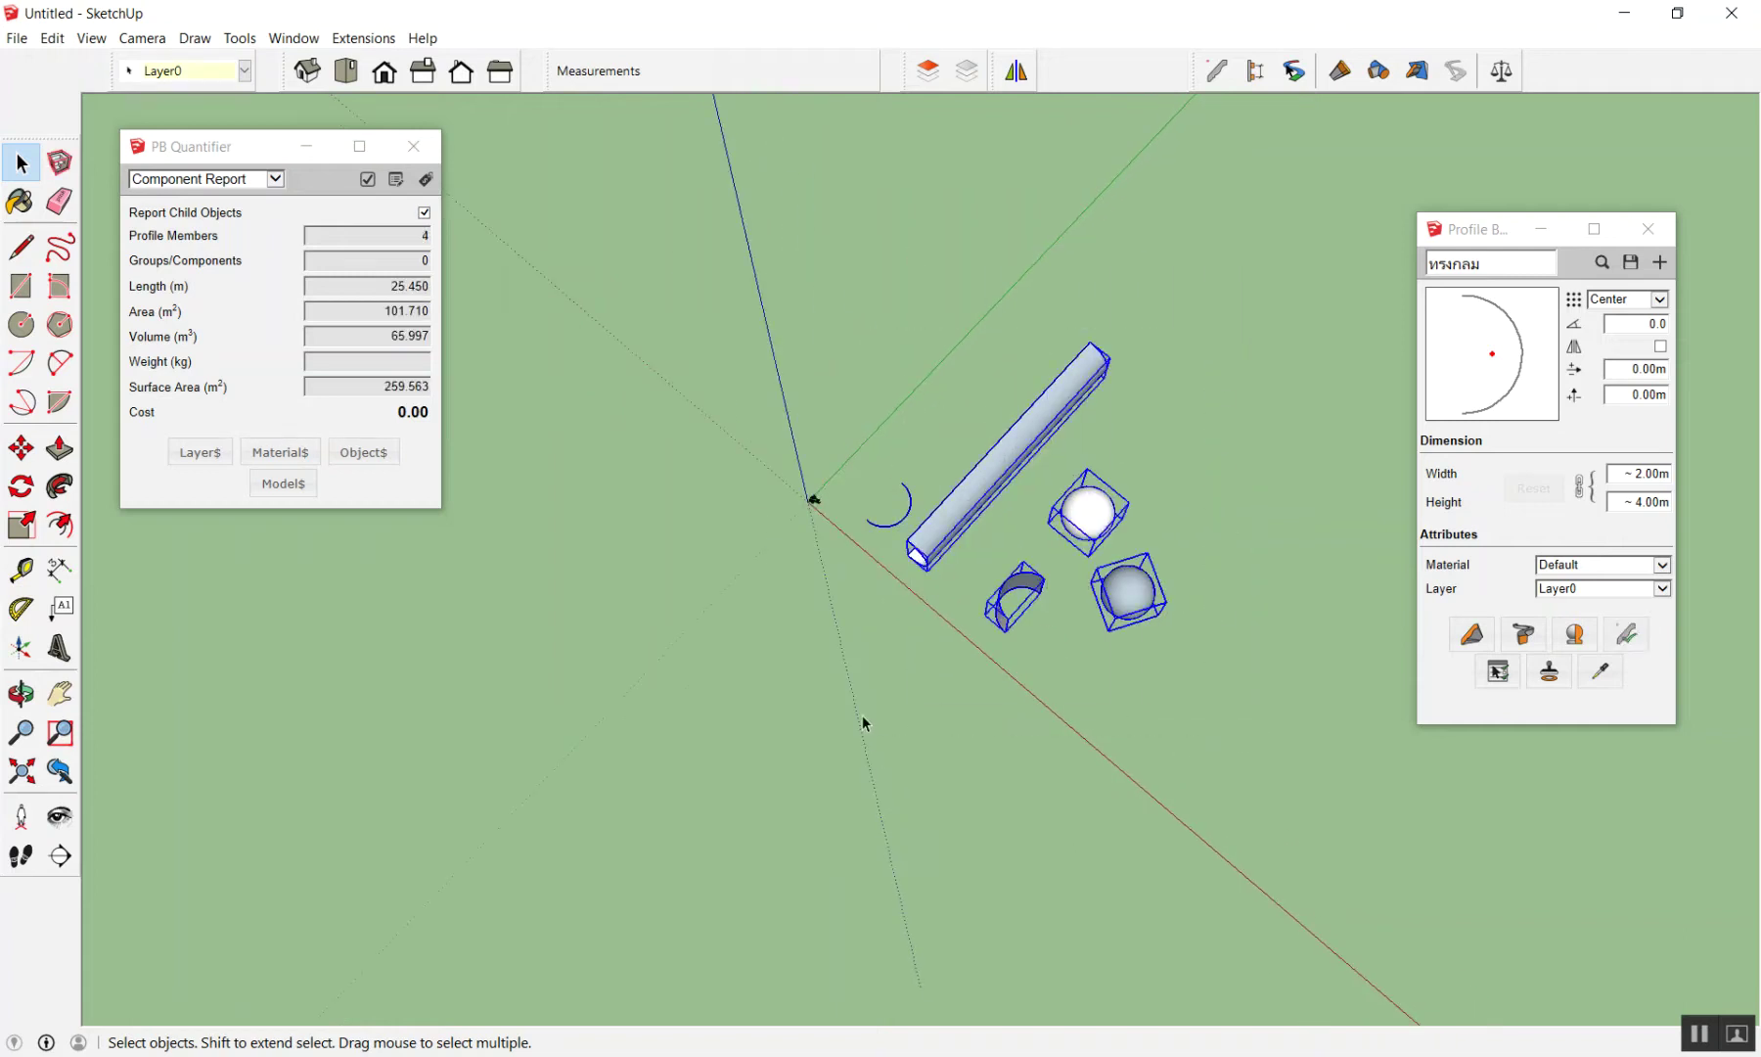
pyautogui.press('Delete')
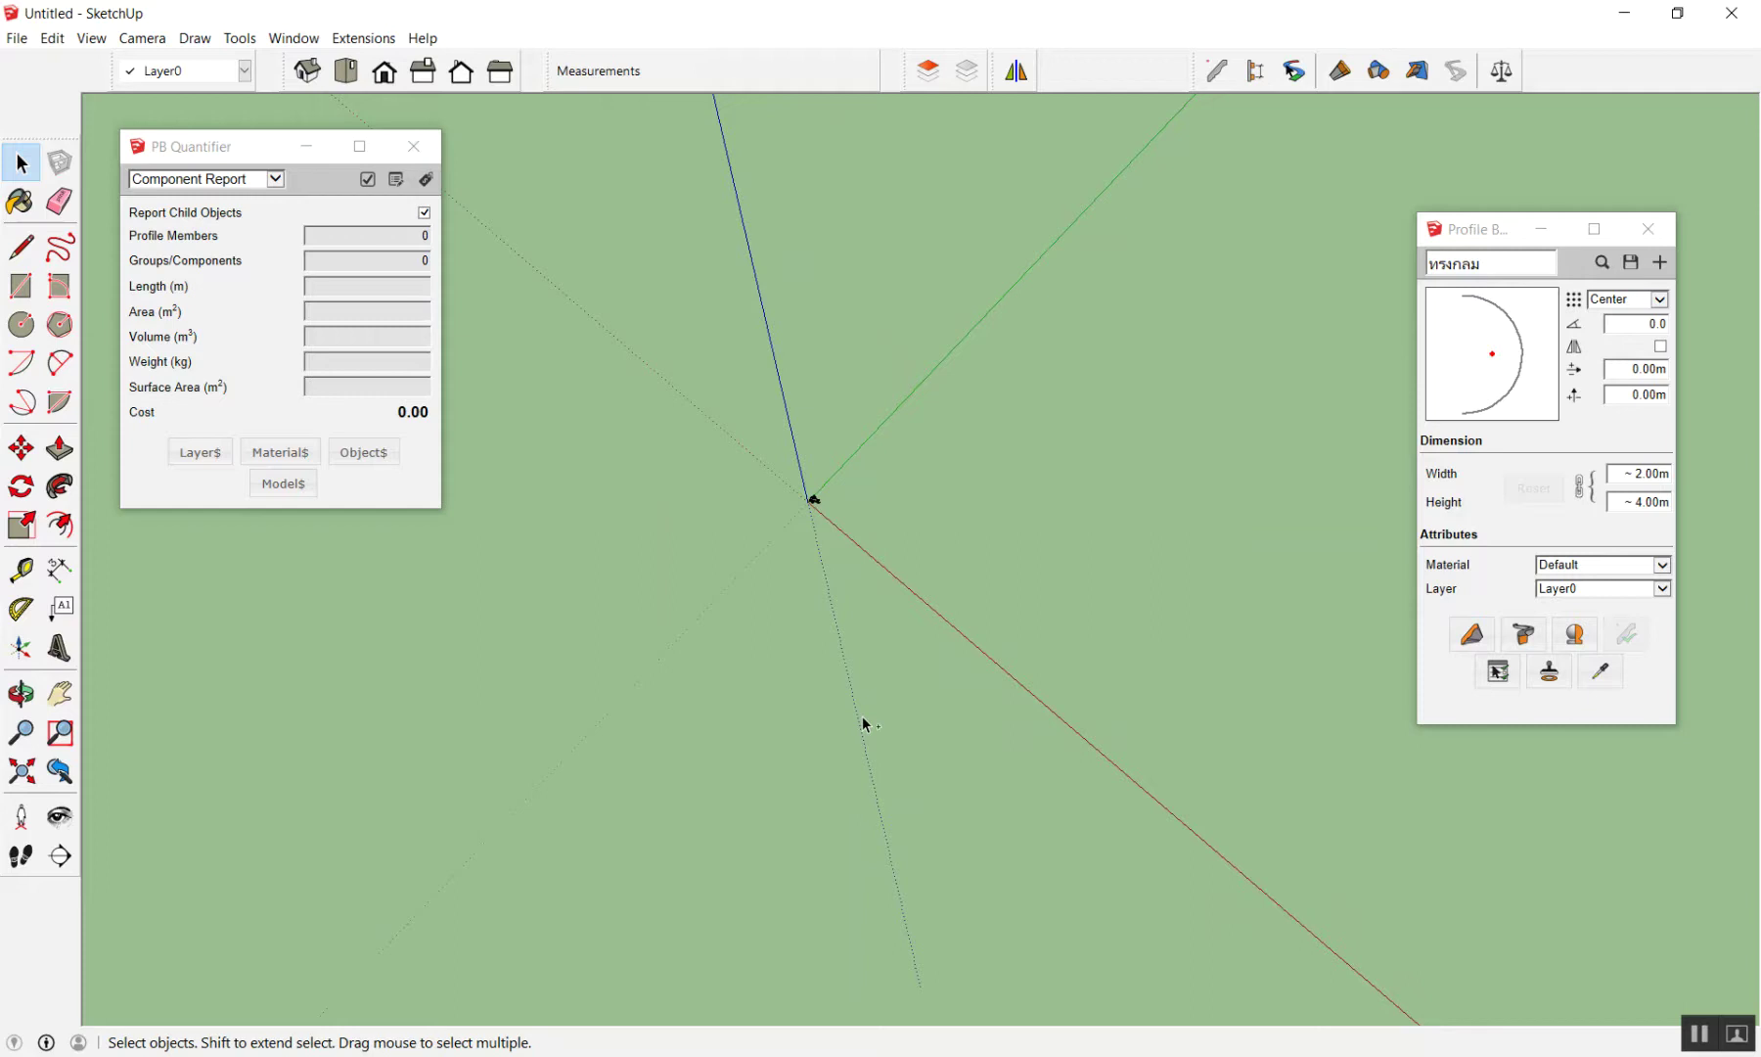
pyautogui.press('F2')
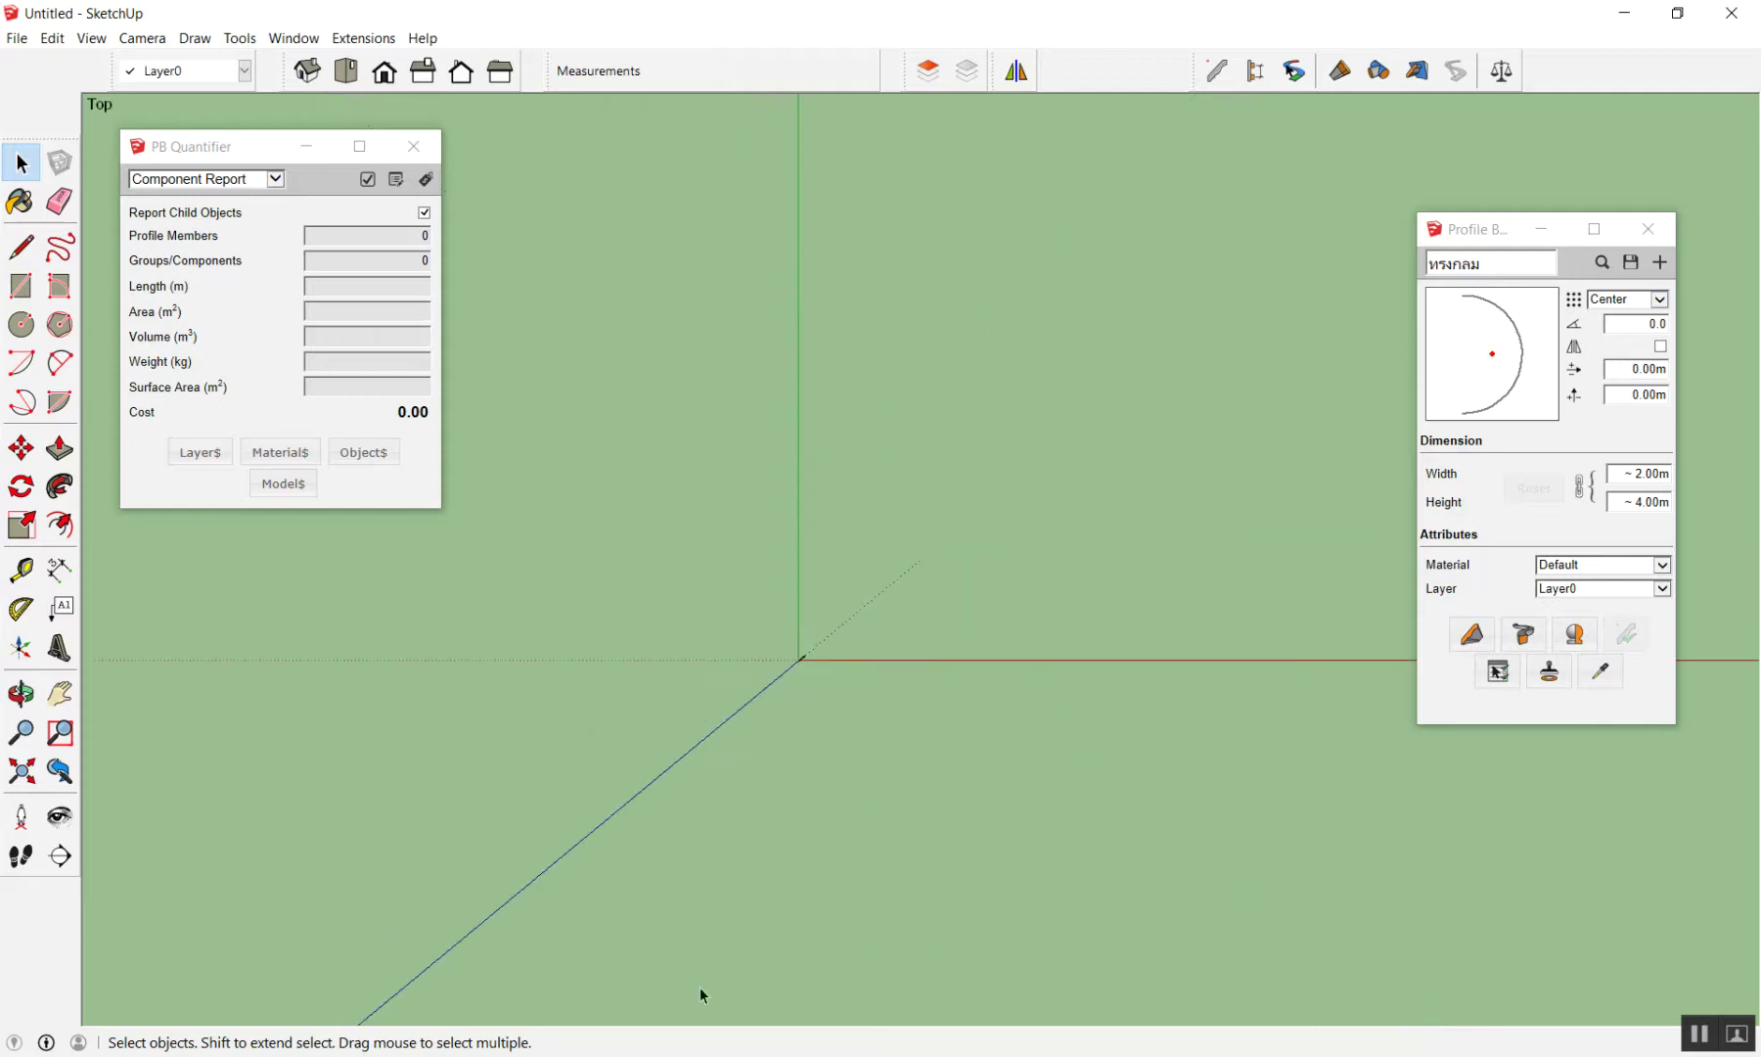
pyautogui.scroll(2, 1028, 490)
pyautogui.scroll(-2, 1037, 293)
pyautogui.scroll(2, 881, 284)
pyautogui.scroll(2, 788, 211)
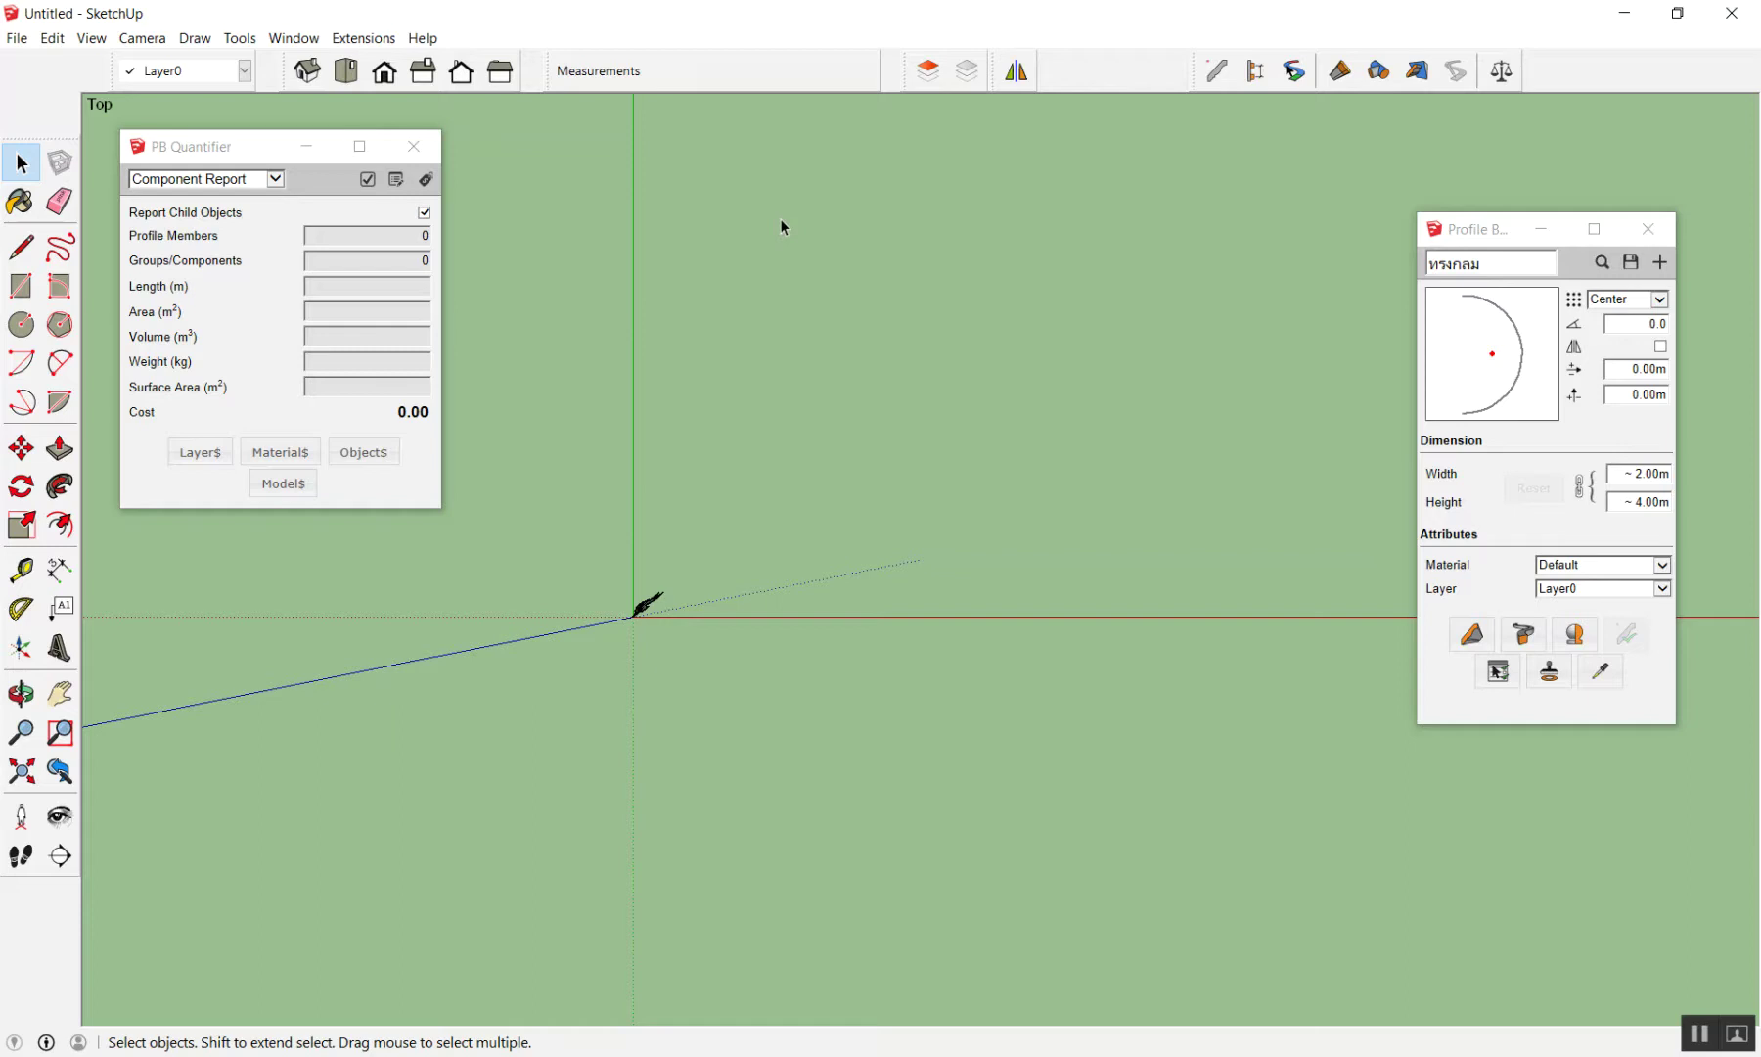
pyautogui.scroll(3, 780, 221)
pyautogui.scroll(3, 616, 783)
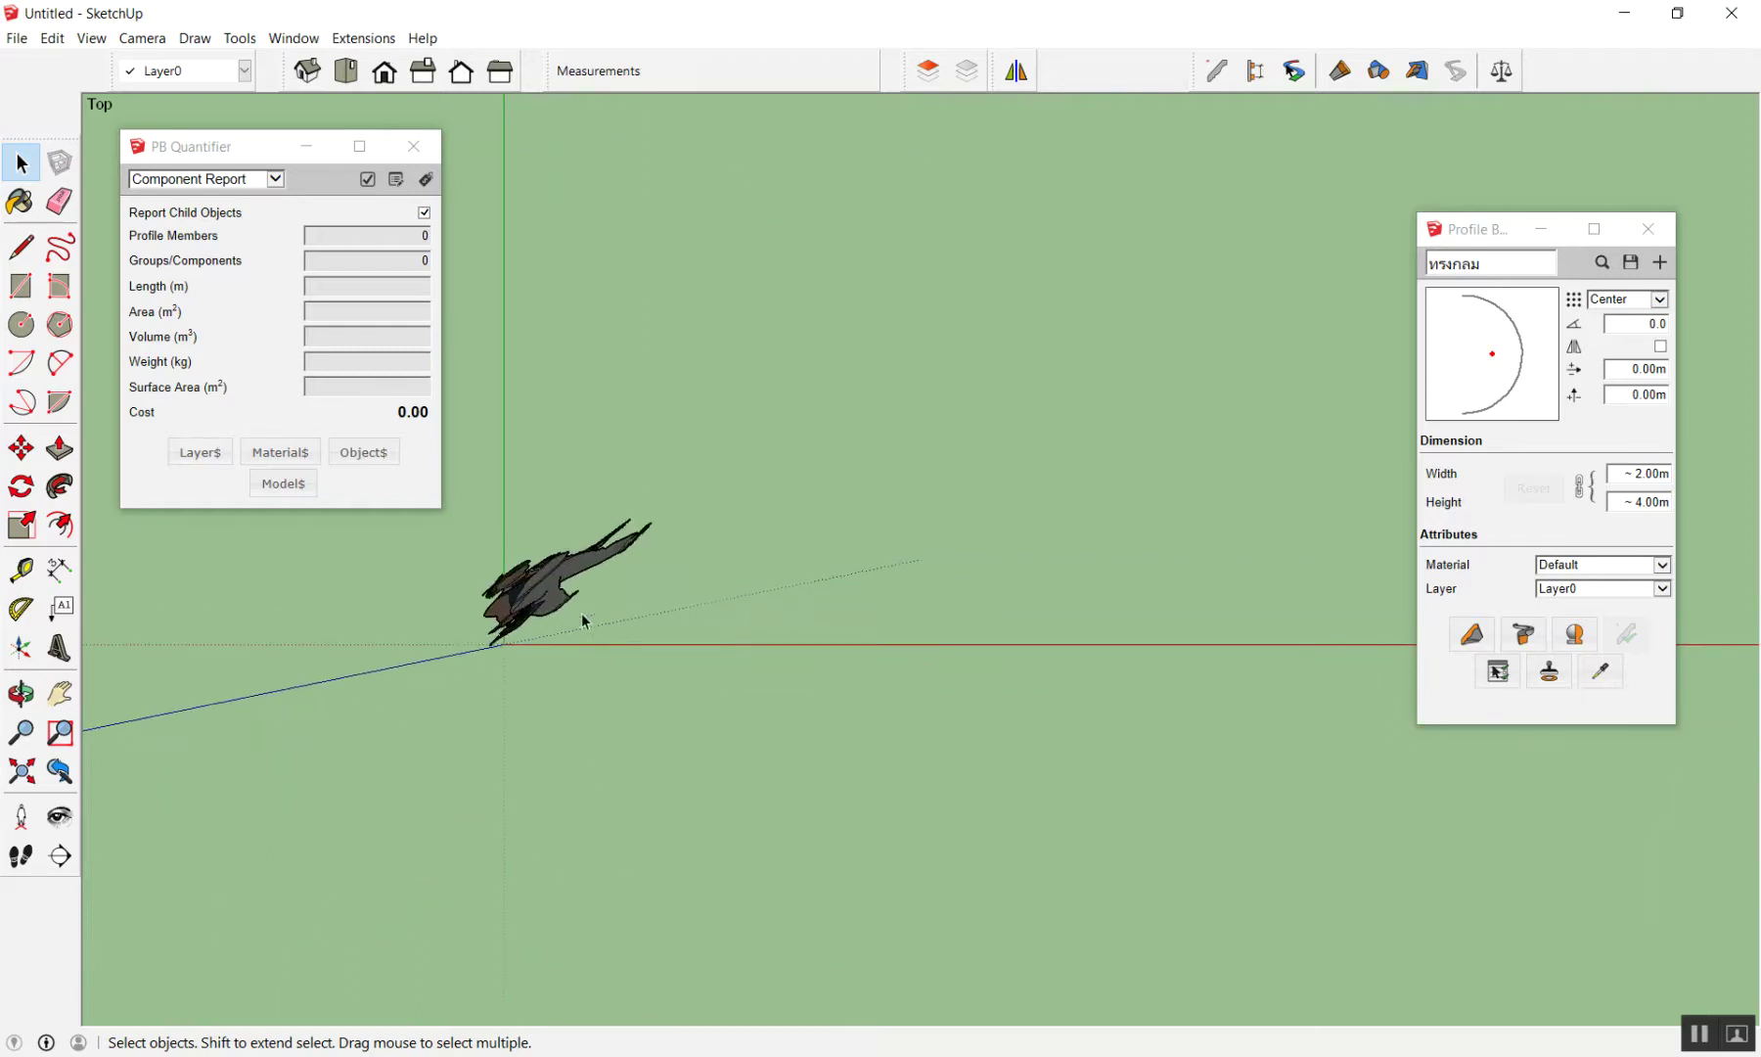
pyautogui.press('l')
pyautogui.click(923, 560)
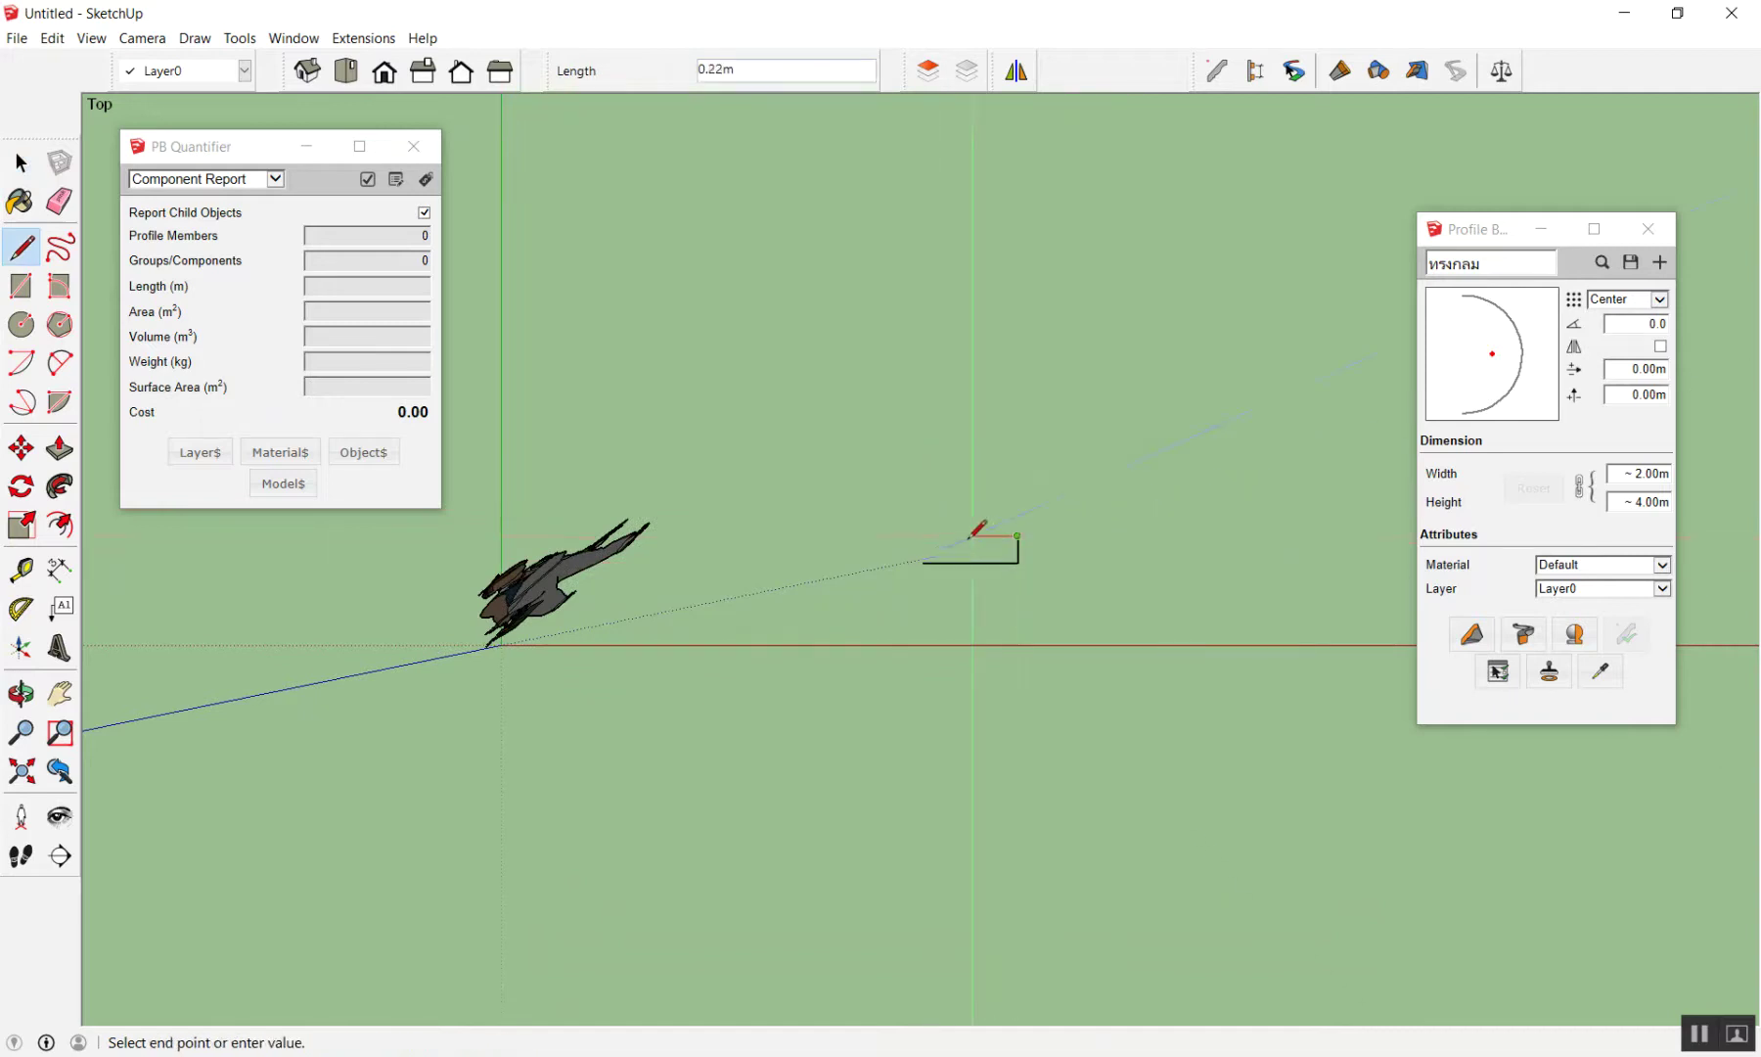
pyautogui.click(1018, 563)
pyautogui.click(985, 536)
pyautogui.press('space')
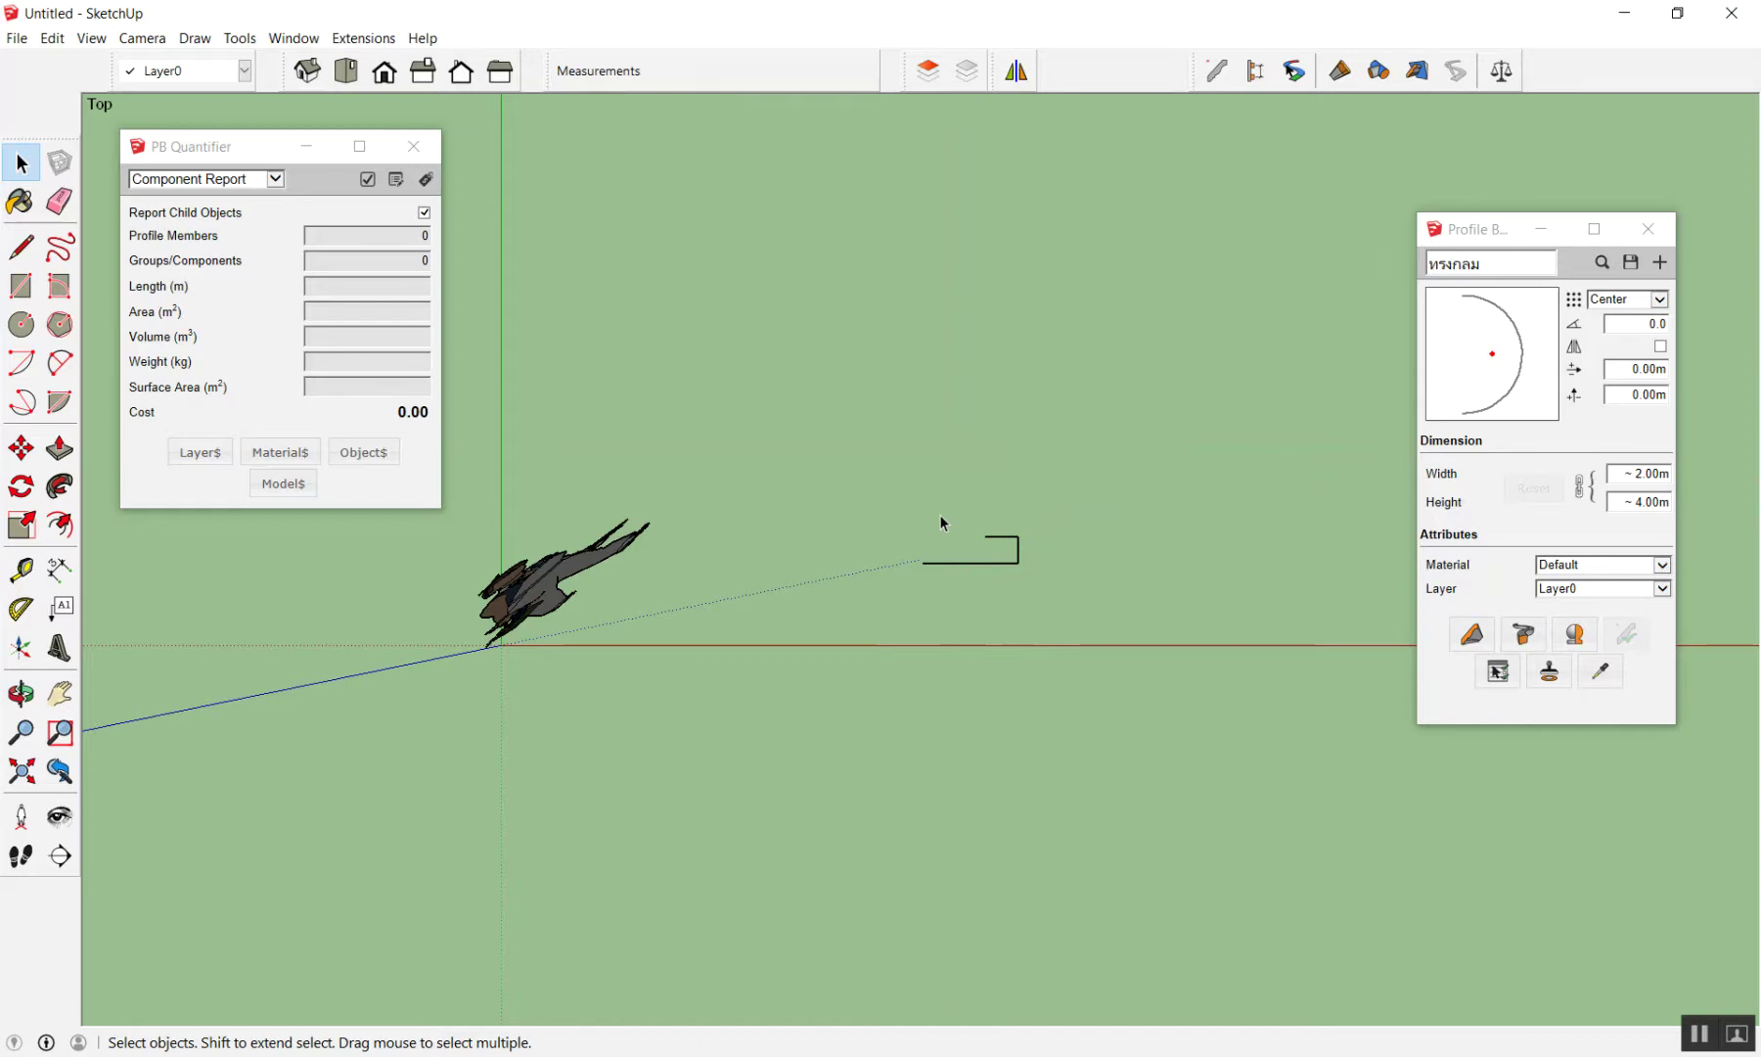
pyautogui.moveTo(800, 508); pyautogui.dragTo(1110, 641)
pyautogui.press('Delete')
pyautogui.scroll(-1, 949, 622)
pyautogui.scroll(2, 691, 566)
pyautogui.scroll(-1, 983, 534)
pyautogui.scroll(2, 981, 526)
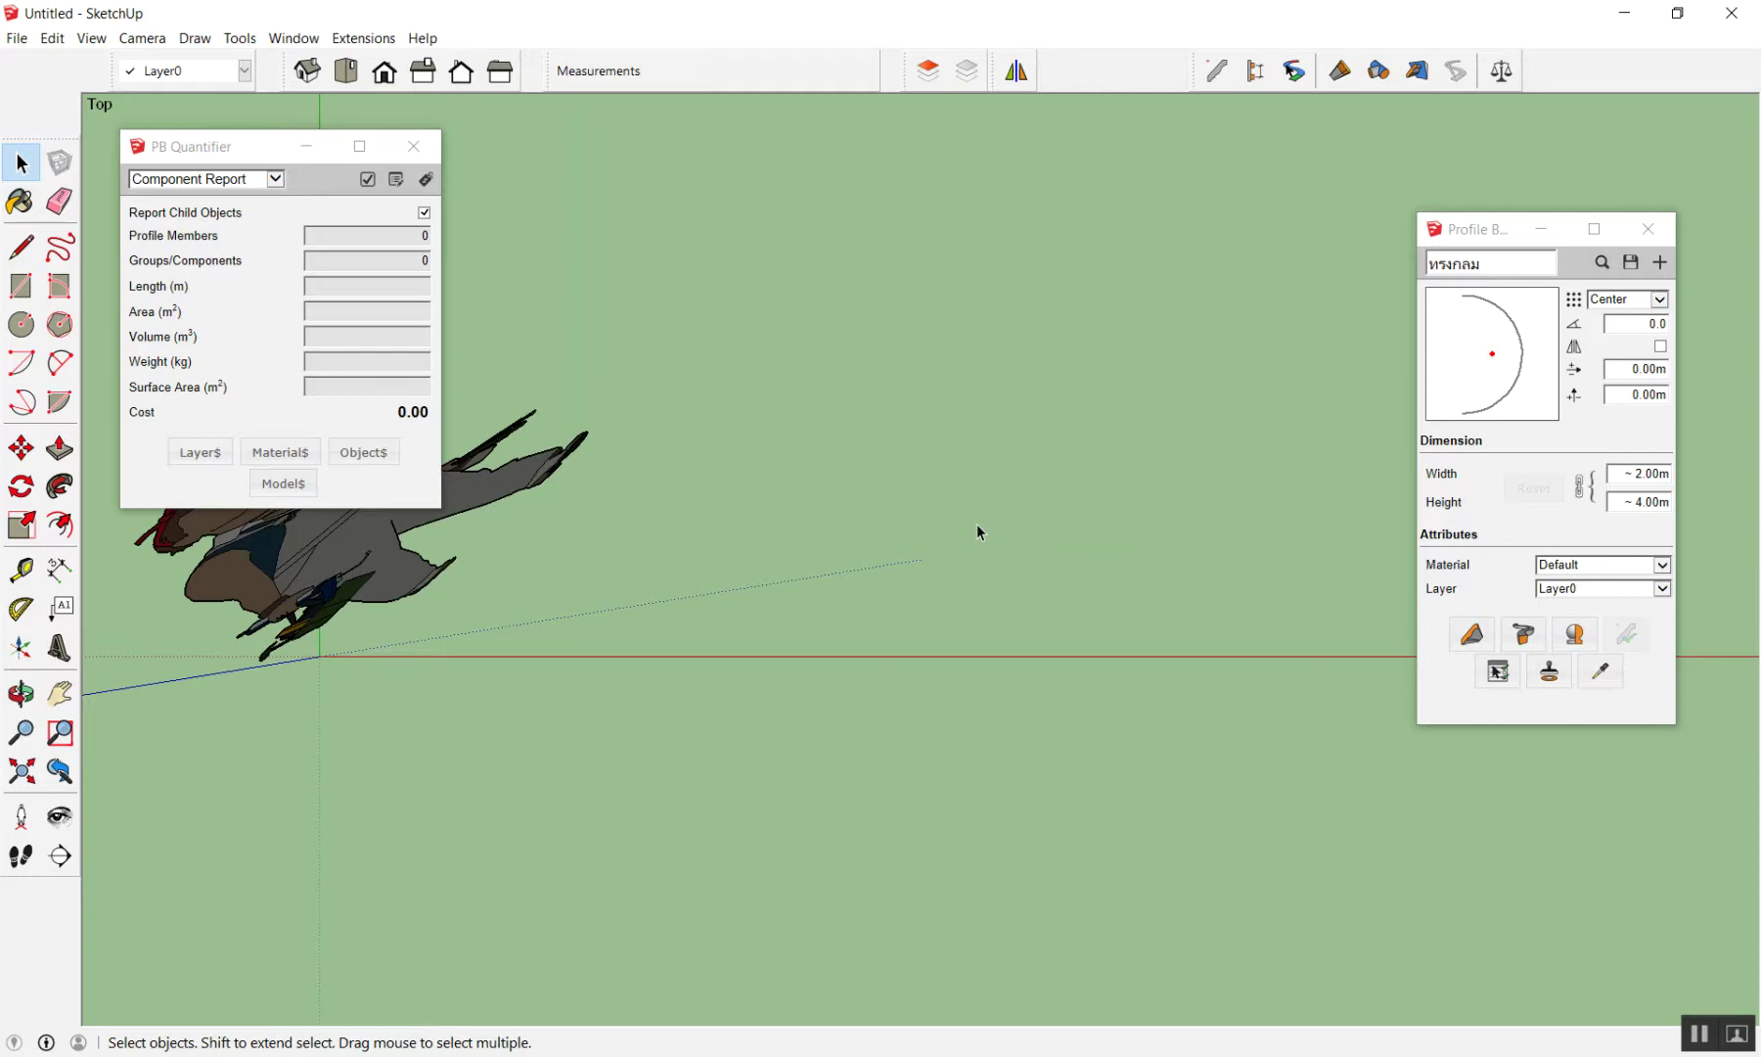
pyautogui.press('r')
# Draw a tall, narrow rectangle on the ground, redrawing it narrower after undoing a first try
pyautogui.click(928, 537)
pyautogui.click(1180, 184)
pyautogui.write('1/ๆๅ')
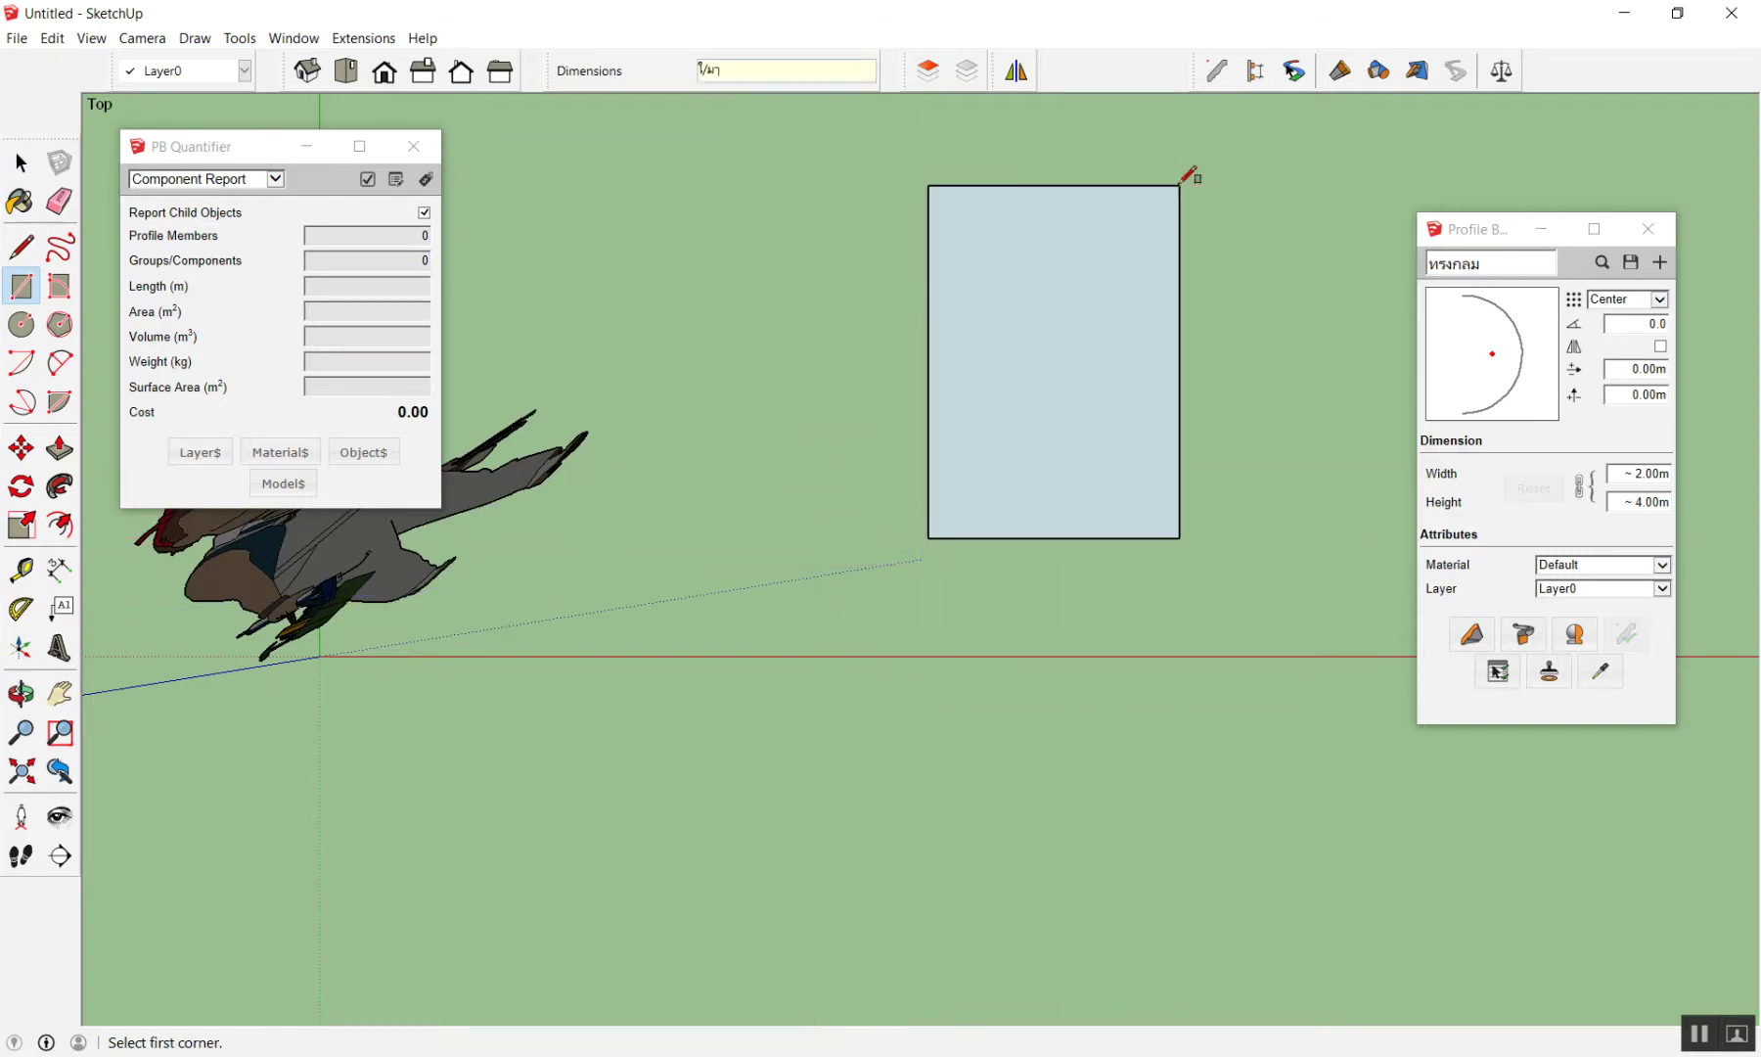
pyautogui.press('BackSpace')
pyautogui.press('BackSpace')
pyautogui.press('BackSpace')
pyautogui.hotkey('ctrl', 'z')
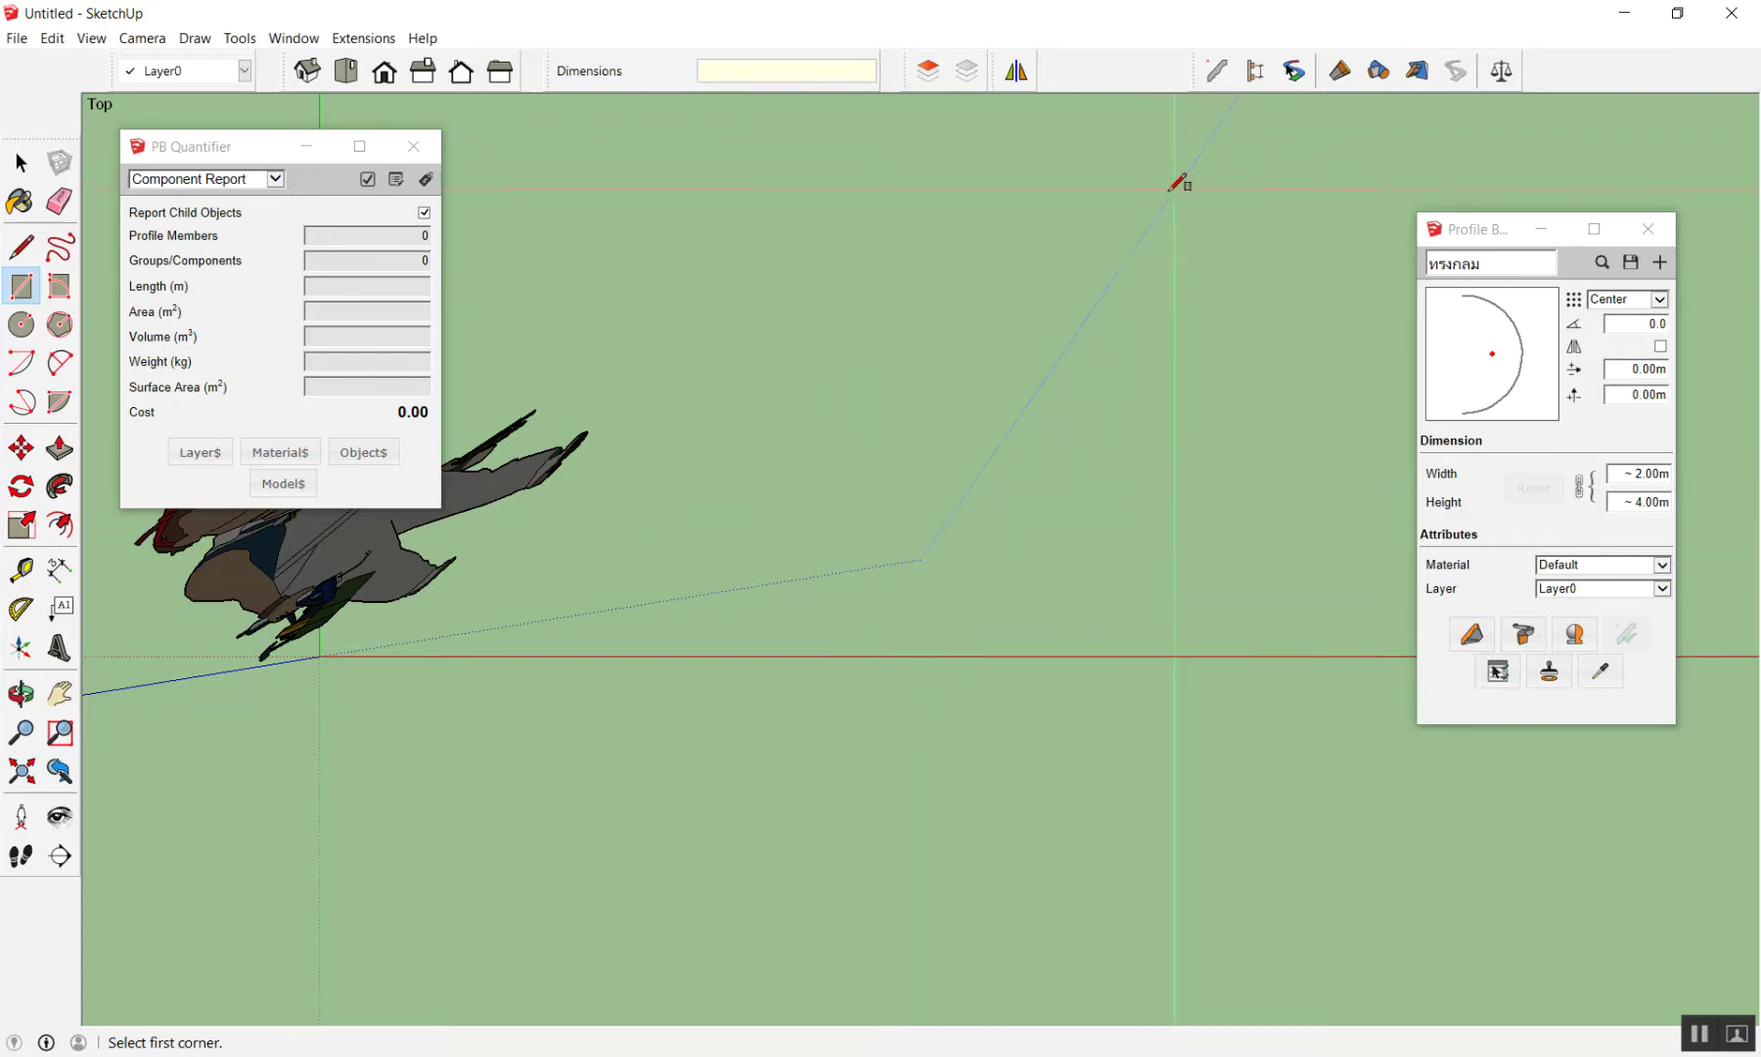
pyautogui.click(945, 510)
pyautogui.click(1088, 205)
pyautogui.write('.')
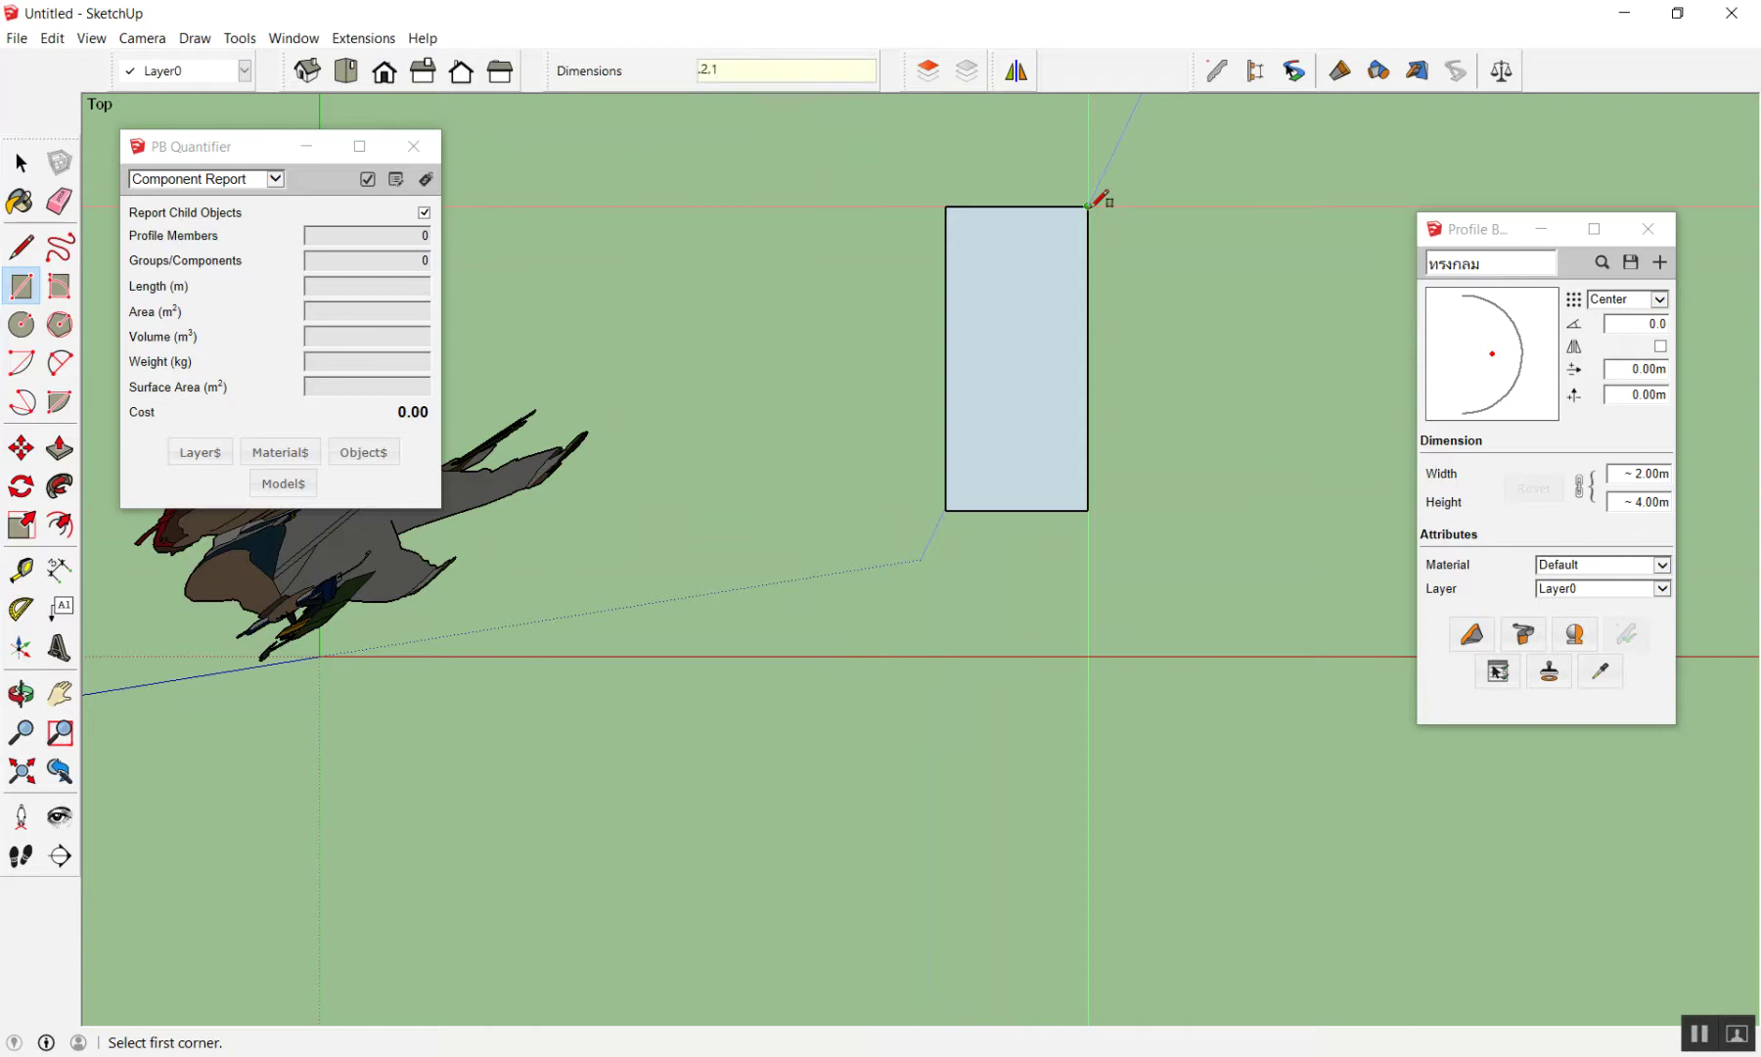
pyautogui.press('Return')
pyautogui.press('space')
pyautogui.scroll(-2, 936, 342)
pyautogui.scroll(3, 917, 342)
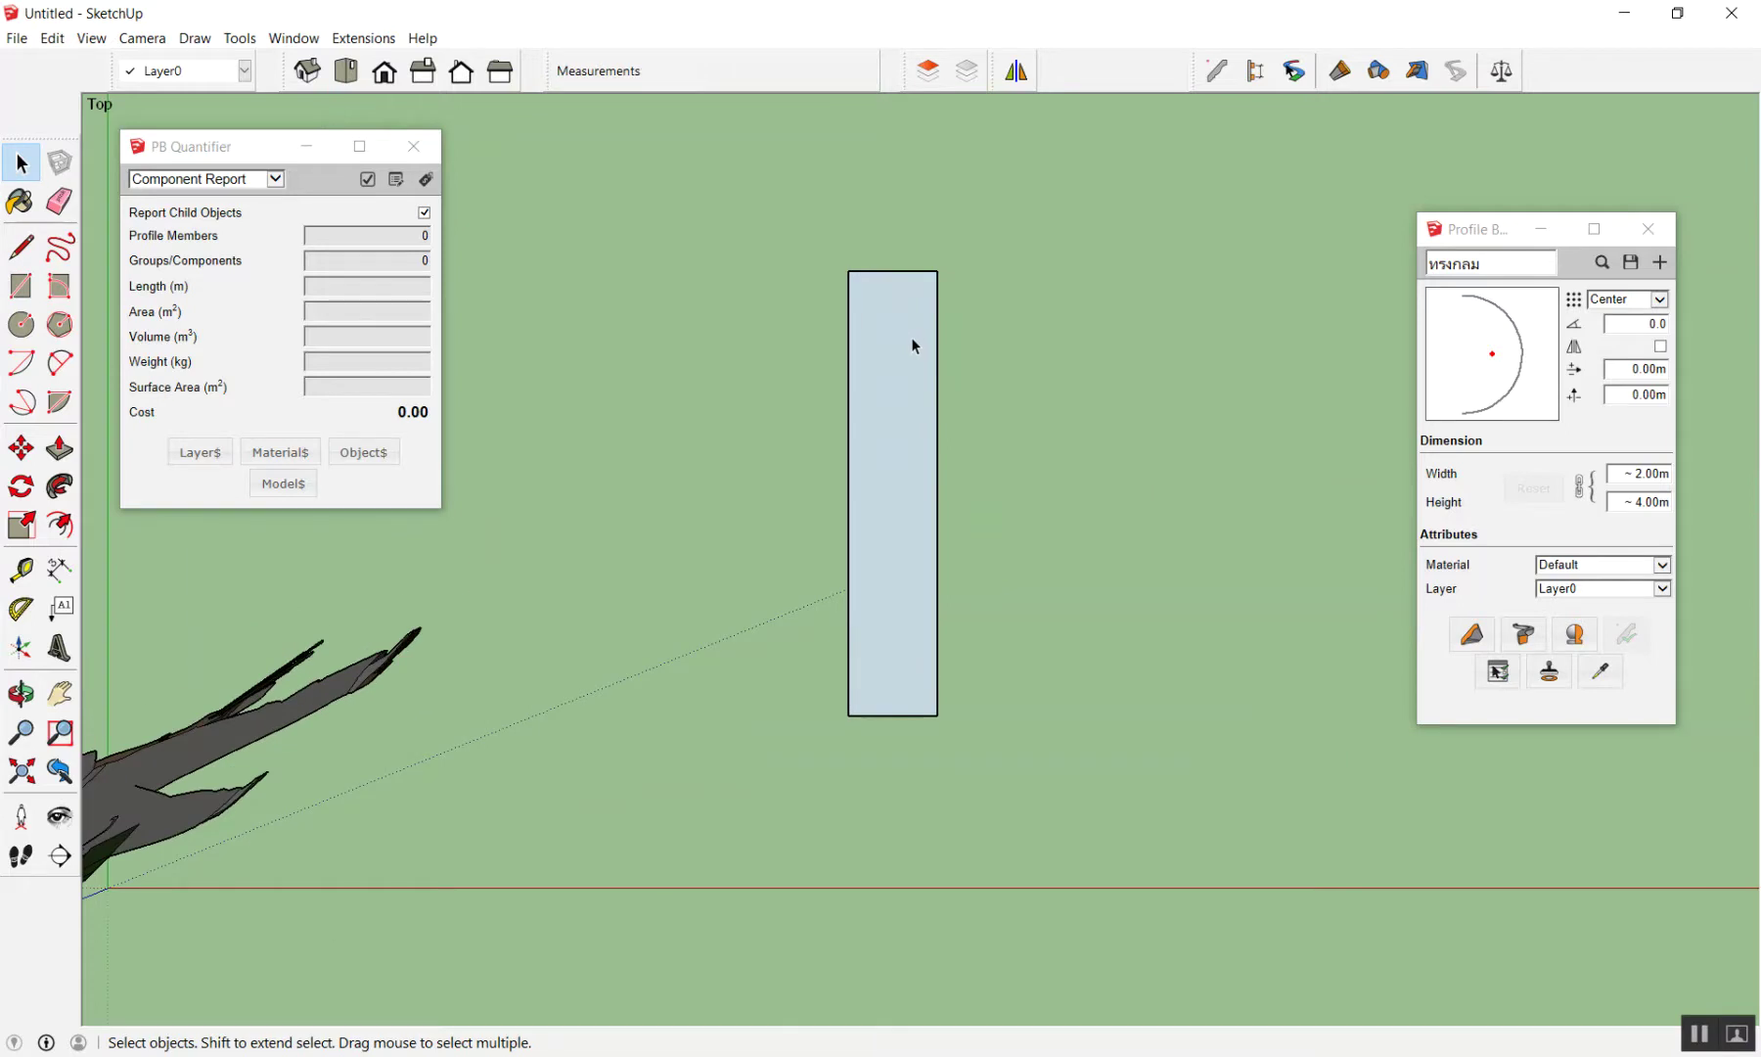
pyautogui.scroll(2, 910, 342)
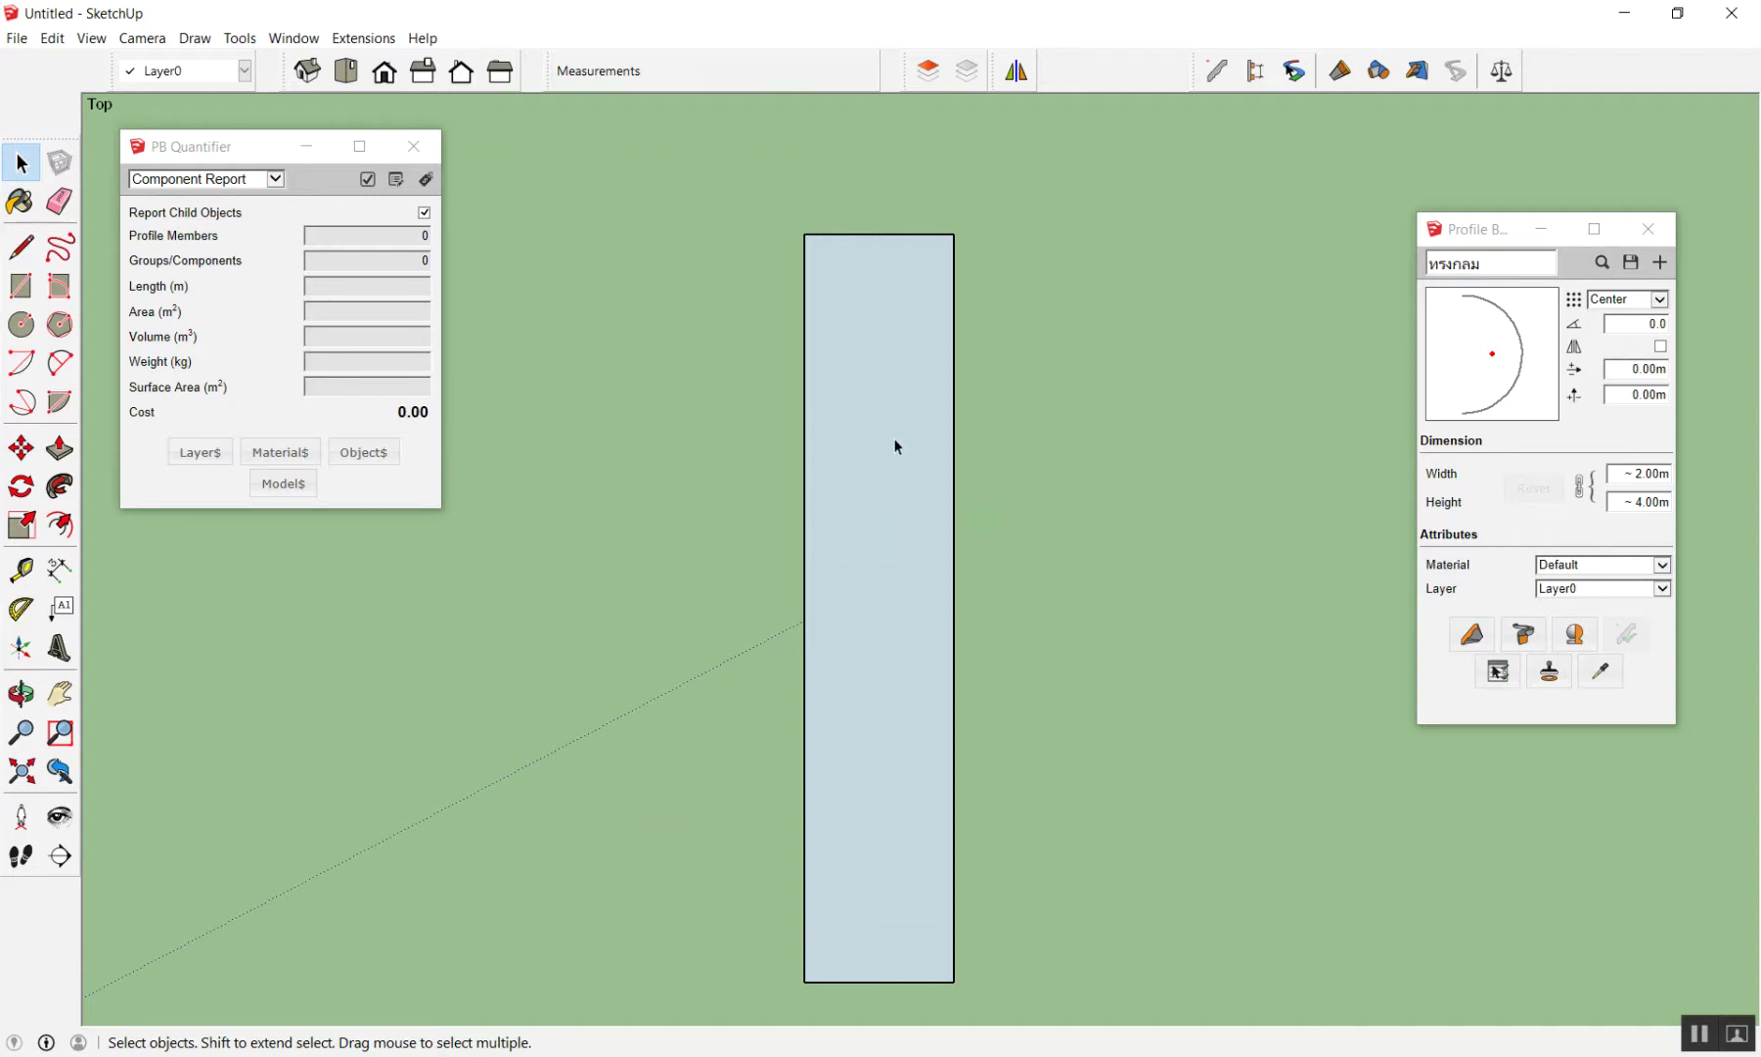
# Draw a two-point arc inside the rectangle, bulging right from near its top to near its bottom
pyautogui.press('a')
pyautogui.click(900, 338)
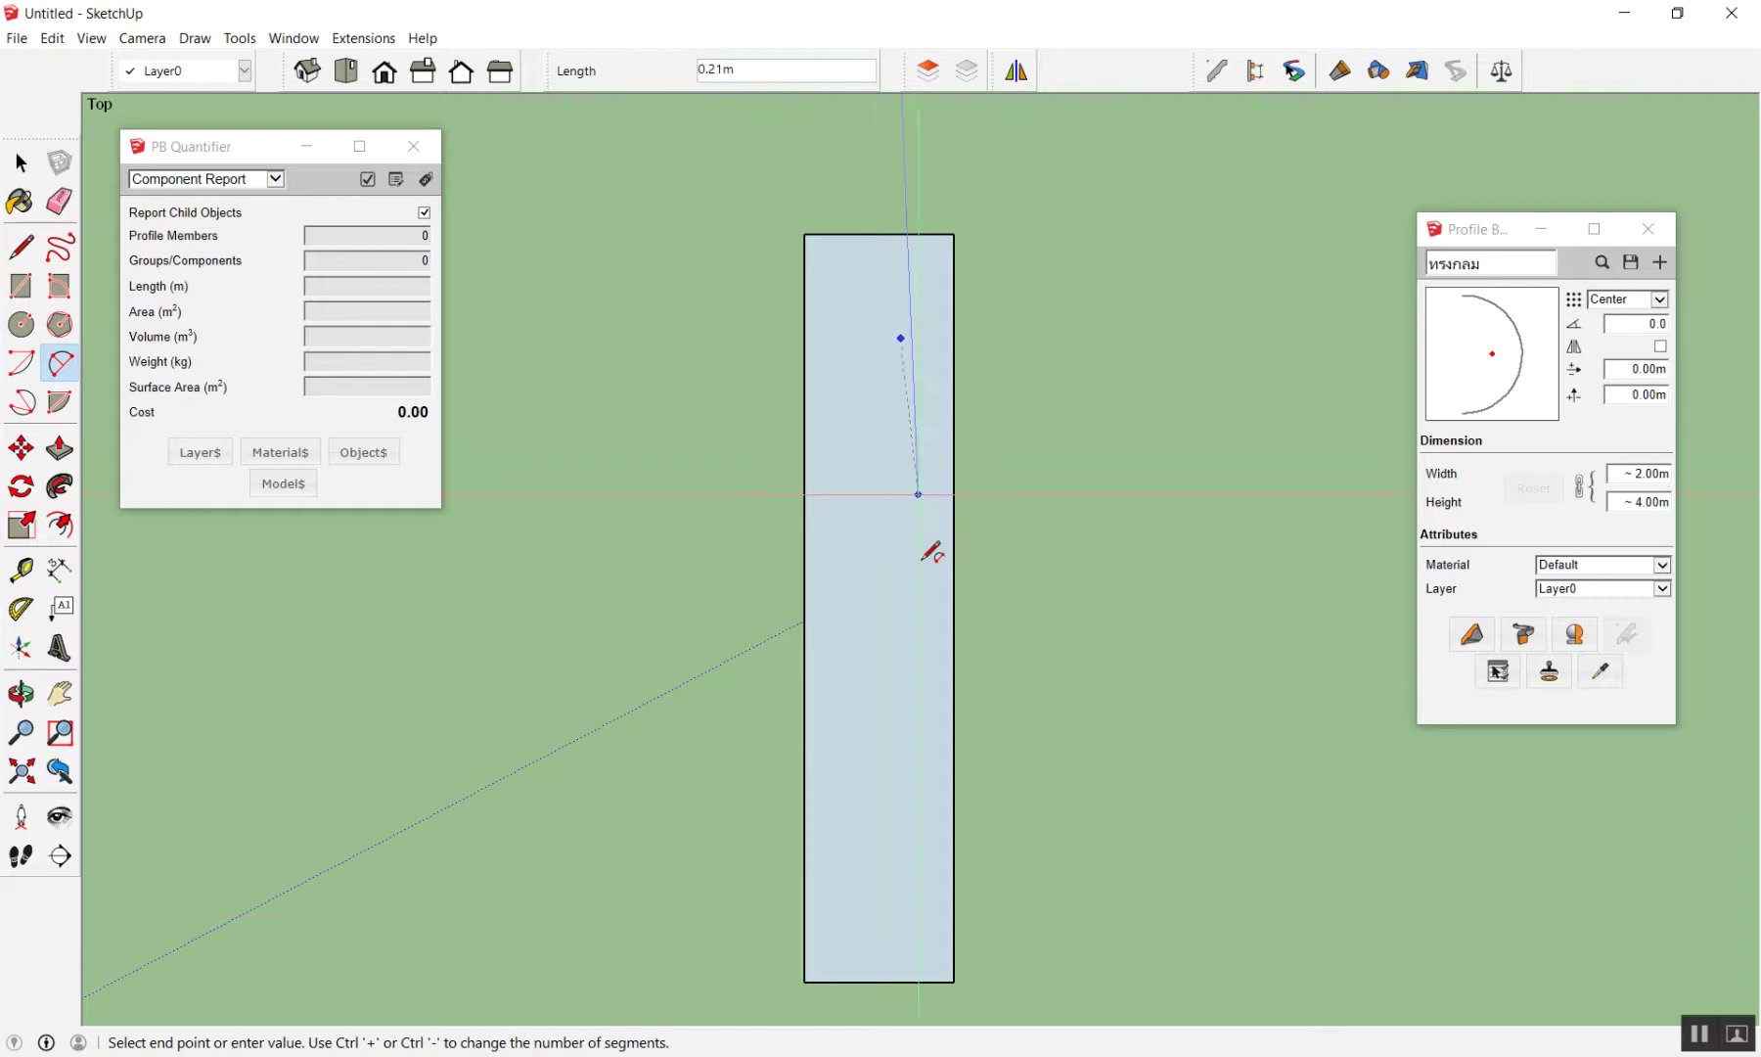
pyautogui.click(900, 914)
pyautogui.click(949, 603)
pyautogui.press('space')
pyautogui.scroll(2, 912, 262)
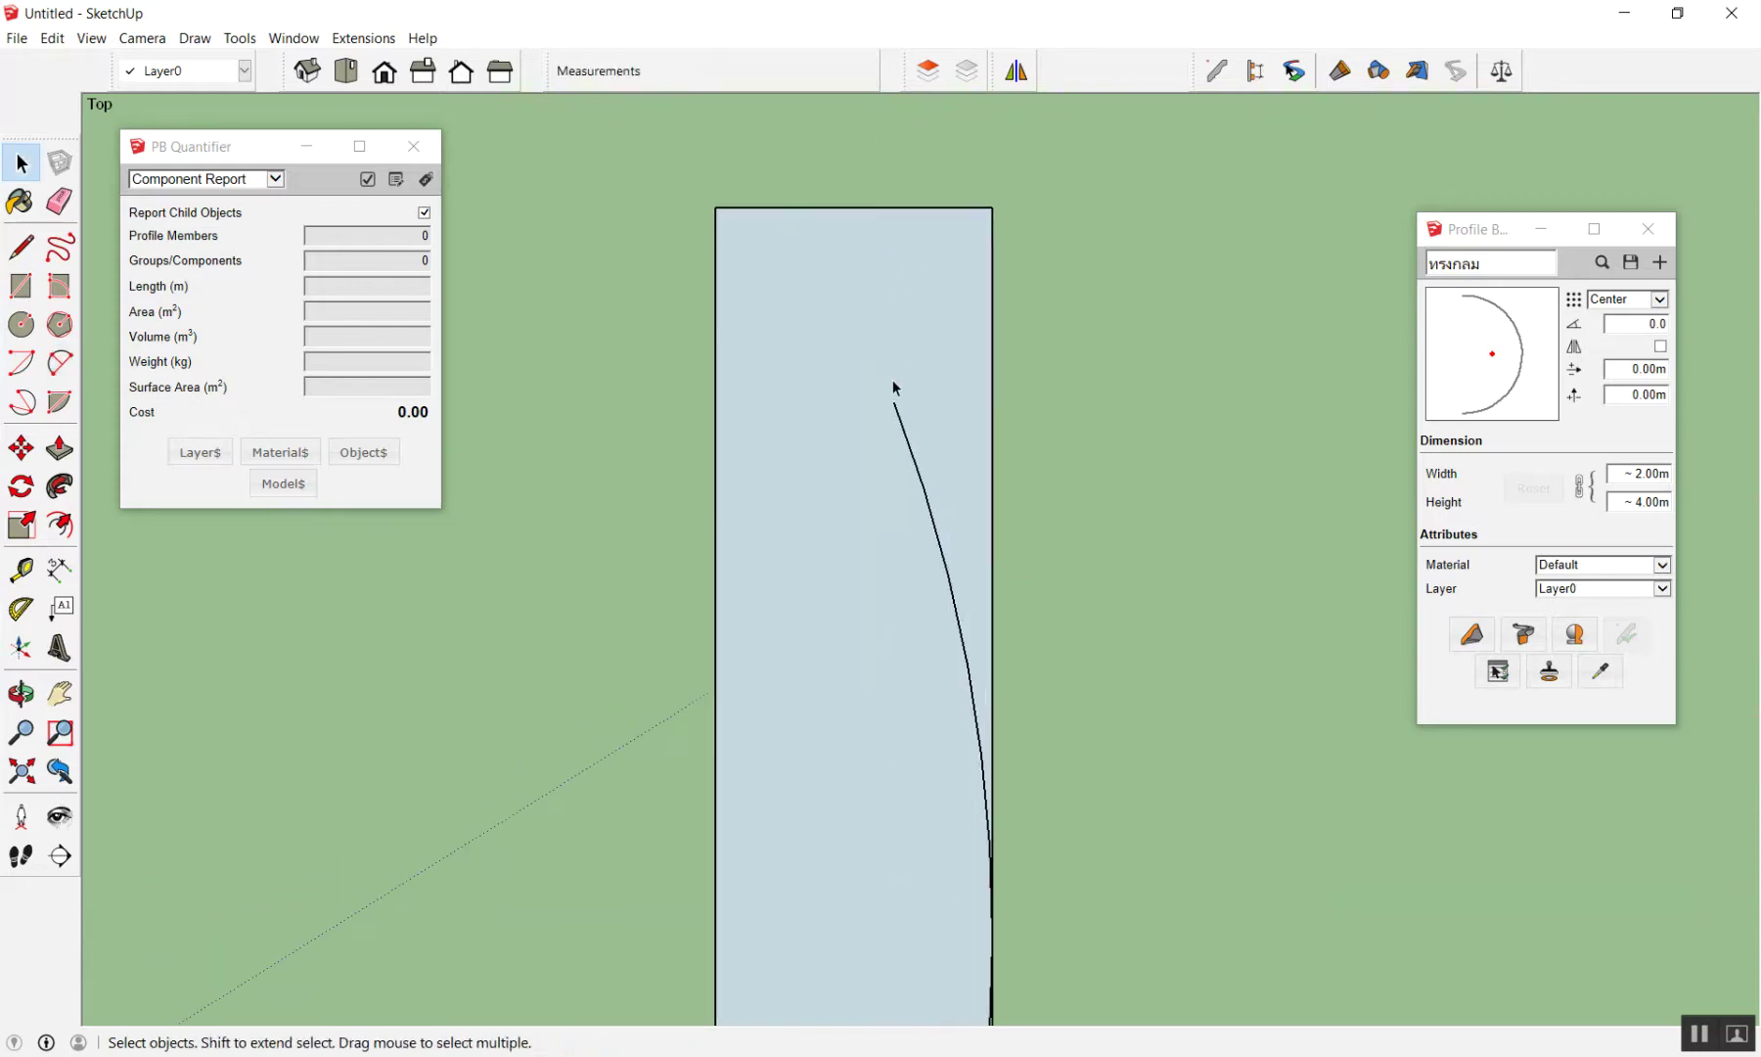
# Connect the arc's top end to the rectangle's top right corner with lines
pyautogui.press('l')
pyautogui.click(893, 402)
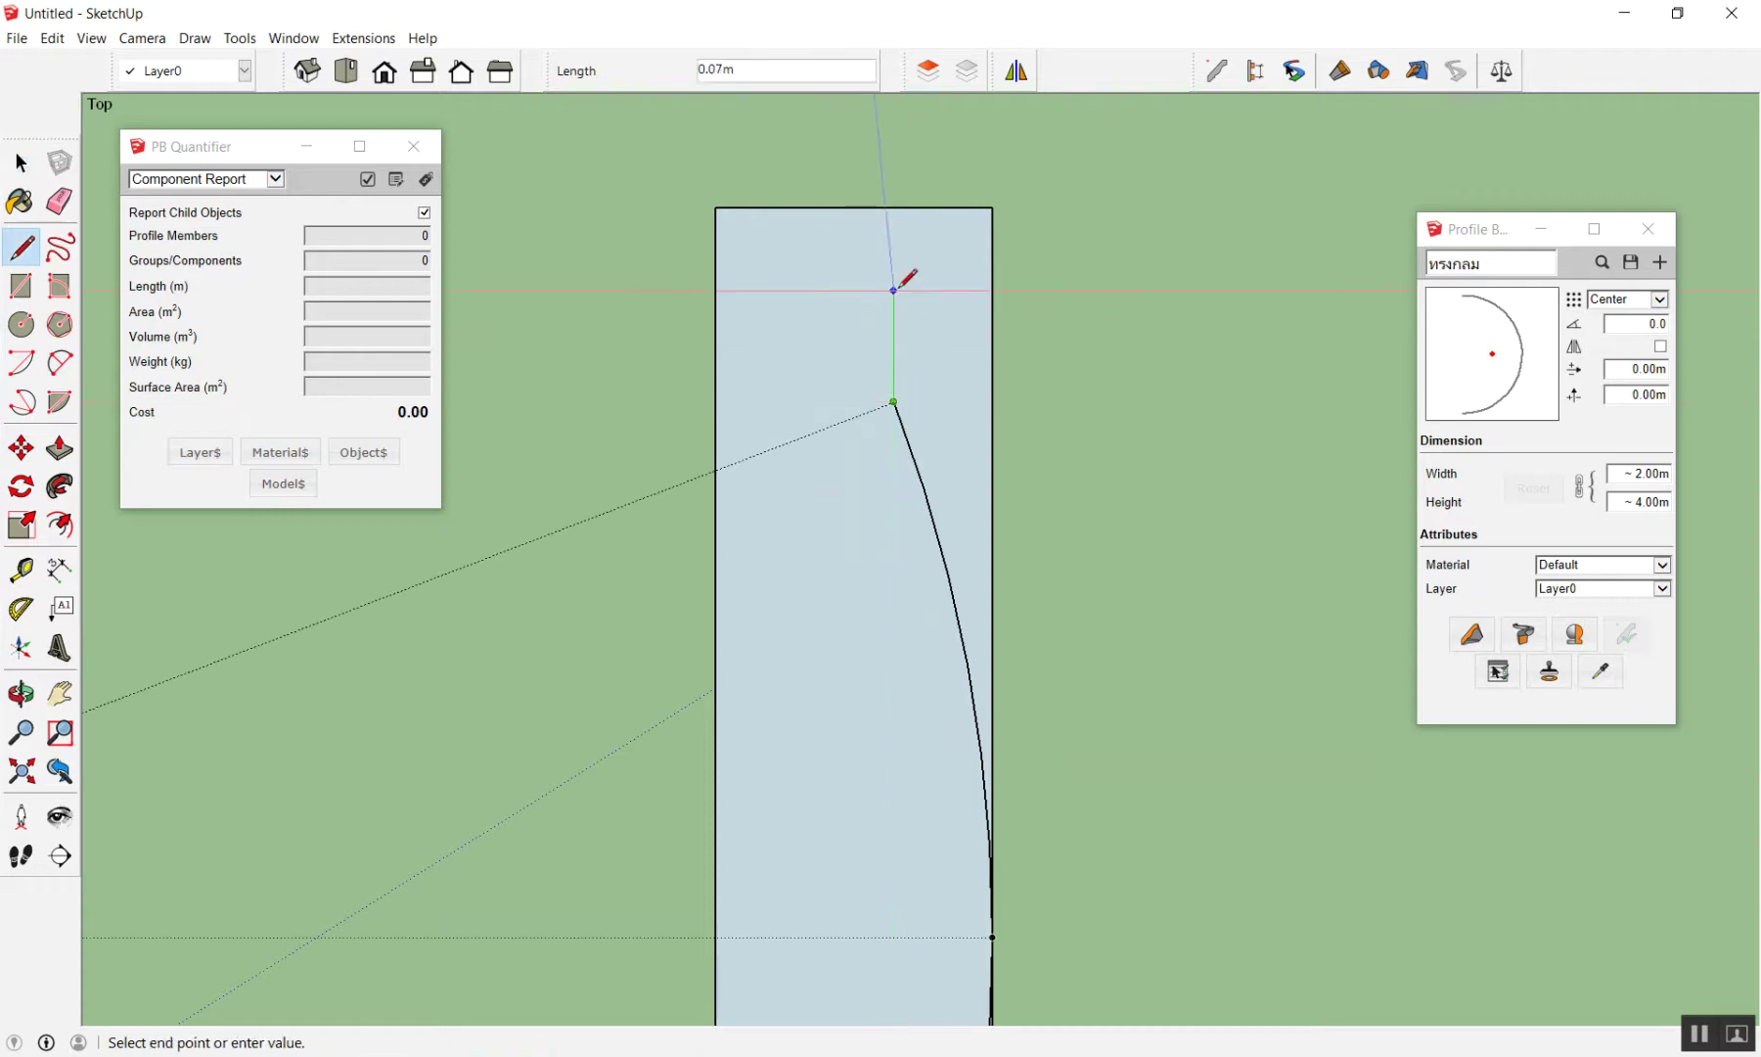
pyautogui.click(893, 221)
pyautogui.click(977, 222)
pyautogui.press('space')
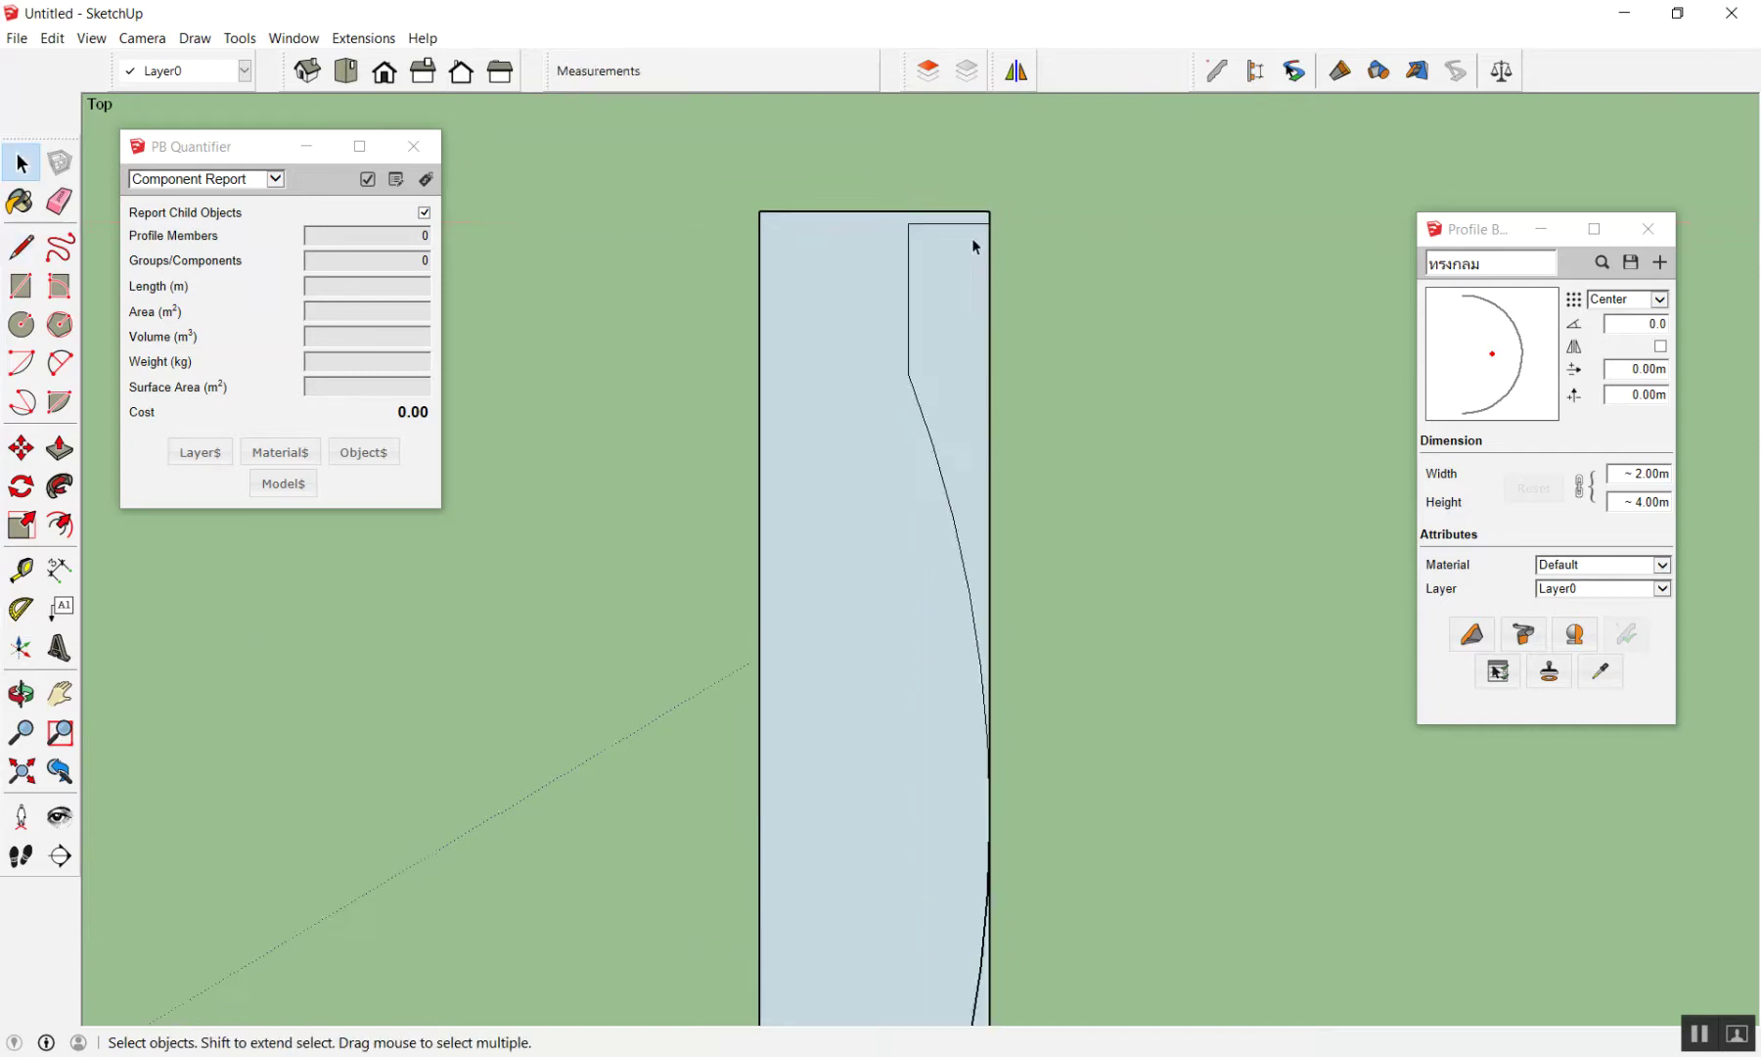
pyautogui.scroll(-3, 975, 255)
pyautogui.scroll(2, 969, 857)
pyautogui.scroll(1, 937, 859)
# Connect the arc's bottom end to the rectangle's bottom right corner with lines
pyautogui.press('l')
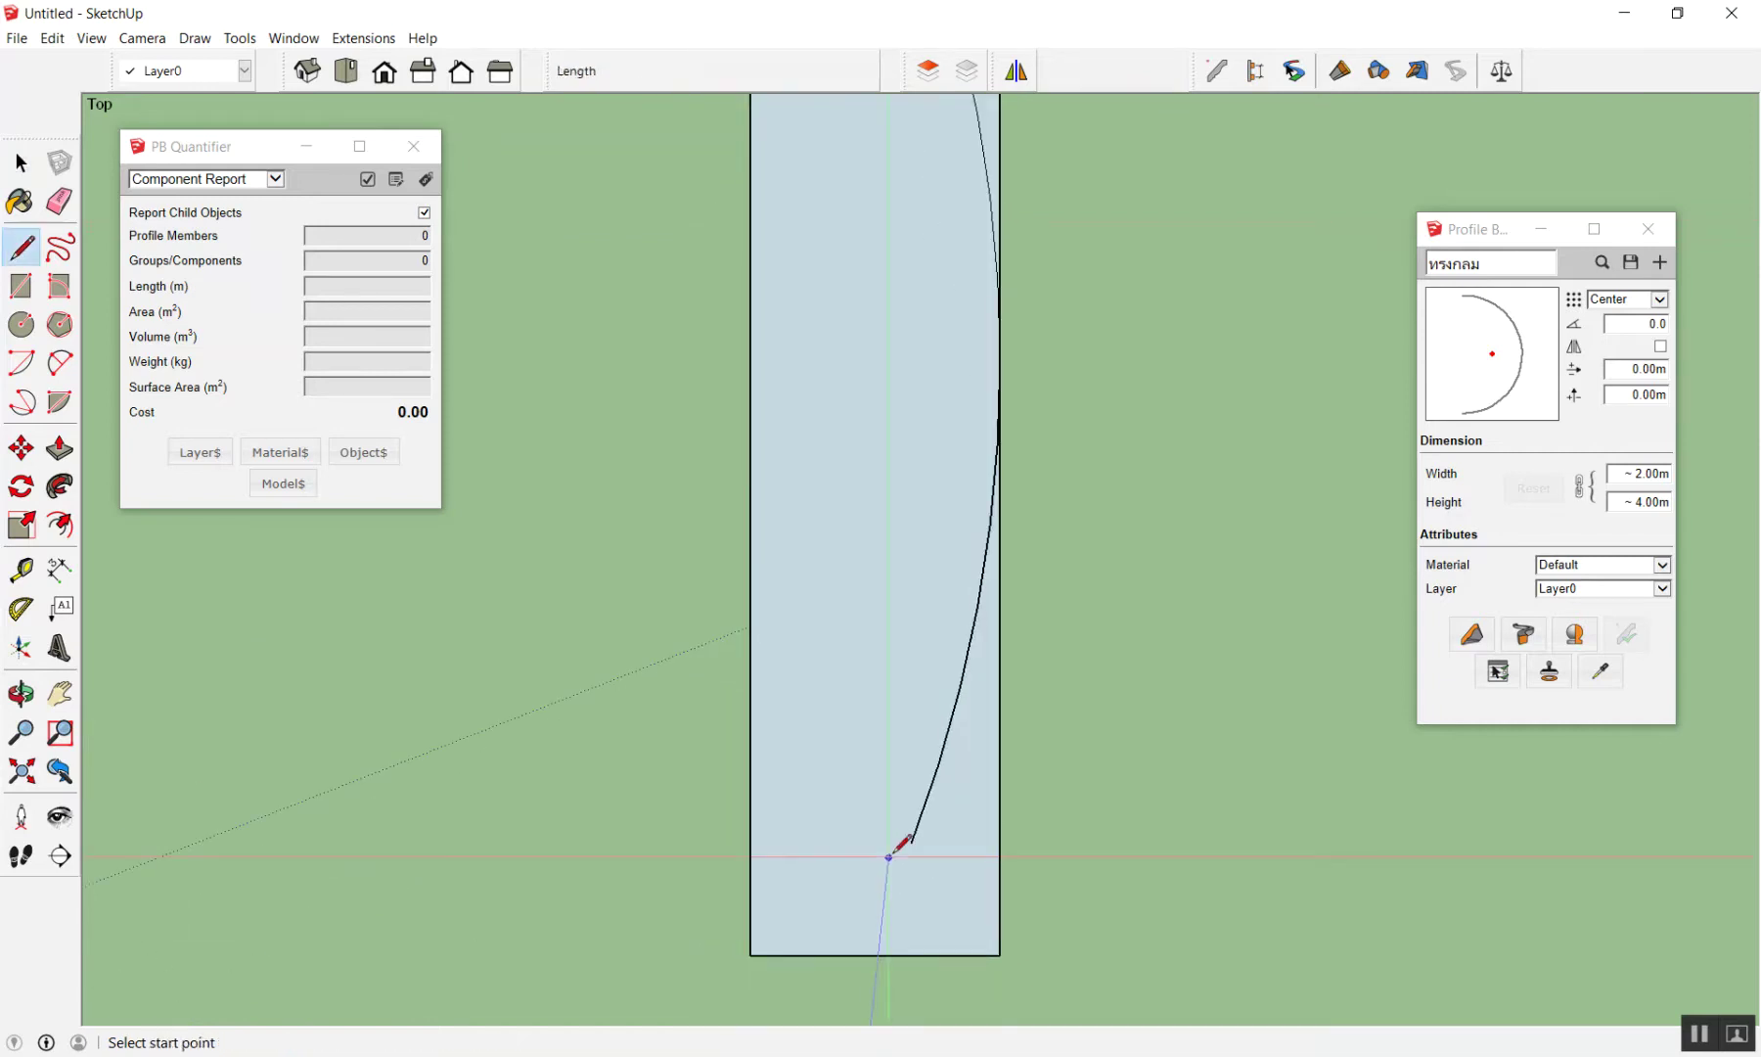
pyautogui.click(911, 931)
pyautogui.click(912, 942)
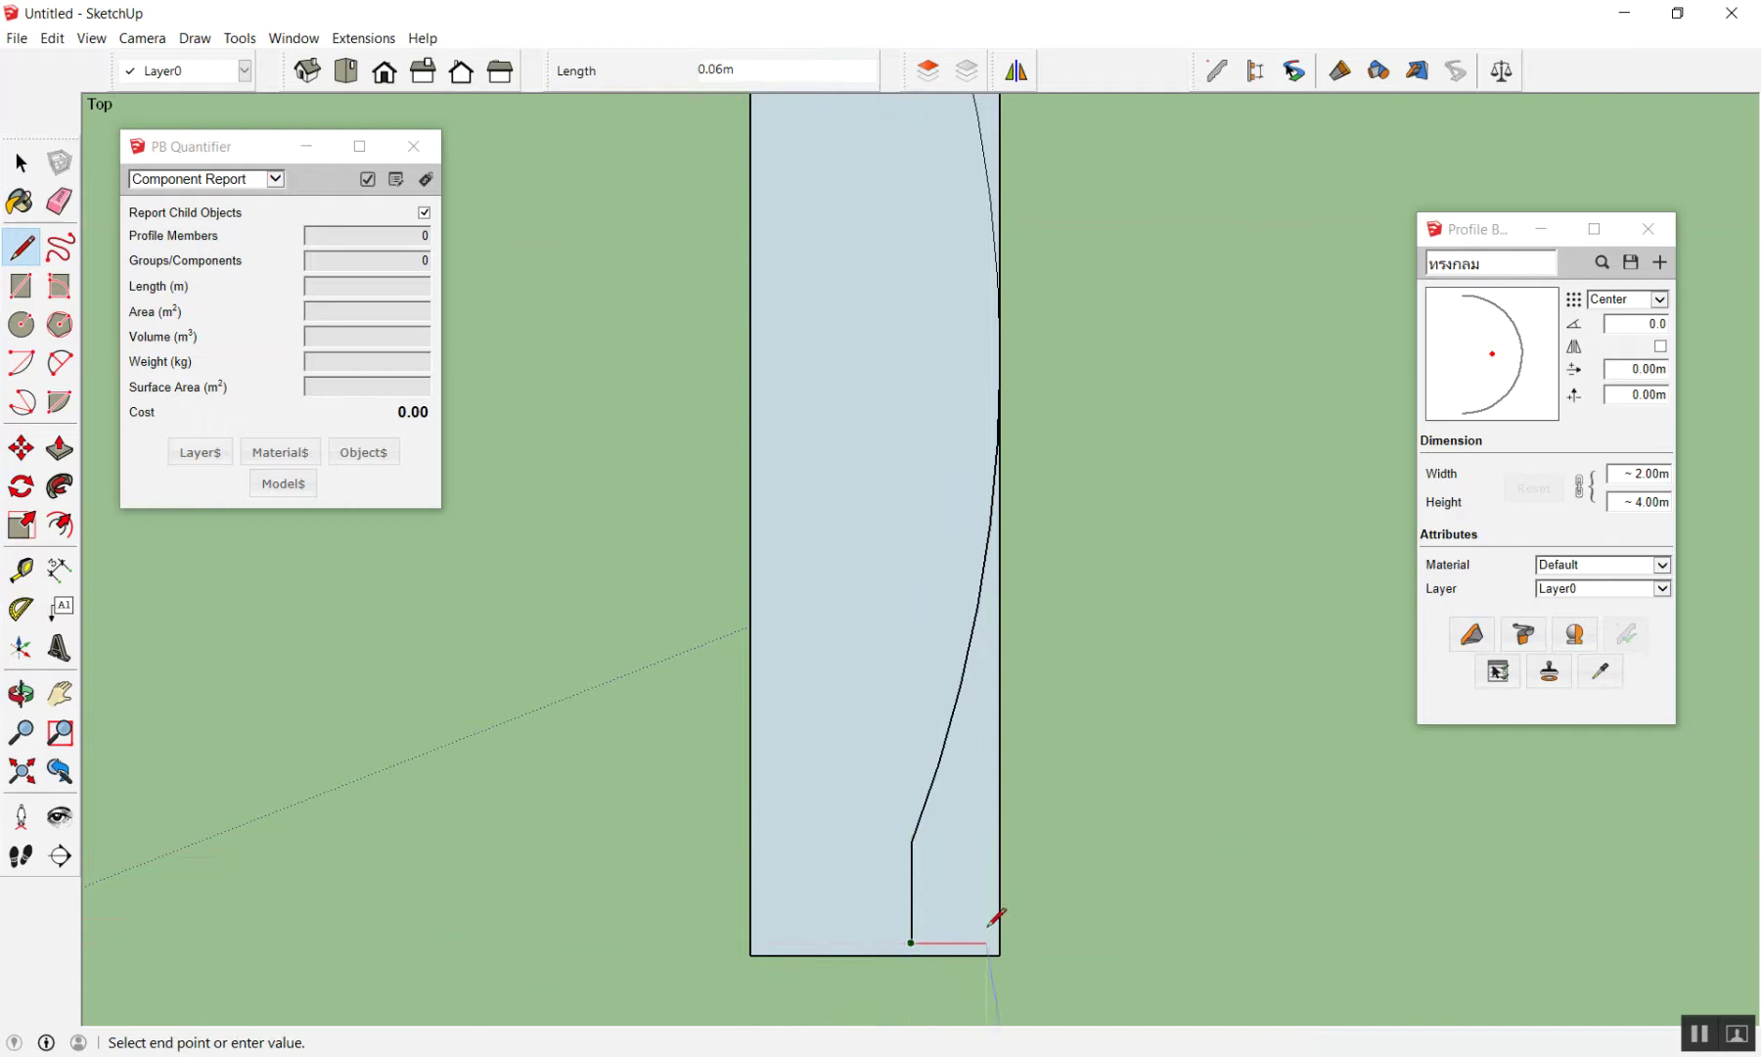
pyautogui.click(1000, 942)
pyautogui.press('space')
pyautogui.scroll(-1, 988, 915)
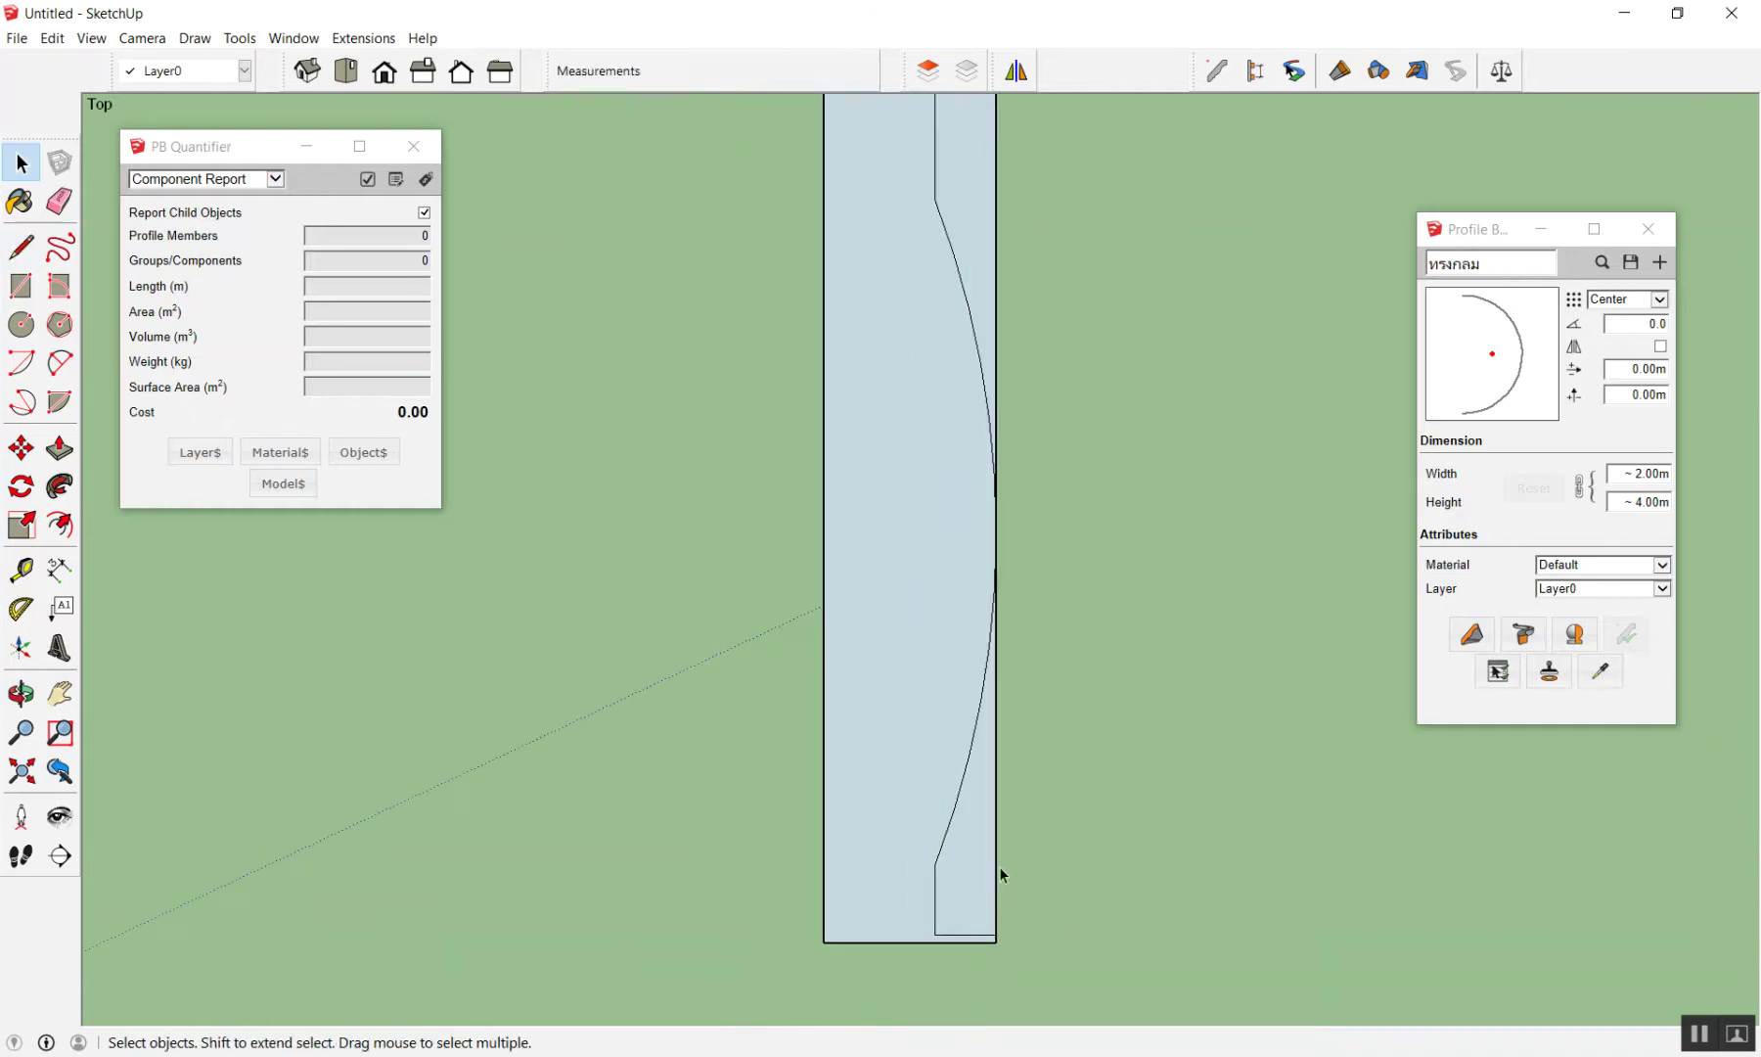
# Erase the straight right edge so the arc becomes the profile's bulging side
pyautogui.press('e')
pyautogui.click(990, 208)
pyautogui.scroll(-1, 1115, 565)
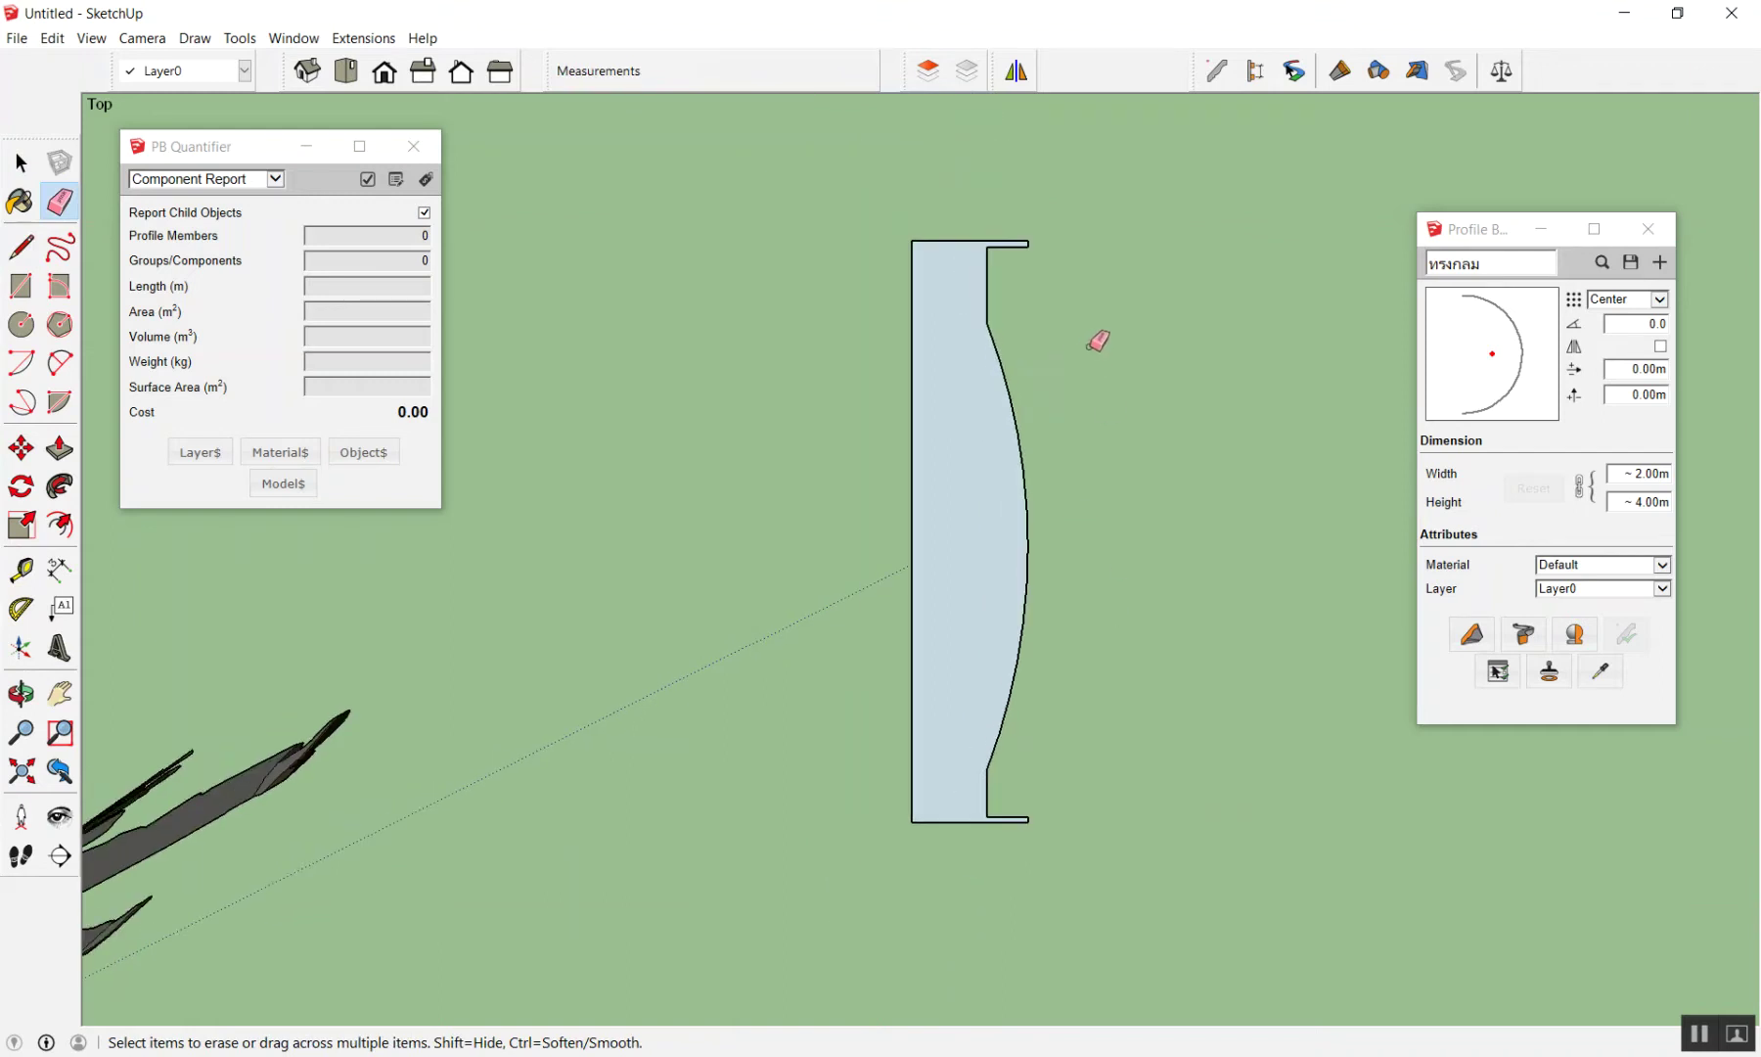
pyautogui.scroll(2, 987, 263)
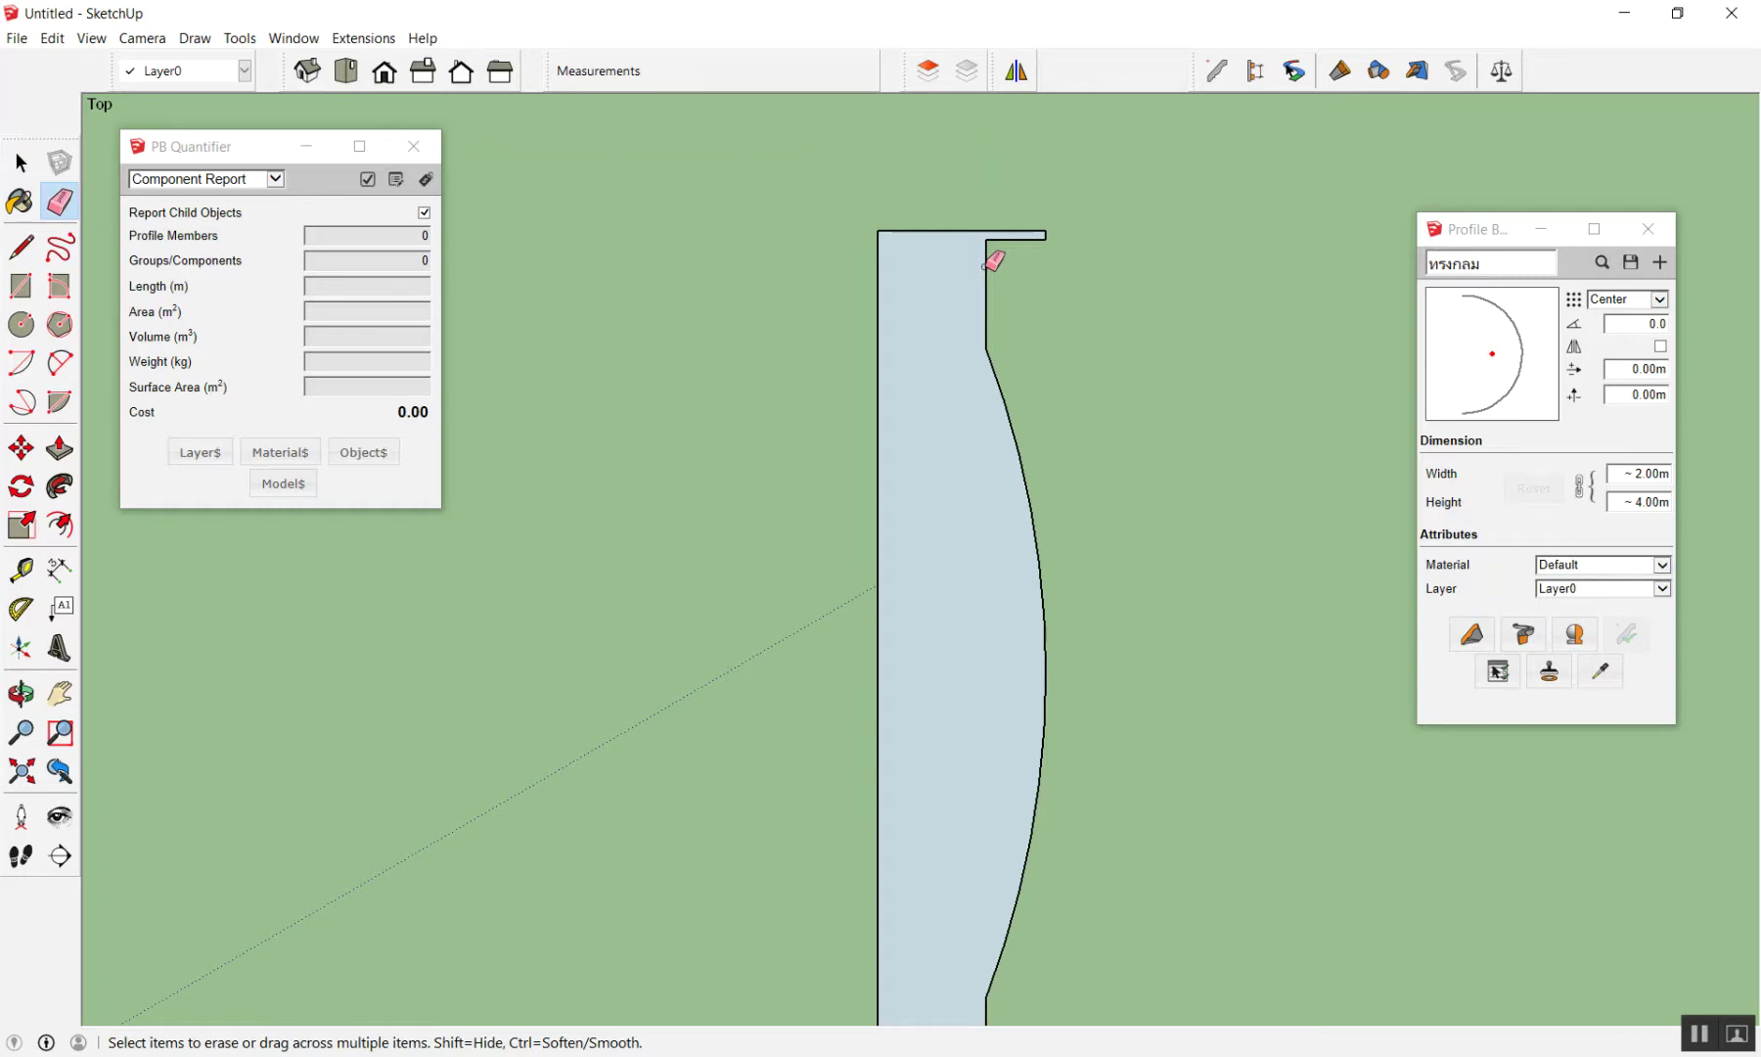
pyautogui.press('space')
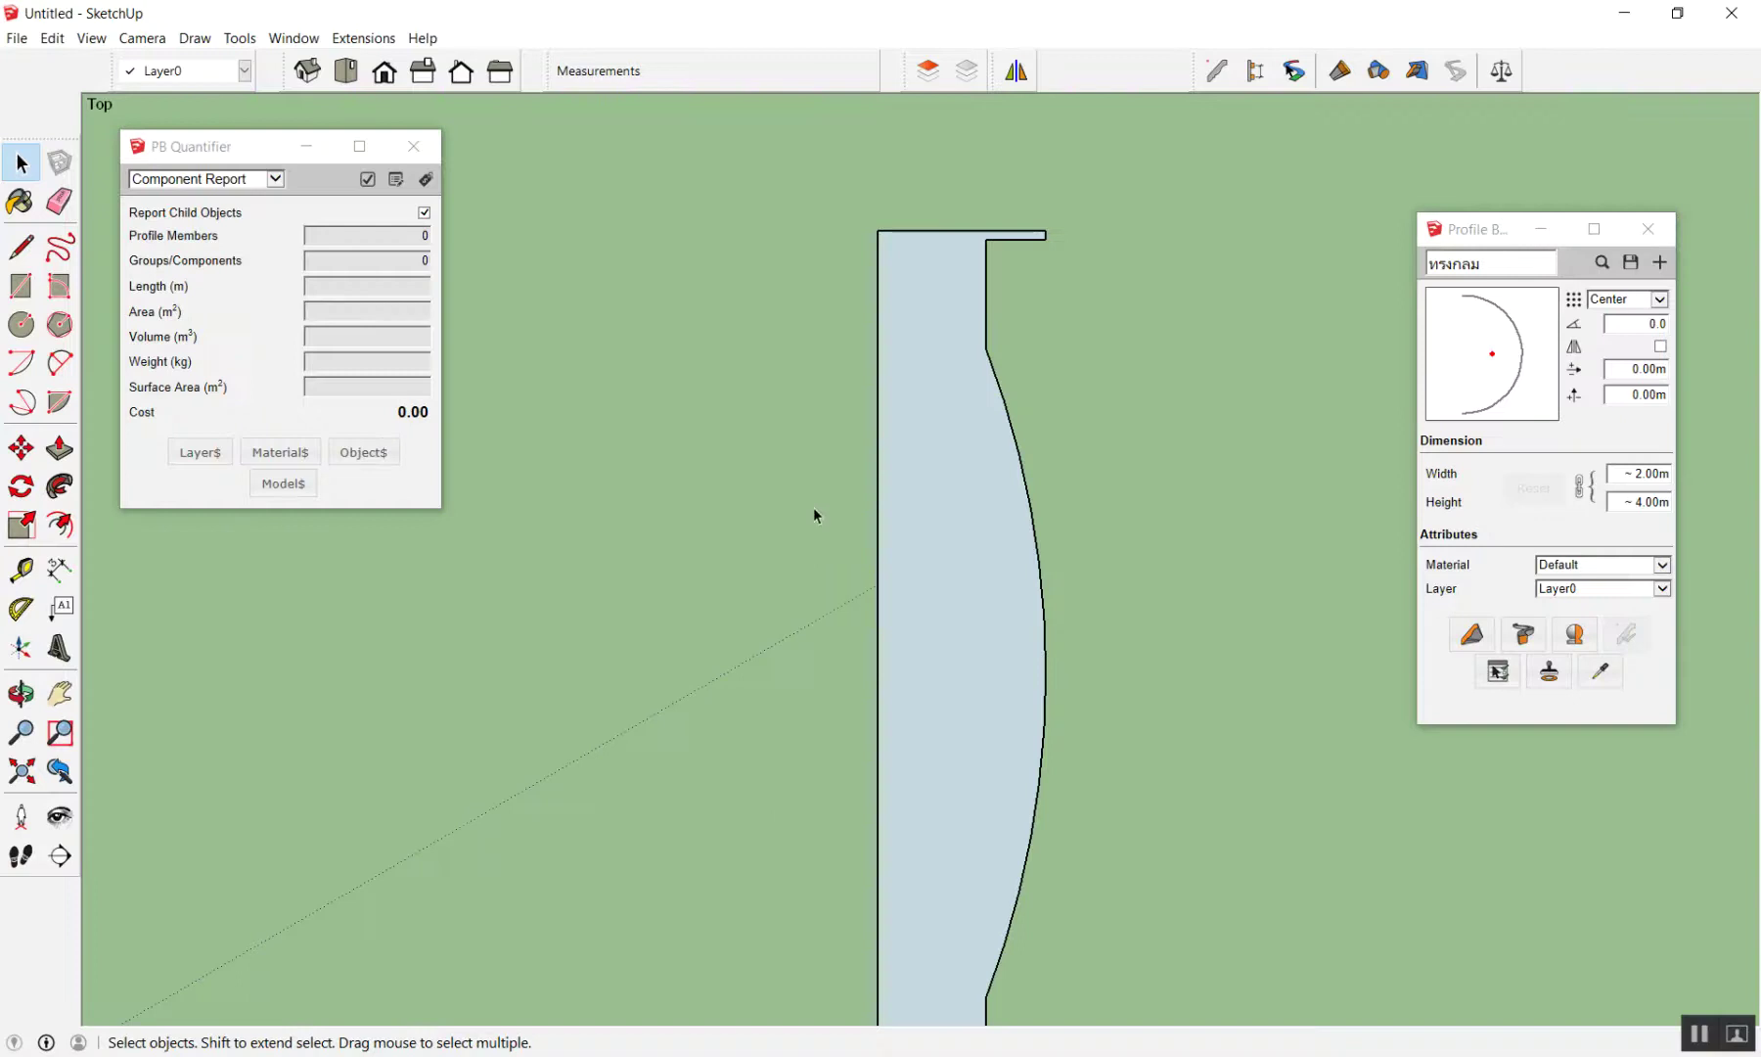
# Try offsetting the curved edges and the profile face, undoing and cancelling each attempt
pyautogui.press('f')
pyautogui.click(1019, 437)
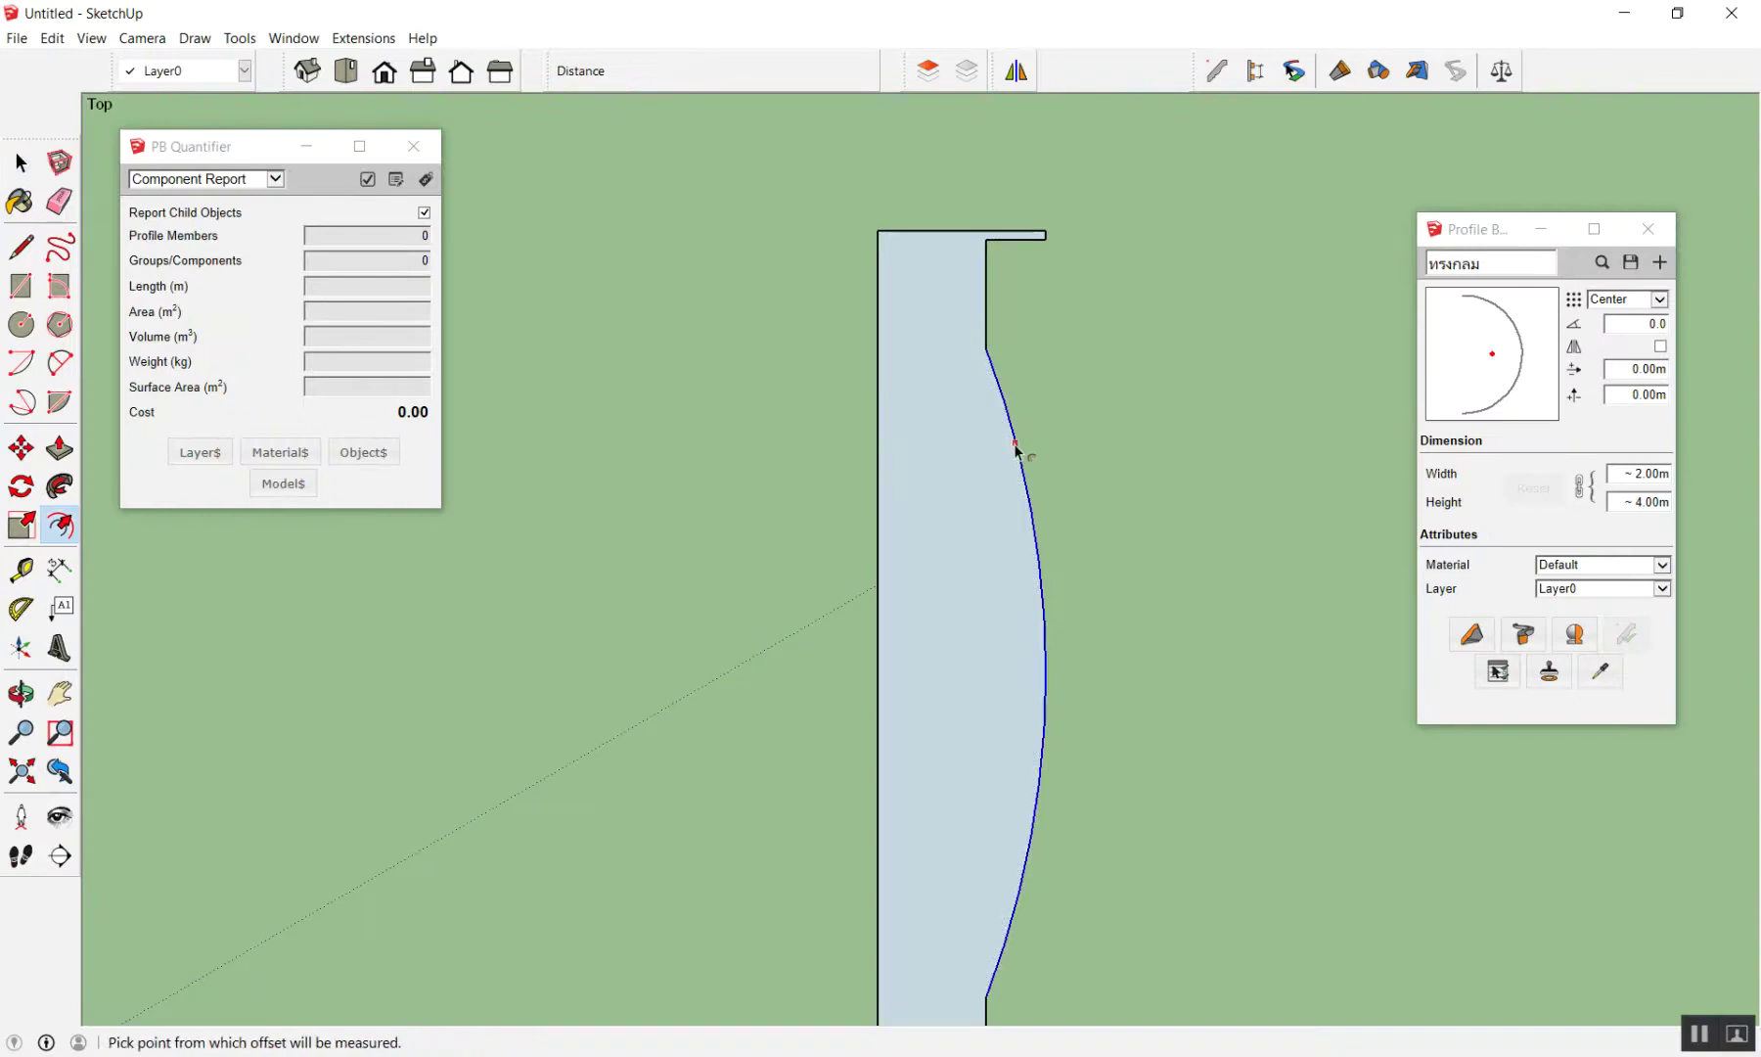
pyautogui.click(990, 461)
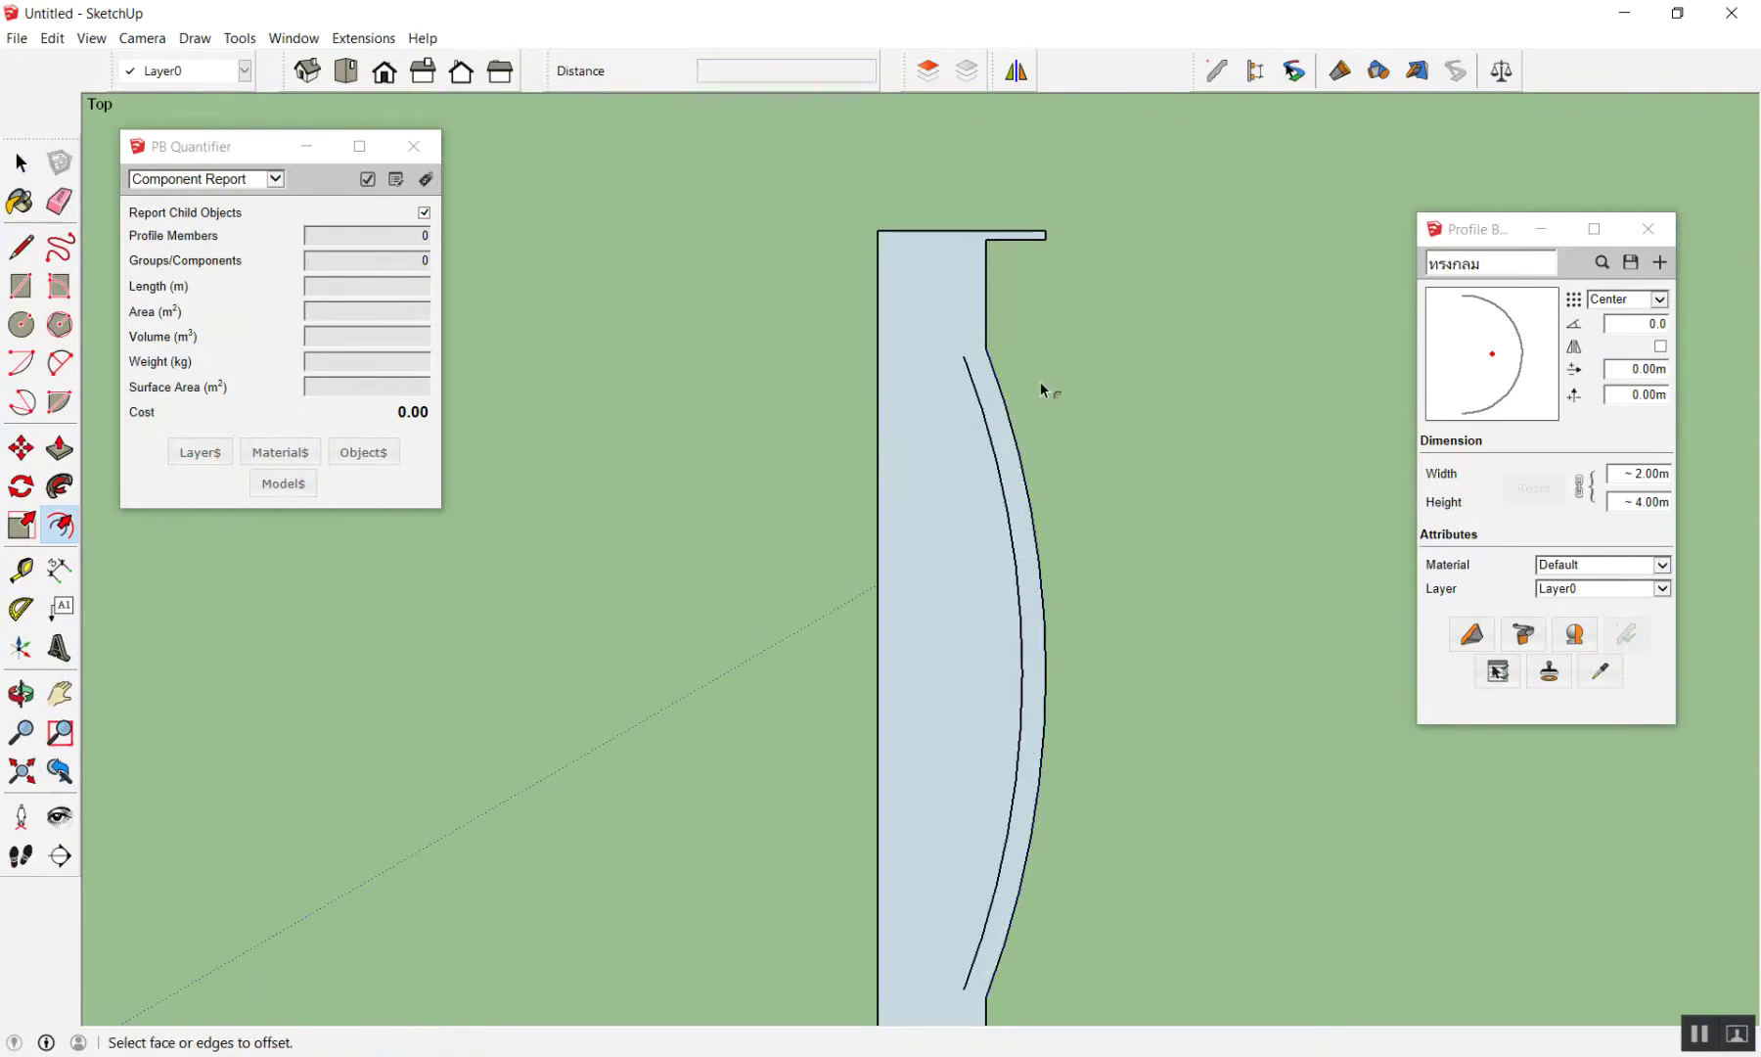
pyautogui.hotkey('ctrl', 'z')
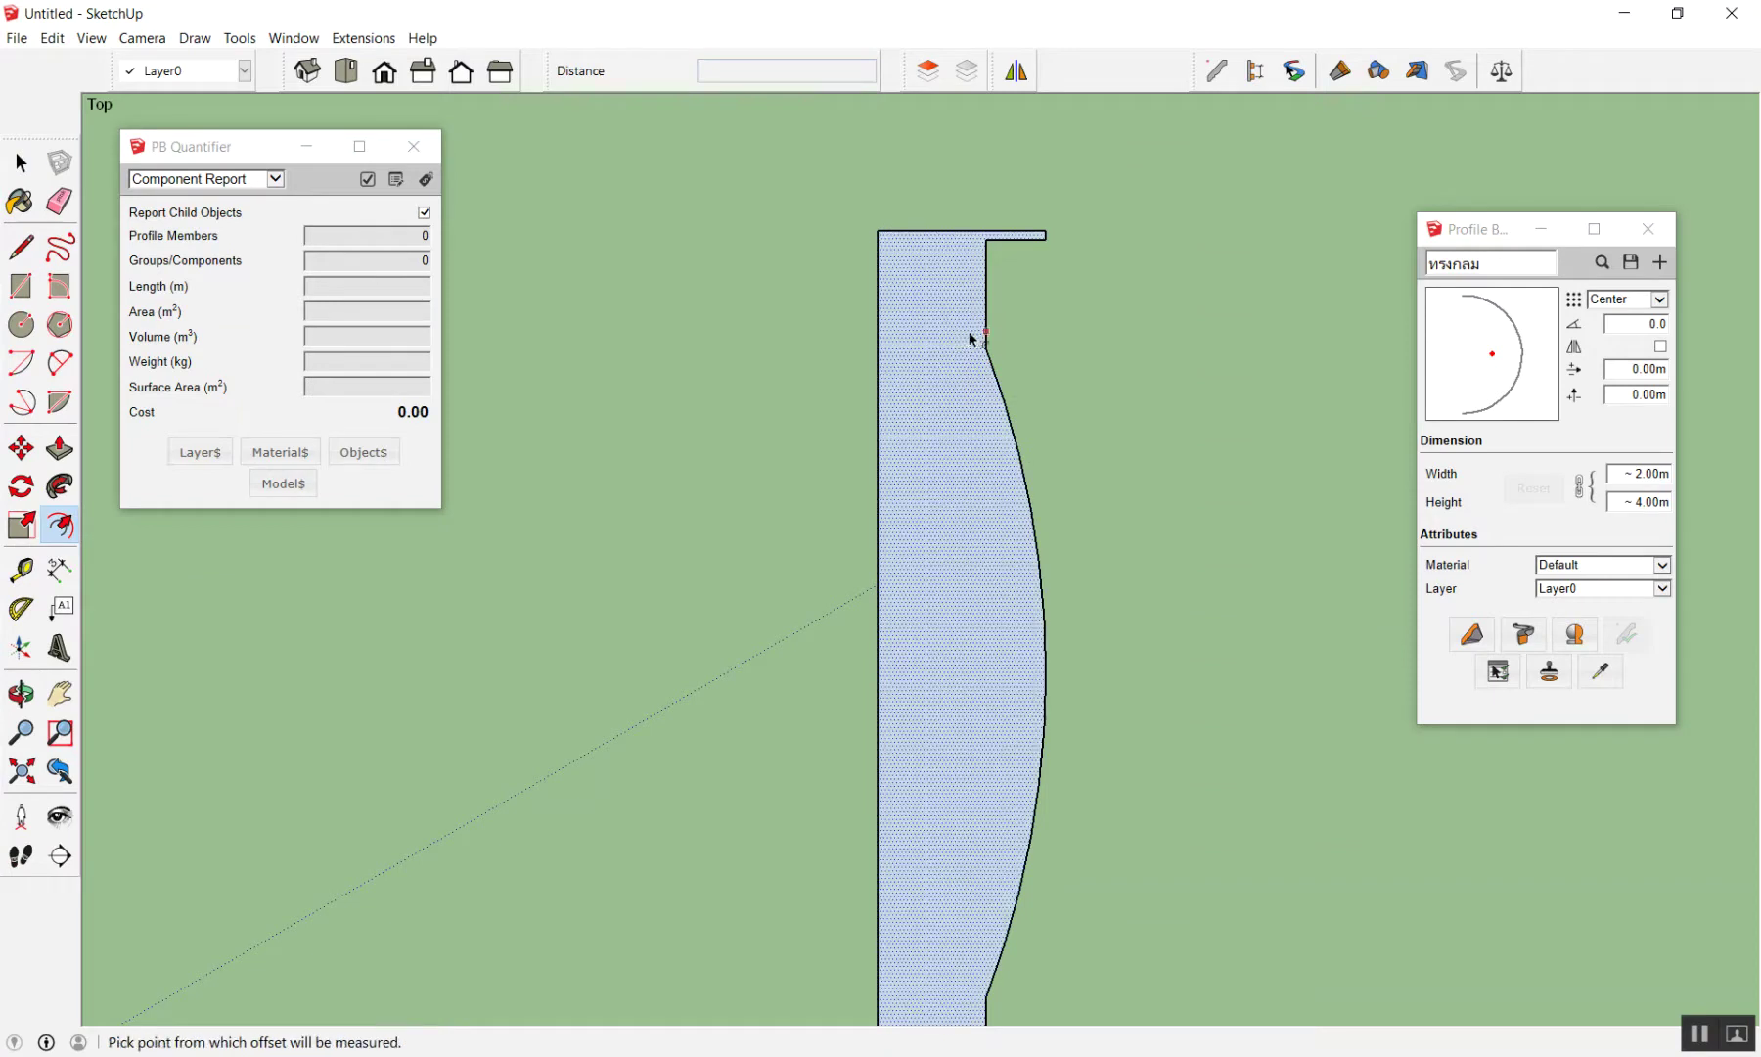
pyautogui.scroll(2, 963, 353)
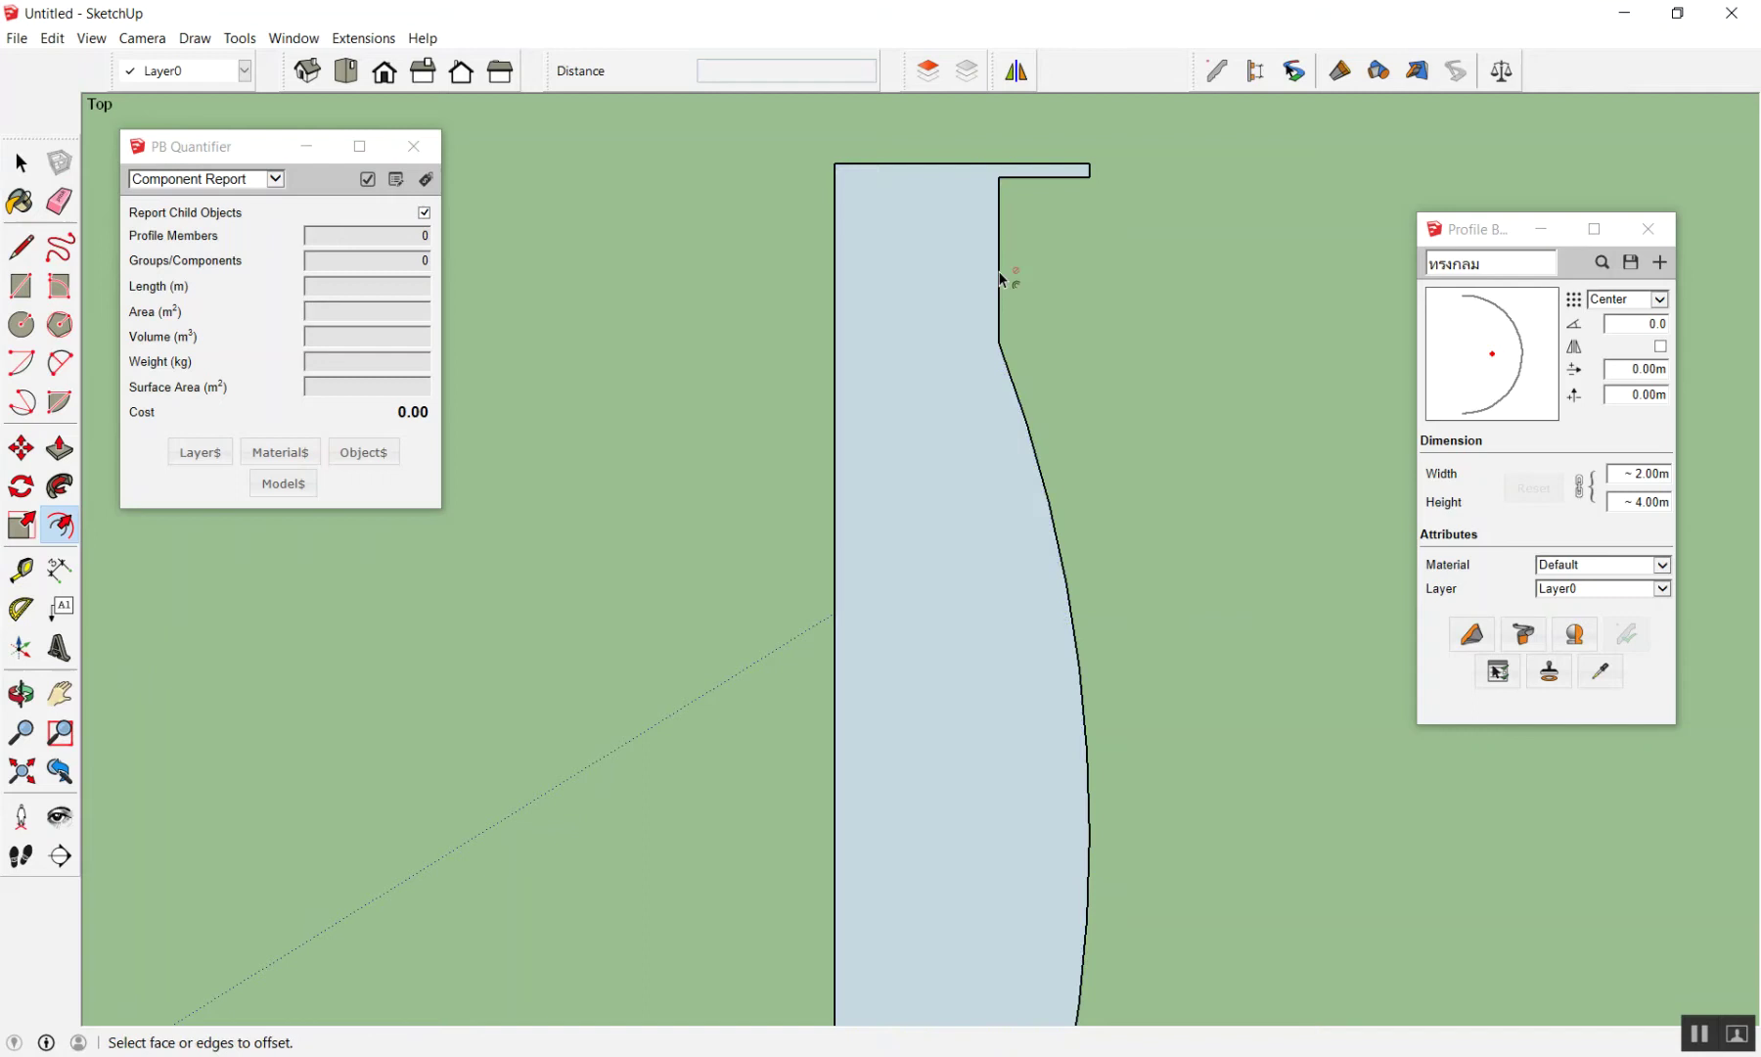
pyautogui.click(1004, 318)
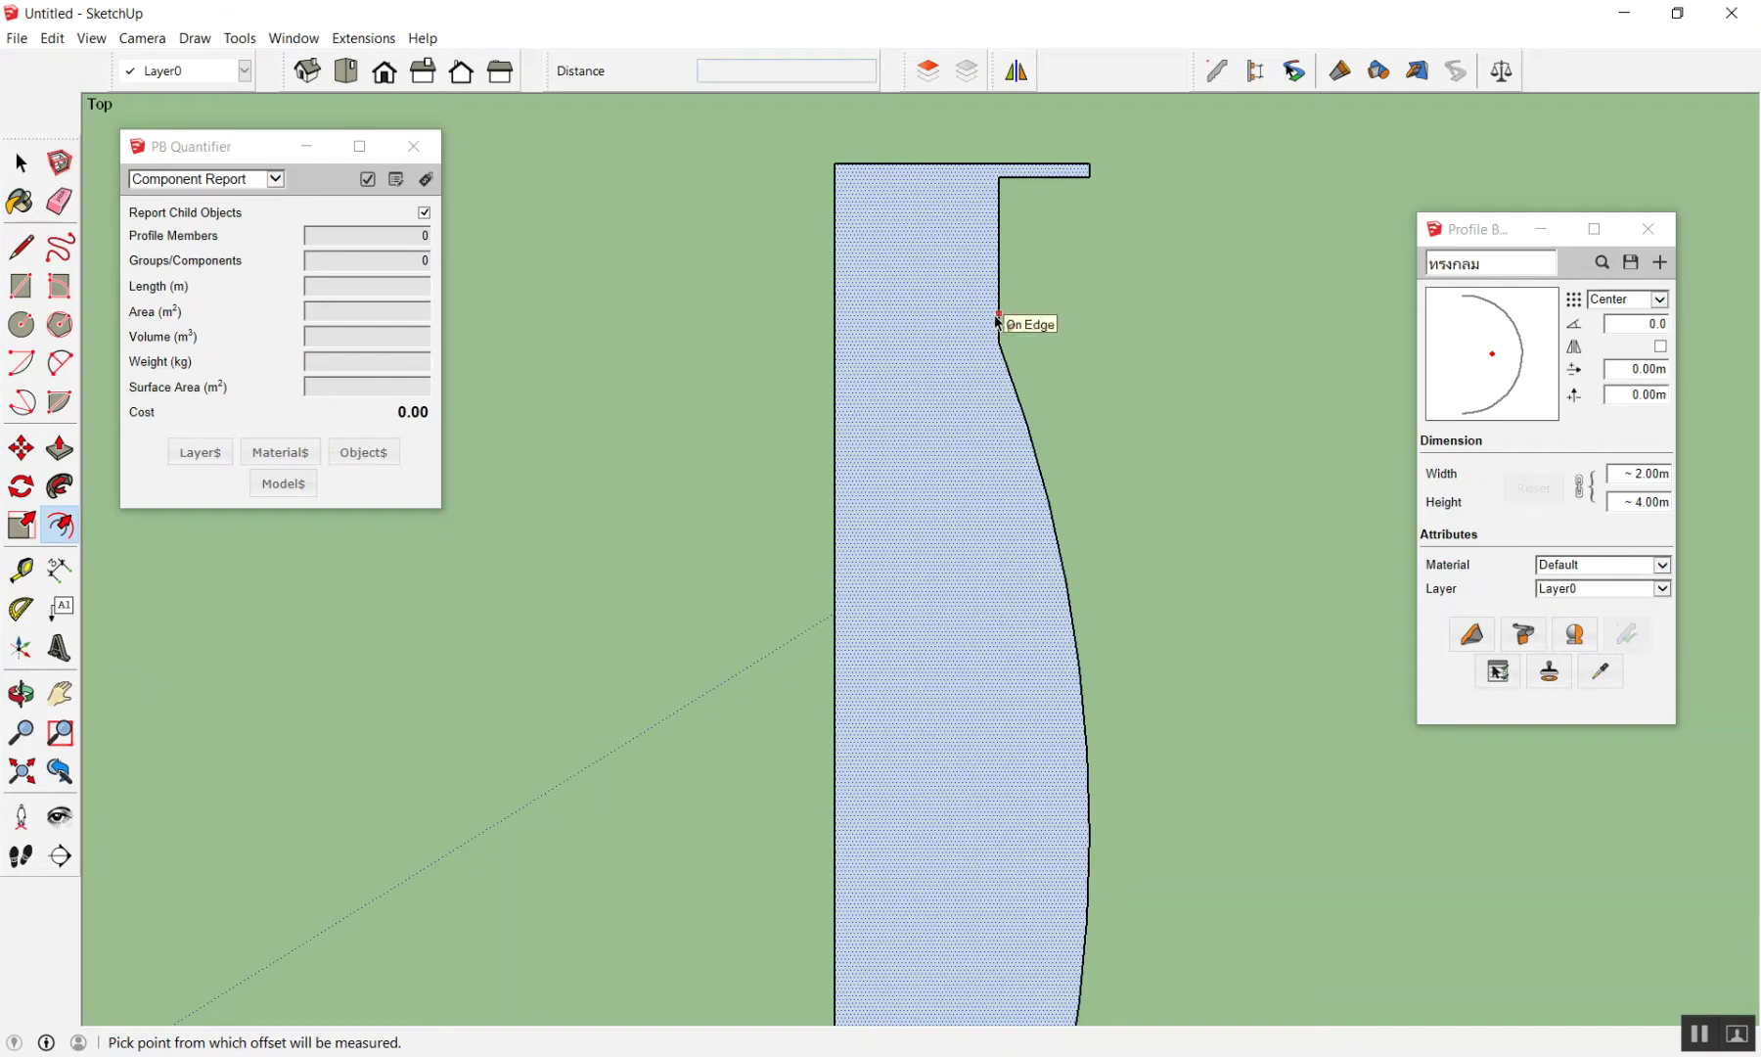
pyautogui.press('Escape')
pyautogui.click(1021, 411)
pyautogui.press('Escape')
pyautogui.scroll(-3, 1062, 445)
pyautogui.scroll(-2, 1077, 587)
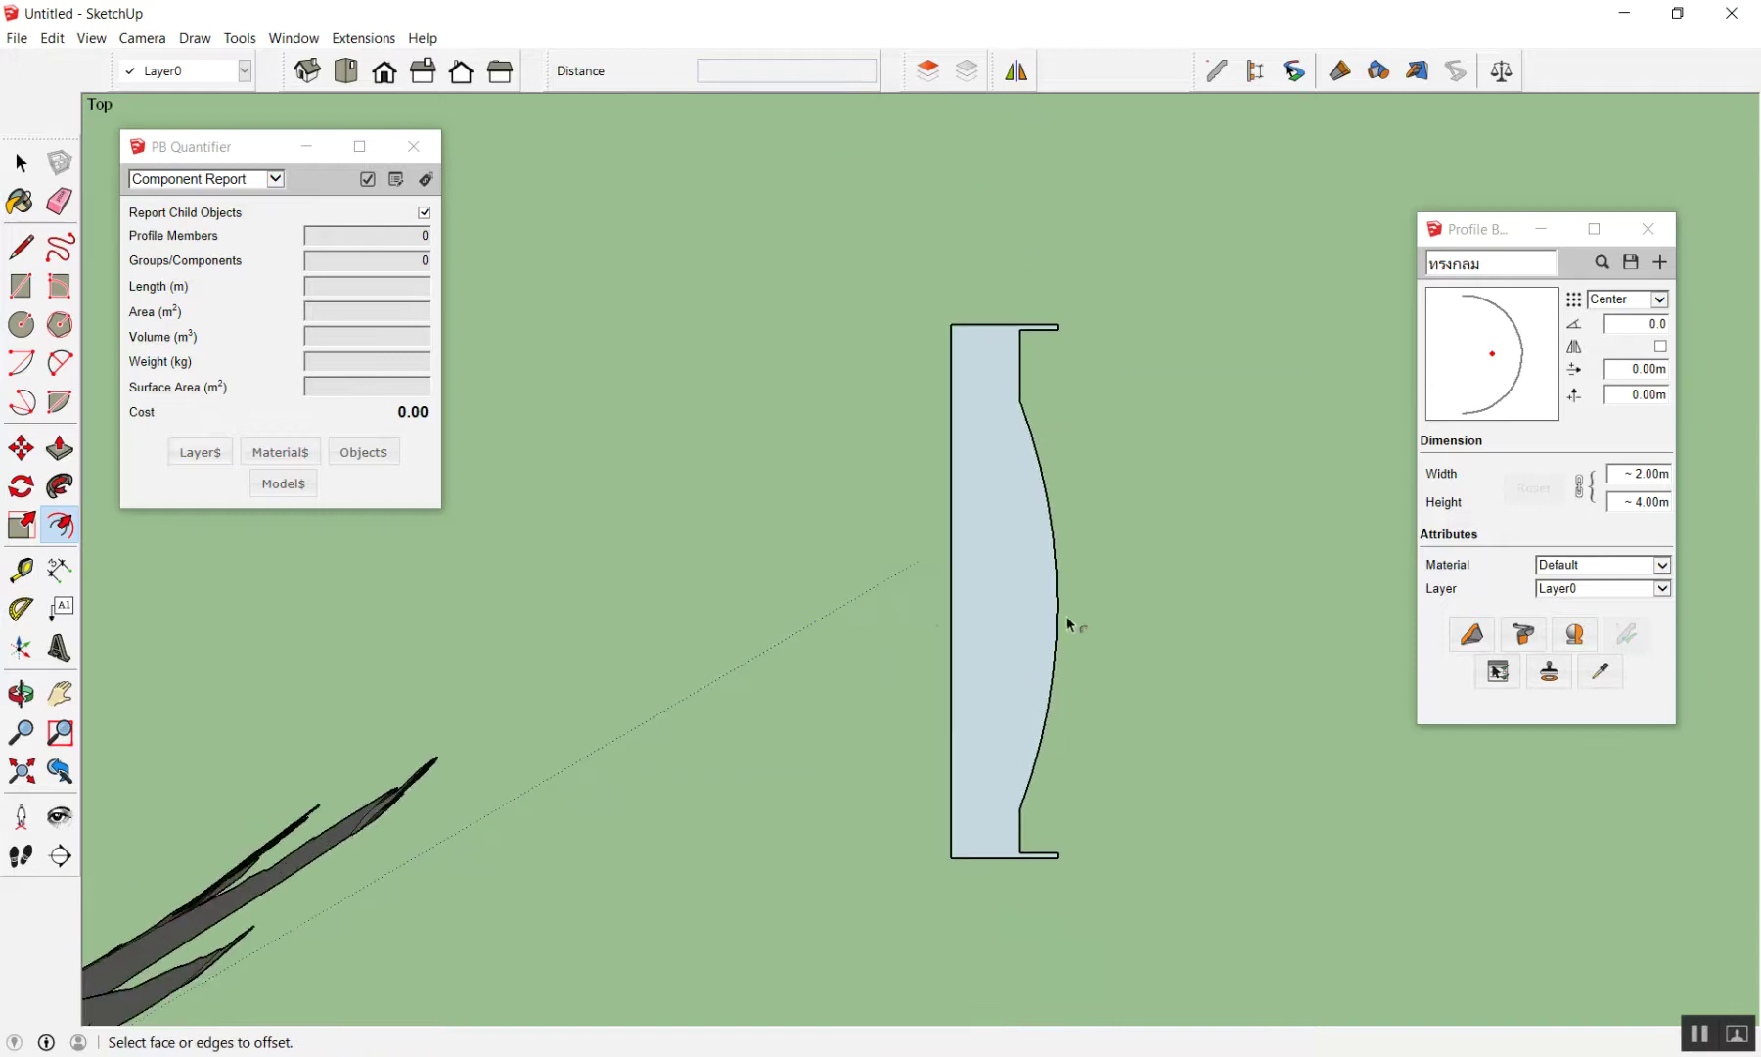
# Offset the profile outline about 0.04 m inward from its arc edge
pyautogui.click(1055, 580)
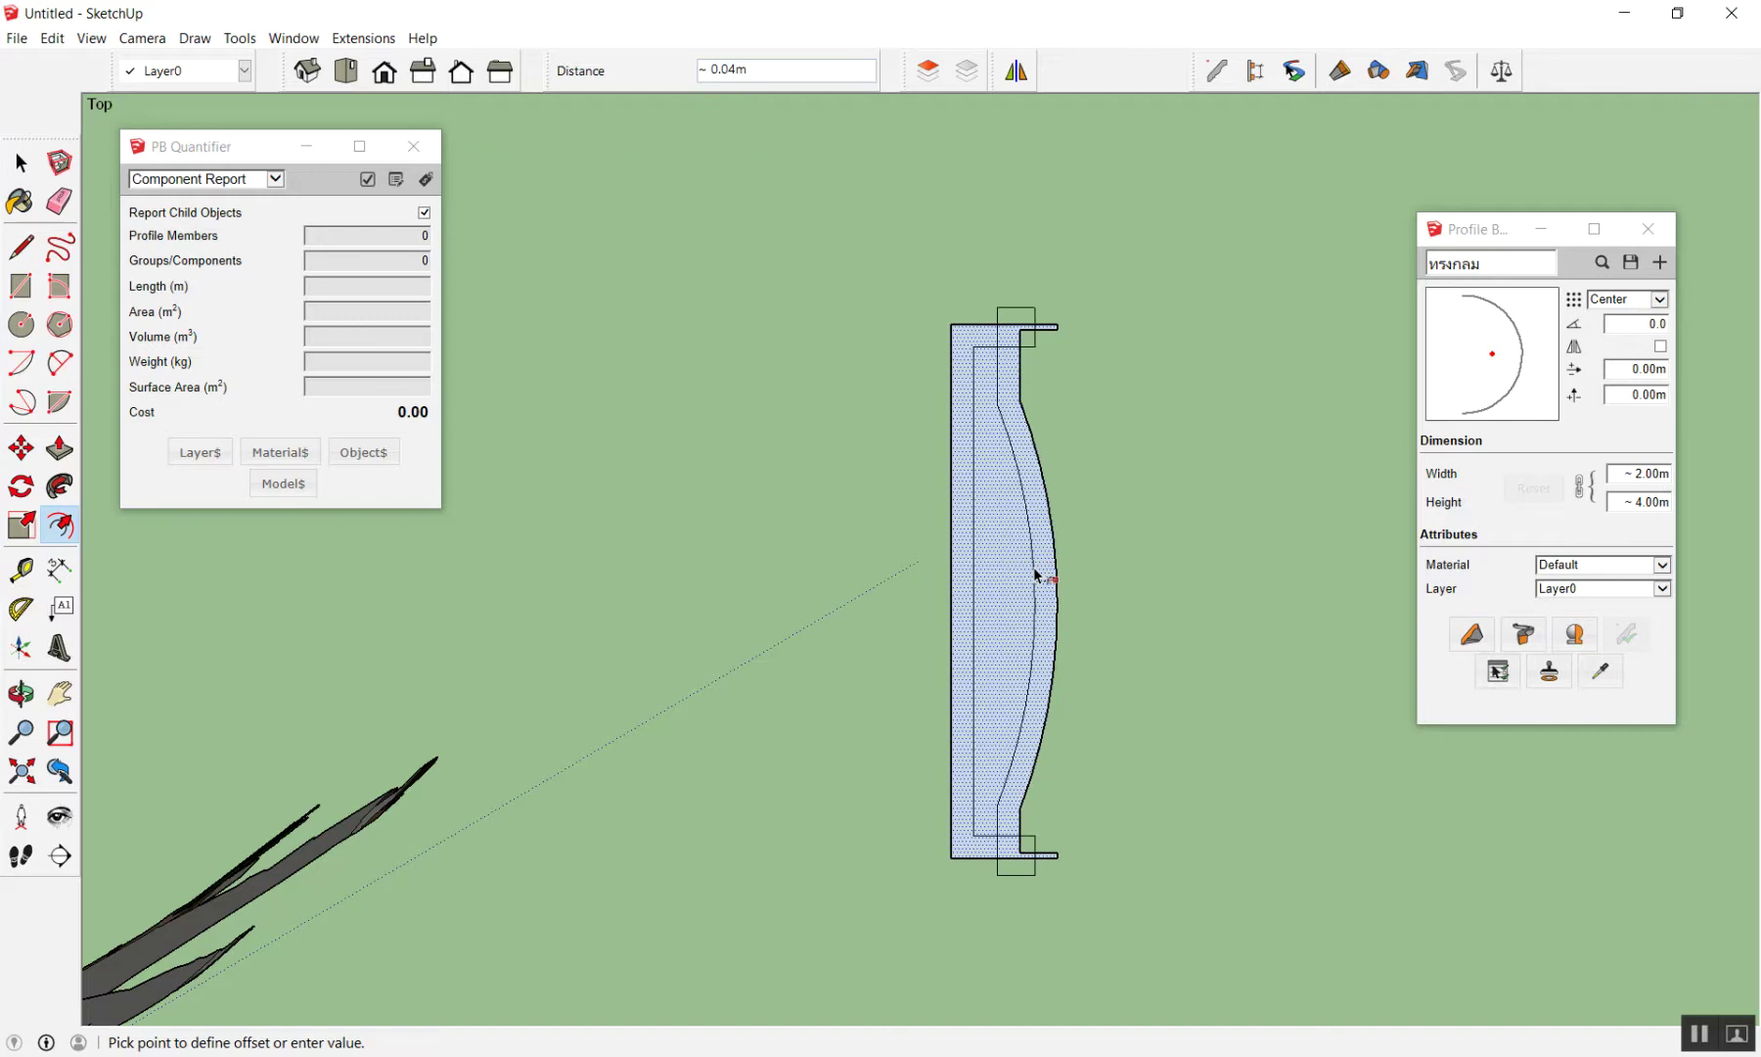
pyautogui.click(1037, 577)
pyautogui.press('space')
pyautogui.scroll(2, 1037, 362)
pyautogui.scroll(3, 1037, 362)
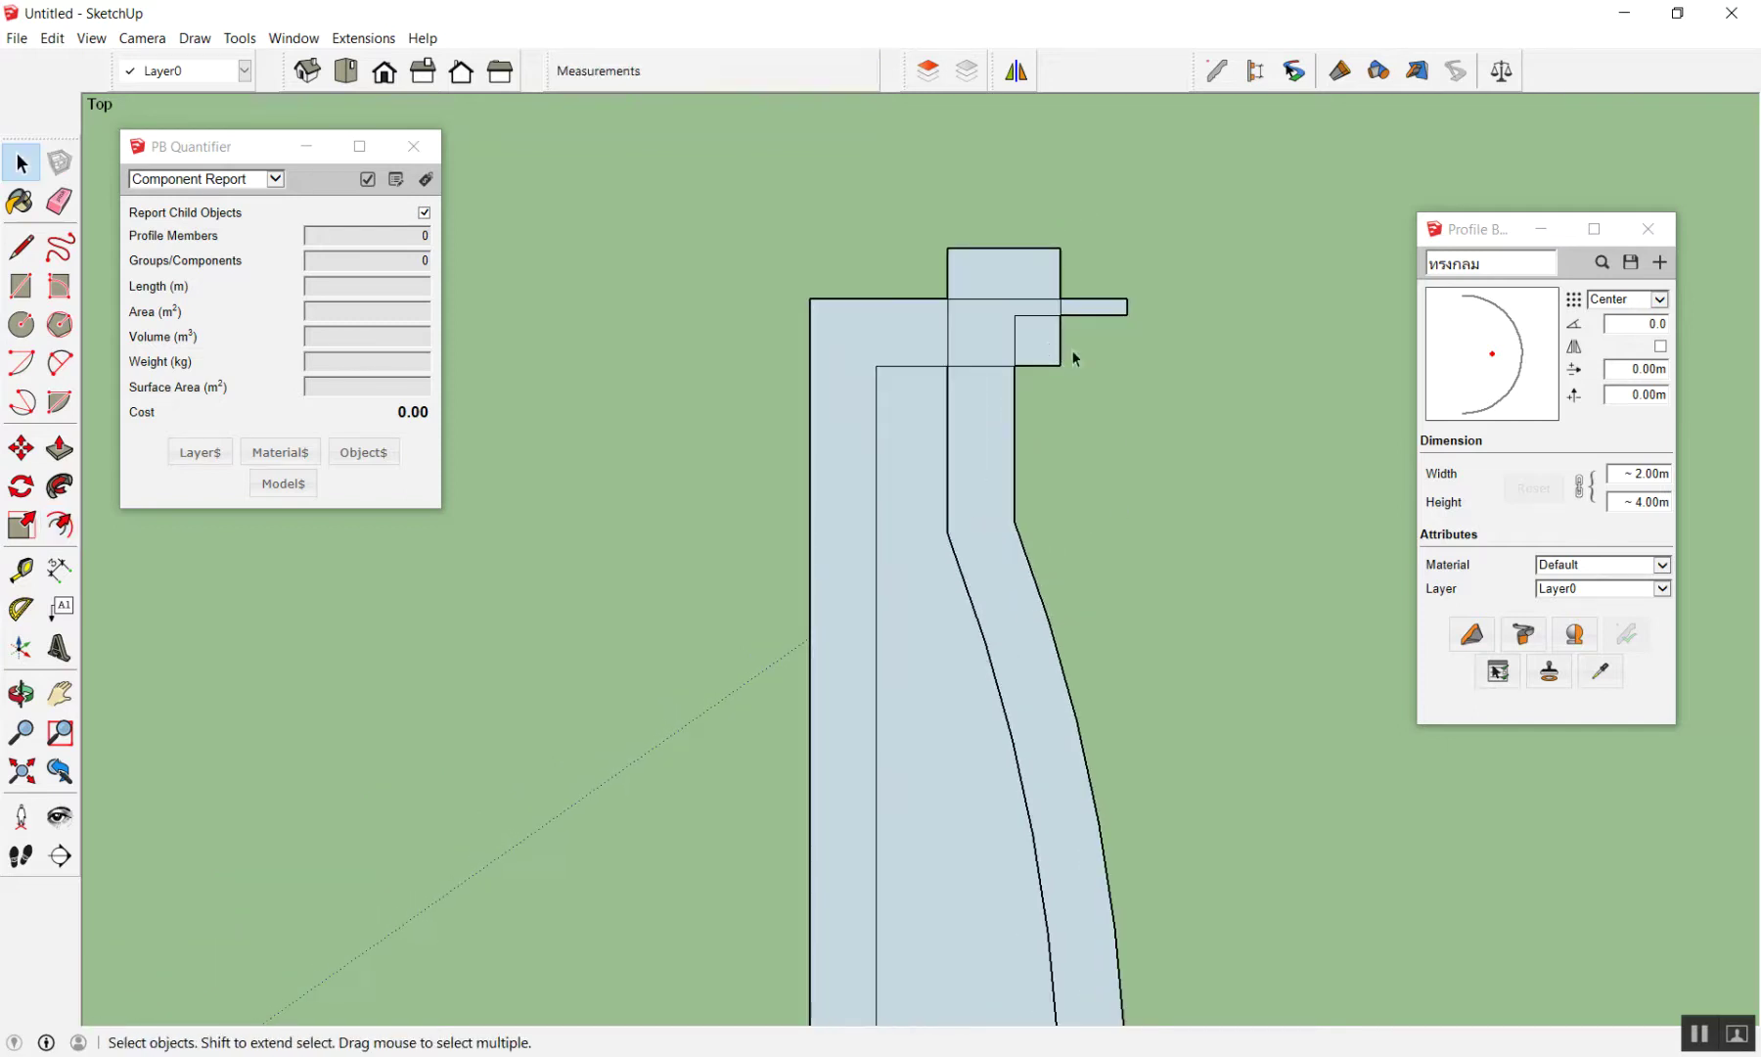
# Erase the extra edges and small boxes around the top end of the offset profile
pyautogui.press('e')
pyautogui.moveTo(1063, 359); pyautogui.dragTo(1055, 370)
pyautogui.moveTo(923, 292); pyautogui.dragTo(911, 364)
pyautogui.click(996, 246)
pyautogui.moveTo(1049, 240); pyautogui.dragTo(1065, 256)
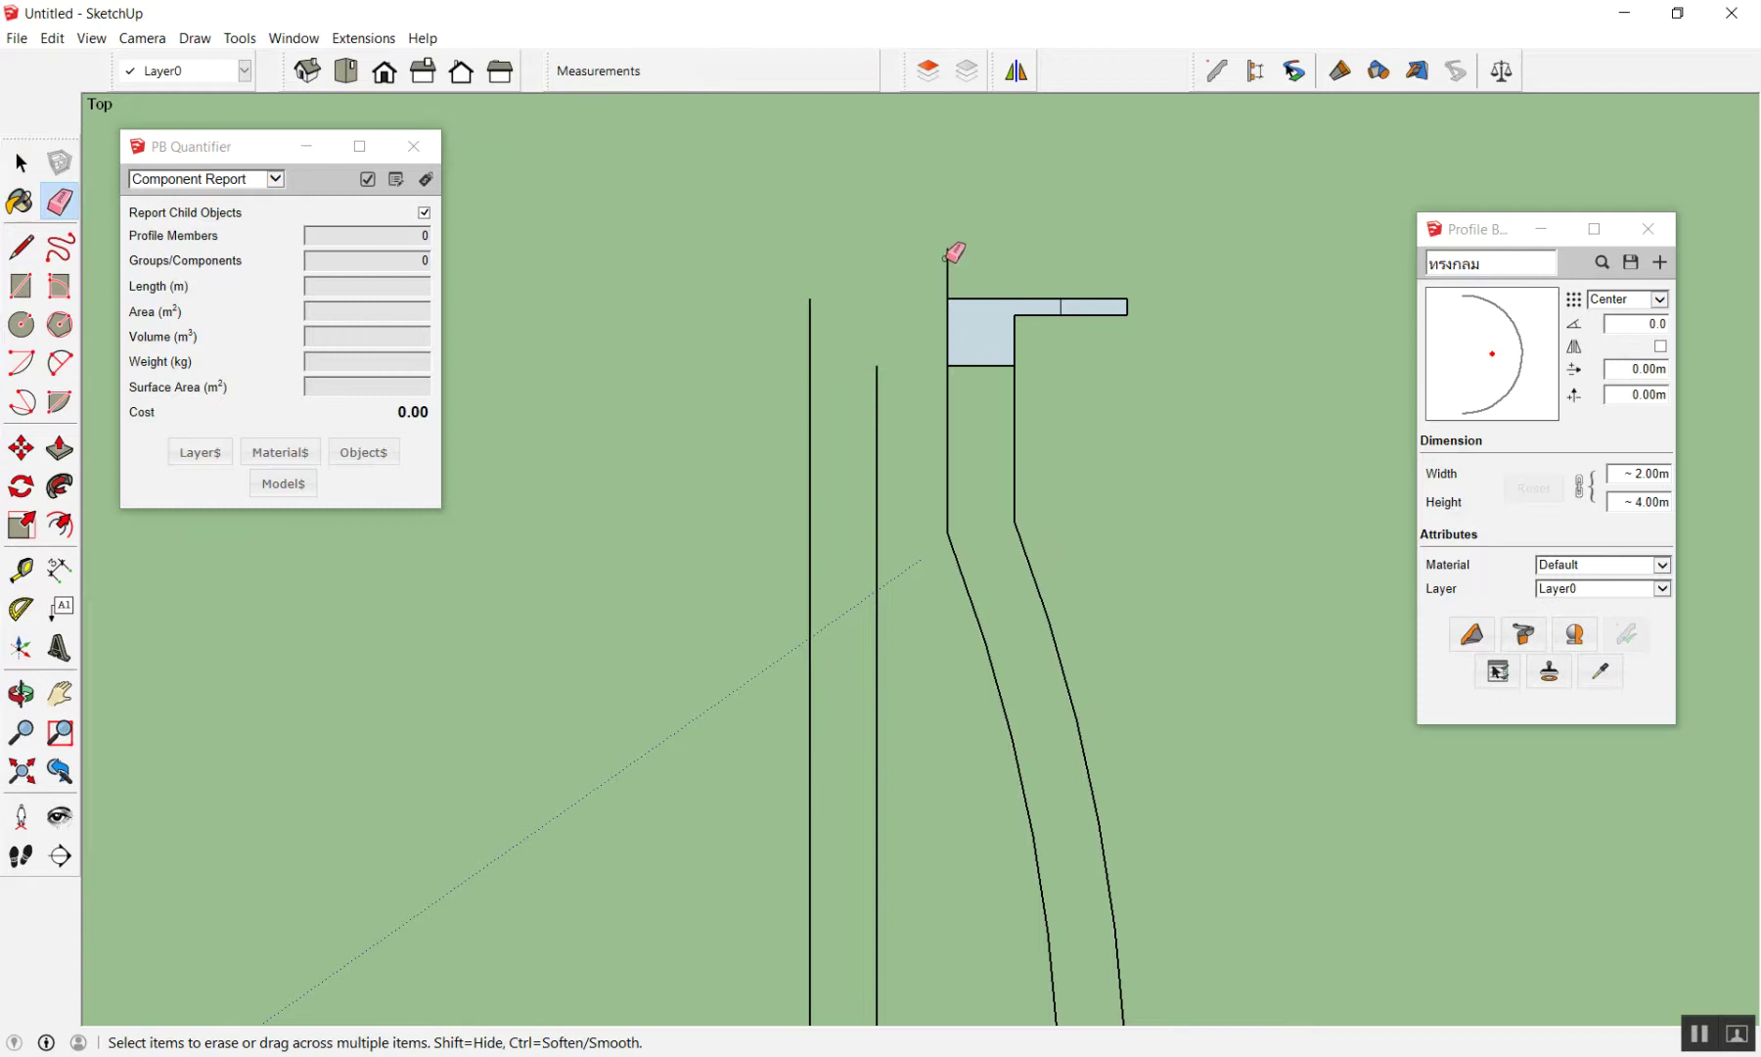
pyautogui.scroll(1, 1030, 301)
pyautogui.scroll(3, 1047, 302)
pyautogui.click(1086, 303)
pyautogui.click(859, 458)
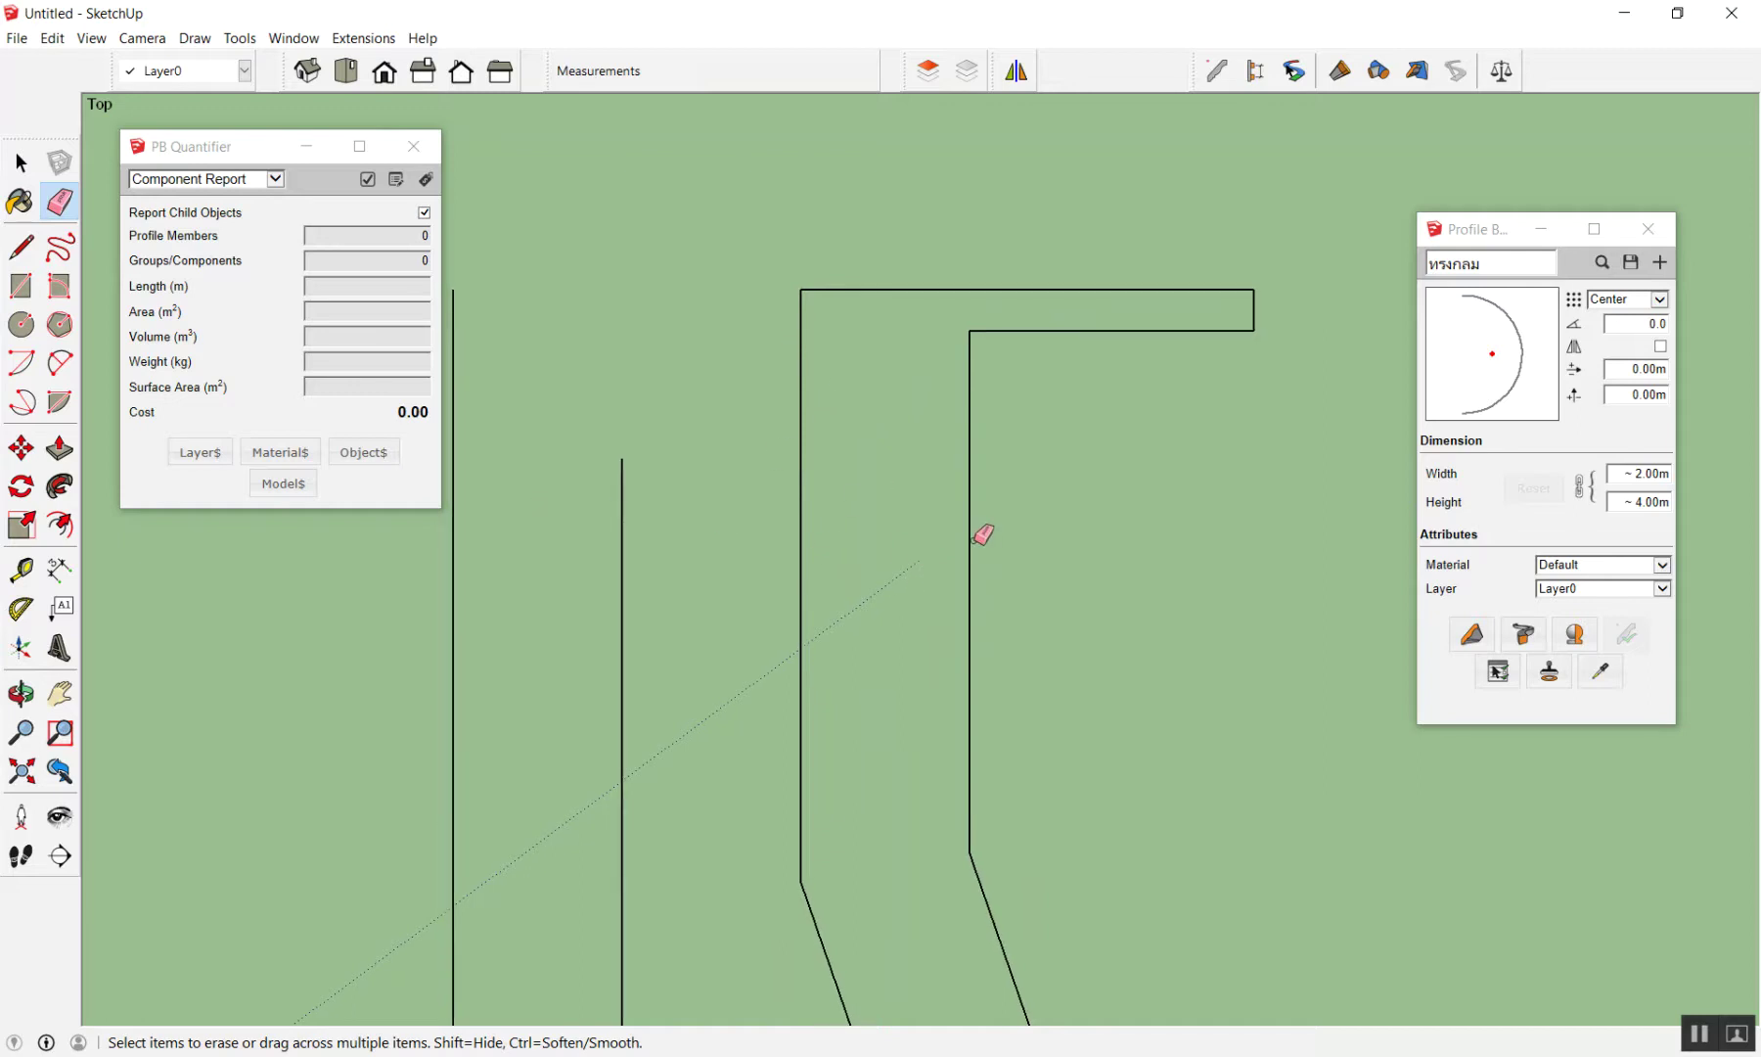
pyautogui.scroll(-4, 803, 519)
pyautogui.hotkey('ctrl', 'z')
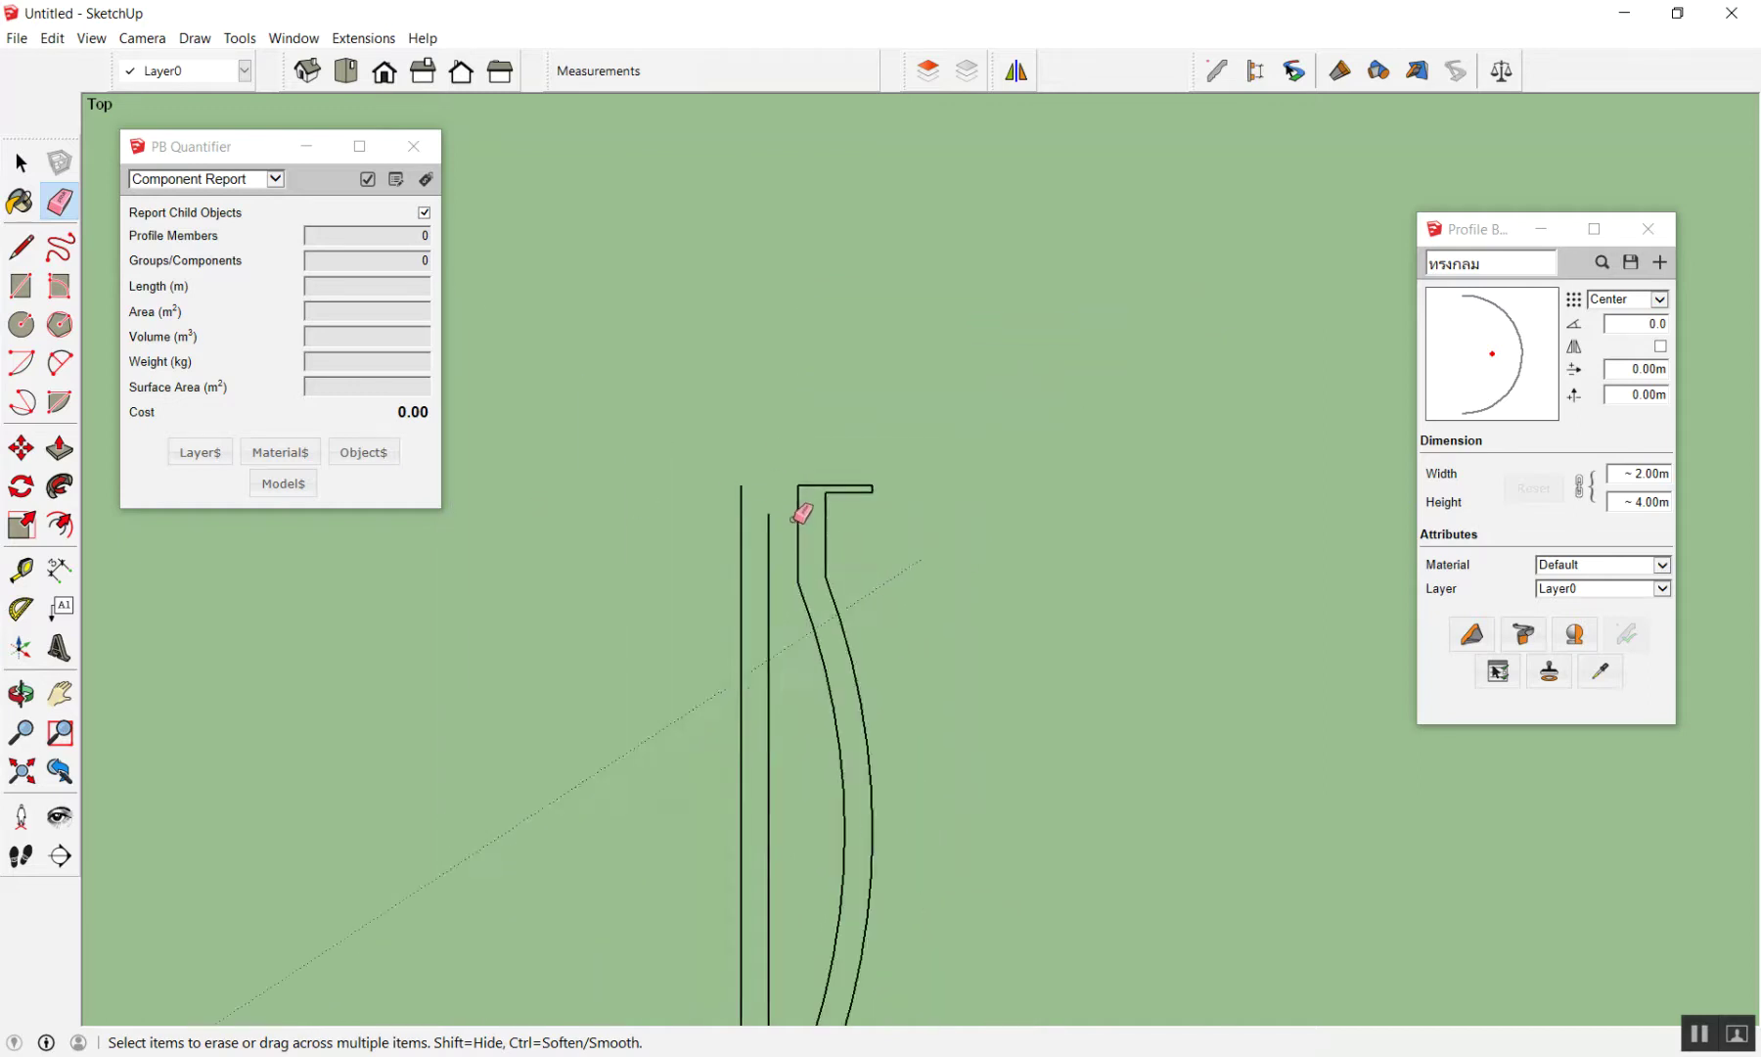
pyautogui.scroll(3, 789, 680)
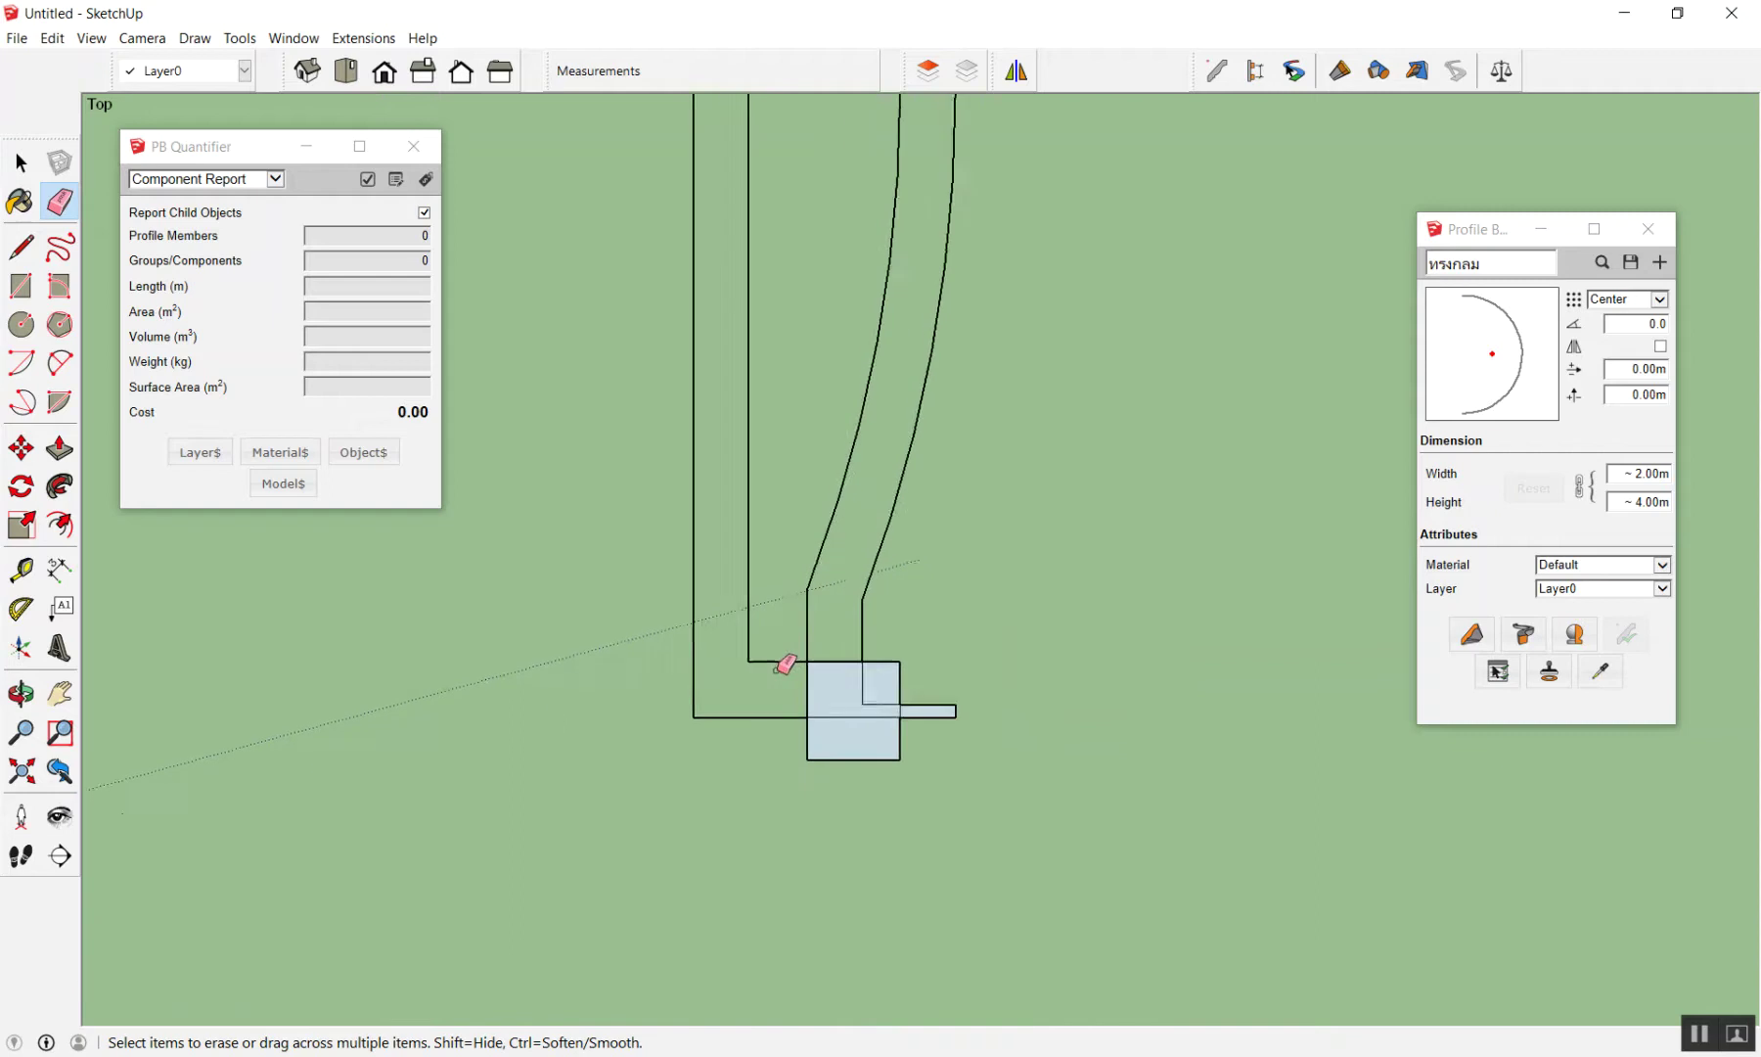
# Close the bottom box with a new line and erase the surrounding vertical and top edges
pyautogui.press('l')
pyautogui.click(741, 659)
pyautogui.click(673, 660)
pyautogui.press('space')
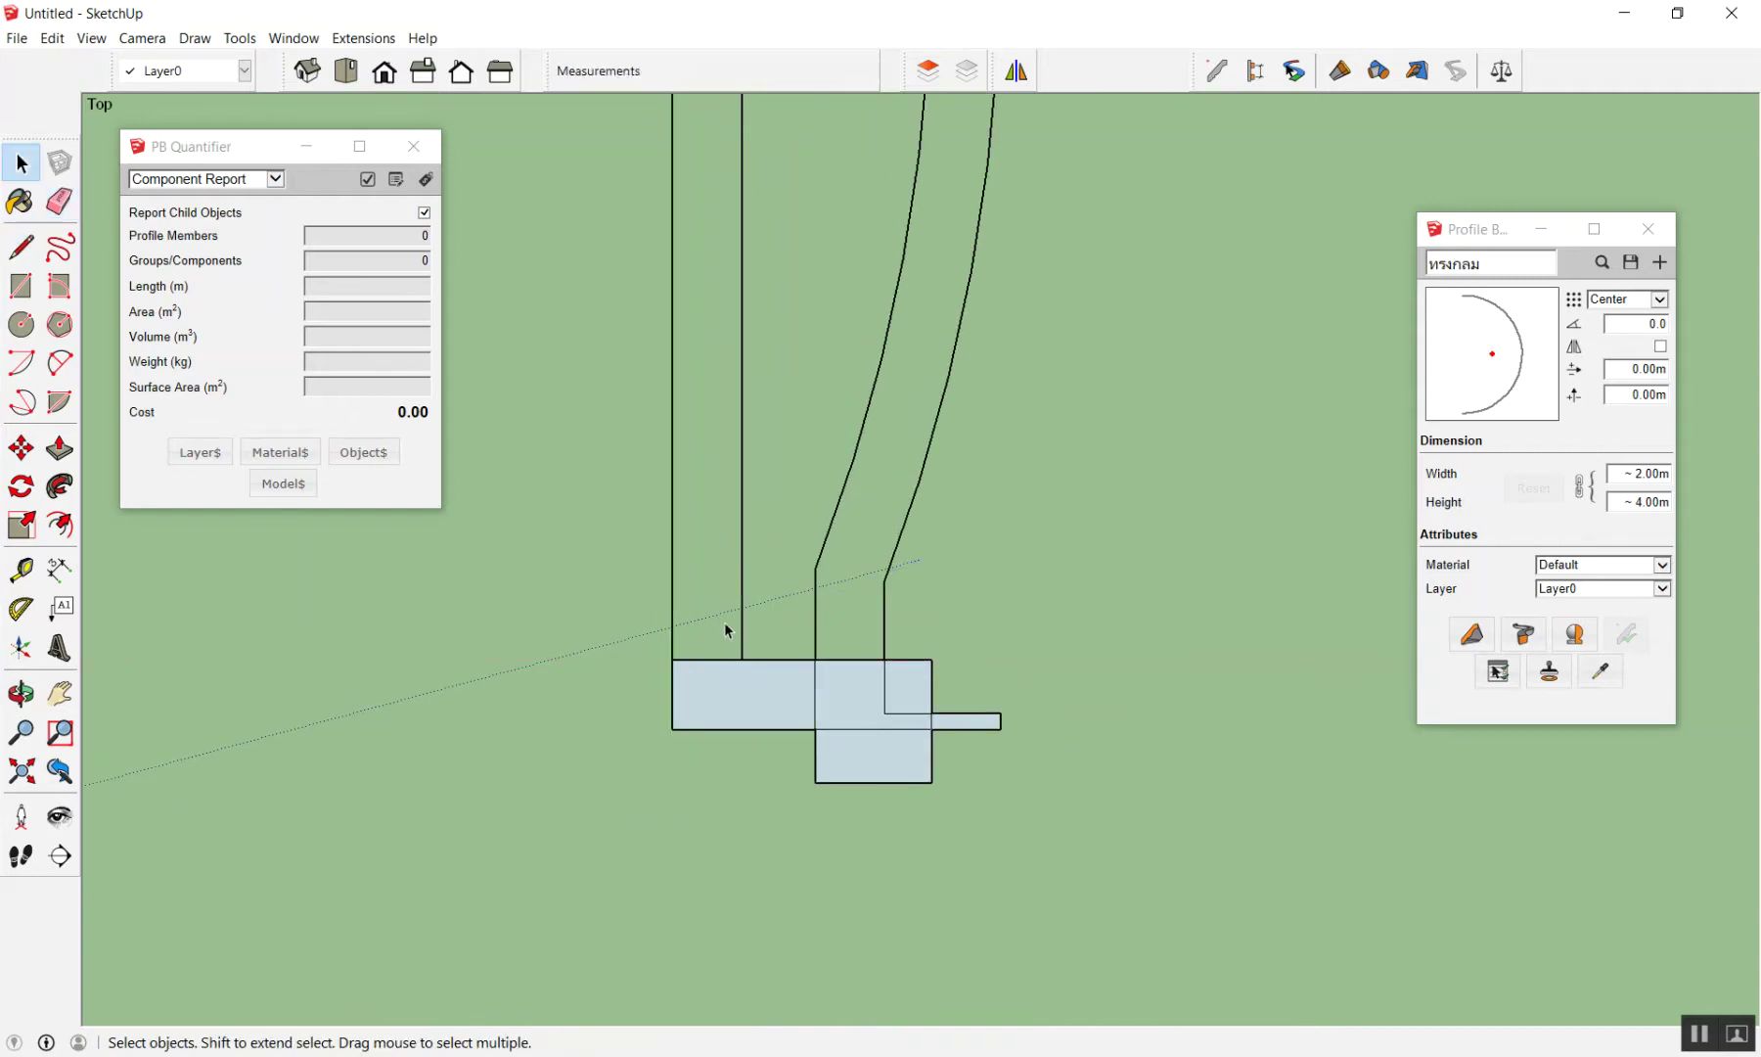
pyautogui.press('e')
pyautogui.click(741, 477)
pyautogui.click(673, 505)
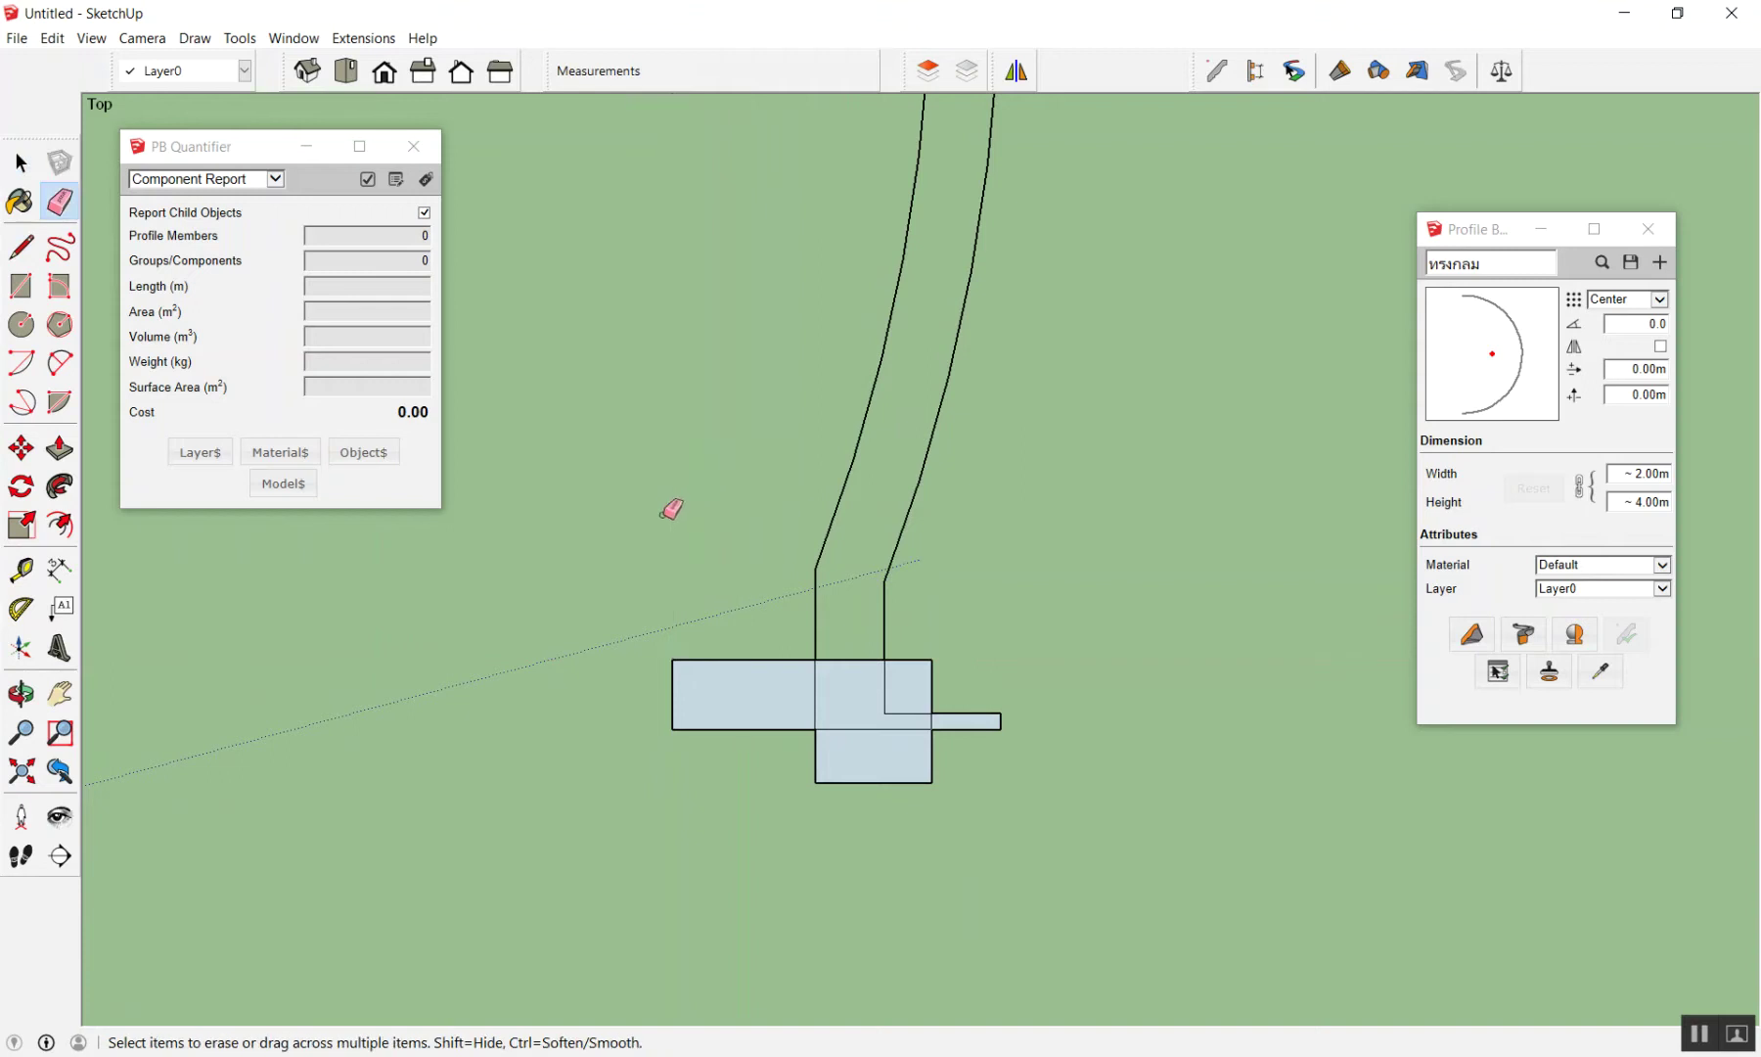
pyautogui.click(846, 662)
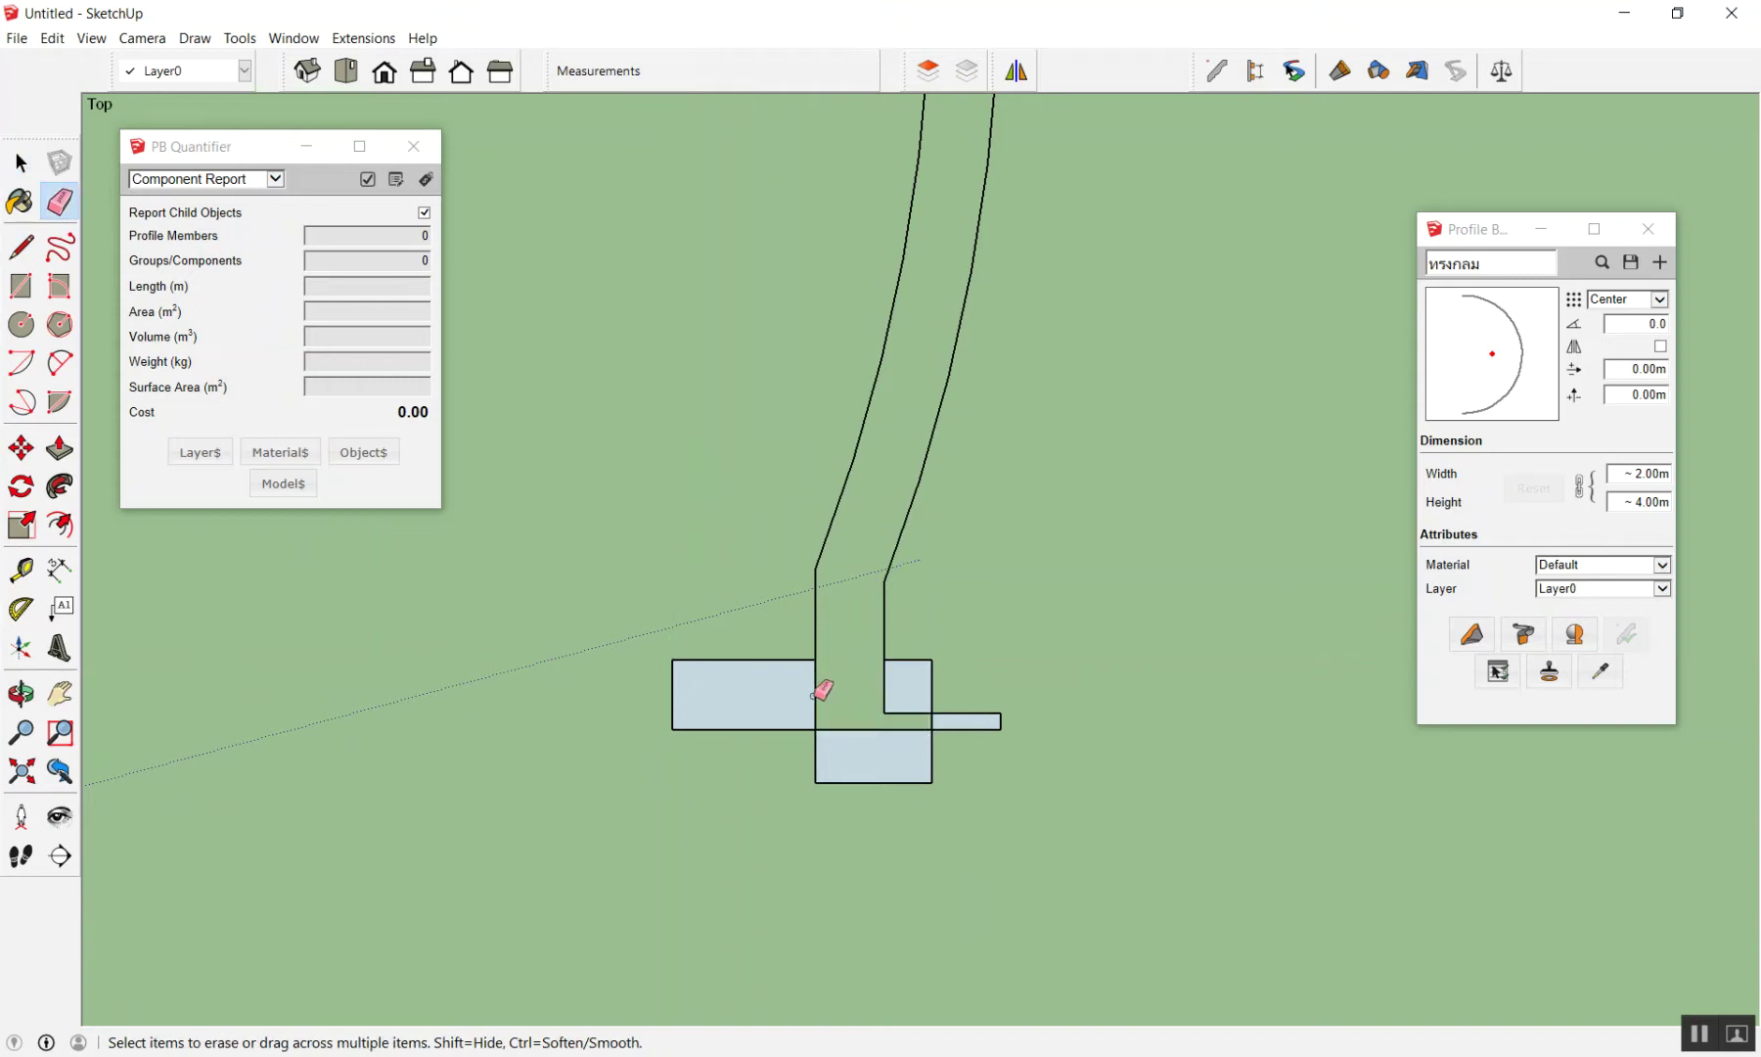
pyautogui.click(817, 684)
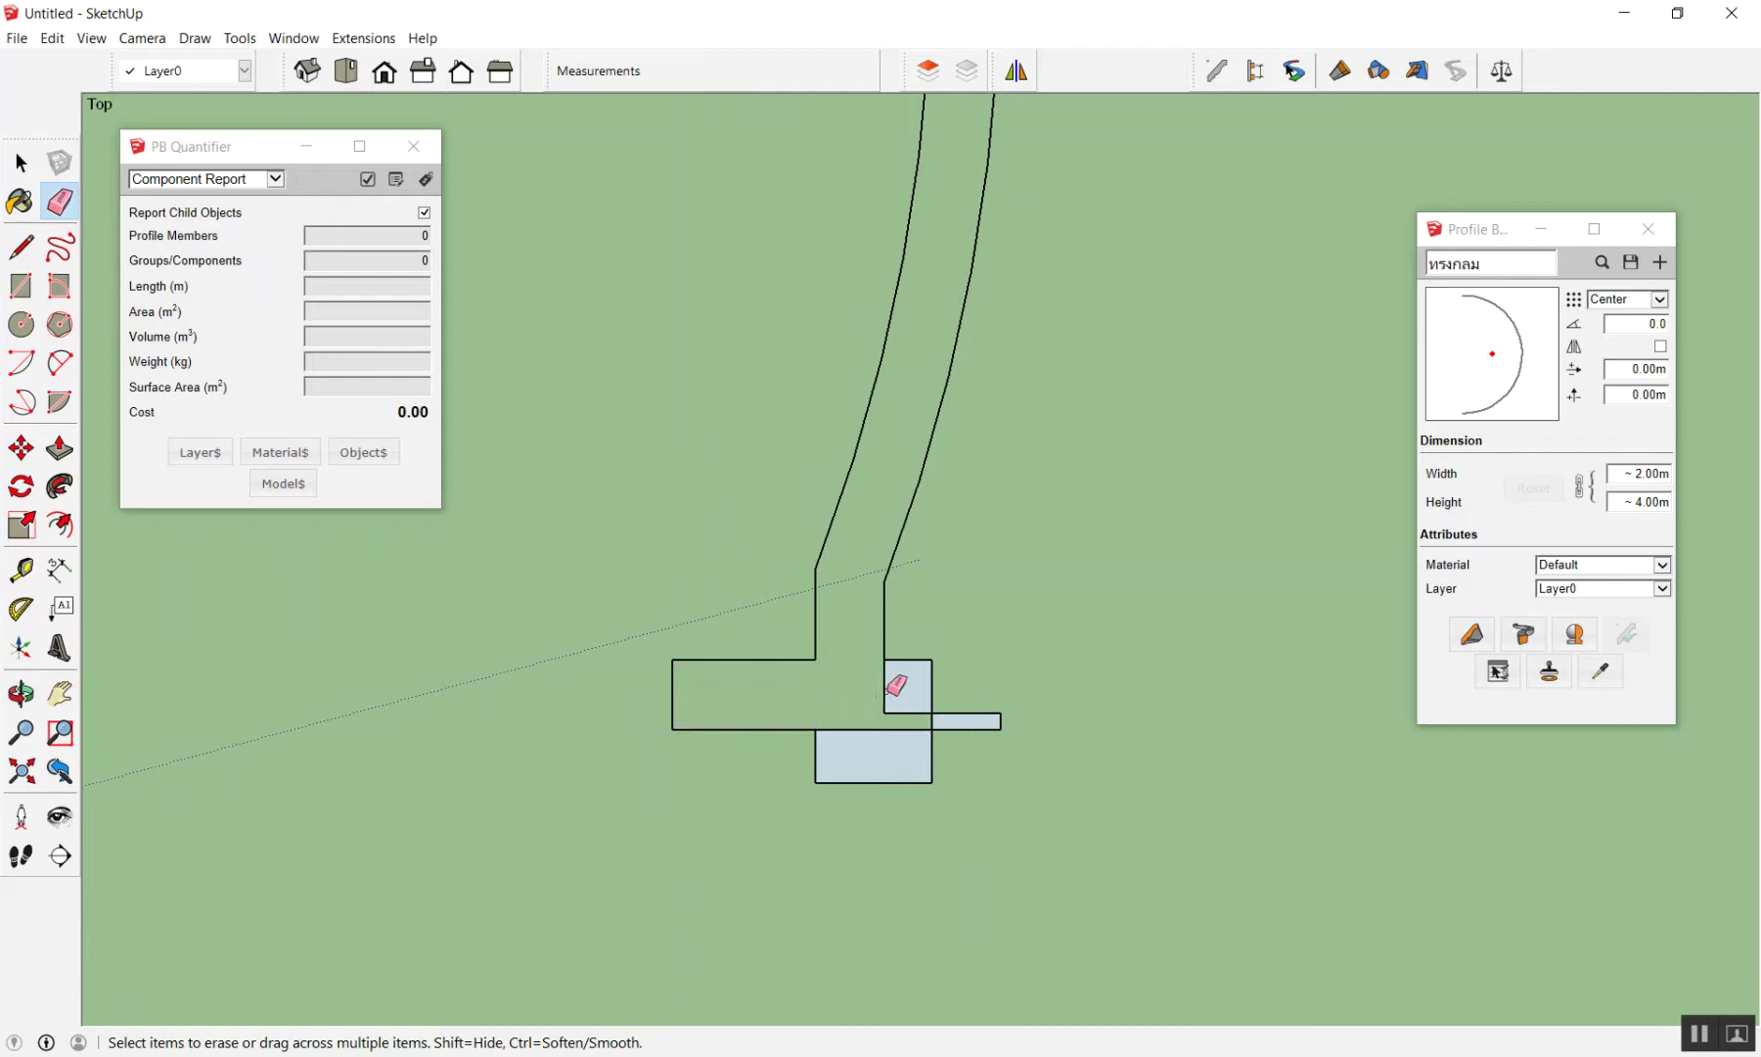
pyautogui.moveTo(883, 711); pyautogui.dragTo(886, 673)
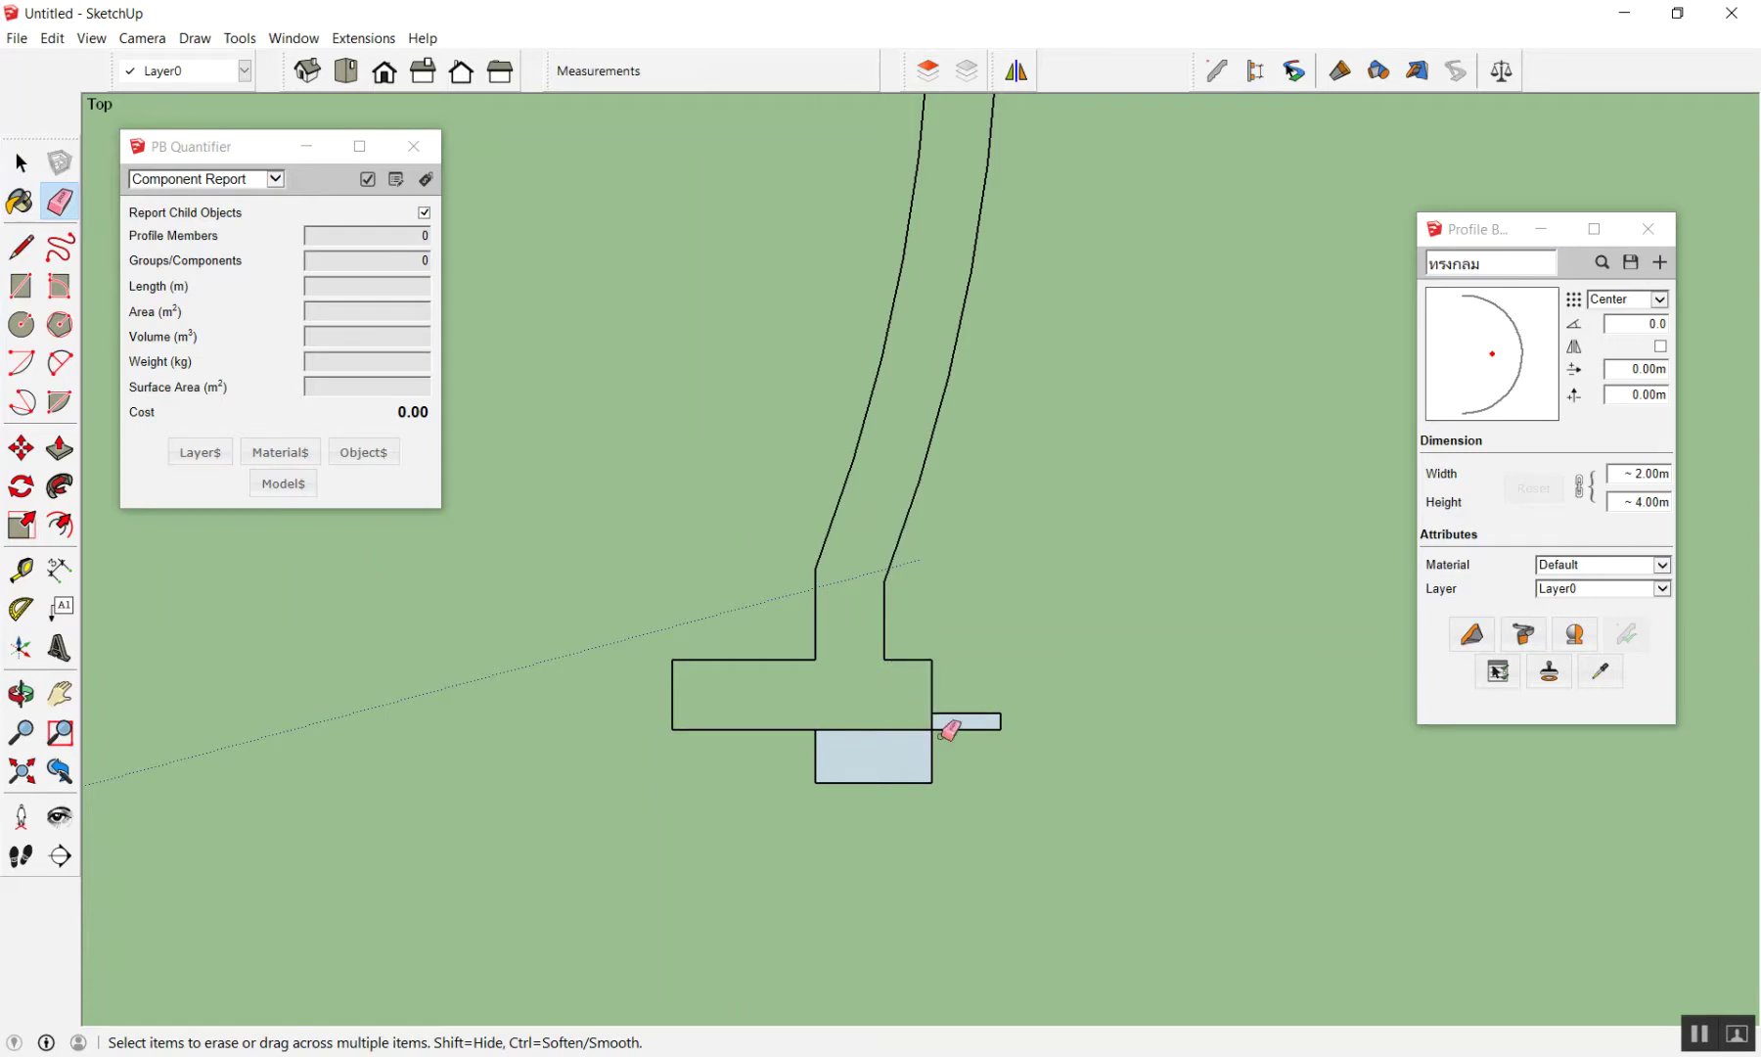
# Erase the leftover bottom-end boxes, then undo back to the thin curved shell outline
pyautogui.hotkey('ctrl', 'z')
pyautogui.moveTo(923, 647); pyautogui.dragTo(936, 670)
pyautogui.moveTo(932, 723); pyautogui.dragTo(785, 754)
pyautogui.hotkey('ctrl', 'z')
pyautogui.hotkey('ctrl', 'z')
pyautogui.hotkey('ctrl', 'z')
pyautogui.hotkey('ctrl', 'z')
pyautogui.hotkey('ctrl', 'z')
pyautogui.hotkey('ctrl', 'z')
pyautogui.hotkey('ctrl', 'z')
pyautogui.hotkey('ctrl', 'z')
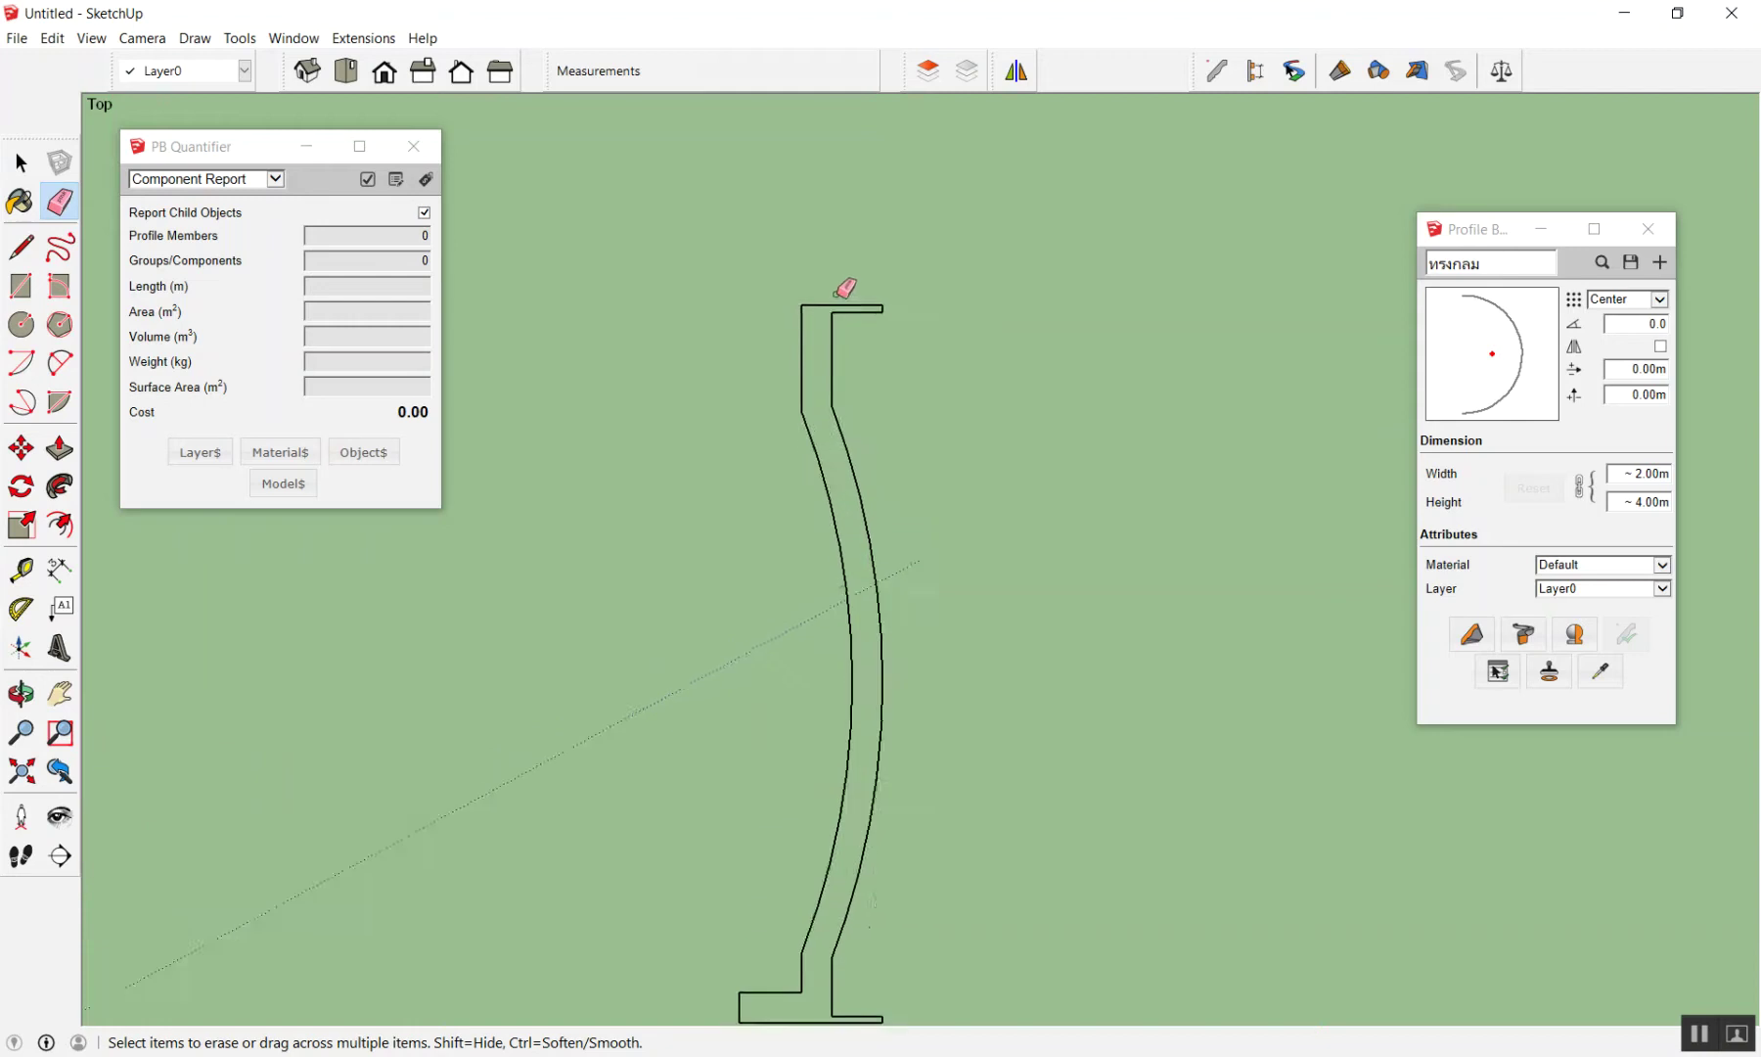
pyautogui.hotkey('ctrl', 'z')
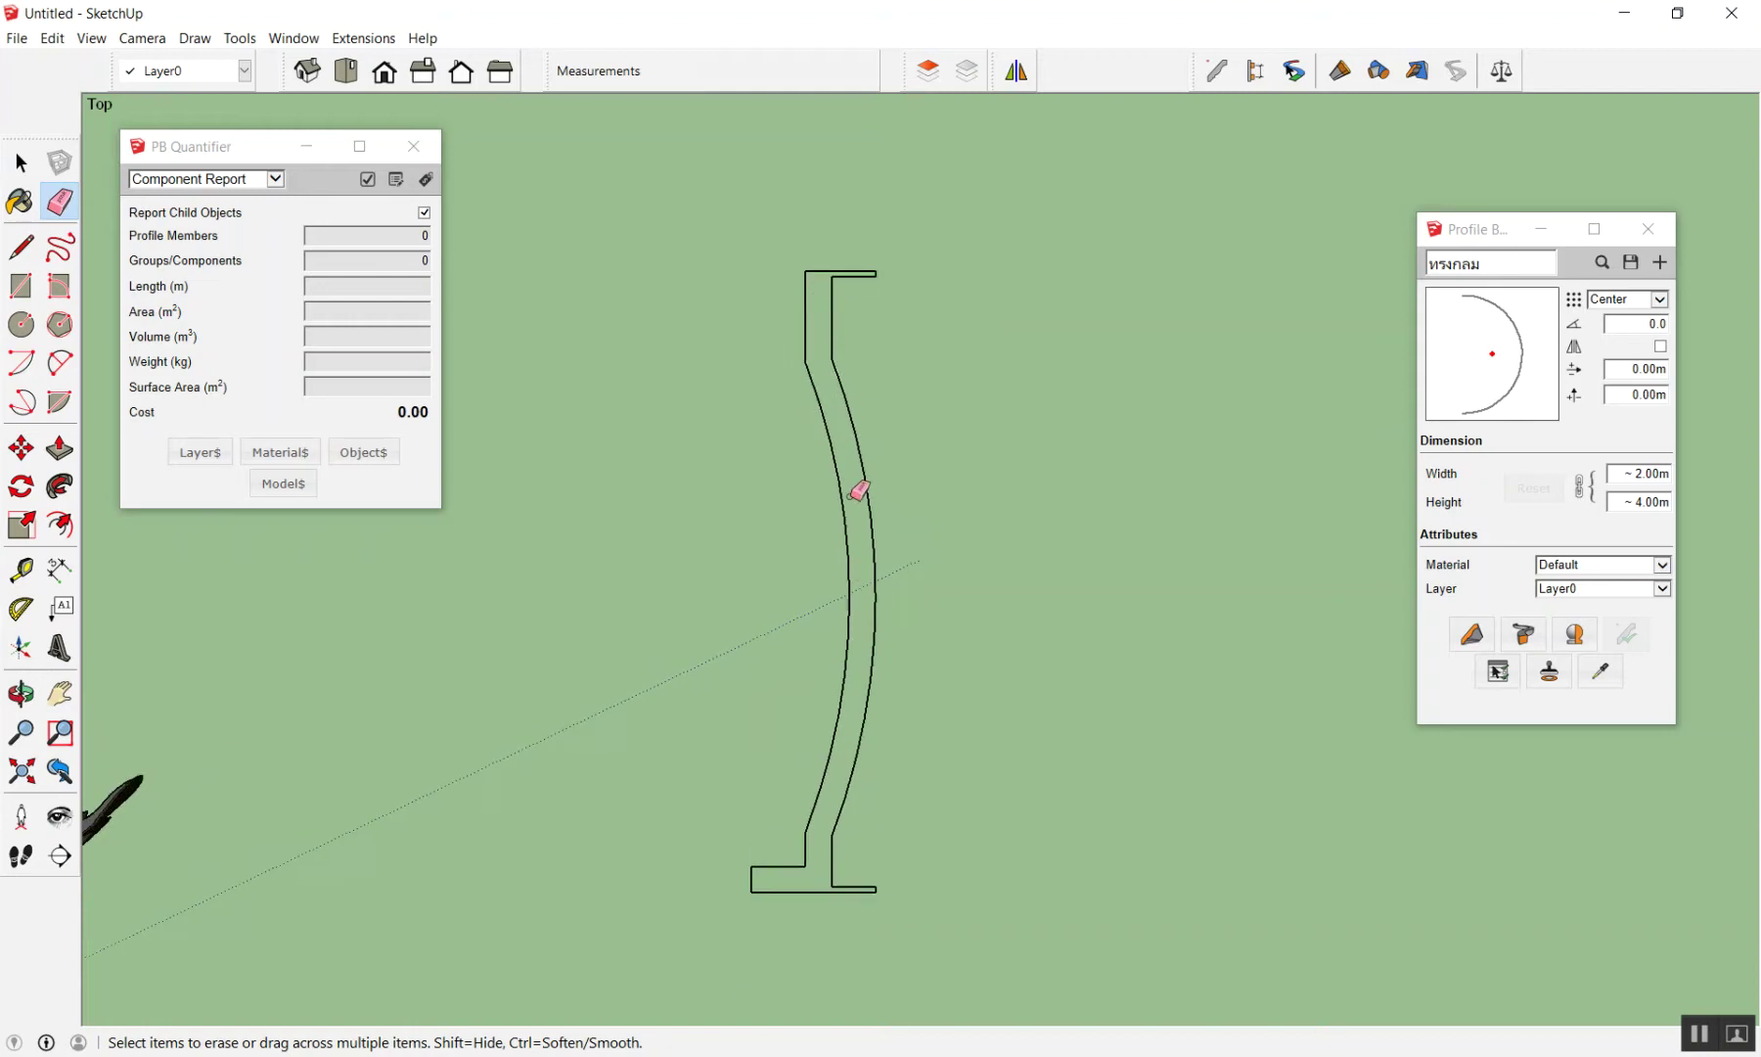
# Draw a short line across the profile's open top to close it into a filled face
pyautogui.press('l')
pyautogui.scroll(2, 822, 282)
pyautogui.scroll(2, 810, 266)
pyautogui.click(803, 287)
pyautogui.click(802, 293)
pyautogui.scroll(-3, 892, 219)
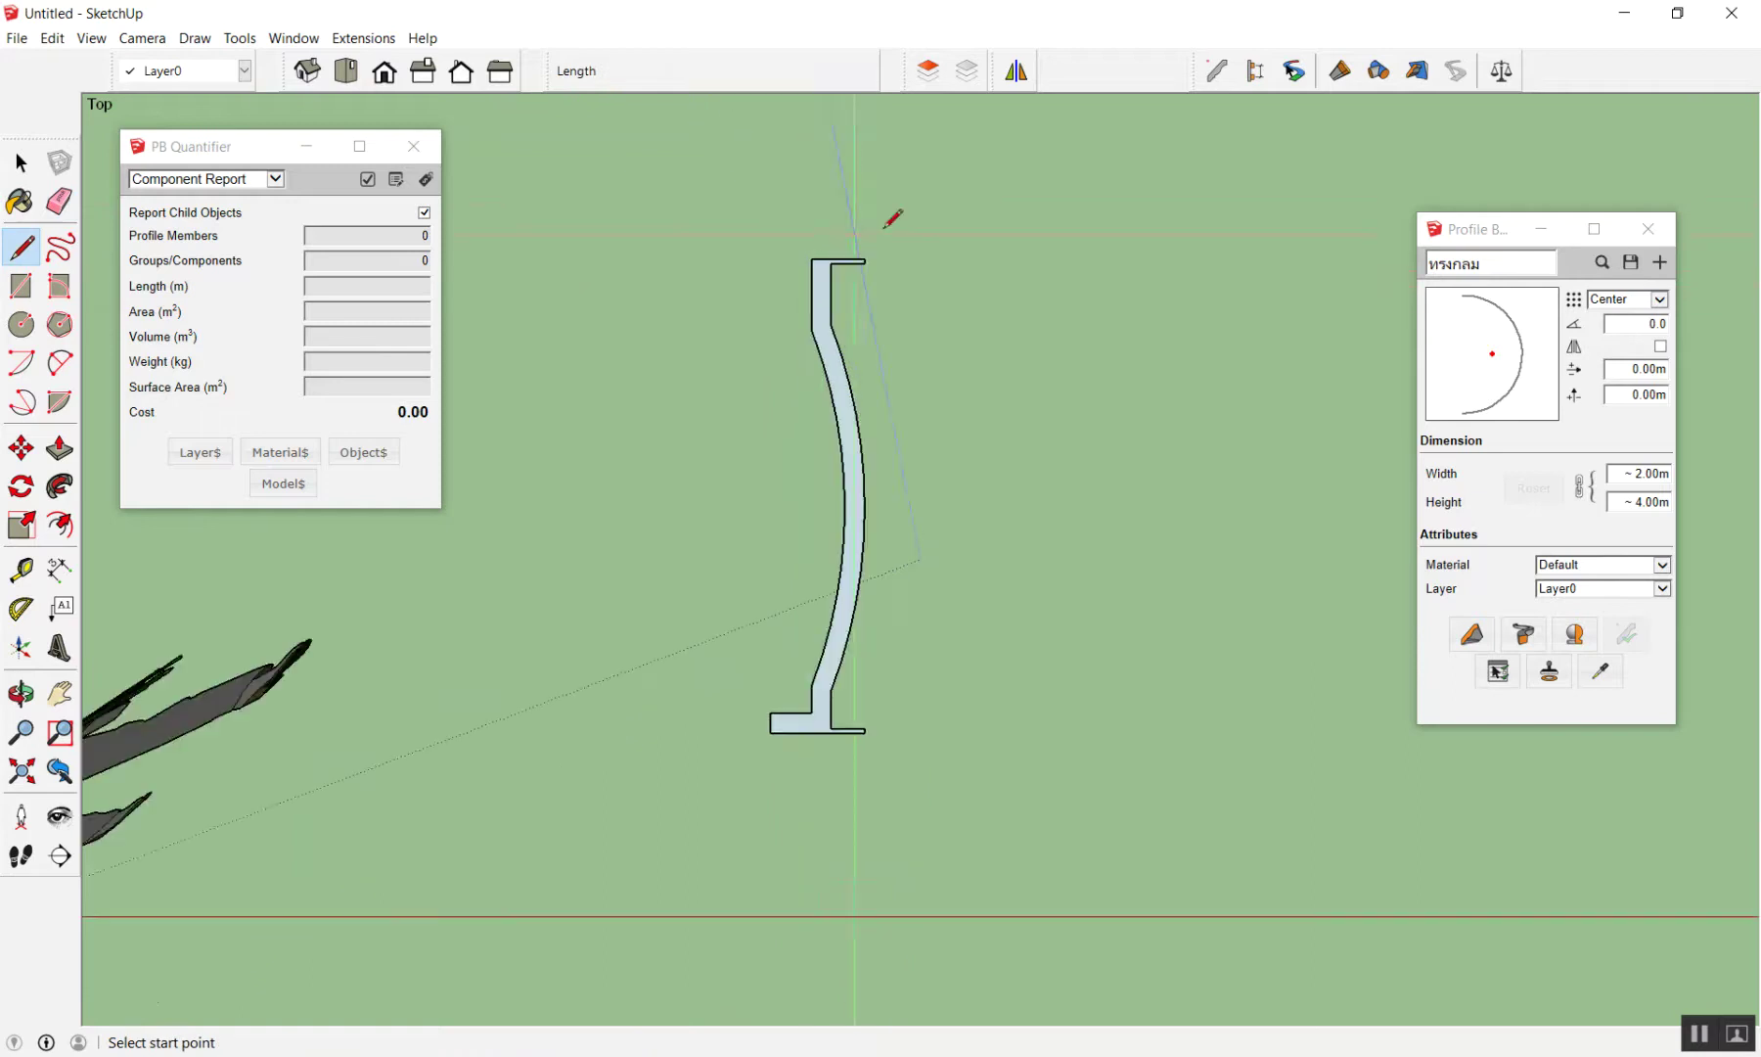
pyautogui.press('space')
pyautogui.scroll(1, 864, 234)
pyautogui.scroll(1, 865, 238)
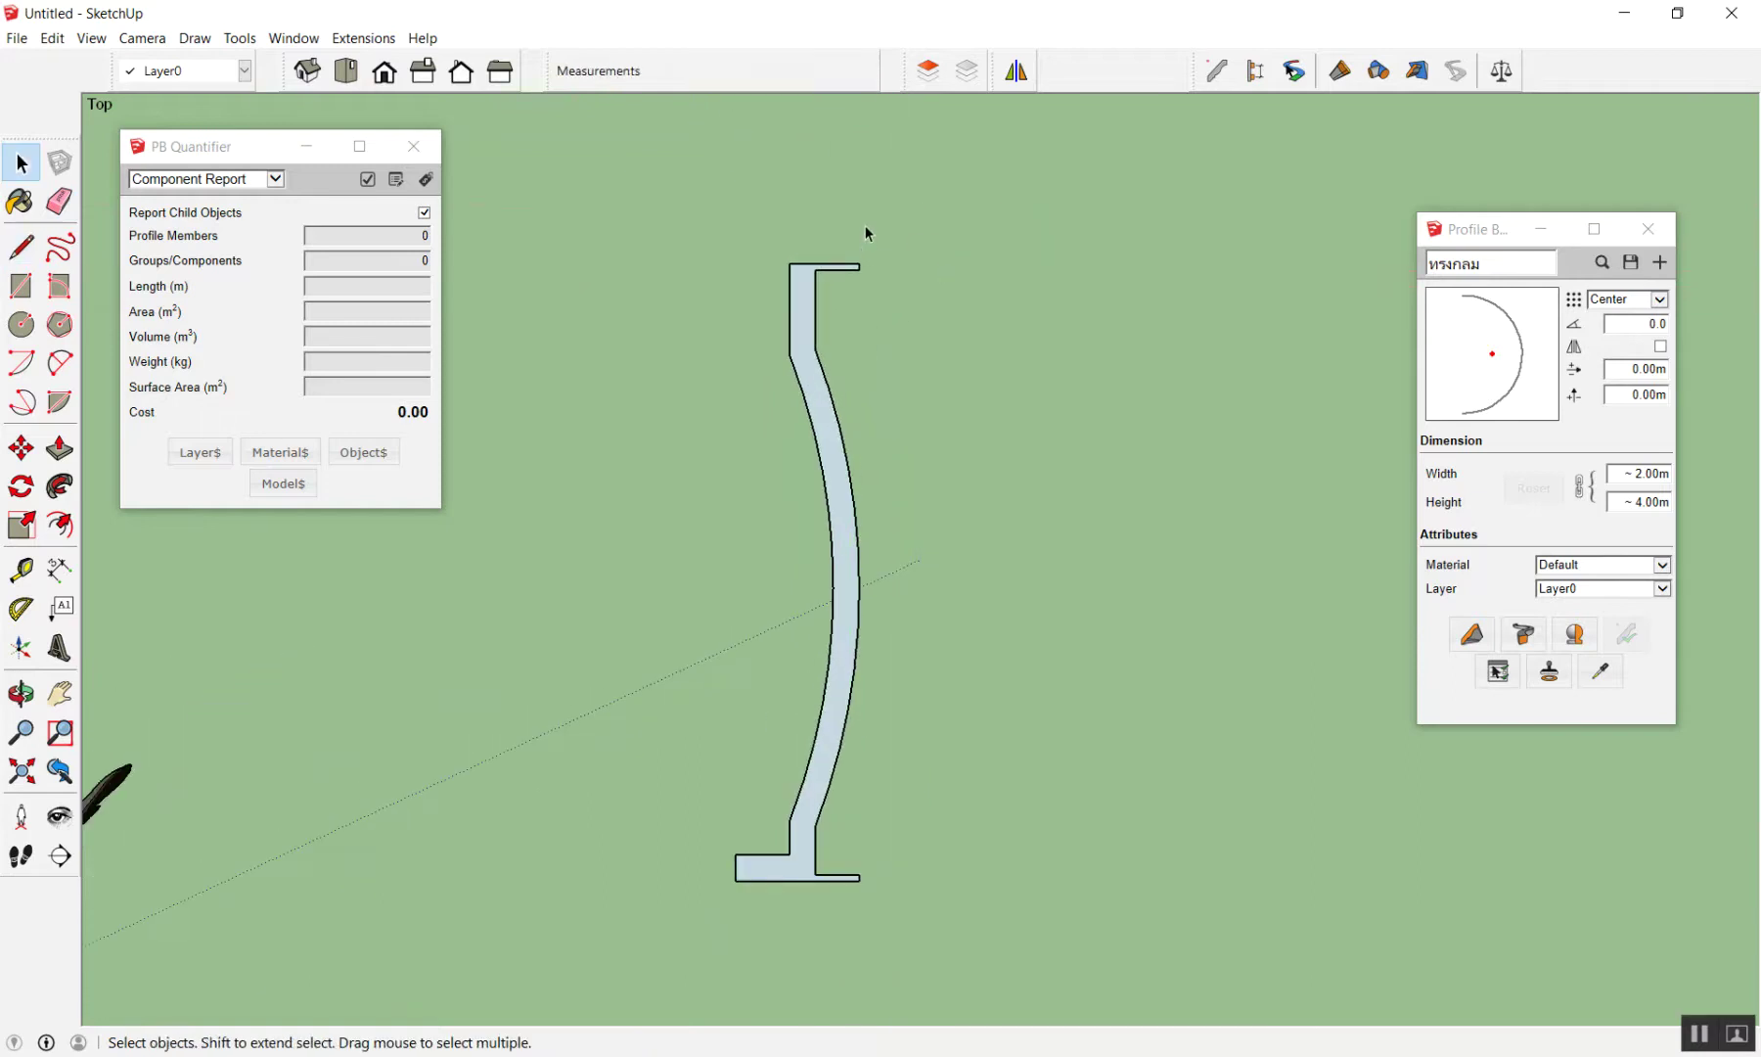
pyautogui.scroll(1, 734, 770)
pyautogui.scroll(2, 734, 783)
pyautogui.scroll(-1, 993, 736)
pyautogui.scroll(1, 971, 286)
pyautogui.scroll(1, 850, 249)
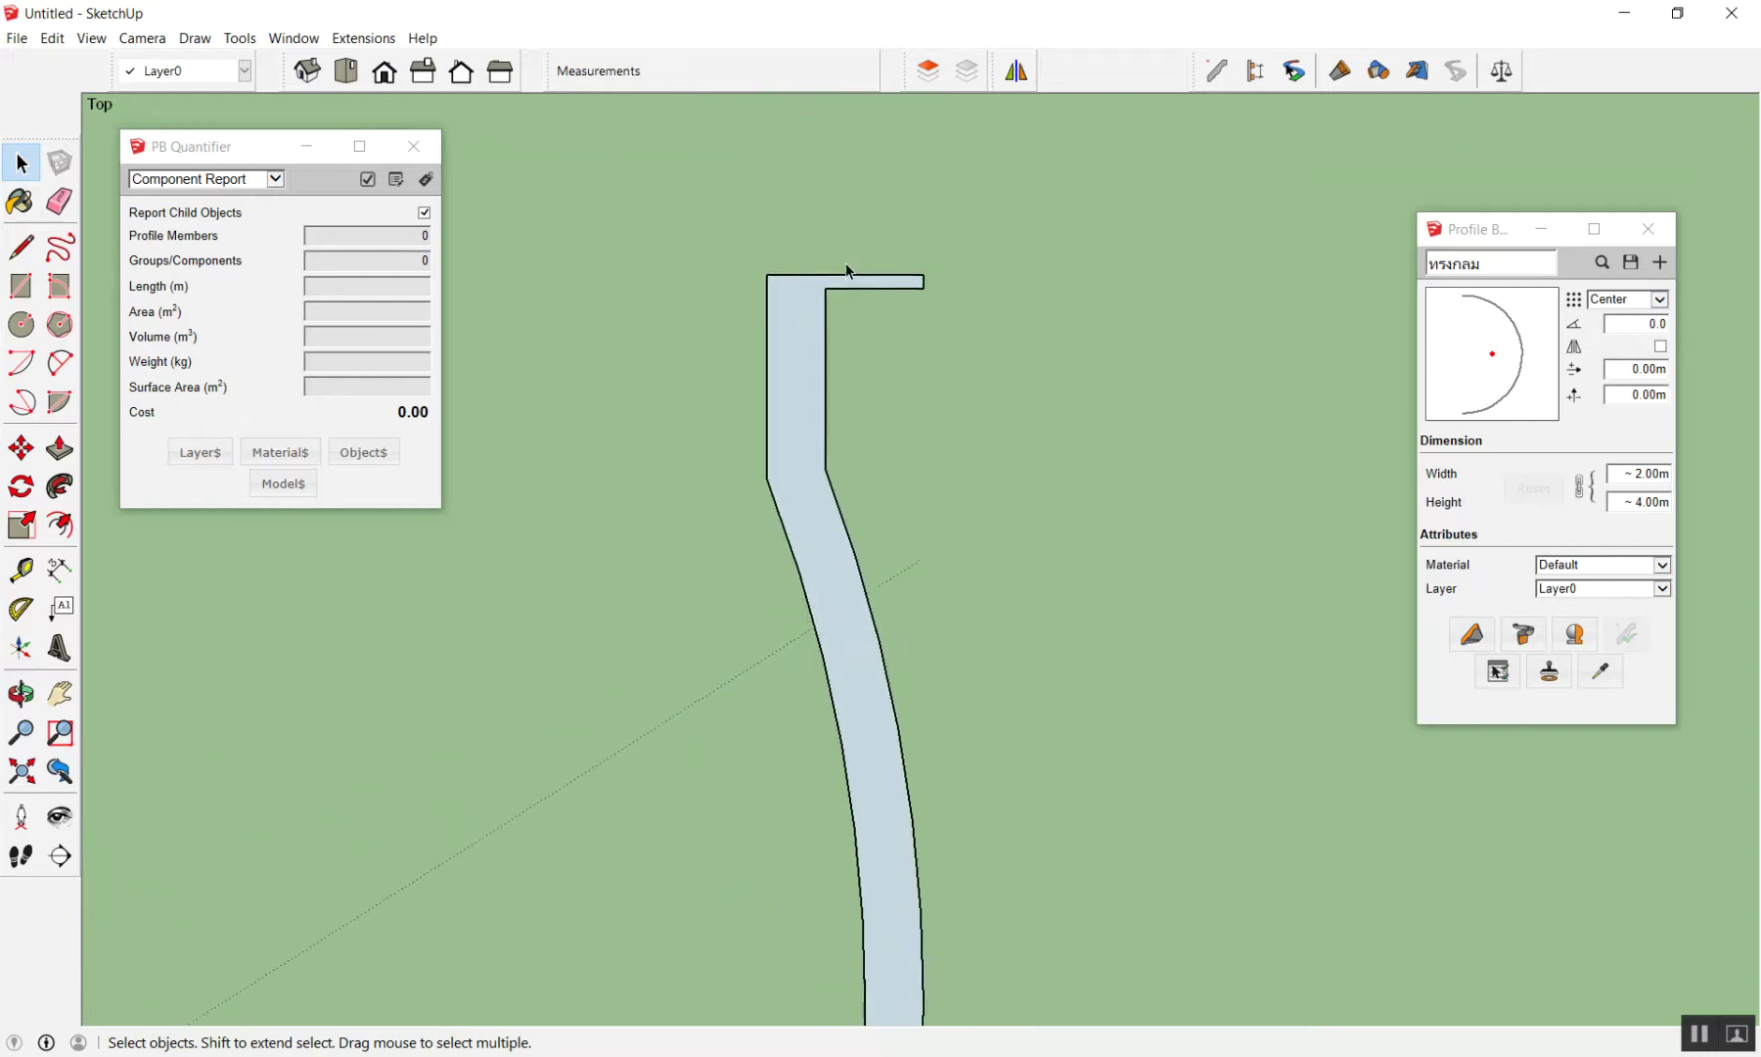
pyautogui.scroll(2, 834, 305)
# Draw a slanted line across the top flange and erase its horizontal inner edge for a sloped underside
pyautogui.press('l')
pyautogui.click(811, 341)
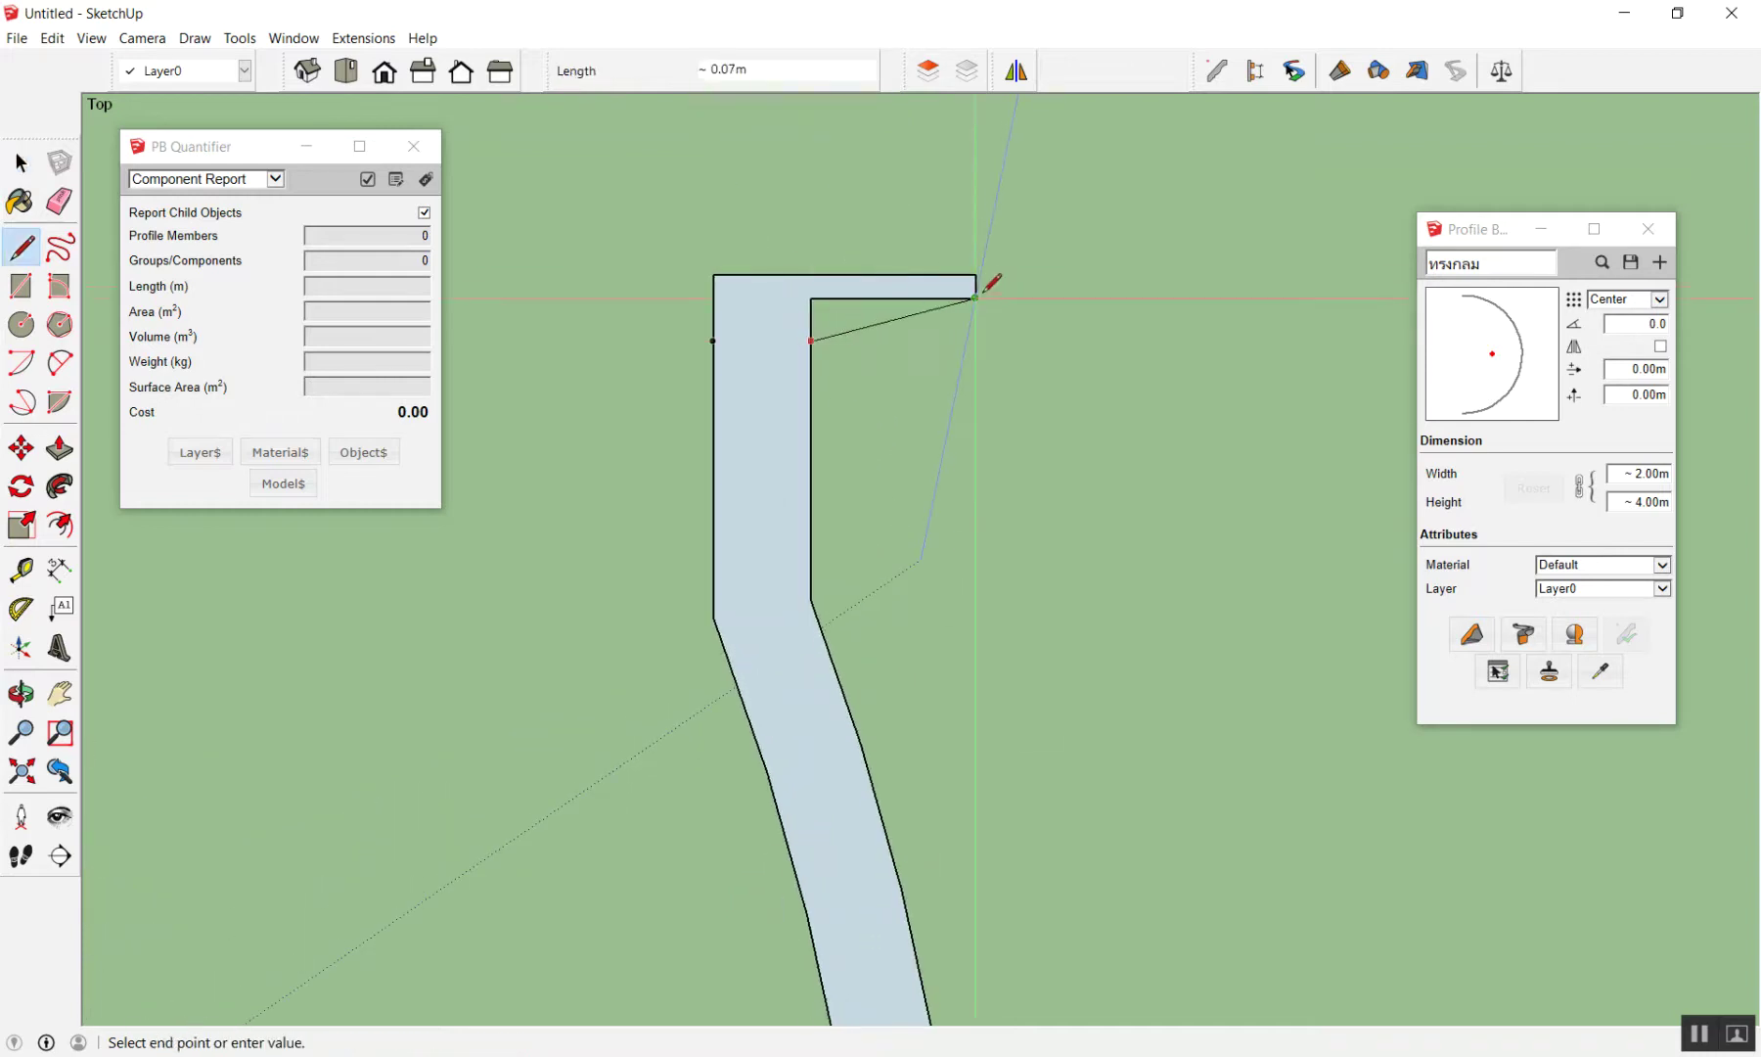
pyautogui.click(975, 299)
pyautogui.press('space')
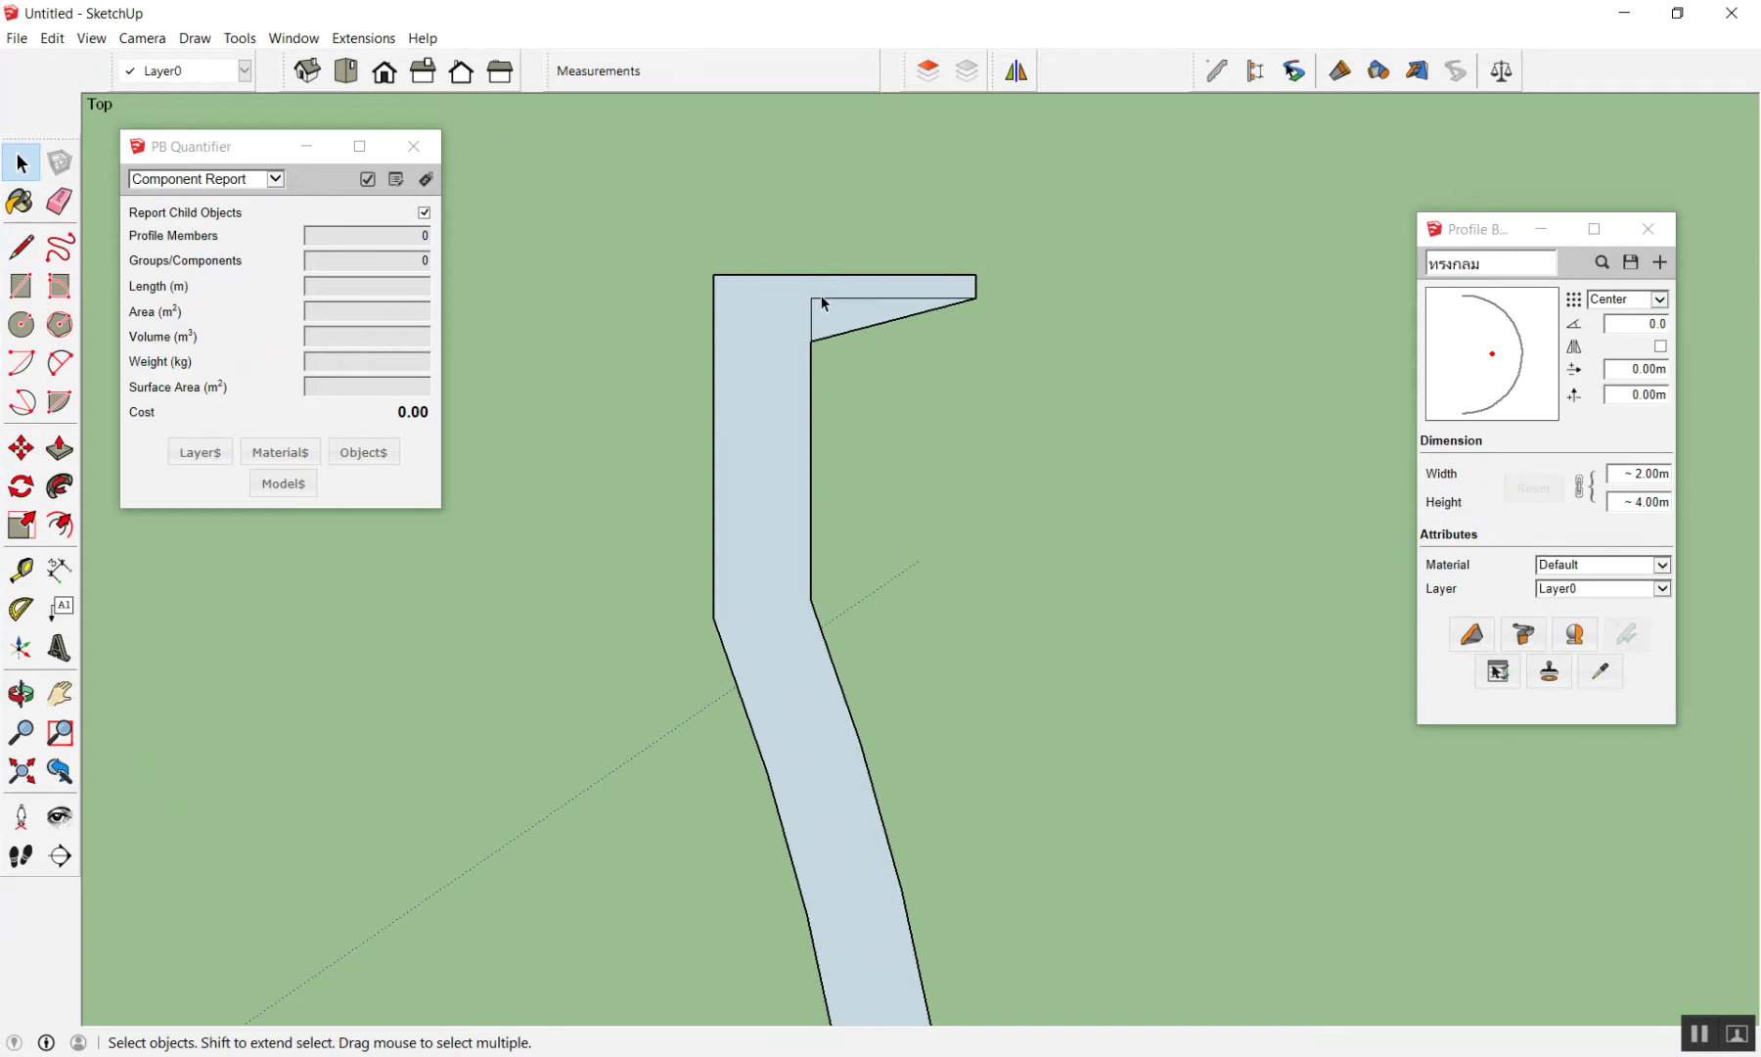
pyautogui.press('e')
pyautogui.click(825, 296)
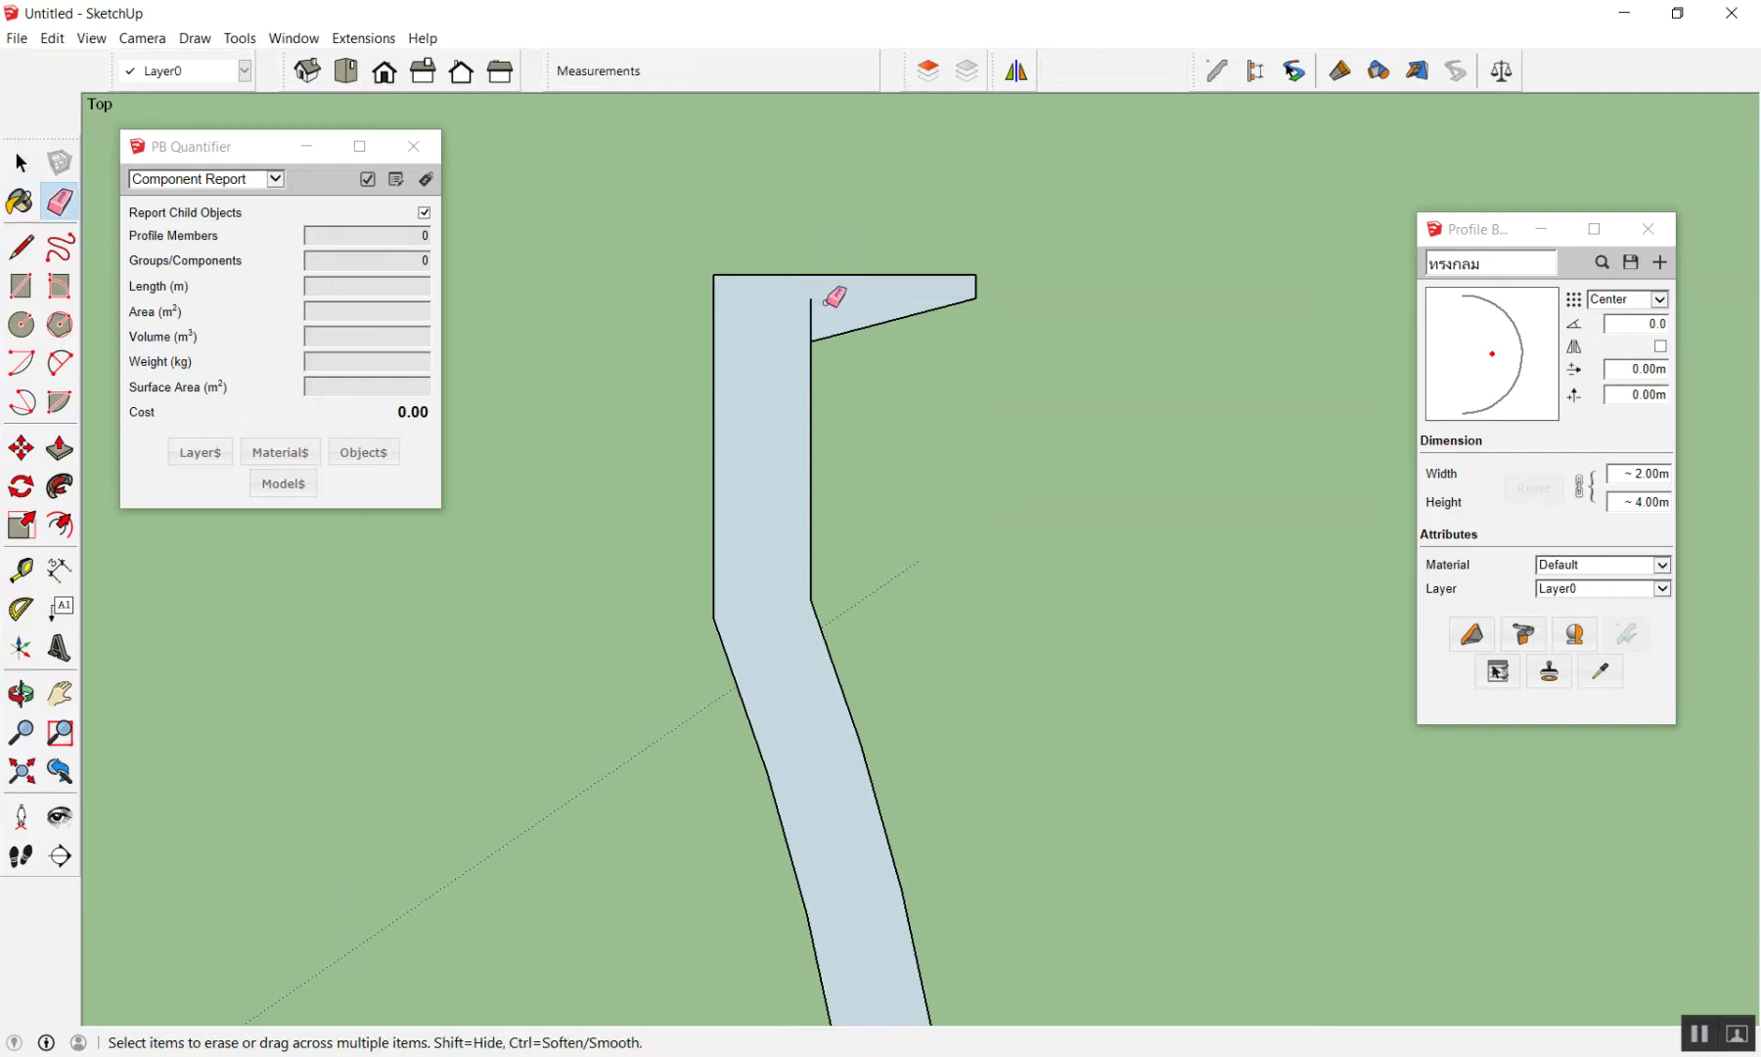
pyautogui.press('space')
pyautogui.scroll(2, 715, 283)
pyautogui.scroll(3, 729, 286)
# Round the profile's top-left corner with a 2-Point Arc
pyautogui.press('a')
pyautogui.click(708, 399)
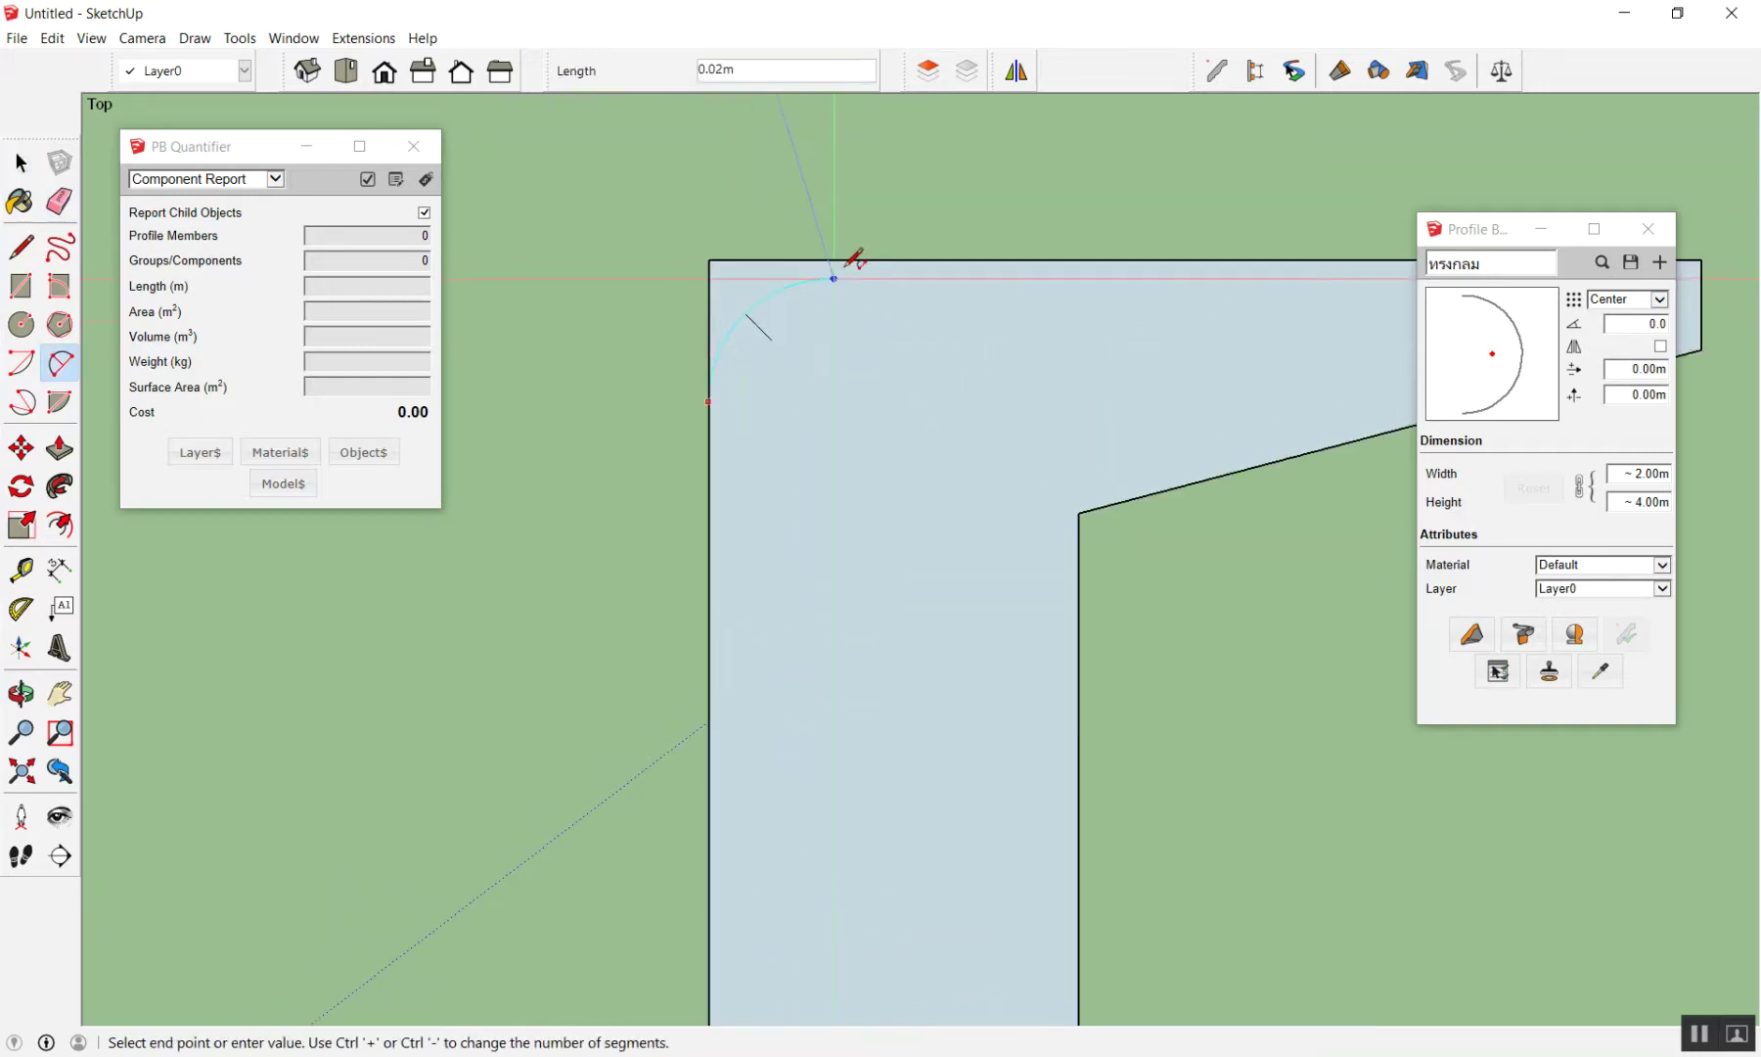
pyautogui.click(849, 259)
pyautogui.press('space')
pyautogui.scroll(-2, 979, 470)
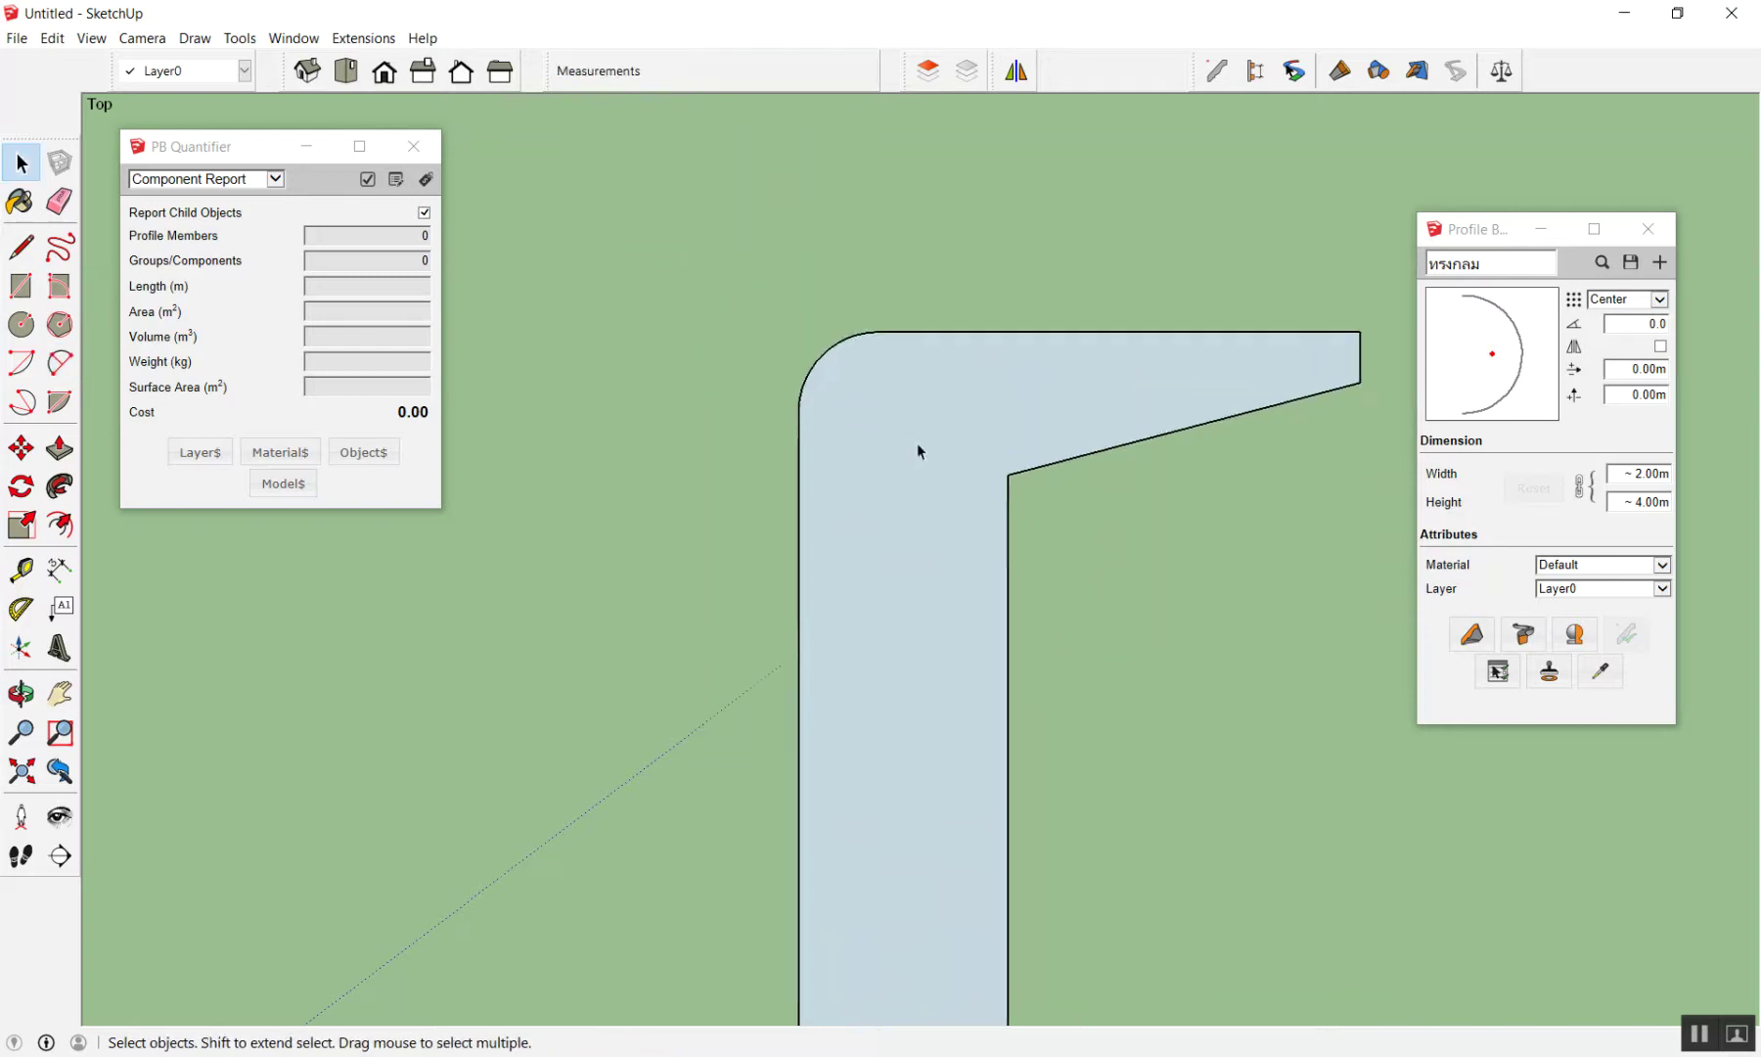
pyautogui.scroll(-1, 910, 446)
pyautogui.scroll(1, 1301, 362)
pyautogui.keyDown('shift'); pyautogui.moveTo(852, 374); pyautogui.dragTo(676, 354, button='middle'); pyautogui.keyUp('shift')
pyautogui.scroll(-3, 685, 352)
pyautogui.scroll(3, 964, 343)
pyautogui.scroll(2, 965, 343)
pyautogui.scroll(1, 986, 332)
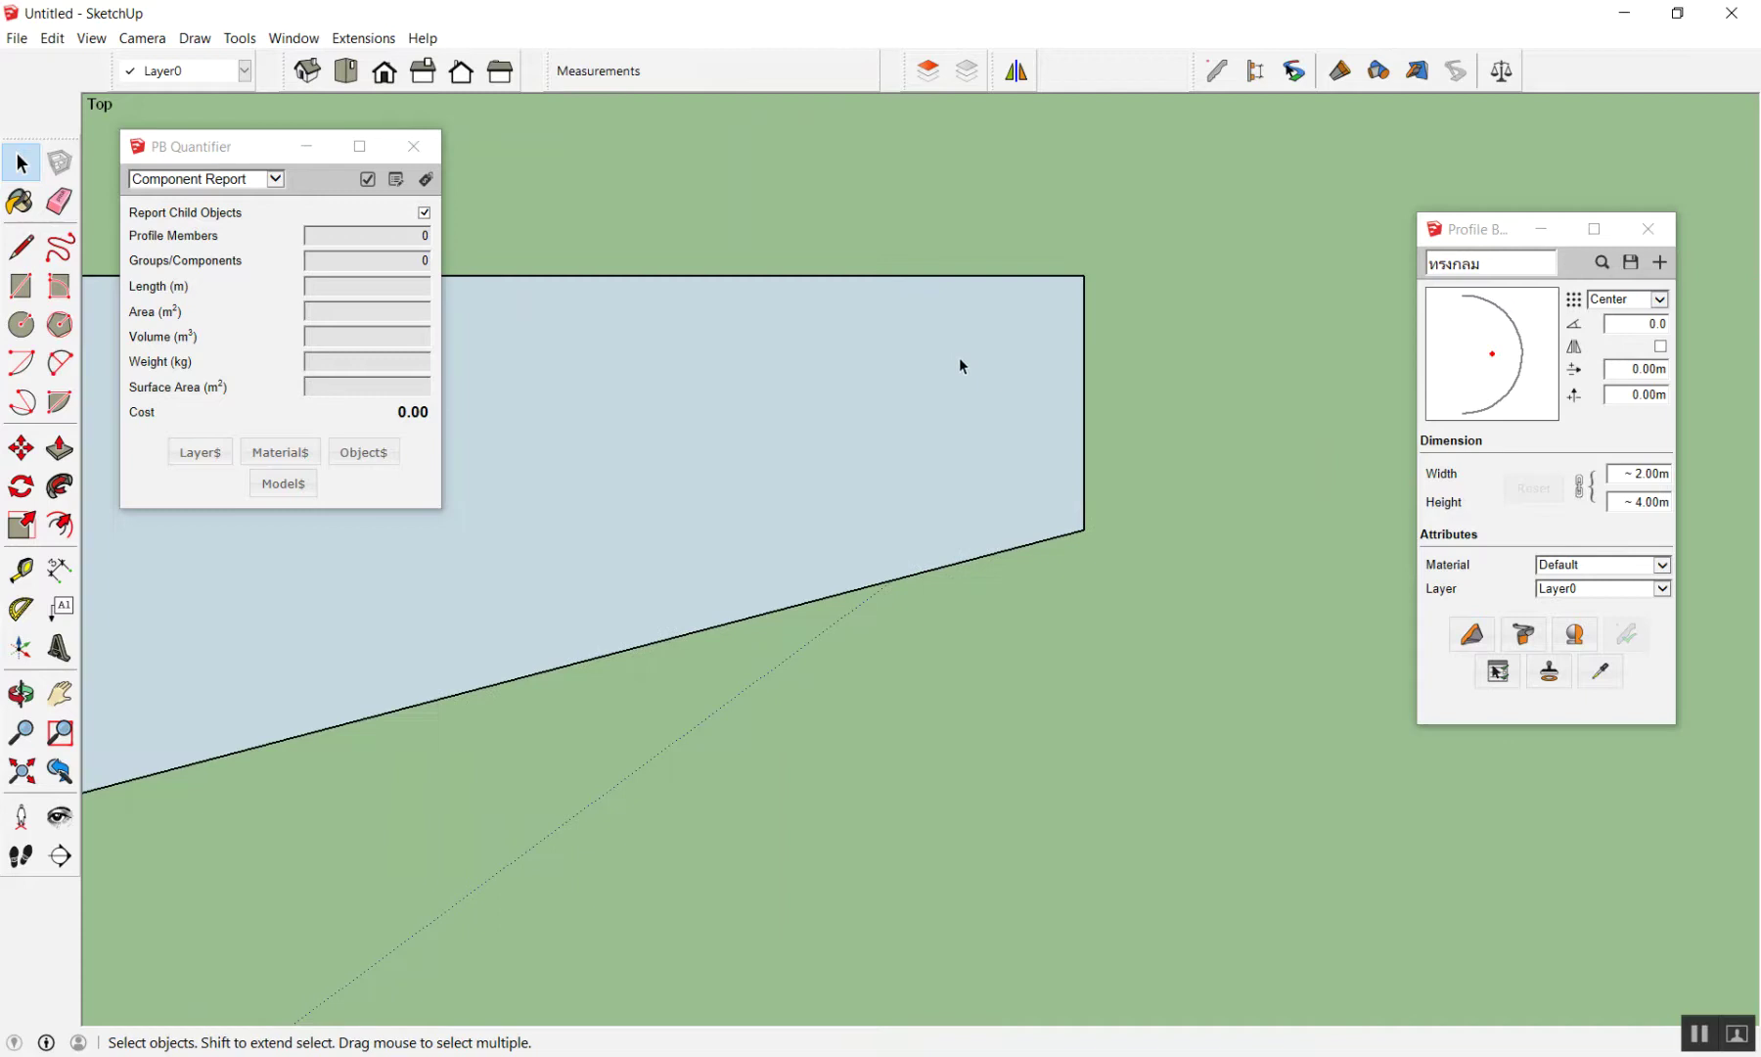
# Fillet the upper arm's top-right corner and the corner below it with arcs
pyautogui.press('a')
pyautogui.click(1028, 275)
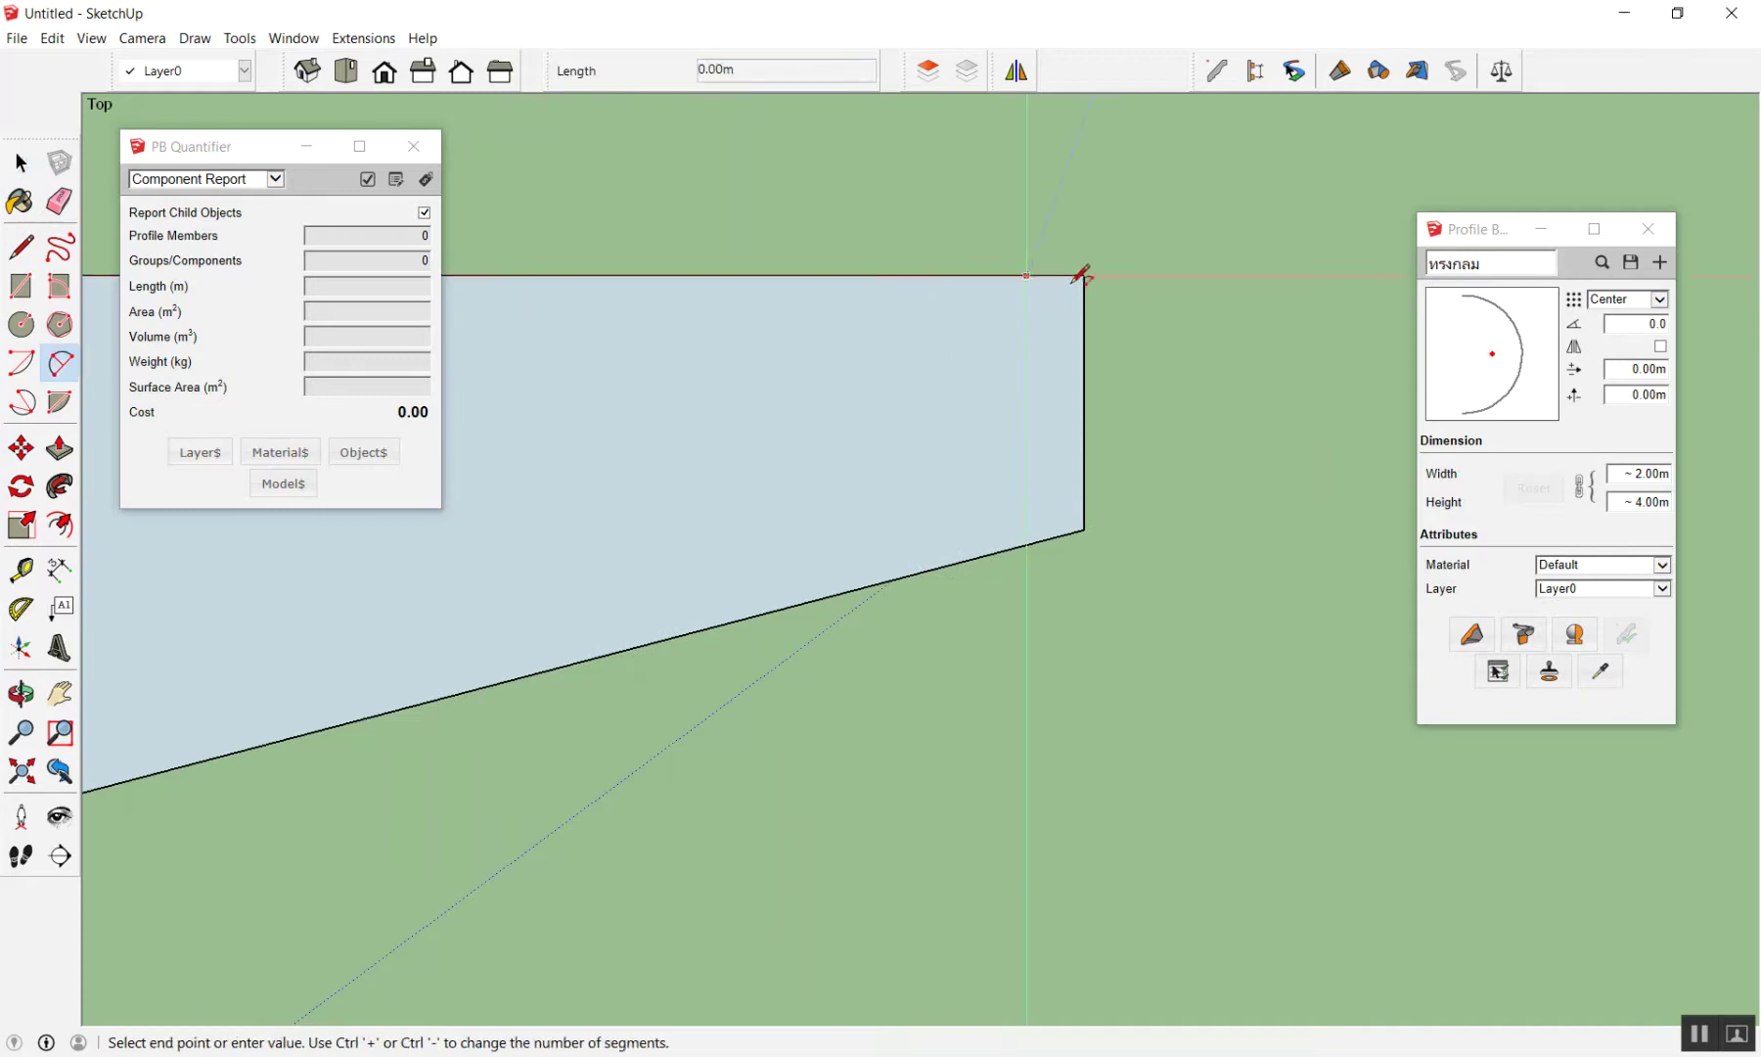
pyautogui.click(1042, 540)
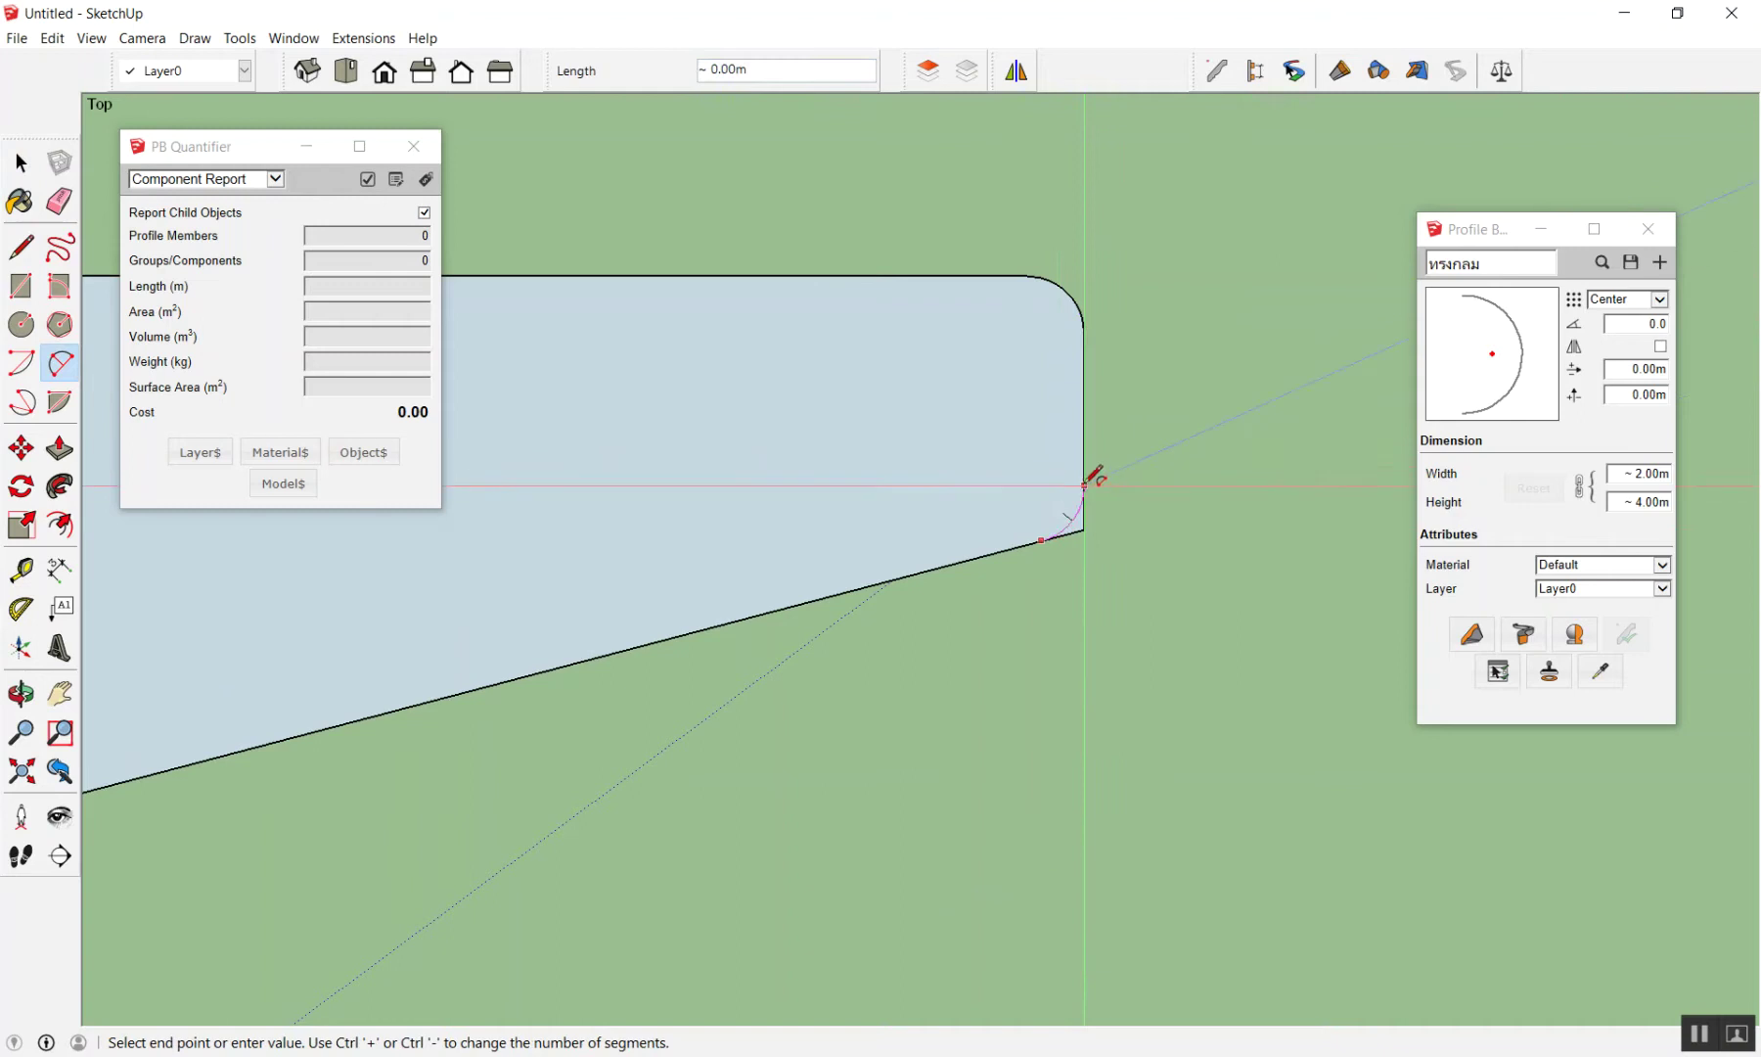
pyautogui.click(1086, 483)
pyautogui.scroll(-5, 982, 463)
pyautogui.scroll(-2, 982, 425)
pyautogui.scroll(-3, 982, 425)
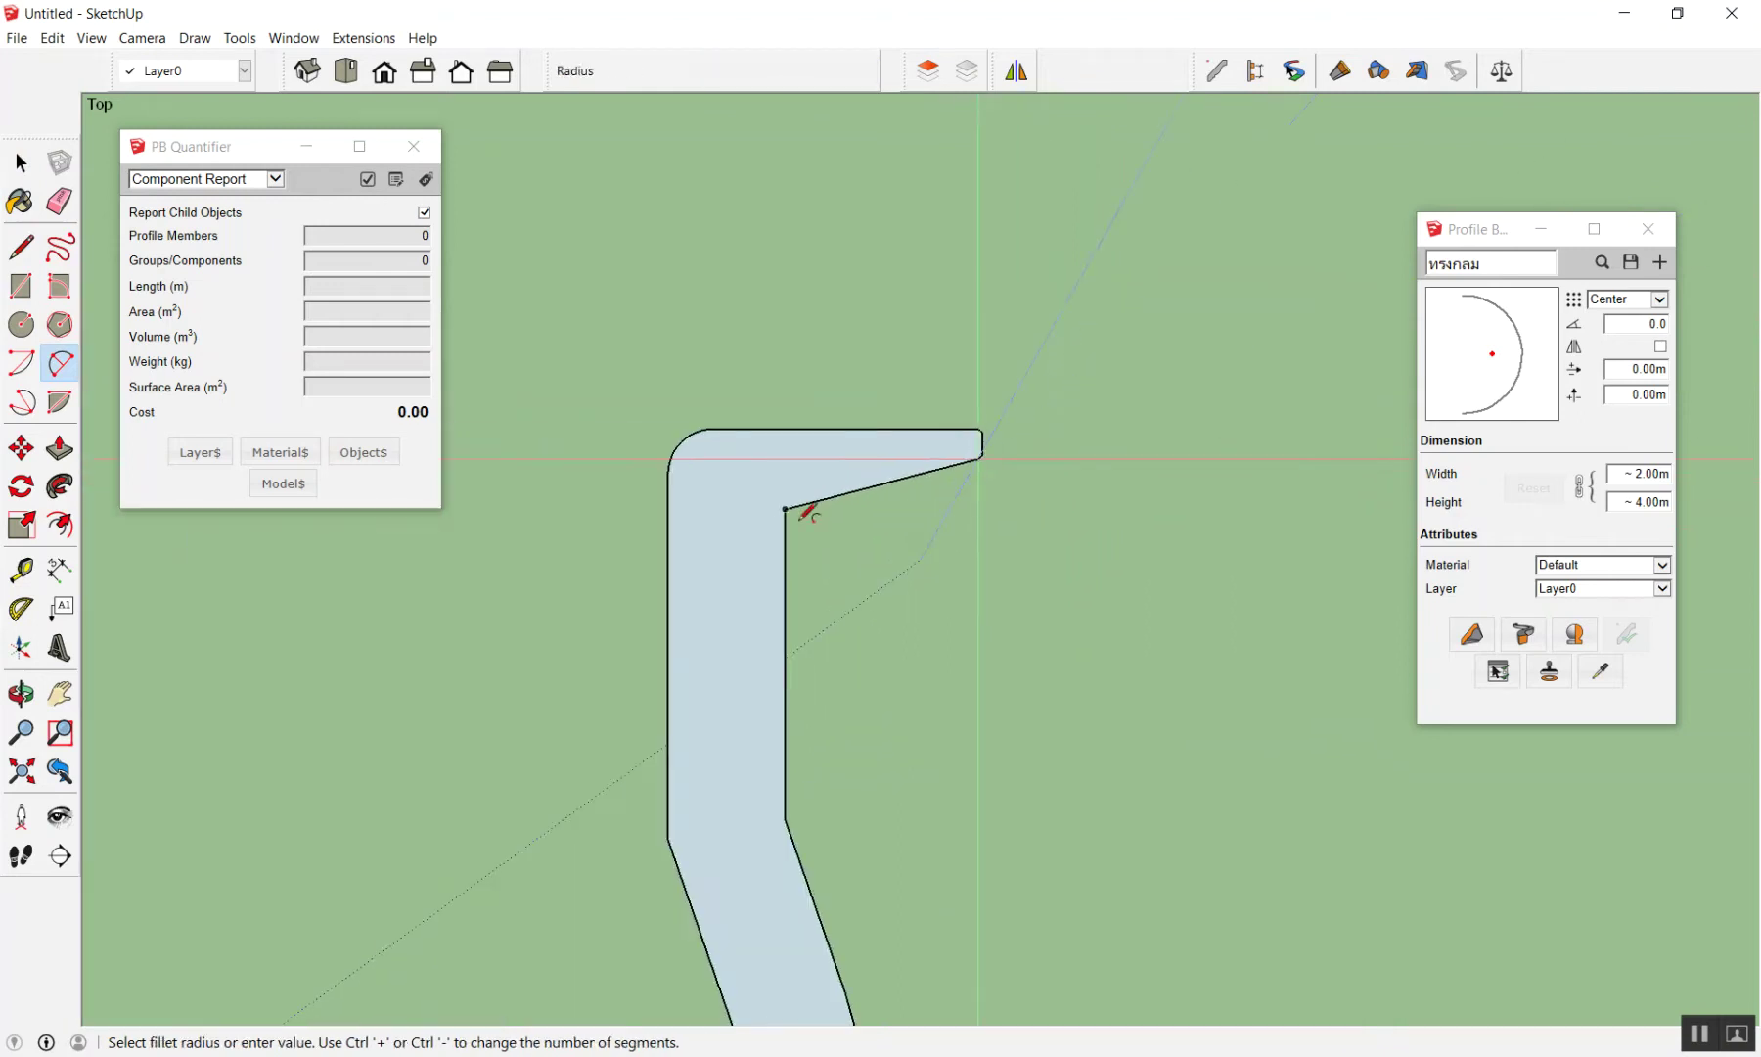
pyautogui.scroll(4, 773, 503)
# Round the profile's inner corner with an arc
pyautogui.click(834, 616)
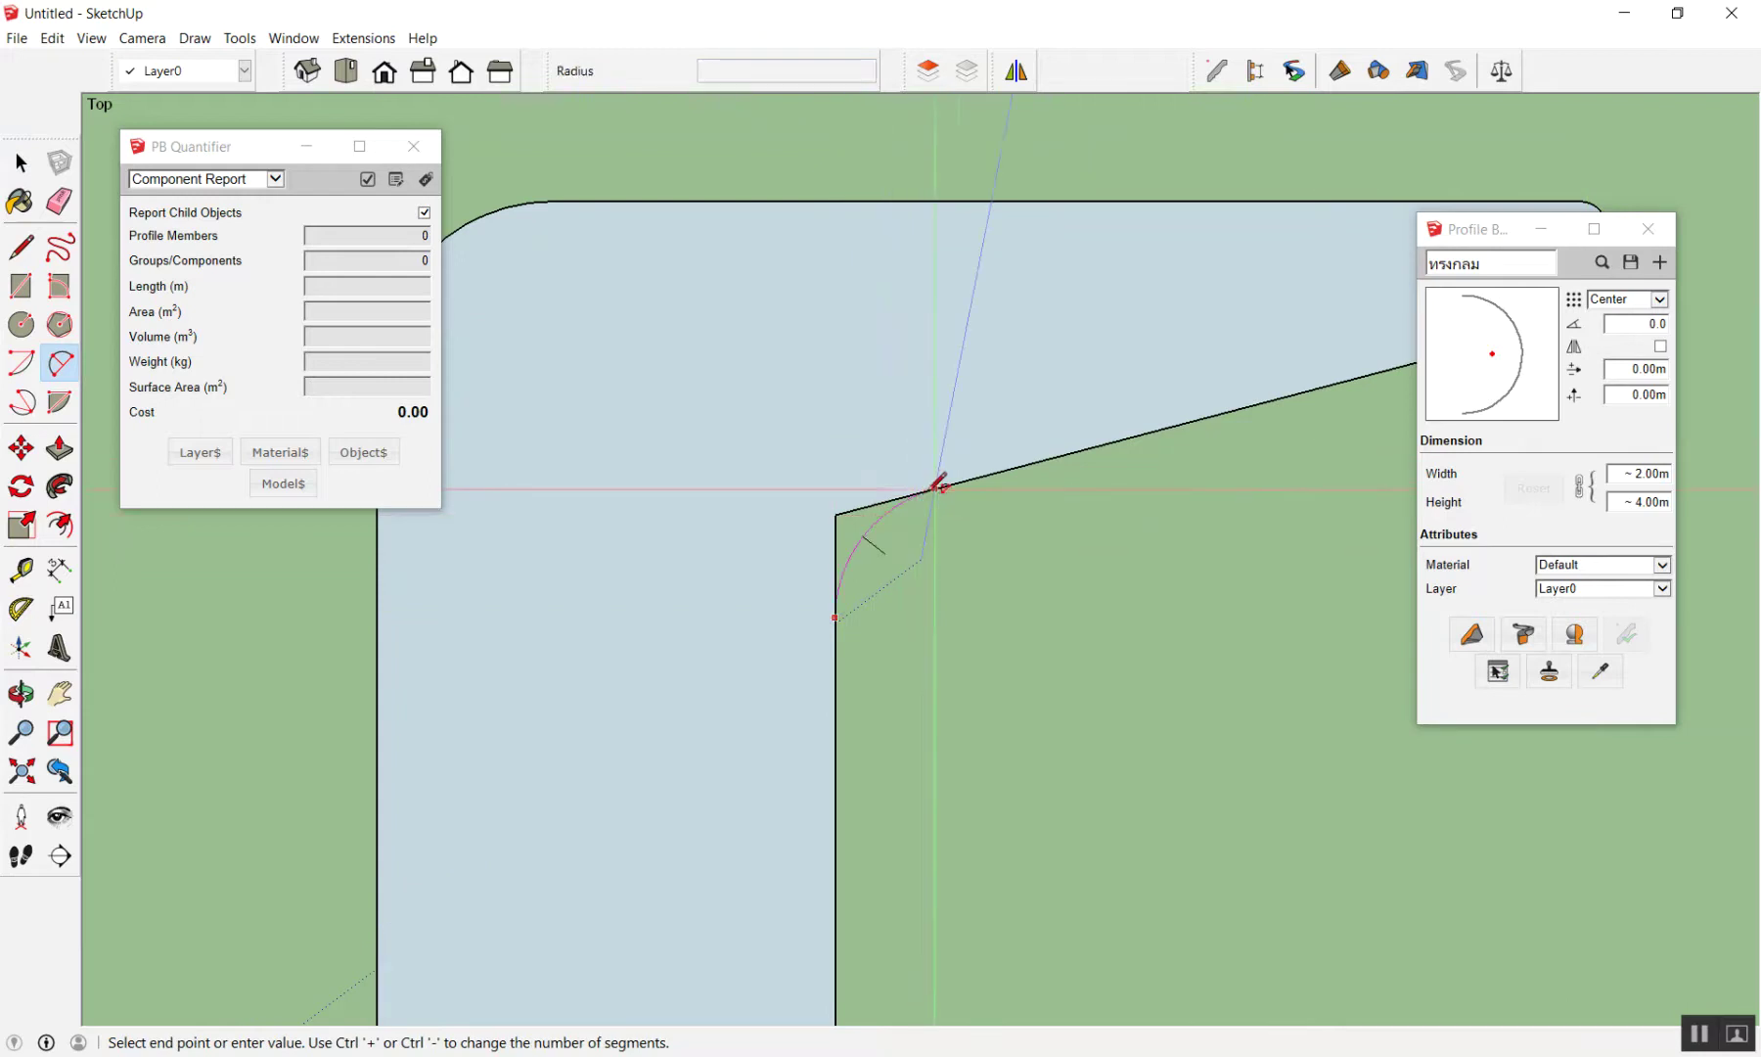
pyautogui.click(939, 484)
pyautogui.scroll(-3, 699, 432)
pyautogui.scroll(-2, 634, 470)
pyautogui.scroll(2, 640, 691)
pyautogui.scroll(2, 577, 606)
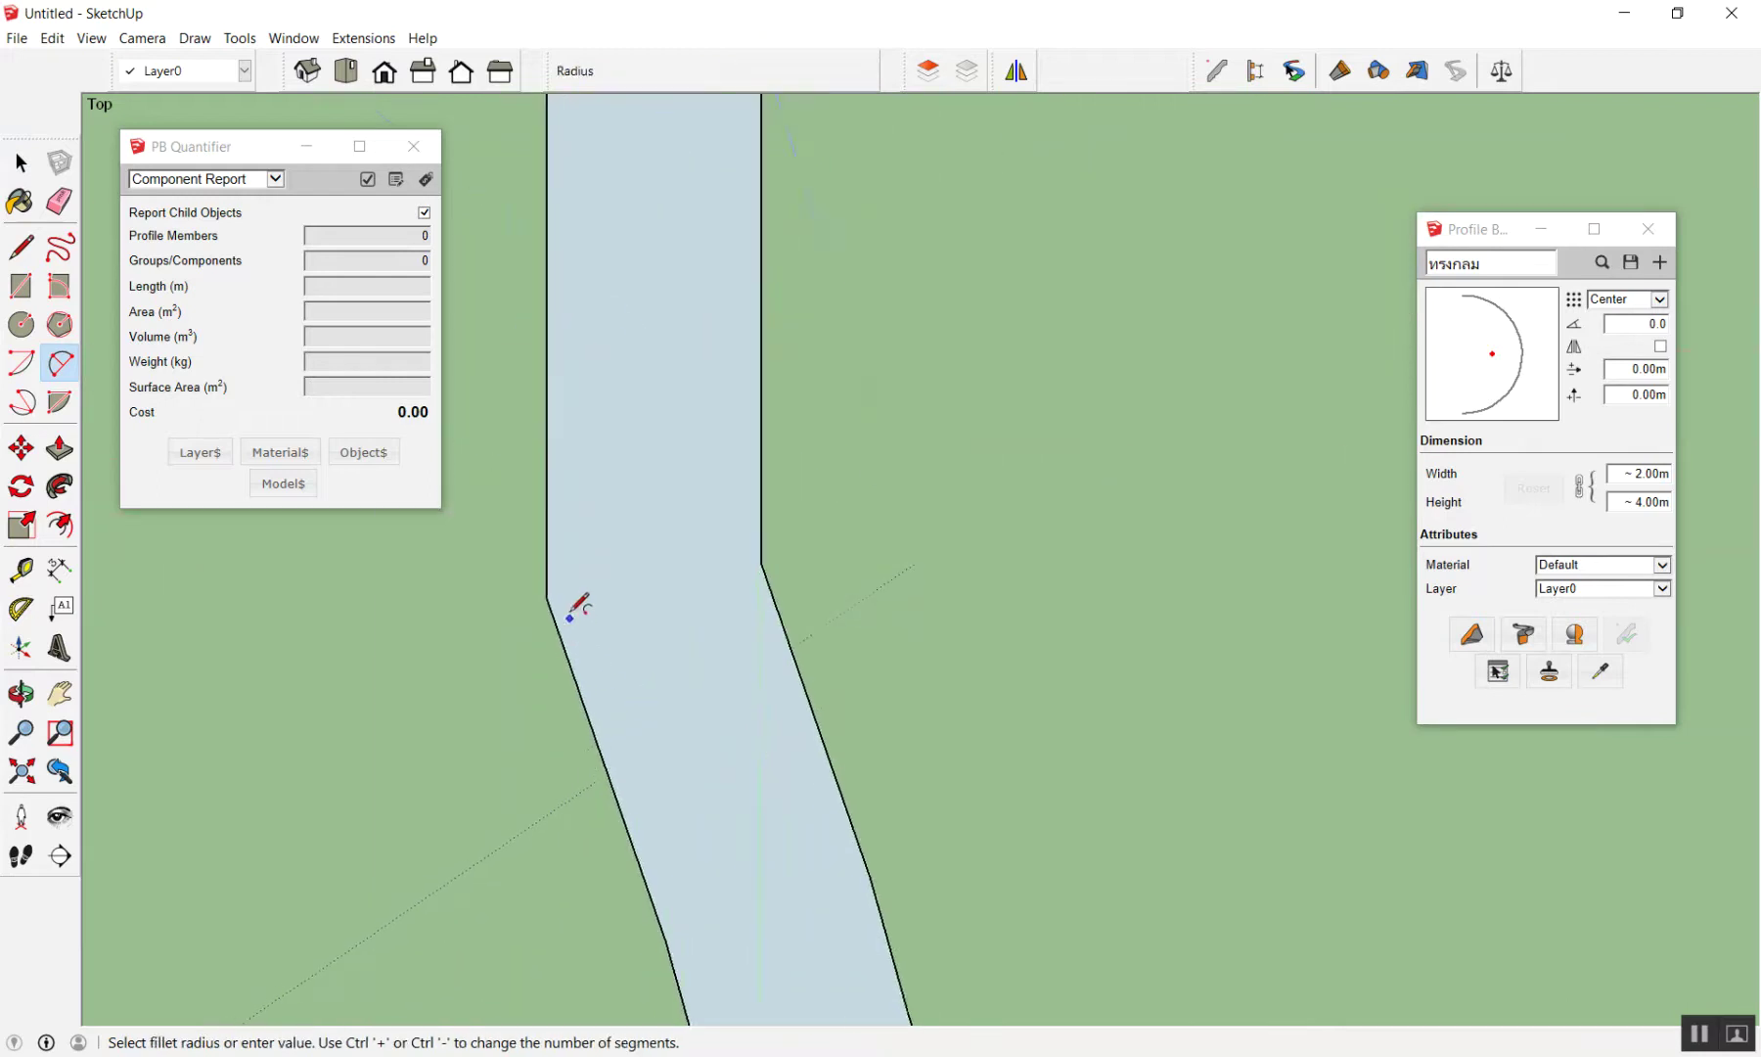
pyautogui.scroll(2, 555, 572)
# Replace the straight left and right edges of the strip with arcs
pyautogui.click(540, 444)
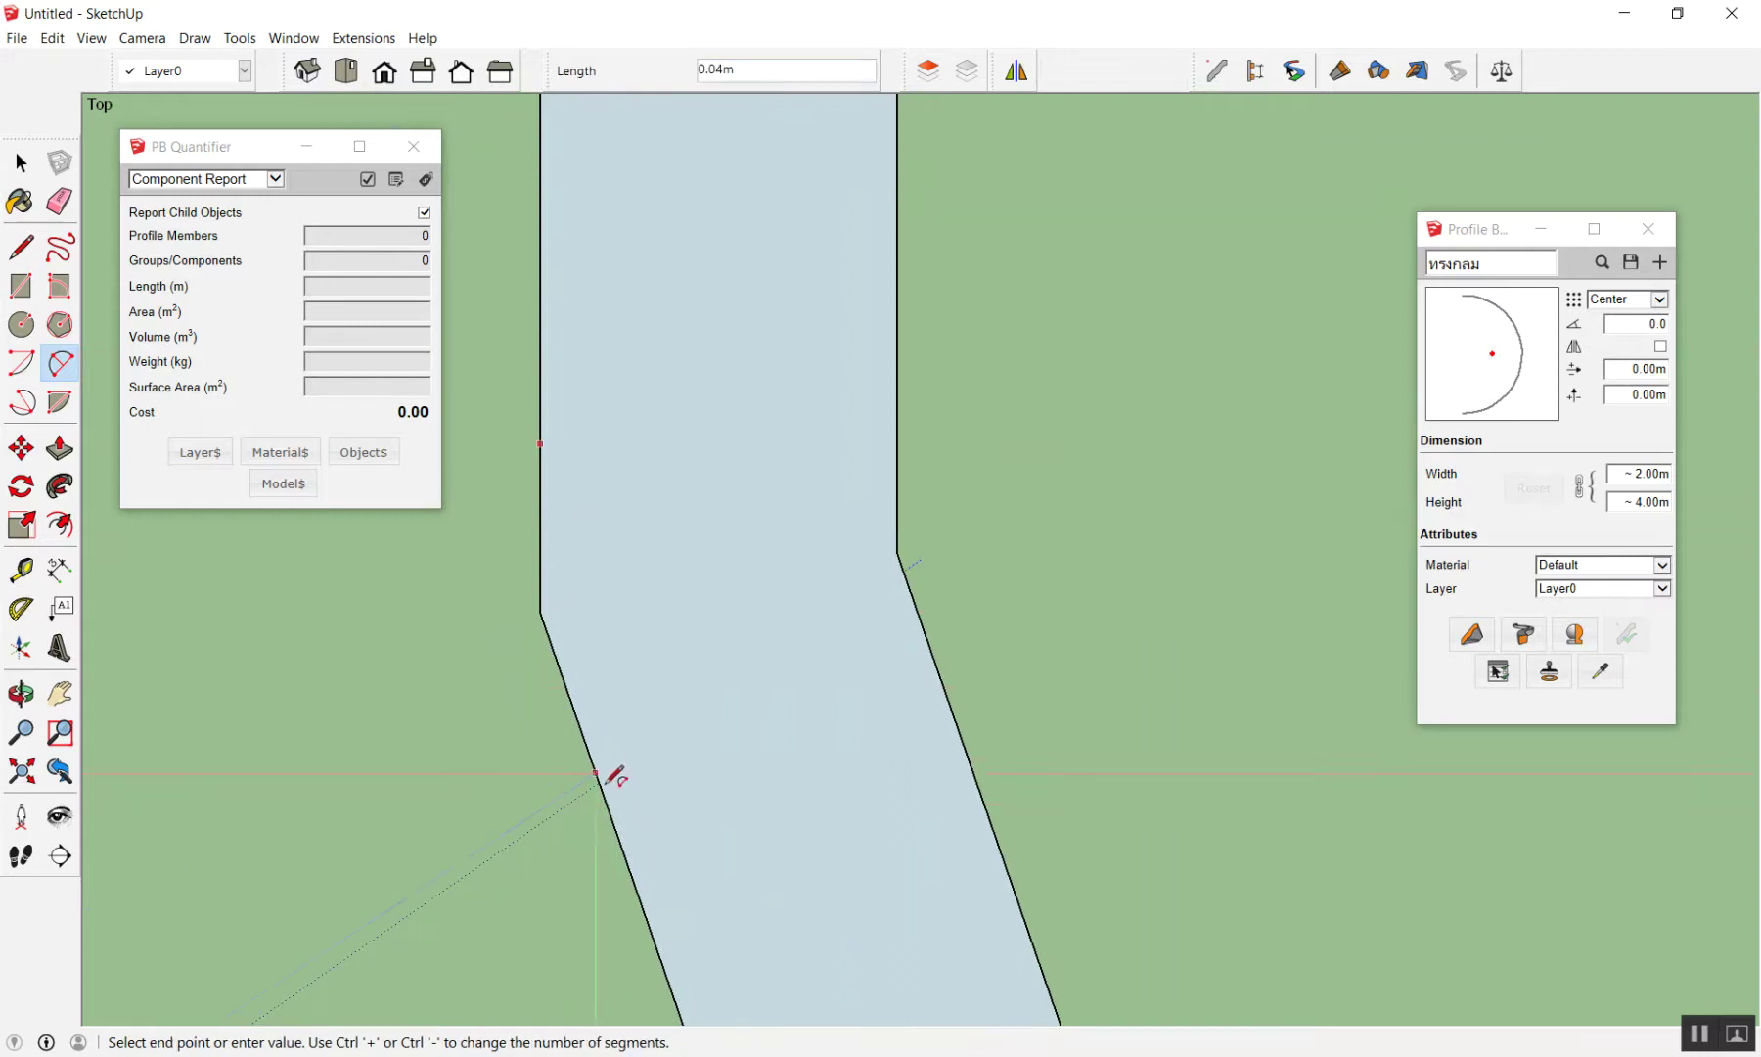
pyautogui.press('Escape')
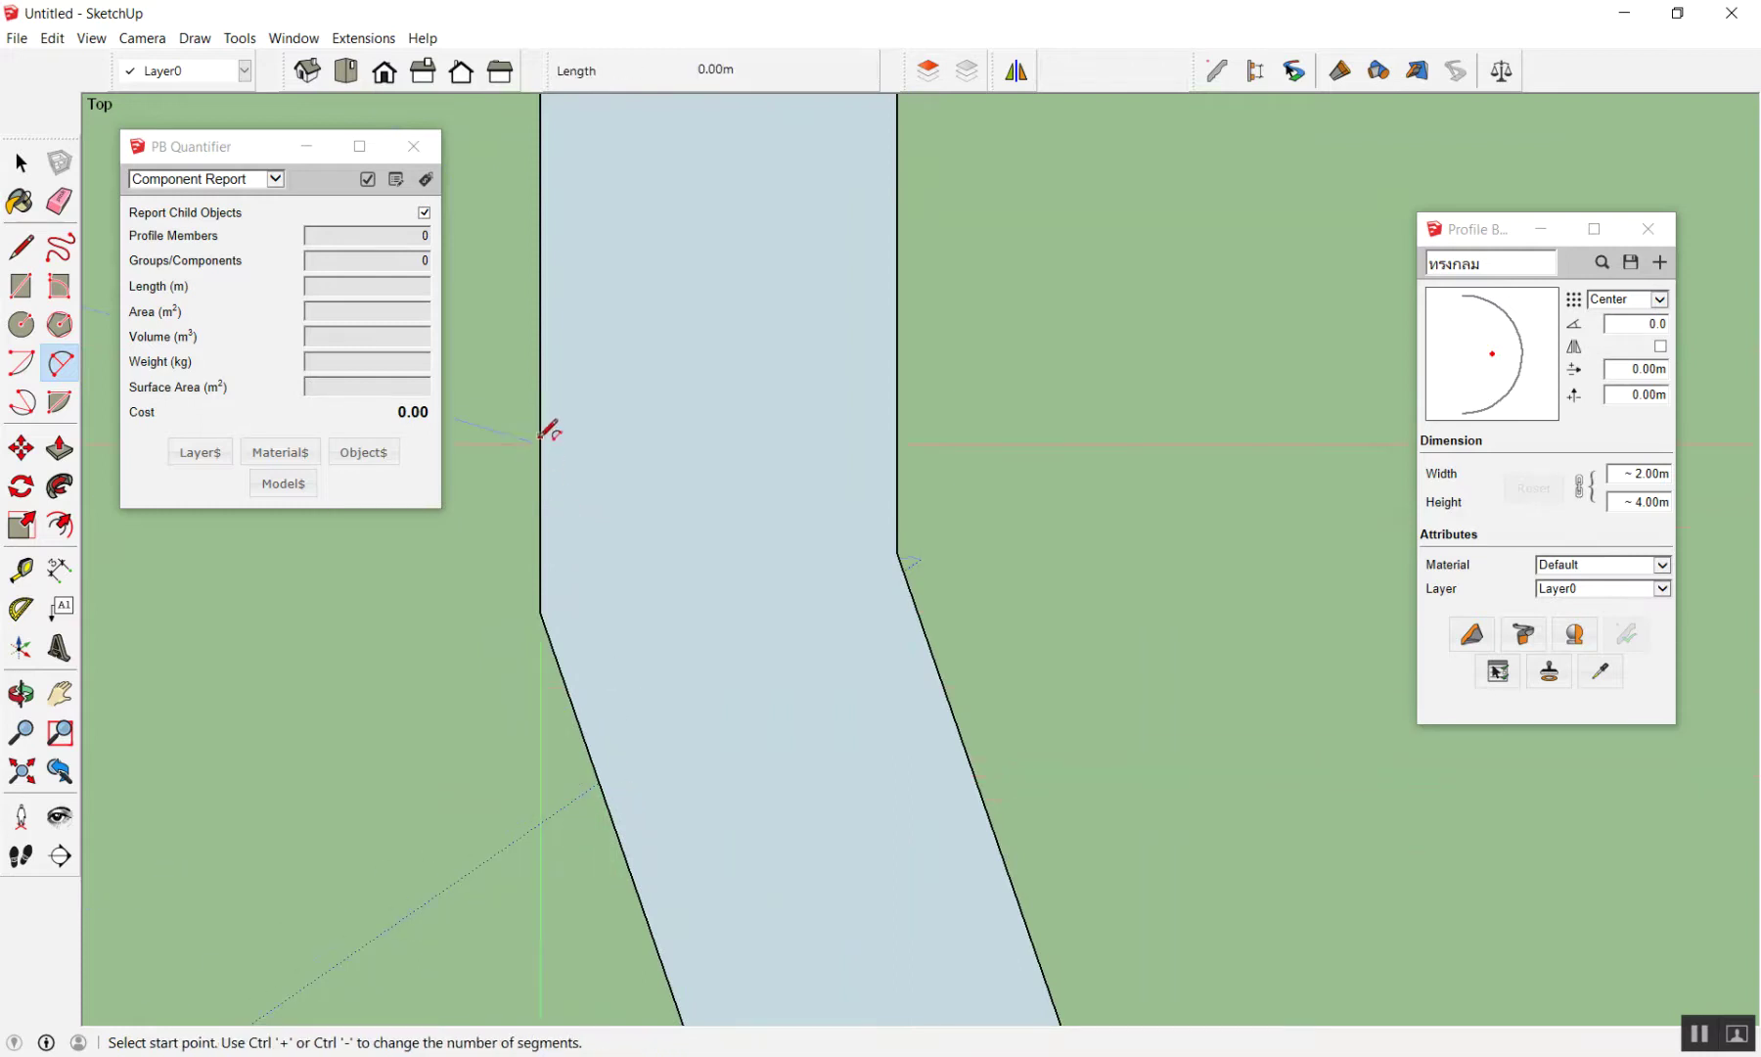
pyautogui.click(540, 435)
pyautogui.click(598, 783)
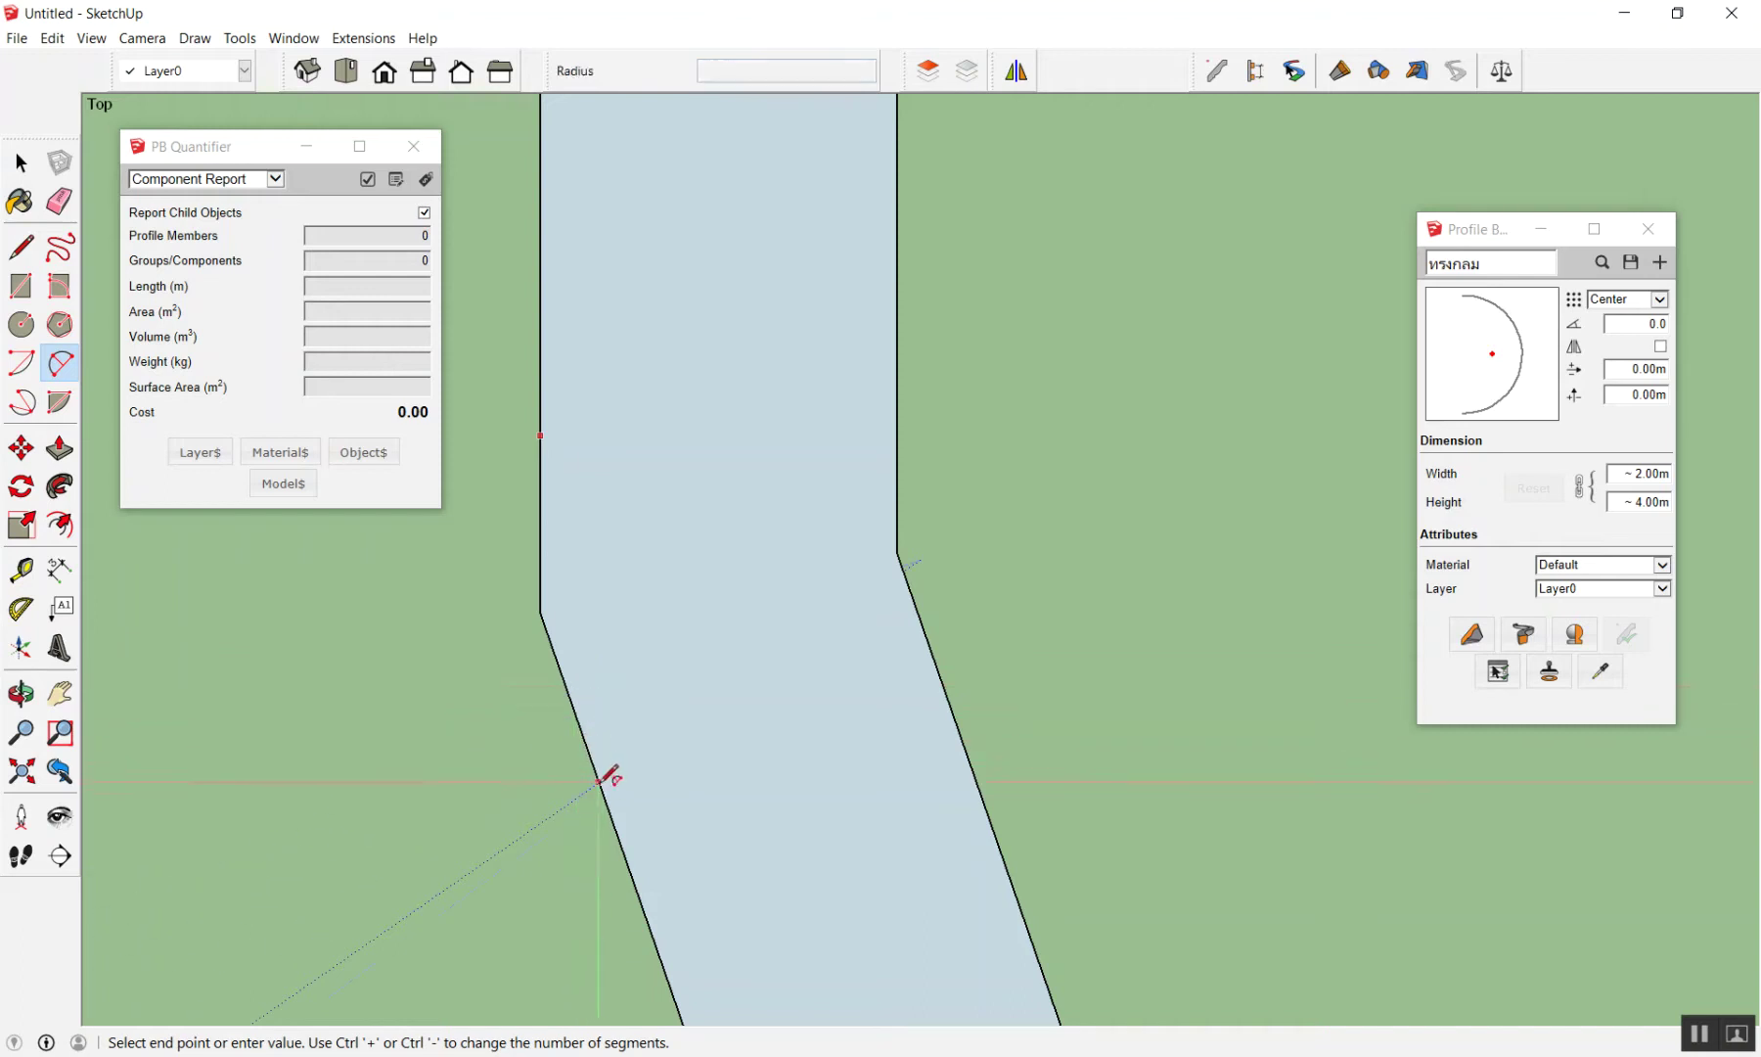
pyautogui.click(897, 385)
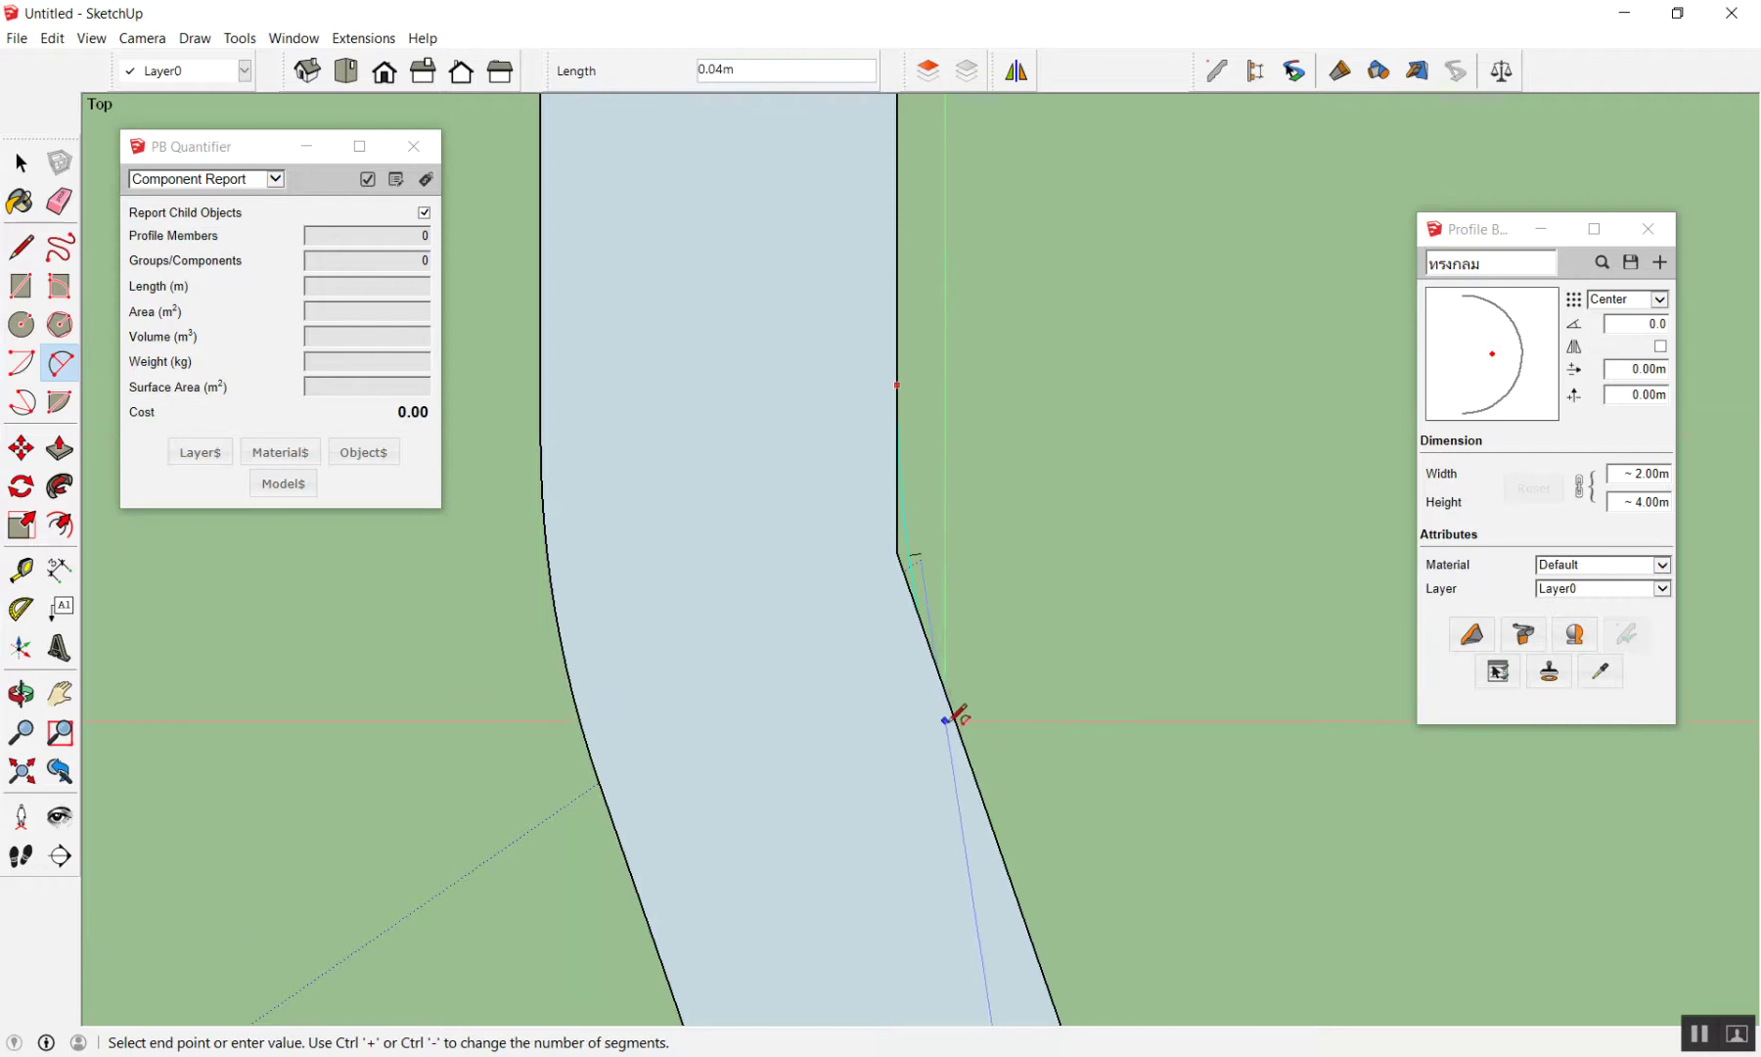
pyautogui.click(963, 711)
# Round the bottom flange's inner corner with an arc
pyautogui.scroll(-2, 675, 518)
pyautogui.scroll(-1, 637, 420)
pyautogui.scroll(-2, 618, 330)
pyautogui.scroll(-2, 641, 208)
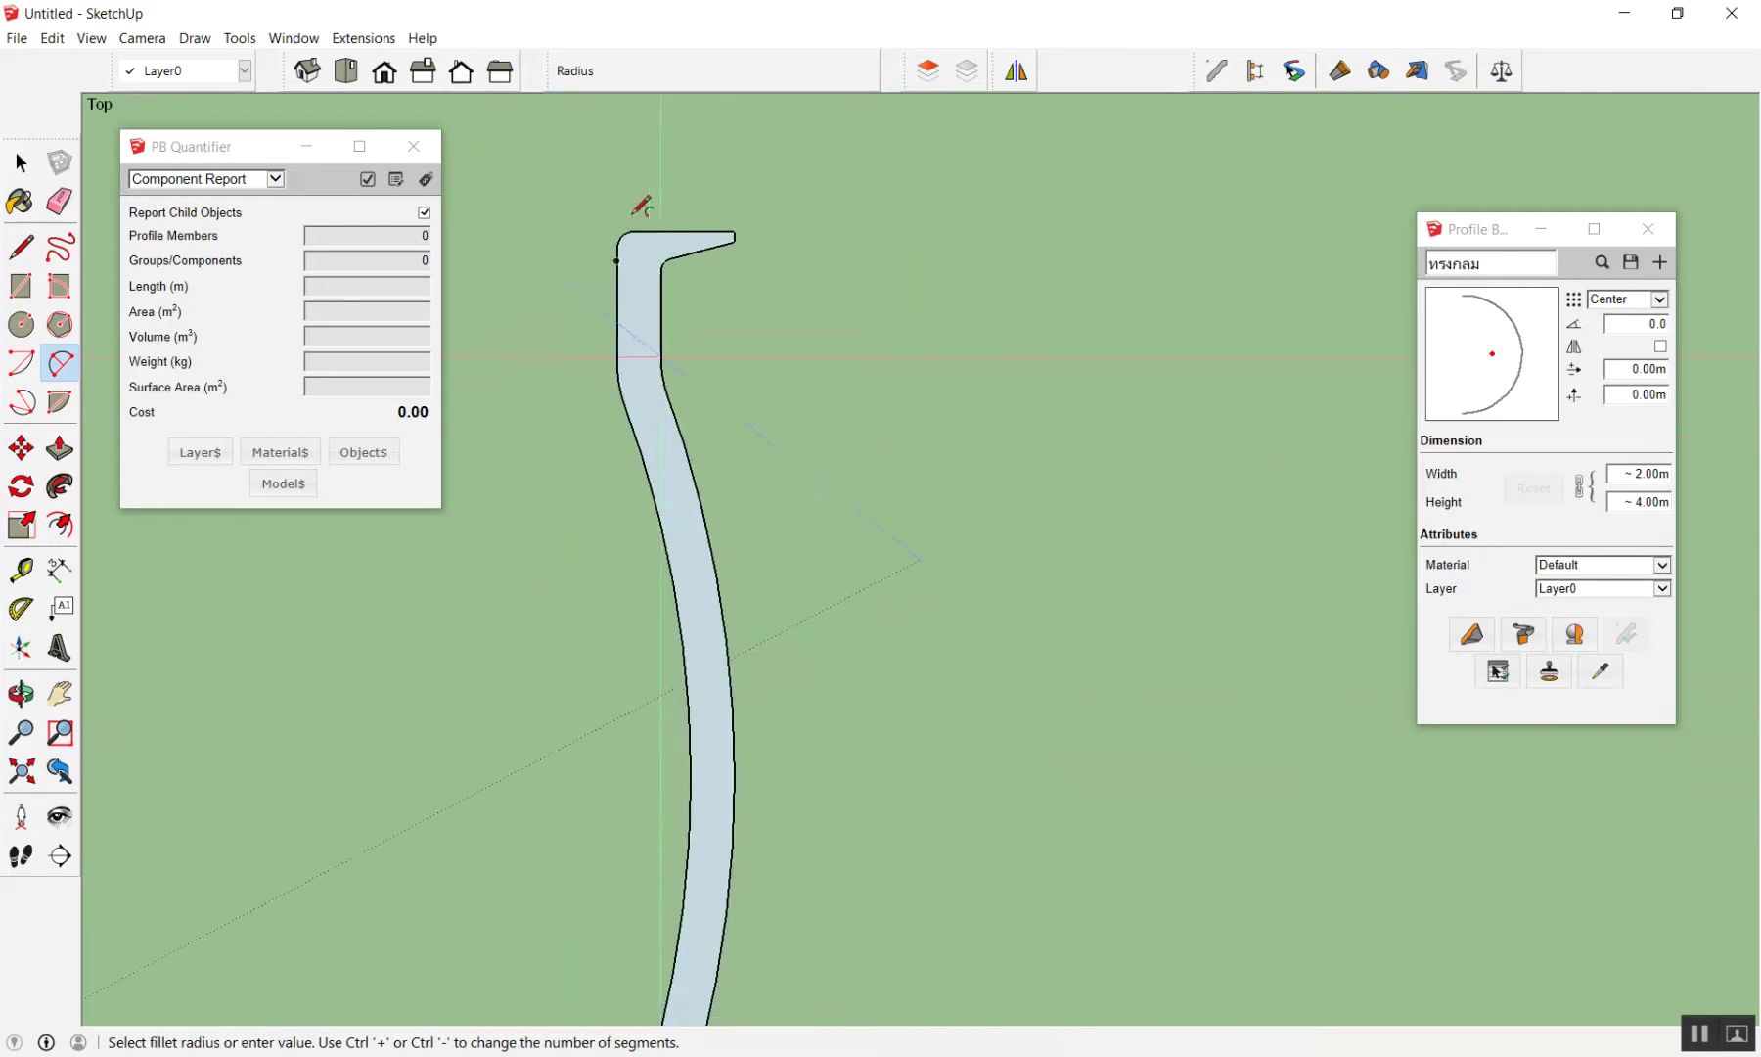
pyautogui.scroll(-2, 668, 214)
pyautogui.scroll(2, 610, 708)
pyautogui.scroll(3, 590, 739)
pyautogui.scroll(1, 662, 720)
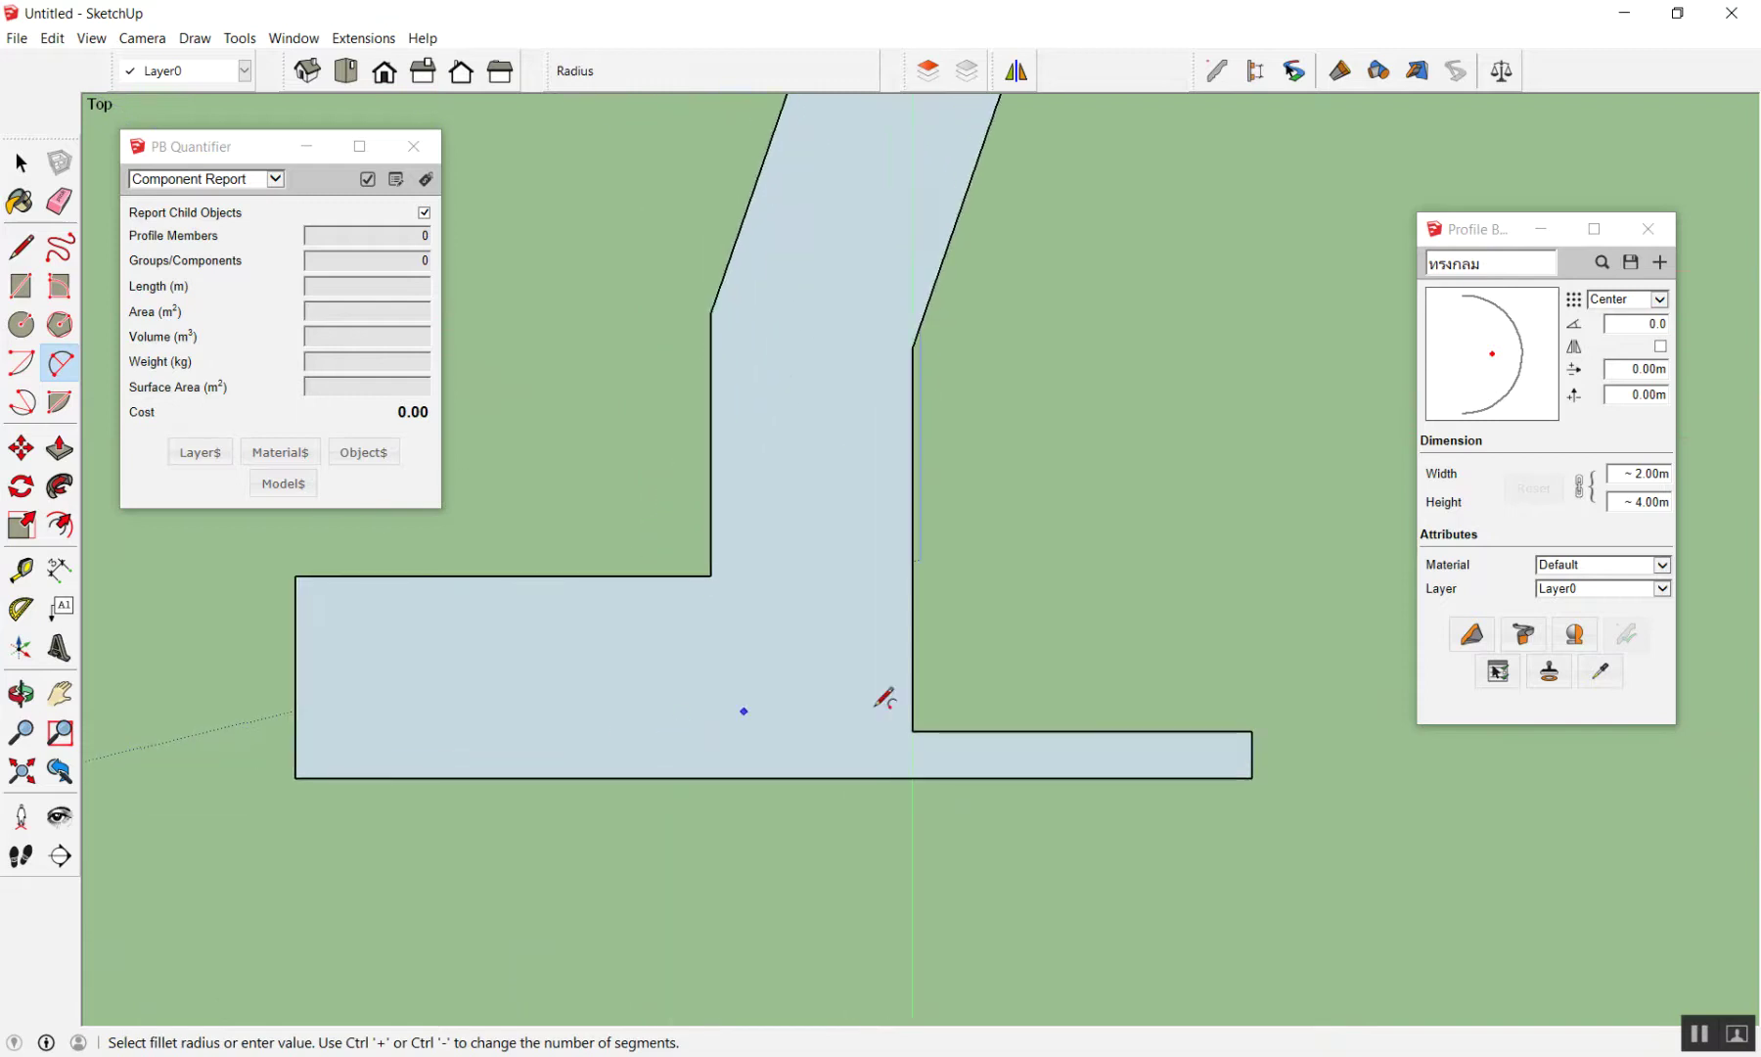
pyautogui.click(912, 620)
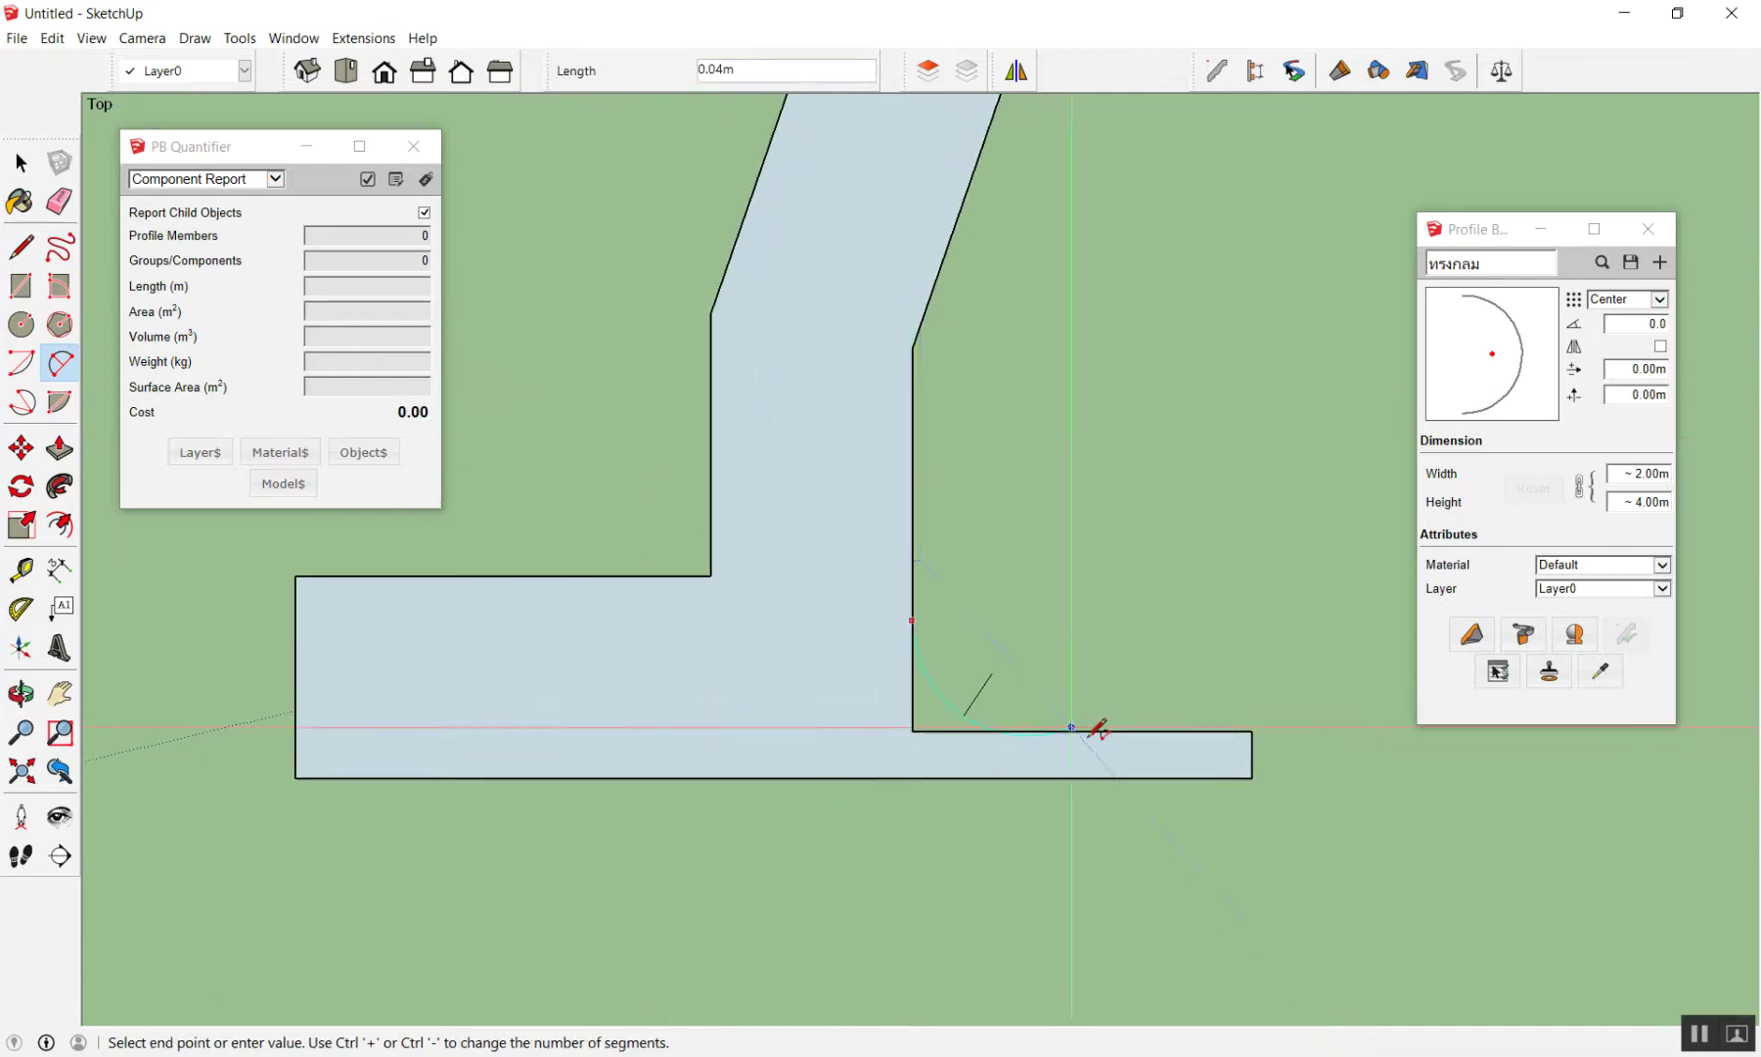
pyautogui.click(1024, 728)
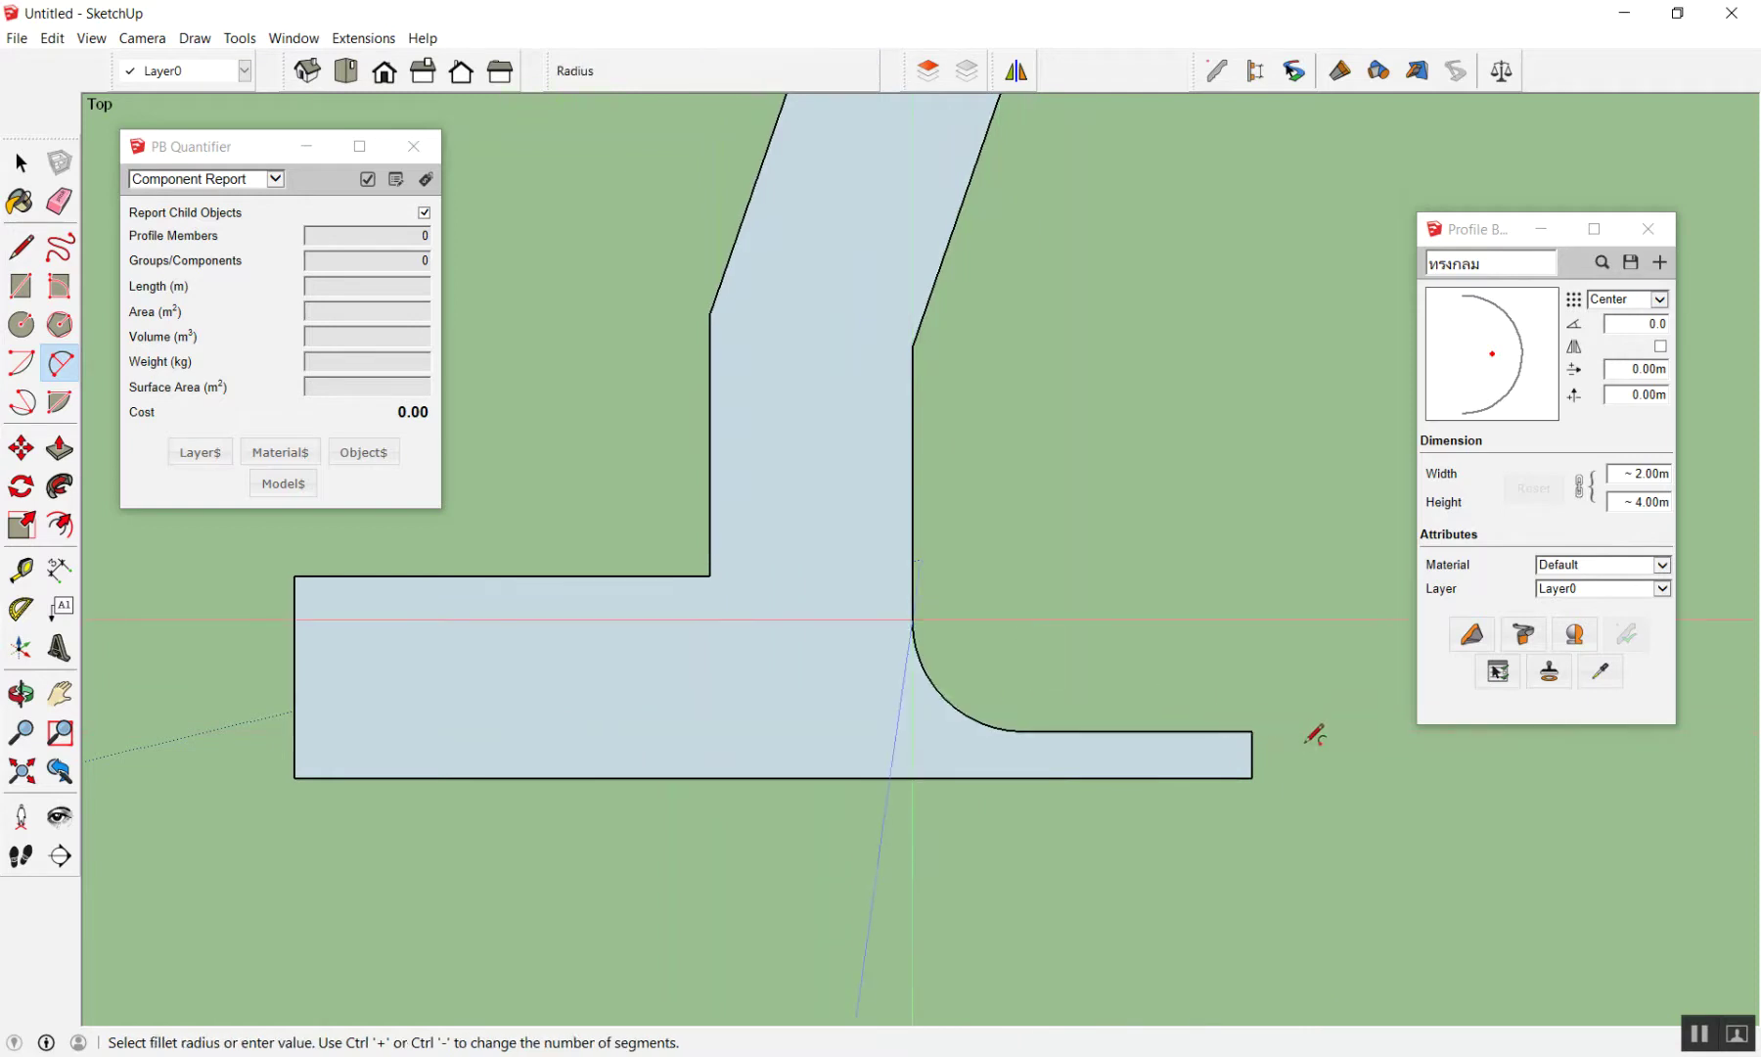
pyautogui.scroll(1, 1140, 752)
pyautogui.scroll(2, 872, 656)
pyautogui.scroll(-1, 1110, 713)
pyautogui.click(1125, 694)
# Round off the flange's lower-right outer tip with an arc
pyautogui.scroll(1, 1262, 695)
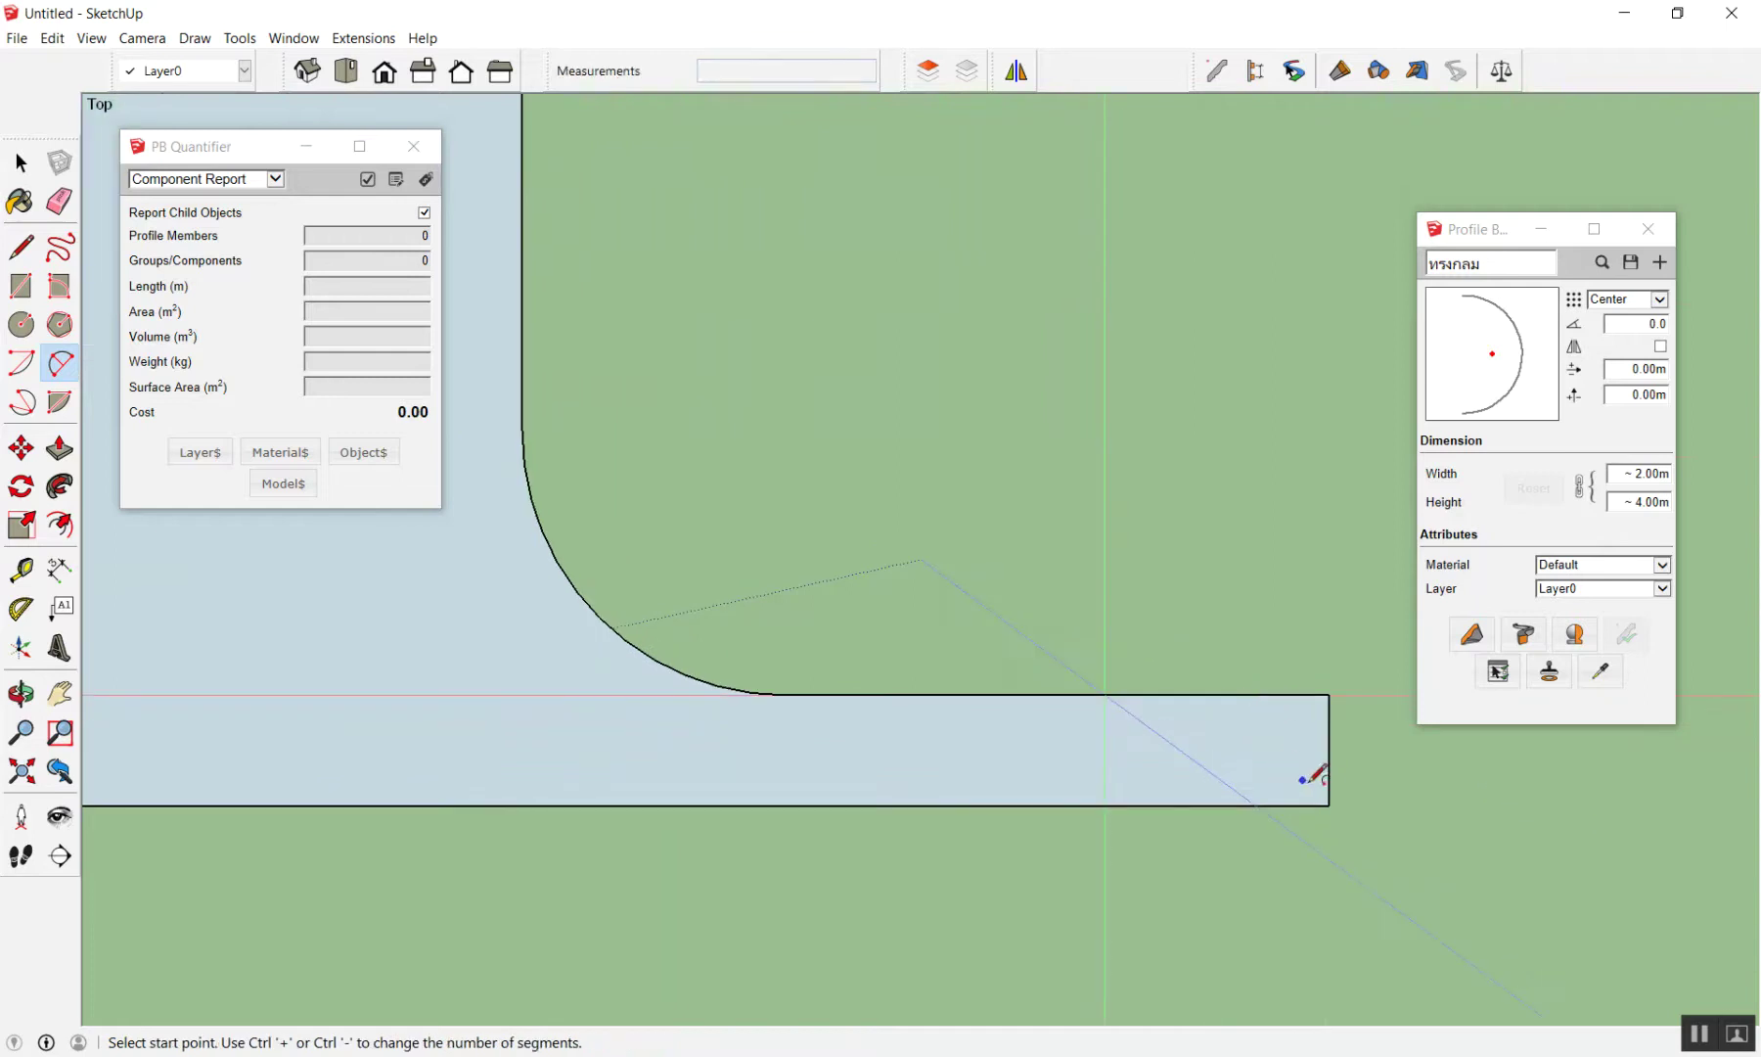
pyautogui.click(1337, 803)
pyautogui.press('Escape')
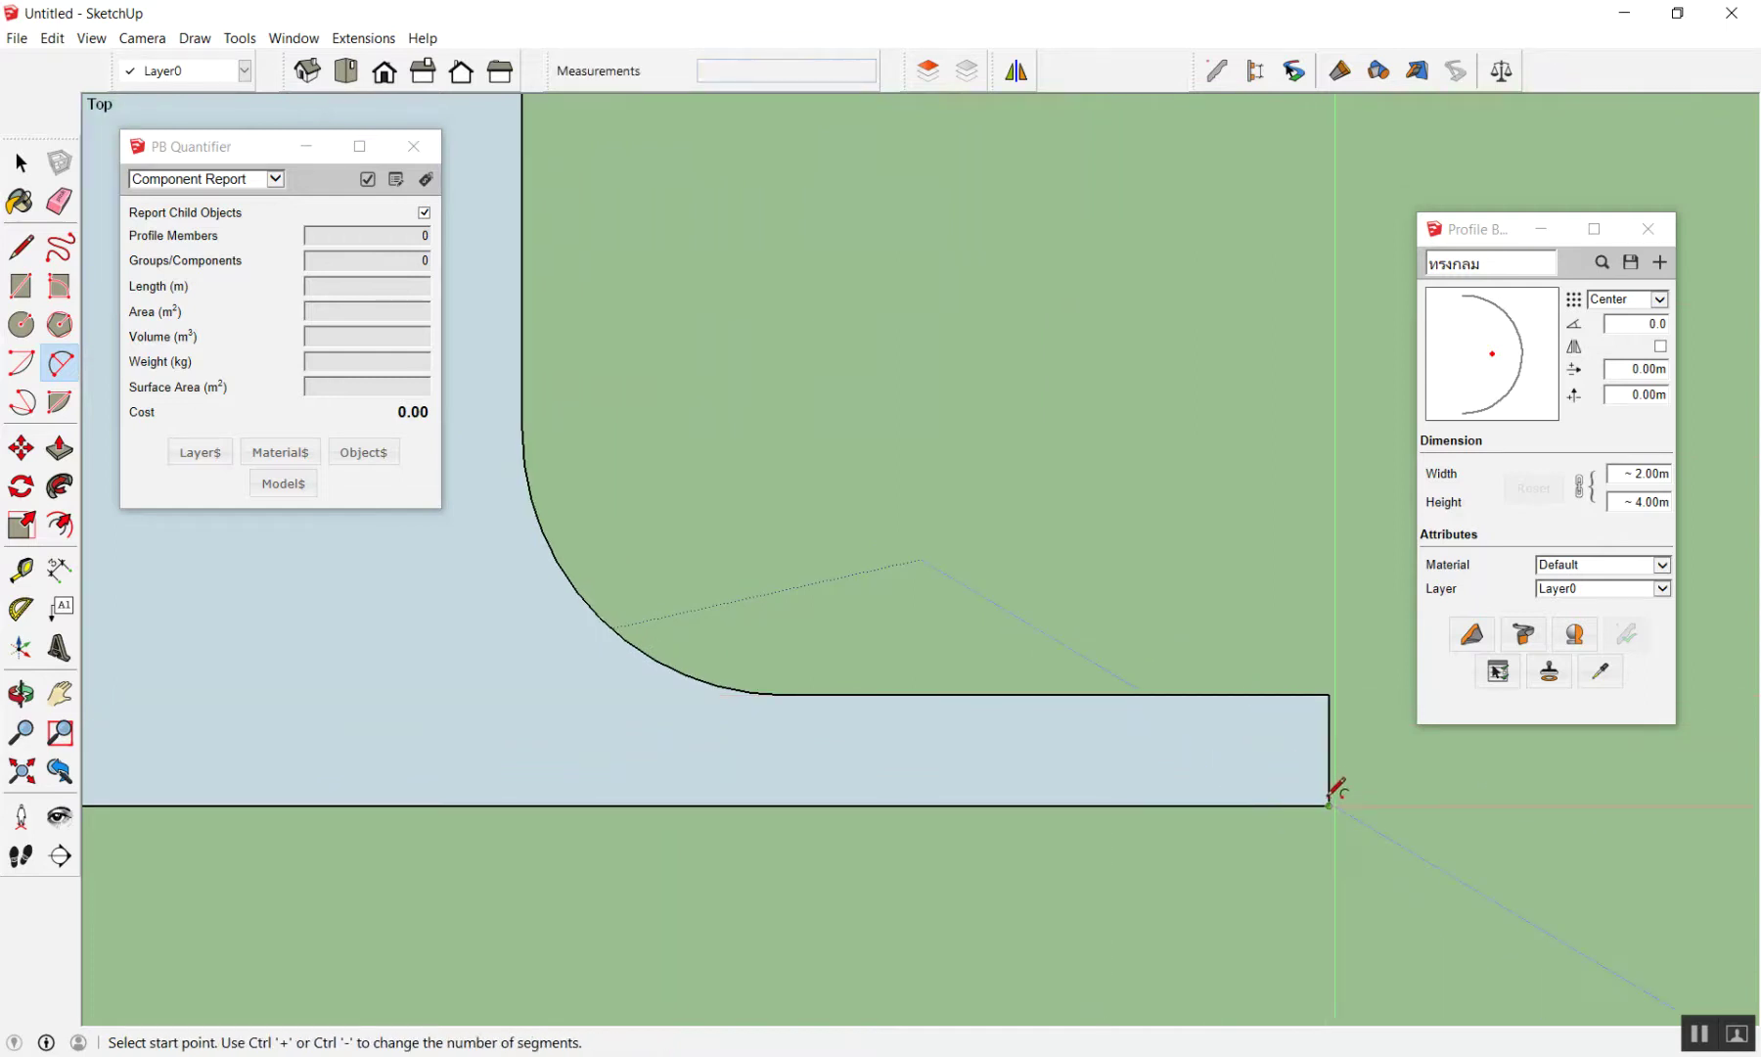
pyautogui.click(1296, 695)
pyautogui.press('space')
pyautogui.press('a')
pyautogui.click(1328, 785)
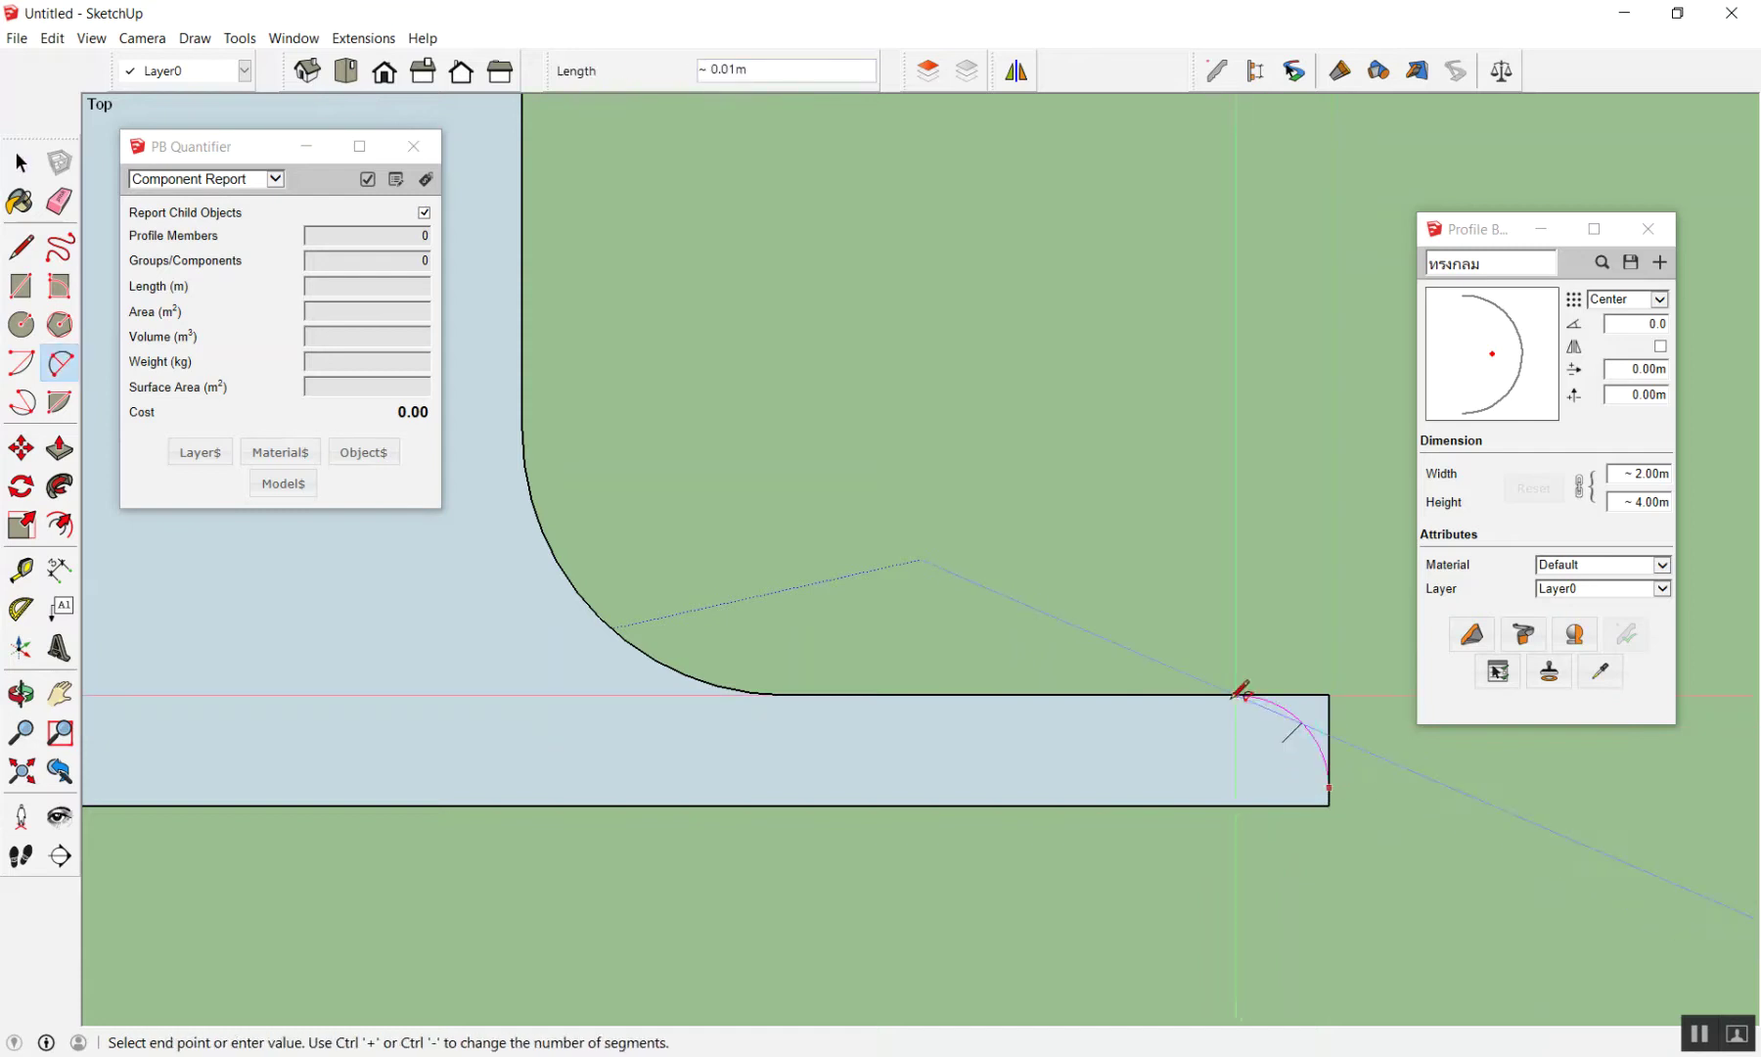
pyautogui.click(1250, 695)
pyautogui.click(1304, 722)
pyautogui.scroll(-3, 474, 623)
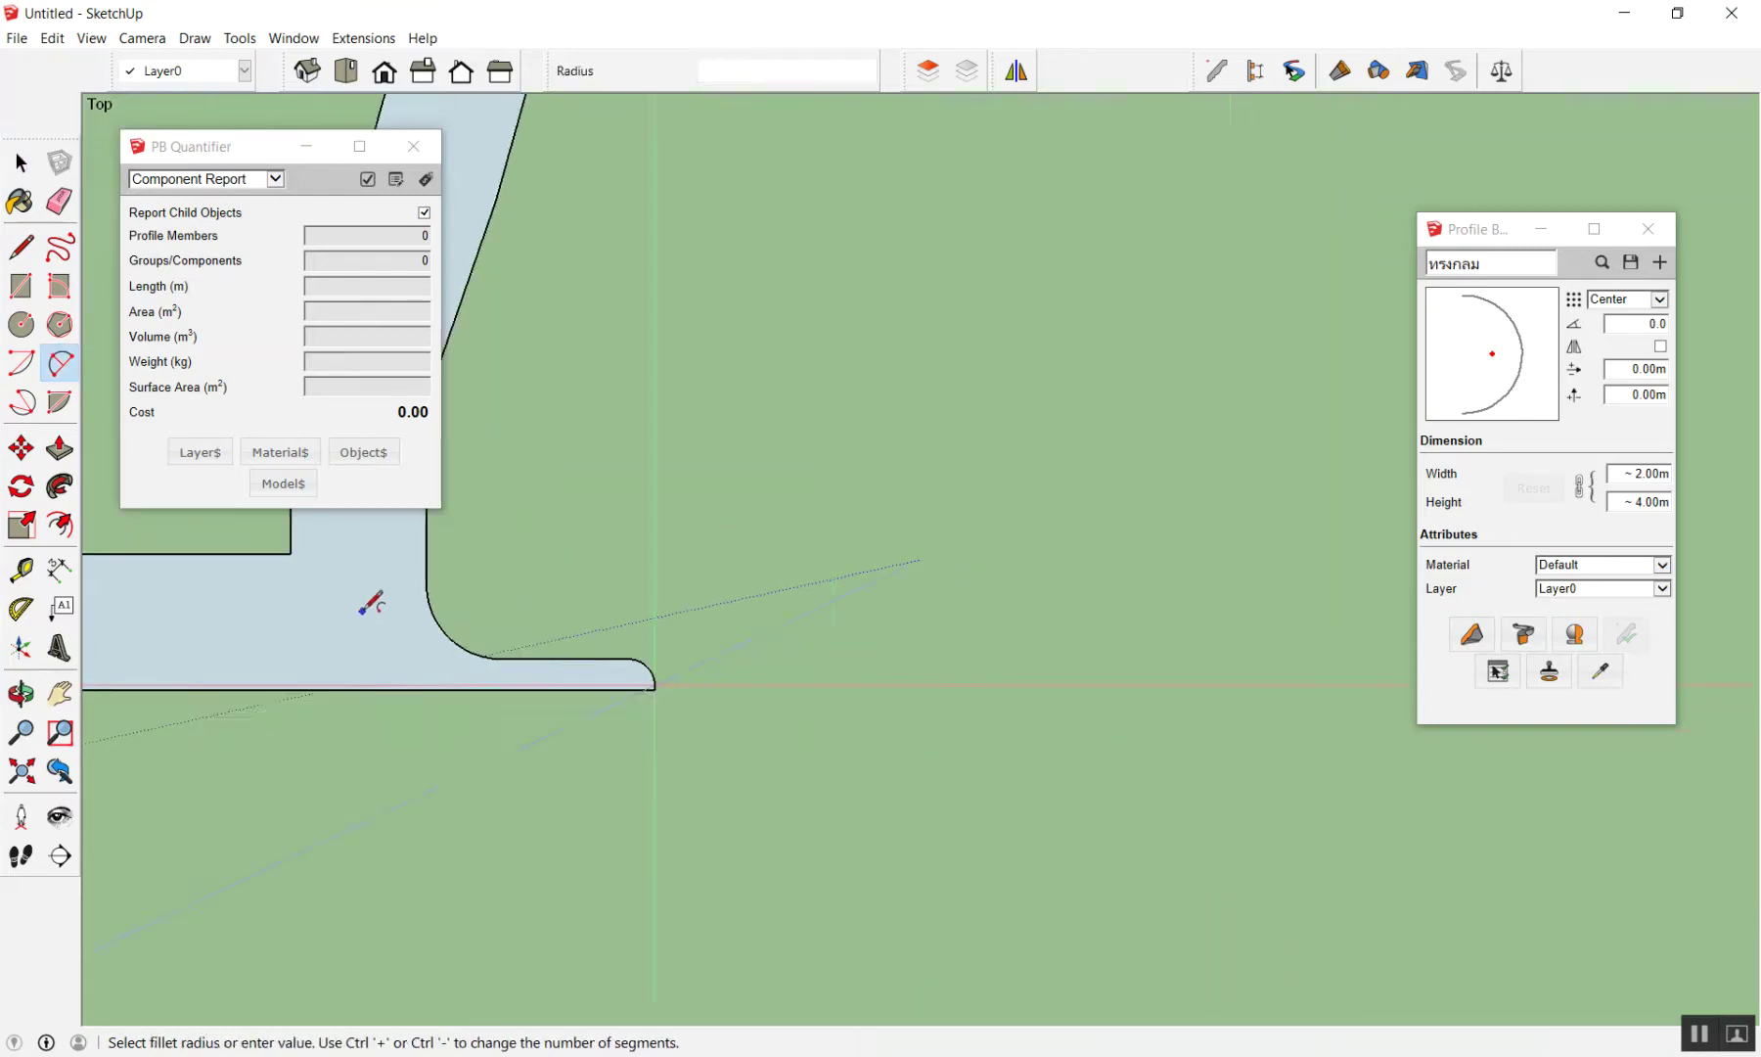
pyautogui.scroll(-5, 373, 602)
pyautogui.scroll(-3, 460, 597)
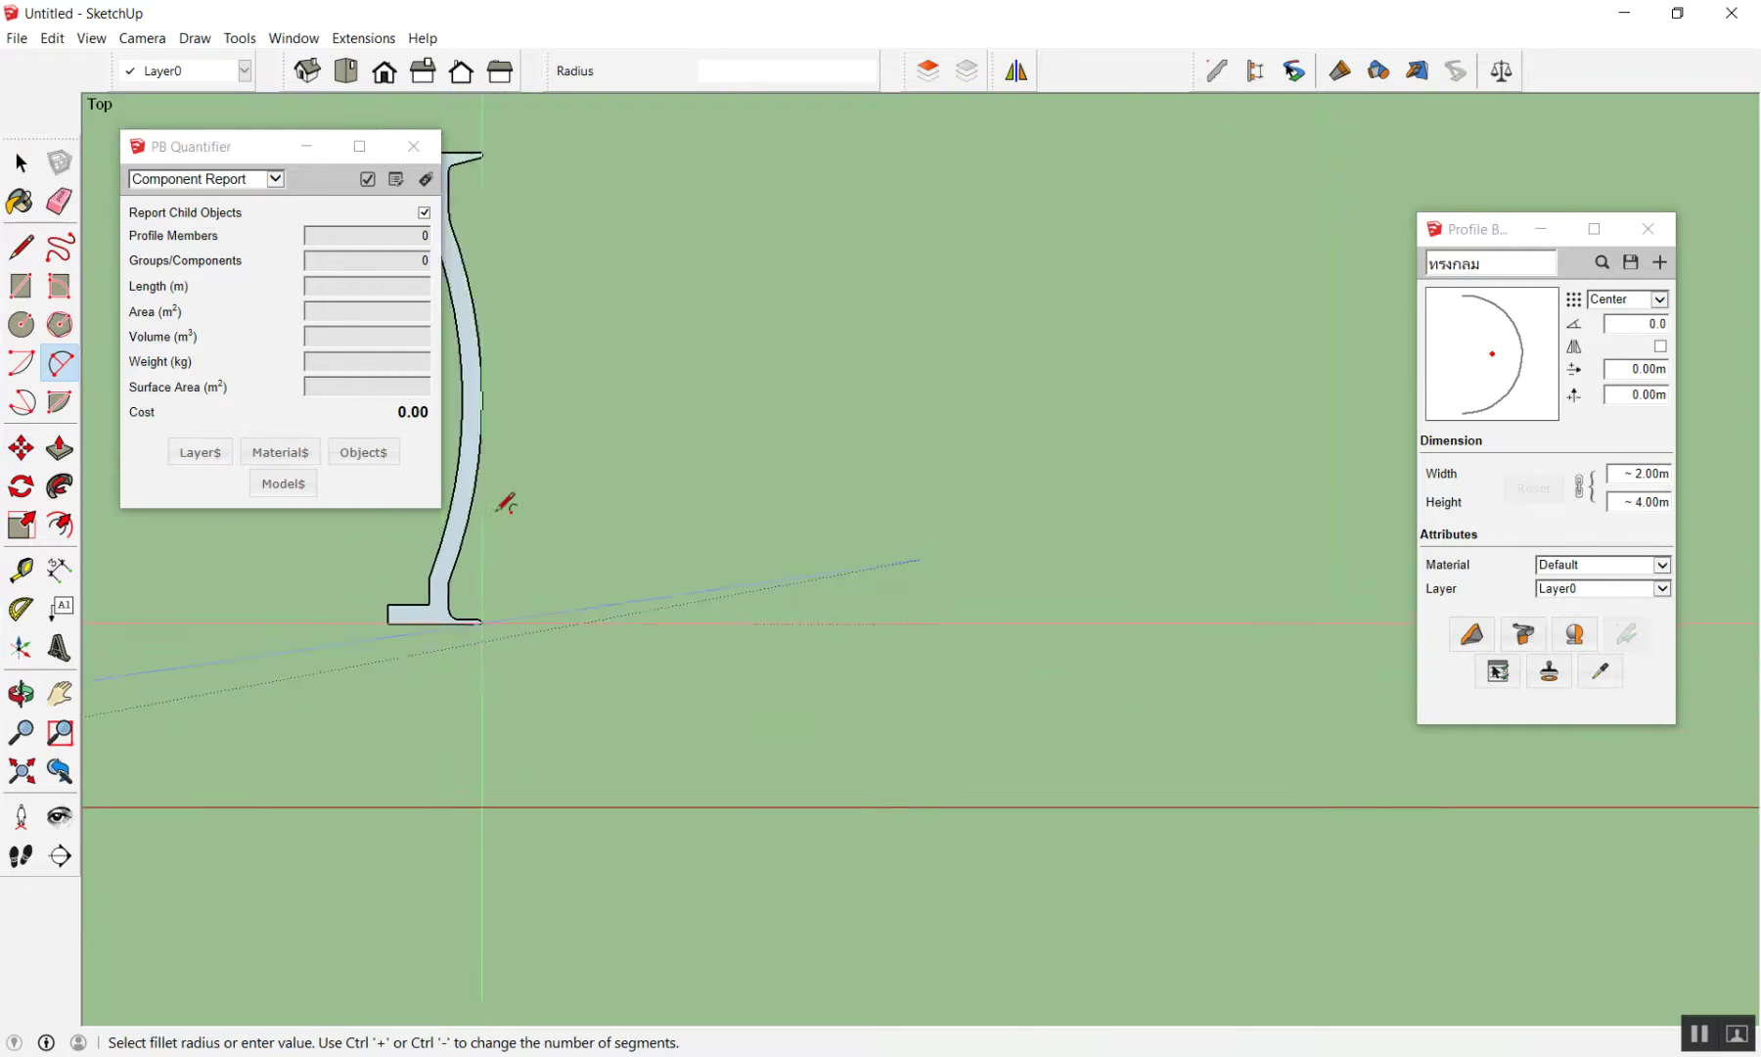
pyautogui.scroll(-2, 1262, 487)
pyautogui.scroll(5, 778, 375)
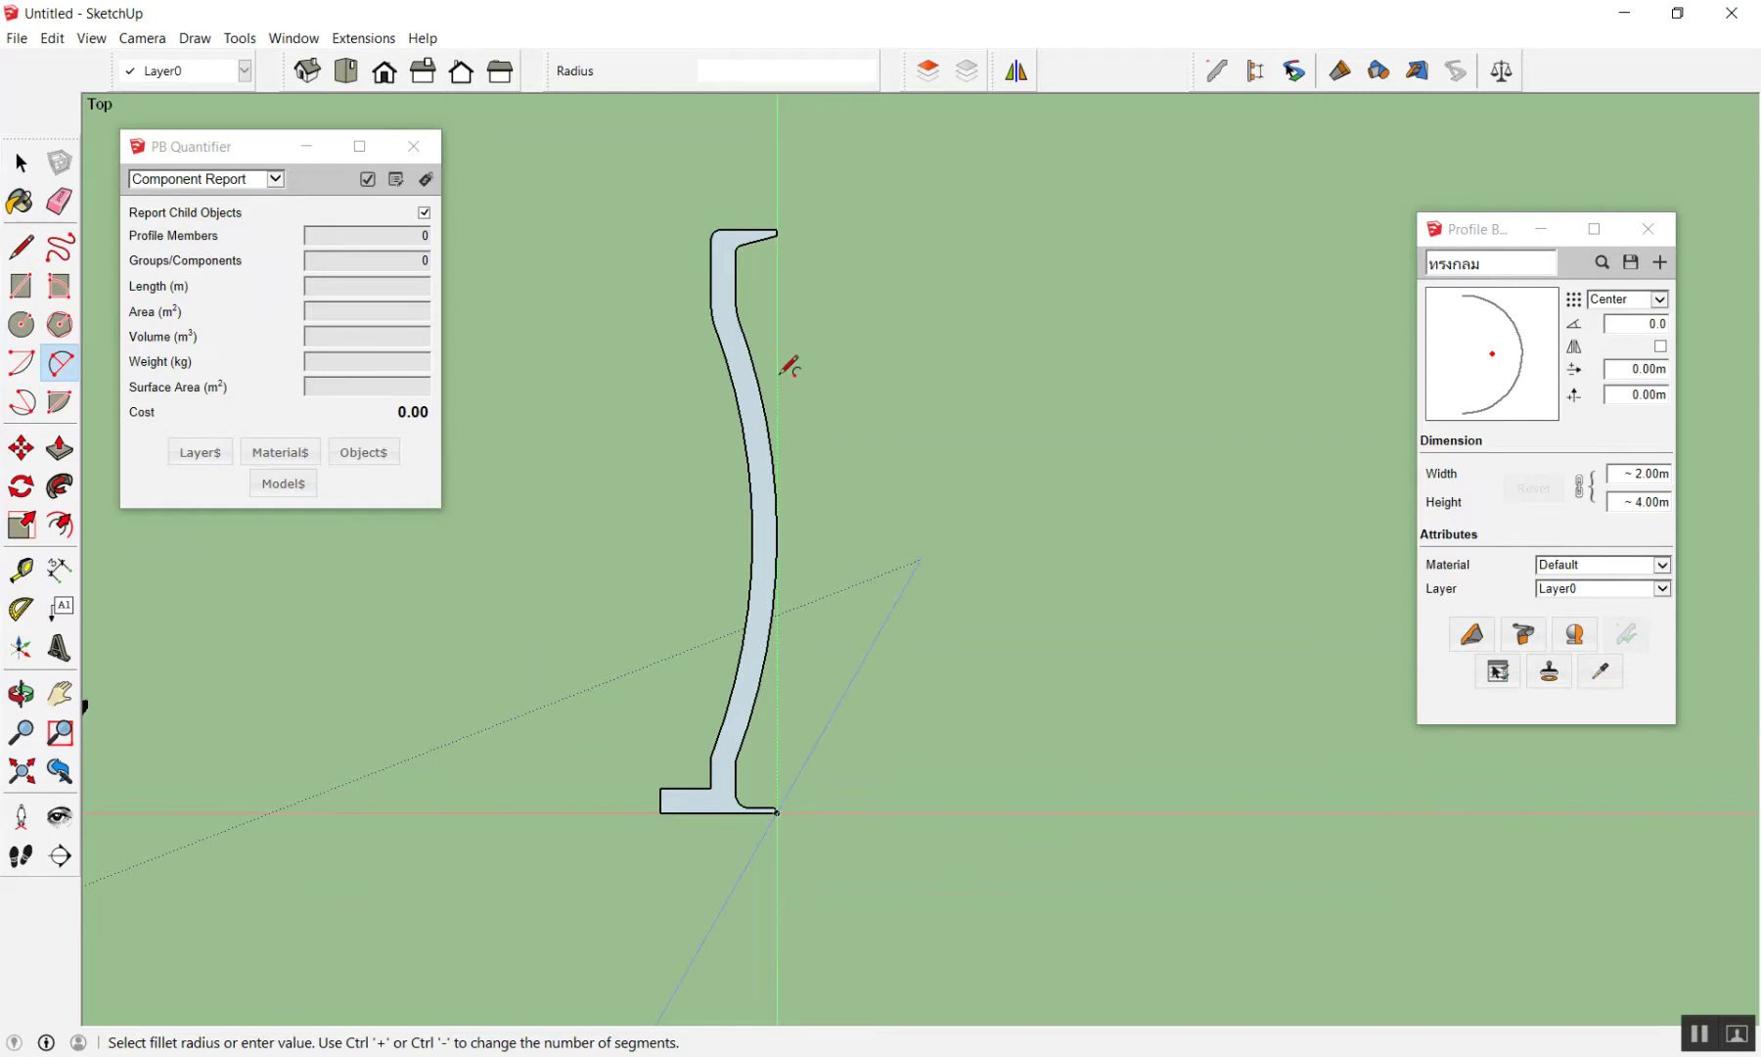
# Select the whole shape and save it as a new Profile Builder profile named แจกัน
pyautogui.press('space')
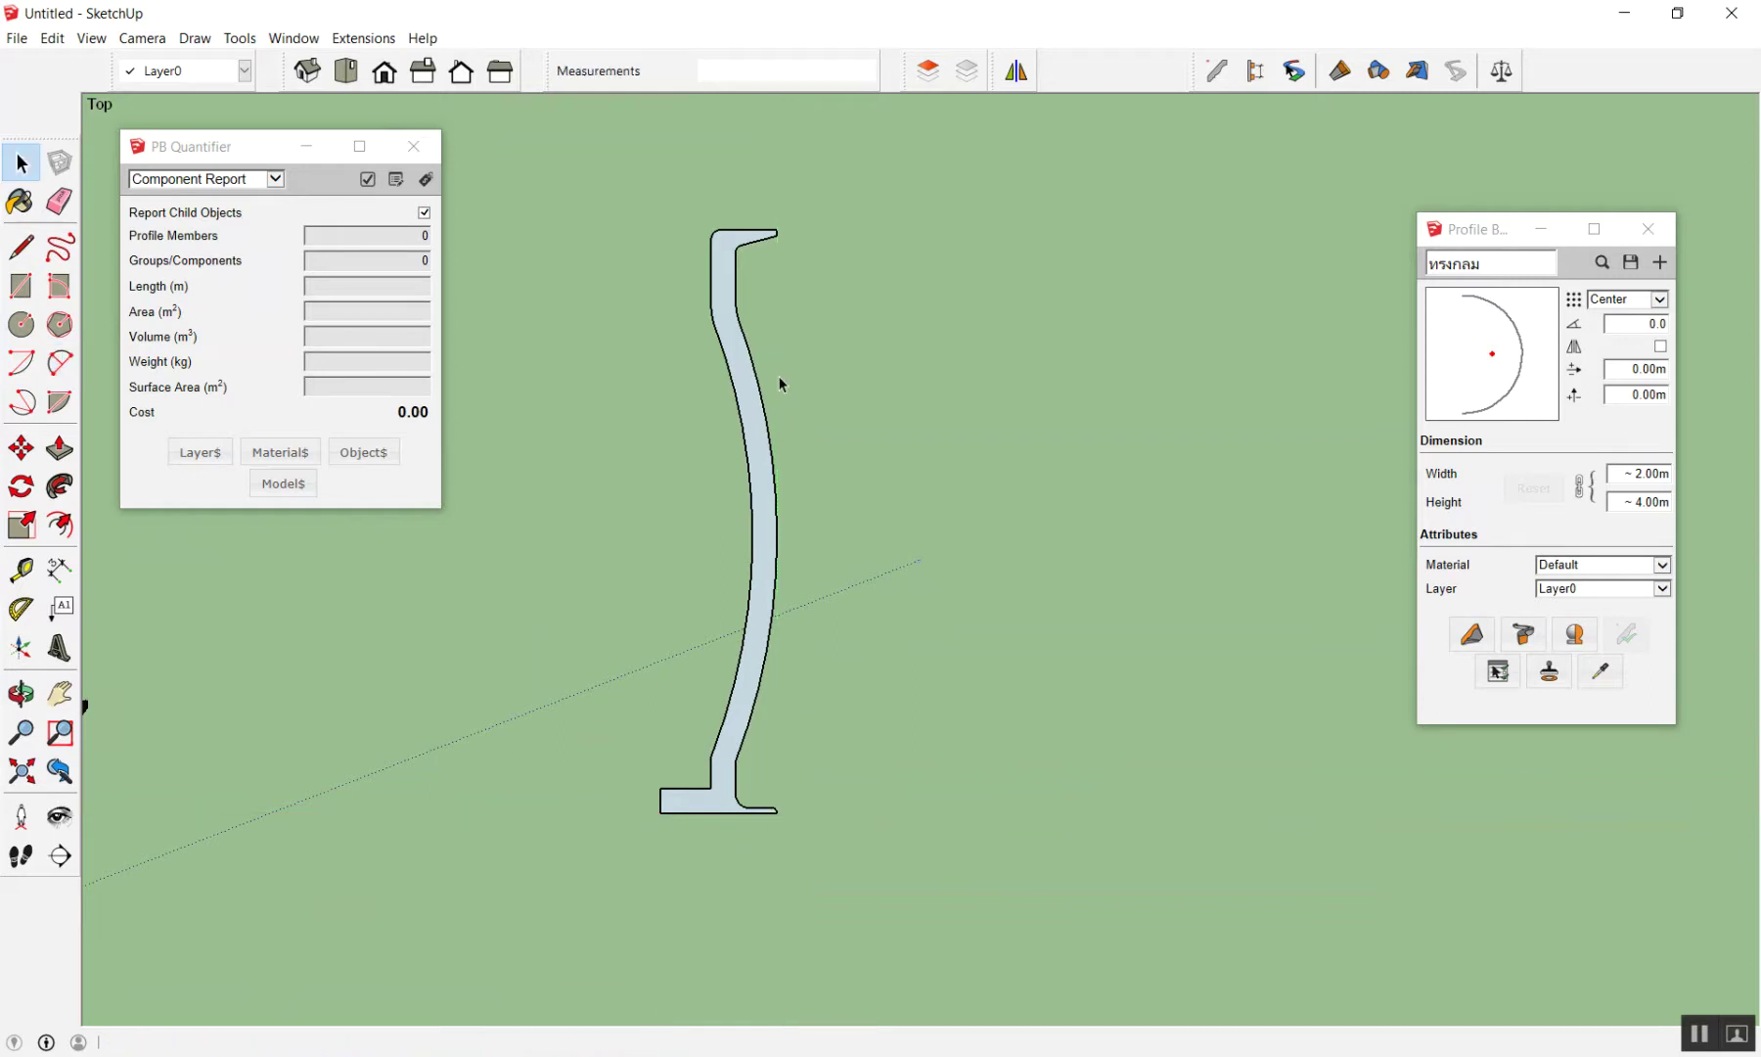
pyautogui.moveTo(572, 171); pyautogui.dragTo(912, 851)
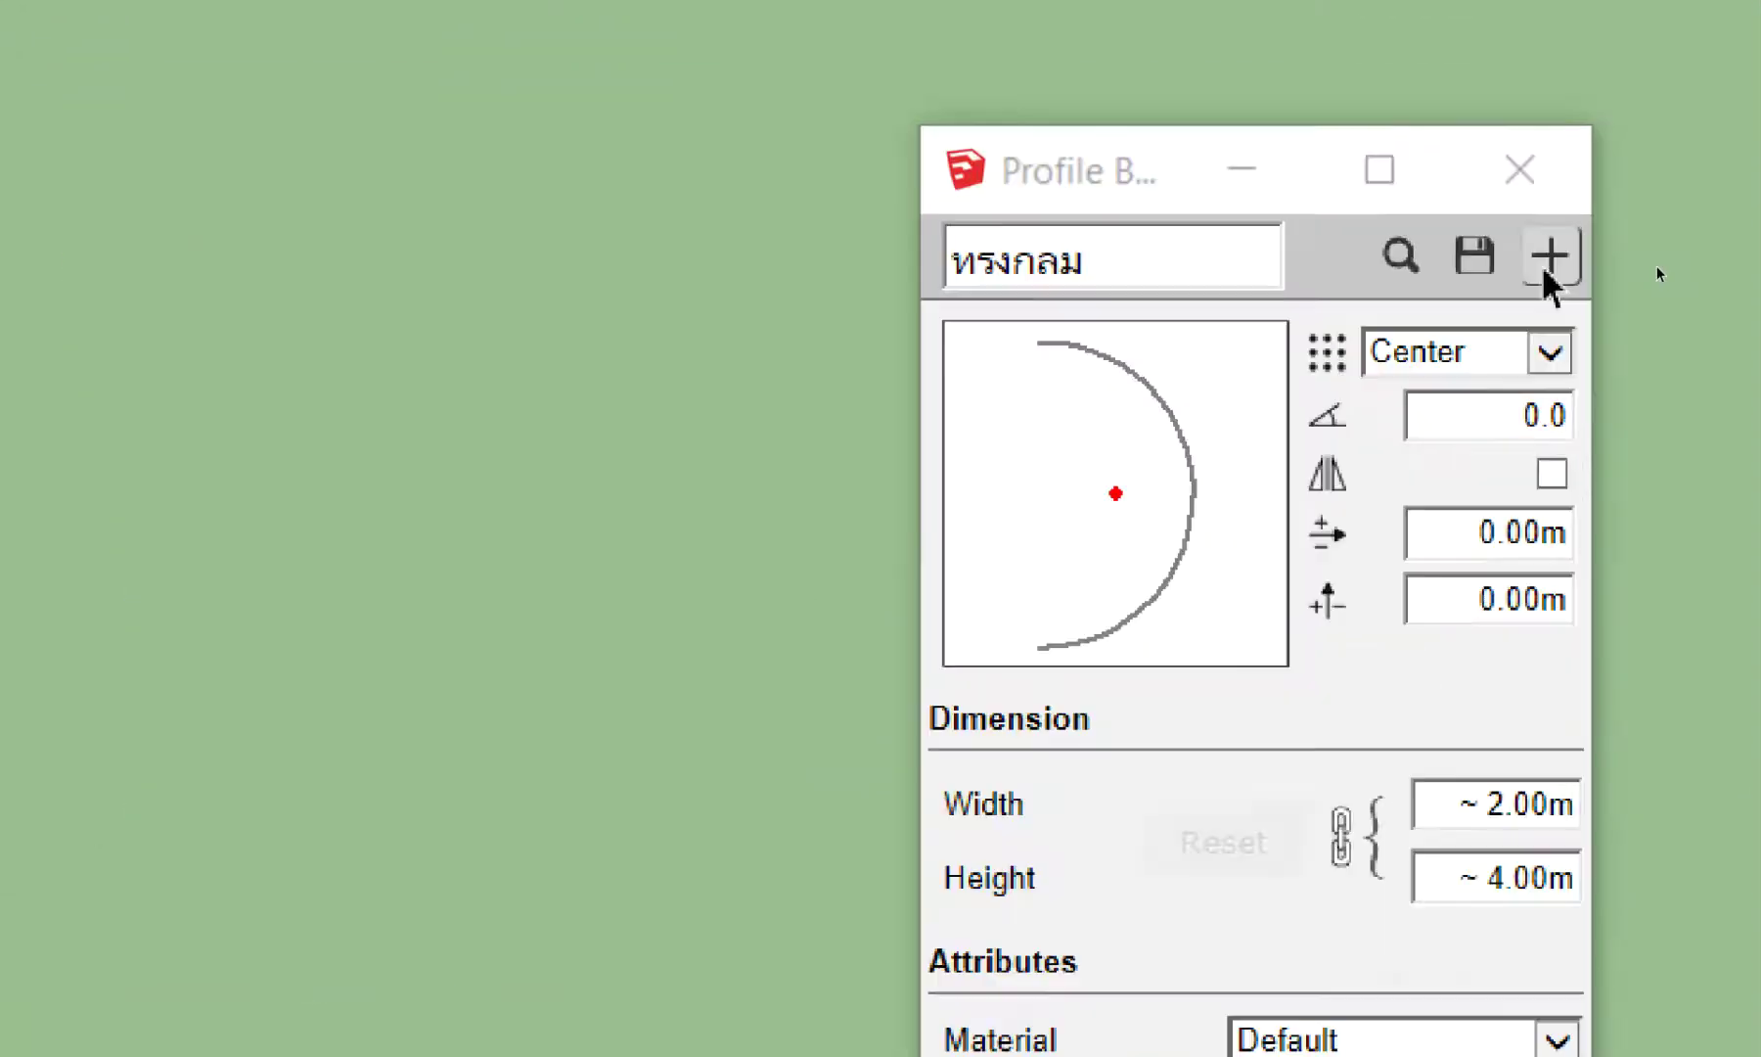
pyautogui.click(1659, 262)
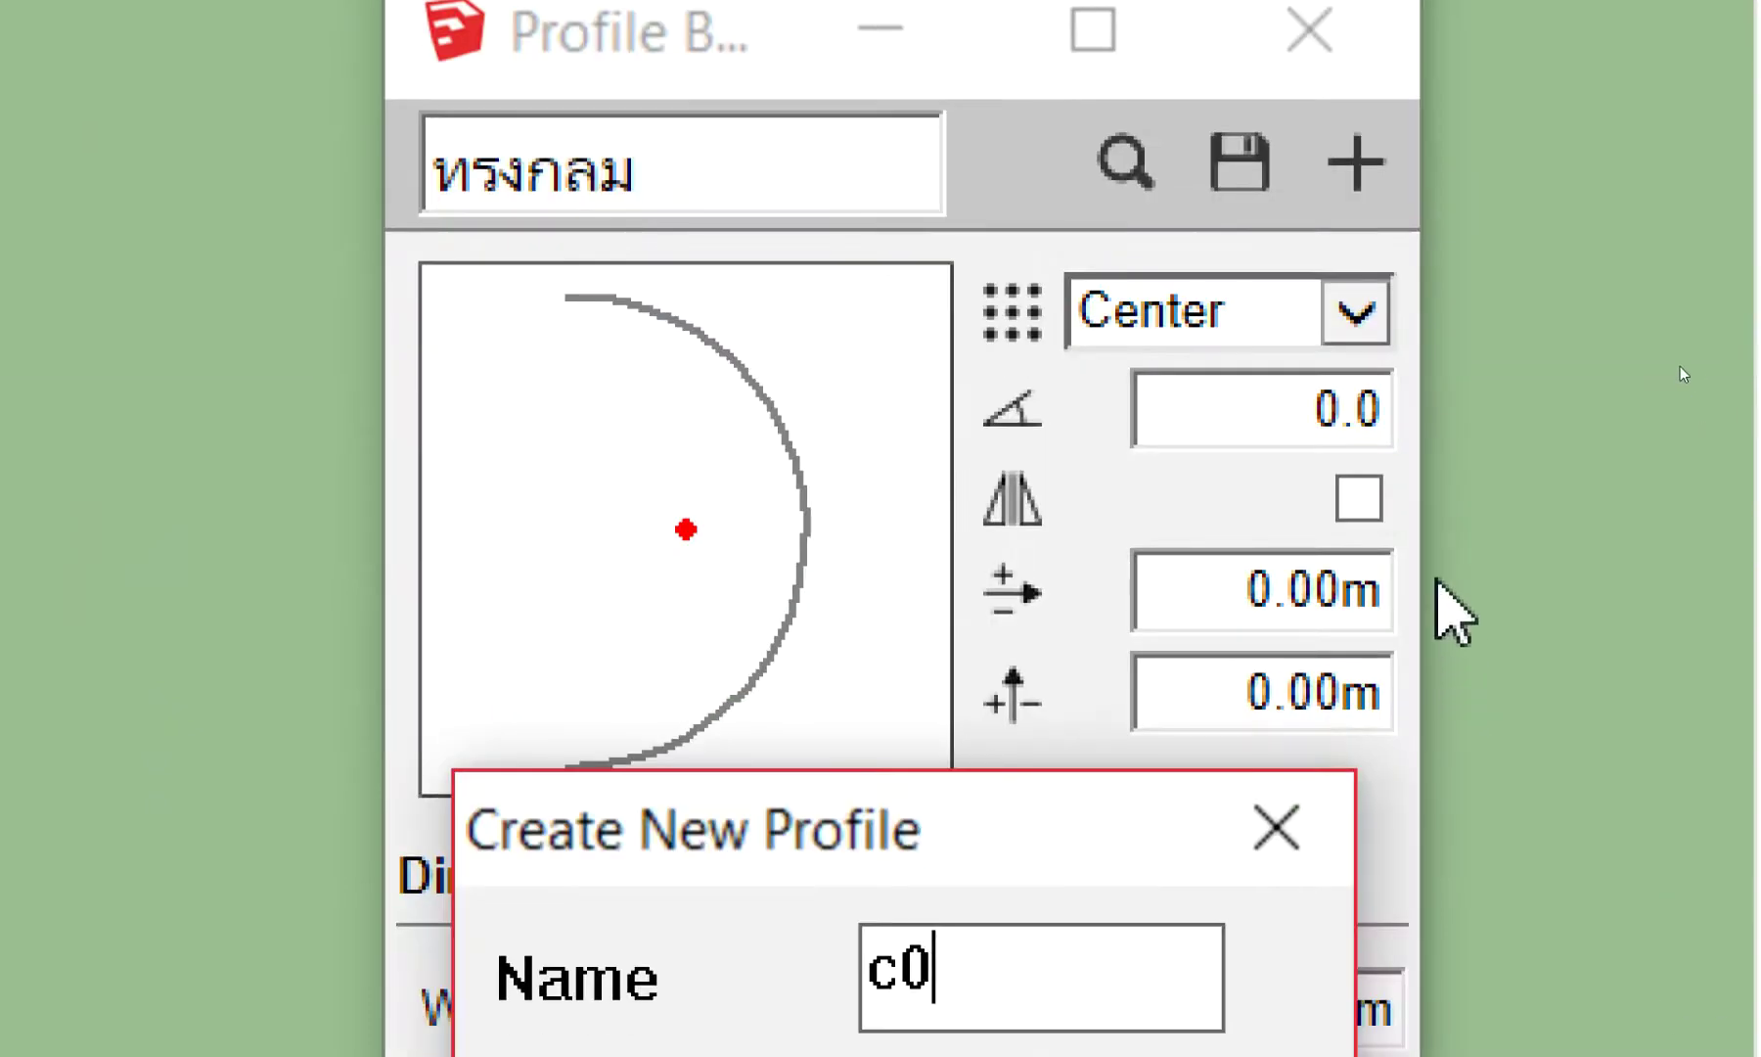
pyautogui.press('BackSpace')
pyautogui.press('BackSpace')
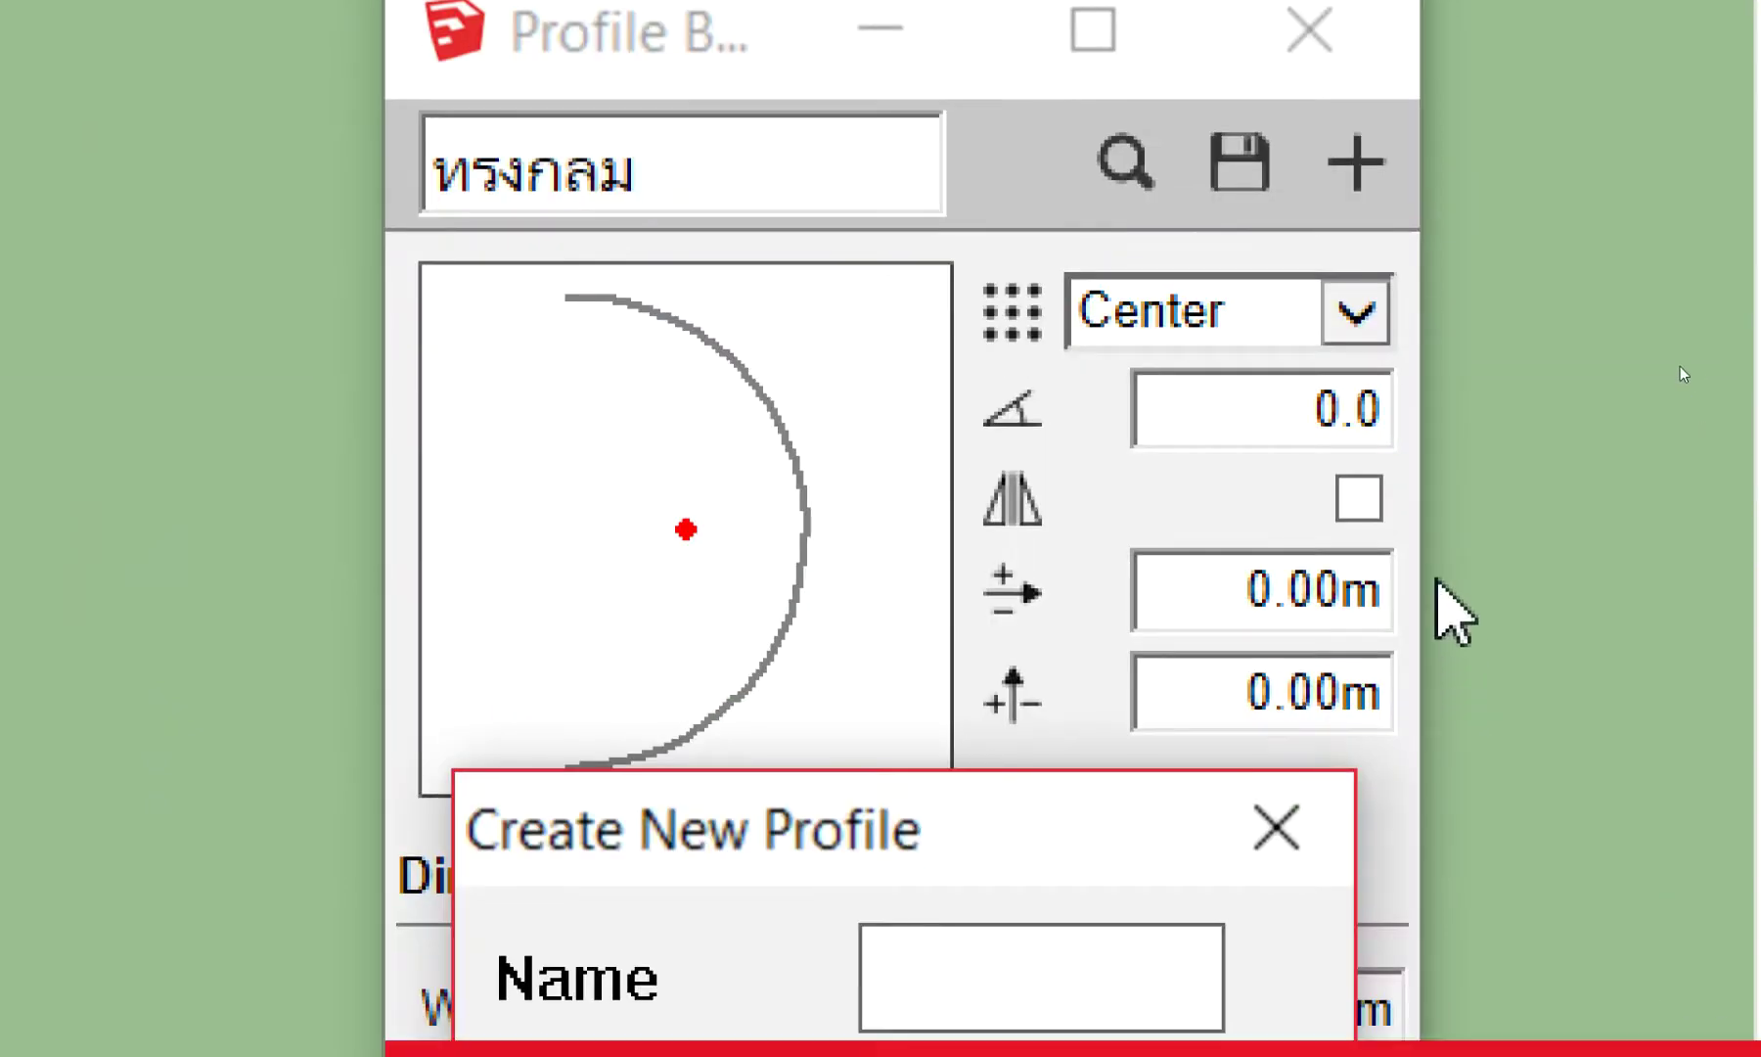
pyautogui.write('แจห')
pyautogui.press('BackSpace')
pyautogui.write('ก')
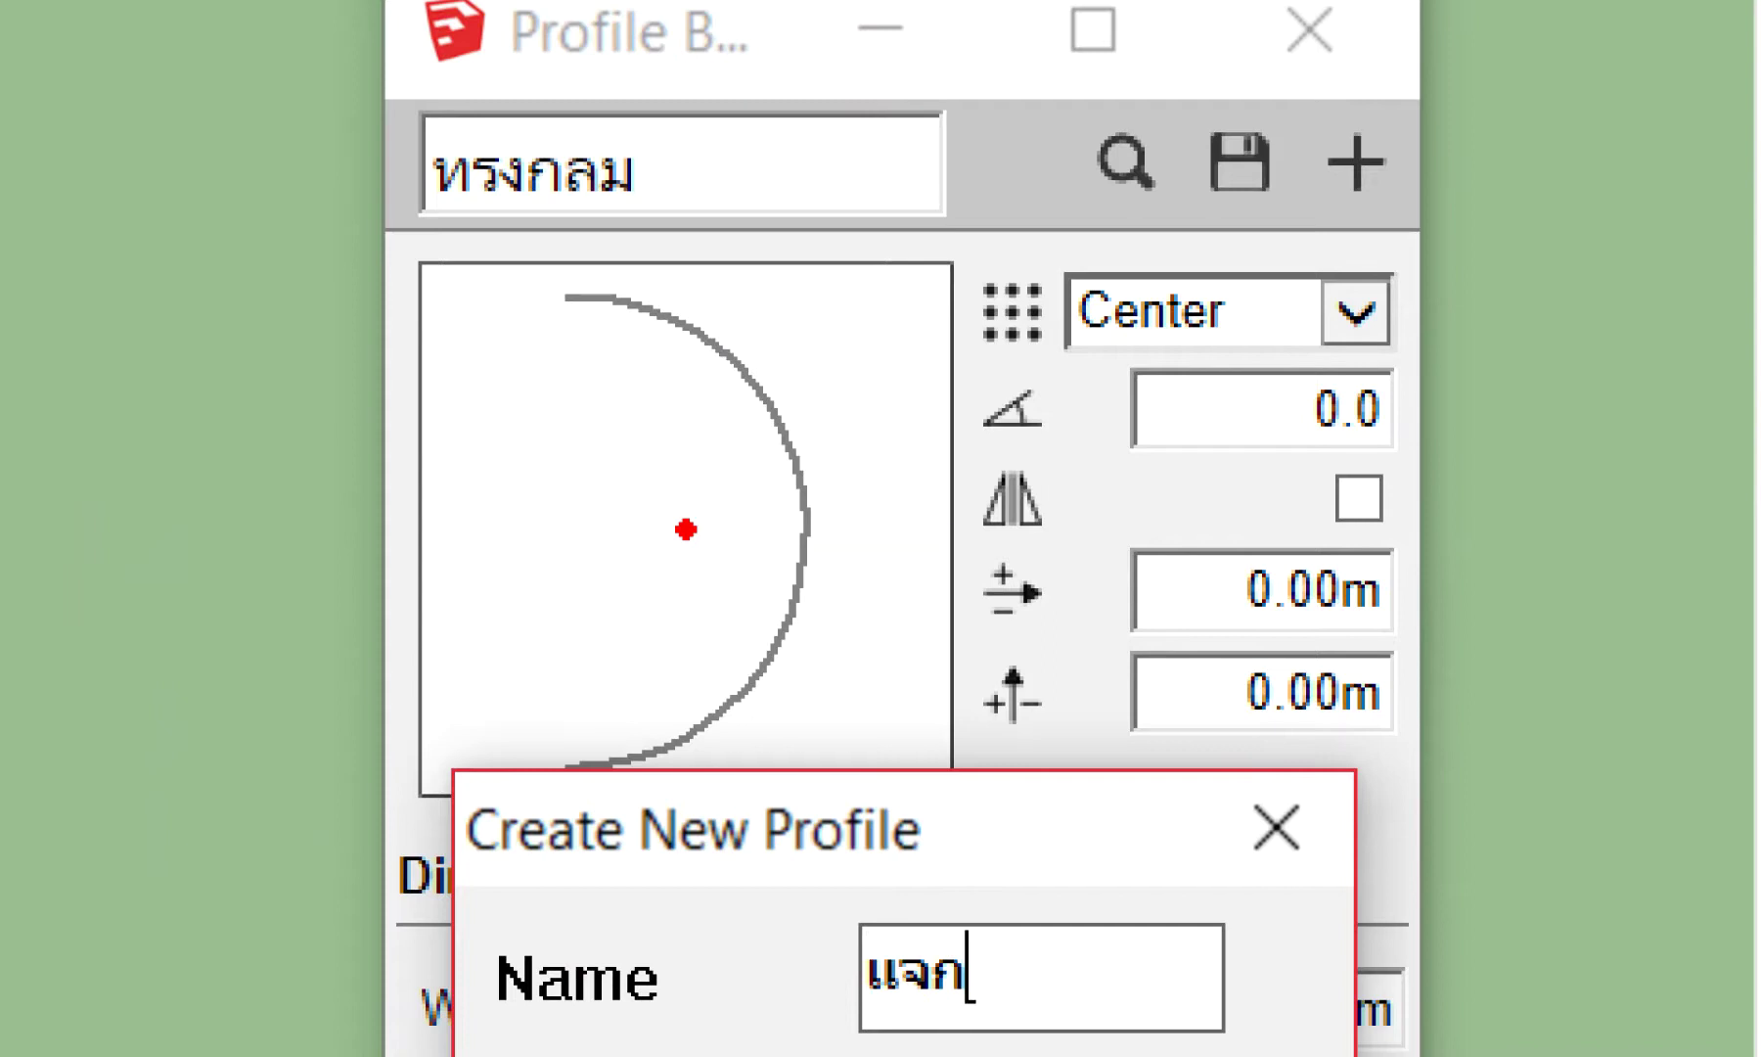
pyautogui.write('ัร')
pyautogui.press('BackSpace')
pyautogui.write('น')
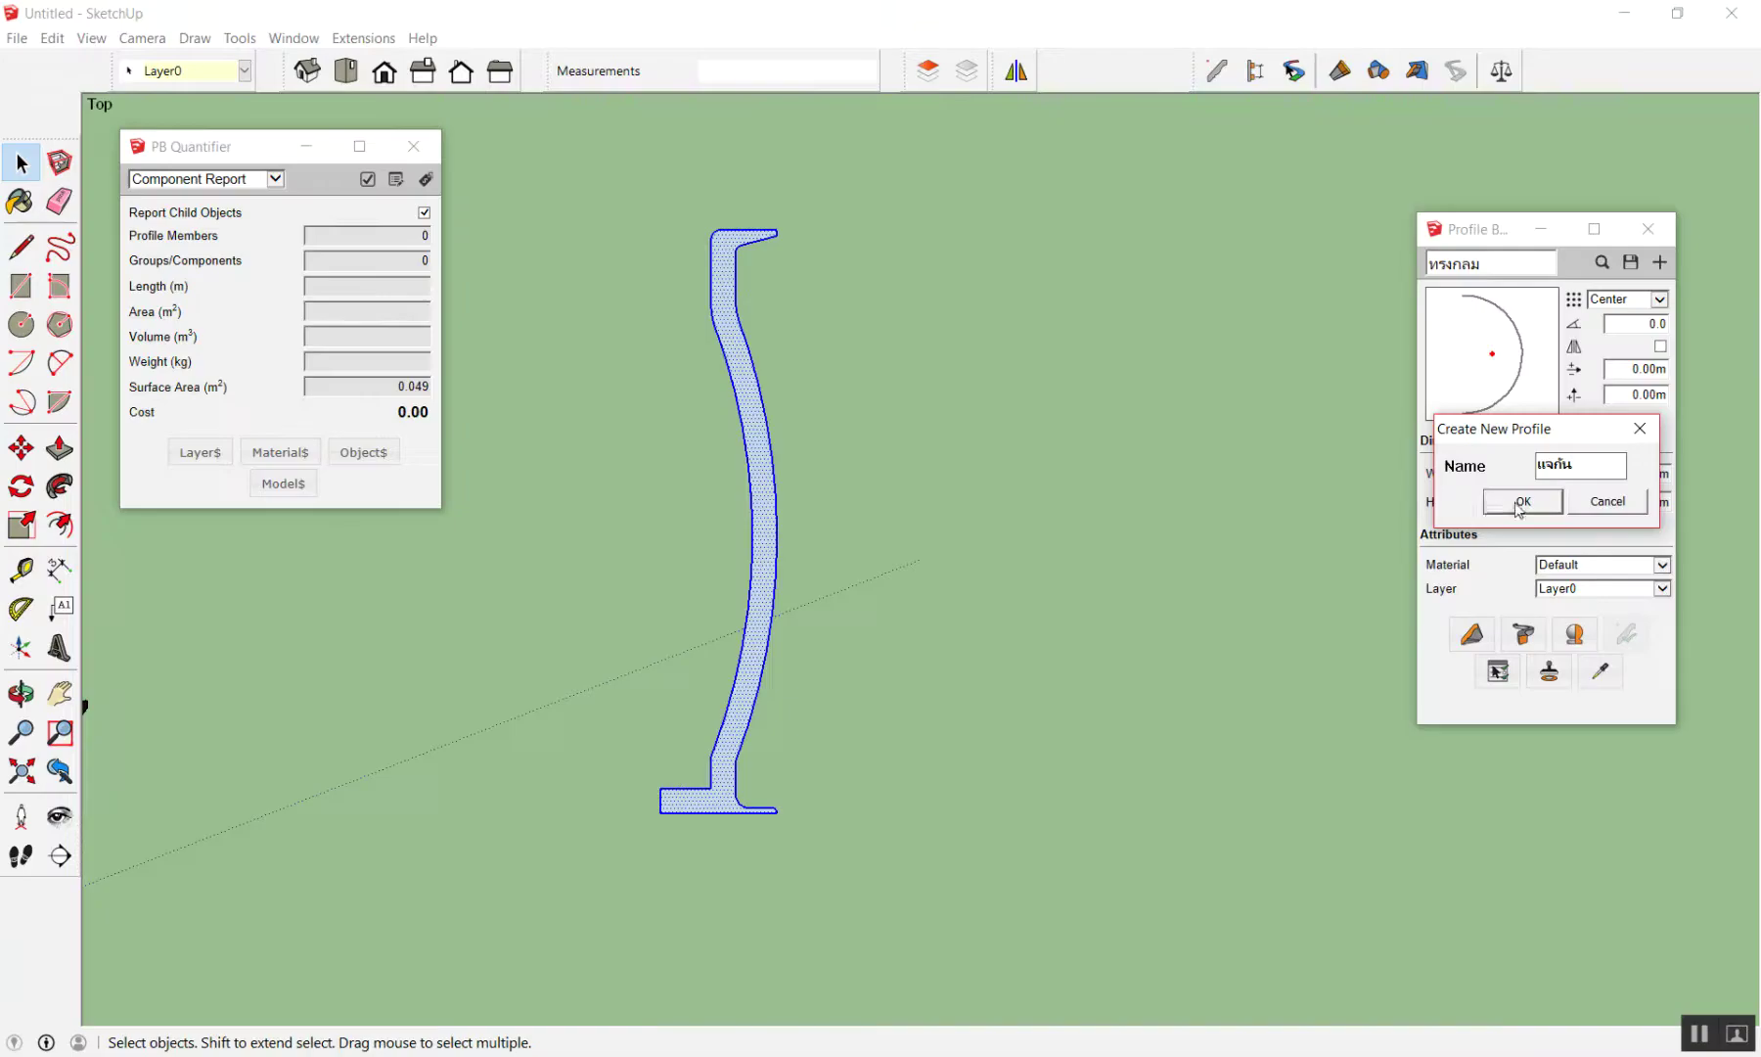
pyautogui.click(1512, 501)
# Start the Revolve command and orbit to a perspective view of the profile
pyautogui.scroll(-2, 904, 572)
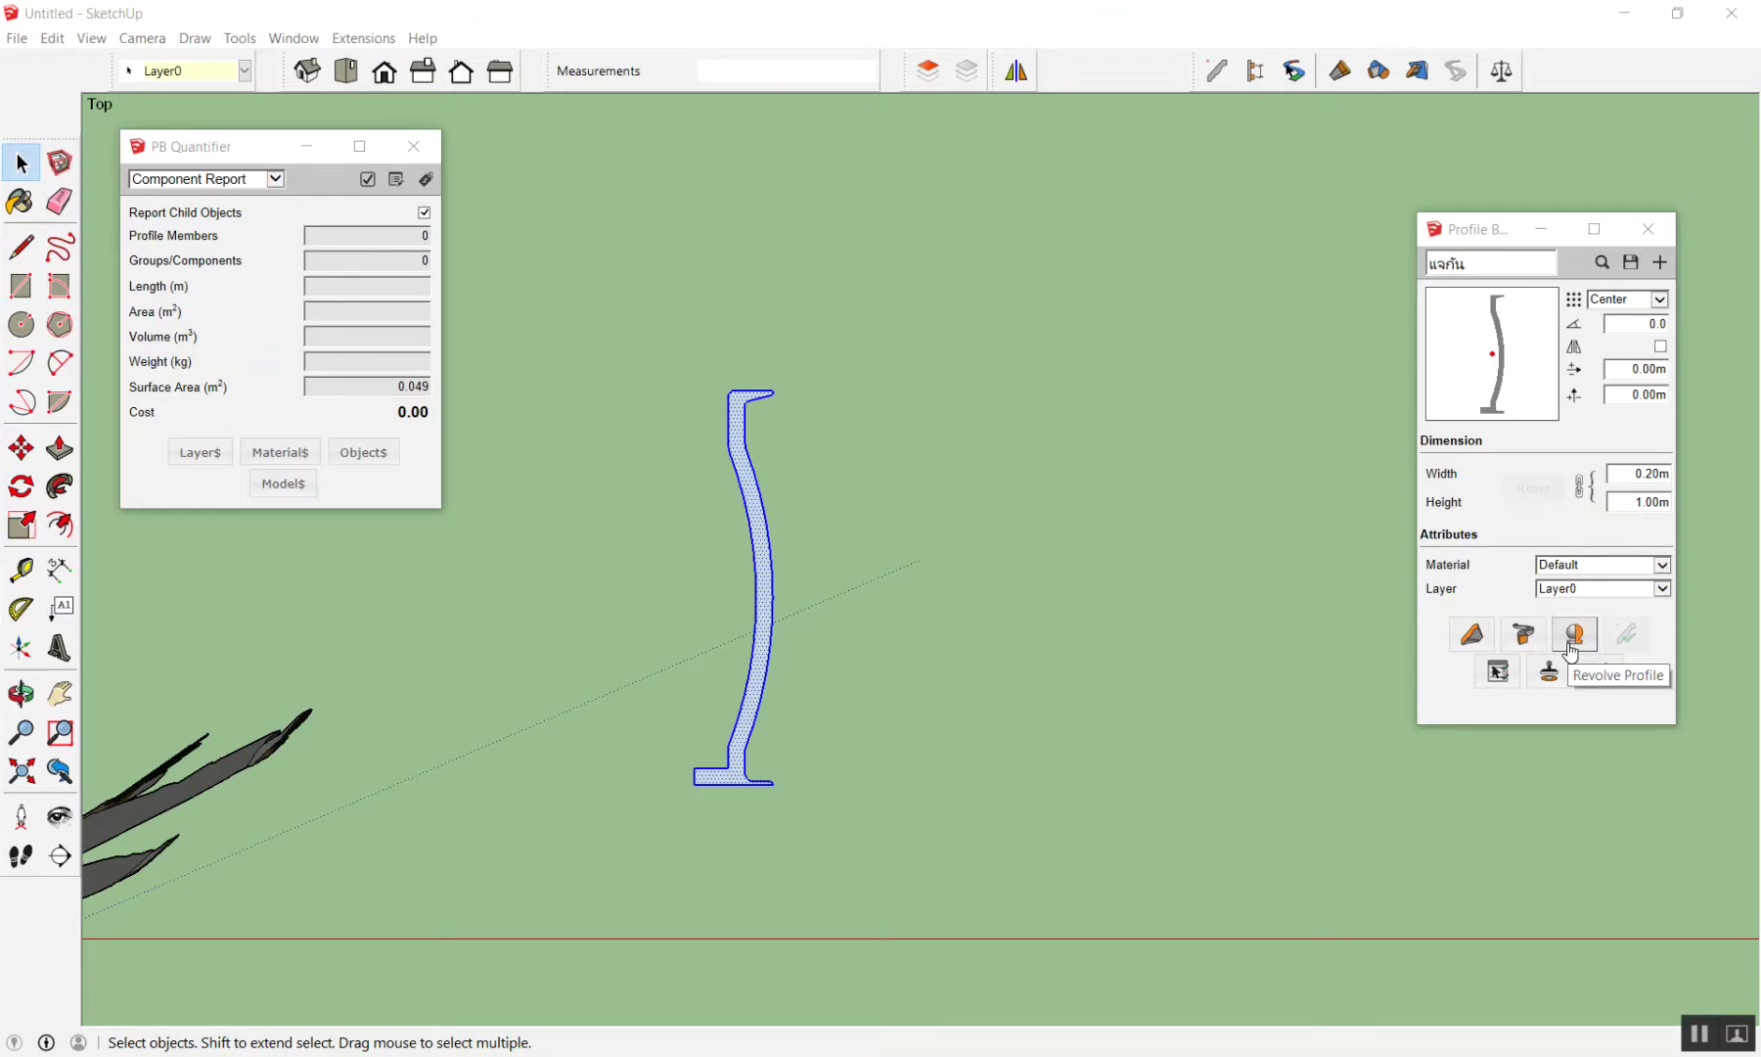
pyautogui.click(1574, 636)
pyautogui.moveTo(949, 802); pyautogui.dragTo(998, 651, button='middle')
# Pick the two axis points and revolve the แจกัน profile into a vase
pyautogui.click(990, 638)
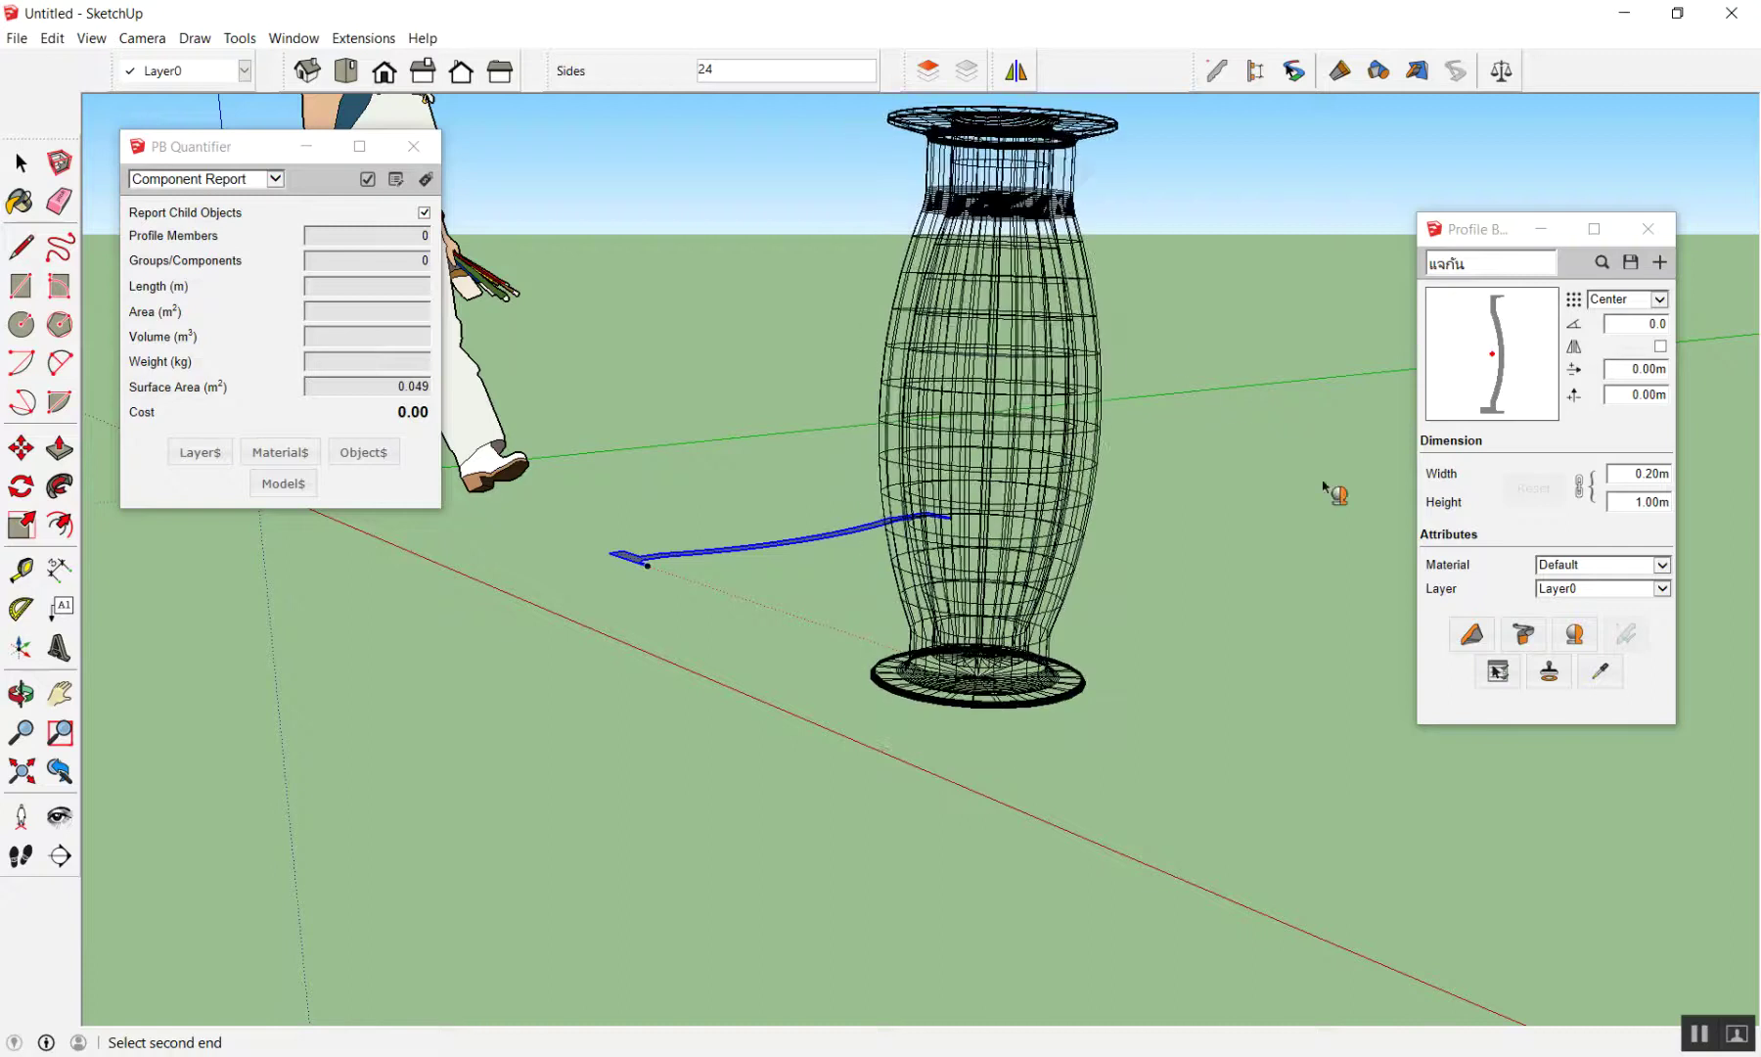
pyautogui.press('Escape')
pyautogui.click(1541, 640)
pyautogui.click(1021, 653)
pyautogui.click(1078, 480)
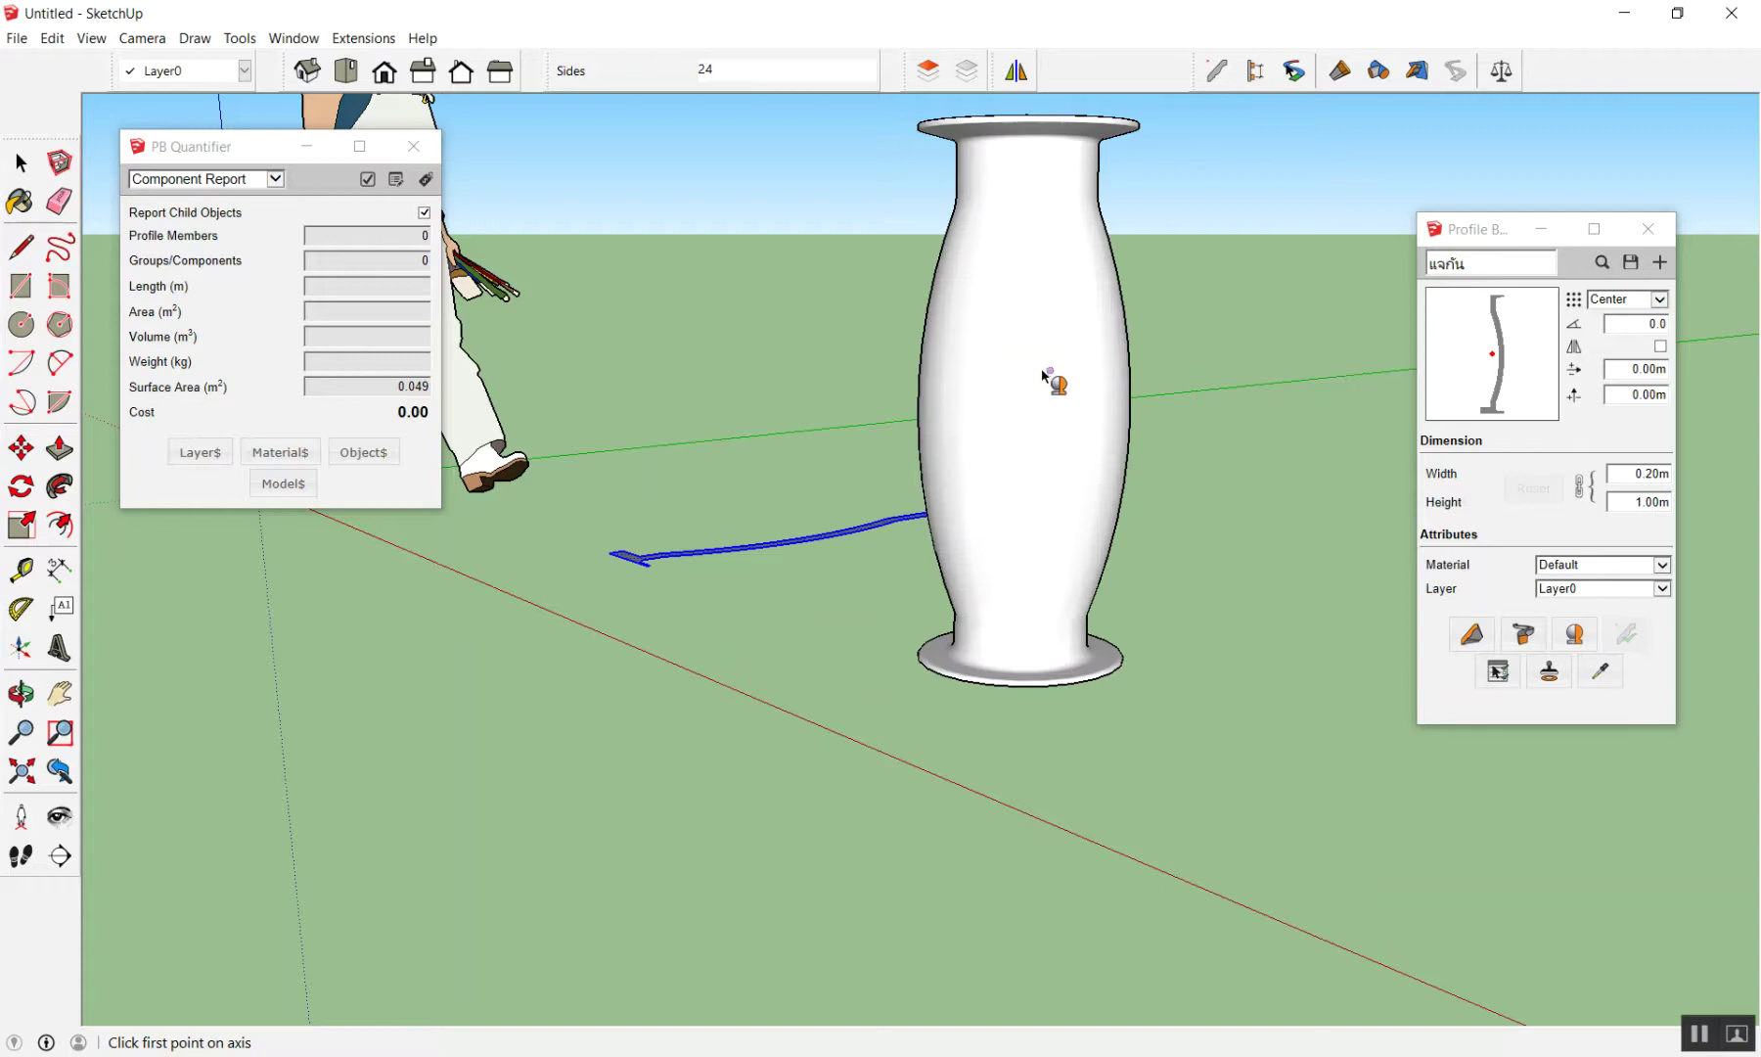
# Orbit around the finished vase to inspect it, then return to top view
pyautogui.press('space')
pyautogui.moveTo(1013, 444)
pyautogui.mouseDown(button='middle')
pyautogui.moveTo(1141, 862)
pyautogui.moveTo(1155, 377)
pyautogui.mouseUp(button='middle')
pyautogui.scroll(5, 1141, 863)
pyautogui.scroll(-4, 1155, 378)
pyautogui.scroll(-2, 1136, 409)
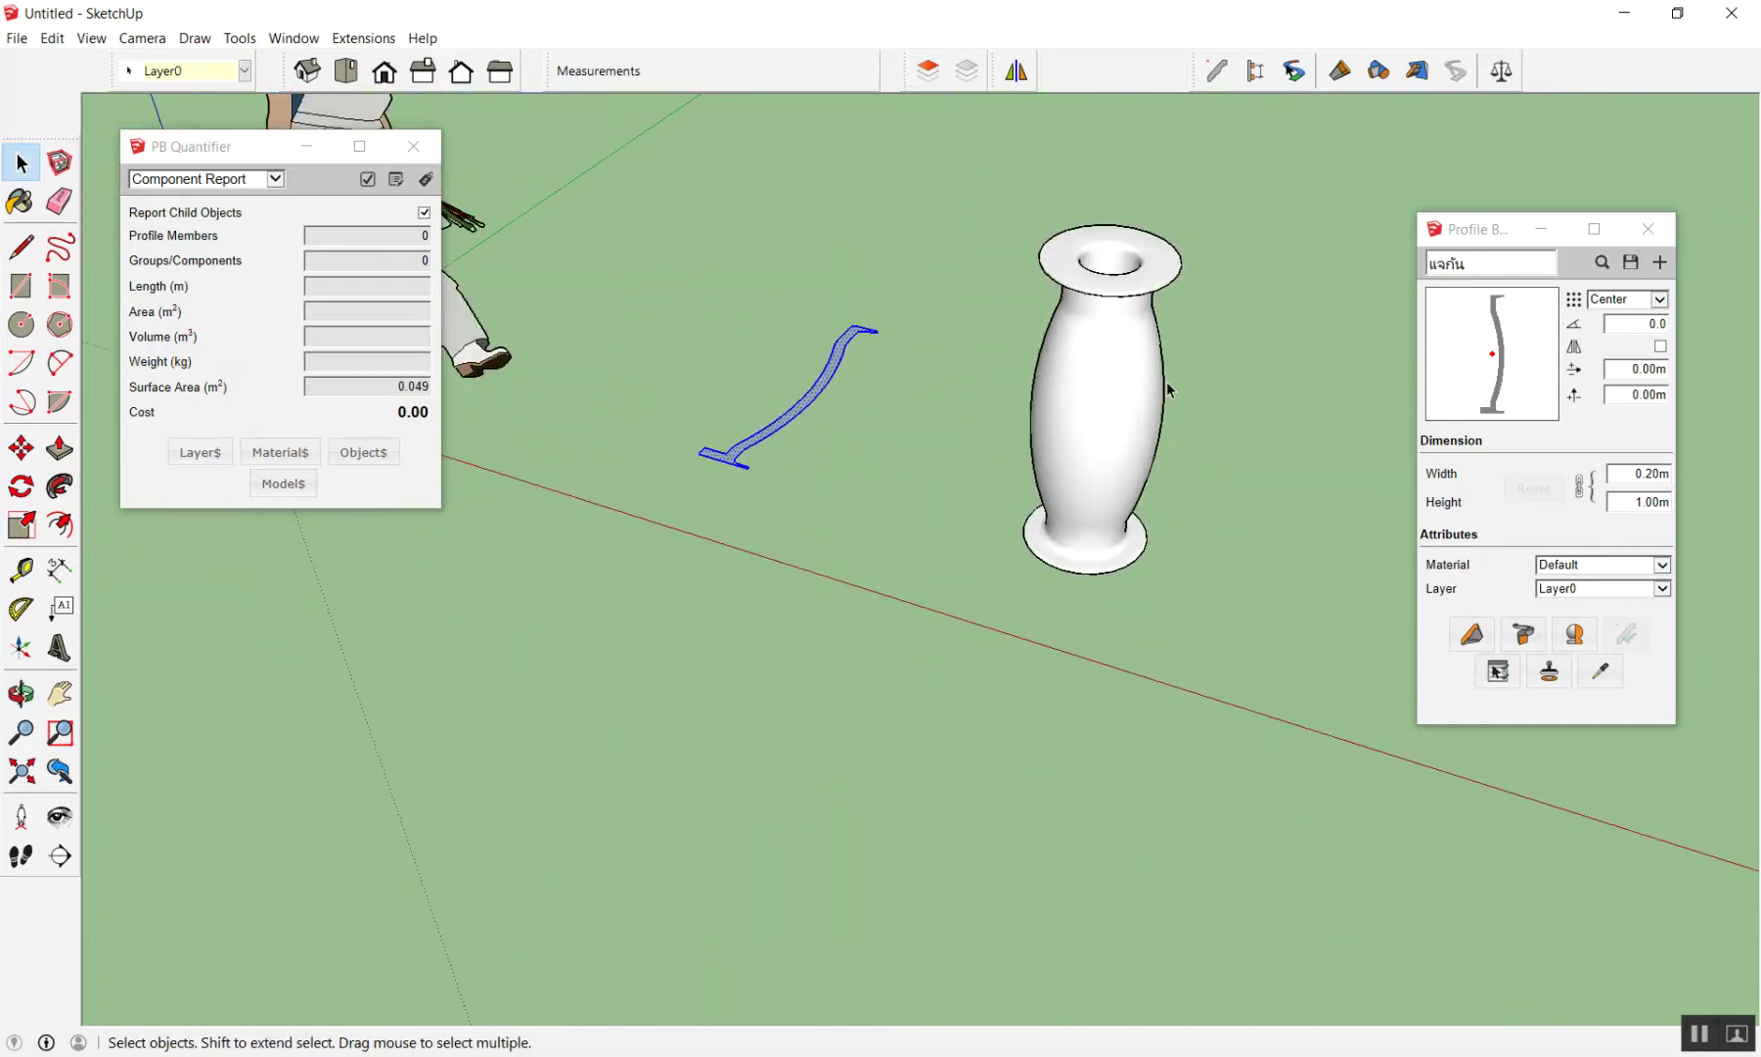
pyautogui.moveTo(895, 460)
pyautogui.mouseDown(button='middle')
pyautogui.moveTo(355, 184)
pyautogui.moveTo(690, 430)
pyautogui.moveTo(1311, 457)
pyautogui.moveTo(1235, 439)
pyautogui.mouseUp(button='middle')
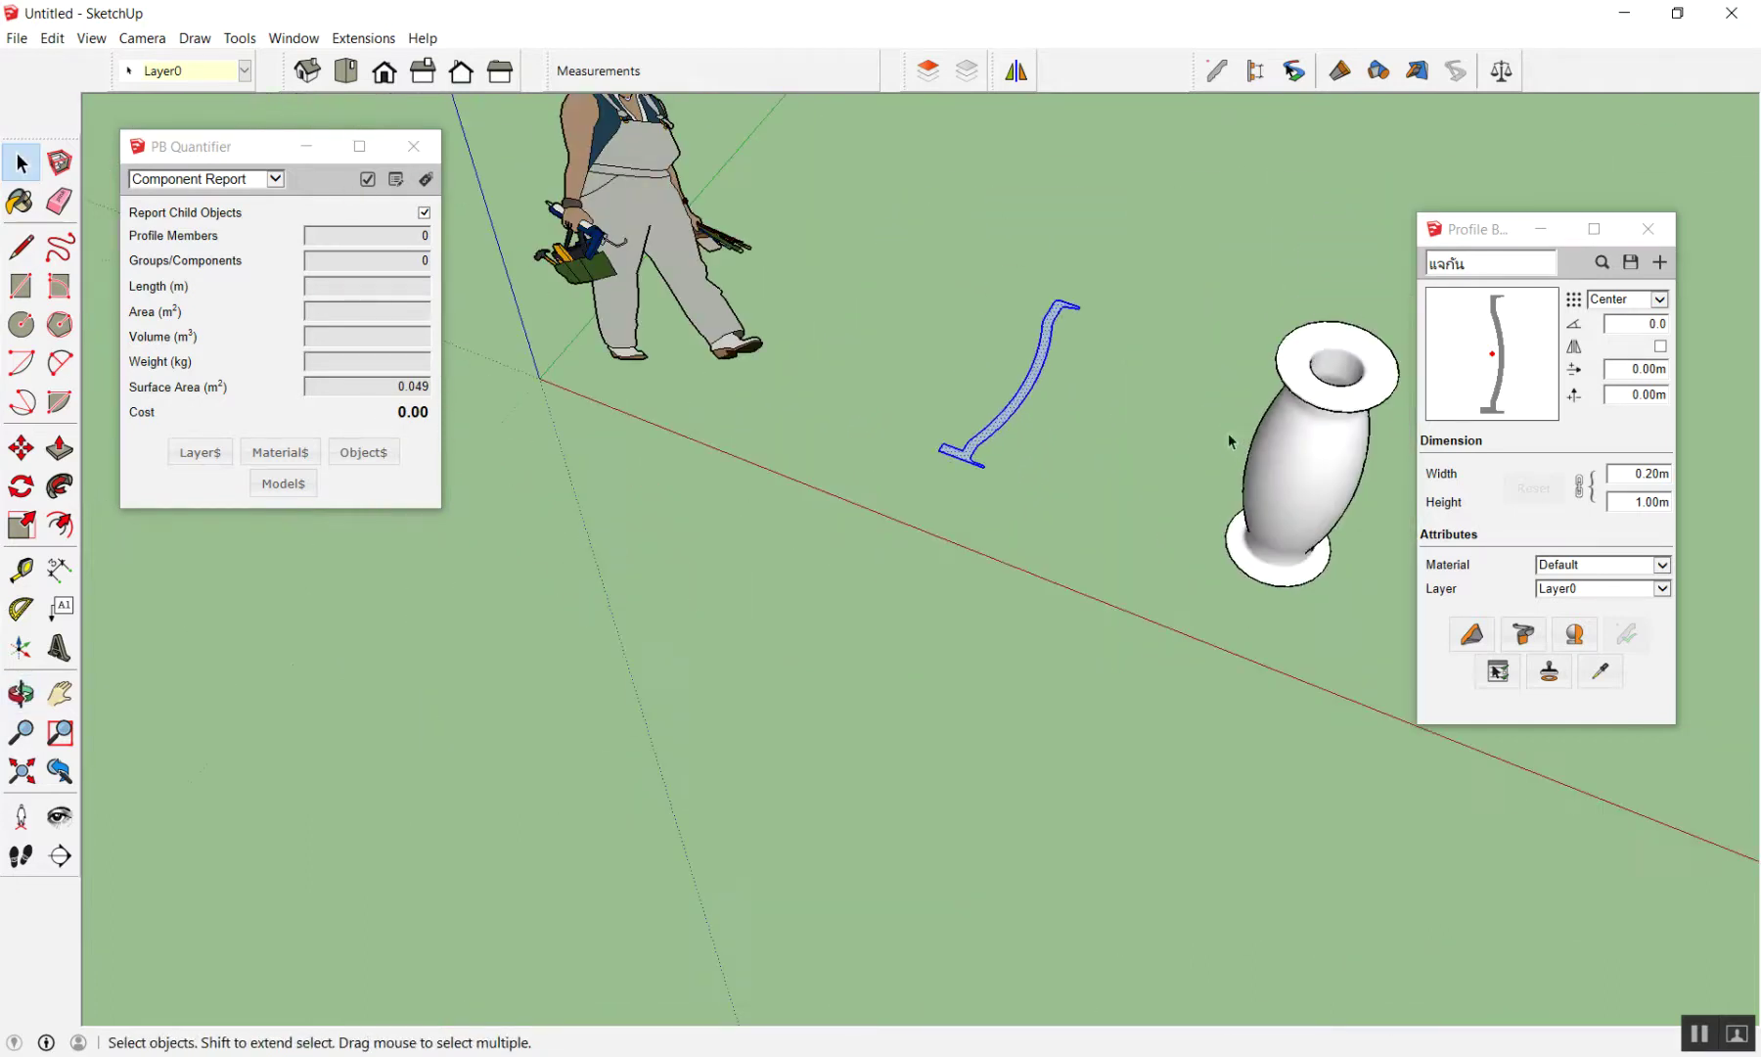
pyautogui.press('F2')
# Draw a bracket-shaped line outline beside the profile, including a 0.50m vertical edge
pyautogui.scroll(4, 966, 669)
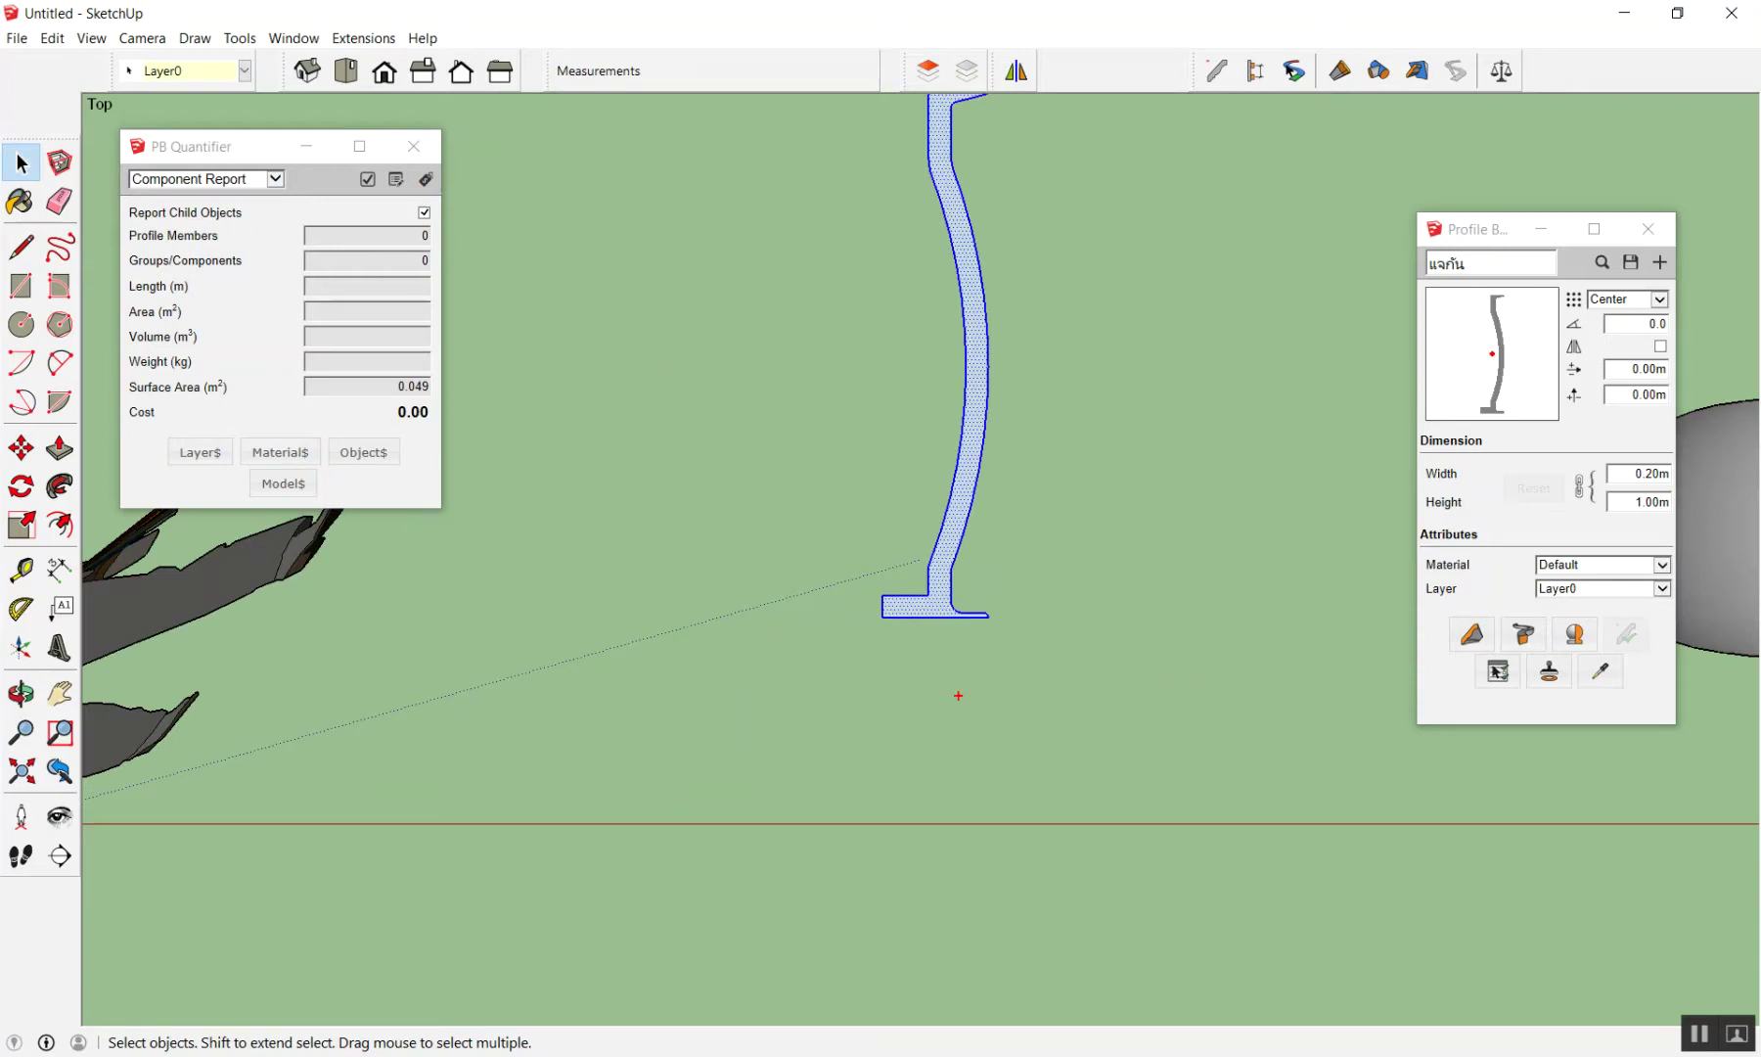
pyautogui.moveTo(917, 619)
pyautogui.mouseDown()
pyautogui.moveTo(924, 791)
pyautogui.moveTo(1020, 700)
pyautogui.mouseUp()
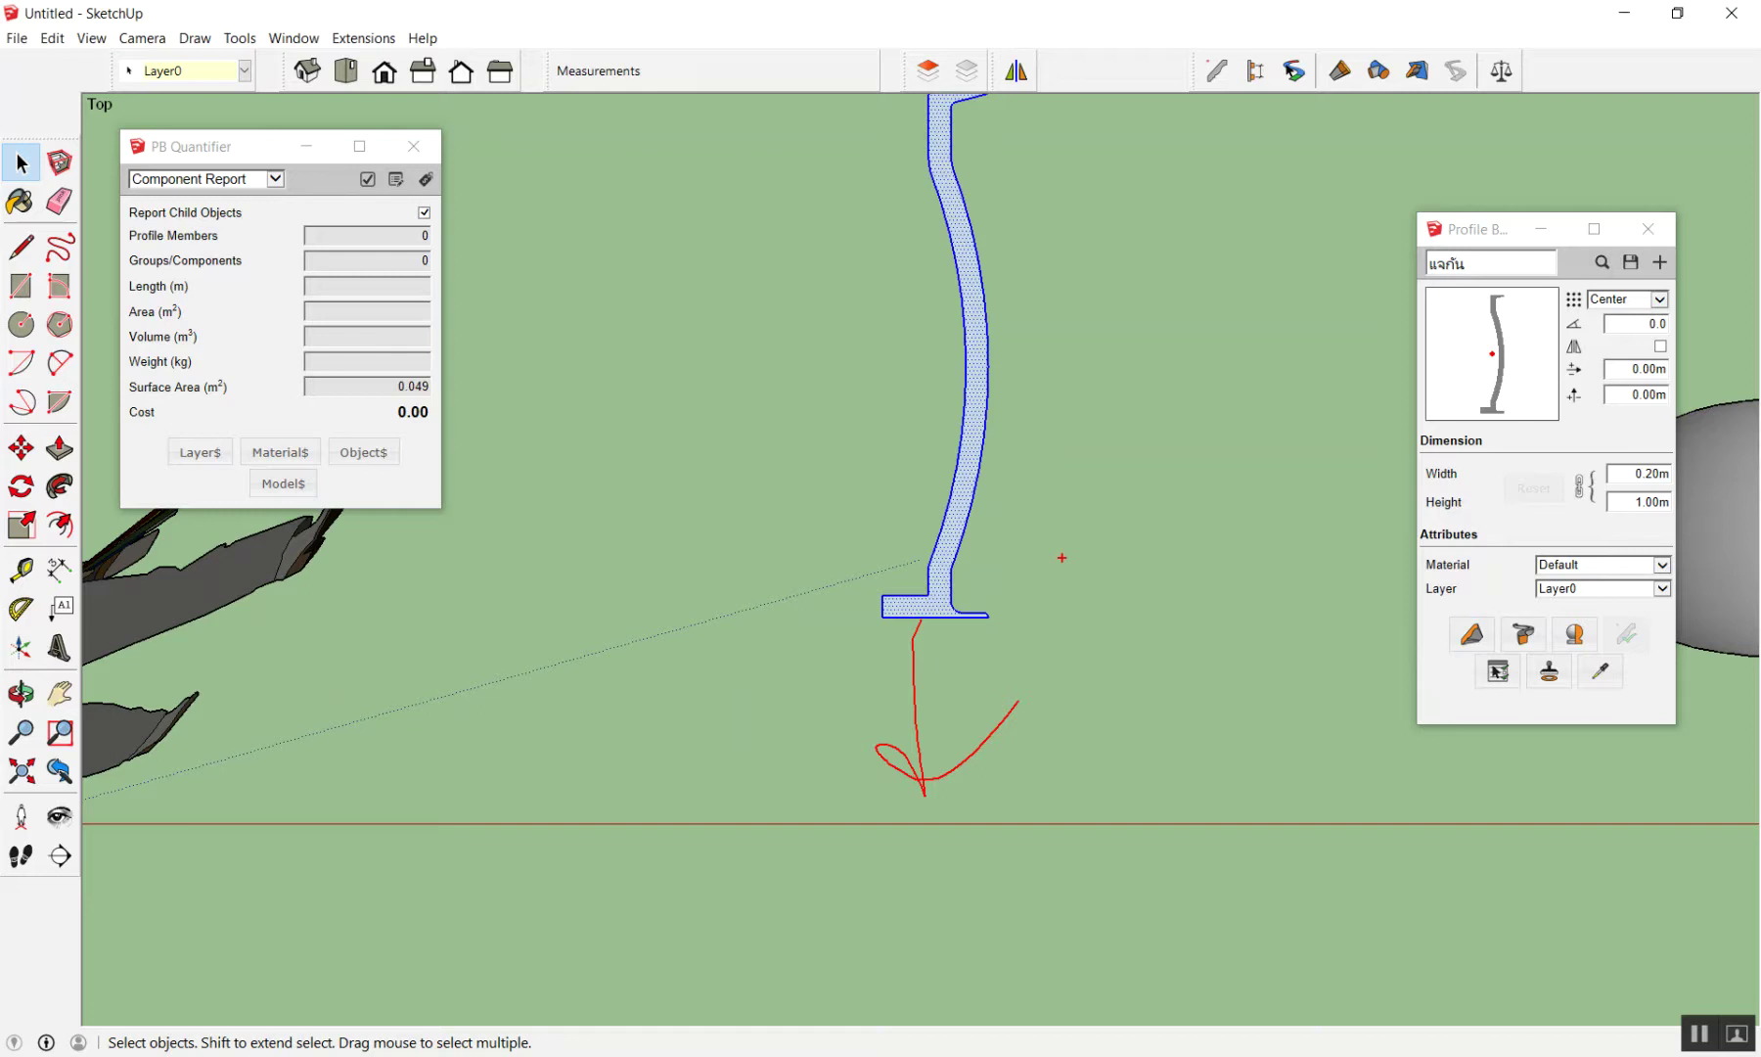
pyautogui.press('Escape')
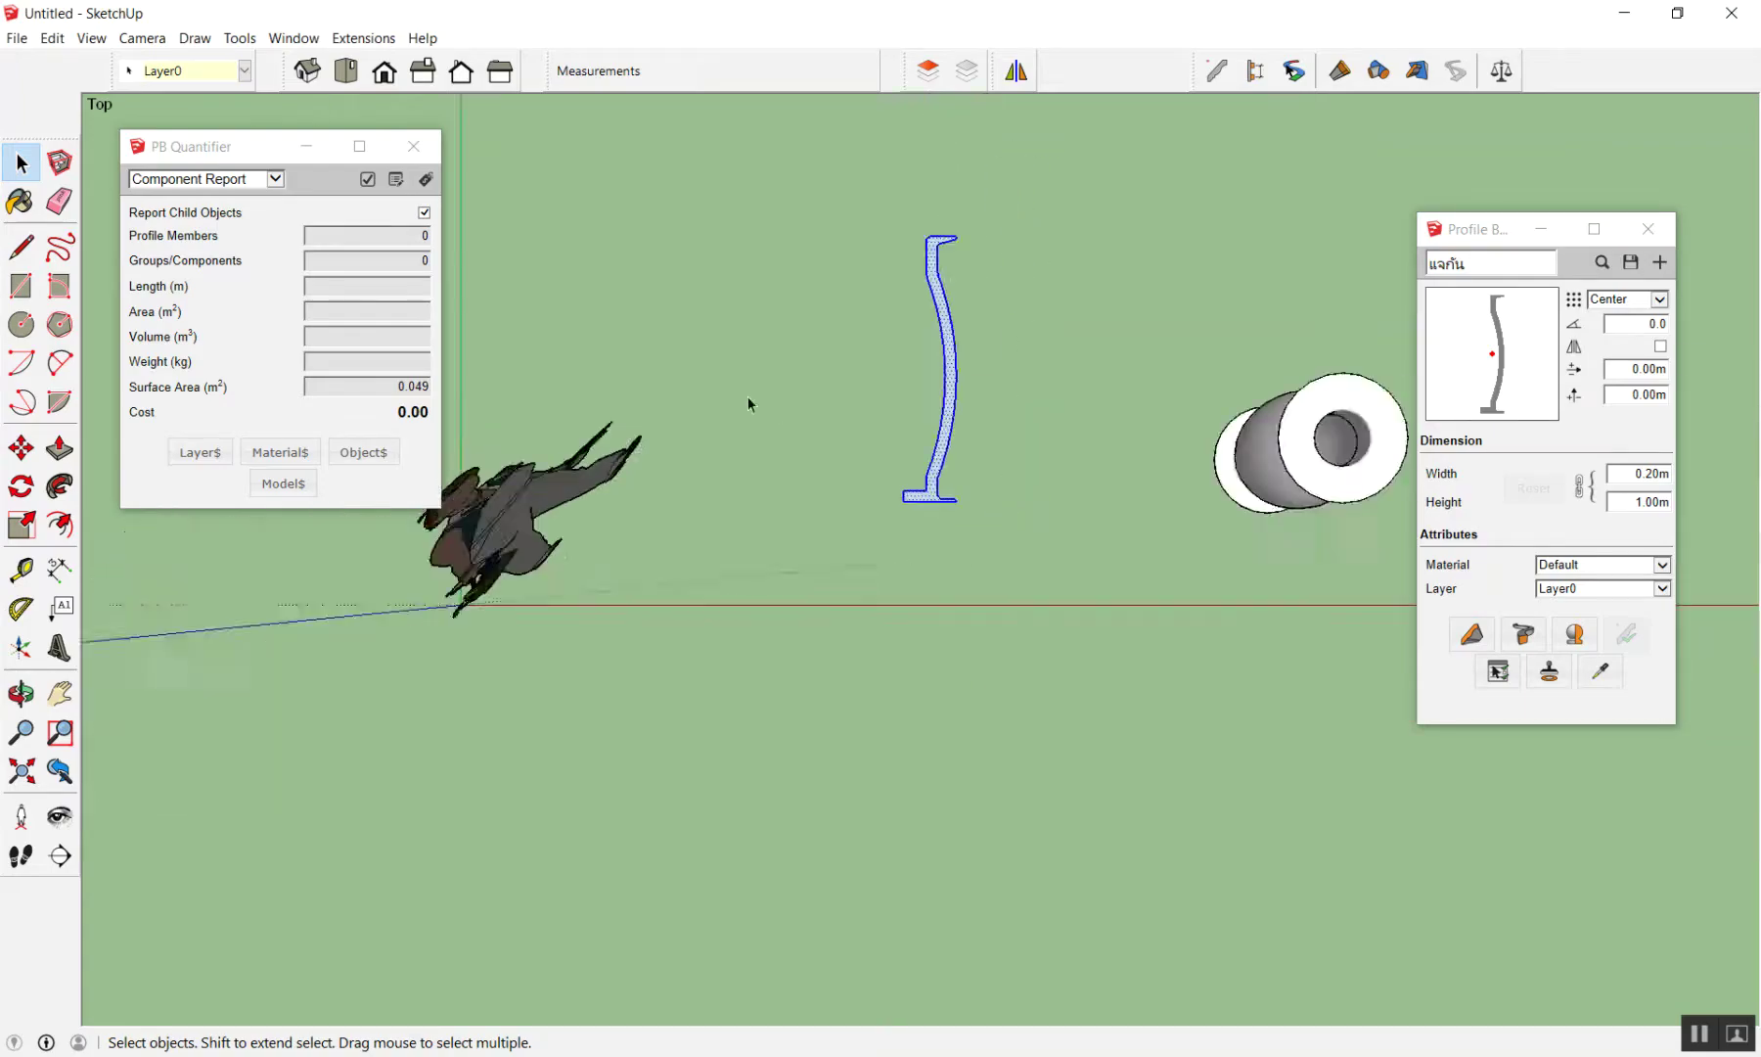
pyautogui.press('l')
pyautogui.click(1017, 535)
pyautogui.click(1086, 535)
pyautogui.scroll(-2, 1082, 302)
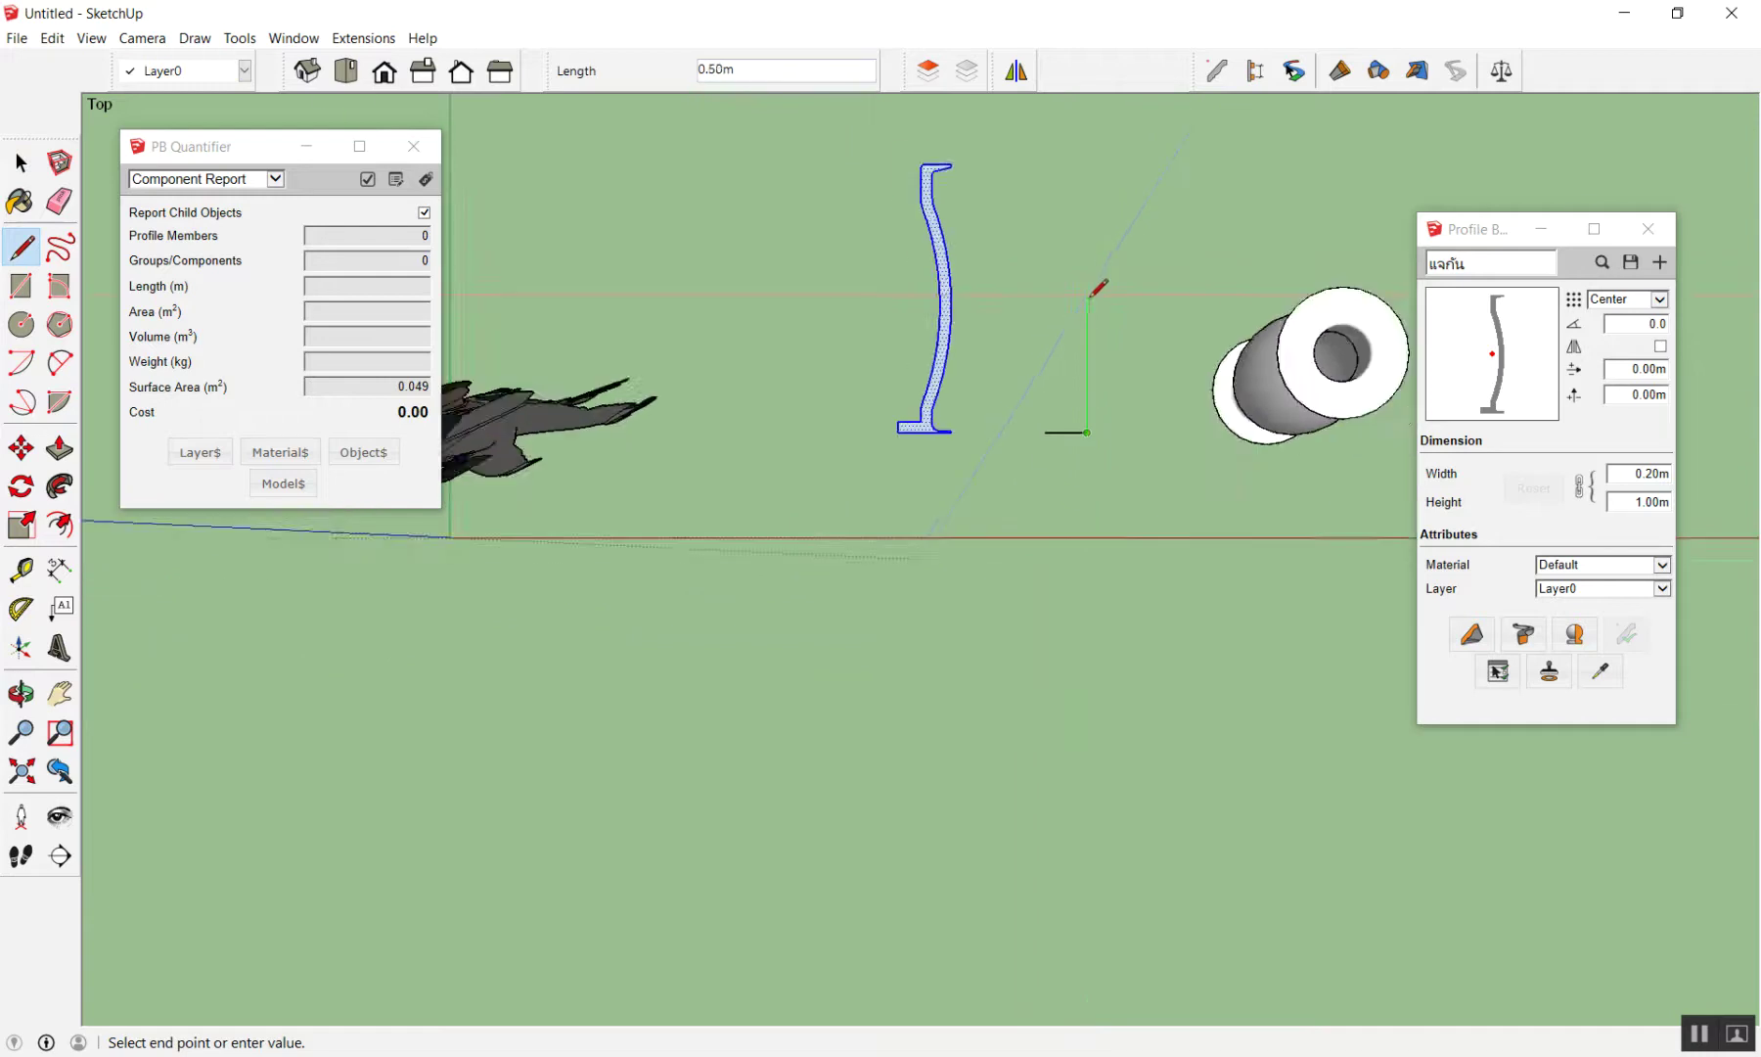
pyautogui.click(1086, 191)
pyautogui.click(1051, 191)
pyautogui.click(1052, 167)
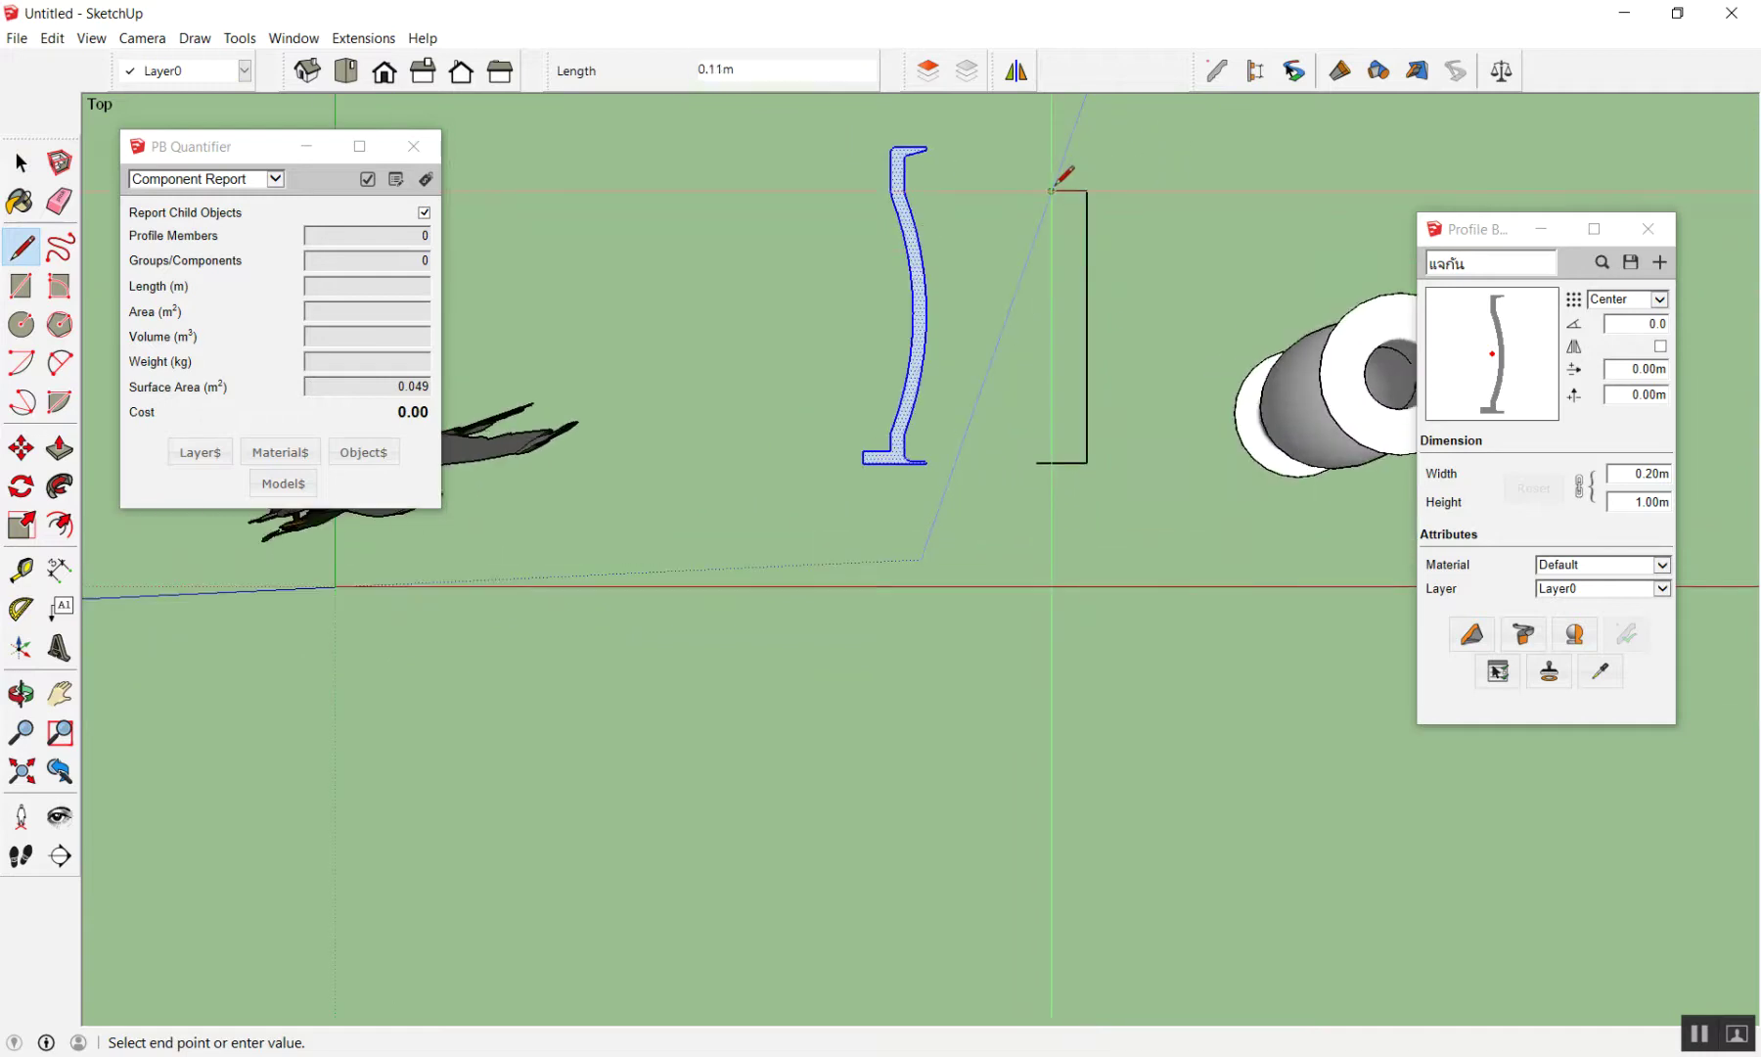
pyautogui.click(1146, 166)
pyautogui.press('space')
# Draw a stepped outline with flat base and slanted side, select it, and add a new profile
pyautogui.scroll(-1, 1174, 245)
pyautogui.scroll(-4, 911, 289)
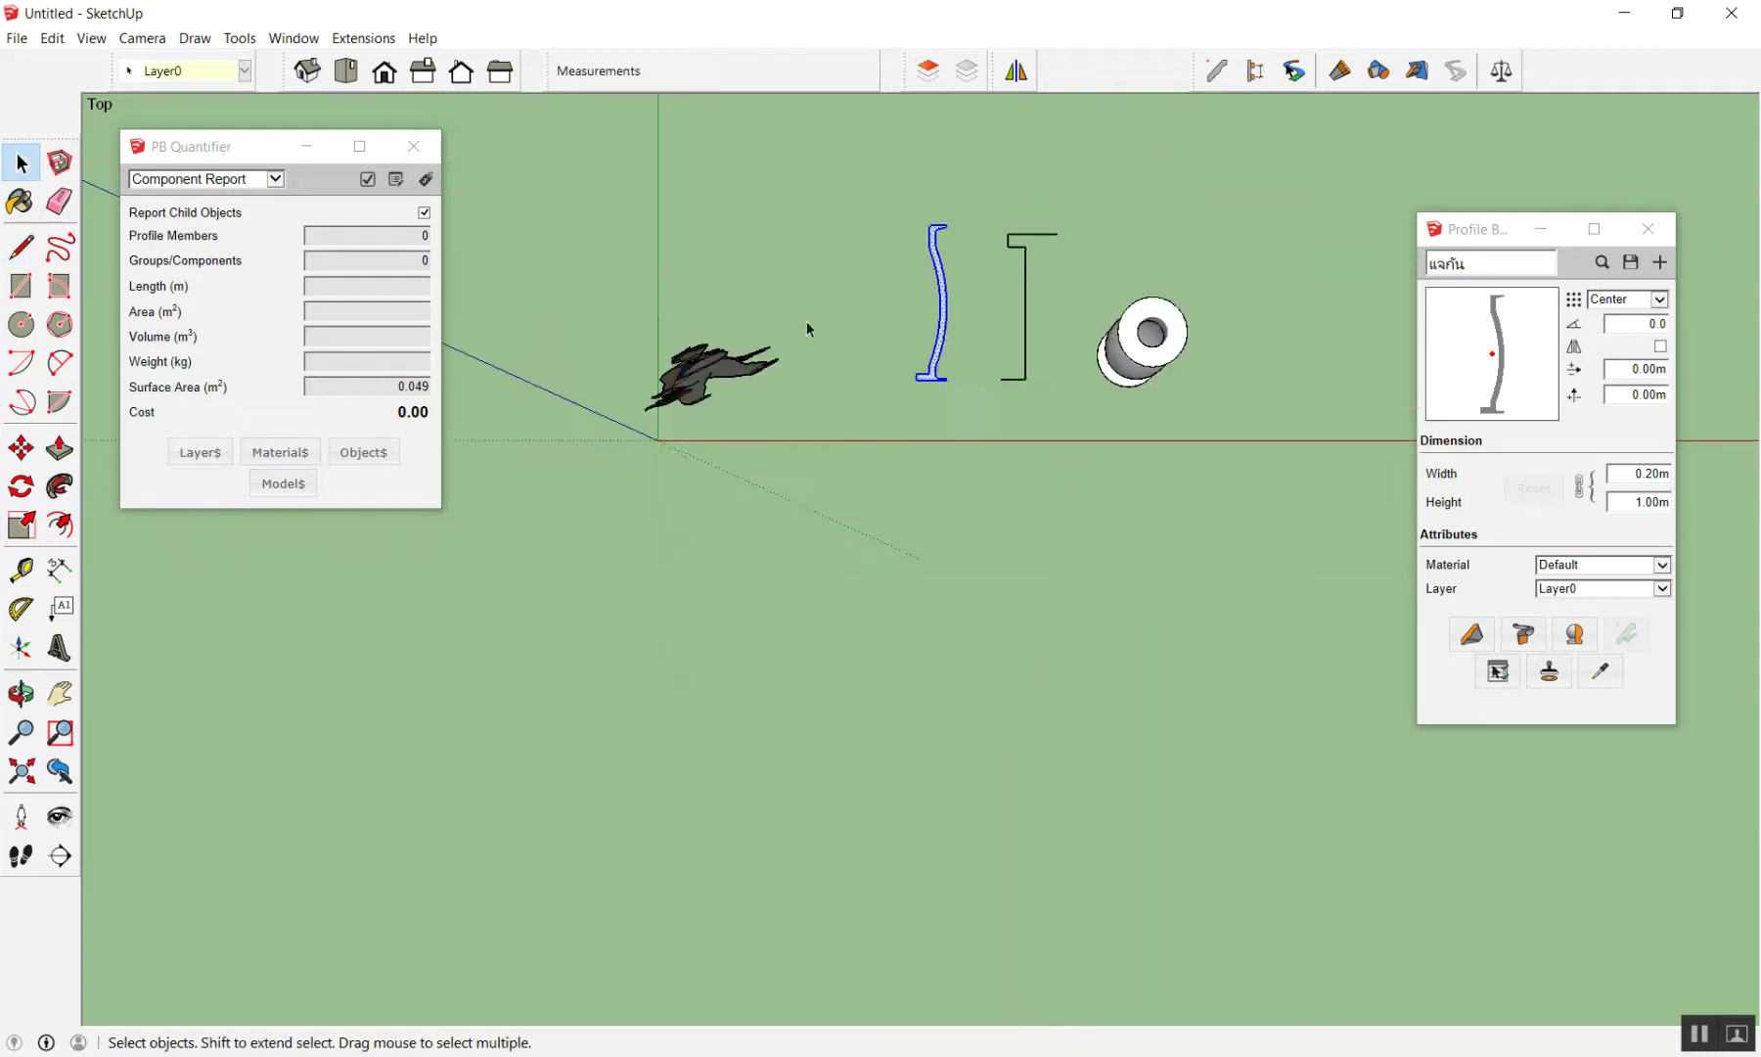
pyautogui.scroll(4, 1272, 372)
pyautogui.press('l')
pyautogui.click(803, 408)
pyautogui.click(964, 408)
pyautogui.click(1014, 283)
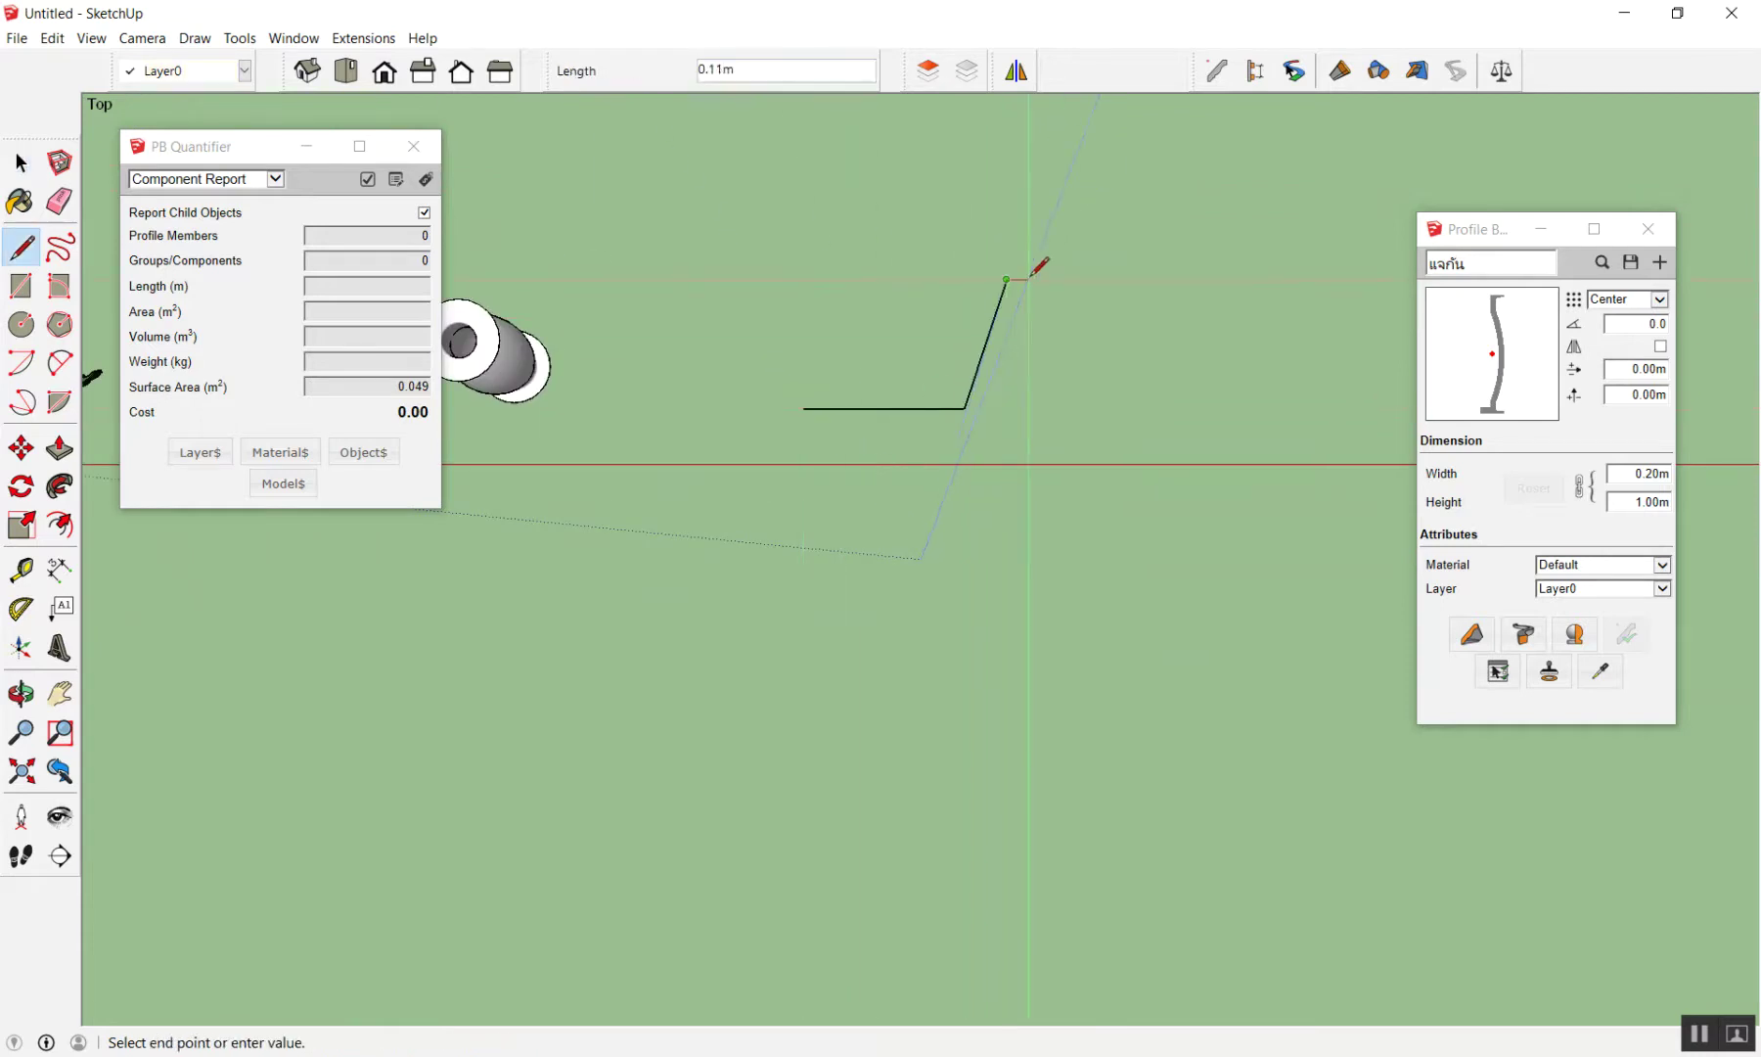
pyautogui.press('space')
pyautogui.scroll(-3, 996, 580)
pyautogui.scroll(3, 1012, 542)
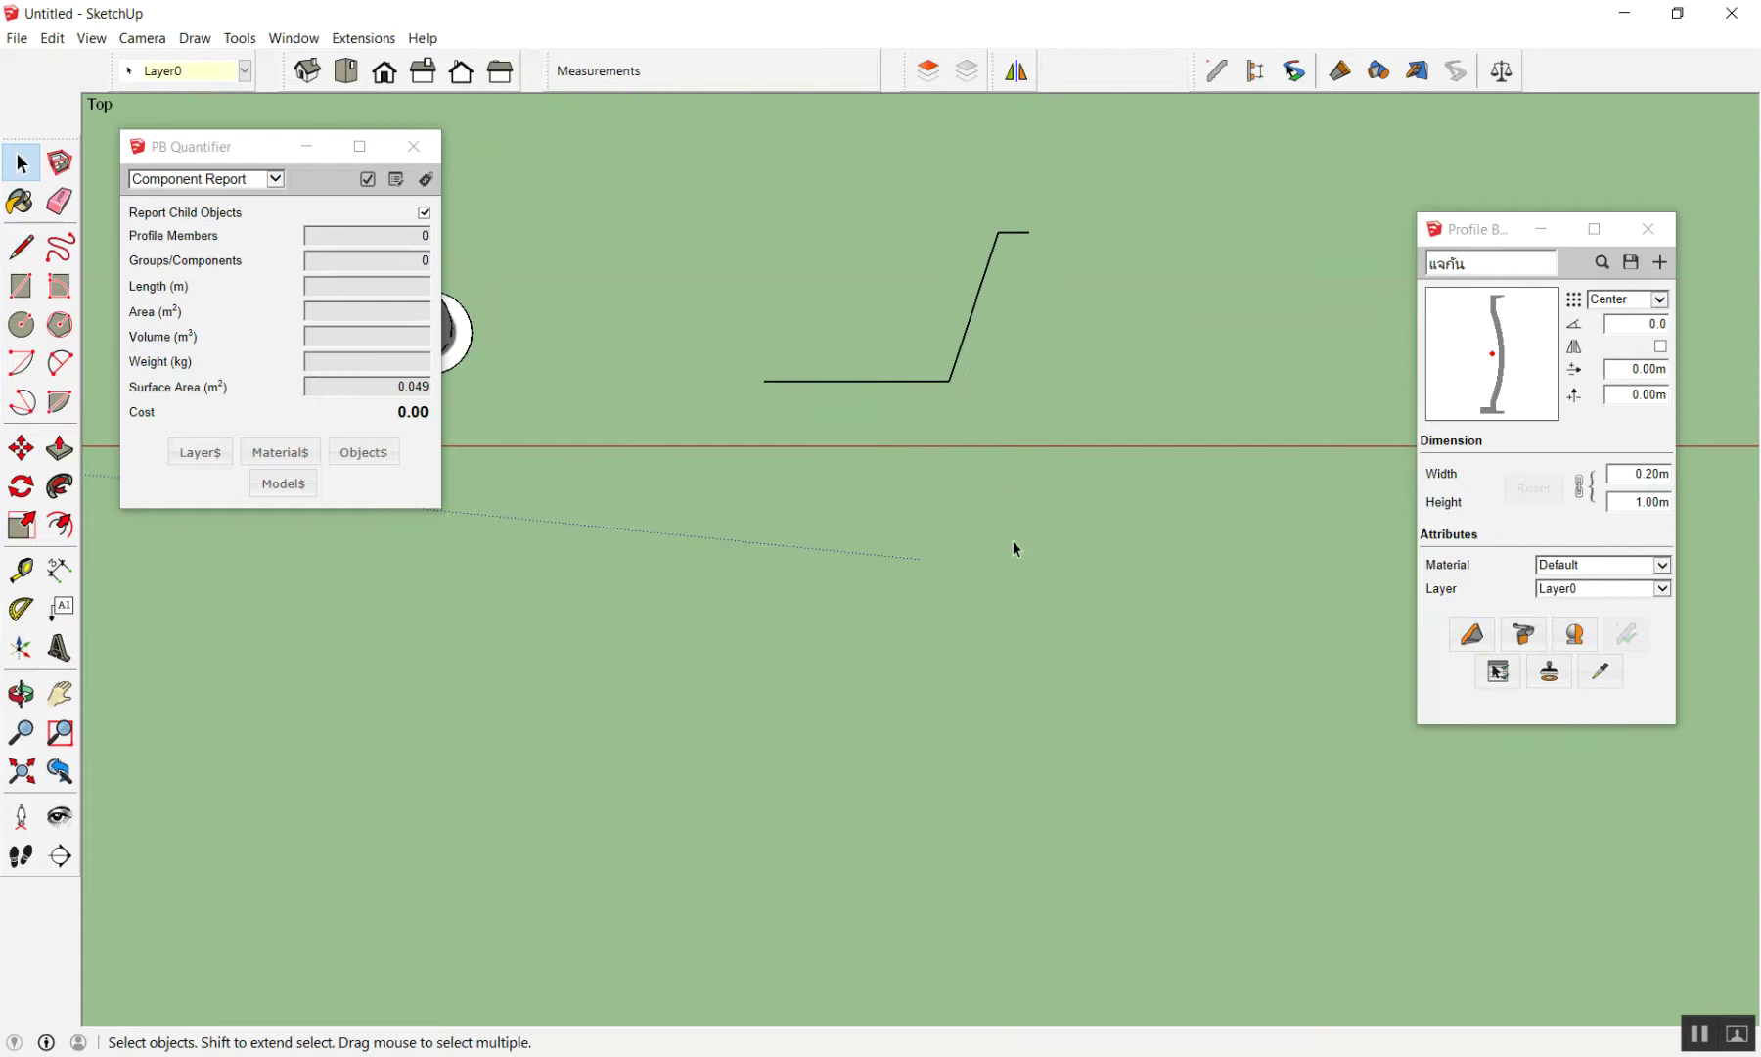
pyautogui.moveTo(683, 513); pyautogui.dragTo(1147, 118)
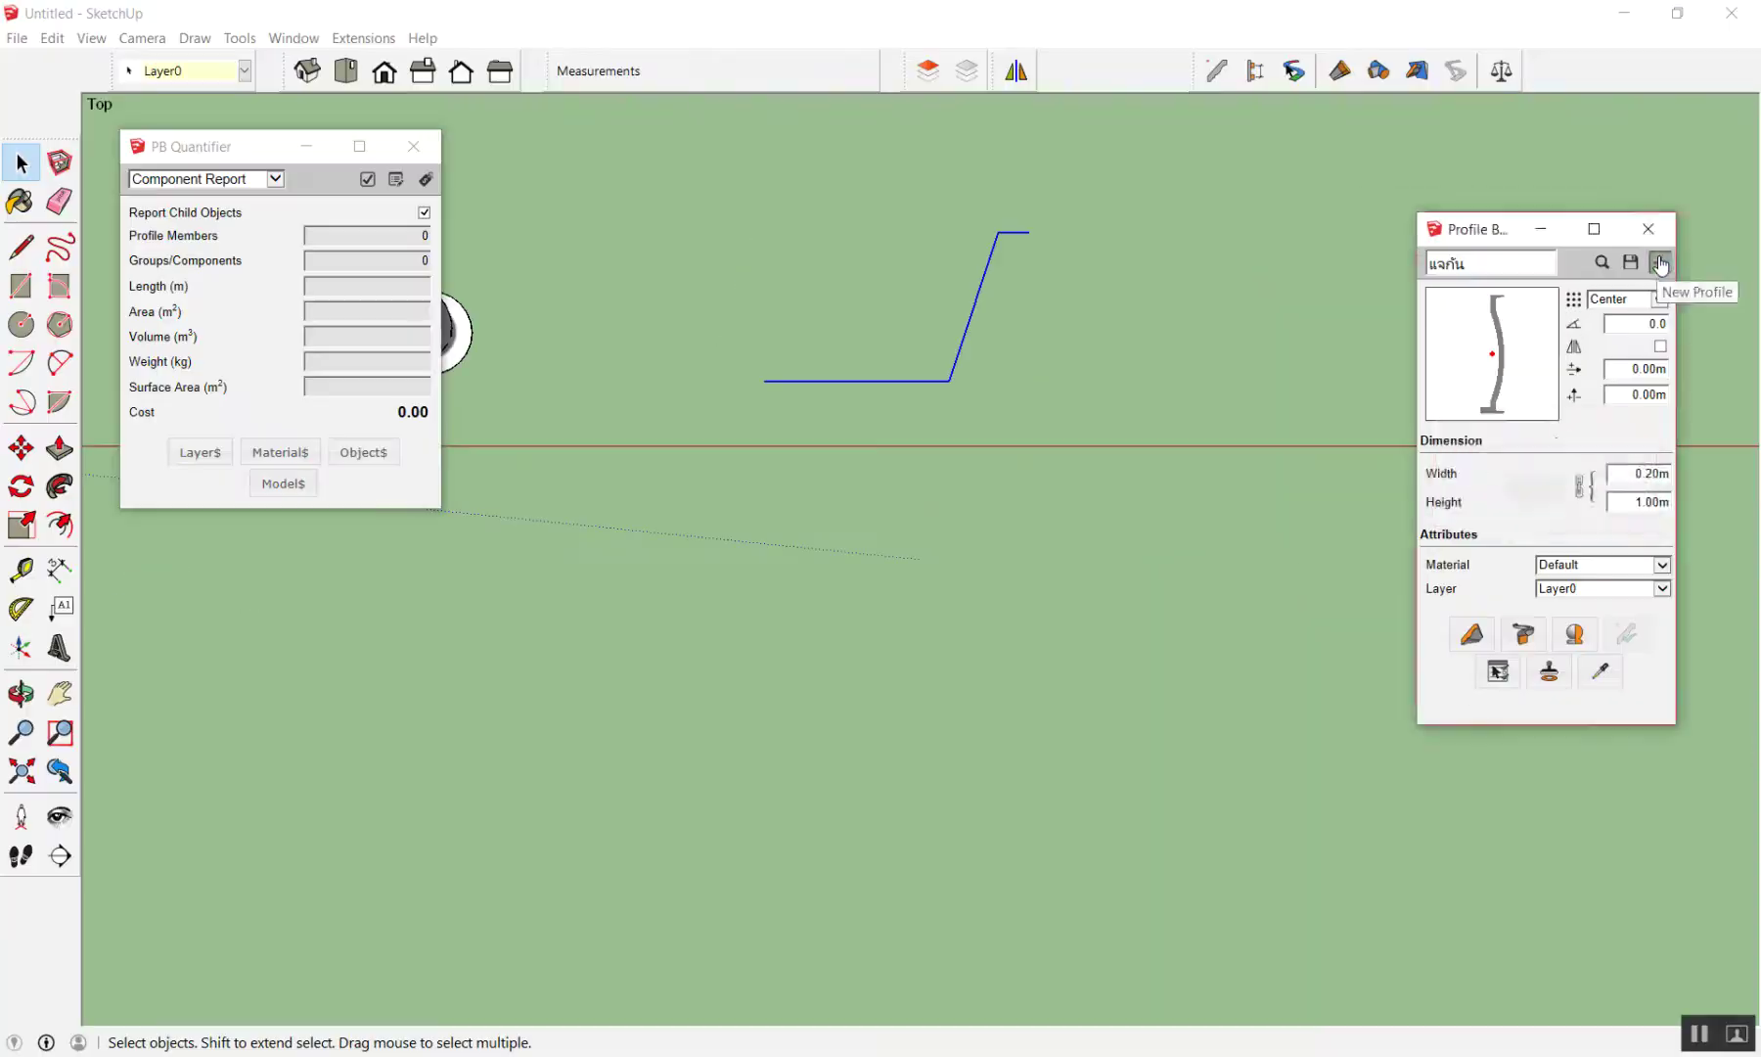
pyautogui.click(1658, 271)
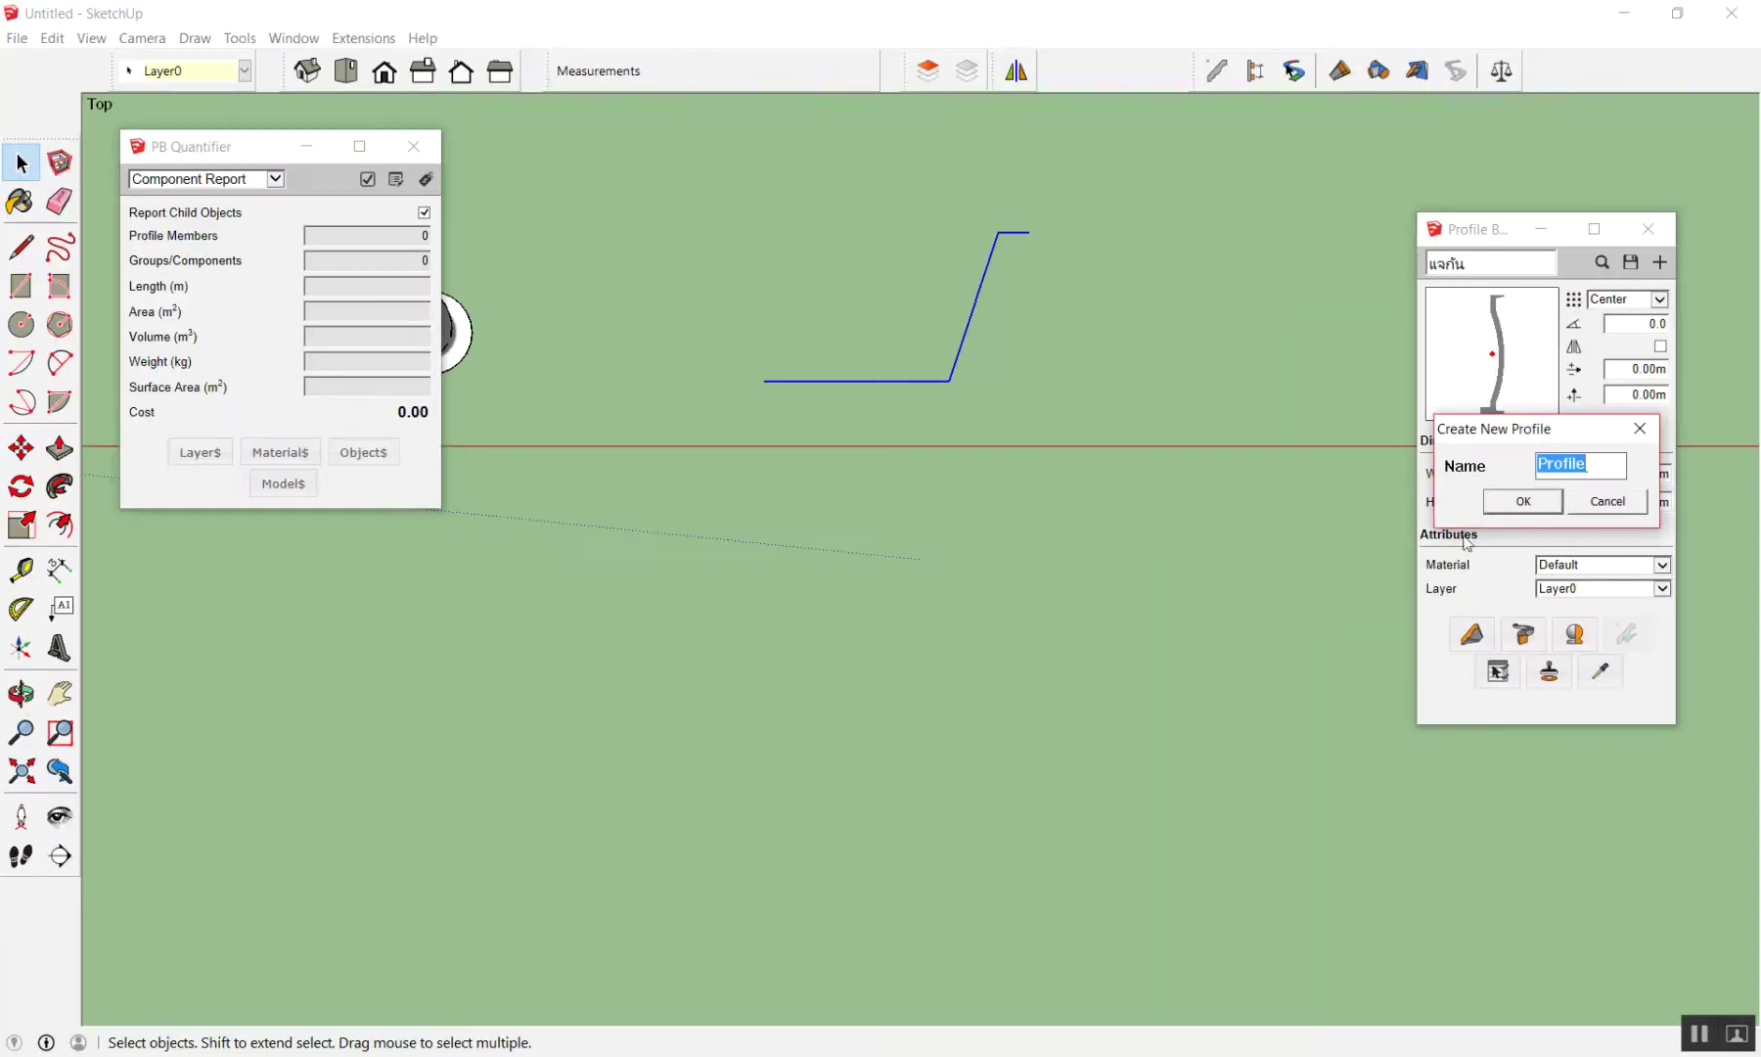
# Save the outline as a profile named Profile and revolve it into an open bowl
pyautogui.click(1542, 501)
pyautogui.moveTo(943, 472); pyautogui.dragTo(1355, 426, button='middle')
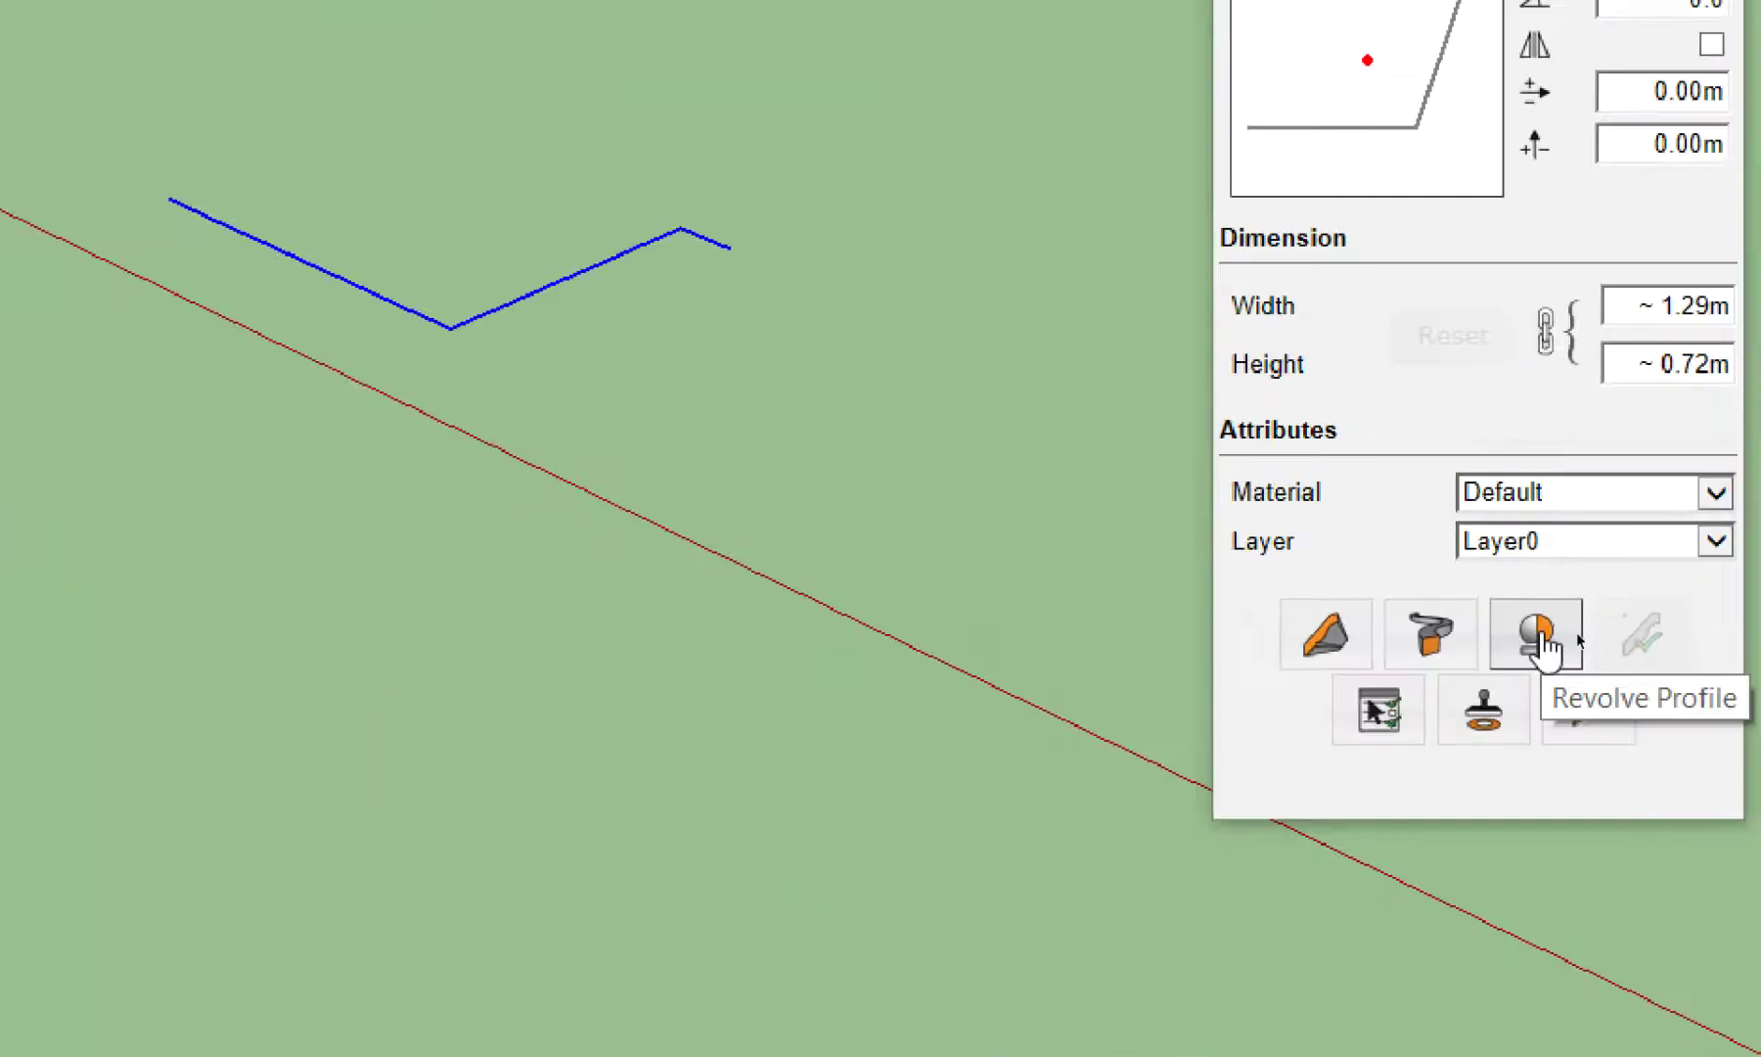
pyautogui.click(1542, 636)
pyautogui.click(1047, 279)
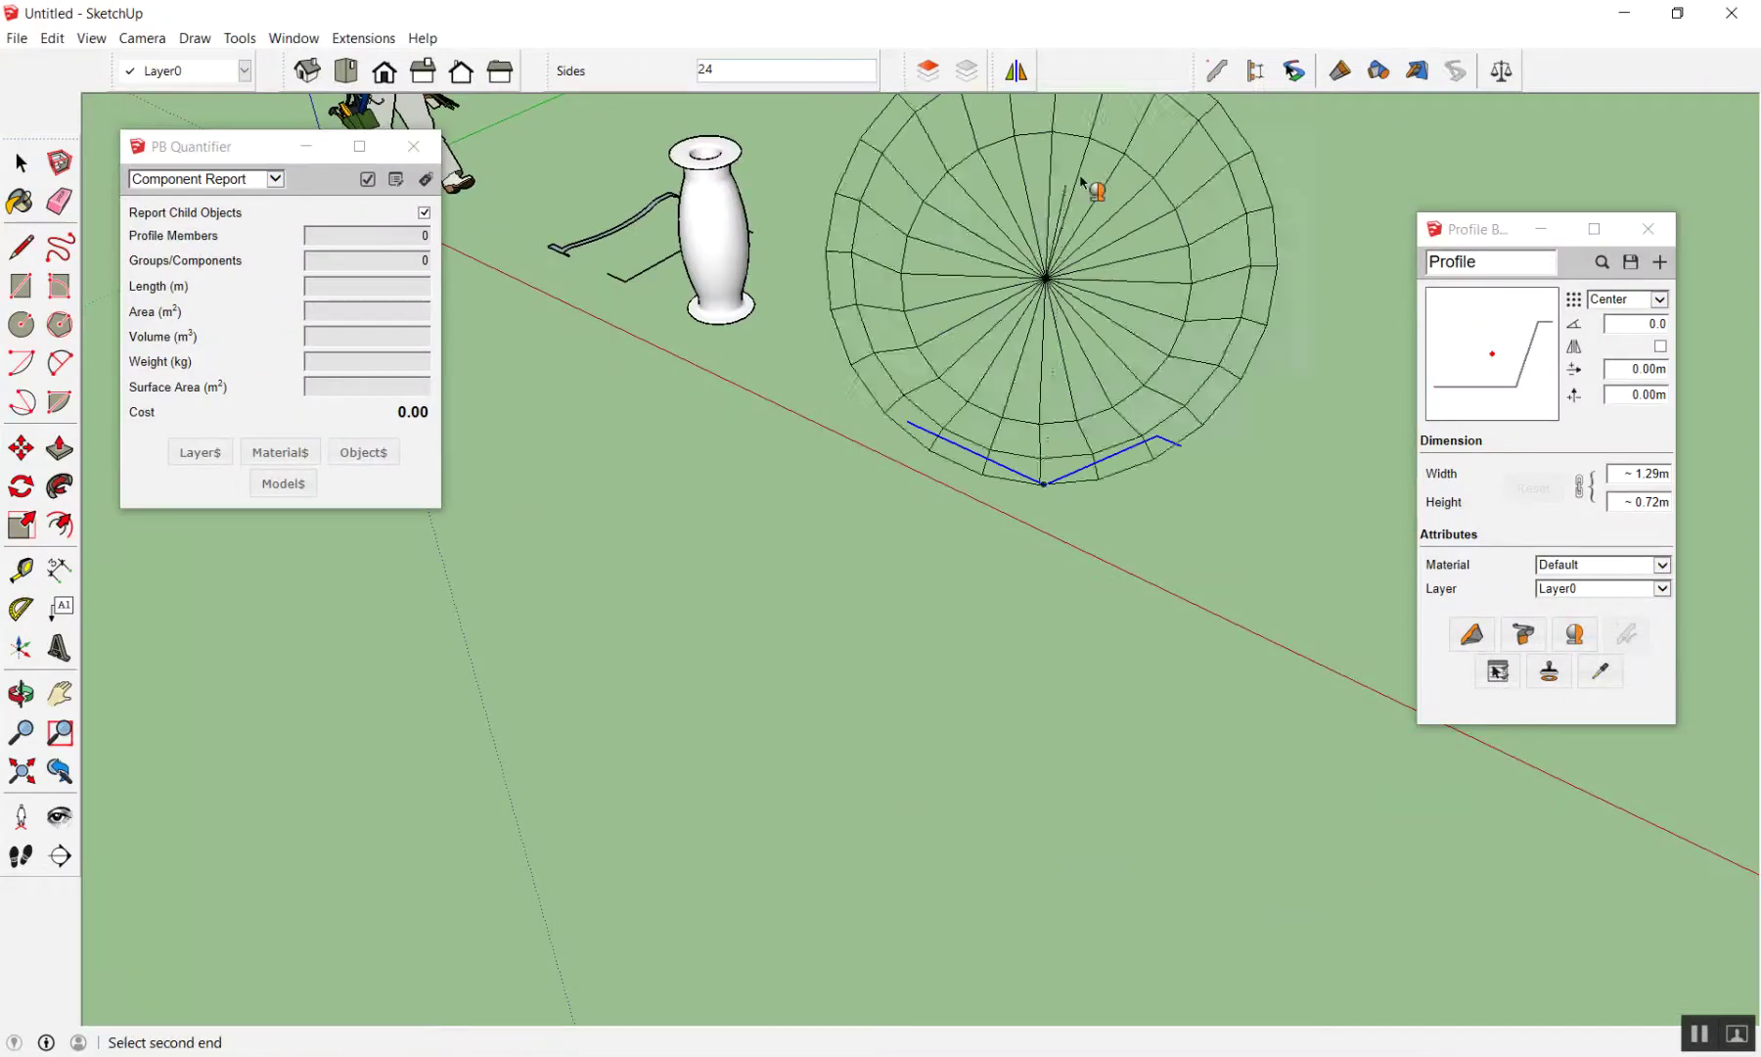
pyautogui.click(1071, 161)
# Orbit around the bowl to inspect it and select its flat ring face
pyautogui.moveTo(1073, 161)
pyautogui.mouseDown(button='middle')
pyautogui.moveTo(1265, 309)
pyautogui.moveTo(1309, 598)
pyautogui.mouseUp(button='middle')
pyautogui.scroll(3, 1164, 157)
pyautogui.scroll(3, 1161, 149)
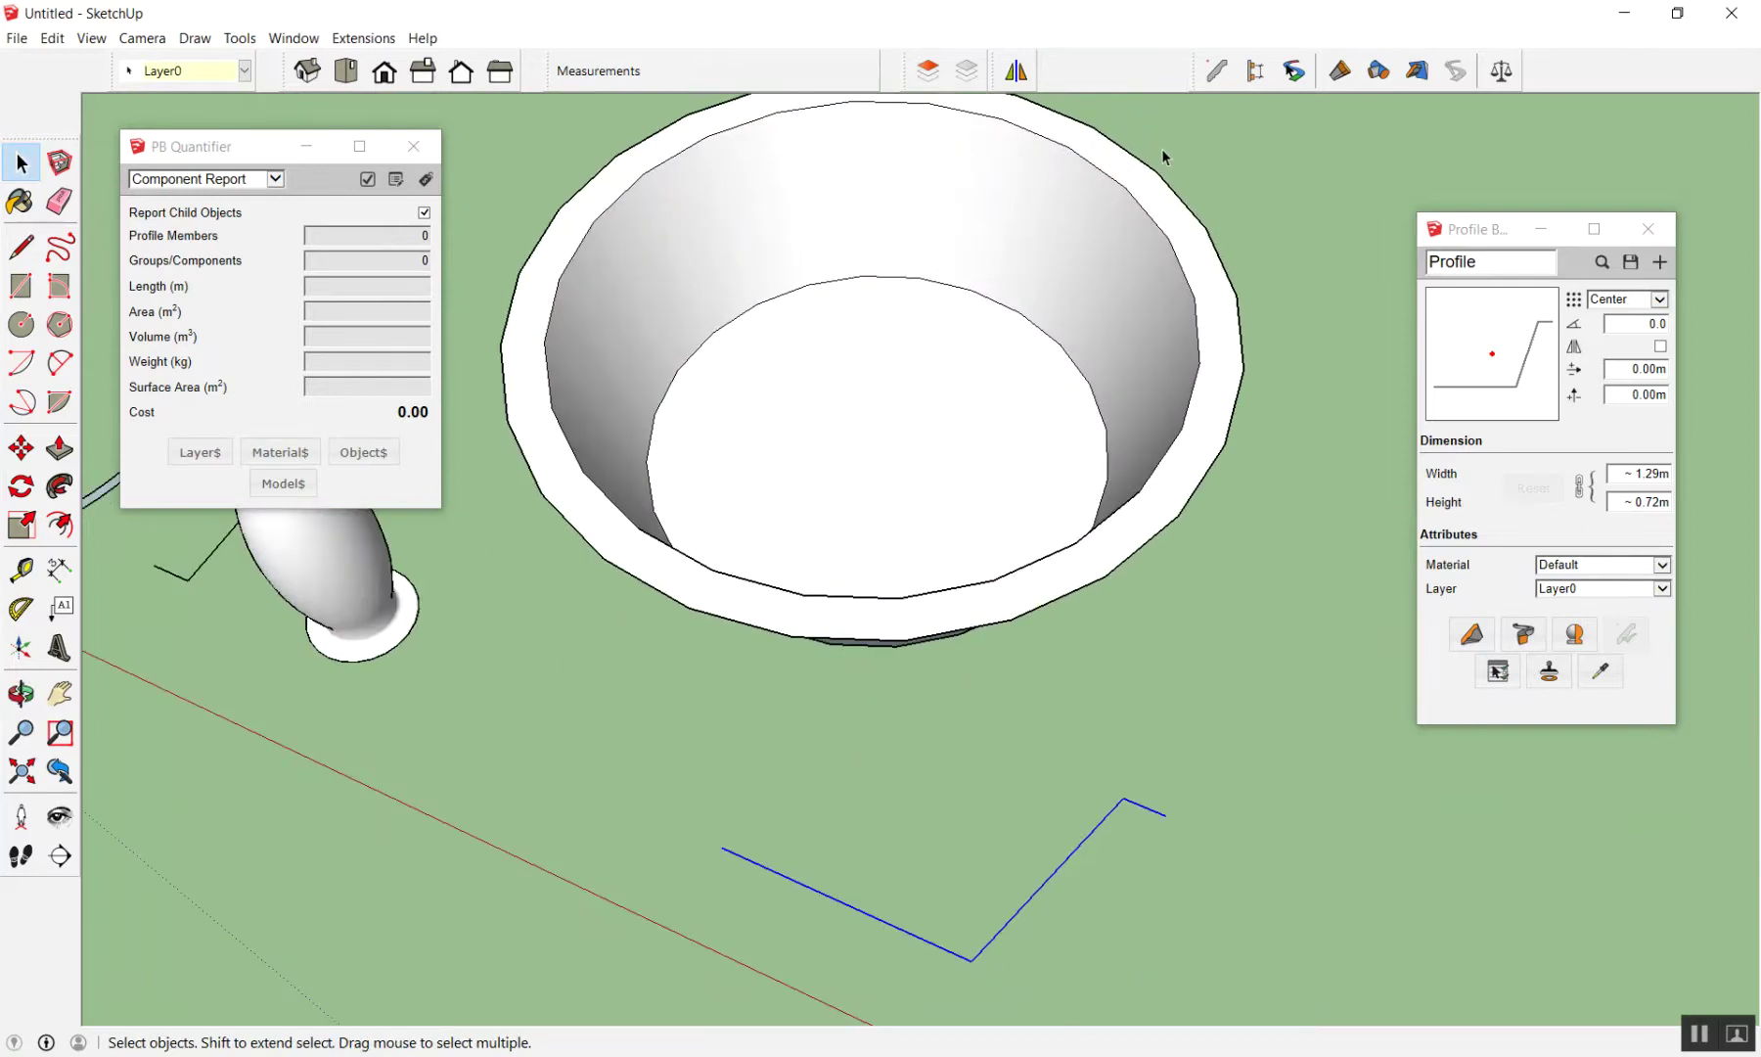
pyautogui.moveTo(1401, 258)
pyautogui.mouseDown(button='middle')
pyautogui.moveTo(727, 243)
pyautogui.moveTo(923, 184)
pyautogui.moveTo(991, 205)
pyautogui.mouseUp(button='middle')
pyautogui.scroll(-2, 911, 382)
pyautogui.scroll(-2, 912, 382)
pyautogui.moveTo(912, 381)
pyautogui.mouseDown(button='middle')
pyautogui.moveTo(876, 362)
pyautogui.moveTo(934, 532)
pyautogui.moveTo(884, 196)
pyautogui.moveTo(881, 562)
pyautogui.moveTo(932, 577)
pyautogui.mouseUp(button='middle')
pyautogui.scroll(3, 965, 451)
pyautogui.click(965, 450)
# Reverse the ring face's orientation with Reverse Faces and check it from the side
pyautogui.rightClick(968, 414)
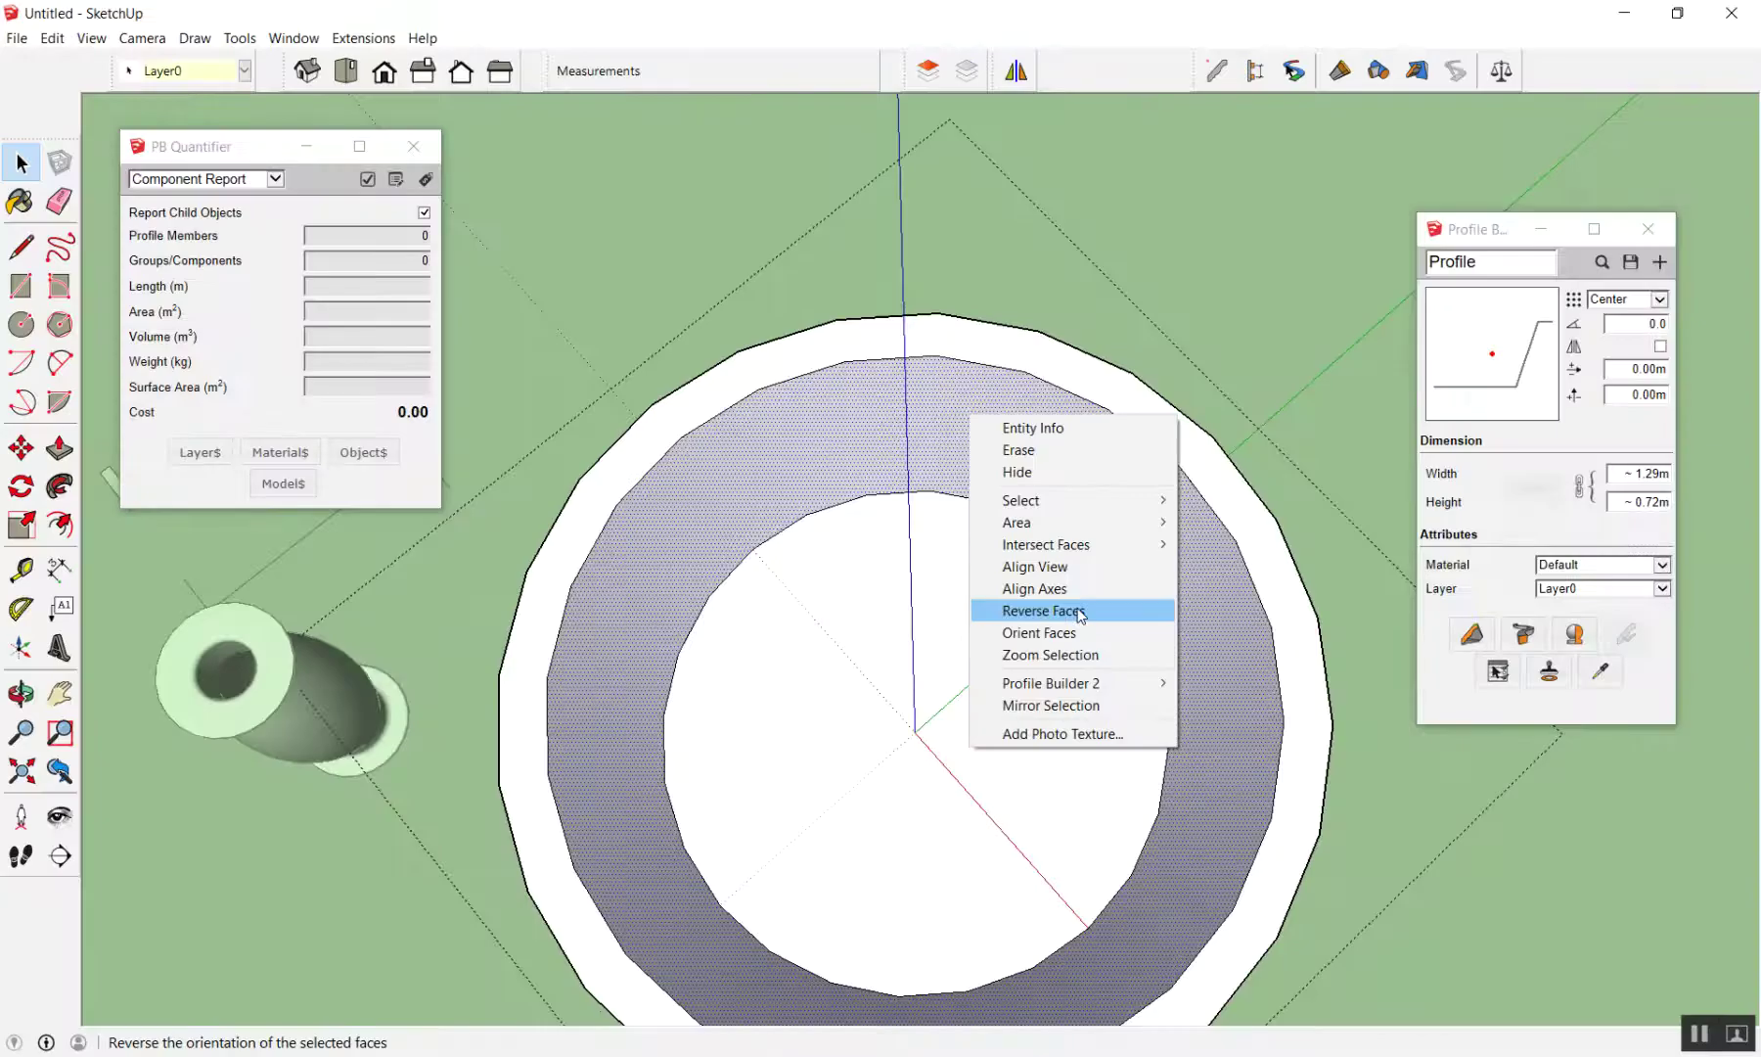
pyautogui.click(1080, 614)
pyautogui.moveTo(1169, 301)
pyautogui.mouseDown(button='middle')
pyautogui.moveTo(1147, 362)
pyautogui.moveTo(1003, 109)
pyautogui.moveTo(1120, 5)
pyautogui.moveTo(1345, 593)
pyautogui.moveTo(683, 834)
pyautogui.moveTo(799, 800)
pyautogui.moveTo(1216, 393)
pyautogui.mouseUp(button='middle')
pyautogui.press('space')
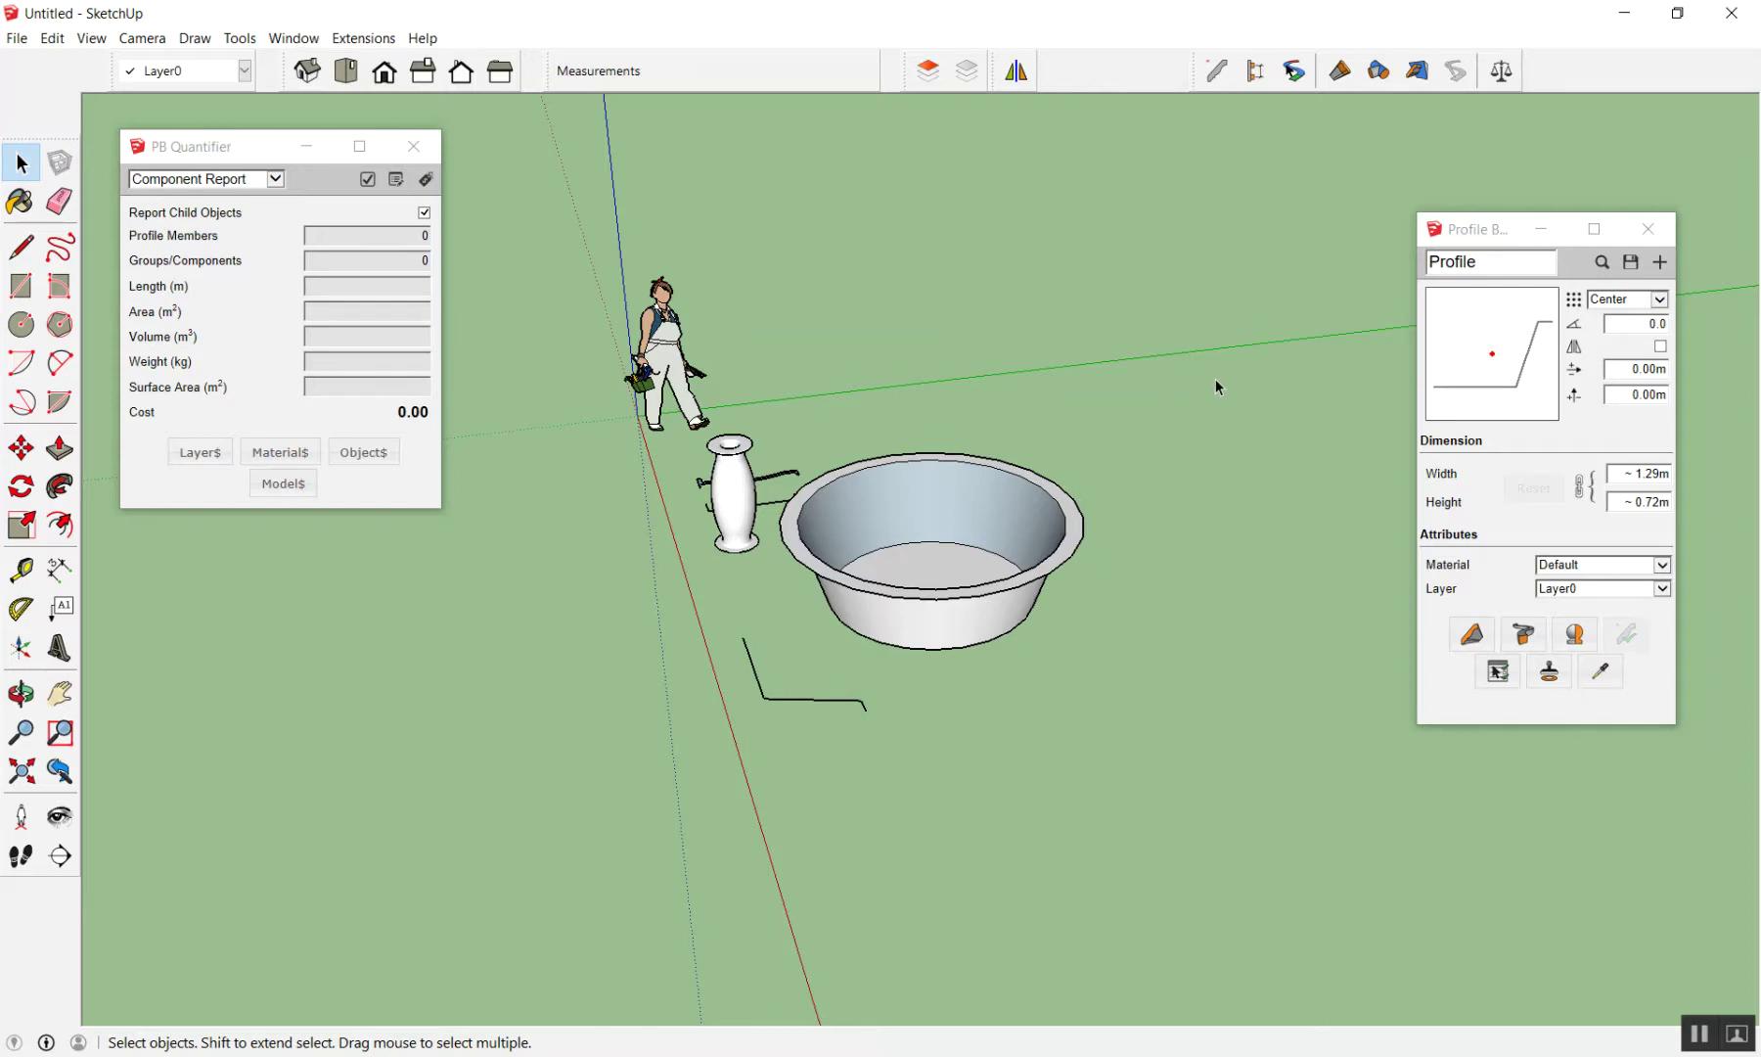
# Orbit the scene to a new angle and bring up the File menu
pyautogui.moveTo(1209, 463); pyautogui.dragTo(944, 609, button='middle')
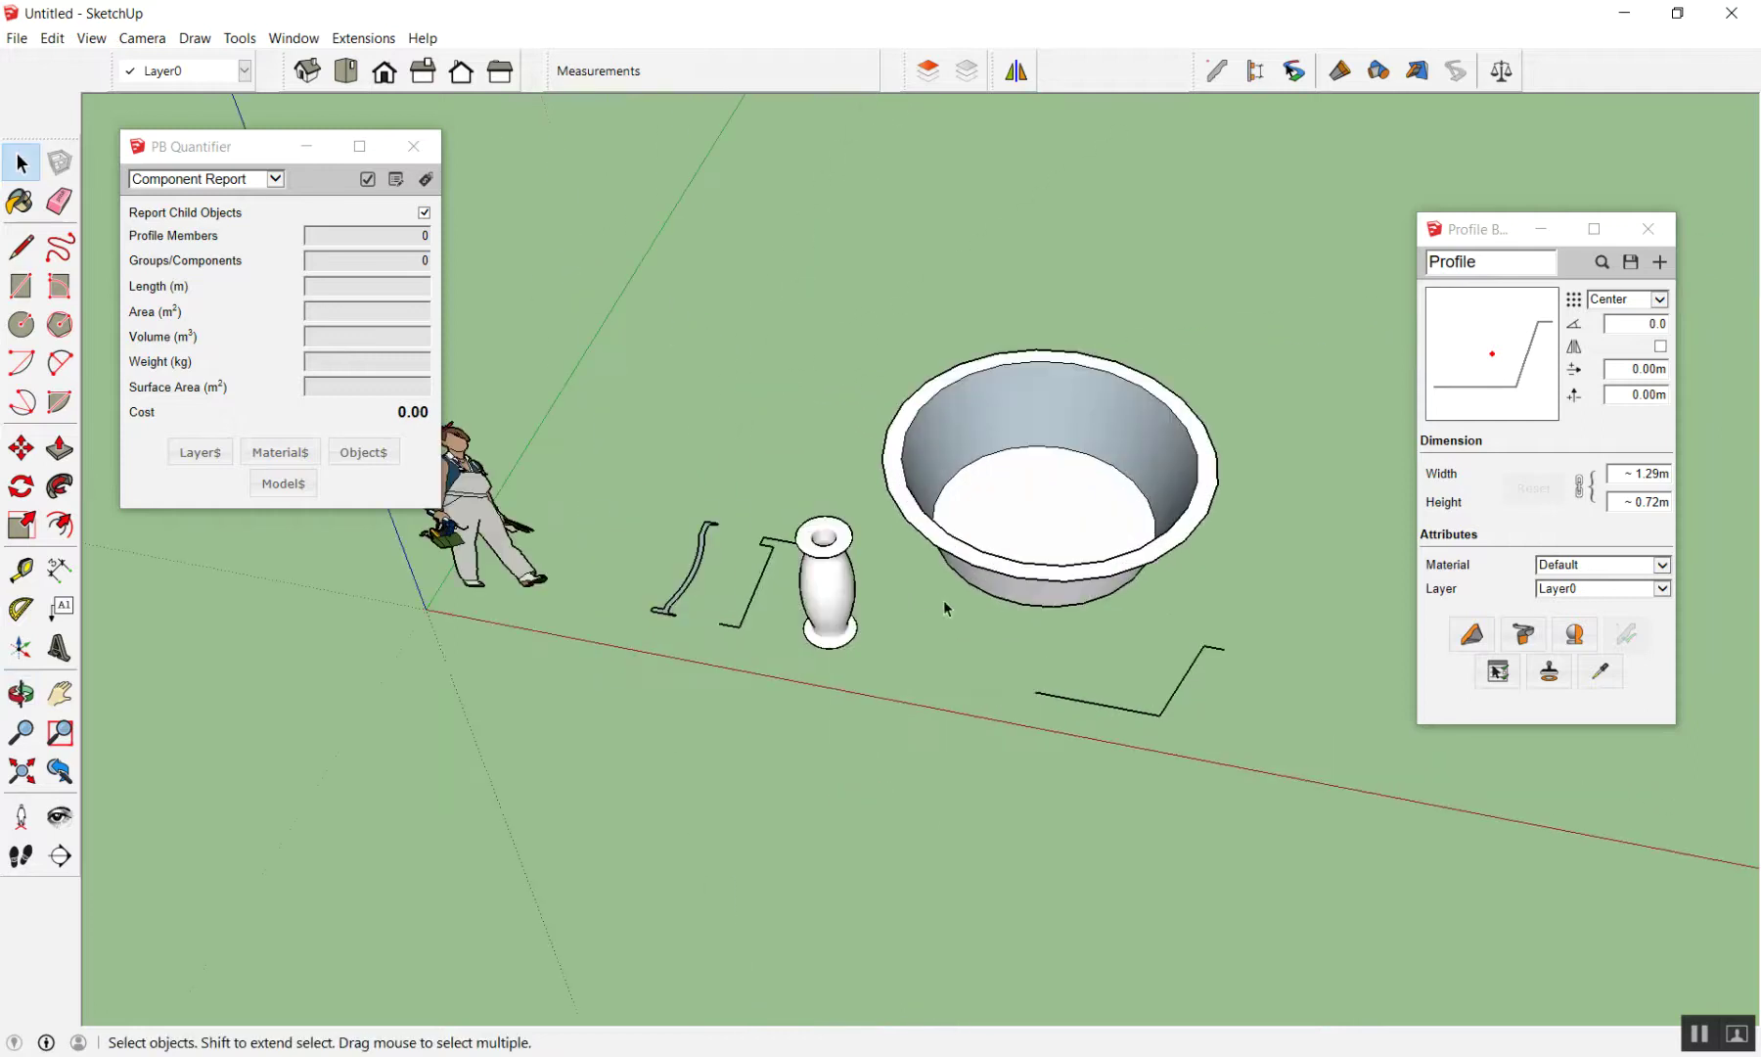
pyautogui.scroll(2, 624, 414)
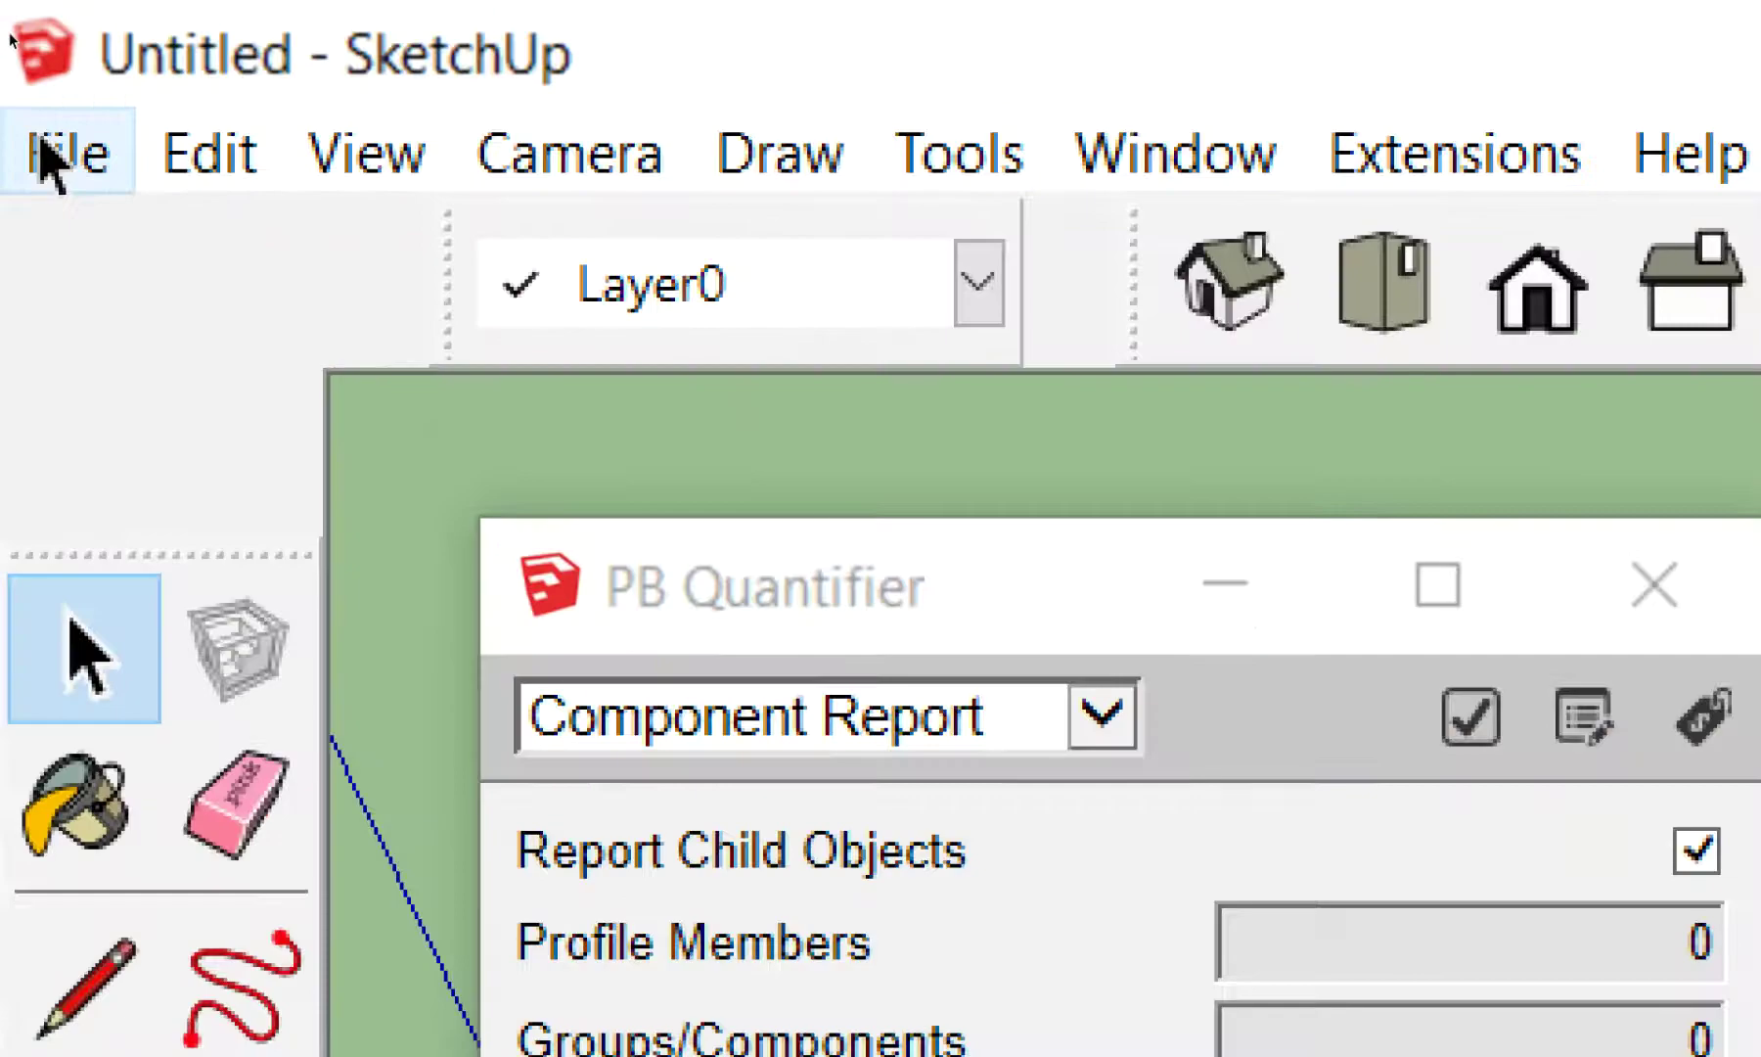
pyautogui.click(13, 37)
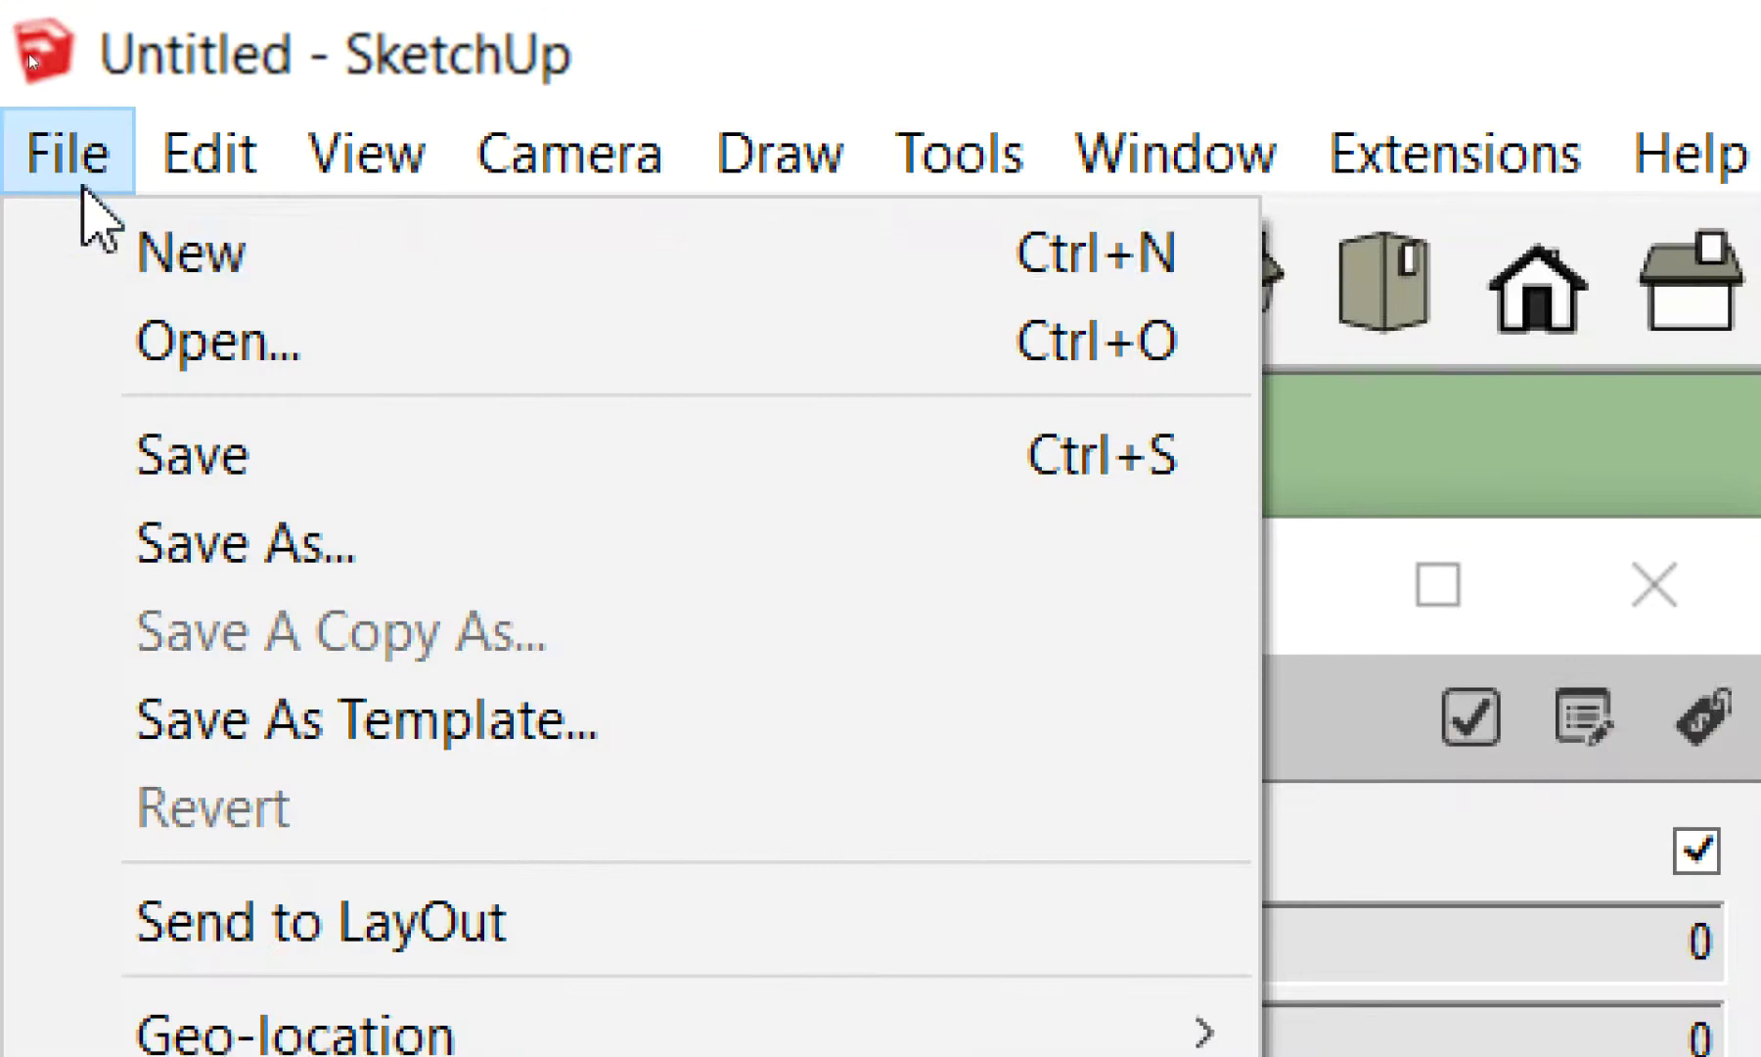
# Start a new model without saving the bowl and switch to Top view
pyautogui.click(153, 259)
pyautogui.click(869, 579)
pyautogui.moveTo(819, 490)
pyautogui.mouseDown(button='middle')
pyautogui.moveTo(918, 504)
pyautogui.moveTo(897, 439)
pyautogui.mouseUp(button='middle')
pyautogui.press('2')
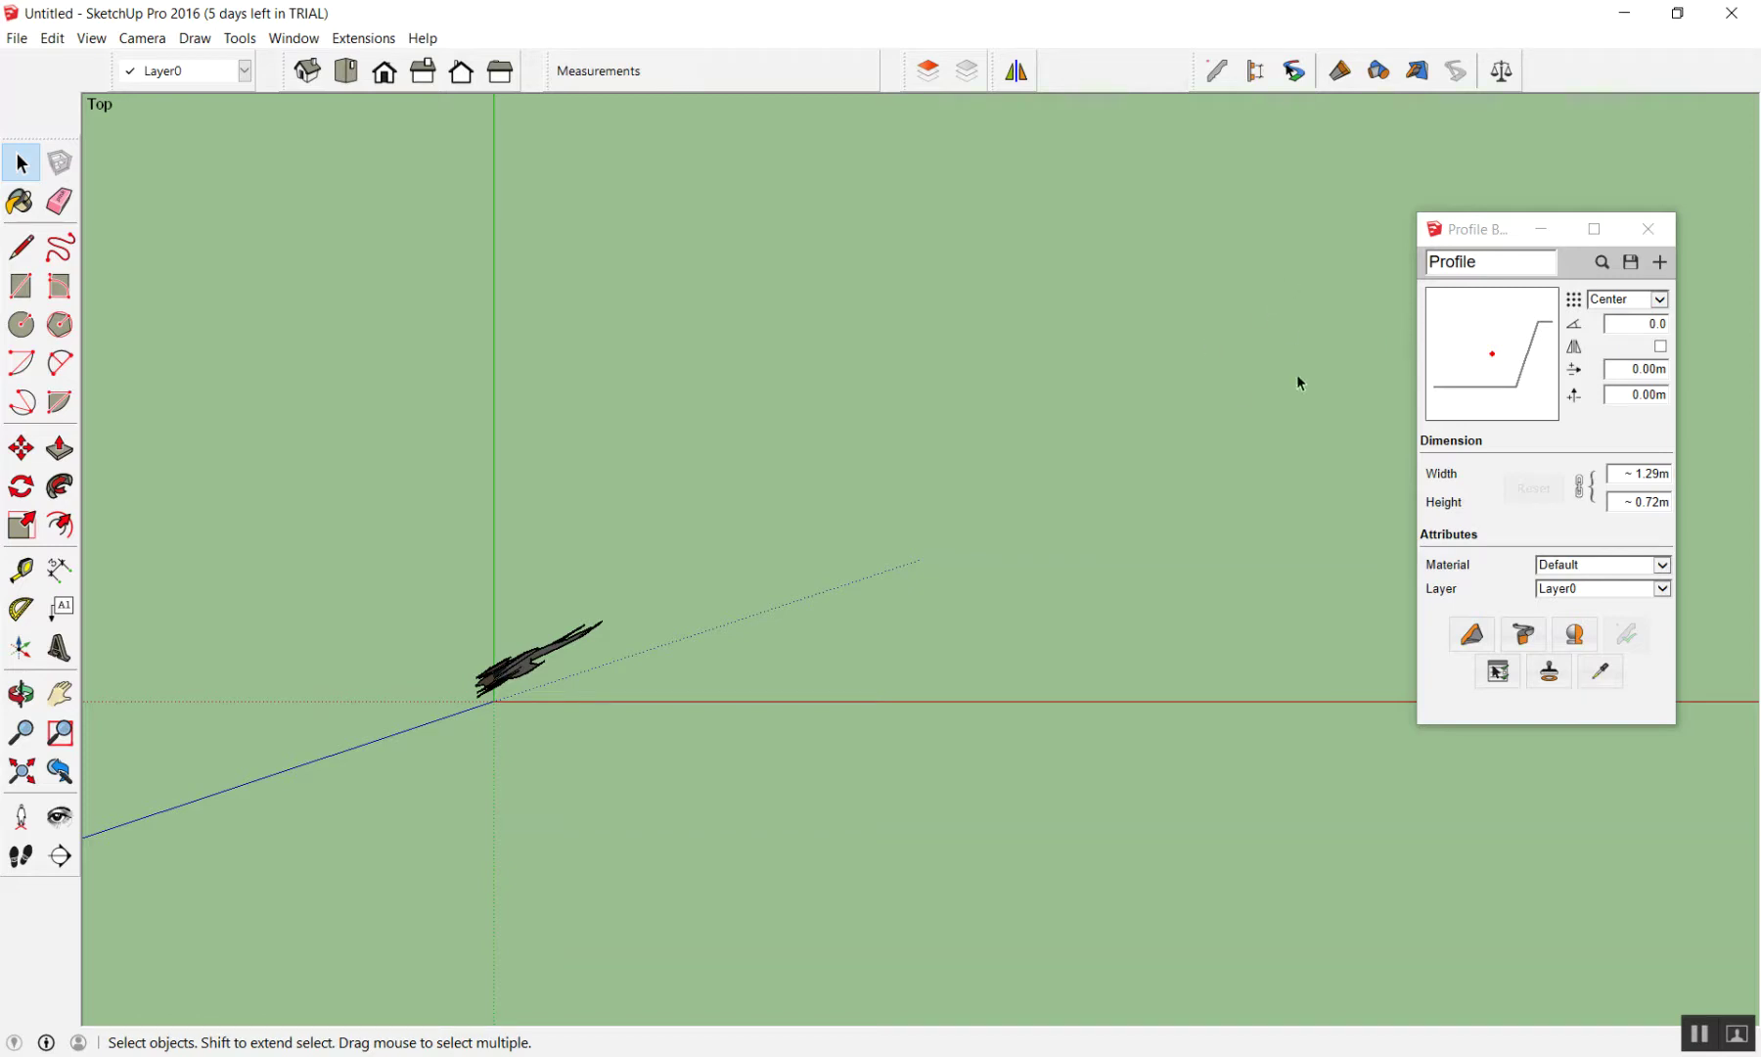
# Draw a 50-sided circle at 2 radius, then enlarge it with a radius entry of -3
pyautogui.press('c')
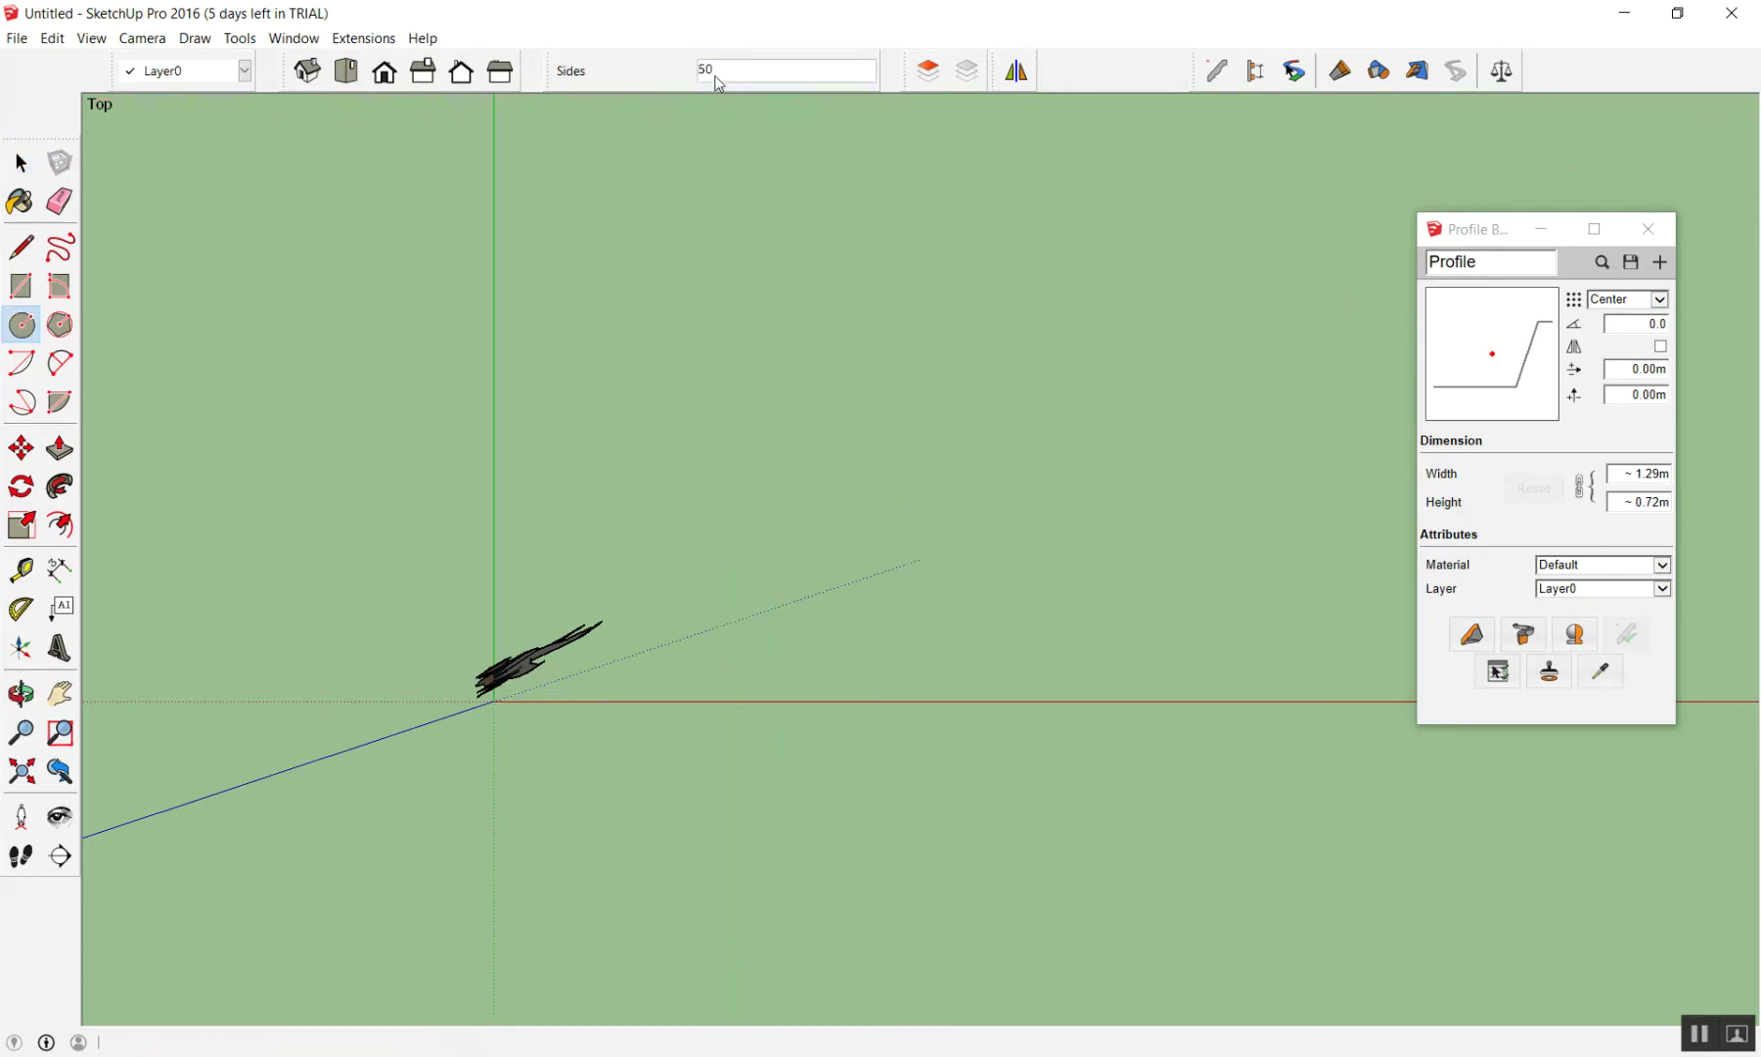
pyautogui.click(958, 410)
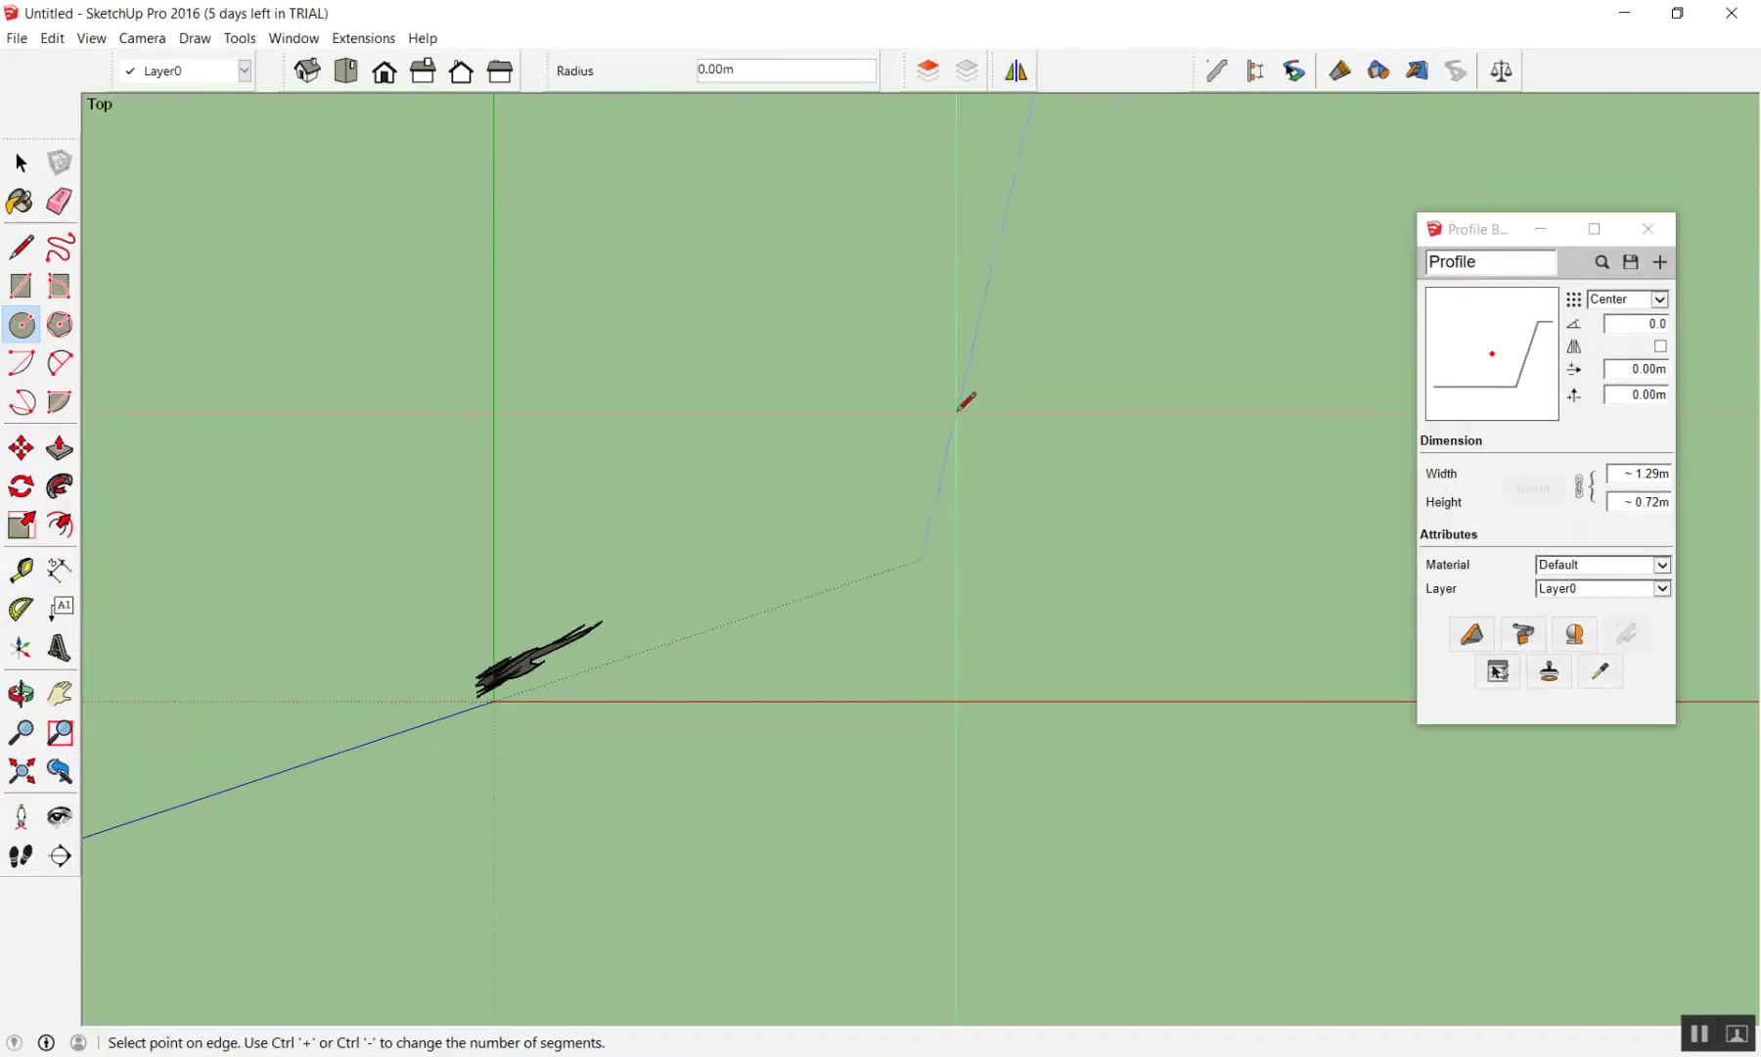
pyautogui.write('2')
pyautogui.press('Return')
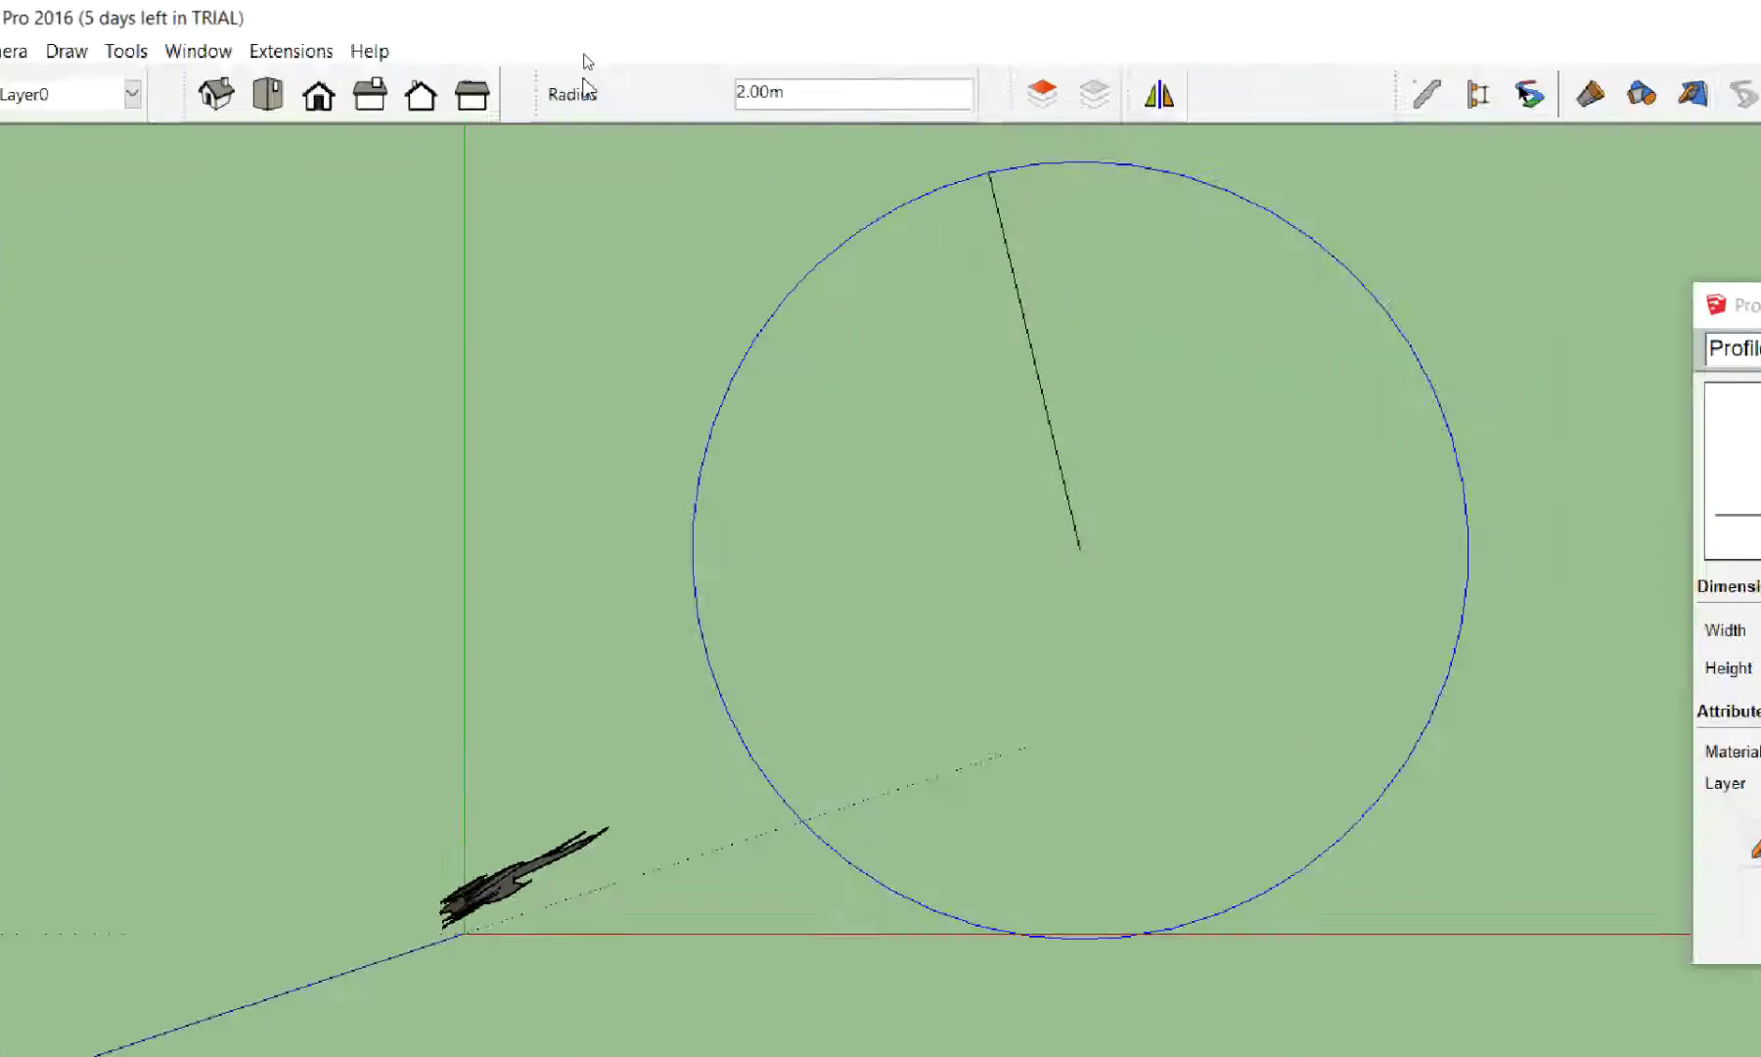
pyautogui.write('-')
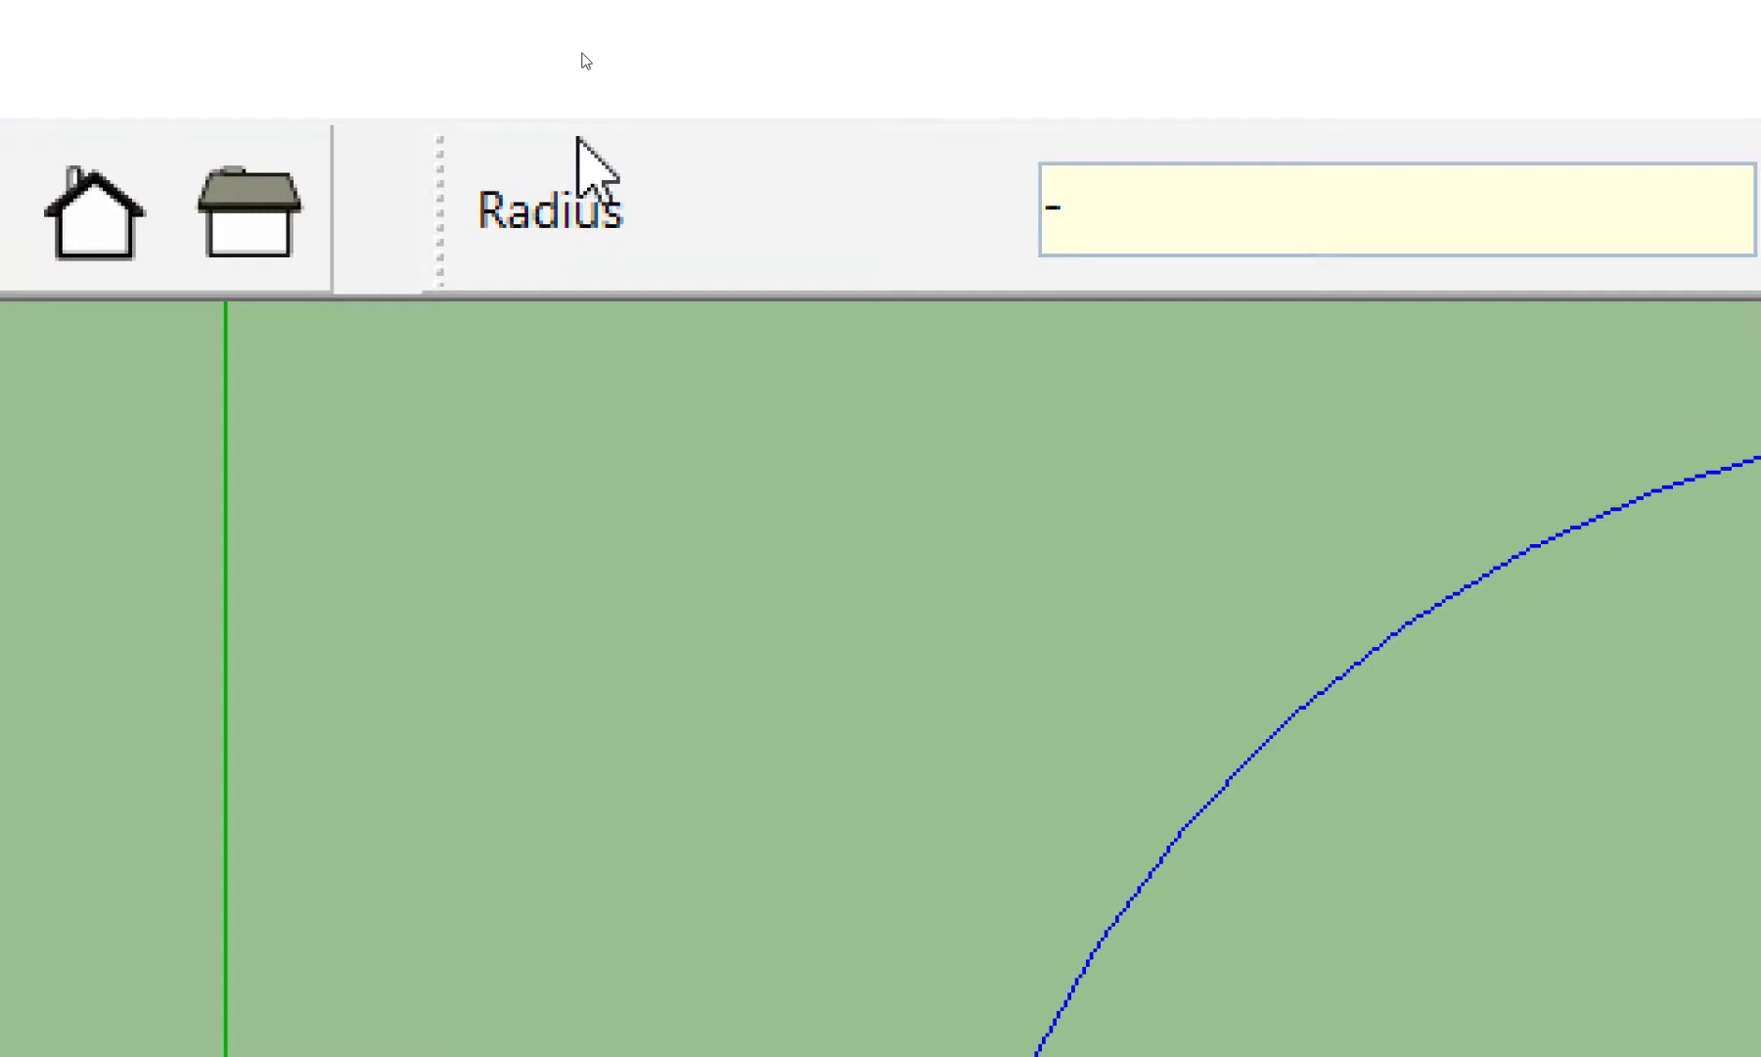
pyautogui.write('3')
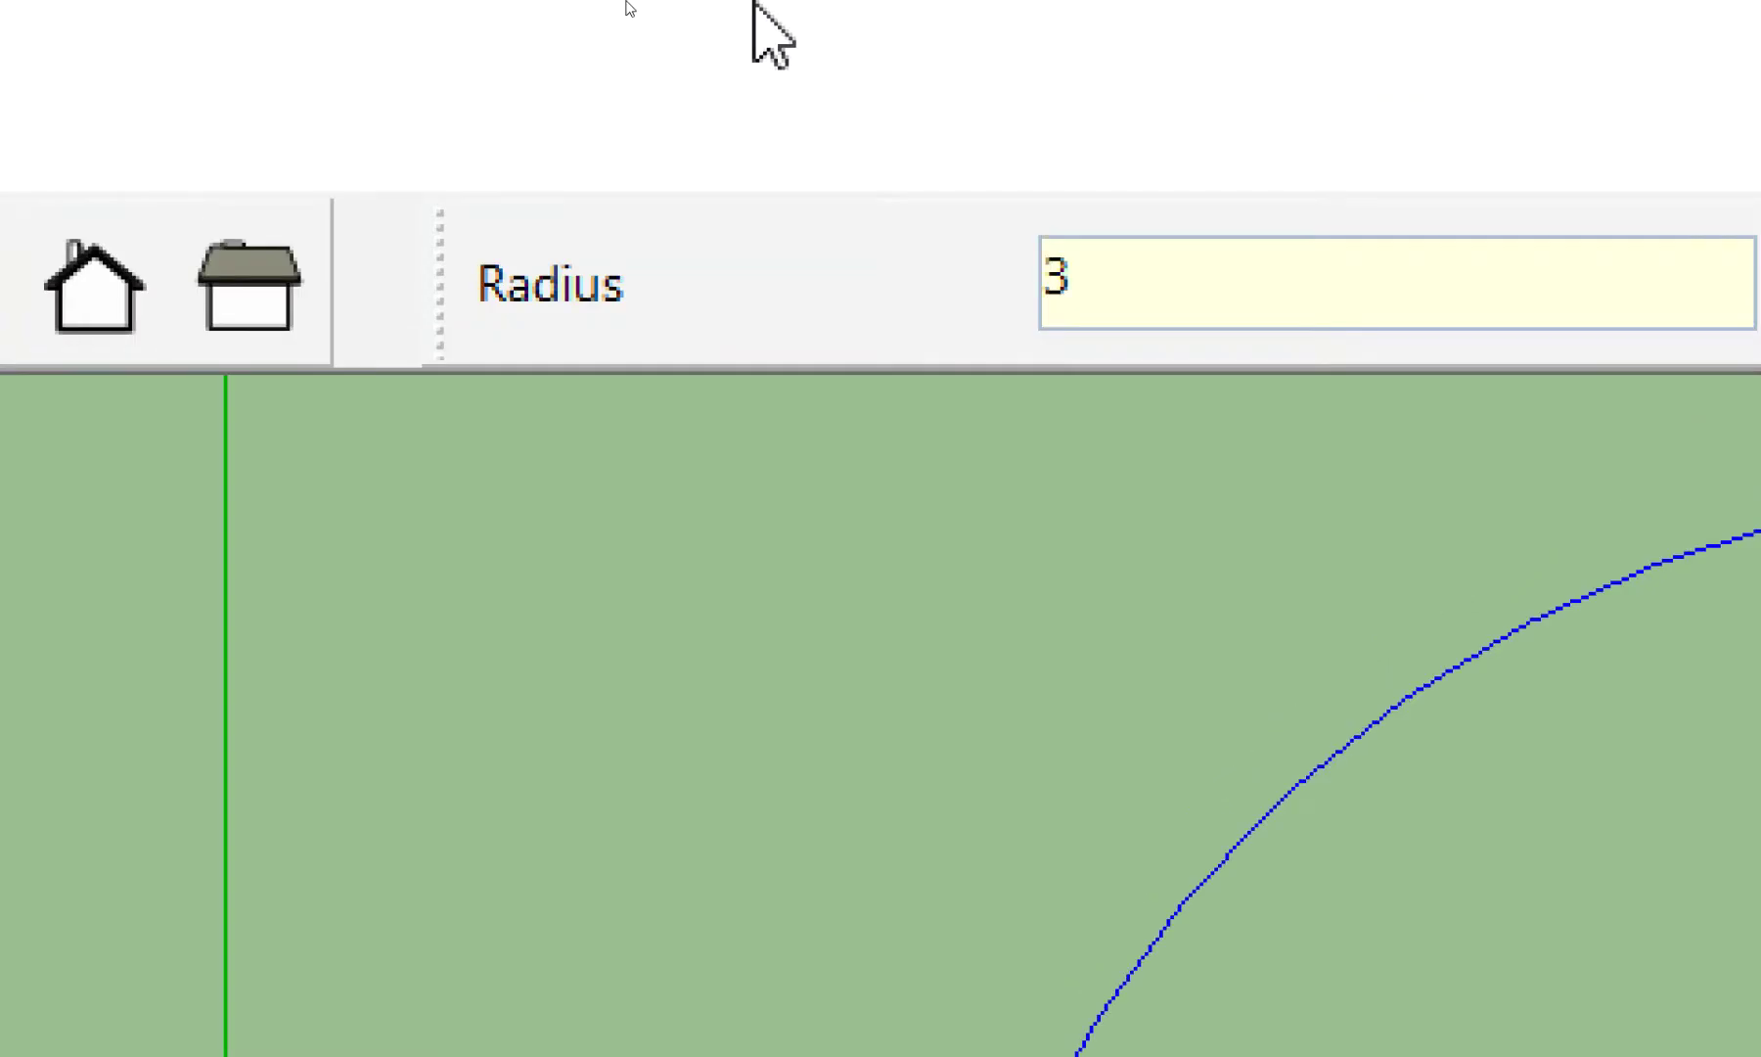
pyautogui.press('Return')
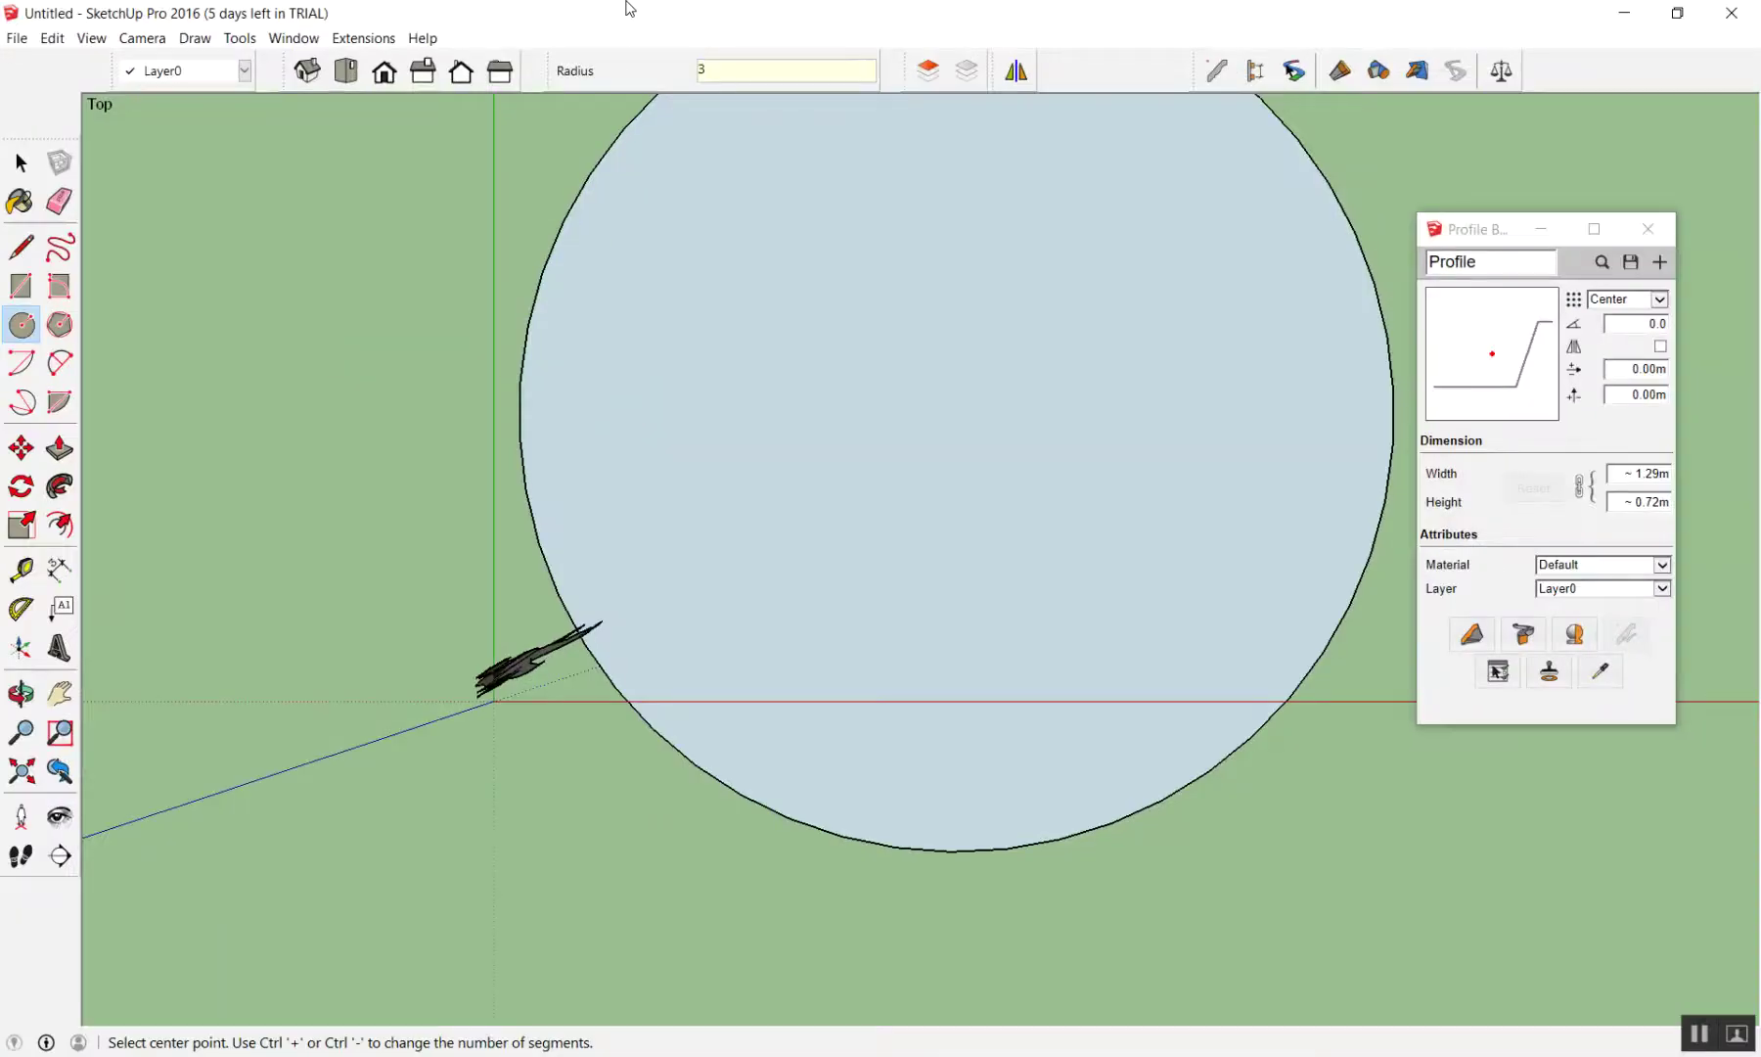
pyautogui.scroll(-2, 653, 195)
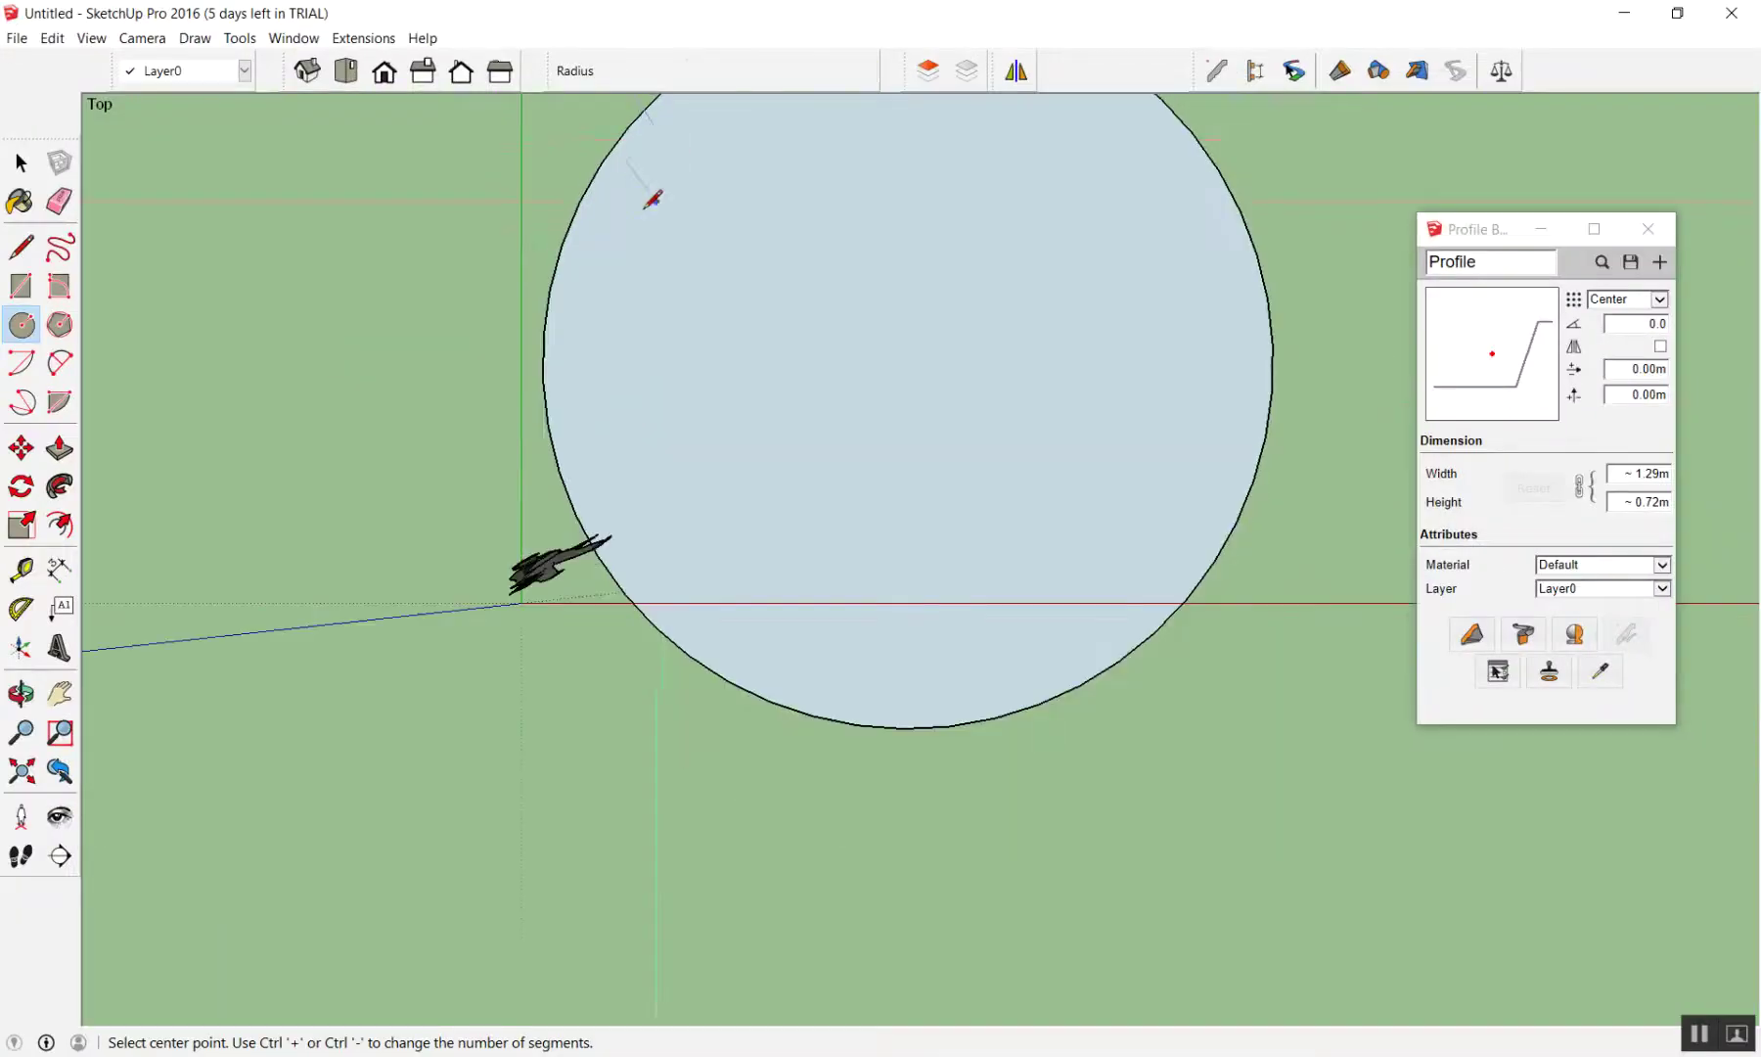
pyautogui.scroll(-1, 562, 391)
pyautogui.scroll(-2, 731, 633)
pyautogui.scroll(2, 695, 442)
# Move the circle face and edge up and to the right of the origin
pyautogui.press('space')
pyautogui.doubleClick(719, 395)
pyautogui.press('m')
pyautogui.click(711, 399)
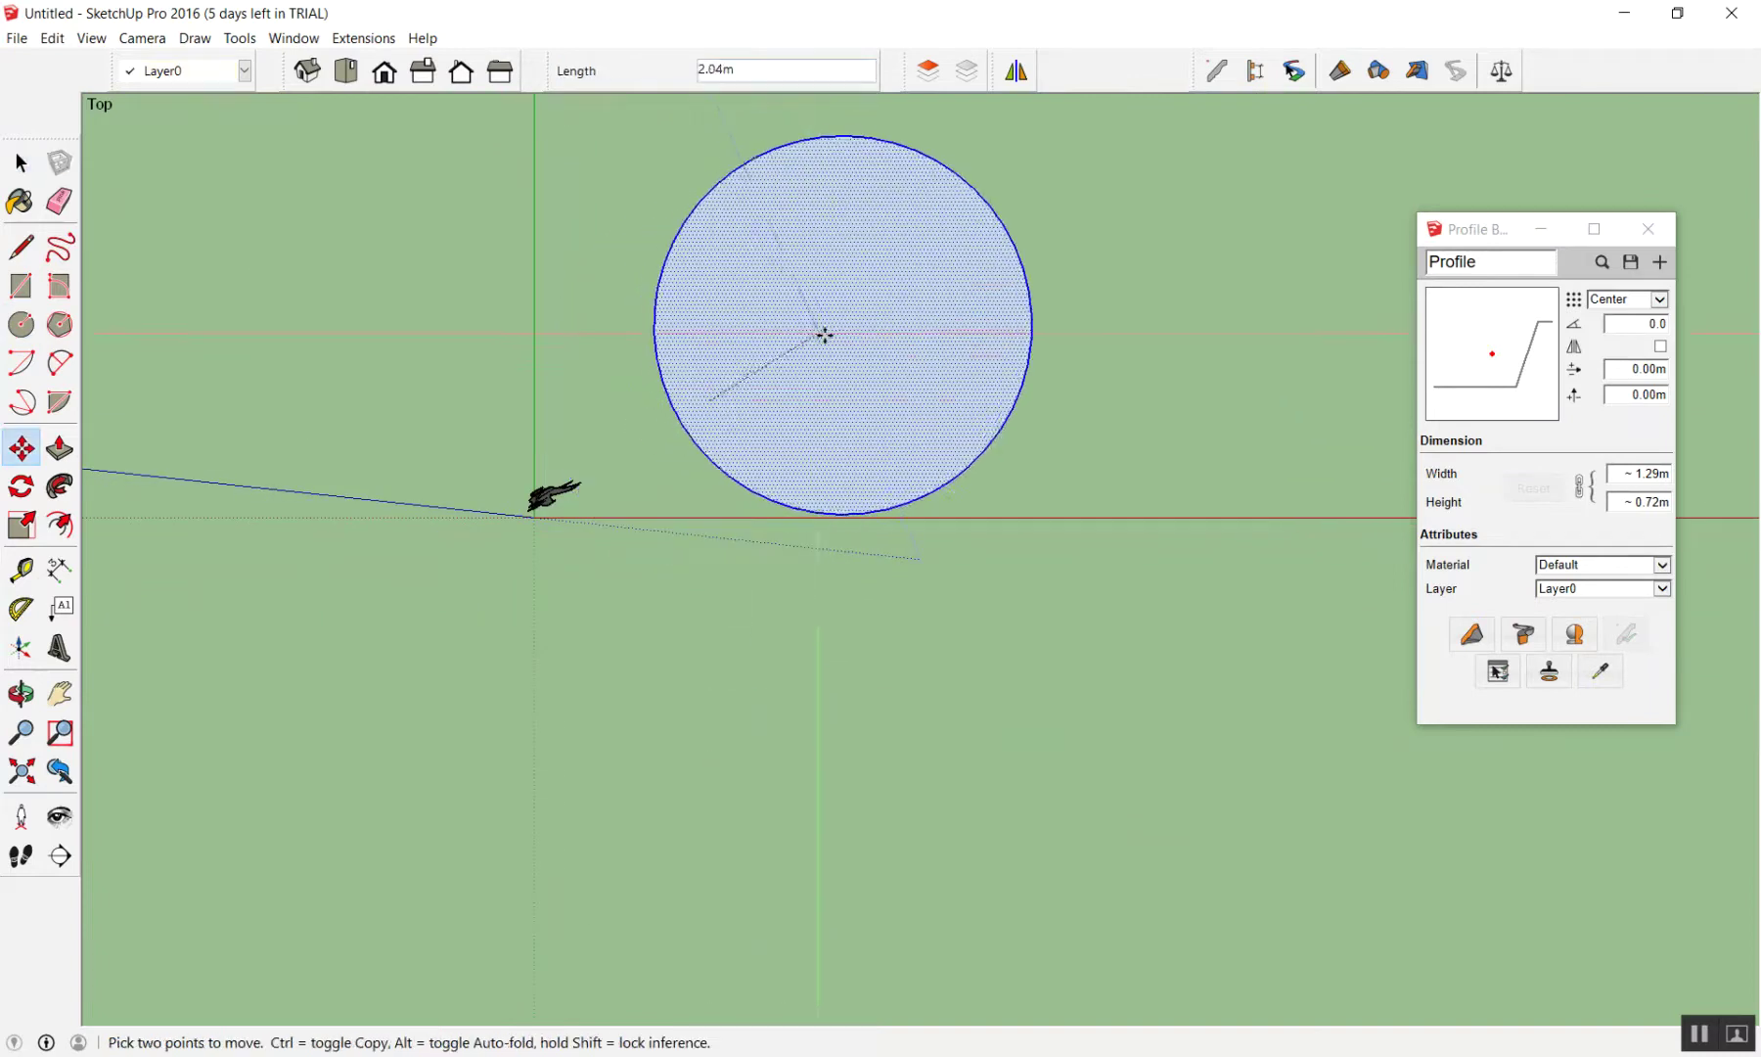
pyautogui.click(838, 301)
pyautogui.press('space')
pyautogui.scroll(-3, 1164, 303)
pyautogui.click(1230, 293)
pyautogui.scroll(2, 1108, 251)
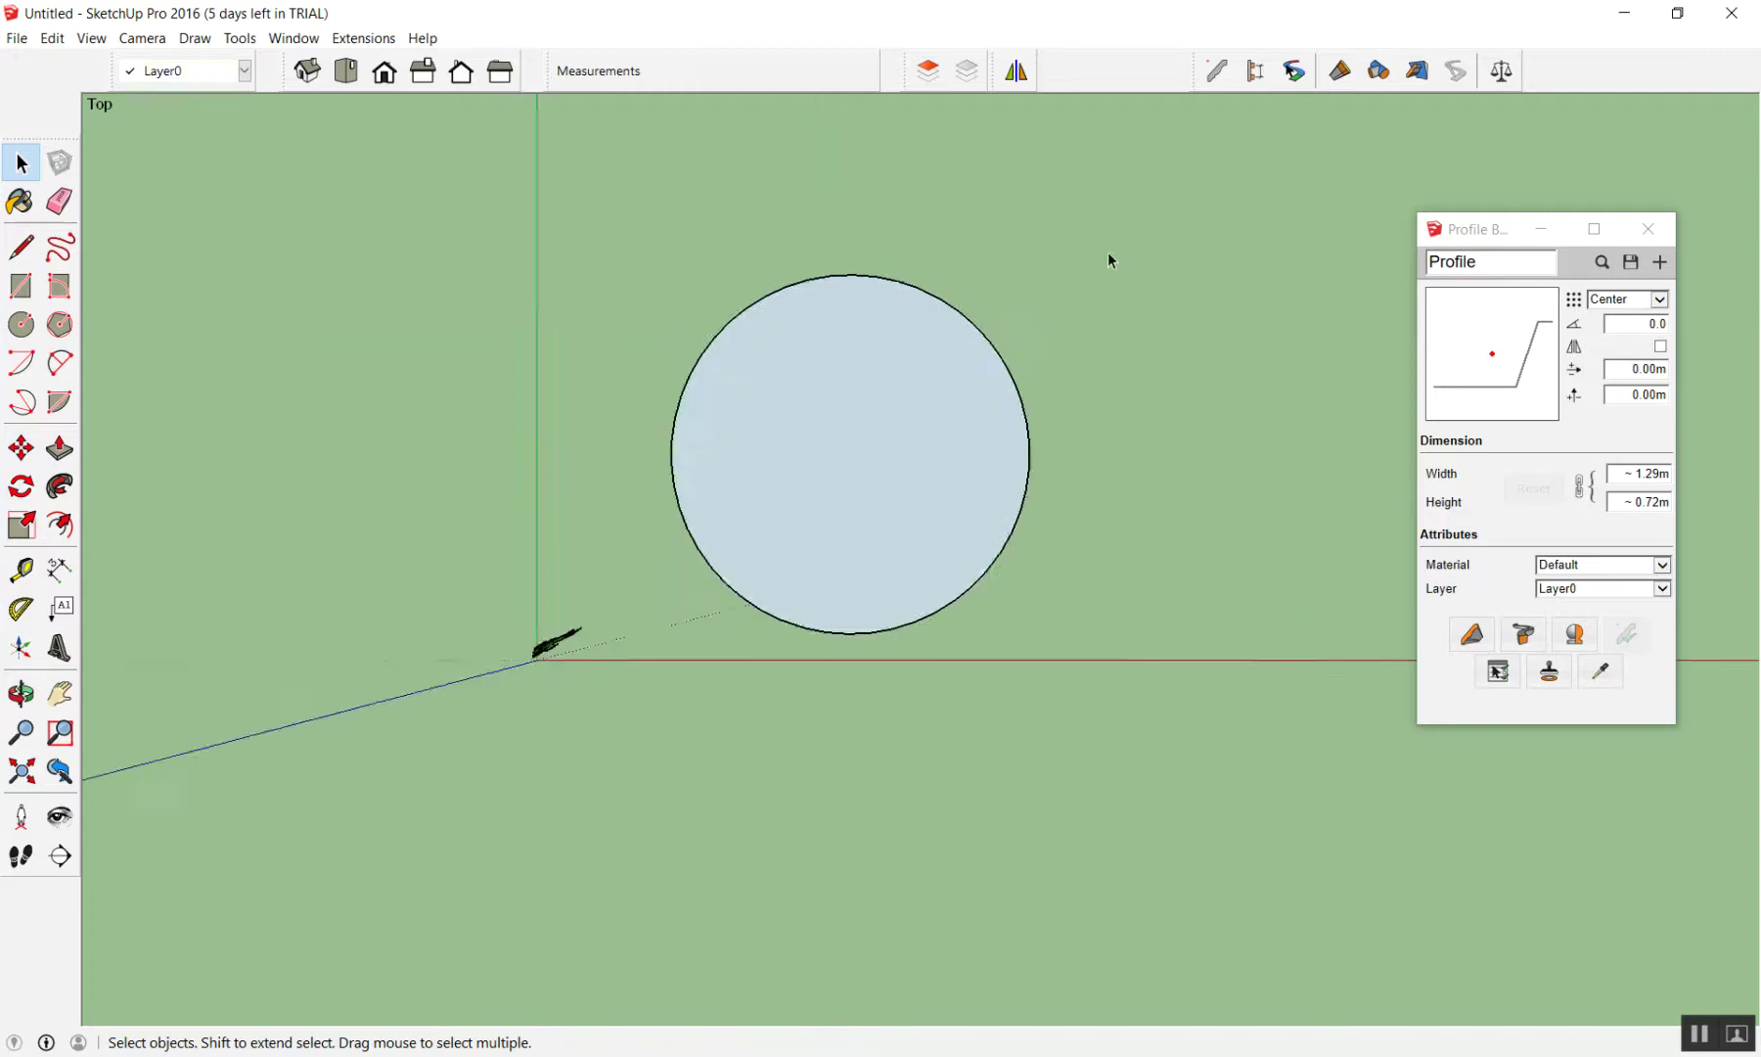
pyautogui.scroll(2, 1073, 278)
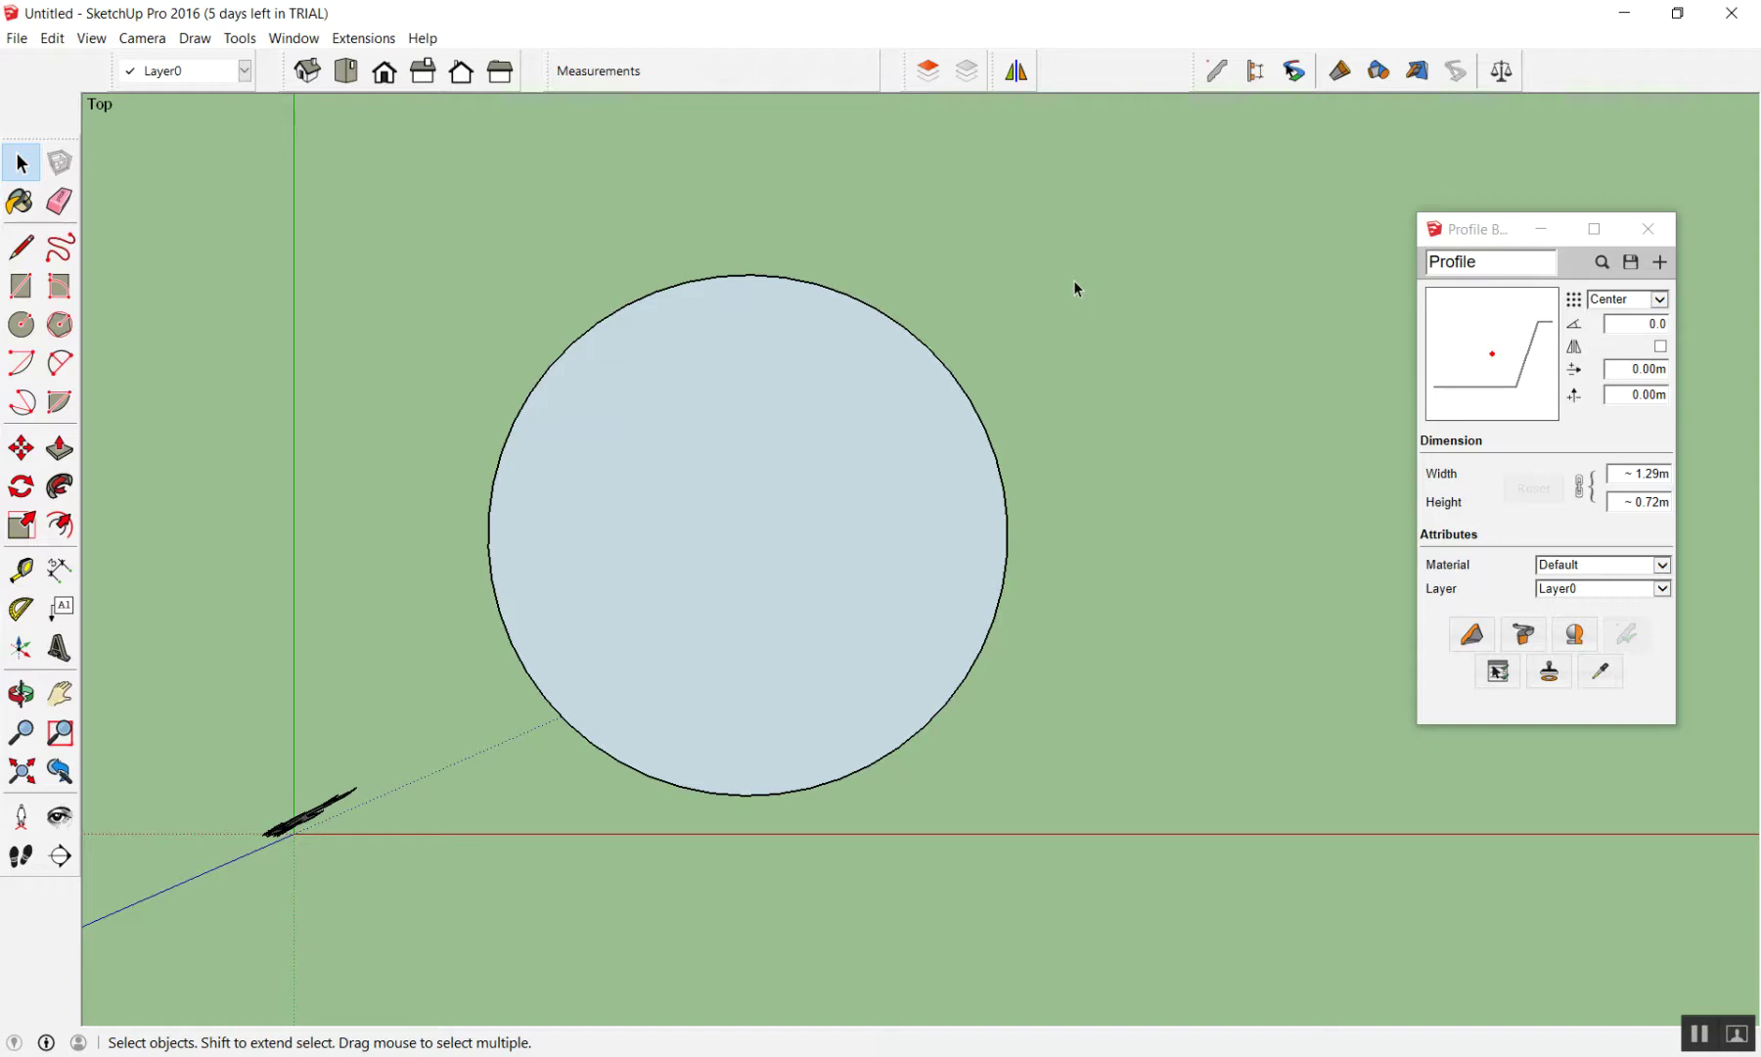
pyautogui.scroll(5, 783, 362)
# Start offsetting the circle's edge, then cancel the attempt
pyautogui.press('f')
pyautogui.scroll(1, 847, 246)
pyautogui.scroll(-2, 855, 254)
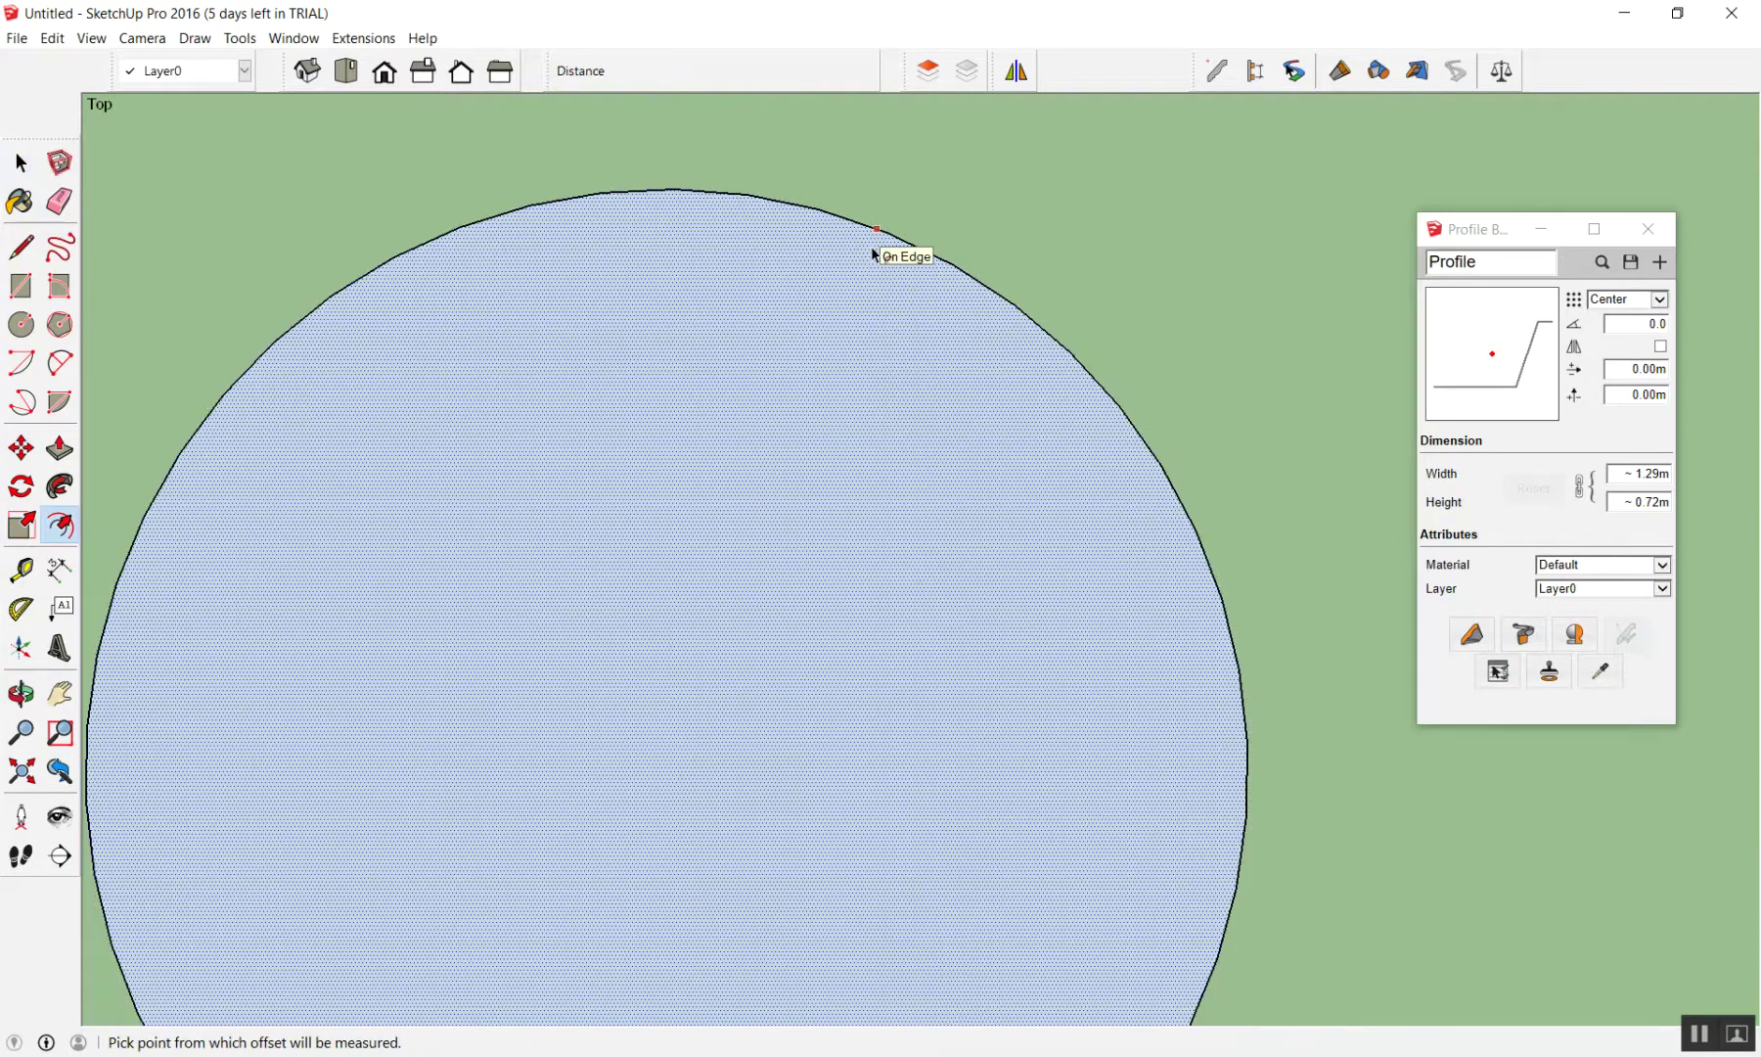
pyautogui.click(875, 253)
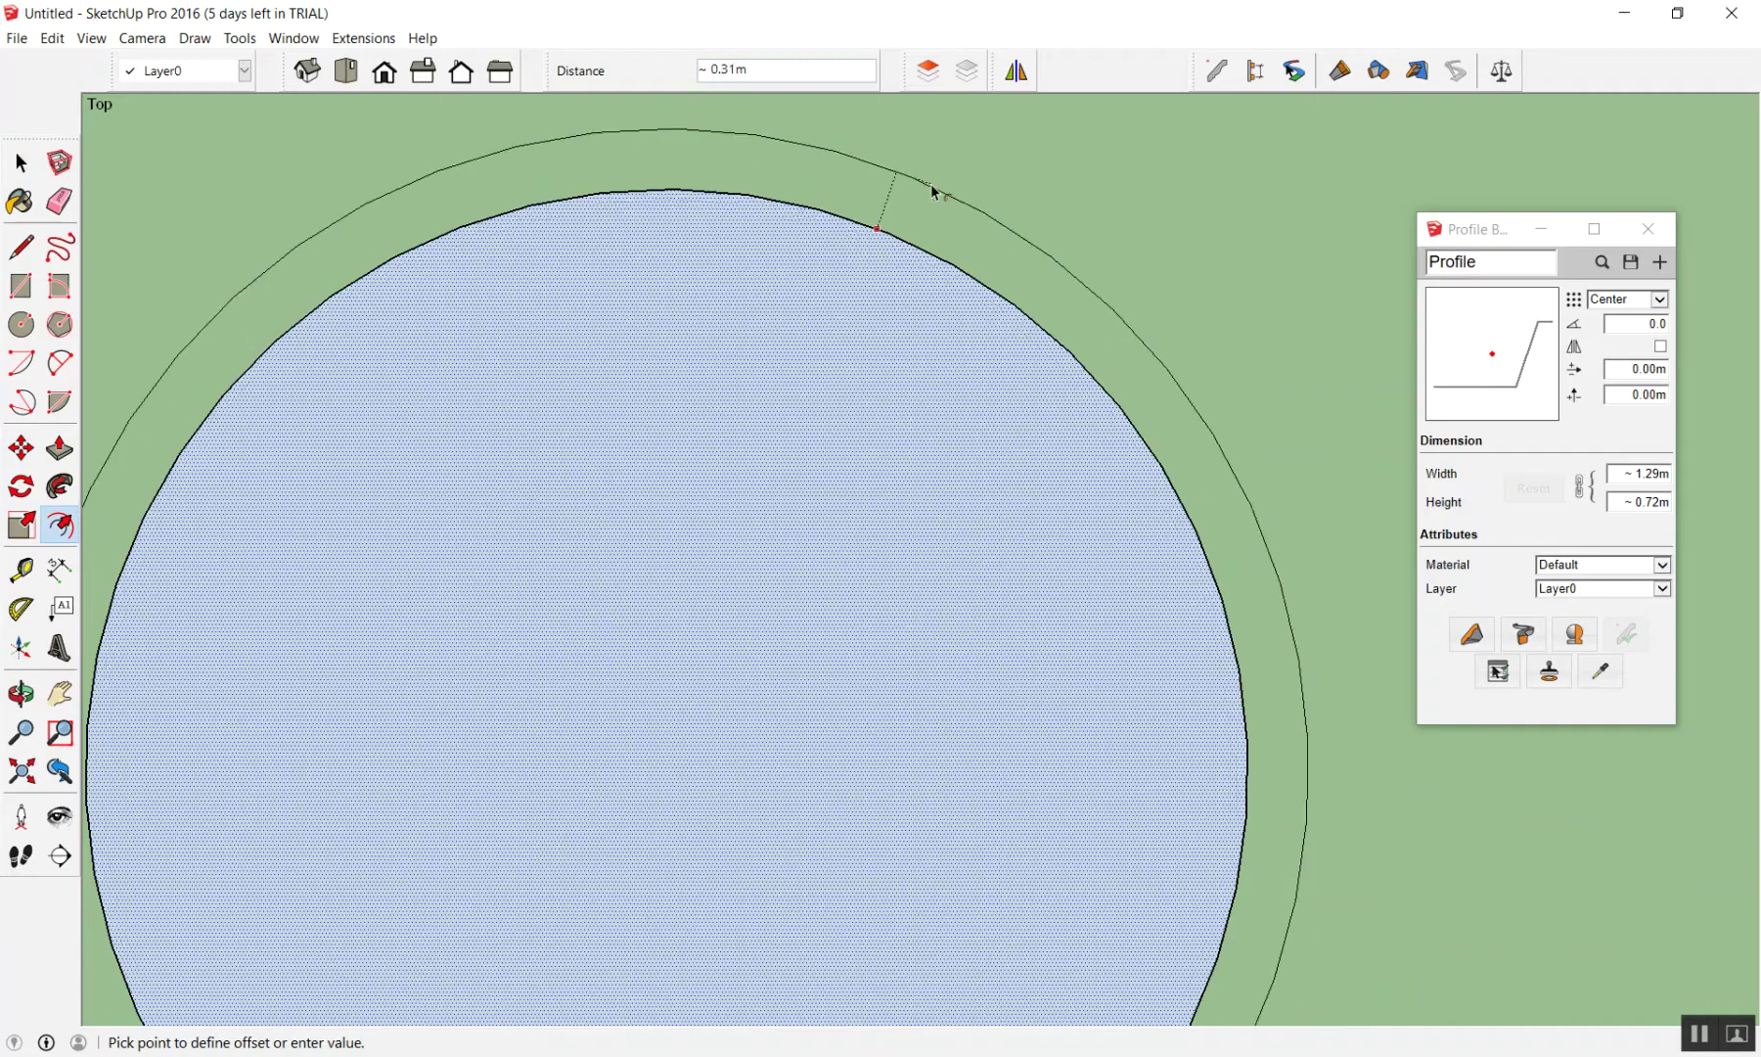
pyautogui.press('Escape')
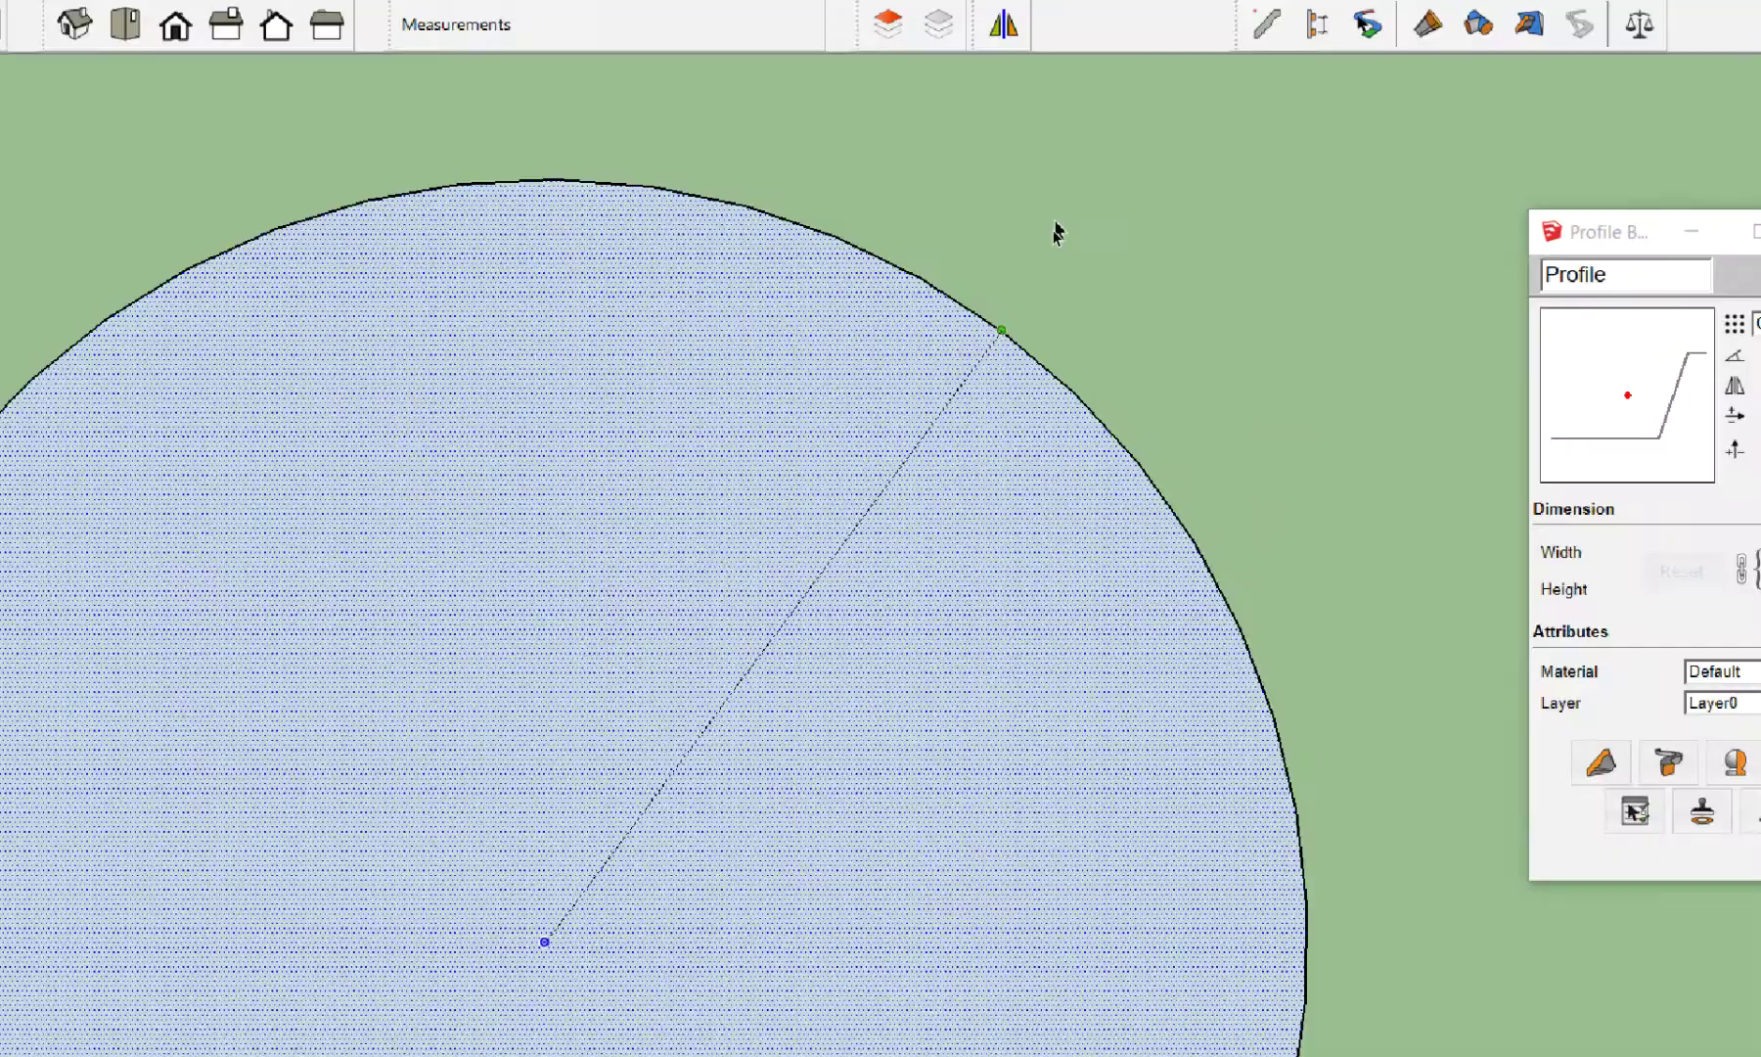
pyautogui.press('space')
pyautogui.scroll(2, 1044, 245)
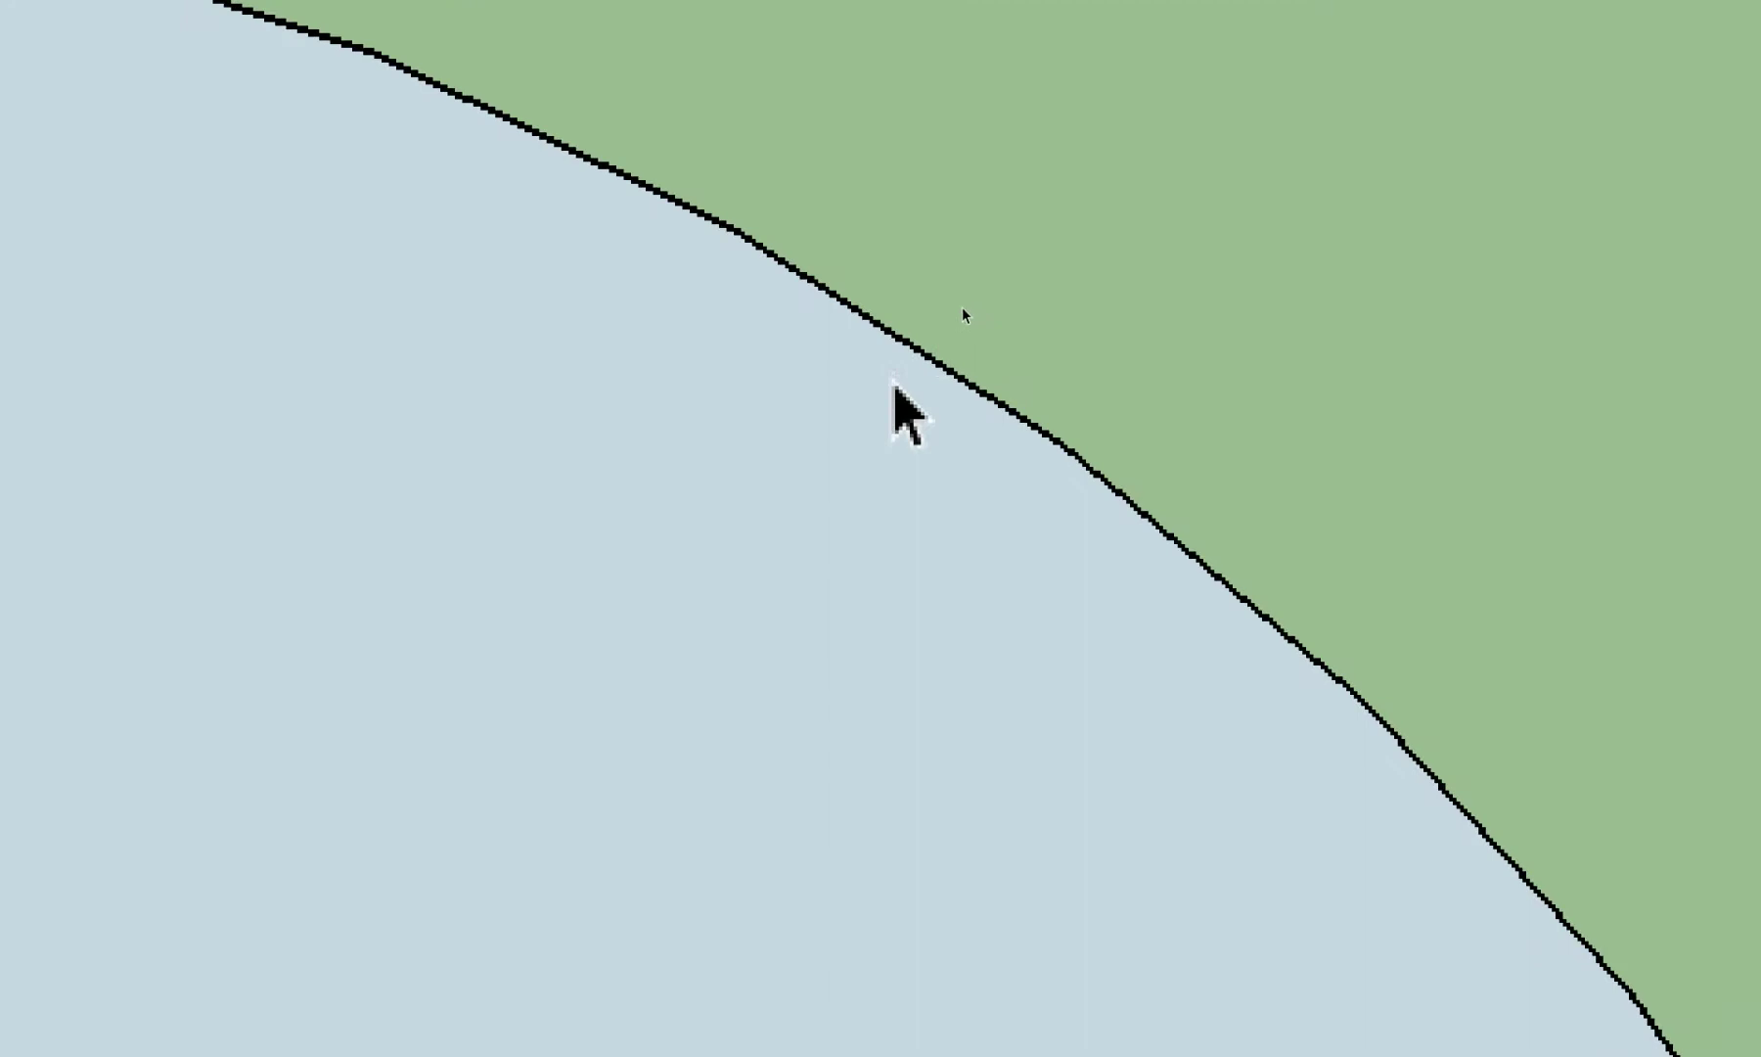
# Select the circle face and offset its edge, undoing an offset placed outside the circle
pyautogui.click(861, 421)
pyautogui.click(837, 235)
pyautogui.click(760, 385)
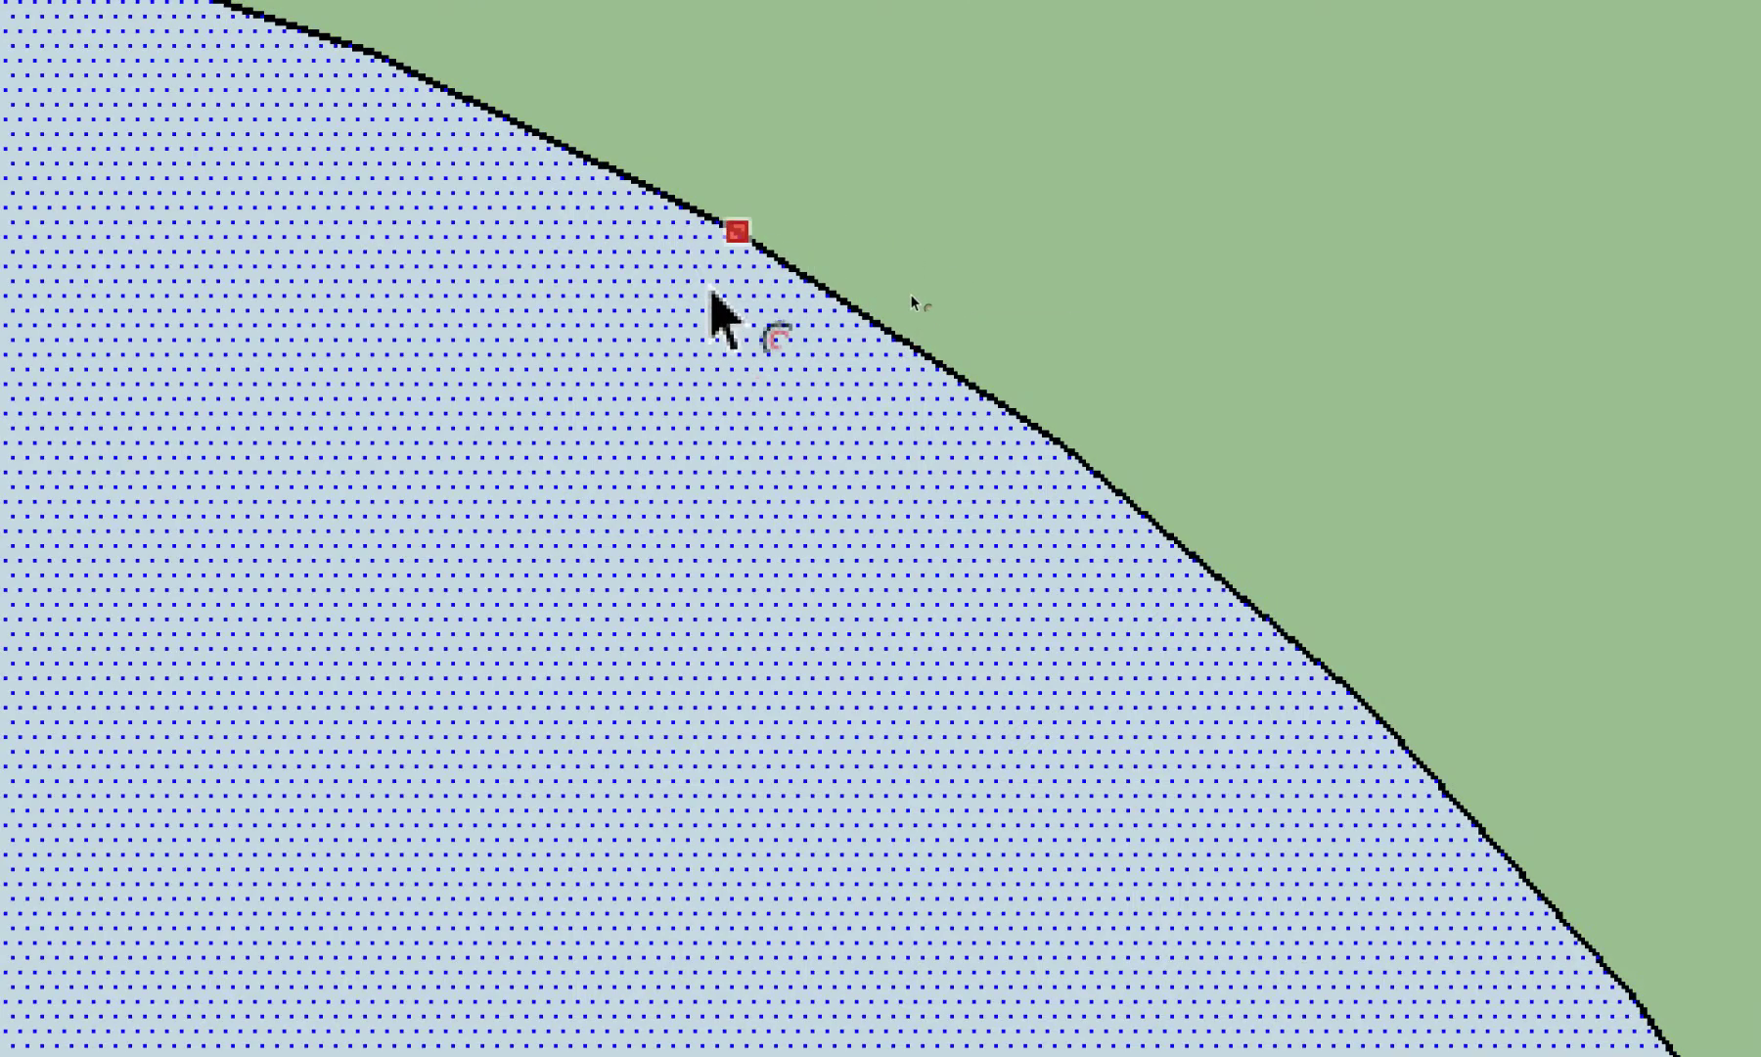
pyautogui.click(770, 249)
pyautogui.click(751, 305)
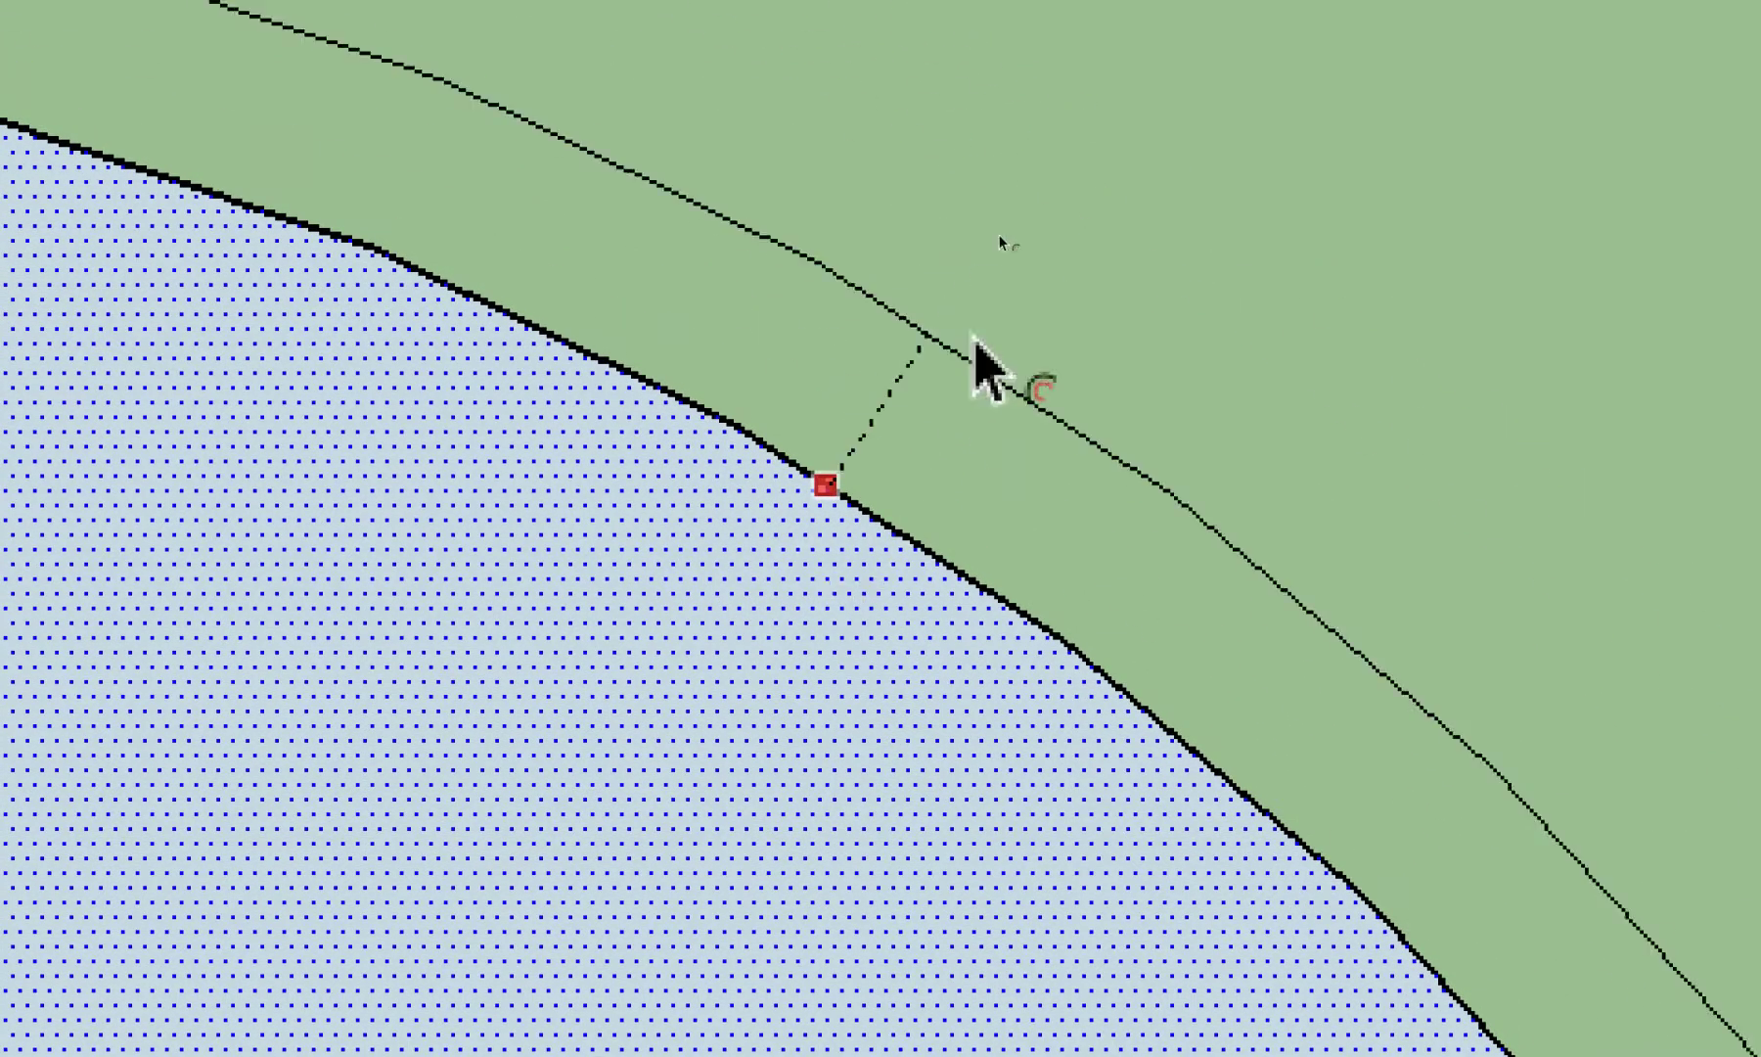
pyautogui.click(1105, 224)
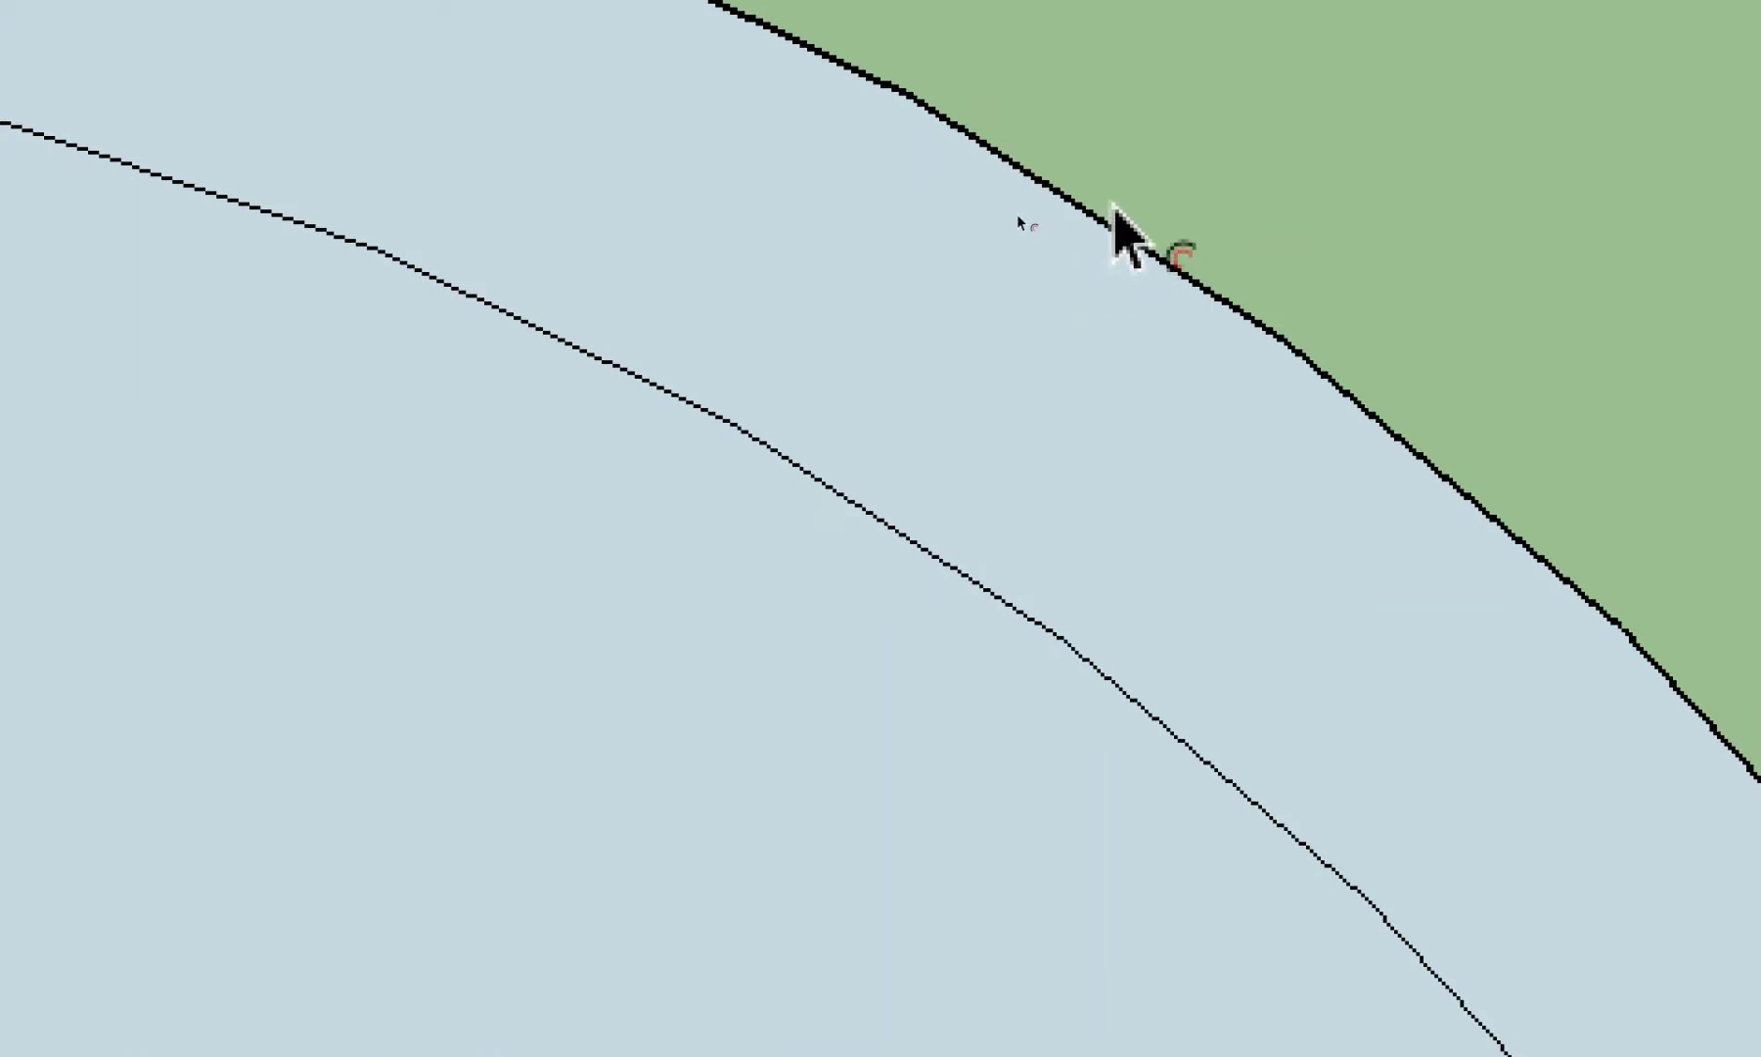
pyautogui.hotkey('ctrl', 'z')
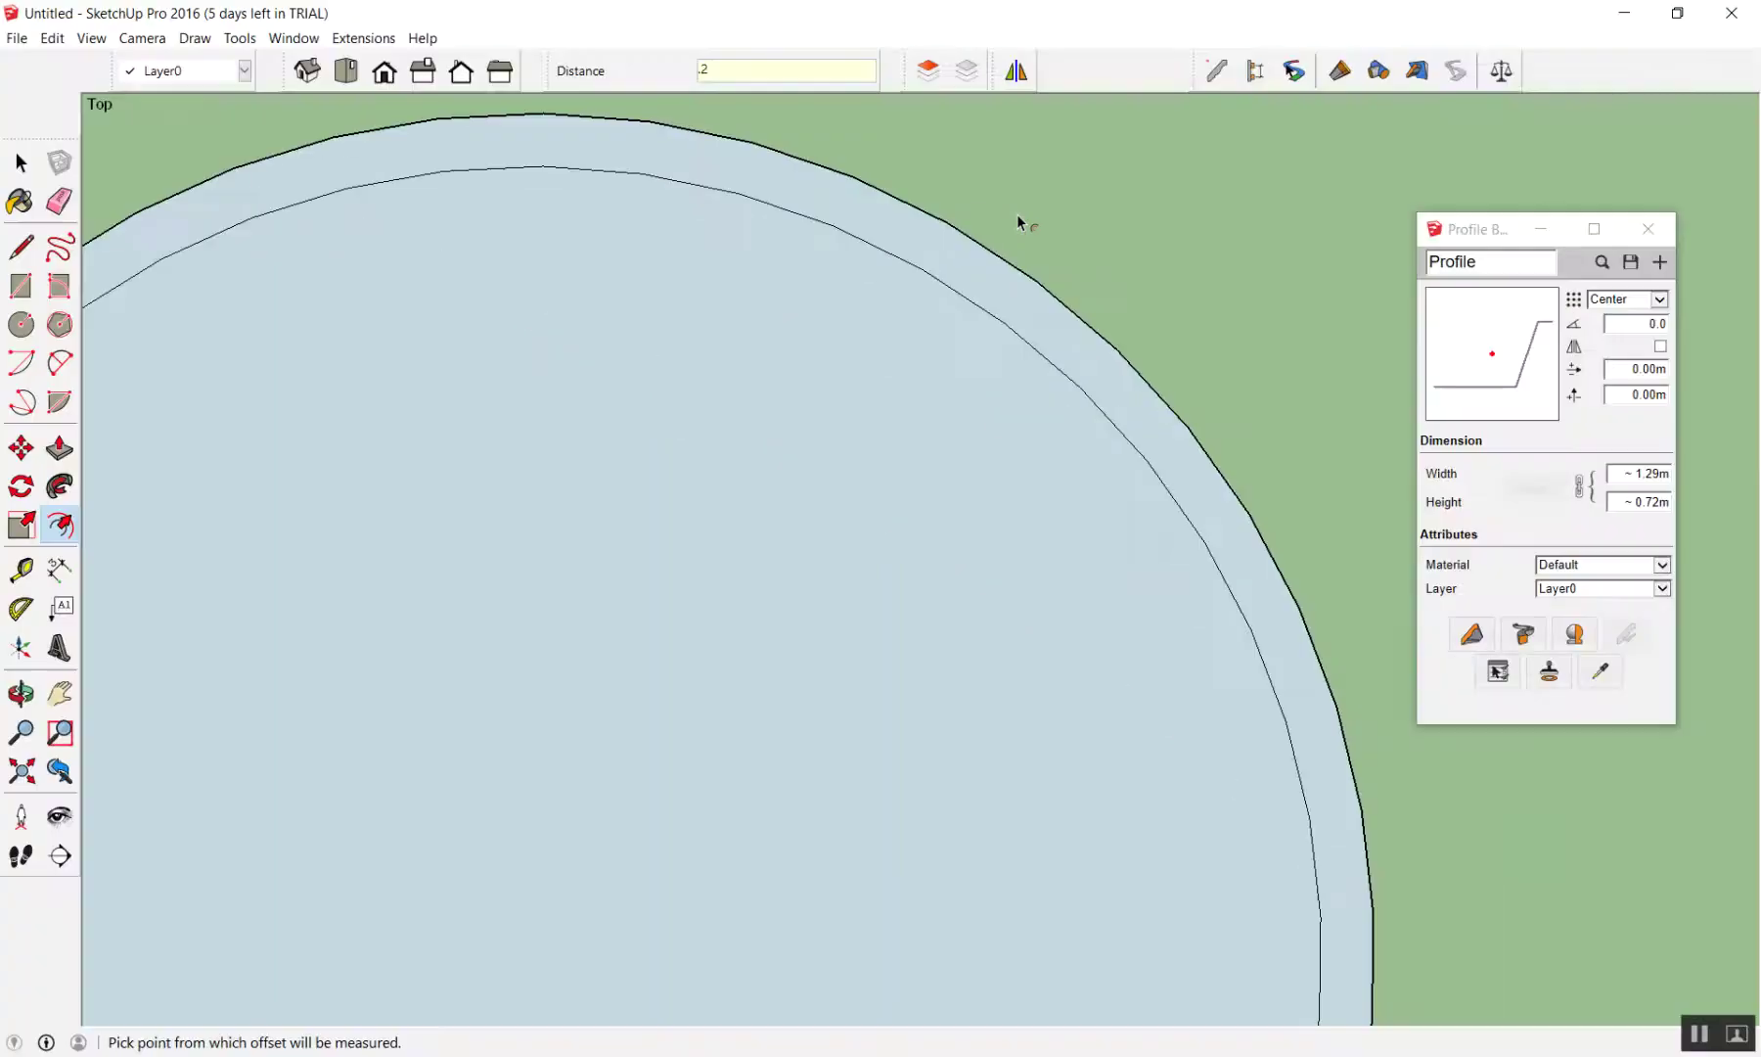
pyautogui.scroll(-3, 833, 440)
pyautogui.scroll(-3, 830, 546)
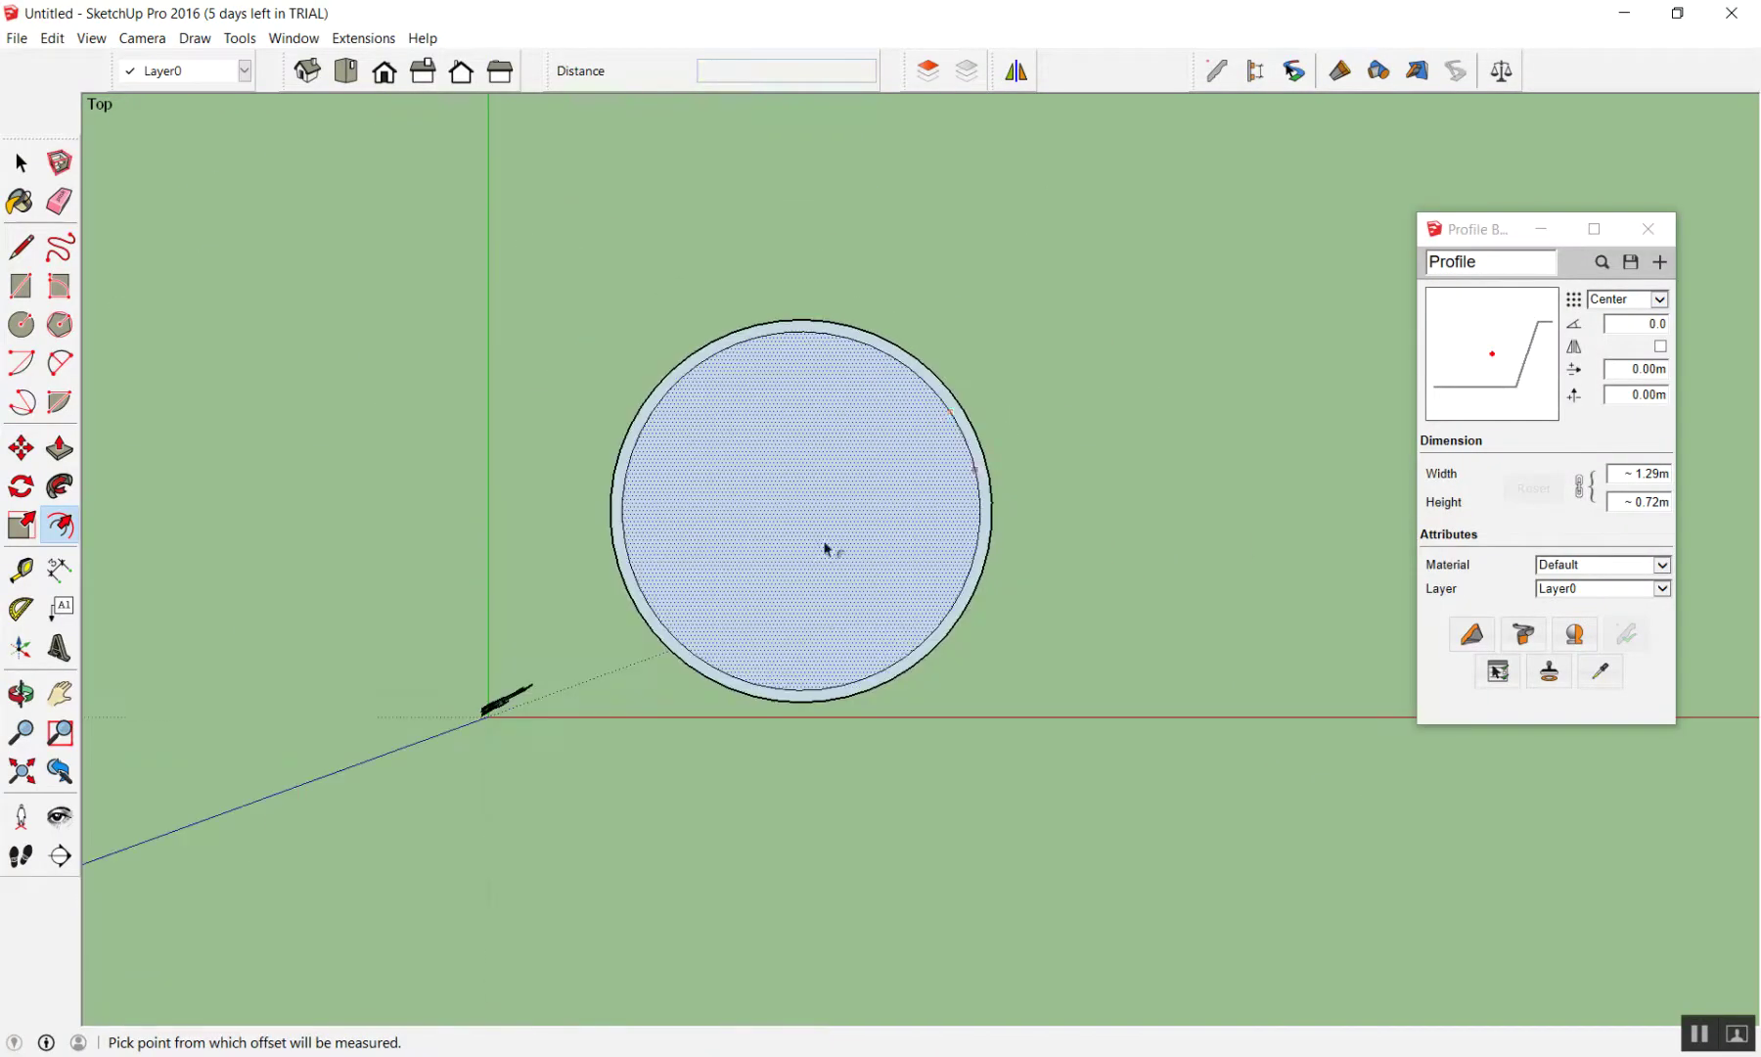
pyautogui.scroll(2, 727, 621)
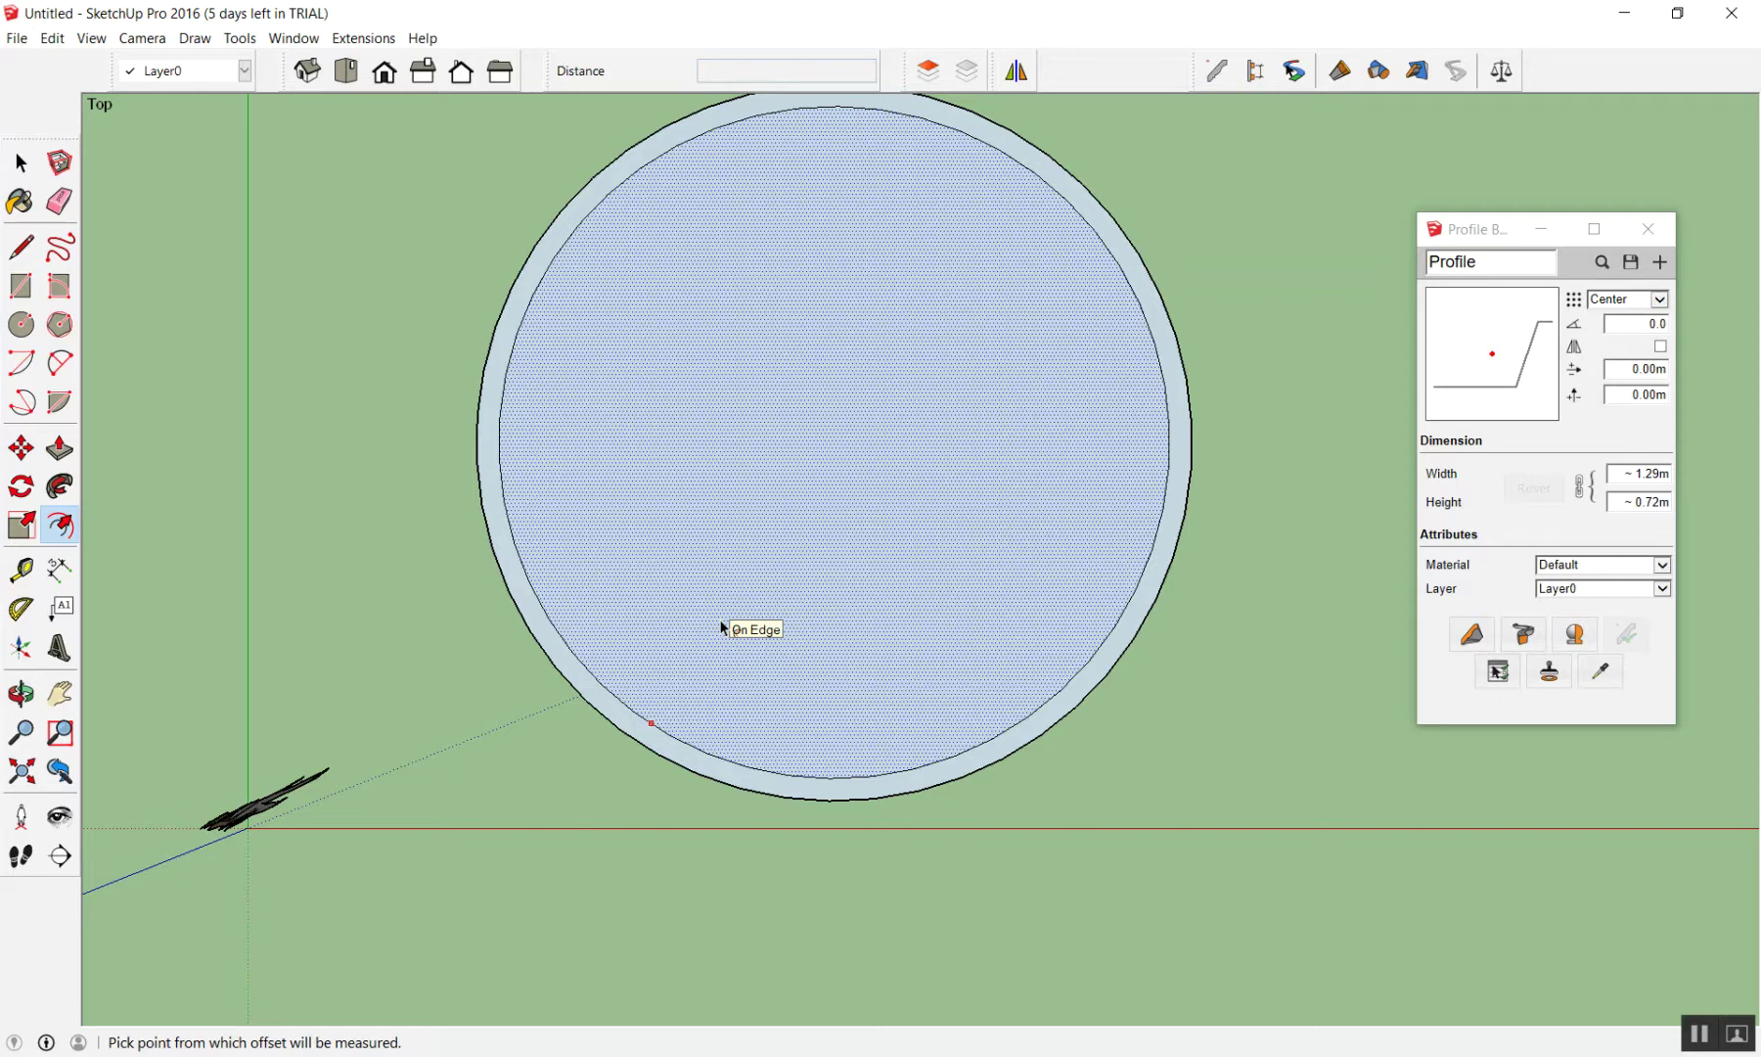
pyautogui.press('l')
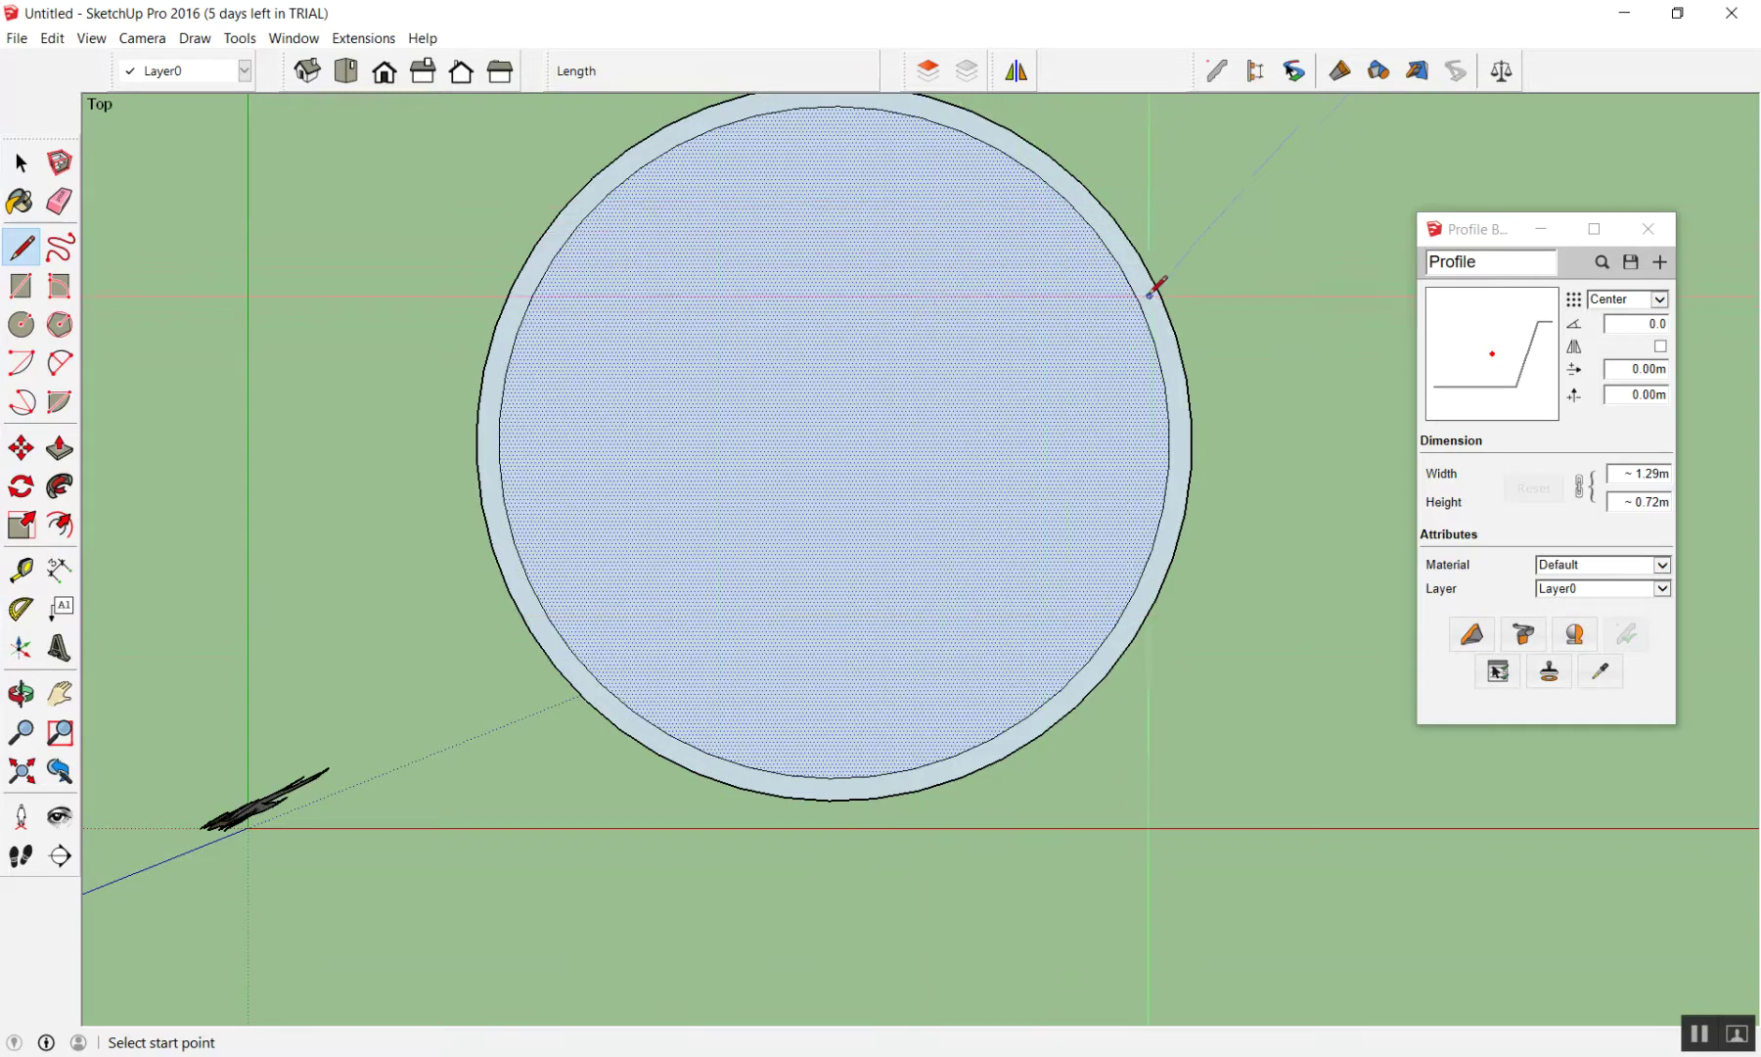
# Draw a horizontal line from the circle's centre past both rims, keeping it after a trial erase
pyautogui.click(834, 441)
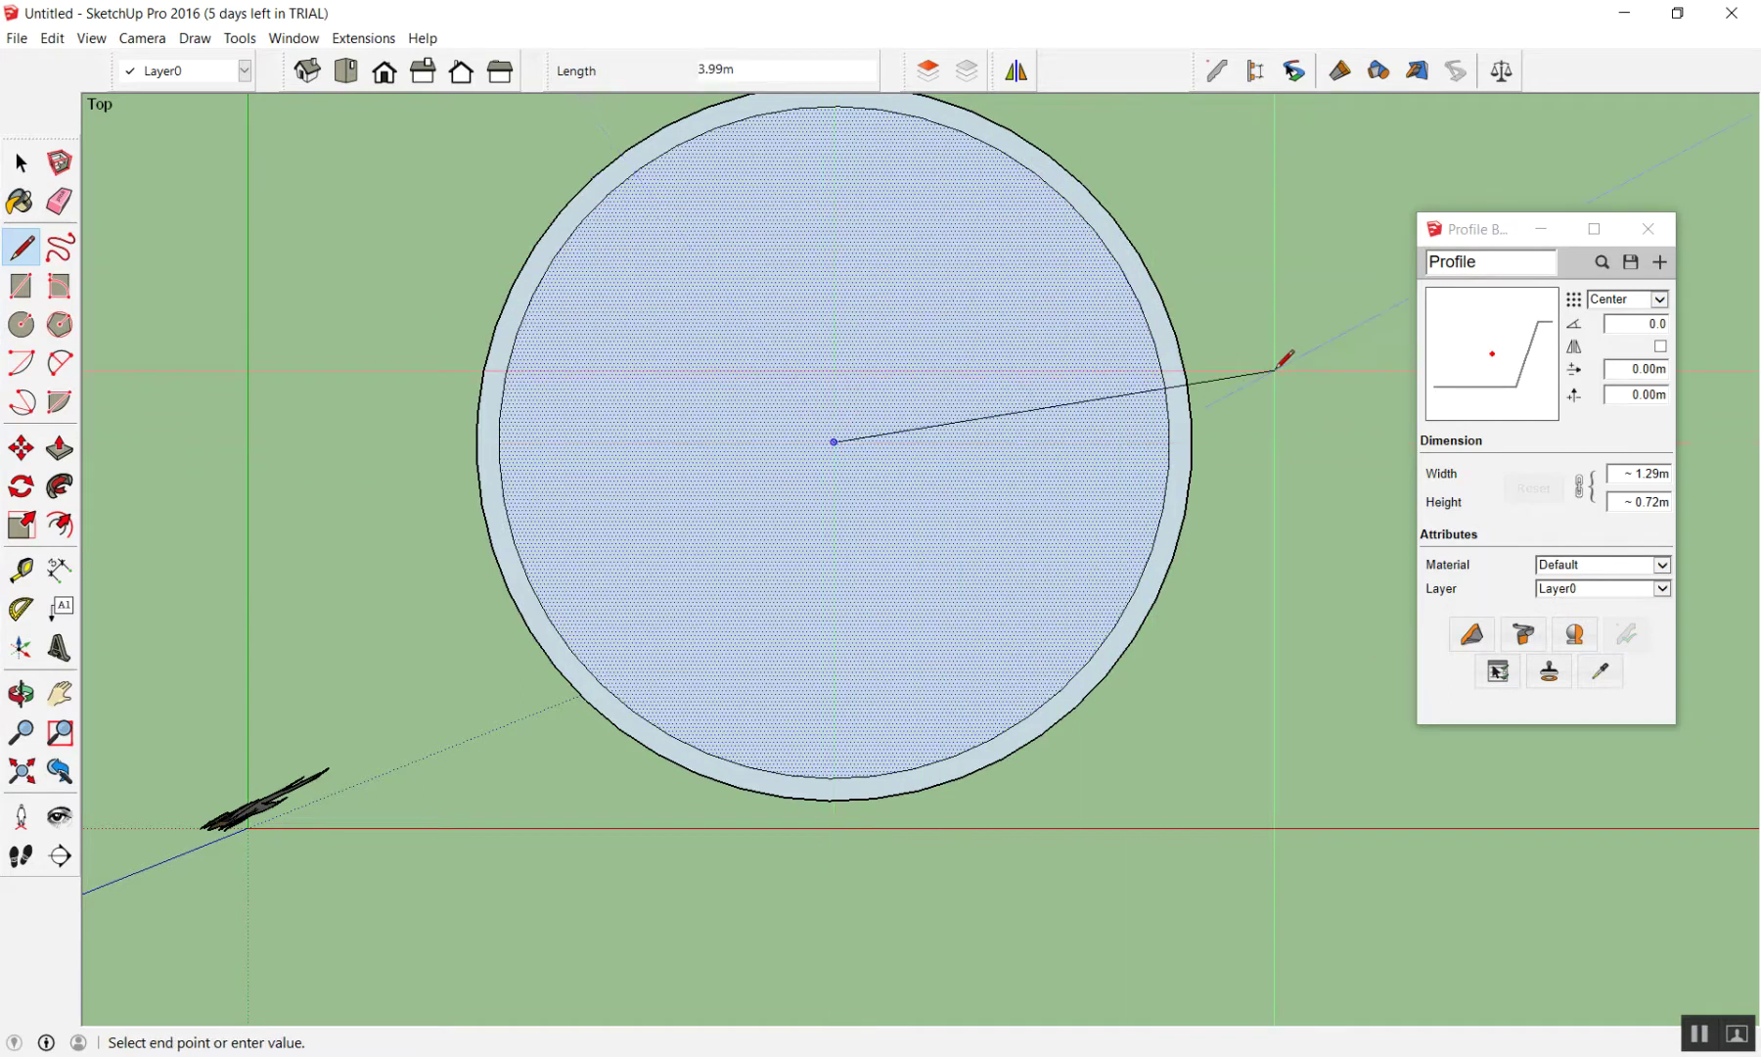
pyautogui.click(1319, 441)
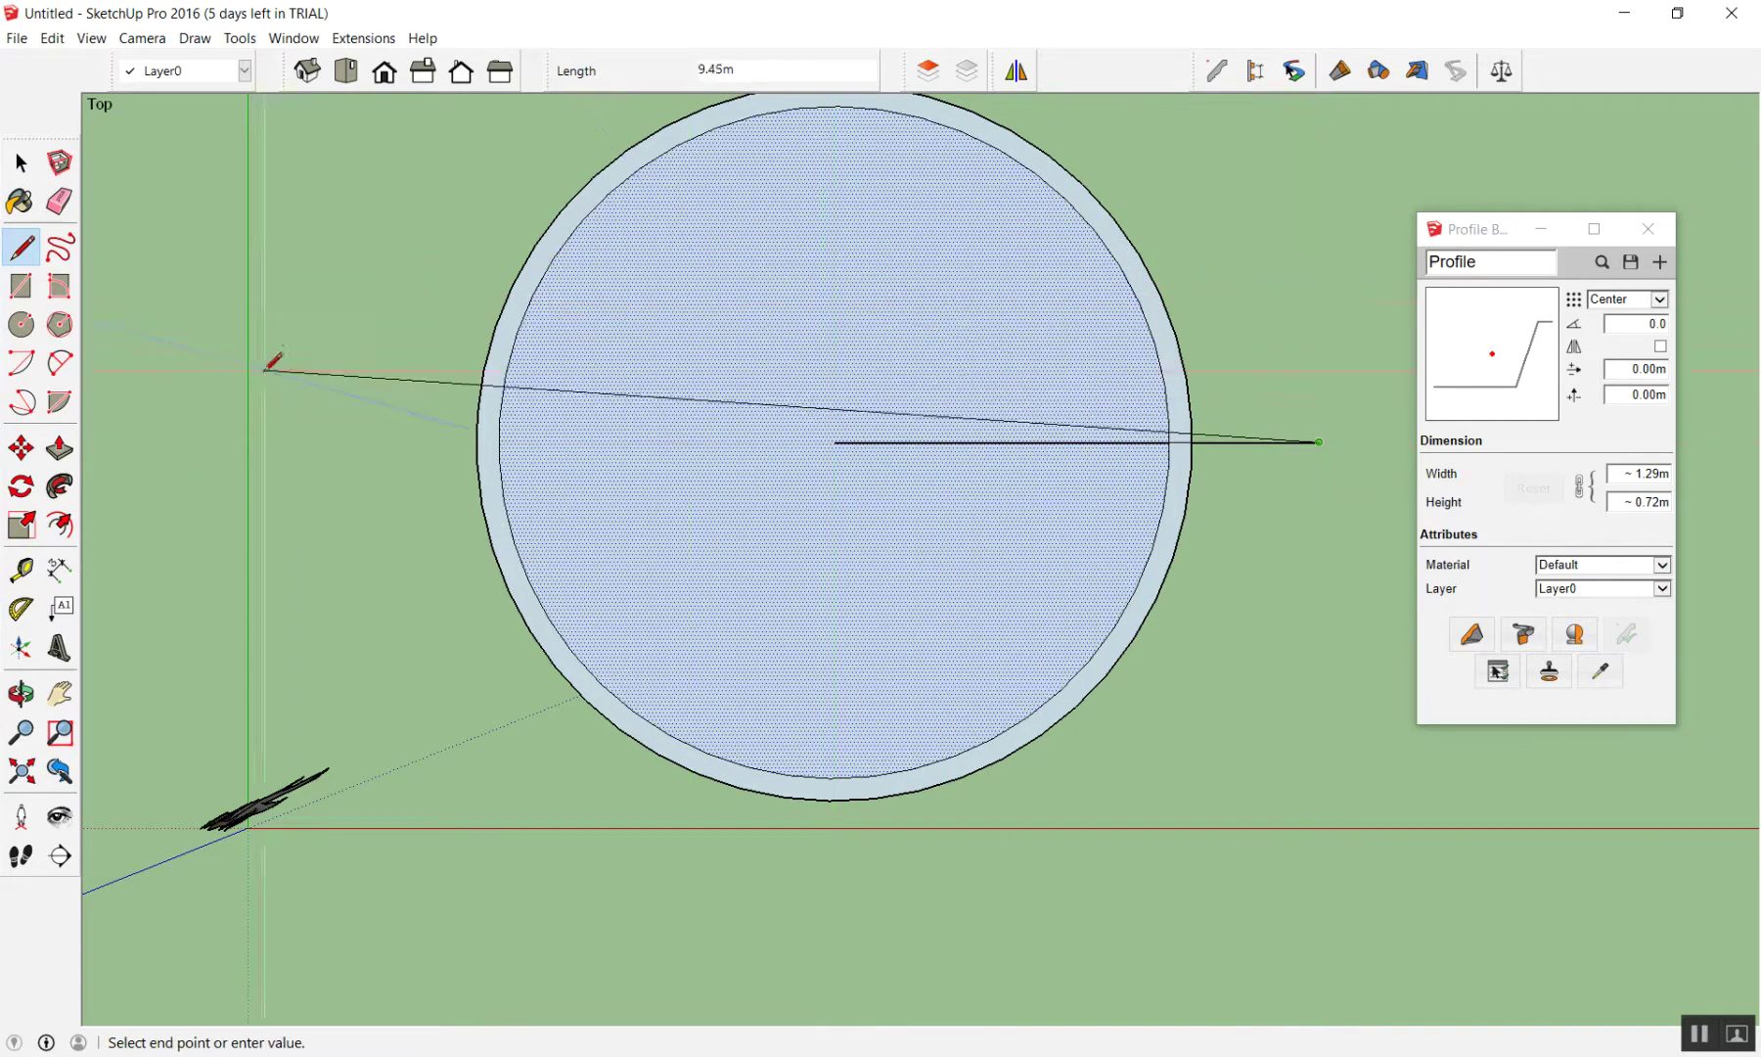
pyautogui.click(261, 443)
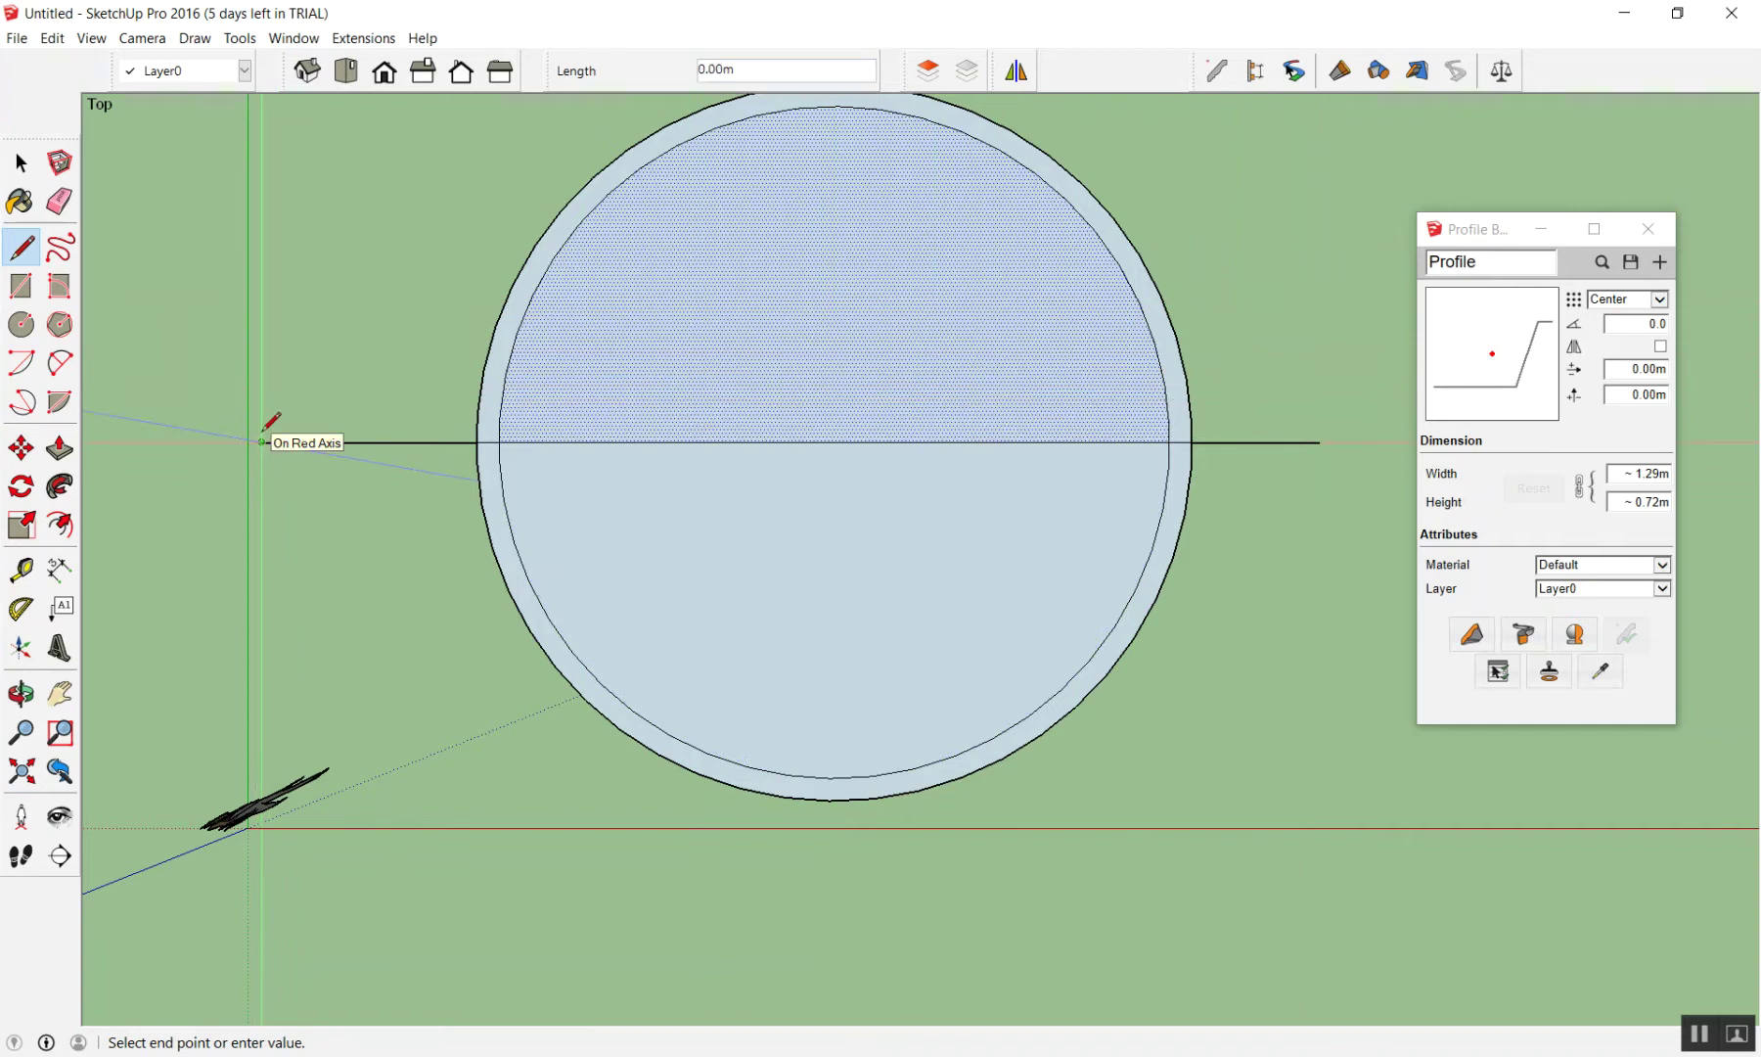
pyautogui.press('e')
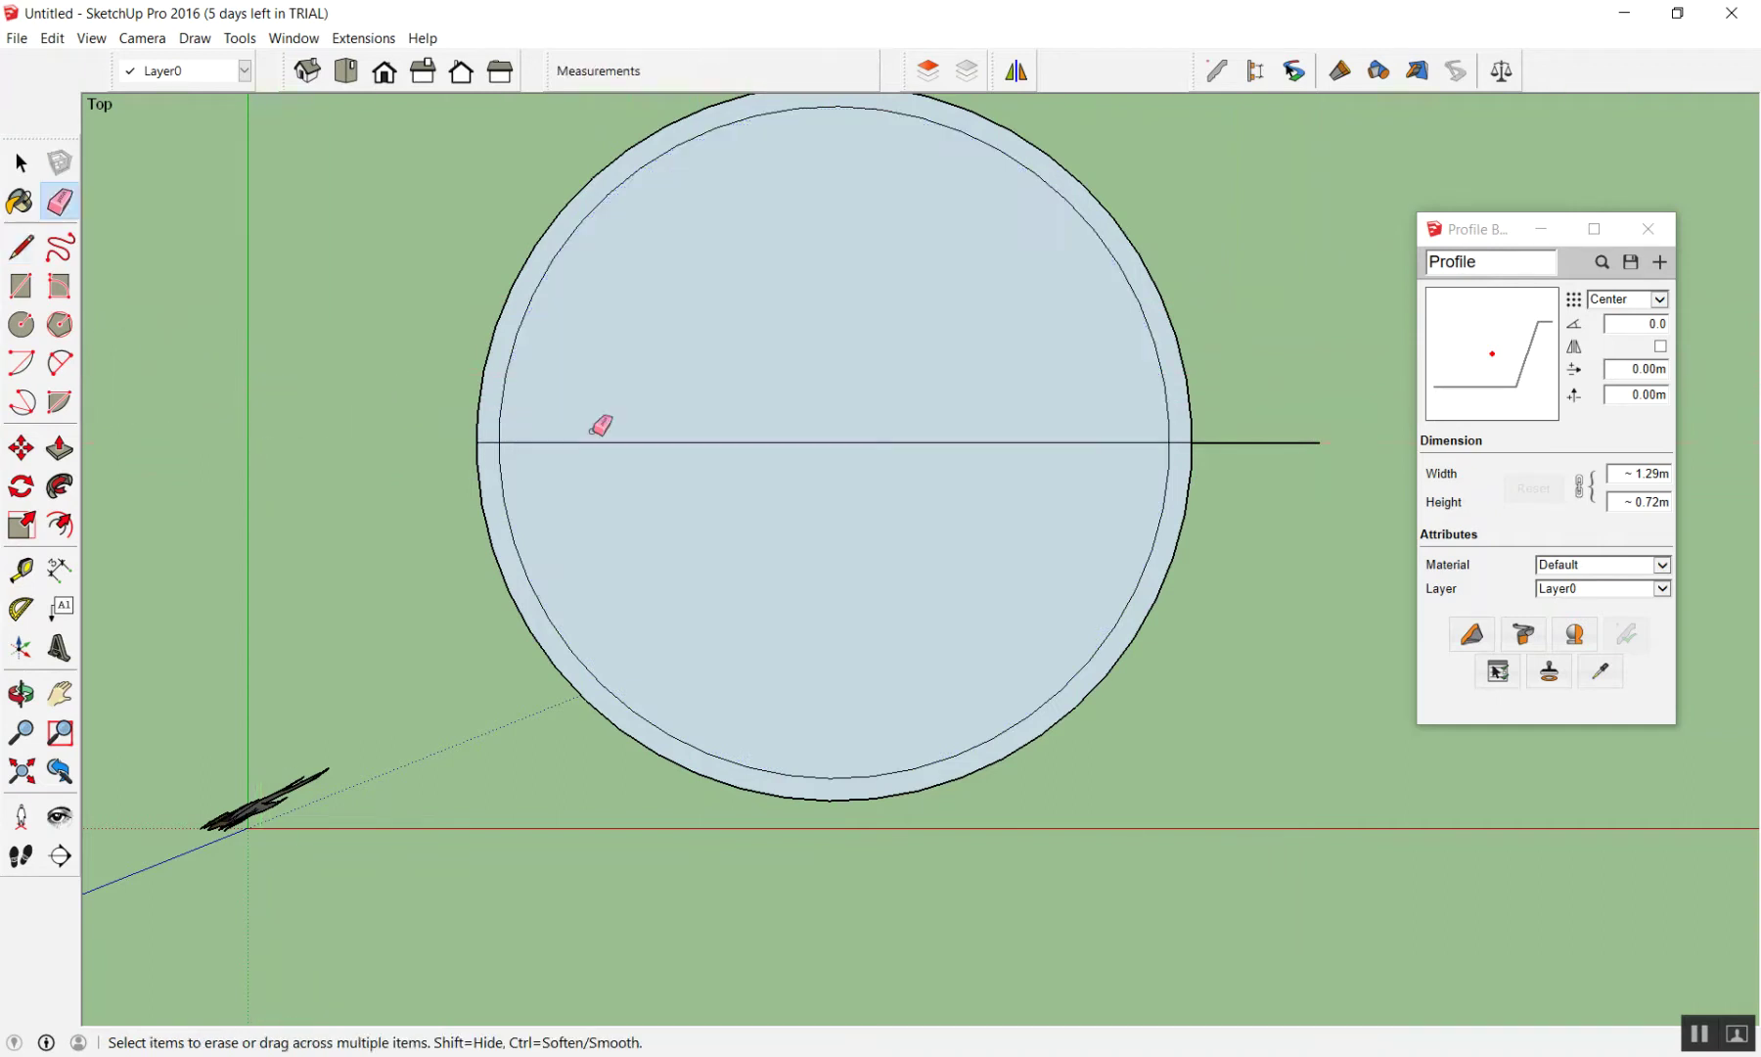
pyautogui.click(1055, 442)
pyautogui.hotkey('ctrl', 'z')
pyautogui.hotkey('ctrl', 'z')
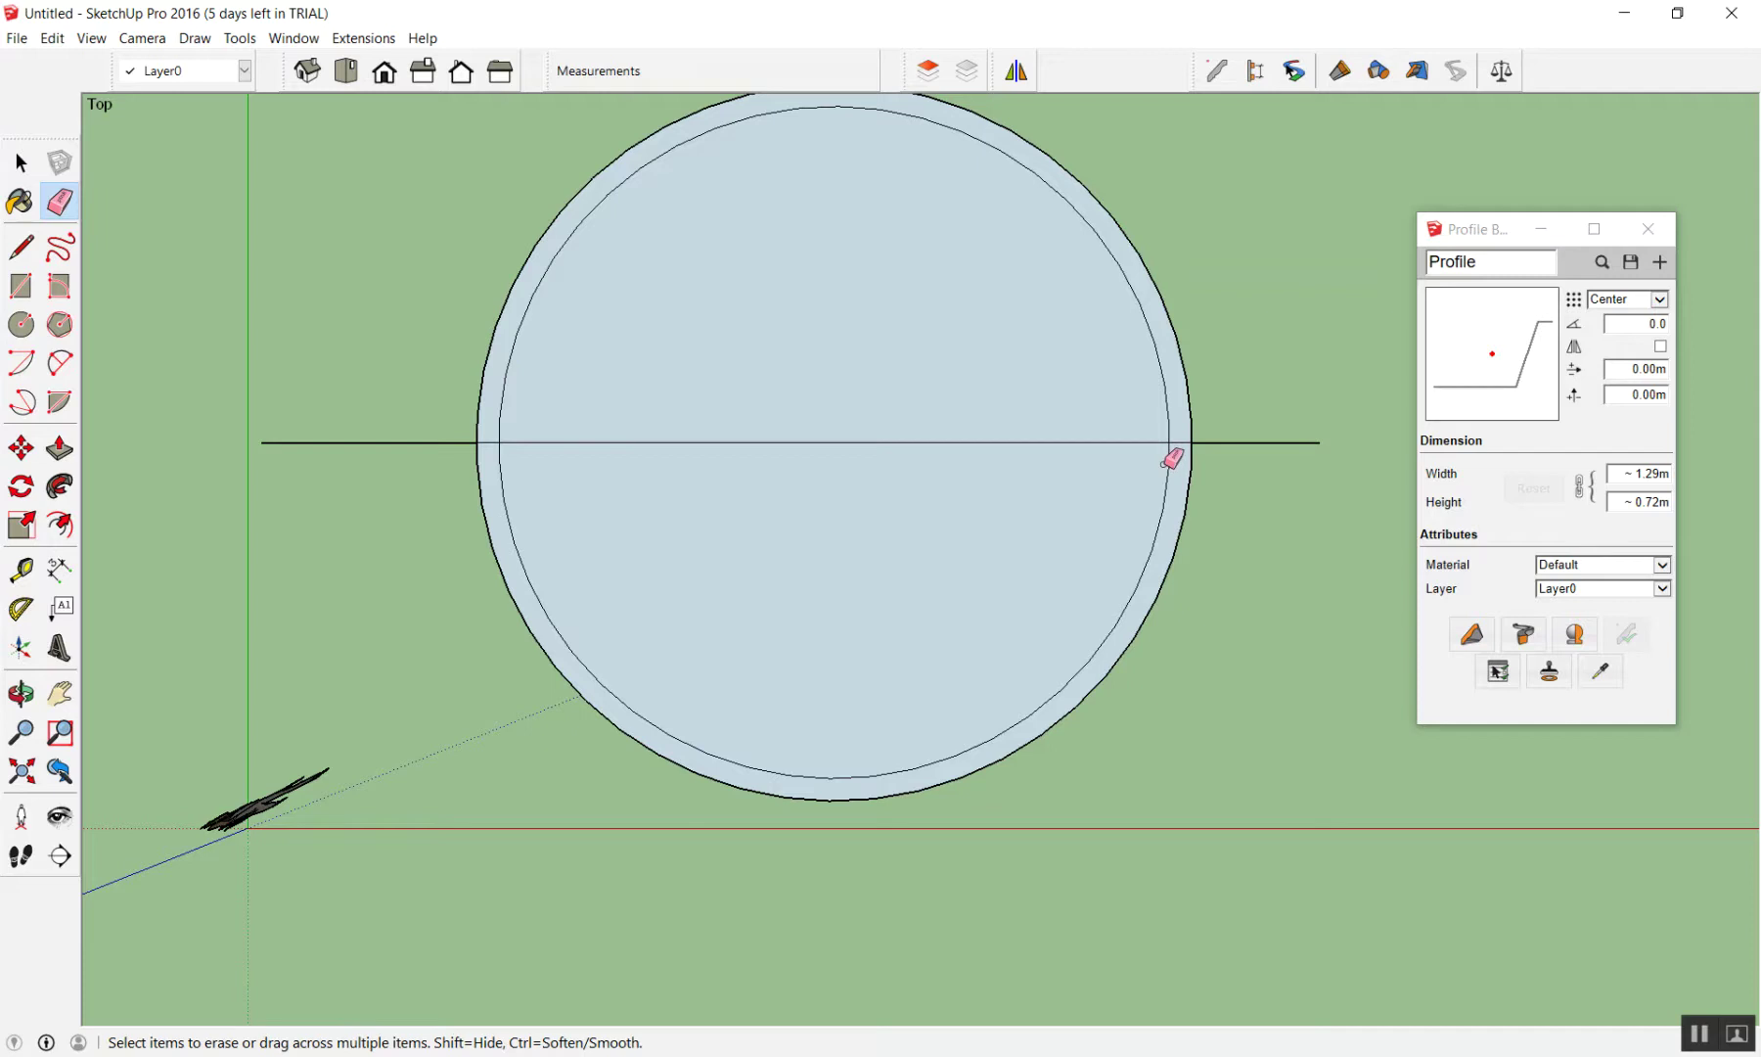
pyautogui.scroll(-4, 915, 450)
pyautogui.press('space')
# Copy the circle with its dividing line and paste the copy to the right of the original
pyautogui.moveTo(1115, 347); pyautogui.dragTo(724, 512)
pyautogui.scroll(-3, 835, 479)
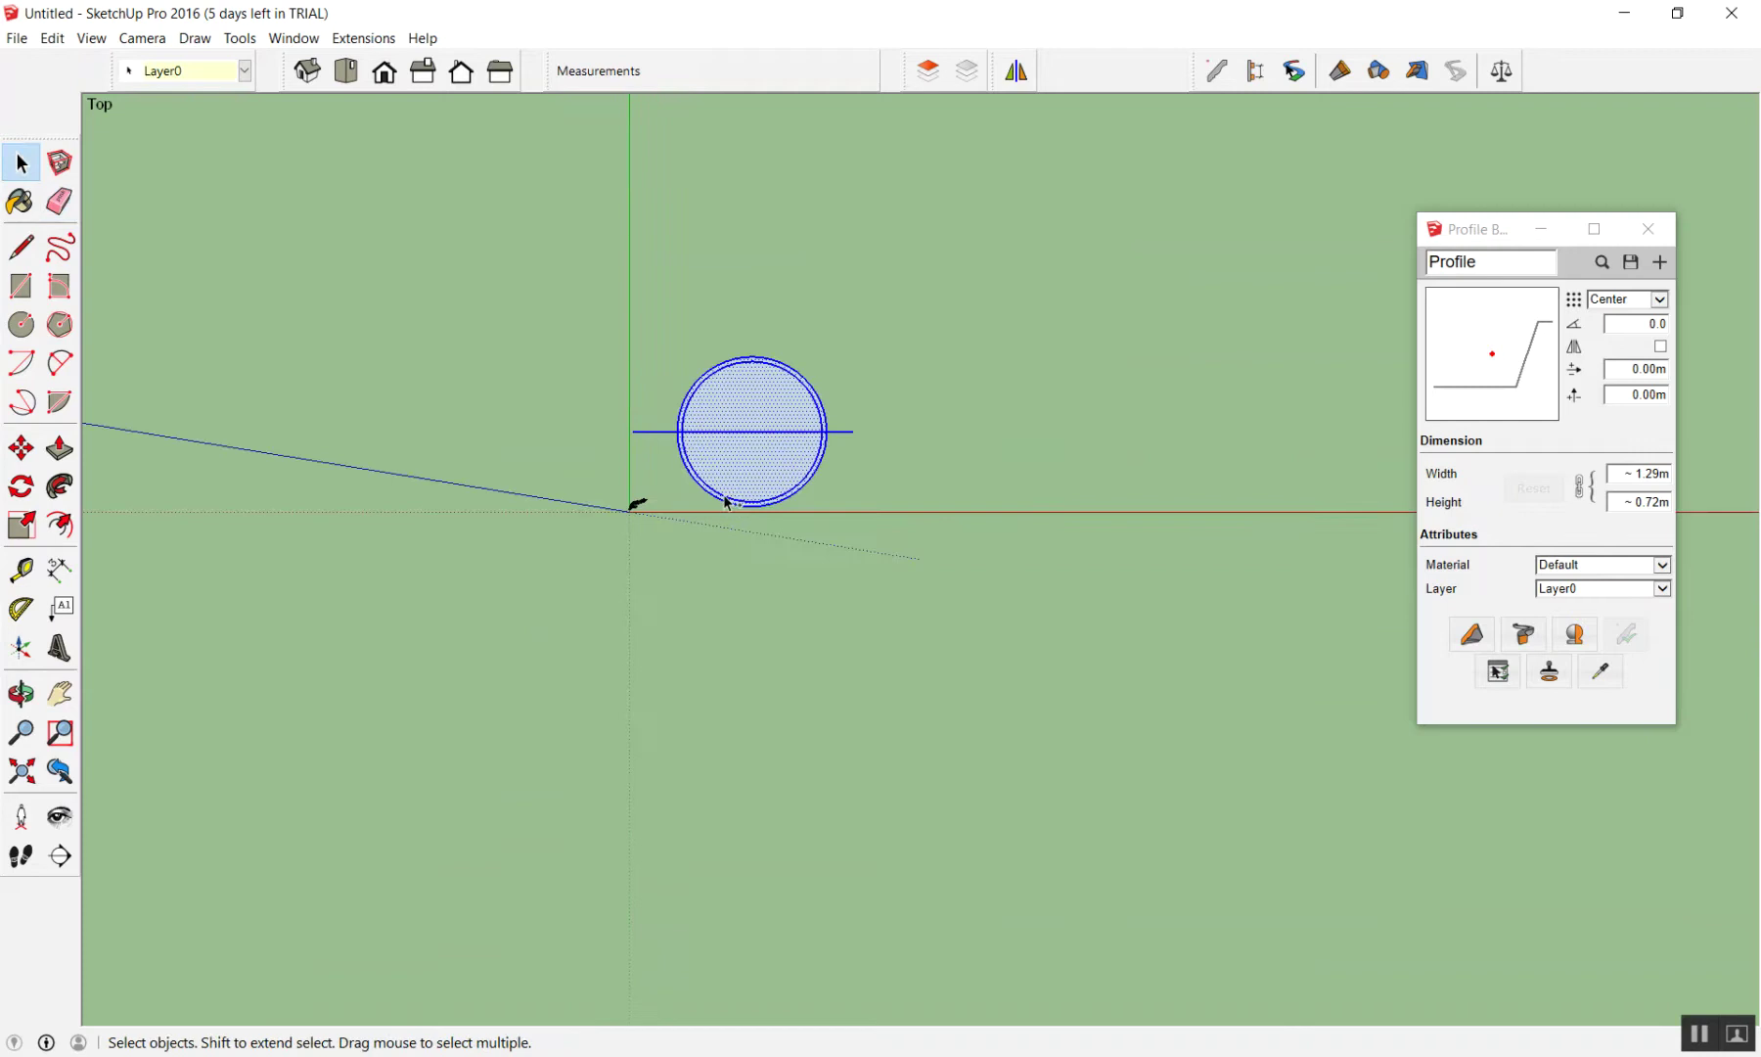
pyautogui.hotkey('ctrl', 'c')
pyautogui.hotkey('ctrl', 'v')
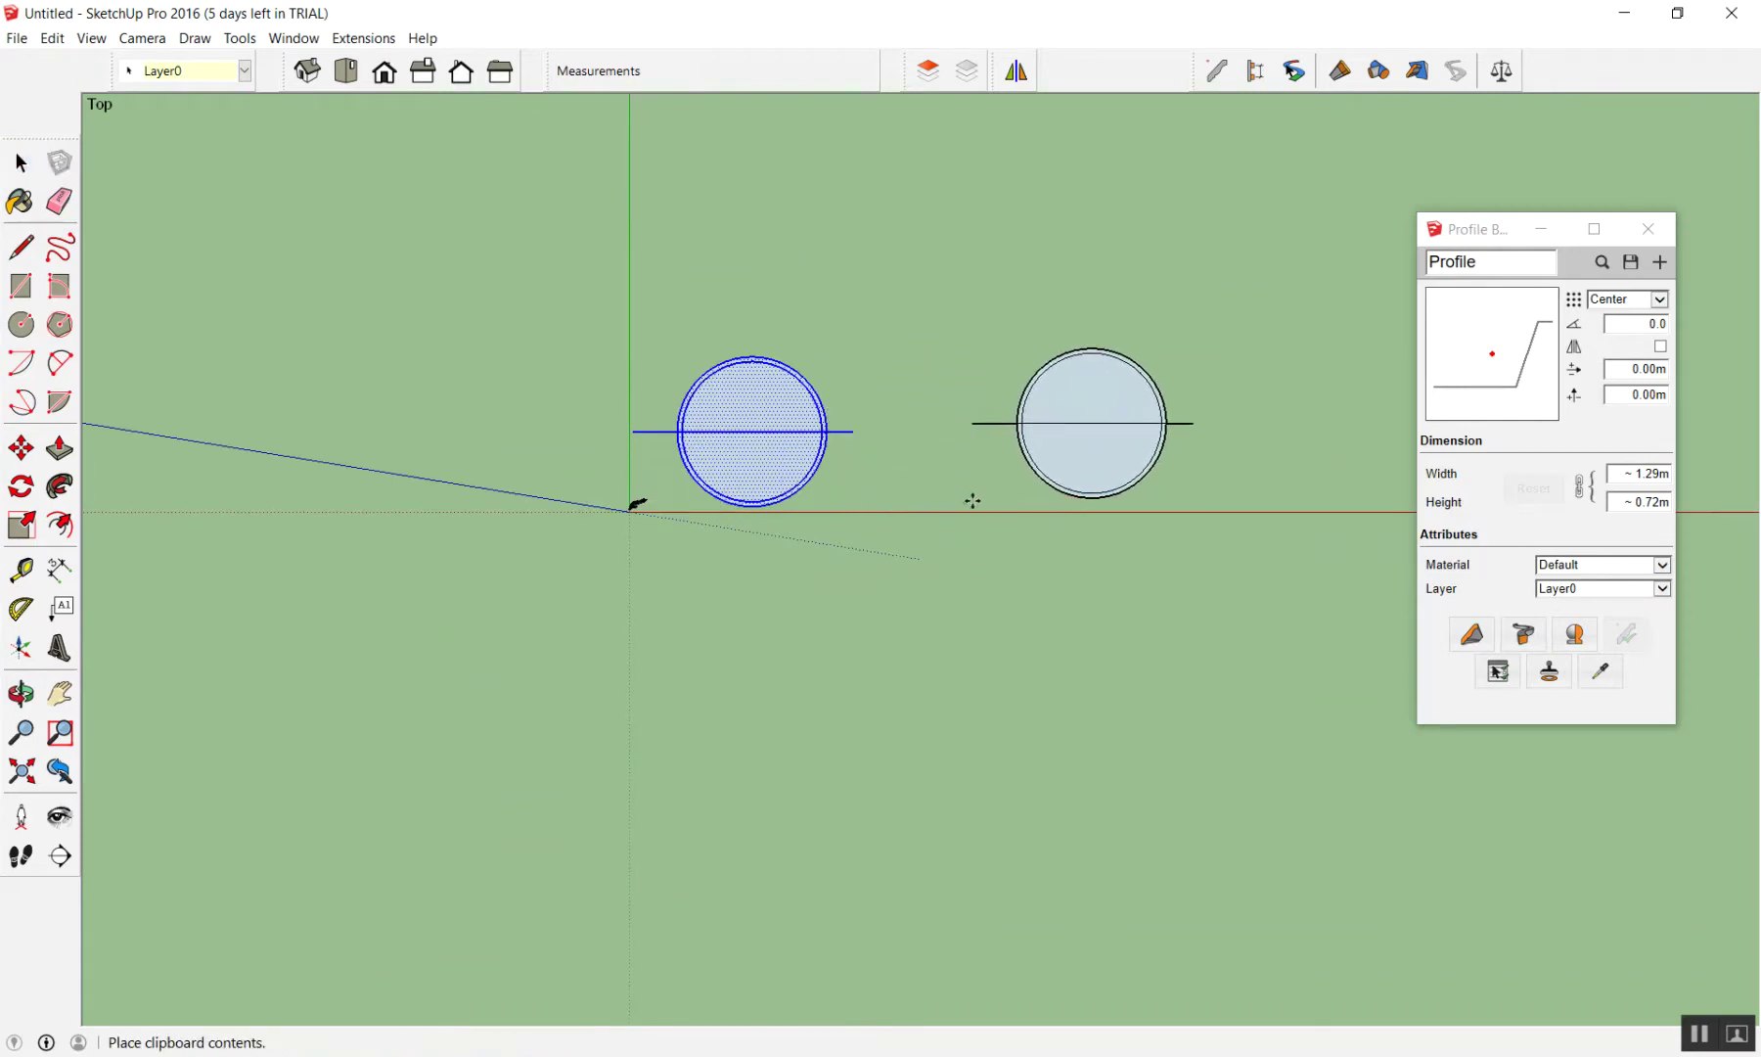
pyautogui.scroll(2, 938, 506)
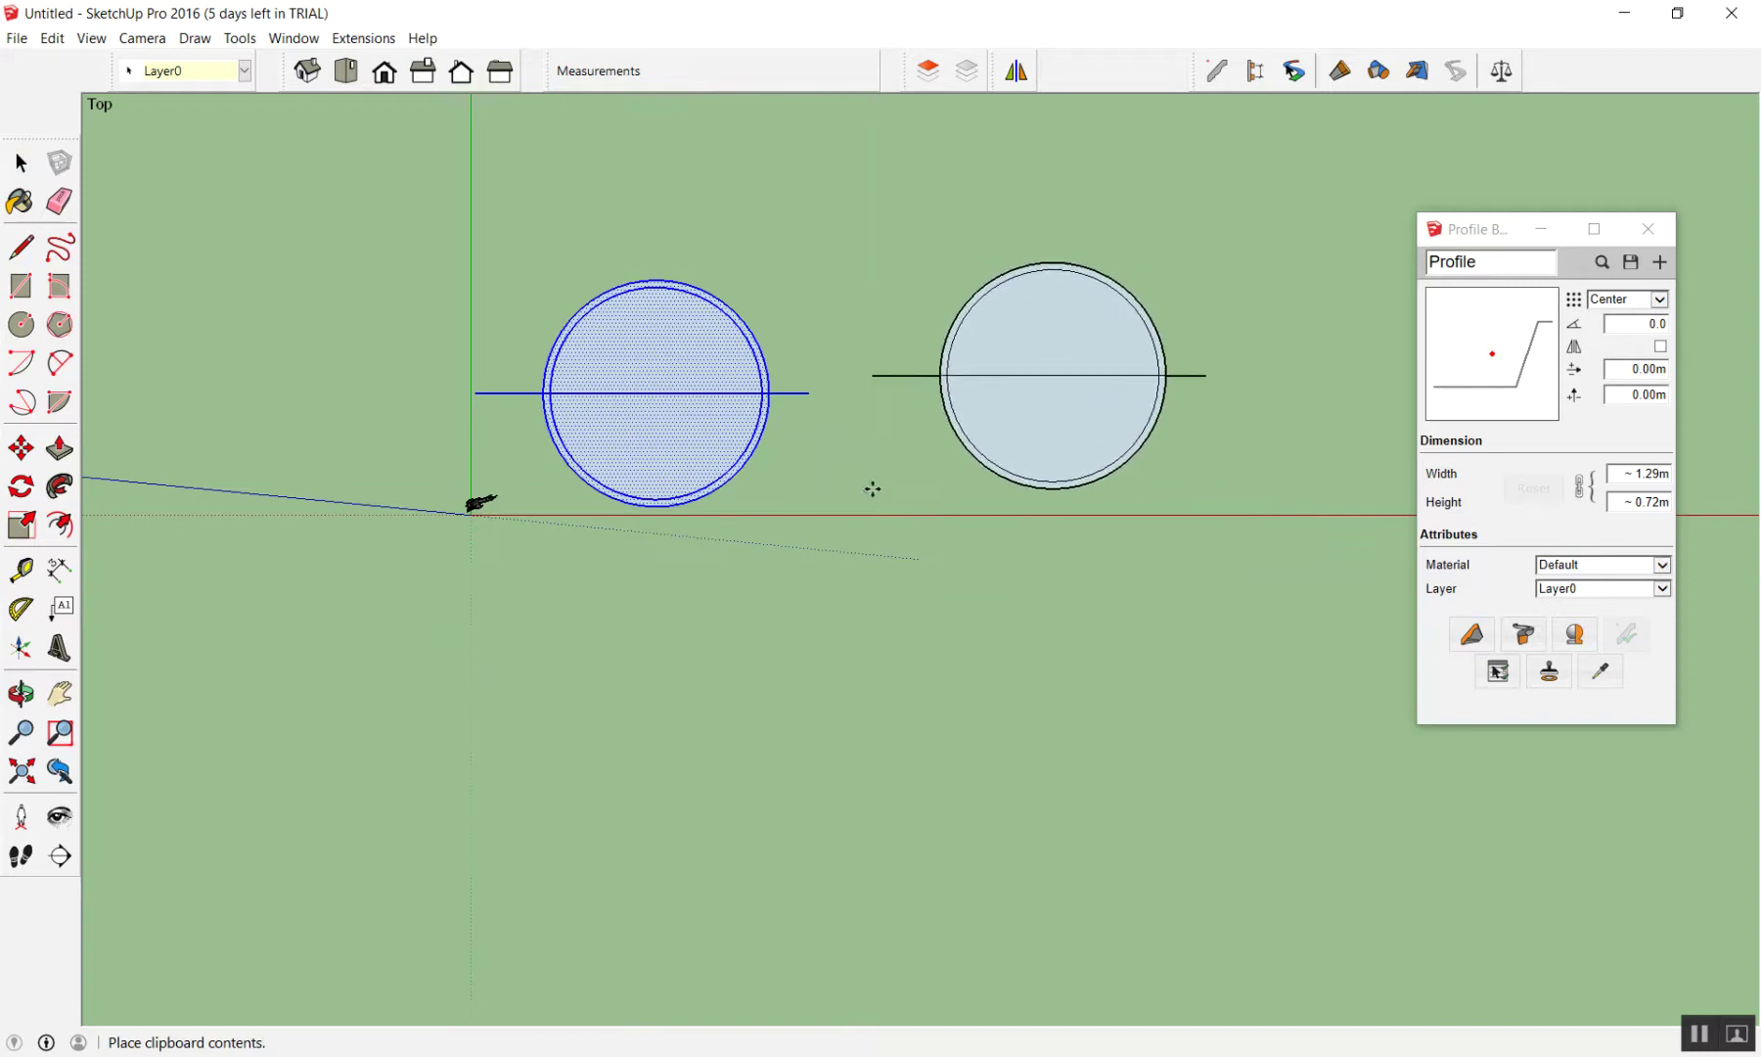
pyautogui.click(874, 486)
pyautogui.scroll(1, 868, 389)
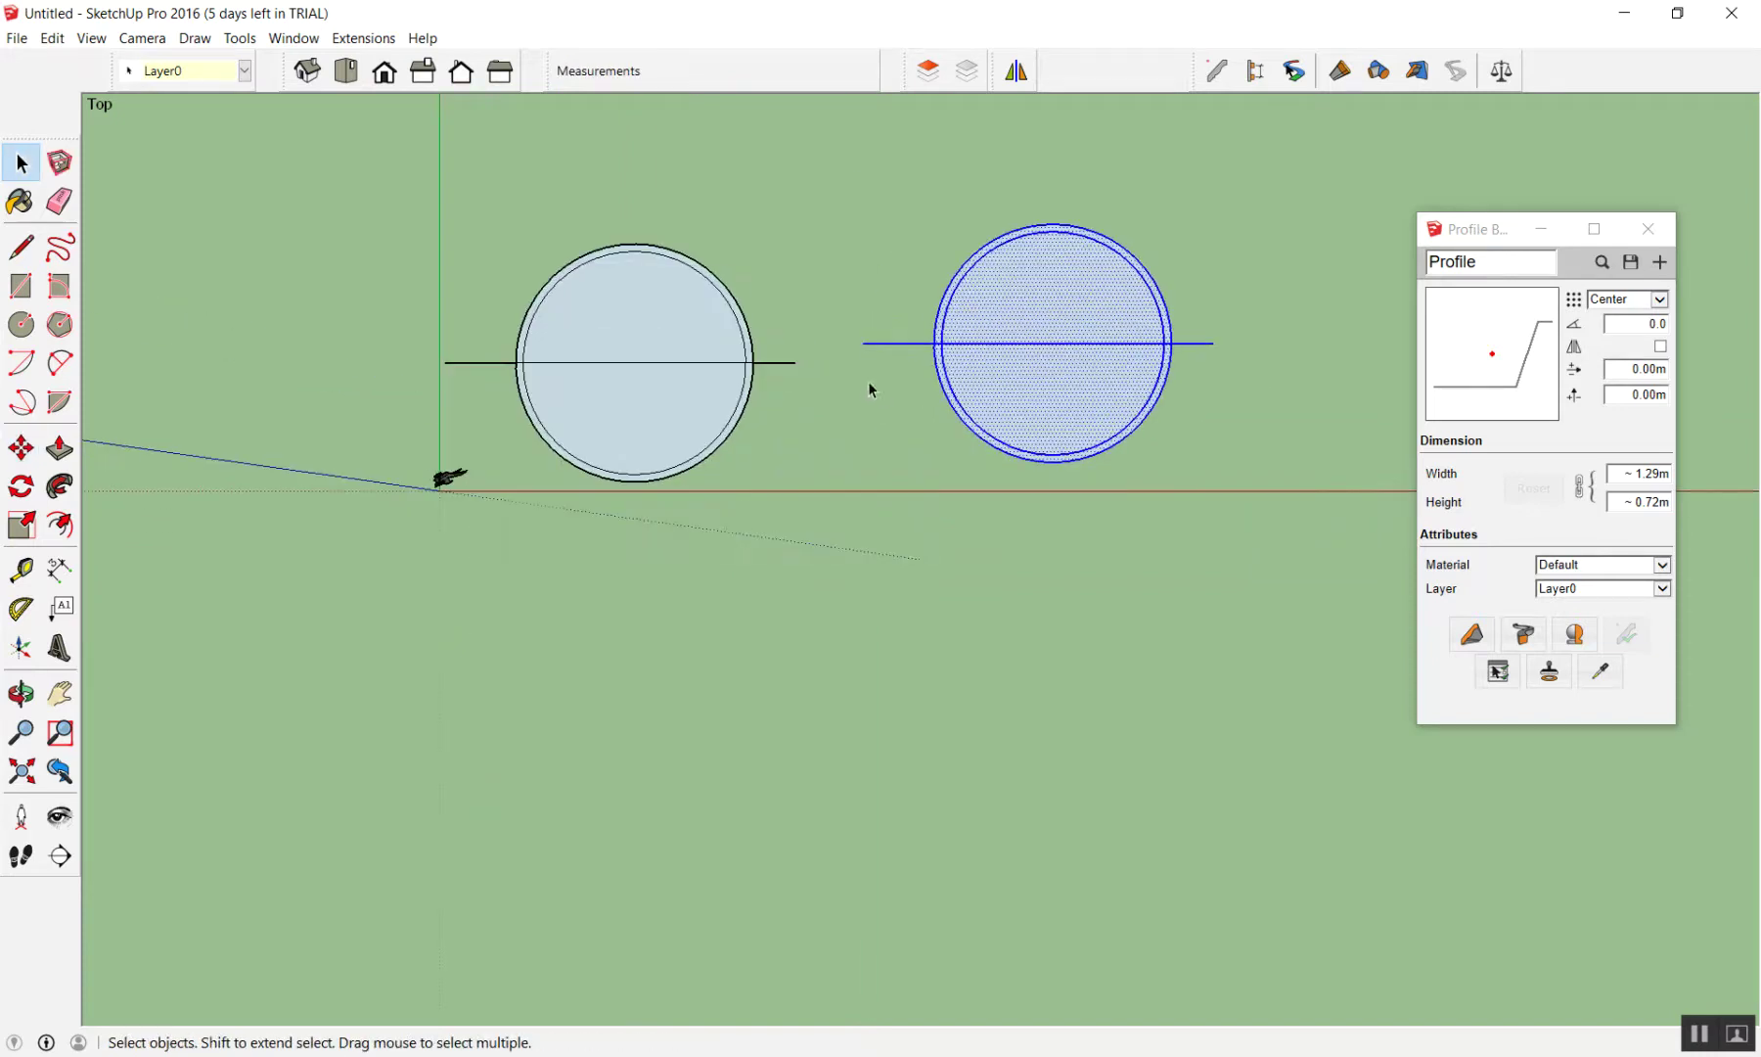
pyautogui.click(938, 513)
pyautogui.scroll(1, 1211, 378)
pyautogui.scroll(2, 1164, 274)
pyautogui.scroll(-1, 1126, 244)
# Draw a vertical line from the copy's centre up past its rim, then erase the copy's top-left quarter
pyautogui.press('l')
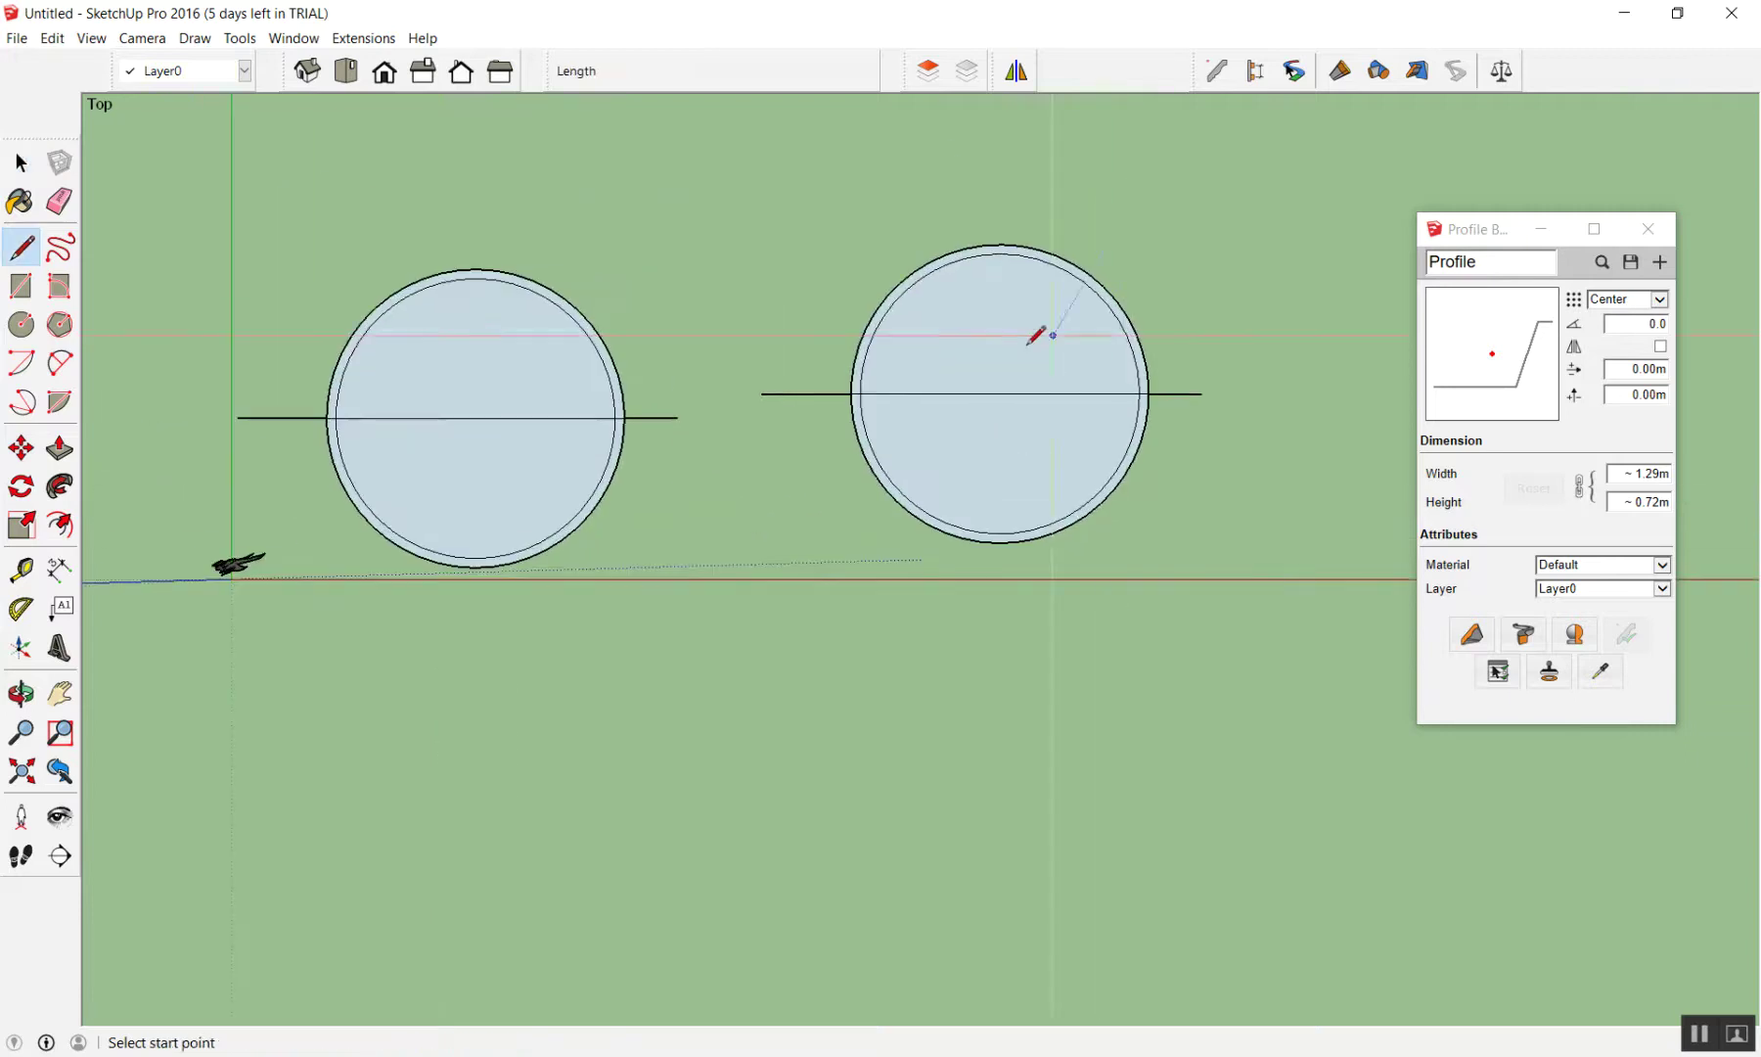
pyautogui.click(1000, 392)
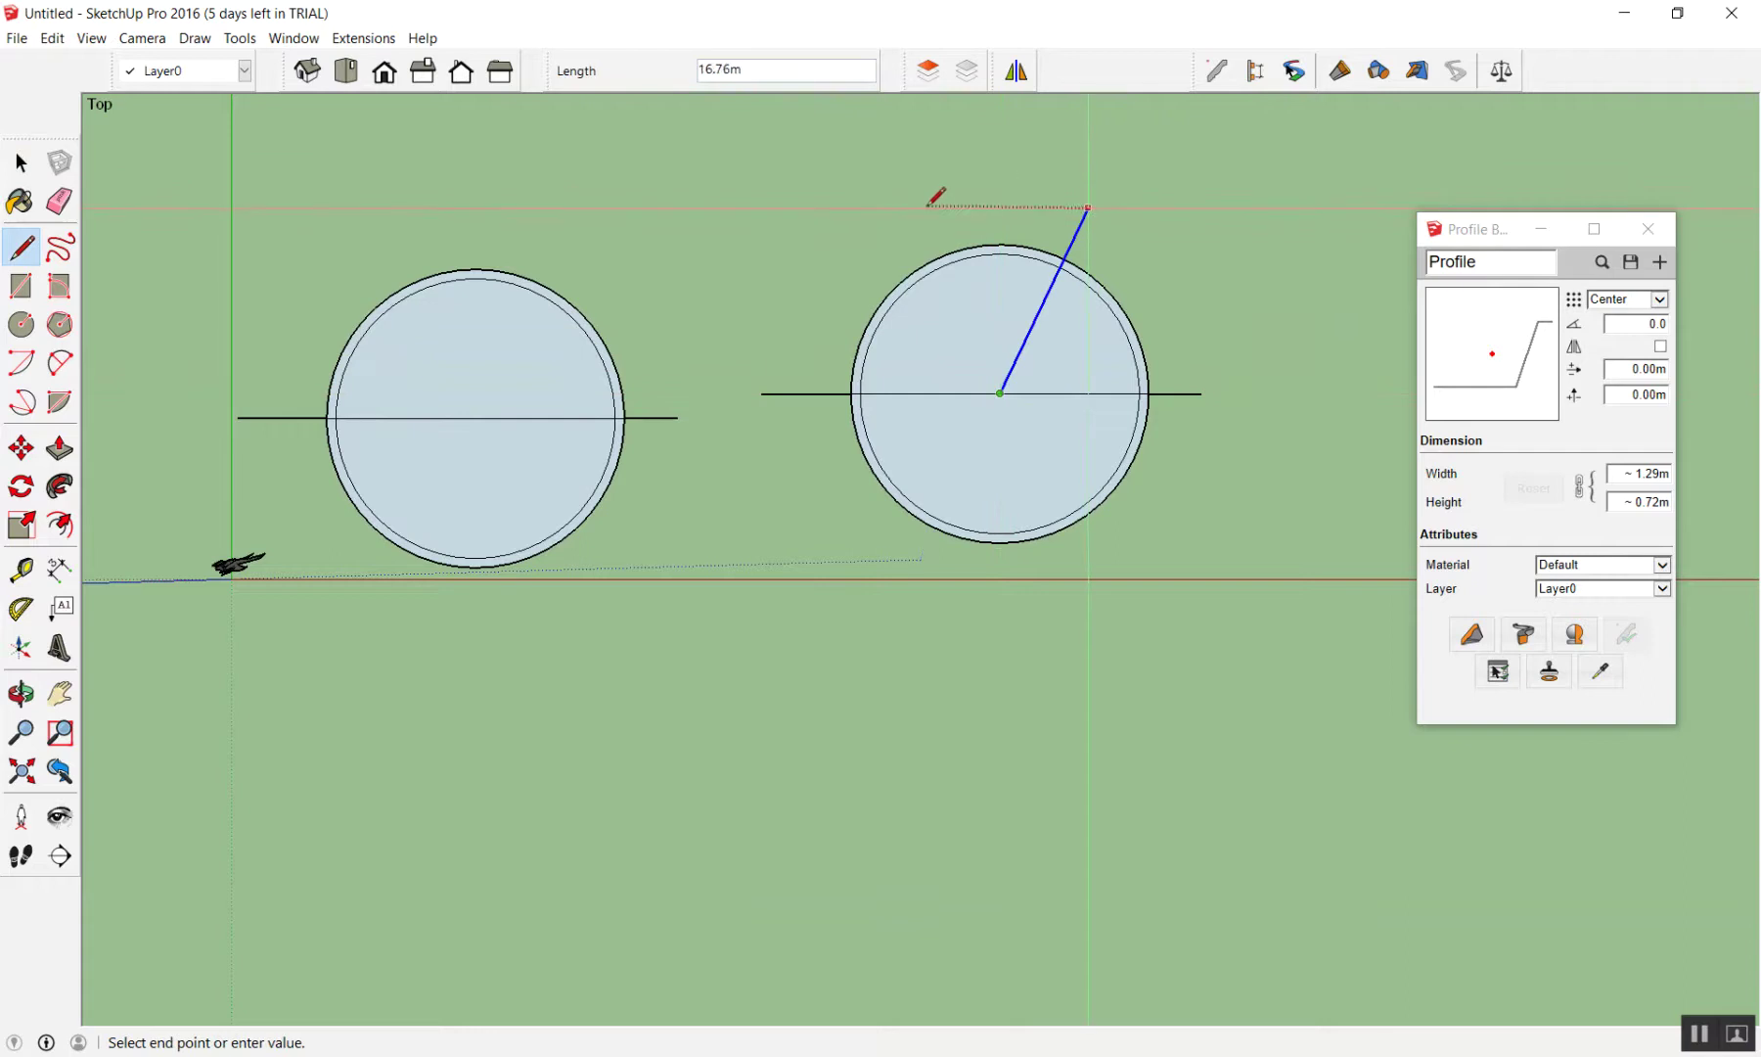
pyautogui.click(998, 188)
pyautogui.scroll(3, 1008, 220)
pyautogui.press('space')
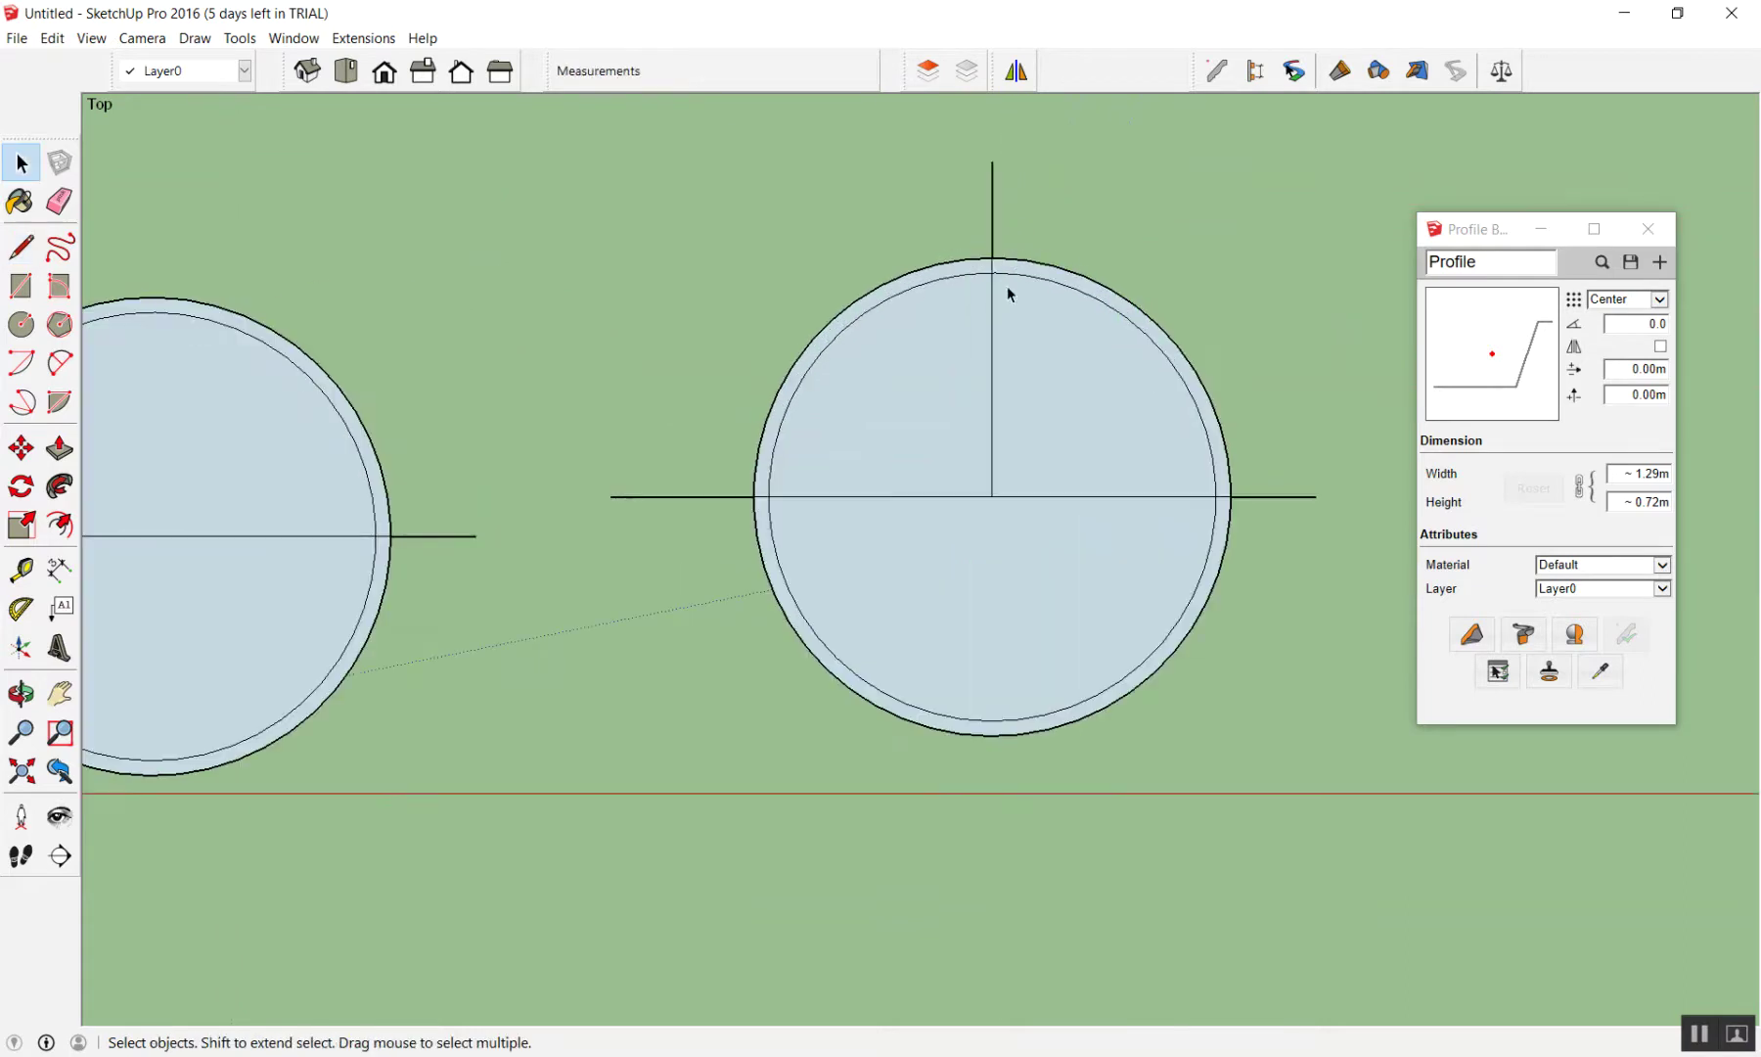
pyautogui.press('e')
pyautogui.moveTo(794, 376); pyautogui.dragTo(912, 428)
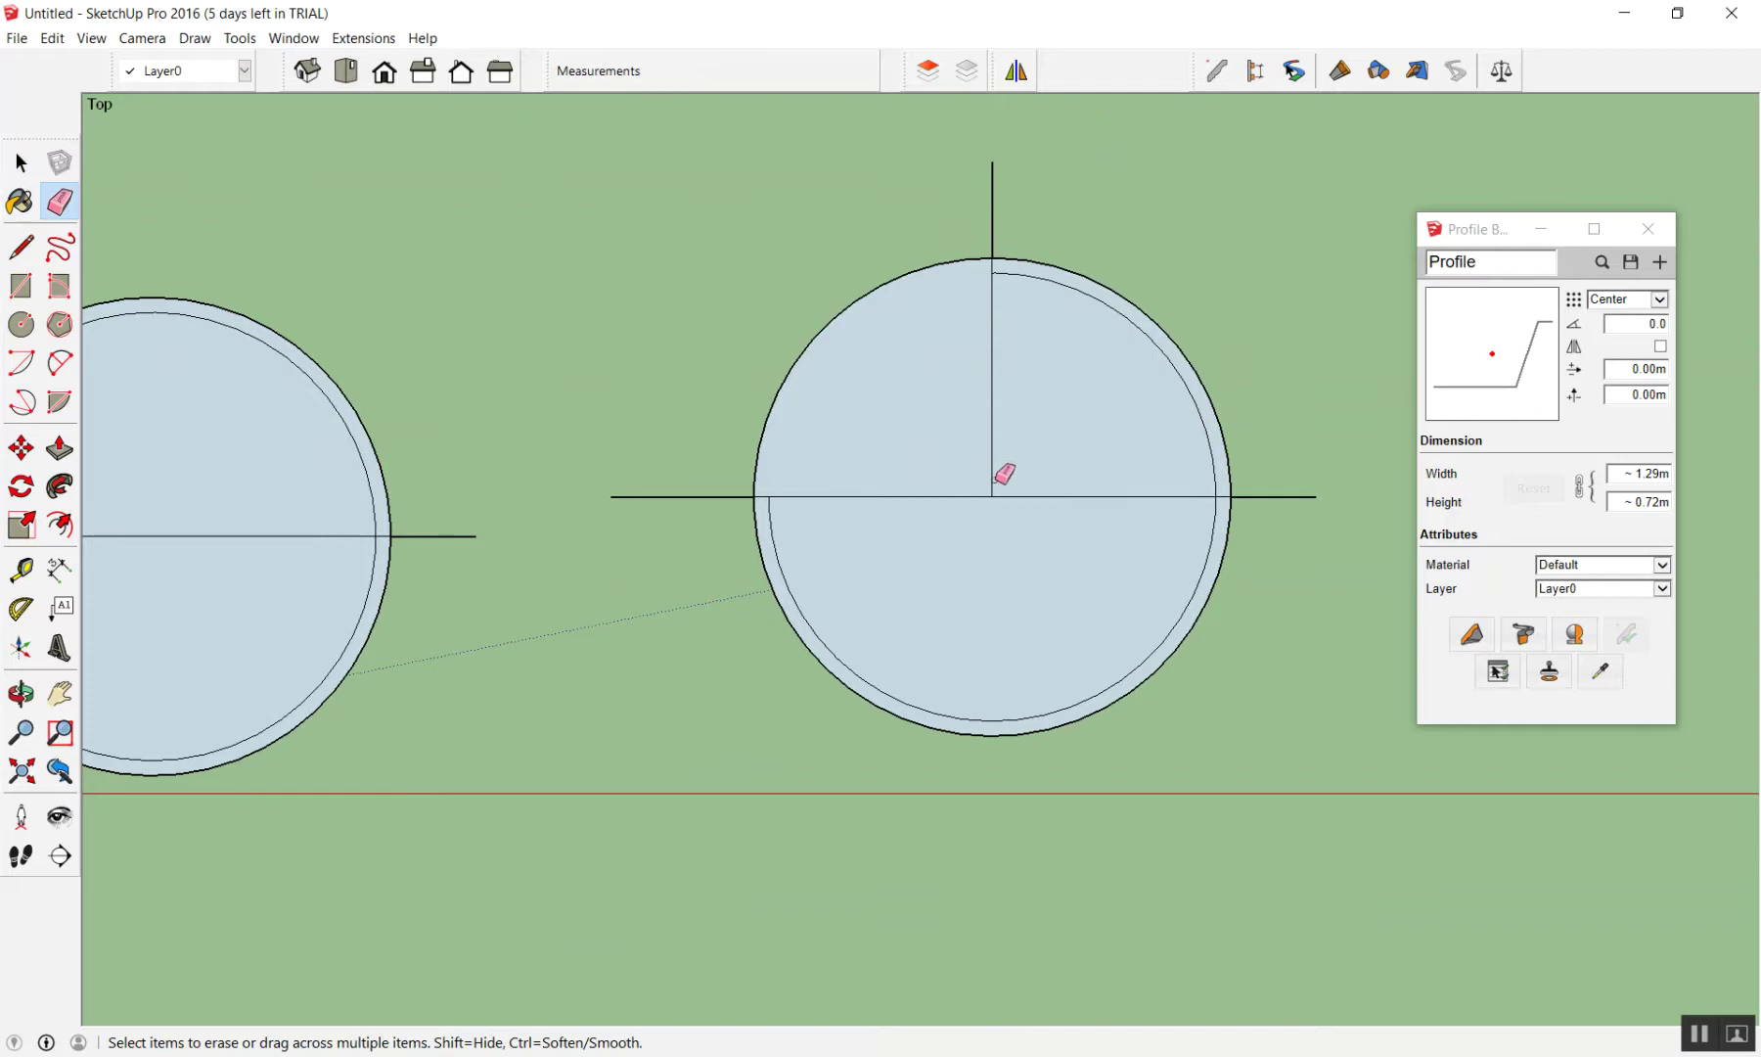
# Erase the copy's right line, lower arc and vertical line, leaving a quarter-ring arc
pyautogui.click(1262, 496)
pyautogui.click(1225, 533)
pyautogui.click(992, 206)
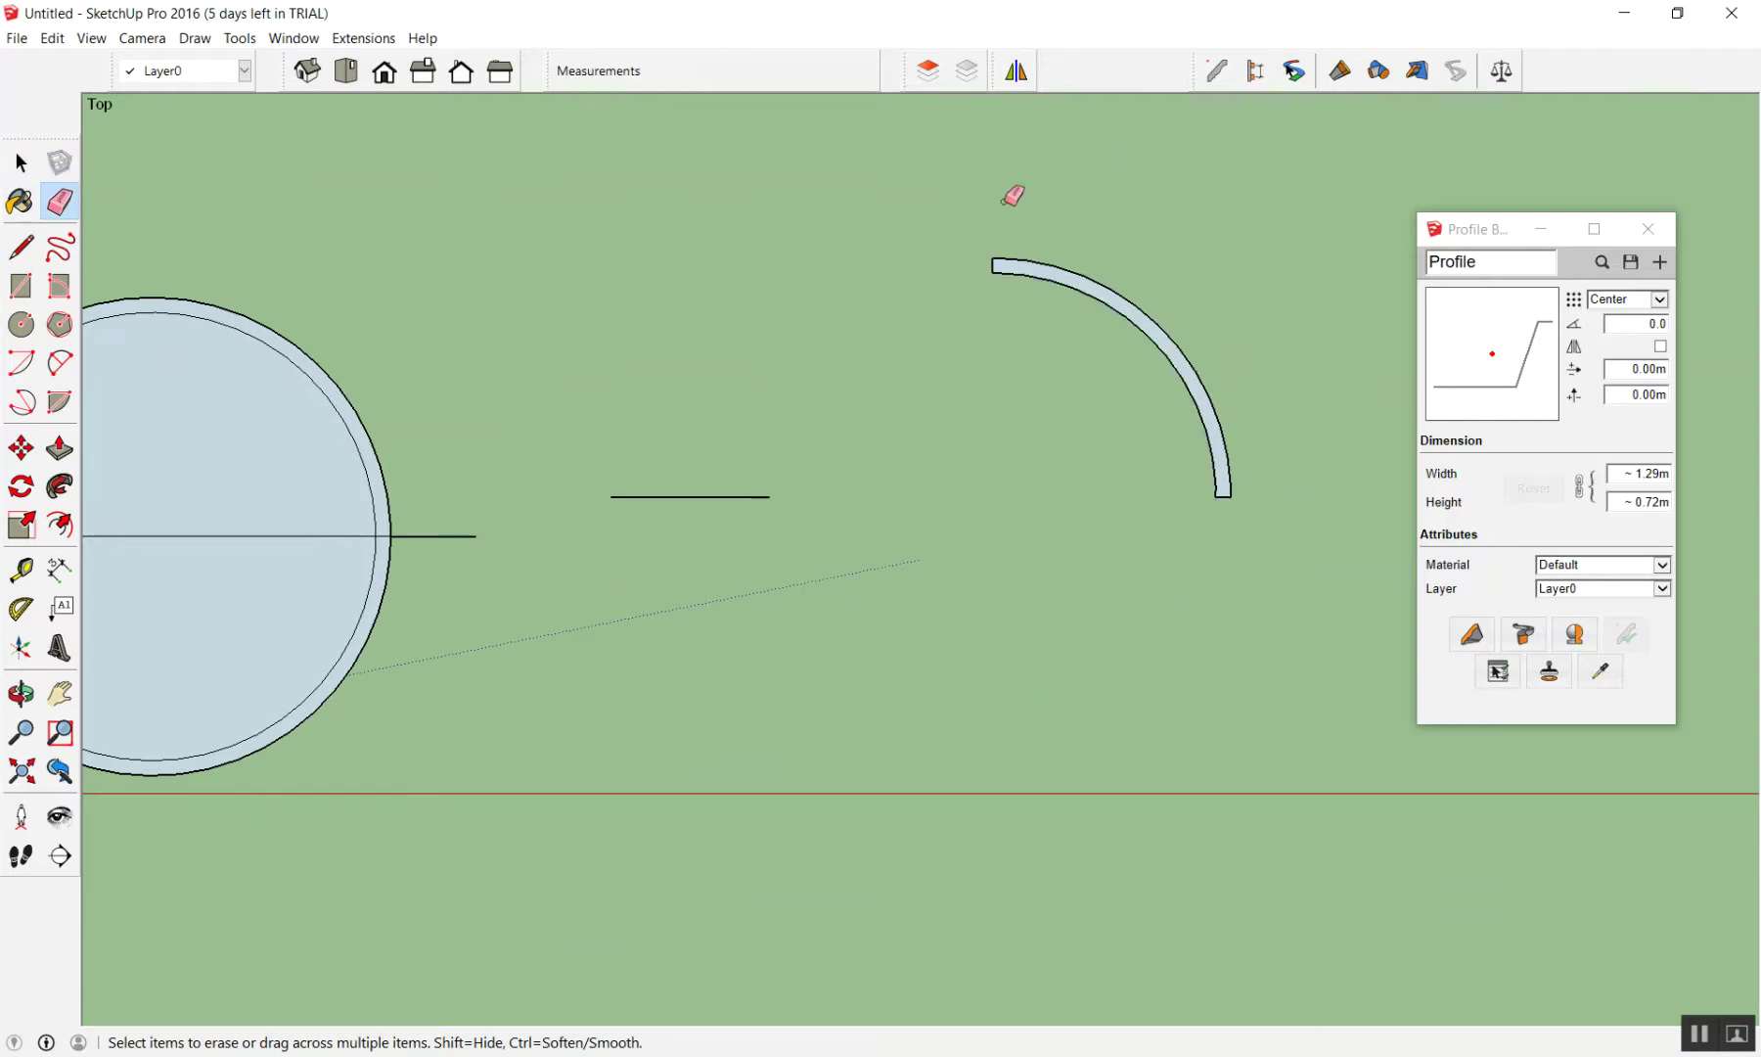
pyautogui.click(763, 496)
# Erase the original circle's lower arc, face and baseline, leaving a half-ring arch
pyautogui.scroll(-3, 768, 489)
pyautogui.moveTo(768, 597); pyautogui.dragTo(688, 499)
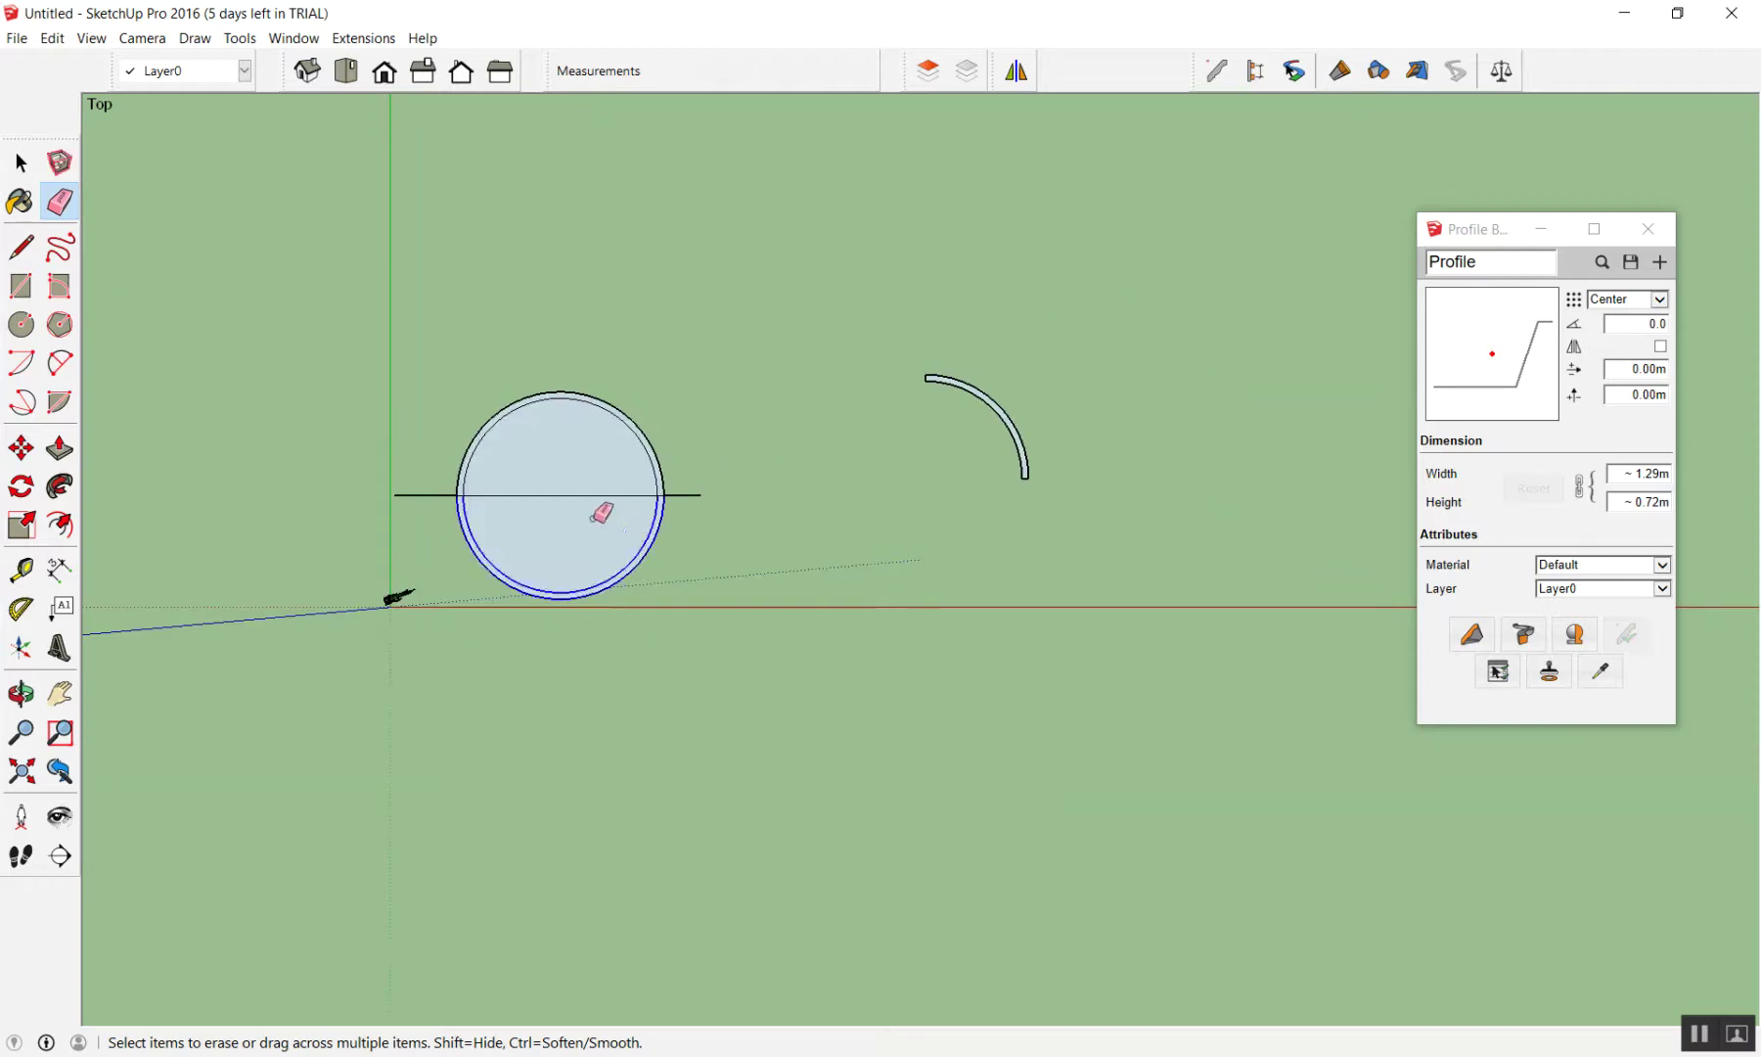
pyautogui.click(688, 497)
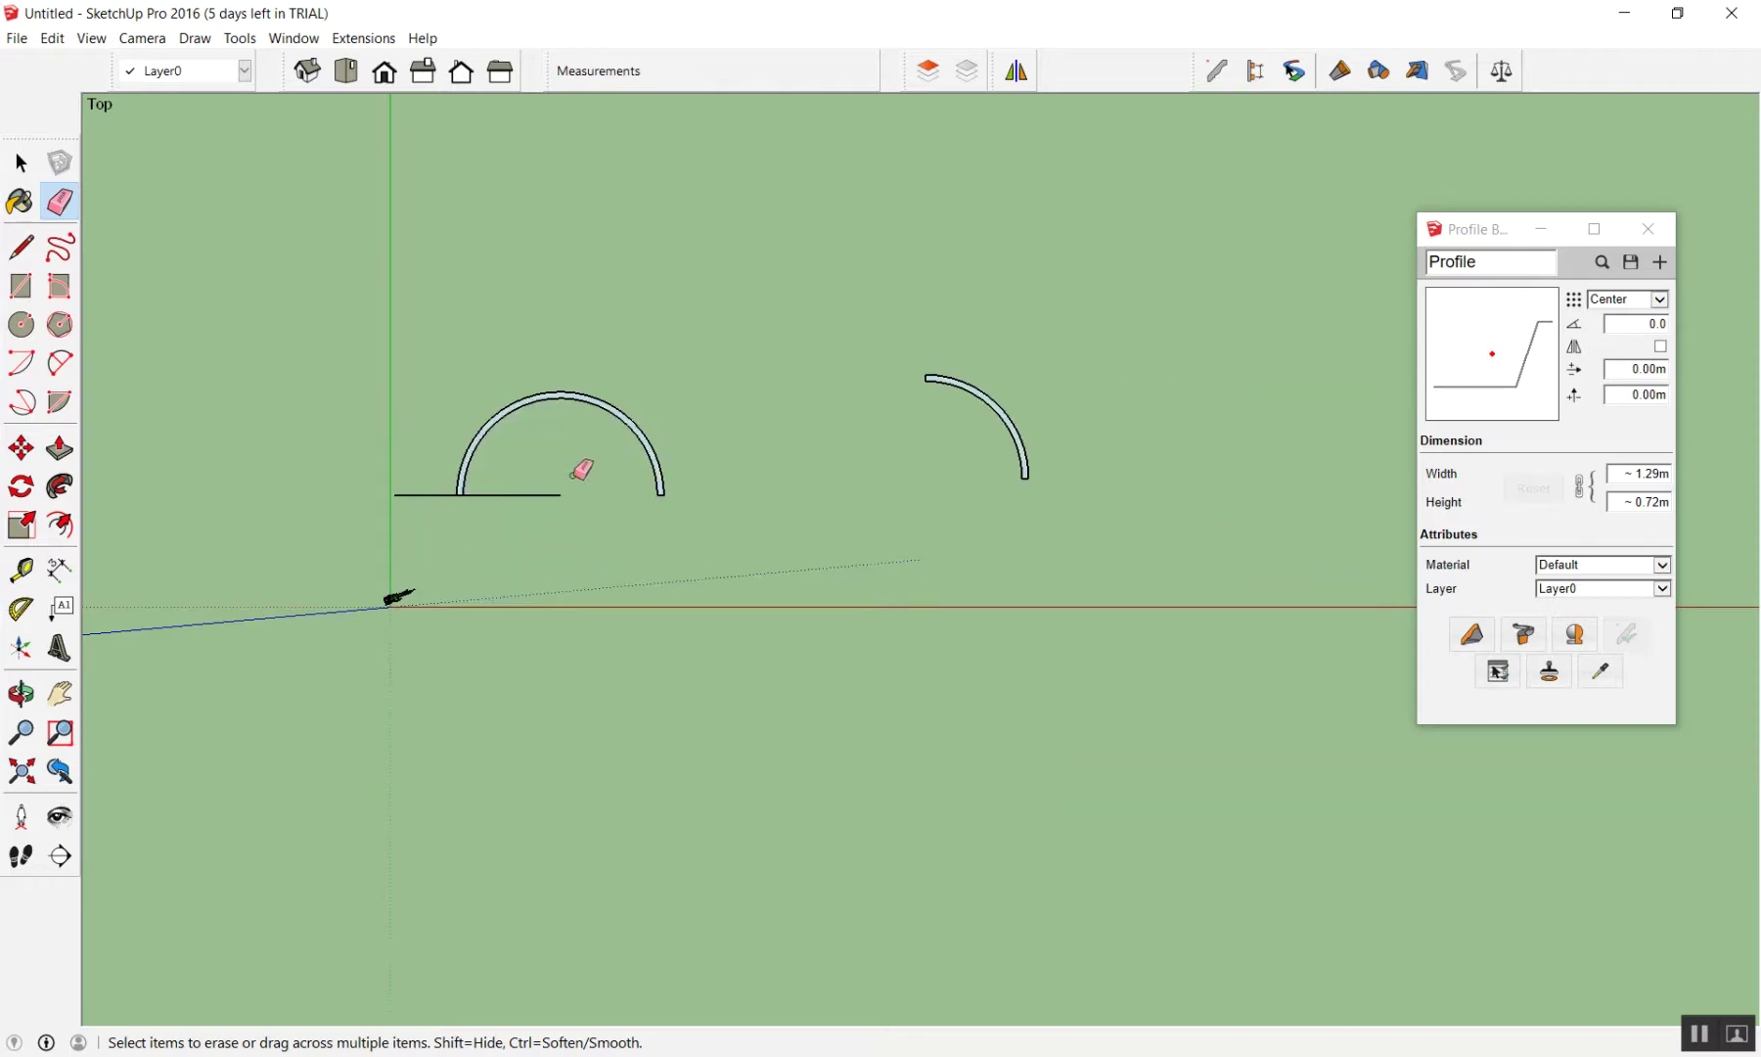
pyautogui.click(479, 495)
pyautogui.click(422, 494)
pyautogui.scroll(3, 442, 470)
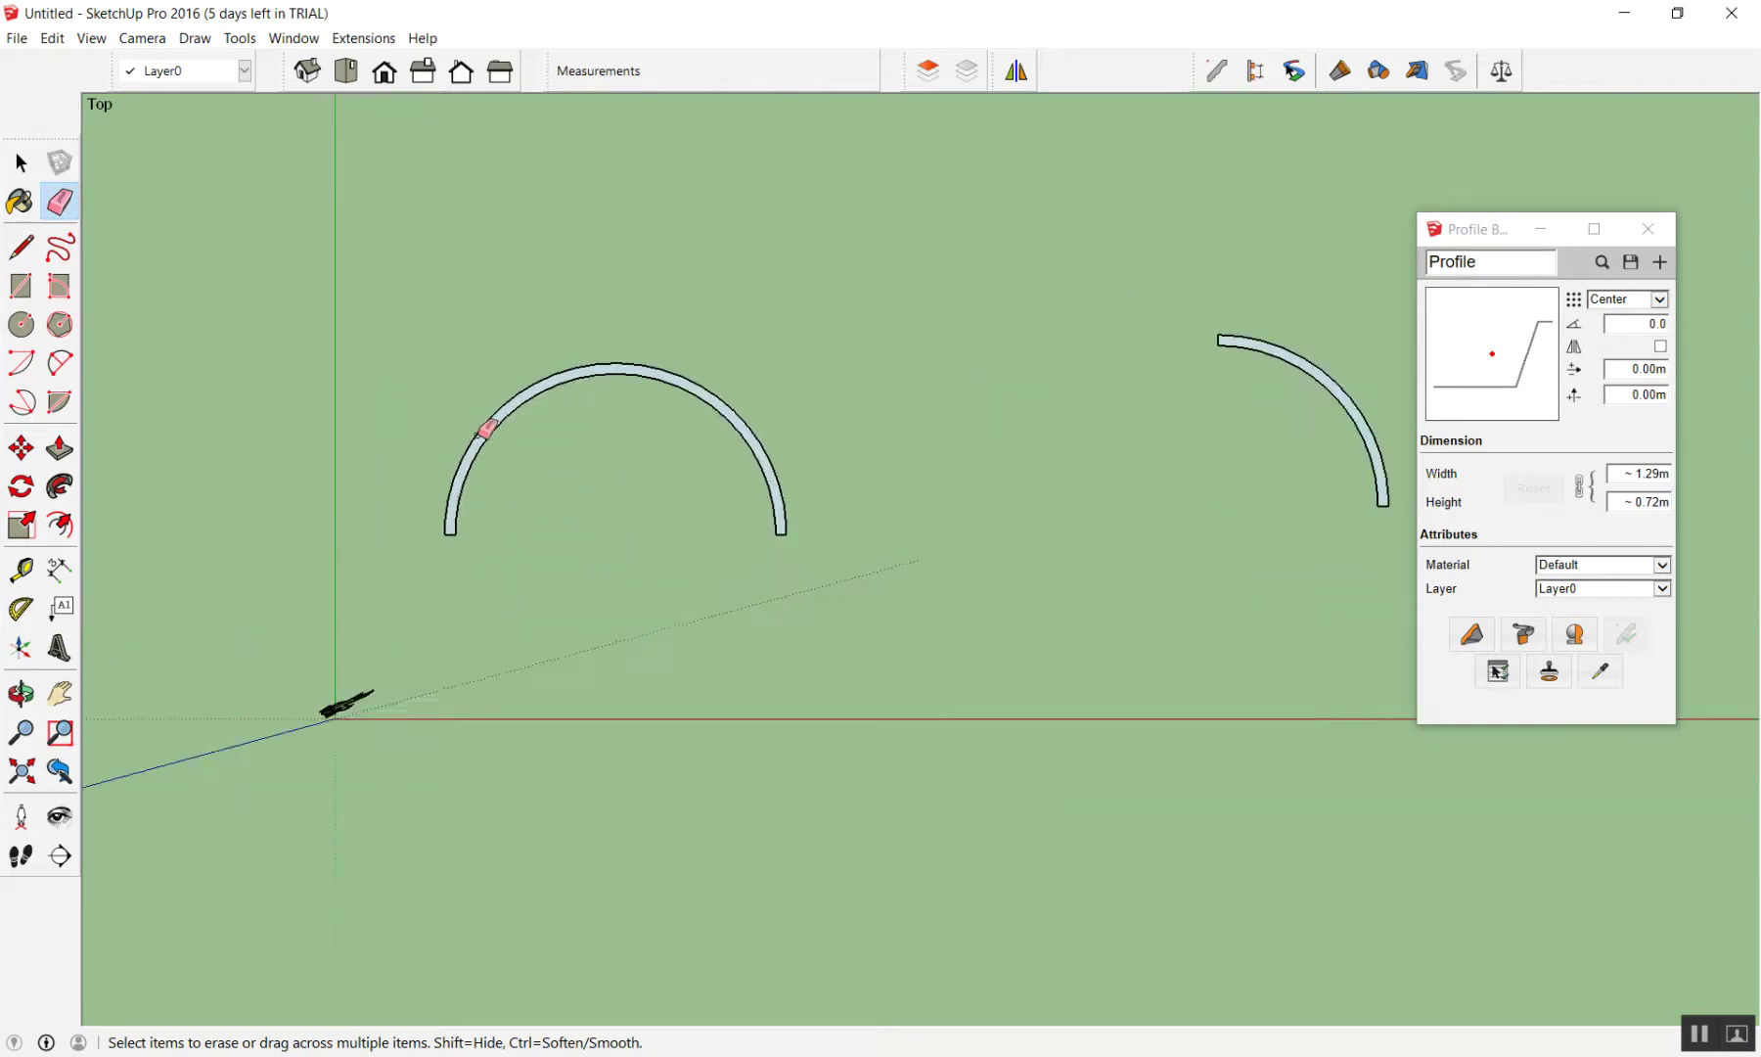
pyautogui.scroll(-1, 418, 460)
pyautogui.press('space')
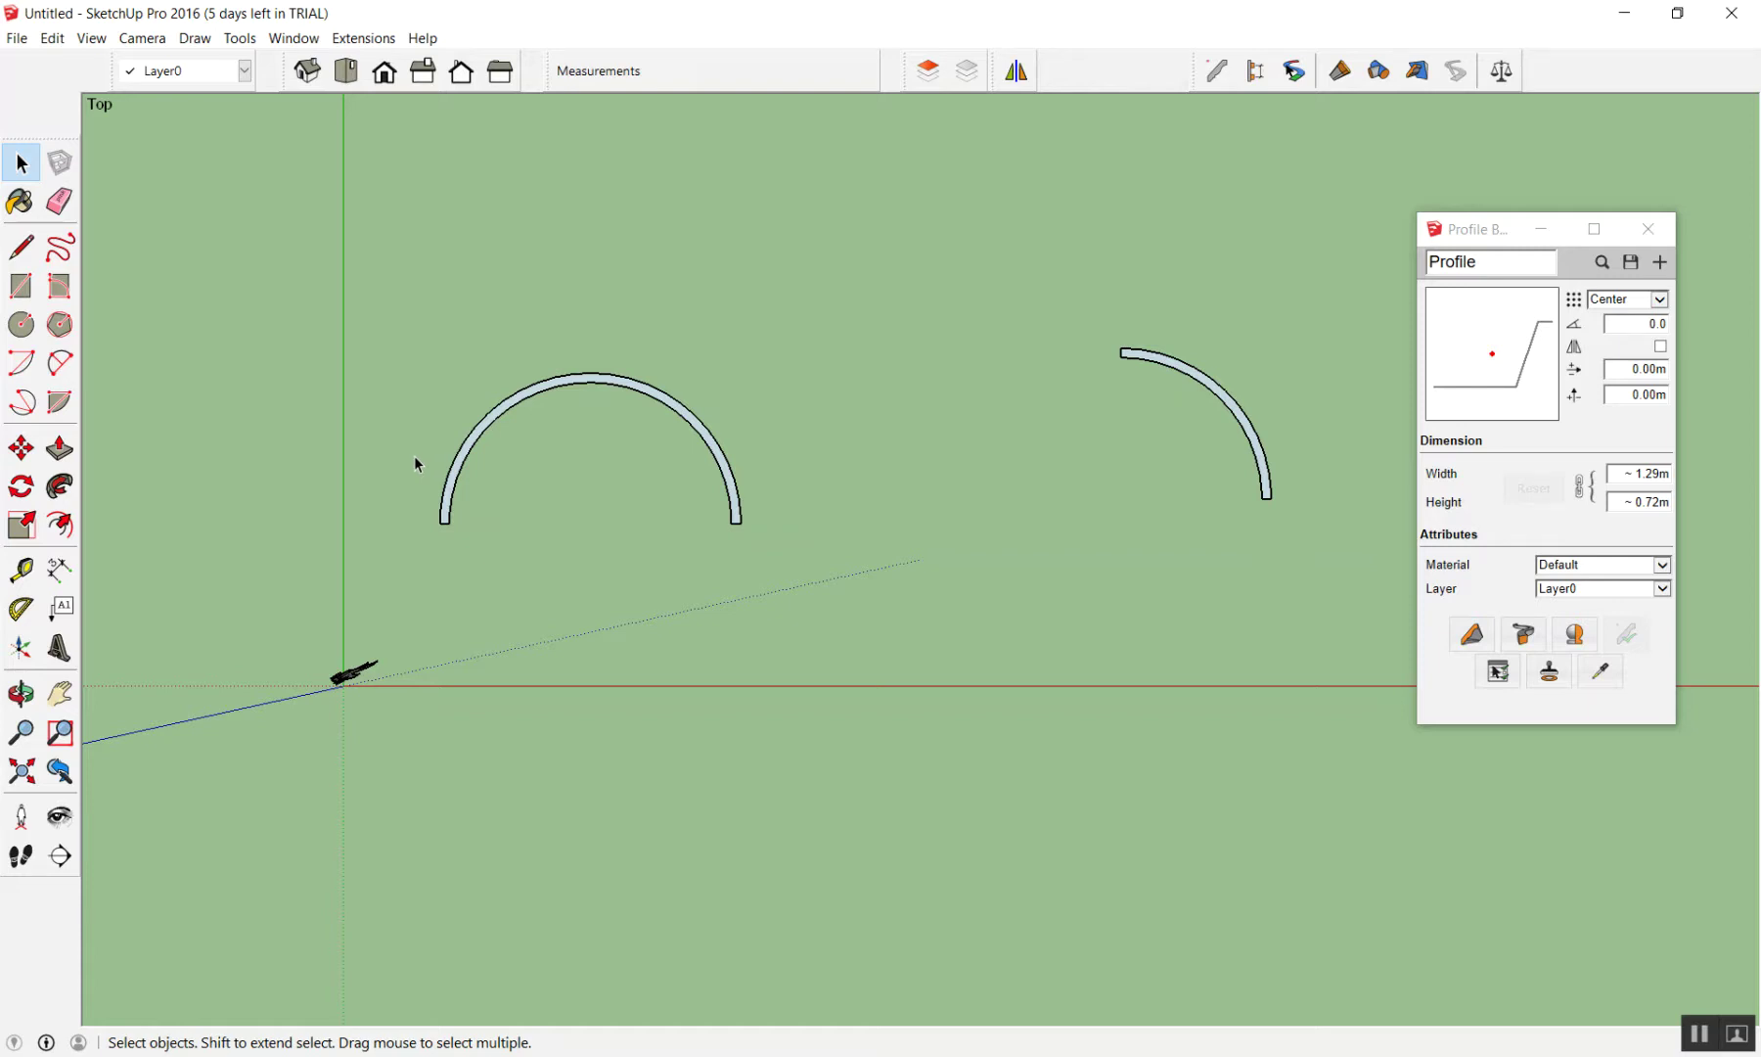
# Draw a long horizontal line along the red axis above the arcs
pyautogui.scroll(-2, 497, 305)
pyautogui.scroll(-3, 841, 694)
pyautogui.scroll(2, 745, 85)
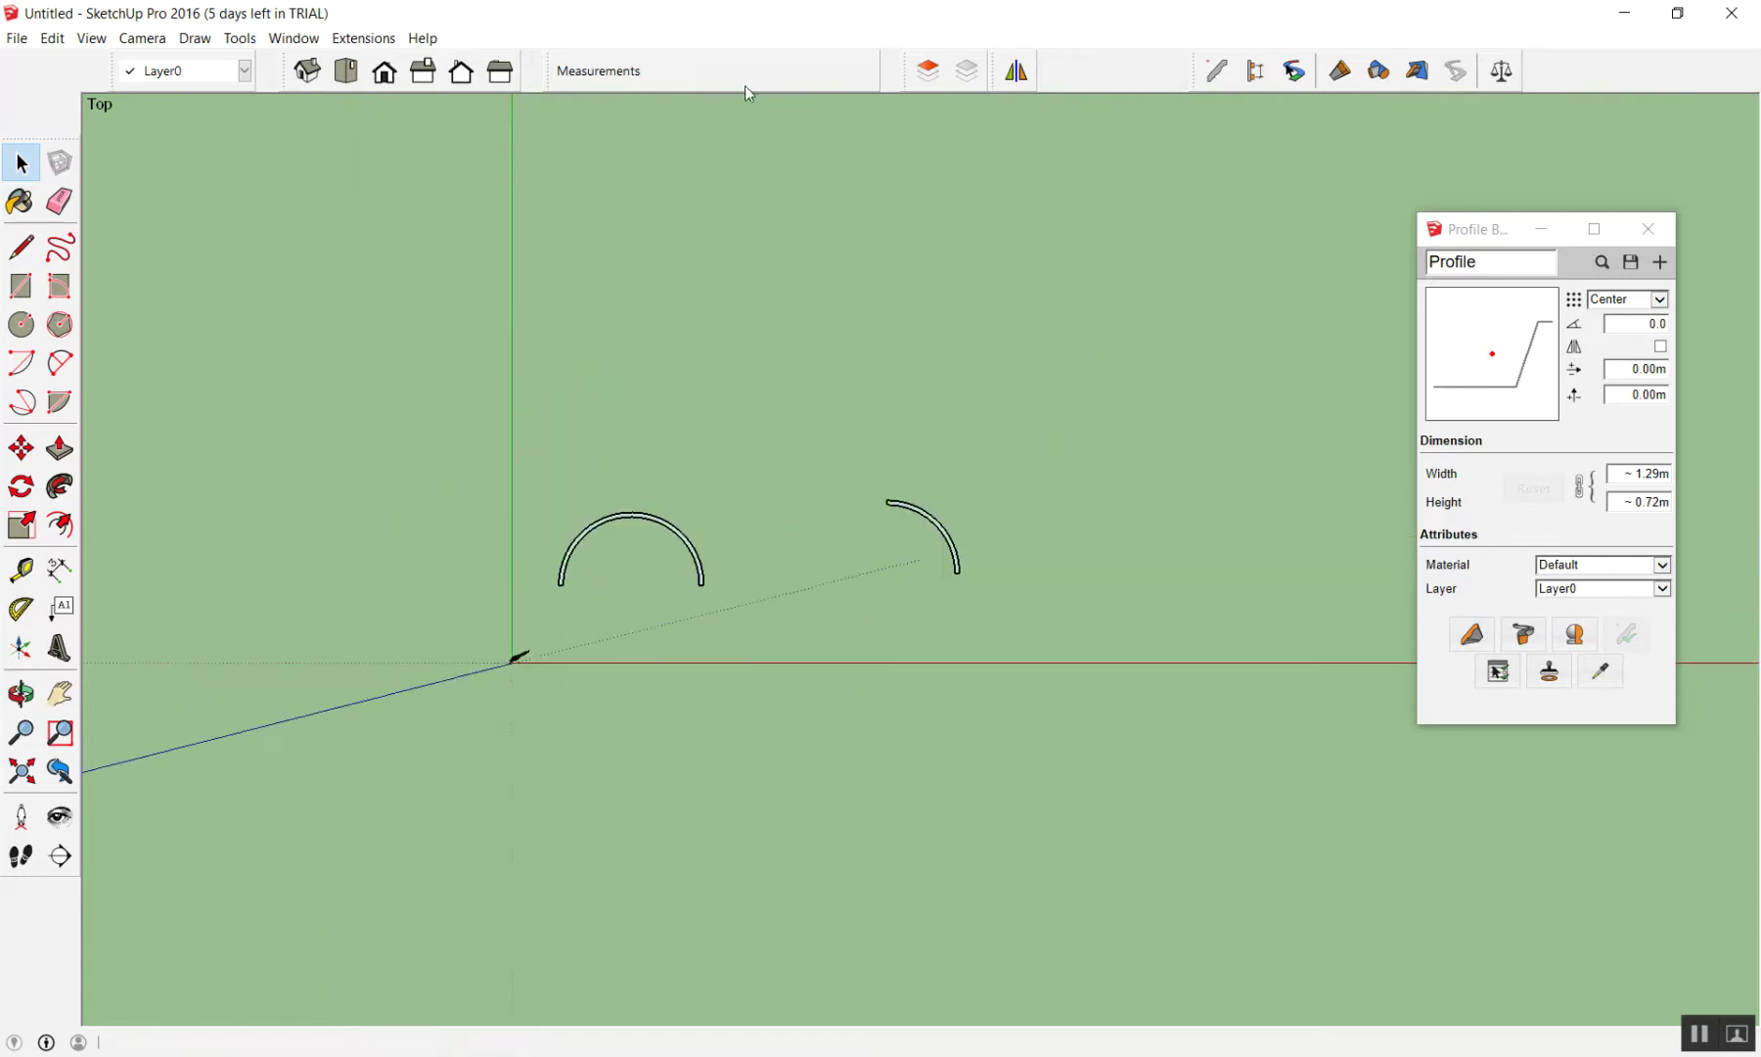
pyautogui.scroll(1, 698, 249)
pyautogui.press('l')
pyautogui.click(609, 346)
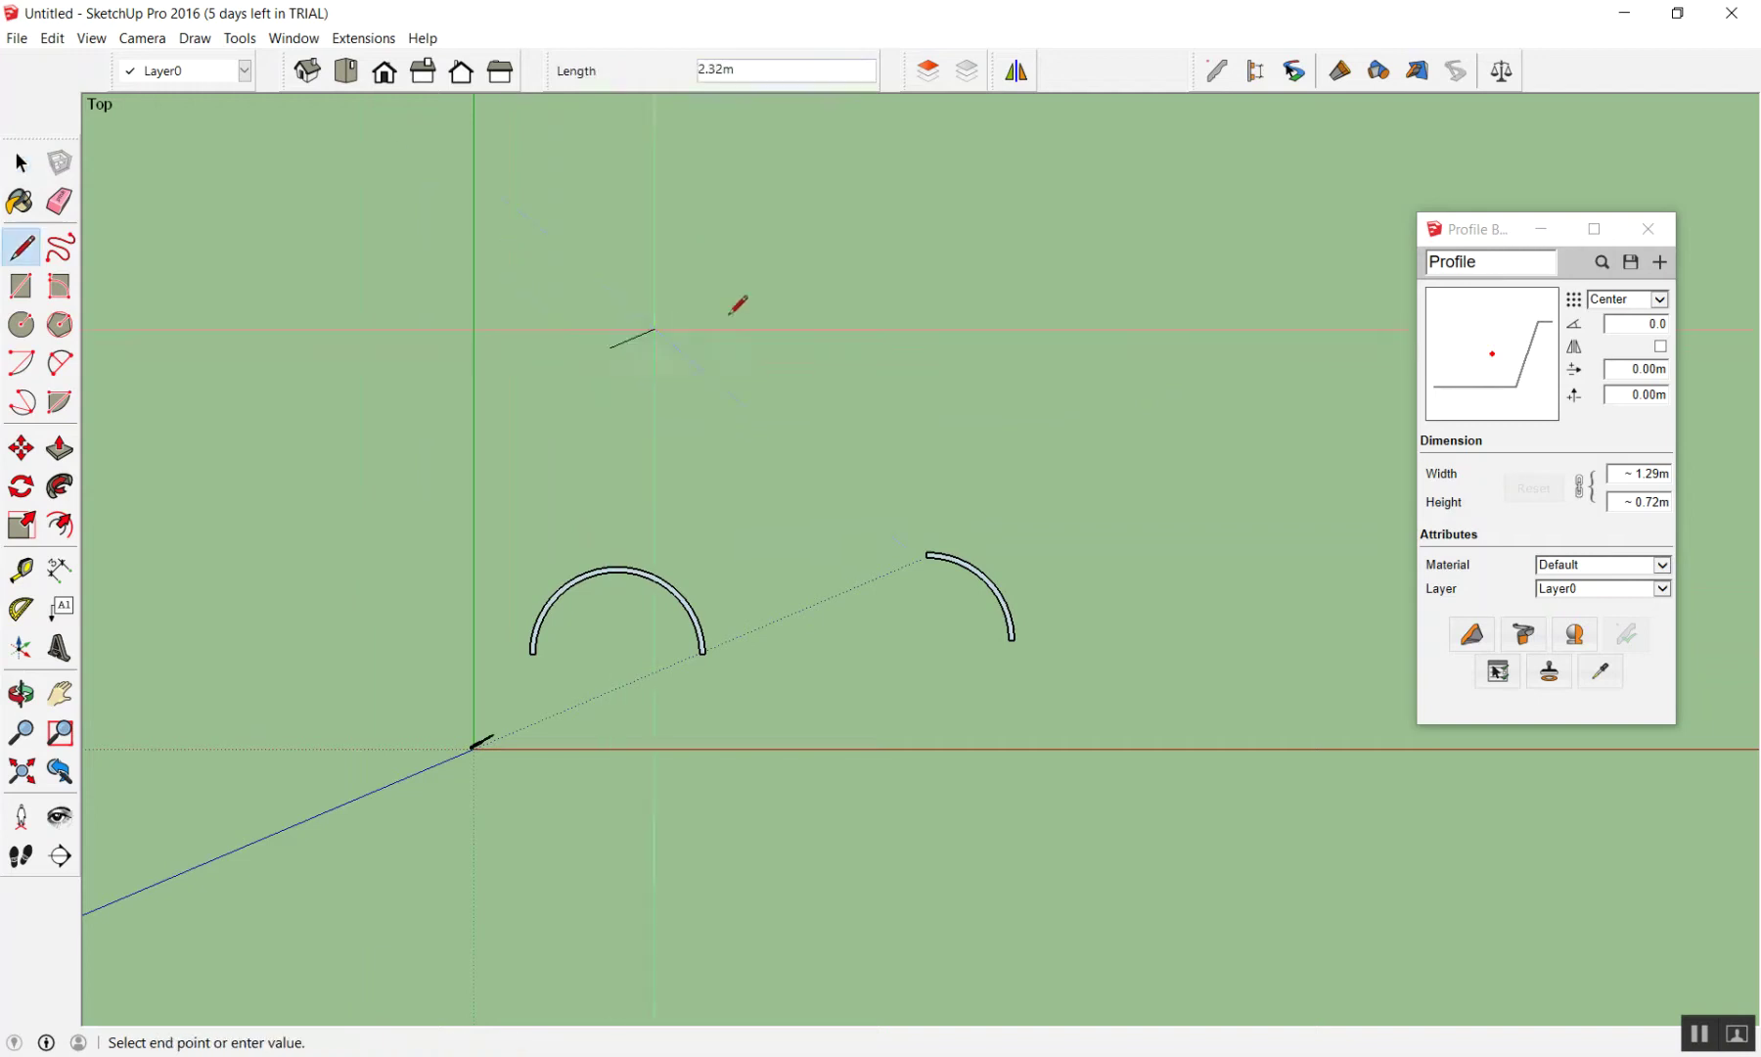
pyautogui.scroll(-2, 1149, 387)
pyautogui.press('space')
pyautogui.scroll(1, 1077, 322)
pyautogui.press('l')
pyautogui.click(778, 369)
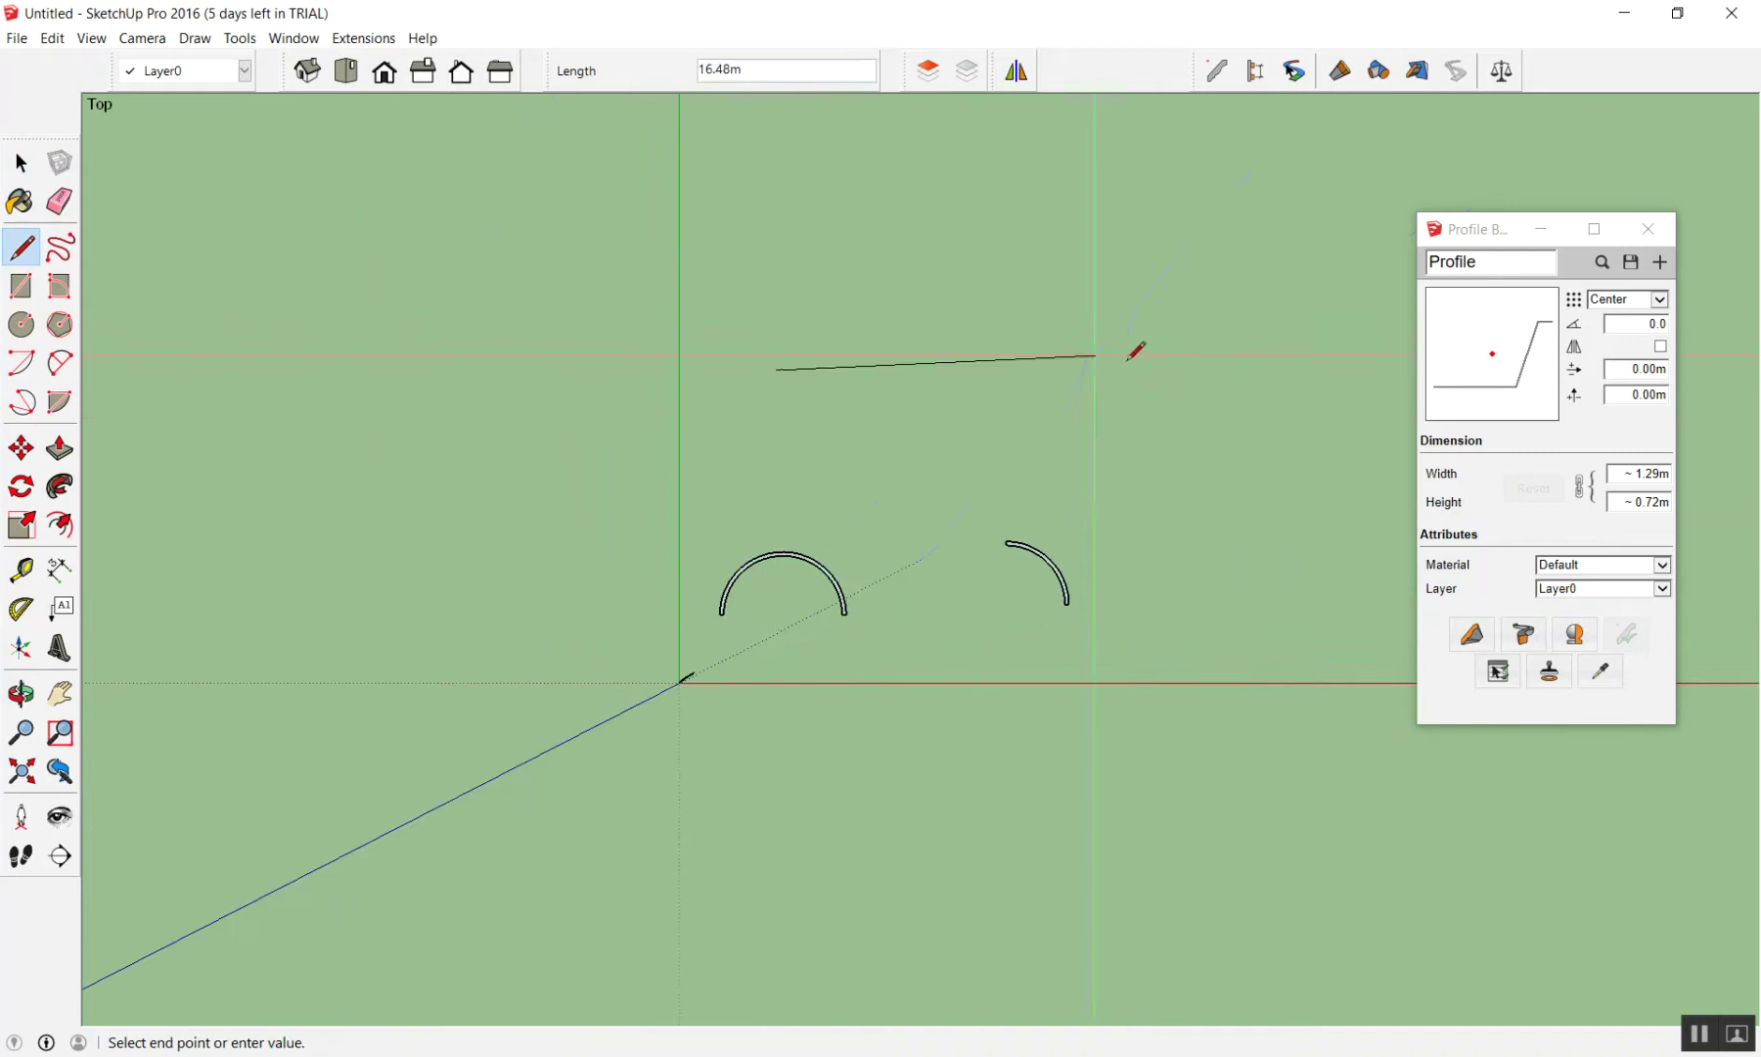
pyautogui.click(1260, 369)
pyautogui.press('space')
# Draw a vertical line along the green axis crossing the horizontal one
pyautogui.scroll(1, 929, 379)
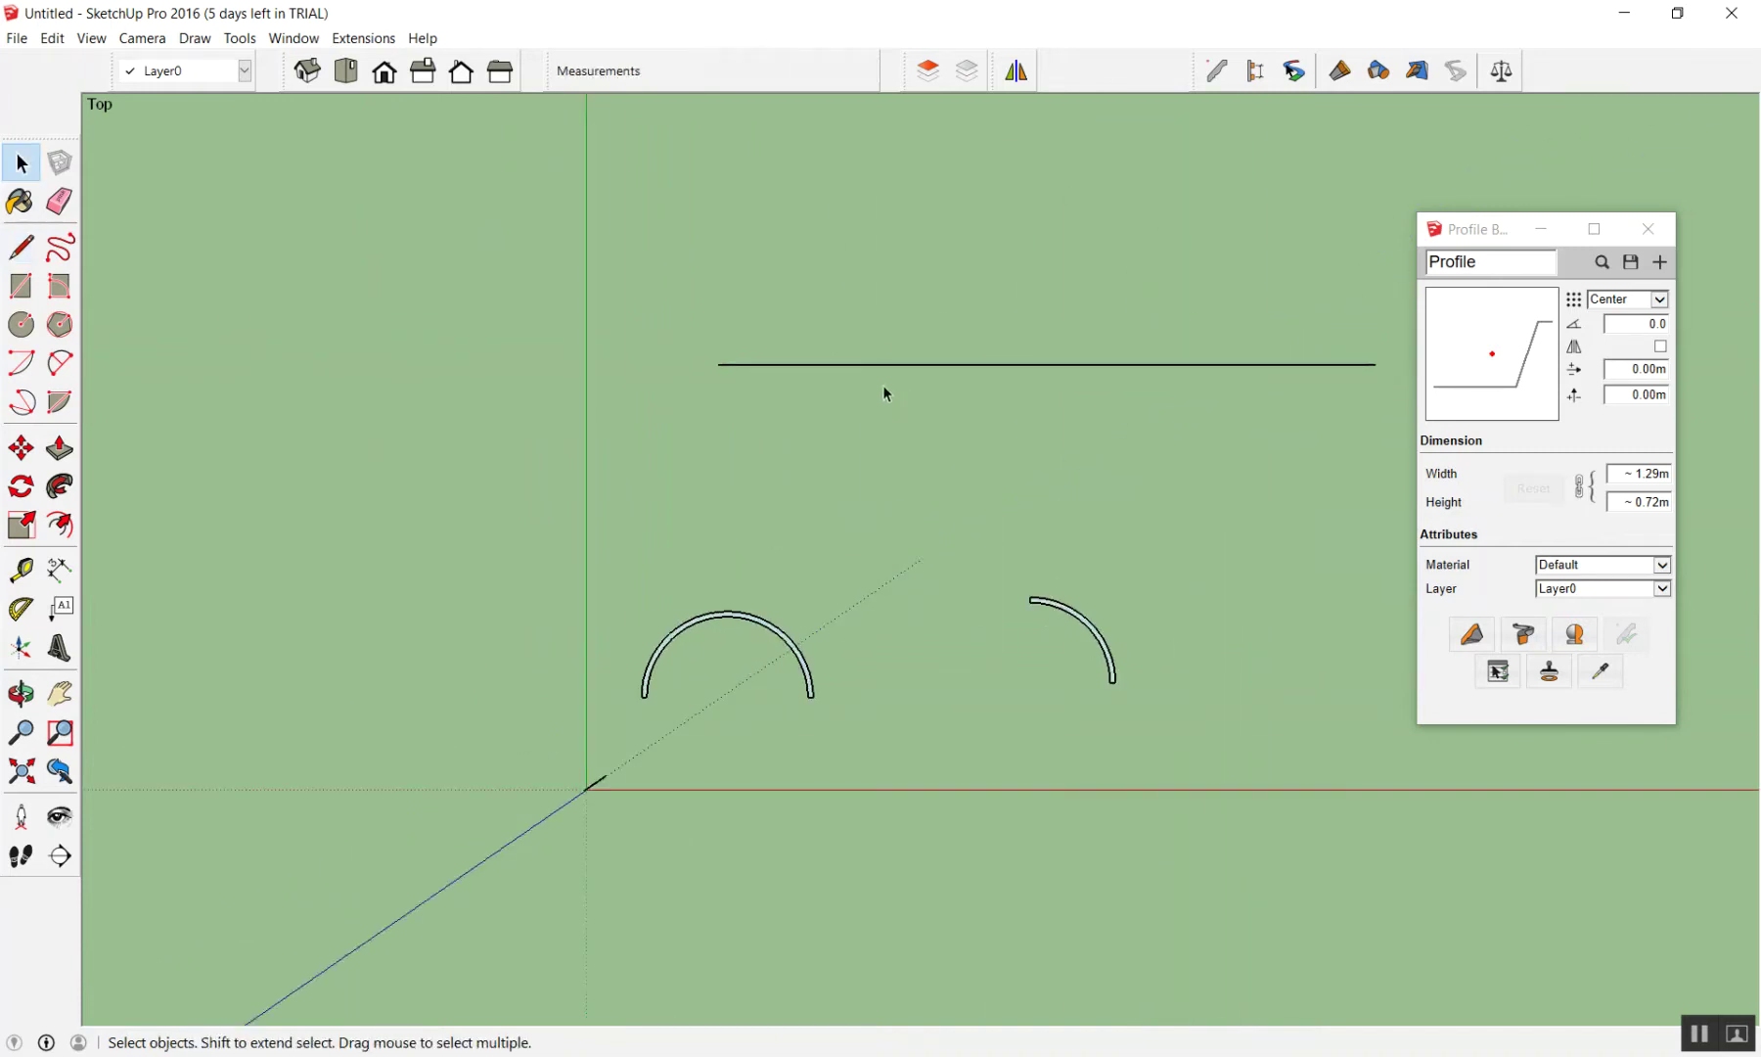
pyautogui.press('l')
pyautogui.click(872, 199)
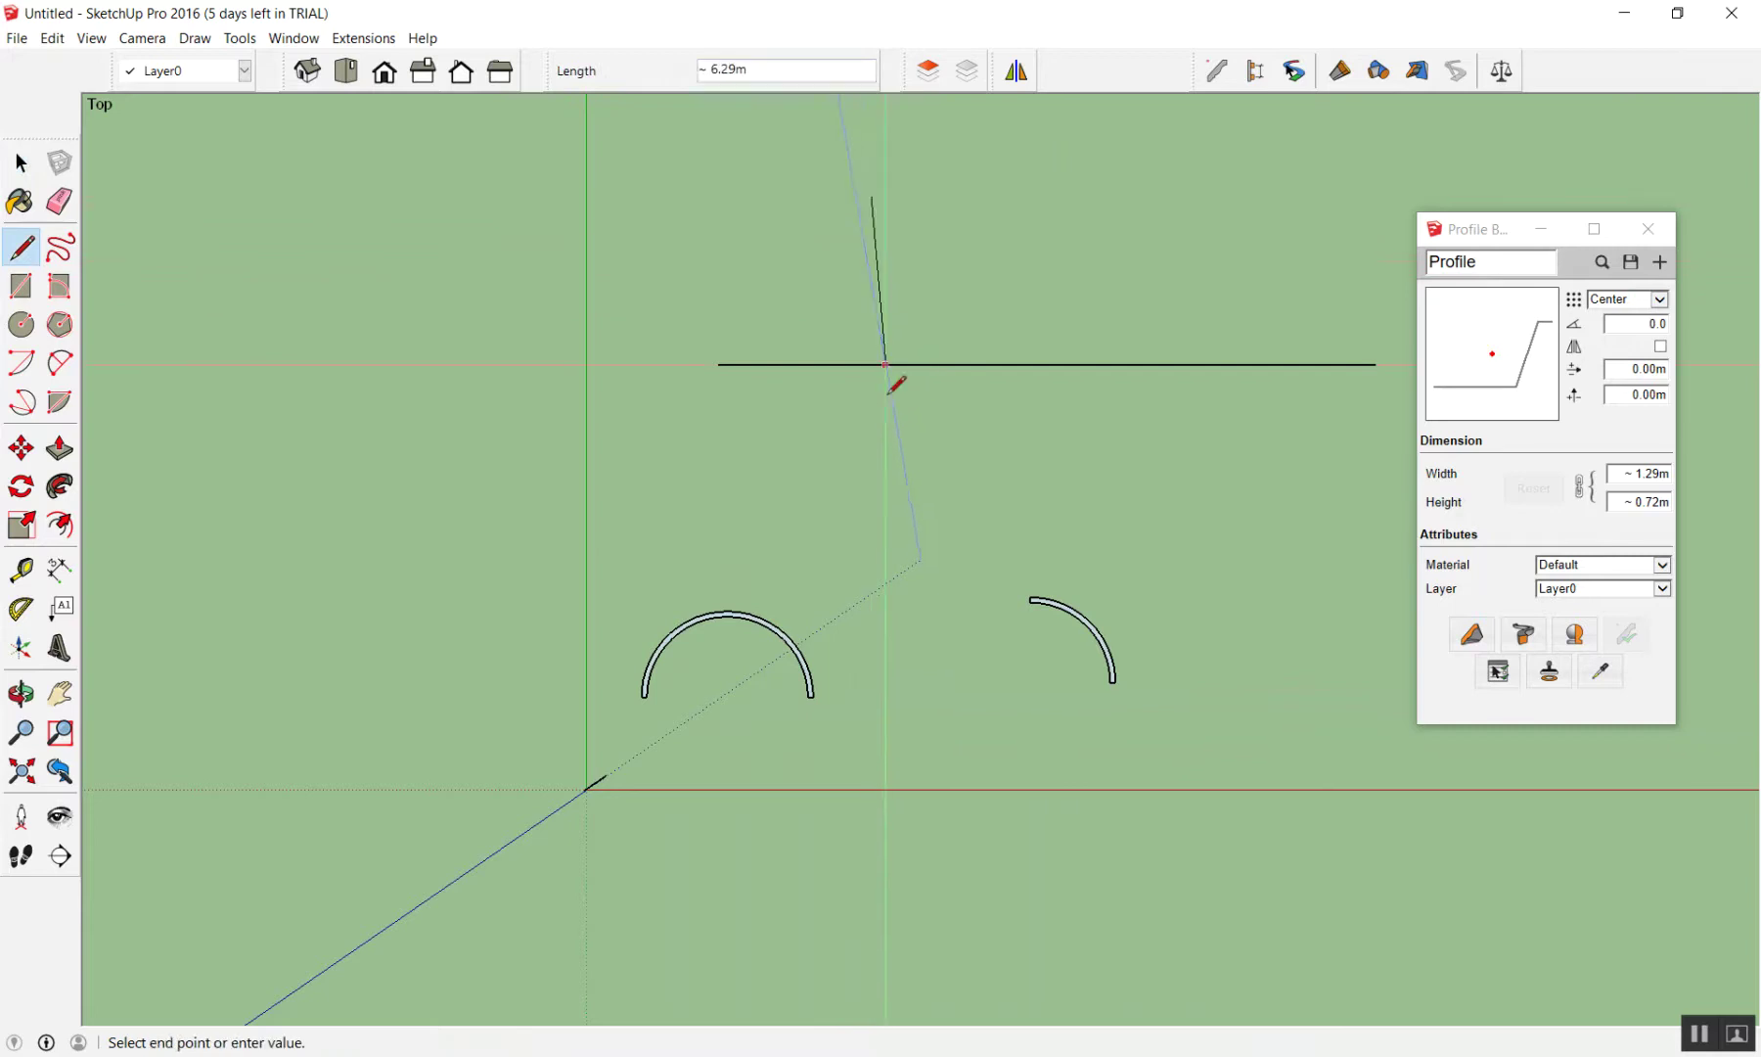
pyautogui.click(874, 519)
pyautogui.press('space')
pyautogui.scroll(-1, 909, 470)
pyautogui.scroll(-2, 856, 421)
pyautogui.scroll(3, 1054, 244)
pyautogui.scroll(2, 1203, 161)
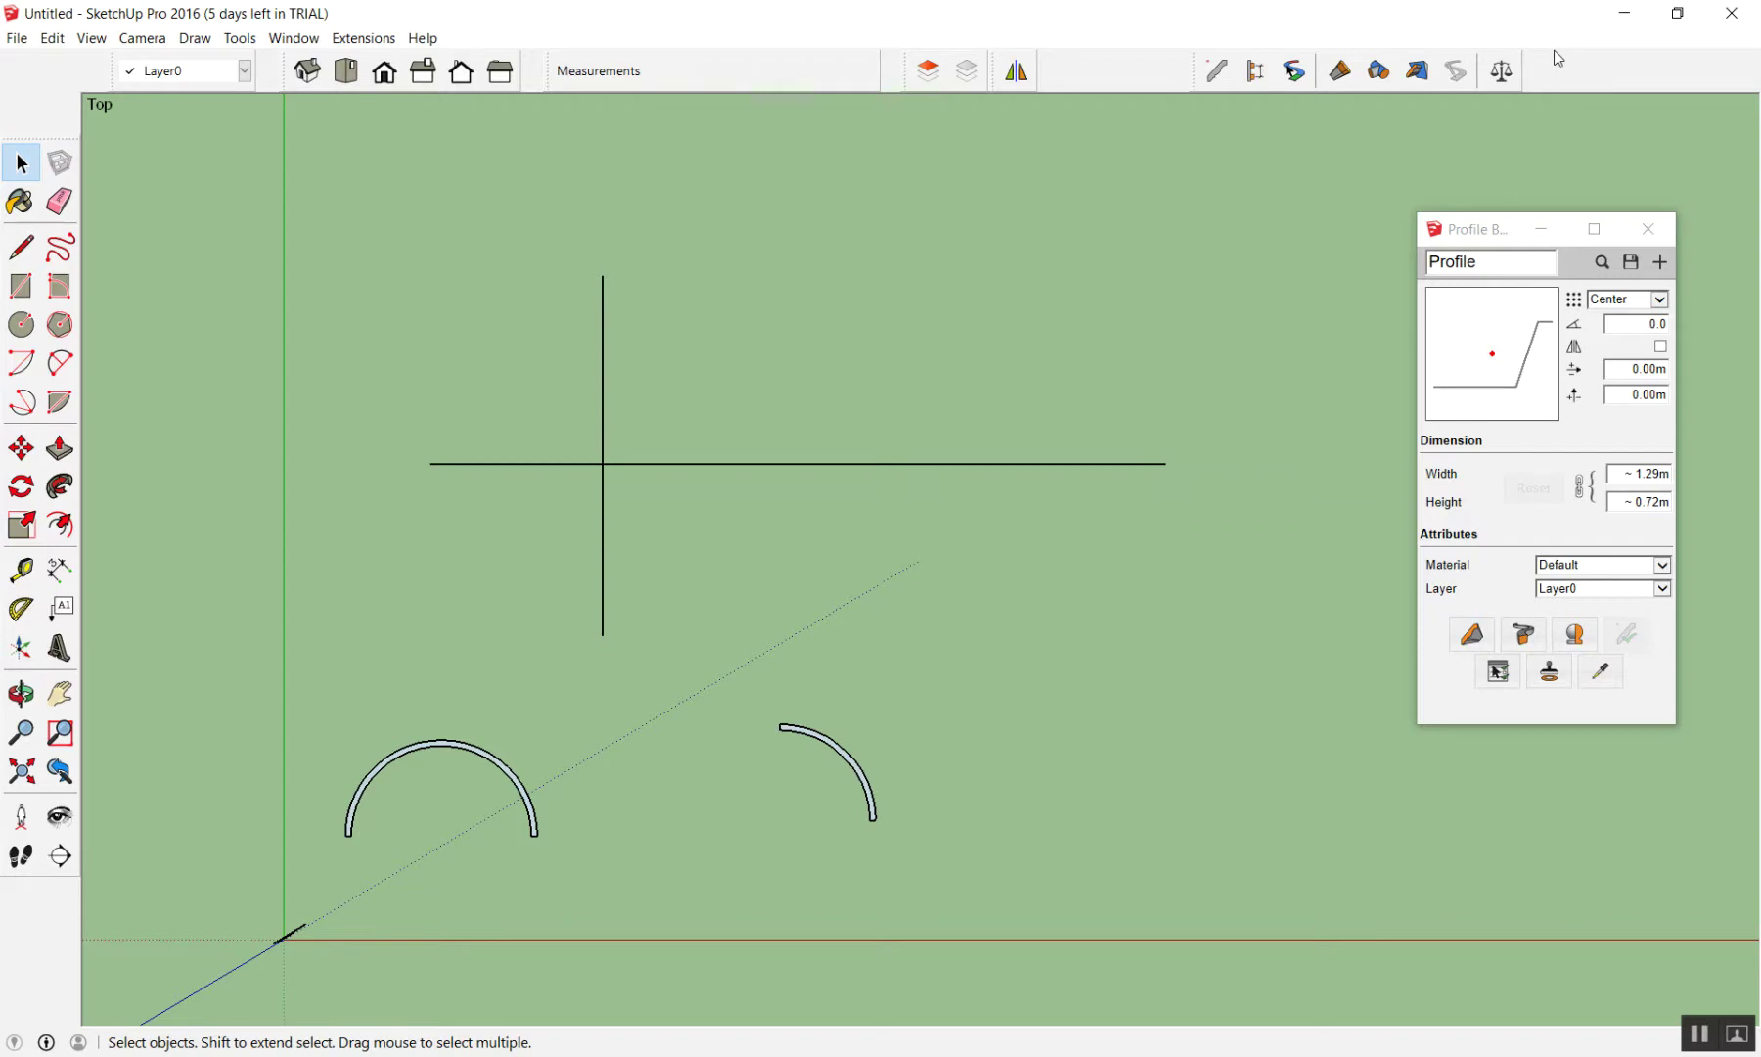
# Window-select the right-hand quarter-ring arc
pyautogui.scroll(2, 1722, 489)
pyautogui.scroll(-3, 1721, 499)
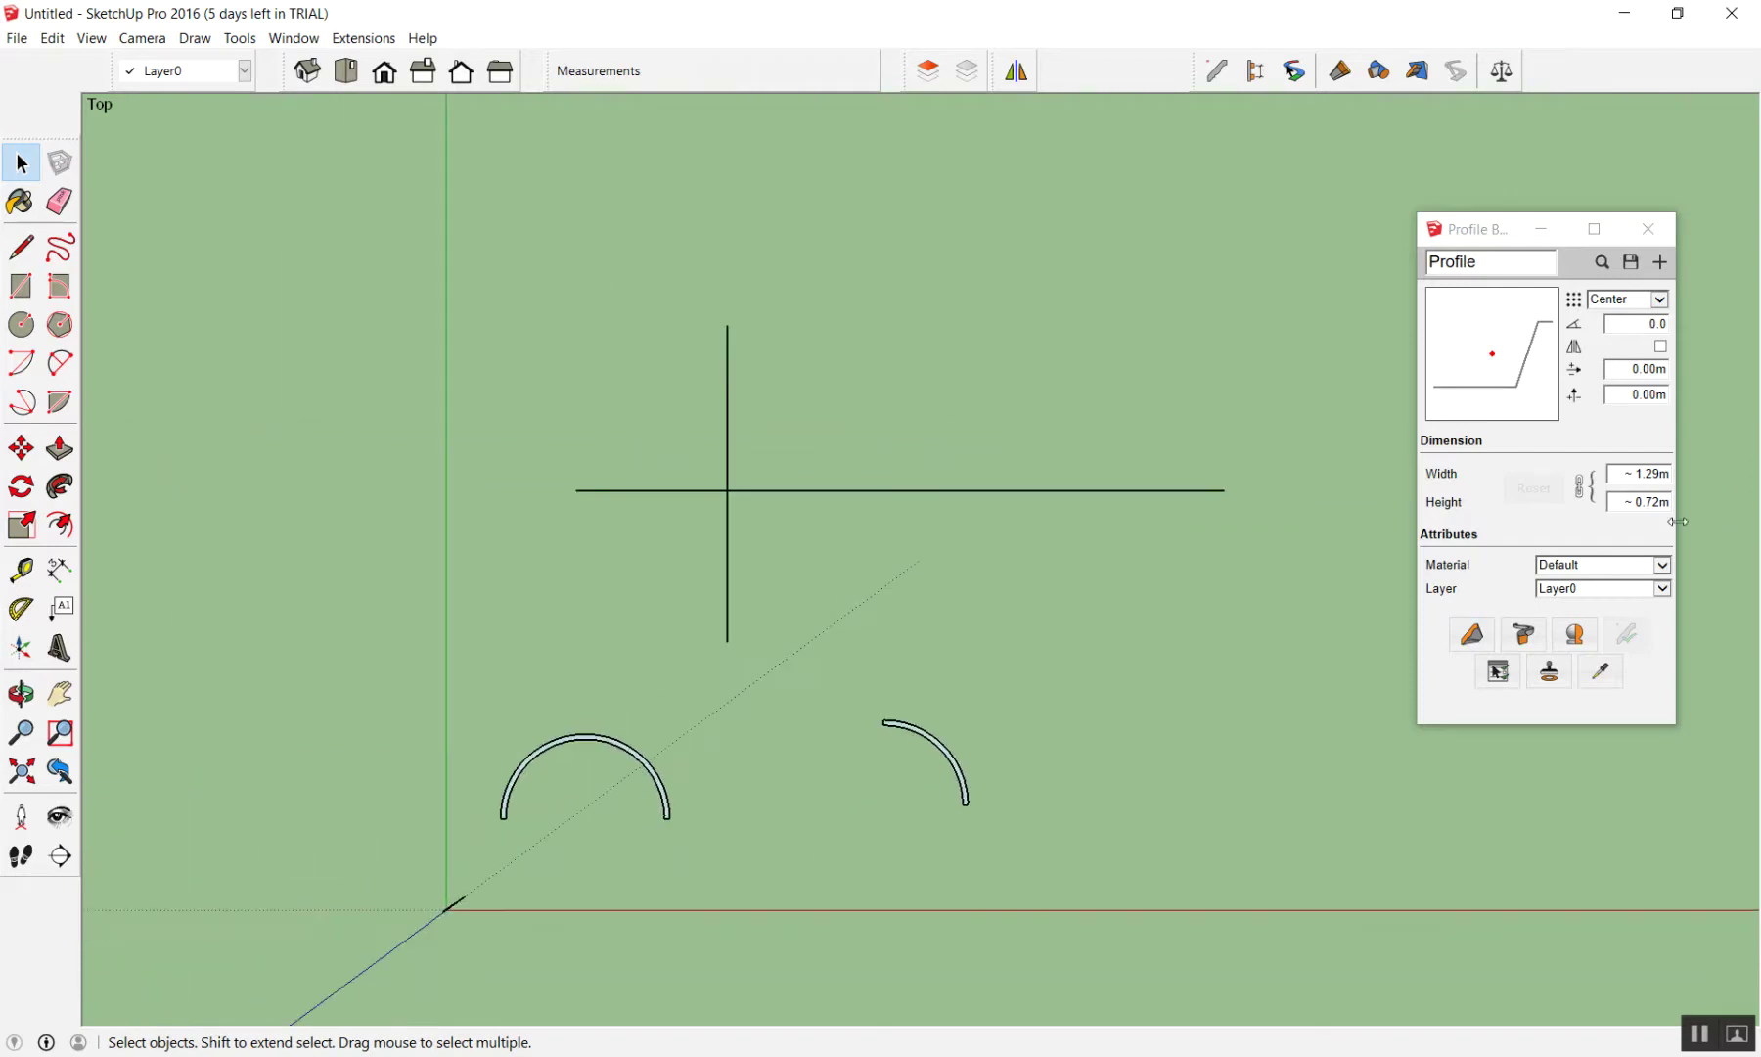
pyautogui.moveTo(814, 674); pyautogui.dragTo(1081, 875)
pyautogui.moveTo(817, 636); pyautogui.dragTo(1111, 861)
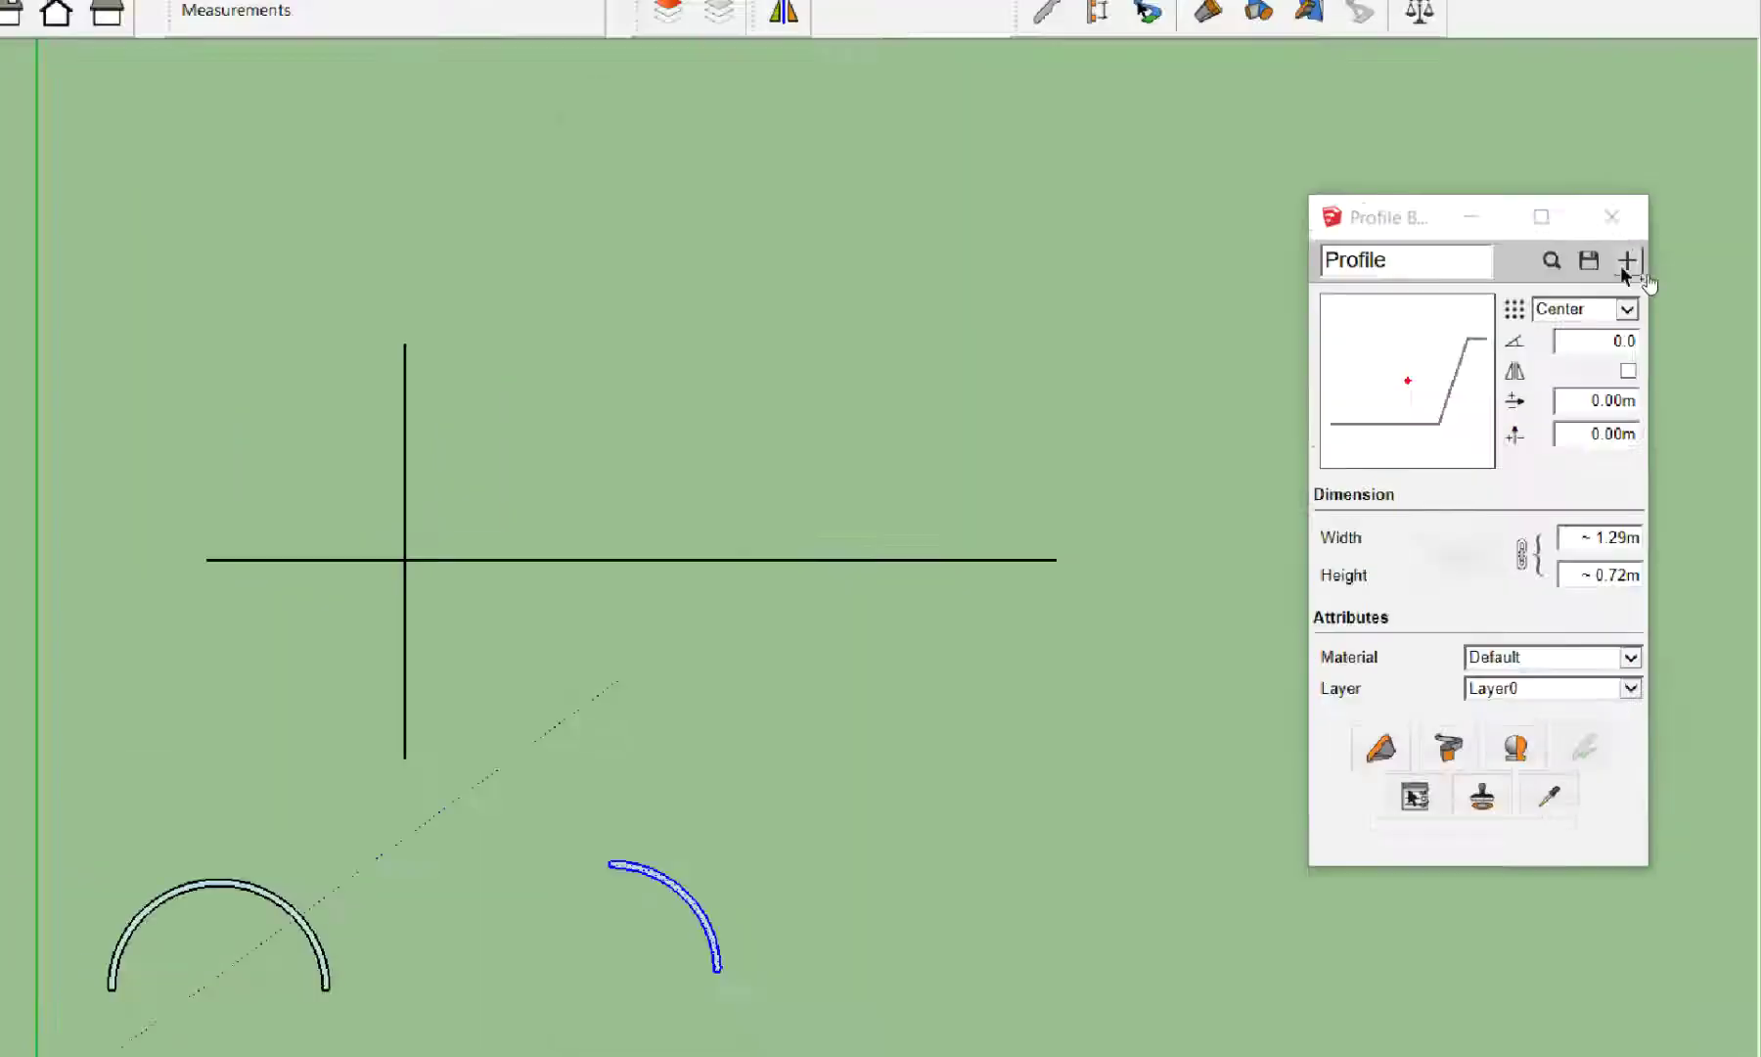
pyautogui.click(1151, 528)
pyautogui.moveTo(799, 664); pyautogui.dragTo(1081, 892)
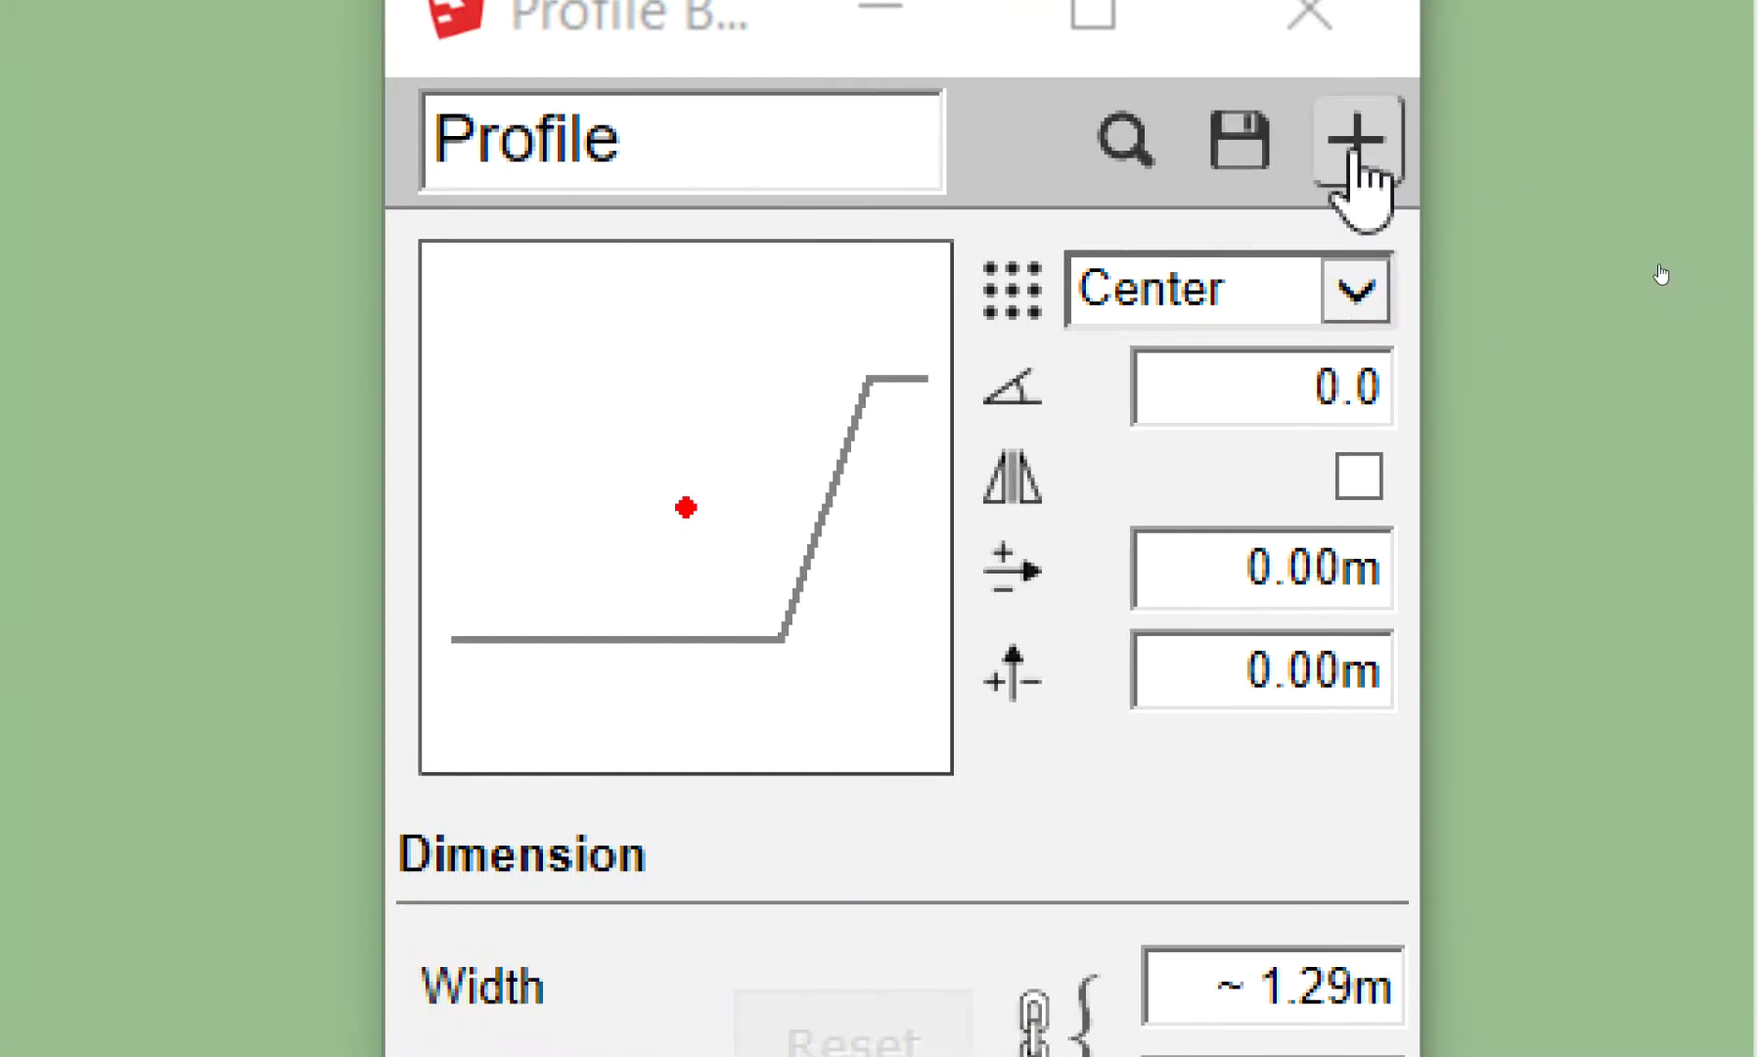
# Create a new Profile Builder profile from the selected arc named ส่วนหัว
pyautogui.click(1660, 262)
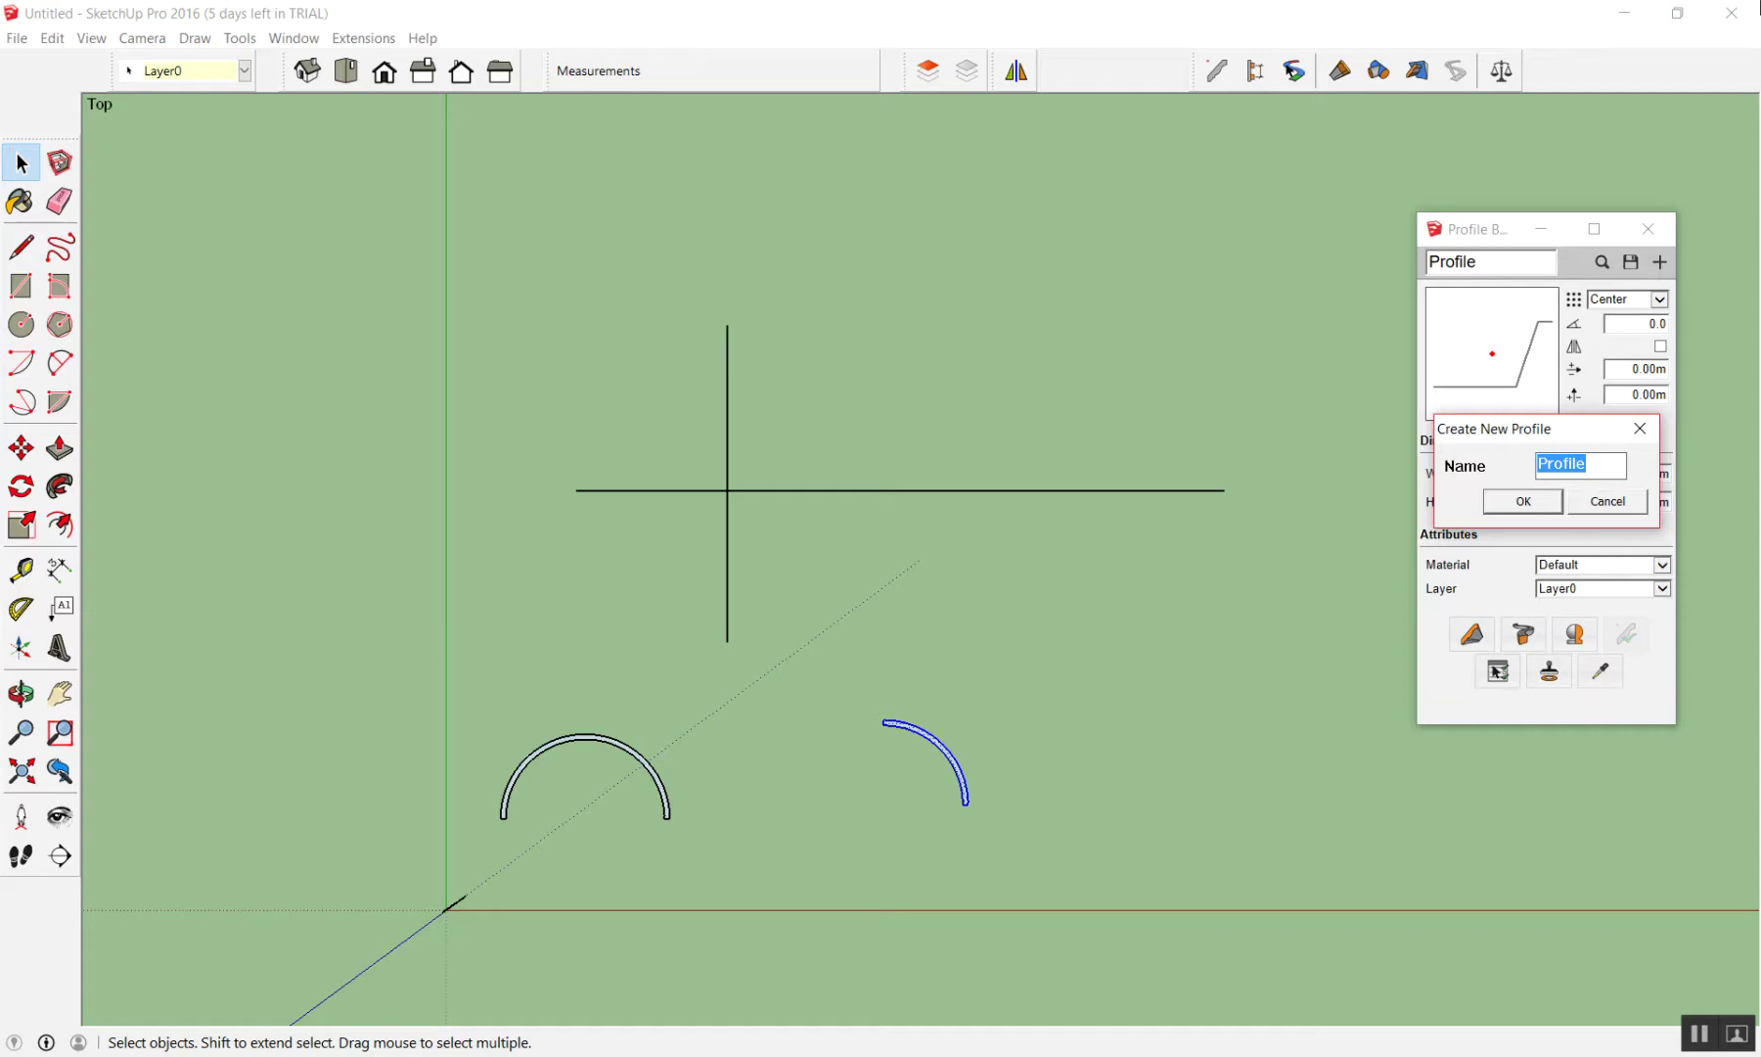
pyautogui.write('l')
pyautogui.press('BackSpace')
pyautogui.write('lj;')
pyautogui.press('BackSpace')
pyautogui.press('BackSpace')
pyautogui.press('BackSpace')
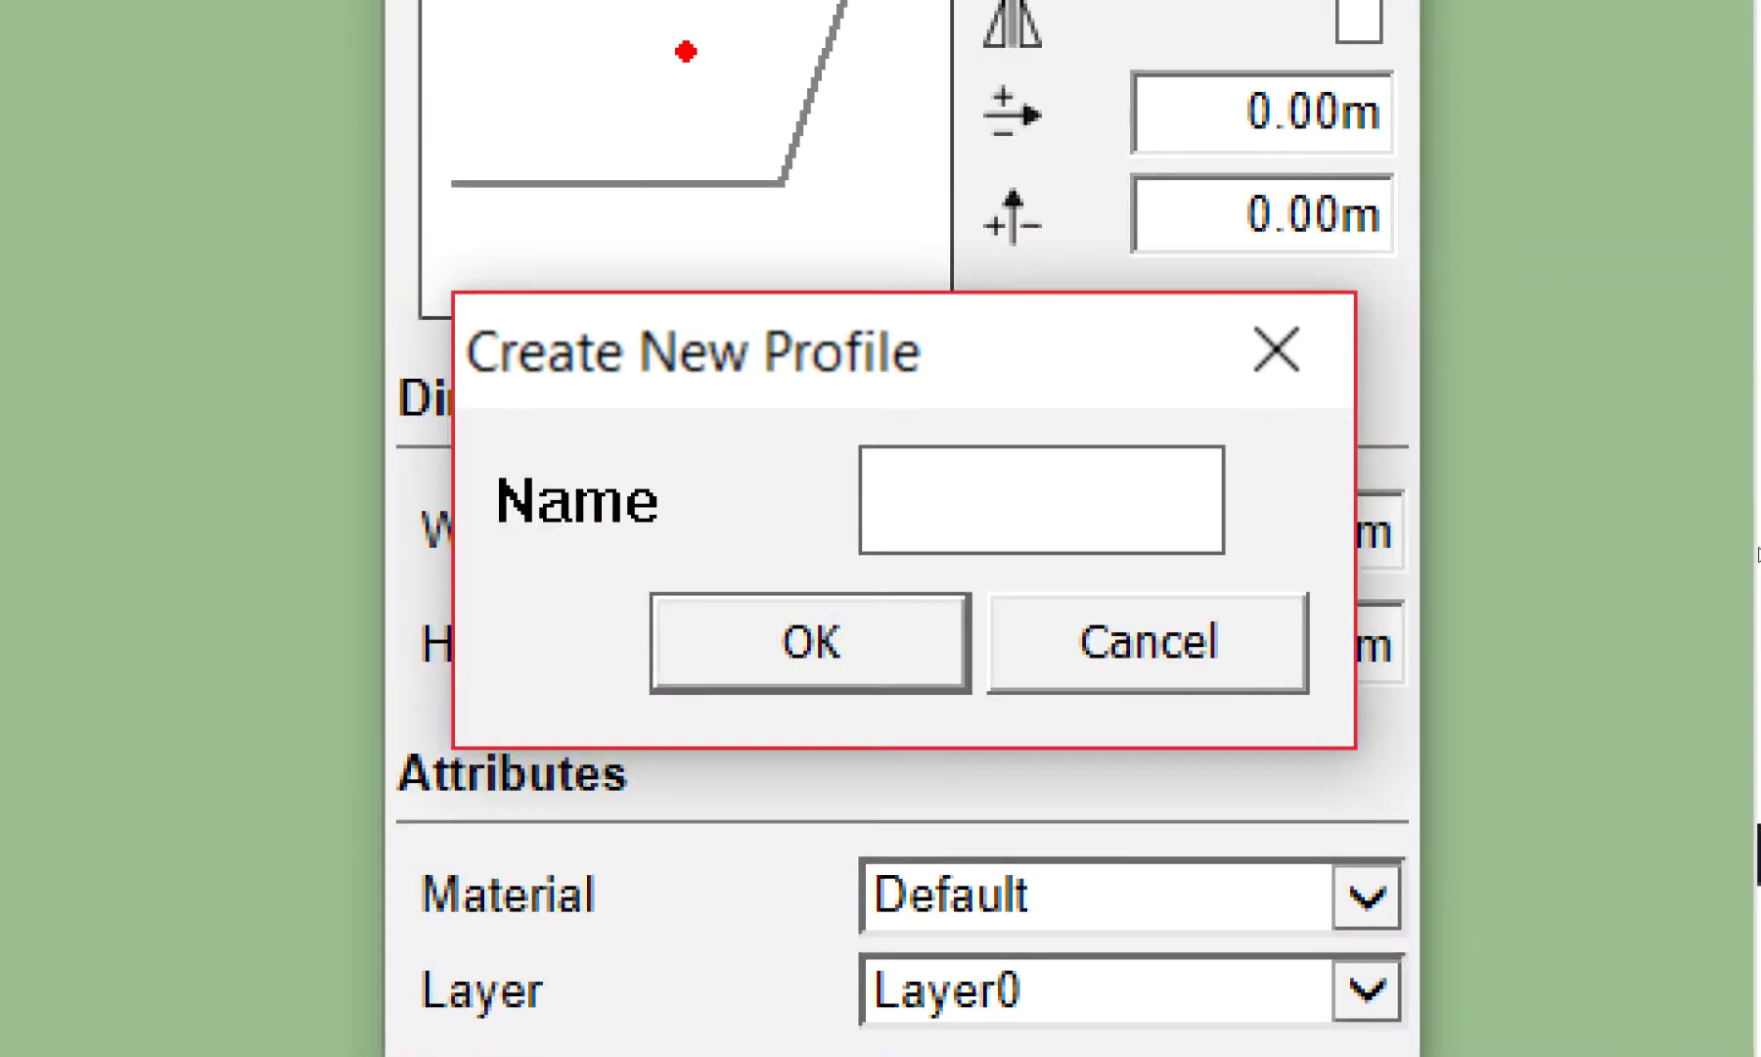
pyautogui.write('lj;')
pyautogui.press('BackSpace')
pyautogui.press('BackSpace')
pyautogui.press('BackSpace')
pyautogui.write('ส่วนหัว')
pyautogui.click(861, 653)
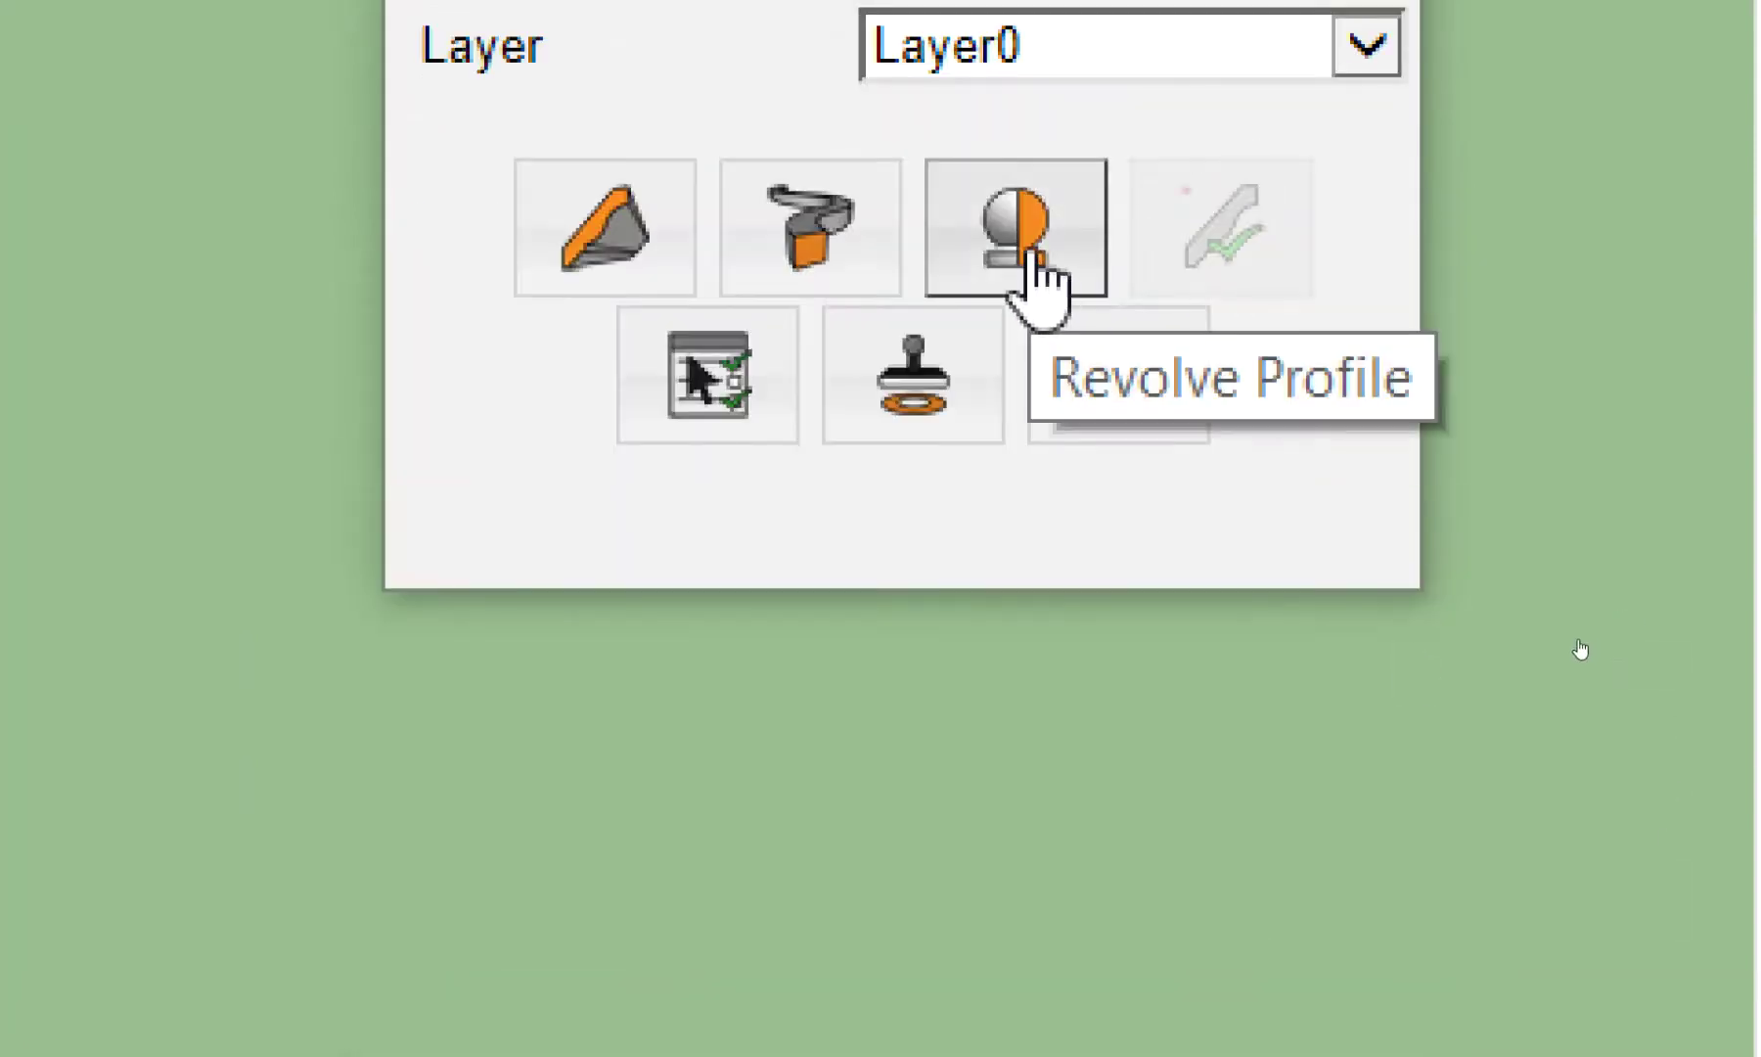
# Revolve ส่วนหัว about a vertical axis at the line intersection into a dome and orbit to inspect it
pyautogui.click(1035, 259)
pyautogui.moveTo(1419, 676)
pyautogui.mouseDown(button='middle')
pyautogui.moveTo(704, 453)
pyautogui.moveTo(951, 797)
pyautogui.mouseUp(button='middle')
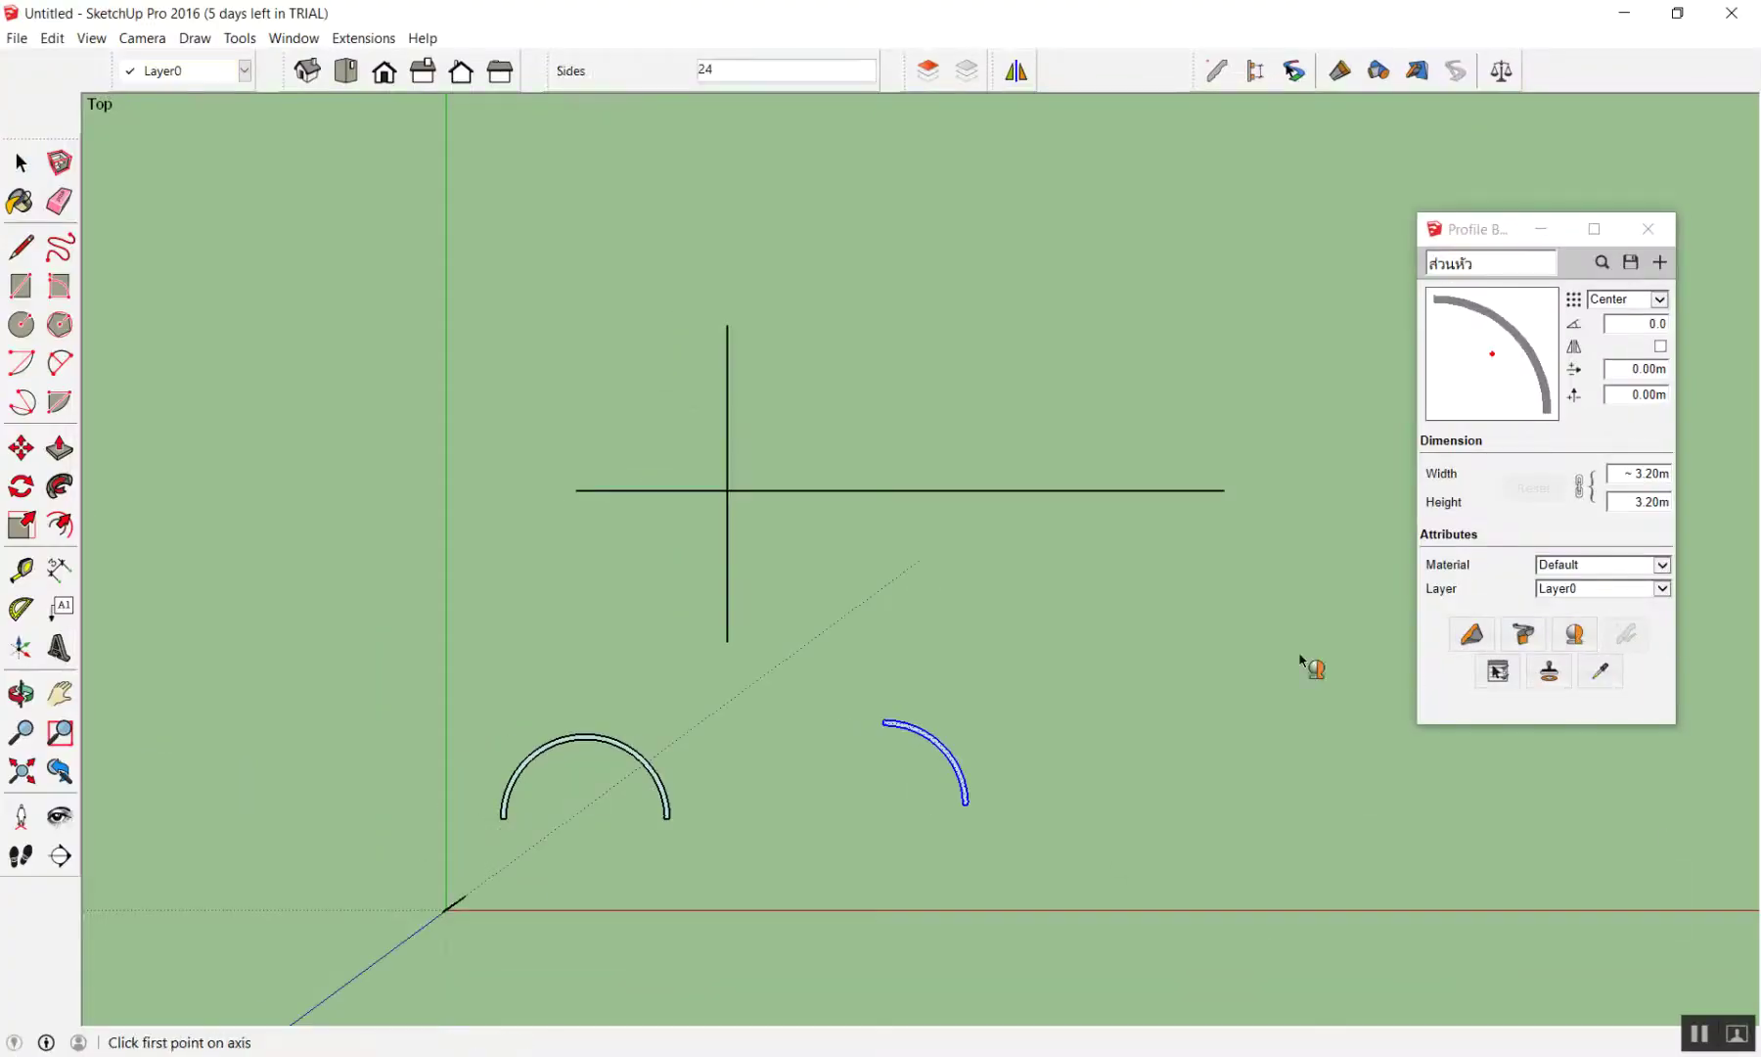
pyautogui.scroll(3, 880, 563)
pyautogui.scroll(3, 880, 562)
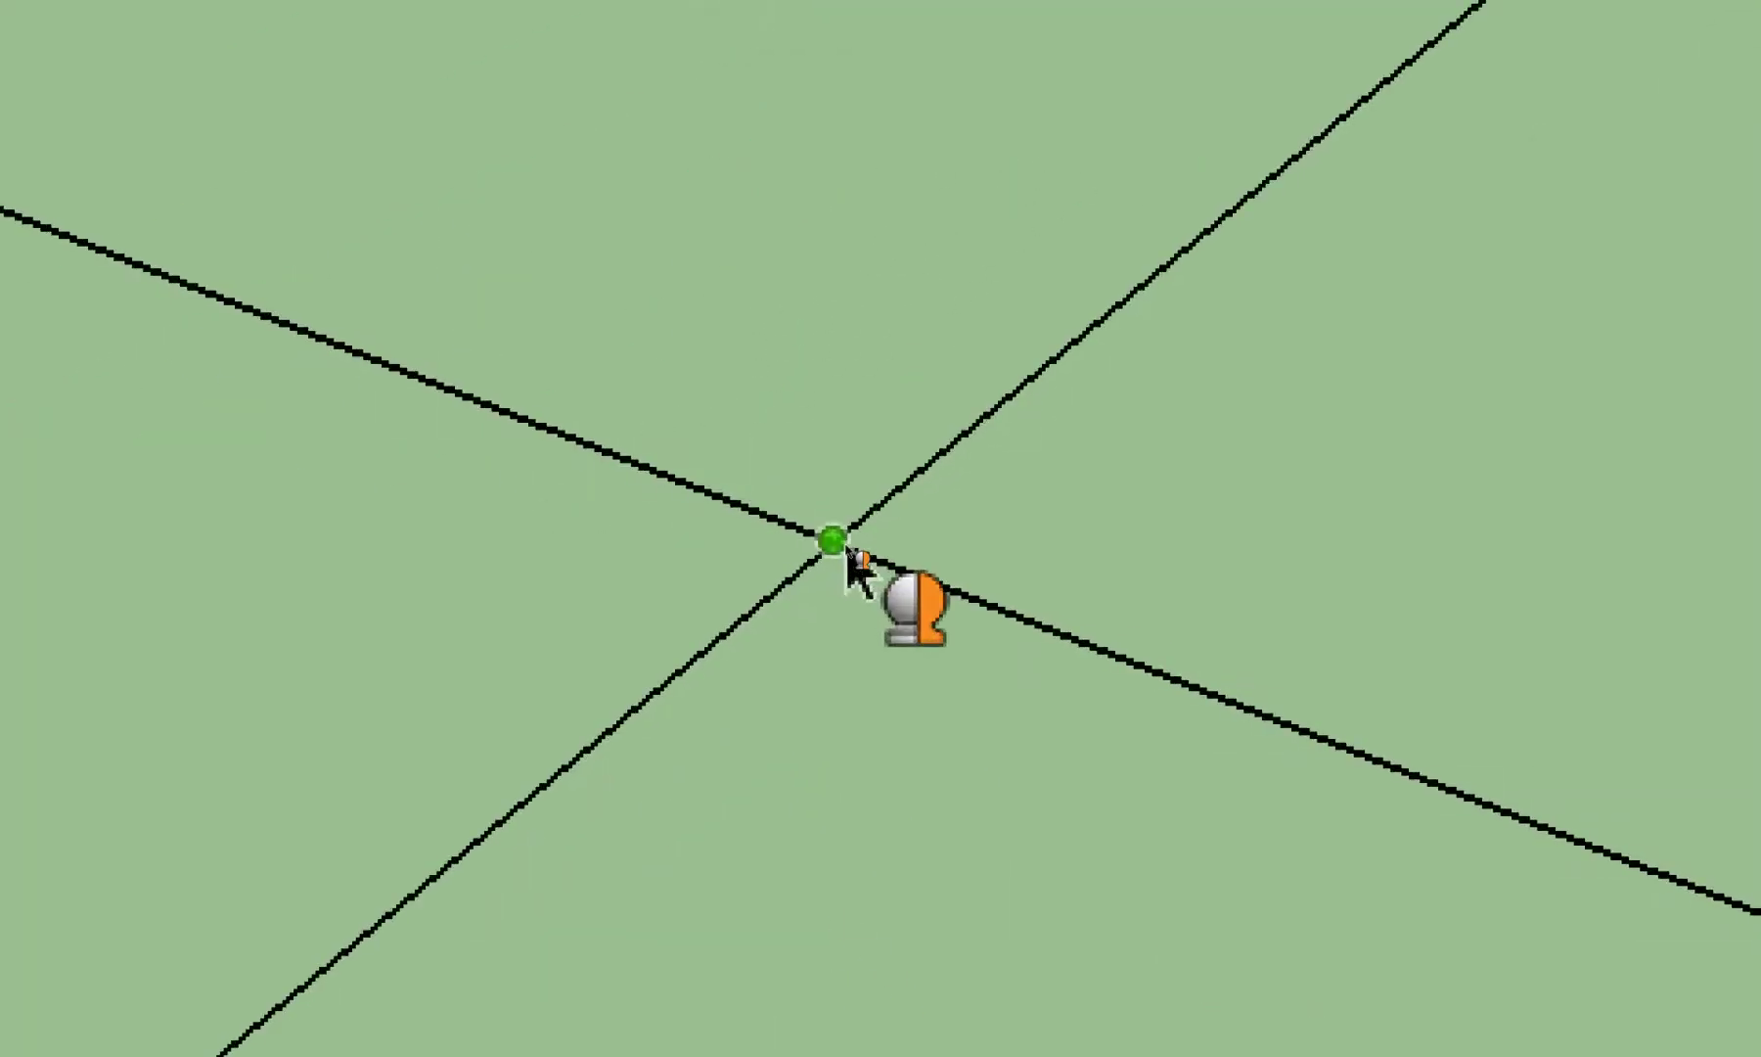
pyautogui.click(845, 546)
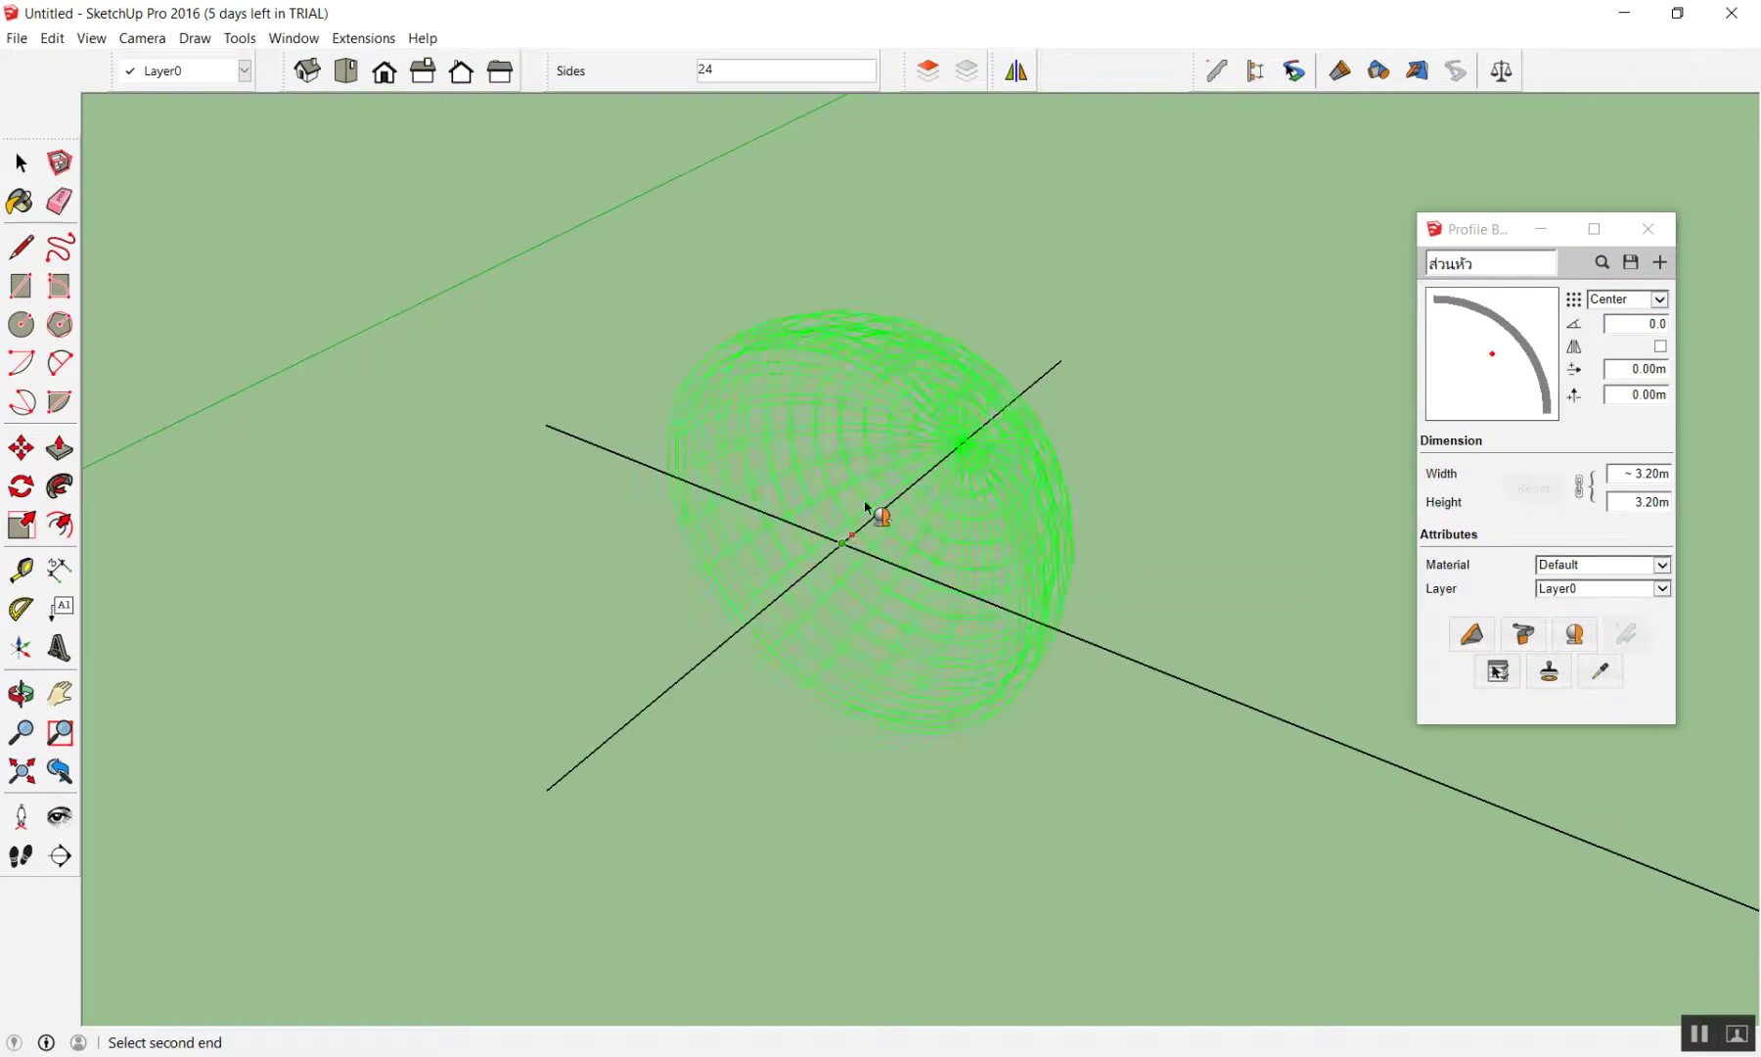
pyautogui.click(844, 212)
pyautogui.moveTo(843, 212)
pyautogui.mouseDown(button='middle')
pyautogui.moveTo(1123, 207)
pyautogui.moveTo(904, 542)
pyautogui.moveTo(947, 413)
pyautogui.moveTo(943, 330)
pyautogui.moveTo(1162, 215)
pyautogui.moveTo(1072, 144)
pyautogui.mouseUp(button='middle')
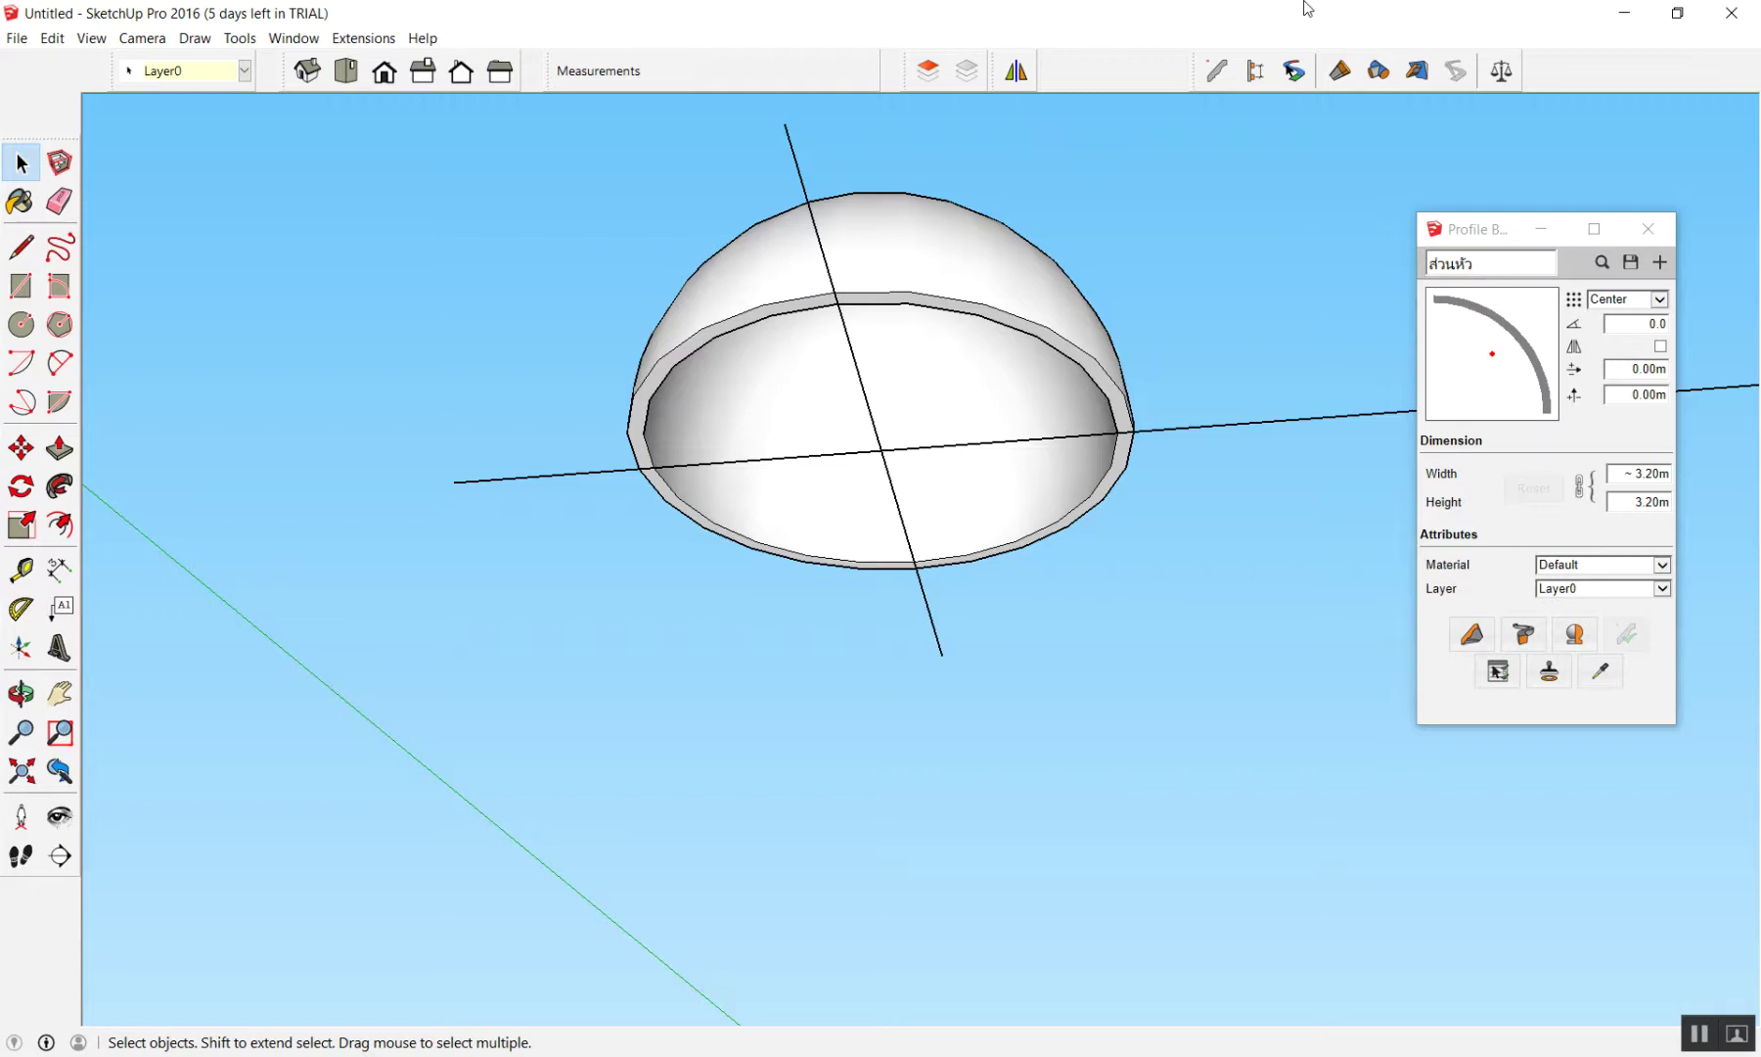
pyautogui.moveTo(1173, 235); pyautogui.dragTo(1104, 299, button='middle')
pyautogui.moveTo(1079, 364)
pyautogui.mouseDown(button='middle')
pyautogui.moveTo(896, 463)
pyautogui.moveTo(939, 700)
pyautogui.moveTo(1037, 654)
pyautogui.mouseUp(button='middle')
# Reselect the blue arc and save it again as profile ส่วนหัว
pyautogui.scroll(3, 1040, 654)
pyautogui.moveTo(949, 349); pyautogui.dragTo(1208, 597)
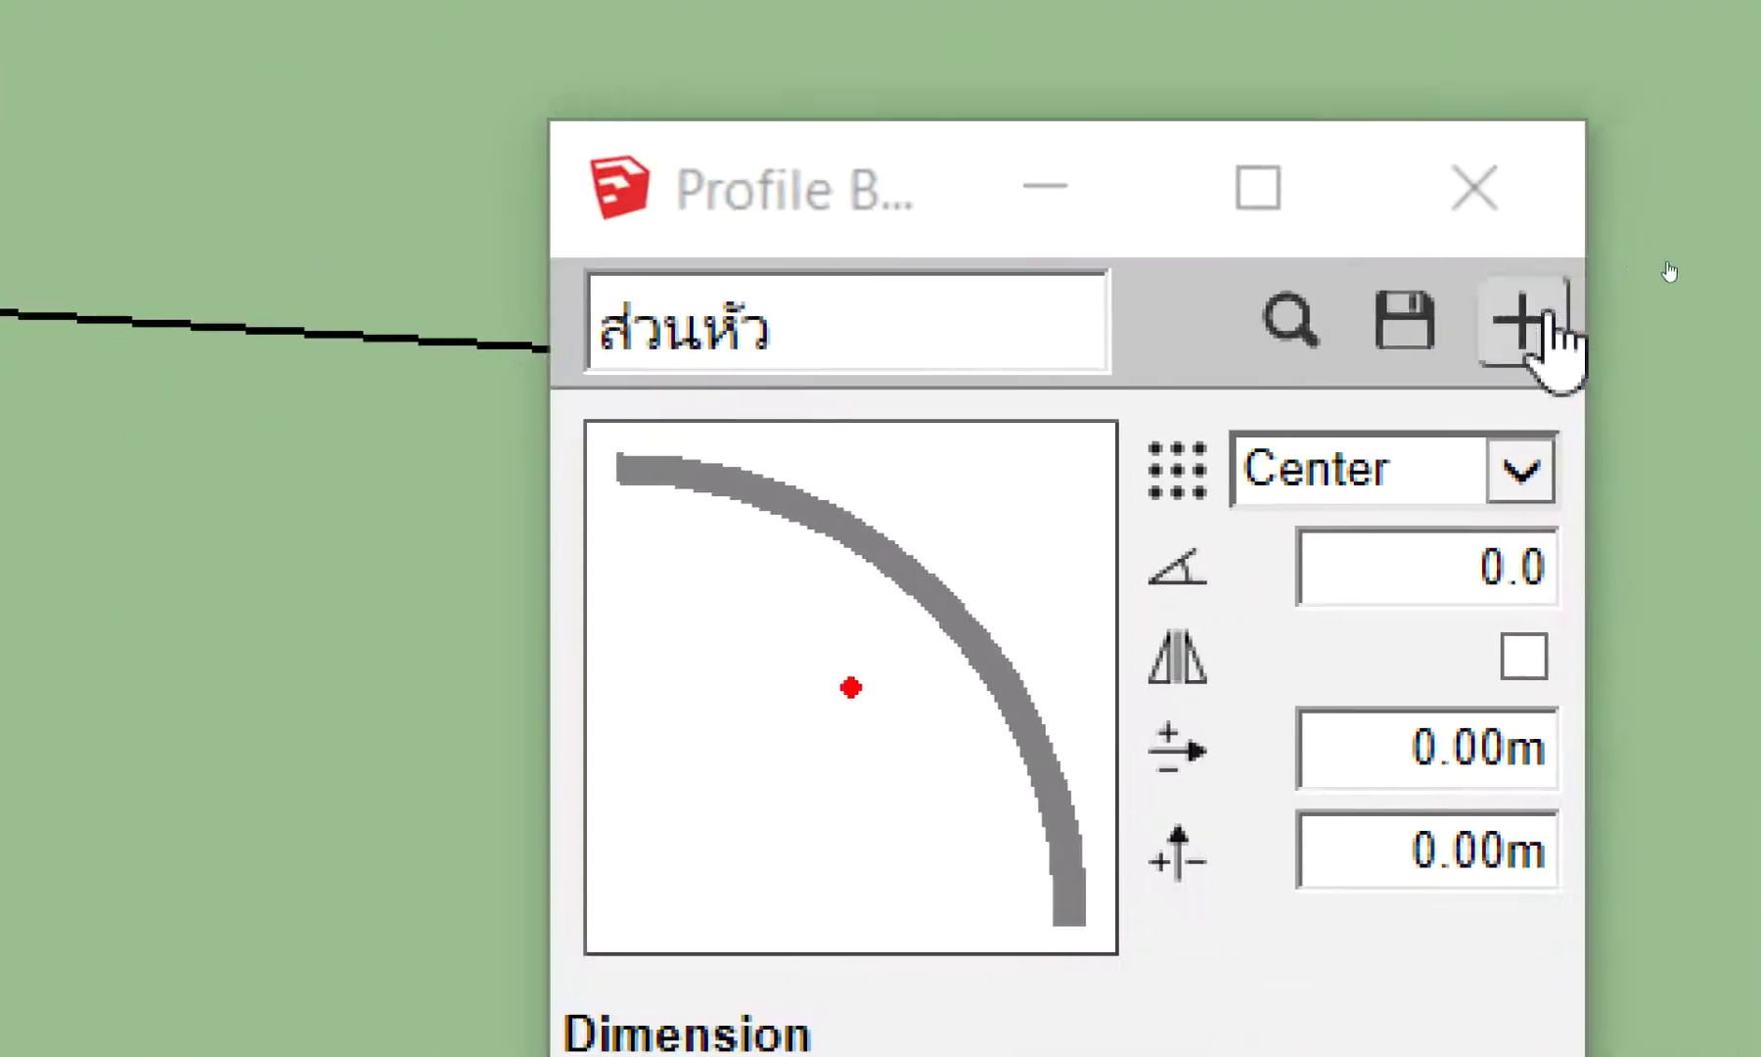
pyautogui.click(1636, 289)
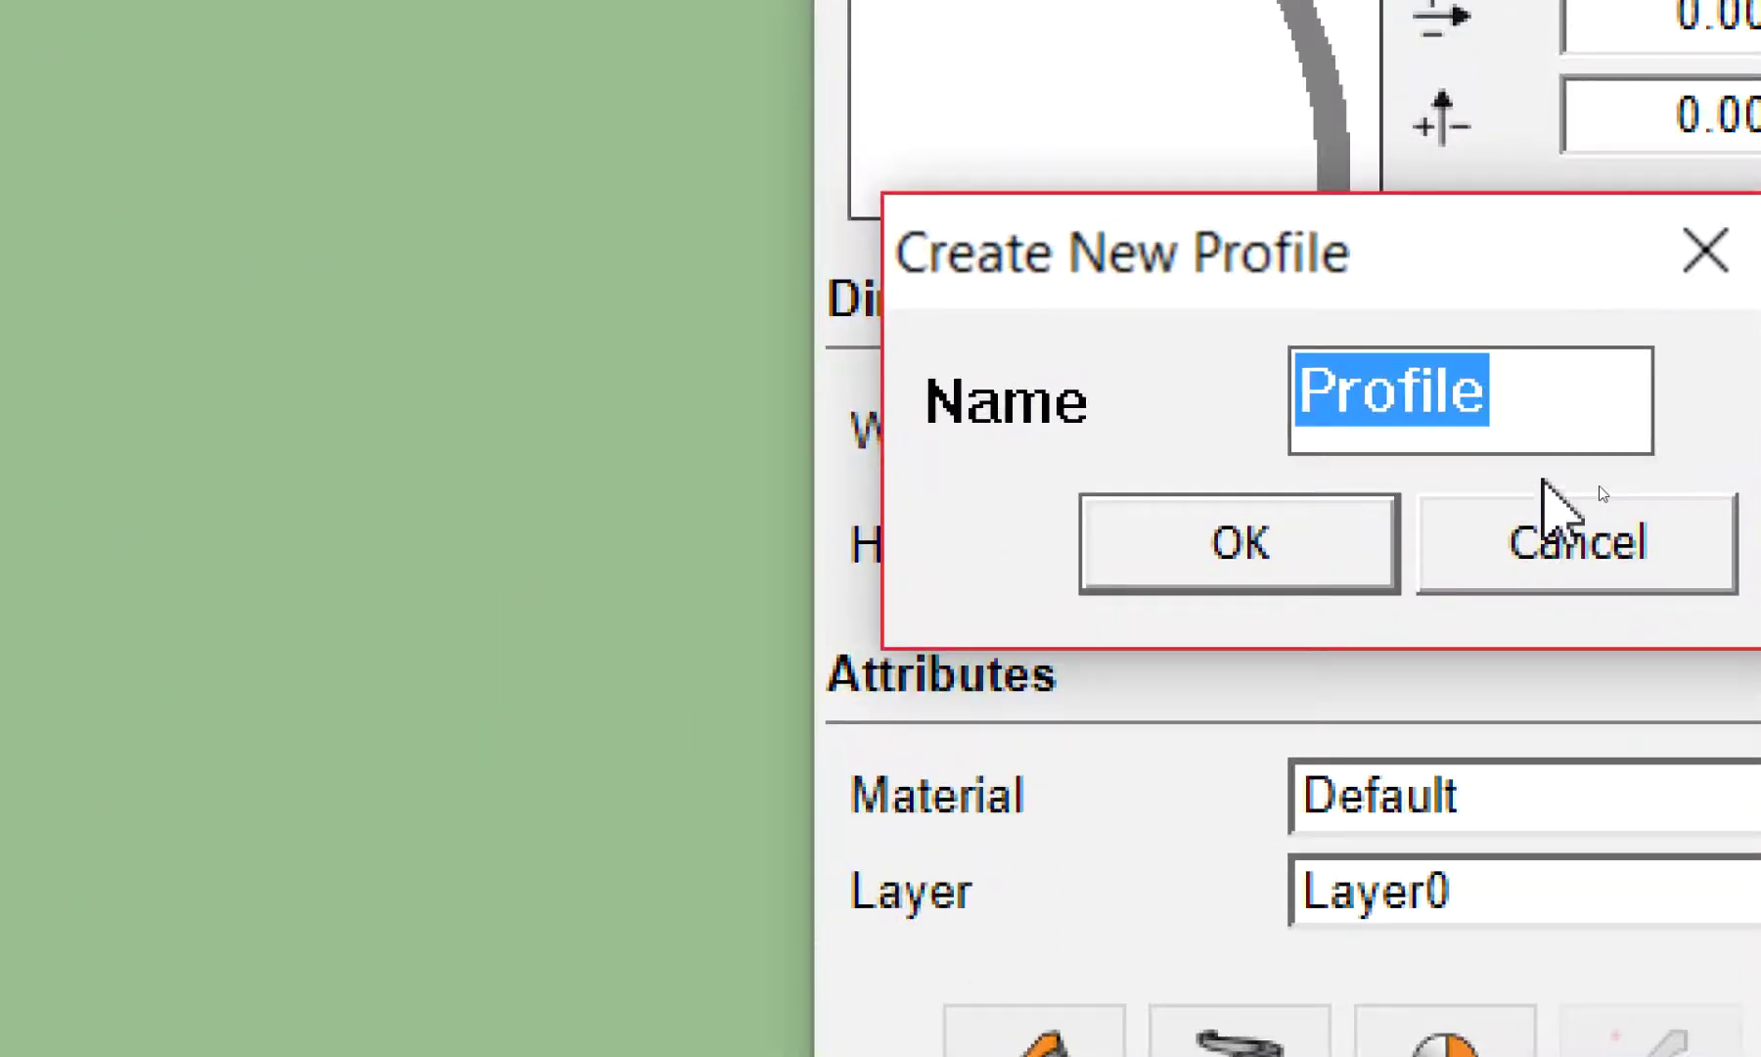
pyautogui.write('ส่วนหัว')
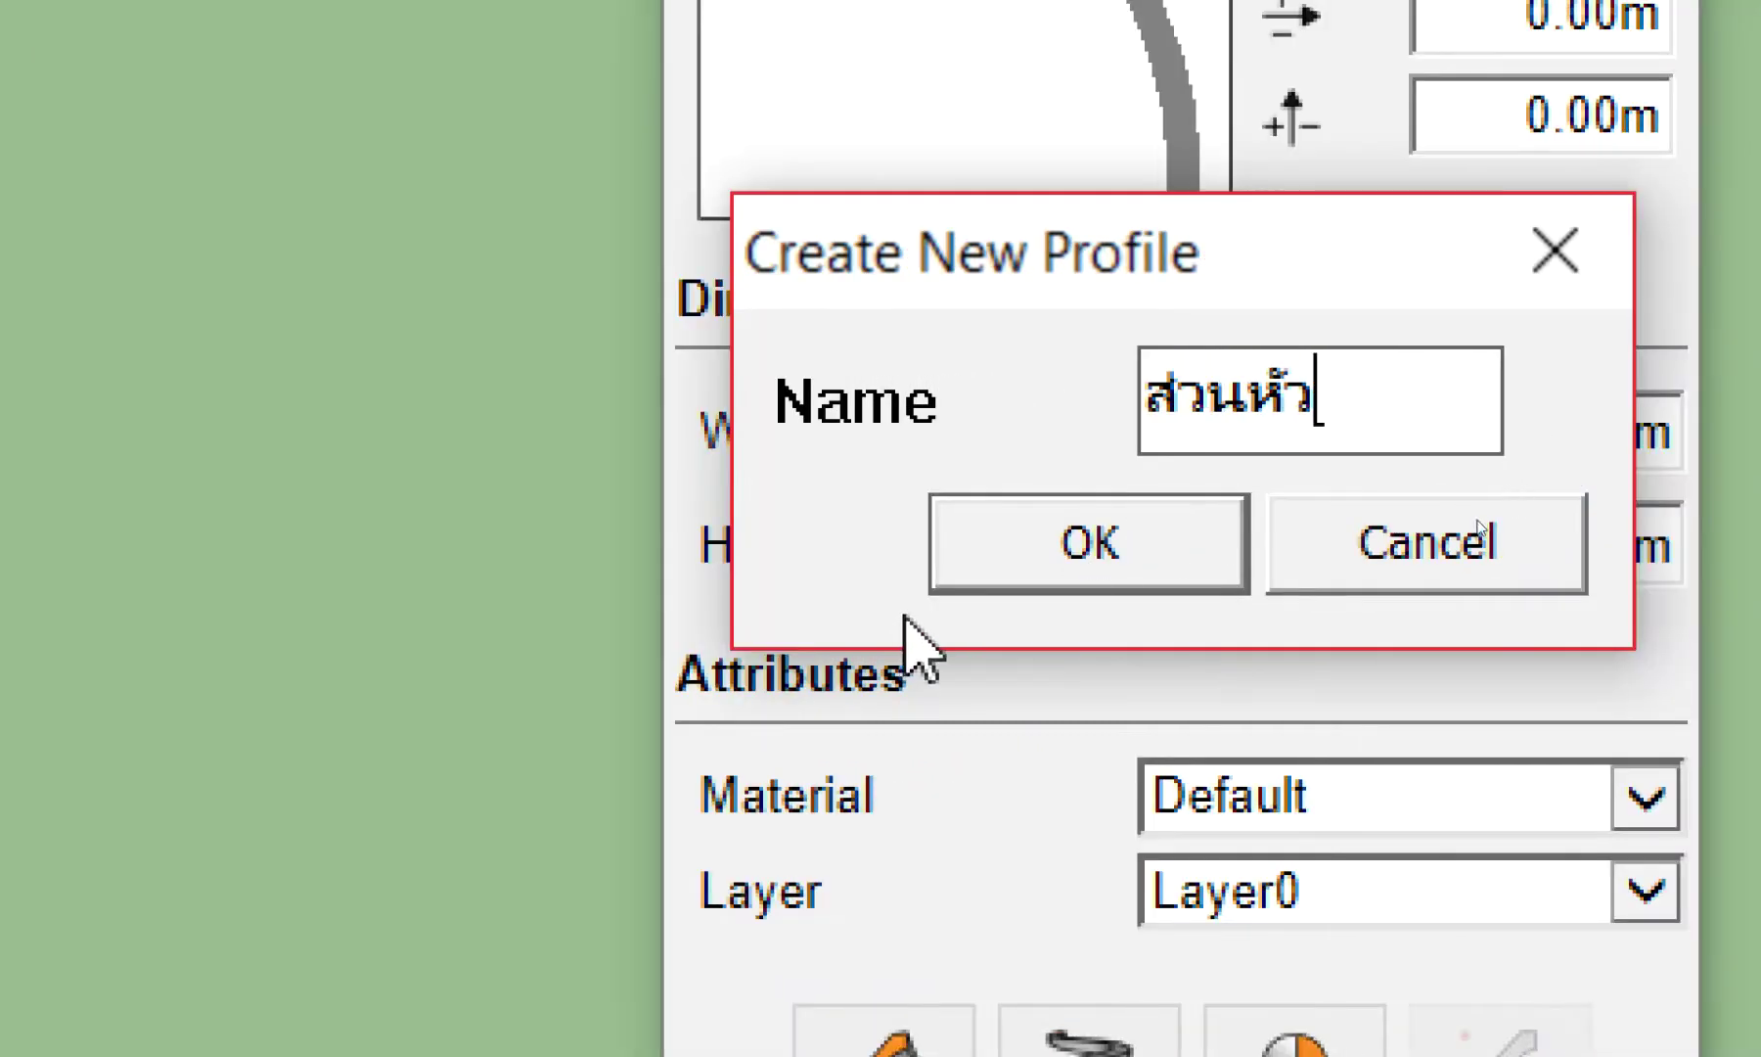
pyautogui.click(964, 572)
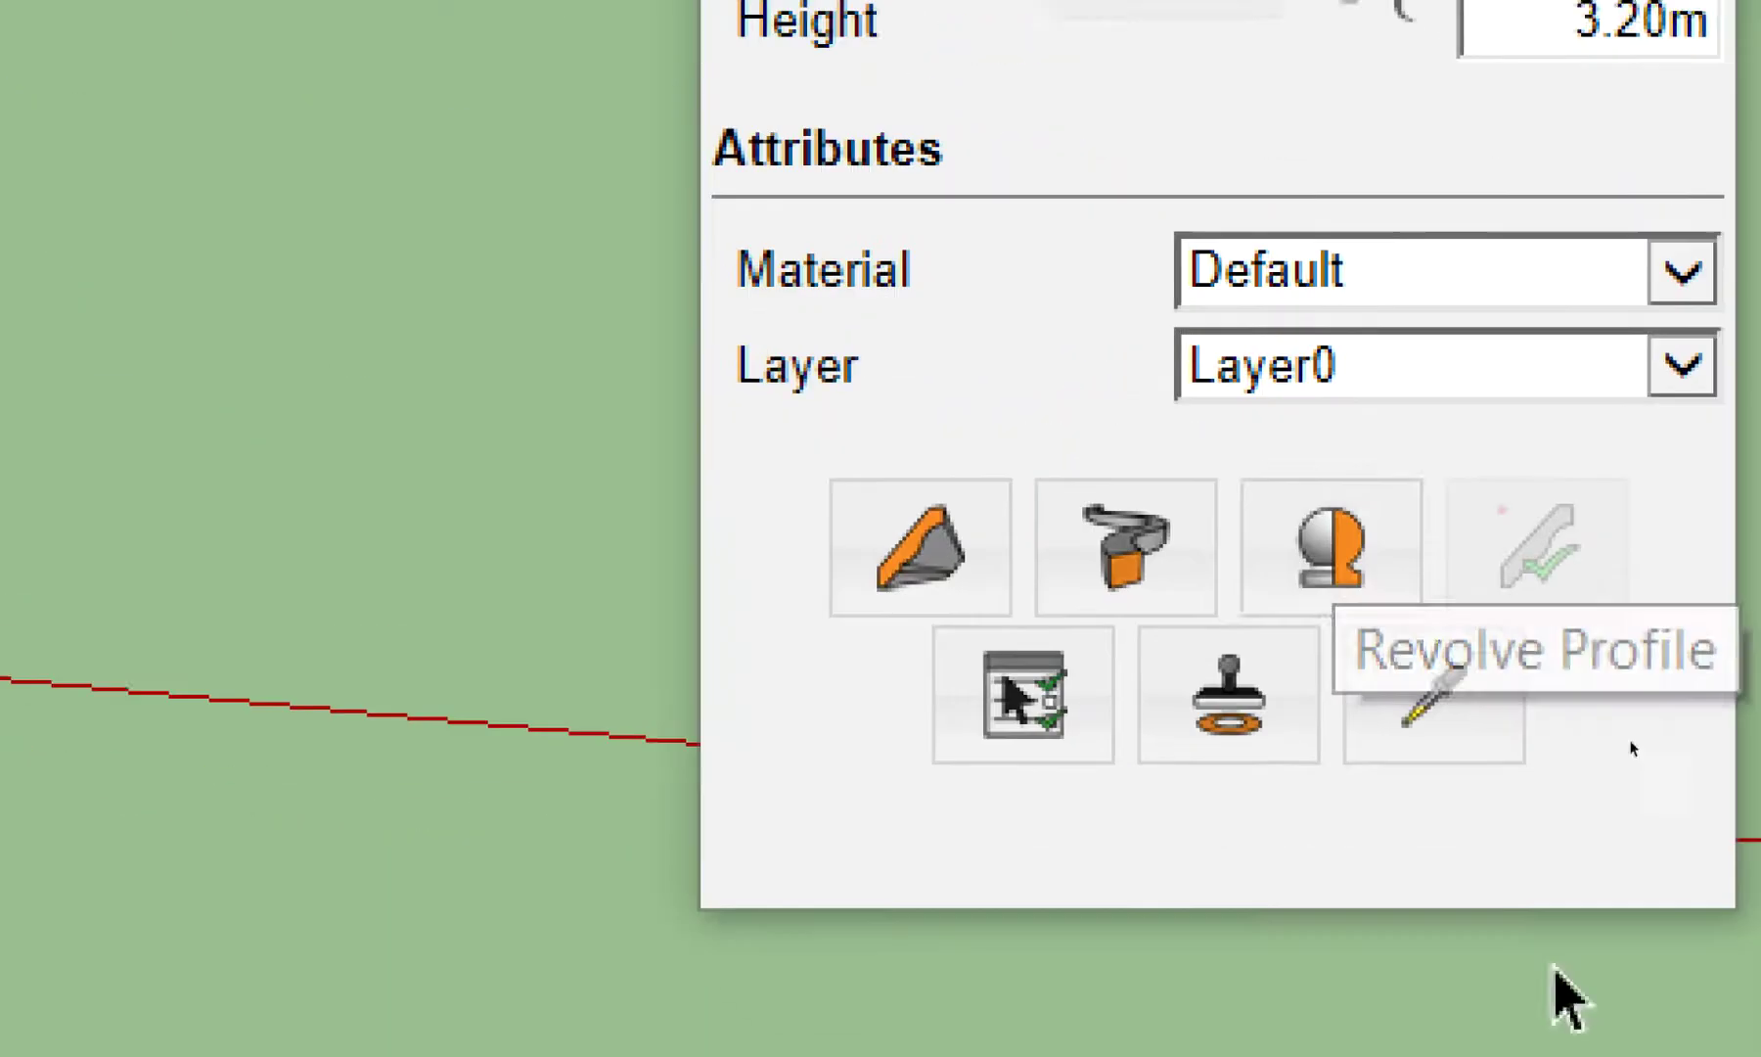
# Revolve ส่วนหัว about the axis at the line intersection into a white dome and orbit around it
pyautogui.click(1545, 675)
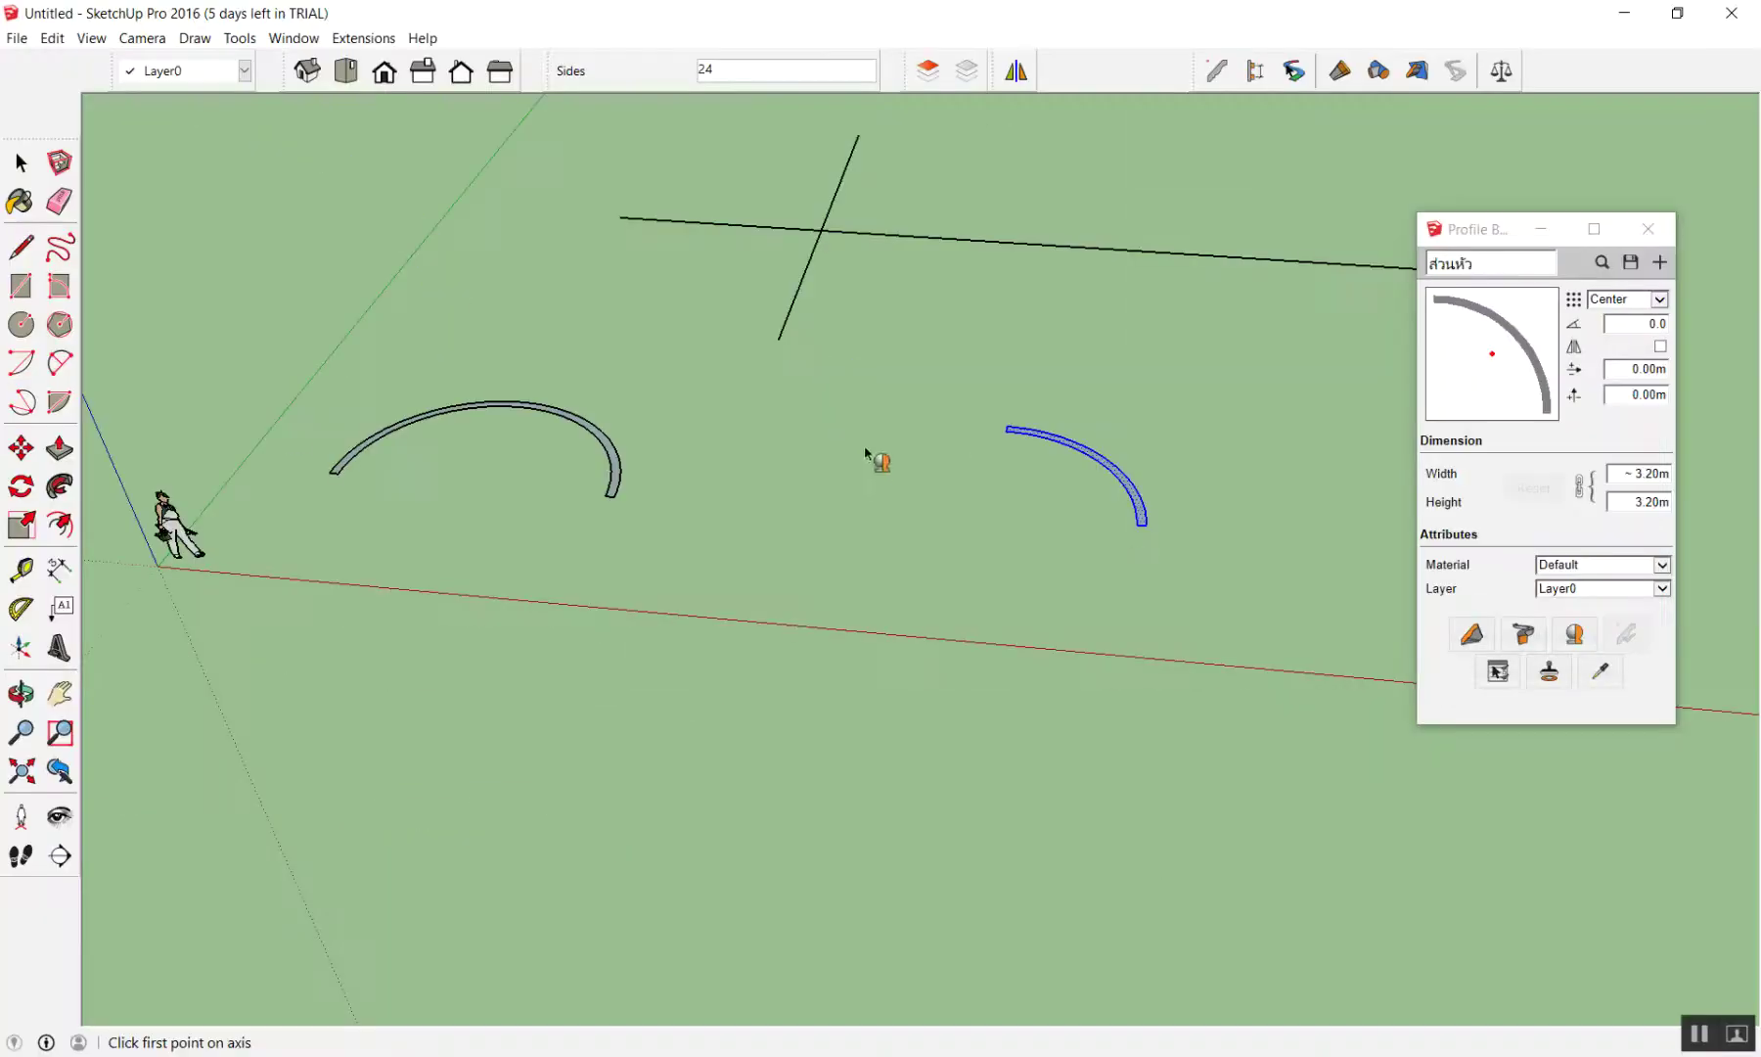
pyautogui.click(822, 231)
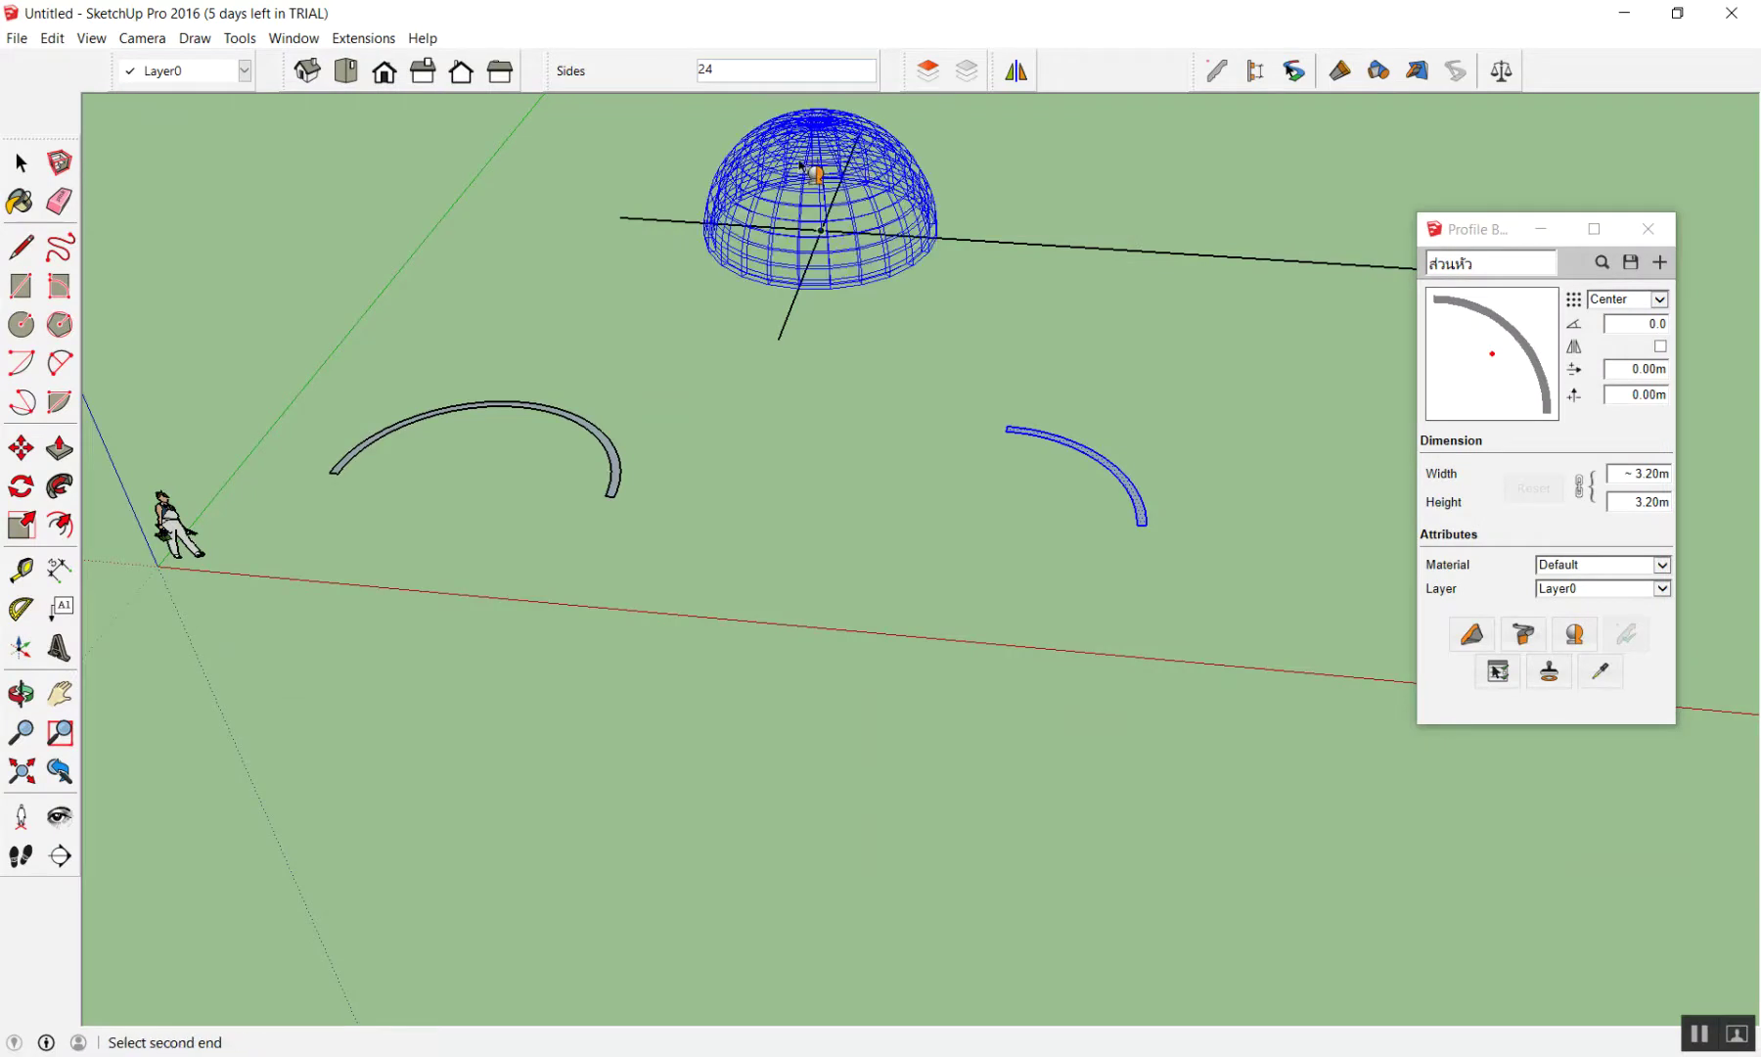
pyautogui.click(802, 166)
pyautogui.moveTo(820, 243)
pyautogui.mouseDown(button='middle')
pyautogui.moveTo(1131, 606)
pyautogui.moveTo(1031, 564)
pyautogui.mouseUp(button='middle')
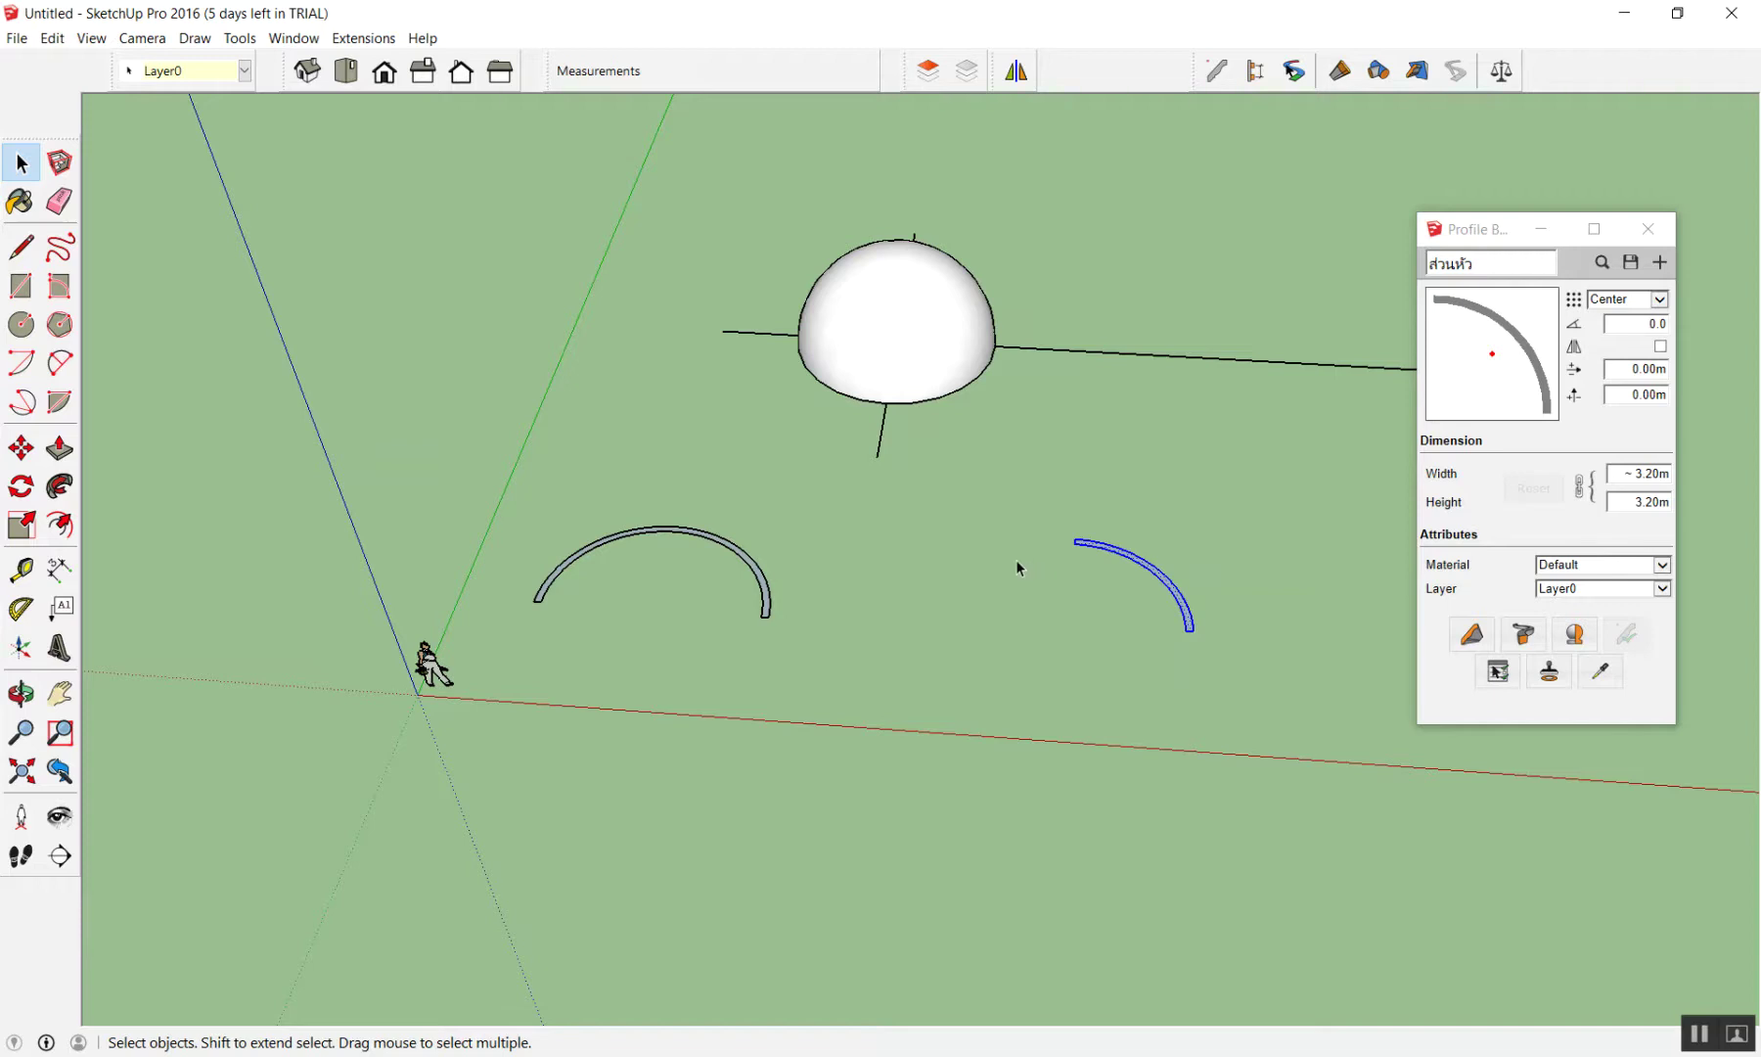
pyautogui.moveTo(1028, 570); pyautogui.dragTo(633, 283, button='middle')
pyautogui.moveTo(929, 354)
pyautogui.mouseDown(button='middle')
pyautogui.moveTo(1008, 412)
pyautogui.moveTo(1100, 264)
pyautogui.mouseUp(button='middle')
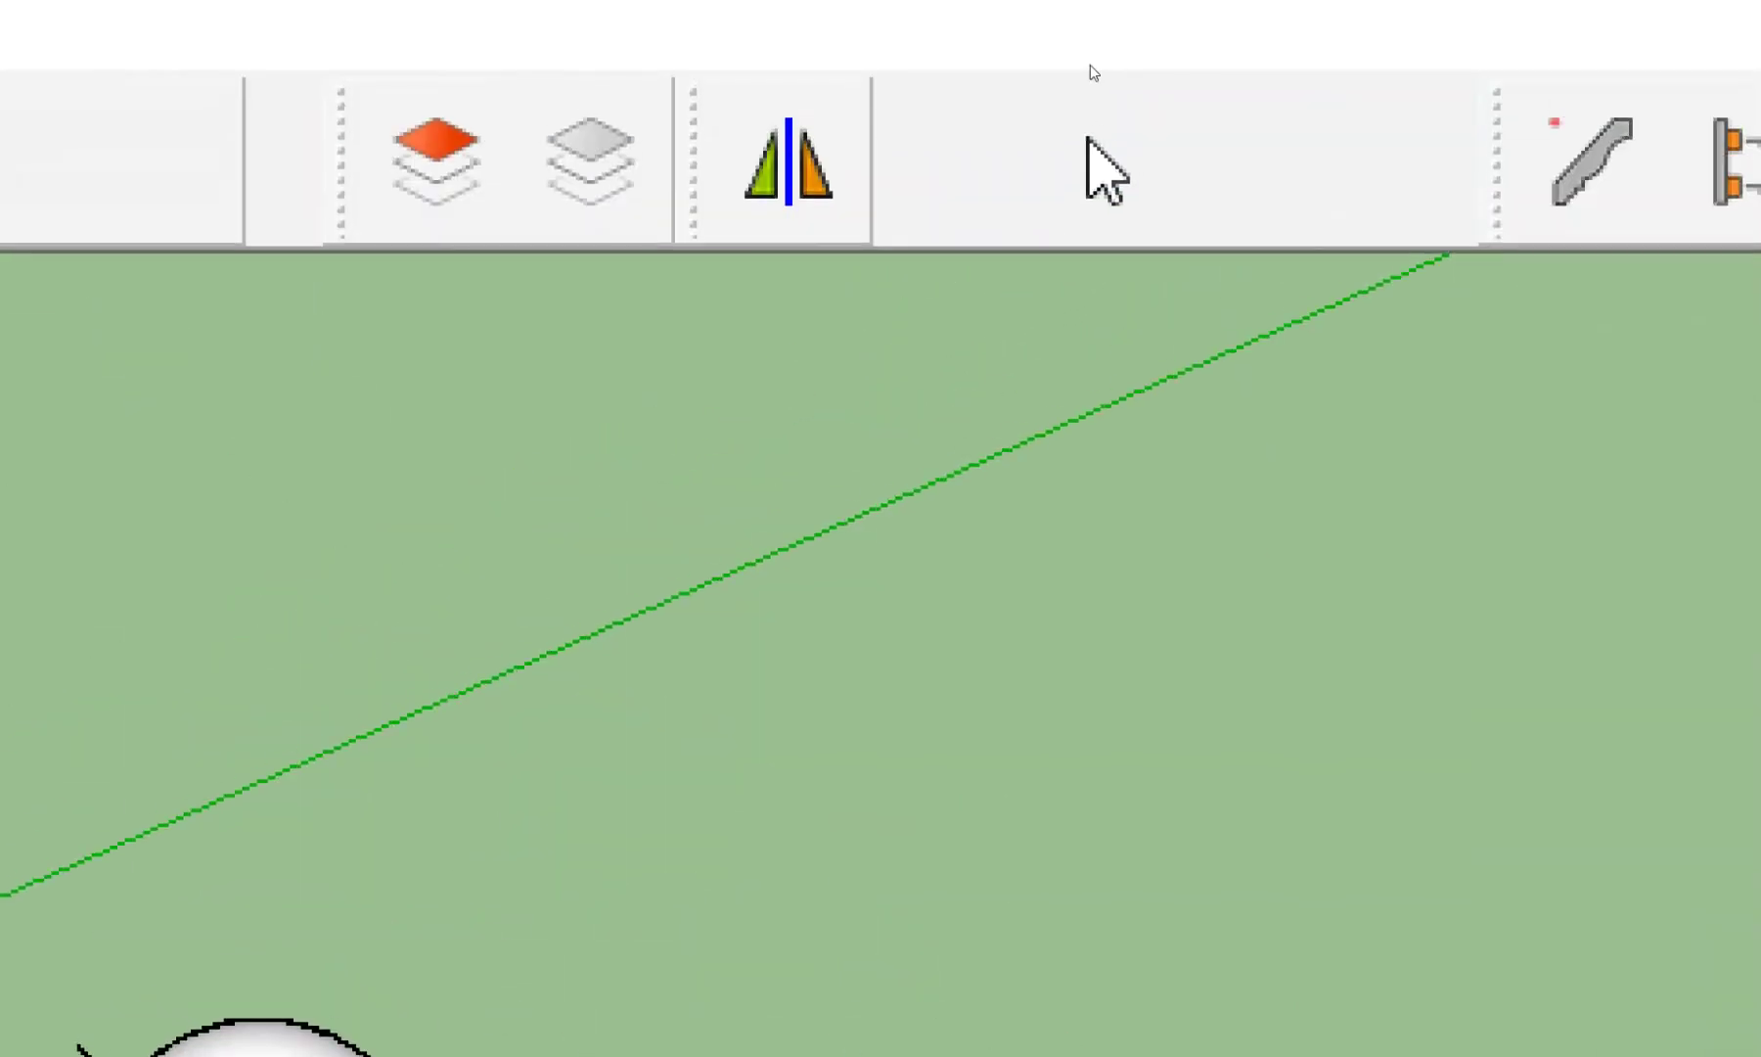
# Enable the Solid Tools toolbar, then start and cancel an Intersect
pyautogui.rightClick(1090, 138)
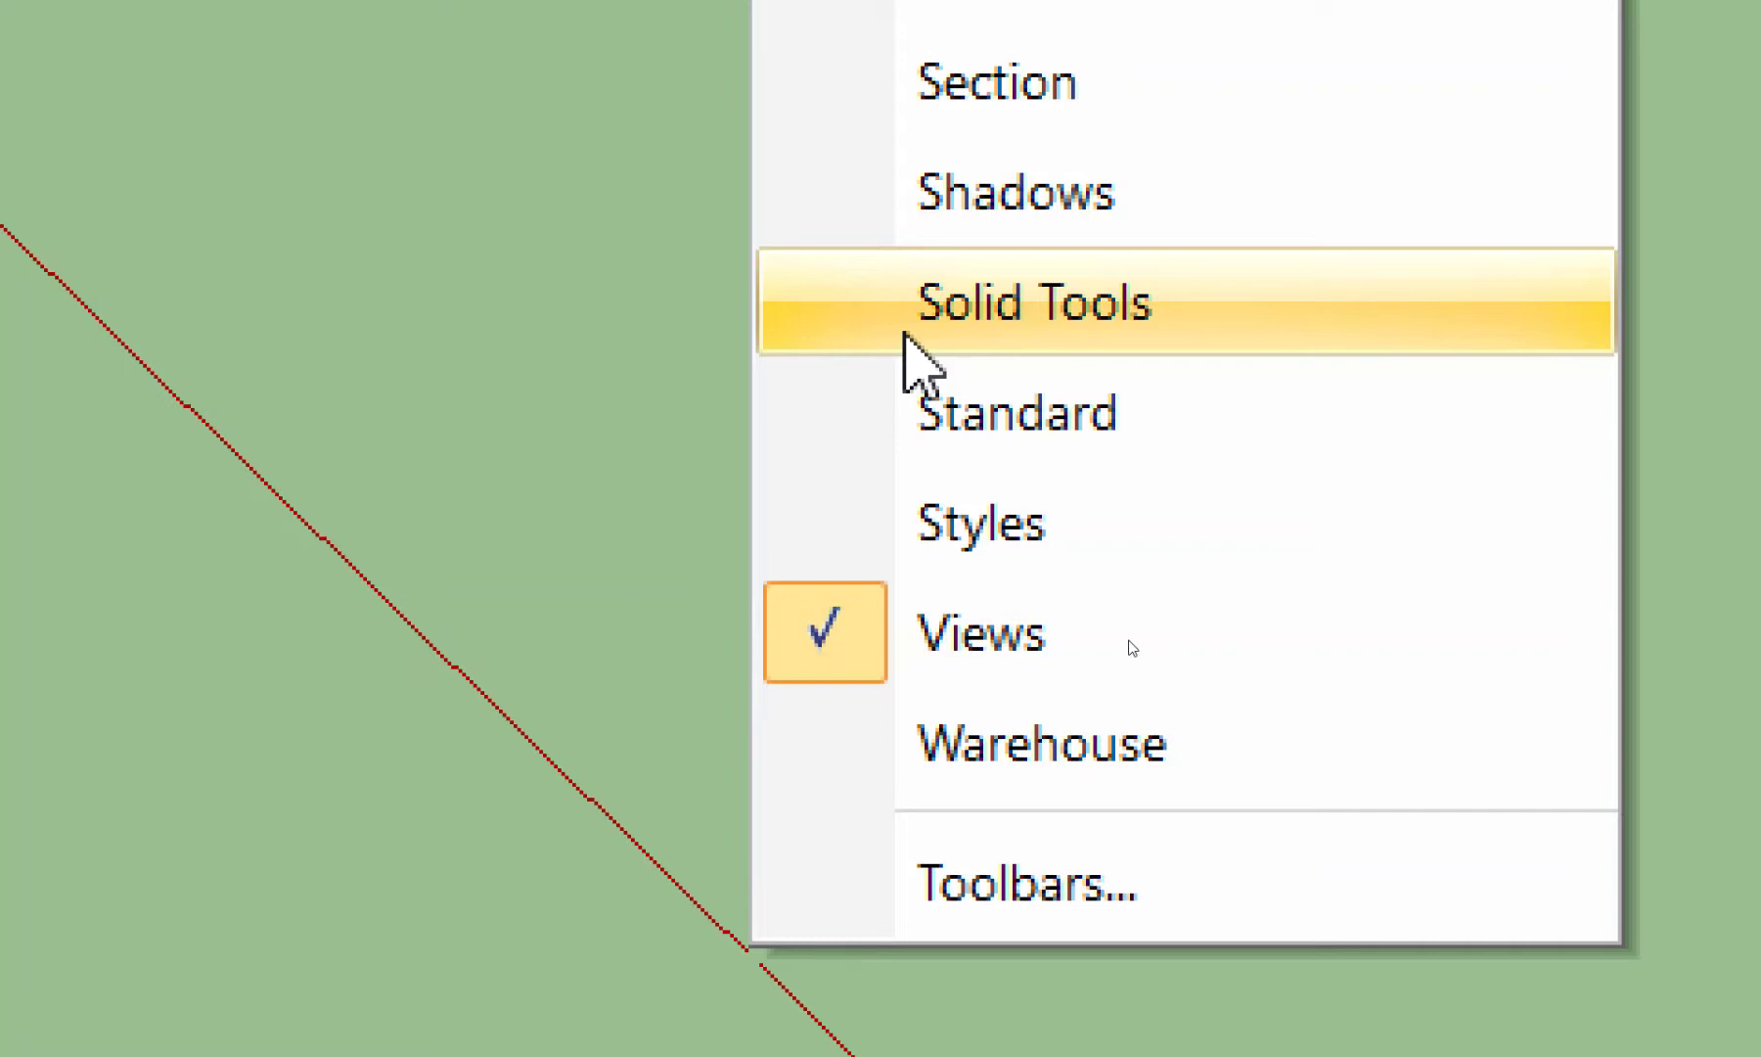
pyautogui.click(903, 333)
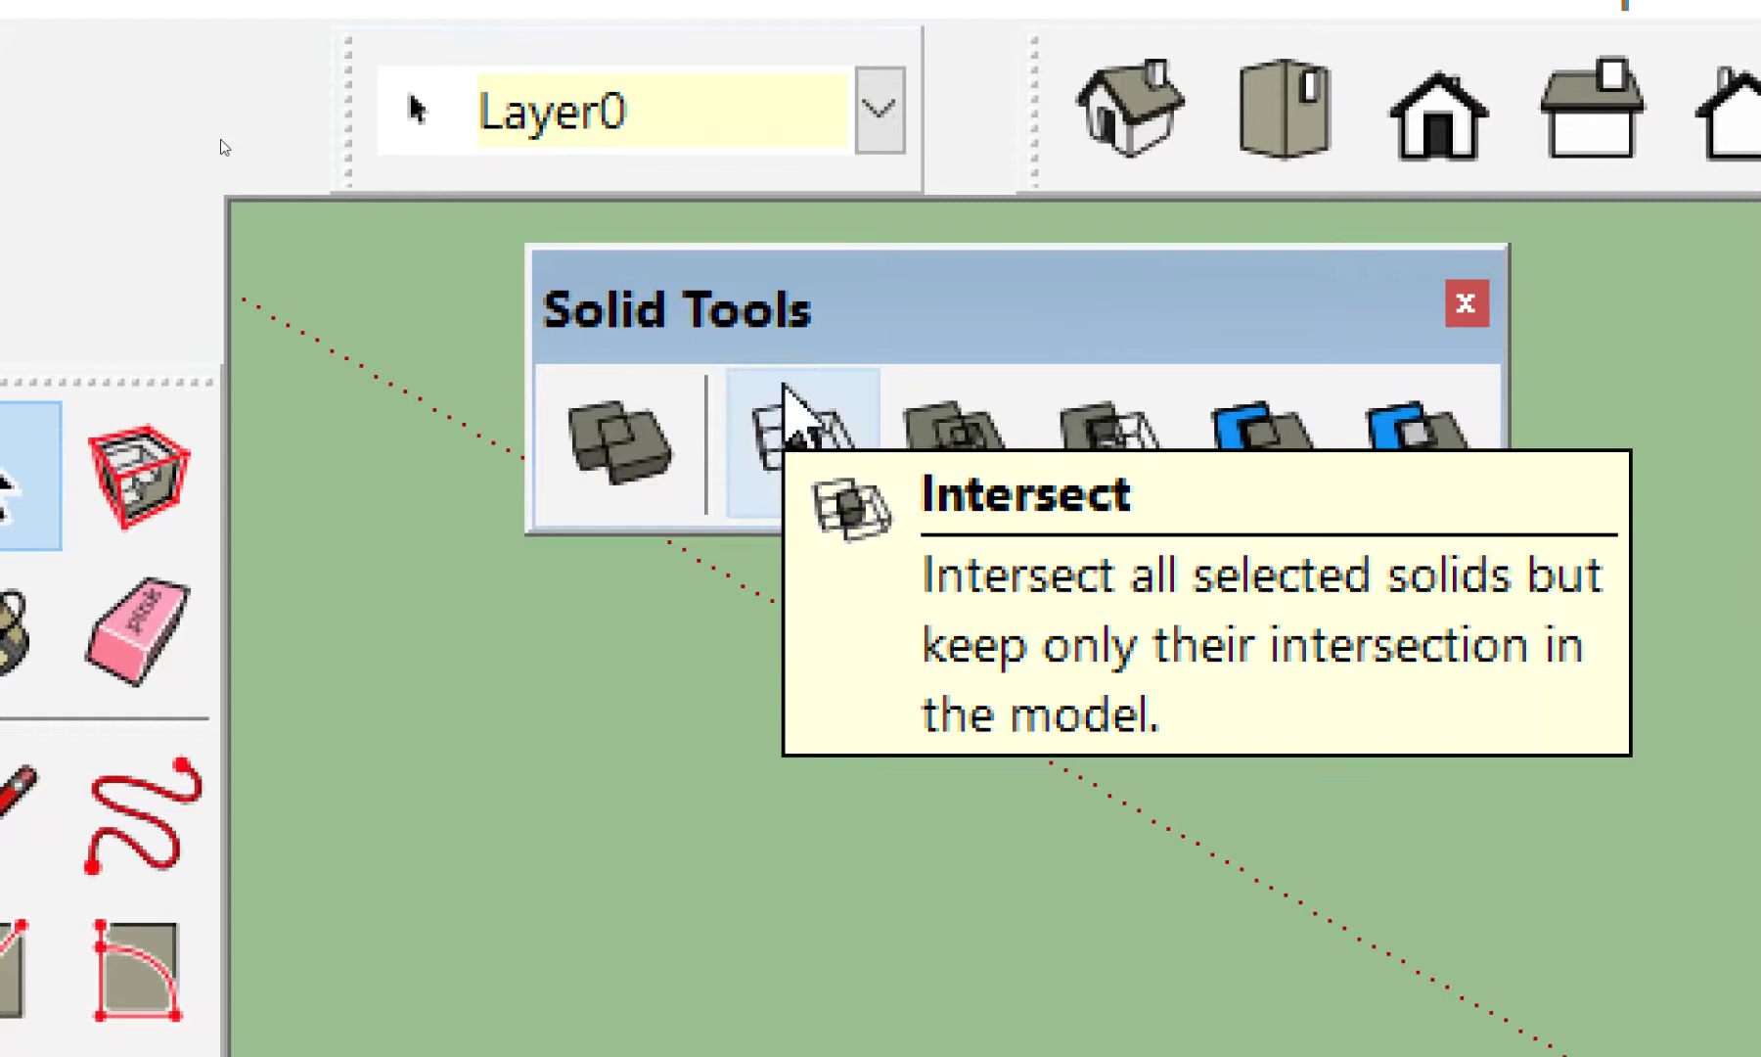
pyautogui.click(785, 381)
pyautogui.press('space')
# Select the dome and orbit until the vertical axis is visible
pyautogui.moveTo(161, 314)
pyautogui.mouseDown(button='middle')
pyautogui.moveTo(346, 668)
pyautogui.moveTo(732, 482)
pyautogui.moveTo(735, 621)
pyautogui.moveTo(722, 451)
pyautogui.mouseUp(button='middle')
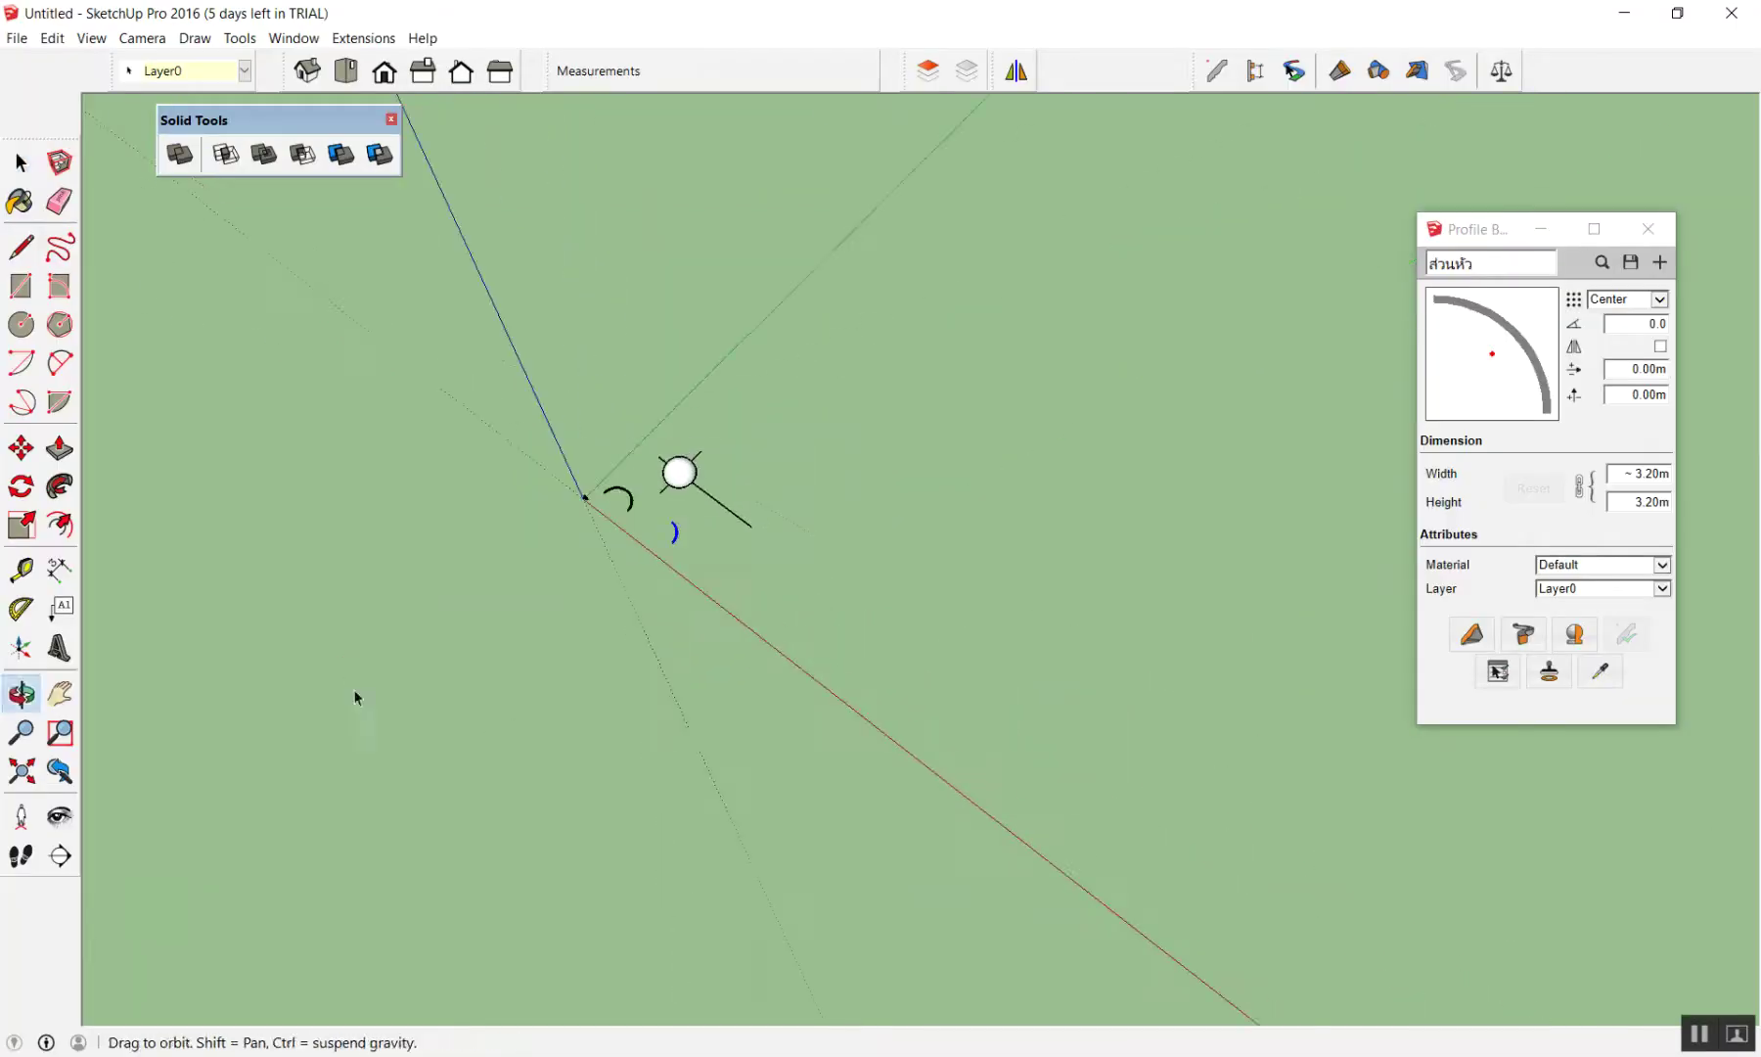
pyautogui.scroll(3, 727, 530)
pyautogui.scroll(2, 782, 526)
pyautogui.click(783, 515)
pyautogui.scroll(3, 722, 451)
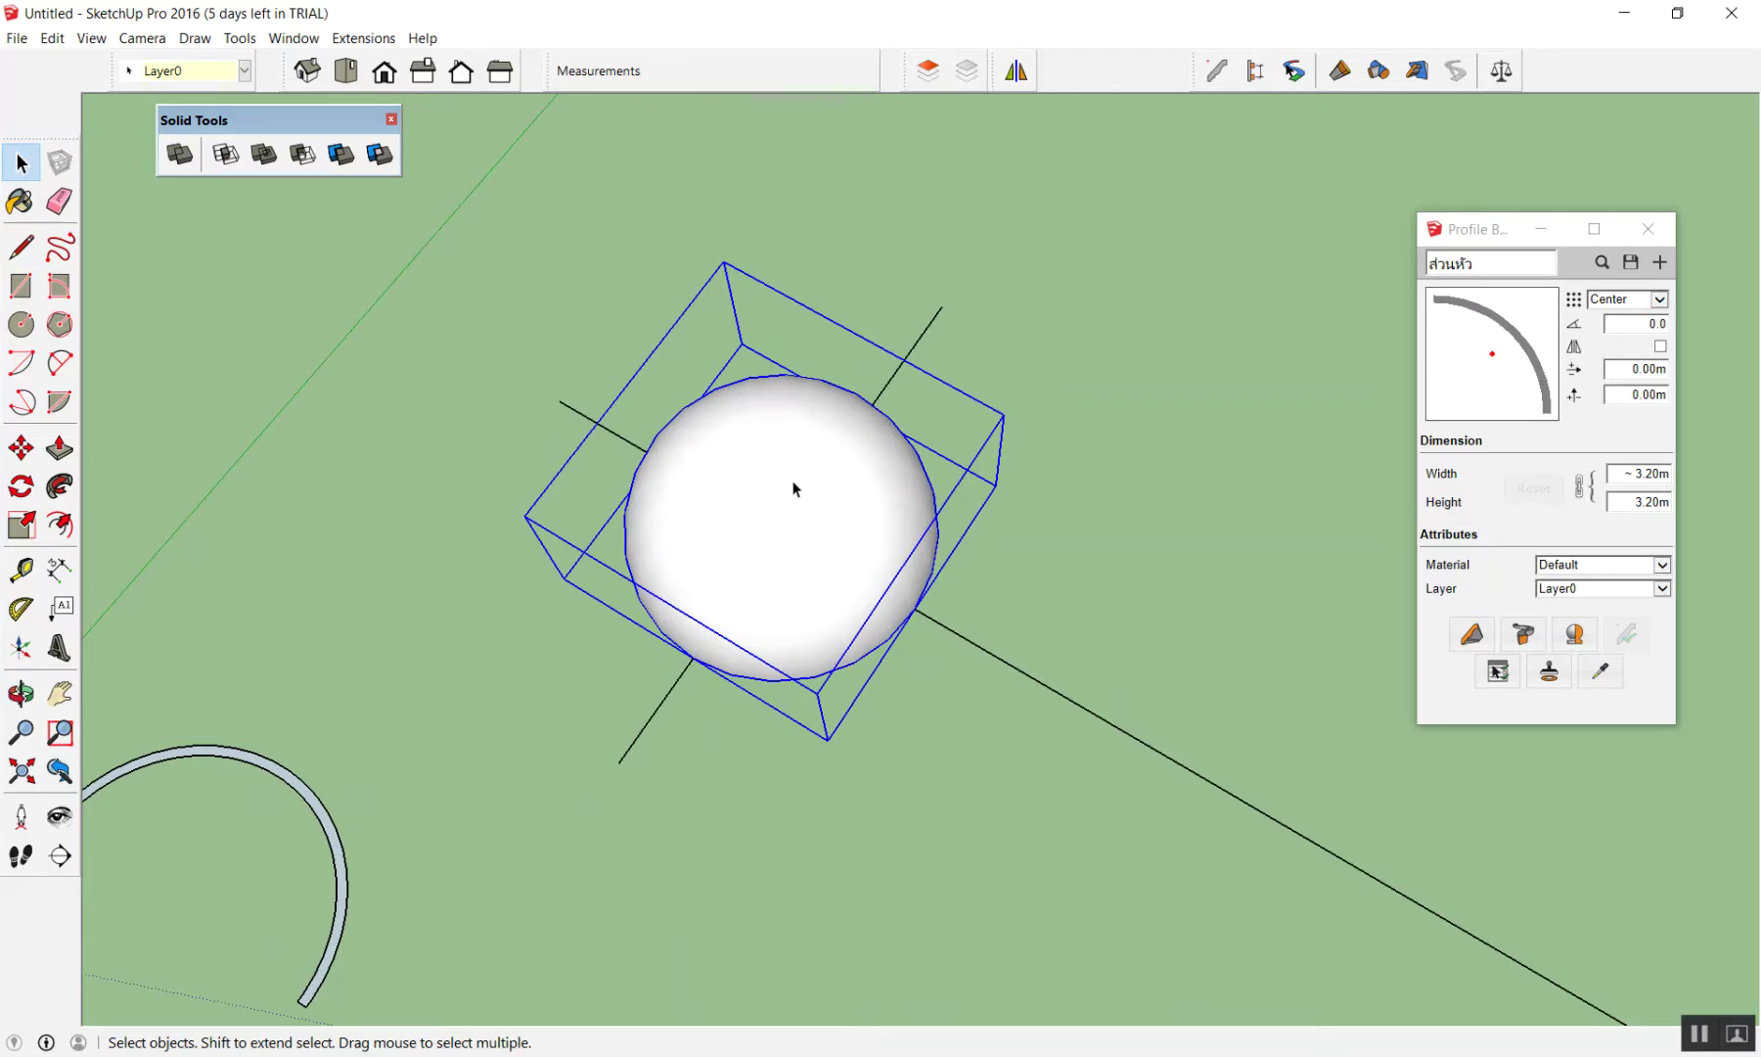
pyautogui.scroll(-3, 793, 482)
pyautogui.moveTo(994, 474); pyautogui.dragTo(762, 533, button='middle')
# Draw a 6.6-sized rectangle on the ground beside the dome, replacing a first attempt
pyautogui.moveTo(972, 384)
pyautogui.mouseDown(button='middle')
pyautogui.moveTo(911, 497)
pyautogui.moveTo(866, 499)
pyautogui.mouseUp(button='middle')
pyautogui.click(911, 497)
pyautogui.press('r')
pyautogui.click(840, 537)
pyautogui.click(1172, 433)
pyautogui.write('°')
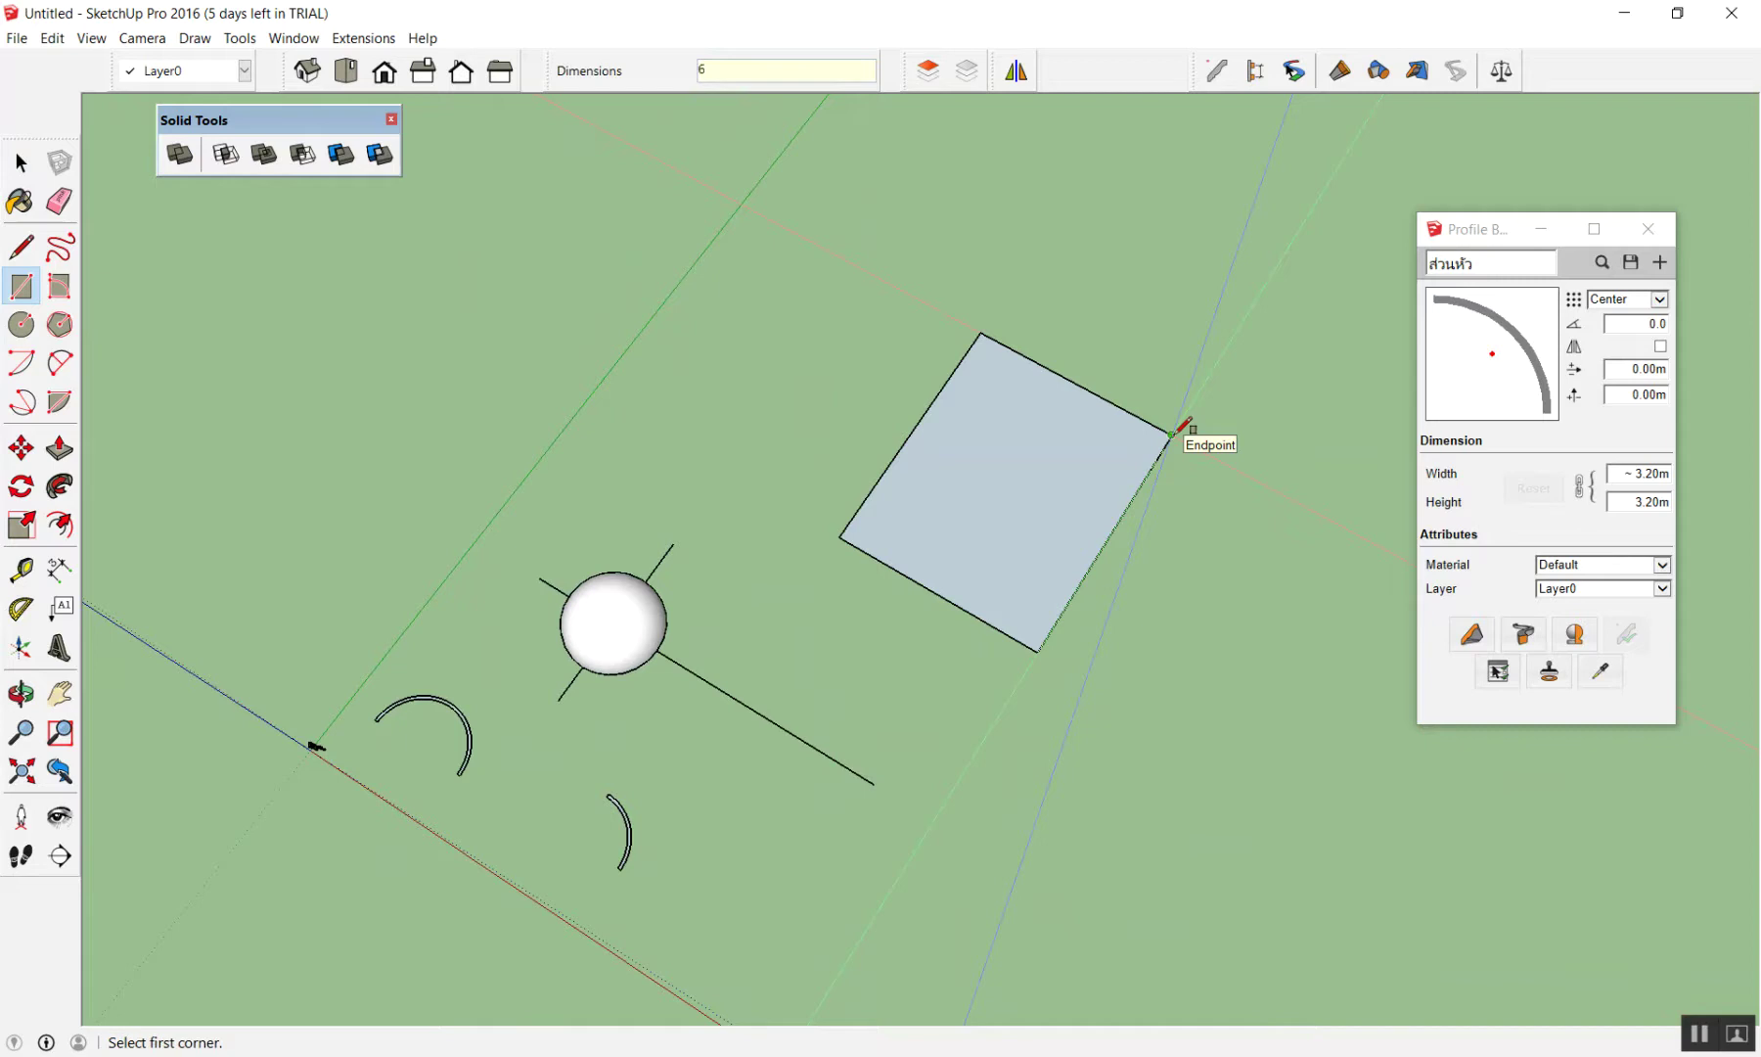
pyautogui.hotkey('ctrl', 'z')
pyautogui.click(874, 568)
pyautogui.click(1233, 440)
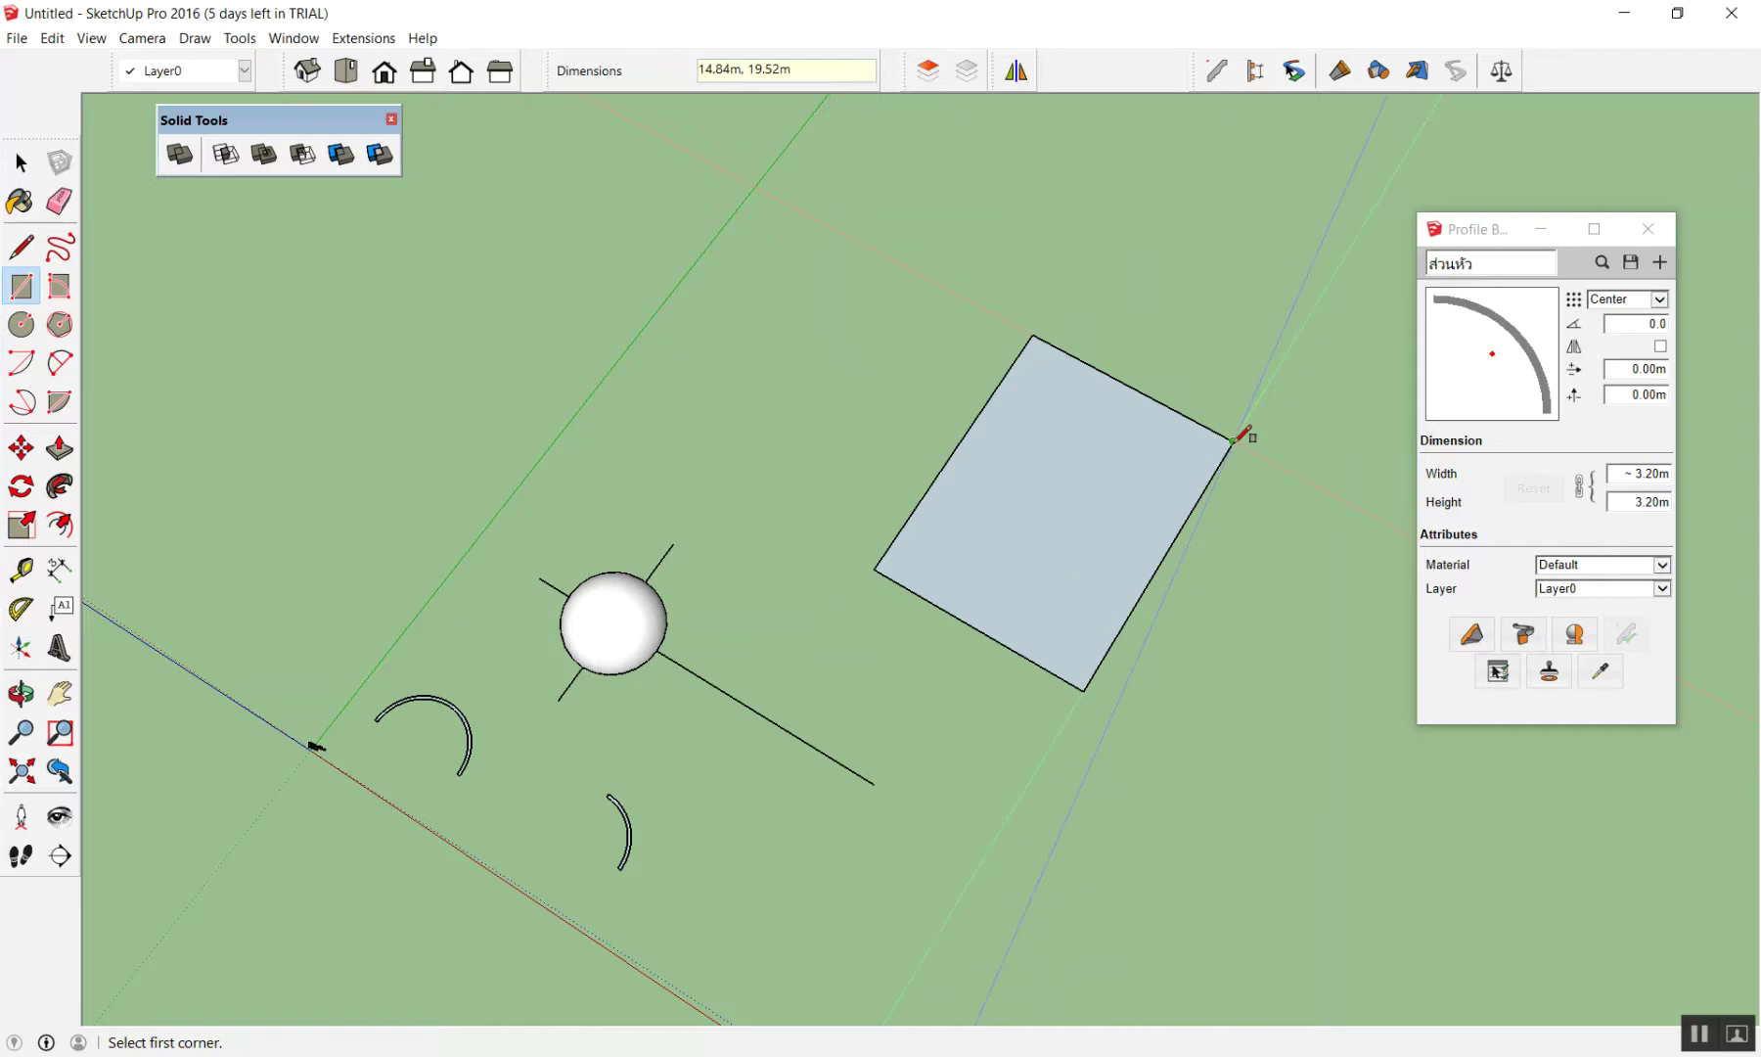
pyautogui.write('6,6')
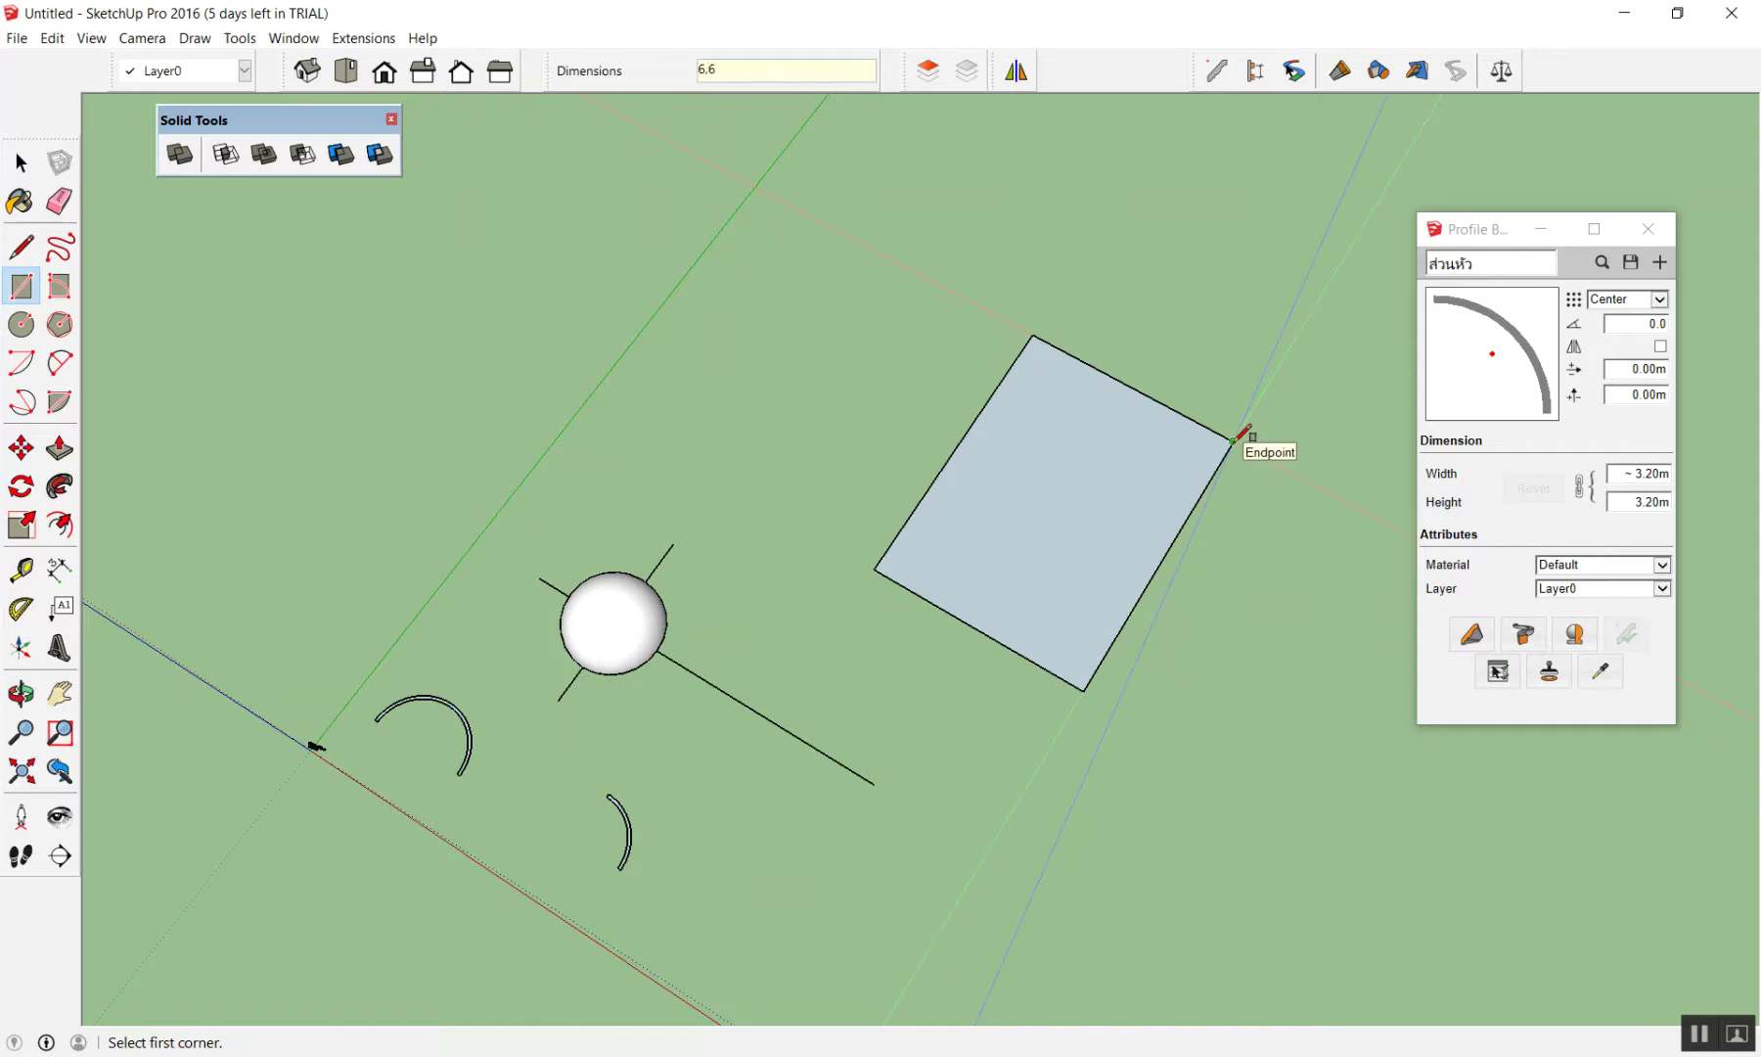
pyautogui.press('Return')
pyautogui.press('space')
# Push/pull the square face upward into a tall box
pyautogui.moveTo(824, 612); pyautogui.dragTo(687, 699, button='middle')
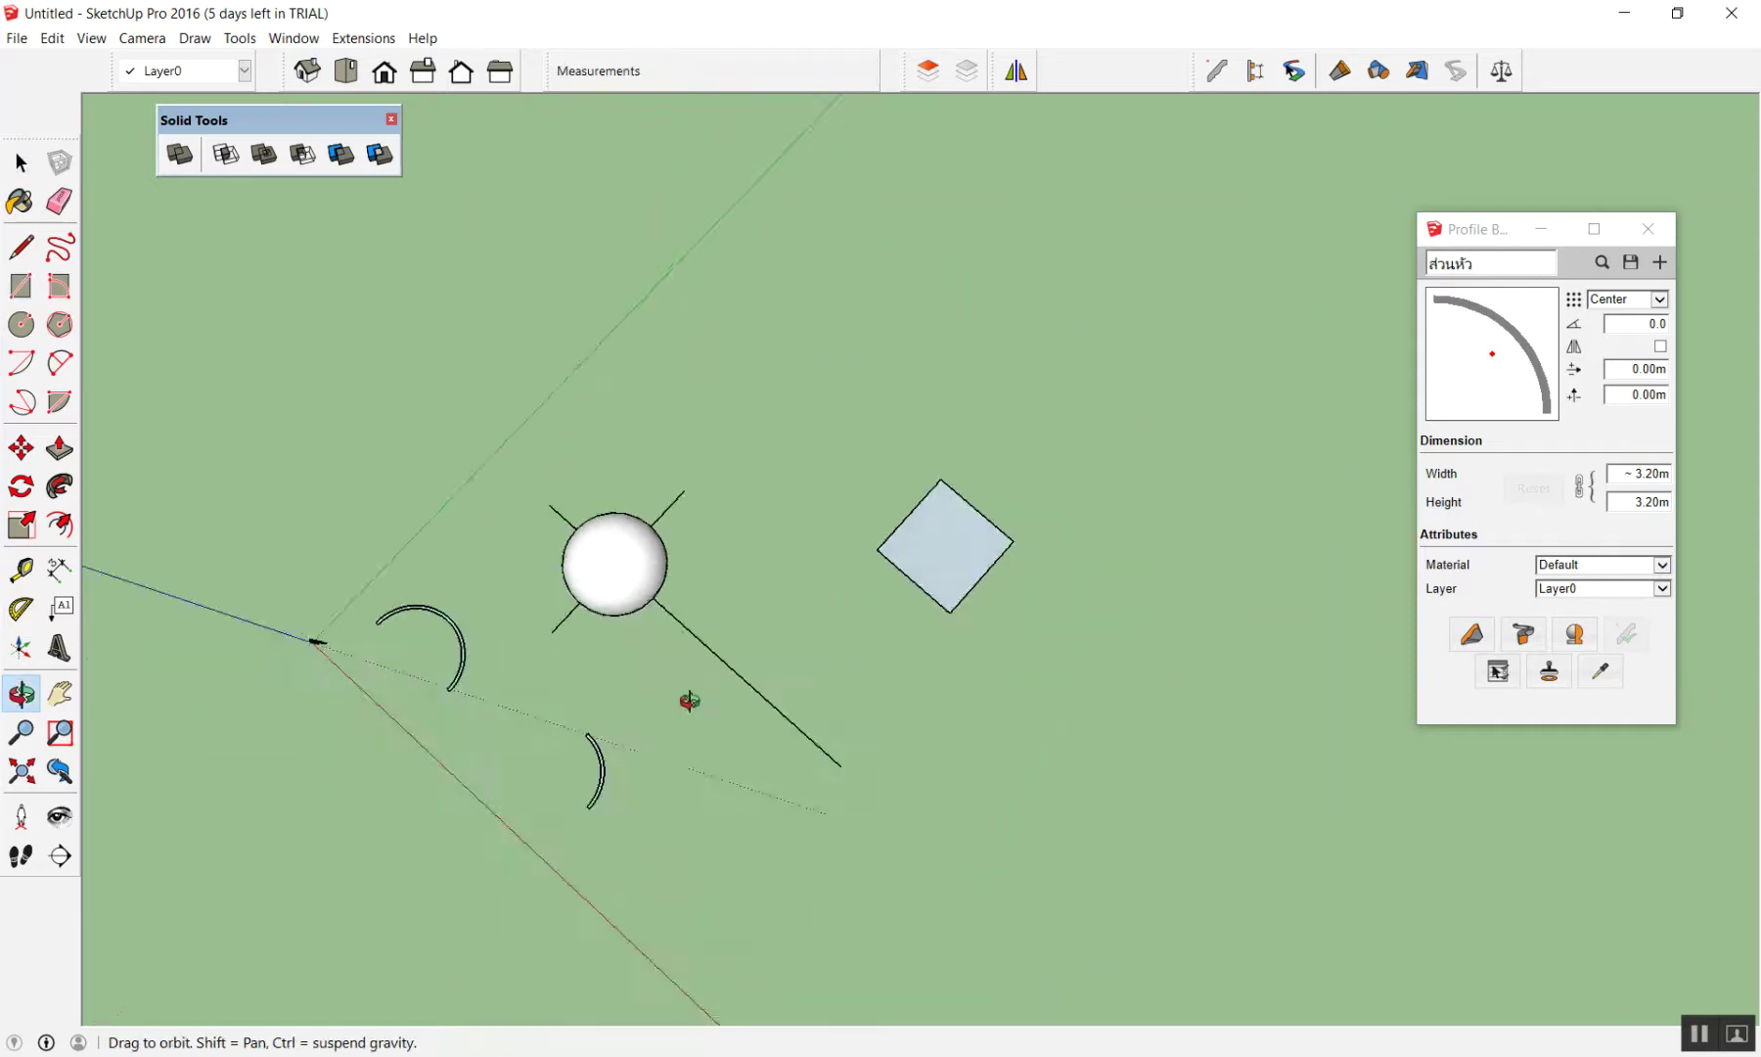
pyautogui.moveTo(661, 790); pyautogui.dragTo(1236, 644, button='middle')
pyautogui.scroll(2, 1127, 645)
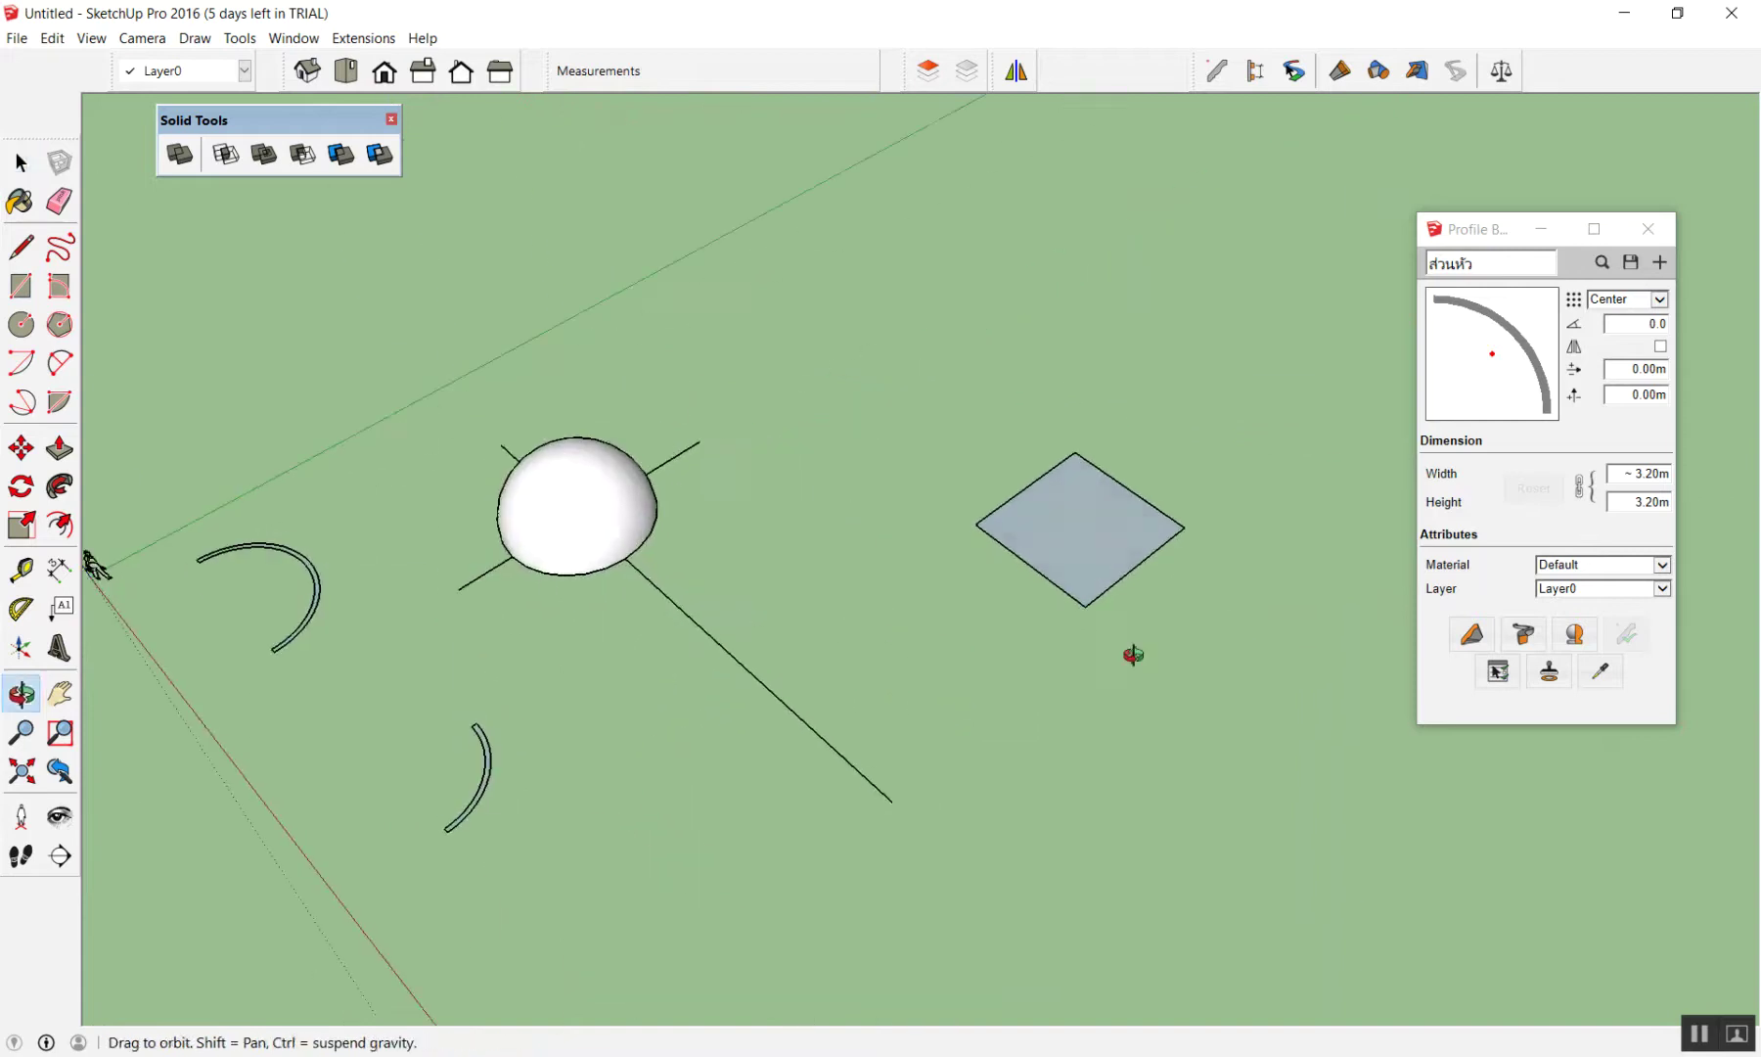
pyautogui.scroll(2, 1143, 509)
pyautogui.scroll(2, 1135, 529)
pyautogui.press('p')
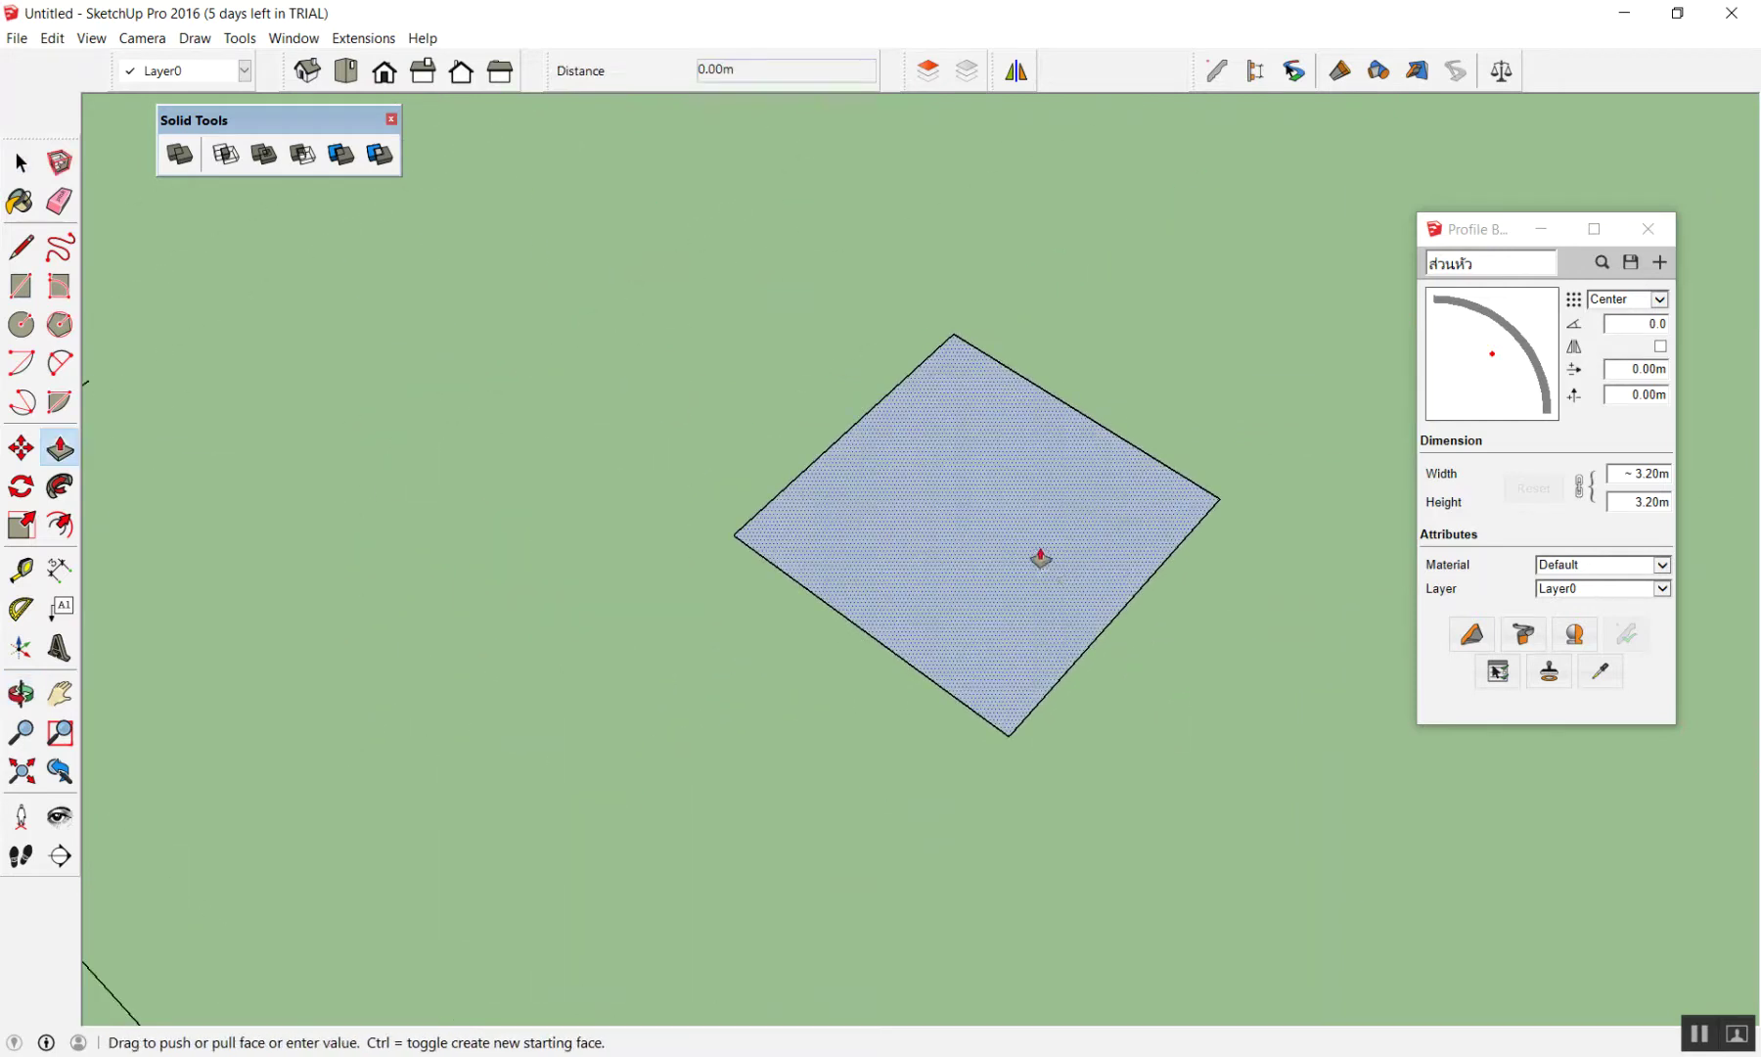
pyautogui.click(1042, 556)
pyautogui.click(1054, 389)
pyautogui.click(1055, 389)
pyautogui.press('space')
pyautogui.scroll(-2, 530, 582)
# Select the box and try pushing its sides outward to lengthen it, then back out
pyautogui.moveTo(530, 582)
pyautogui.mouseDown(button='middle')
pyautogui.moveTo(888, 78)
pyautogui.moveTo(691, 700)
pyautogui.moveTo(479, 594)
pyautogui.moveTo(224, 911)
pyautogui.moveTo(452, 369)
pyautogui.mouseUp(button='middle')
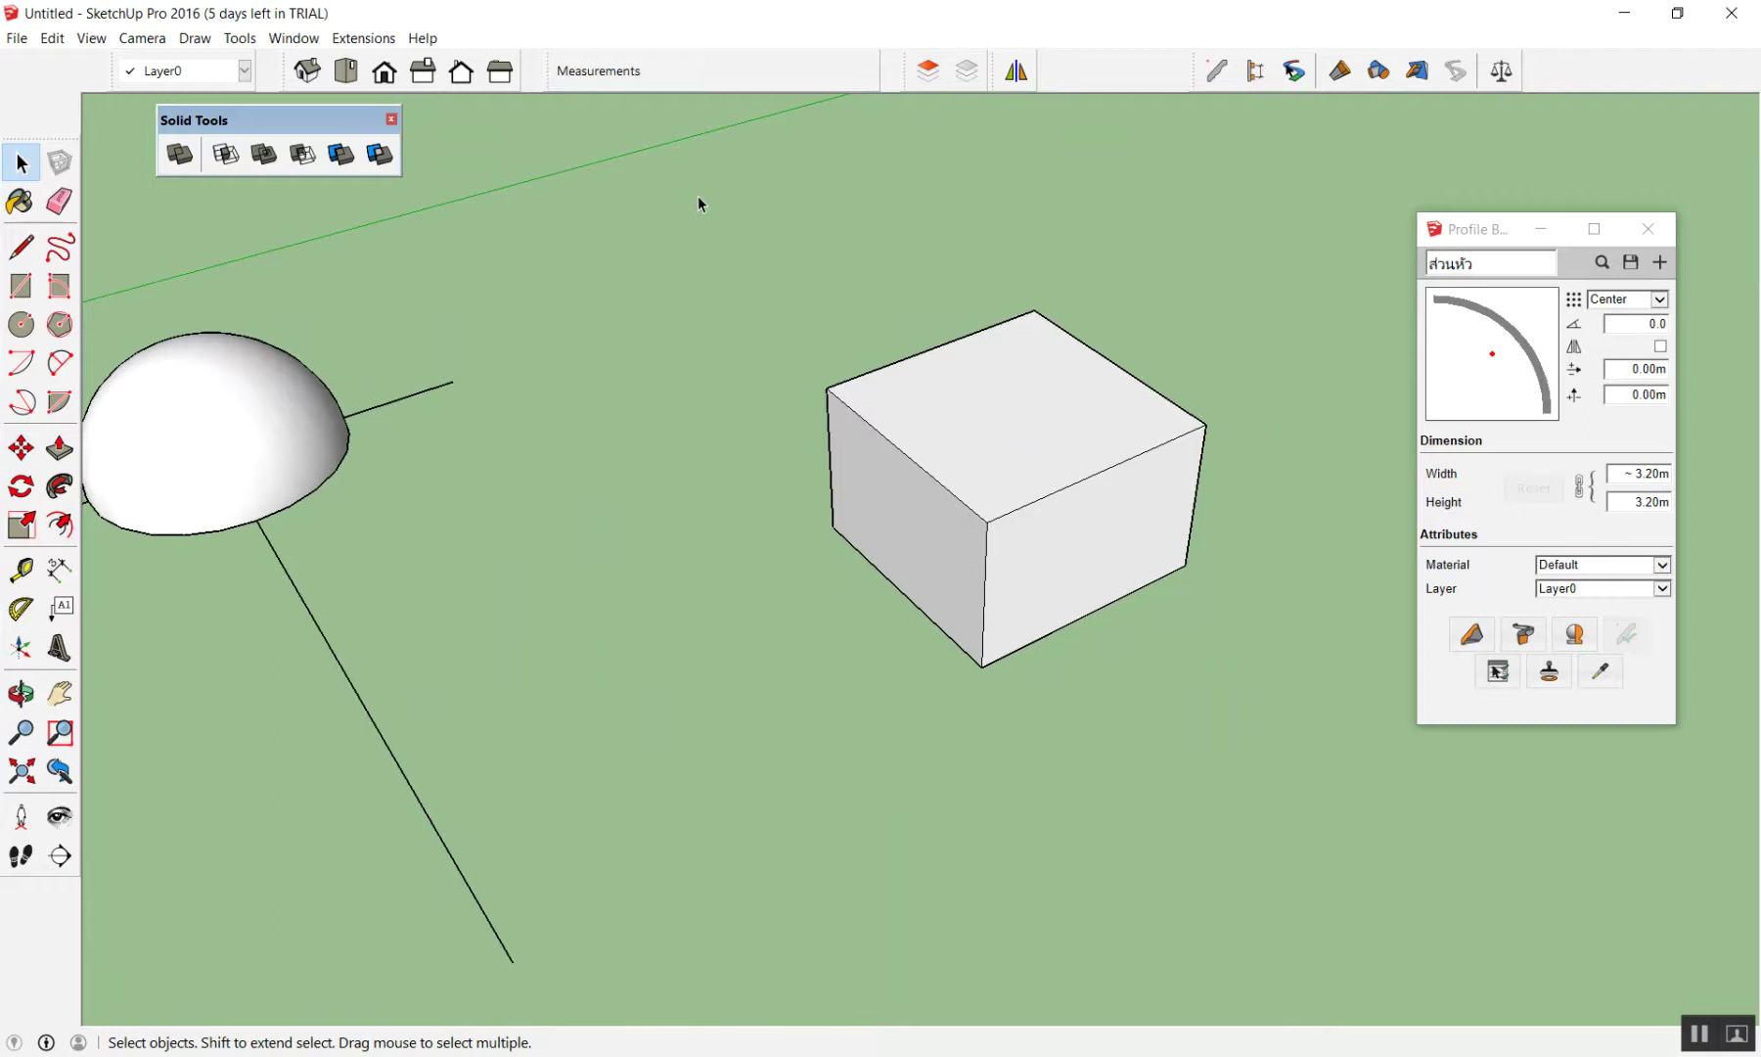
pyautogui.scroll(-2, 698, 205)
pyautogui.scroll(-1, 699, 211)
pyautogui.moveTo(700, 183); pyautogui.dragTo(1057, 601)
pyautogui.moveTo(1057, 602); pyautogui.dragTo(990, 421, button='middle')
pyautogui.press('p')
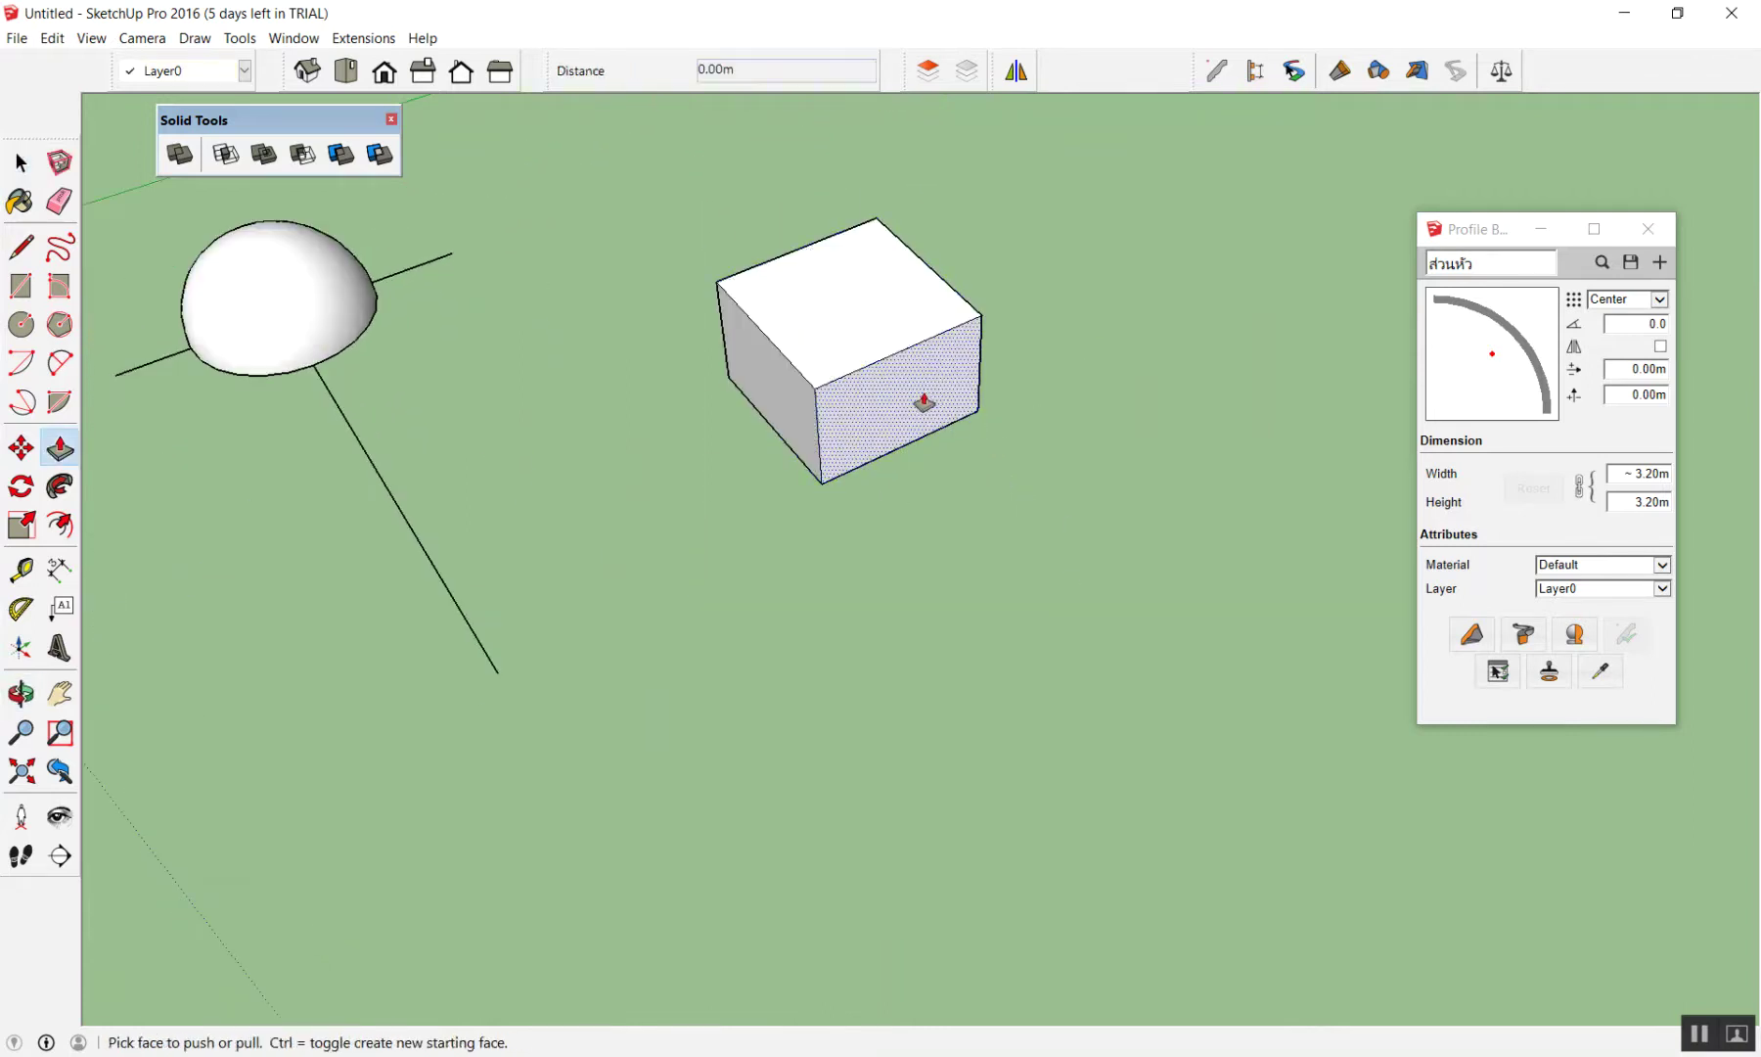
pyautogui.moveTo(806, 433); pyautogui.dragTo(700, 455)
pyautogui.moveTo(841, 409); pyautogui.dragTo(497, 528, button='middle')
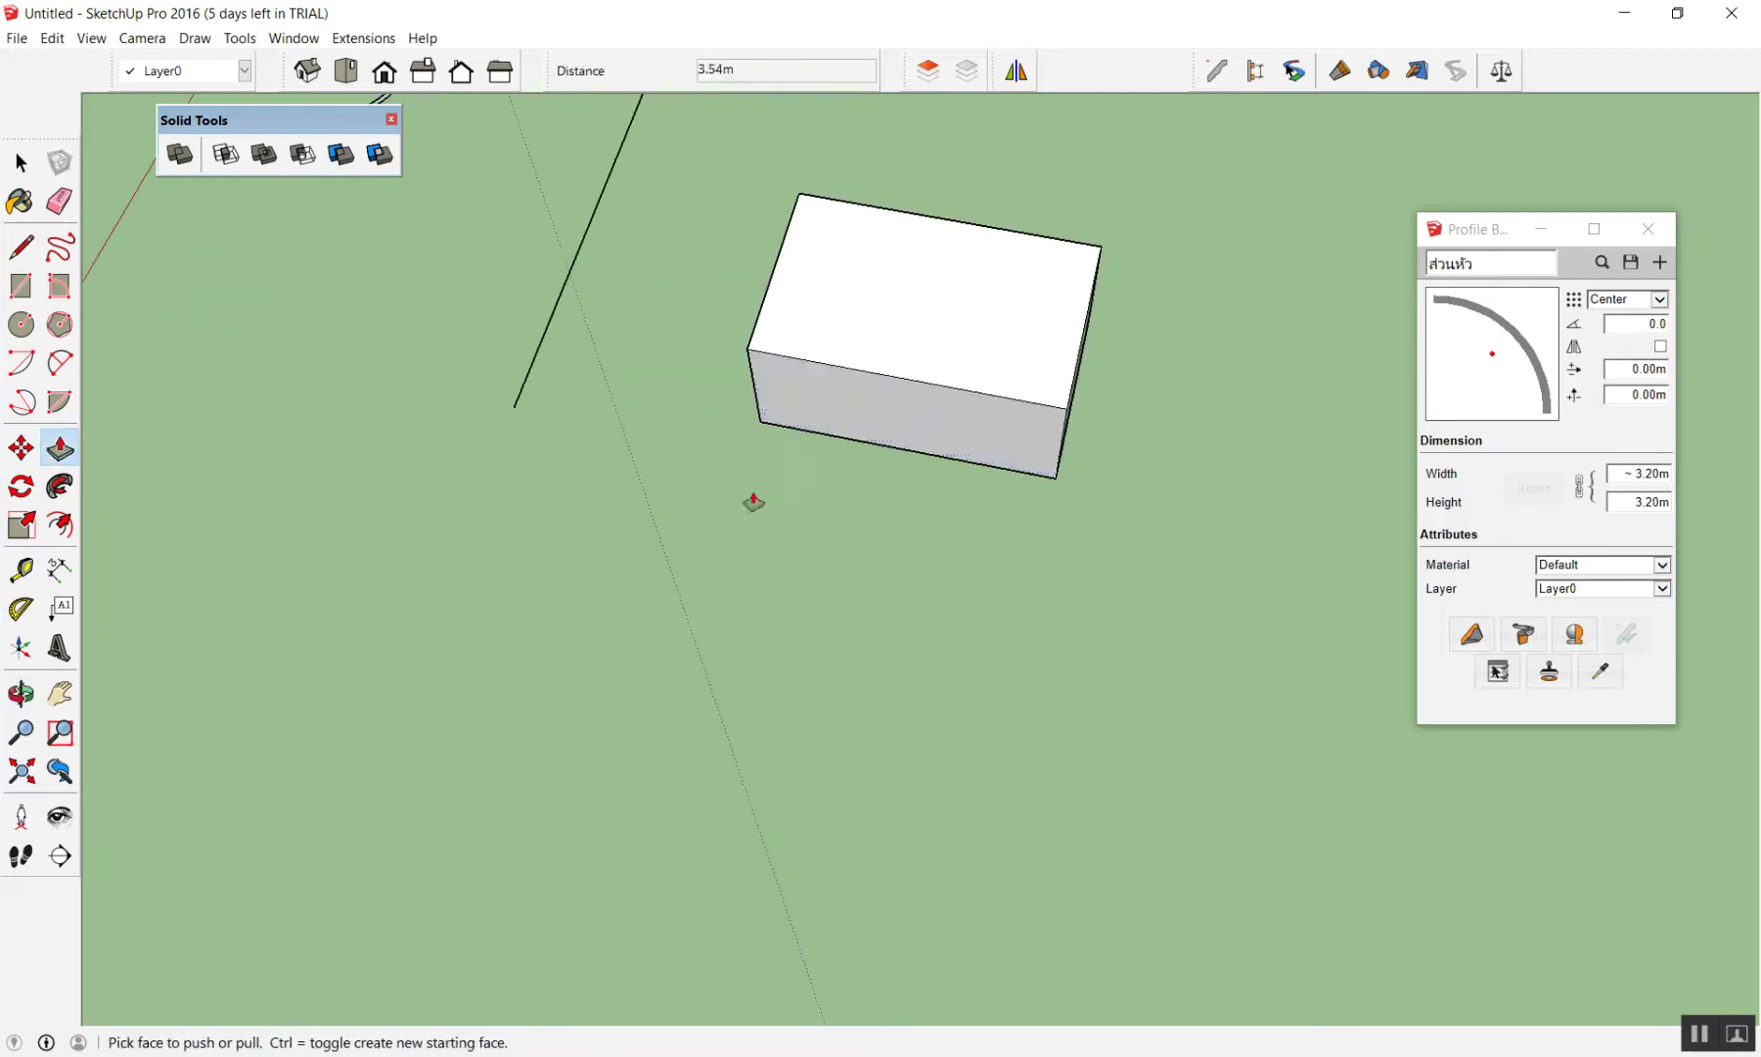
pyautogui.moveTo(885, 421); pyautogui.dragTo(888, 340)
pyautogui.moveTo(888, 340); pyautogui.dragTo(912, 426, button='middle')
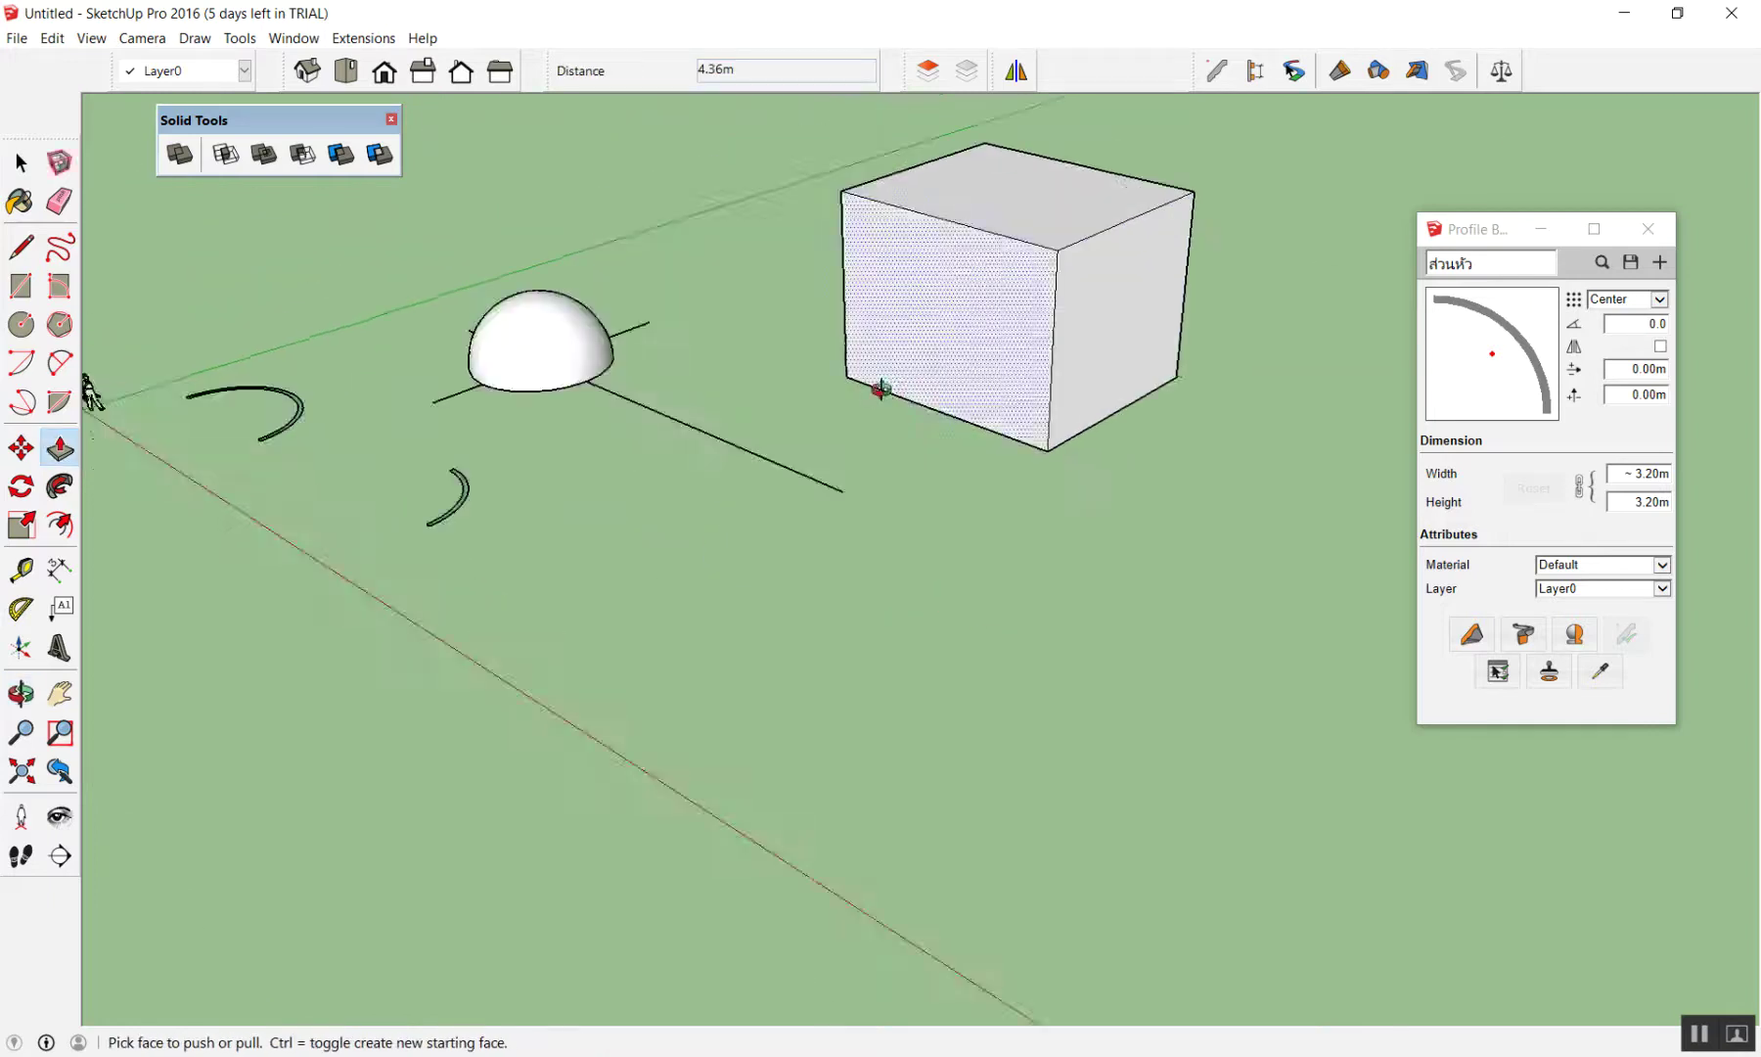
pyautogui.press('space')
# Window-select the whole cube and make it a group
pyautogui.moveTo(1089, 362); pyautogui.dragTo(922, 528, button='middle')
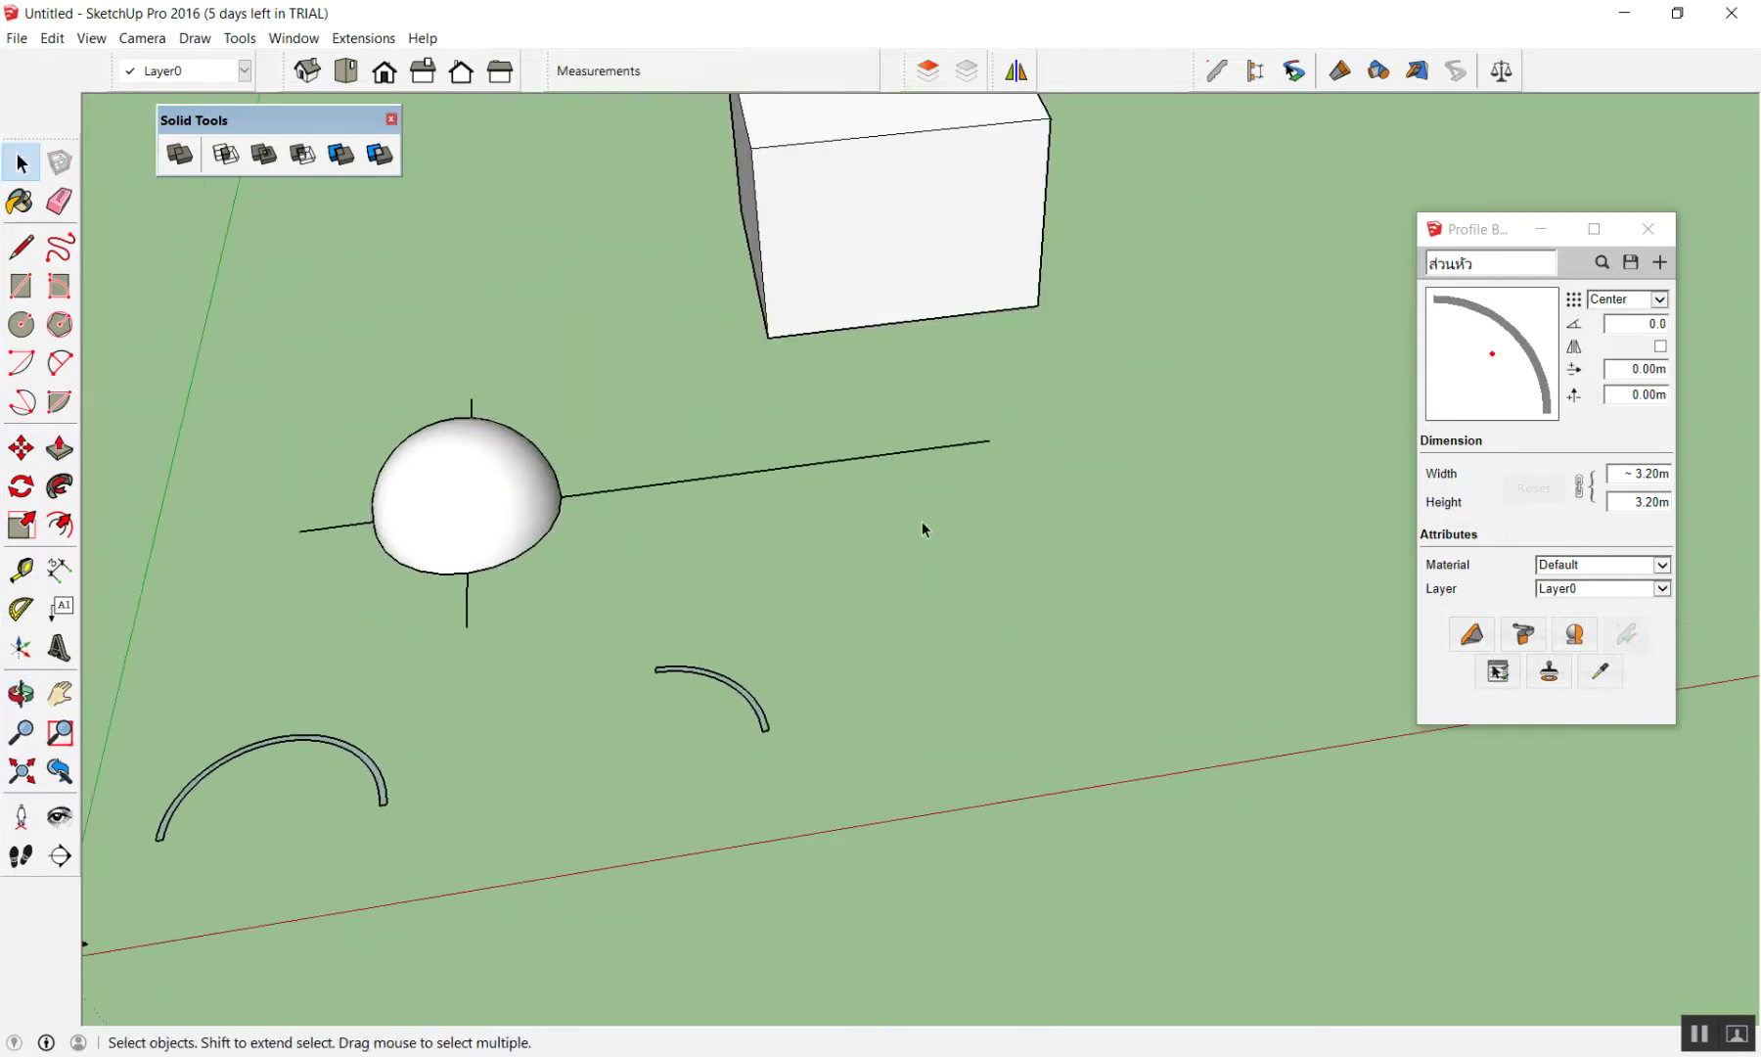
pyautogui.scroll(-3, 934, 496)
pyautogui.scroll(1, 783, 215)
pyautogui.moveTo(773, 200); pyautogui.dragTo(1142, 492)
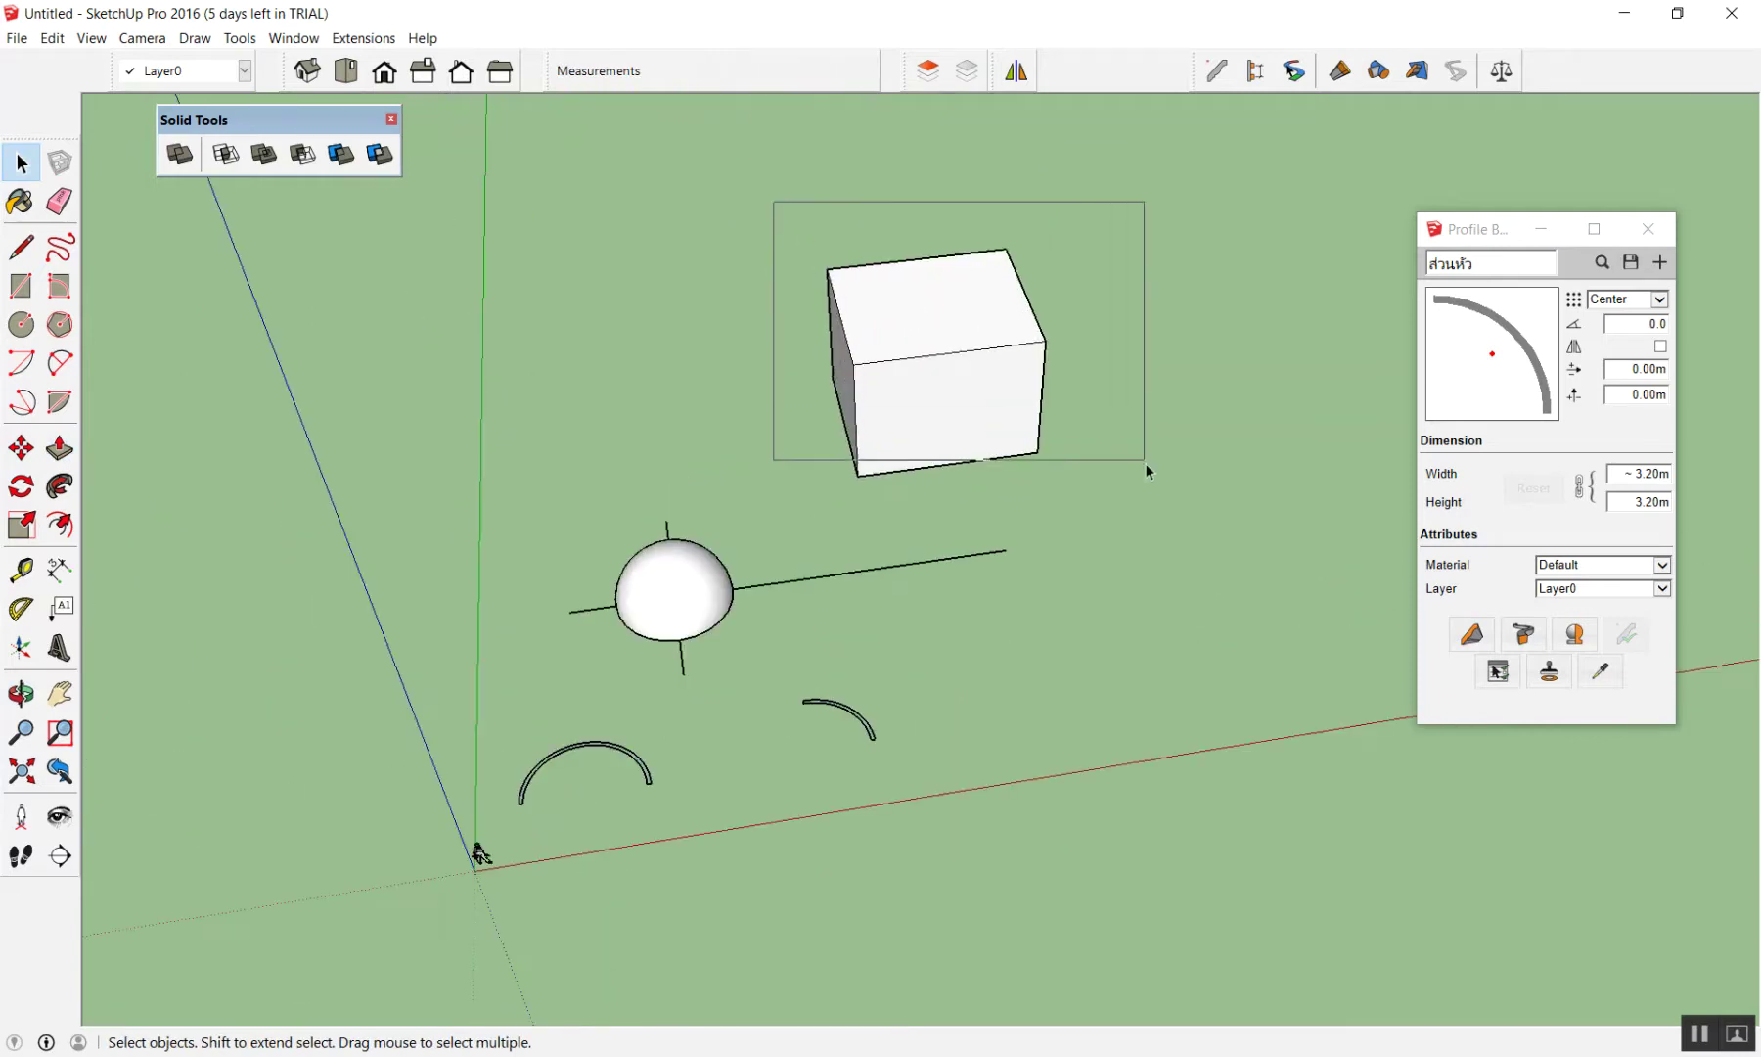
pyautogui.rightClick(951, 335)
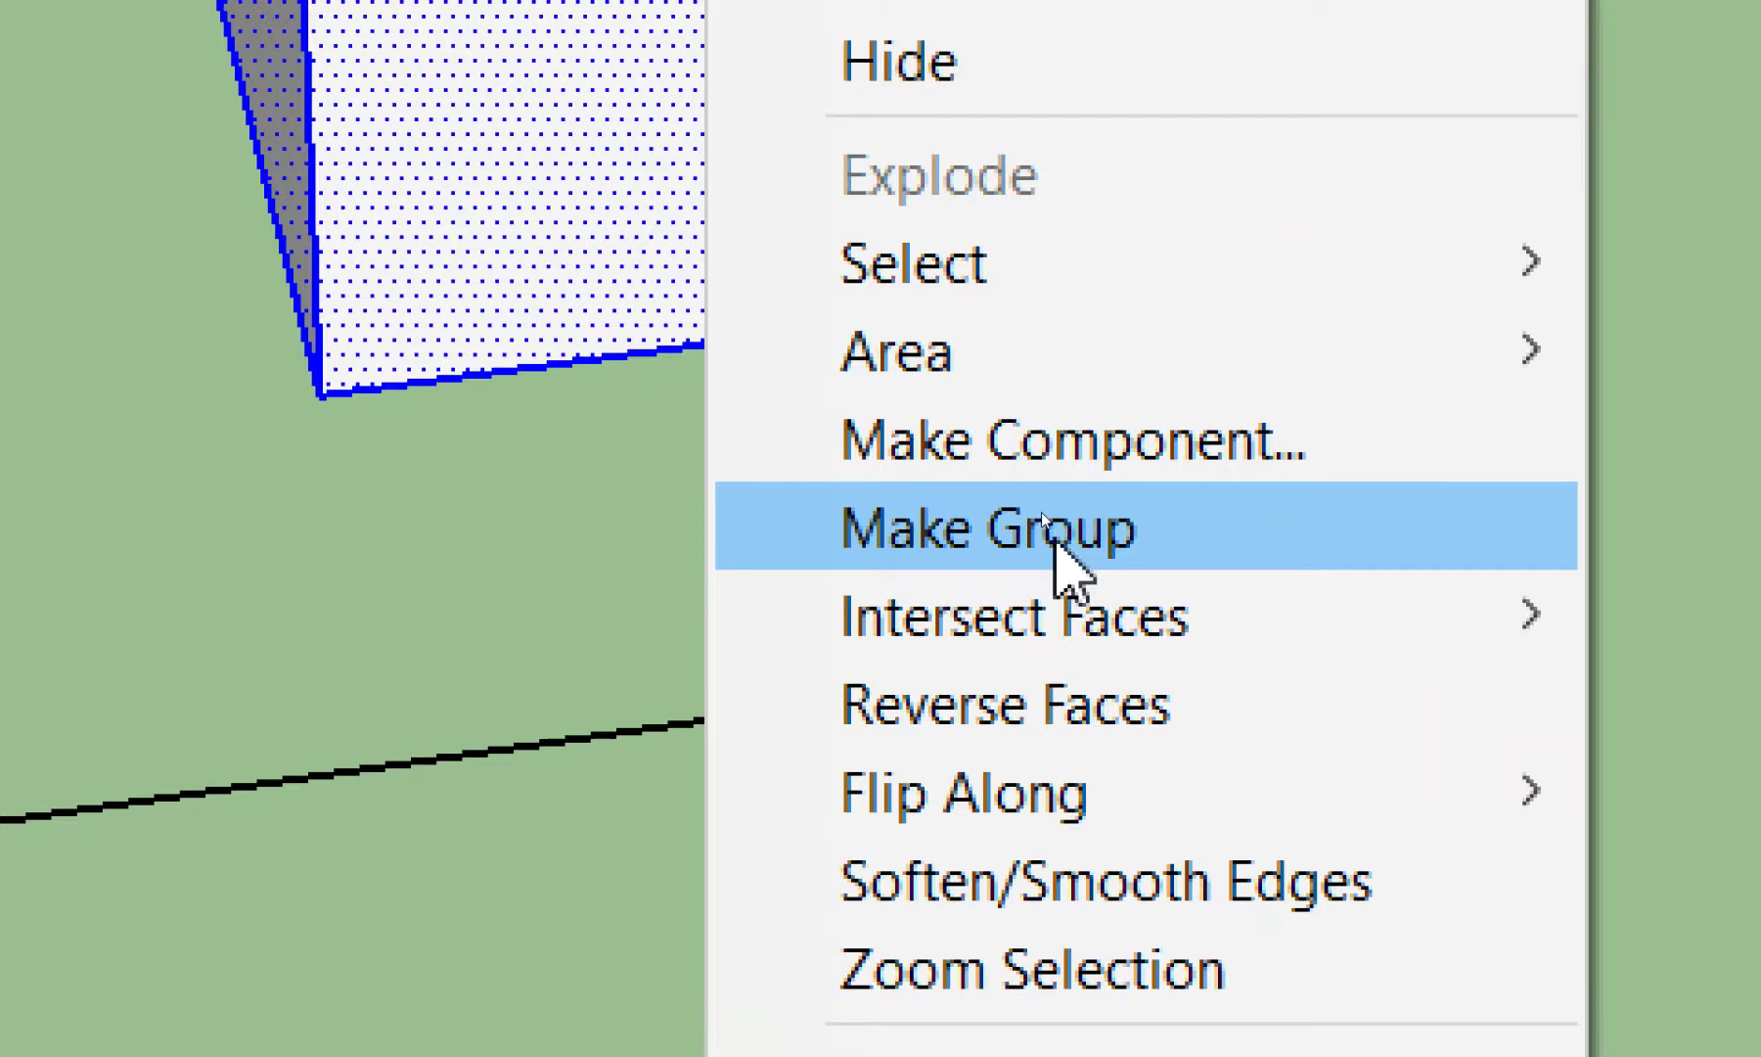
pyautogui.click(1042, 512)
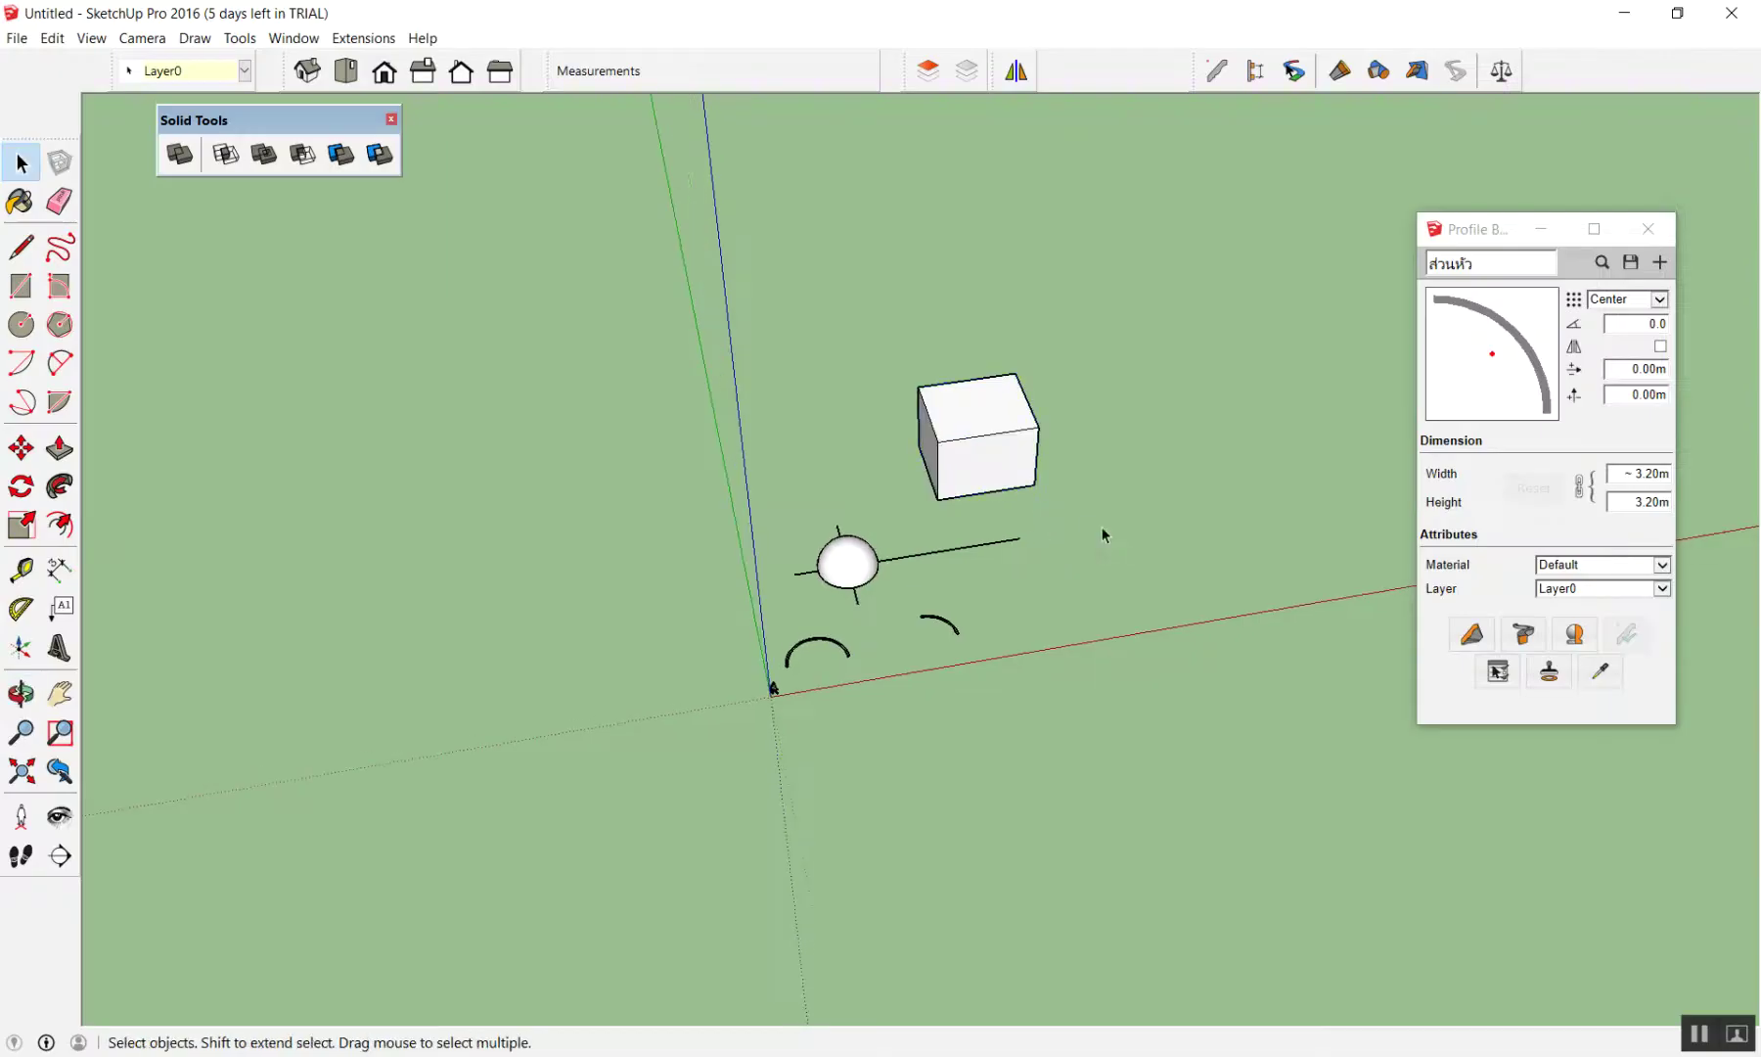
pyautogui.moveTo(1096, 528); pyautogui.dragTo(925, 559, button='middle')
pyautogui.click(928, 561)
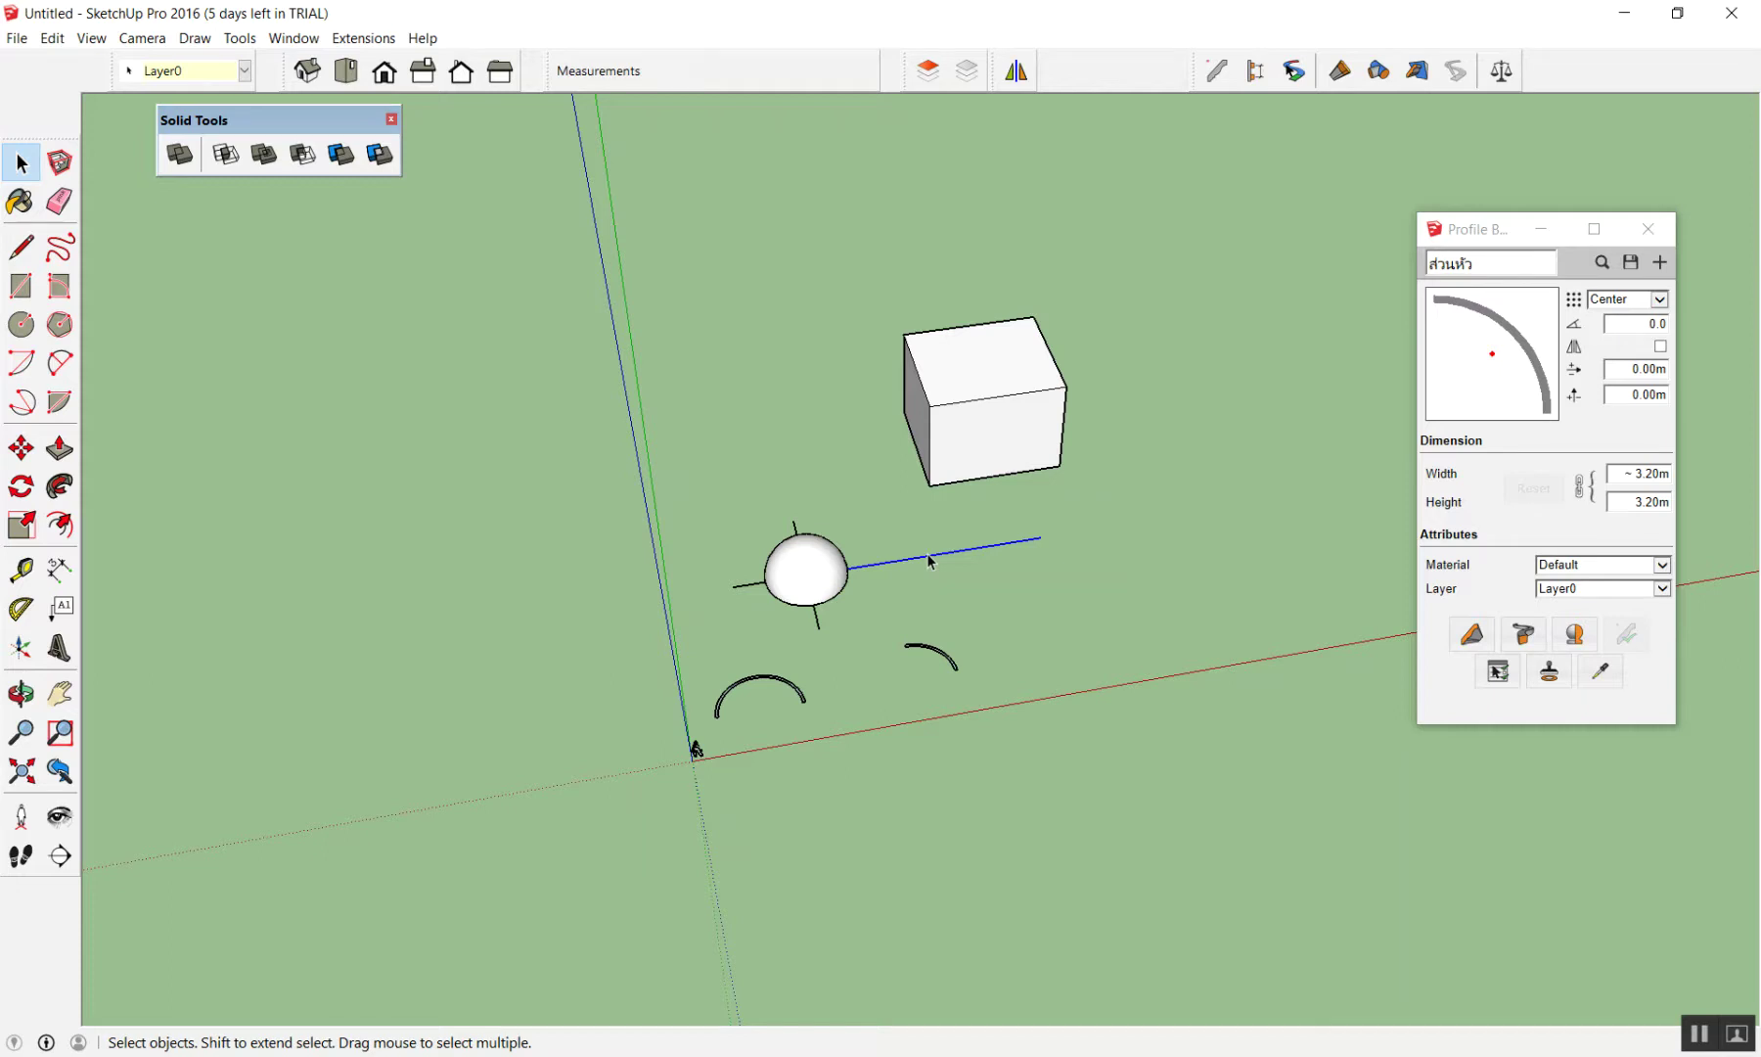
pyautogui.moveTo(939, 559)
pyautogui.mouseDown(button='middle')
pyautogui.moveTo(999, 583)
pyautogui.moveTo(806, 438)
pyautogui.mouseUp(button='middle')
pyautogui.press('space')
pyautogui.scroll(3, 802, 489)
pyautogui.scroll(2, 841, 440)
pyautogui.click(845, 435)
pyautogui.scroll(-1, 810, 560)
pyautogui.scroll(2, 810, 560)
pyautogui.scroll(1, 810, 563)
pyautogui.scroll(-1, 810, 563)
pyautogui.scroll(-1, 804, 548)
pyautogui.scroll(1, 826, 484)
pyautogui.press('m')
pyautogui.scroll(2, 821, 529)
pyautogui.scroll(1, 807, 575)
pyautogui.scroll(1, 795, 683)
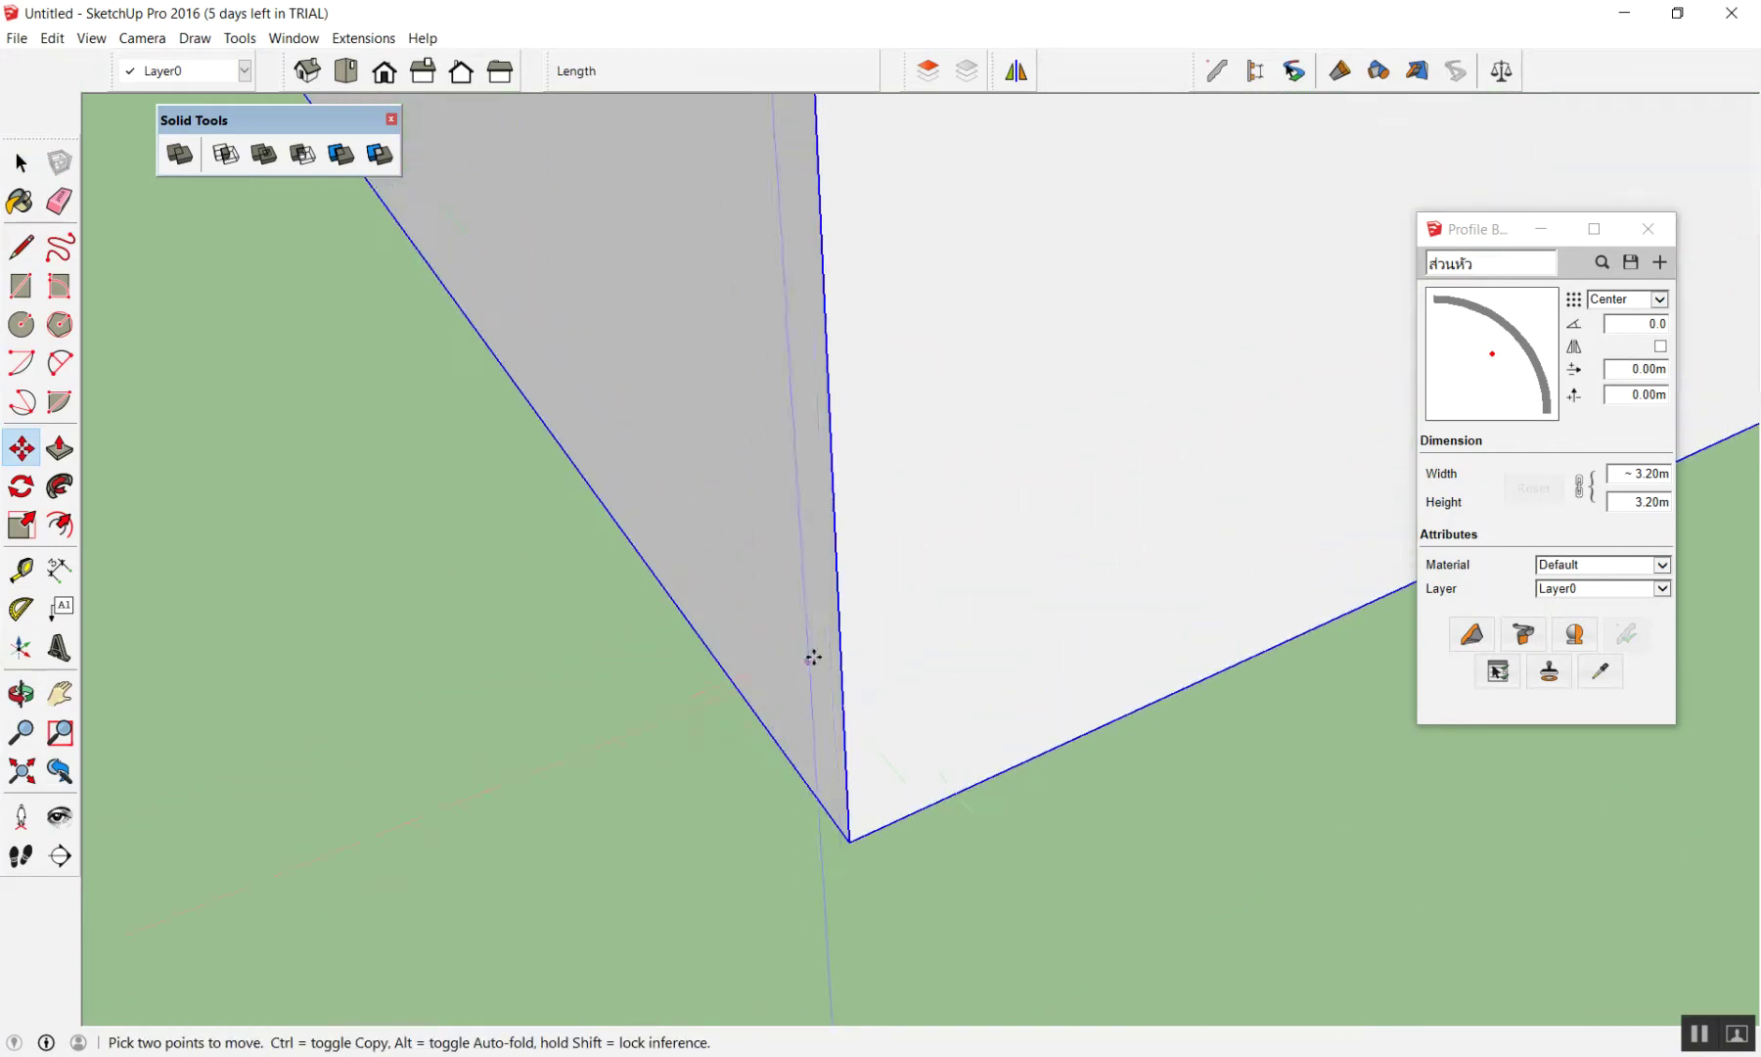
pyautogui.scroll(-1, 825, 711)
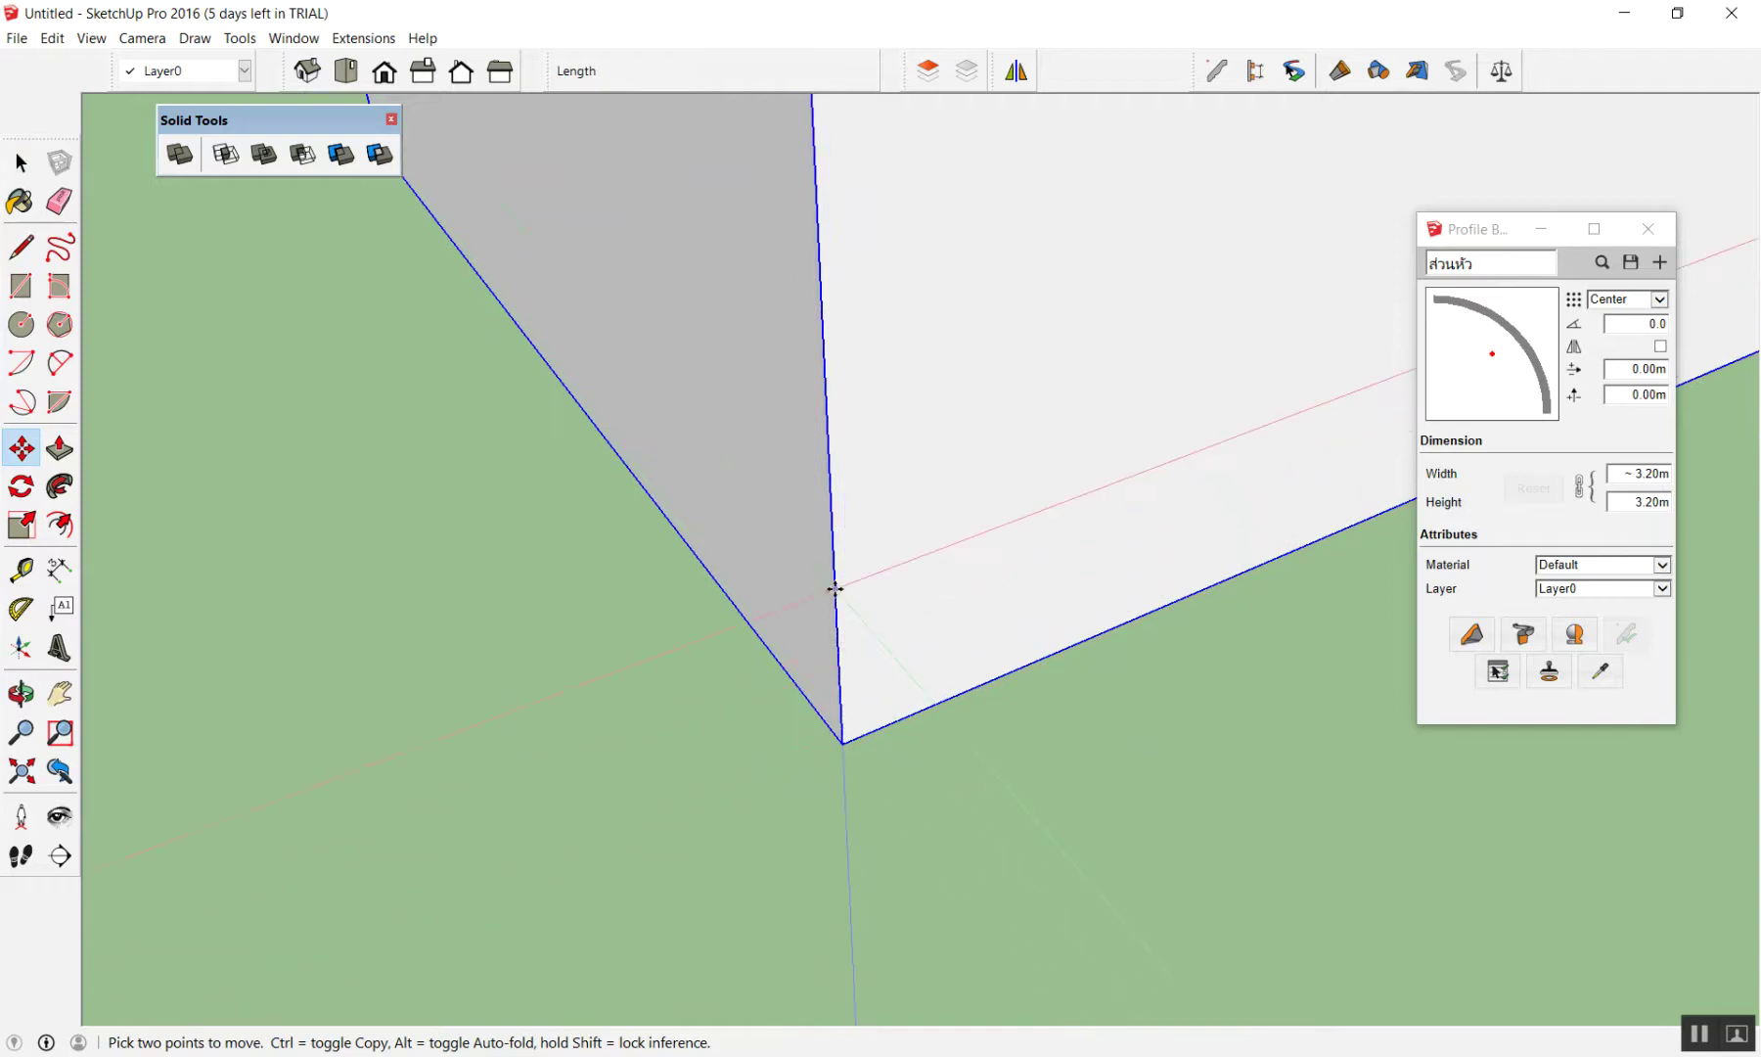
pyautogui.scroll(-1, 810, 543)
pyautogui.scroll(-2, 826, 468)
pyautogui.scroll(-2, 850, 399)
pyautogui.click(849, 399)
pyautogui.scroll(3, 675, 543)
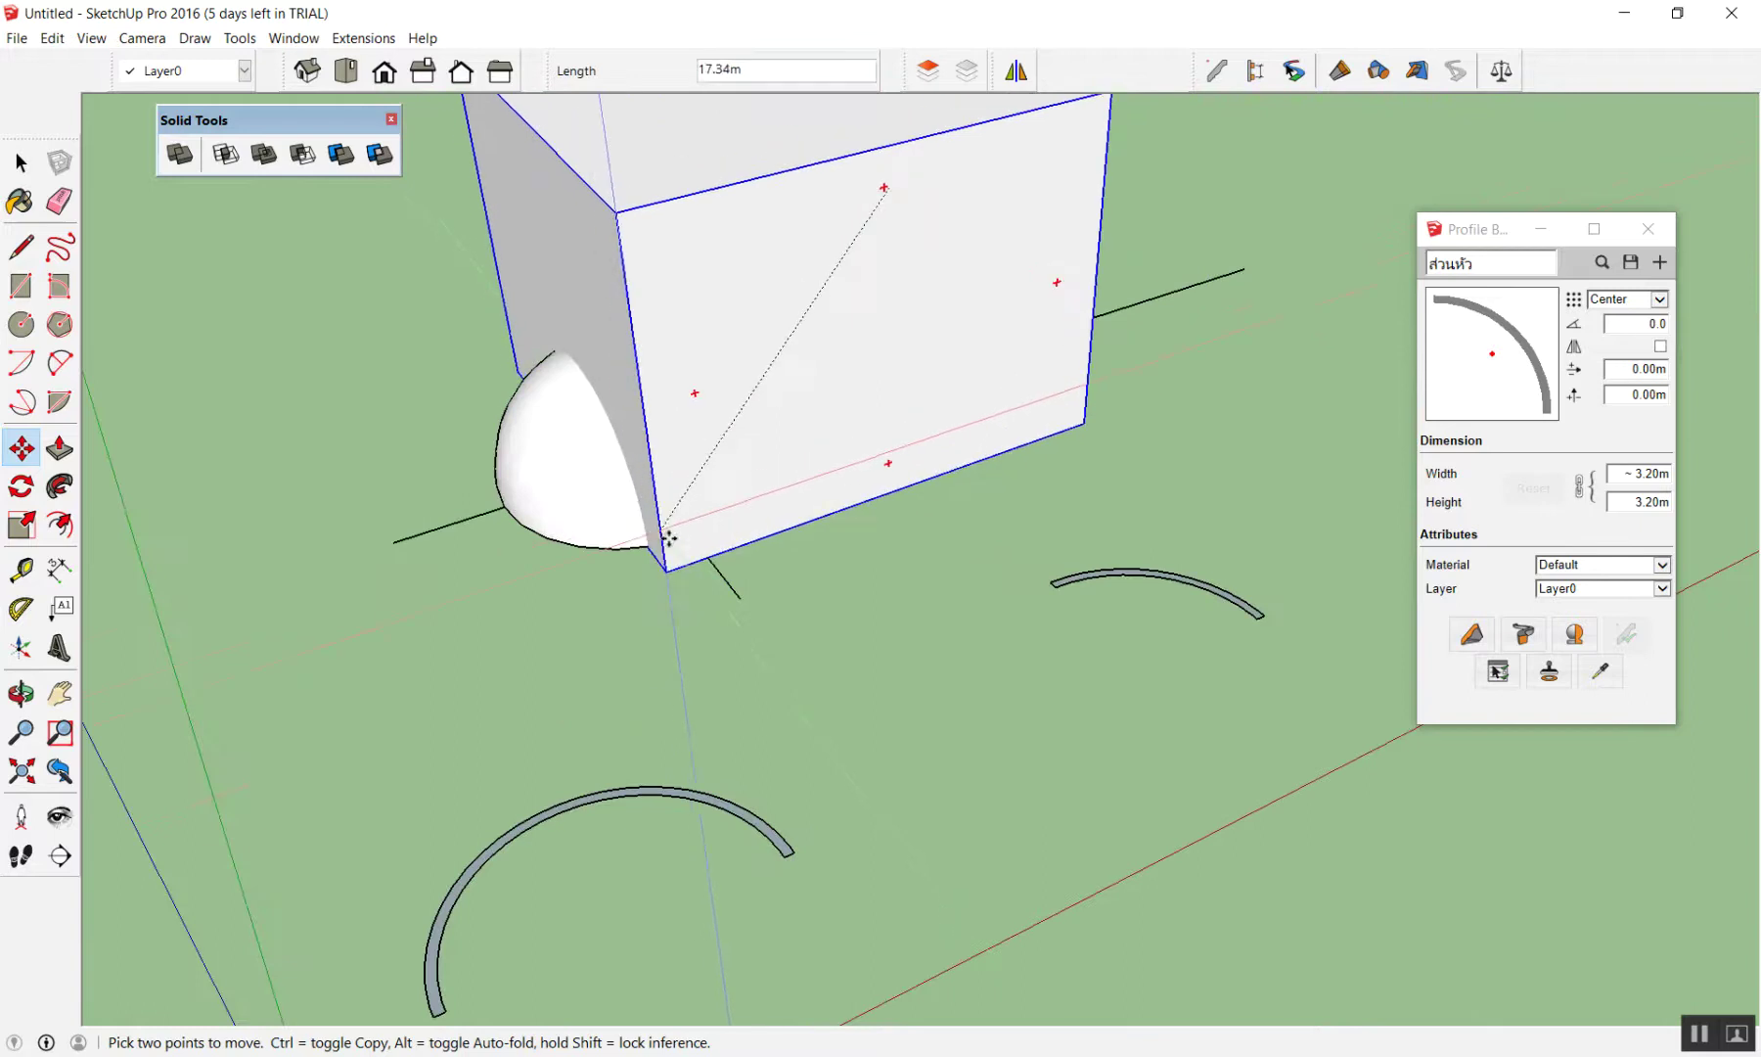
pyautogui.scroll(-1, 728, 559)
pyautogui.press('space')
pyautogui.scroll(3, 857, 323)
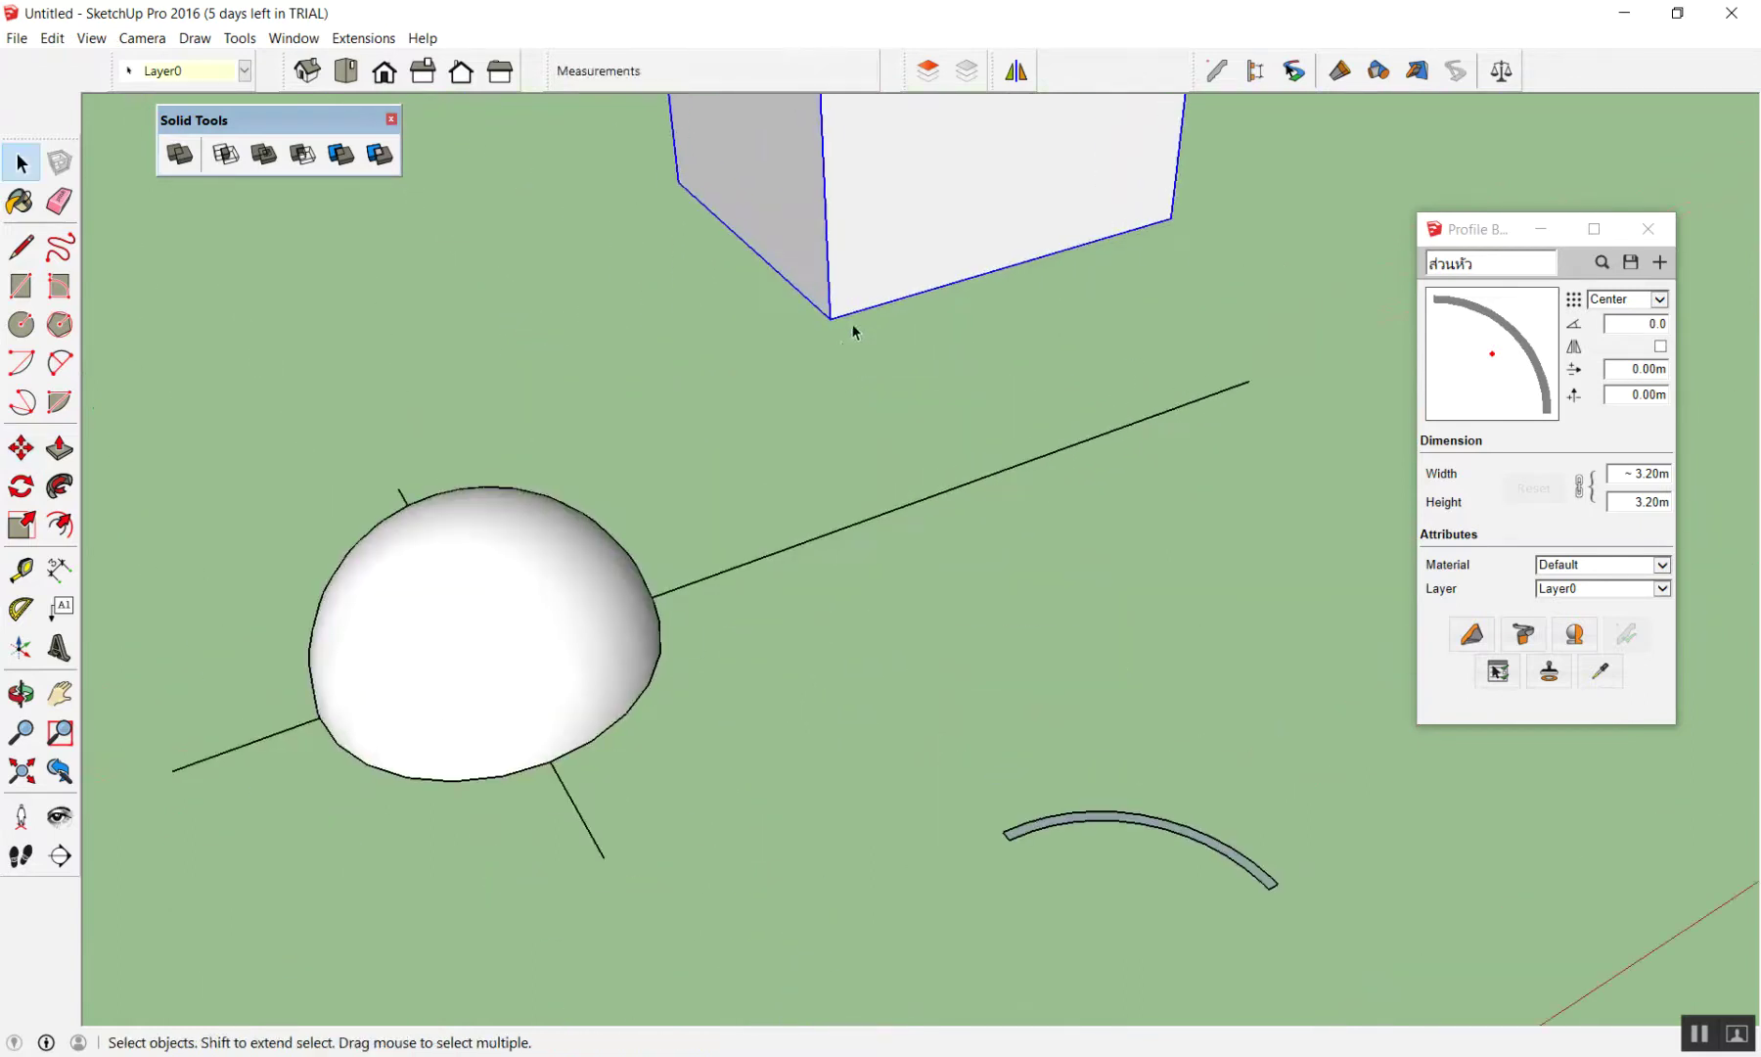
pyautogui.press('m')
pyautogui.click(831, 318)
pyautogui.click(587, 832)
pyautogui.moveTo(587, 832)
pyautogui.mouseDown(button='middle')
pyautogui.moveTo(667, 756)
pyautogui.moveTo(1305, 445)
pyautogui.moveTo(1143, 249)
pyautogui.mouseUp(button='middle')
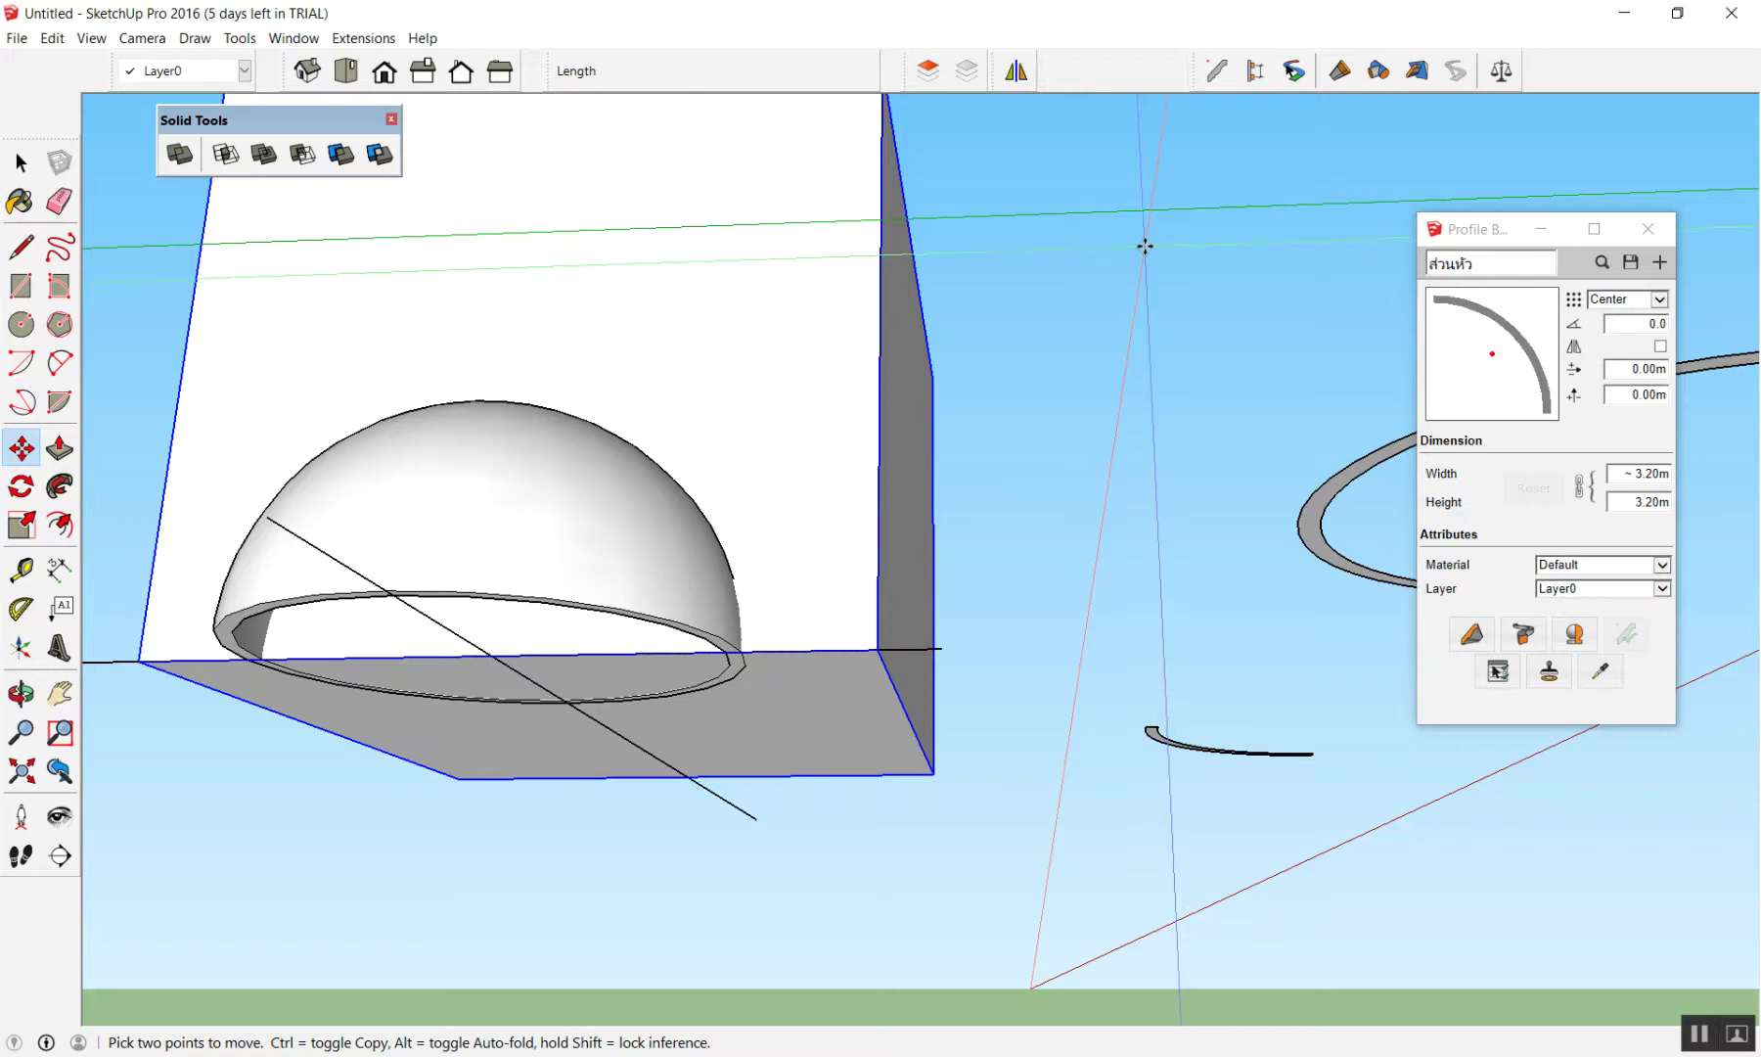
pyautogui.press('space')
pyautogui.doubleClick(842, 696)
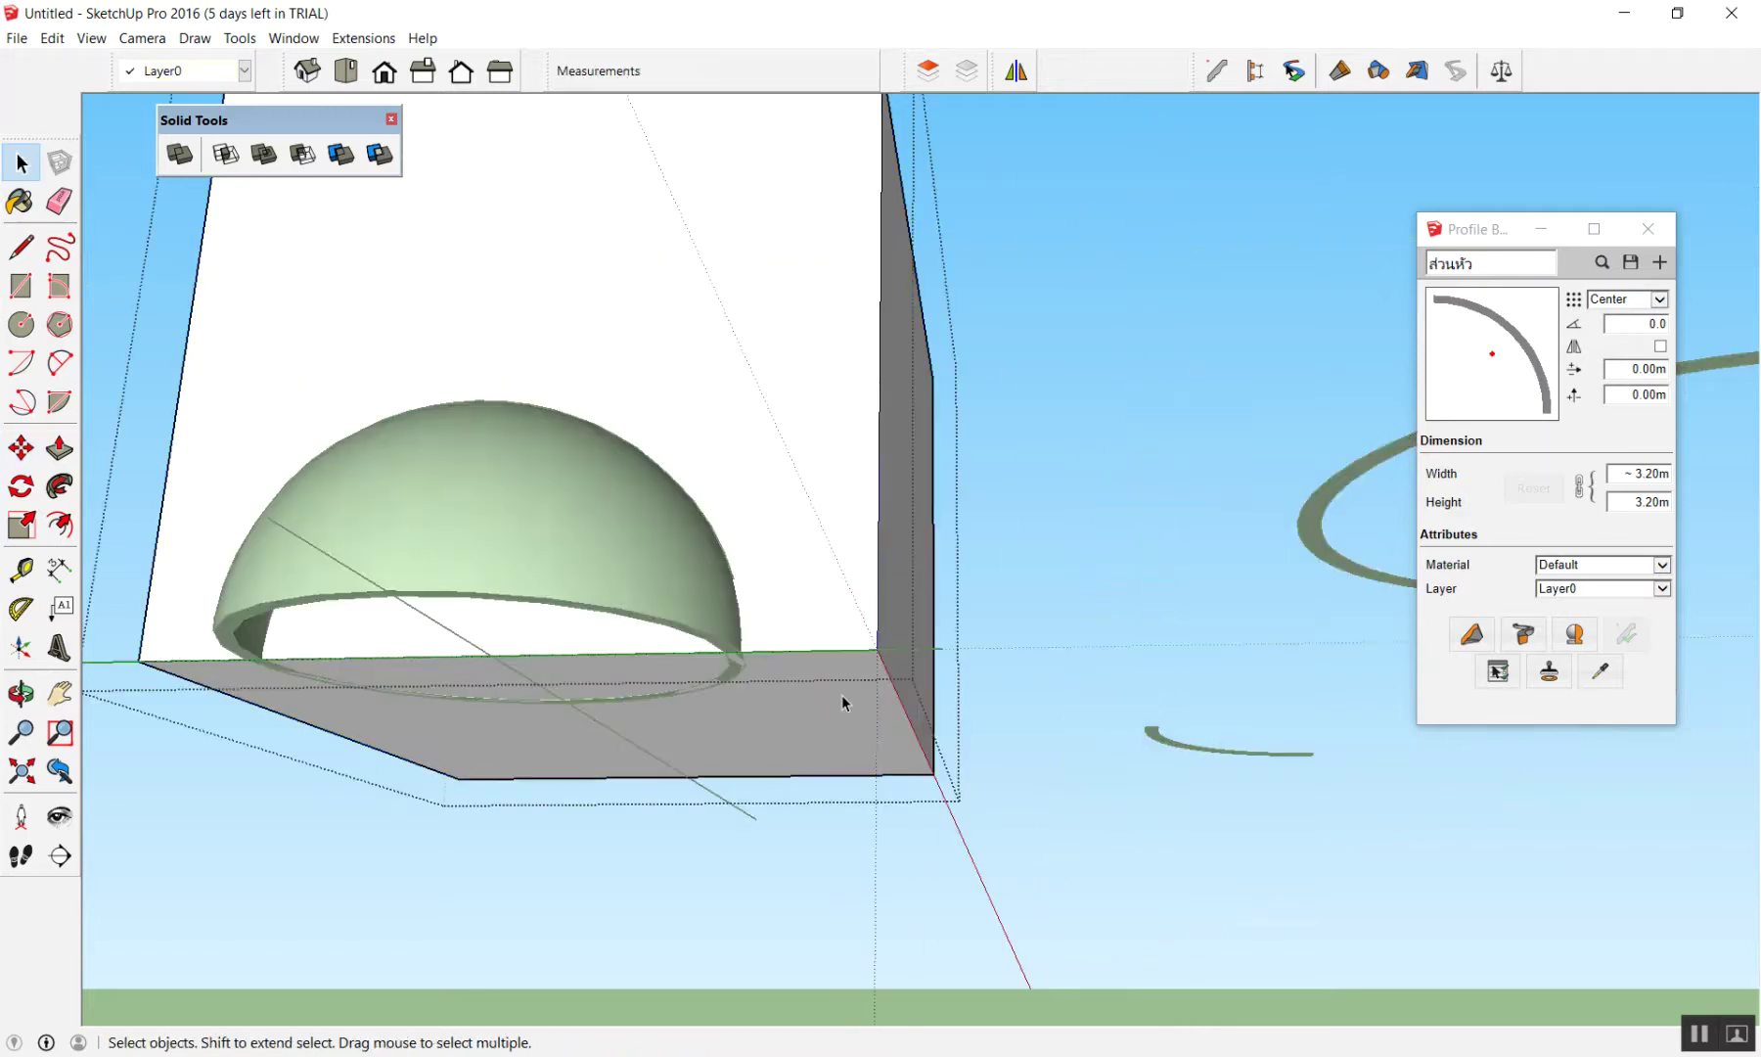
pyautogui.press('p')
pyautogui.moveTo(830, 707); pyautogui.dragTo(841, 761)
pyautogui.press('space')
pyautogui.click(1077, 541)
pyautogui.moveTo(1076, 541)
pyautogui.mouseDown(button='middle')
pyautogui.moveTo(975, 177)
pyautogui.moveTo(963, 200)
pyautogui.mouseUp(button='middle')
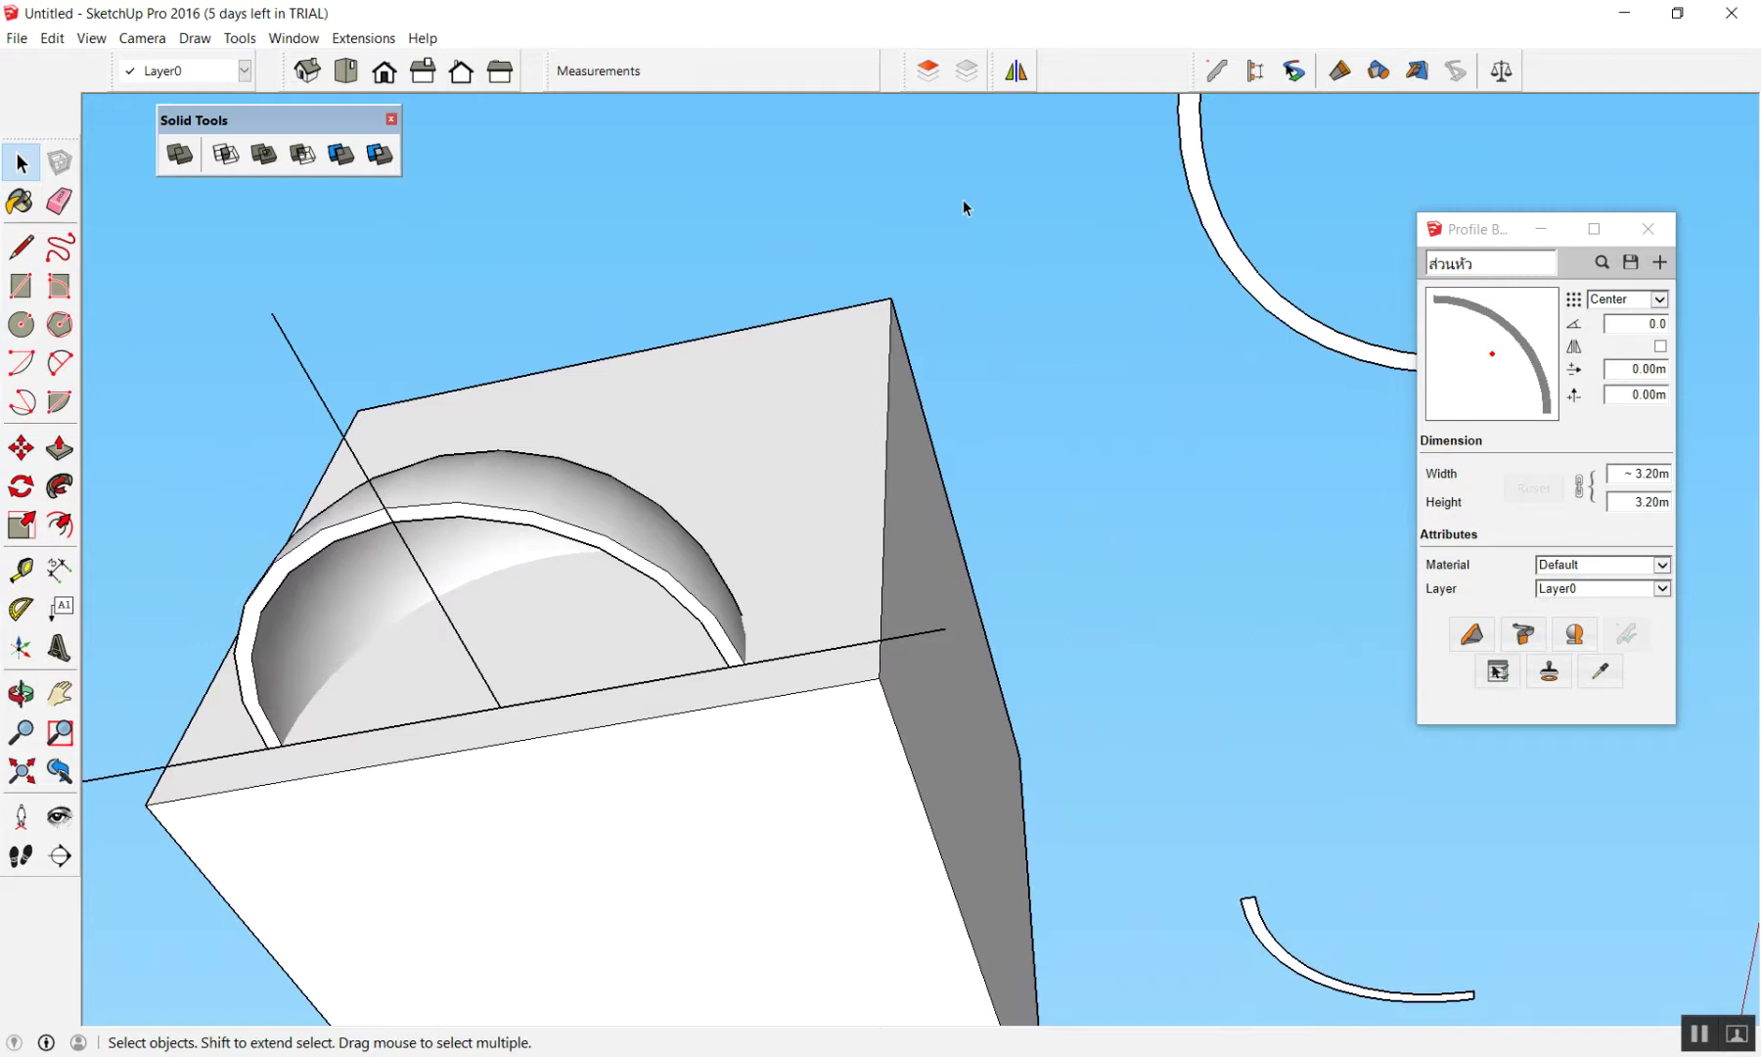
pyautogui.press('F8')
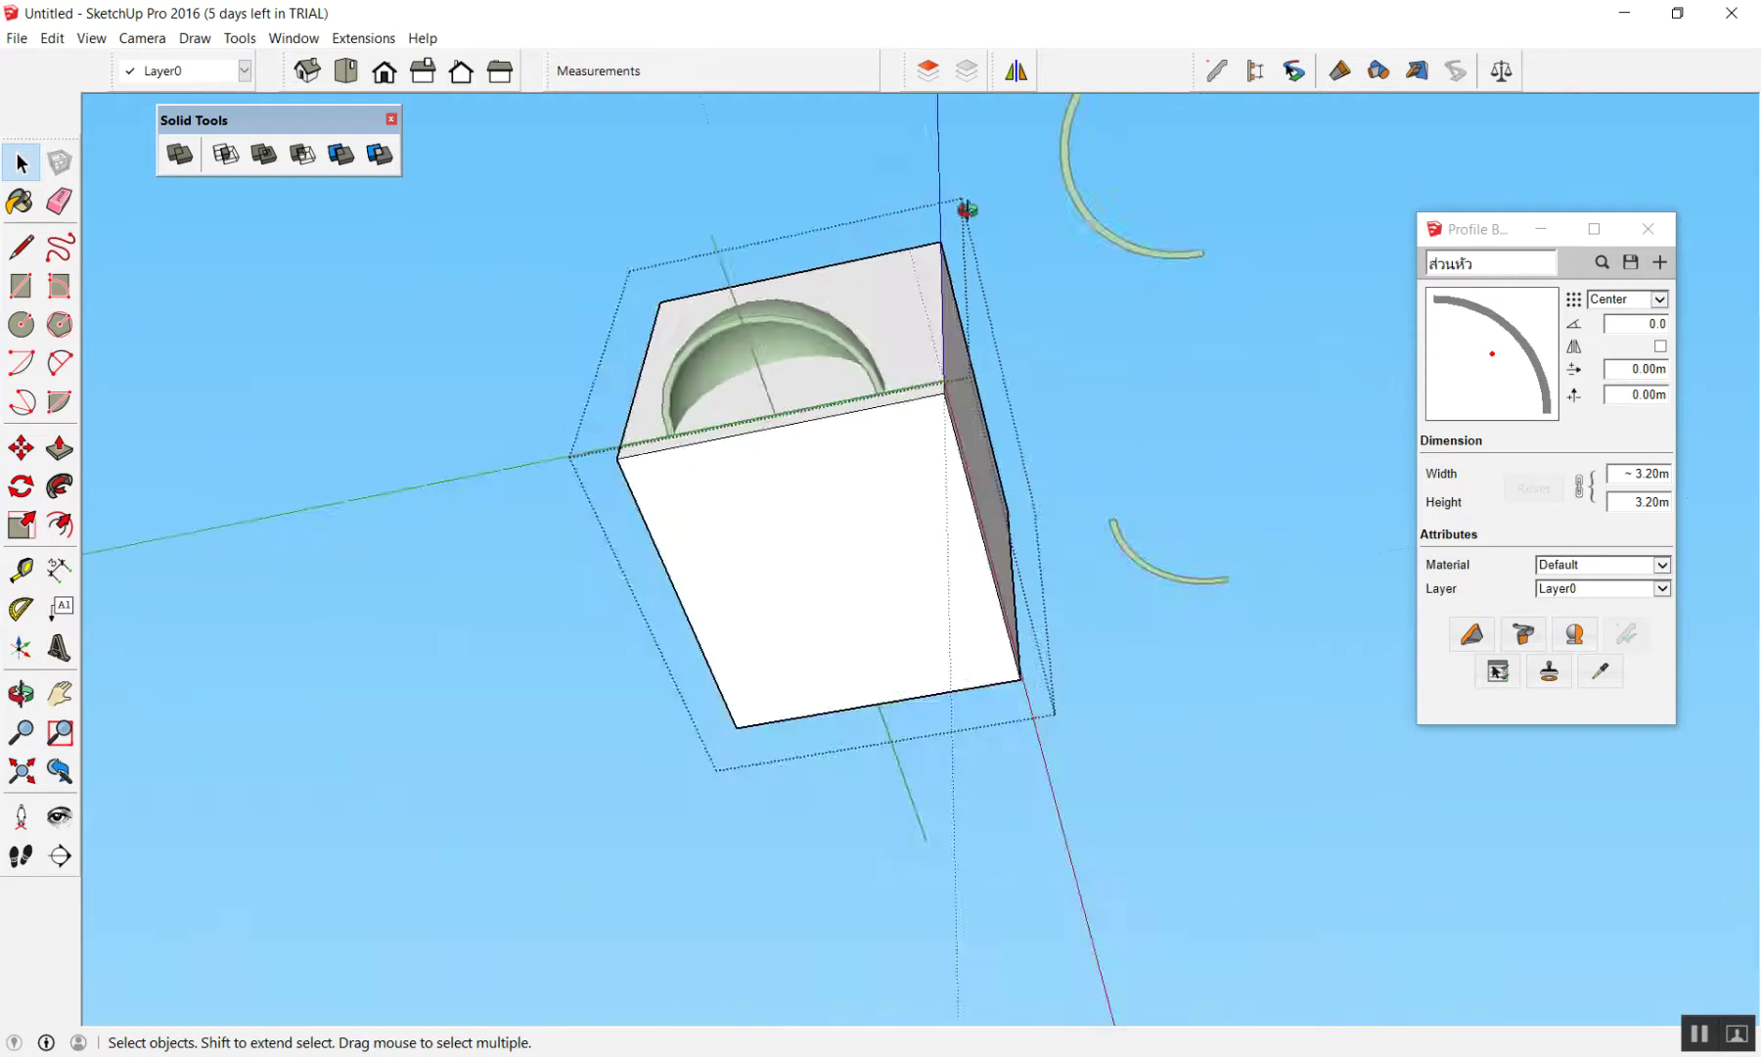
pyautogui.press('F8')
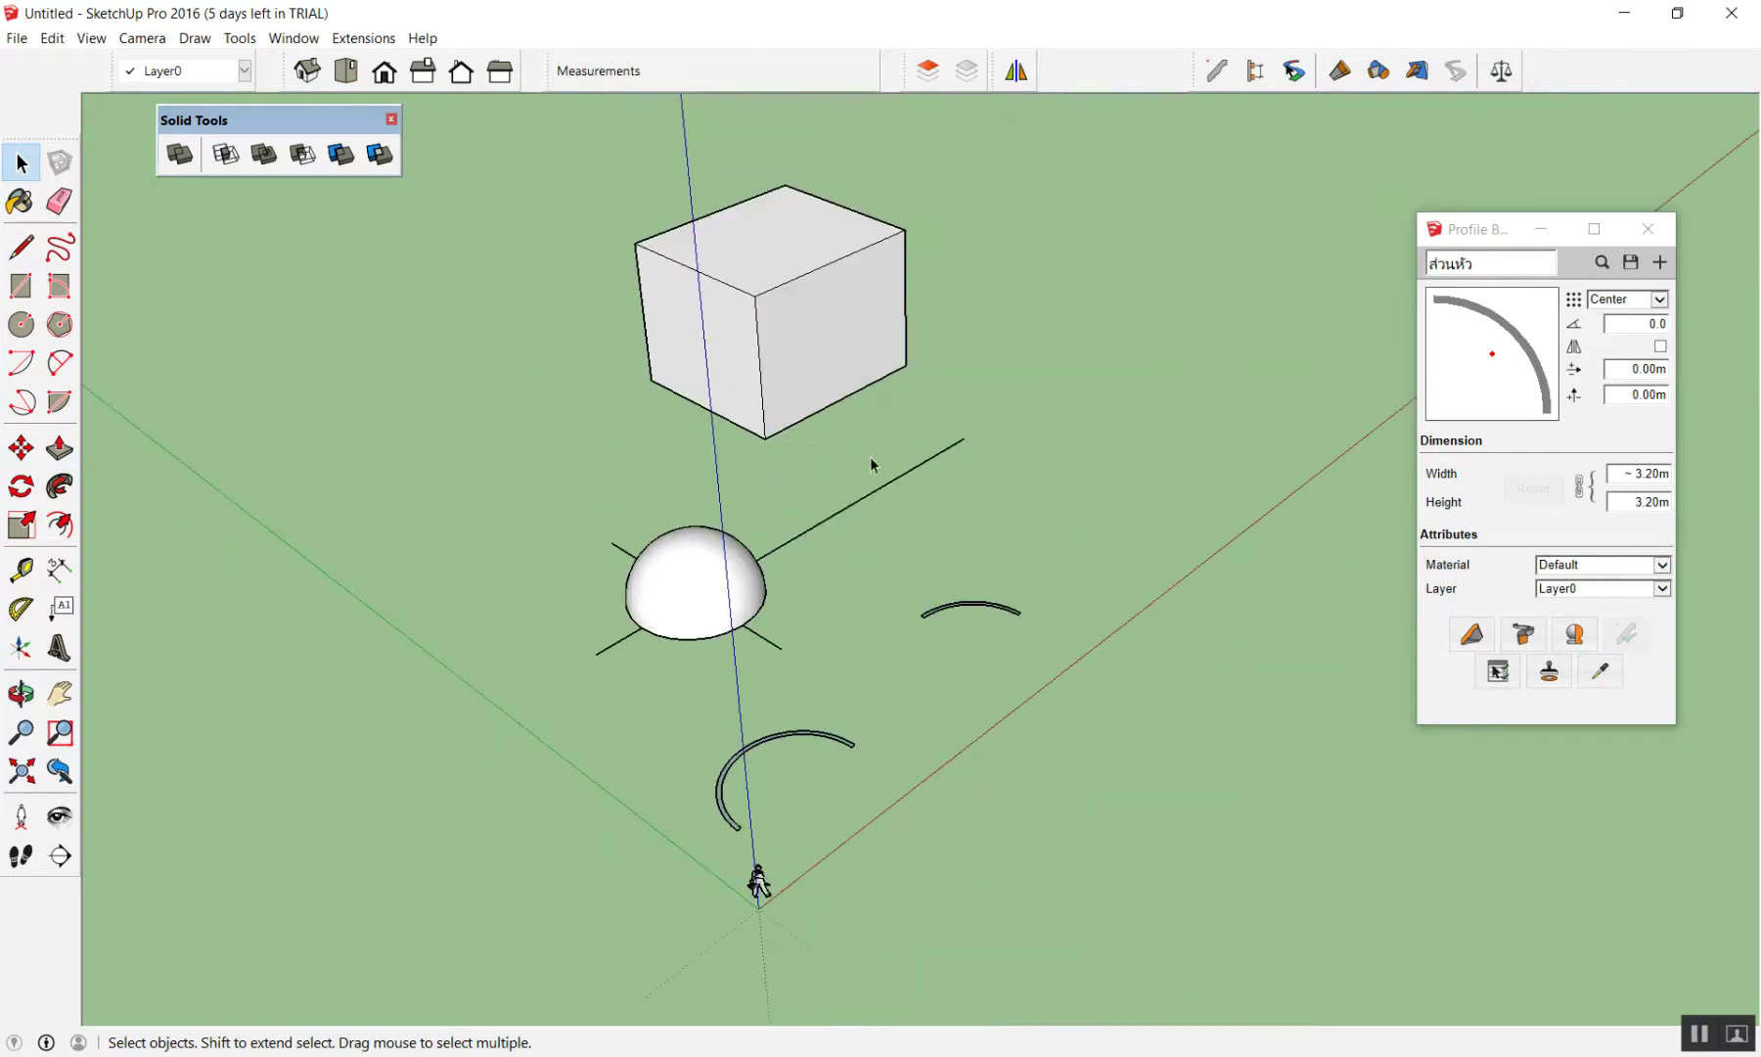
# Delete the old box and draw a new rectangle with typed dimensions
pyautogui.click(1073, 283)
pyautogui.press('Delete')
pyautogui.press('F8')
pyautogui.press('r')
pyautogui.click(911, 428)
pyautogui.click(1327, 259)
pyautogui.write('10,10')
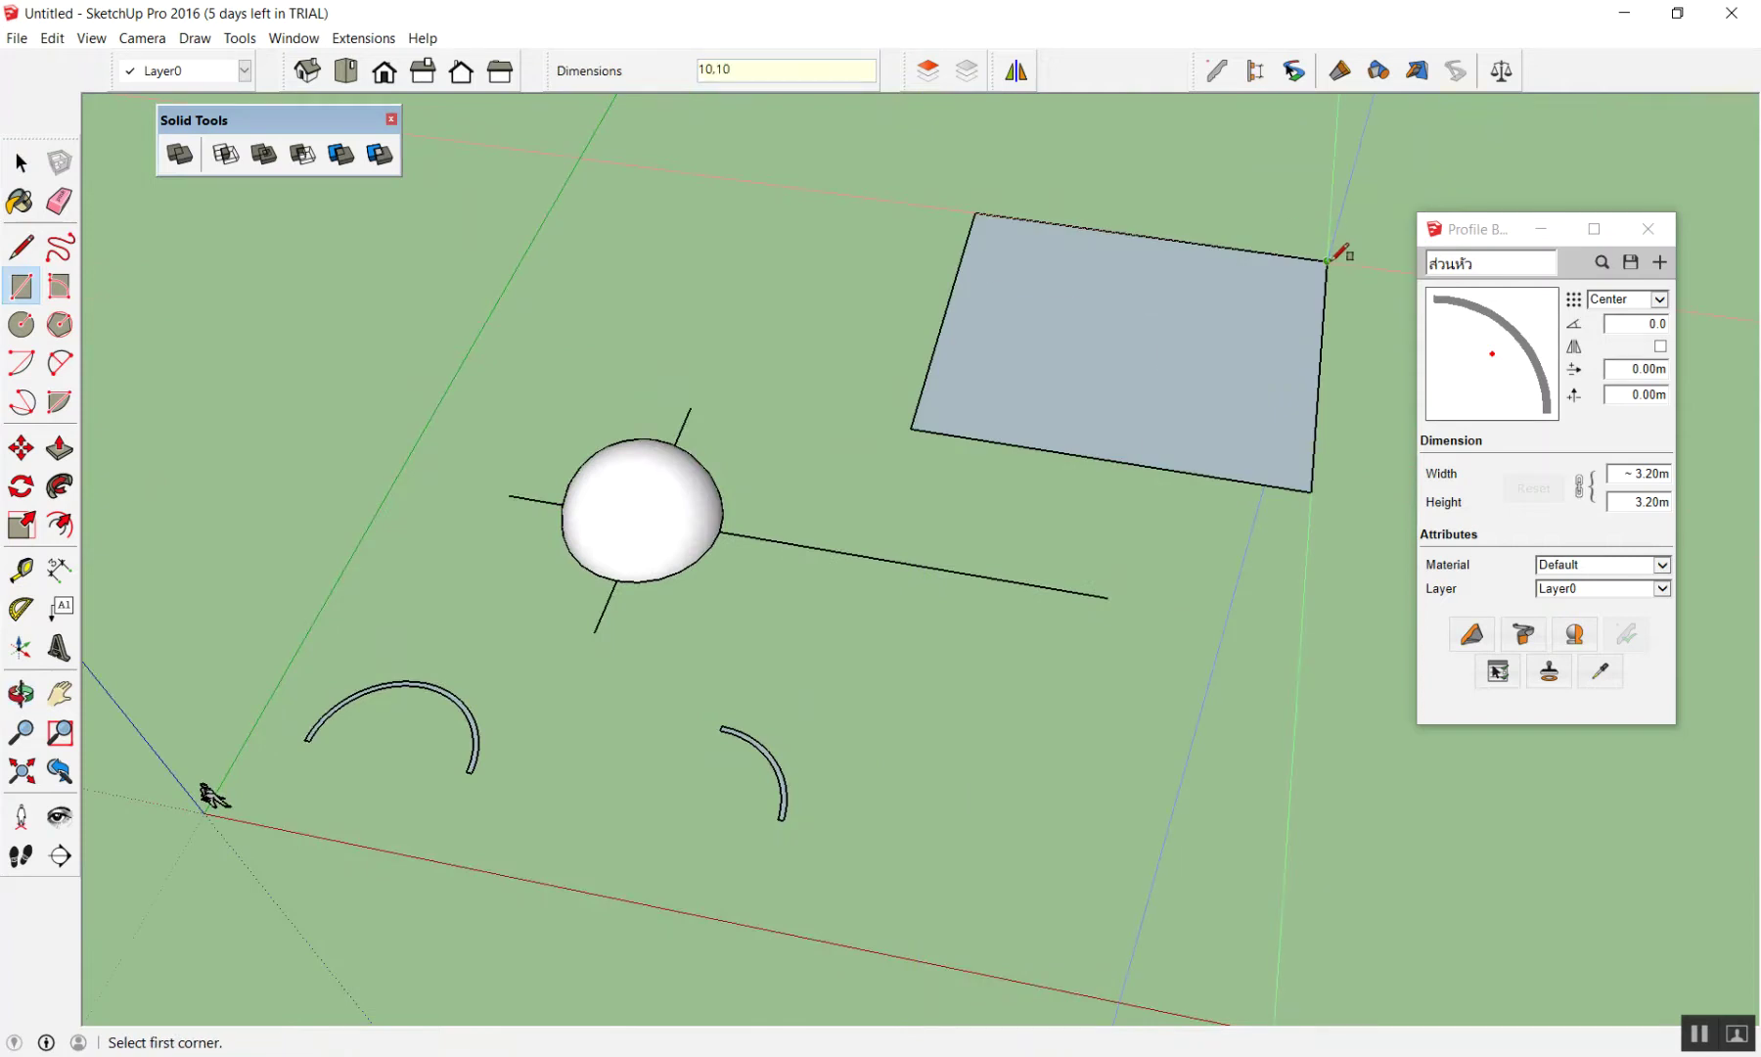
pyautogui.press('Return')
# Extrude the rectangle into a cube and make it a group
pyautogui.scroll(-1, 958, 431)
pyautogui.press('p')
pyautogui.click(998, 313)
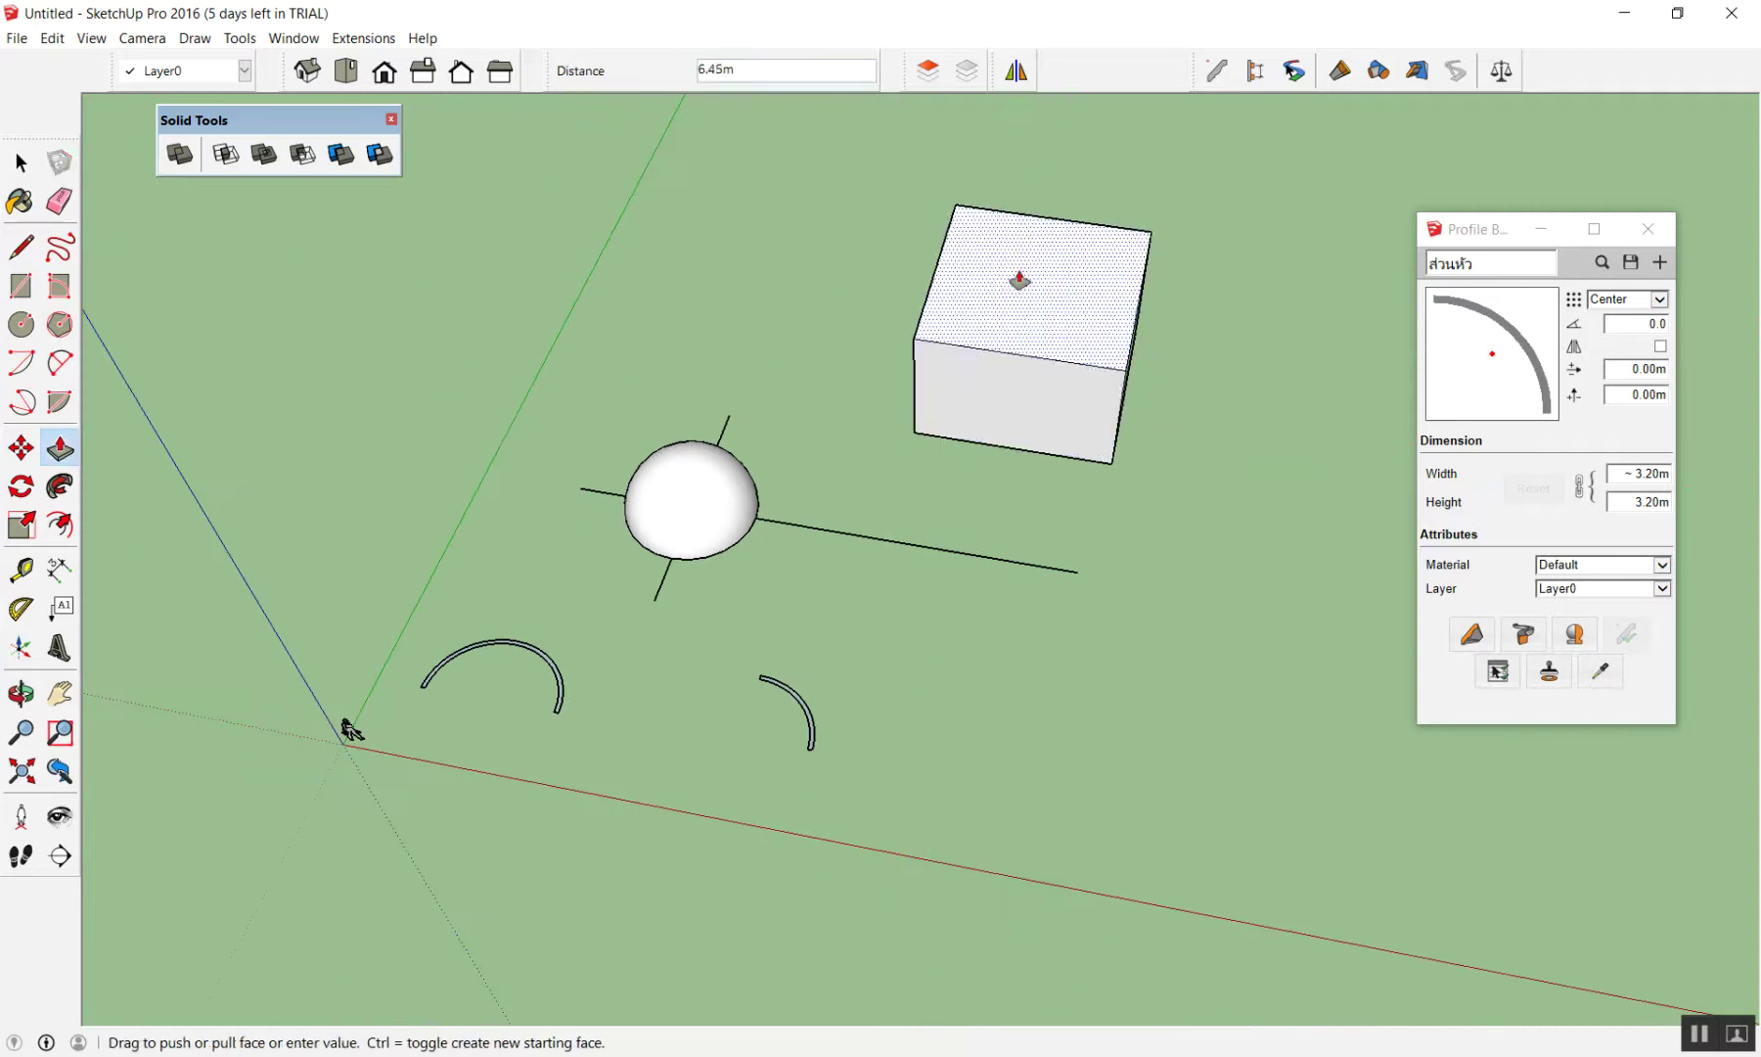
pyautogui.press('Return')
pyautogui.press('space')
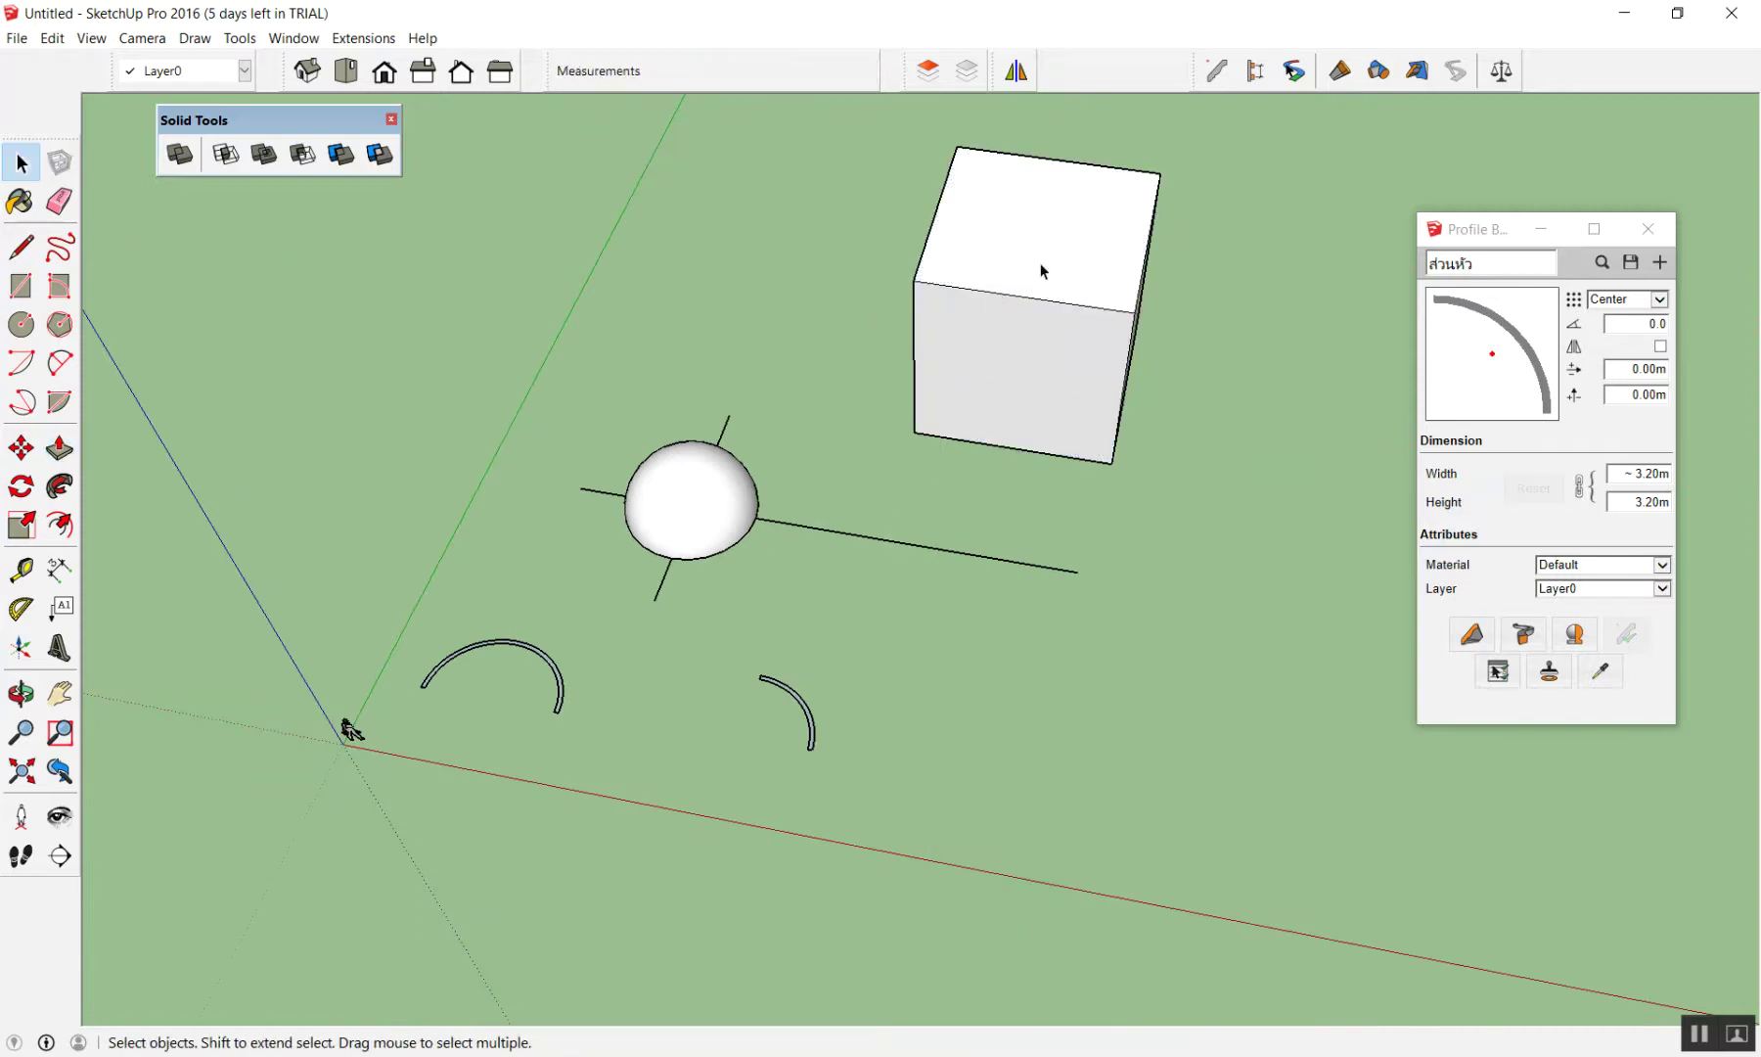
pyautogui.tripleClick(1029, 279)
pyautogui.rightClick(1029, 279)
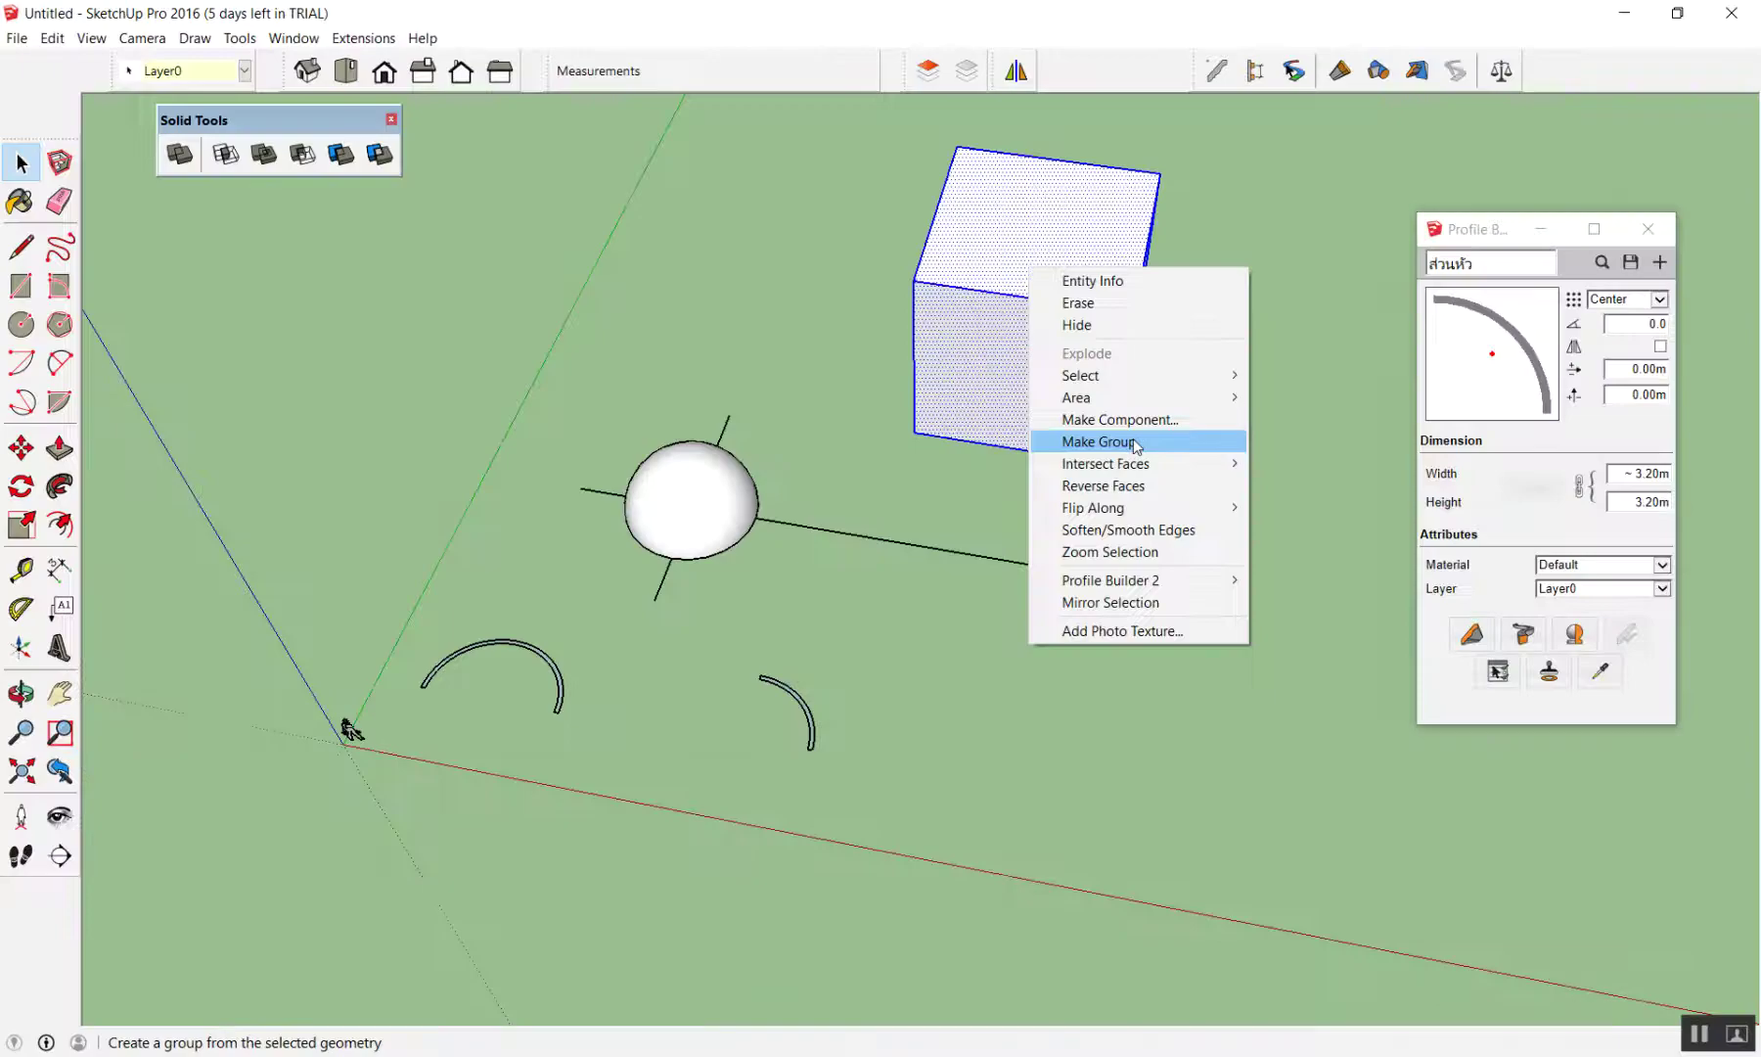
pyautogui.click(1116, 440)
# Move the grouped cube by its corner onto the dome
pyautogui.moveTo(1116, 440)
pyautogui.mouseDown(button='middle')
pyautogui.moveTo(866, 416)
pyautogui.moveTo(861, 511)
pyautogui.moveTo(822, 538)
pyautogui.mouseUp(button='middle')
pyautogui.press('m')
pyautogui.scroll(2, 798, 503)
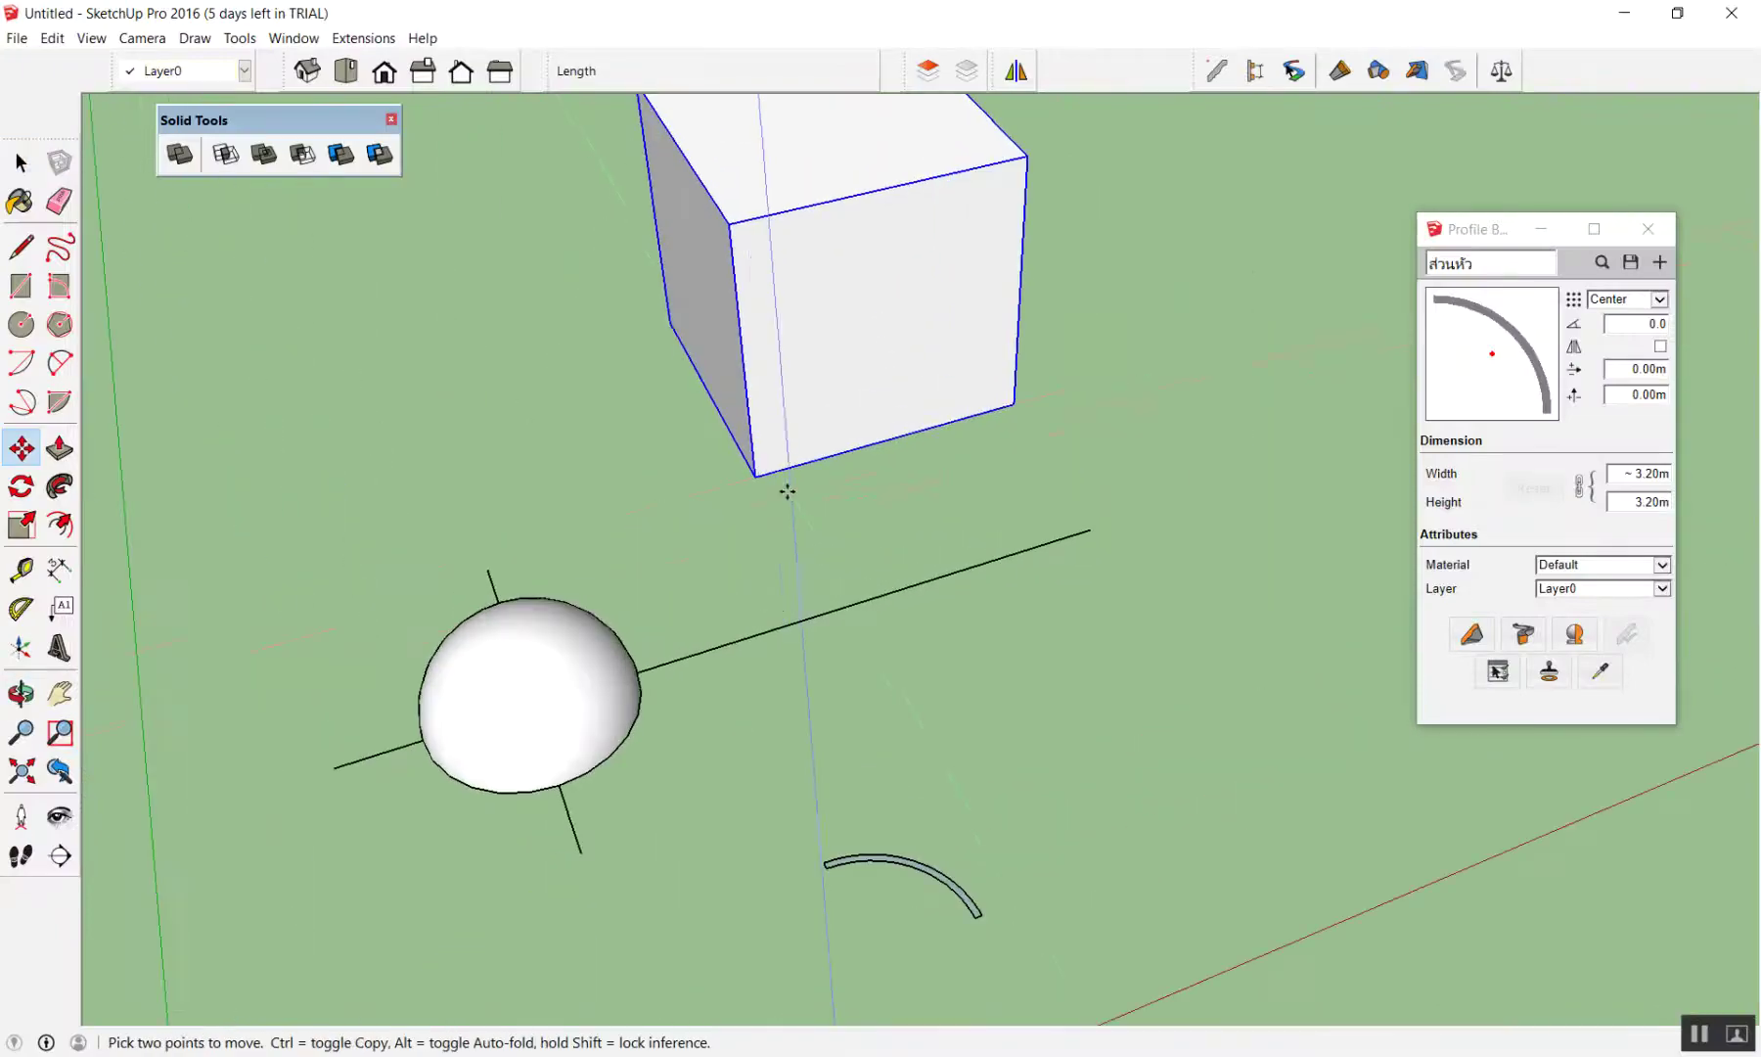
pyautogui.click(756, 464)
pyautogui.scroll(-3, 499, 858)
pyautogui.scroll(3, 666, 587)
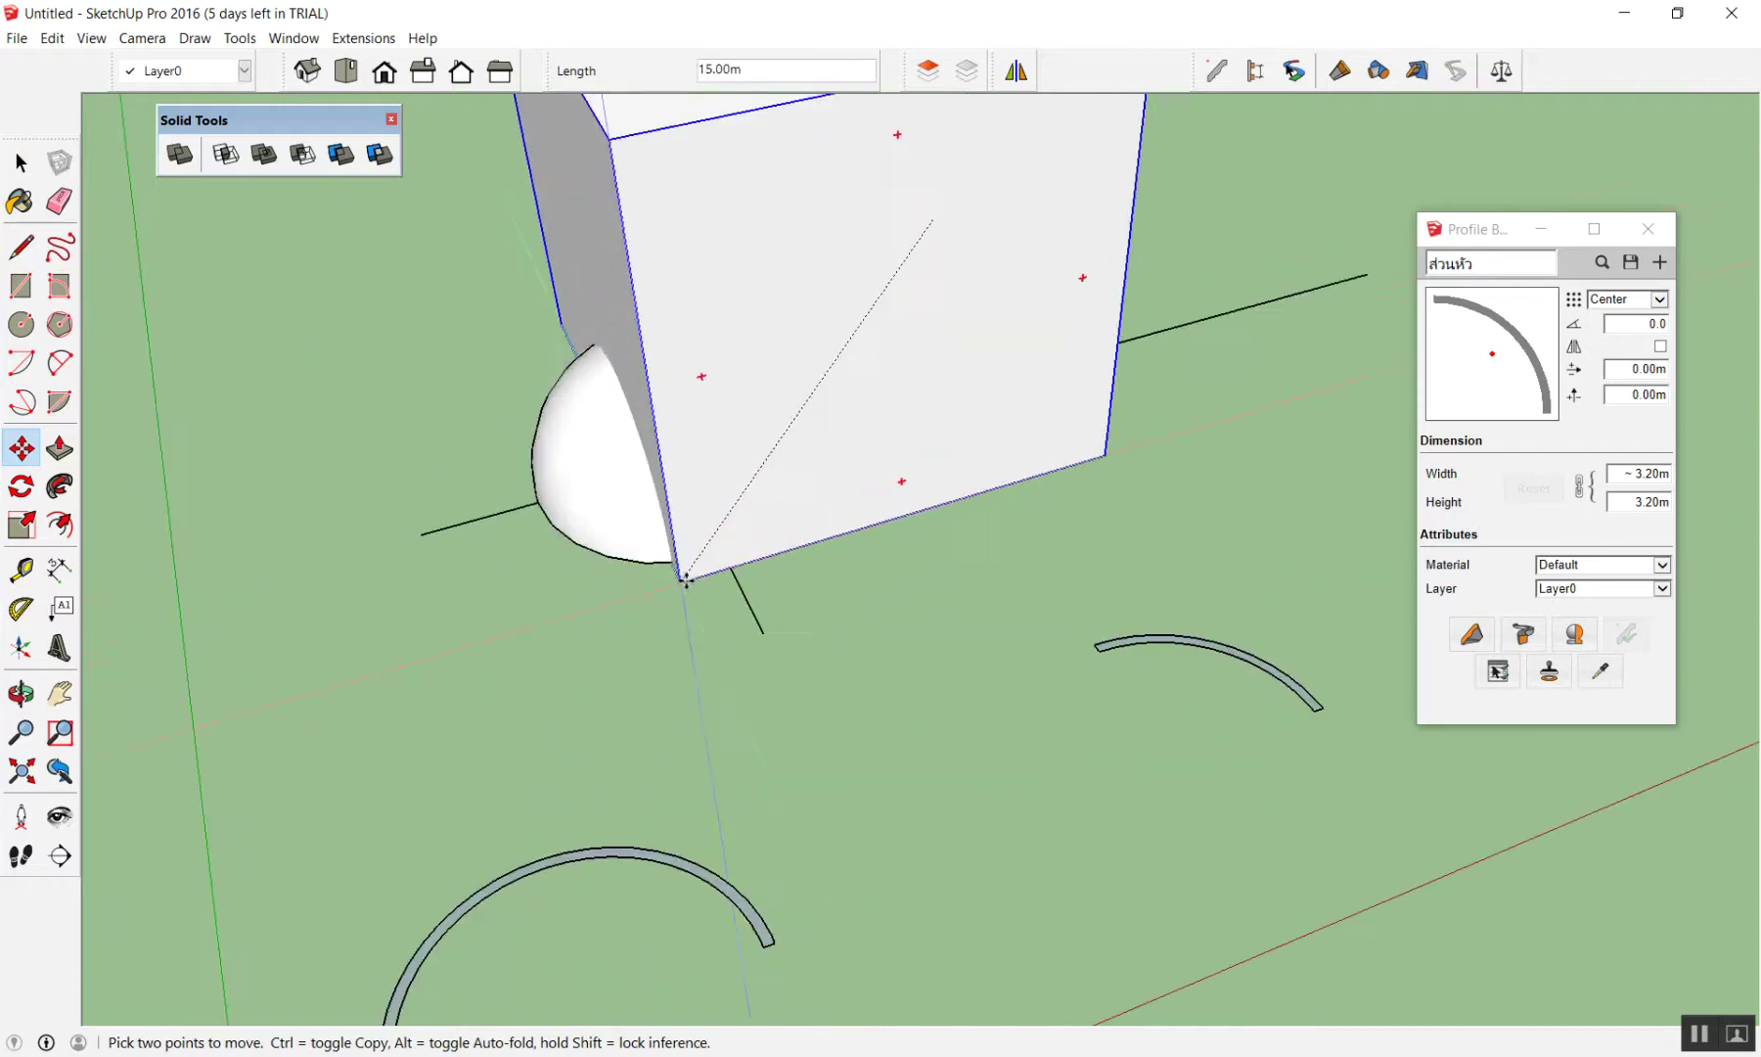
pyautogui.click(742, 590)
pyautogui.moveTo(742, 589)
pyautogui.mouseDown(button='middle')
pyautogui.moveTo(926, 759)
pyautogui.moveTo(719, 538)
pyautogui.mouseUp(button='middle')
pyautogui.scroll(3, 719, 538)
pyautogui.scroll(3, 675, 690)
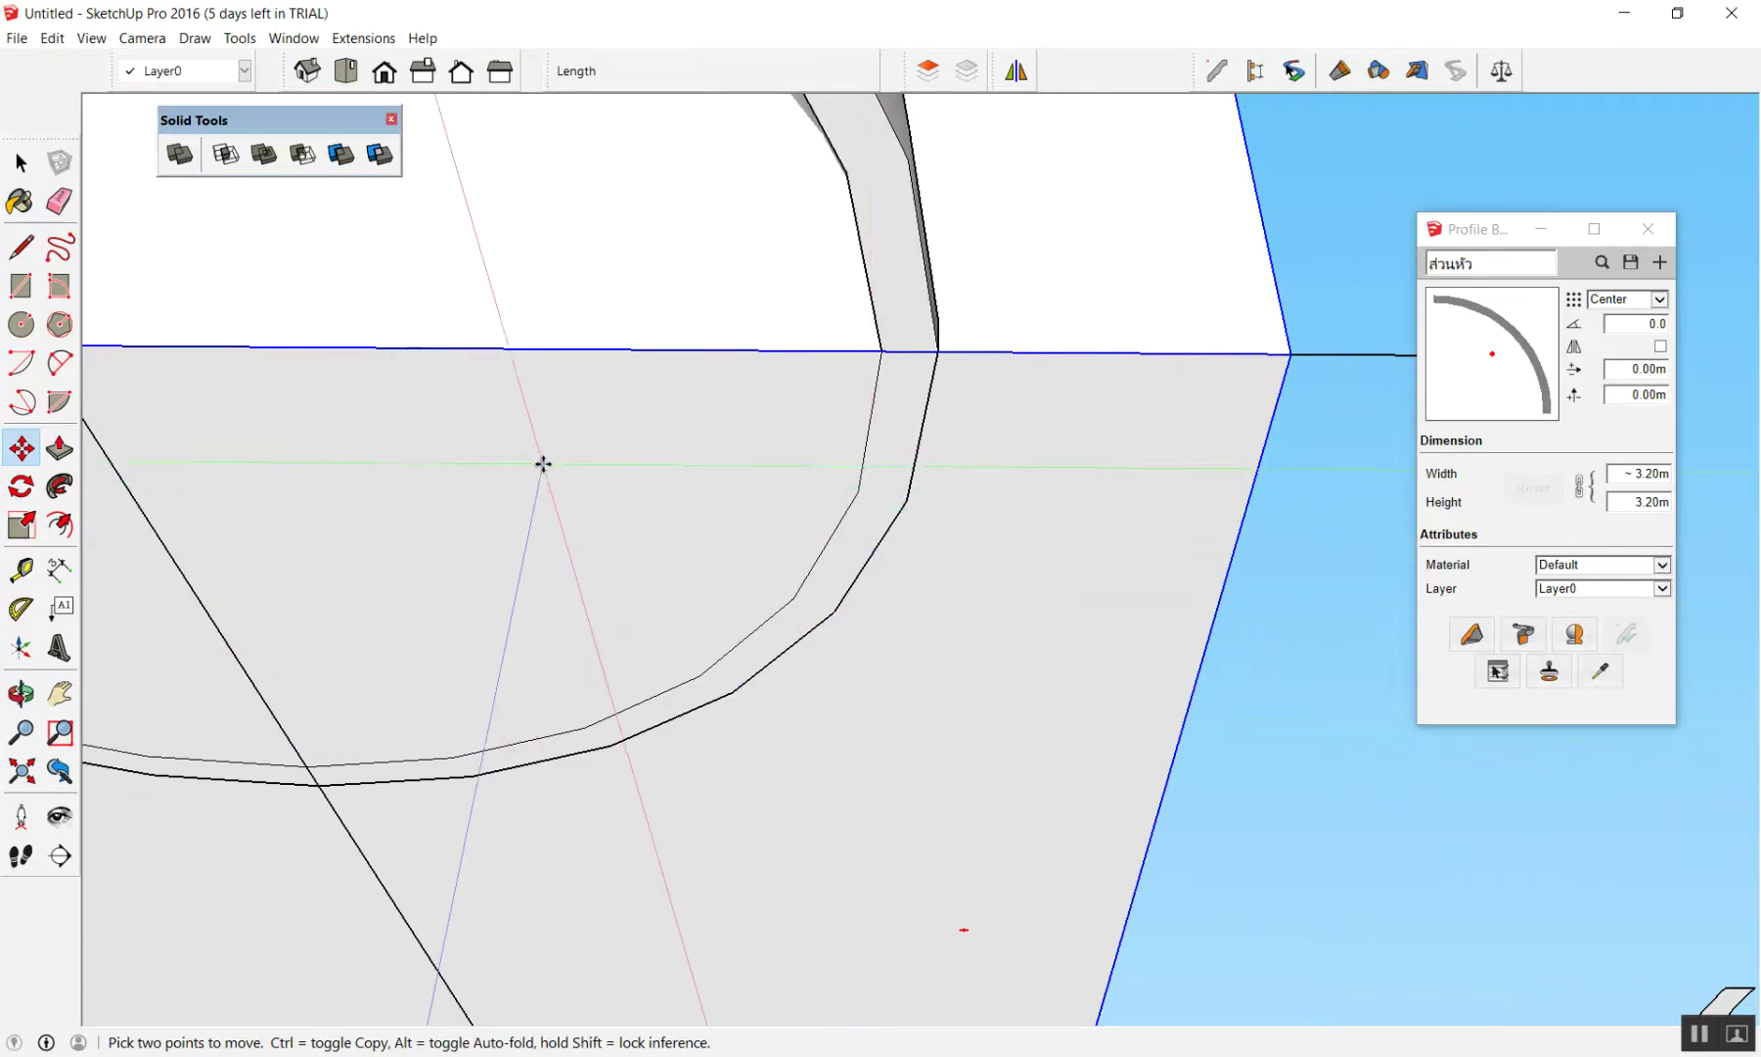
# Push the cube's bottom face downward to the ground
pyautogui.press('space')
pyautogui.click(1035, 472)
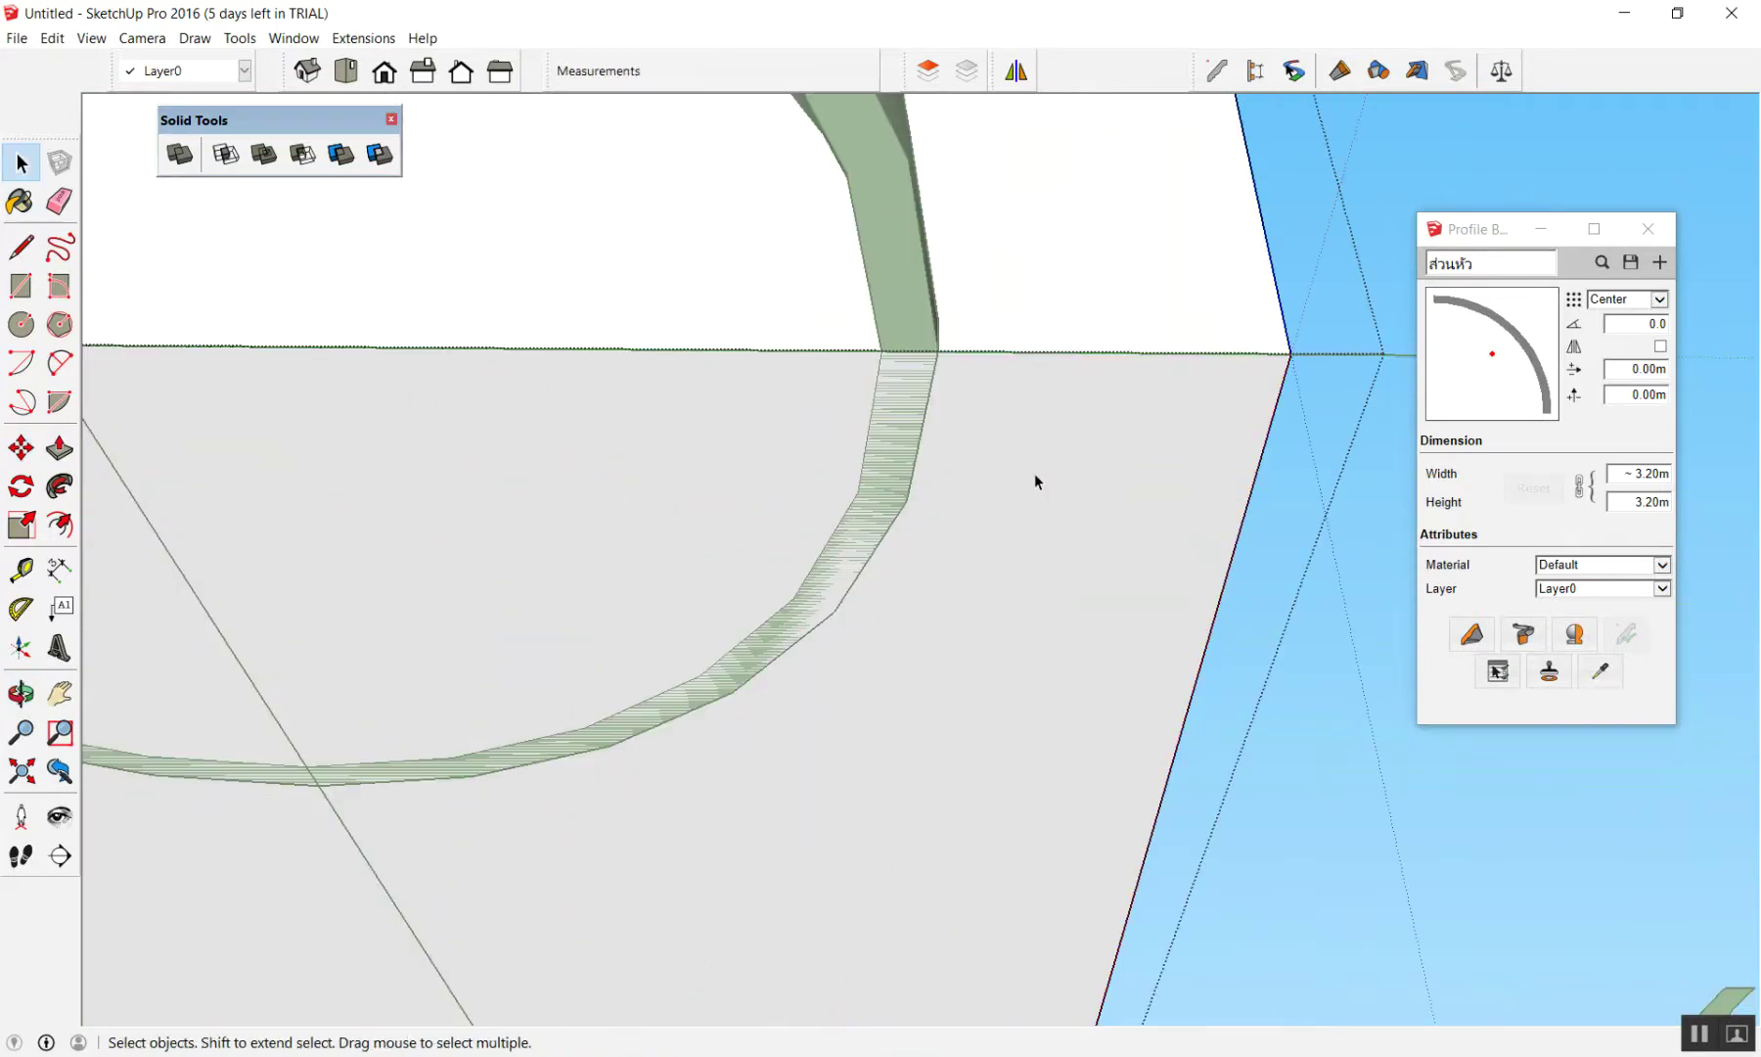
pyautogui.press('p')
pyautogui.moveTo(1031, 480); pyautogui.dragTo(1037, 561)
pyautogui.press('space')
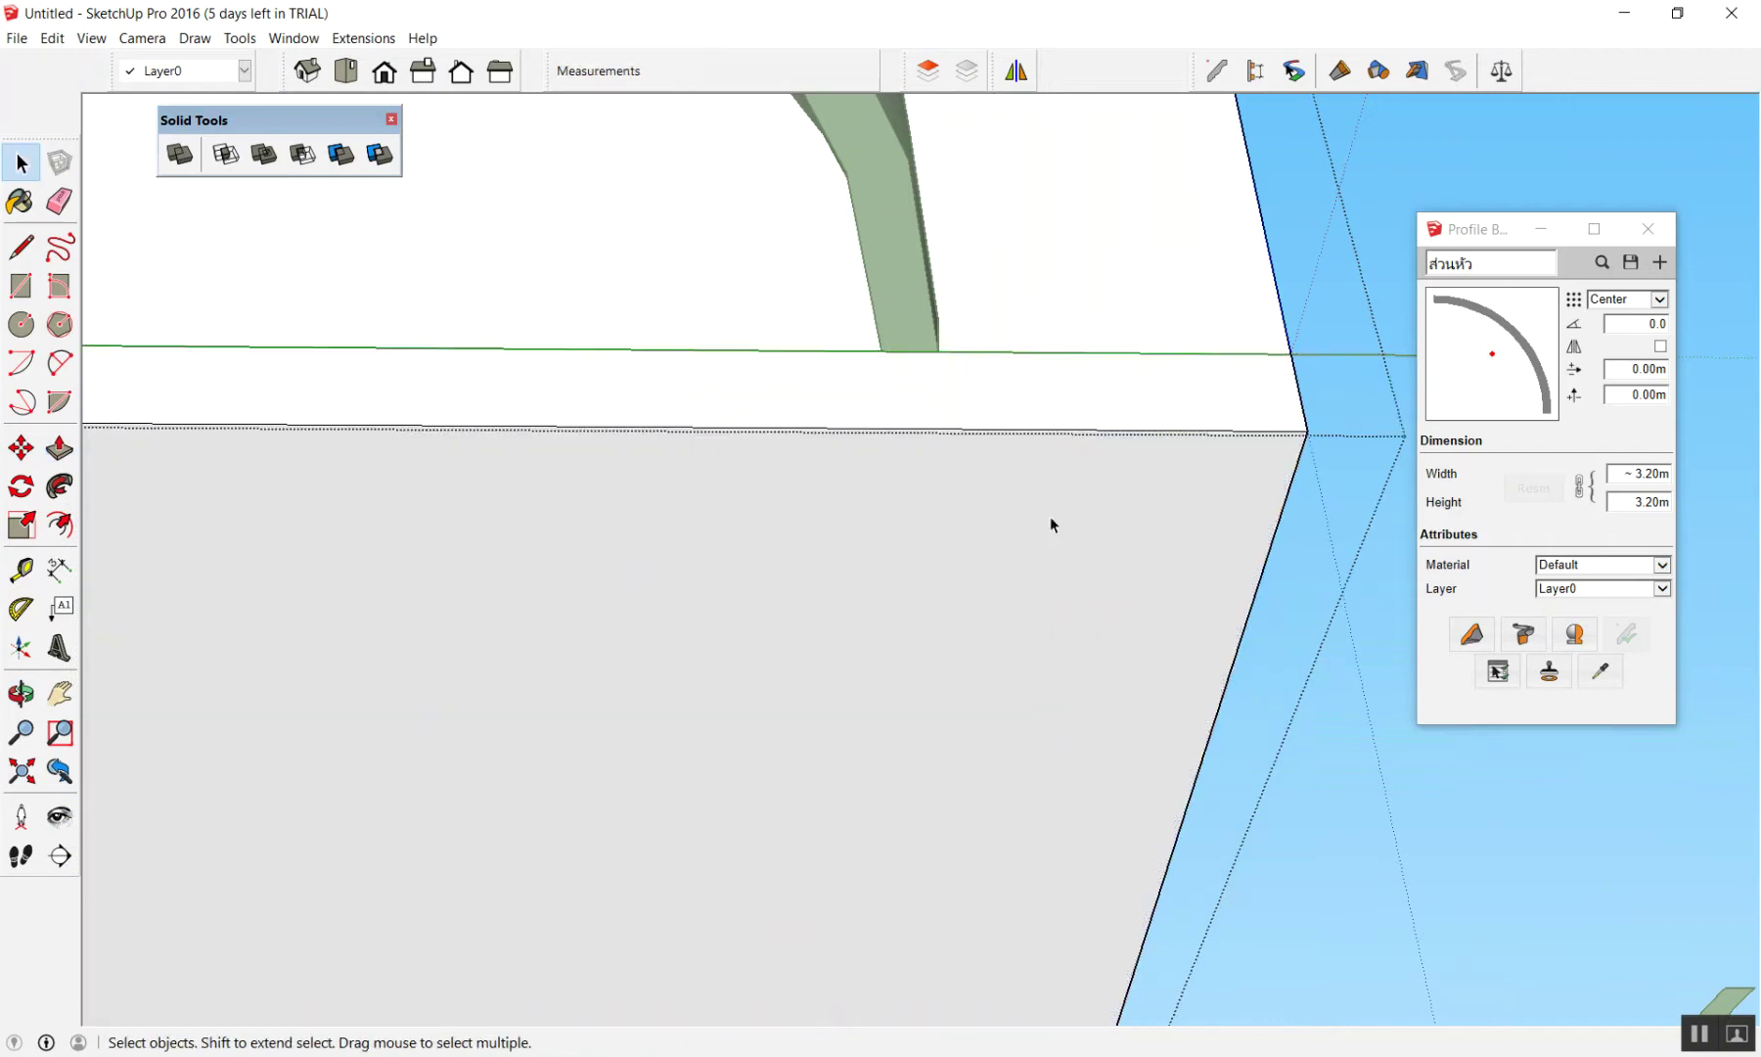
pyautogui.scroll(-5, 1222, 427)
pyautogui.moveTo(1232, 512); pyautogui.dragTo(565, 898, button='middle')
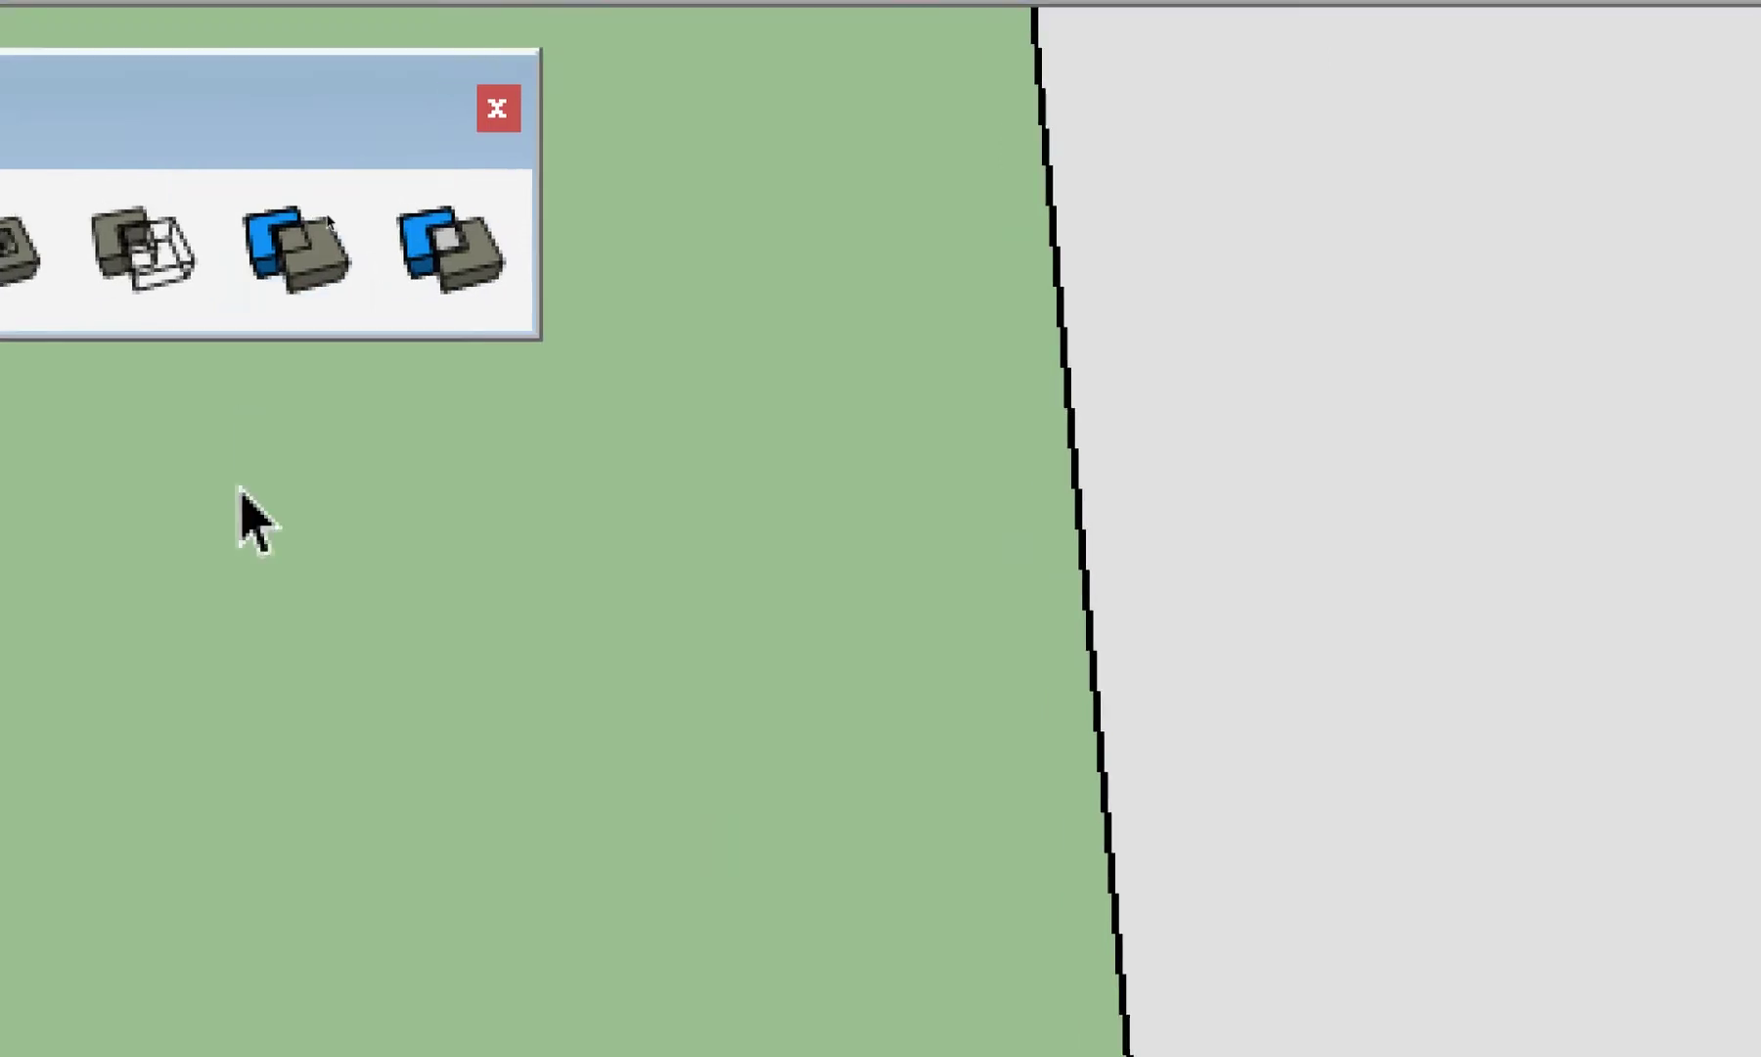
# Trim the dome with the box using Solid Tools Trim
pyautogui.click(338, 303)
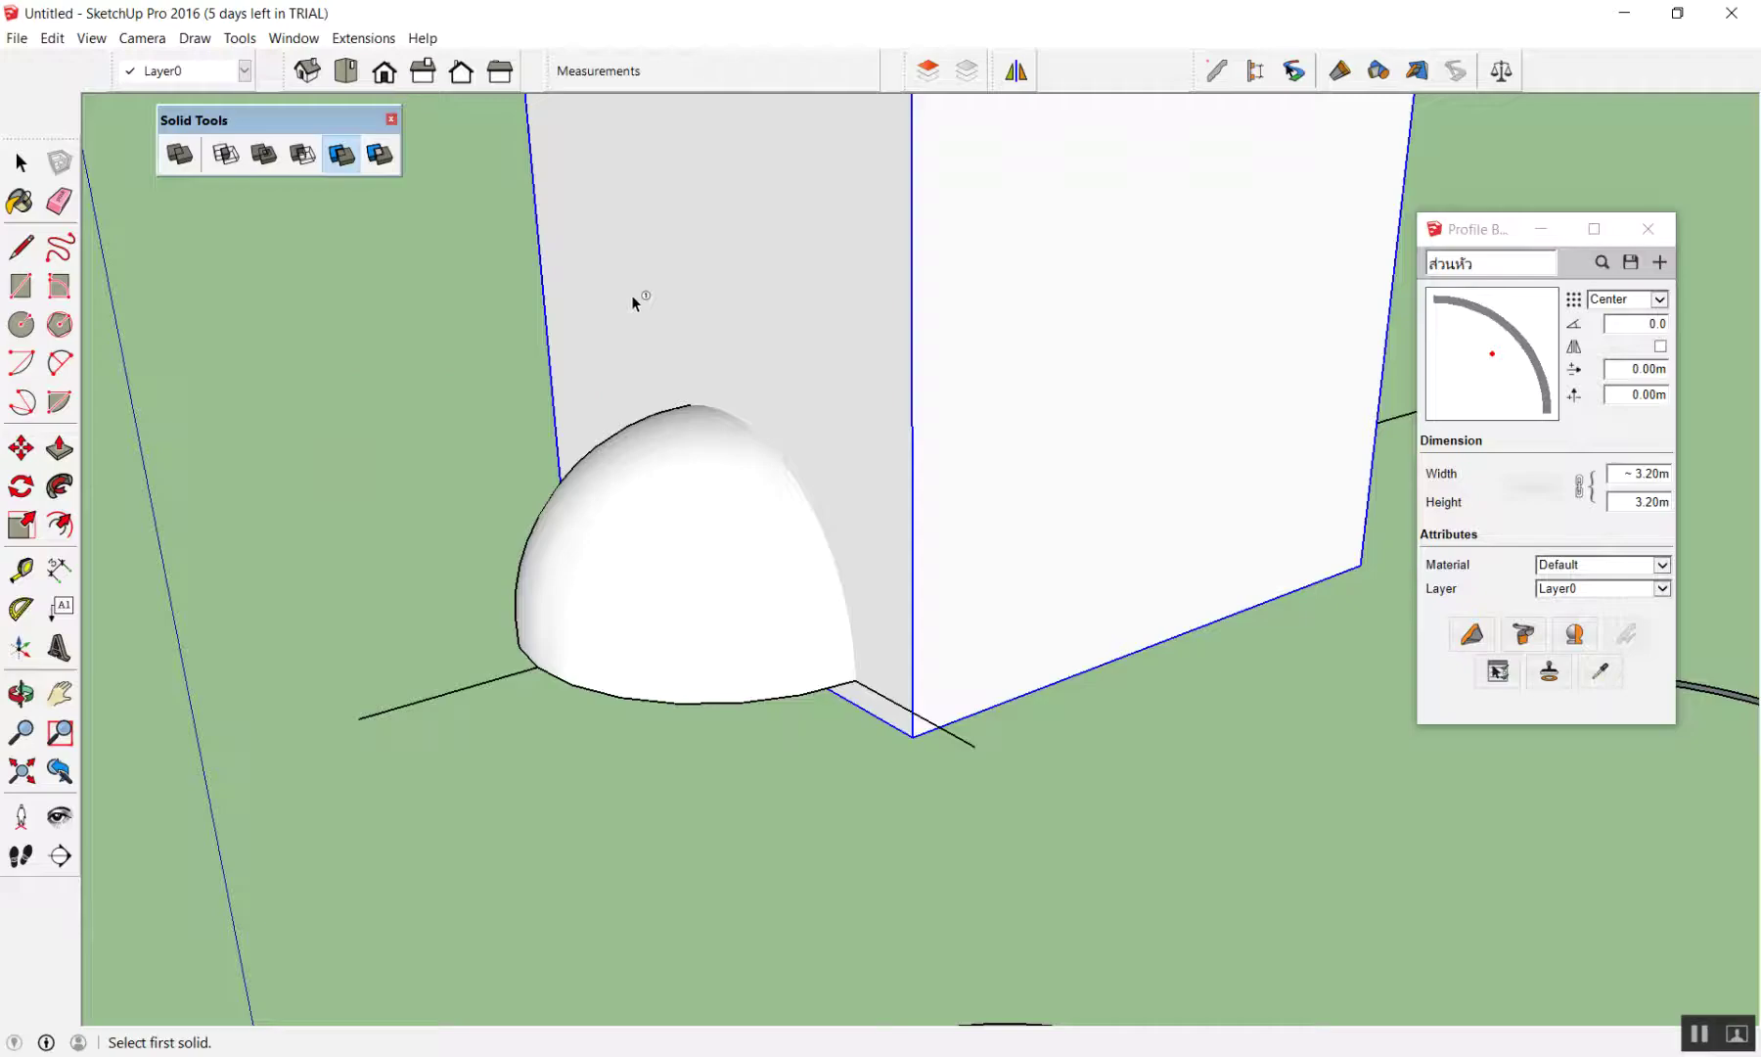
pyautogui.click(667, 319)
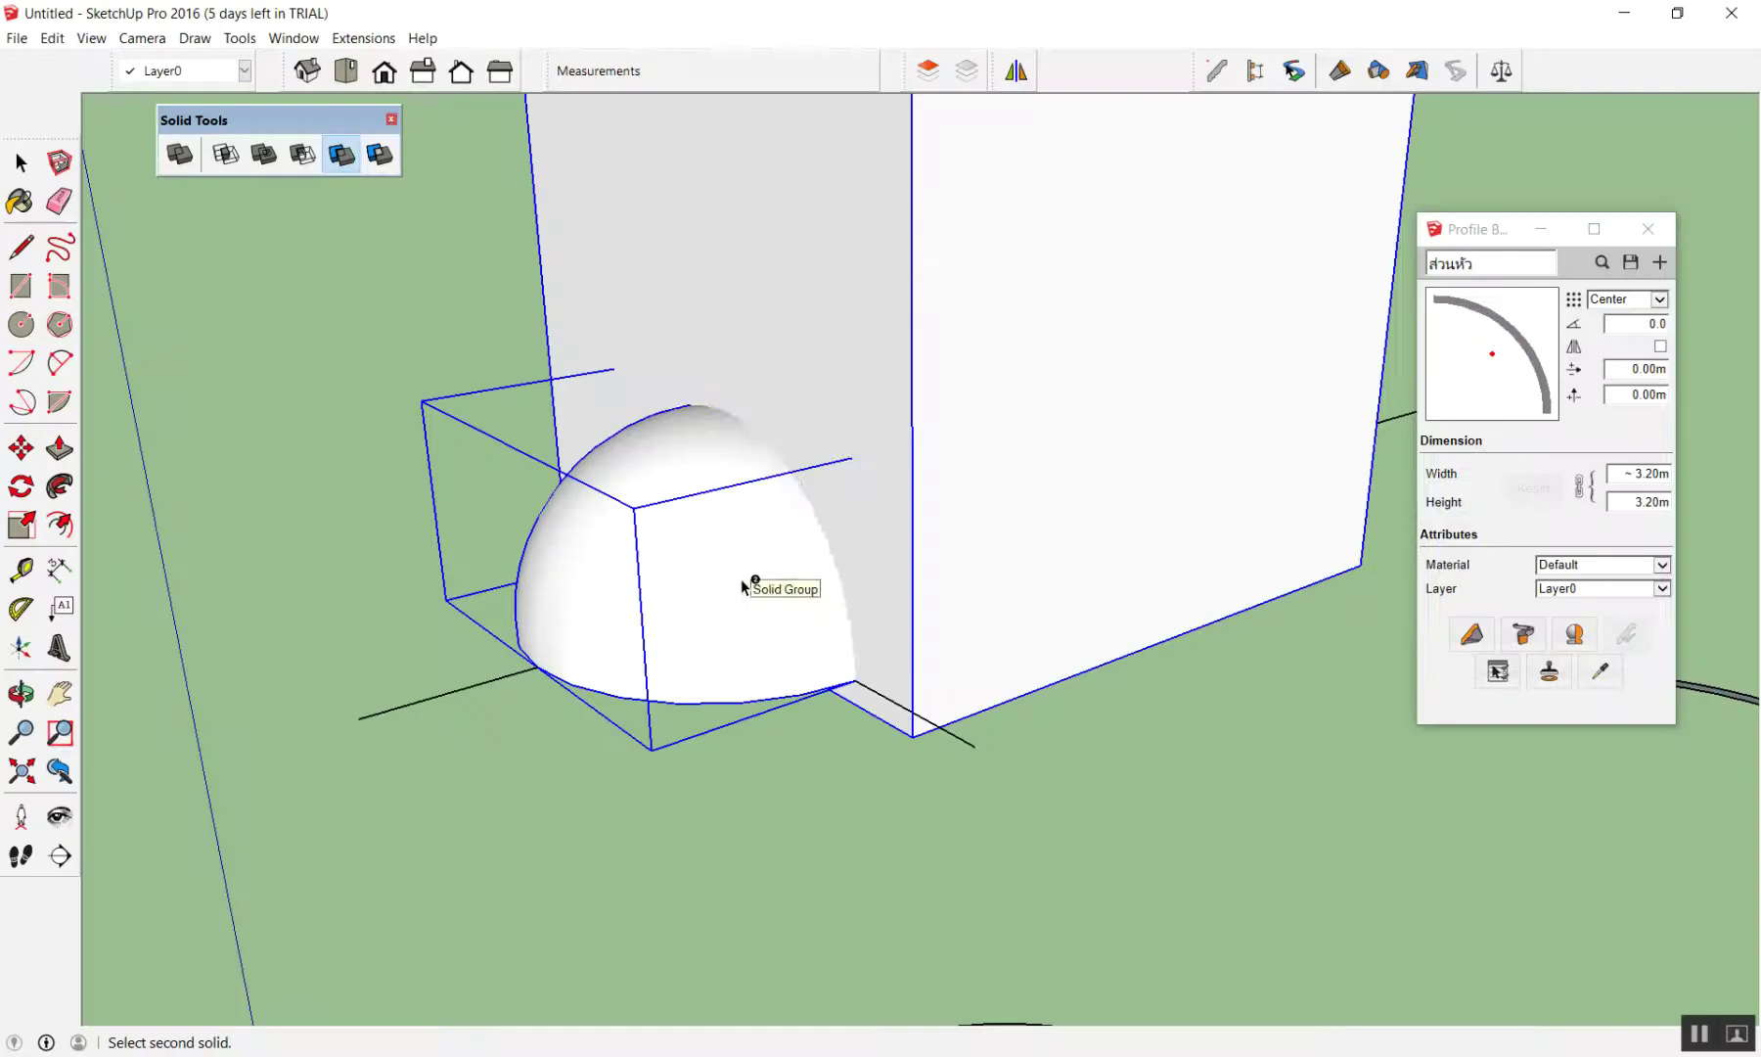
pyautogui.moveTo(1032, 673)
pyautogui.mouseDown(button='middle')
pyautogui.moveTo(837, 785)
pyautogui.moveTo(1000, 491)
pyautogui.mouseUp(button='middle')
pyautogui.press('space')
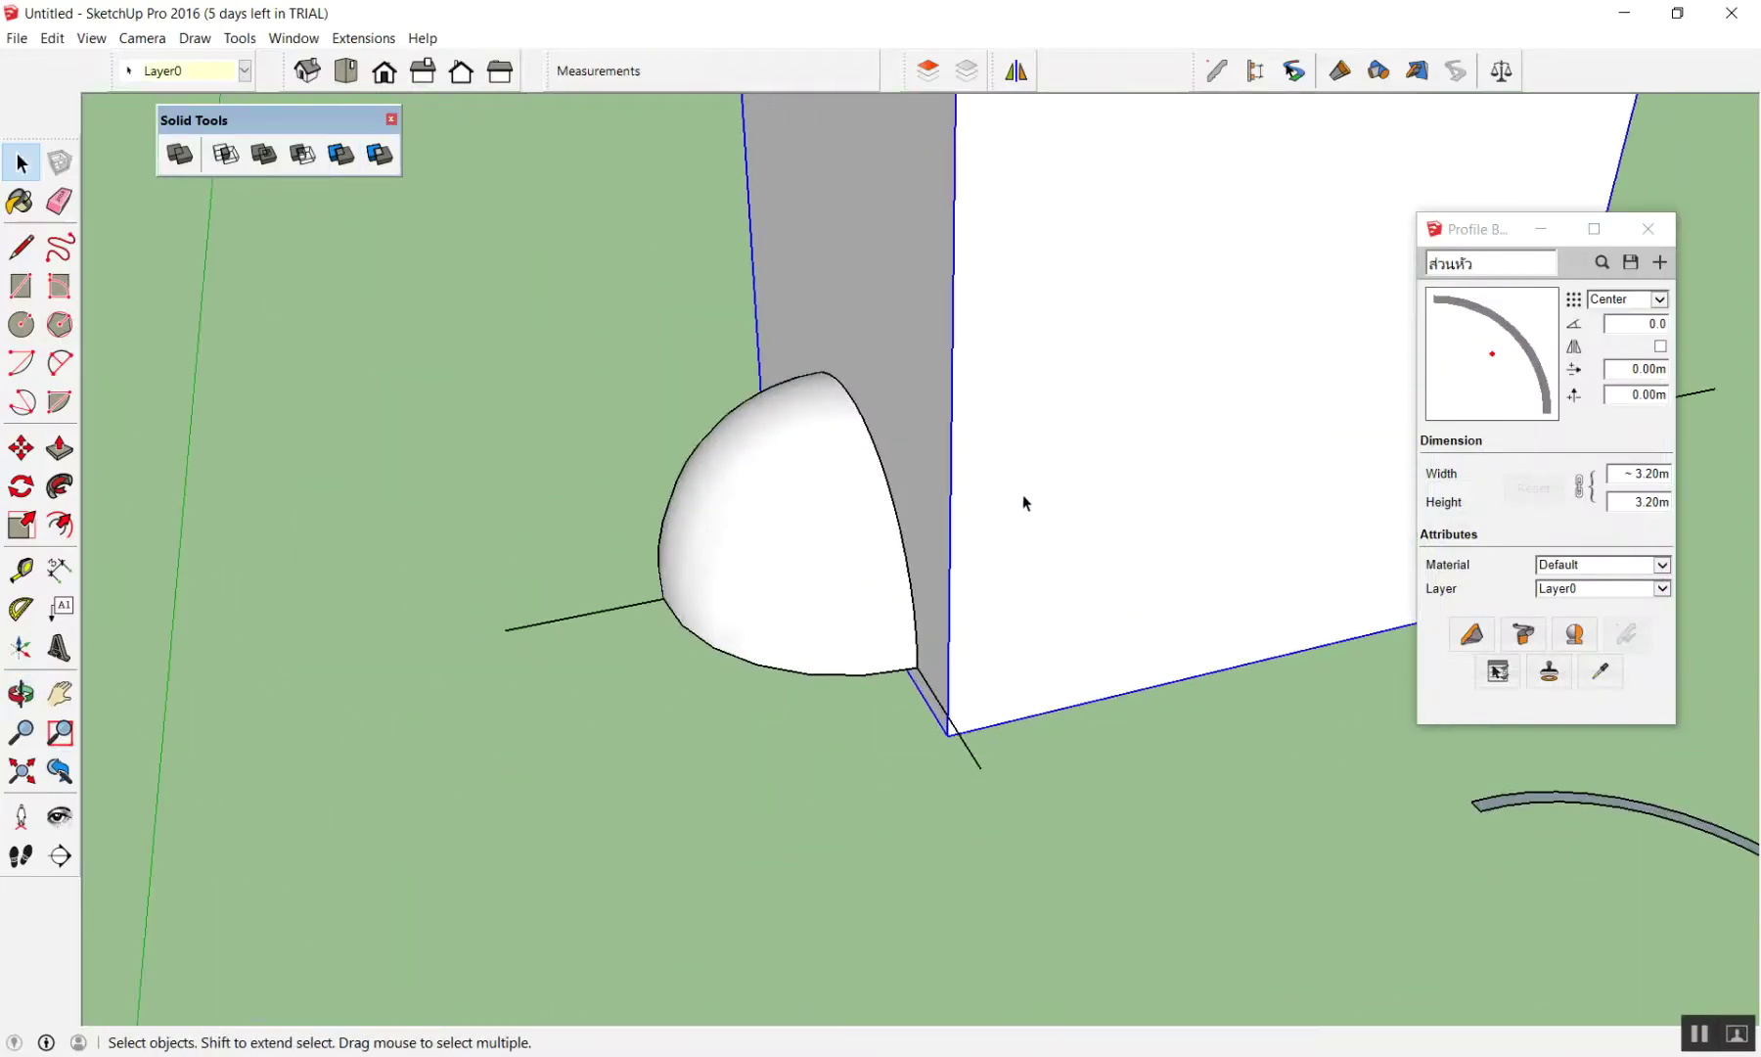
# Move the box away from the dome, delete it, and inspect the cut shell
pyautogui.press('m')
pyautogui.click(1096, 467)
pyautogui.press('space')
pyautogui.press('m')
pyautogui.click(1145, 460)
pyautogui.moveTo(1219, 333)
pyautogui.mouseDown(button='middle')
pyautogui.moveTo(936, 794)
pyautogui.moveTo(998, 614)
pyautogui.moveTo(1266, 648)
pyautogui.moveTo(274, 905)
pyautogui.moveTo(827, 734)
pyautogui.mouseUp(button='middle')
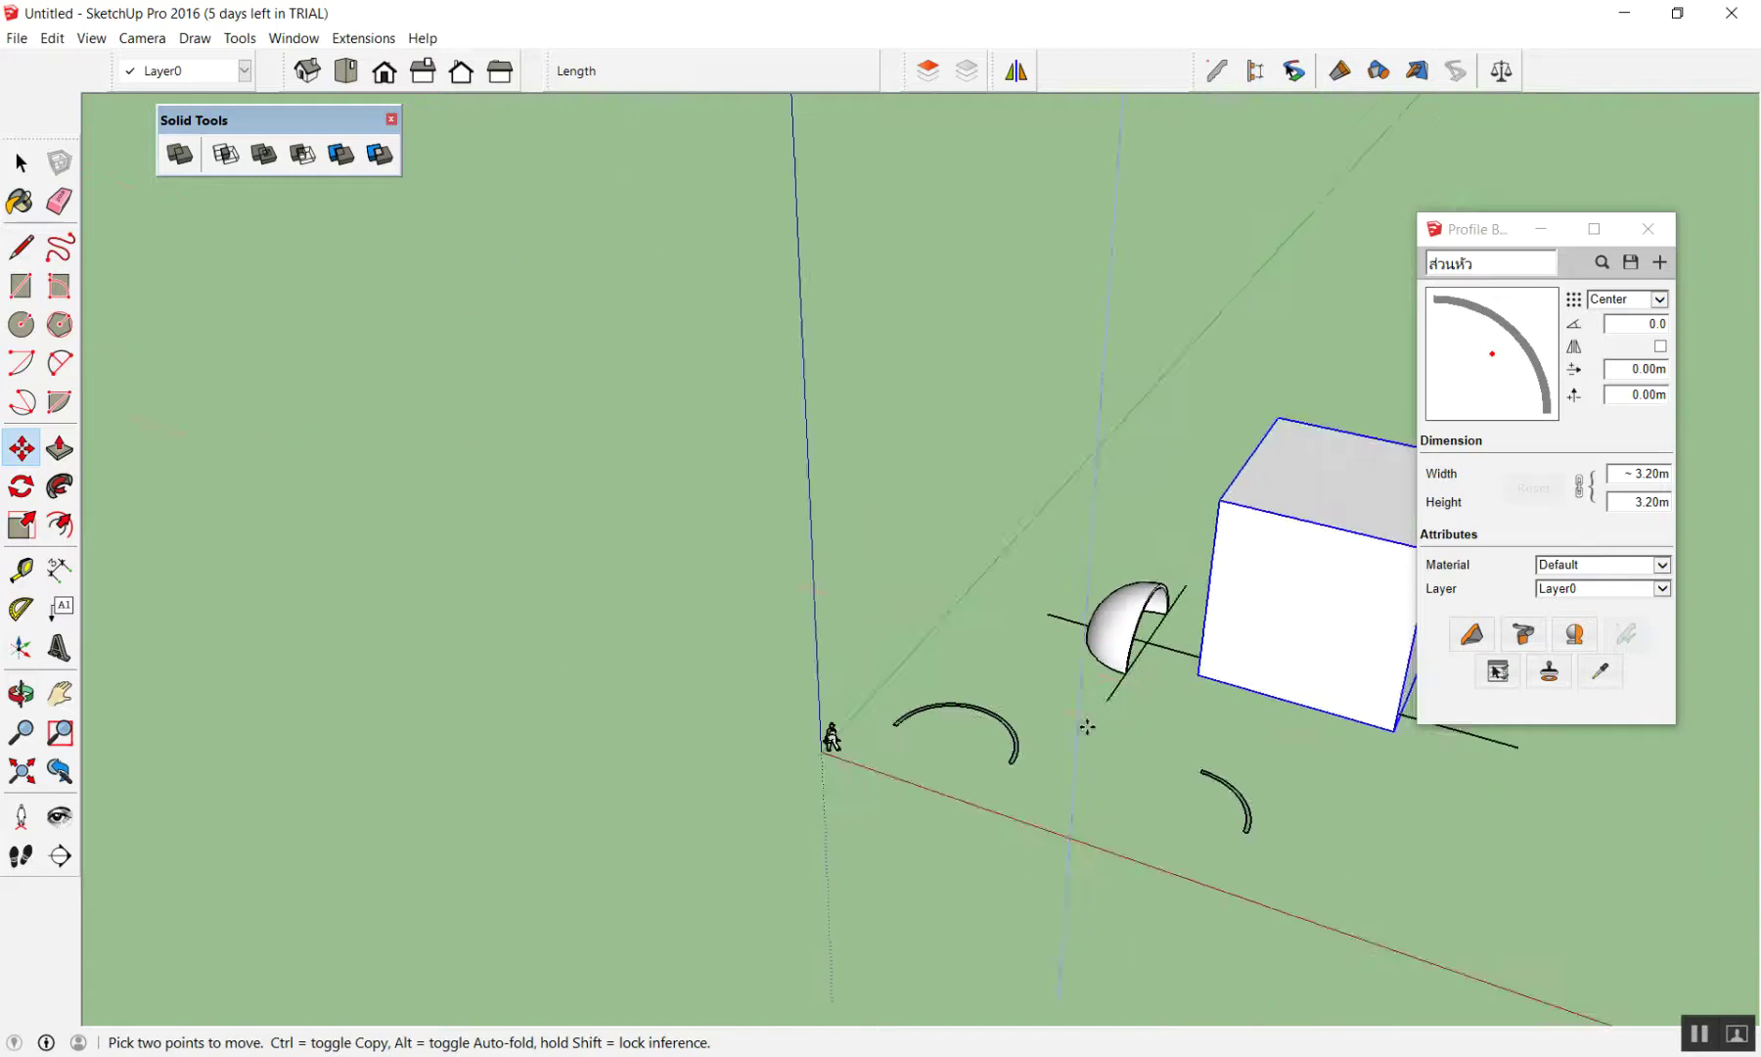
pyautogui.press('space')
pyautogui.press('Delete')
pyautogui.scroll(3, 951, 742)
pyautogui.moveTo(951, 742); pyautogui.dragTo(1077, 582, button='middle')
pyautogui.scroll(4, 887, 589)
pyautogui.moveTo(887, 589); pyautogui.dragTo(785, 420, button='middle')
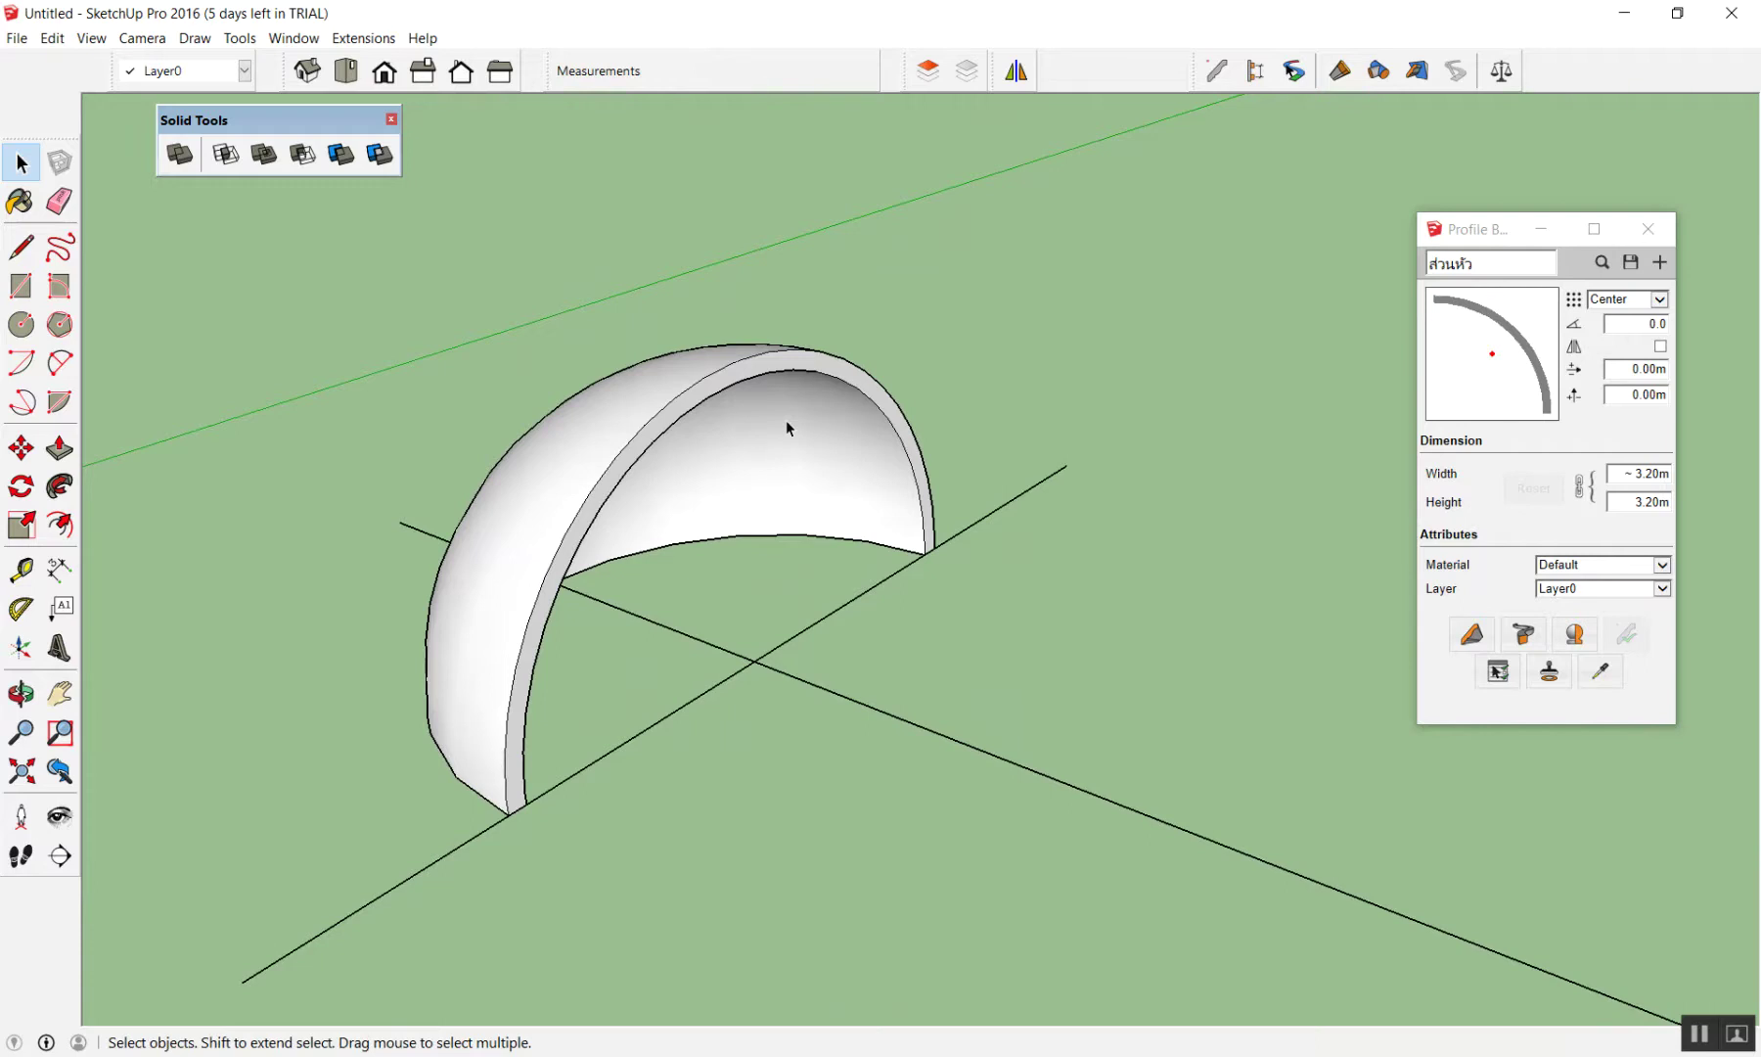
pyautogui.scroll(-3, 778, 460)
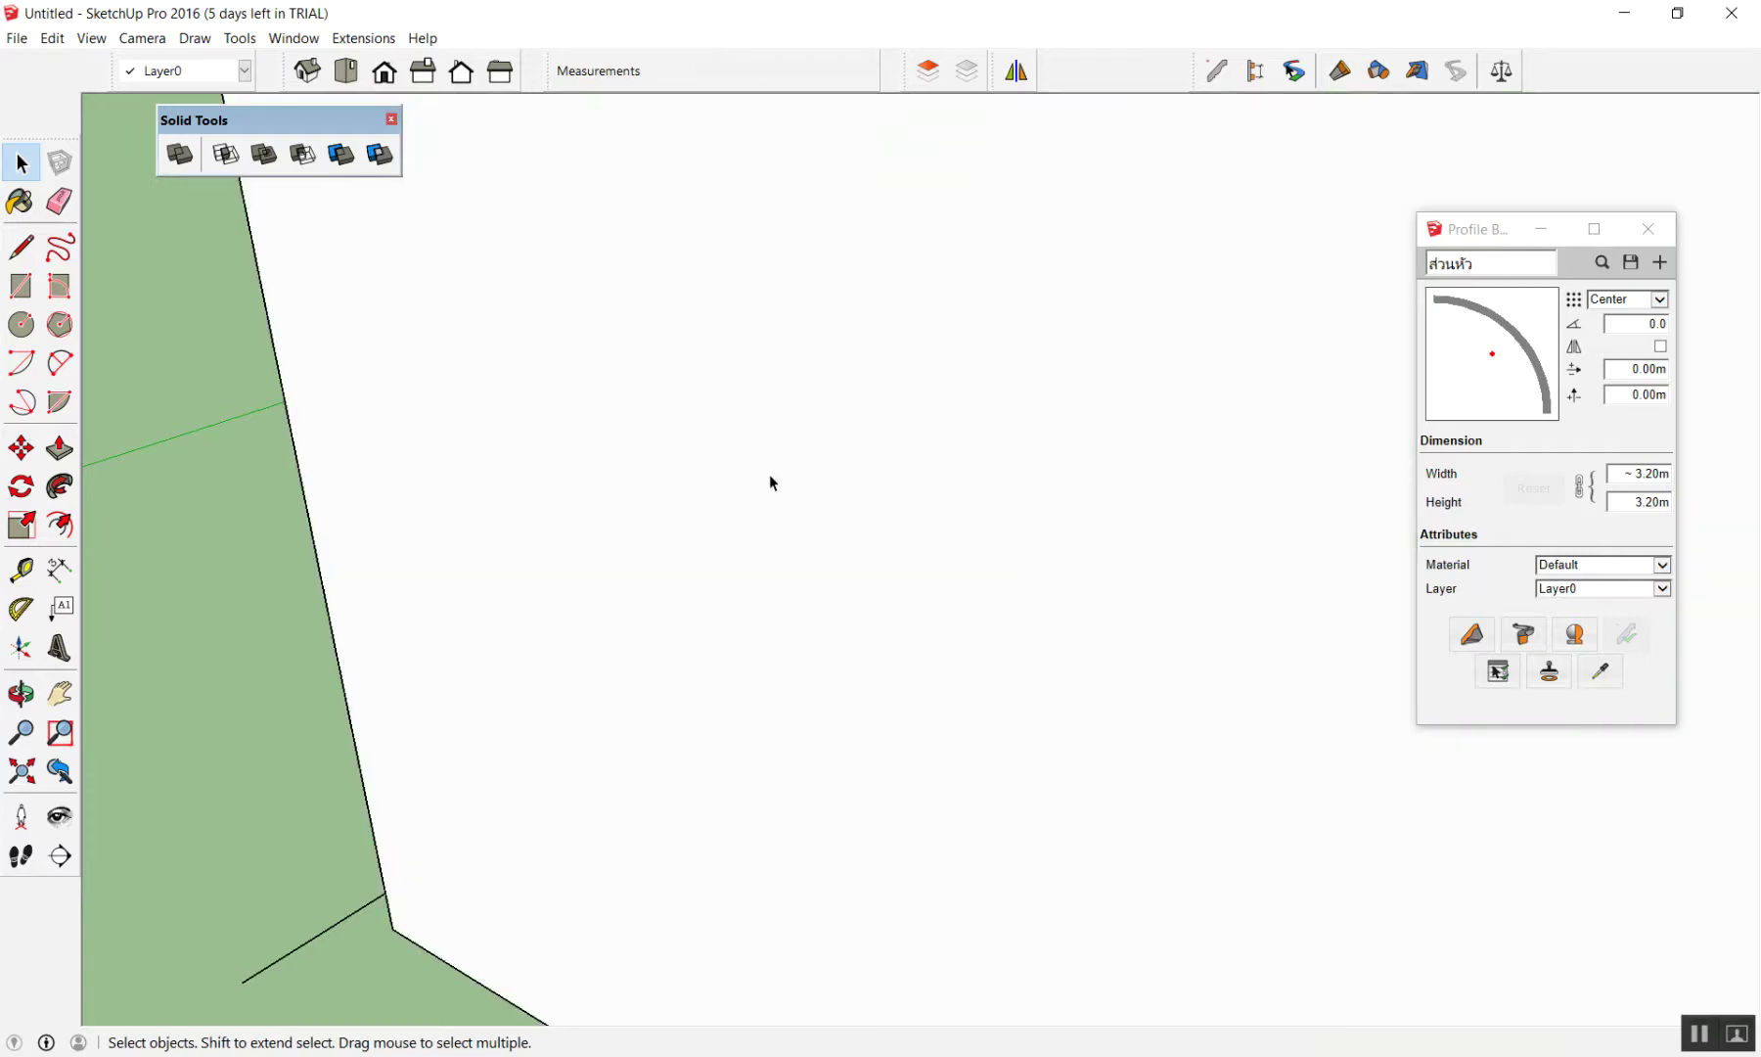
# Trim the dome again with the grey box and delete the leftover box
pyautogui.moveTo(785, 467); pyautogui.dragTo(1351, 388, button='middle')
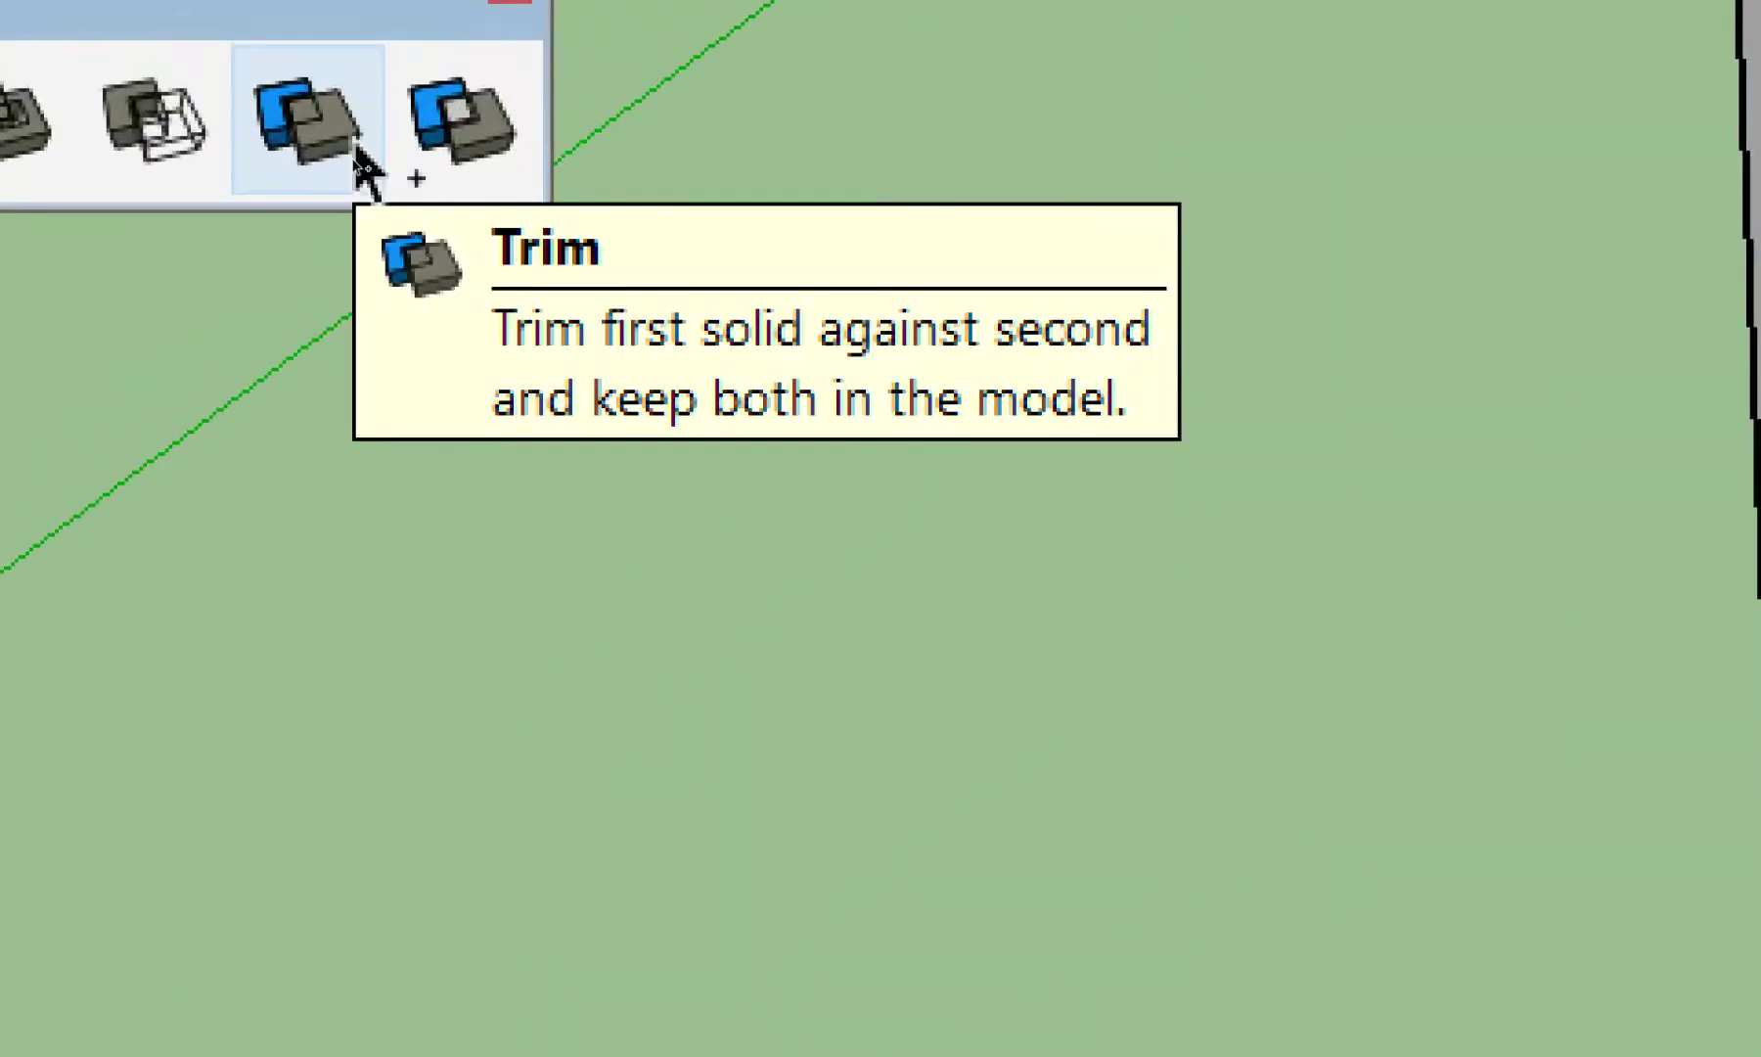
pyautogui.click(355, 148)
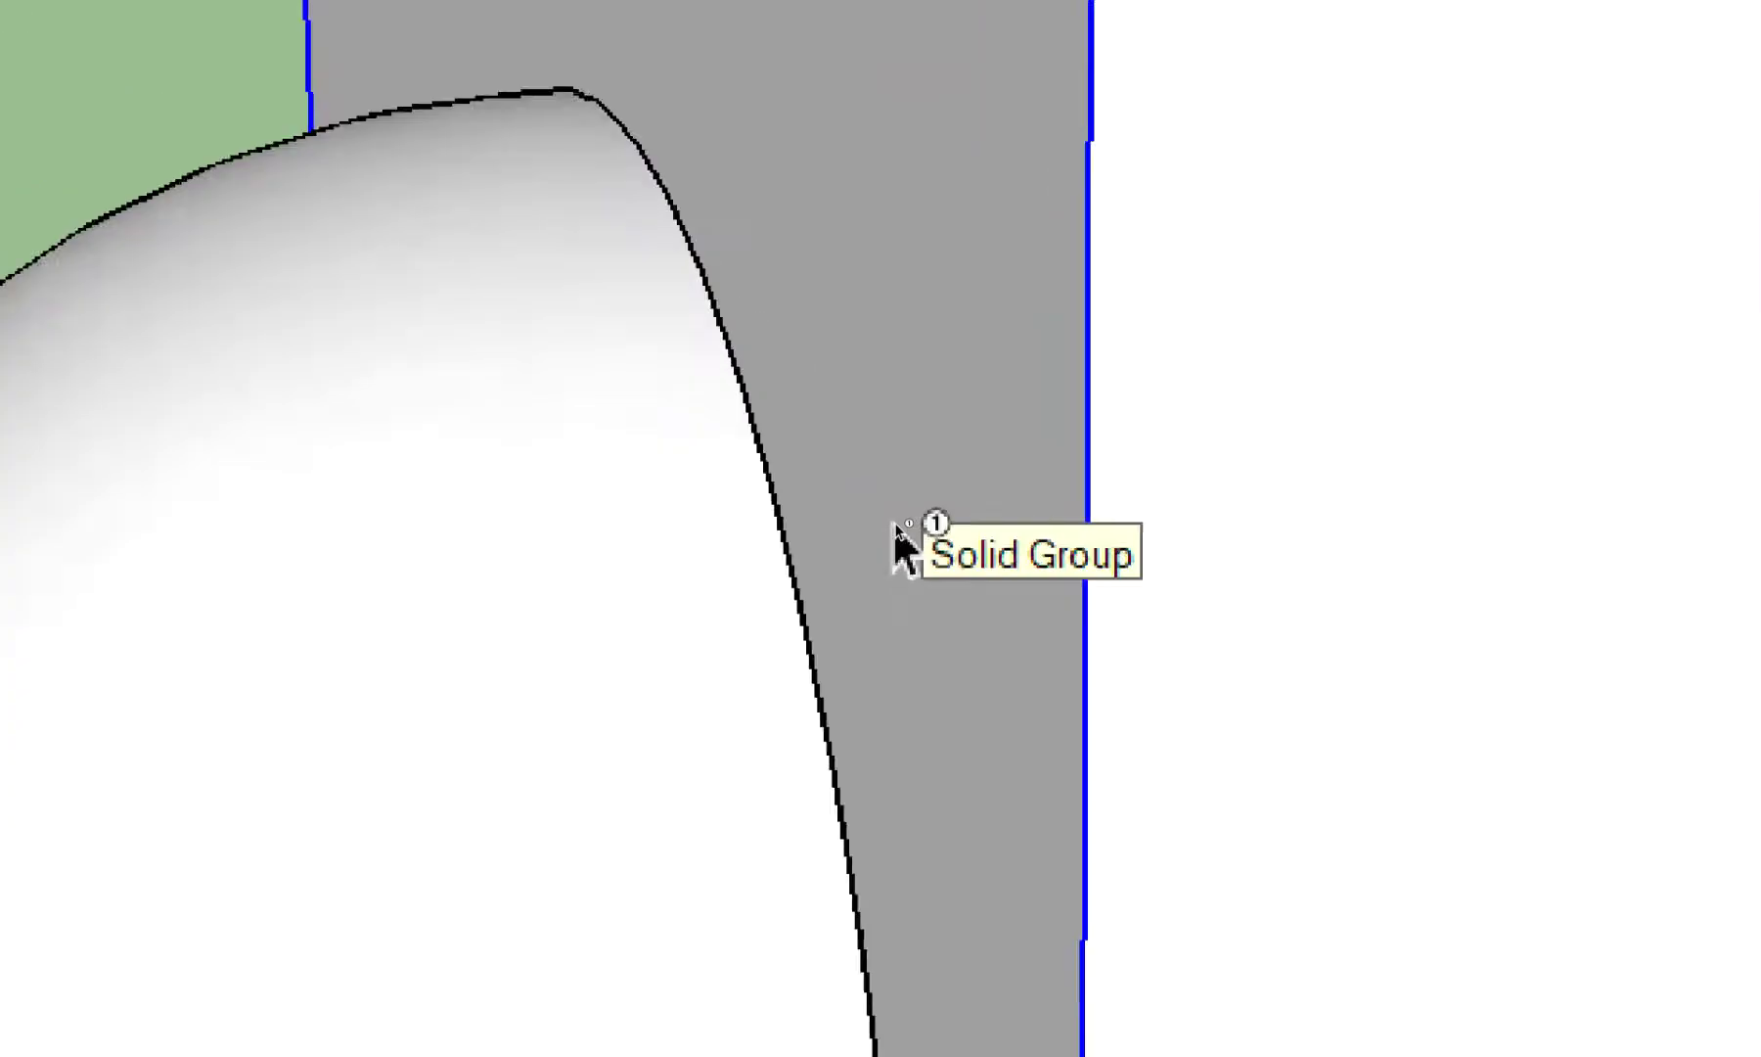
pyautogui.click(900, 528)
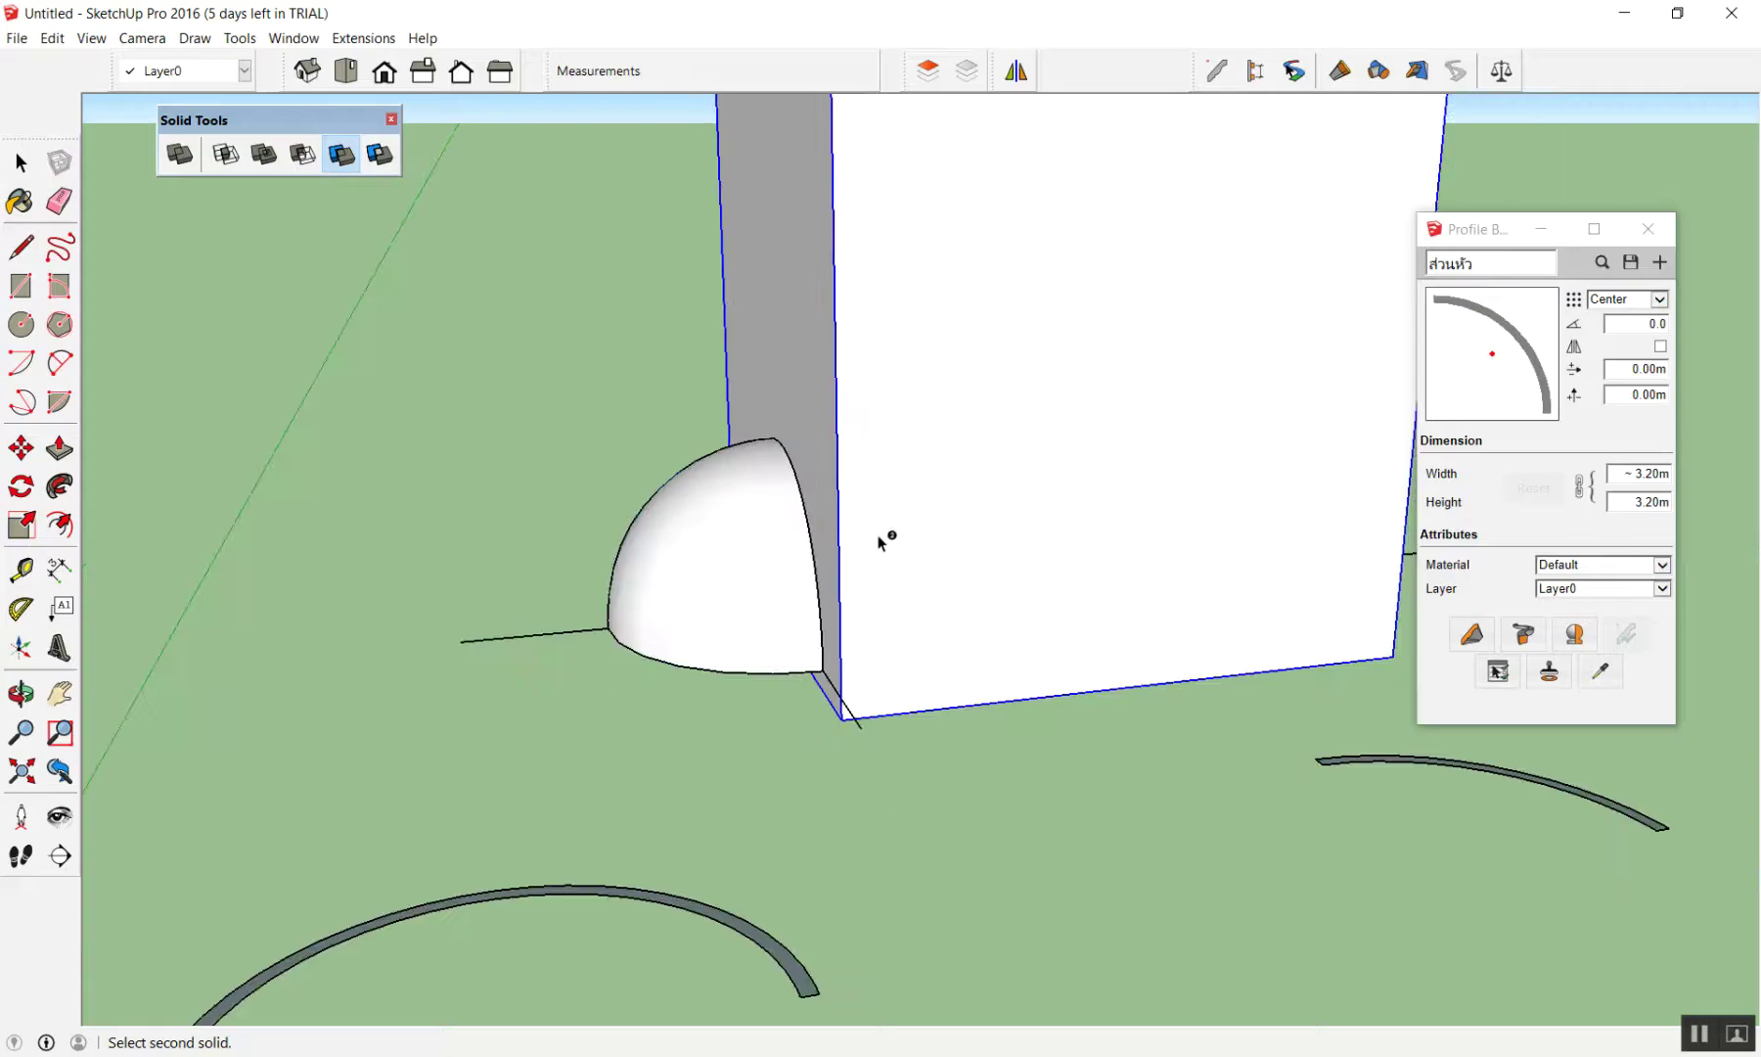
pyautogui.press('space')
pyautogui.press('Delete')
pyautogui.moveTo(925, 464)
pyautogui.mouseDown(button='middle')
pyautogui.moveTo(846, 621)
pyautogui.moveTo(377, 562)
pyautogui.moveTo(1045, 477)
pyautogui.mouseUp(button='middle')
pyautogui.scroll(2, 1140, 452)
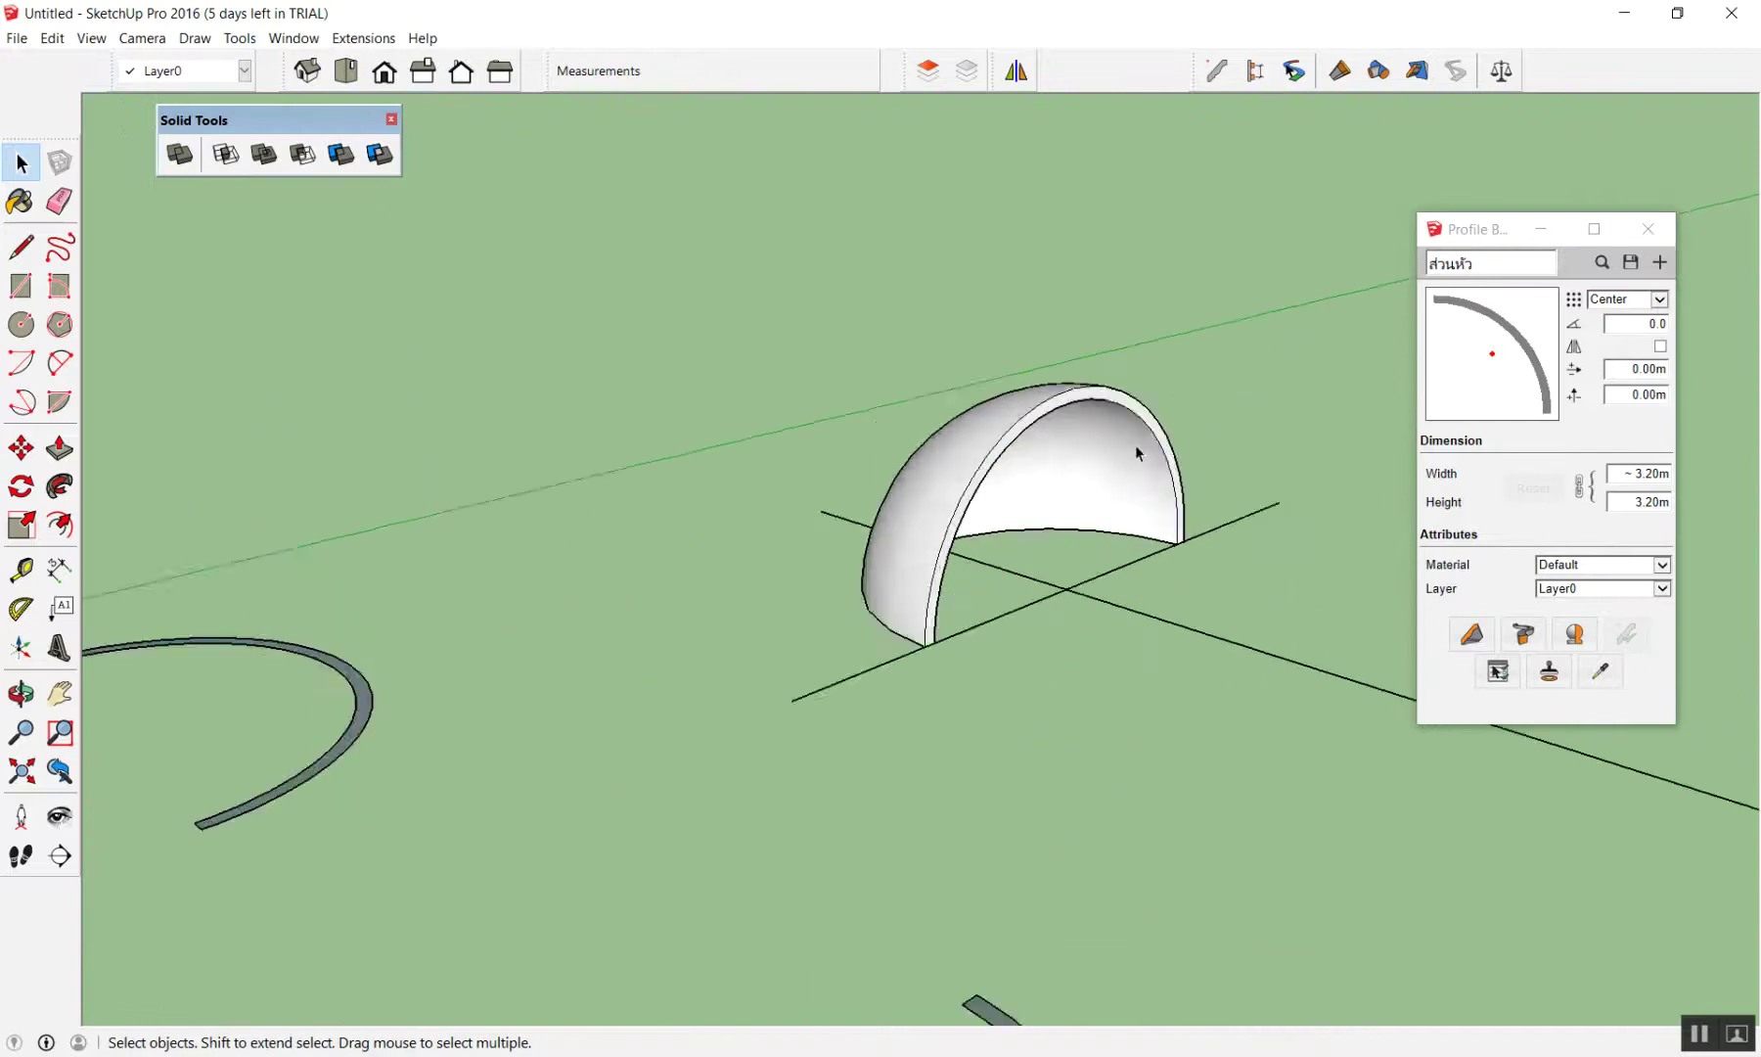
pyautogui.scroll(4, 1139, 452)
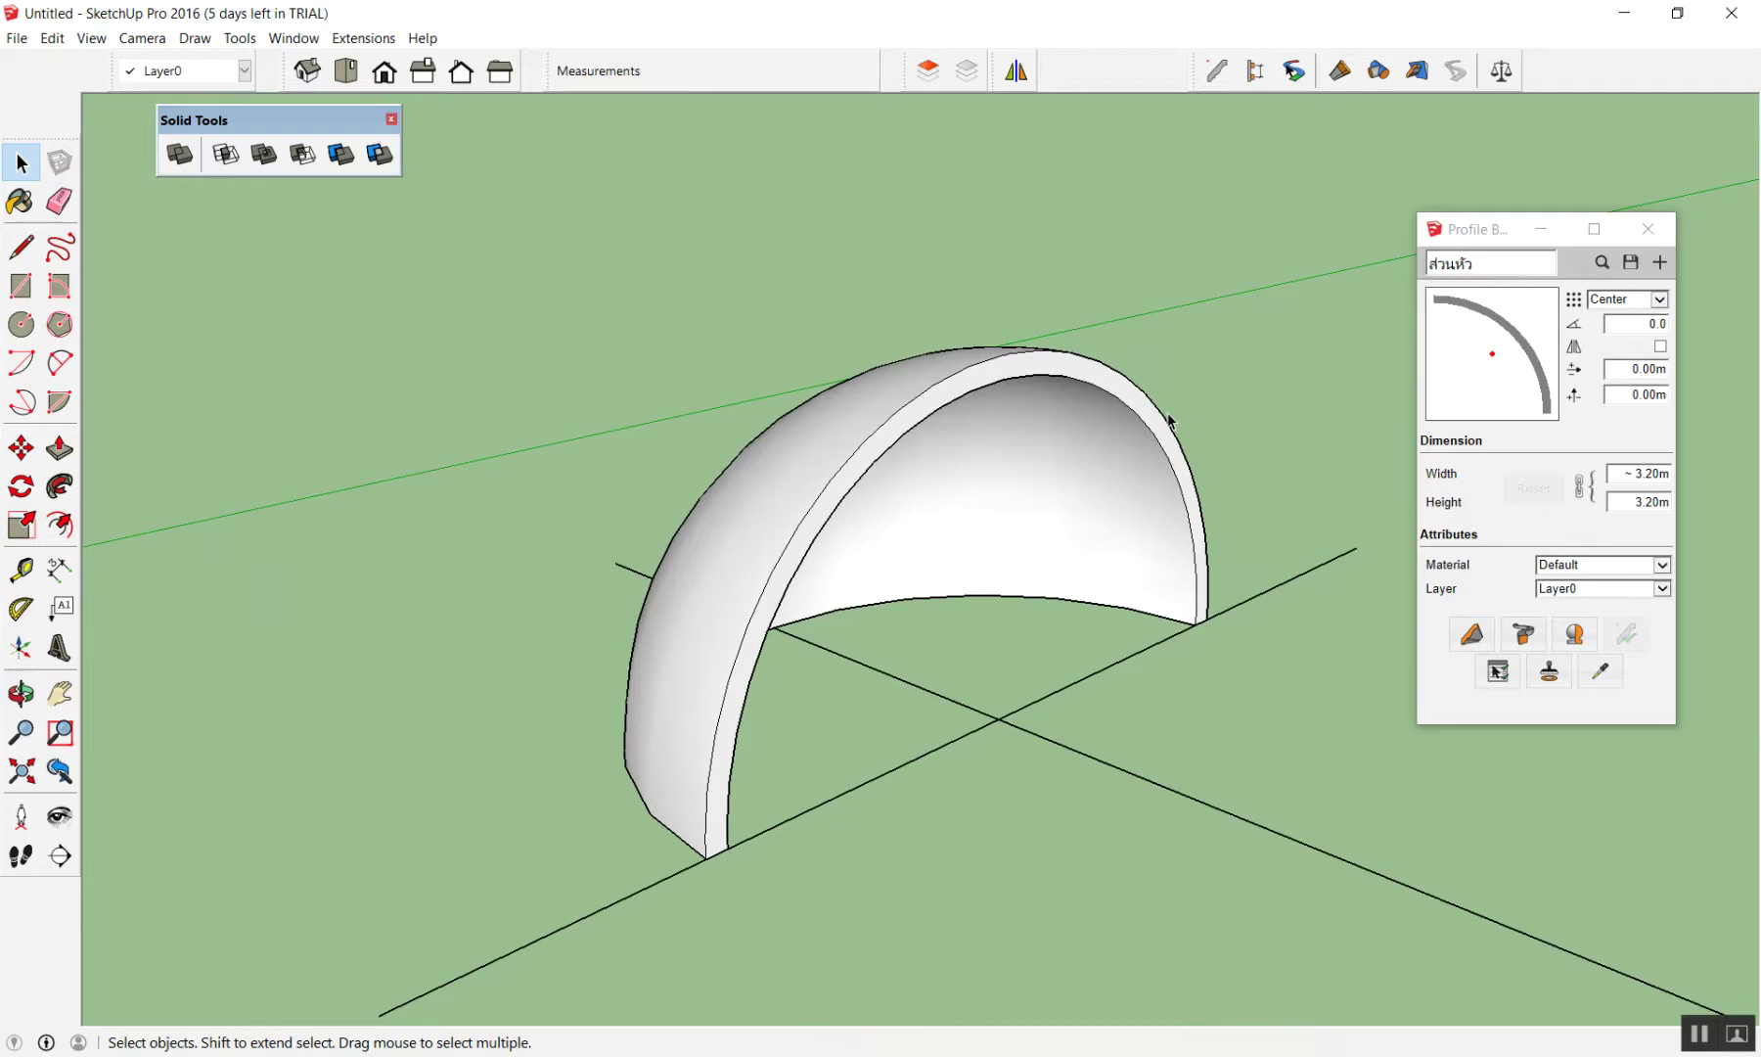
pyautogui.scroll(-2, 1077, 509)
pyautogui.scroll(-4, 861, 528)
pyautogui.scroll(-3, 783, 528)
pyautogui.scroll(1, 940, 606)
pyautogui.scroll(-3, 1081, 601)
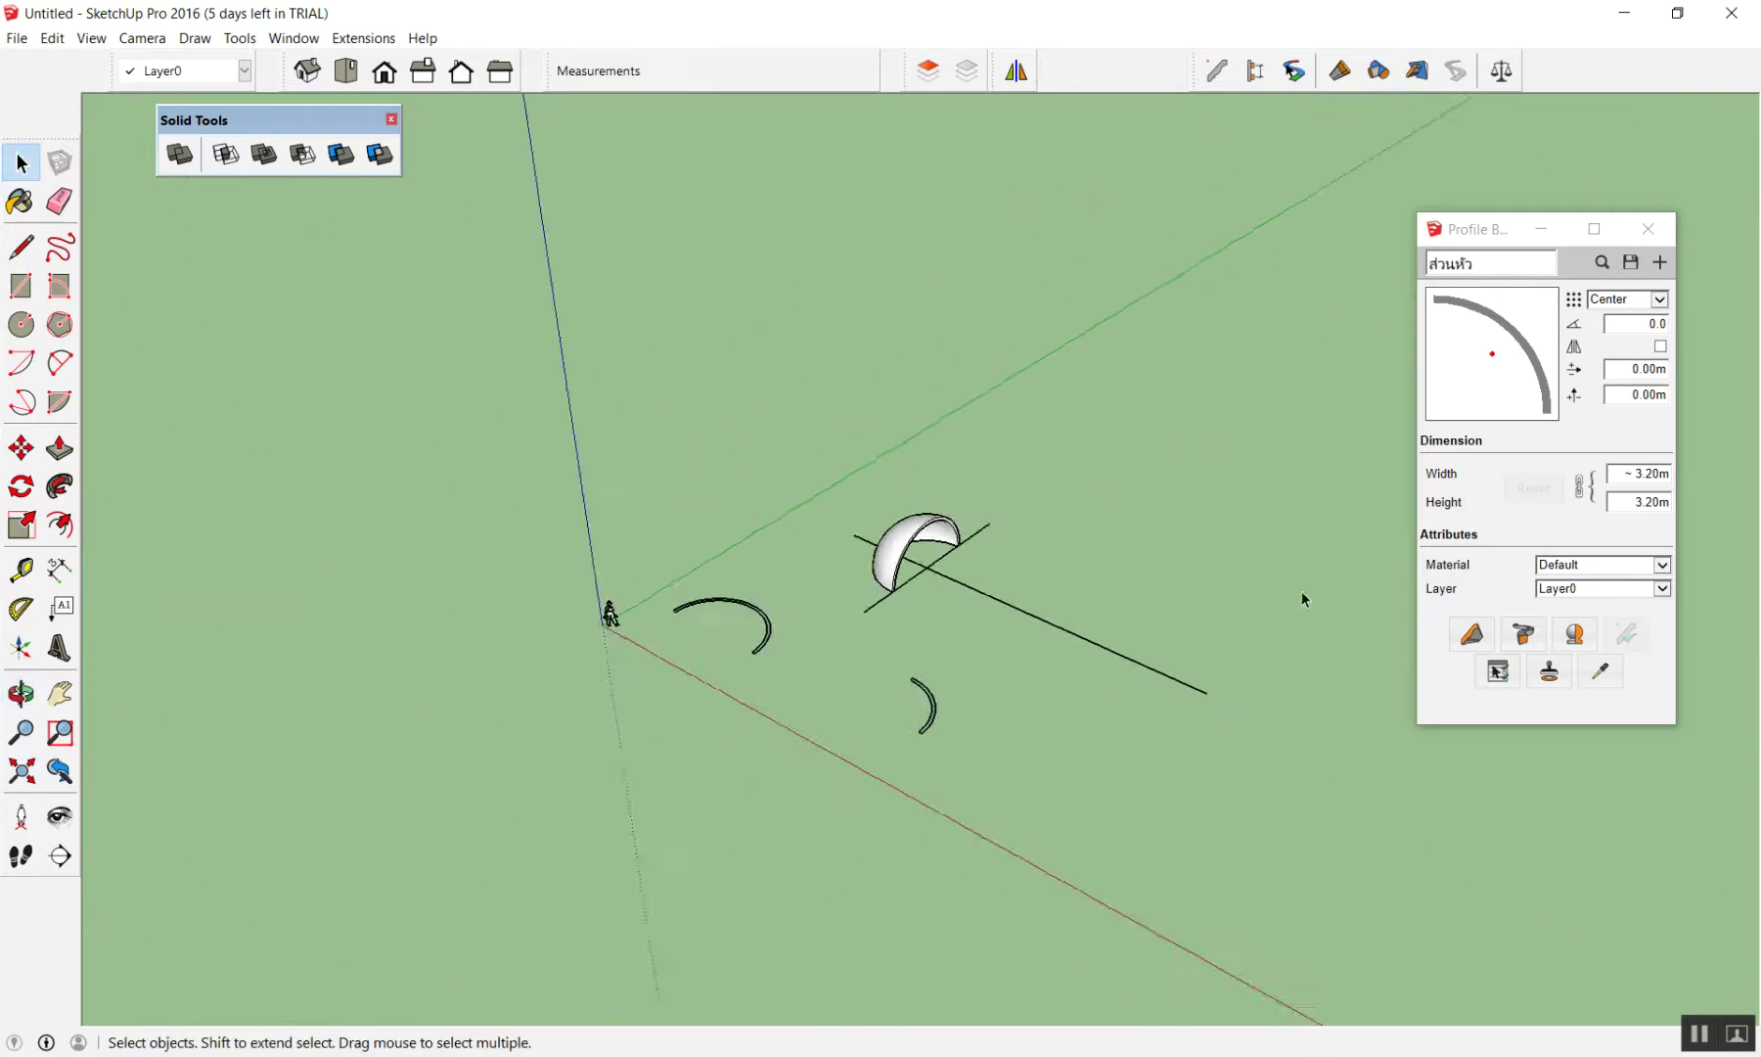
pyautogui.scroll(2, 1238, 572)
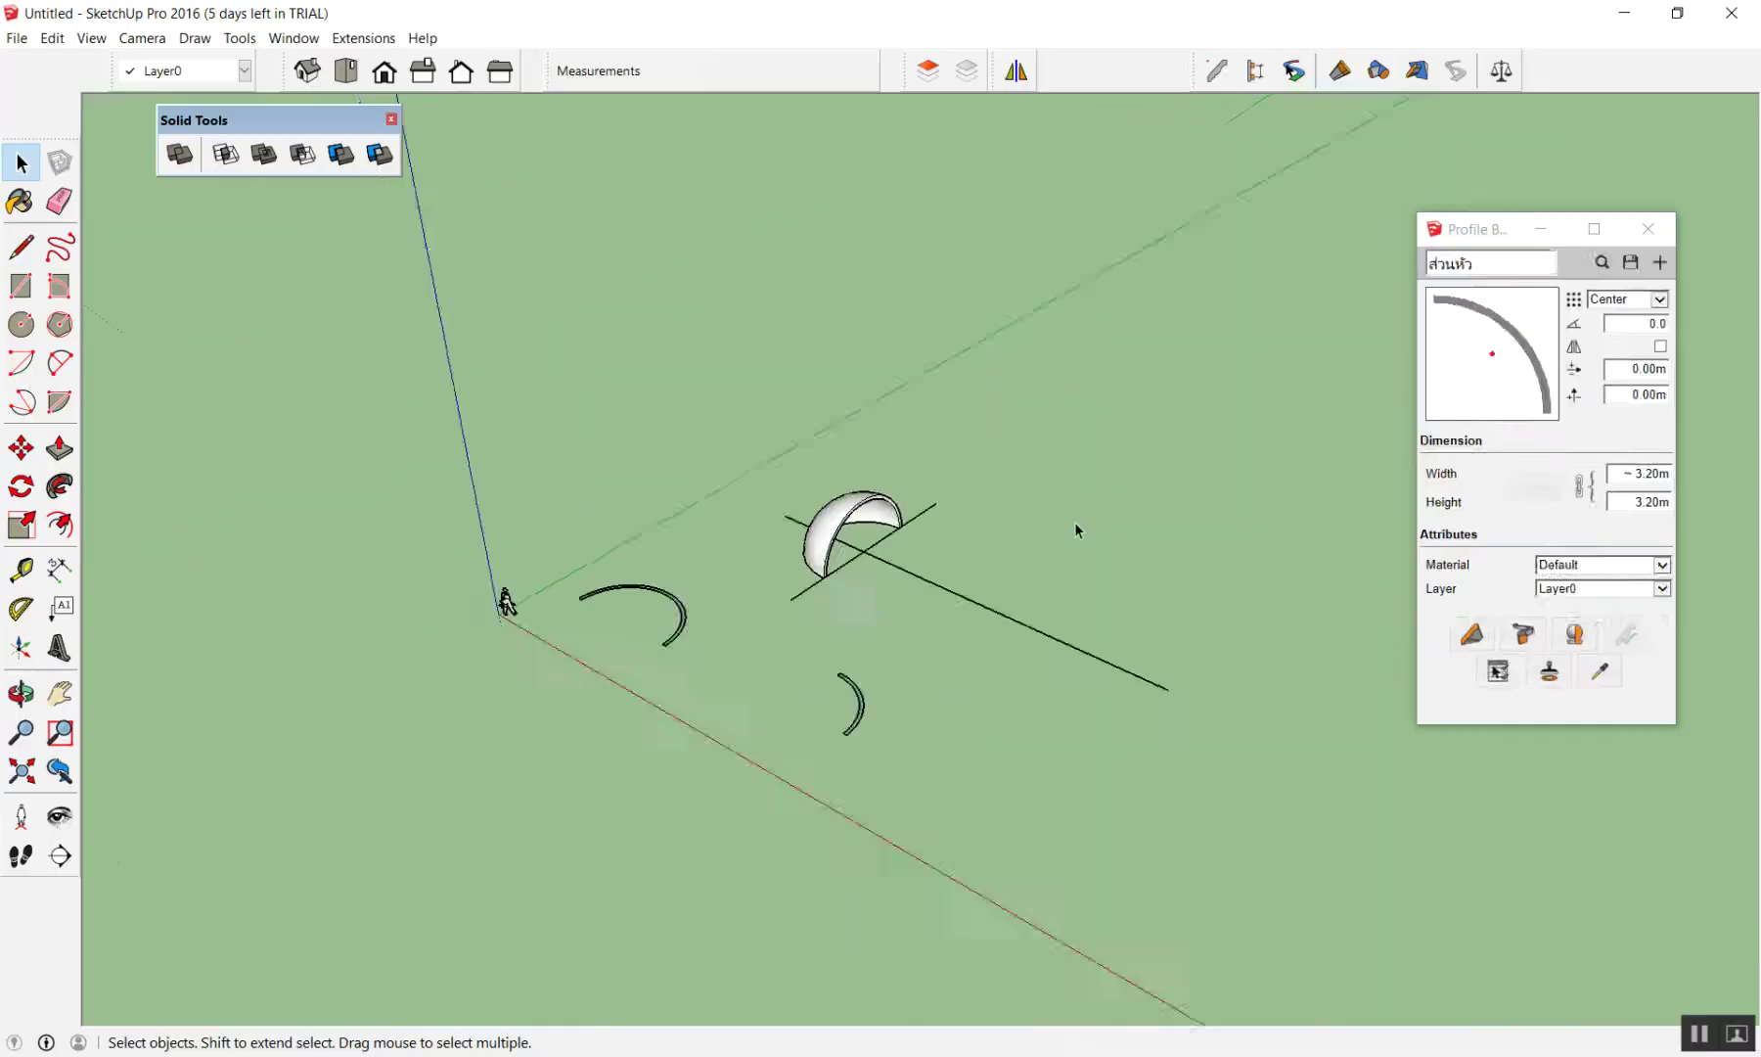
pyautogui.moveTo(1076, 523)
pyautogui.mouseDown(button='middle')
pyautogui.moveTo(736, 677)
pyautogui.moveTo(901, 477)
pyautogui.mouseUp(button='middle')
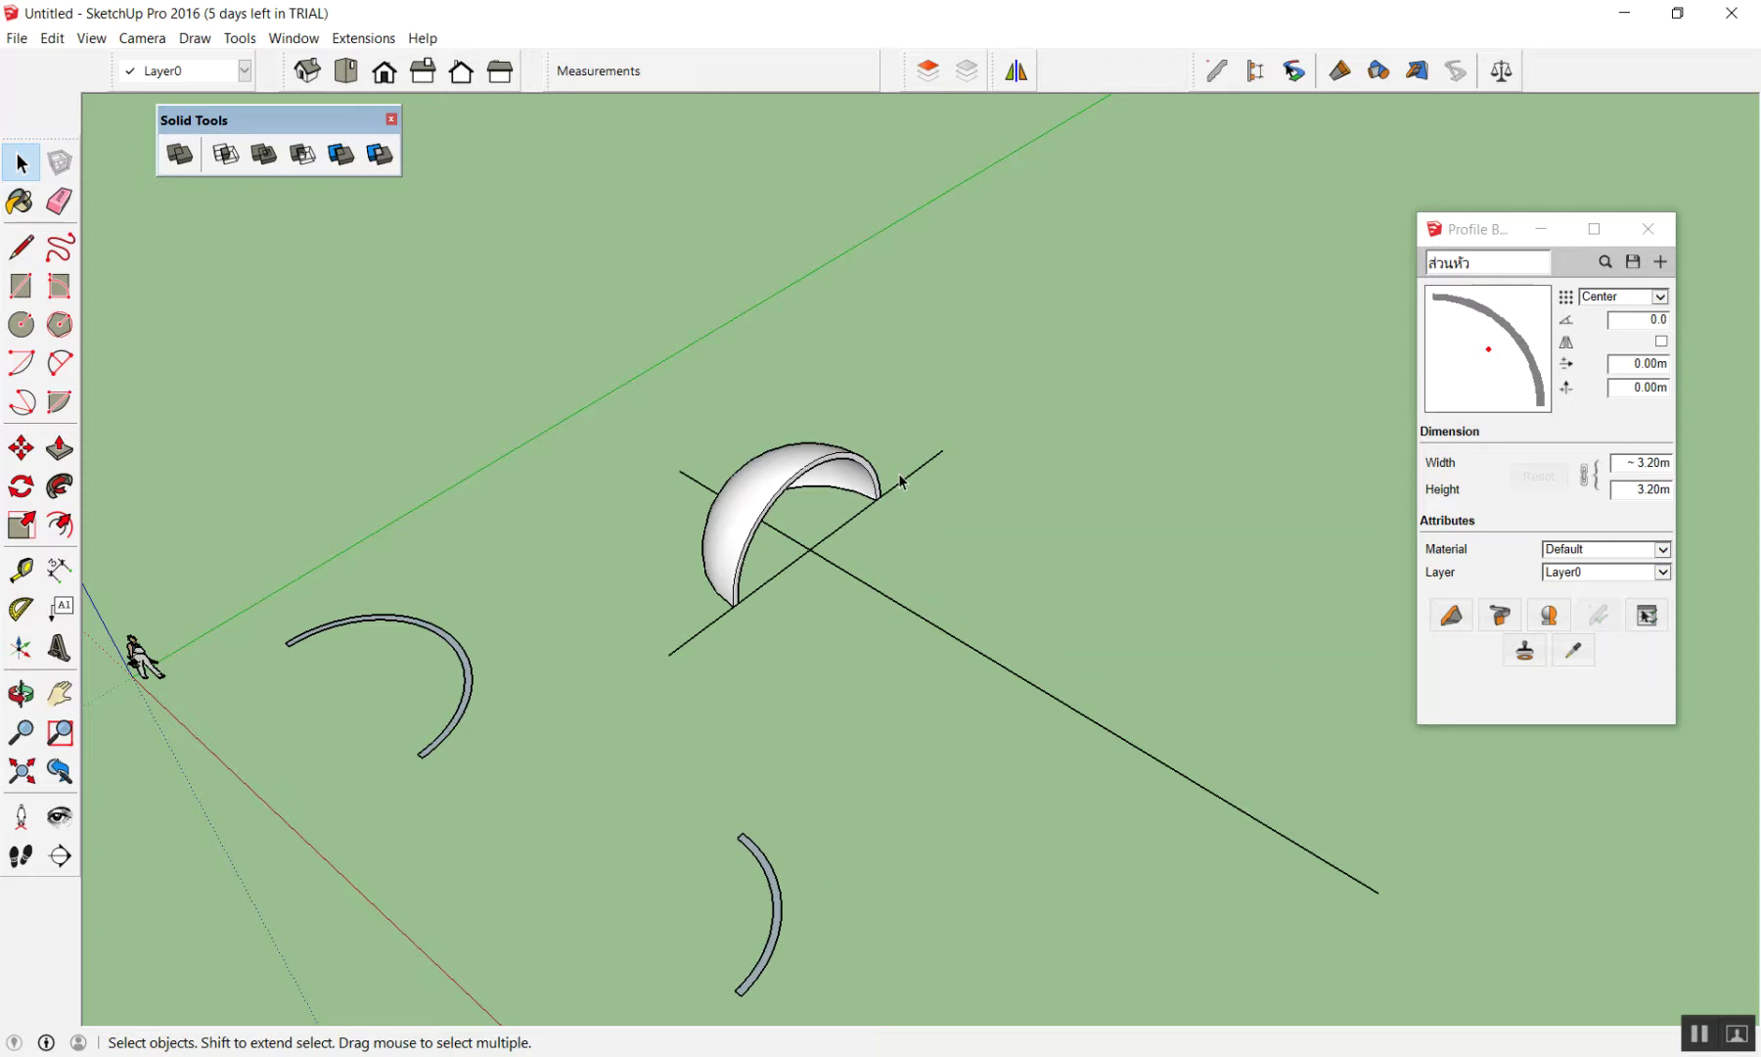
# Select the semicircular arc on the left of the dome
pyautogui.scroll(1, 110, 614)
pyautogui.scroll(3, 224, 614)
pyautogui.moveTo(216, 373); pyautogui.dragTo(681, 803)
pyautogui.moveTo(681, 803)
pyautogui.mouseDown(button='middle')
pyautogui.moveTo(315, 637)
pyautogui.moveTo(648, 669)
pyautogui.moveTo(912, 793)
pyautogui.mouseUp(button='middle')
pyautogui.scroll(3, 912, 793)
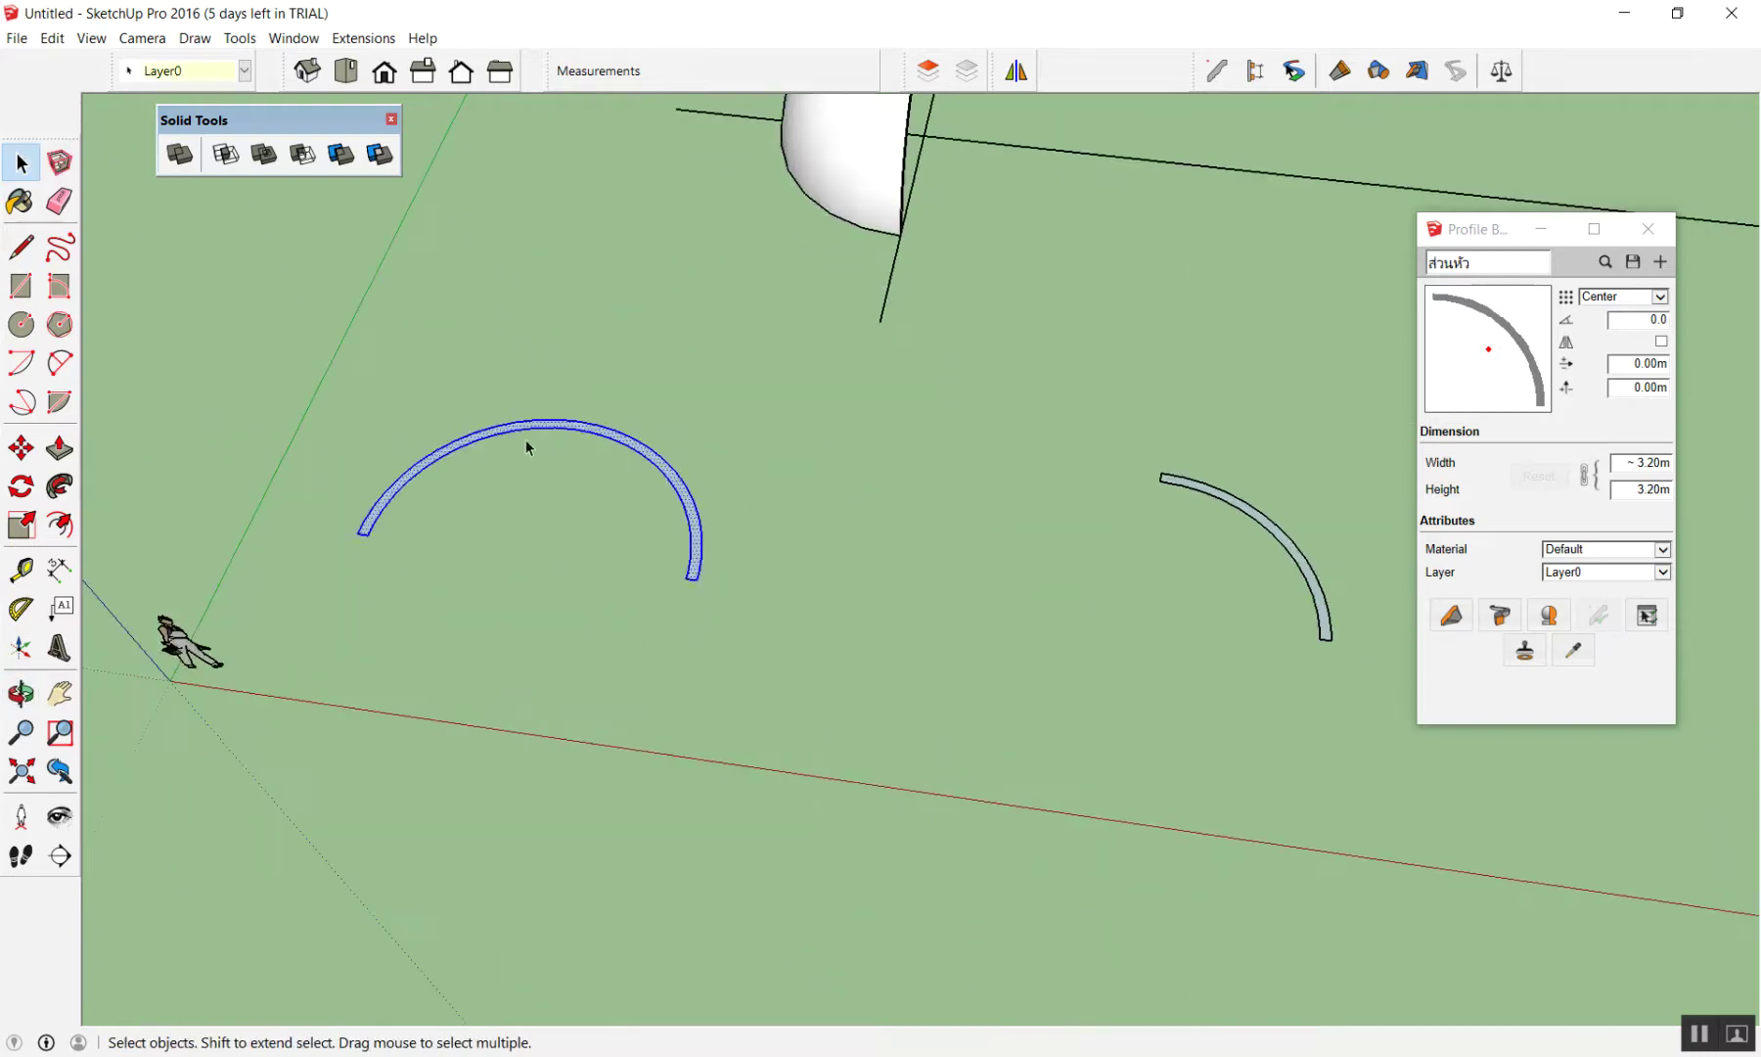
pyautogui.moveTo(298, 354); pyautogui.dragTo(787, 644)
pyautogui.click(521, 465)
pyautogui.moveTo(522, 465); pyautogui.dragTo(323, 475, button='middle')
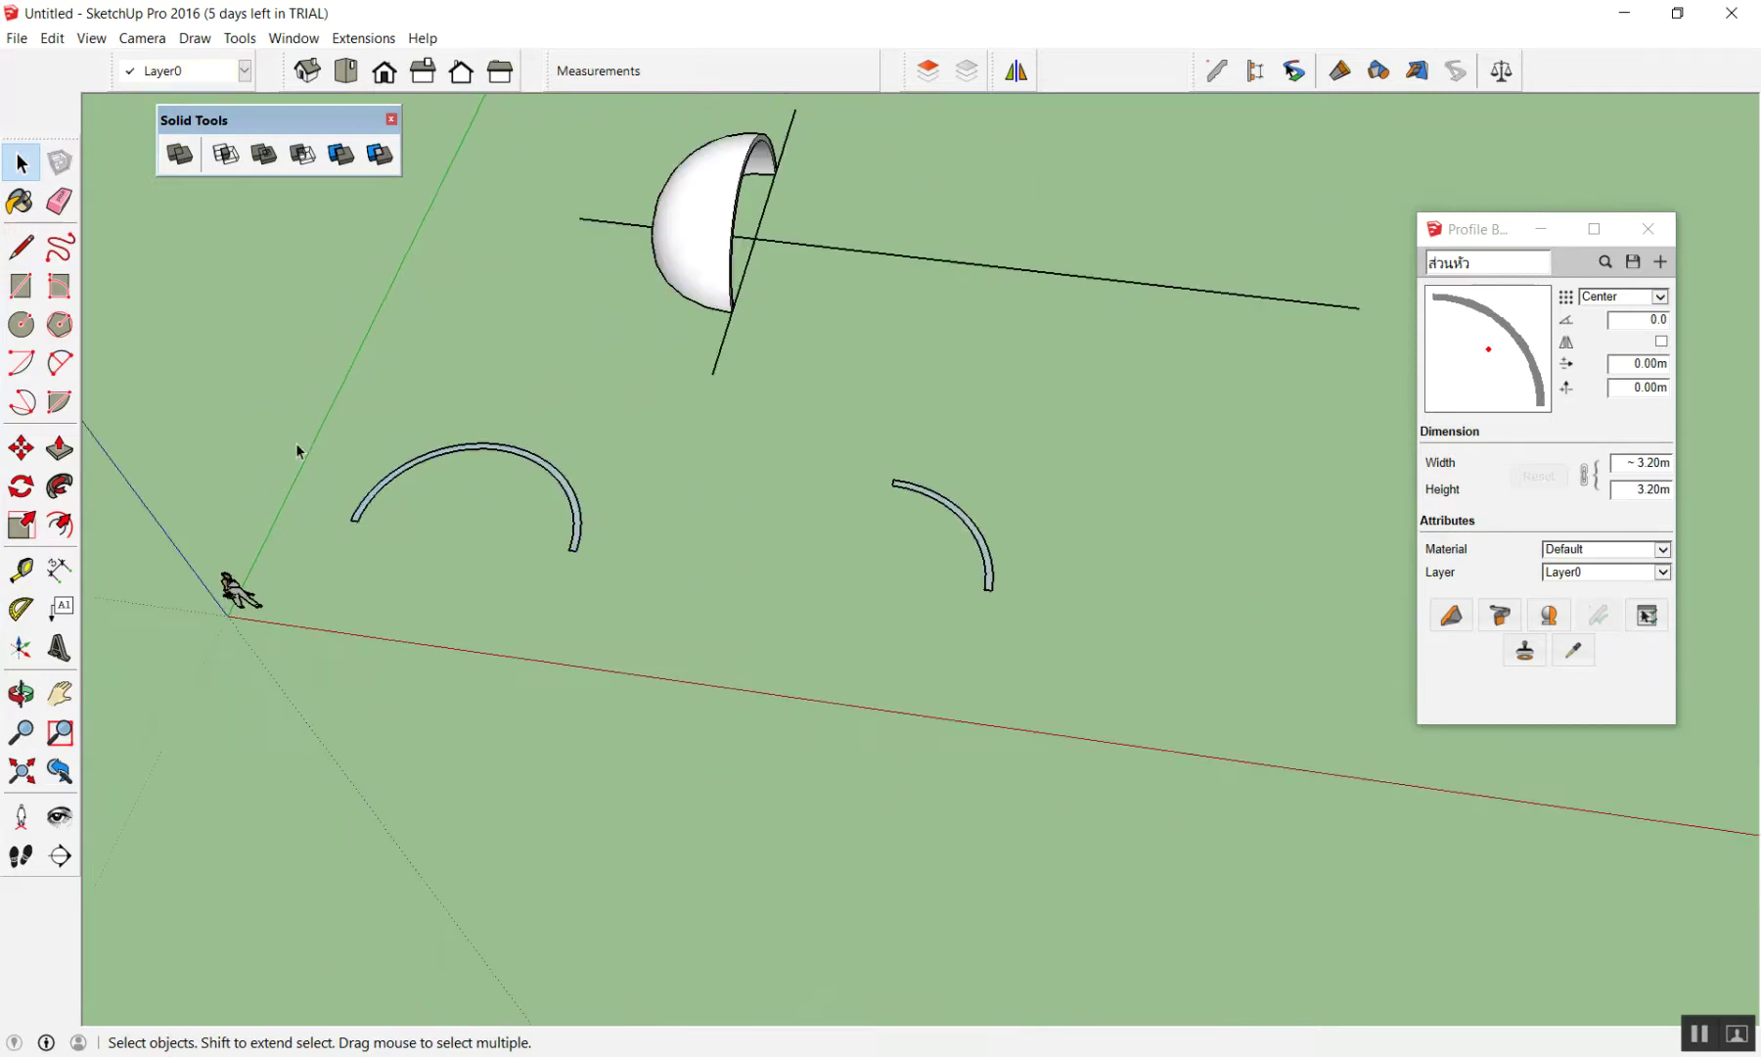
pyautogui.moveTo(556, 446); pyautogui.dragTo(305, 610)
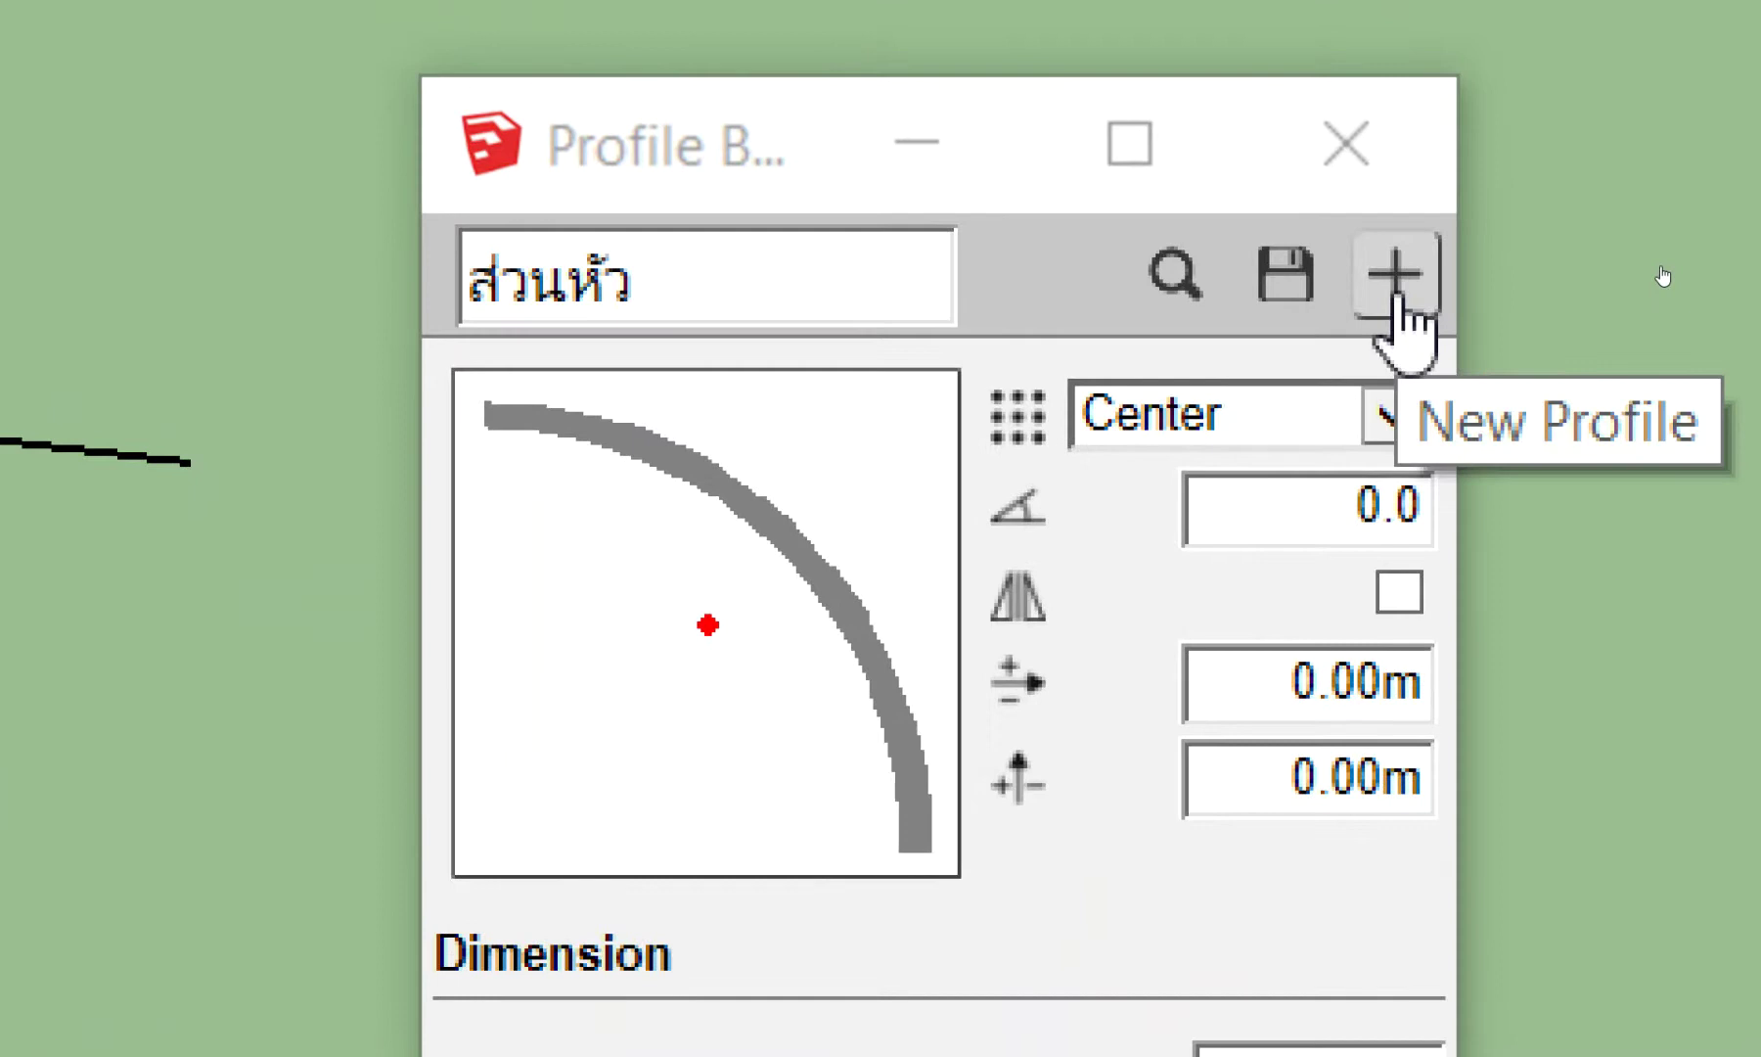
# Save the arc as Profile Builder profile 'ส่วนกลาง' with Bottom-Middle alignment
pyautogui.click(1395, 284)
pyautogui.write('l')
pyautogui.press('BackSpace')
pyautogui.write('ส่วนกลาง')
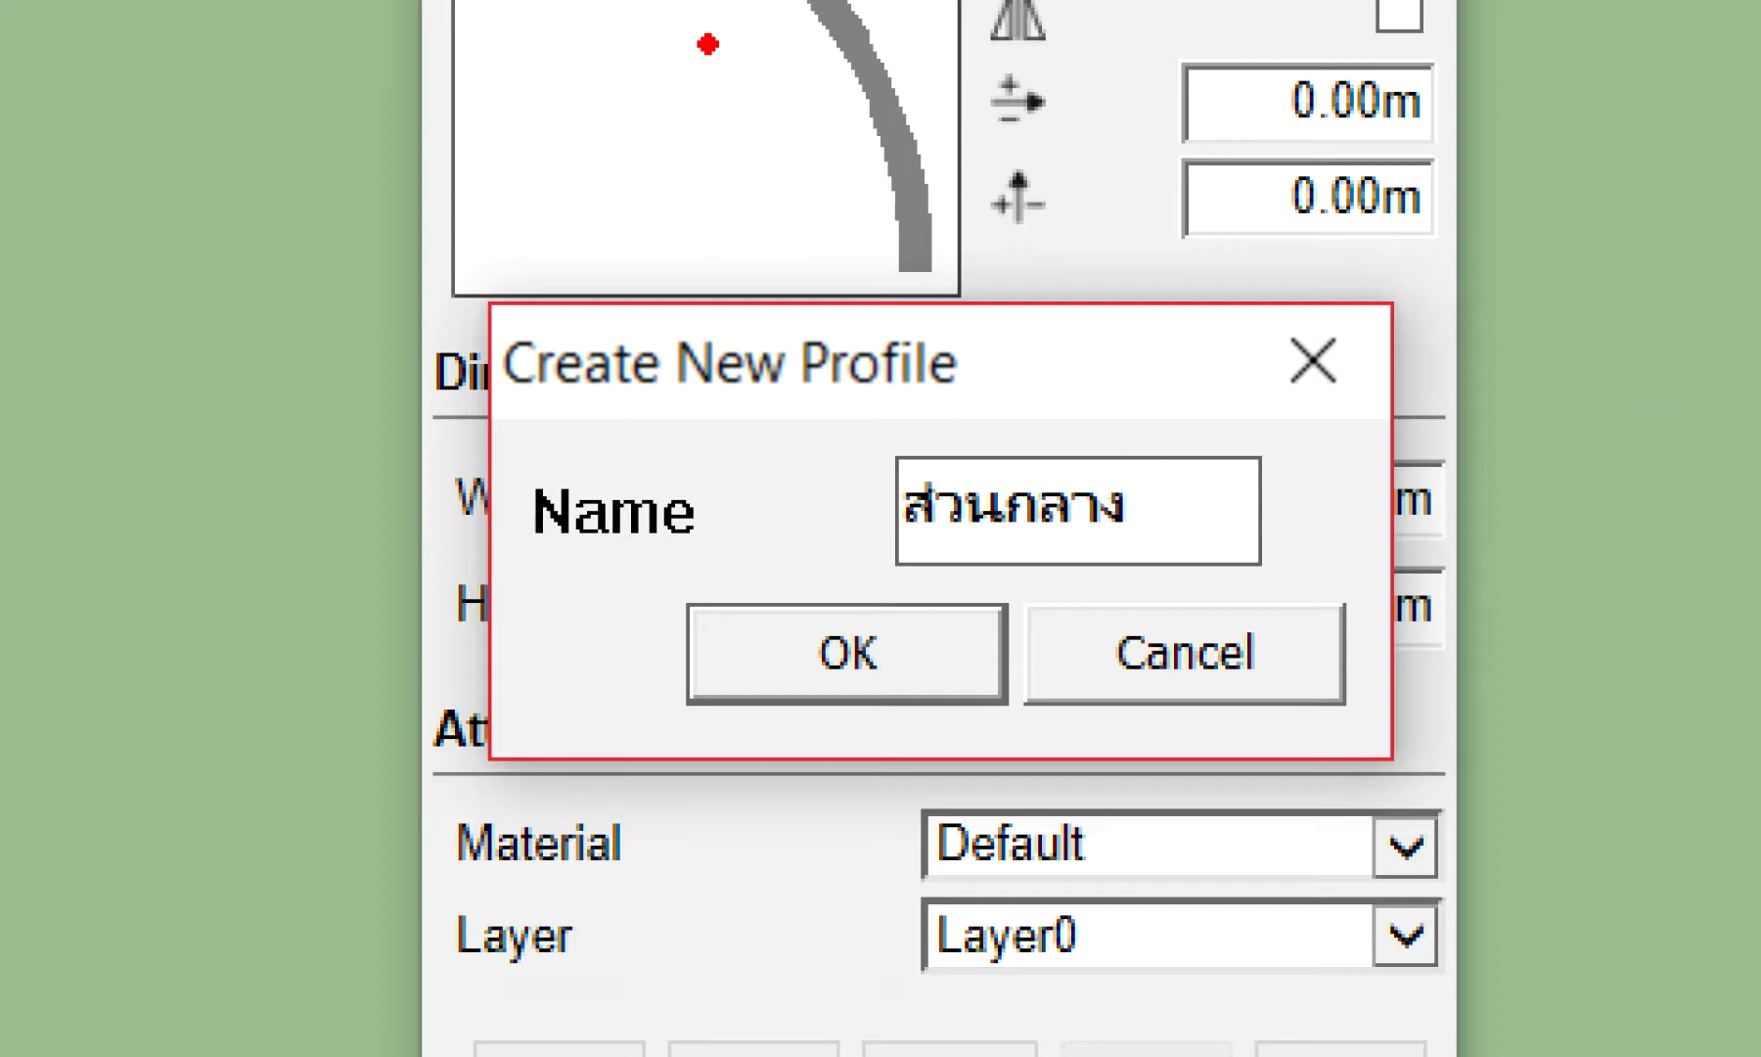
pyautogui.click(975, 626)
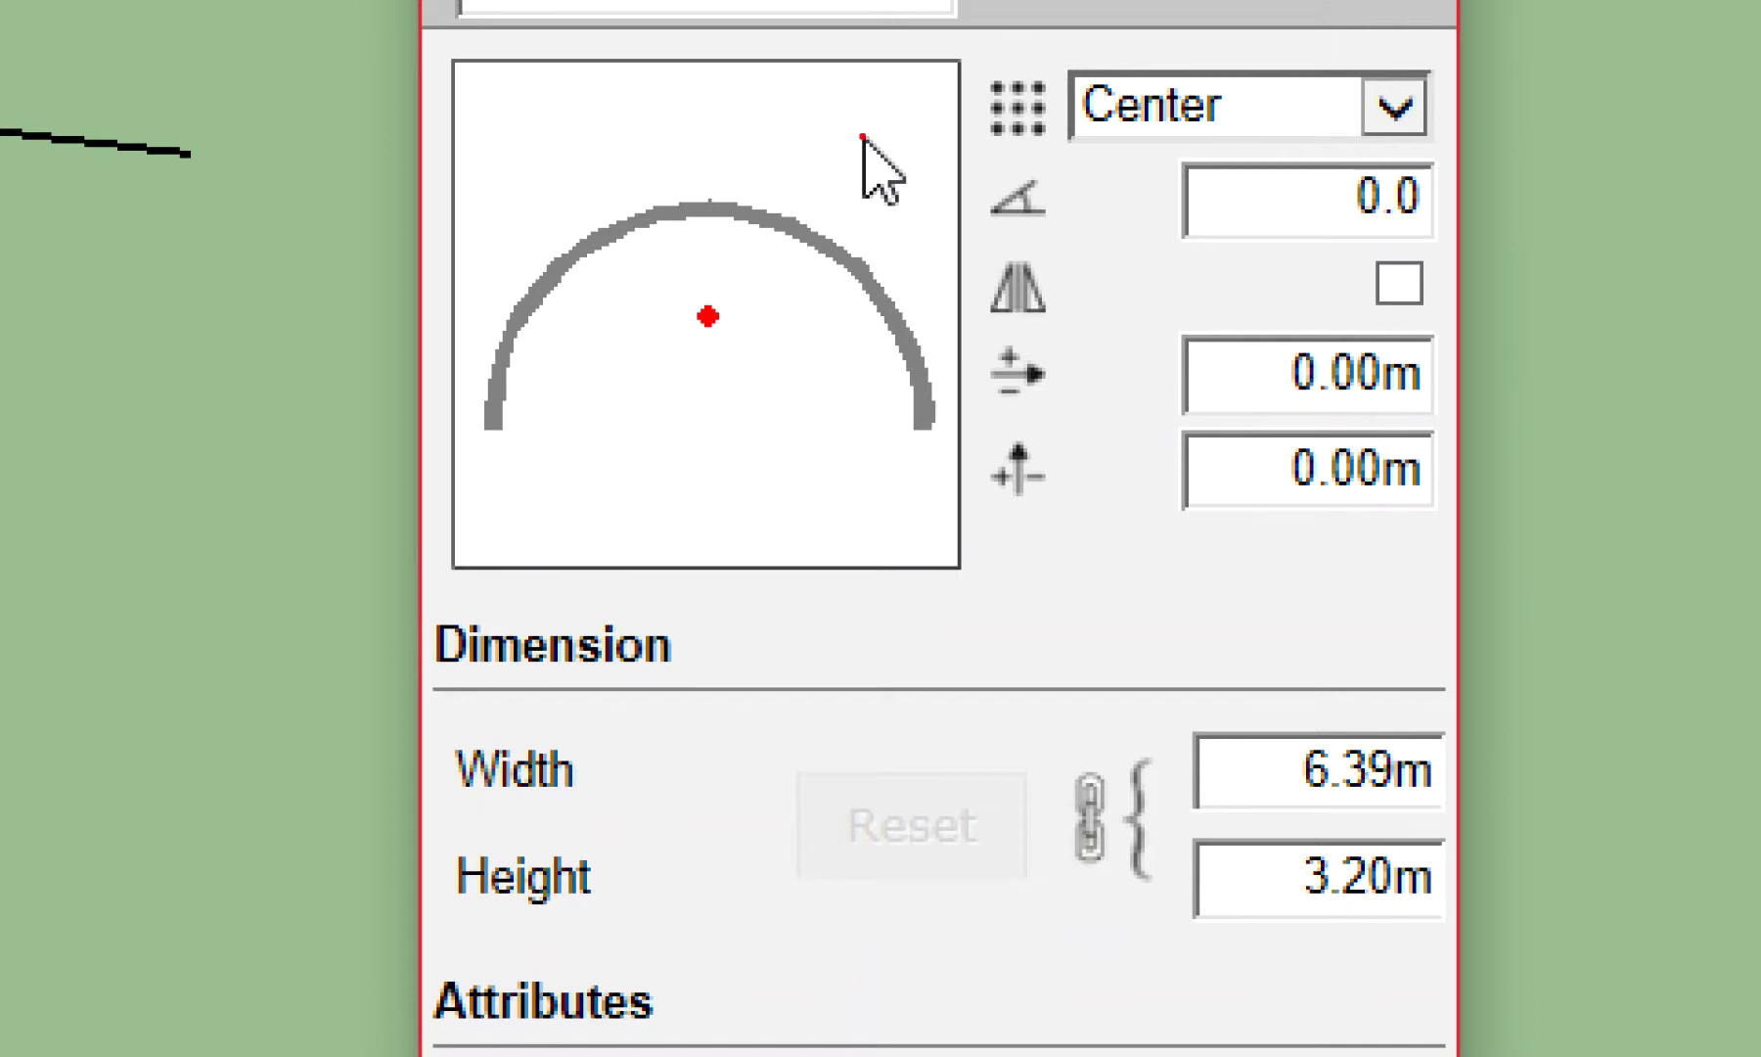
pyautogui.moveTo(720, 415); pyautogui.dragTo(686, 446)
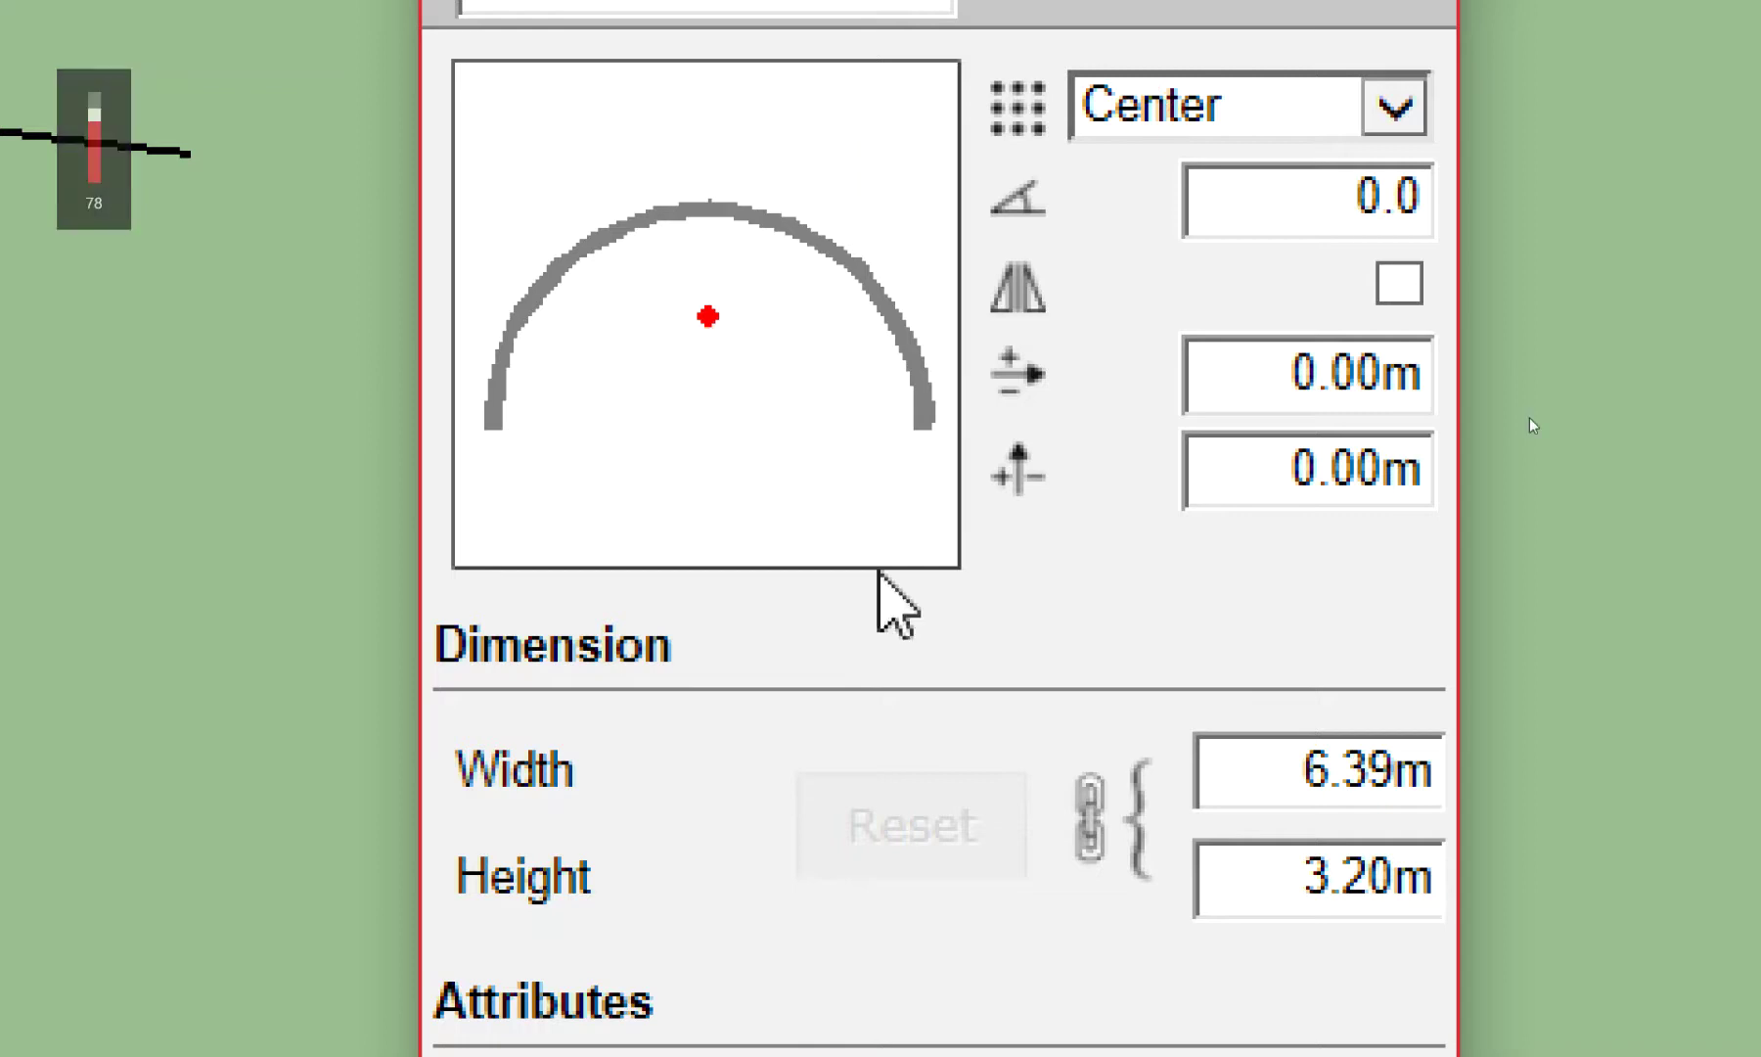
pyautogui.click(1288, 211)
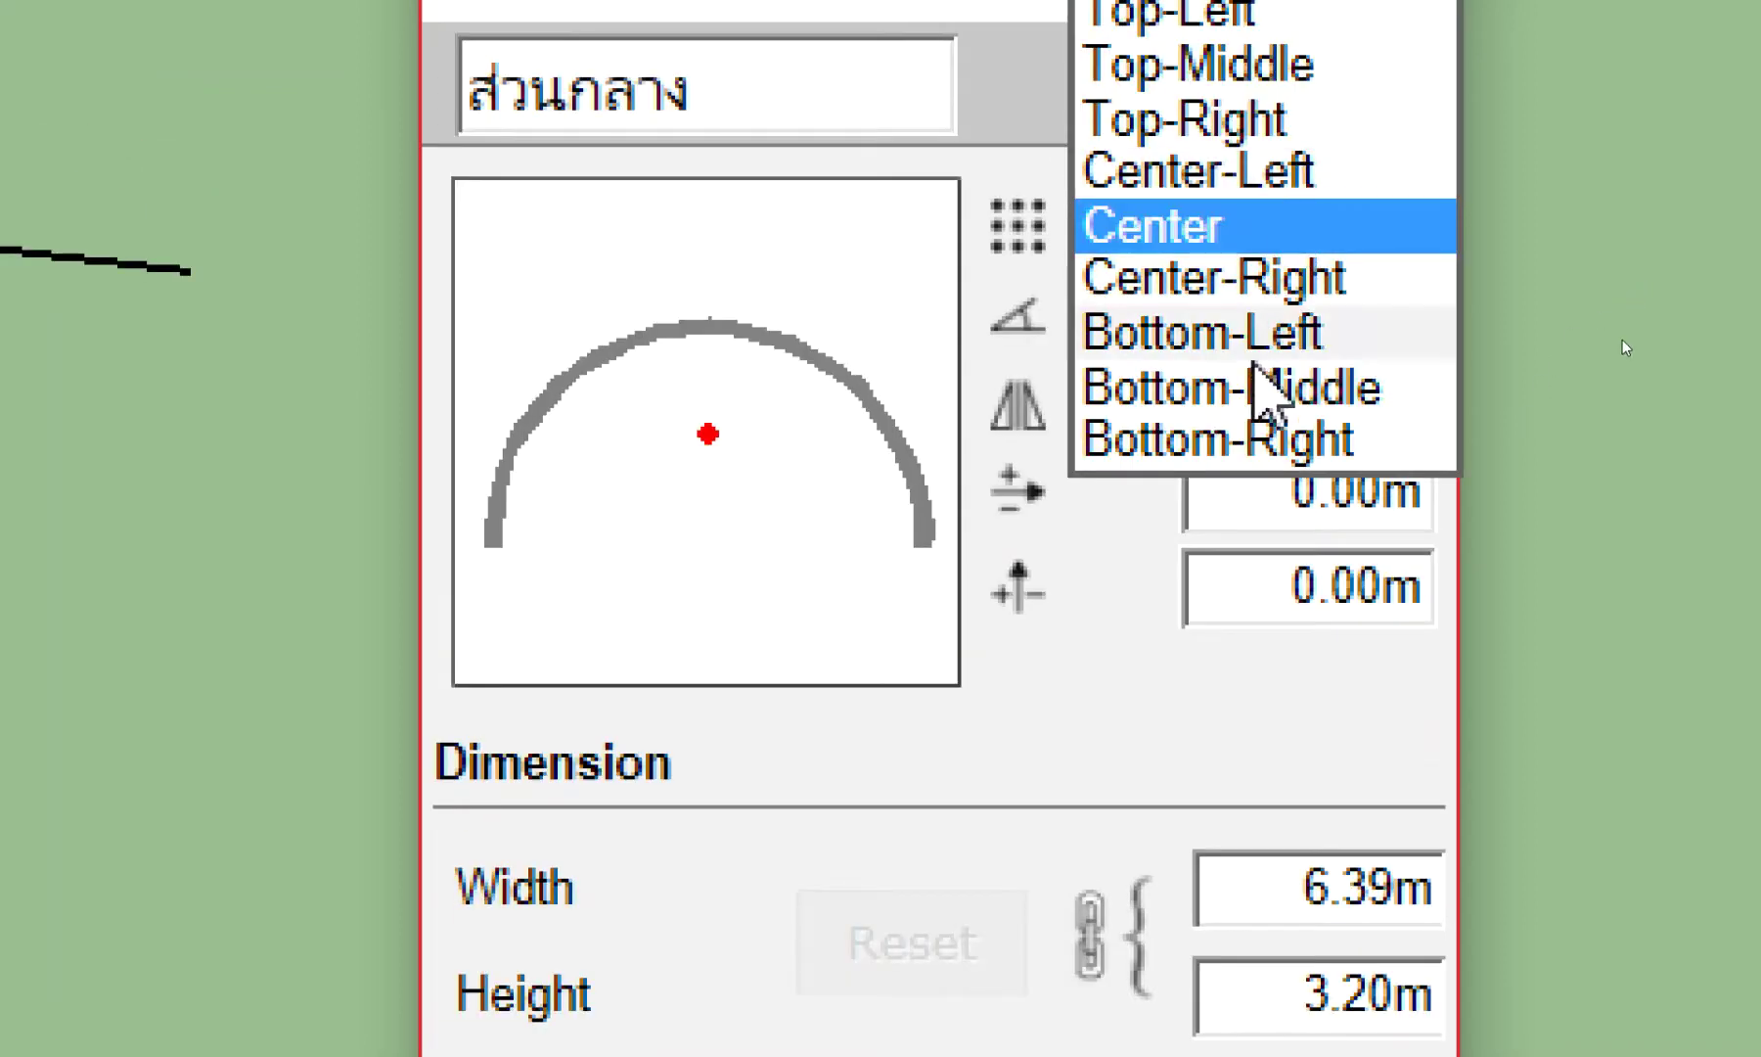
pyautogui.click(1252, 387)
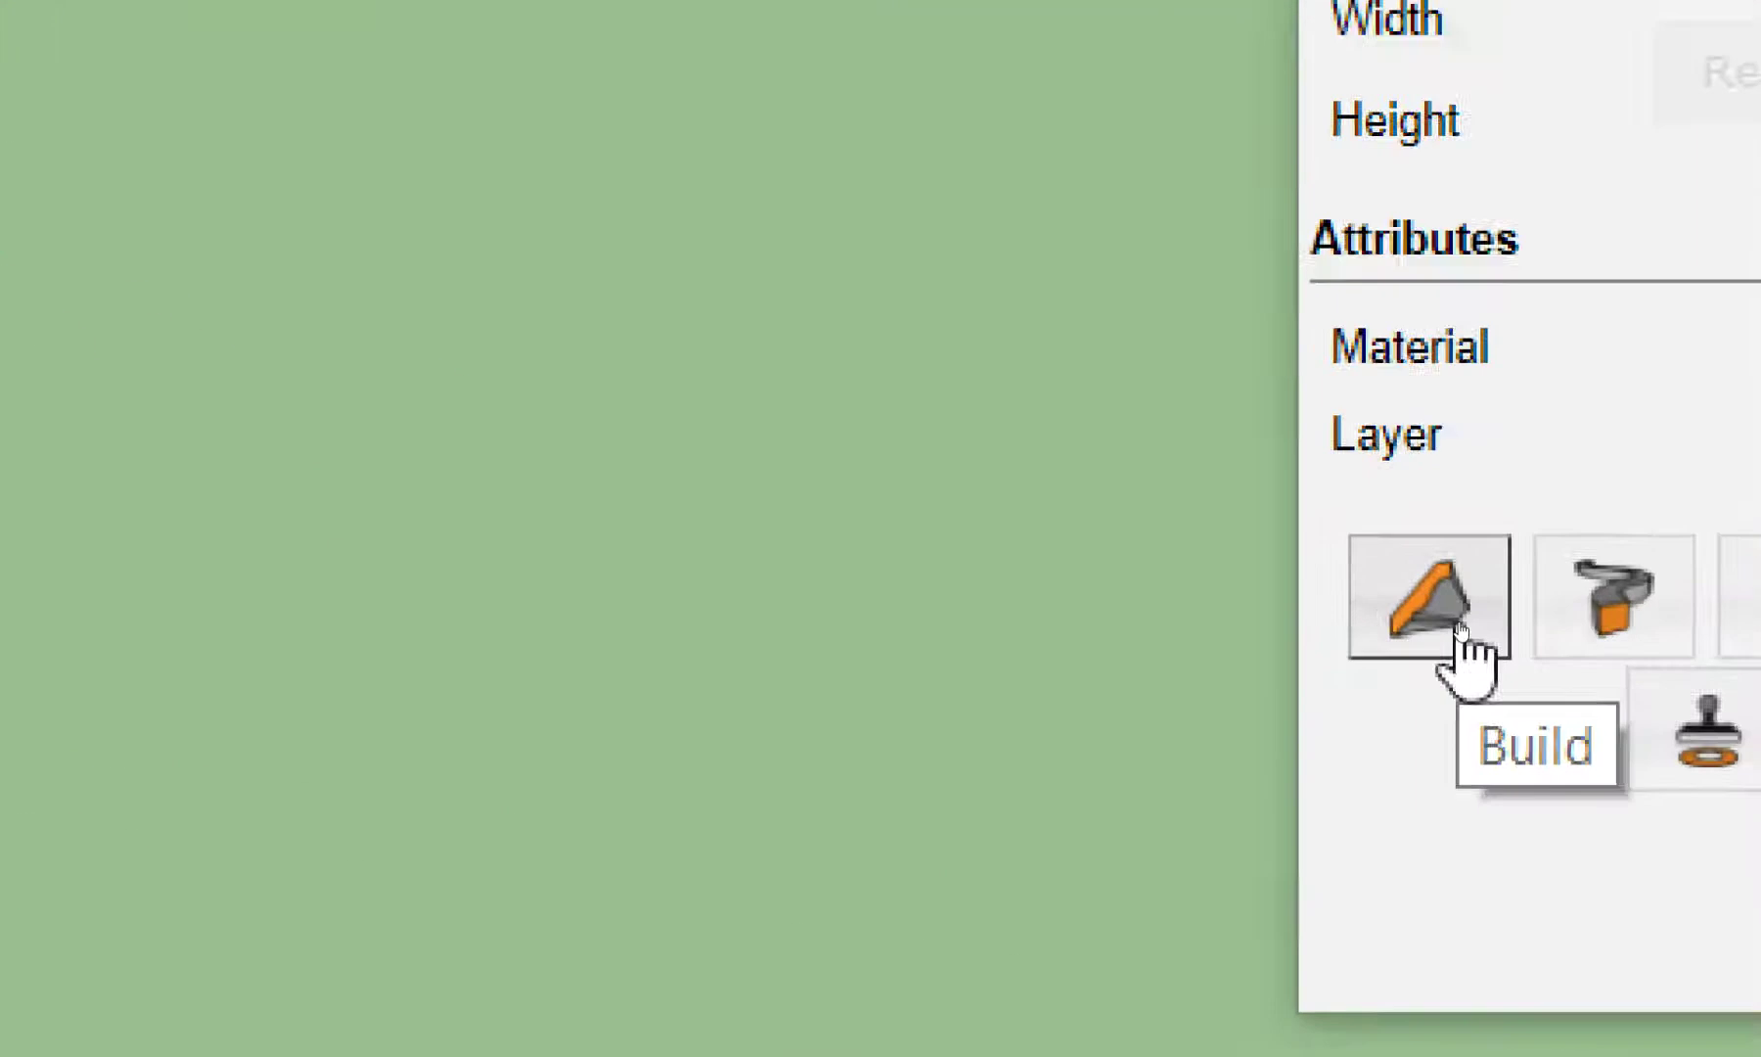
# Build a 10 m vault member from the dome with the profile
pyautogui.click(1455, 618)
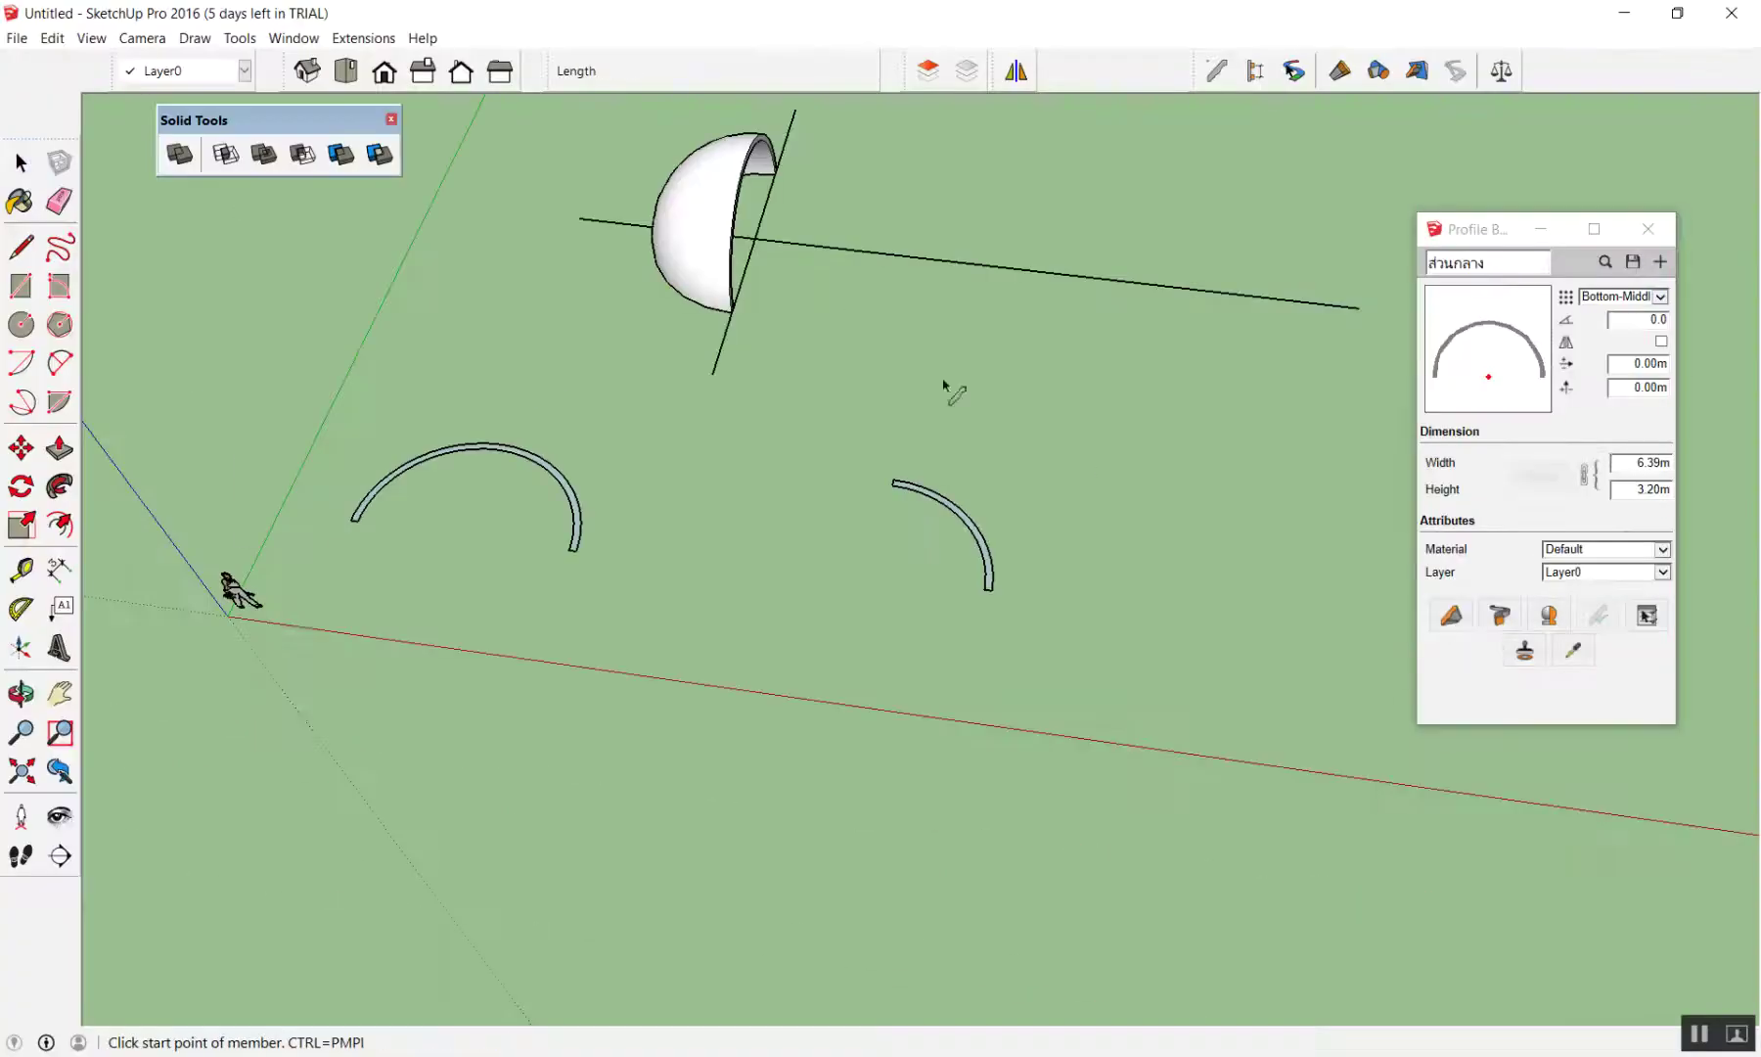
pyautogui.click(778, 256)
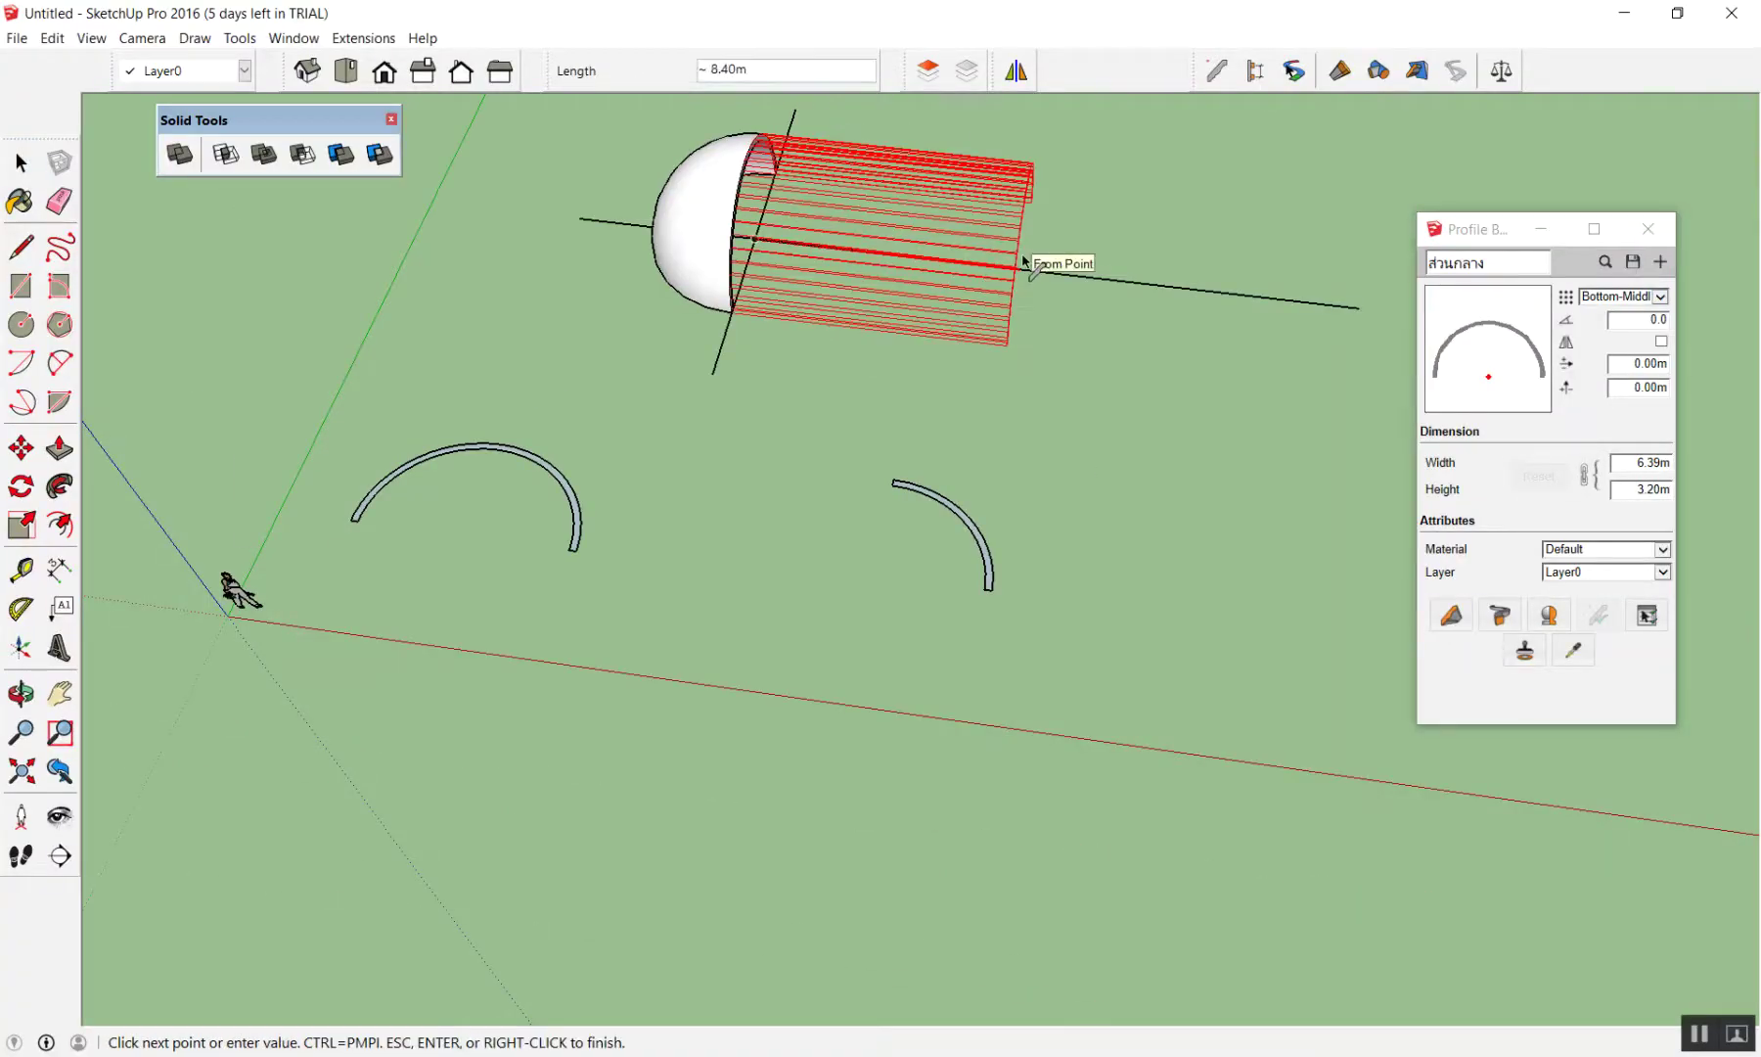
pyautogui.write('1')
pyautogui.press('Return')
pyautogui.press('space')
pyautogui.moveTo(994, 294)
pyautogui.mouseDown(button='middle')
pyautogui.moveTo(775, 247)
pyautogui.moveTo(1069, 487)
pyautogui.moveTo(1049, 231)
pyautogui.moveTo(763, 305)
pyautogui.moveTo(1192, 271)
pyautogui.moveTo(1321, 315)
pyautogui.moveTo(1155, 331)
pyautogui.moveTo(1089, 271)
pyautogui.moveTo(1167, 677)
pyautogui.moveTo(463, 342)
pyautogui.moveTo(1136, 711)
pyautogui.moveTo(1023, 707)
pyautogui.moveTo(1418, 400)
pyautogui.mouseUp(button='middle')
pyautogui.moveTo(1418, 400)
pyautogui.mouseDown()
pyautogui.moveTo(1034, 248)
pyautogui.moveTo(1752, 409)
pyautogui.moveTo(1579, 840)
pyautogui.moveTo(699, 935)
pyautogui.moveTo(983, 614)
pyautogui.mouseUp()
pyautogui.press('space')
pyautogui.moveTo(983, 613); pyautogui.dragTo(975, 814, button='middle')
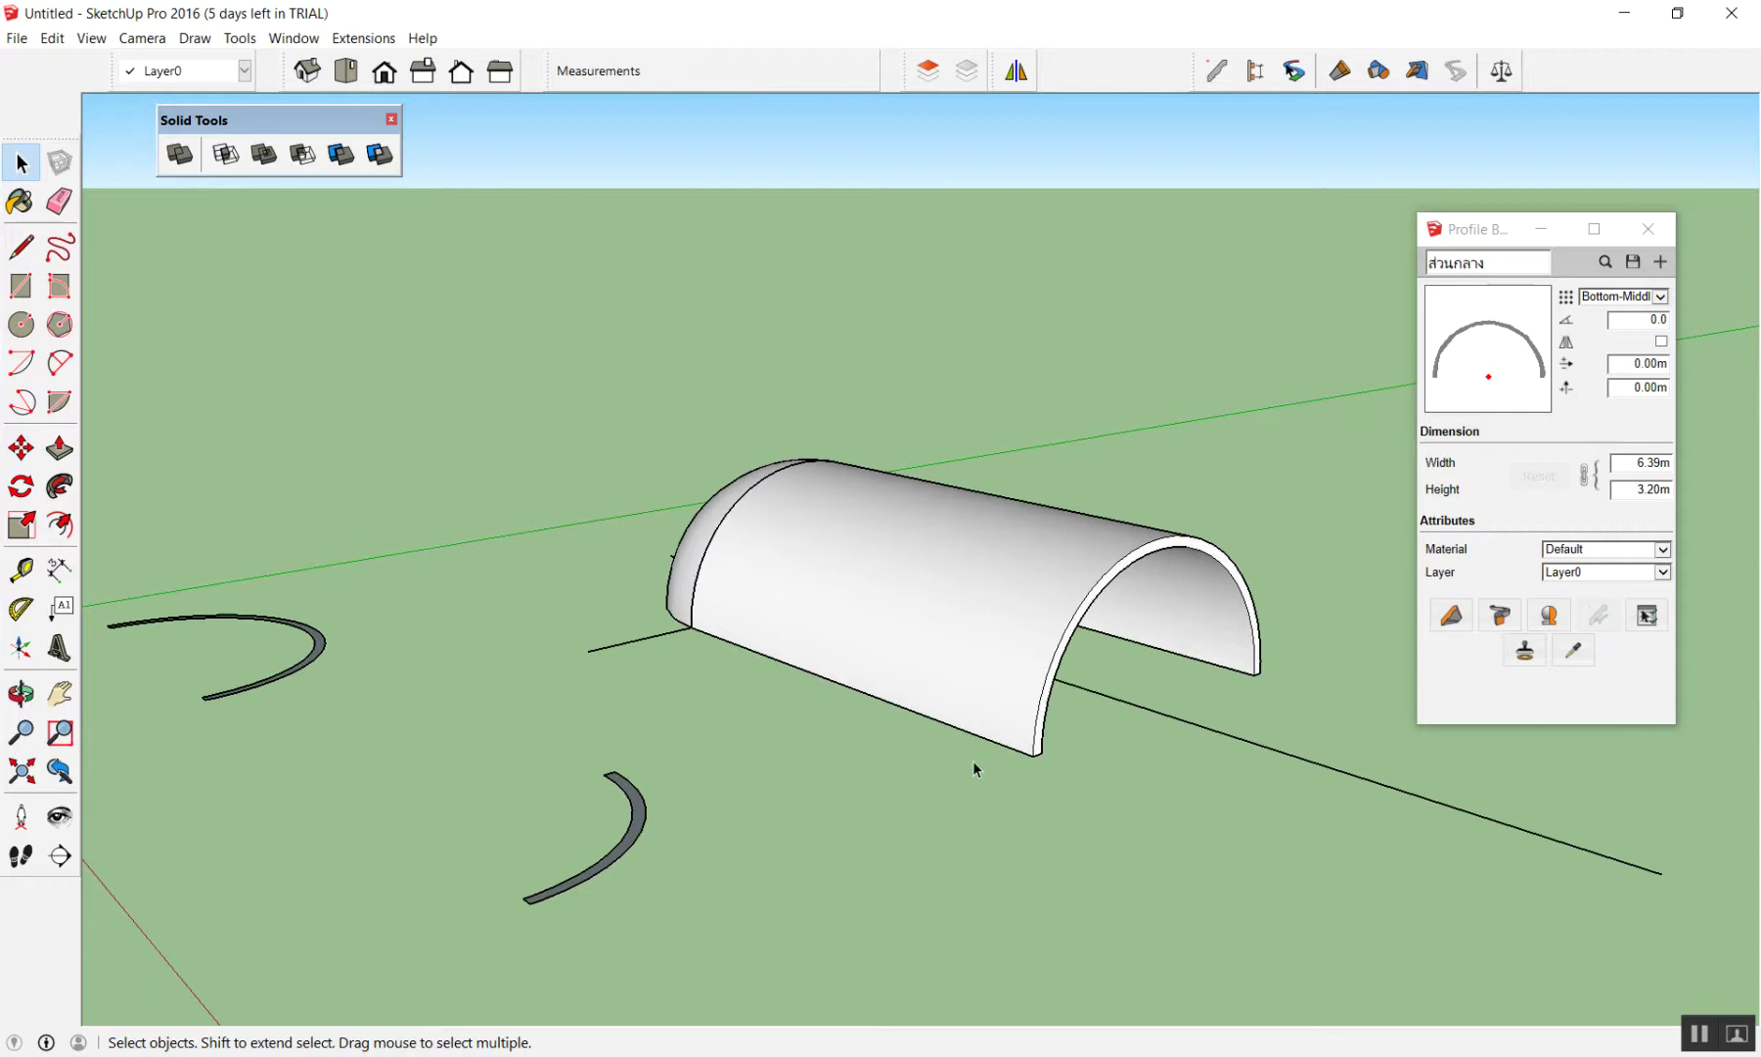
# Orbit around to face the semicircular arc and window-select it
pyautogui.scroll(1, 972, 761)
pyautogui.click(1035, 595)
pyautogui.scroll(-5, 1034, 600)
pyautogui.moveTo(1053, 617)
pyautogui.mouseDown(button='middle')
pyautogui.moveTo(1030, 672)
pyautogui.moveTo(1194, 829)
pyautogui.moveTo(624, 874)
pyautogui.mouseUp(button='middle')
pyautogui.scroll(3, 640, 529)
pyautogui.moveTo(639, 529); pyautogui.dragTo(676, 416, button='middle')
pyautogui.scroll(3, 780, 536)
pyautogui.moveTo(386, 330)
pyautogui.mouseDown()
pyautogui.moveTo(948, 744)
pyautogui.moveTo(1042, 789)
pyautogui.mouseUp()
# Reselect the semicircular arc and start a new Profile Builder profile from it
pyautogui.moveTo(671, 800)
pyautogui.mouseDown(button='middle')
pyautogui.moveTo(1045, 912)
pyautogui.moveTo(828, 892)
pyautogui.mouseUp(button='middle')
pyautogui.scroll(2, 696, 746)
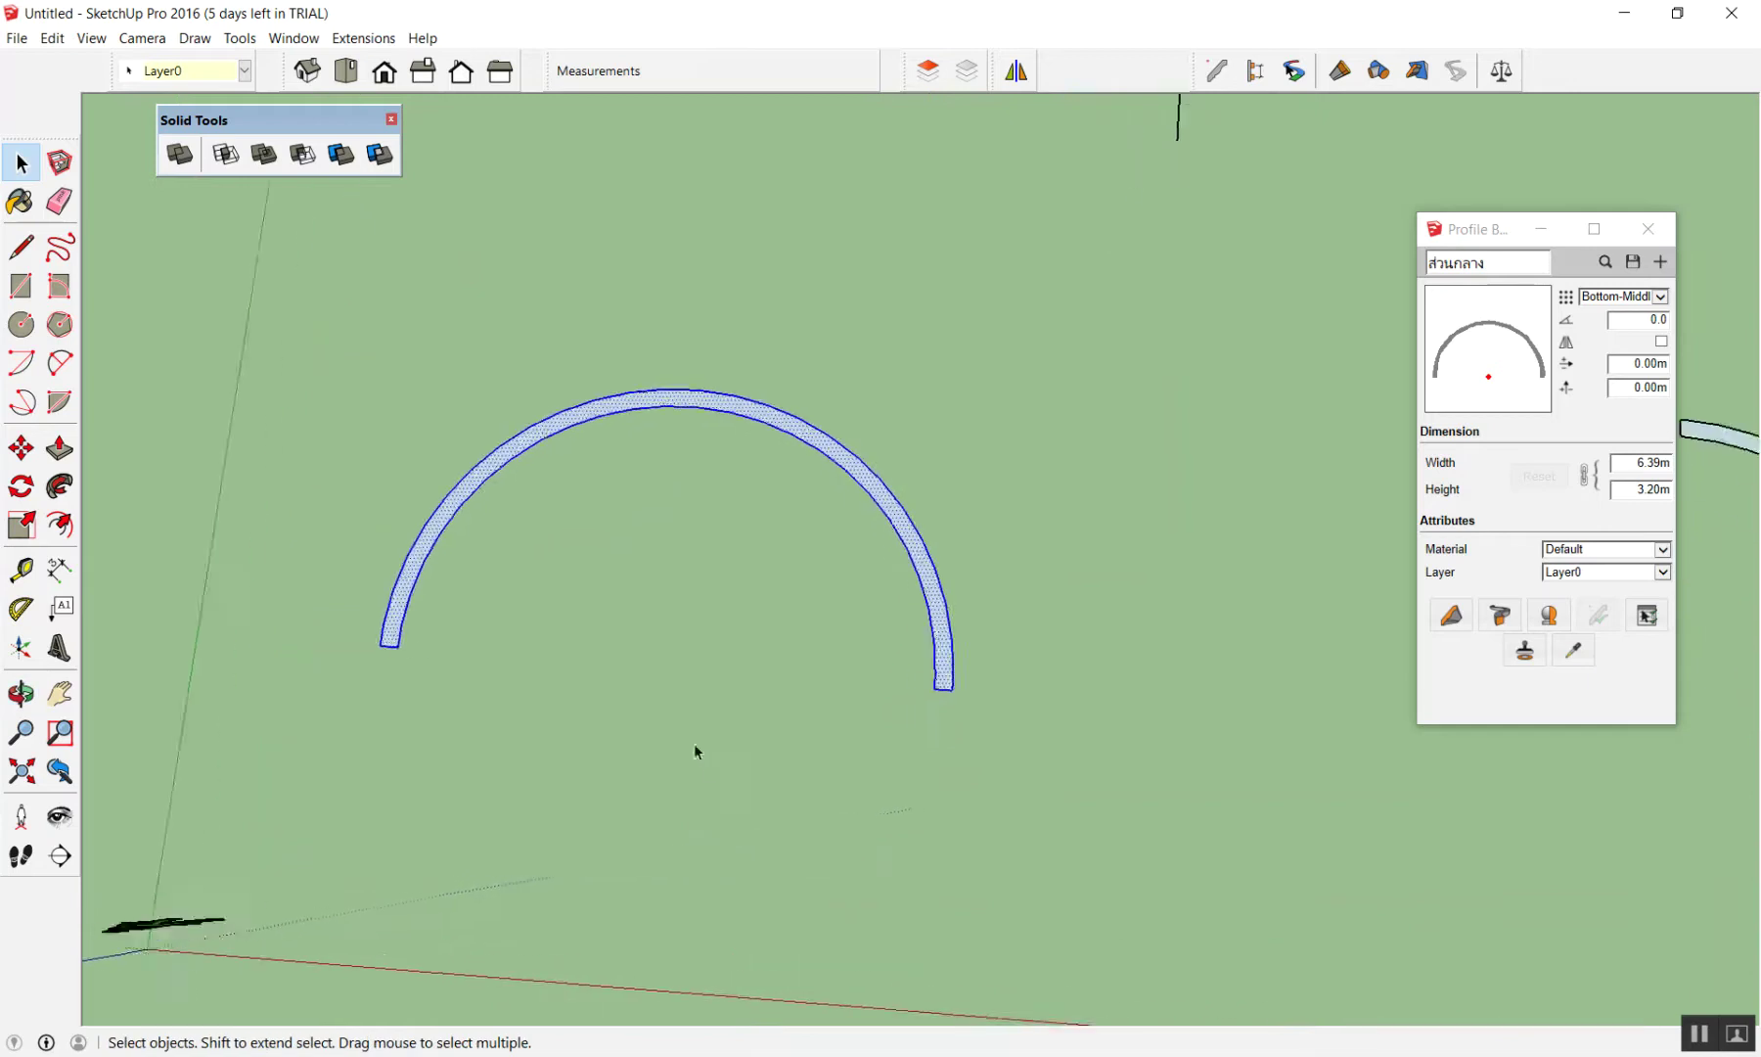
pyautogui.scroll(-2, 829, 624)
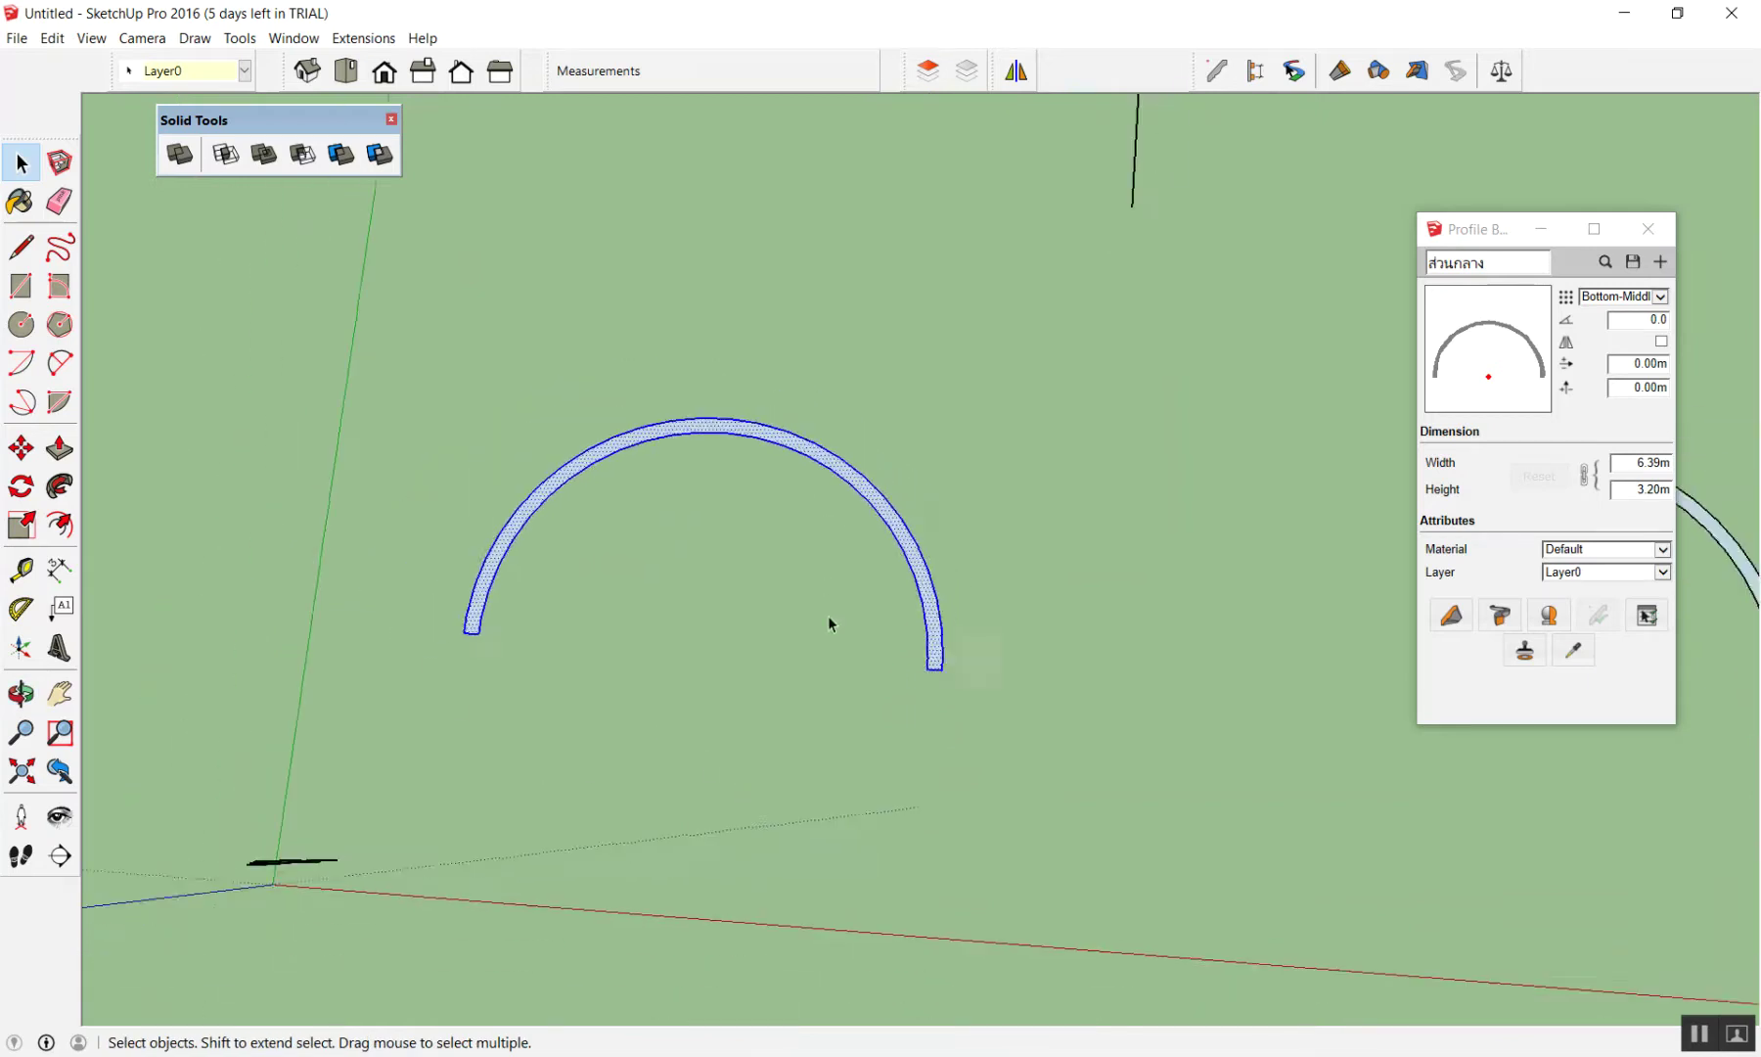
pyautogui.scroll(1, 812, 631)
pyautogui.scroll(-1, 838, 570)
pyautogui.scroll(-2, 837, 570)
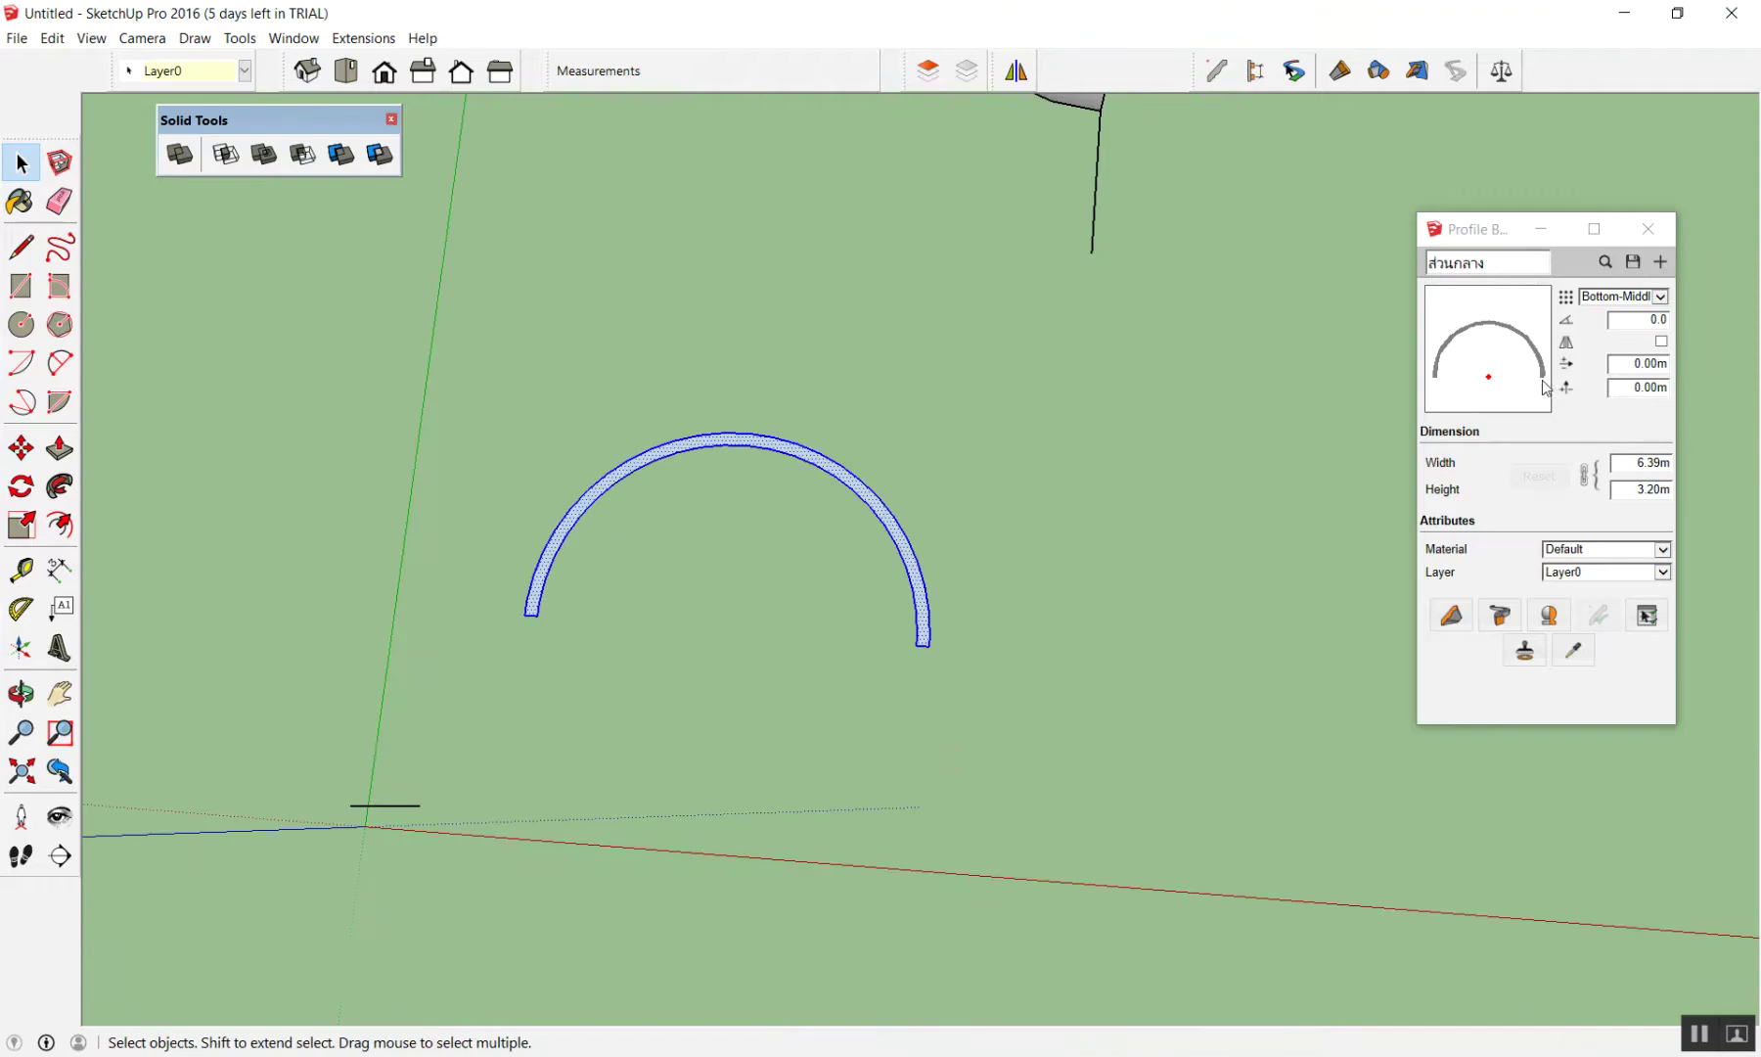
pyautogui.click(870, 424)
pyautogui.moveTo(421, 418); pyautogui.dragTo(1088, 705)
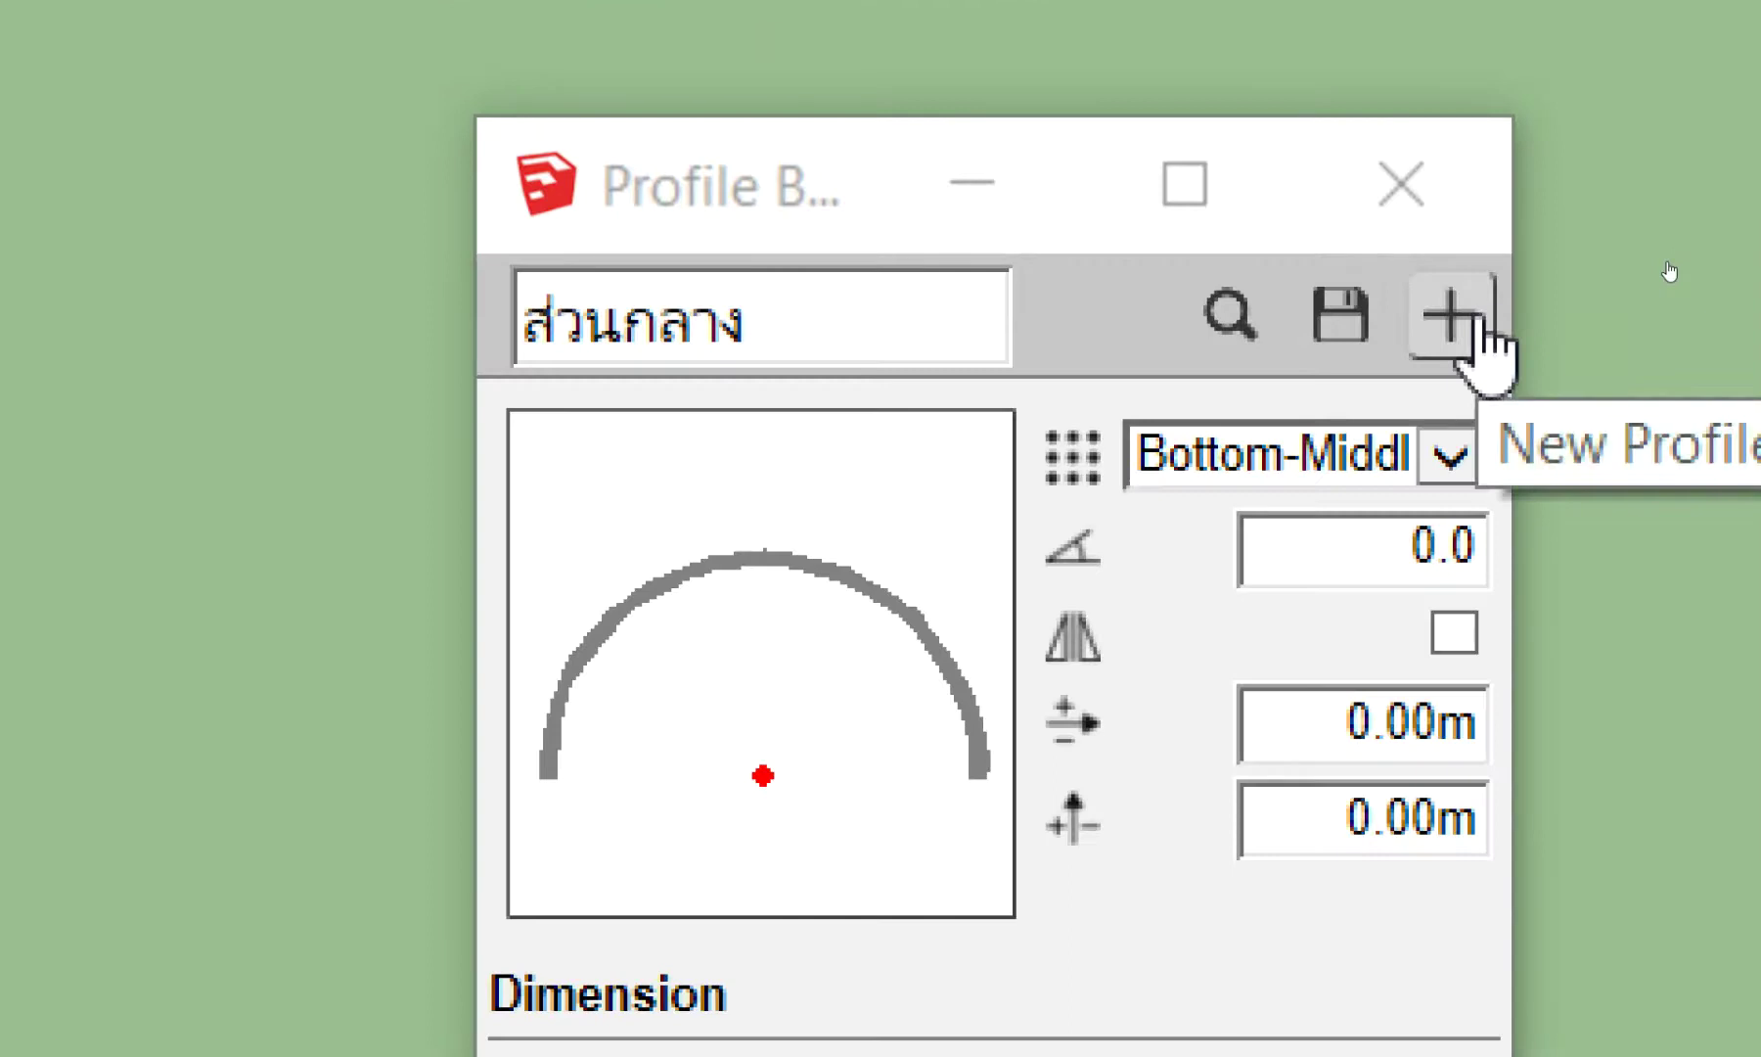
pyautogui.click(1450, 314)
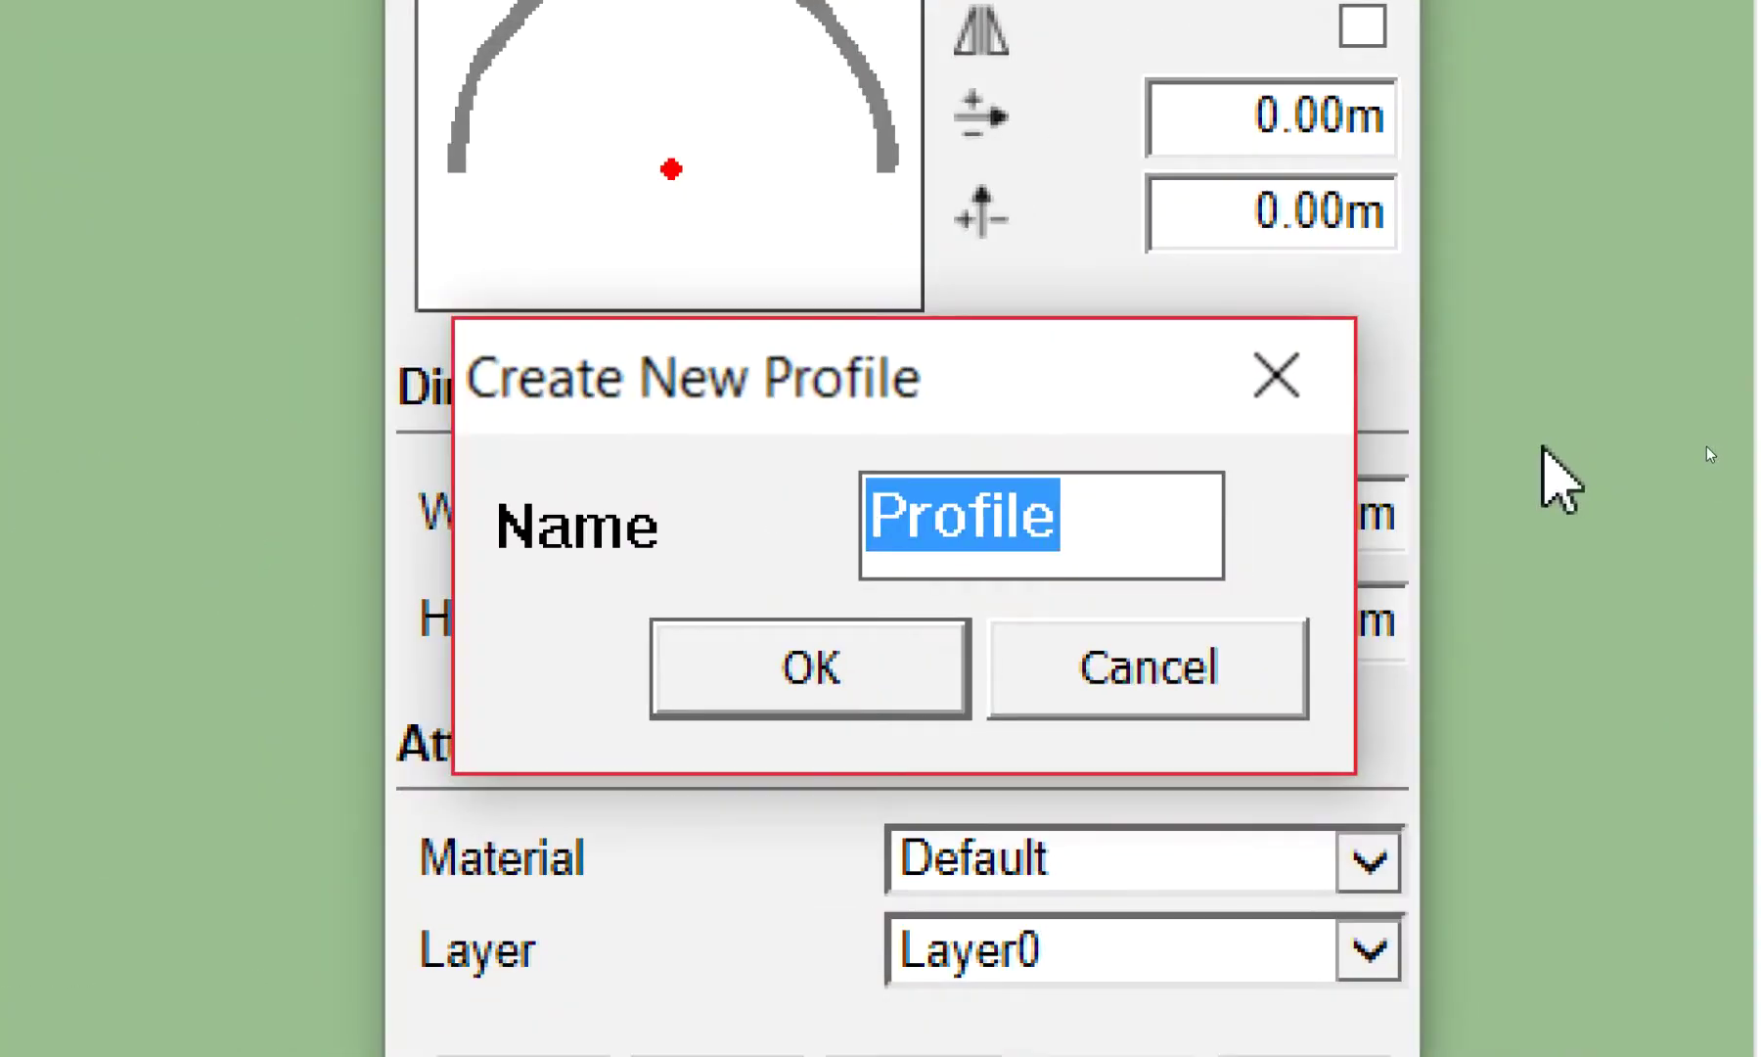
# Name the new profile 'ส่วนกลาง' and confirm it
pyautogui.press('BackSpace')
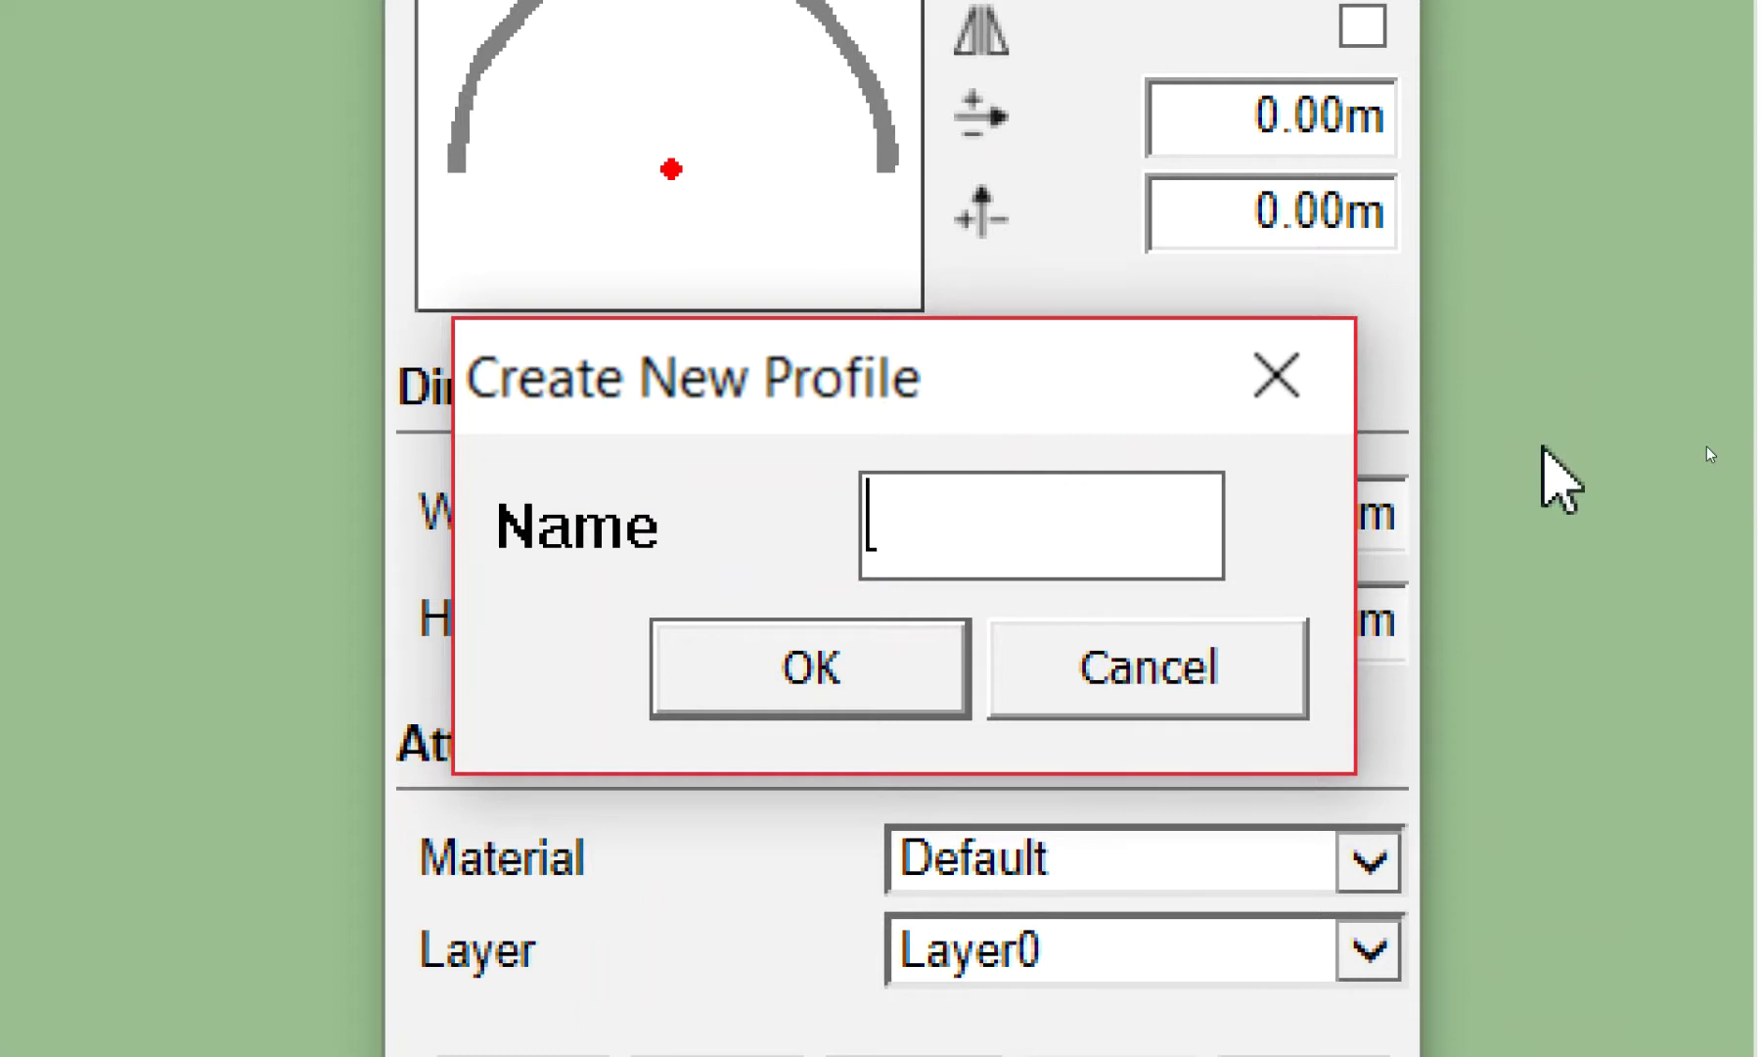
pyautogui.write('มร')
pyautogui.press('BackSpace')
pyautogui.press('BackSpace')
pyautogui.write('j')
pyautogui.press('BackSpace')
pyautogui.write('ส่วนกลาง')
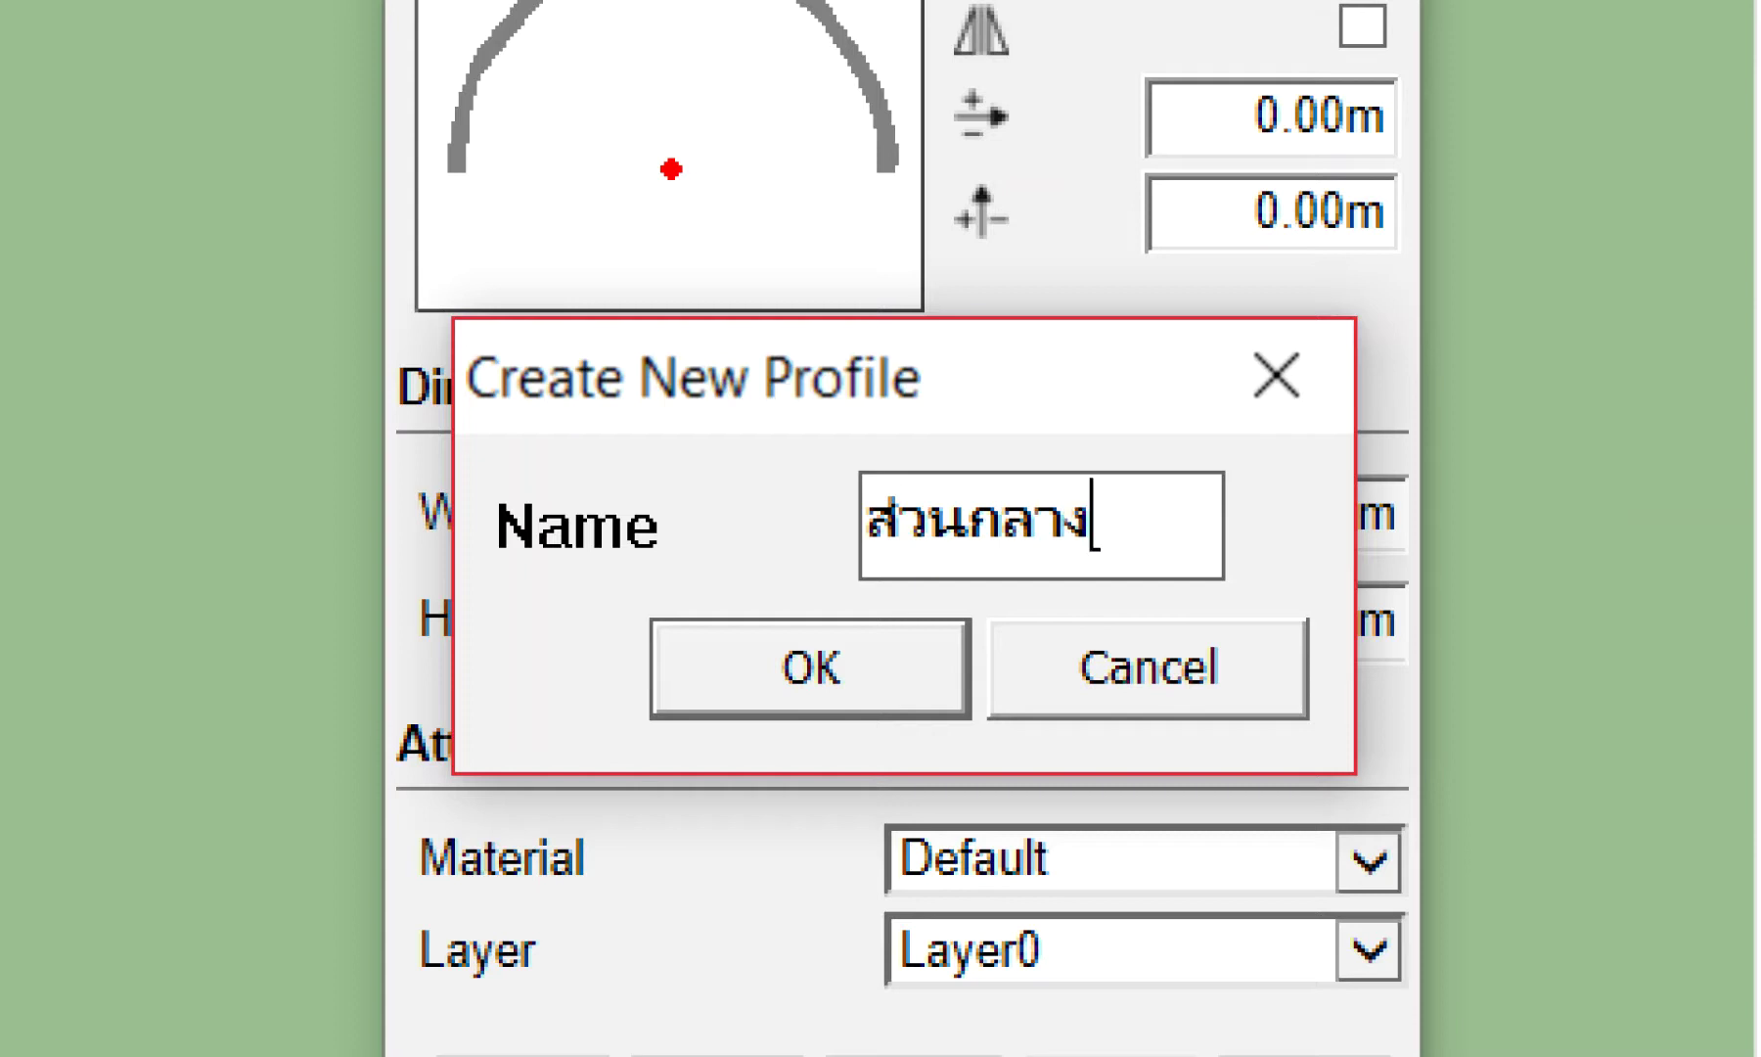
pyautogui.click(890, 673)
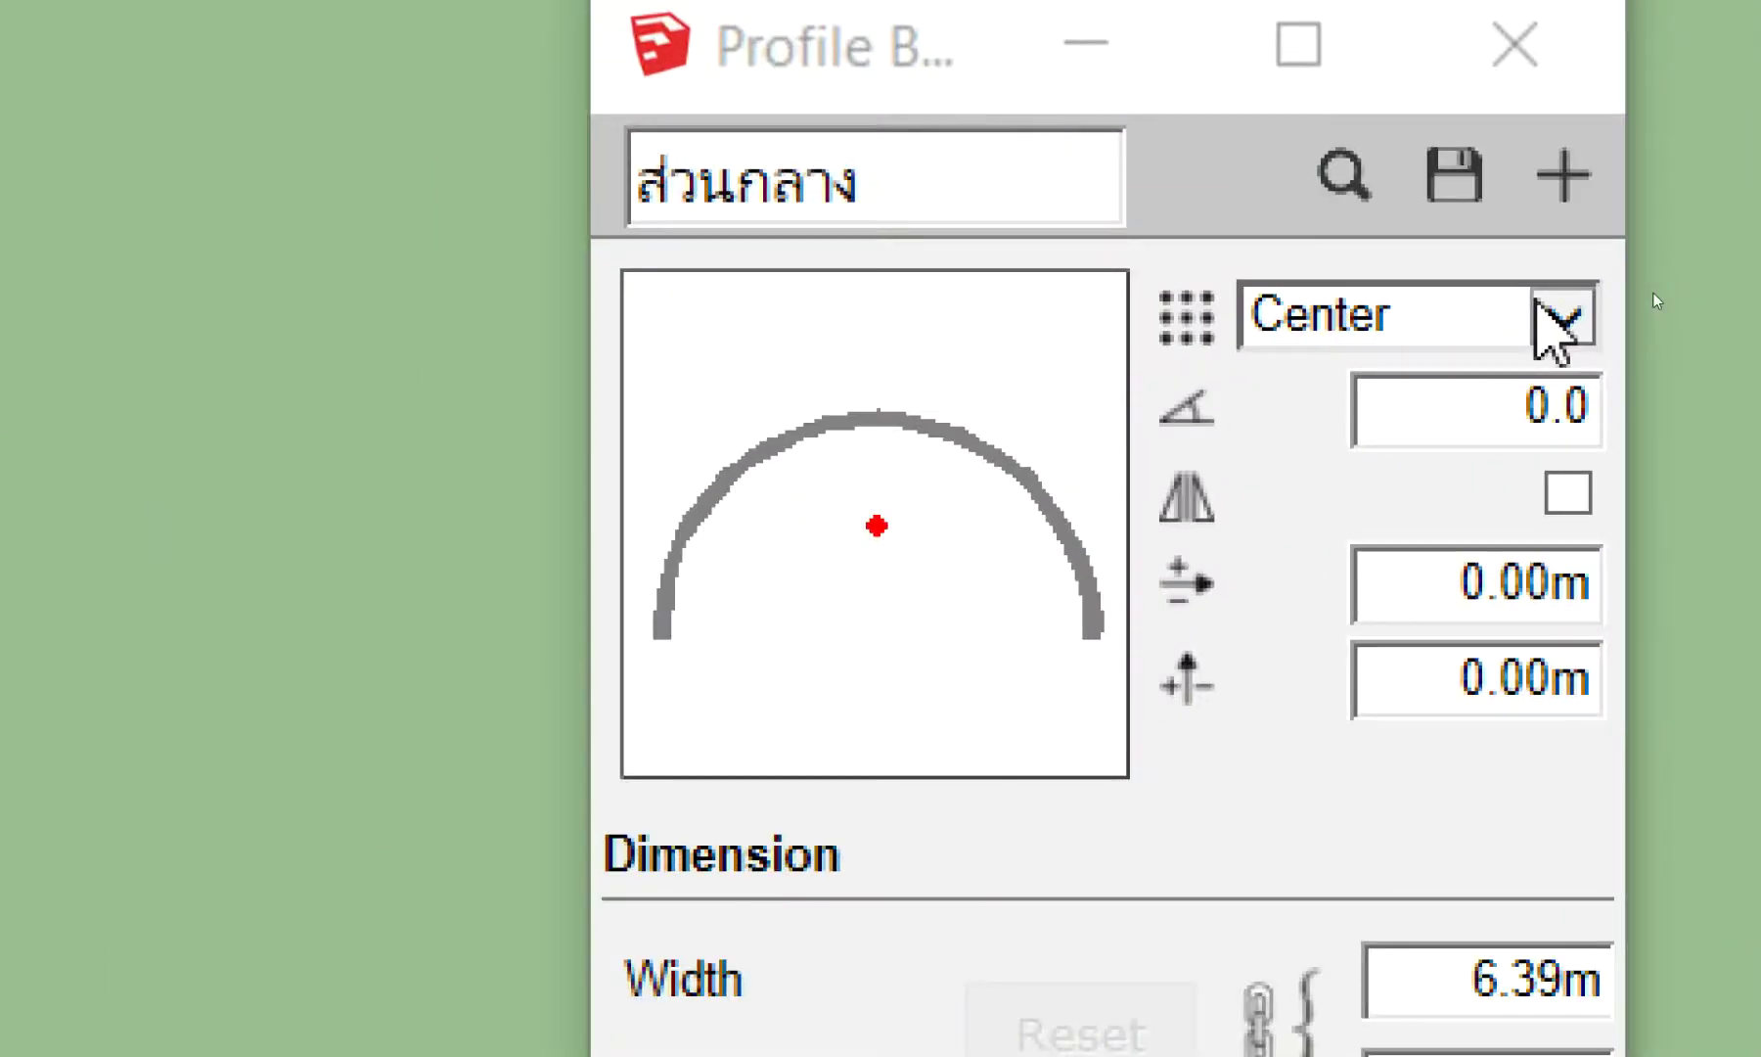
# Anchor the ส่วนกลาง profile at Bottom-Middle and start building a member from it
pyautogui.click(1555, 323)
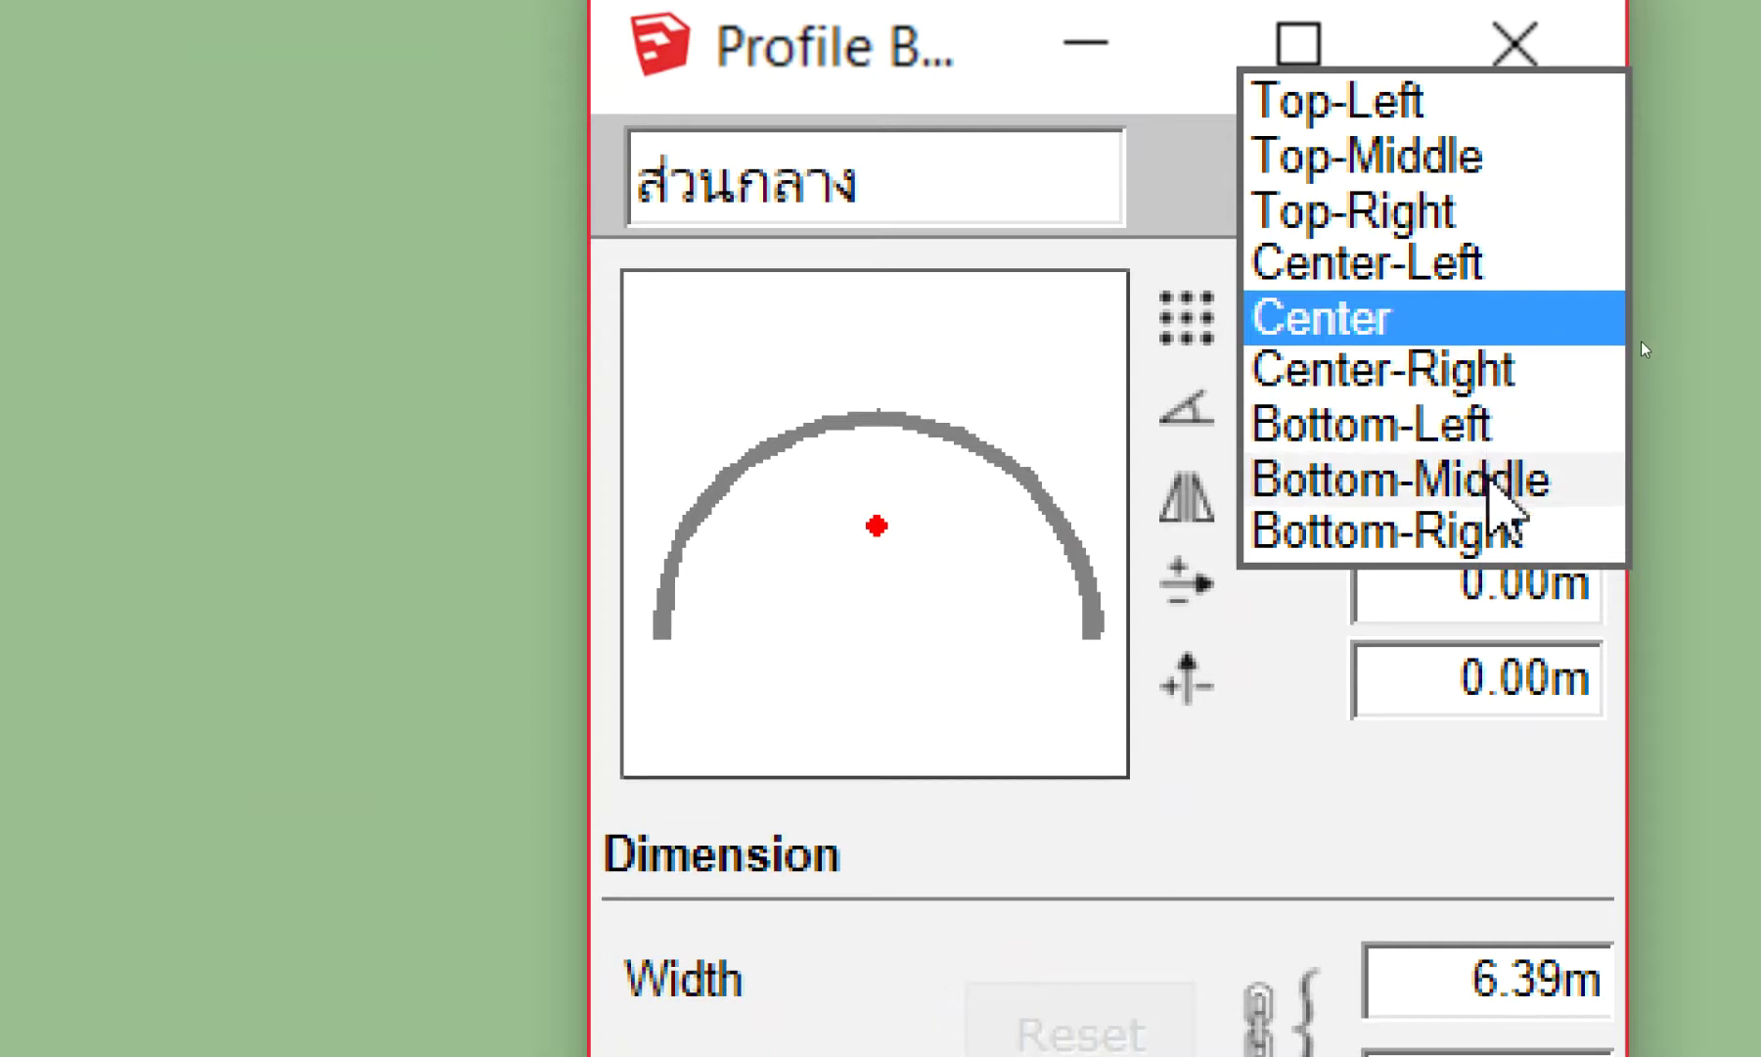
pyautogui.click(1484, 470)
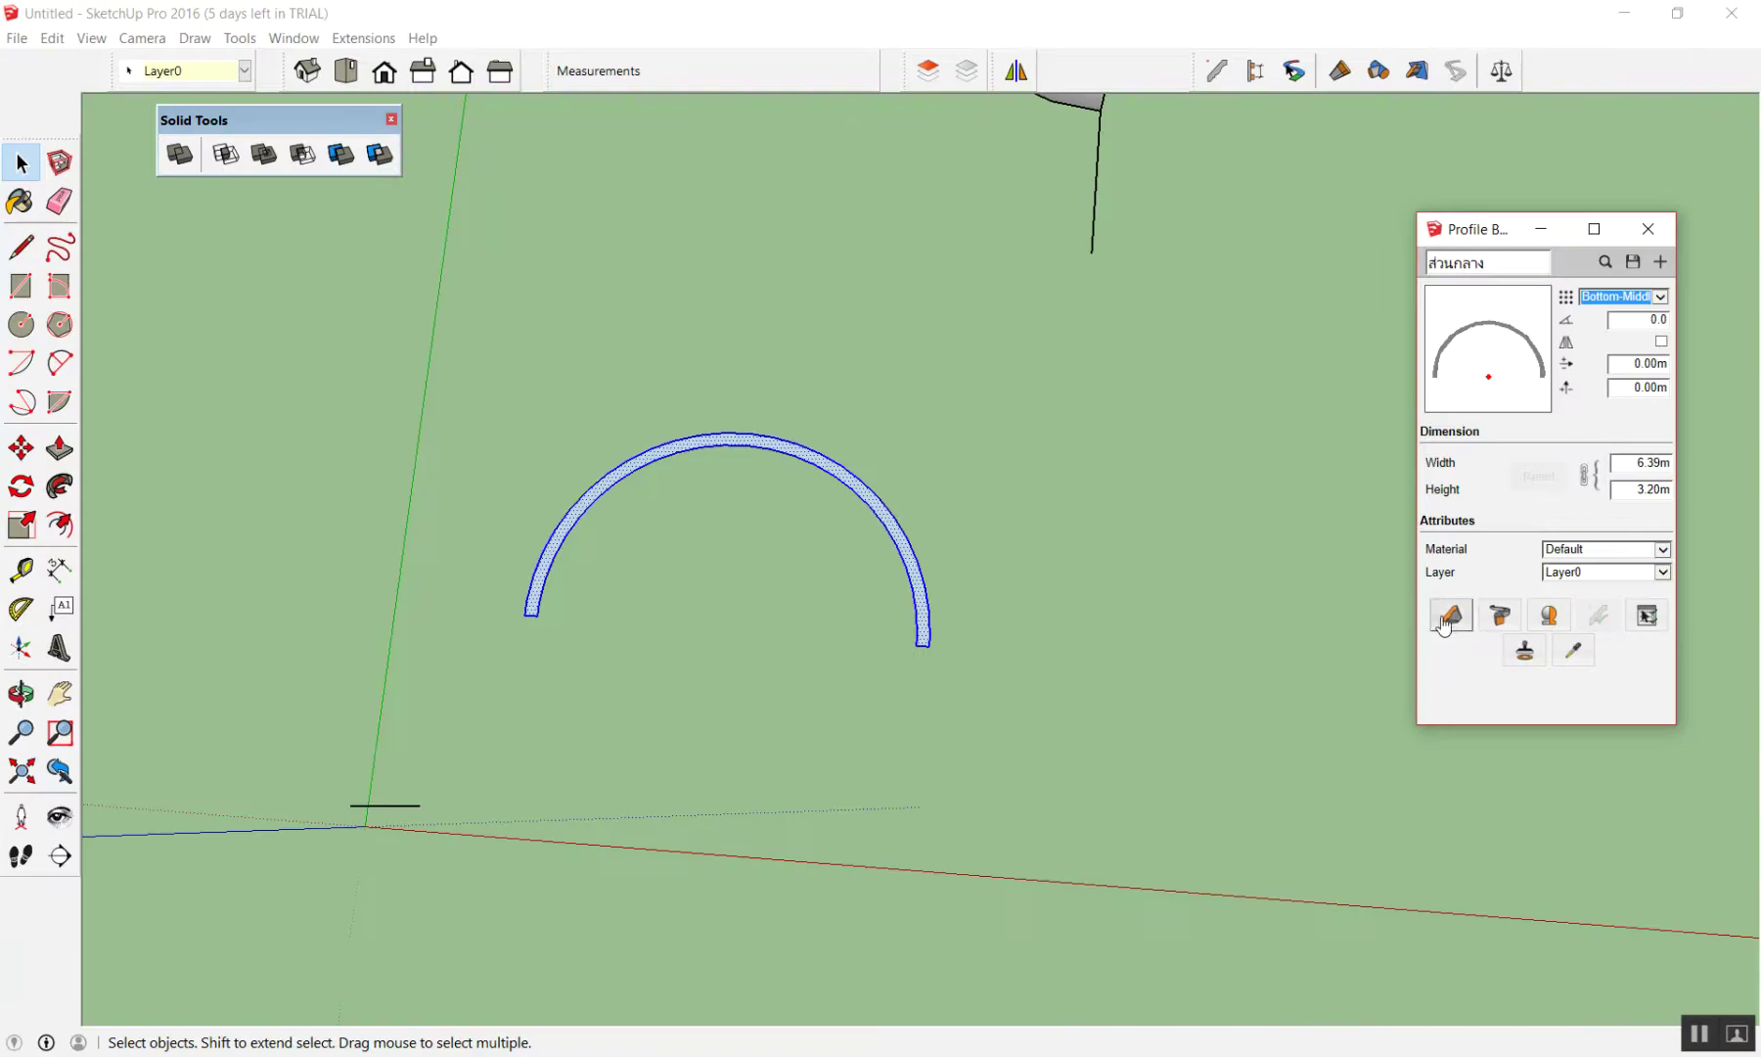
pyautogui.click(1451, 614)
pyautogui.moveTo(1117, 556)
pyautogui.mouseDown(button='middle')
pyautogui.moveTo(1139, 397)
pyautogui.moveTo(814, 244)
pyautogui.moveTo(1100, 397)
pyautogui.moveTo(773, 107)
pyautogui.mouseUp(button='middle')
pyautogui.scroll(2, 967, 322)
pyautogui.scroll(1, 822, 330)
pyautogui.scroll(-2, 1042, 421)
# Build a 10 m ส่วนกลาง vault from the axis intersection along the red axis
pyautogui.scroll(2, 998, 401)
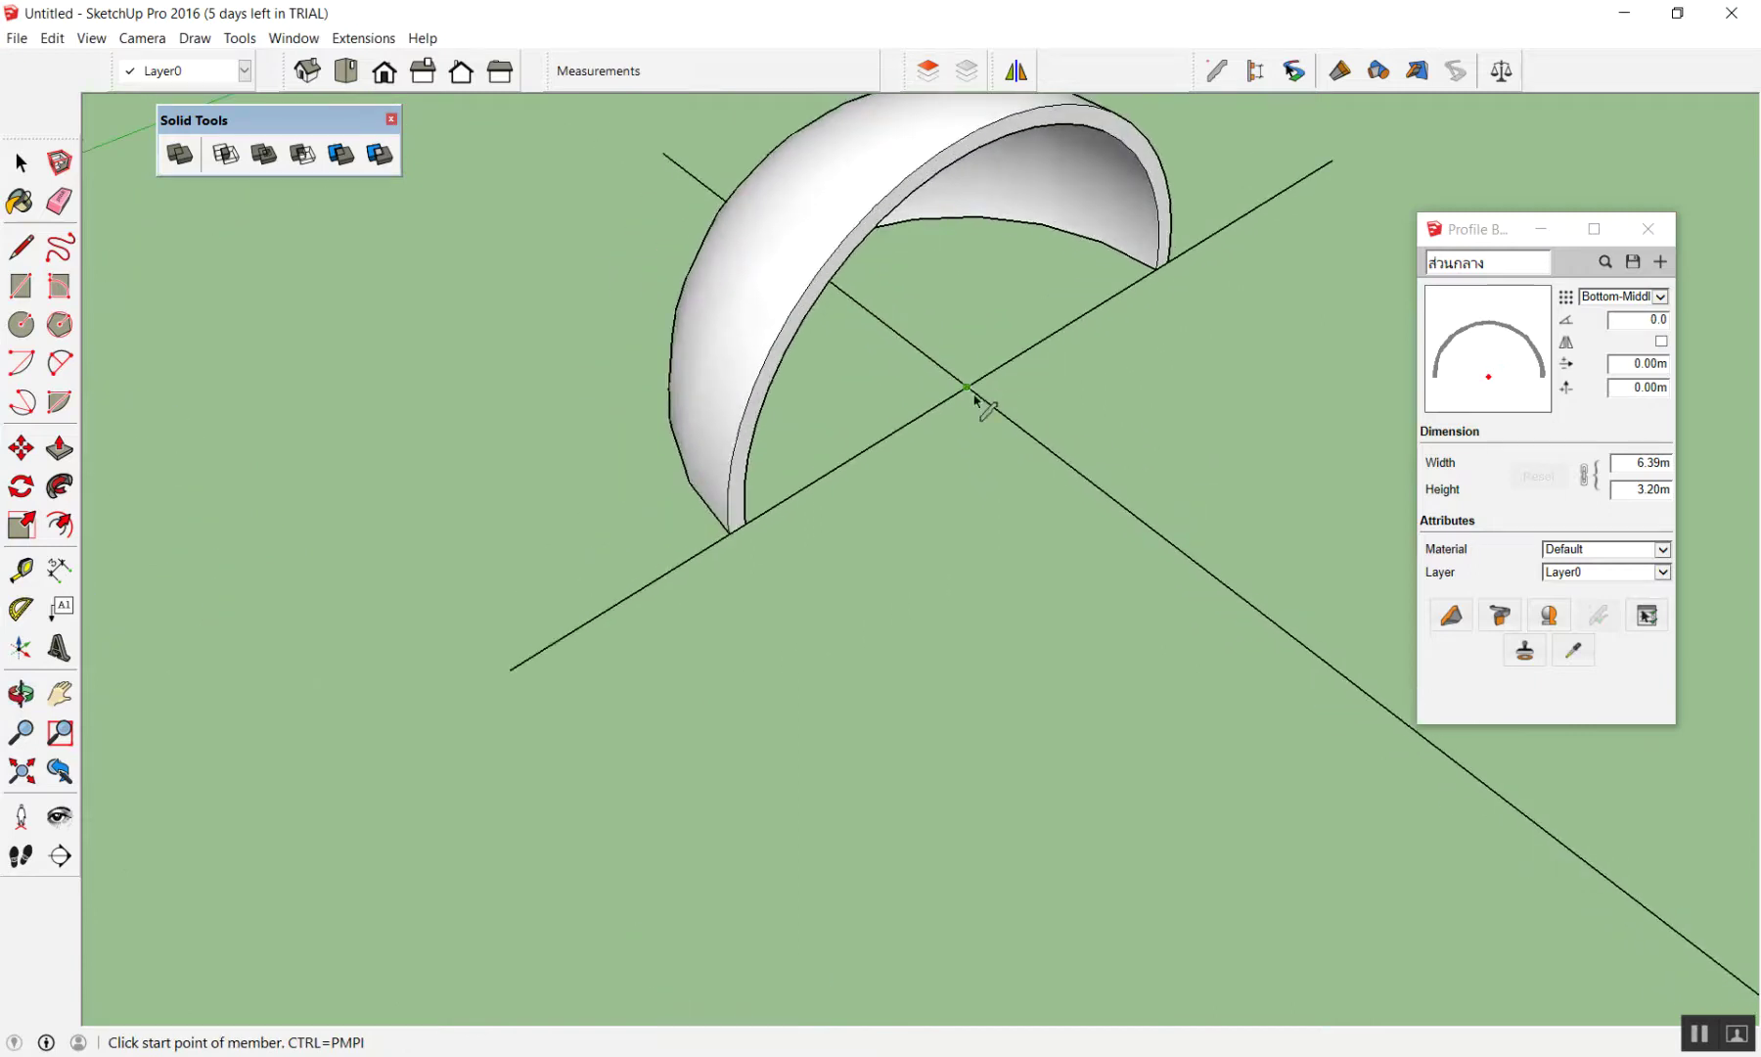
pyautogui.click(969, 390)
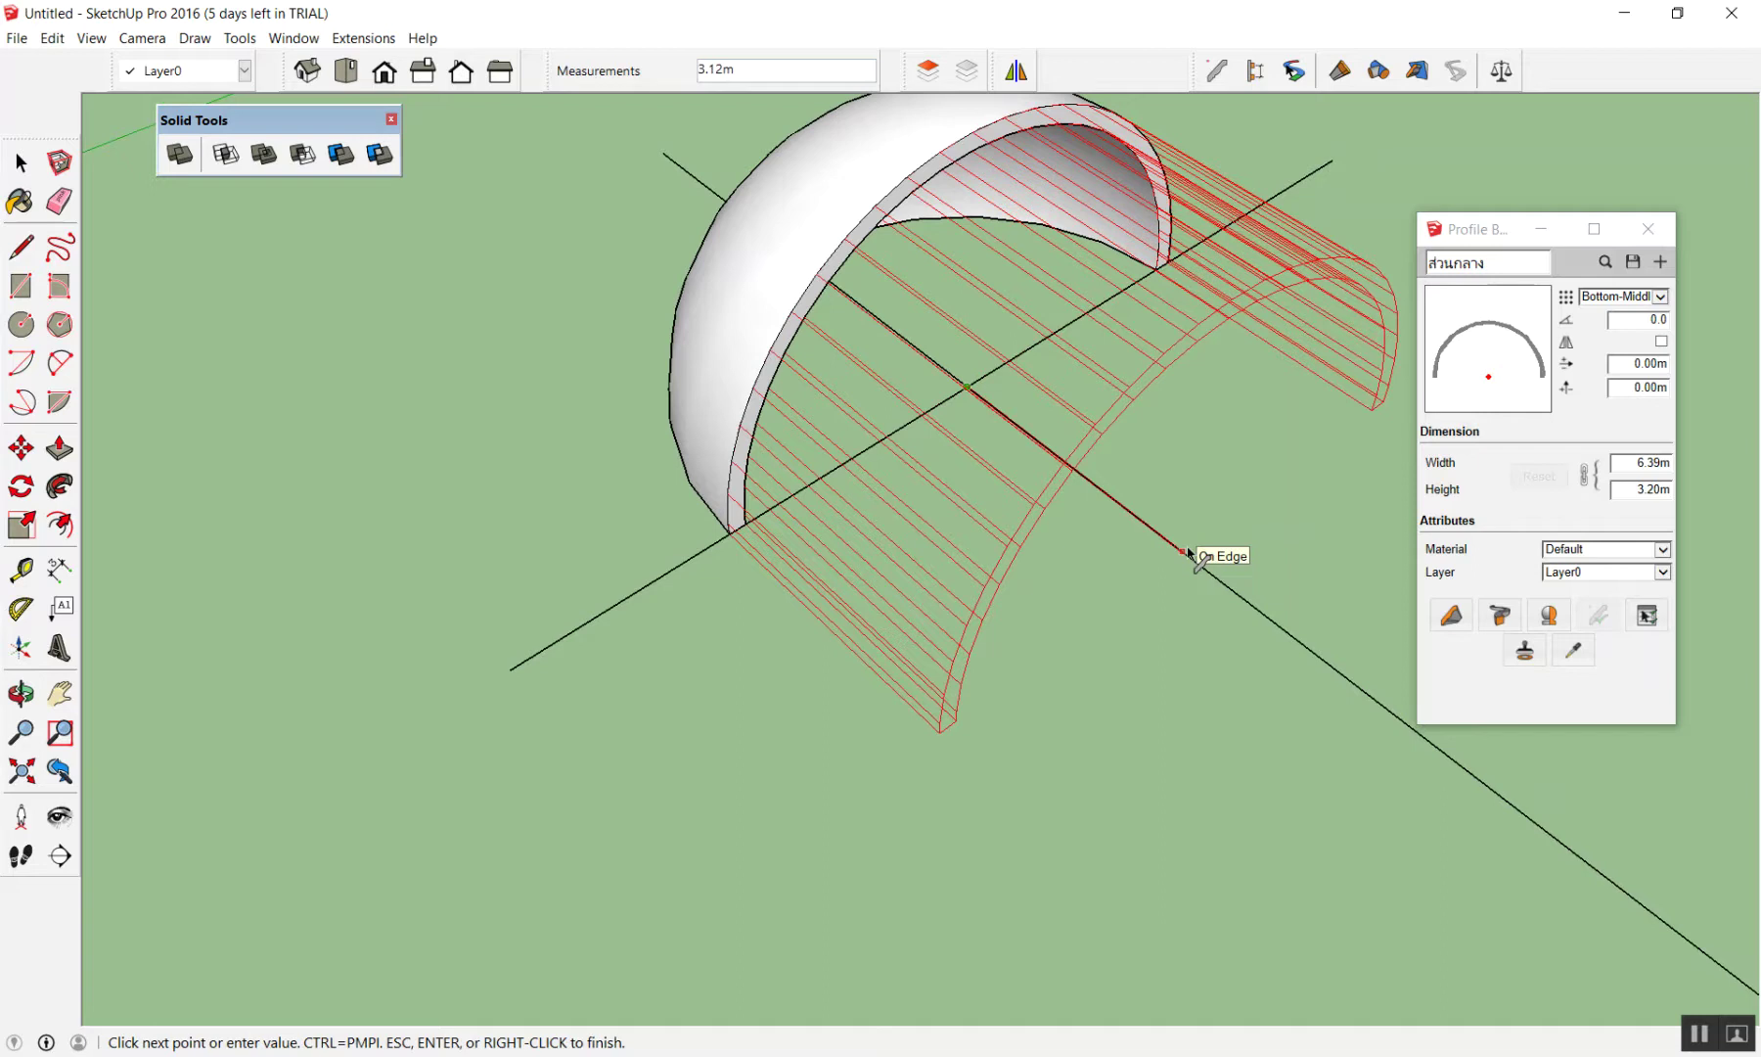
pyautogui.write('1')
pyautogui.press('super')
pyautogui.press('super')
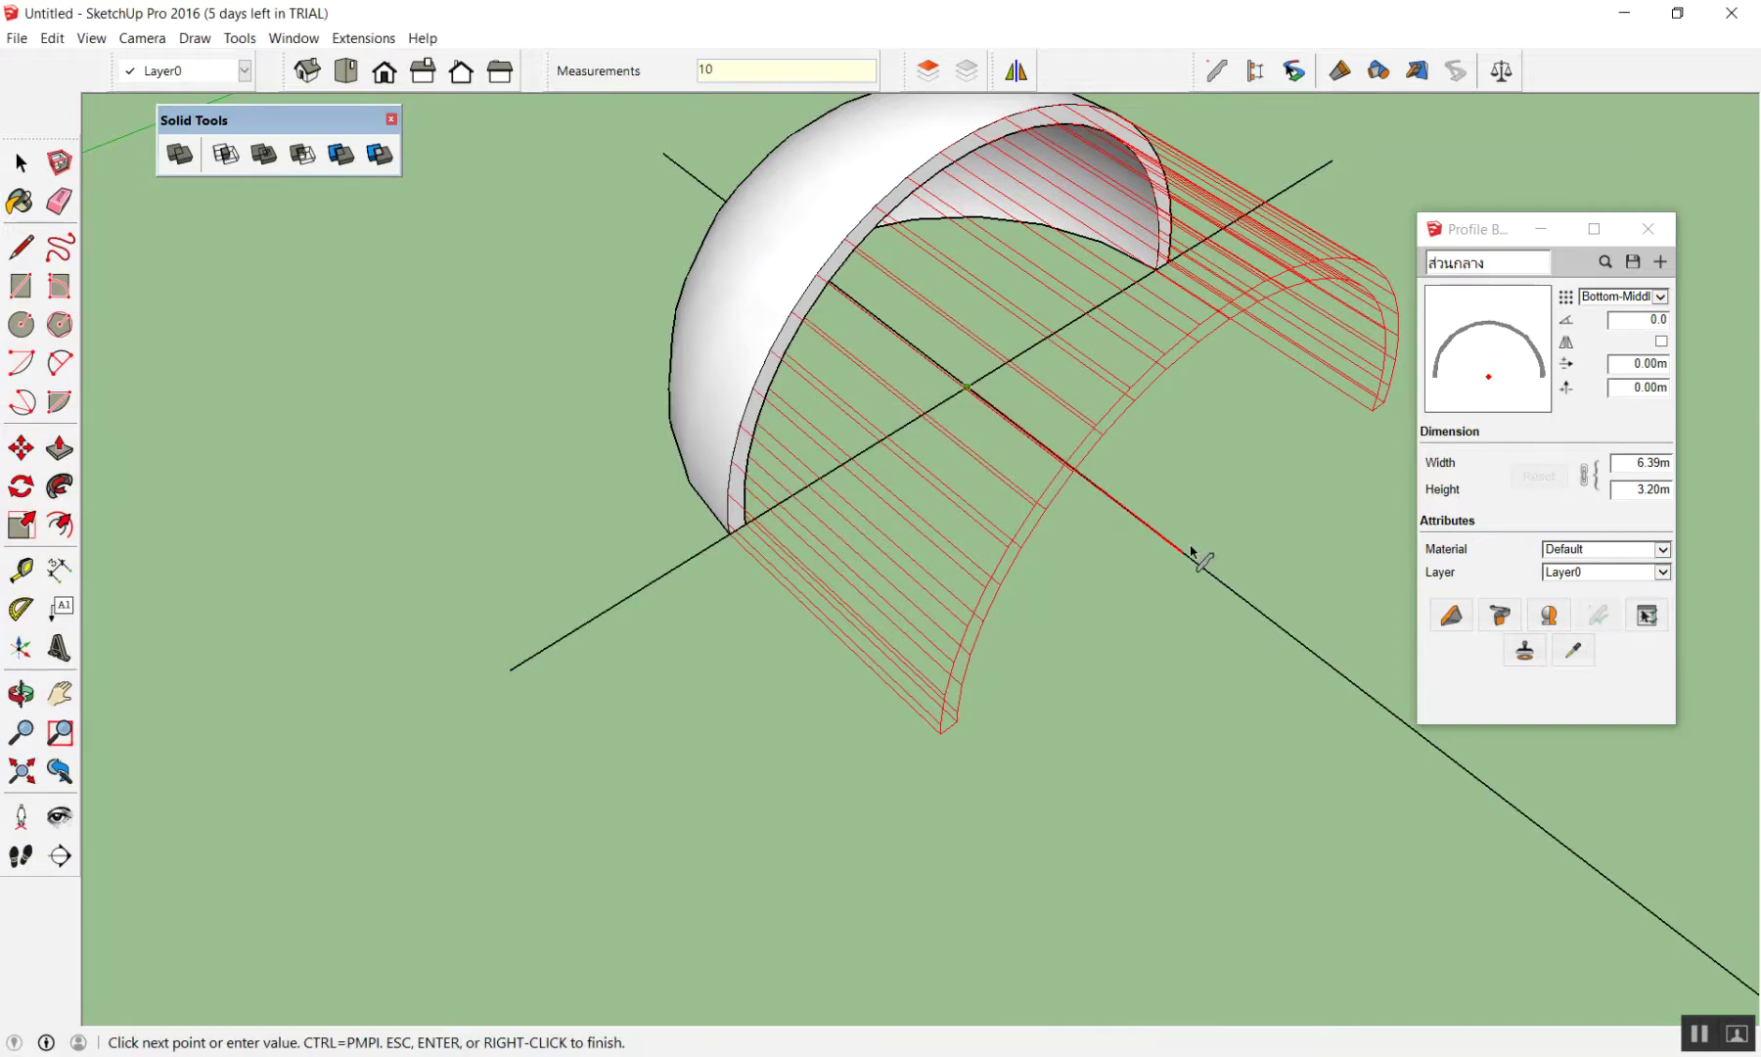
pyautogui.press('Return')
pyautogui.press('Return')
pyautogui.moveTo(1183, 566)
pyautogui.mouseDown(button='middle')
pyautogui.moveTo(1013, 491)
pyautogui.moveTo(1179, 690)
pyautogui.moveTo(597, 821)
pyautogui.moveTo(791, 577)
pyautogui.moveTo(602, 600)
pyautogui.moveTo(800, 396)
pyautogui.mouseUp(button='middle')
# Check the half-dome end cap by selecting and deselecting it a few times
pyautogui.click(685, 362)
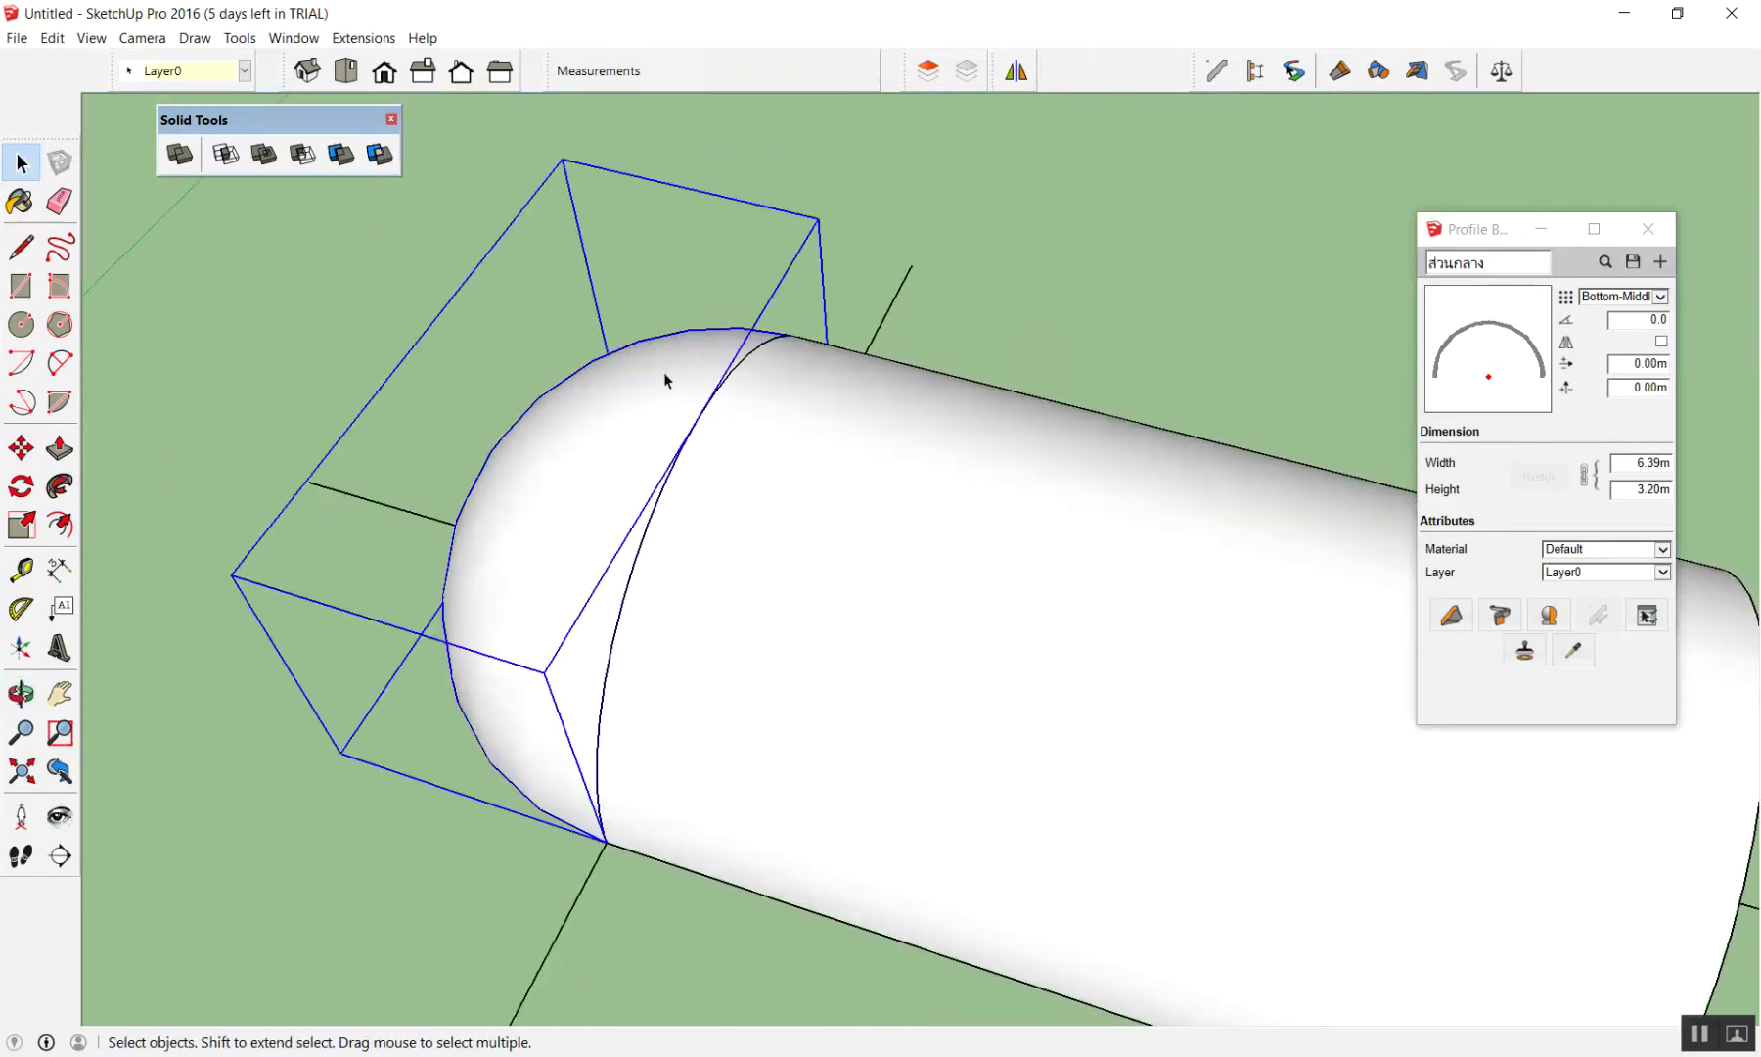
pyautogui.scroll(-3, 670, 376)
pyautogui.click(1140, 526)
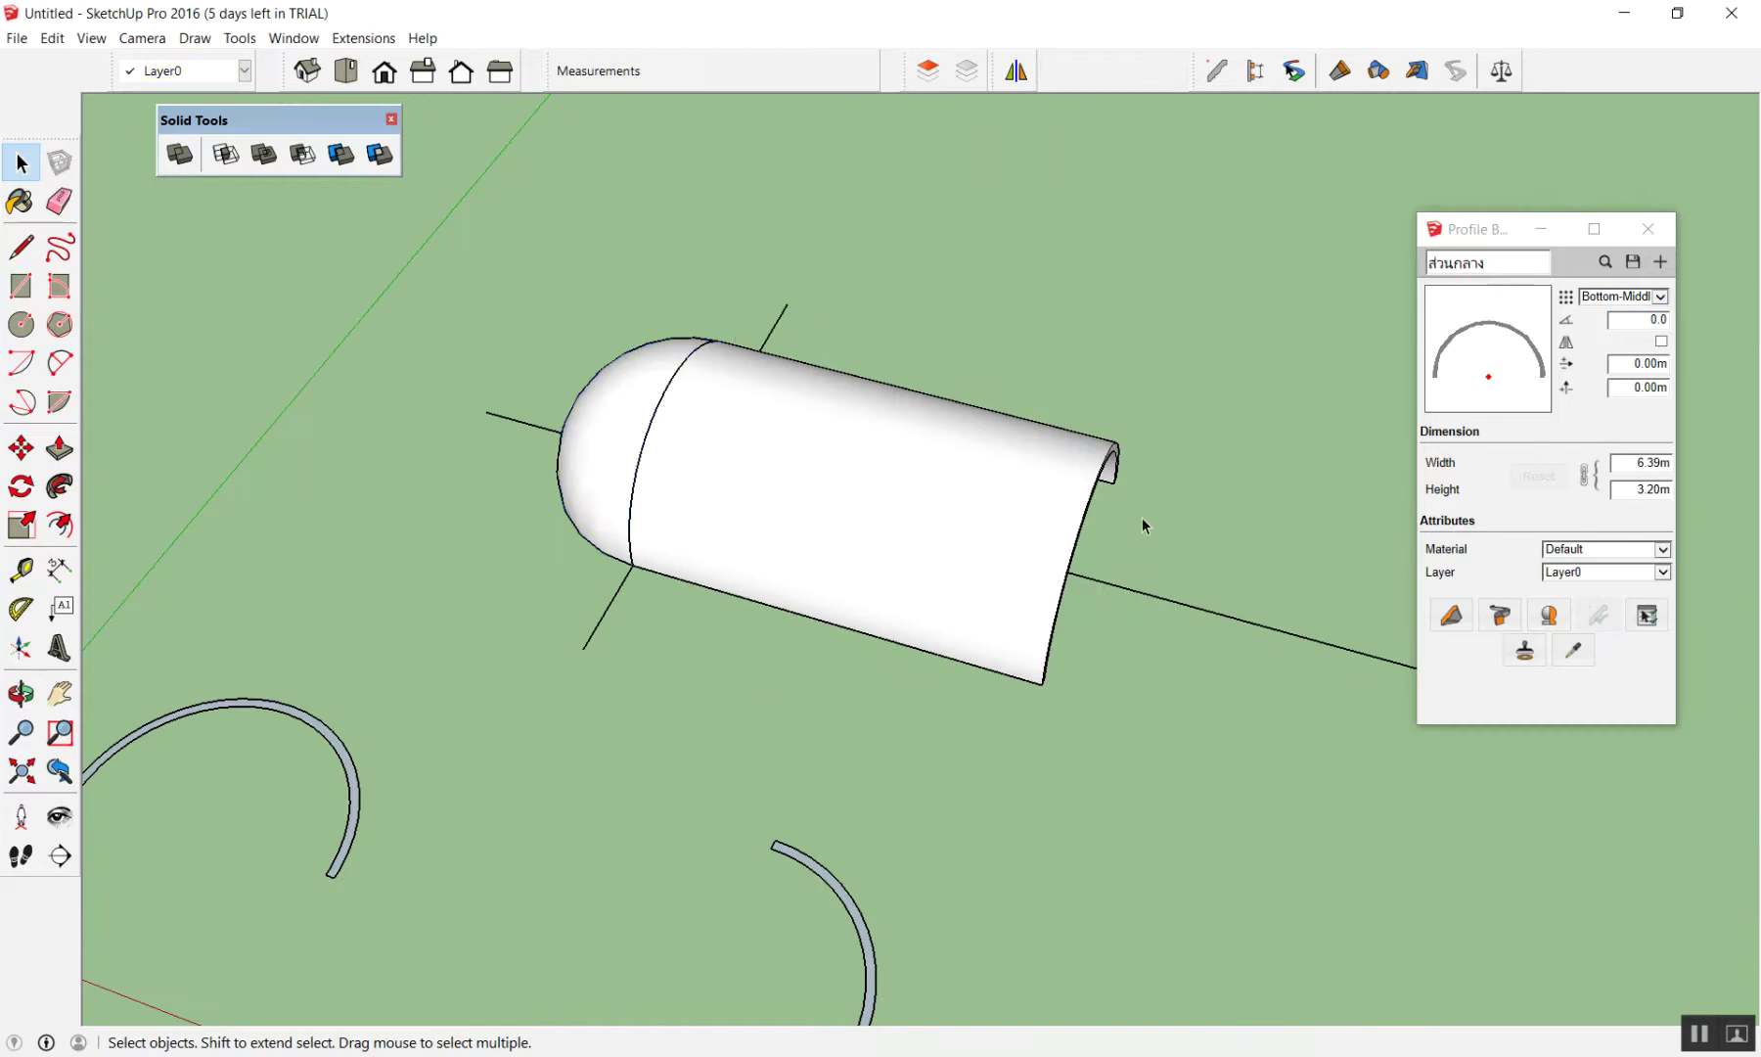
pyautogui.scroll(1, 1076, 450)
pyautogui.scroll(2, 1049, 403)
pyautogui.click(432, 378)
pyautogui.click(1199, 508)
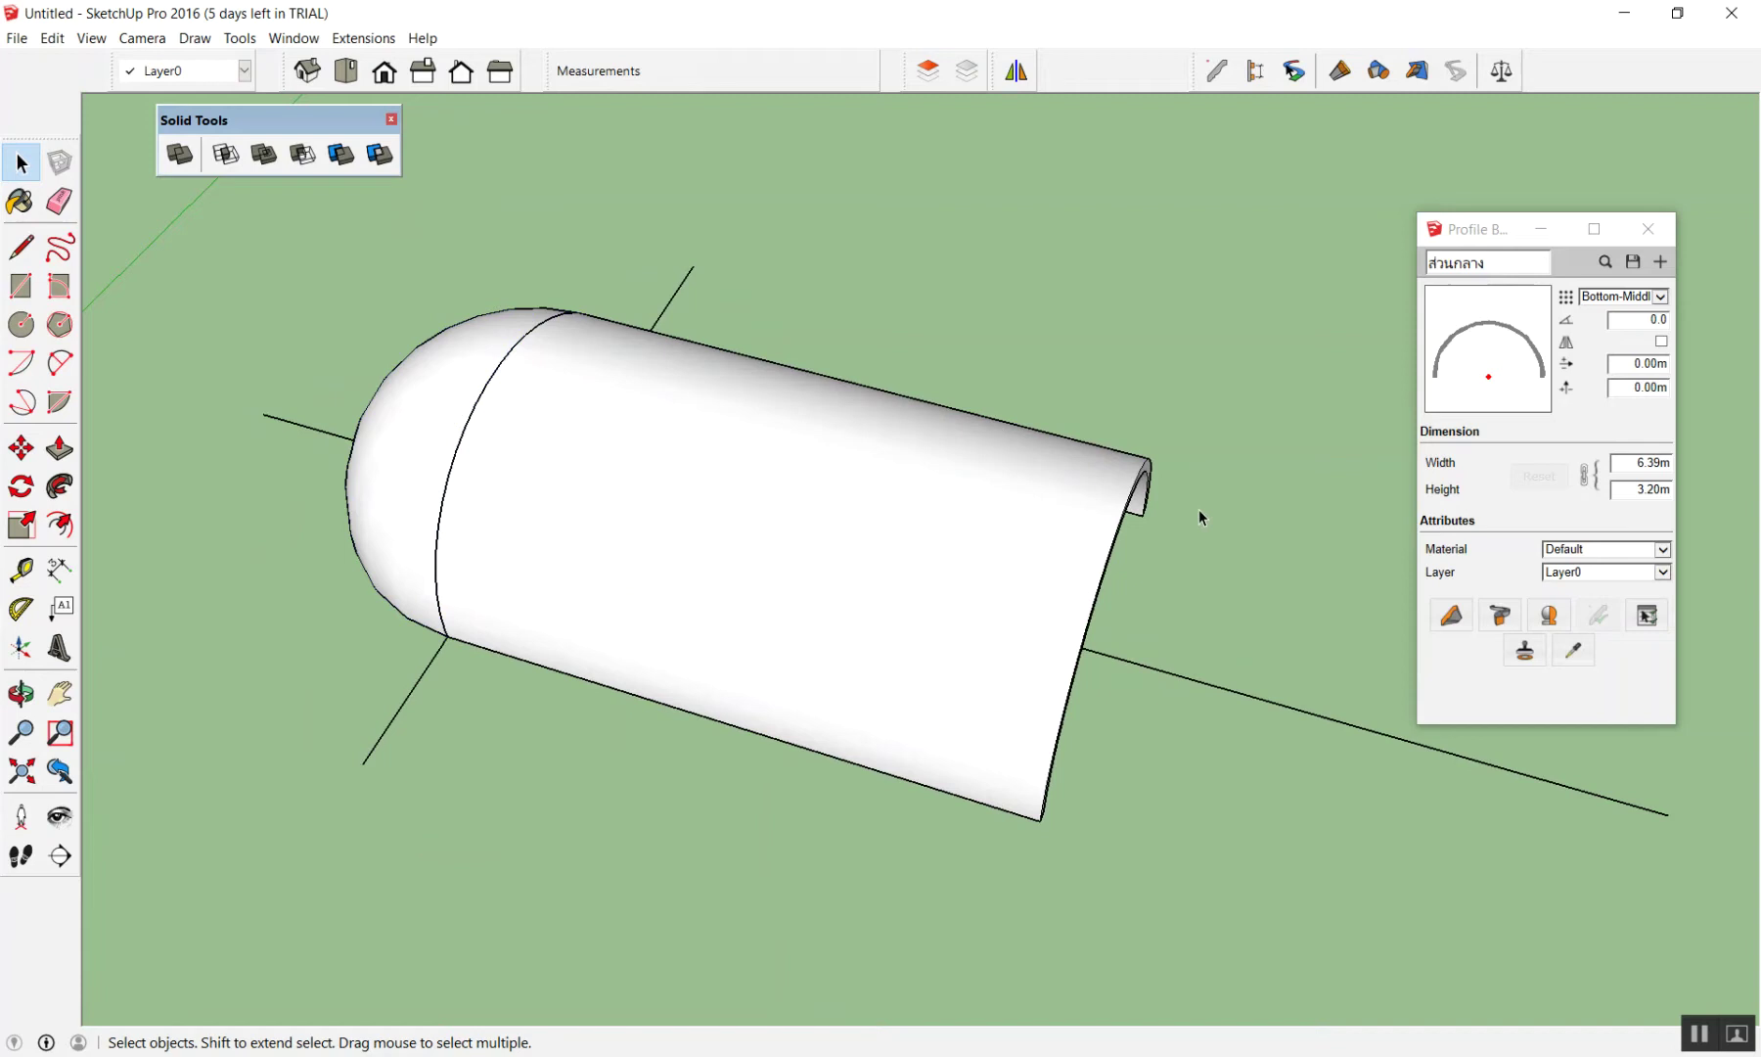
pyautogui.click(448, 393)
pyautogui.click(1193, 580)
pyautogui.scroll(1, 846, 727)
pyautogui.scroll(-1, 800, 743)
# Draw a small closed triangular face from the midpoint of the vault's lower edge
pyautogui.press('l')
pyautogui.scroll(1, 684, 704)
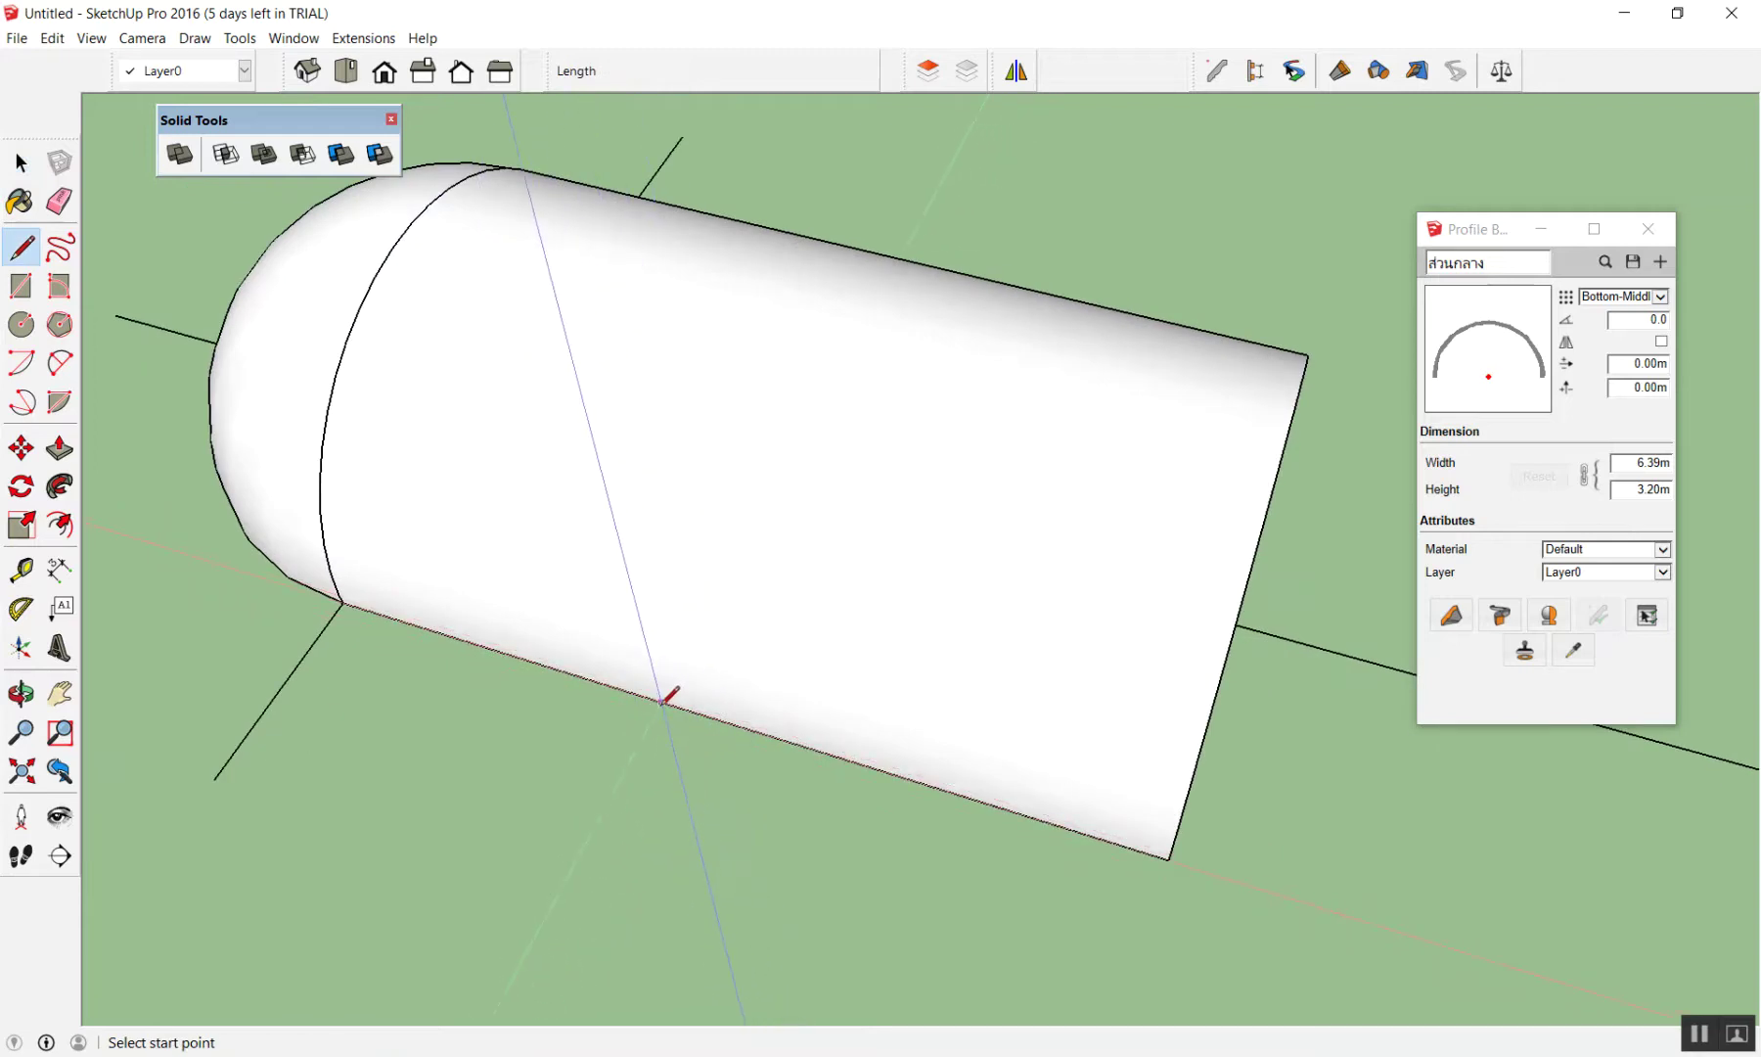
pyautogui.scroll(2, 704, 710)
pyautogui.scroll(2, 744, 703)
pyautogui.scroll(1, 831, 734)
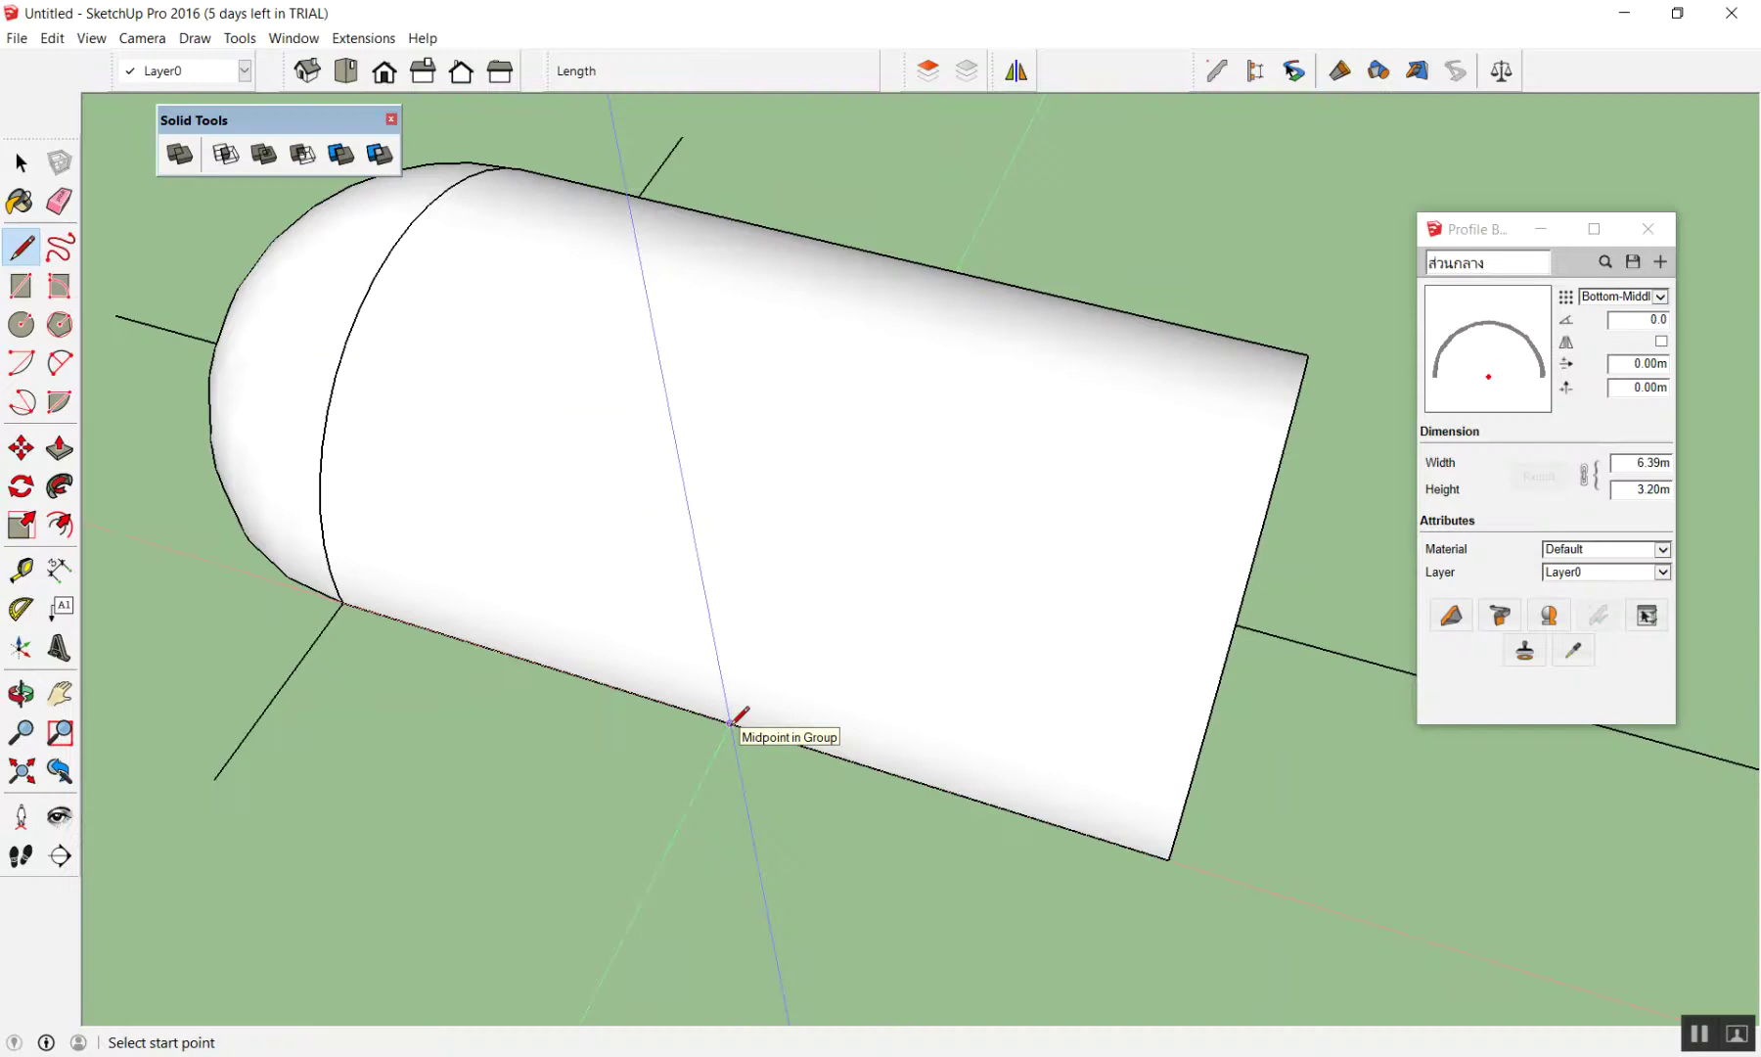
pyautogui.click(730, 723)
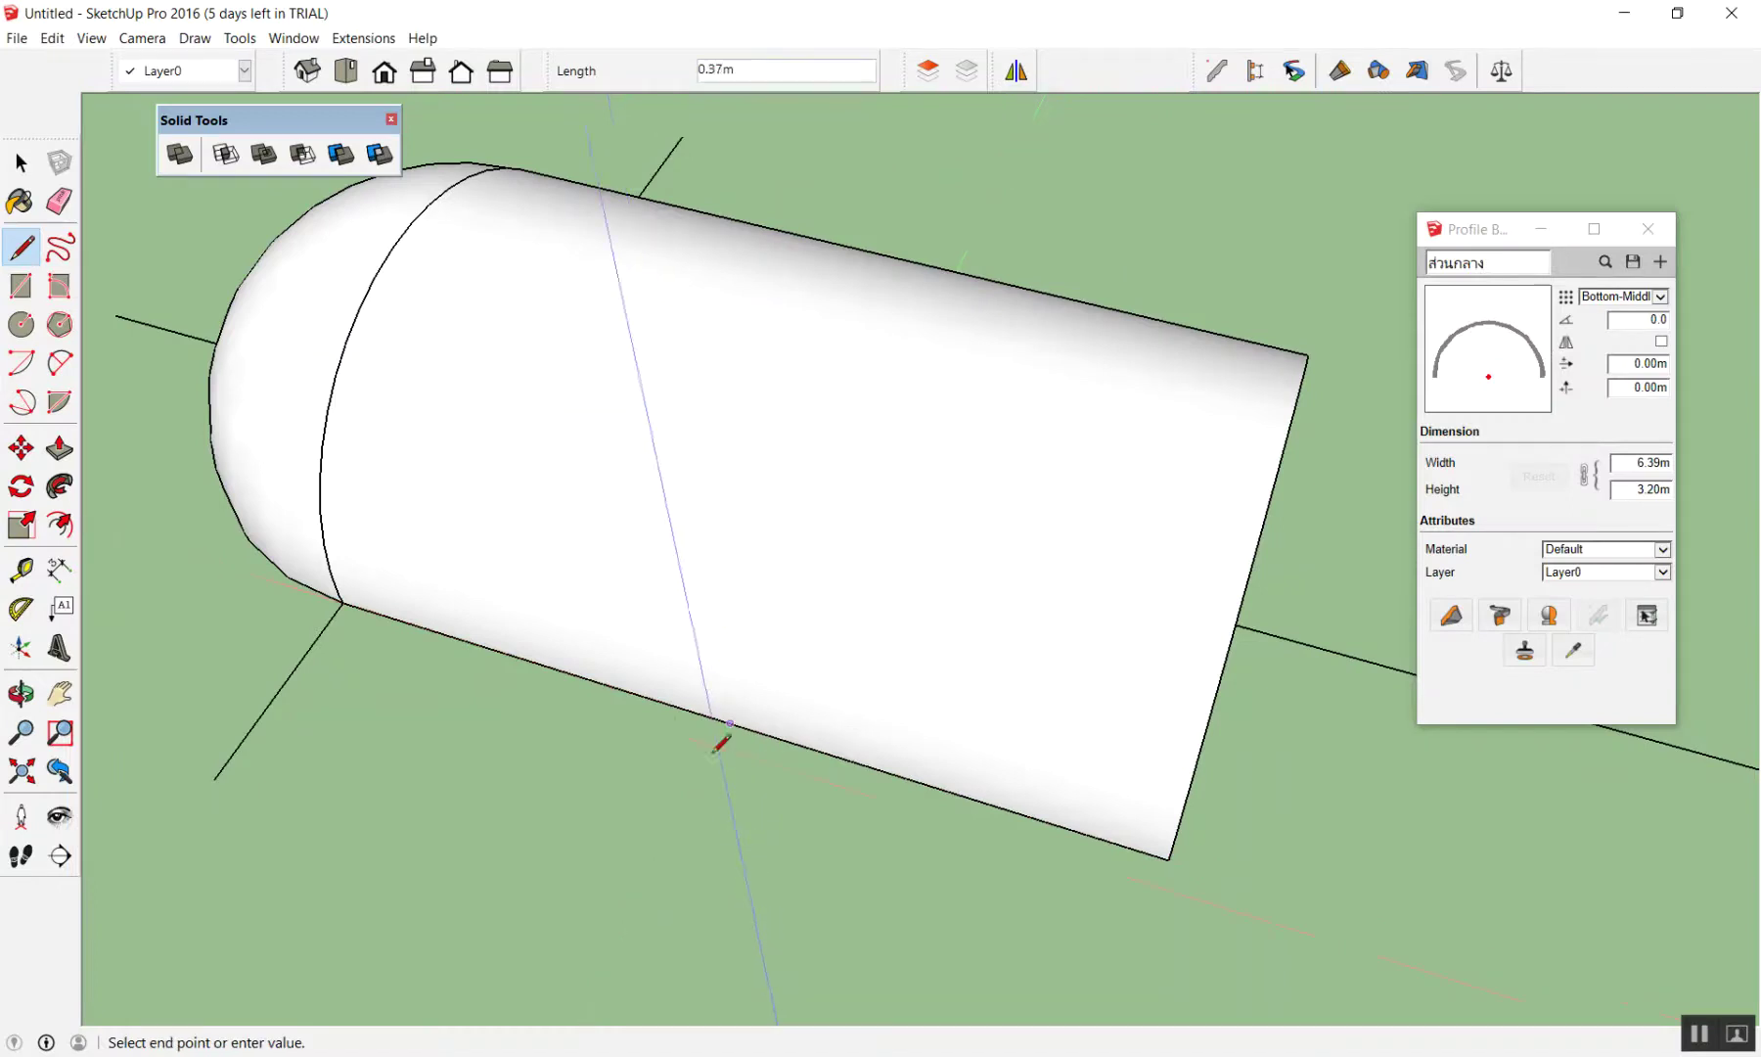
pyautogui.click(693, 795)
pyautogui.click(677, 752)
pyautogui.click(730, 723)
pyautogui.press('space')
pyautogui.moveTo(723, 790)
pyautogui.mouseDown(button='middle')
pyautogui.moveTo(316, 406)
pyautogui.moveTo(1065, 478)
pyautogui.moveTo(213, 322)
pyautogui.moveTo(575, 601)
pyautogui.moveTo(1269, 221)
pyautogui.moveTo(1183, 374)
pyautogui.moveTo(429, 476)
pyautogui.moveTo(603, 724)
pyautogui.mouseUp(button='middle')
pyautogui.scroll(3, 603, 724)
pyautogui.scroll(-3, 598, 711)
pyautogui.scroll(-3, 599, 711)
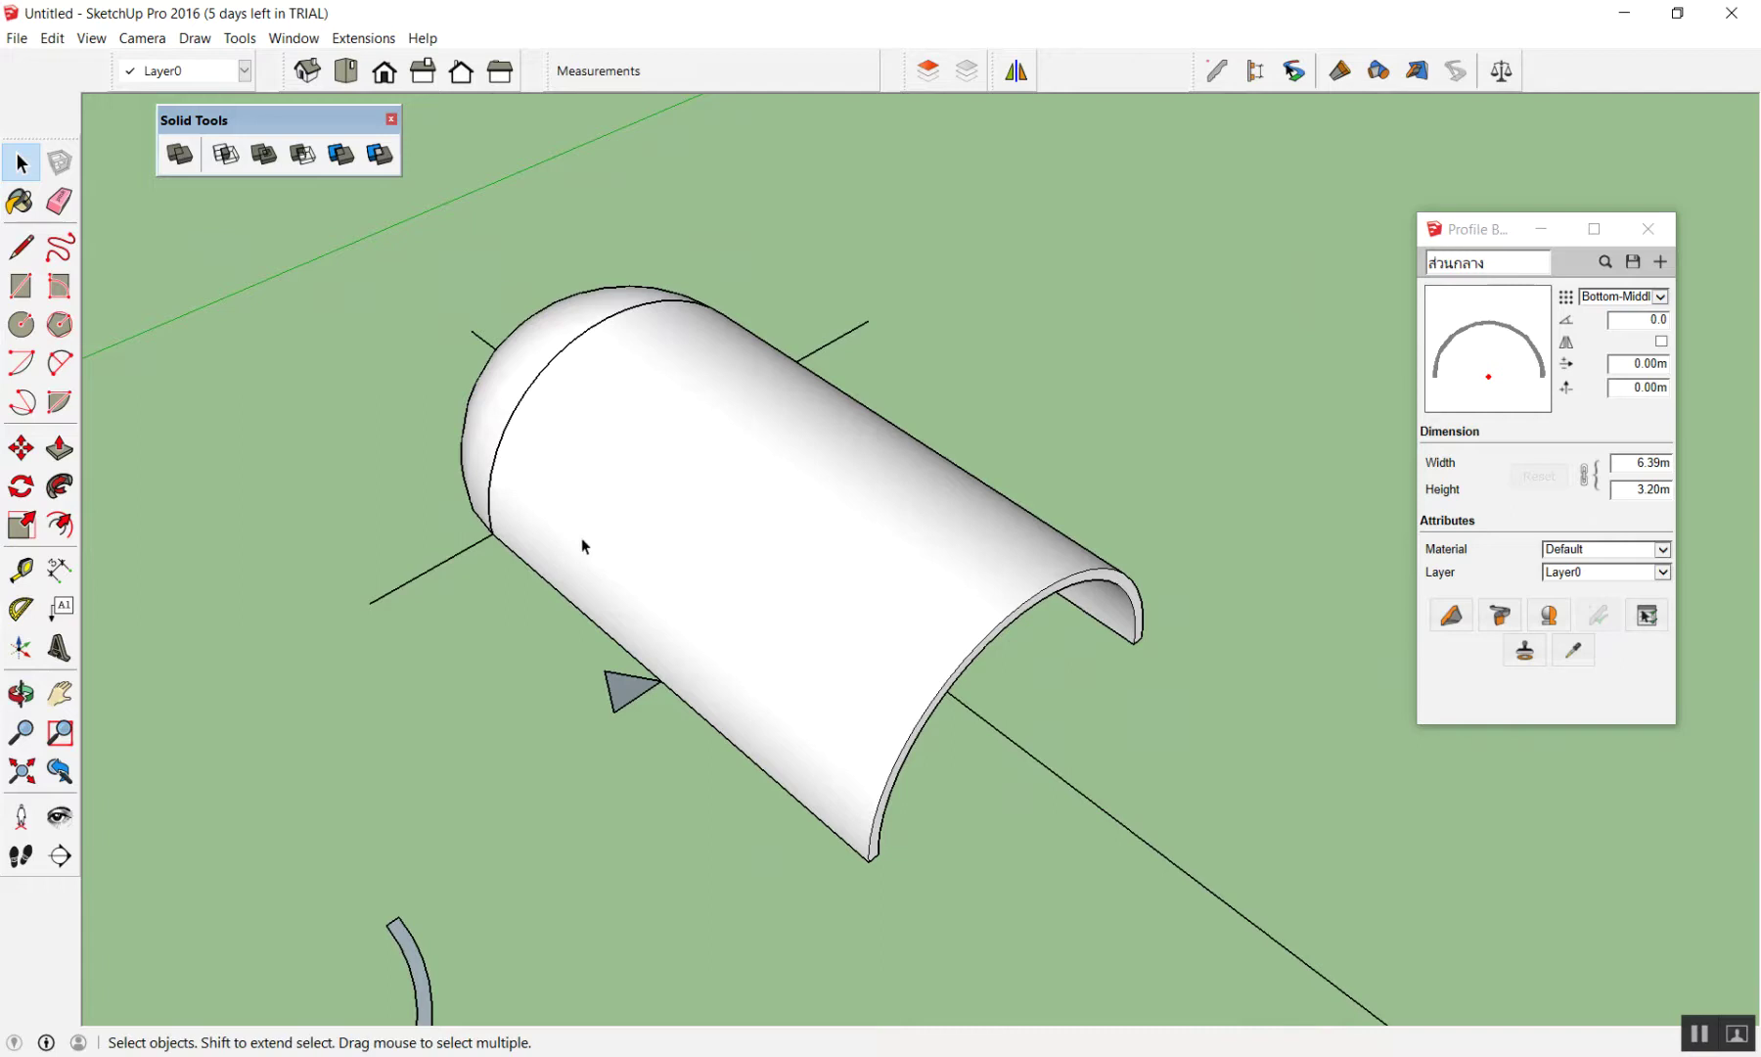
# Select the half-dome end cap and start the Mirror tool on it
pyautogui.moveTo(538, 382)
pyautogui.mouseDown(button='middle')
pyautogui.moveTo(727, 511)
pyautogui.moveTo(492, 354)
pyautogui.mouseUp(button='middle')
pyautogui.click(492, 348)
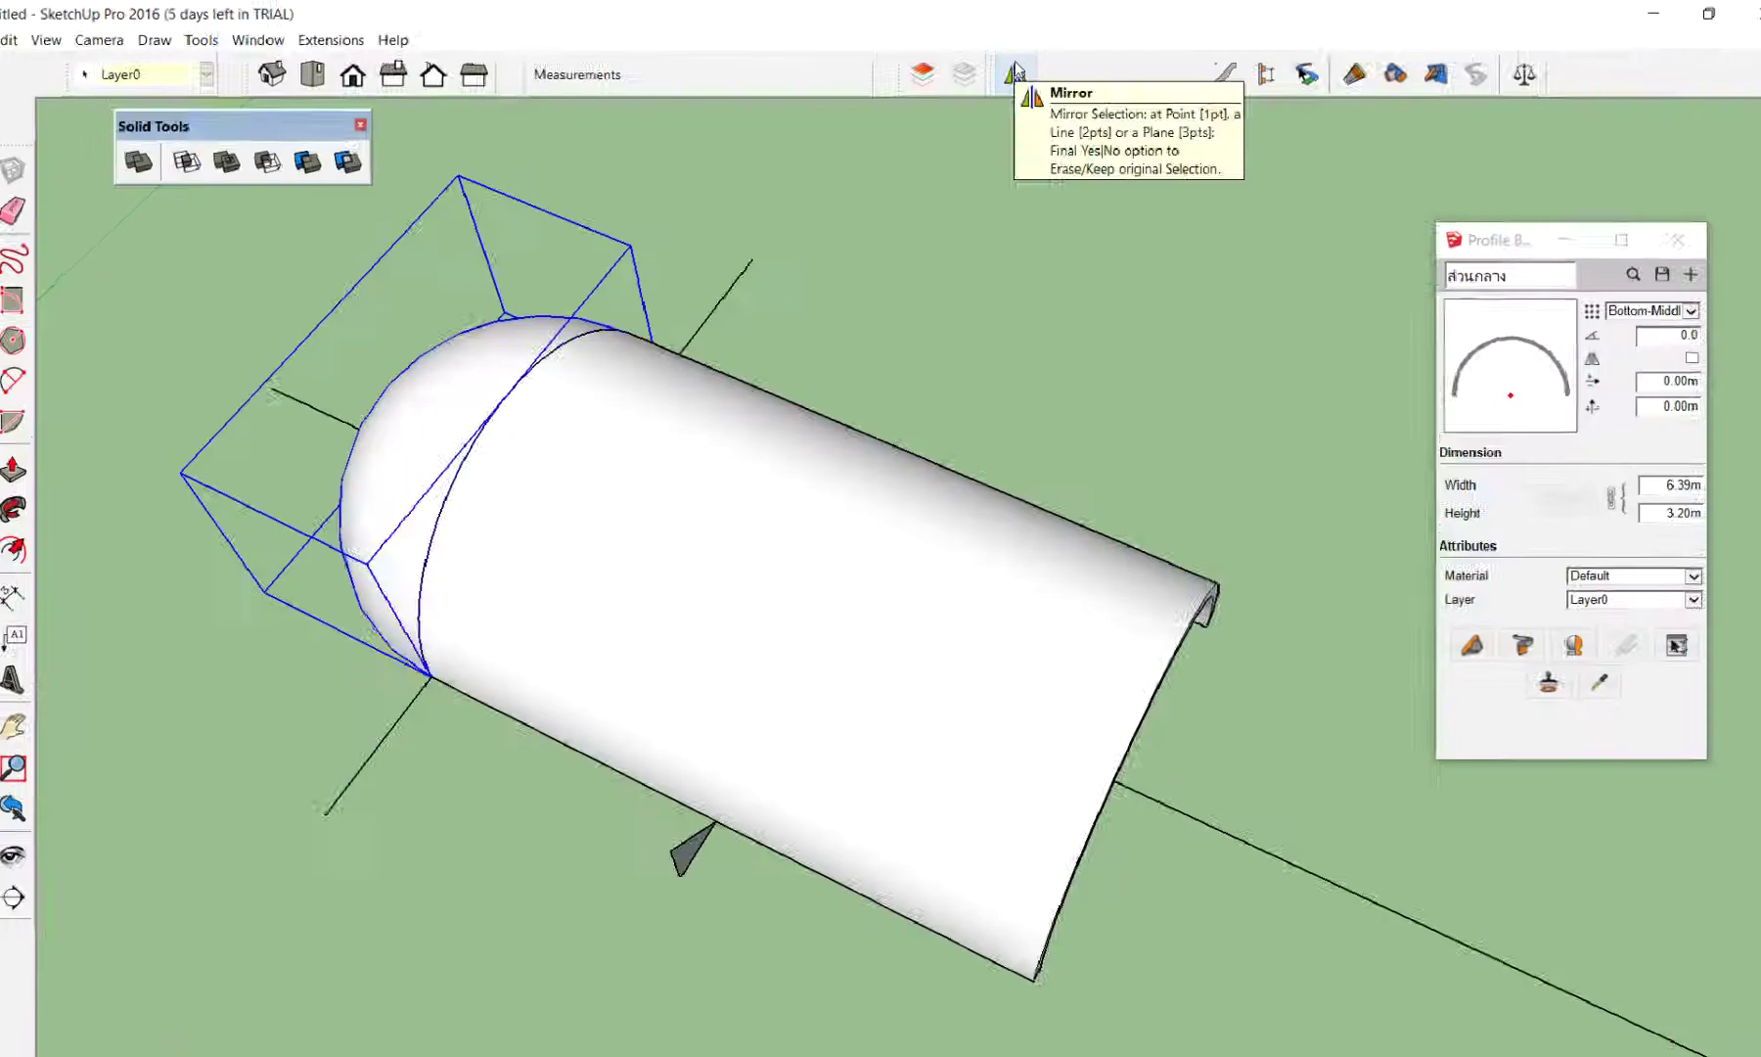
pyautogui.click(1016, 70)
pyautogui.moveTo(783, 421)
pyautogui.mouseDown(button='middle')
pyautogui.moveTo(754, 440)
pyautogui.moveTo(651, 750)
pyautogui.mouseUp(button='middle')
pyautogui.scroll(5, 599, 707)
pyautogui.scroll(2, 601, 705)
pyautogui.scroll(-3, 597, 685)
pyautogui.scroll(-3, 593, 677)
# Mirror the half-dome across three triangle points, keeping the original
pyautogui.click(590, 692)
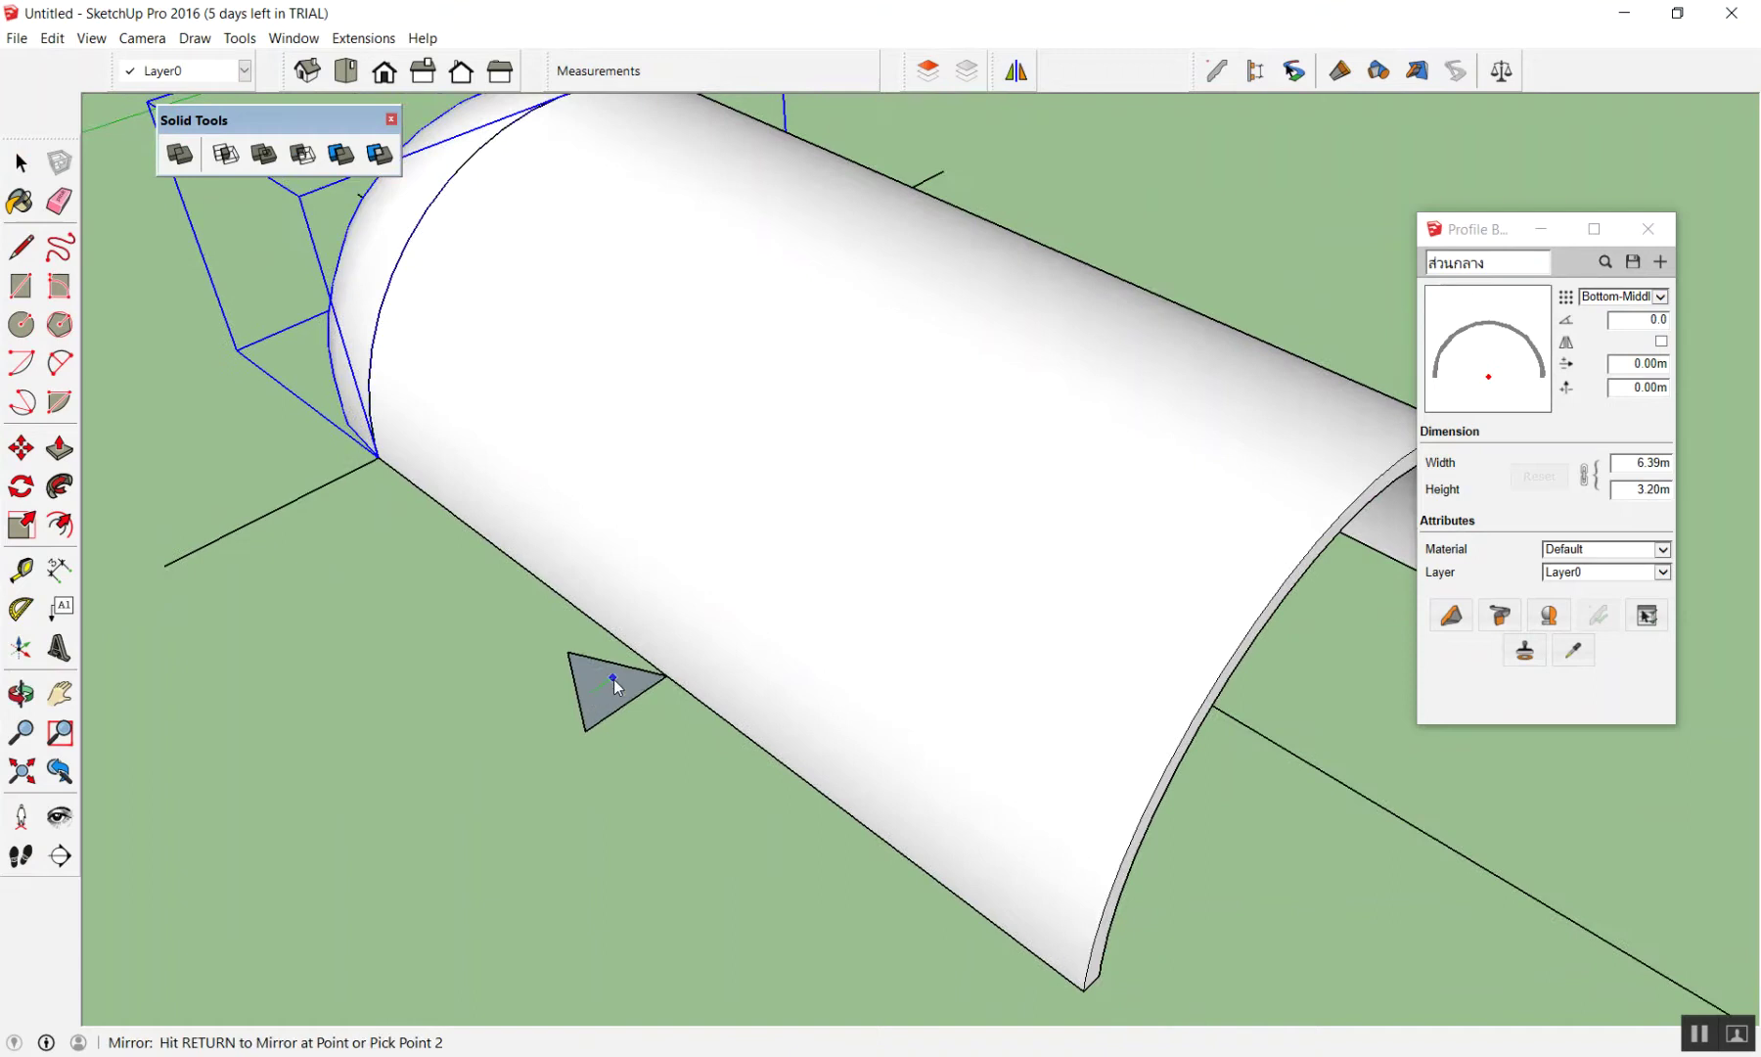
pyautogui.click(613, 680)
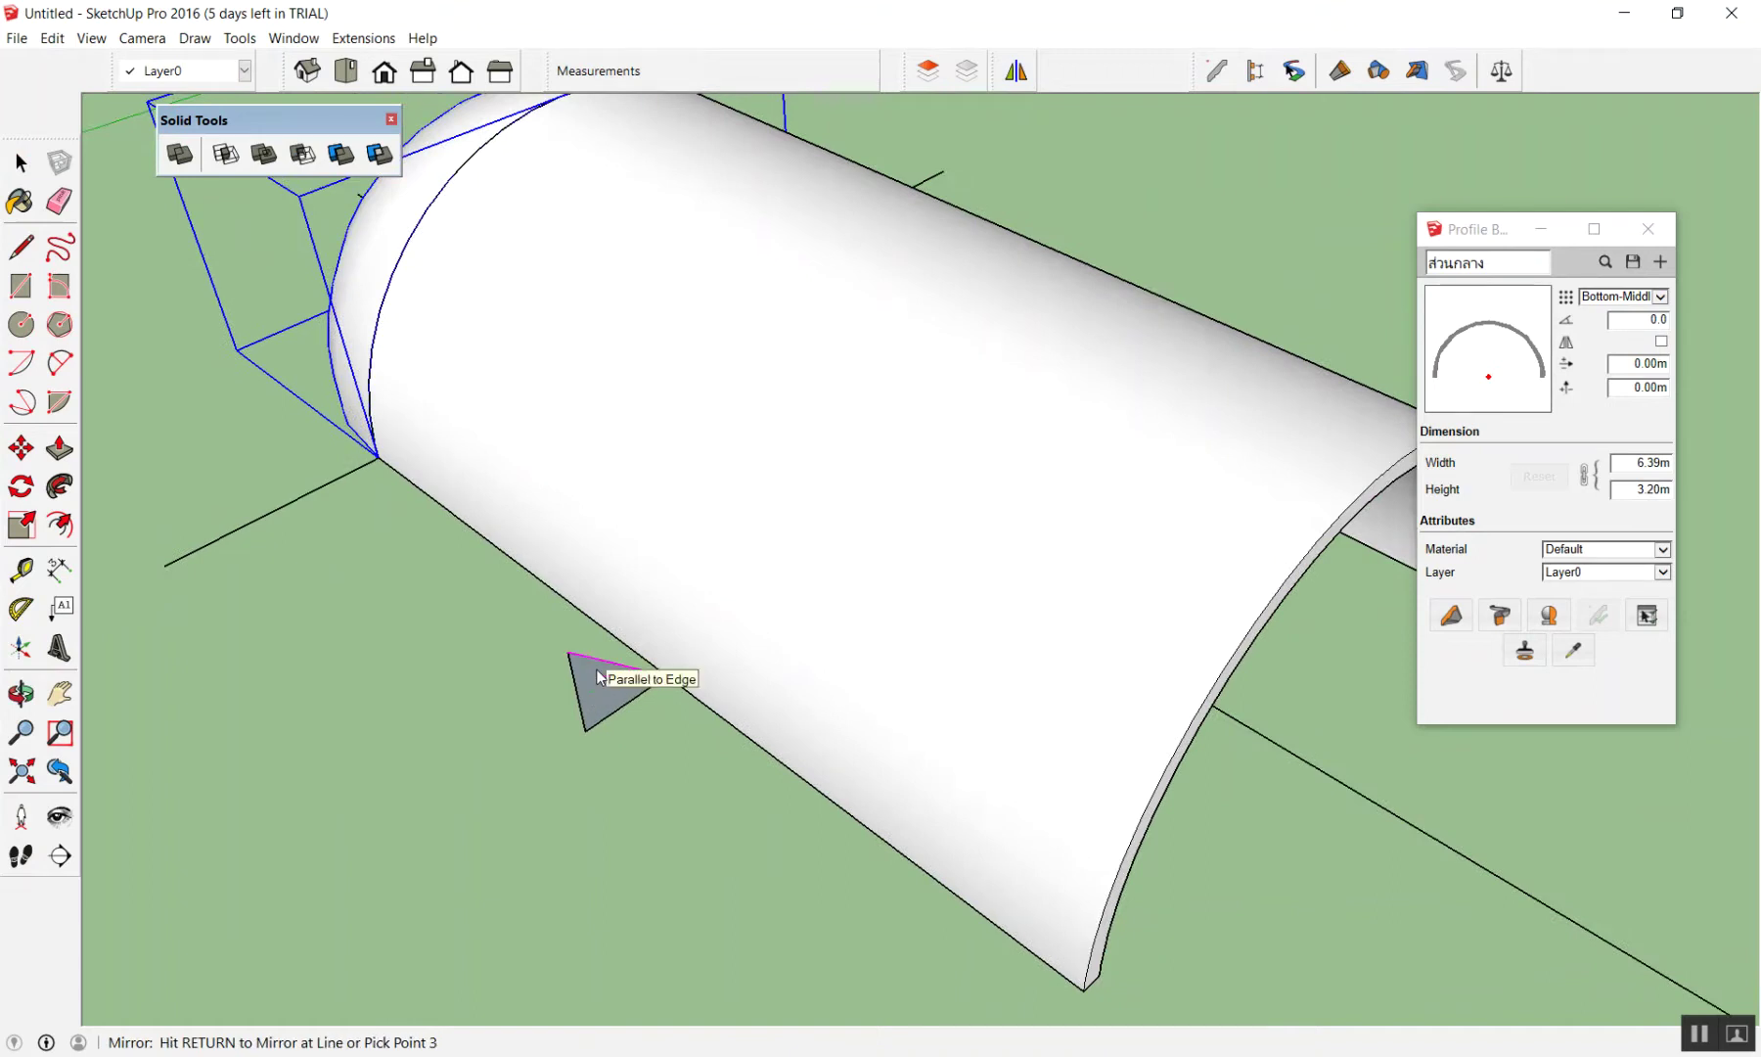
pyautogui.click(581, 646)
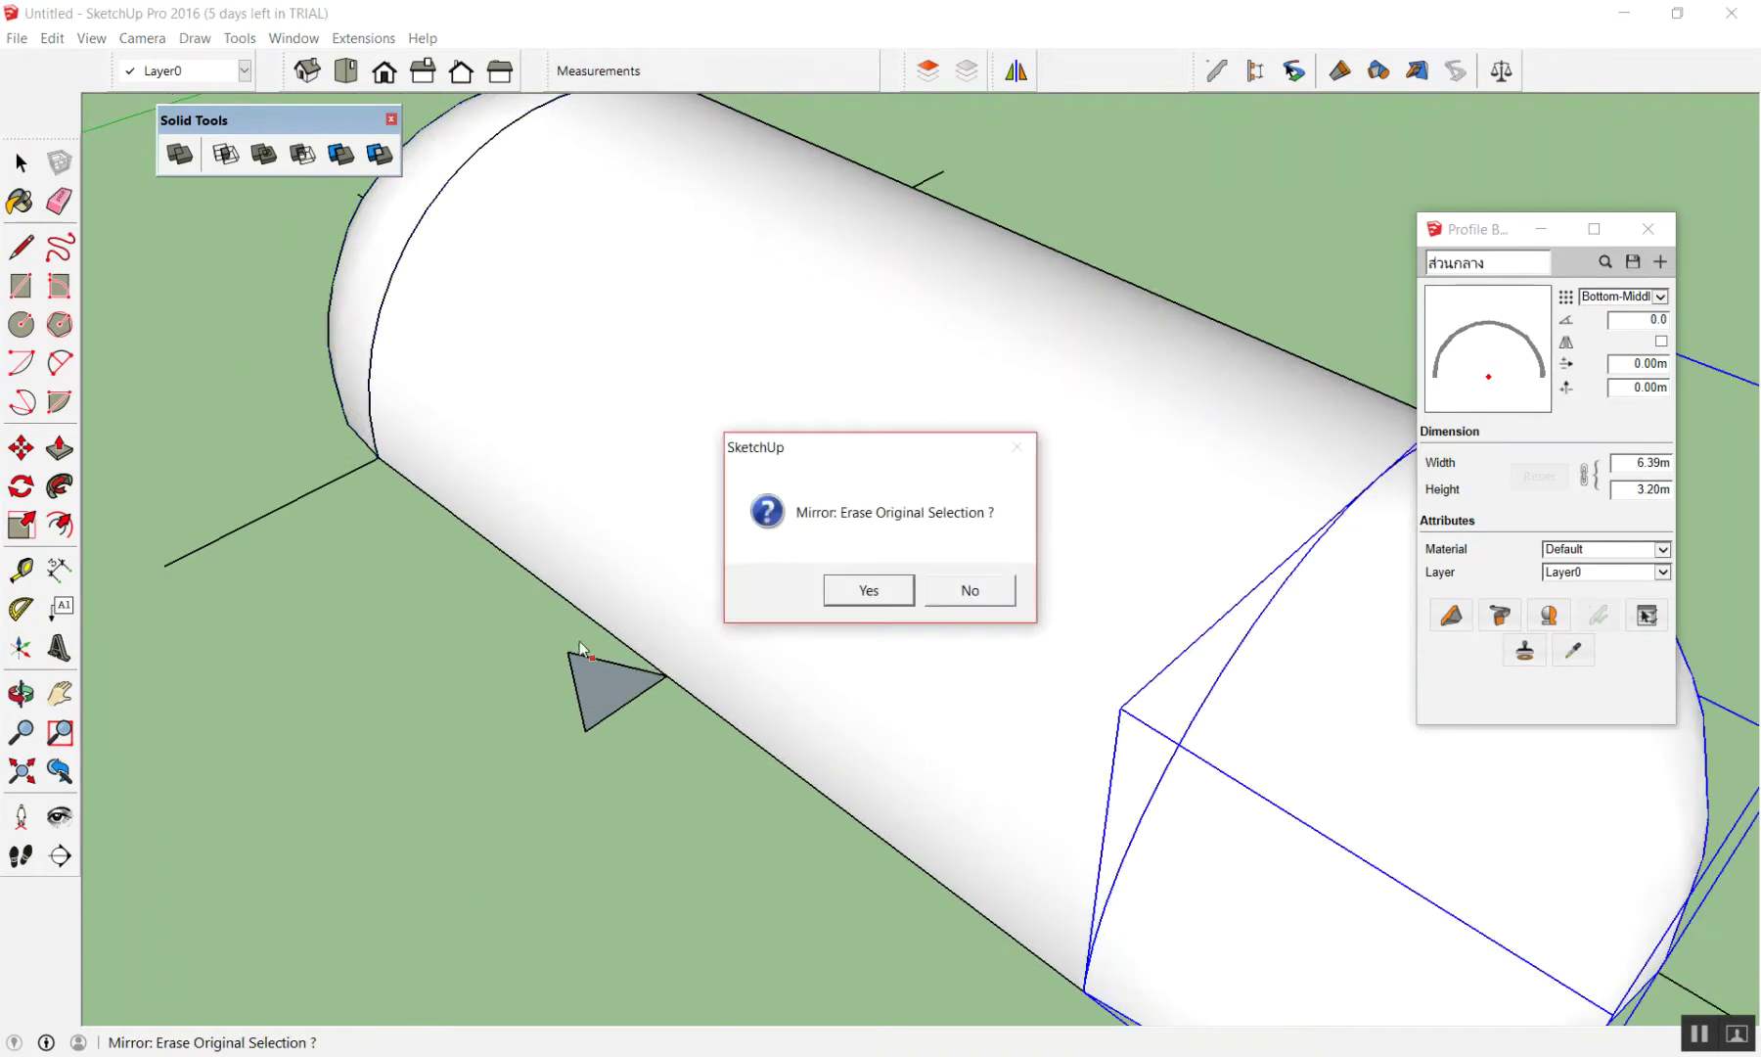
pyautogui.click(954, 599)
pyautogui.moveTo(930, 596)
pyautogui.mouseDown(button='middle')
pyautogui.moveTo(590, 628)
pyautogui.moveTo(846, 766)
pyautogui.mouseUp(button='middle')
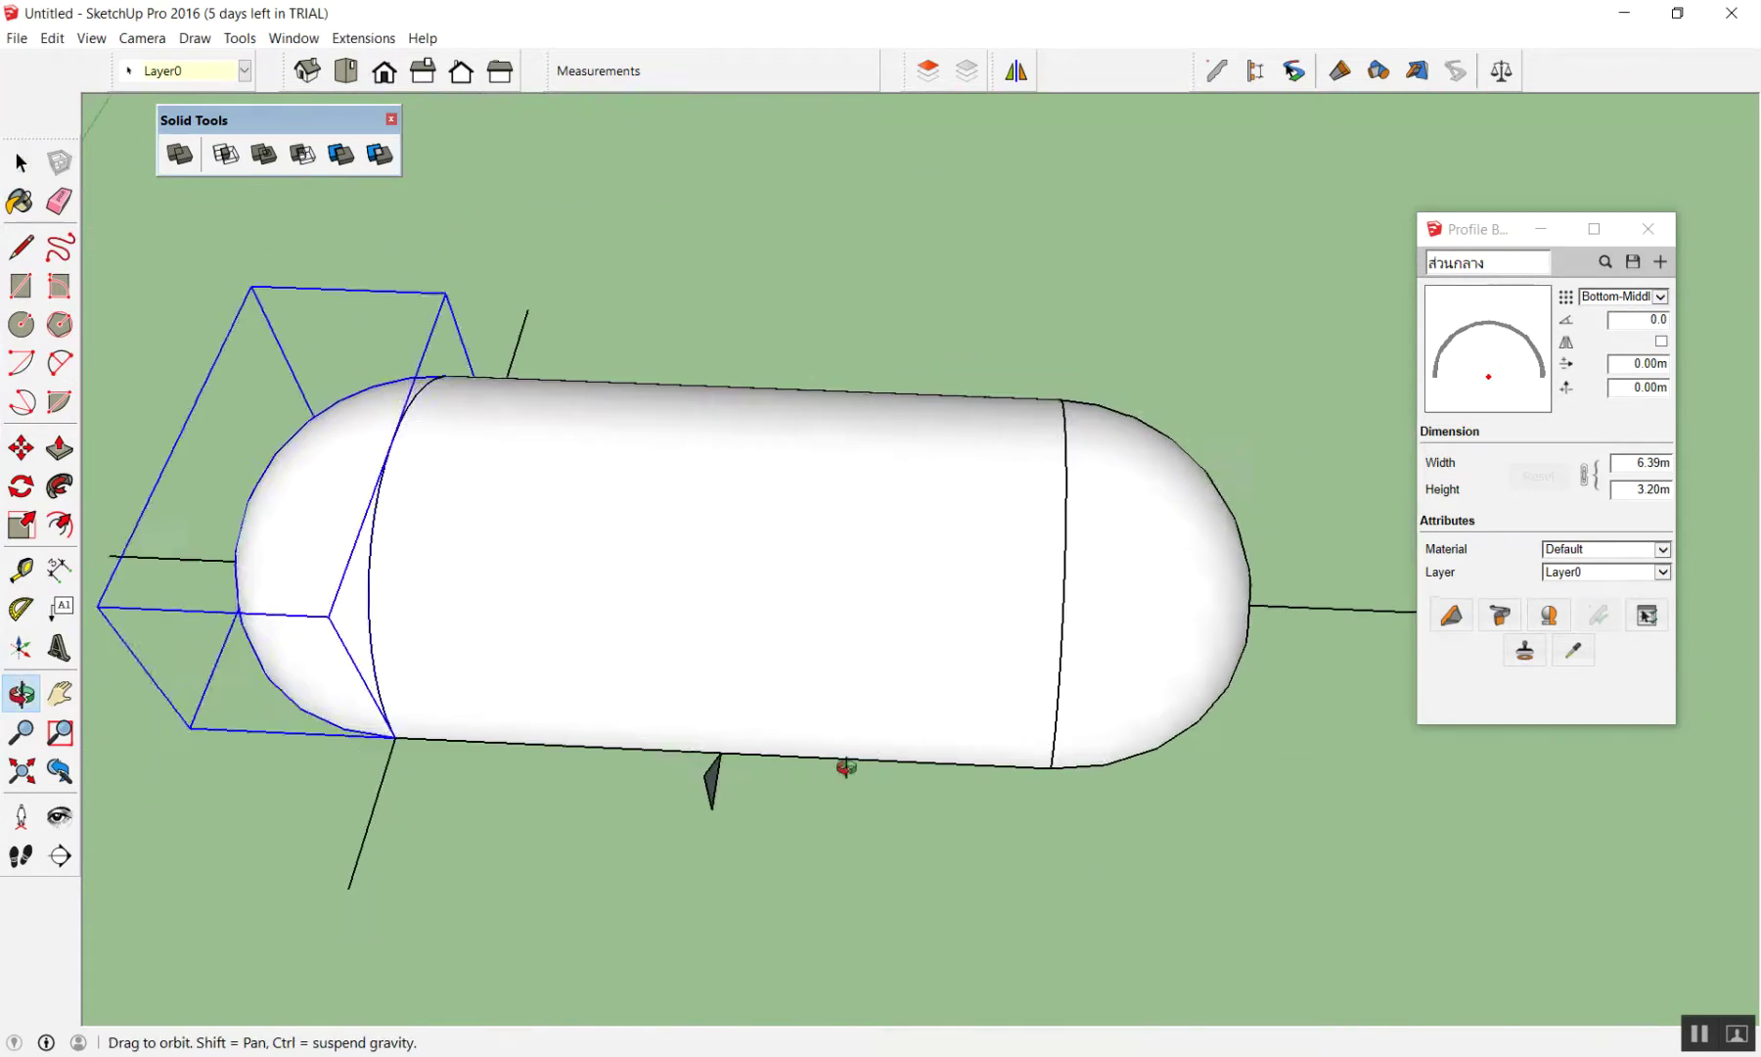
pyautogui.click(1107, 840)
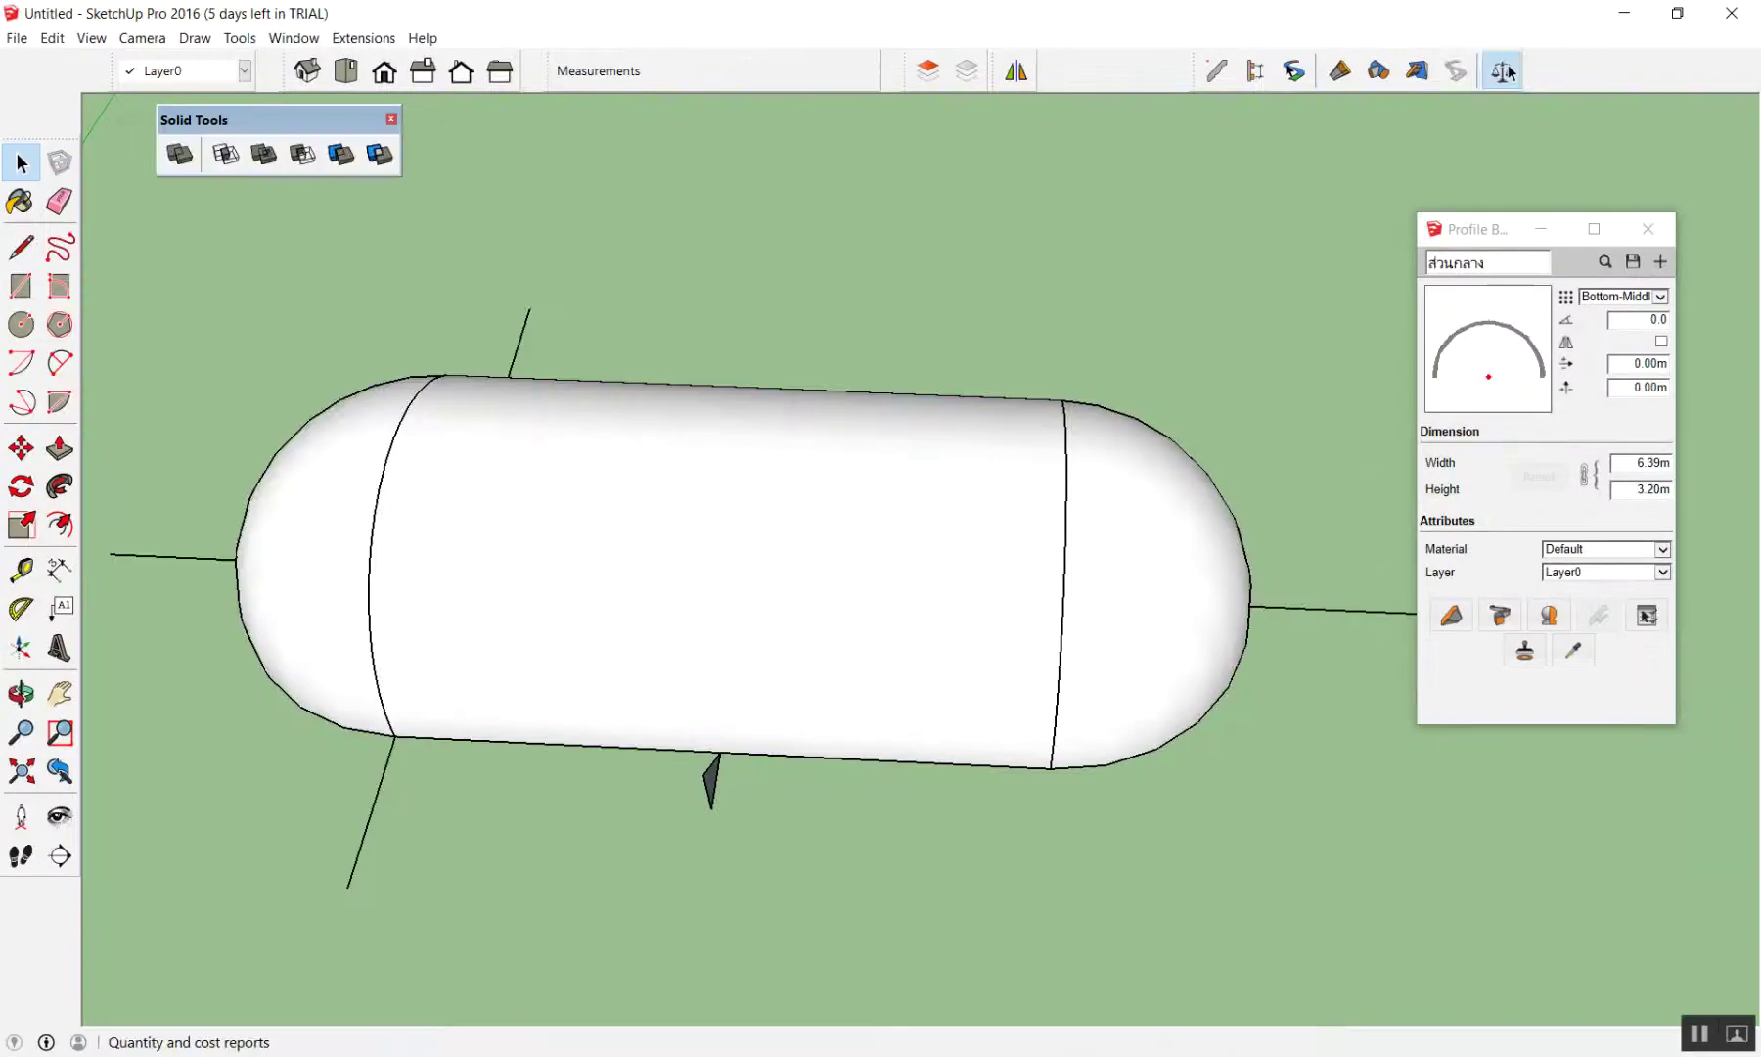
# Open PB Quantifier and select the domed end caps to read their length, area and volume
pyautogui.click(1503, 70)
pyautogui.click(1158, 466)
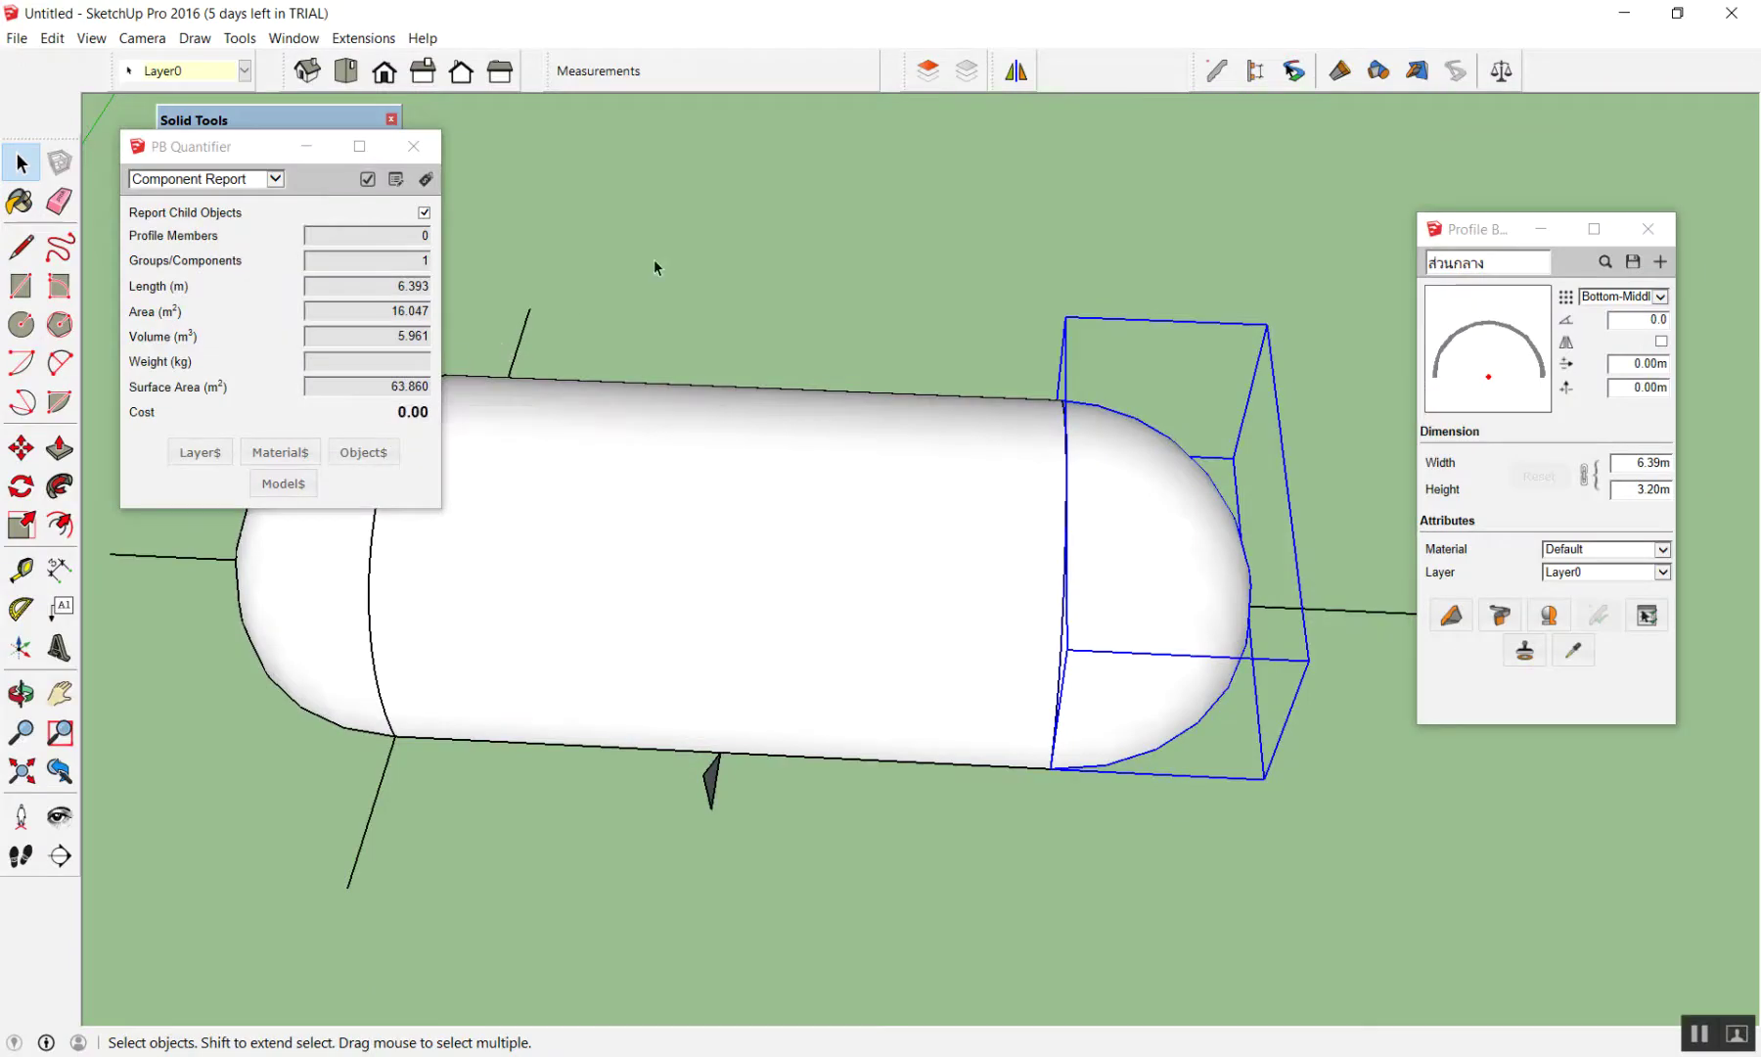
pyautogui.click(654, 258)
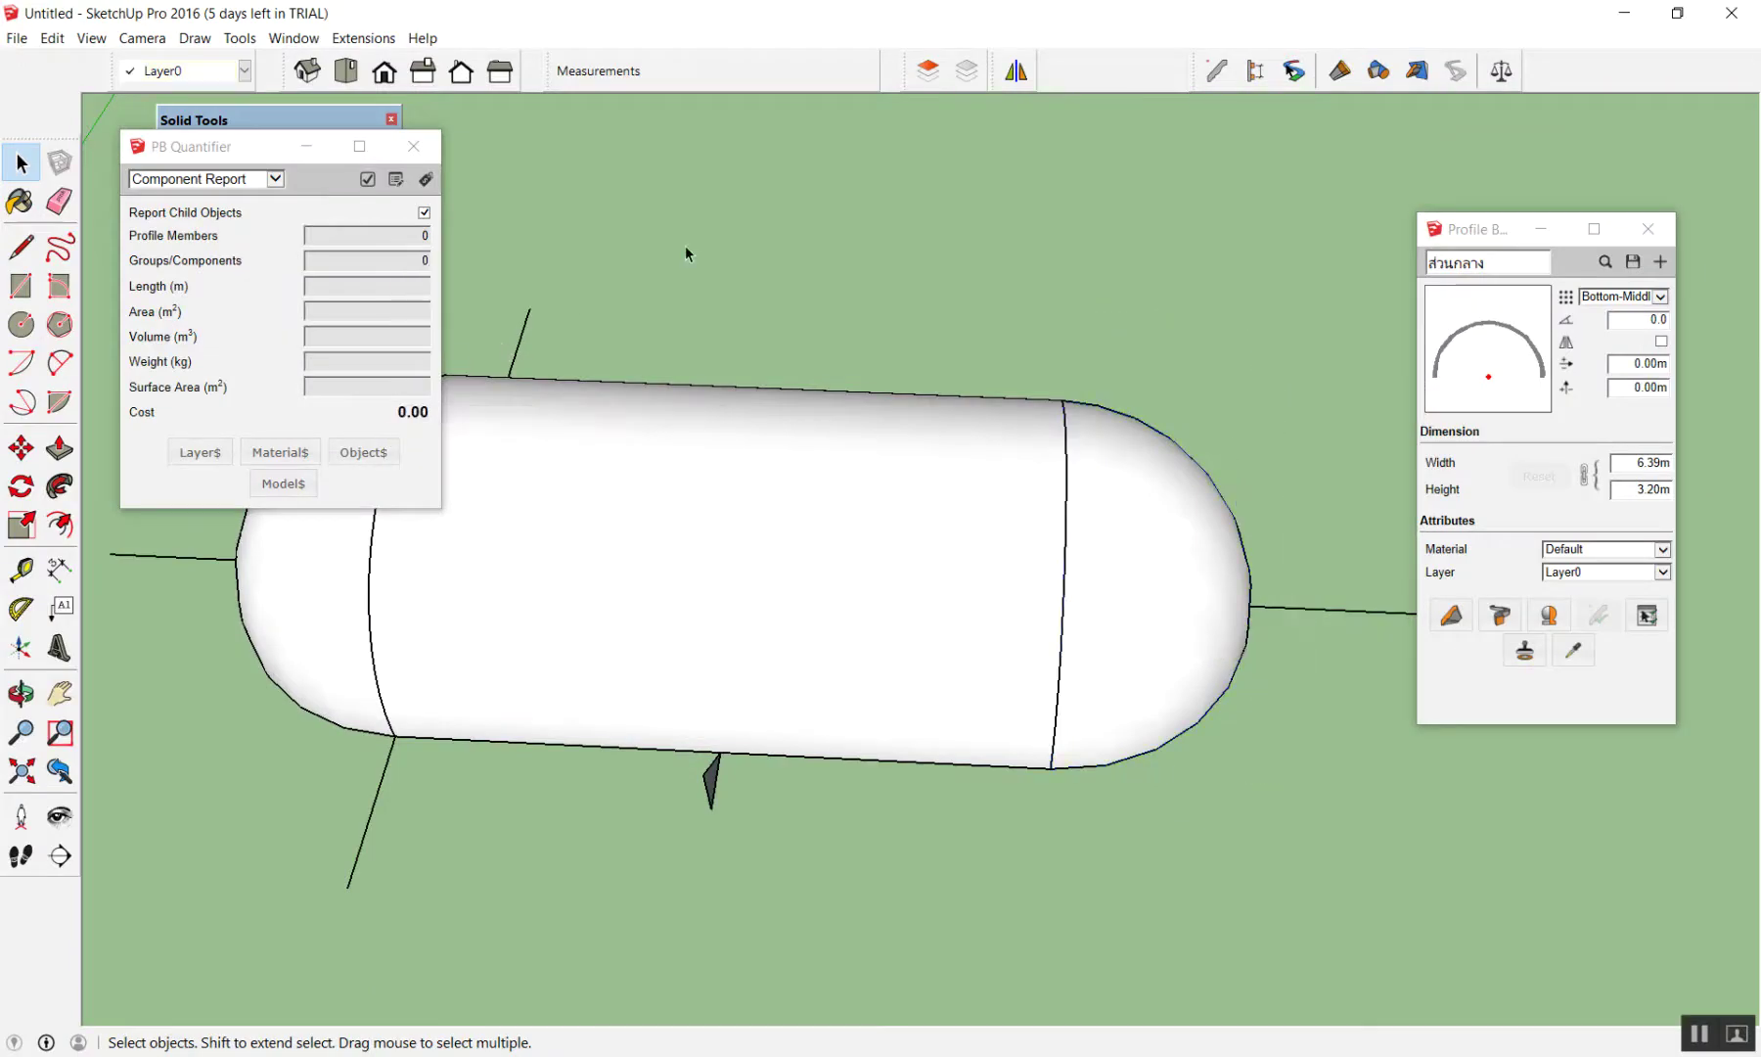
pyautogui.moveTo(891, 325); pyautogui.dragTo(601, 354, button='middle')
pyautogui.scroll(3, 1042, 637)
pyautogui.scroll(-3, 1128, 617)
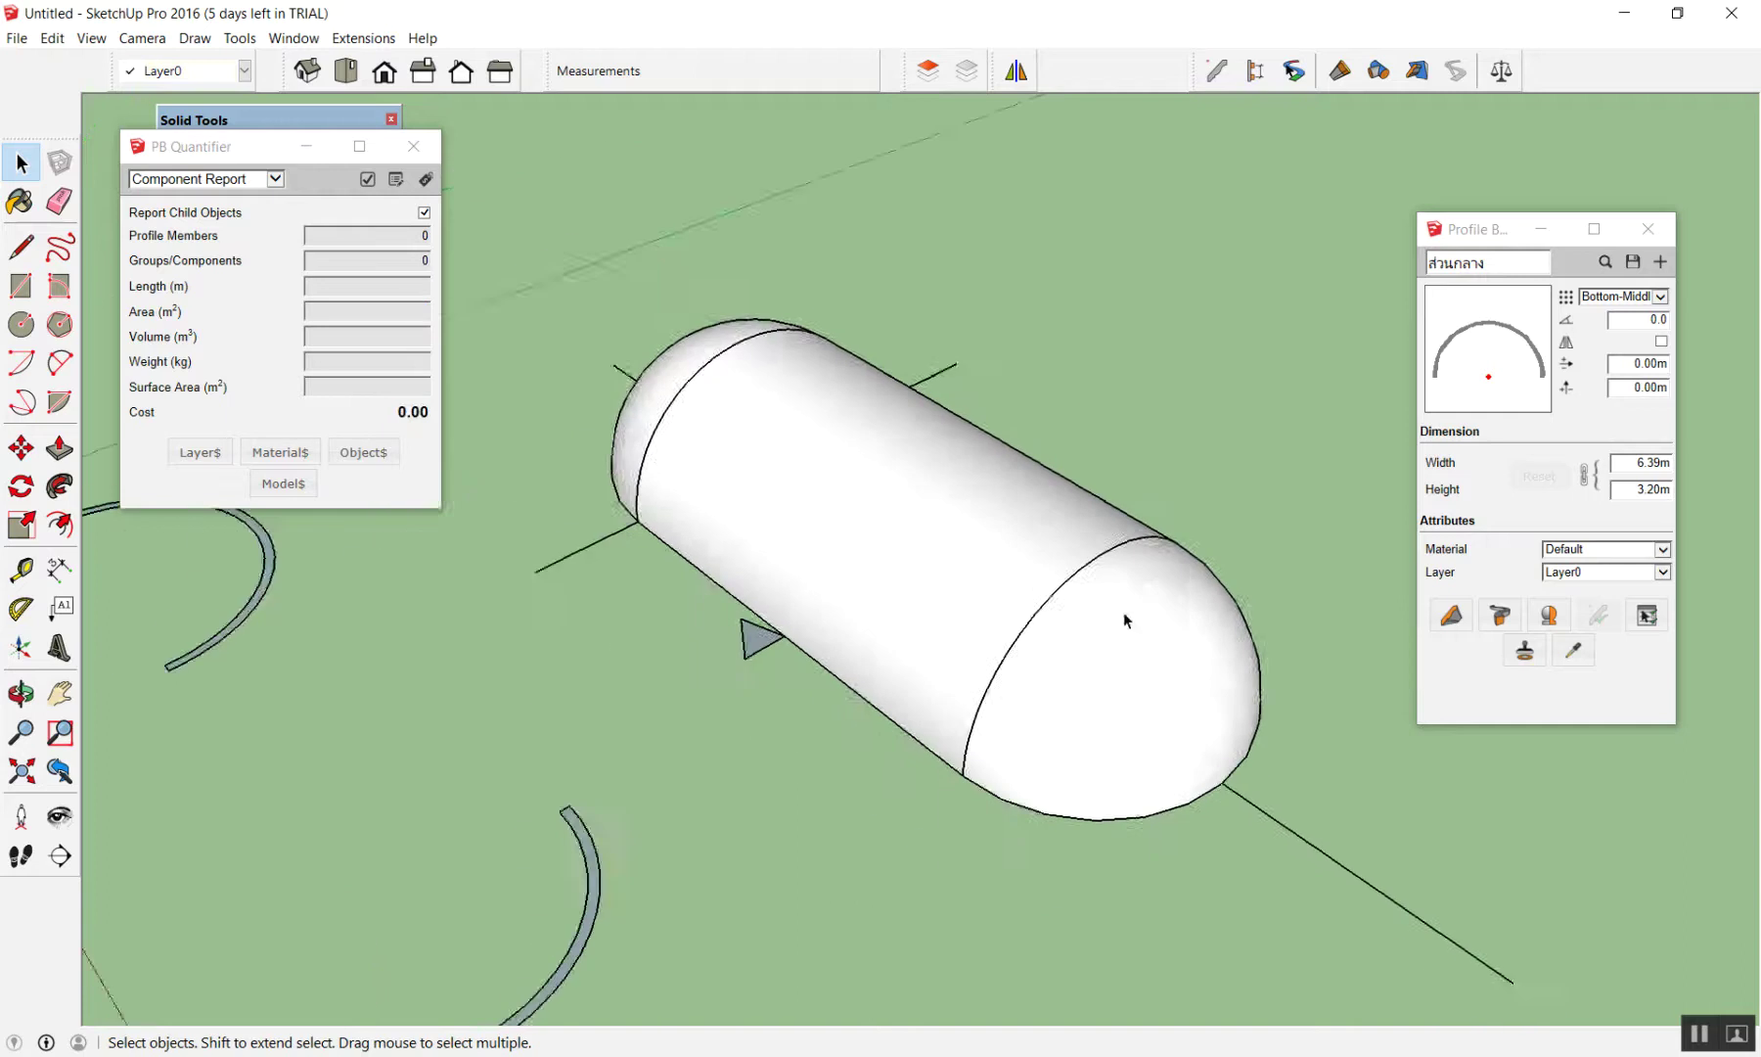
pyautogui.scroll(3, 1247, 668)
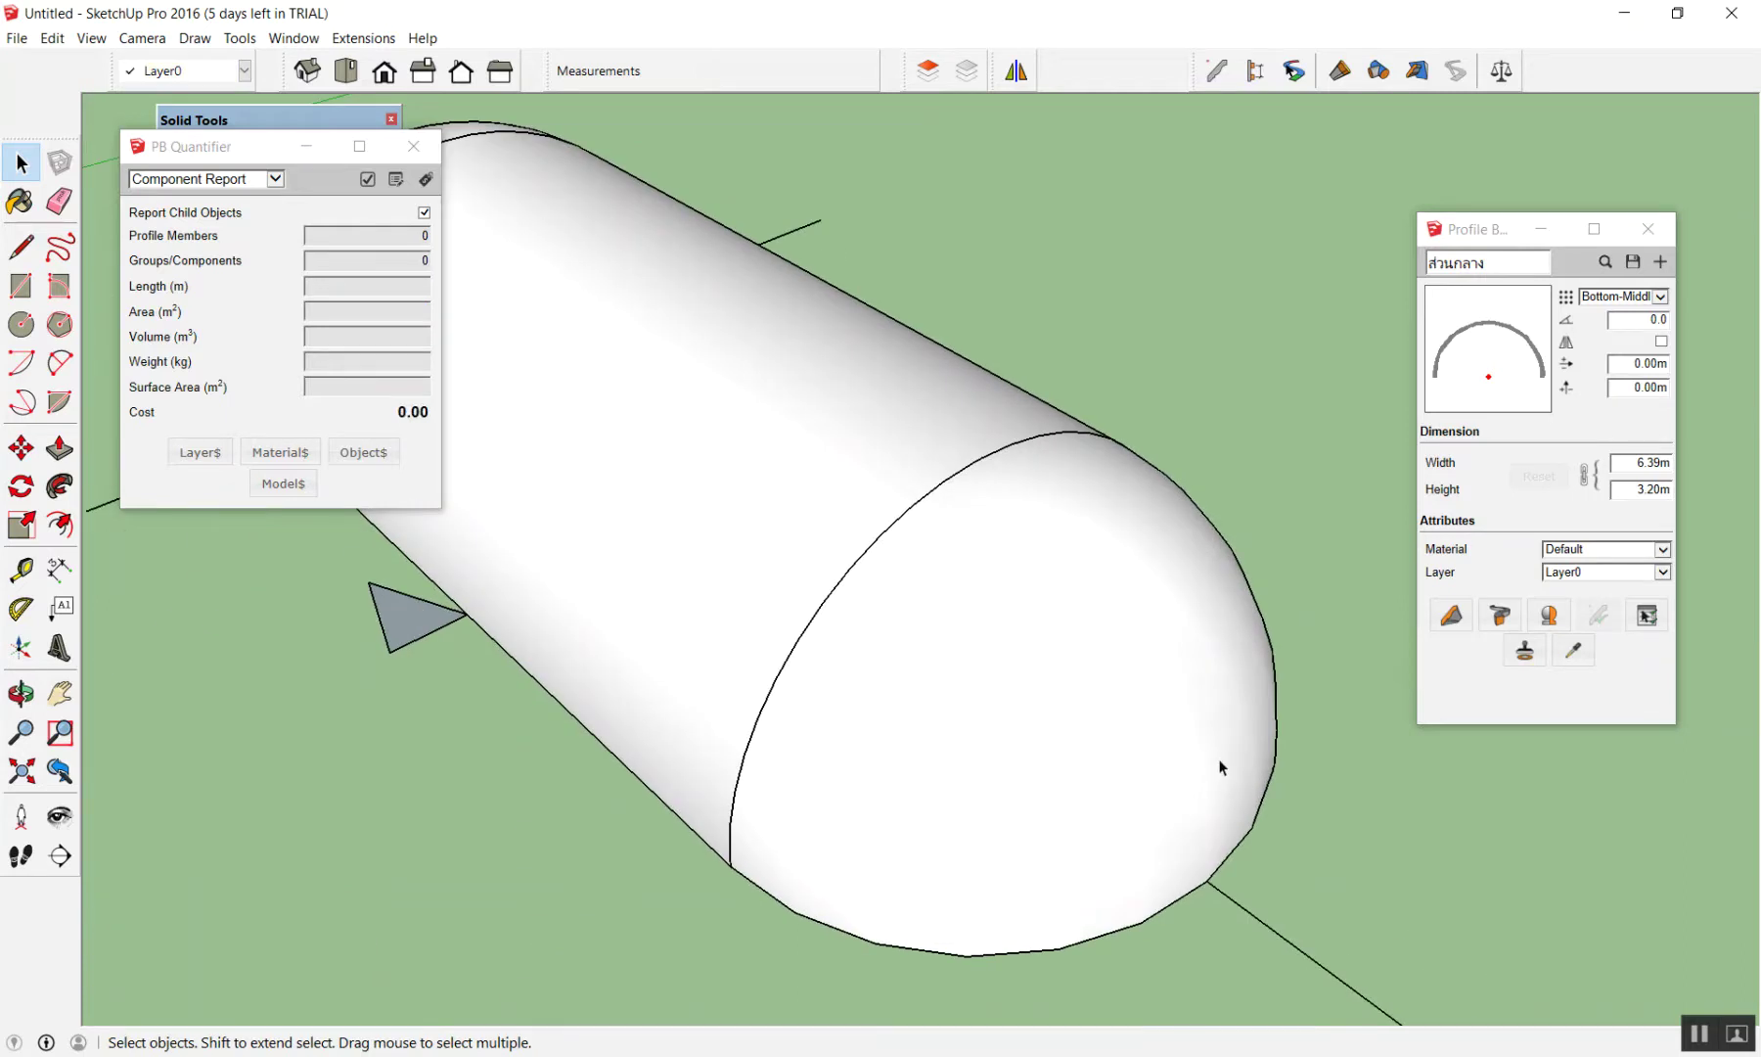
pyautogui.click(552, 551)
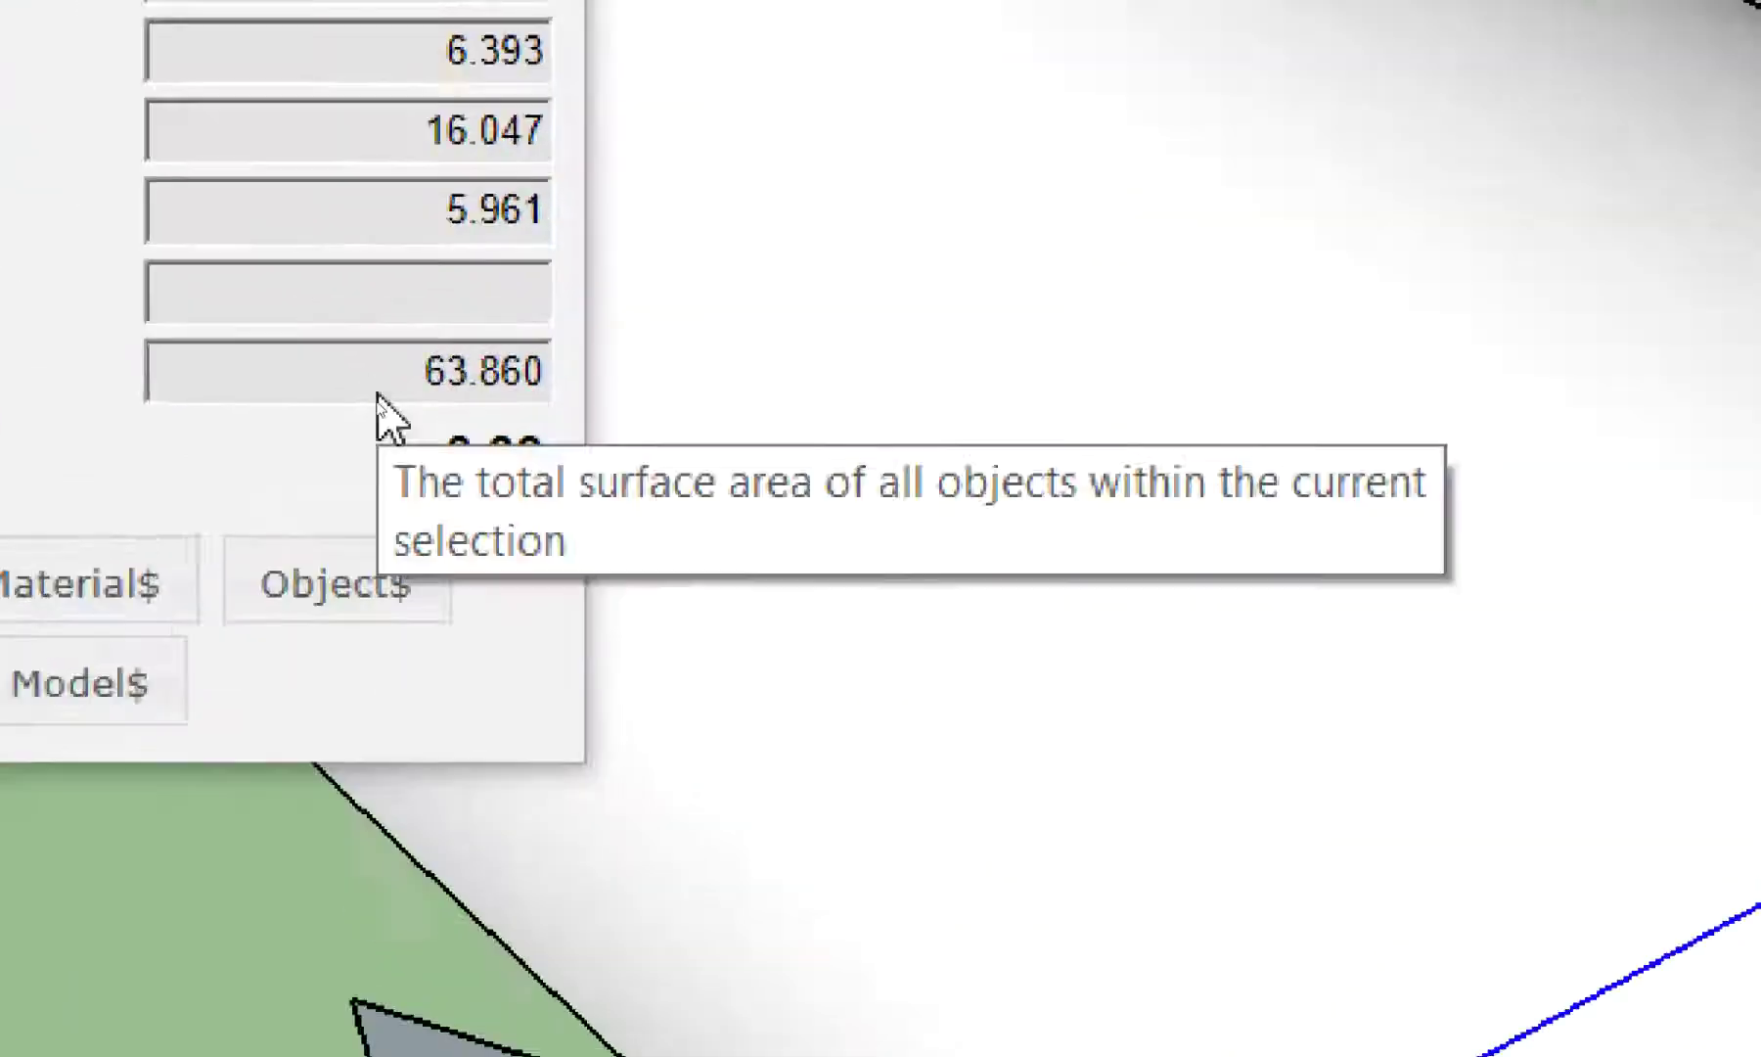
pyautogui.moveTo(743, 372)
pyautogui.mouseDown(button='middle')
pyautogui.moveTo(806, 335)
pyautogui.moveTo(1199, 306)
pyautogui.mouseUp(button='middle')
pyautogui.moveTo(1251, 416)
pyautogui.mouseDown(button='middle')
pyautogui.moveTo(810, 723)
pyautogui.moveTo(969, 555)
pyautogui.mouseUp(button='middle')
pyautogui.scroll(2, 935, 719)
pyautogui.scroll(3, 916, 703)
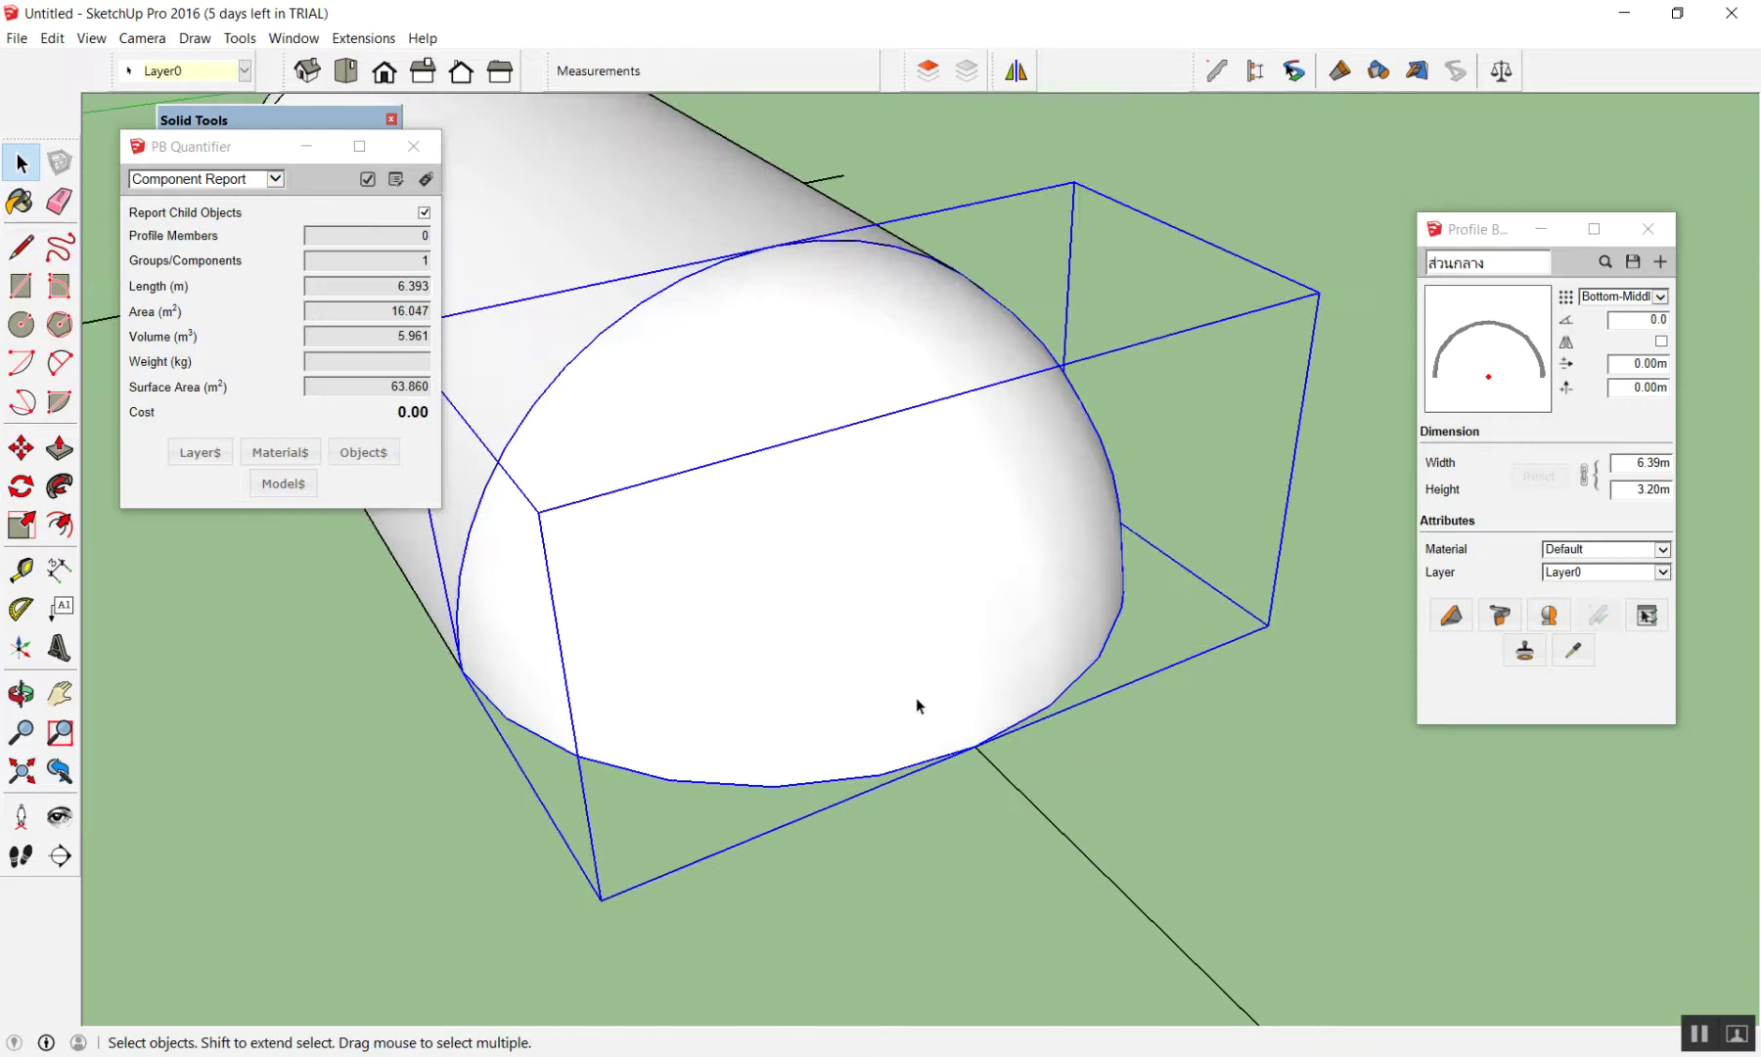
# Inside the dome component, read the two dome faces' surface areas (31.932 m², 28.059 m²)
pyautogui.doubleClick(890, 343)
pyautogui.click(865, 342)
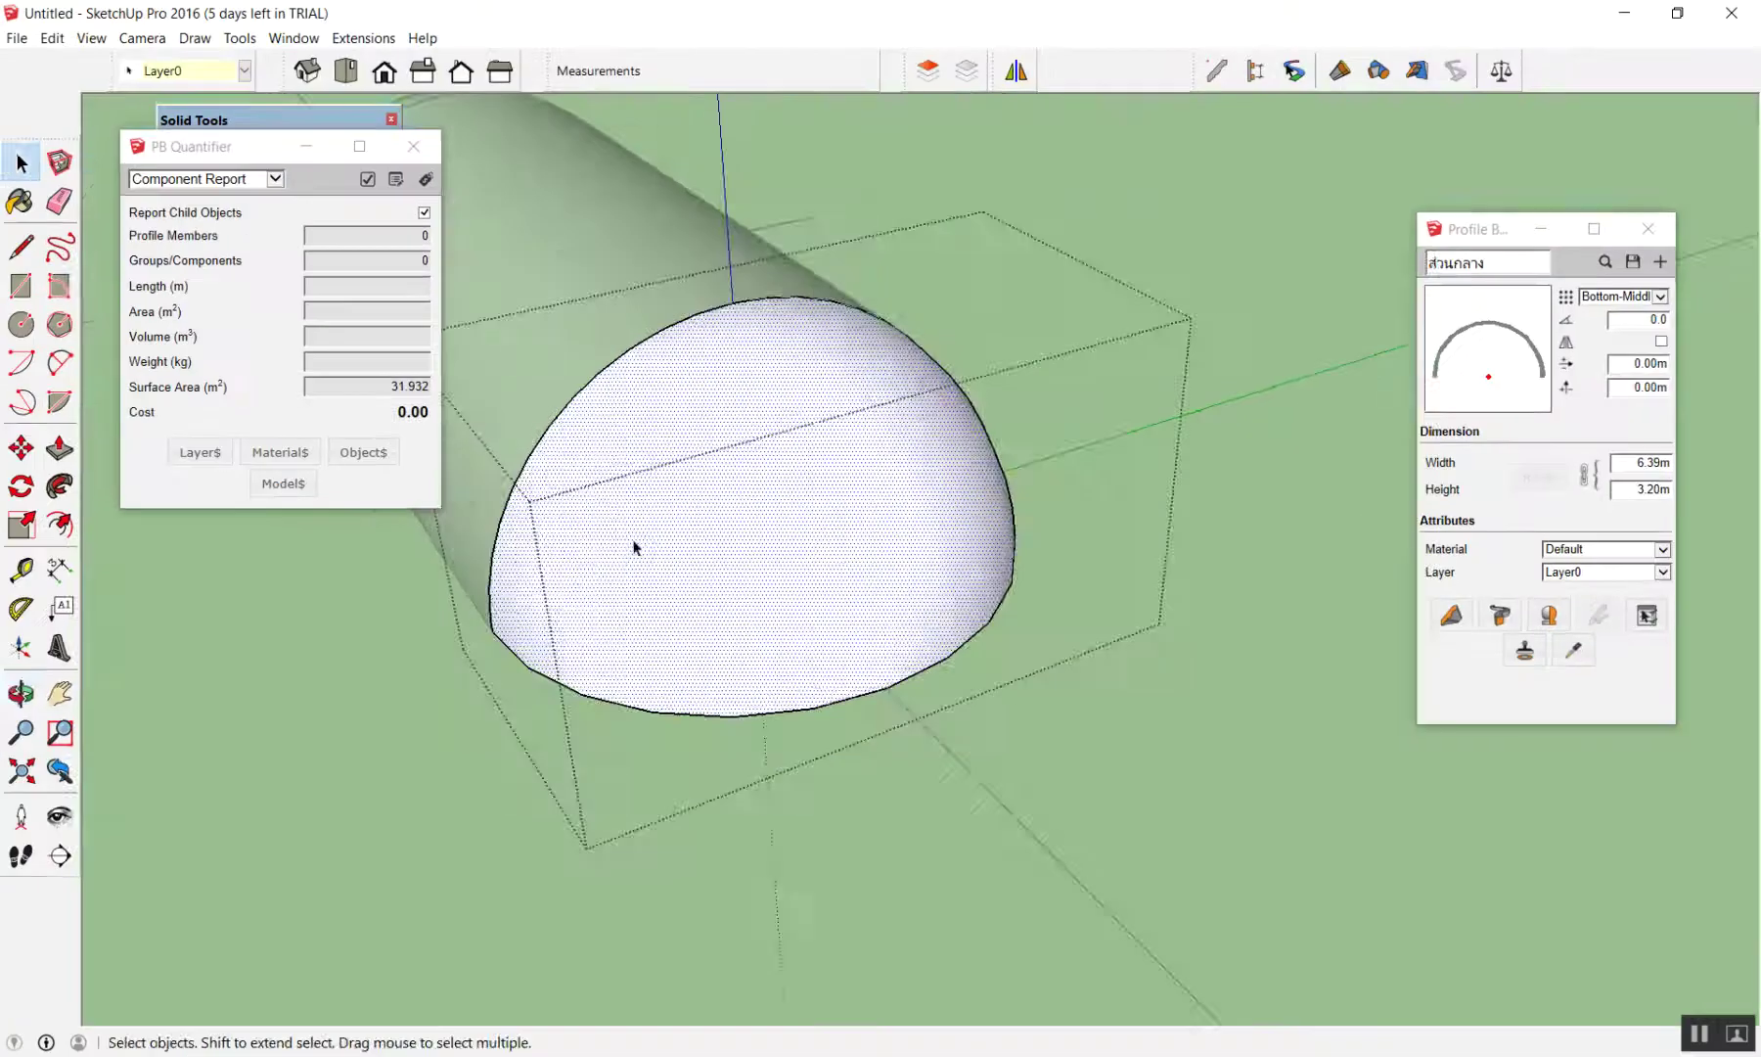
pyautogui.moveTo(634, 548); pyautogui.dragTo(1116, 284, button='middle')
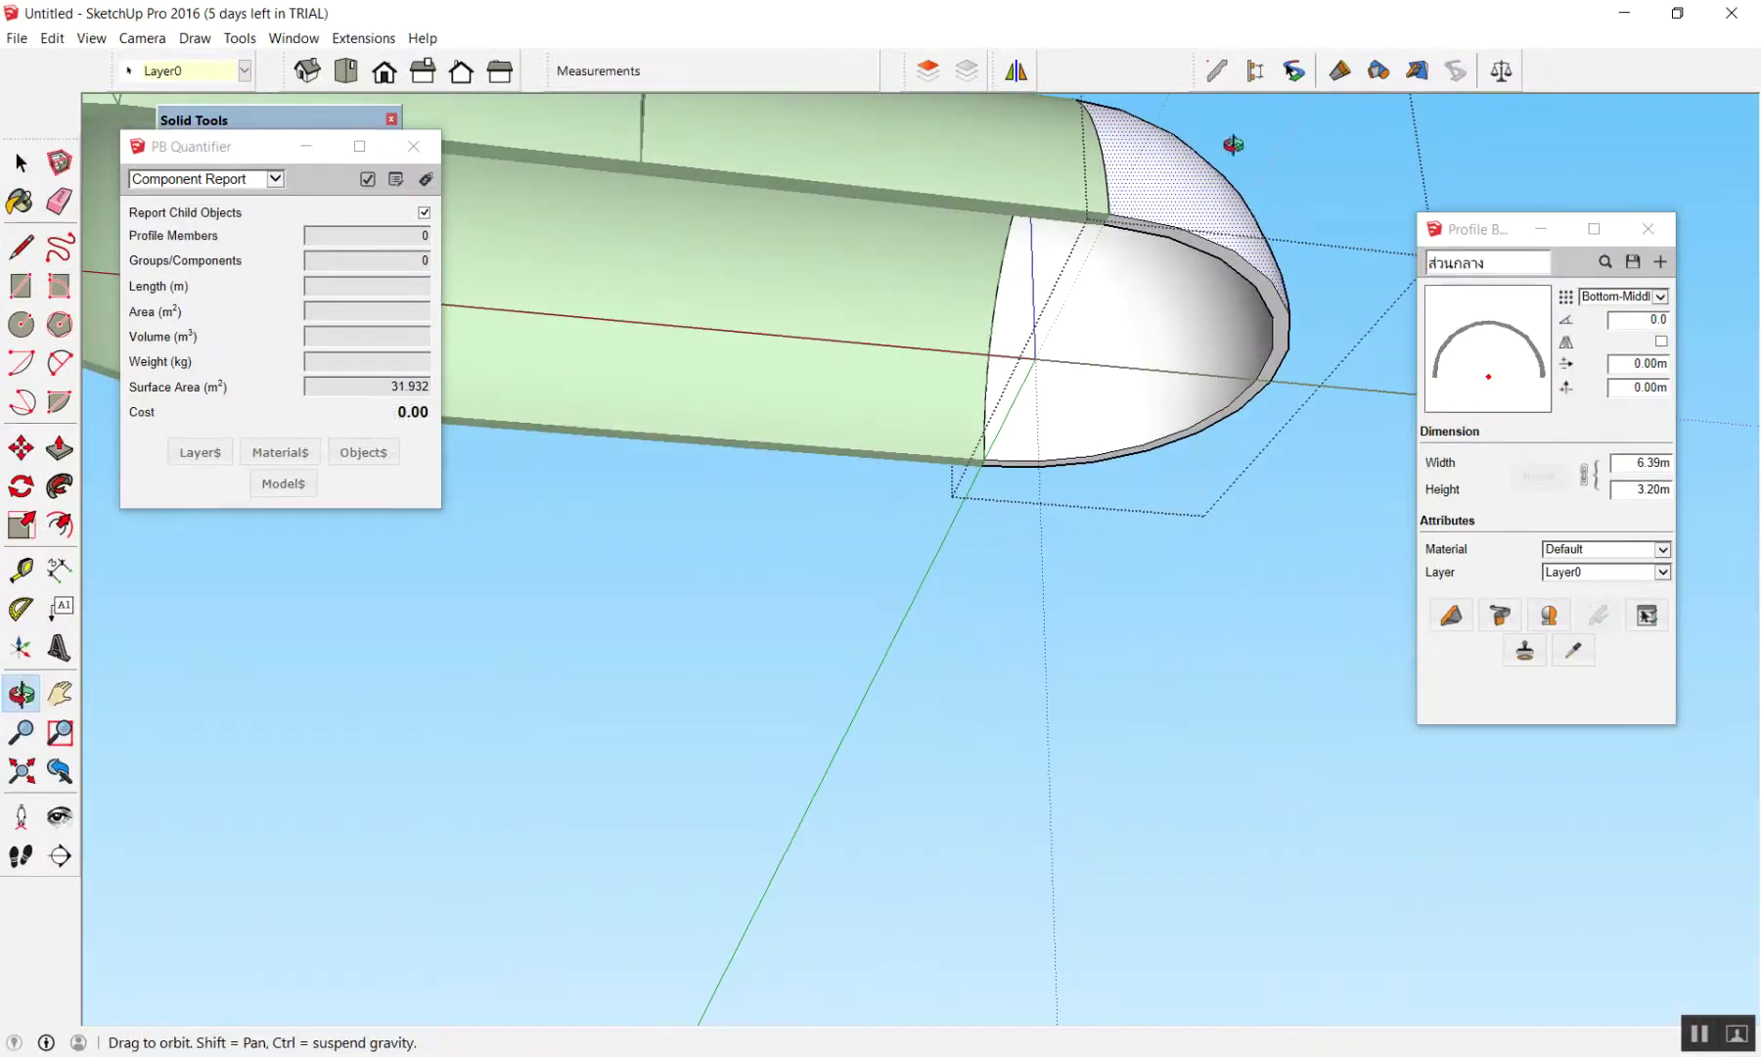
pyautogui.click(1116, 284)
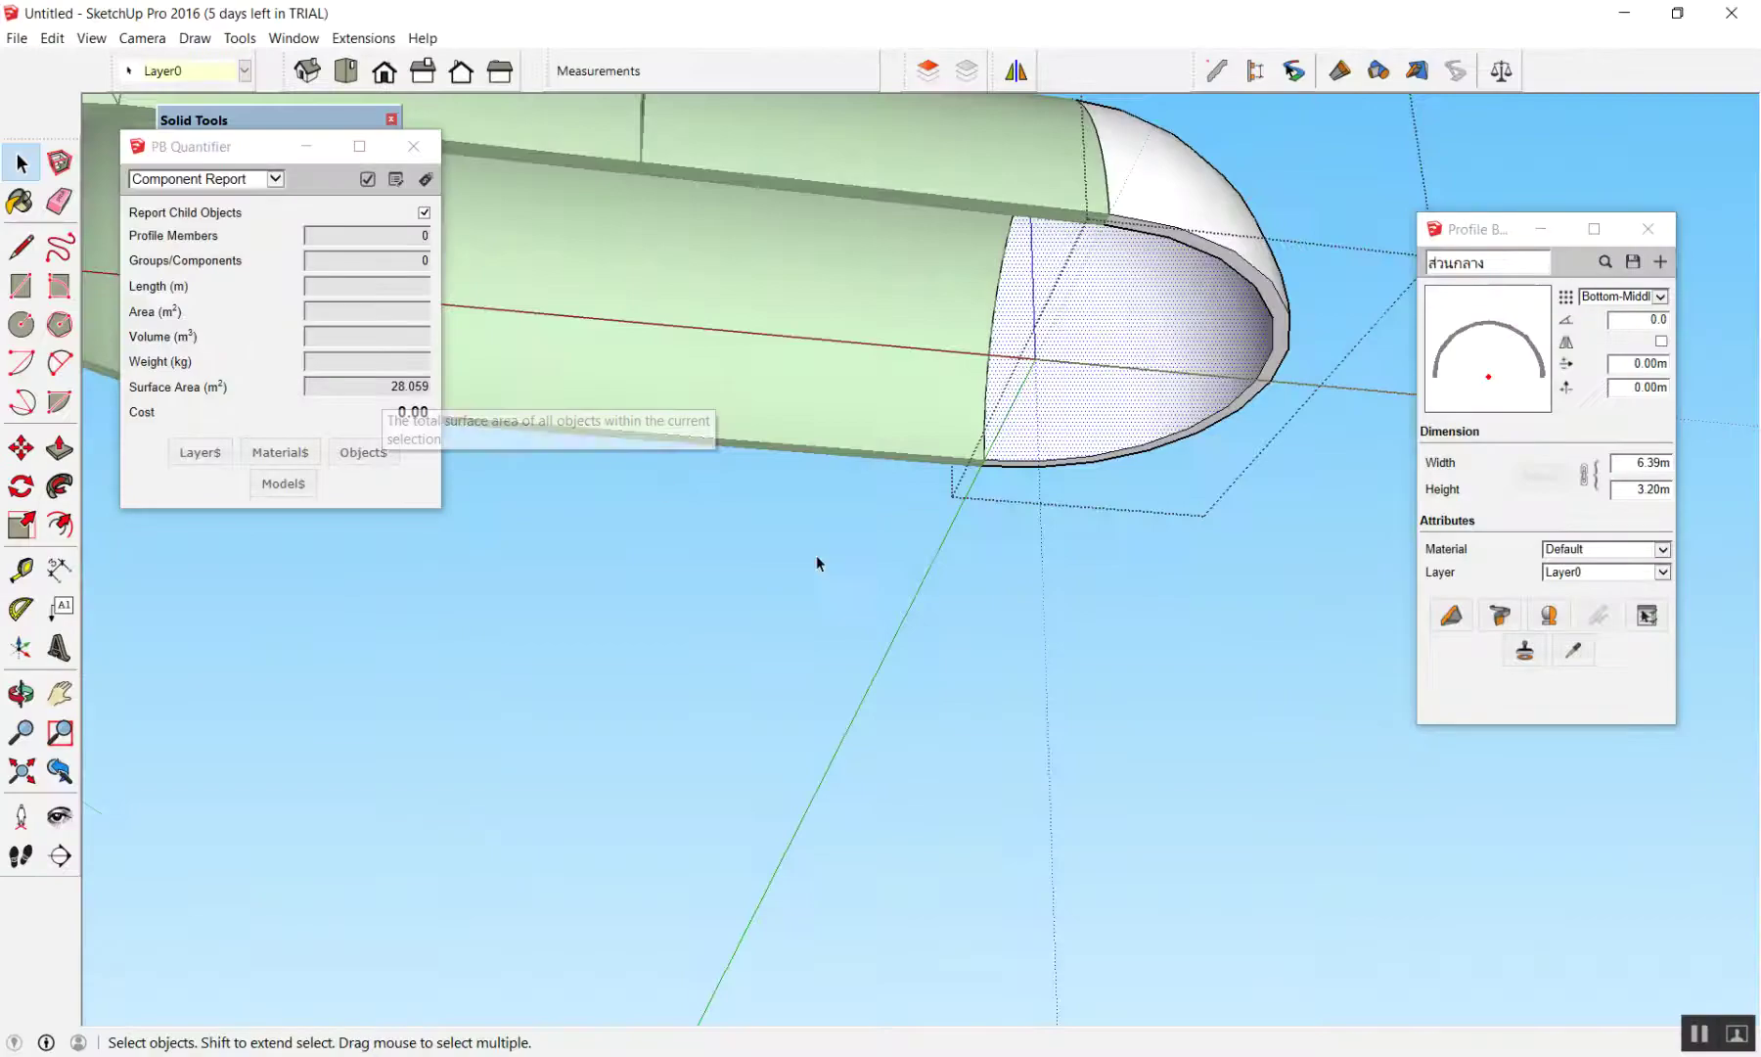
pyautogui.click(818, 561)
pyautogui.moveTo(818, 562)
pyautogui.mouseDown(button='middle')
pyautogui.moveTo(865, 586)
pyautogui.moveTo(707, 729)
pyautogui.mouseUp(button='middle')
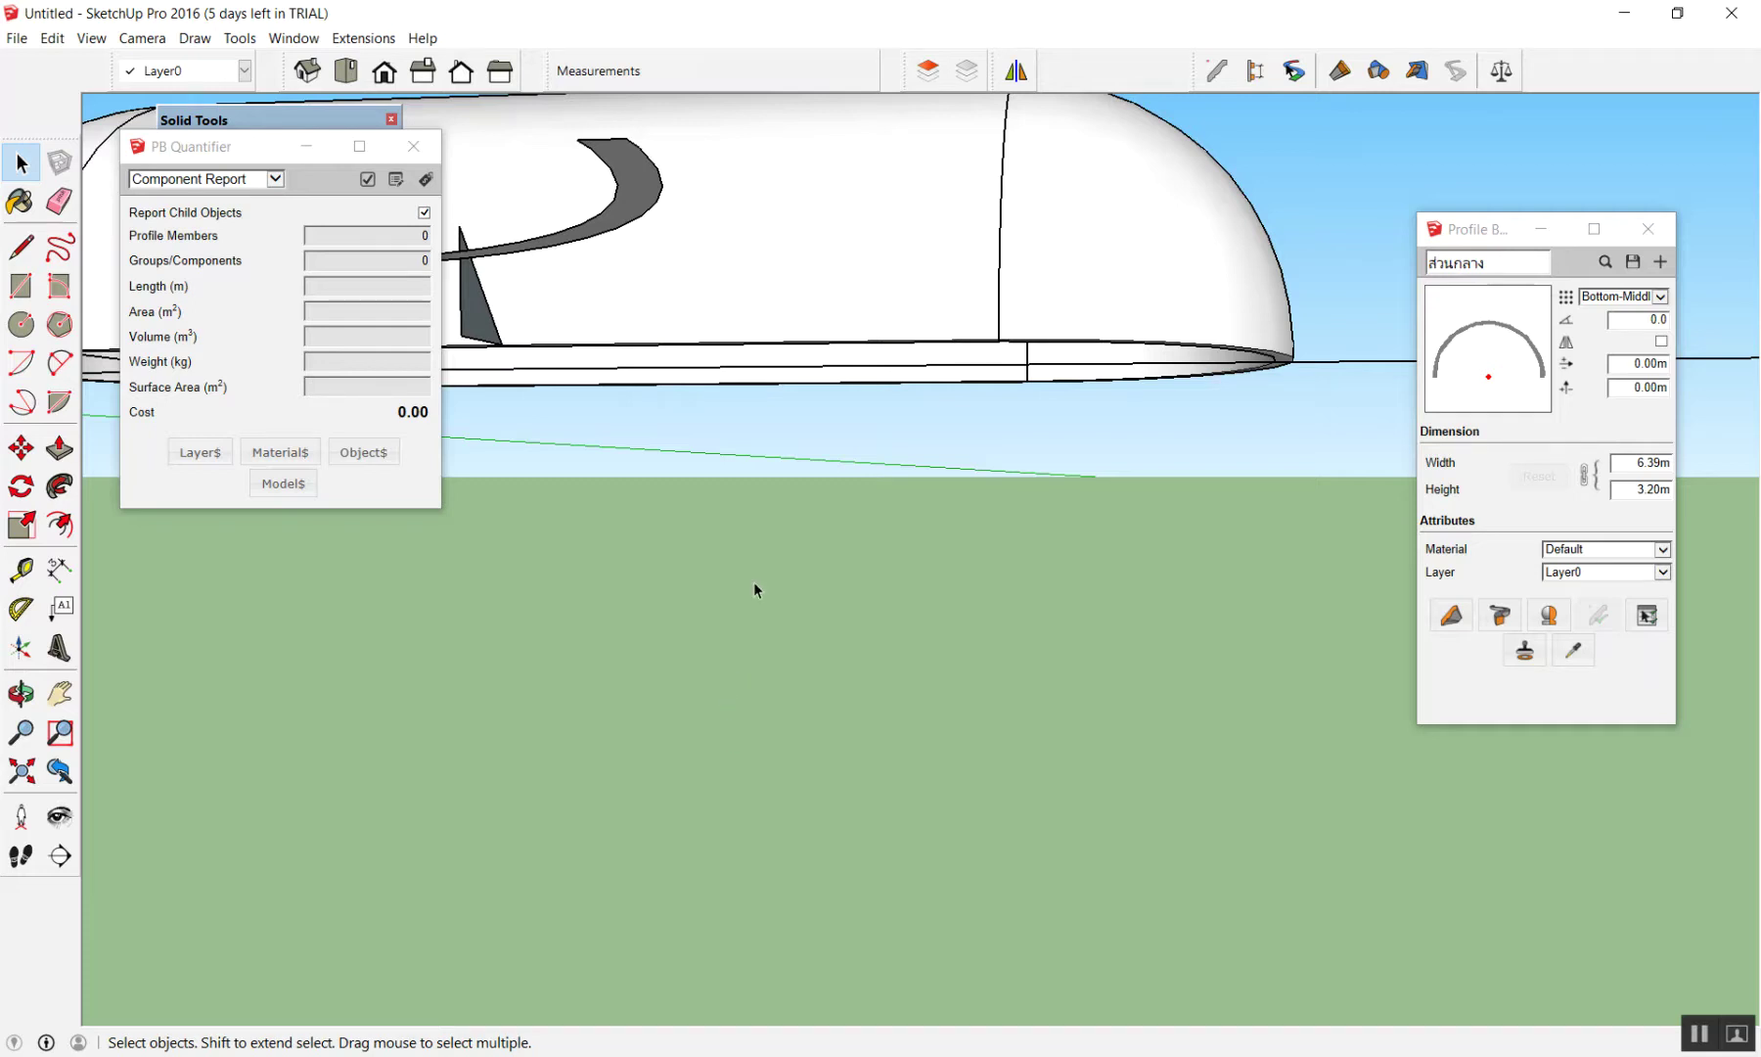
pyautogui.scroll(-3, 729, 668)
pyautogui.moveTo(815, 668); pyautogui.dragTo(493, 902, button='middle')
pyautogui.scroll(3, 983, 274)
pyautogui.scroll(2, 984, 516)
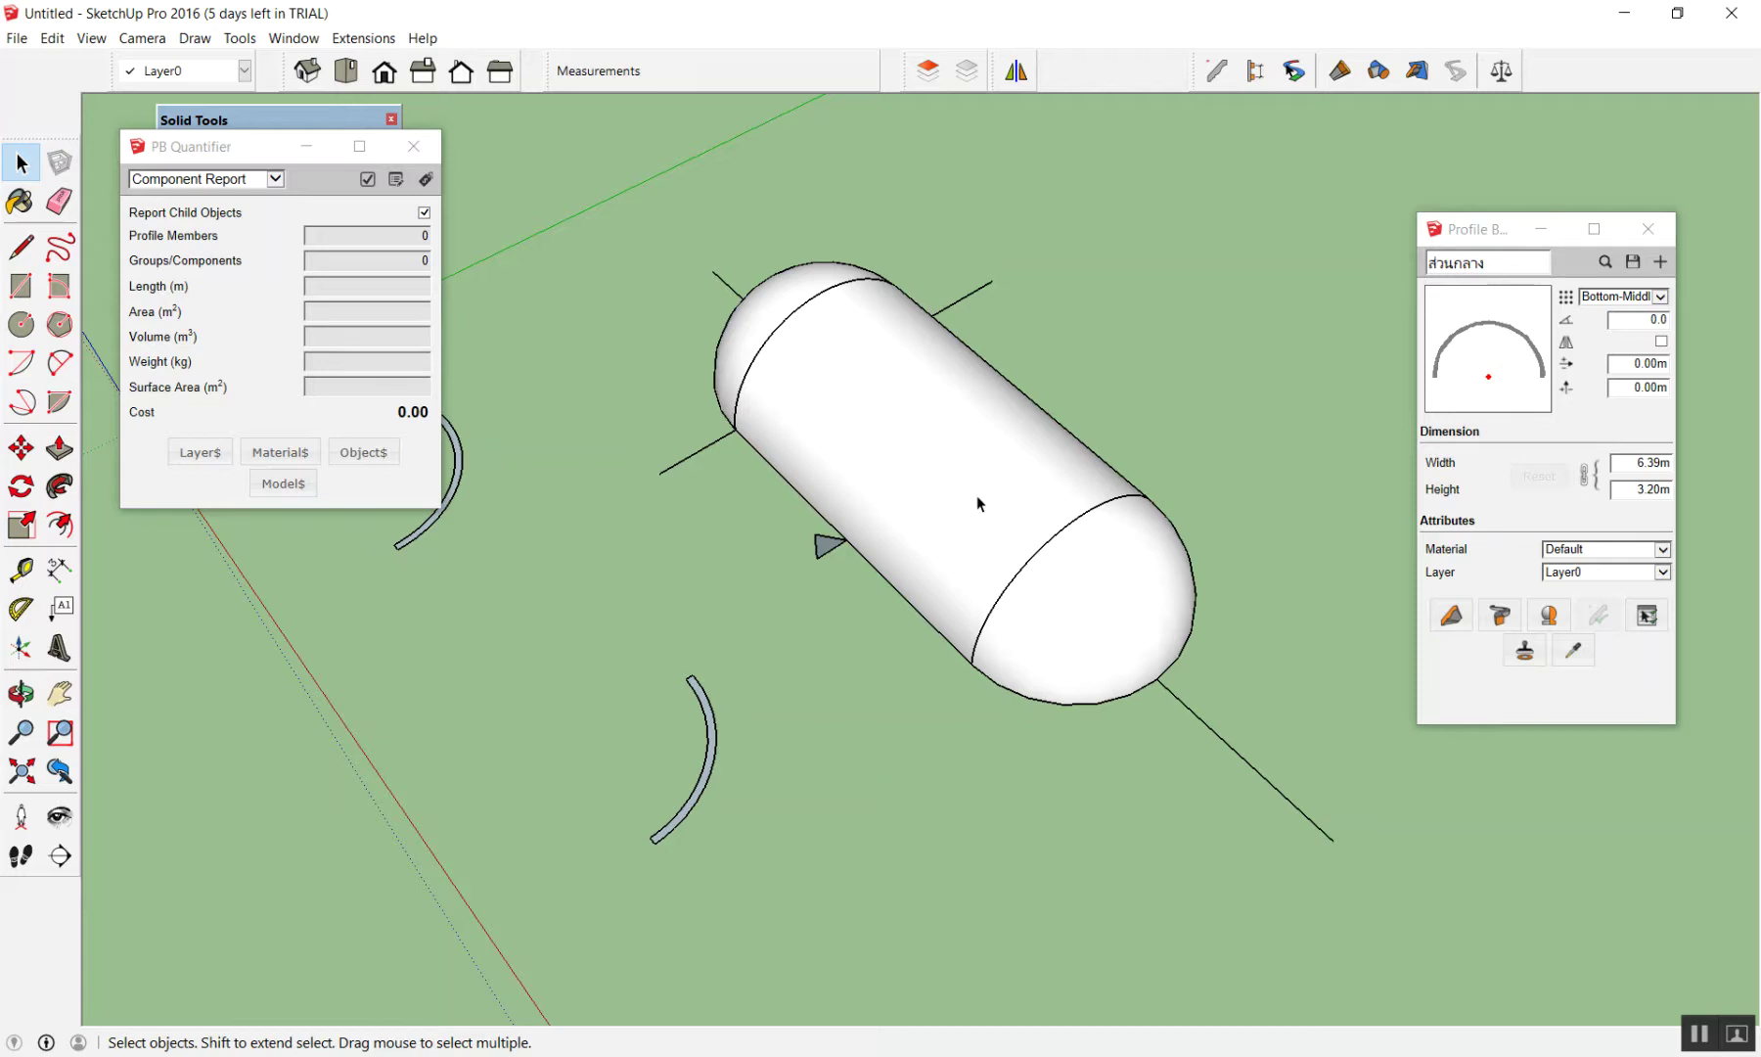
pyautogui.moveTo(977, 497)
pyautogui.mouseDown(button='middle')
pyautogui.moveTo(1139, 247)
pyautogui.moveTo(1077, 192)
pyautogui.moveTo(982, 774)
pyautogui.moveTo(906, 856)
pyautogui.mouseUp(button='middle')
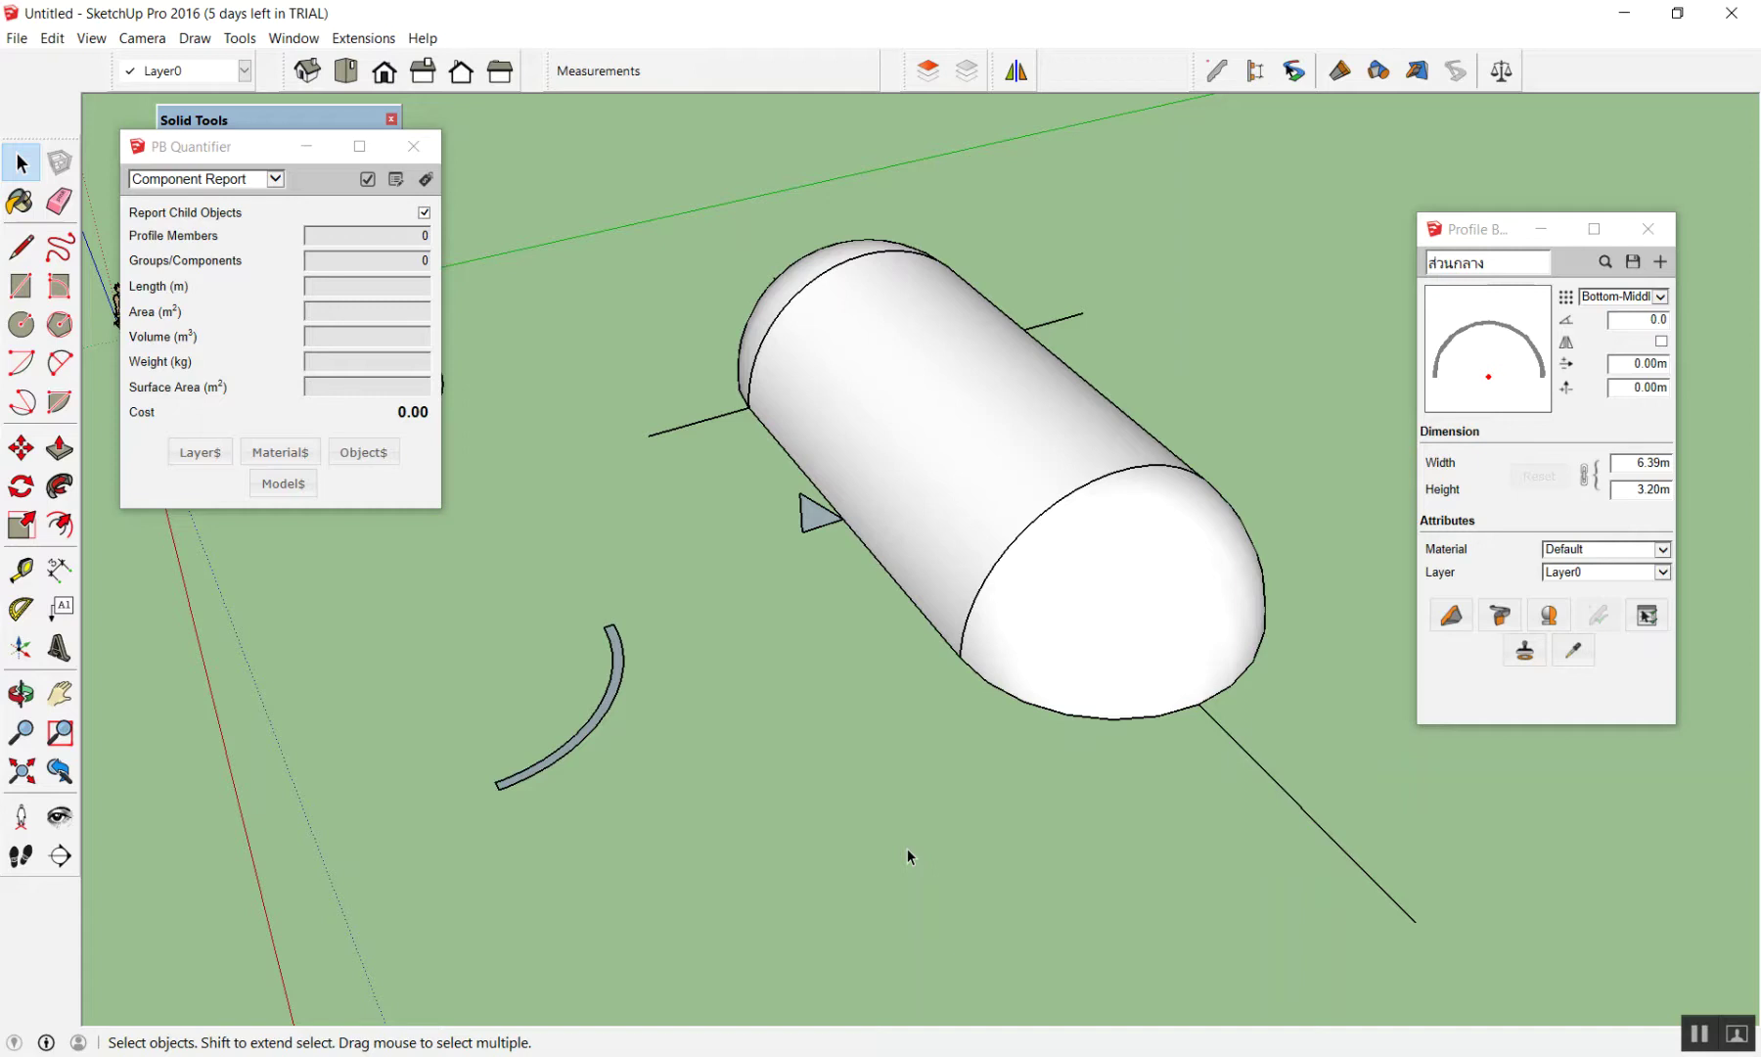
# Dismiss the File menu, orbit around the capsule, and close the PB Quantifier window
pyautogui.click(21, 41)
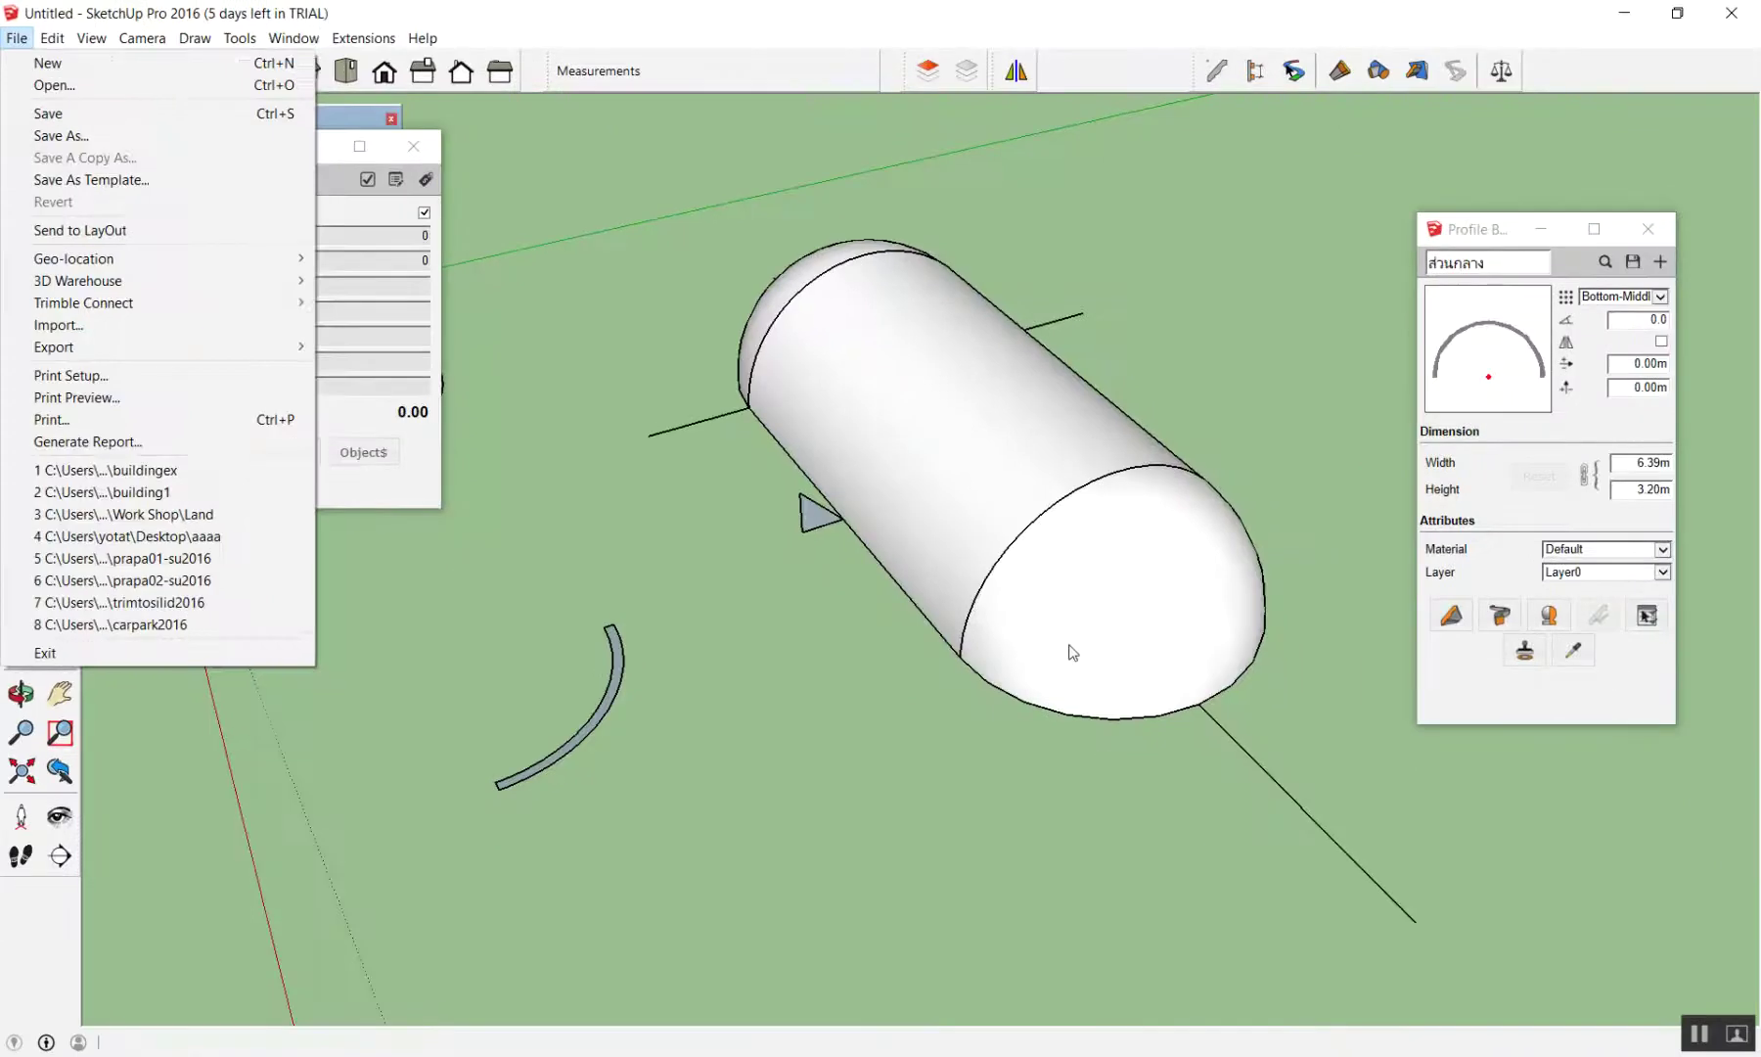
pyautogui.click(1029, 696)
pyautogui.moveTo(1025, 705); pyautogui.dragTo(1283, 468, button='middle')
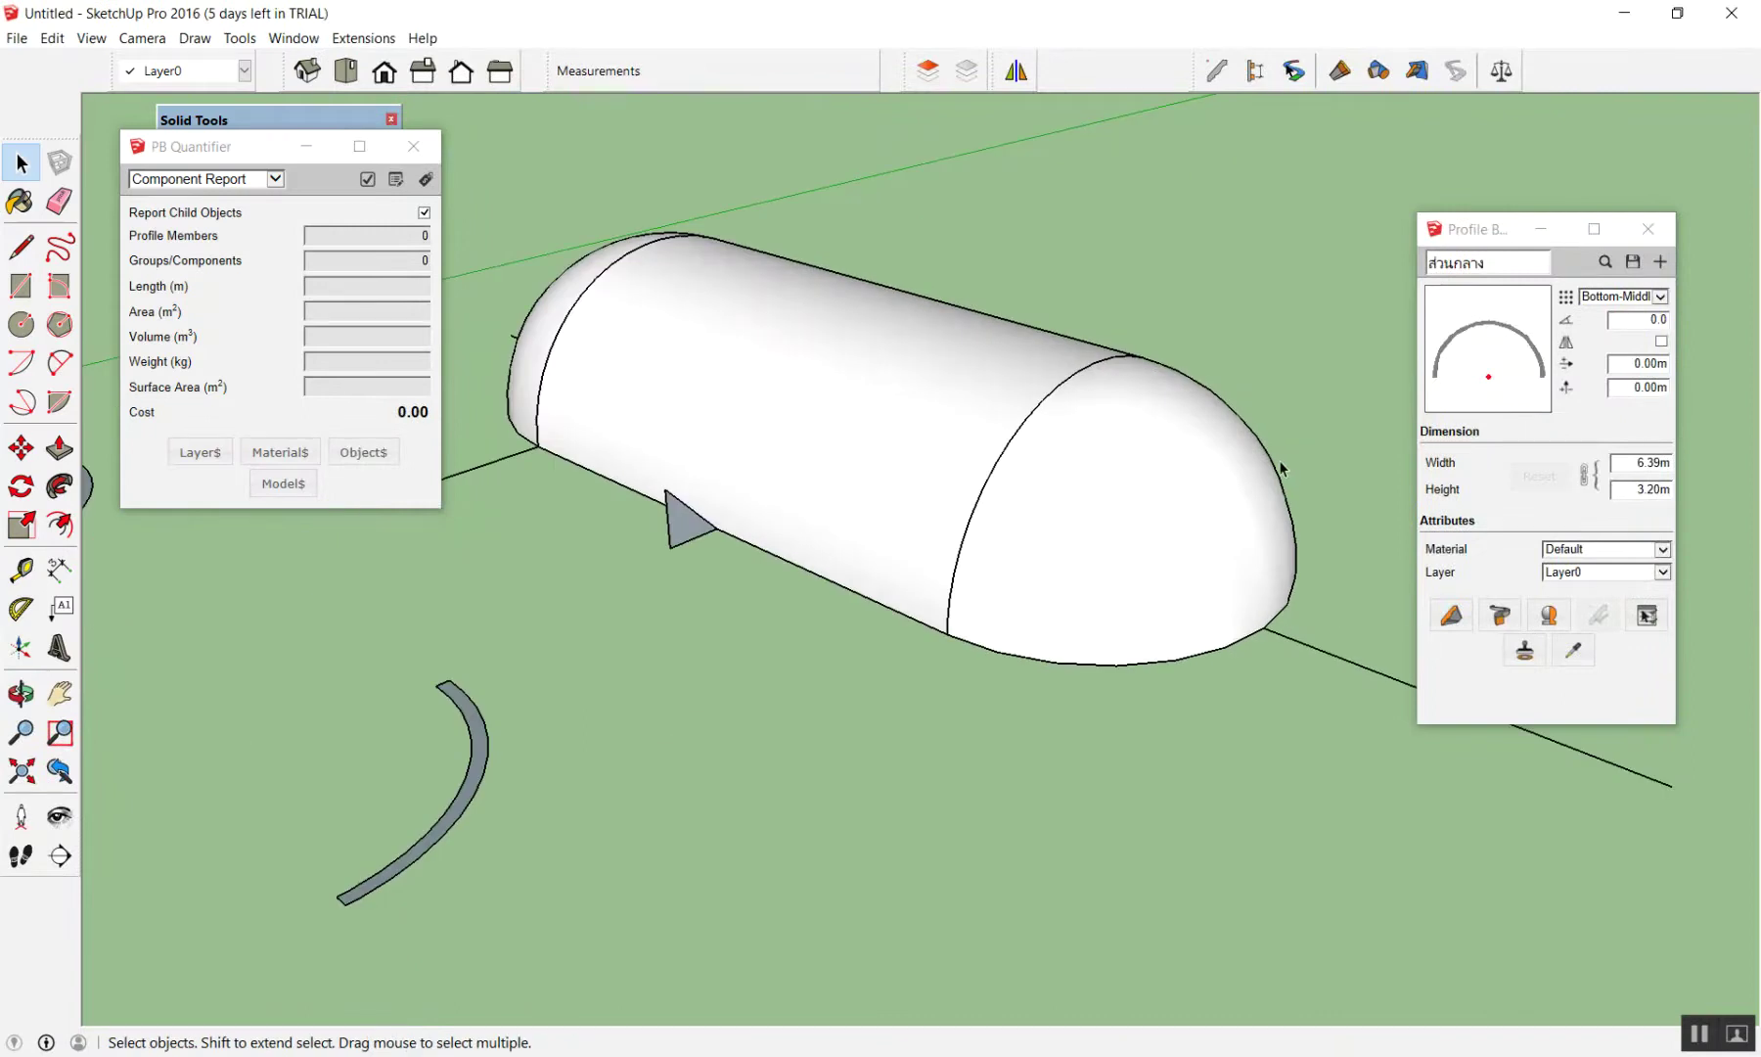
pyautogui.moveTo(1178, 394); pyautogui.dragTo(996, 423, button='middle')
pyautogui.click(392, 179)
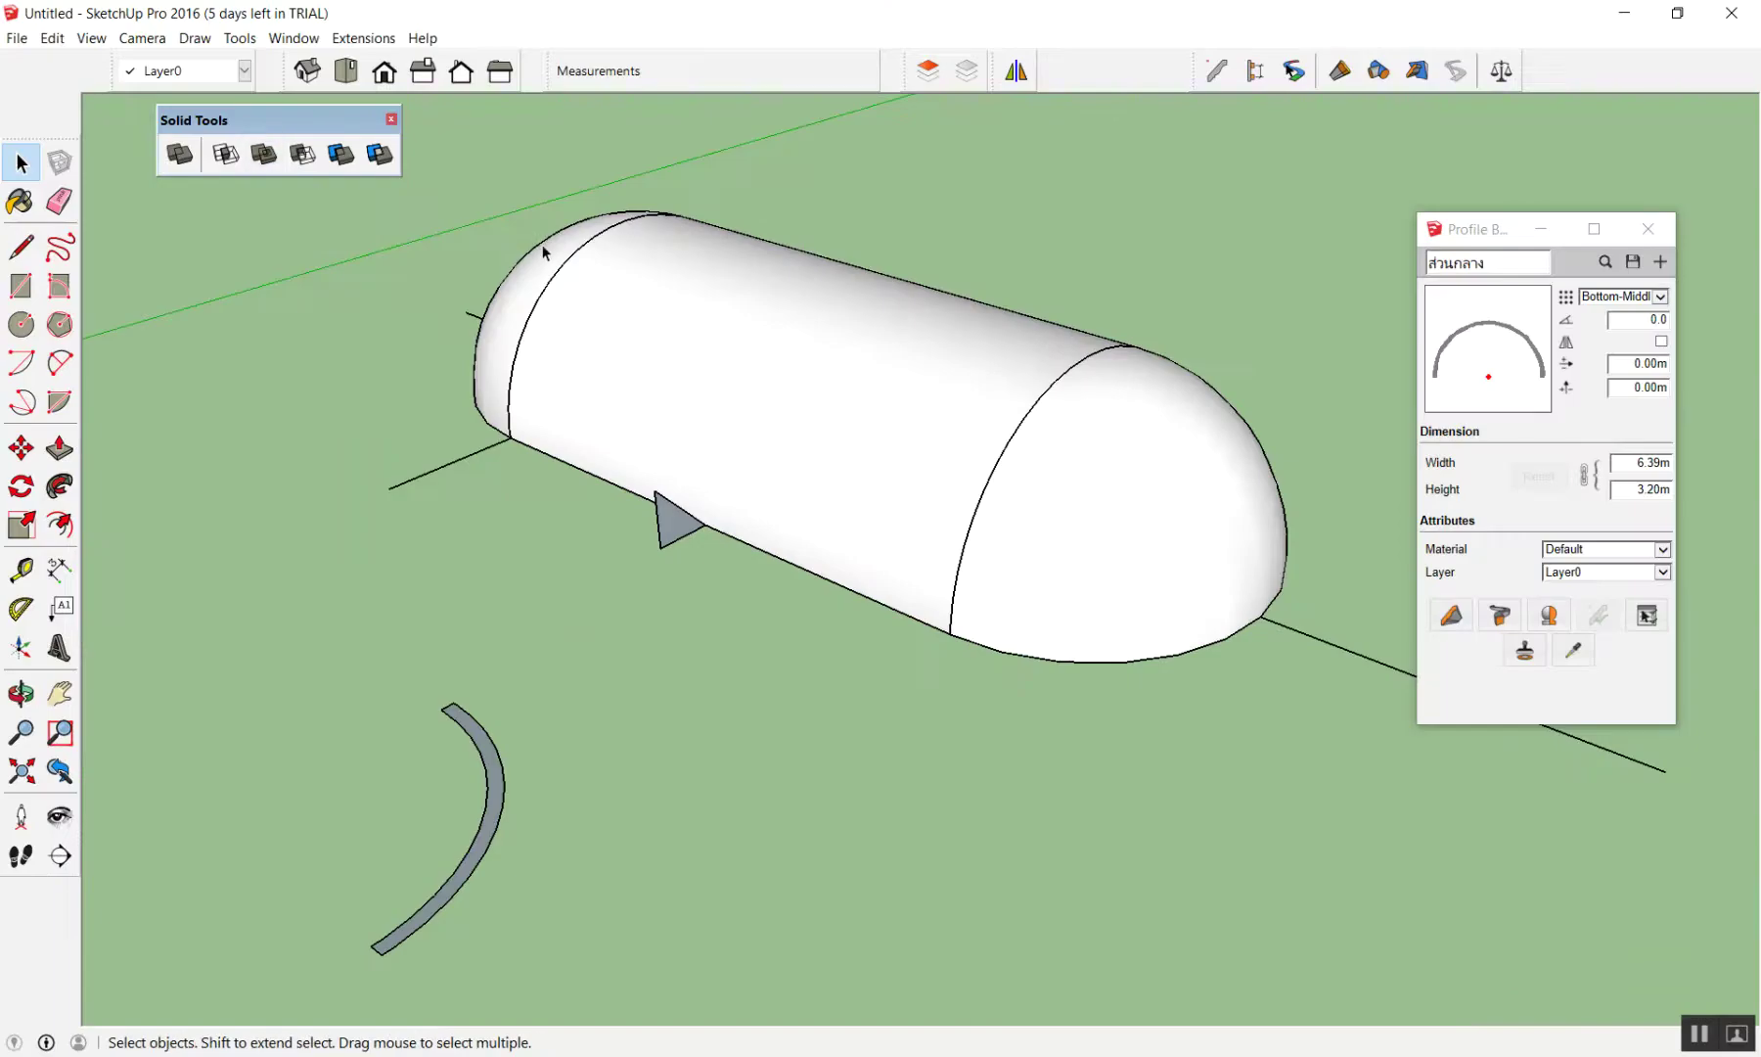
# Union the left end cap, middle body and right end cap with Solid Tools
pyautogui.keyDown('ctrl'); pyautogui.click(543, 251); pyautogui.keyUp('ctrl')
pyautogui.keyDown('ctrl'); pyautogui.click(602, 262); pyautogui.keyUp('ctrl')
pyautogui.keyDown('ctrl'); pyautogui.click(1125, 436); pyautogui.keyUp('ctrl')
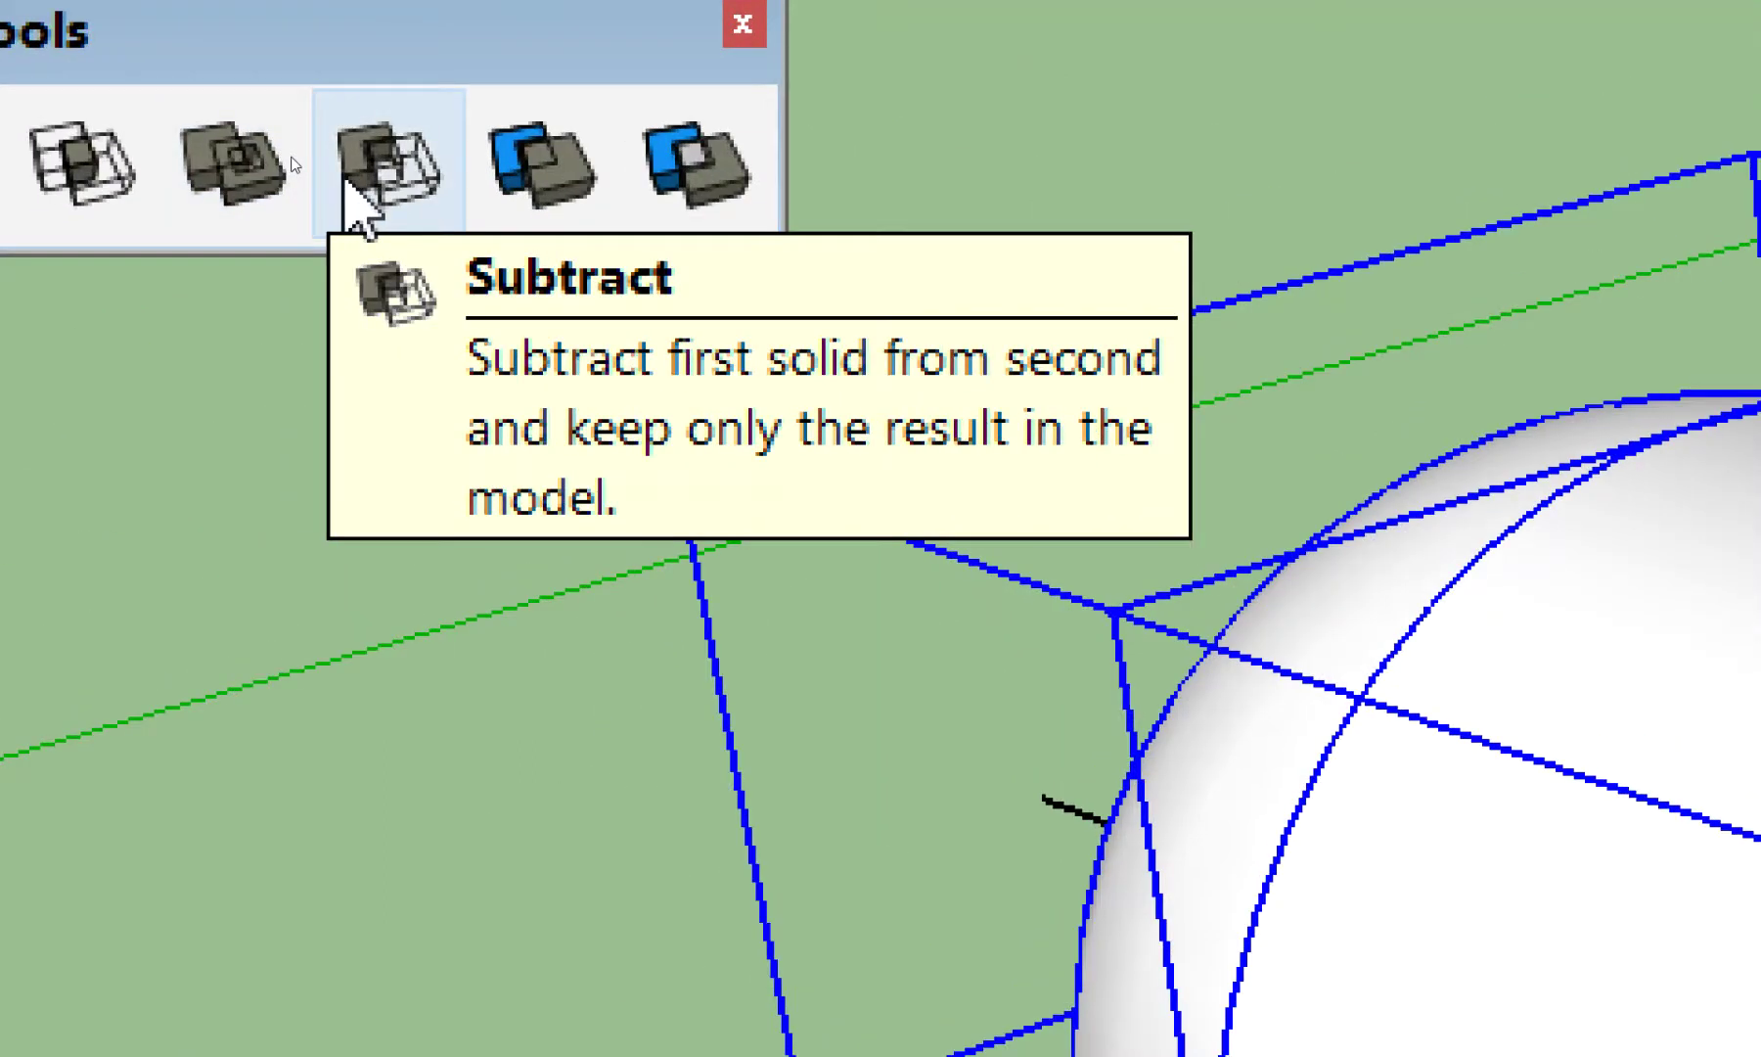
pyautogui.click(242, 183)
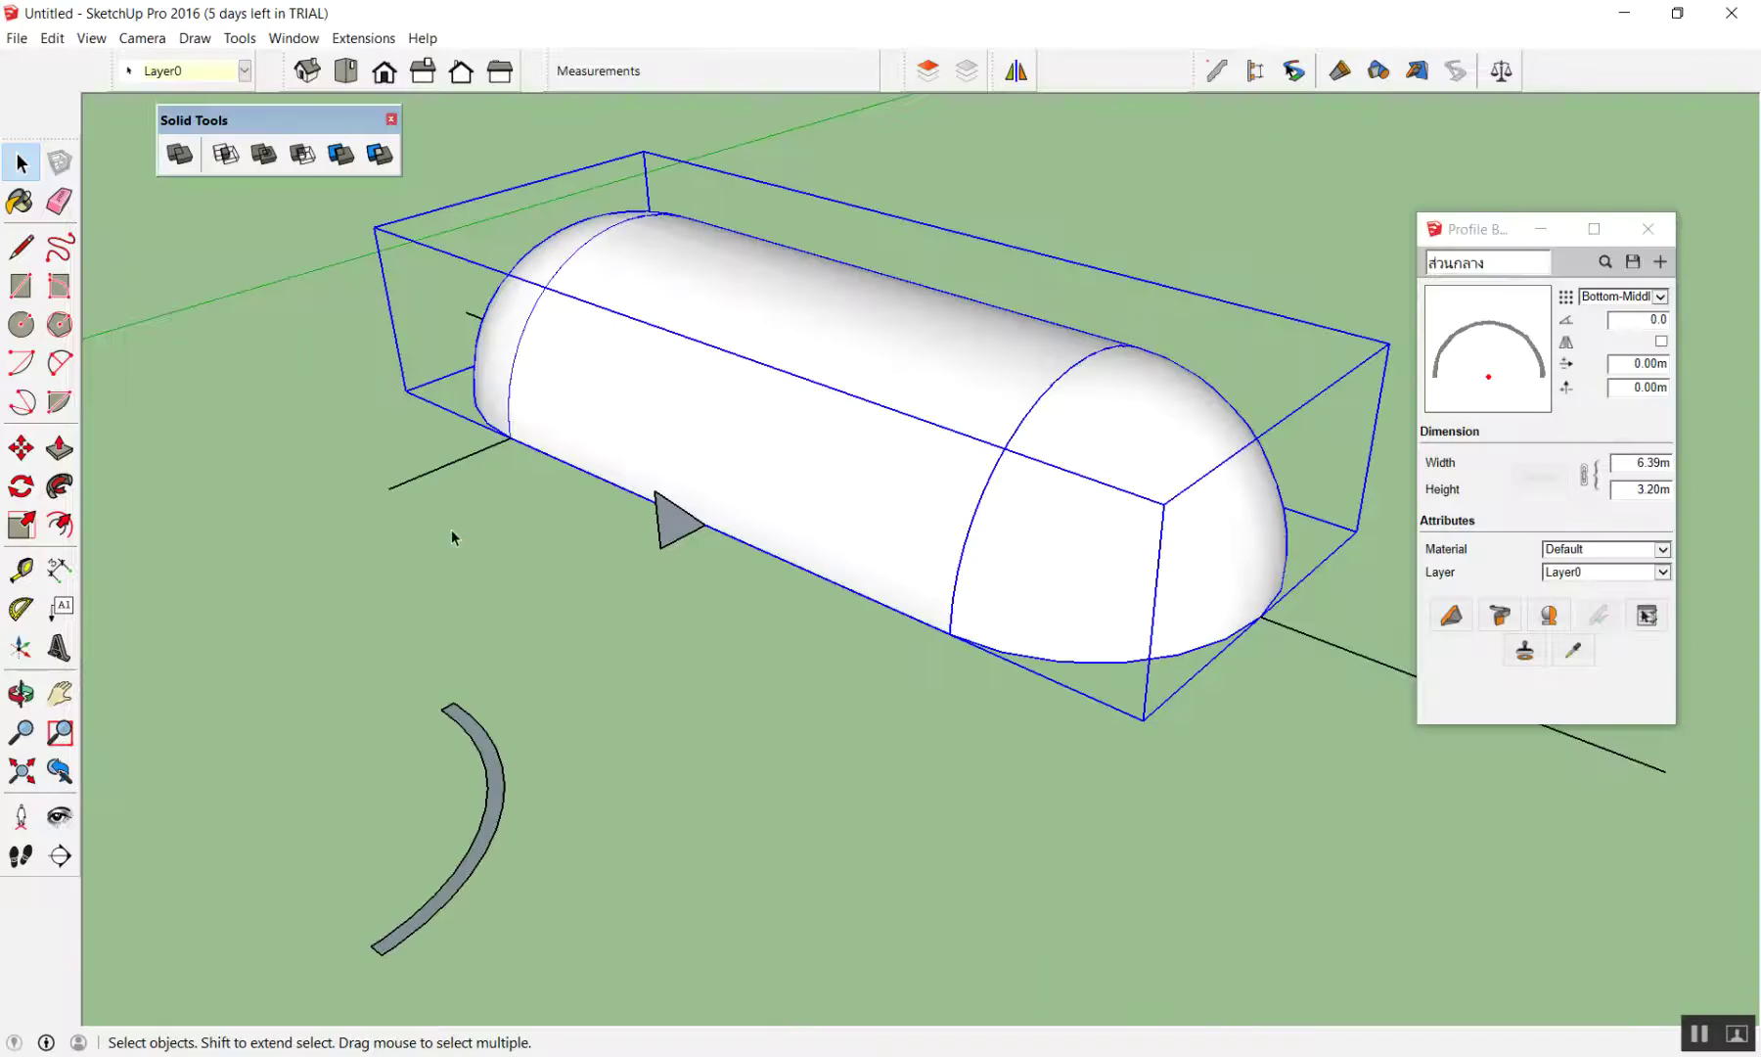
pyautogui.click(451, 529)
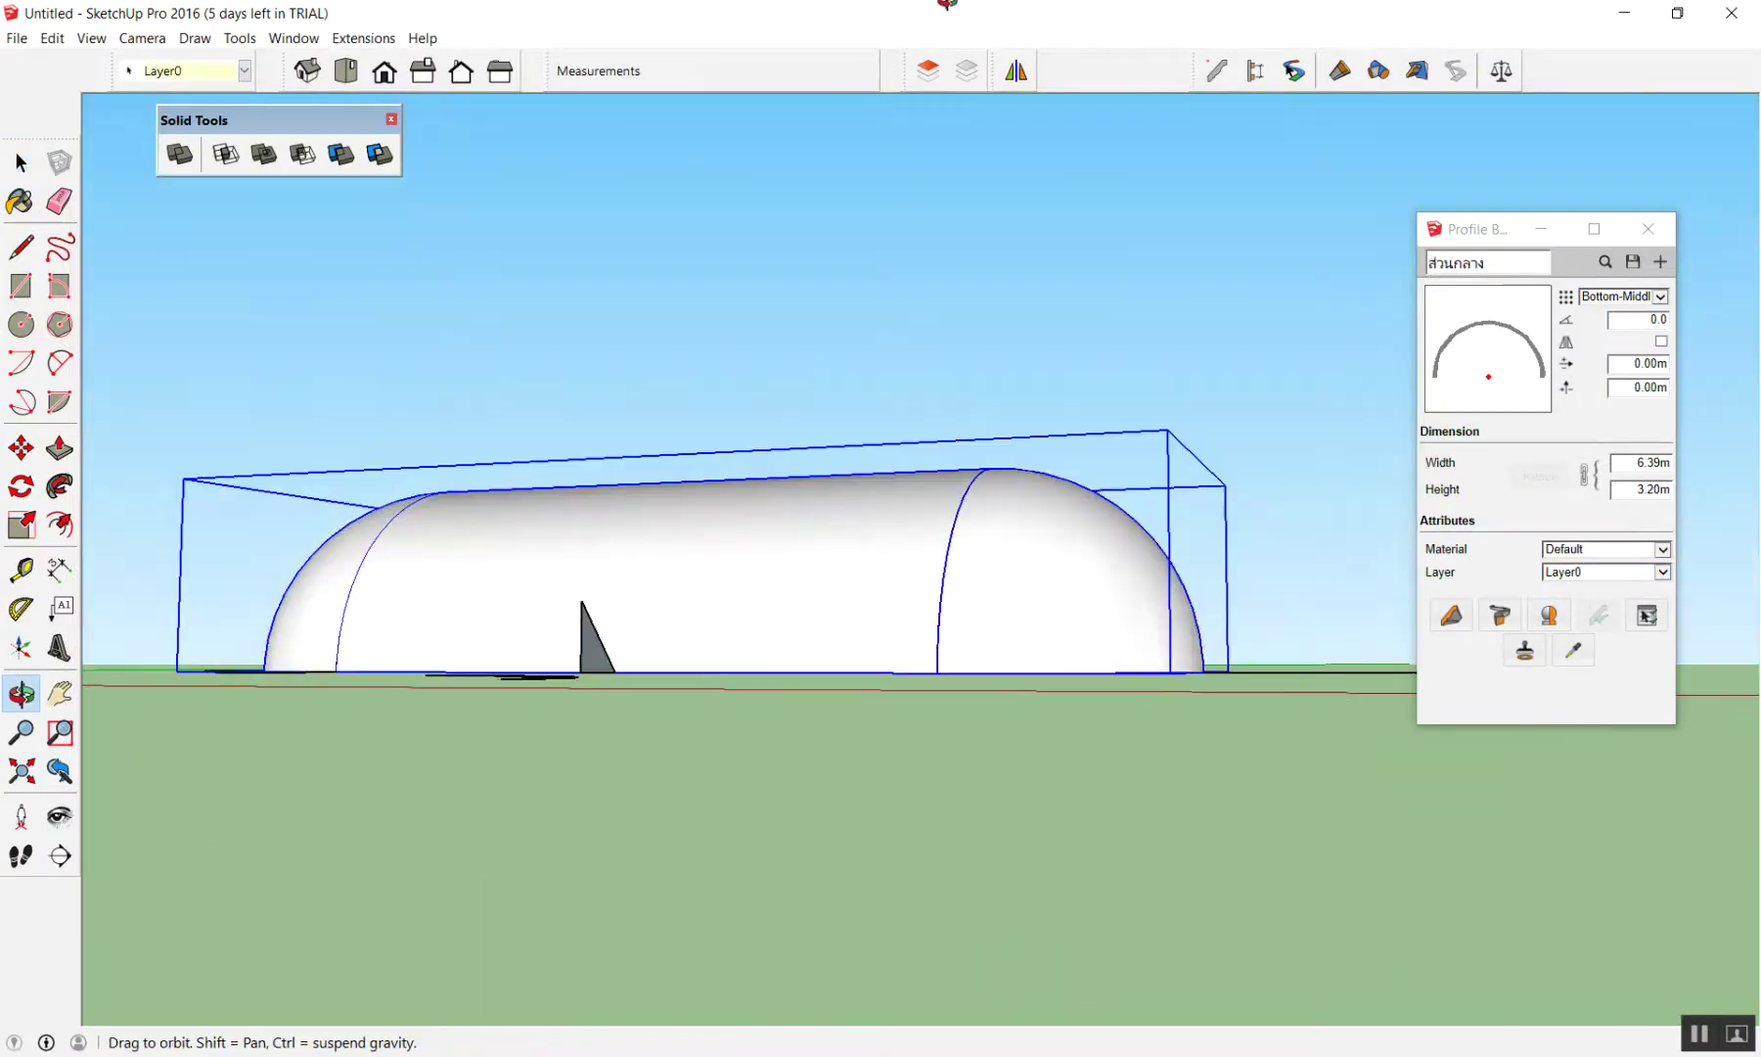
# Orbit around the merged capsule to inspect it from above and below
pyautogui.moveTo(743, 294)
pyautogui.mouseDown()
pyautogui.moveTo(727, 176)
pyautogui.moveTo(597, 242)
pyautogui.mouseUp()
pyautogui.press('space')
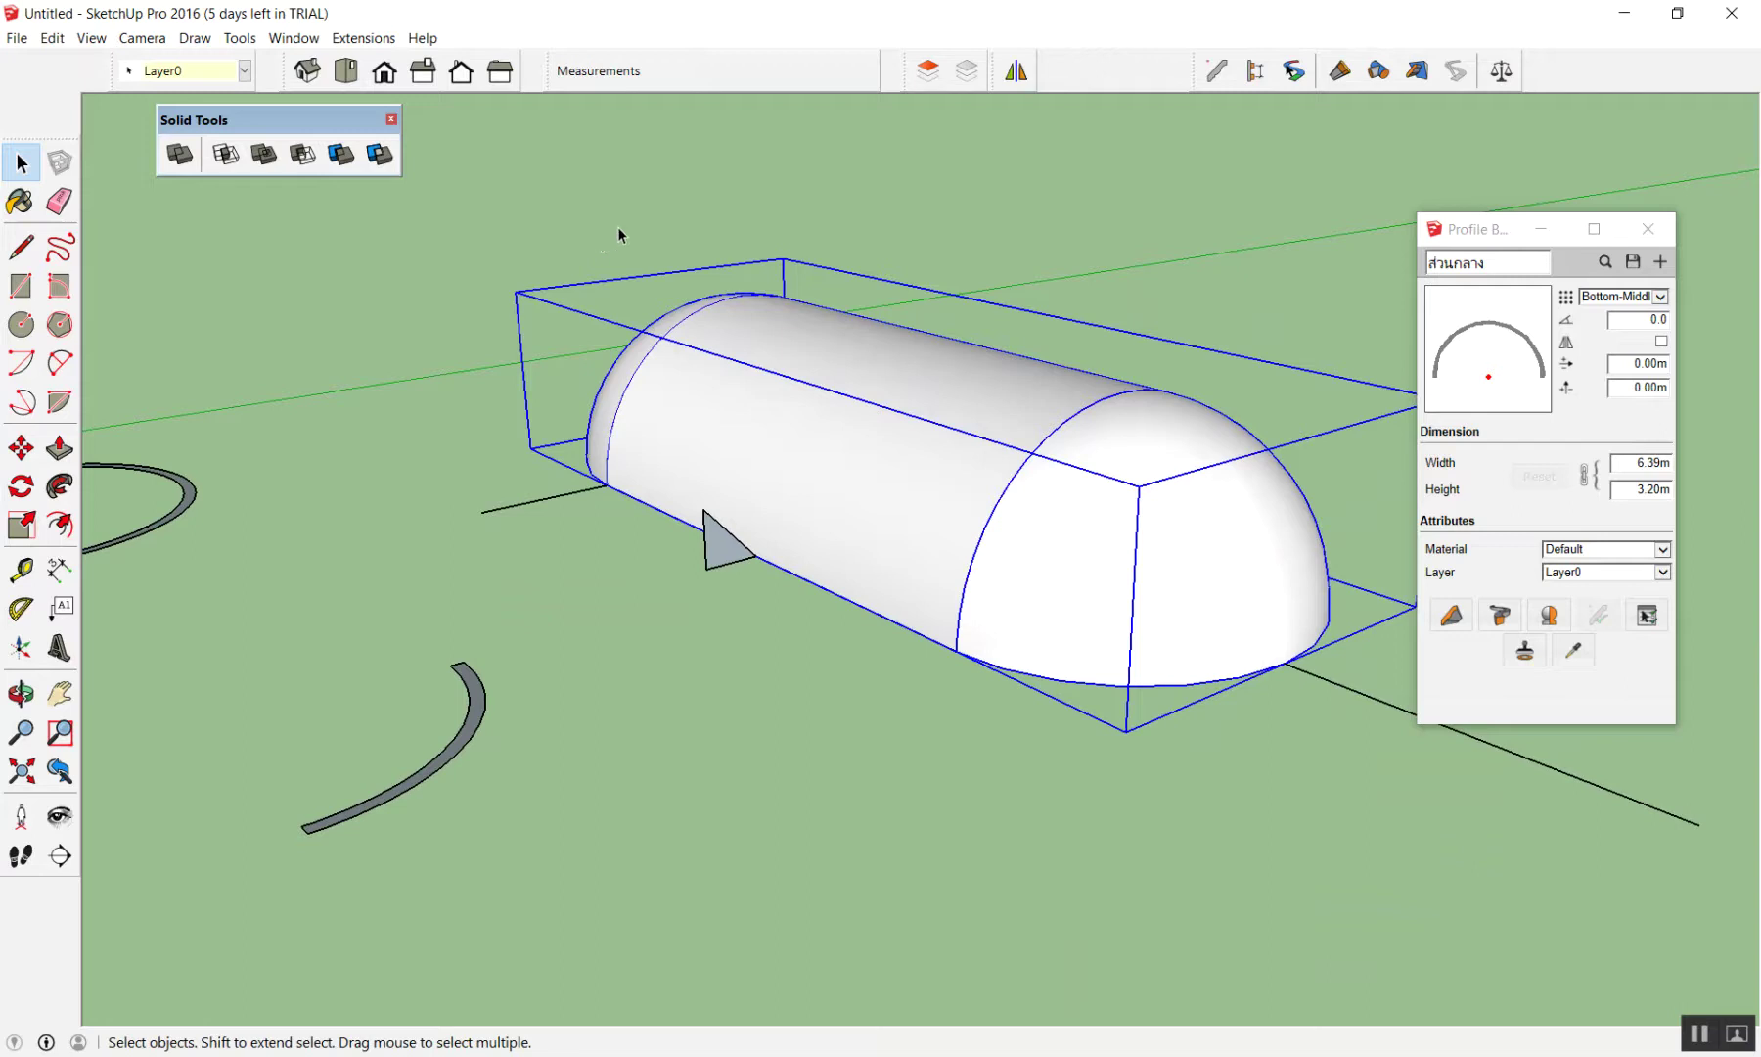
pyautogui.moveTo(617, 226); pyautogui.dragTo(636, 668, button='middle')
pyautogui.scroll(5, 1197, 514)
pyautogui.moveTo(1165, 522)
pyautogui.mouseDown(button='middle')
pyautogui.moveTo(1179, 401)
pyautogui.moveTo(943, 640)
pyautogui.moveTo(1255, 323)
pyautogui.mouseUp(button='middle')
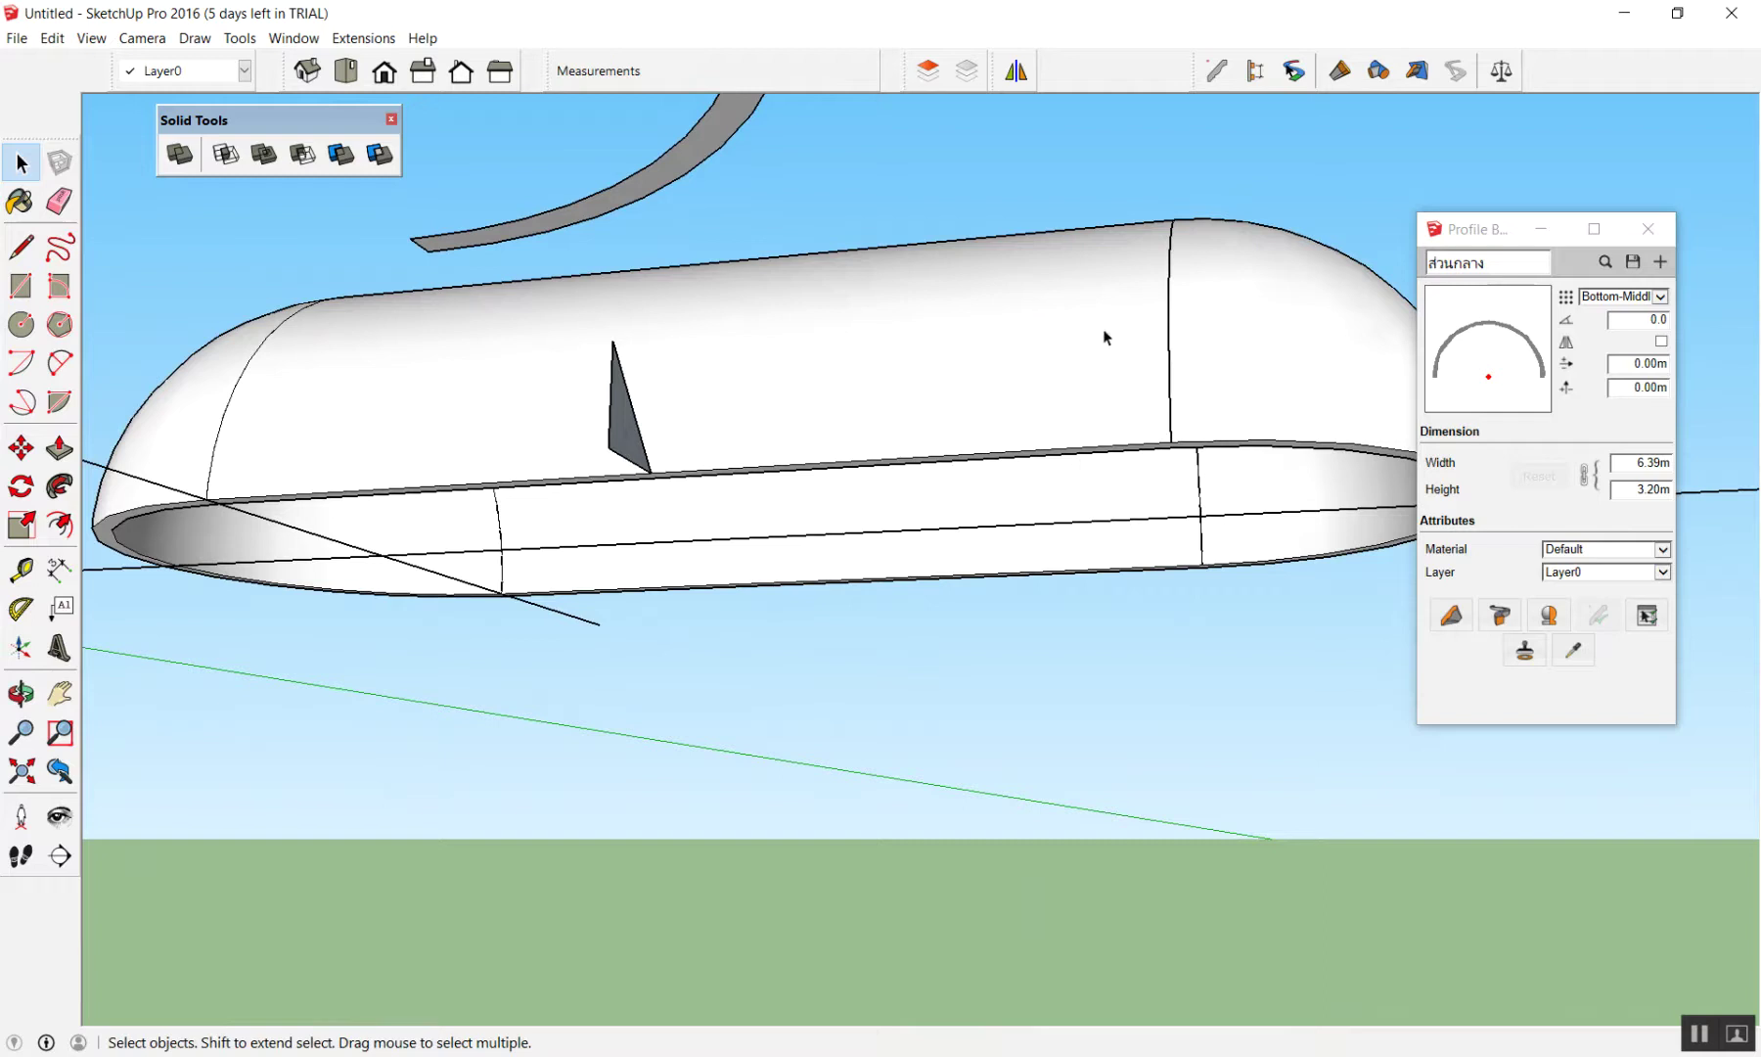
pyautogui.scroll(-5, 1253, 315)
pyautogui.moveTo(1253, 315)
pyautogui.mouseDown(button='middle')
pyautogui.moveTo(689, 575)
pyautogui.moveTo(1180, 501)
pyautogui.moveTo(1127, 392)
pyautogui.mouseUp(button='middle')
pyautogui.scroll(3, 1127, 391)
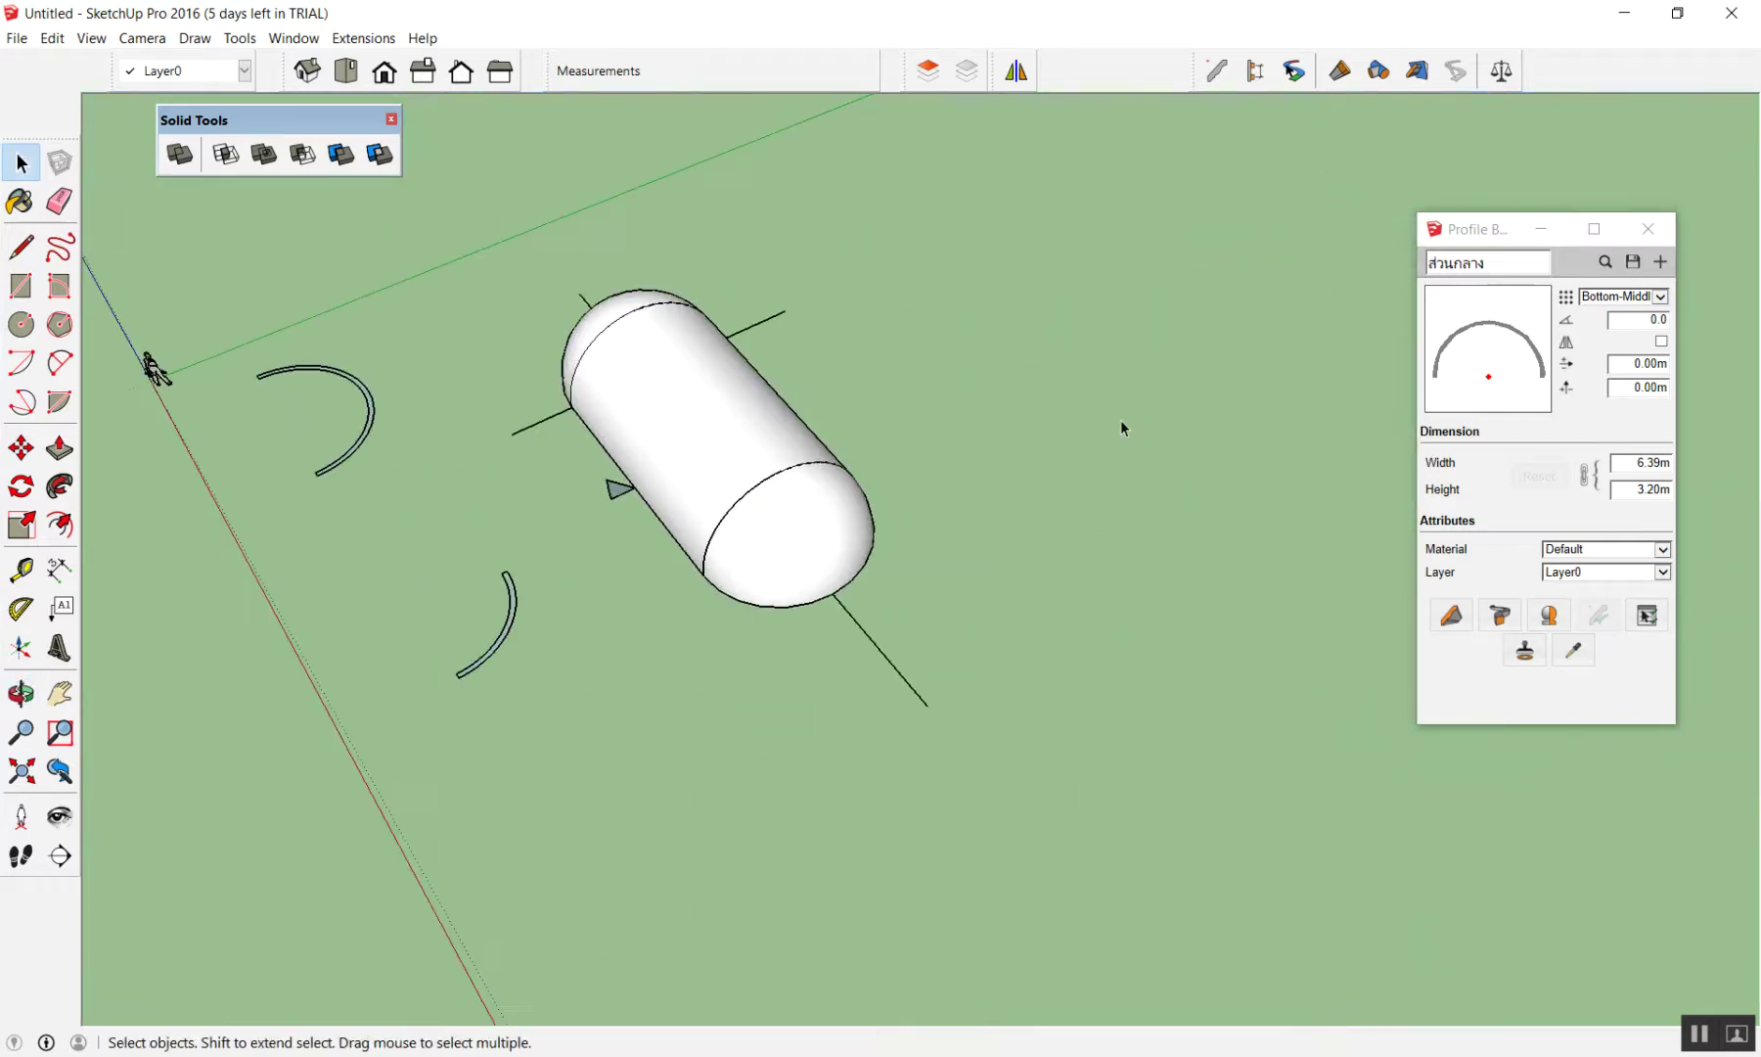
pyautogui.scroll(2, 1117, 426)
# Draw a rectangle on the ground beside the capsule and push it up into a box
pyautogui.press('r')
pyautogui.click(901, 465)
pyautogui.click(1184, 452)
pyautogui.press('p')
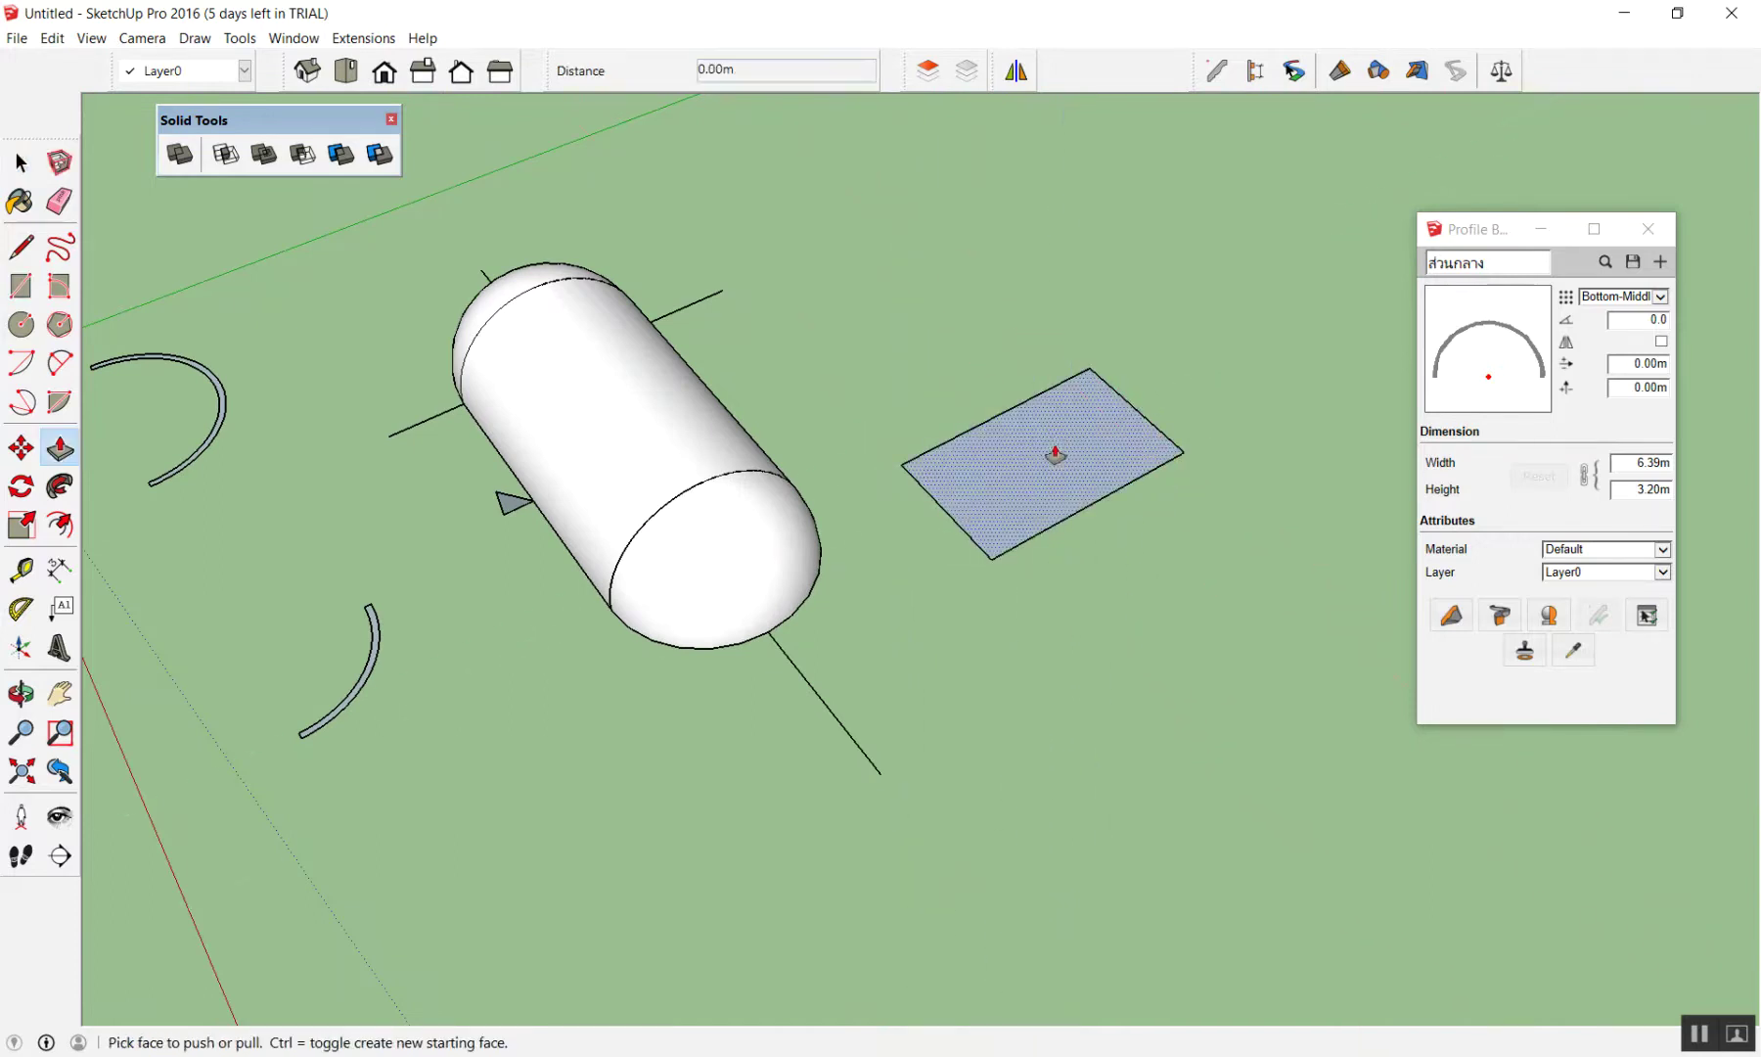
pyautogui.moveTo(1054, 456); pyautogui.dragTo(1062, 397)
pyautogui.press('space')
# Make the whole box a group
pyautogui.tripleClick(1019, 400)
pyautogui.rightClick(1018, 400)
pyautogui.moveTo(1070, 501)
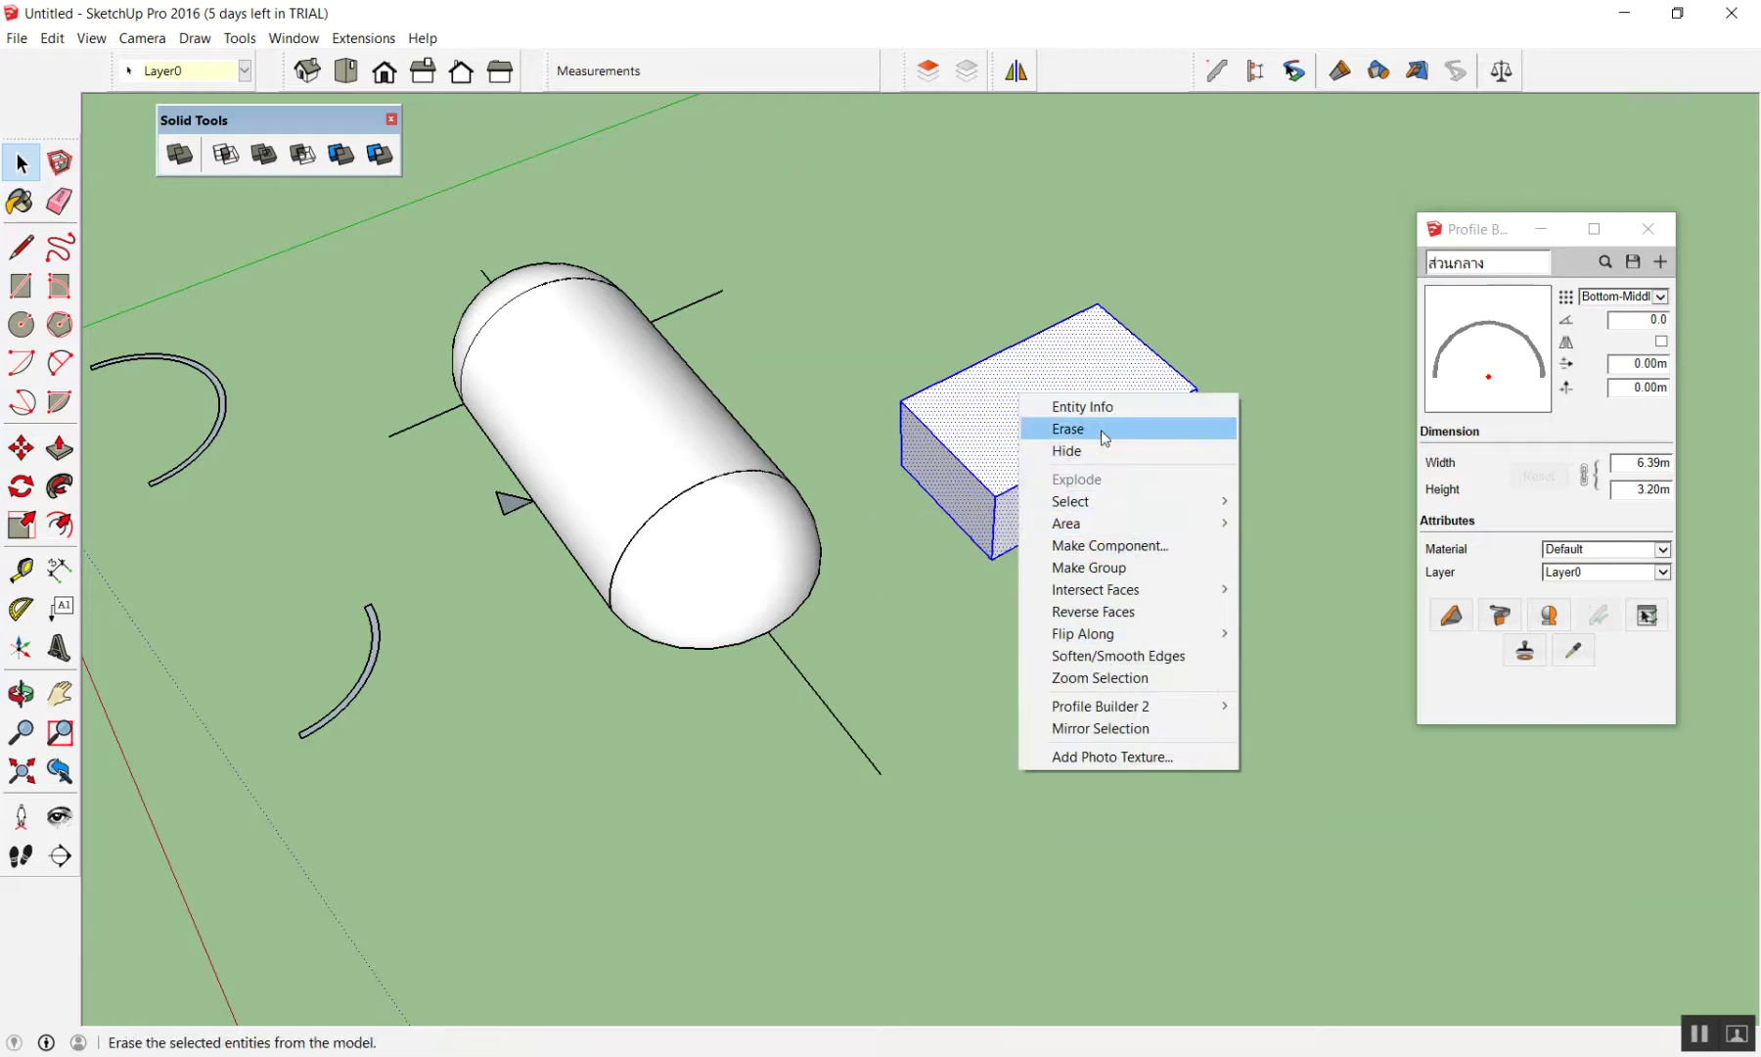
pyautogui.click(1062, 577)
pyautogui.moveTo(1061, 578); pyautogui.dragTo(1160, 382, button='middle')
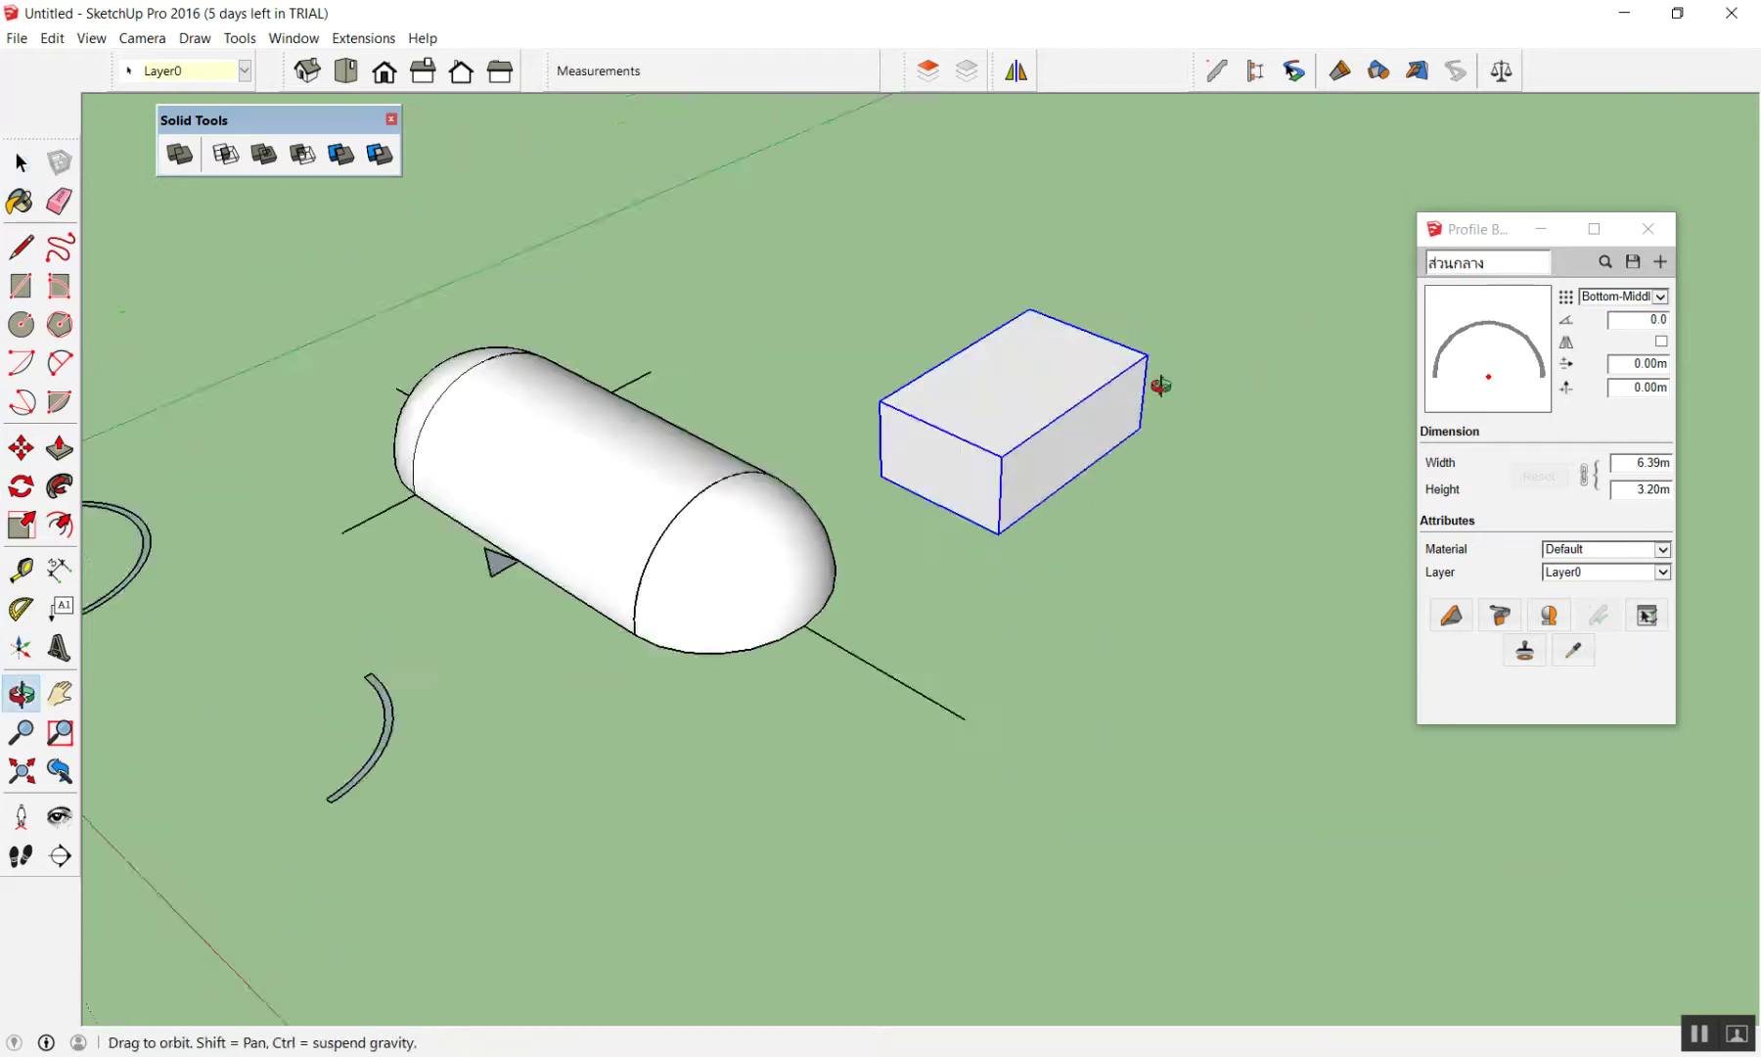
pyautogui.scroll(3, 974, 497)
pyautogui.scroll(2, 957, 484)
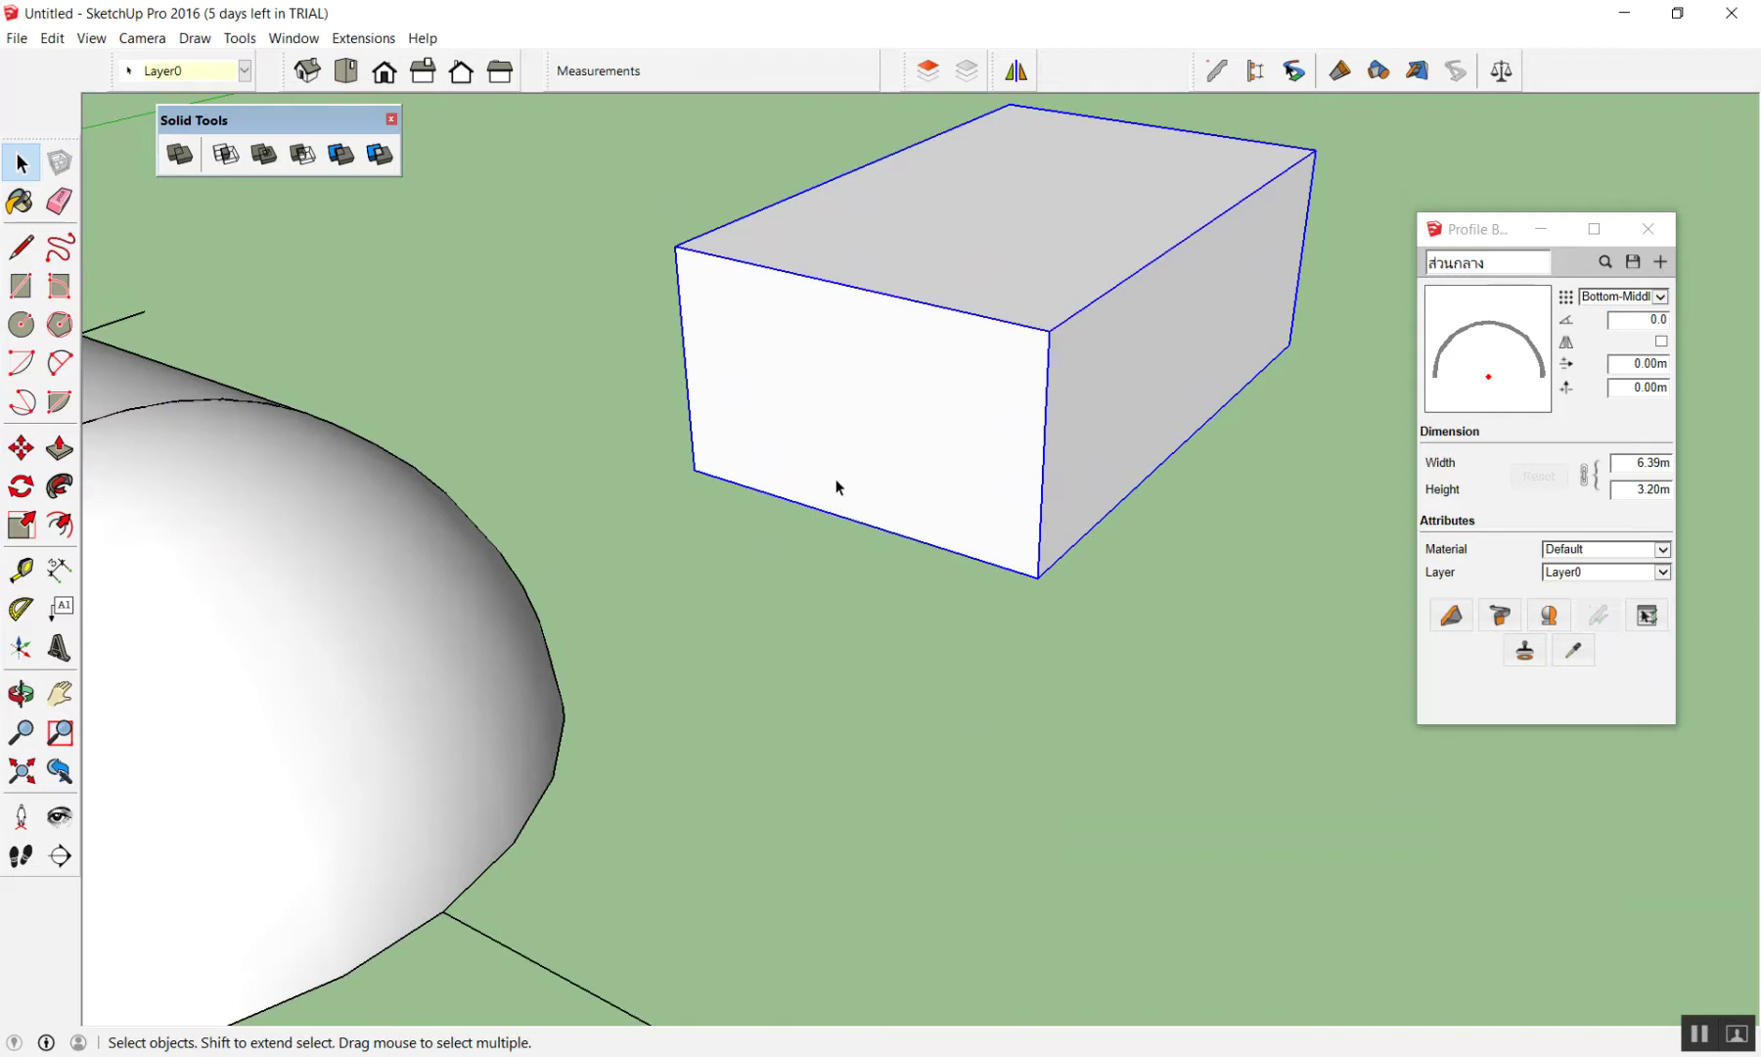
# Place a pasted copy of the box overlapping the original, then clear the selection
pyautogui.press('m')
pyautogui.click(694, 469)
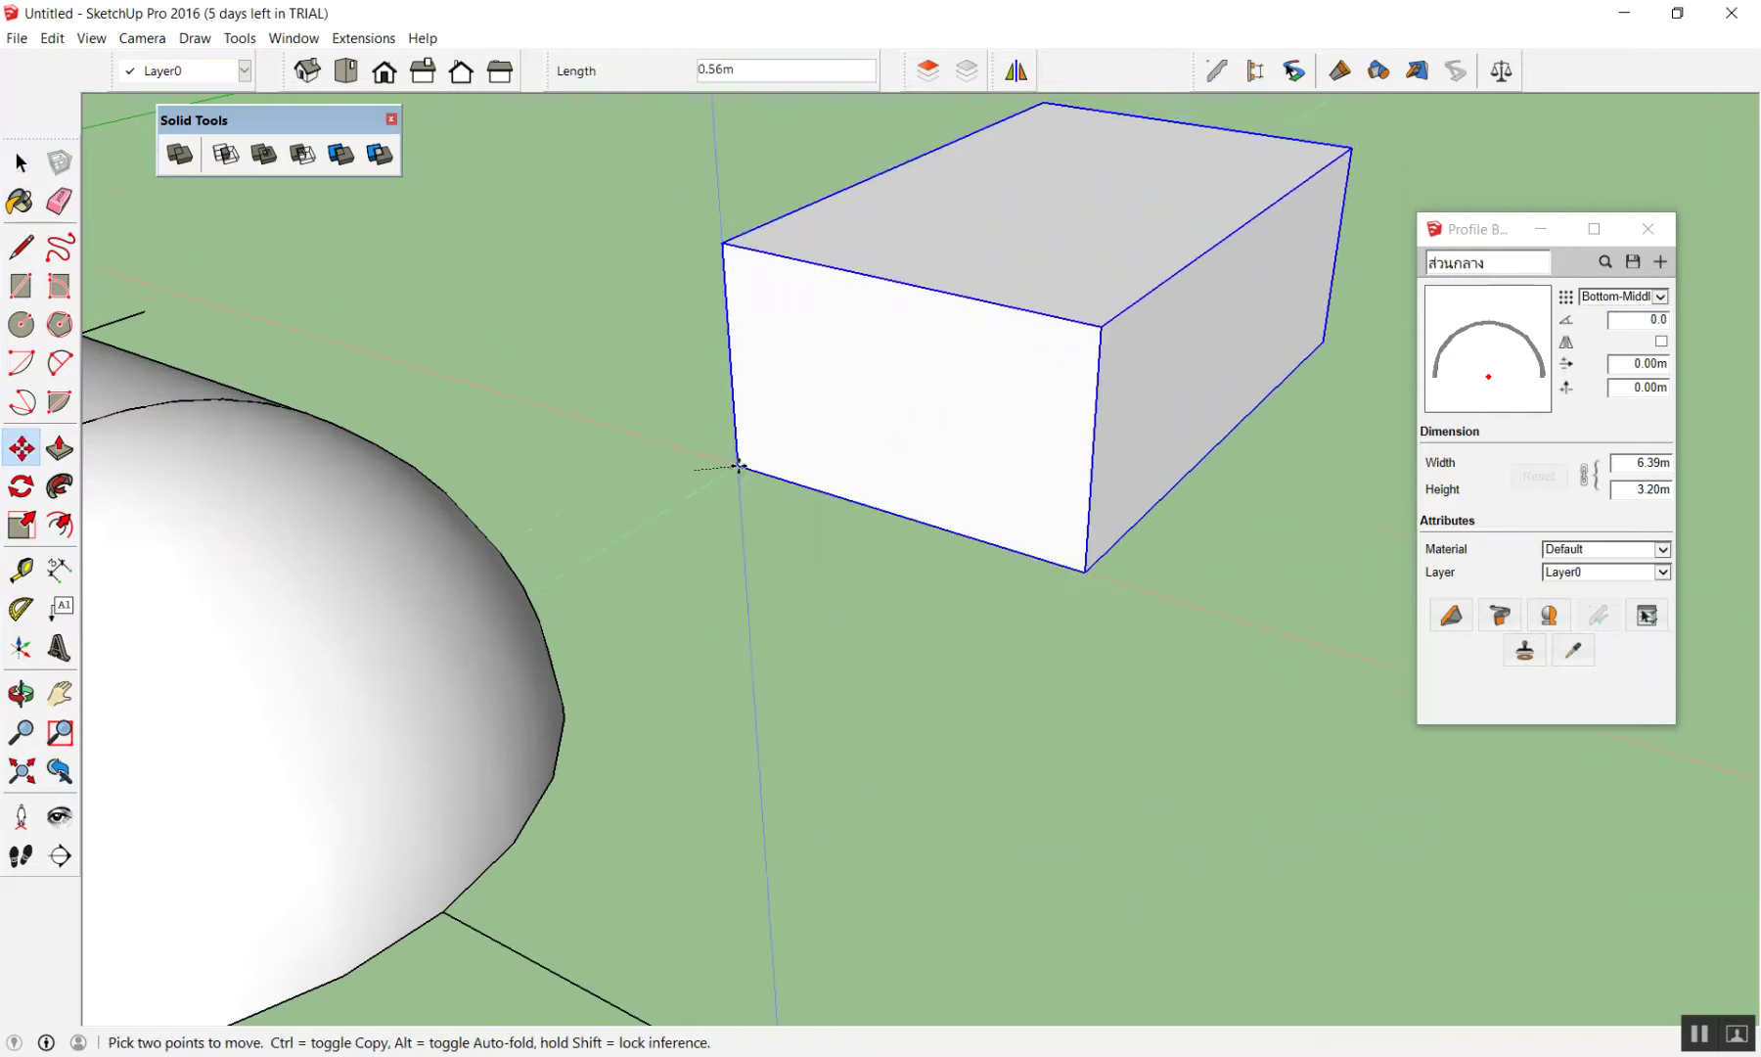
pyautogui.press('space')
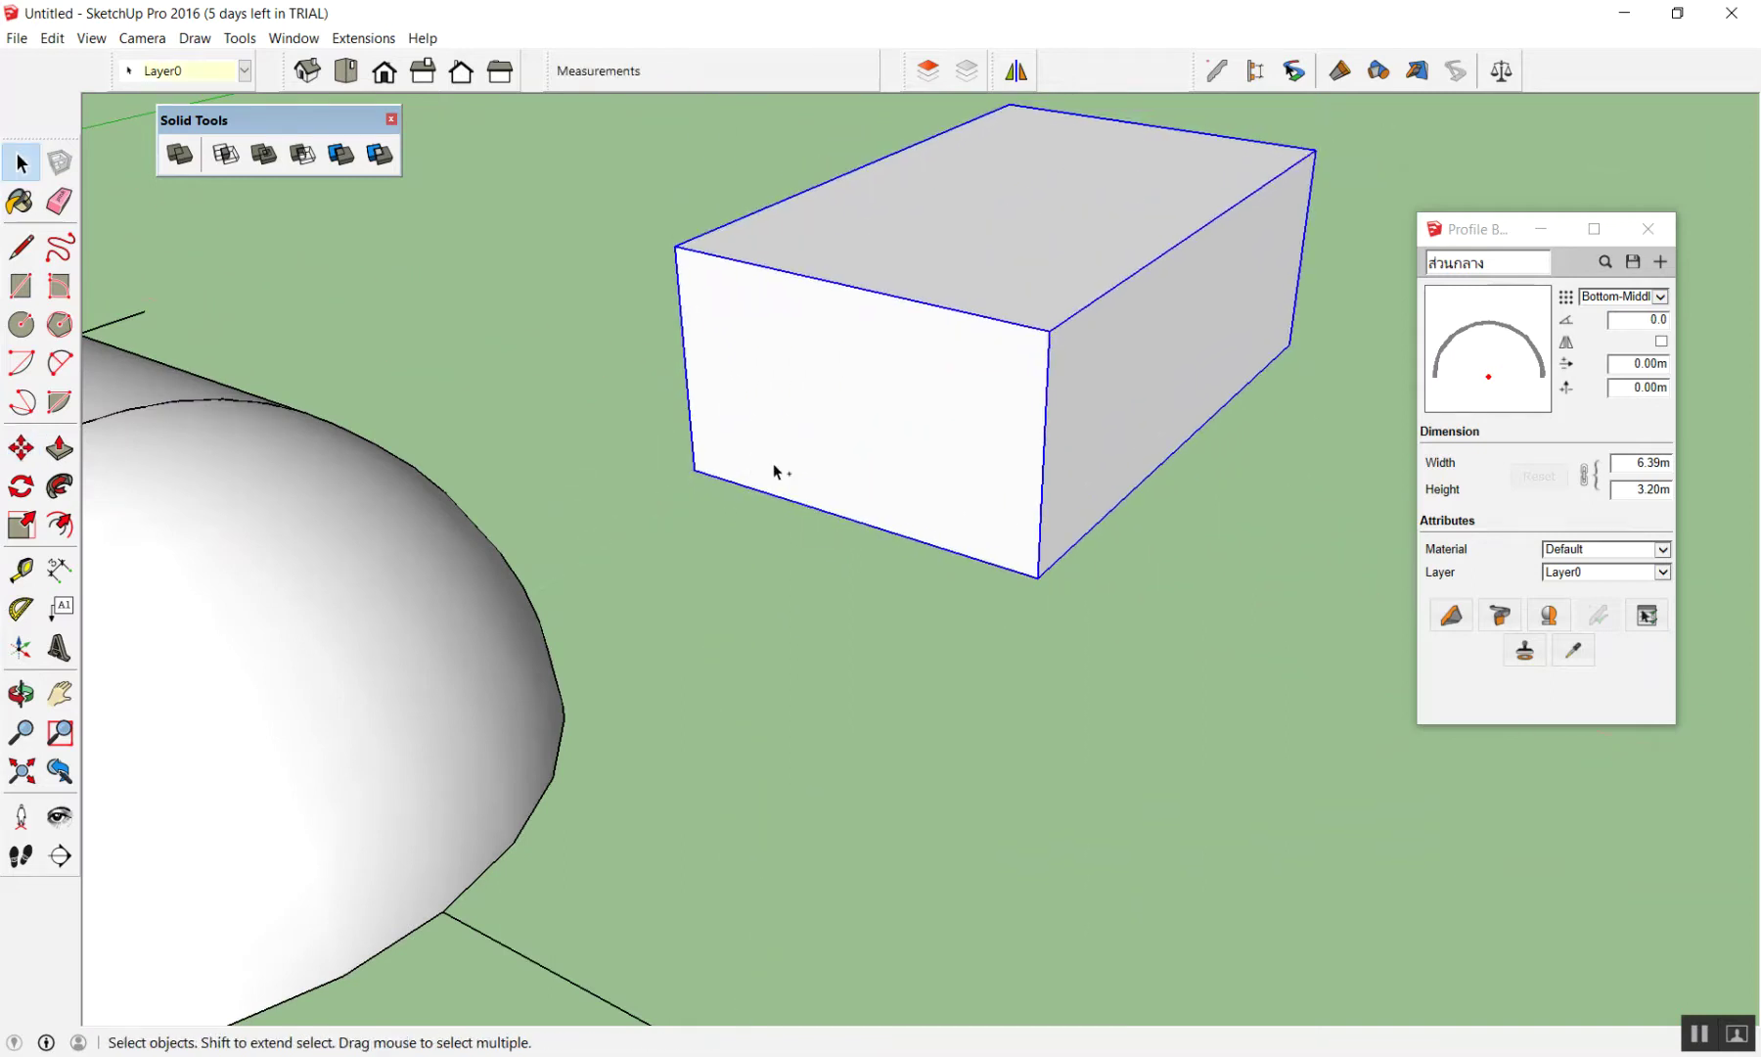
pyautogui.hotkey('ctrl', 'v')
pyautogui.moveTo(829, 425)
pyautogui.mouseDown(button='middle')
pyautogui.moveTo(1430, 287)
pyautogui.moveTo(1378, 522)
pyautogui.mouseUp(button='middle')
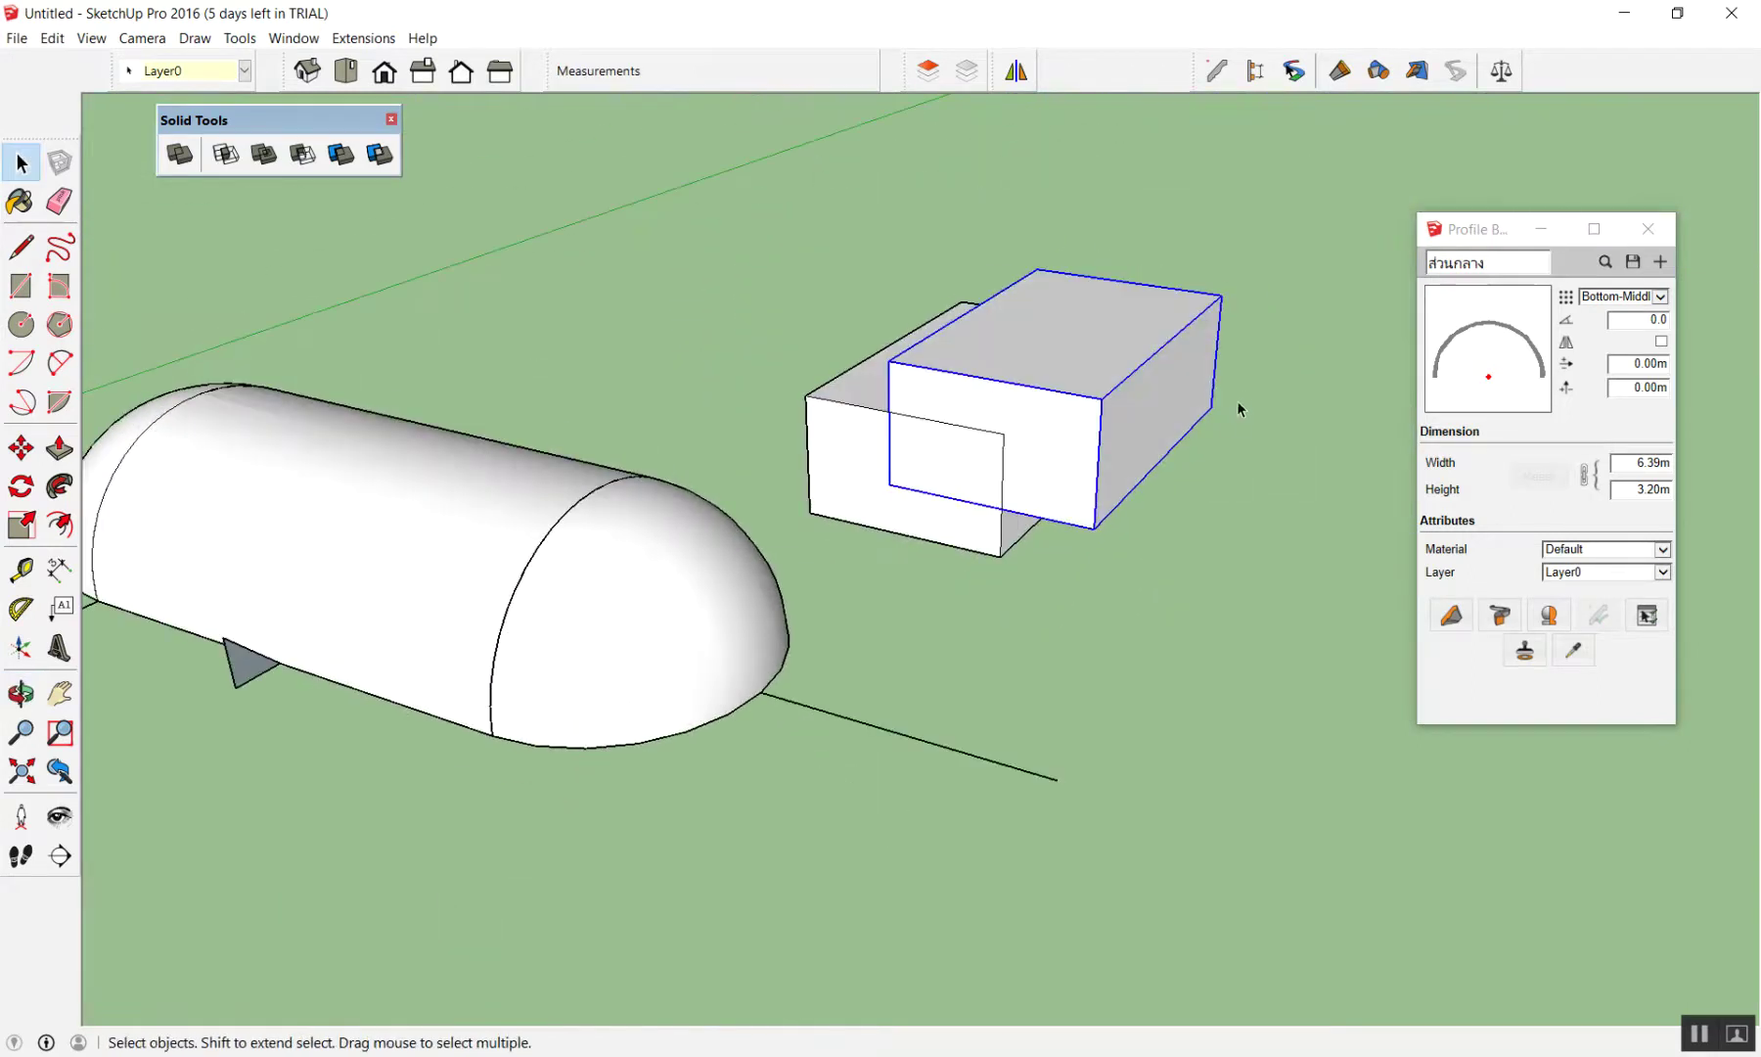
pyautogui.scroll(3, 947, 495)
pyautogui.scroll(1, 949, 496)
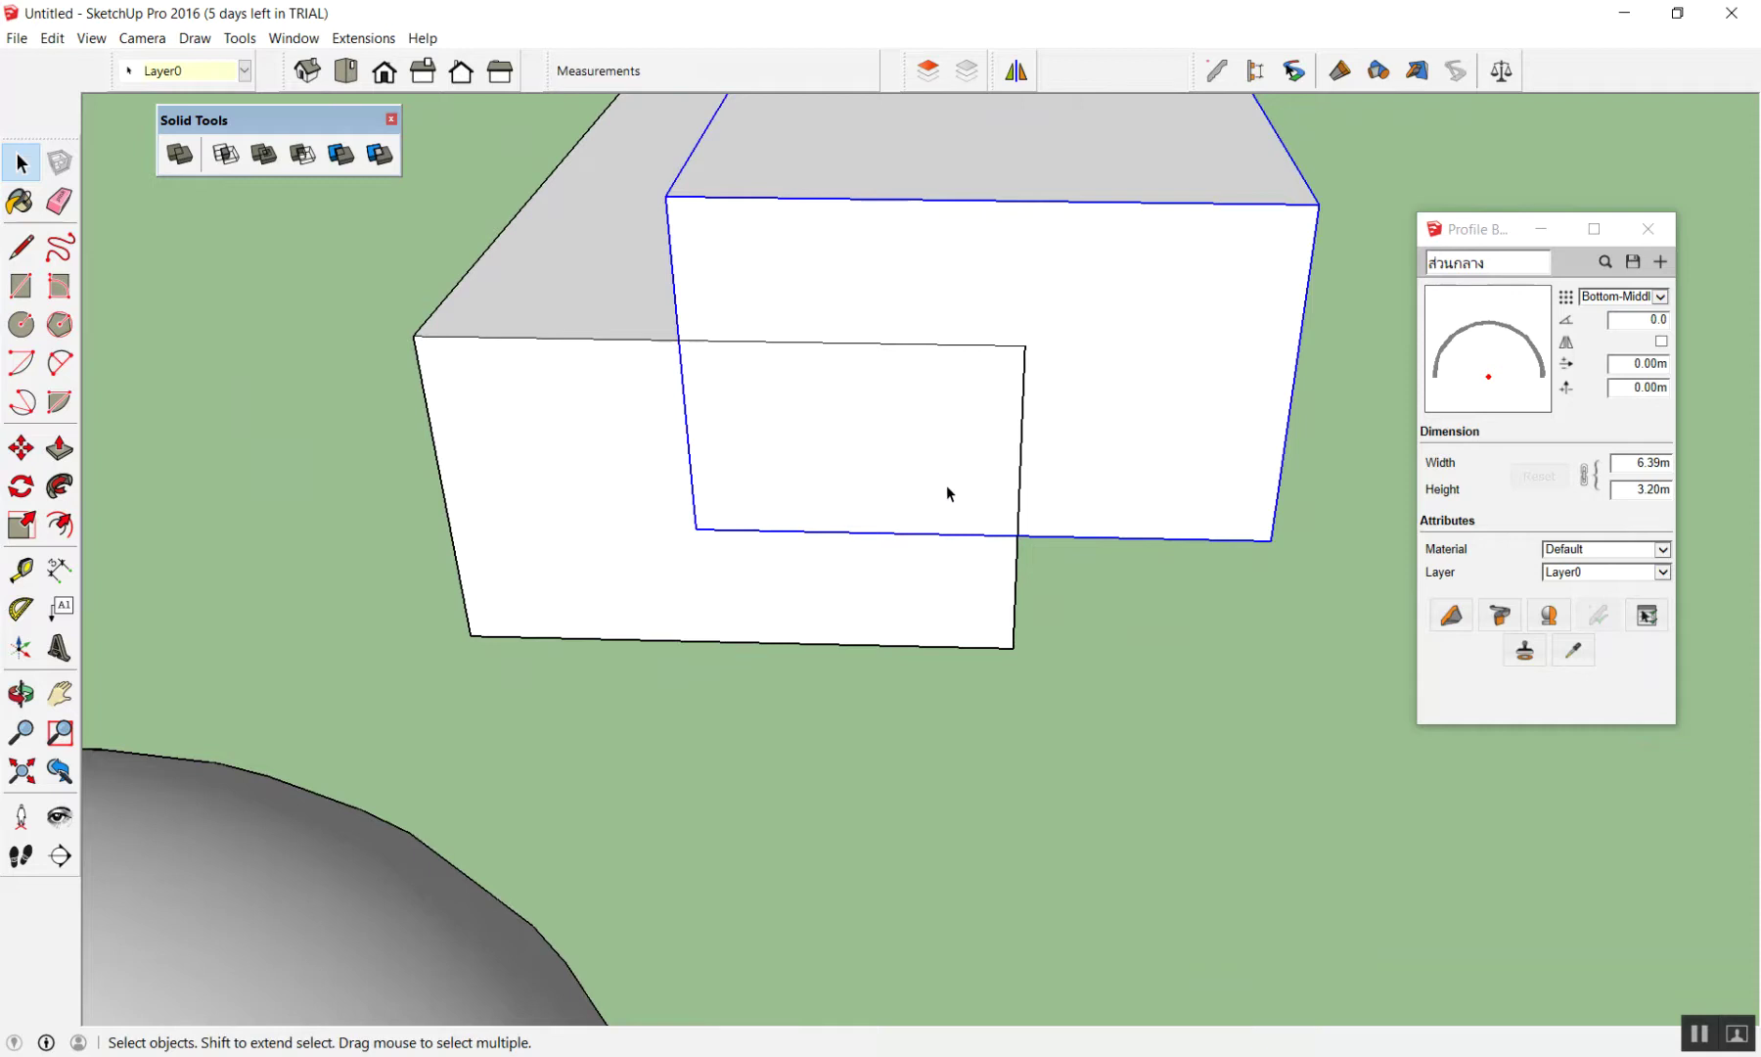
pyautogui.click(340, 305)
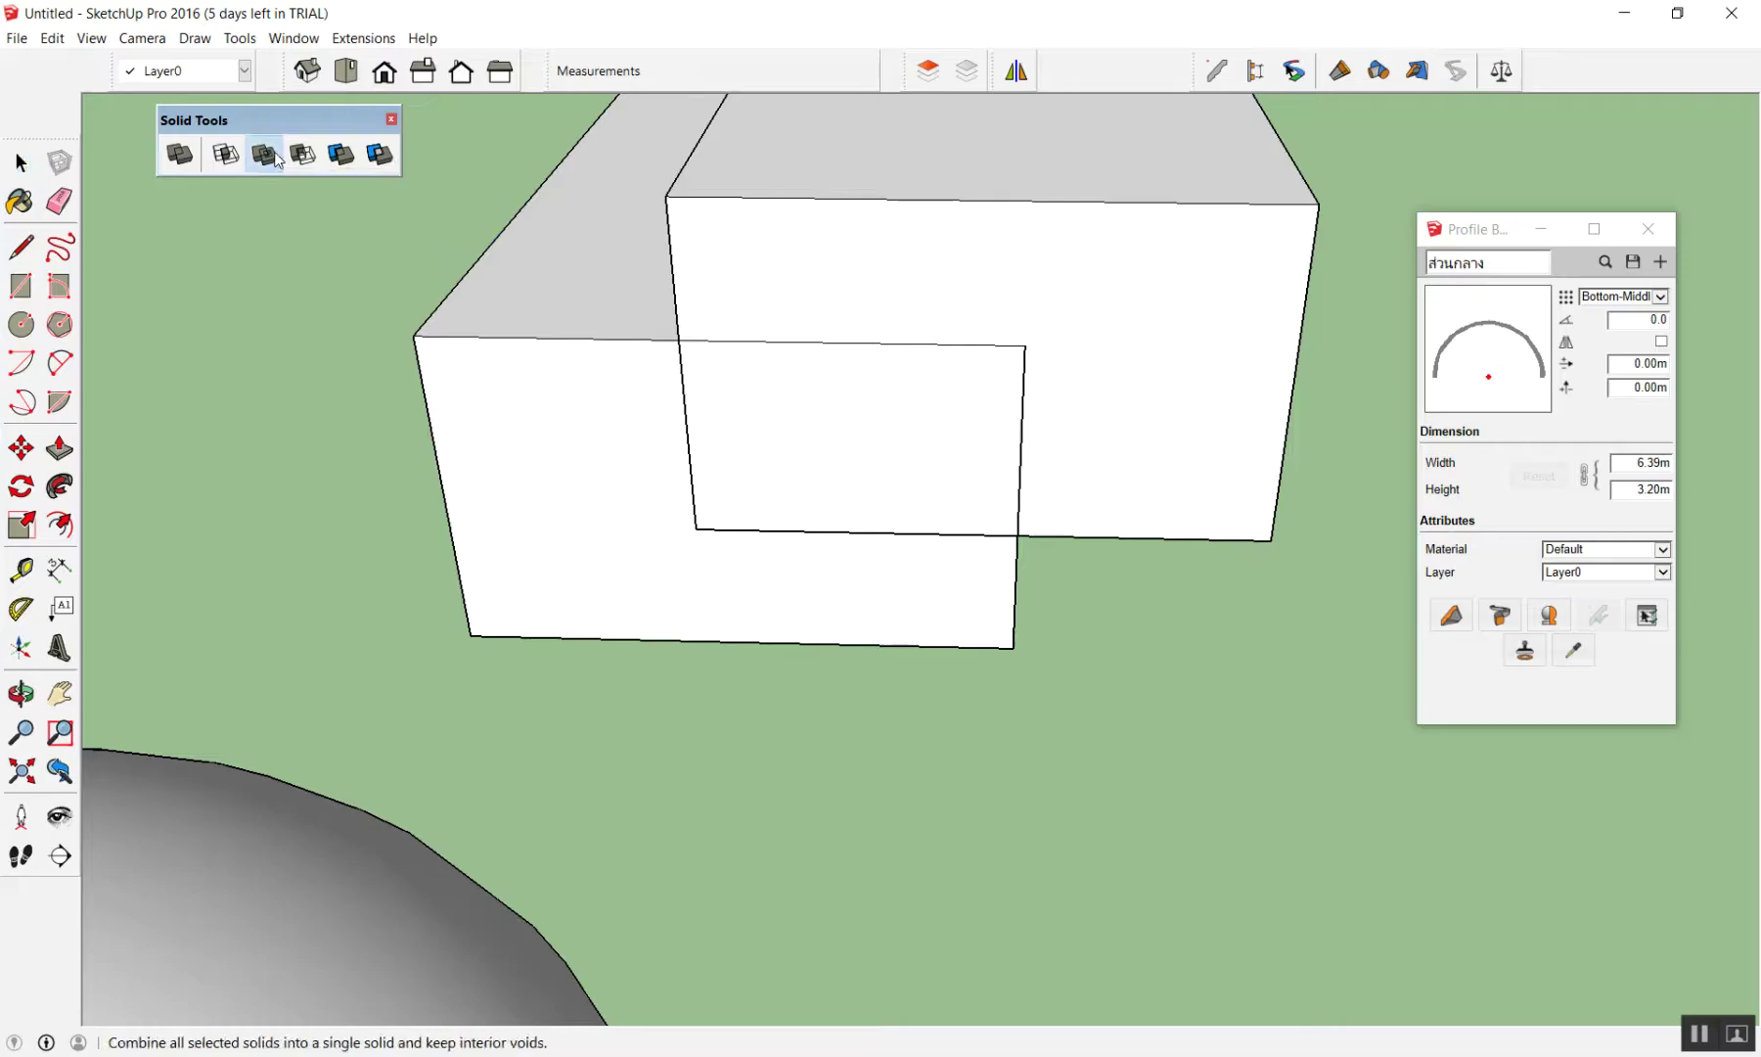
# Union the left box with the second box into one stepped solid
pyautogui.click(273, 162)
pyautogui.click(591, 409)
pyautogui.click(800, 276)
pyautogui.press('space')
pyautogui.moveTo(964, 621)
pyautogui.mouseDown(button='middle')
pyautogui.moveTo(1041, 722)
pyautogui.moveTo(740, 306)
pyautogui.mouseUp(button='middle')
pyautogui.scroll(2, 741, 306)
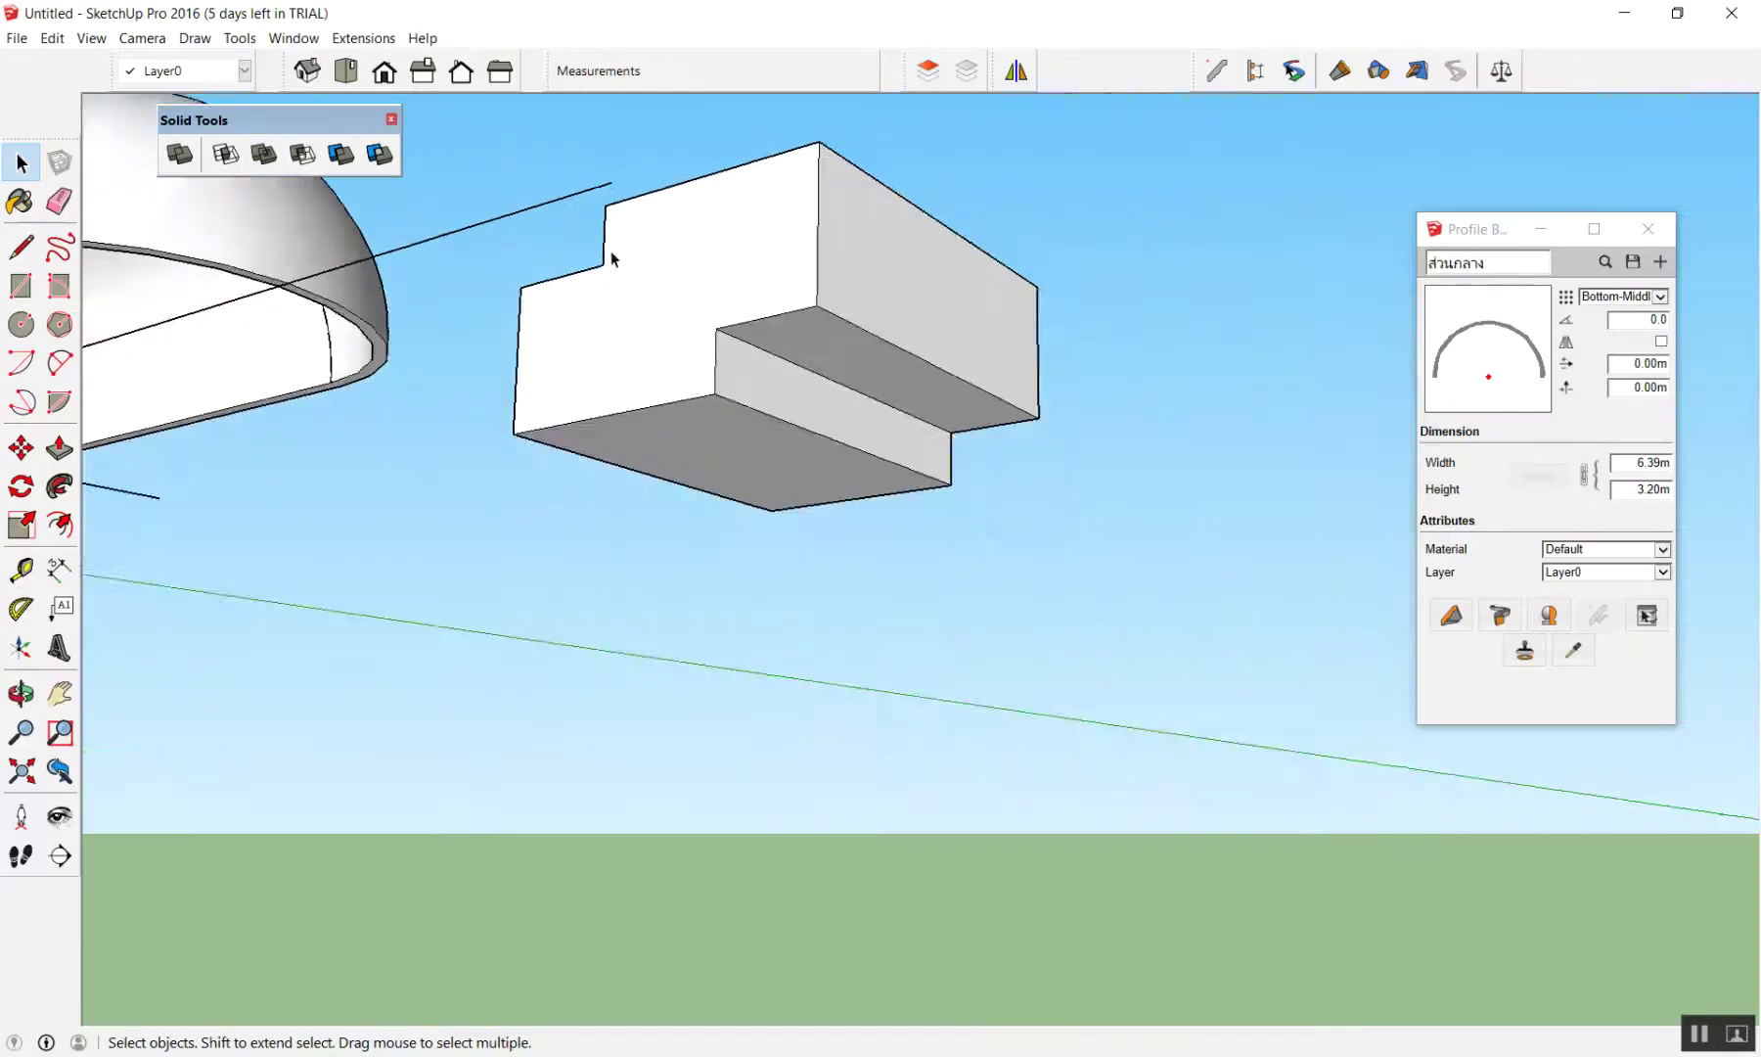
# Orbit around both solids to check the result, then select the capsule
pyautogui.moveTo(608, 255)
pyautogui.mouseDown(button='middle')
pyautogui.moveTo(629, 515)
pyautogui.moveTo(766, 605)
pyautogui.moveTo(835, 489)
pyautogui.moveTo(458, 560)
pyautogui.mouseUp(button='middle')
pyautogui.scroll(3, 704, 508)
pyautogui.scroll(3, 1019, 353)
pyautogui.moveTo(1019, 352)
pyautogui.mouseDown(button='middle')
pyautogui.moveTo(1158, 172)
pyautogui.moveTo(1175, 236)
pyautogui.mouseUp(button='middle')
pyautogui.press('space')
pyautogui.scroll(-5, 1175, 236)
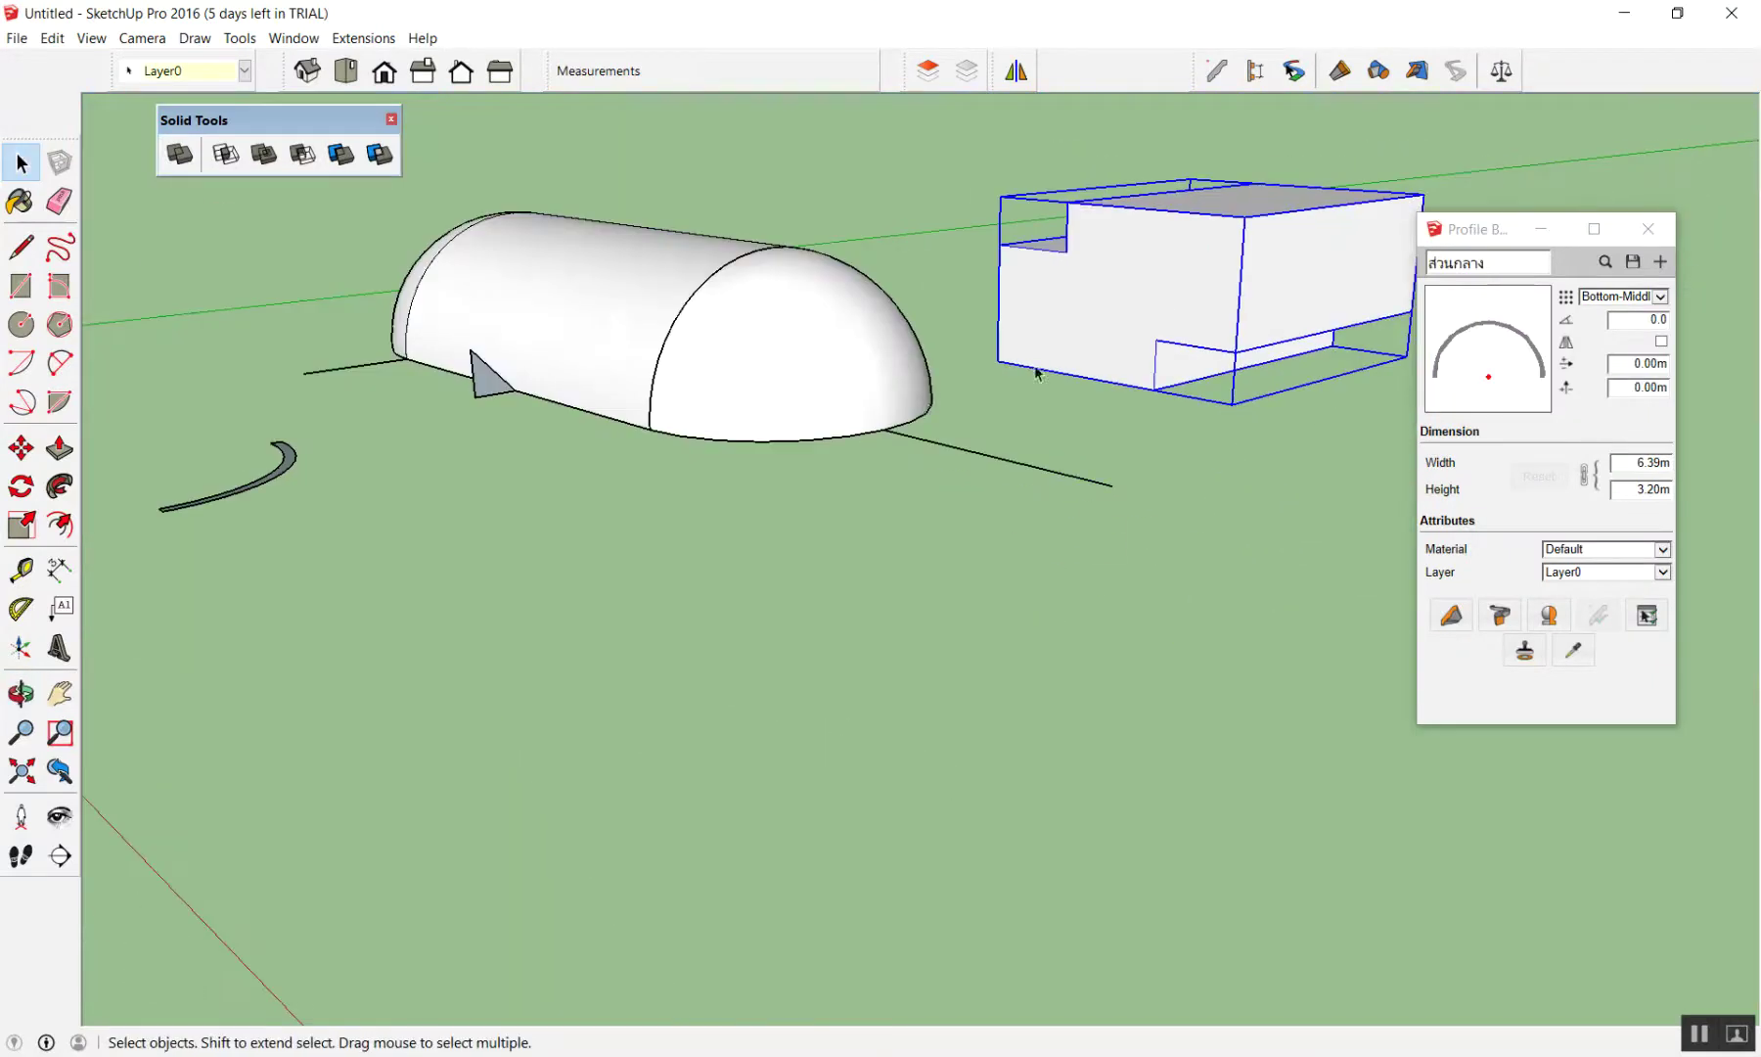
pyautogui.moveTo(872, 440); pyautogui.dragTo(873, 204, button='middle')
pyautogui.scroll(5, 634, 509)
pyautogui.scroll(2, 634, 503)
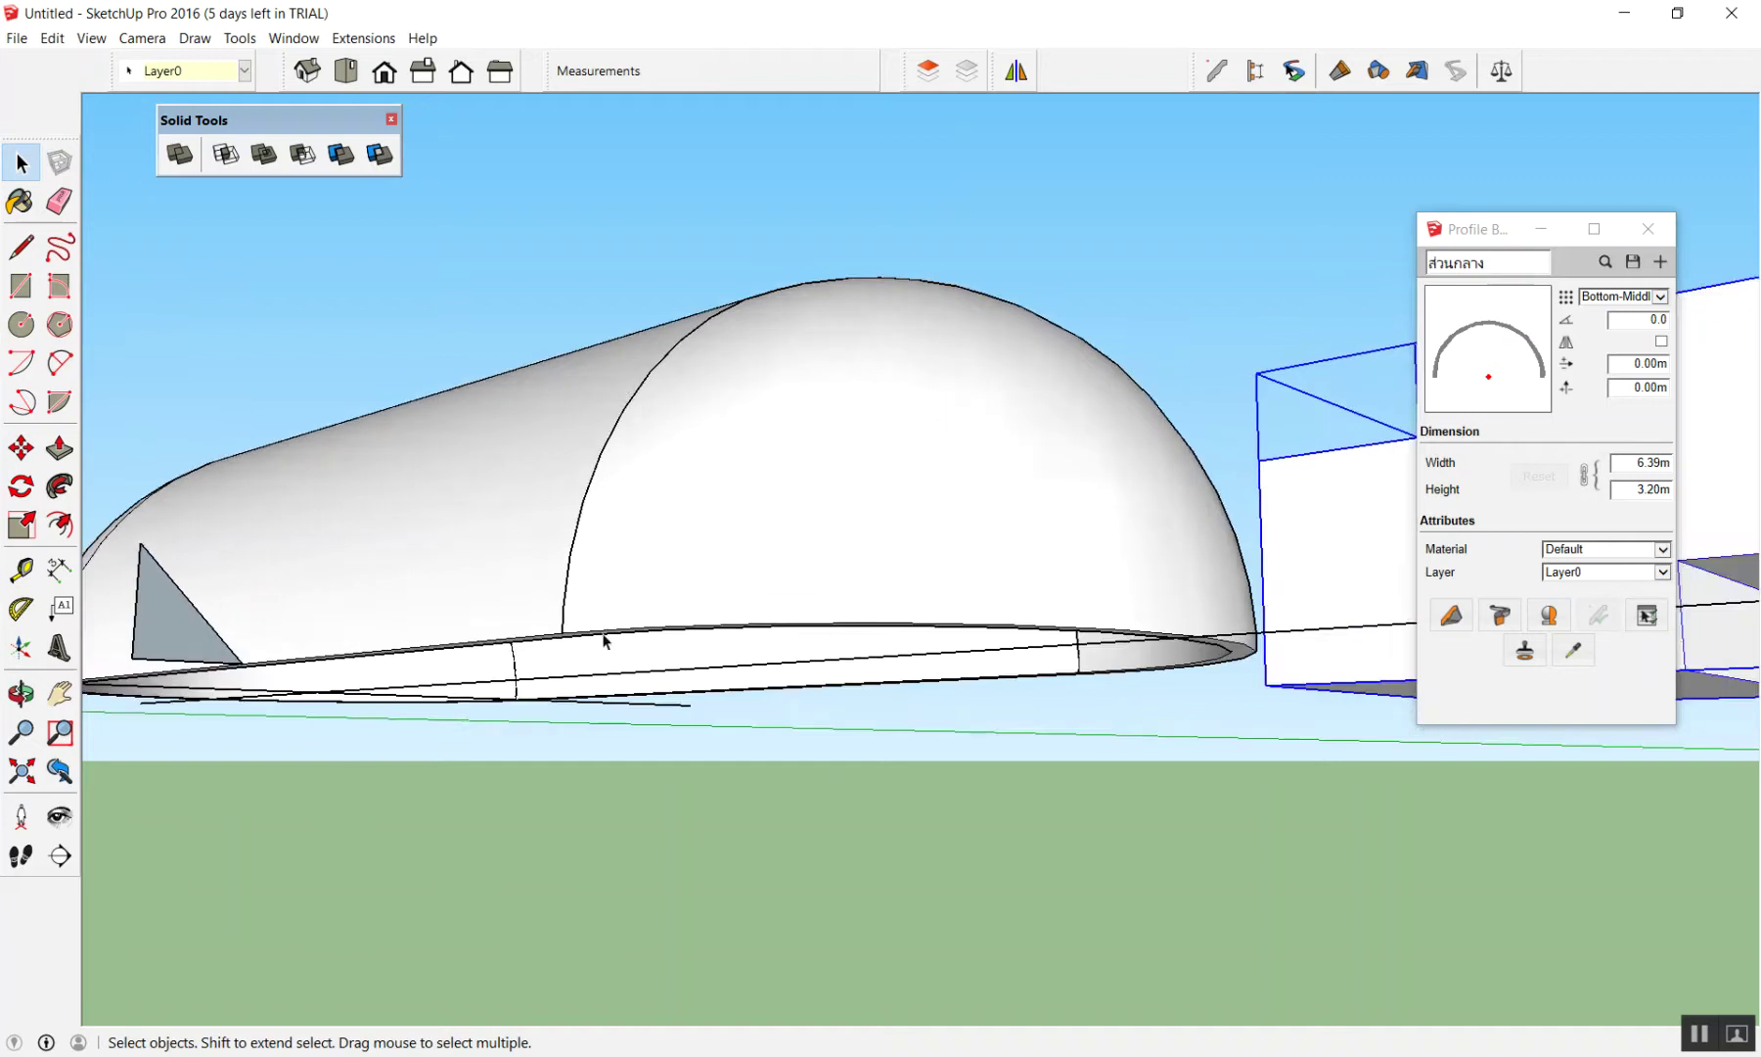
pyautogui.scroll(3, 773, 315)
pyautogui.scroll(-2, 499, 738)
pyautogui.moveTo(499, 739)
pyautogui.mouseDown(button='middle')
pyautogui.moveTo(614, 157)
pyautogui.moveTo(900, 43)
pyautogui.moveTo(920, 302)
pyautogui.moveTo(676, 766)
pyautogui.moveTo(634, 1033)
pyautogui.moveTo(656, 861)
pyautogui.mouseUp(button='middle')
pyautogui.scroll(3, 681, 295)
pyautogui.click(682, 304)
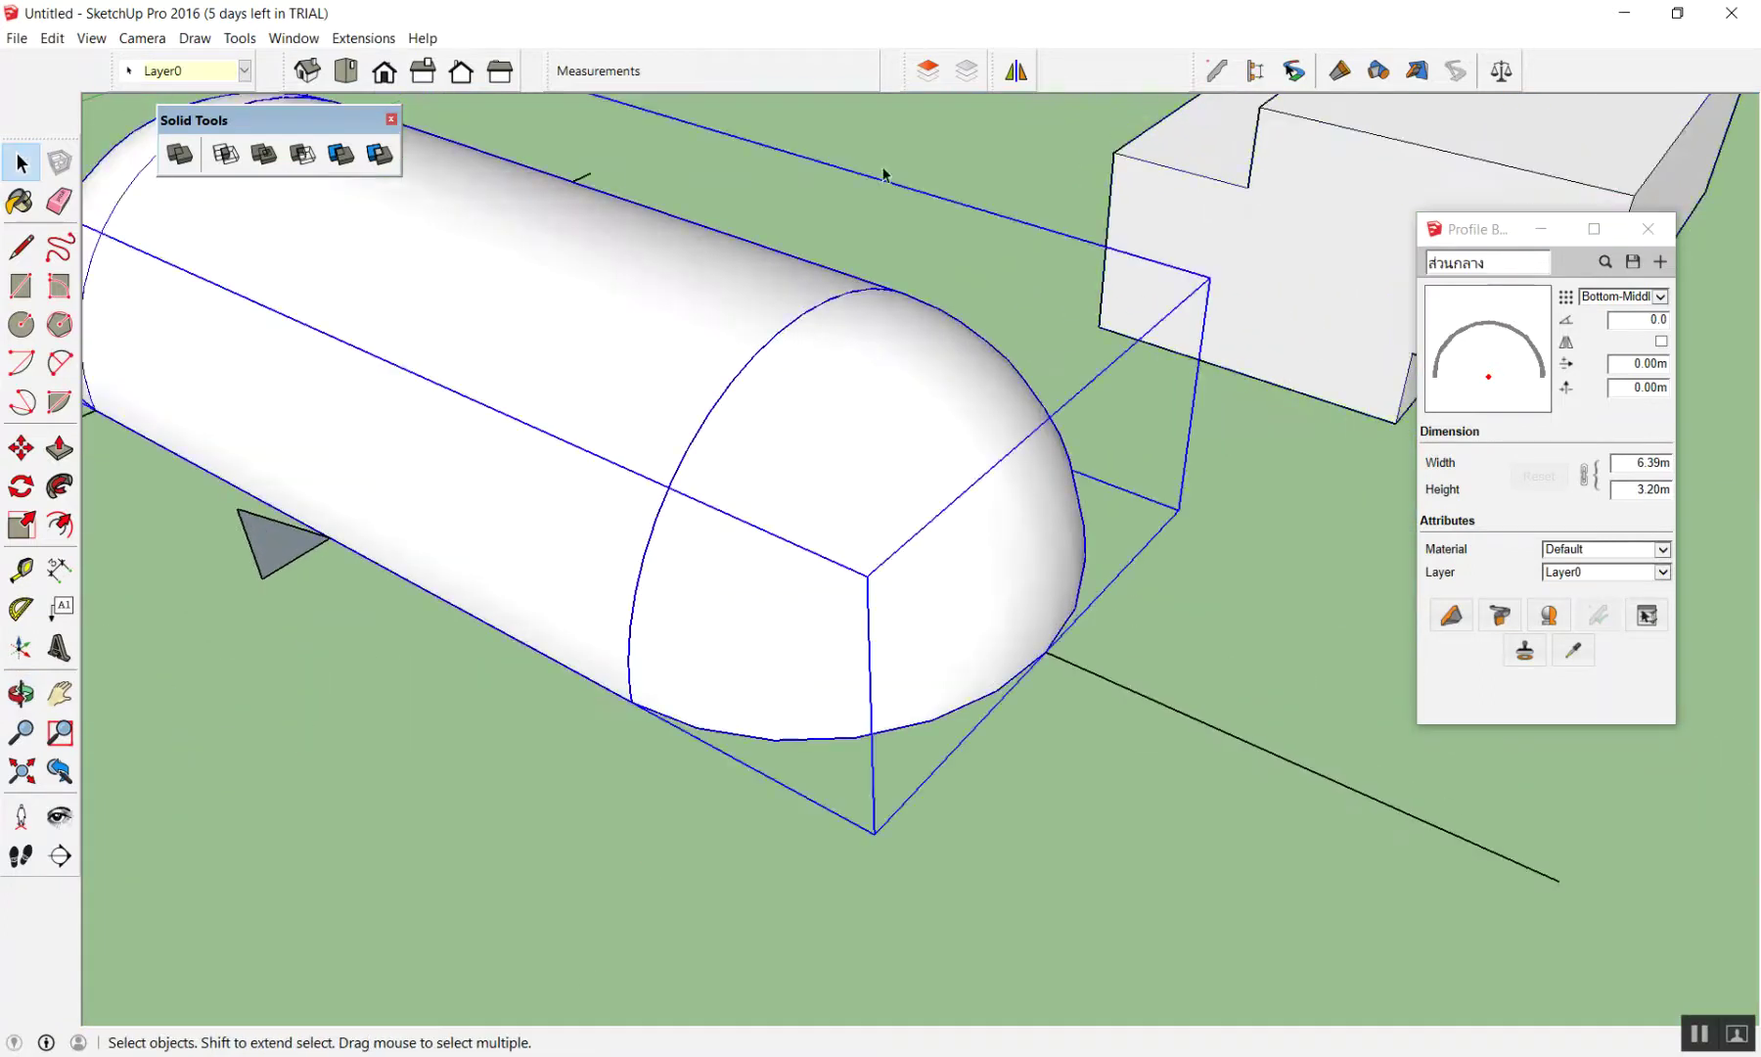
# Show the capsule's Component Report: 16.393 m length, 31.388 m³ volume, 322.542 m² area
pyautogui.click(1501, 68)
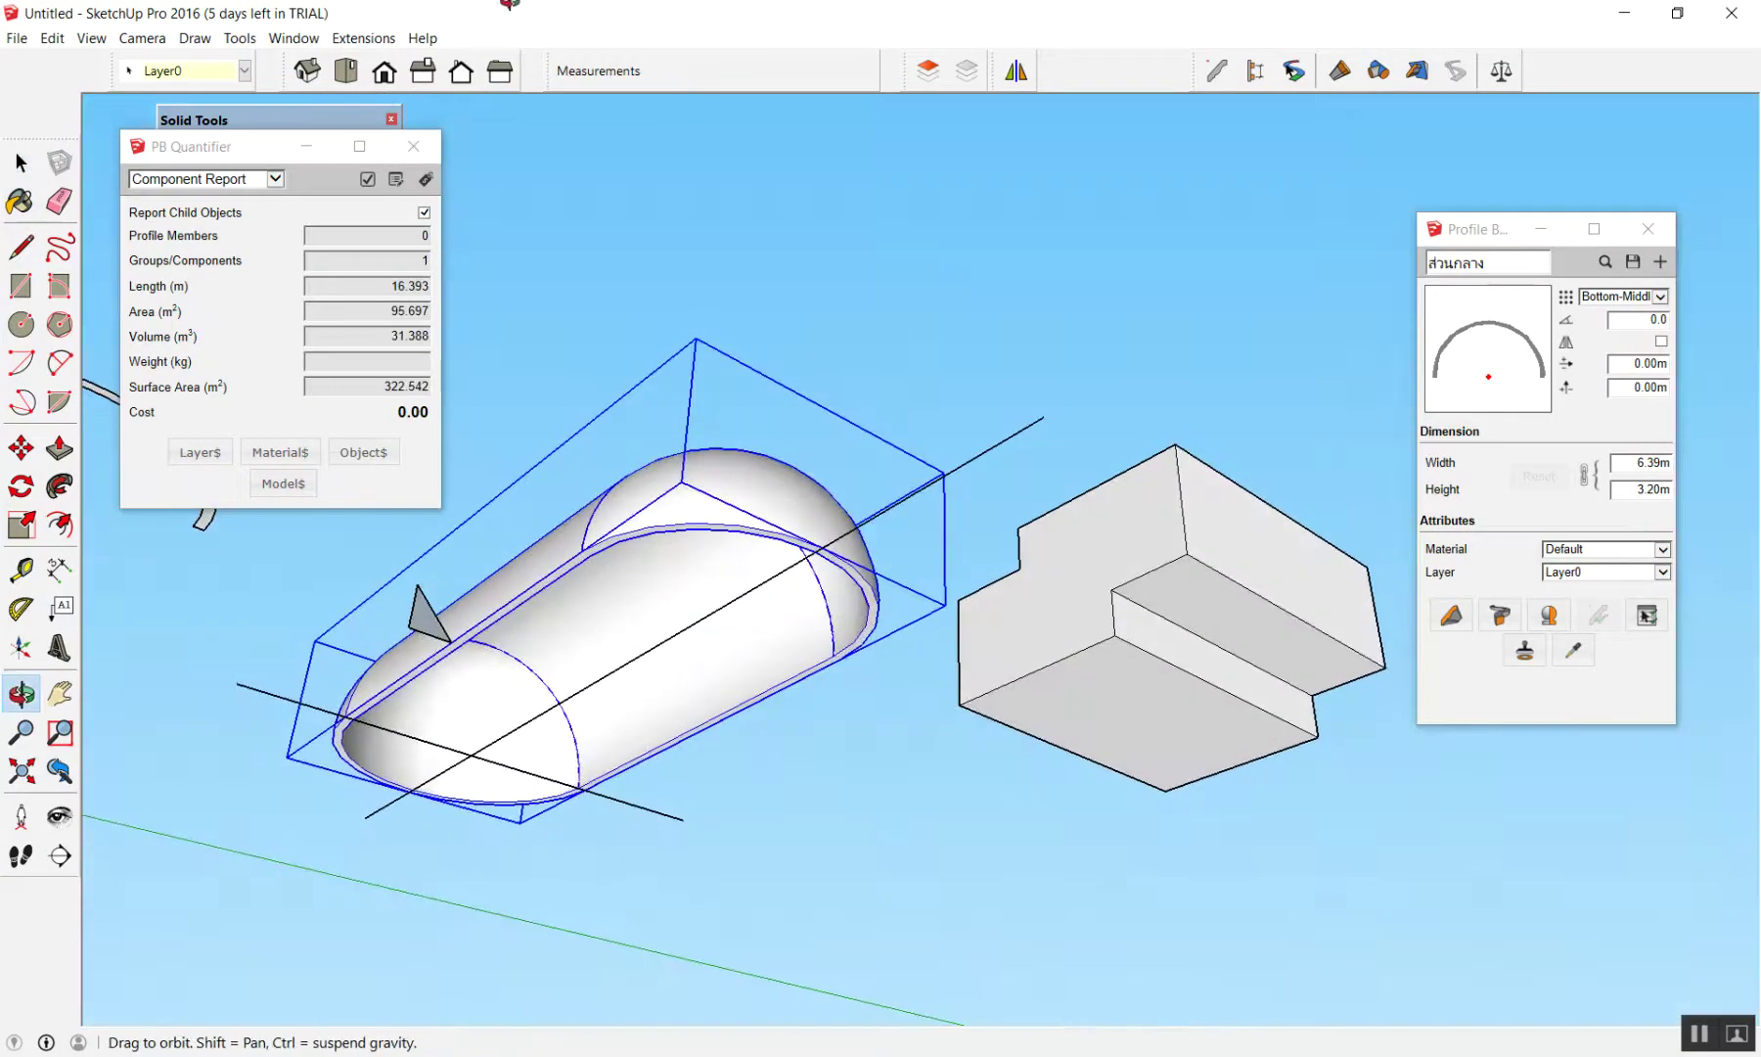
pyautogui.moveTo(687, 572)
pyautogui.mouseDown(button='middle')
pyautogui.moveTo(250, 917)
pyautogui.moveTo(318, 735)
pyautogui.mouseUp(button='middle')
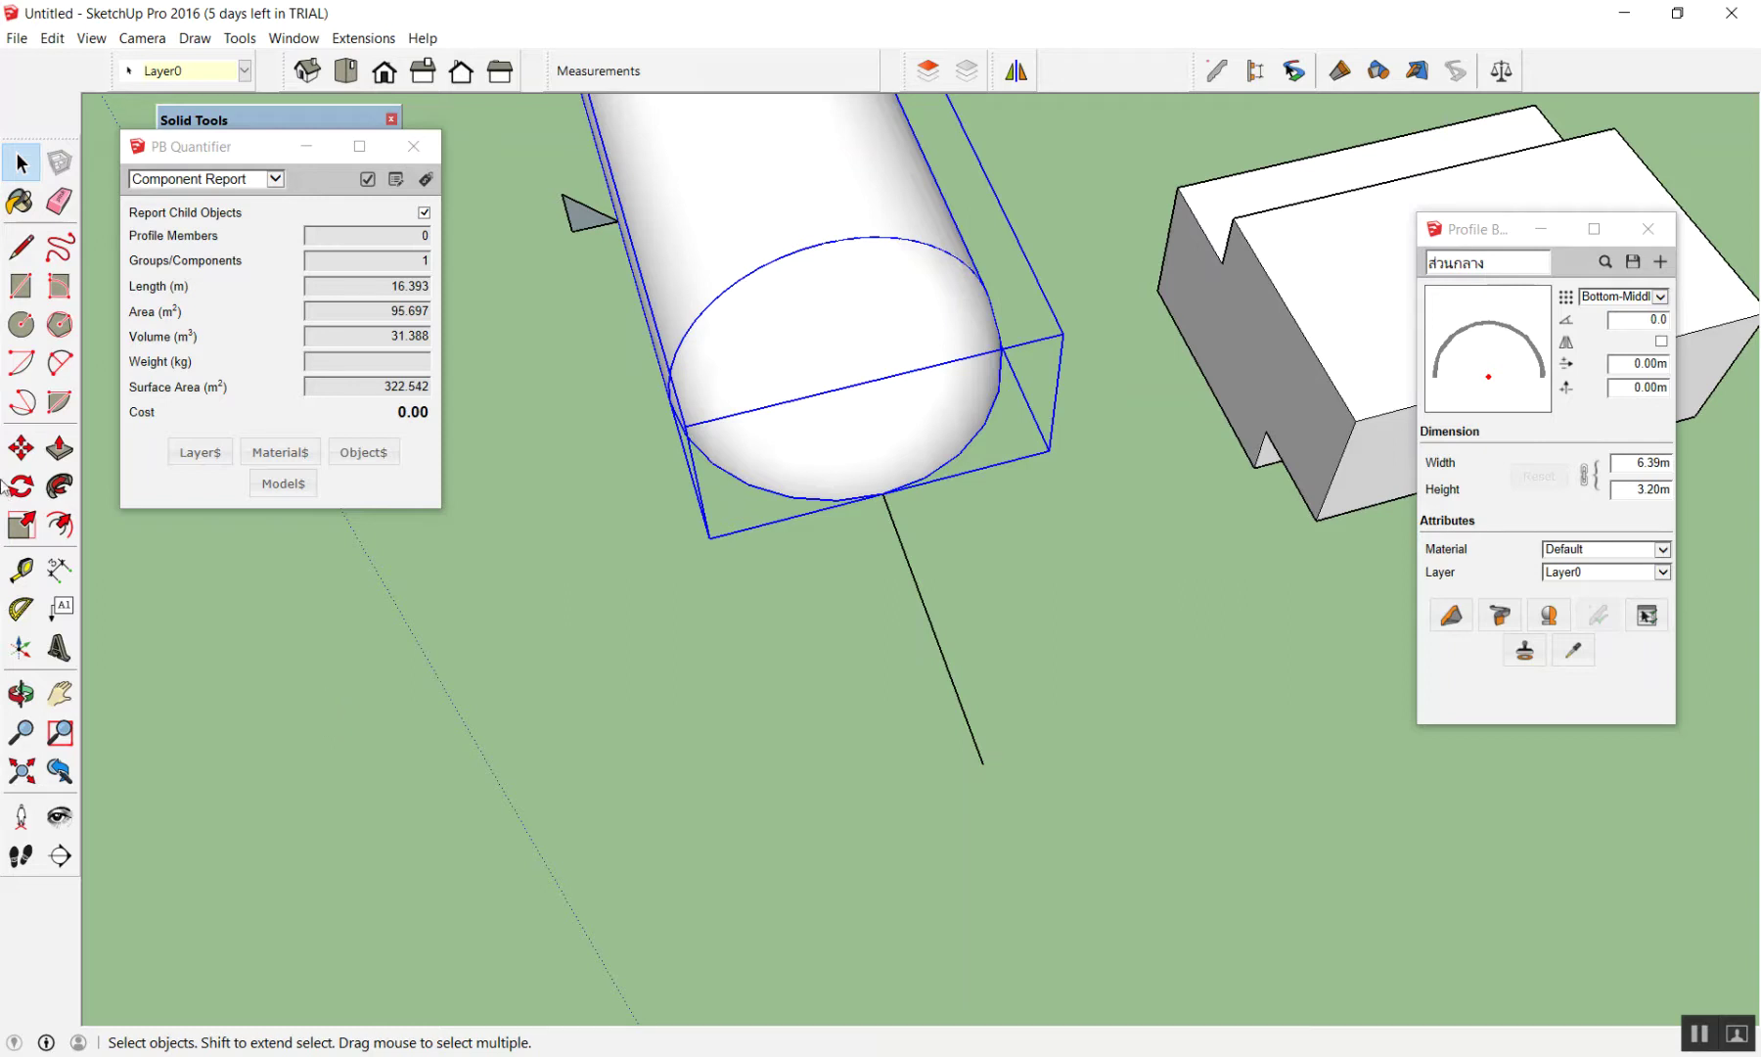
pyautogui.click(16, 38)
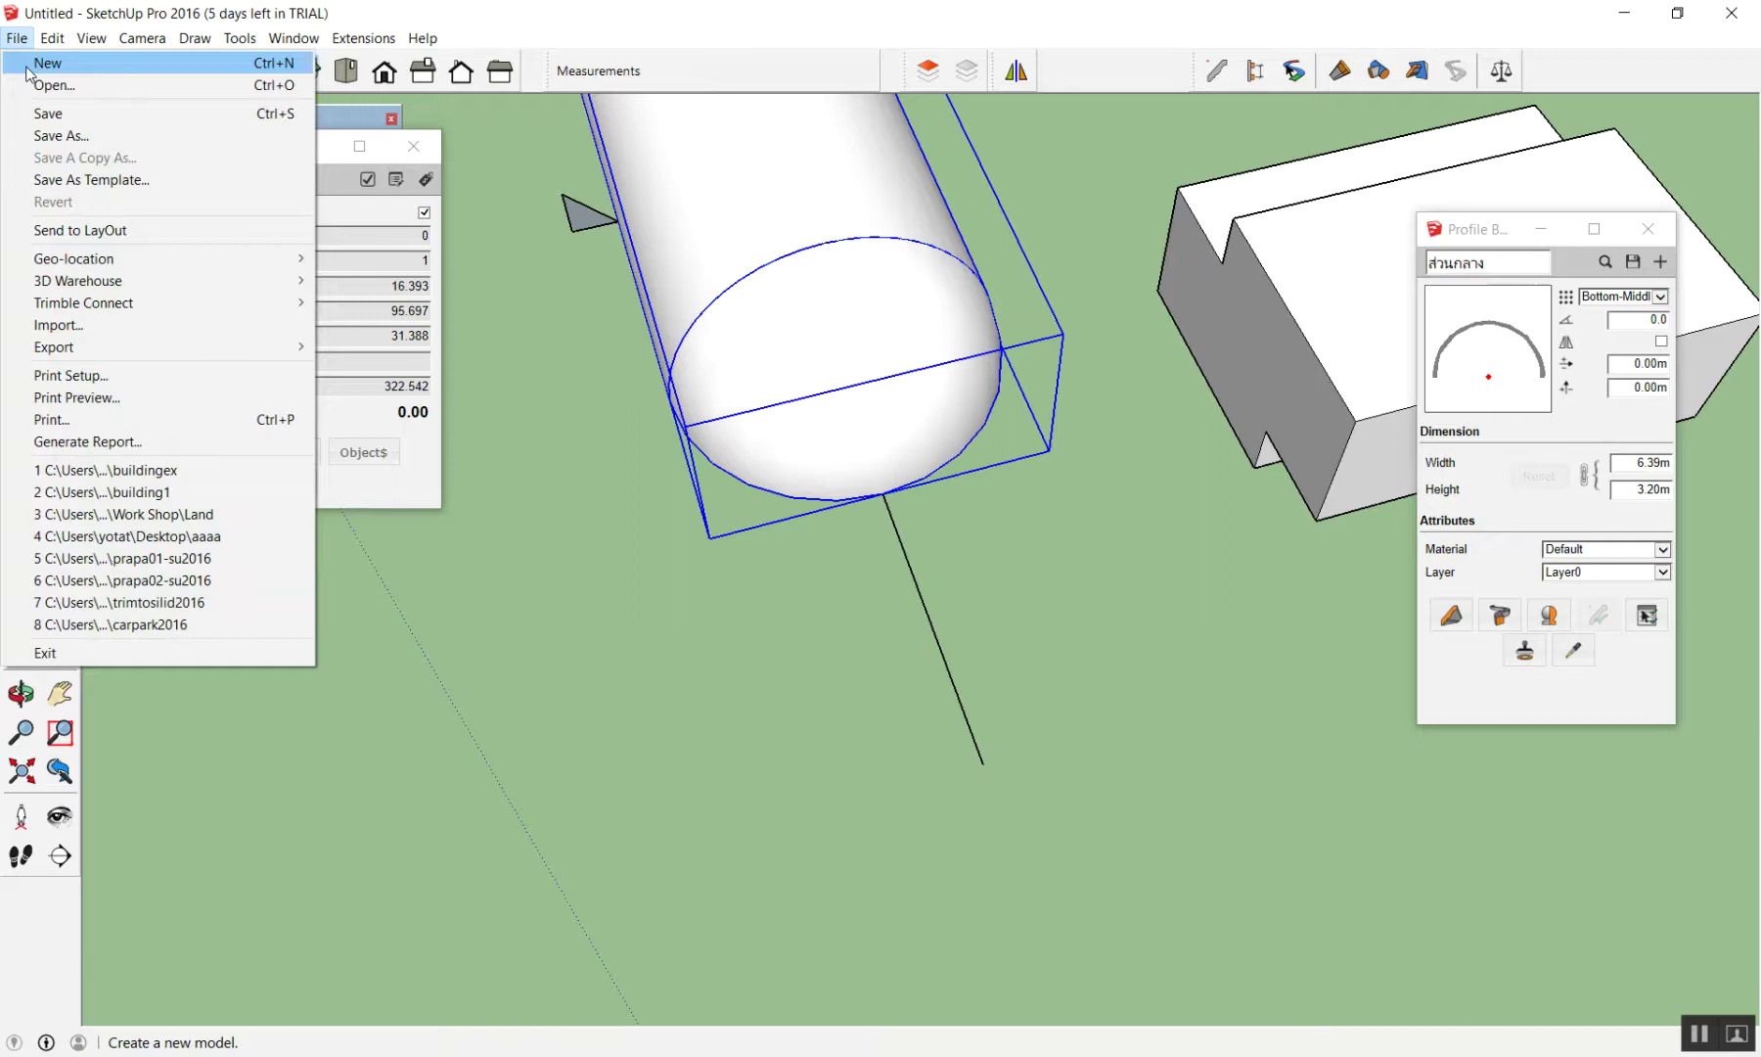
# Open buildingex from Desktop > SketchUp > Work Shop2 without saving the Untitled model
pyautogui.click(30, 85)
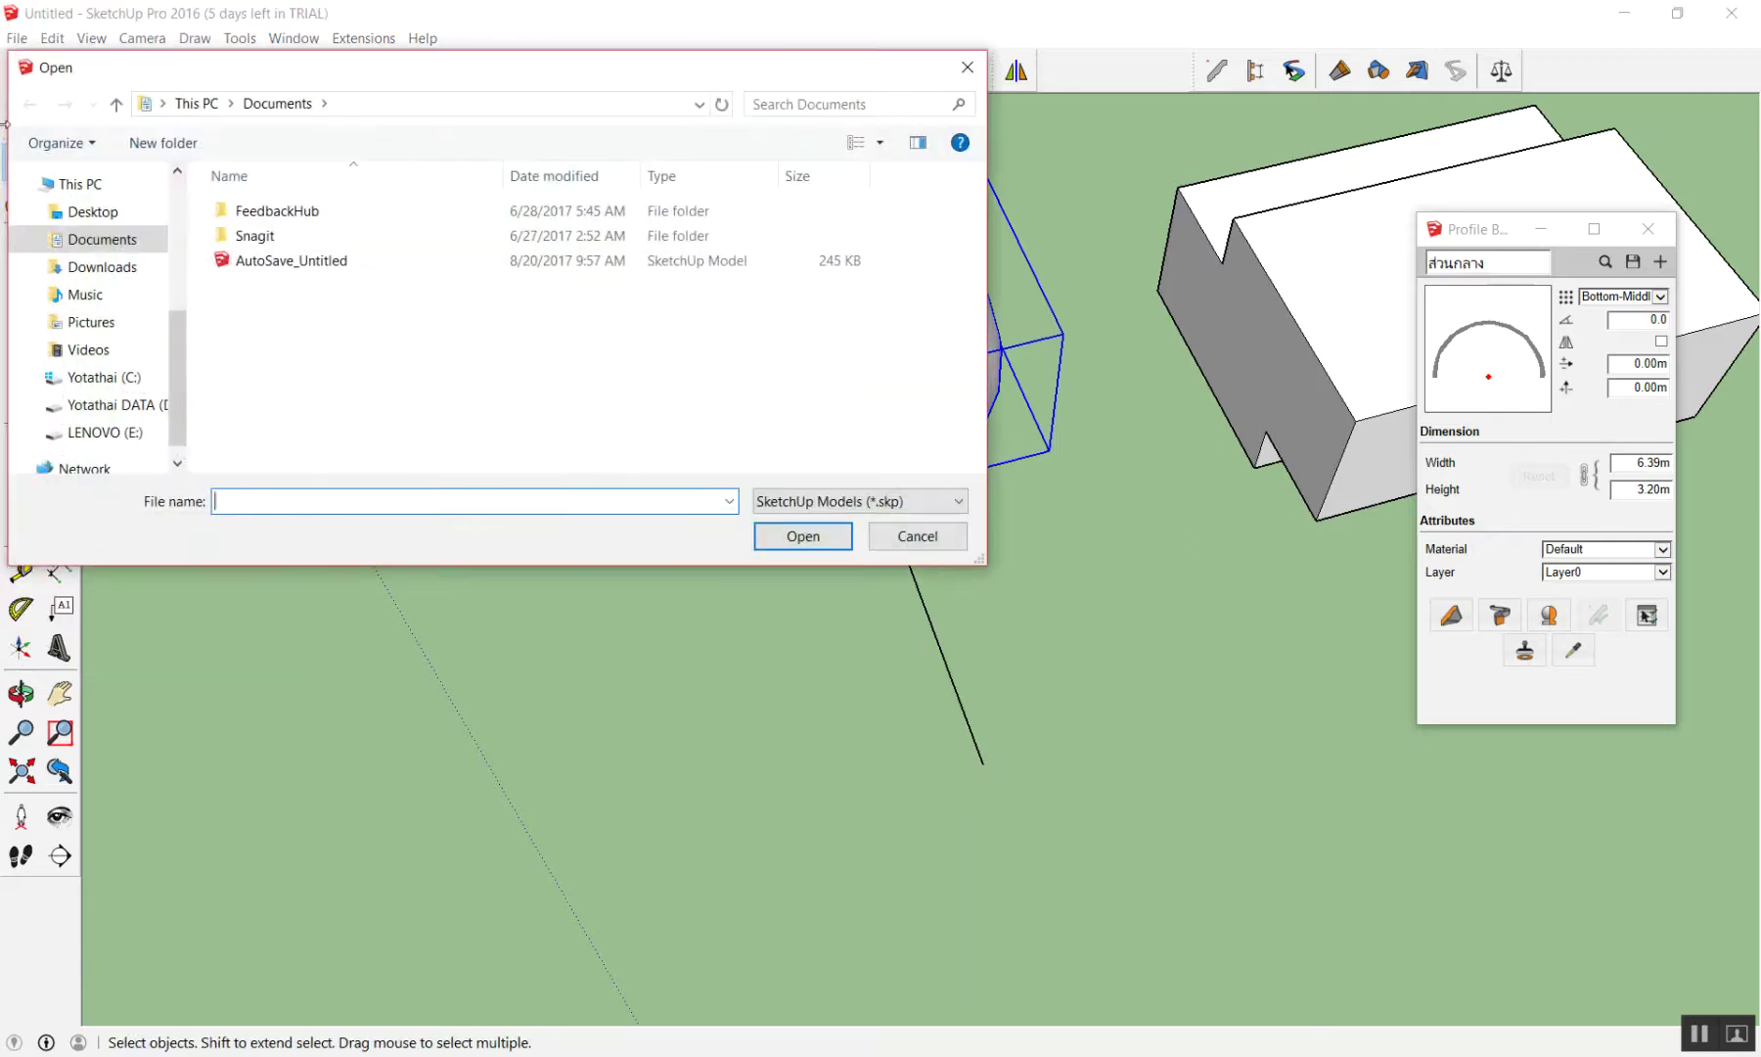
pyautogui.click(86, 210)
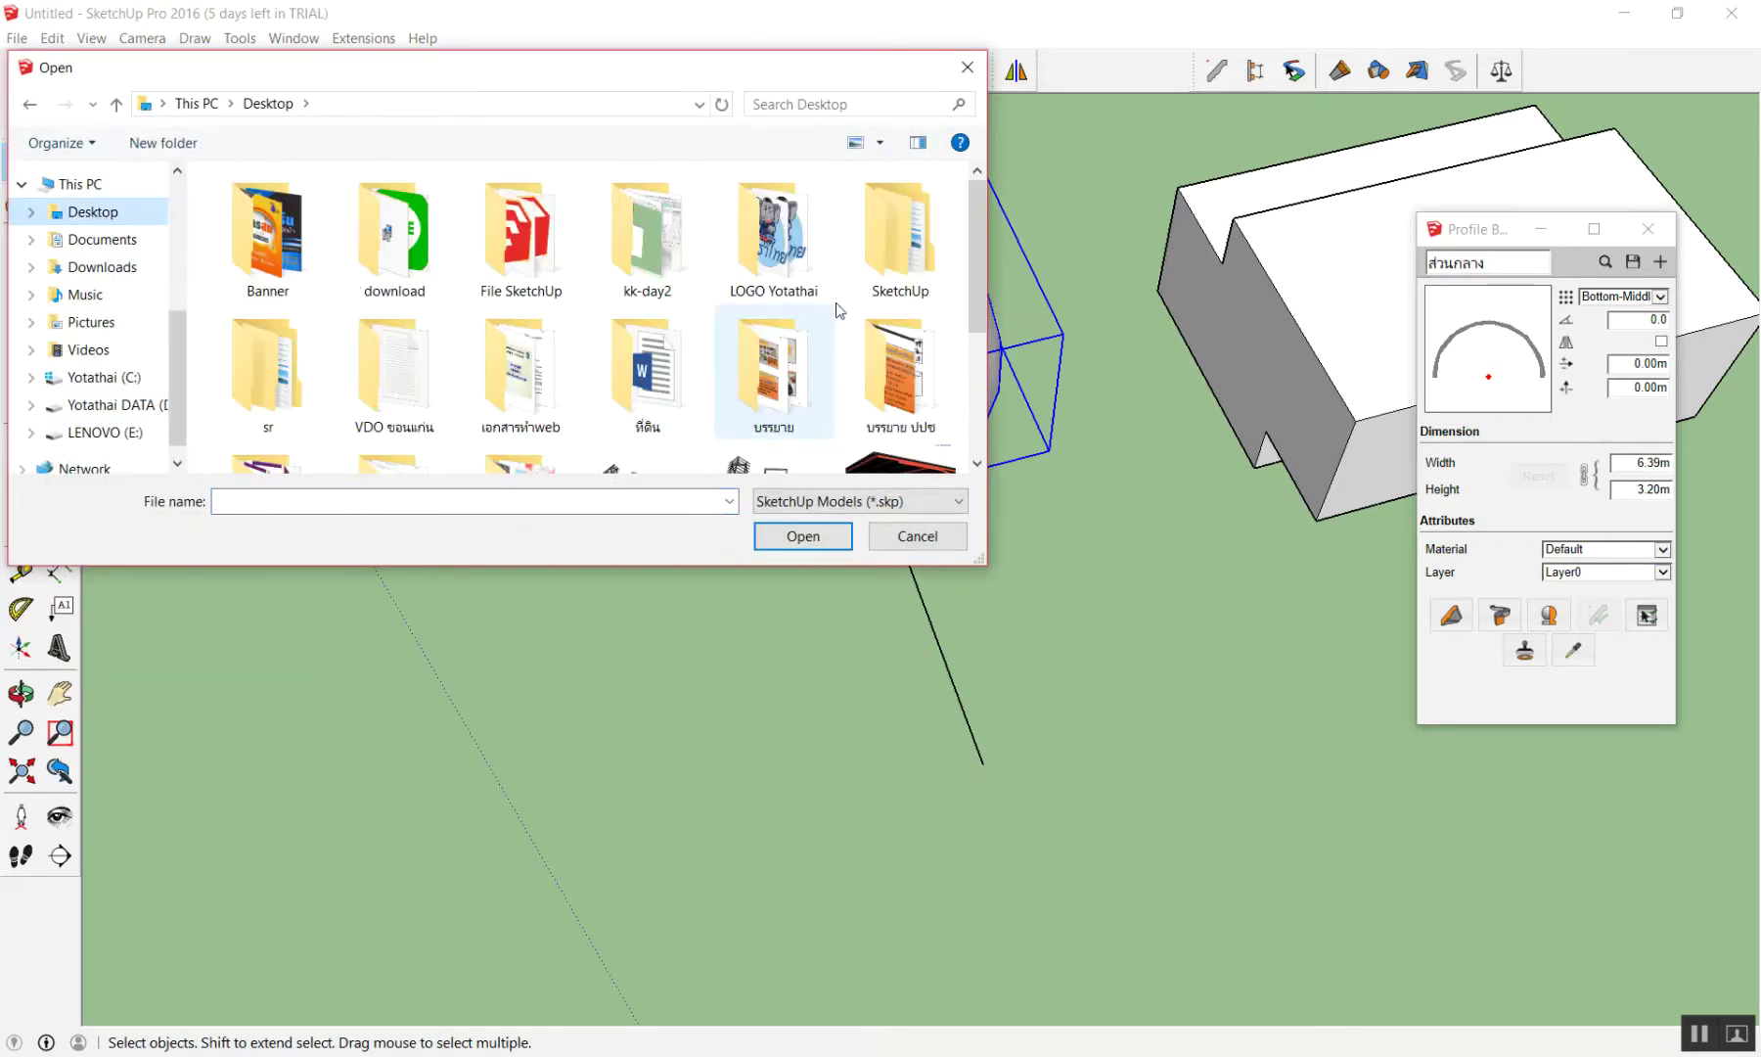
pyautogui.doubleClick(869, 275)
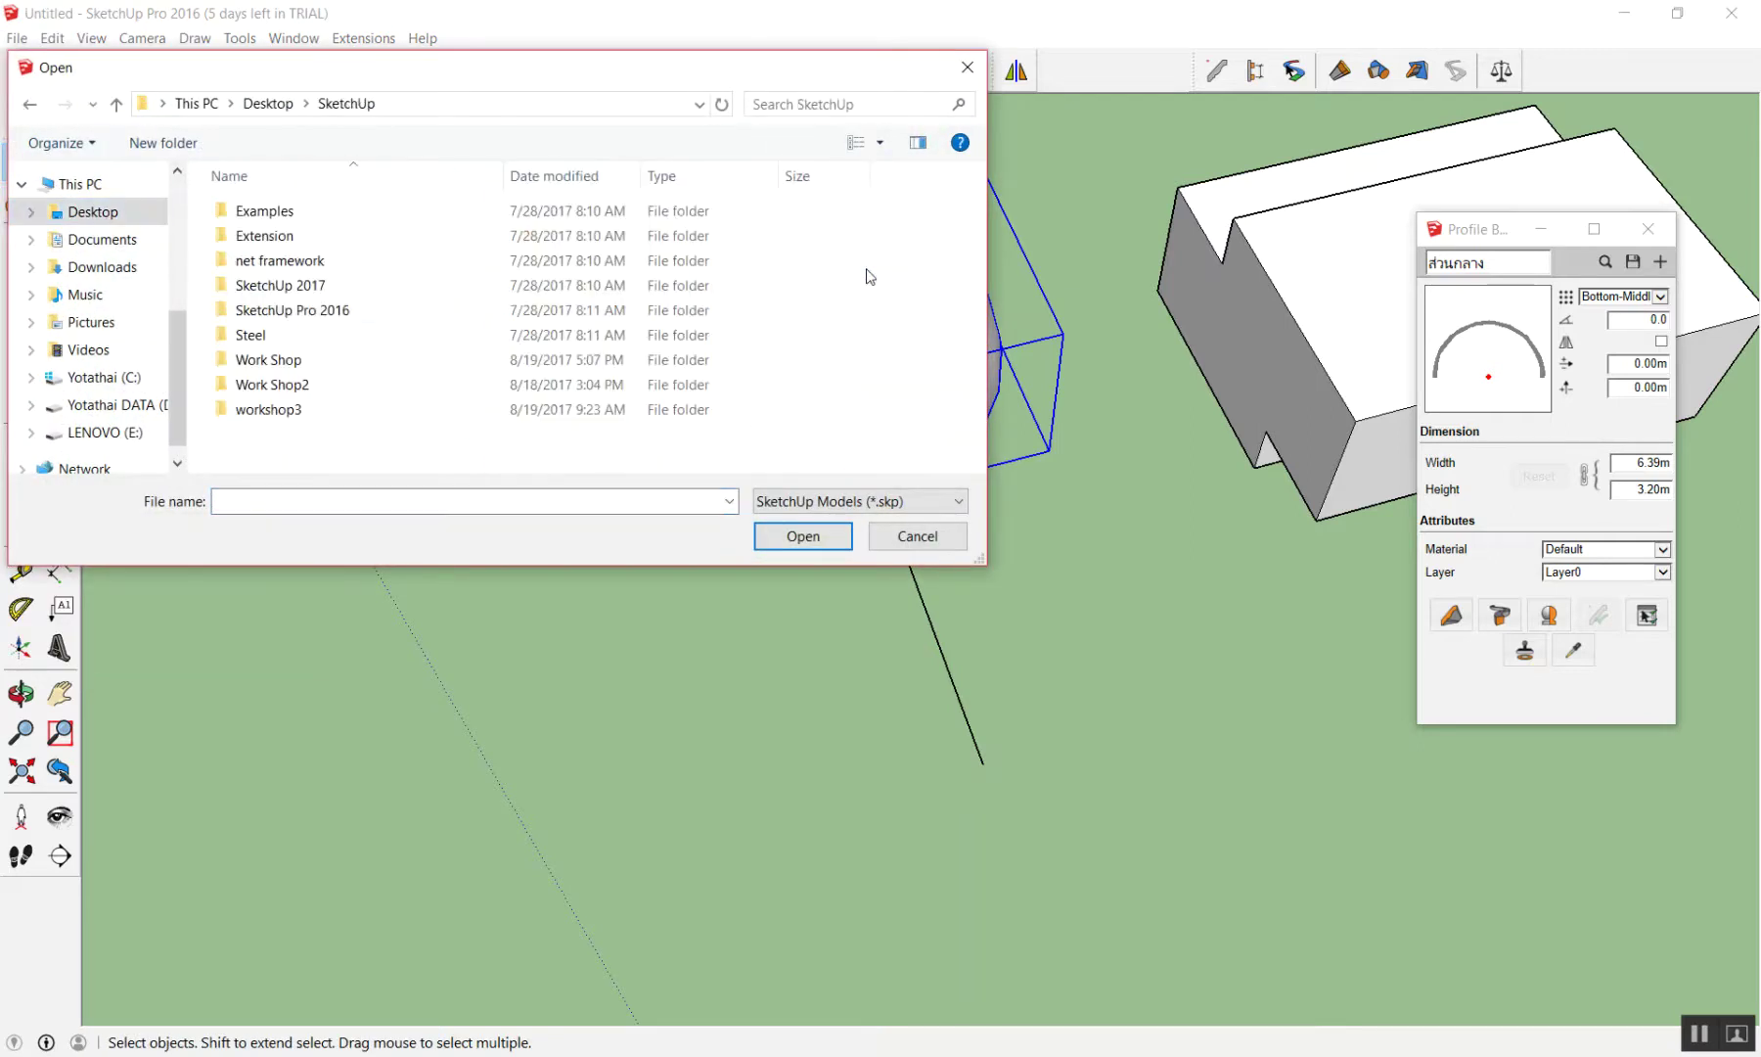
pyautogui.doubleClick(256, 383)
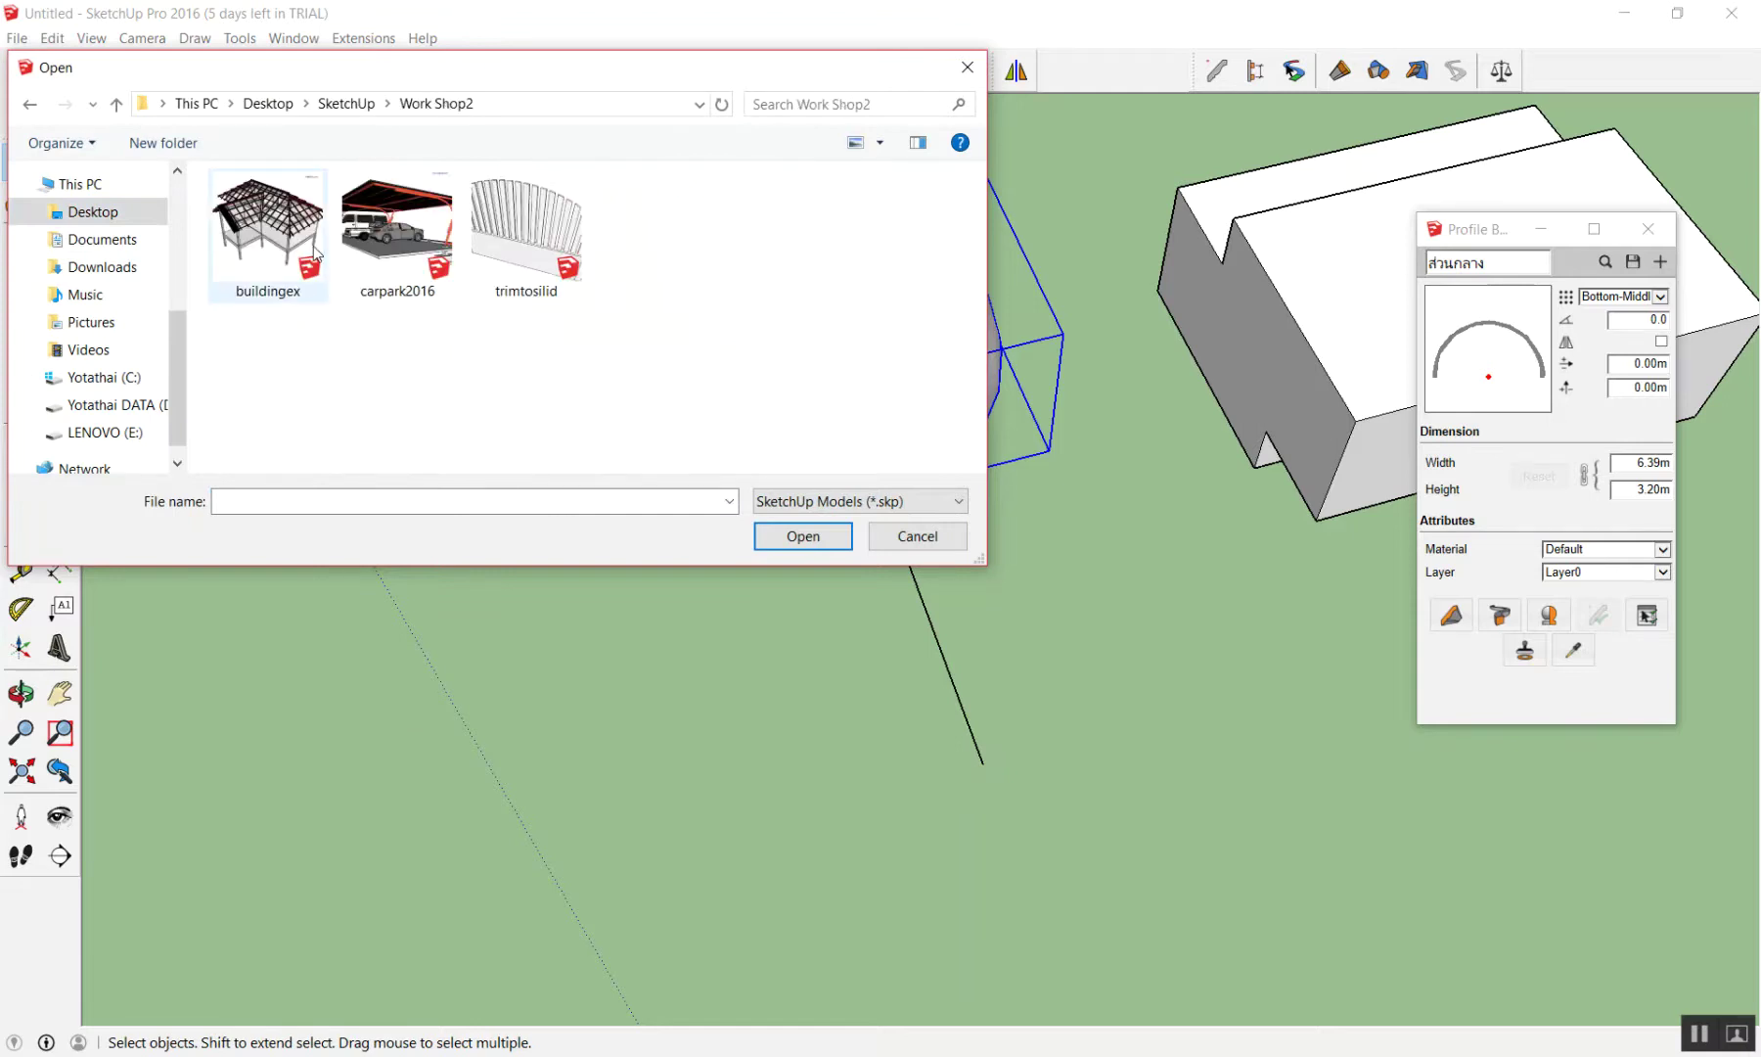
pyautogui.doubleClick(276, 224)
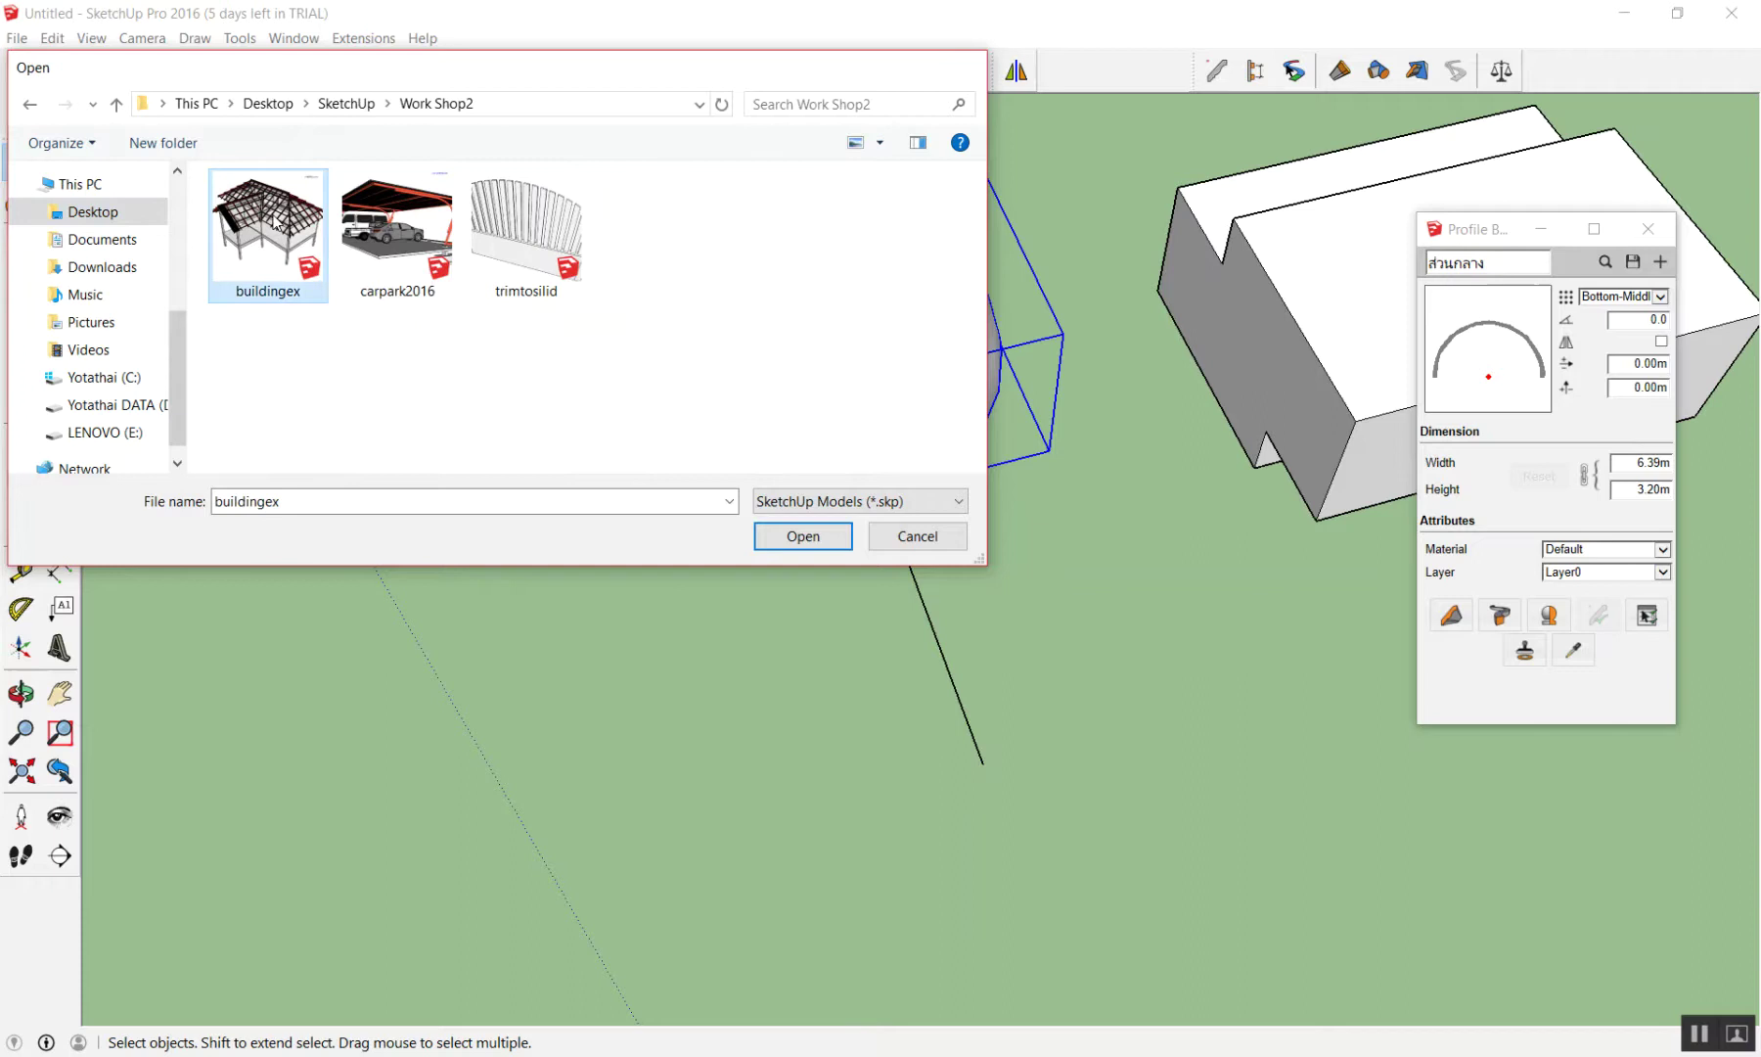
pyautogui.click(919, 597)
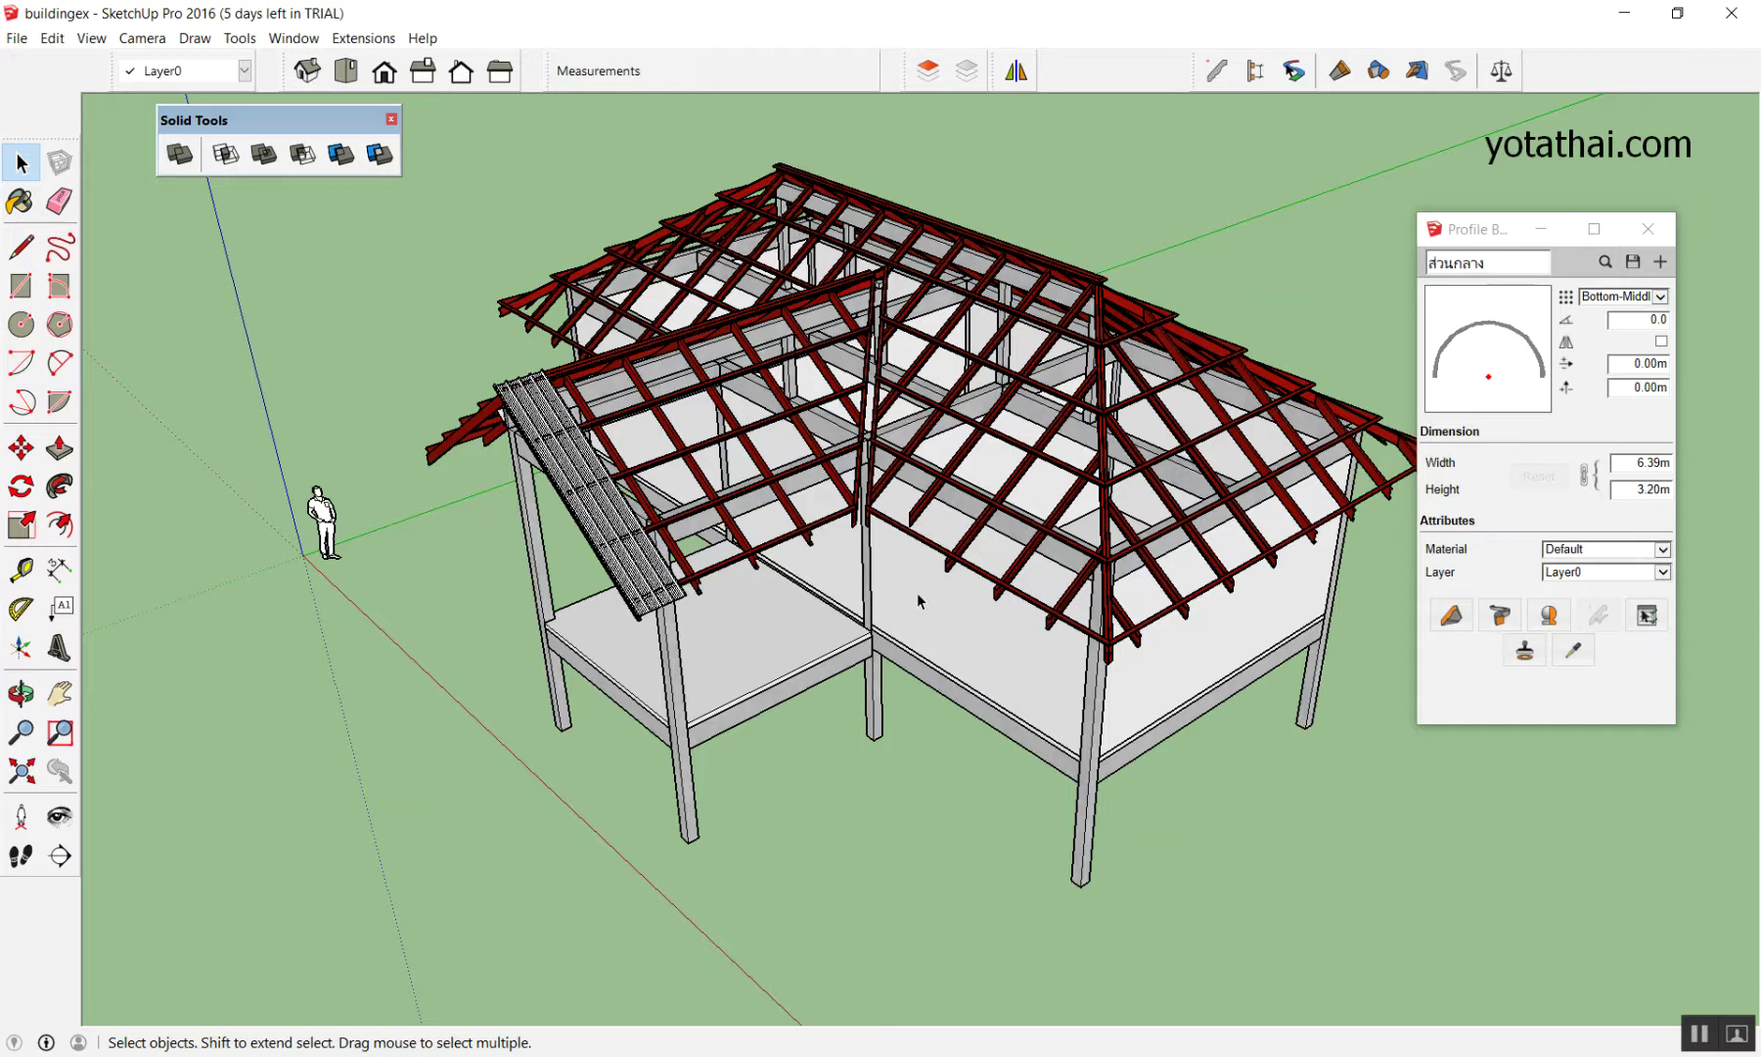
# Orbit around the house model to face the raised platform
pyautogui.scroll(-3, 920, 600)
pyautogui.moveTo(919, 600)
pyautogui.mouseDown(button='middle')
pyautogui.moveTo(544, 571)
pyautogui.moveTo(689, 677)
pyautogui.mouseUp(button='middle')
pyautogui.scroll(10, 870, 391)
pyautogui.moveTo(871, 391); pyautogui.dragTo(943, 511, button='middle')
pyautogui.scroll(5, 896, 838)
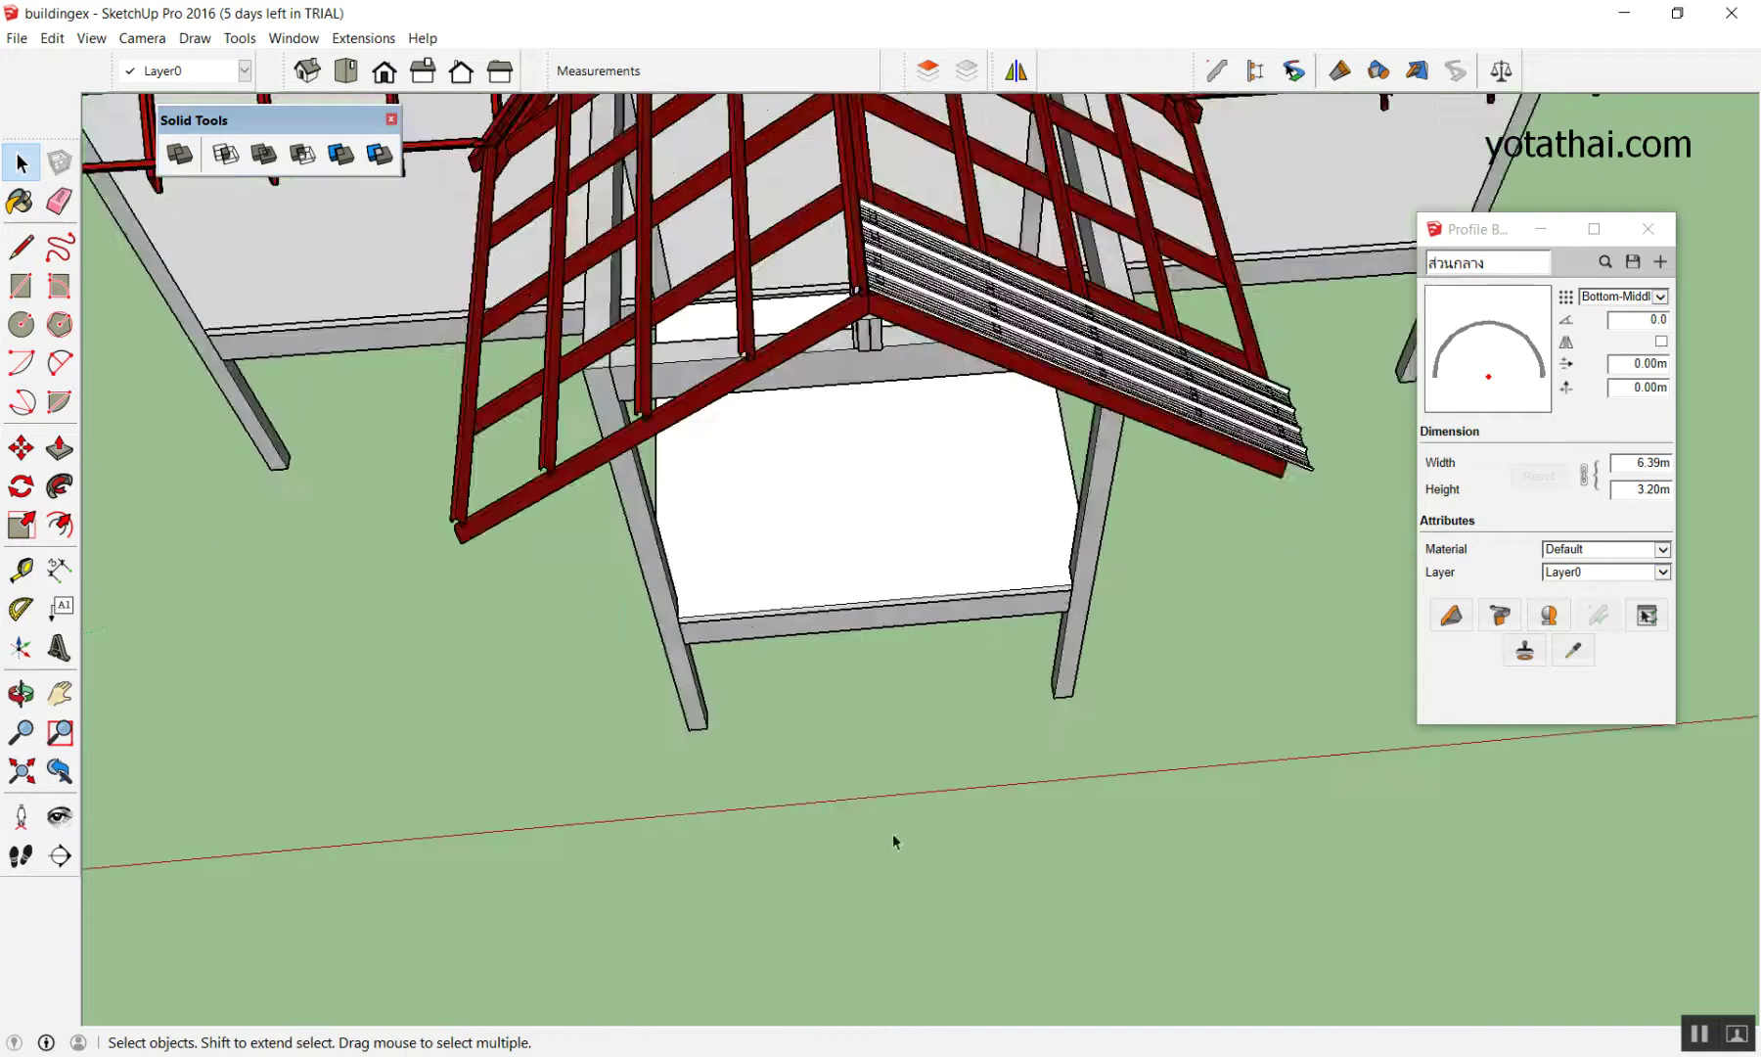
pyautogui.scroll(-2, 794, 629)
pyautogui.scroll(2, 777, 659)
pyautogui.scroll(-3, 778, 659)
pyautogui.moveTo(754, 676)
pyautogui.mouseDown(button='middle')
pyautogui.moveTo(747, 707)
pyautogui.moveTo(613, 788)
pyautogui.moveTo(535, 754)
pyautogui.mouseUp(button='middle')
pyautogui.scroll(5, 747, 707)
# Start a line at the platform leg's bottom, then cancel it
pyautogui.press('l')
pyautogui.scroll(3, 597, 719)
pyautogui.scroll(-3, 670, 743)
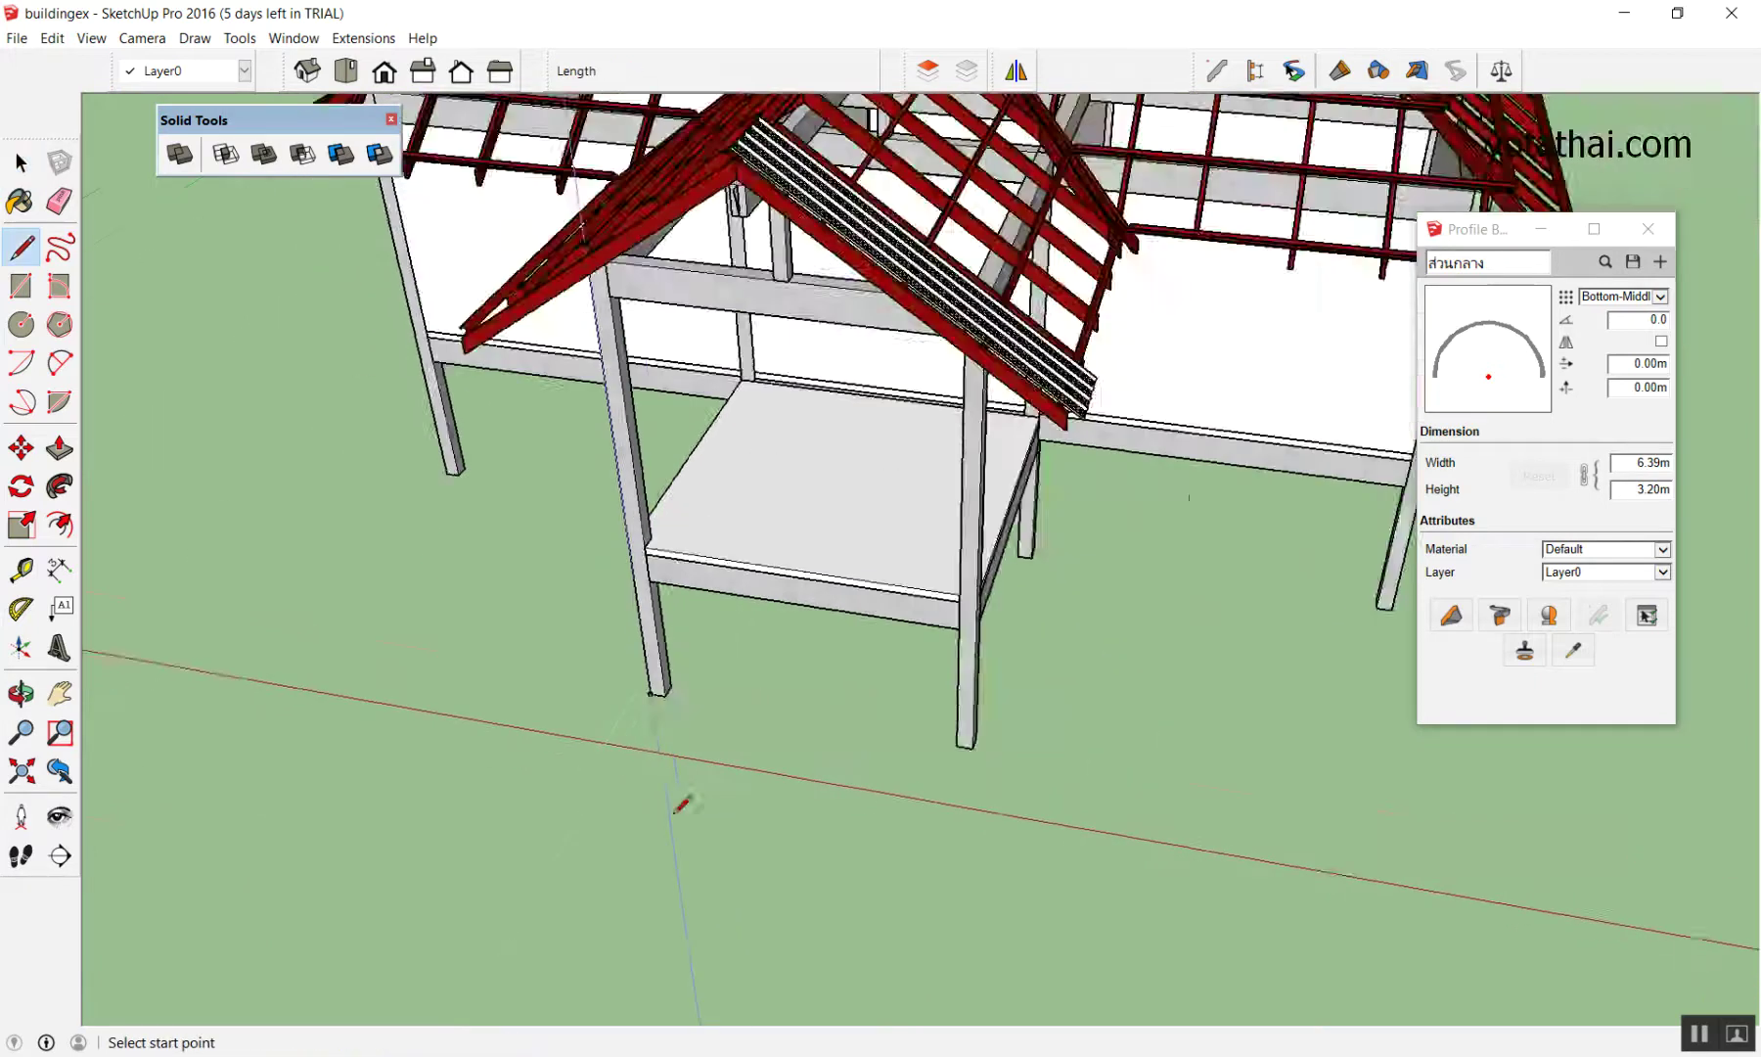
pyautogui.scroll(3, 724, 871)
pyautogui.moveTo(759, 939)
pyautogui.mouseDown(button='middle')
pyautogui.moveTo(495, 956)
pyautogui.moveTo(598, 731)
pyautogui.mouseUp(button='middle')
pyautogui.scroll(2, 646, 587)
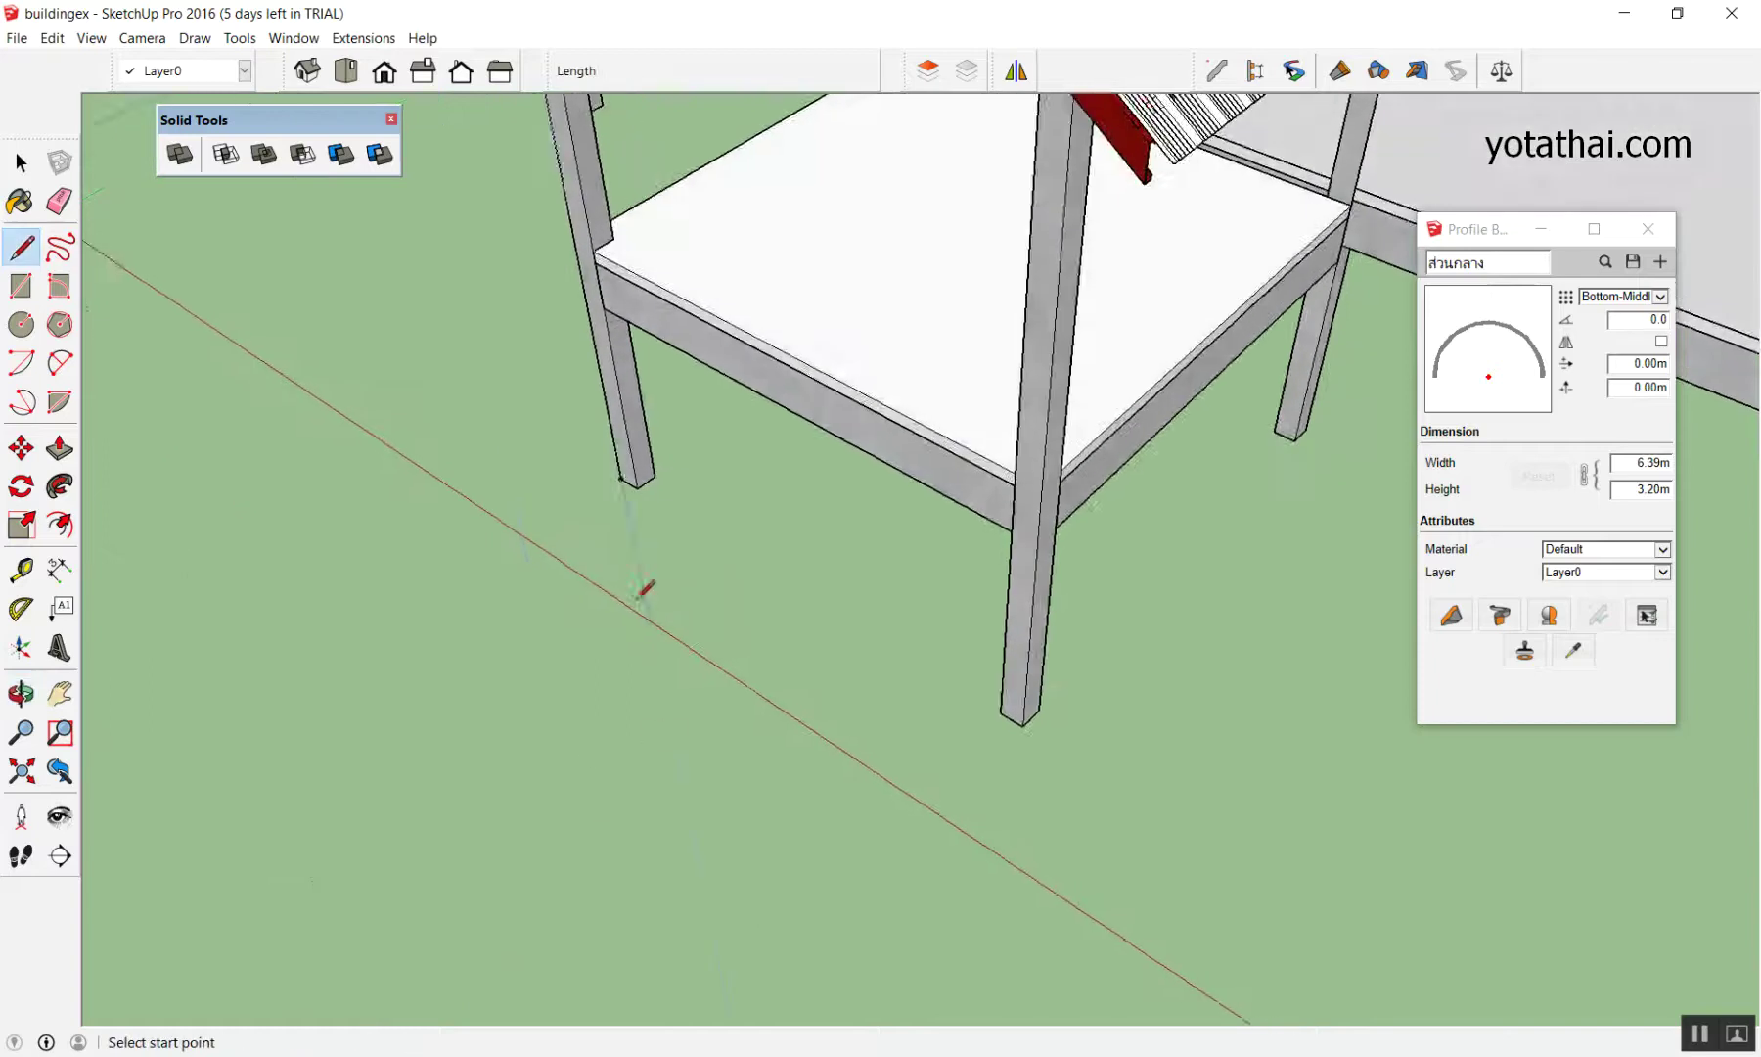
pyautogui.scroll(2, 645, 587)
pyautogui.click(614, 418)
pyautogui.scroll(-2, 646, 460)
pyautogui.scroll(3, 991, 656)
pyautogui.press('space')
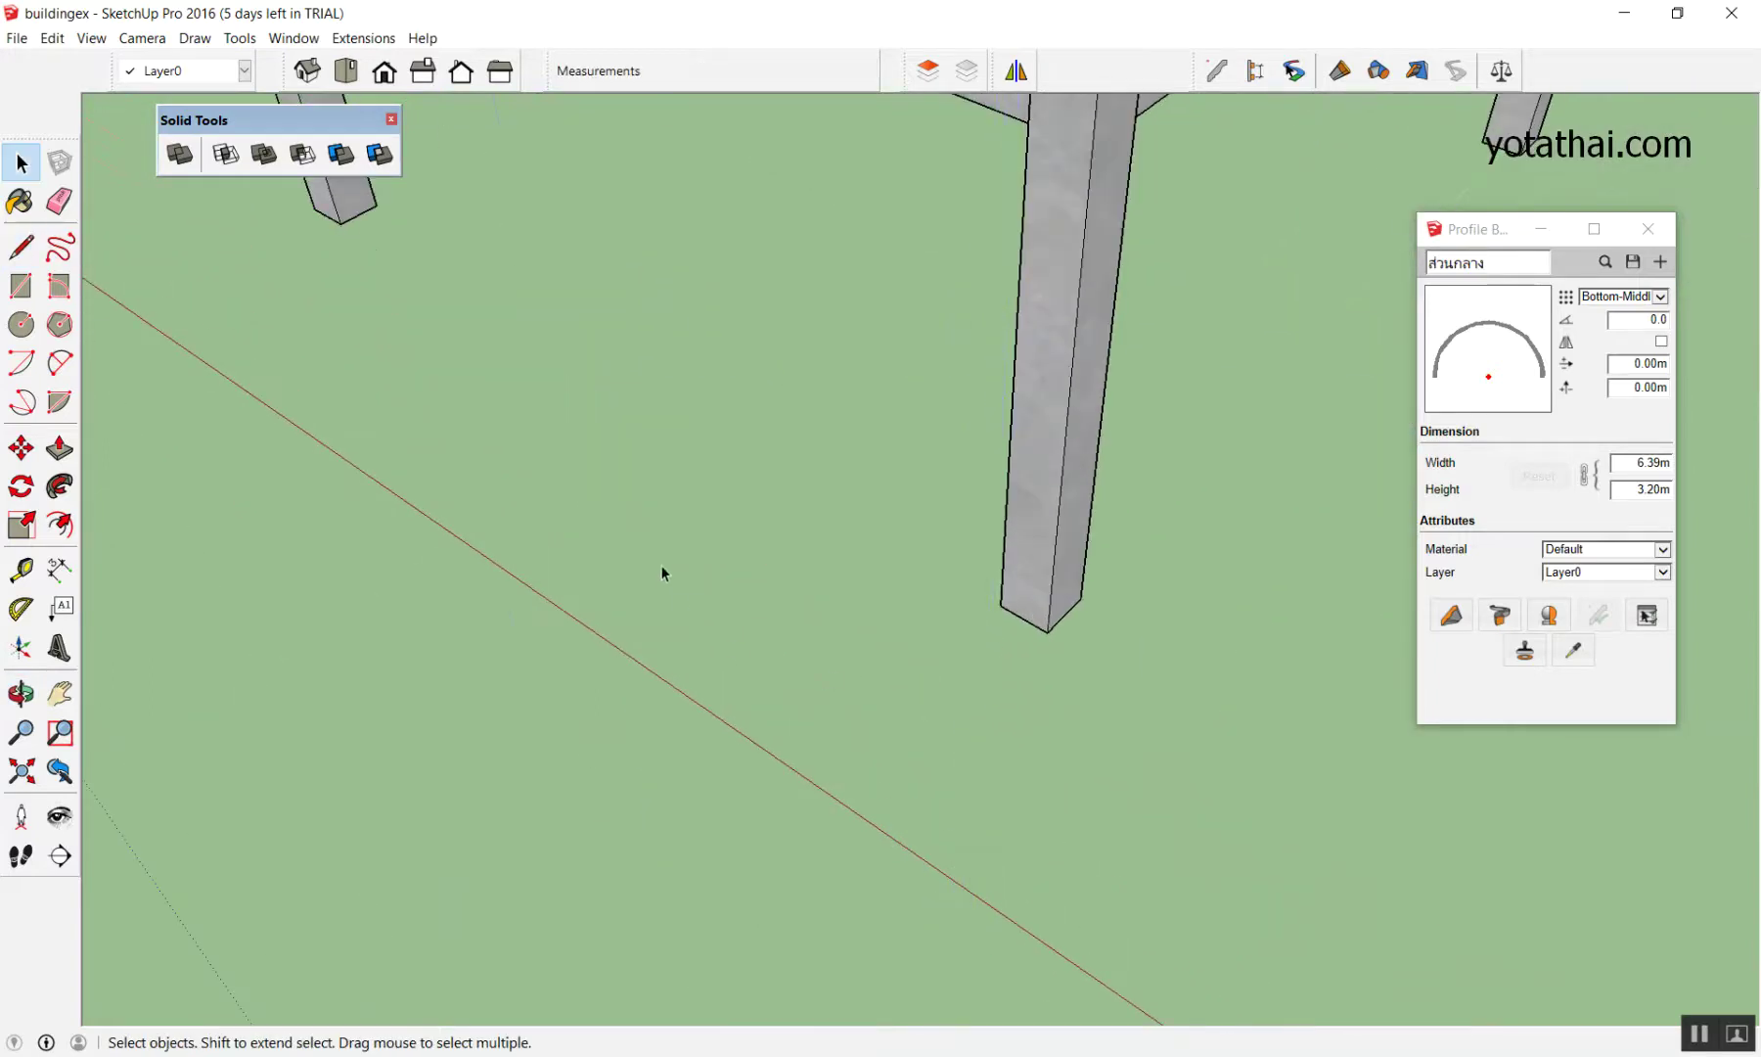
# Start a rectangle with its first corner at the post's foot
pyautogui.press('r')
pyautogui.scroll(-2, 479, 411)
pyautogui.scroll(2, 393, 279)
pyautogui.click(380, 281)
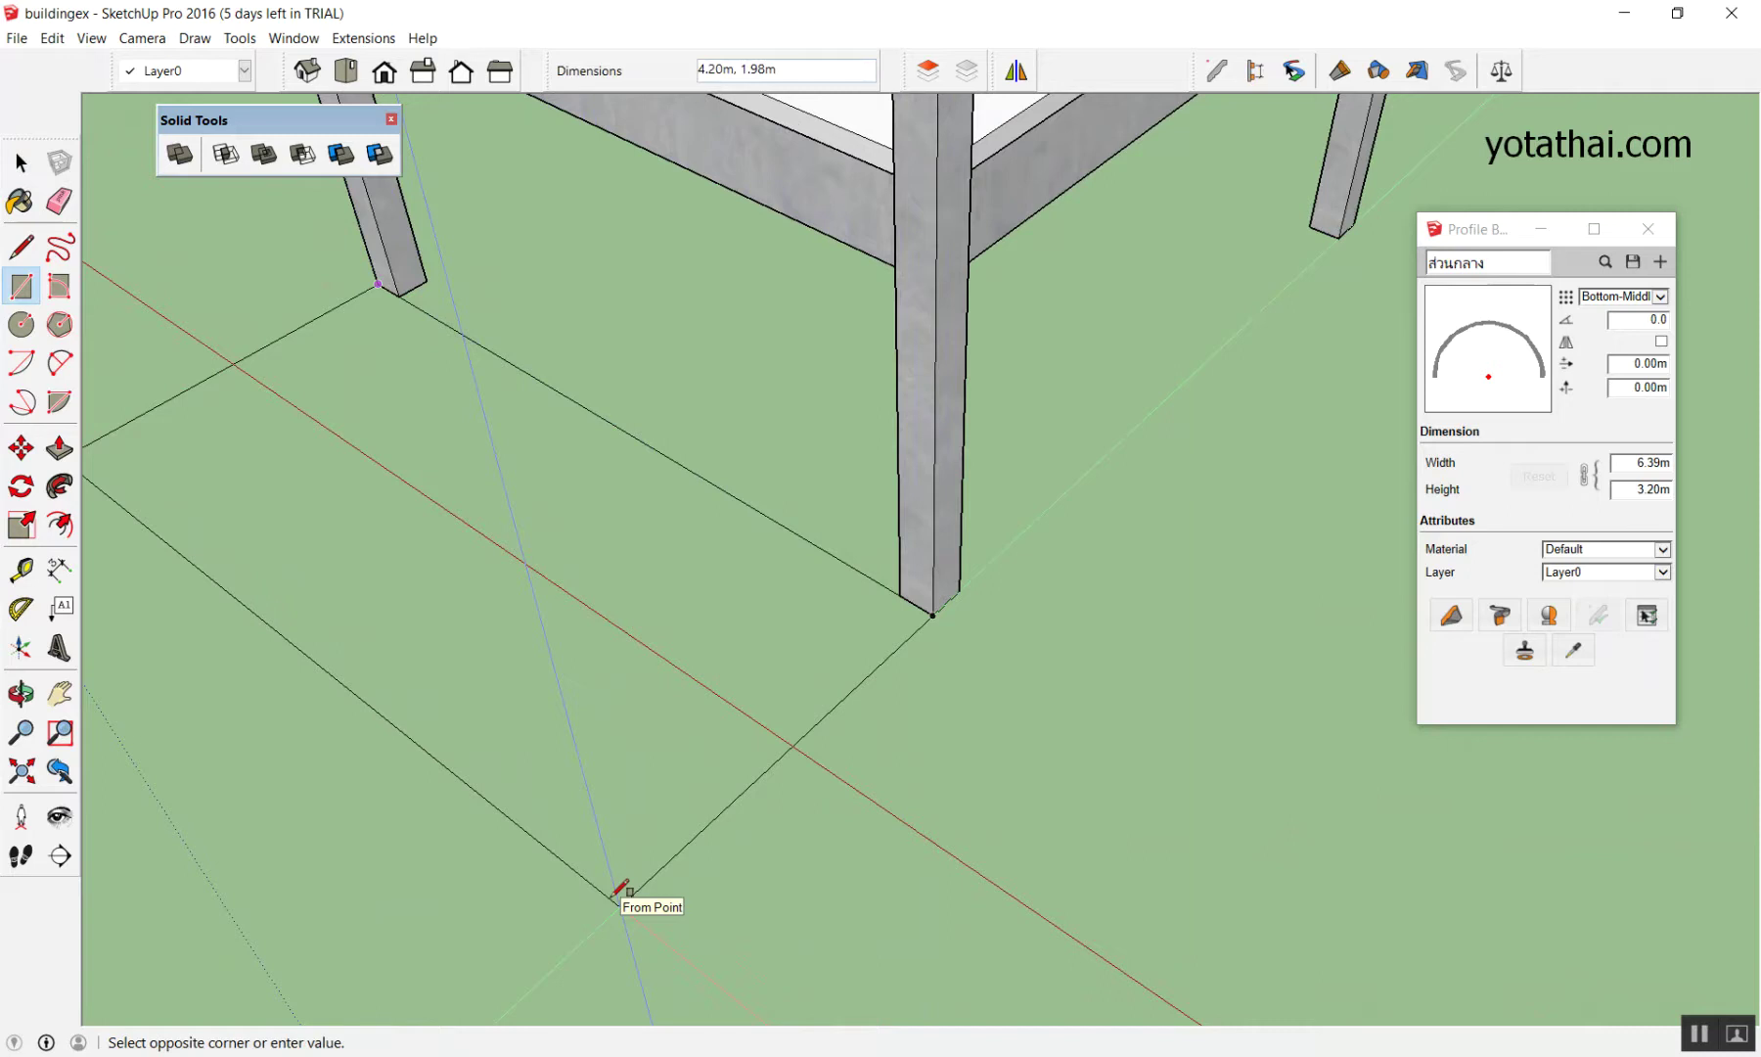
# Cancel the first rectangle attempt and restart the Rectangle tool
pyautogui.press('Escape')
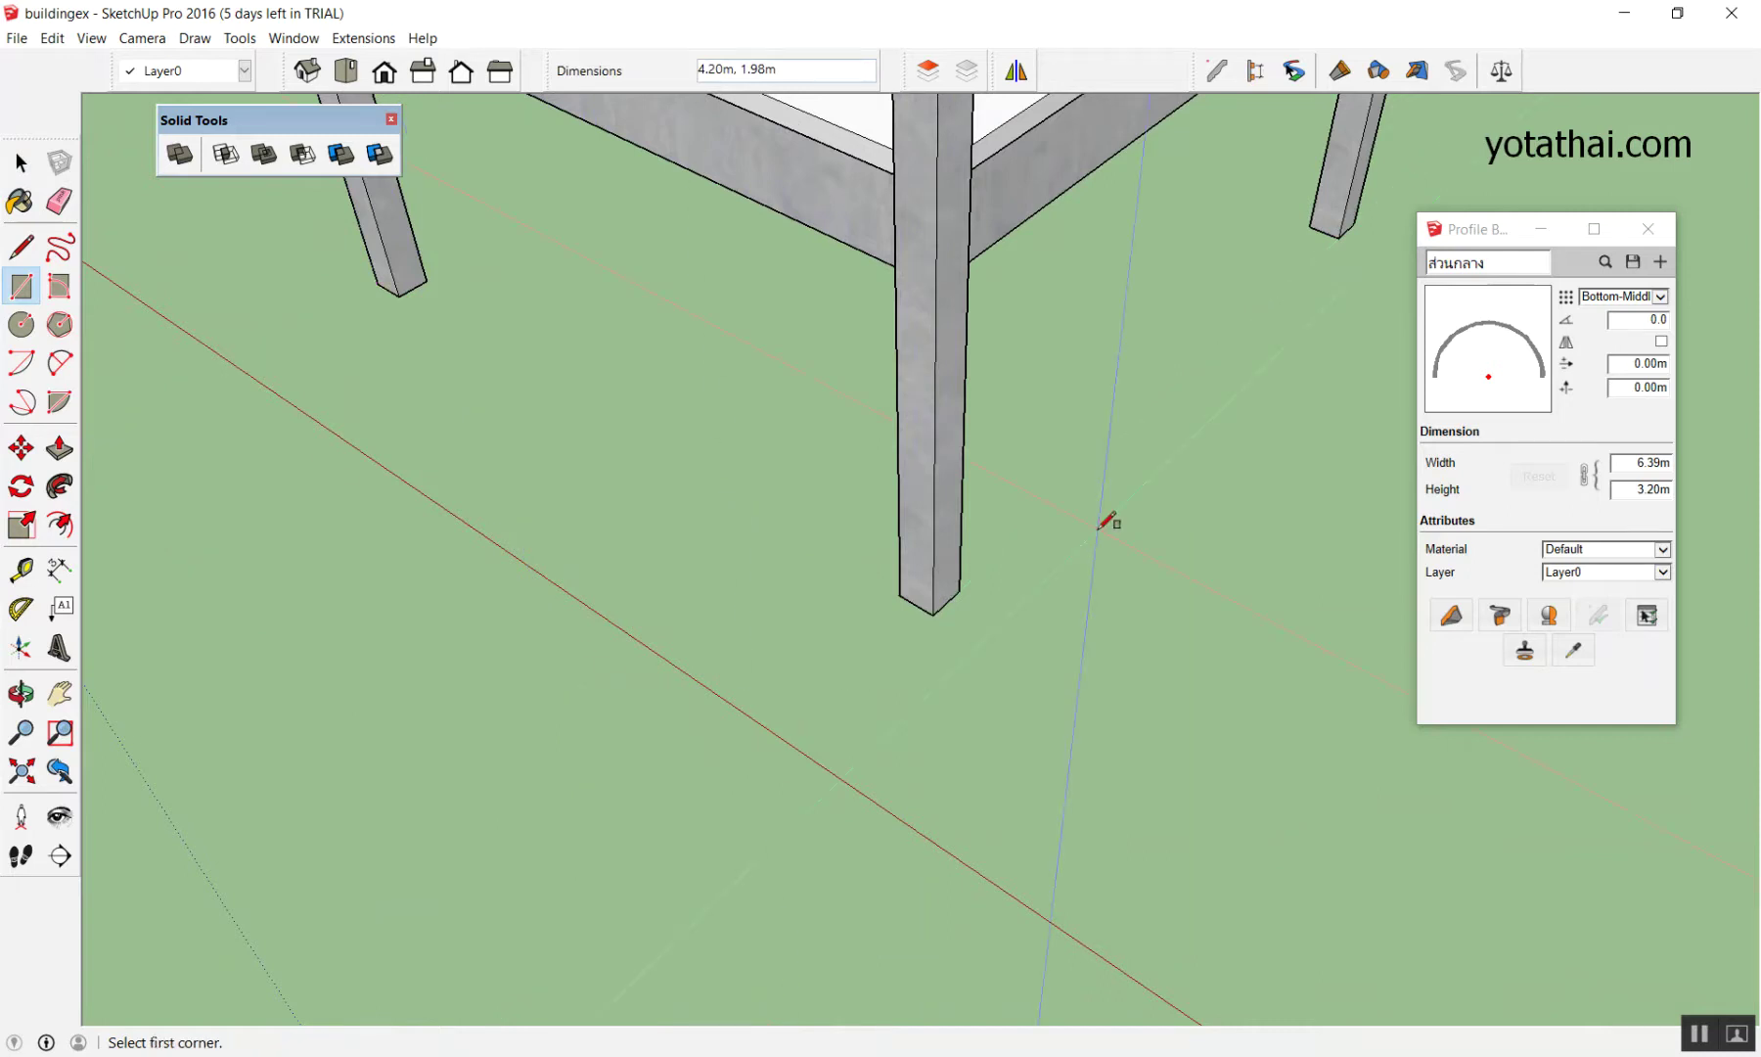
pyautogui.scroll(-2, 1106, 522)
pyautogui.scroll(-2, 1274, 440)
pyautogui.press('space')
pyautogui.press('r')
pyautogui.scroll(2, 872, 319)
pyautogui.scroll(2, 744, 338)
pyautogui.scroll(1, 687, 355)
# Draw a ground rectangle about 4.20 m by 4.86 m from the post corner to the far corner
pyautogui.click(673, 354)
pyautogui.scroll(-1, 587, 313)
pyautogui.scroll(-2, 783, 411)
pyautogui.scroll(3, 1125, 665)
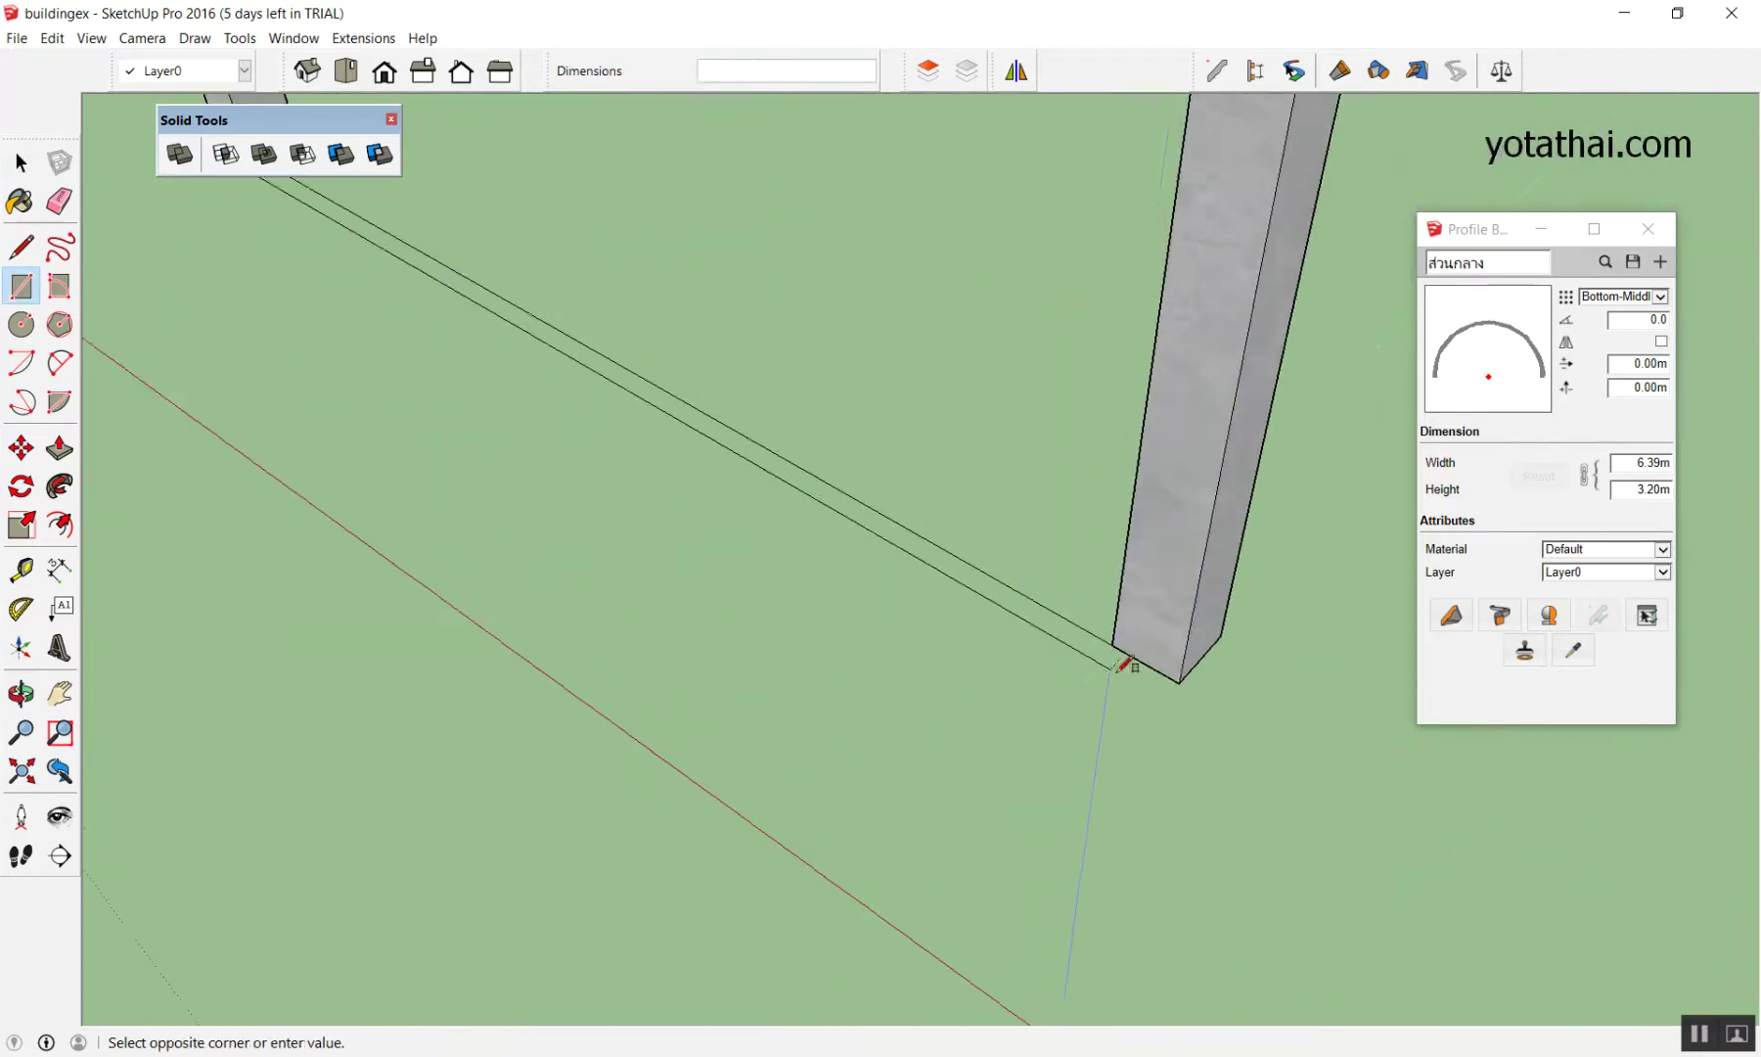
pyautogui.scroll(-2, 989, 880)
pyautogui.scroll(-3, 986, 878)
pyautogui.scroll(-1, 982, 743)
pyautogui.scroll(3, 956, 821)
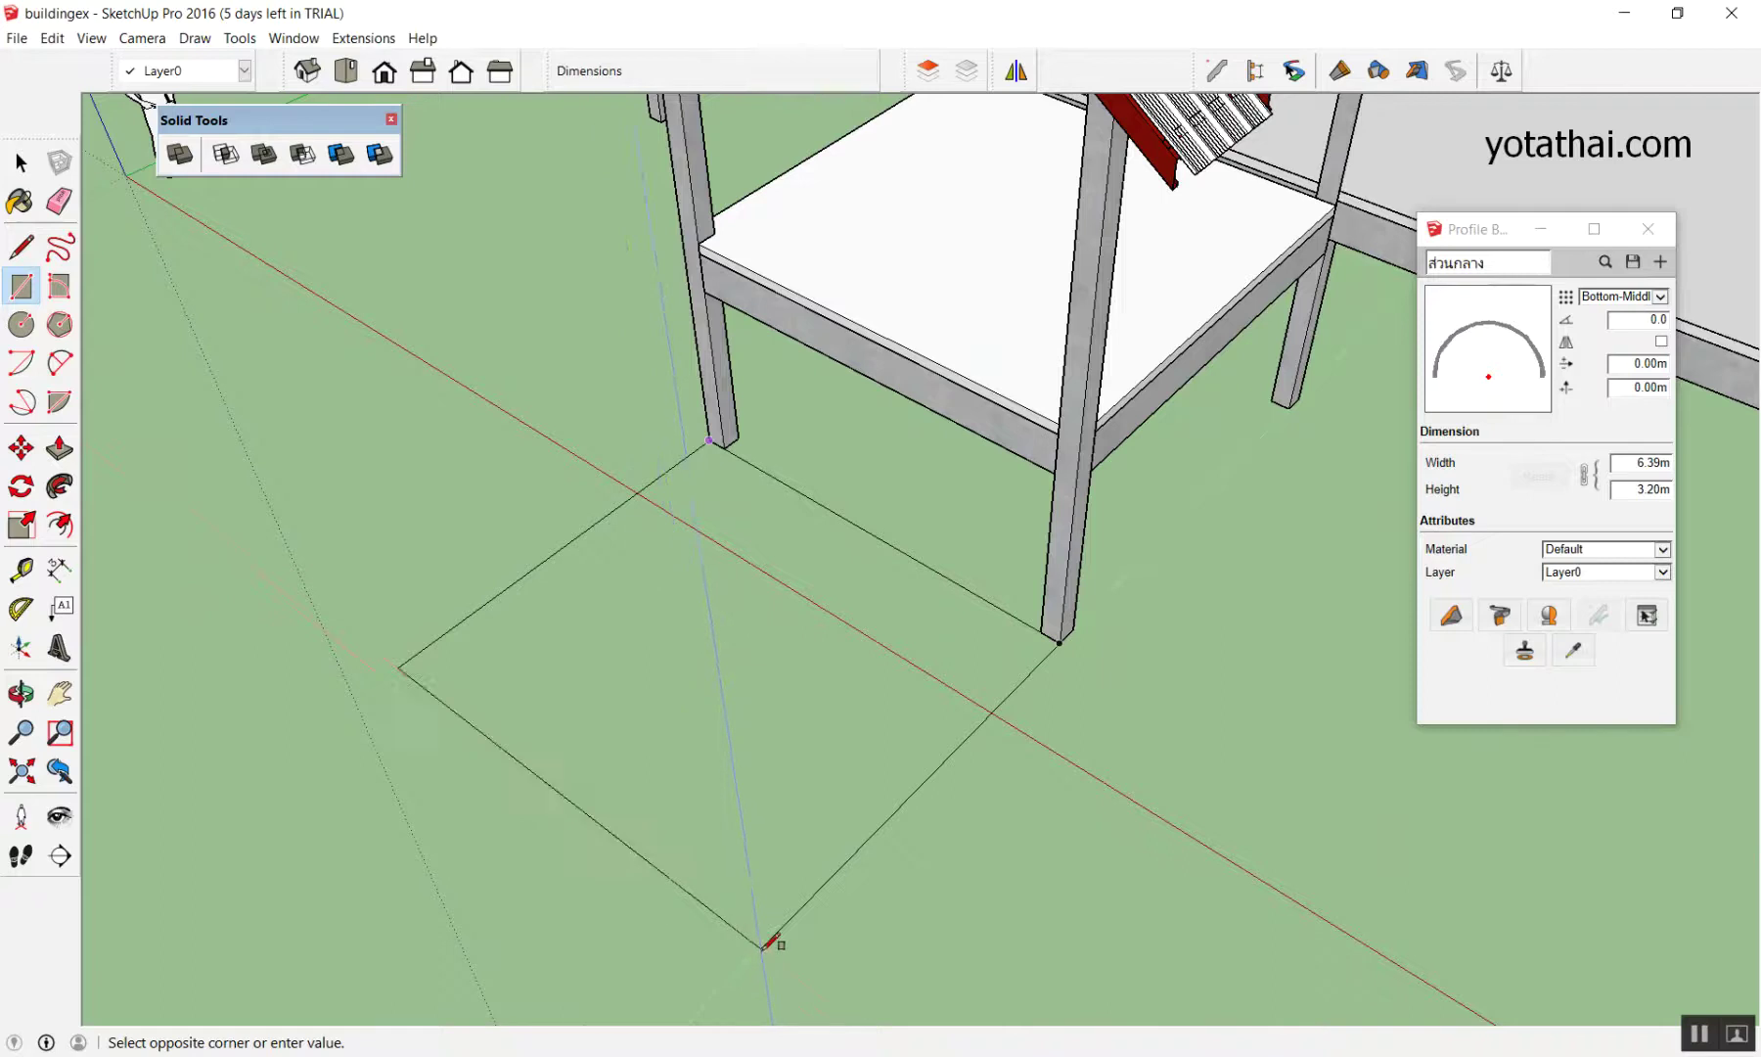
pyautogui.scroll(-5, 770, 935)
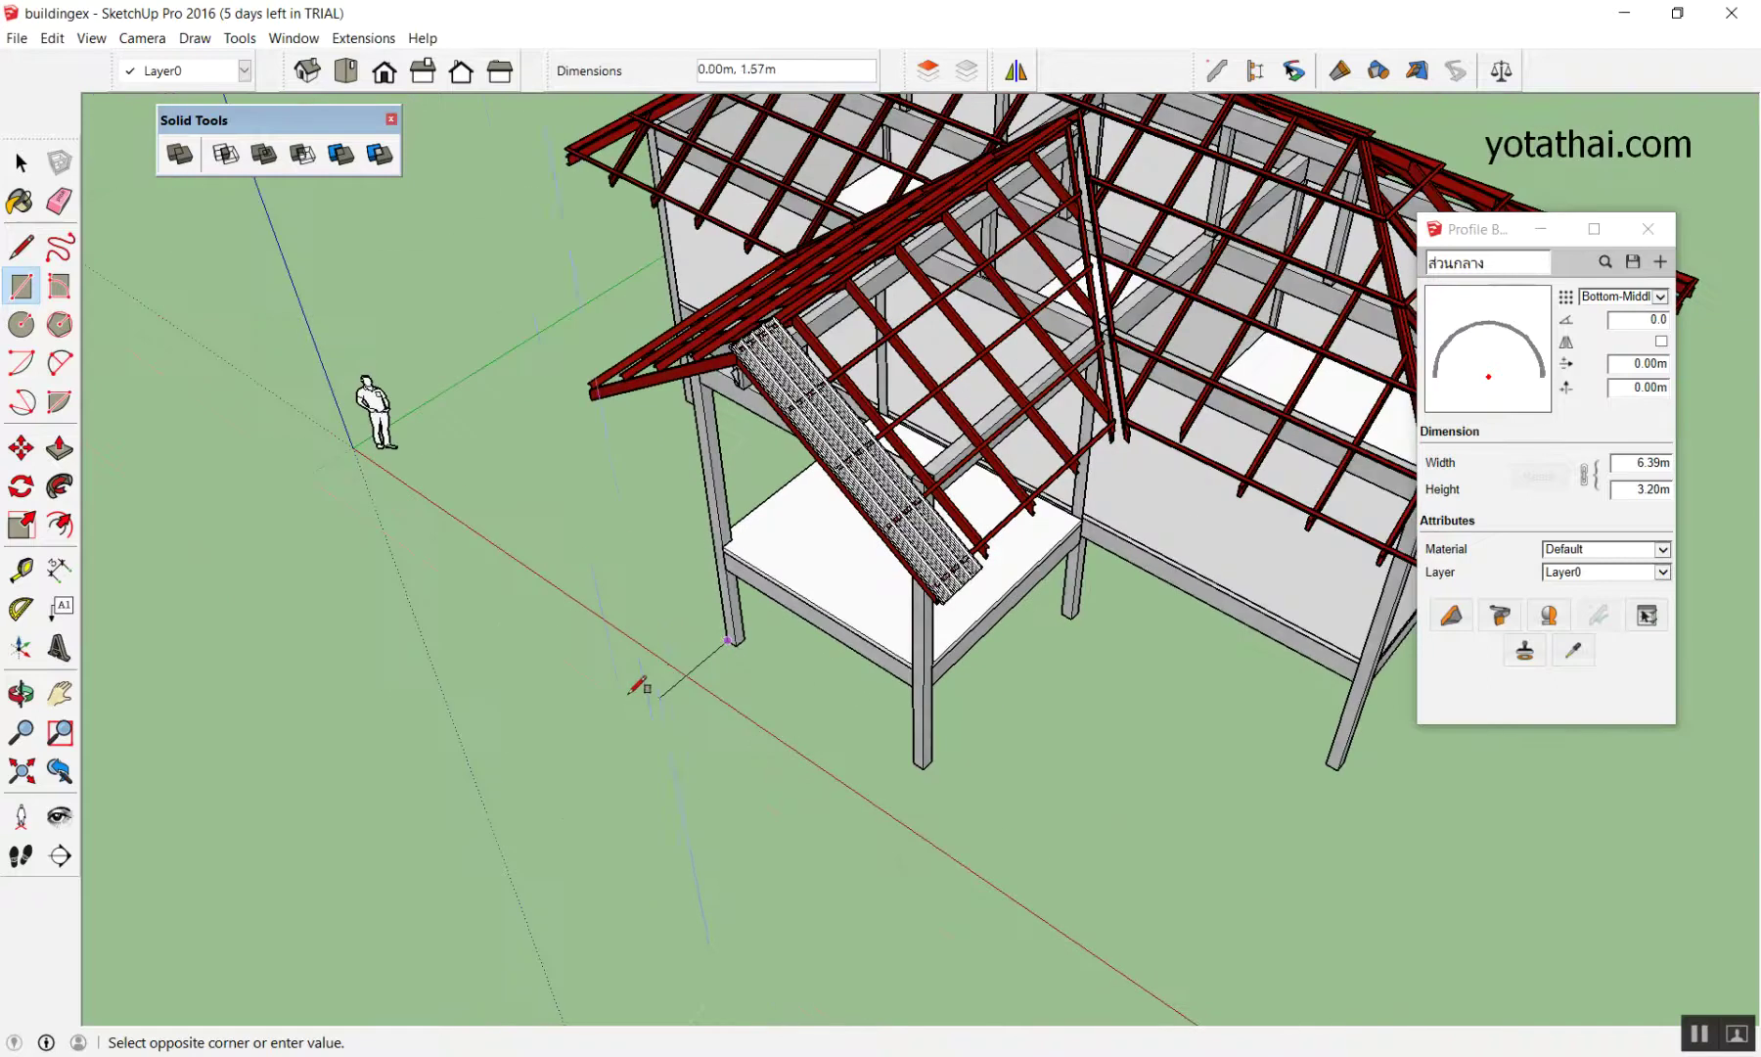
pyautogui.click(701, 992)
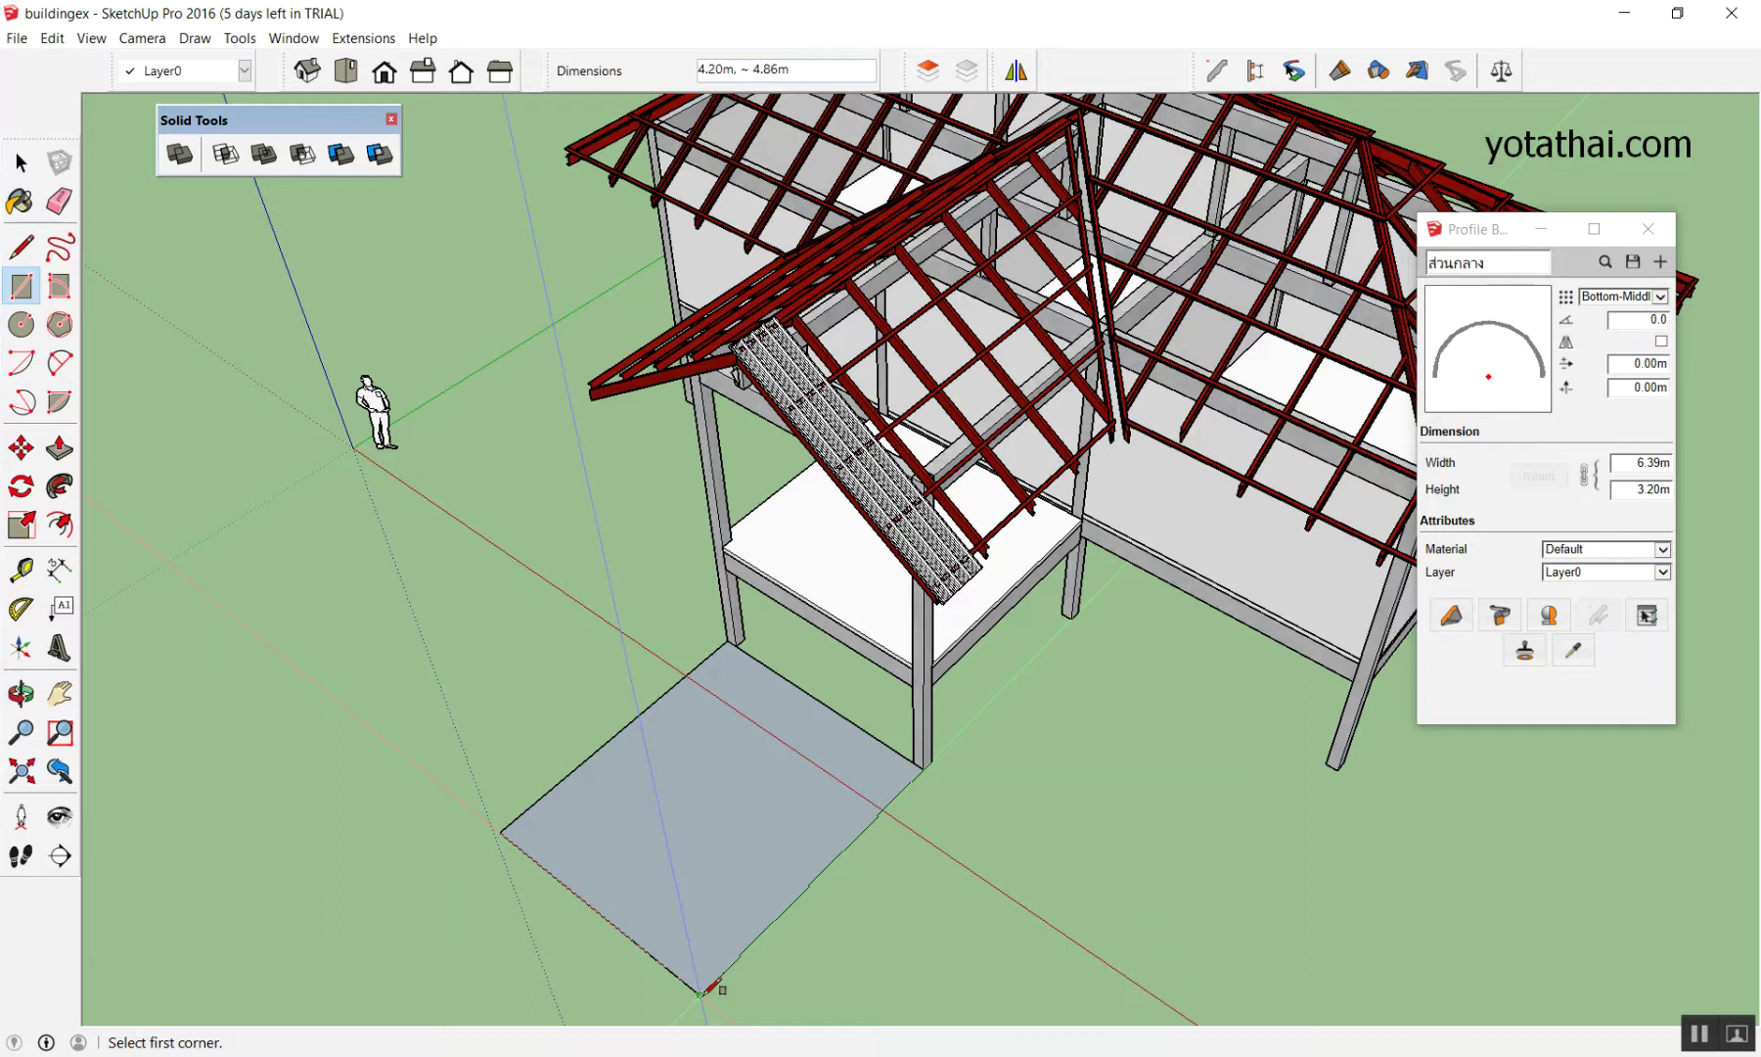
# Push/Pull the ground face up by 1 into a thin slab
pyautogui.scroll(-3, 673, 843)
pyautogui.moveTo(673, 843)
pyautogui.mouseDown(button='middle')
pyautogui.moveTo(614, 677)
pyautogui.moveTo(638, 861)
pyautogui.mouseUp(button='middle')
pyautogui.scroll(5, 673, 840)
pyautogui.scroll(-3, 671, 840)
pyautogui.press('space')
pyautogui.scroll(2, 657, 816)
pyautogui.press('p')
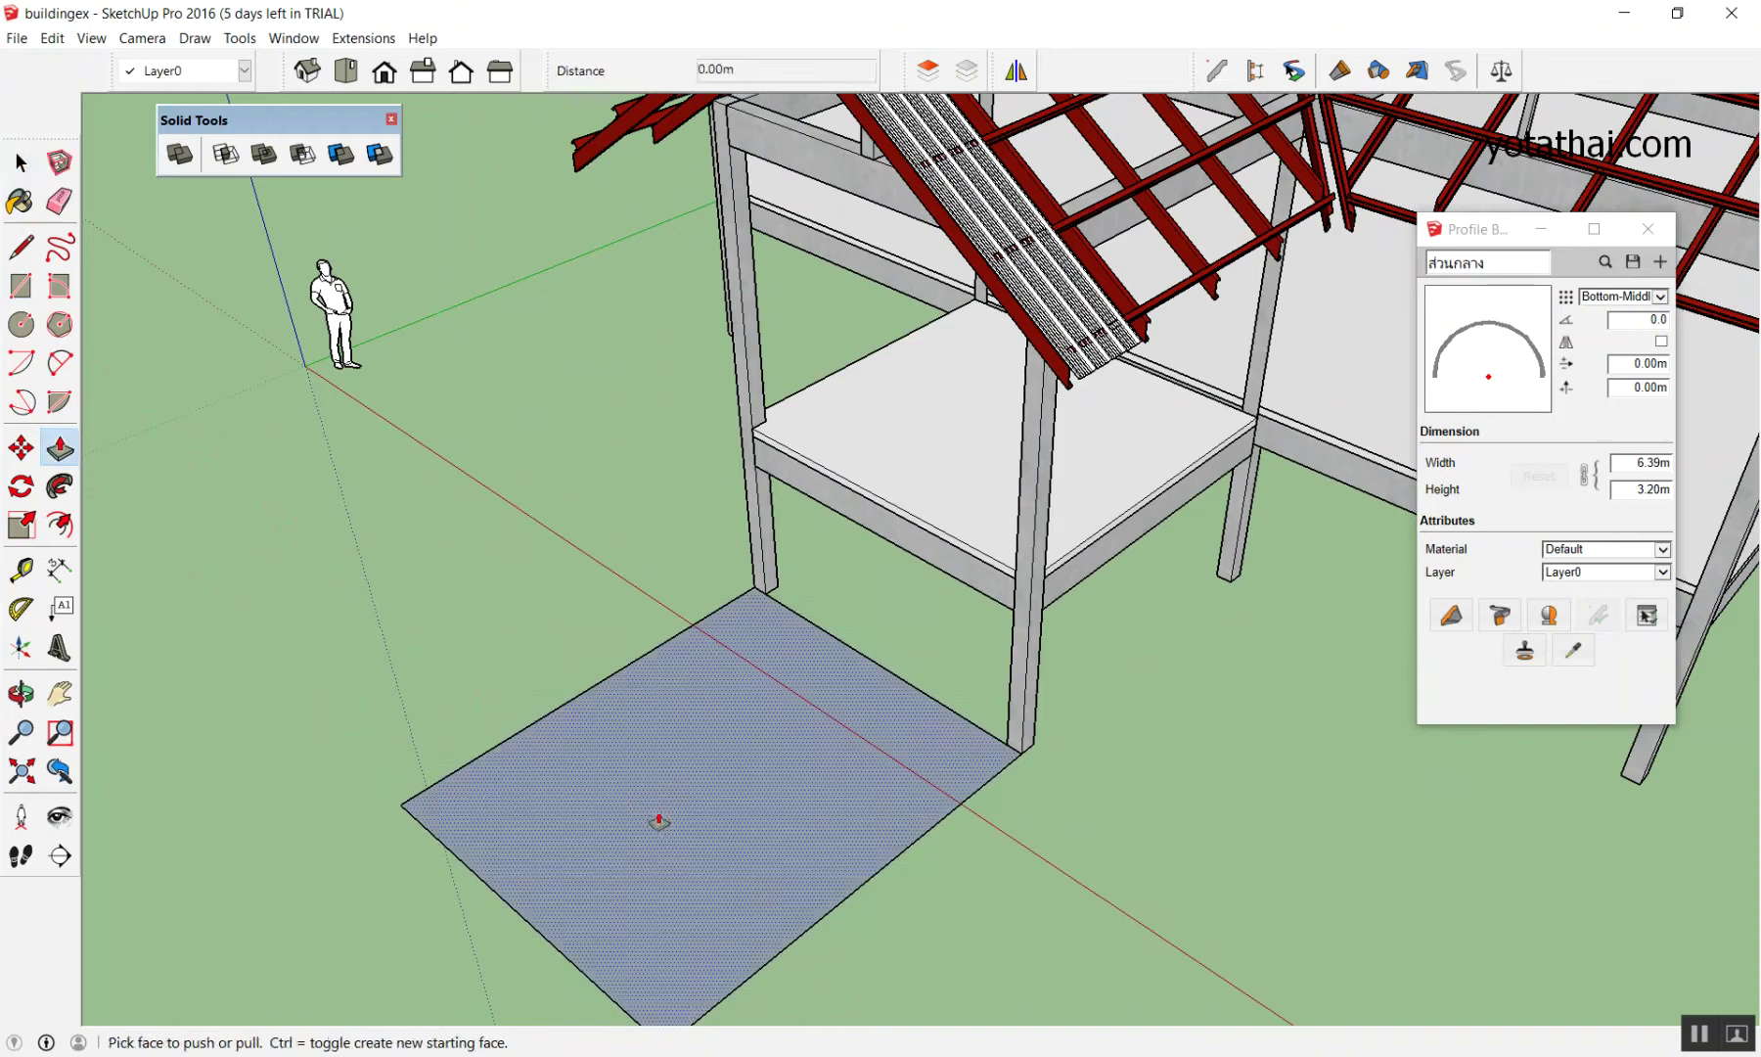
pyautogui.moveTo(656, 809); pyautogui.dragTo(621, 634)
pyautogui.write('1')
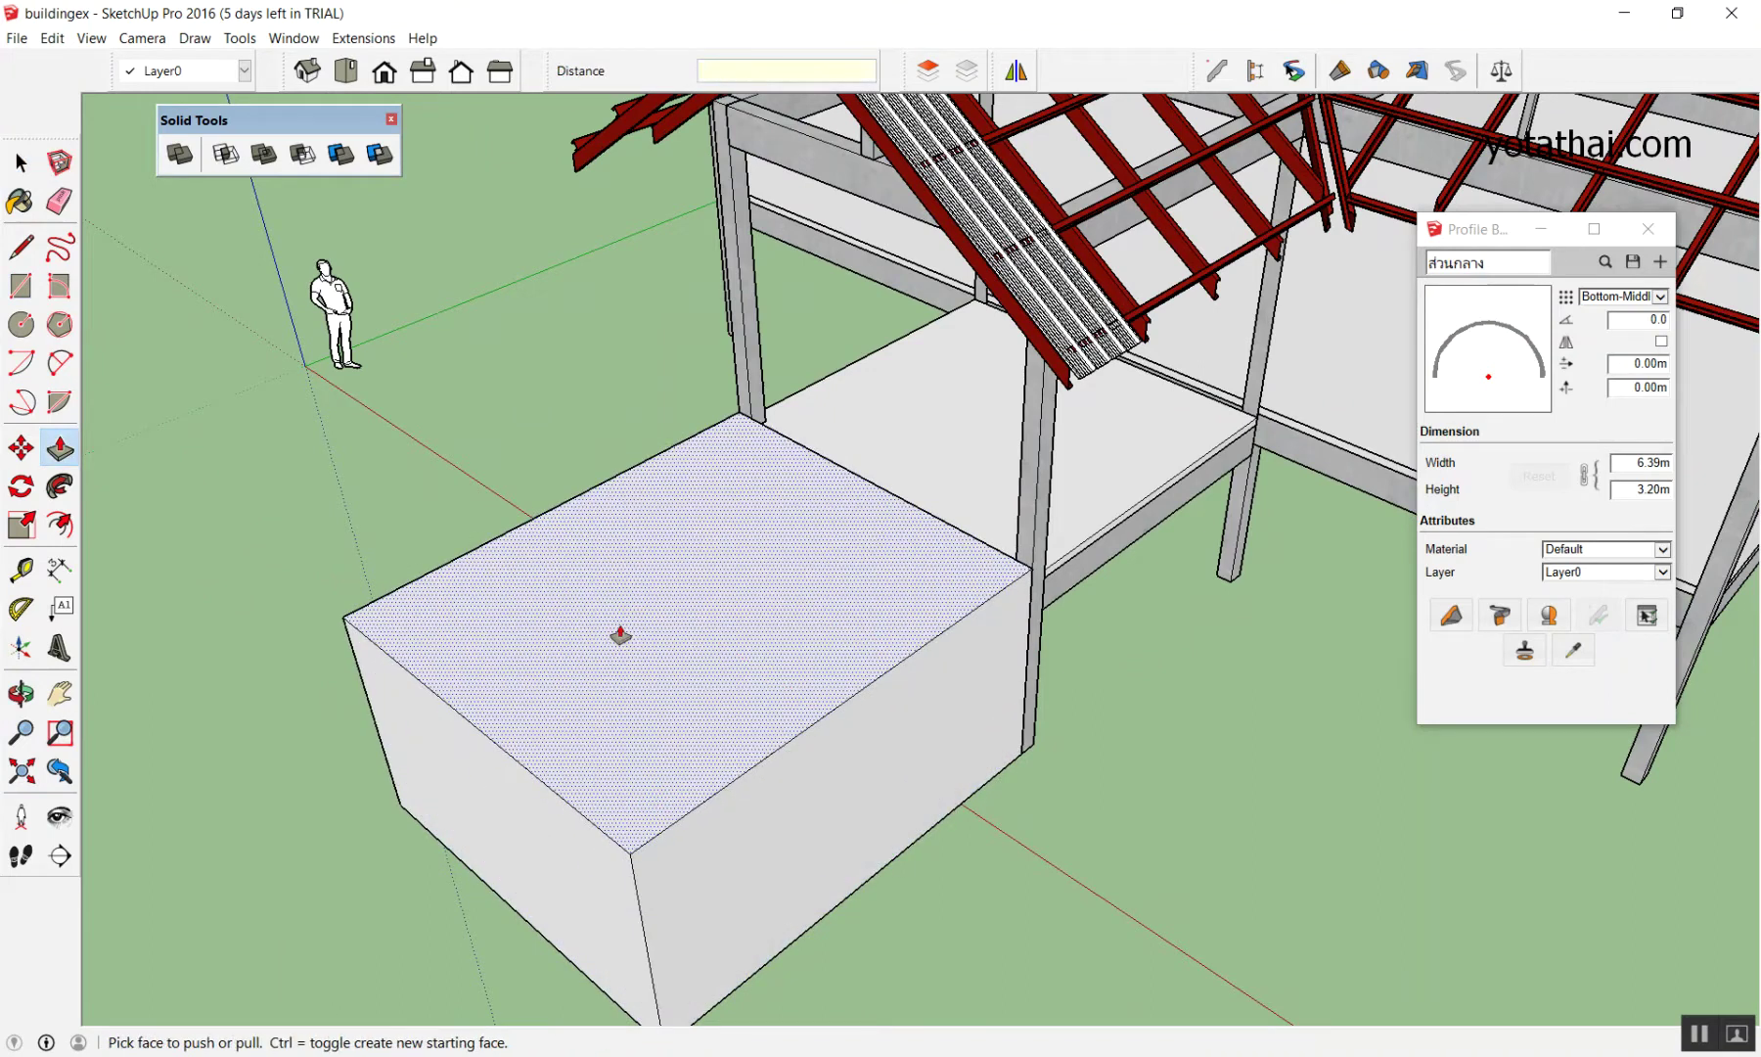
pyautogui.click(620, 636)
pyautogui.hotkey('ctrl', 'z')
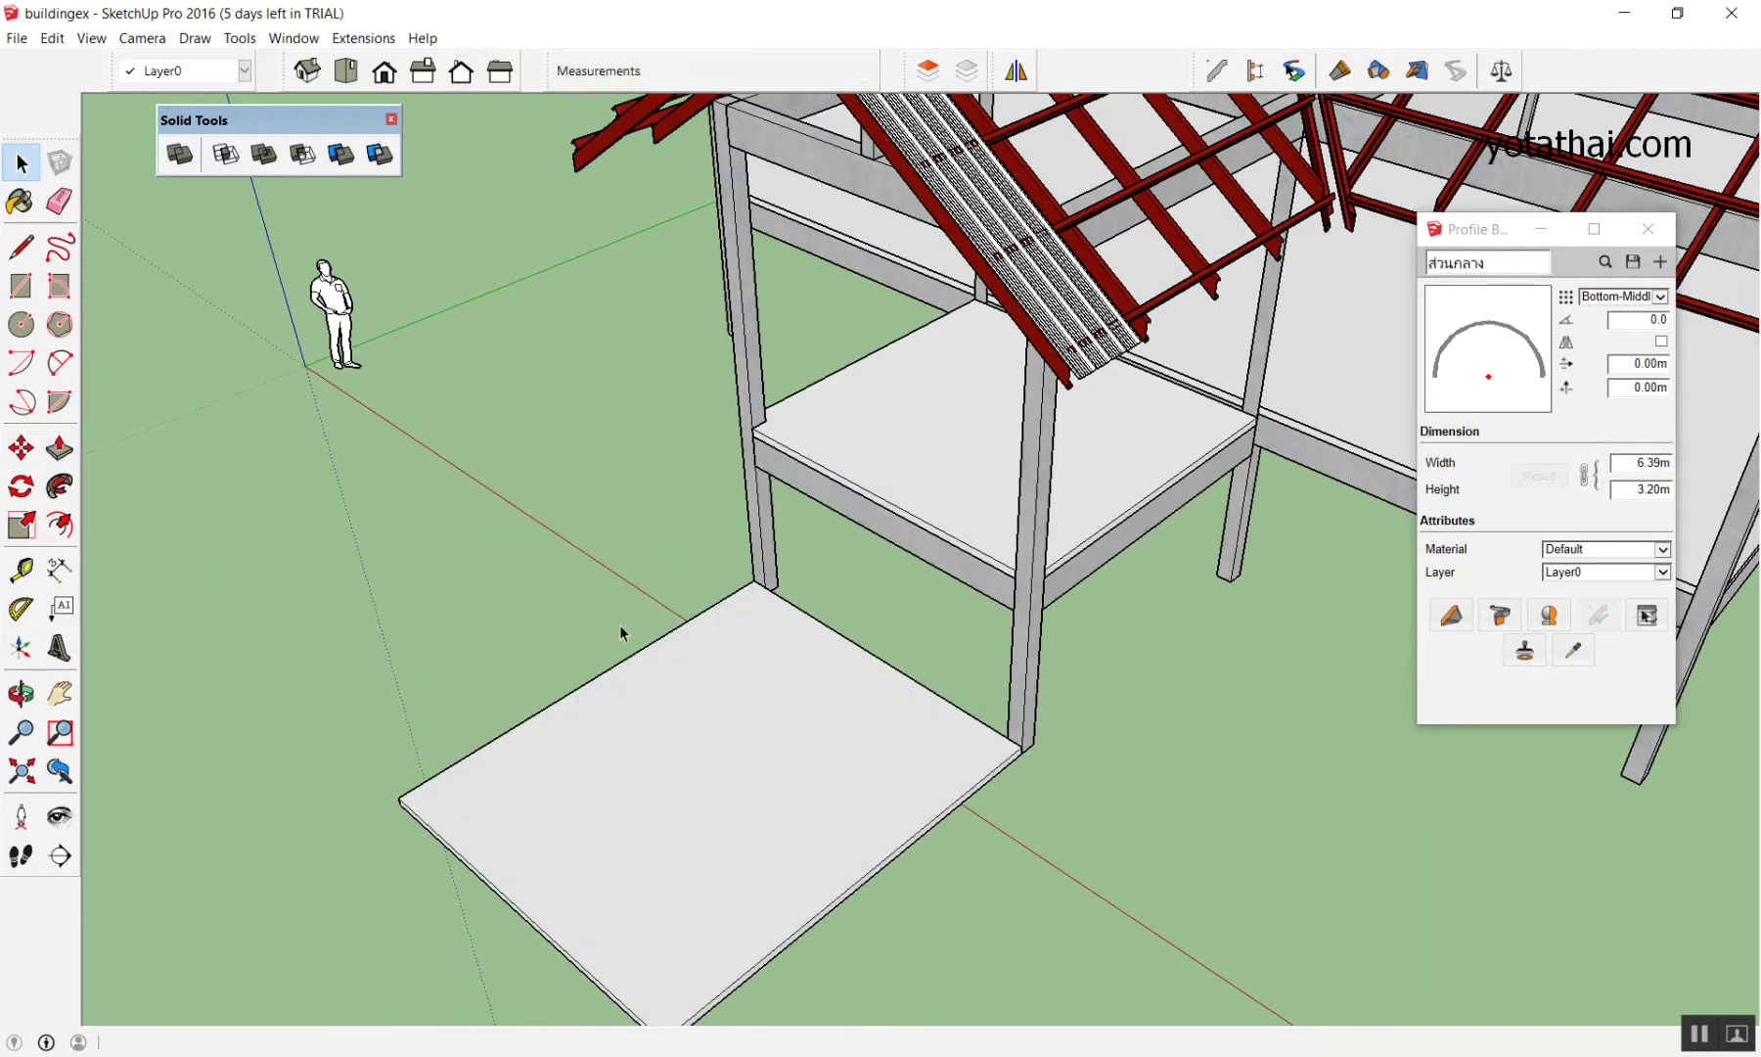
# Orbit to an eye-level view and select the slab's top face
pyautogui.scroll(-5, 627, 685)
pyautogui.moveTo(642, 771)
pyautogui.mouseDown(button='middle')
pyautogui.moveTo(543, 381)
pyautogui.moveTo(710, 764)
pyautogui.moveTo(685, 910)
pyautogui.mouseUp(button='middle')
pyautogui.scroll(5, 710, 763)
pyautogui.scroll(3, 605, 708)
pyautogui.click(606, 701)
# Group the selected ground slab and orbit around the building to inspect it
pyautogui.rightClick(606, 700)
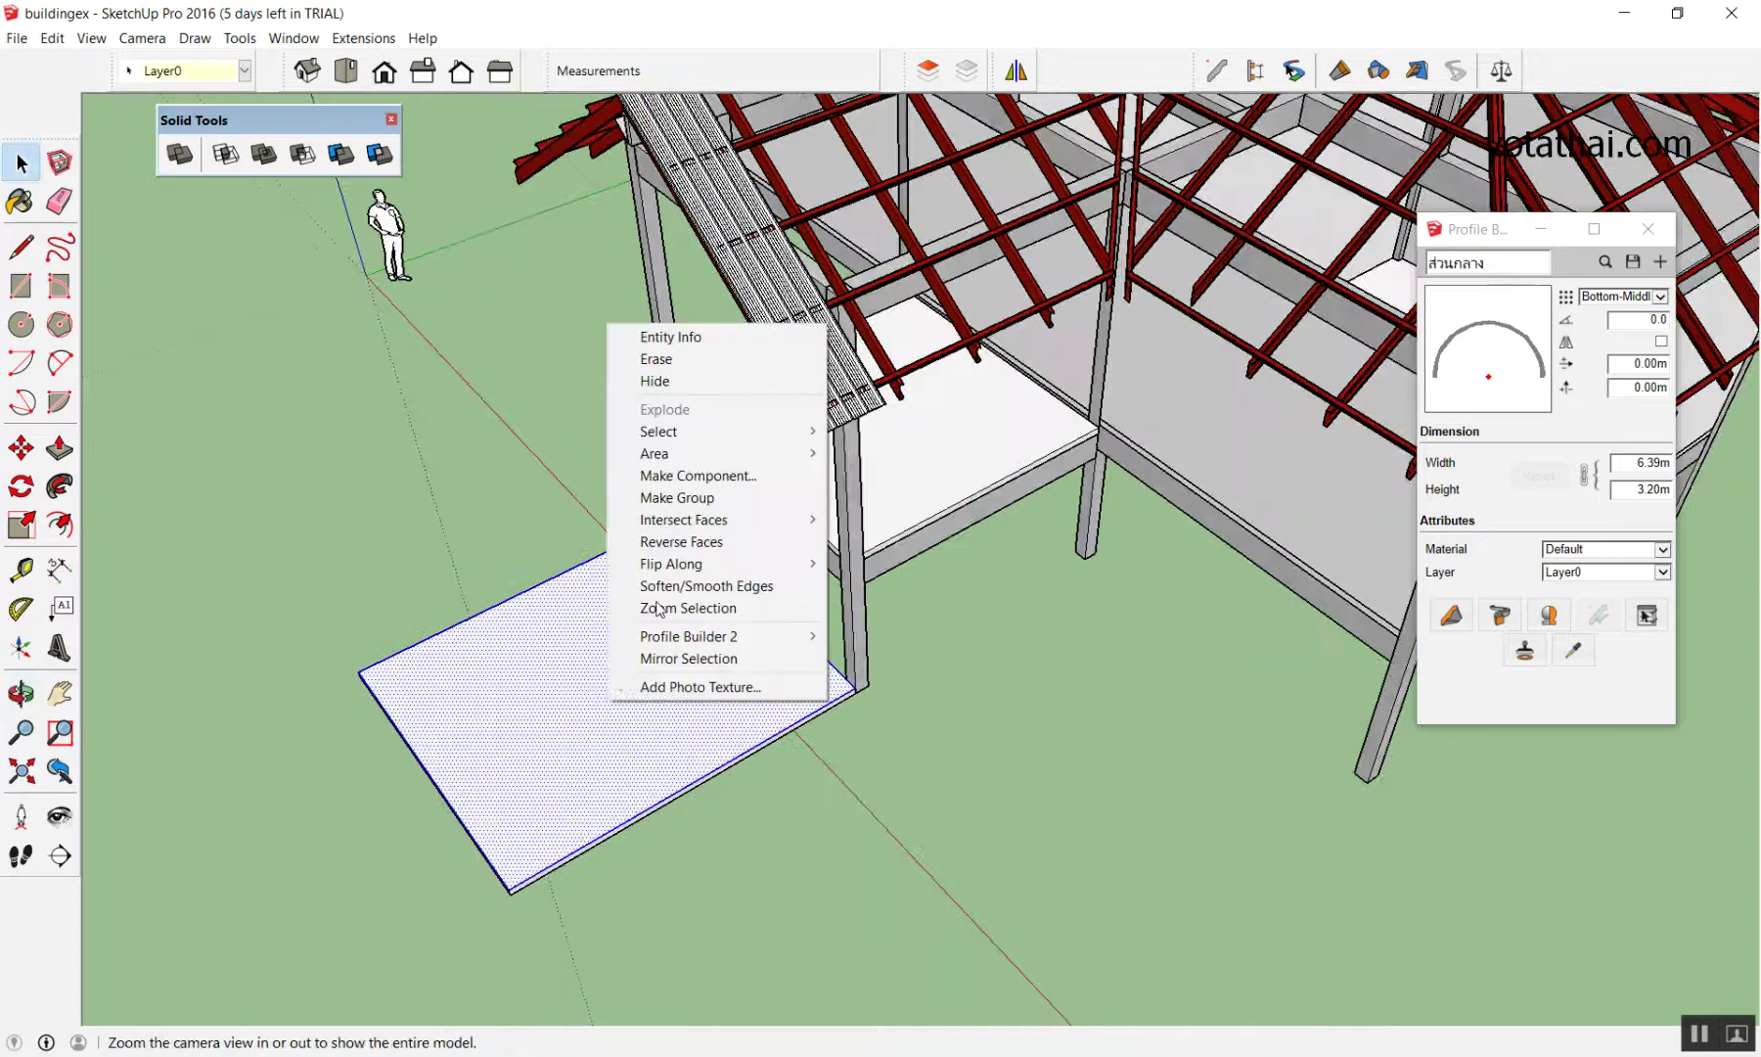
pyautogui.click(693, 500)
pyautogui.moveTo(687, 503)
pyautogui.mouseDown(button='middle')
pyautogui.moveTo(668, 596)
pyautogui.moveTo(1113, 755)
pyautogui.moveTo(471, 560)
pyautogui.moveTo(563, 394)
pyautogui.moveTo(881, 756)
pyautogui.moveTo(1212, 460)
pyautogui.moveTo(1012, 788)
pyautogui.mouseUp(button='middle')
pyautogui.scroll(3, 1012, 787)
pyautogui.moveTo(881, 701); pyautogui.dragTo(664, 654, button='middle')
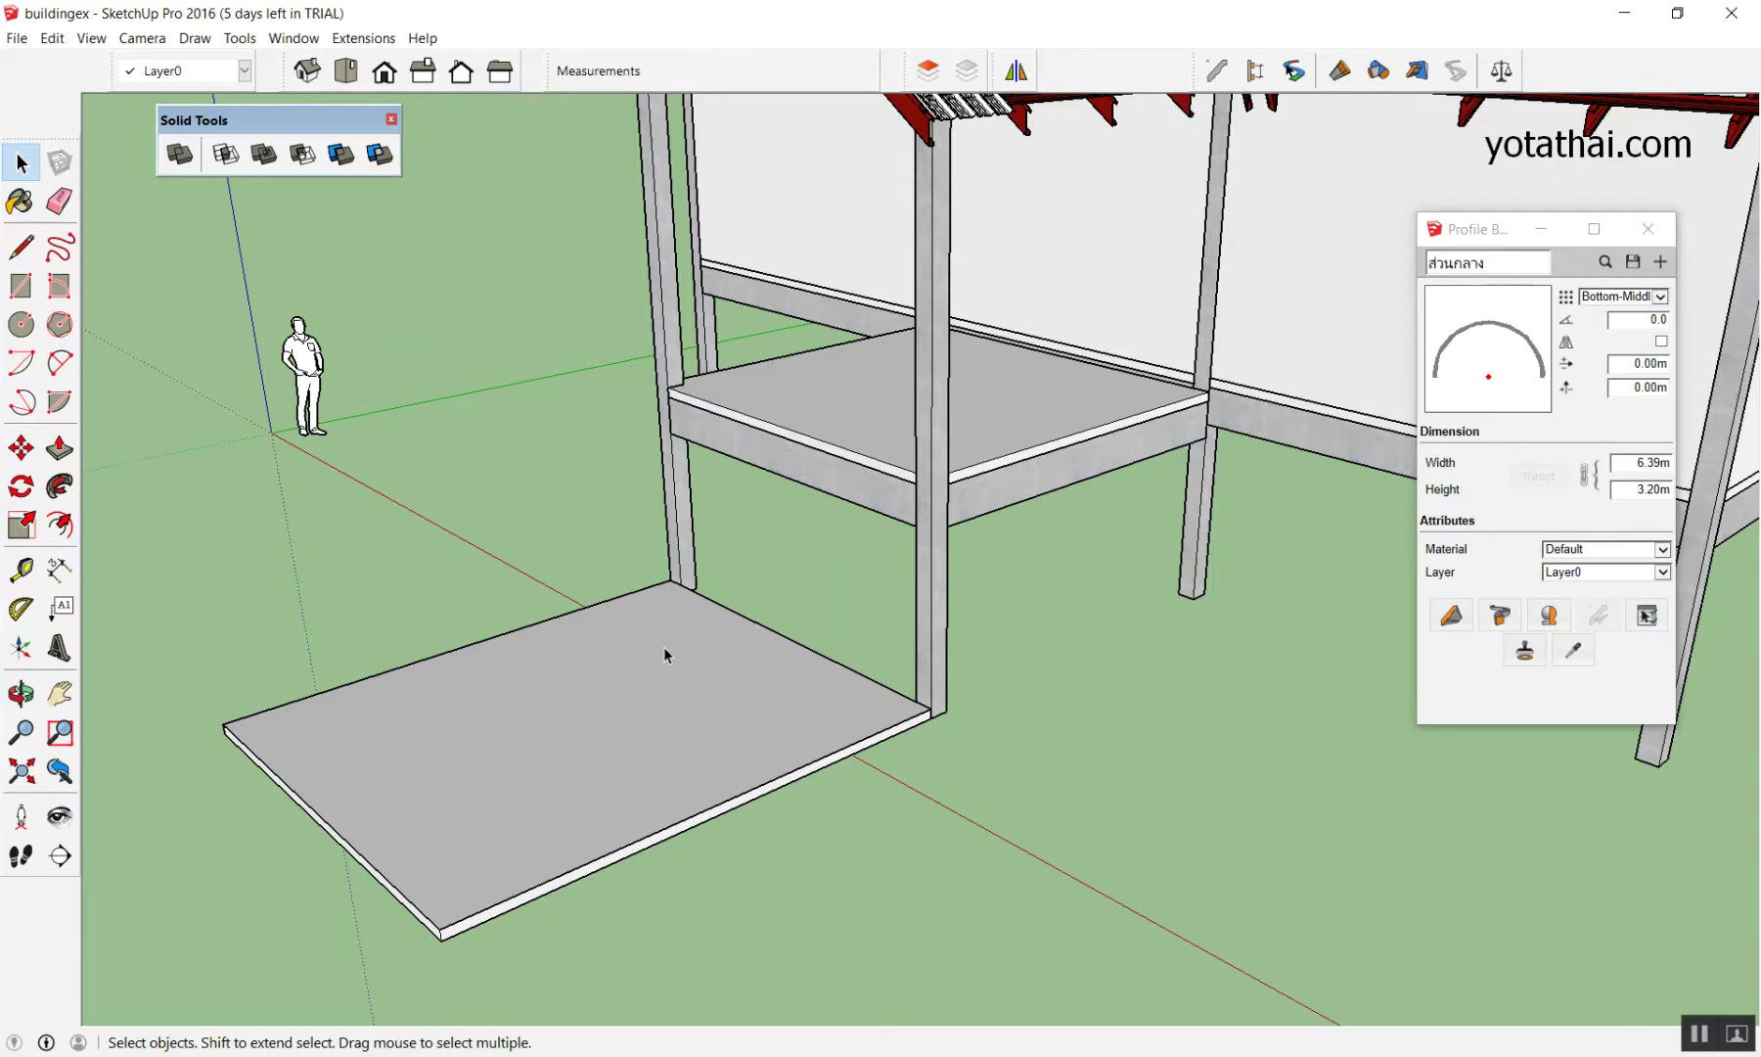
# Dimension the 2.25 m height from the beam endpoint down to the post's foot
pyautogui.scroll(2, 1278, 637)
pyautogui.moveTo(1278, 637)
pyautogui.mouseDown(button='middle')
pyautogui.moveTo(1034, 594)
pyautogui.moveTo(640, 367)
pyautogui.moveTo(1183, 543)
pyautogui.mouseUp(button='middle')
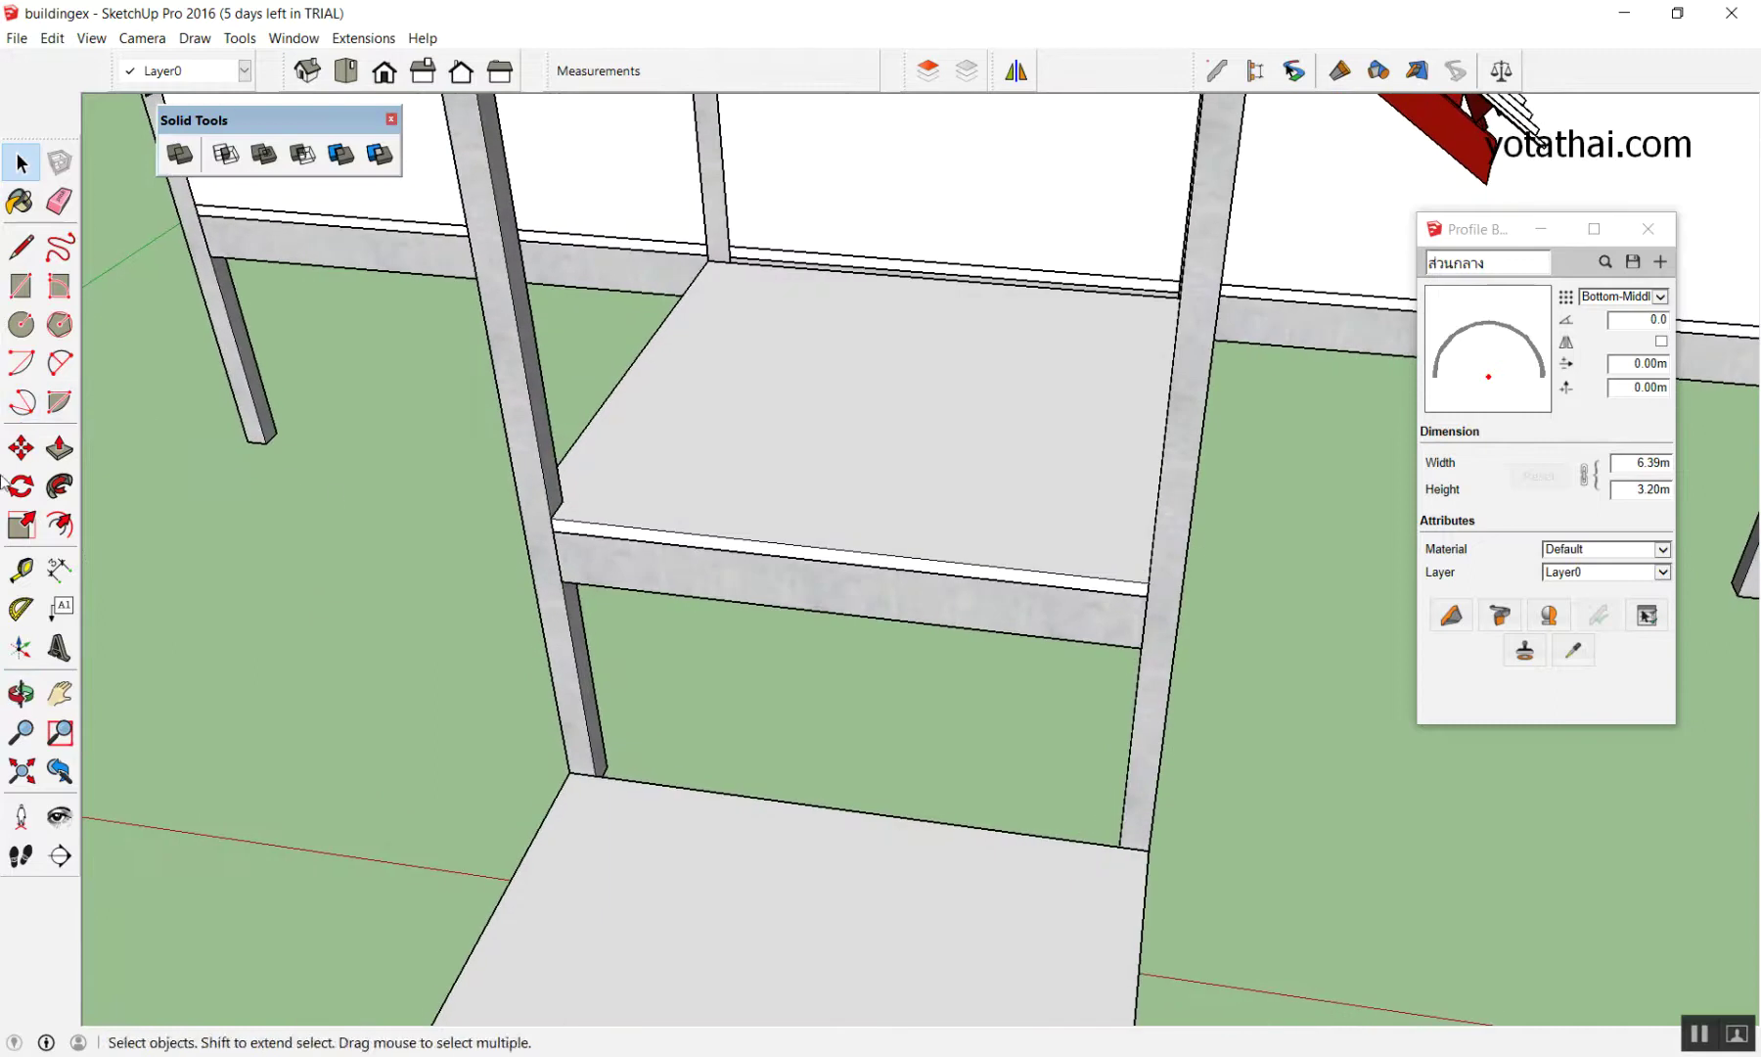
pyautogui.click(60, 568)
pyautogui.scroll(2, 1296, 854)
pyautogui.click(1066, 470)
pyautogui.click(1080, 867)
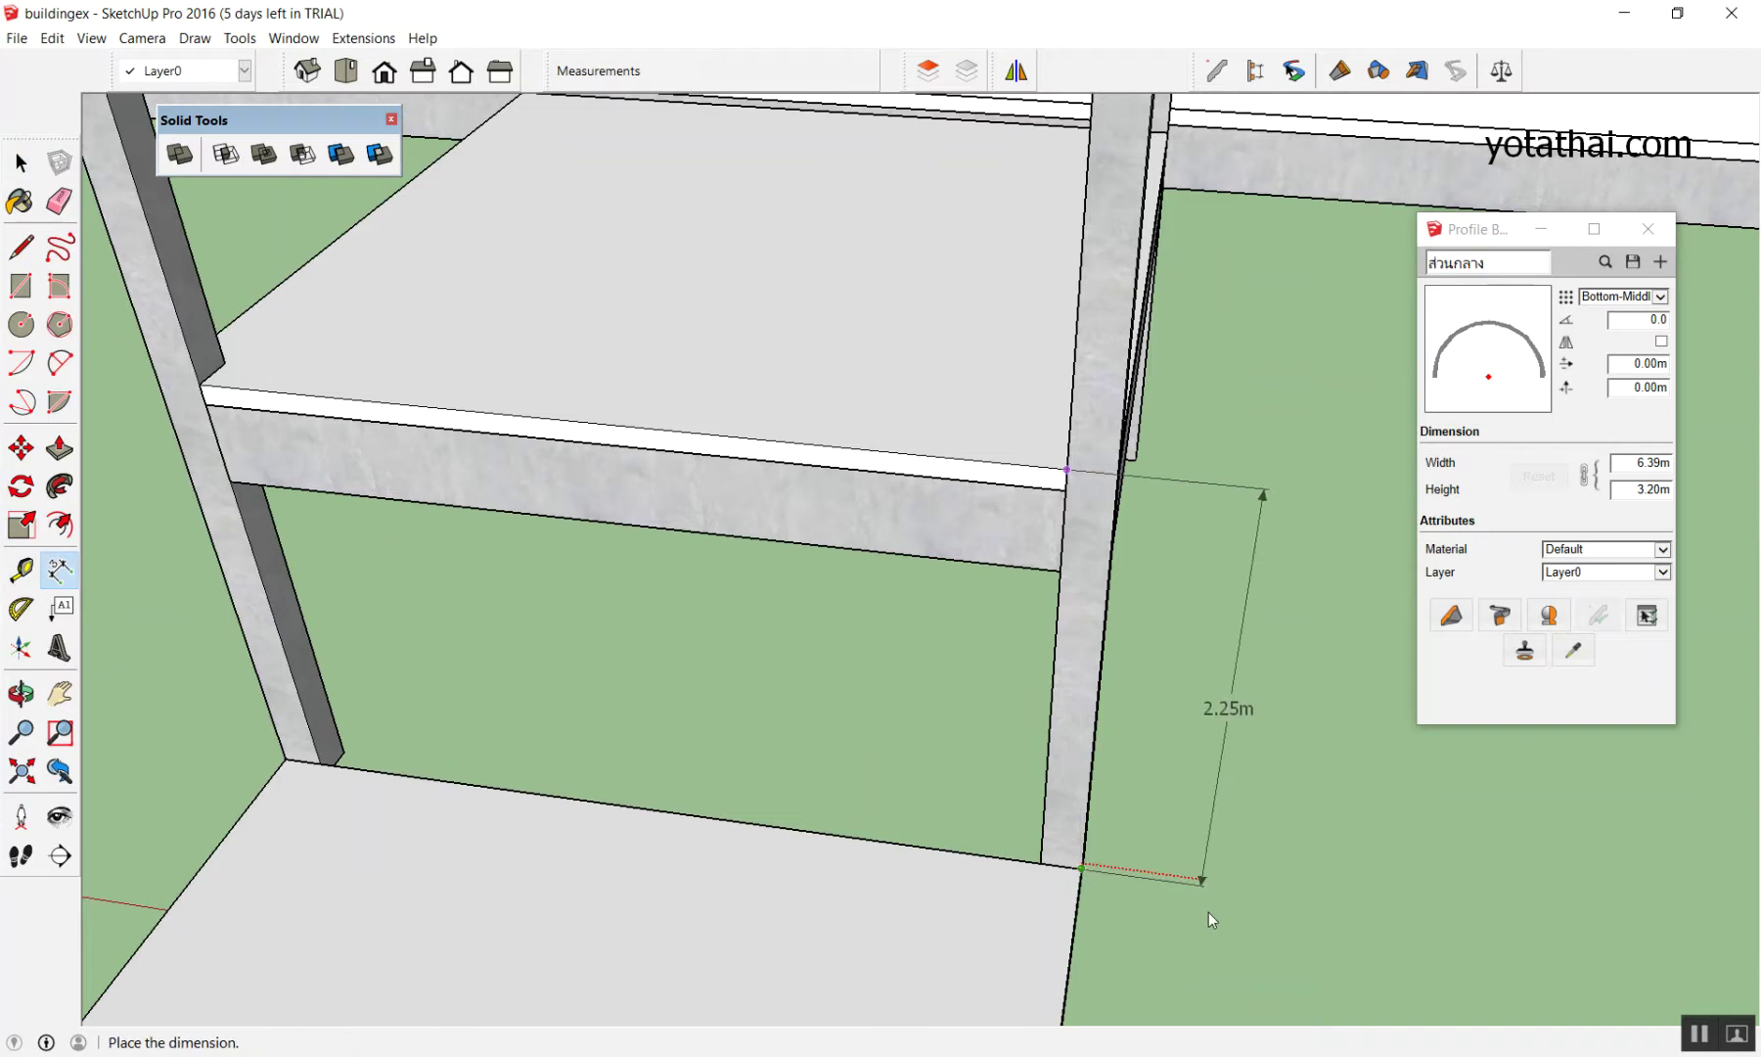
pyautogui.click(1260, 932)
# Orbit around the platform to review the 2.25 m dimension
pyautogui.moveTo(1260, 932)
pyautogui.mouseDown(button='middle')
pyautogui.moveTo(1062, 597)
pyautogui.moveTo(932, 688)
pyautogui.moveTo(1164, 558)
pyautogui.moveTo(1181, 660)
pyautogui.mouseUp(button='middle')
pyautogui.moveTo(1192, 870); pyautogui.dragTo(1175, 708, button='middle')
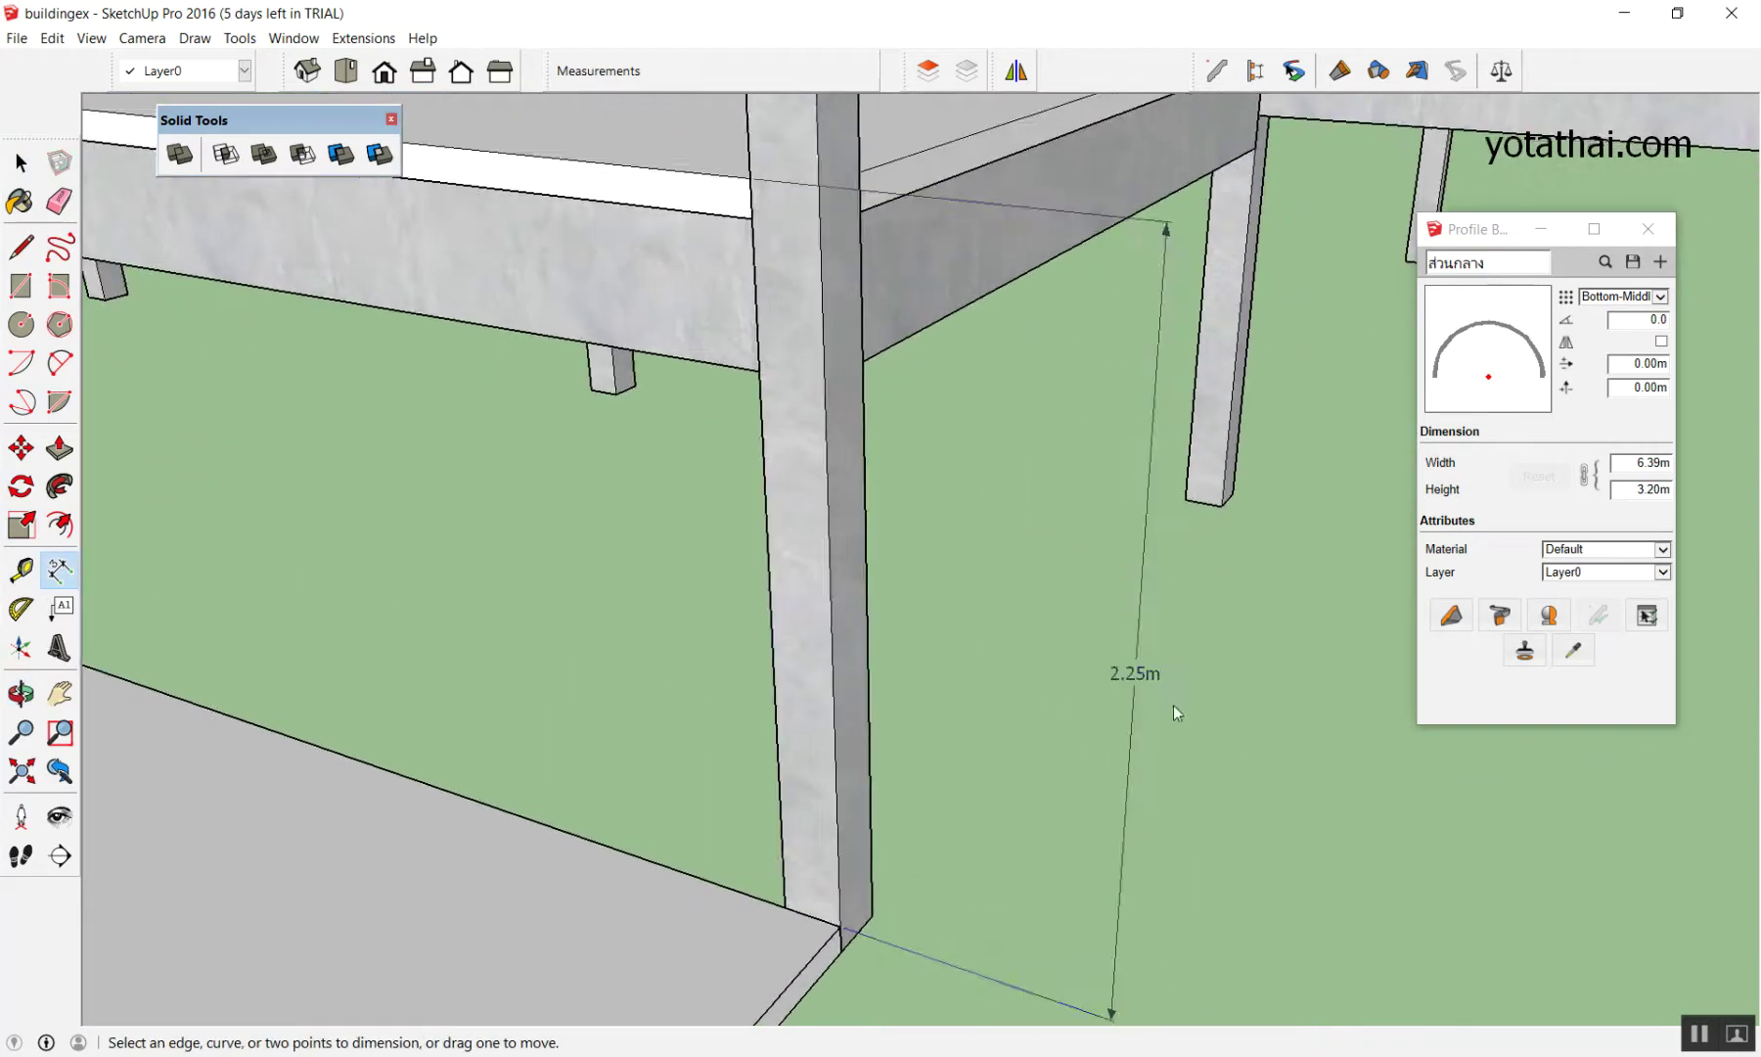
pyautogui.scroll(3, 1175, 706)
pyautogui.scroll(3, 1175, 704)
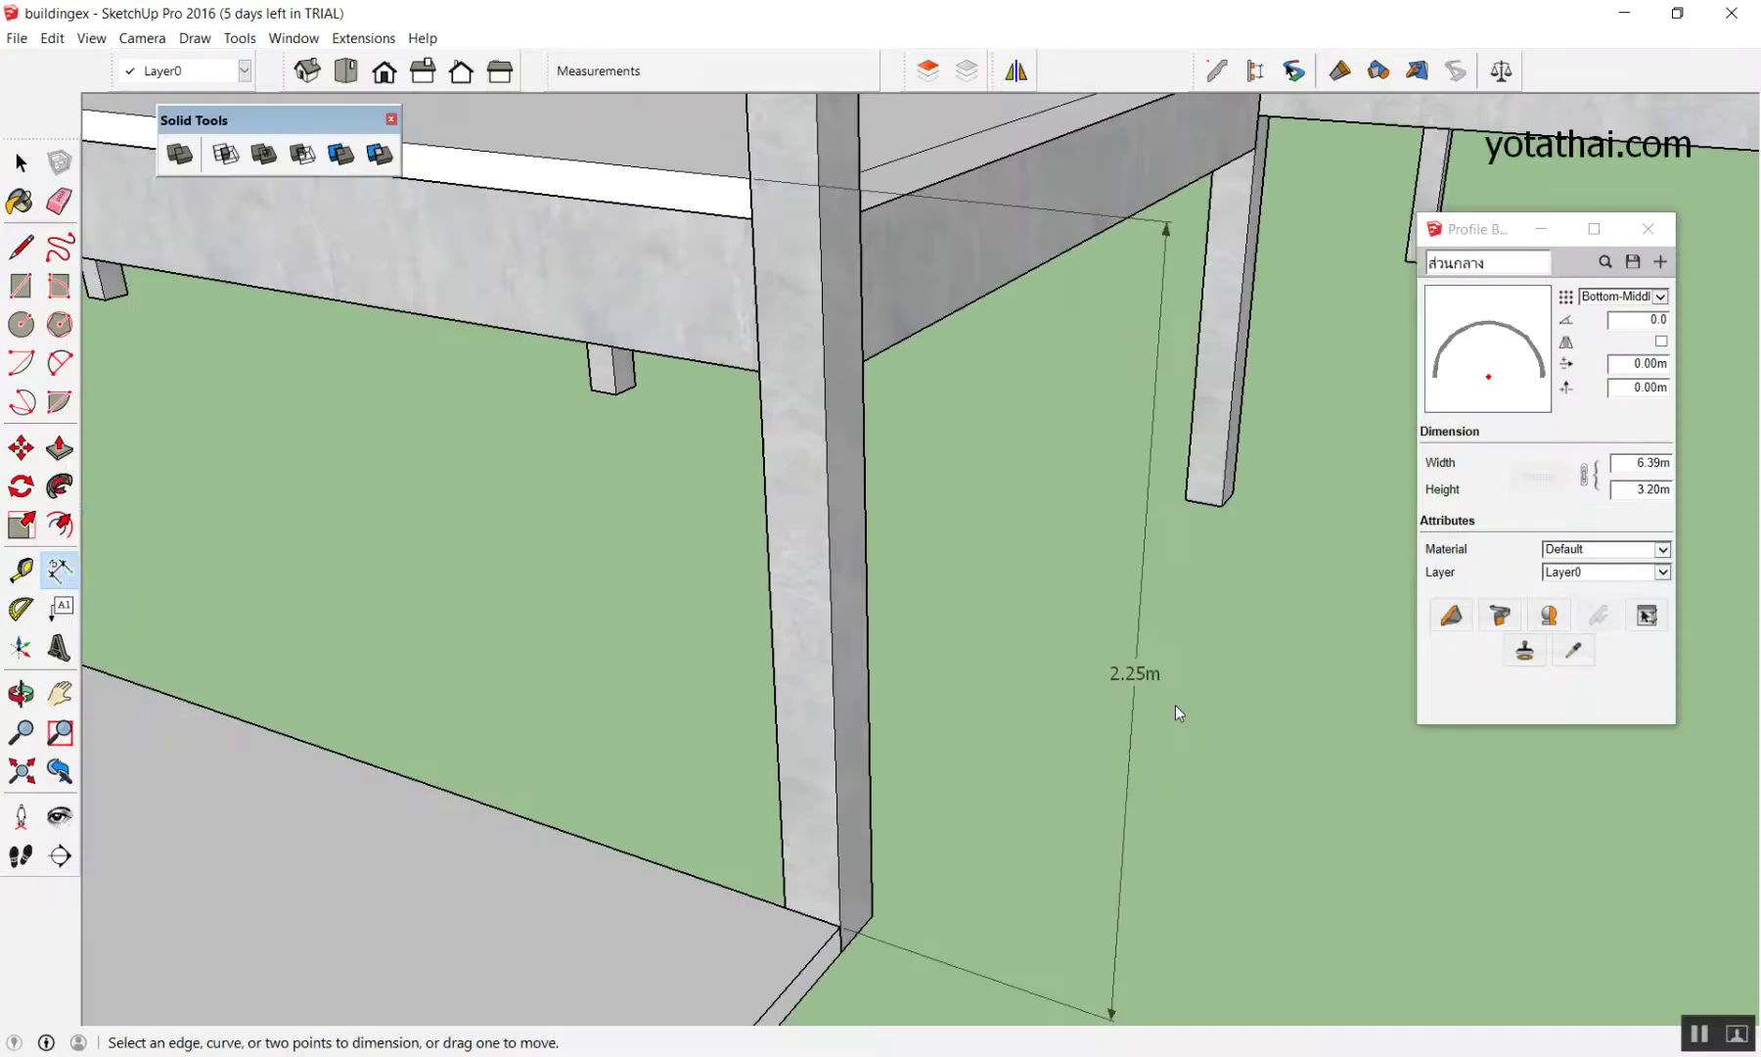
pyautogui.press('space')
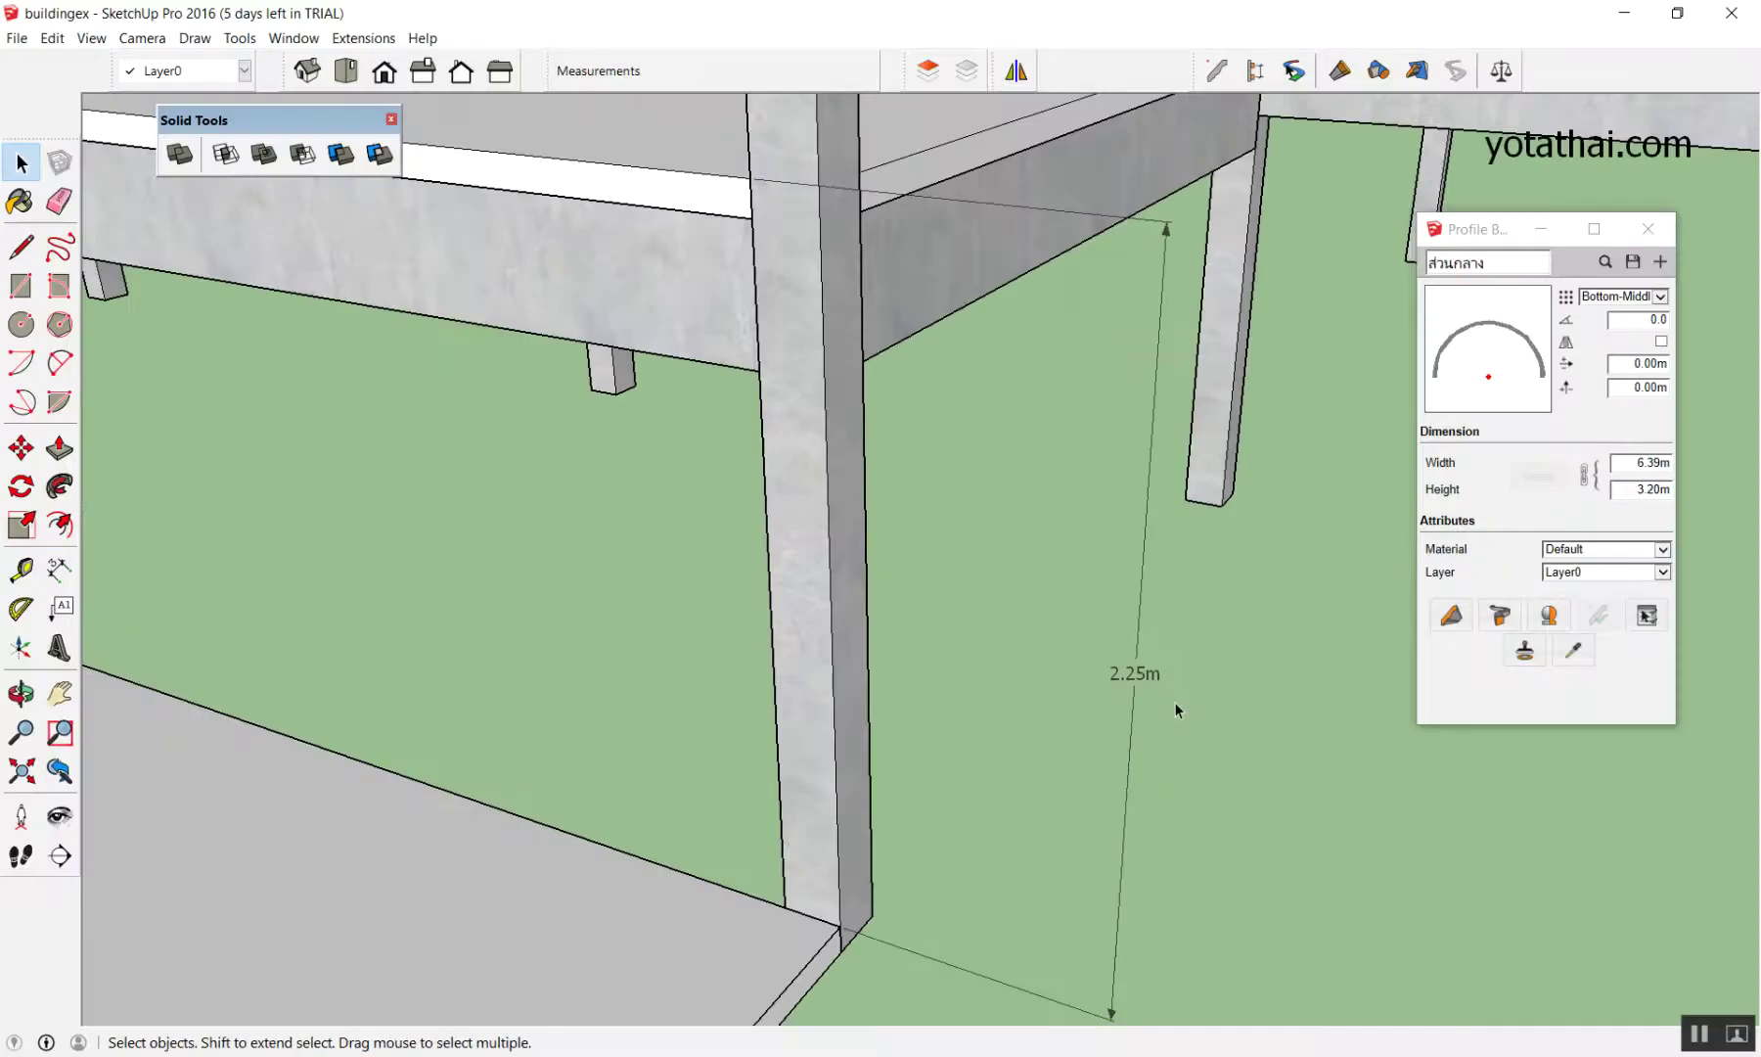
pyautogui.scroll(-1, 1334, 531)
pyautogui.scroll(-3, 876, 618)
pyautogui.scroll(-3, 877, 618)
# Delete the 2.25 m dimension, the old slab face and its leftover ground edges
pyautogui.click(983, 667)
pyautogui.press('Delete')
pyautogui.click(701, 728)
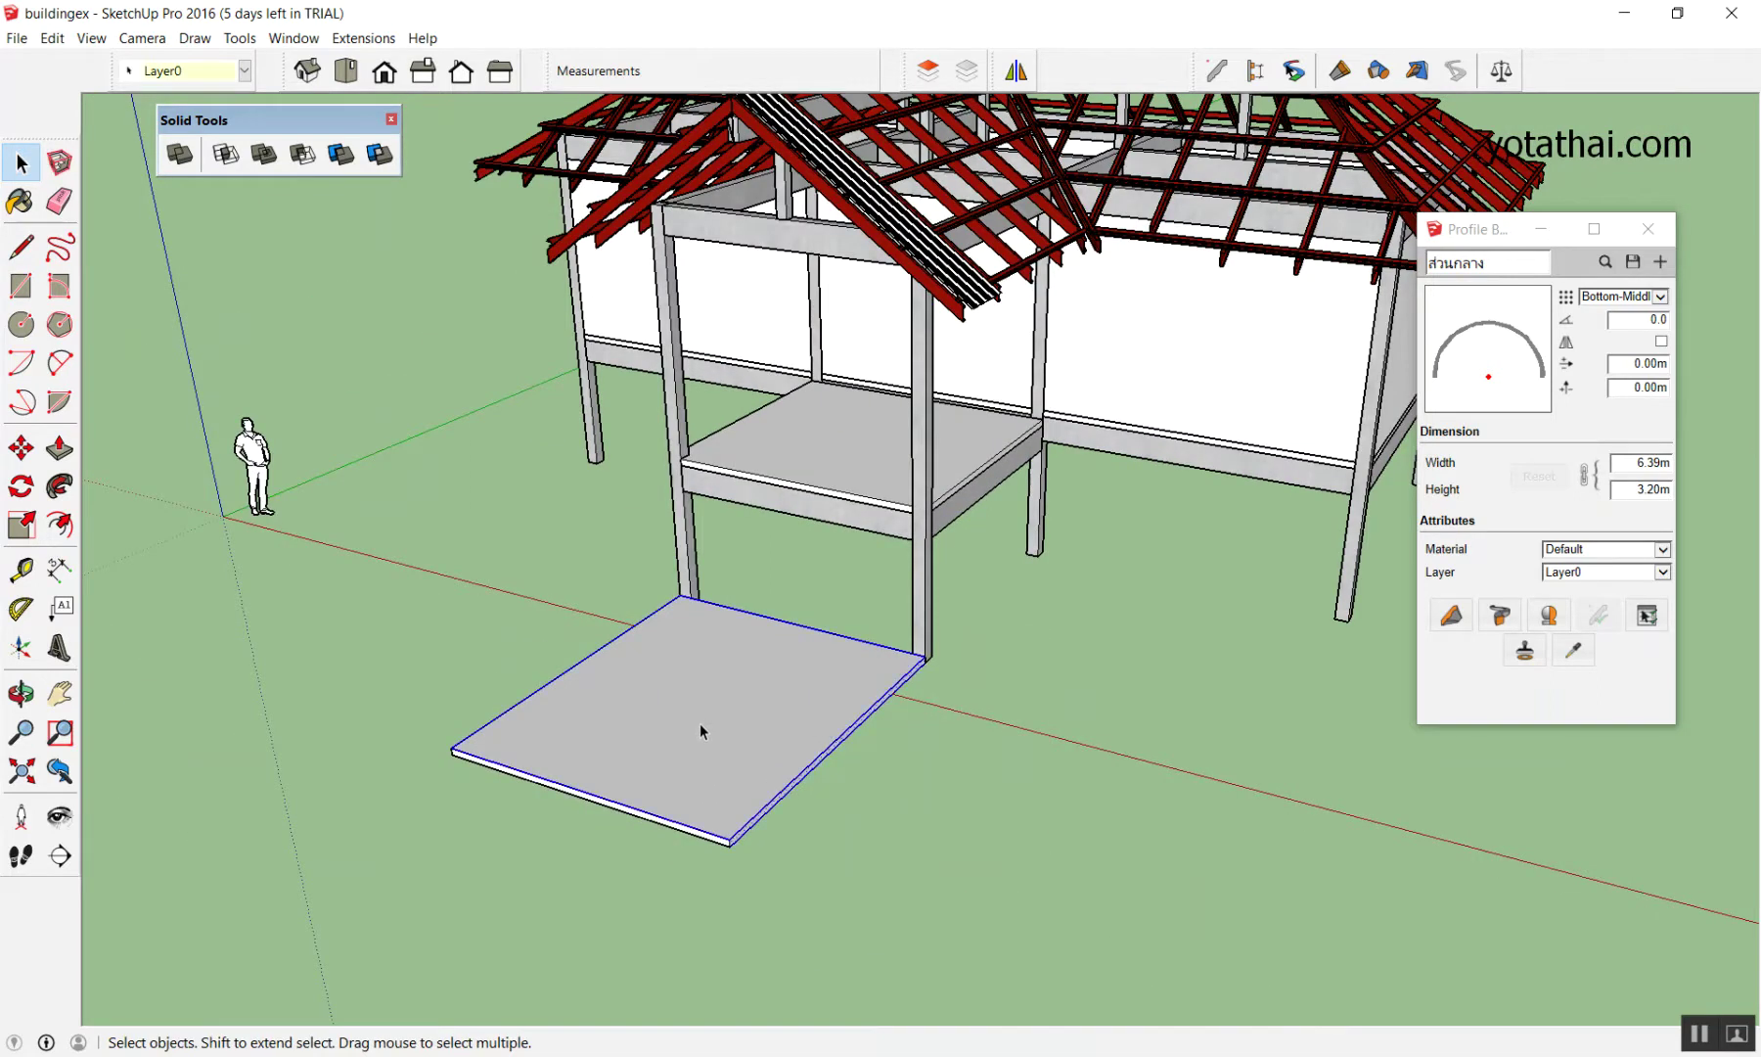
pyautogui.press('Delete')
pyautogui.moveTo(705, 696); pyautogui.dragTo(707, 782, button='middle')
pyautogui.scroll(-2, 689, 709)
pyautogui.tripleClick(646, 706)
pyautogui.press('Delete')
pyautogui.scroll(3, 675, 675)
# Draw a roughly 4.20 m by 4.14 m rectangle between the column feet
pyautogui.press('r')
pyautogui.scroll(2, 693, 631)
pyautogui.click(656, 633)
pyautogui.scroll(-3, 676, 665)
pyautogui.scroll(2, 1135, 821)
pyautogui.scroll(-4, 944, 629)
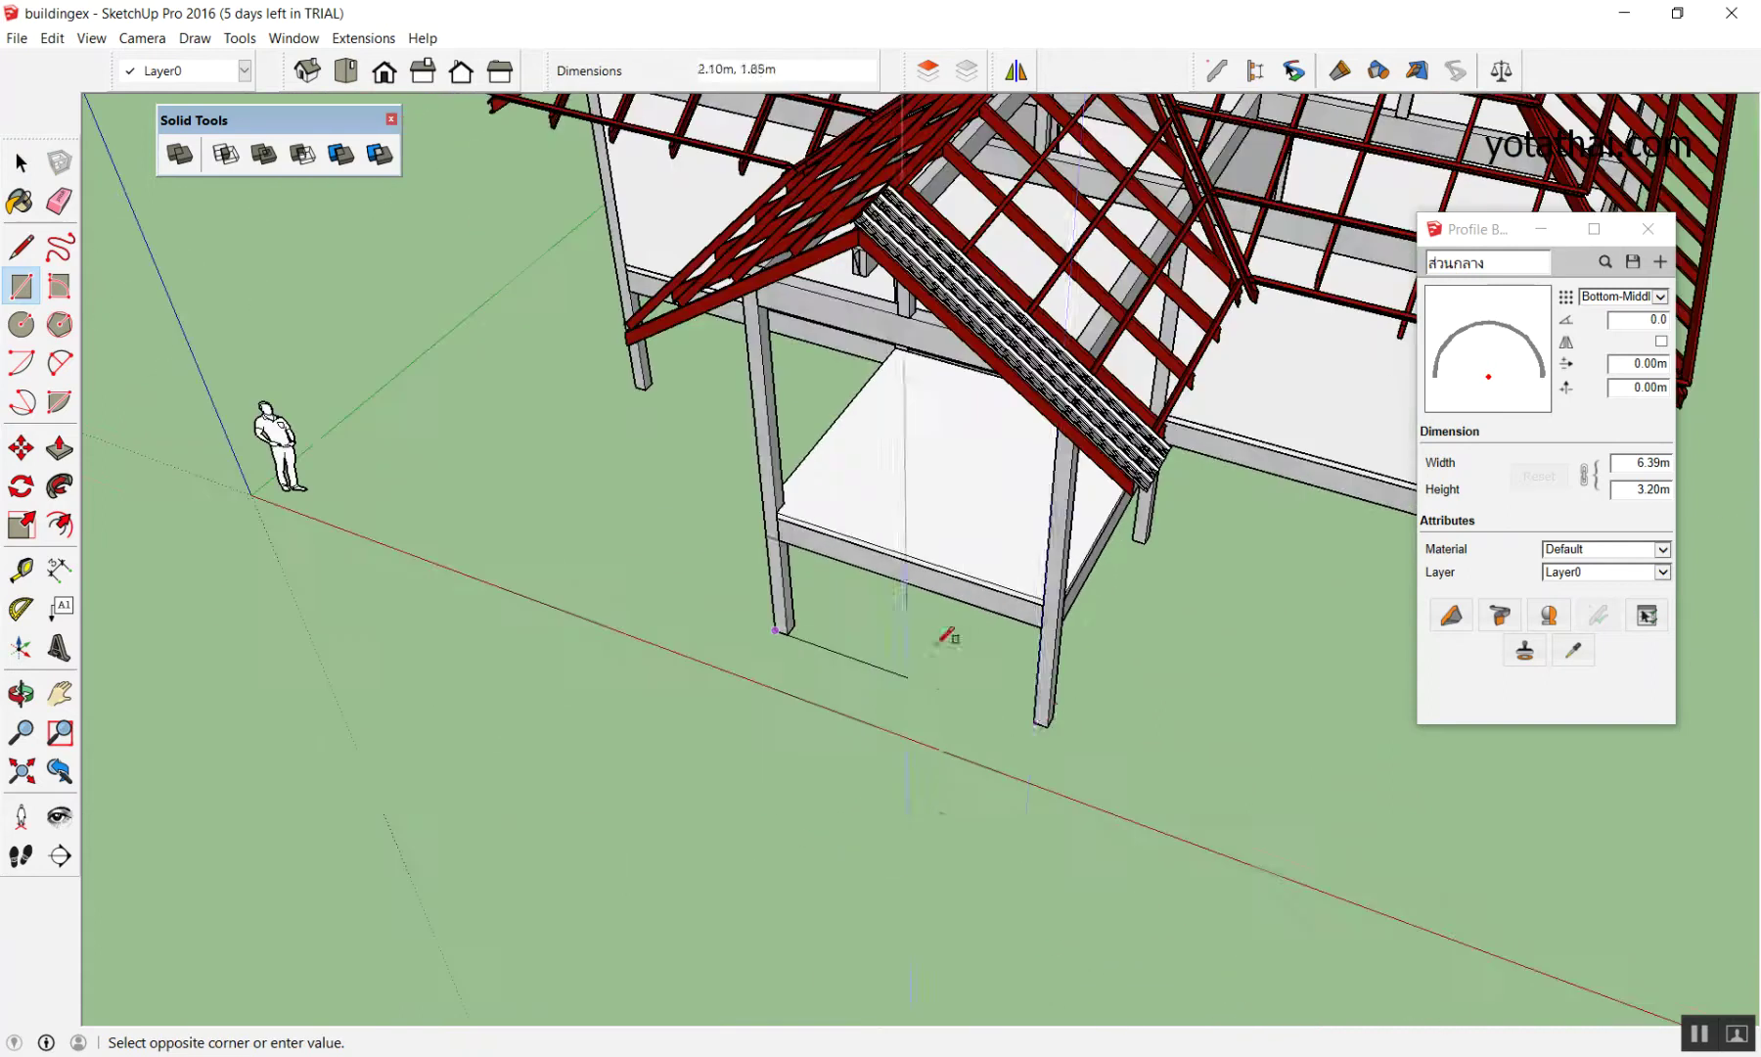
pyautogui.scroll(3, 1049, 719)
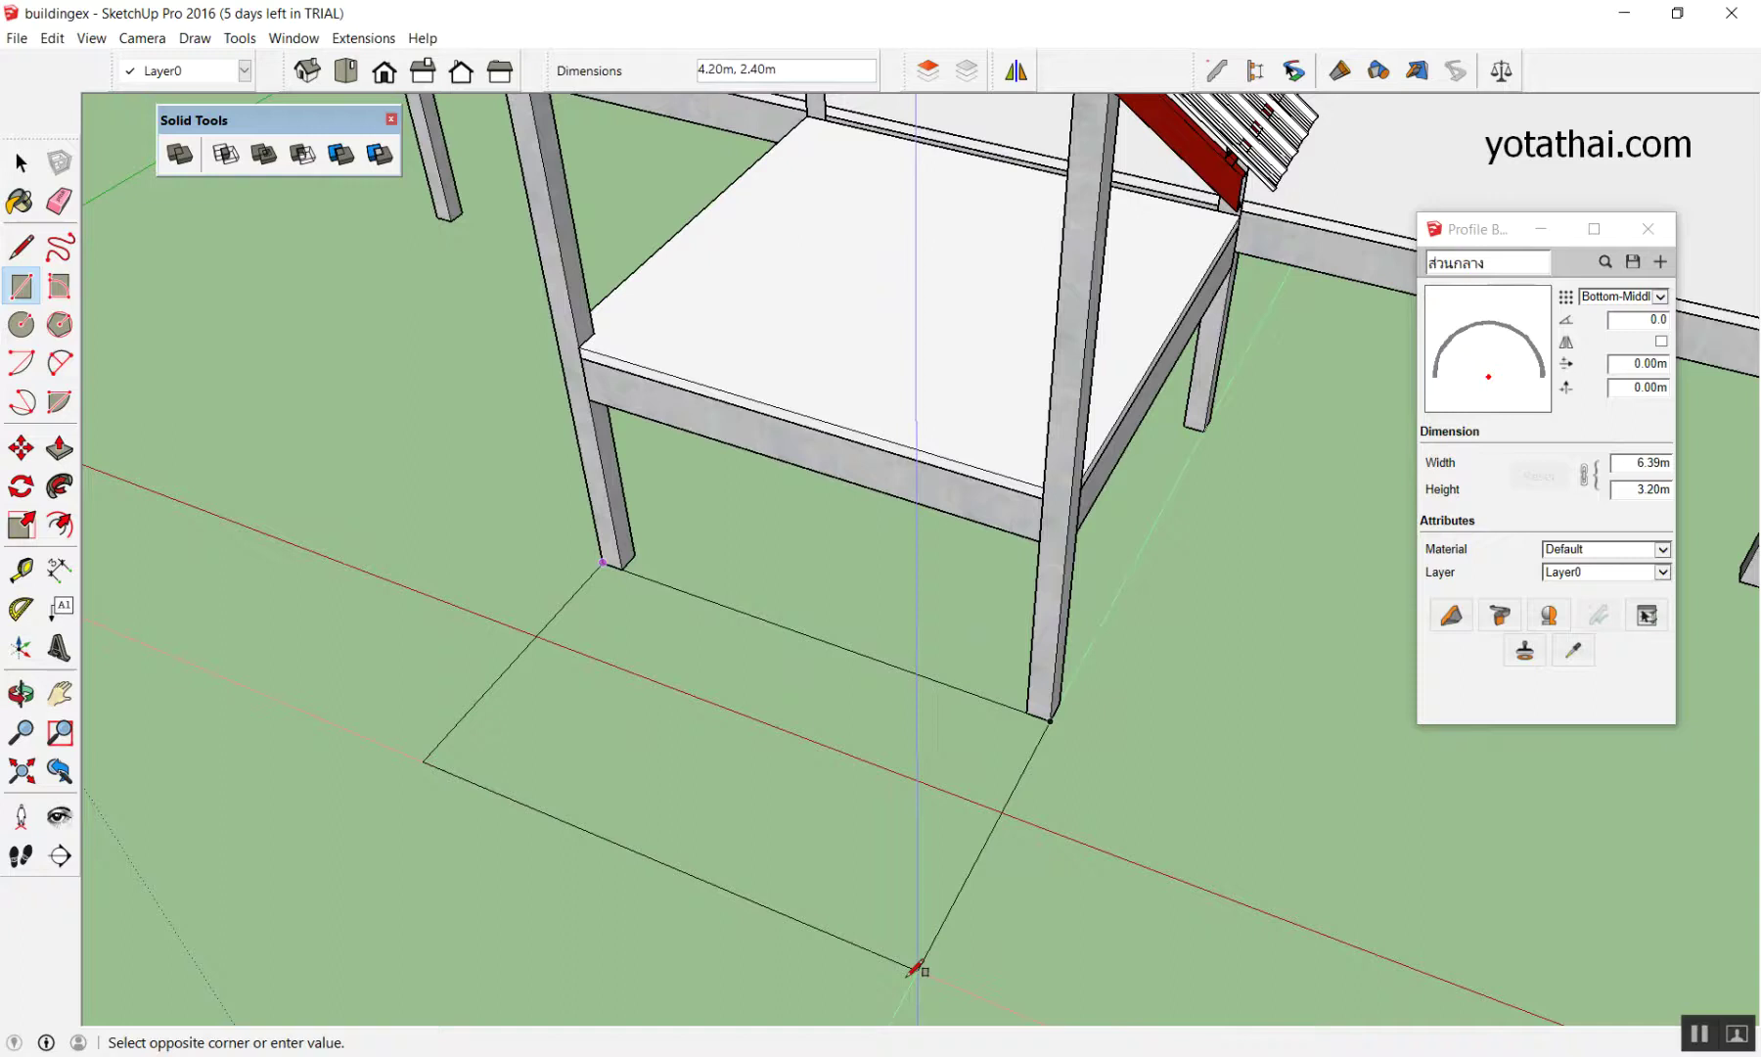
pyautogui.scroll(-3, 915, 969)
pyautogui.scroll(-2, 837, 767)
pyautogui.scroll(1, 821, 896)
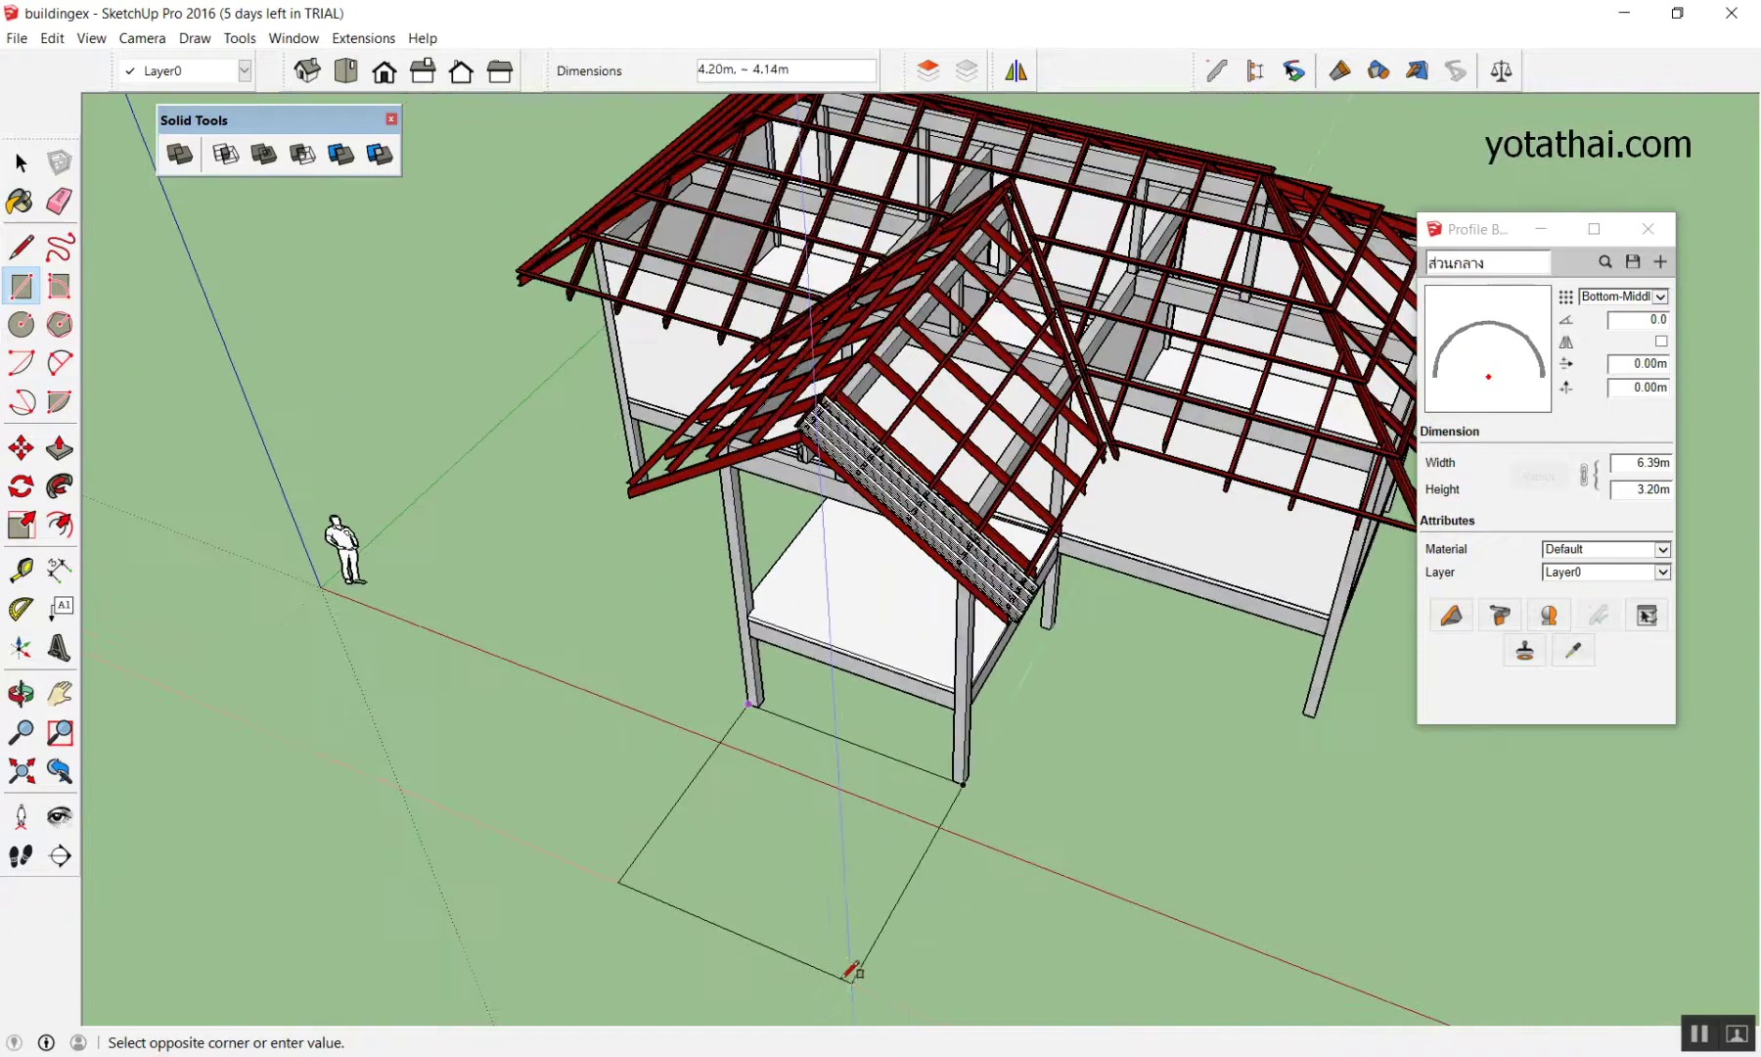
pyautogui.click(857, 976)
pyautogui.press('space')
# Push/Pull the rectangle up slightly into a thin slab and select the whole slab
pyautogui.moveTo(849, 942); pyautogui.dragTo(683, 594, button='middle')
pyautogui.scroll(2, 707, 869)
pyautogui.scroll(2, 717, 858)
pyautogui.press('p')
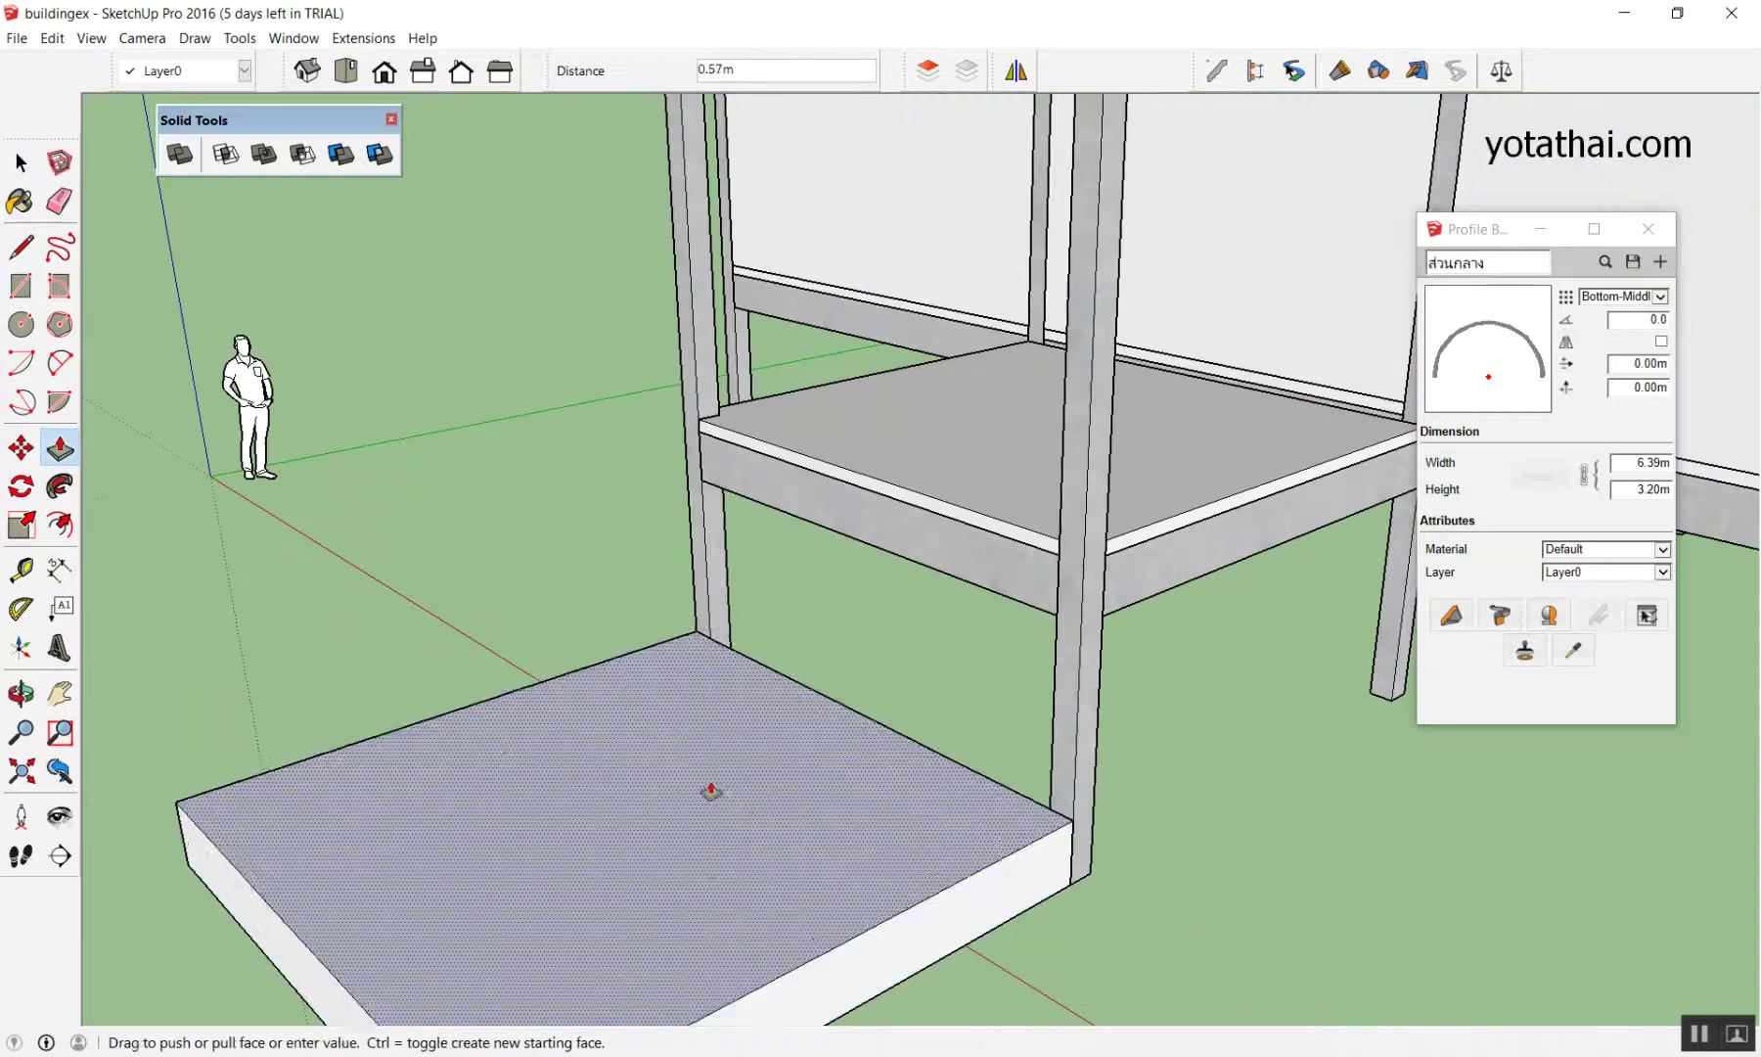
pyautogui.moveTo(717, 856); pyautogui.dragTo(709, 788)
pyautogui.press('space')
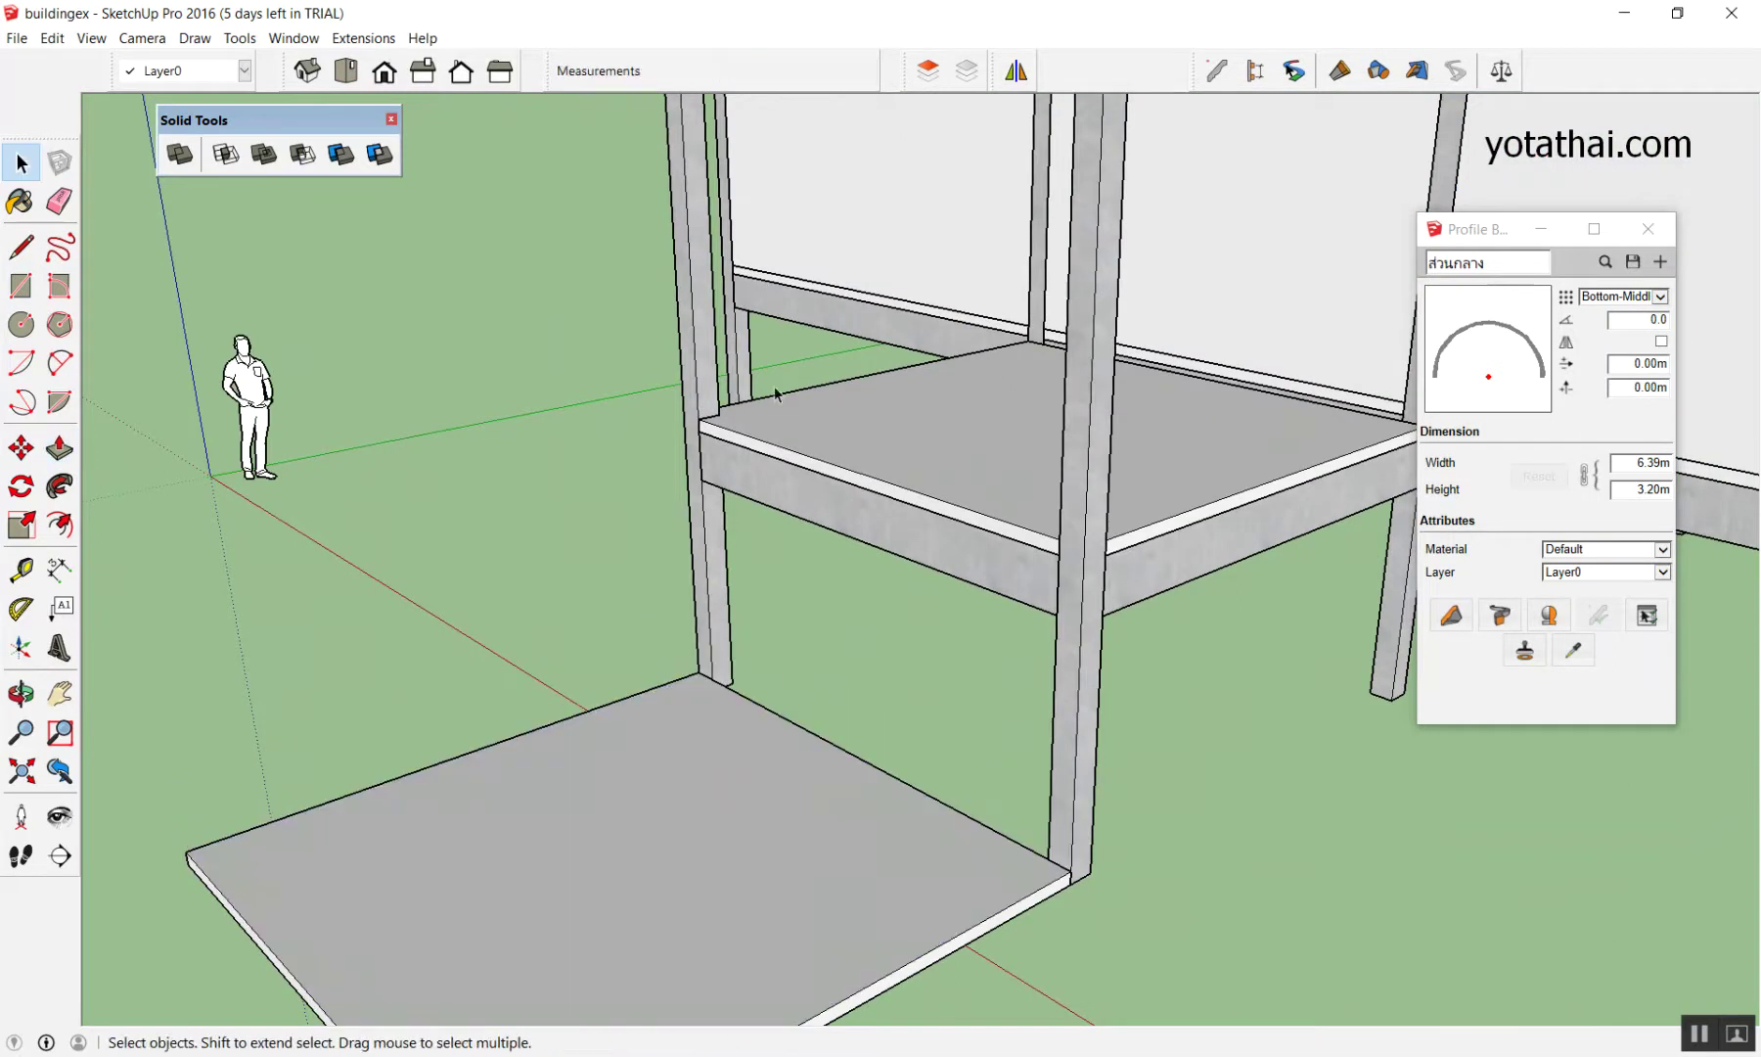
pyautogui.scroll(-3, 680, 548)
pyautogui.scroll(3, 675, 536)
pyautogui.click(680, 535)
pyautogui.doubleClick(680, 534)
# Group the new thin slab from its right-click menu
pyautogui.rightClick(680, 534)
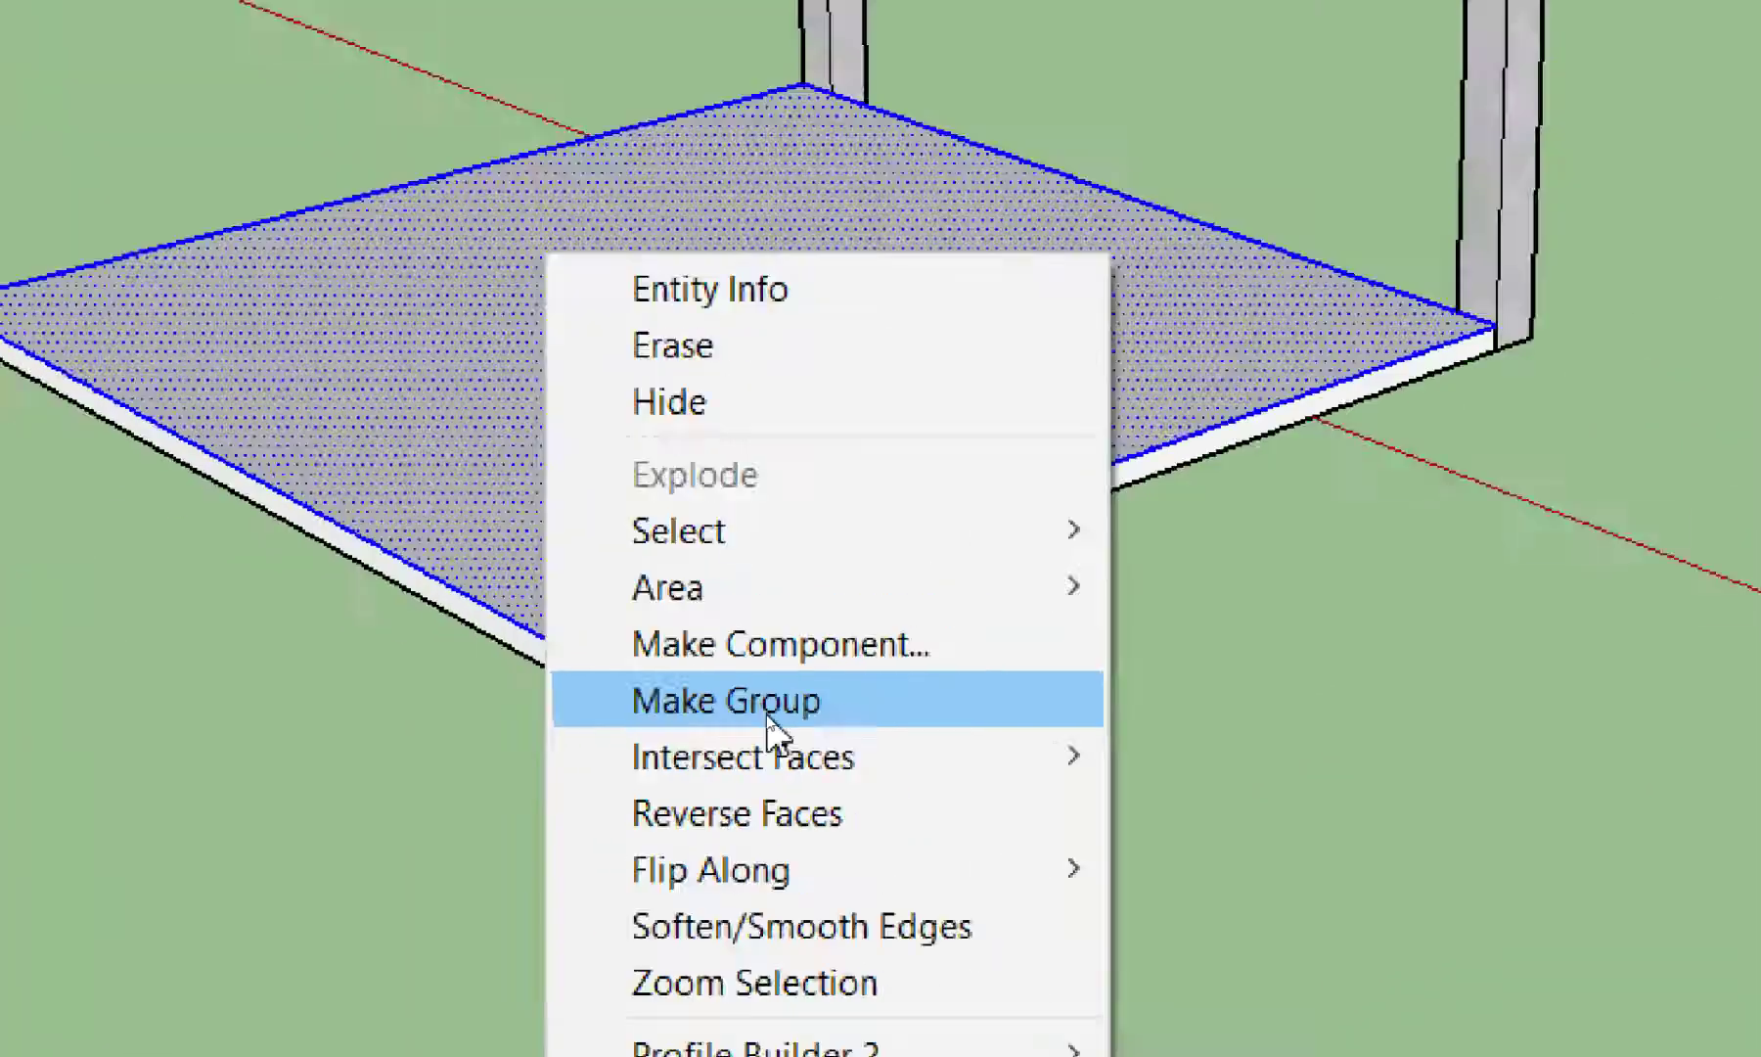
pyautogui.click(773, 713)
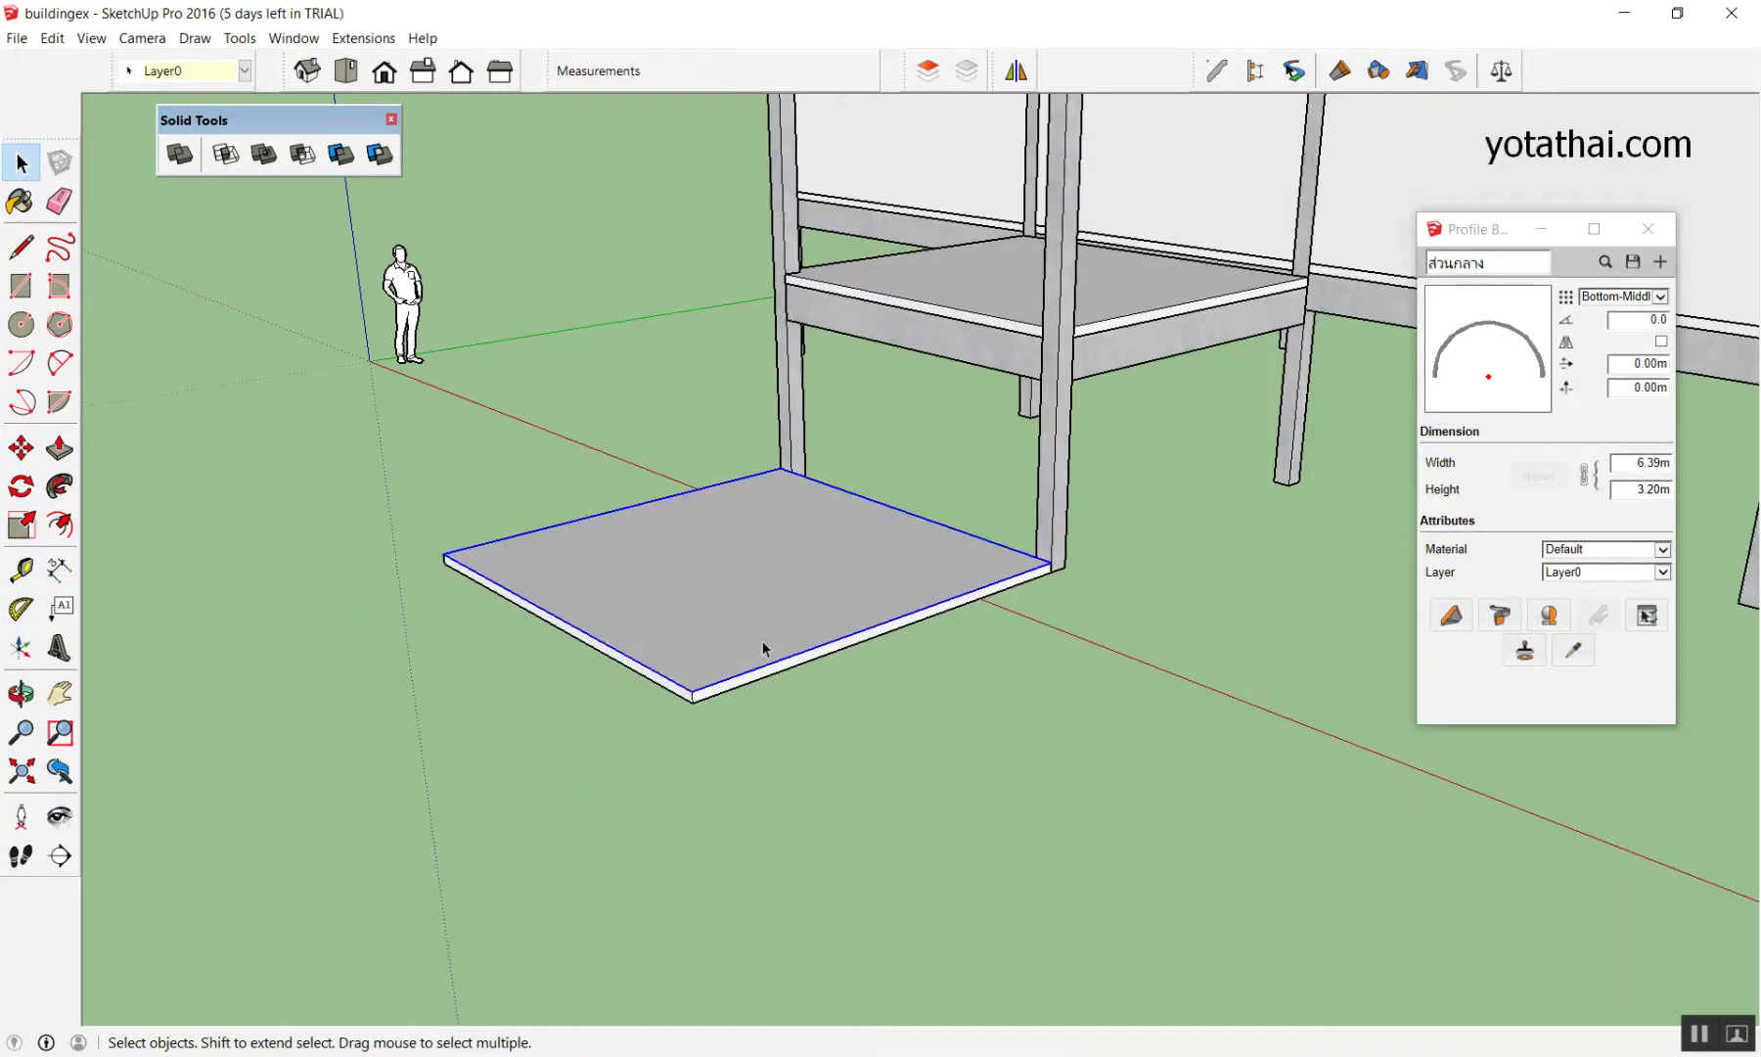
pyautogui.scroll(3, 654, 756)
pyautogui.scroll(3, 881, 675)
pyautogui.scroll(-5, 935, 648)
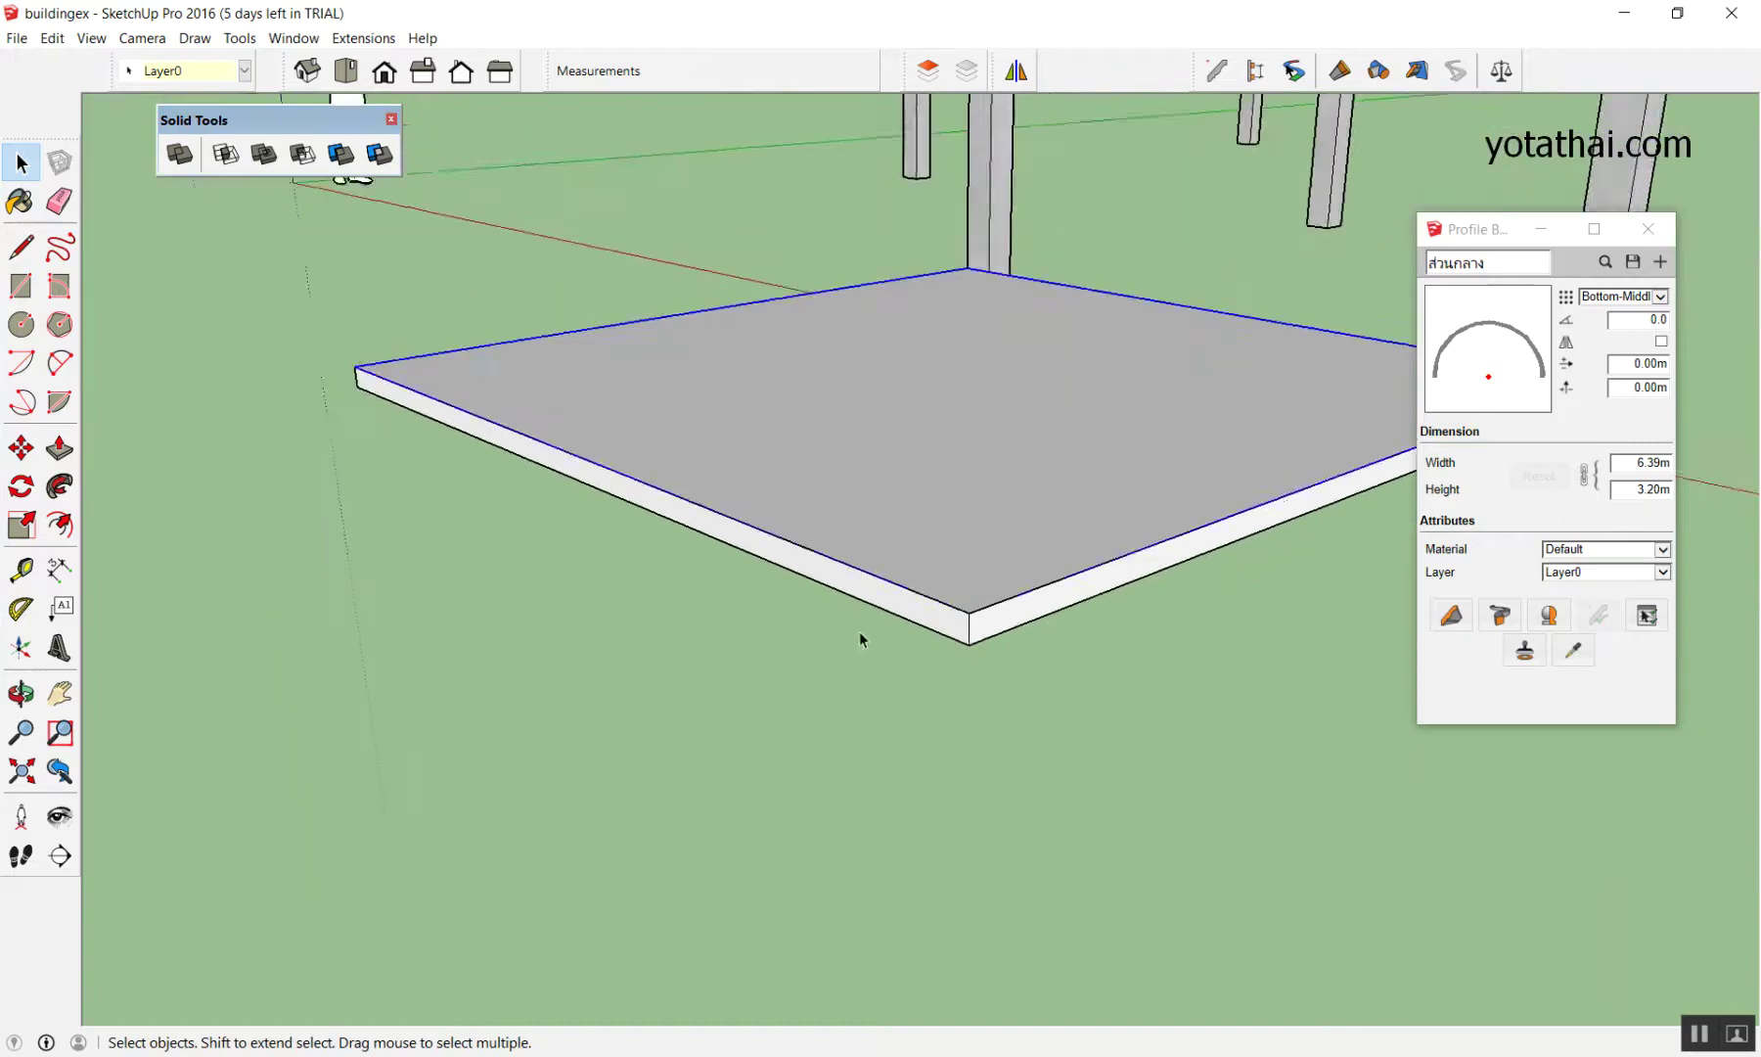
pyautogui.scroll(-2, 889, 641)
# Reselect the entire slab, group it, and deselect after viewing it from another angle
pyautogui.click(743, 587)
pyautogui.doubleClick(778, 519)
pyautogui.tripleClick(809, 499)
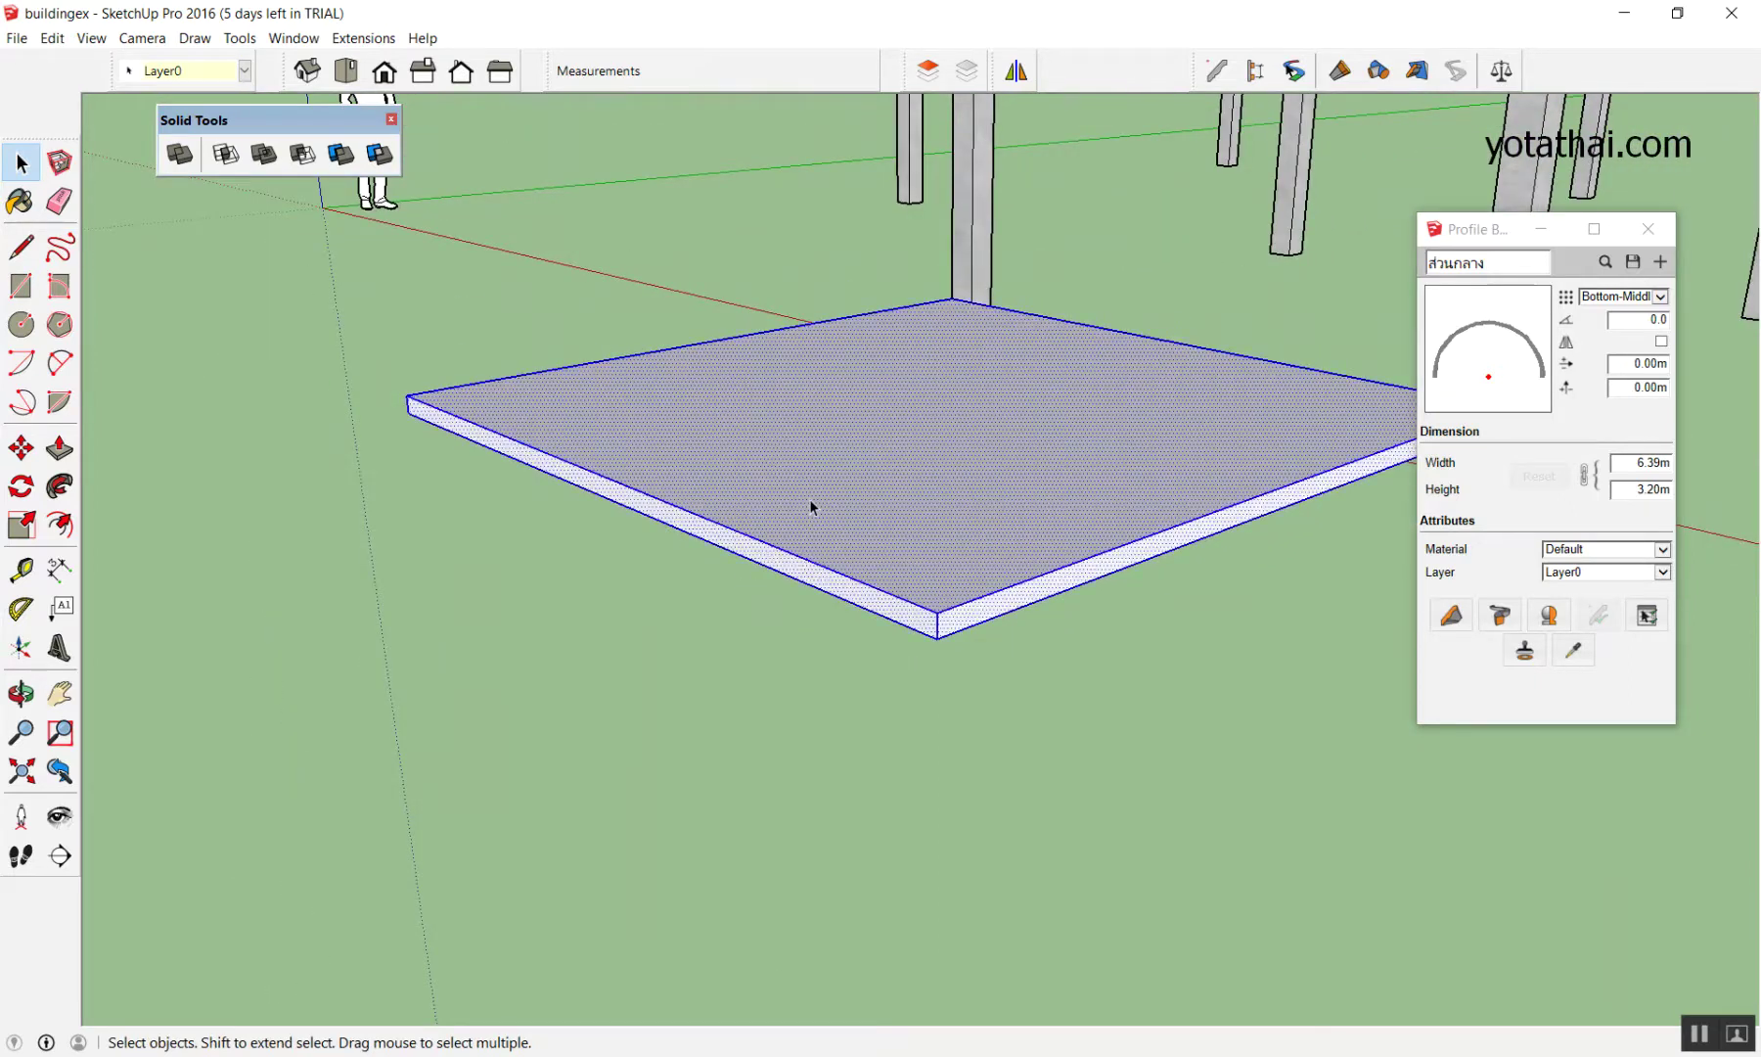
pyautogui.rightClick(809, 499)
pyautogui.click(875, 675)
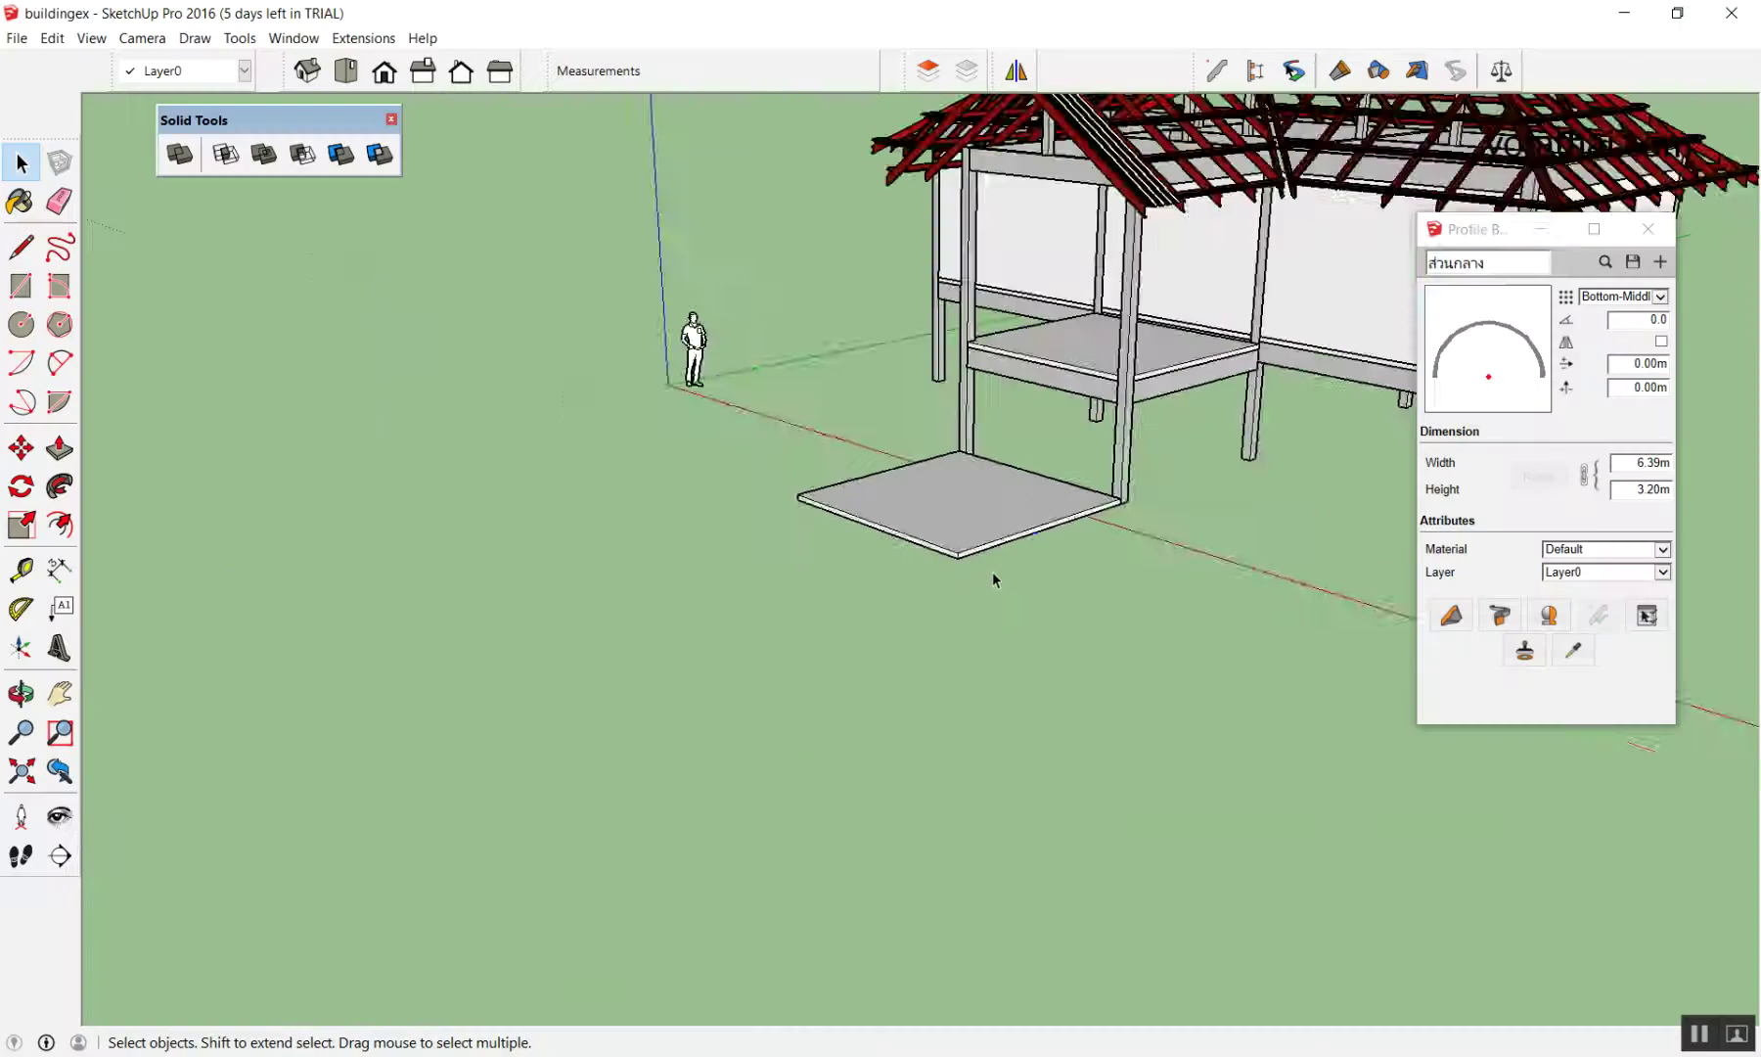
pyautogui.moveTo(992, 571); pyautogui.dragTo(1006, 699, button='middle')
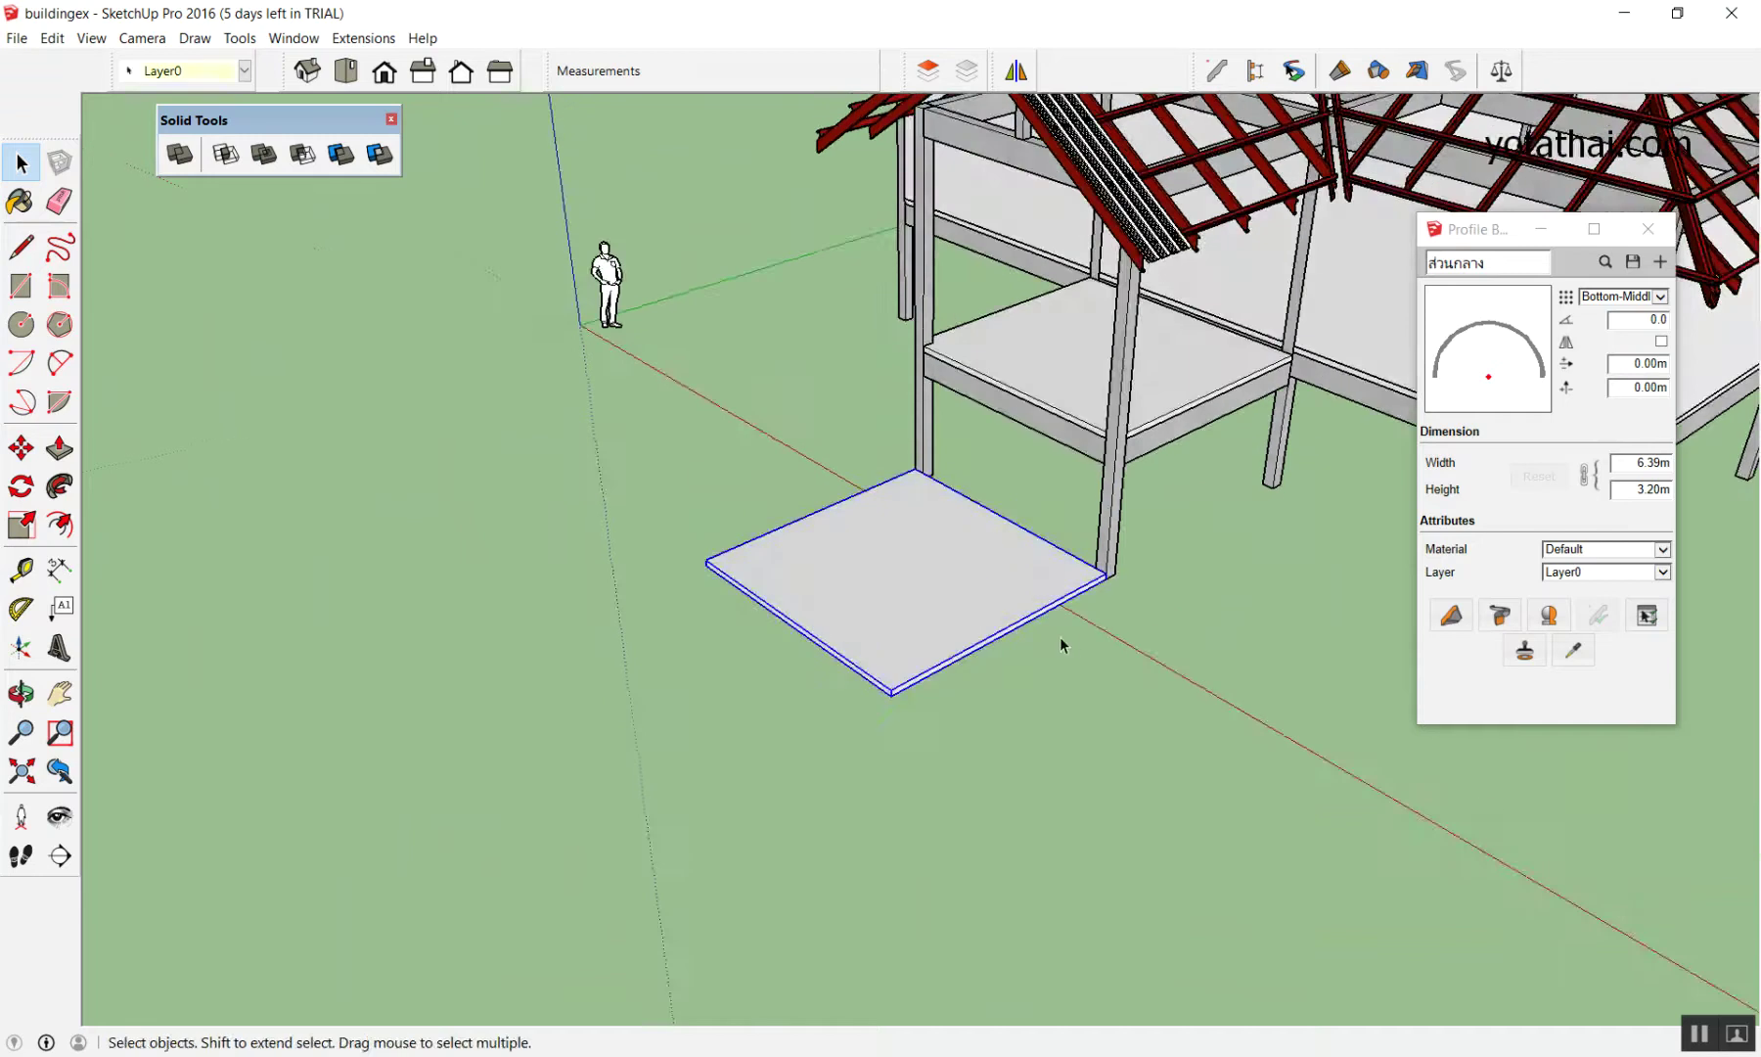
pyautogui.click(1192, 442)
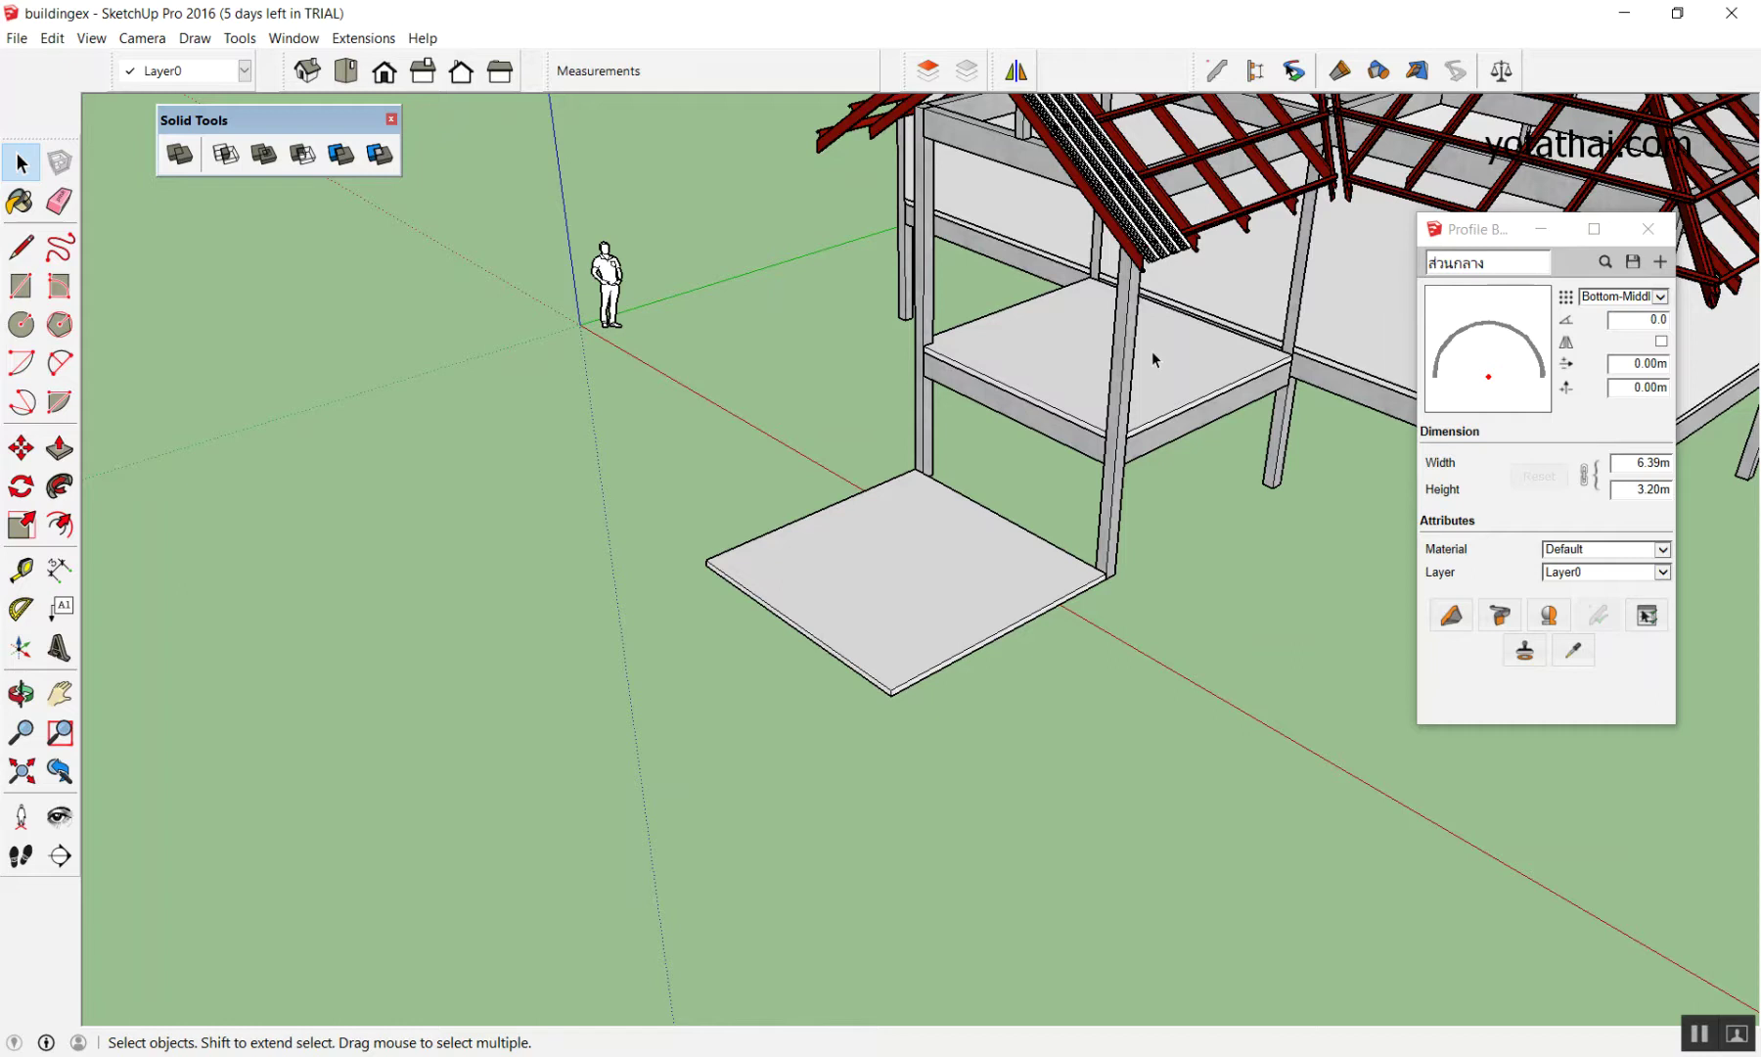
# Draw a line from the beam corner along the upper floor beam
pyautogui.scroll(1, 1151, 351)
pyautogui.scroll(2, 1186, 406)
pyautogui.scroll(2, 1109, 440)
pyautogui.scroll(3, 829, 519)
pyautogui.moveTo(829, 519); pyautogui.dragTo(912, 441, button='middle')
pyautogui.scroll(2, 668, 522)
pyautogui.scroll(2, 675, 486)
pyautogui.scroll(-2, 677, 483)
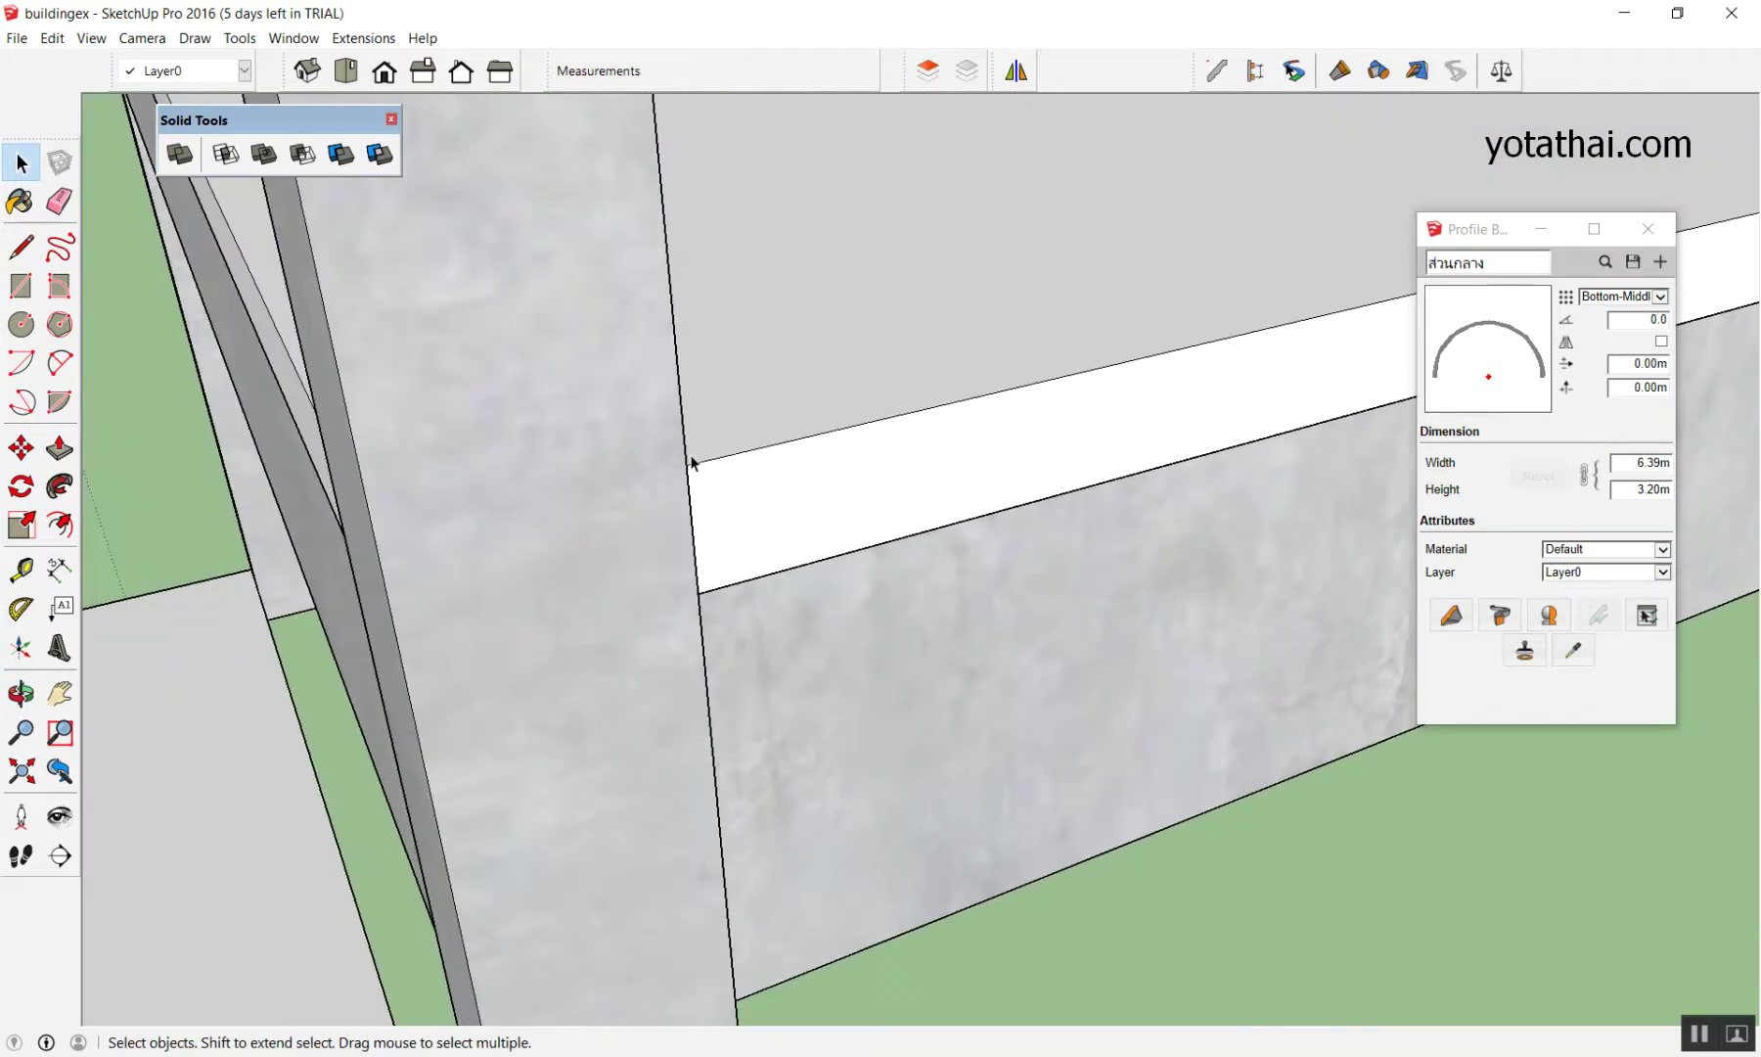
pyautogui.press('l')
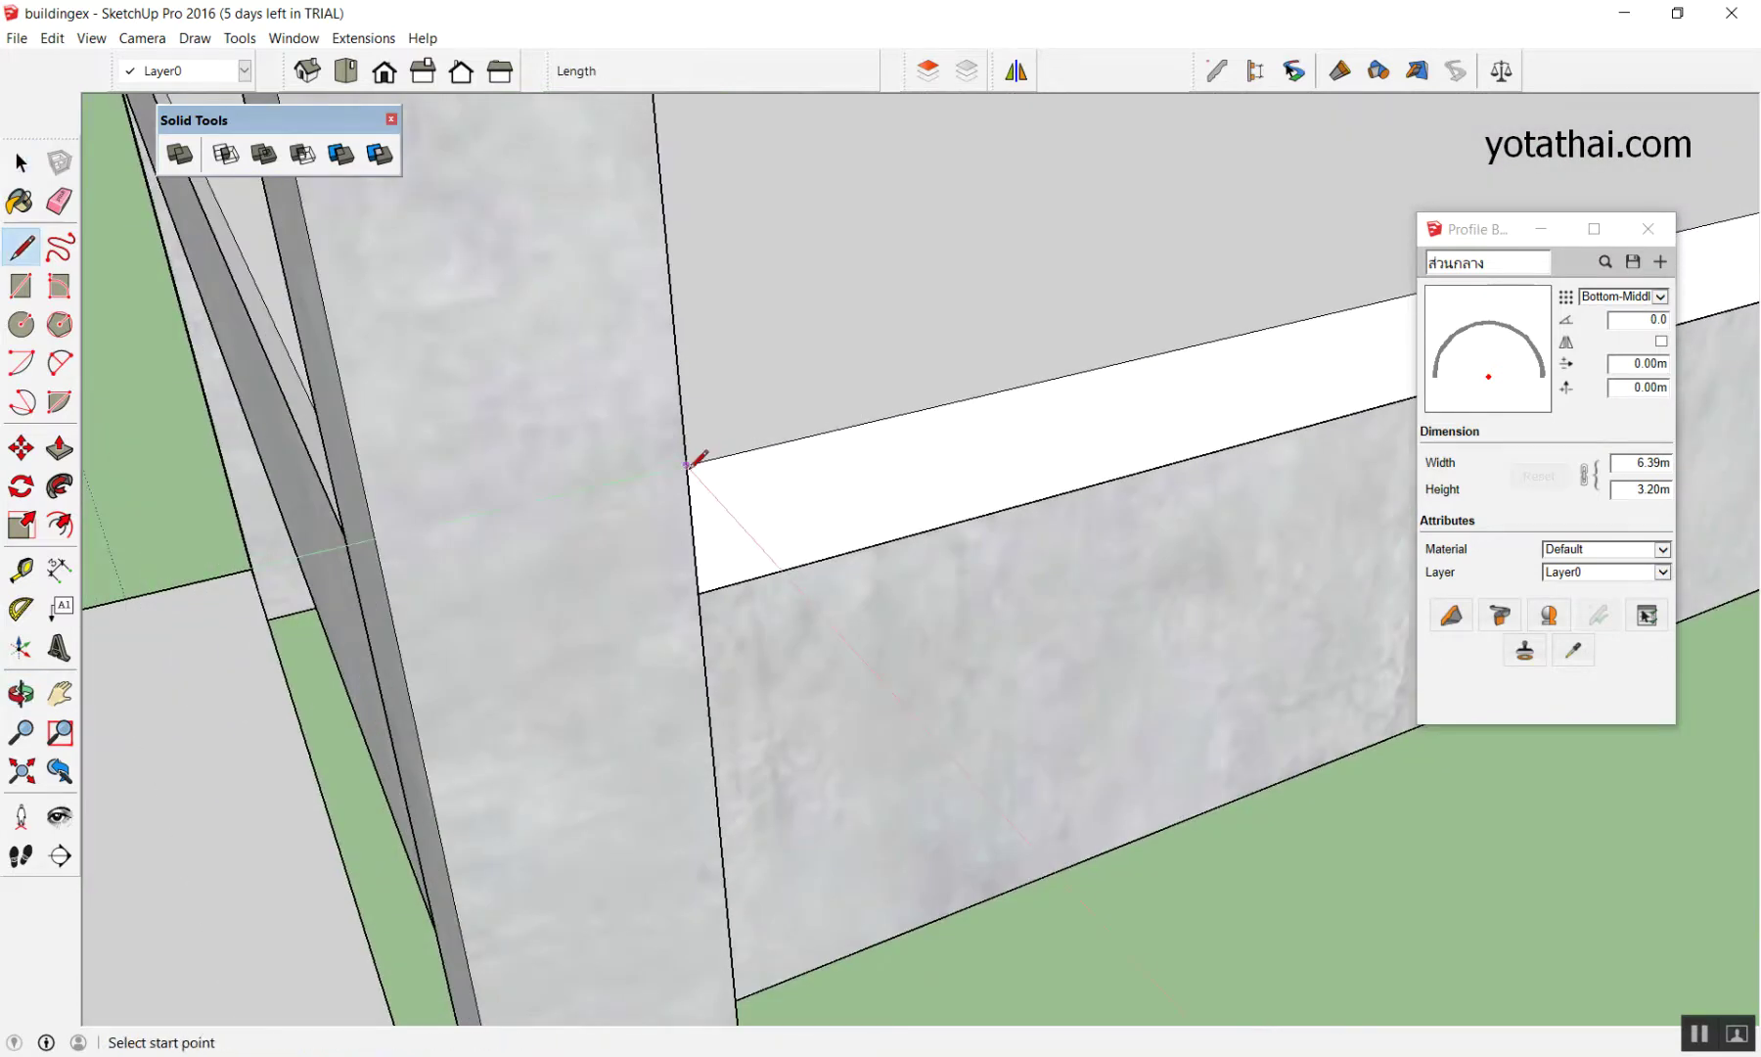
pyautogui.click(686, 466)
pyautogui.click(409, 526)
pyautogui.press('space')
# Remove an unwanted wall edge and draw a line across the post at the beam top
pyautogui.scroll(2, 627, 494)
pyautogui.moveTo(626, 488); pyautogui.dragTo(859, 349, button='middle')
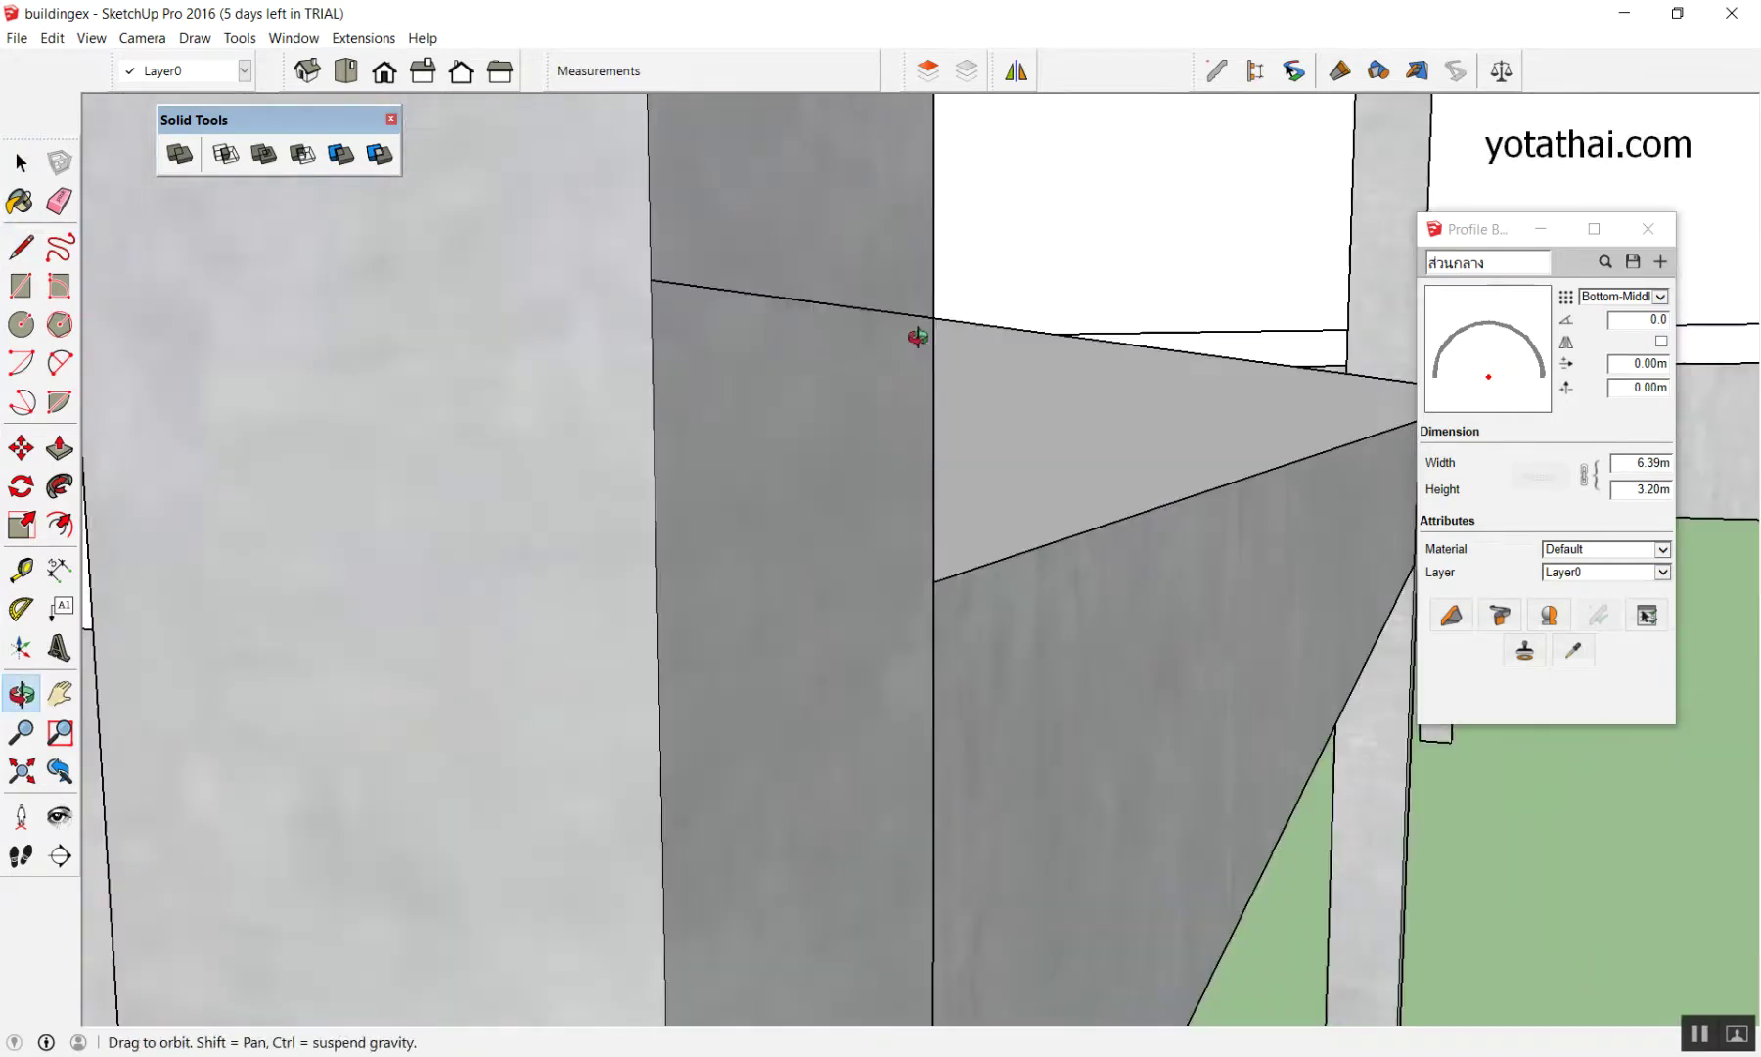
pyautogui.click(859, 349)
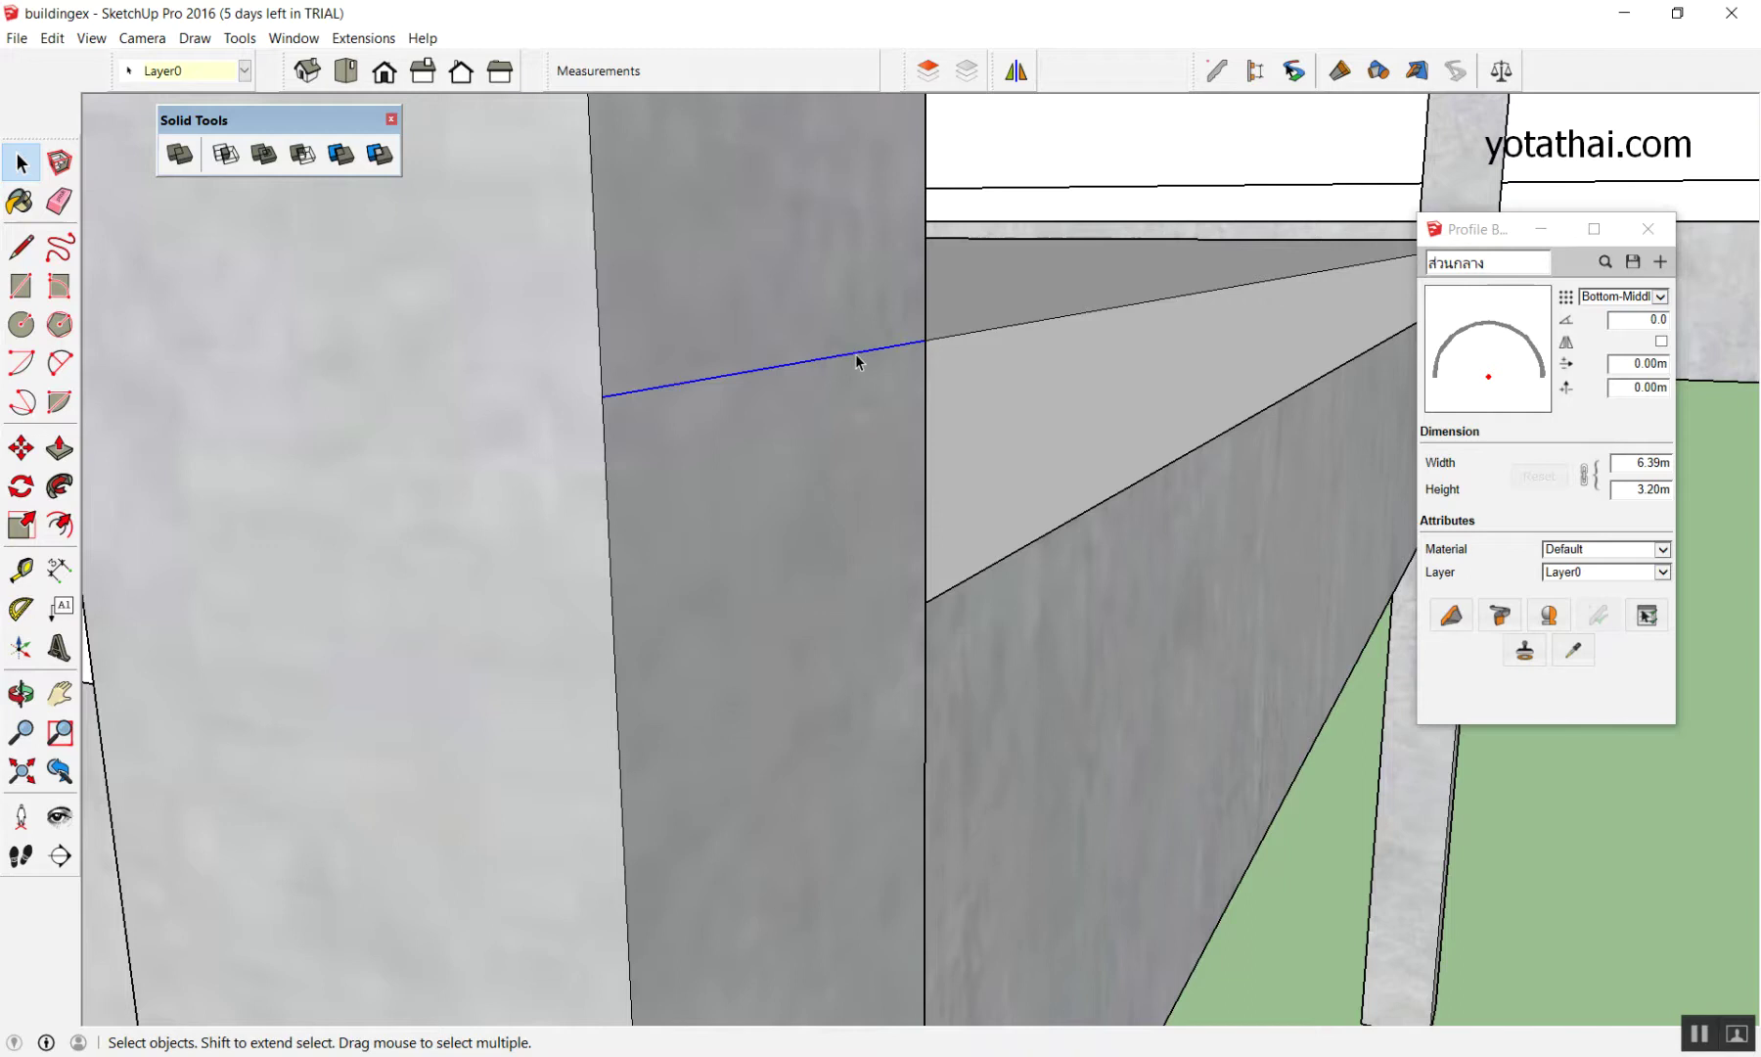
pyautogui.press('Delete')
pyautogui.moveTo(851, 353); pyautogui.dragTo(701, 421, button='middle')
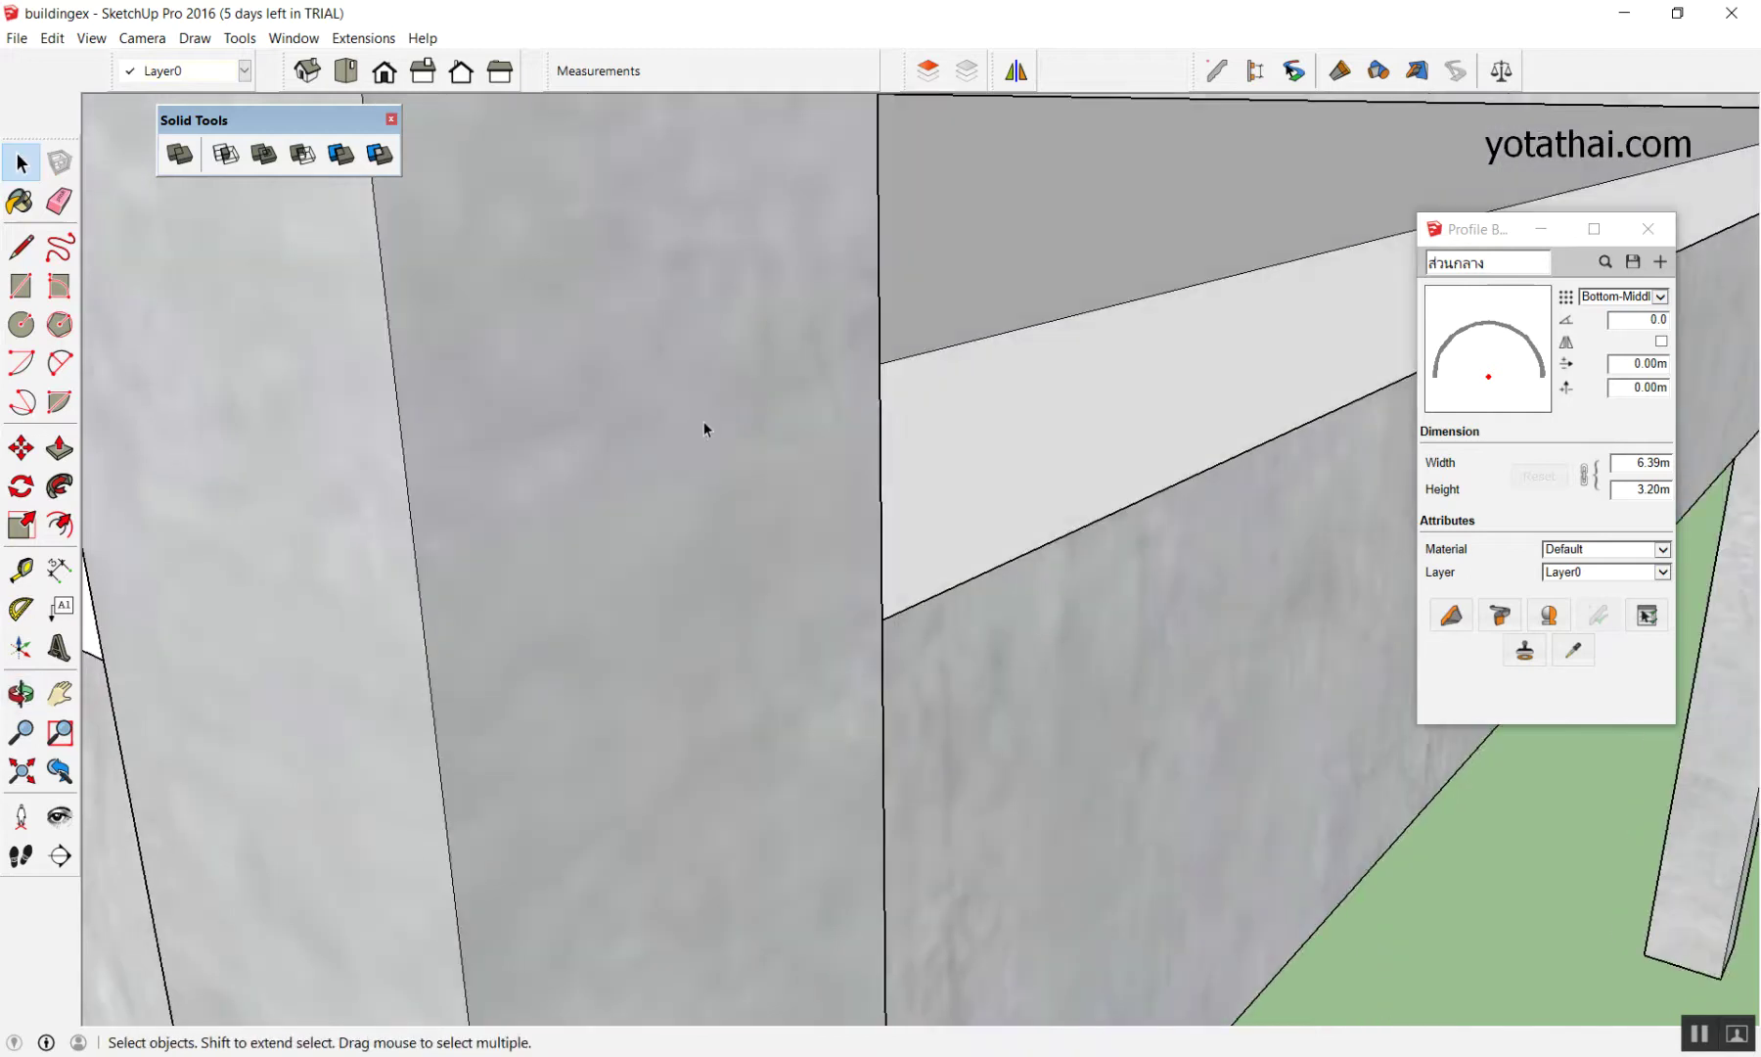
pyautogui.press('l')
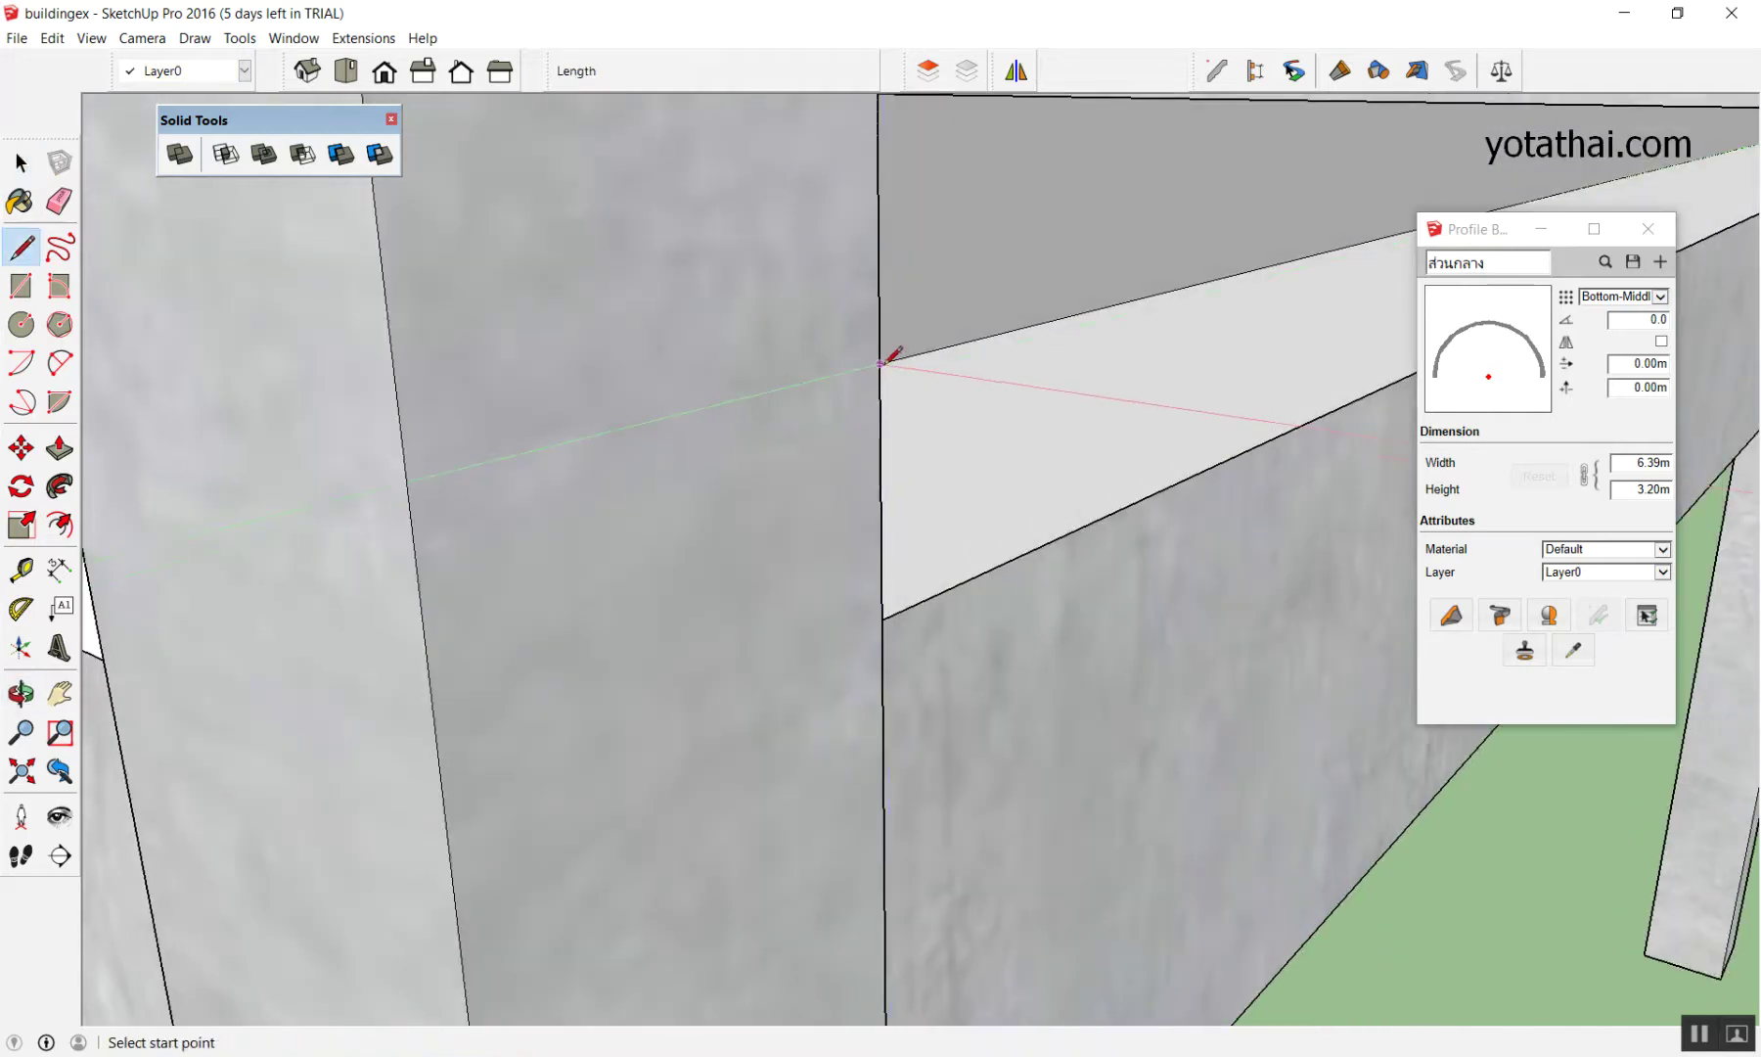
pyautogui.click(879, 364)
pyautogui.click(407, 482)
pyautogui.press('space')
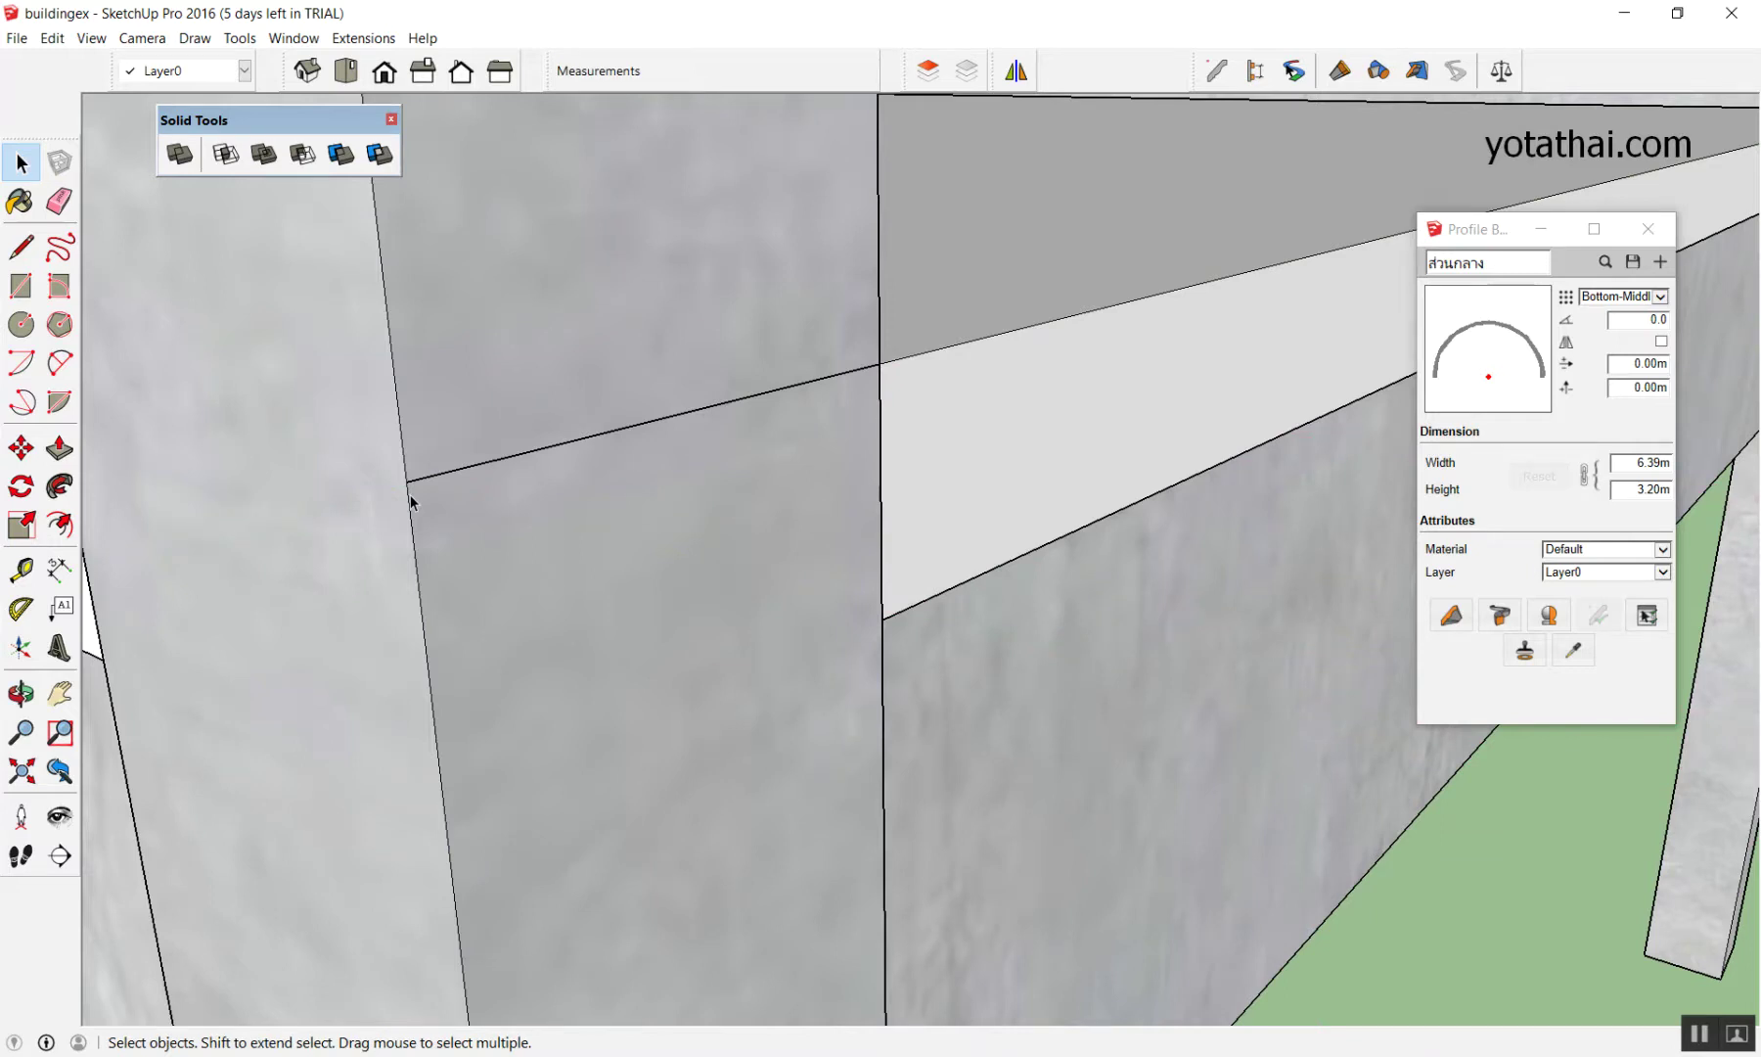
# Copy the post's beam-top line 0.2 m down the post
pyautogui.scroll(-3, 496, 411)
pyautogui.scroll(2, 626, 352)
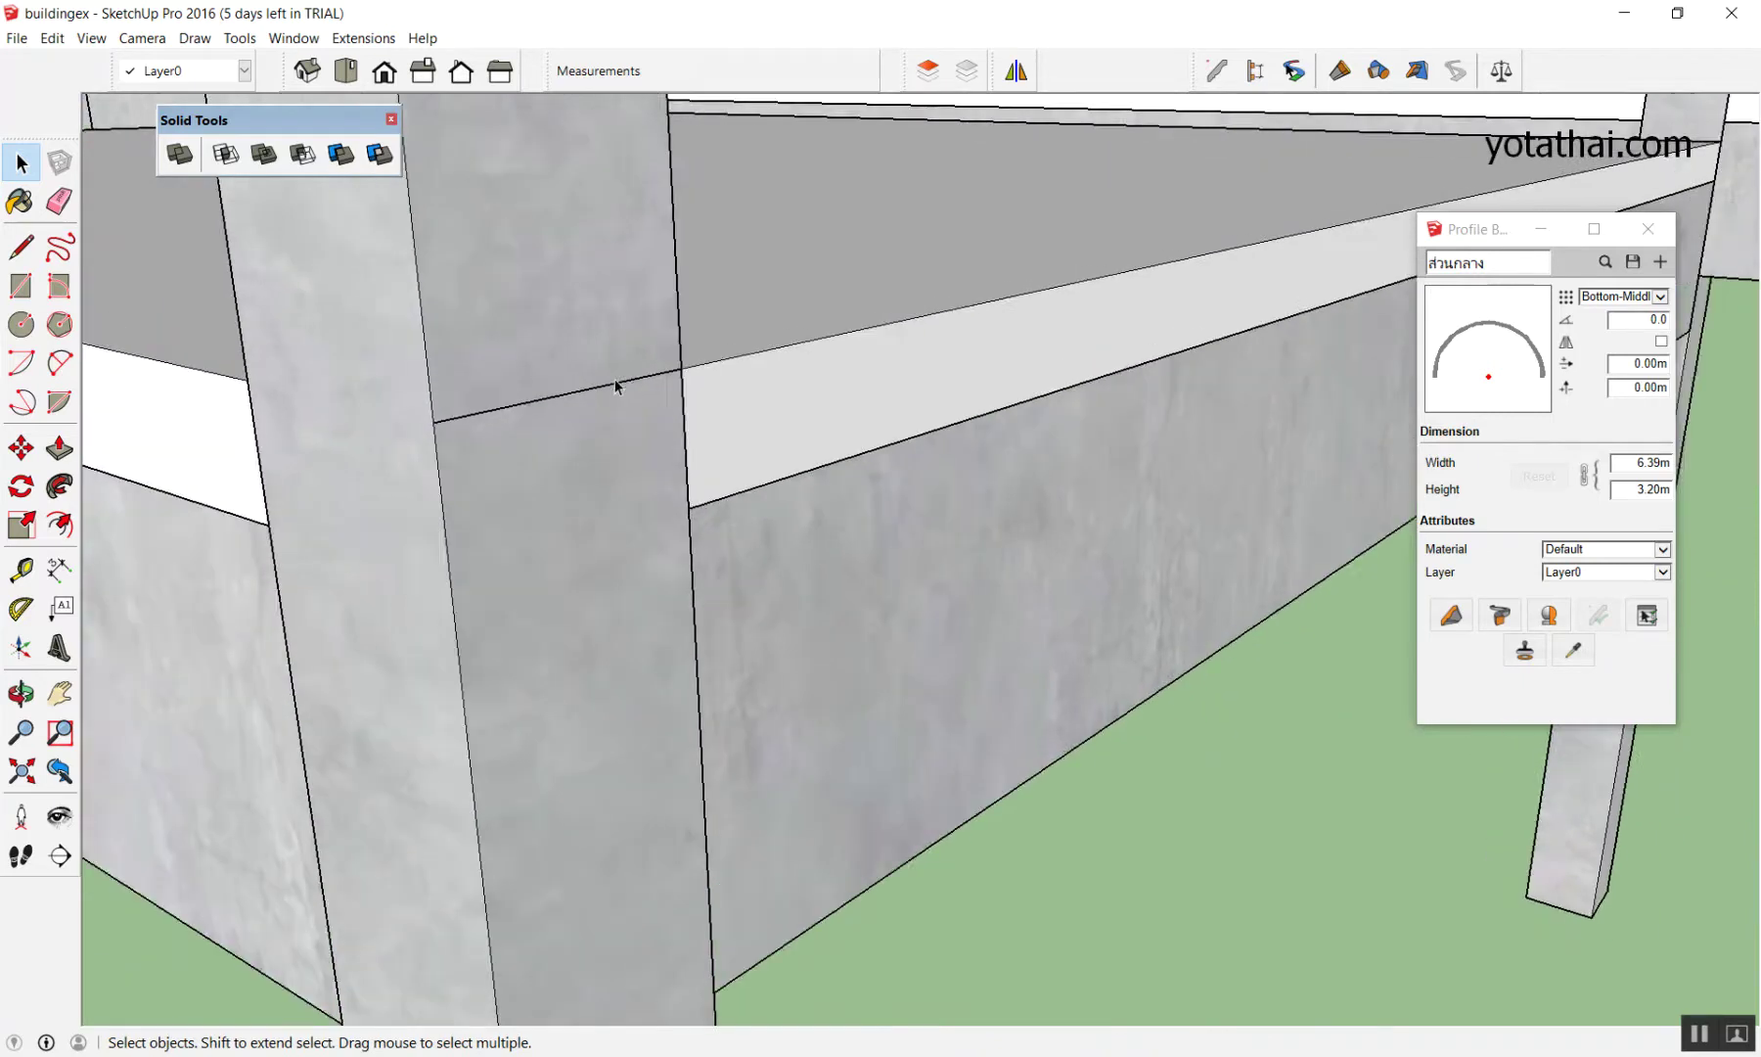
pyautogui.click(614, 396)
pyautogui.click(622, 385)
pyautogui.press('m')
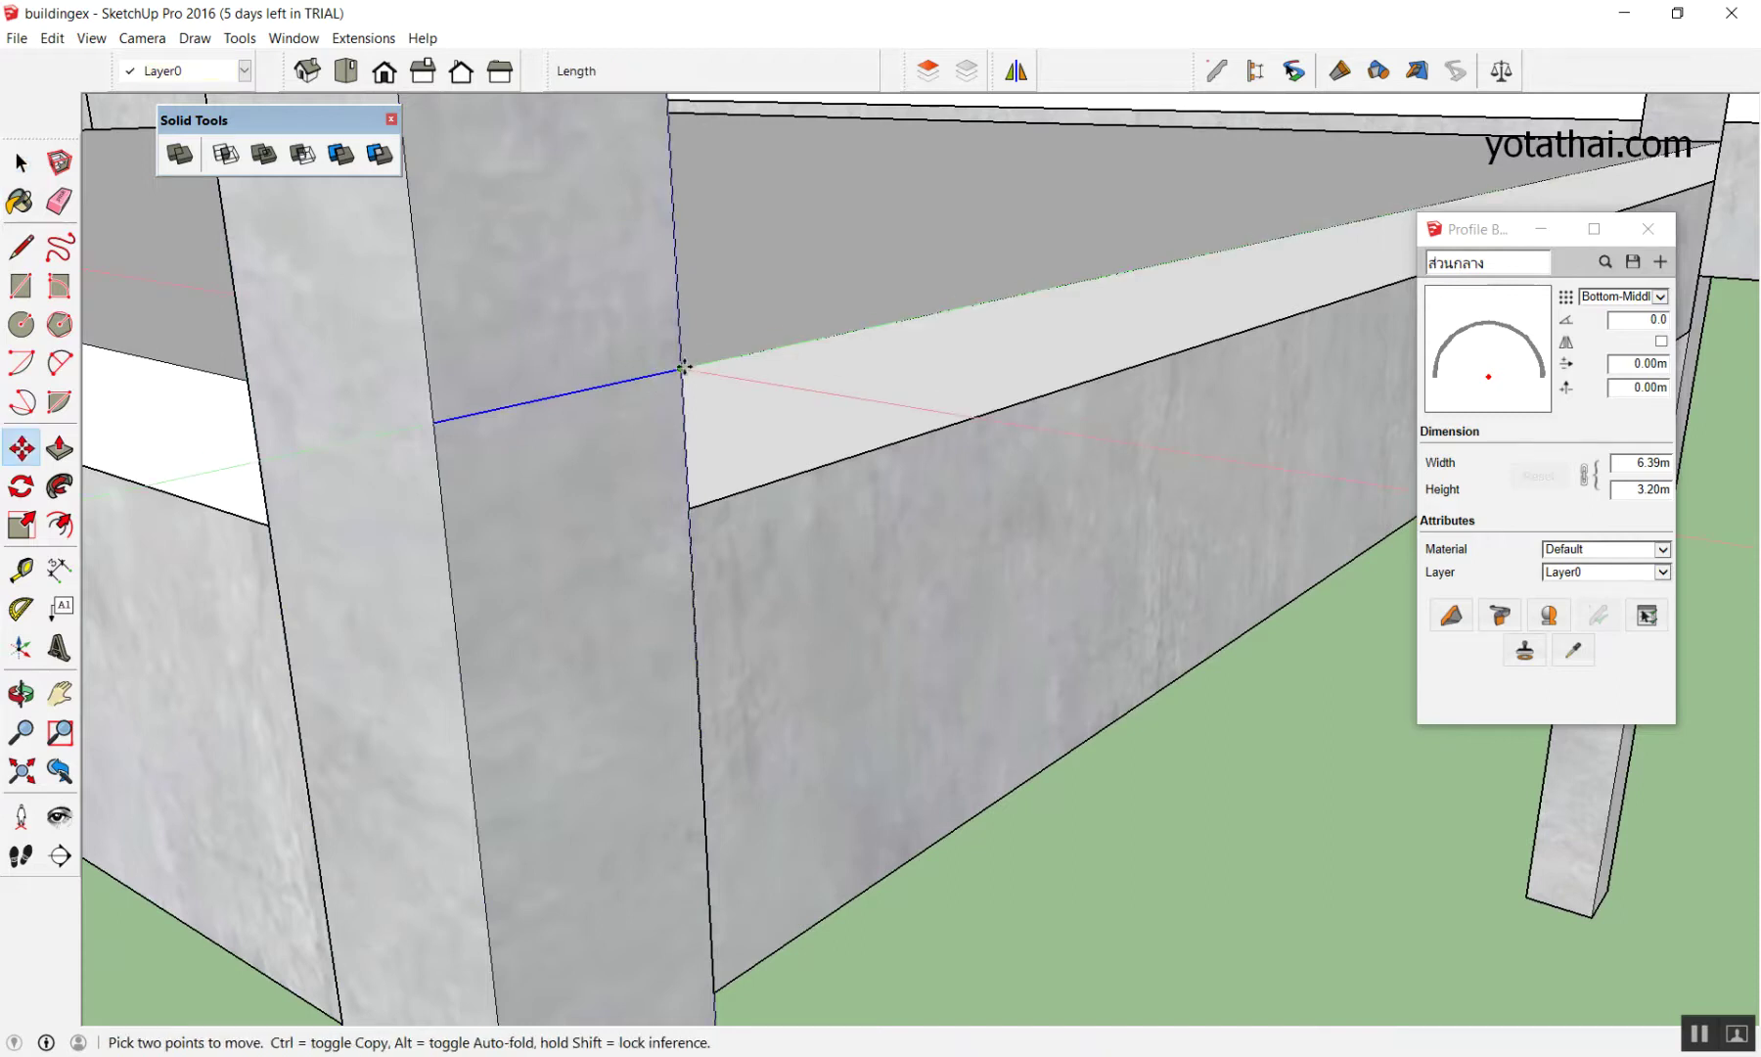
pyautogui.scroll(1, 682, 370)
pyautogui.click(682, 370)
pyautogui.press('ctrl')
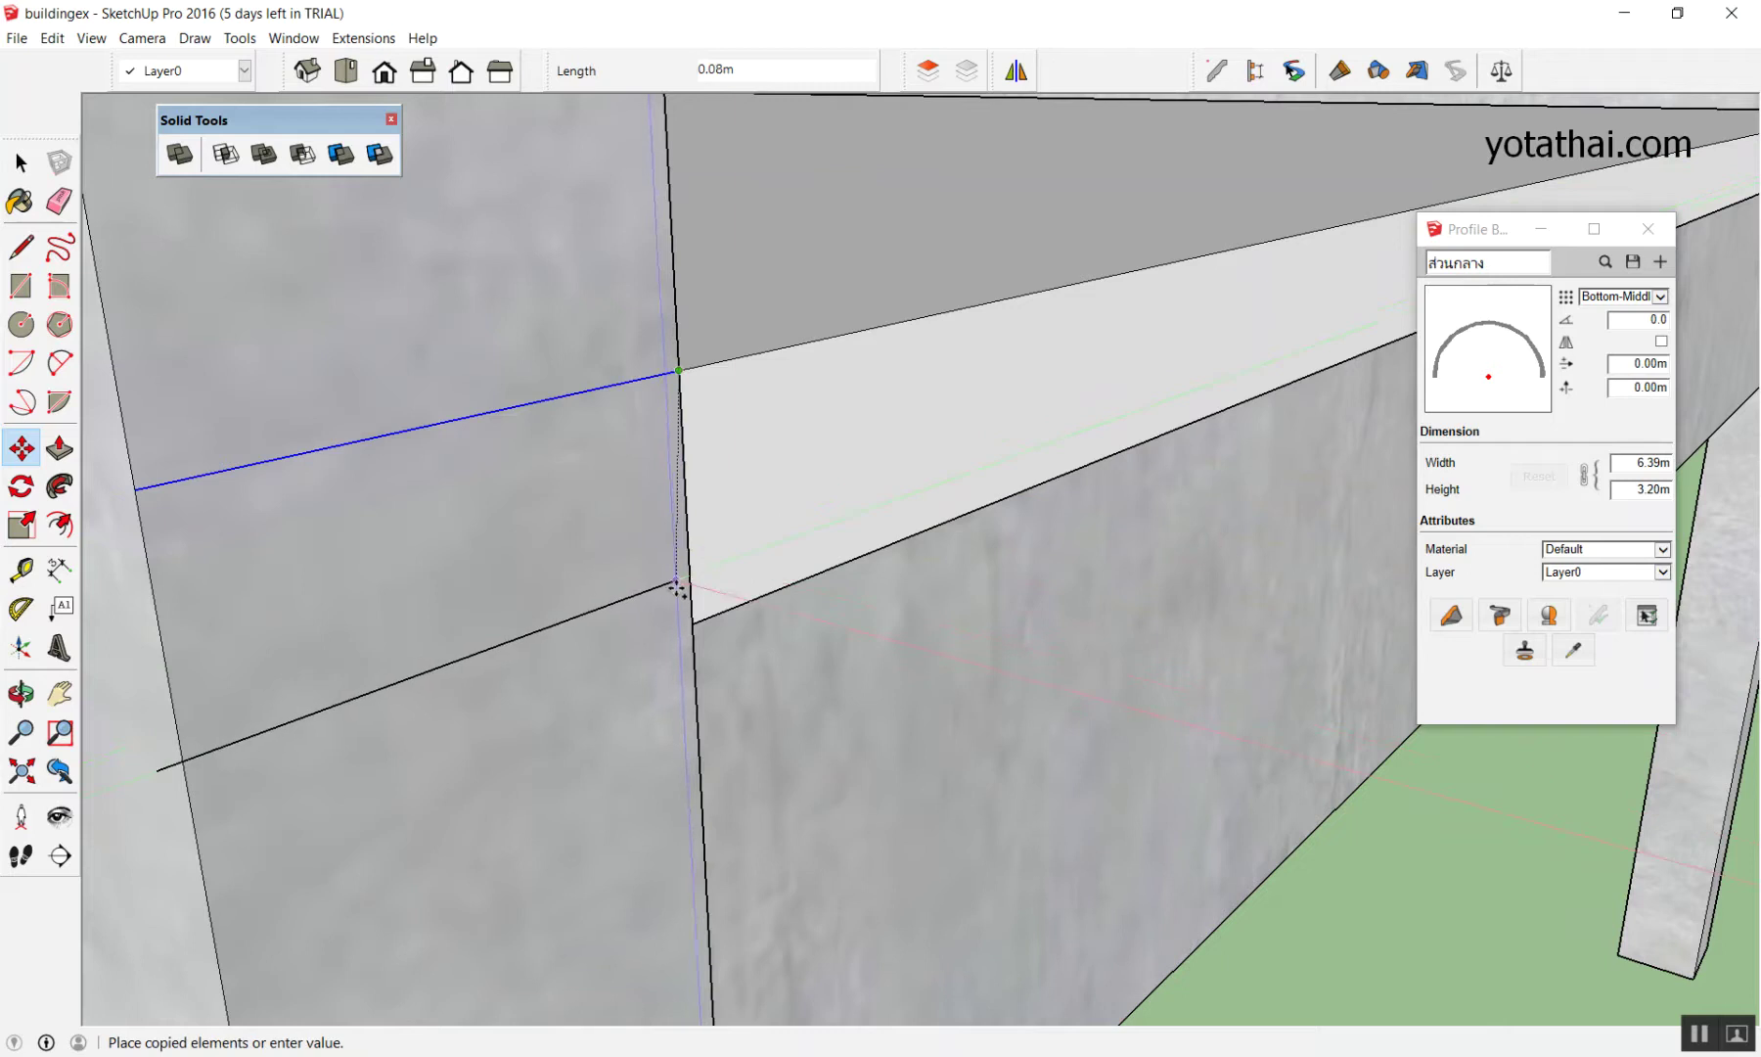
pyautogui.scroll(-2, 695, 719)
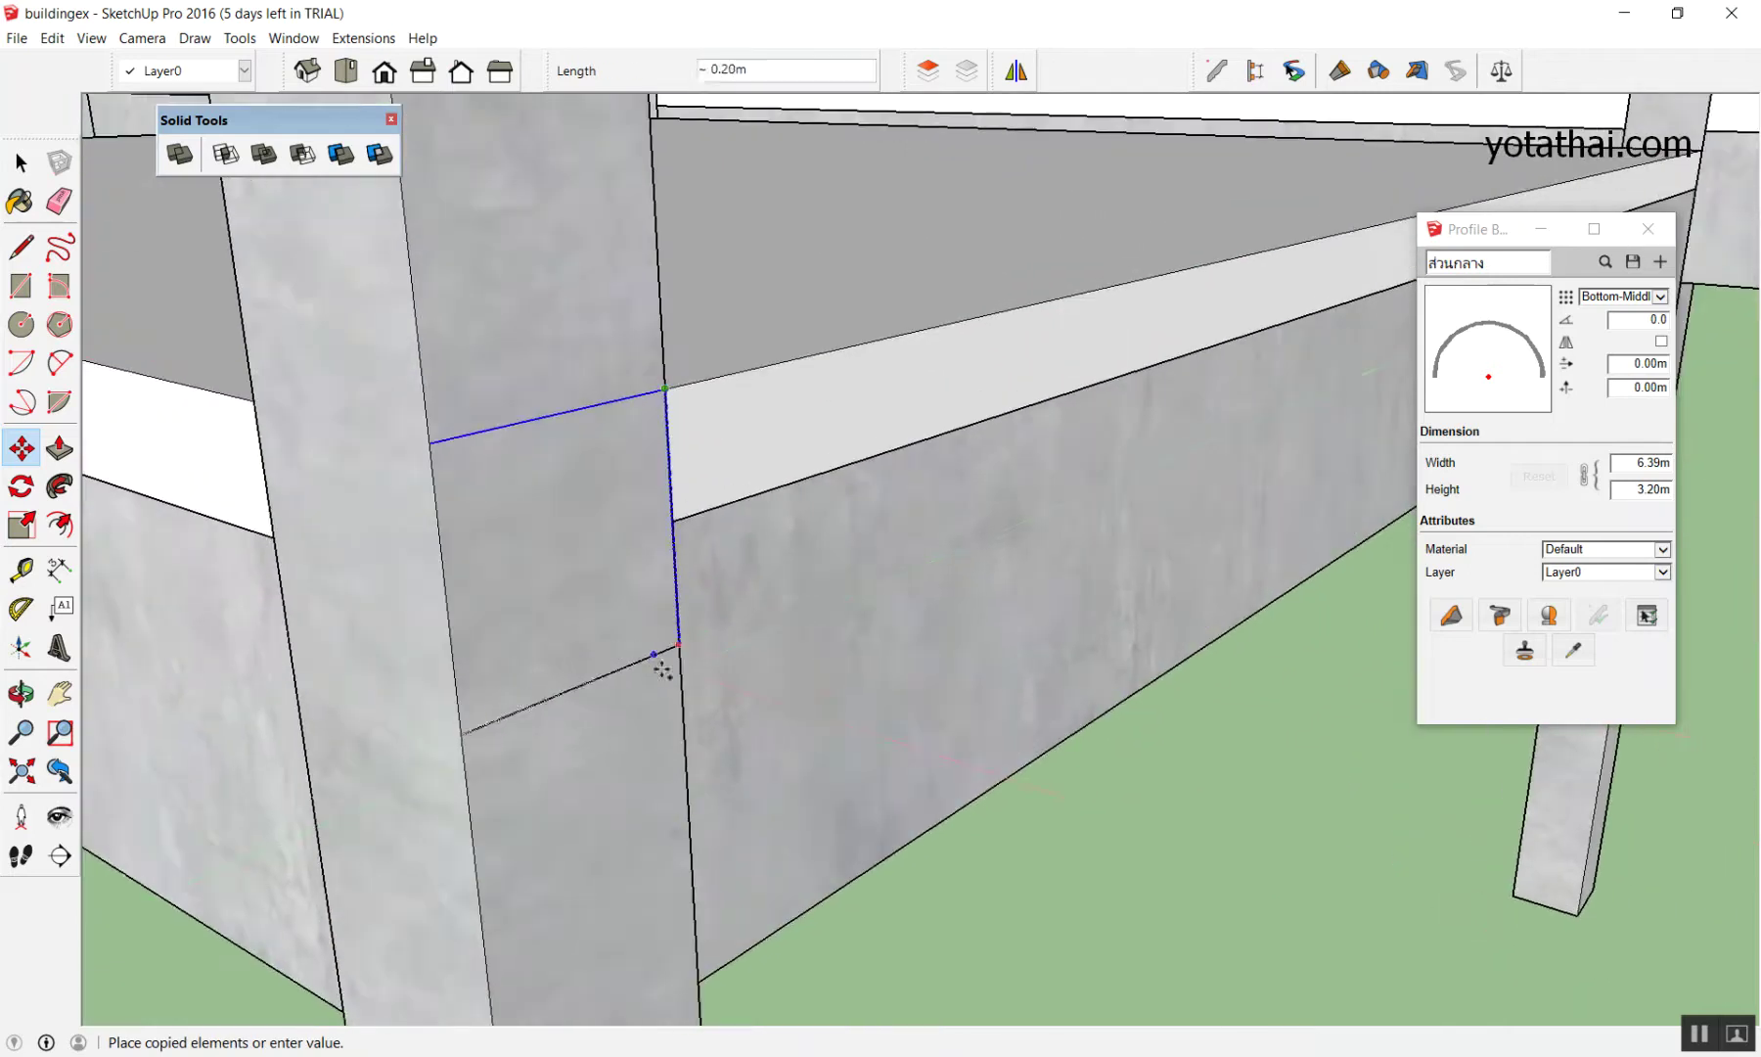
pyautogui.scroll(-1, 689, 734)
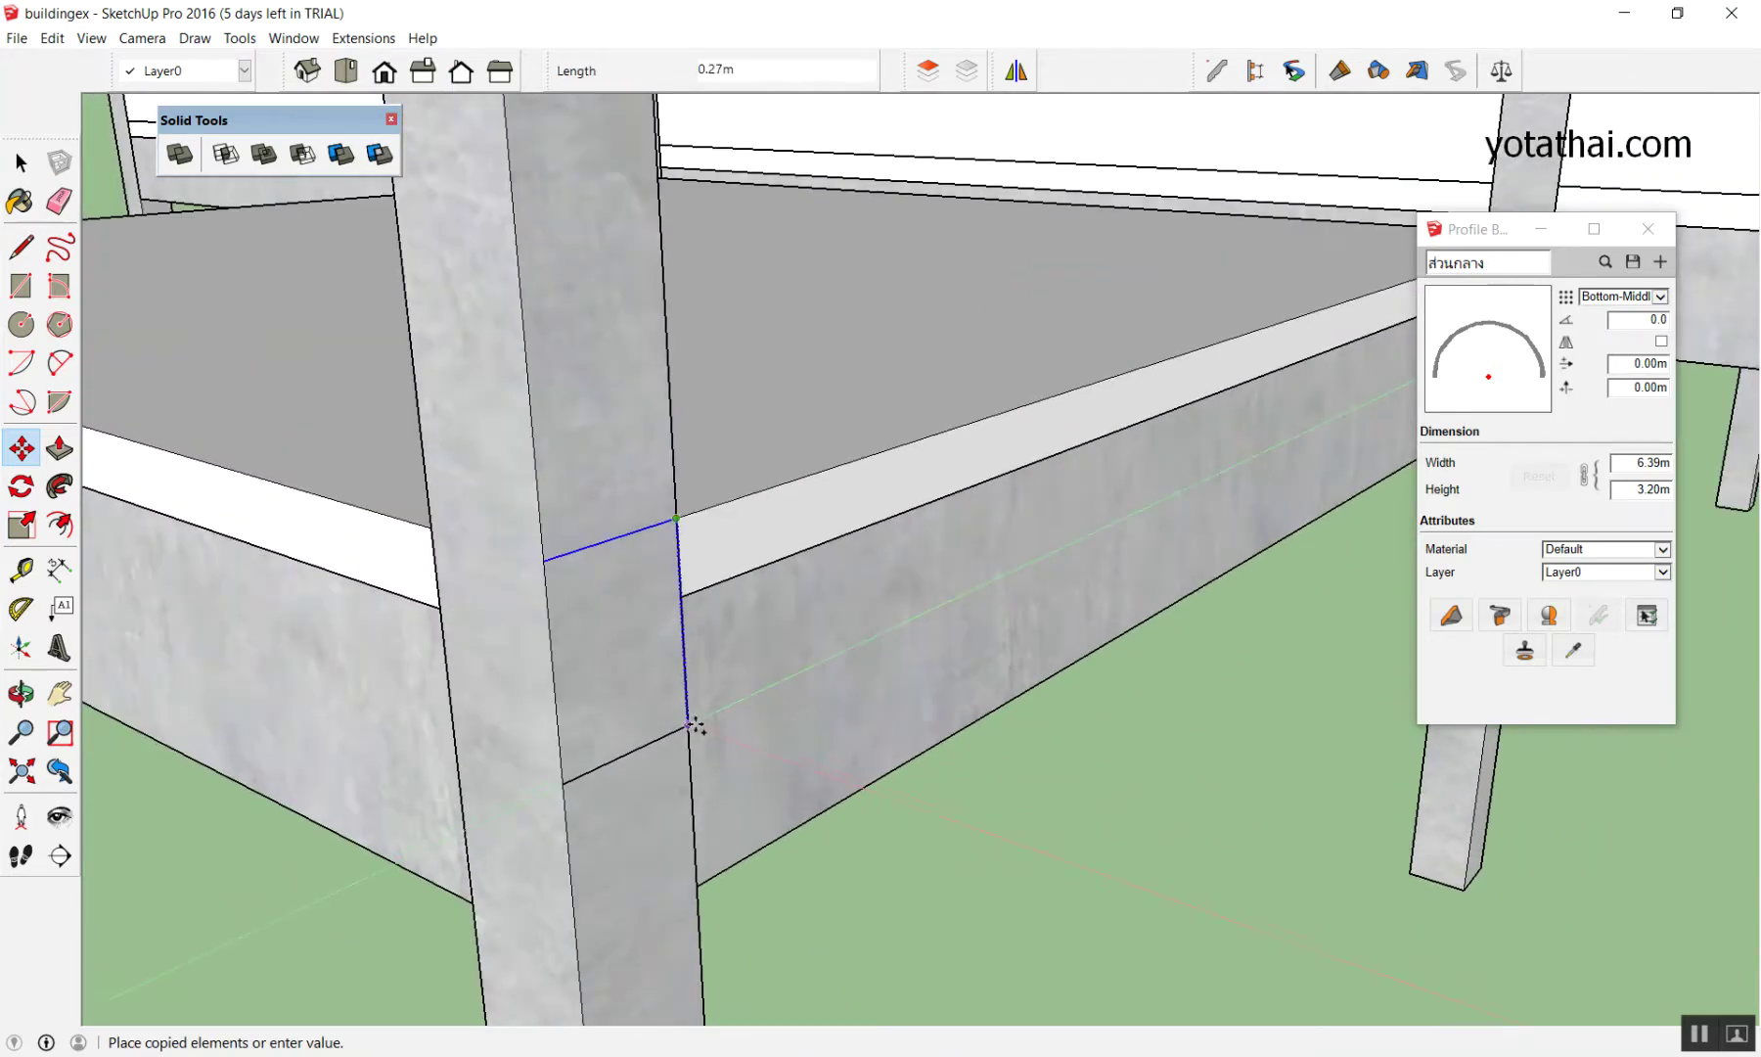
pyautogui.write('-')
pyautogui.press('Return')
pyautogui.press('space')
pyautogui.scroll(2, 710, 562)
# Copy the post's top line 17.5 cm down using Move with Ctrl
pyautogui.click(442, 781)
pyautogui.scroll(2, 534, 746)
pyautogui.scroll(2, 542, 802)
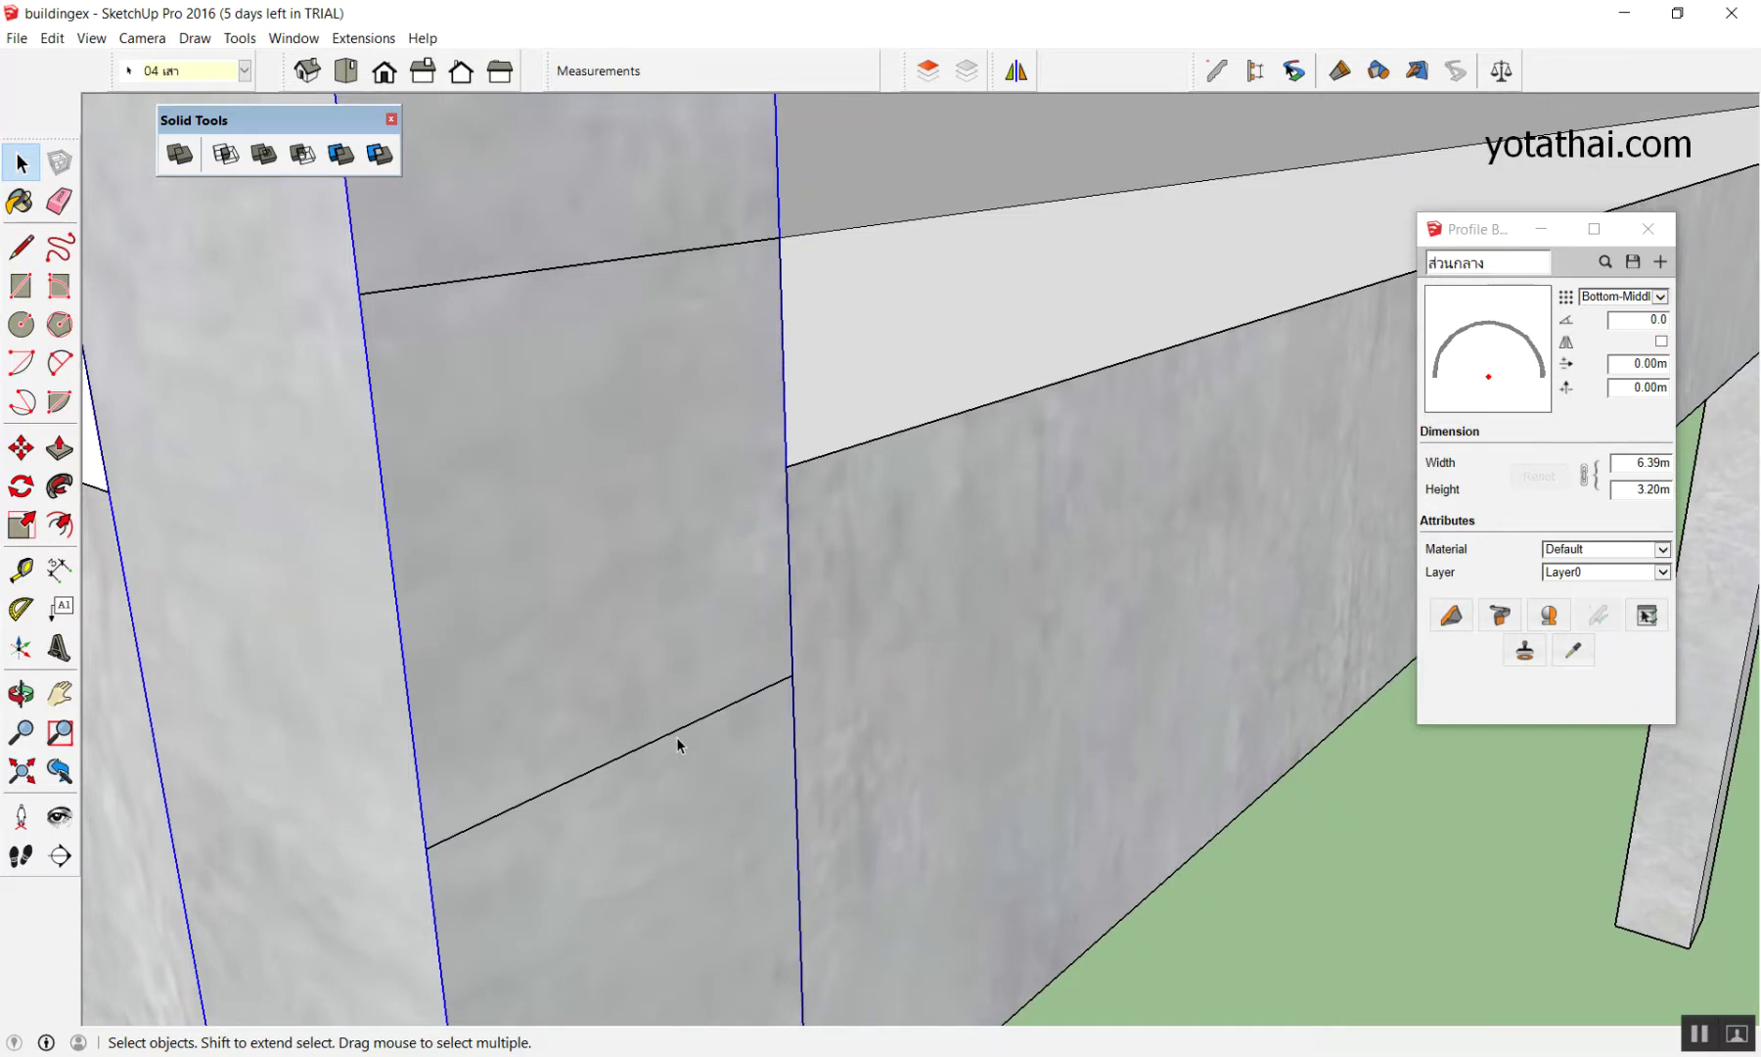
pyautogui.click(665, 256)
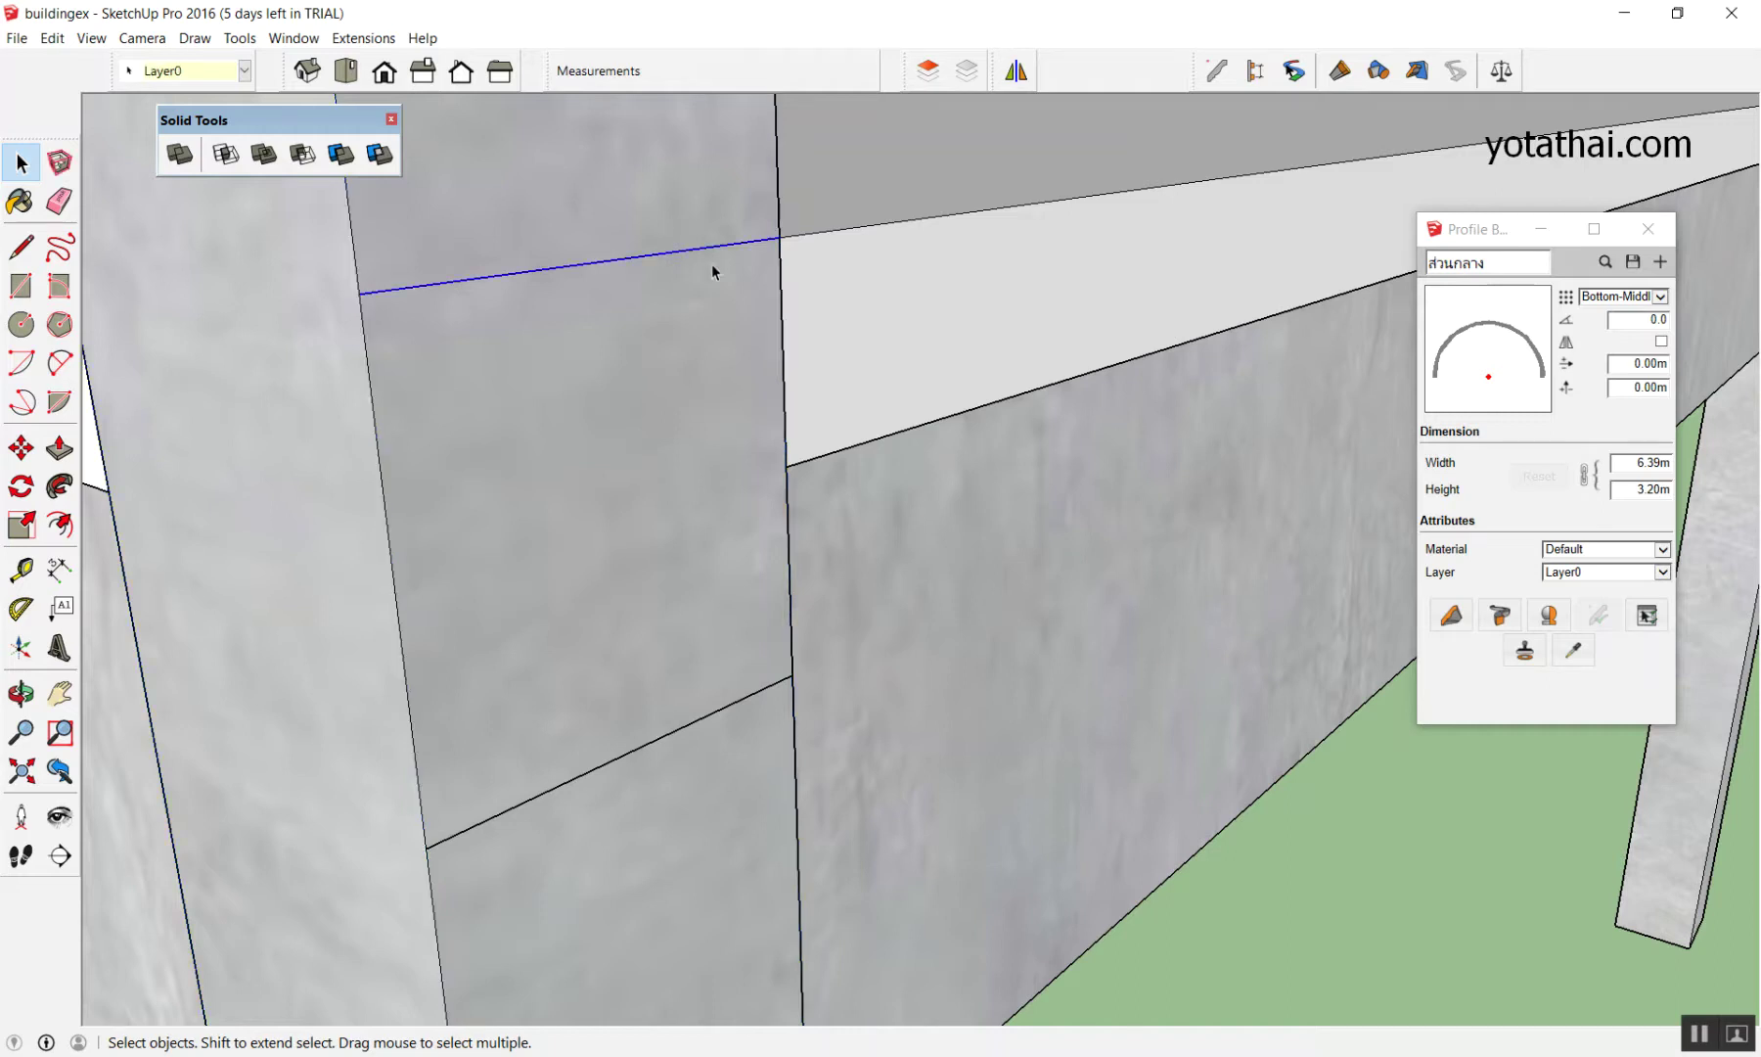
pyautogui.press('m')
pyautogui.click(773, 237)
pyautogui.press('ctrl')
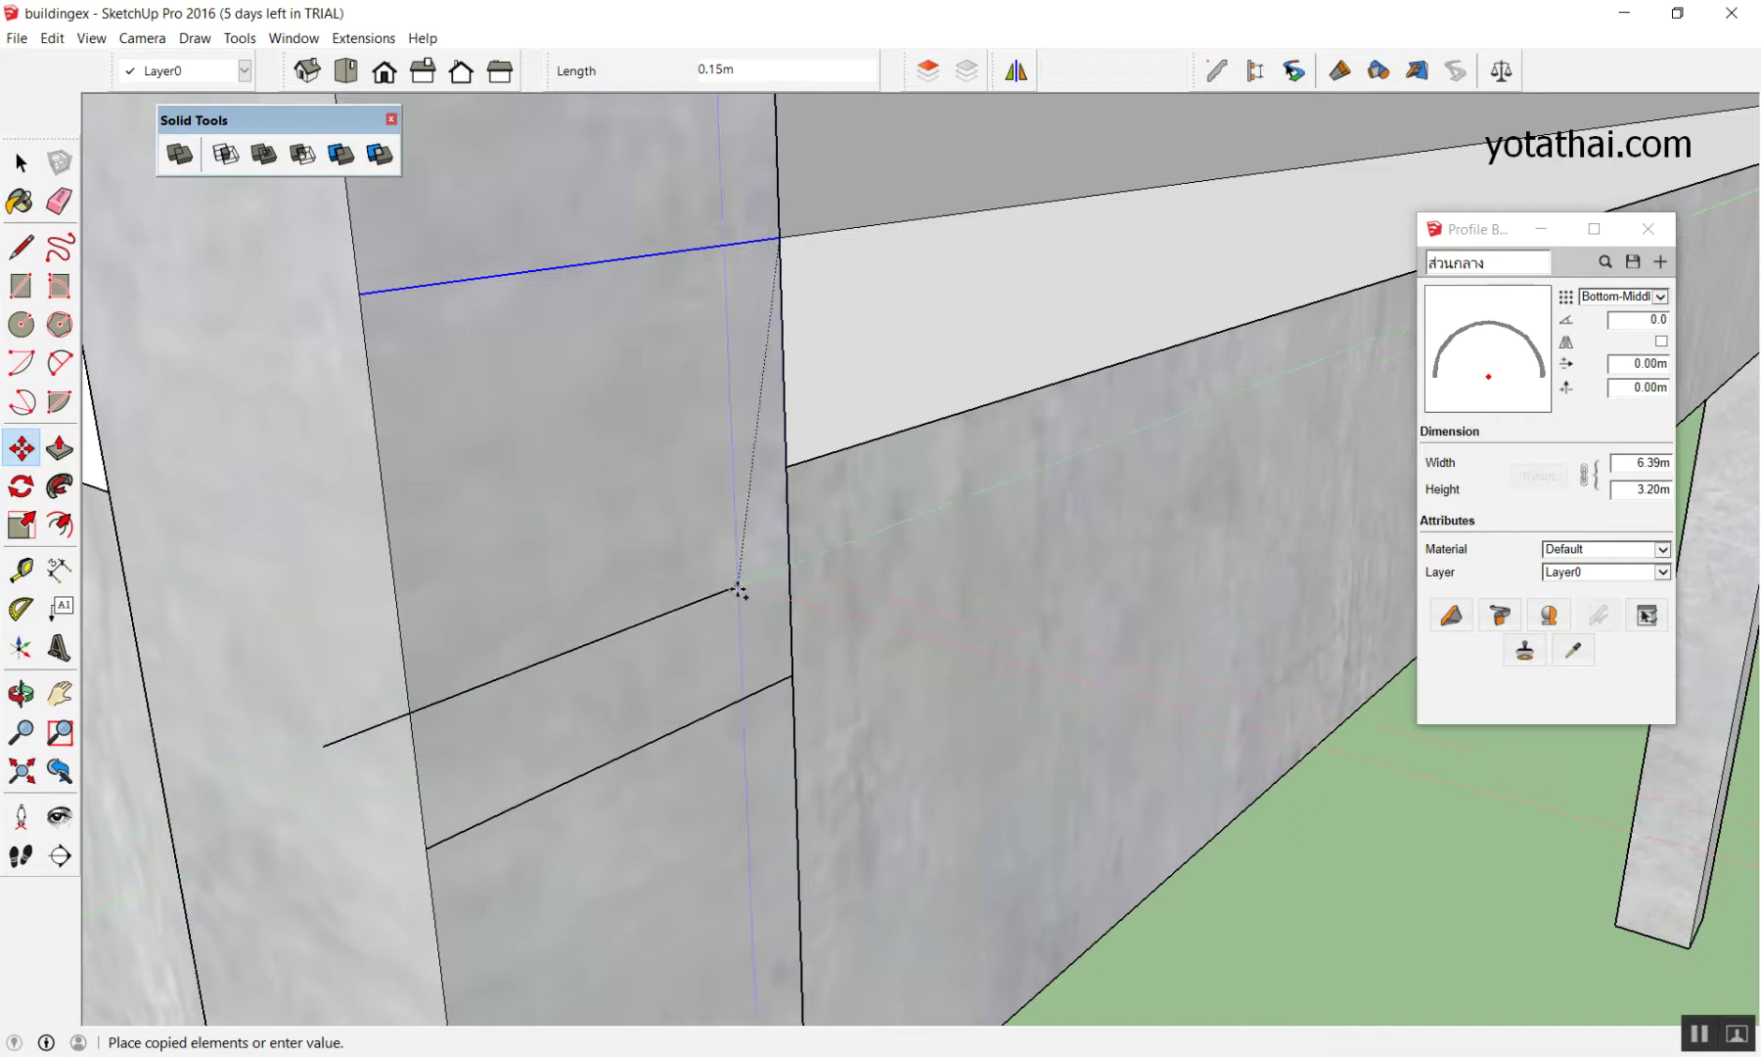
pyautogui.write('1')
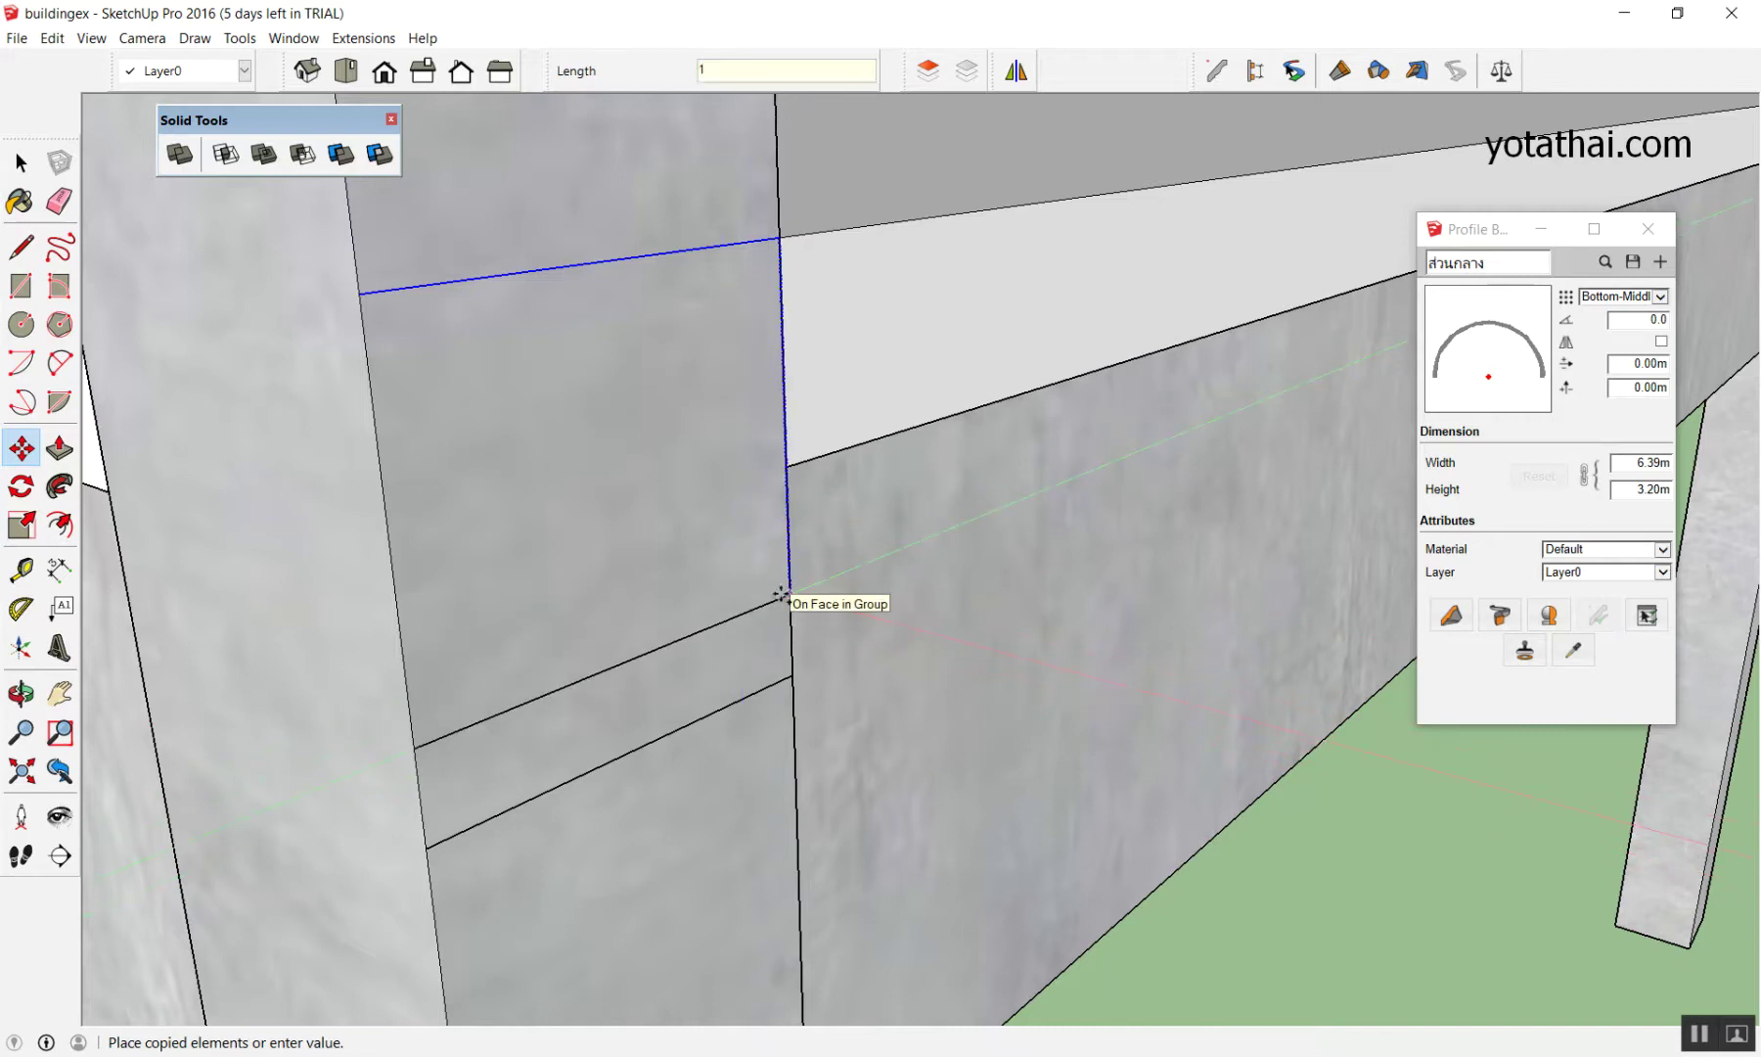
pyautogui.write('7.5')
pyautogui.press('Return')
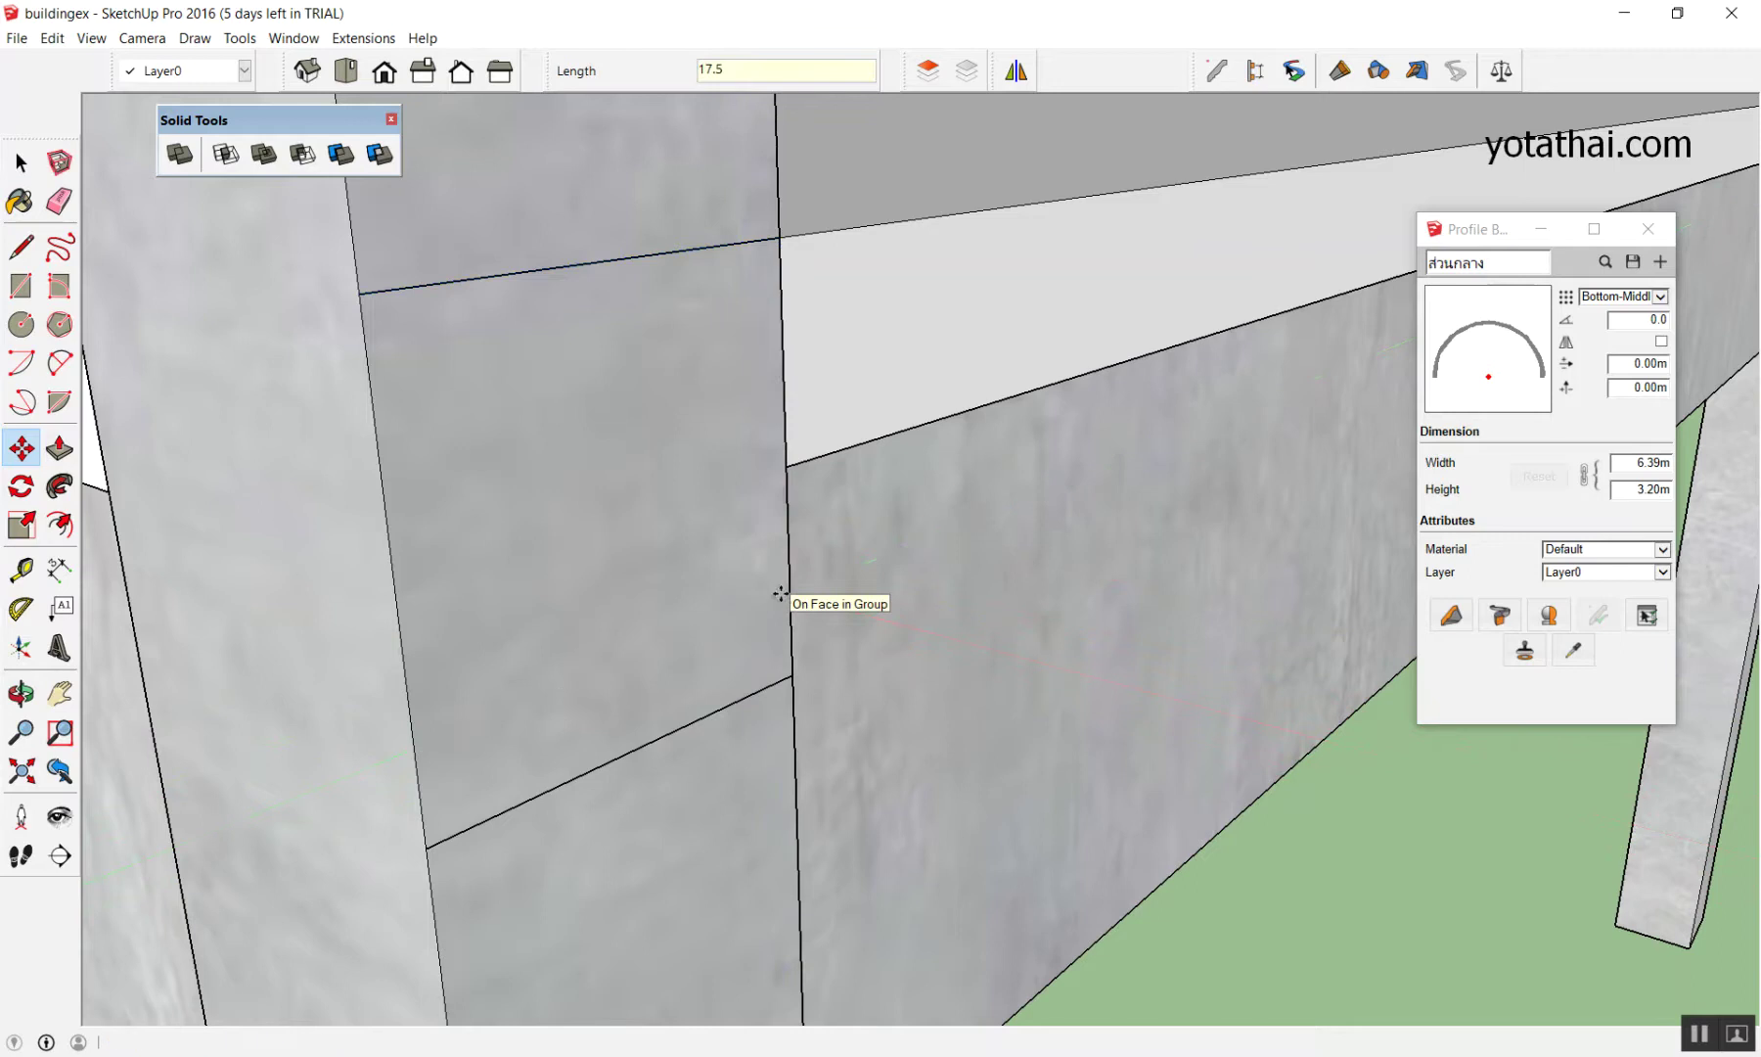
pyautogui.click(781, 594)
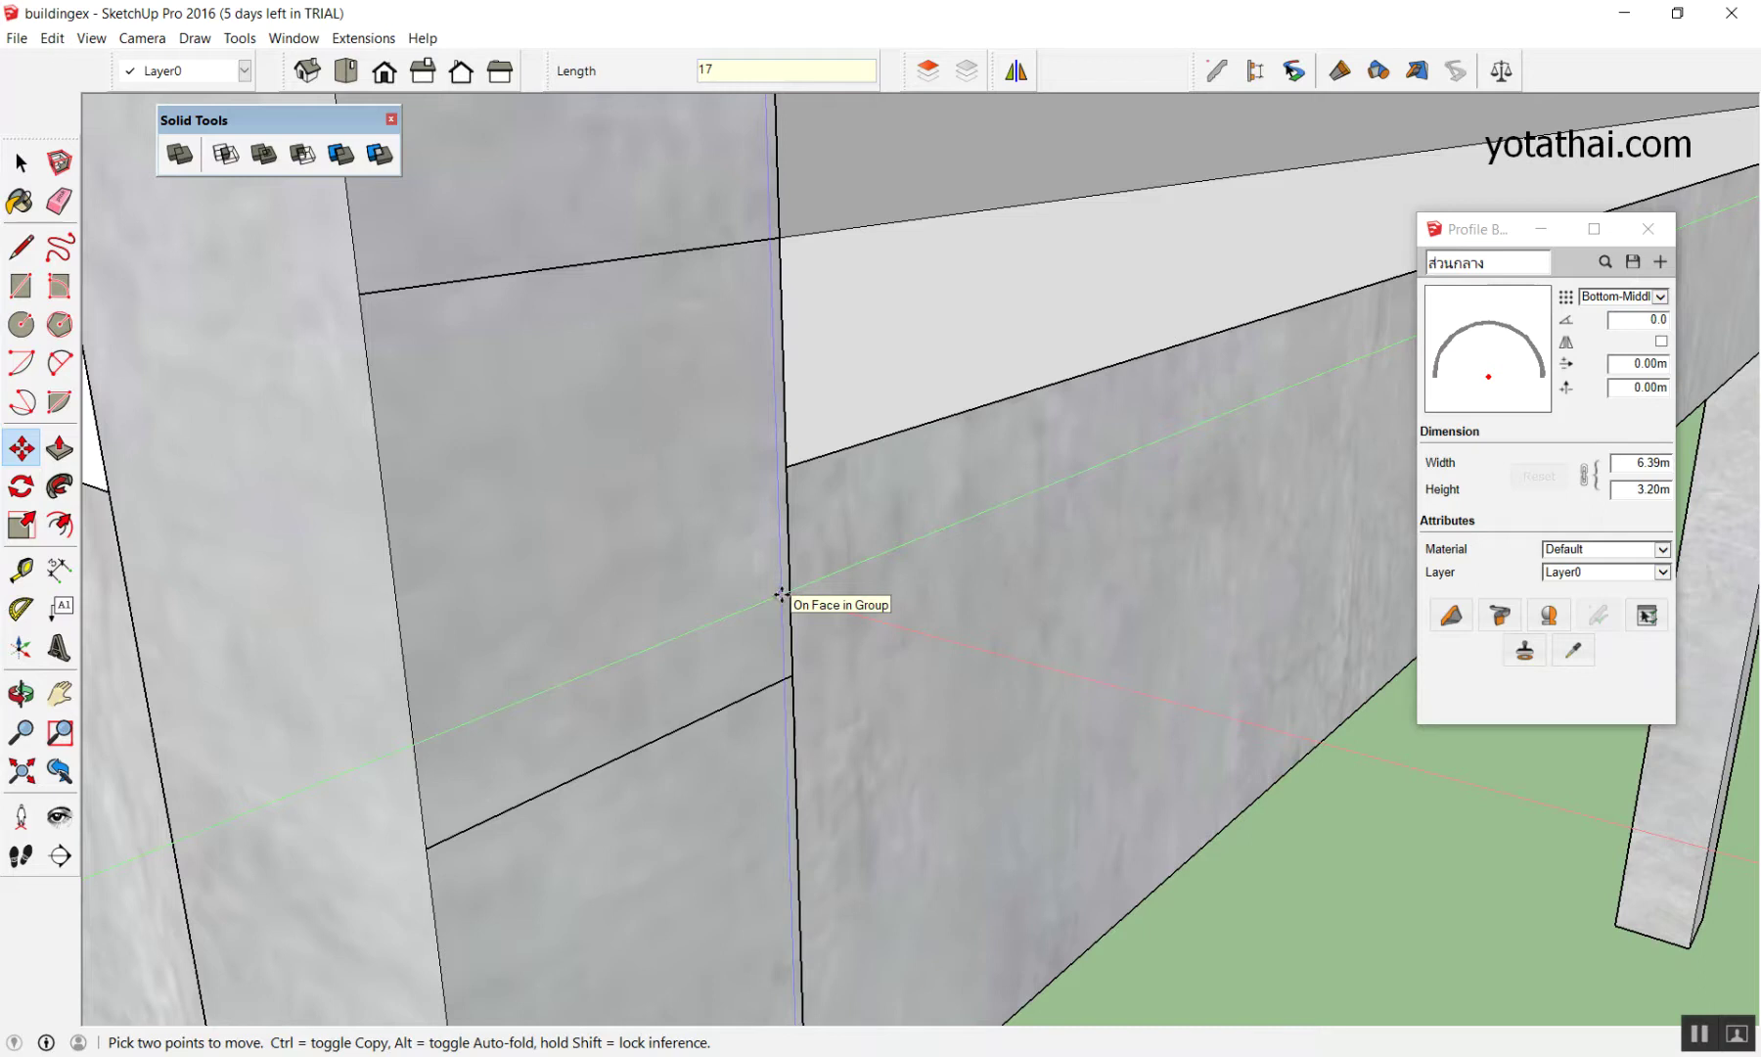
pyautogui.write('.5cm')
pyautogui.press('Return')
pyautogui.press('space')
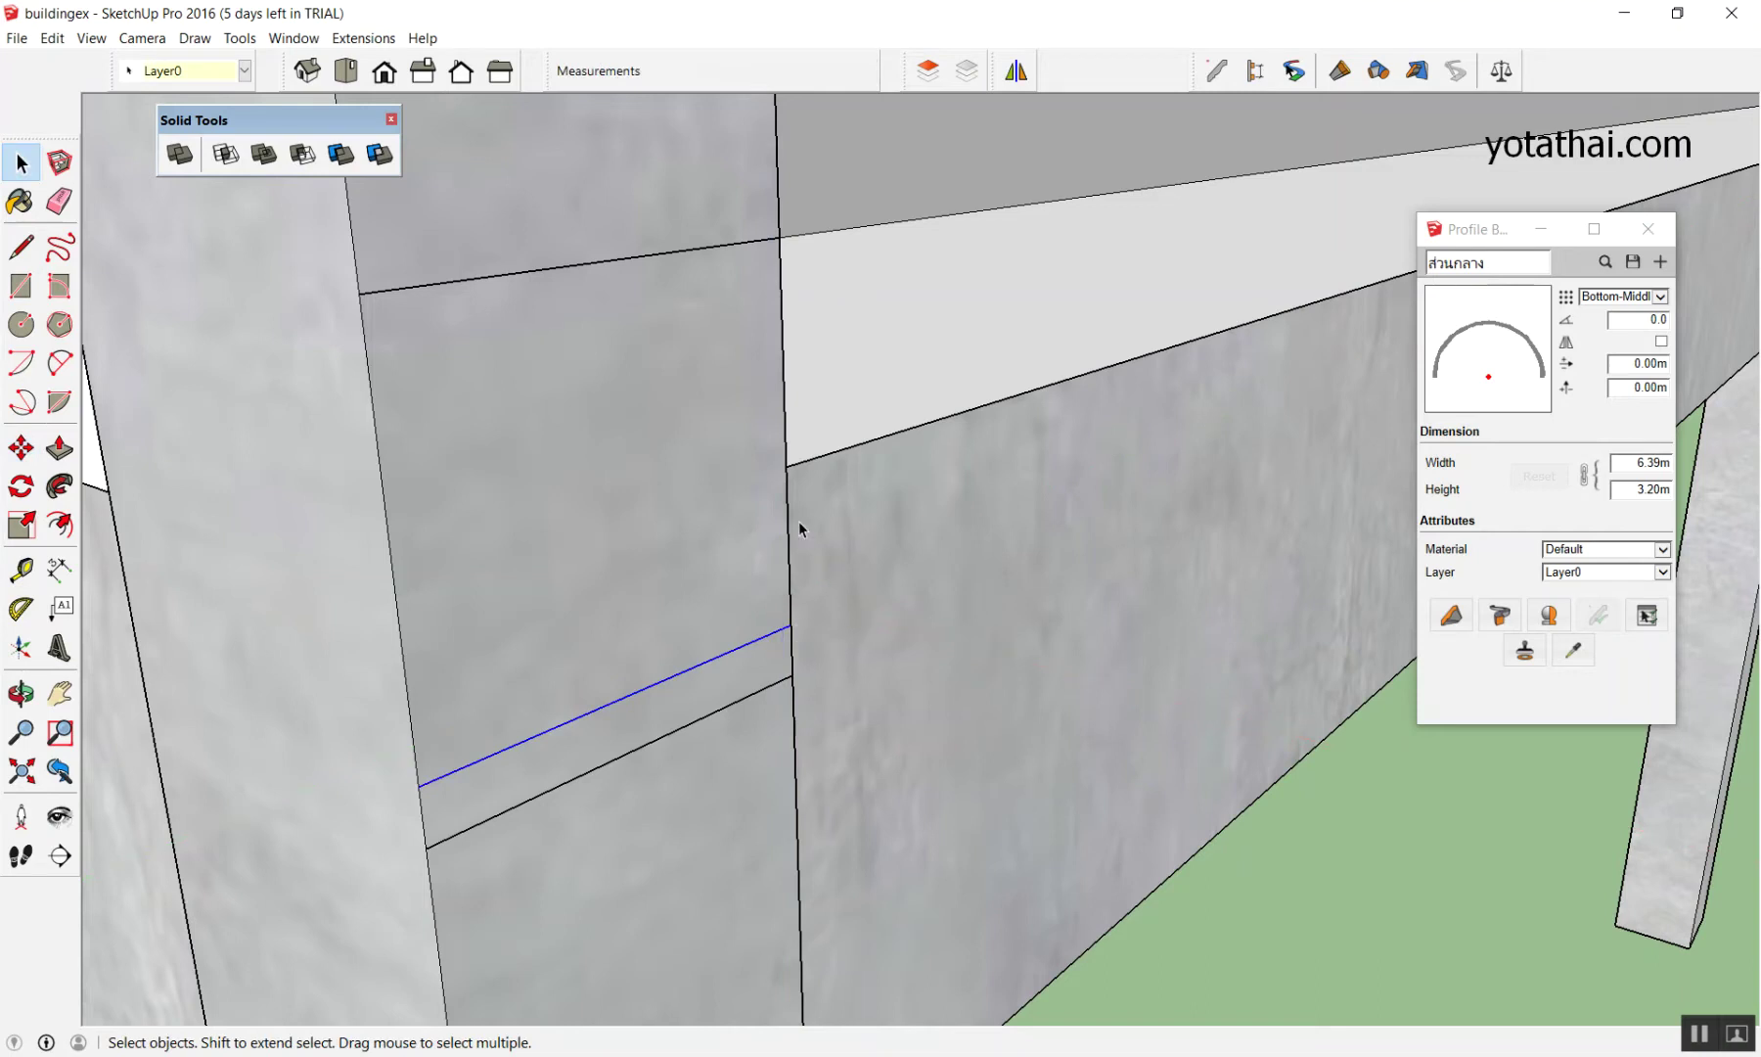
# Dimension the 0.17 m and 0.20 m drops from the beam's top corner on the post face
pyautogui.press('d')
pyautogui.click(779, 238)
pyautogui.click(790, 627)
pyautogui.click(886, 567)
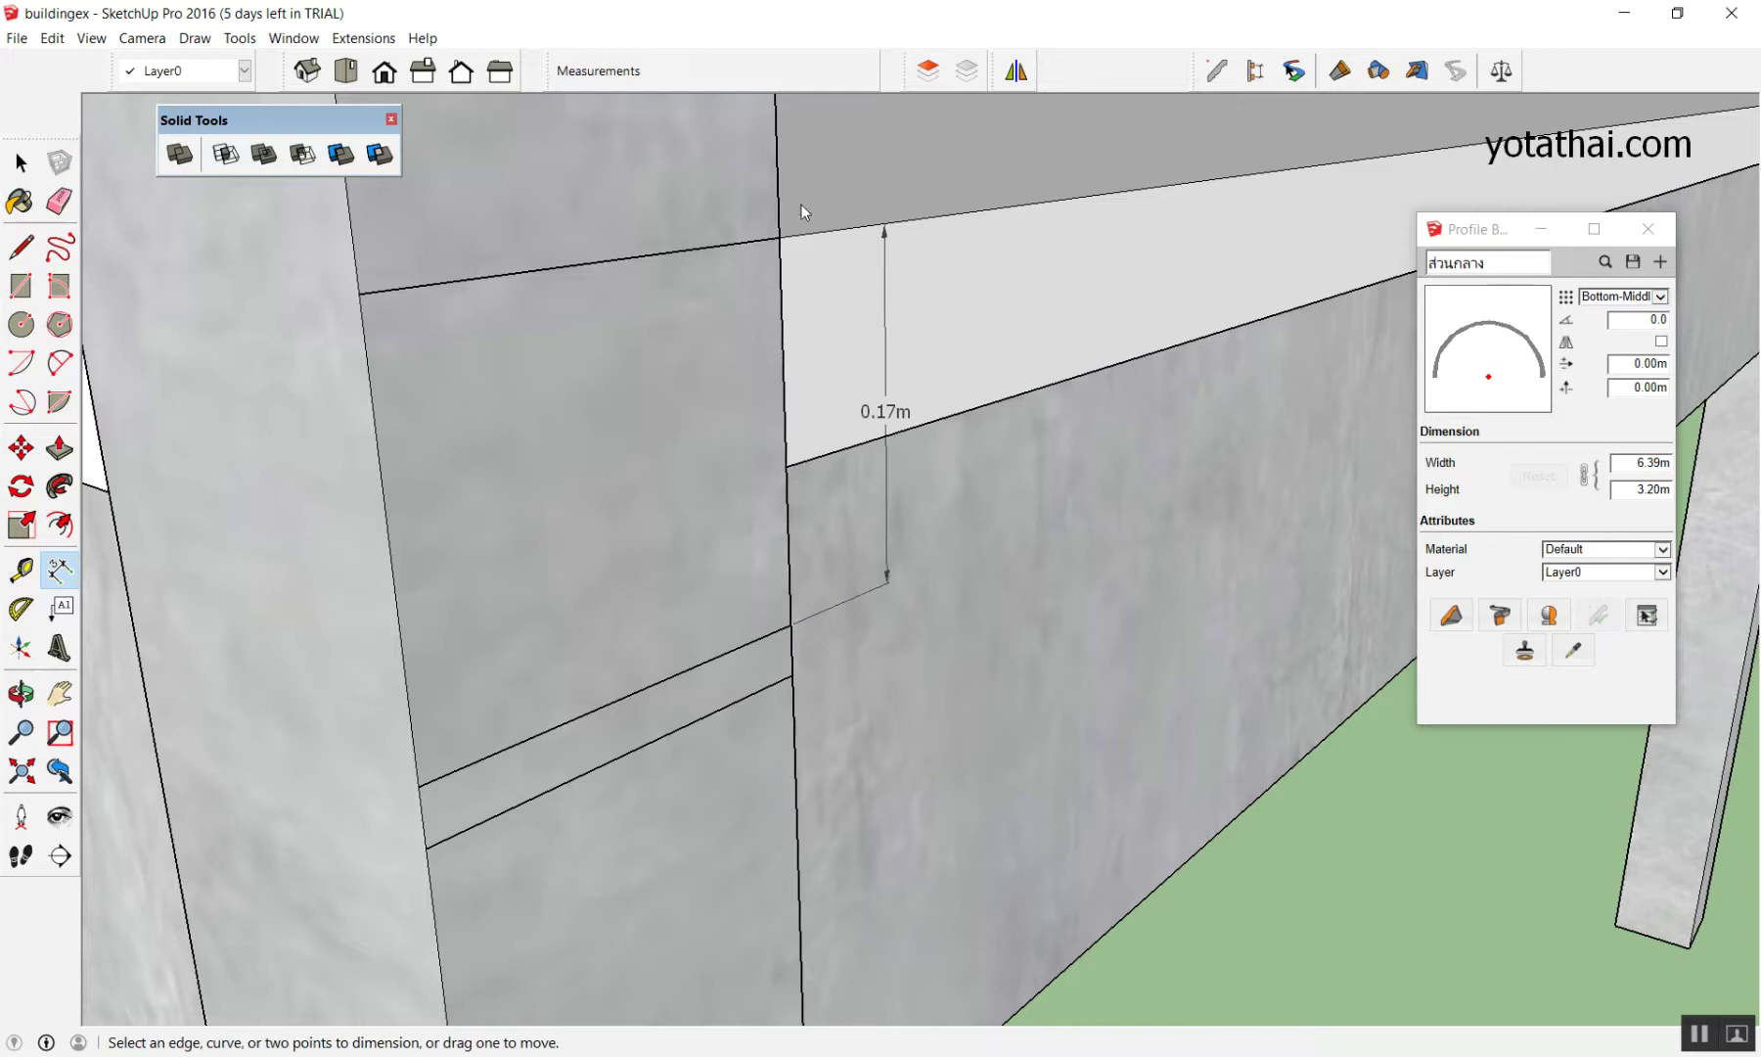
pyautogui.click(793, 675)
pyautogui.click(776, 238)
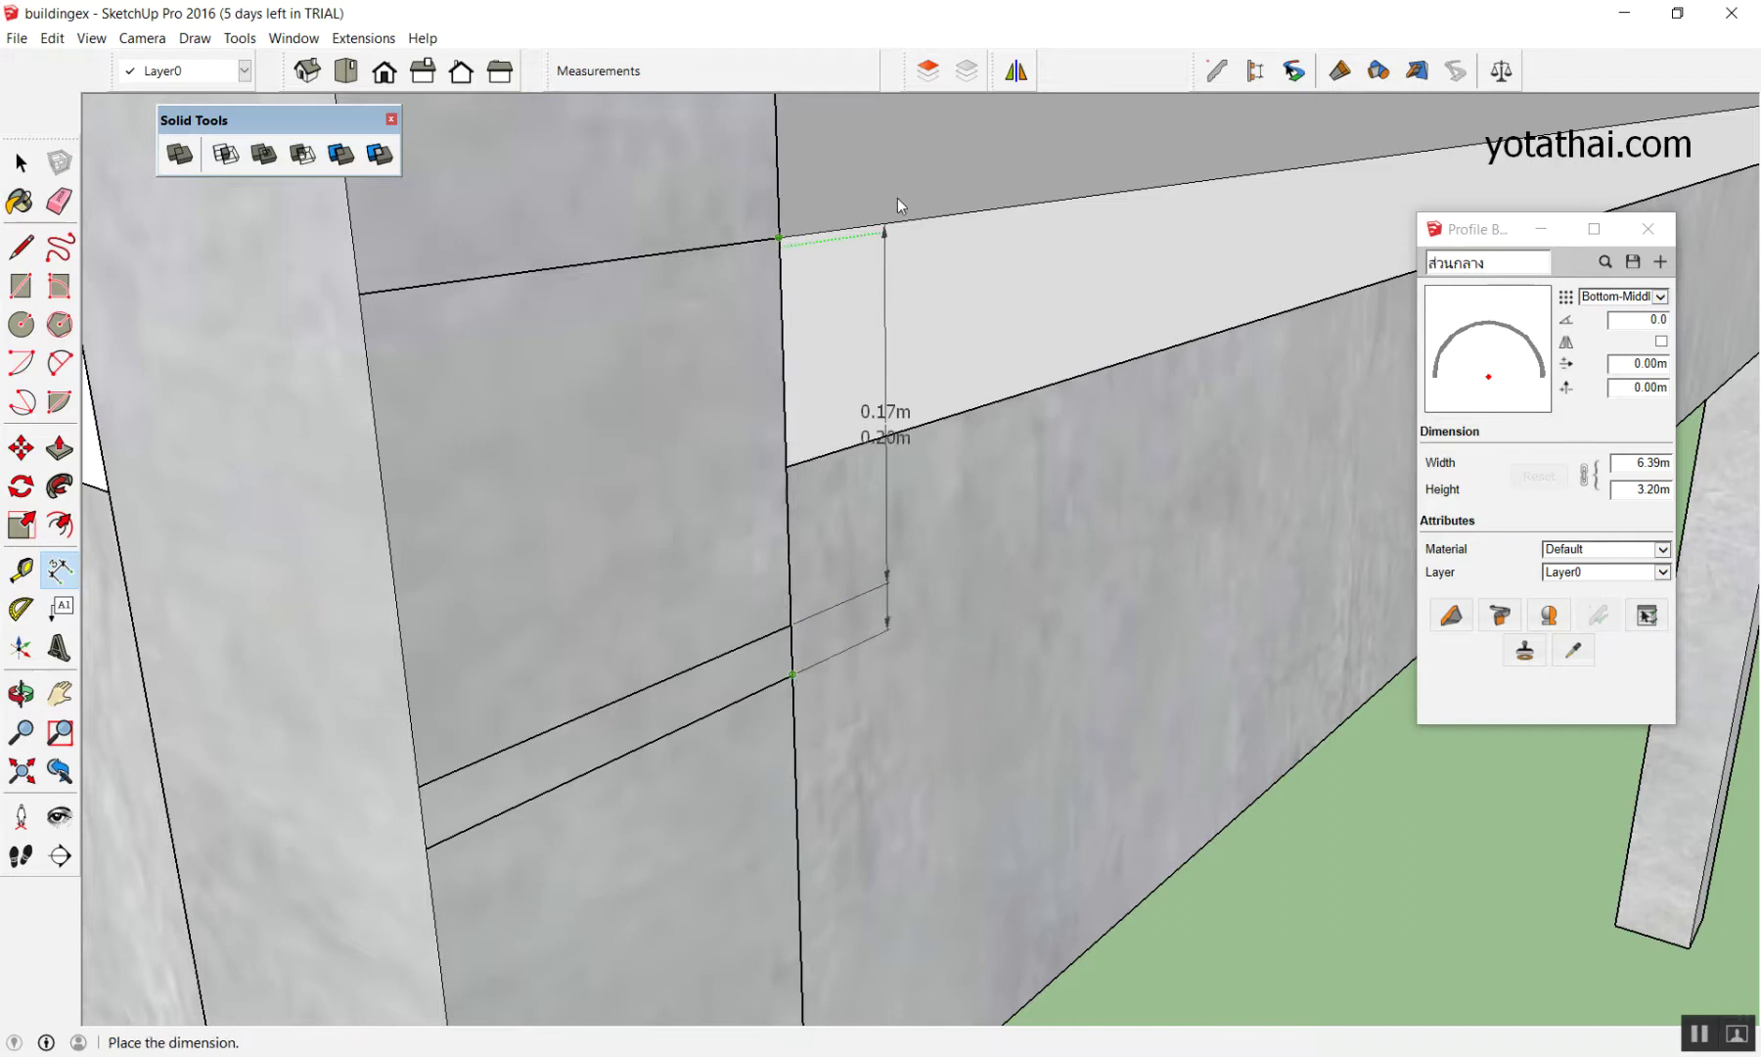
pyautogui.click(925, 214)
pyautogui.moveTo(925, 214)
pyautogui.mouseDown(button='middle')
pyautogui.moveTo(981, 425)
pyautogui.moveTo(937, 414)
pyautogui.moveTo(830, 532)
pyautogui.mouseUp(button='middle')
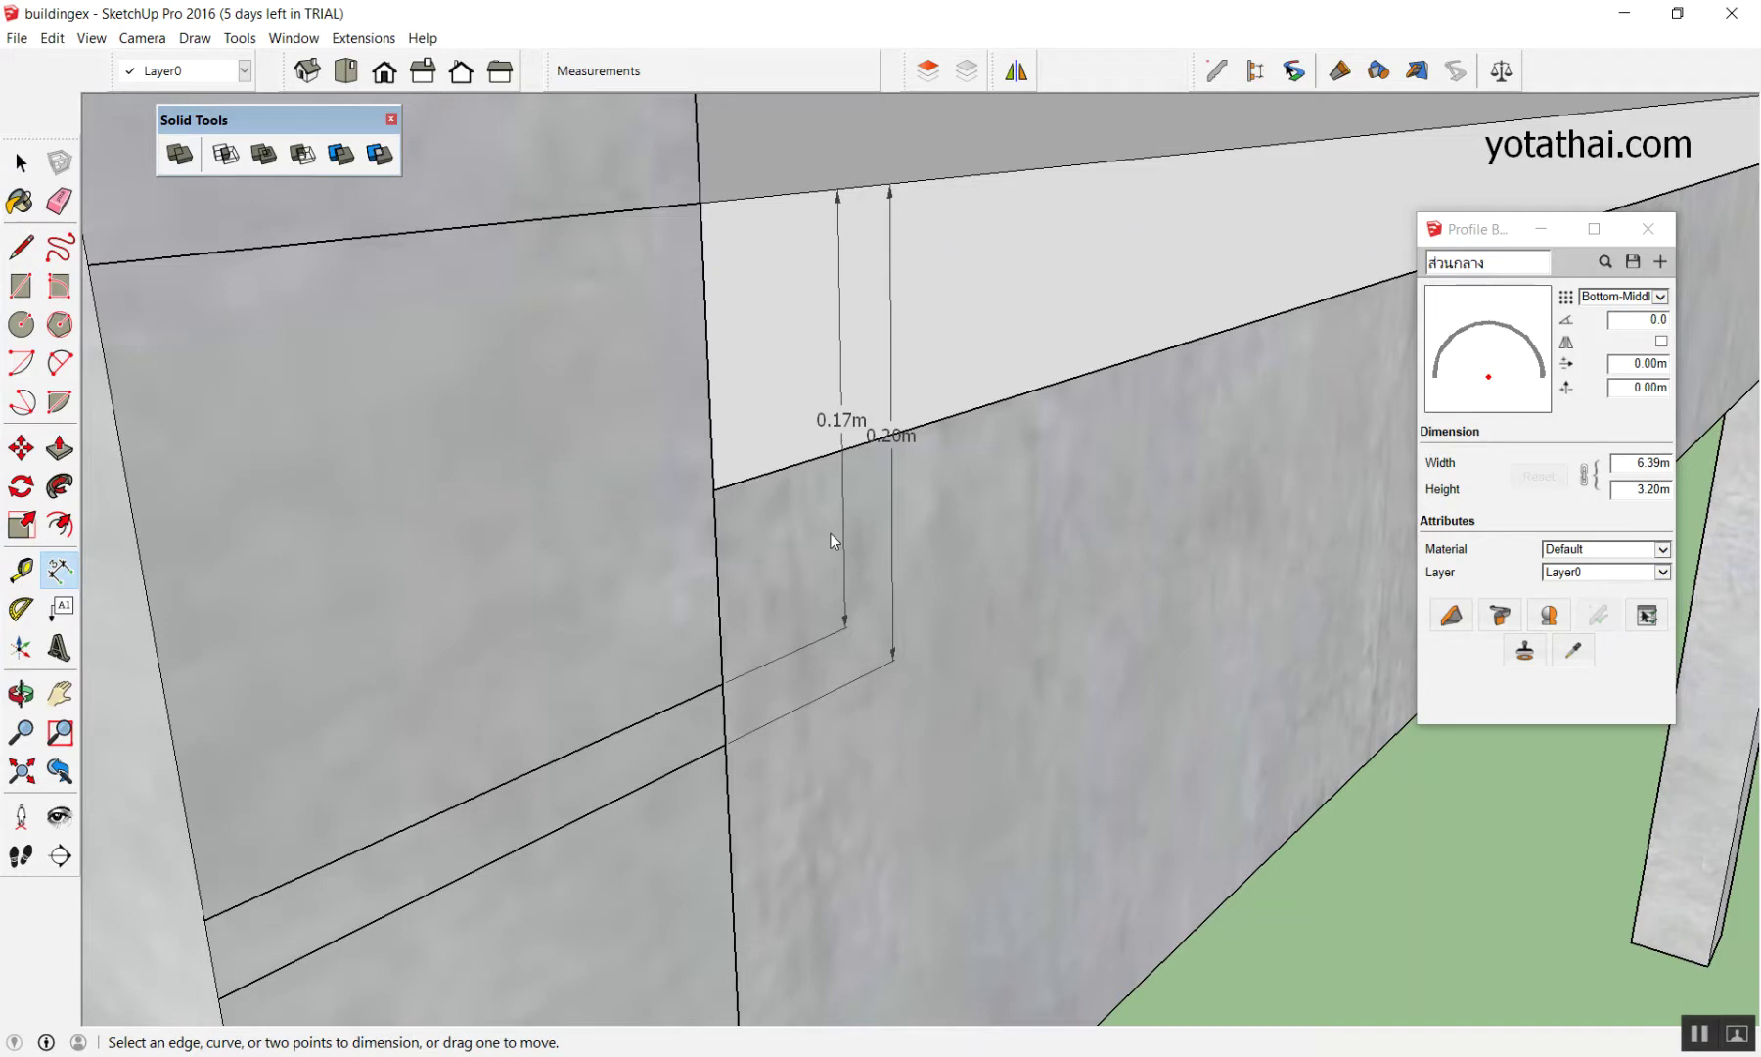
pyautogui.moveTo(823, 553); pyautogui.dragTo(1044, 735, button='middle')
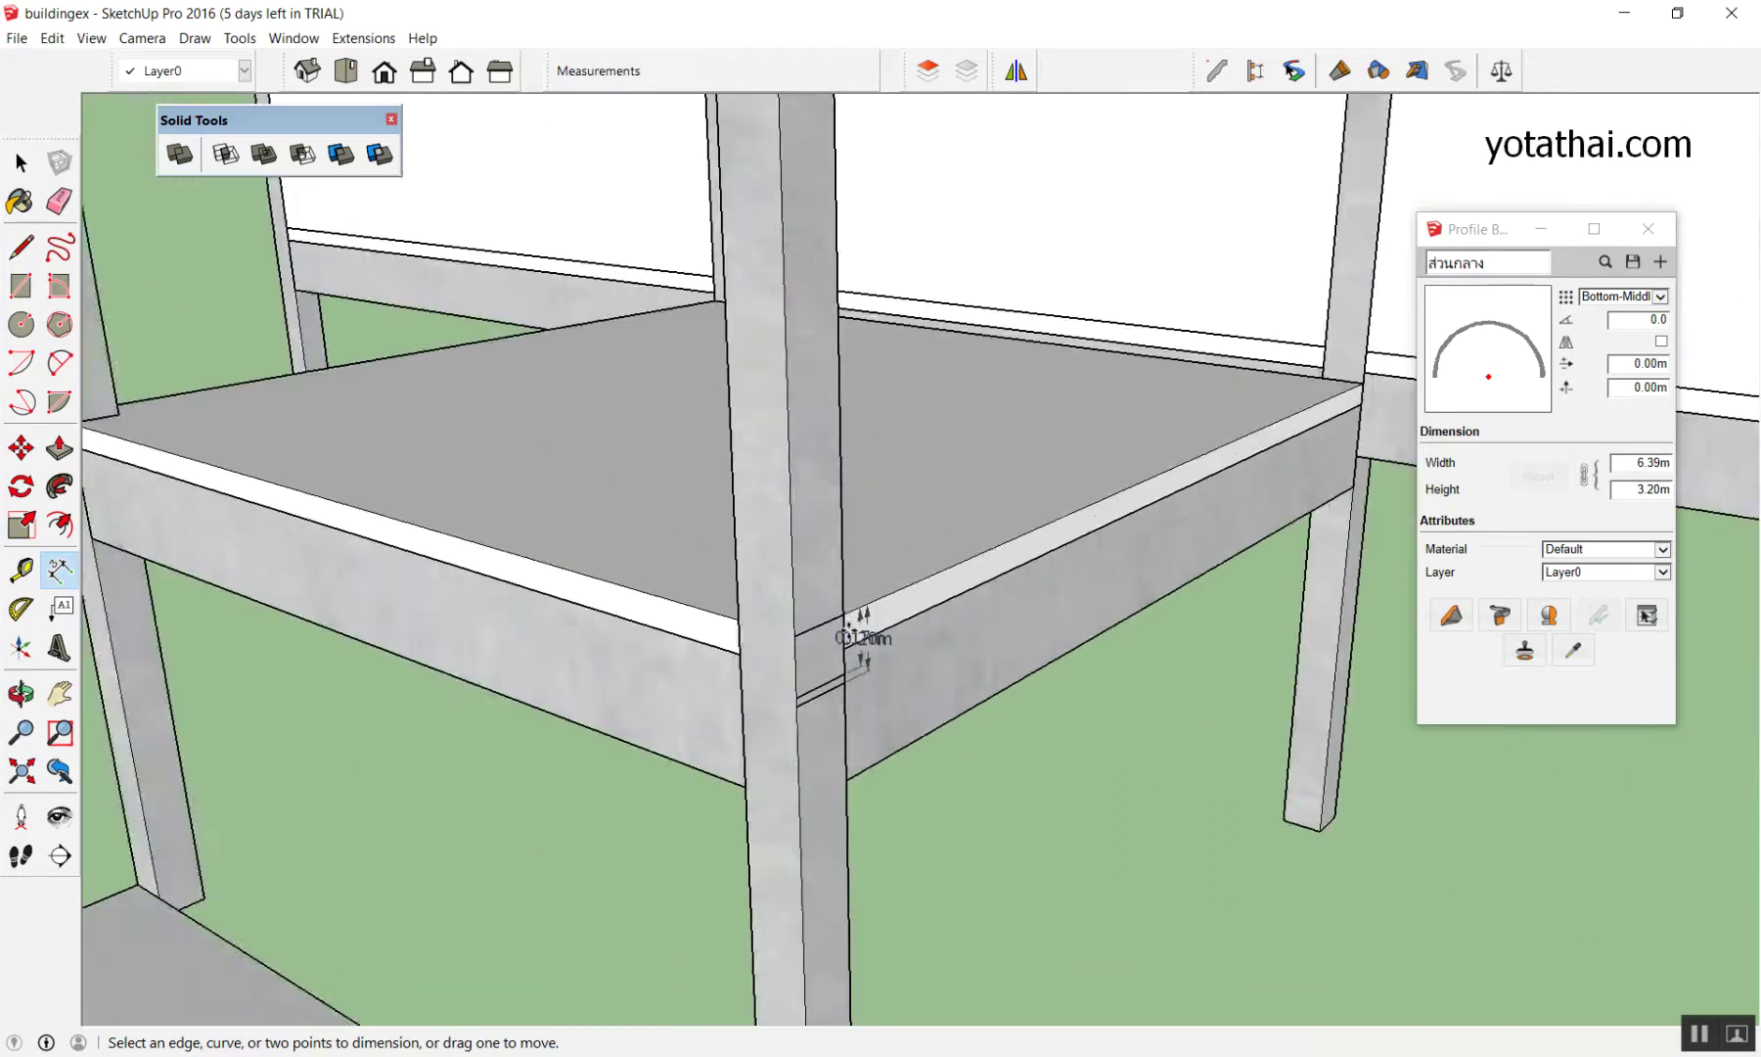
pyautogui.scroll(-5, 828, 602)
pyautogui.scroll(3, 379, 952)
pyautogui.scroll(2, 411, 790)
pyautogui.scroll(-2, 381, 403)
pyautogui.scroll(2, 382, 403)
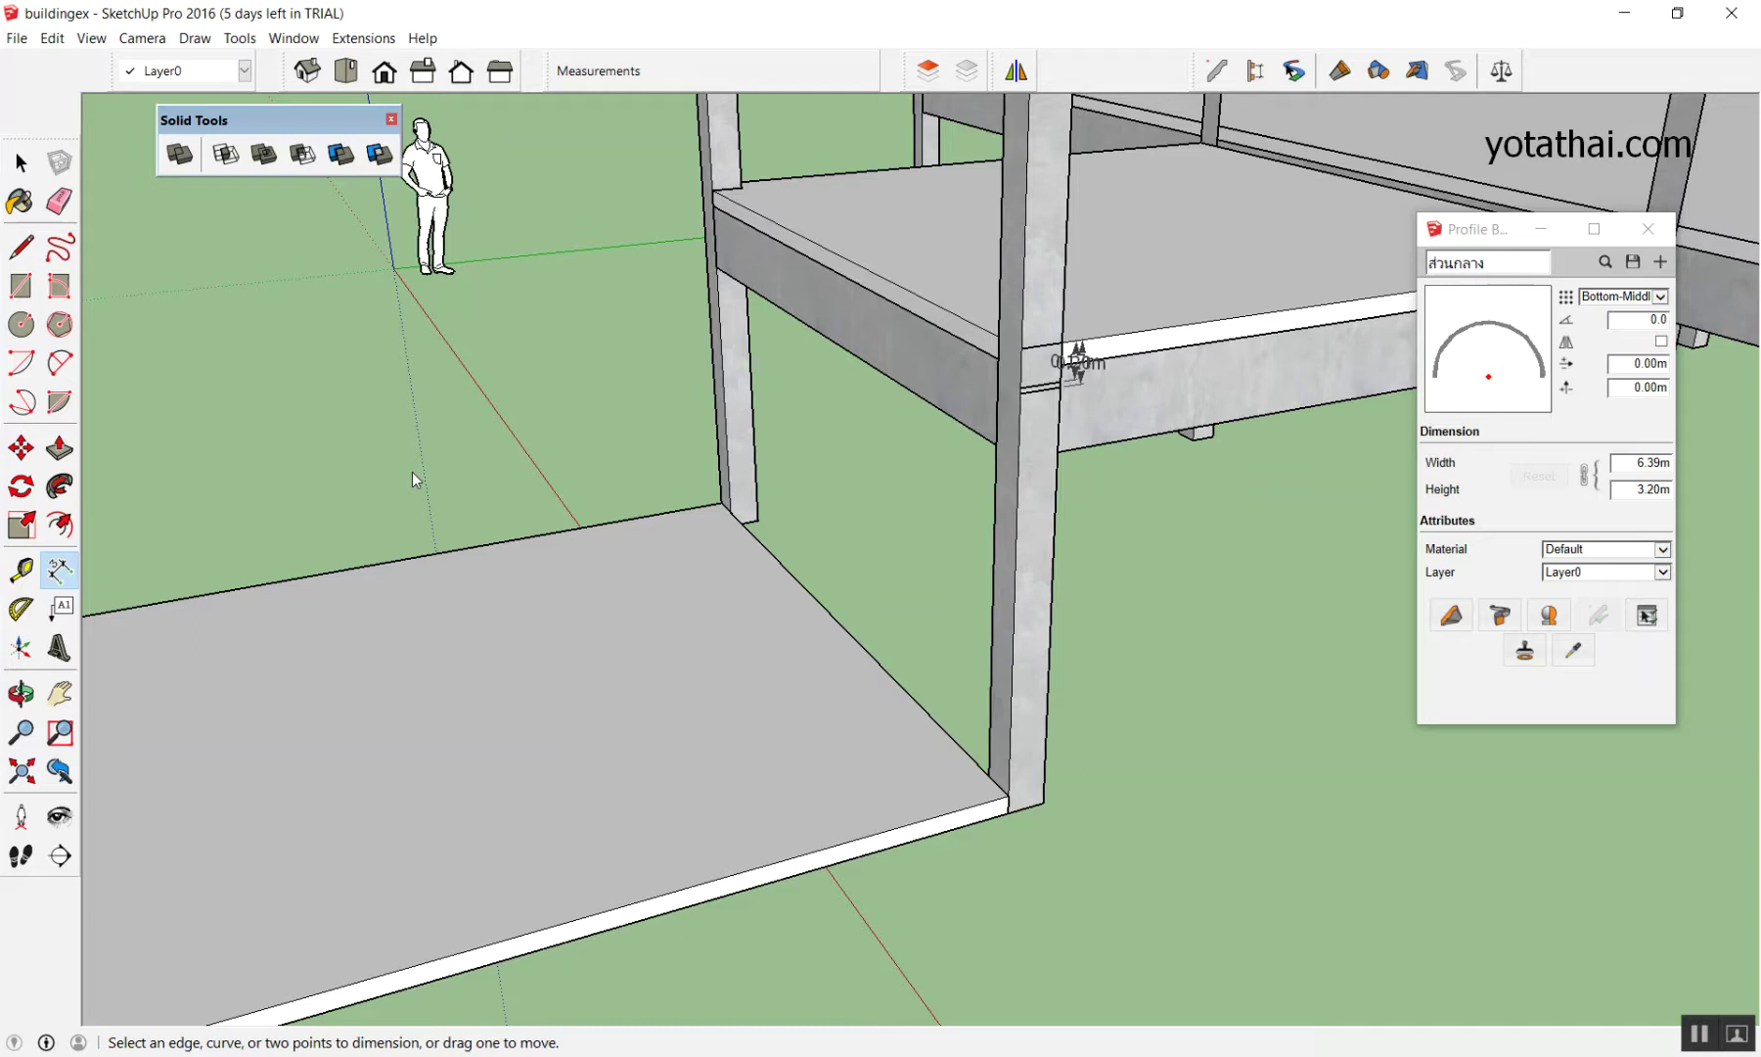
pyautogui.scroll(3, 1047, 191)
pyautogui.scroll(4, 1204, 514)
pyautogui.scroll(2, 832, 336)
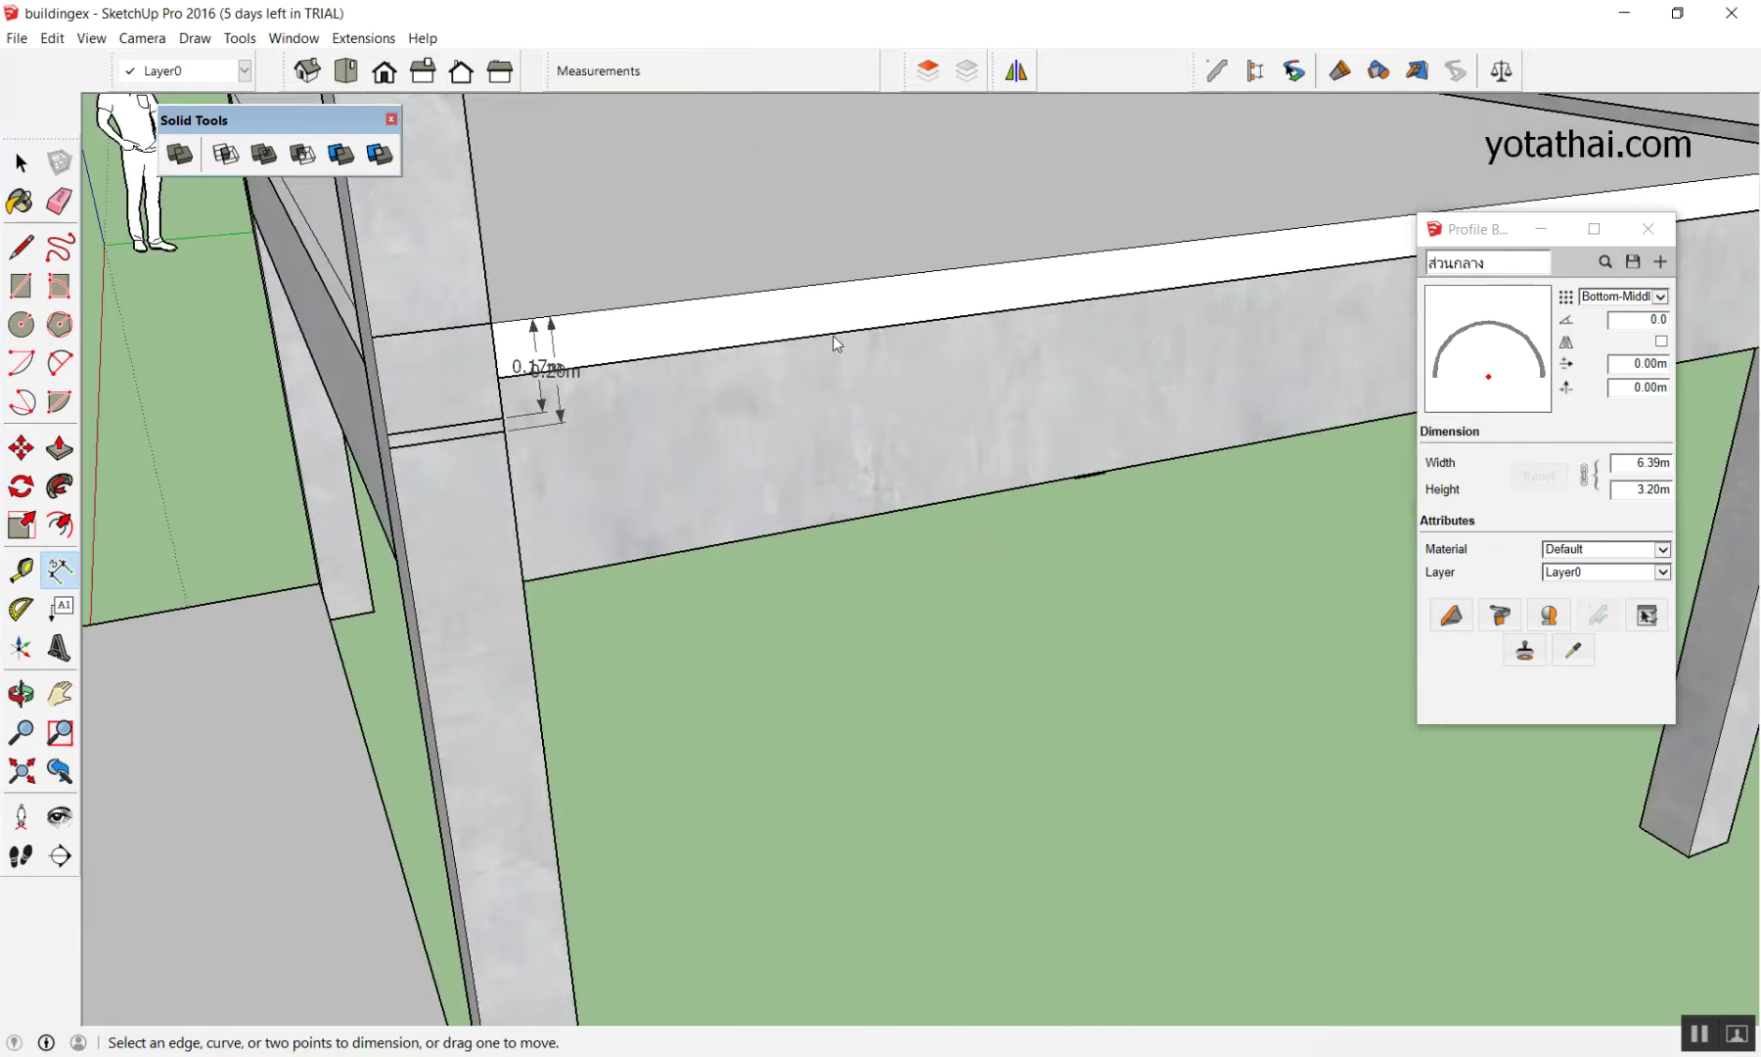
pyautogui.scroll(2, 692, 325)
pyautogui.press('t')
pyautogui.scroll(3, 631, 298)
pyautogui.scroll(2, 632, 297)
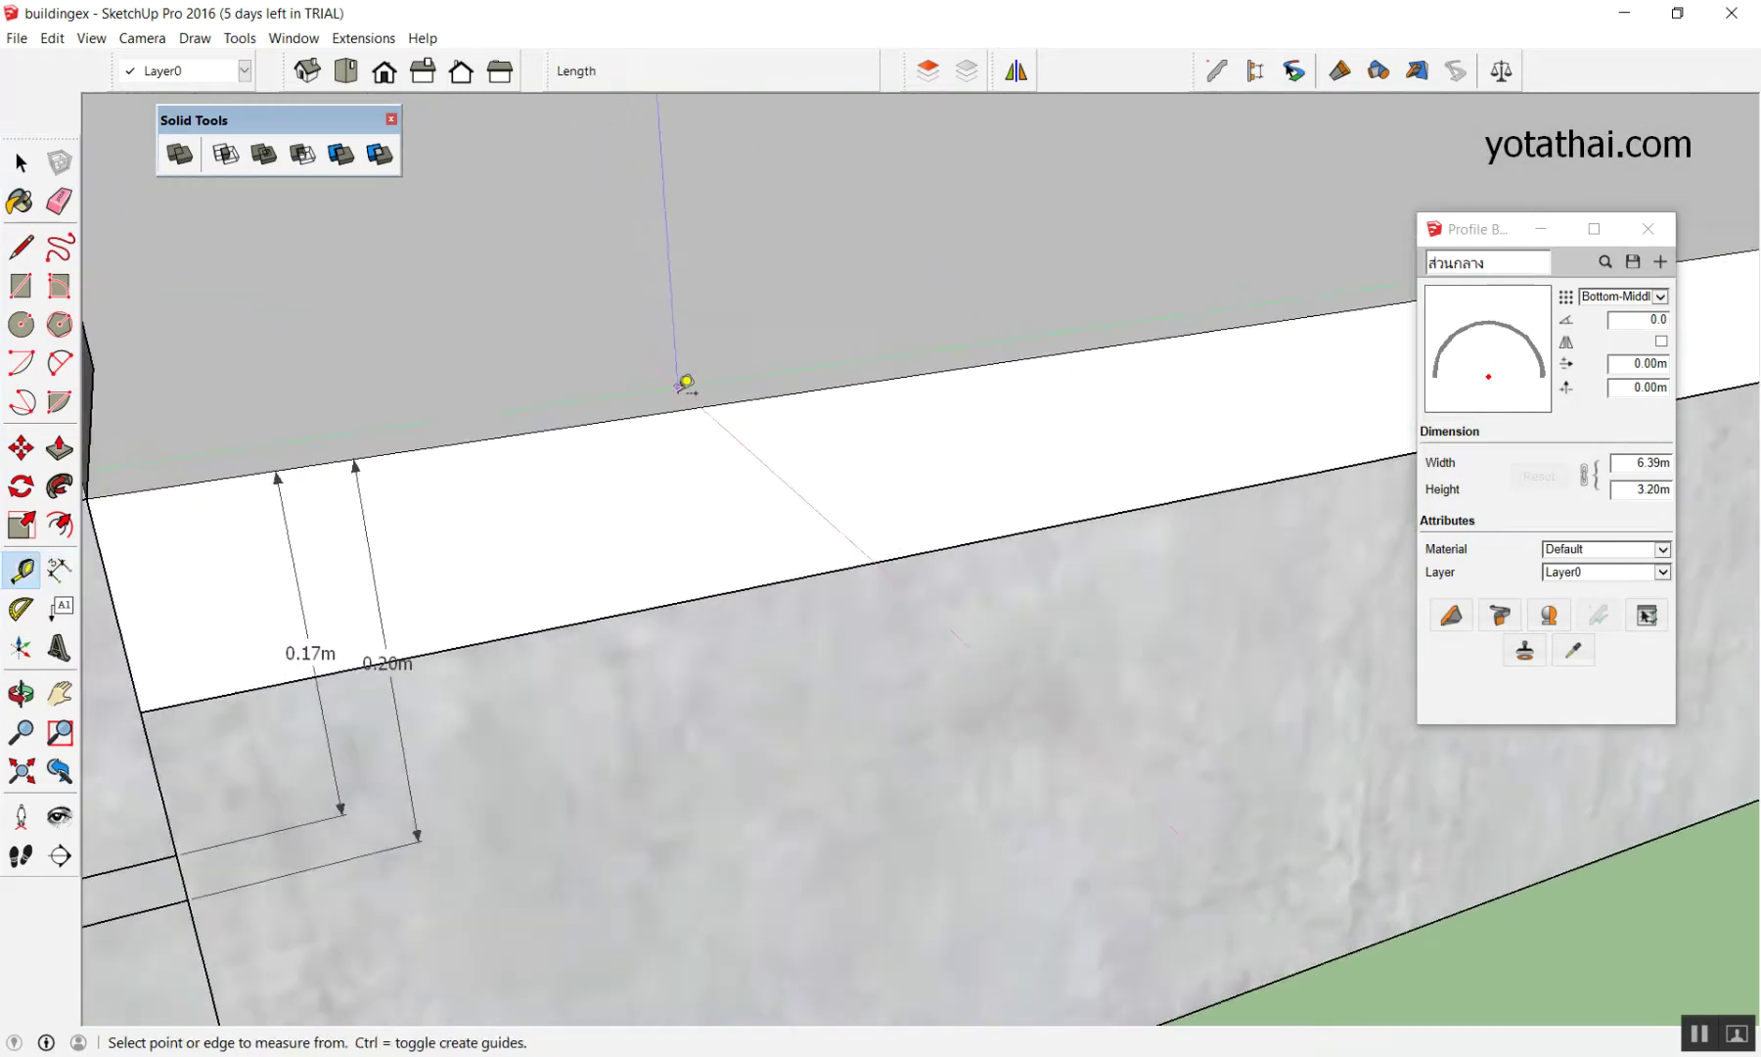
# Measure up from the beam's top edge to start a guide line
pyautogui.scroll(-2, 587, 359)
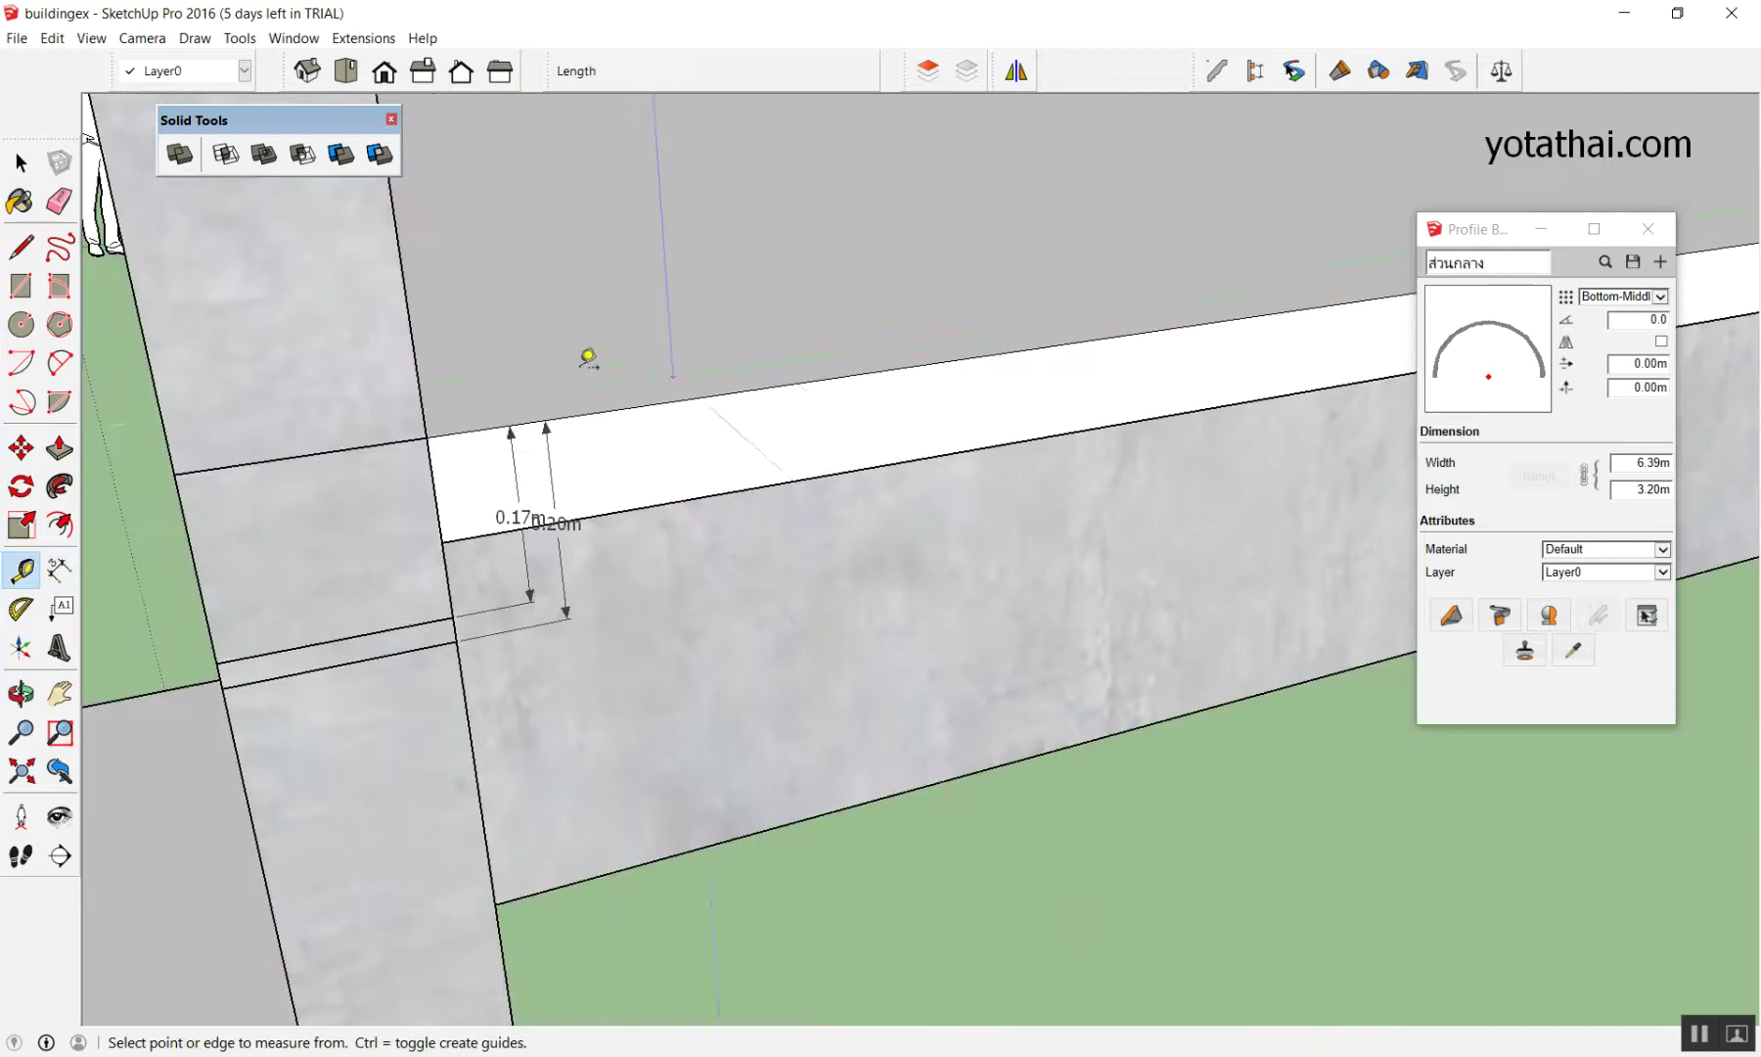
pyautogui.click(638, 404)
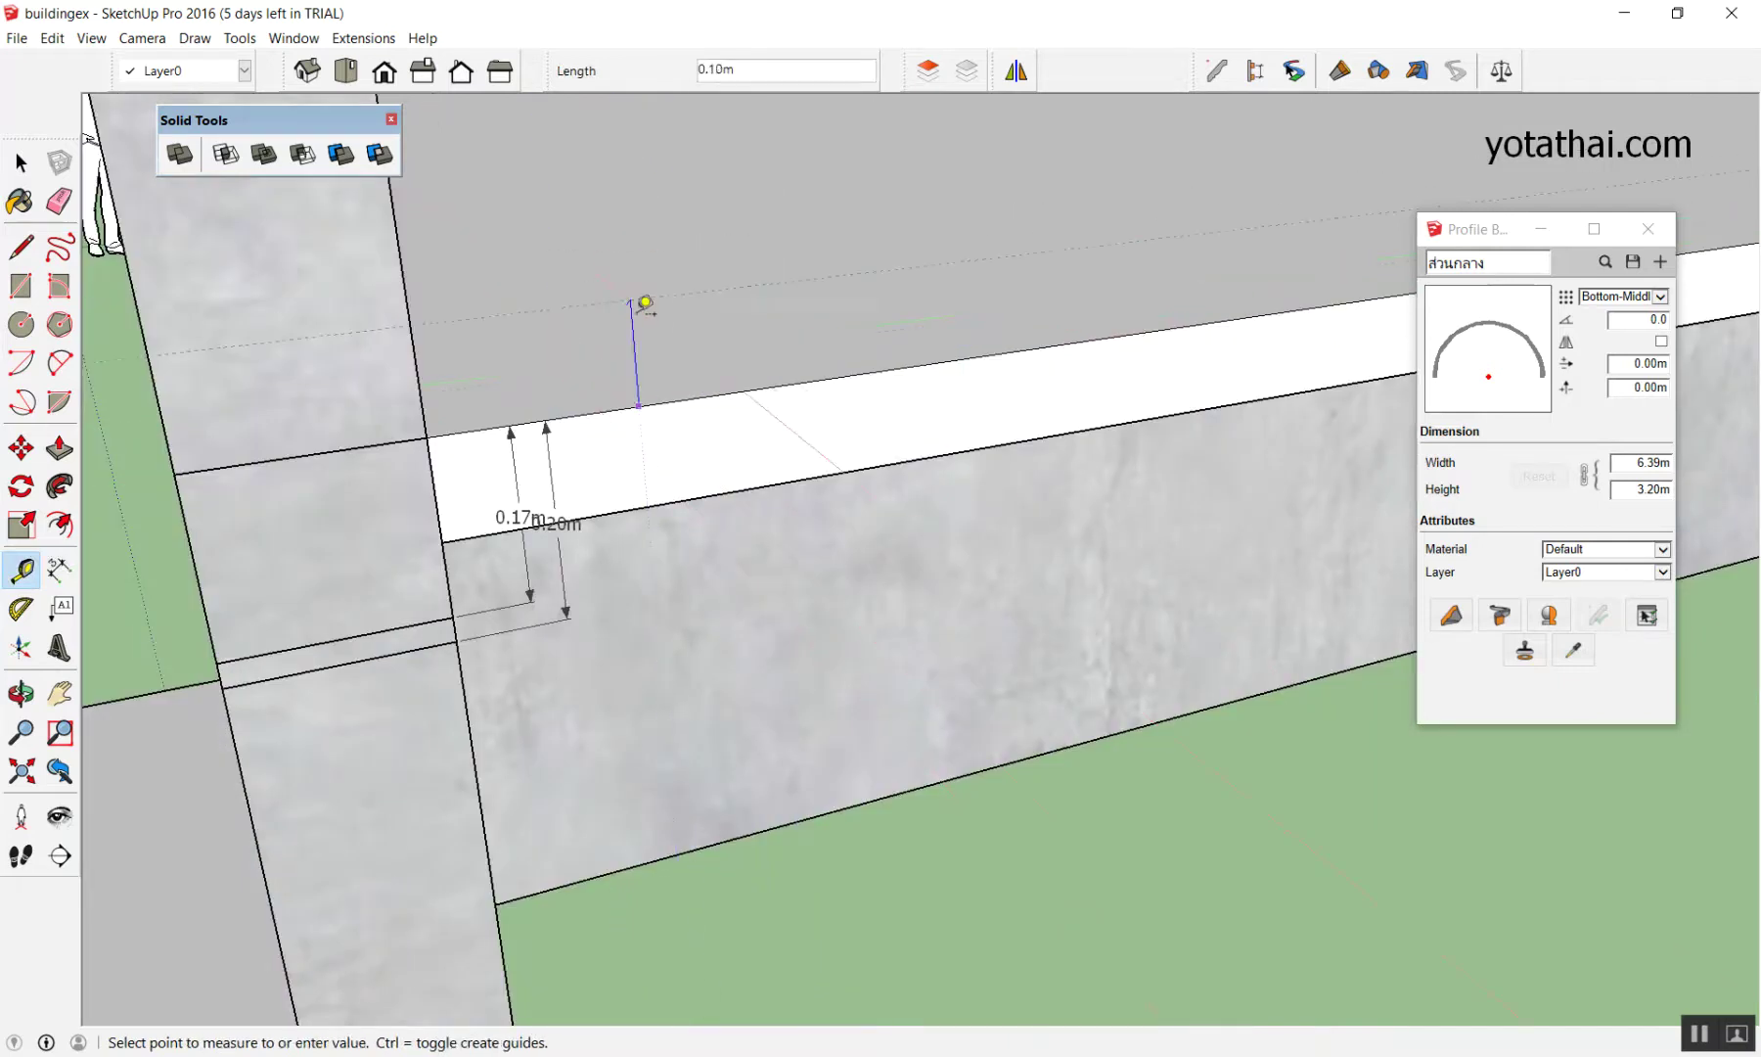
pyautogui.click(650, 387)
pyautogui.scroll(-3, 650, 386)
pyautogui.moveTo(649, 393)
pyautogui.mouseDown(button='middle')
pyautogui.moveTo(1682, 370)
pyautogui.moveTo(939, 669)
pyautogui.moveTo(342, 523)
pyautogui.moveTo(210, 463)
pyautogui.moveTo(307, 378)
pyautogui.mouseUp(button='middle')
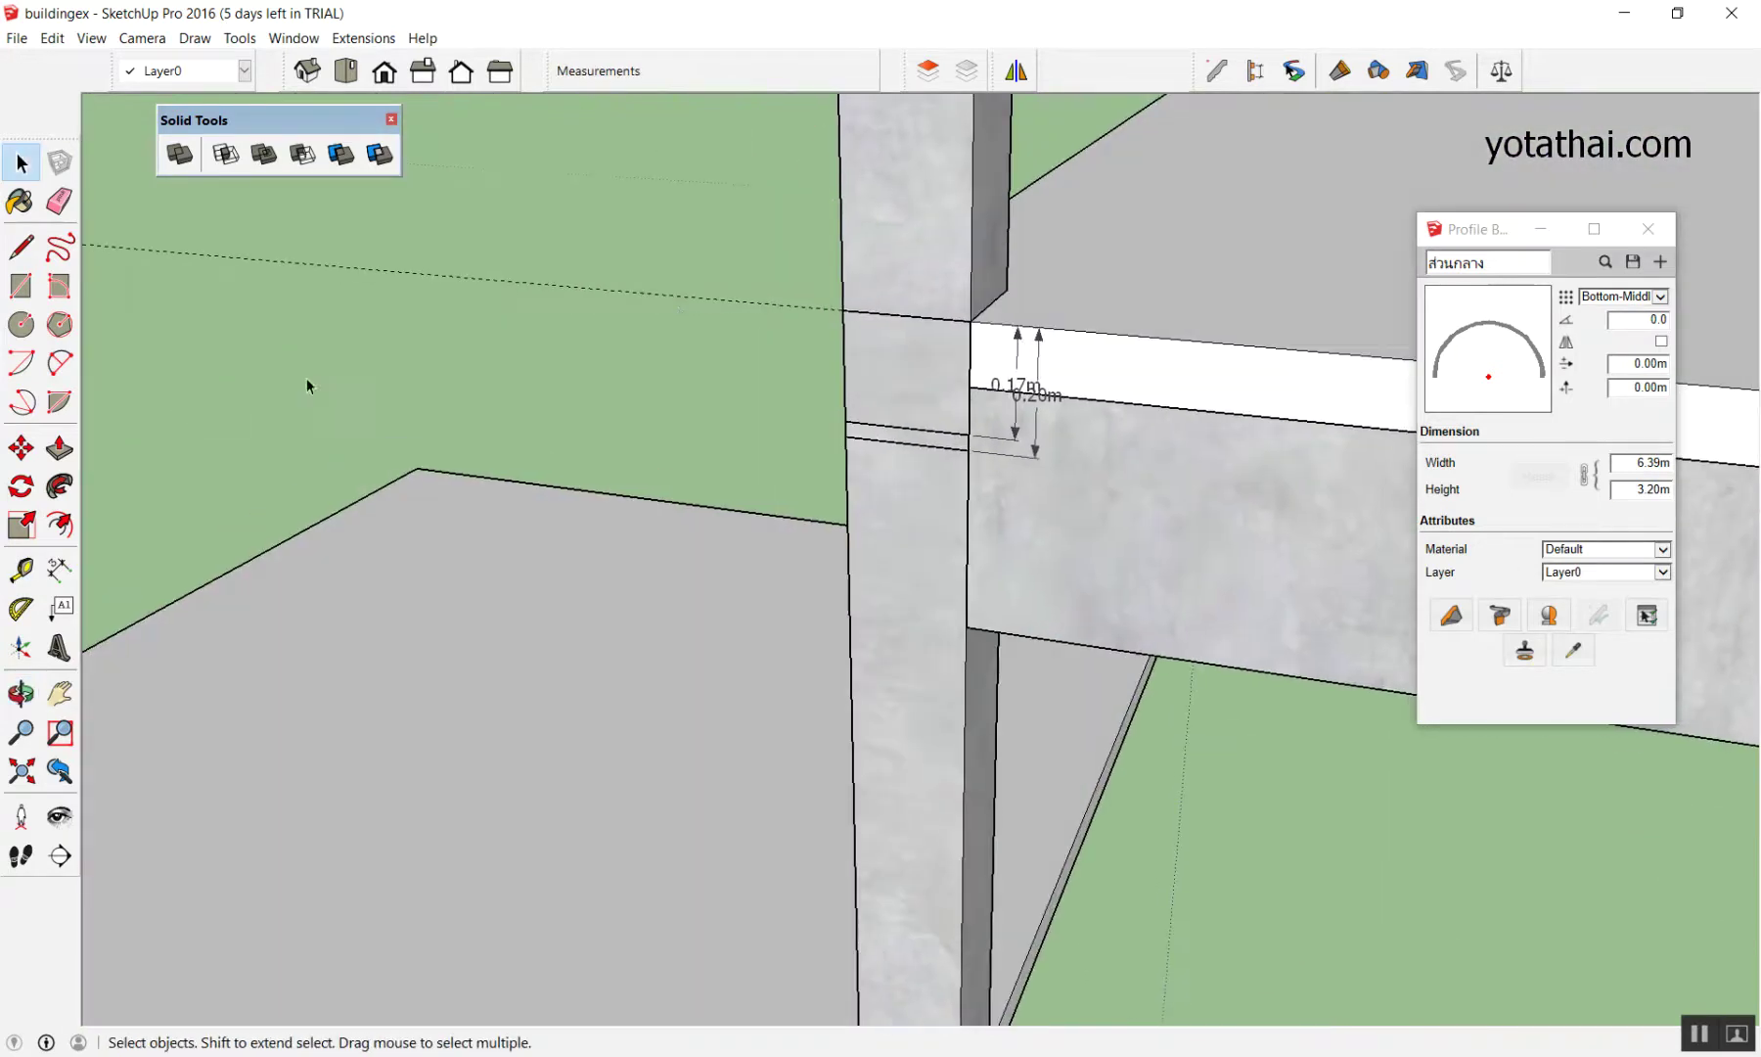
pyautogui.press('e')
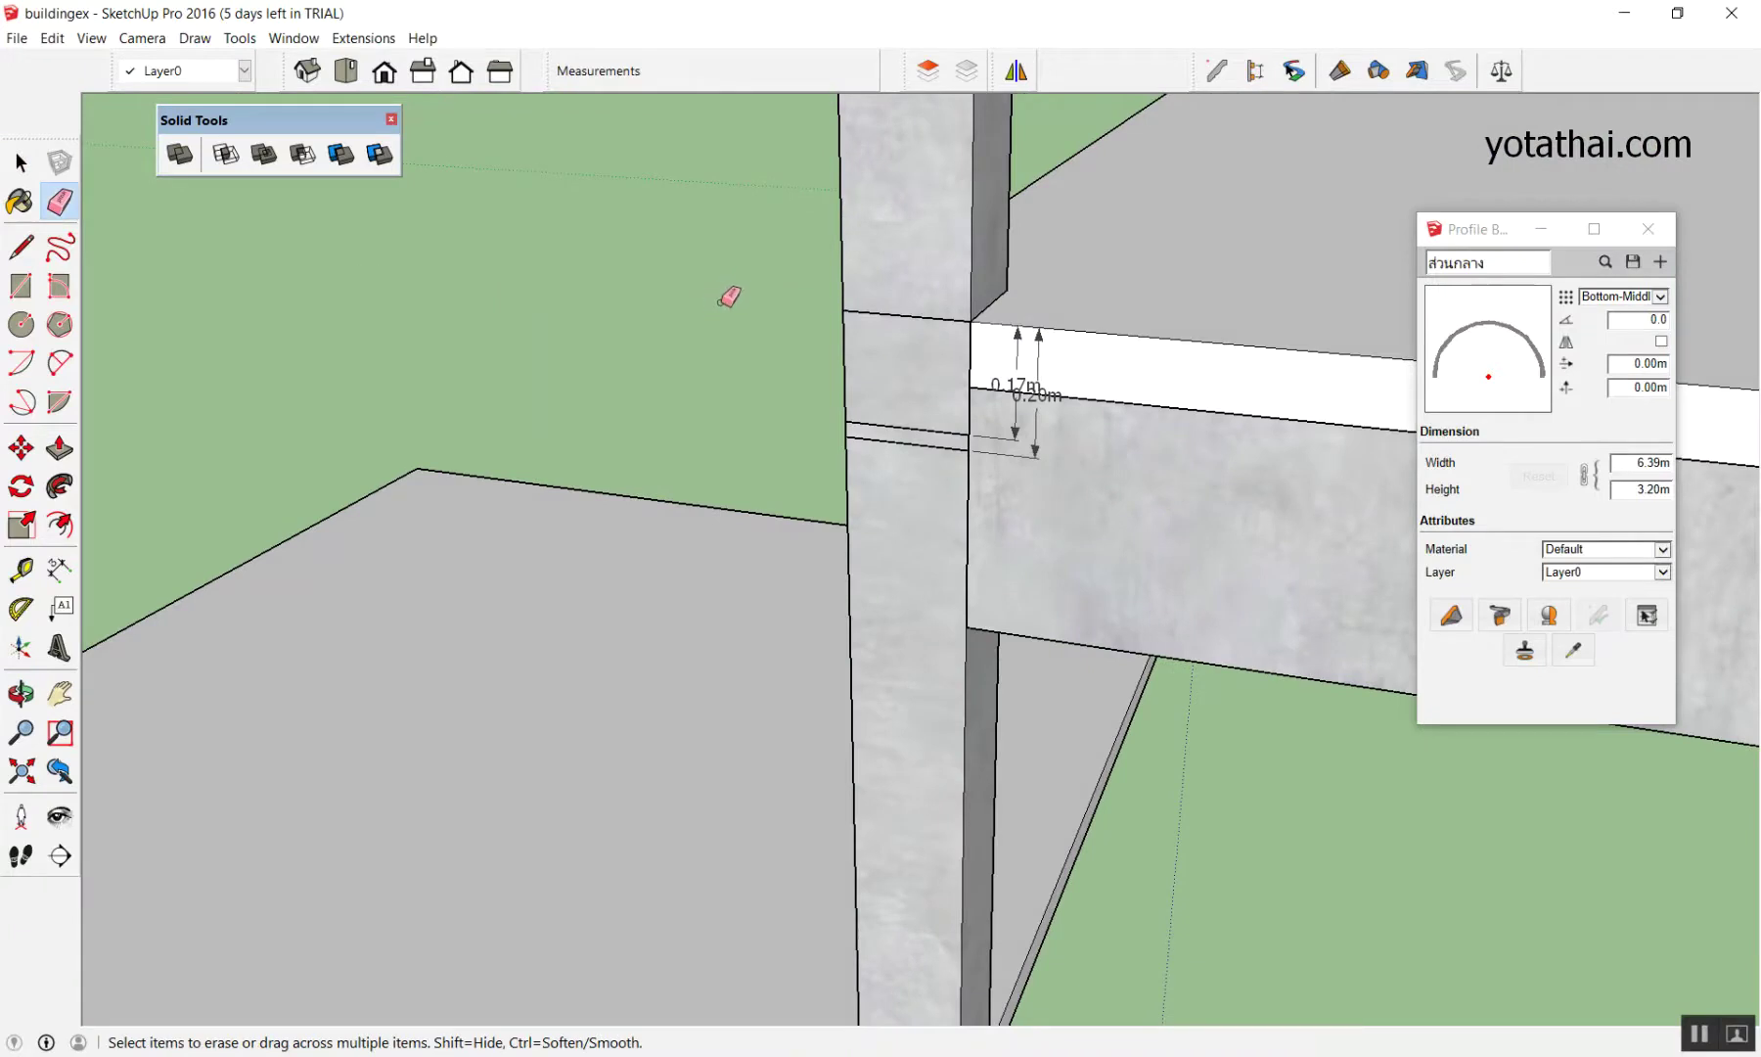
pyautogui.scroll(-1, 719, 299)
# Cancel a second Tape Measure attempt, orbit around the post and select the guide line at the beam
pyautogui.press('t')
pyautogui.scroll(1, 935, 306)
pyautogui.scroll(1, 806, 331)
pyautogui.scroll(1, 826, 323)
pyautogui.scroll(1, 1072, 339)
pyautogui.click(1097, 364)
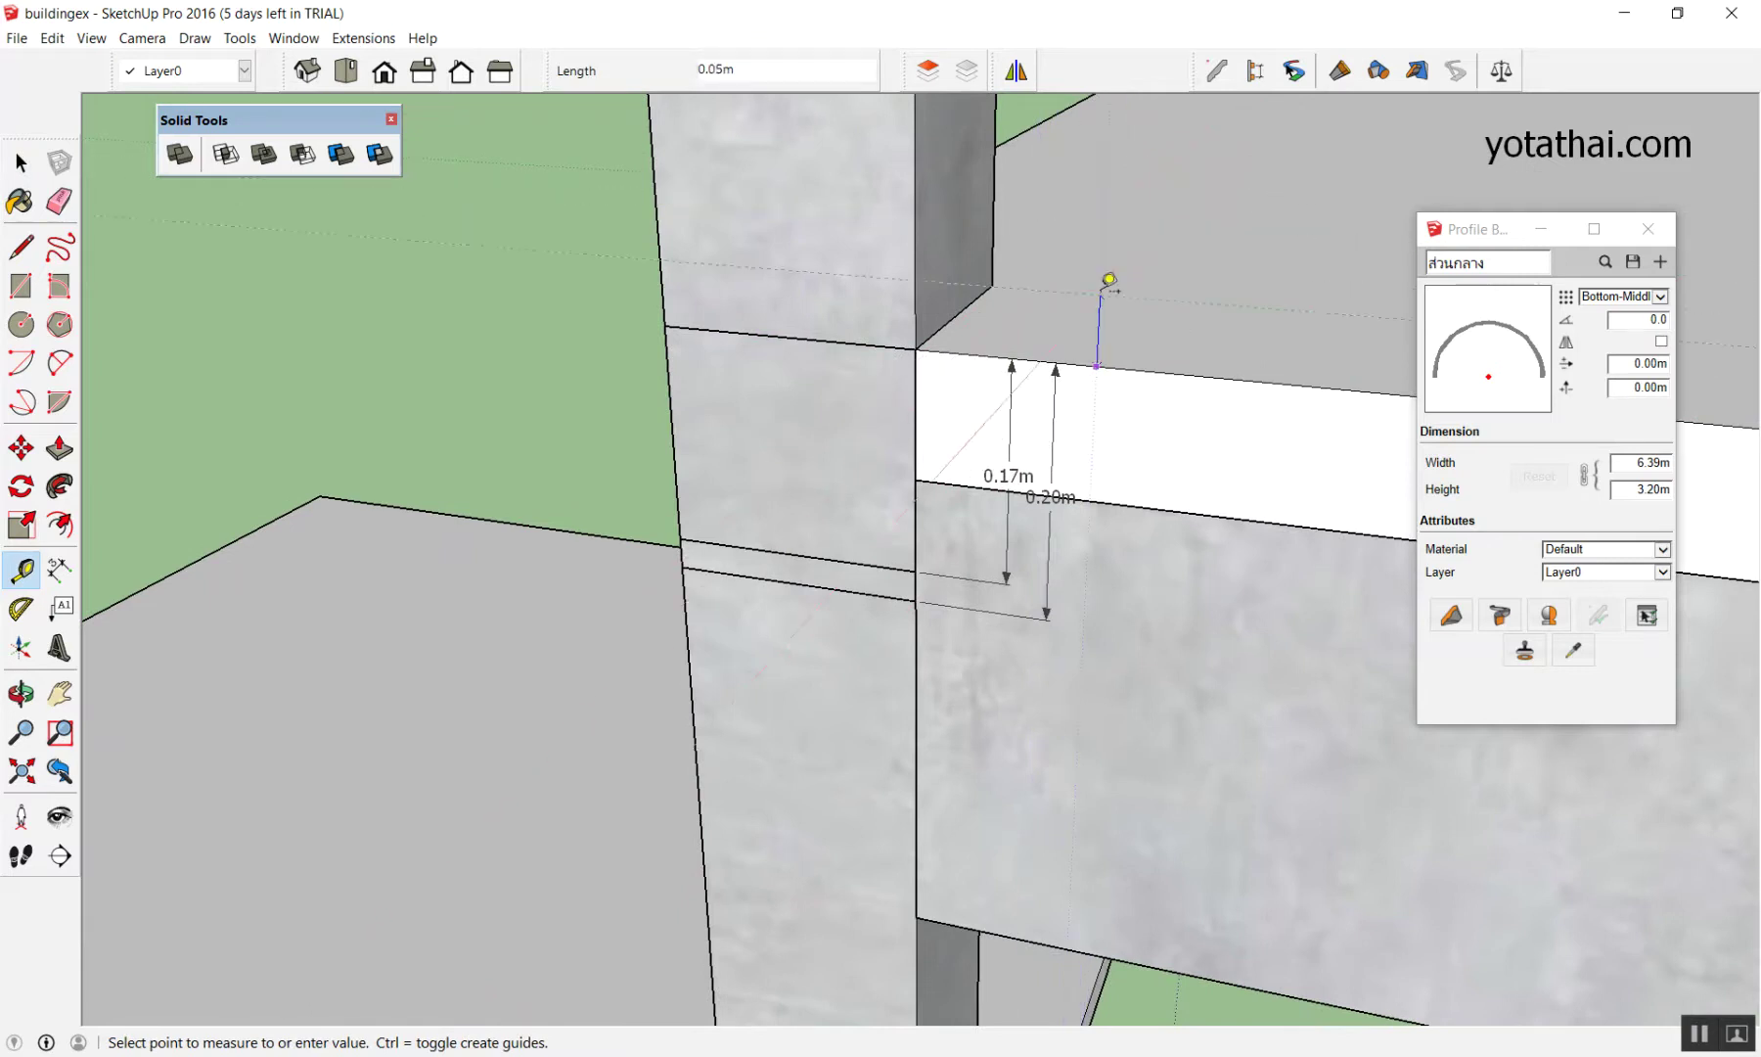
pyautogui.press('Escape')
pyautogui.press('space')
pyautogui.moveTo(1112, 345)
pyautogui.mouseDown(button='middle')
pyautogui.moveTo(998, 494)
pyautogui.moveTo(810, 358)
pyautogui.moveTo(590, 609)
pyautogui.moveTo(170, 460)
pyautogui.mouseUp(button='middle')
pyautogui.moveTo(884, 326)
pyautogui.mouseDown(button='middle')
pyautogui.moveTo(343, 382)
pyautogui.moveTo(323, 173)
pyautogui.moveTo(719, 421)
pyautogui.moveTo(766, 398)
pyautogui.moveTo(598, 262)
pyautogui.moveTo(747, 290)
pyautogui.mouseUp(button='middle')
pyautogui.scroll(-5, 773, 299)
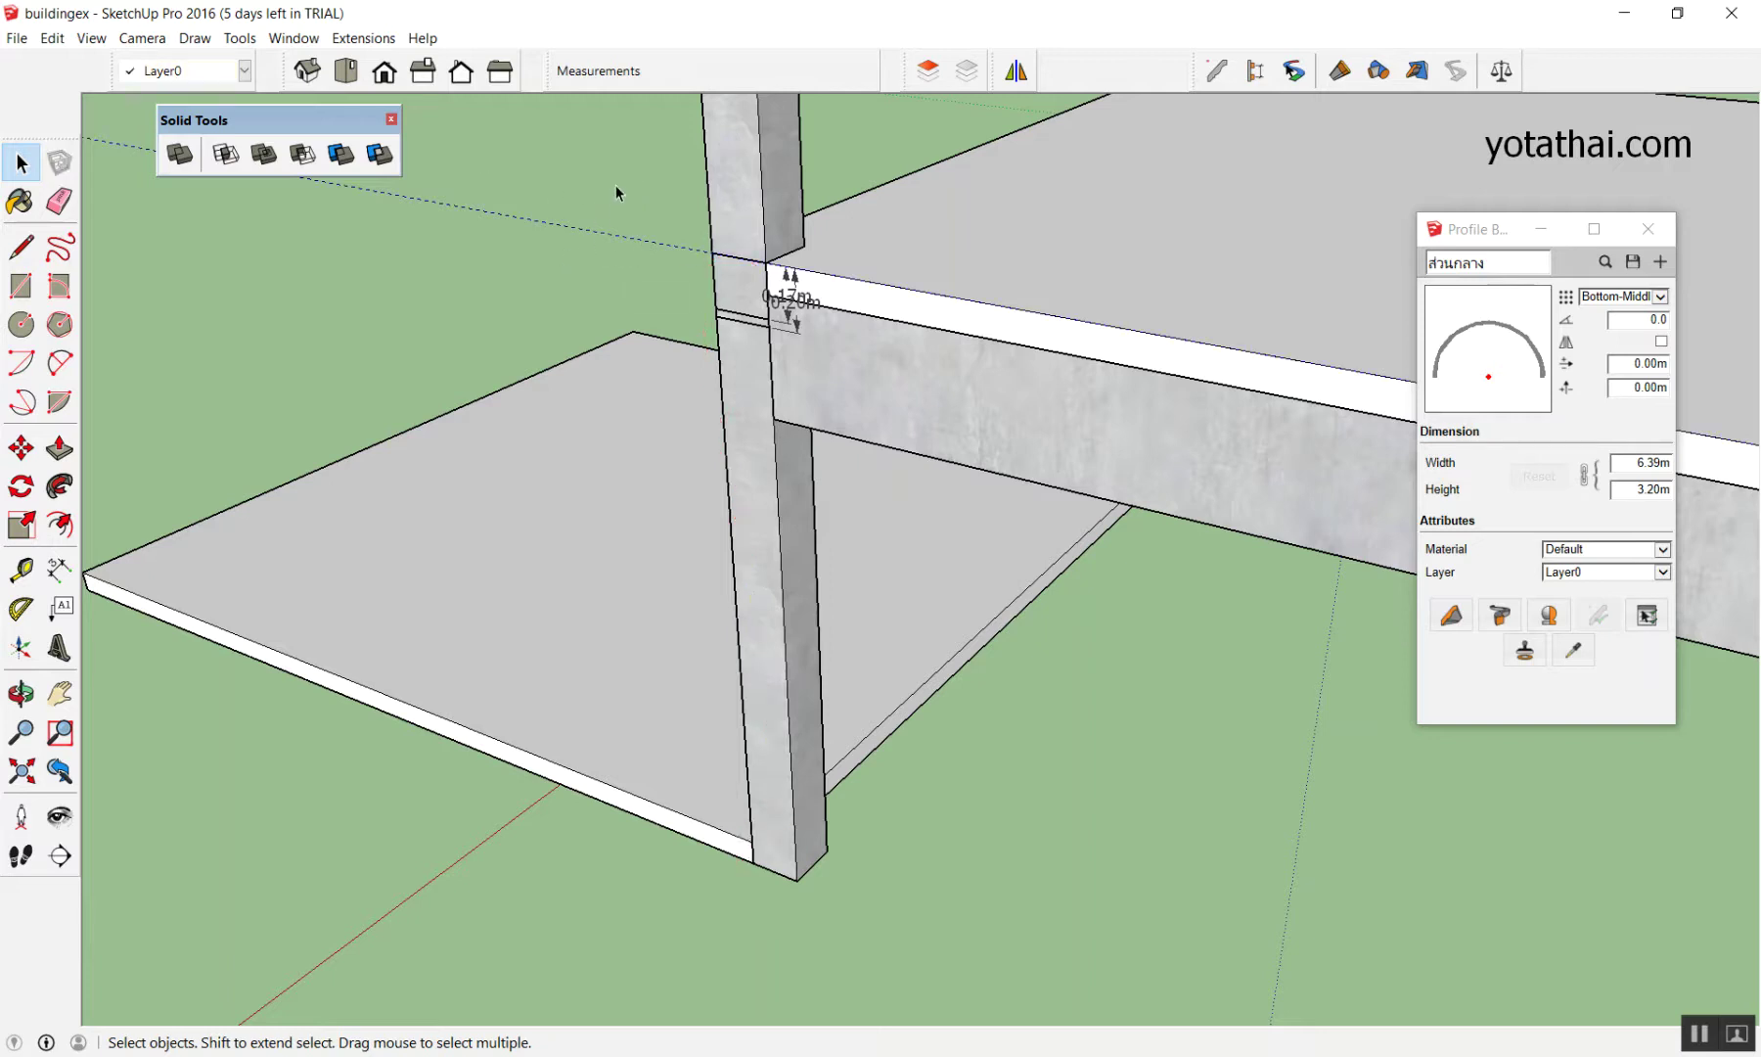
pyautogui.moveTo(595, 188)
pyautogui.mouseDown()
pyautogui.moveTo(529, 252)
pyautogui.moveTo(555, 234)
pyautogui.mouseUp()
# Start moving the beam-level guide line from a point at the post corner
pyautogui.click(529, 228)
pyautogui.scroll(-1, 695, 296)
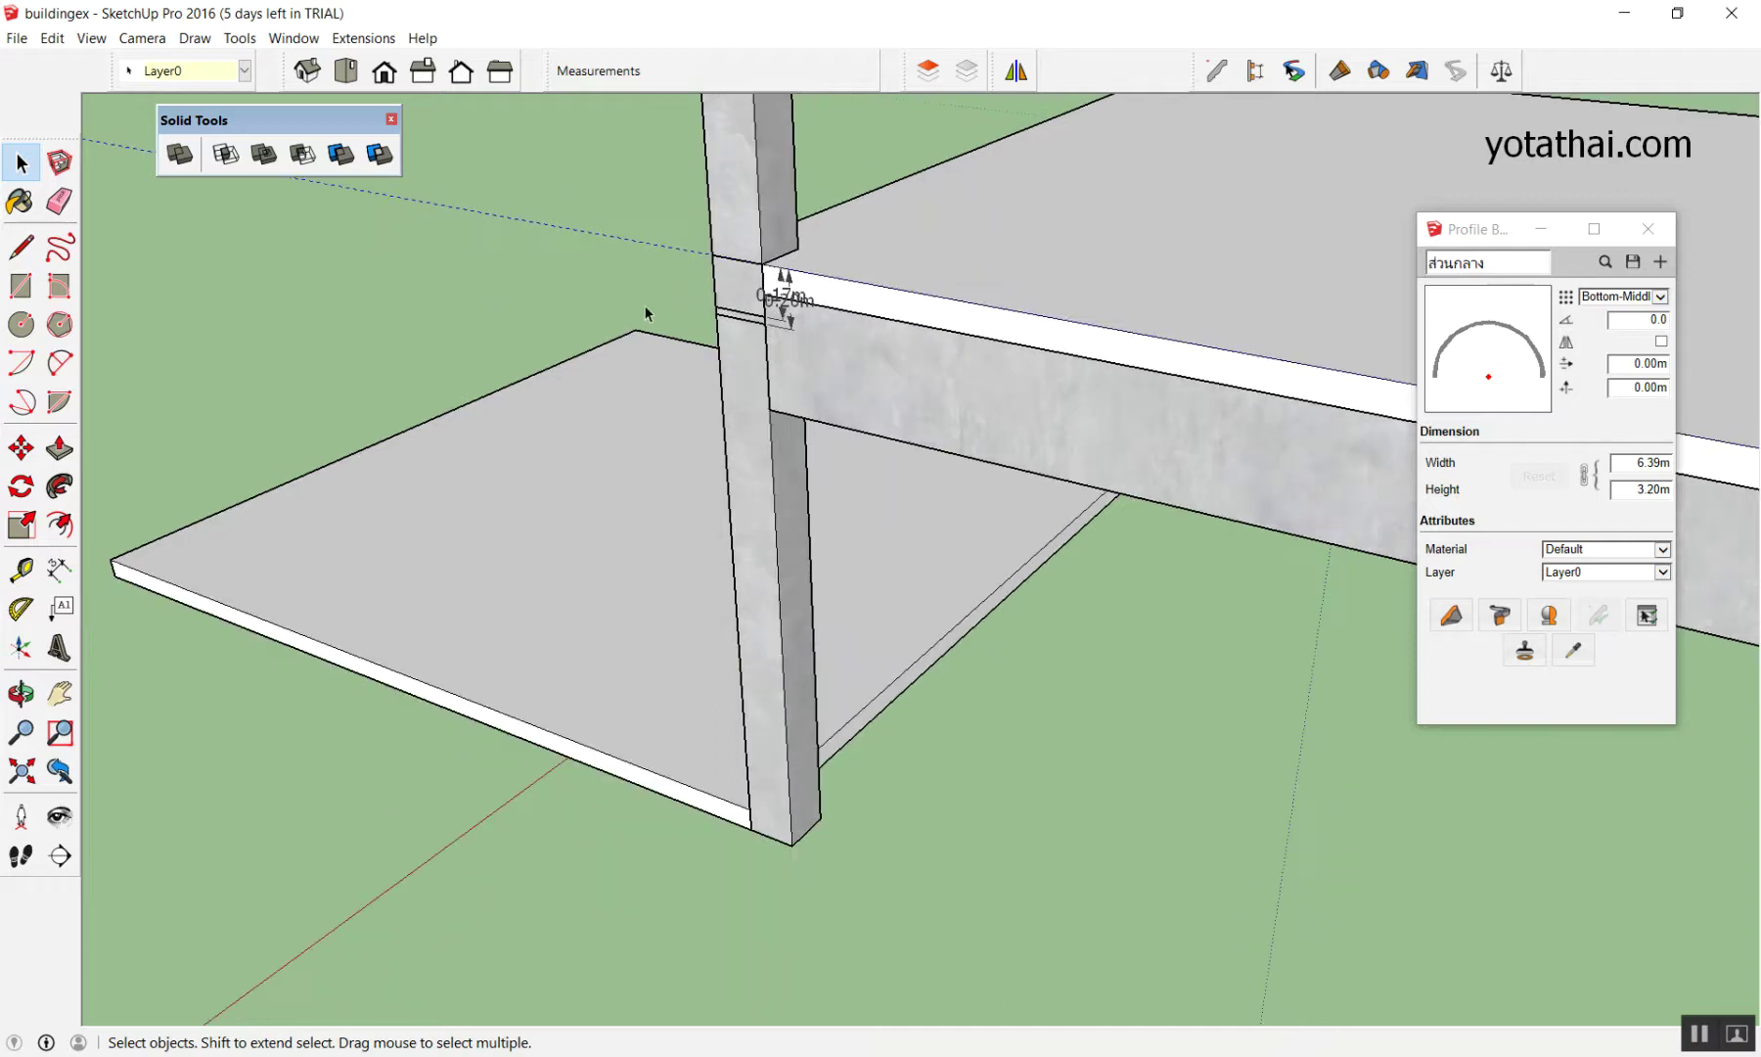
pyautogui.press('m')
pyautogui.scroll(2, 744, 234)
pyautogui.scroll(3, 724, 239)
pyautogui.scroll(2, 715, 279)
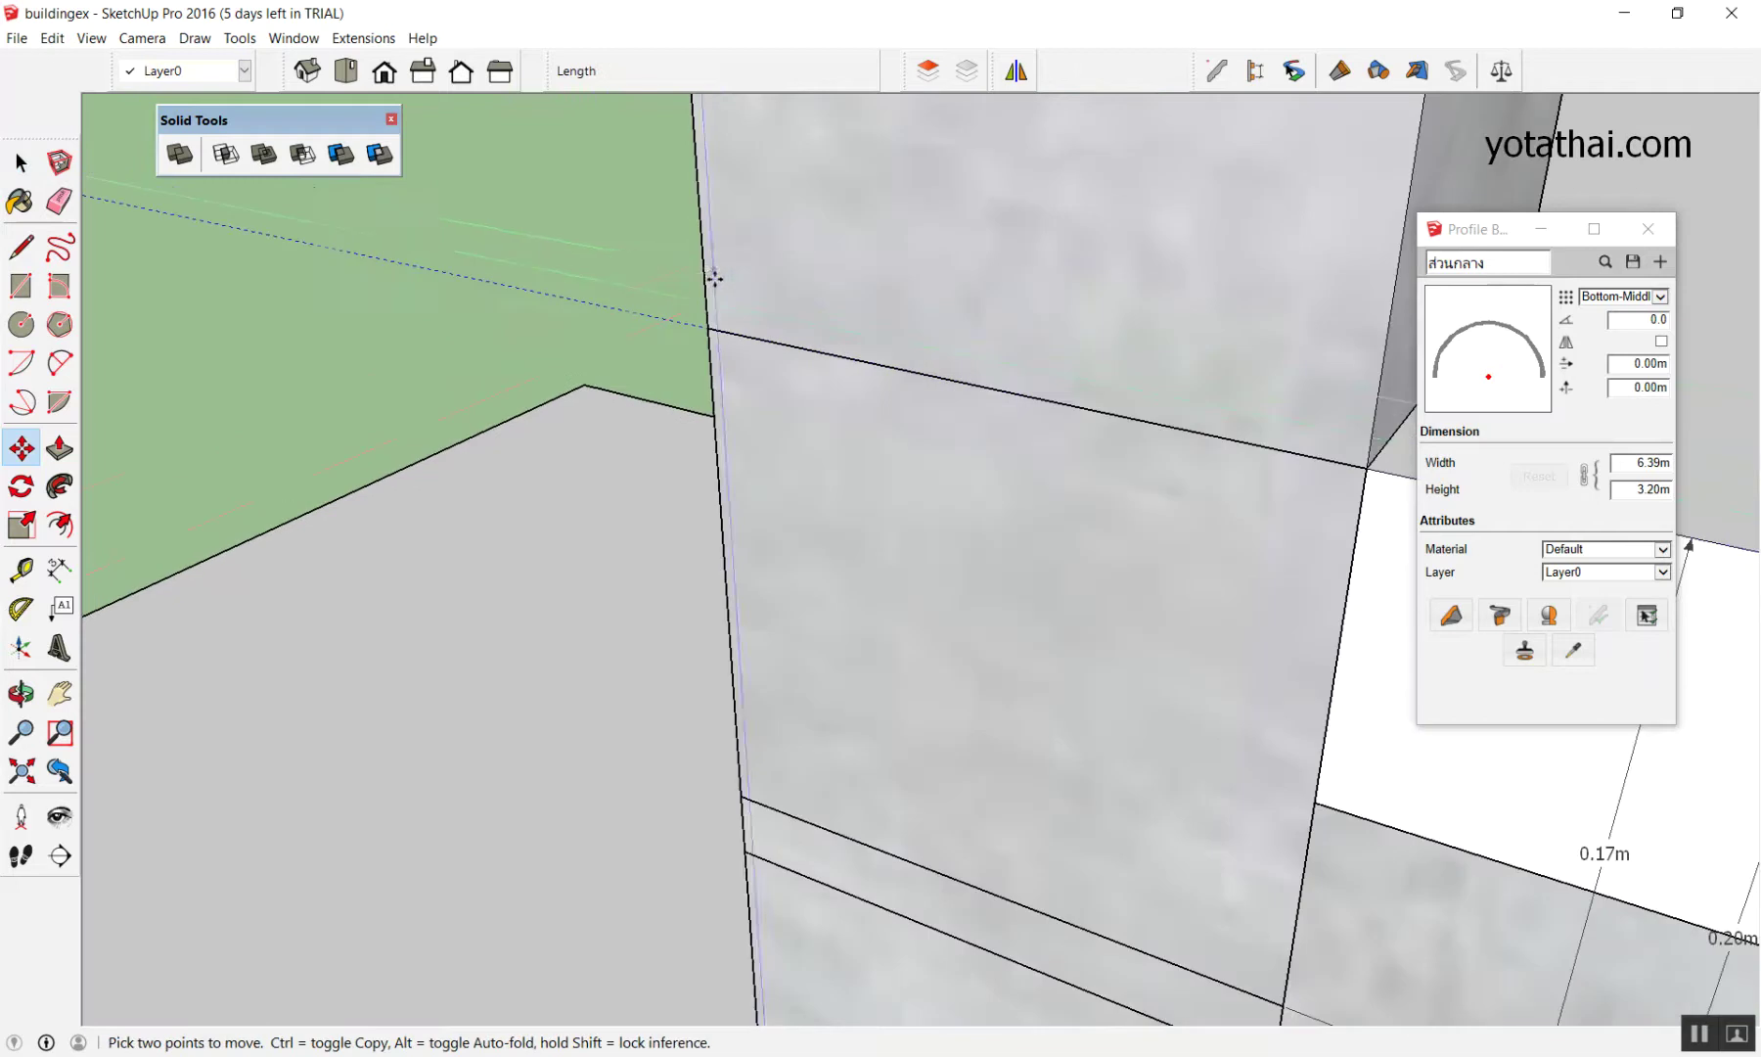
pyautogui.click(706, 331)
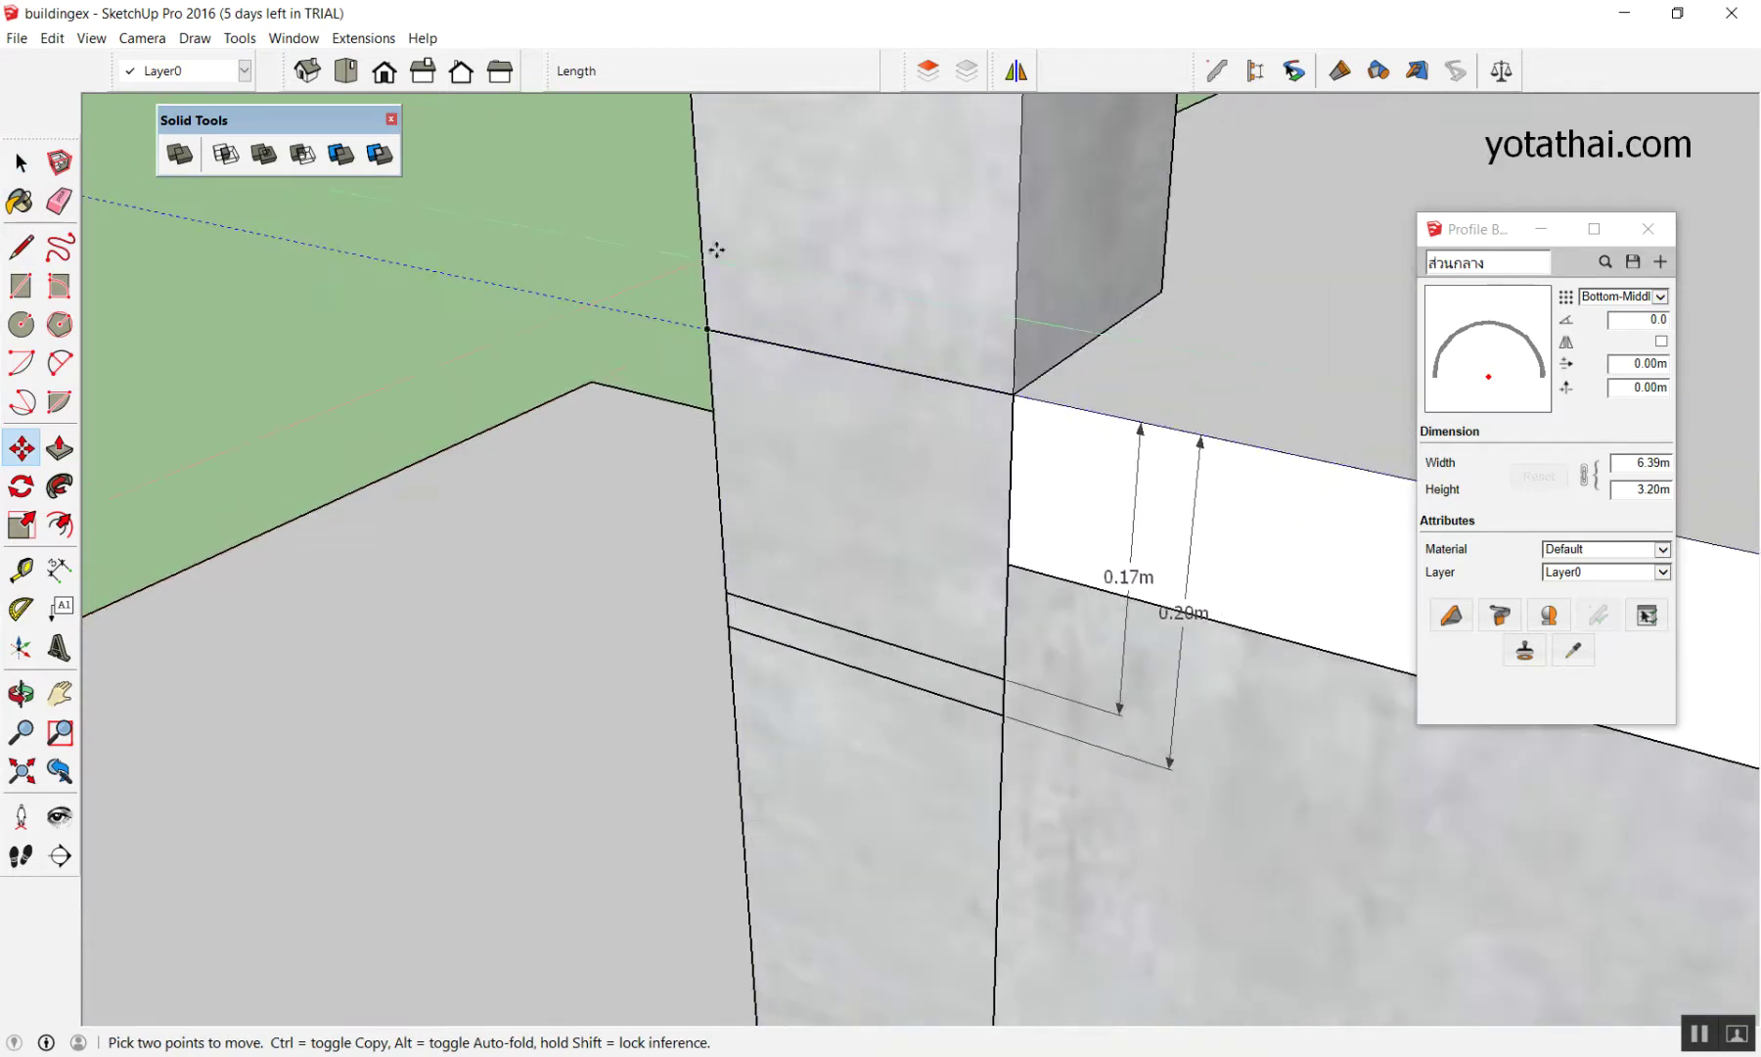
pyautogui.scroll(-3, 685, 284)
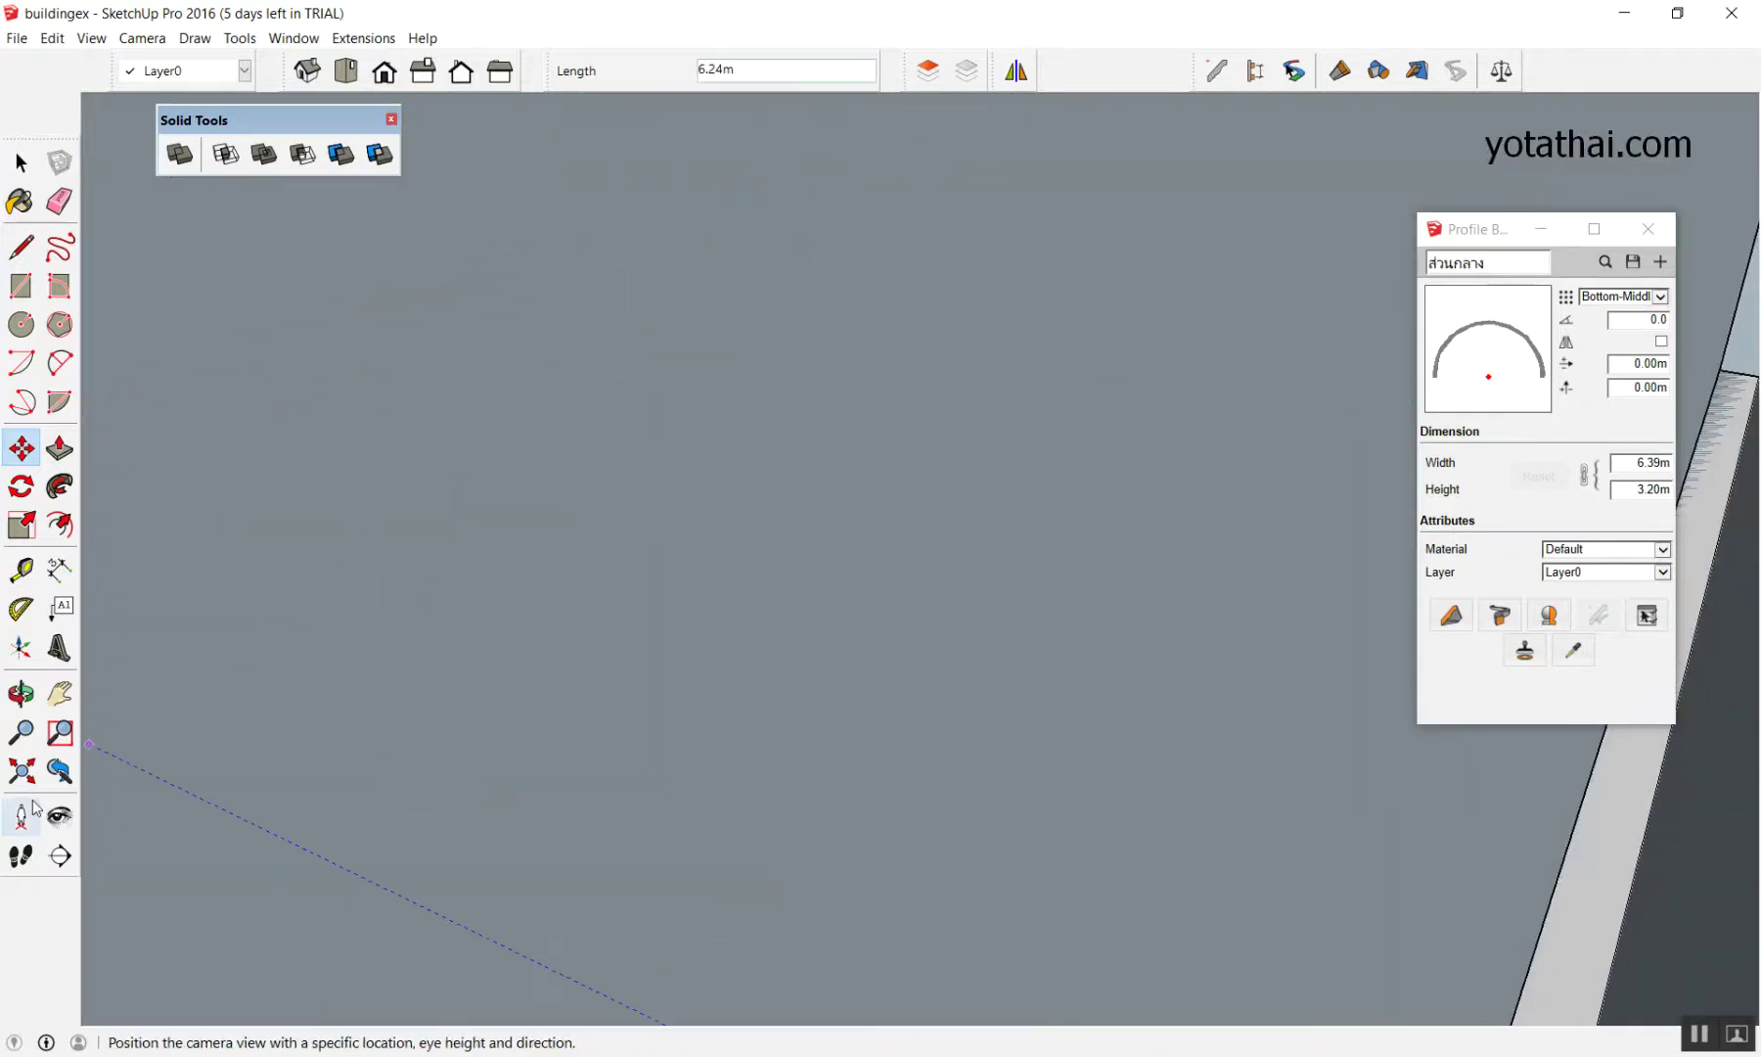
pyautogui.click(21, 771)
pyautogui.scroll(3, 516, 567)
pyautogui.scroll(3, 517, 587)
pyautogui.scroll(3, 499, 616)
pyautogui.scroll(2, 484, 629)
pyautogui.scroll(1, 483, 629)
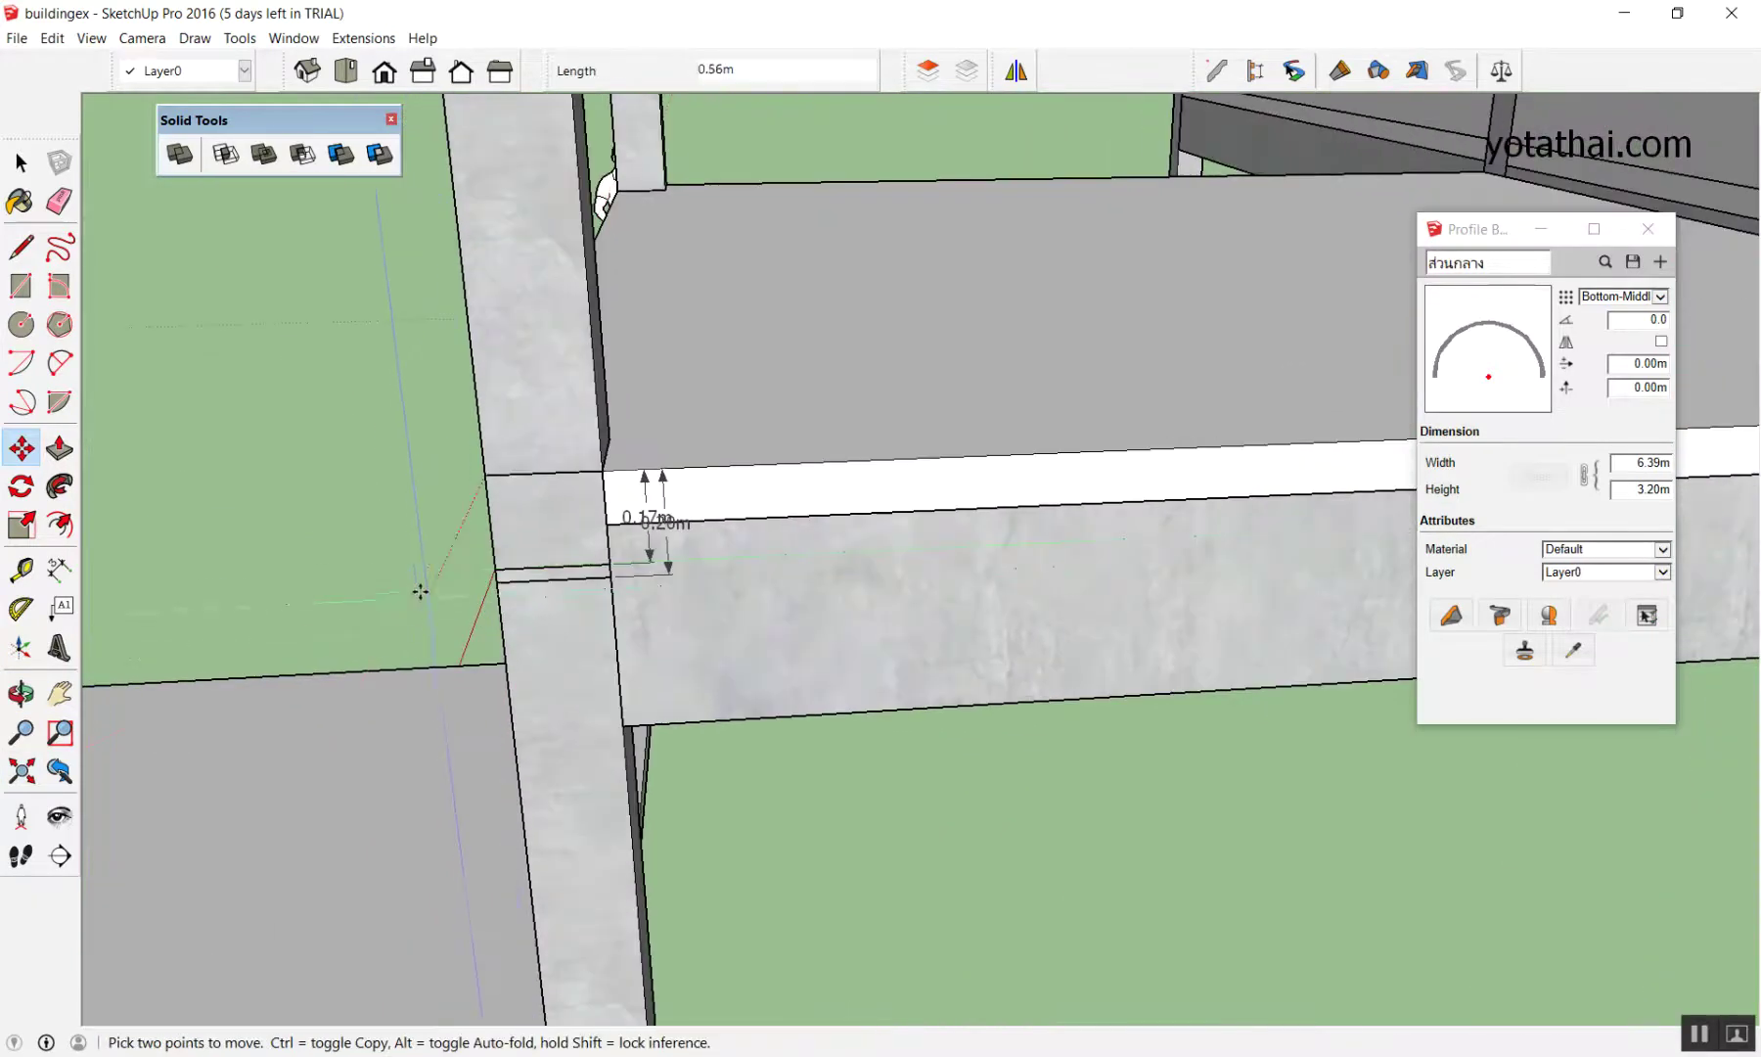
# Copy the guide line about 2.25 m down to the post's foot on the slab
pyautogui.press('ctrl')
pyautogui.click(419, 550)
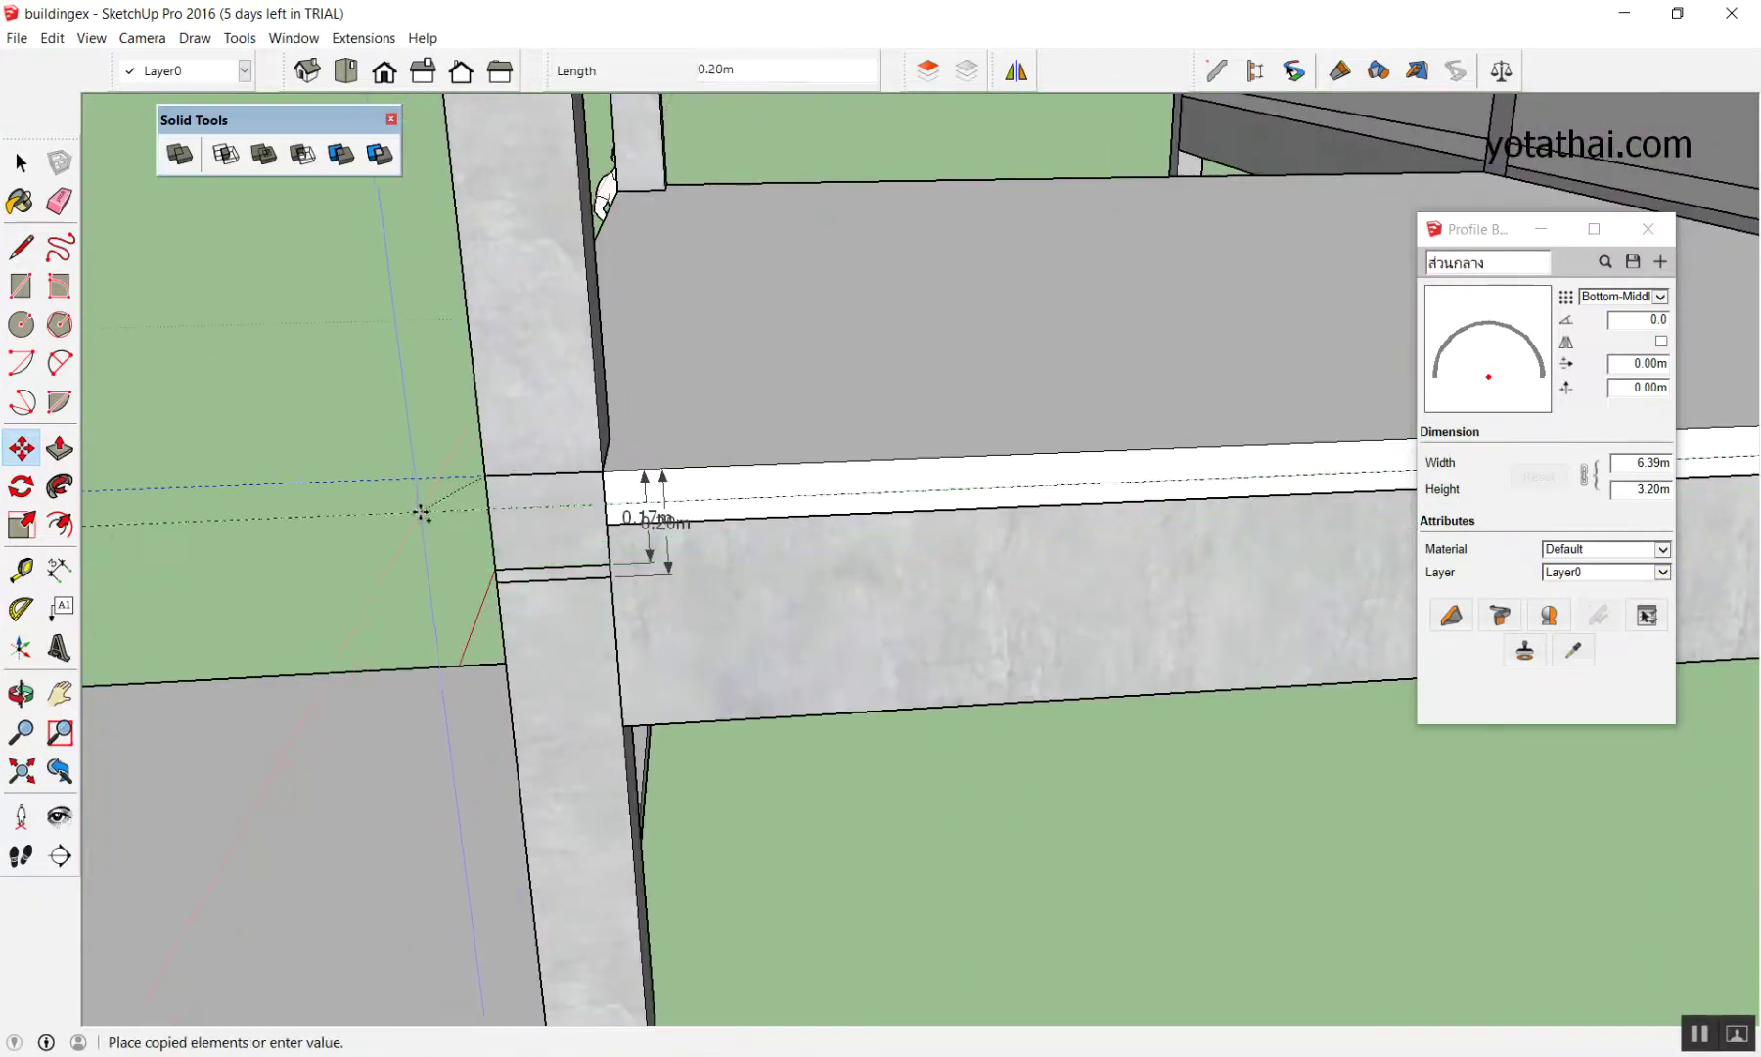
pyautogui.scroll(-3, 421, 512)
pyautogui.scroll(-2, 416, 548)
pyautogui.scroll(3, 464, 836)
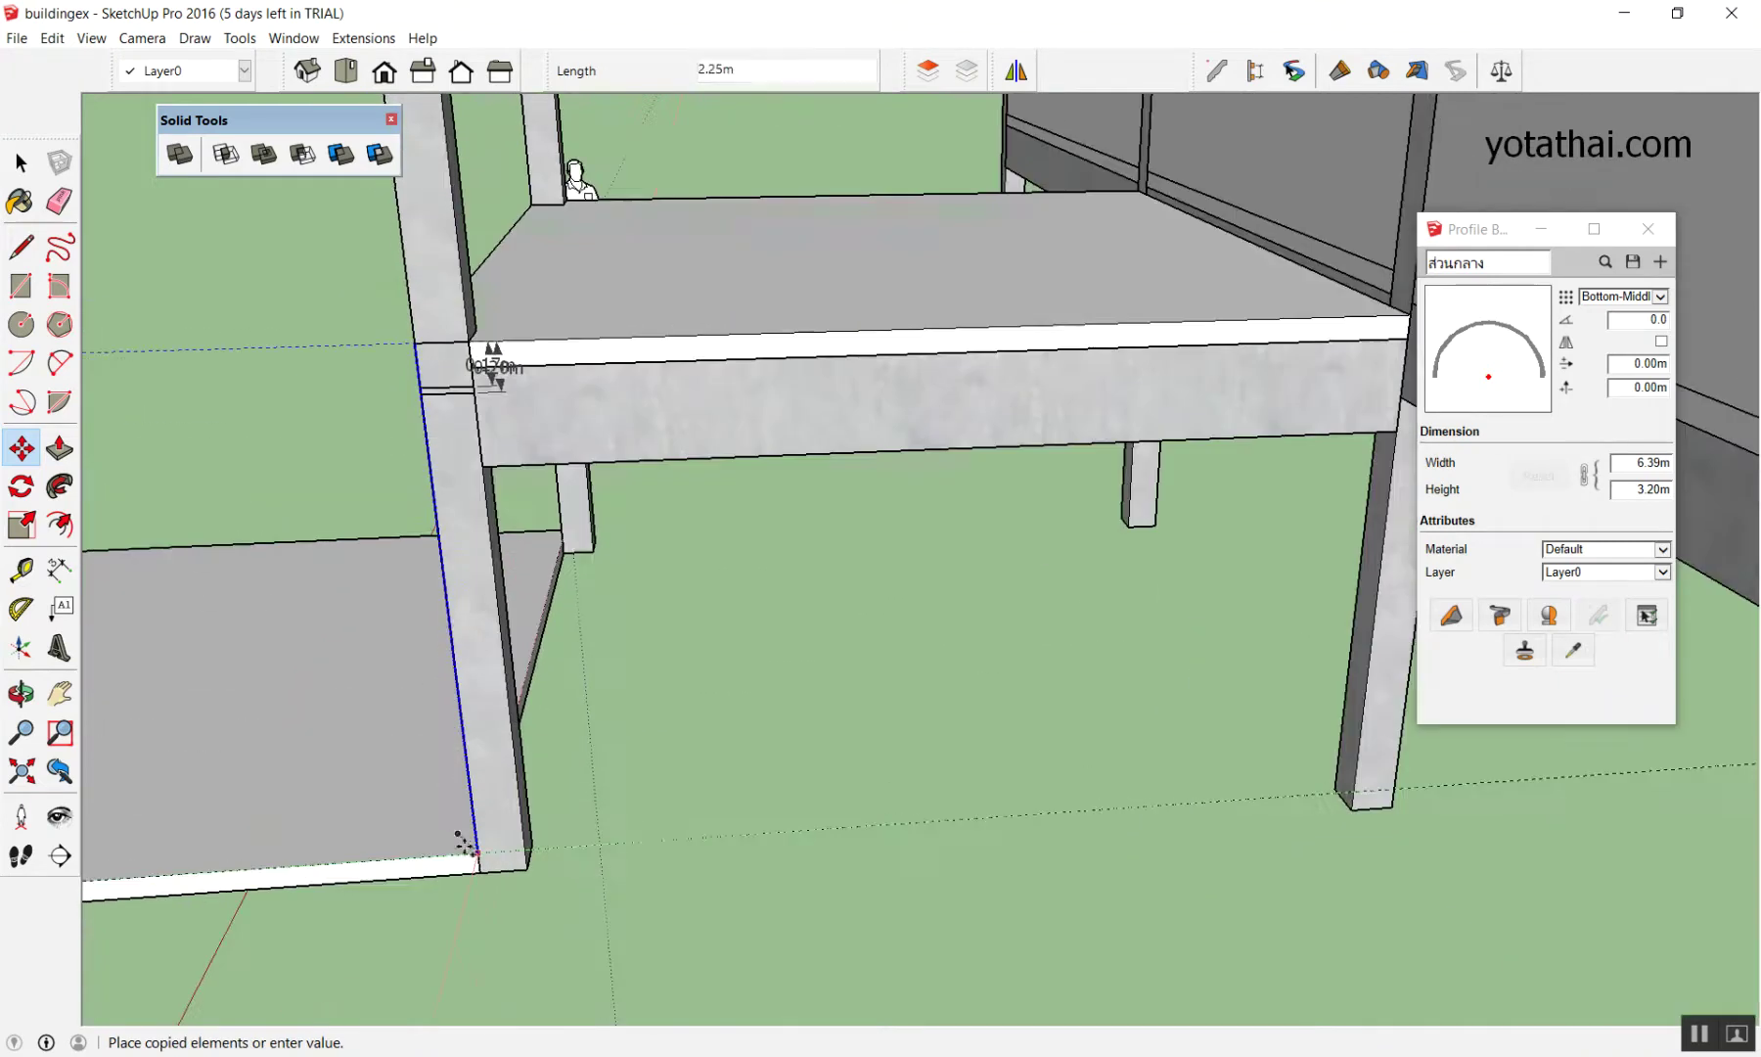
pyautogui.scroll(3, 464, 870)
pyautogui.scroll(3, 479, 833)
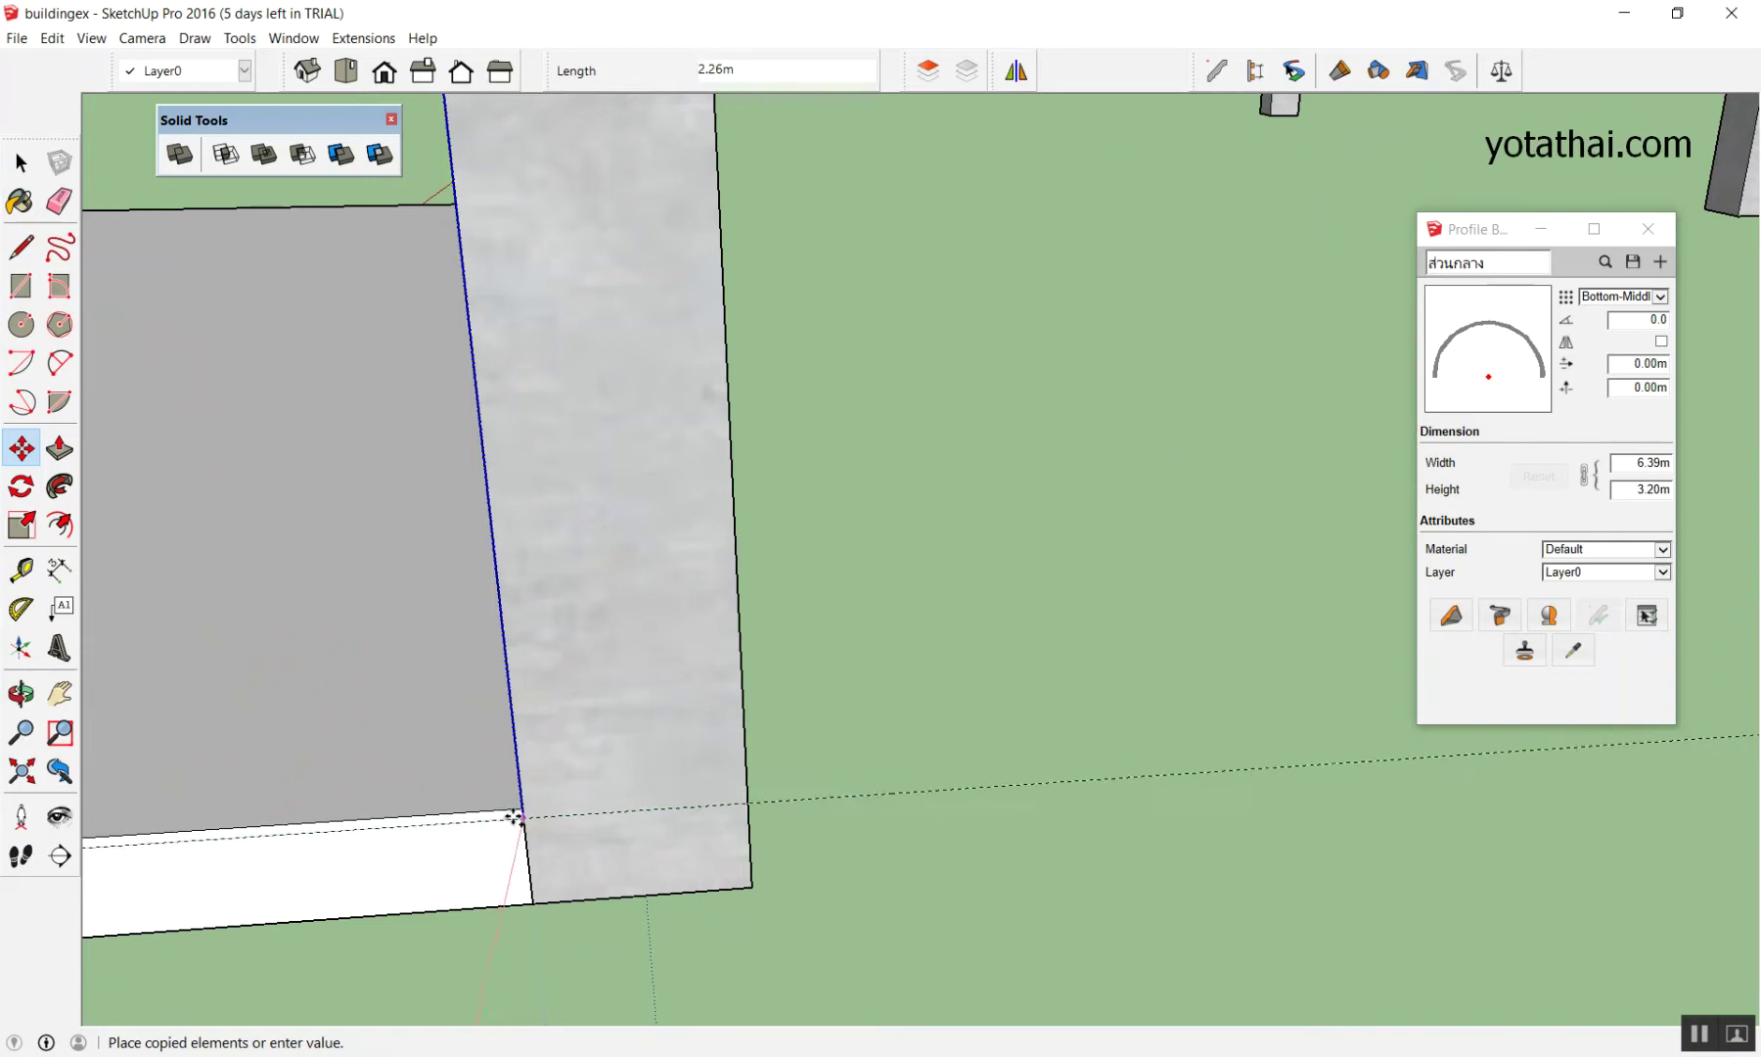
pyautogui.click(515, 812)
pyautogui.scroll(-3, 503, 785)
pyautogui.moveTo(526, 770); pyautogui.dragTo(706, 767, button='middle')
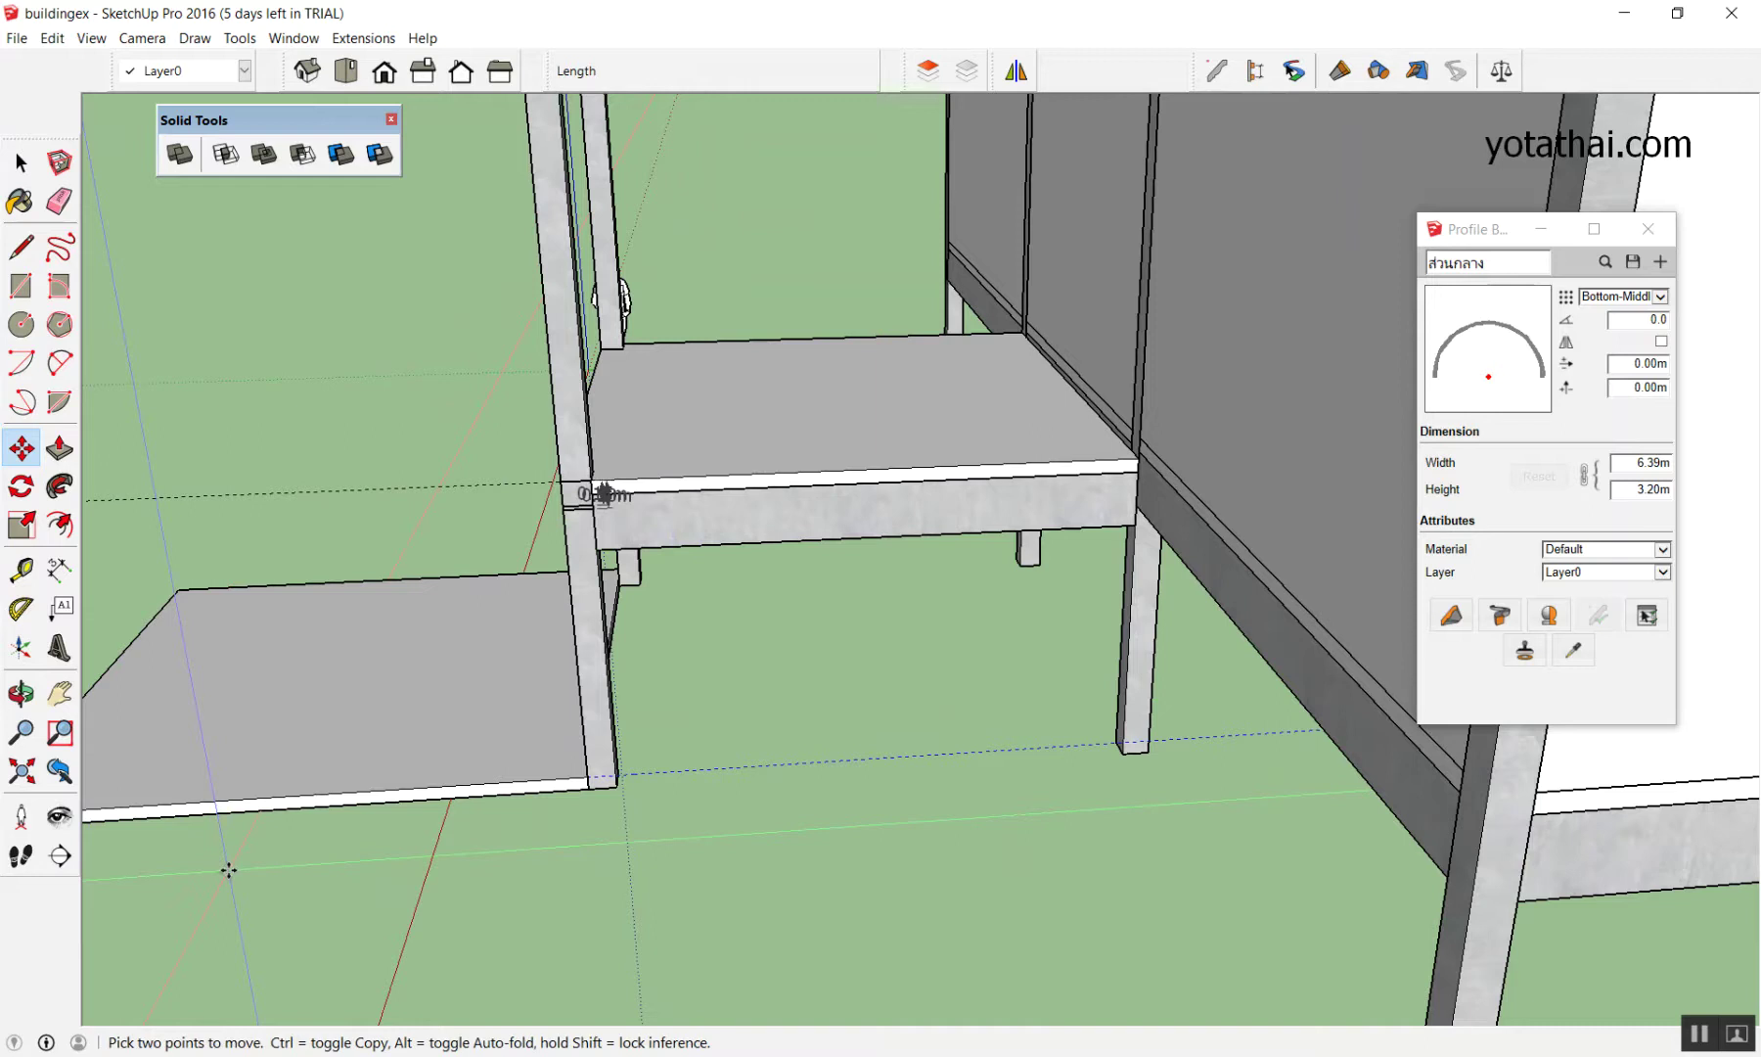
# Orbit to the slab's side face and begin copying the ground-level guide upward
pyautogui.scroll(3, 269, 558)
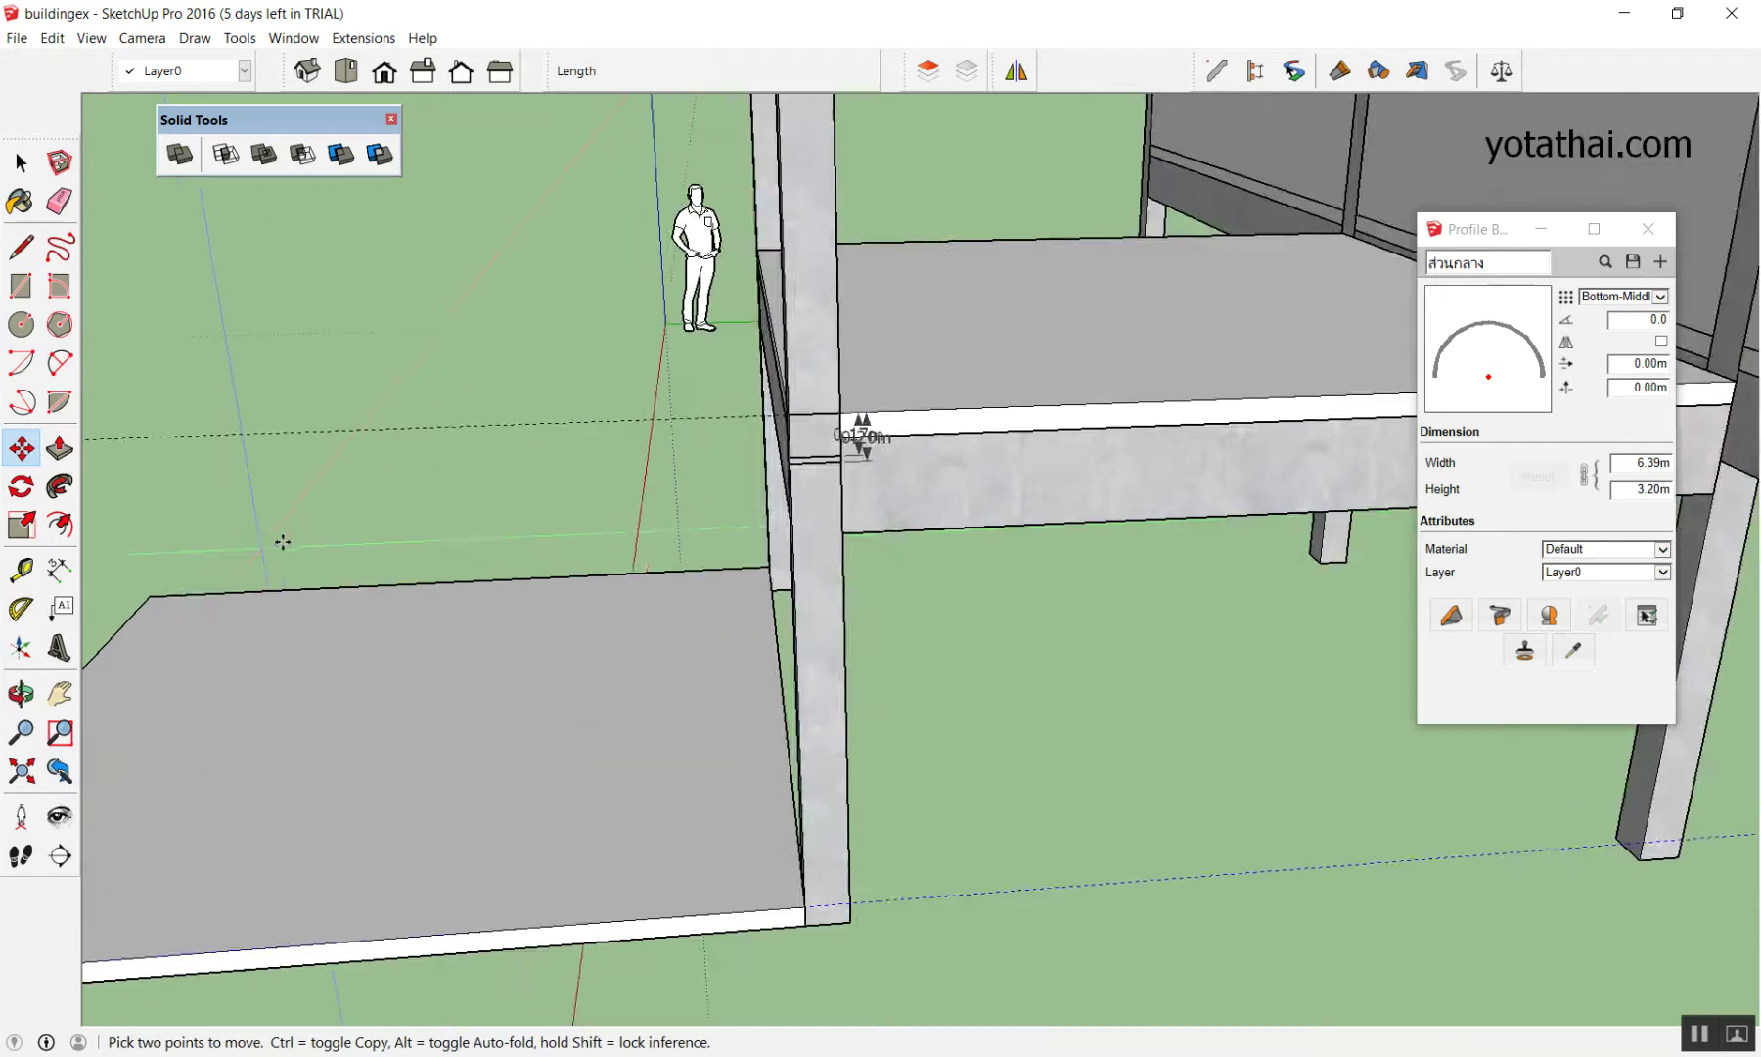
pyautogui.scroll(3, 738, 452)
pyautogui.scroll(2, 622, 531)
pyautogui.moveTo(621, 531)
pyautogui.mouseDown(button='middle')
pyautogui.moveTo(711, 440)
pyautogui.moveTo(756, 673)
pyautogui.mouseUp(button='middle')
pyautogui.scroll(2, 641, 617)
pyautogui.scroll(-2, 598, 590)
pyautogui.moveTo(598, 590)
pyautogui.mouseDown(button='middle')
pyautogui.moveTo(602, 559)
pyautogui.moveTo(616, 568)
pyautogui.mouseUp(button='middle')
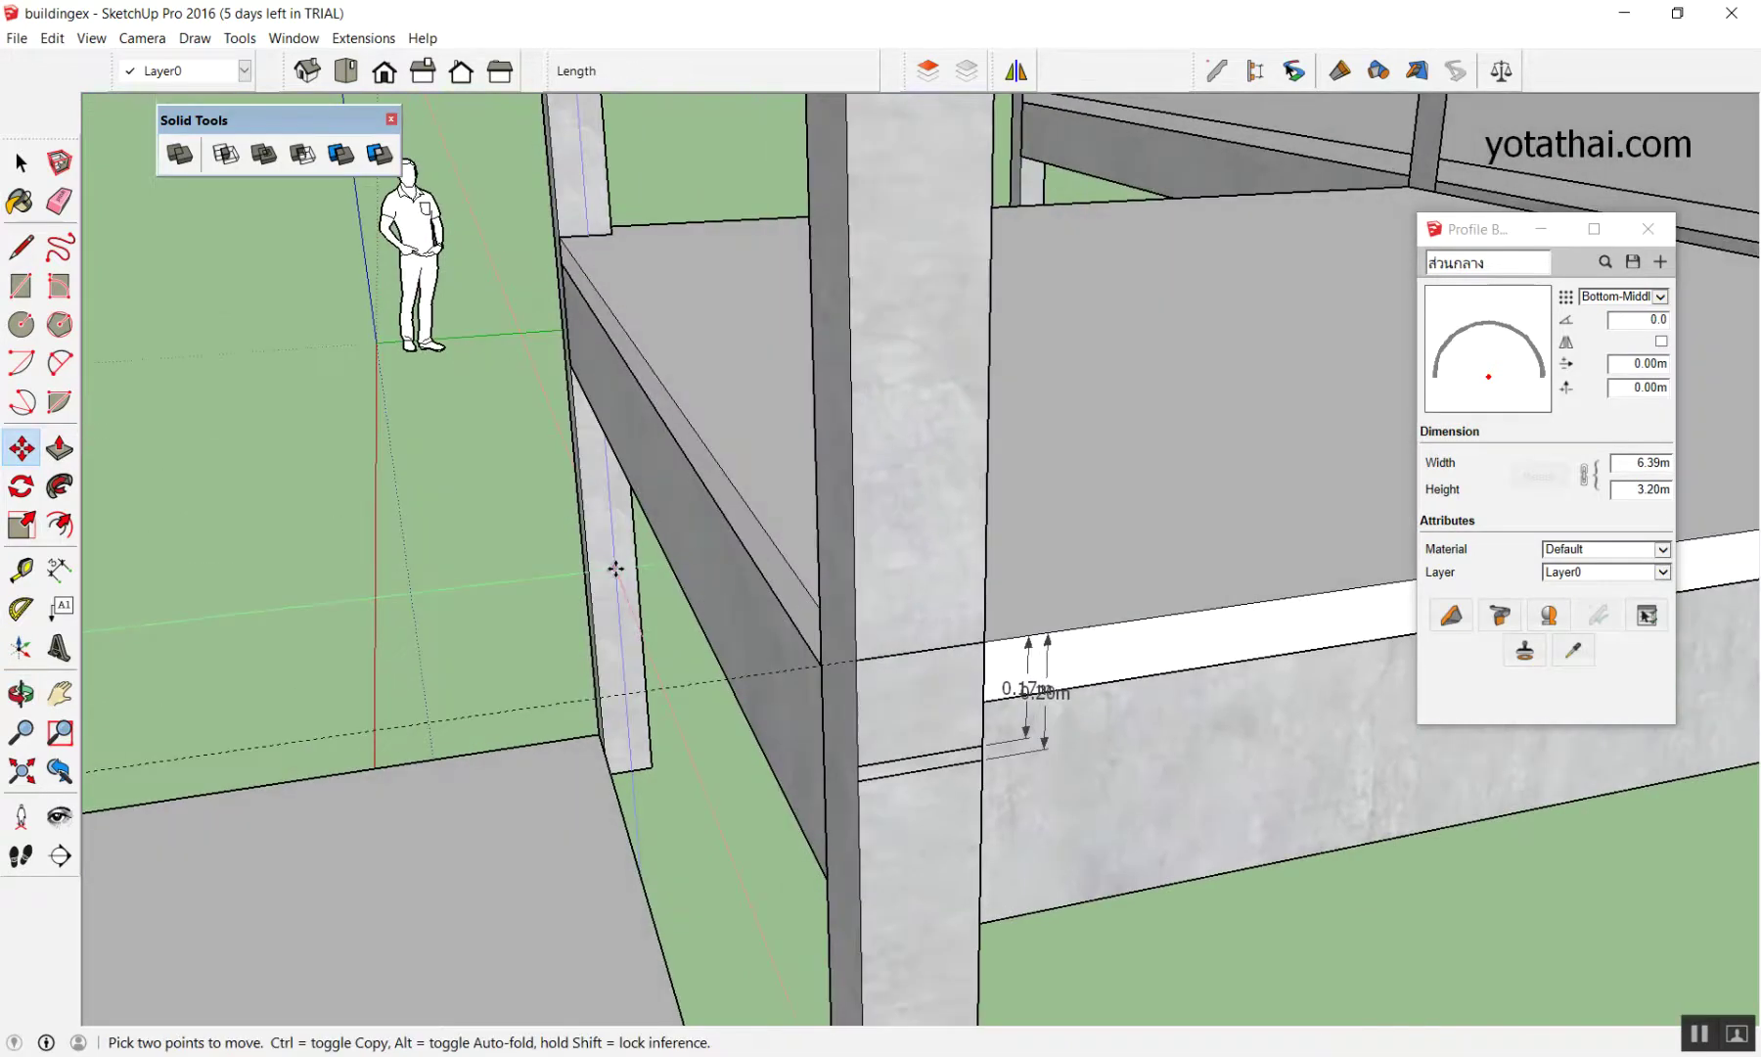
pyautogui.write('/15')
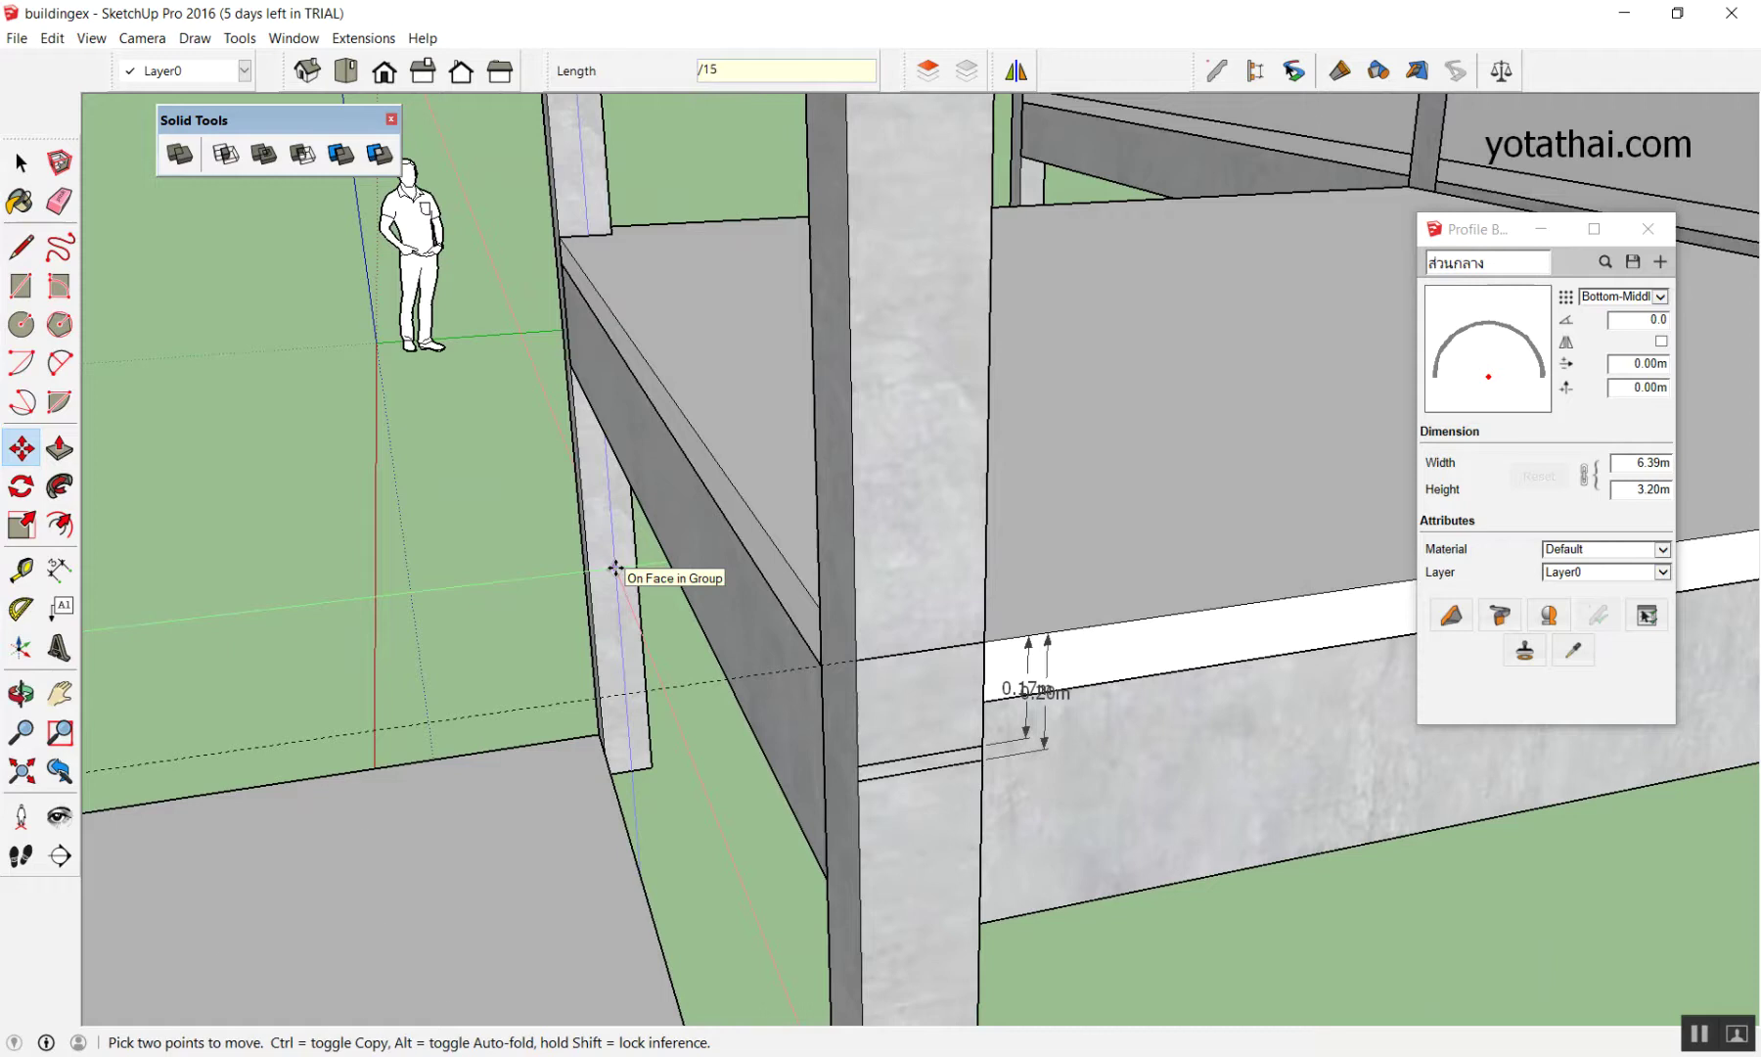
pyautogui.click(614, 567)
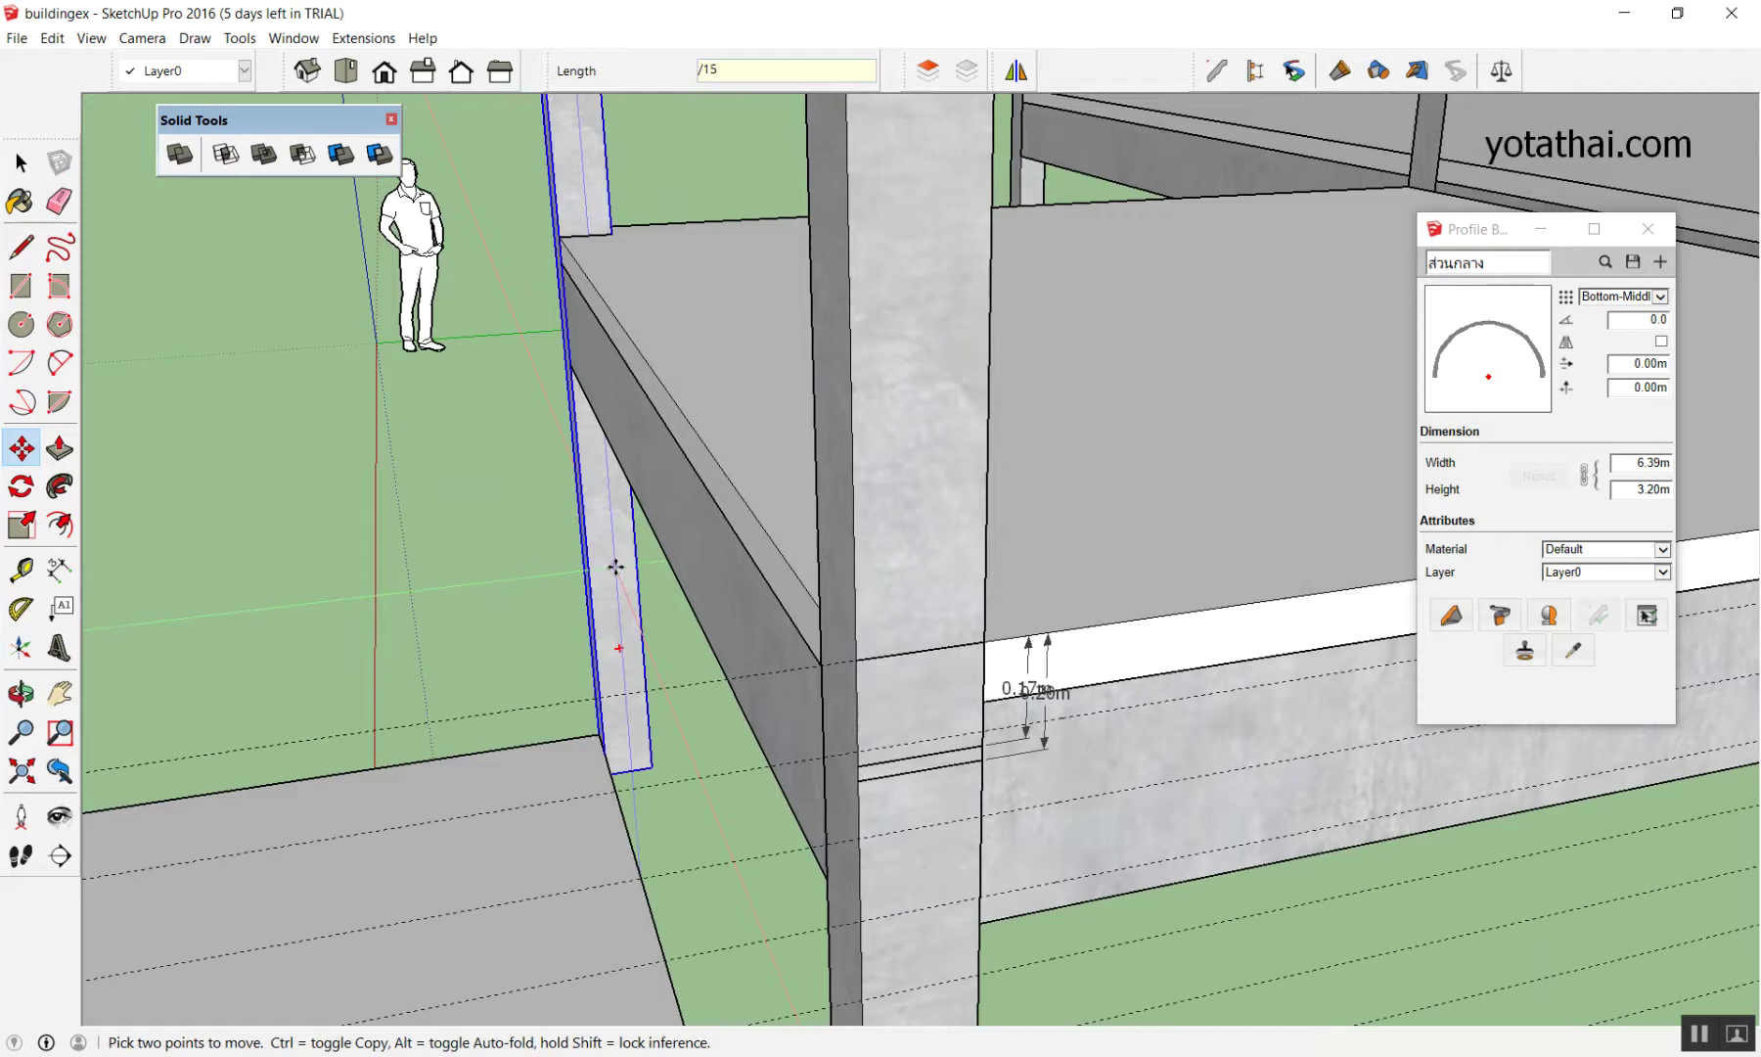
# Array the guide copies into 13 equal divisions, then try 11 divisions
pyautogui.scroll(1, 1050, 920)
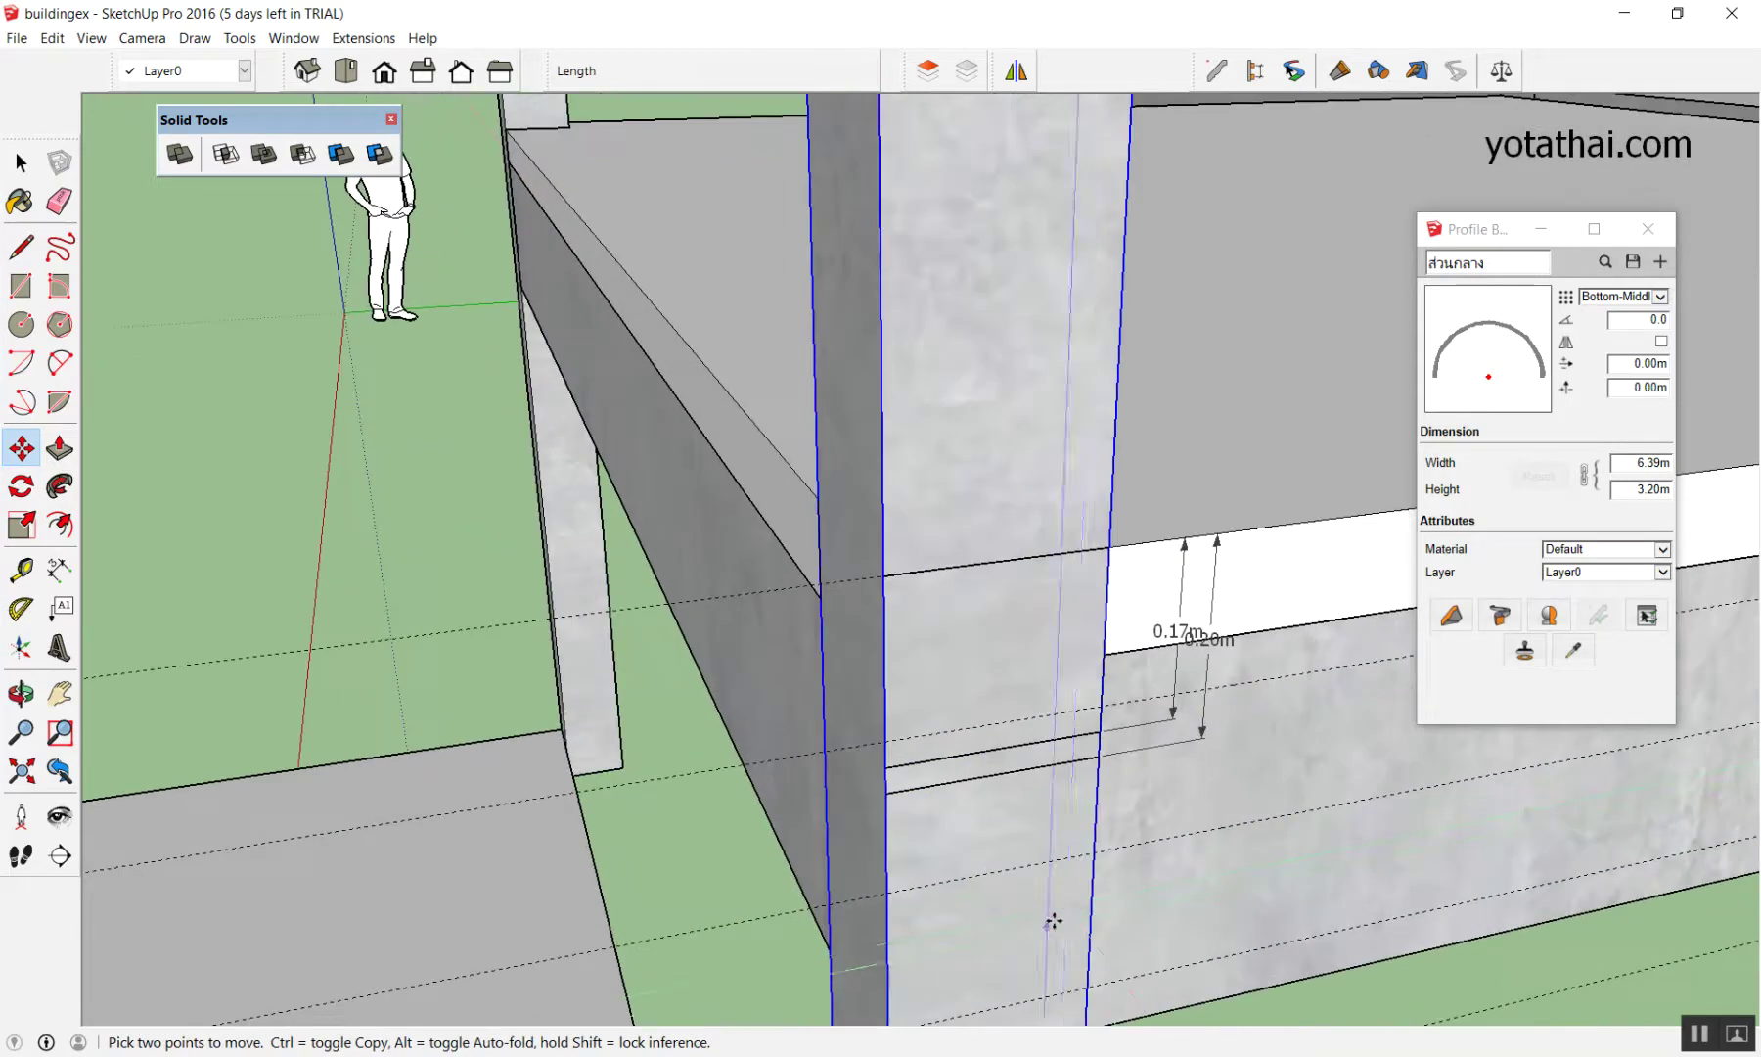
pyautogui.scroll(3, 1176, 892)
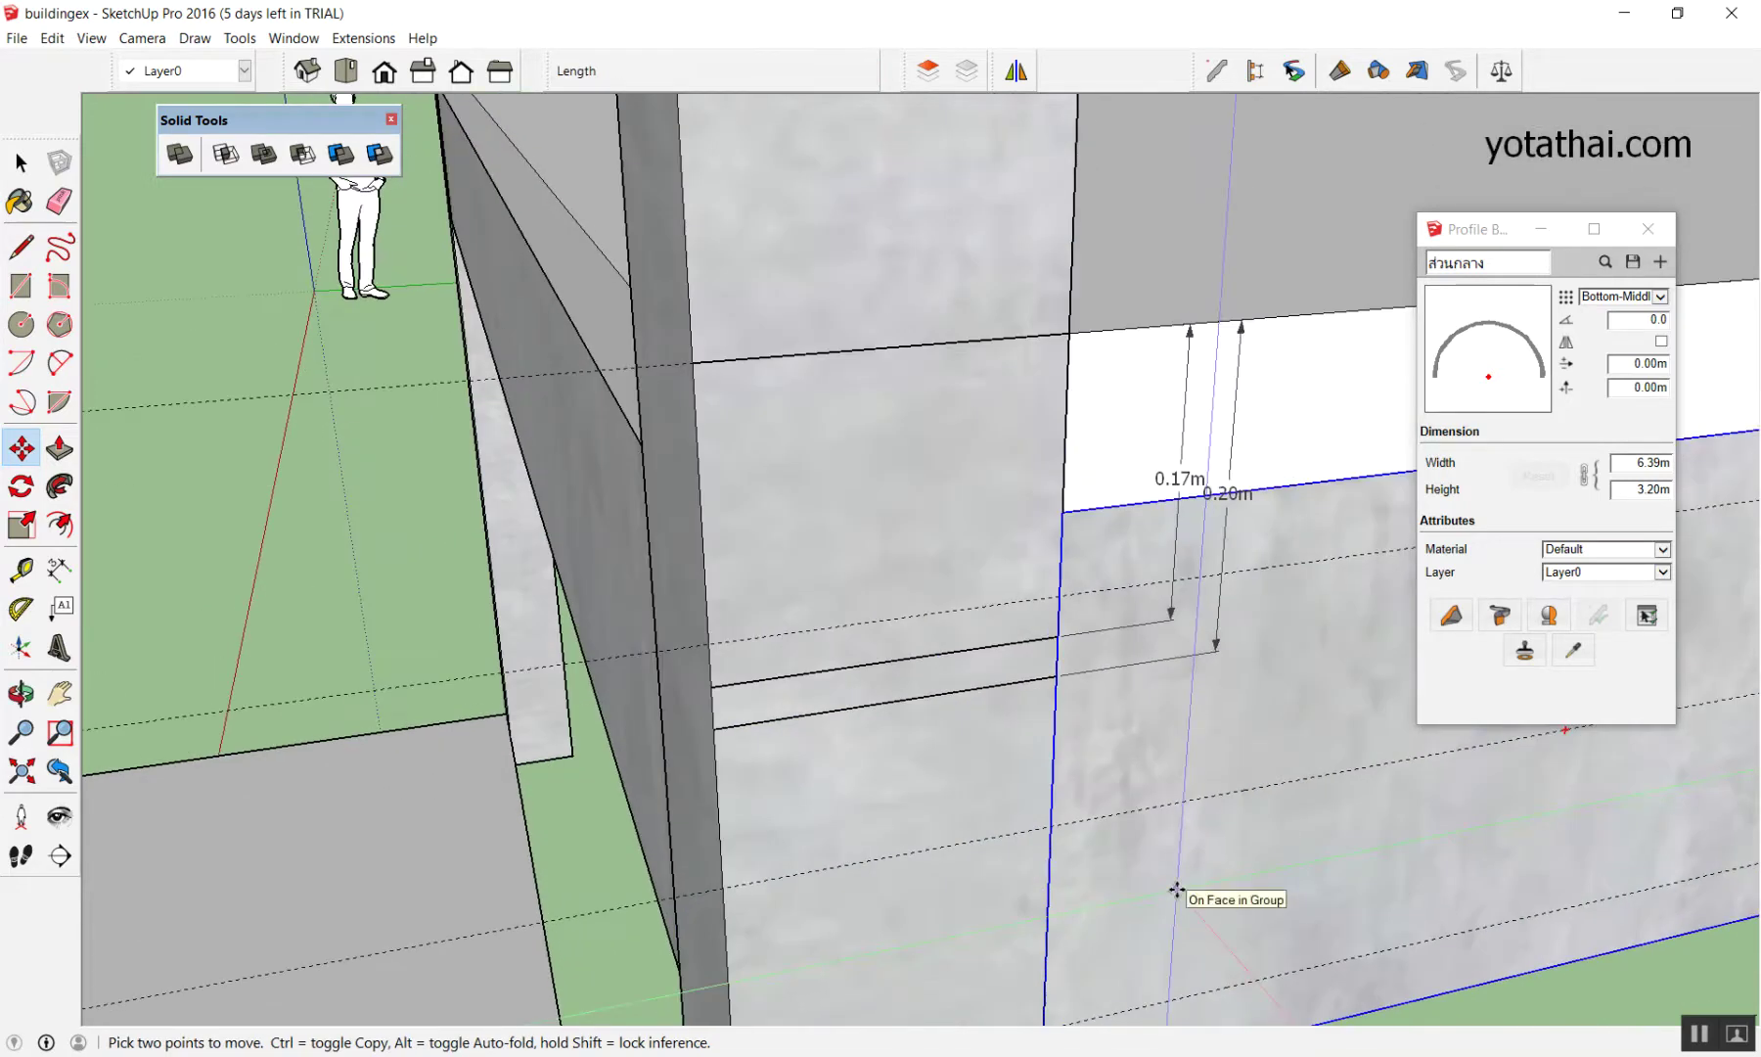
pyautogui.write('/13')
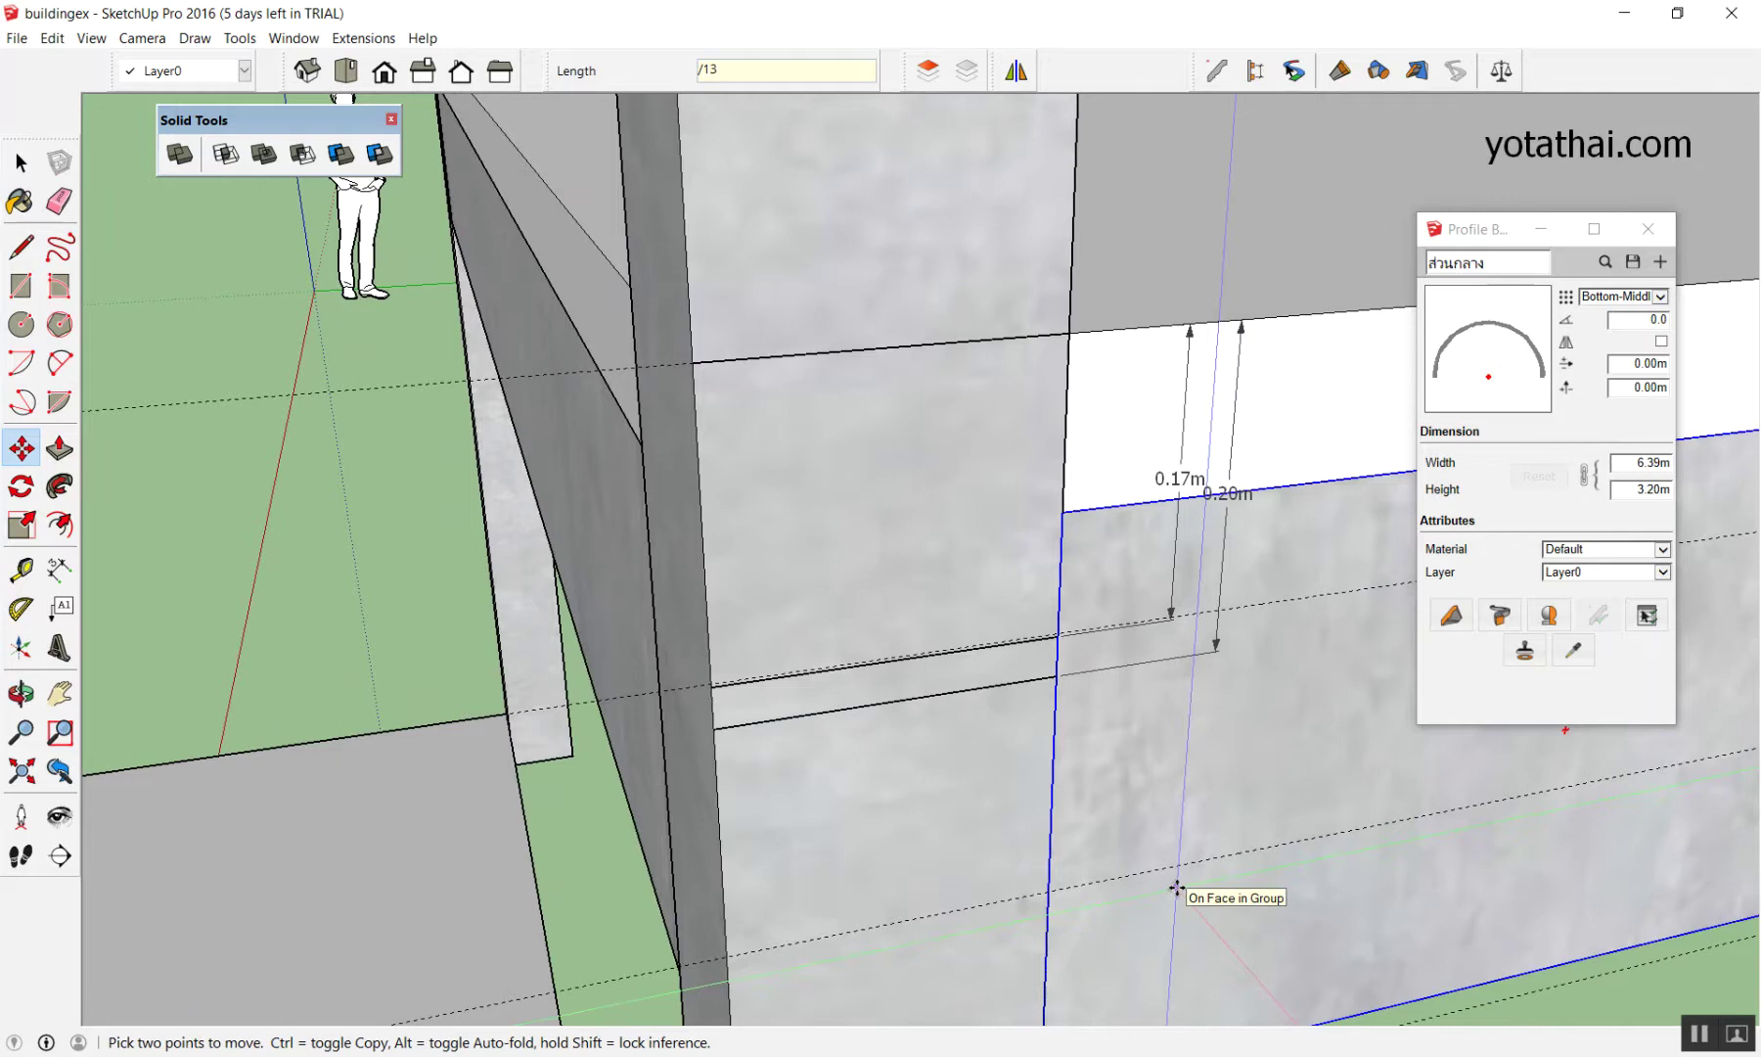
pyautogui.press('Return')
pyautogui.scroll(3, 804, 680)
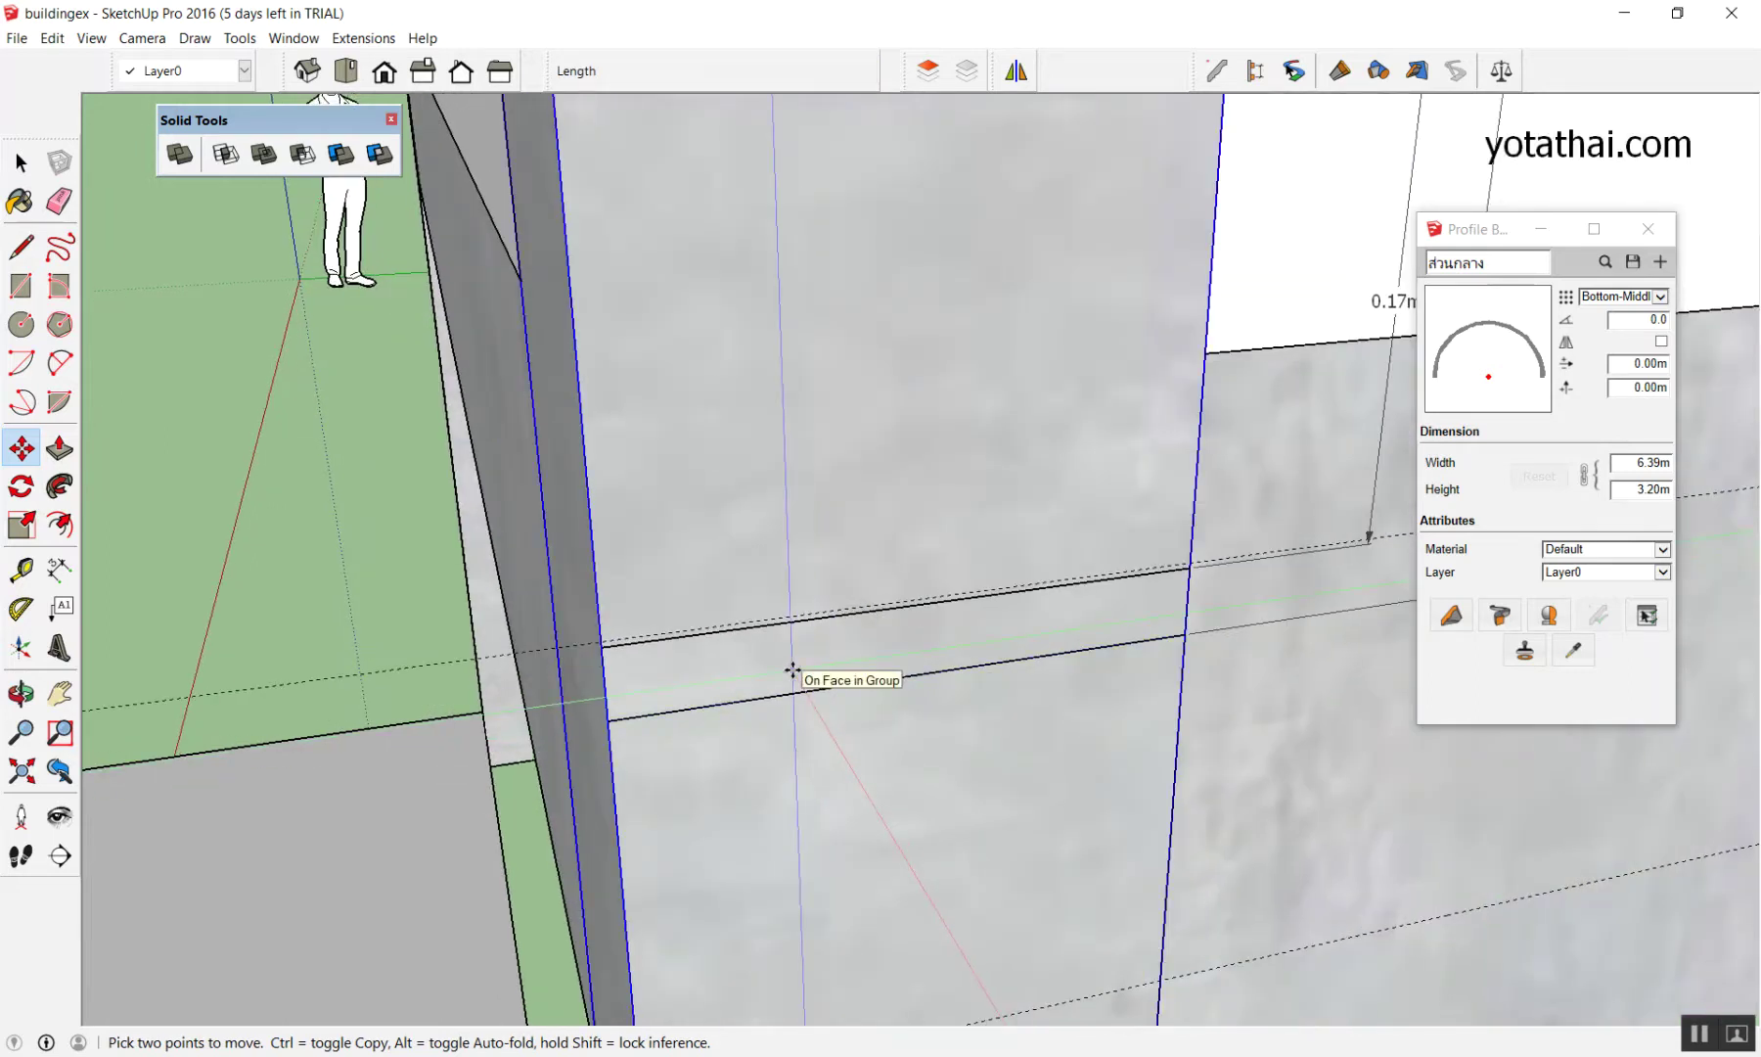
pyautogui.write('/11')
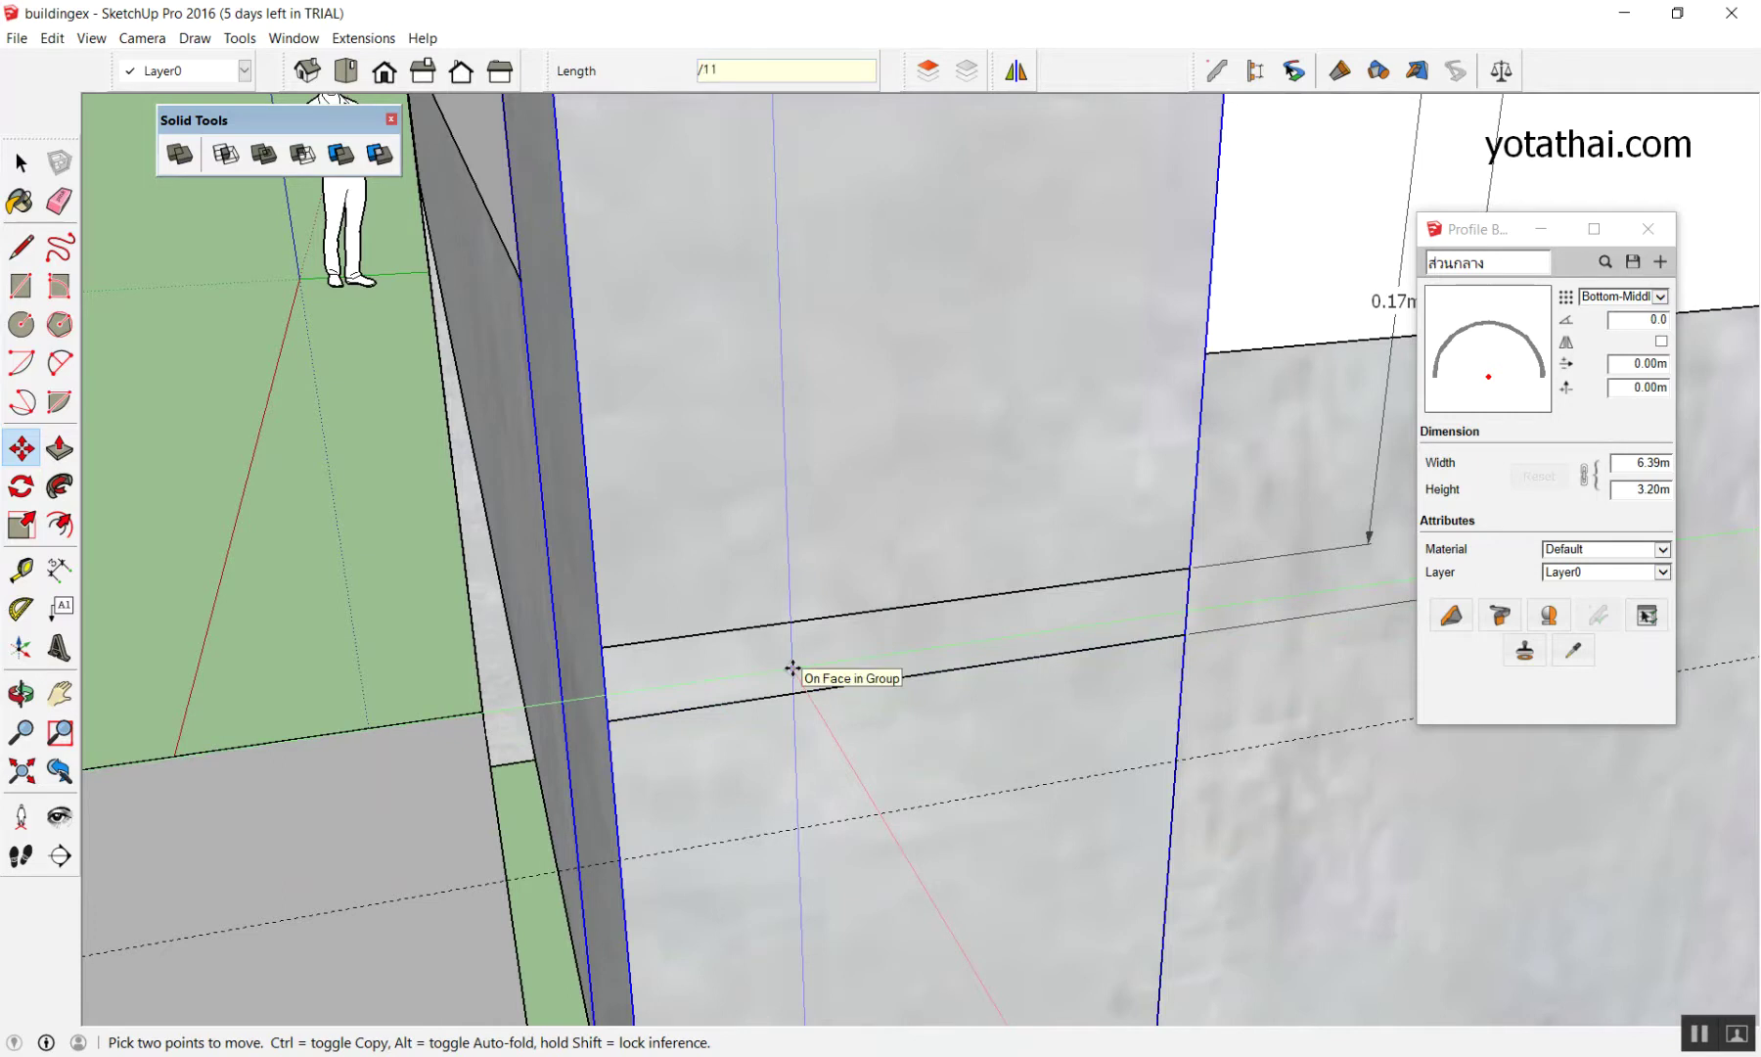
pyautogui.press('Return')
# Reset the guide array to 13 equal divisions and finish the move
pyautogui.scroll(2, 660, 733)
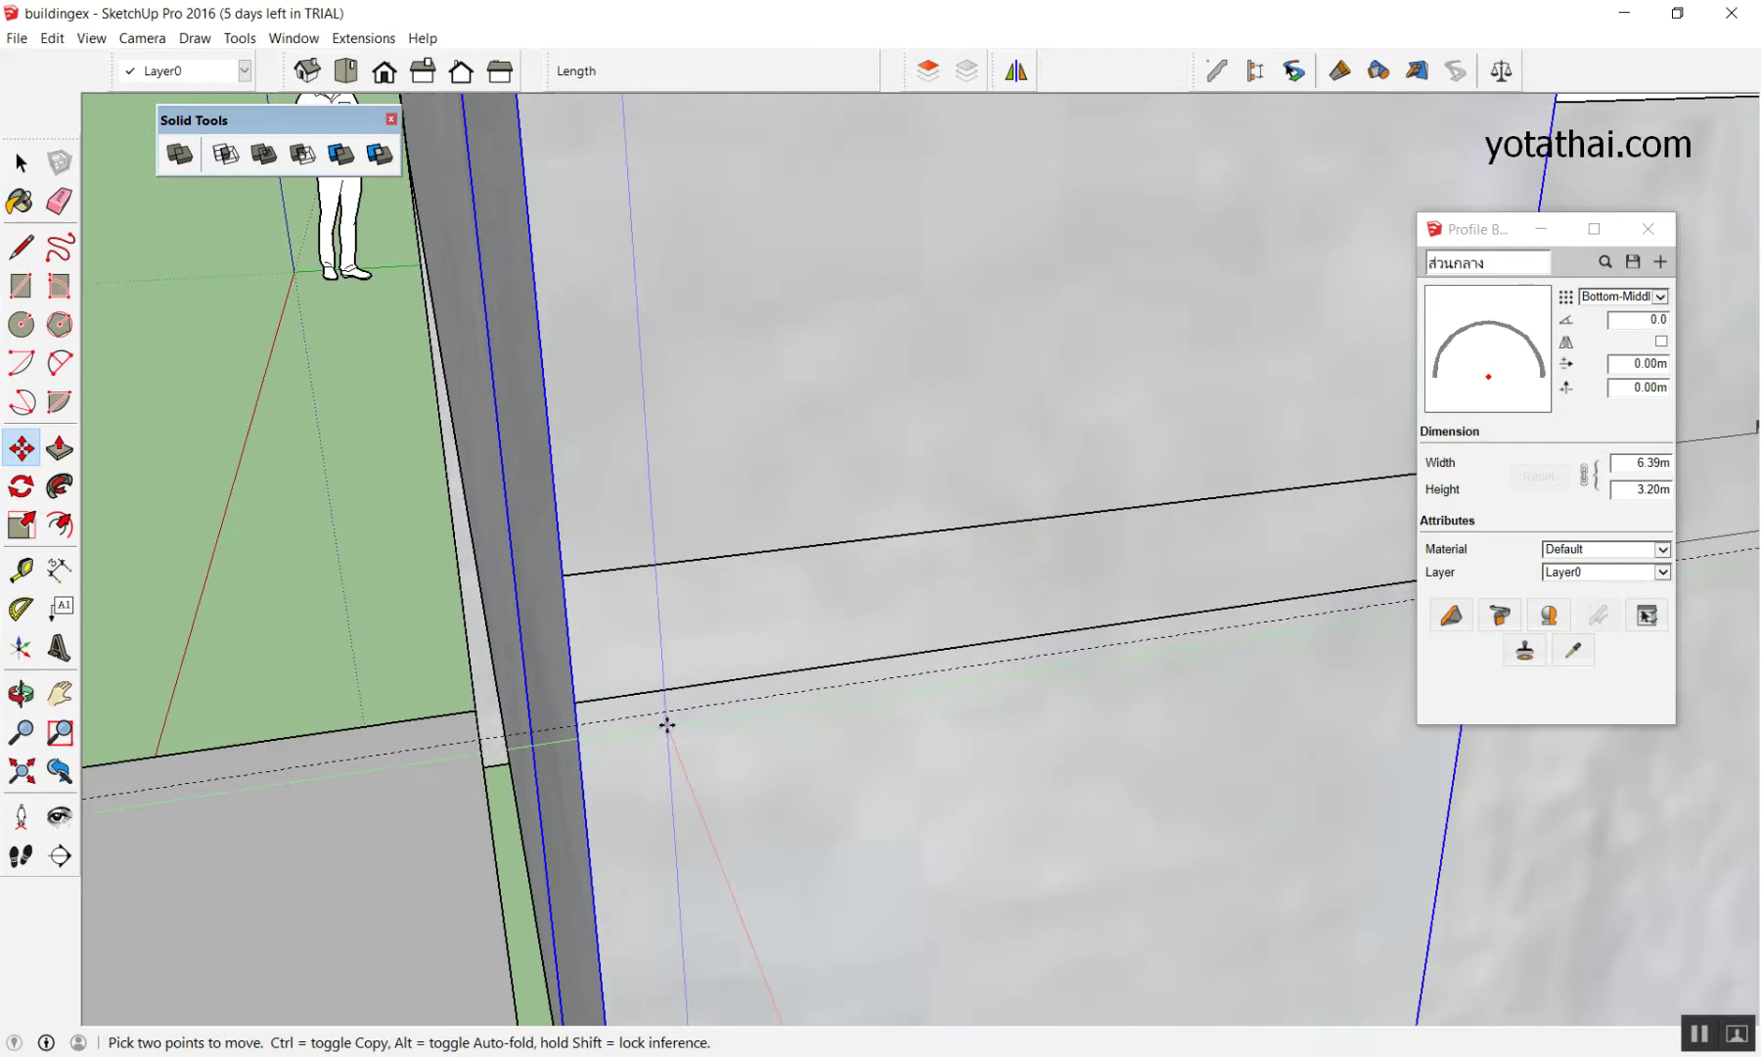
pyautogui.scroll(3, 668, 714)
pyautogui.scroll(-2, 670, 729)
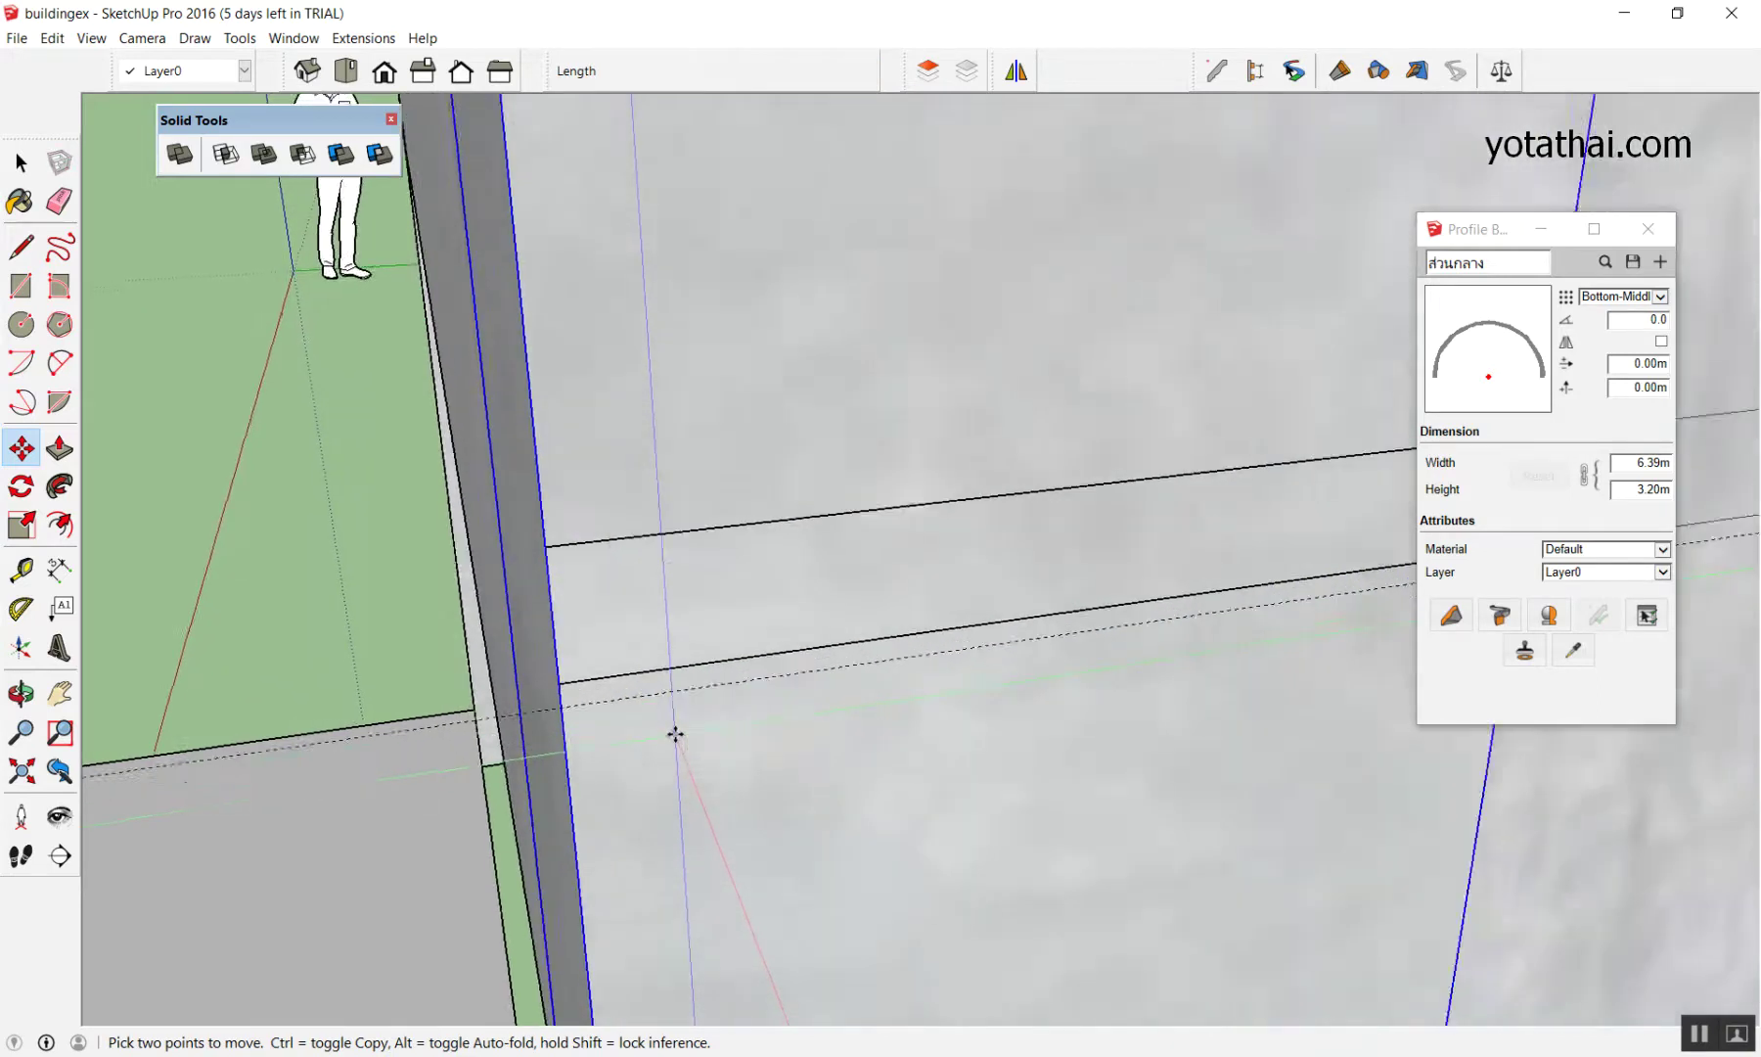
pyautogui.scroll(-2, 675, 734)
pyautogui.write('/')
pyautogui.press('Return')
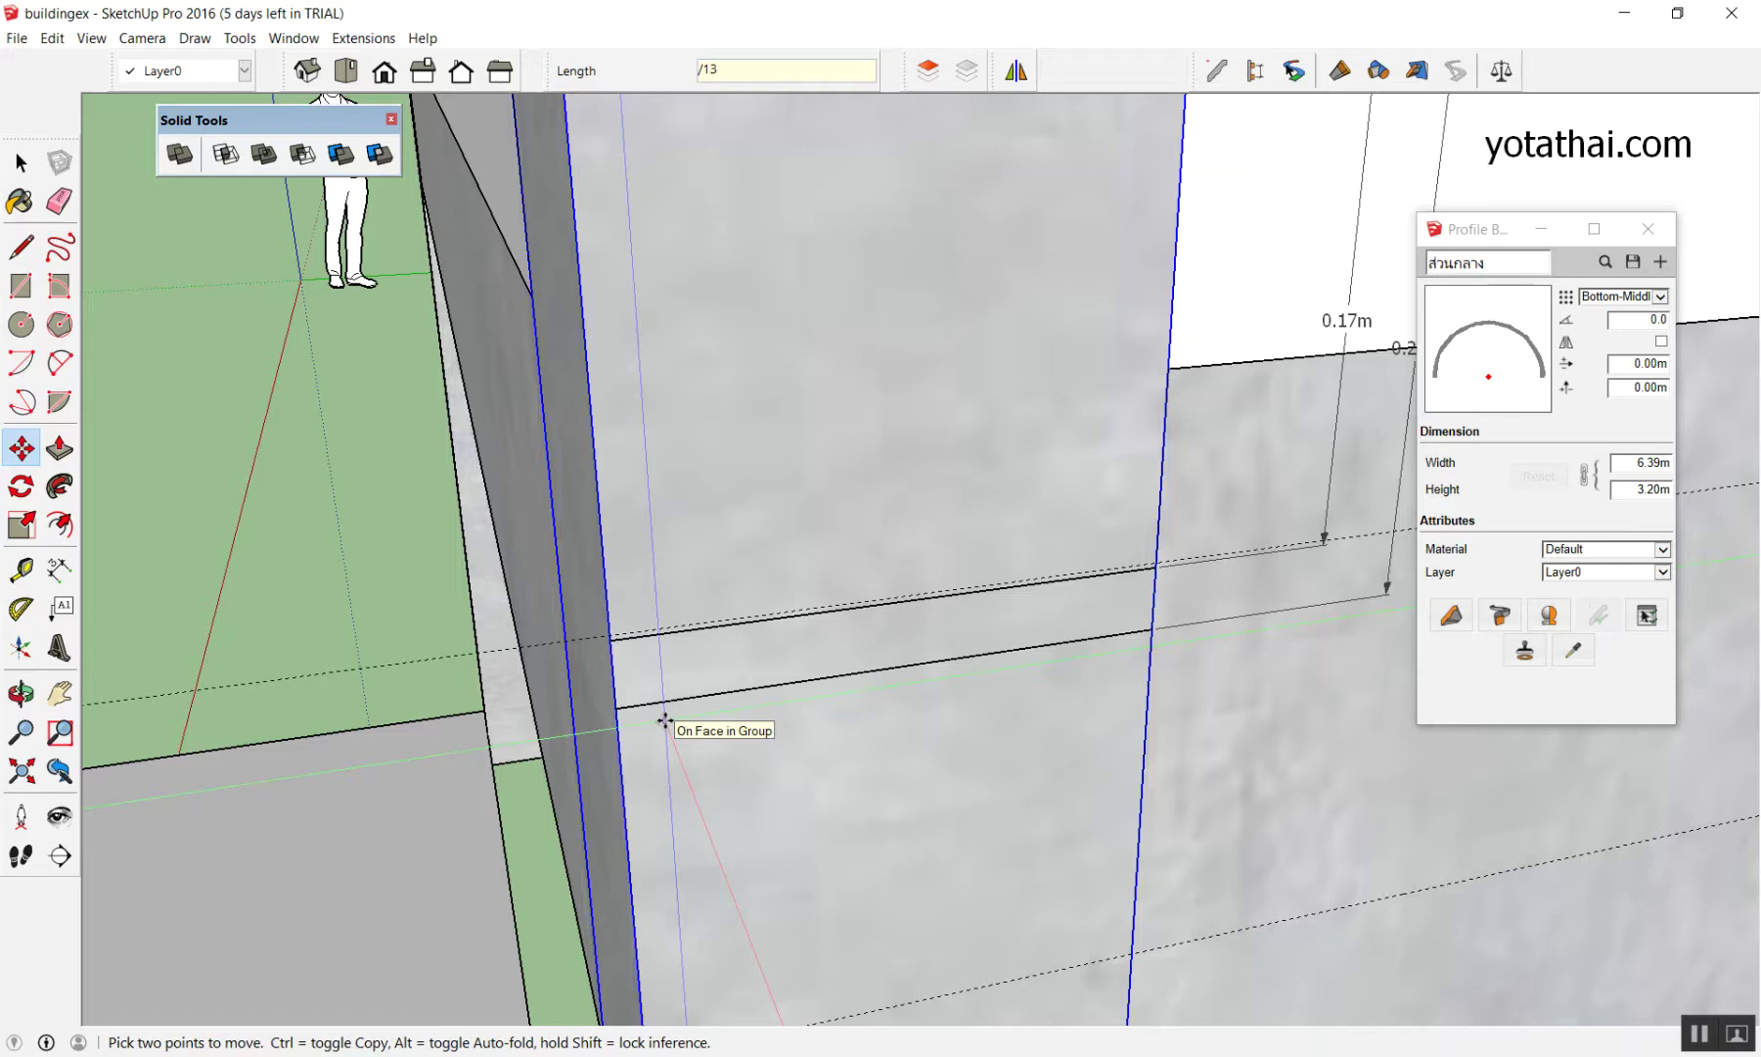
pyautogui.scroll(-3, 767, 480)
pyautogui.press('space')
pyautogui.scroll(-3, 850, 503)
# Orbit toward the platform and select the evenly spaced guide lines
pyautogui.moveTo(850, 497)
pyautogui.mouseDown(button='middle')
pyautogui.moveTo(939, 883)
pyautogui.moveTo(922, 849)
pyautogui.mouseUp(button='middle')
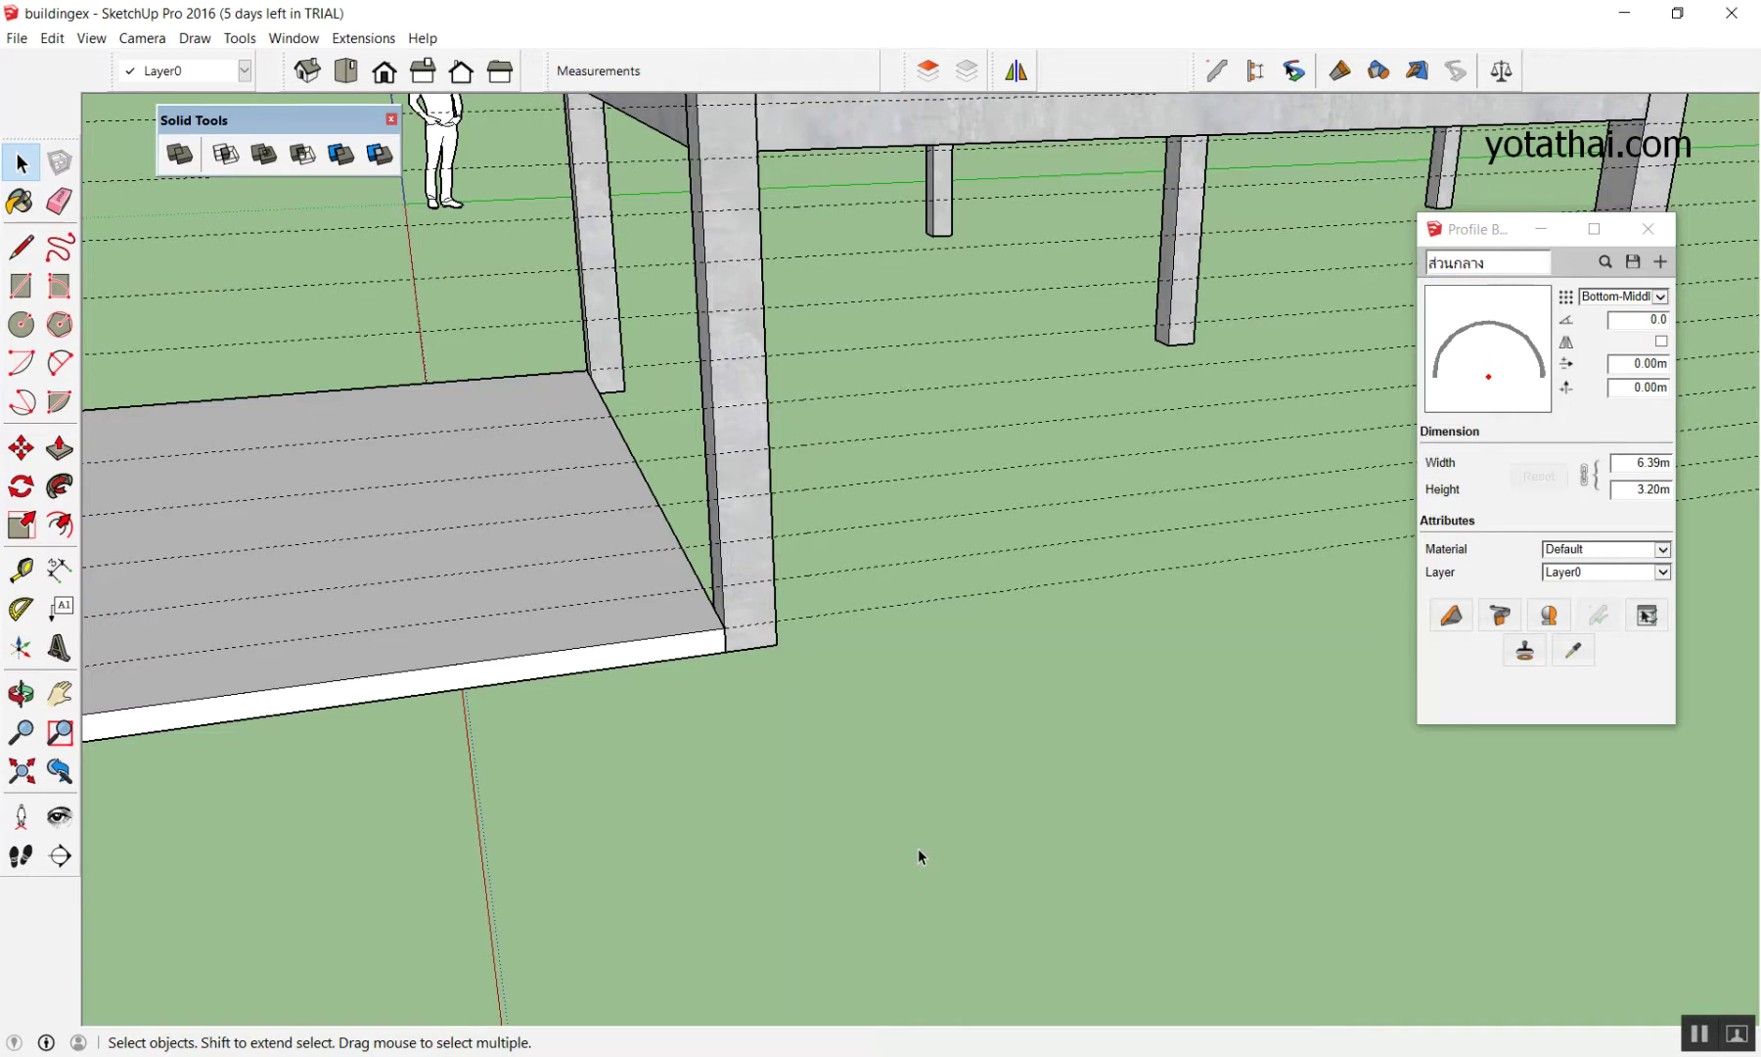
pyautogui.moveTo(918, 849); pyautogui.dragTo(906, 611, button='middle')
pyautogui.scroll(-3, 906, 610)
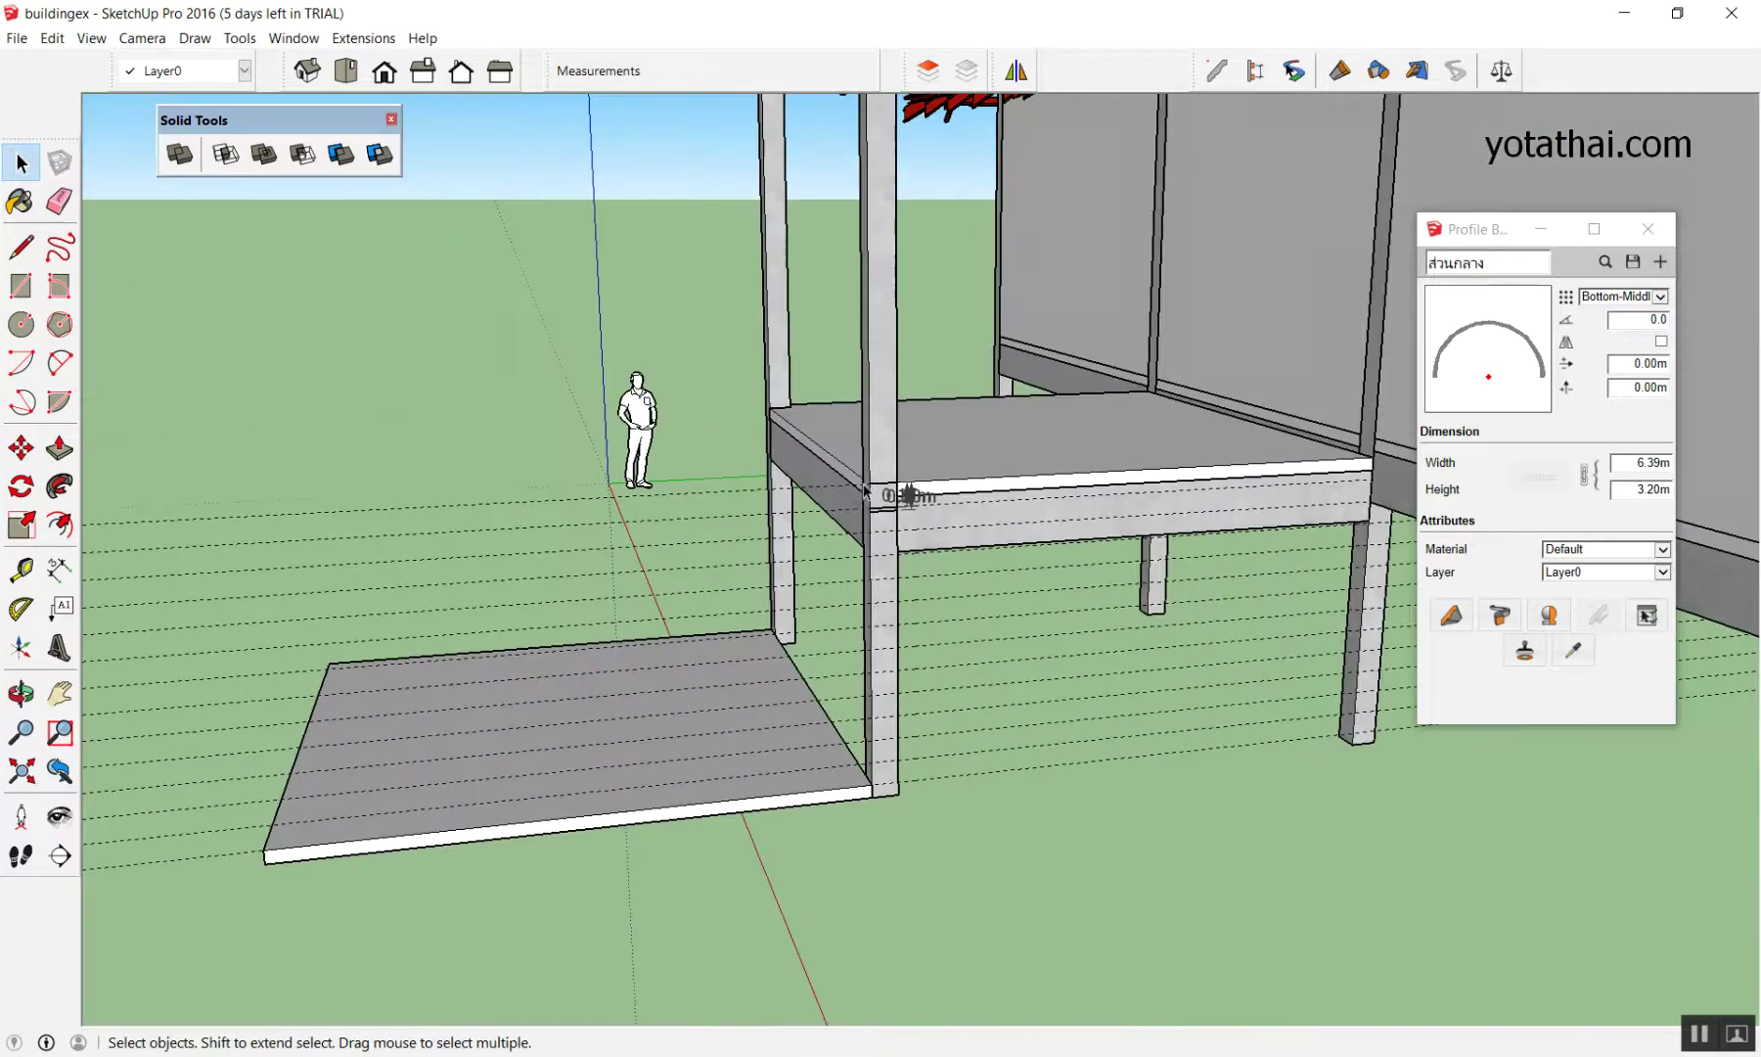
pyautogui.scroll(-3, 896, 550)
pyautogui.click(469, 758)
pyautogui.scroll(3, 1052, 438)
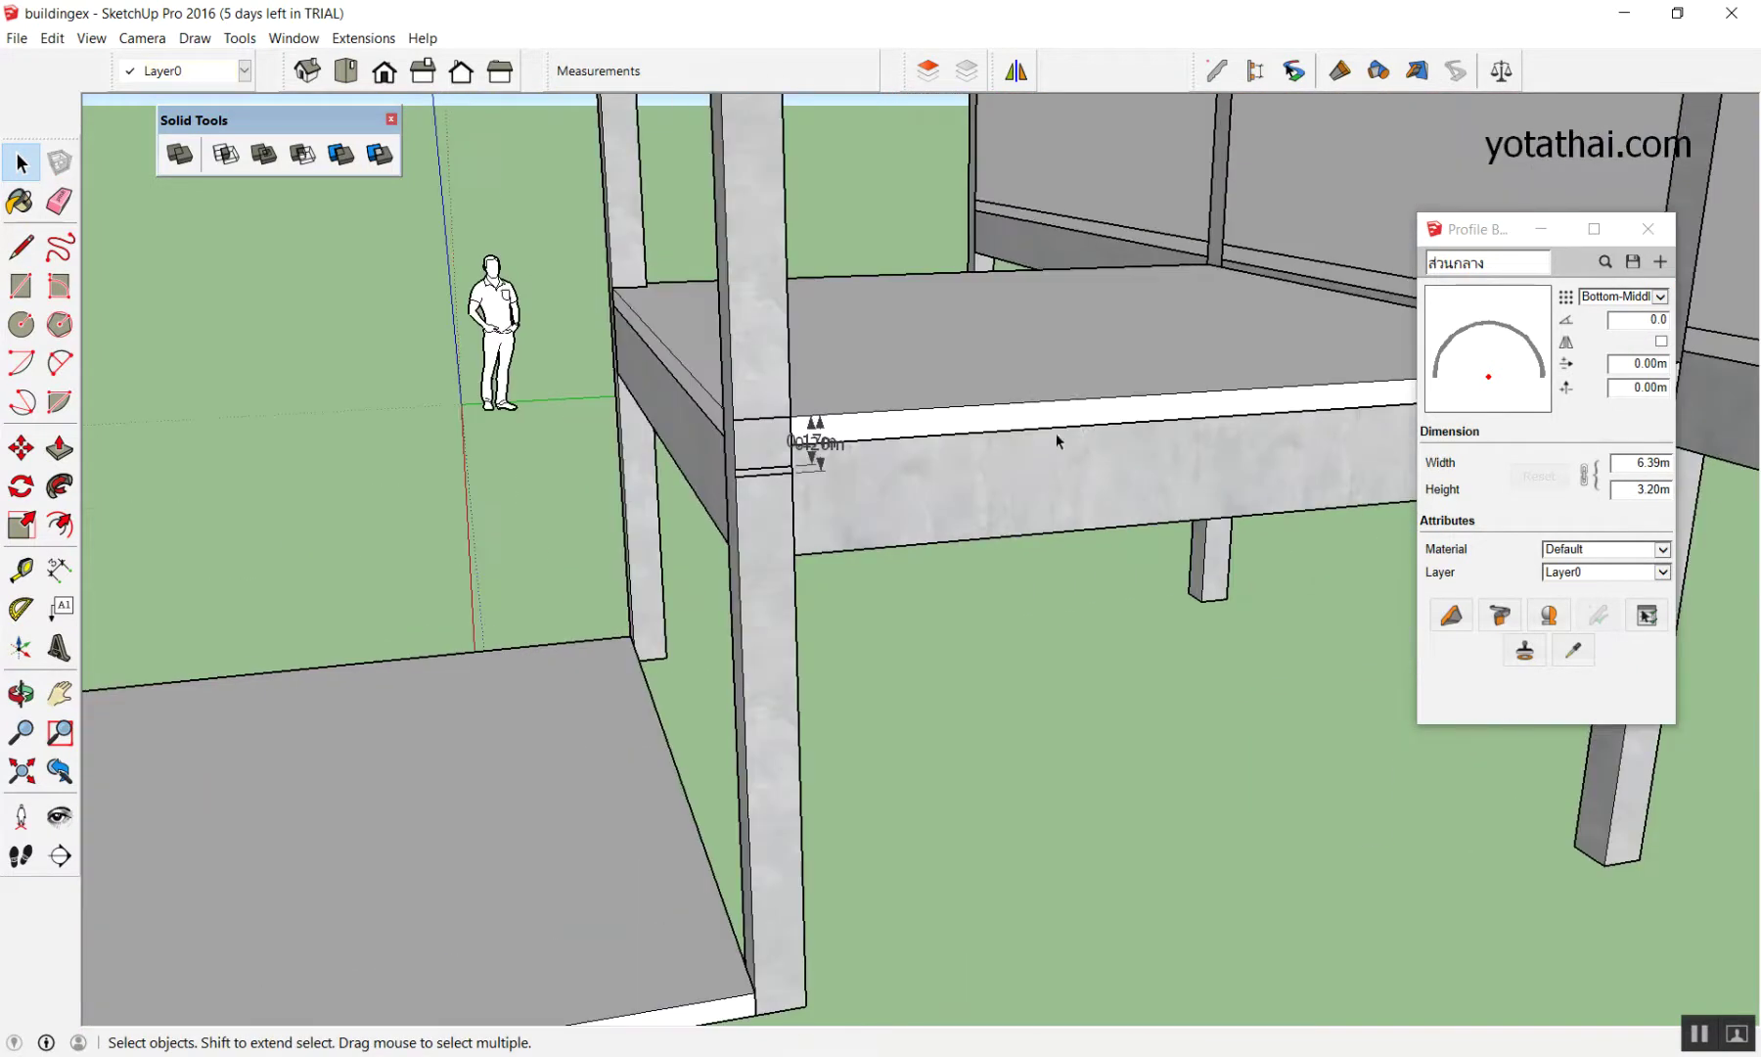
pyautogui.scroll(3, 993, 490)
pyautogui.scroll(2, 949, 457)
pyautogui.scroll(2, 859, 446)
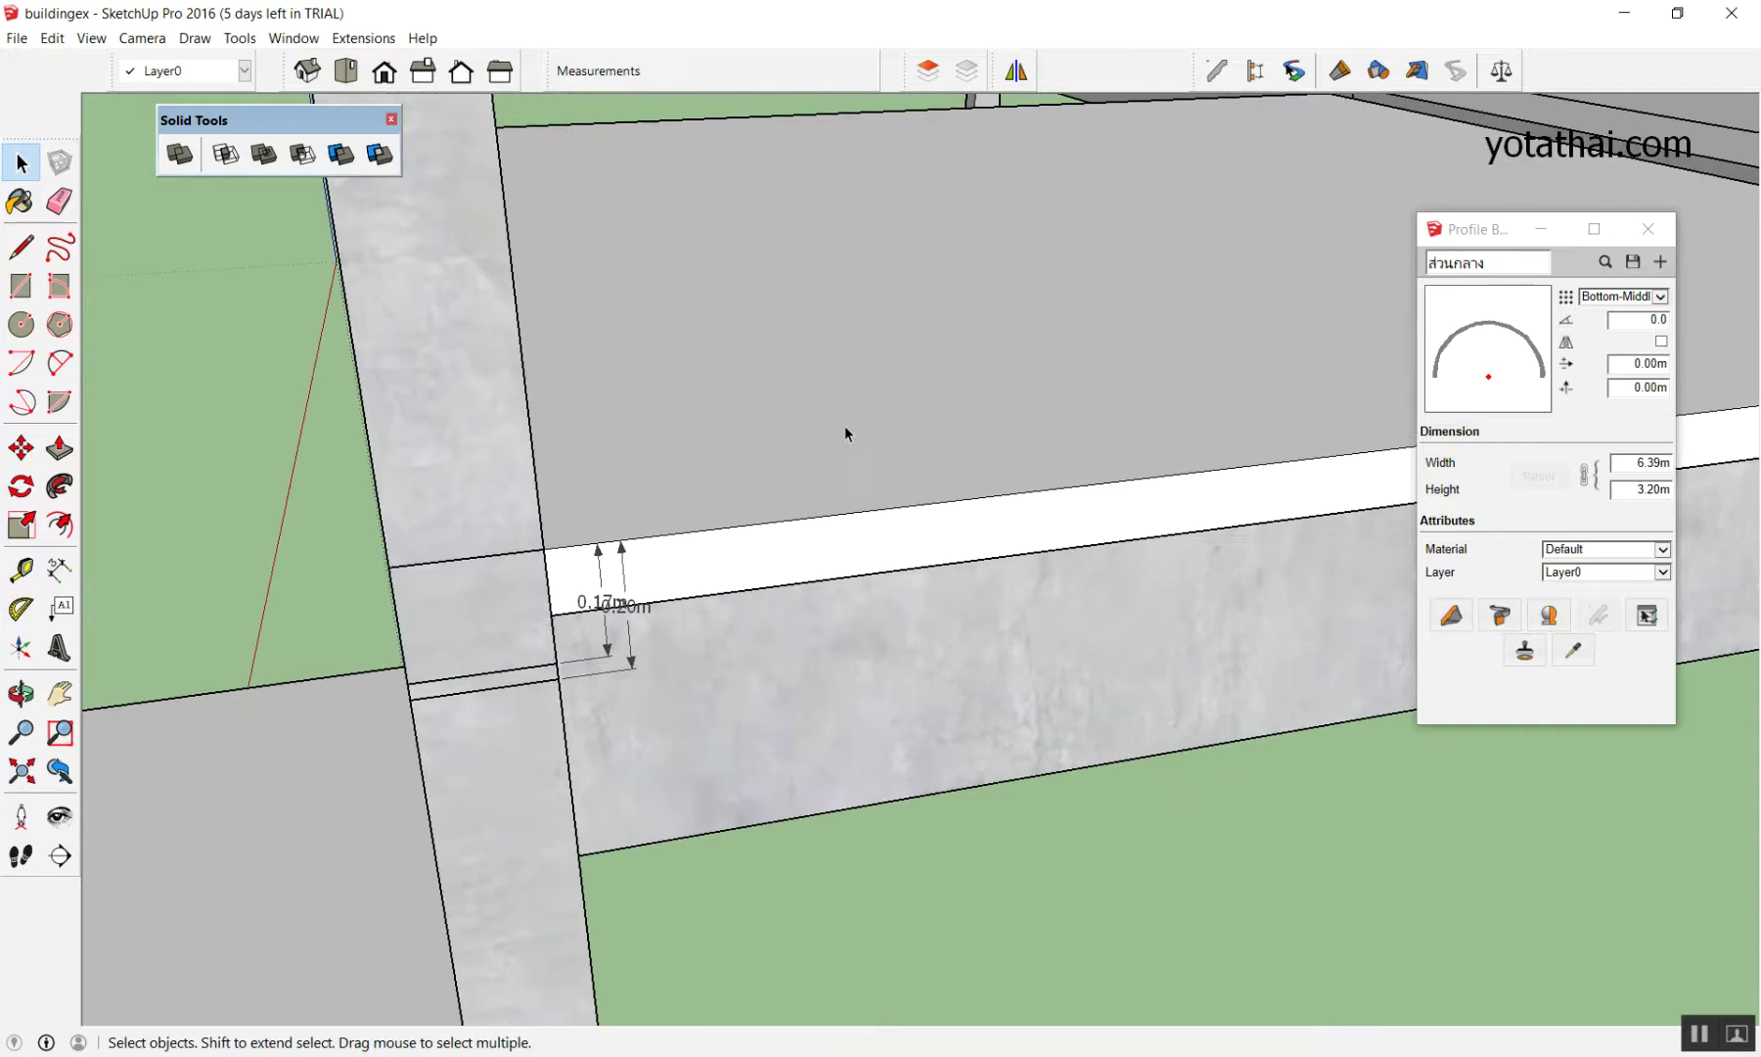
# Start and cancel a tape measurement at the beam edge, then select the beam-level guide
pyautogui.press('t')
pyautogui.scroll(2, 707, 469)
pyautogui.click(709, 569)
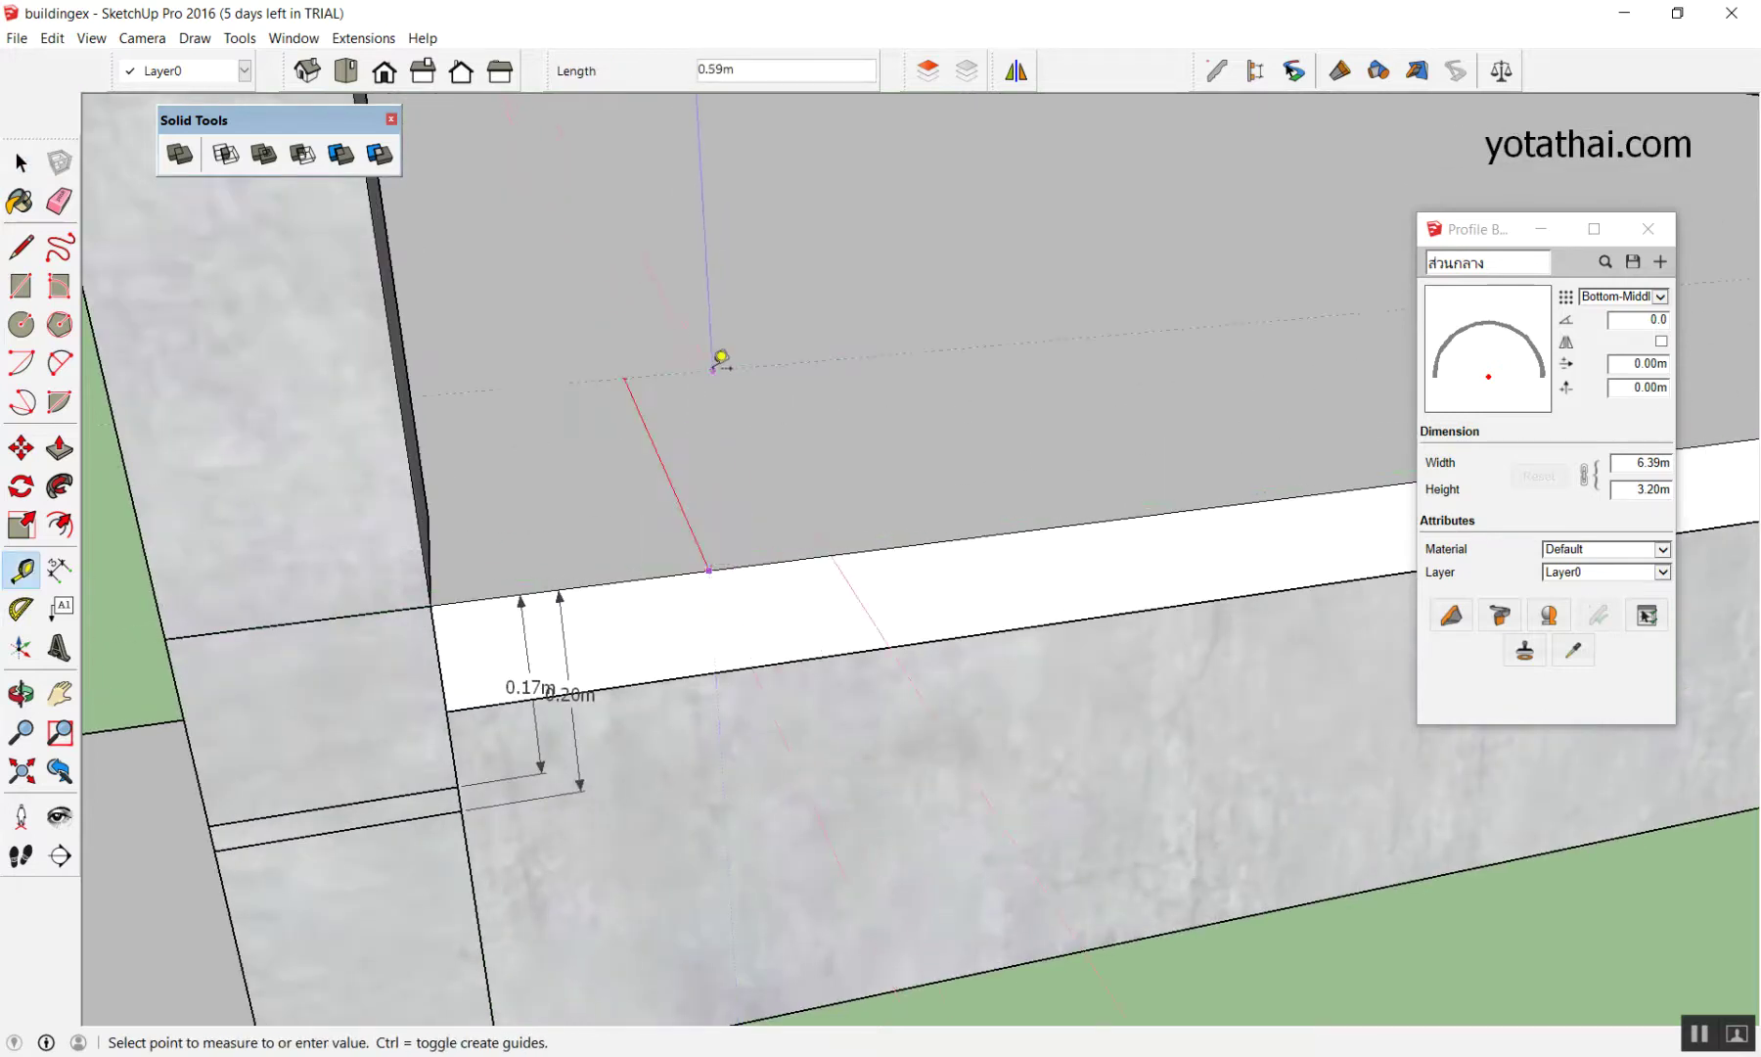
pyautogui.press('space')
pyautogui.moveTo(725, 475)
pyautogui.mouseDown(button='middle')
pyautogui.moveTo(778, 672)
pyautogui.moveTo(1127, 368)
pyautogui.moveTo(1391, 495)
pyautogui.moveTo(758, 554)
pyautogui.moveTo(880, 397)
pyautogui.mouseUp(button='middle')
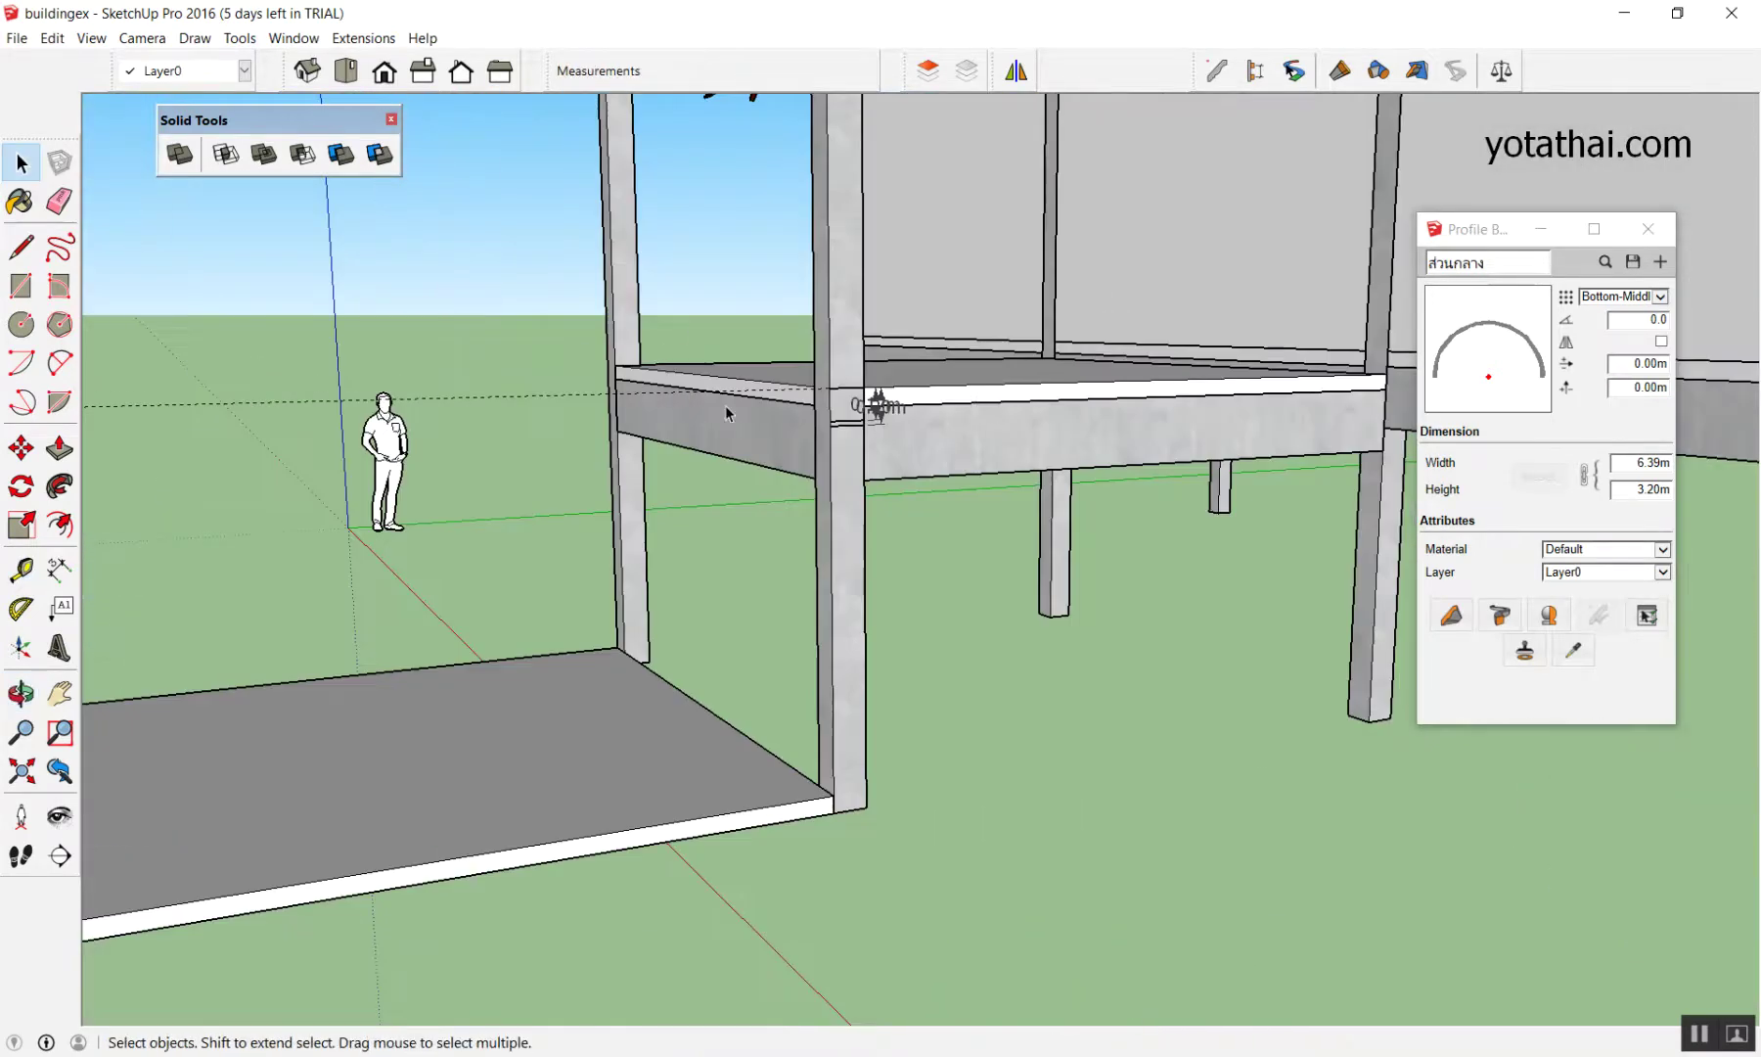
pyautogui.moveTo(485, 490); pyautogui.dragTo(528, 360)
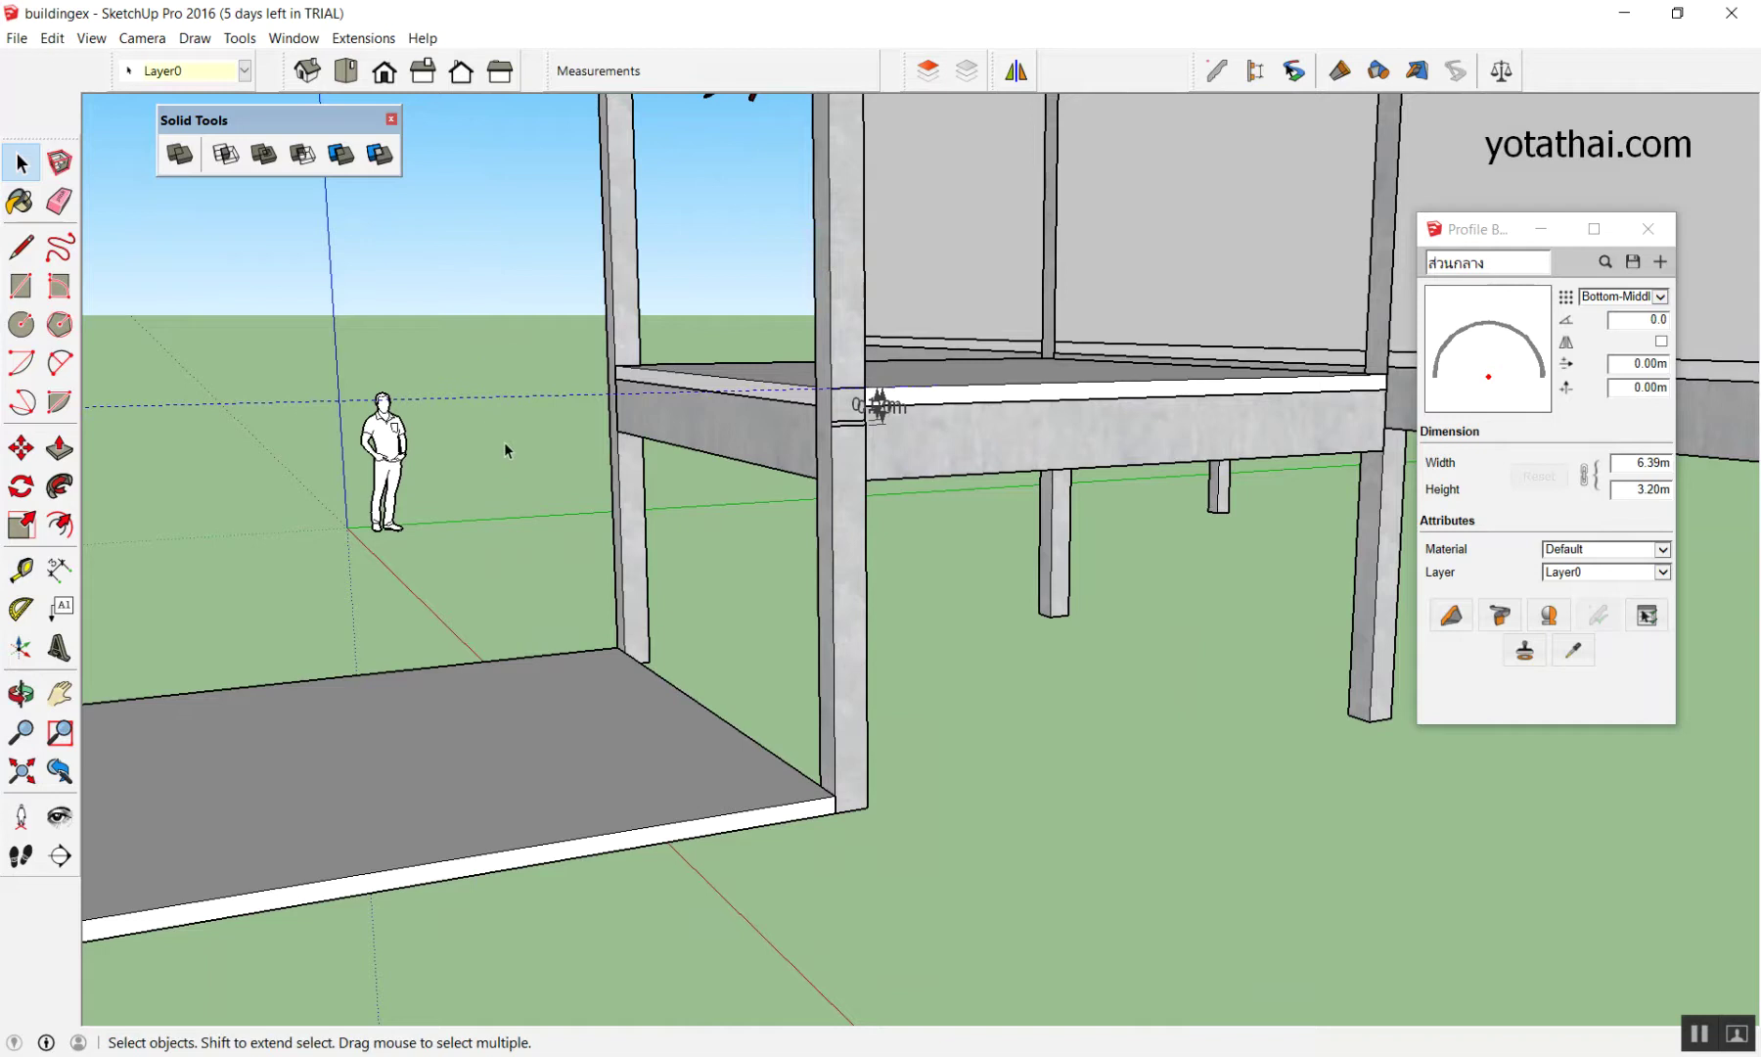
# Copy the beam-level guide line down to the column base
pyautogui.press('m')
pyautogui.scroll(2, 854, 339)
pyautogui.scroll(2, 830, 436)
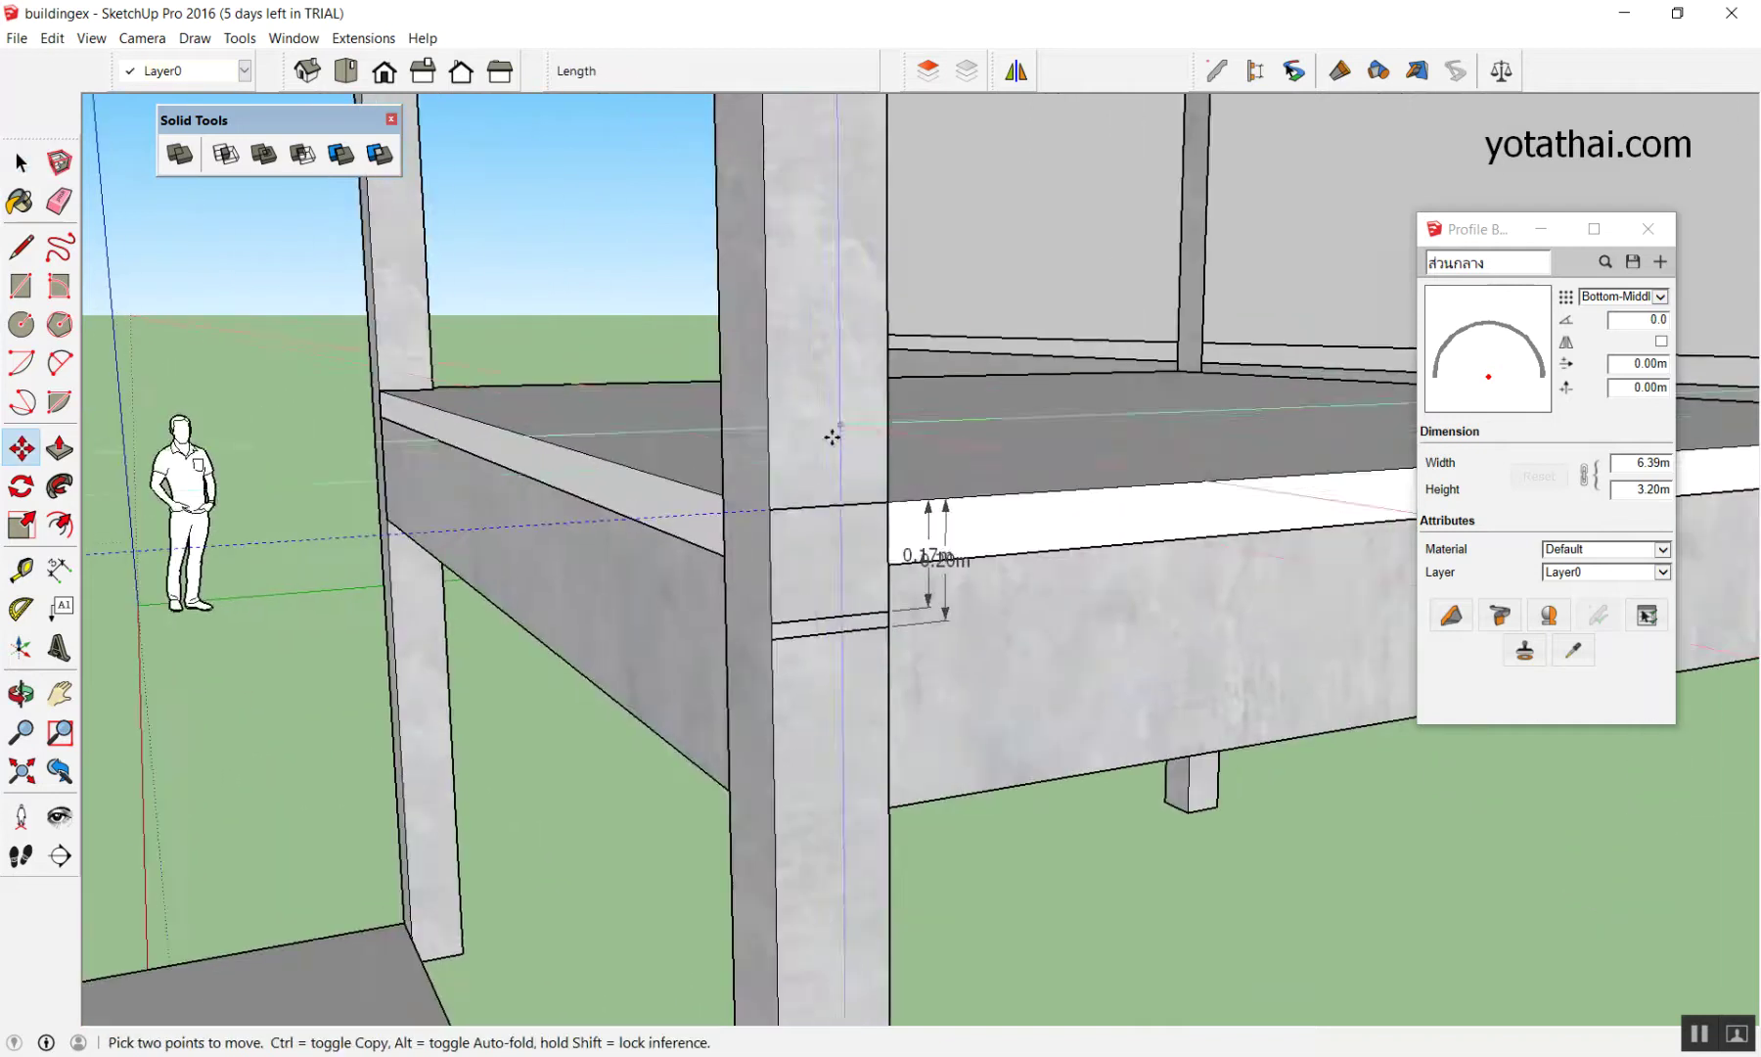
pyautogui.scroll(2, 768, 511)
pyautogui.click(768, 510)
pyautogui.scroll(2, 761, 519)
pyautogui.click(760, 520)
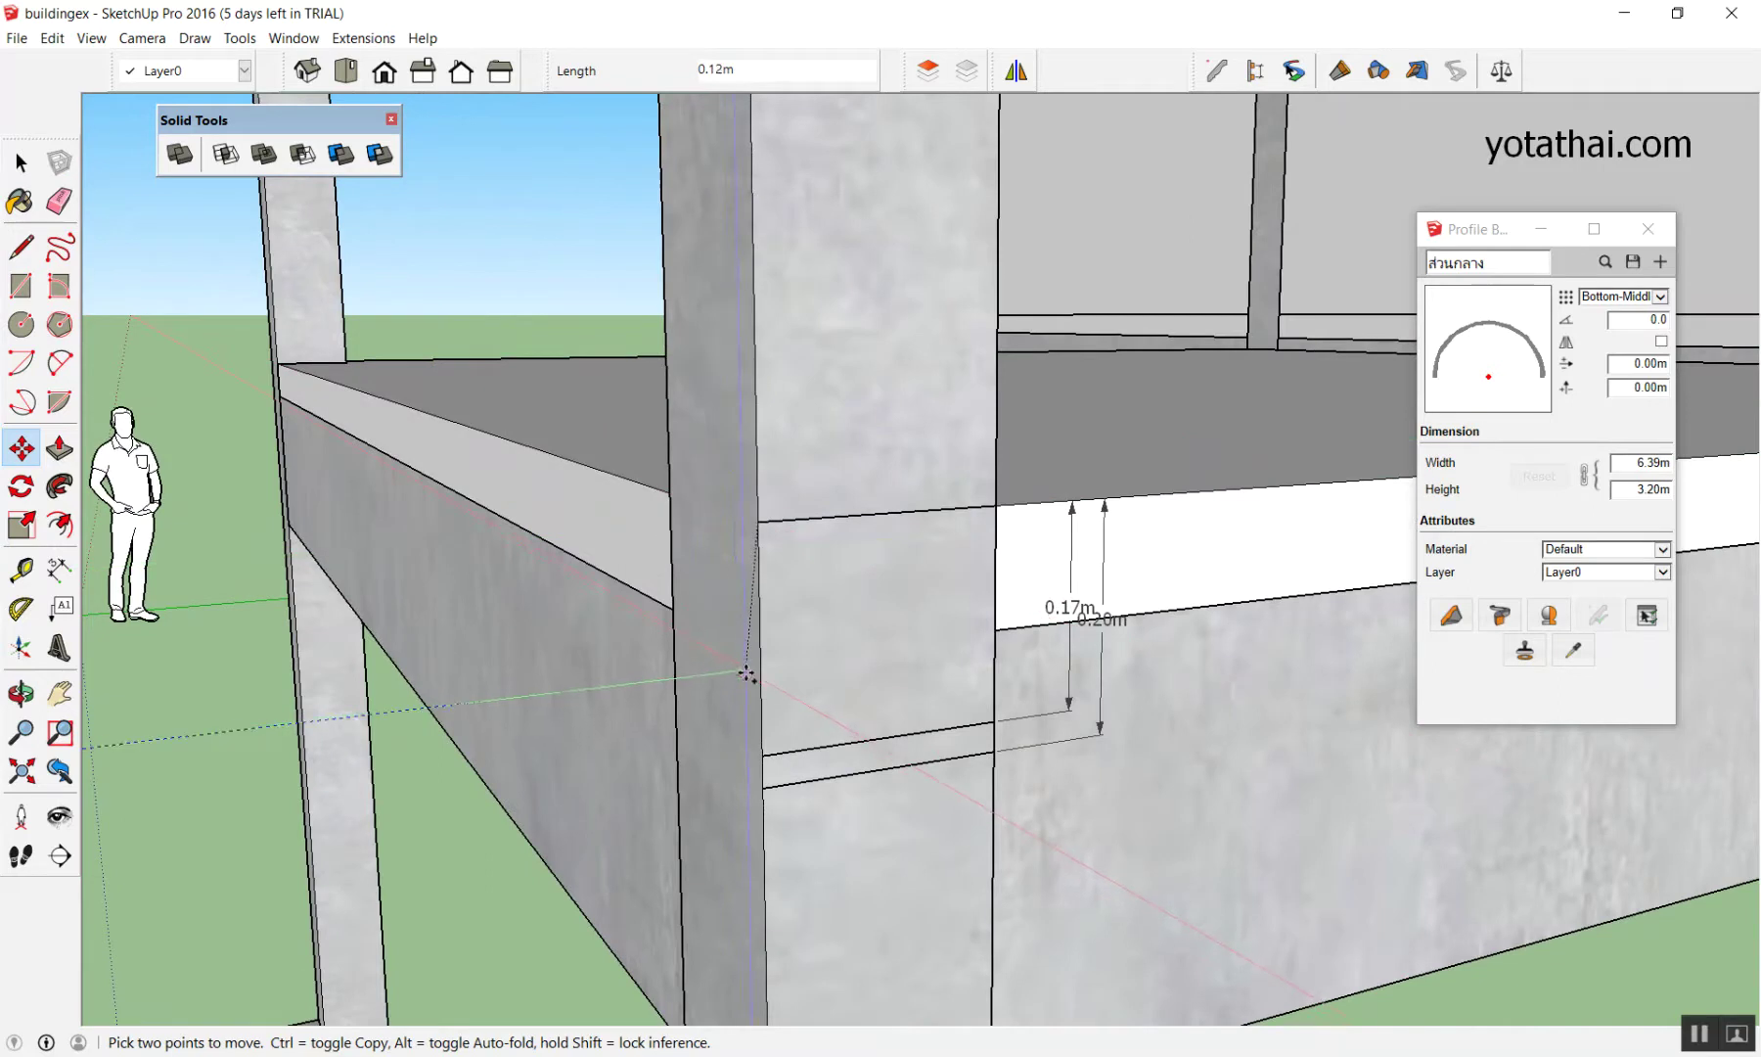
pyautogui.press('ctrl')
pyautogui.scroll(-2, 743, 671)
pyautogui.scroll(-2, 729, 587)
pyautogui.scroll(-3, 724, 470)
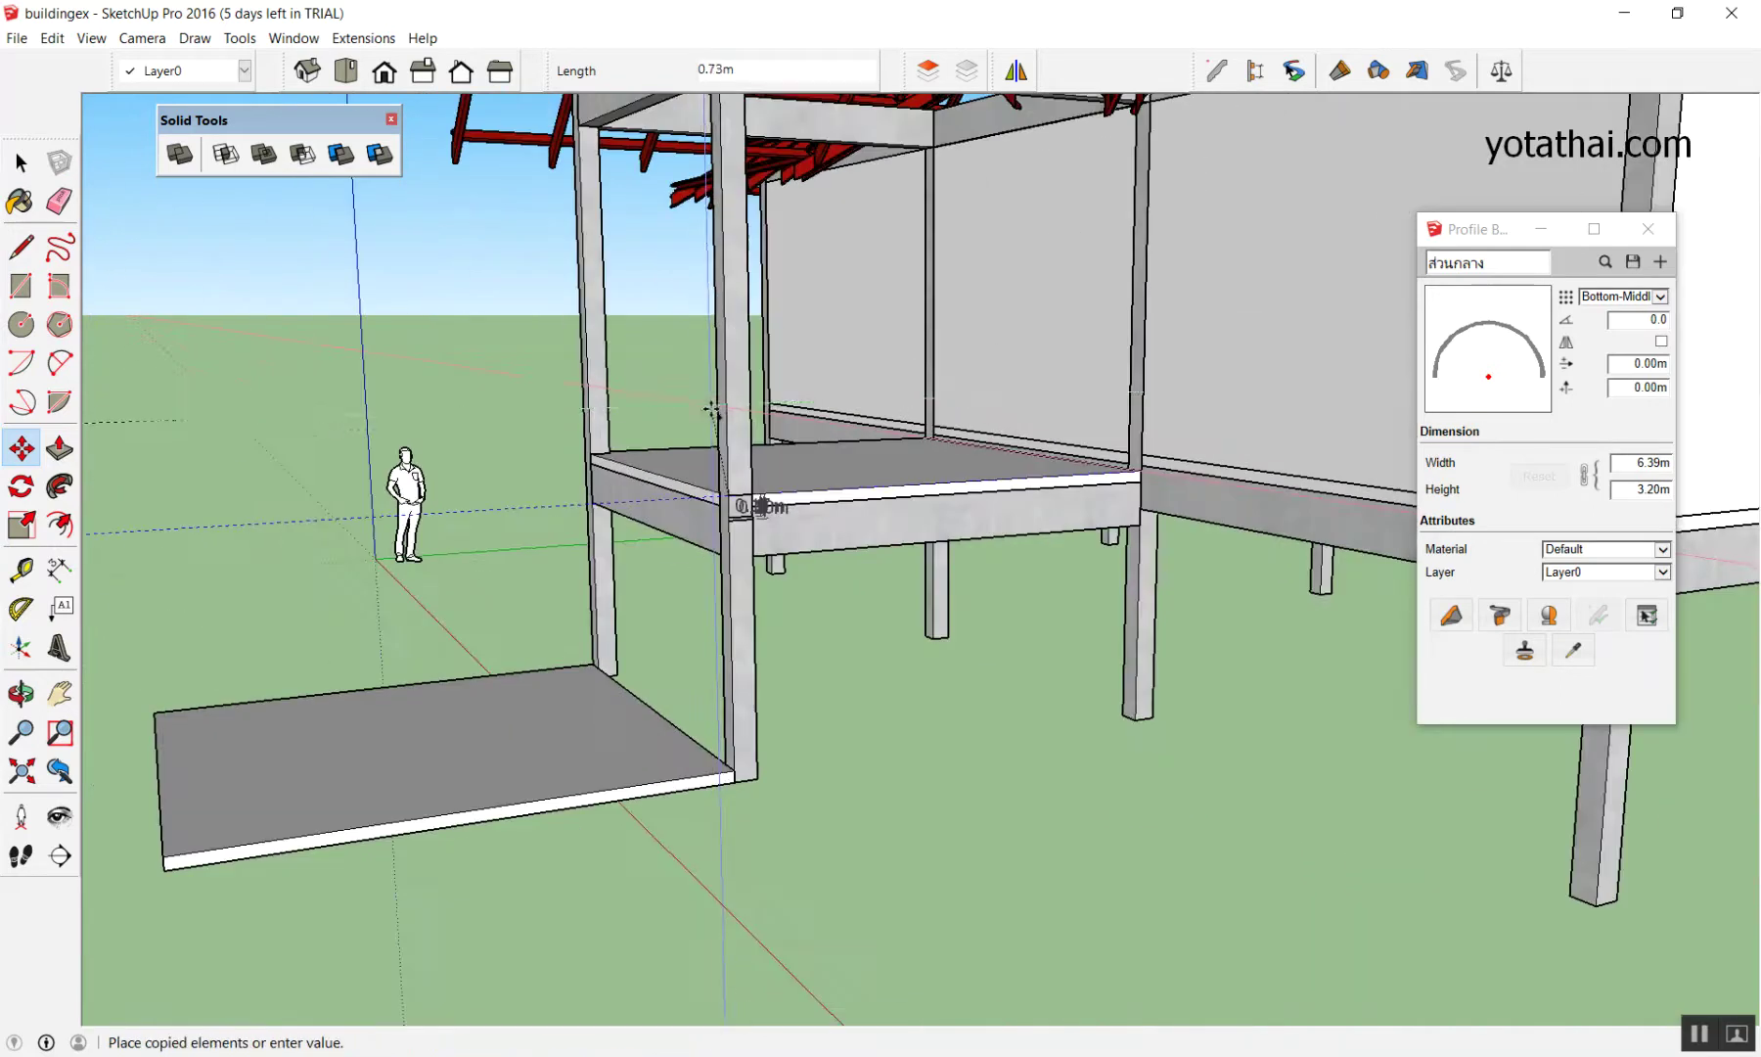
pyautogui.scroll(-2, 729, 587)
pyautogui.scroll(3, 726, 636)
pyautogui.scroll(2, 724, 650)
pyautogui.scroll(2, 707, 618)
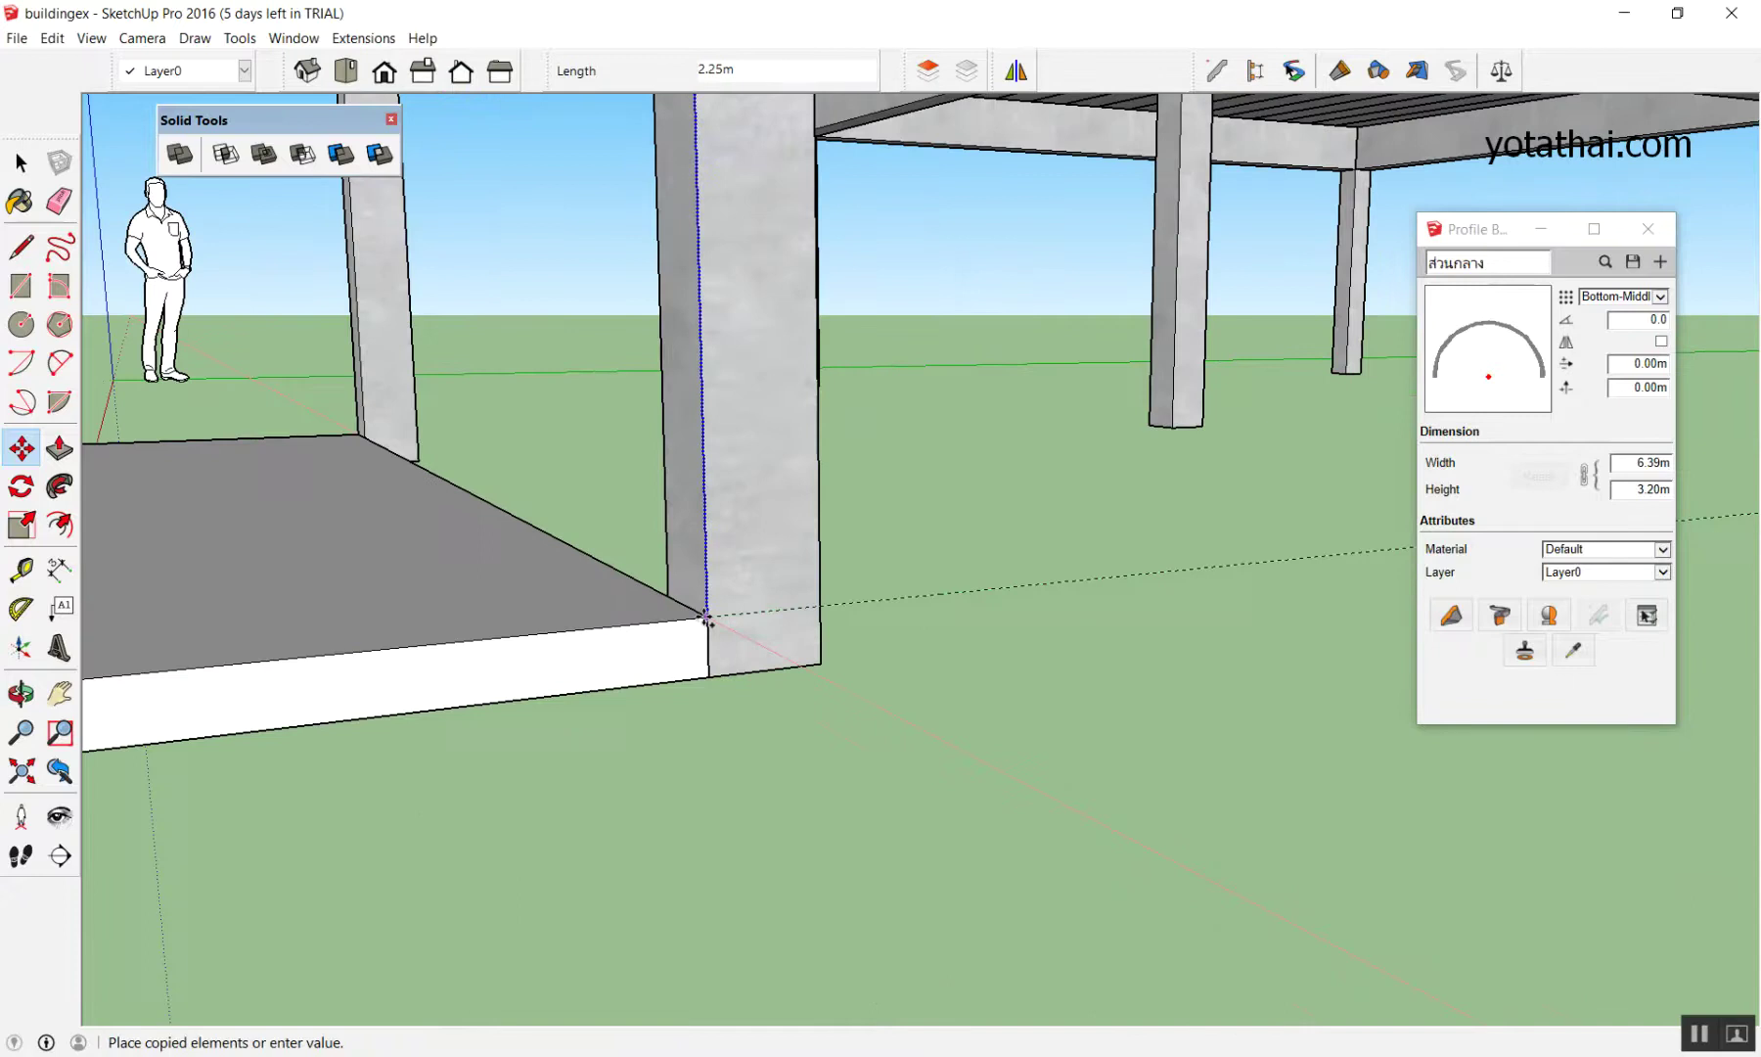
pyautogui.click(707, 618)
pyautogui.scroll(-2, 841, 671)
pyautogui.scroll(2, 846, 667)
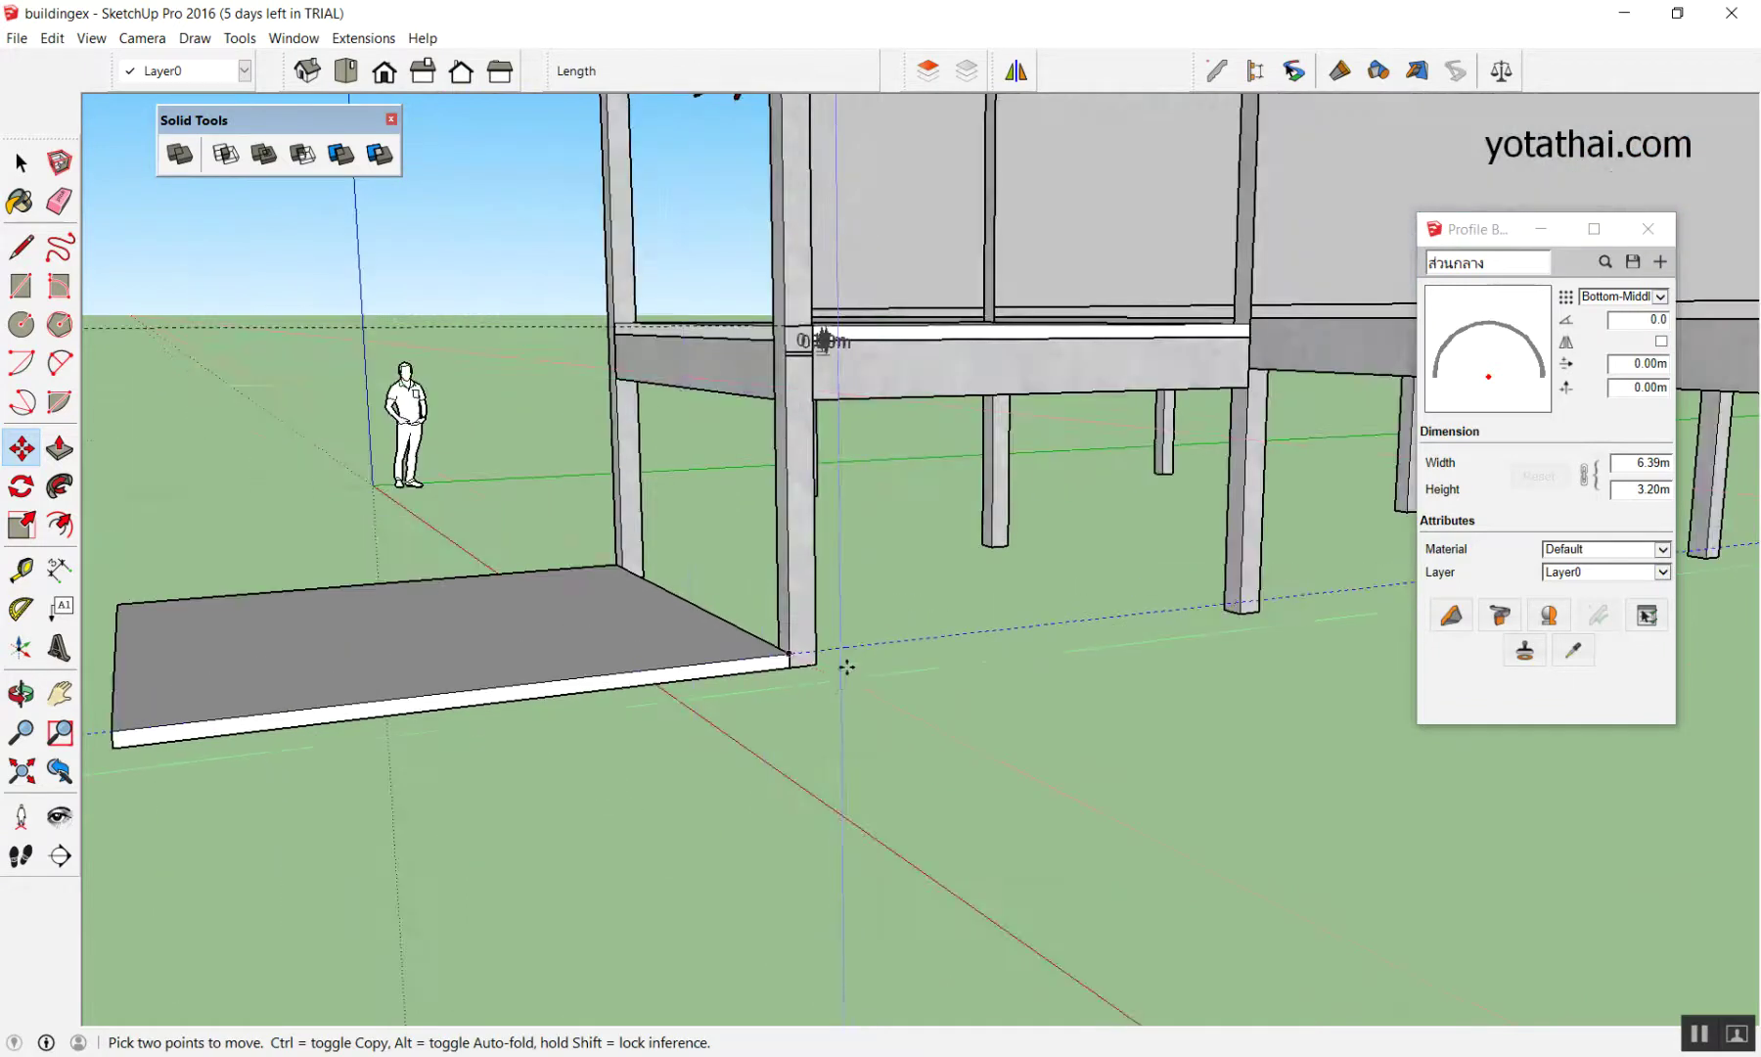
# Divide the copy into 13 equal guide intervals, discarding a mistyped /11
pyautogui.moveTo(846, 667); pyautogui.dragTo(680, 590, button='middle')
pyautogui.scroll(3, 685, 636)
pyautogui.write('/13')
pyautogui.press('Return')
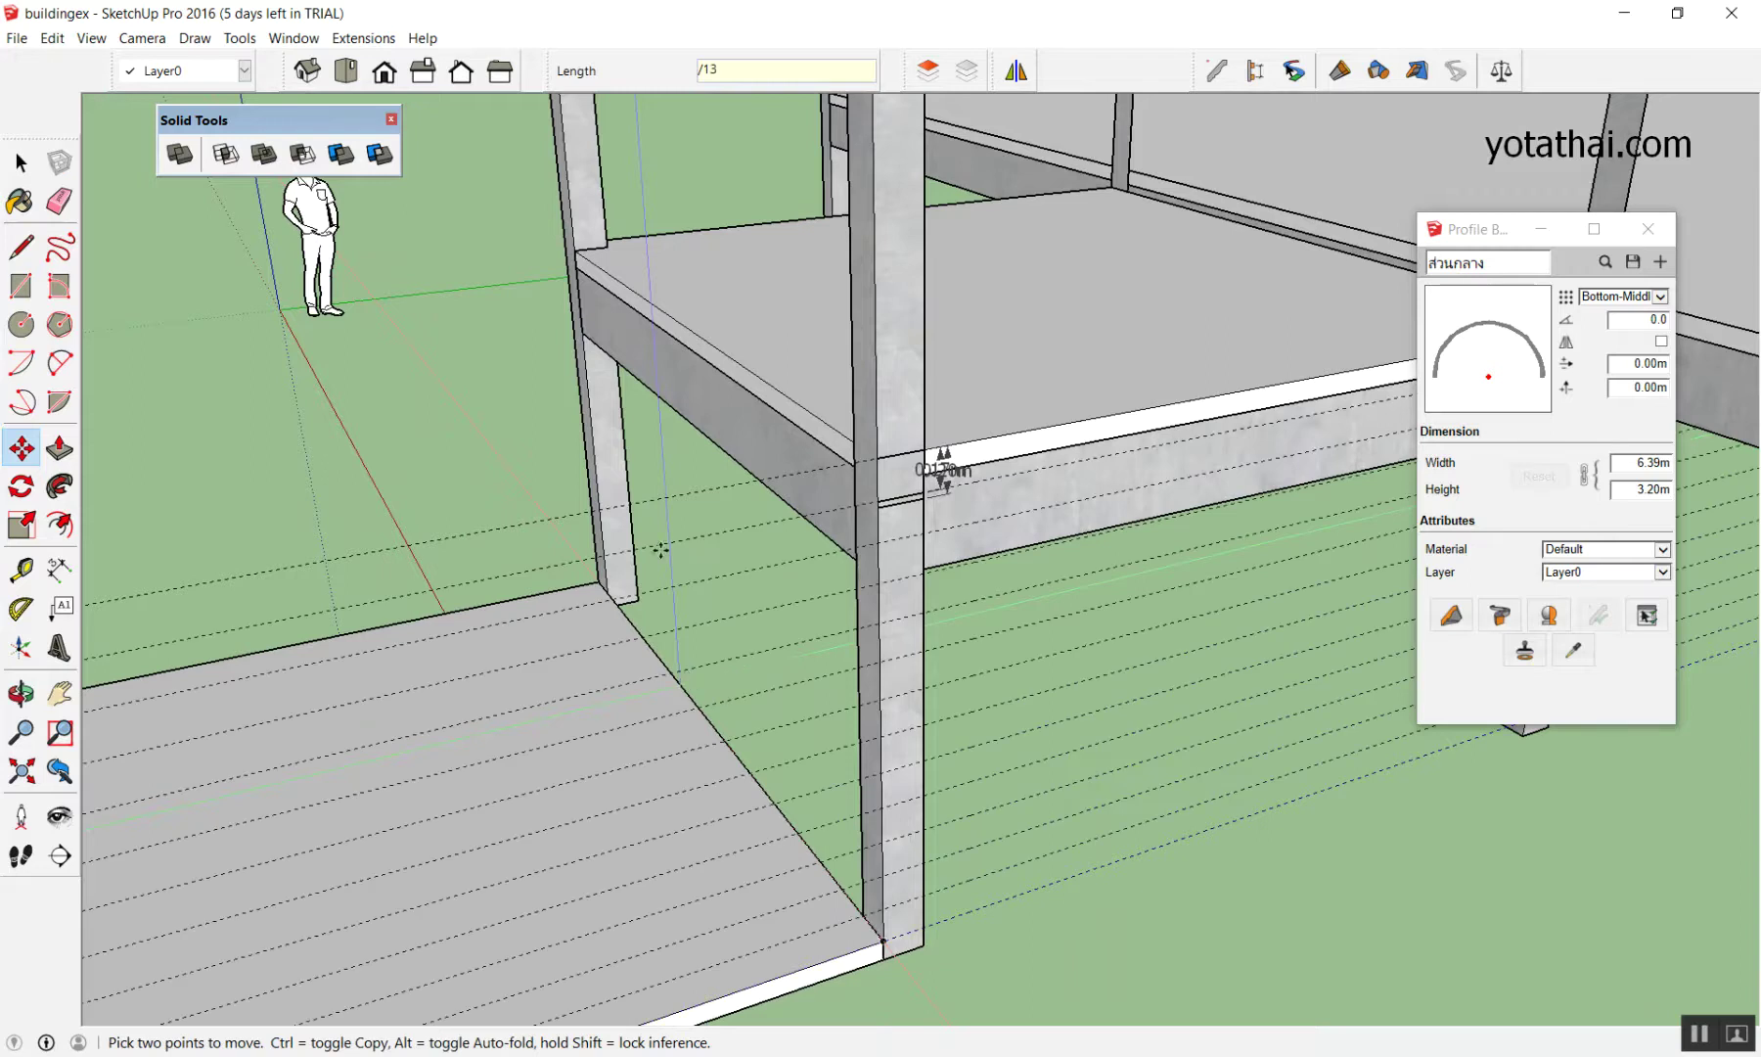
pyautogui.scroll(3, 969, 460)
pyautogui.scroll(2, 845, 527)
pyautogui.scroll(2, 881, 602)
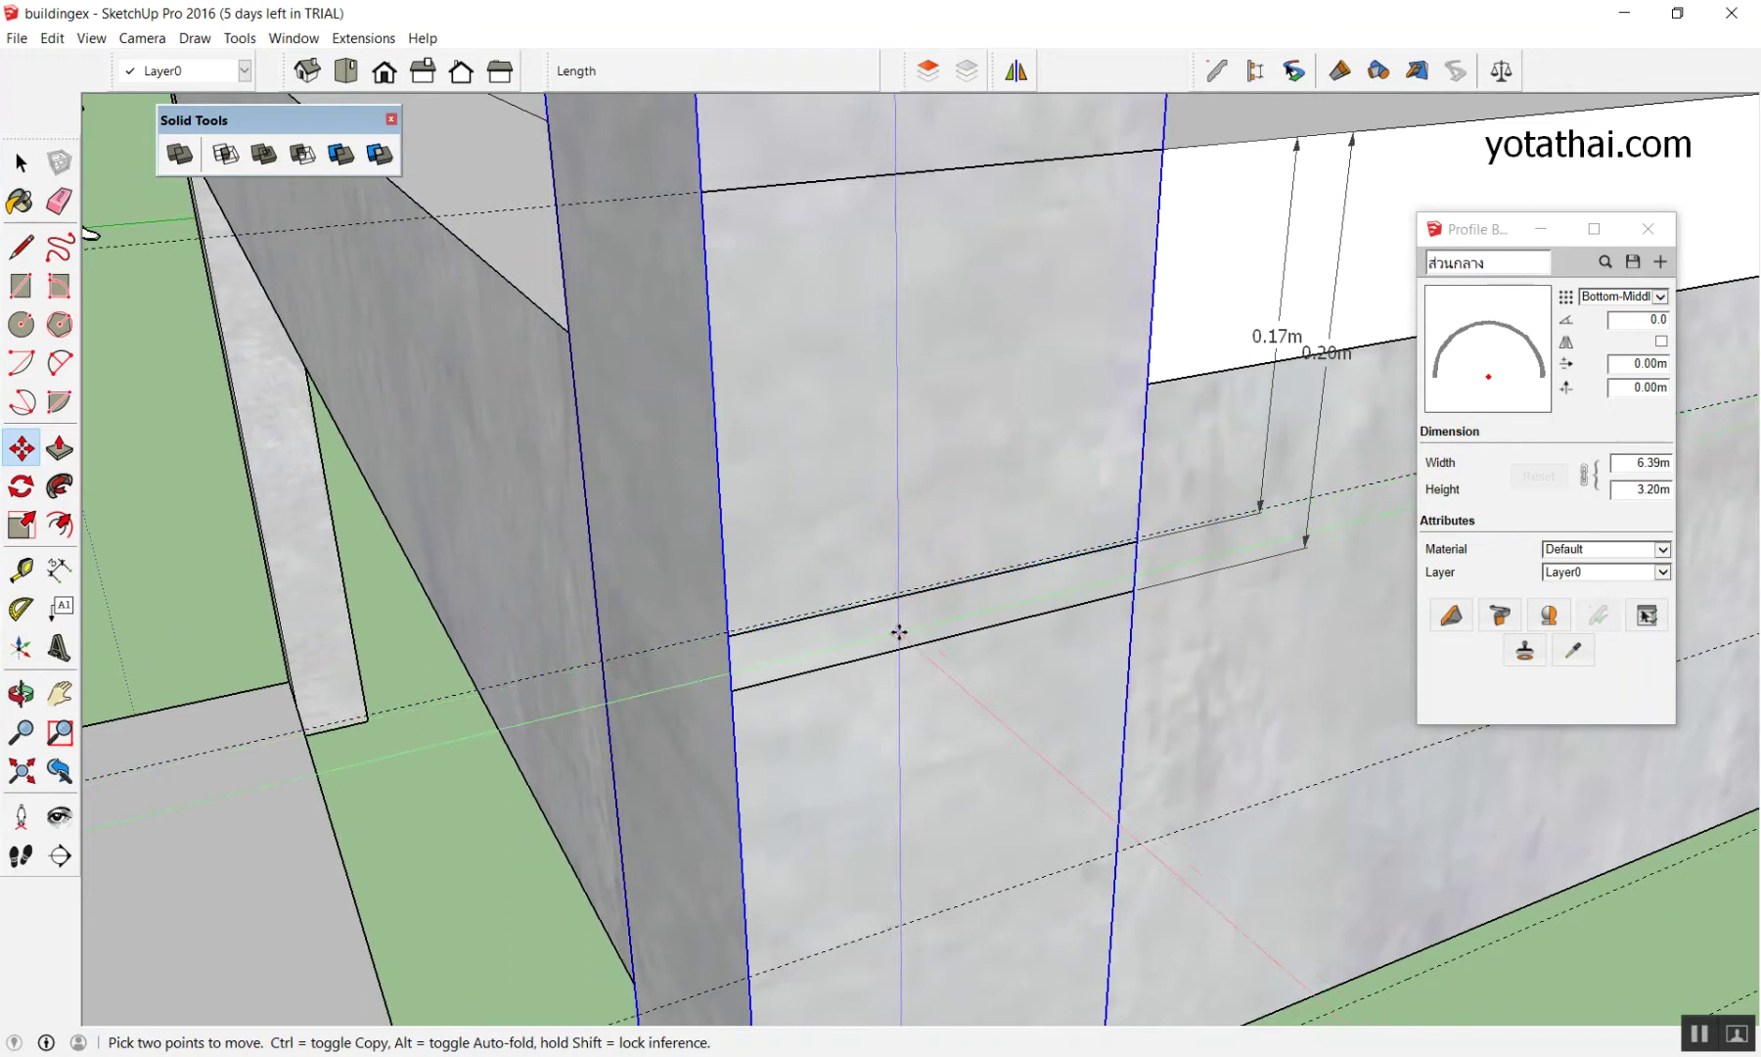
pyautogui.write('/11')
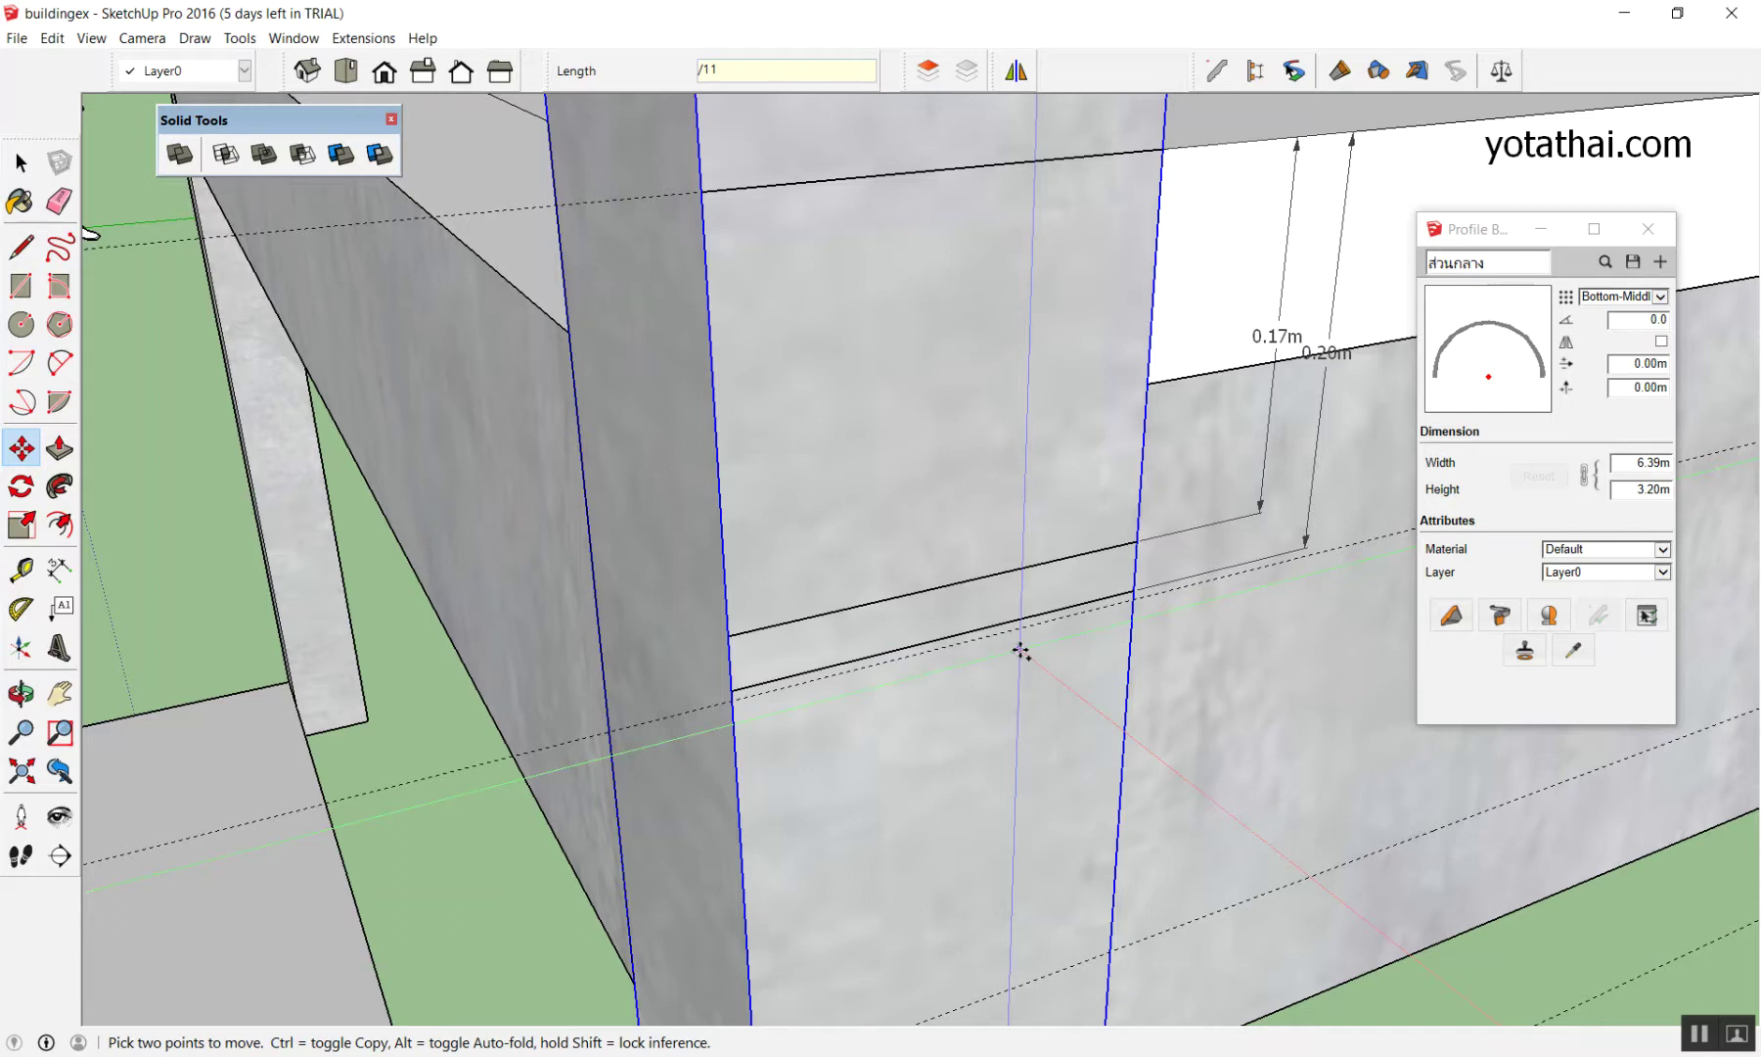
pyautogui.press('BackSpace')
pyautogui.press('BackSpace')
pyautogui.press('space')
# Orbit around the column from ground level toward the beam–column junction
pyautogui.scroll(-4, 1018, 655)
pyautogui.moveTo(1019, 654)
pyautogui.mouseDown(button='middle')
pyautogui.moveTo(826, 436)
pyautogui.moveTo(290, 310)
pyautogui.mouseUp(button='middle')
pyautogui.scroll(-3, 522, 484)
pyautogui.moveTo(523, 484)
pyautogui.mouseDown(button='middle')
pyautogui.moveTo(468, 268)
pyautogui.moveTo(562, 412)
pyautogui.moveTo(828, 422)
pyautogui.moveTo(849, 455)
pyautogui.mouseUp(button='middle')
pyautogui.scroll(3, 643, 468)
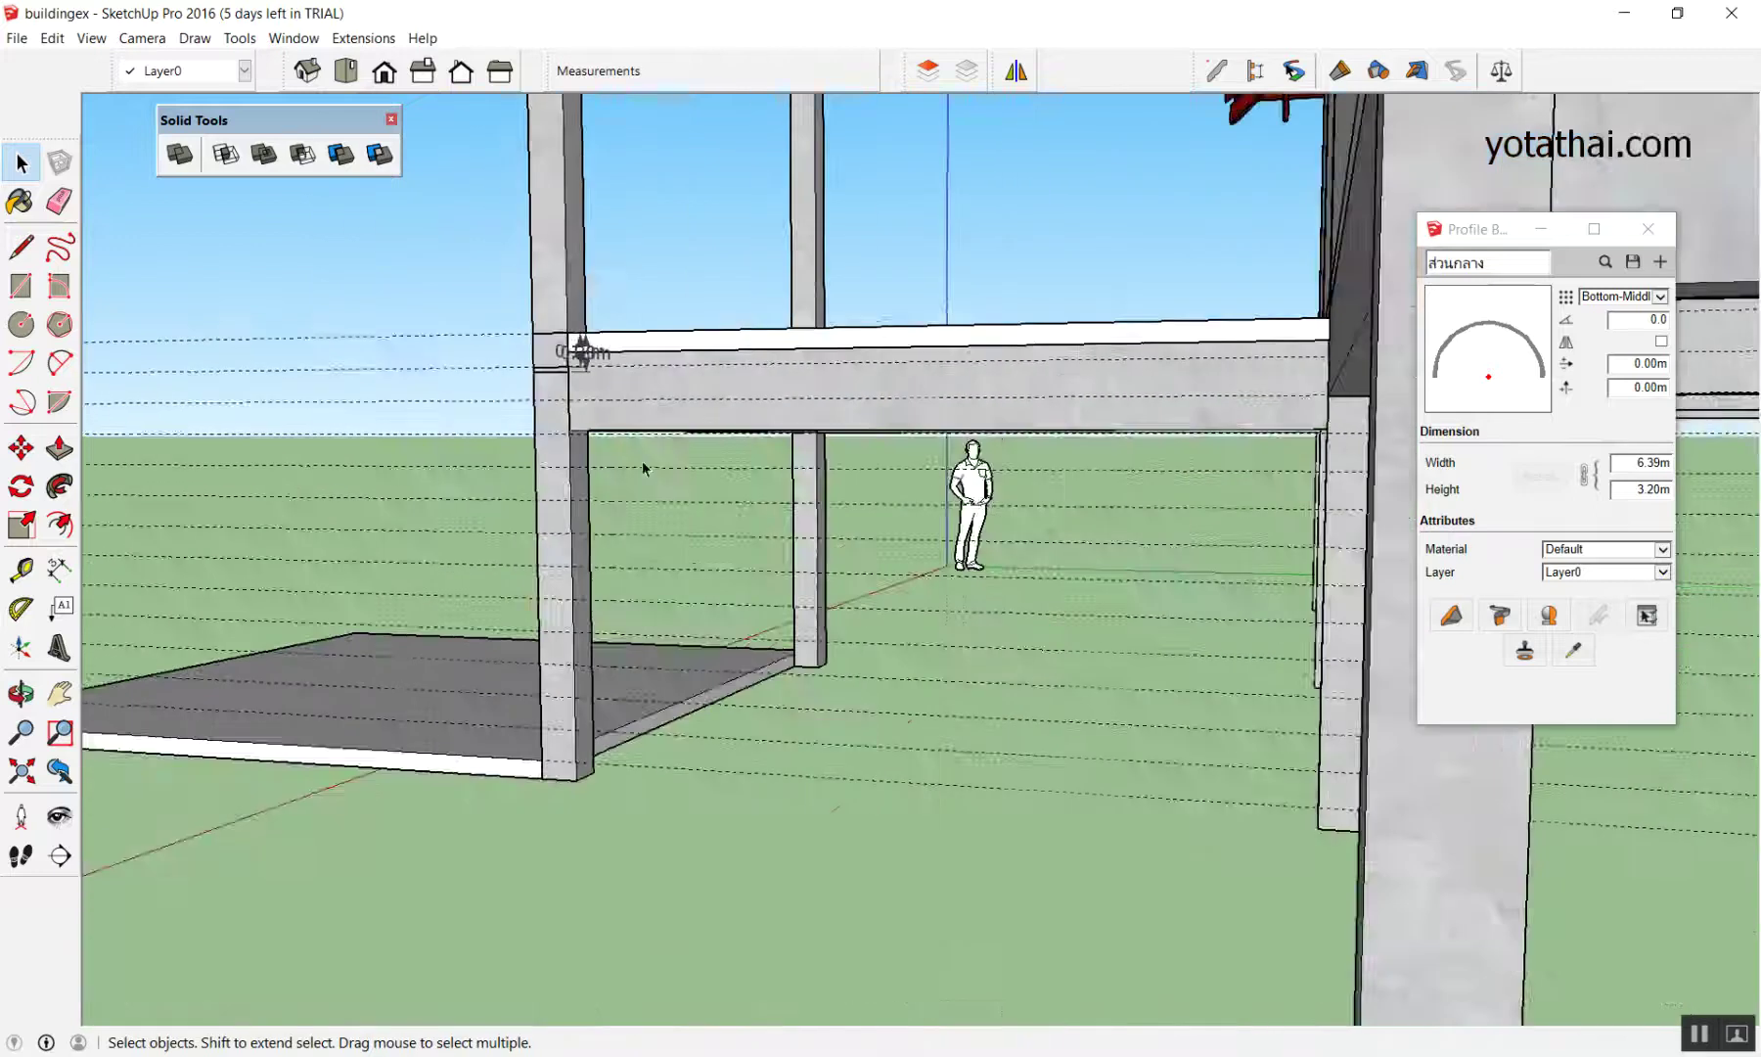
pyautogui.moveTo(643, 468); pyautogui.dragTo(334, 362, button='middle')
pyautogui.scroll(5, 410, 457)
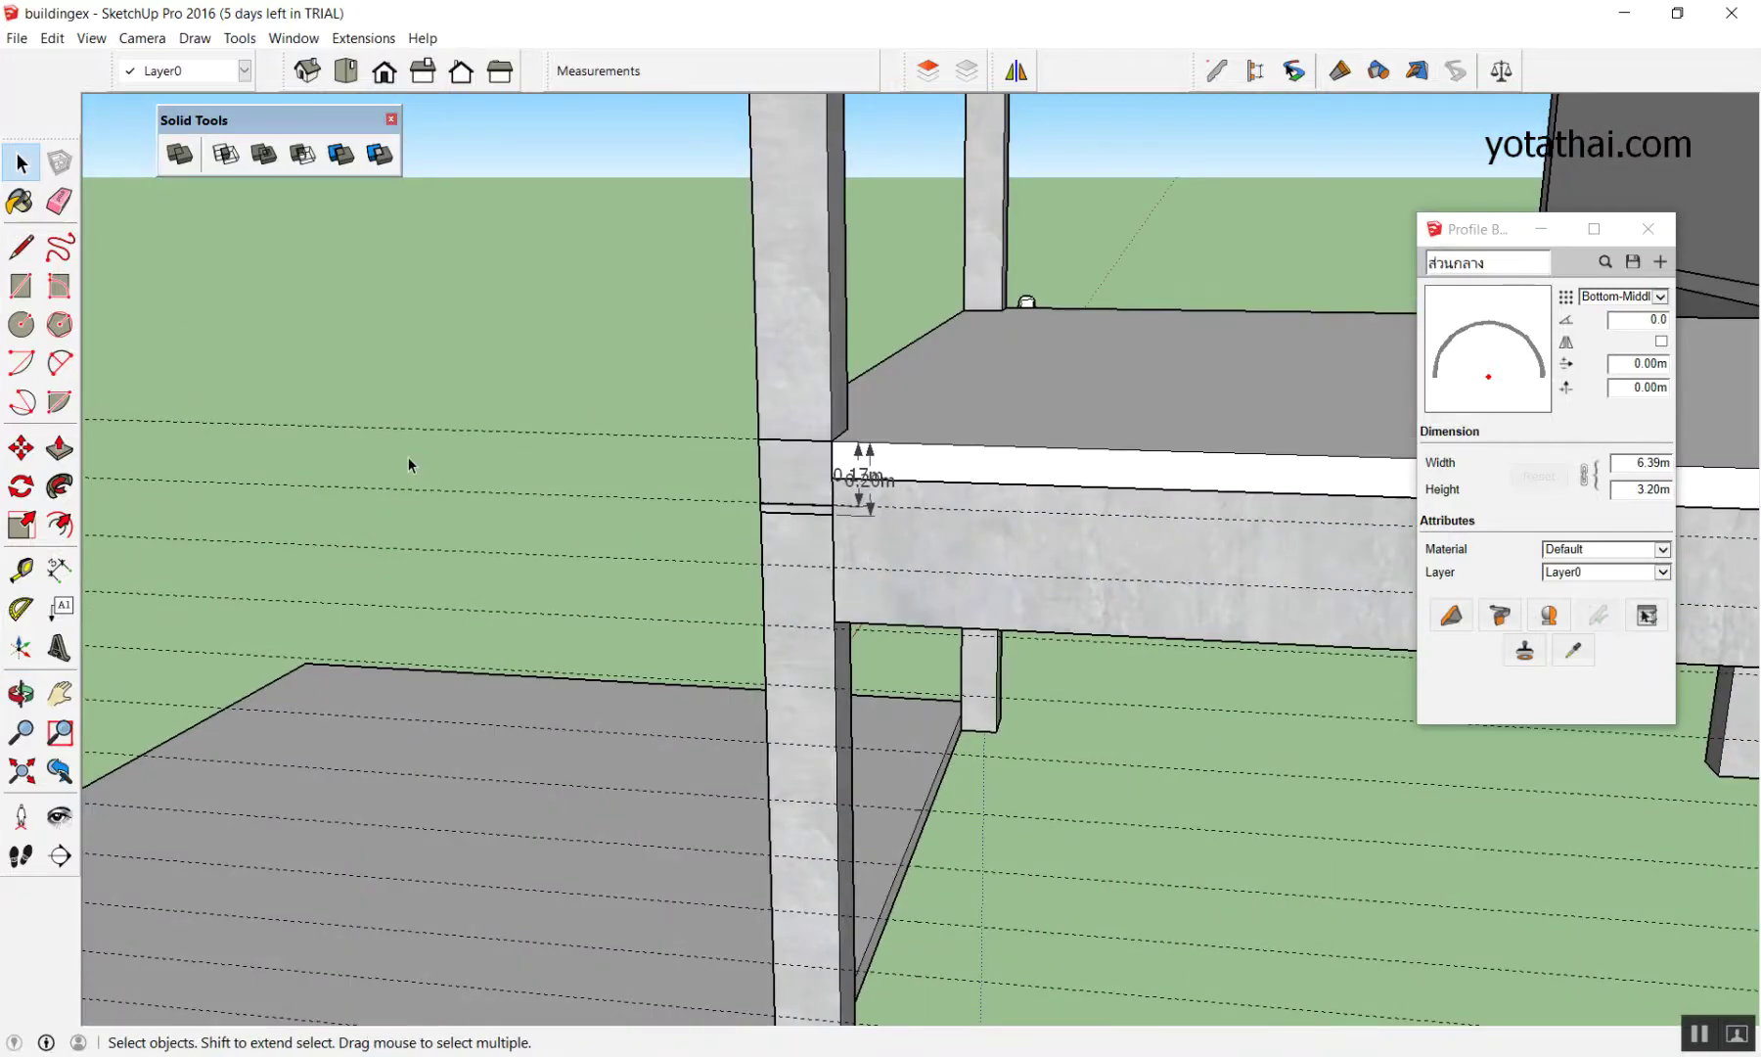
# Orbit to the column and try starting a tape measurement at its edge
pyautogui.moveTo(348, 392)
pyautogui.mouseDown(button='middle')
pyautogui.moveTo(374, 406)
pyautogui.moveTo(700, 349)
pyautogui.mouseUp(button='middle')
pyautogui.press('t')
pyautogui.click(814, 329)
pyautogui.moveTo(637, 343)
pyautogui.mouseDown(button='middle')
pyautogui.moveTo(700, 357)
pyautogui.moveTo(1034, 600)
pyautogui.moveTo(1014, 695)
pyautogui.moveTo(1097, 838)
pyautogui.moveTo(1028, 592)
pyautogui.mouseUp(button='middle')
pyautogui.press('t')
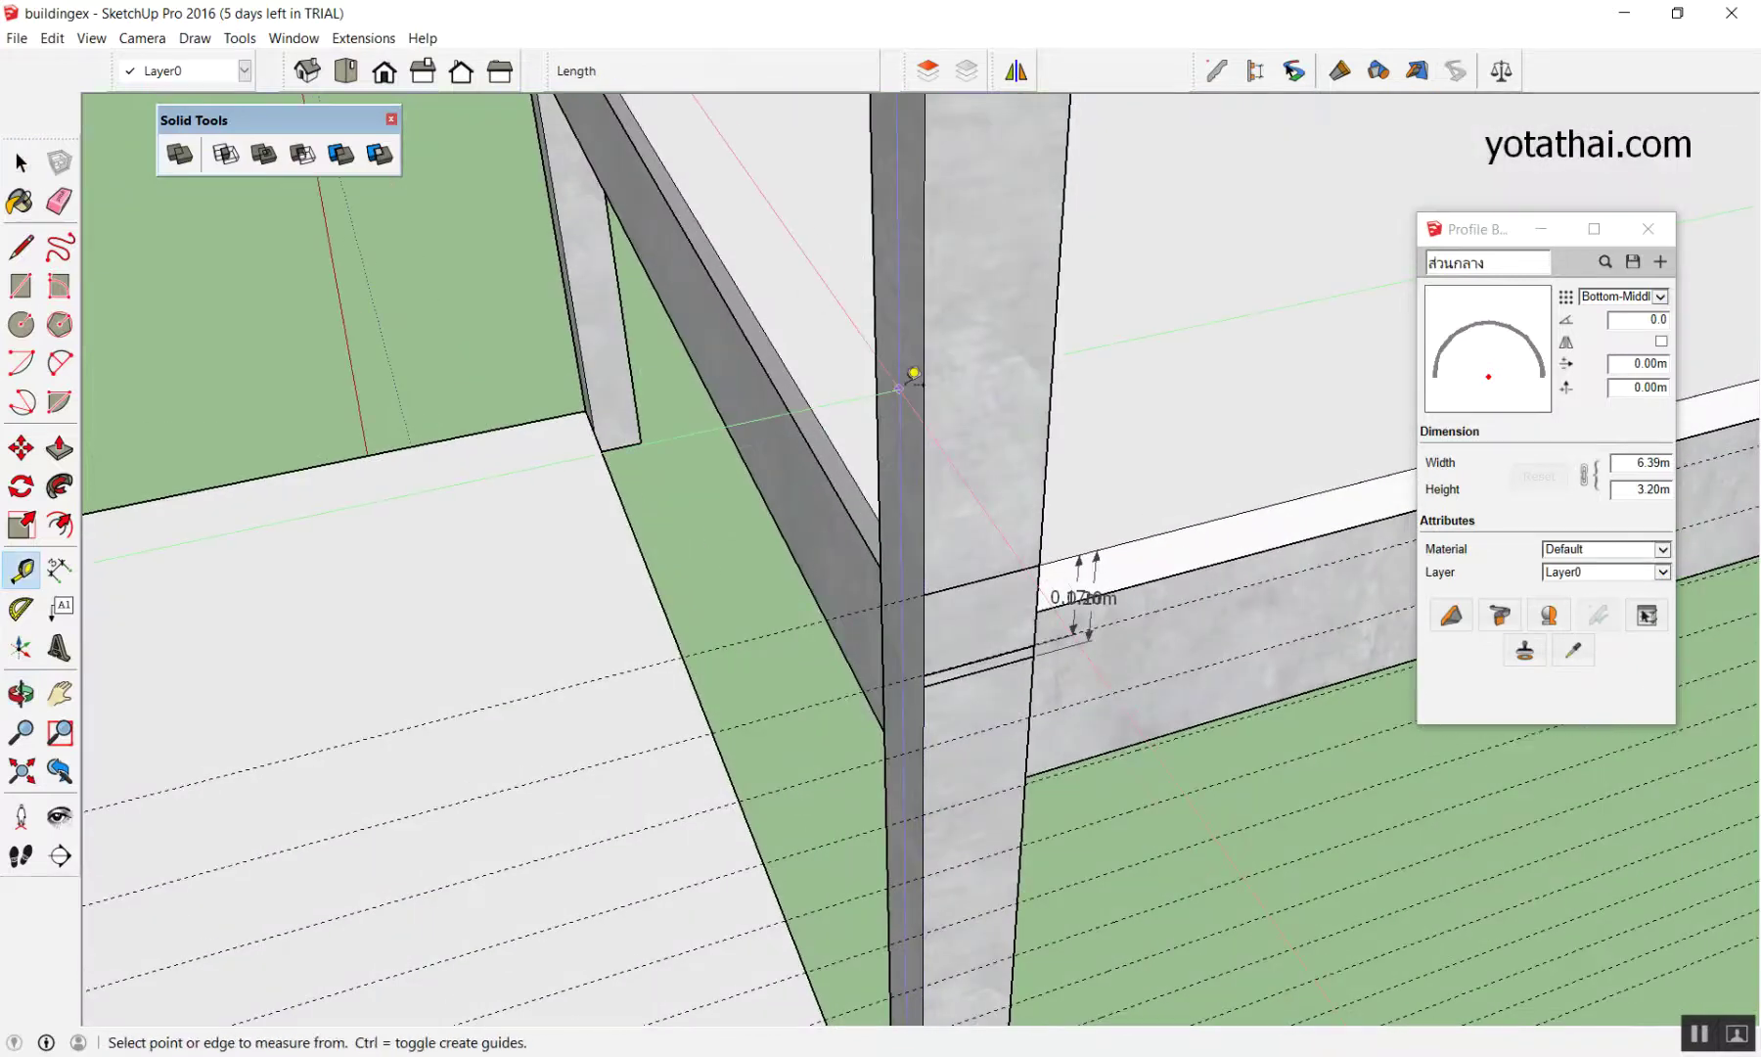
pyautogui.click(924, 384)
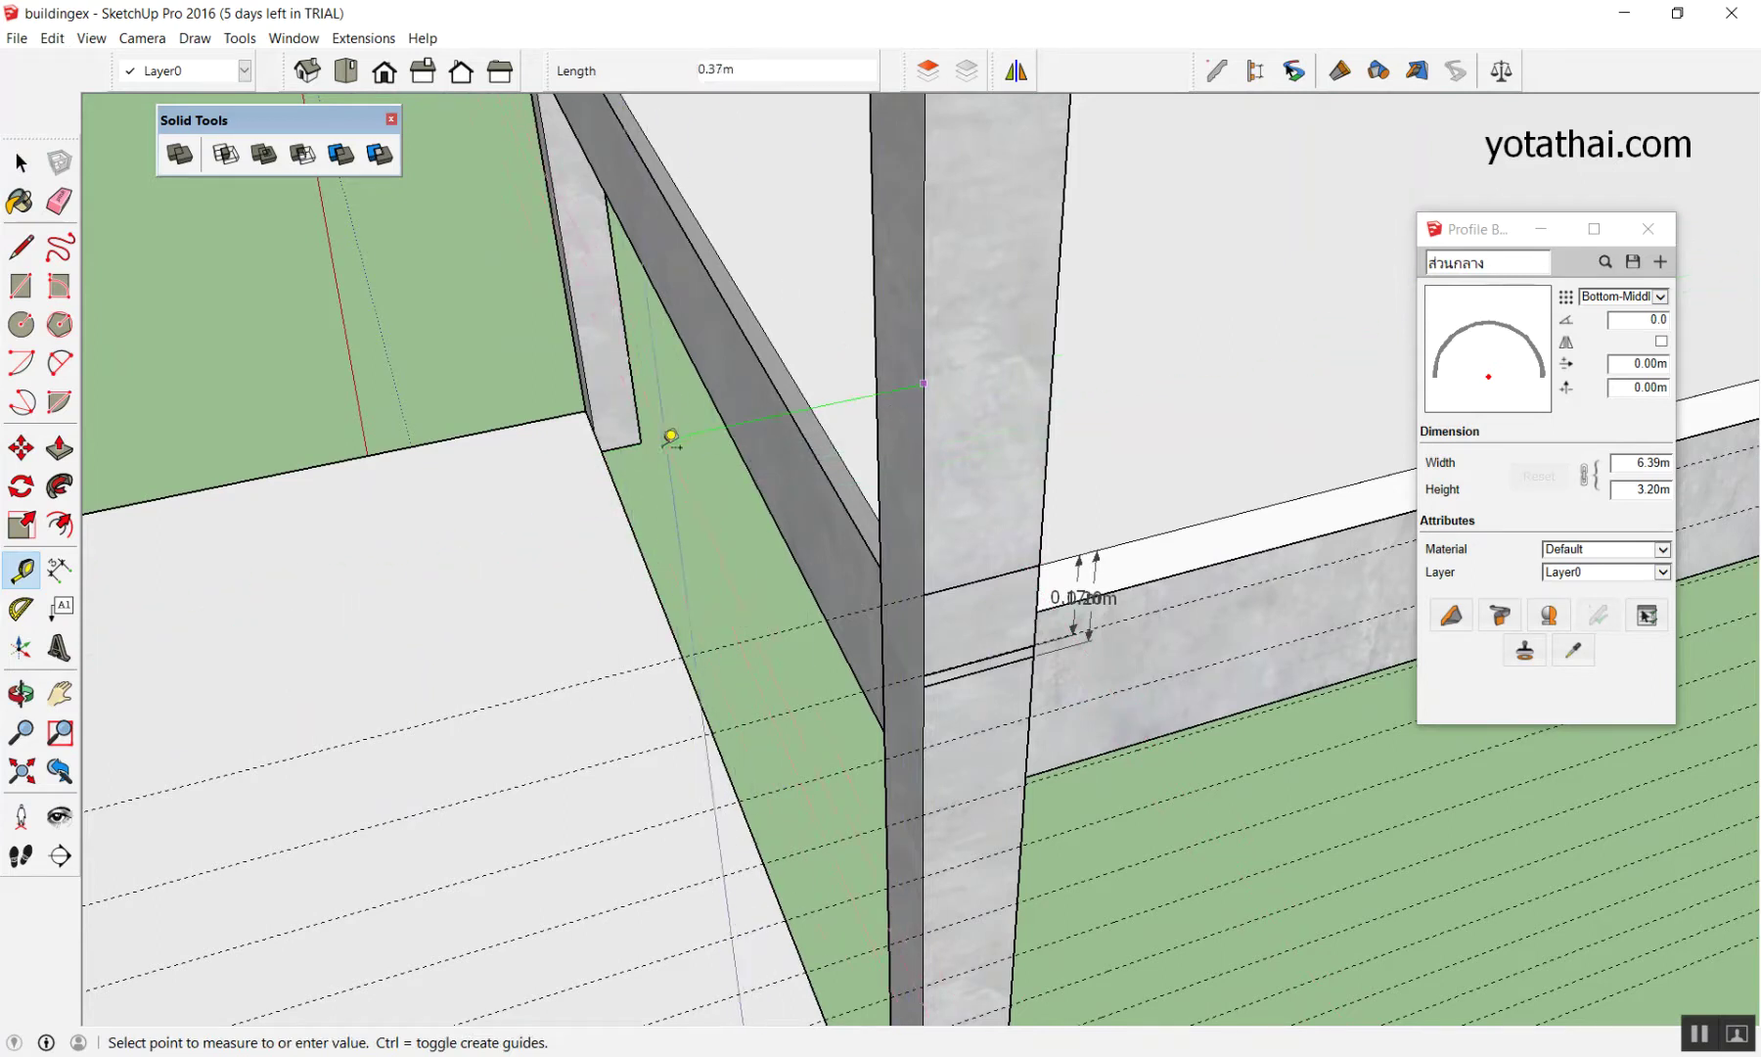
pyautogui.press('space')
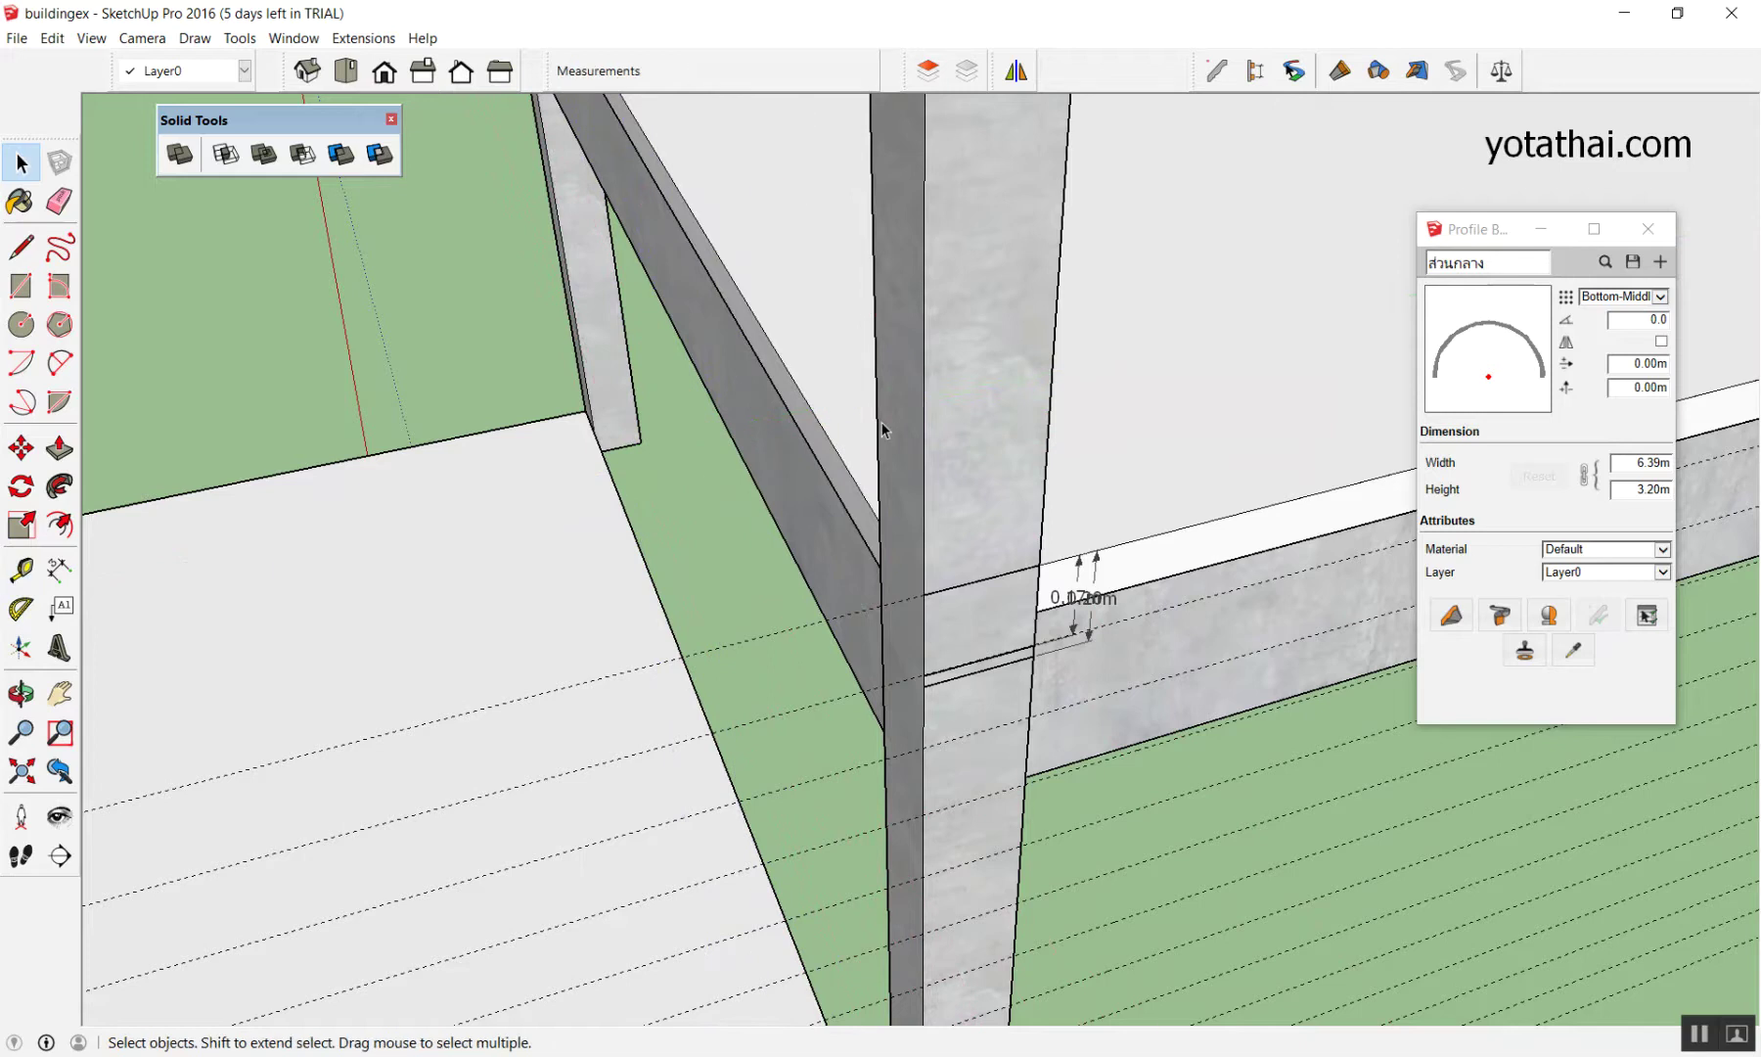
# Measure again from the column edge, reading 0.20 m, then cancel
pyautogui.moveTo(884, 433); pyautogui.dragTo(892, 424, button='middle')
pyautogui.press('t')
pyautogui.press('space')
pyautogui.press('t')
pyautogui.click(917, 306)
pyautogui.scroll(-5, 616, 416)
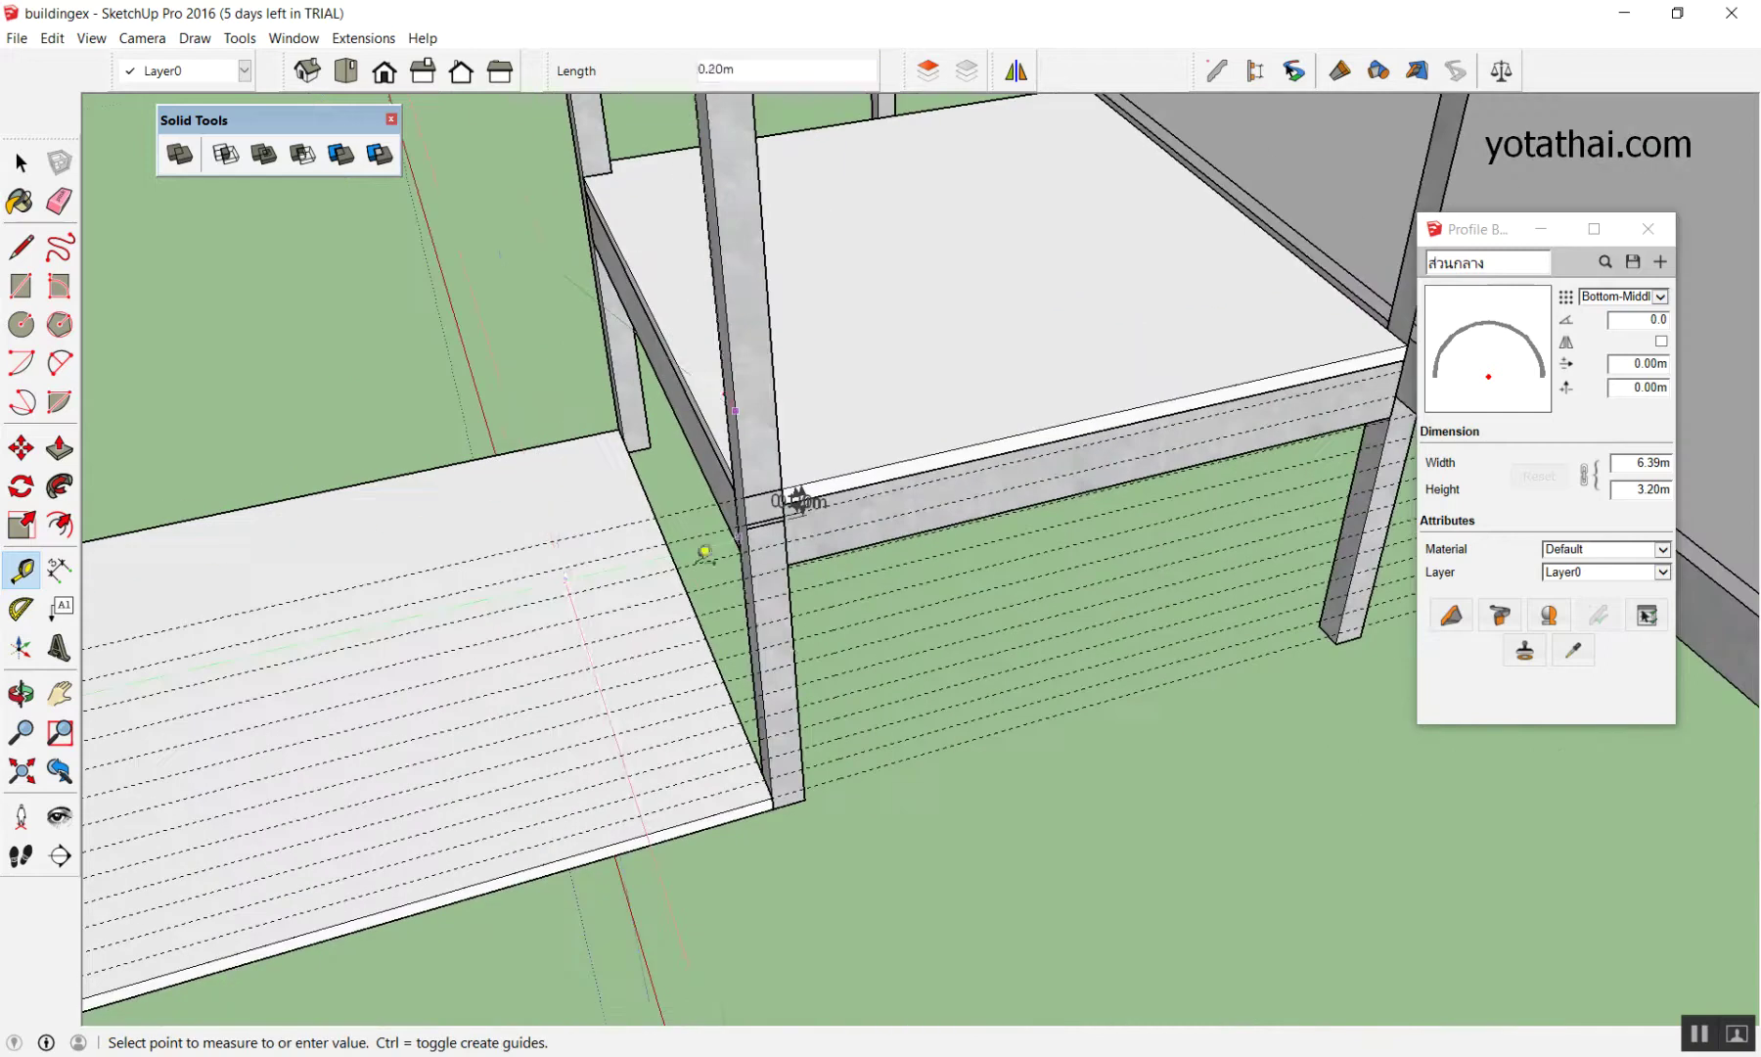
pyautogui.scroll(2, 676, 548)
pyautogui.press('space')
pyautogui.moveTo(725, 538); pyautogui.dragTo(524, 523, button='middle')
pyautogui.scroll(3, 685, 587)
pyautogui.scroll(3, 579, 653)
pyautogui.scroll(-2, 579, 652)
pyautogui.scroll(-1, 698, 483)
pyautogui.moveTo(698, 483)
pyautogui.mouseDown(button='middle')
pyautogui.moveTo(764, 332)
pyautogui.moveTo(626, 592)
pyautogui.mouseUp(button='middle')
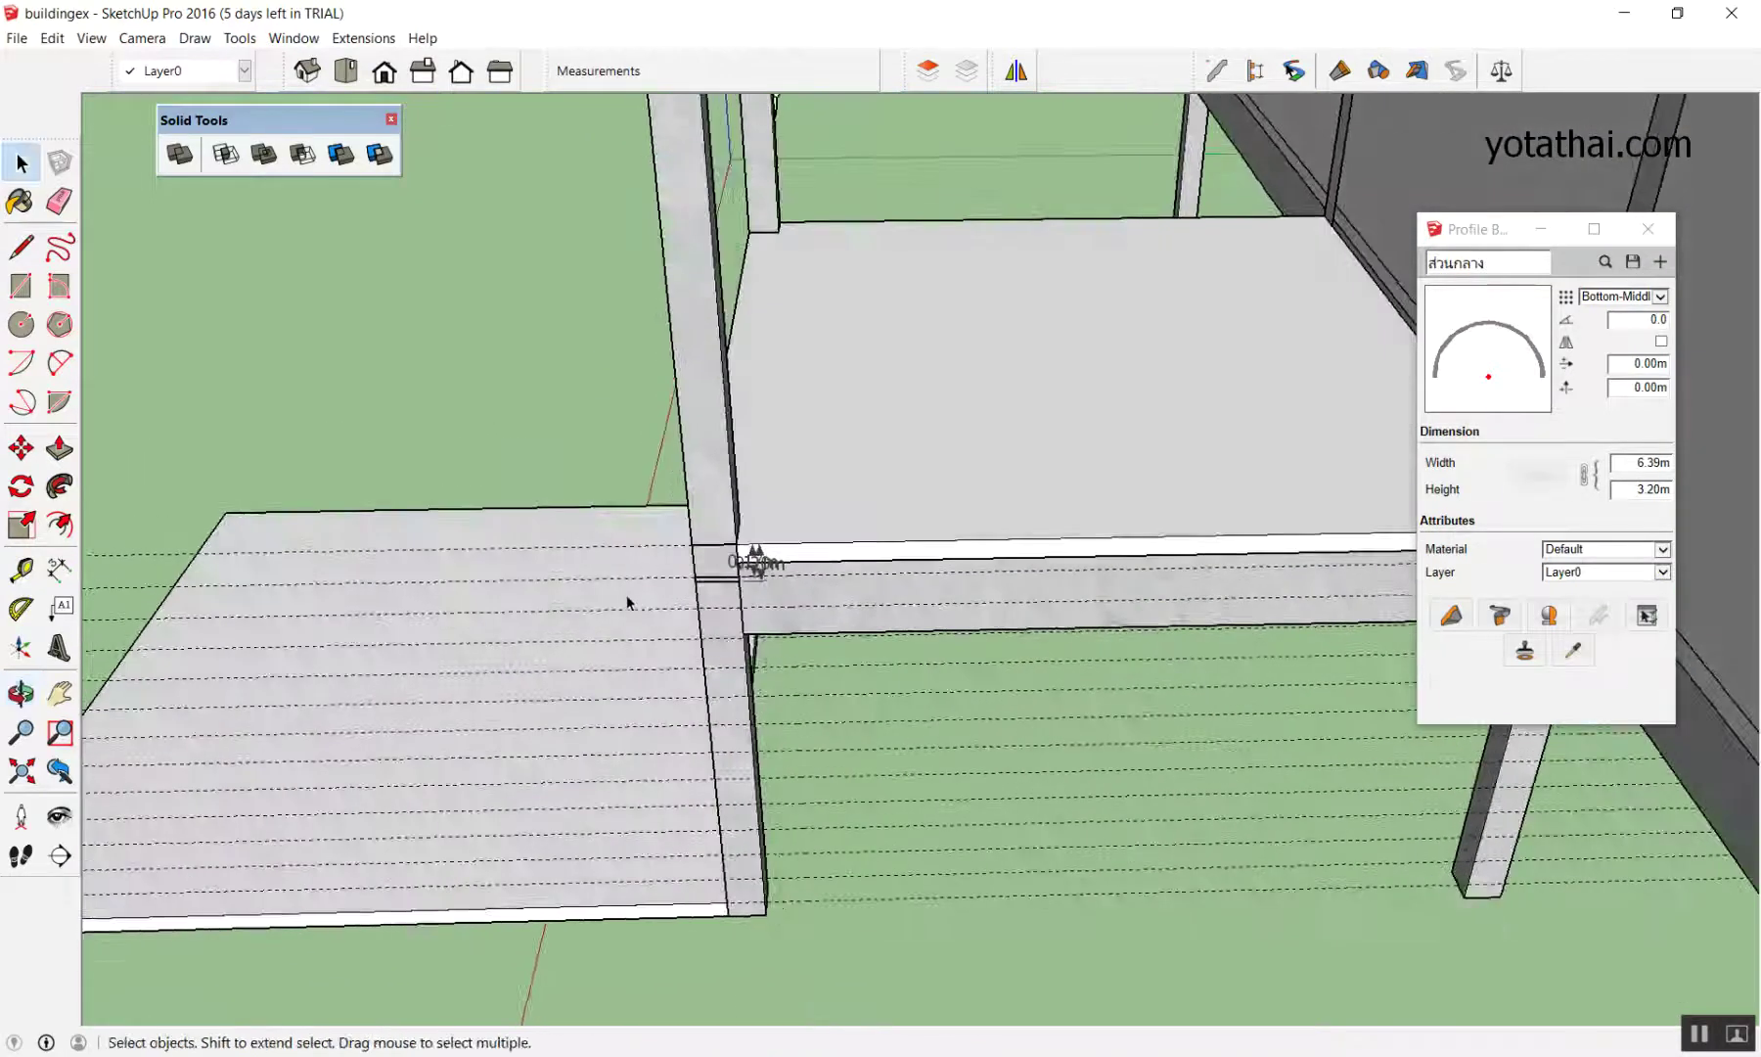
pyautogui.scroll(2, 626, 592)
pyautogui.moveTo(629, 479); pyautogui.dragTo(660, 432, button='middle')
pyautogui.scroll(4, 748, 420)
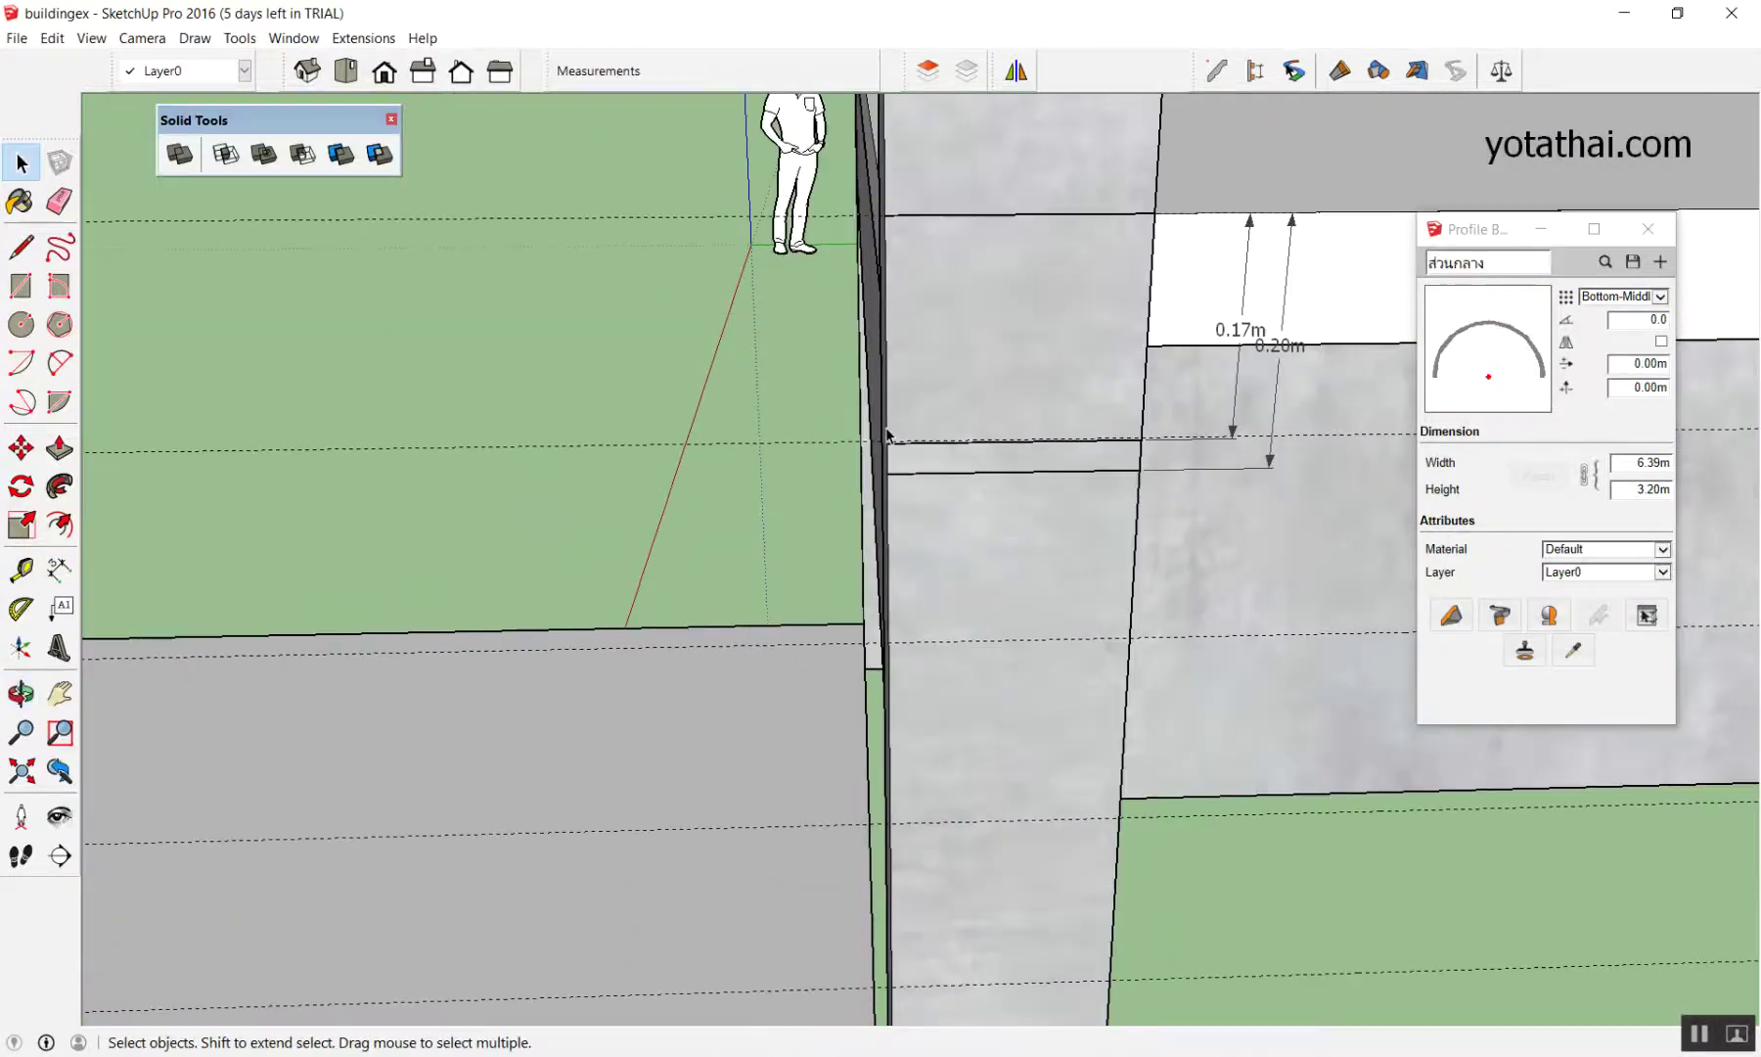
pyautogui.moveTo(884, 462); pyautogui.dragTo(790, 513, button='middle')
pyautogui.scroll(3, 902, 468)
pyautogui.scroll(-2, 902, 467)
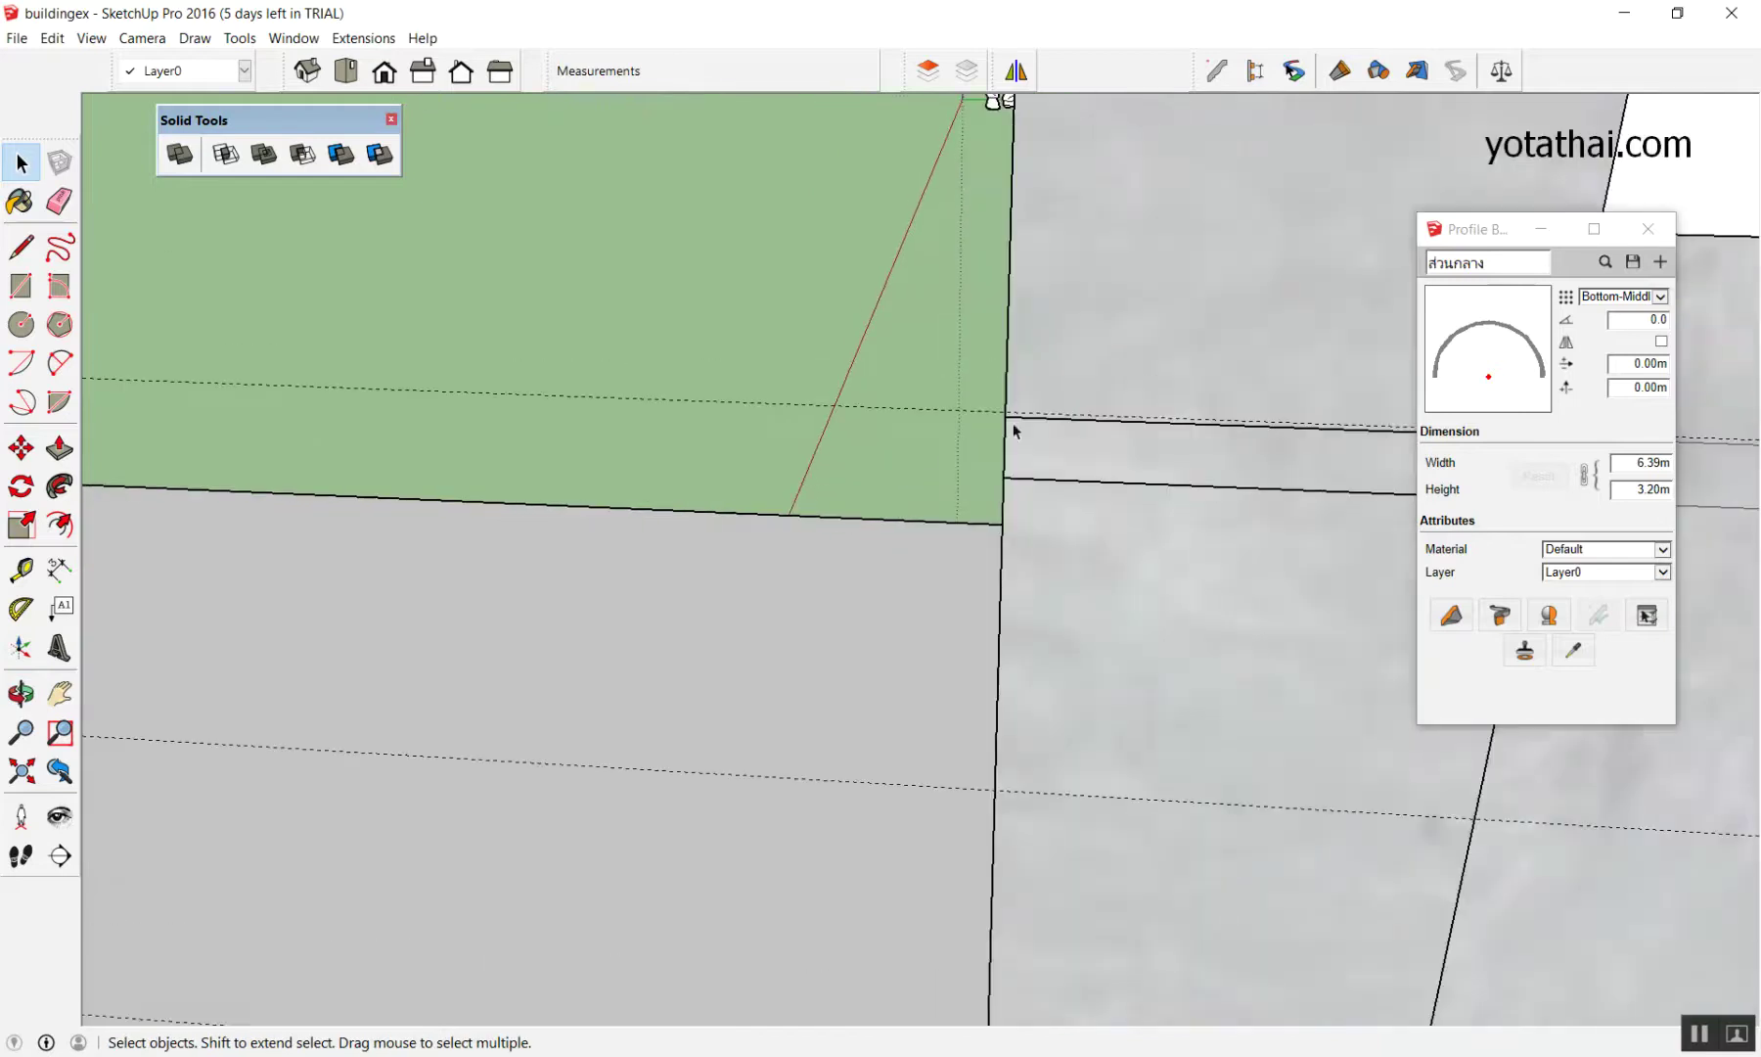
pyautogui.moveTo(1050, 407)
pyautogui.mouseDown(button='middle')
pyautogui.moveTo(990, 421)
pyautogui.moveTo(980, 395)
pyautogui.moveTo(1148, 240)
pyautogui.moveTo(1172, 286)
pyautogui.moveTo(1145, 223)
pyautogui.mouseUp(button='middle')
pyautogui.scroll(-3, 981, 395)
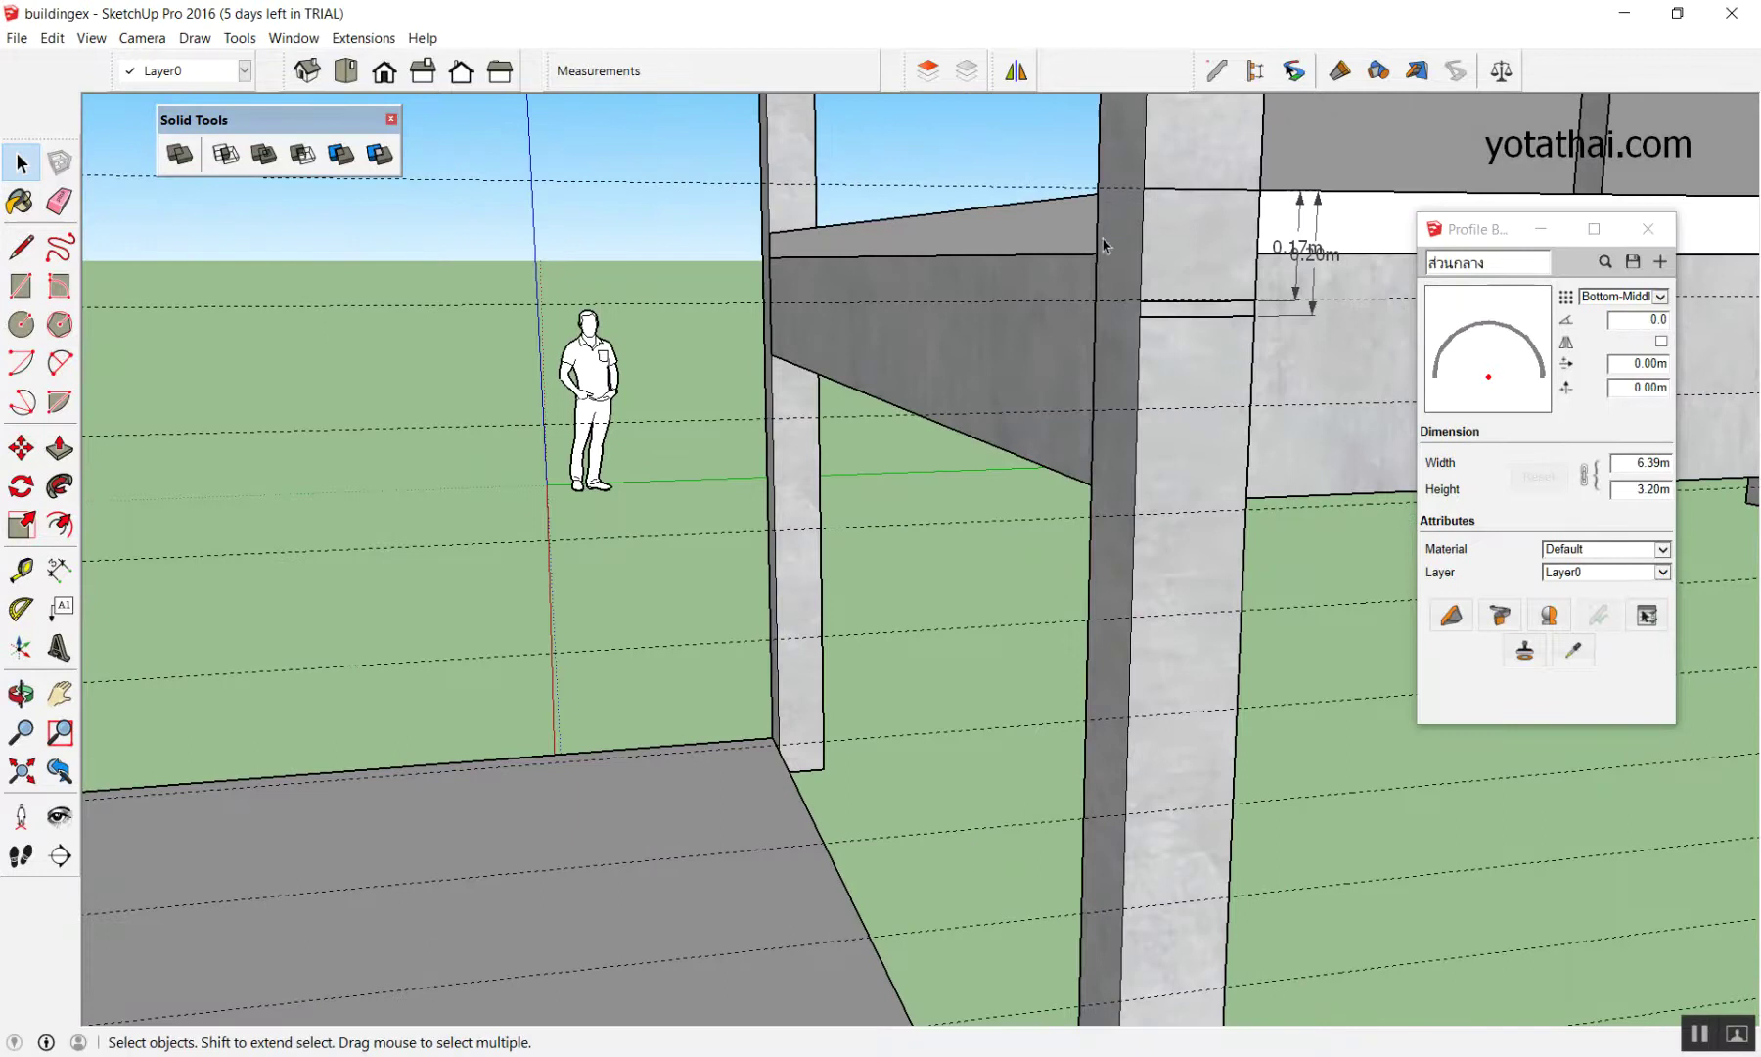
pyautogui.scroll(1, 1130, 256)
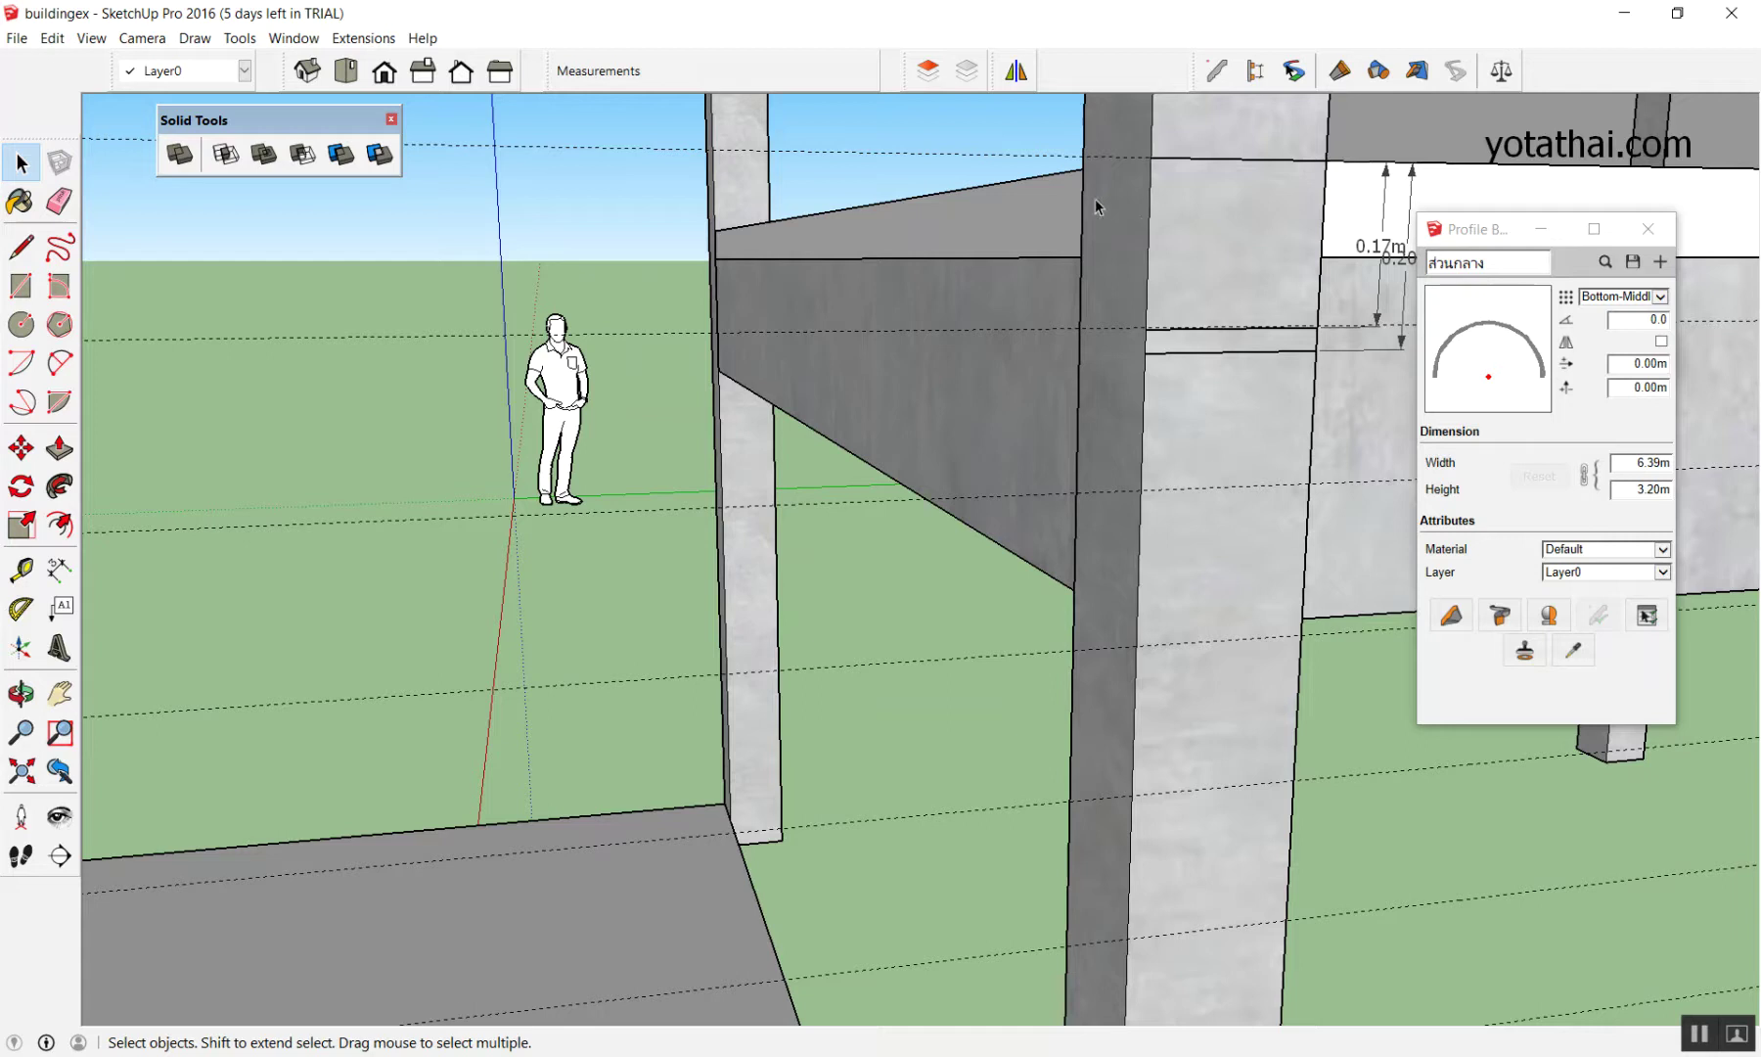
pyautogui.moveTo(1171, 219)
pyautogui.mouseDown(button='middle')
pyautogui.moveTo(1198, 661)
pyautogui.moveTo(1234, 395)
pyautogui.mouseUp(button='middle')
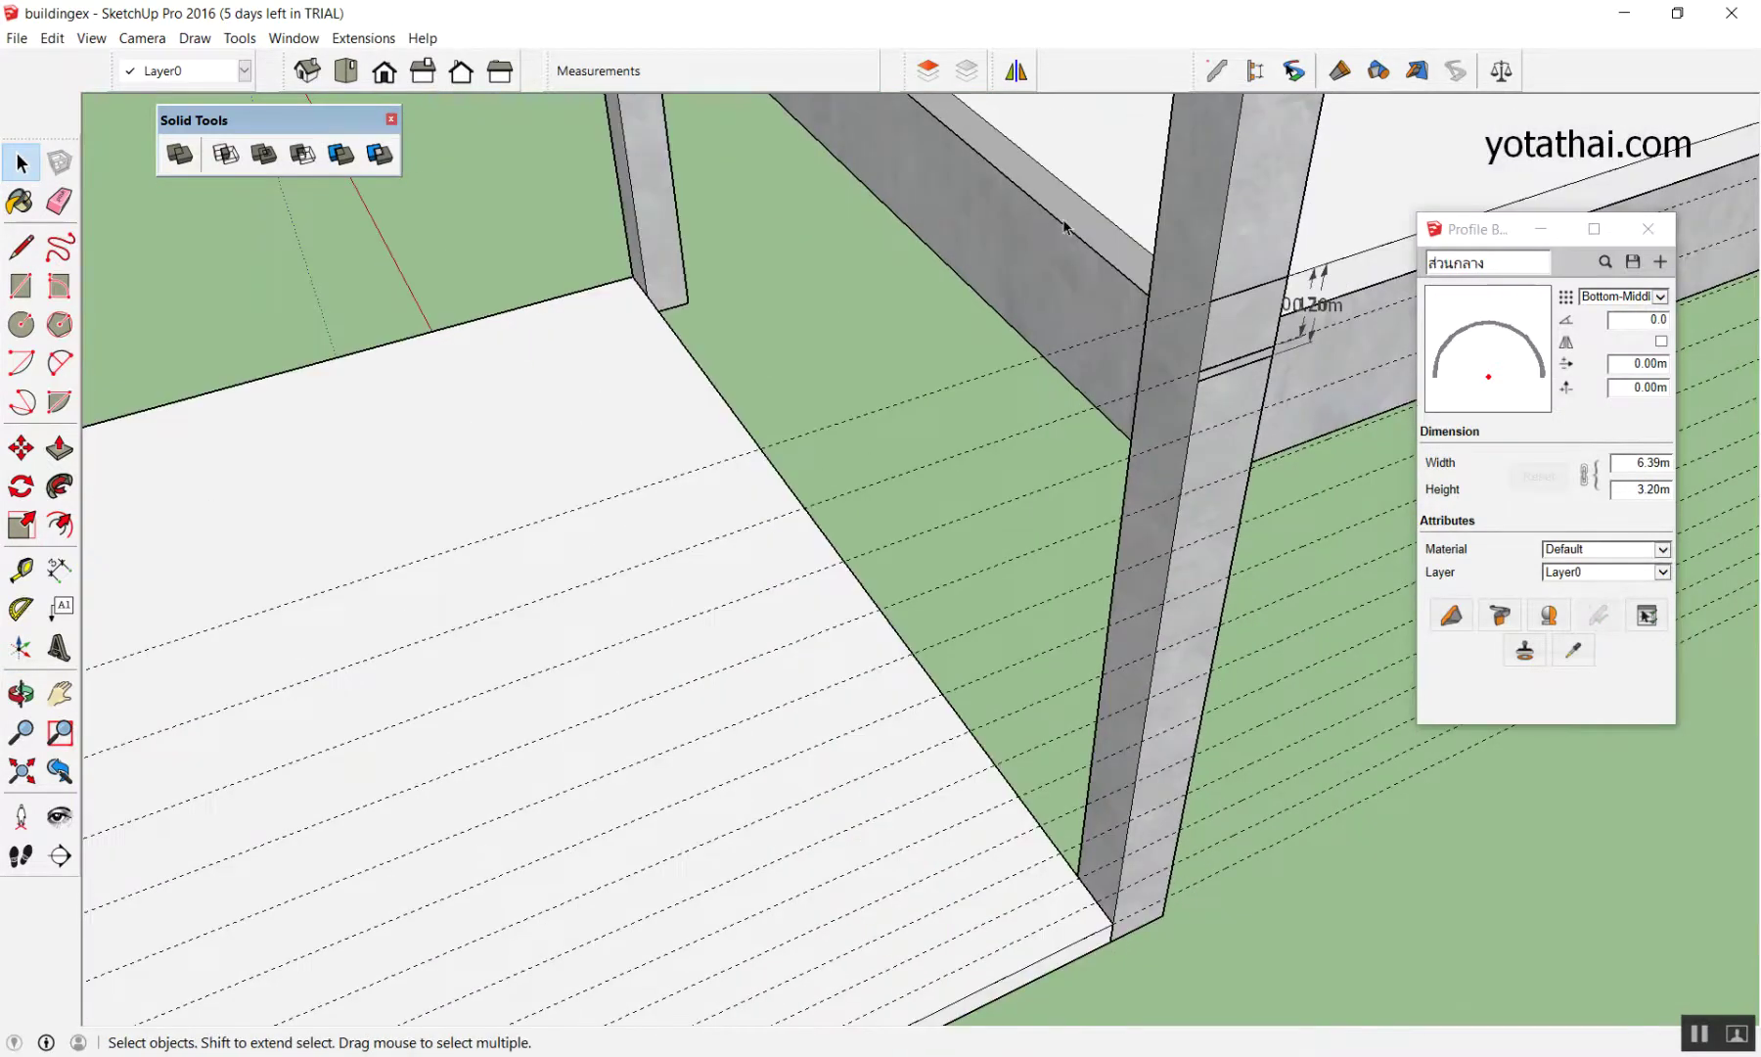
pyautogui.moveTo(1123, 157); pyautogui.dragTo(1144, 338, button='middle')
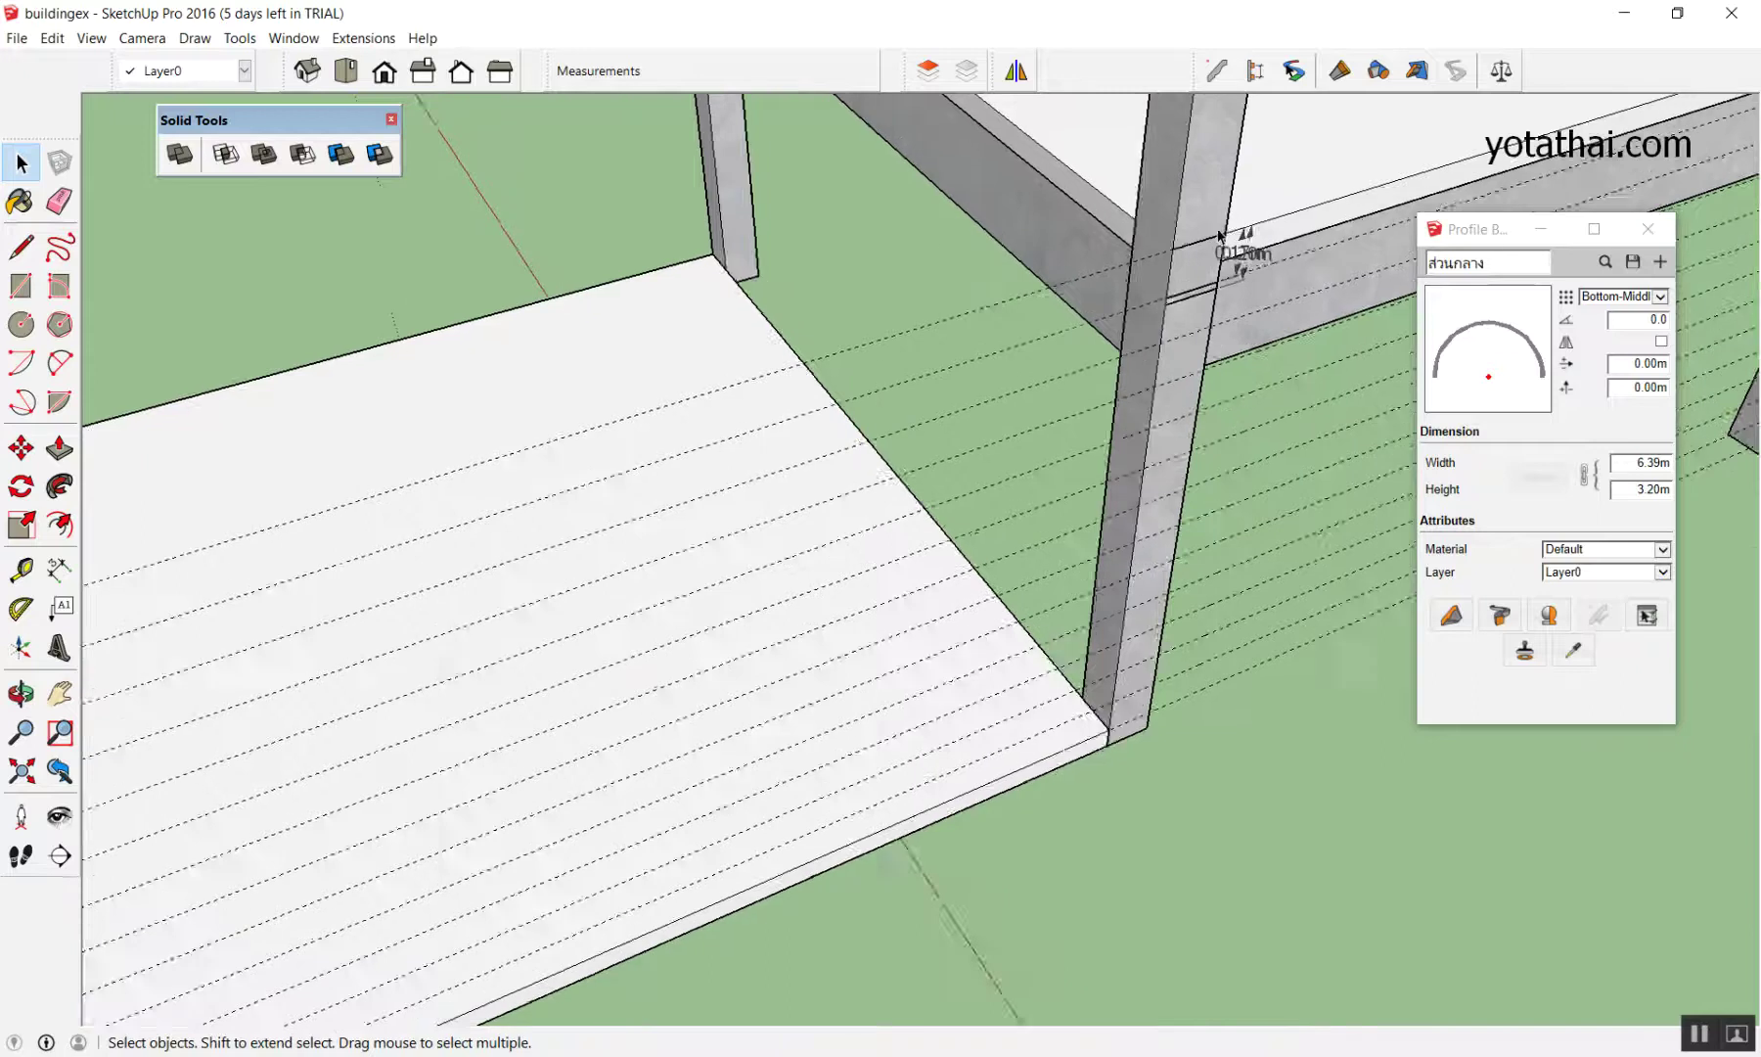
pyautogui.scroll(2, 1143, 337)
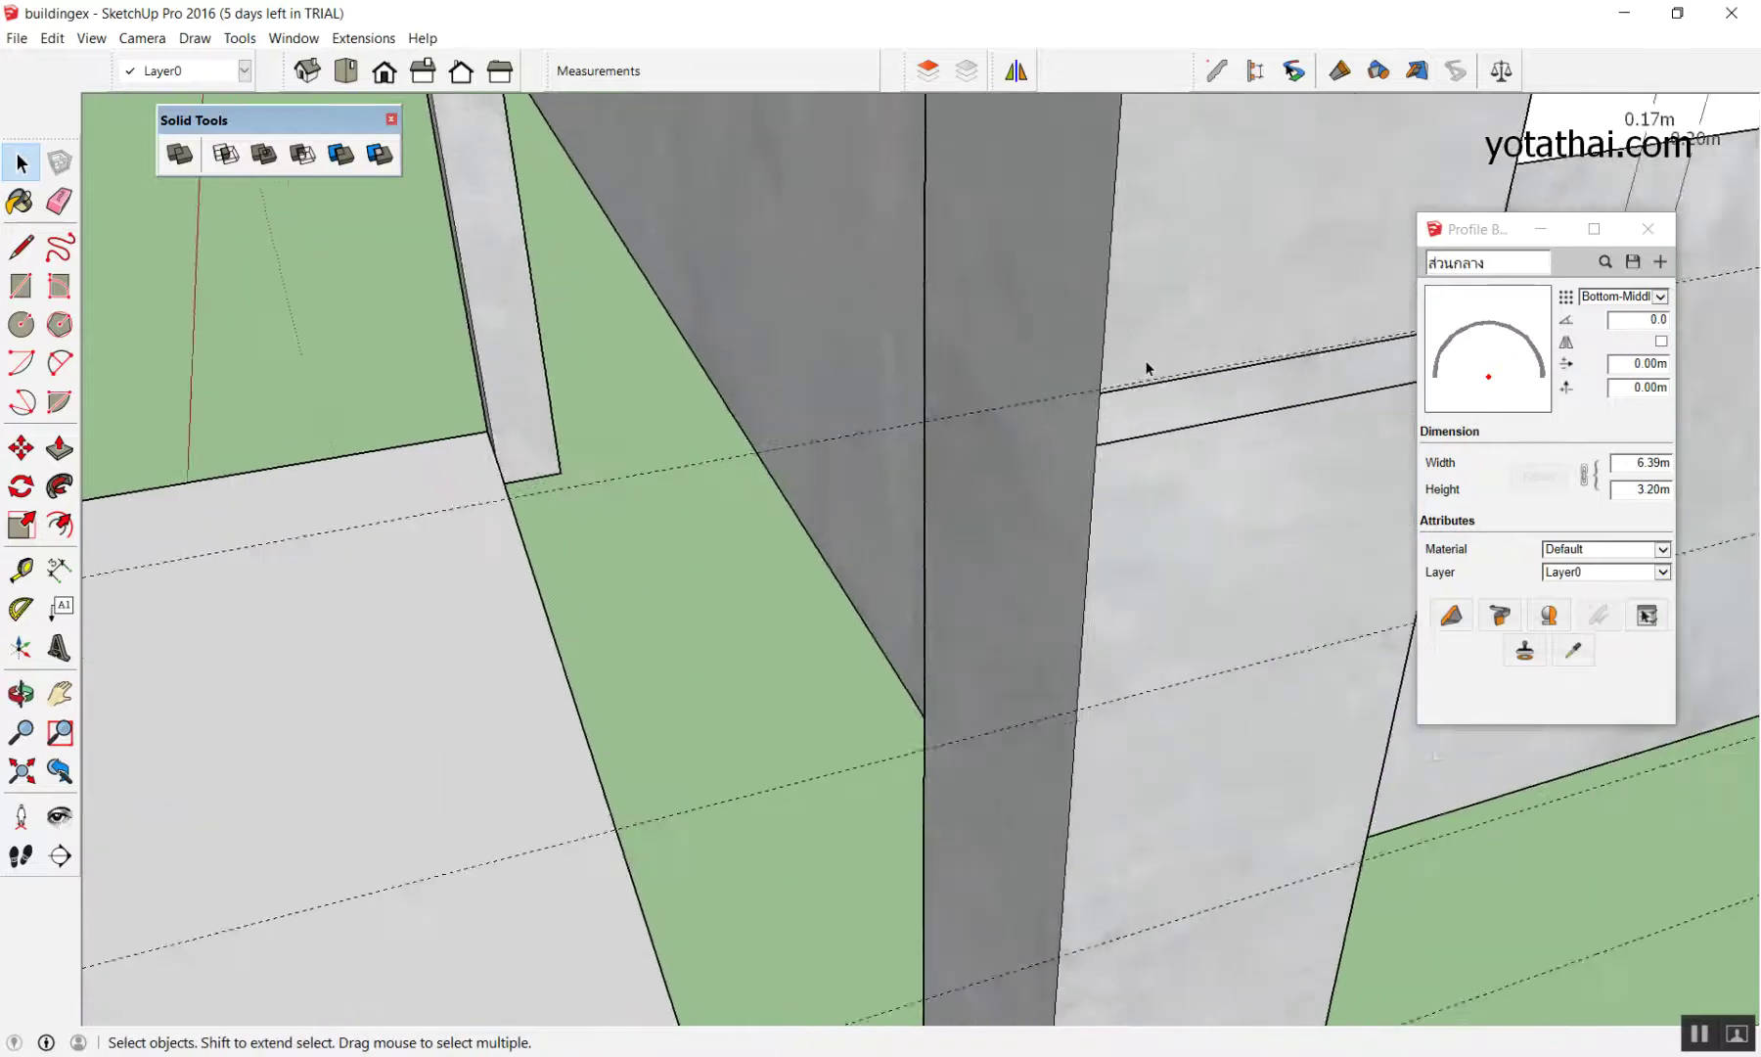
pyautogui.scroll(2, 1148, 366)
pyautogui.scroll(1, 1135, 391)
# Draw a line of length 2 from the column edge along the guide
pyautogui.press('l')
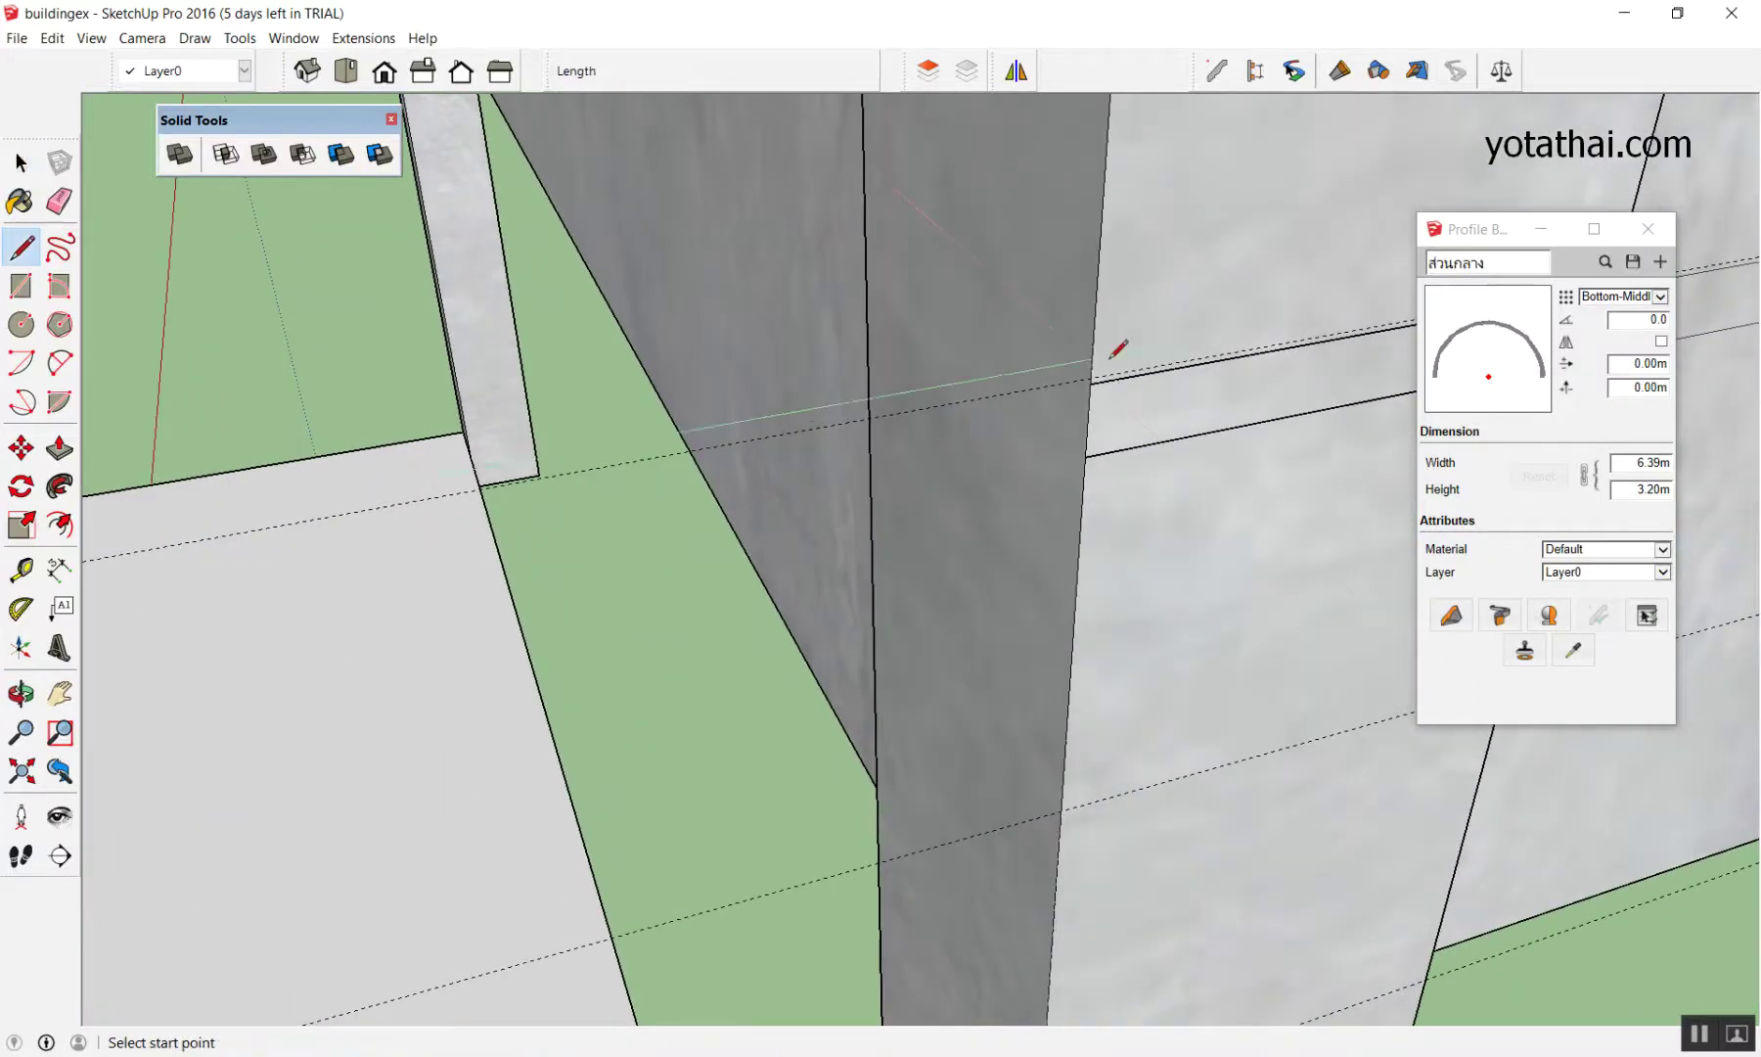
pyautogui.scroll(1, 1090, 376)
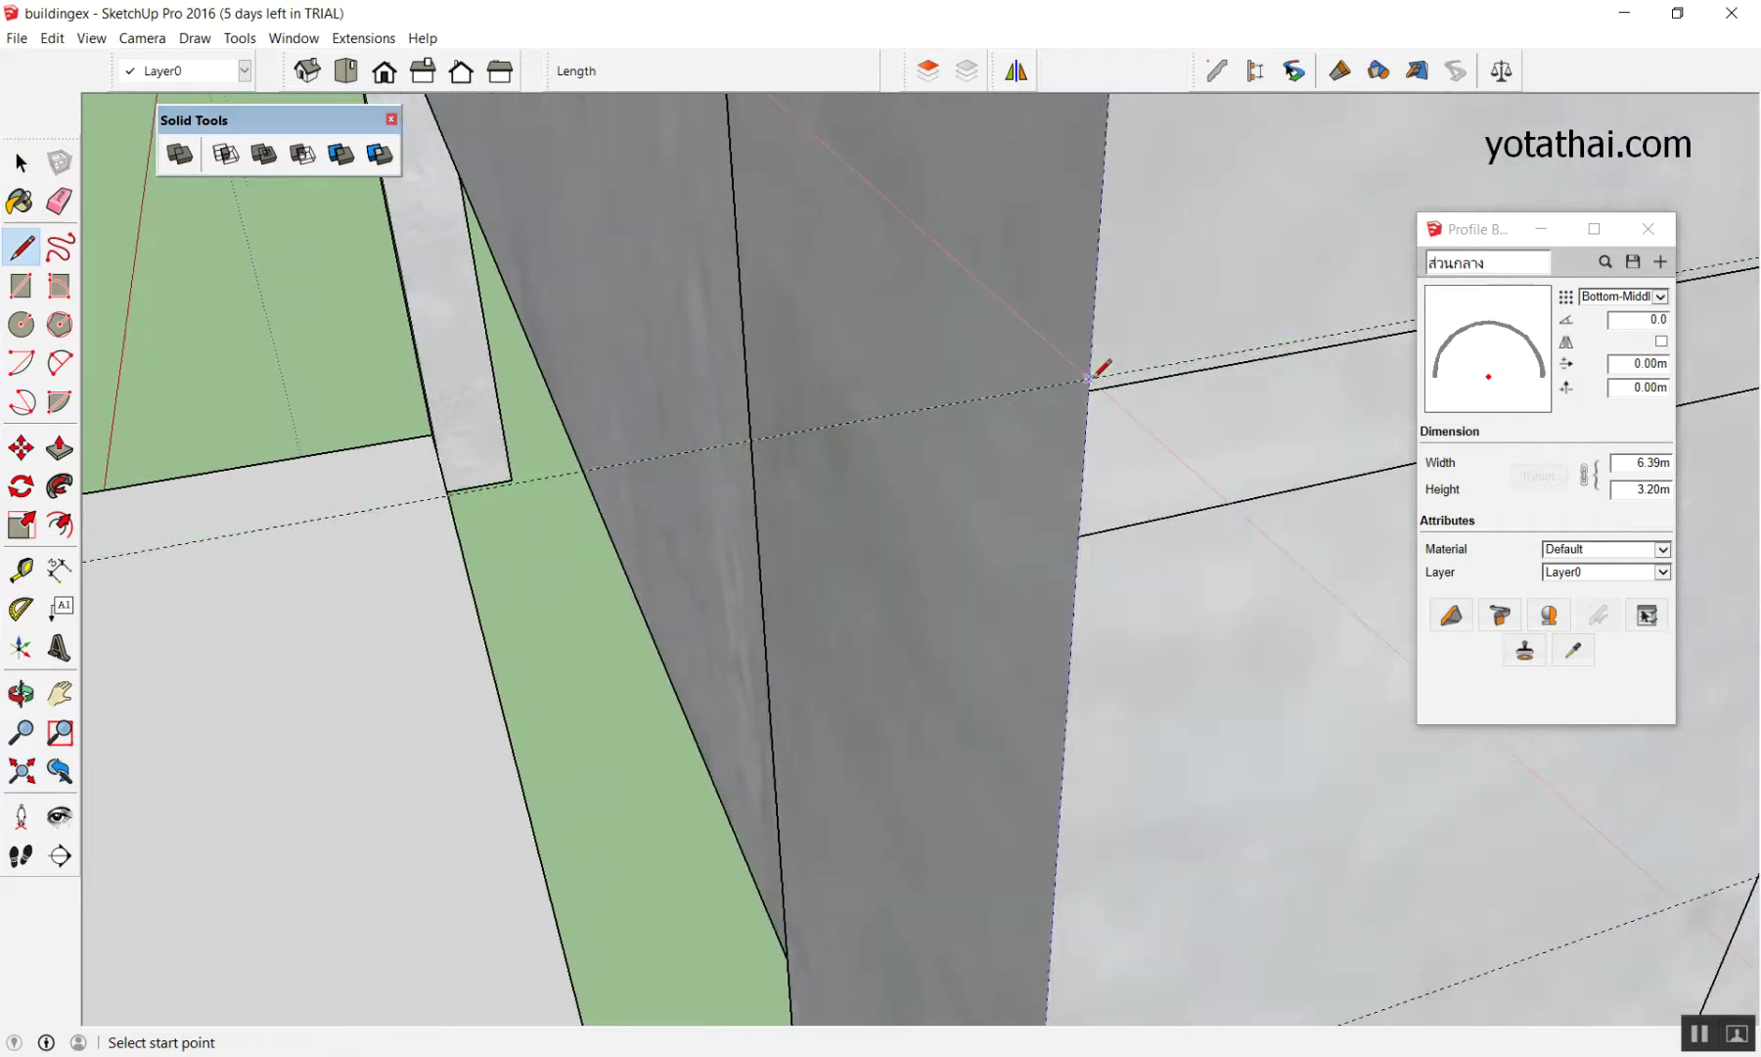
pyautogui.scroll(1, 1089, 377)
pyautogui.click(1088, 376)
pyautogui.scroll(-1, 1091, 372)
pyautogui.scroll(-2, 1096, 362)
pyautogui.scroll(-1, 1096, 364)
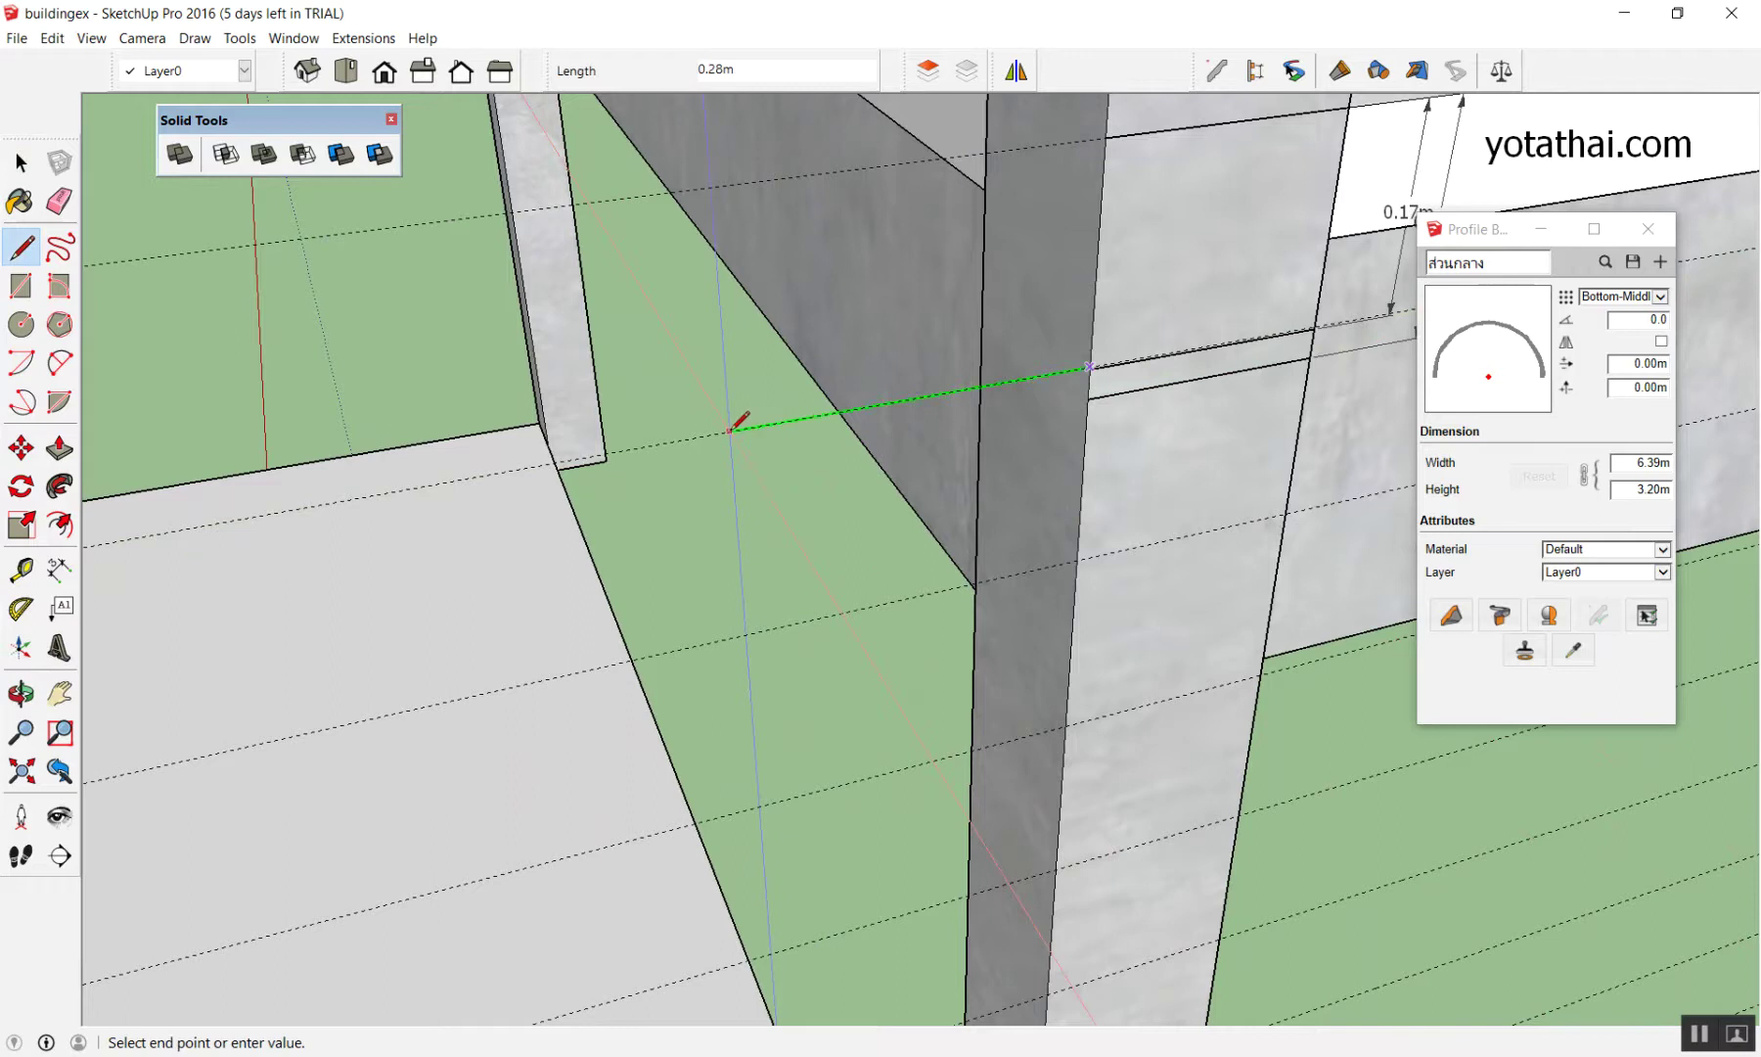
pyautogui.press('Escape')
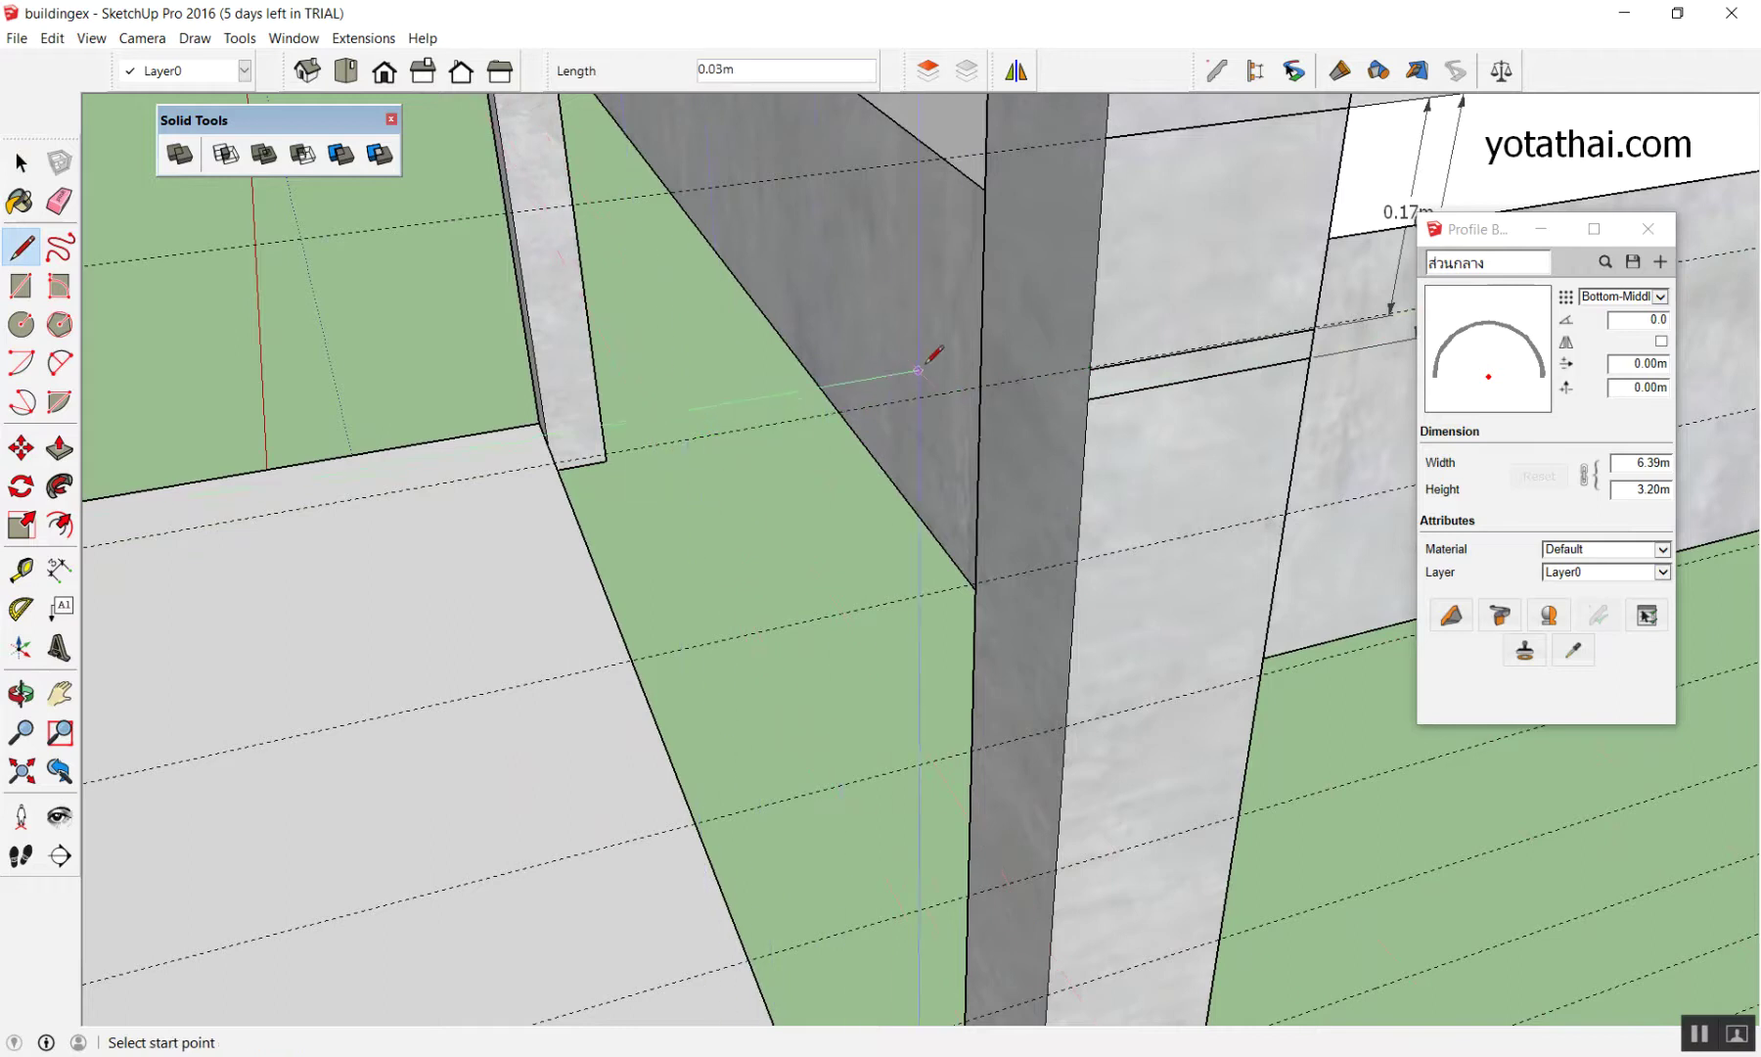
pyautogui.scroll(2, 1091, 356)
pyautogui.scroll(1, 1089, 357)
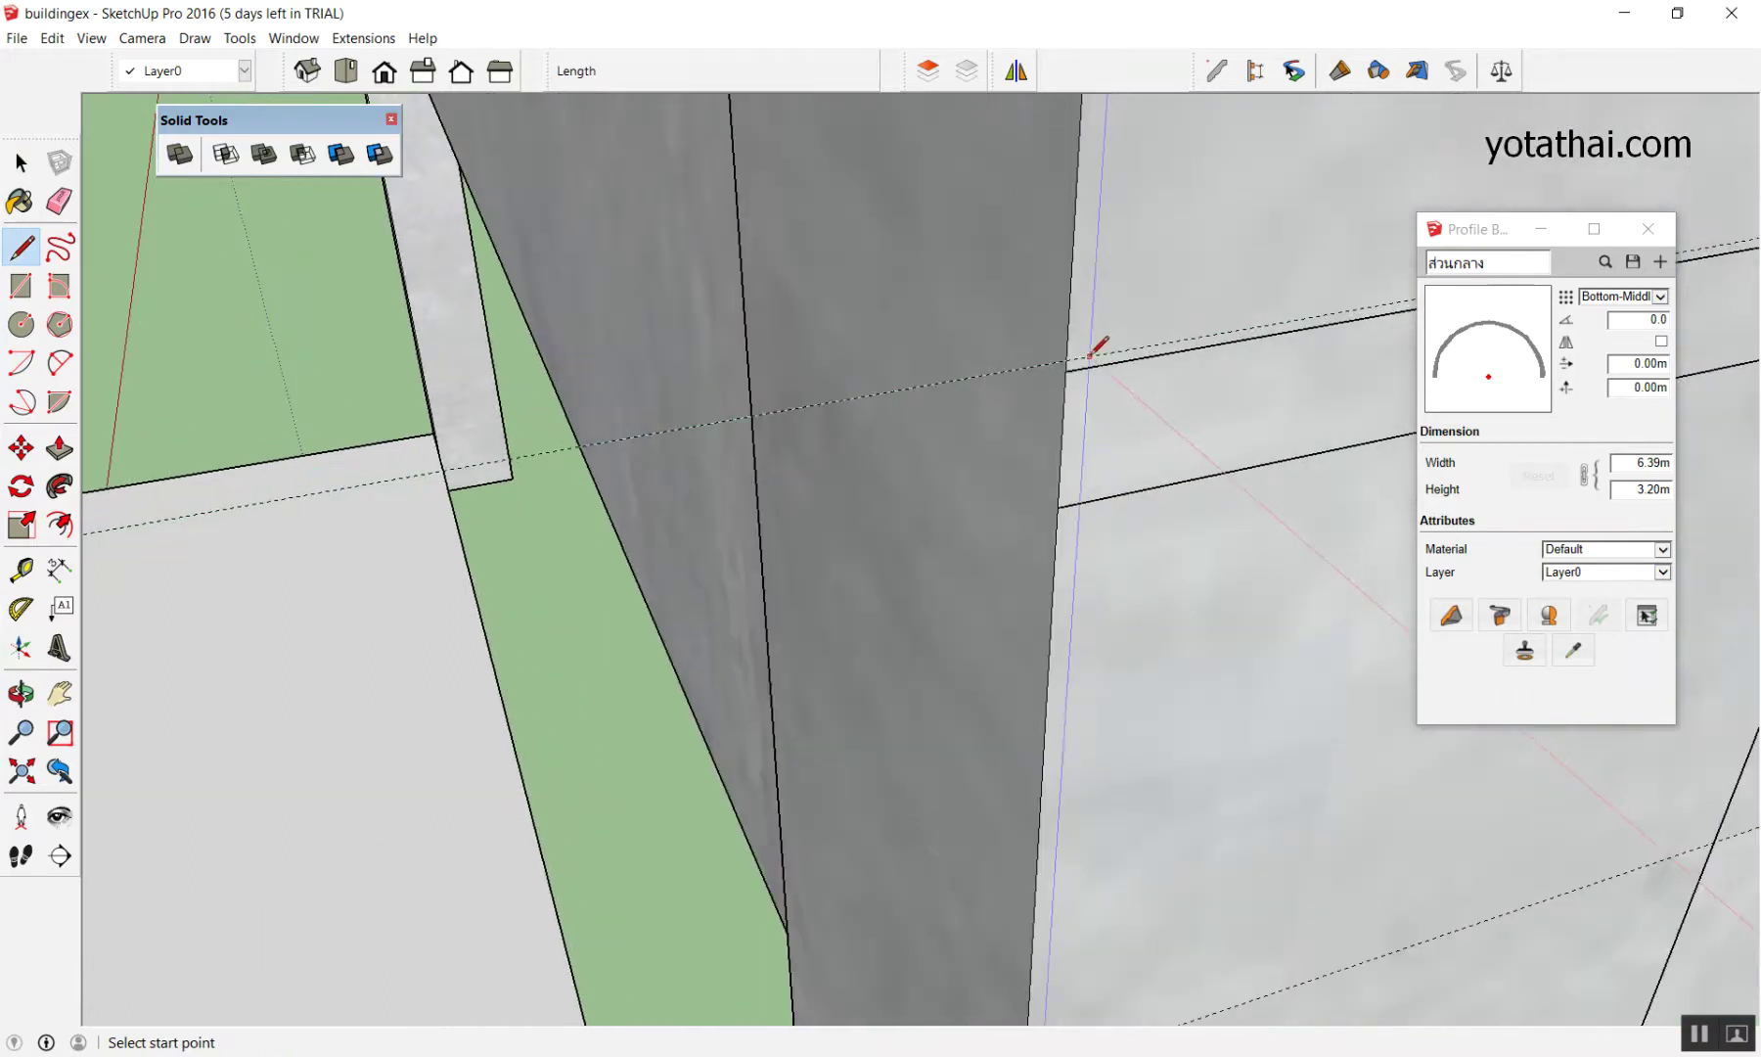
pyautogui.click(1088, 354)
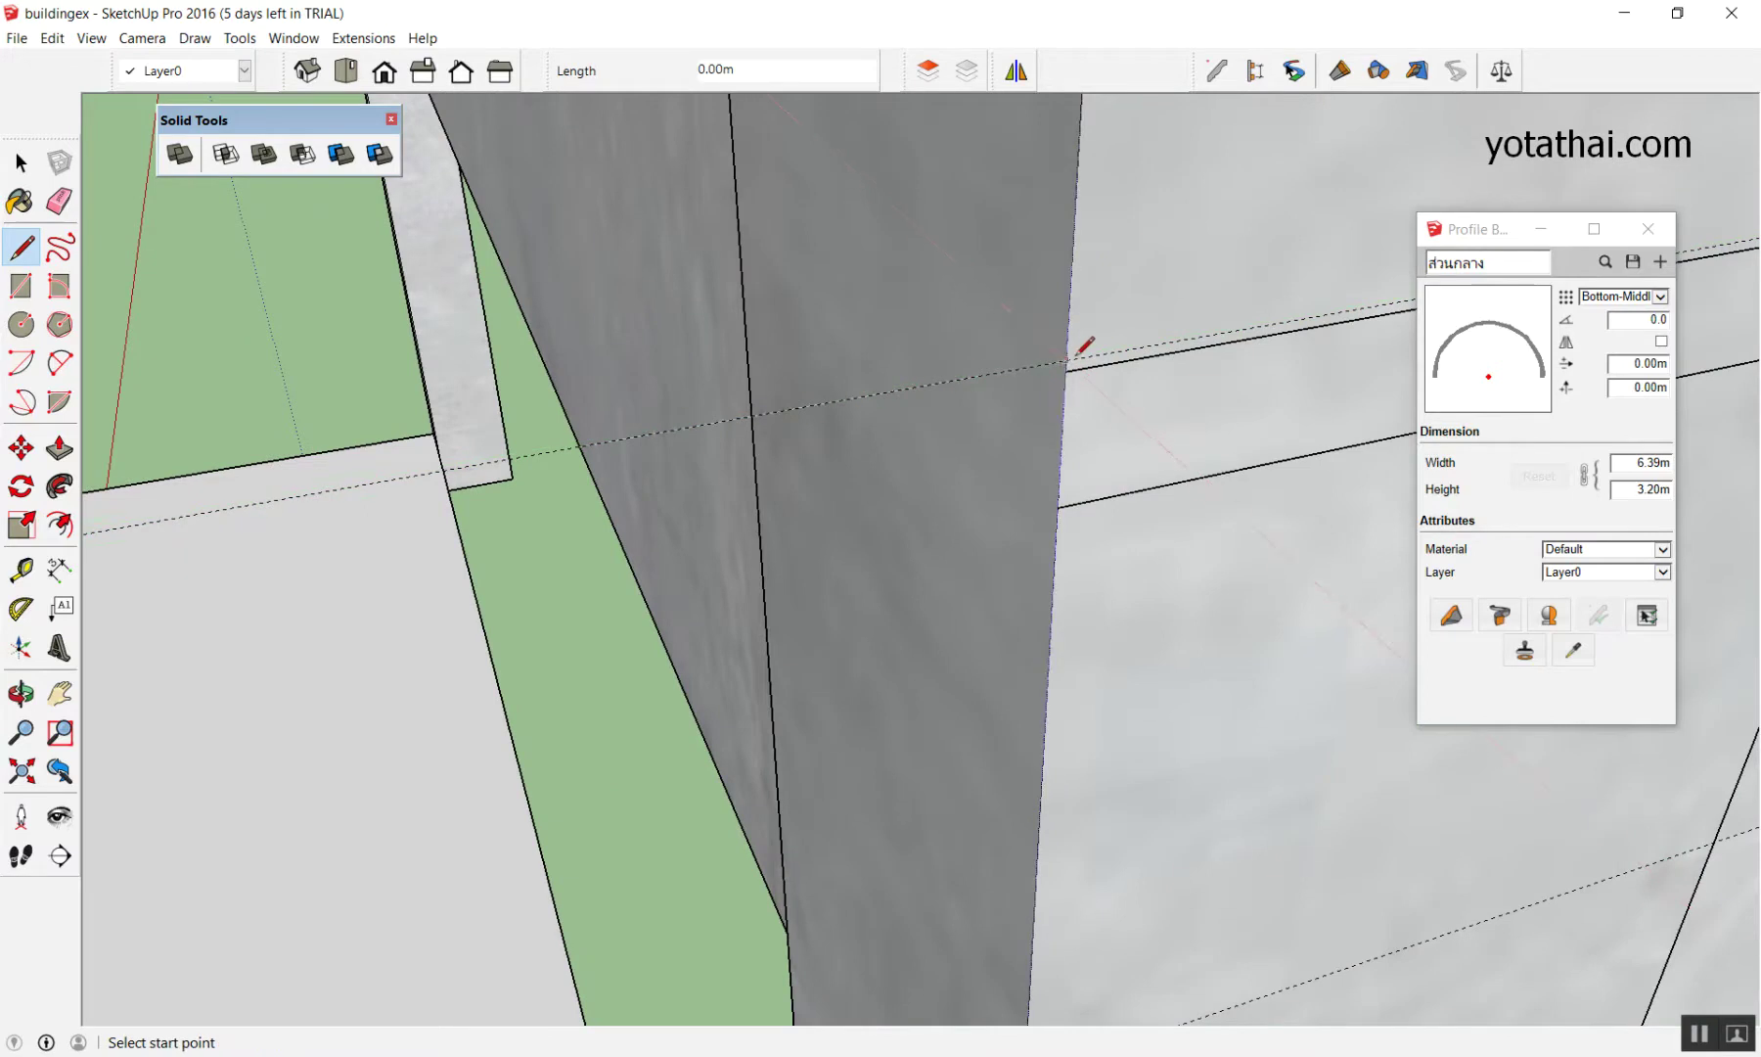
pyautogui.click(1066, 360)
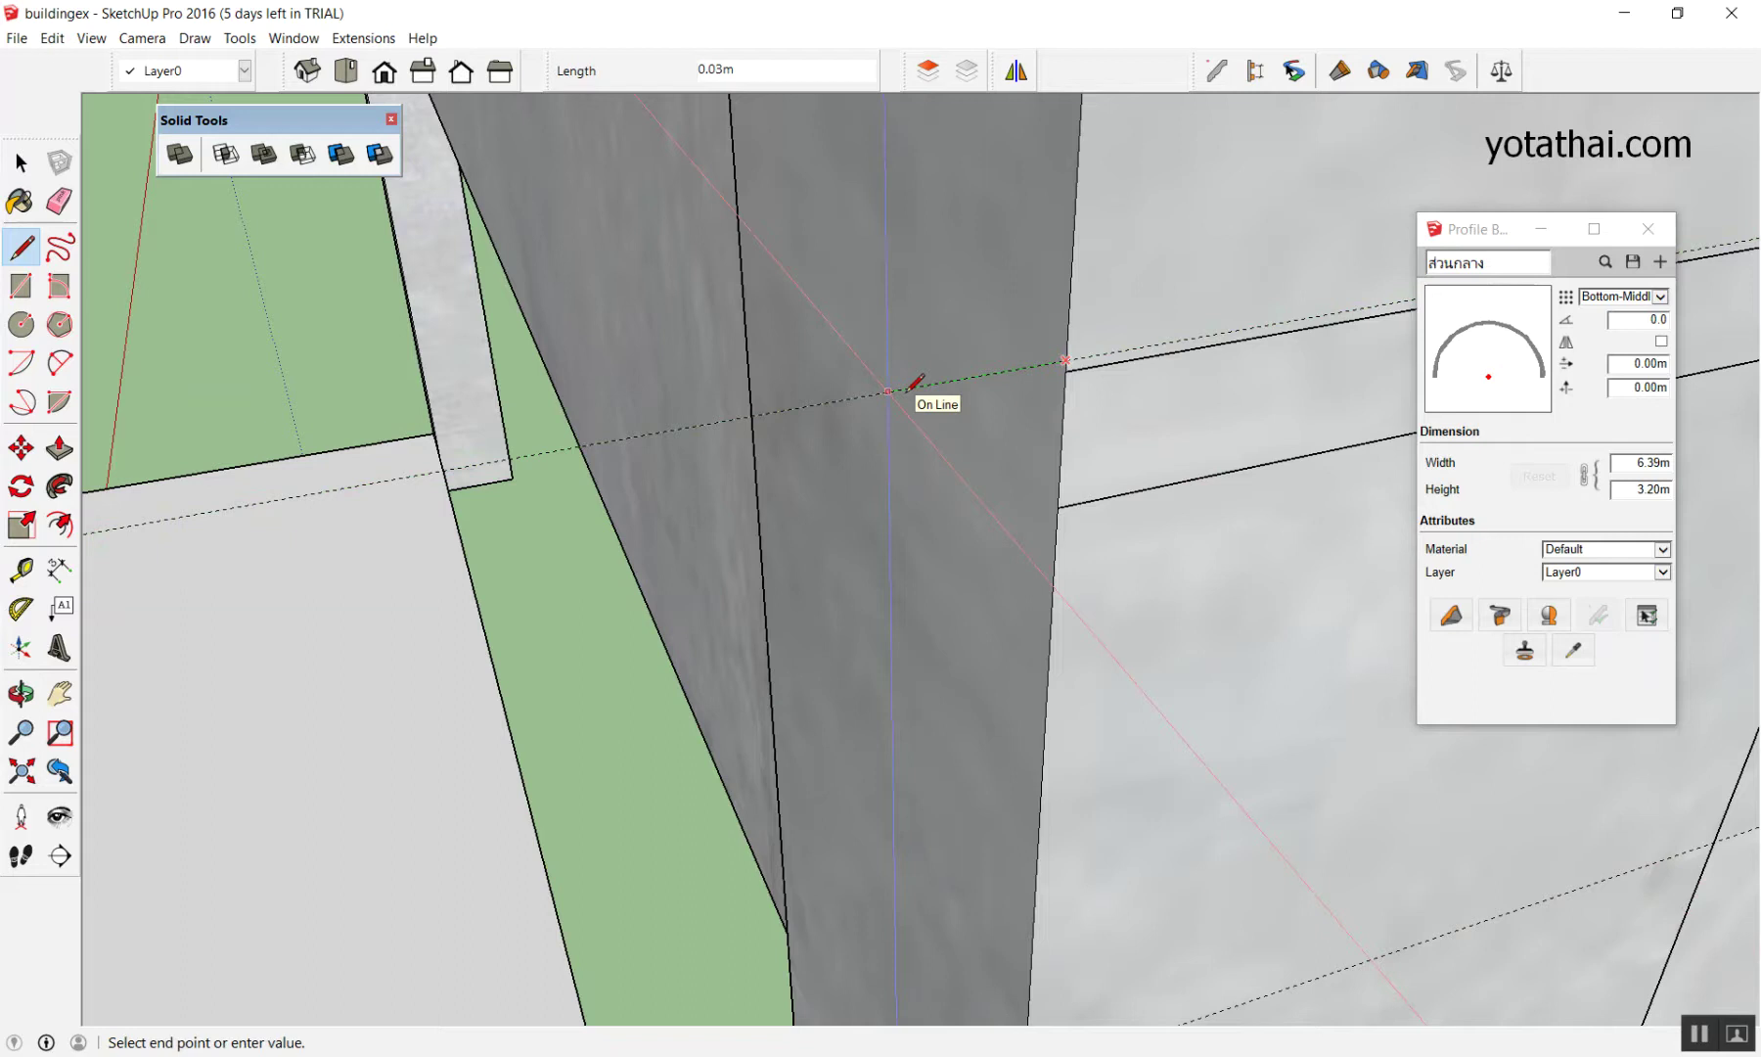
pyautogui.write('25cm')
pyautogui.press('Return')
pyautogui.press('space')
pyautogui.moveTo(908, 391)
pyautogui.mouseDown(button='middle')
pyautogui.moveTo(323, 235)
pyautogui.moveTo(579, 405)
pyautogui.mouseUp(button='middle')
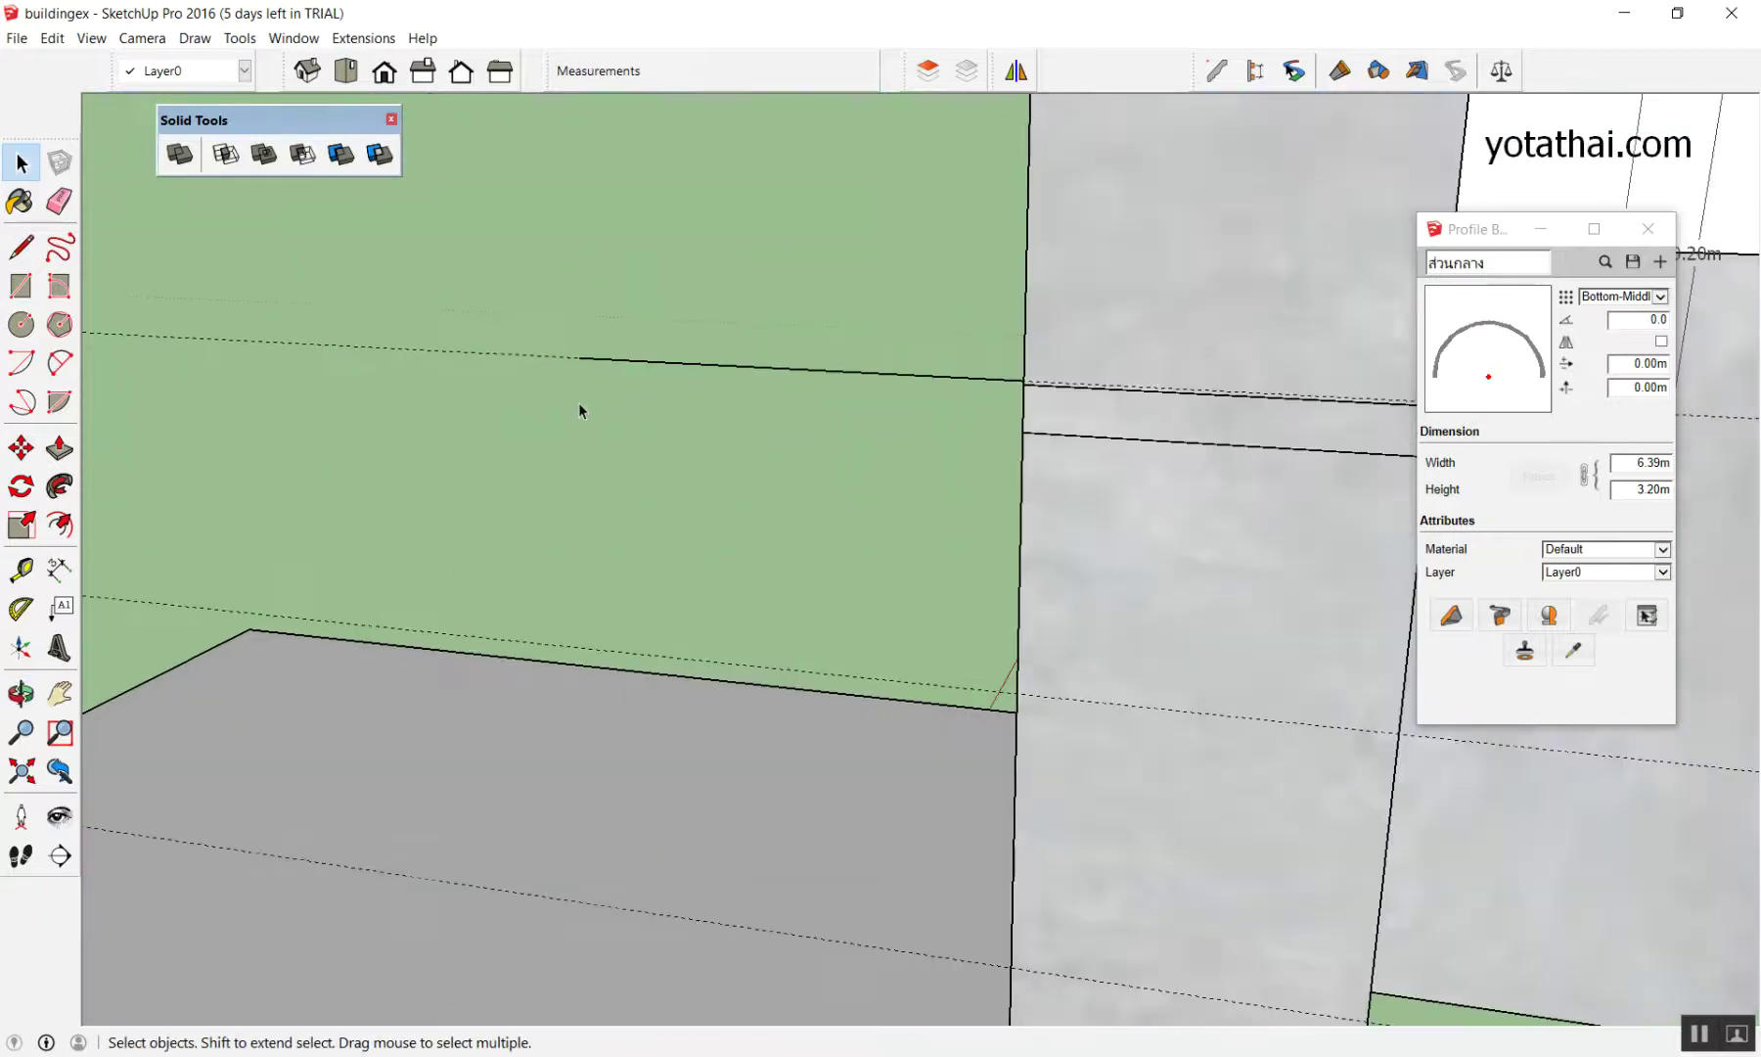
# Draw a vertical edge about 0.18 m long down from the new line's endpoint
pyautogui.press('l')
pyautogui.click(580, 357)
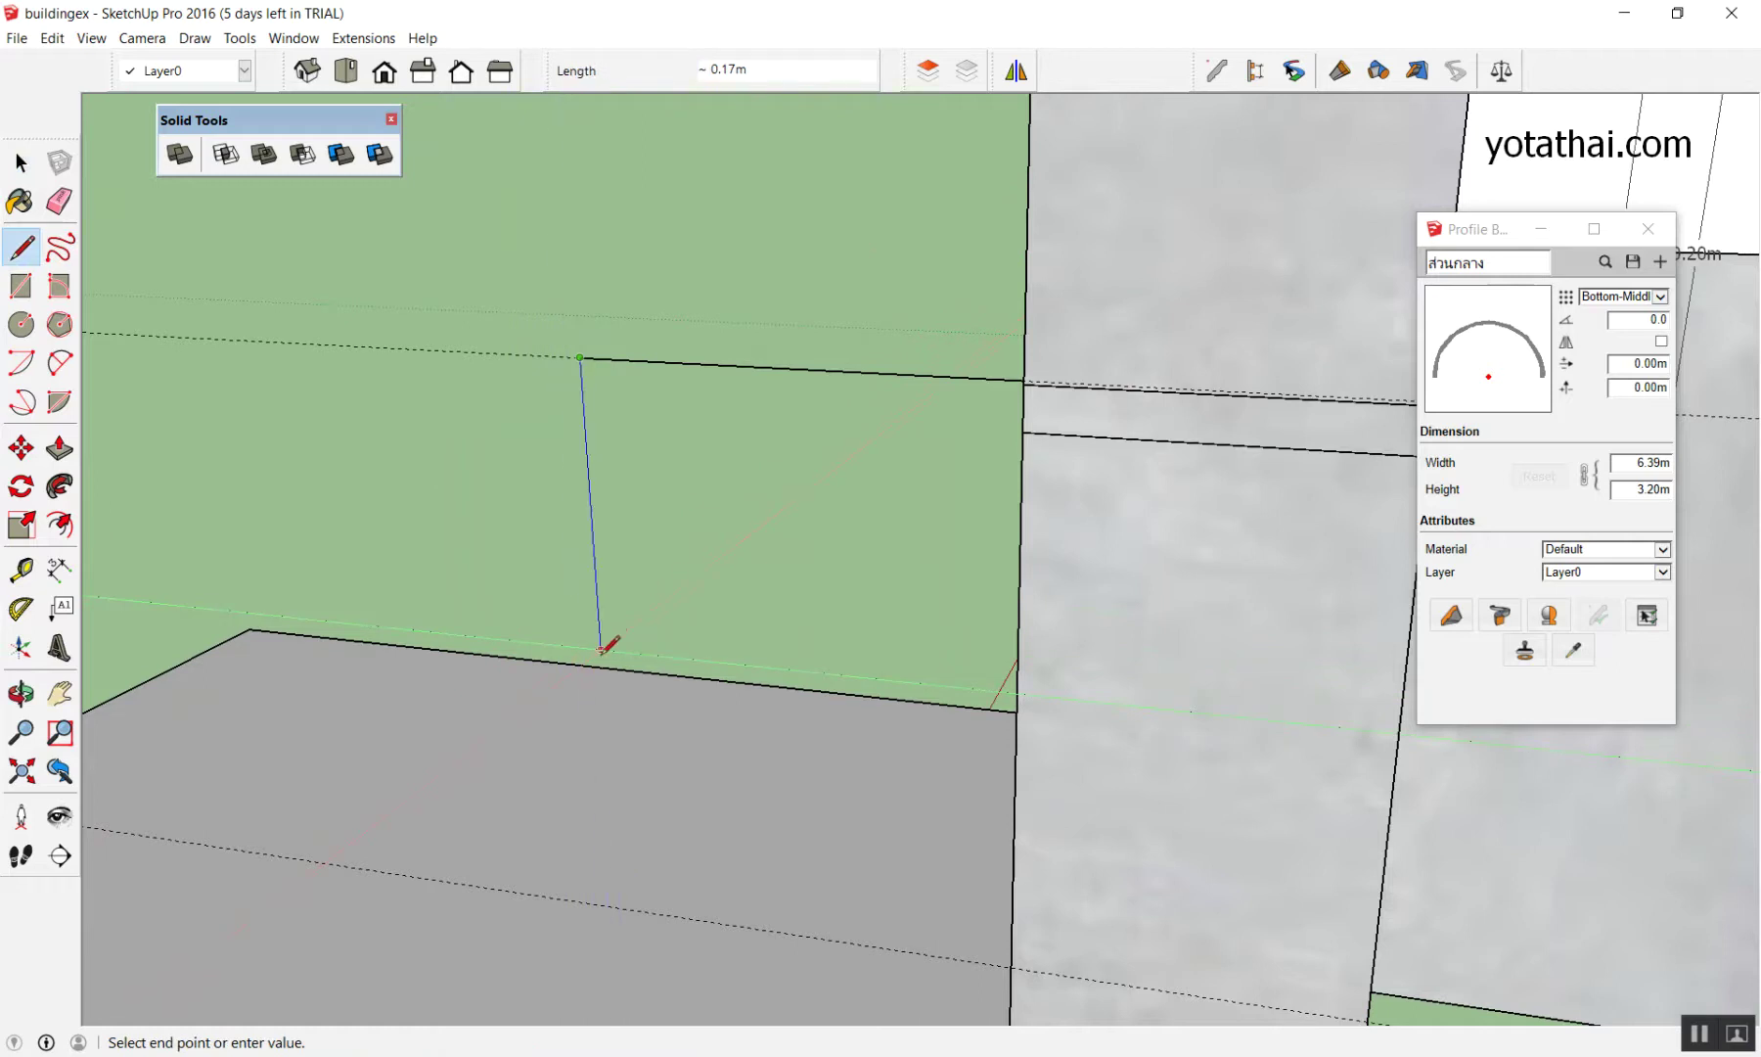
pyautogui.press('shift')
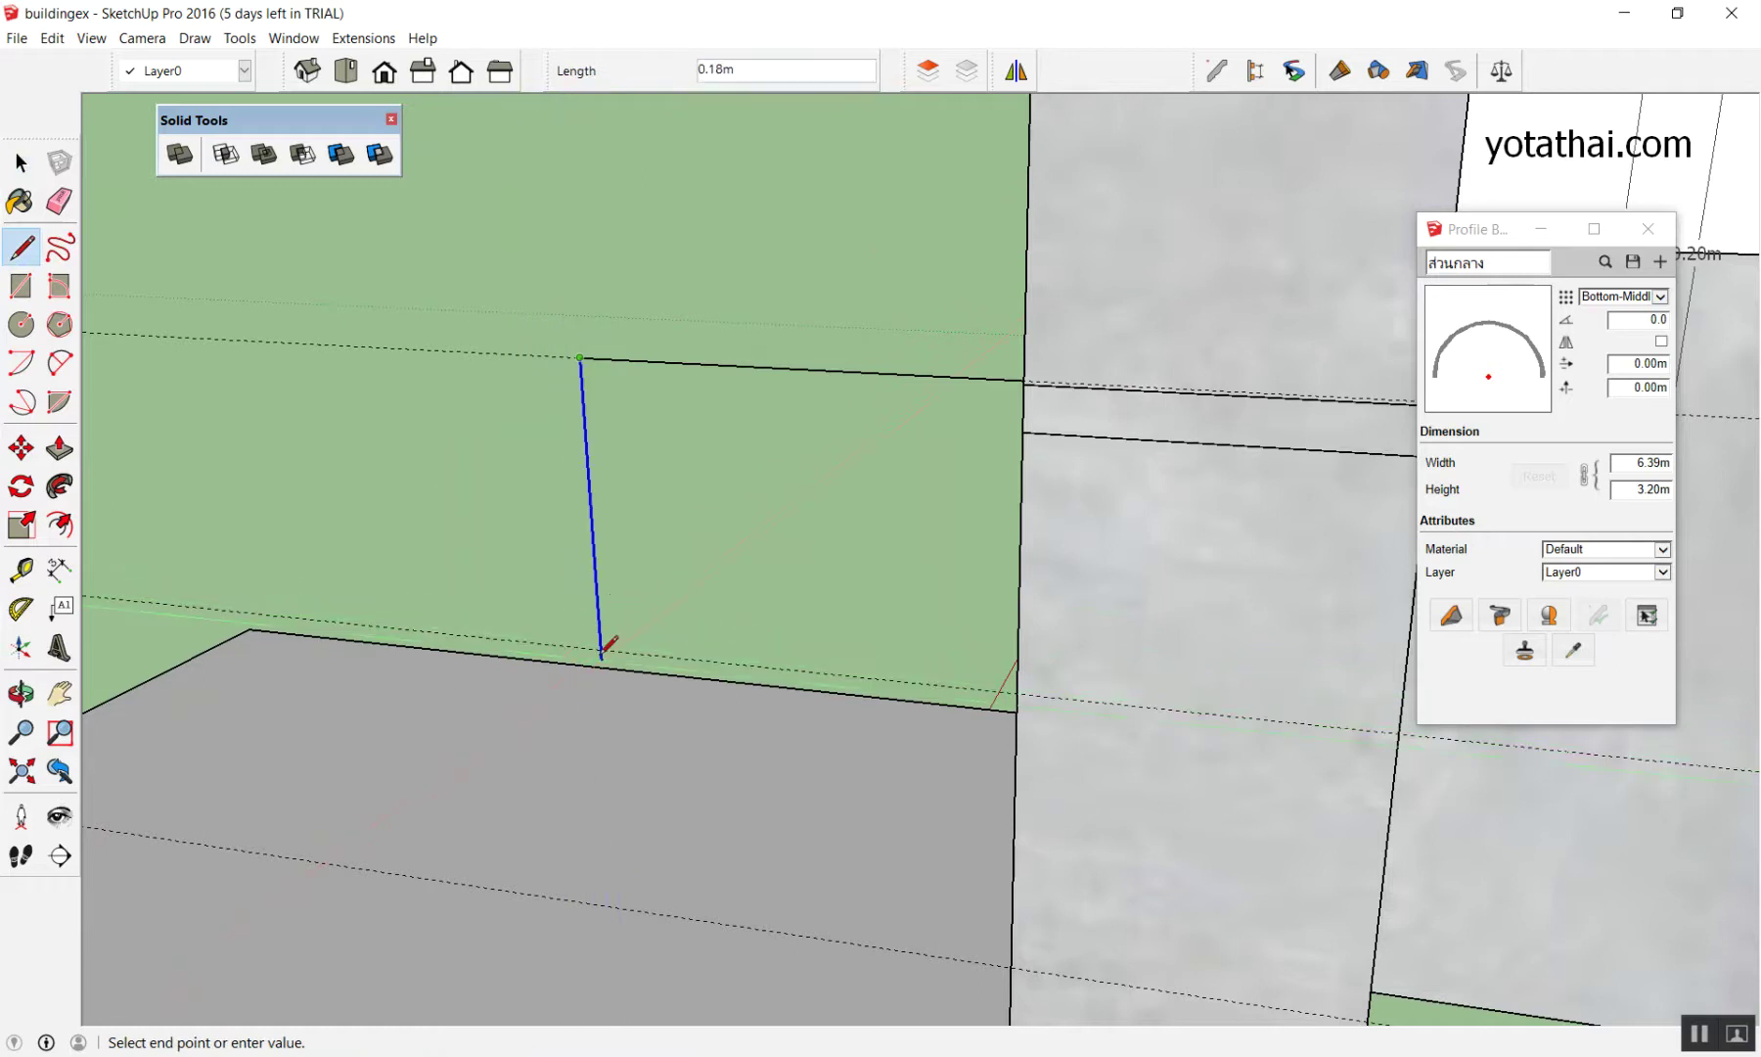
pyautogui.click(600, 649)
pyautogui.press('space')
pyautogui.moveTo(599, 649)
pyautogui.mouseDown(button='middle')
pyautogui.moveTo(668, 413)
pyautogui.moveTo(943, 464)
pyautogui.moveTo(743, 746)
pyautogui.moveTo(664, 664)
pyautogui.mouseUp(button='middle')
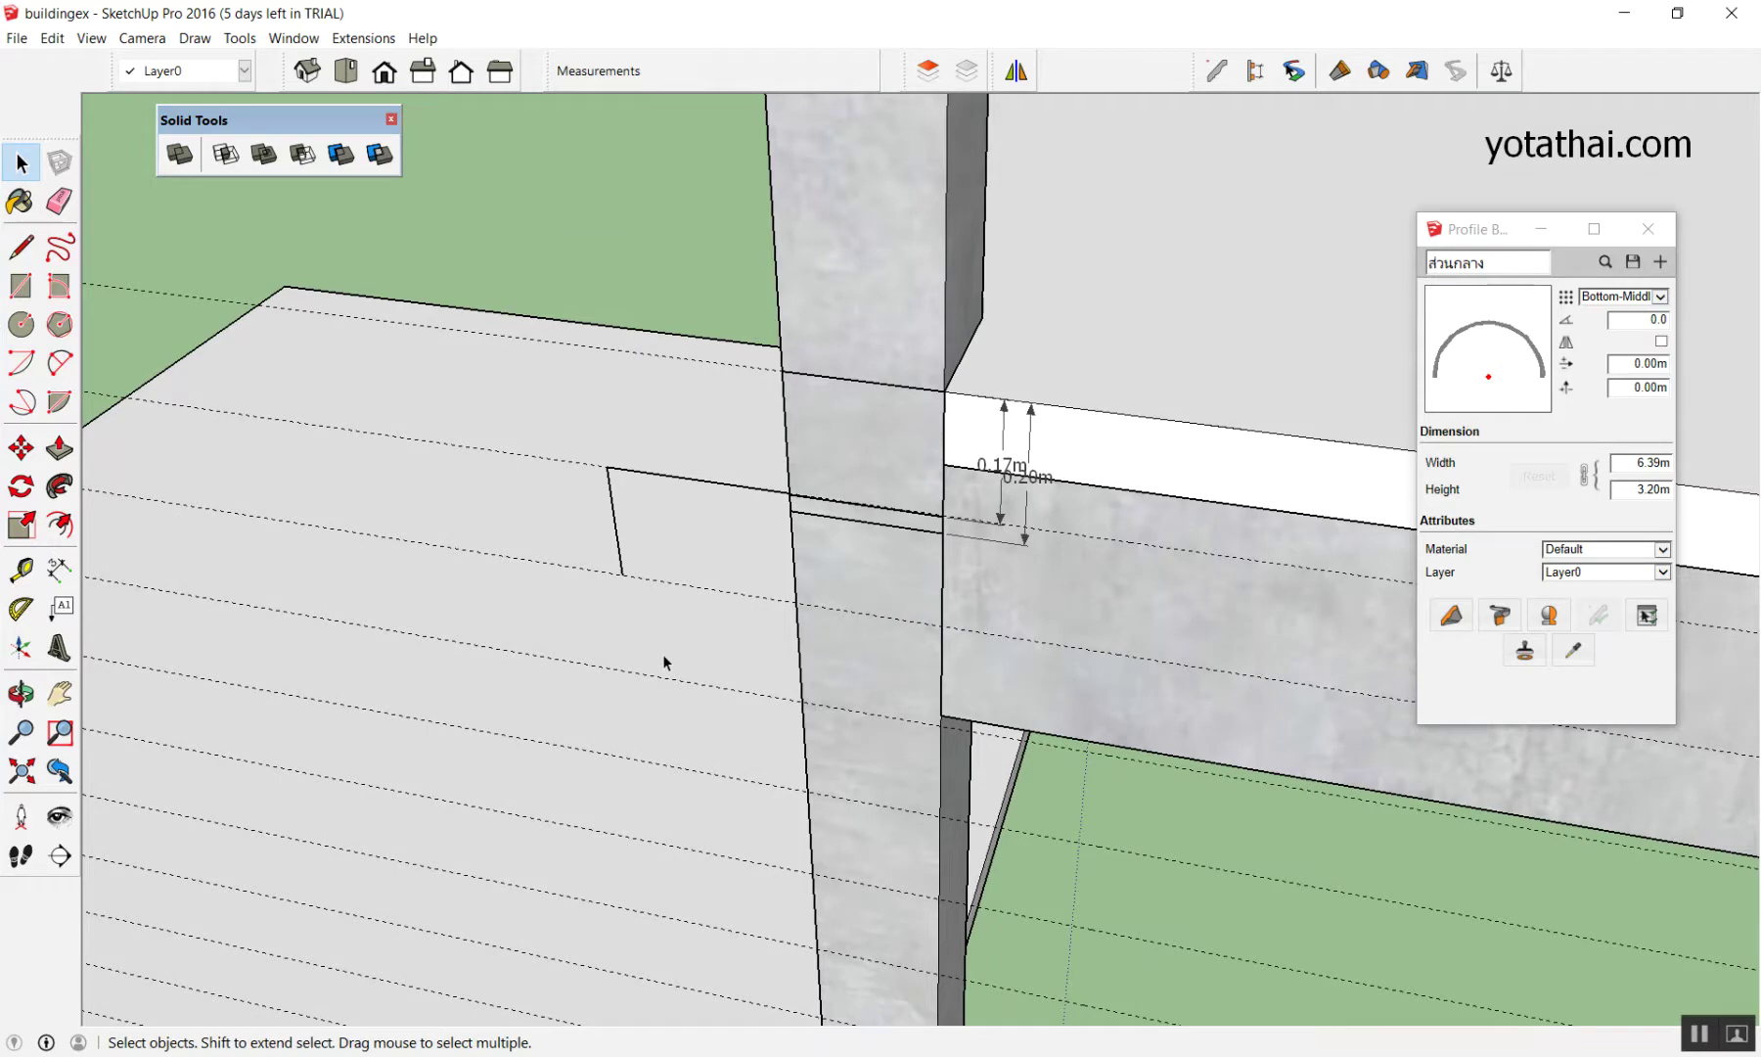
# Draw a short 2.5 cm line from the slanted edge's lower end, closing it back to the corner
pyautogui.scroll(3, 664, 662)
pyautogui.scroll(2, 645, 542)
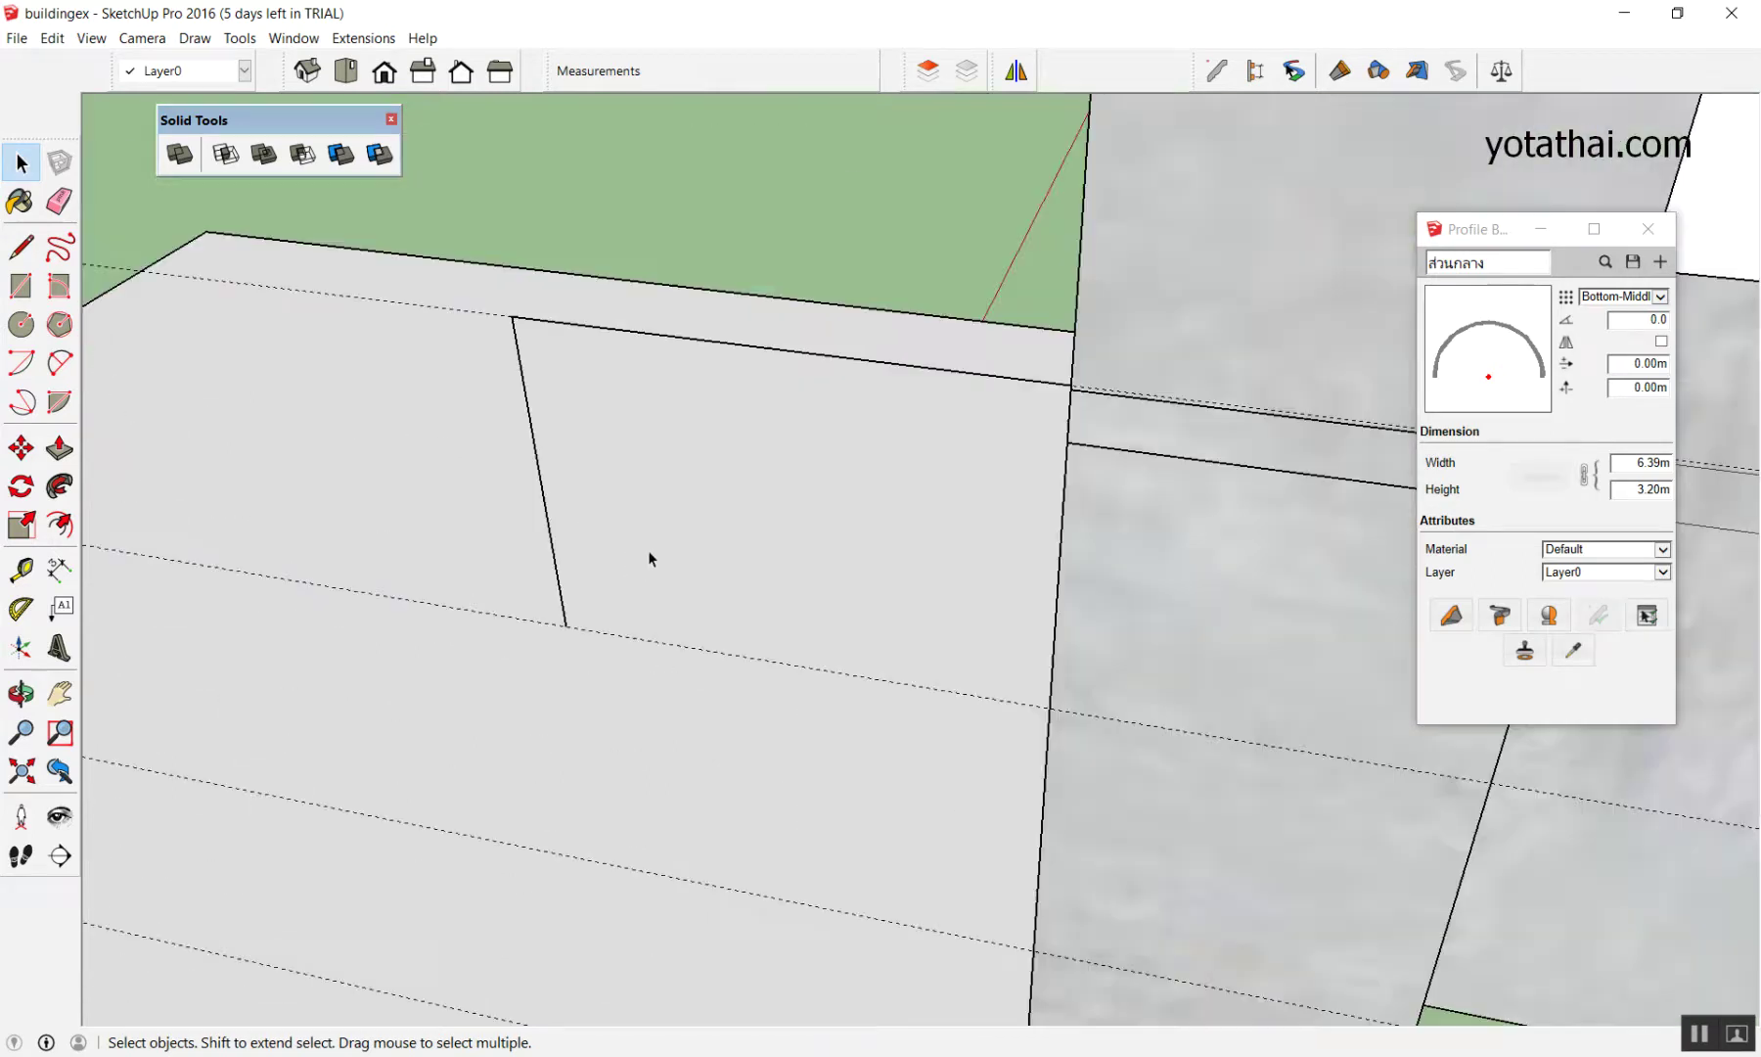
pyautogui.scroll(-5, 629, 557)
pyautogui.scroll(3, 617, 587)
pyautogui.scroll(-3, 606, 625)
pyautogui.moveTo(629, 545); pyautogui.dragTo(629, 452, button='middle')
pyautogui.scroll(4, 629, 511)
pyautogui.scroll(-2, 631, 511)
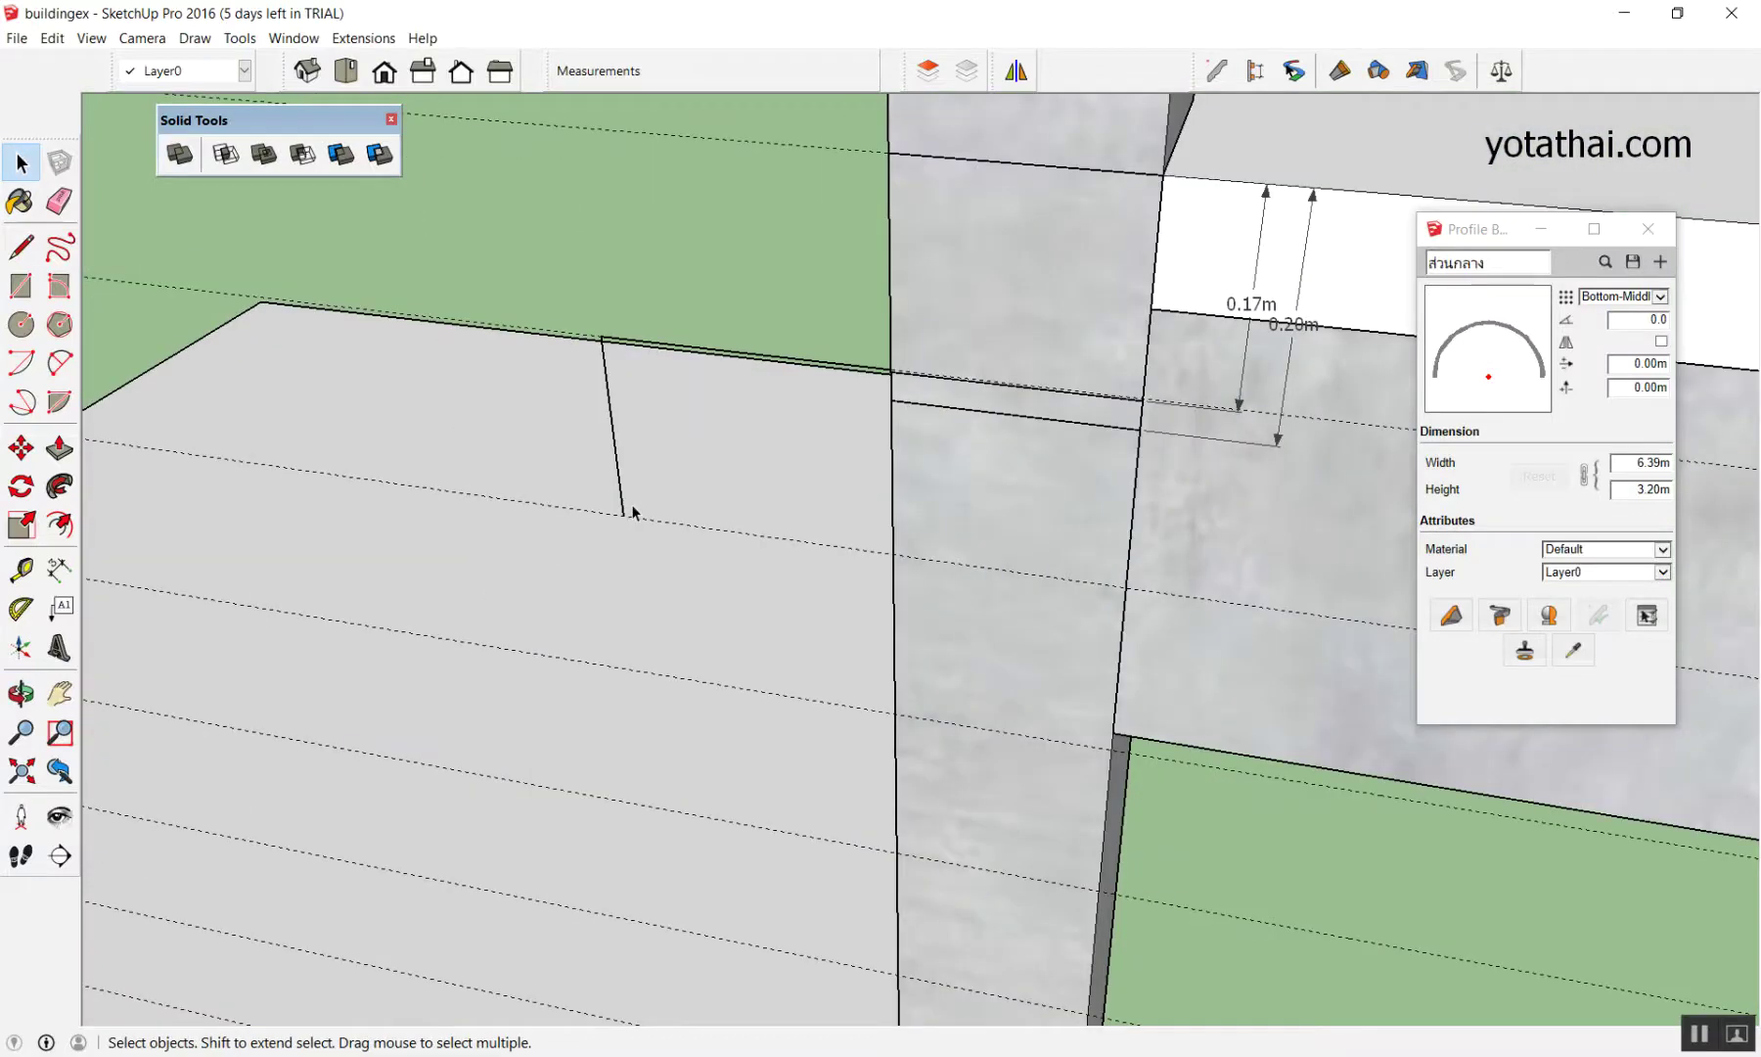
pyautogui.scroll(-2, 631, 503)
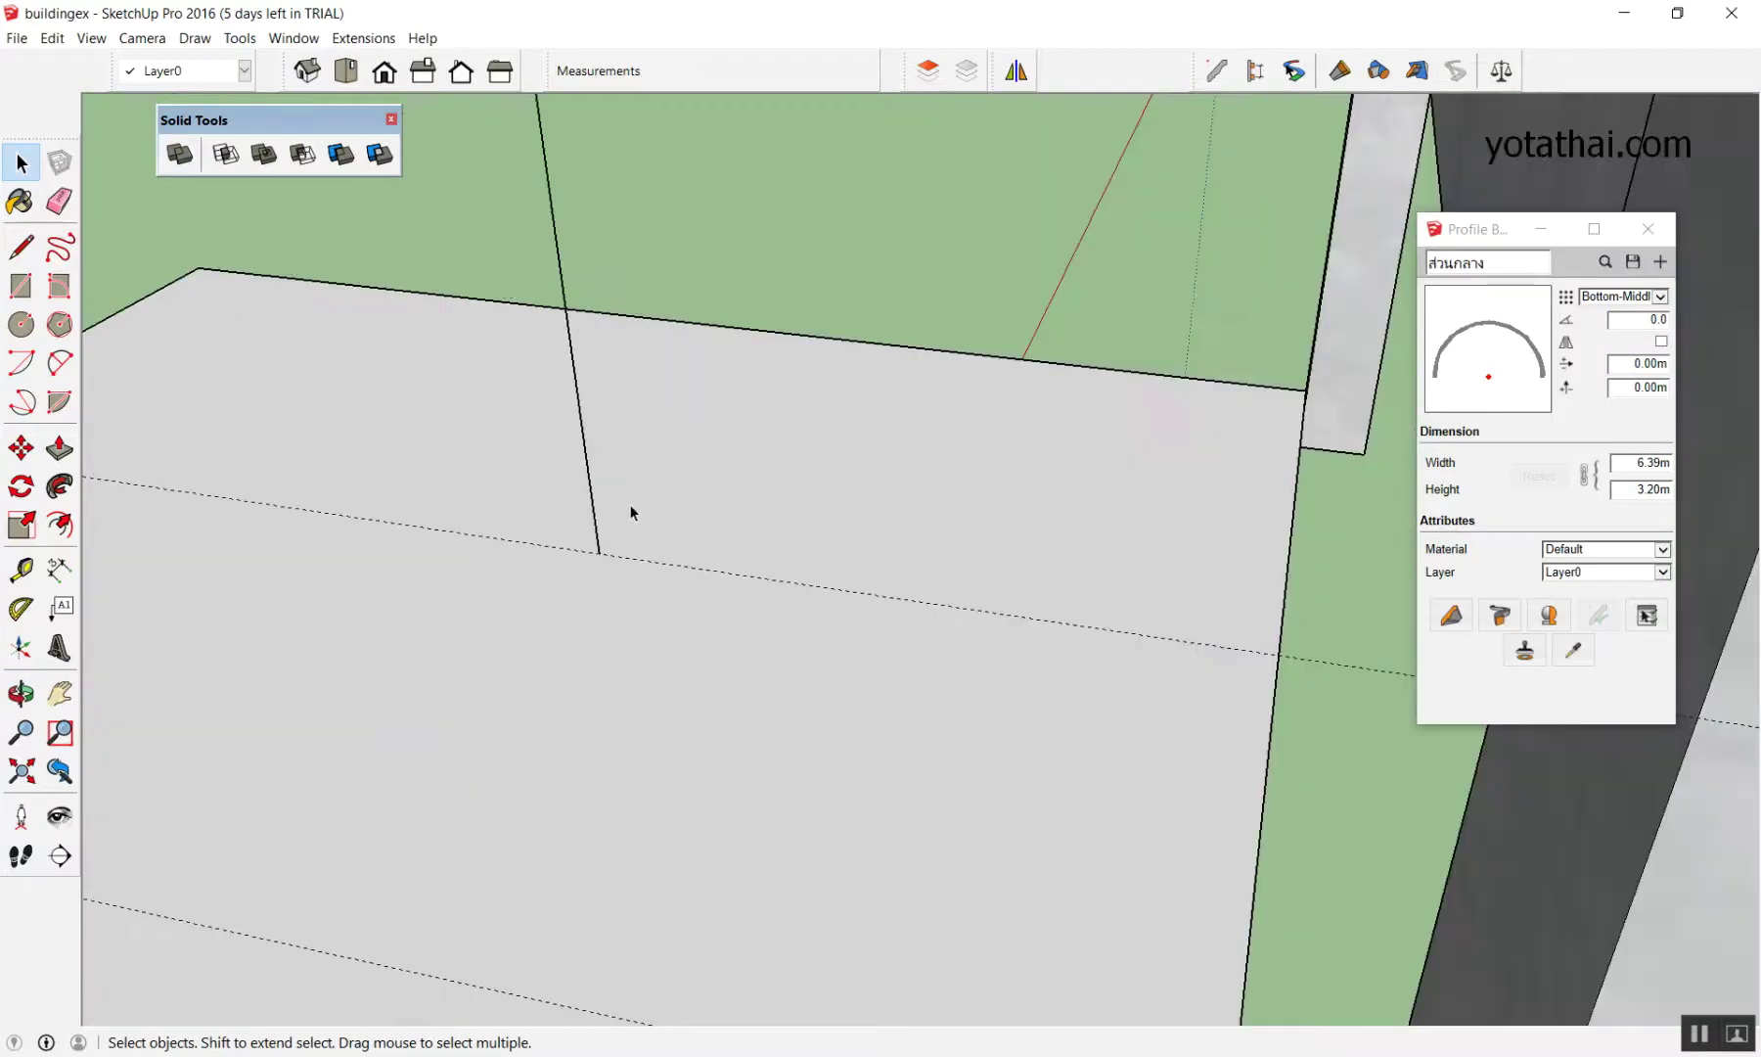
pyautogui.press('l')
pyautogui.click(599, 553)
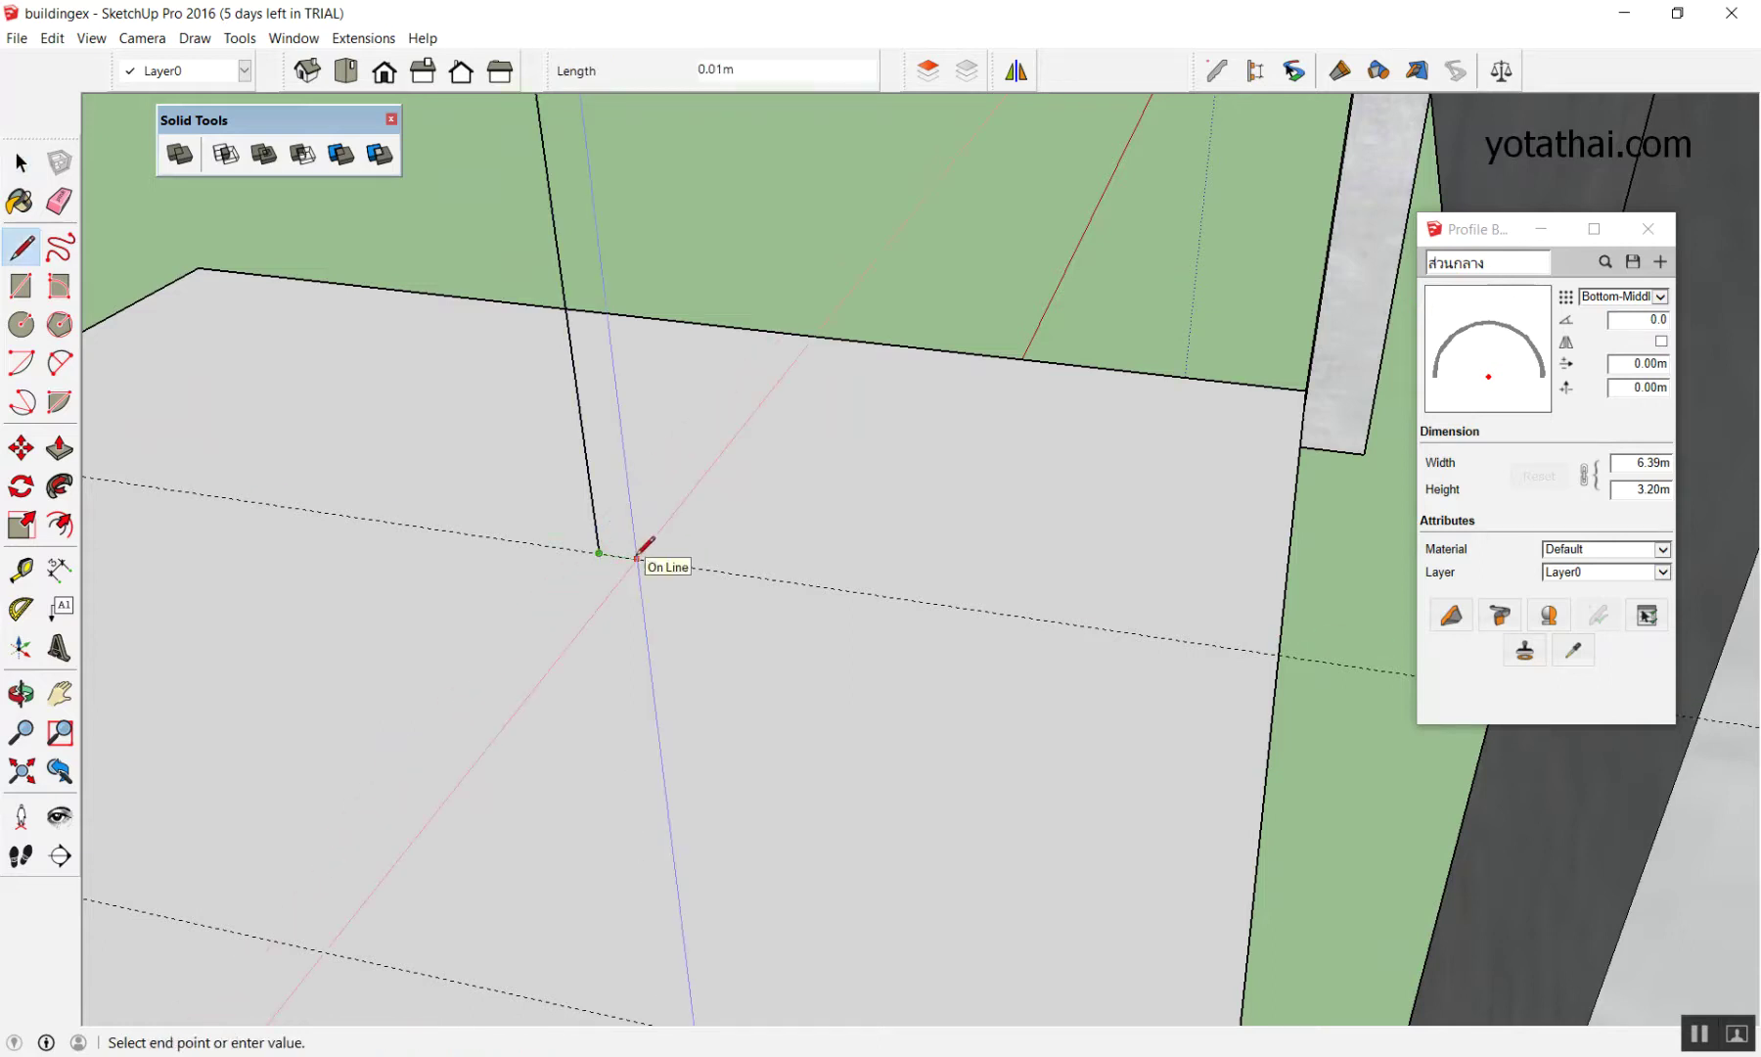
pyautogui.write('2.')
pyautogui.press('Return')
pyautogui.scroll(2, 685, 562)
pyautogui.scroll(2, 685, 497)
pyautogui.scroll(2, 792, 749)
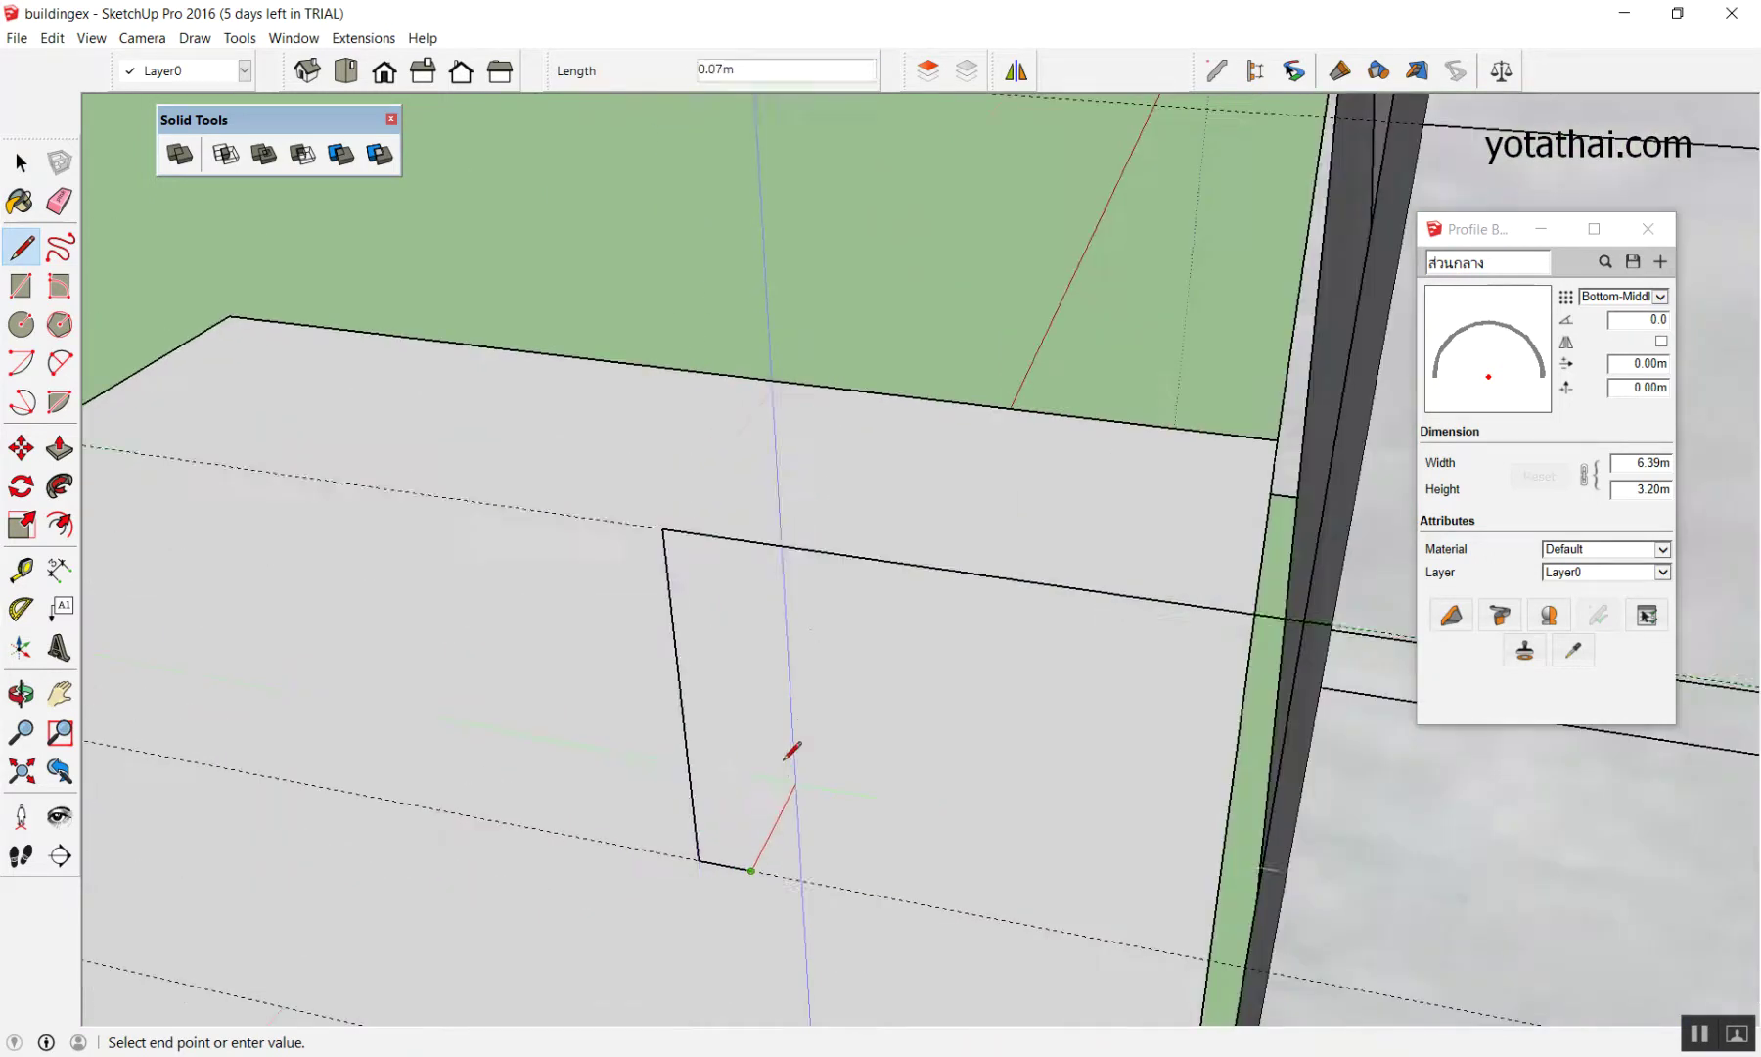
pyautogui.click(665, 530)
pyautogui.scroll(-2, 676, 518)
pyautogui.press('space')
pyautogui.scroll(-1, 695, 526)
pyautogui.scroll(3, 695, 526)
pyautogui.scroll(-2, 681, 522)
# Erase the thin triangle's left edge along with its sliver face
pyautogui.press('e')
pyautogui.click(622, 528)
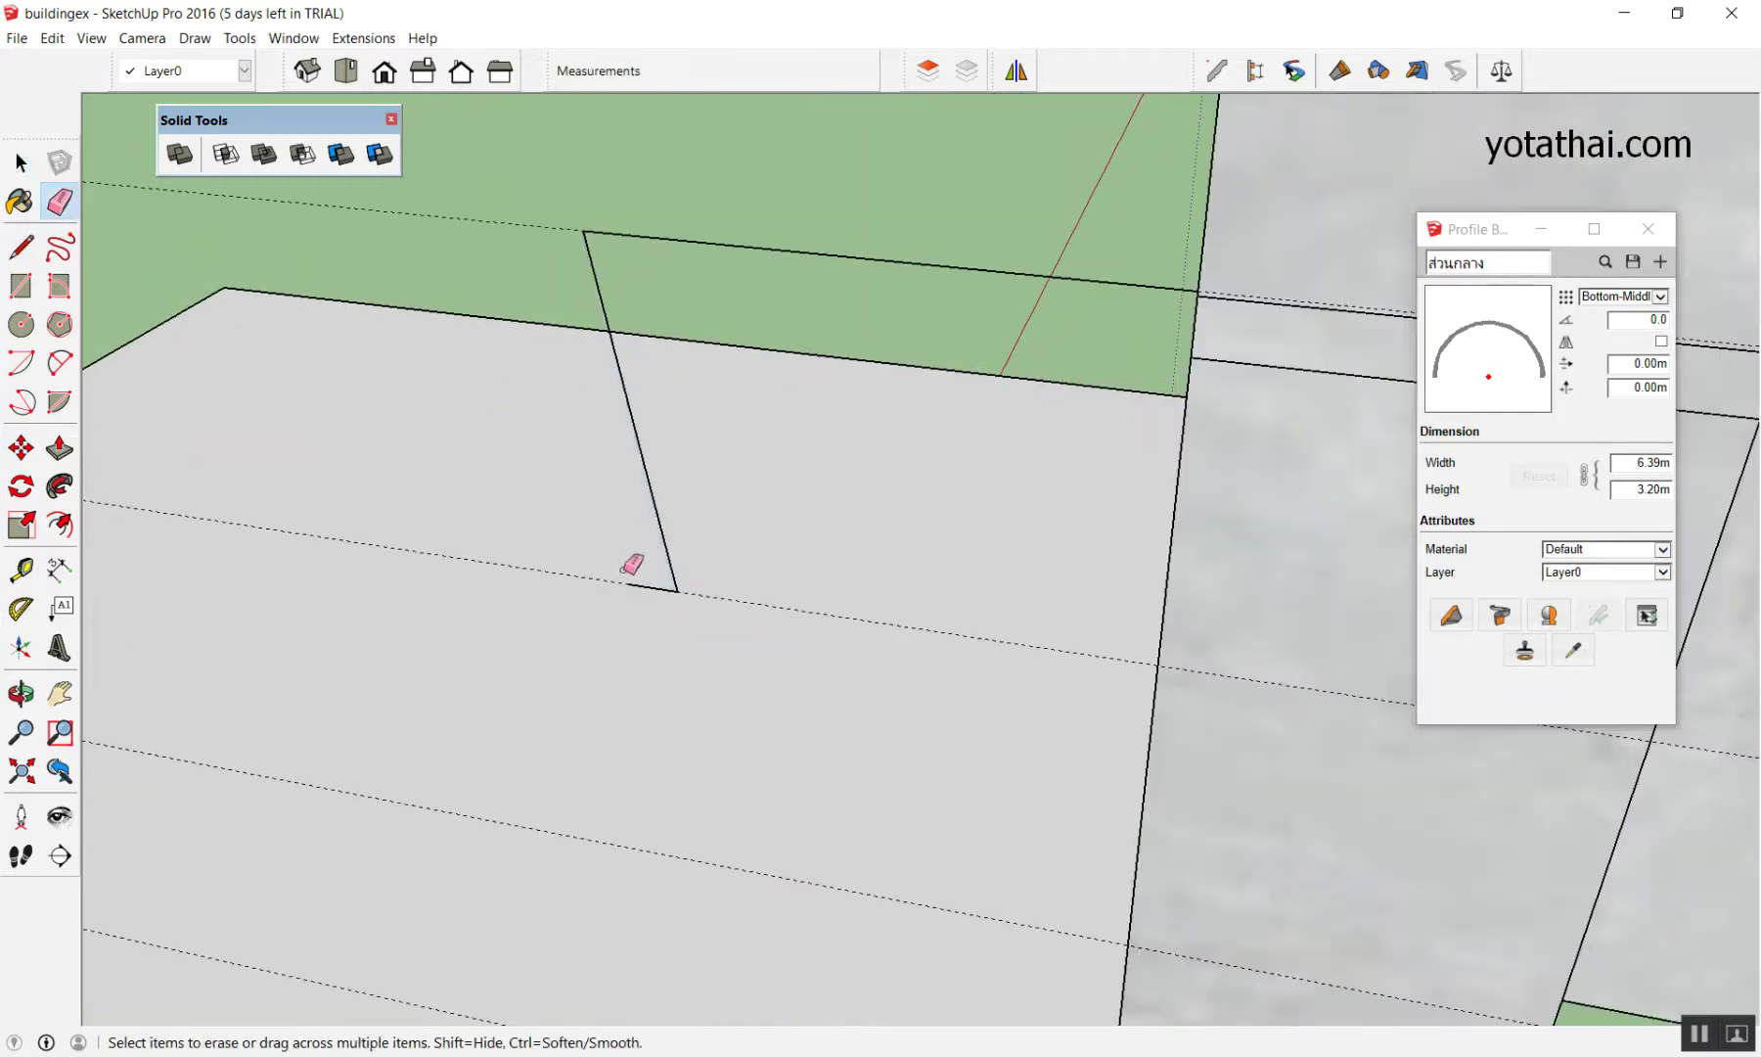
pyautogui.scroll(-3, 646, 577)
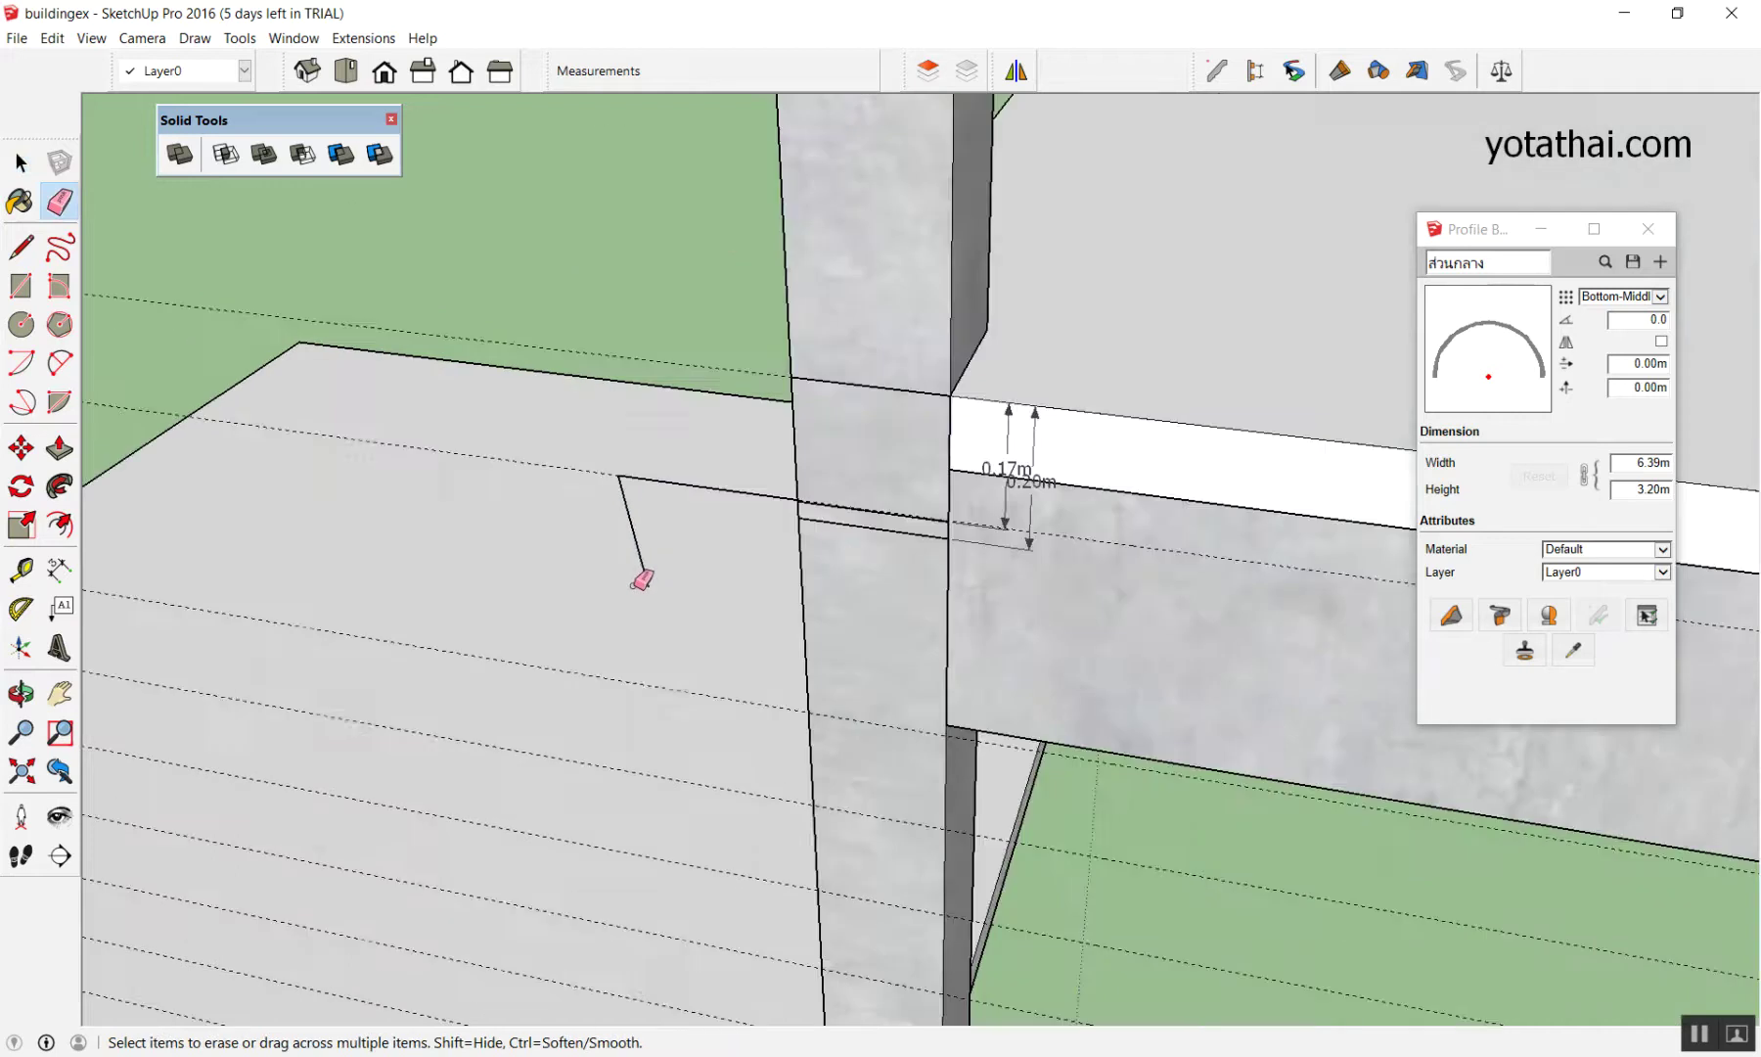
pyautogui.scroll(2, 644, 577)
pyautogui.scroll(3, 631, 558)
pyautogui.press('space')
pyautogui.scroll(-2, 622, 541)
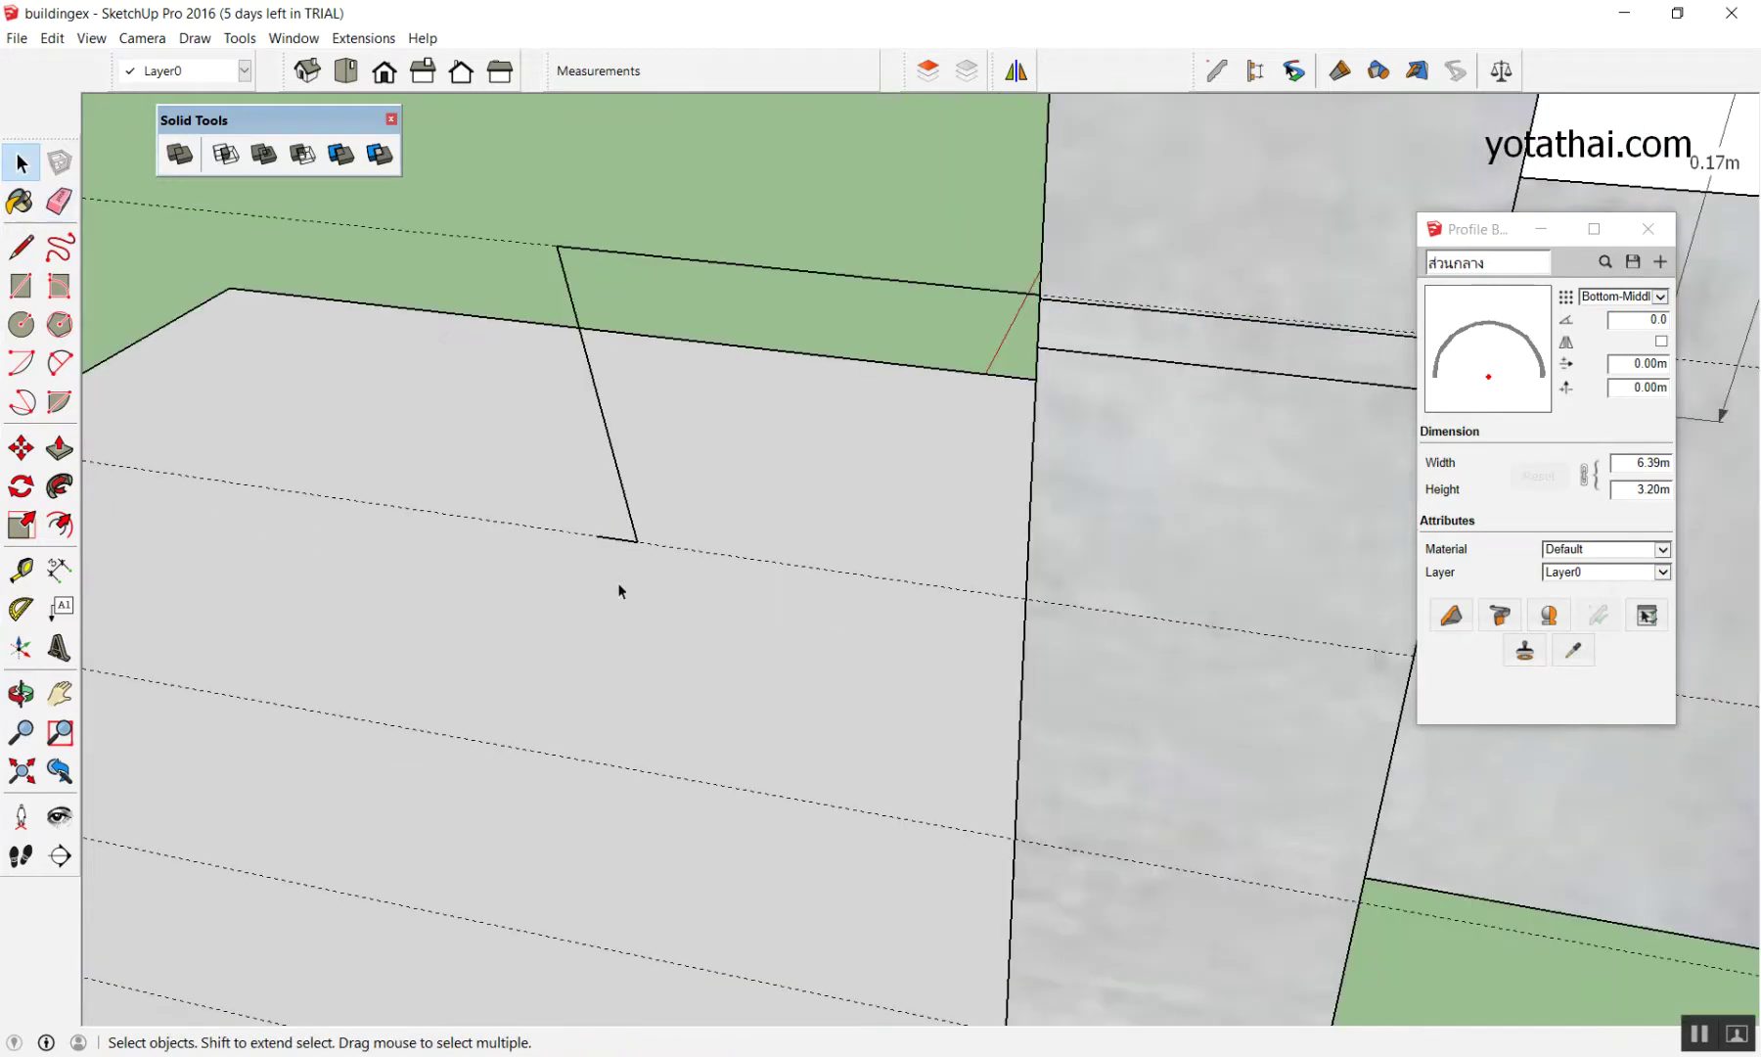
# Undo to remove the leftover thin triangle and its edge
pyautogui.moveTo(668, 541)
pyautogui.mouseDown(button='middle')
pyautogui.moveTo(978, 140)
pyautogui.moveTo(830, 382)
pyautogui.moveTo(708, 425)
pyautogui.mouseUp(button='middle')
pyautogui.scroll(3, 661, 399)
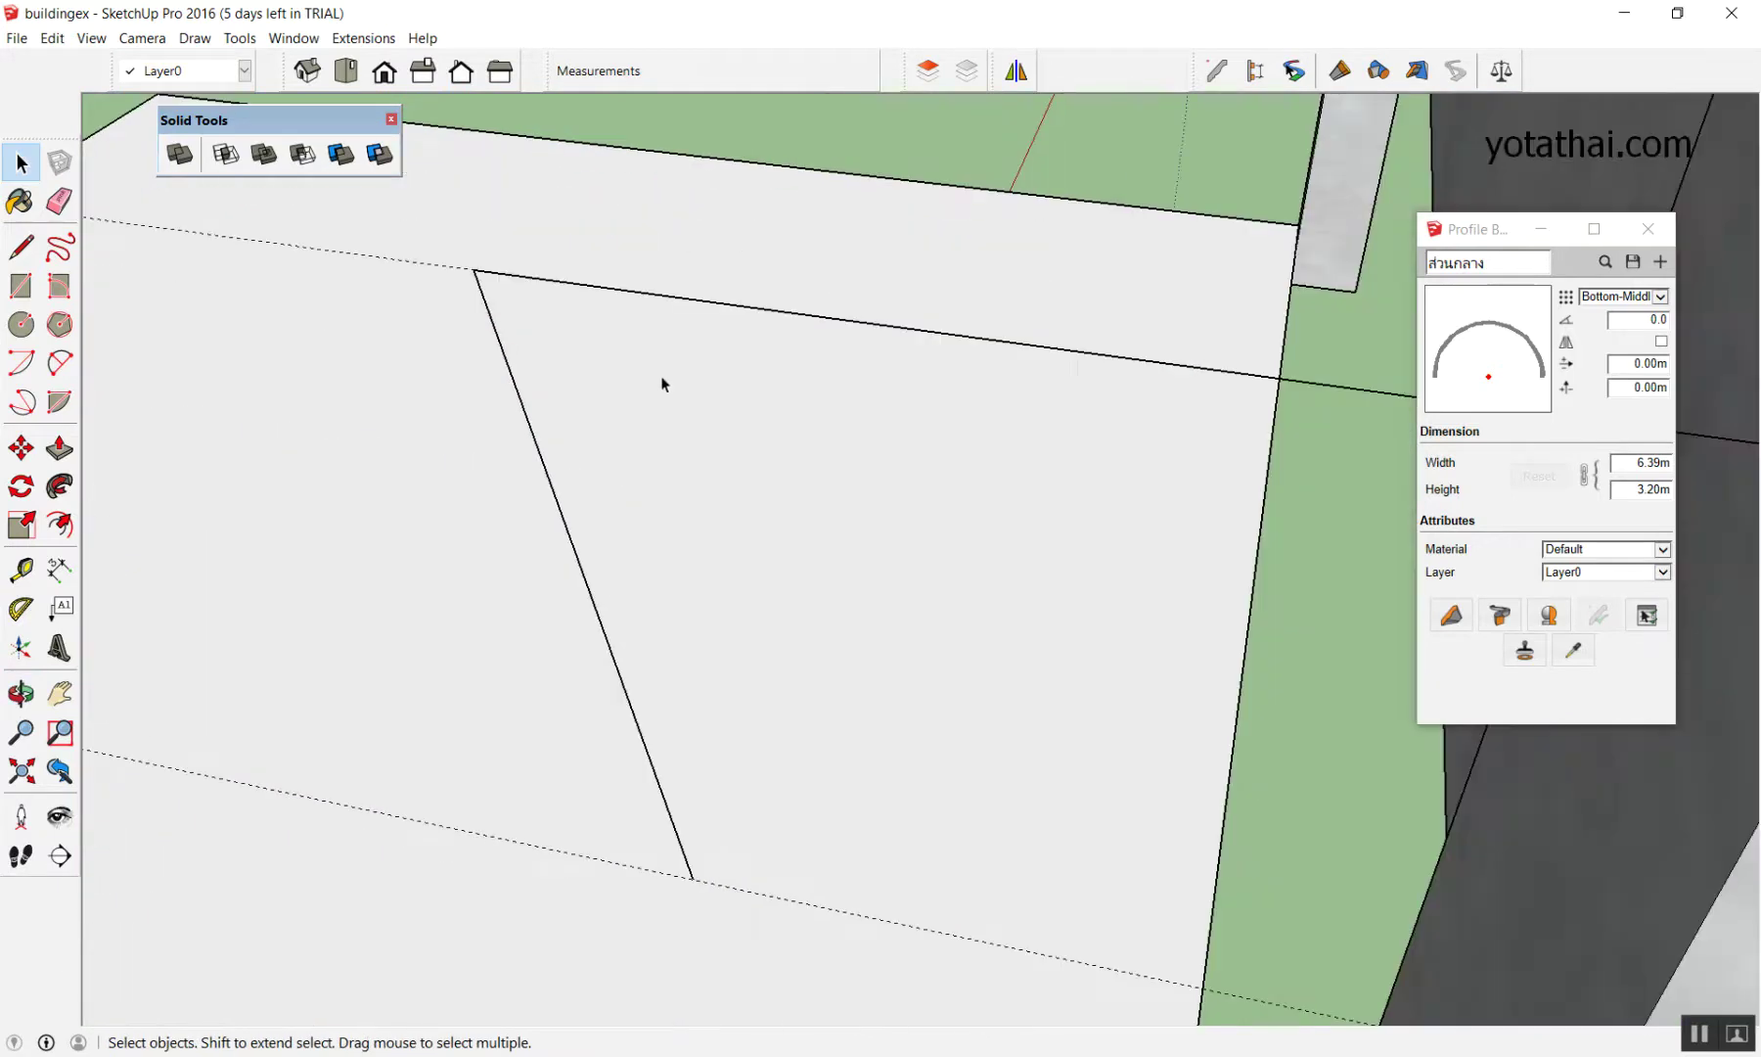
pyautogui.hotkey('ctrl', 'z')
pyautogui.hotkey('ctrl', 'z')
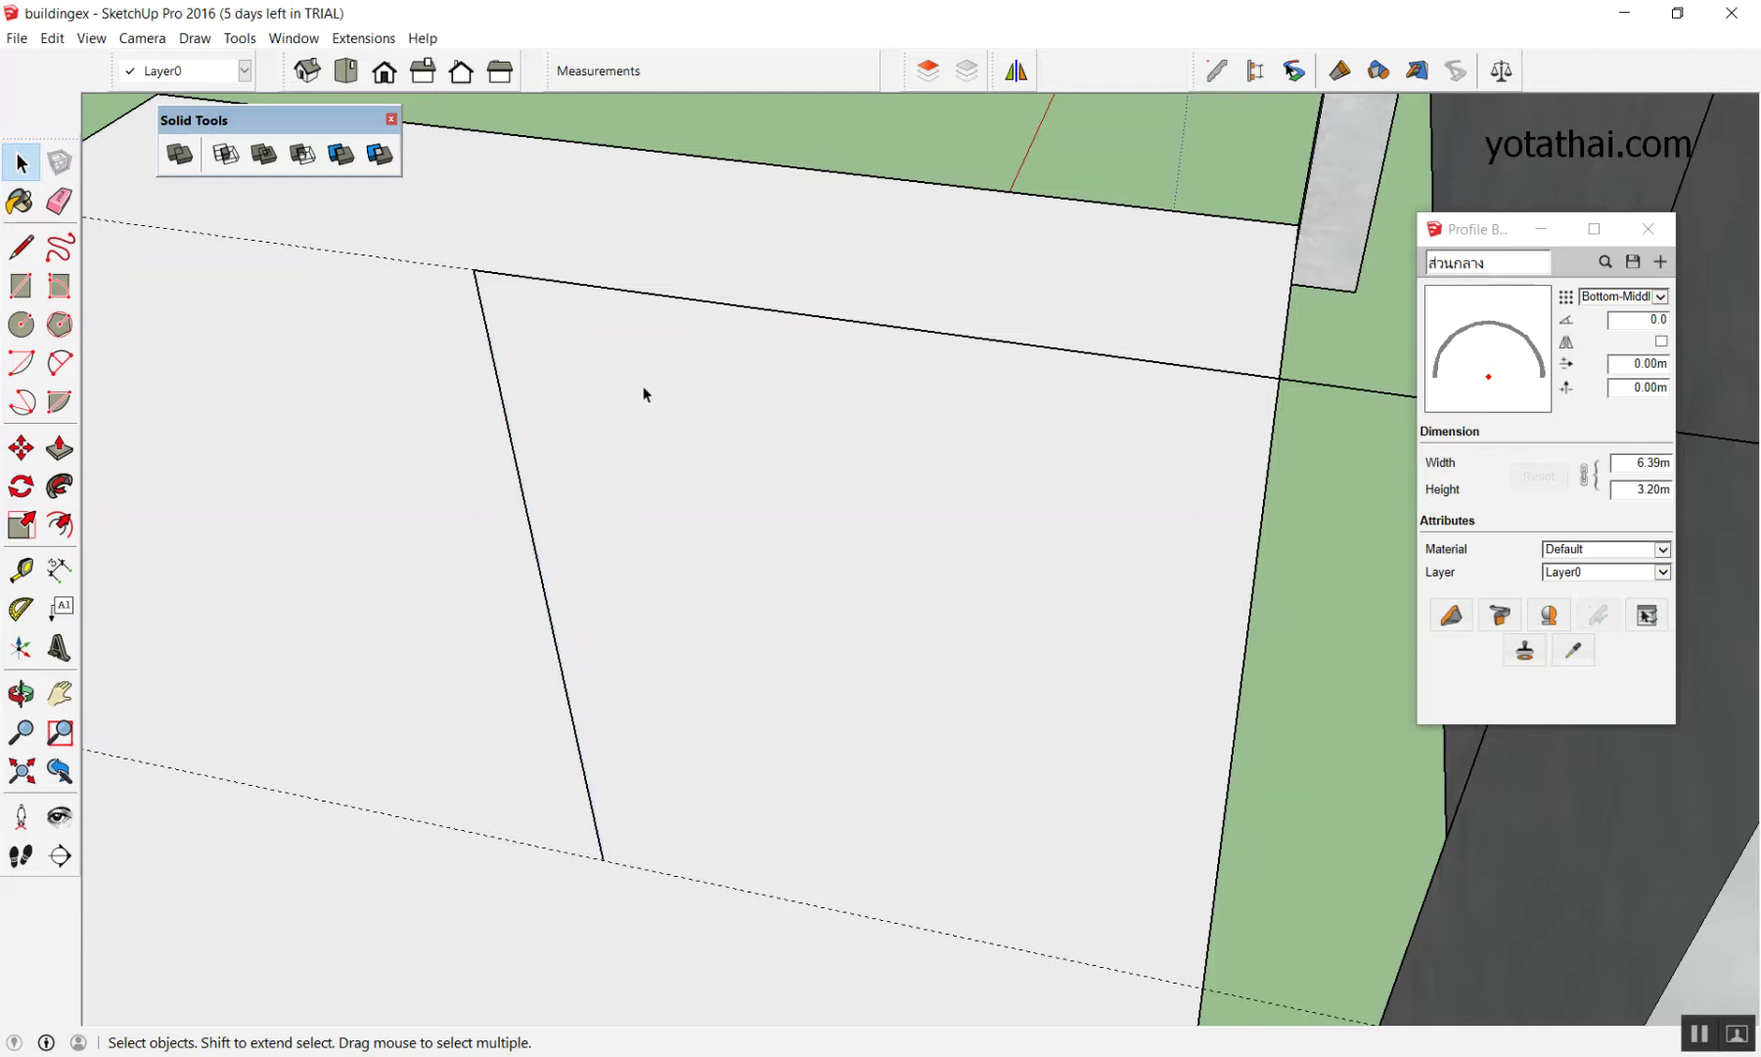
pyautogui.scroll(-5, 644, 393)
pyautogui.moveTo(597, 514); pyautogui.dragTo(661, 373, button='middle')
pyautogui.scroll(5, 666, 469)
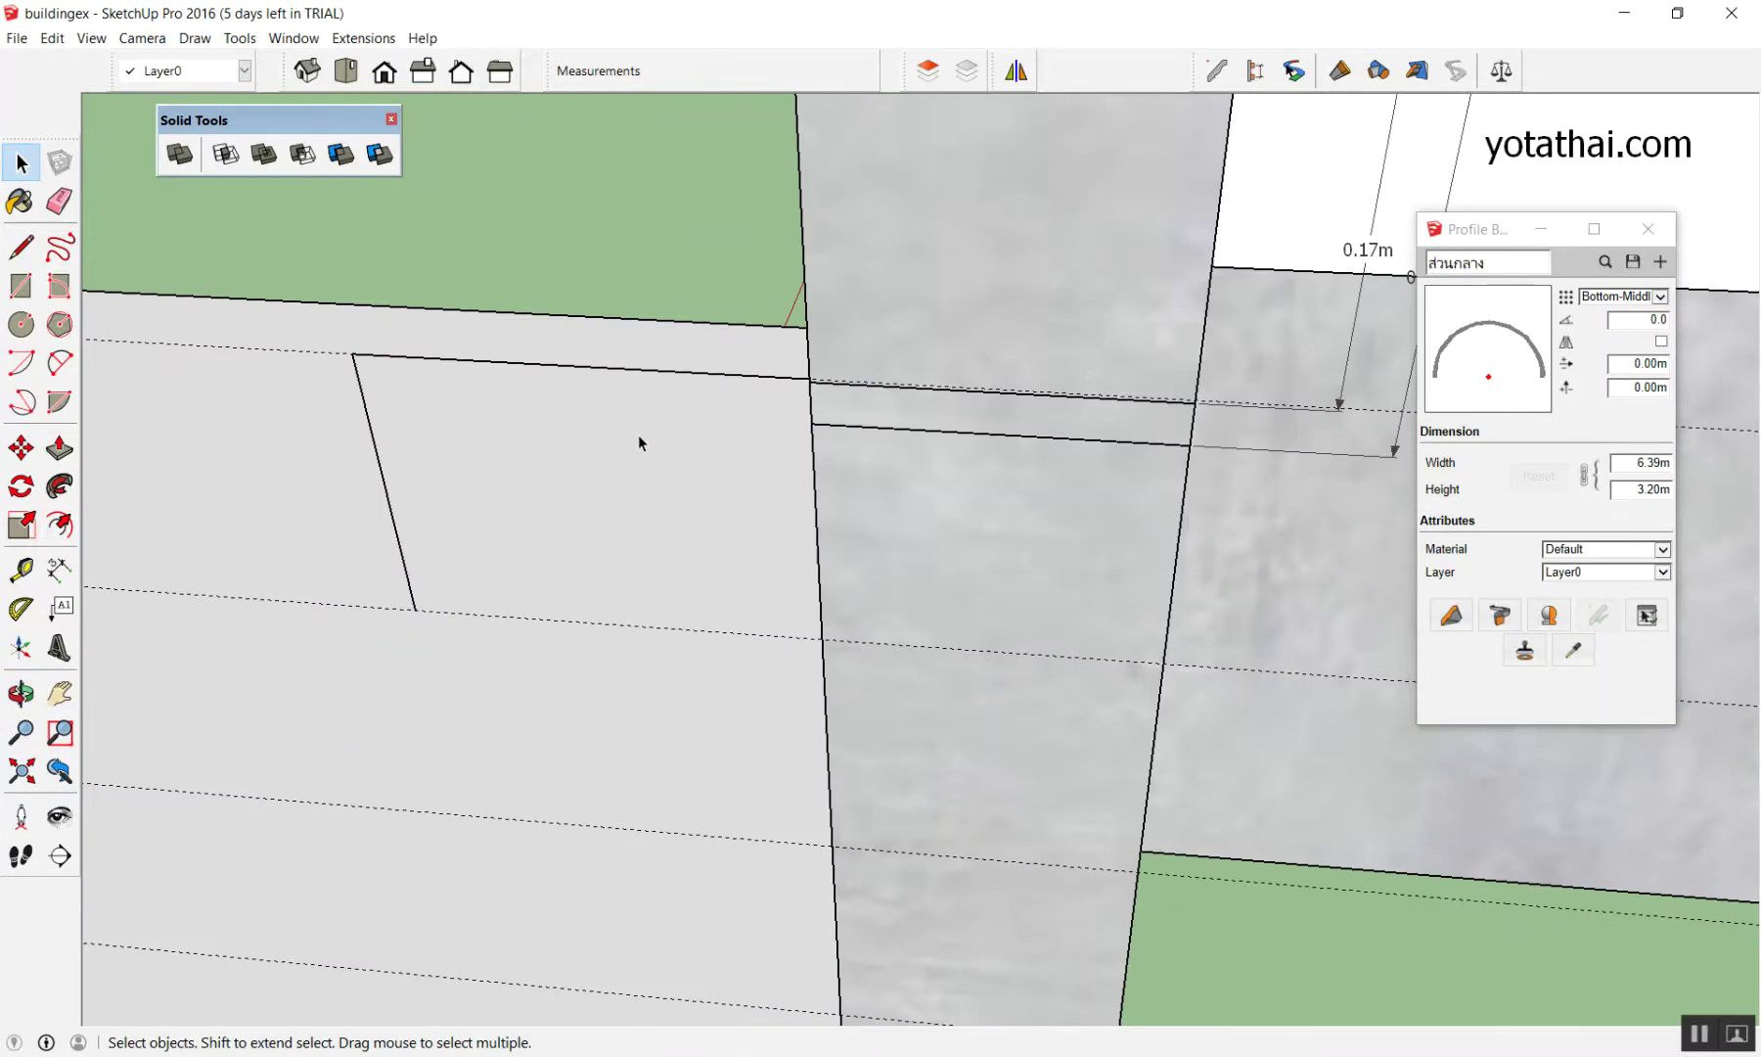
pyautogui.scroll(-3, 638, 434)
# Select the first step's riser and tread edges beside the column
pyautogui.moveTo(901, 221); pyautogui.dragTo(1125, 46, button='middle')
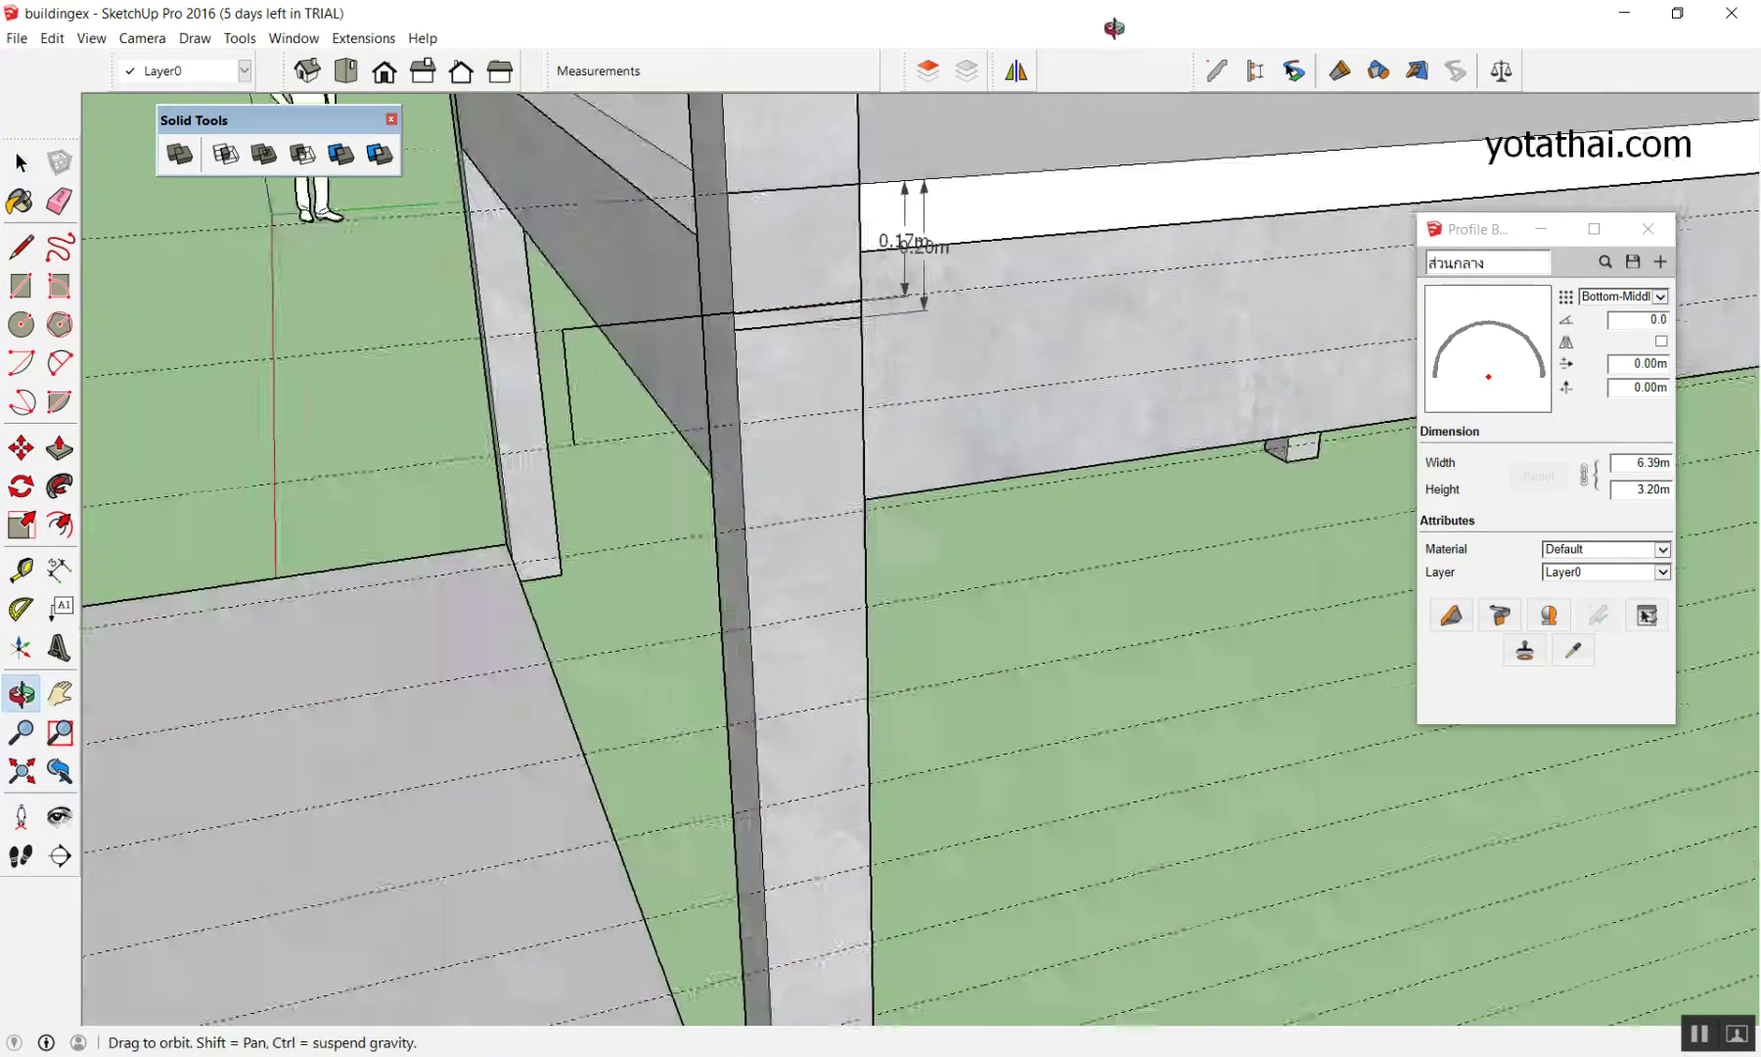
pyautogui.moveTo(743, 293); pyautogui.dragTo(525, 198, button='middle')
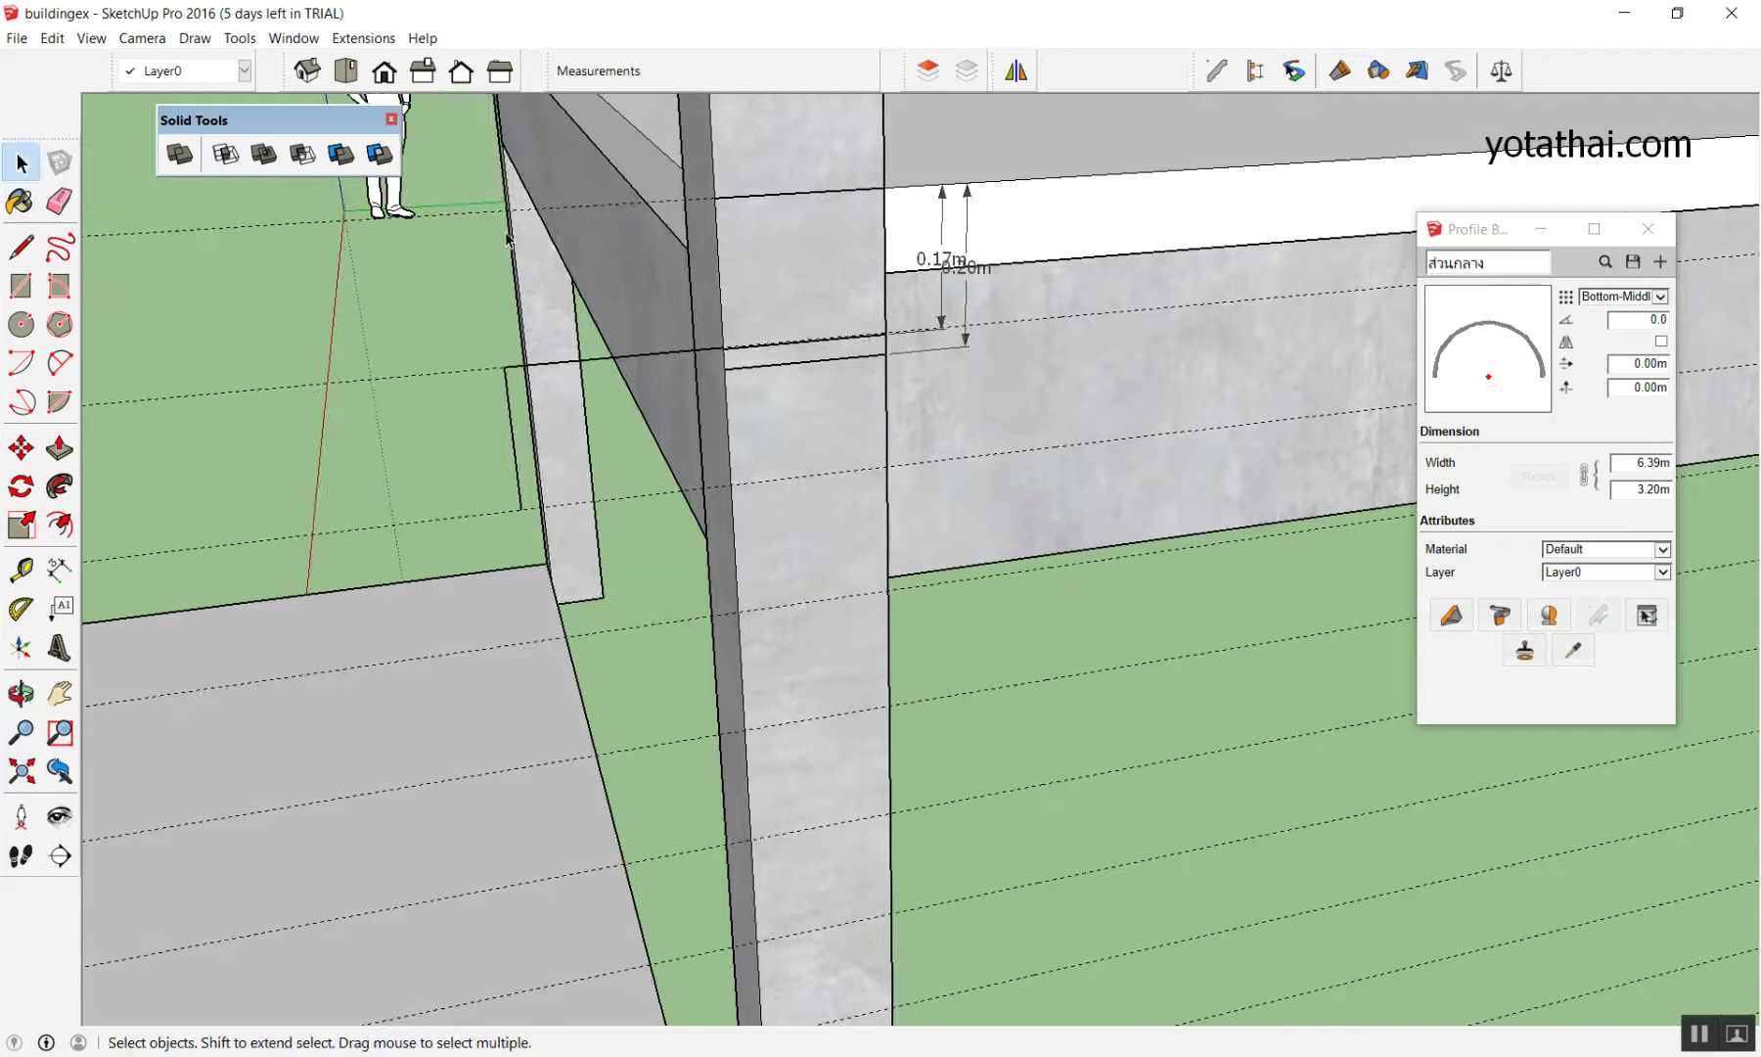
pyautogui.moveTo(483, 202)
pyautogui.mouseDown(button='middle')
pyautogui.moveTo(967, 185)
pyautogui.moveTo(661, 196)
pyautogui.mouseUp(button='middle')
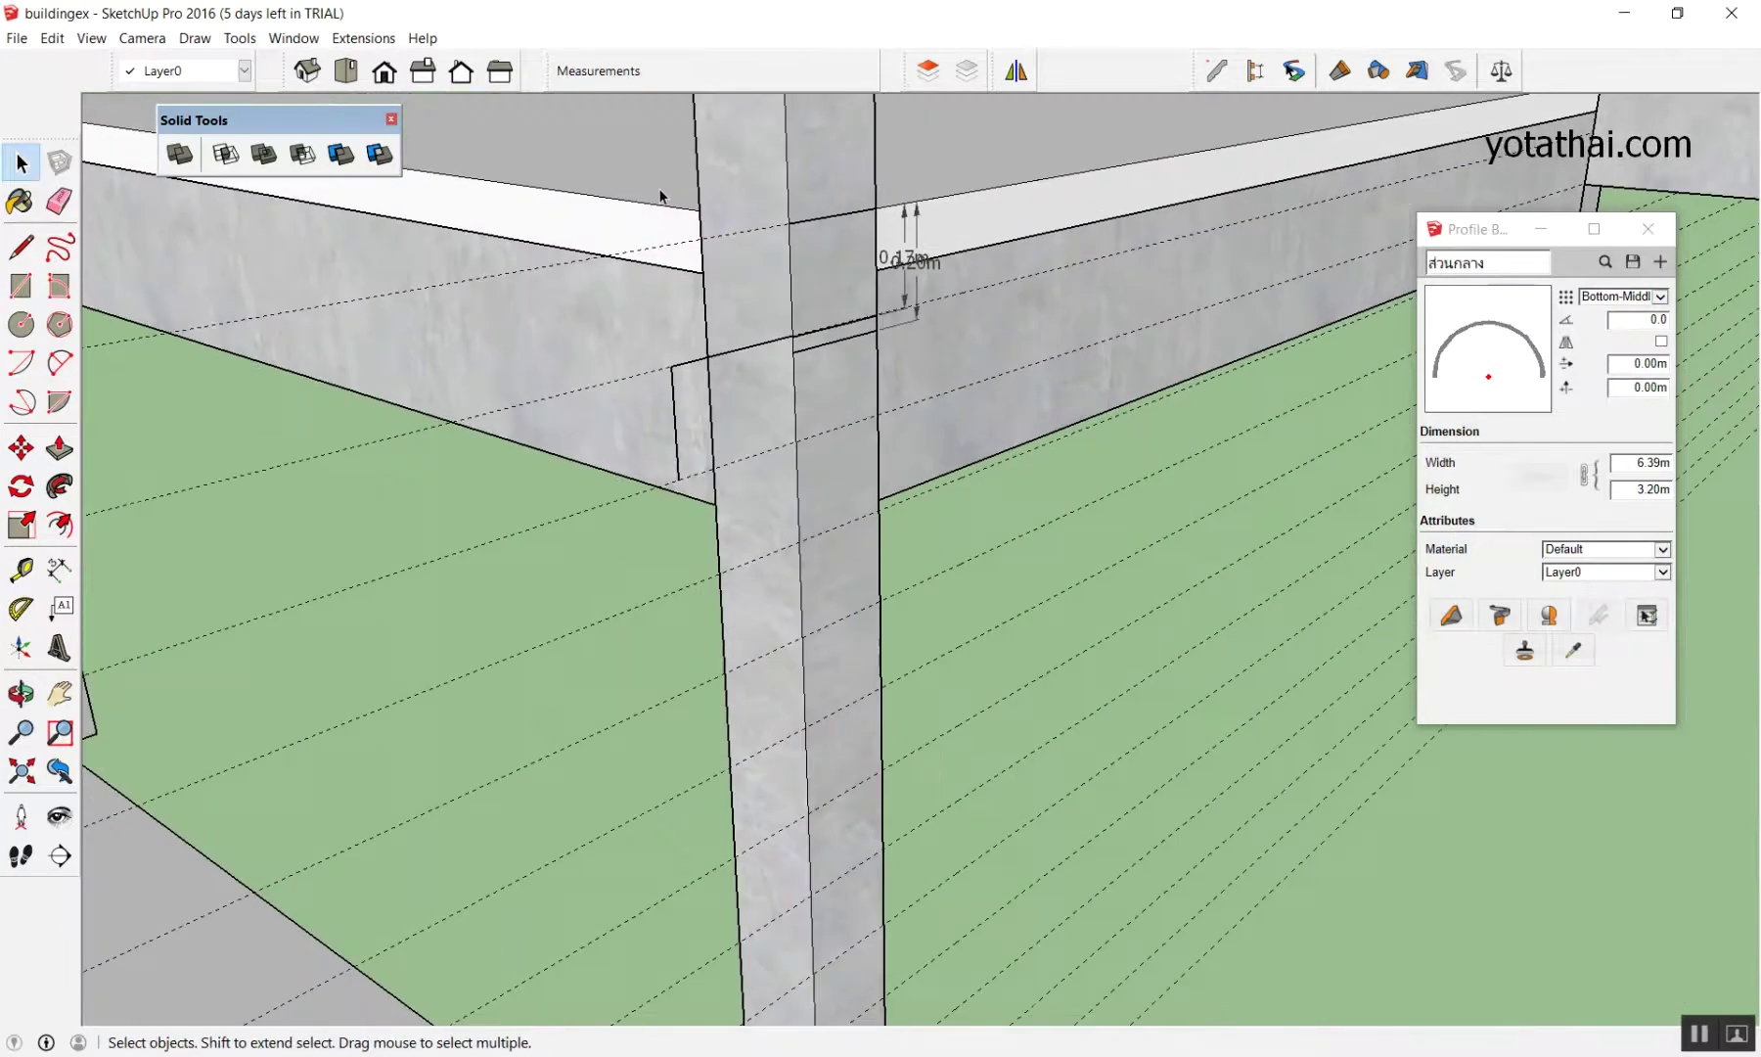
pyautogui.moveTo(546, 479); pyautogui.dragTo(248, 505, button='middle')
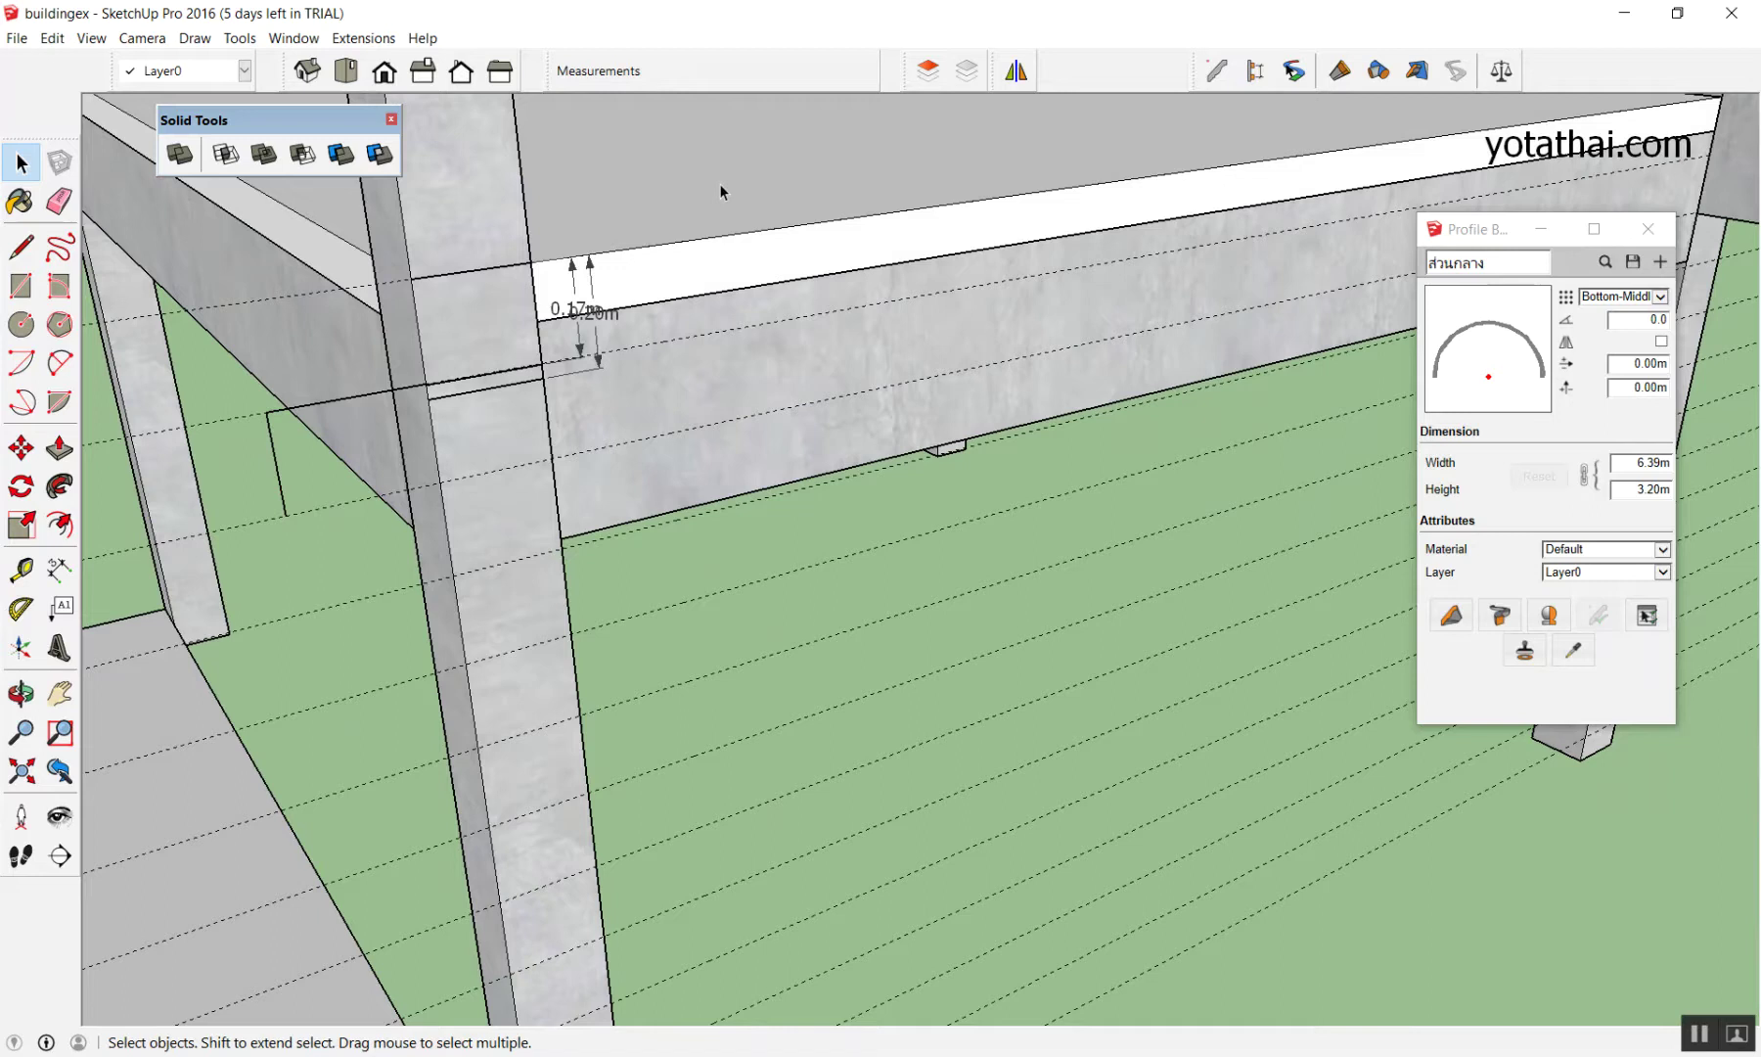
pyautogui.scroll(-5, 719, 184)
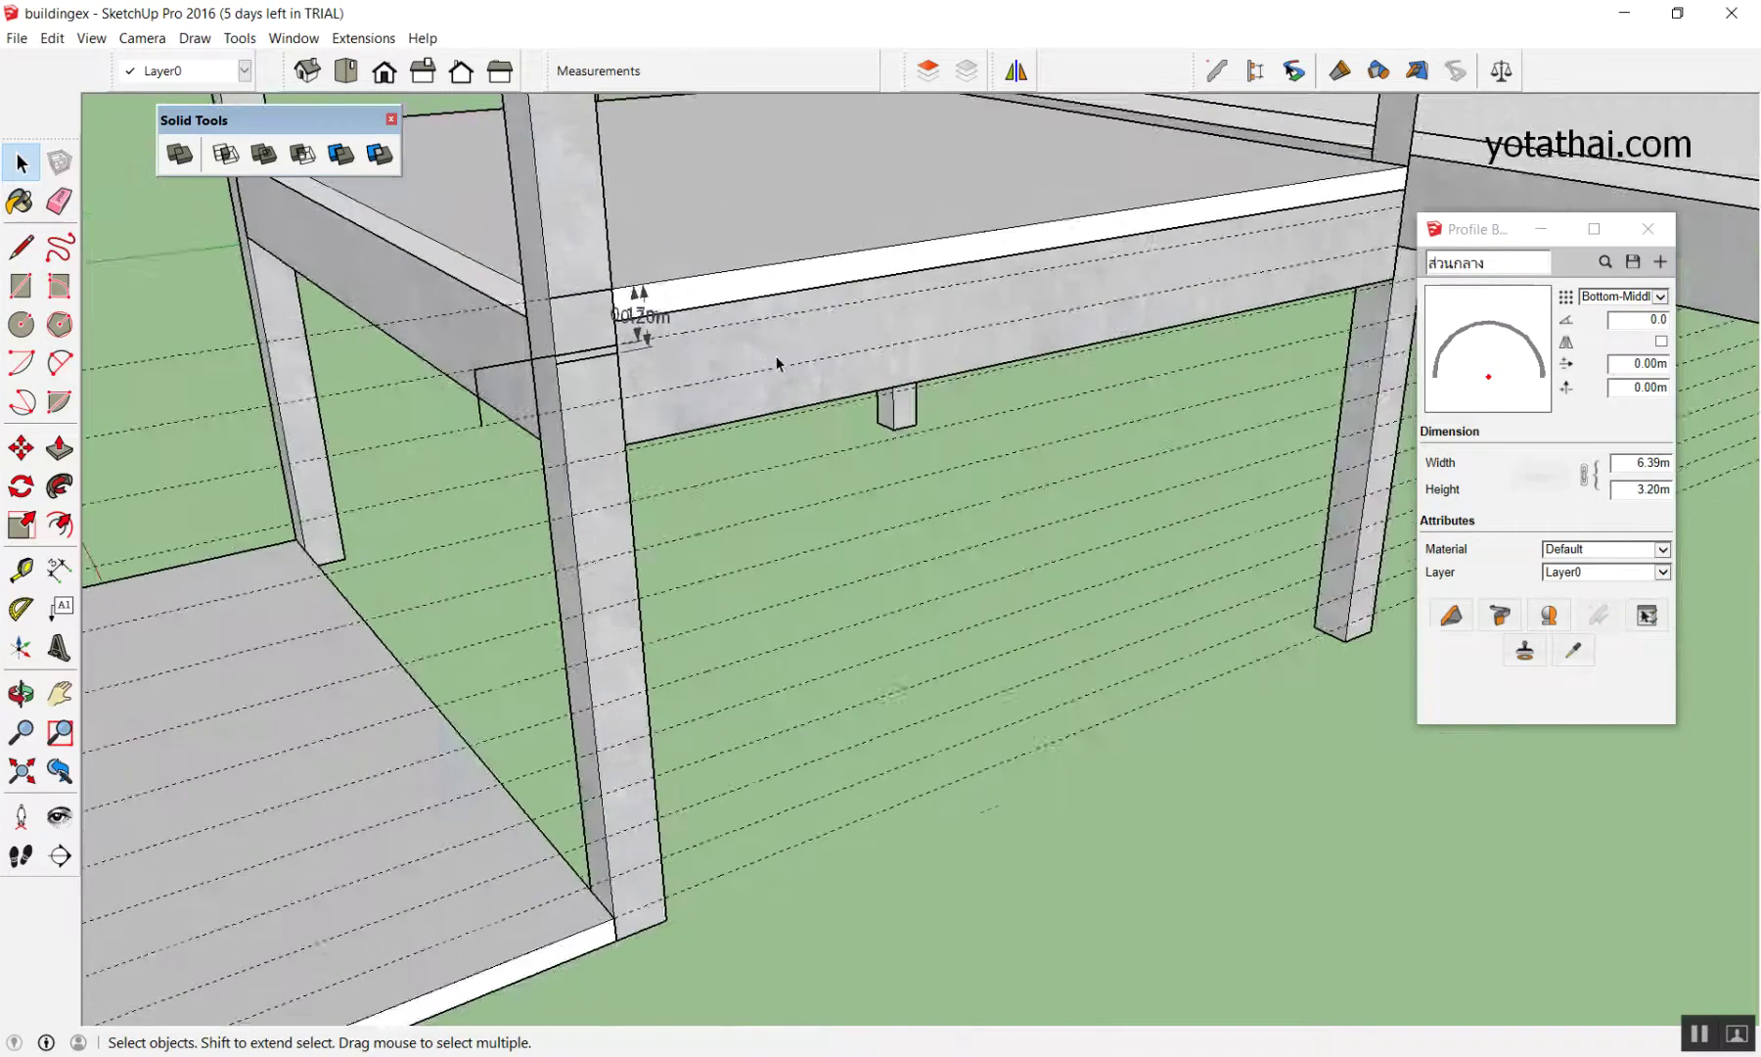
pyautogui.moveTo(775, 362); pyautogui.dragTo(385, 334, button='middle')
pyautogui.scroll(5, 546, 418)
pyautogui.moveTo(505, 469); pyautogui.dragTo(359, 336, button='middle')
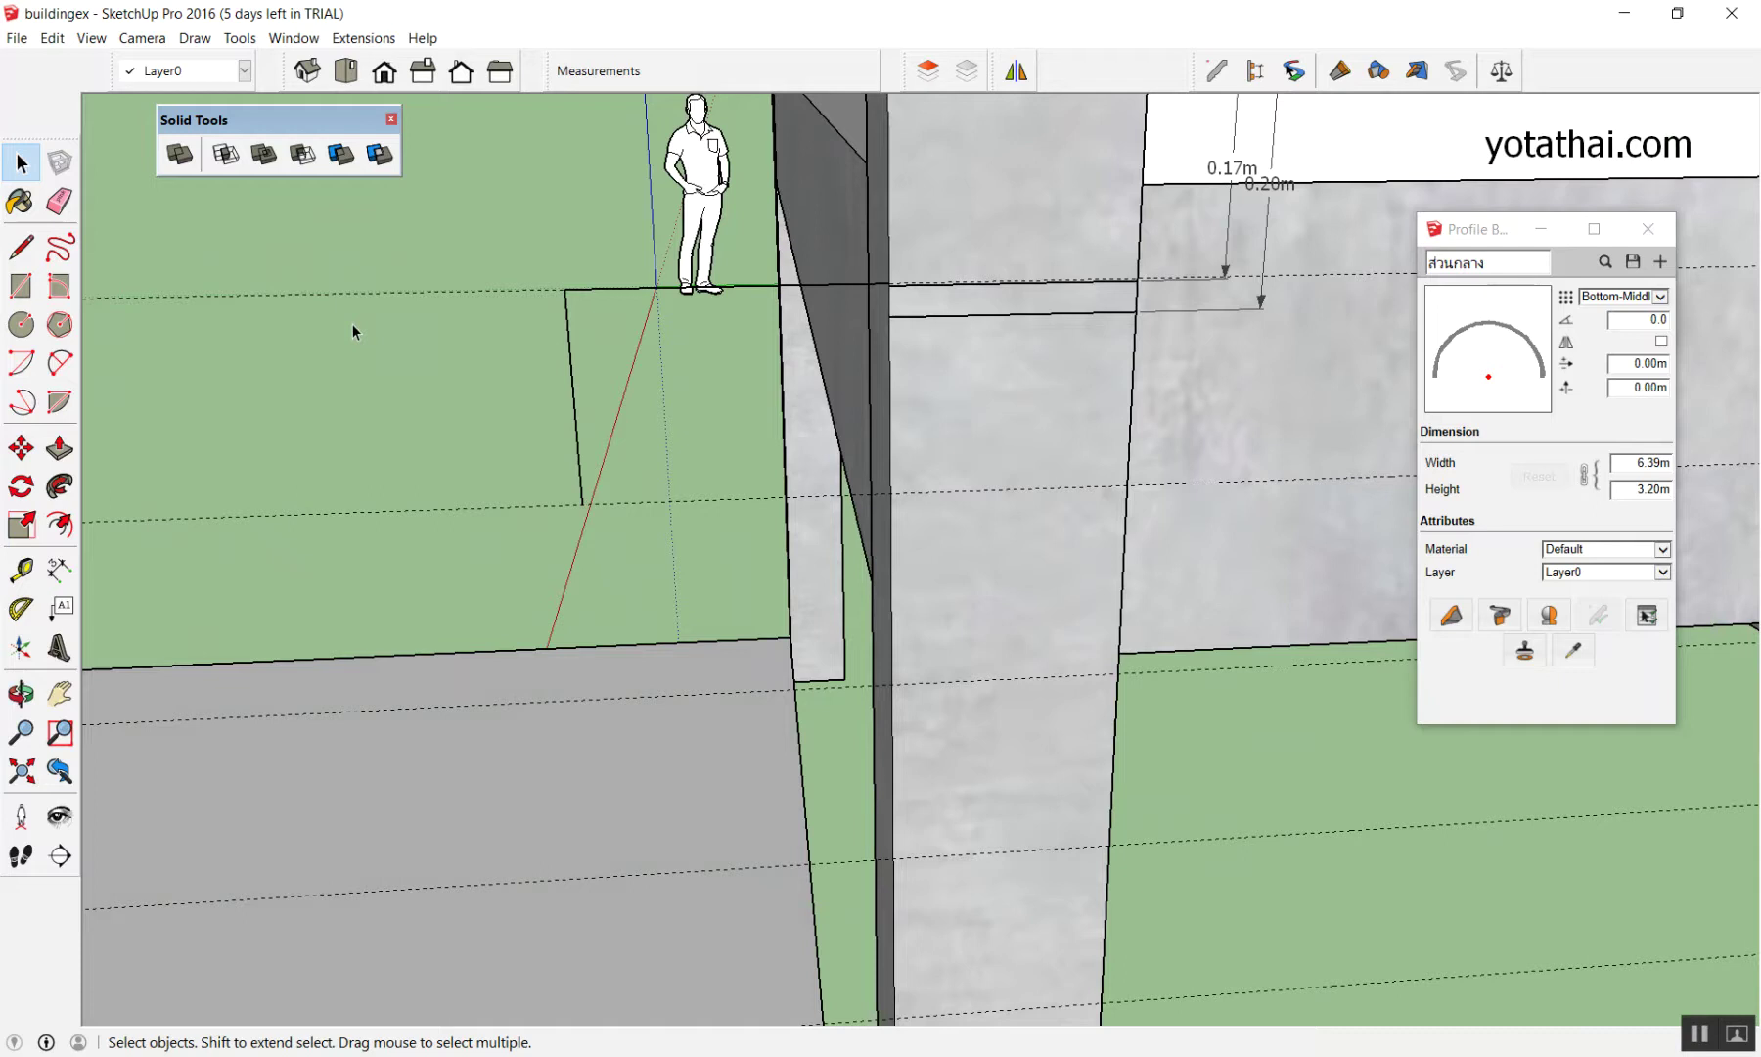
pyautogui.moveTo(409, 305)
pyautogui.mouseDown(button='middle')
pyautogui.moveTo(654, 414)
pyautogui.moveTo(685, 357)
pyautogui.mouseUp(button='middle')
pyautogui.moveTo(420, 425); pyautogui.dragTo(302, 476, button='middle')
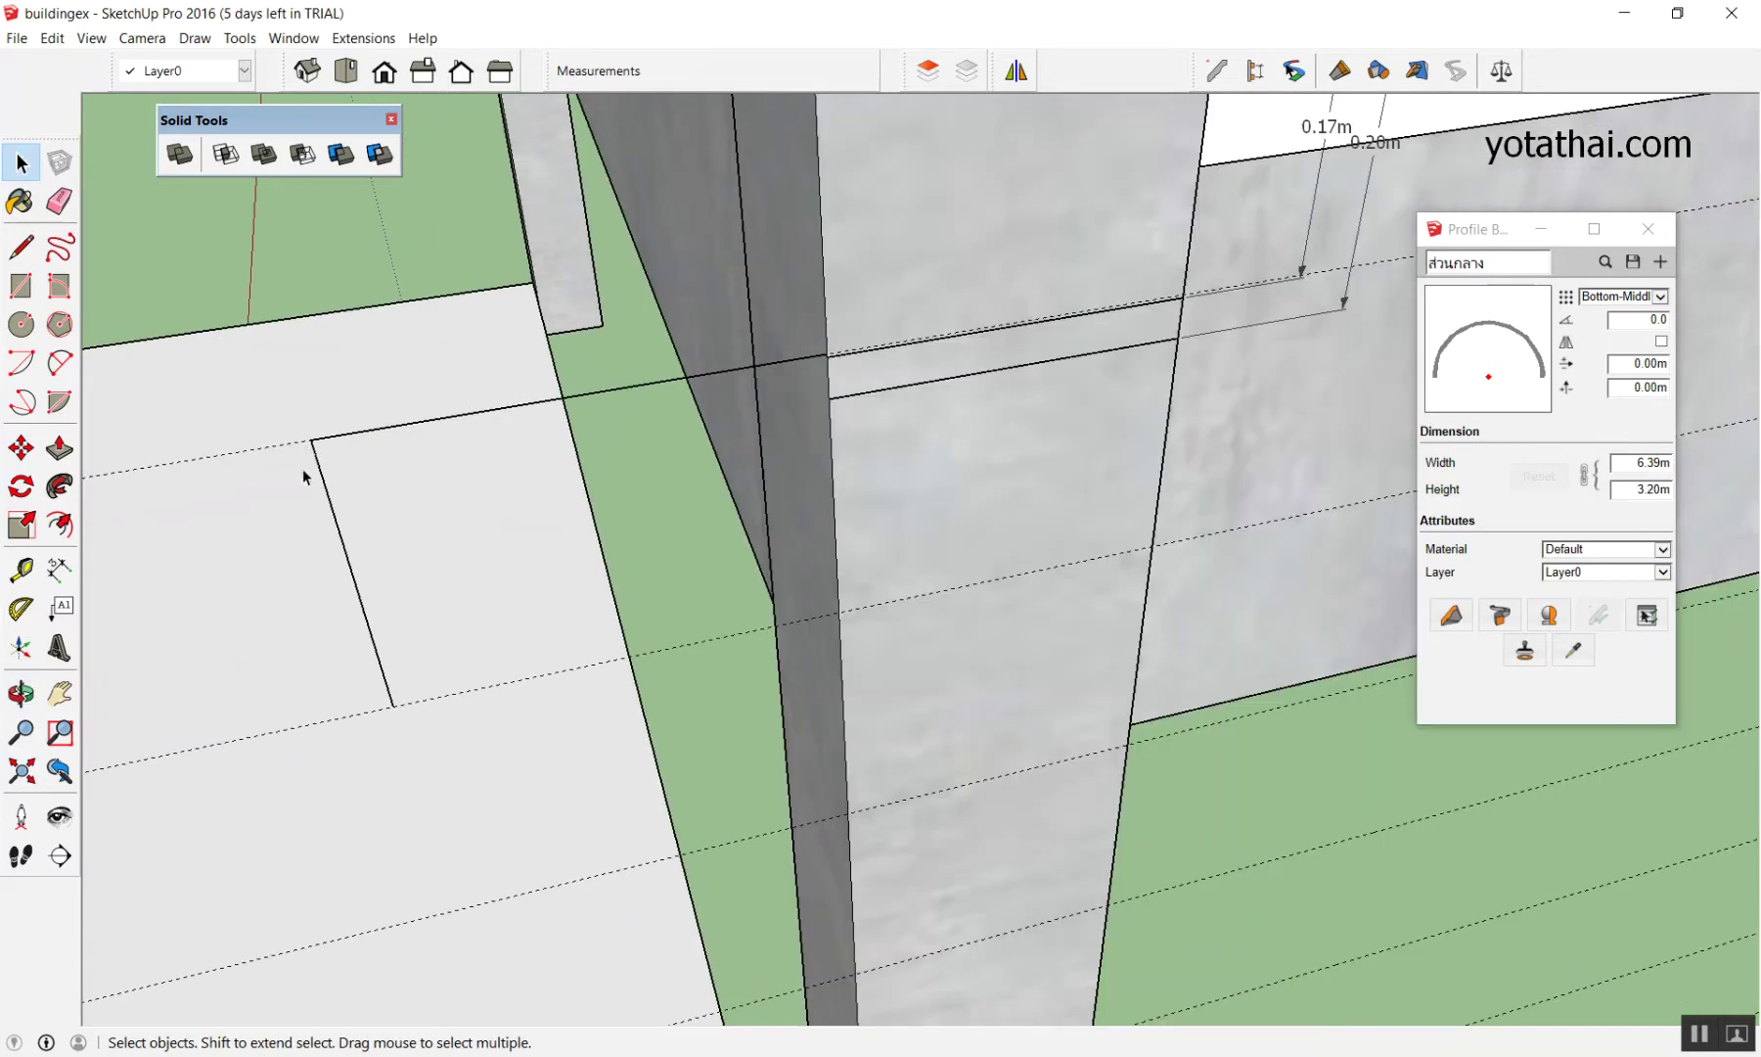
pyautogui.click(319, 472)
pyautogui.keyDown('ctrl'); pyautogui.click(379, 438); pyautogui.keyUp('ctrl')
# Copy the step edges 0.30 m to the next corner with Move and Ctrl
pyautogui.press('m')
pyautogui.scroll(2, 858, 352)
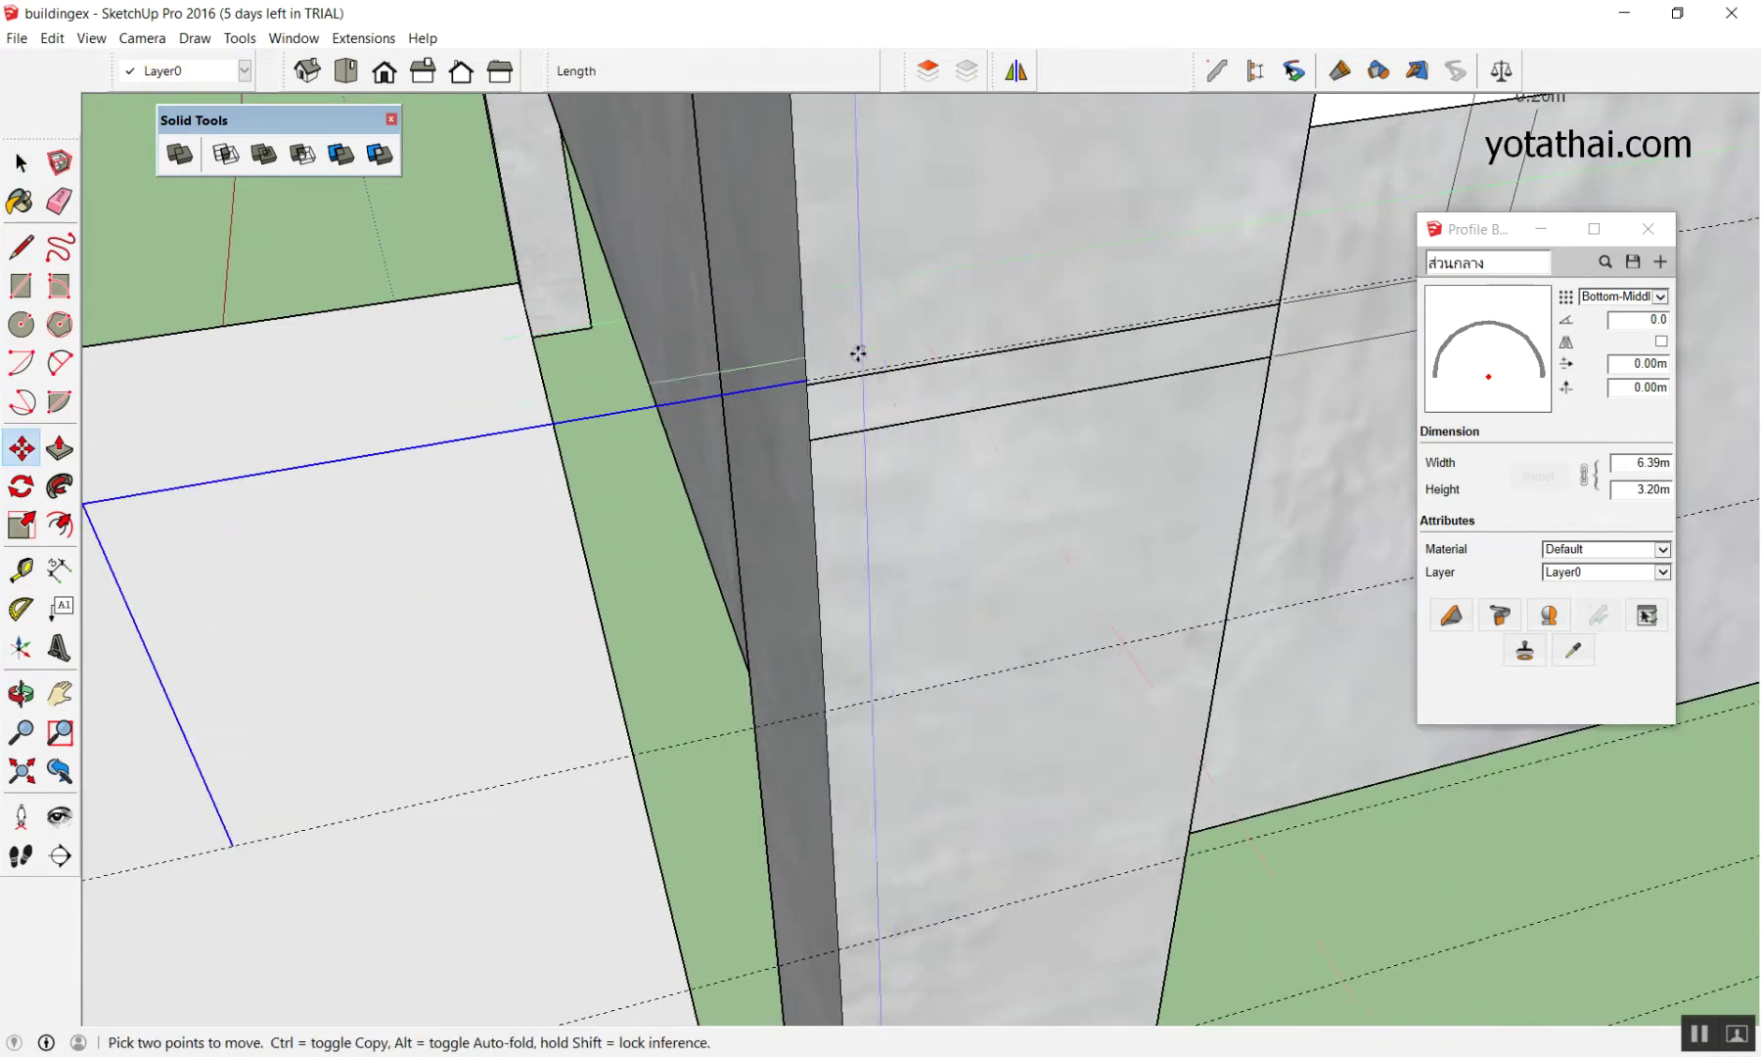
pyautogui.scroll(2, 858, 352)
pyautogui.scroll(1, 787, 382)
pyautogui.scroll(1, 759, 409)
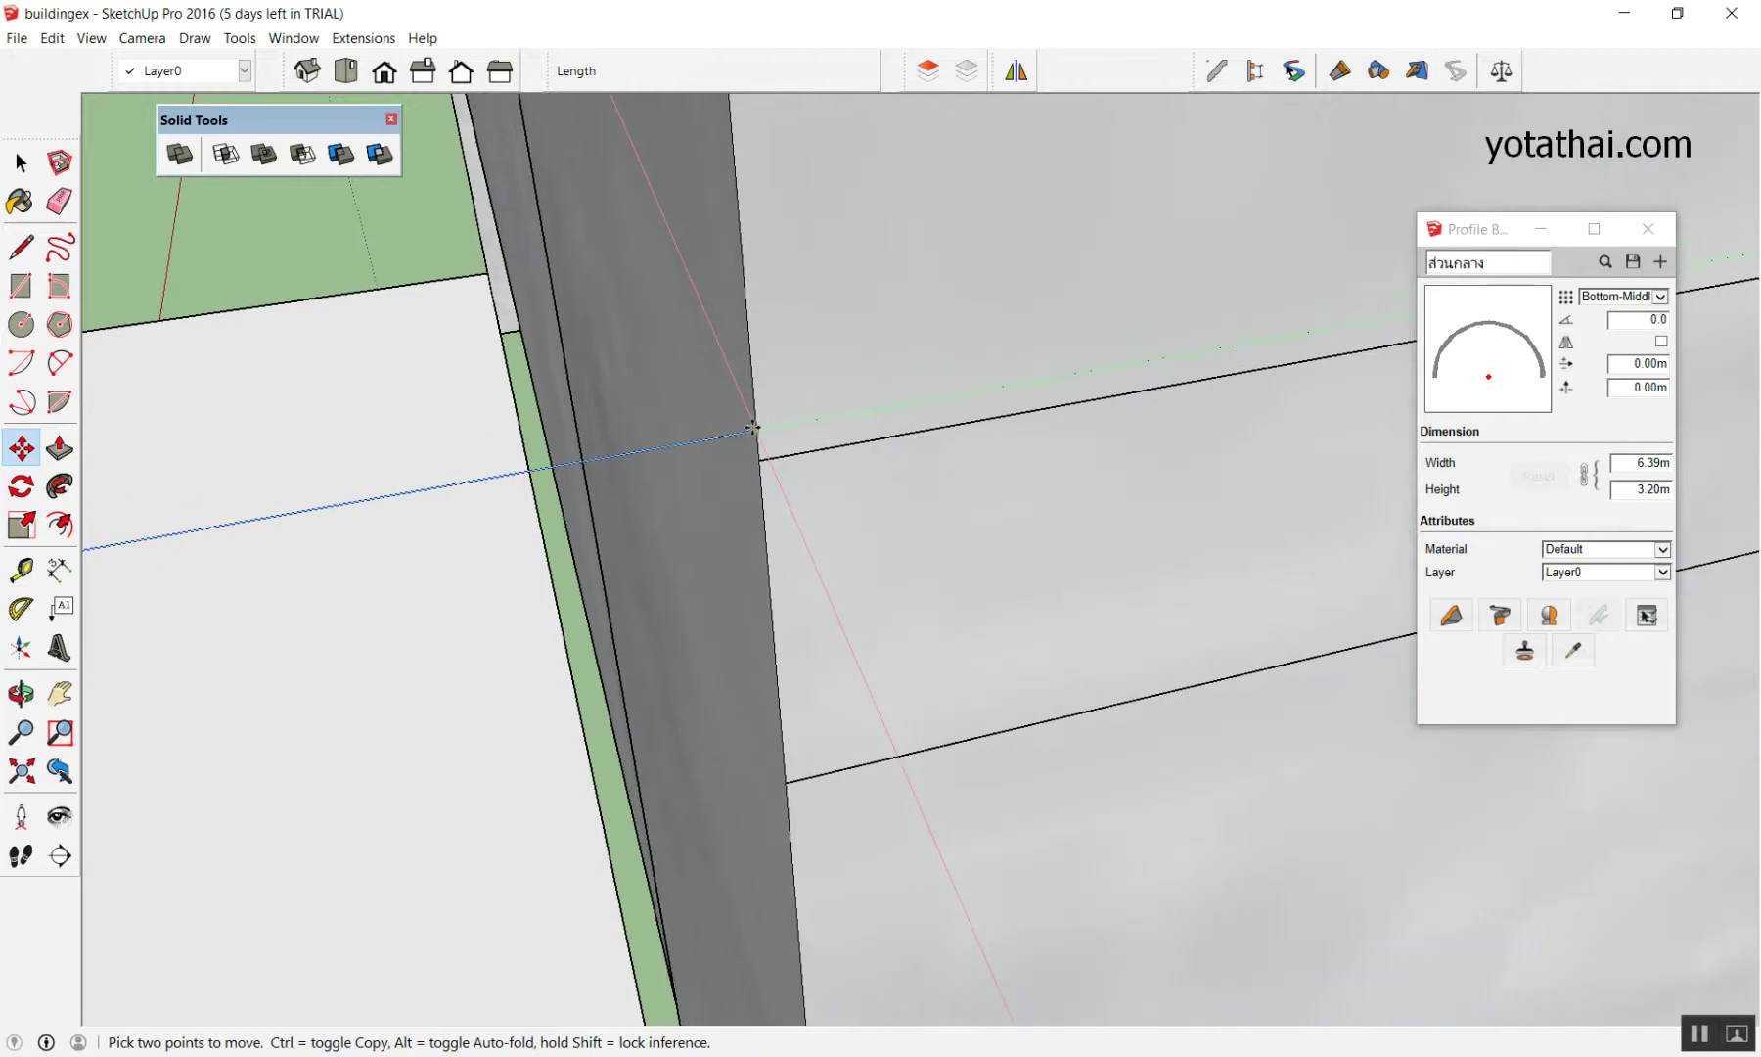
pyautogui.click(756, 429)
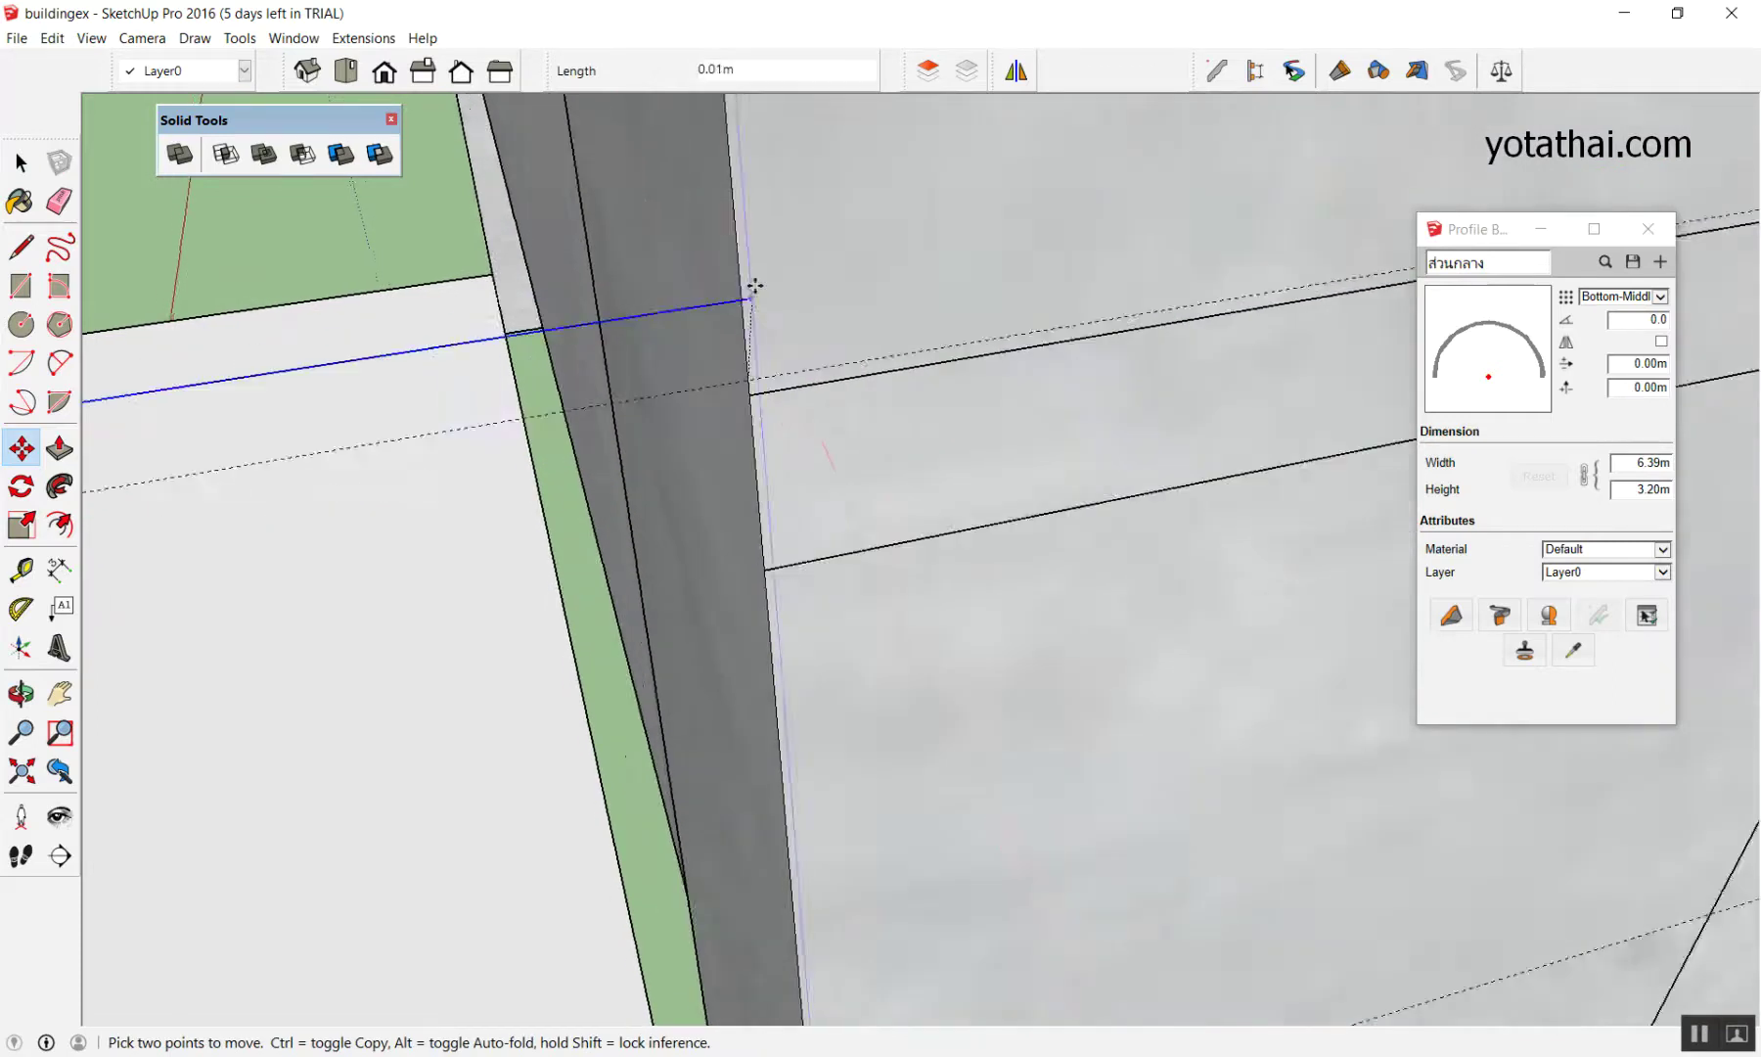
pyautogui.scroll(-3, 986, 244)
pyautogui.press('ctrl')
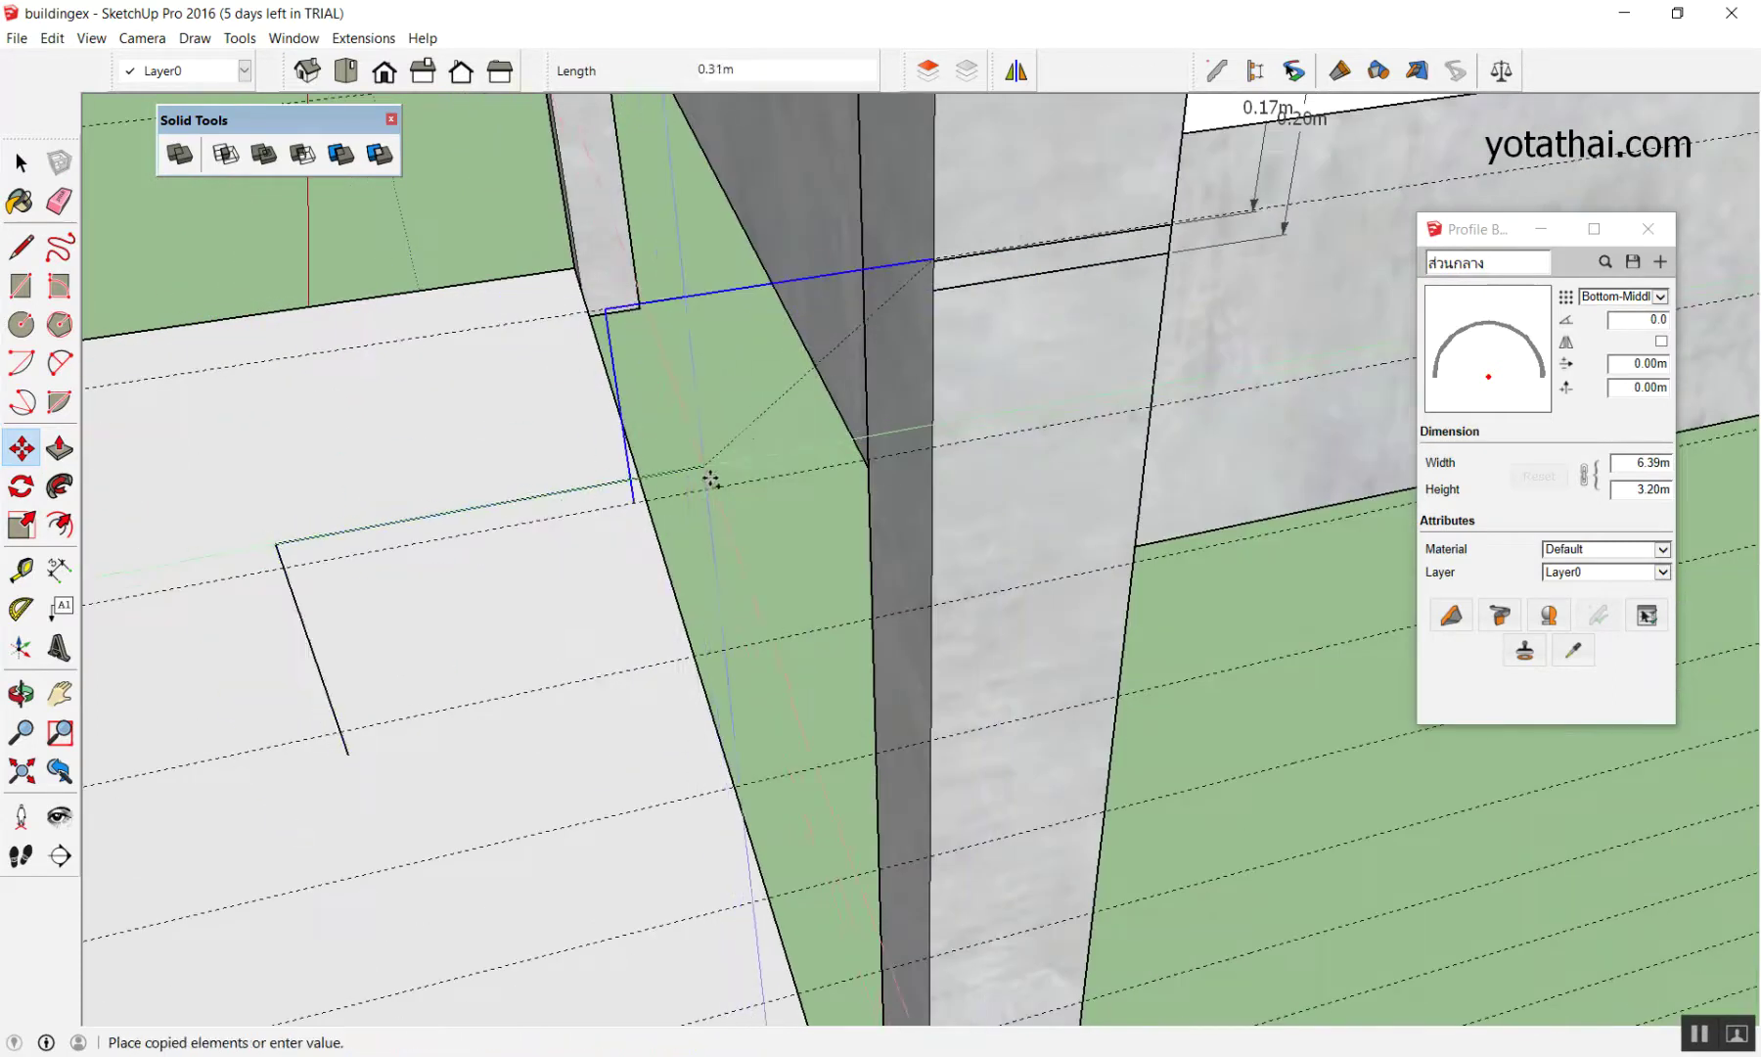
pyautogui.scroll(2, 610, 503)
pyautogui.scroll(-2, 610, 503)
pyautogui.scroll(2, 646, 512)
pyautogui.scroll(-2, 646, 513)
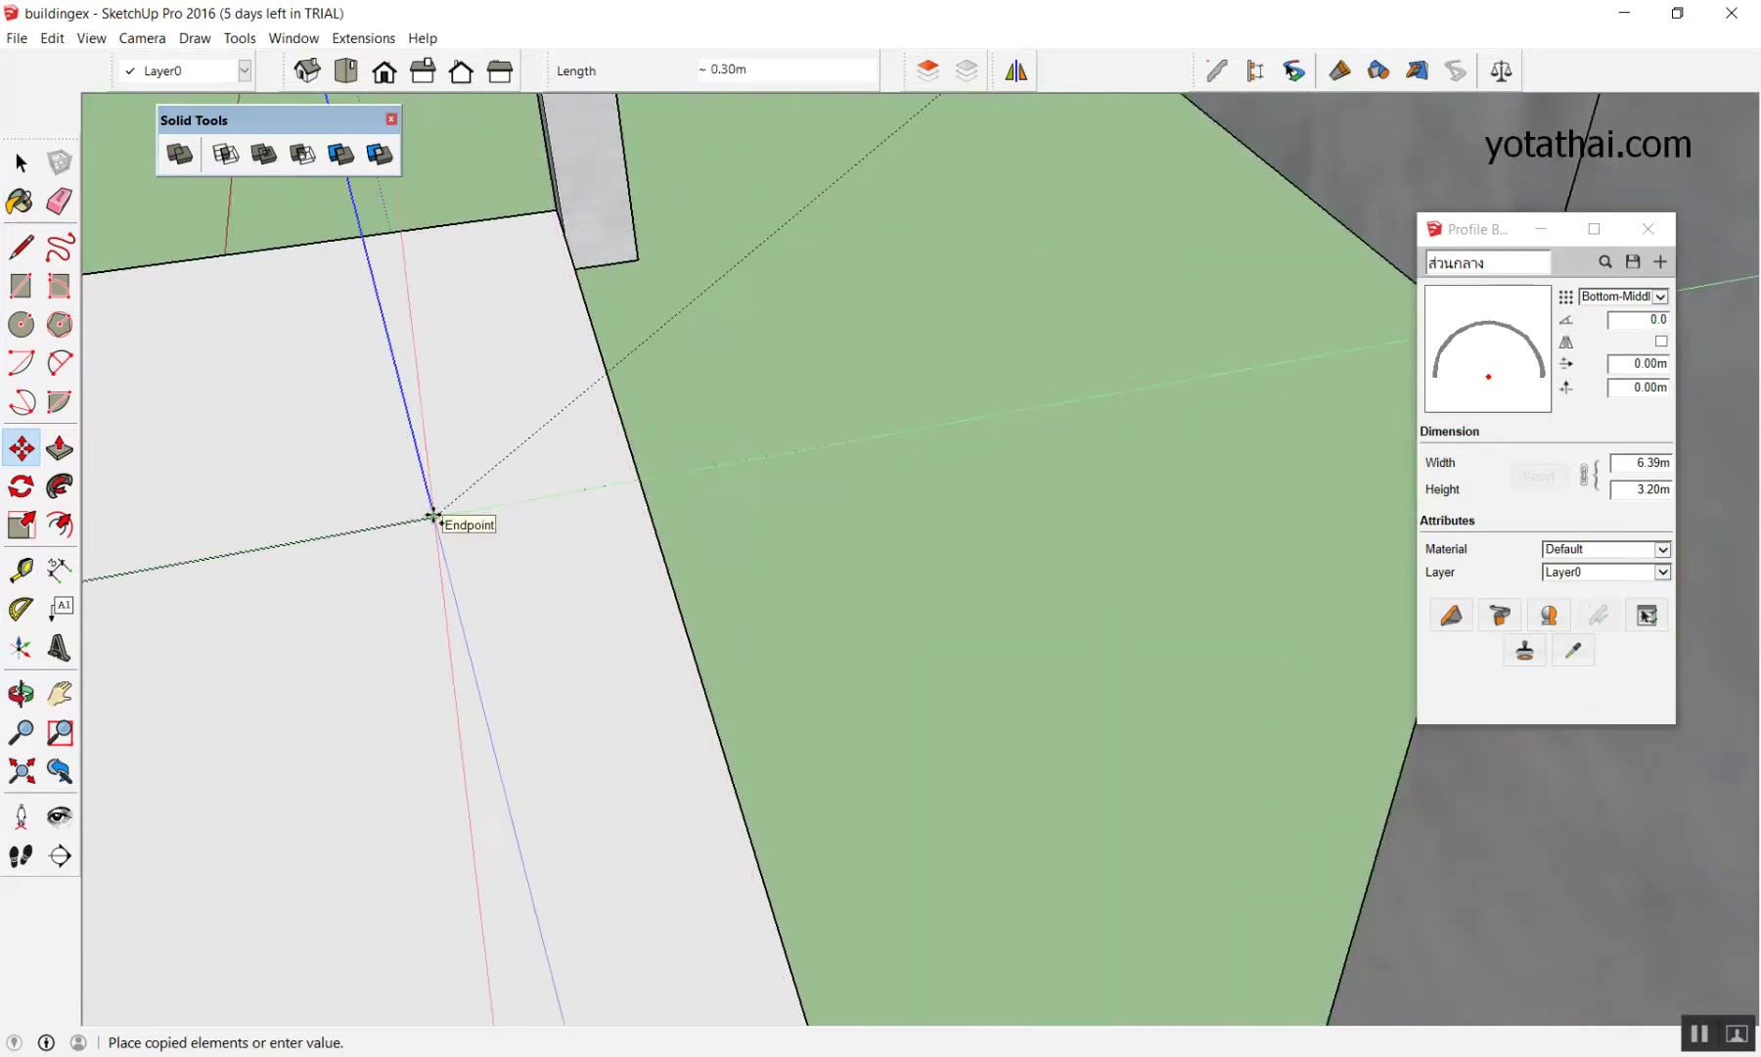
pyautogui.click(434, 516)
# Array the step copy into a row of eleven steps with x11
pyautogui.scroll(-3, 668, 374)
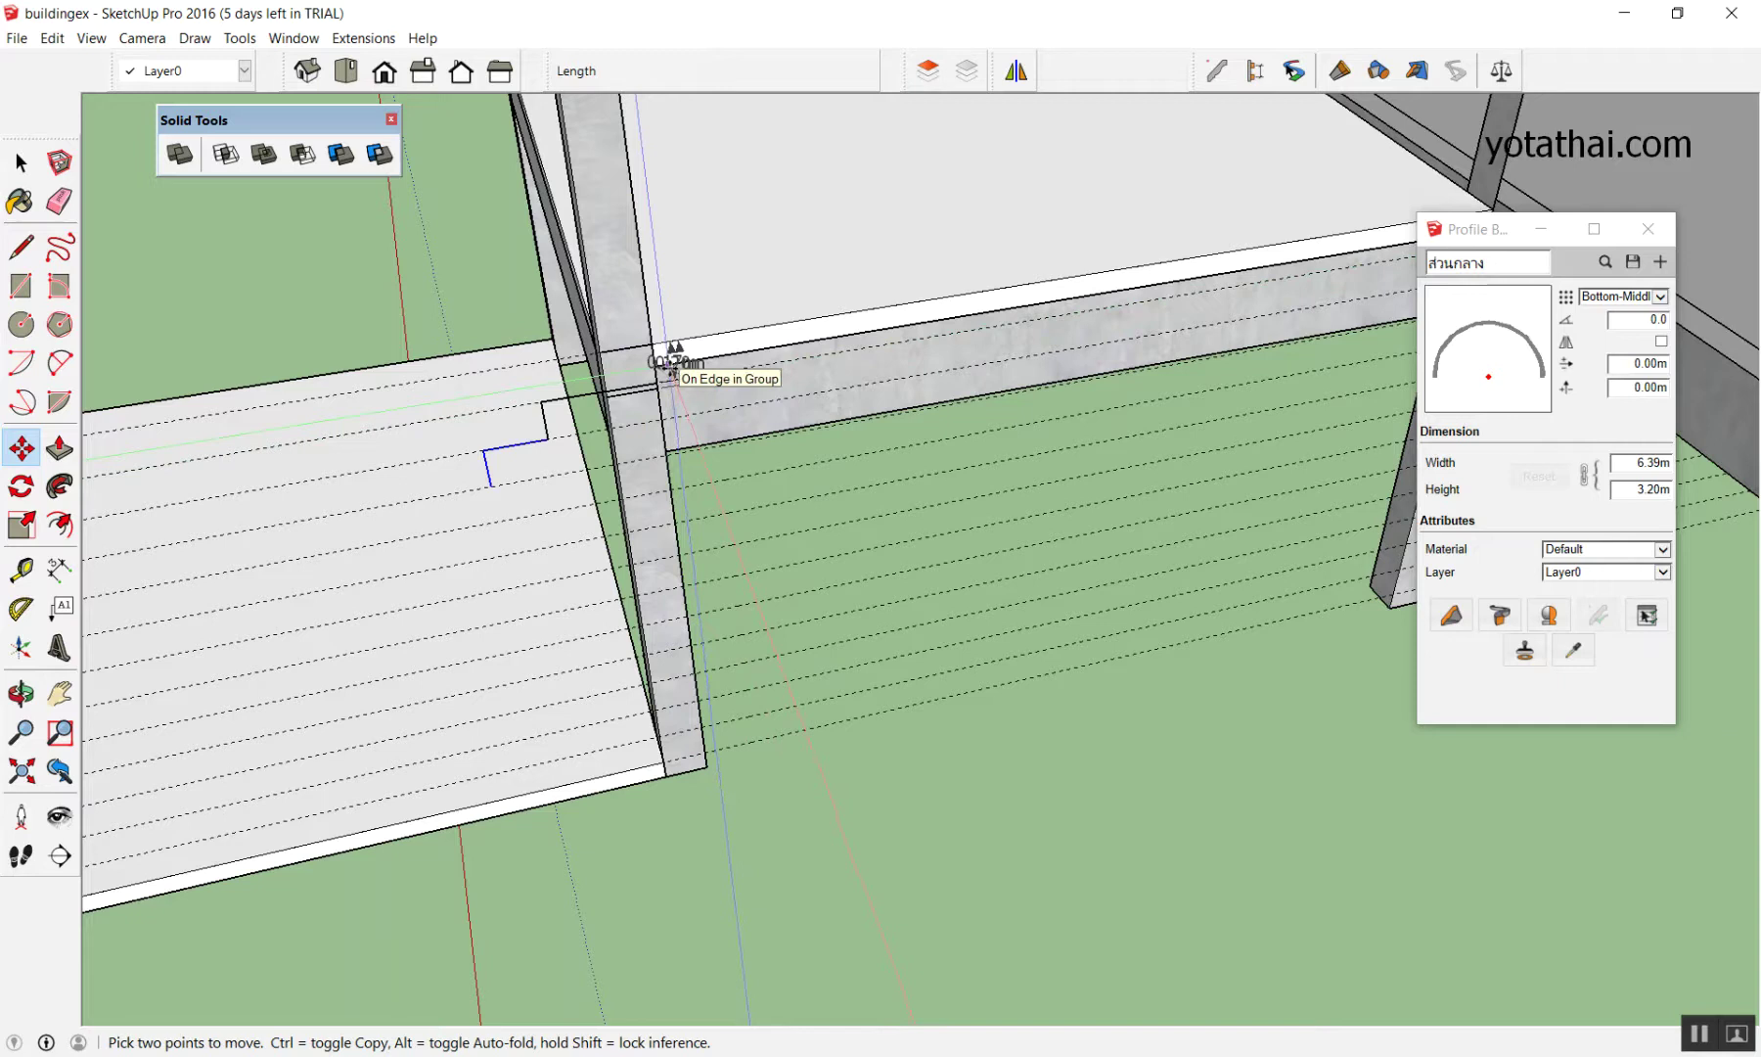
pyautogui.write('x')
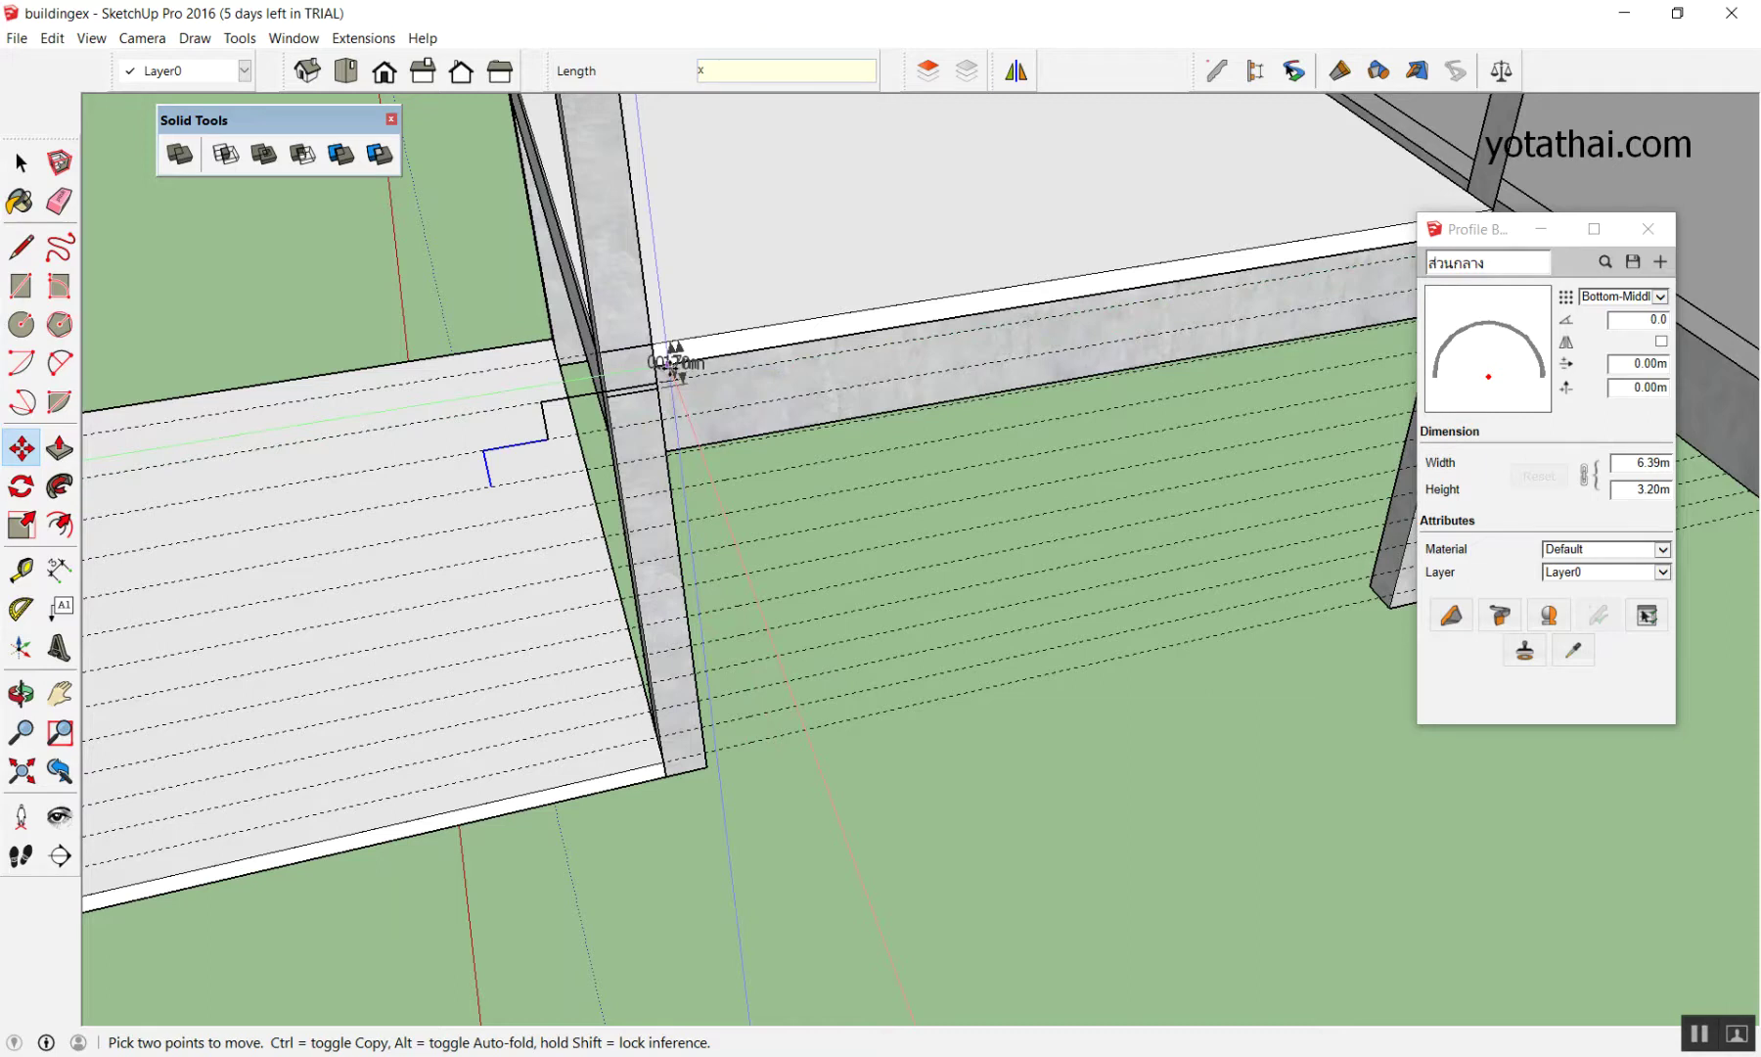
pyautogui.press('Return')
pyautogui.scroll(-3, 684, 294)
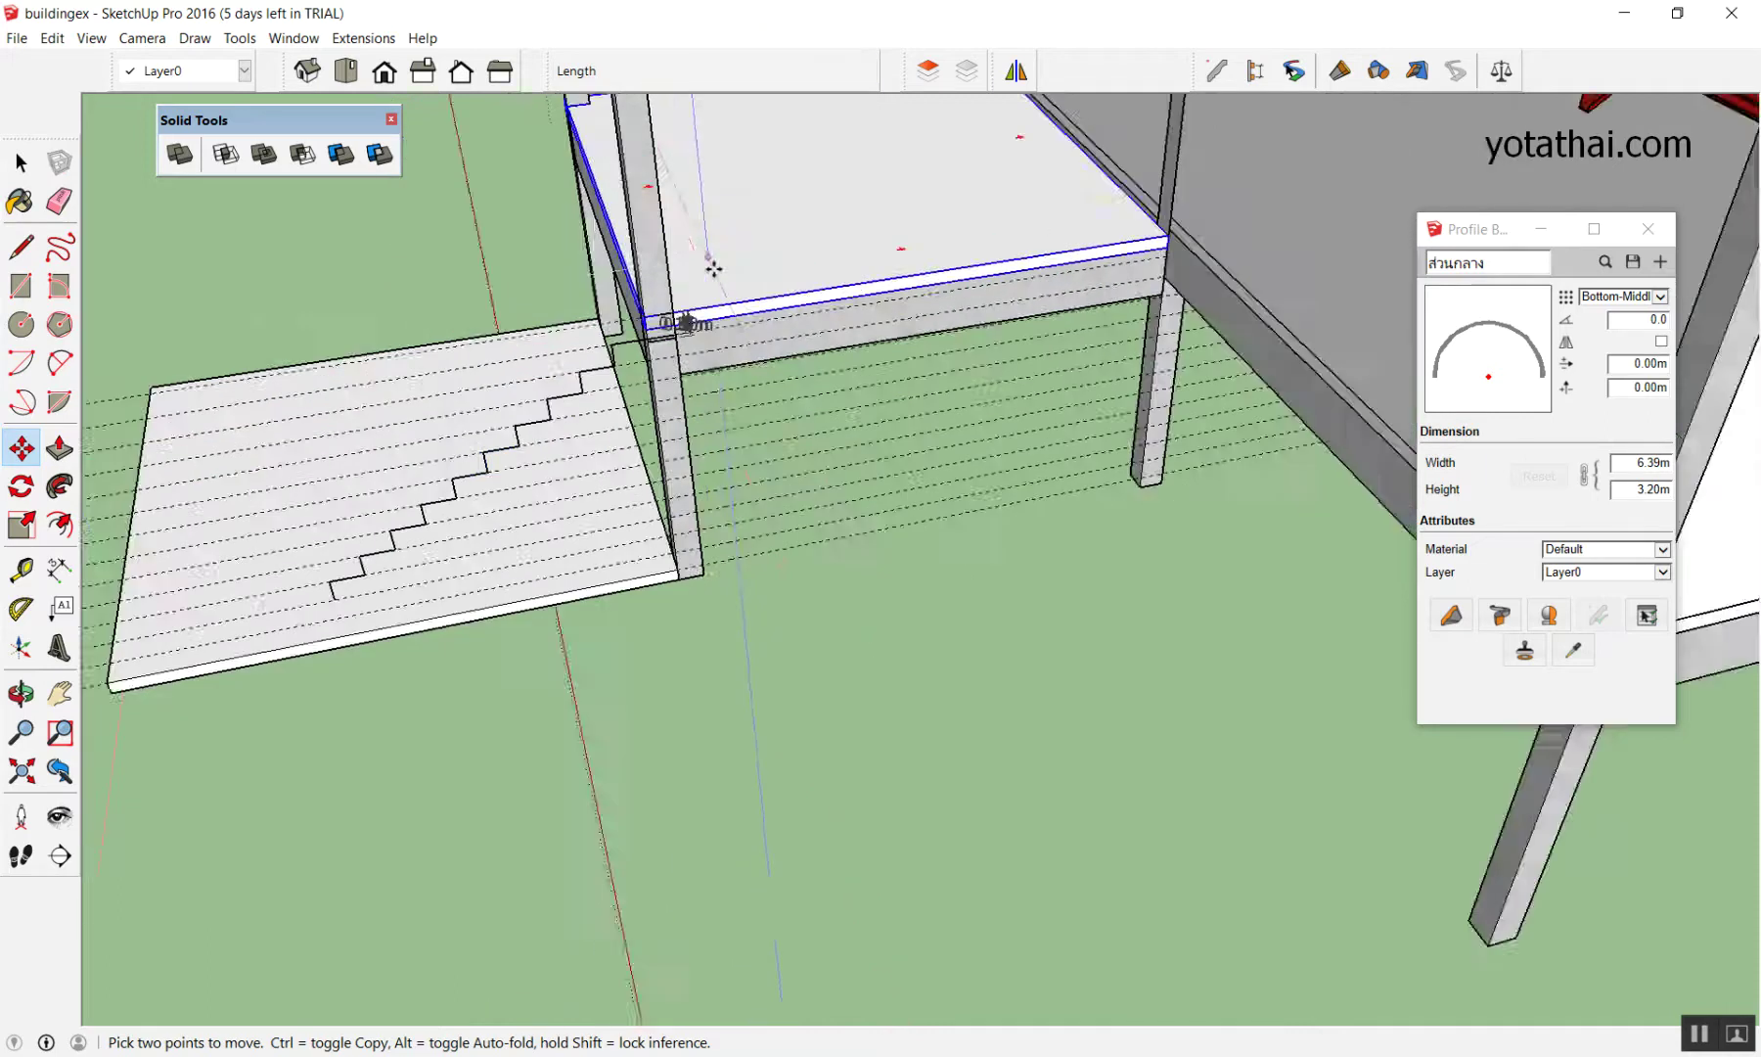
pyautogui.scroll(1, 110, 636)
pyautogui.scroll(2, 279, 394)
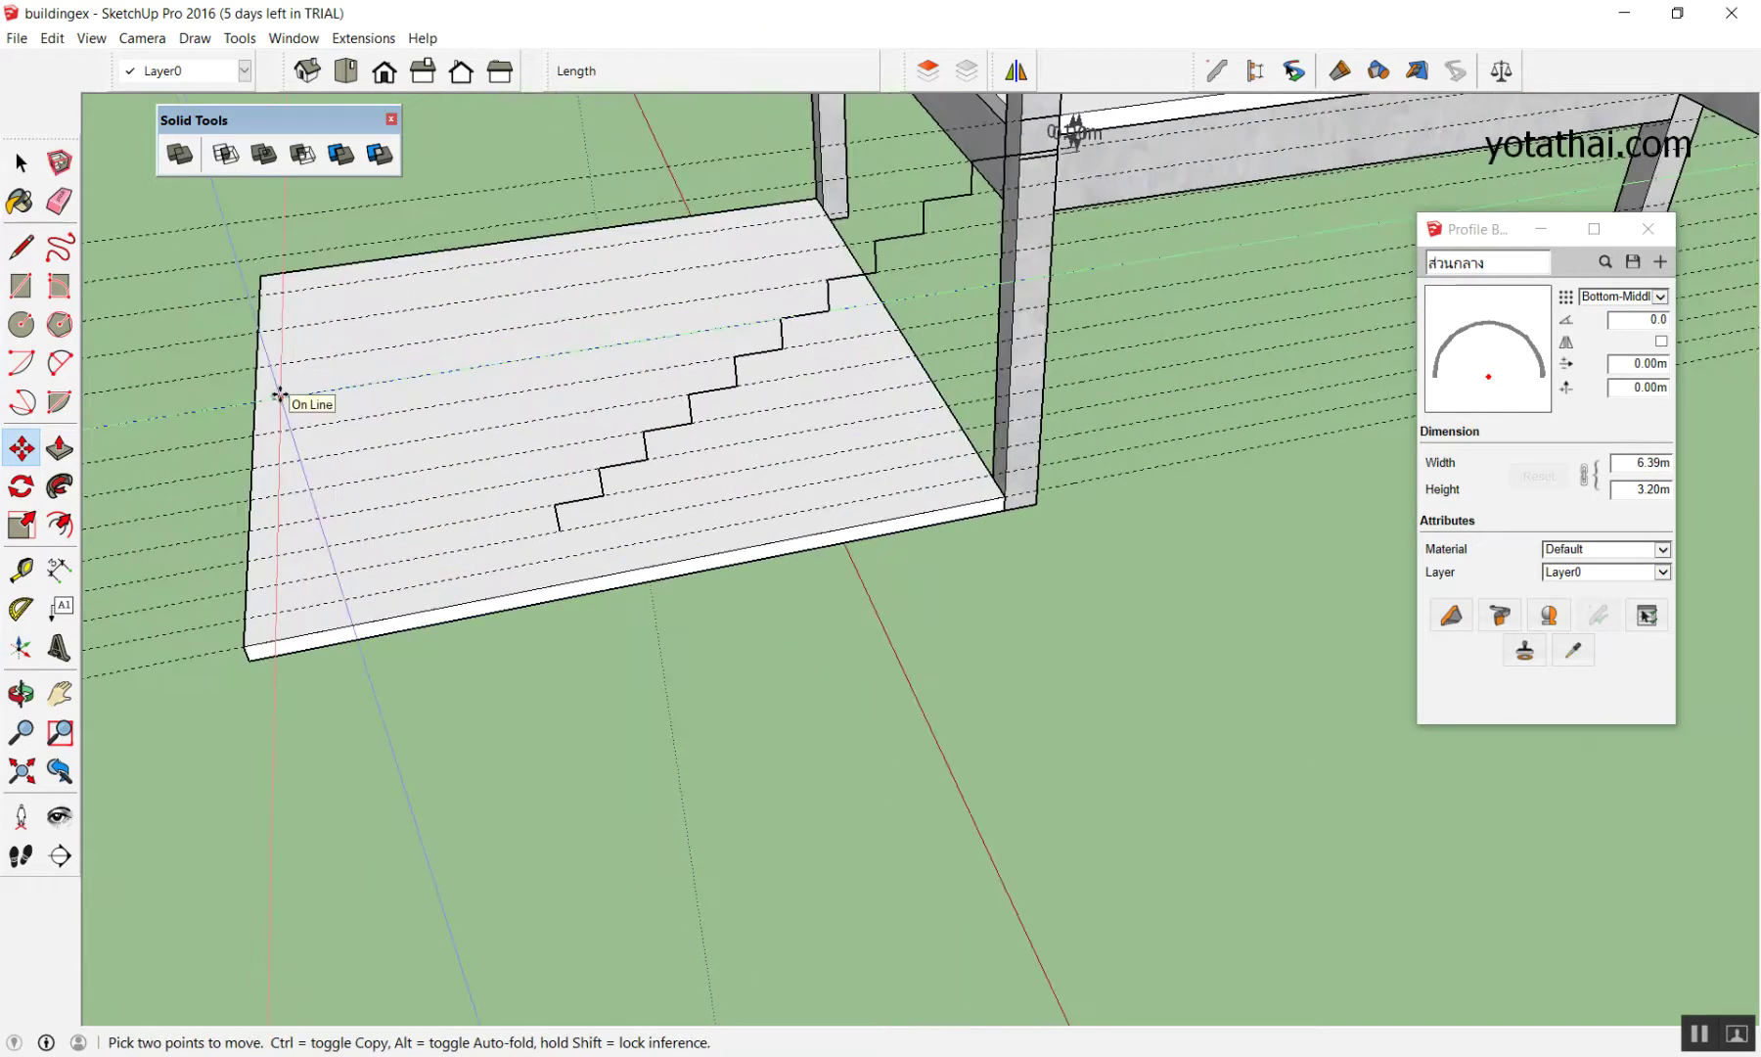
pyautogui.write('x11')
pyautogui.press('Return')
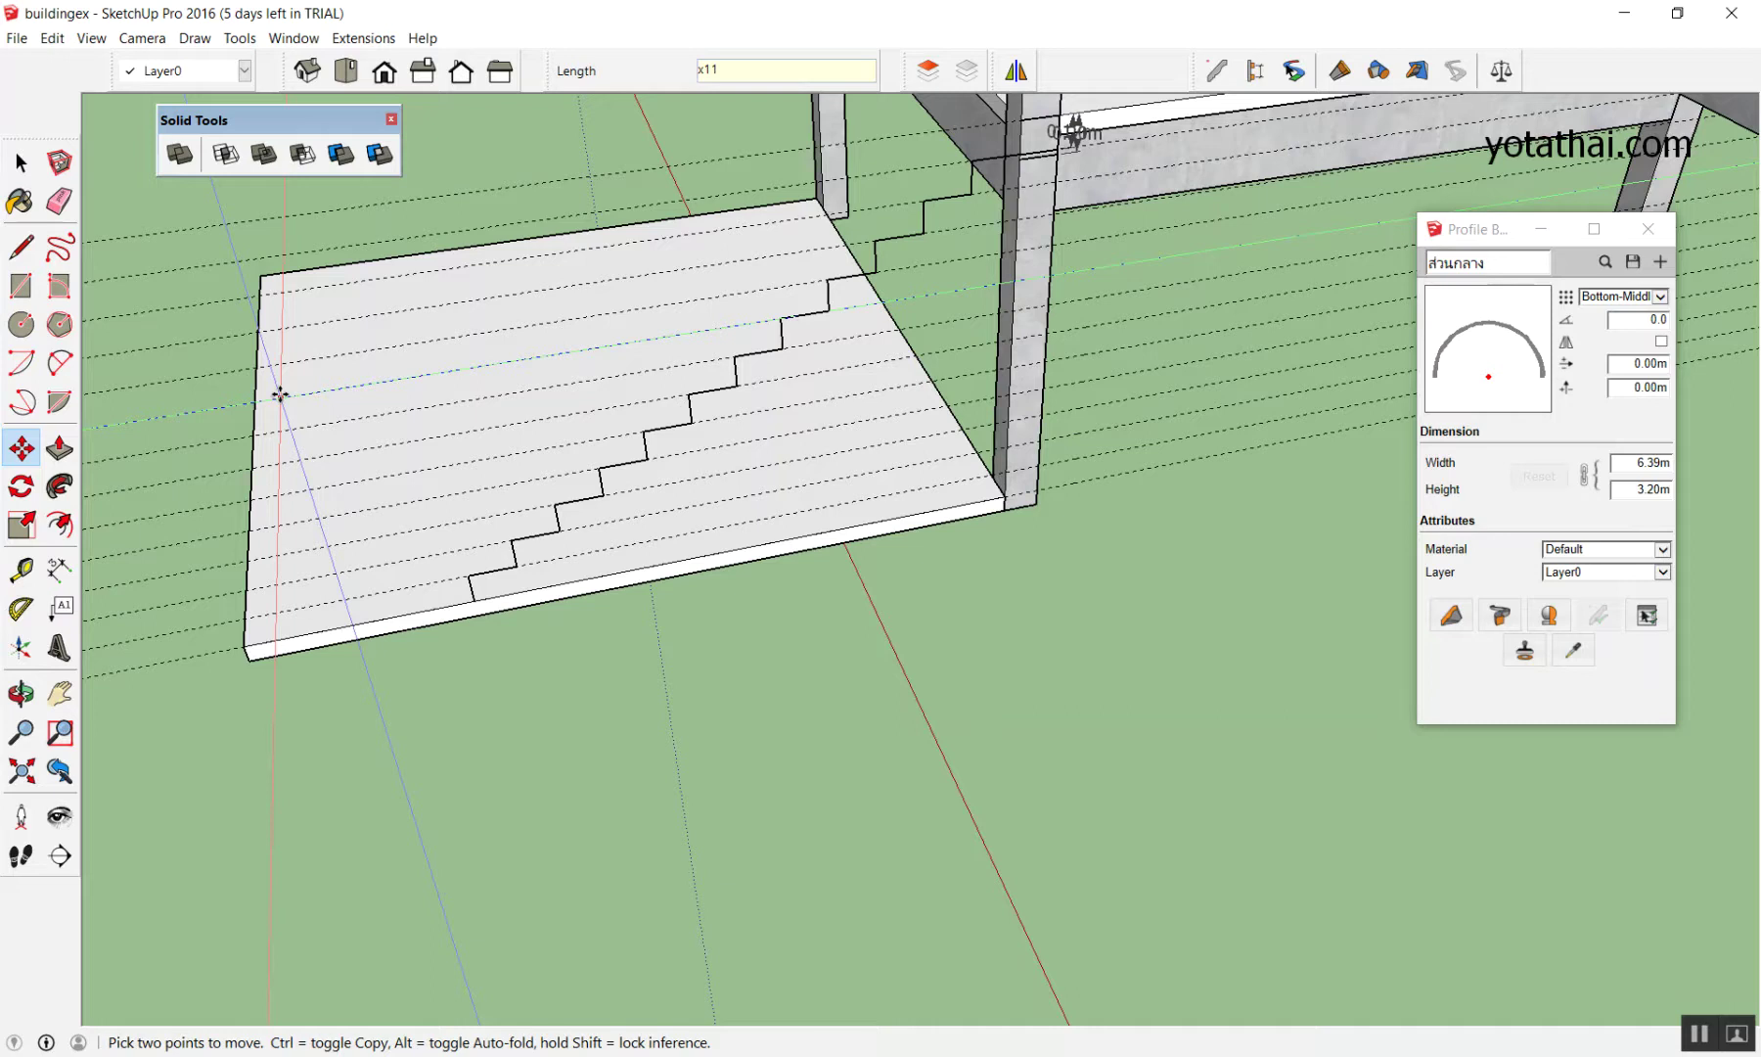
pyautogui.press('space')
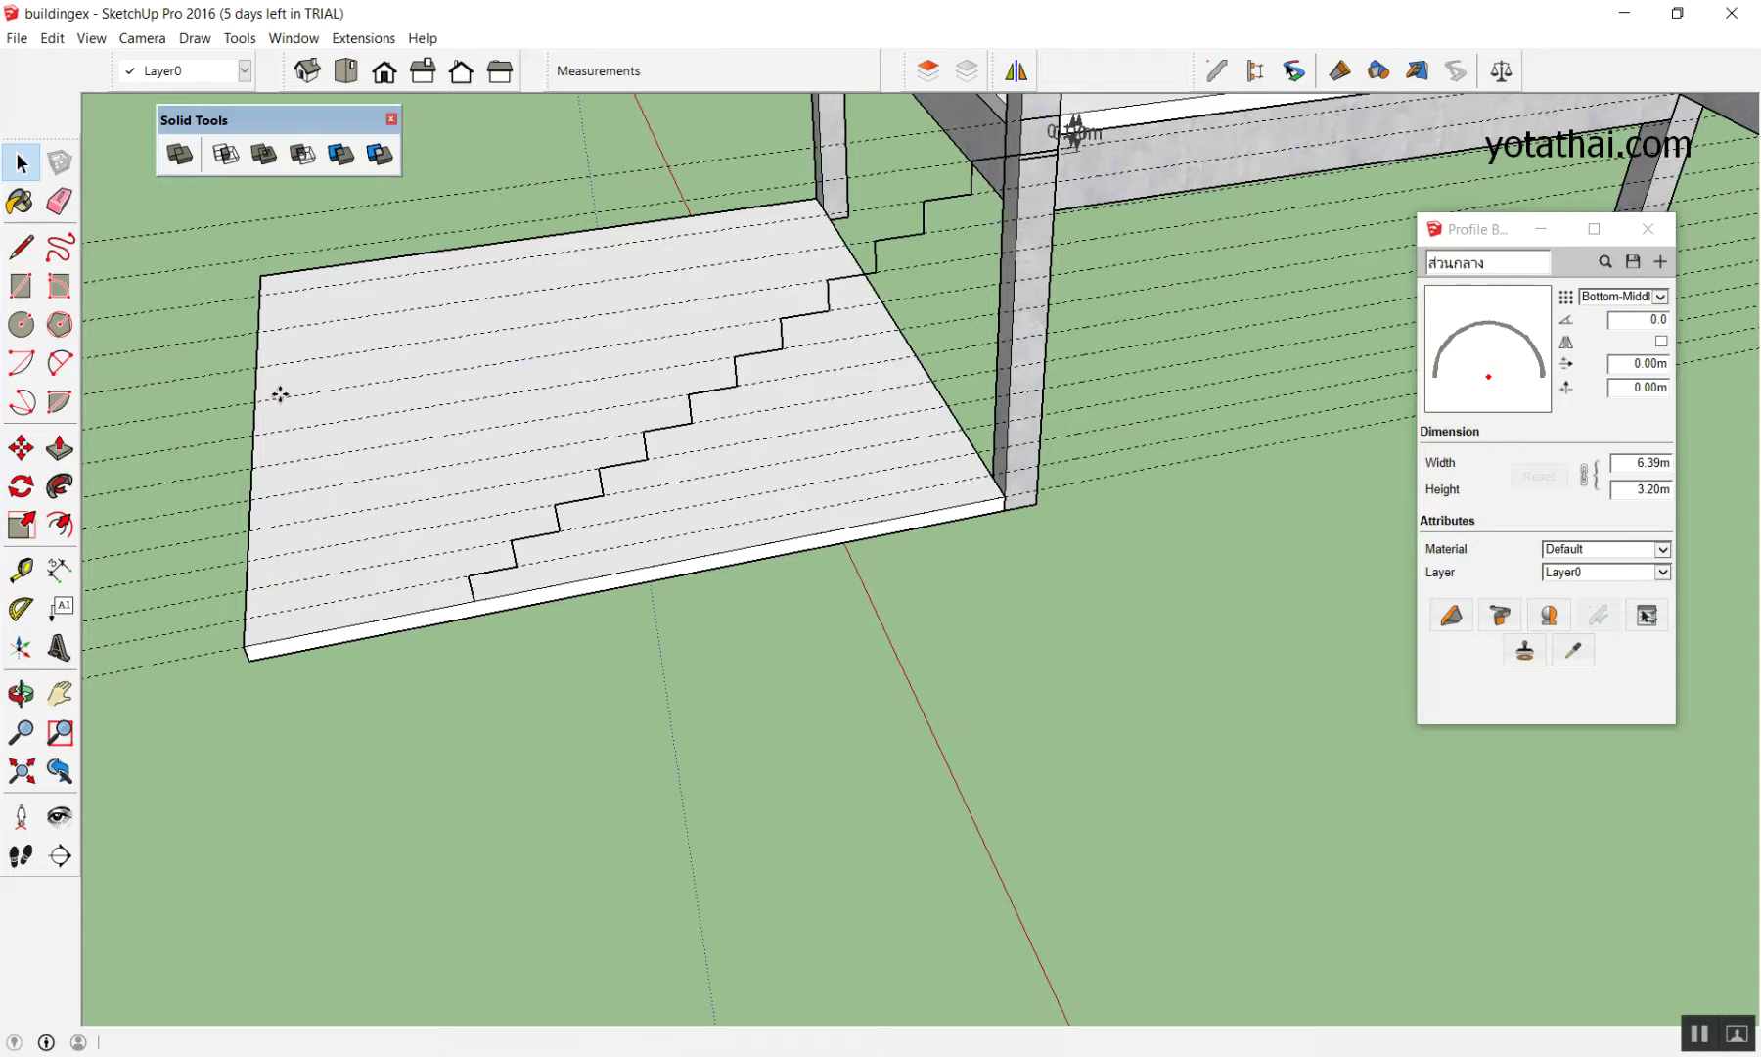
pyautogui.moveTo(354, 461); pyautogui.dragTo(954, 234, button='middle')
pyautogui.scroll(3, 954, 232)
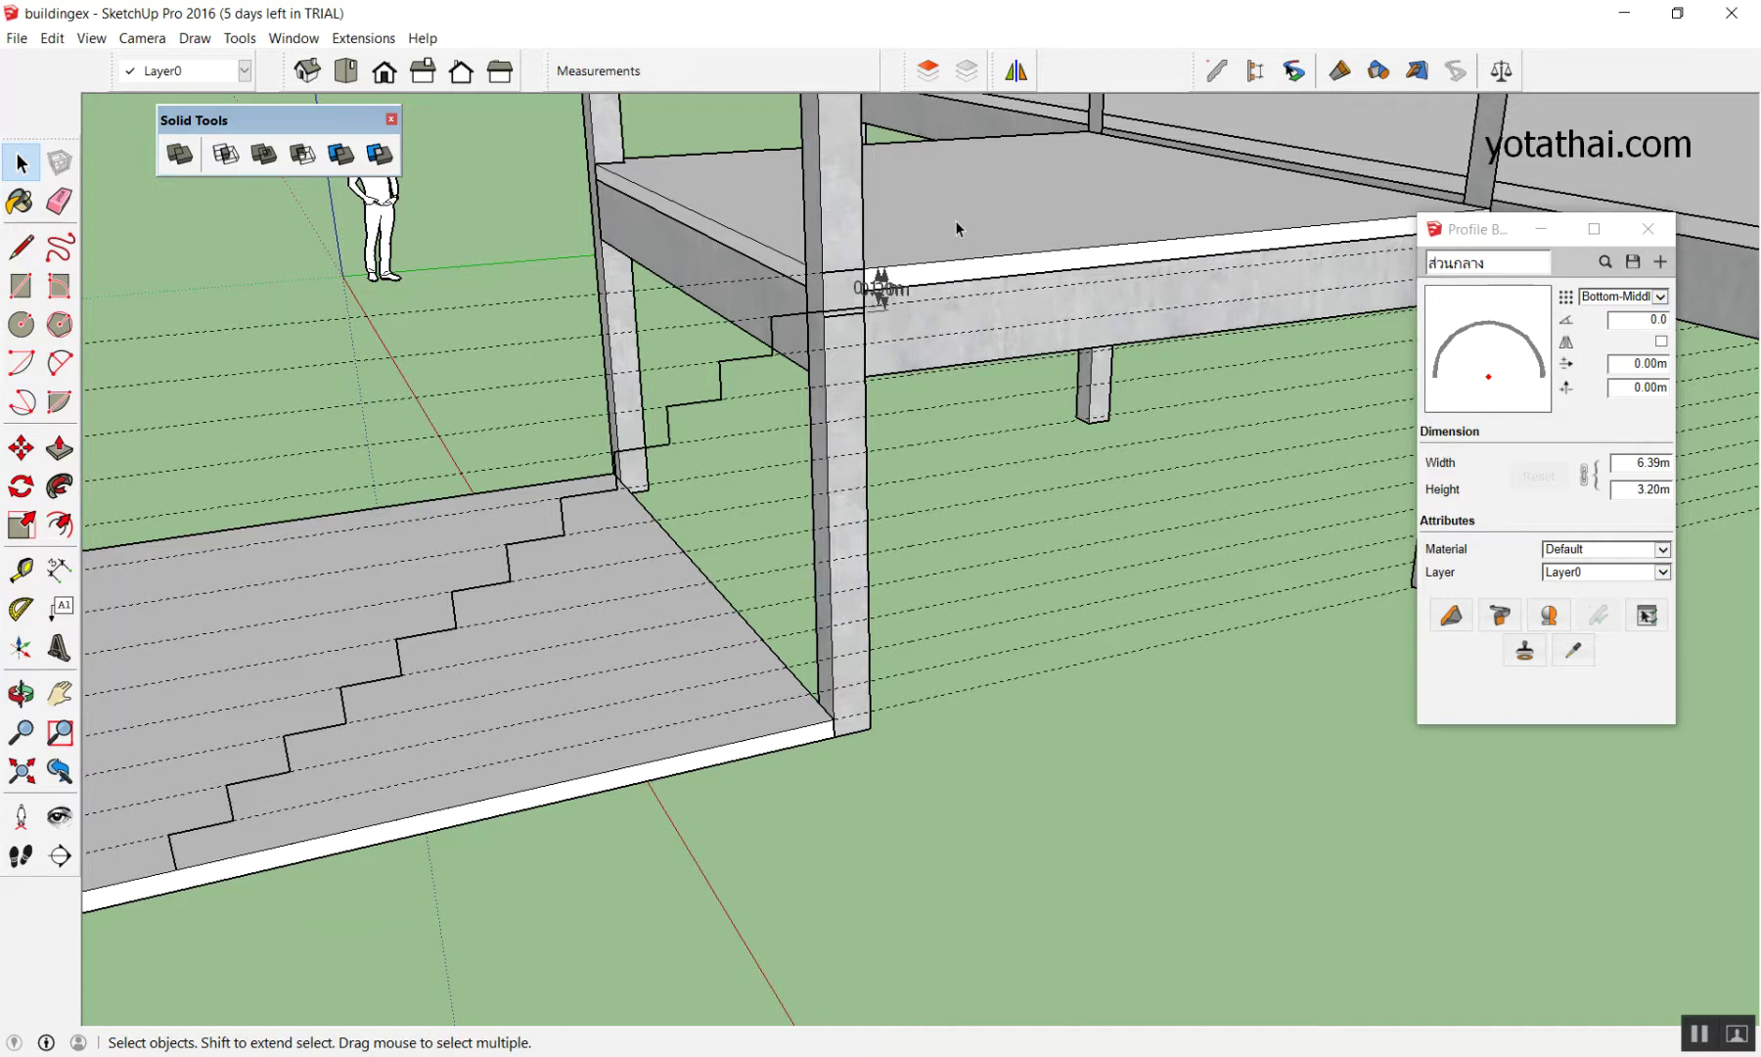
pyautogui.scroll(-2, 956, 228)
pyautogui.scroll(-2, 1116, 418)
pyautogui.moveTo(1117, 418)
pyautogui.mouseDown(button='middle')
pyautogui.moveTo(621, 488)
pyautogui.moveTo(824, 509)
pyautogui.moveTo(669, 421)
pyautogui.moveTo(735, 373)
pyautogui.mouseUp(button='middle')
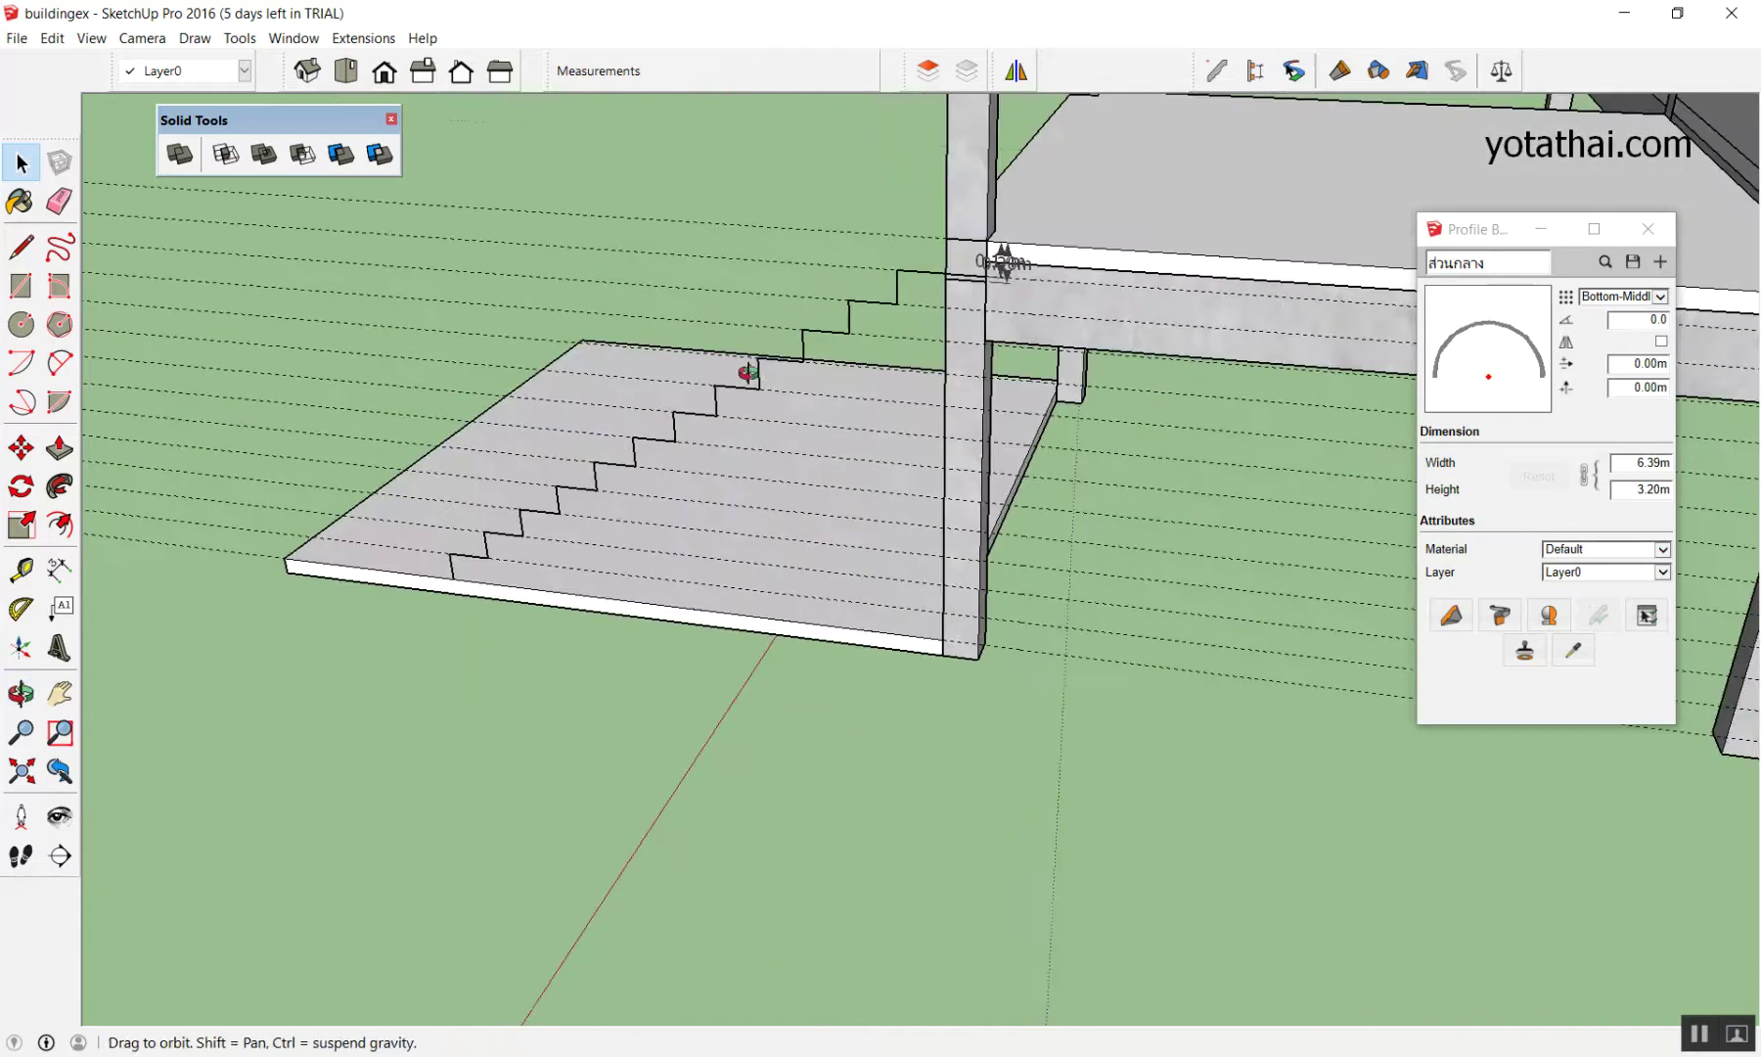
pyautogui.scroll(2, 637, 519)
pyautogui.scroll(2, 655, 490)
pyautogui.scroll(-1, 594, 484)
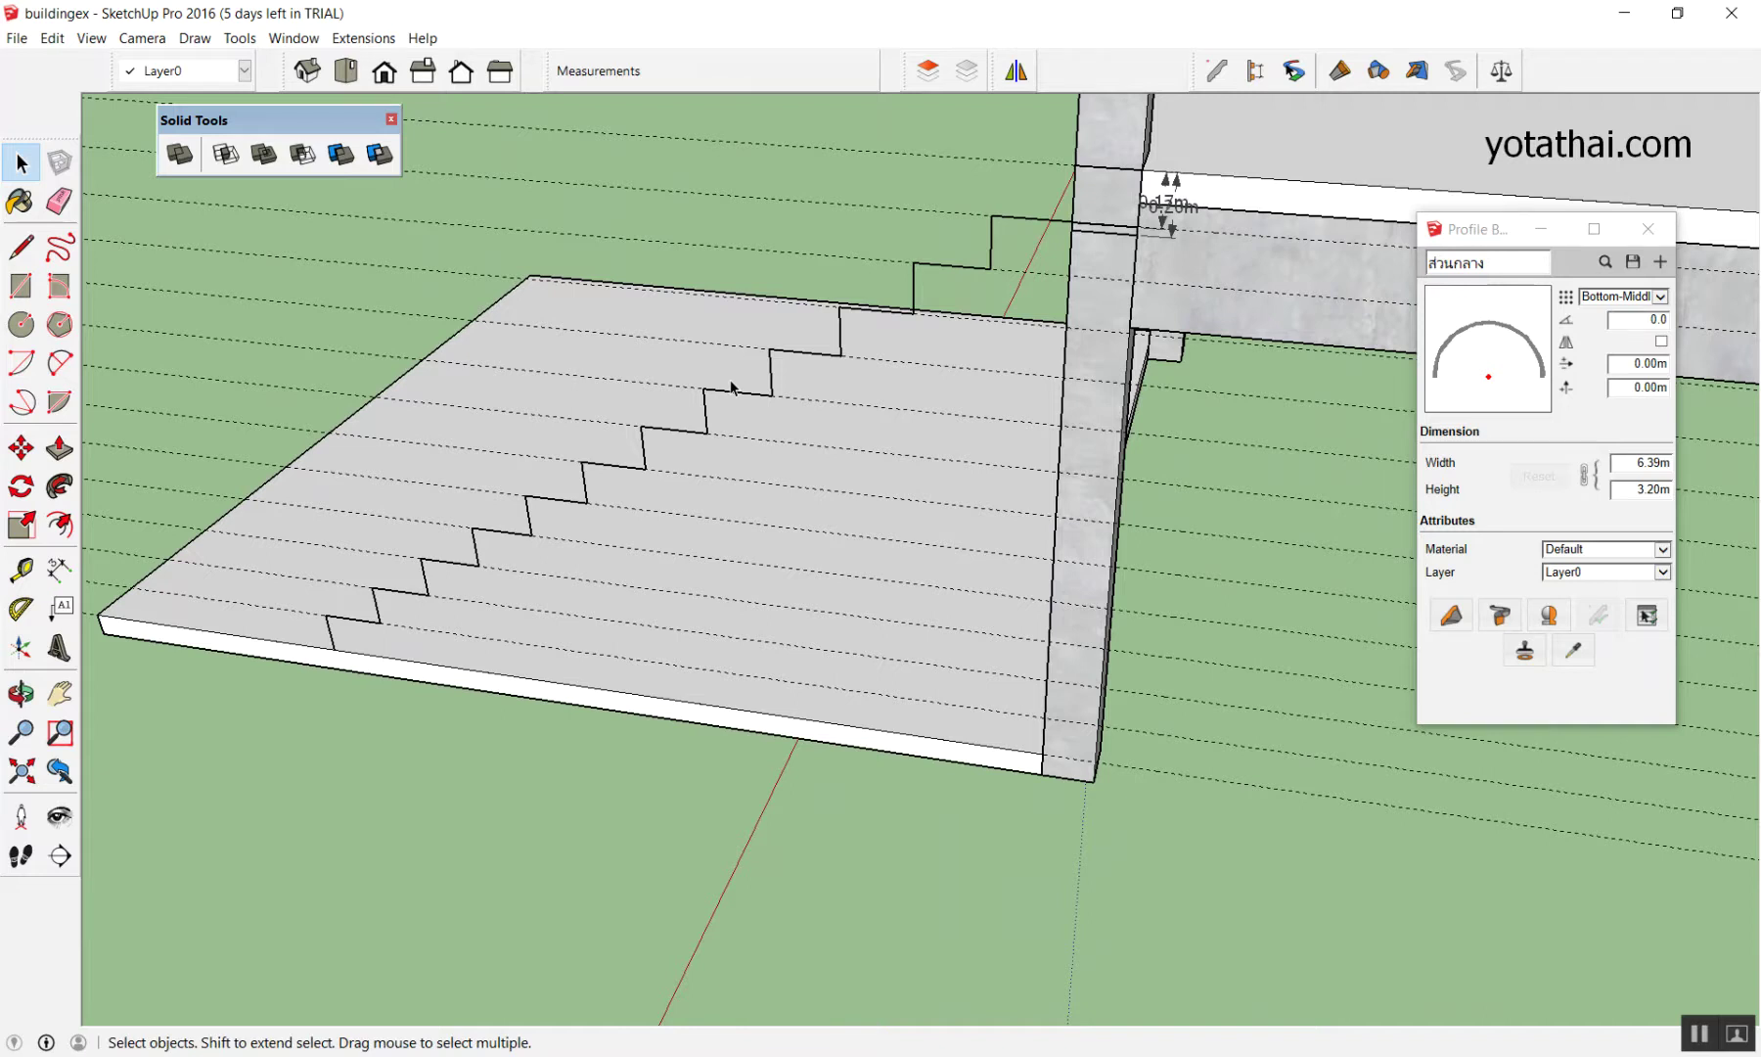
pyautogui.press('t')
pyautogui.scroll(3, 477, 564)
pyautogui.click(489, 587)
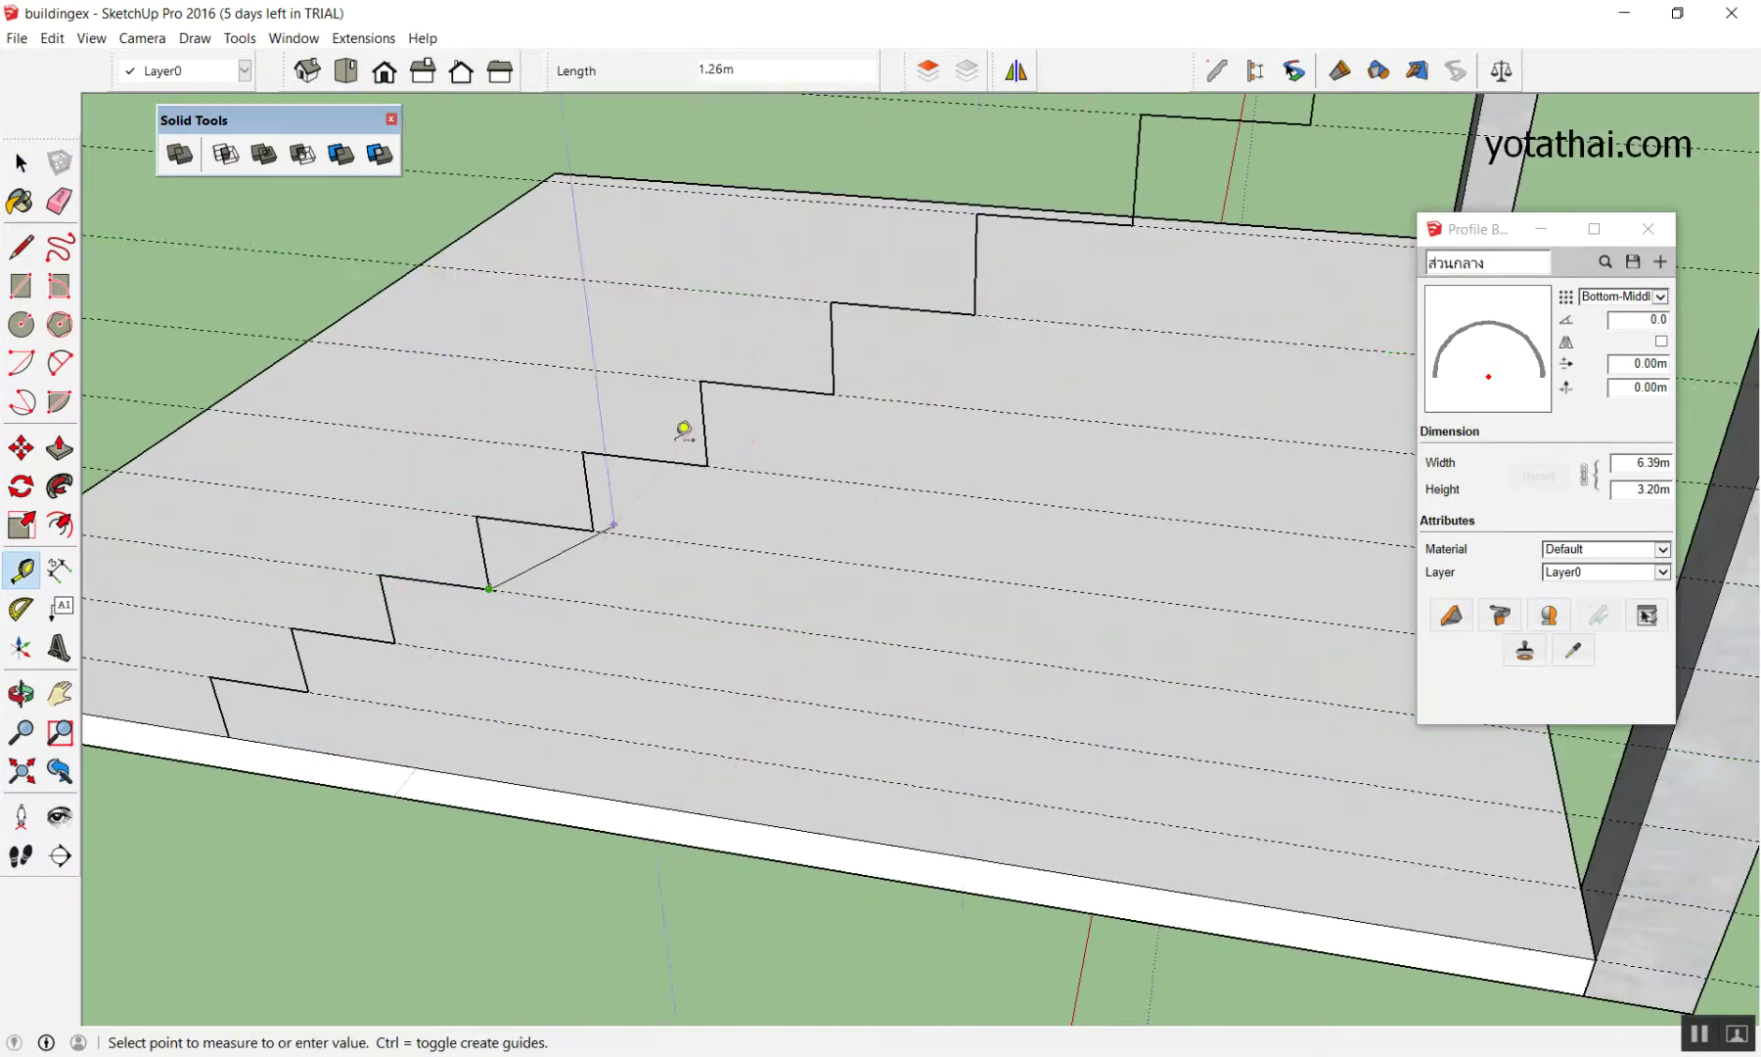
pyautogui.moveTo(981, 301)
pyautogui.mouseDown(button='middle')
pyautogui.moveTo(943, 444)
pyautogui.moveTo(865, 185)
pyautogui.moveTo(959, 362)
pyautogui.mouseUp(button='middle')
pyautogui.press('space')
pyautogui.scroll(3, 968, 371)
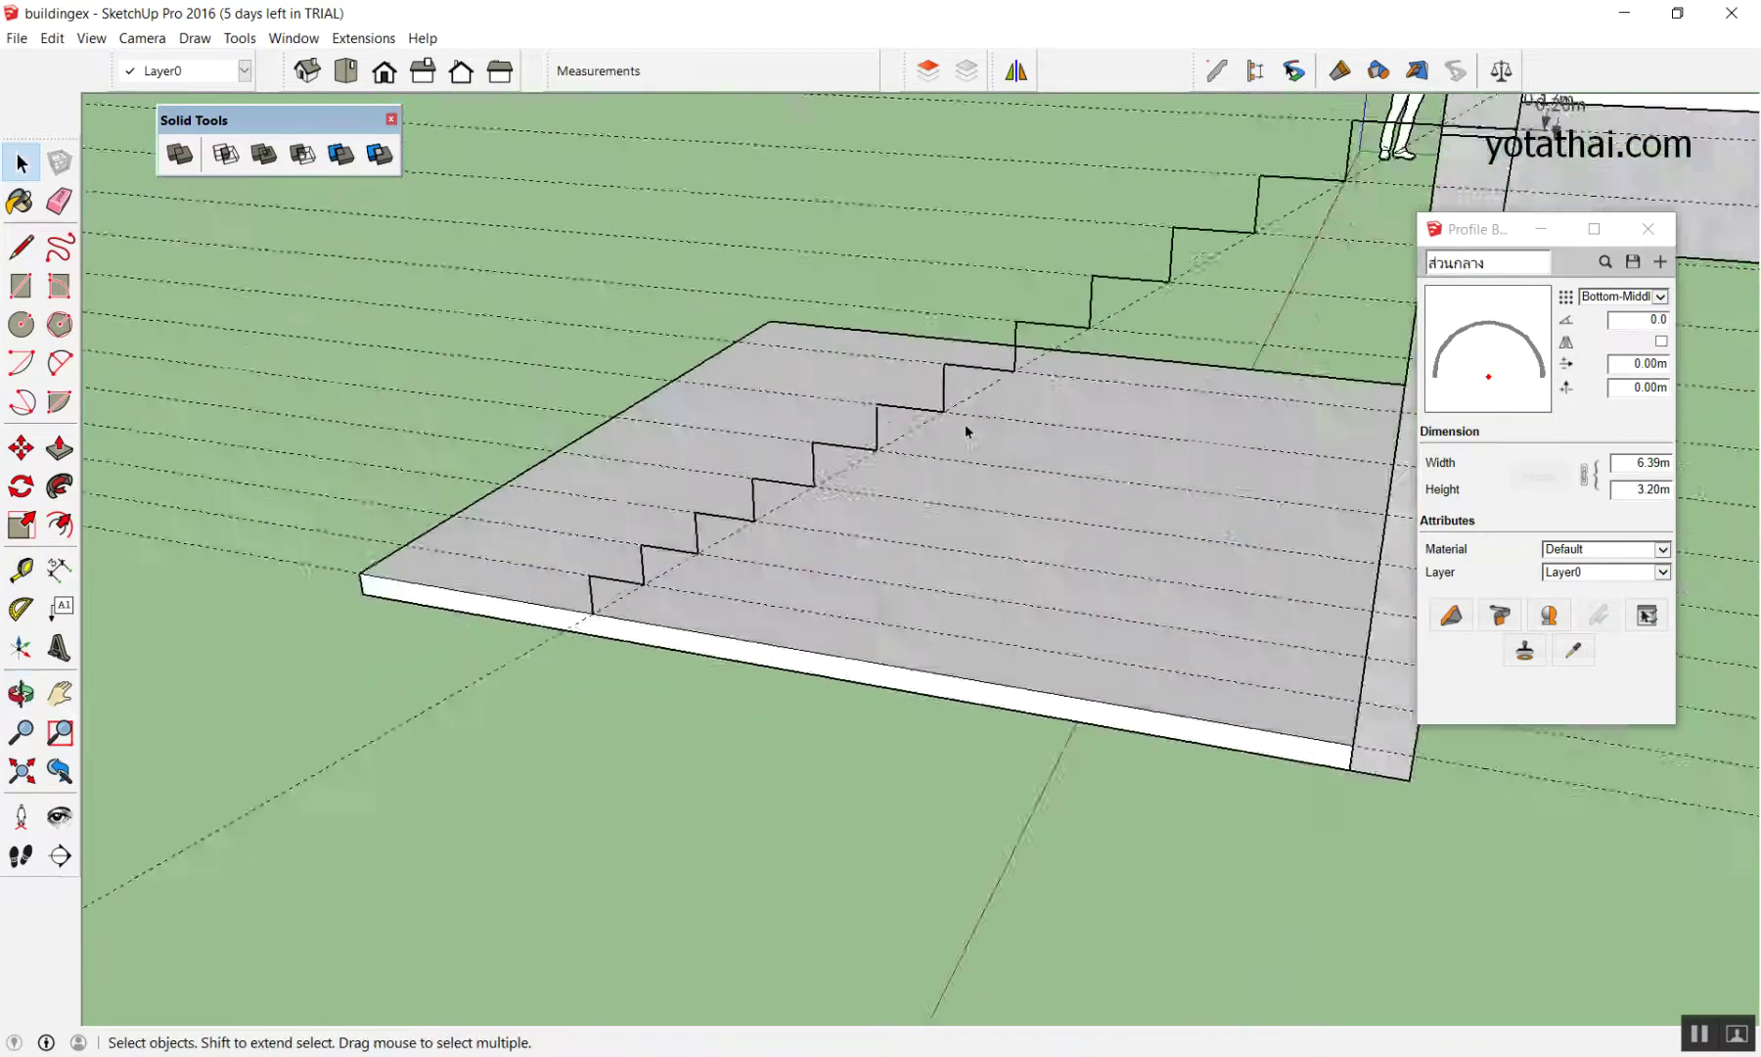
pyautogui.scroll(3, 977, 372)
pyautogui.click(985, 359)
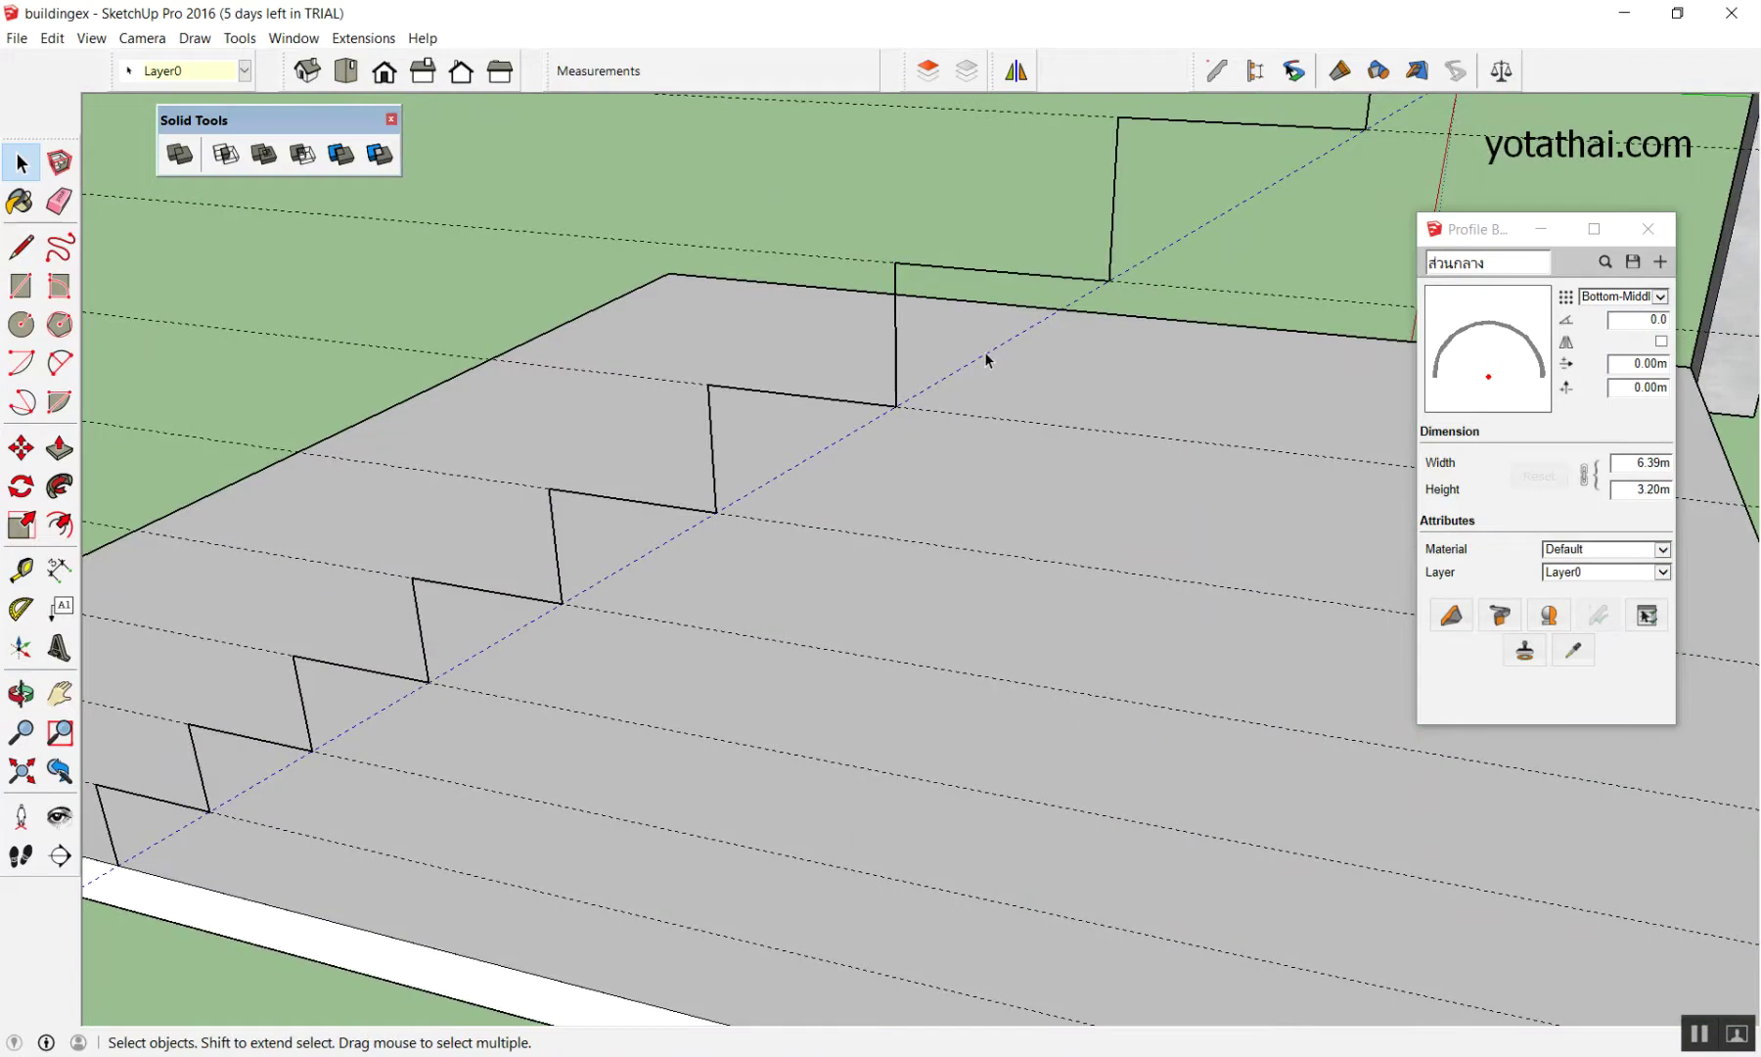
pyautogui.press('t')
pyautogui.click(1007, 334)
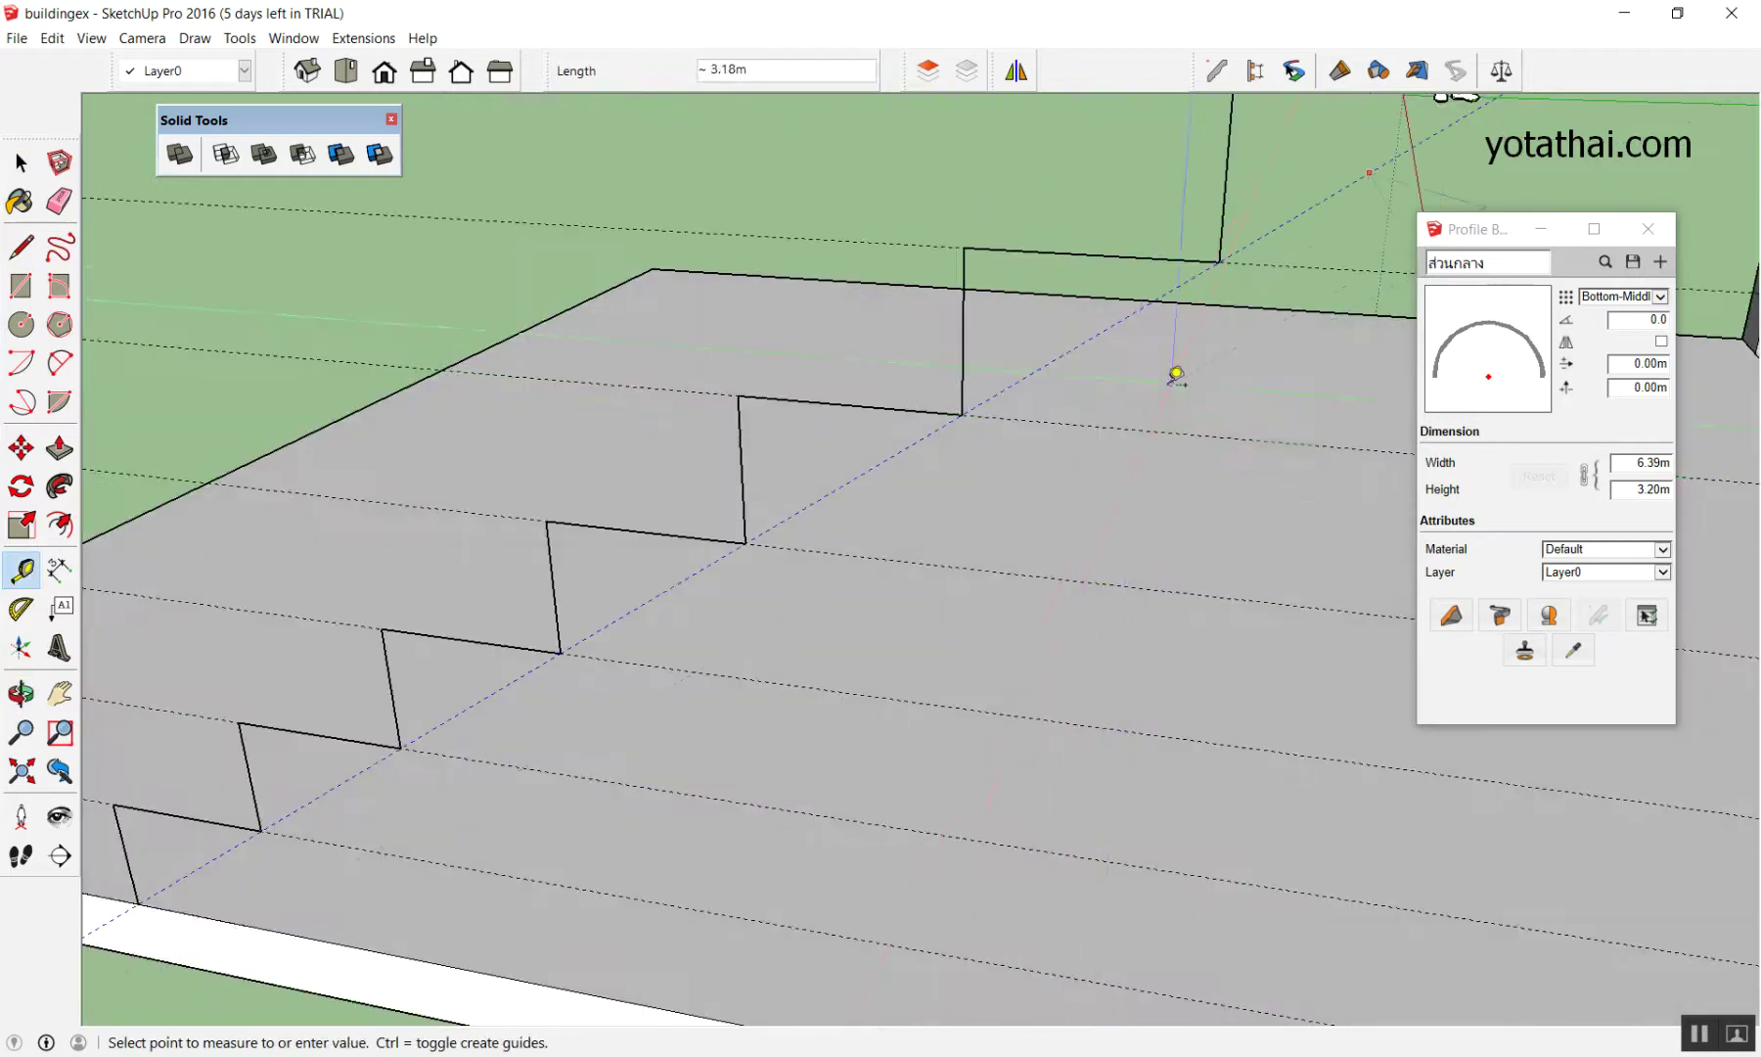
pyautogui.scroll(-2, 1170, 374)
pyautogui.scroll(2, 1239, 406)
pyautogui.scroll(1, 1230, 337)
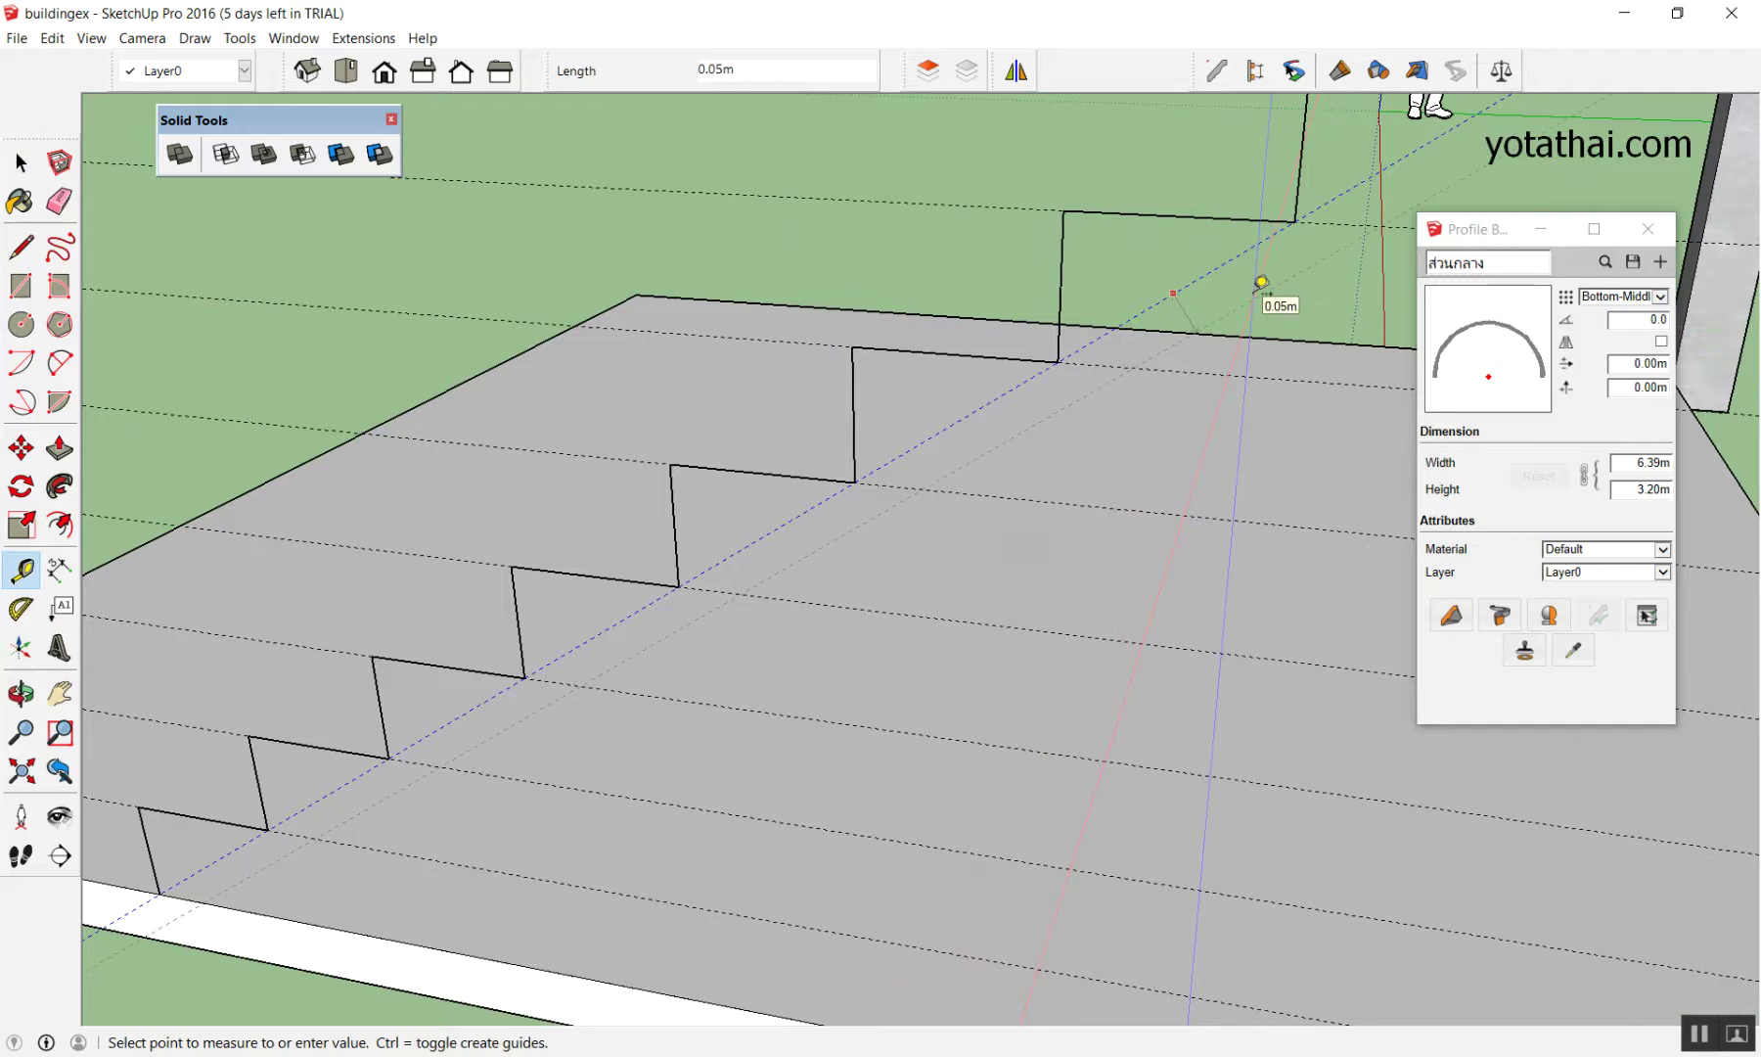
pyautogui.scroll(2, 1261, 283)
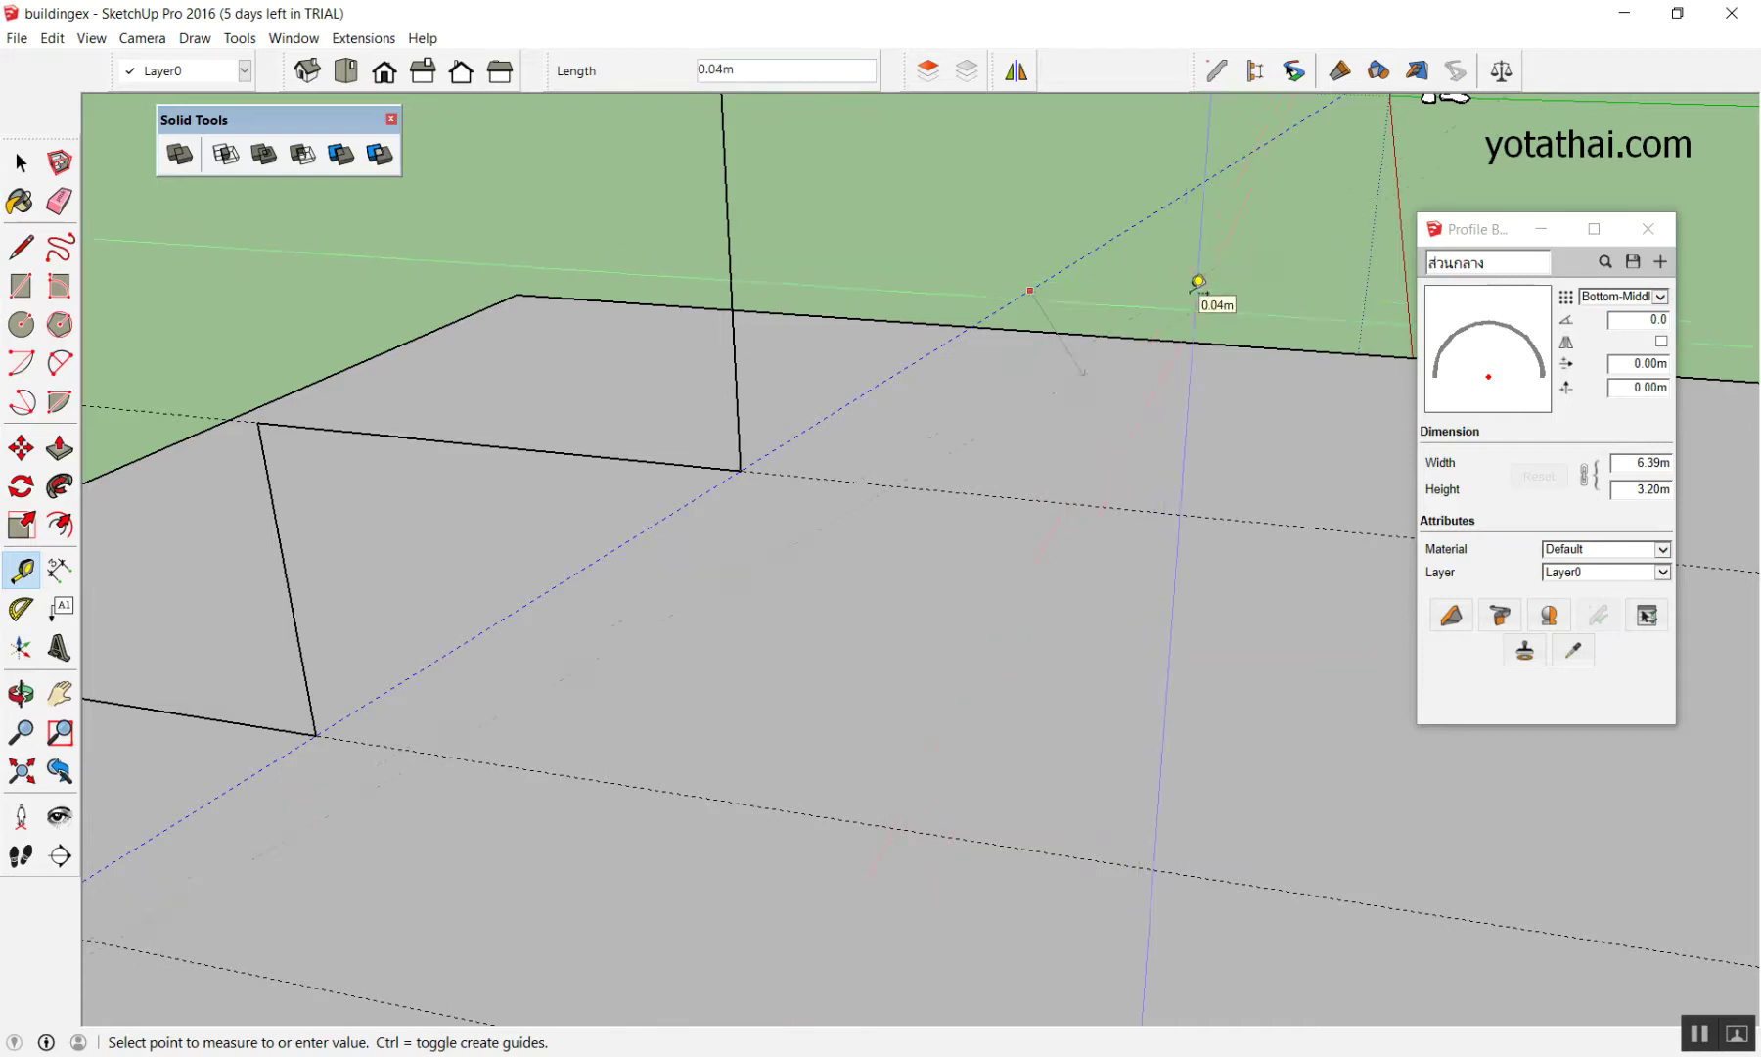
pyautogui.press('Escape')
pyautogui.press('space')
pyautogui.scroll(-5, 788, 779)
pyautogui.moveTo(788, 780)
pyautogui.mouseDown(button='middle')
pyautogui.moveTo(1186, 673)
pyautogui.moveTo(475, 787)
pyautogui.moveTo(1104, 629)
pyautogui.moveTo(1183, 637)
pyautogui.moveTo(1006, 698)
pyautogui.moveTo(837, 676)
pyautogui.mouseUp(button='middle')
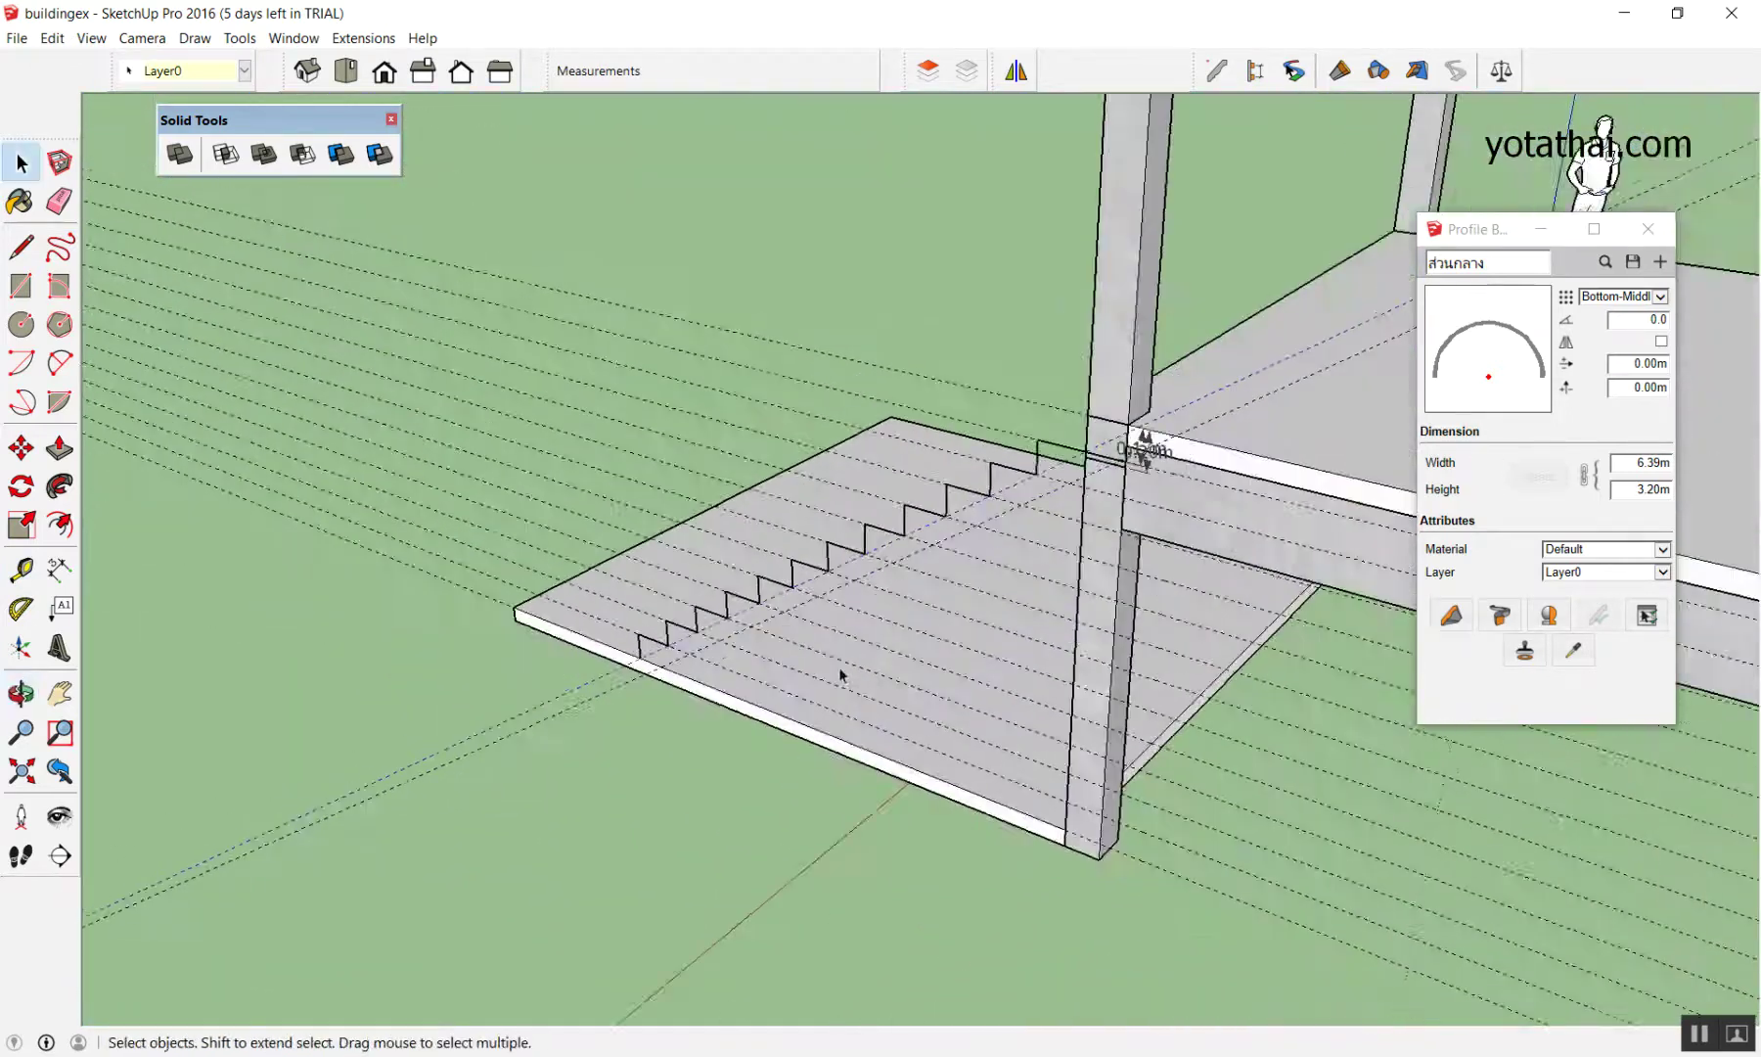
pyautogui.scroll(1, 1125, 440)
pyautogui.moveTo(1125, 440)
pyautogui.mouseDown(button='middle')
pyautogui.moveTo(1210, 487)
pyautogui.moveTo(950, 611)
pyautogui.mouseUp(button='middle')
pyautogui.scroll(1, 738, 699)
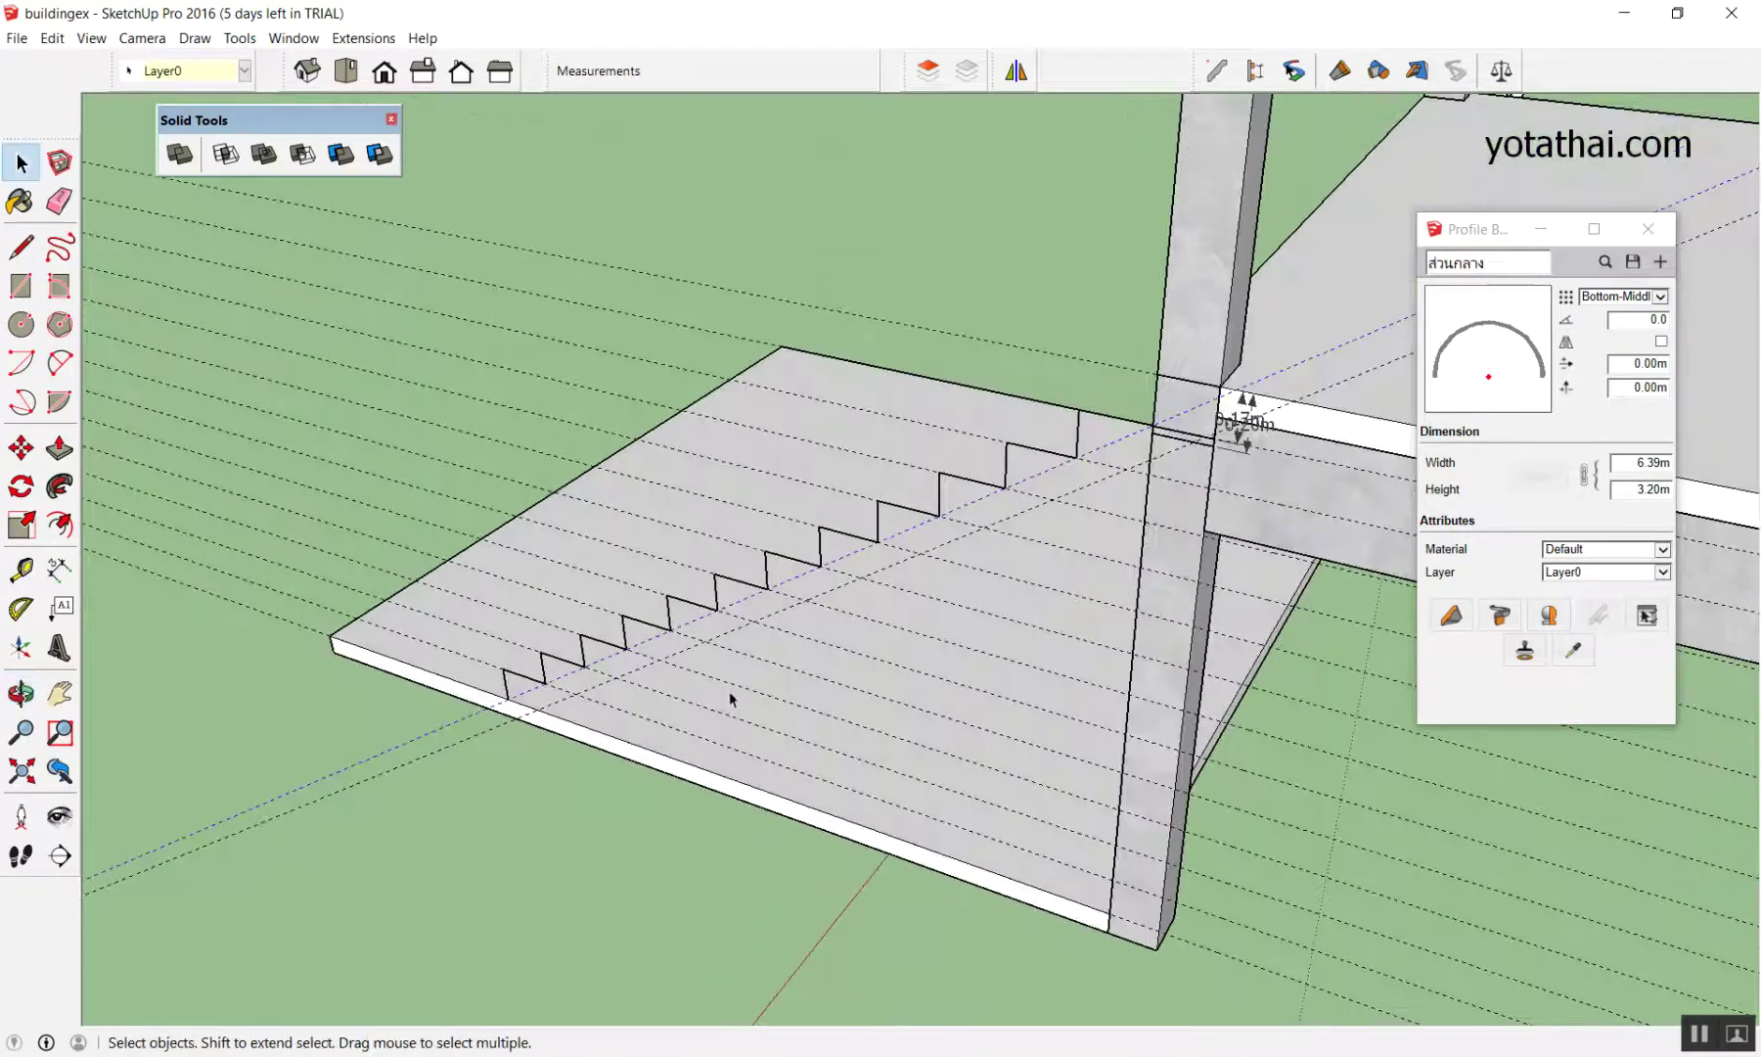
pyautogui.press('l')
# Draw the stair underside and closing edges so the stepped profile becomes a face
pyautogui.scroll(3, 533, 724)
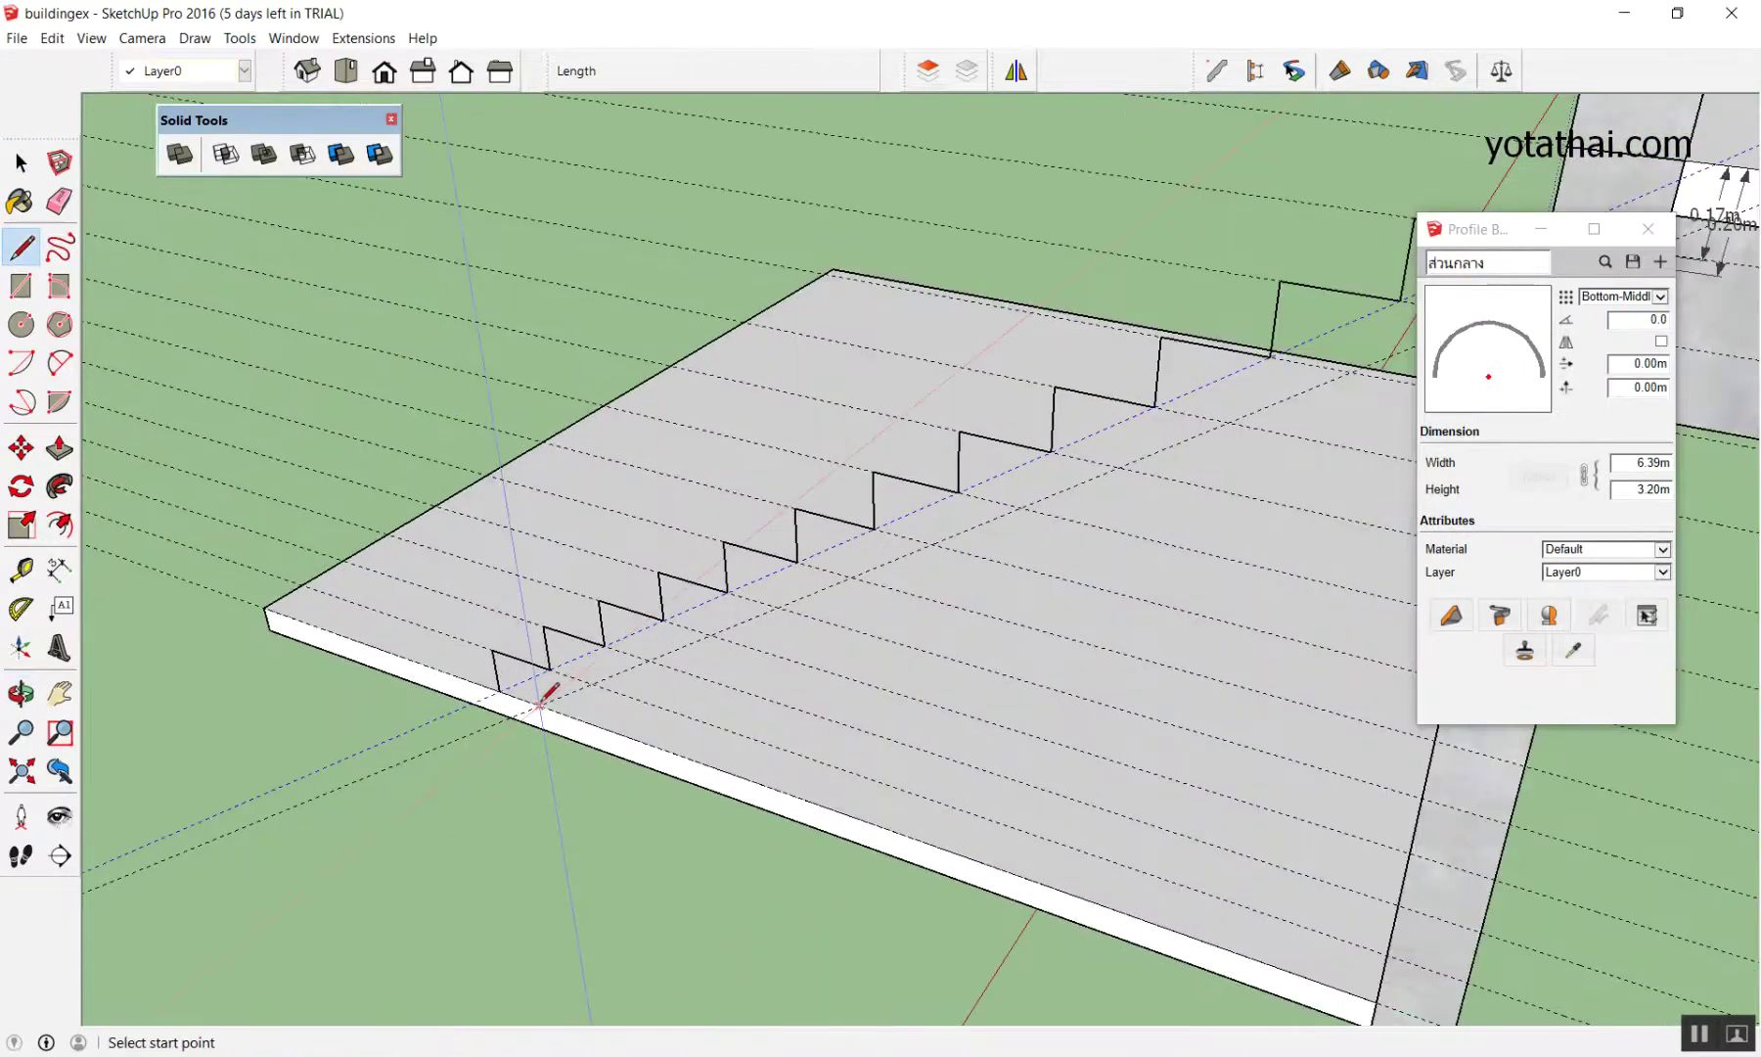
pyautogui.click(531, 700)
pyautogui.scroll(-2, 1042, 472)
pyautogui.scroll(1, 1073, 452)
pyautogui.scroll(1, 1005, 489)
pyautogui.click(1008, 496)
pyautogui.scroll(-2, 1013, 436)
pyautogui.scroll(-2, 1081, 436)
pyautogui.scroll(2, 798, 570)
pyautogui.scroll(2, 811, 556)
pyautogui.click(811, 556)
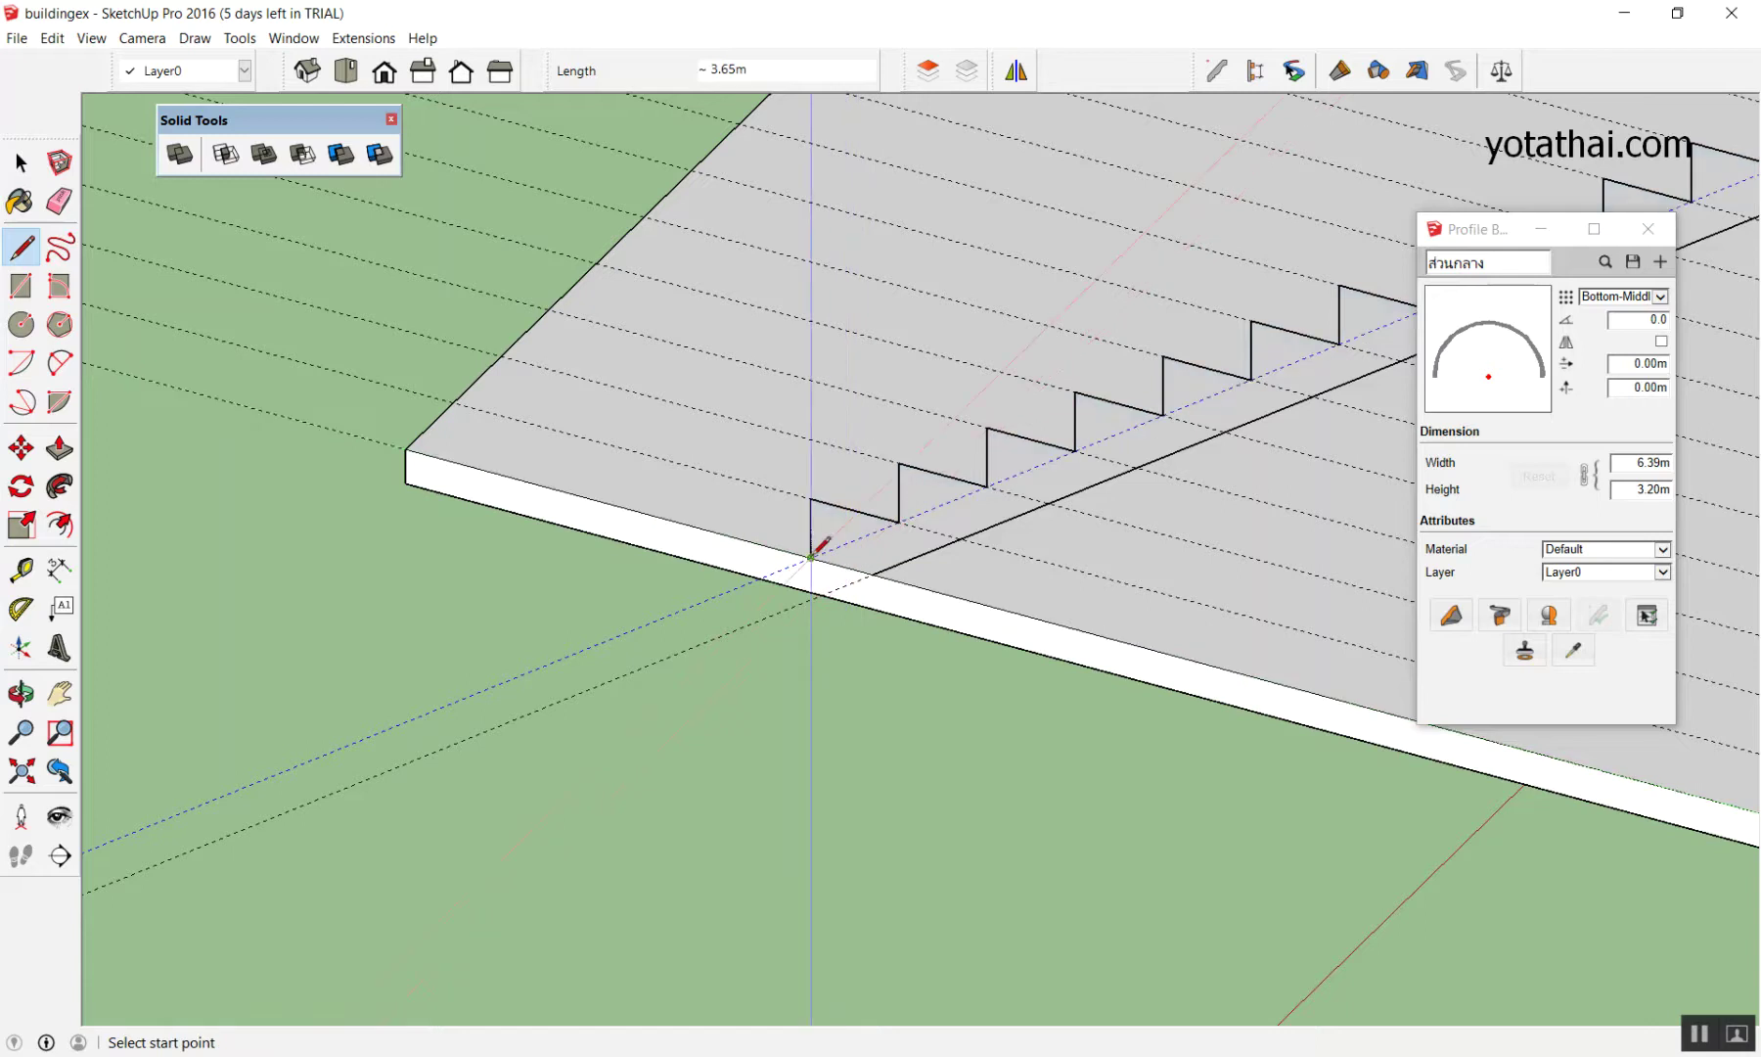
pyautogui.press('space')
pyautogui.press('l')
pyautogui.click(811, 558)
pyautogui.click(871, 572)
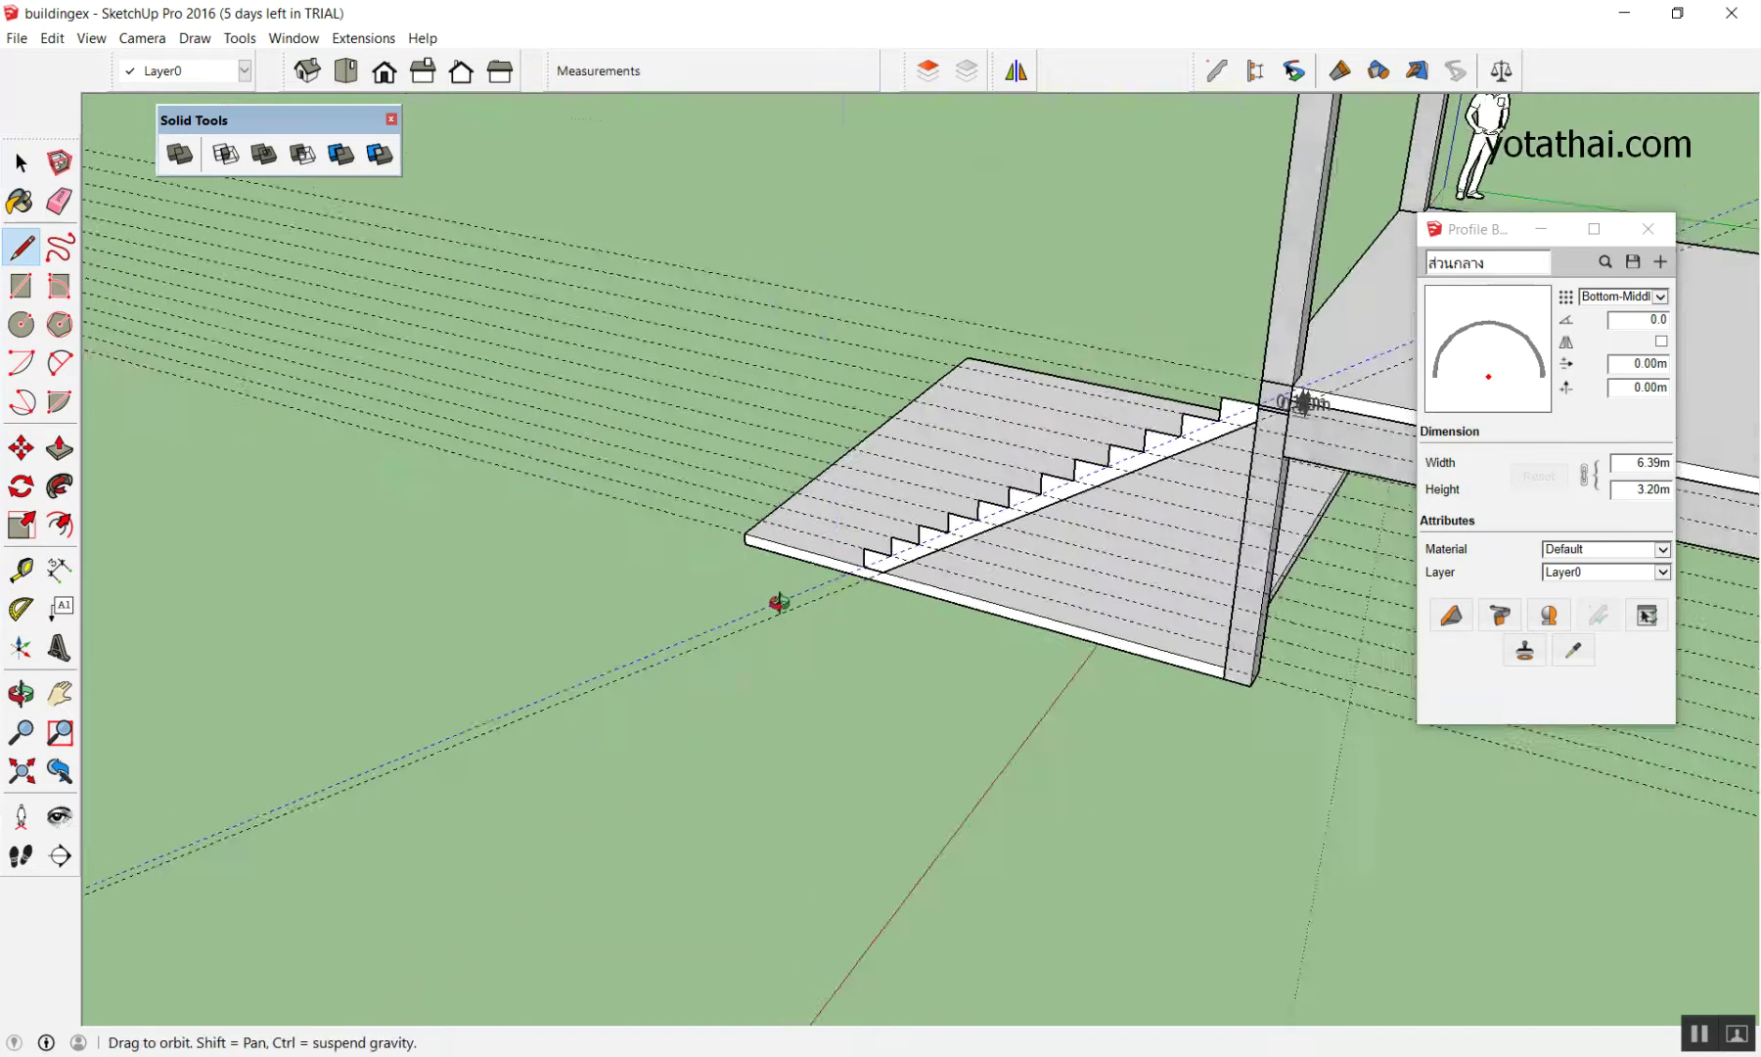
# Push/Pull the stair profile 1 m into a solid staircase
pyautogui.moveTo(871, 570)
pyautogui.mouseDown(button='middle')
pyautogui.moveTo(598, 450)
pyautogui.moveTo(1358, 411)
pyautogui.mouseUp(button='middle')
pyautogui.scroll(2, 1125, 298)
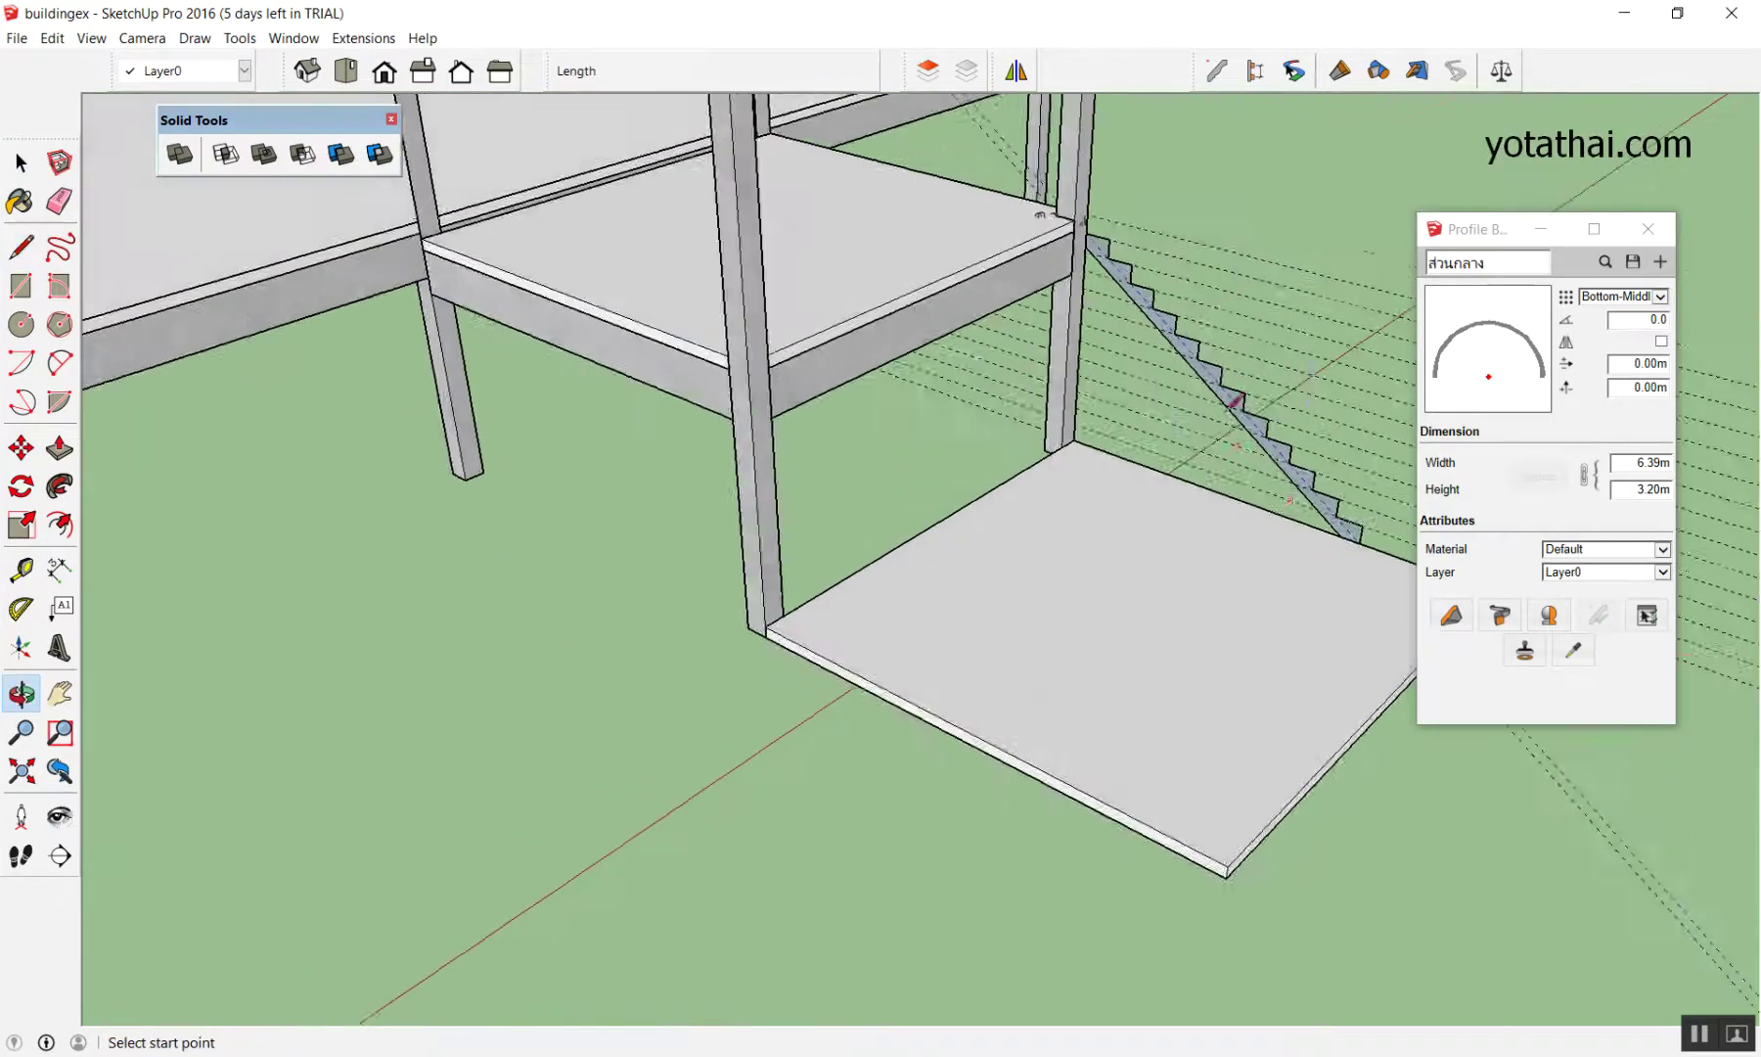
pyautogui.scroll(3, 1115, 293)
pyautogui.scroll(1, 1112, 293)
pyautogui.press('p')
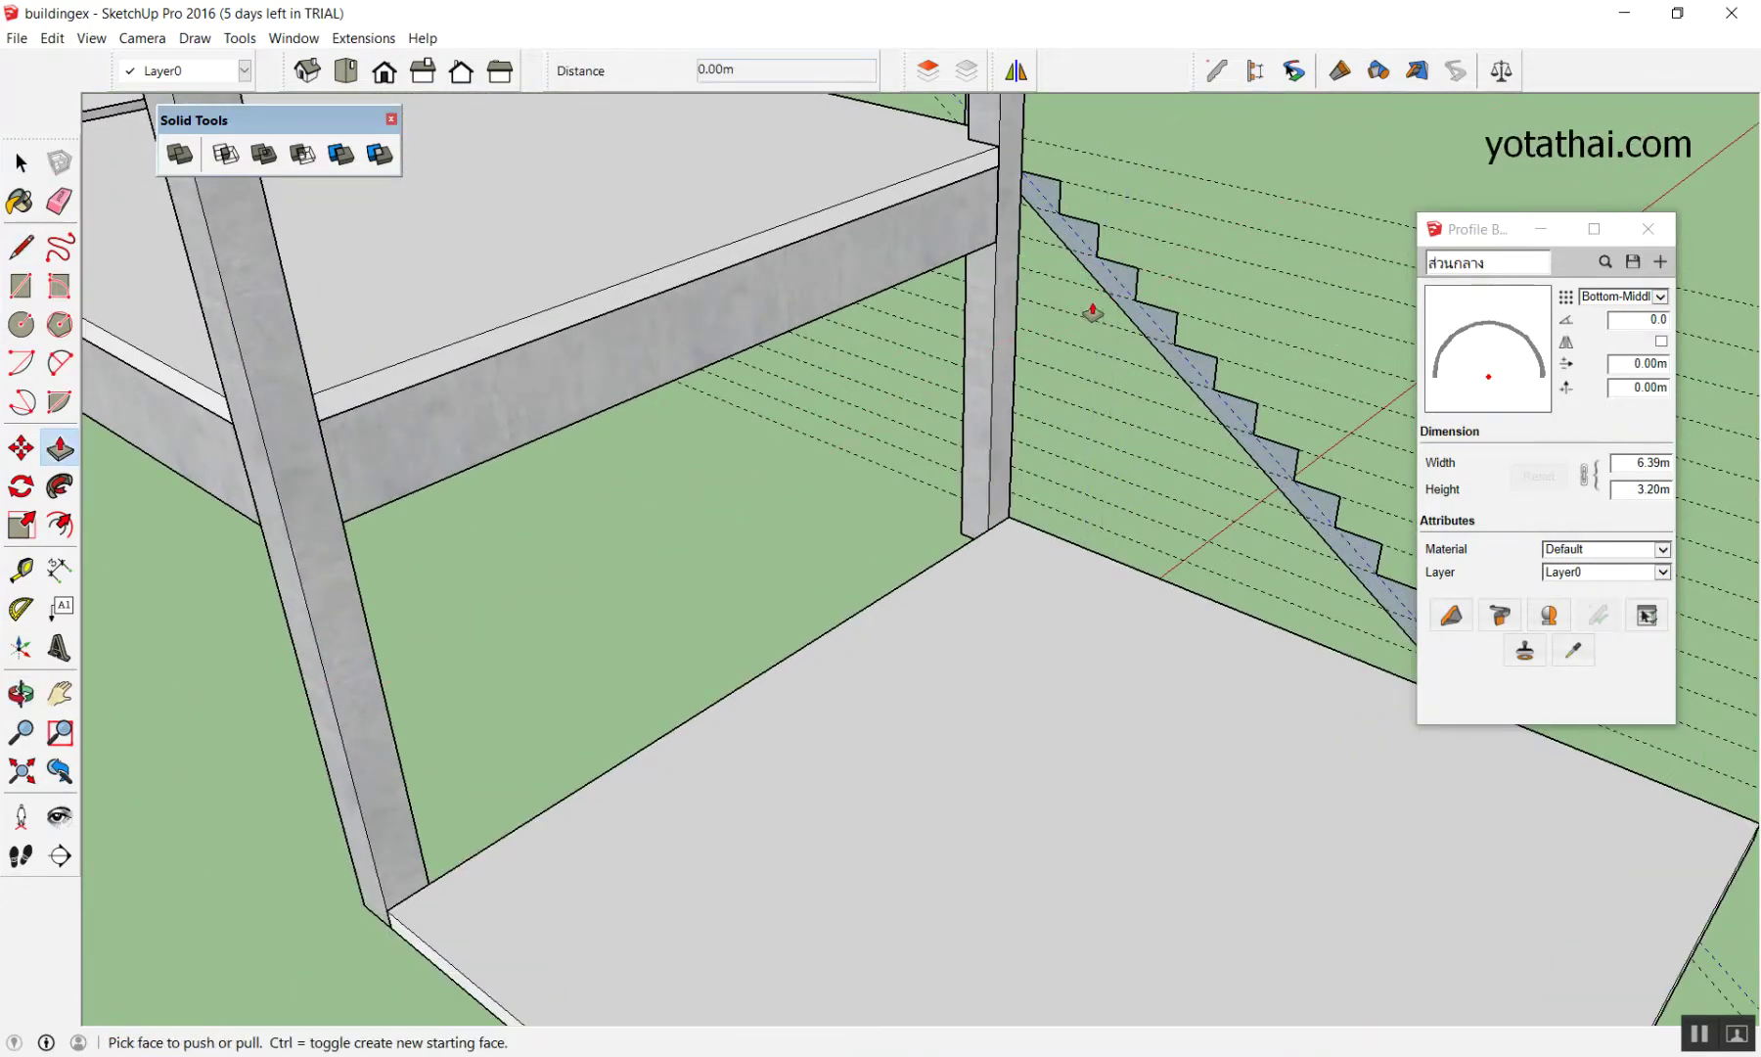
pyautogui.moveTo(1115, 279); pyautogui.dragTo(961, 411)
pyautogui.write('1')
pyautogui.press('Return')
pyautogui.press('space')
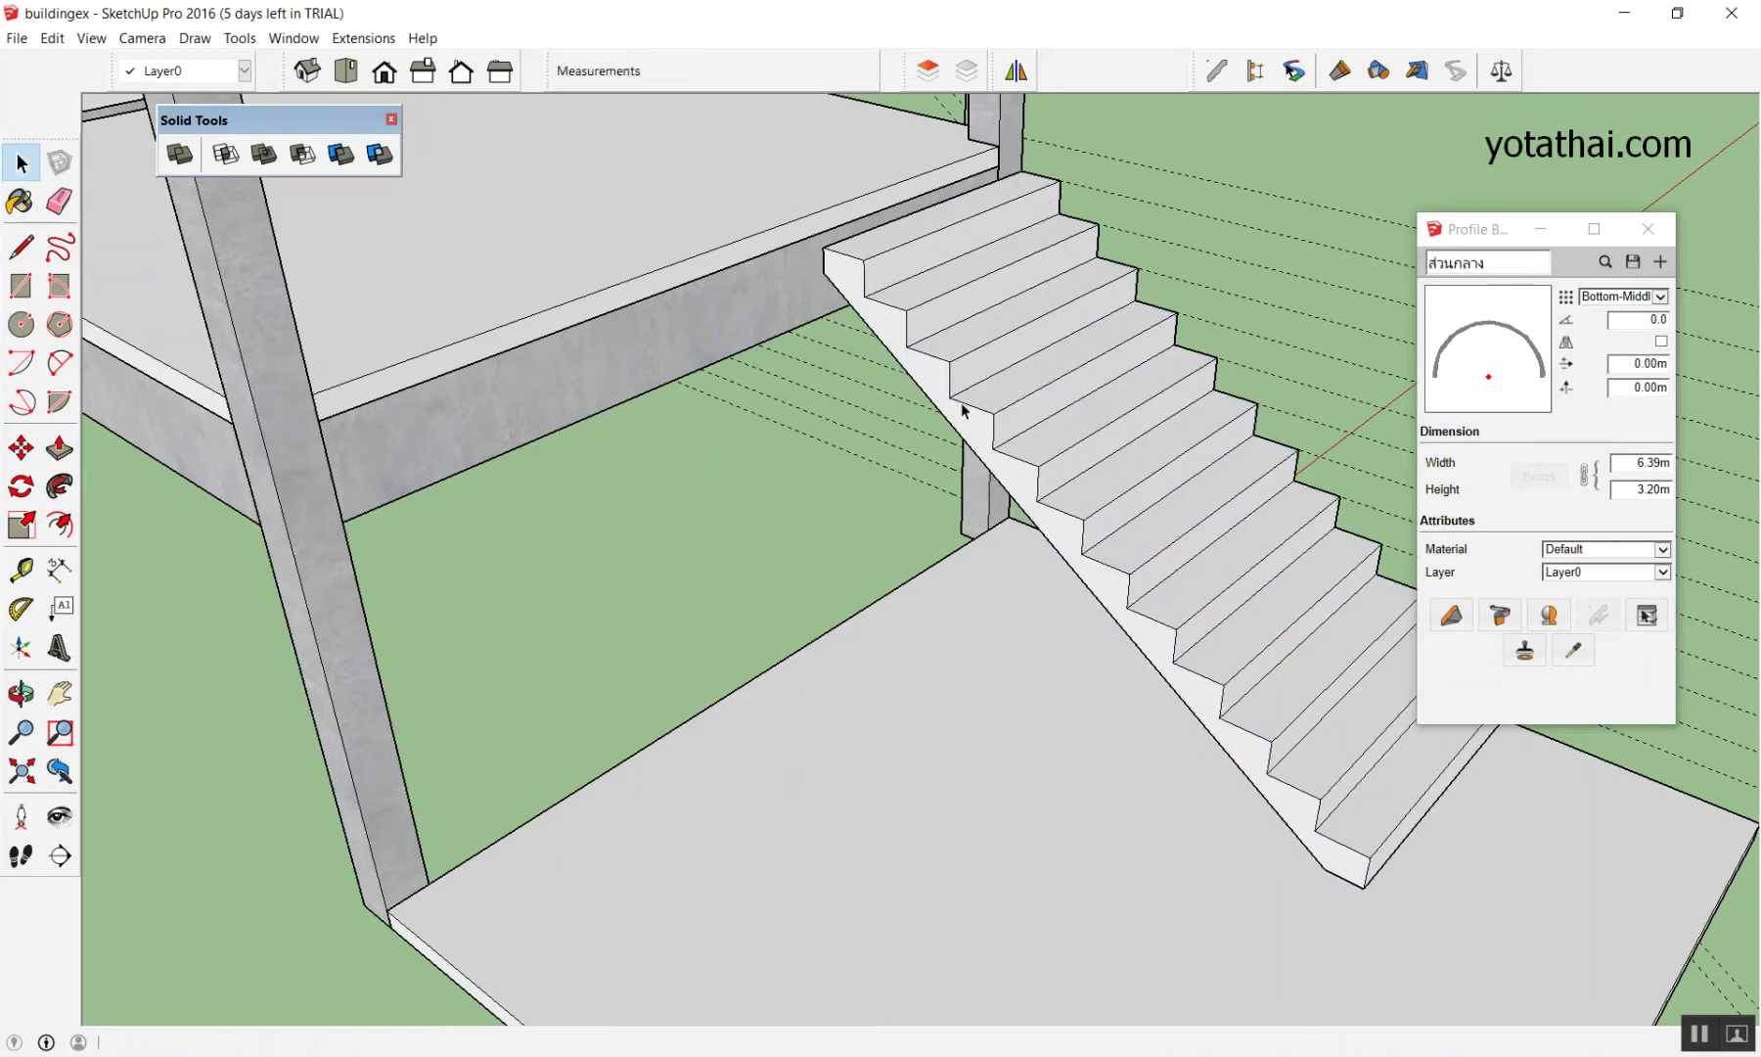
pyautogui.scroll(-3, 523, 513)
pyautogui.moveTo(523, 513)
pyautogui.mouseDown(button='middle')
pyautogui.moveTo(778, 530)
pyautogui.moveTo(880, 454)
pyautogui.moveTo(839, 113)
pyautogui.mouseUp(button='middle')
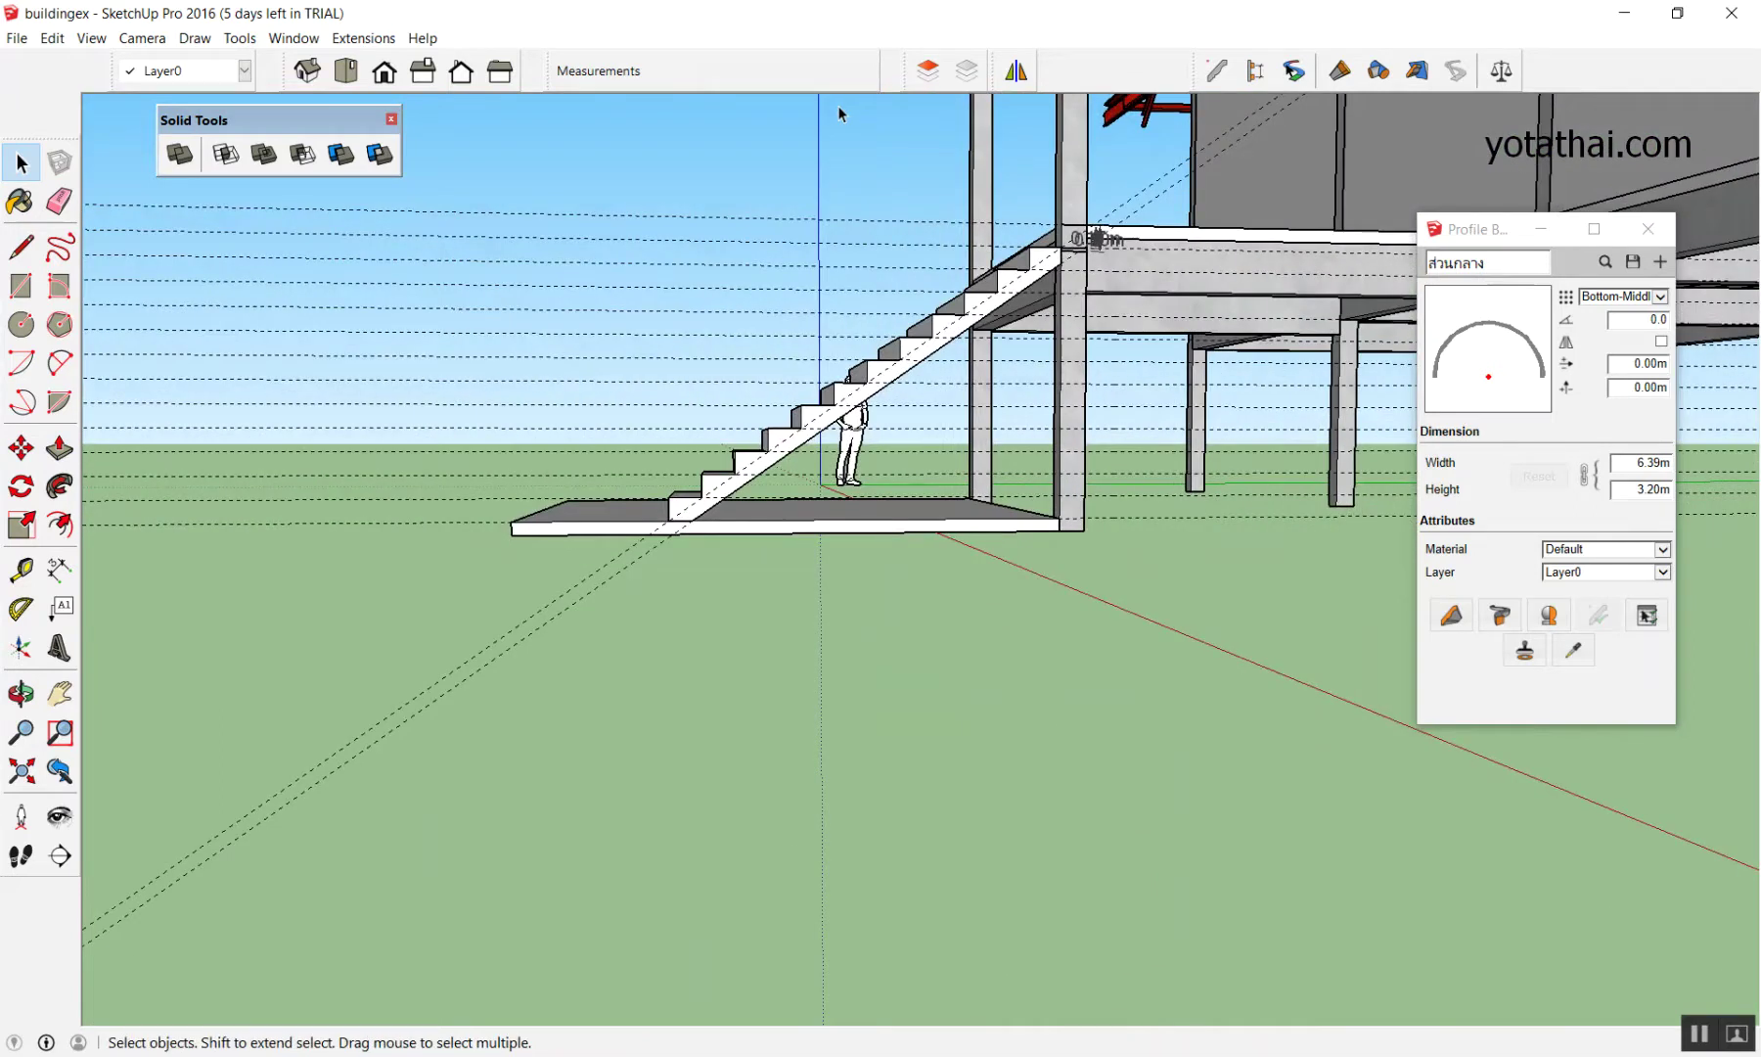
pyautogui.moveTo(1336, 666); pyautogui.dragTo(1182, 391, button='middle')
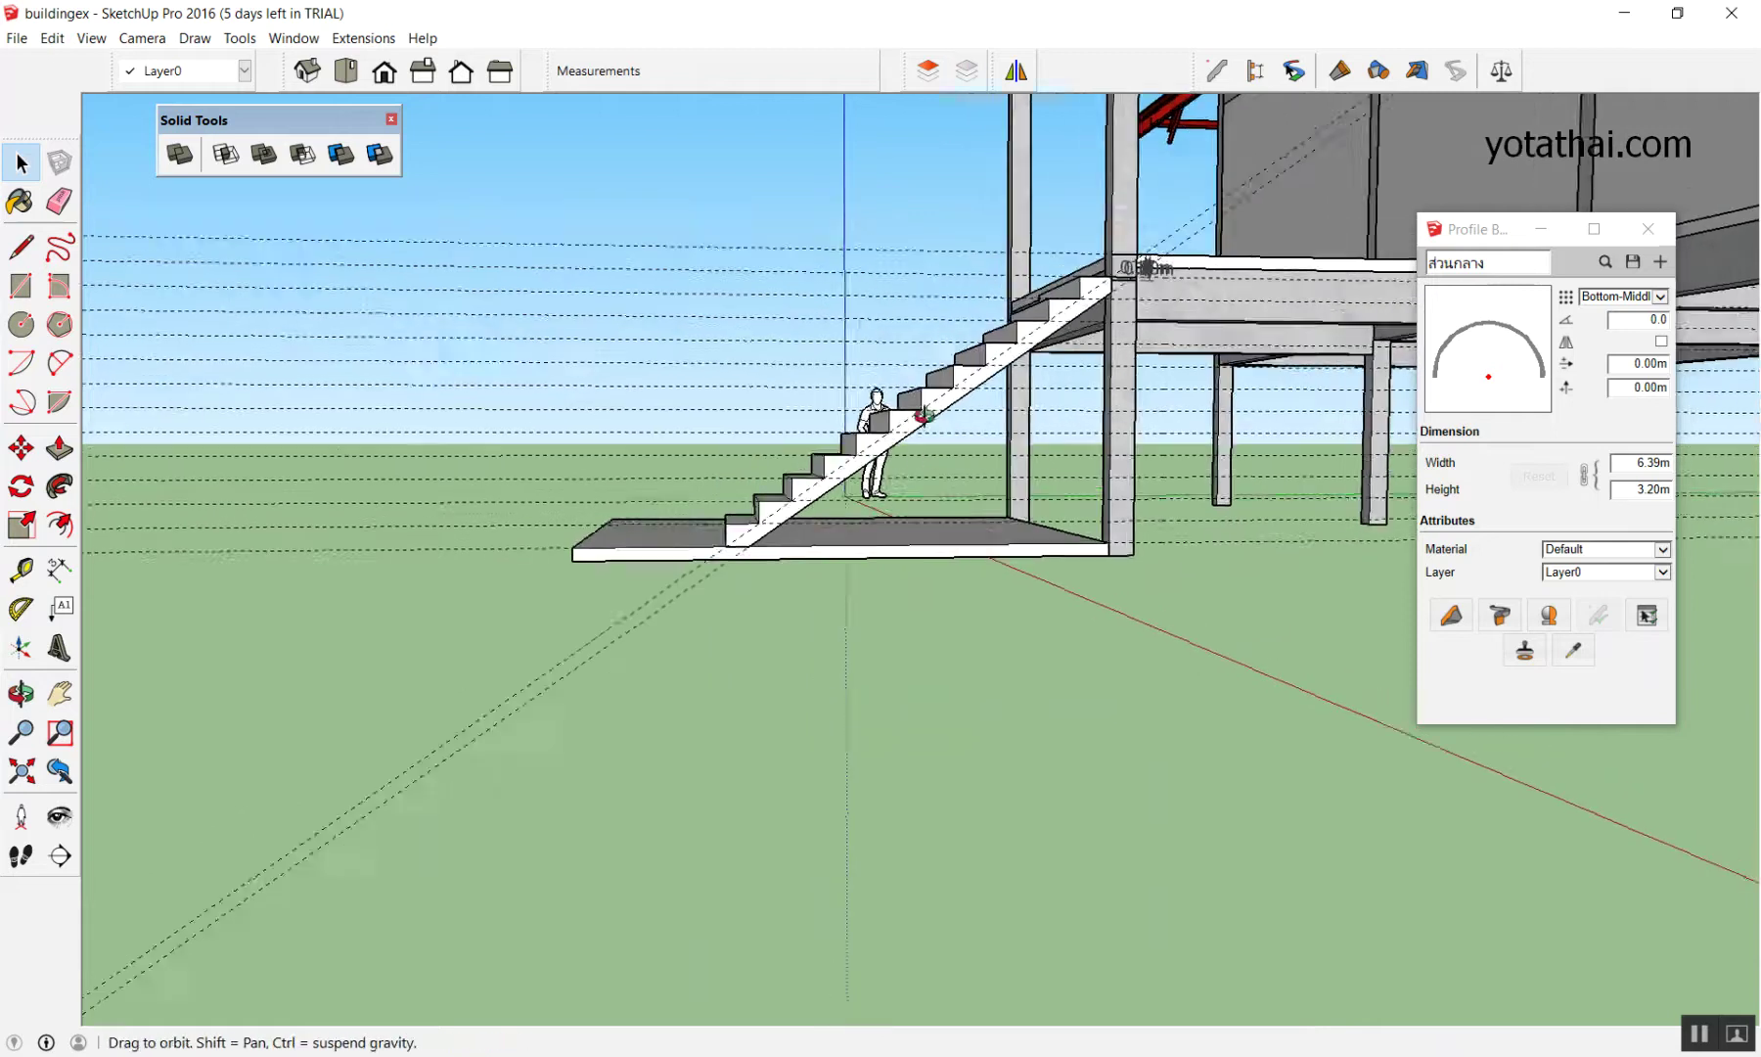
# Erase the two stray edges at the top of the staircase
pyautogui.click(1179, 372)
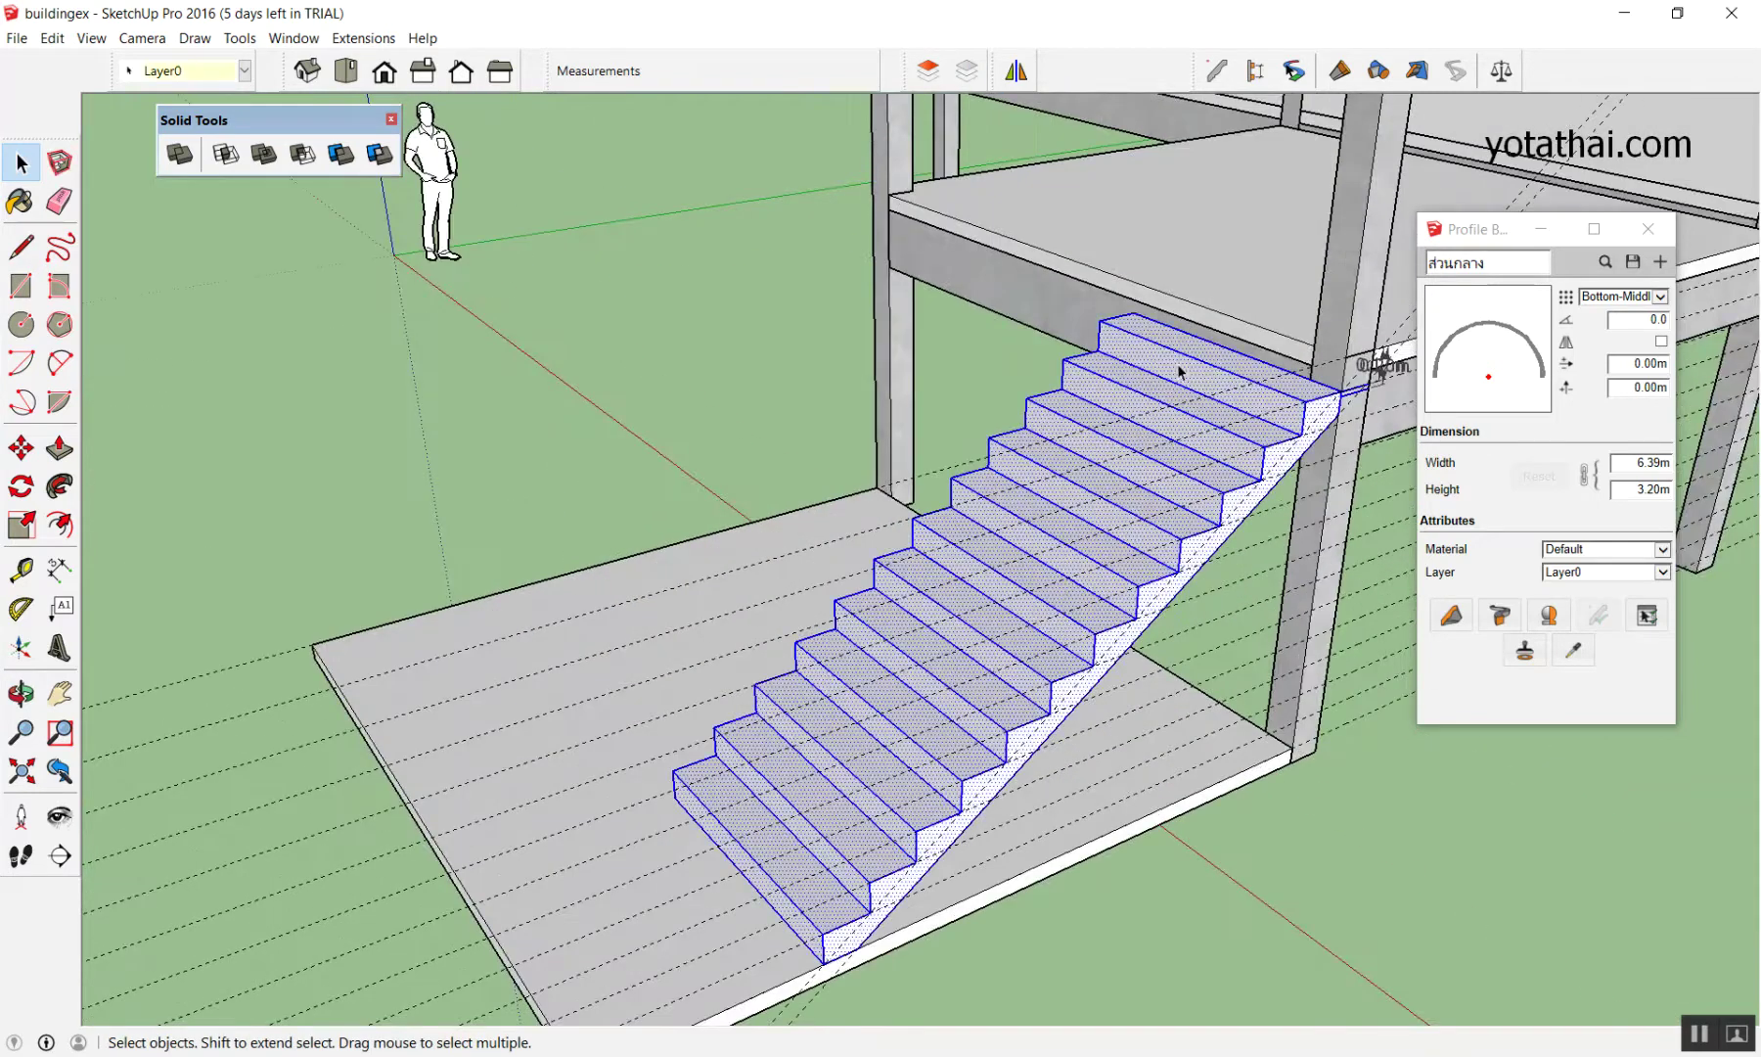
pyautogui.moveTo(1179, 372); pyautogui.dragTo(1112, 390, button='middle')
pyautogui.scroll(5, 1218, 565)
pyautogui.scroll(3, 1218, 565)
pyautogui.scroll(3, 1267, 456)
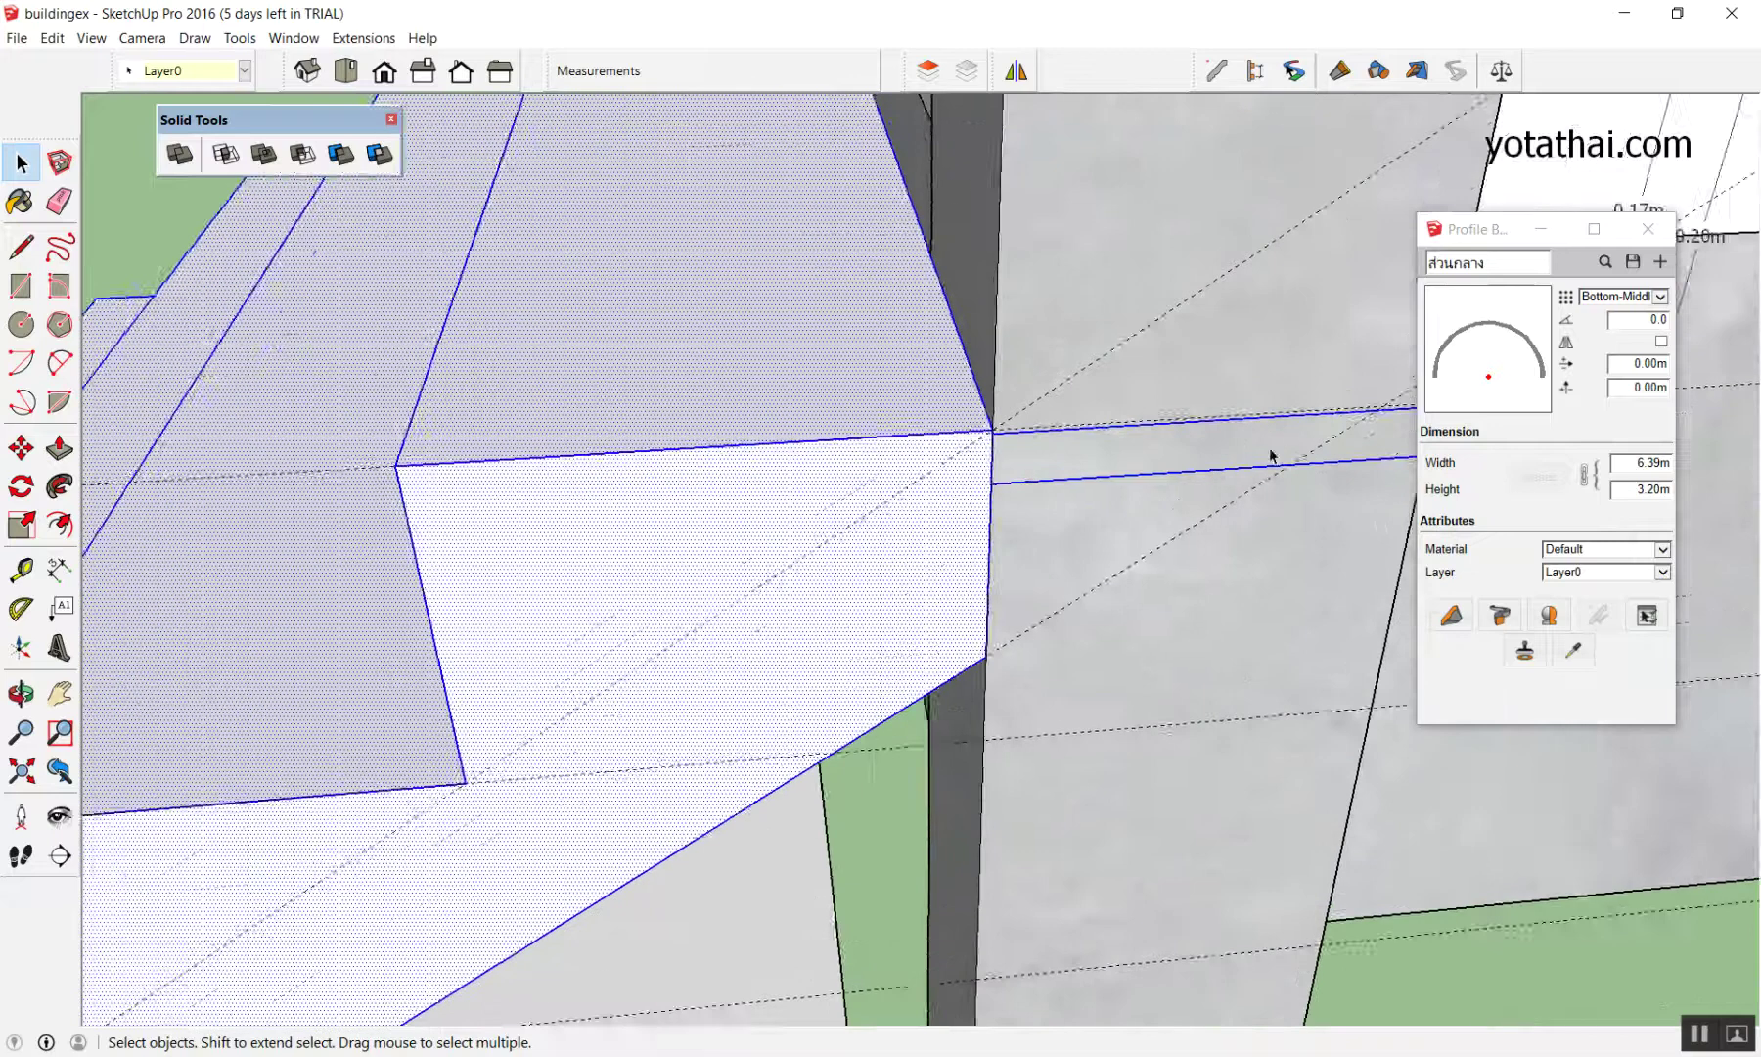
pyautogui.moveTo(1258, 452)
pyautogui.mouseDown(button='middle')
pyautogui.moveTo(1010, 406)
pyautogui.moveTo(1071, 452)
pyautogui.mouseUp(button='middle')
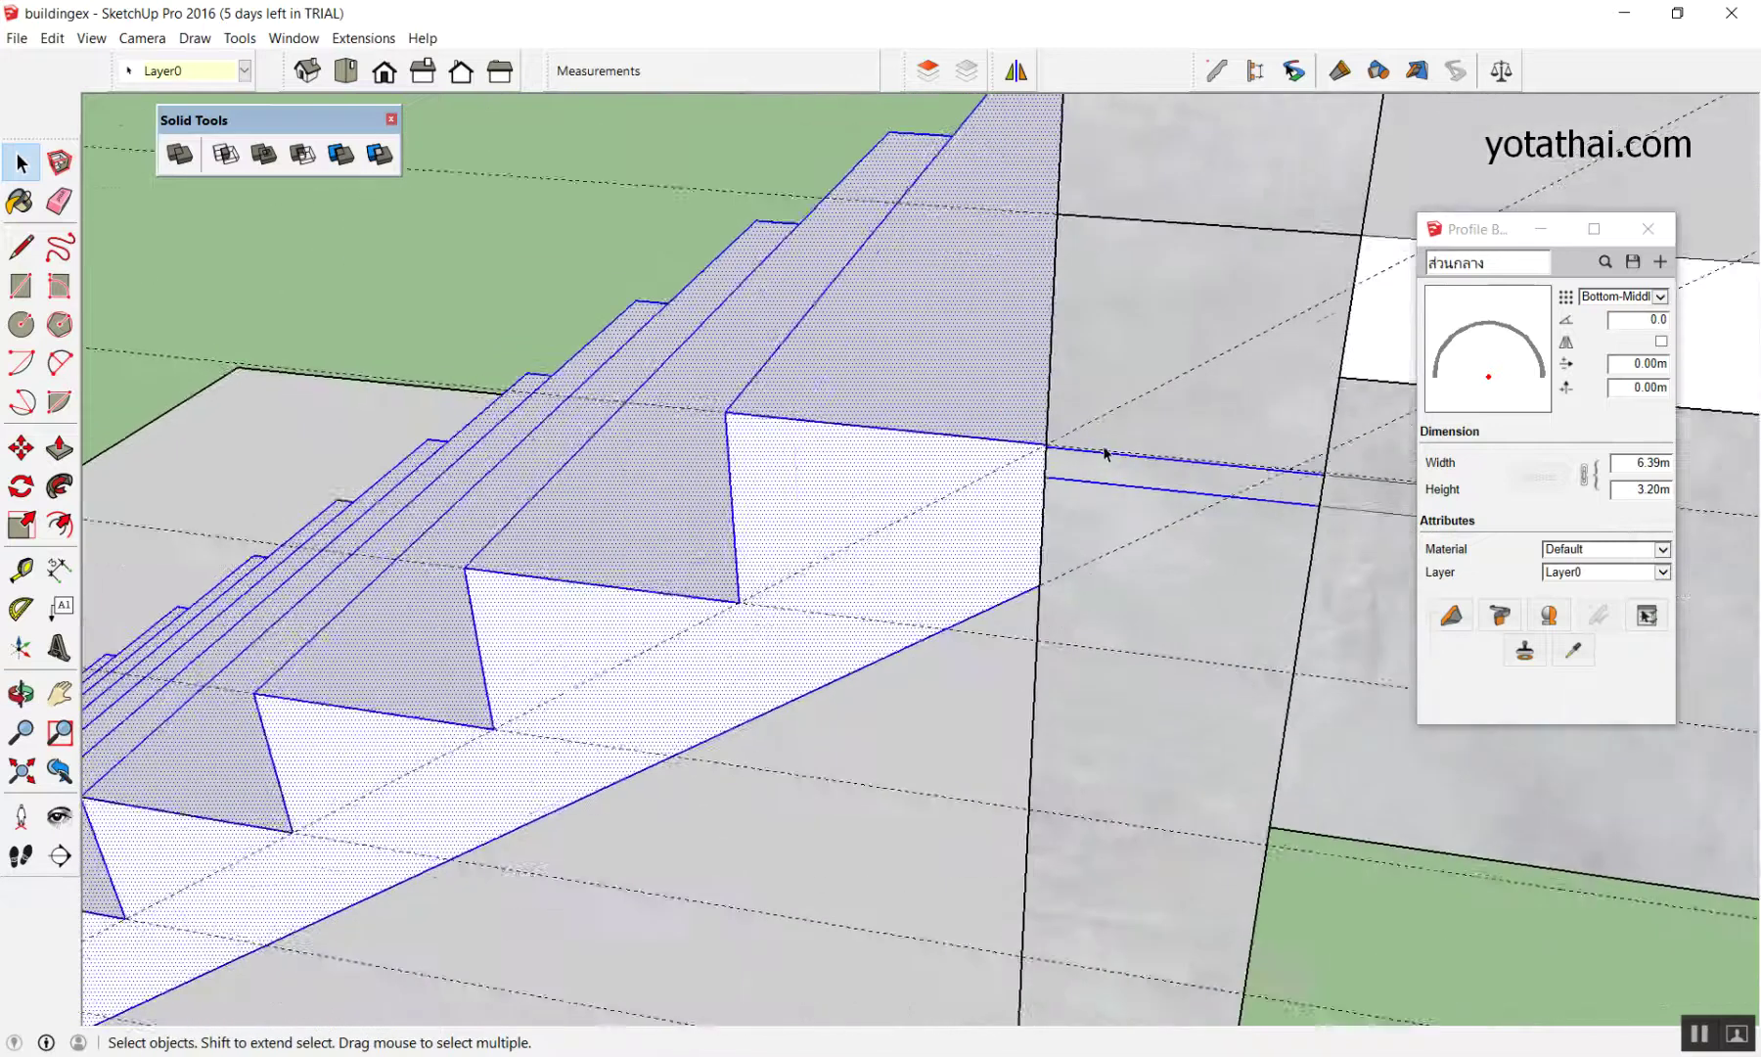
pyautogui.press('e')
pyautogui.click(1171, 458)
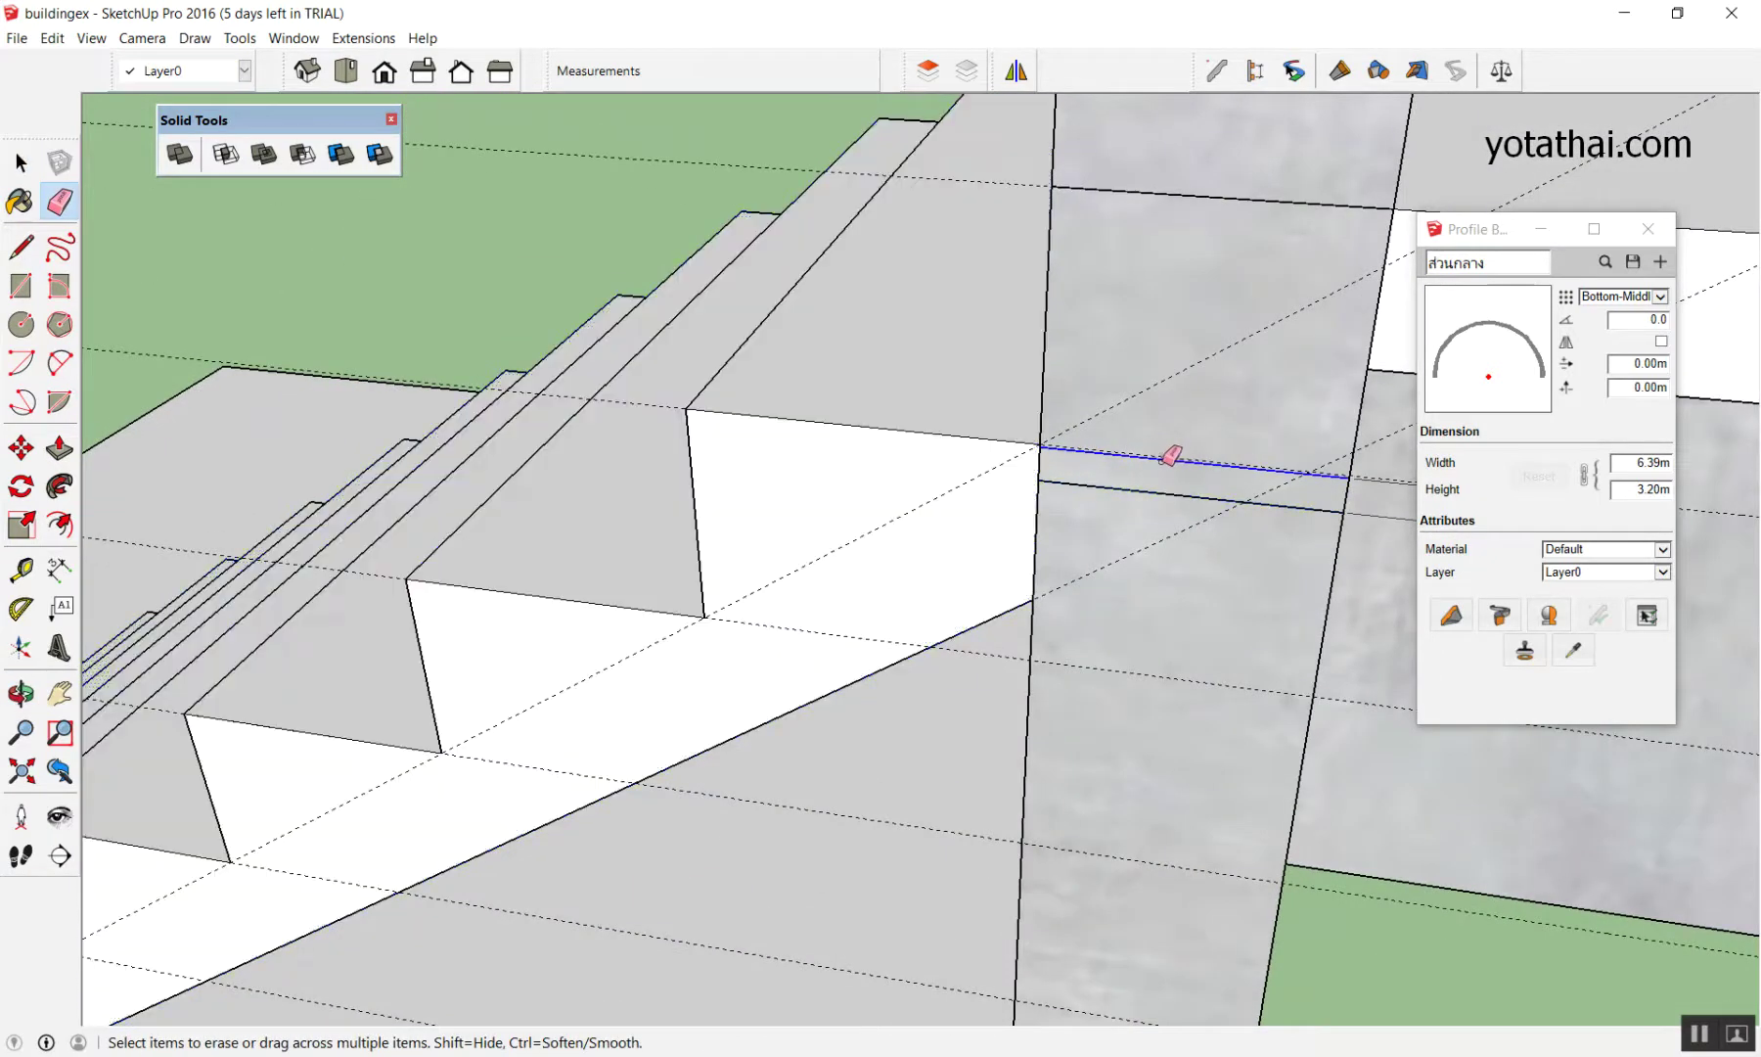
pyautogui.click(1167, 482)
pyautogui.press('space')
pyautogui.scroll(-3, 998, 467)
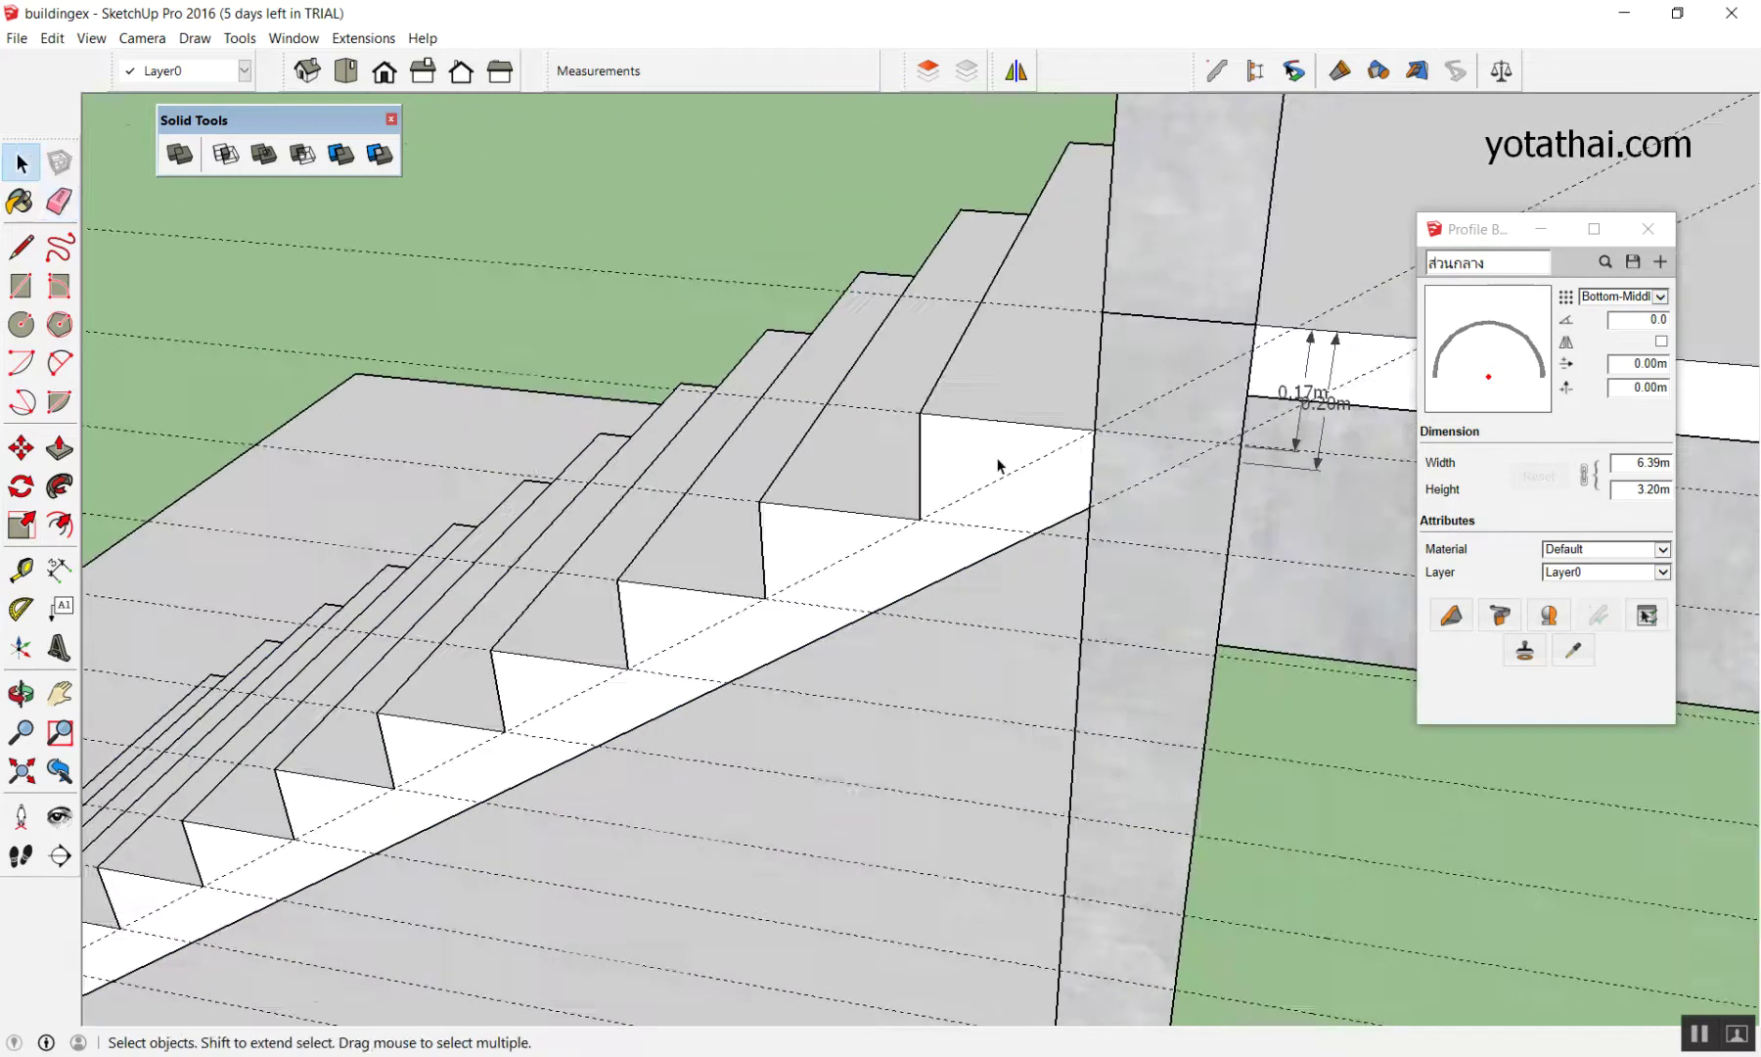
# Make the entire staircase geometry a single group
pyautogui.tripleClick(998, 467)
pyautogui.rightClick(996, 467)
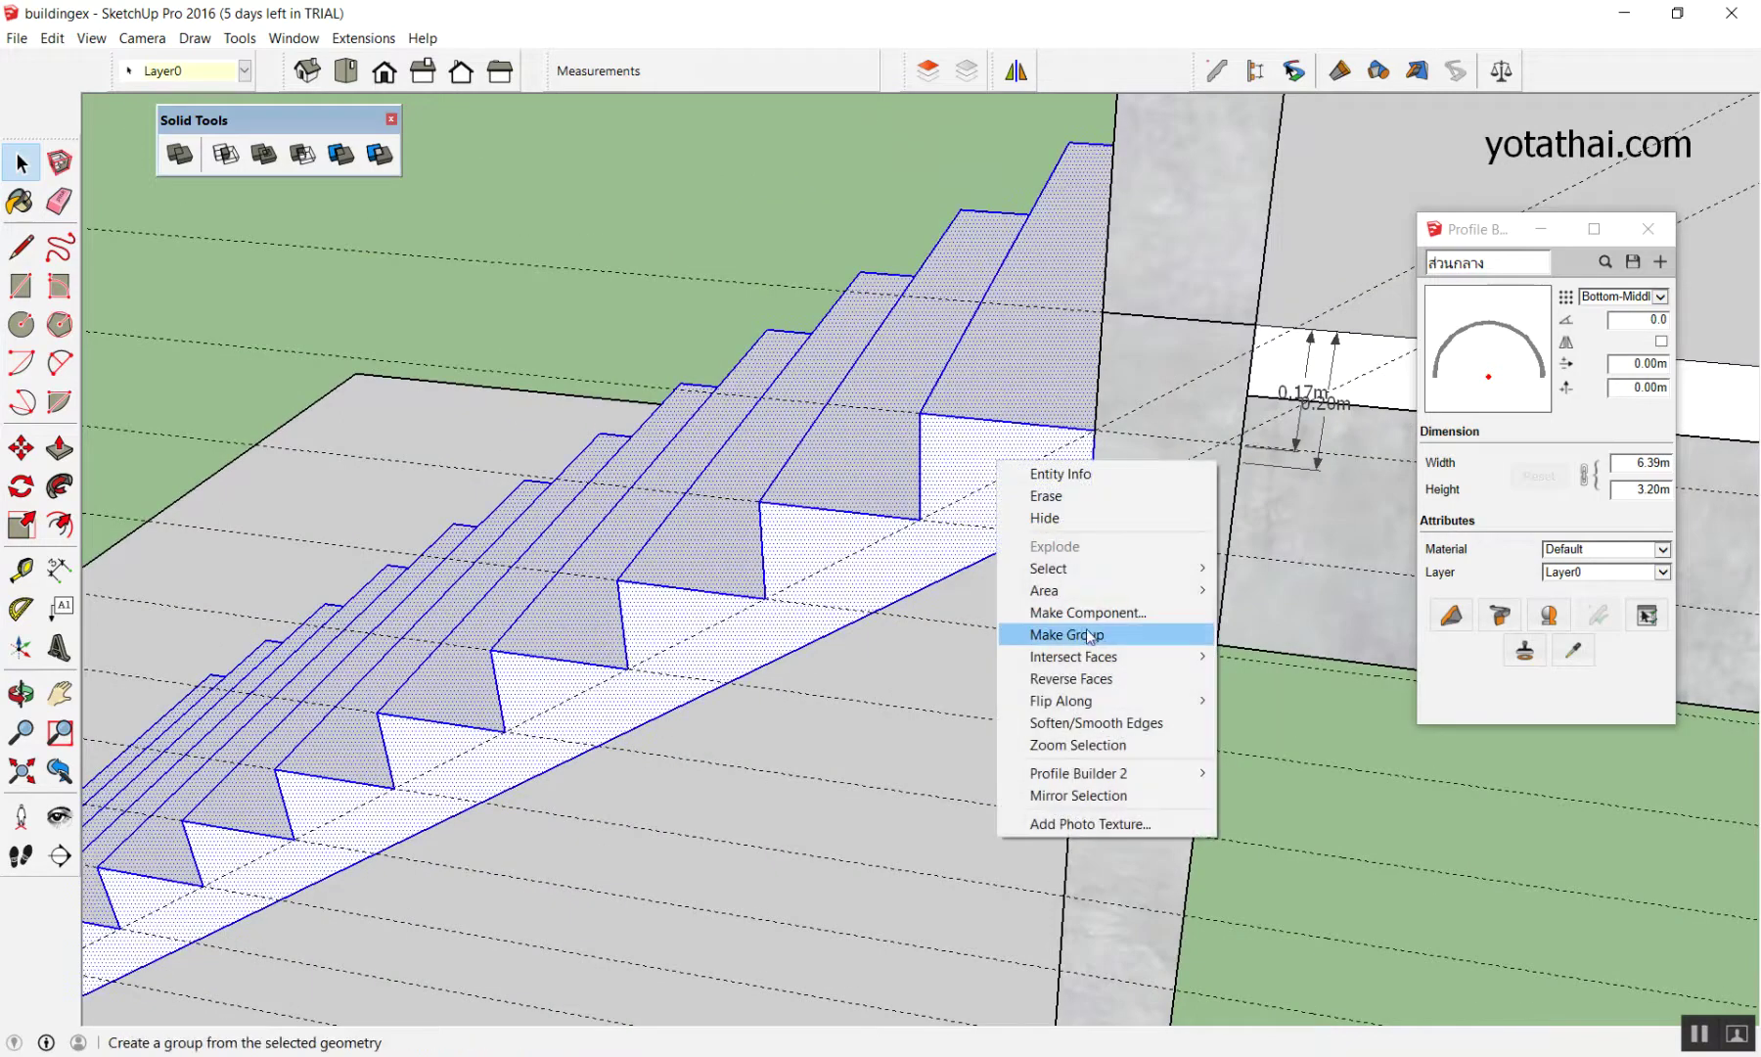
pyautogui.click(1086, 628)
pyautogui.scroll(-2, 1039, 447)
pyautogui.scroll(-2, 1023, 411)
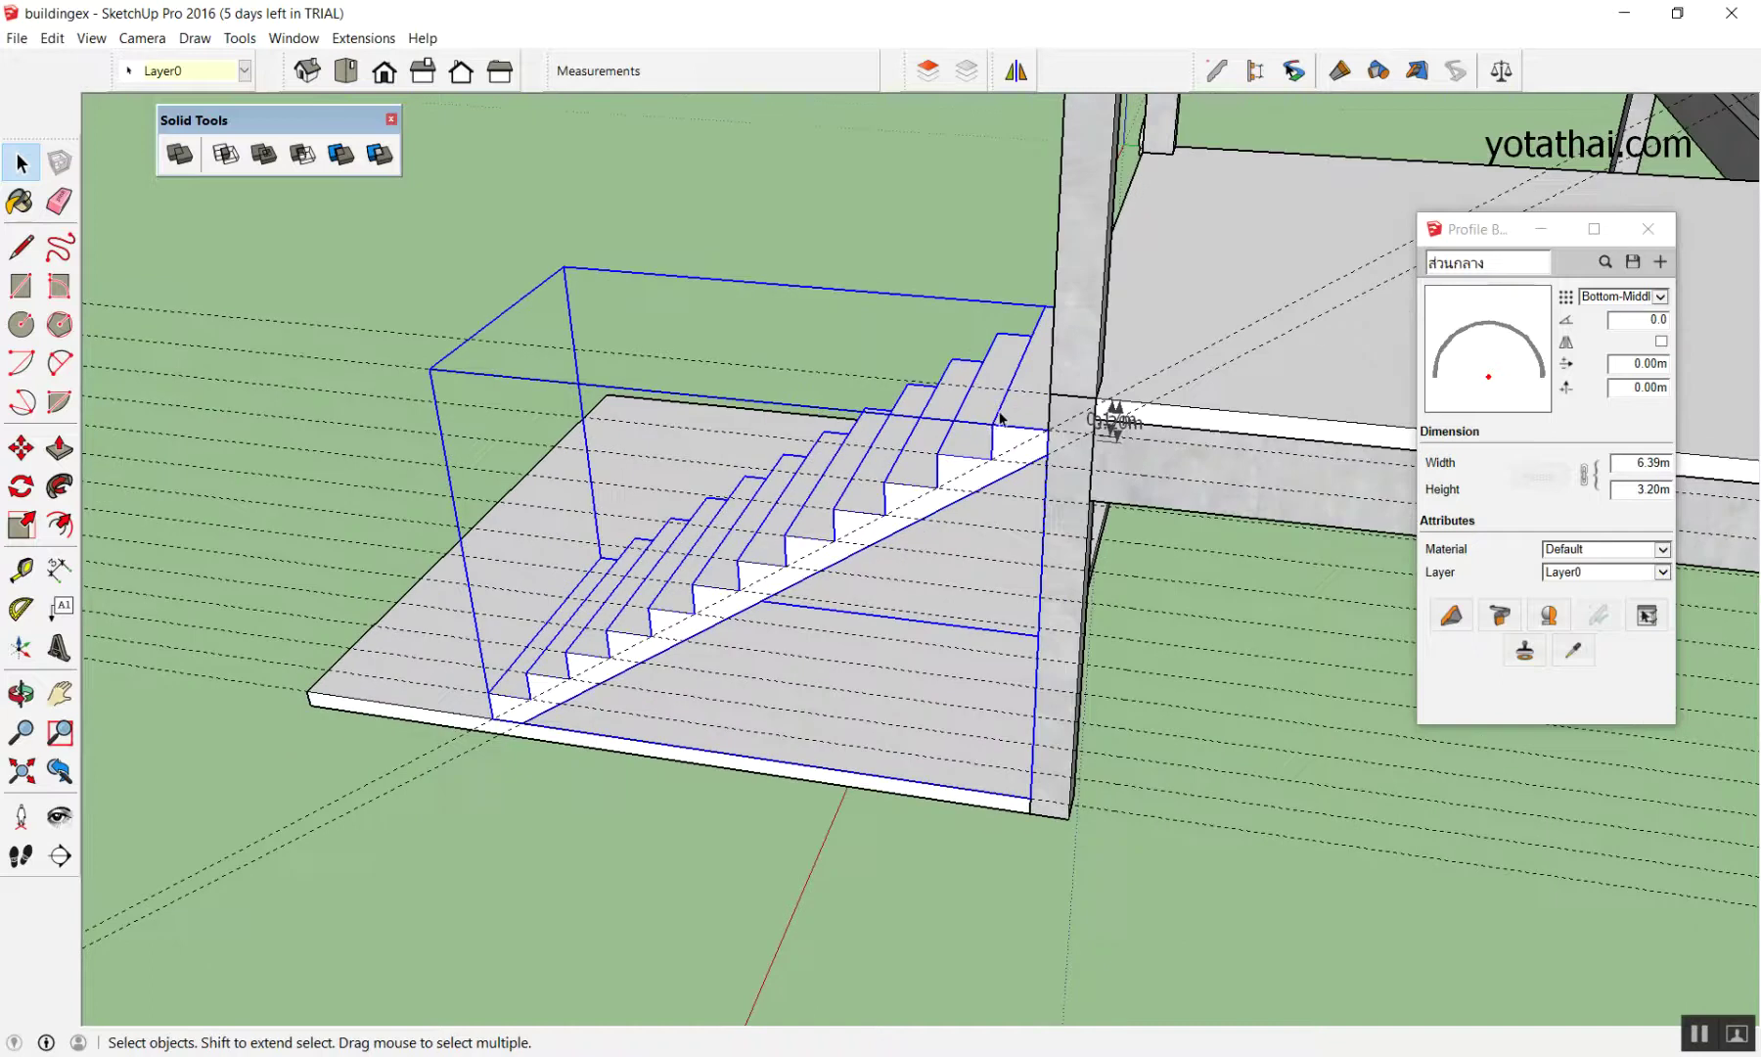
# Move the staircase group so it sits under the platform edge
pyautogui.press('m')
pyautogui.click(1111, 414)
pyautogui.click(460, 278)
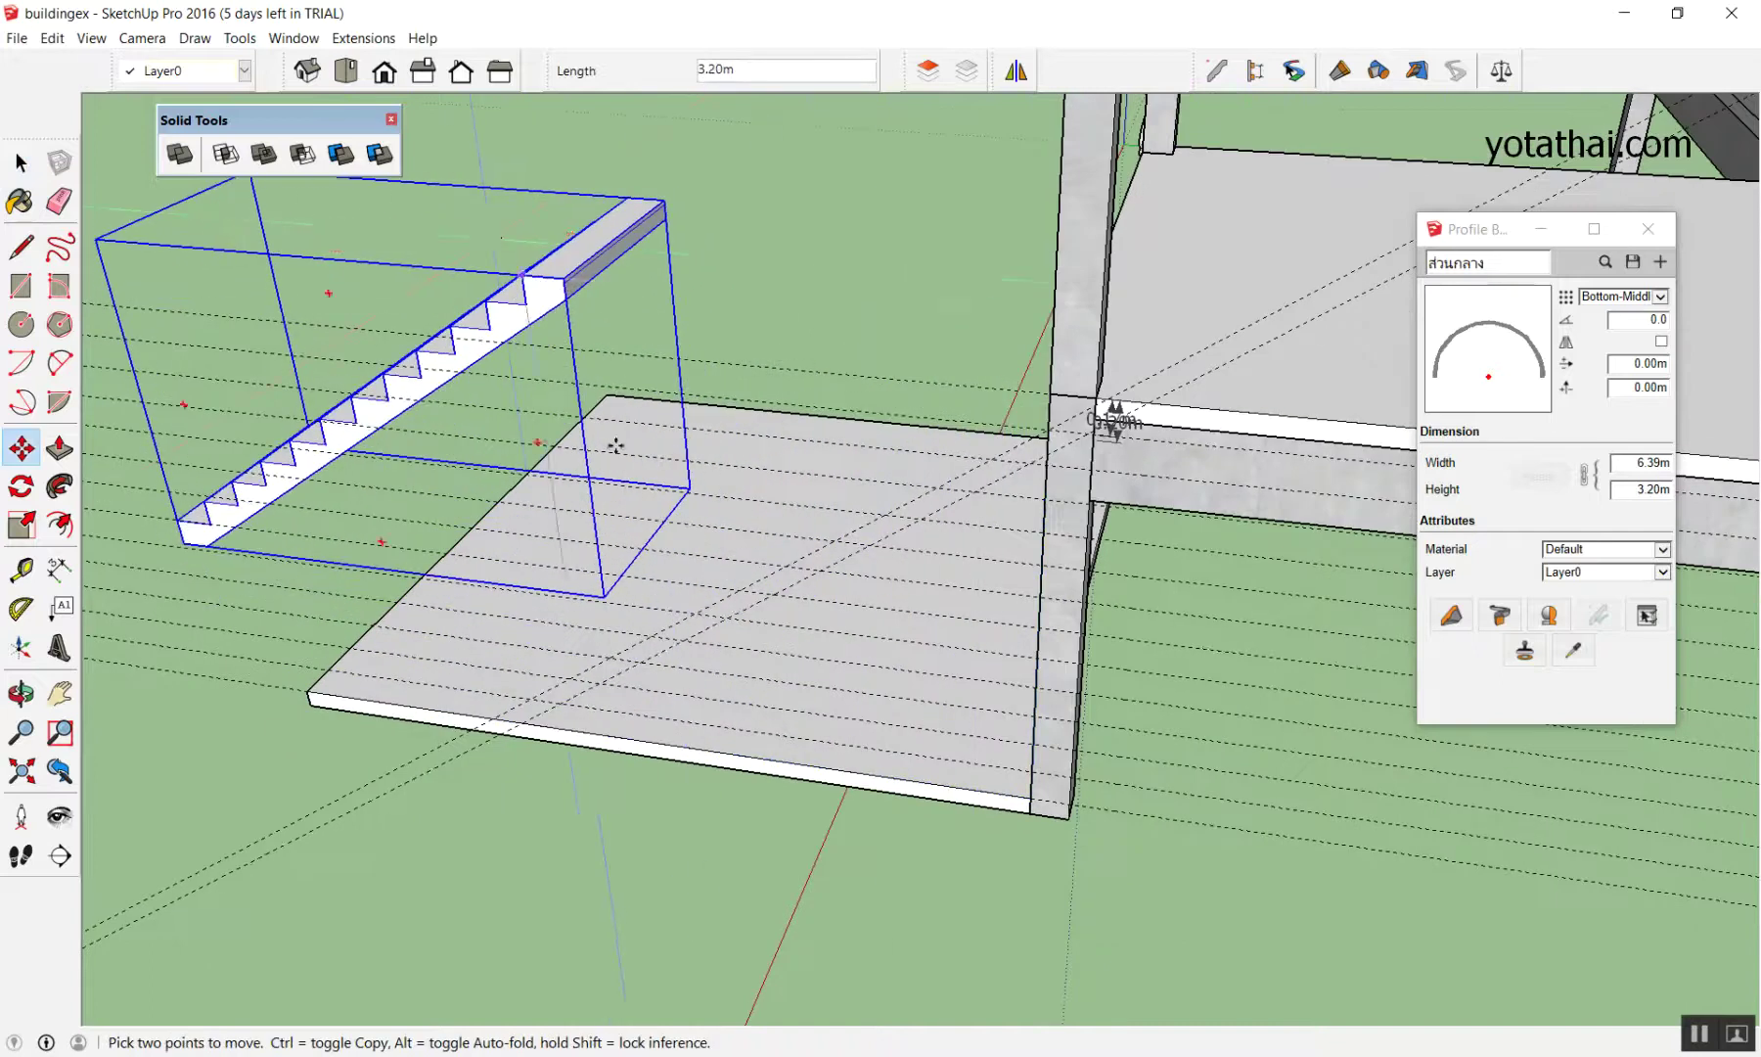
pyautogui.moveTo(610, 444); pyautogui.dragTo(934, 515, button='middle')
pyautogui.click(936, 516)
pyautogui.press('space')
pyautogui.click(1152, 691)
pyautogui.scroll(4, 786, 393)
pyautogui.scroll(-3, 805, 168)
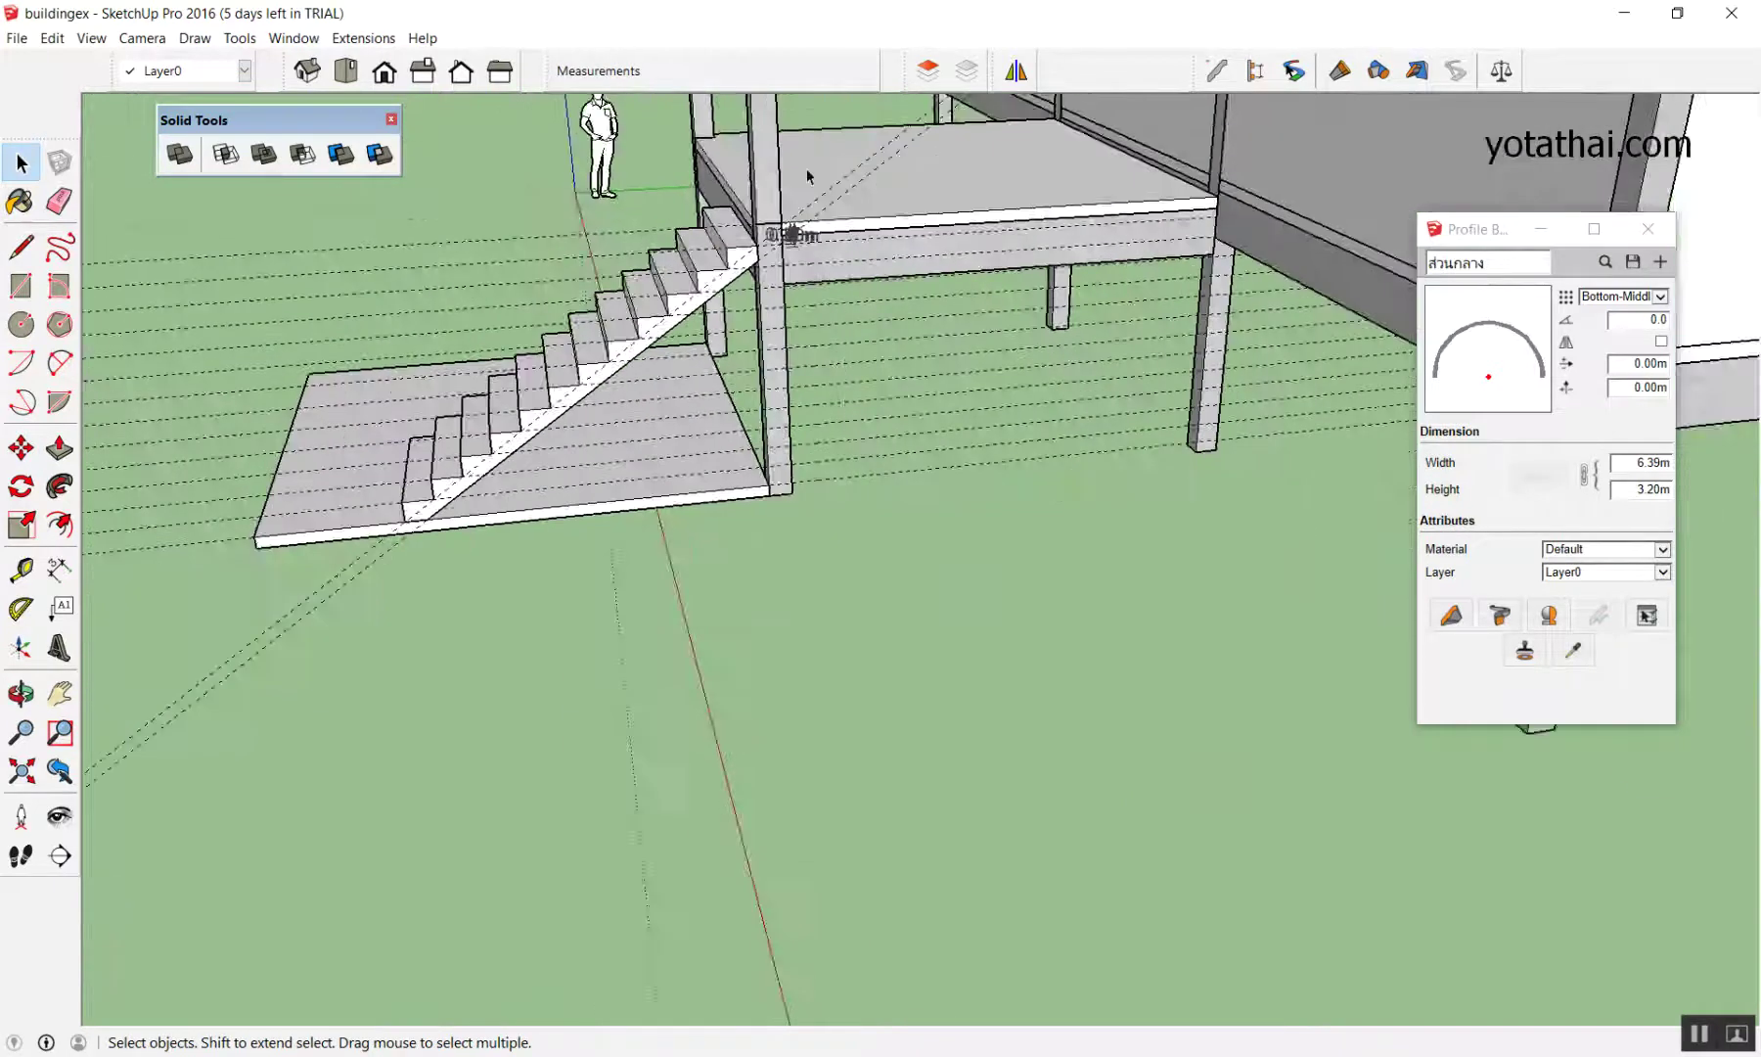
pyautogui.scroll(4, 802, 313)
pyautogui.scroll(1, 734, 349)
pyautogui.scroll(2, 734, 348)
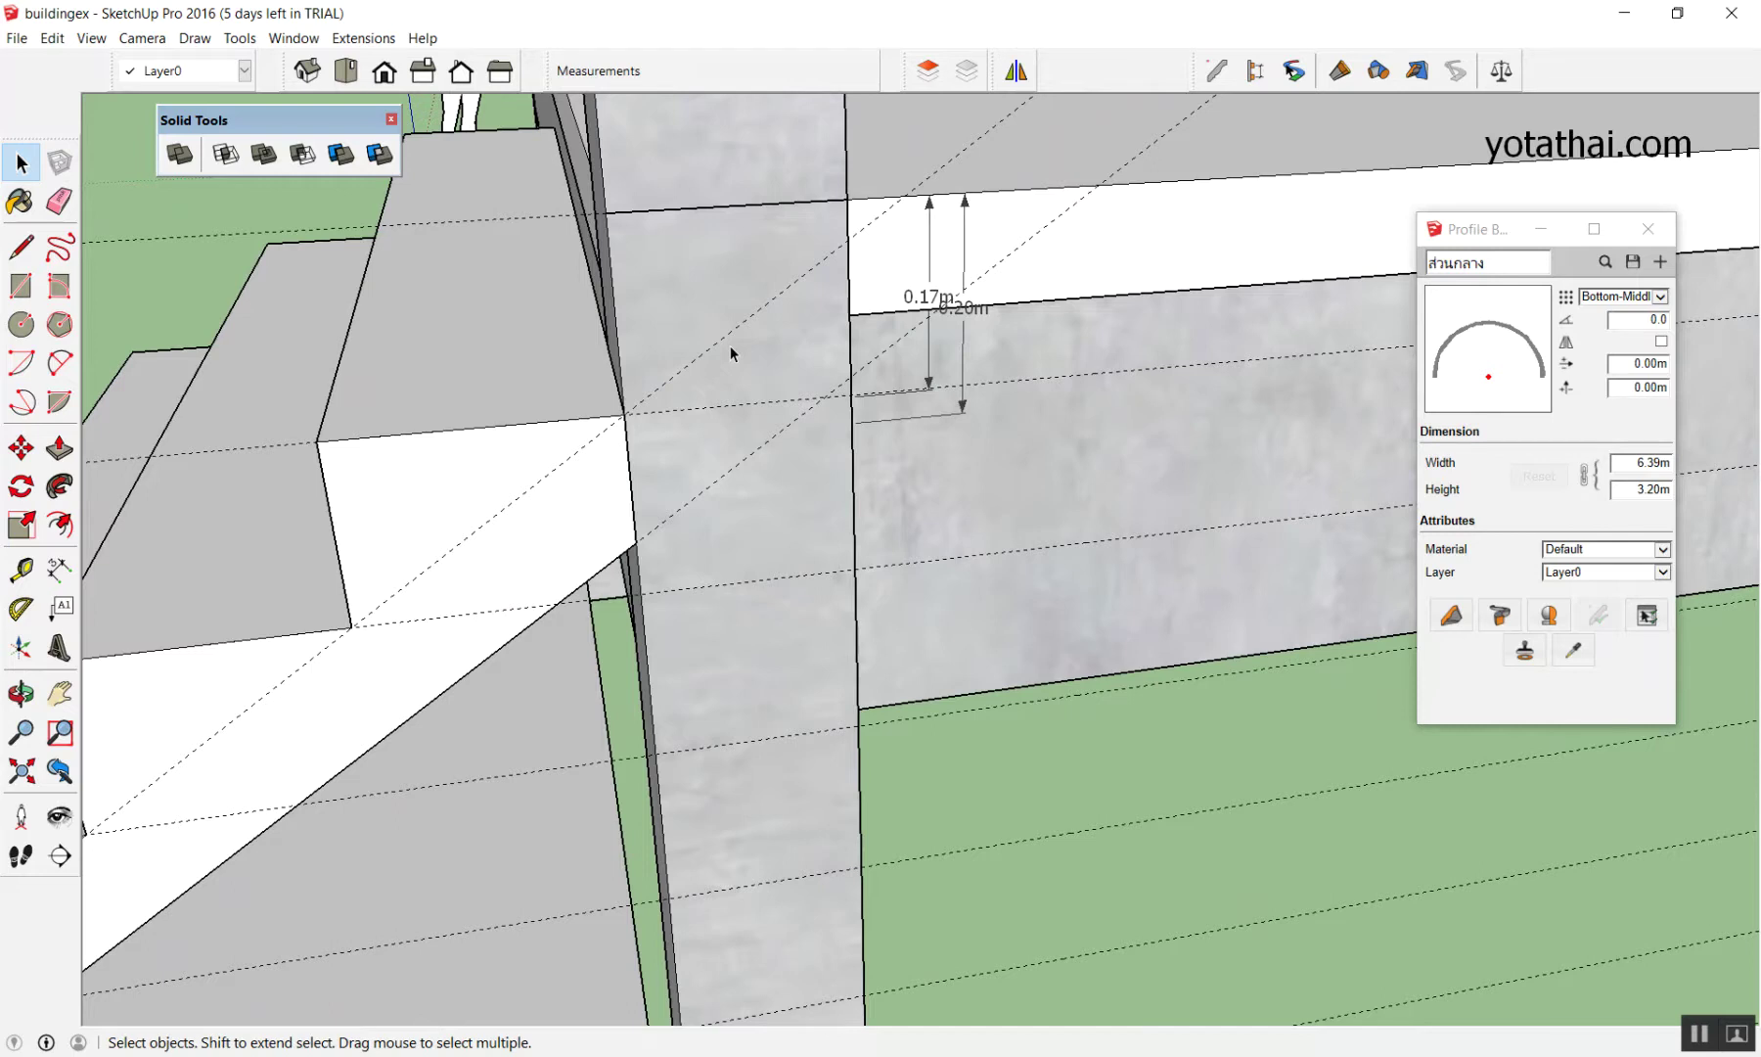
pyautogui.moveTo(769, 372)
pyautogui.mouseDown(button='middle')
pyautogui.moveTo(707, 261)
pyautogui.moveTo(902, 555)
pyautogui.mouseUp(button='middle')
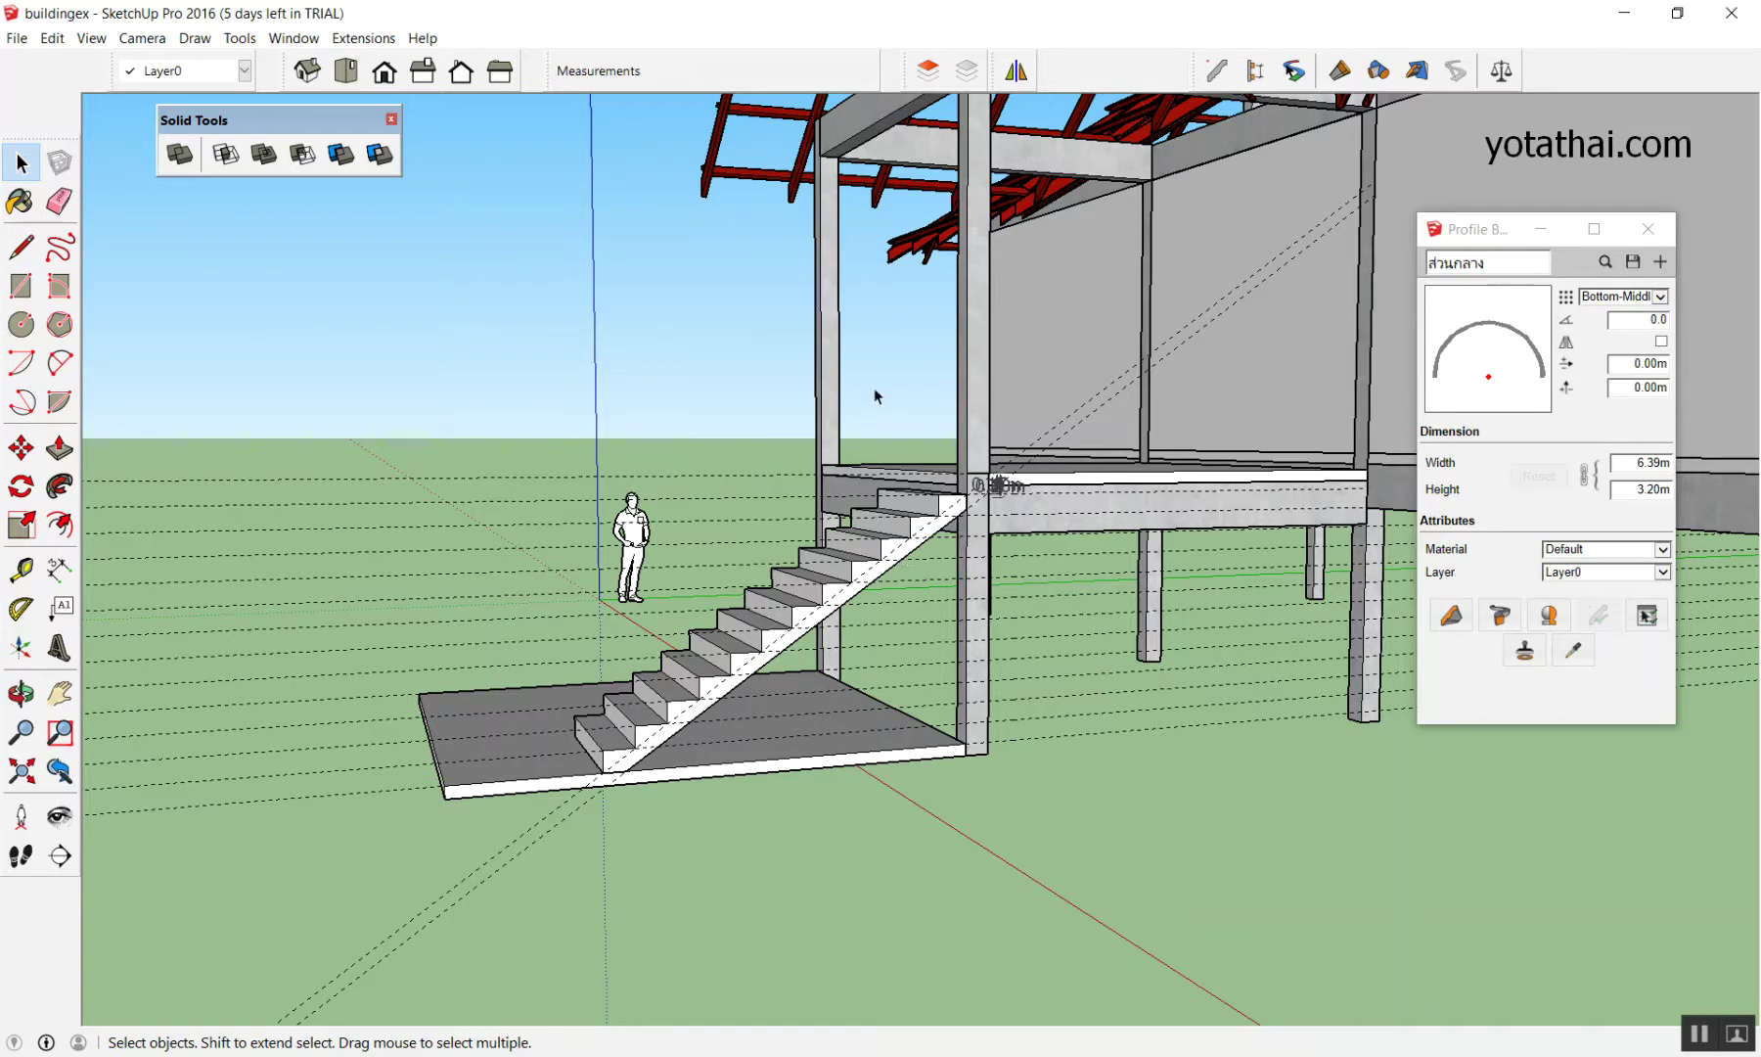
pyautogui.scroll(3, 979, 480)
pyautogui.scroll(4, 978, 479)
pyautogui.scroll(2, 989, 421)
pyautogui.moveTo(993, 383); pyautogui.dragTo(998, 435, button='middle')
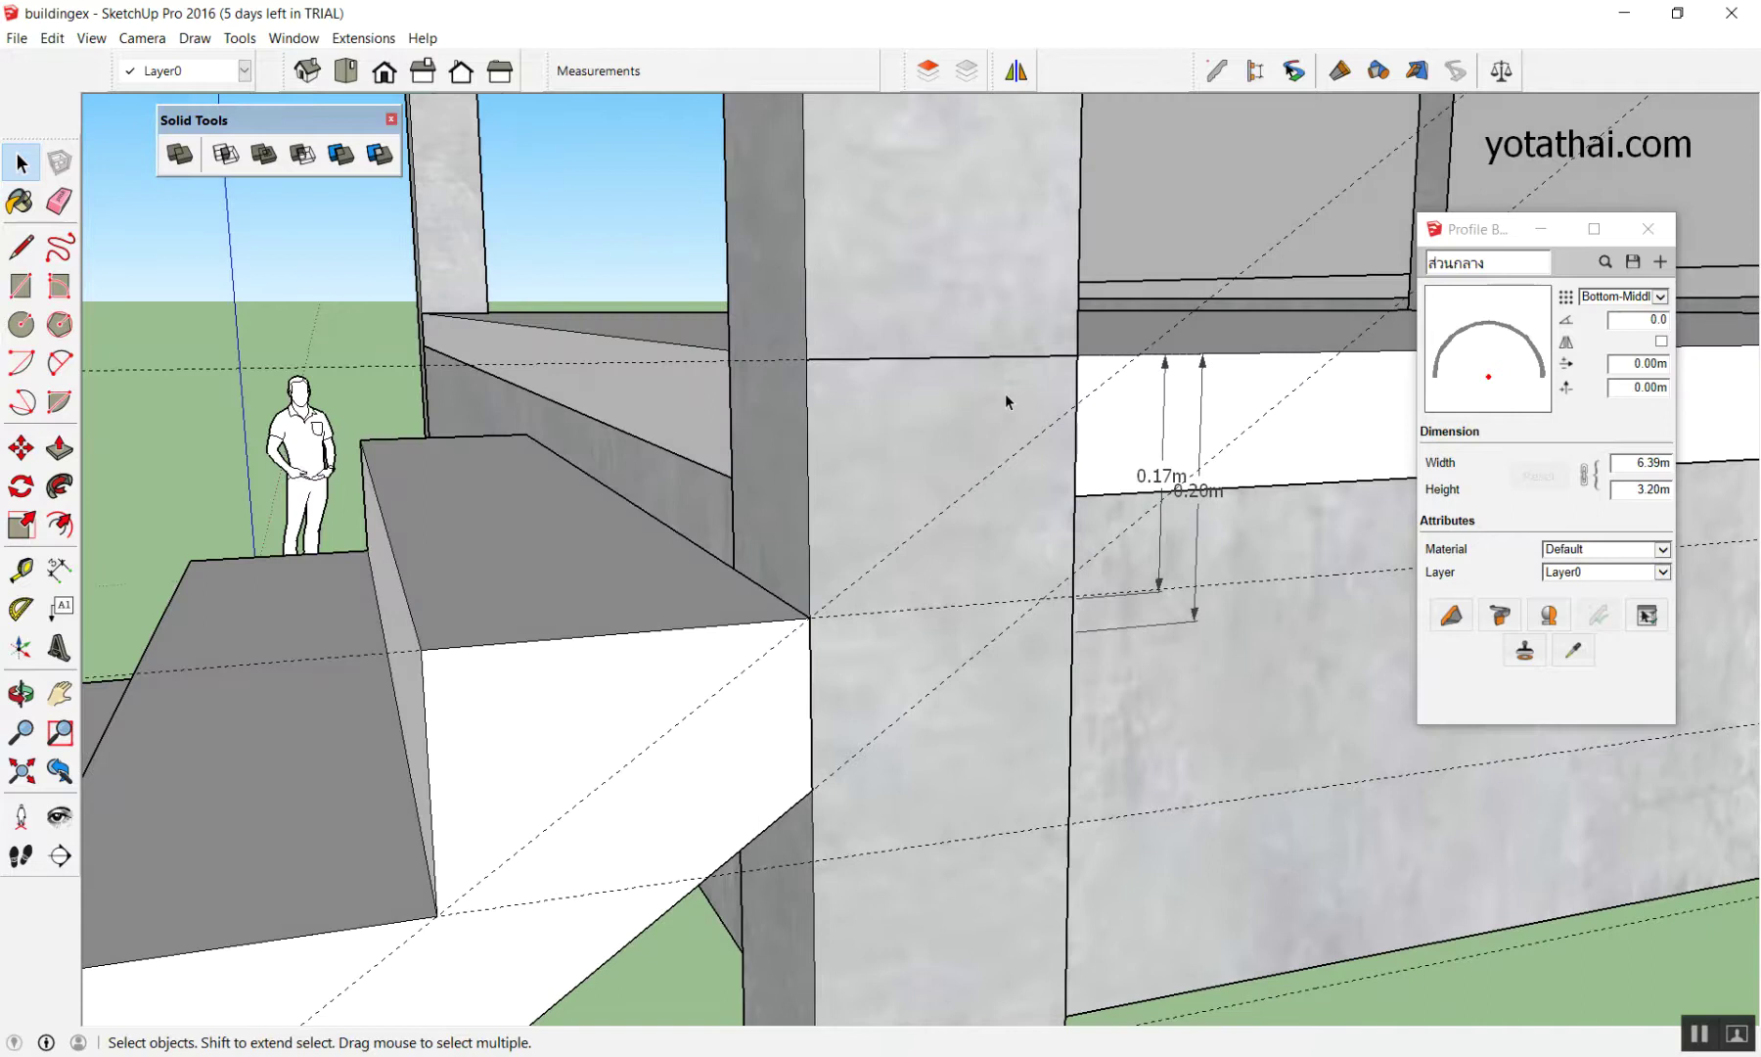
pyautogui.moveTo(995, 365); pyautogui.dragTo(989, 374, button='middle')
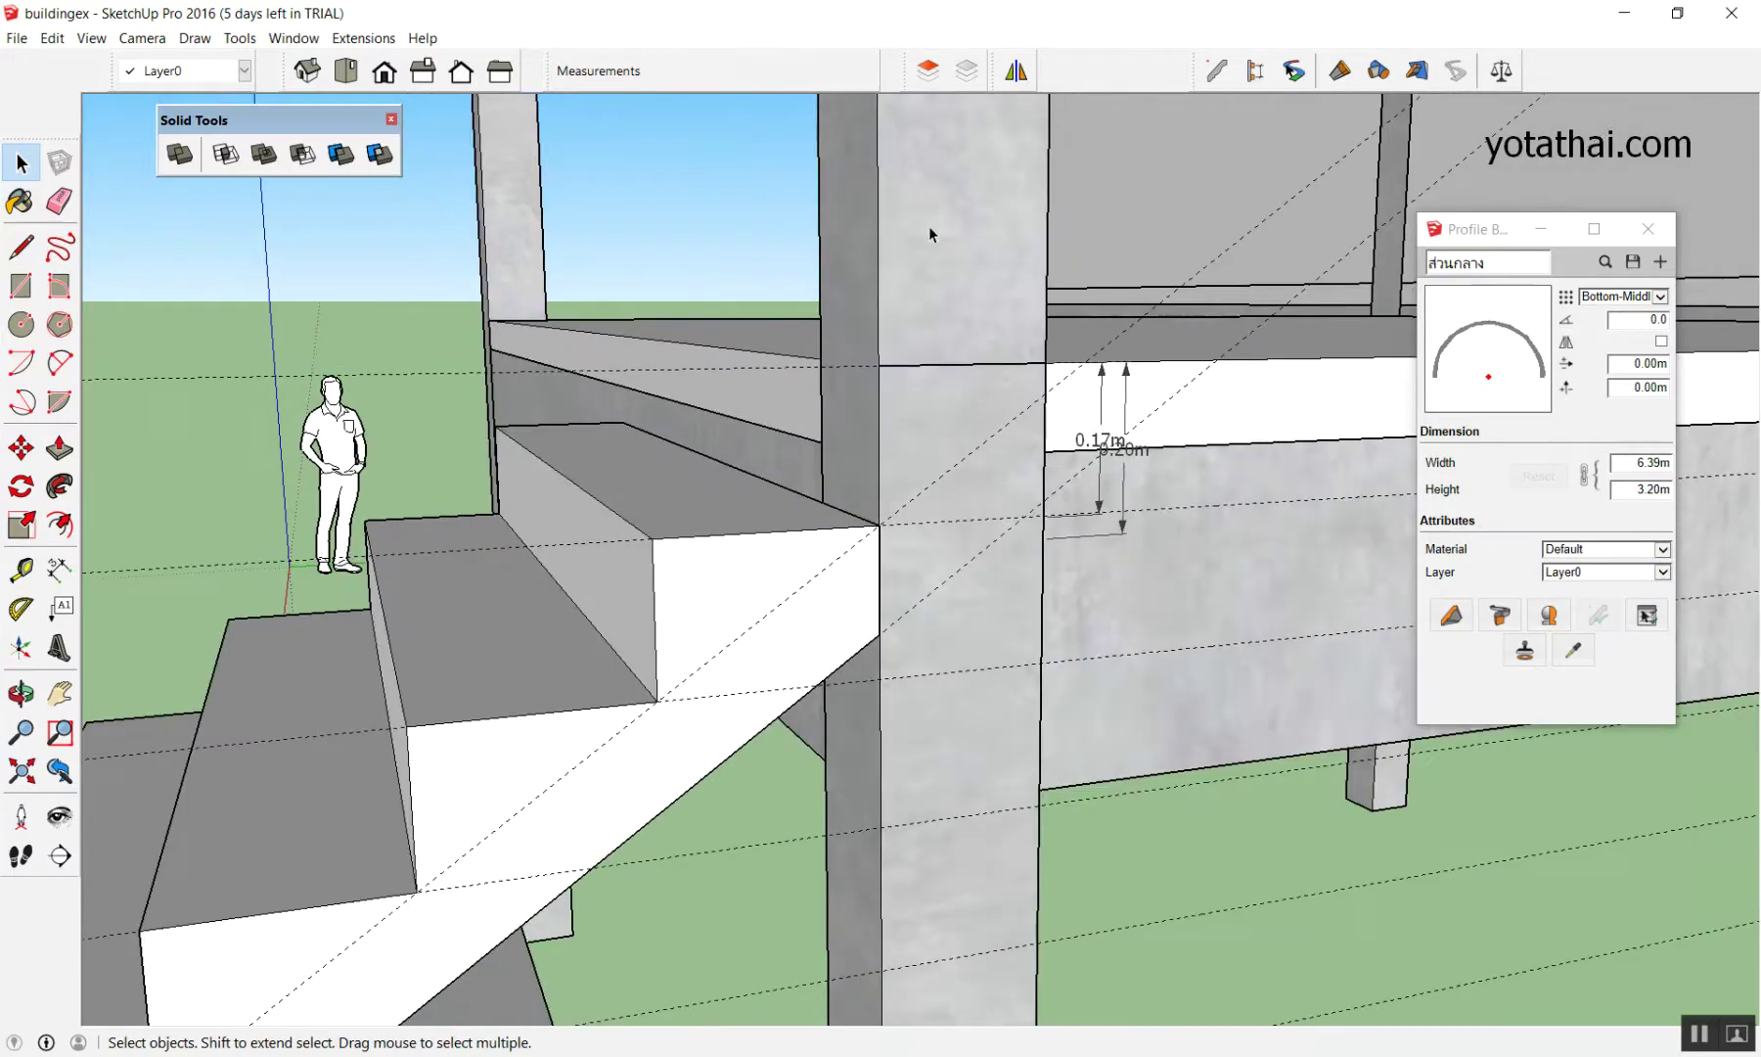
pyautogui.scroll(-2, 930, 254)
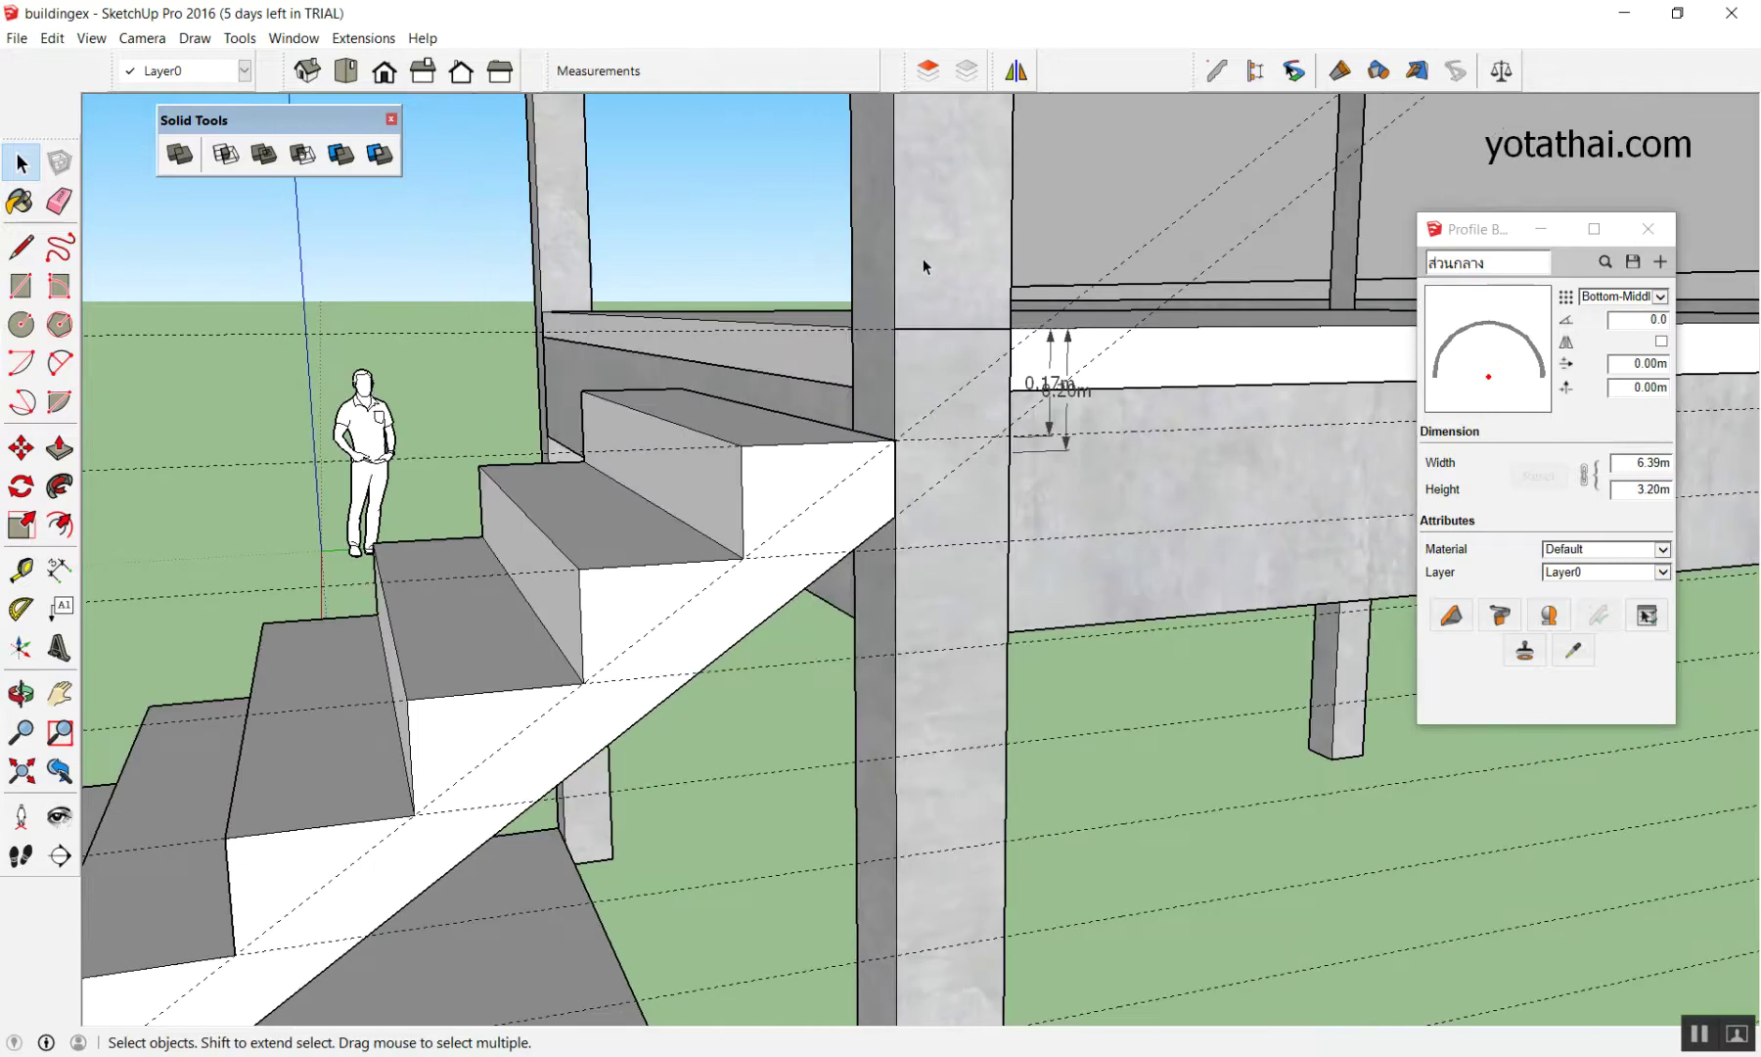
pyautogui.scroll(-2, 923, 244)
pyautogui.scroll(-1, 924, 245)
pyautogui.moveTo(922, 259)
pyautogui.mouseDown(button='middle')
pyautogui.moveTo(921, 243)
pyautogui.moveTo(895, 302)
pyautogui.mouseUp(button='middle')
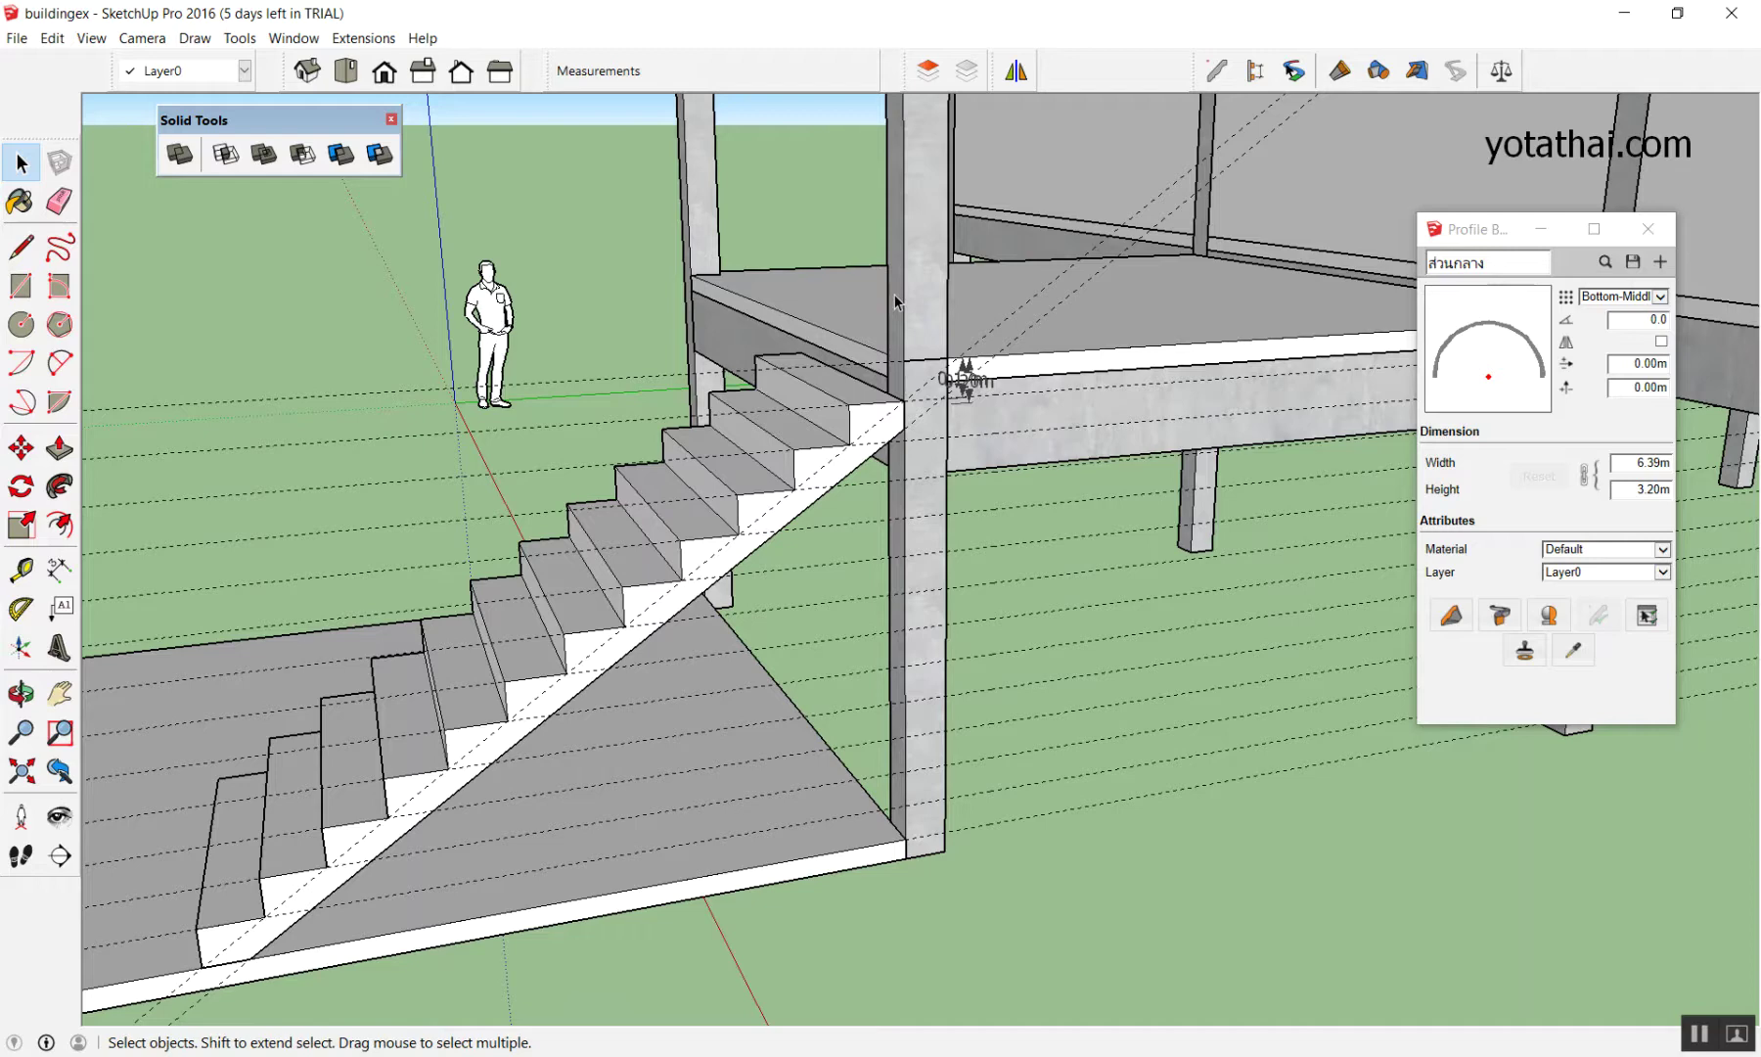
# Orbit and zoom in for a closer look at the staircase
pyautogui.scroll(-3, 1137, 944)
pyautogui.moveTo(1137, 944); pyautogui.dragTo(1120, 774, button='middle')
pyautogui.scroll(3, 979, 734)
pyautogui.scroll(2, 943, 703)
pyautogui.scroll(-3, 984, 660)
pyautogui.moveTo(1069, 617)
pyautogui.mouseDown(button='middle')
pyautogui.moveTo(1074, 402)
pyautogui.moveTo(1380, 491)
pyautogui.moveTo(822, 668)
pyautogui.mouseUp(button='middle')
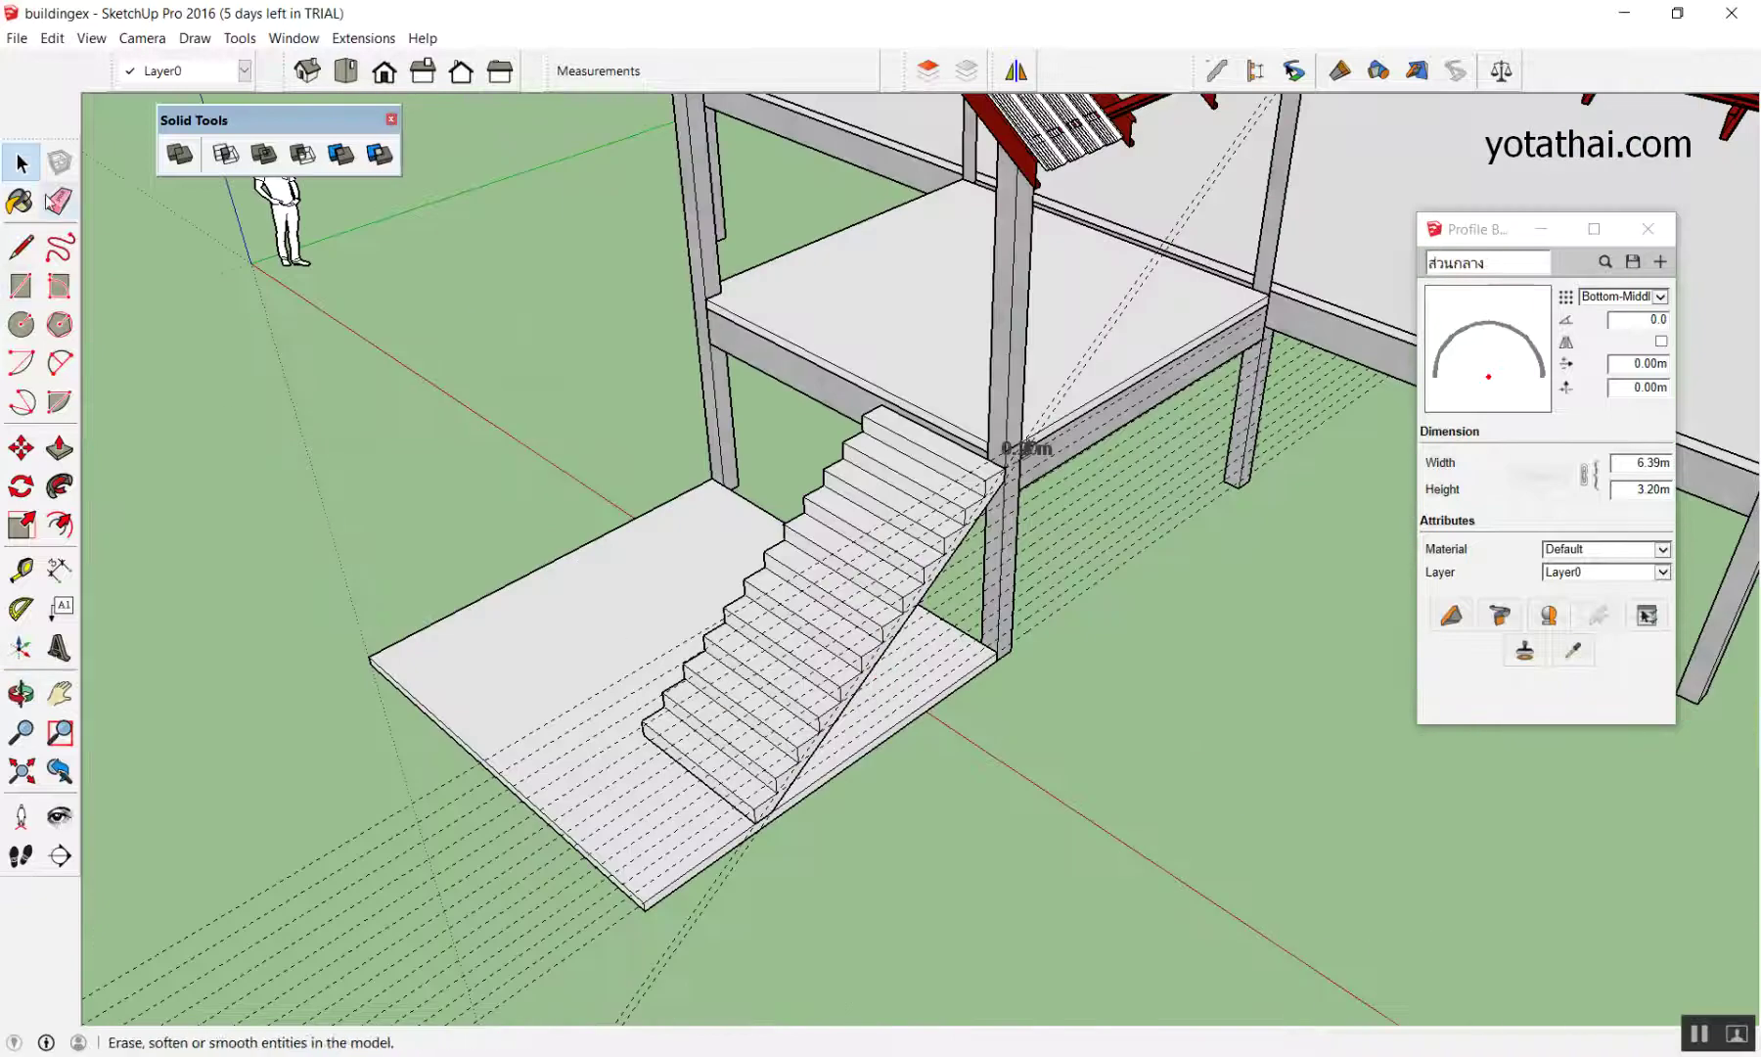
# Orbit around the building and close the Solid Tools toolbar
pyautogui.click(16, 37)
pyautogui.click(40, 114)
pyautogui.moveTo(438, 276)
pyautogui.mouseDown(button='middle')
pyautogui.moveTo(981, 386)
pyautogui.moveTo(916, 455)
pyautogui.mouseUp(button='middle')
pyautogui.scroll(2, 917, 455)
pyautogui.click(391, 119)
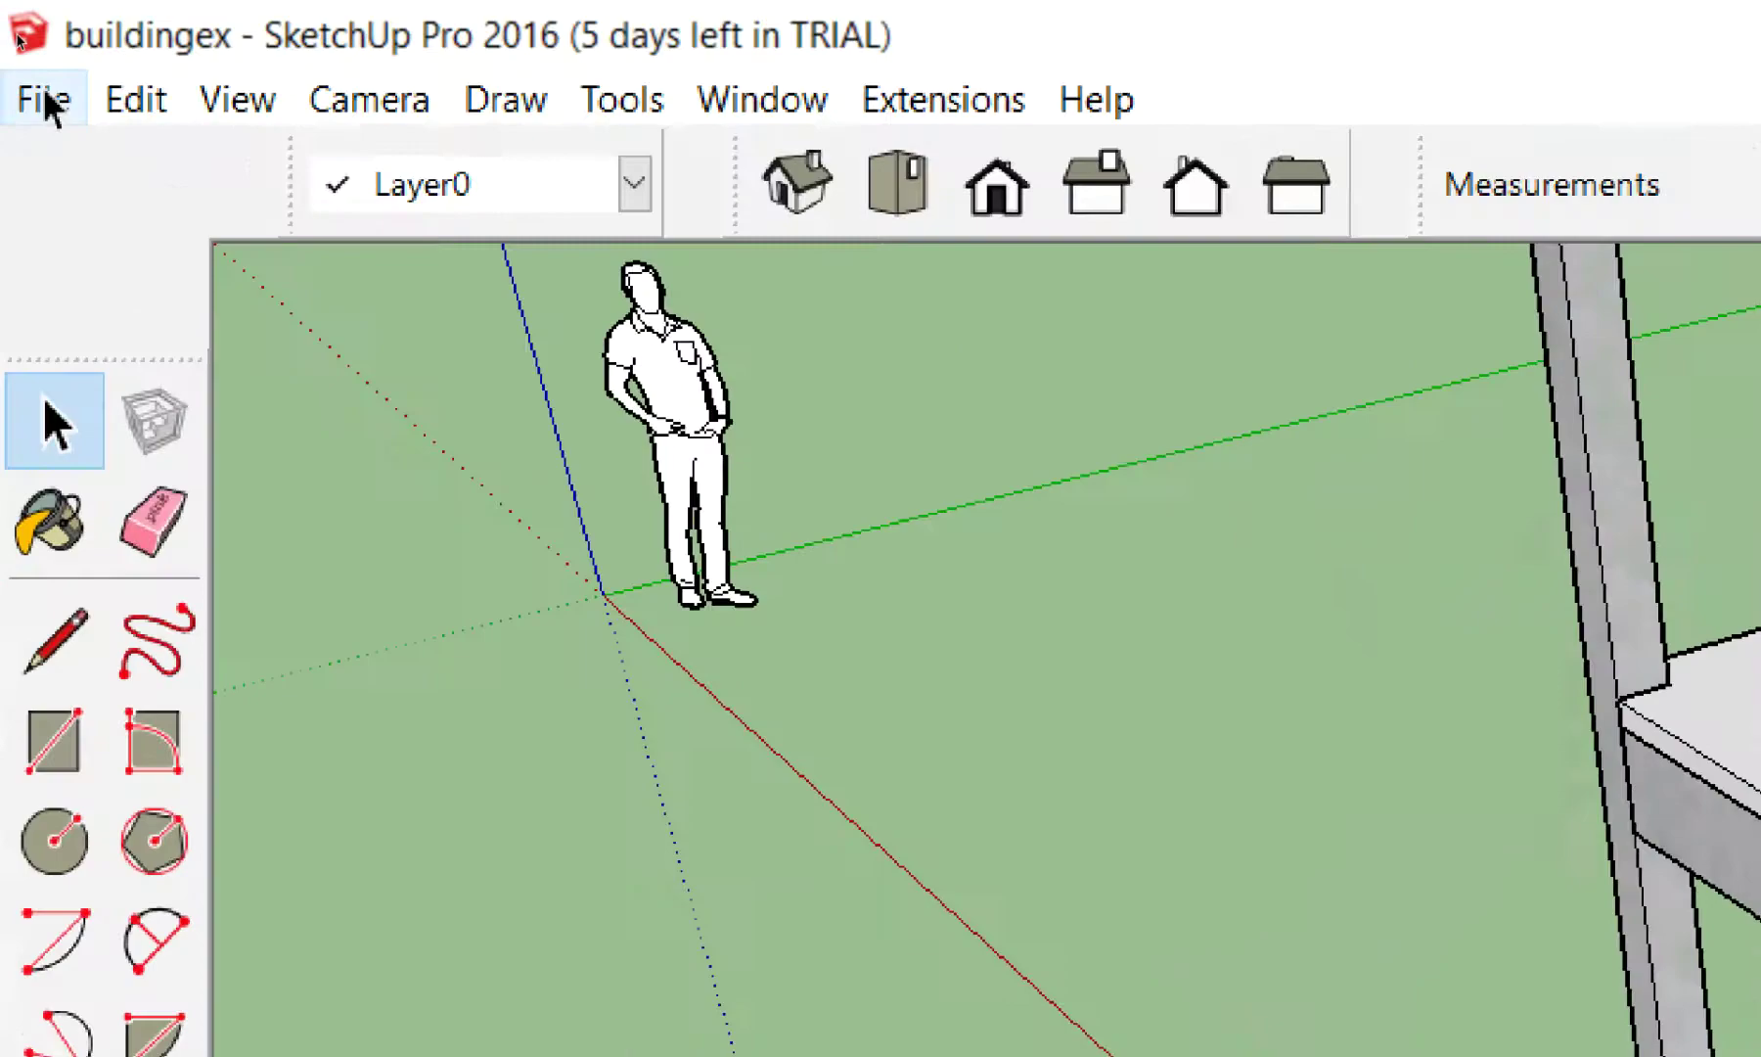
pyautogui.click(17, 38)
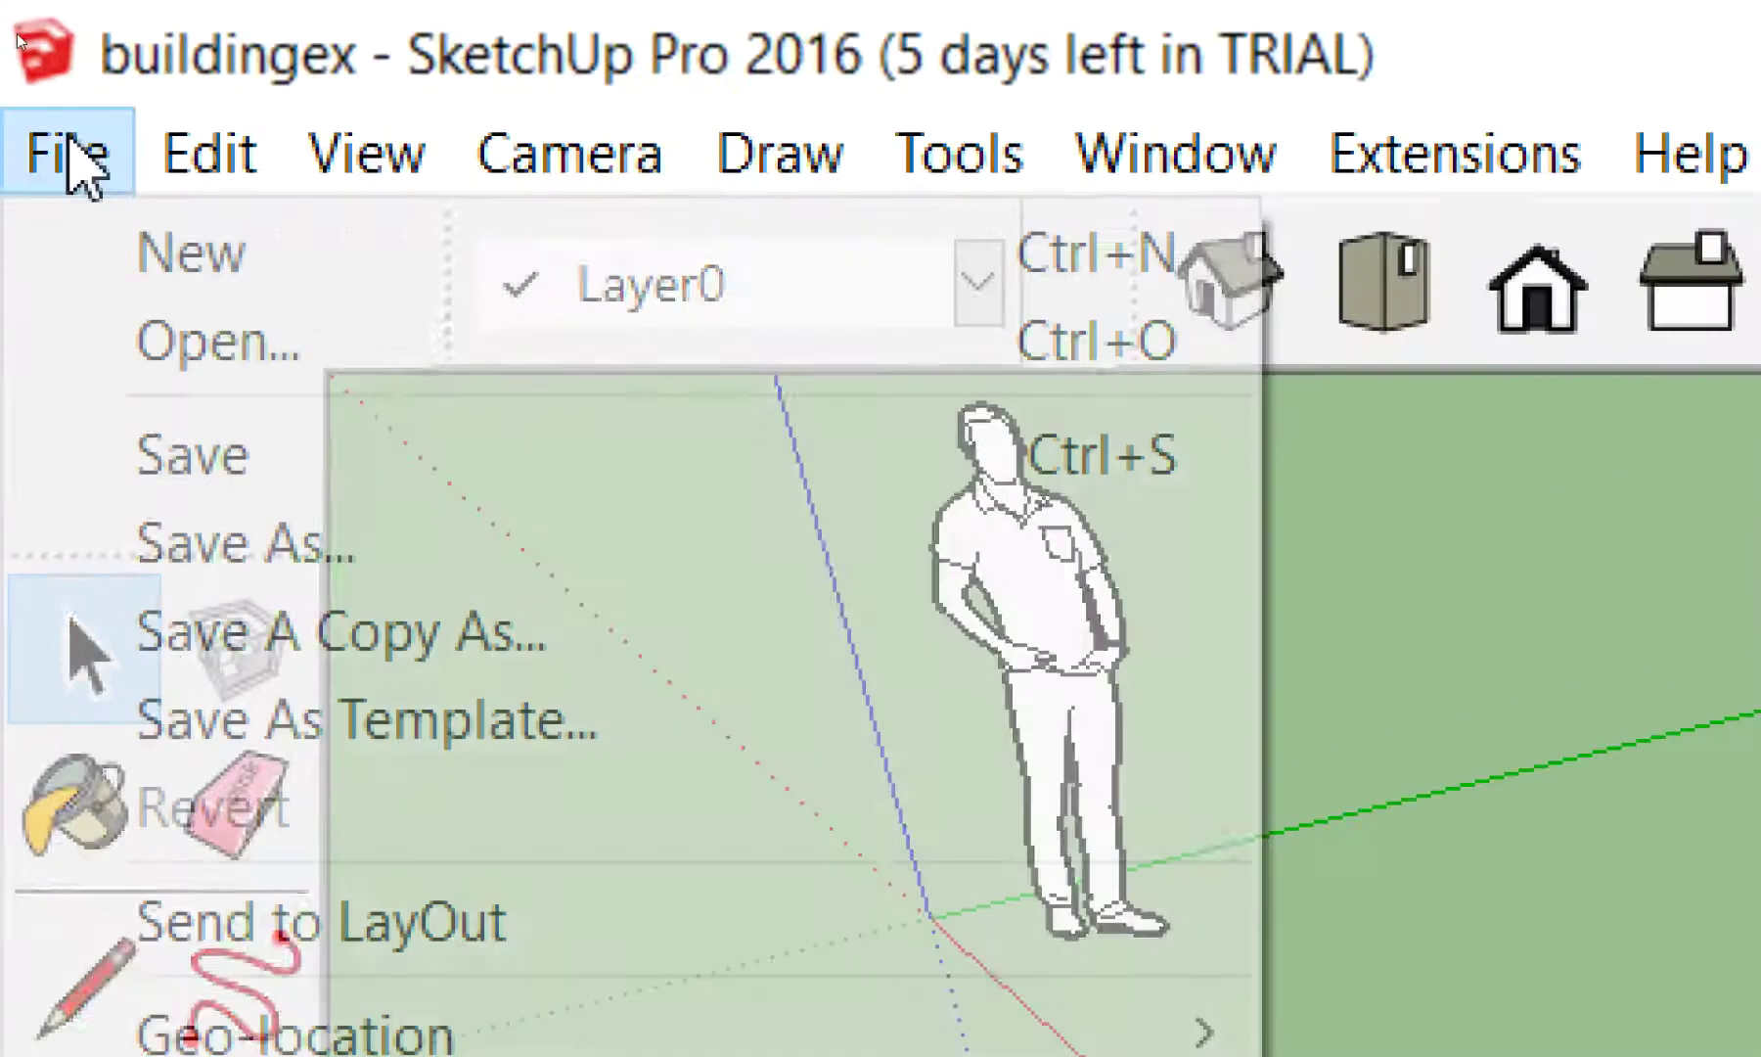
# Start a new model, then open sala2016 from the workshop3 folder
pyautogui.click(47, 62)
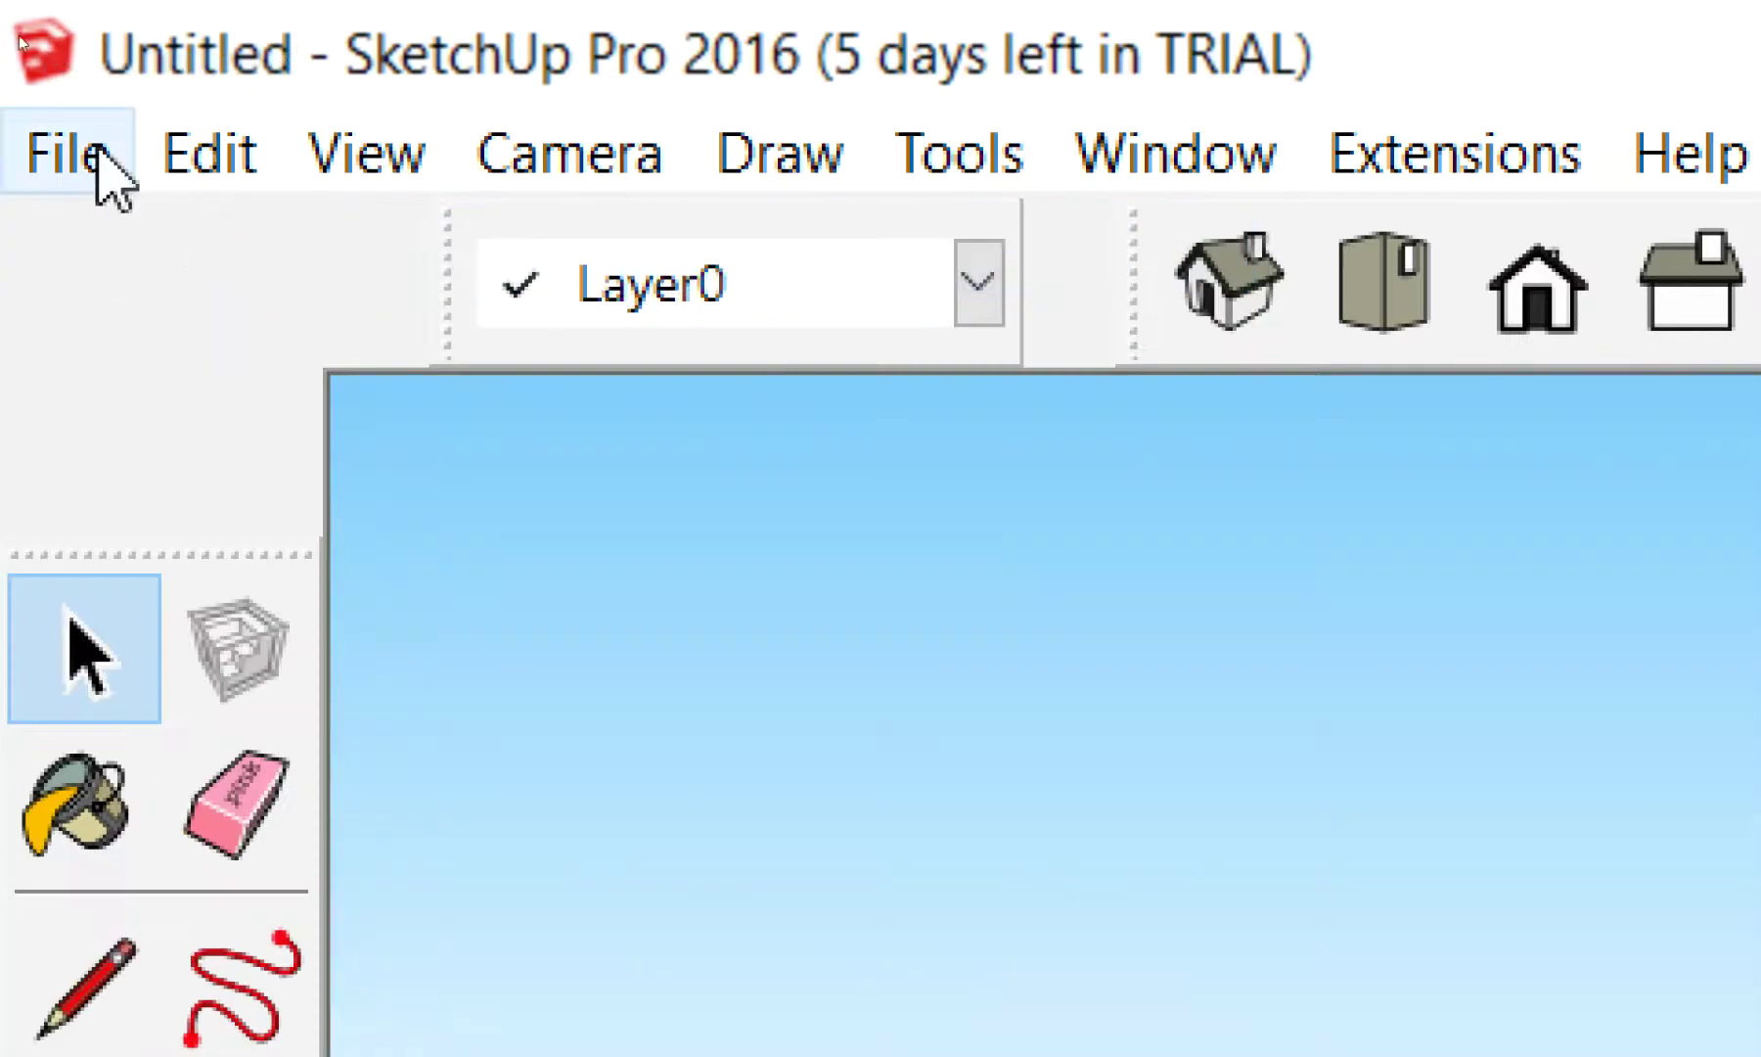
pyautogui.click(67, 156)
pyautogui.click(137, 338)
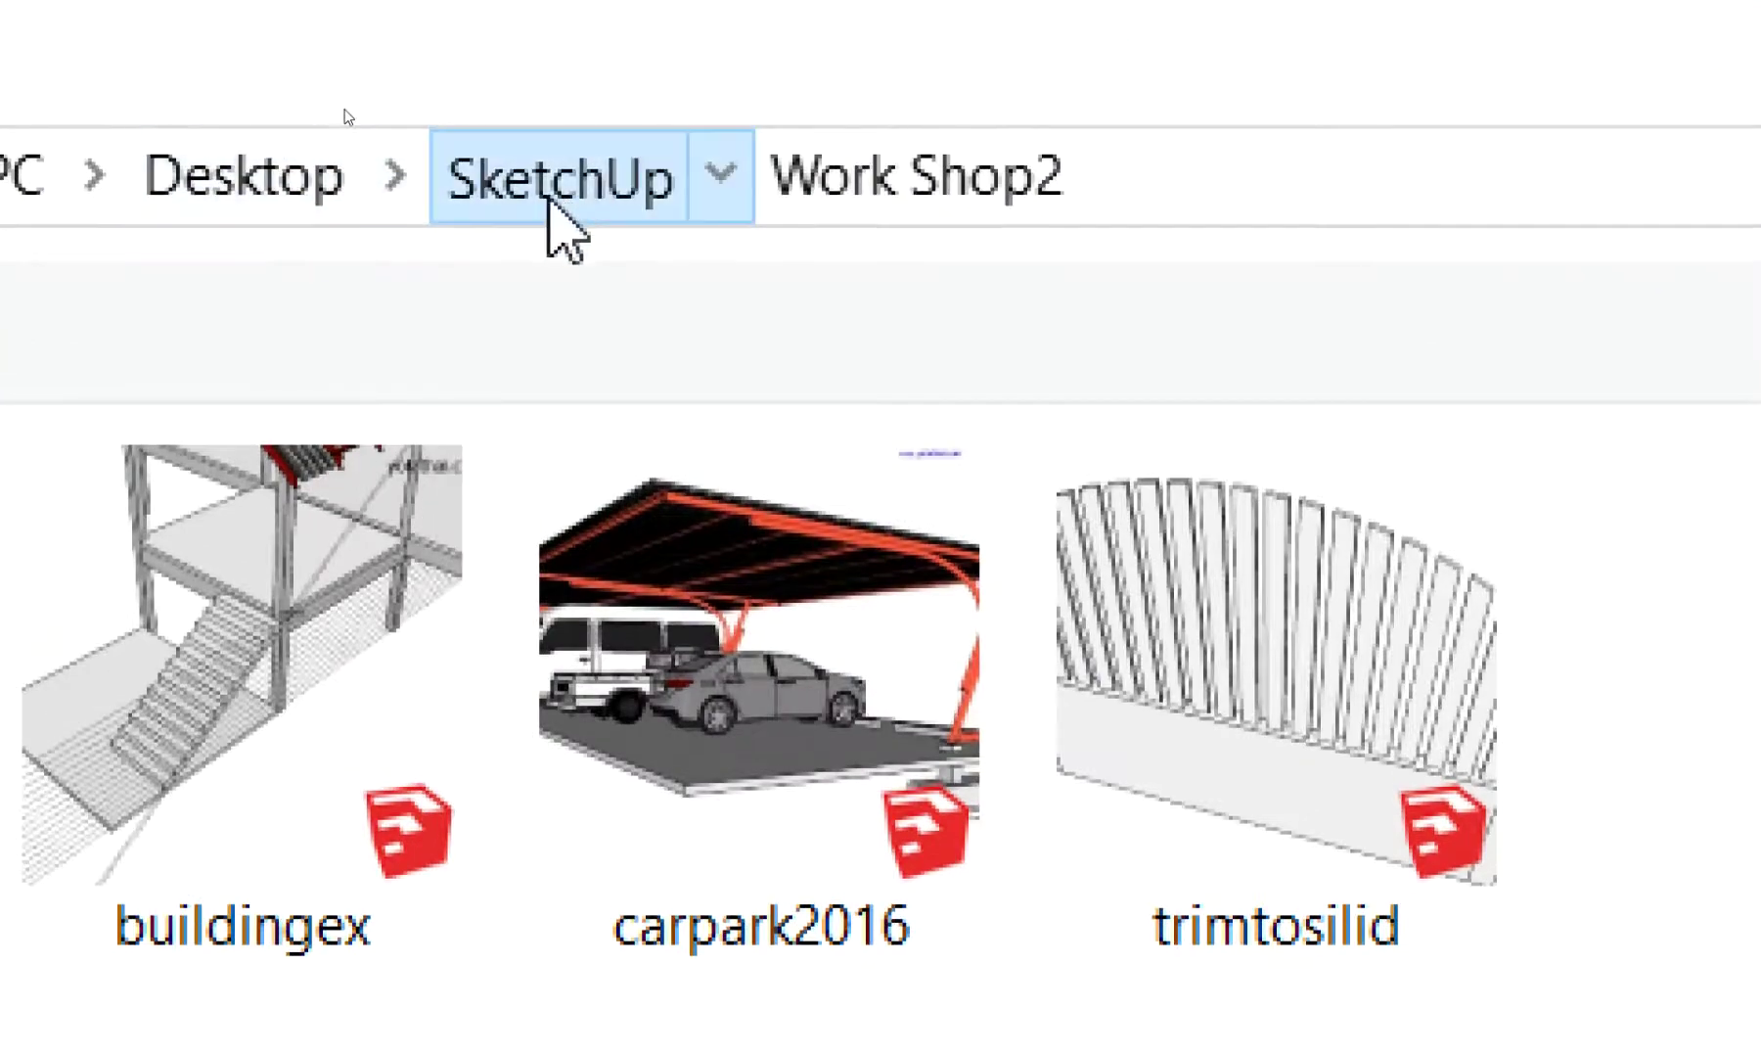
pyautogui.click(549, 199)
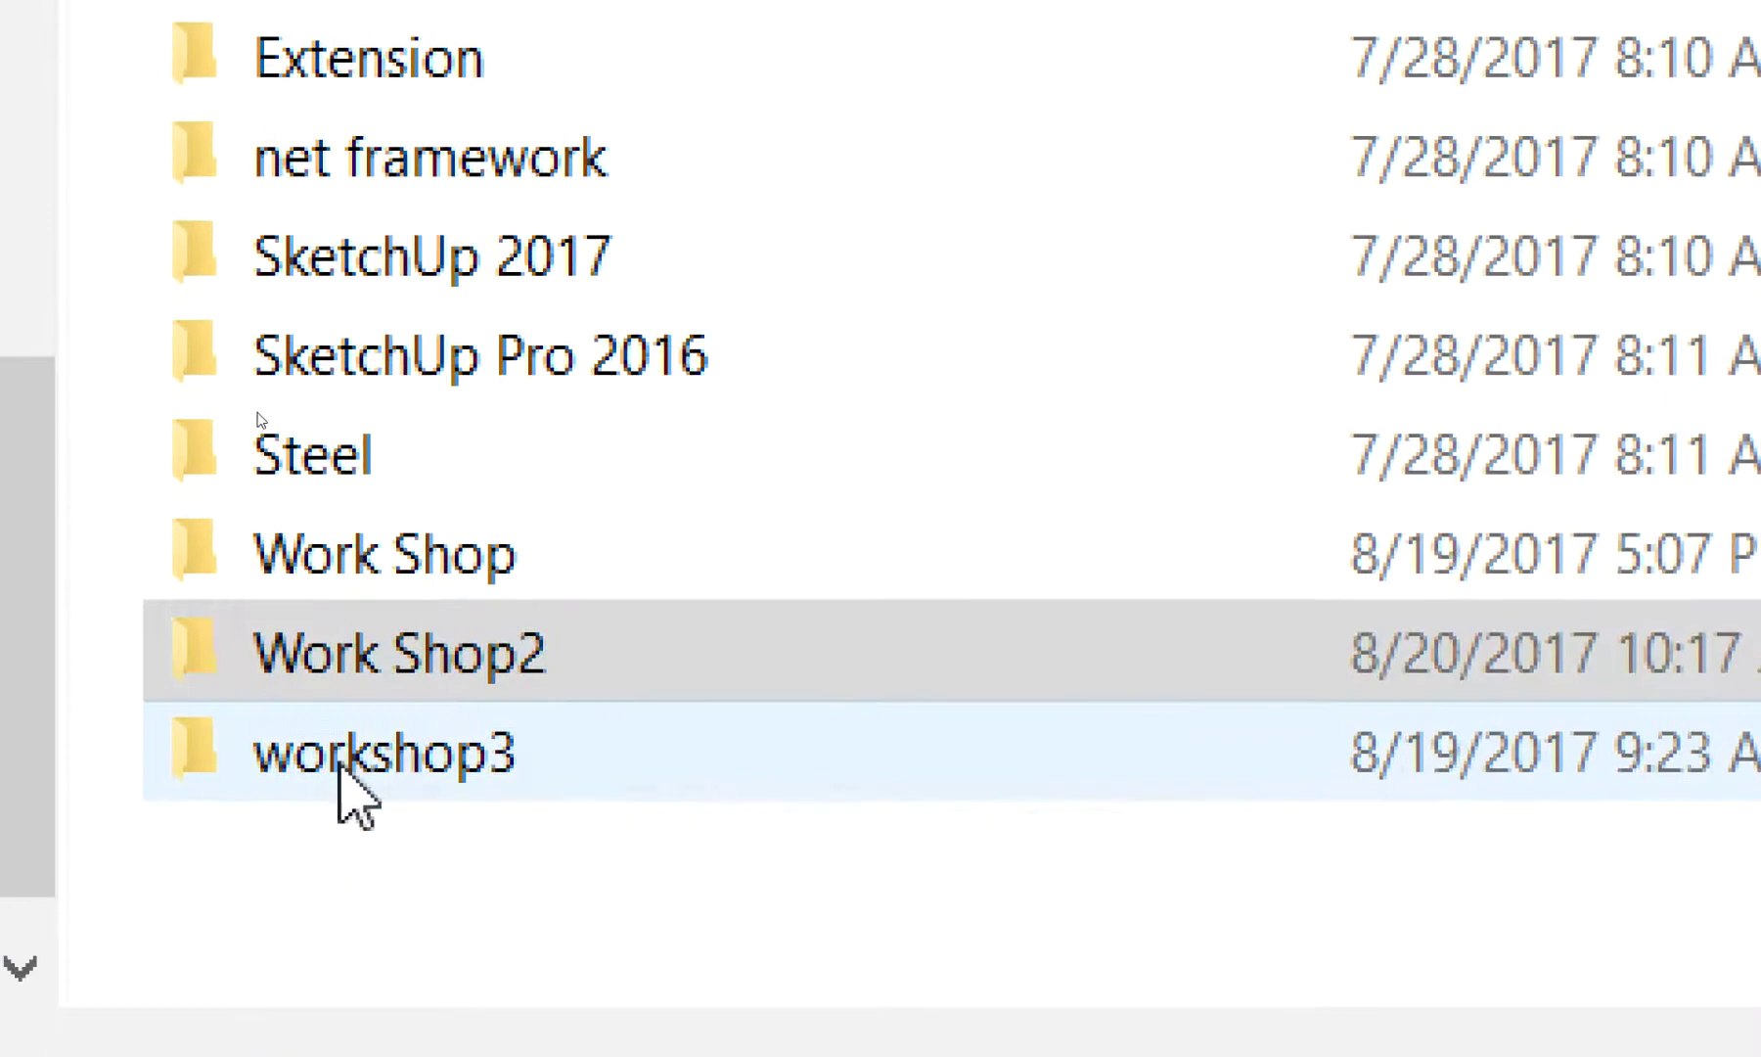
pyautogui.doubleClick(342, 773)
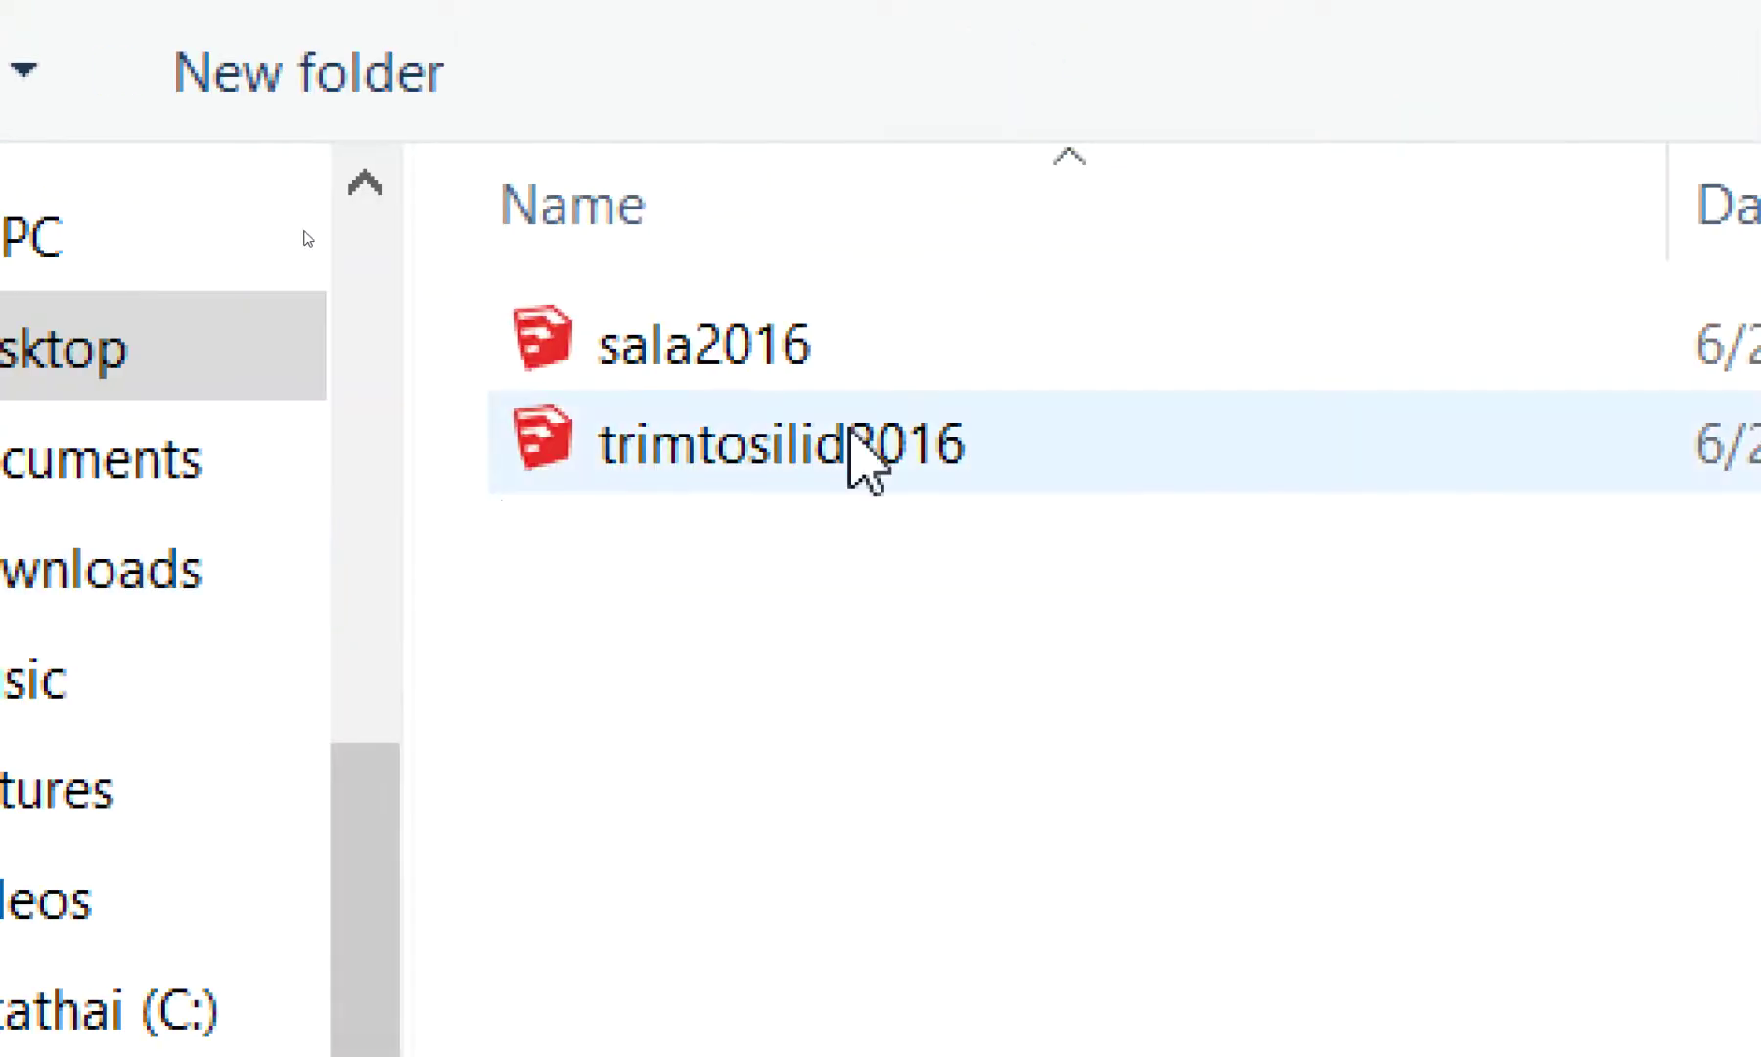
pyautogui.doubleClick(897, 382)
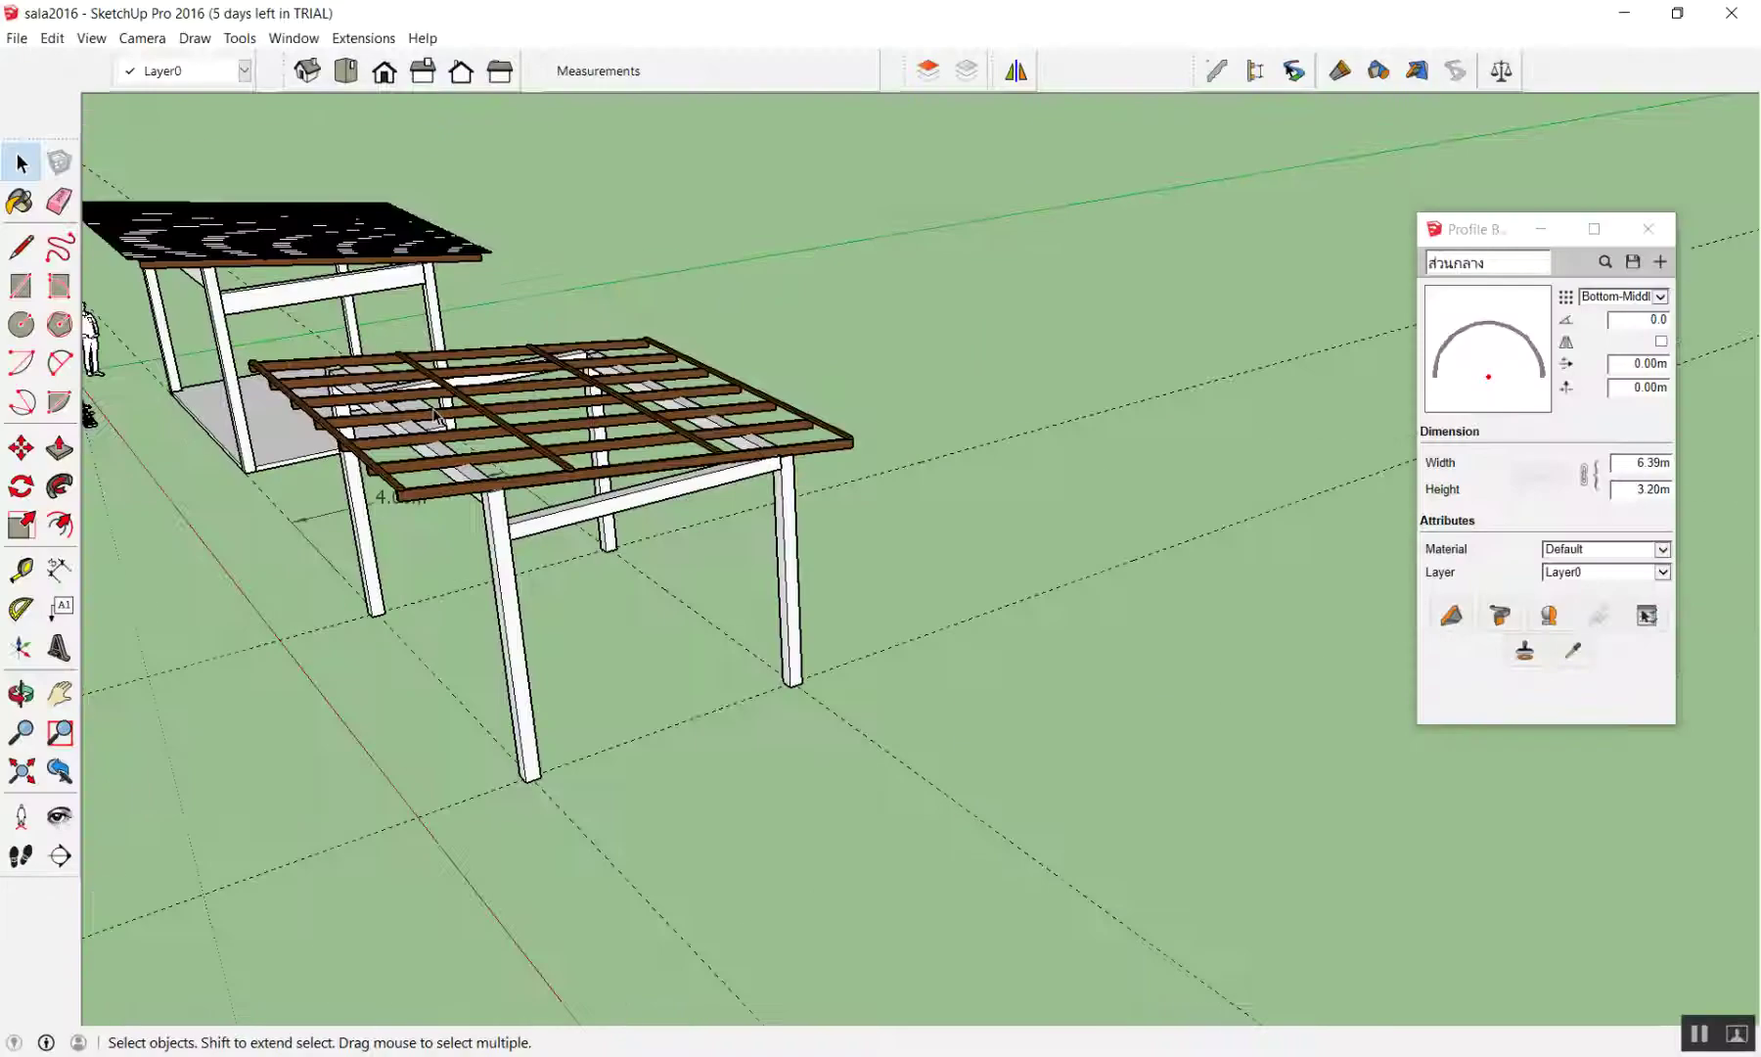
# Orbit and zoom out to view both pavilions and the pergola
pyautogui.moveTo(309, 228)
pyautogui.mouseDown(button='middle')
pyautogui.moveTo(609, 428)
pyautogui.moveTo(579, 540)
pyautogui.mouseUp(button='middle')
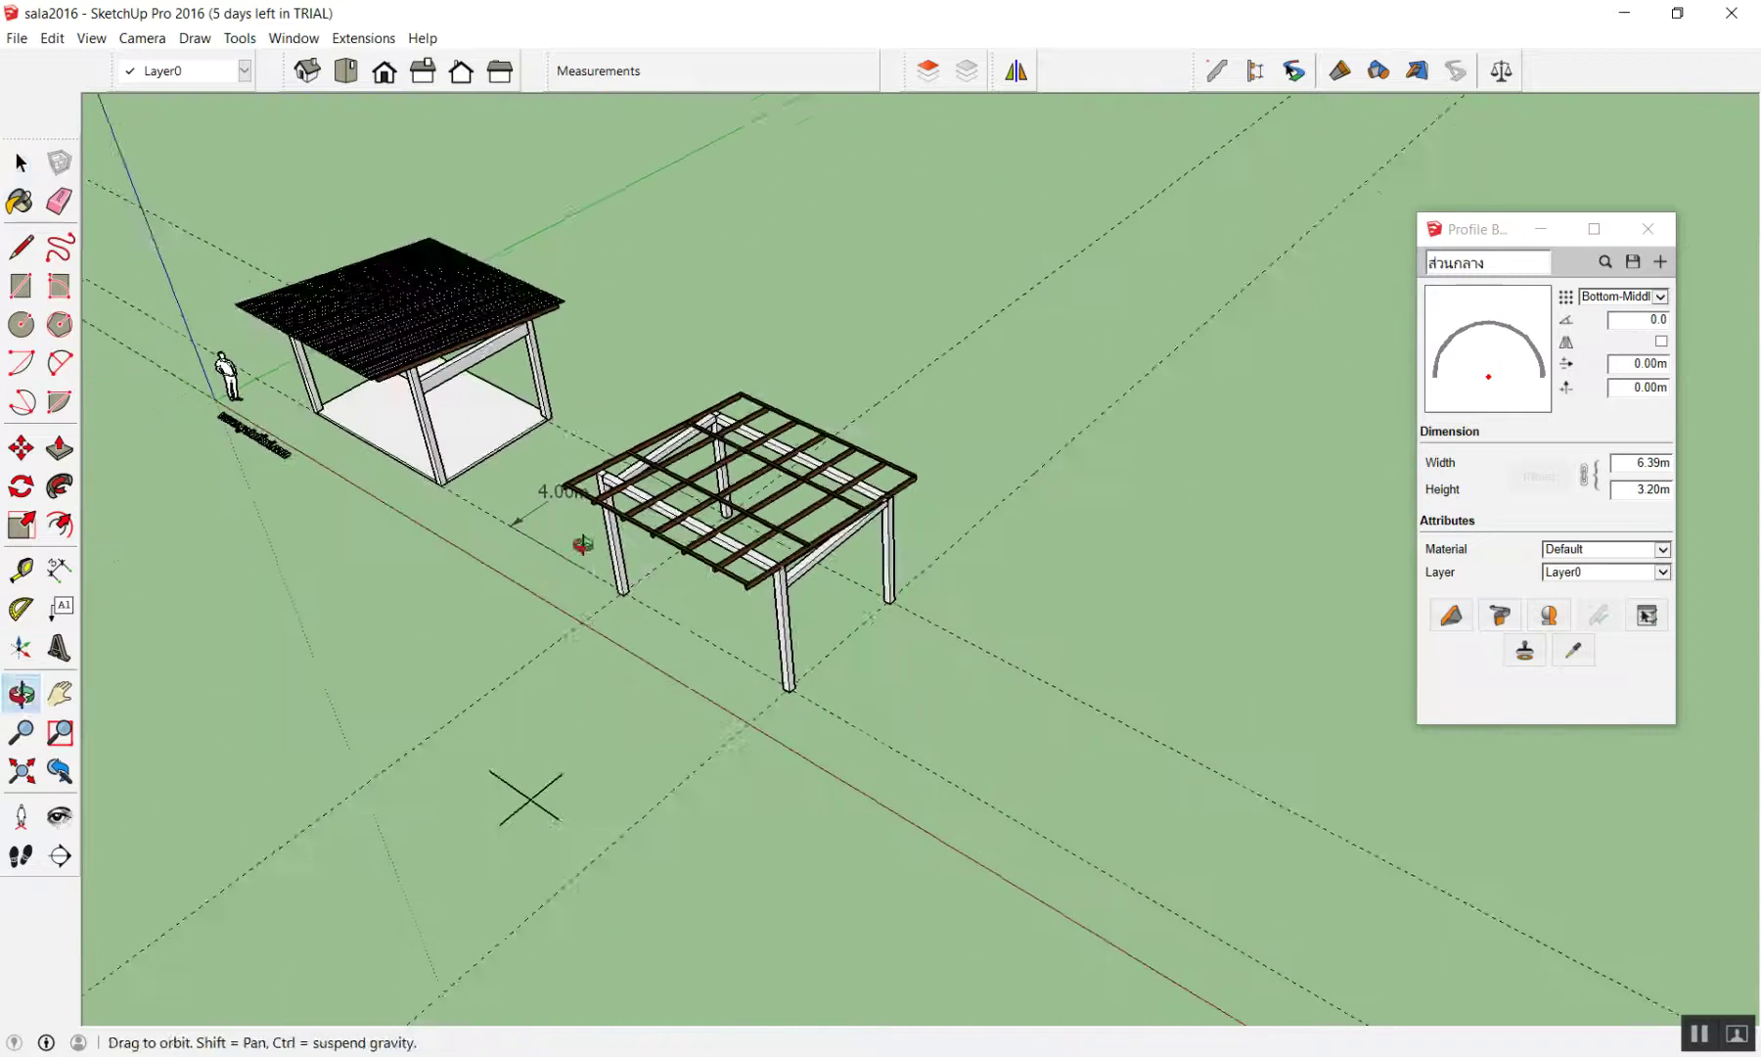
pyautogui.moveTo(562, 446); pyautogui.dragTo(1103, 311, button='middle')
pyautogui.moveTo(1103, 311); pyautogui.dragTo(586, 697)
pyautogui.click(551, 464)
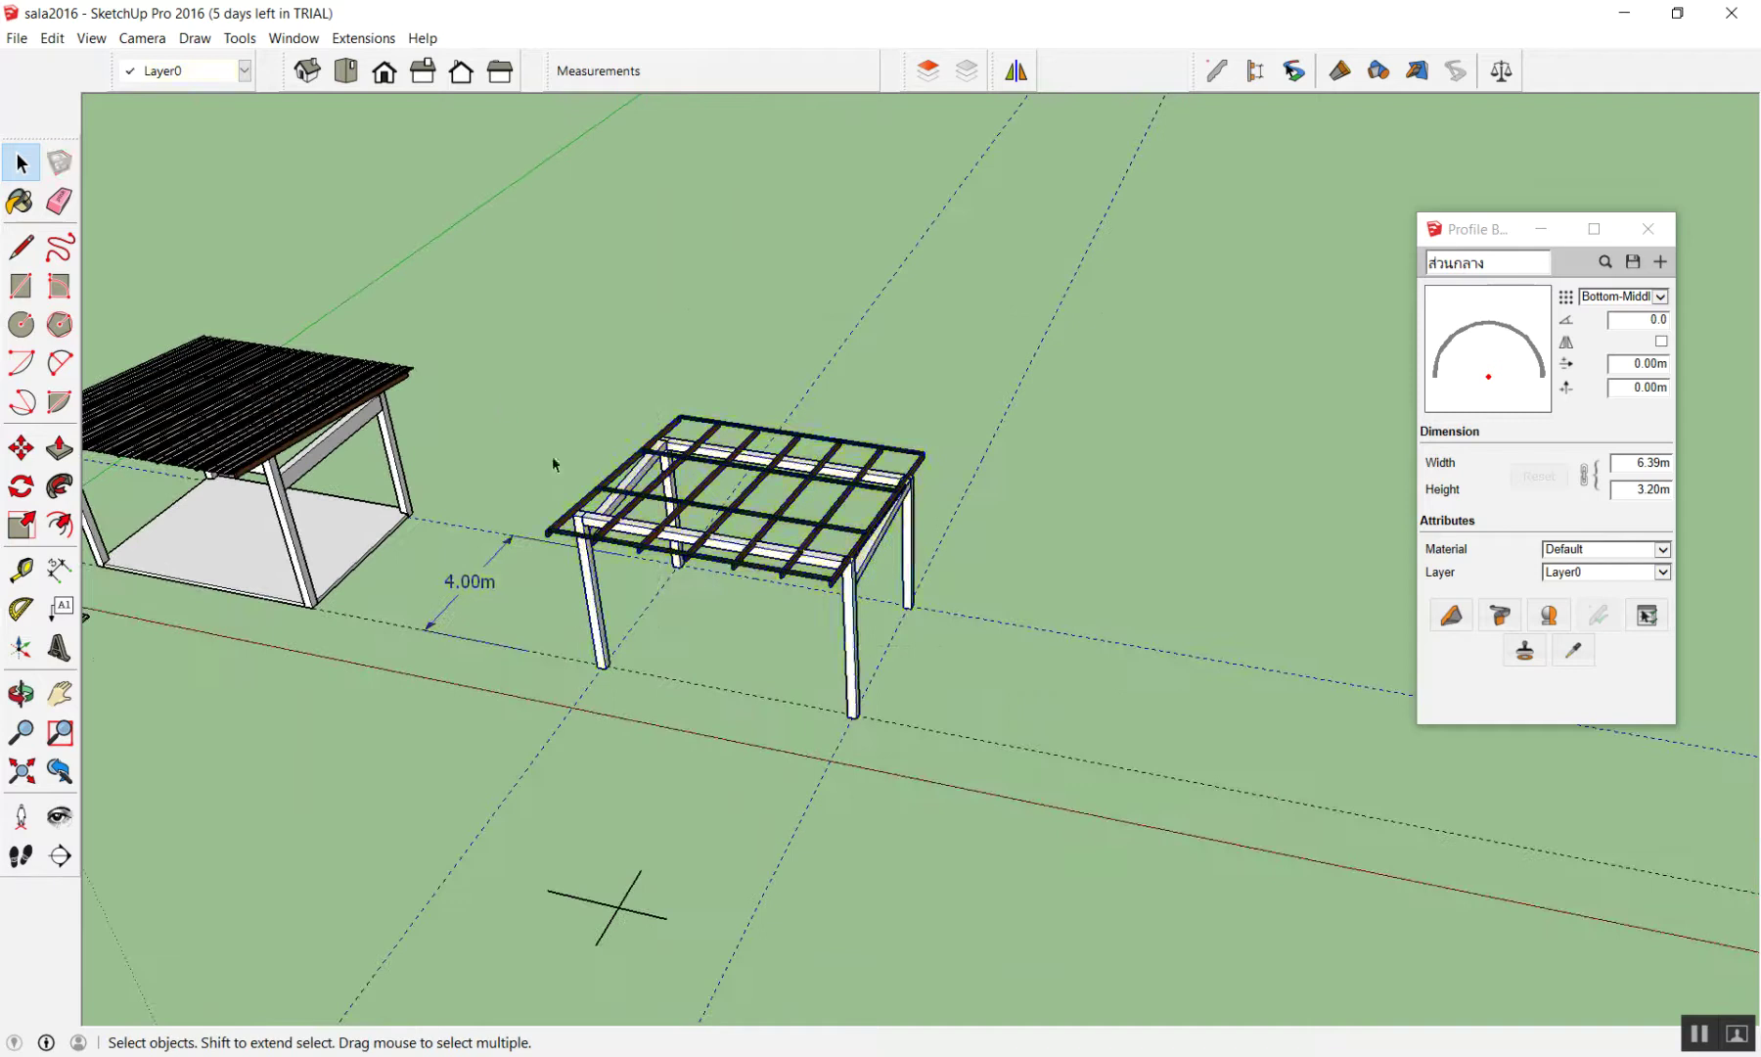
pyautogui.scroll(3, 665, 472)
pyautogui.scroll(2, 665, 472)
pyautogui.scroll(-2, 745, 478)
pyautogui.scroll(-2, 745, 477)
pyautogui.scroll(2, 291, 406)
pyautogui.scroll(2, 291, 406)
# Delete the pergola and its leftover post
pyautogui.moveTo(292, 406); pyautogui.dragTo(295, 491, button='middle')
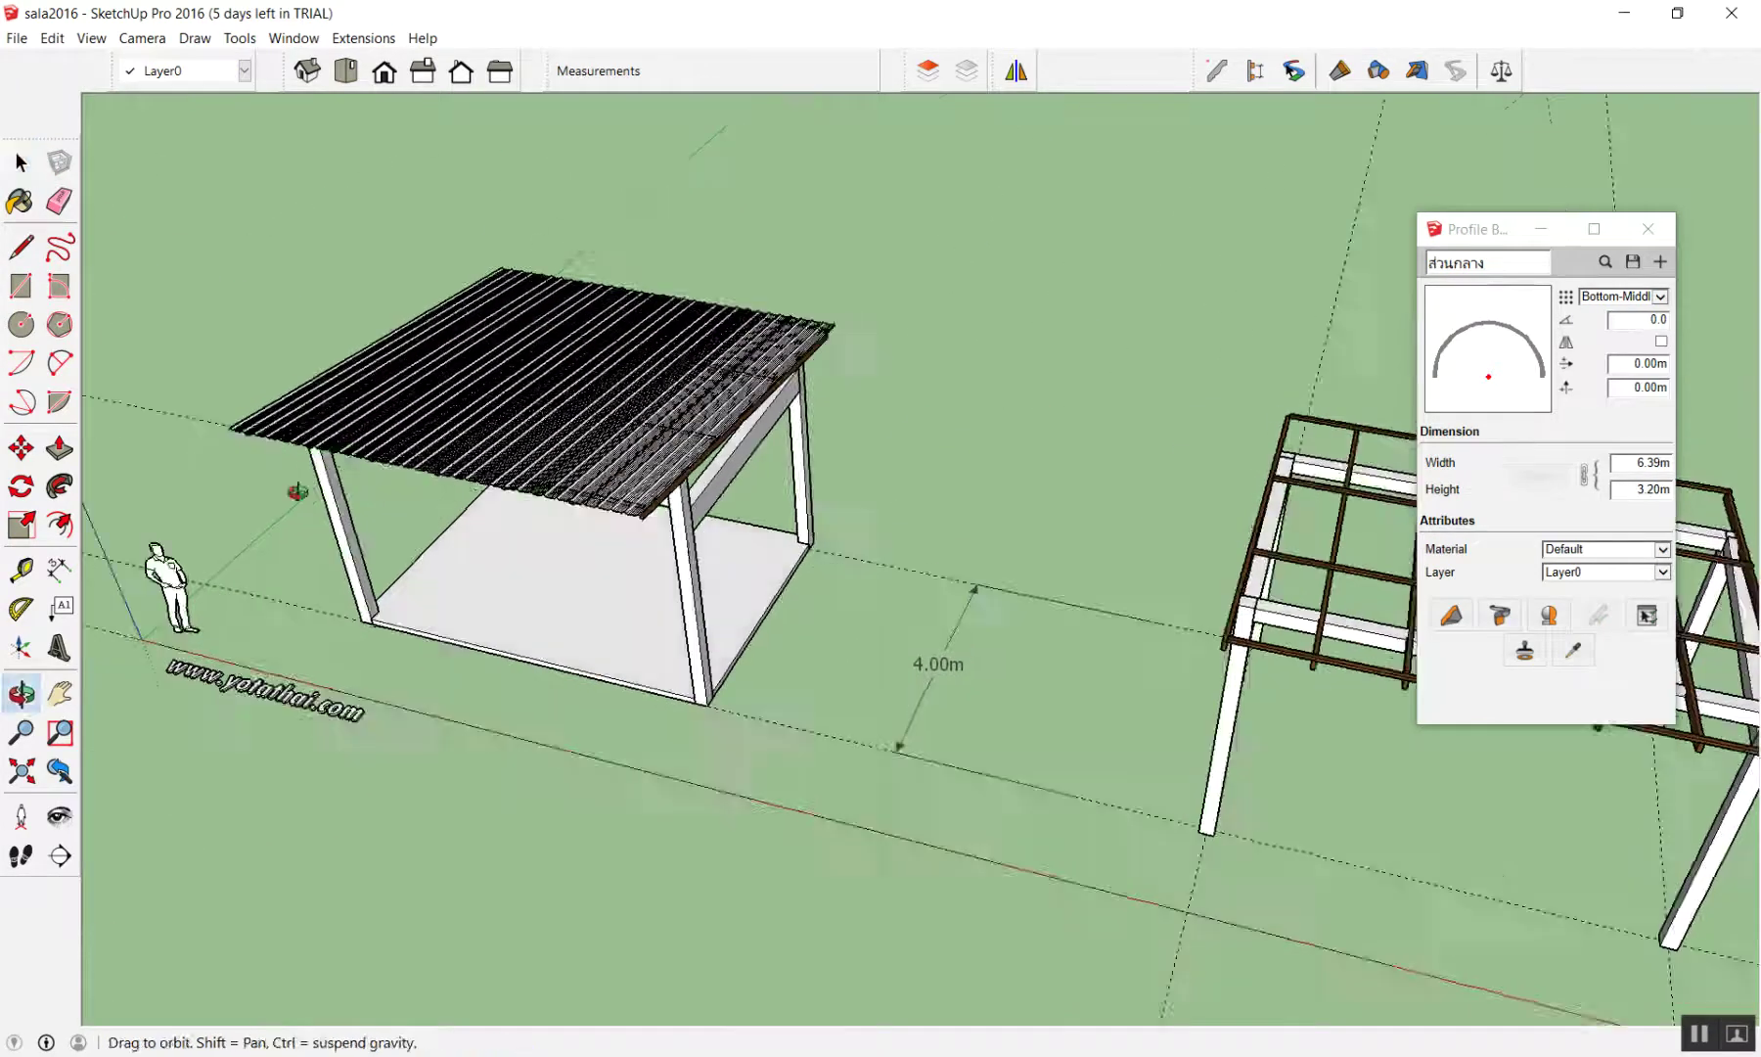
pyautogui.scroll(-3, 295, 491)
pyautogui.scroll(-1, 295, 491)
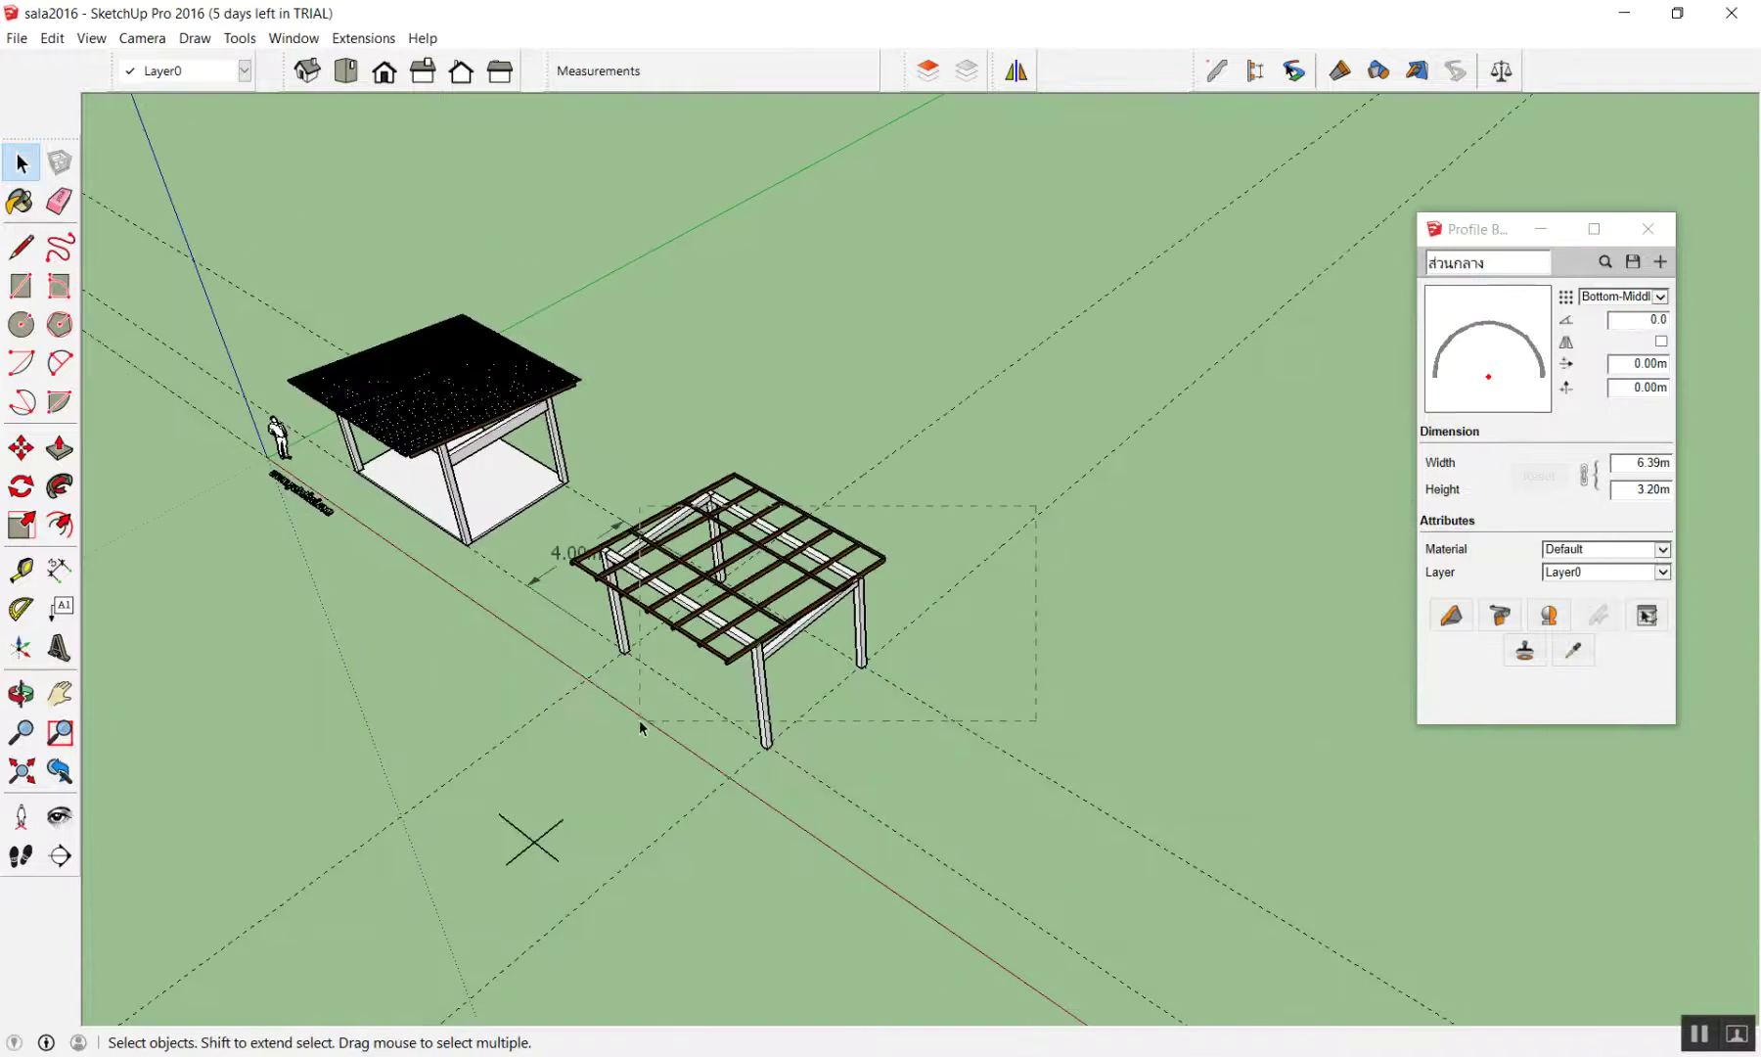
pyautogui.moveTo(640, 726); pyautogui.dragTo(641, 726)
pyautogui.press('Delete')
pyautogui.moveTo(641, 726); pyautogui.dragTo(529, 685, button='middle')
pyautogui.moveTo(646, 567); pyautogui.dragTo(520, 689)
pyautogui.press('Delete')
# Delete the leftover cross lines on the ground and inspect the remaining pavilion
pyautogui.moveTo(524, 661)
pyautogui.mouseDown(button='middle')
pyautogui.moveTo(662, 303)
pyautogui.moveTo(641, 495)
pyautogui.mouseUp(button='middle')
pyautogui.moveTo(639, 496); pyautogui.dragTo(484, 723)
pyautogui.press('Delete')
pyautogui.moveTo(624, 699); pyautogui.dragTo(537, 647, button='middle')
pyautogui.scroll(3, 537, 647)
pyautogui.moveTo(586, 538)
pyautogui.mouseDown(button='middle')
pyautogui.moveTo(239, 456)
pyautogui.moveTo(766, 582)
pyautogui.mouseUp(button='middle')
pyautogui.scroll(3, 905, 628)
pyautogui.moveTo(905, 628)
pyautogui.mouseDown(button='middle')
pyautogui.moveTo(523, 656)
pyautogui.moveTo(833, 704)
pyautogui.moveTo(1358, 690)
pyautogui.mouseUp(button='middle')
pyautogui.scroll(-3, 524, 656)
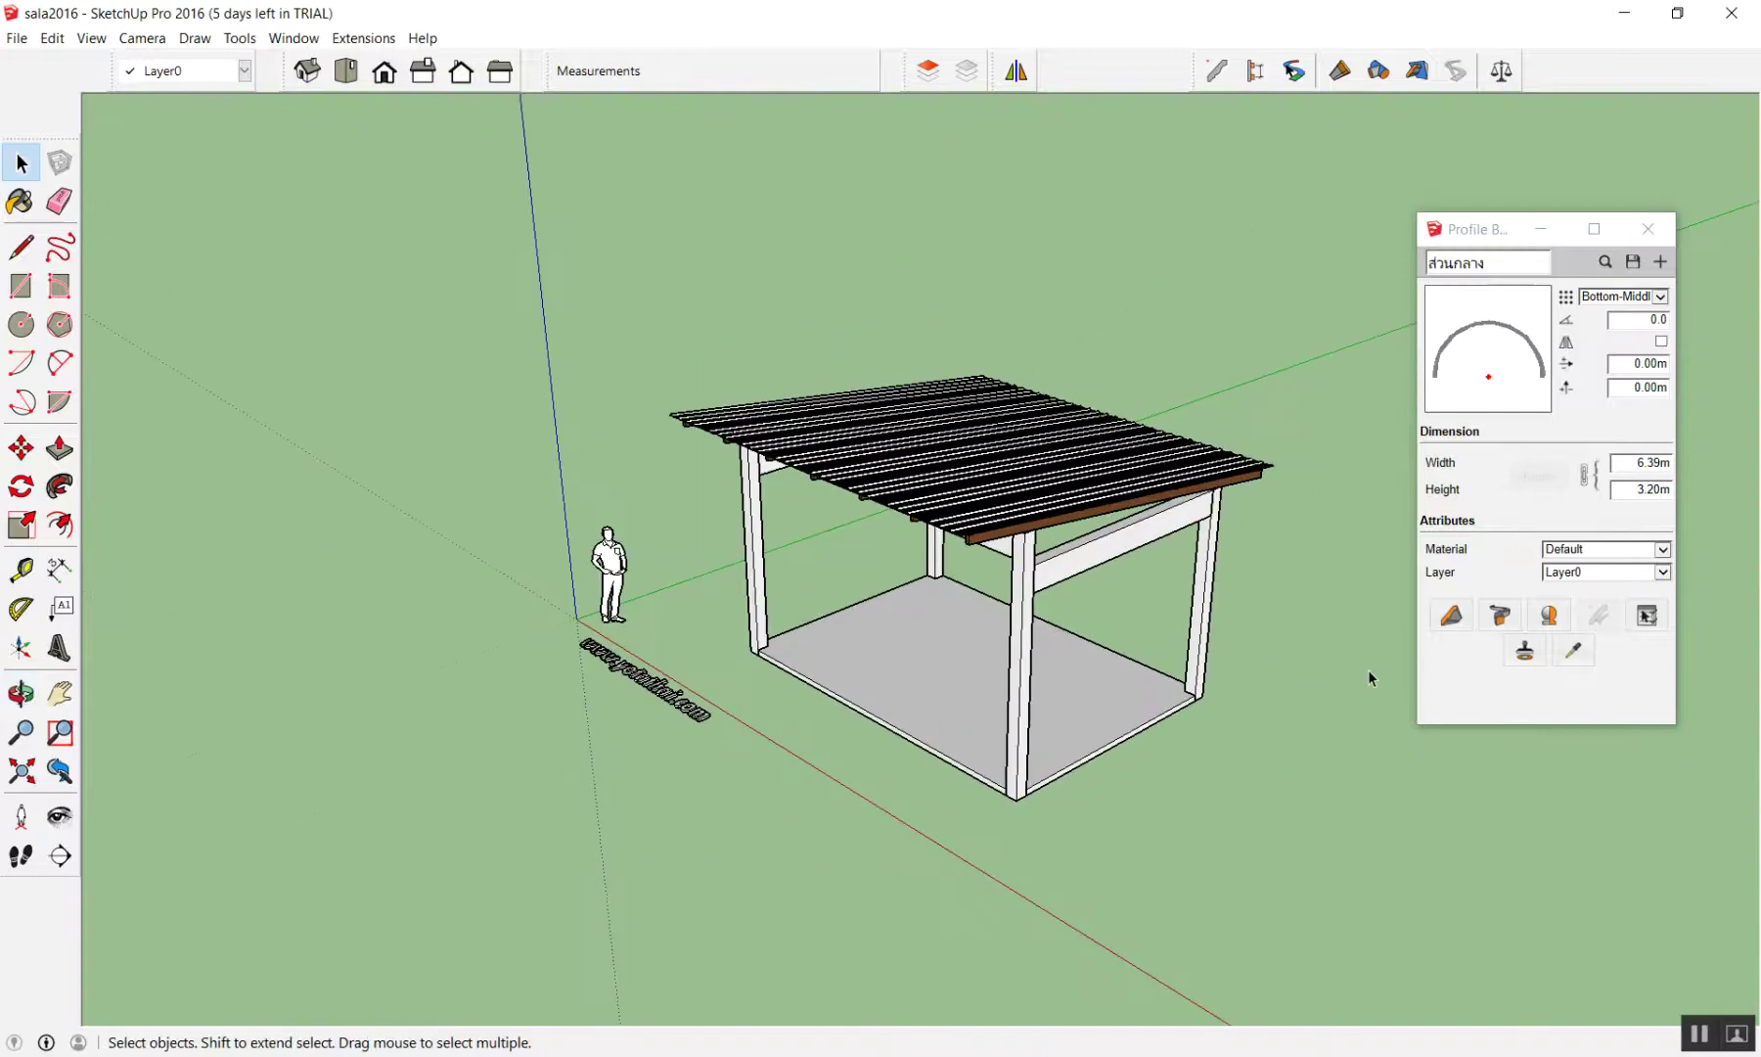
# Close the Profile Builder panel and enable the 1001bit - tools toolbar
pyautogui.click(1647, 228)
pyautogui.rightClick(750, 112)
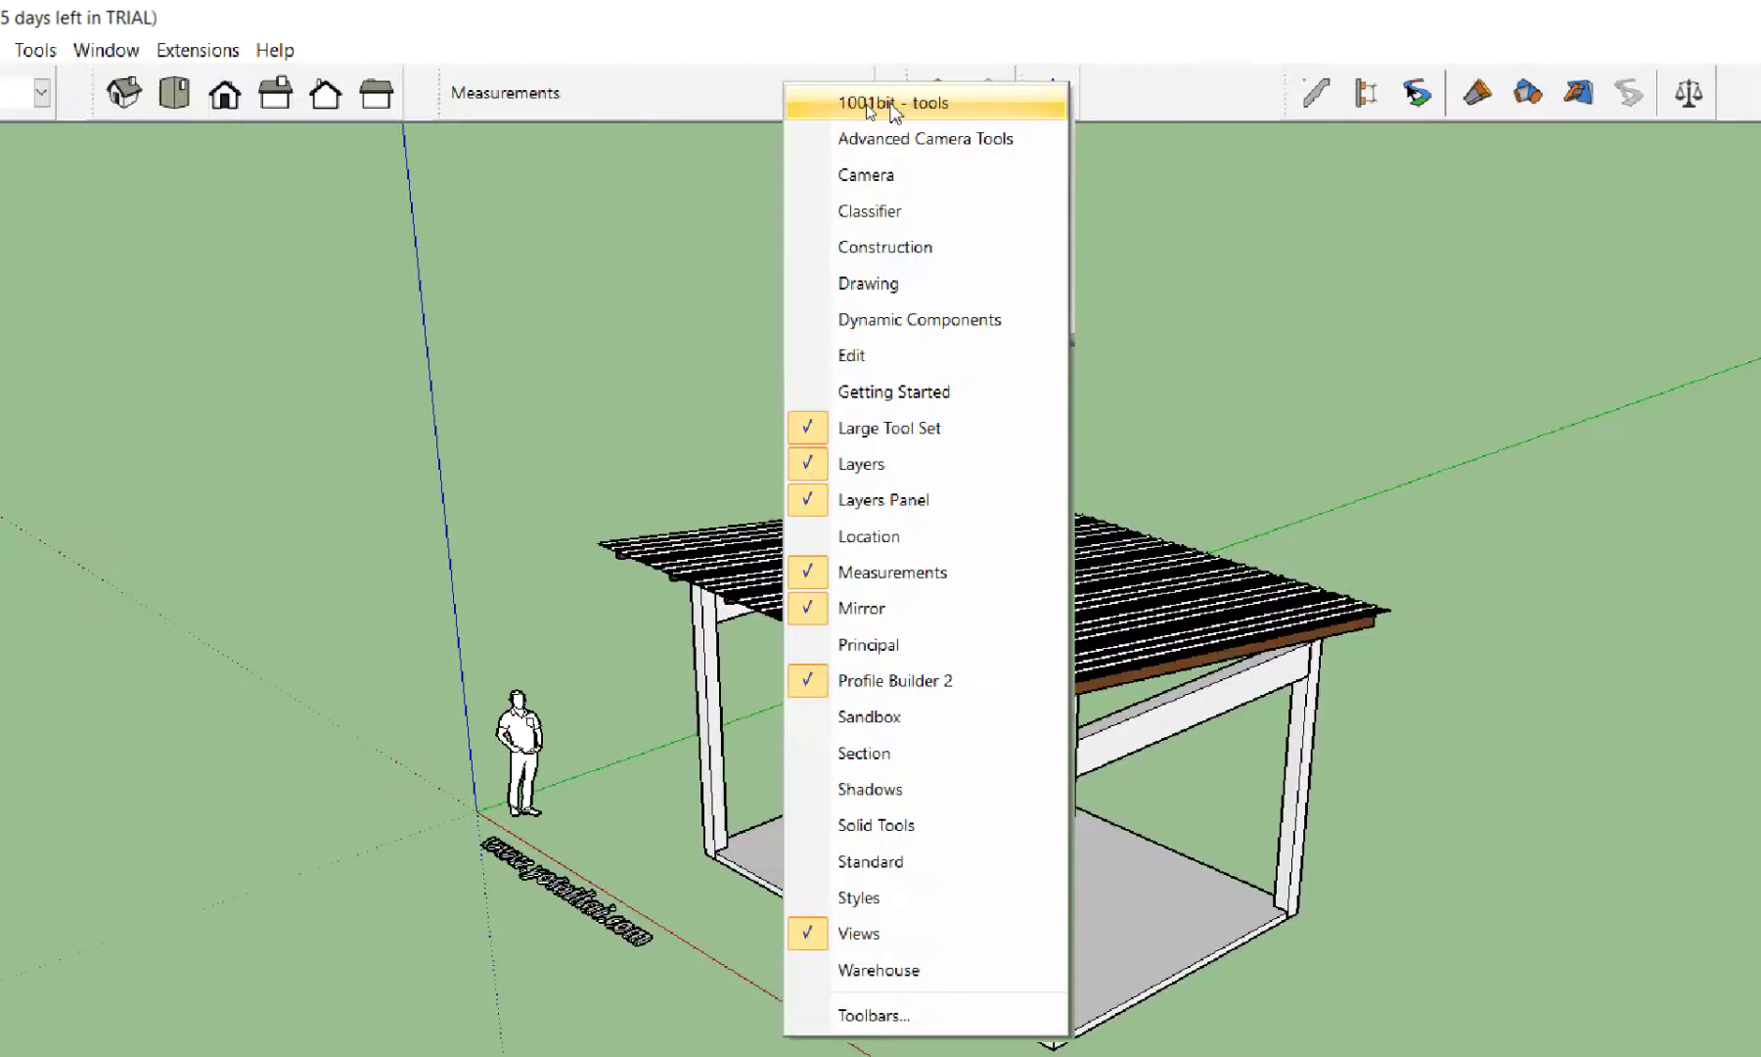
pyautogui.click(750, 189)
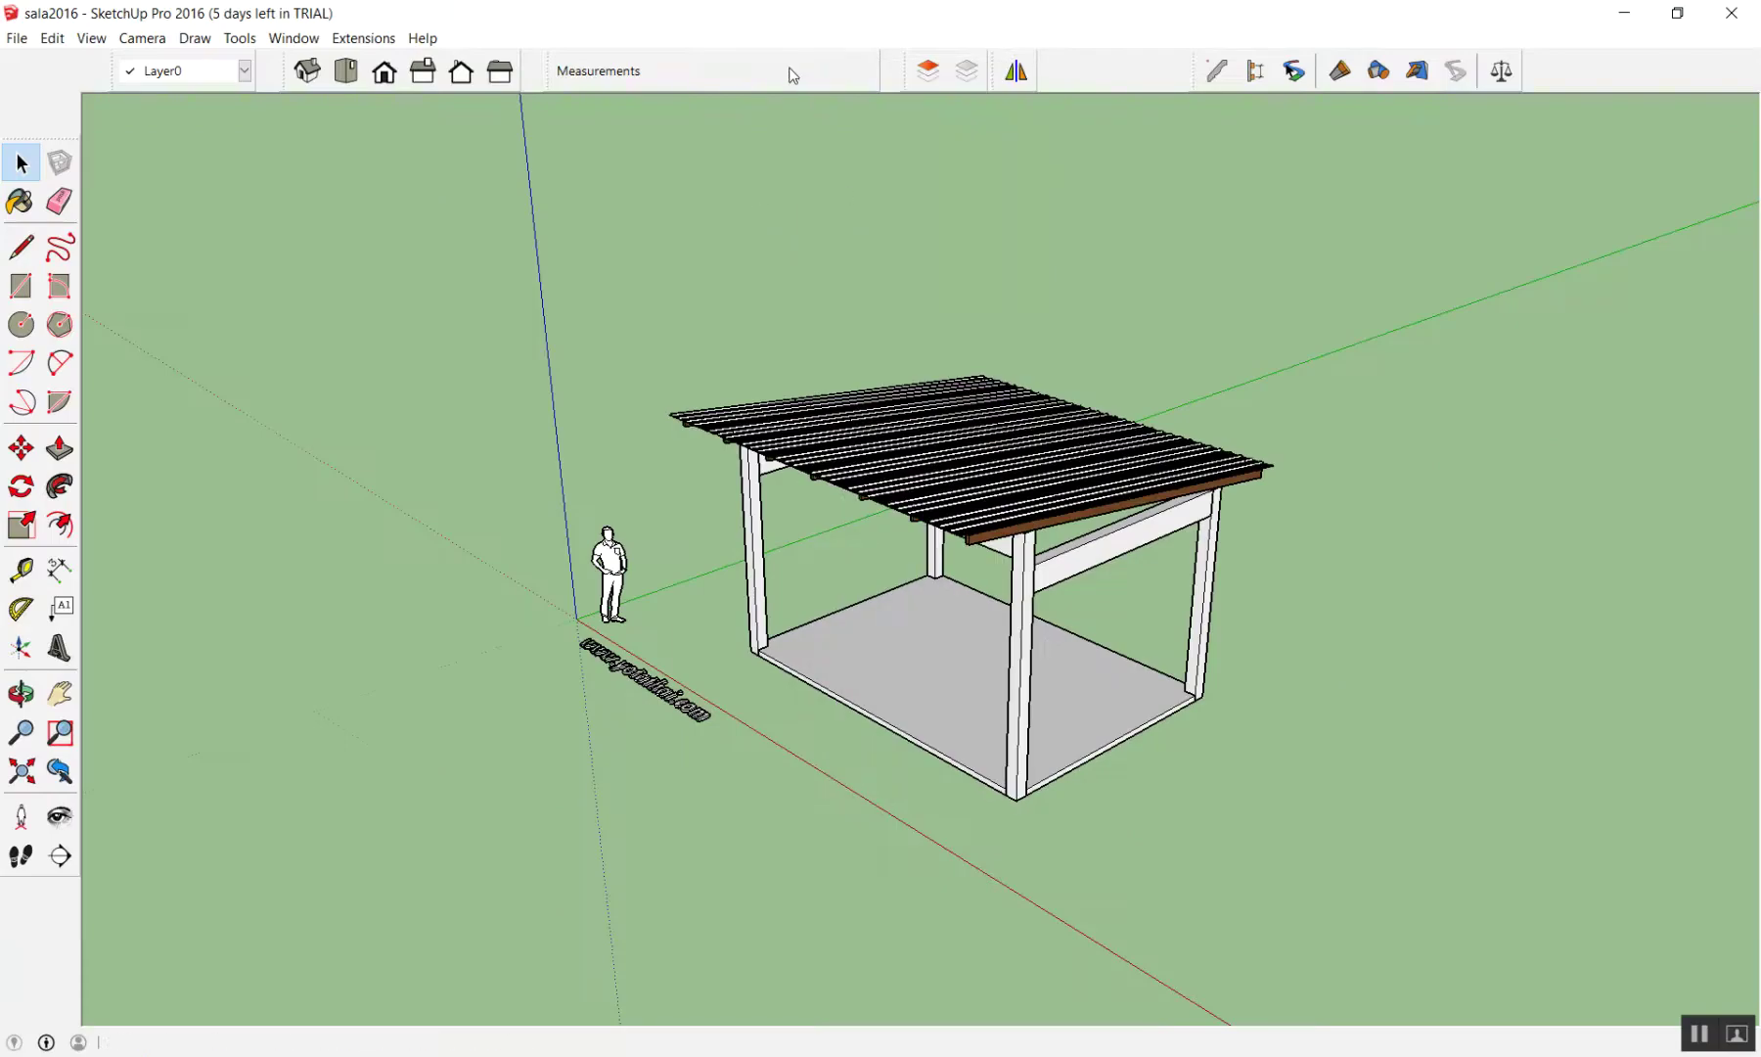
pyautogui.rightClick(787, 67)
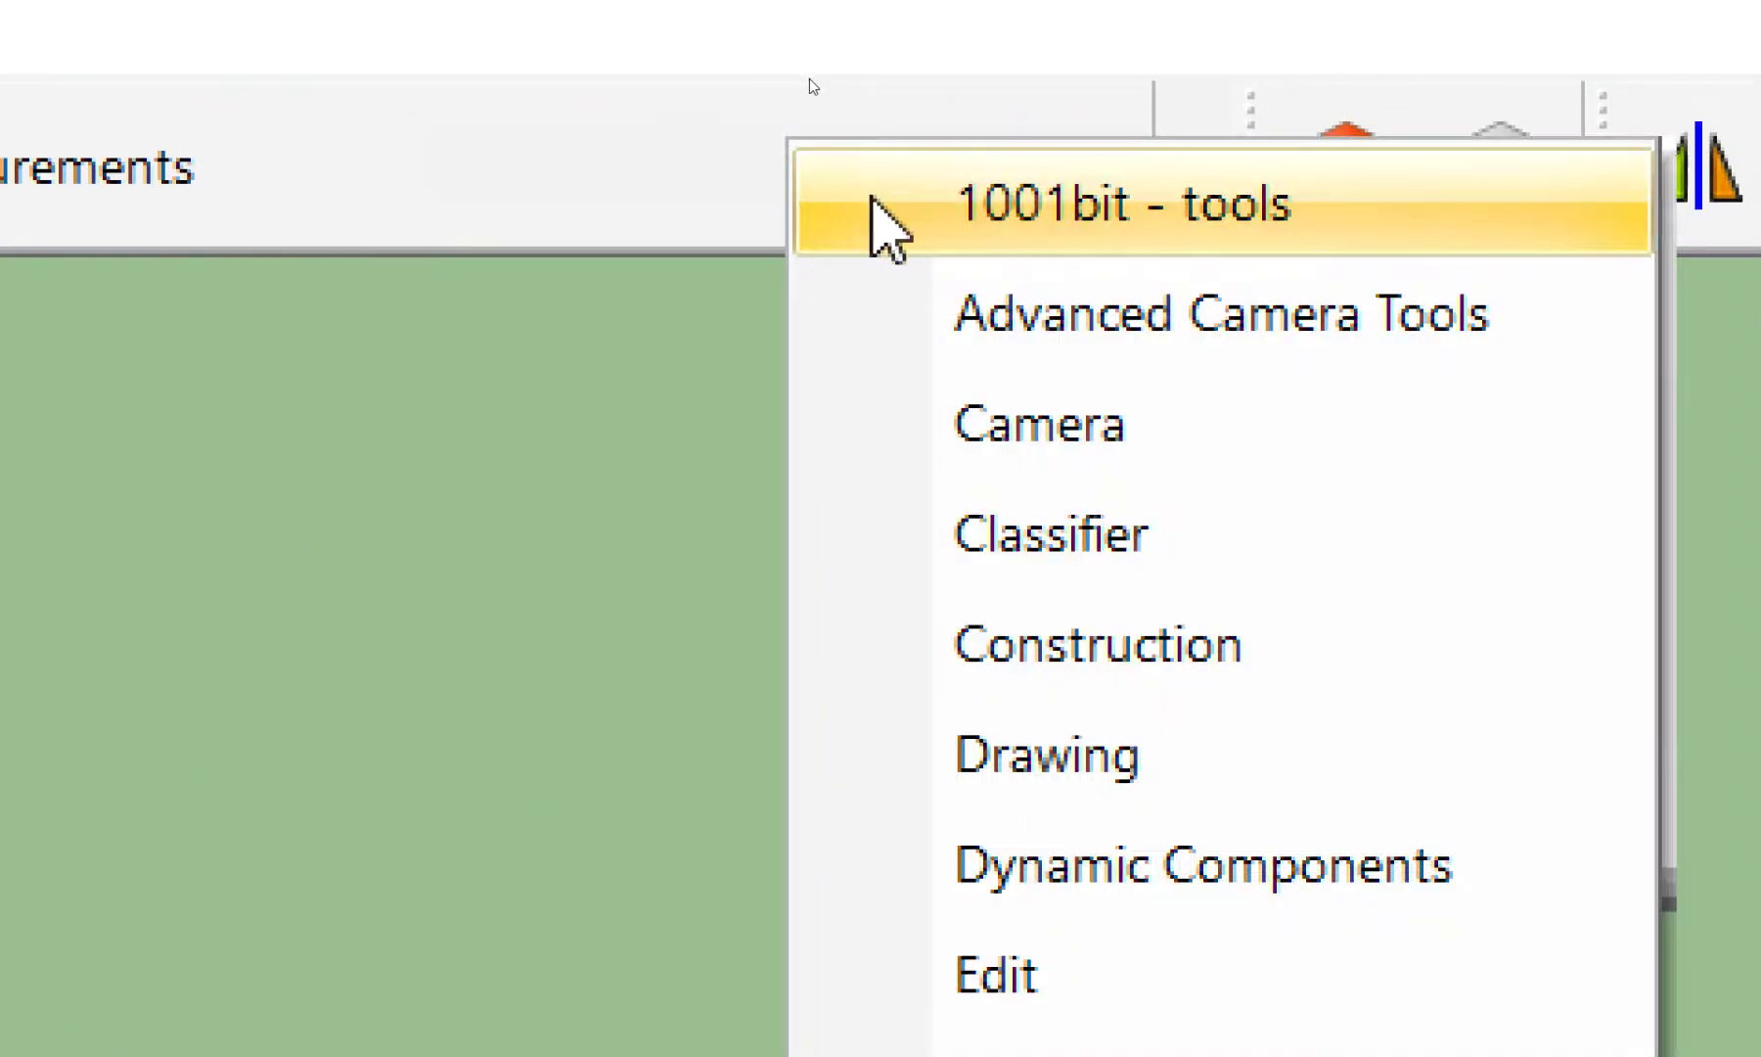
pyautogui.click(872, 204)
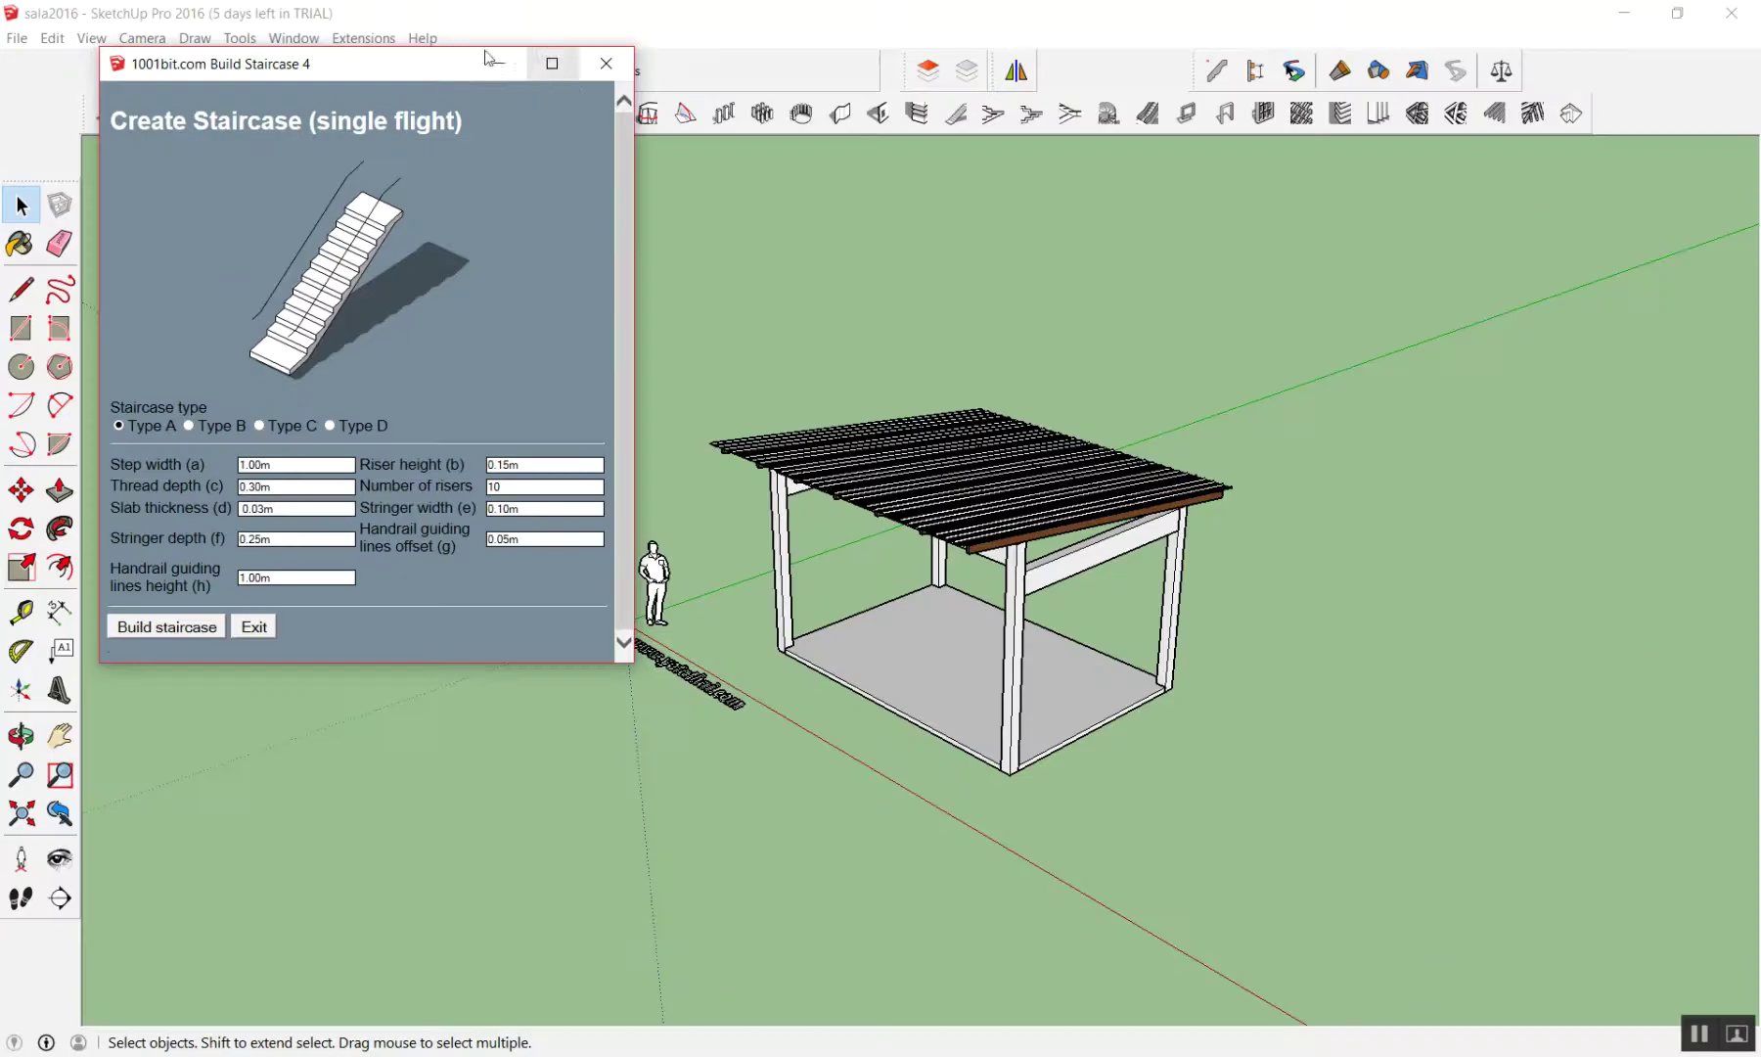
# Preview the 1001bit staircase, vertical wall and wall opening builders, then reposition the toolbar
pyautogui.click(583, 76)
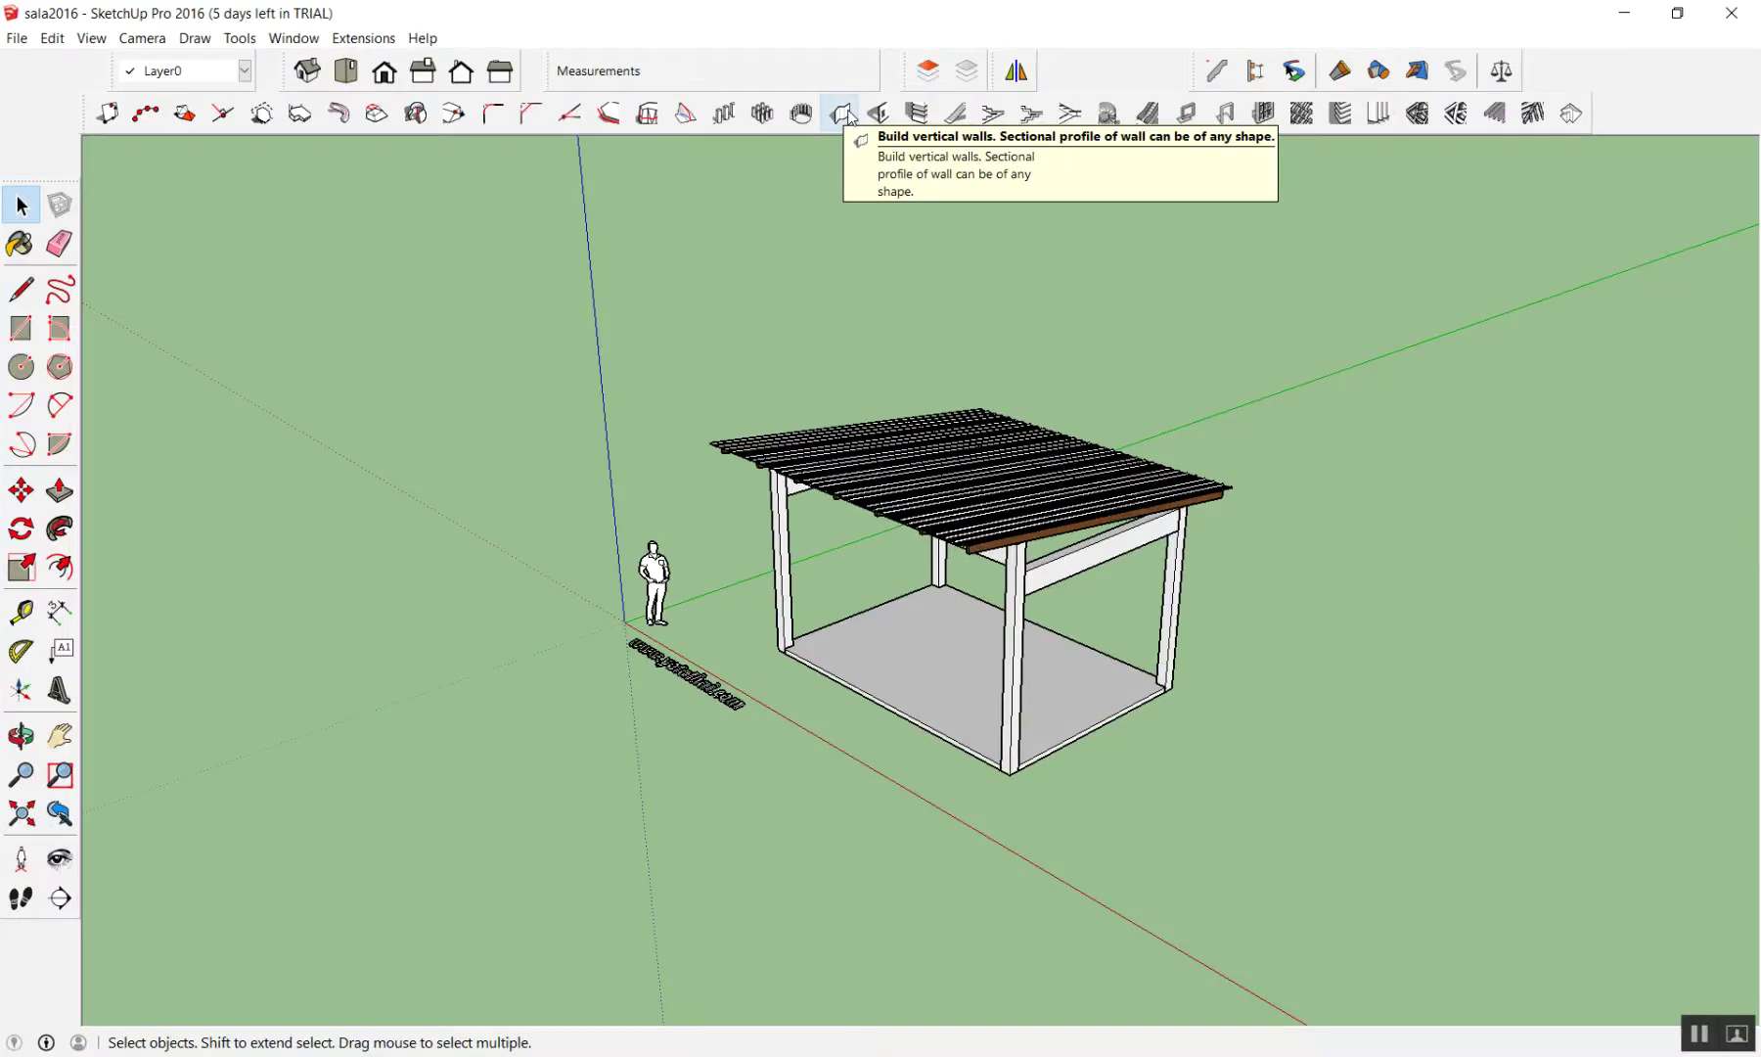
pyautogui.click(842, 114)
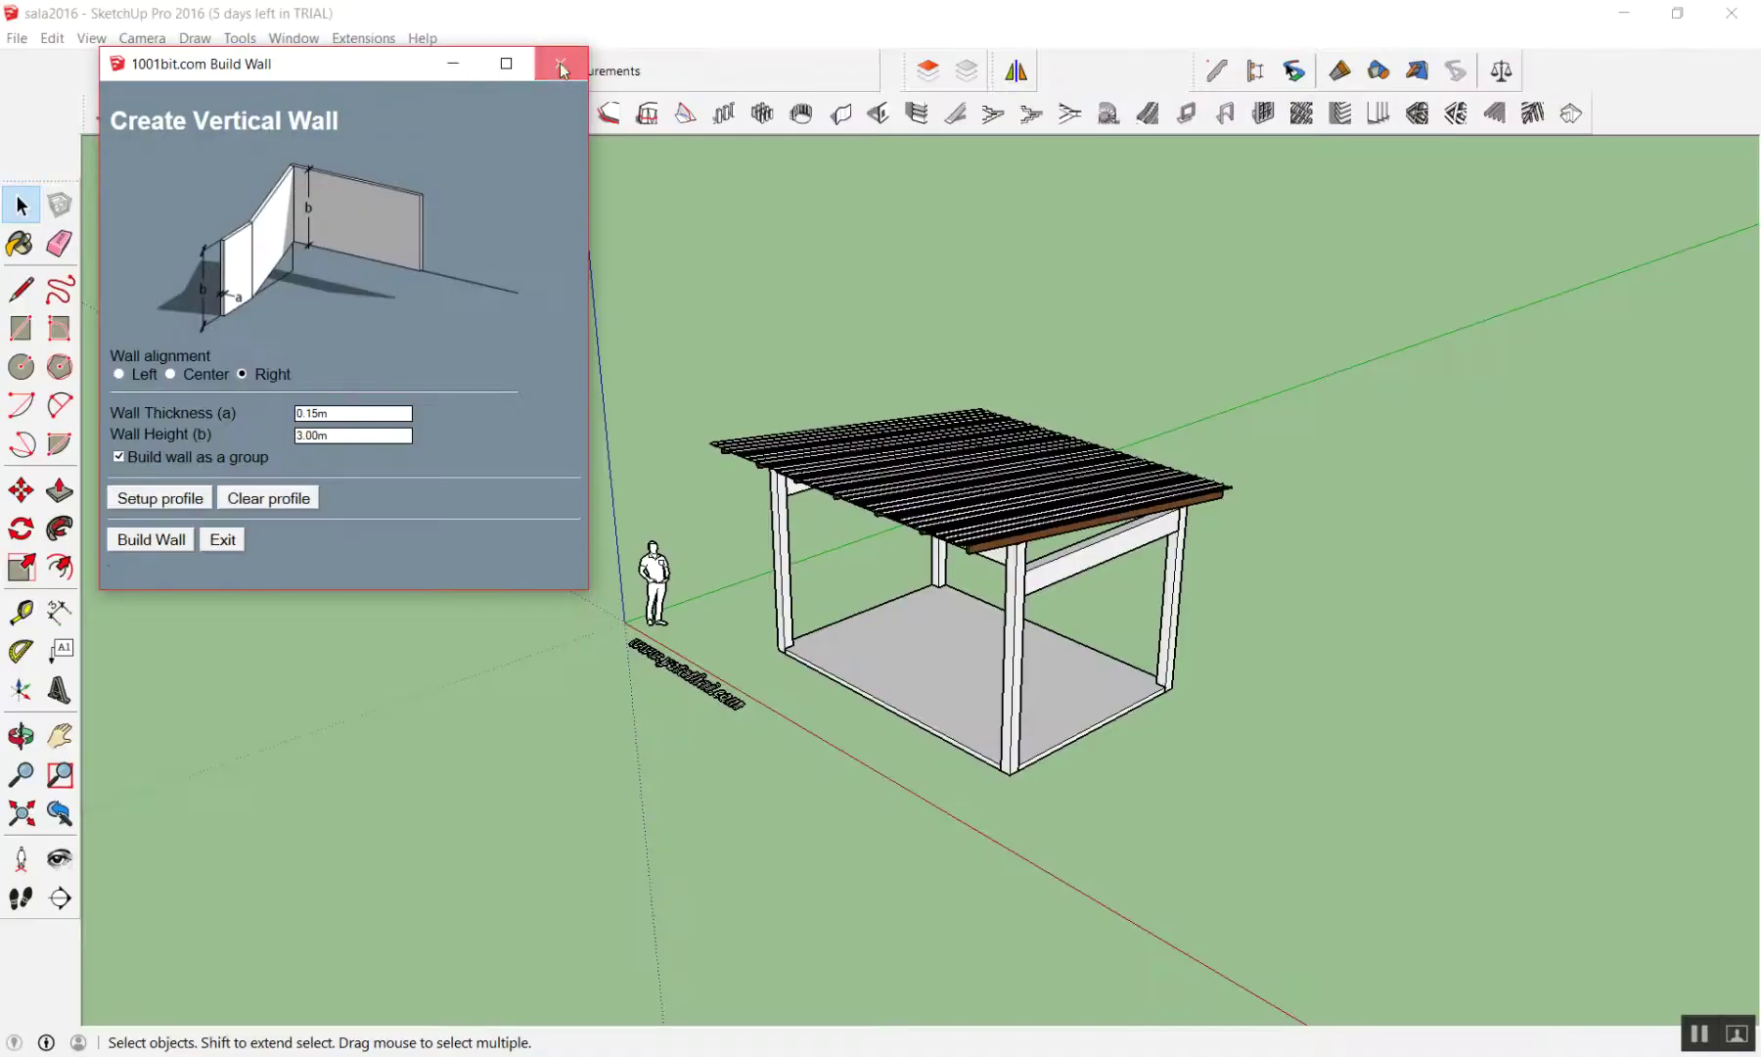
pyautogui.click(560, 68)
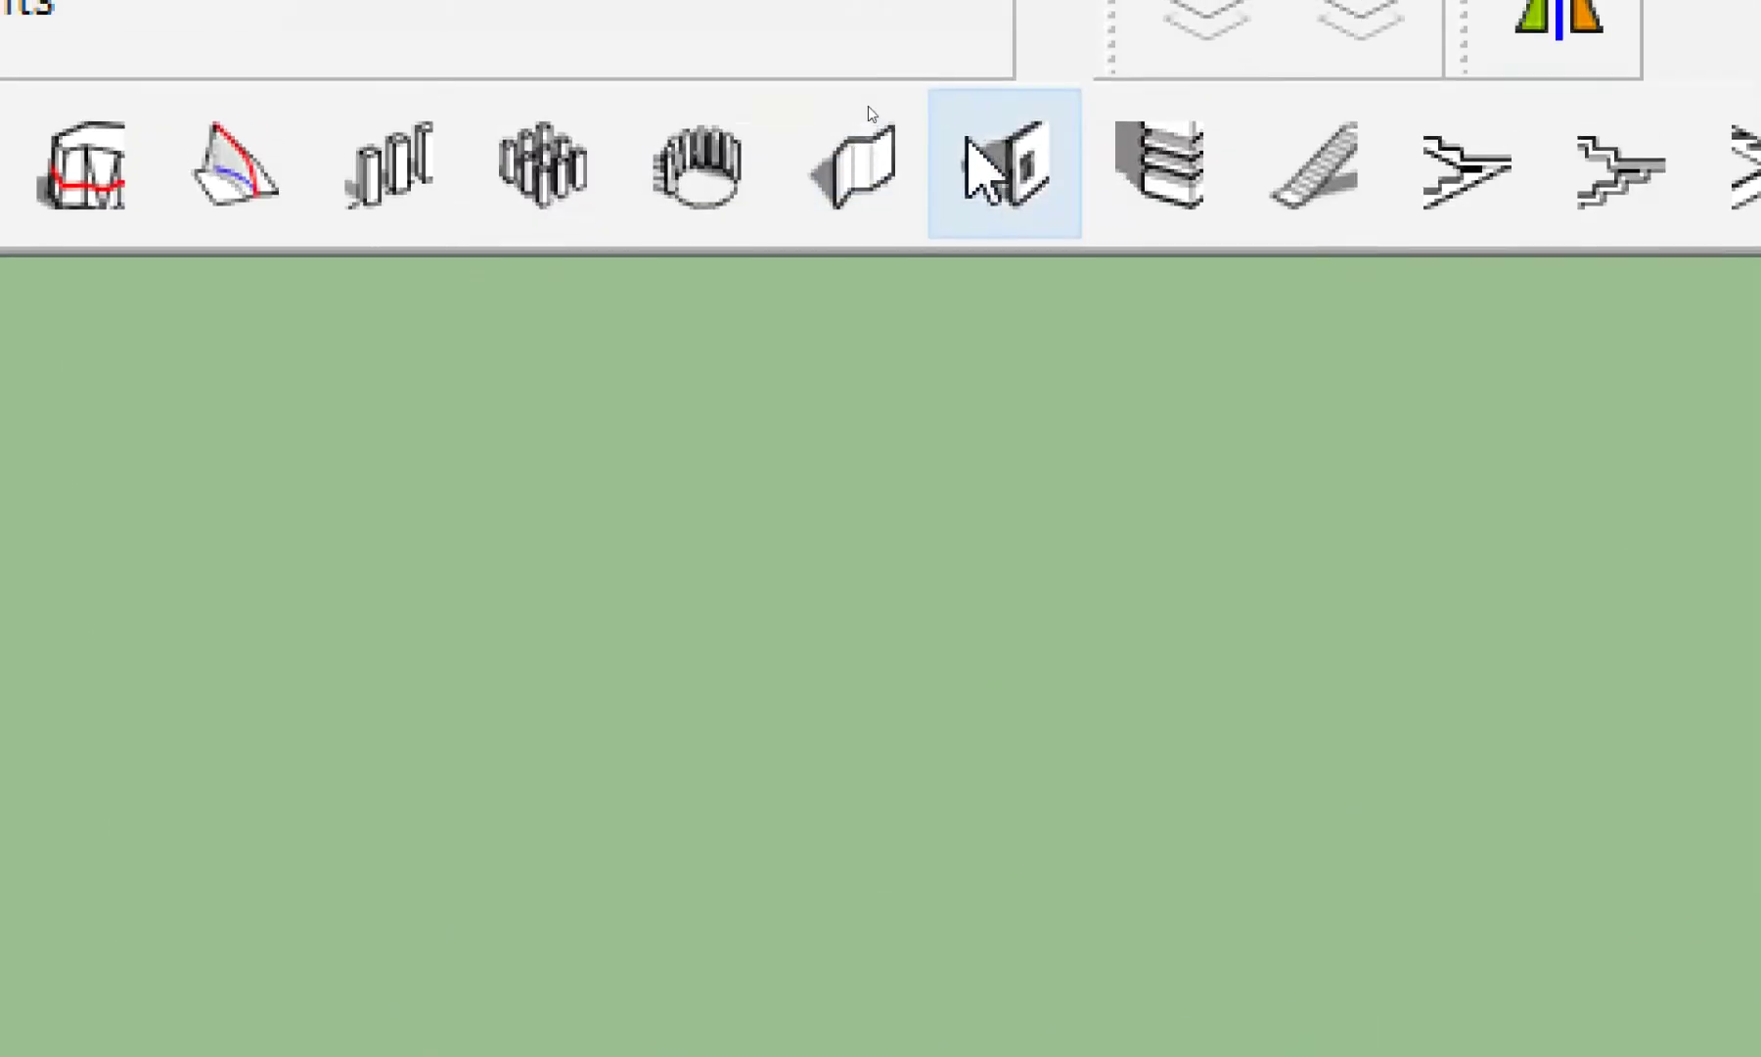
pyautogui.click(969, 146)
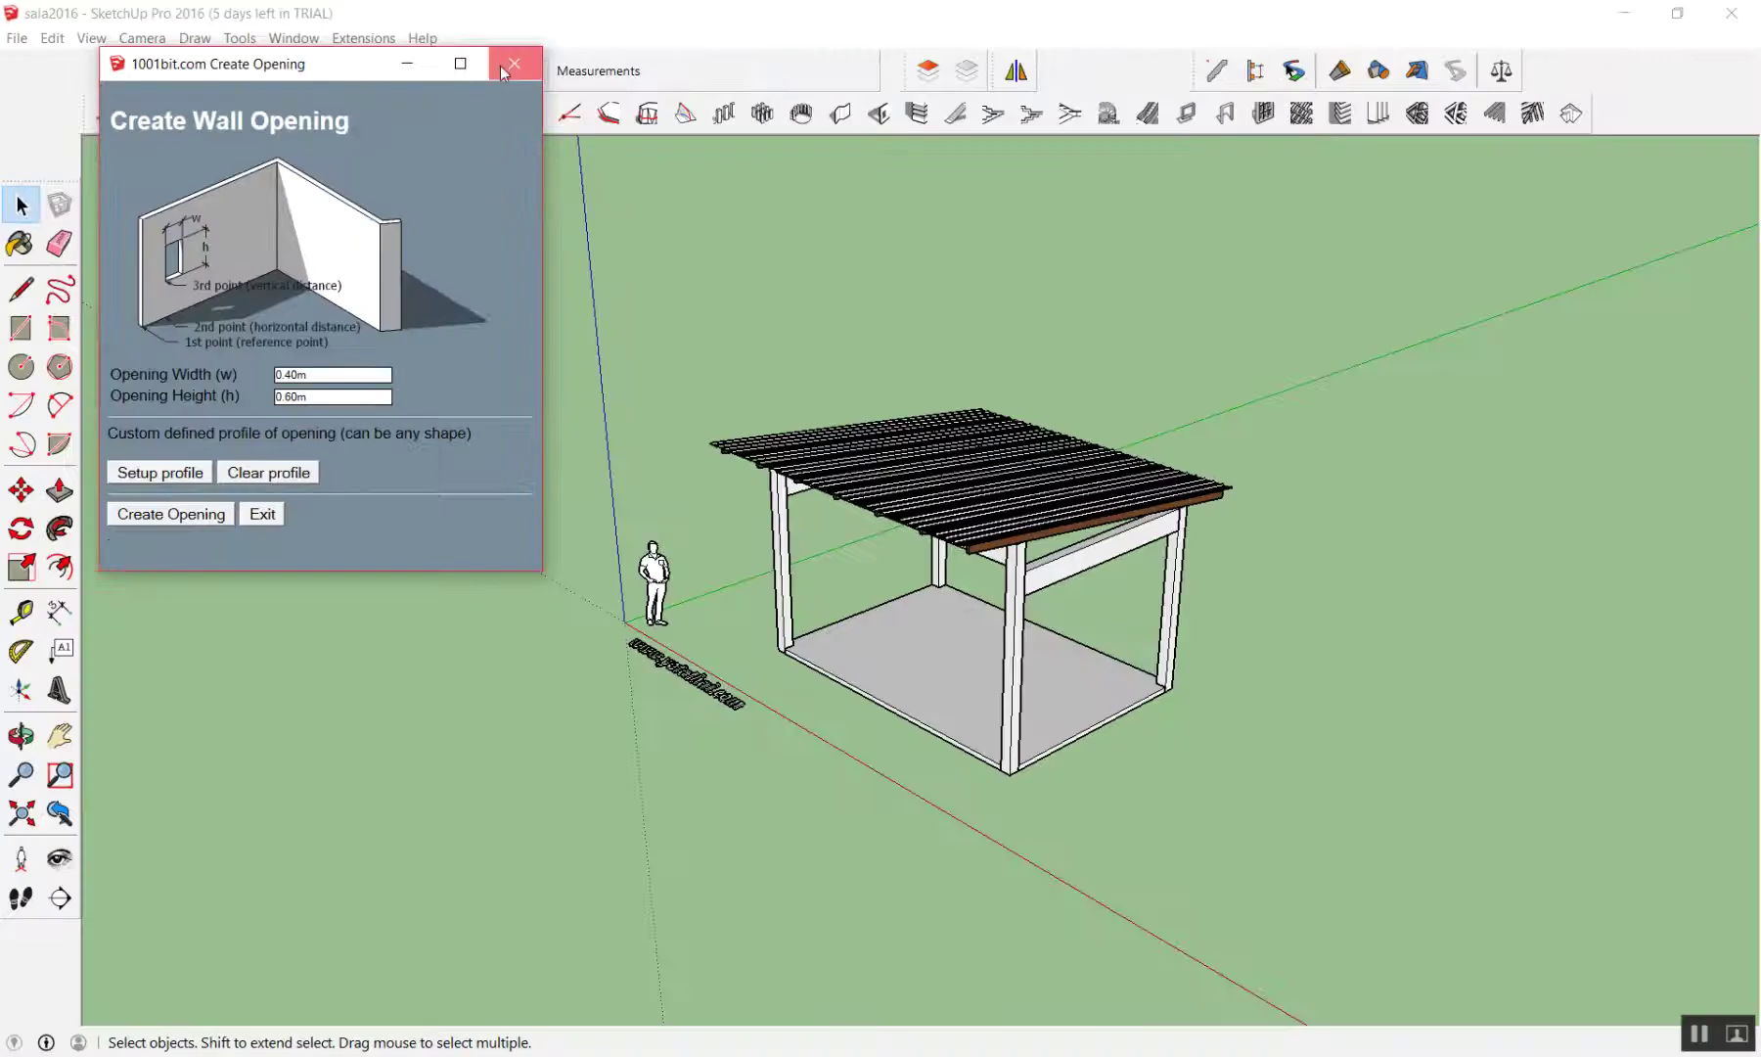
pyautogui.click(505, 67)
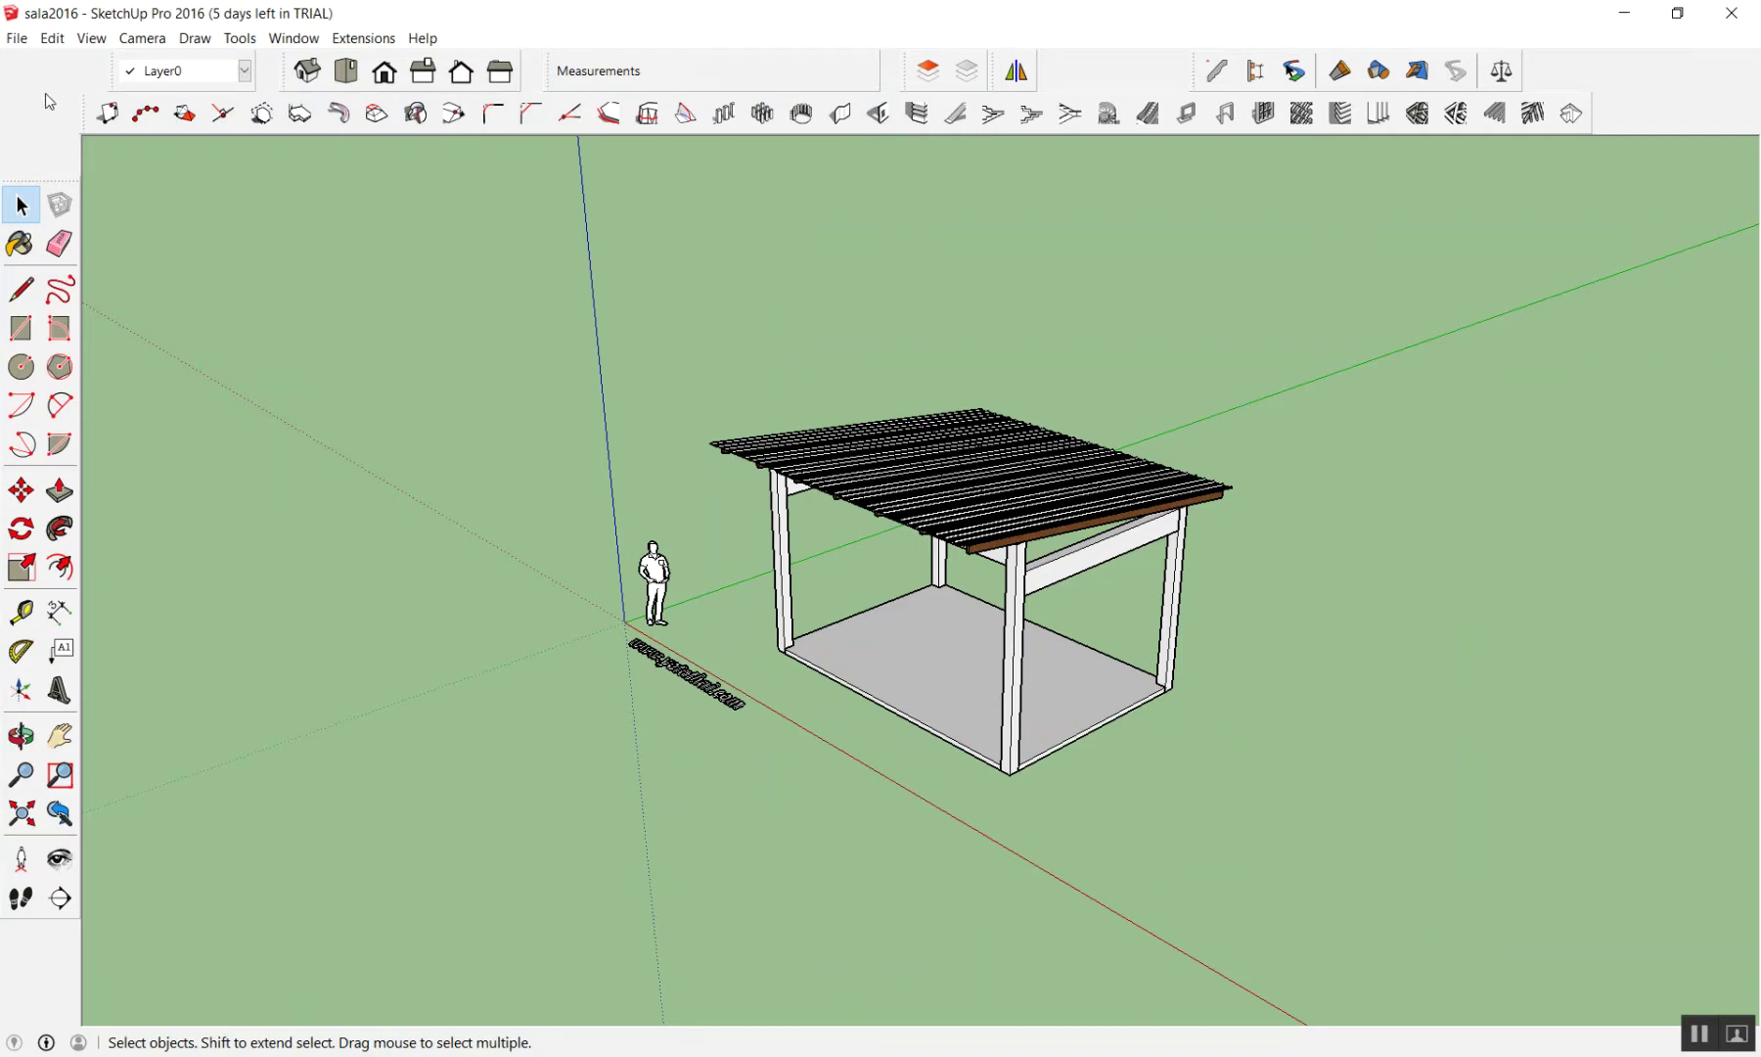
pyautogui.moveTo(85, 113); pyautogui.dragTo(102, 125)
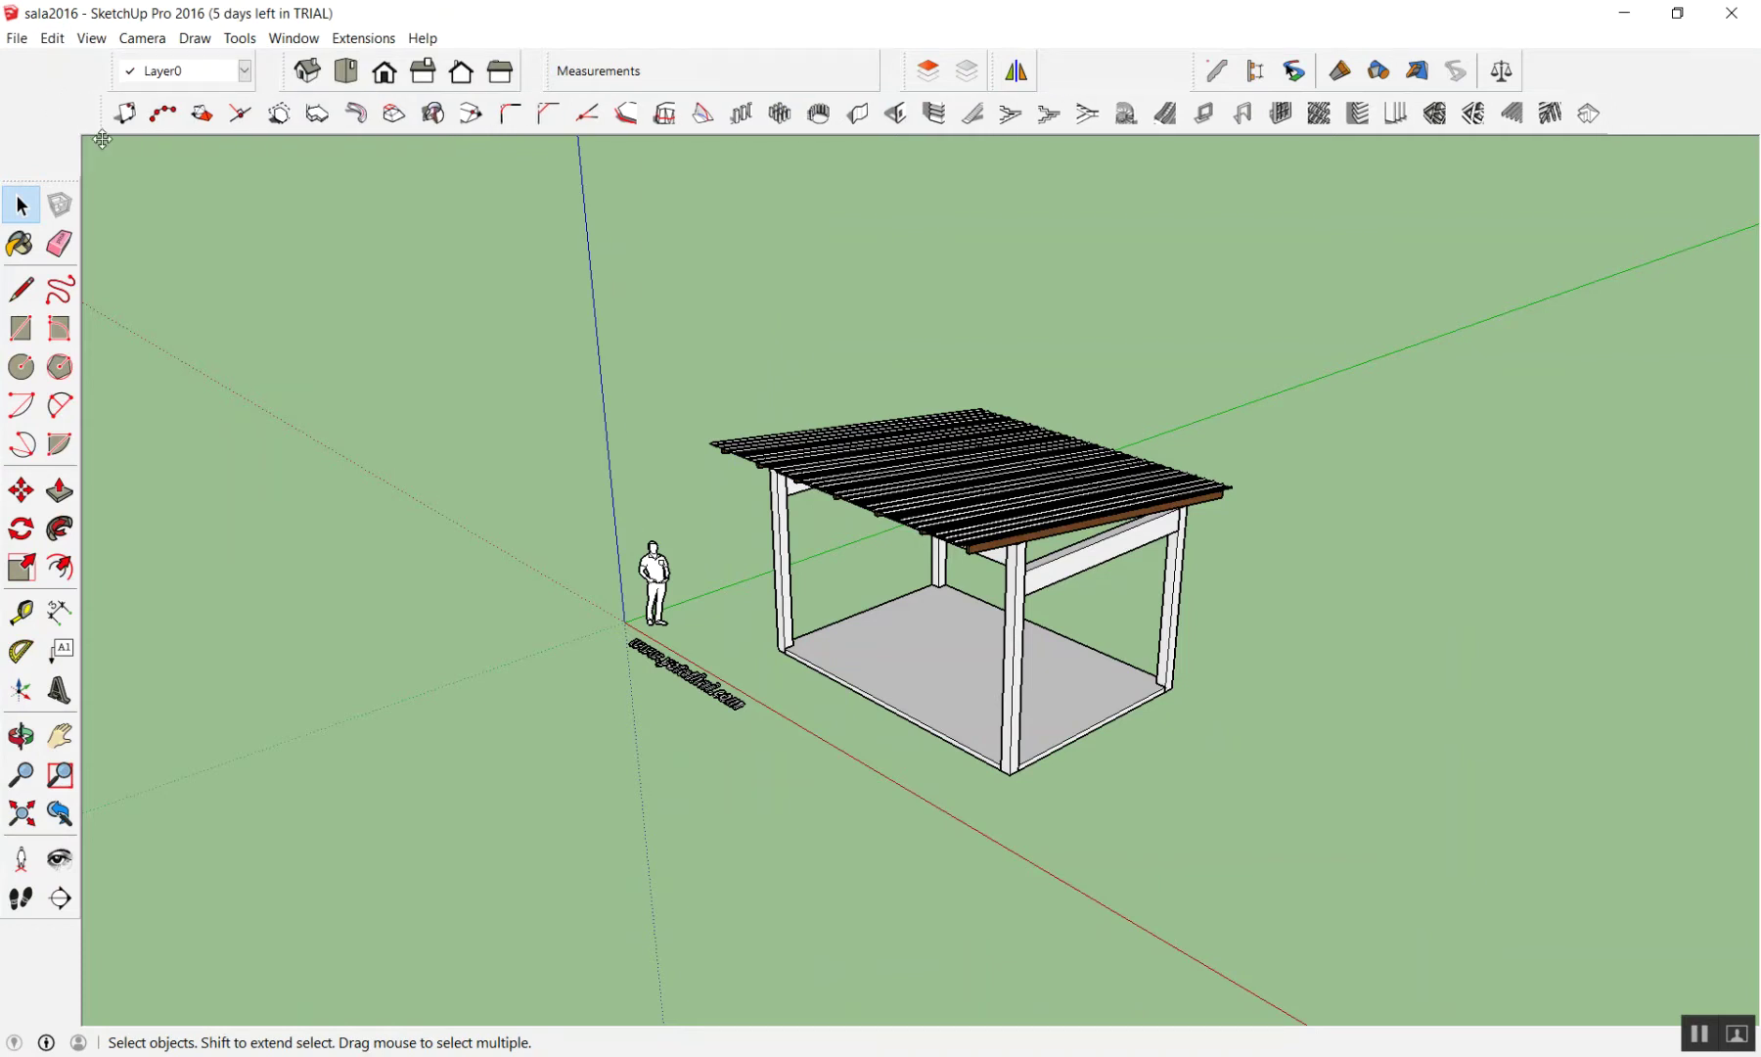
# Uncheck the 1001bit - tools toolbar and open Window > Preferences
pyautogui.rightClick(528, 109)
pyautogui.click(587, 125)
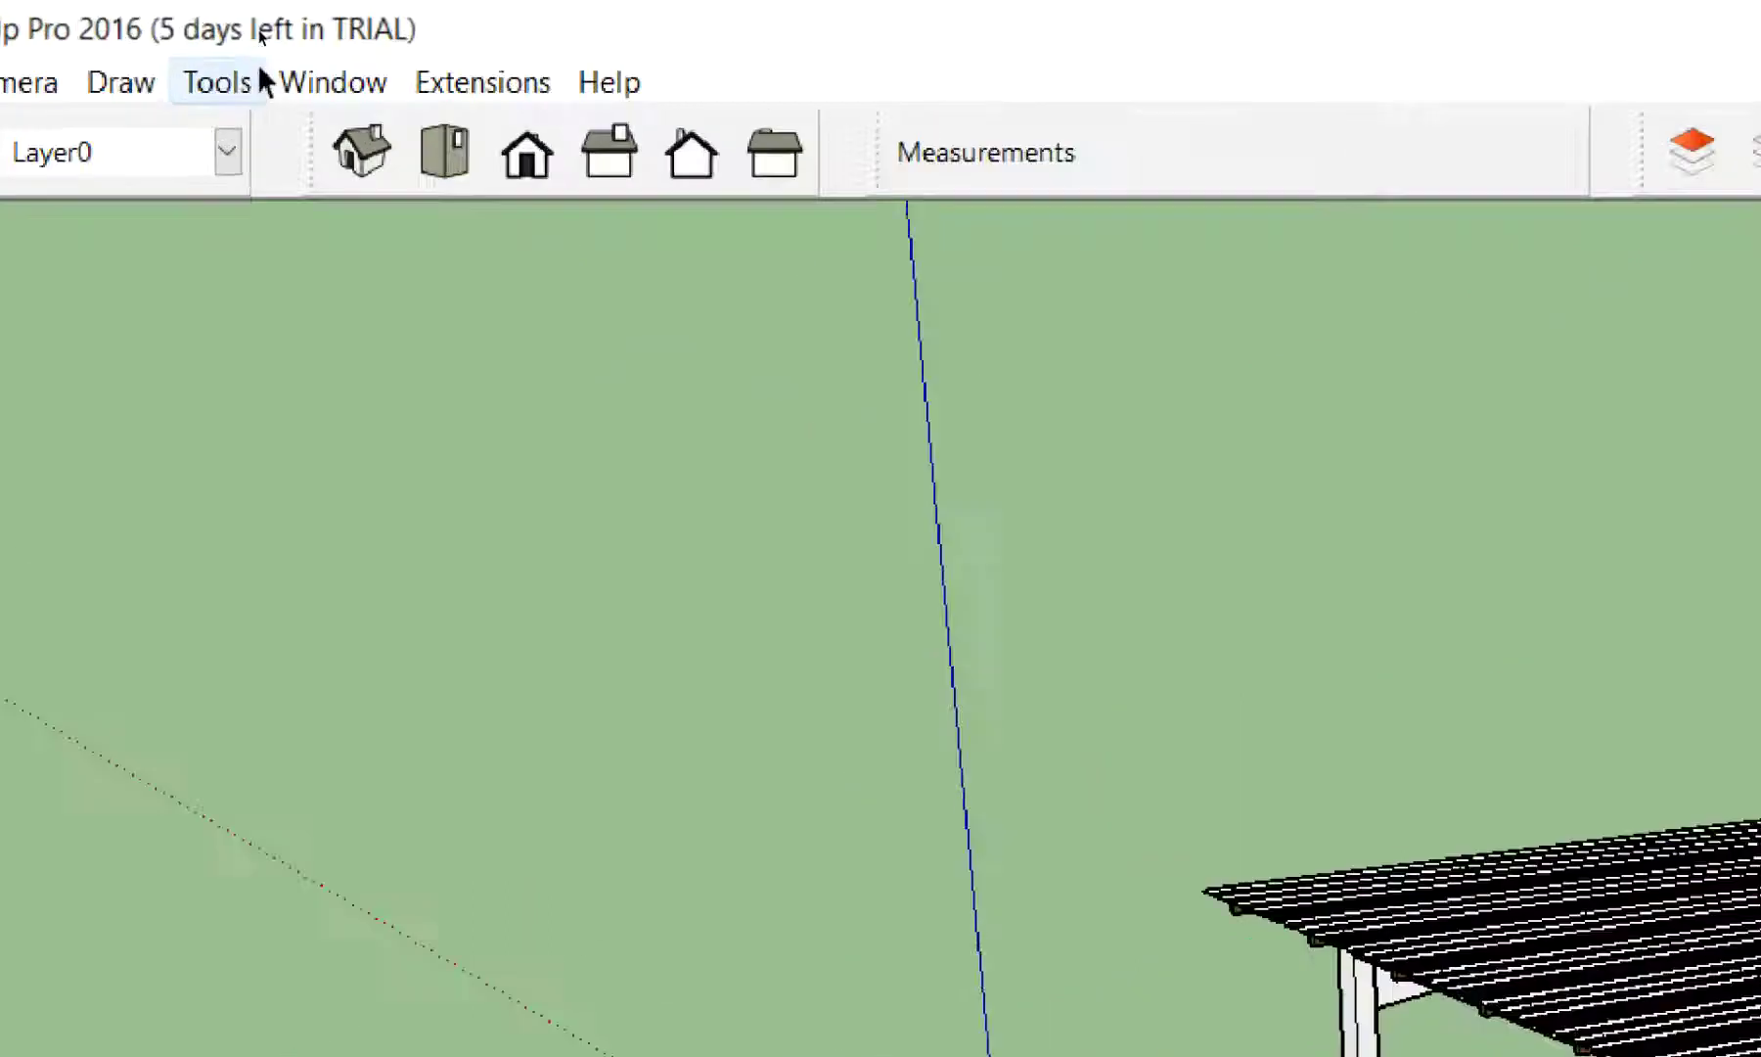
pyautogui.click(346, 174)
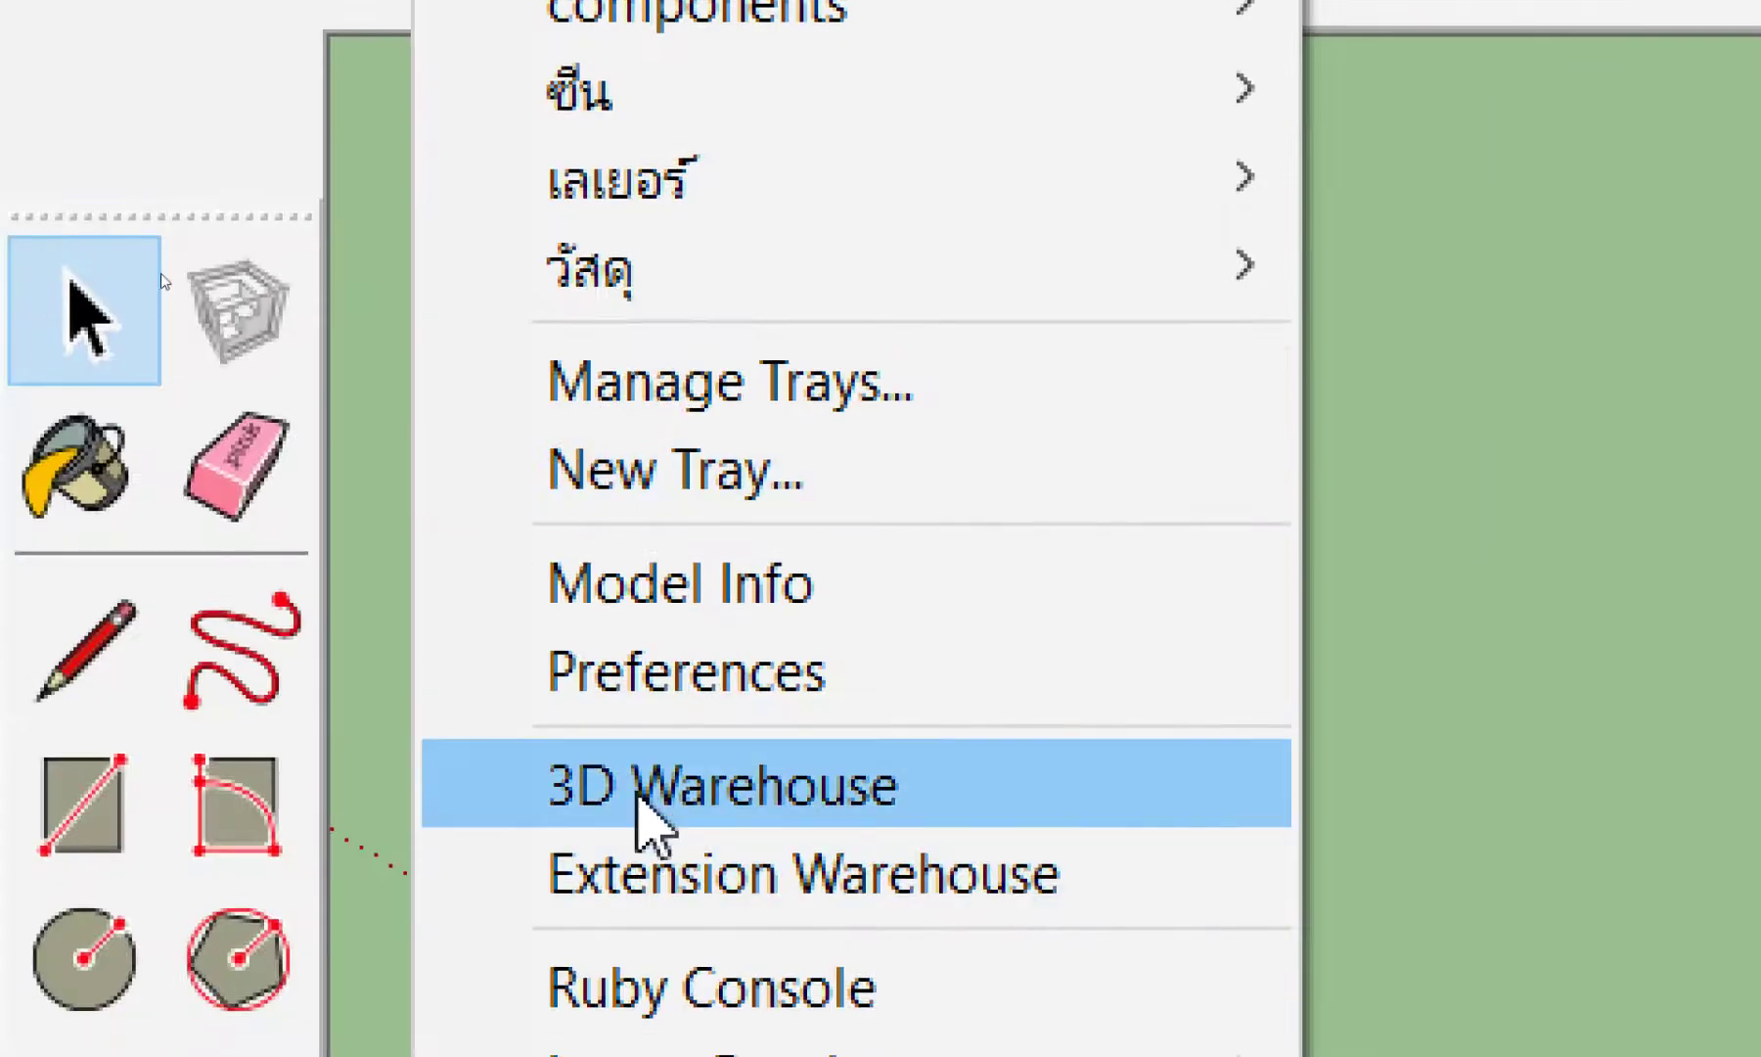
pyautogui.click(668, 696)
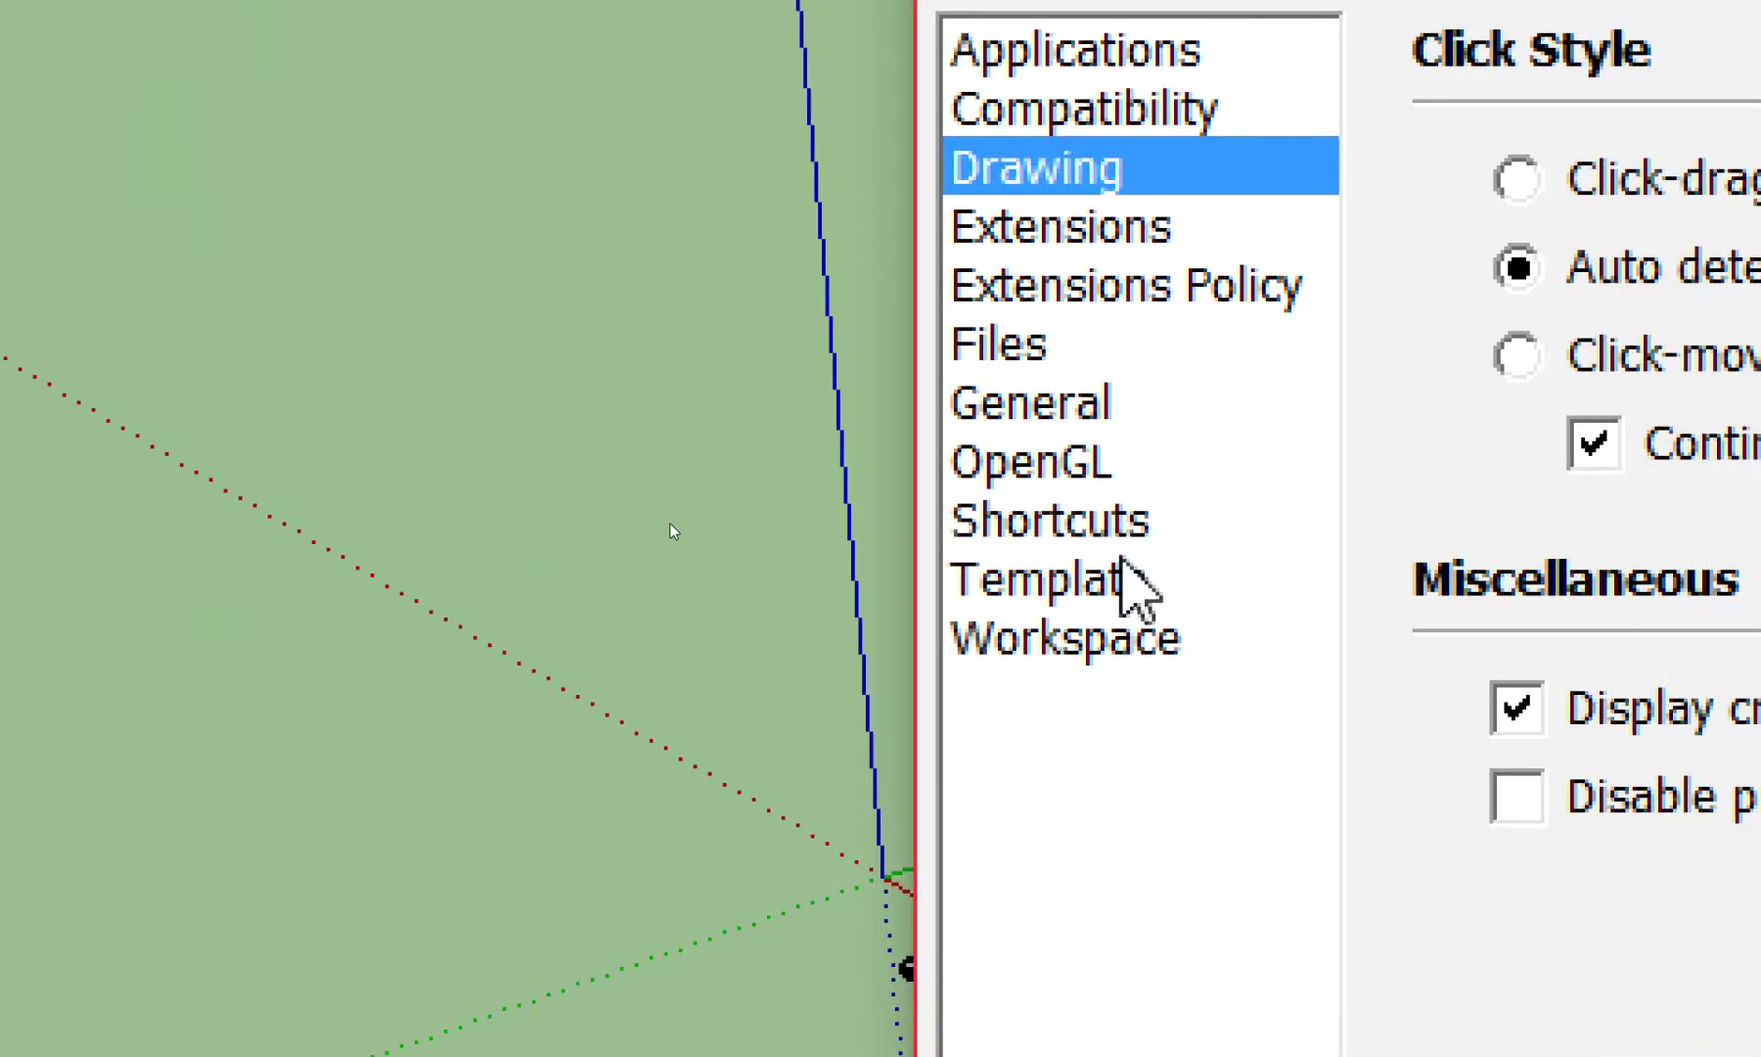
# Filter shortcuts by 'wall' and assign W to the Vertical wall command
pyautogui.click(1121, 528)
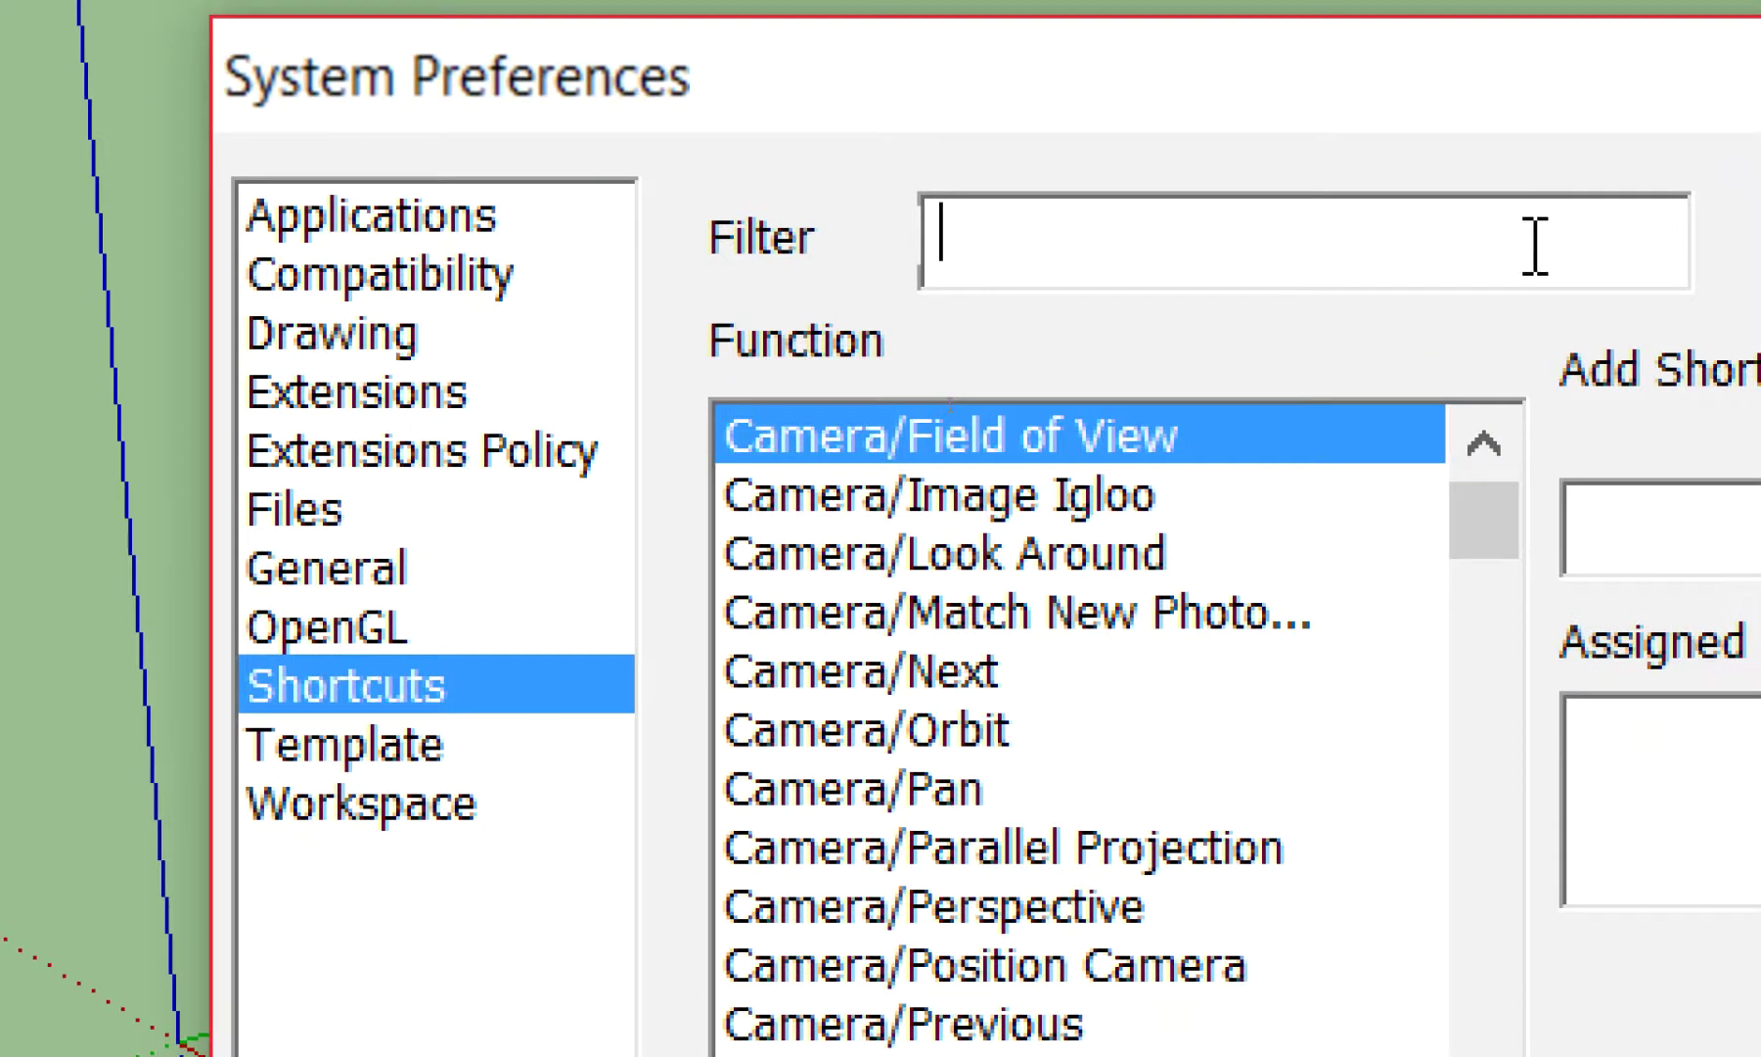
pyautogui.write('wall')
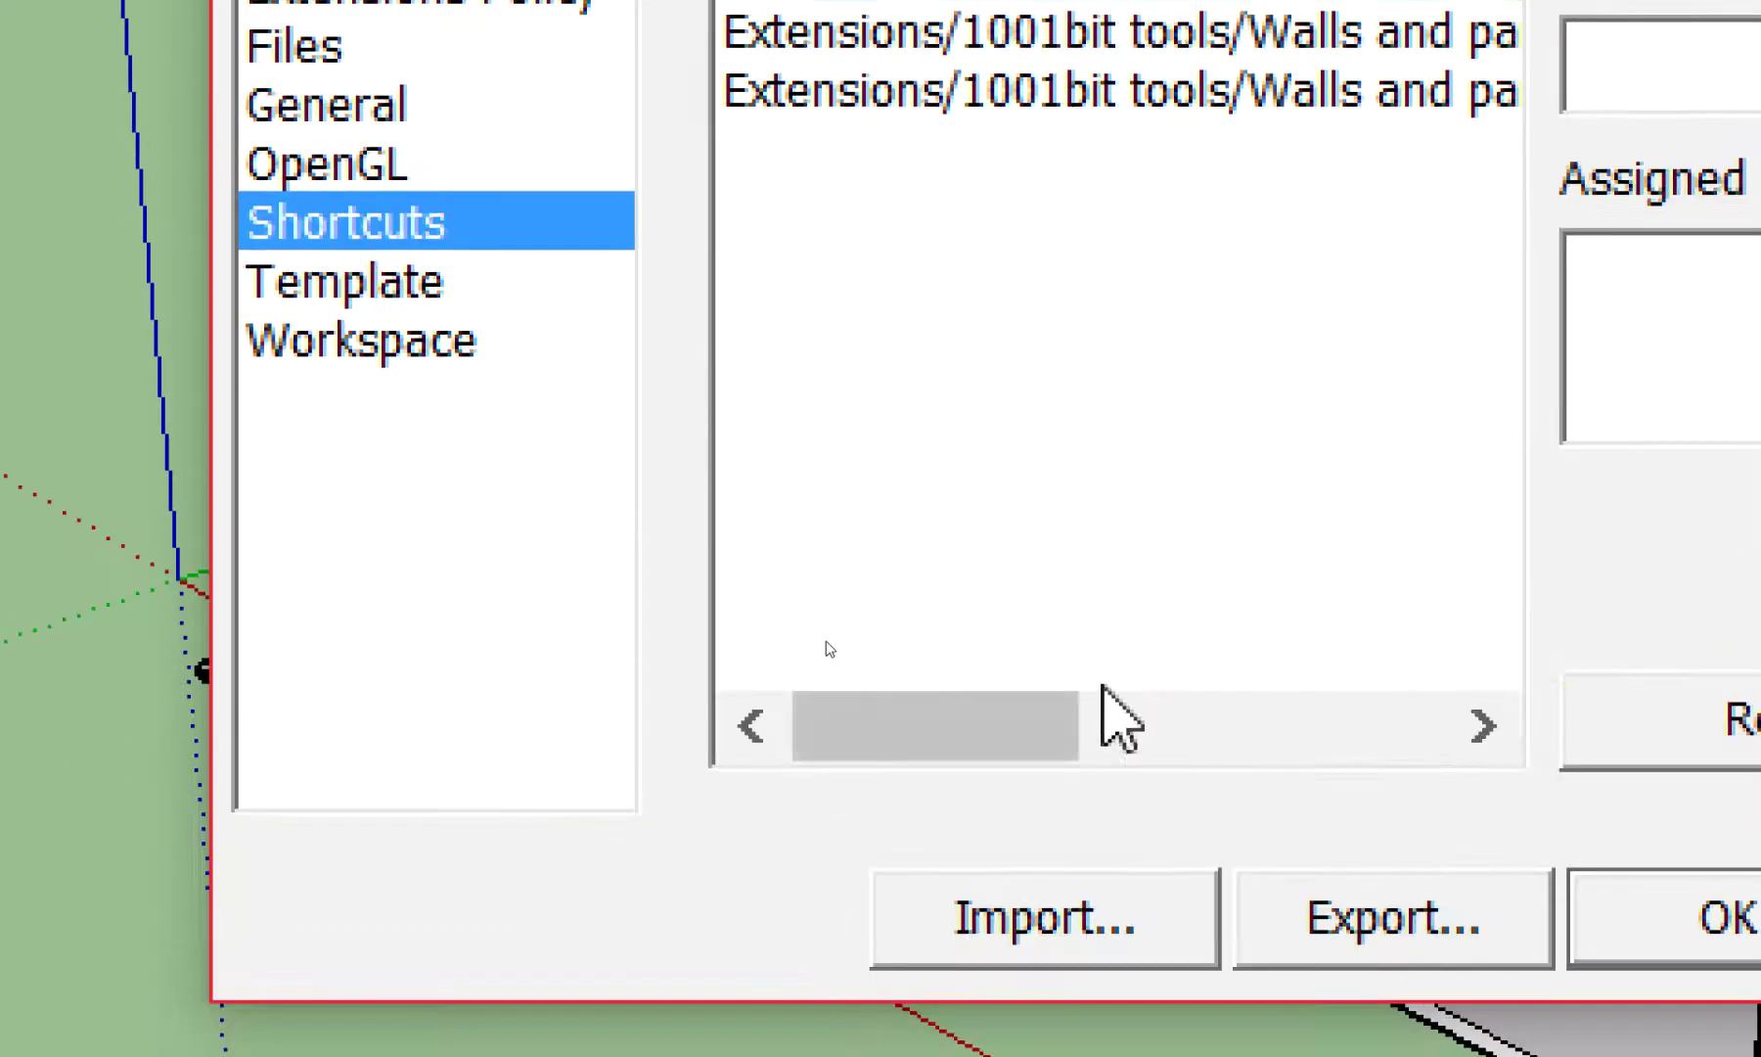
pyautogui.moveTo(1096, 724)
pyautogui.mouseDown()
pyautogui.moveTo(1393, 782)
pyautogui.moveTo(1227, 827)
pyautogui.mouseUp()
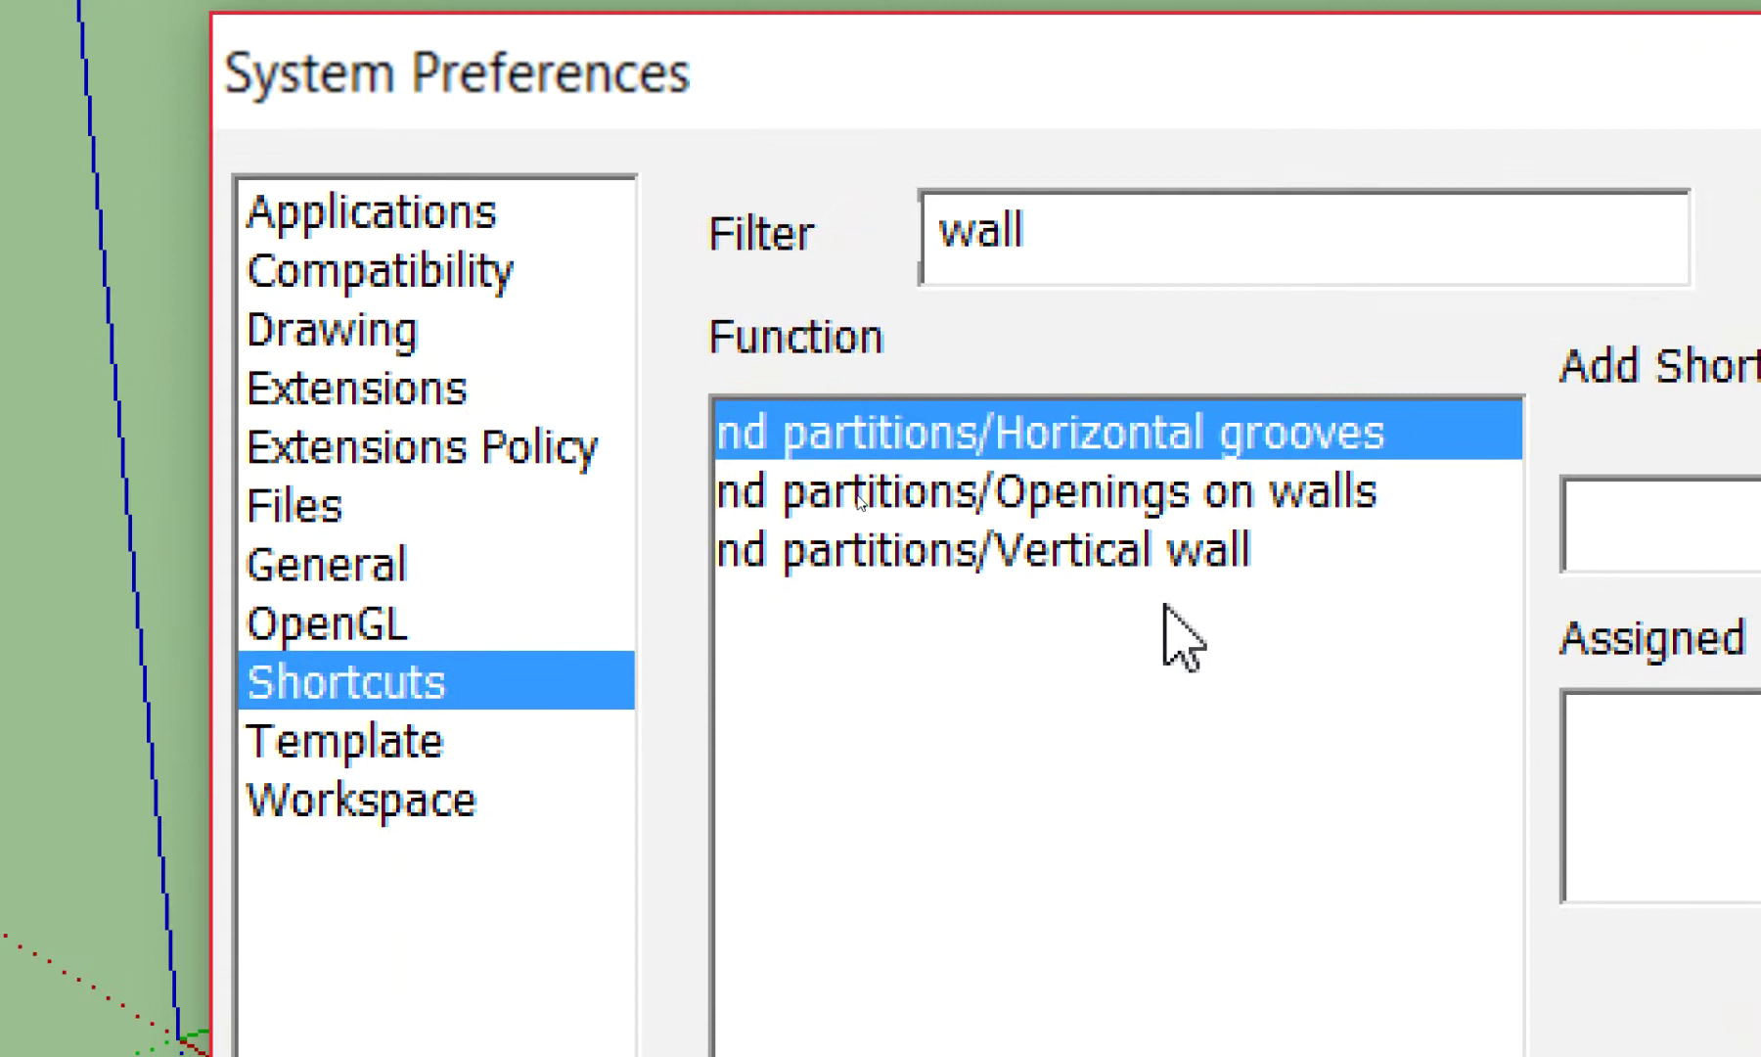
pyautogui.click(1166, 551)
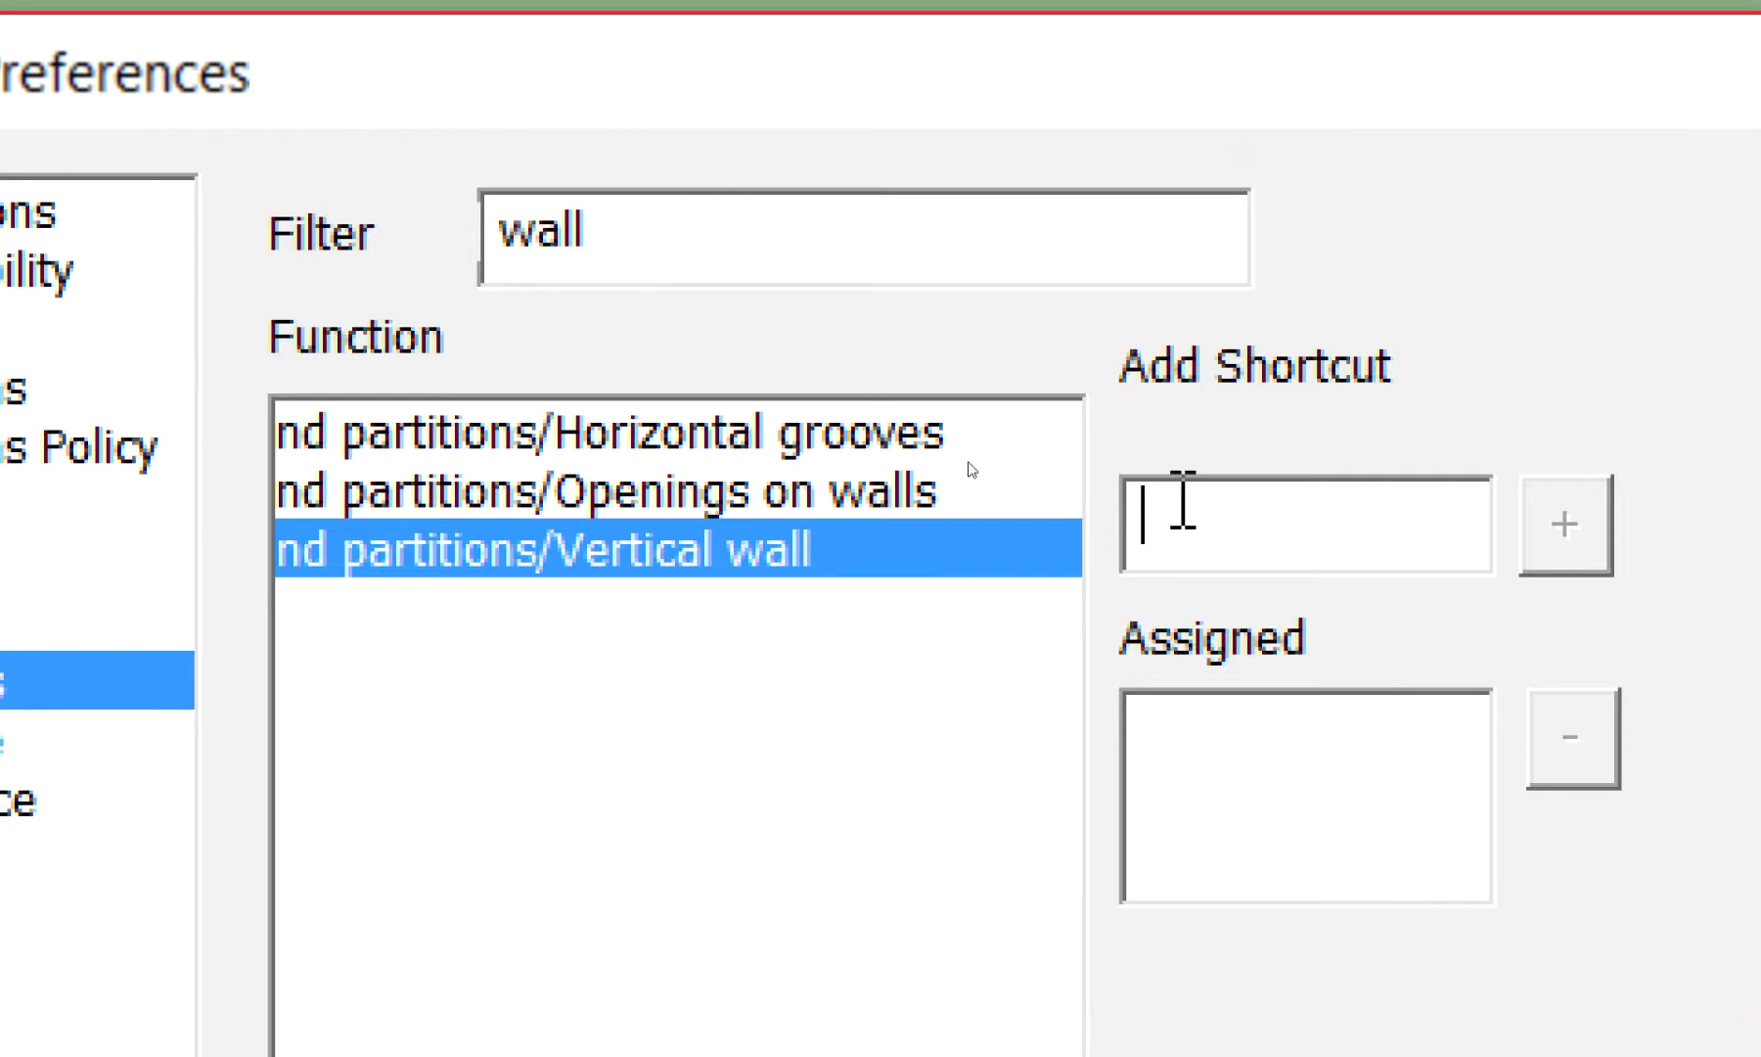
pyautogui.press('w')
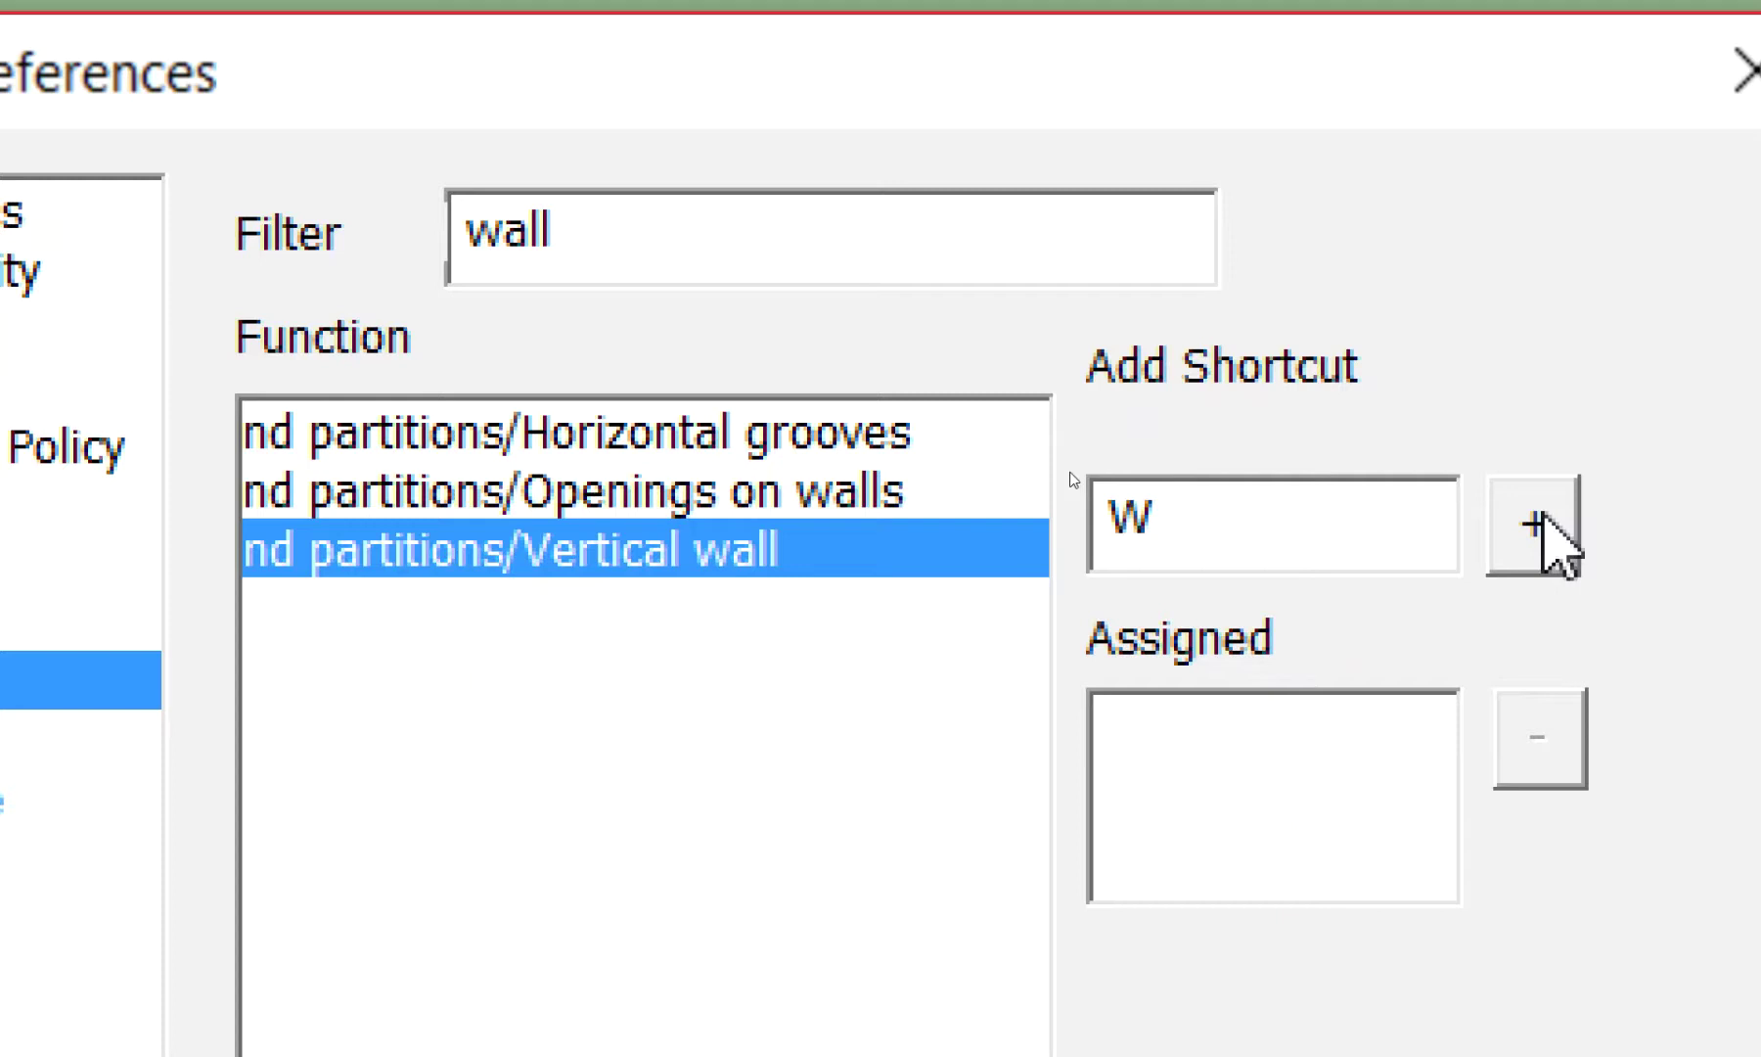
pyautogui.click(1544, 518)
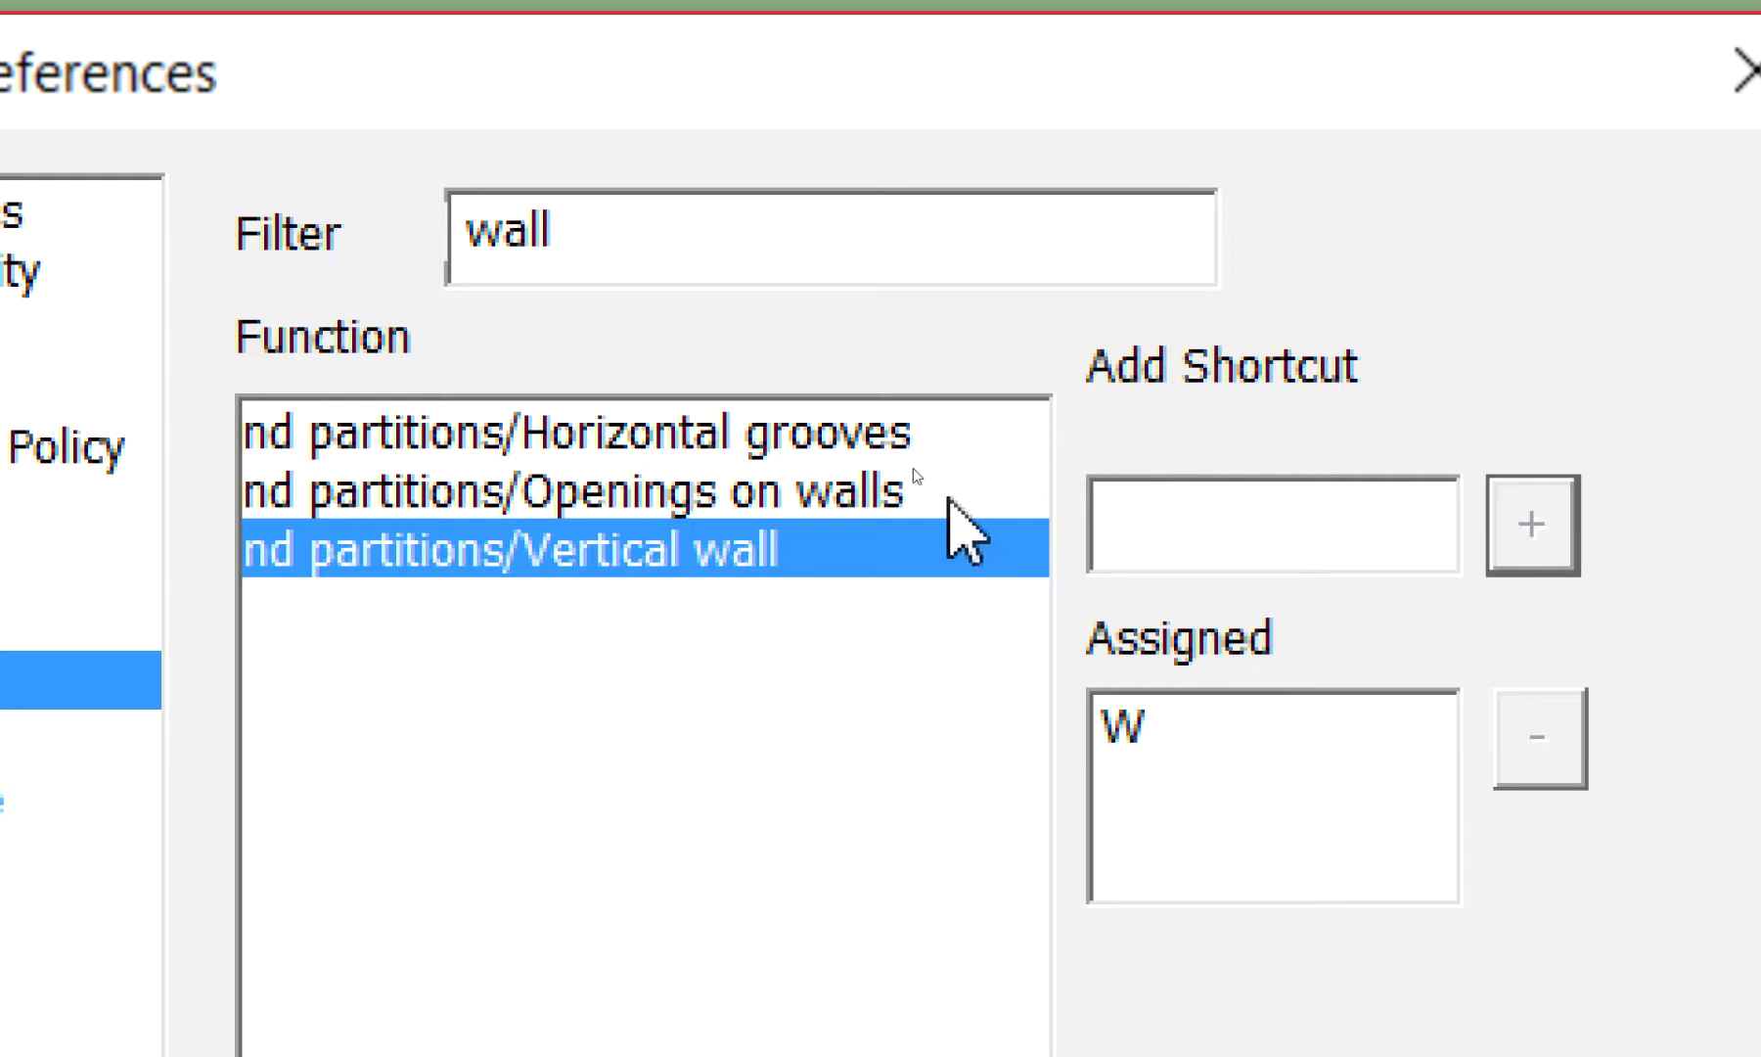
# Assign the Shift+W shortcut to Openings on walls
pyautogui.click(837, 497)
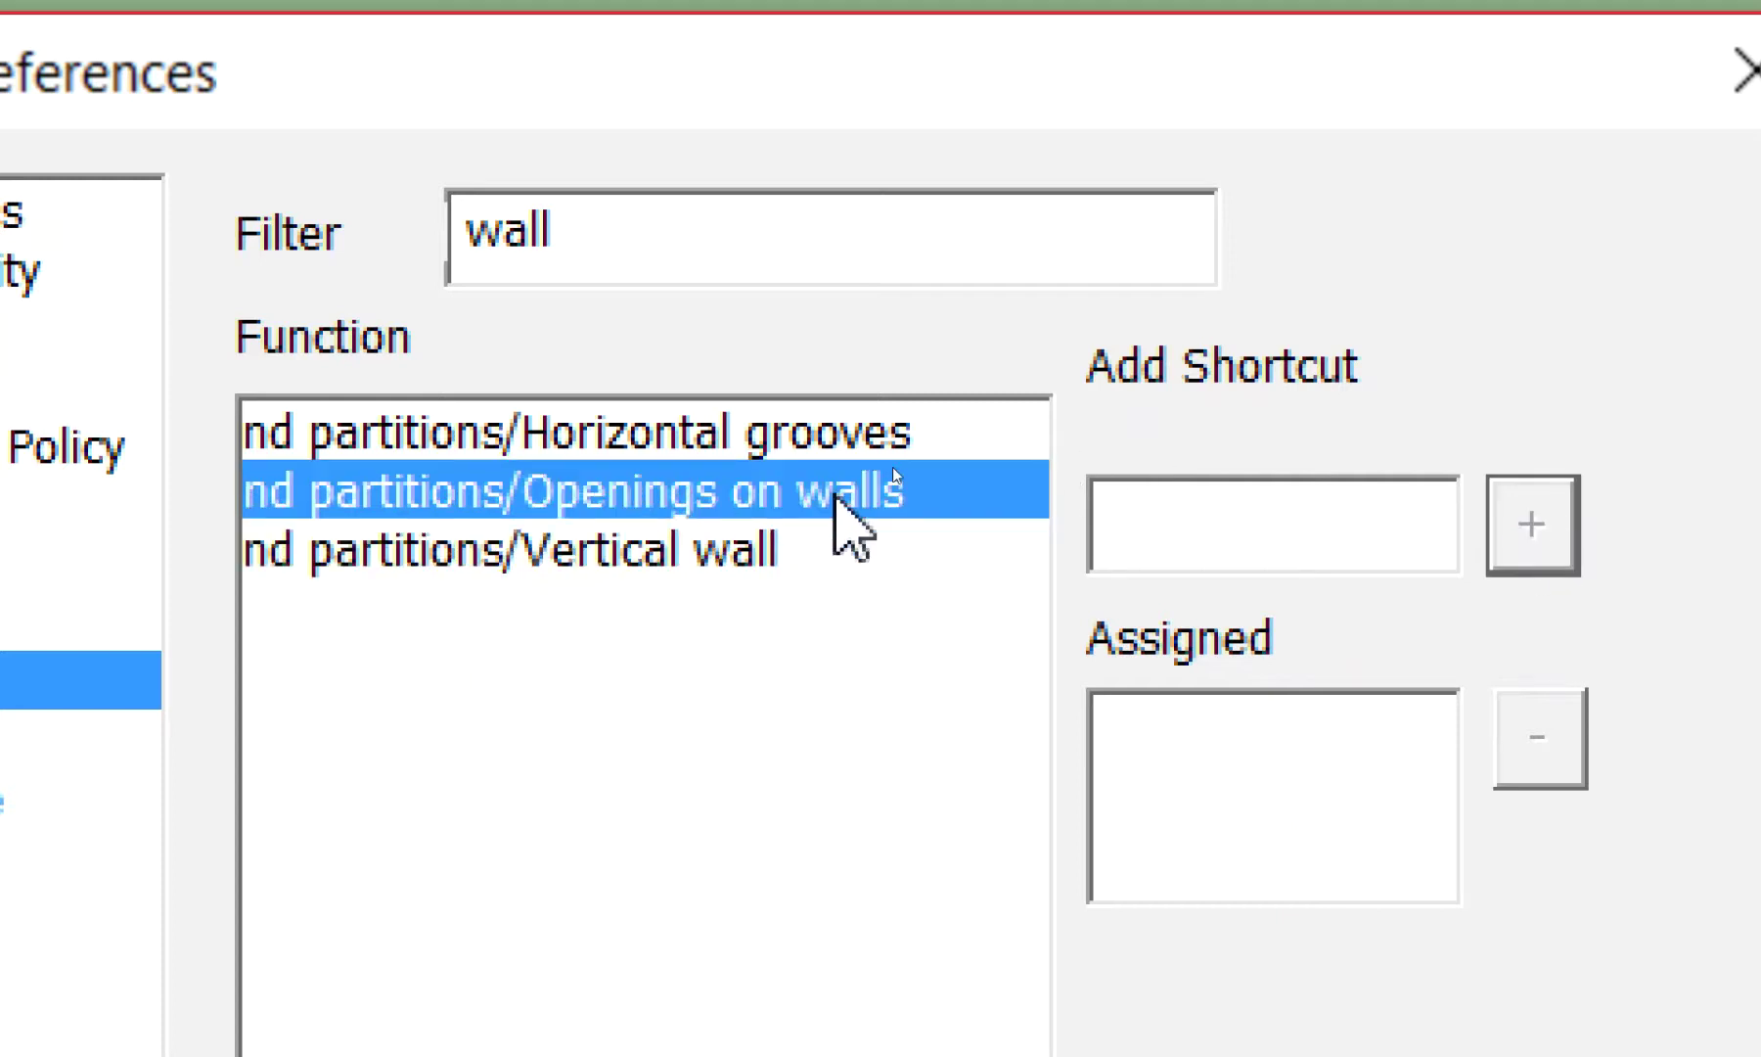
pyautogui.click(787, 551)
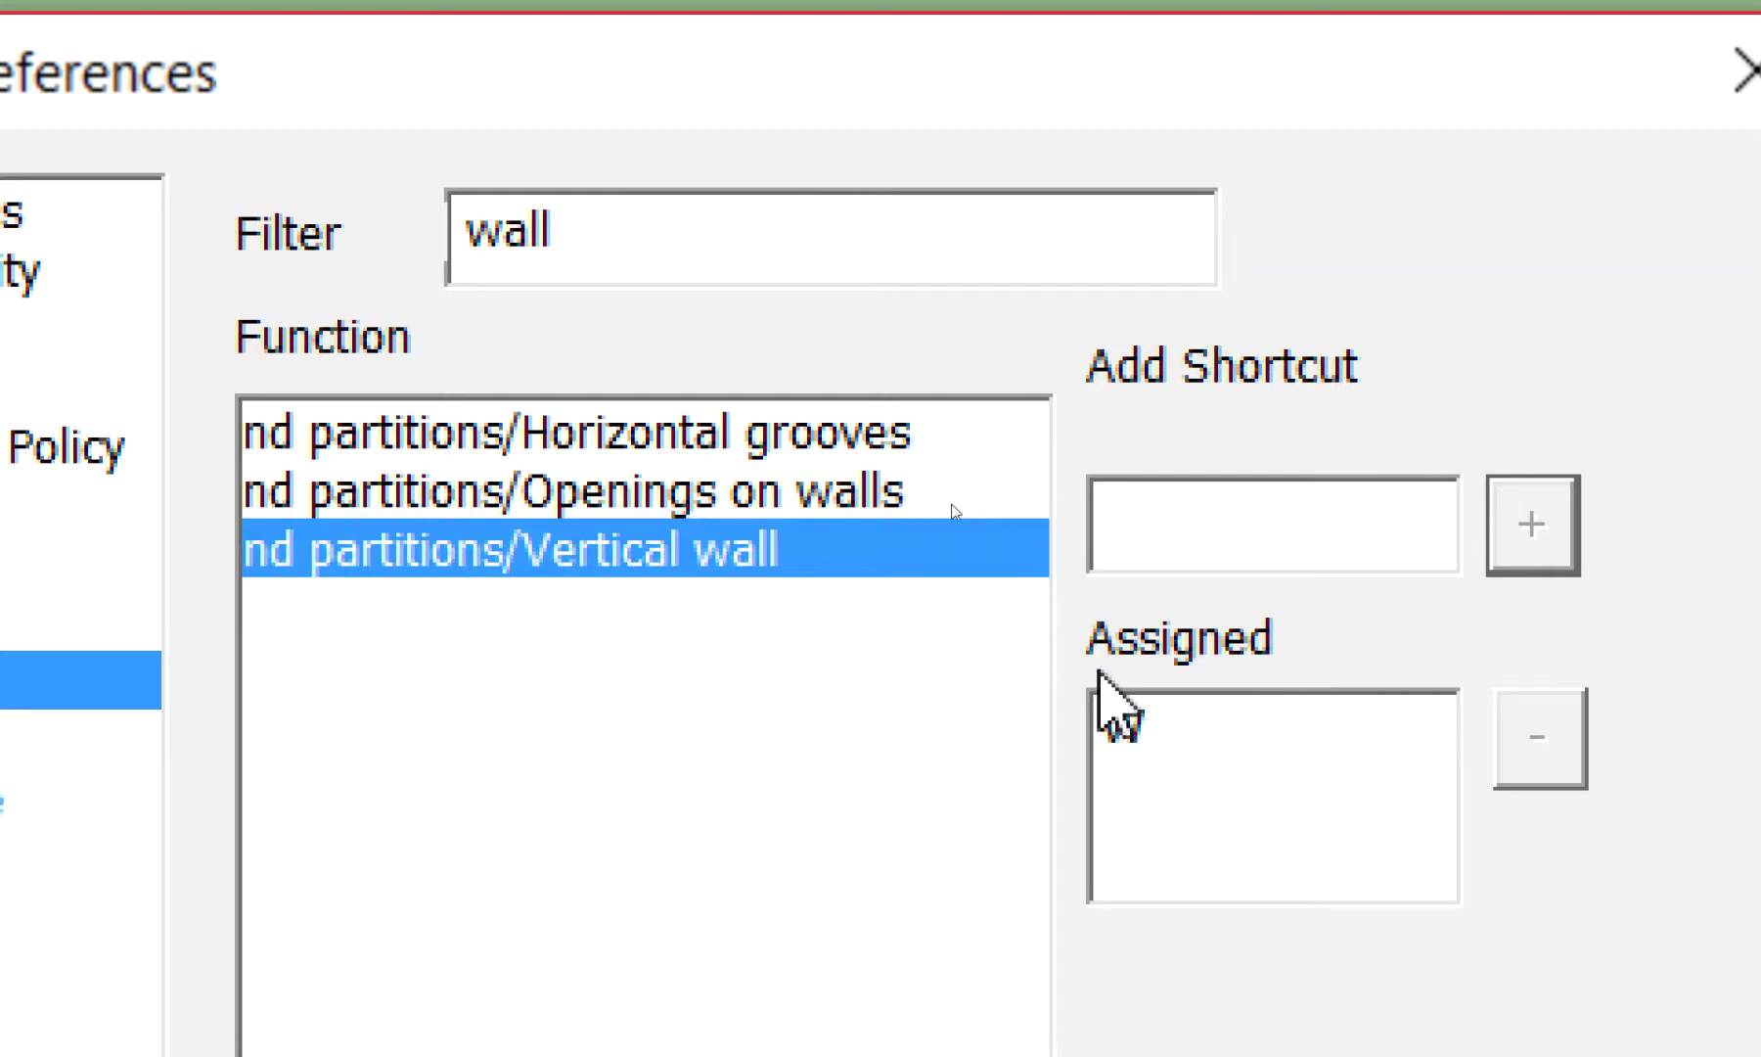
pyautogui.click(753, 494)
pyautogui.click(1160, 534)
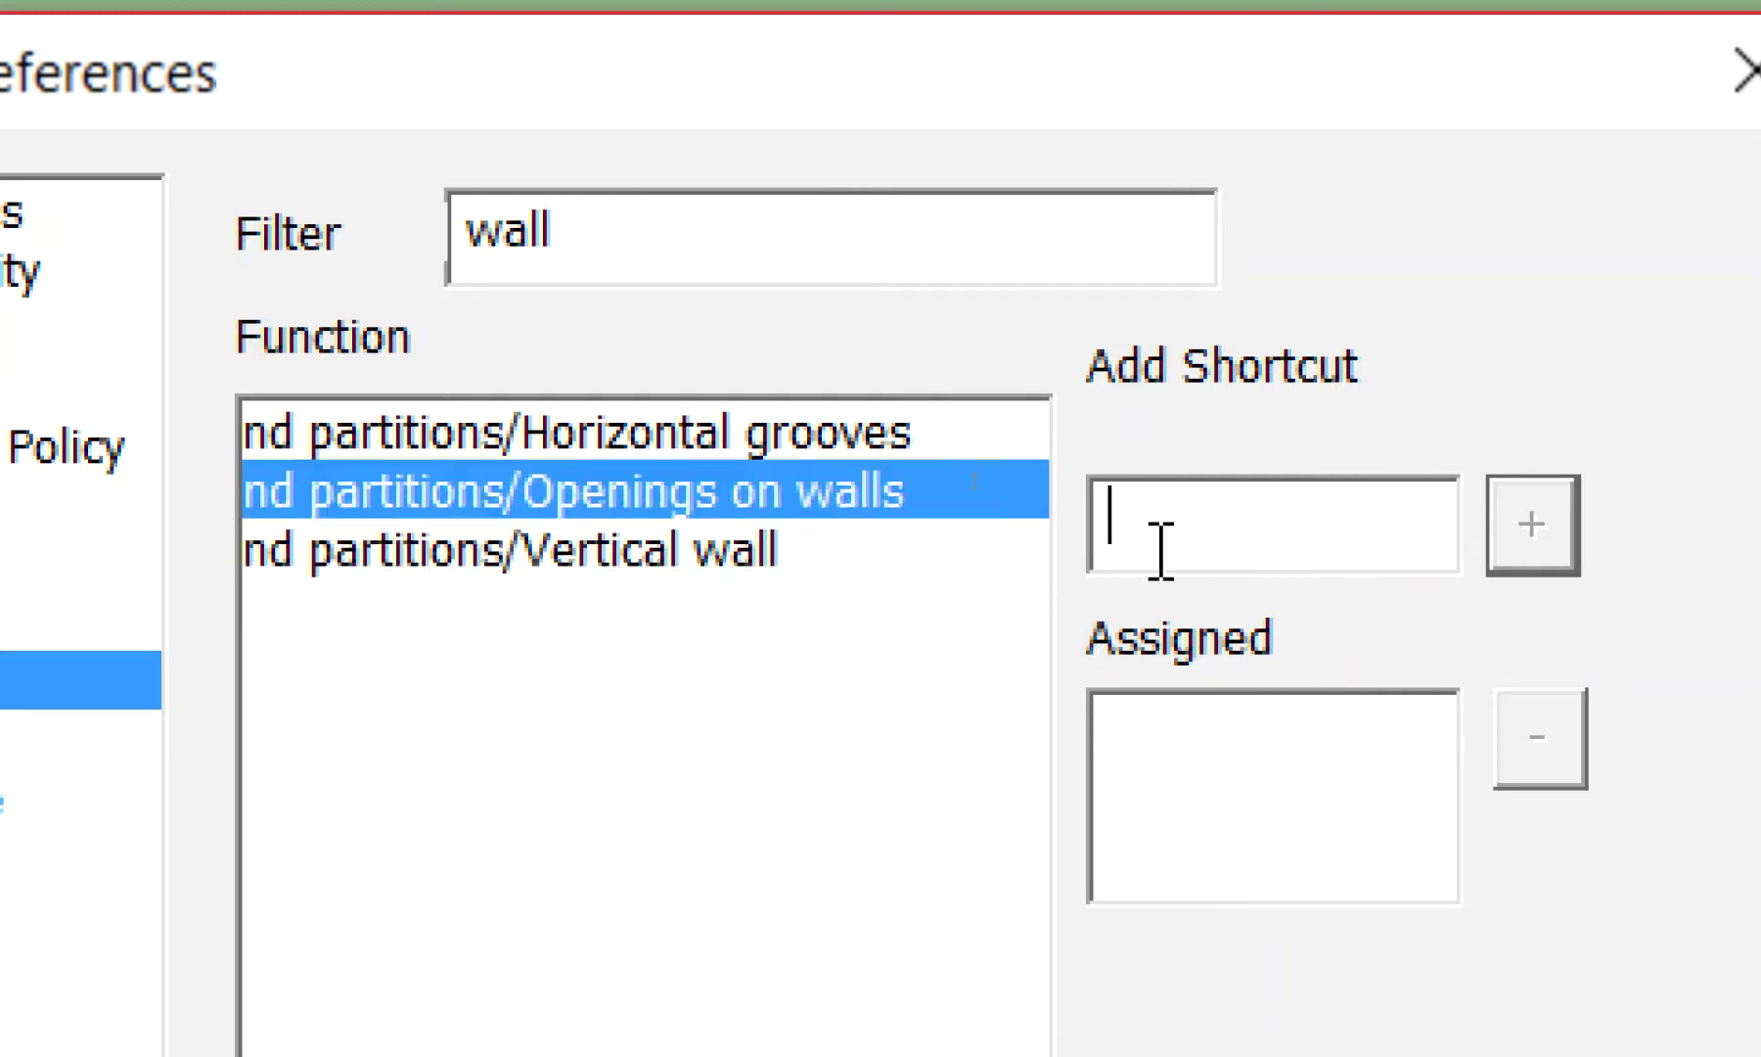
pyautogui.hotkey('shift', 'w')
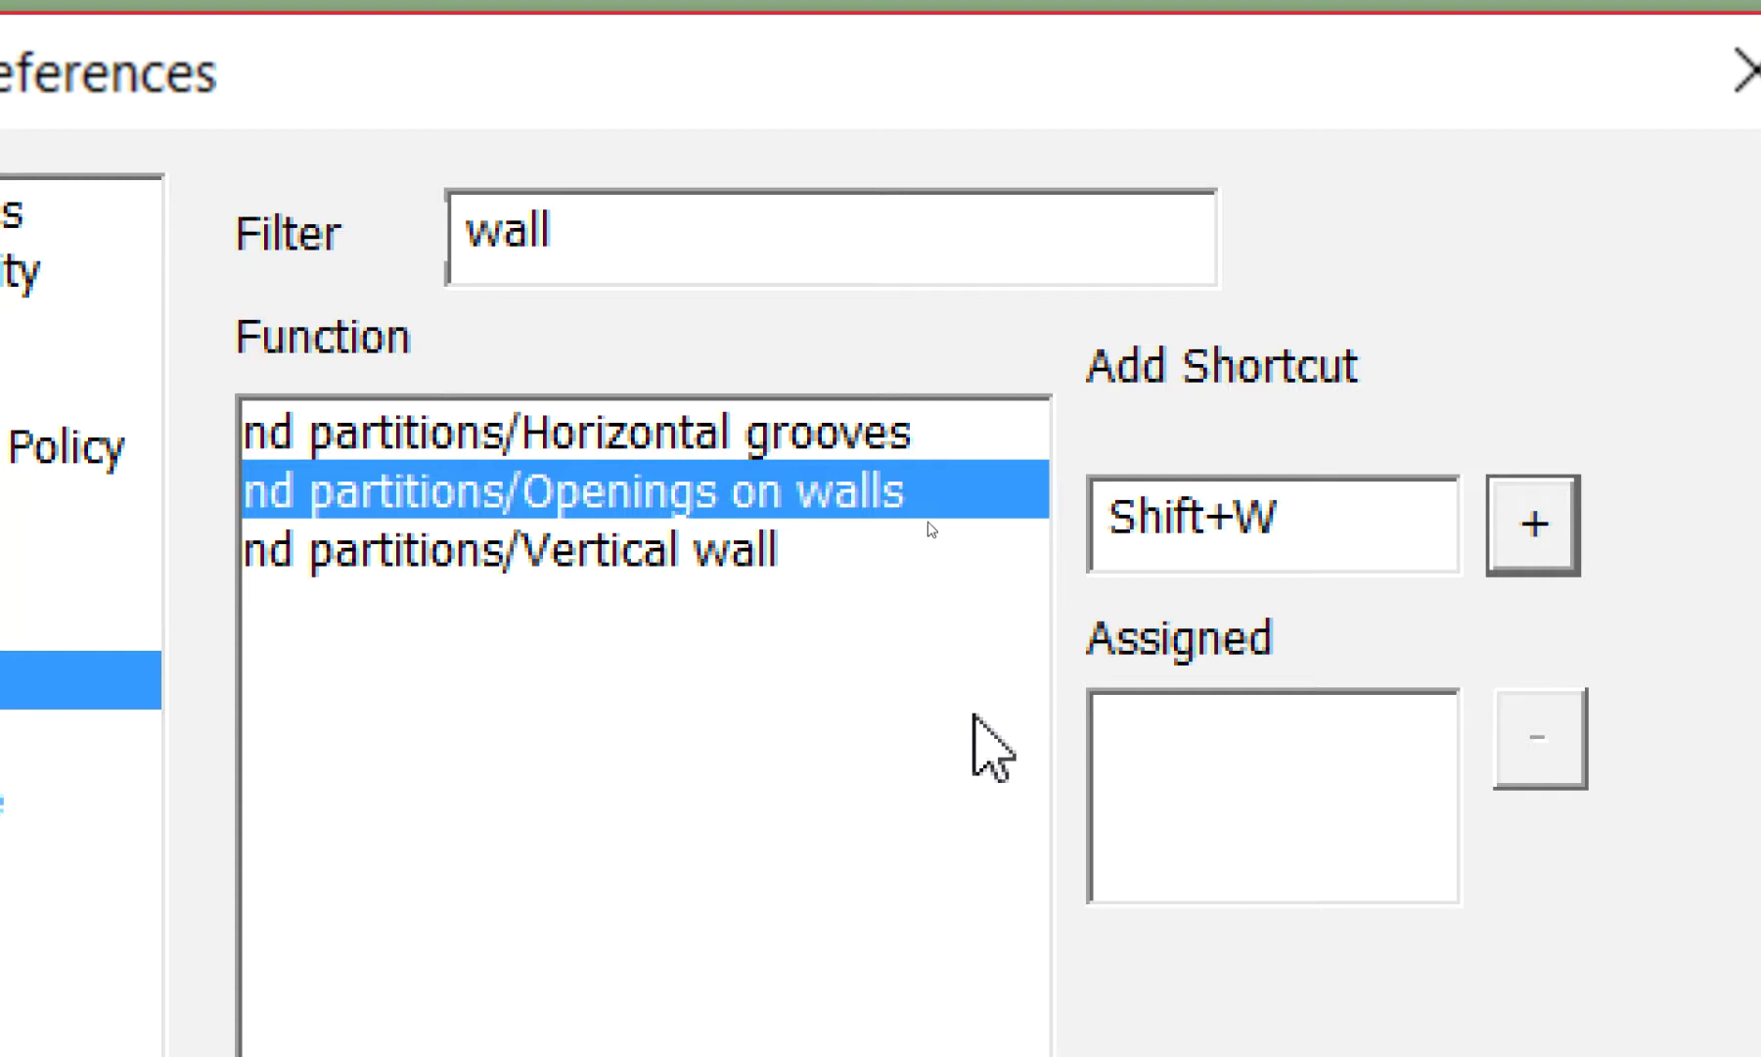
pyautogui.click(1545, 518)
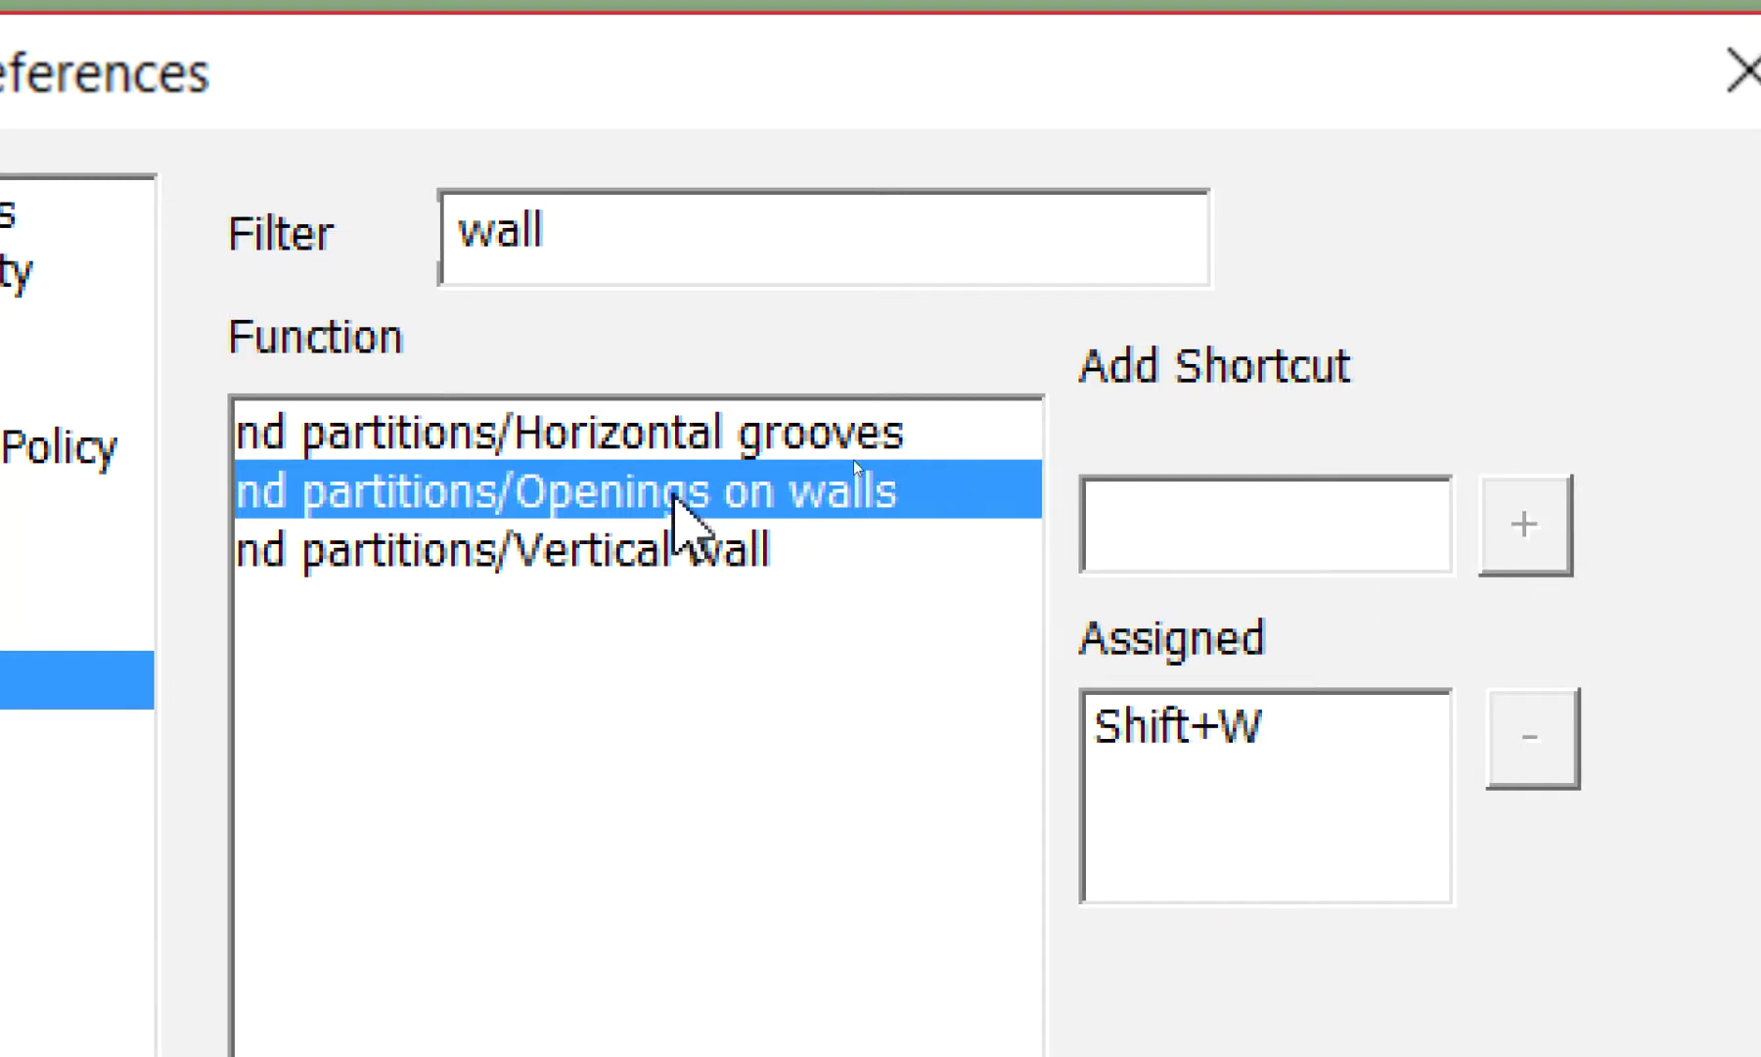
# Review the Vertical wall and Openings on walls shortcuts, then save preferences
pyautogui.click(670, 437)
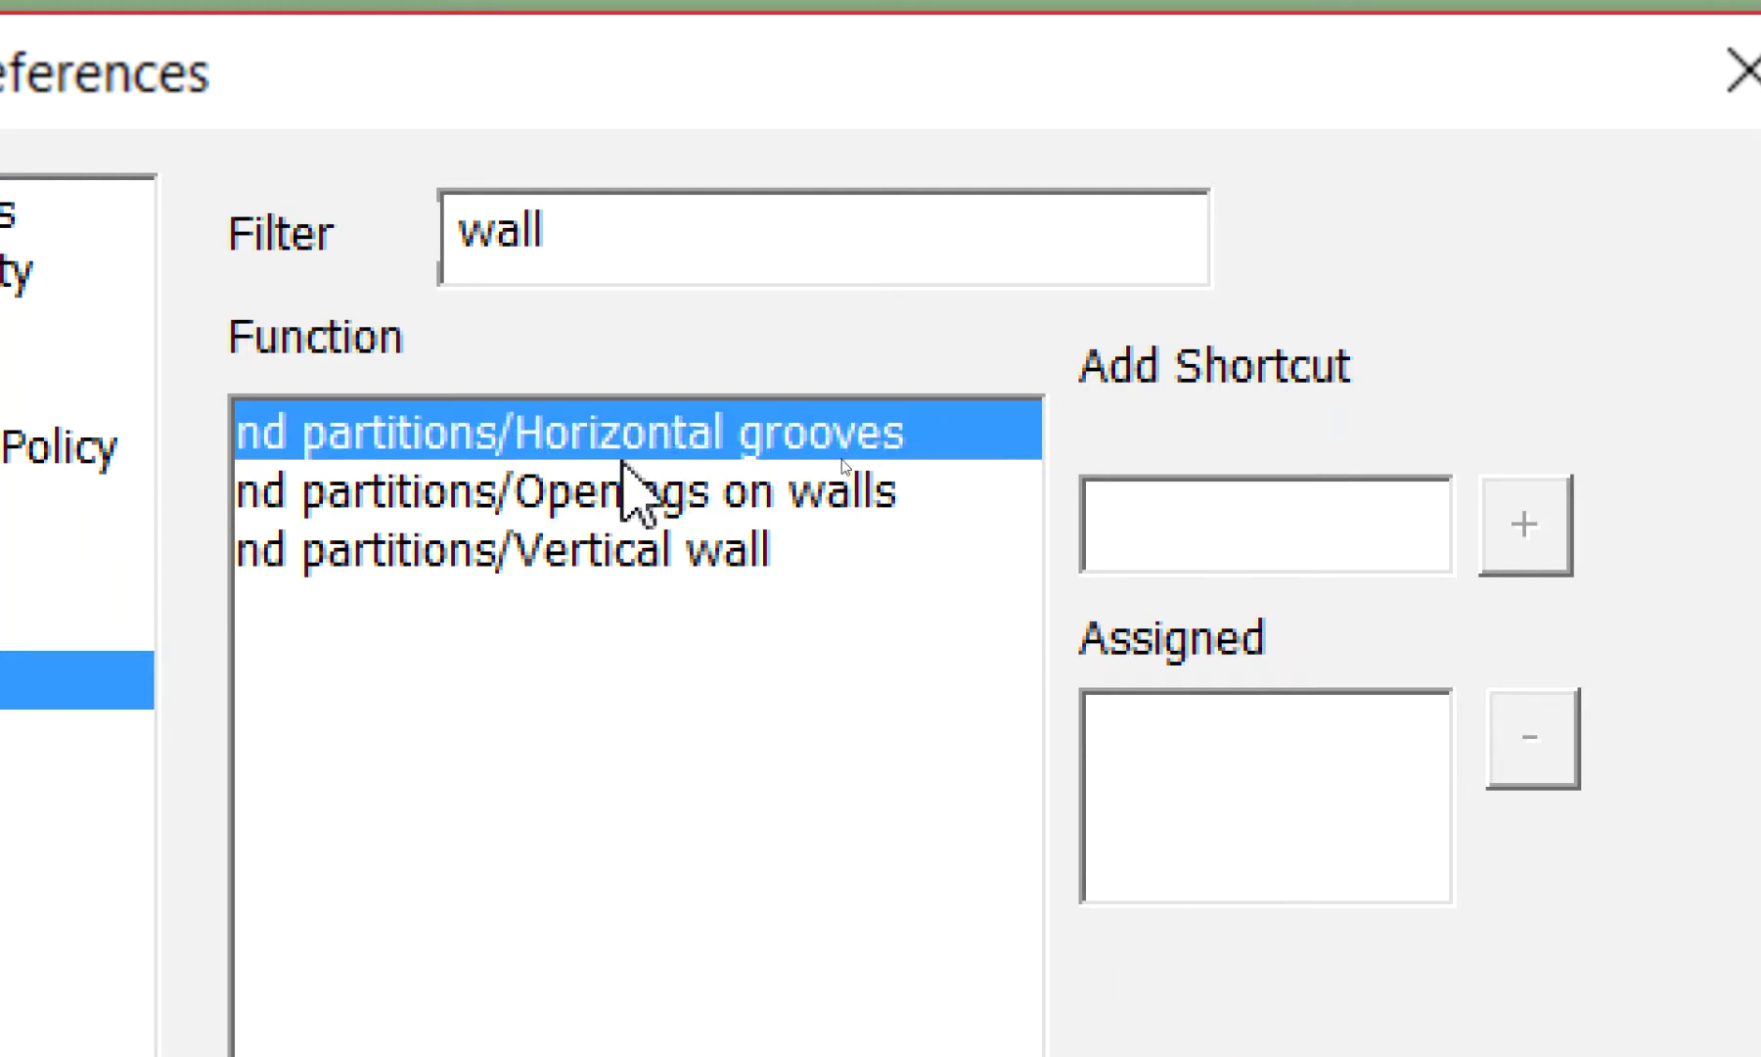
pyautogui.click(583, 538)
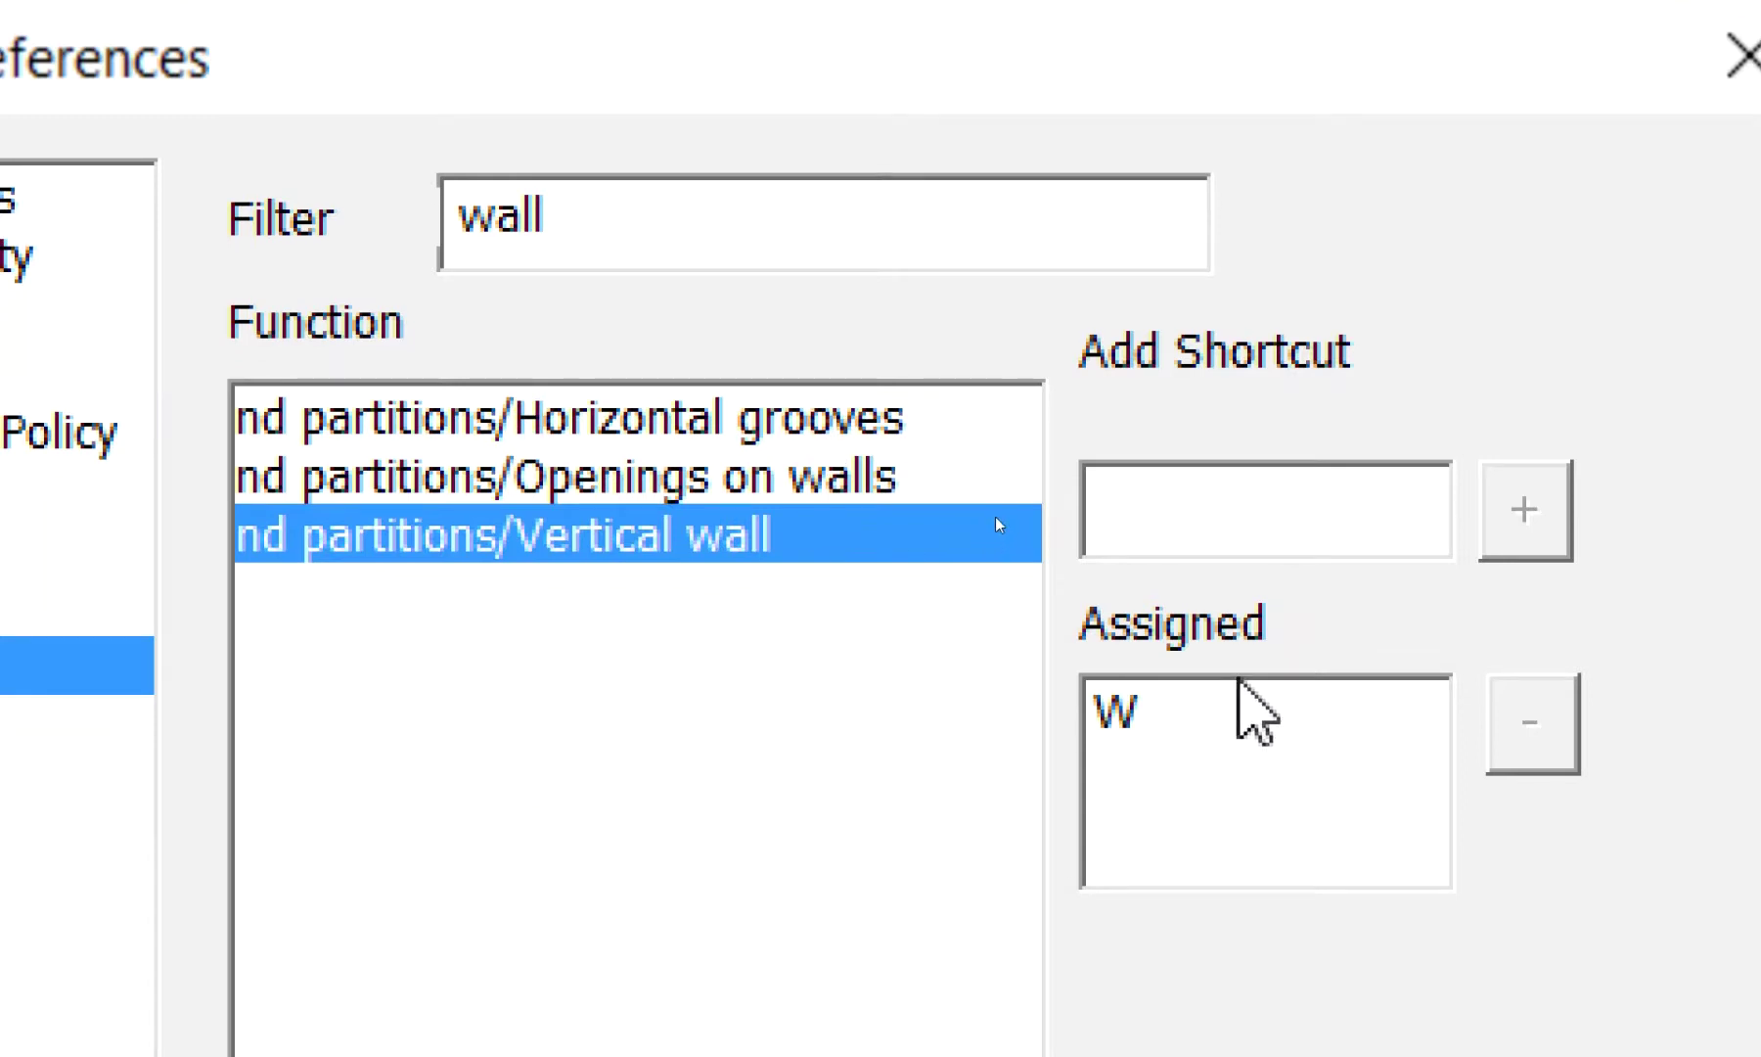
pyautogui.click(886, 479)
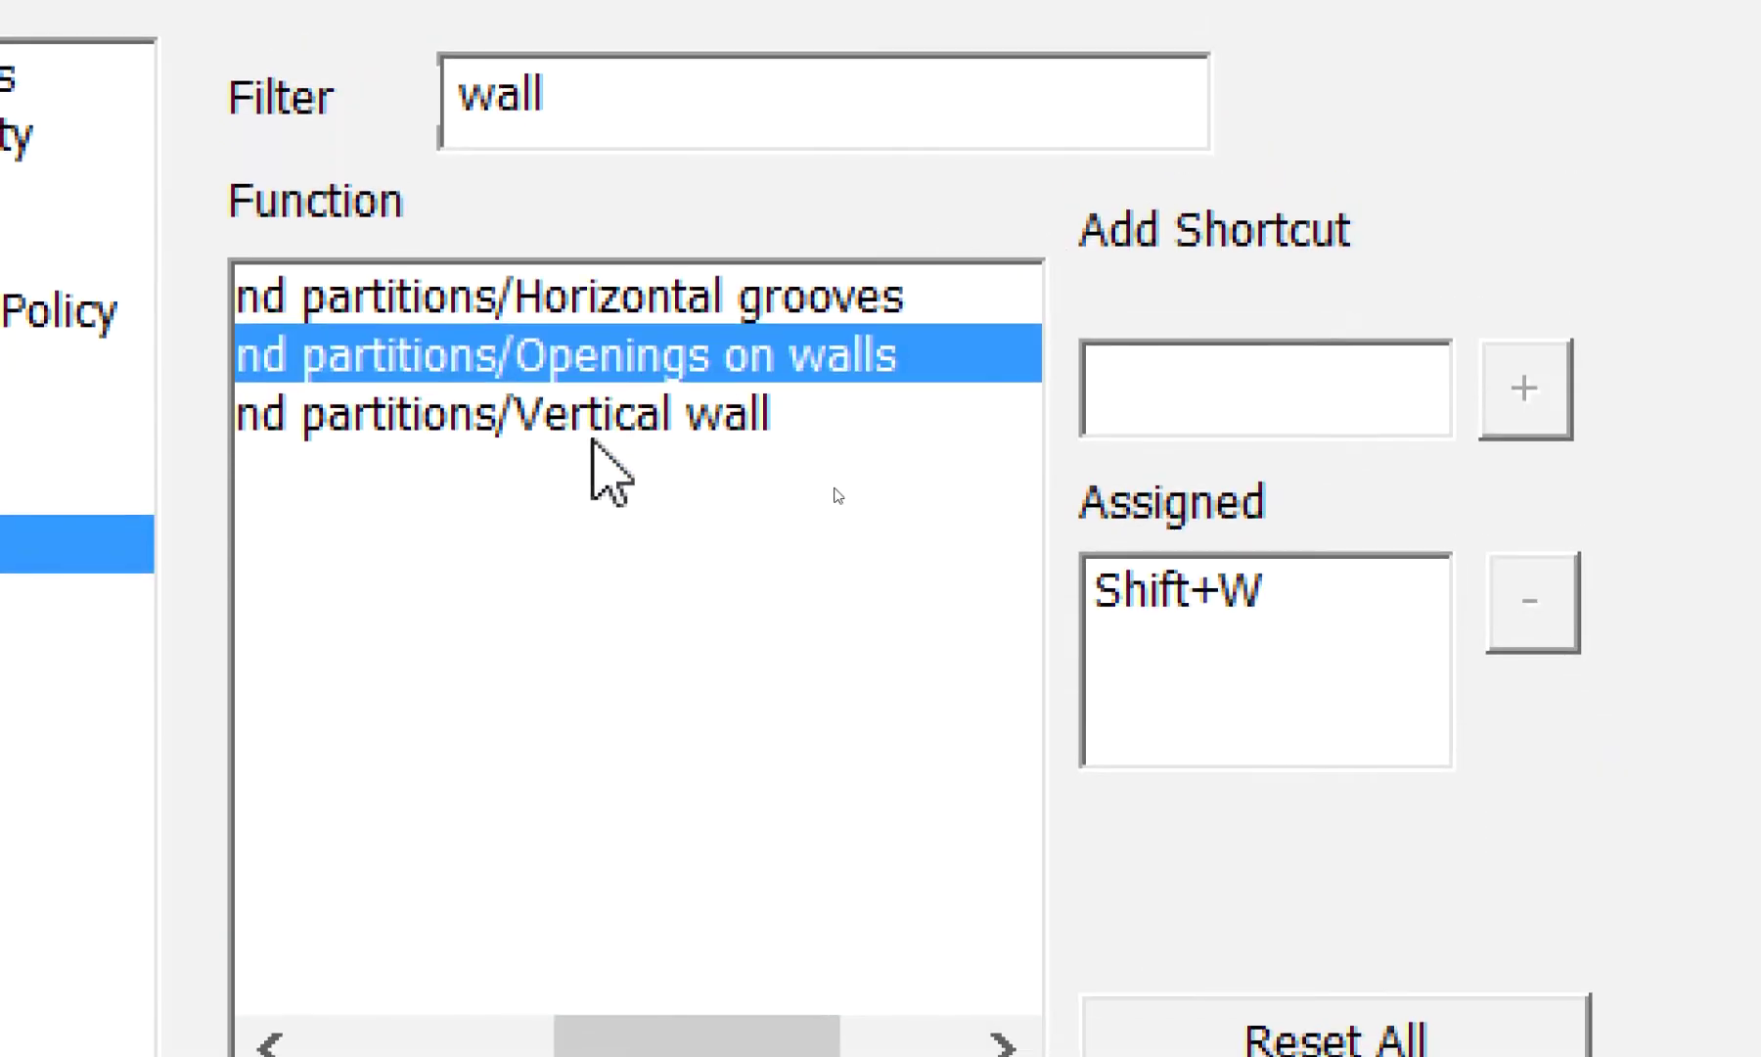
pyautogui.click(593, 432)
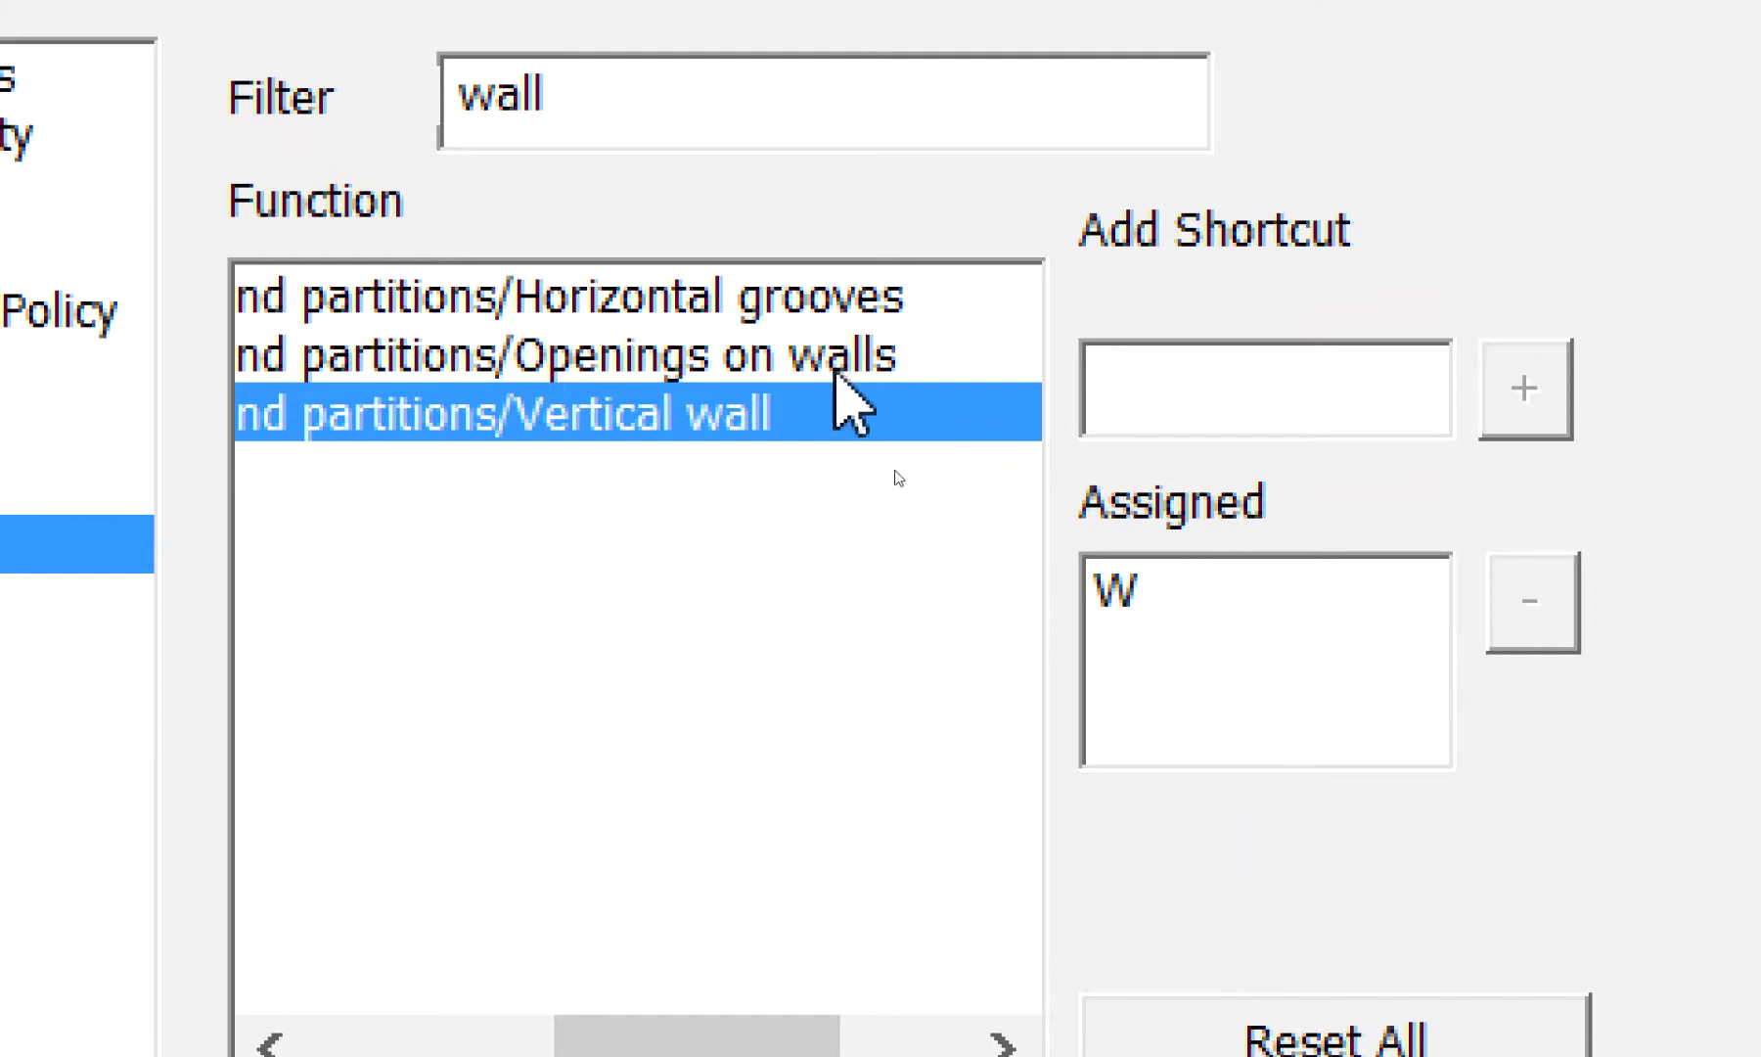
pyautogui.click(834, 373)
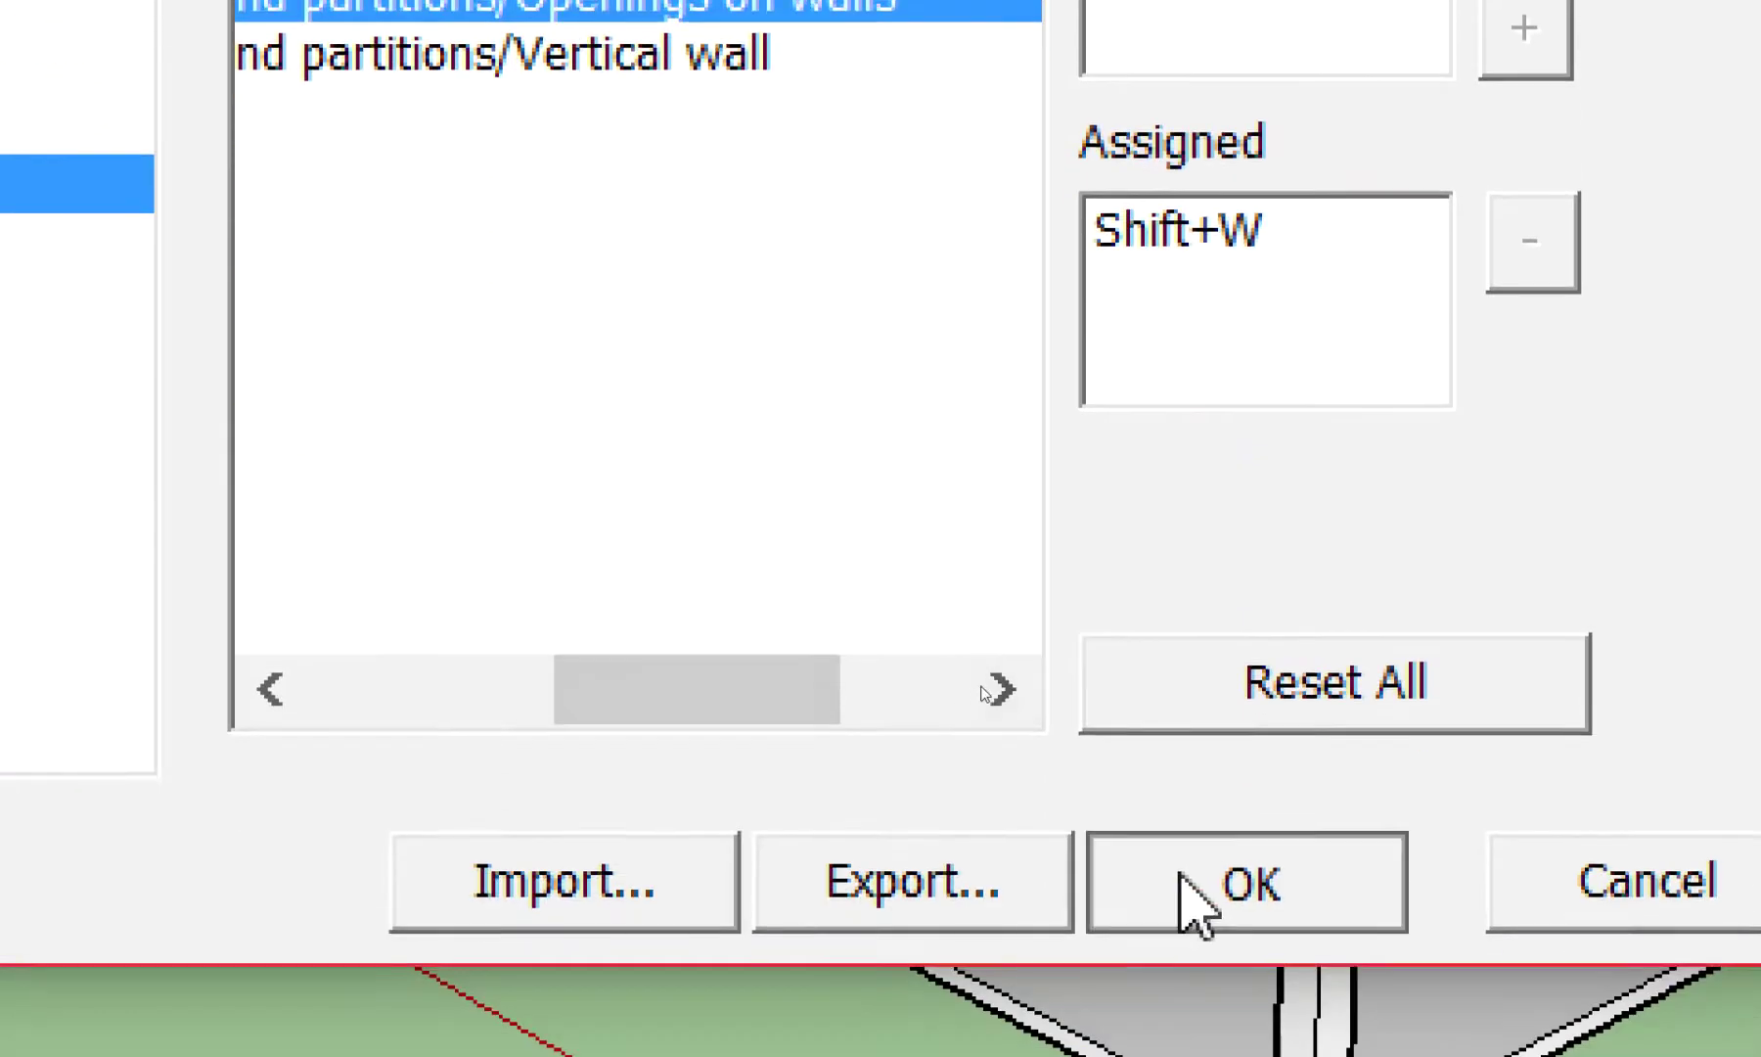
pyautogui.click(1192, 895)
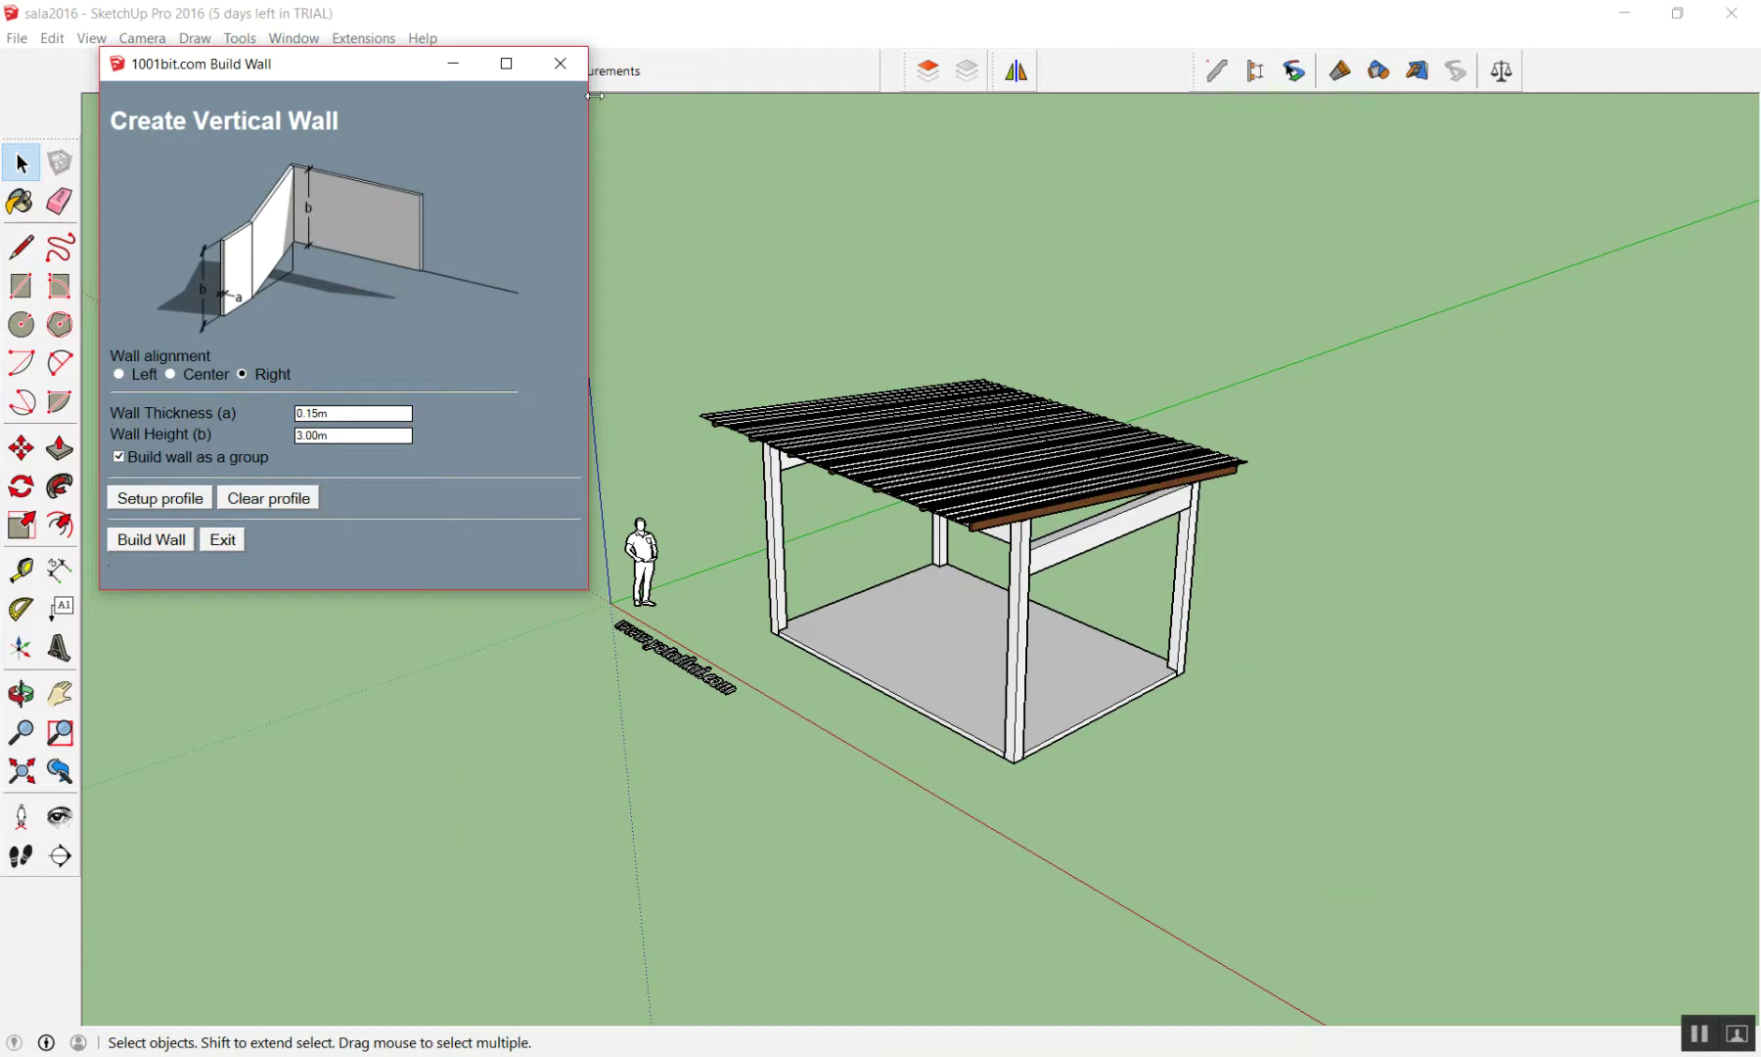
pyautogui.click(577, 79)
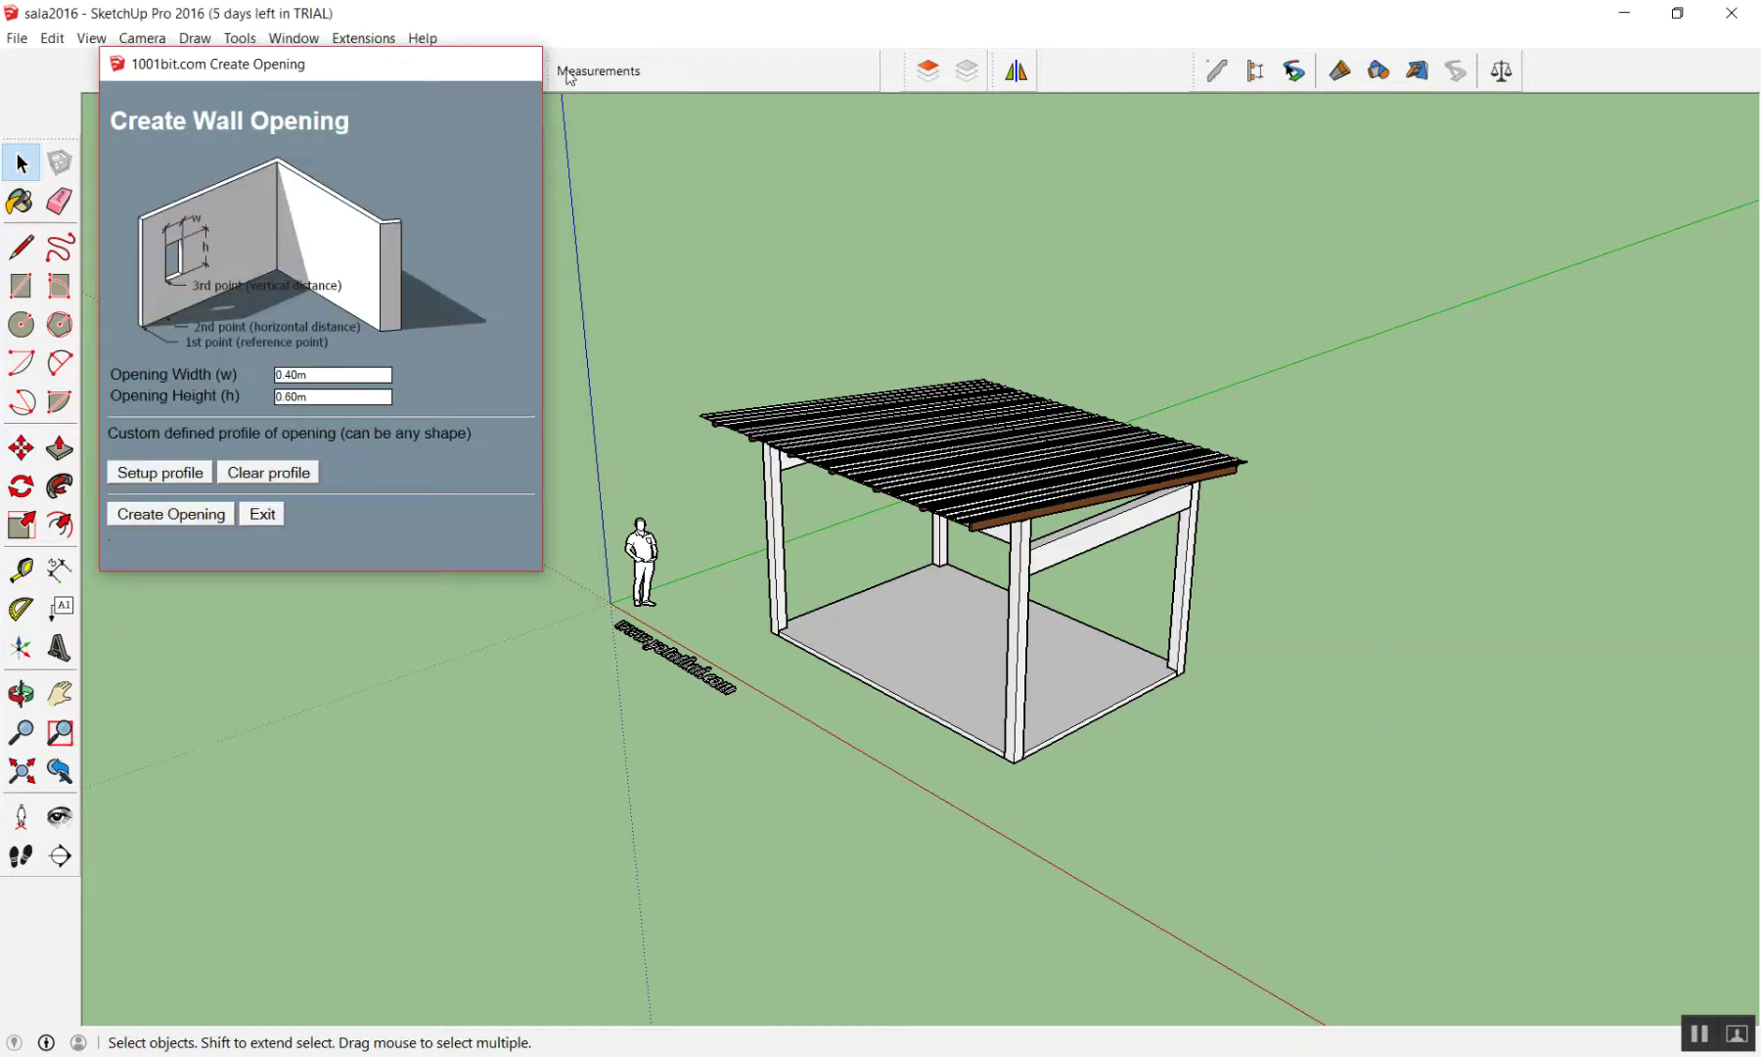
pyautogui.click(514, 64)
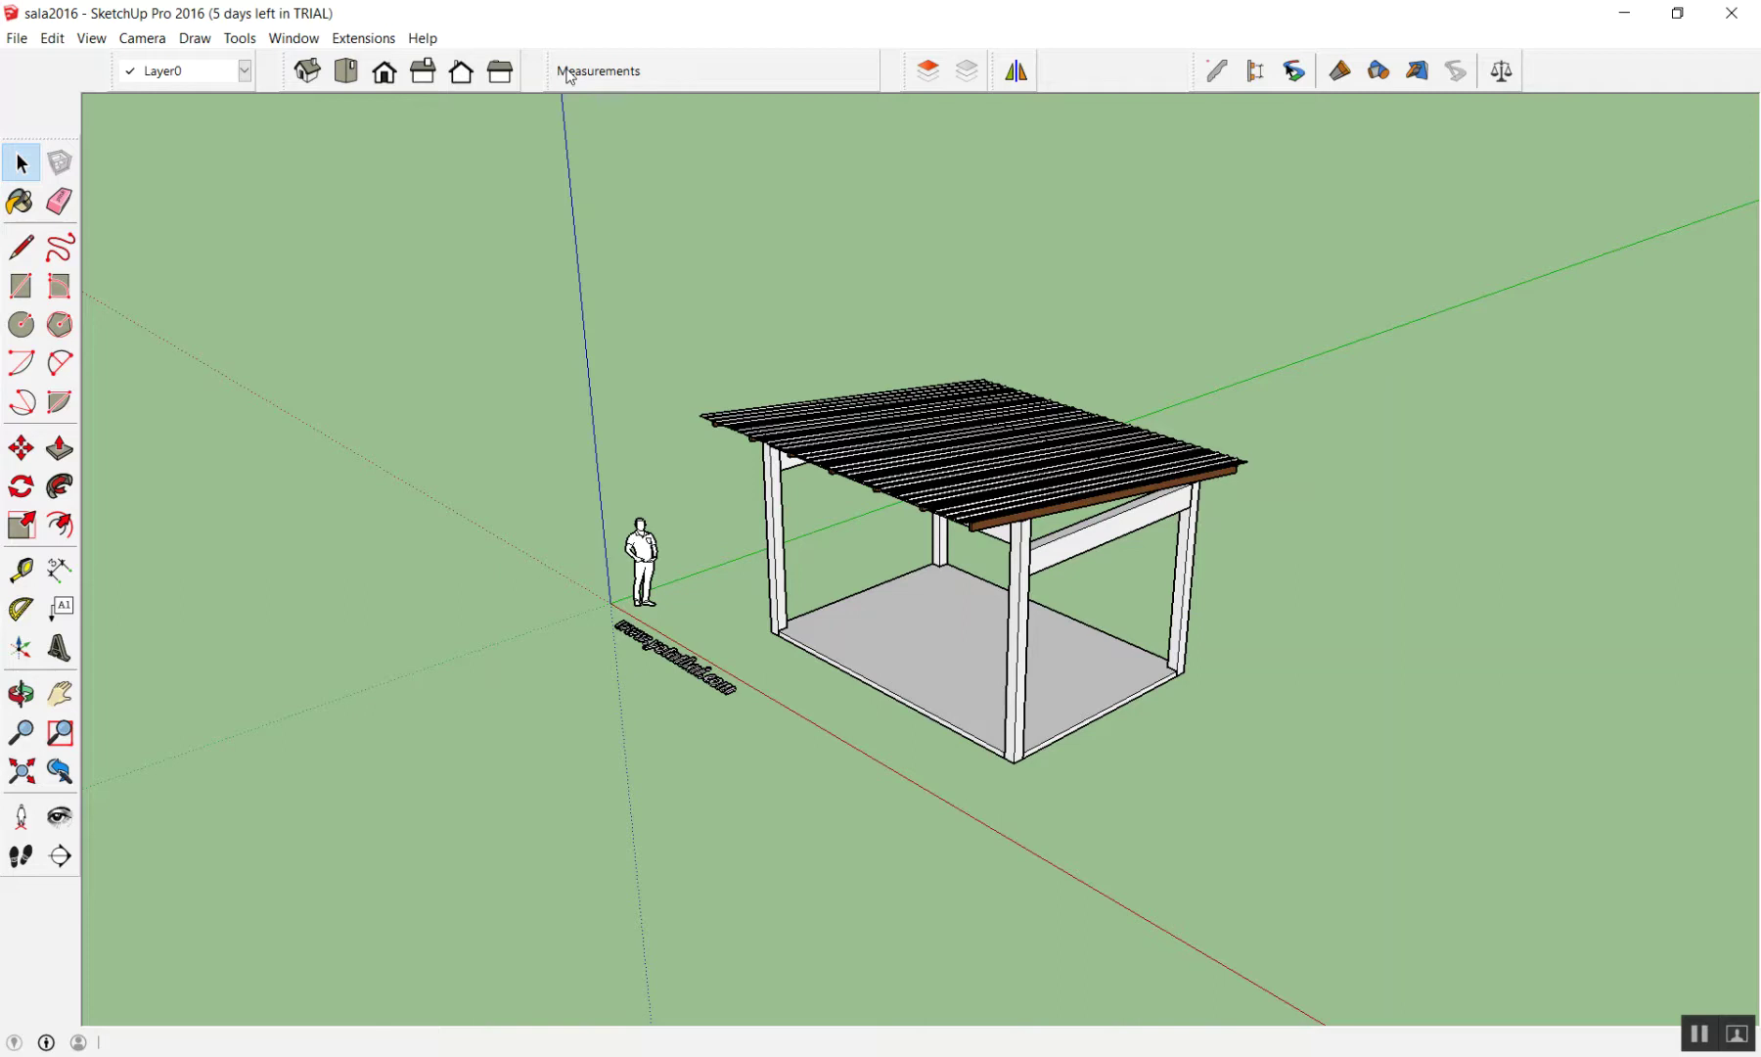
# Zoom toward the pavilion and measure a post's height with Tape Measure
pyautogui.moveTo(715, 452)
pyautogui.mouseDown(button='middle')
pyautogui.moveTo(908, 354)
pyautogui.moveTo(786, 530)
pyautogui.mouseUp(button='middle')
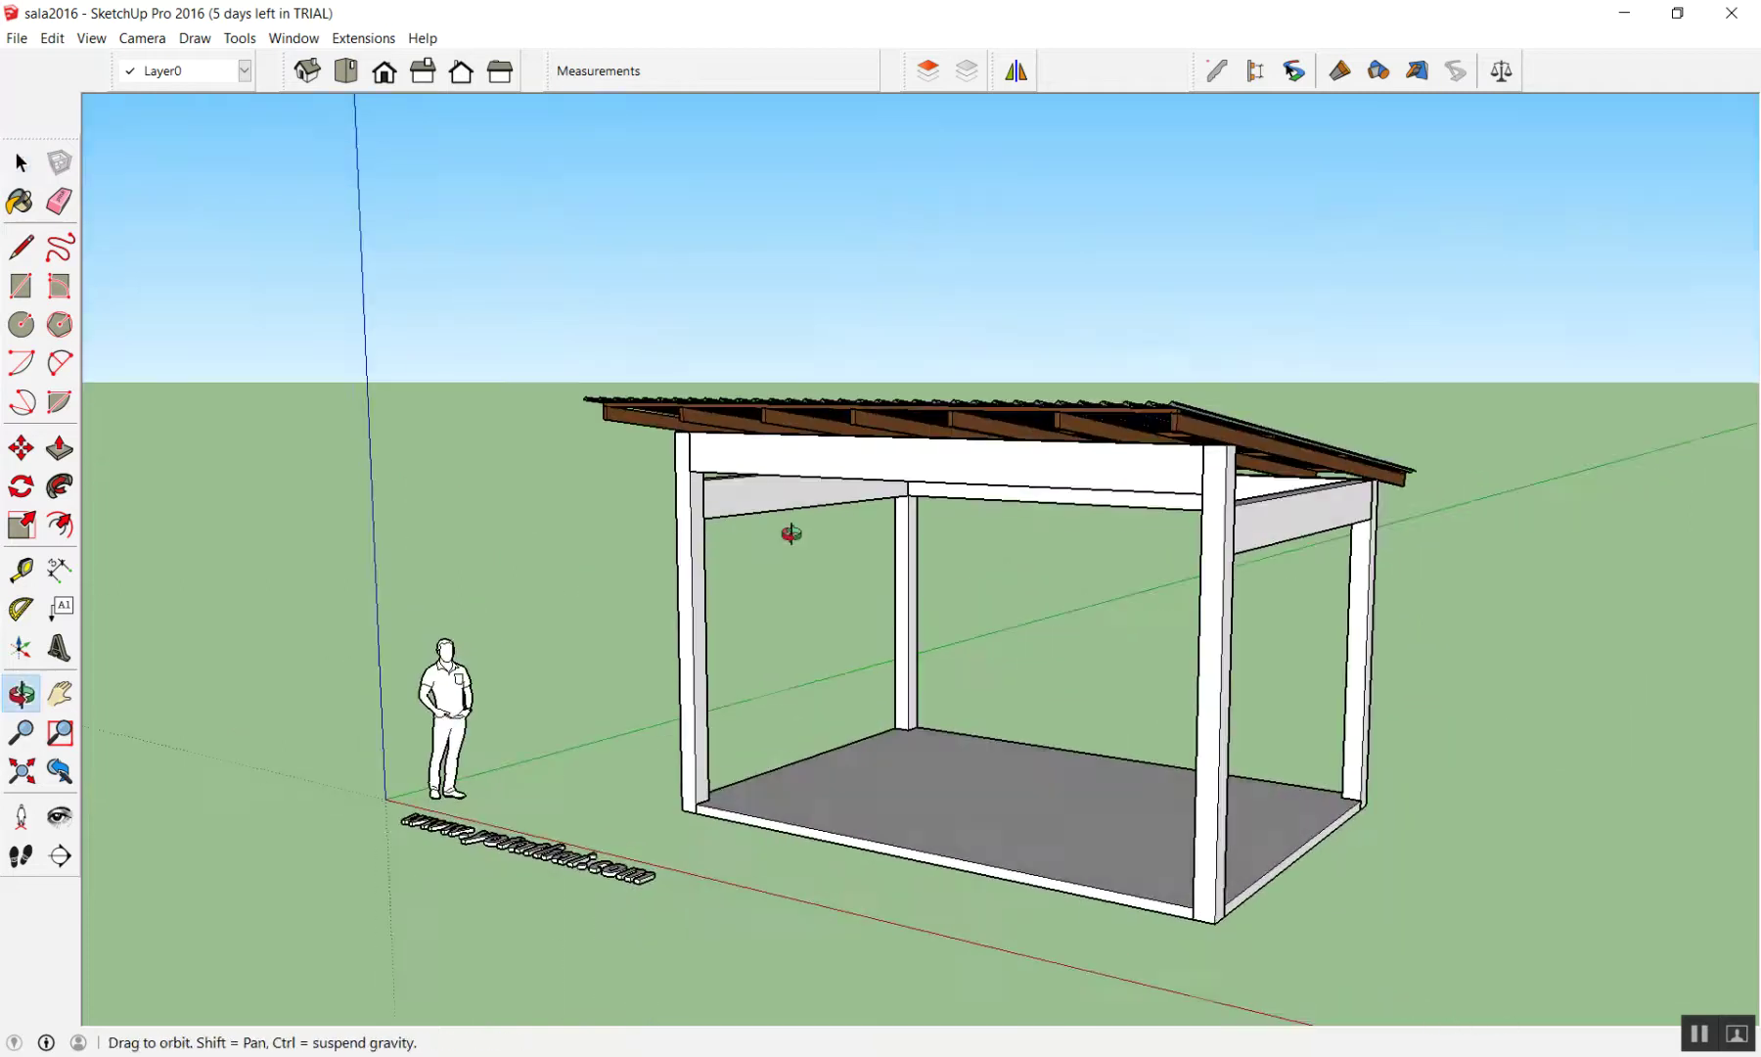
pyautogui.scroll(3, 695, 771)
pyautogui.scroll(-2, 694, 322)
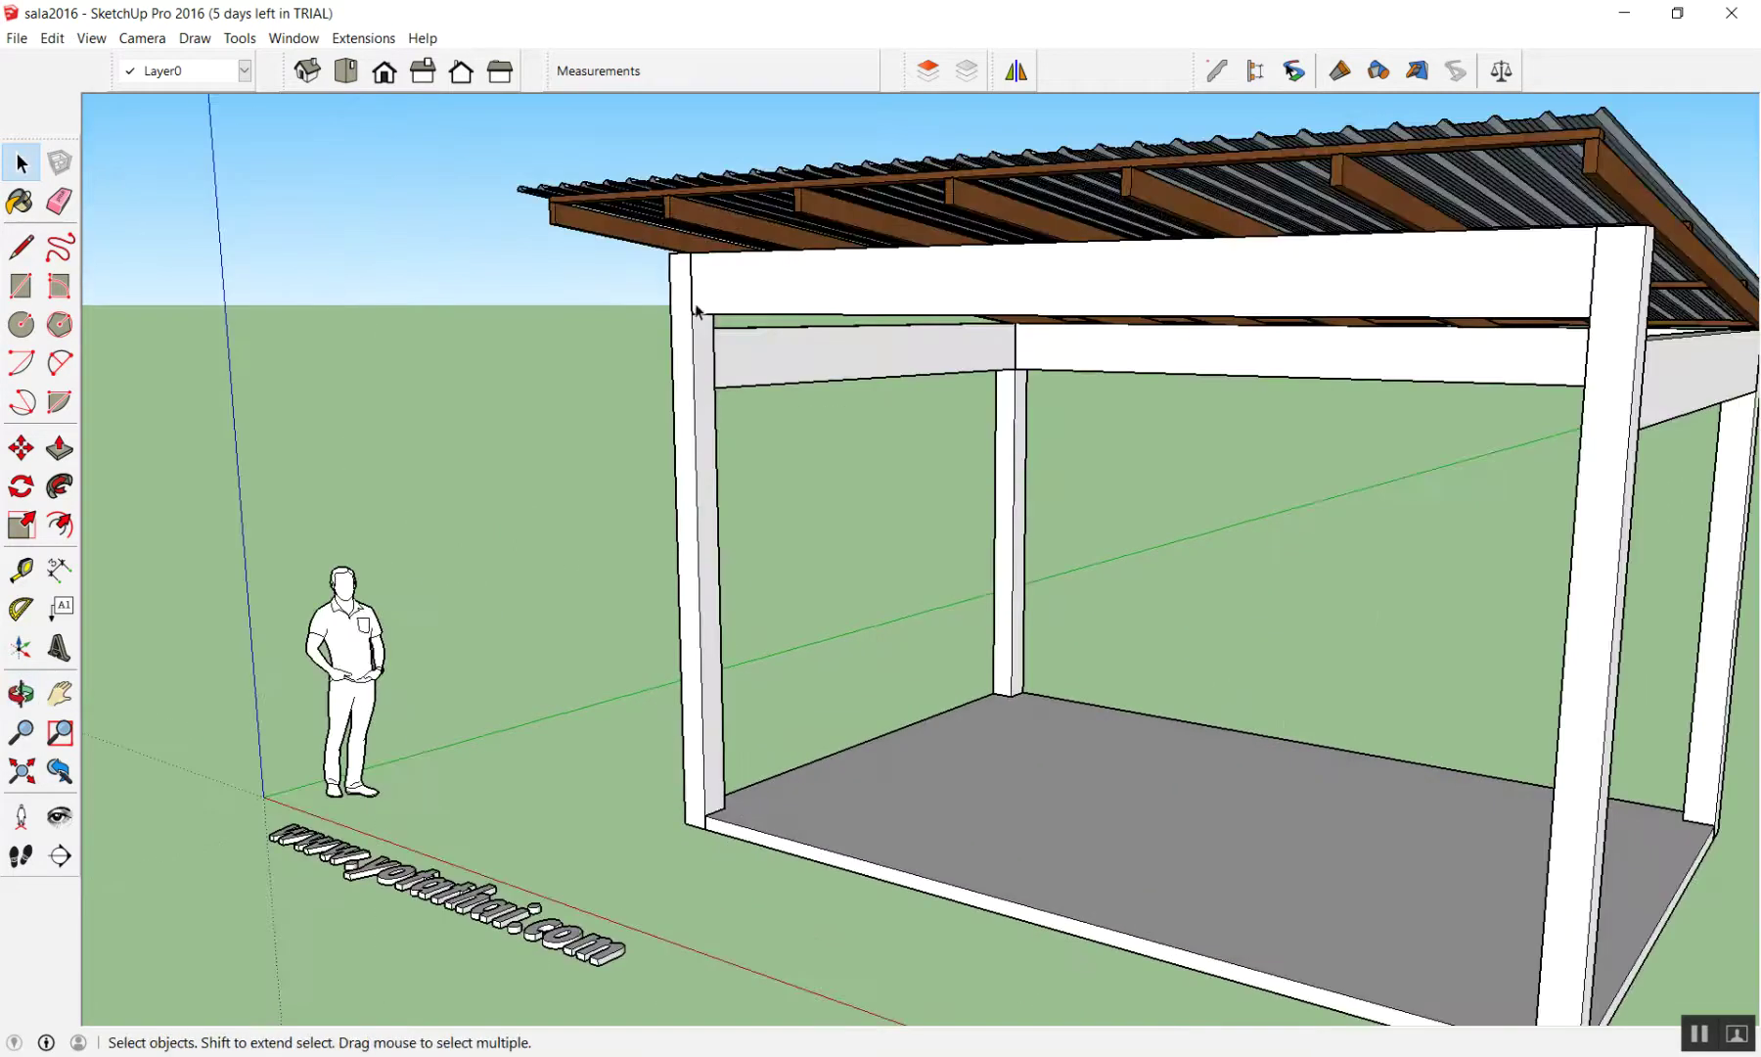
pyautogui.scroll(2, 690, 294)
pyautogui.scroll(-2, 690, 284)
pyautogui.scroll(-1, 699, 278)
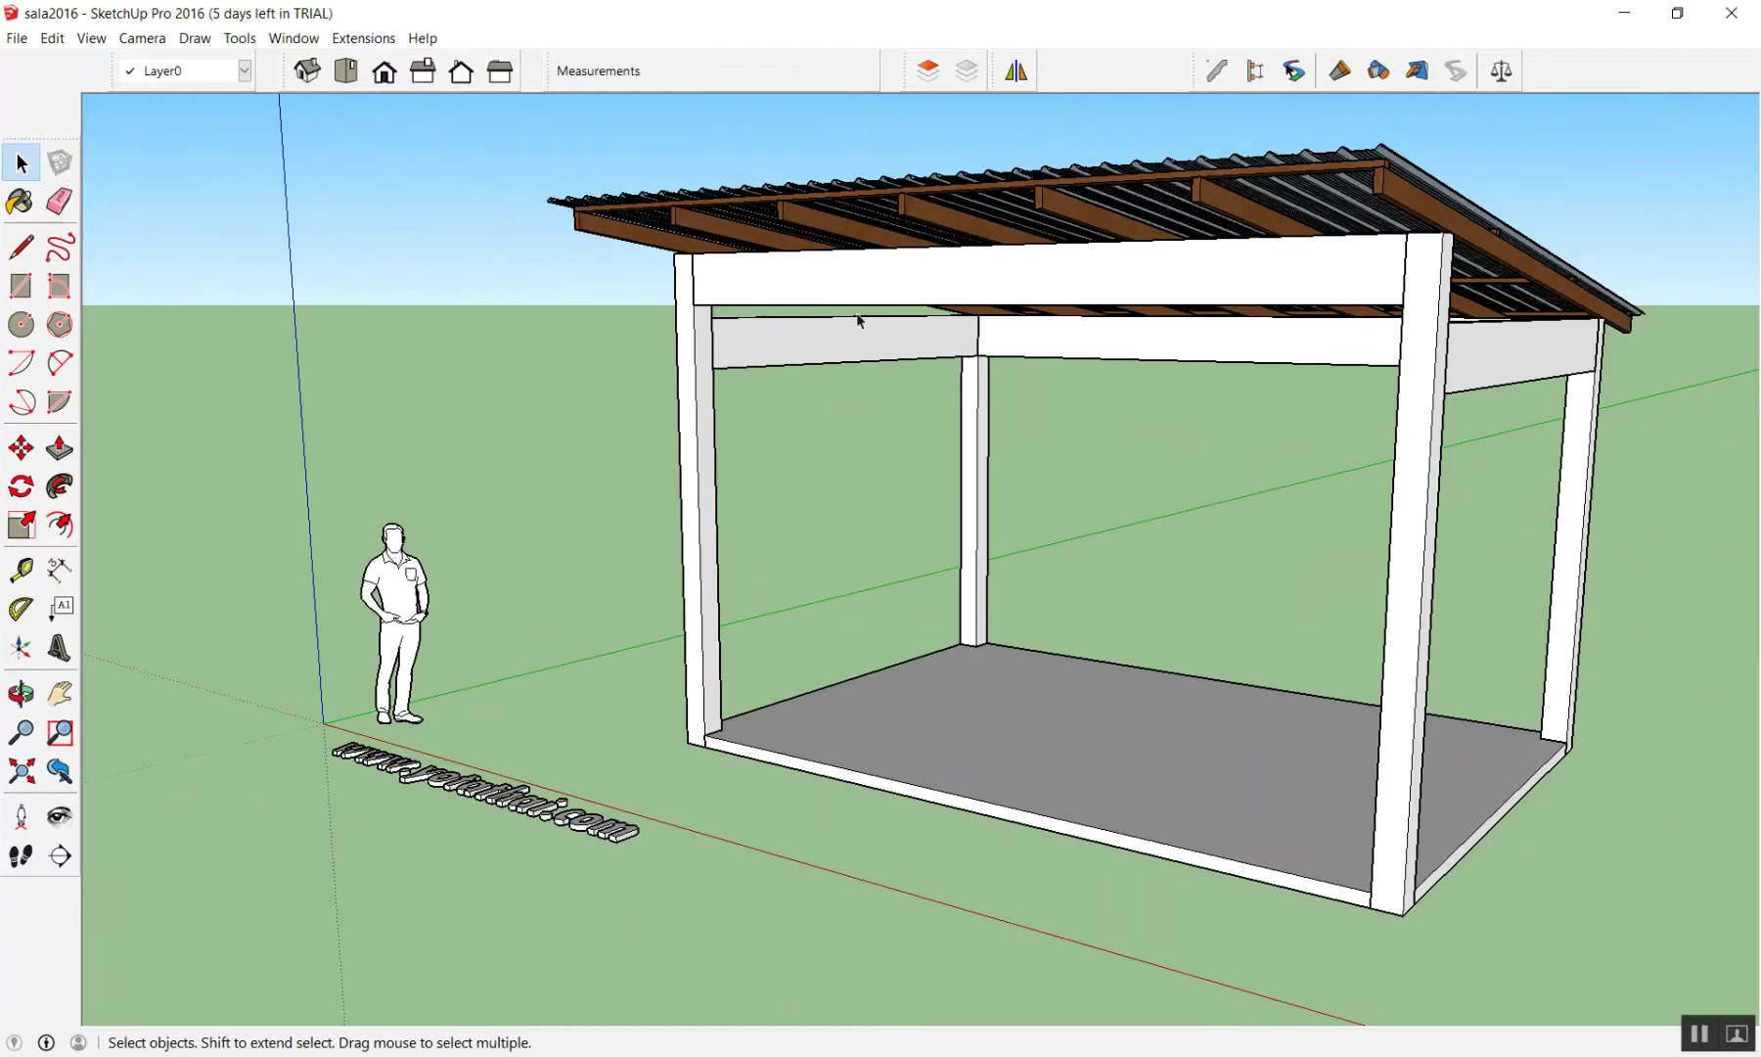
pyautogui.scroll(2, 715, 293)
pyautogui.scroll(-1, 714, 291)
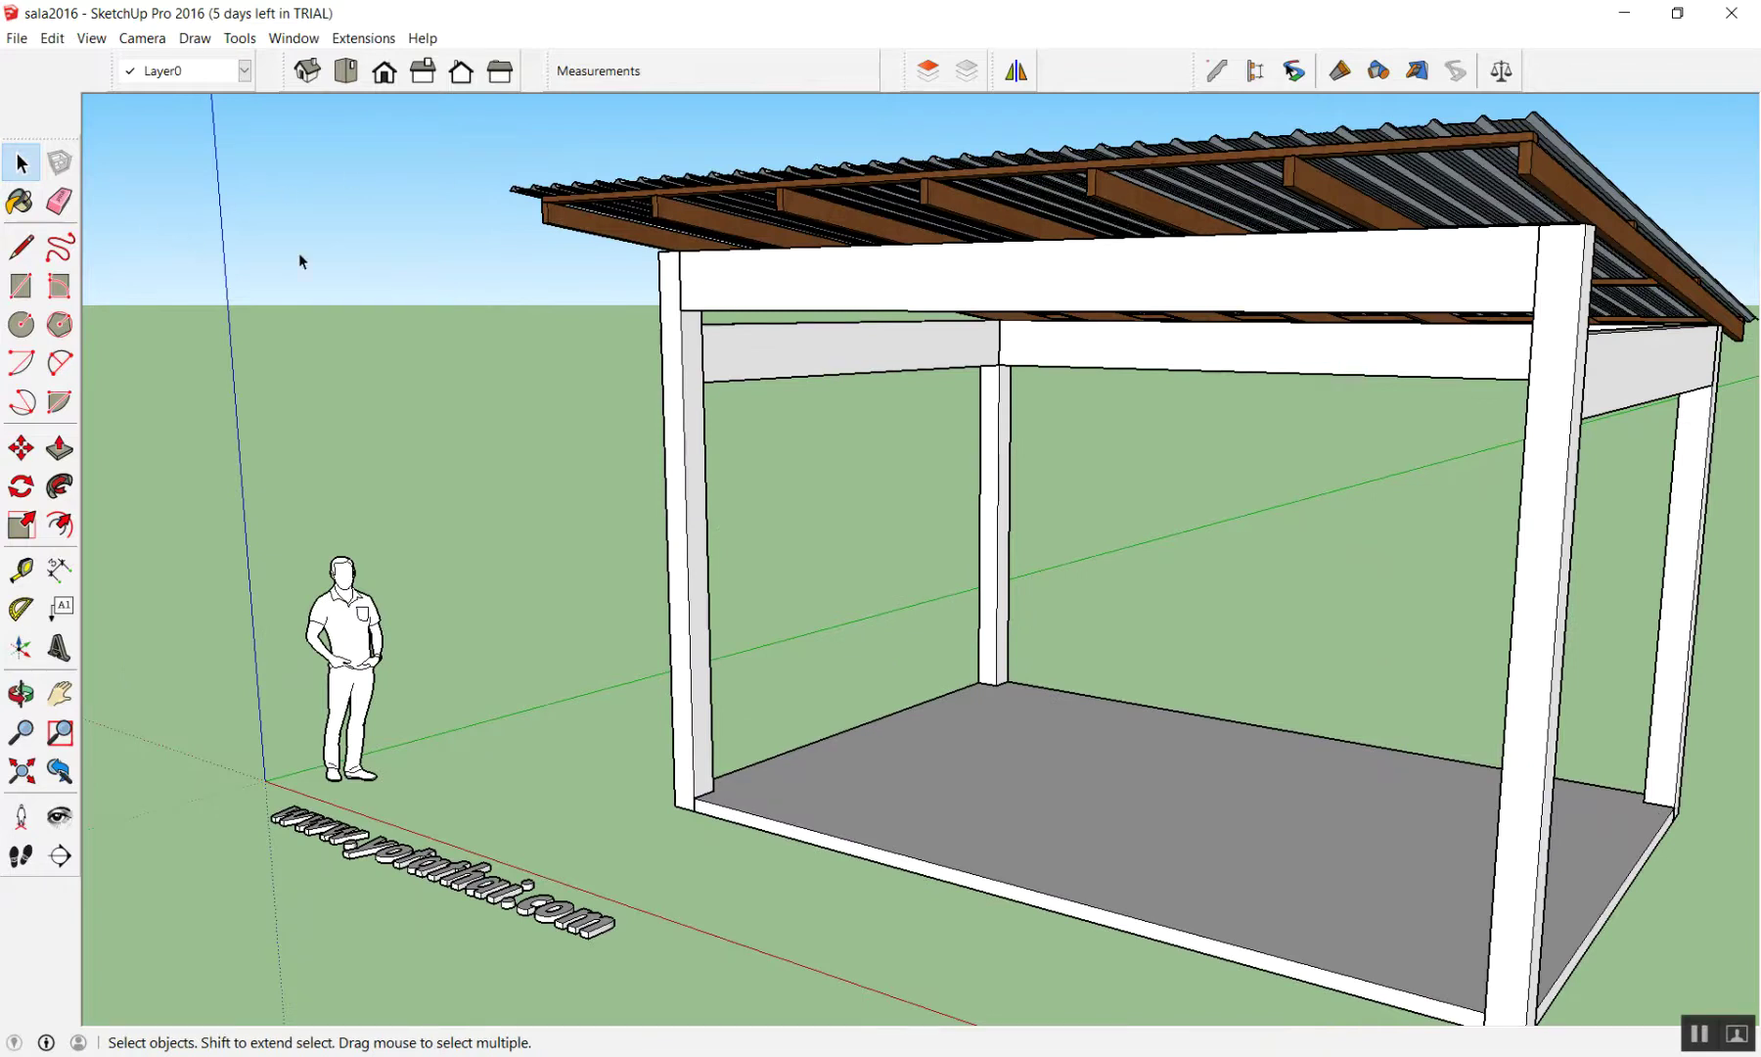
pyautogui.press('t')
pyautogui.click(697, 793)
pyautogui.press('space')
# Re-measure the post, about 3.00m tall, from another angle
pyautogui.scroll(-5, 1447, 451)
pyautogui.moveTo(1447, 451)
pyautogui.mouseDown(button='middle')
pyautogui.moveTo(956, 649)
pyautogui.moveTo(897, 638)
pyautogui.mouseUp(button='middle')
pyautogui.press('t')
pyautogui.click(860, 679)
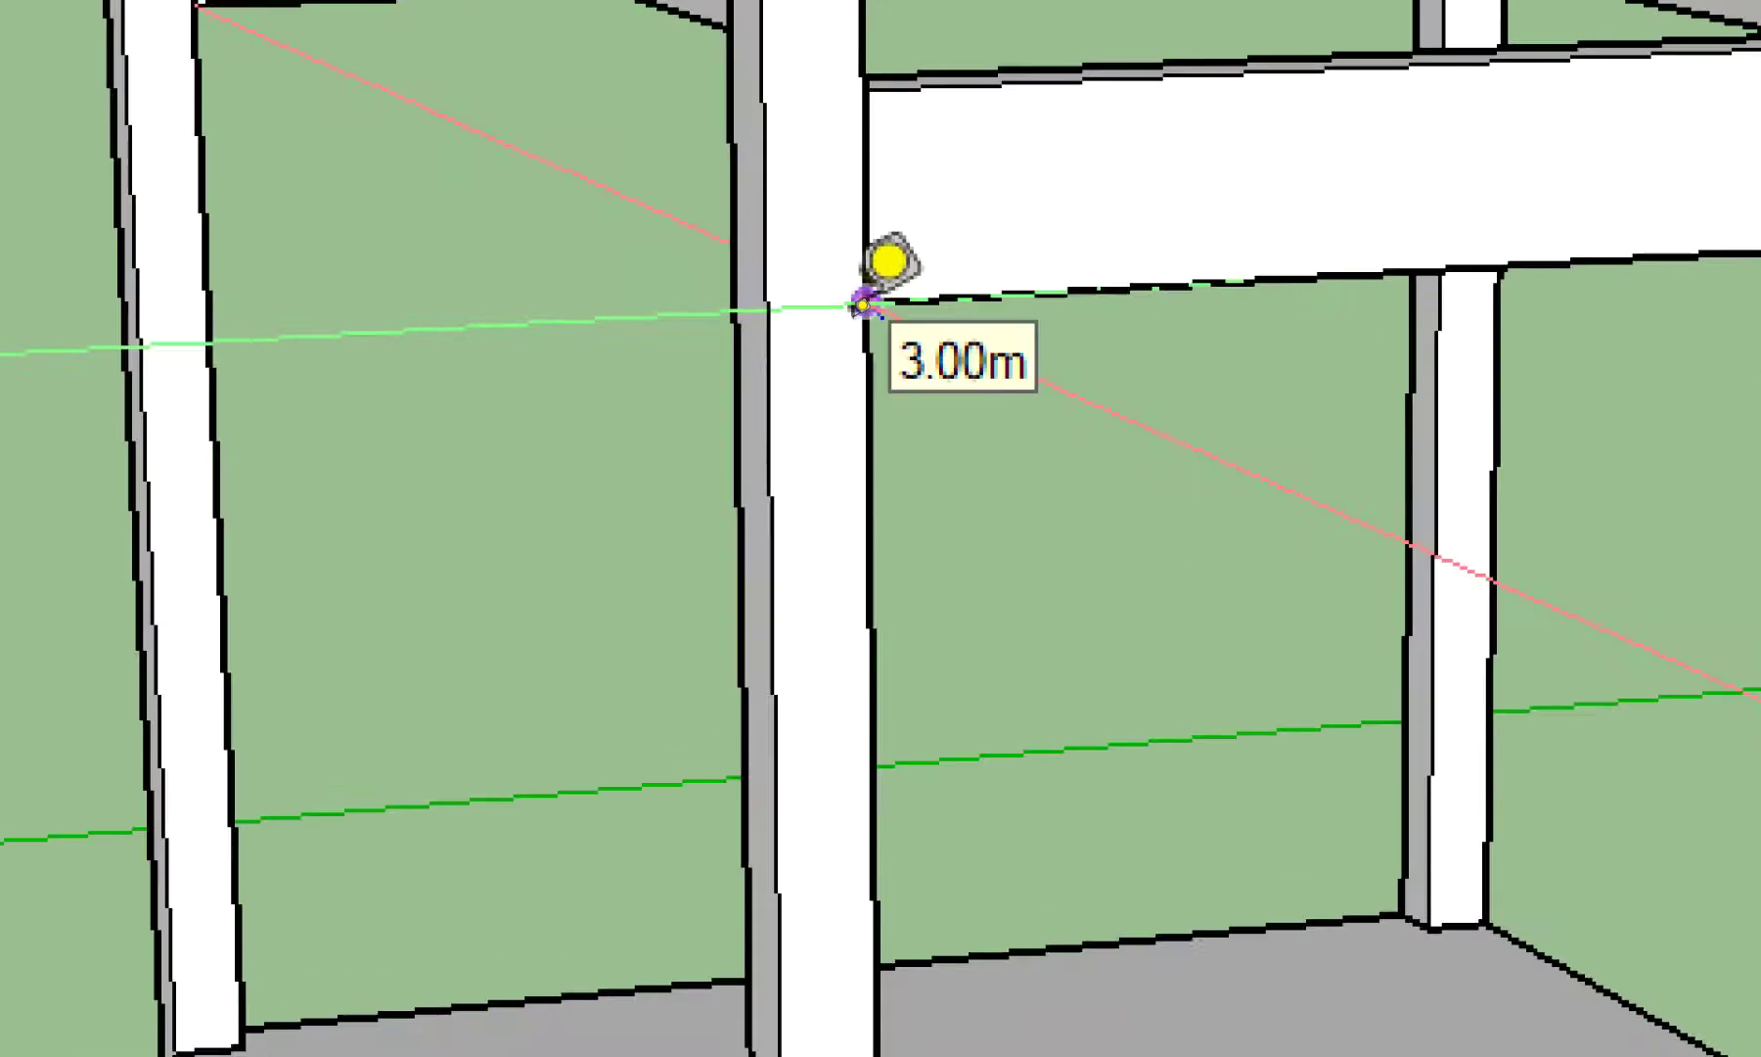
pyautogui.press('space')
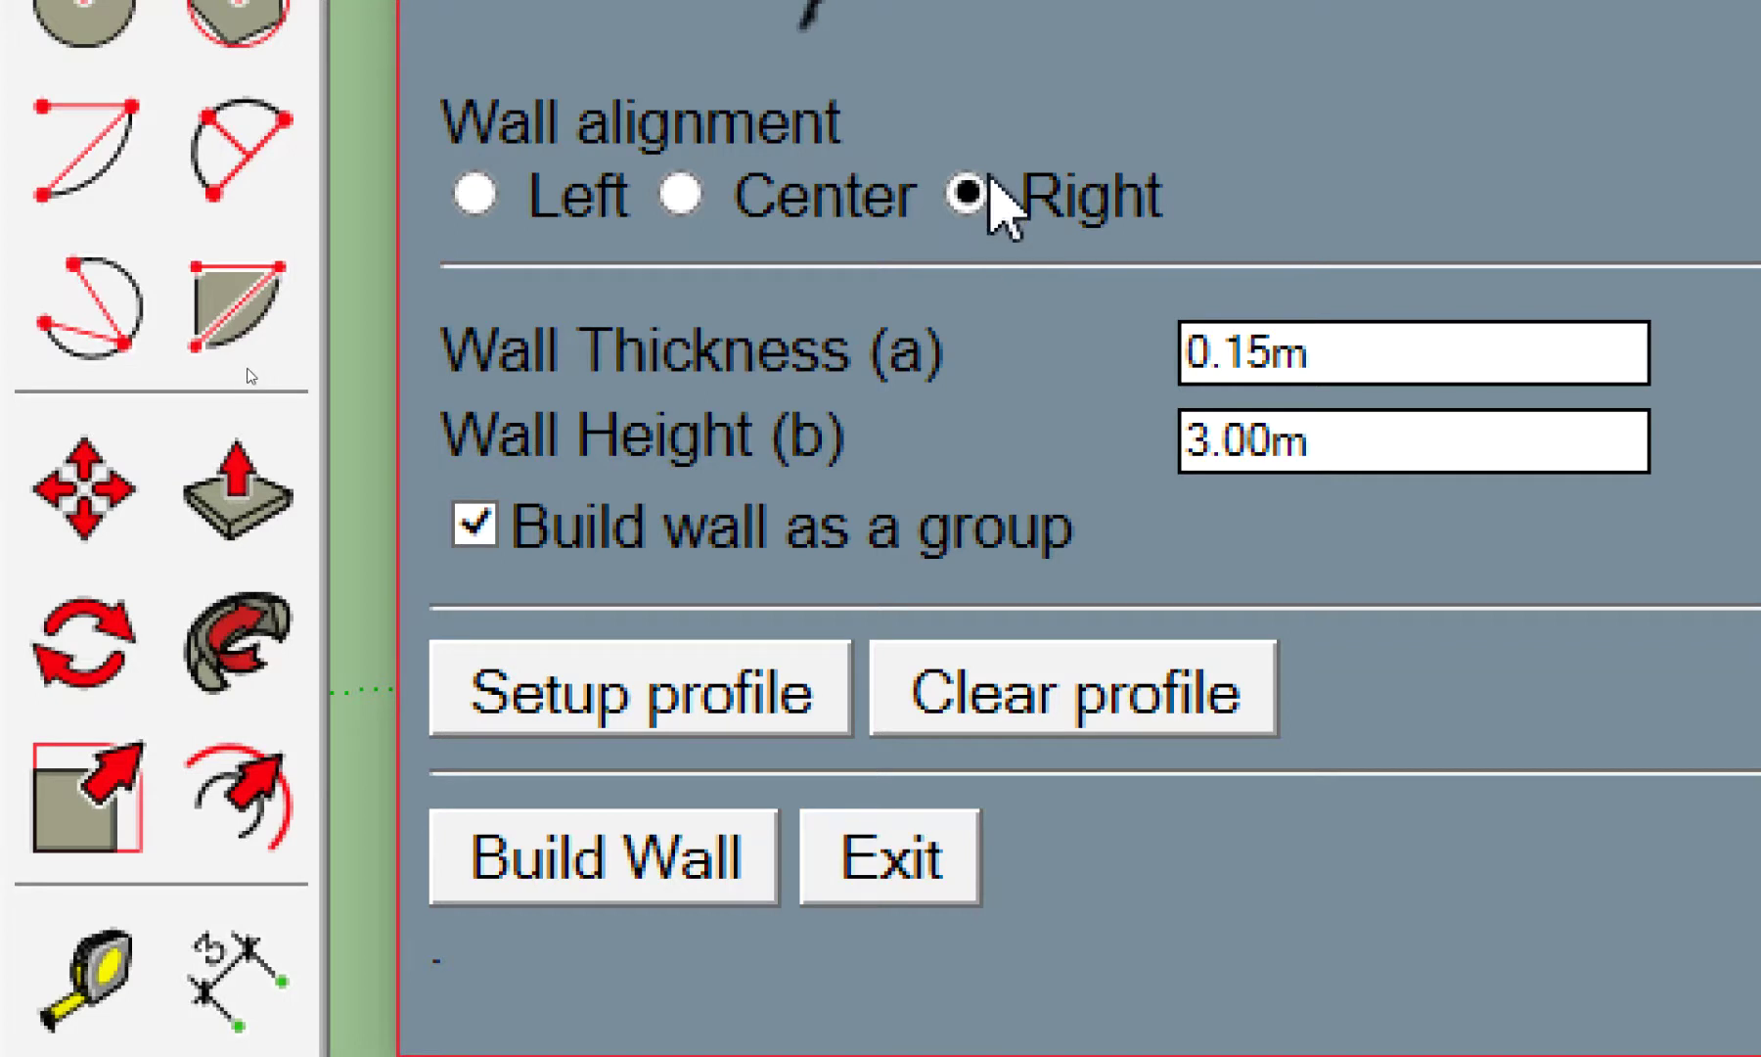
# Enter .1 for Wall Thickness and 3.5 for Wall Height in Build Wall
pyautogui.doubleClick(1509, 342)
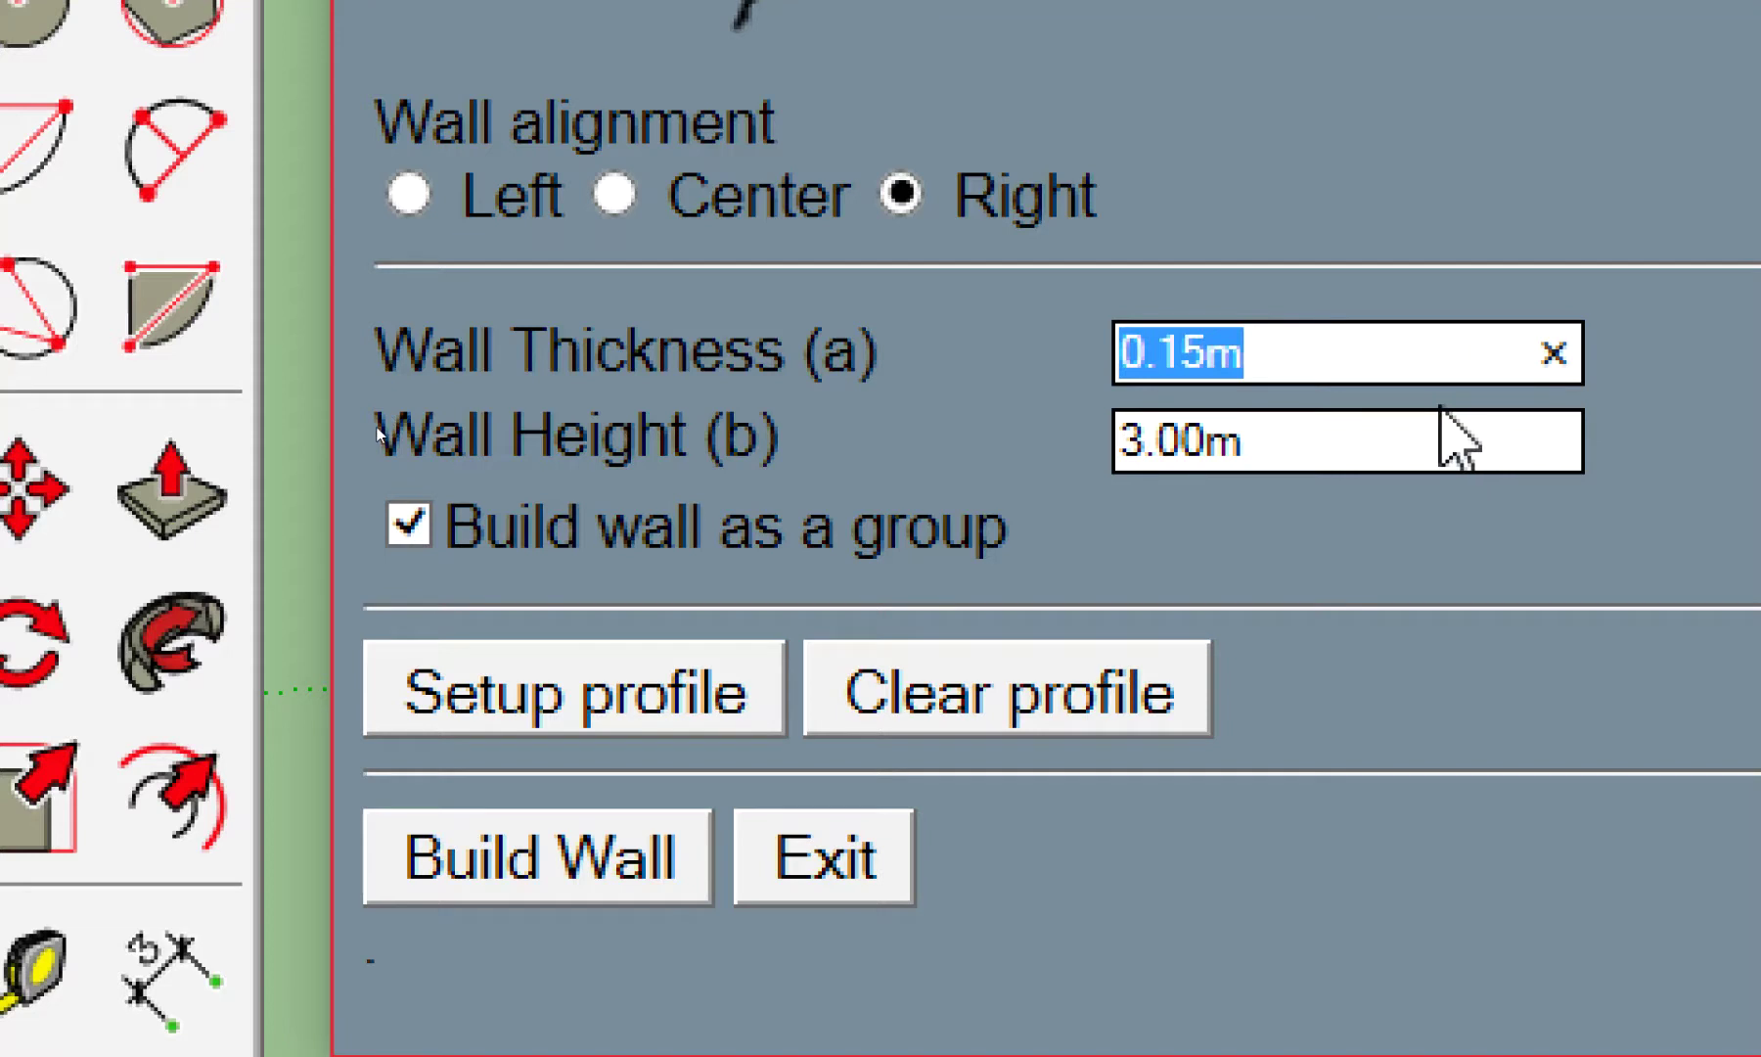
pyautogui.press('BackSpace')
pyautogui.write('.1')
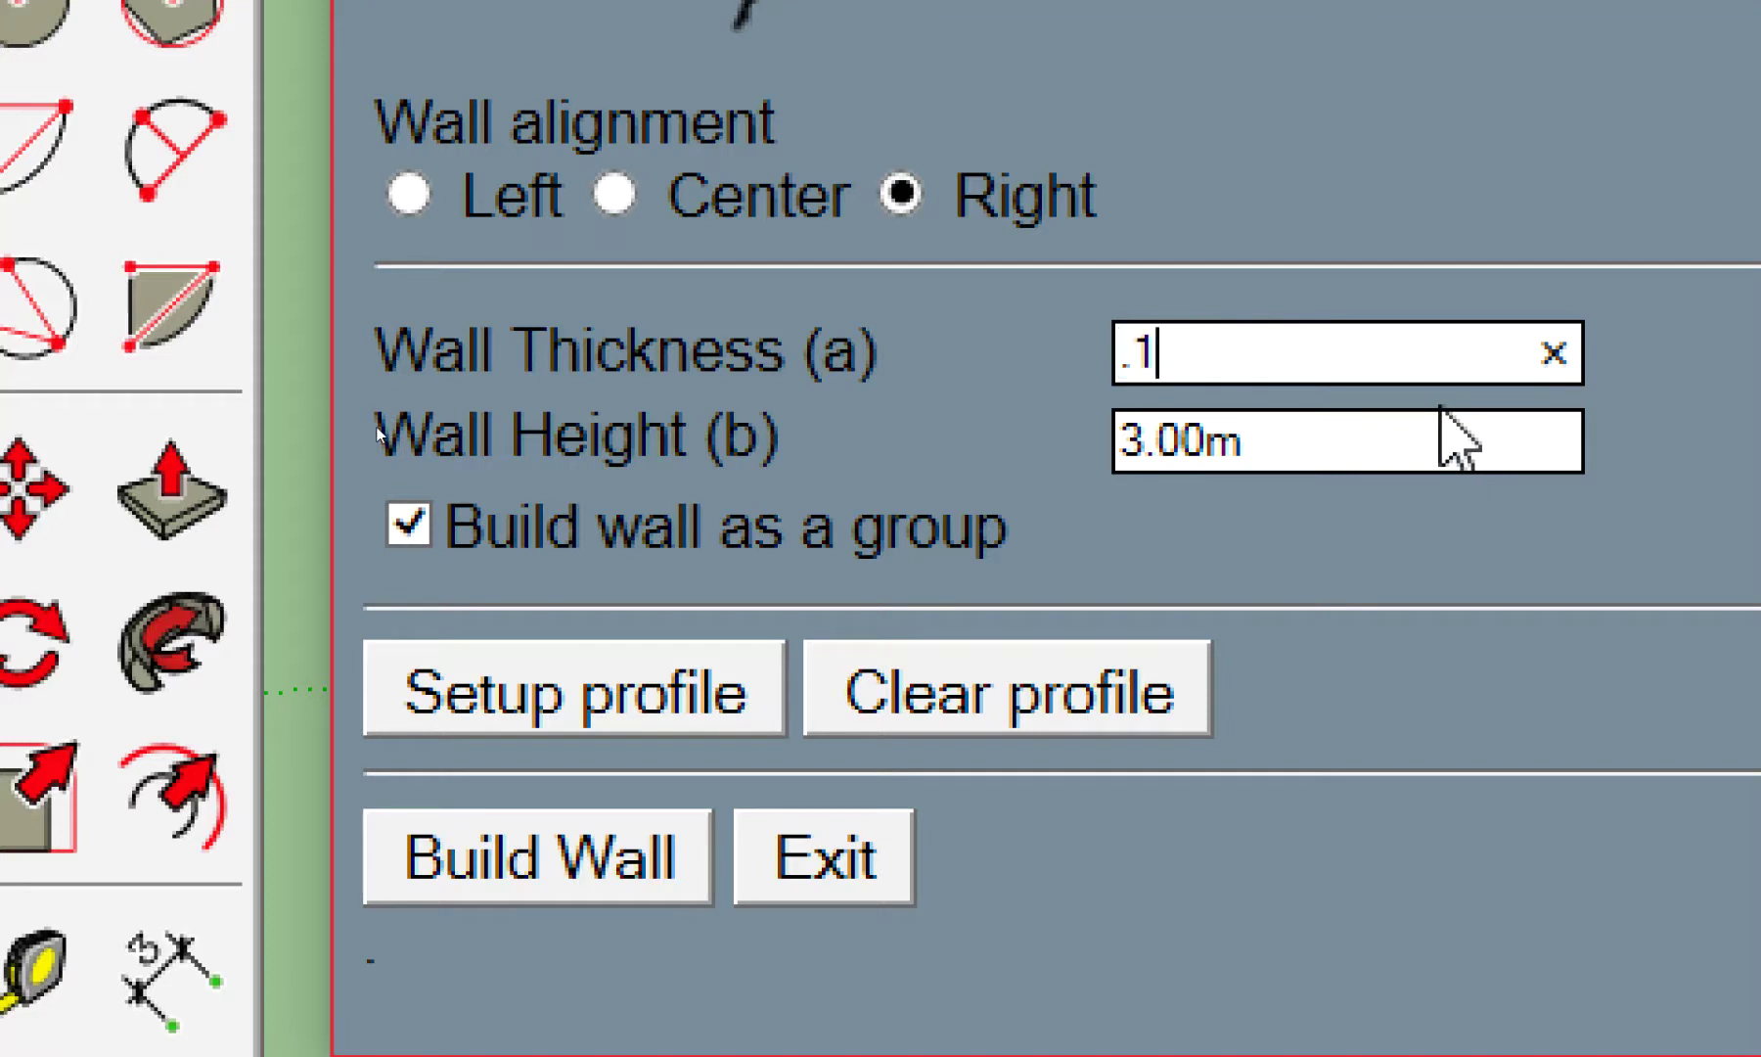
pyautogui.press('Tab')
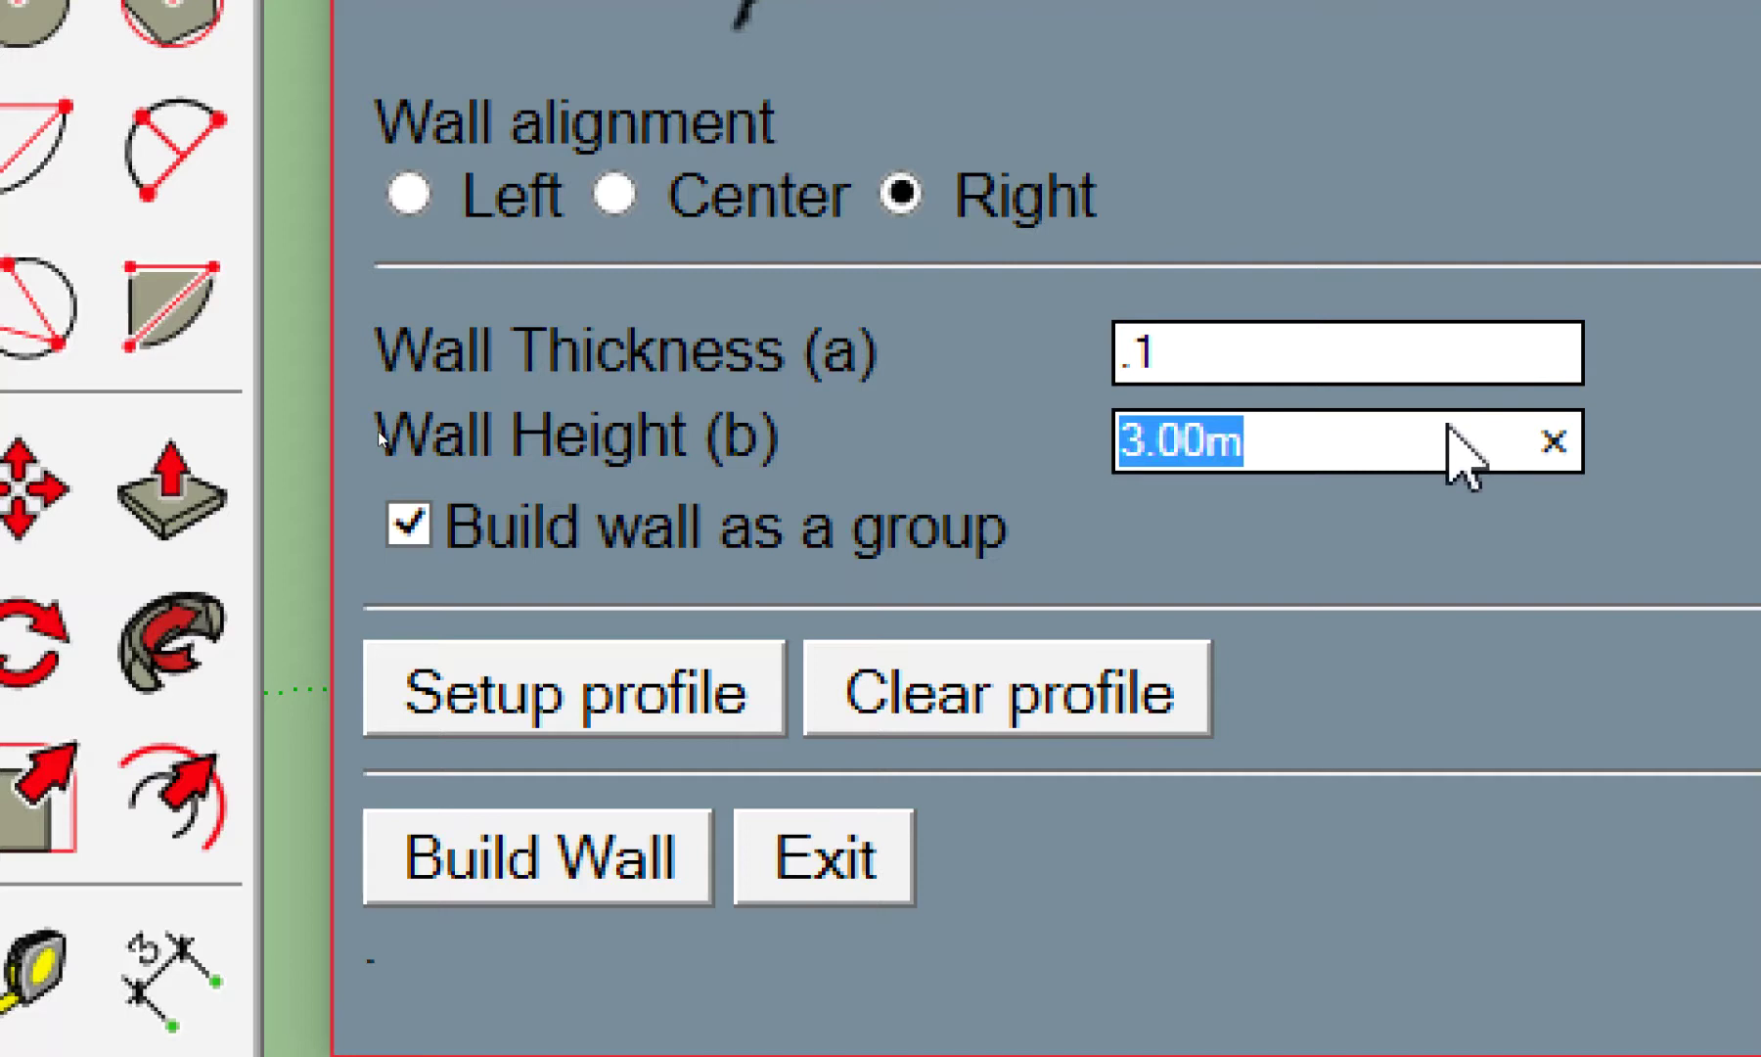
pyautogui.write('3.5')
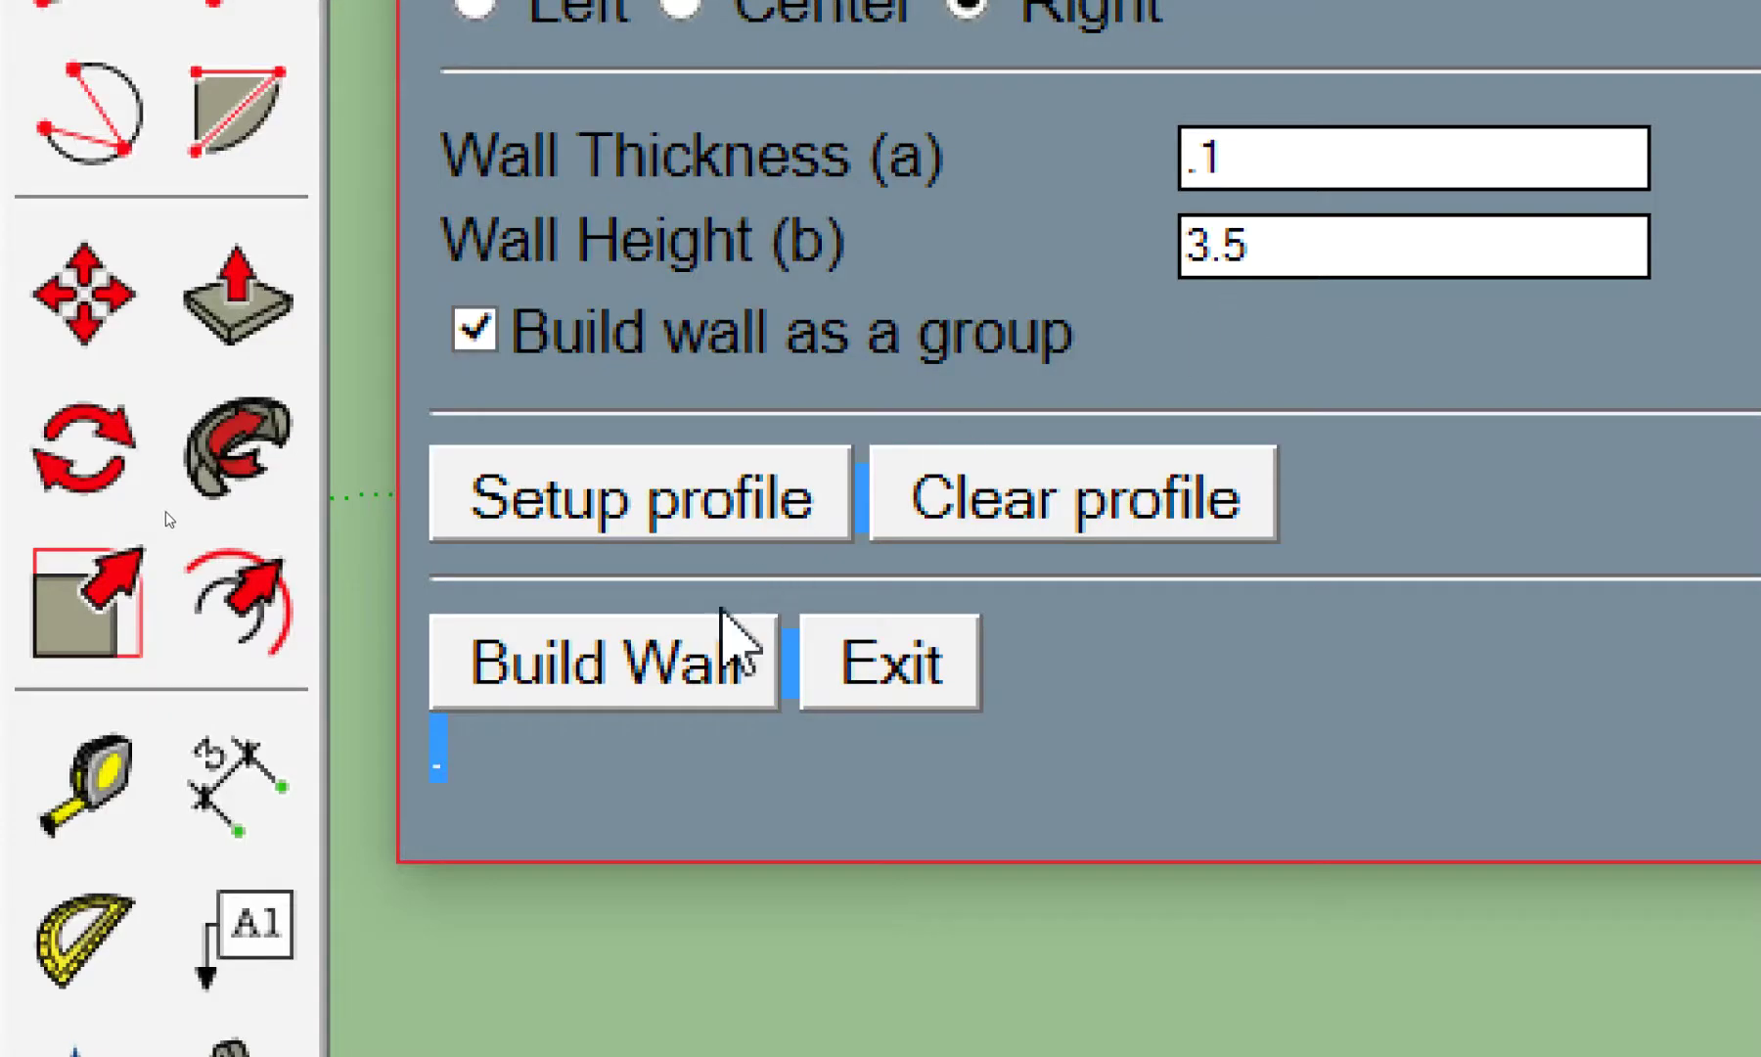
# Draw a free-standing test wall panel beside the pavilion
pyautogui.click(736, 675)
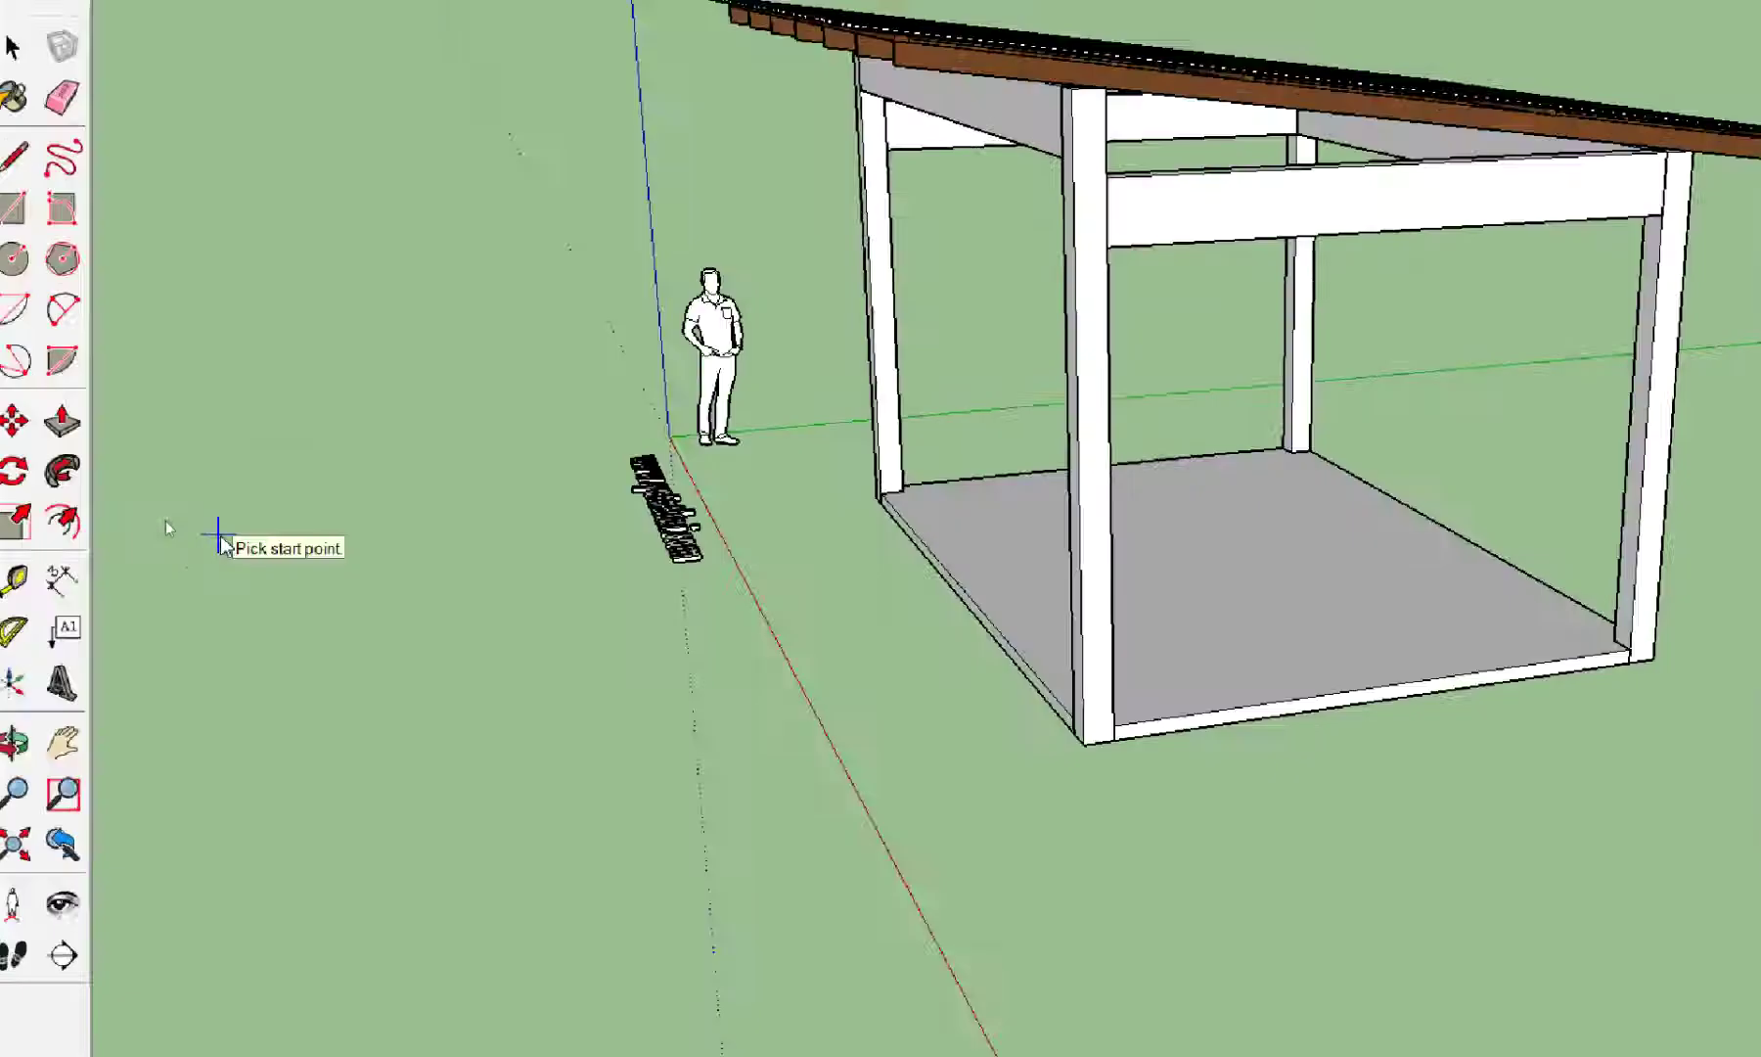
pyautogui.scroll(-2, 988, 641)
pyautogui.moveTo(822, 811); pyautogui.dragTo(626, 538, button='middle')
pyautogui.scroll(3, 779, 715)
pyautogui.scroll(-2, 606, 582)
pyautogui.scroll(1, 923, 684)
pyautogui.scroll(-1, 1143, 565)
pyautogui.scroll(1, 1143, 565)
pyautogui.click(969, 617)
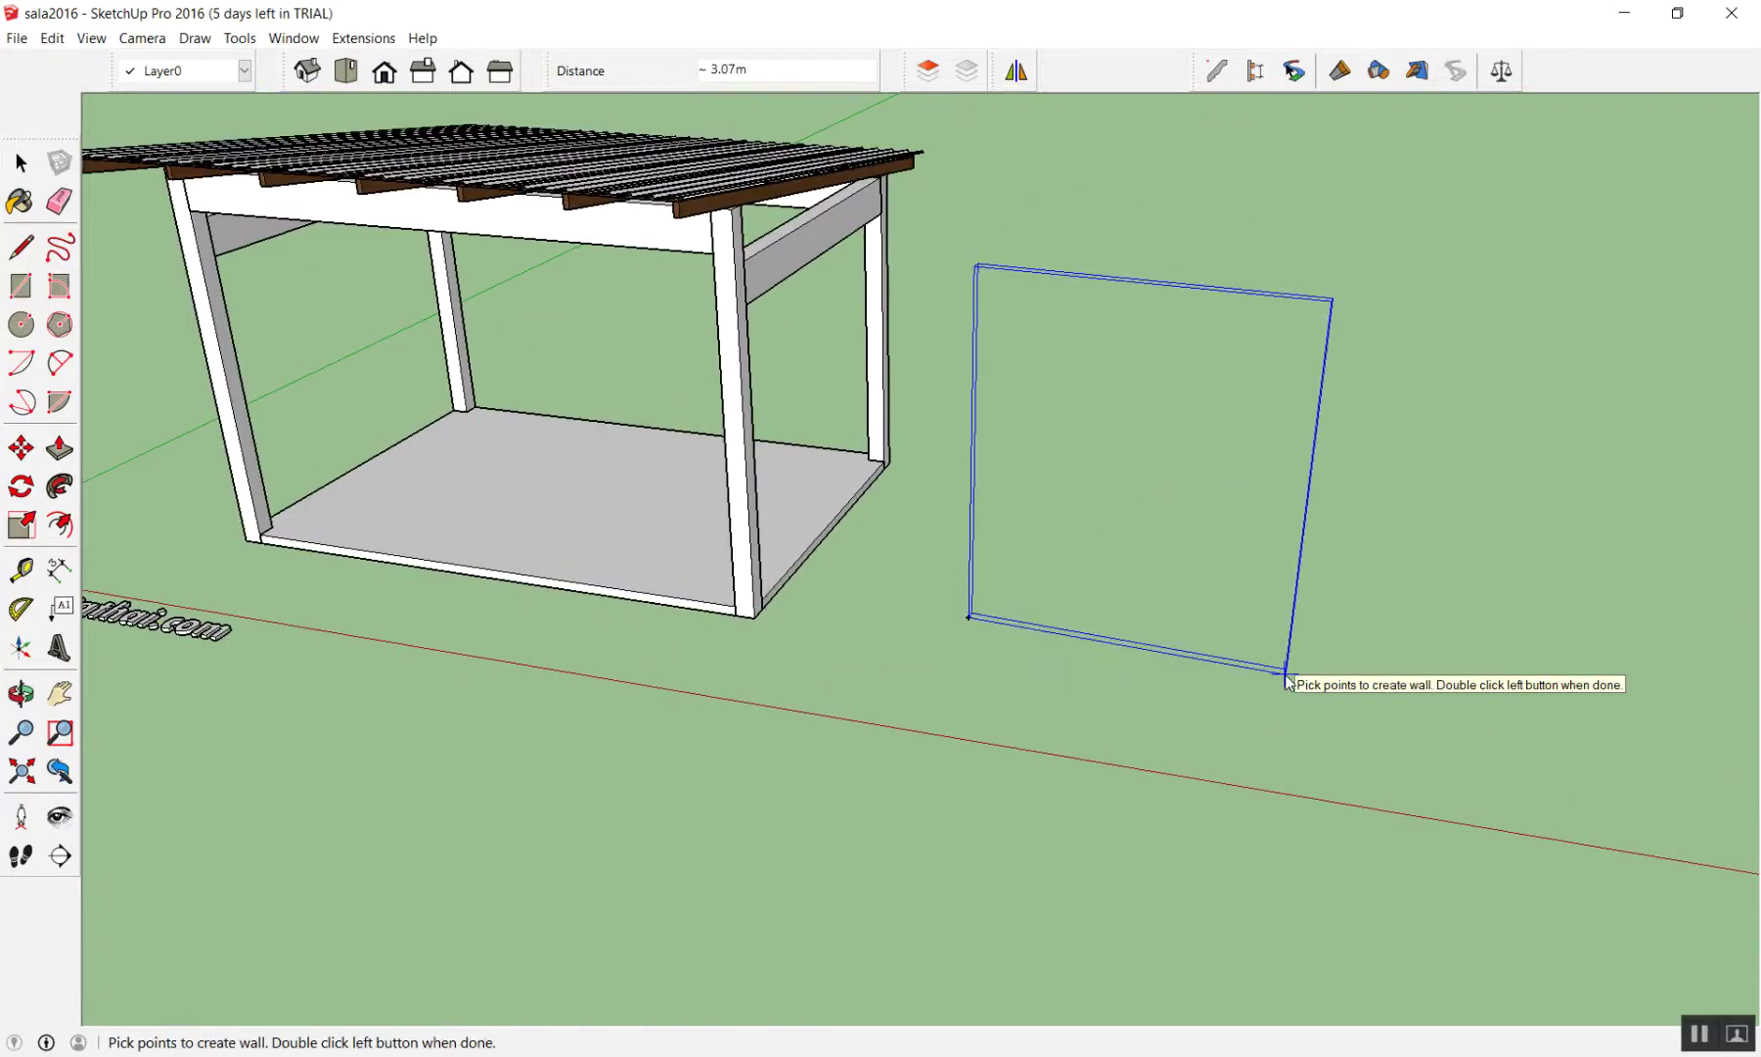
pyautogui.doubleClick(1288, 660)
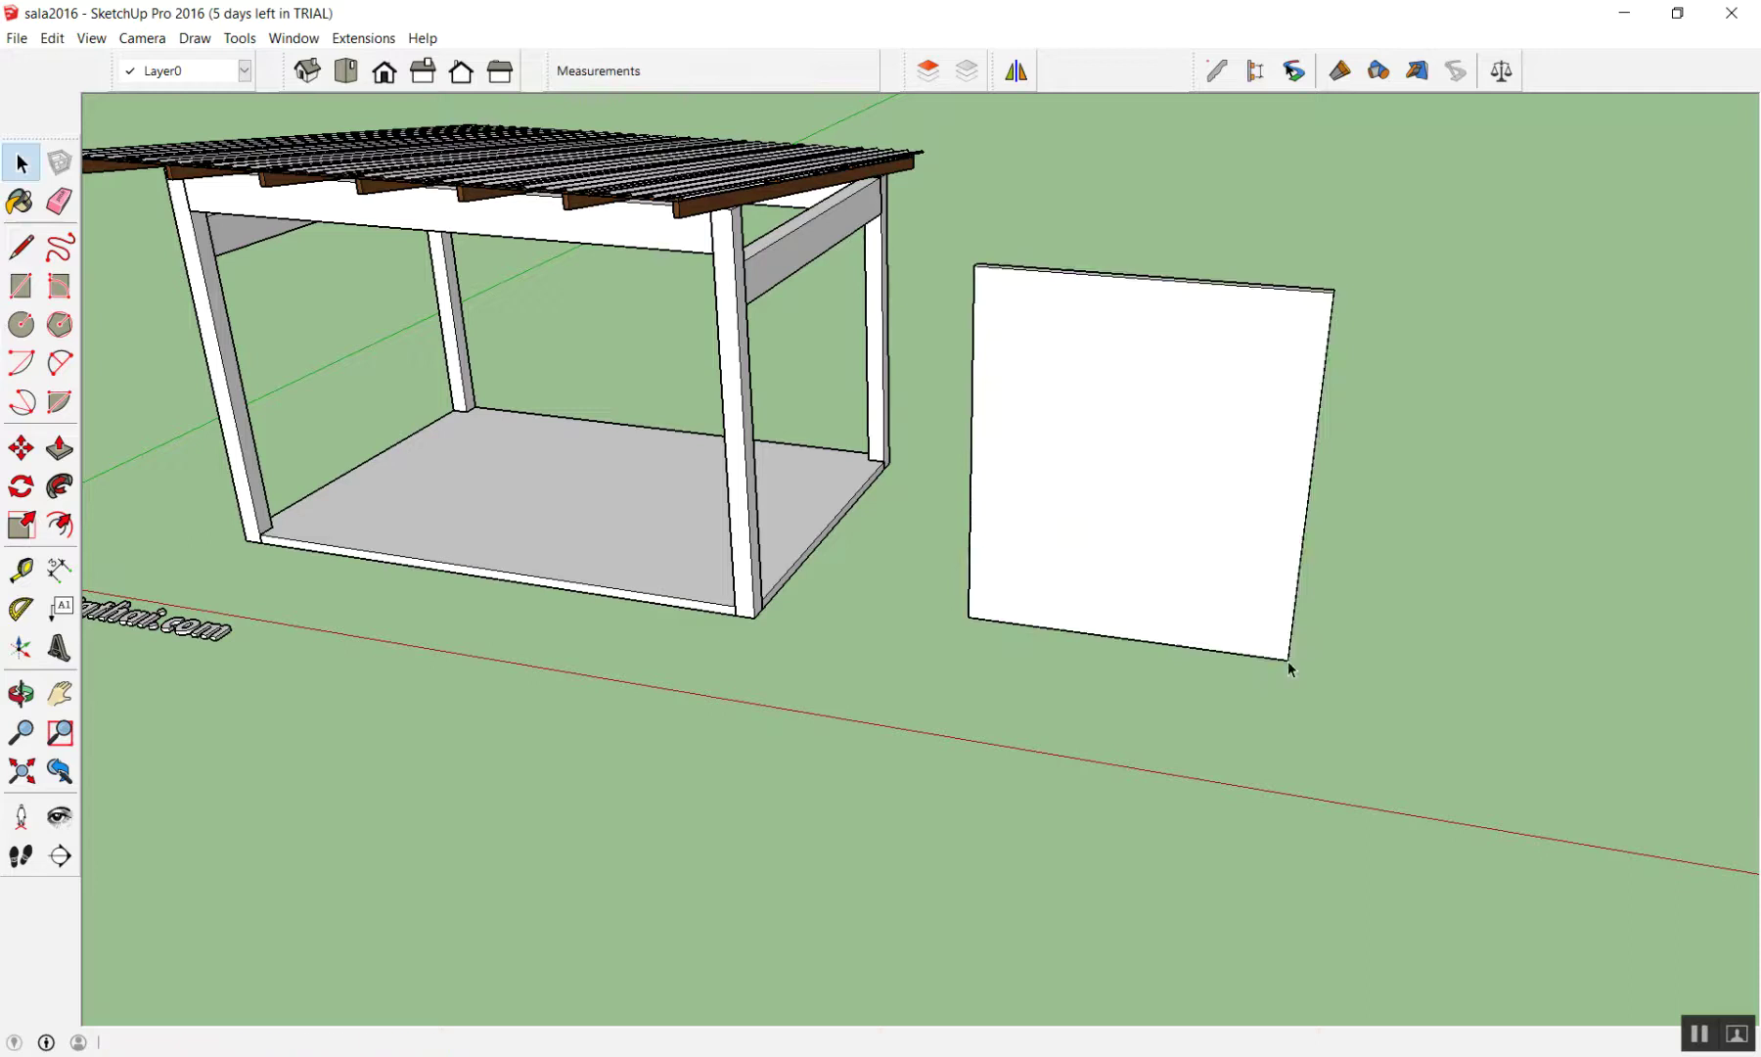
pyautogui.press('space')
pyautogui.scroll(-3, 712, 553)
pyautogui.moveTo(711, 554)
pyautogui.mouseDown(button='middle')
pyautogui.moveTo(736, 606)
pyautogui.moveTo(646, 626)
pyautogui.moveTo(105, 657)
pyautogui.moveTo(1671, 394)
pyautogui.mouseUp(button='middle')
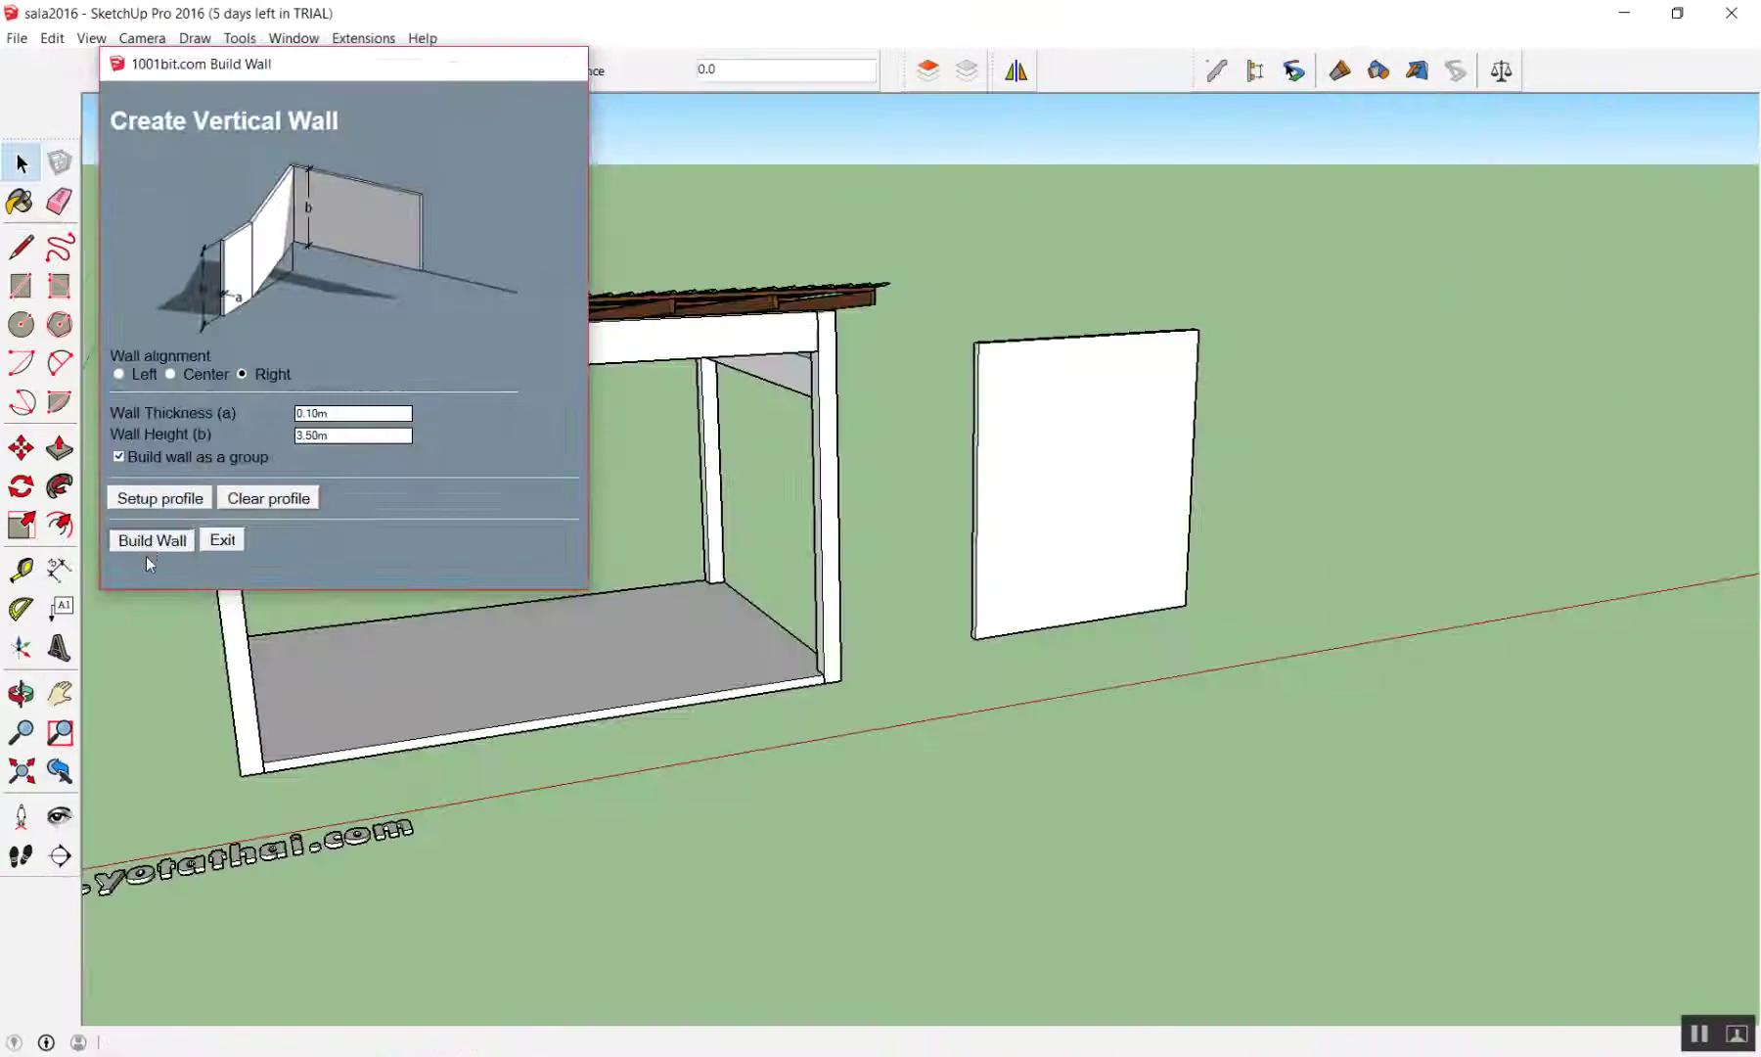
# Draw a wall along the pavilion floor edge from corner to opposite corner
pyautogui.click(147, 540)
pyautogui.scroll(3, 301, 736)
pyautogui.moveTo(302, 736); pyautogui.dragTo(109, 806, button='middle')
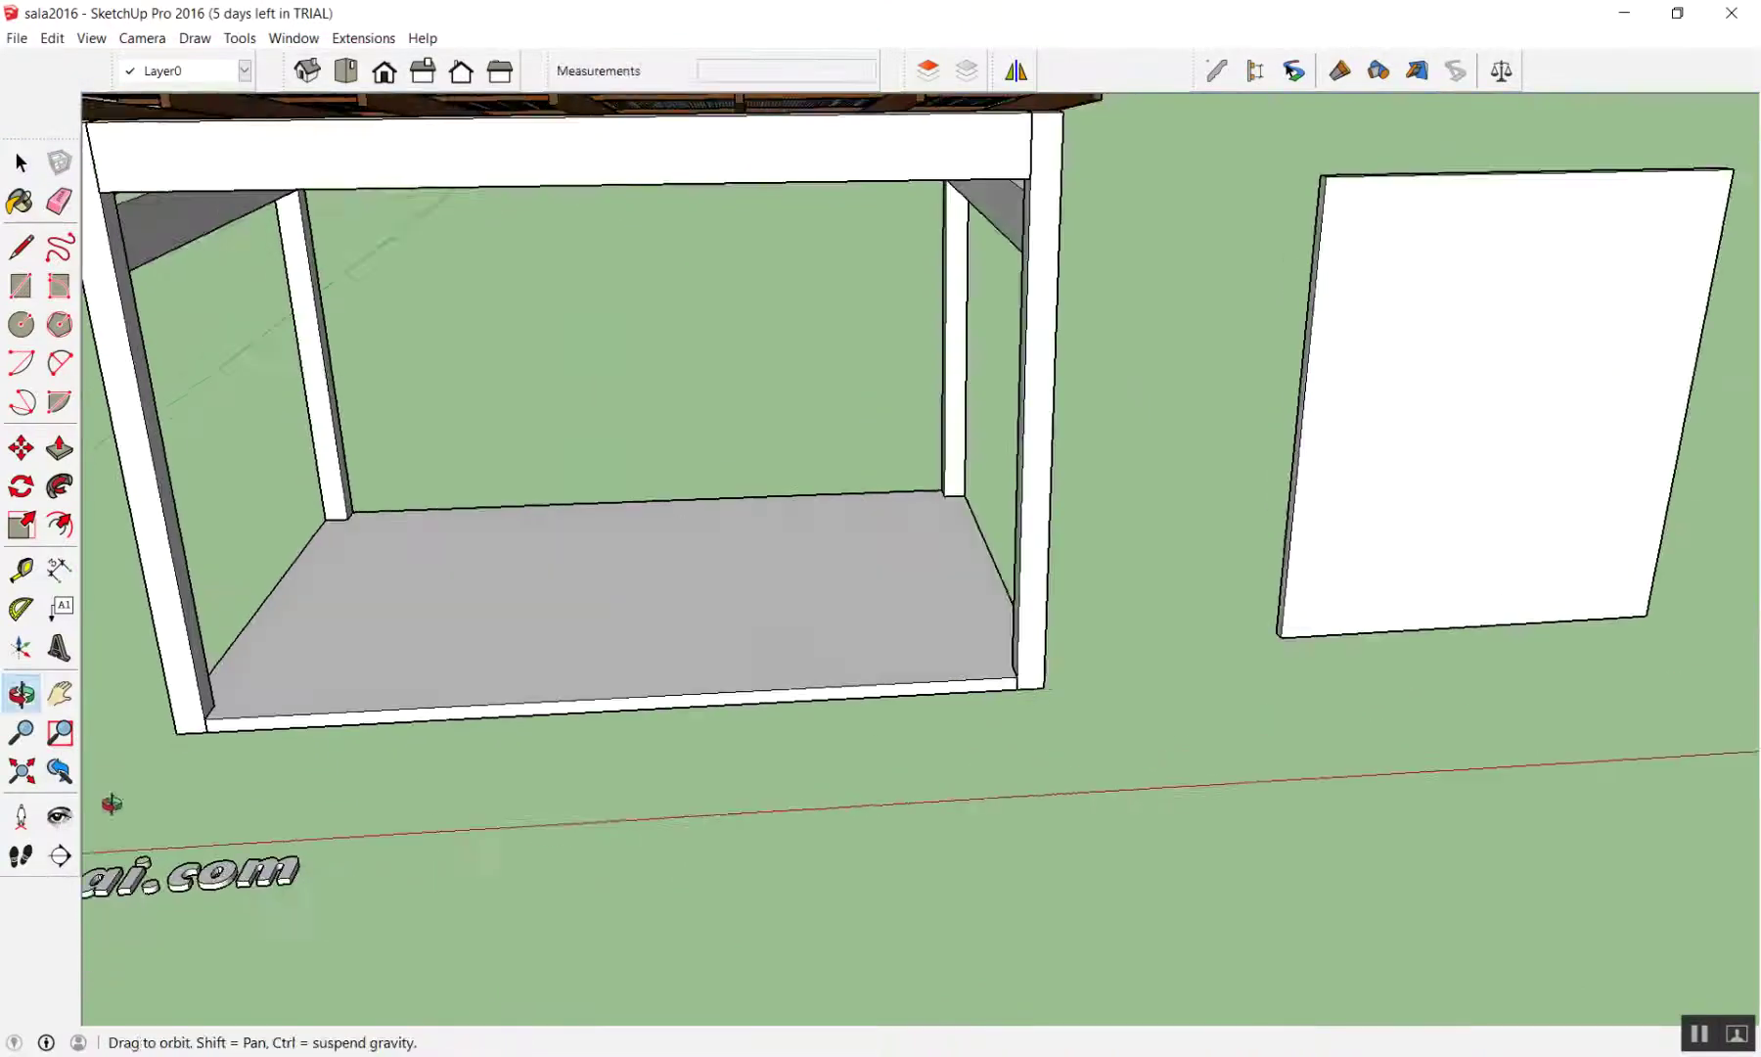
pyautogui.scroll(3, 196, 714)
pyautogui.scroll(2, 224, 712)
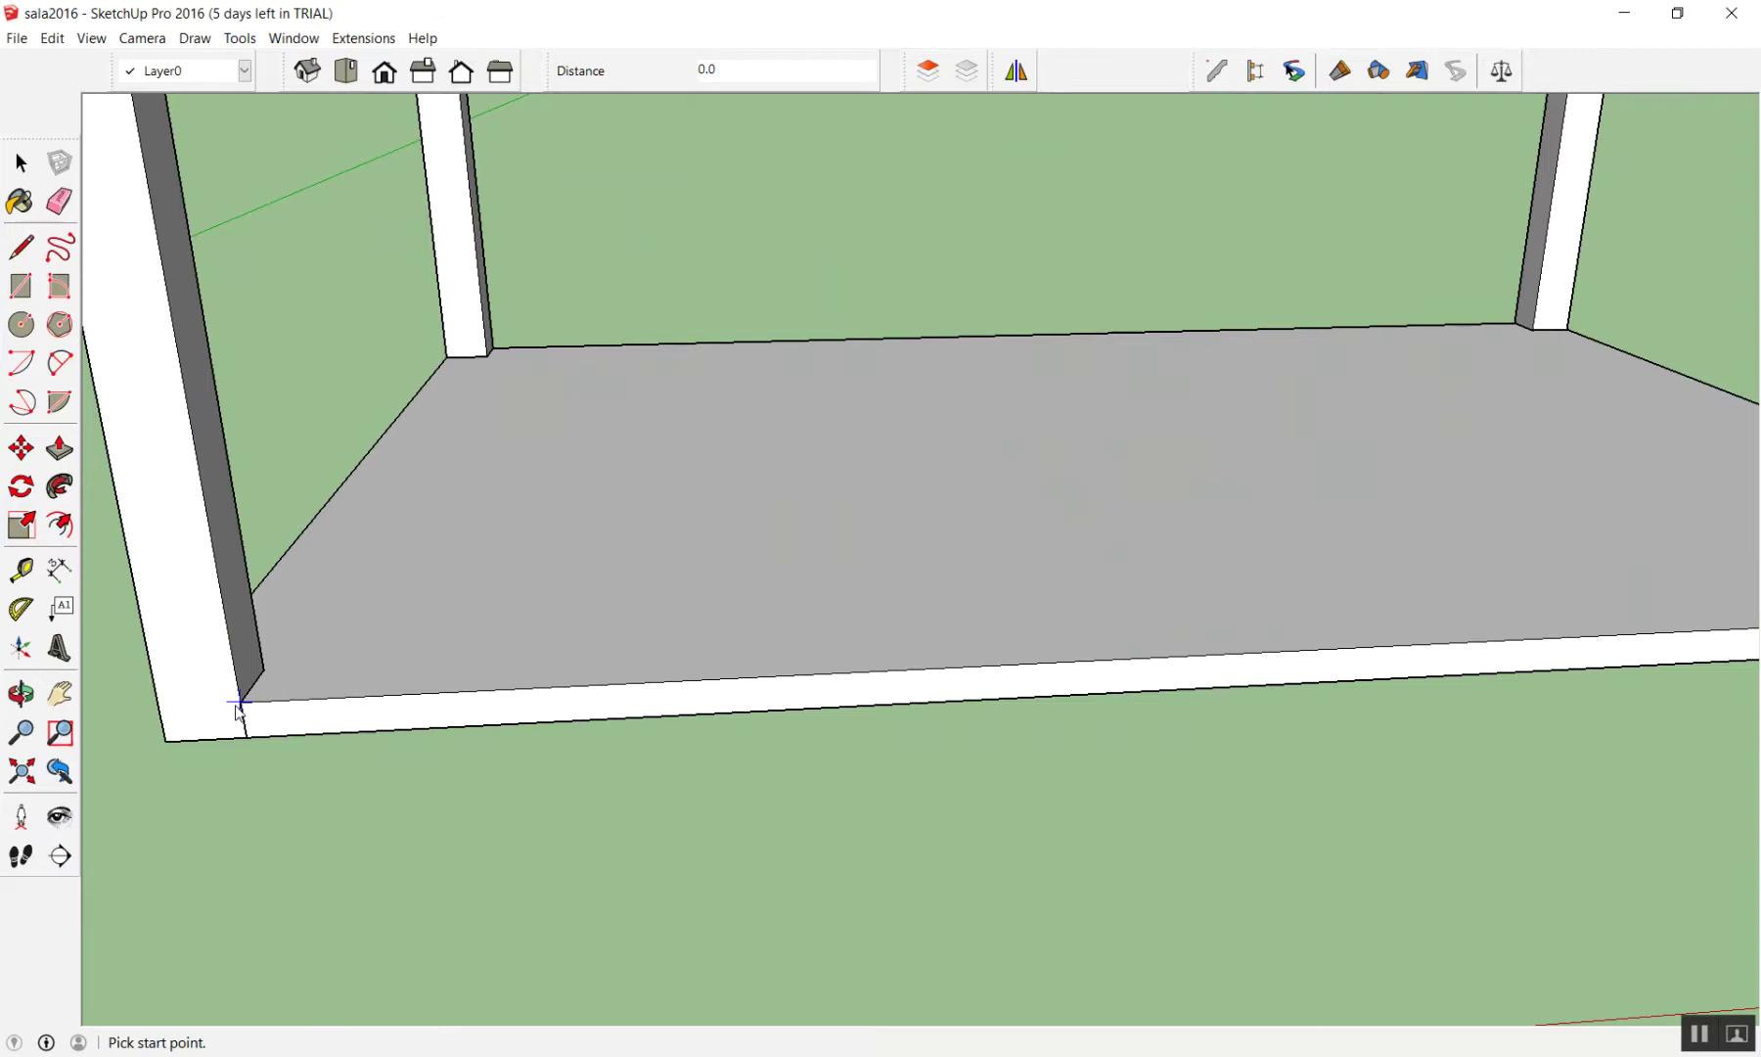
pyautogui.click(238, 702)
pyautogui.scroll(-3, 424, 496)
pyautogui.scroll(3, 1243, 503)
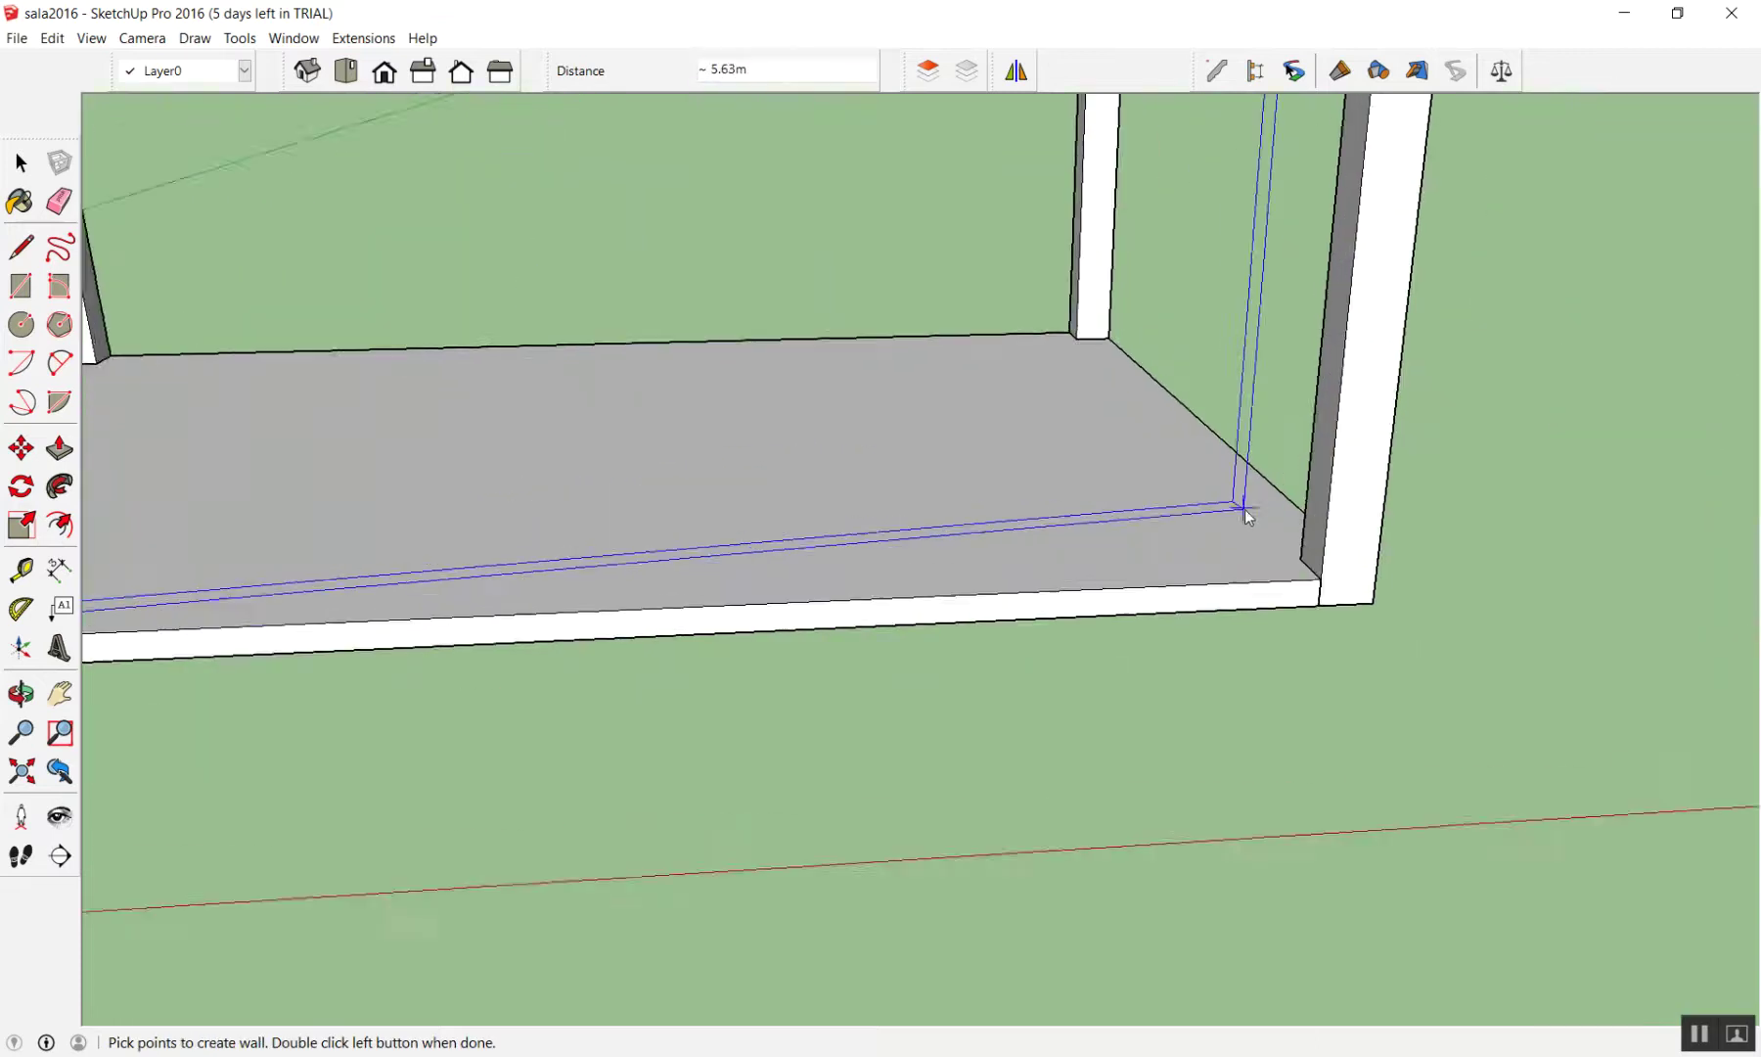
pyautogui.scroll(2, 1313, 575)
pyautogui.click(1343, 592)
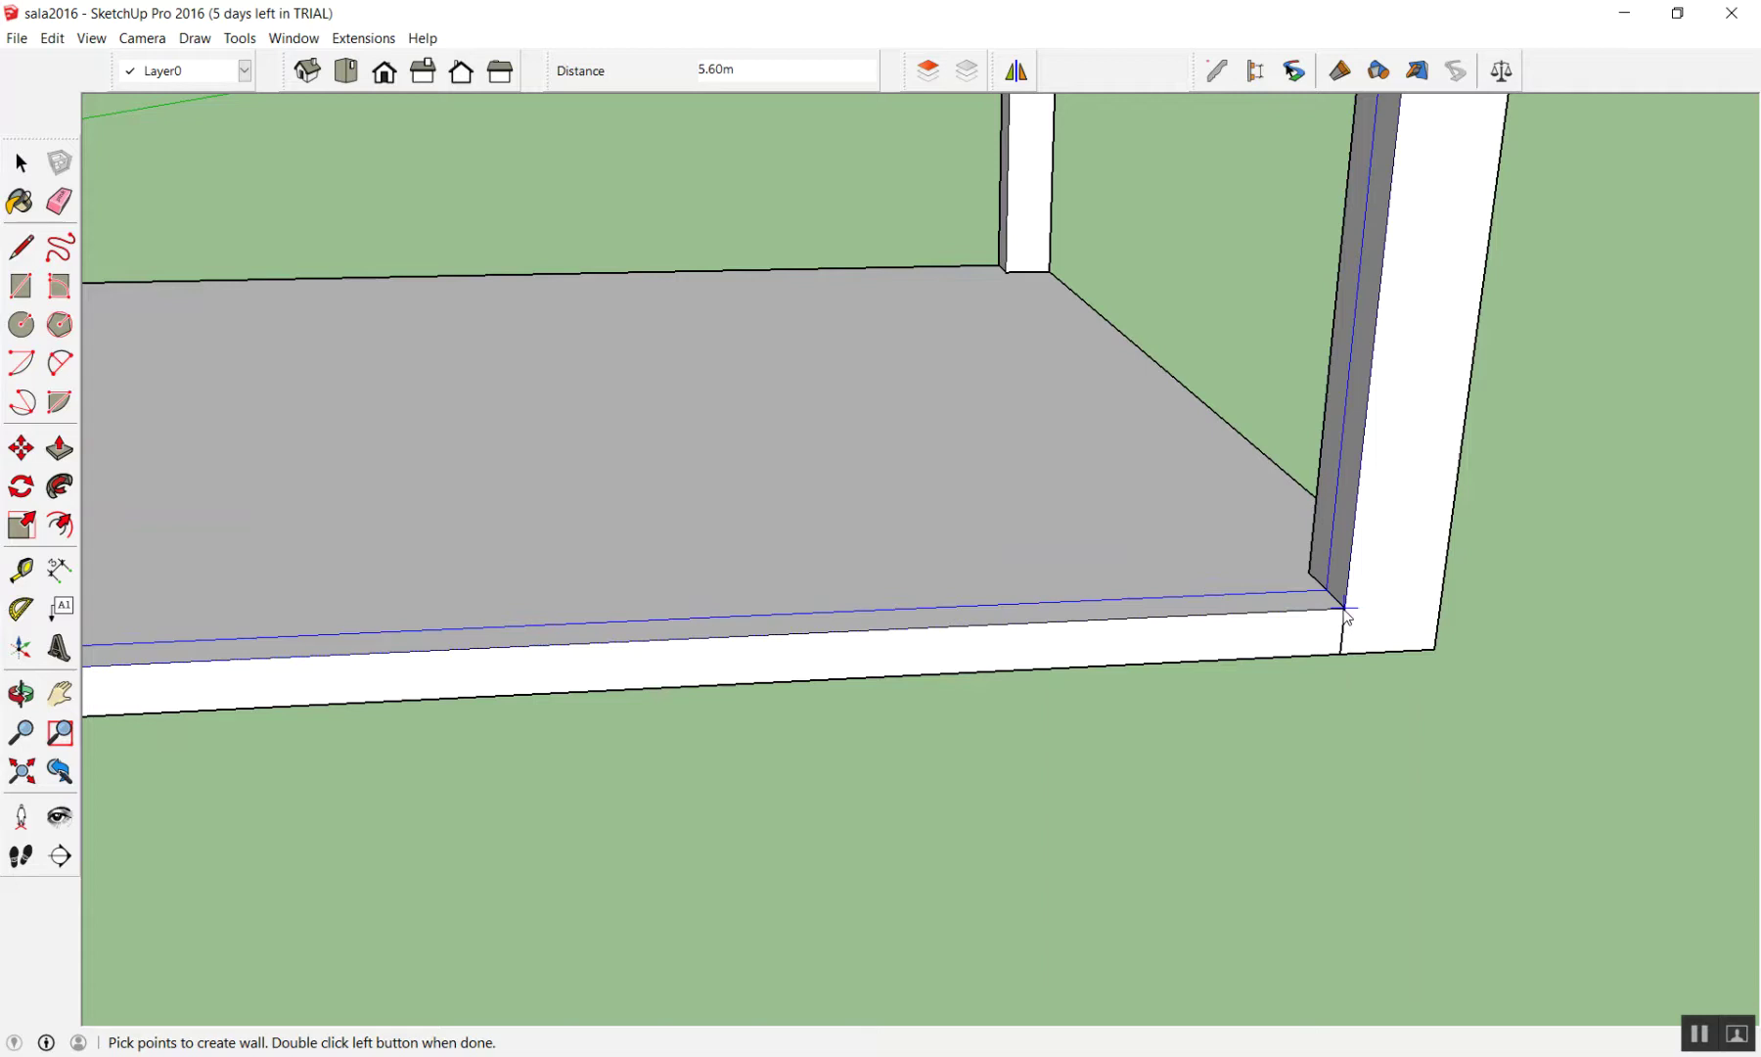
pyautogui.doubleClick(1345, 611)
pyautogui.scroll(-3, 1252, 665)
pyautogui.scroll(-5, 1267, 675)
pyautogui.moveTo(1260, 633)
pyautogui.mouseDown(button='middle')
pyautogui.moveTo(294, 598)
pyautogui.moveTo(452, 425)
pyautogui.moveTo(1243, 667)
pyautogui.moveTo(1256, 647)
pyautogui.mouseUp(button='middle')
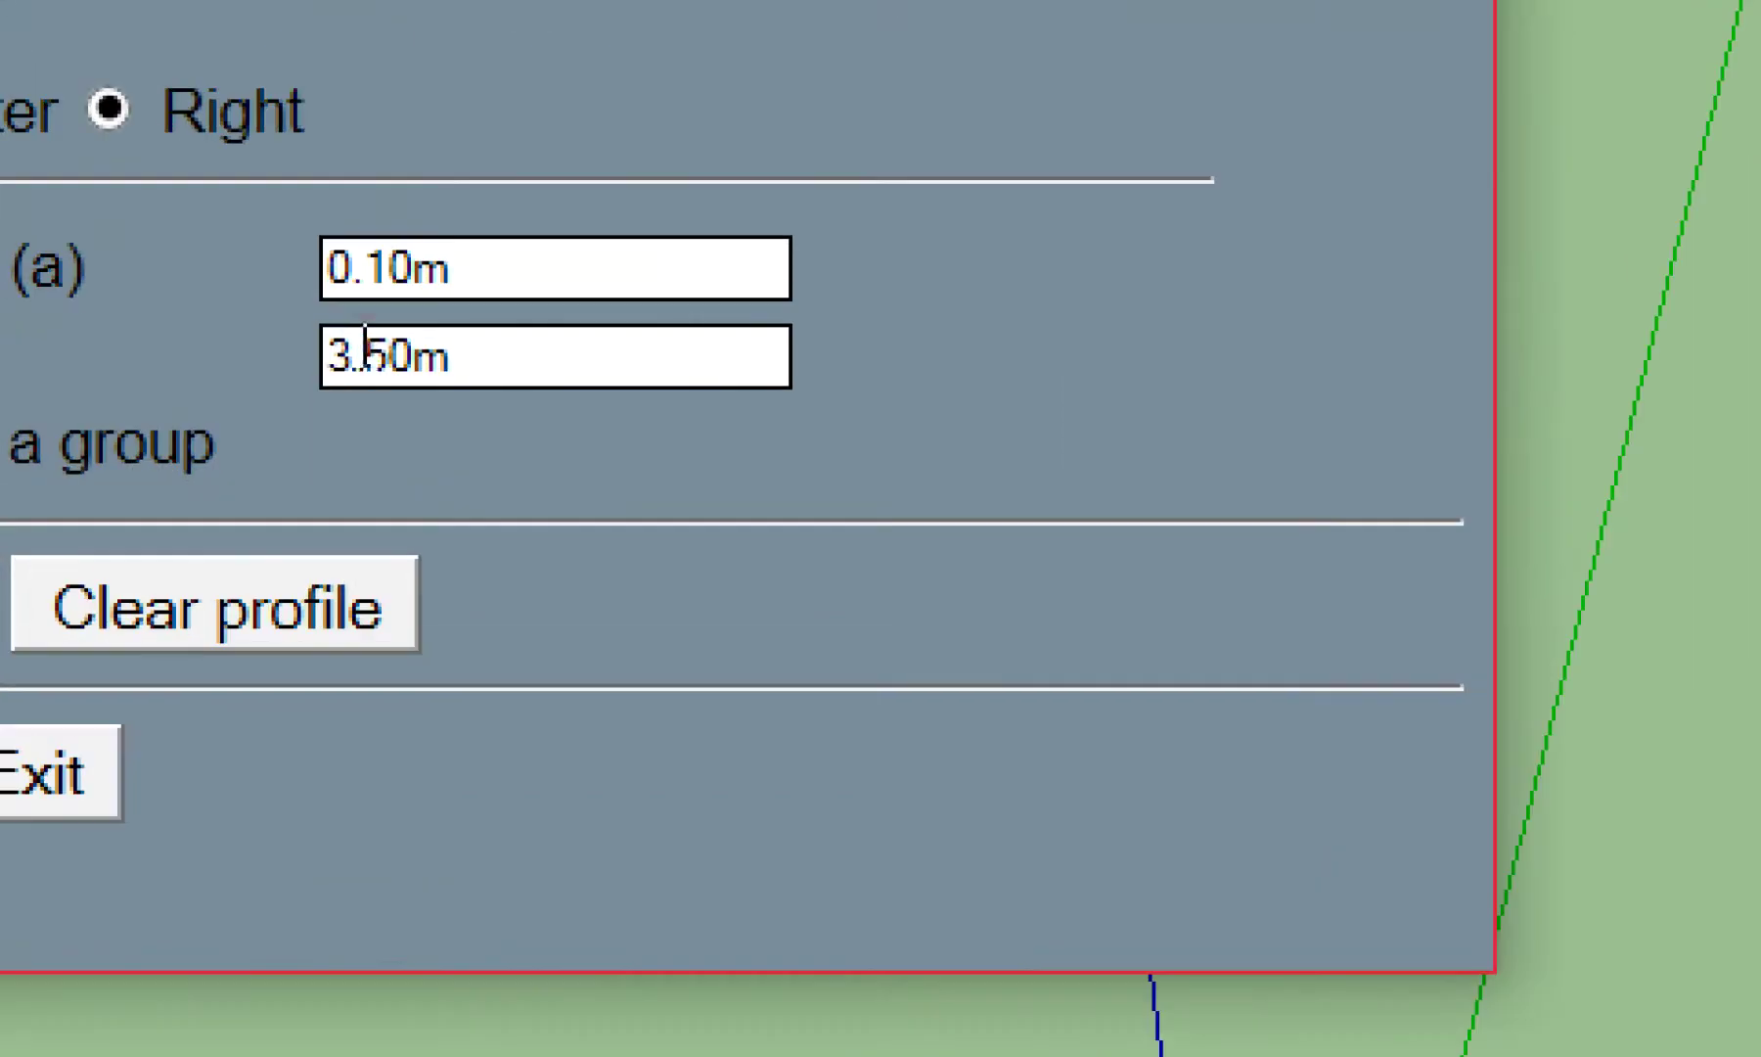
# Set the wall height to 3 m and build the first 0.10 m wall along the floor edge
pyautogui.doubleClick(365, 347)
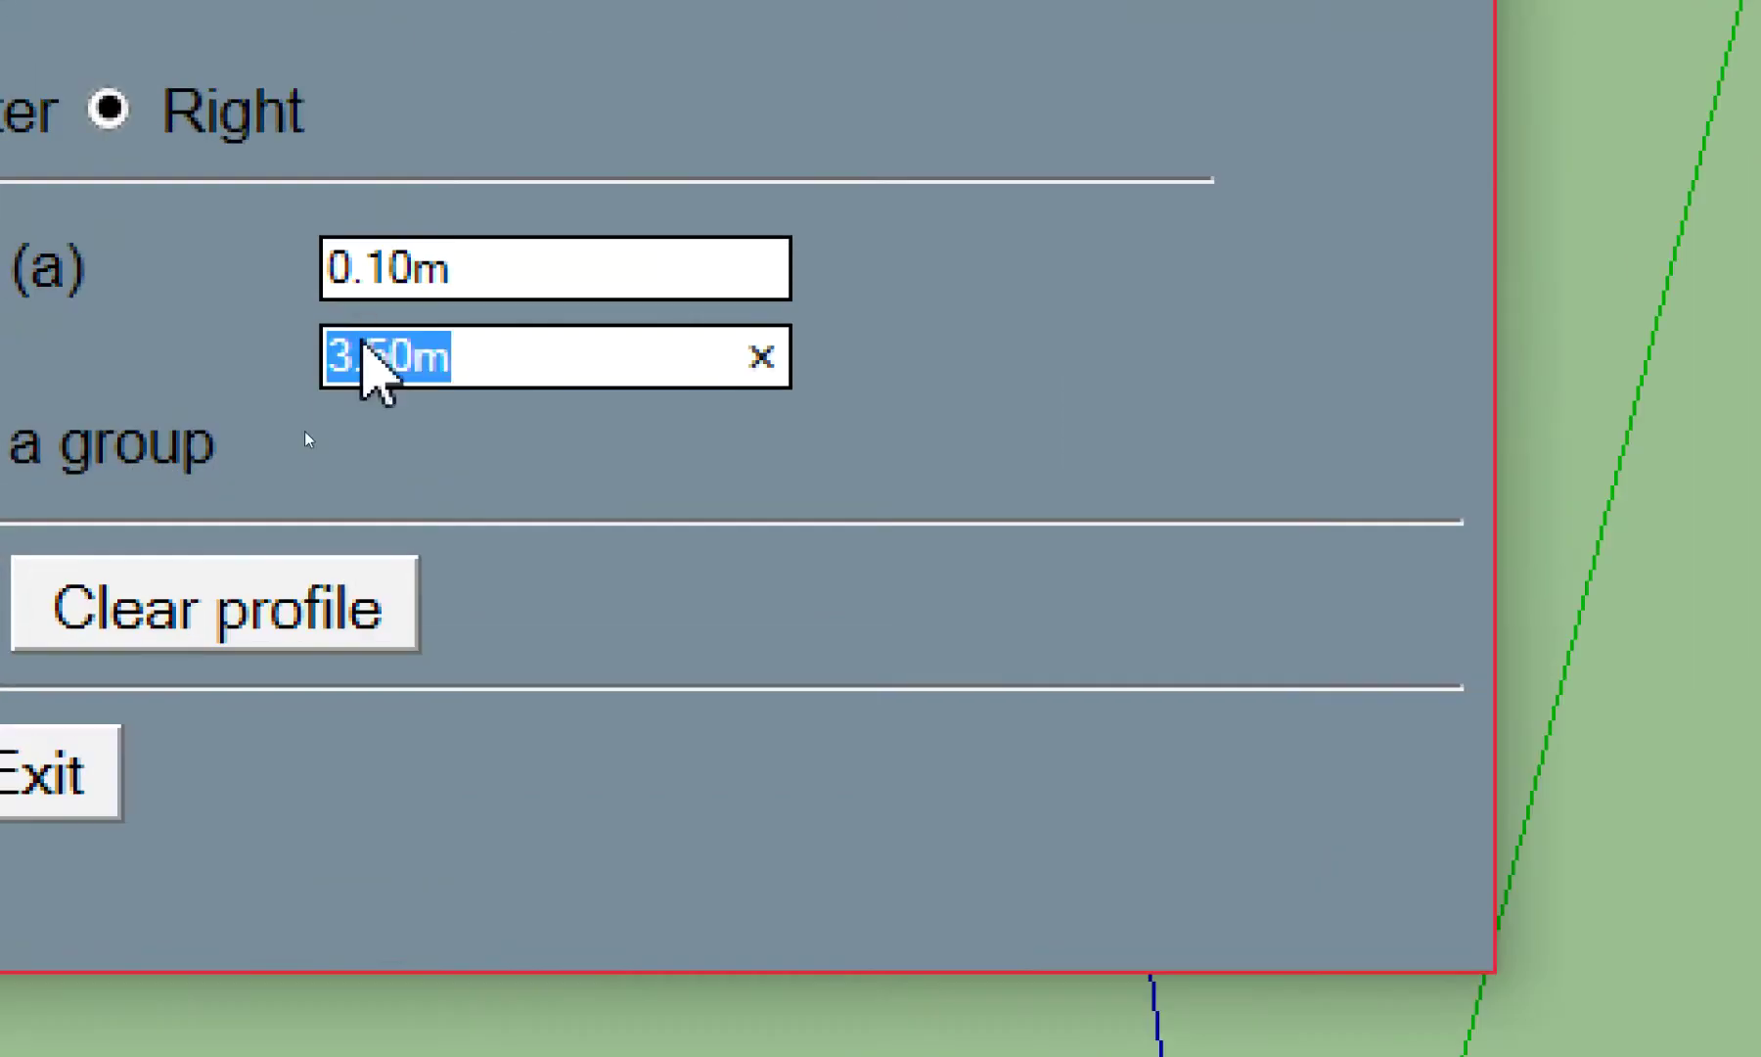
pyautogui.write('3')
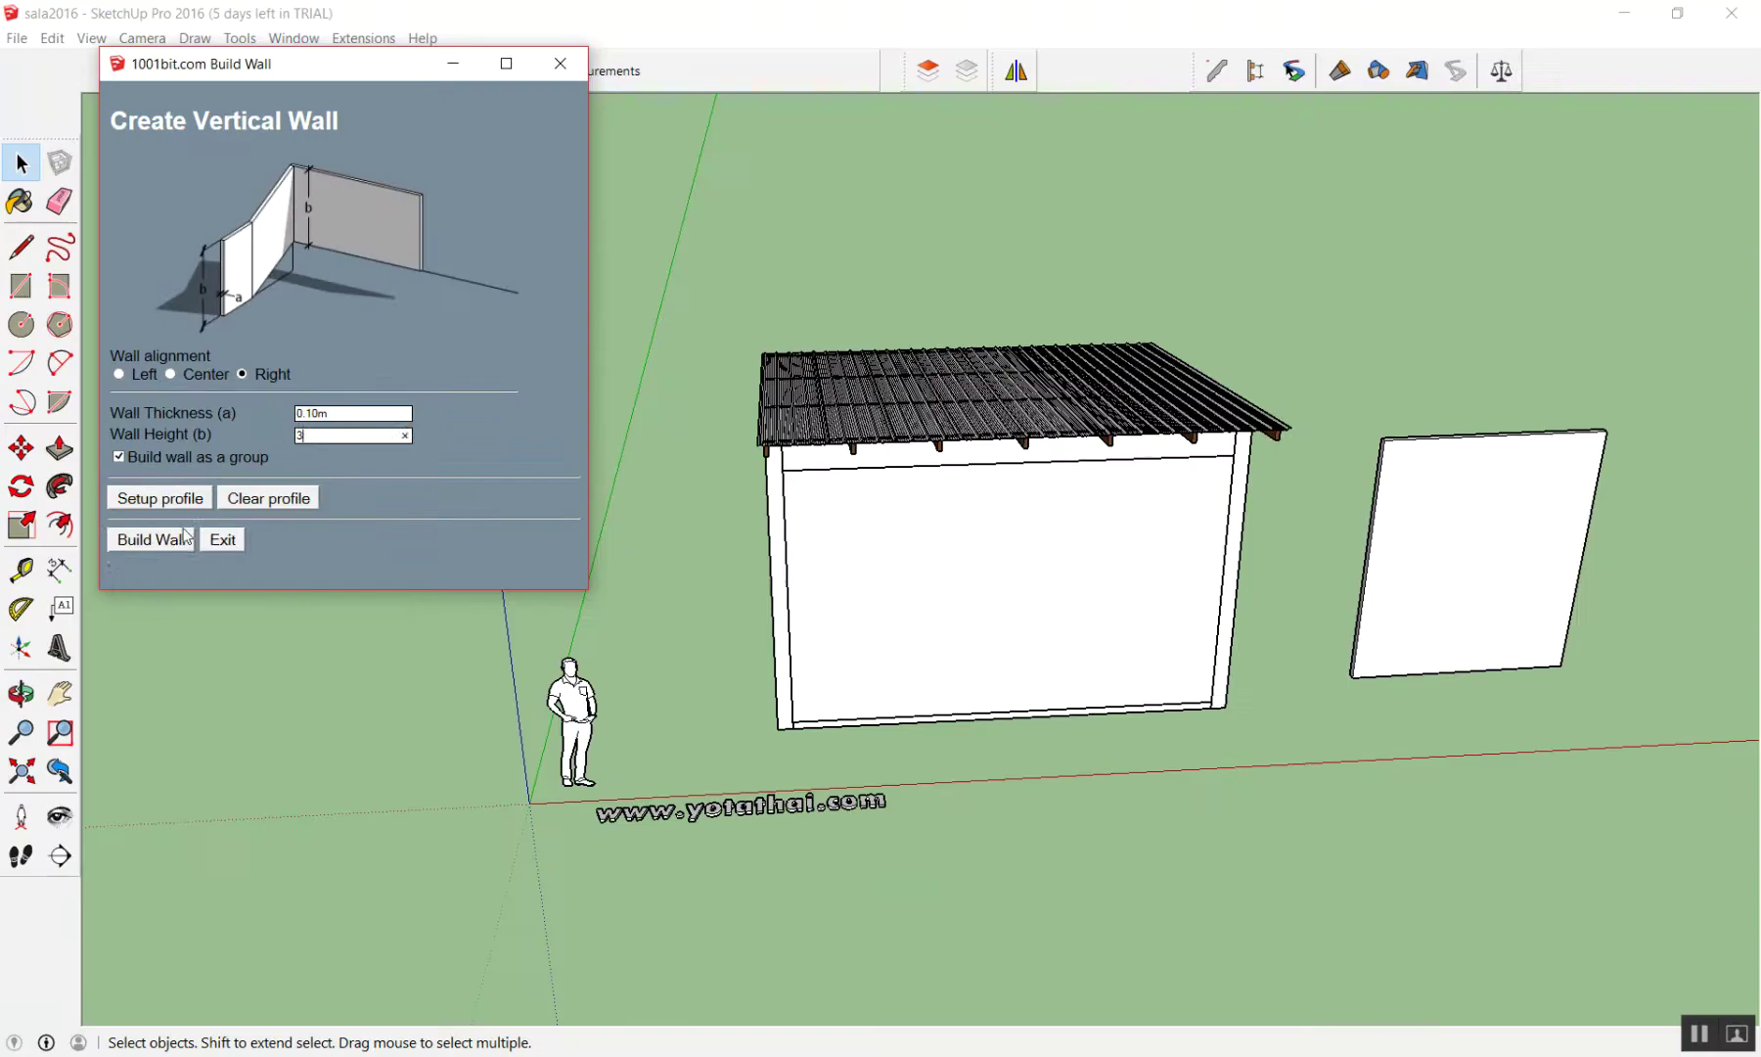
pyautogui.click(175, 541)
pyautogui.click(969, 820)
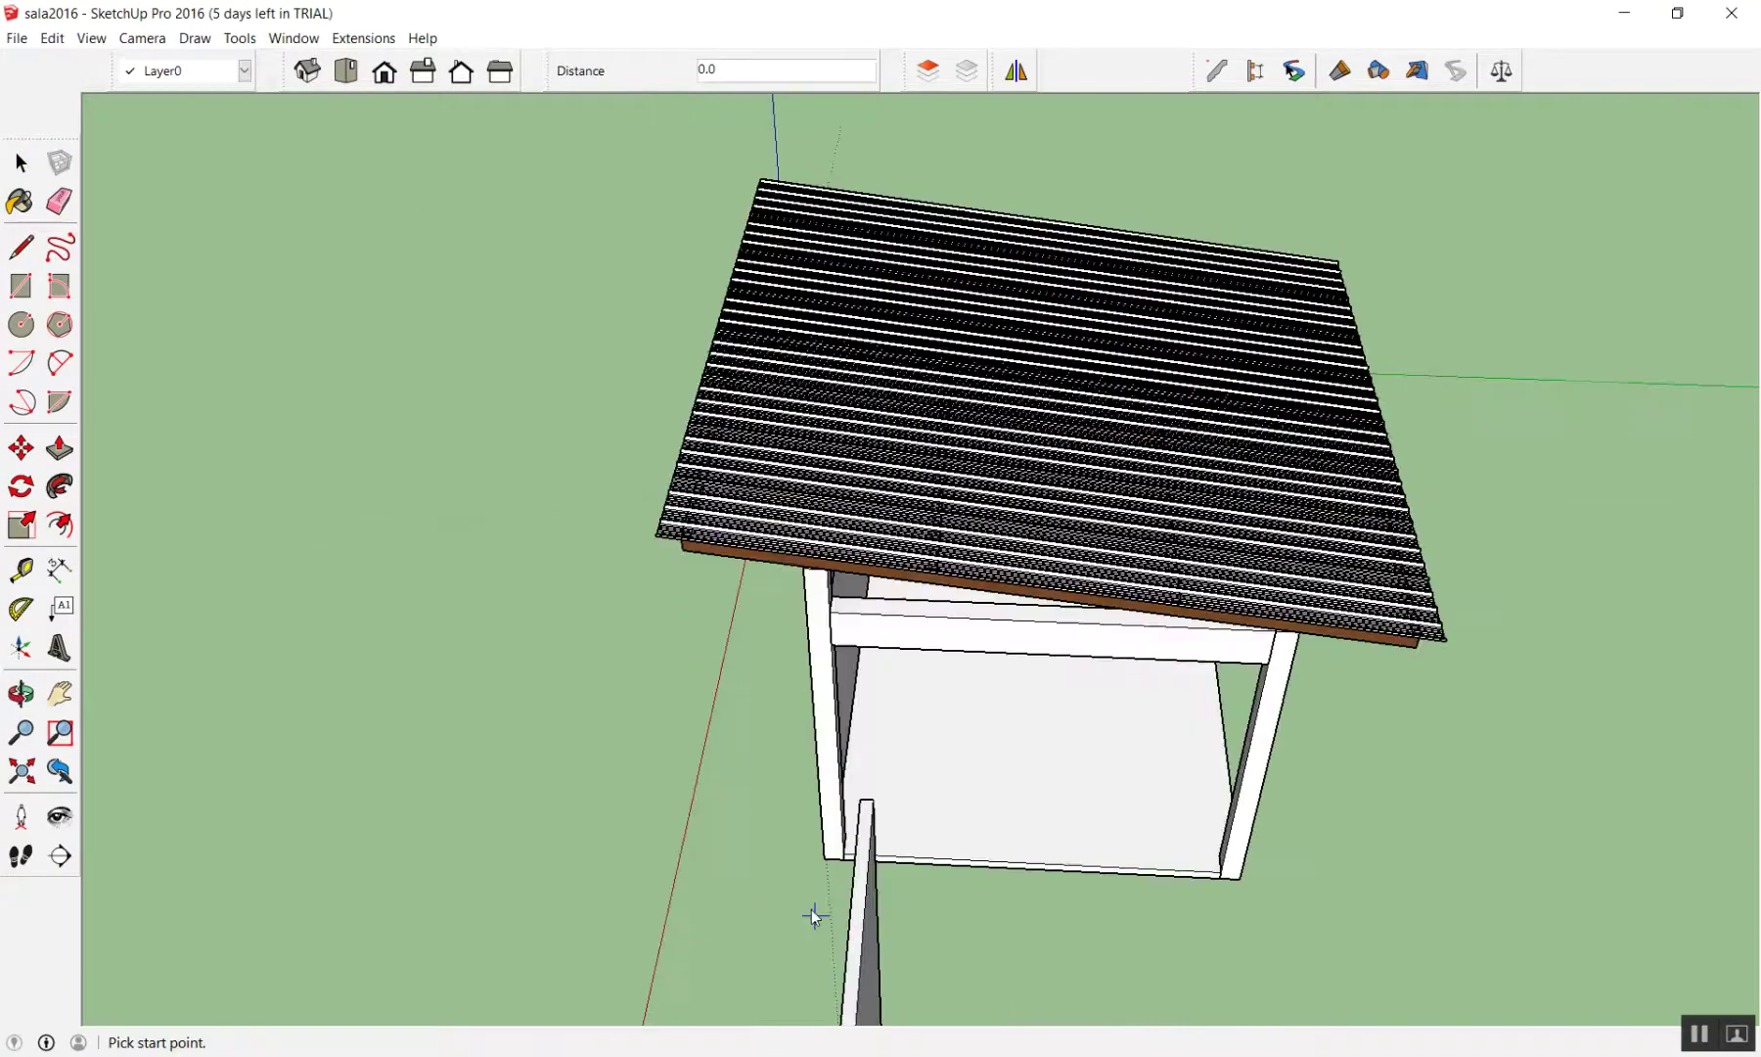
pyautogui.scroll(5, 857, 839)
pyautogui.scroll(-4, 978, 783)
pyautogui.scroll(5, 1252, 724)
pyautogui.doubleClick(1197, 887)
pyautogui.scroll(-6, 1192, 888)
pyautogui.moveTo(574, 417)
pyautogui.mouseDown(button='middle')
pyautogui.moveTo(1003, 774)
pyautogui.moveTo(845, 610)
pyautogui.mouseUp(button='middle')
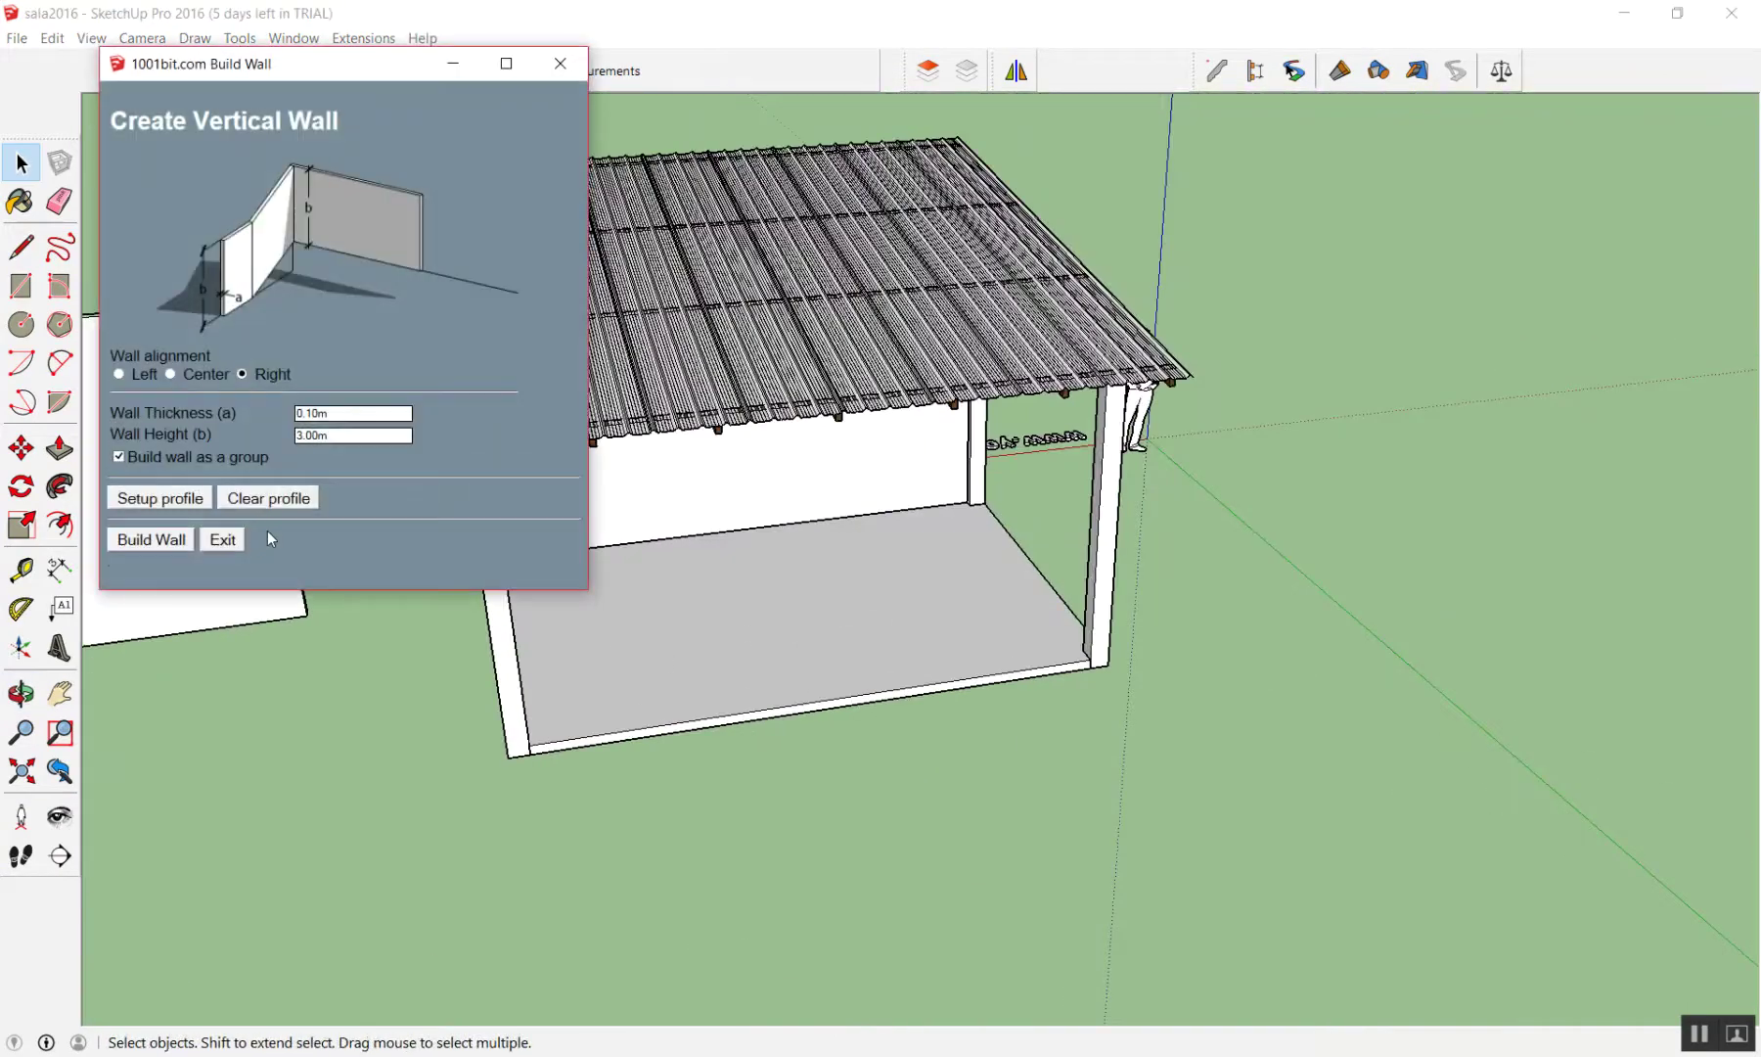
# Start placing another wall, then cancel it and return to selecting
pyautogui.click(189, 548)
pyautogui.scroll(3, 541, 763)
pyautogui.scroll(2, 541, 763)
pyautogui.scroll(-5, 528, 748)
pyautogui.press('space')
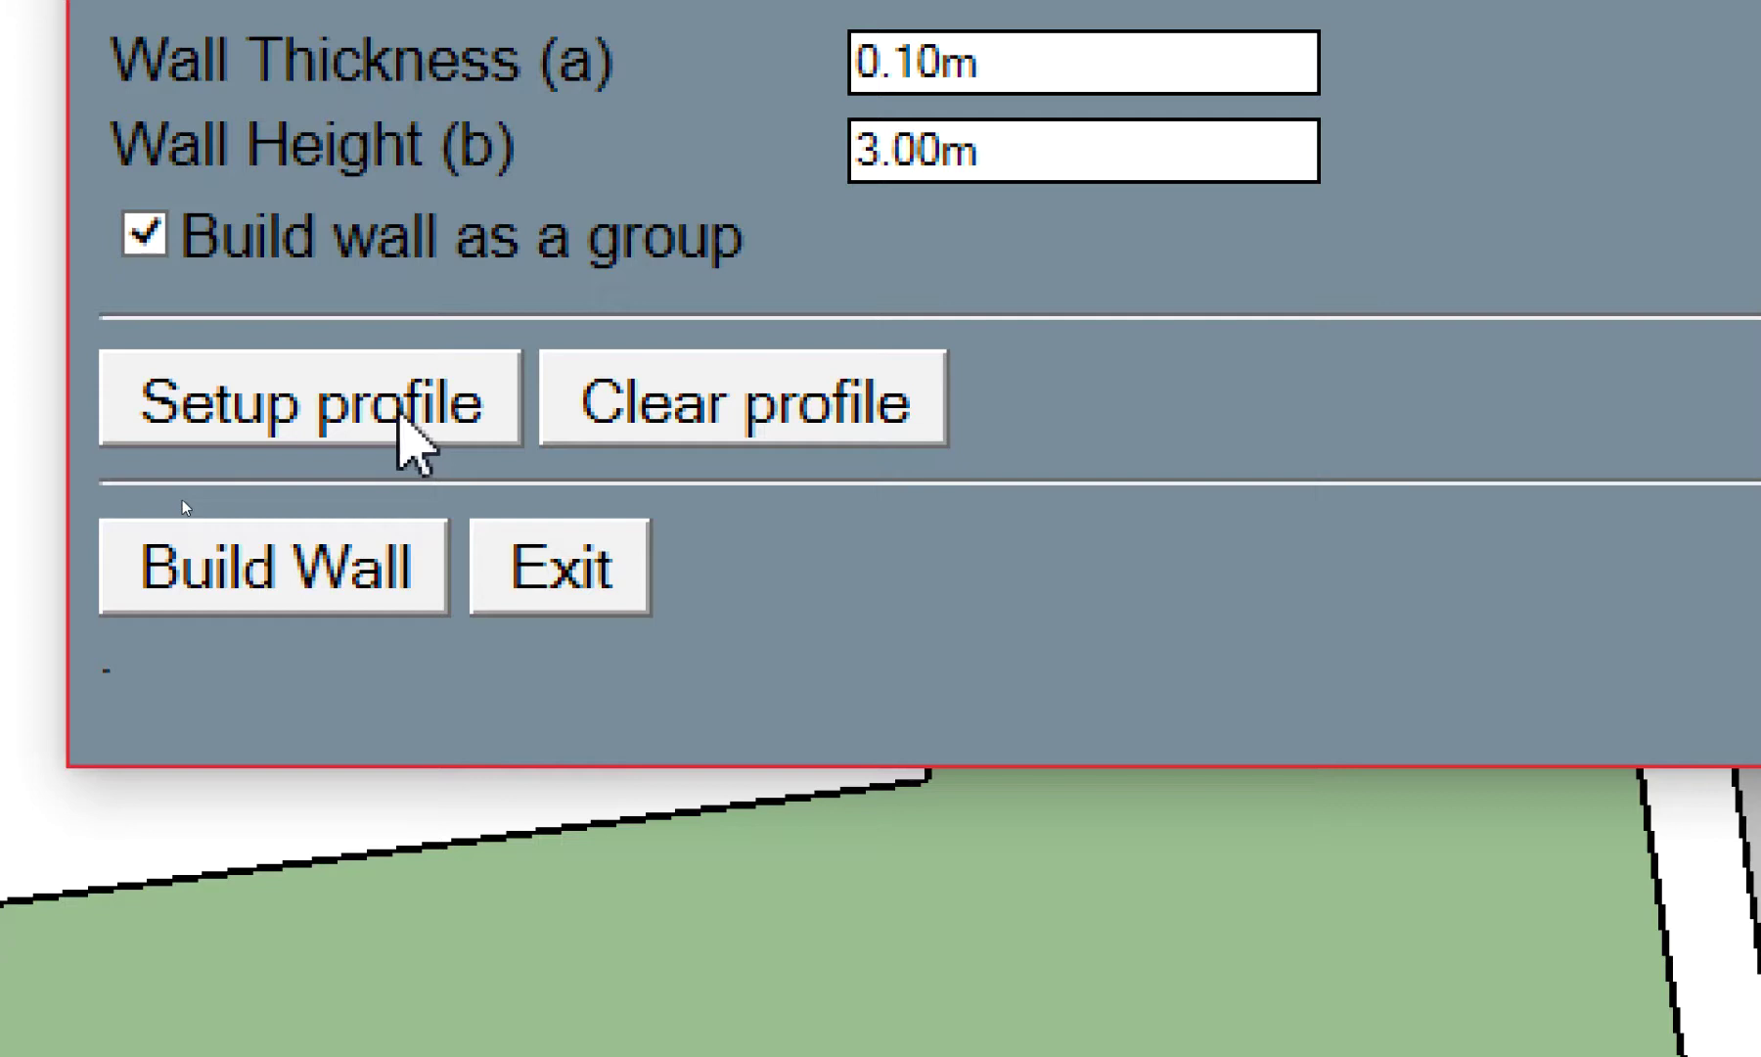
# Build another 3 m wall starting from a floor corner
pyautogui.click(307, 594)
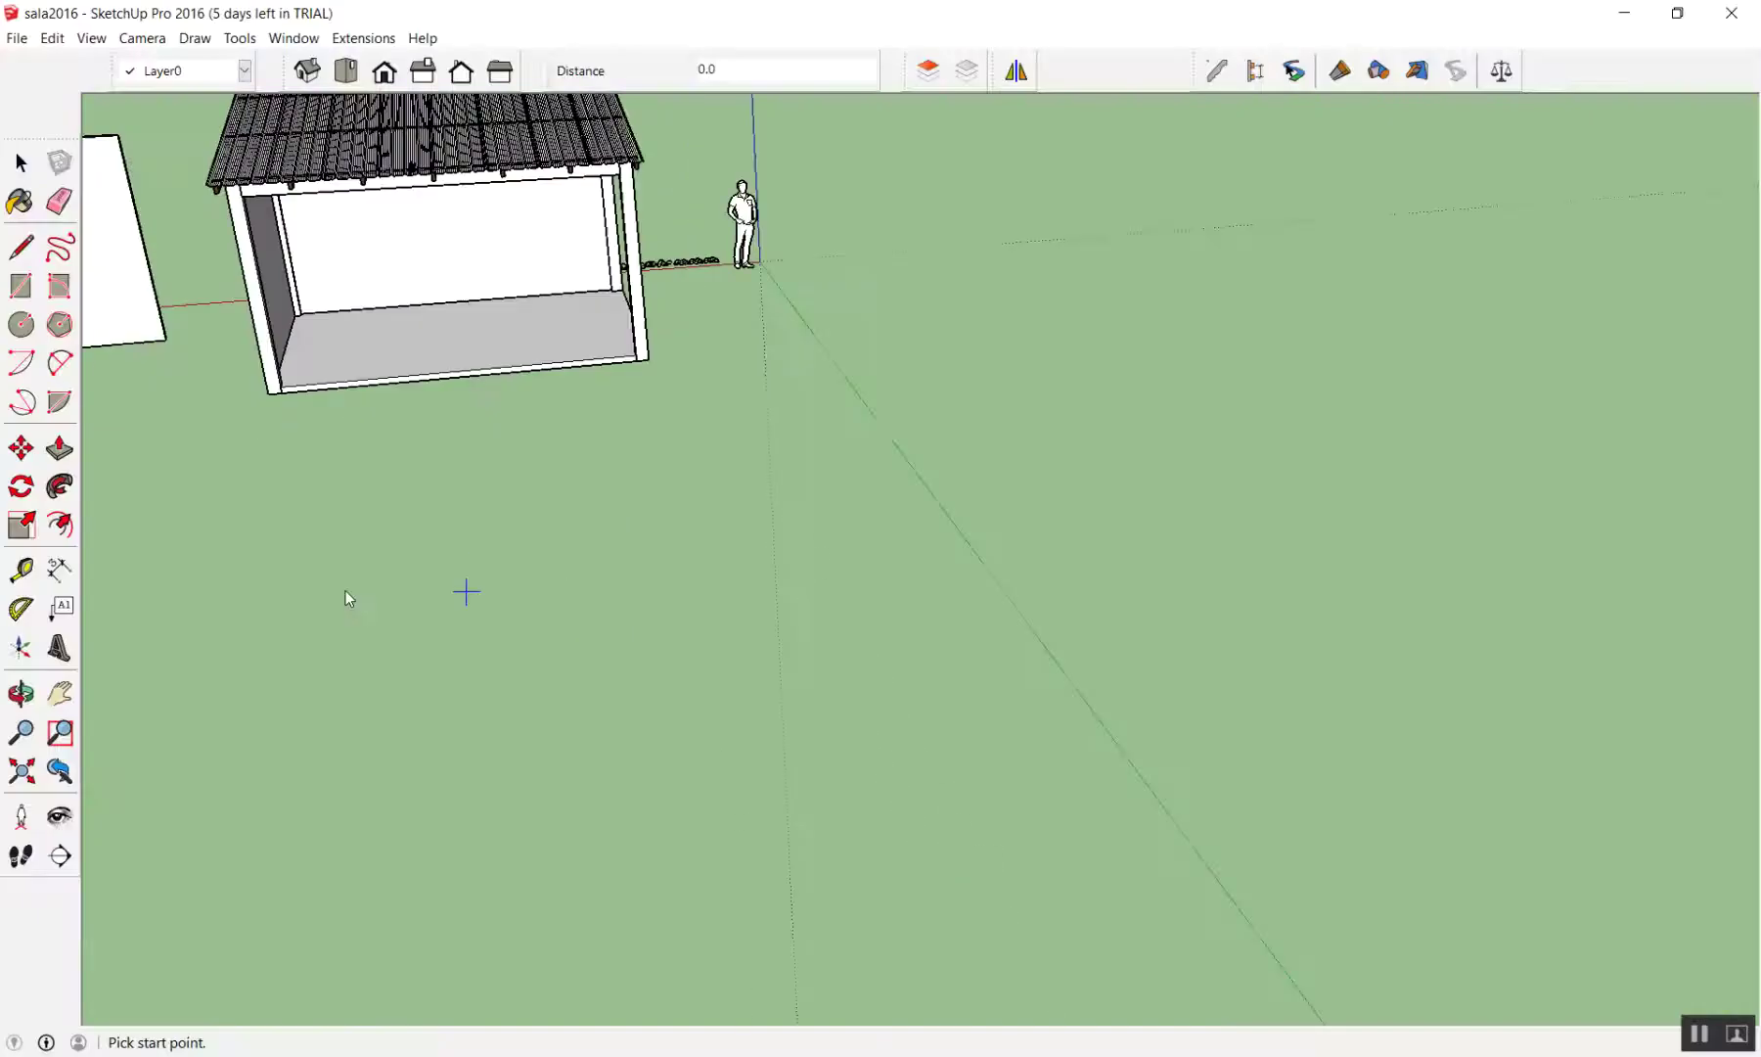
pyautogui.scroll(3, 467, 592)
pyautogui.scroll(3, 284, 382)
pyautogui.scroll(2, 307, 362)
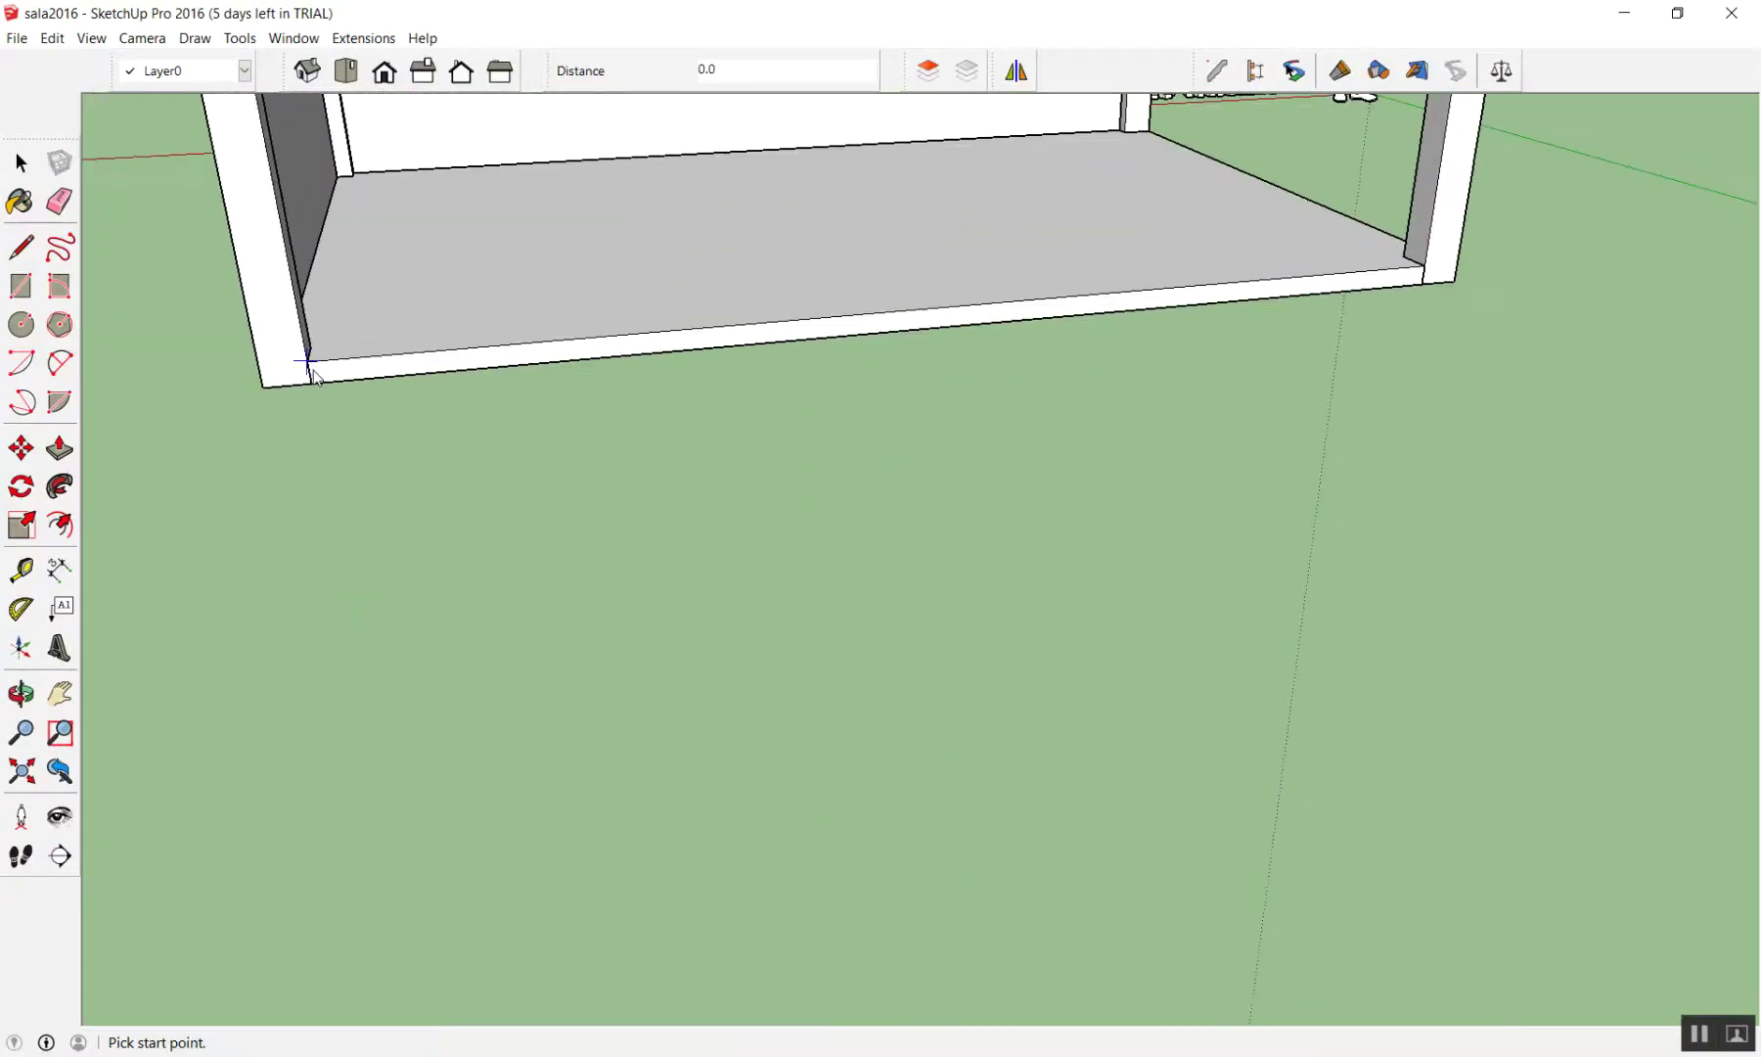
pyautogui.click(308, 362)
pyautogui.scroll(3, 1301, 254)
pyautogui.doubleClick(1485, 277)
pyautogui.scroll(-5, 1010, 405)
pyautogui.moveTo(1009, 405); pyautogui.dragTo(157, 345, button='middle')
pyautogui.scroll(4, 1311, 522)
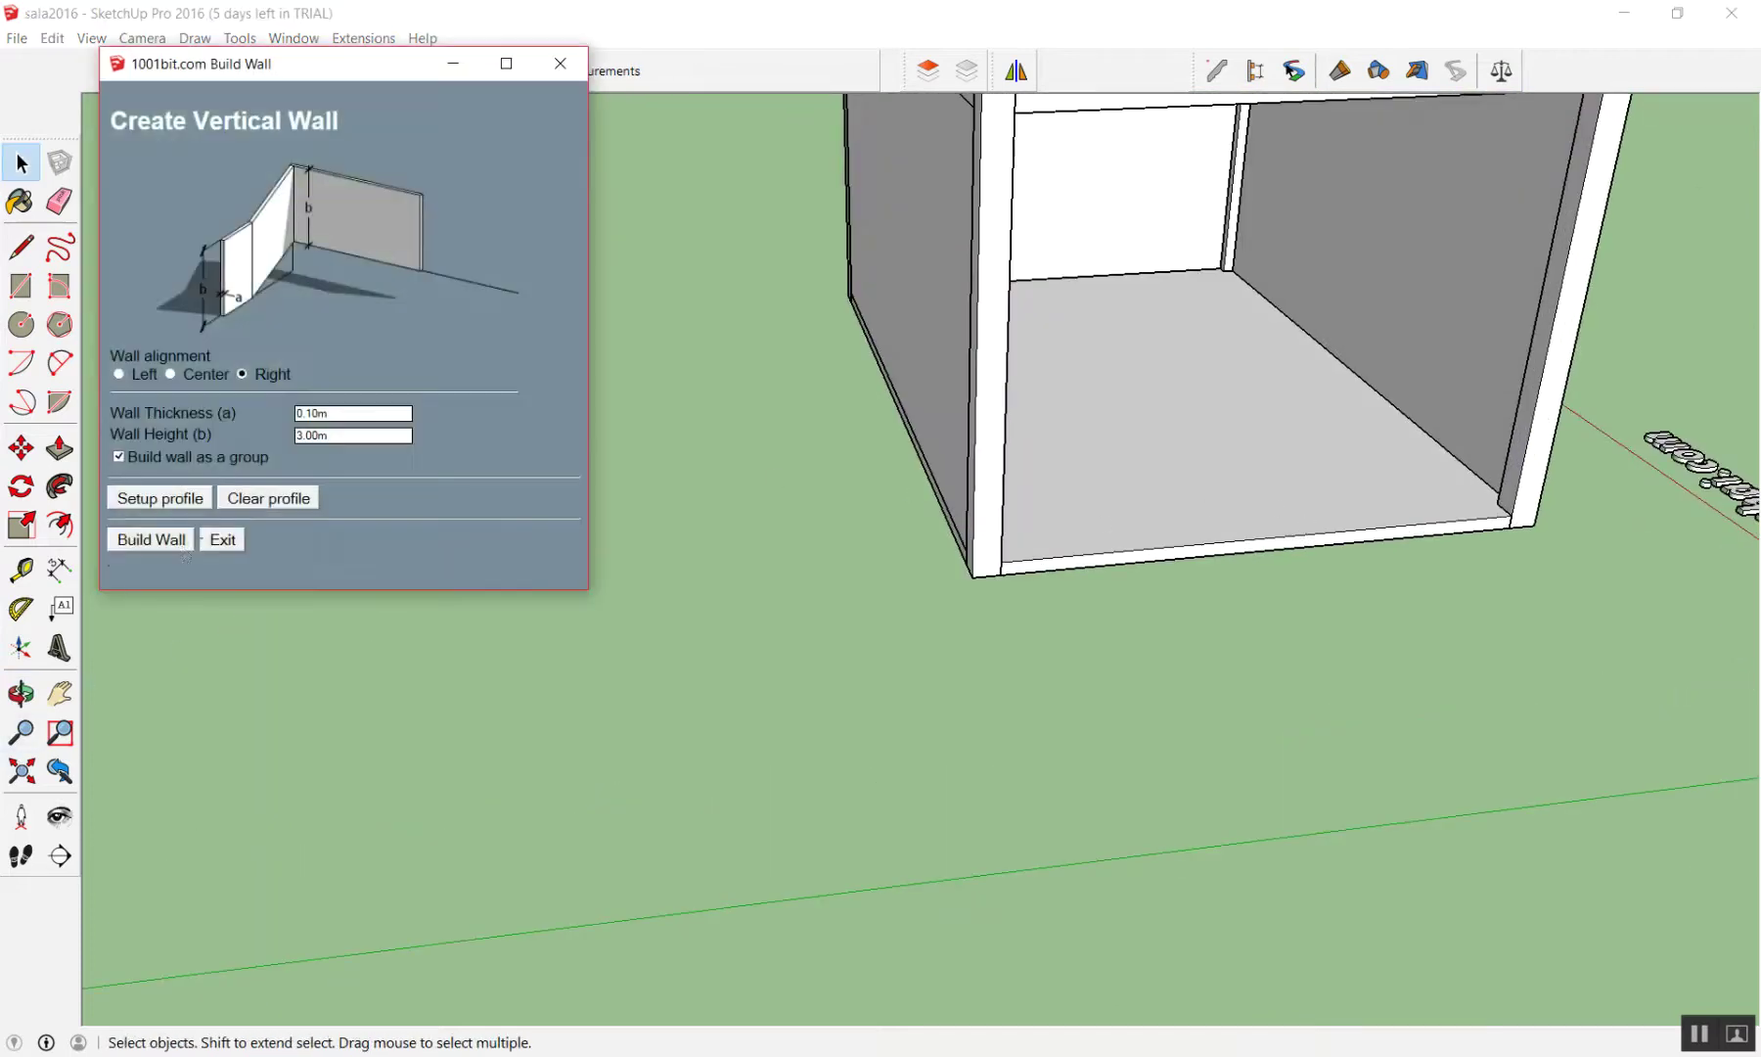
# Build a wall from the front-left corner, then open the front wall group for editing
pyautogui.click(186, 534)
pyautogui.click(1002, 562)
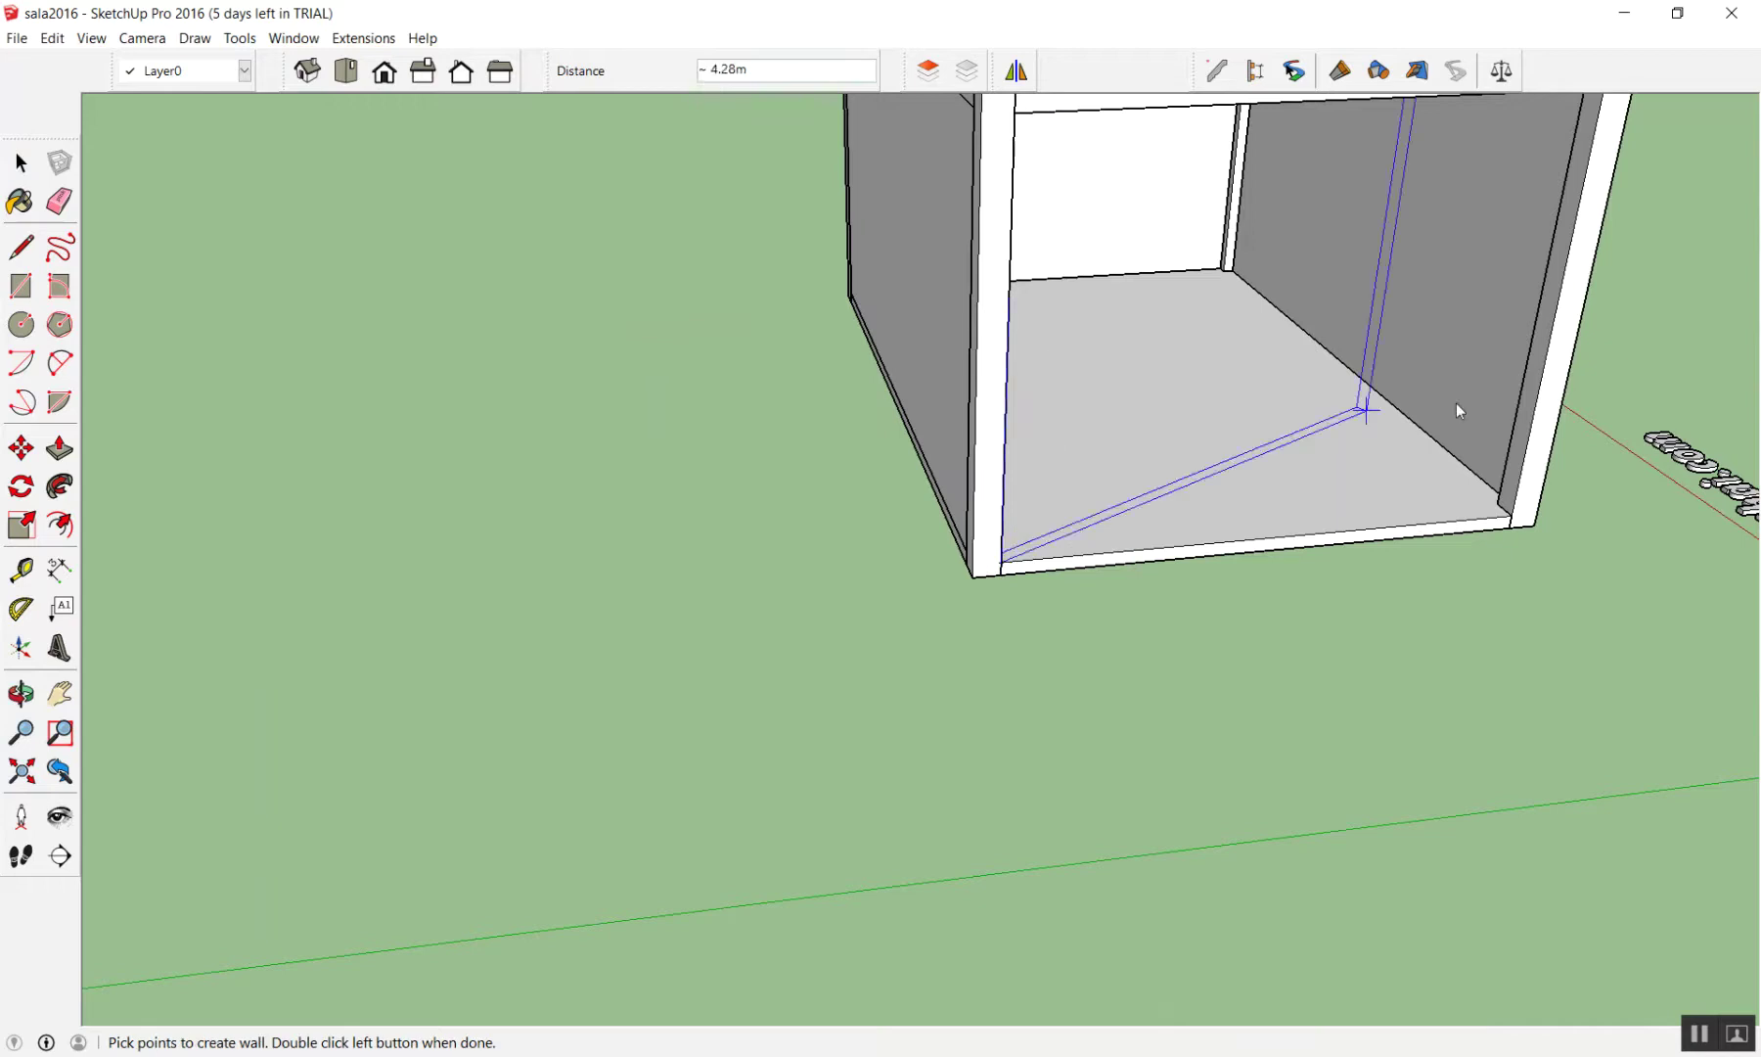
pyautogui.doubleClick(1512, 518)
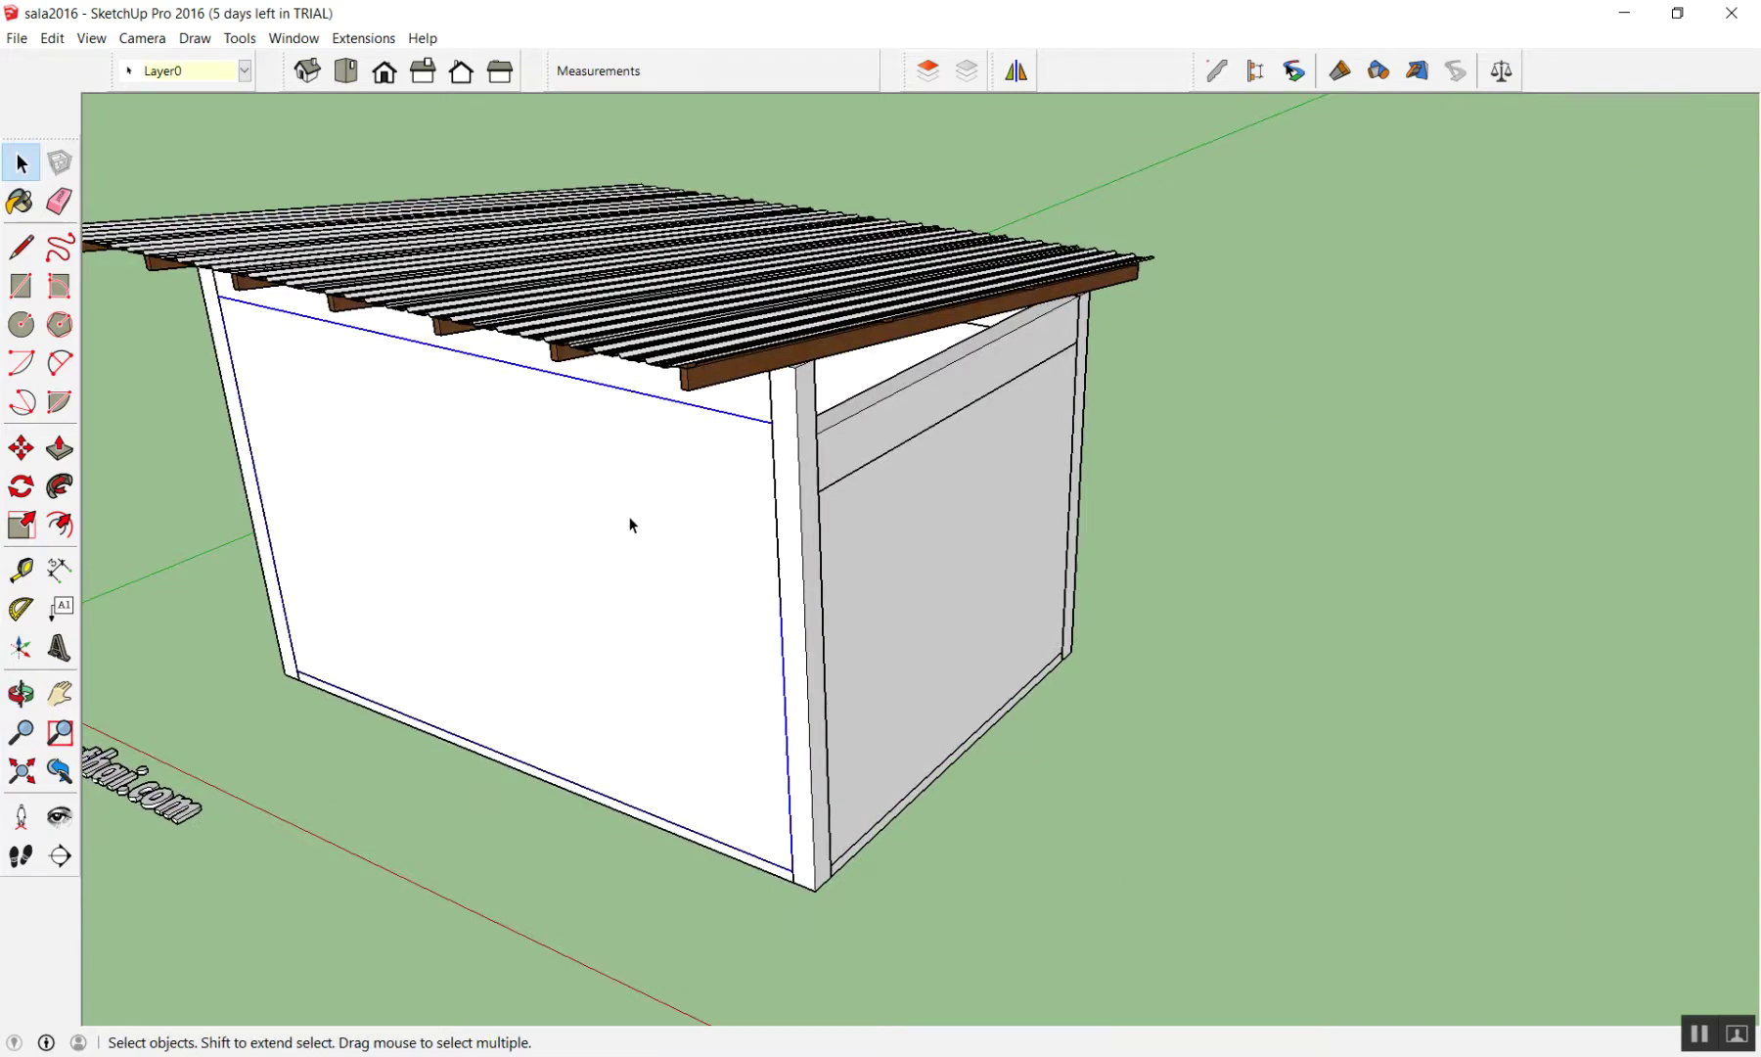
pyautogui.doubleClick(584, 538)
pyautogui.moveTo(763, 534); pyautogui.dragTo(251, 649, button='middle')
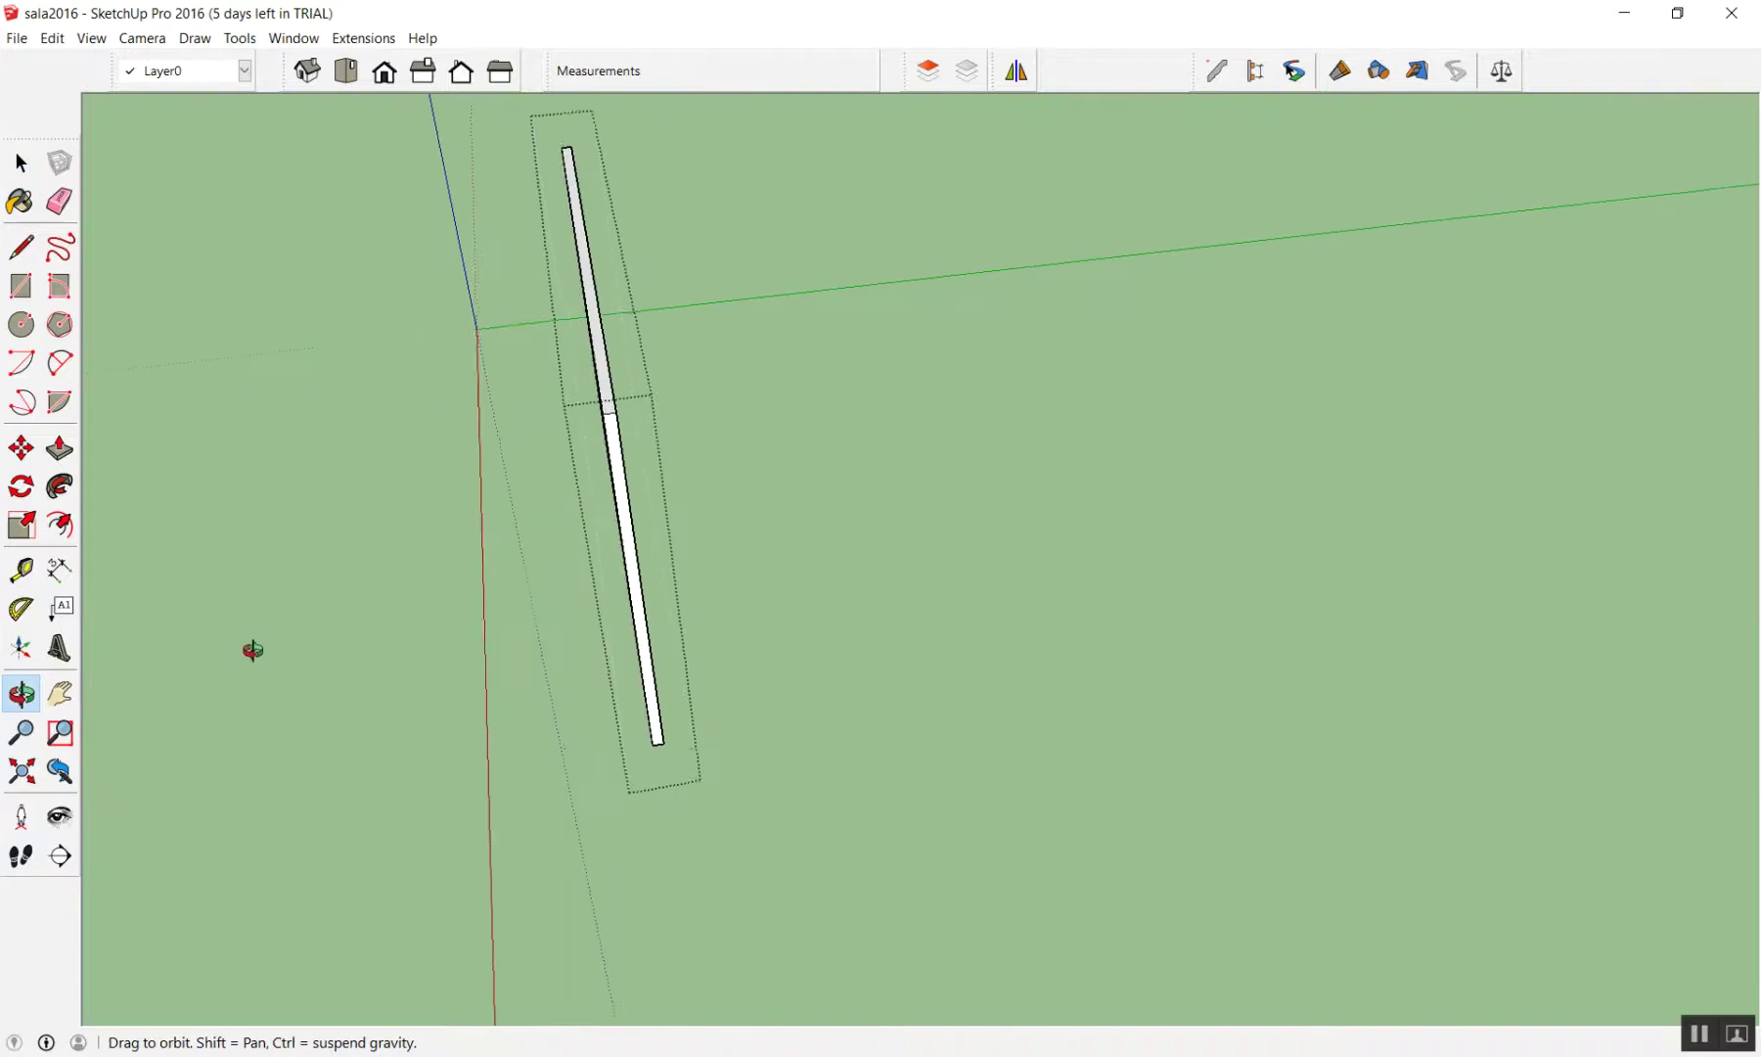
# Leave the front wall group's editing to show the whole model
pyautogui.press('space')
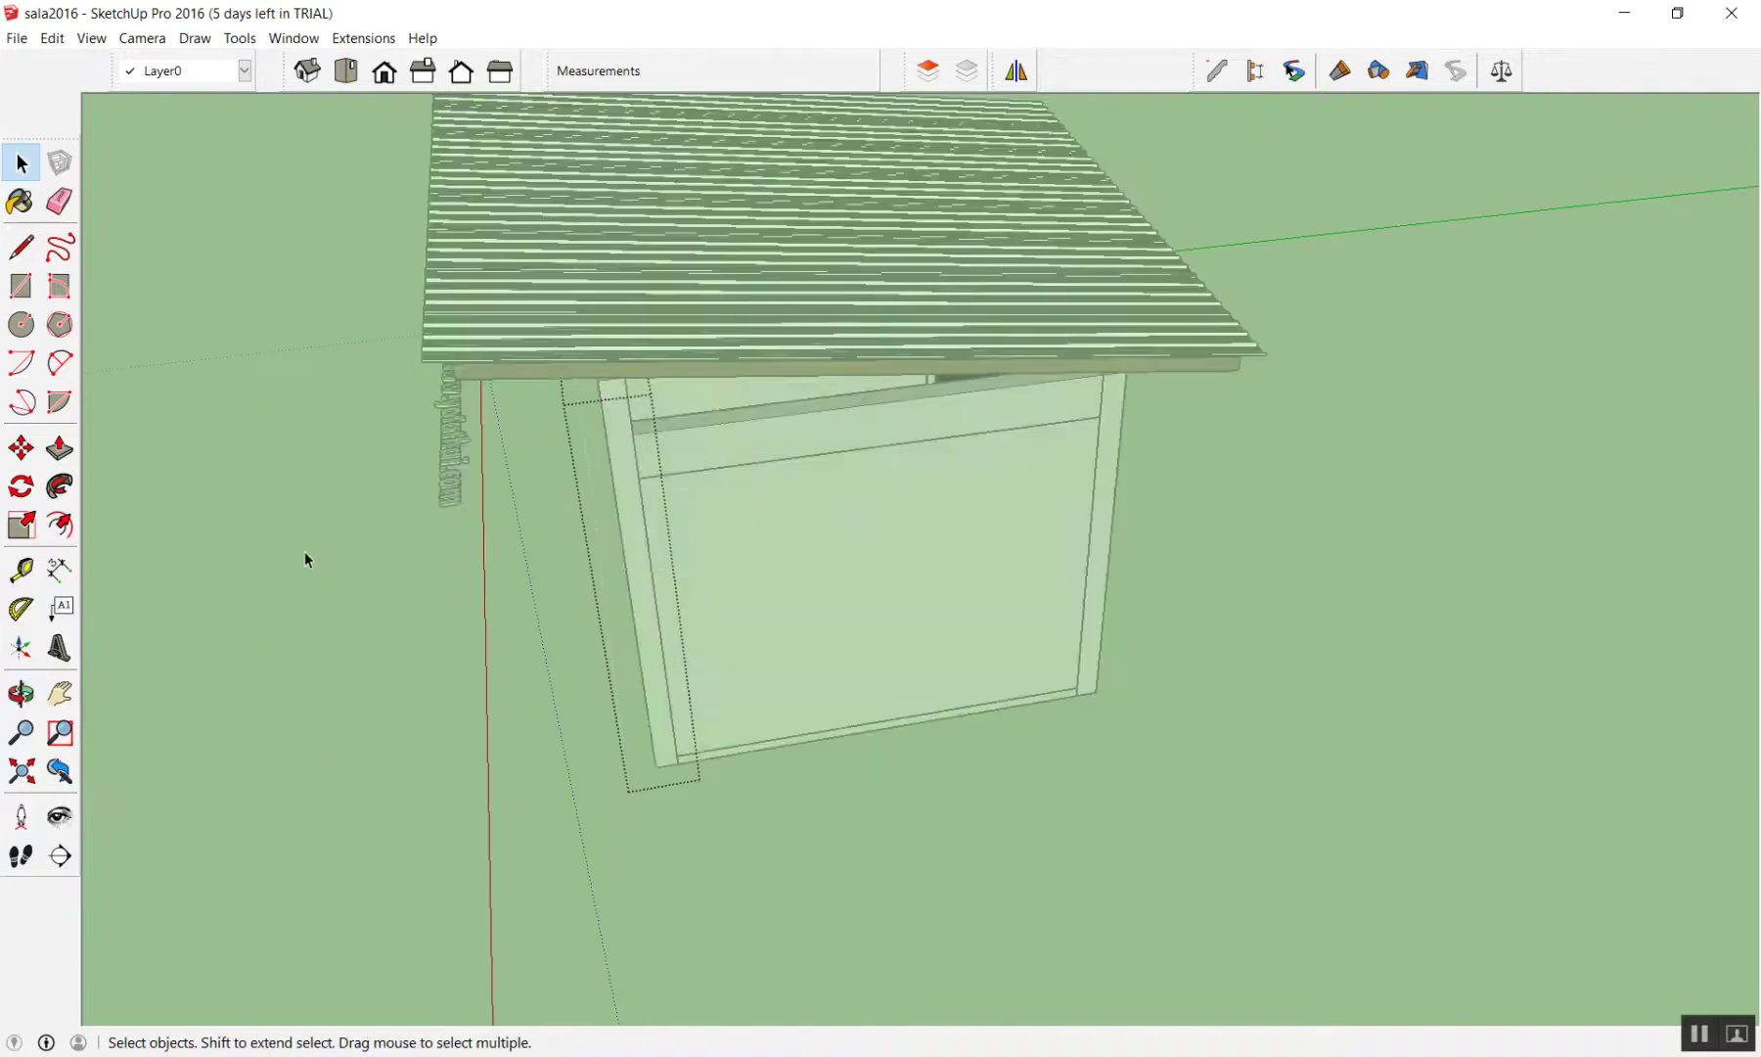
pyautogui.moveTo(309, 527); pyautogui.dragTo(770, 433, button='middle')
pyautogui.press('Escape')
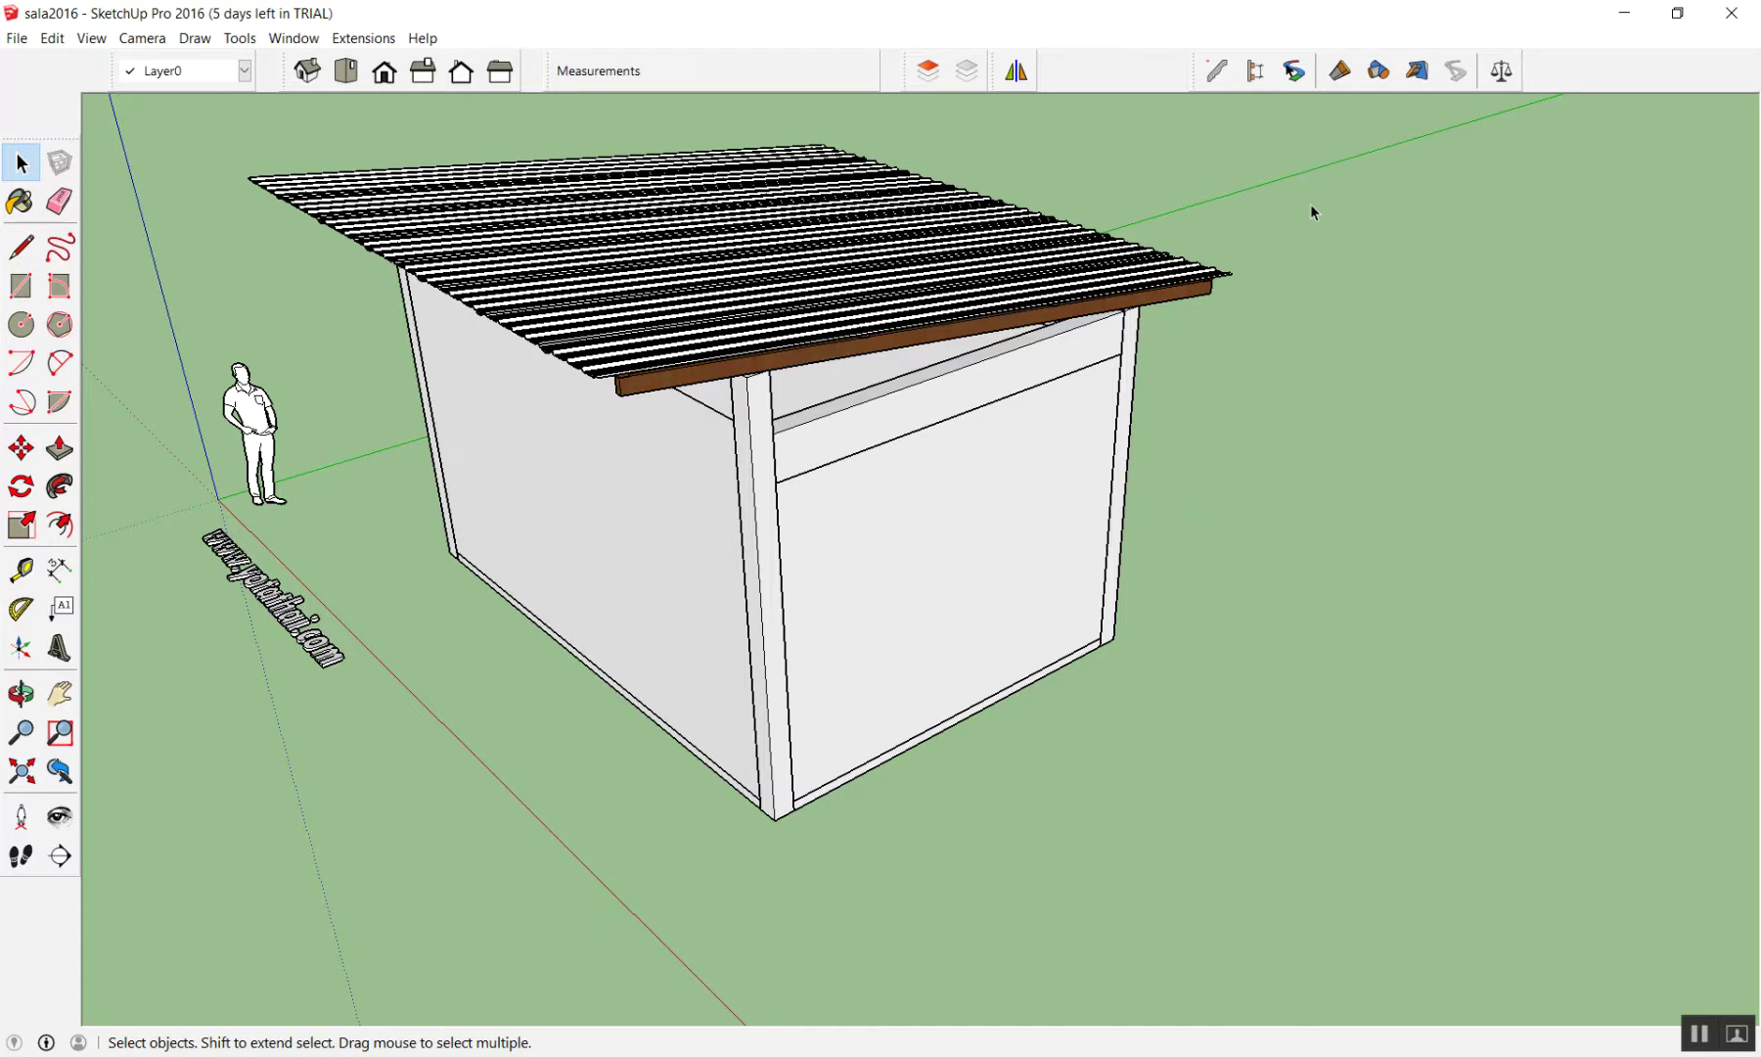
# Delete the left, front, back and remaining side walls
pyautogui.click(677, 541)
pyautogui.press('Delete')
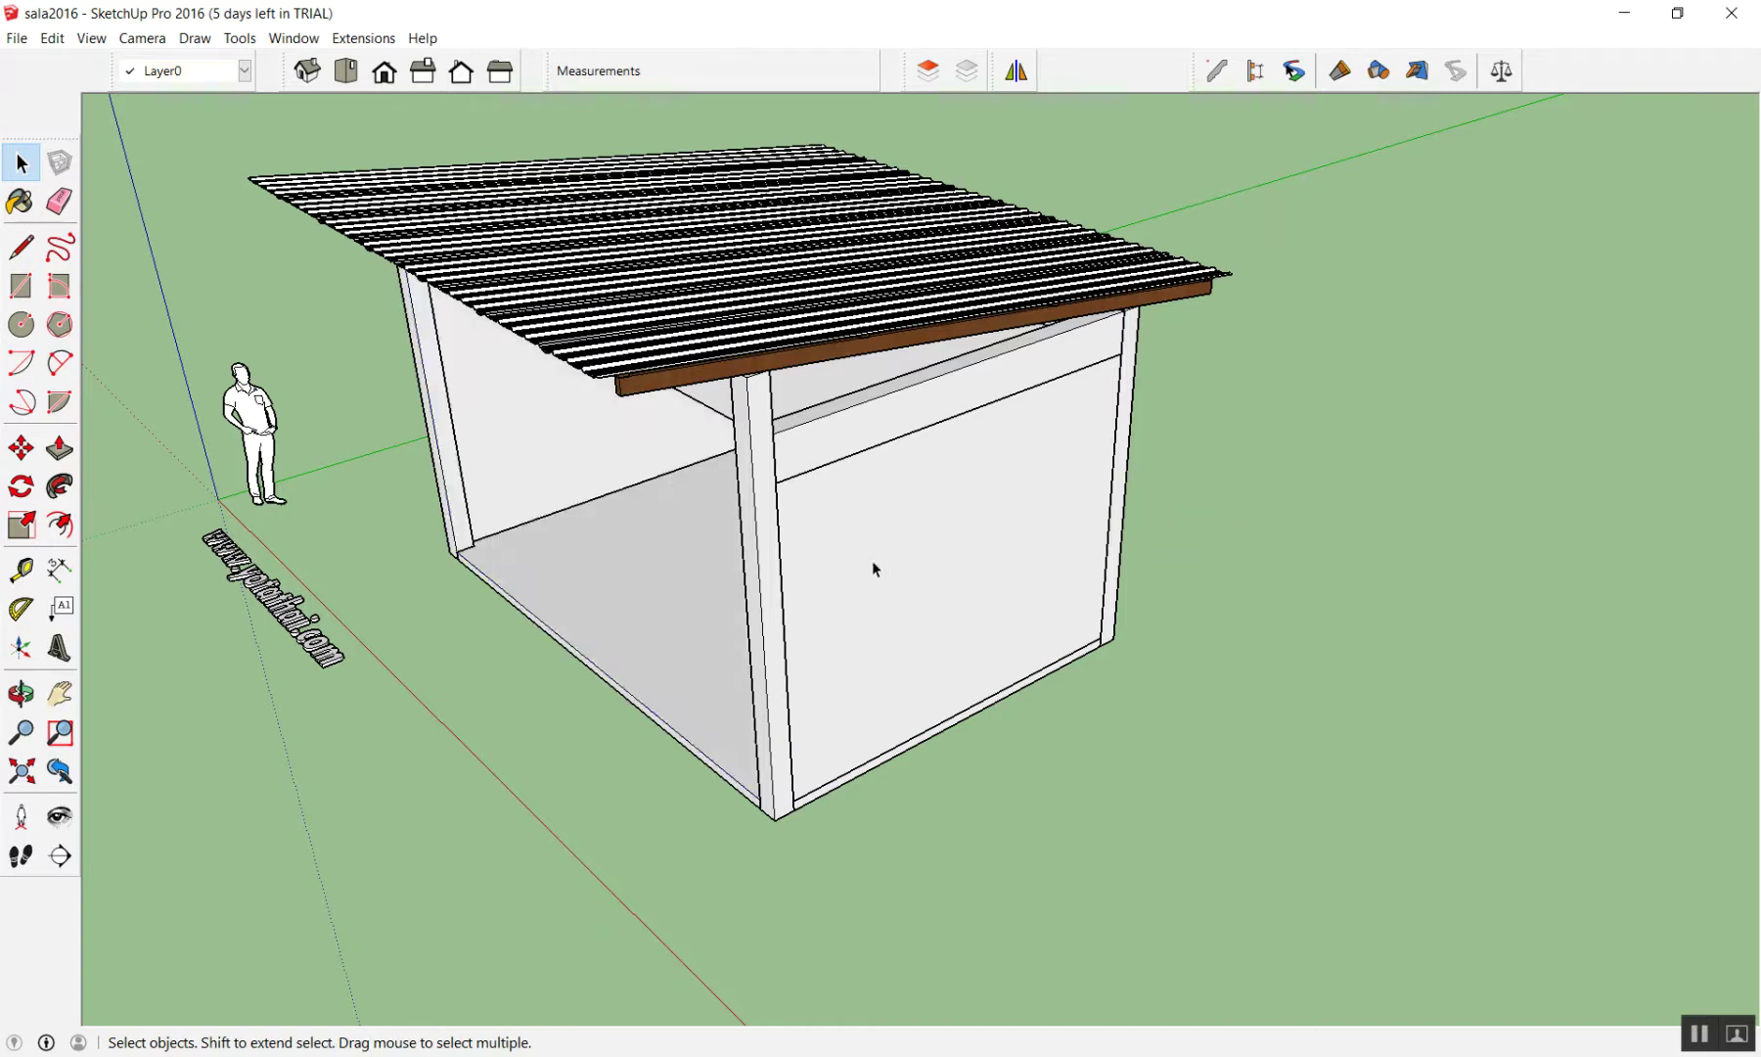
pyautogui.click(873, 570)
pyautogui.press('Delete')
pyautogui.click(913, 481)
pyautogui.press('Delete')
pyautogui.click(567, 446)
pyautogui.press('Delete')
pyautogui.moveTo(568, 446); pyautogui.dragTo(519, 455, button='middle')
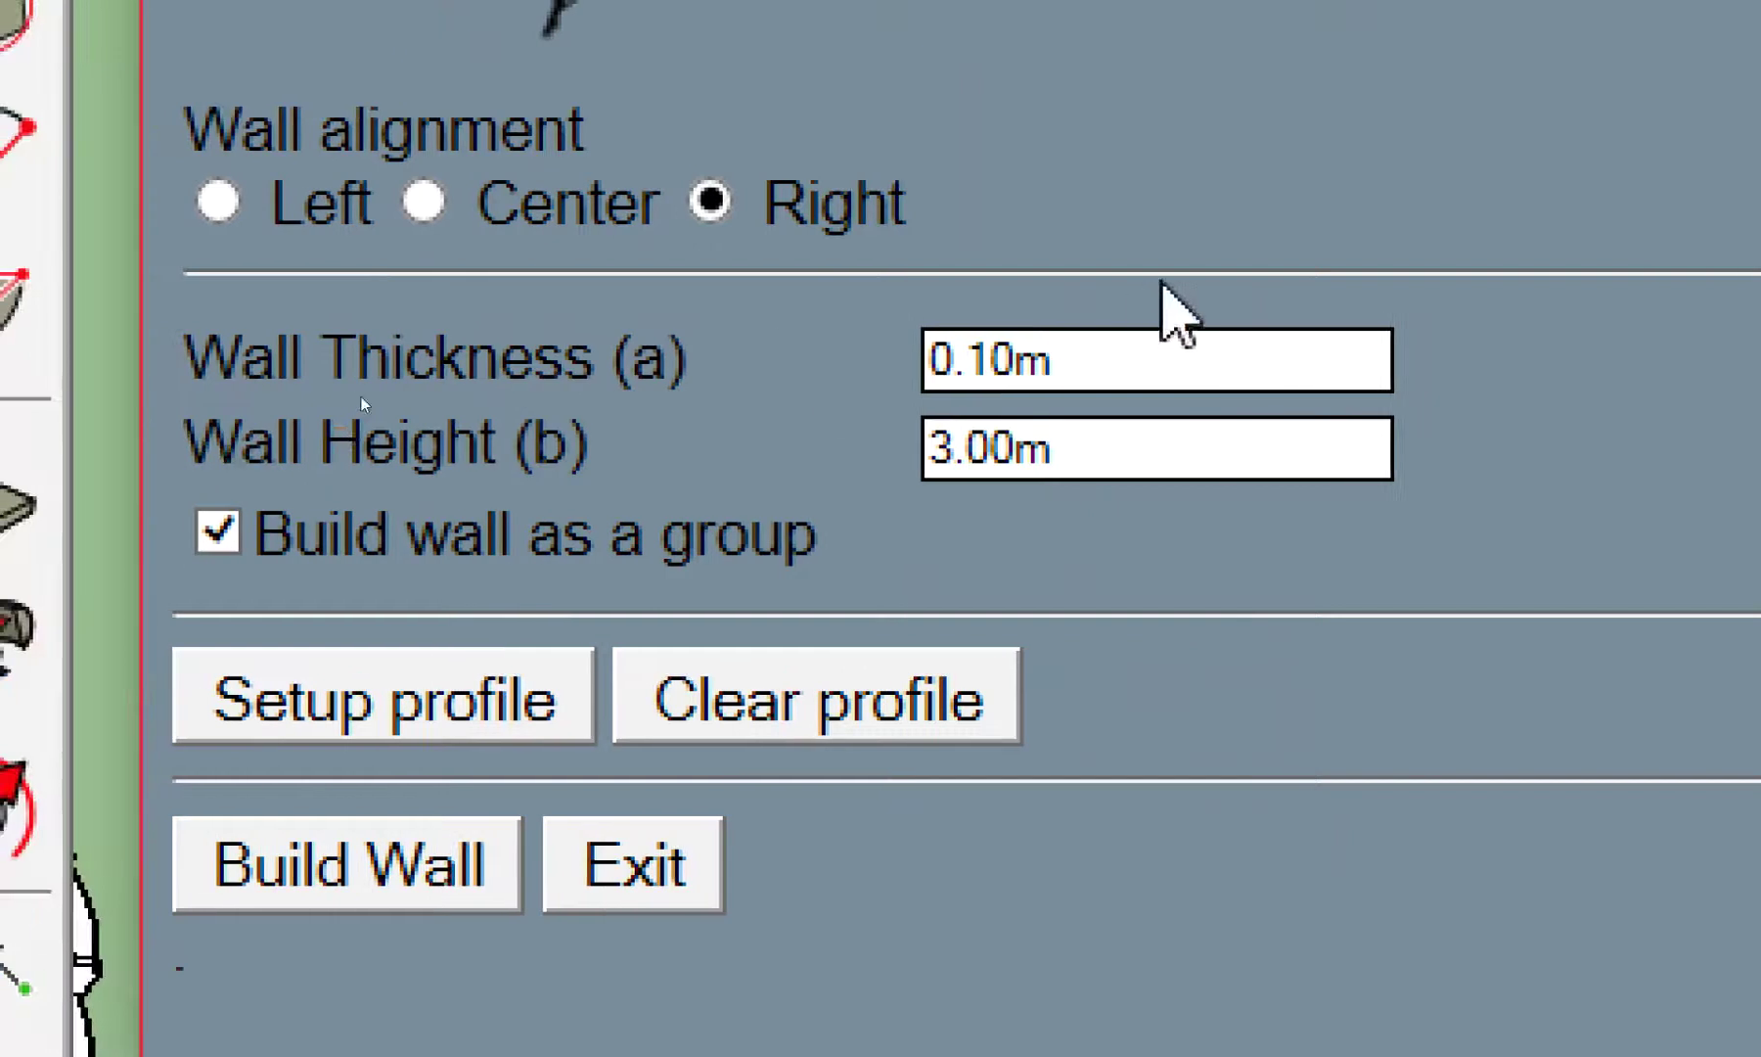
# Try a 3.5 m wall height and start a wall at the front-left floor corner
pyautogui.click(1160, 452)
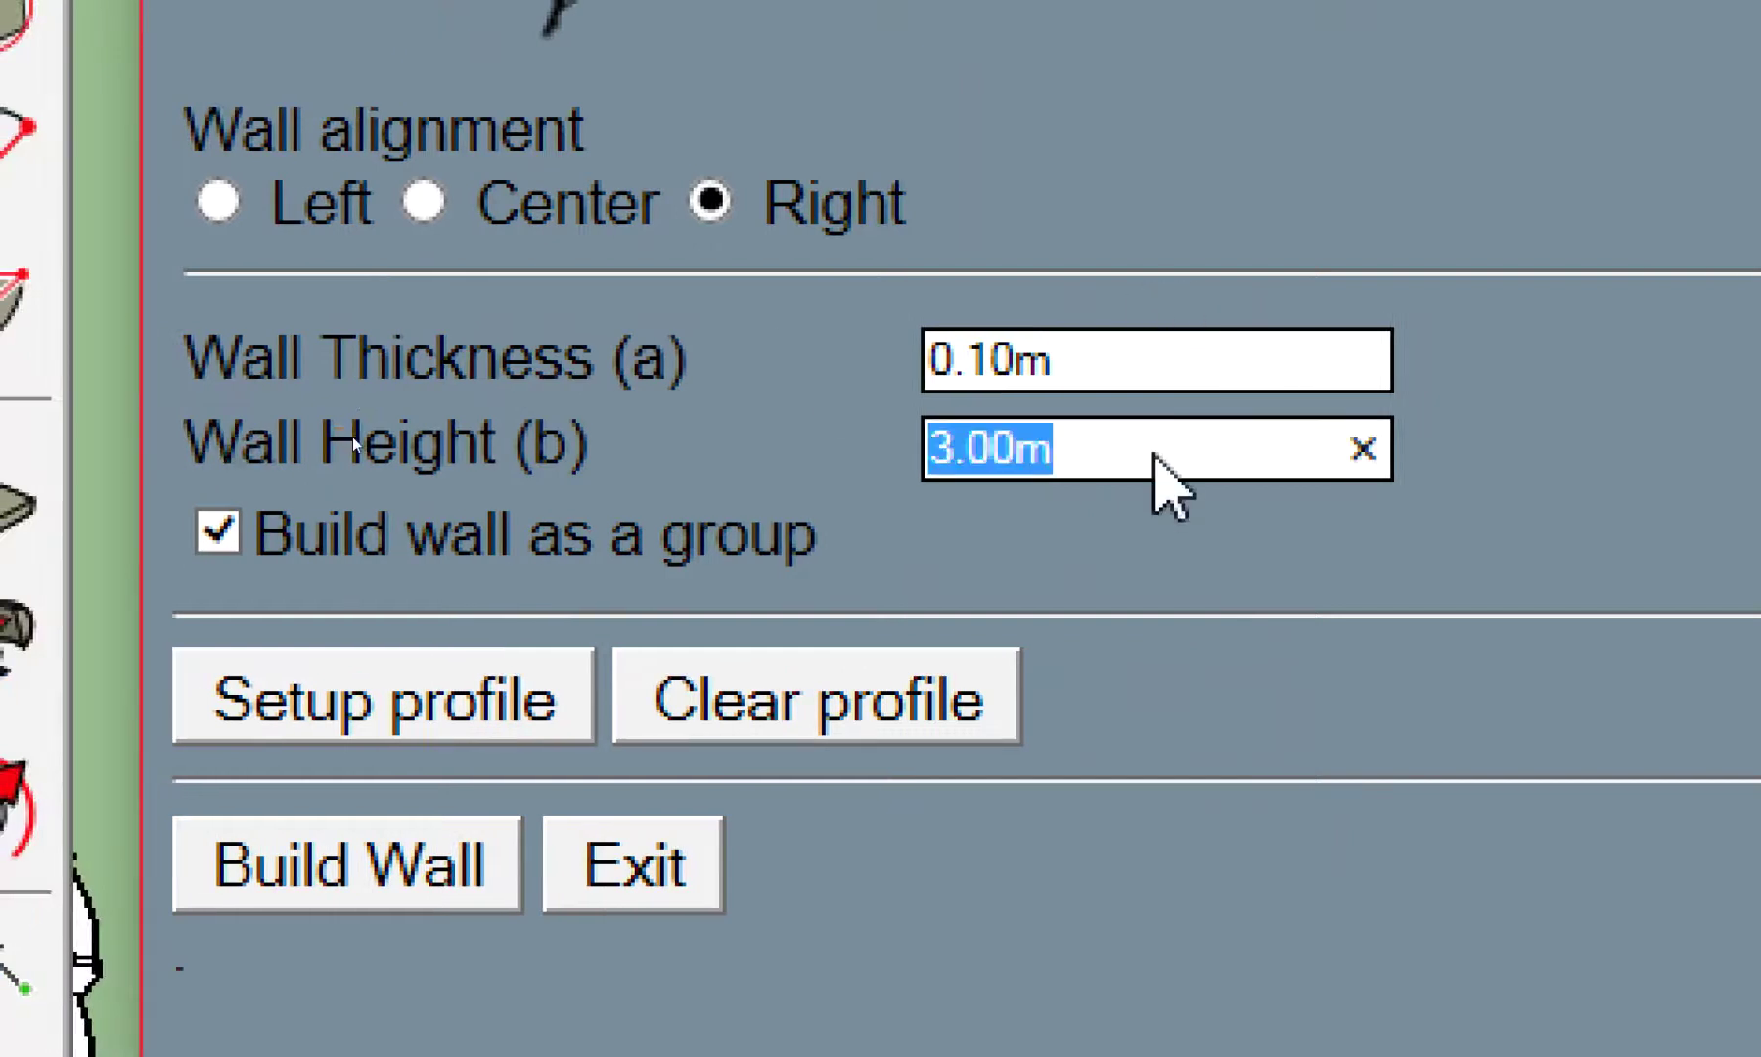
pyautogui.write('3.5')
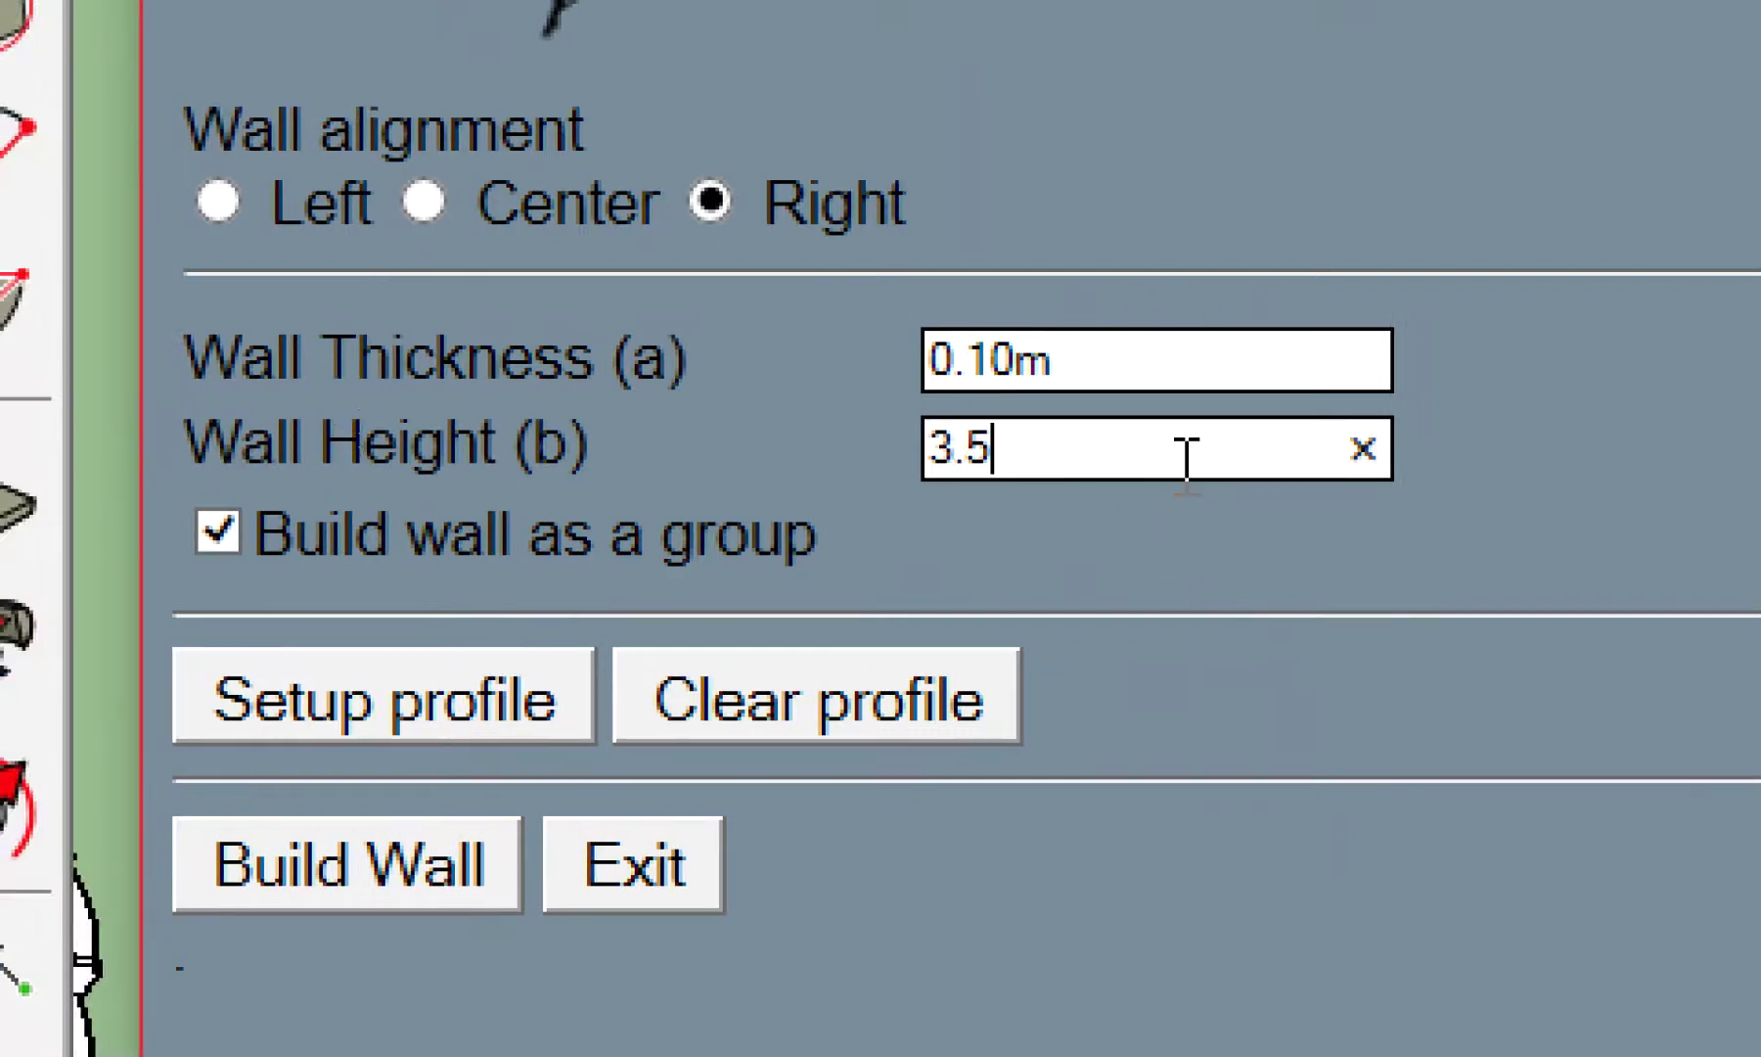
pyautogui.click(354, 871)
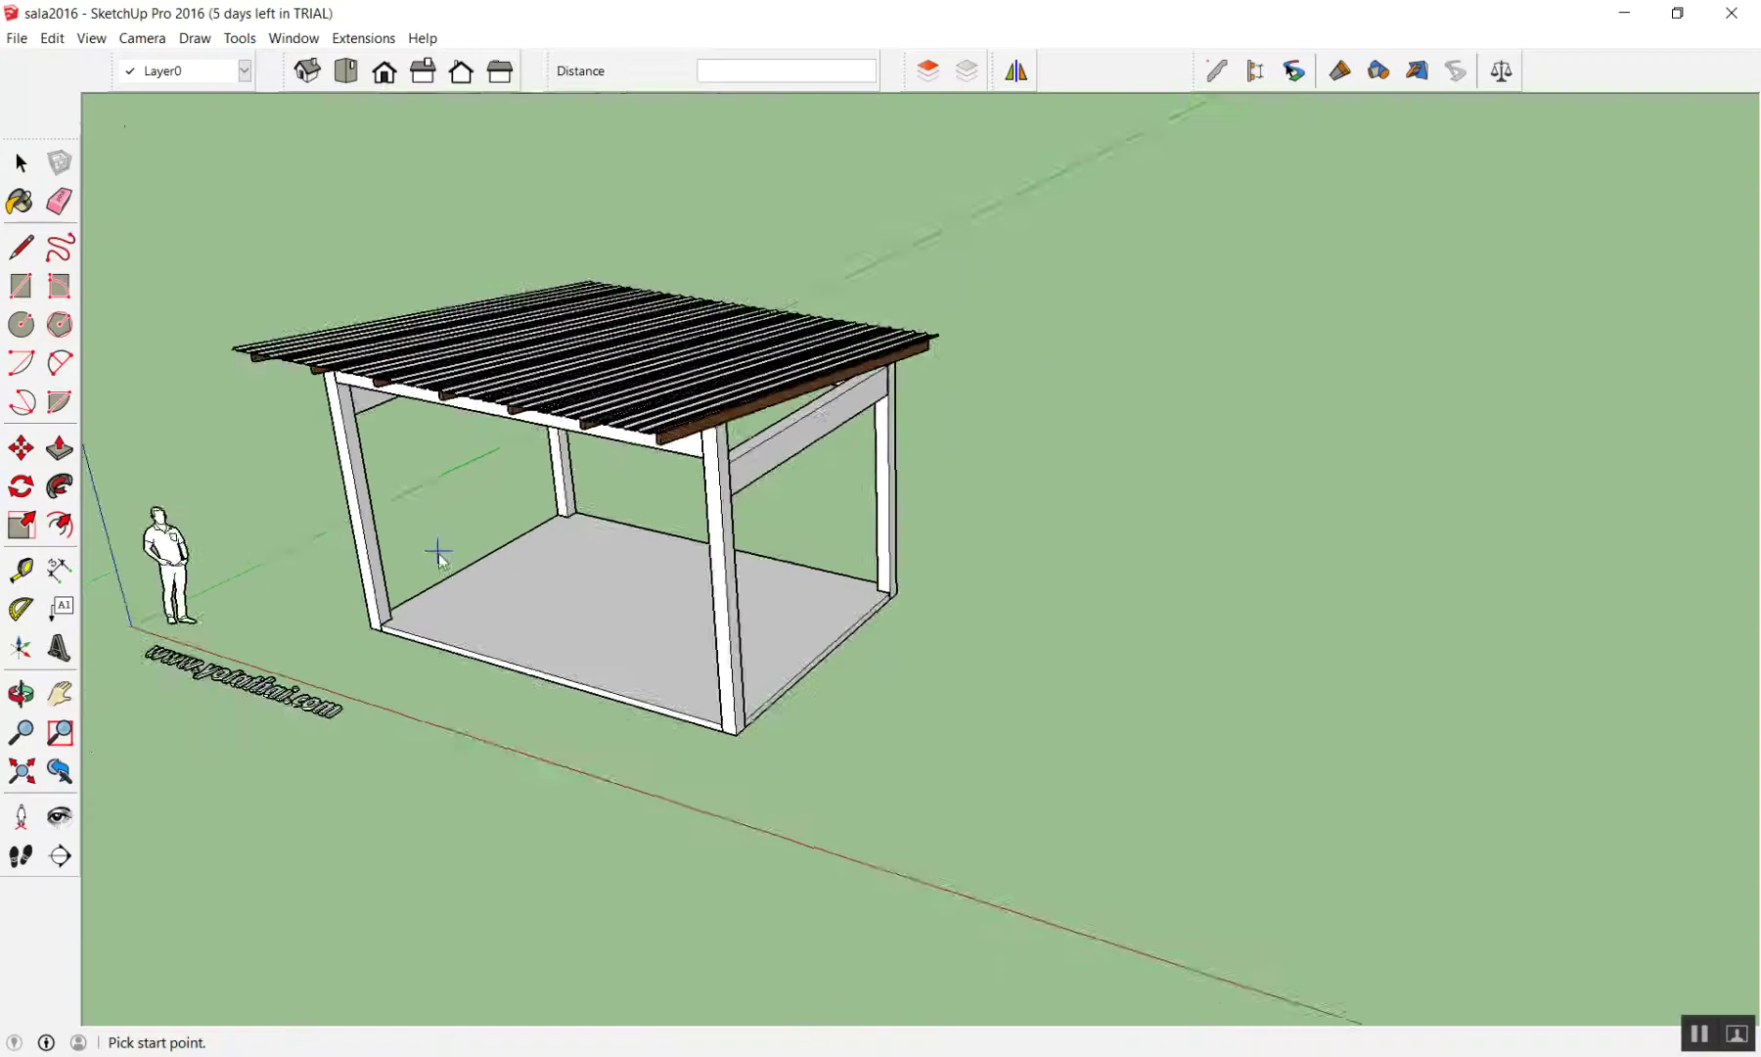
pyautogui.scroll(1, 357, 641)
pyautogui.scroll(5, 382, 626)
pyautogui.scroll(2, 388, 601)
pyautogui.click(387, 594)
pyautogui.scroll(-3, 802, 542)
pyautogui.scroll(-2, 1041, 610)
pyautogui.scroll(3, 1440, 833)
pyautogui.scroll(3, 1389, 778)
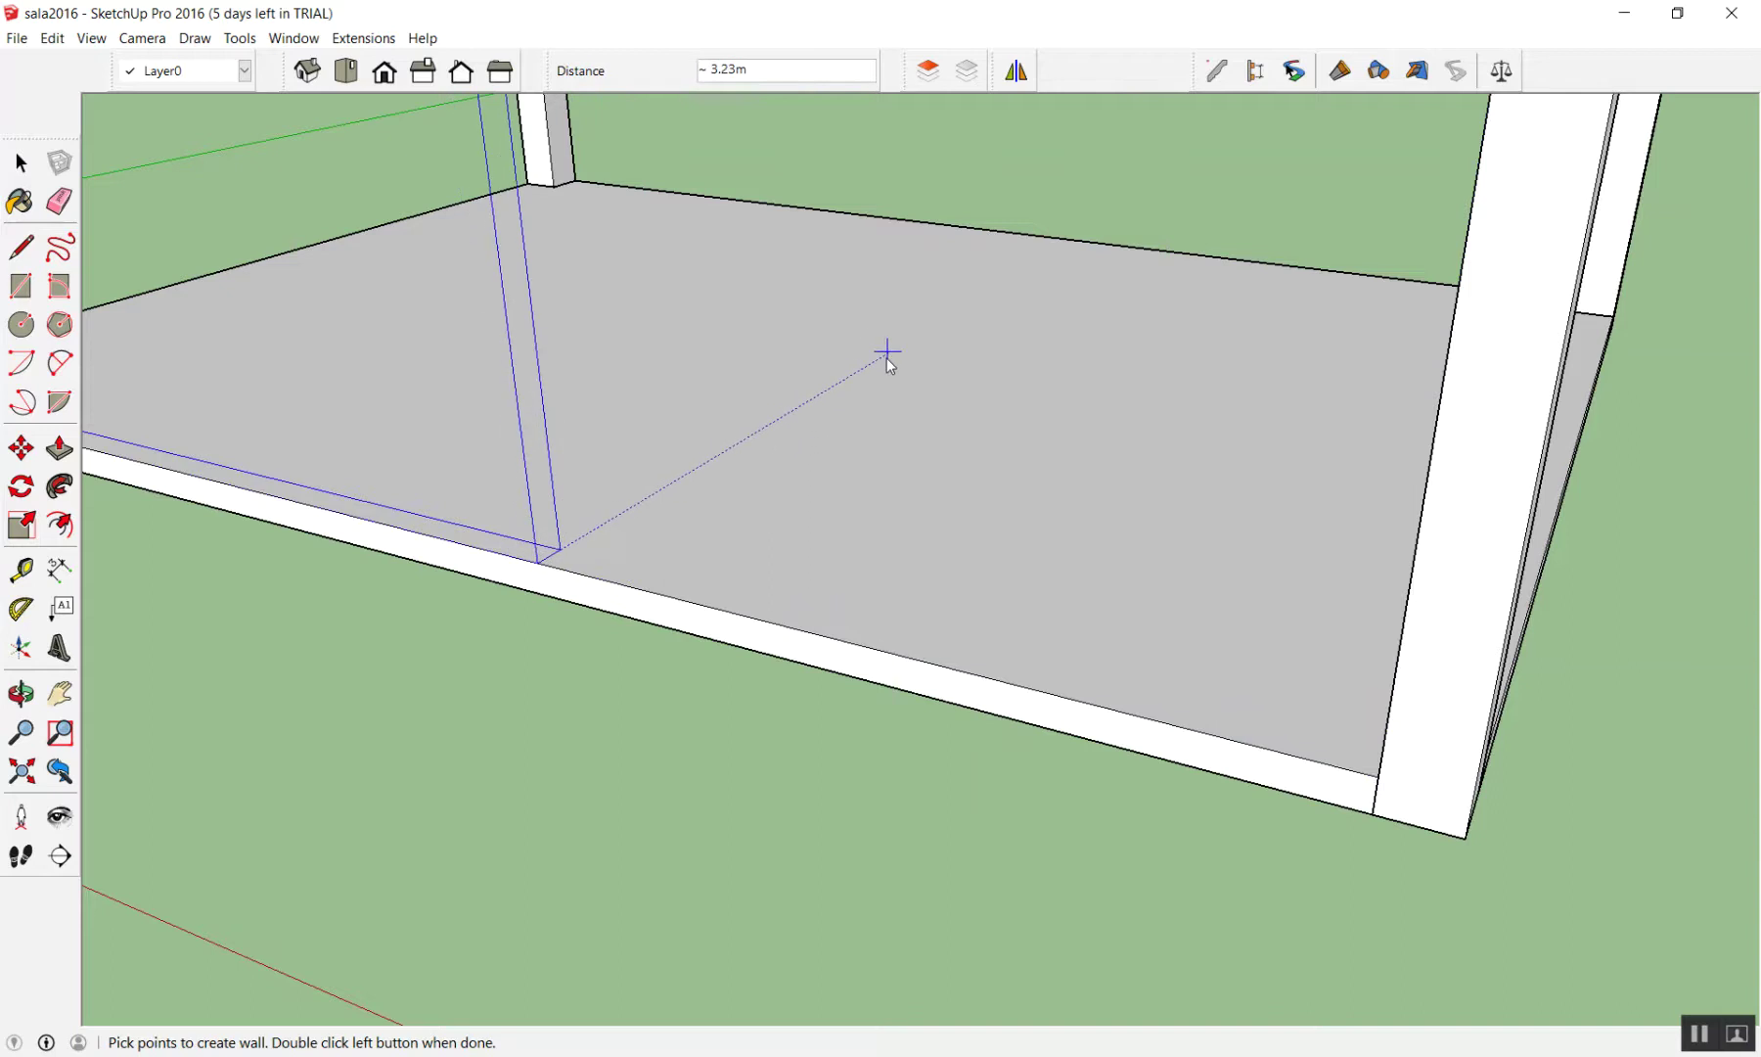
pyautogui.scroll(2, 1389, 698)
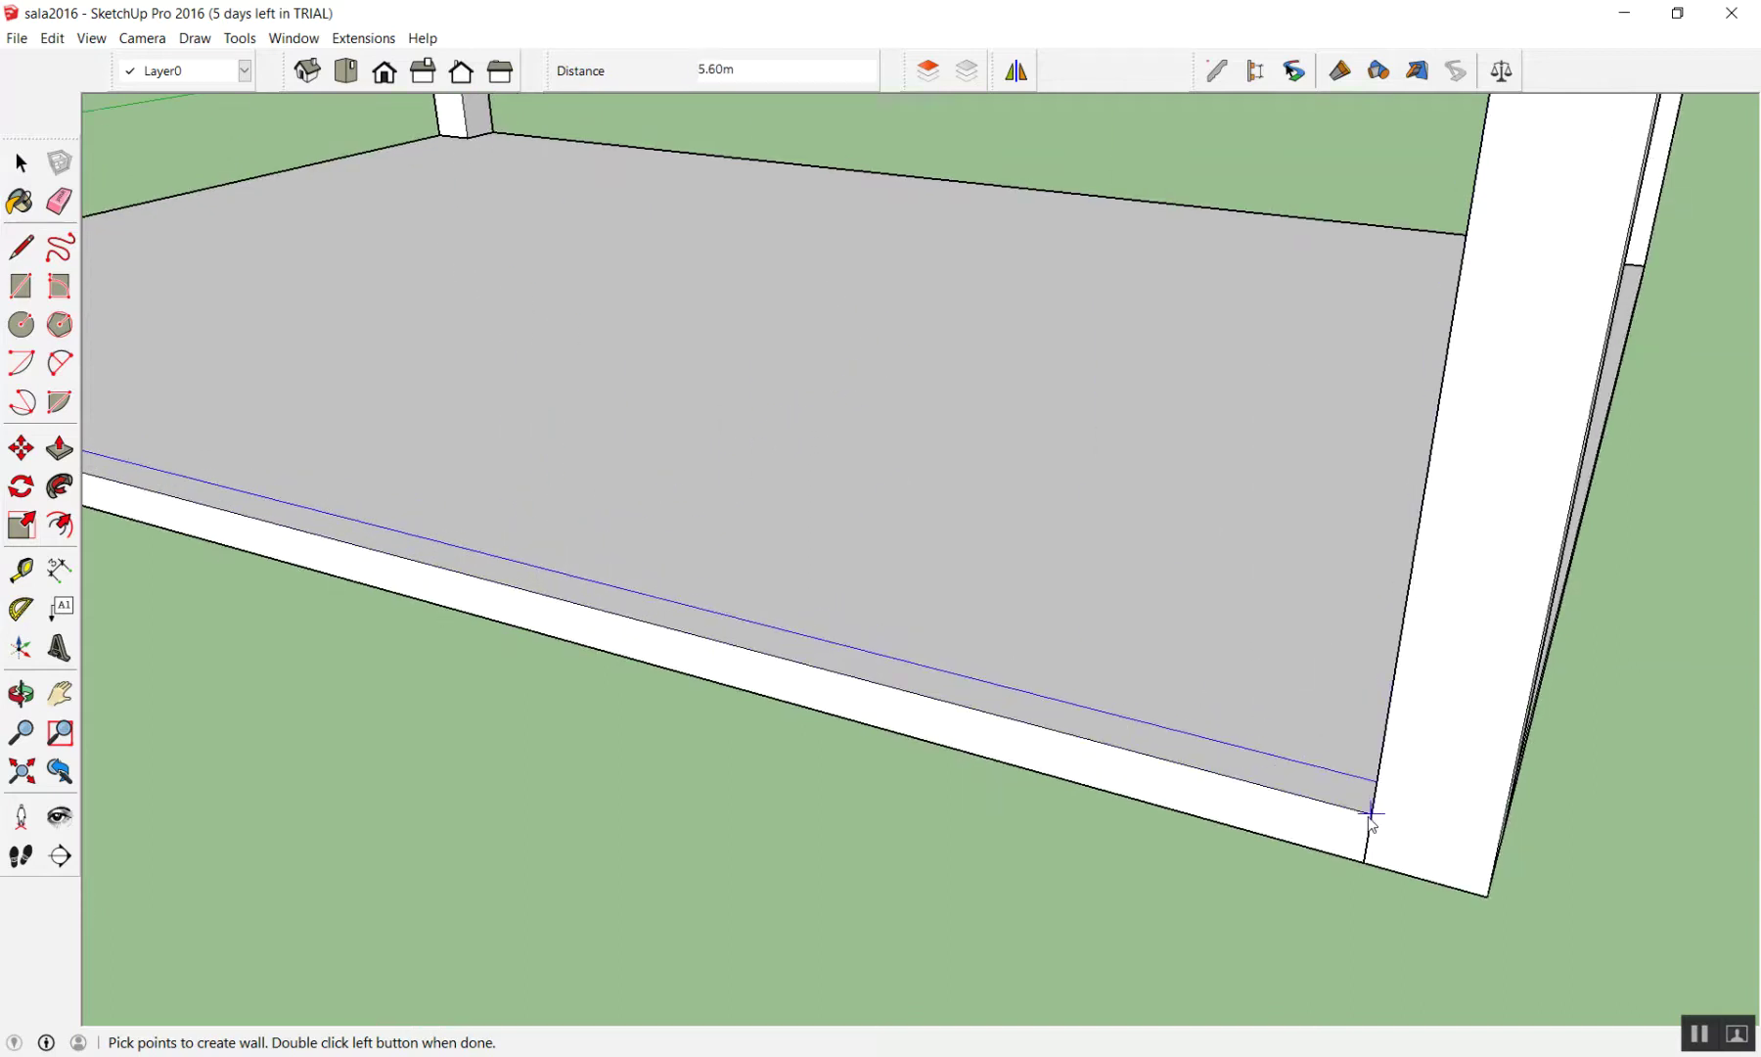
pyautogui.scroll(-3, 1050, 597)
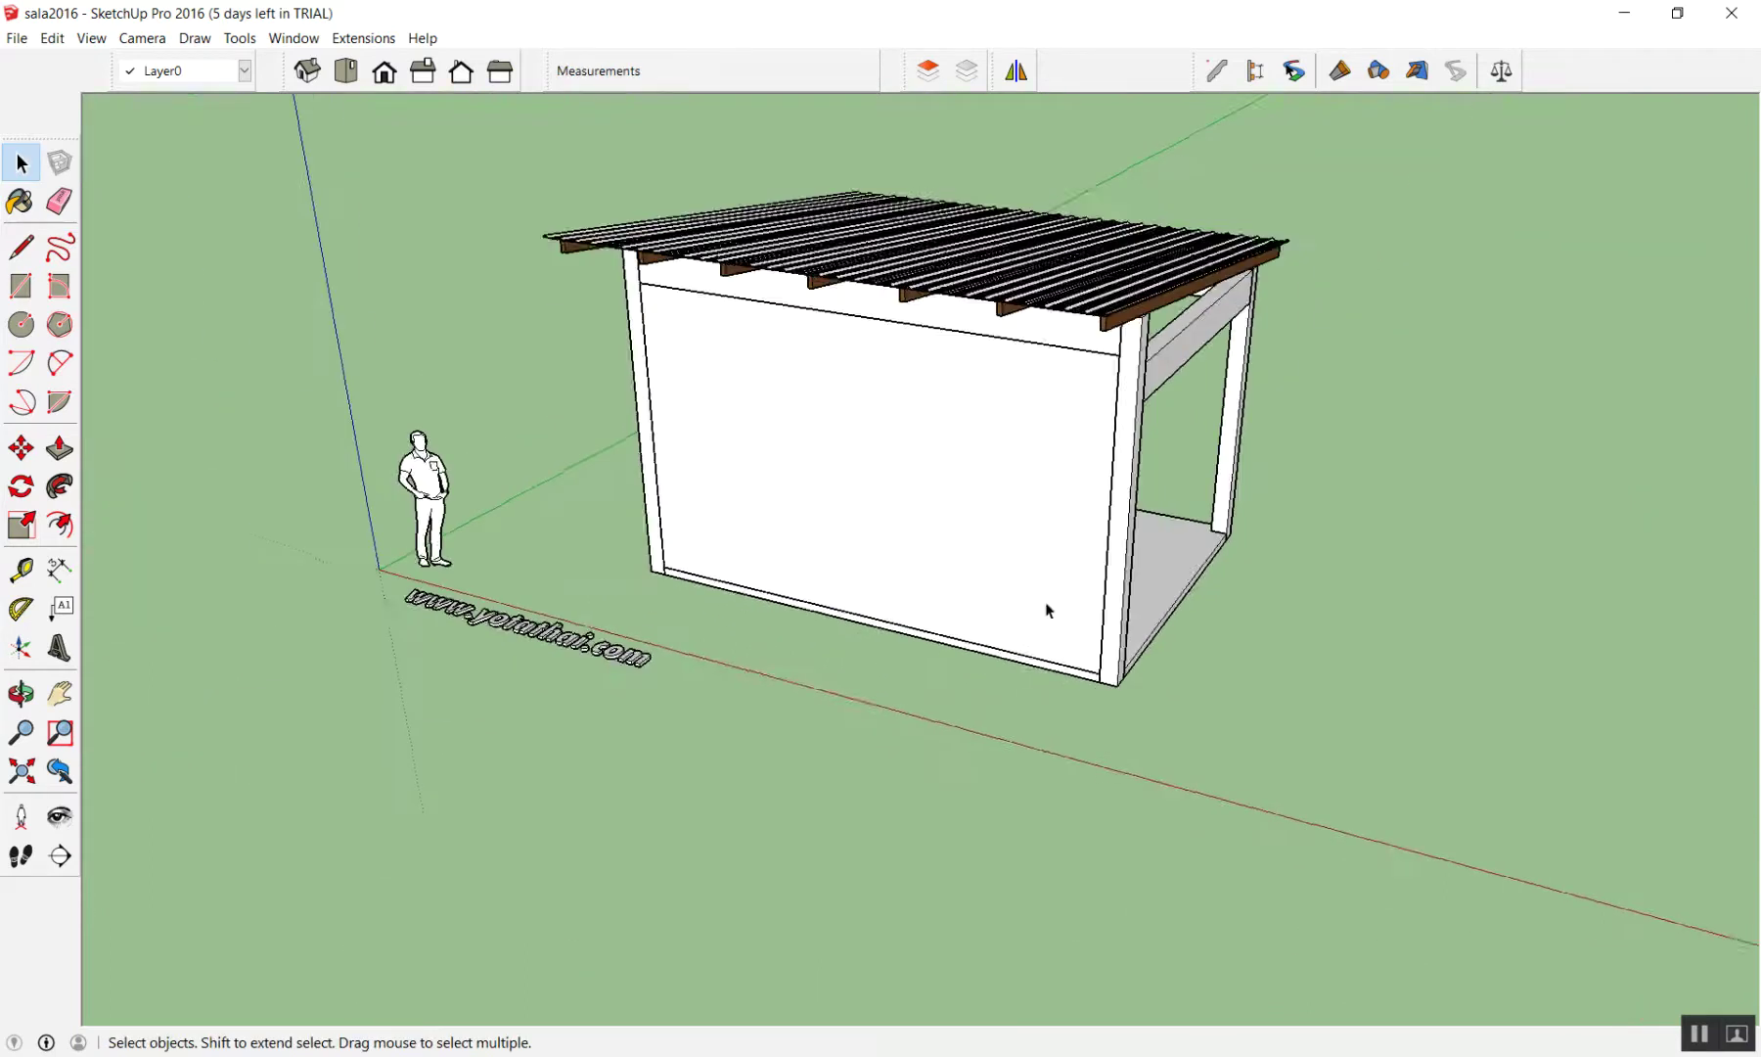
pyautogui.scroll(-2, 981, 598)
pyautogui.scroll(1, 982, 598)
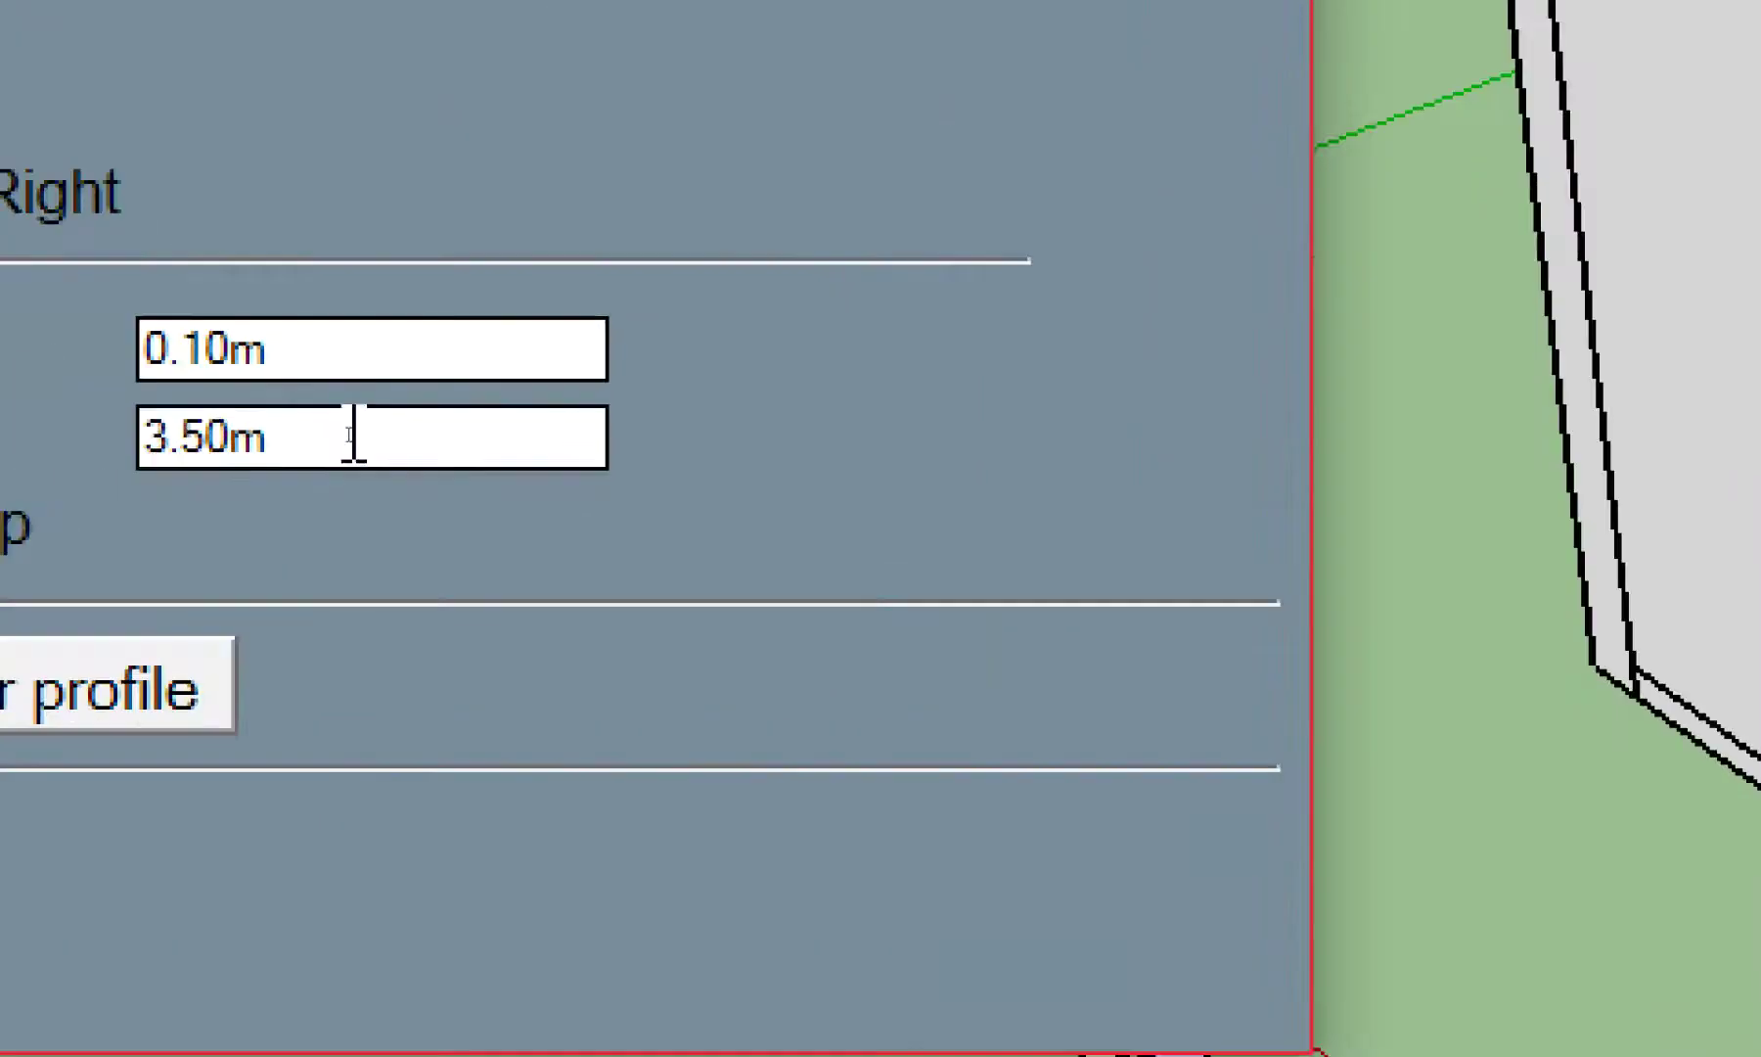
# Change the wall height to 3 m, start a wall, then cancel the preview
pyautogui.doubleClick(353, 436)
pyautogui.write('3')
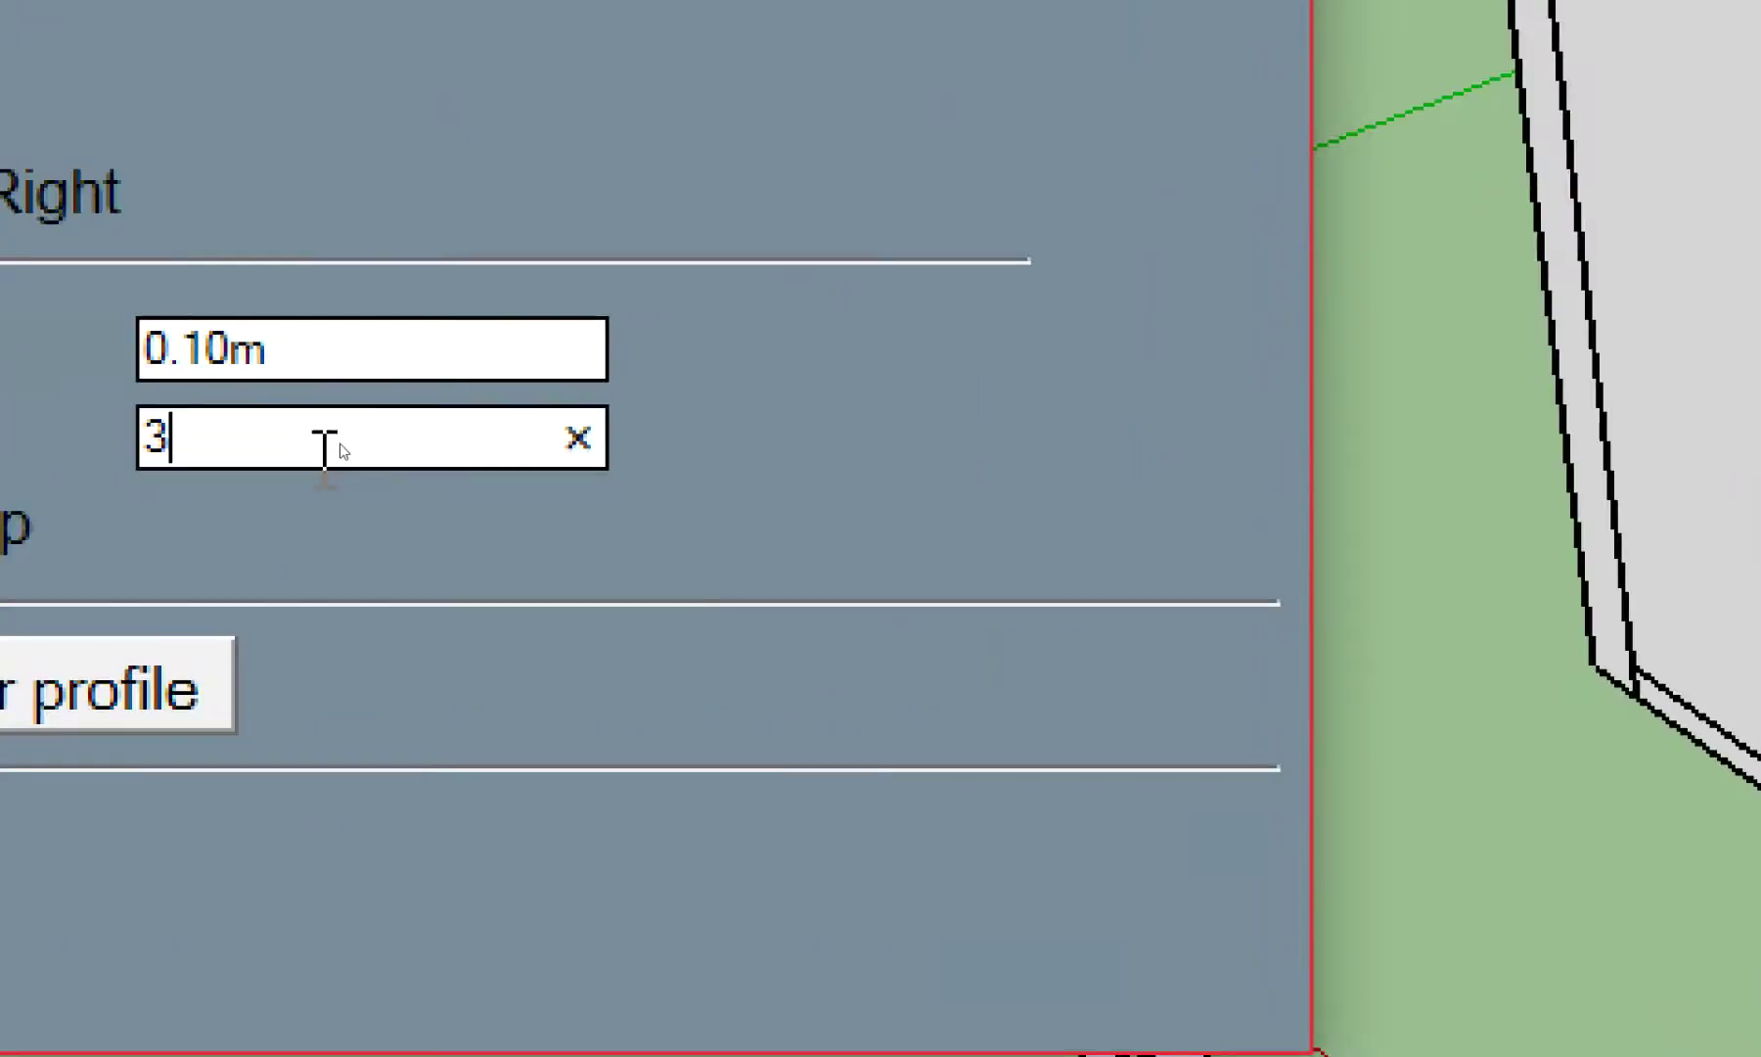
pyautogui.click(196, 544)
pyautogui.moveTo(1057, 587); pyautogui.dragTo(1136, 612, button='middle')
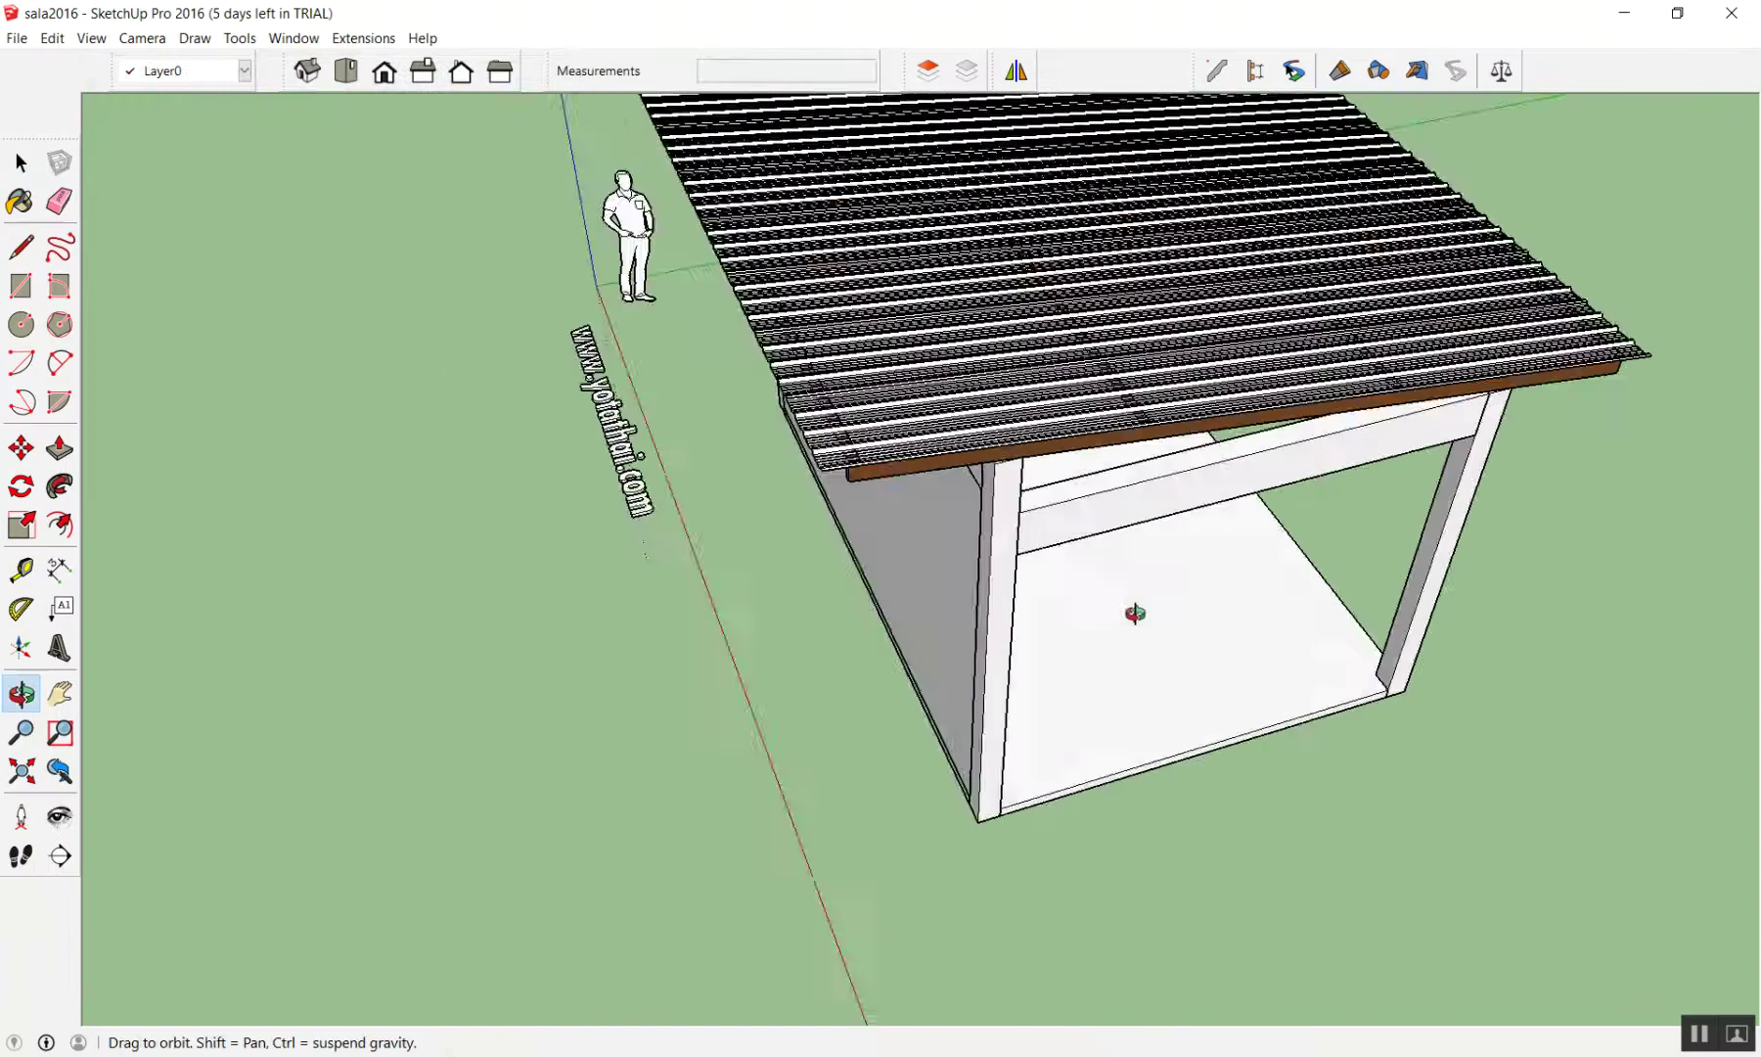
pyautogui.scroll(5, 995, 830)
pyautogui.click(945, 822)
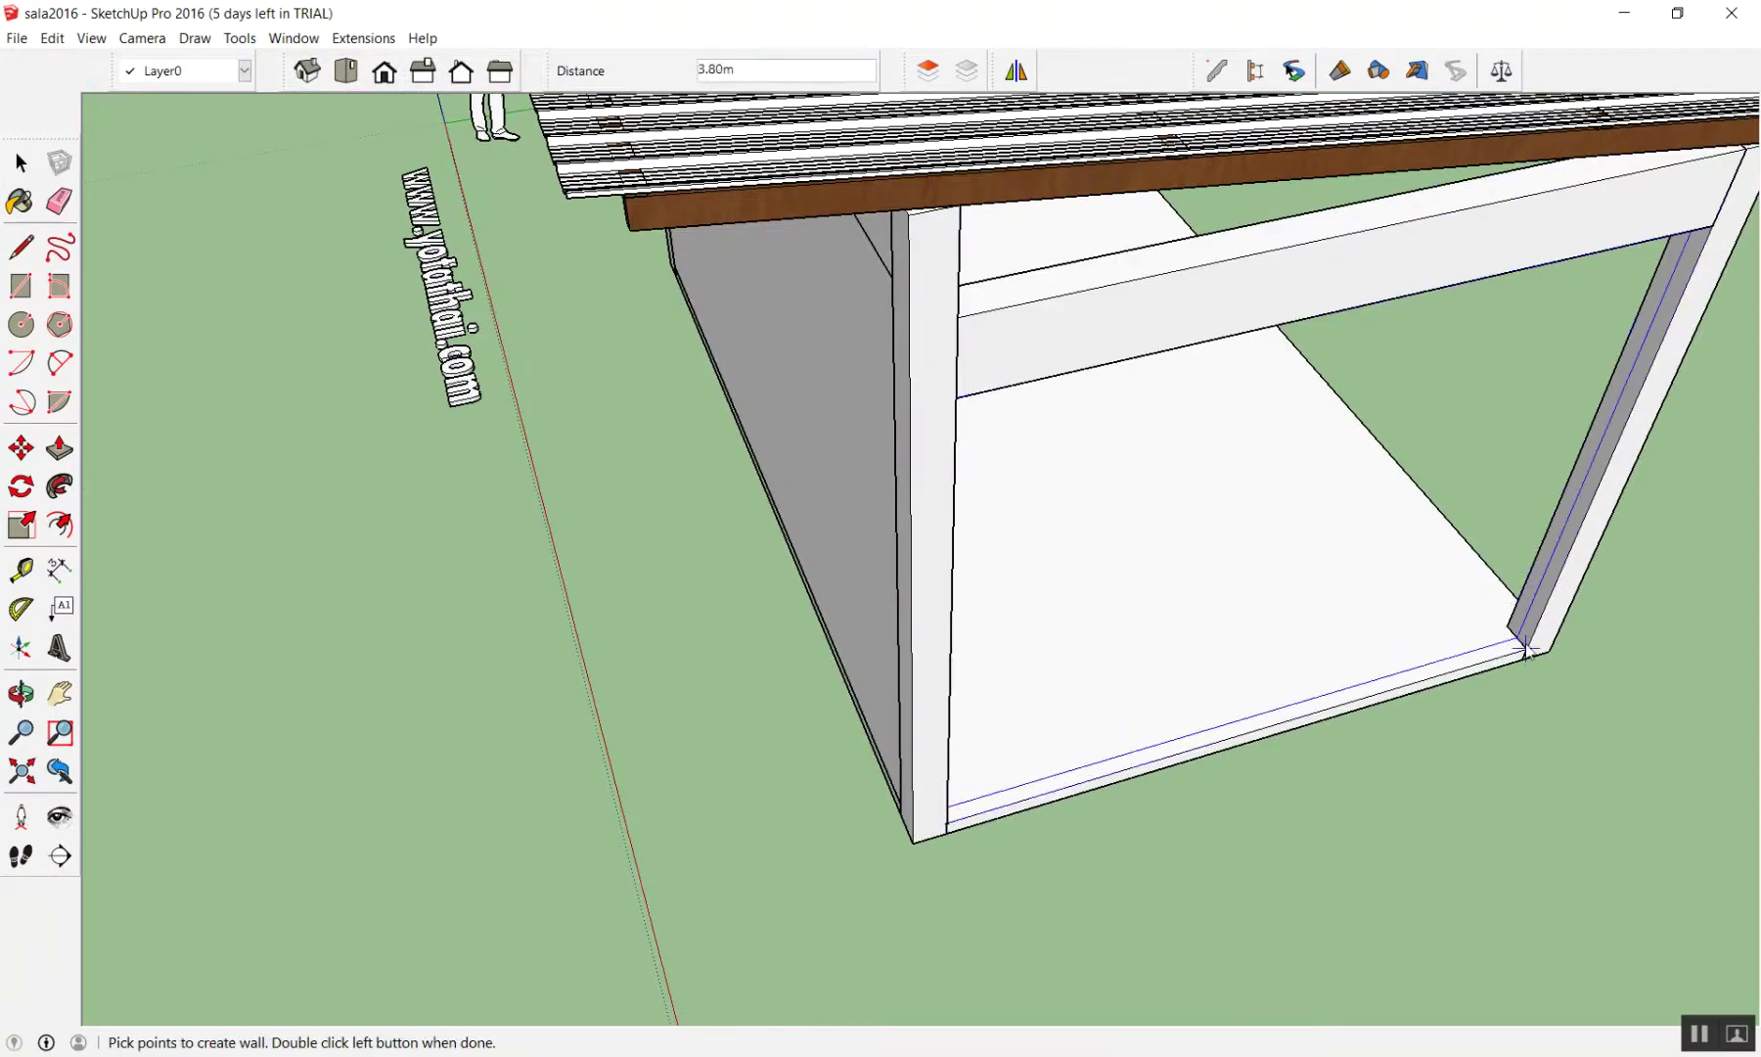
pyautogui.press('Escape')
pyautogui.scroll(-5, 739, 562)
pyautogui.moveTo(738, 562)
pyautogui.mouseDown(button='middle')
pyautogui.moveTo(1046, 491)
pyautogui.moveTo(1297, 397)
pyautogui.mouseUp(button='middle')
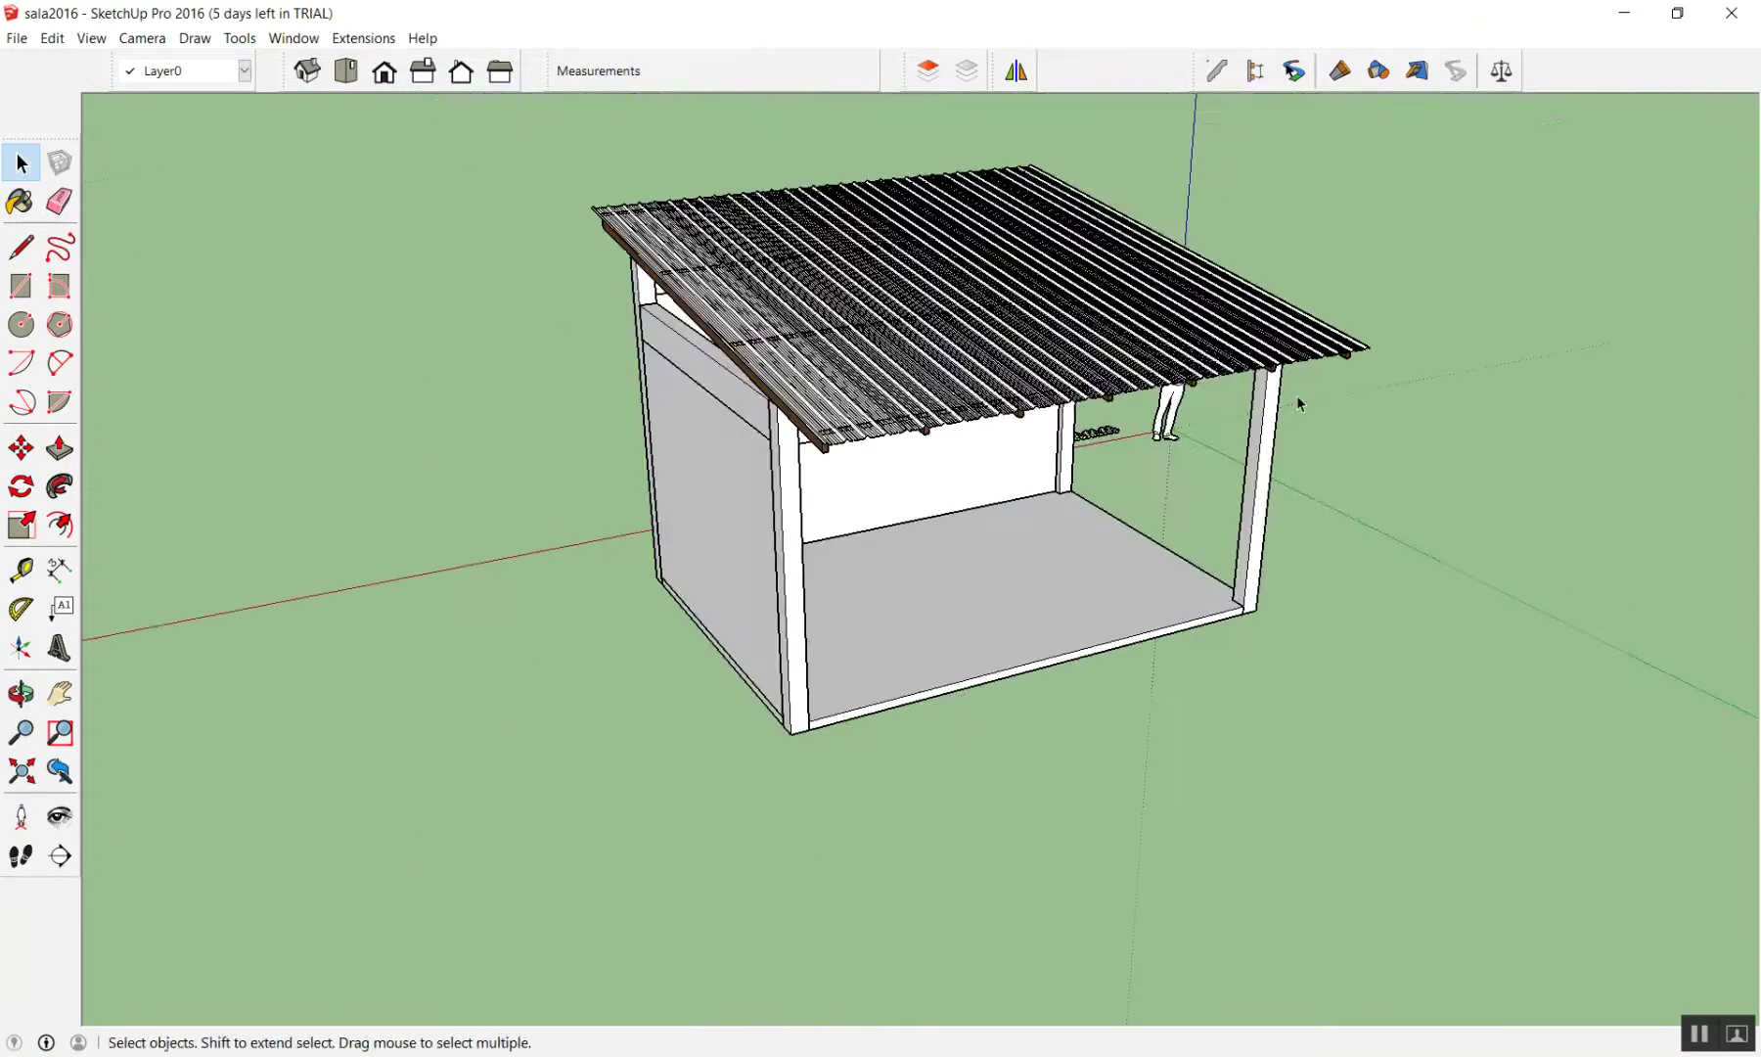
pyautogui.scroll(3, 1297, 397)
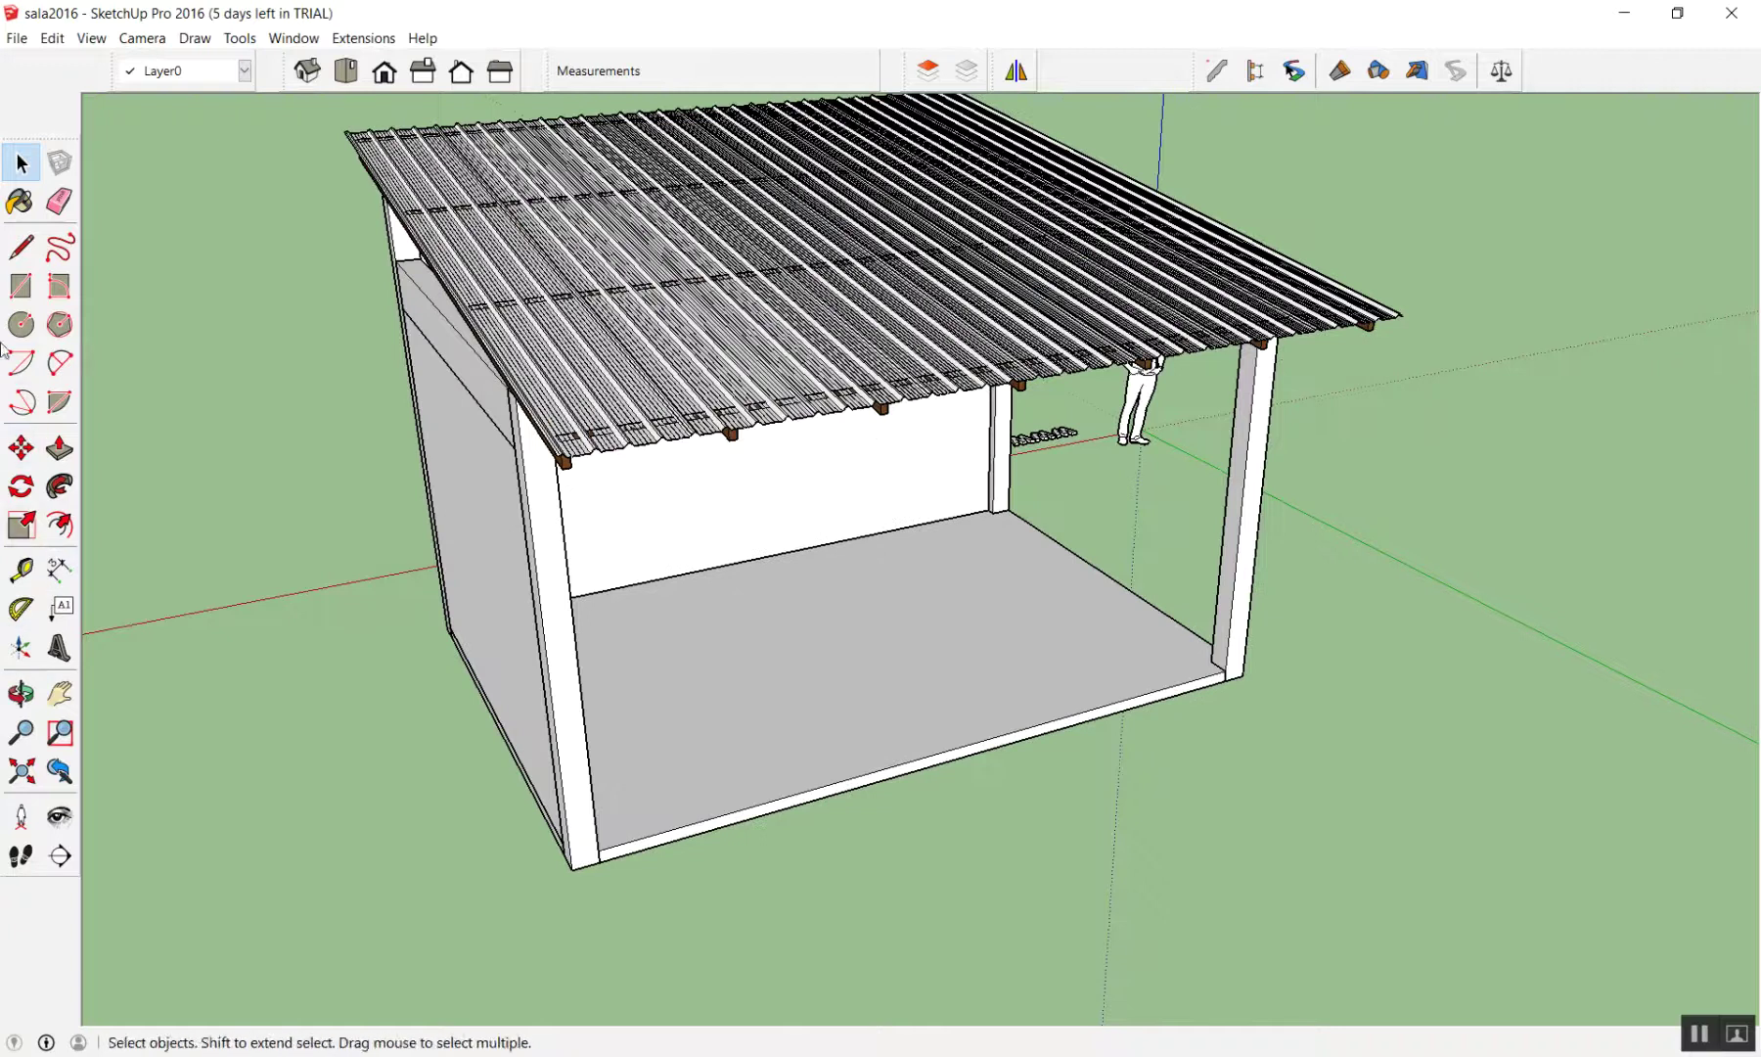
# Build the 3 m front wall from the front-left floor corner
pyautogui.click(154, 541)
pyautogui.click(595, 843)
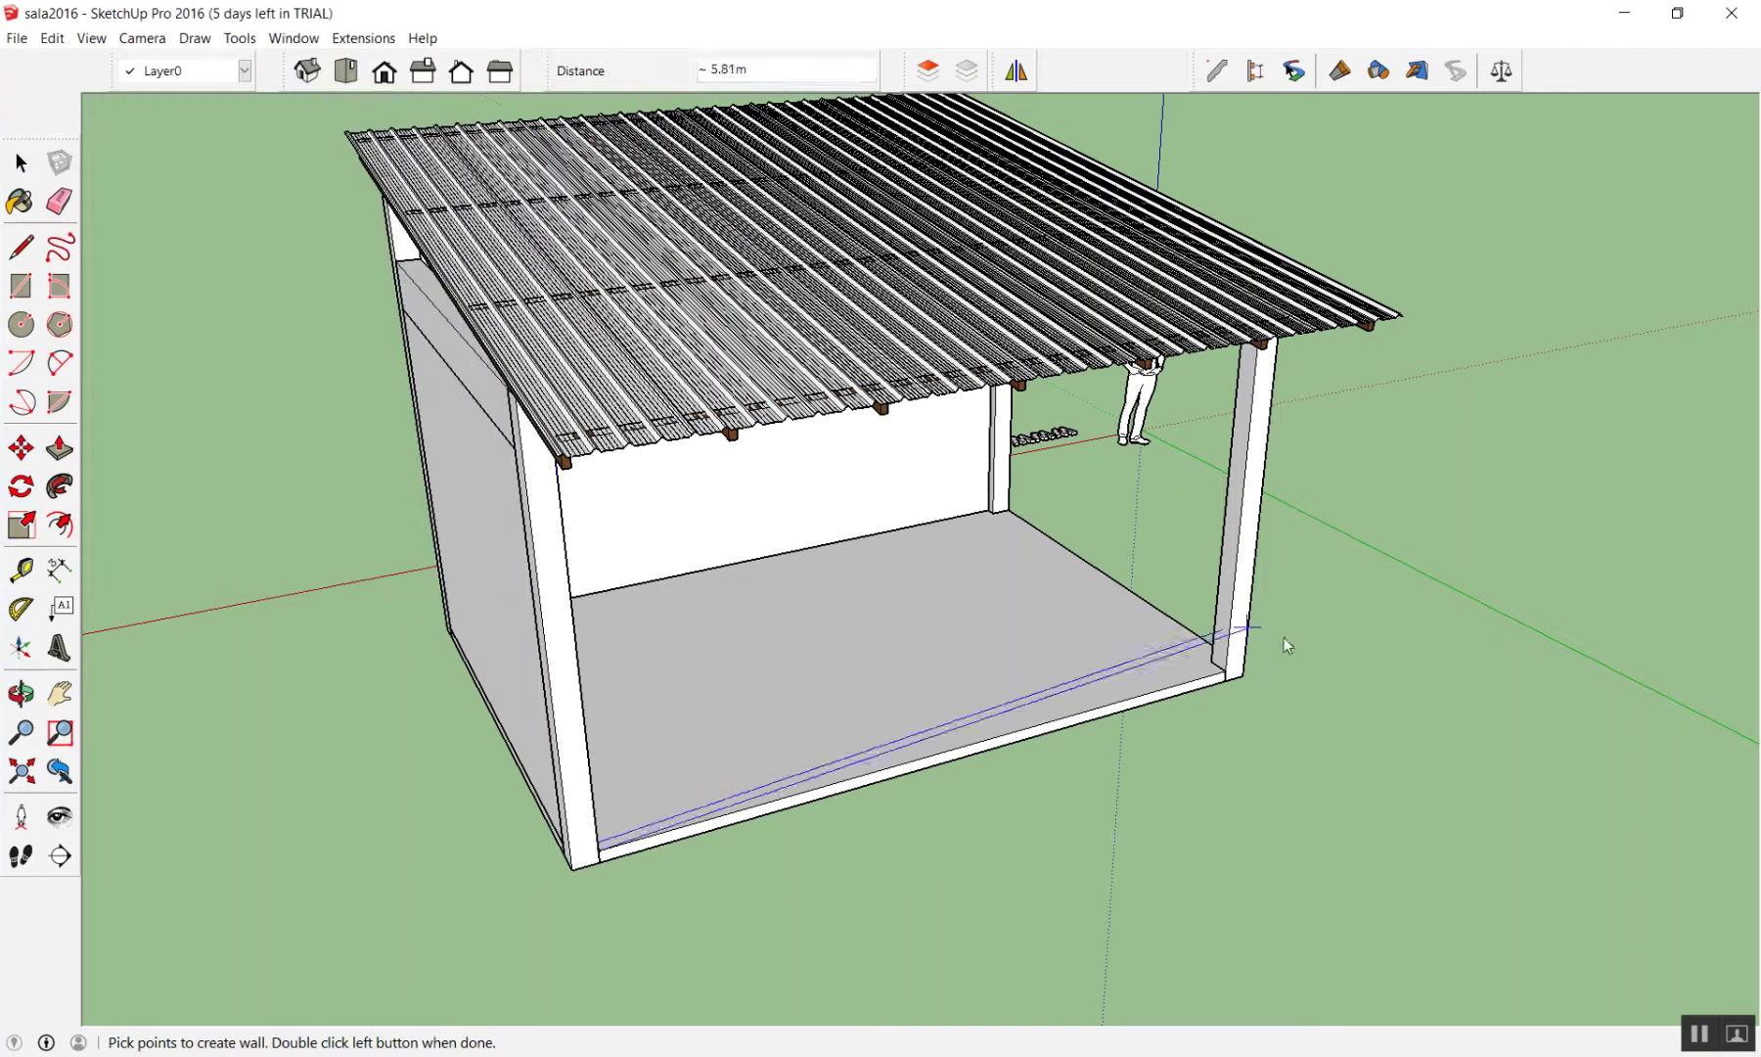
pyautogui.doubleClick(1225, 683)
pyautogui.scroll(-3, 1213, 683)
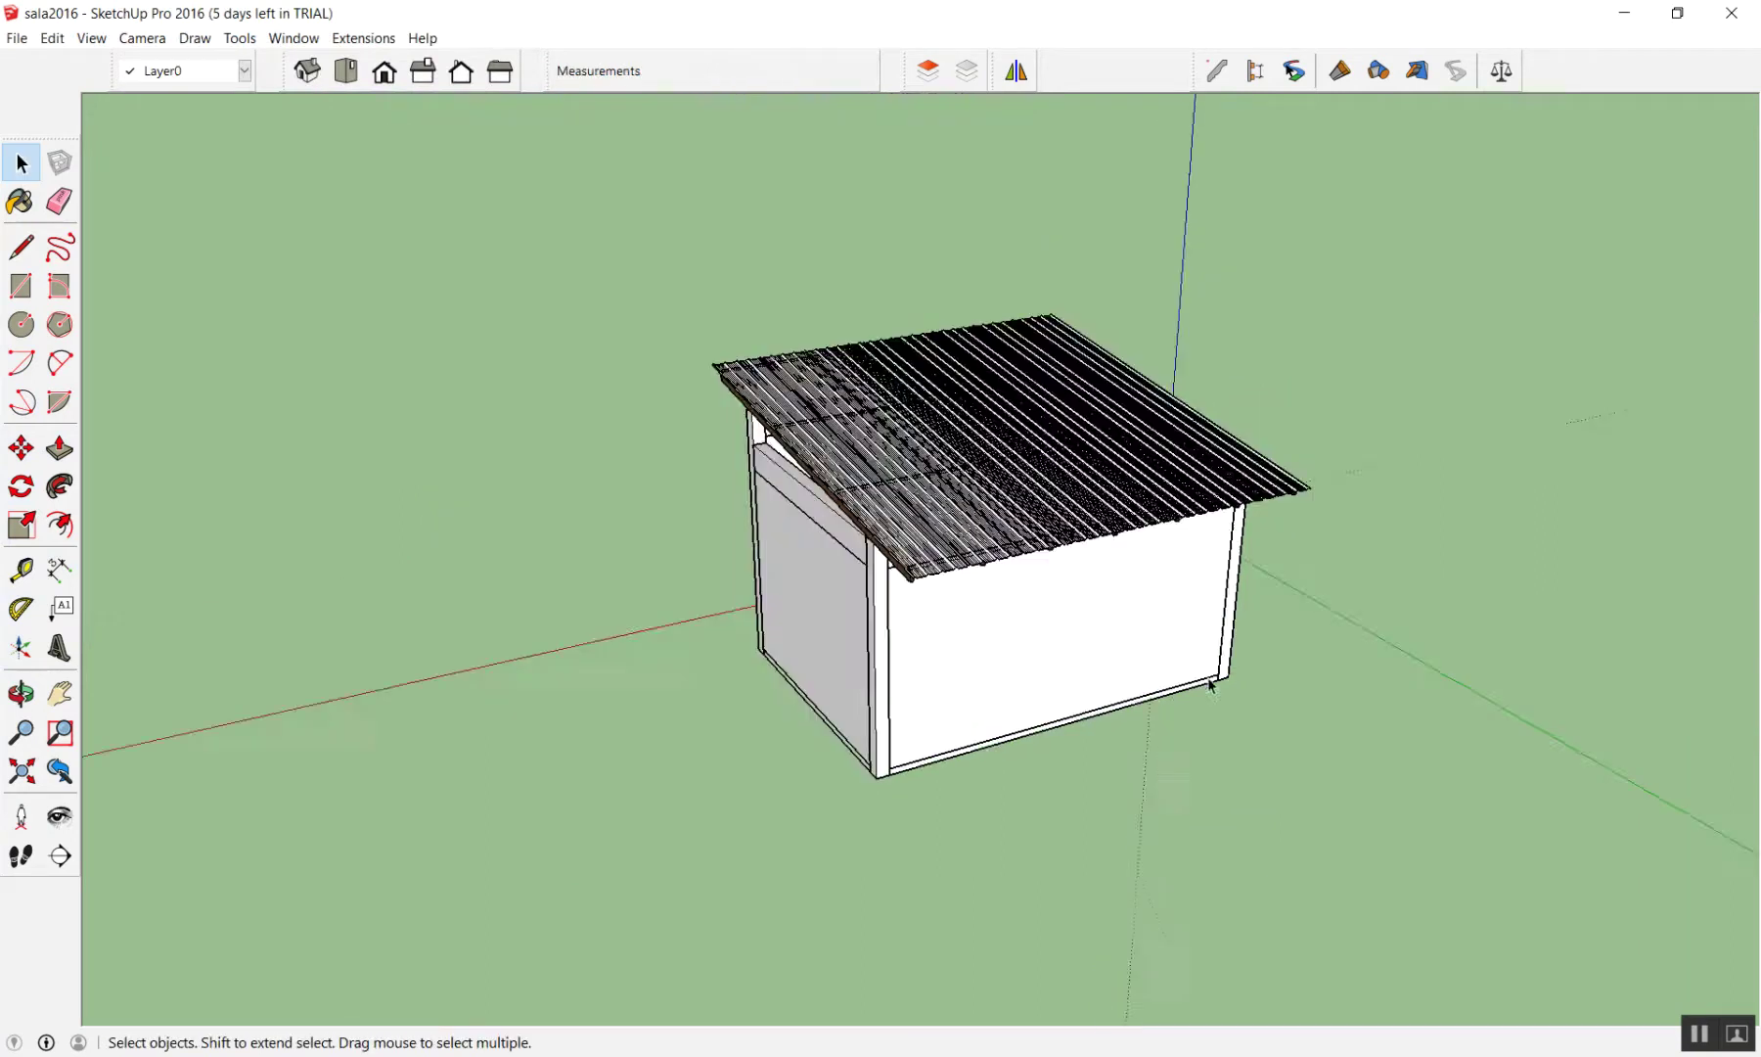
pyautogui.moveTo(1210, 685); pyautogui.dragTo(113, 598, button='middle')
pyautogui.scroll(2, 663, 746)
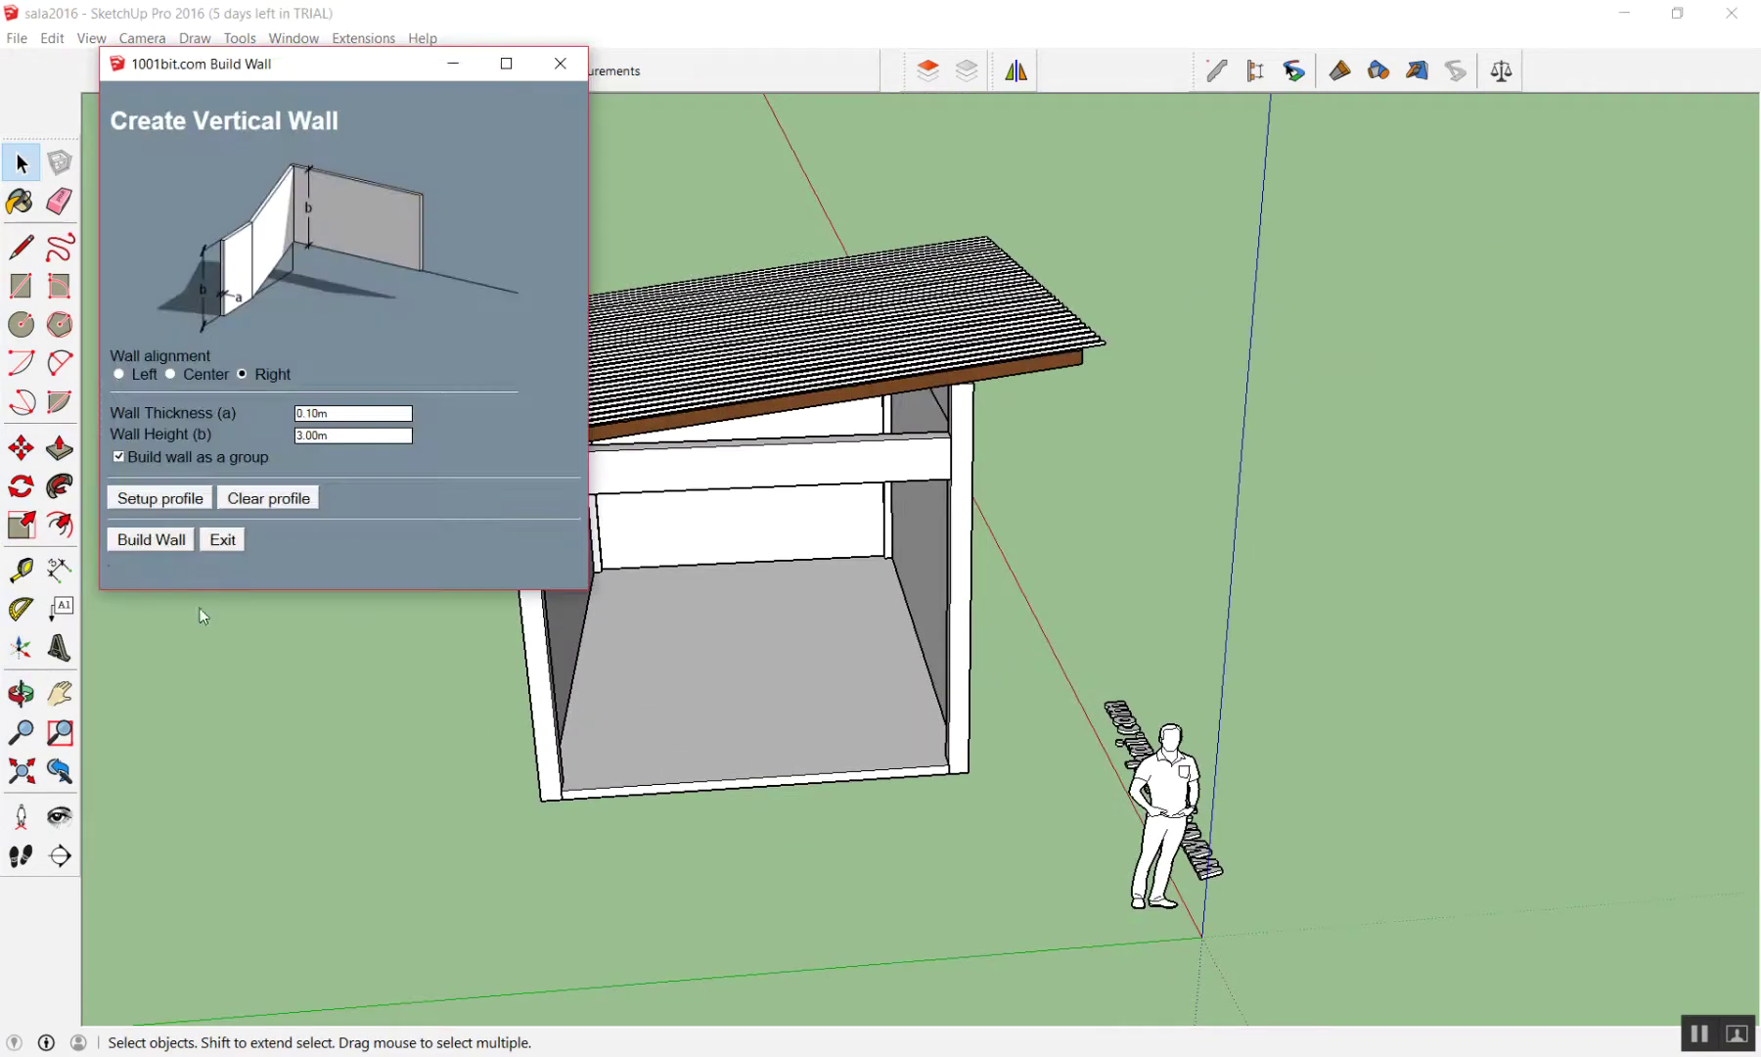
pyautogui.click(172, 541)
pyautogui.click(561, 786)
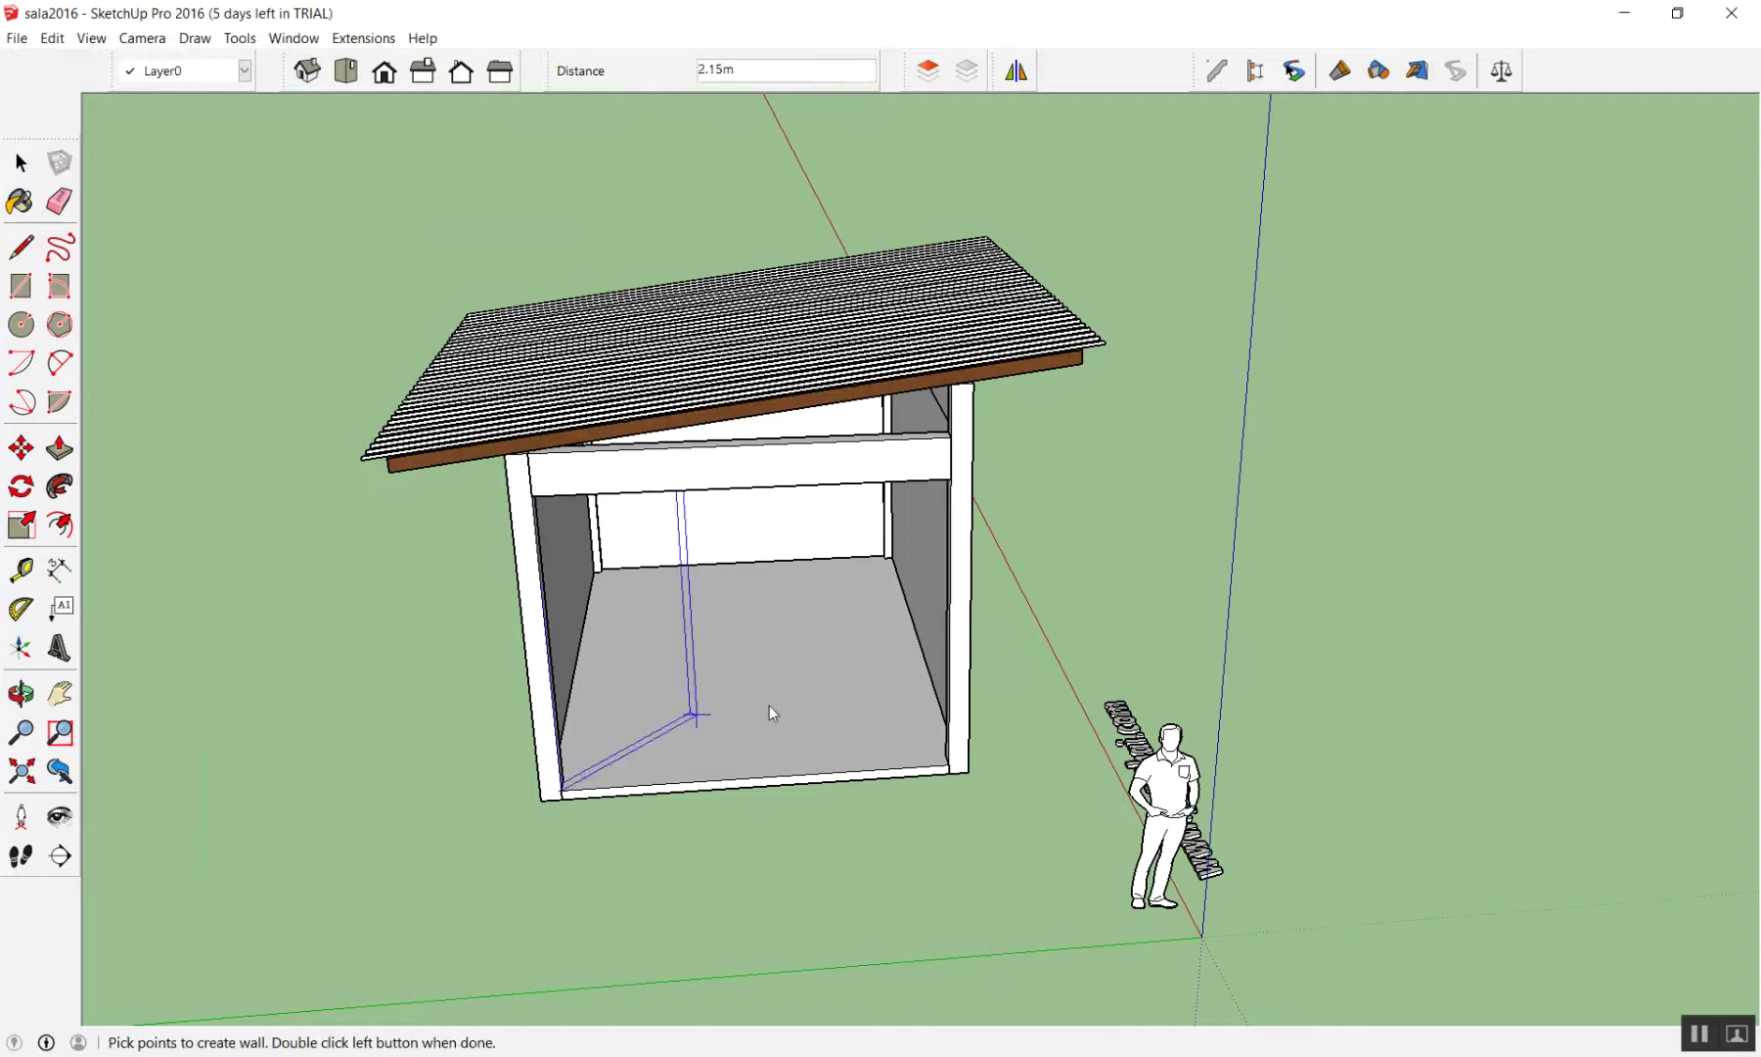
pyautogui.doubleClick(949, 772)
pyautogui.moveTo(949, 772)
pyautogui.mouseDown(button='middle')
pyautogui.moveTo(405, 833)
pyautogui.moveTo(1165, 641)
pyautogui.mouseUp(button='middle')
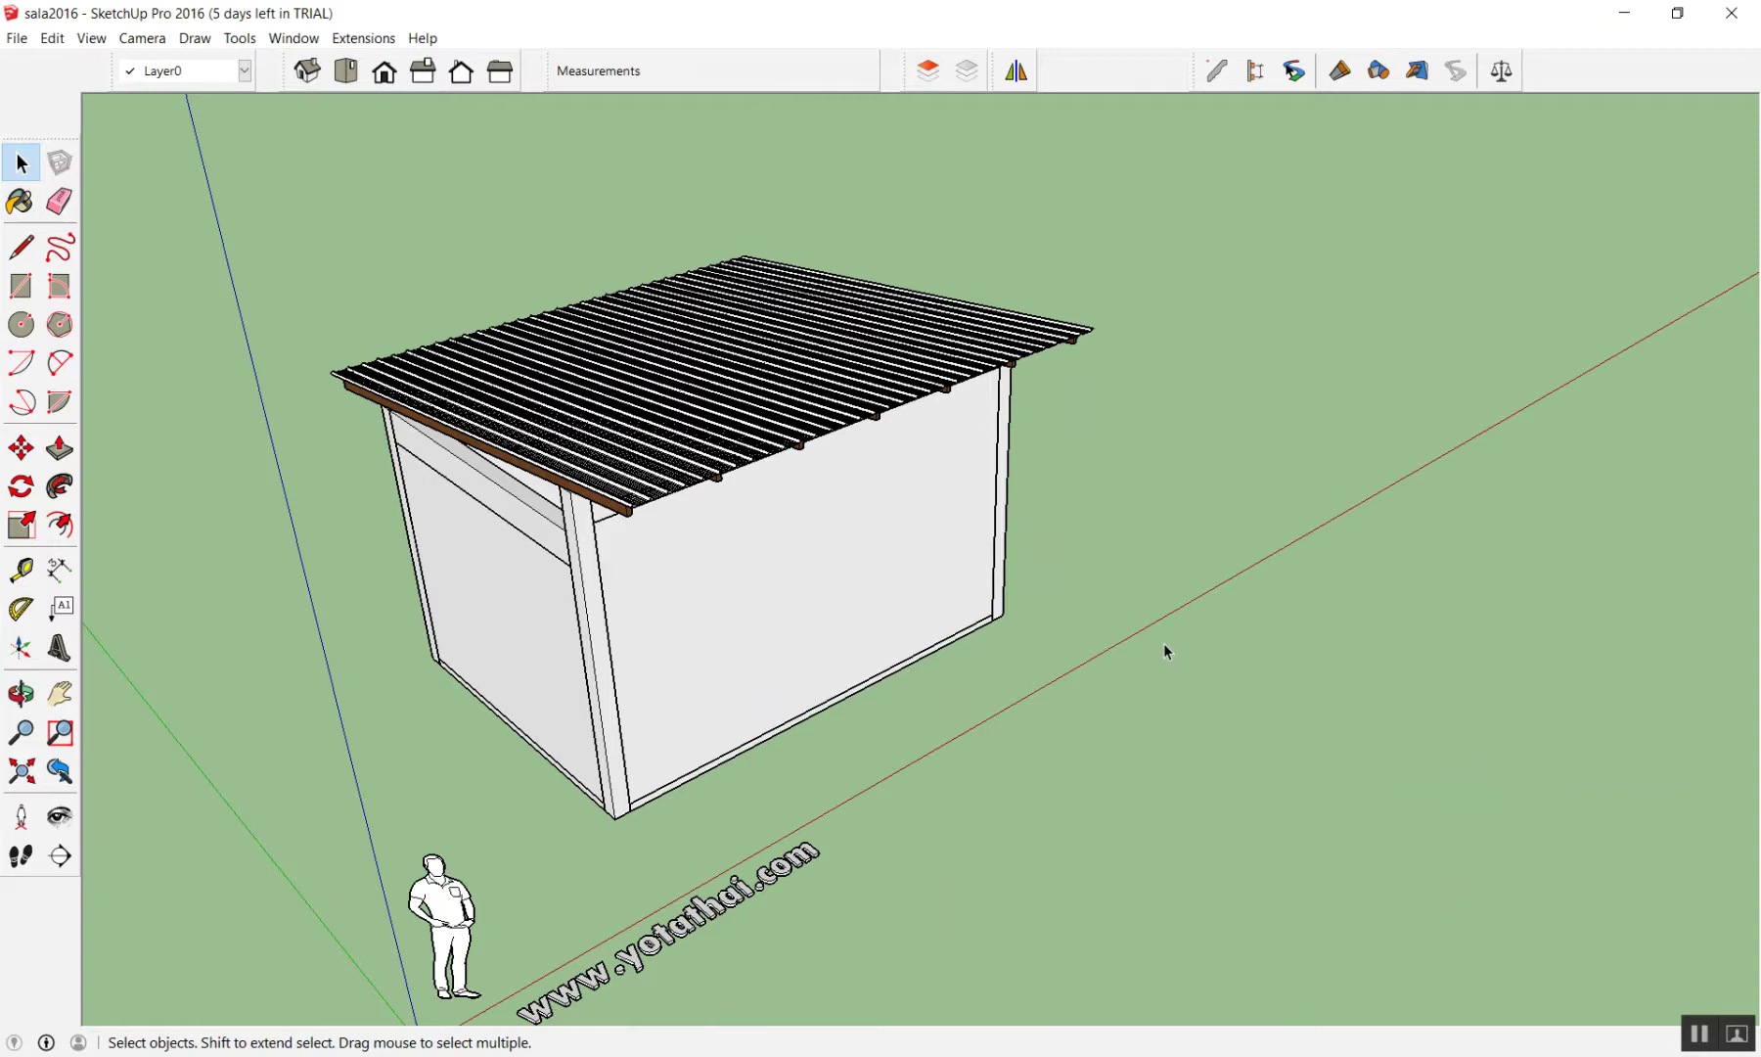
pyautogui.moveTo(1230, 581)
pyautogui.mouseDown(button='middle')
pyautogui.moveTo(546, 354)
pyautogui.moveTo(522, 719)
pyautogui.moveTo(725, 780)
pyautogui.moveTo(814, 770)
pyautogui.moveTo(844, 722)
pyautogui.mouseUp(button='middle')
# Draw line edges outlining the panel's top-left corner
pyautogui.scroll(3, 837, 710)
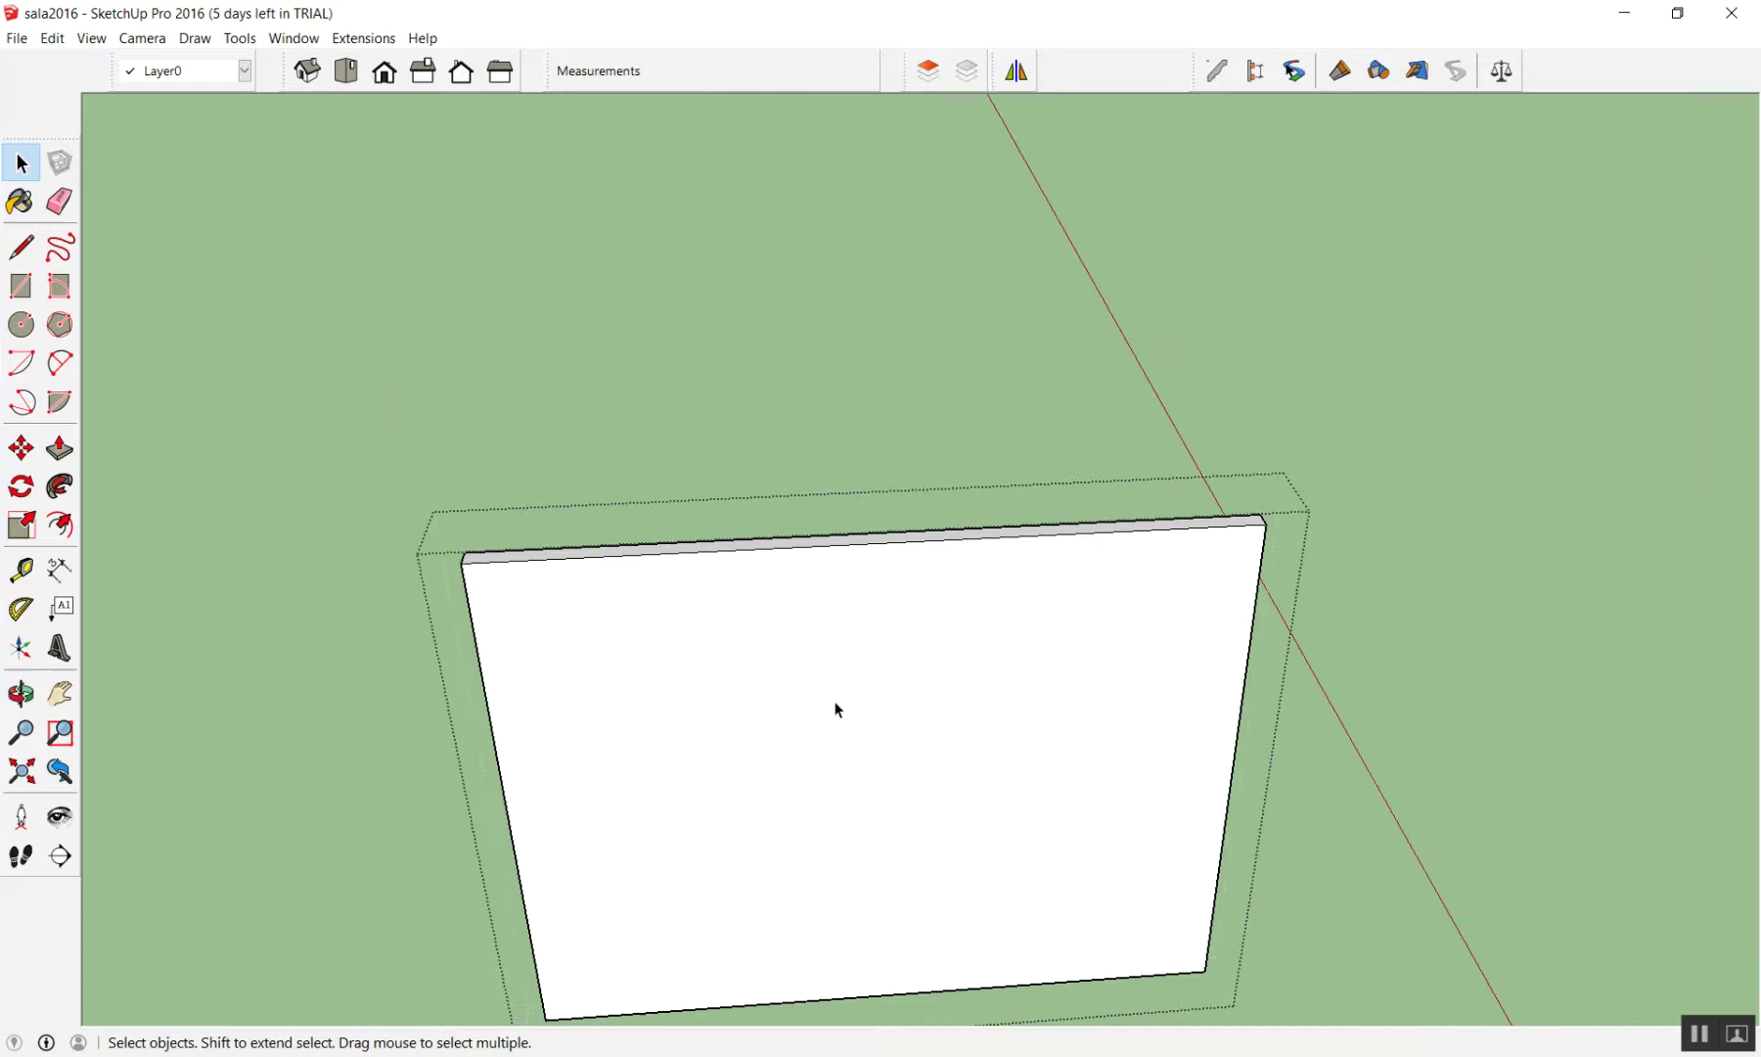
pyautogui.press('l')
pyautogui.click(489, 713)
pyautogui.click(690, 700)
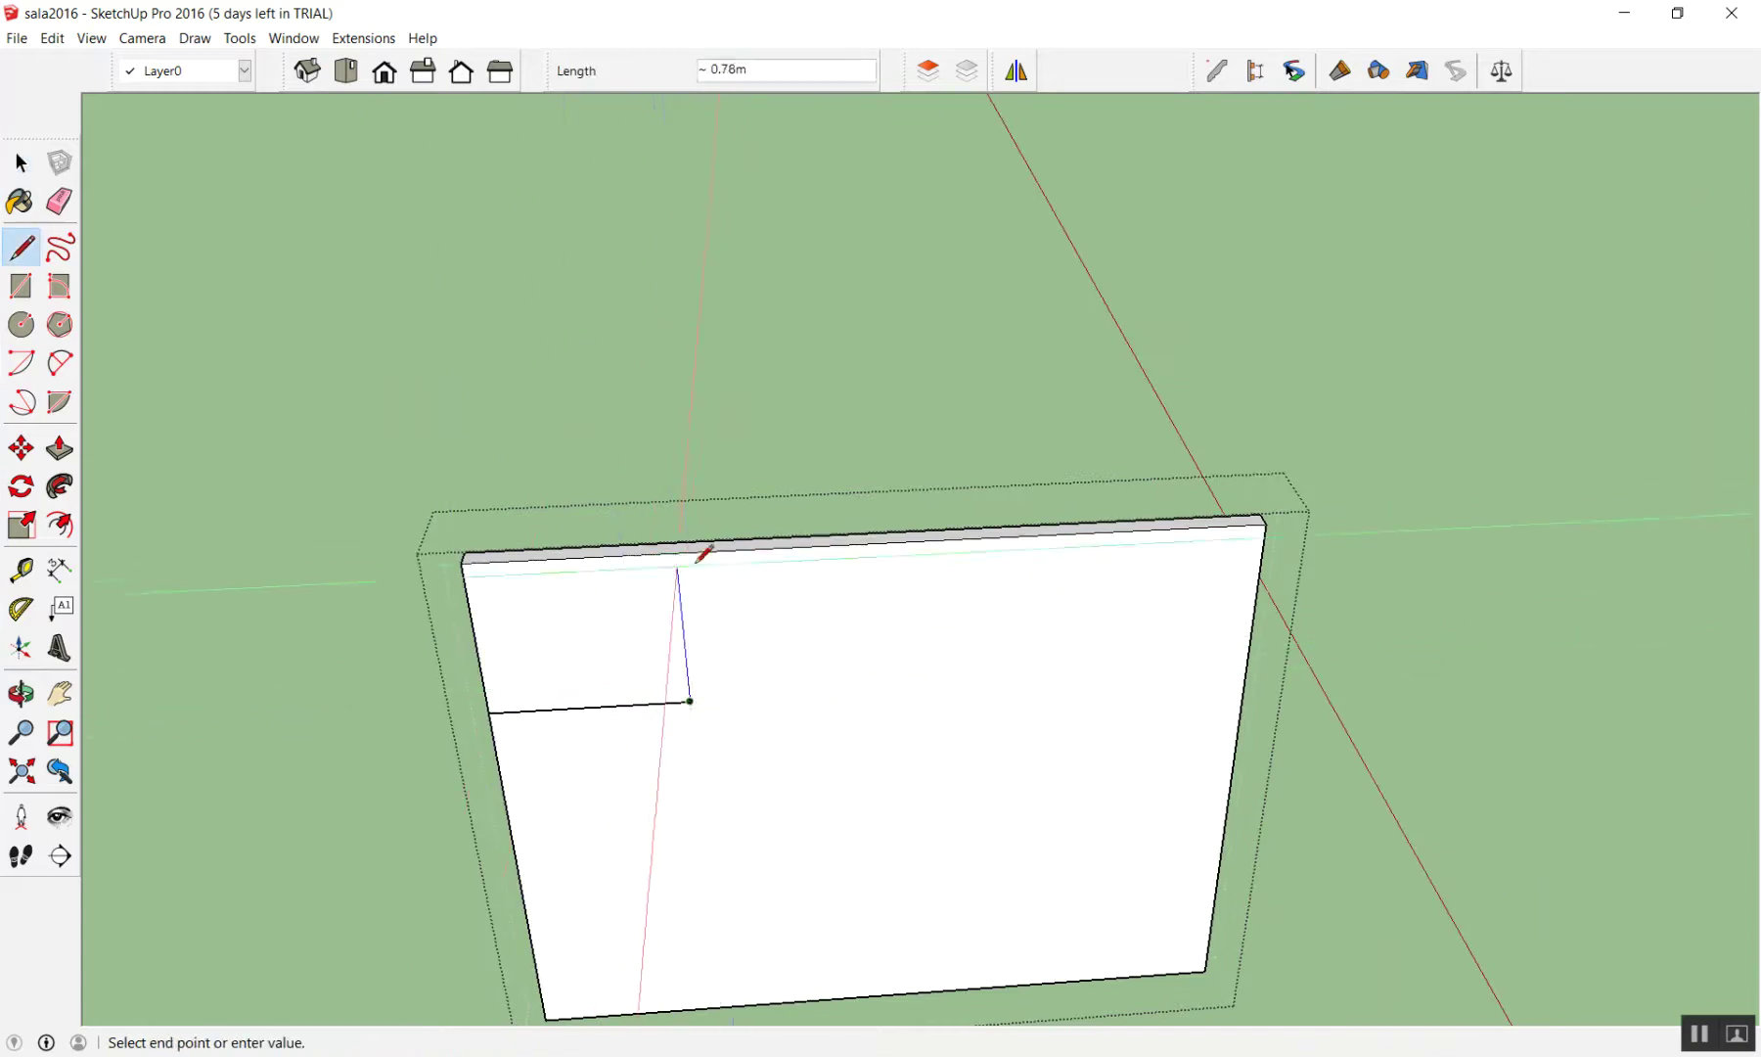
pyautogui.click(677, 556)
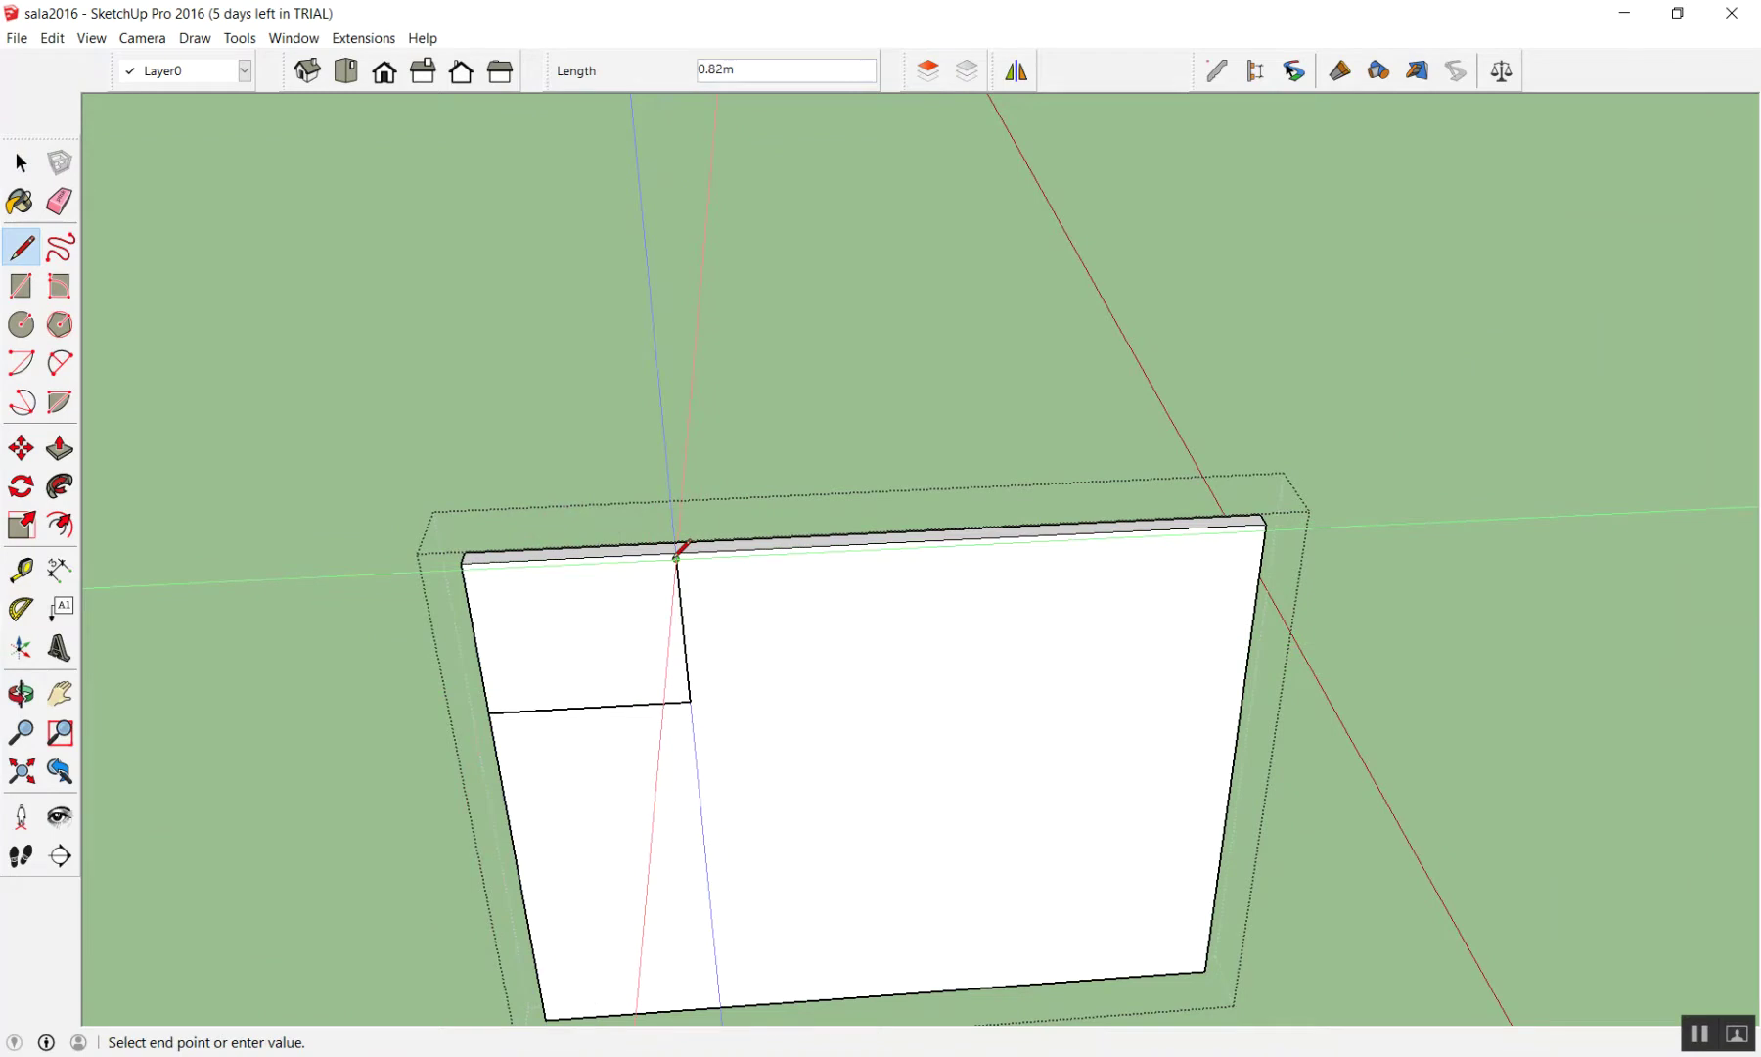
pyautogui.hotkey('ctrl', 'z')
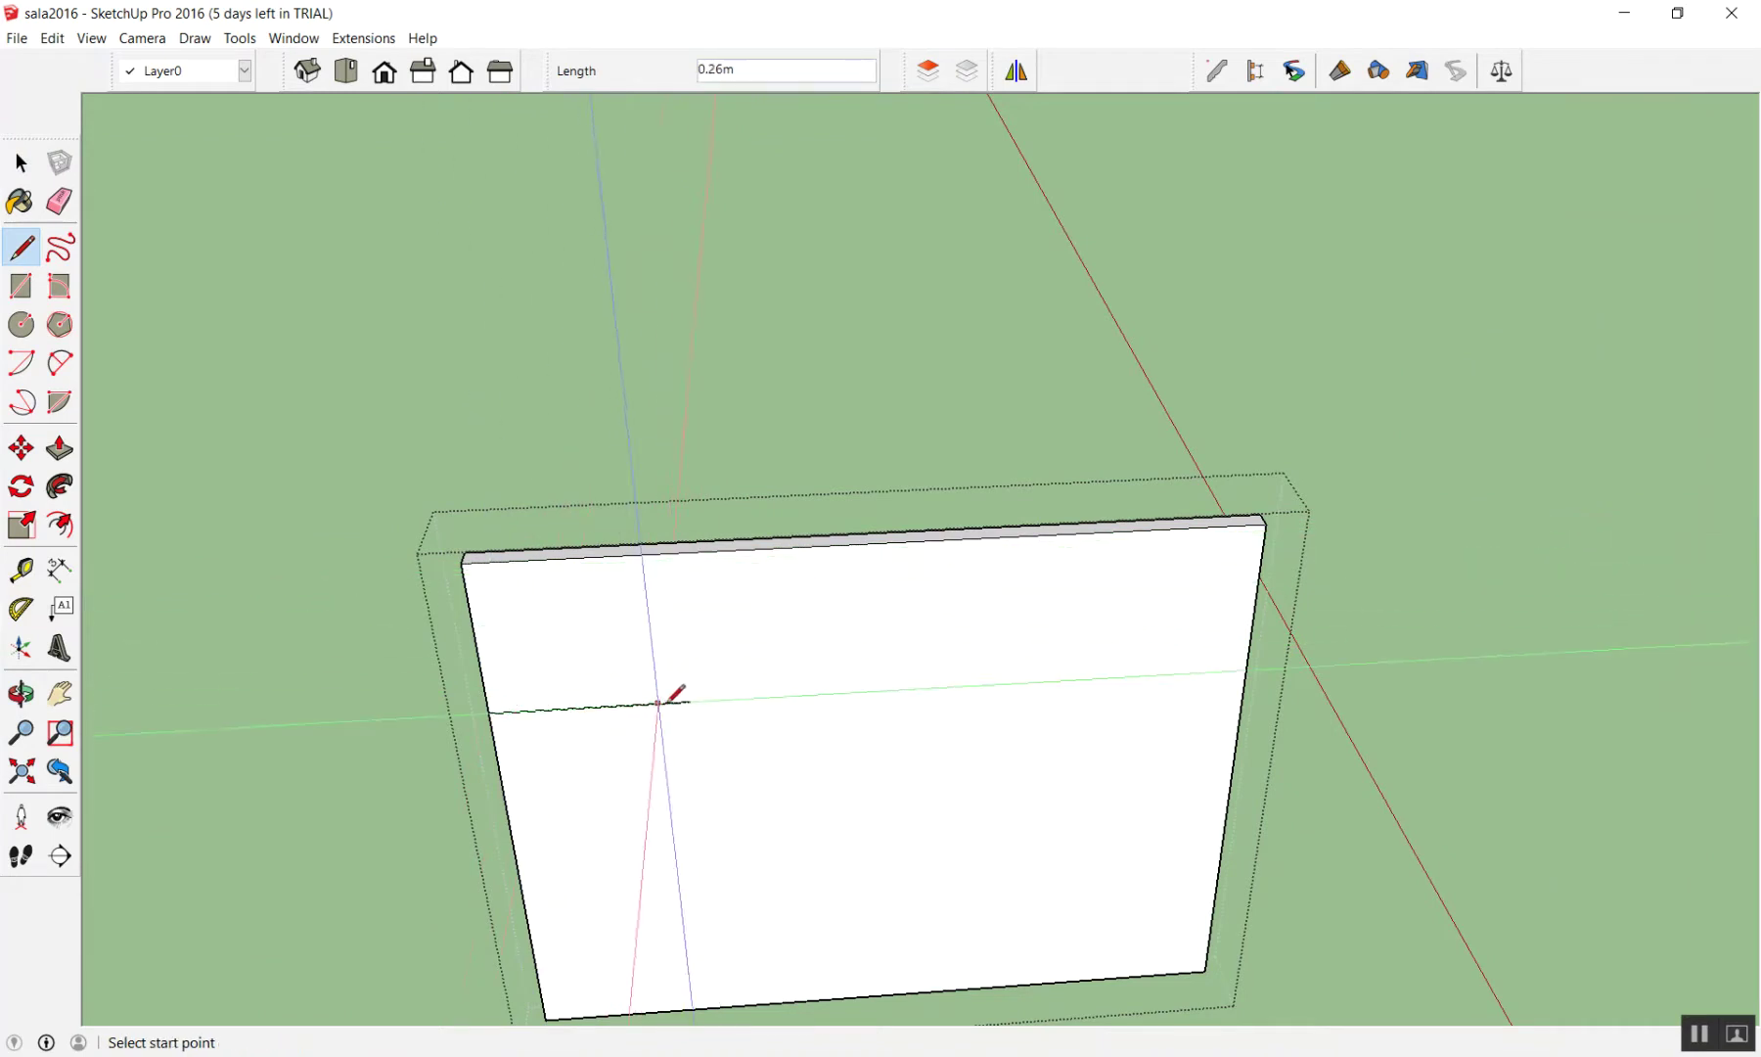
pyautogui.click(690, 701)
pyautogui.click(685, 546)
pyautogui.press('space')
pyautogui.moveTo(649, 590)
pyautogui.mouseDown(button='middle')
pyautogui.moveTo(701, 682)
pyautogui.moveTo(805, 766)
pyautogui.mouseUp(button='middle')
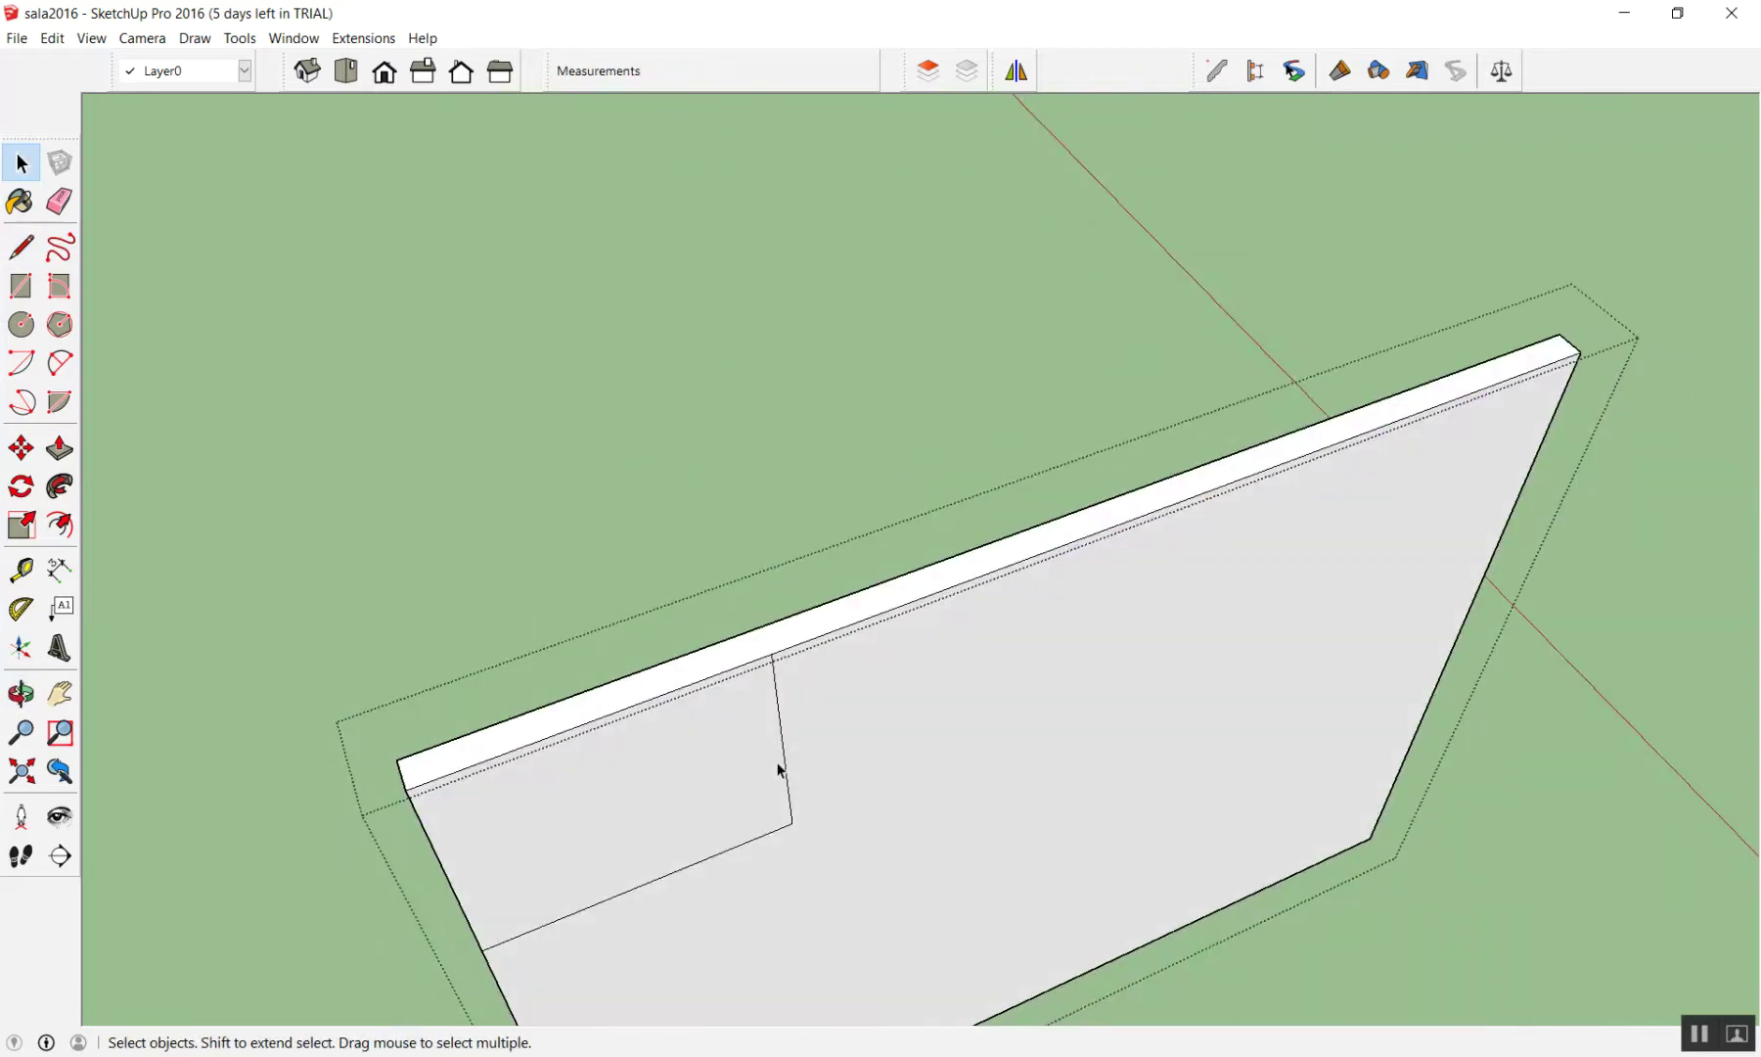
# Push the outlined corner face 0.10 m through the panel to cut the notch
pyautogui.press('p')
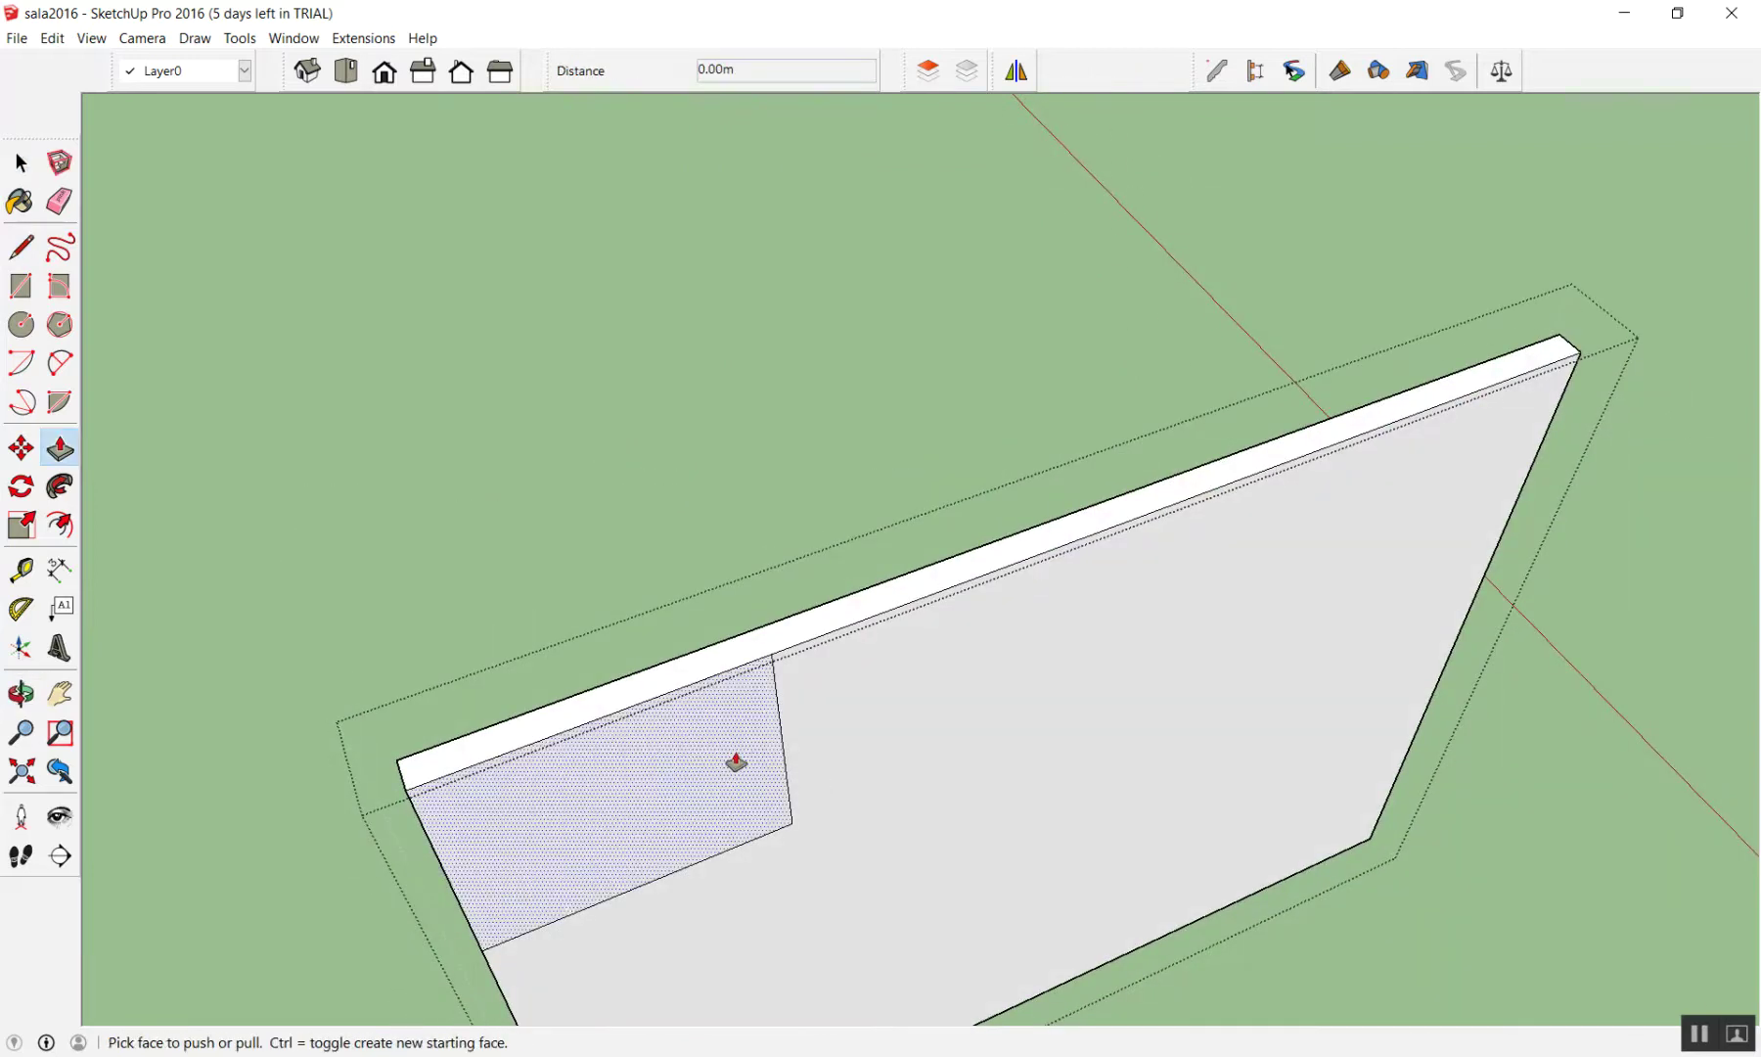
pyautogui.click(736, 762)
pyautogui.click(724, 654)
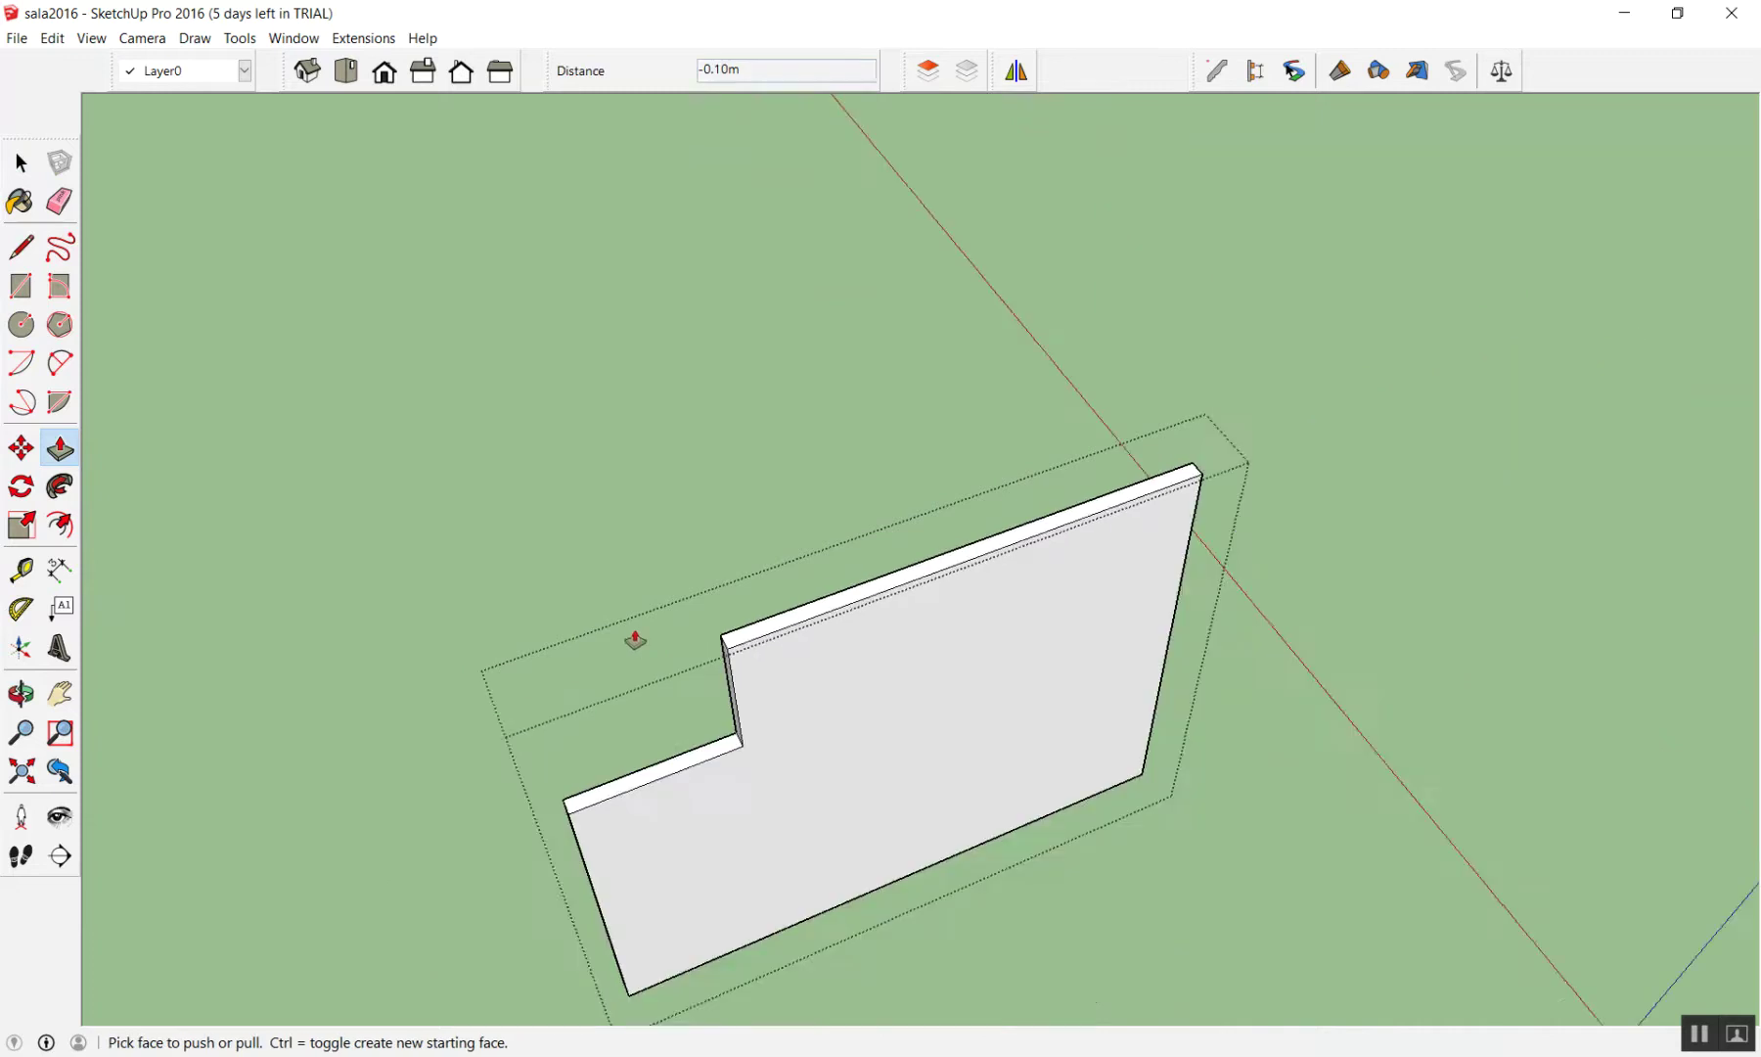
pyautogui.moveTo(521, 533); pyautogui.dragTo(1137, 207, button='middle')
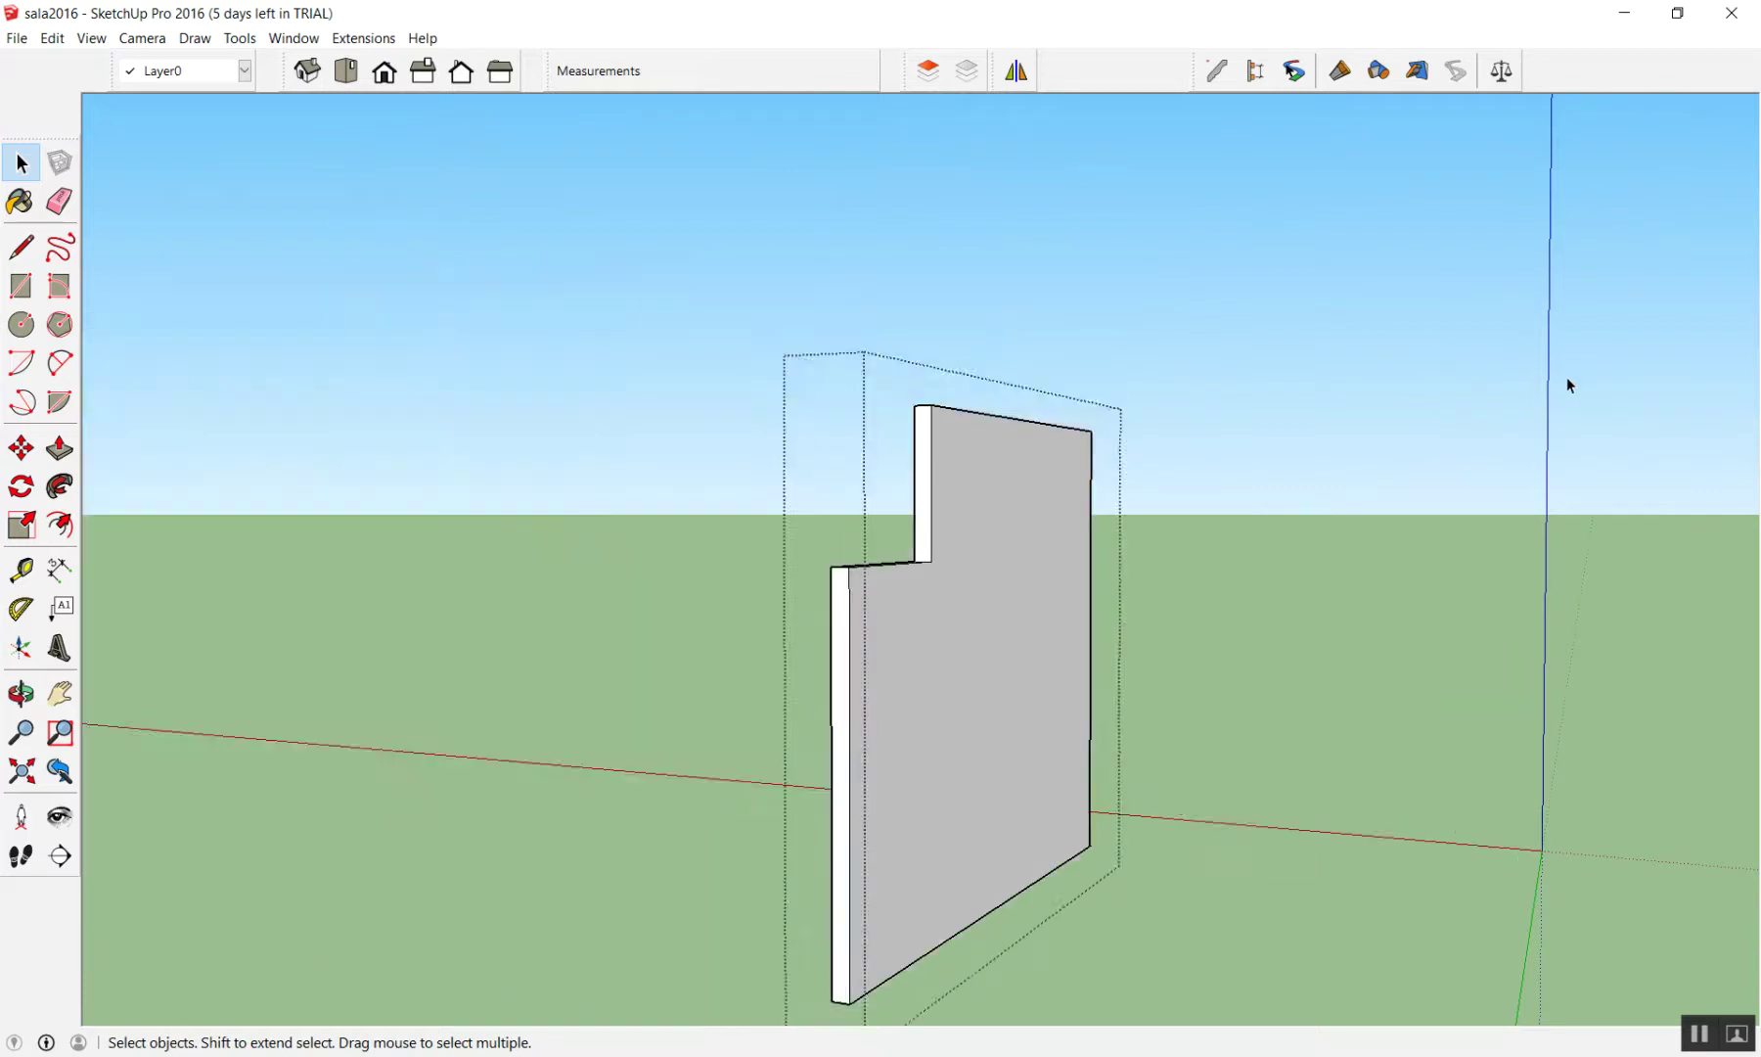
# Open the wall panel for editing from a lower viewpoint
pyautogui.moveTo(1565, 377)
pyautogui.mouseDown(button='middle')
pyautogui.moveTo(865, 905)
pyautogui.moveTo(853, 849)
pyautogui.mouseUp(button='middle')
pyautogui.scroll(2, 696, 760)
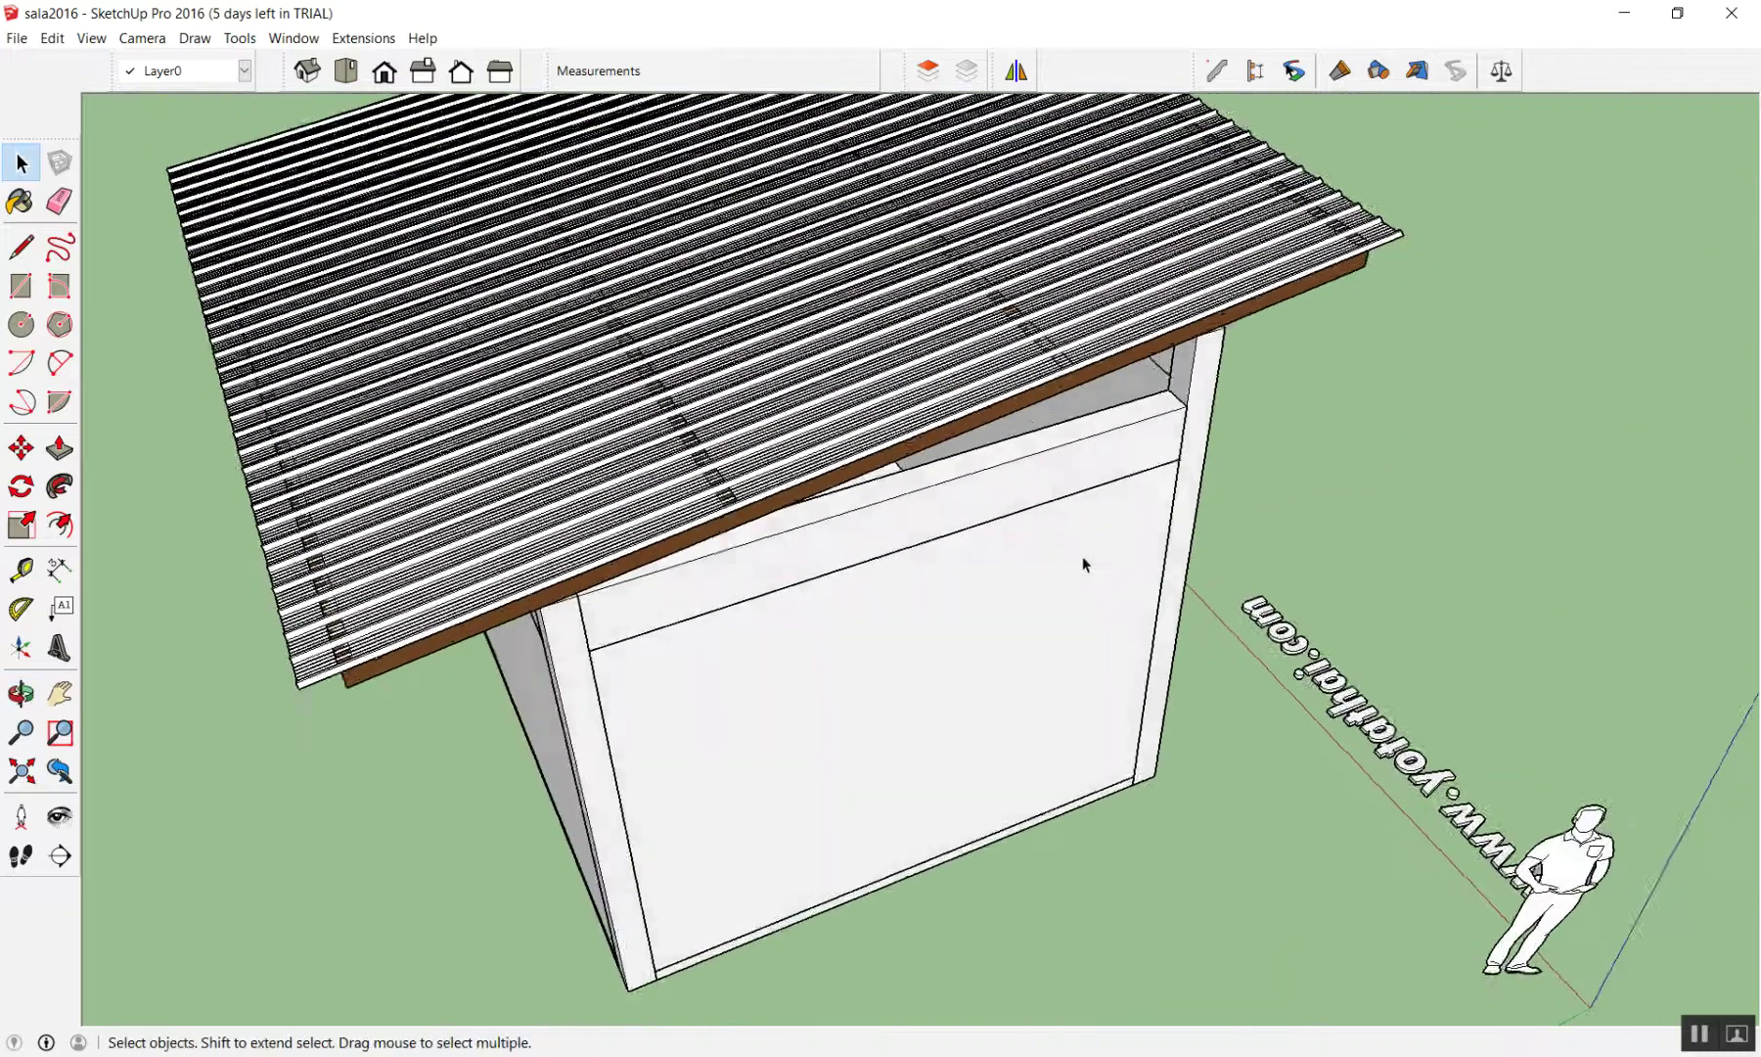
pyautogui.moveTo(1085, 562)
pyautogui.mouseDown(button='middle')
pyautogui.moveTo(923, 522)
pyautogui.moveTo(879, 602)
pyautogui.moveTo(1340, 420)
pyautogui.moveTo(807, 727)
pyautogui.mouseUp(button='middle')
pyautogui.doubleClick(851, 604)
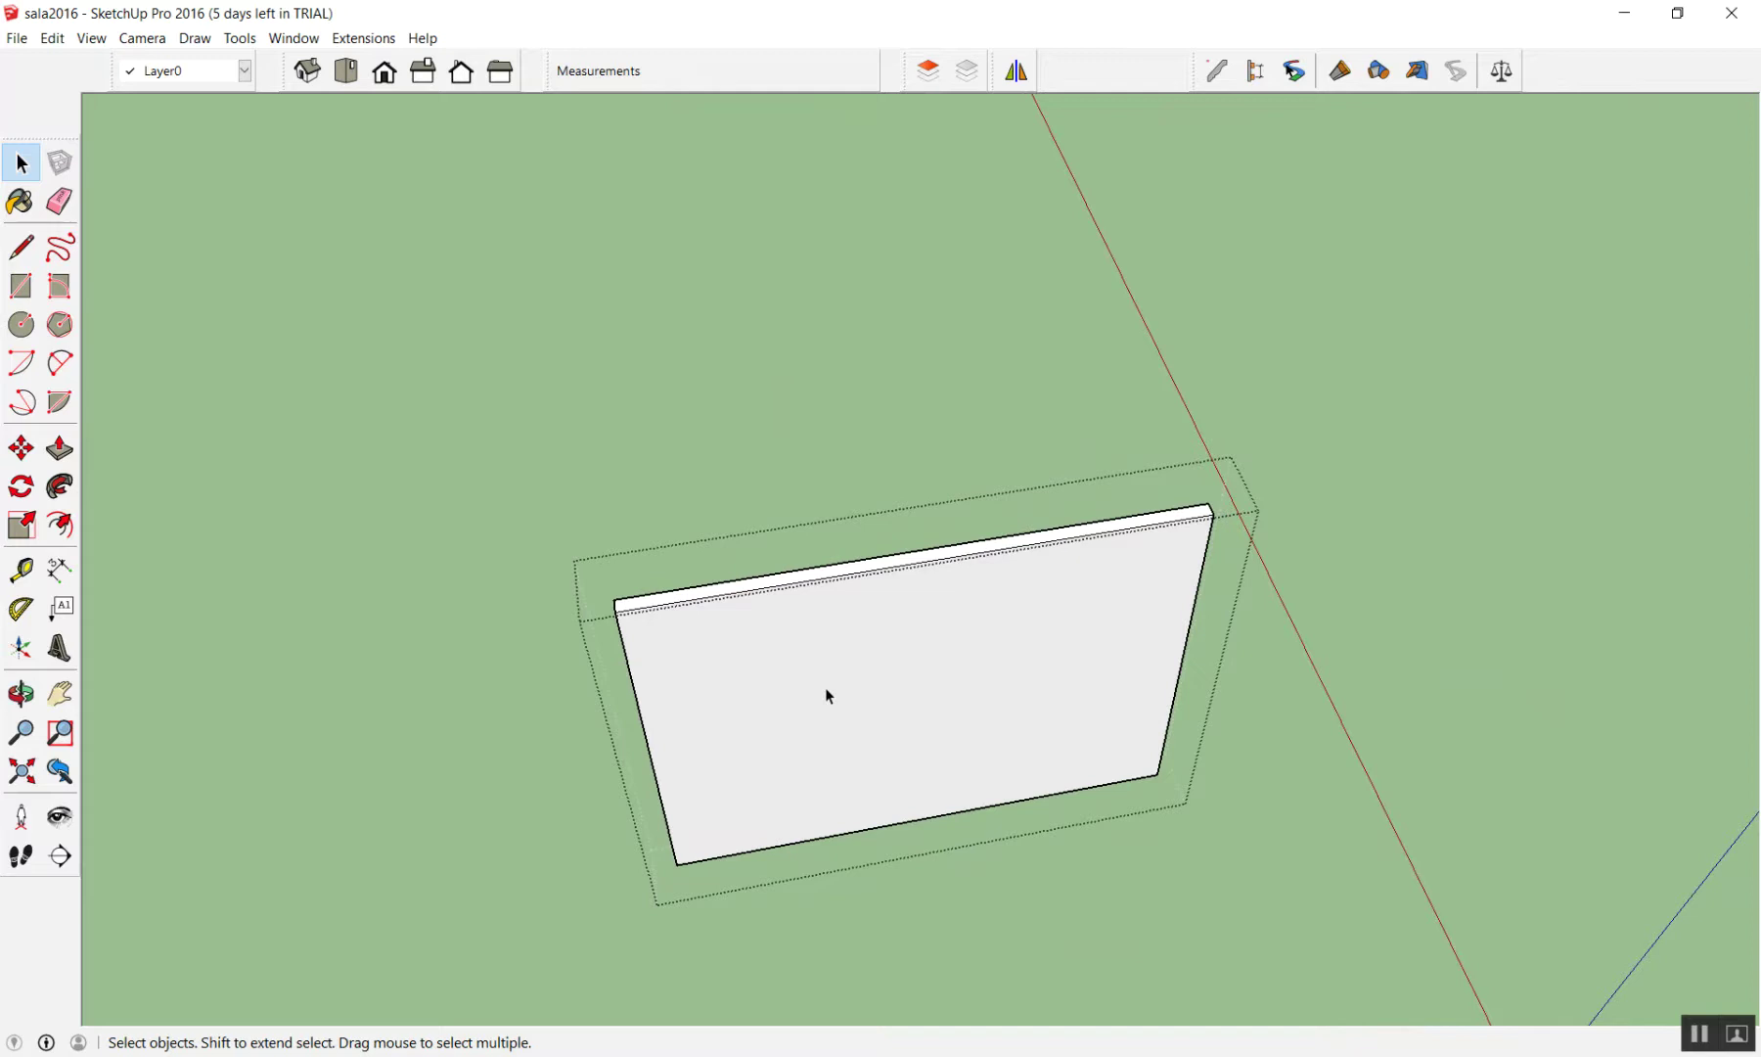
pyautogui.moveTo(775, 672)
pyautogui.mouseDown(button='middle')
pyautogui.moveTo(699, 684)
pyautogui.moveTo(727, 594)
pyautogui.moveTo(760, 707)
pyautogui.mouseUp(button='middle')
pyautogui.scroll(2, 684, 690)
# Draw line edges across the panel face, then undo them
pyautogui.press('l')
pyautogui.click(569, 711)
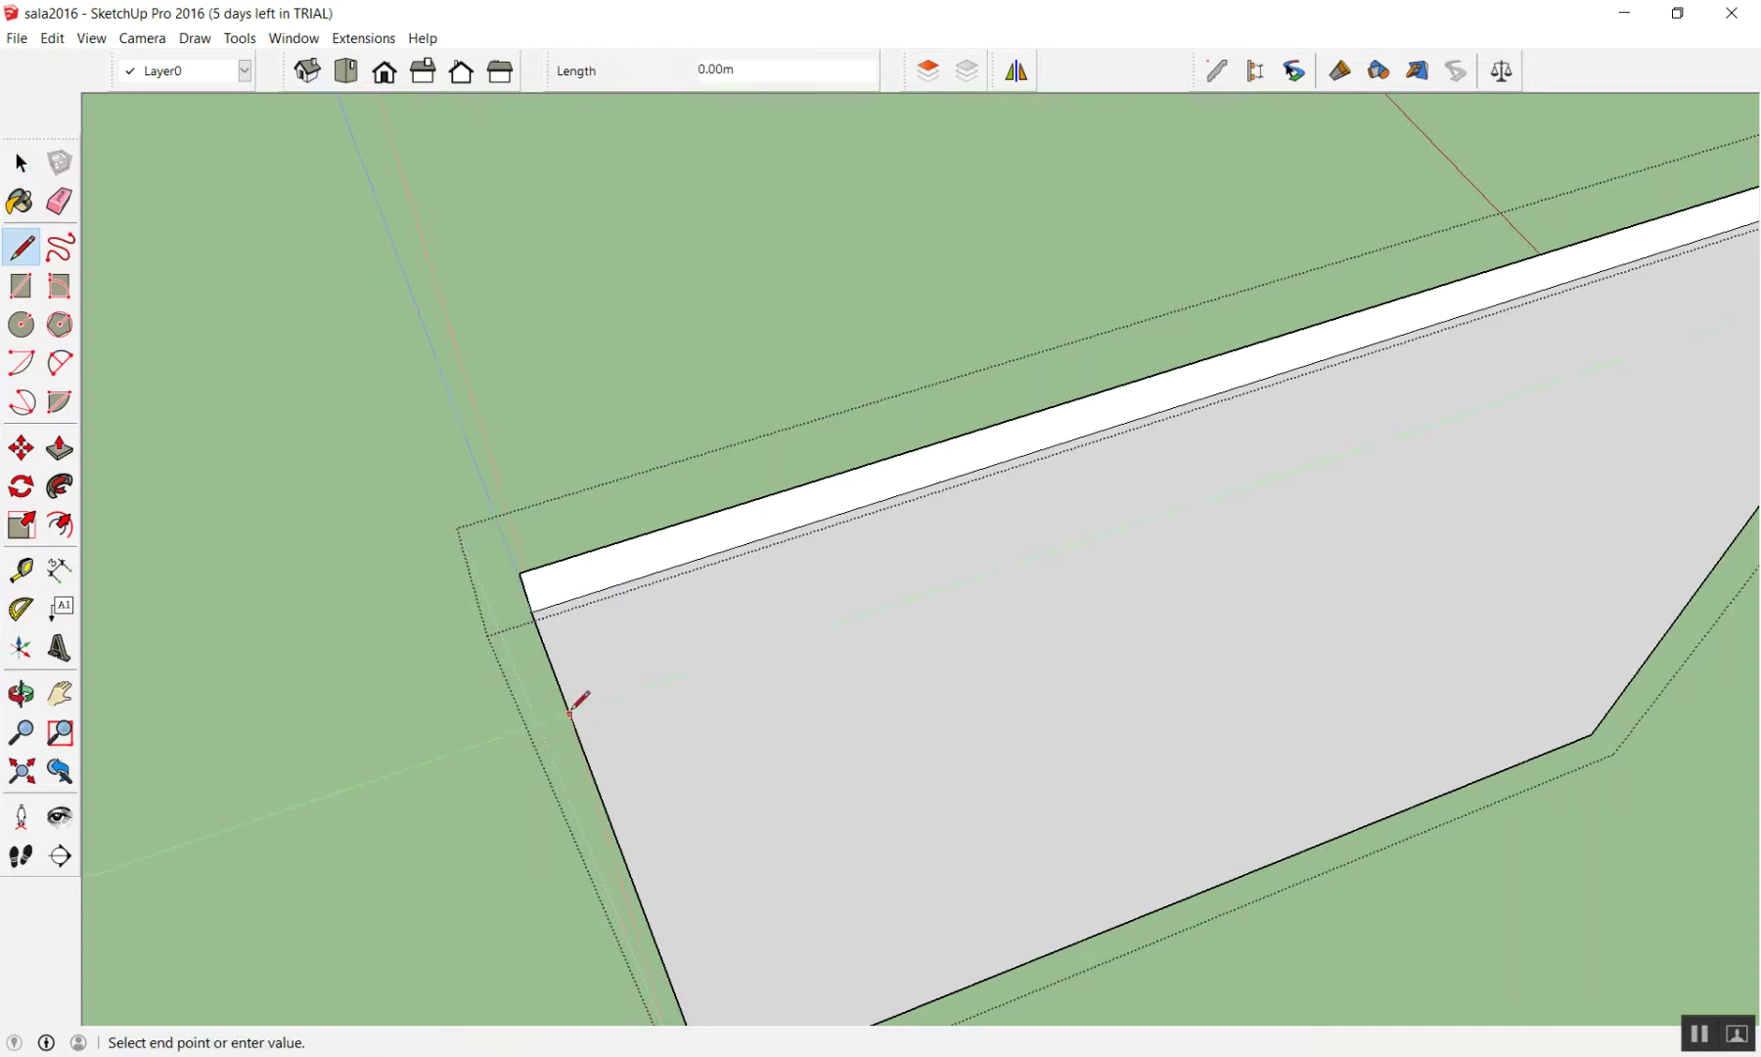
pyautogui.click(930, 592)
pyautogui.click(932, 467)
pyautogui.moveTo(932, 467)
pyautogui.mouseDown(button='middle')
pyautogui.moveTo(935, 142)
pyautogui.moveTo(1545, 136)
pyautogui.moveTo(723, 764)
pyautogui.moveTo(1117, 409)
pyautogui.moveTo(1223, 503)
pyautogui.moveTo(880, 653)
pyautogui.moveTo(766, 613)
pyautogui.moveTo(932, 598)
pyautogui.moveTo(845, 397)
pyautogui.mouseUp(button='middle')
pyautogui.hotkey('ctrl', 'z')
pyautogui.hotkey('ctrl', 'z')
# Draw a window rectangle on the wall panel near its top edge
pyautogui.press('space')
pyautogui.click(20, 286)
pyautogui.click(750, 587)
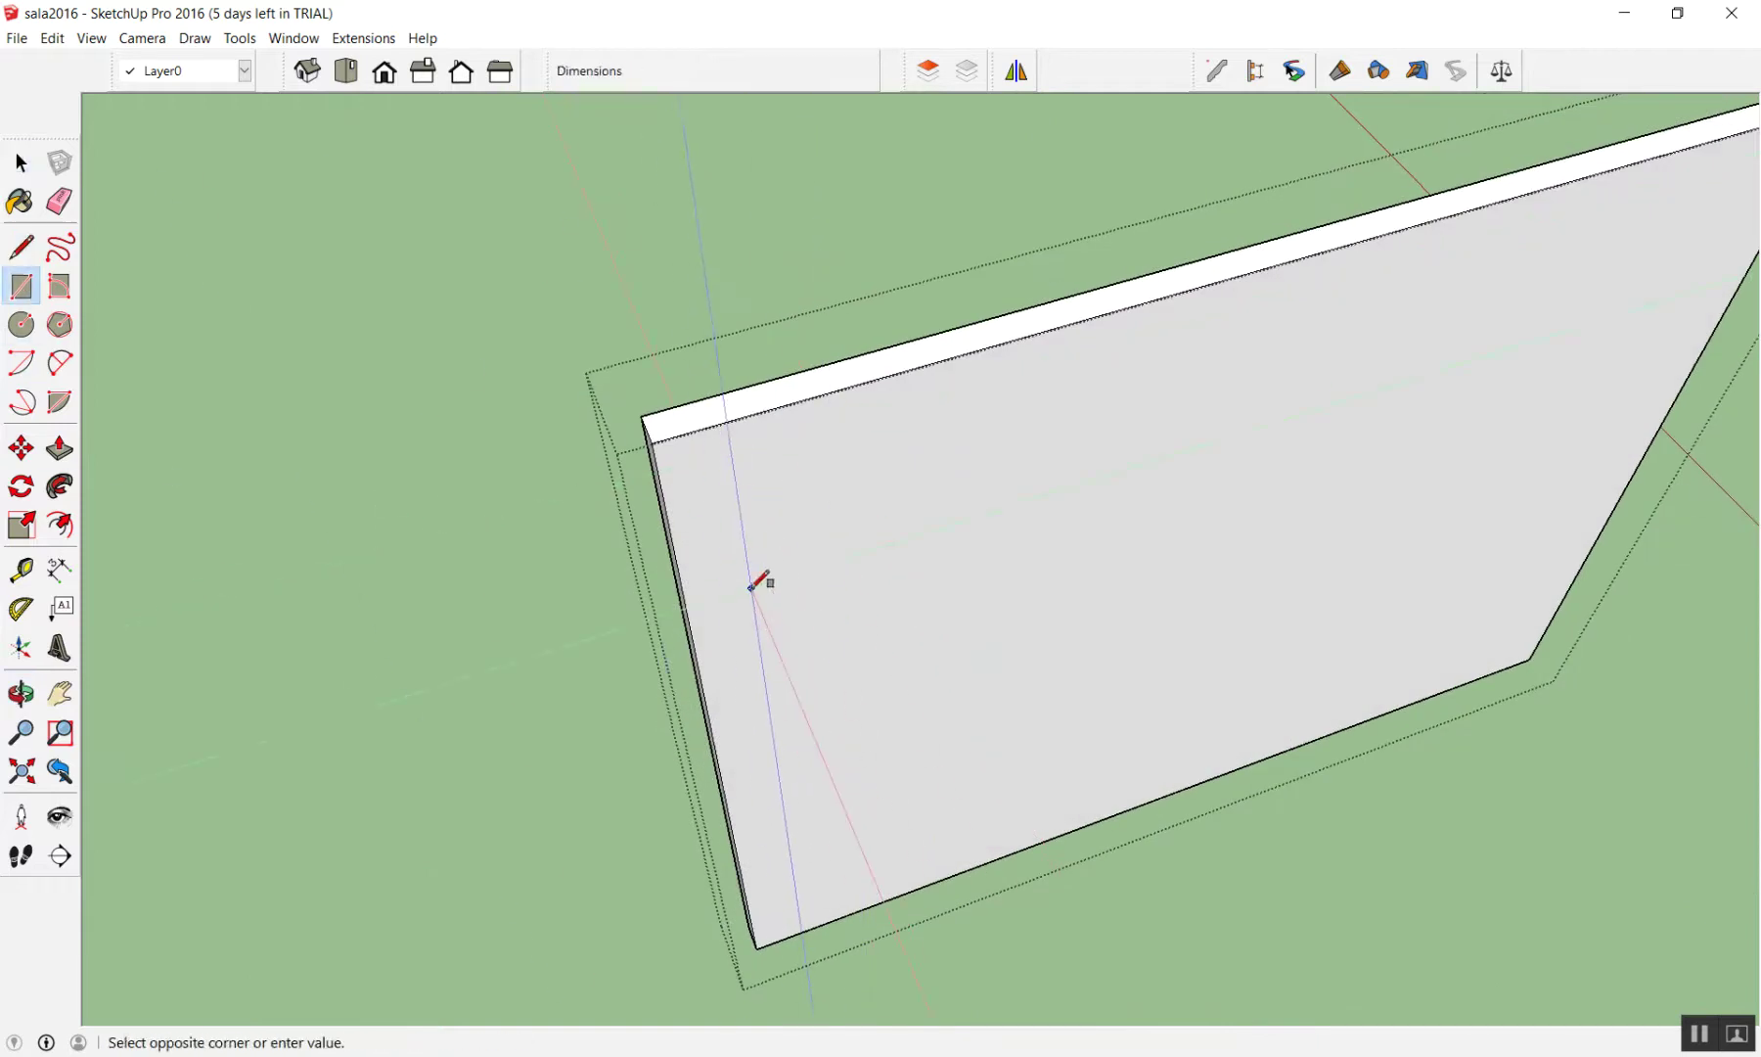
pyautogui.click(1070, 391)
pyautogui.press('space')
pyautogui.moveTo(973, 572)
pyautogui.mouseDown(button='middle')
pyautogui.moveTo(1299, 387)
pyautogui.moveTo(695, 688)
pyautogui.moveTo(974, 432)
pyautogui.moveTo(959, 492)
pyautogui.mouseUp(button='middle')
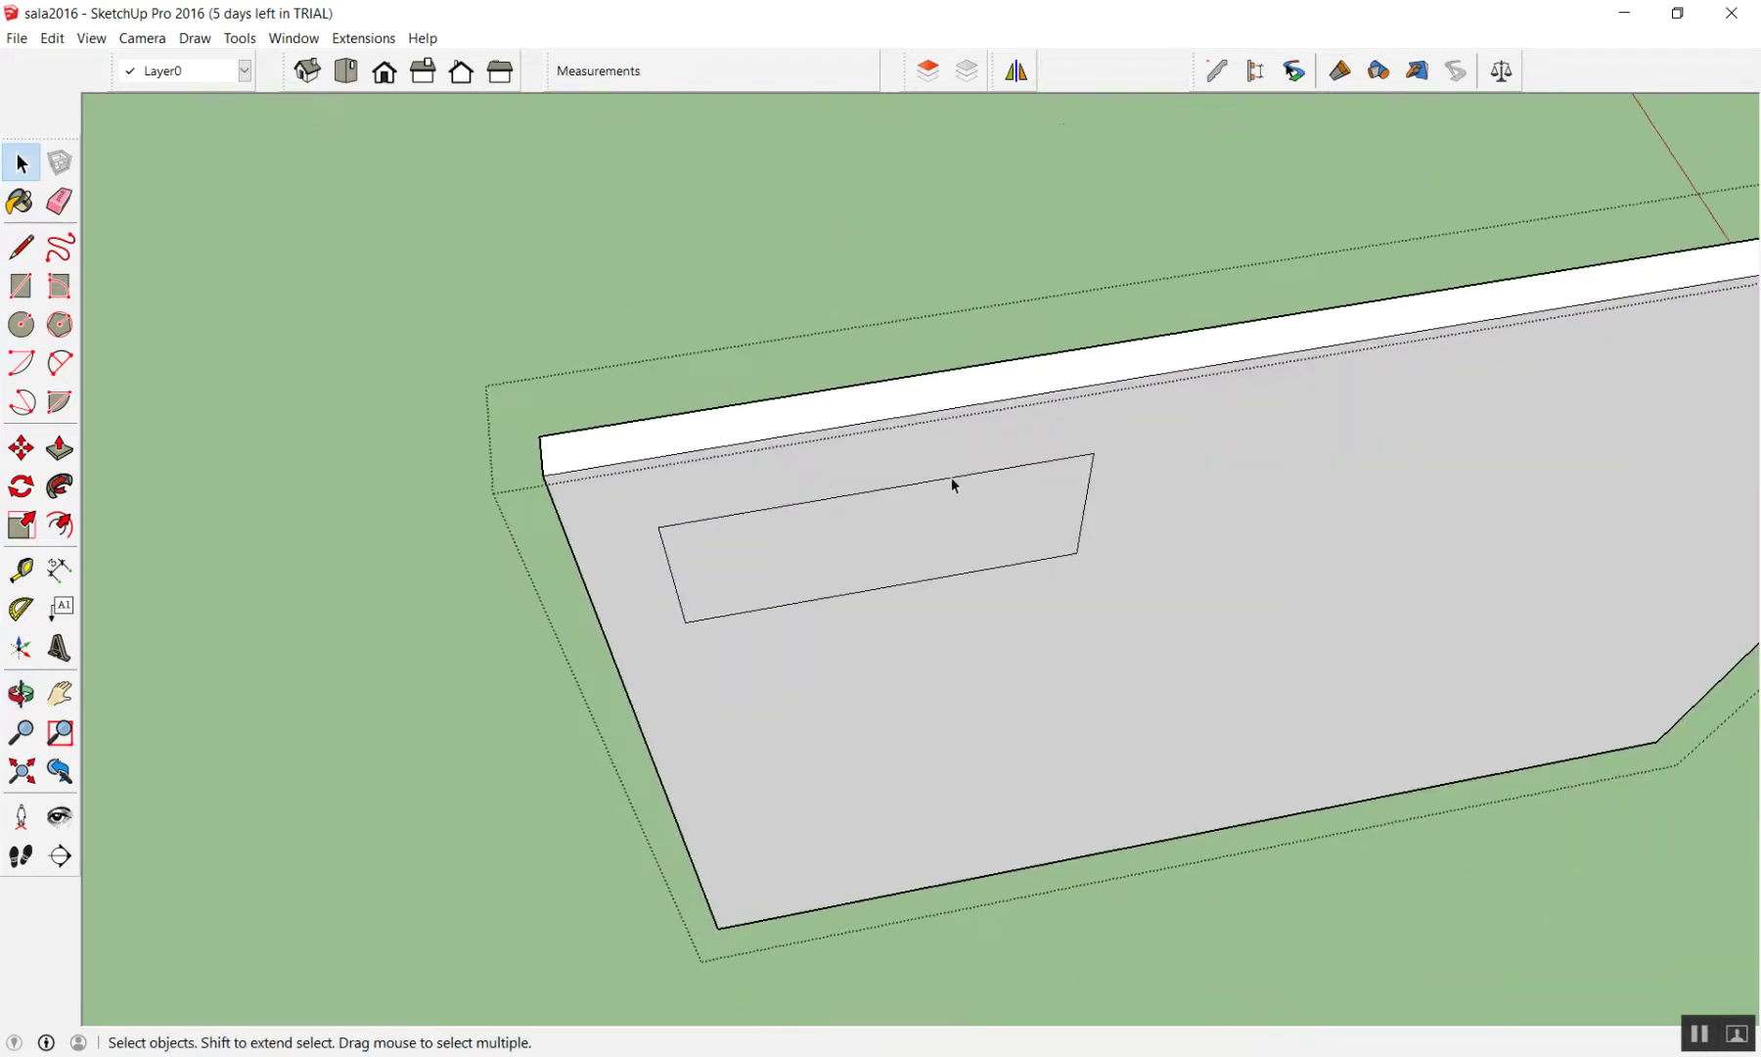
# Push the rectangle 0.10 m through the wall, then undo the opening
pyautogui.press('p')
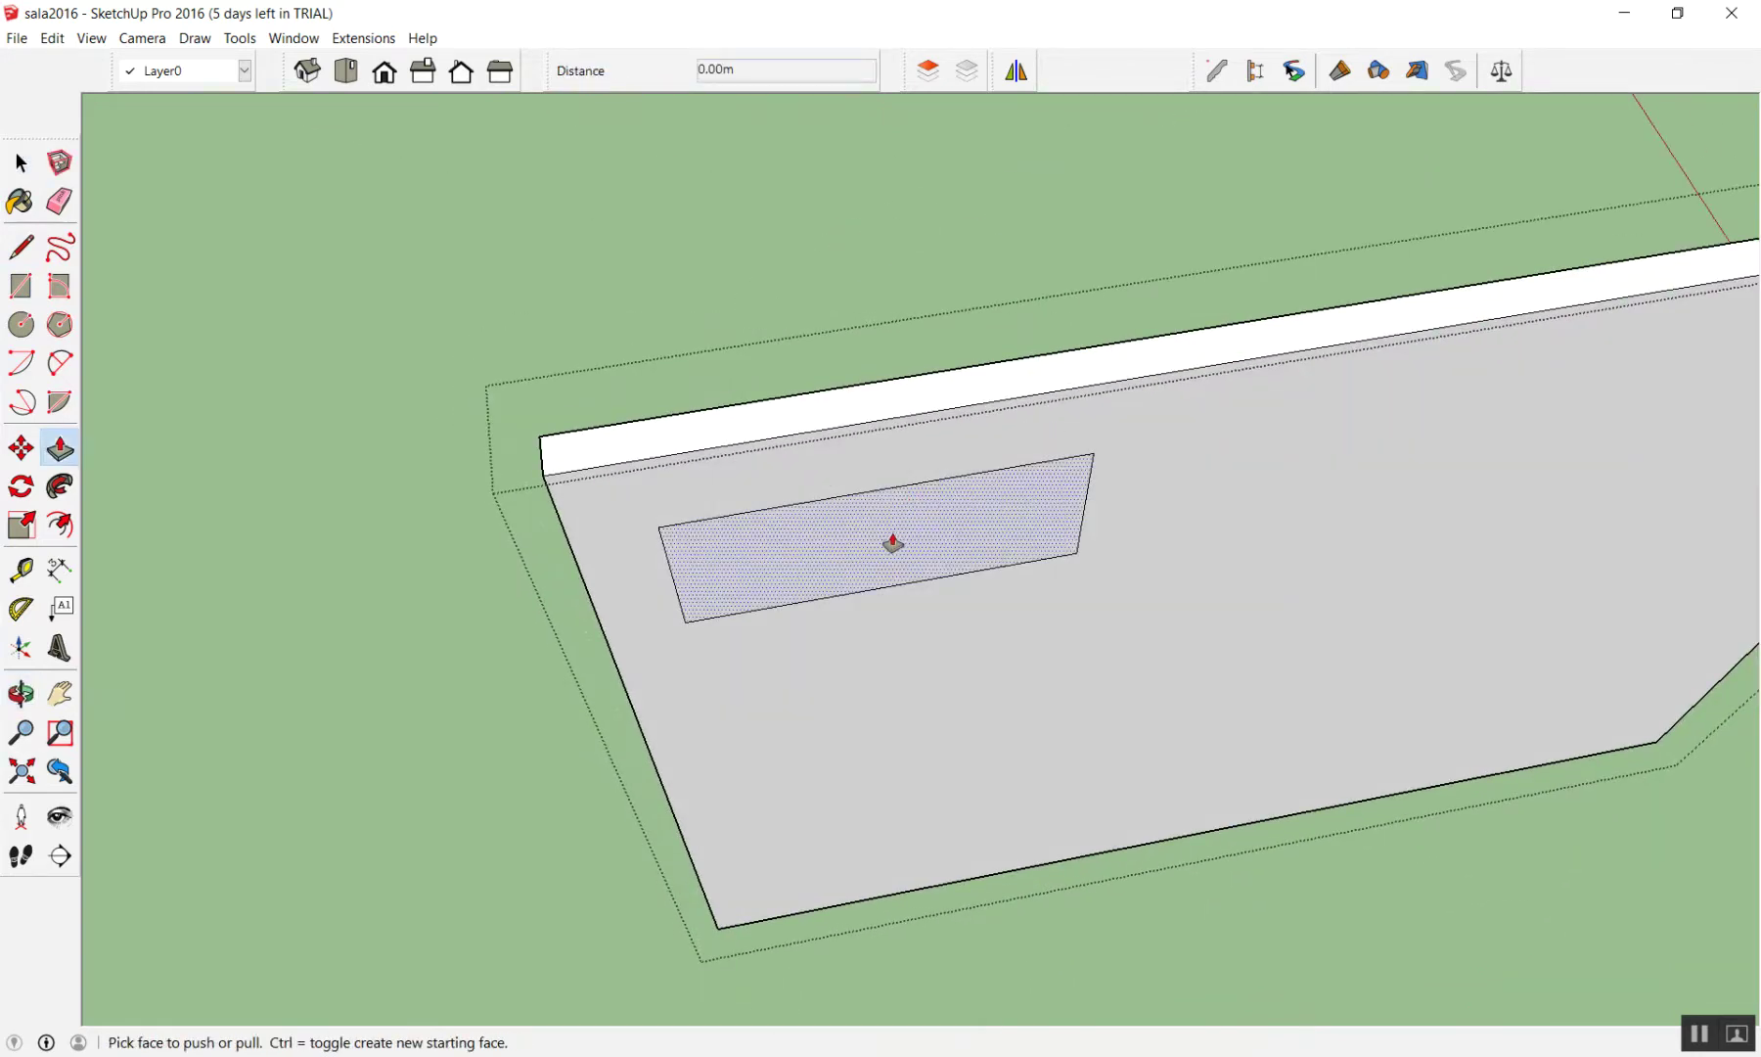
pyautogui.moveTo(893, 541)
pyautogui.mouseDown()
pyautogui.moveTo(852, 382)
pyautogui.moveTo(889, 12)
pyautogui.mouseUp()
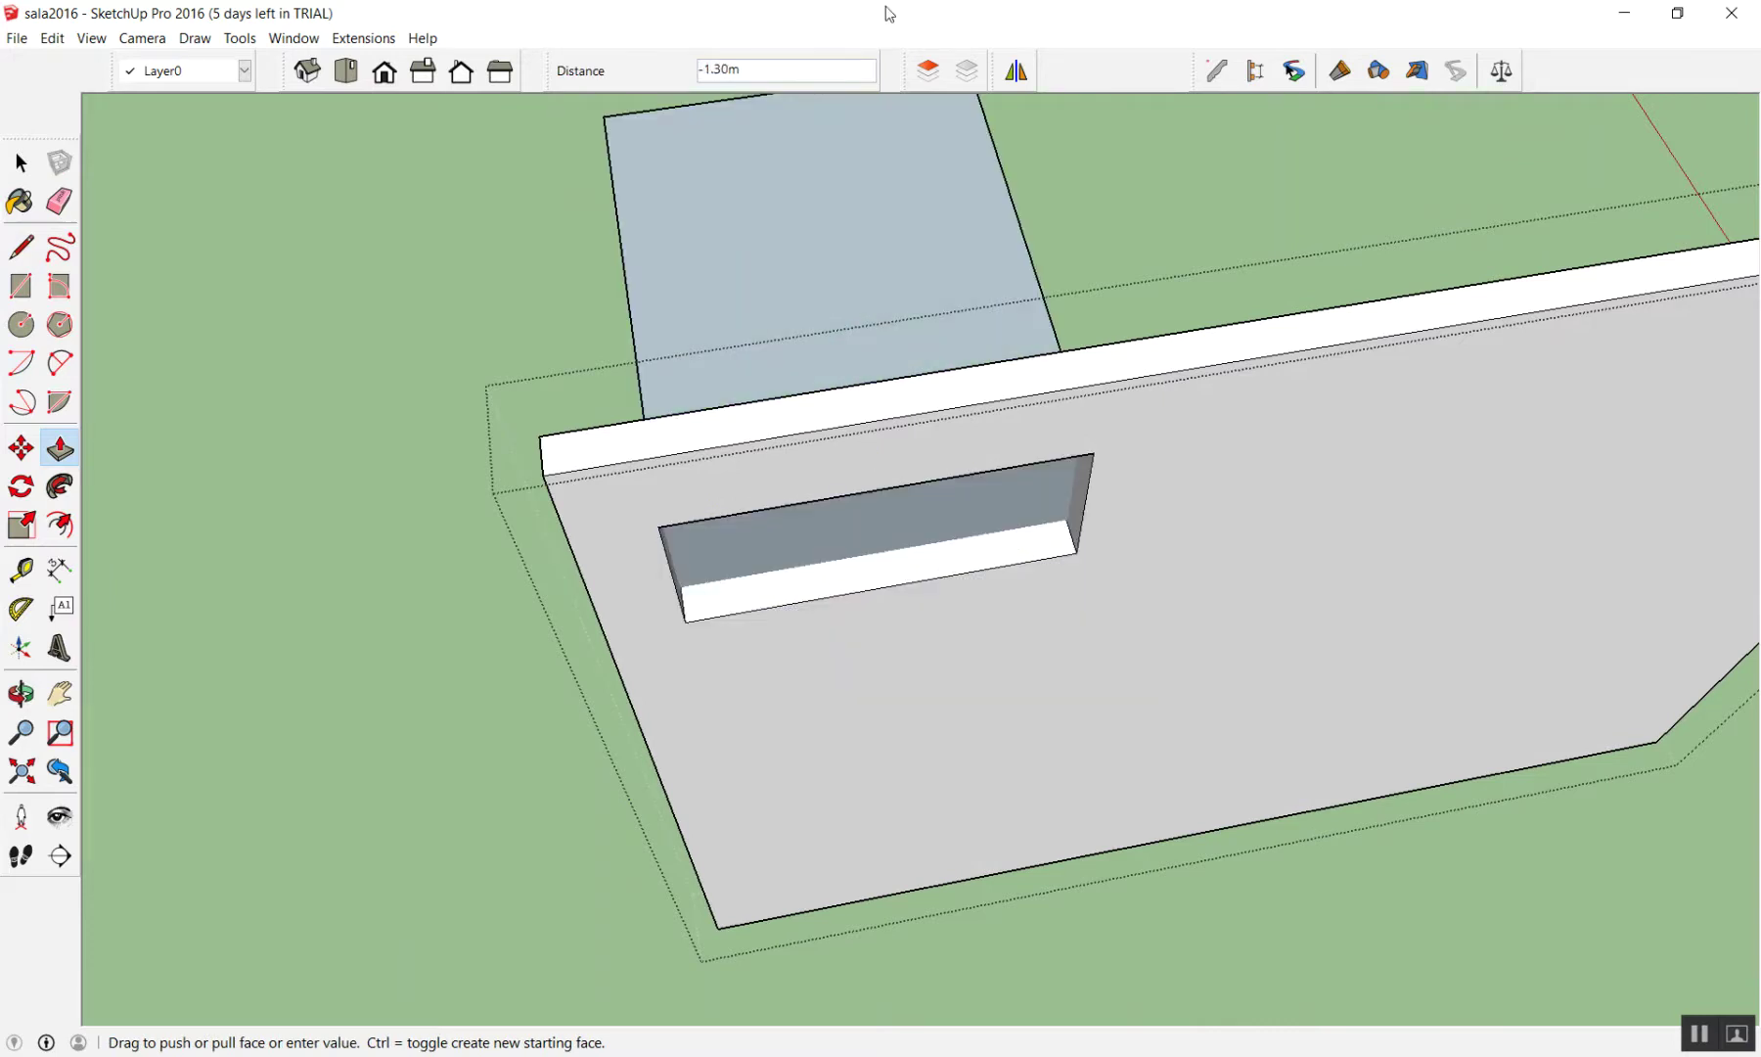
pyautogui.write('-')
pyautogui.press('Return')
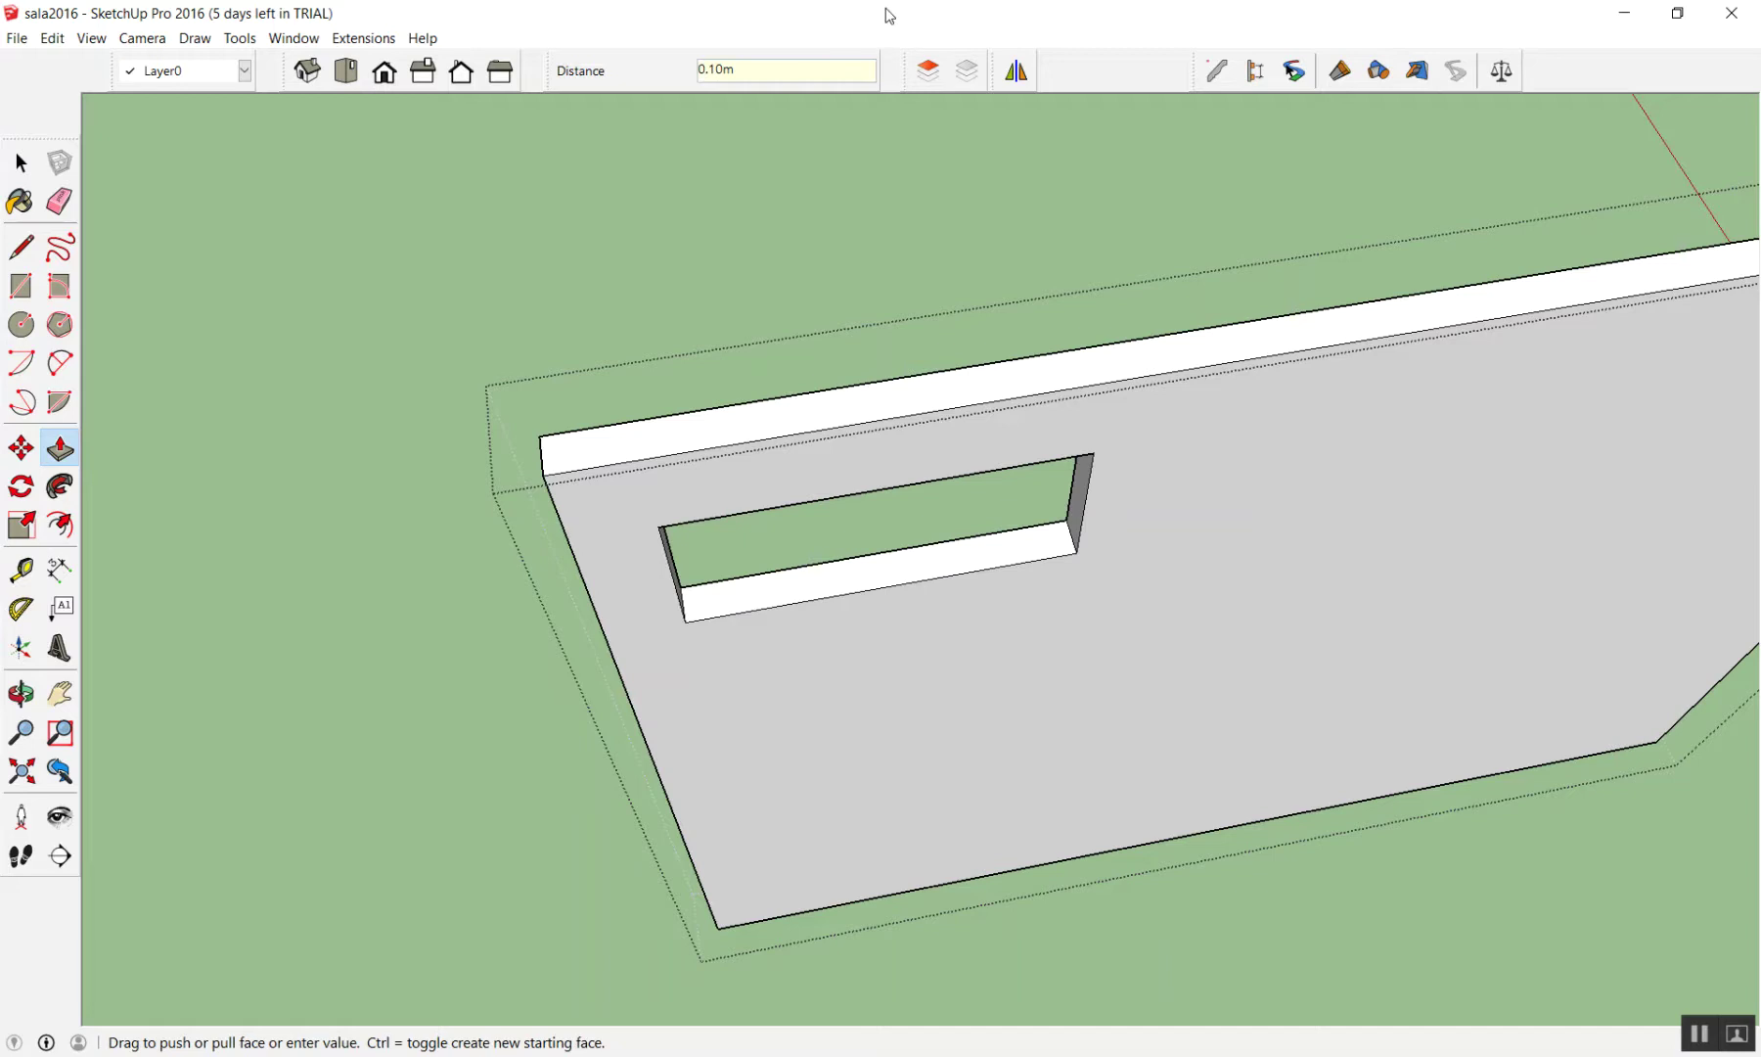
pyautogui.press('Return')
pyautogui.hotkey('ctrl', 'z')
pyautogui.hotkey('ctrl', 'z')
pyautogui.scroll(1, 1006, 445)
# Draw a diagonal line from the panel's left edge to its top-right corner
pyautogui.moveTo(1005, 445)
pyautogui.mouseDown(button='middle')
pyautogui.moveTo(967, 243)
pyautogui.moveTo(966, 420)
pyautogui.mouseUp(button='middle')
pyautogui.press('l')
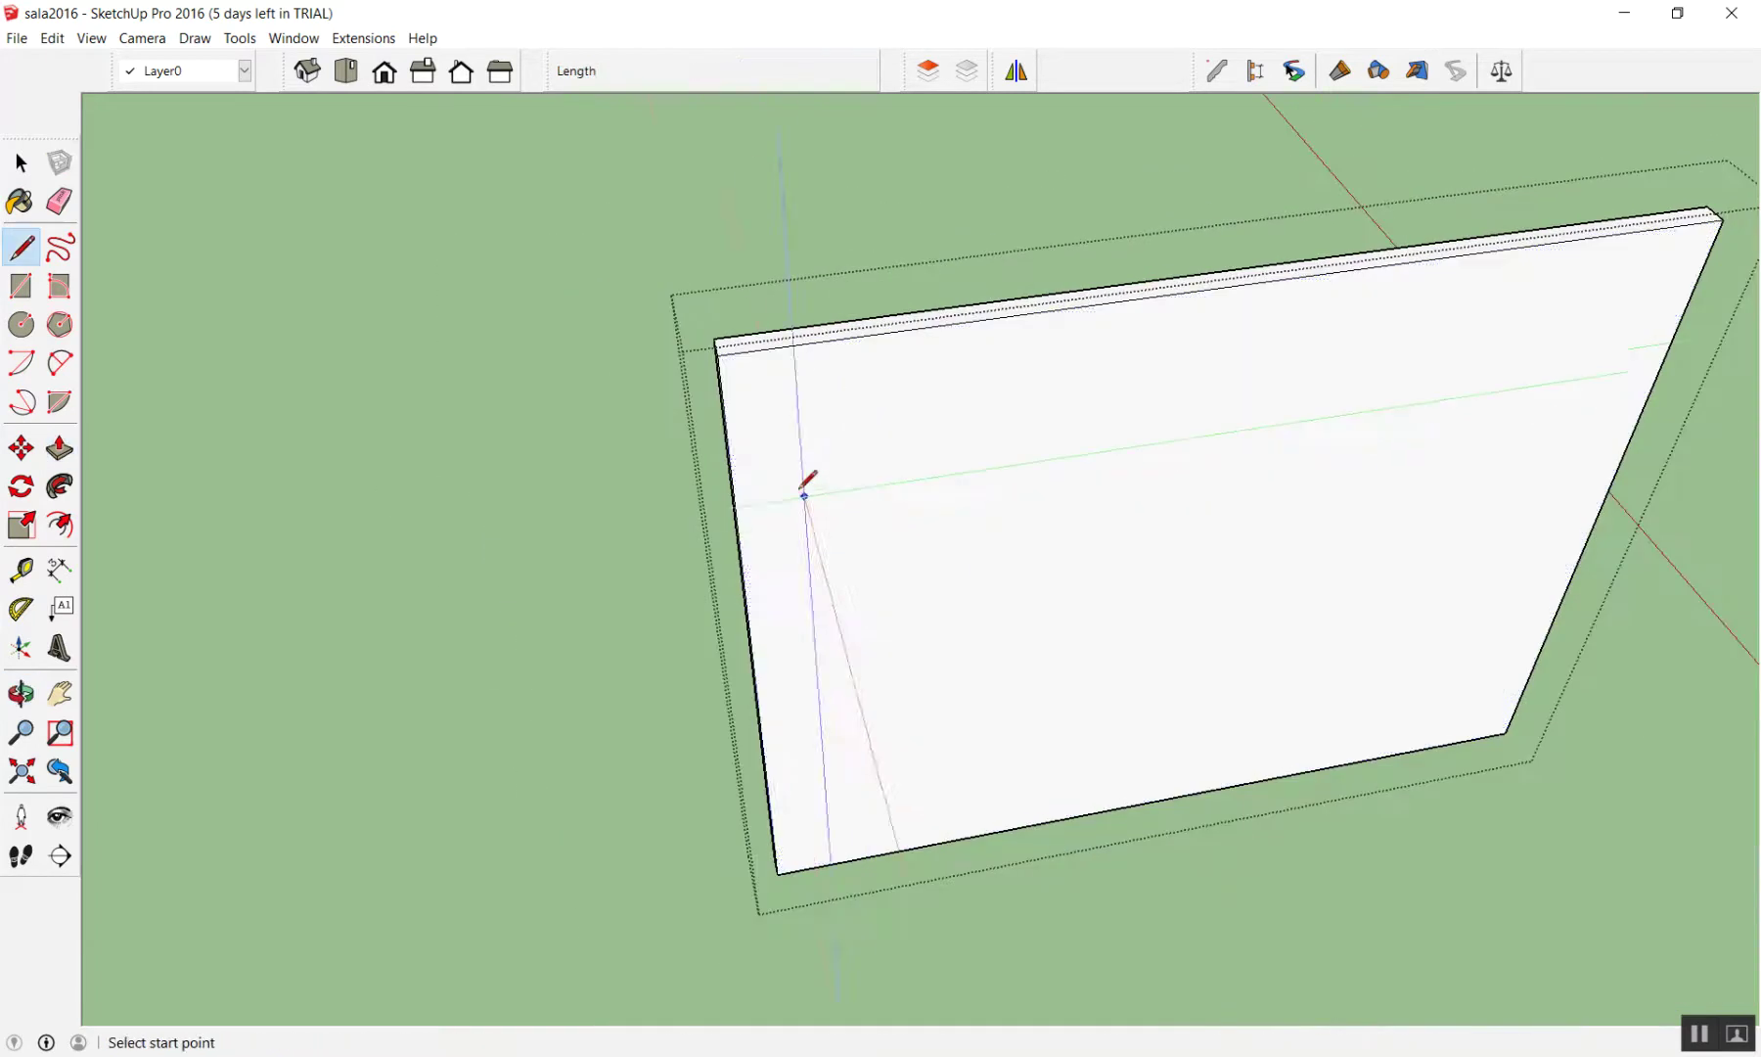
pyautogui.moveTo(735, 476); pyautogui.dragTo(885, 492, button='middle')
pyautogui.click(759, 516)
pyautogui.click(1567, 108)
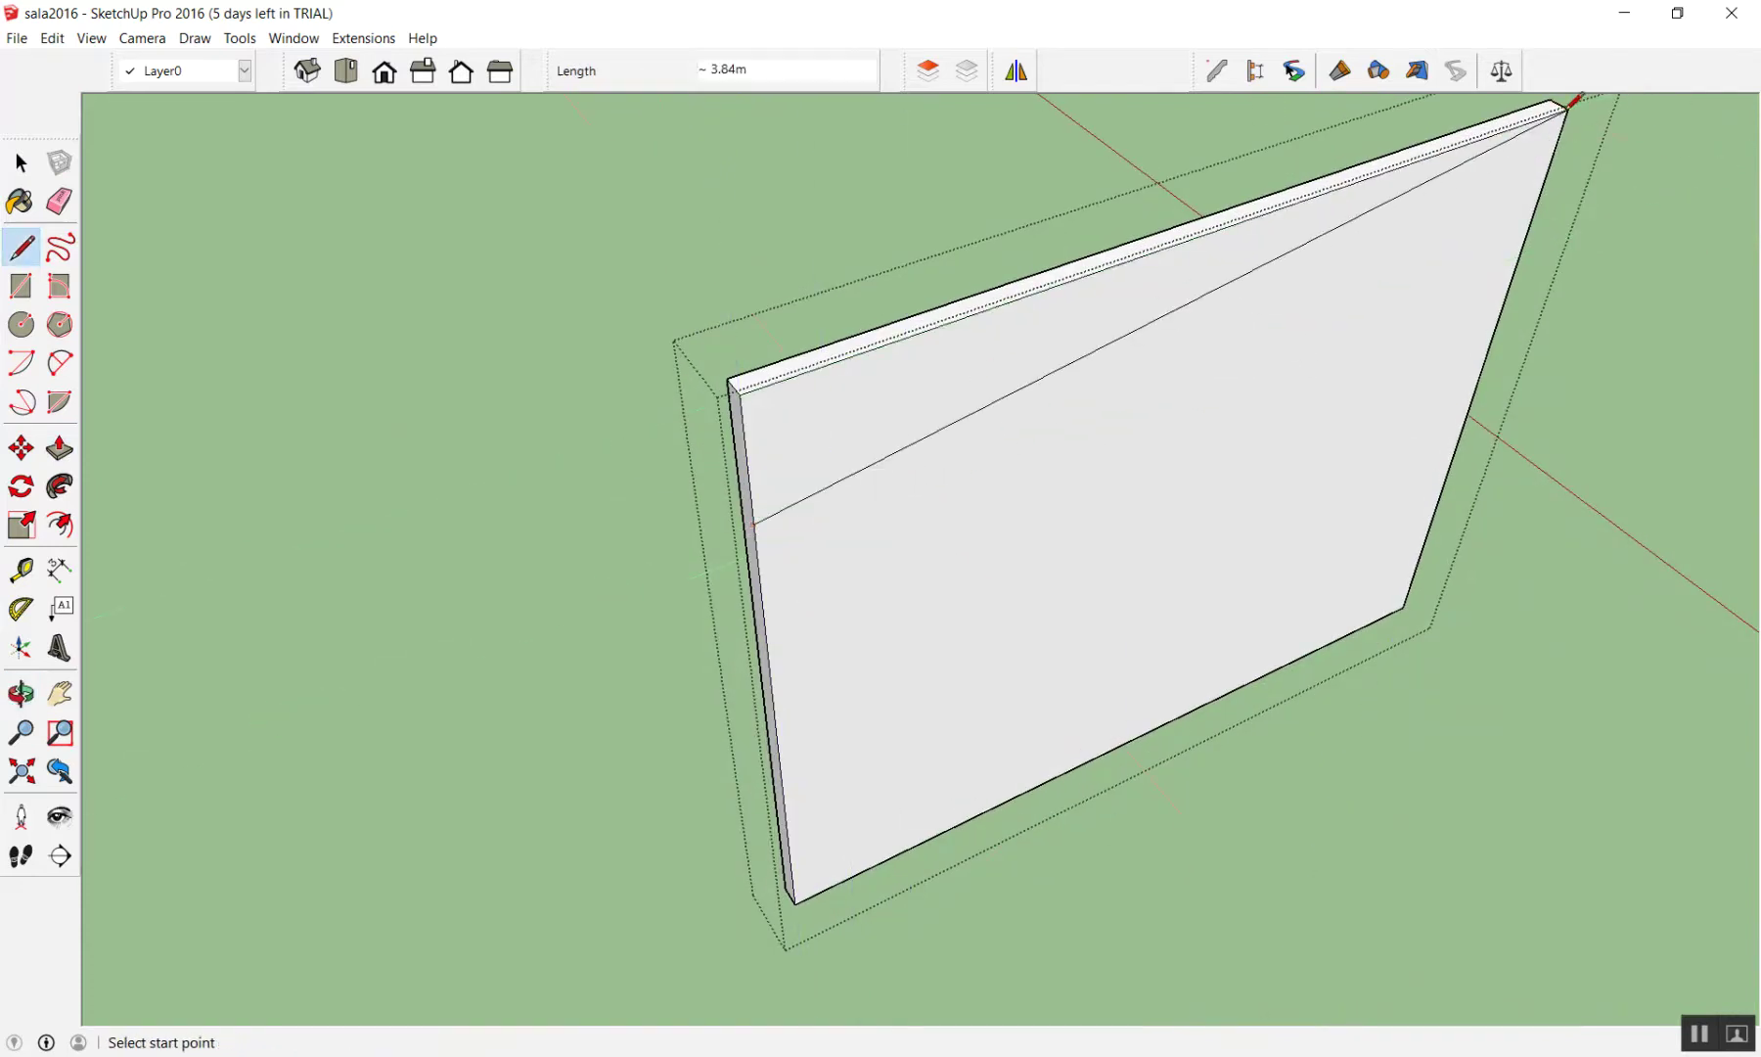
pyautogui.scroll(-2, 1334, 258)
# Briefly use the Paint Bucket tool, then return to selecting
pyautogui.press('b')
pyautogui.scroll(1, 1221, 258)
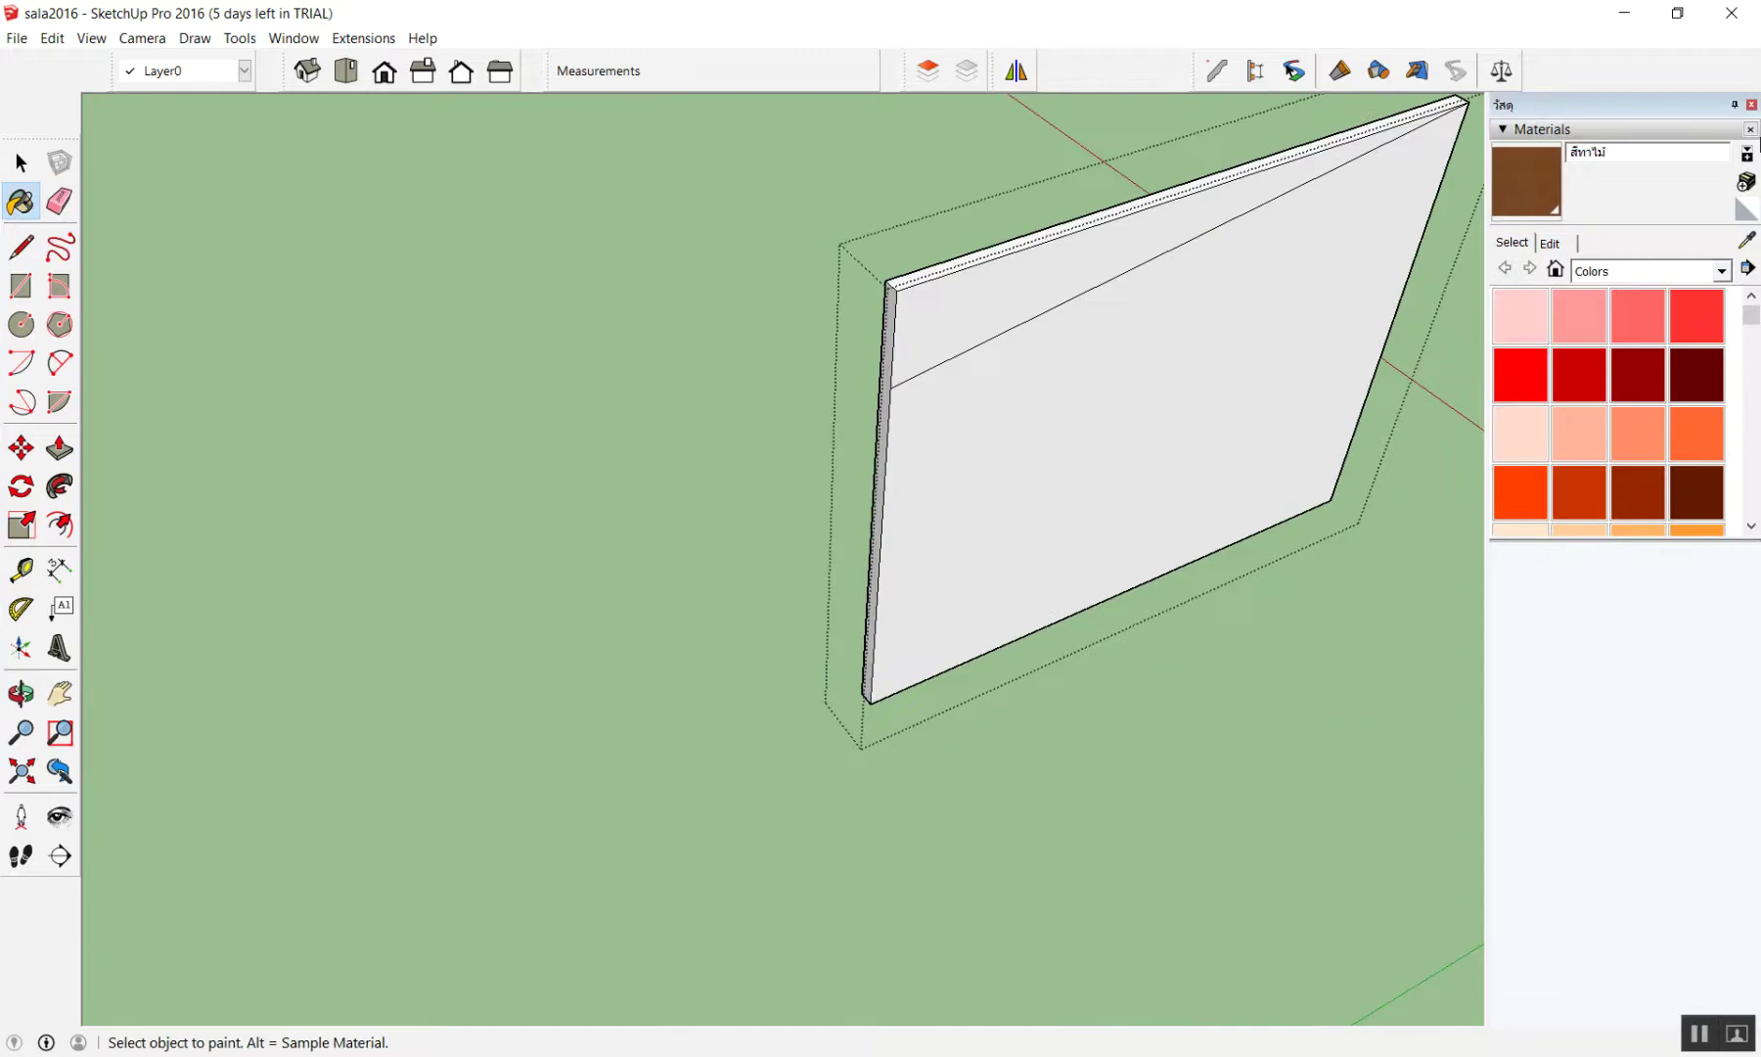
pyautogui.click(1751, 104)
pyautogui.scroll(2, 1223, 302)
pyautogui.scroll(2, 1204, 309)
pyautogui.press('space')
# Push/Pull away the panel's upper strip above the diagonal line
pyautogui.press('p')
pyautogui.click(1151, 339)
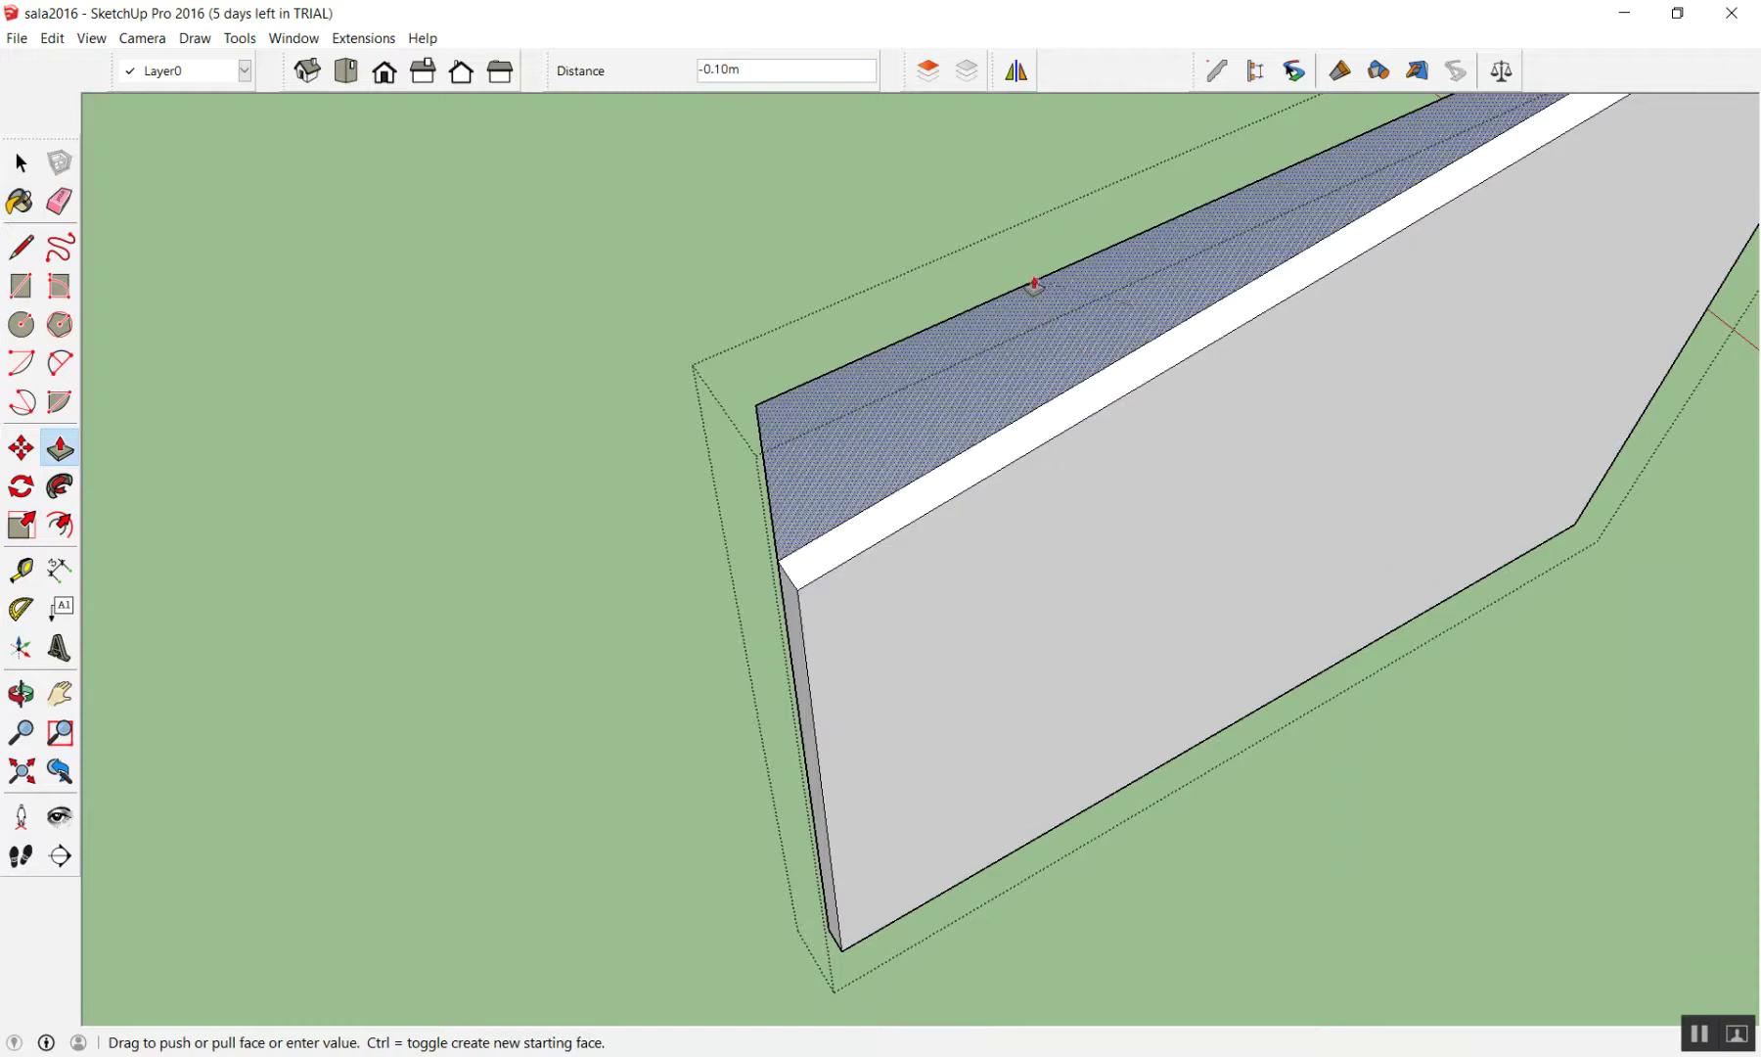
pyautogui.scroll(1, 1073, 345)
pyautogui.scroll(1, 866, 426)
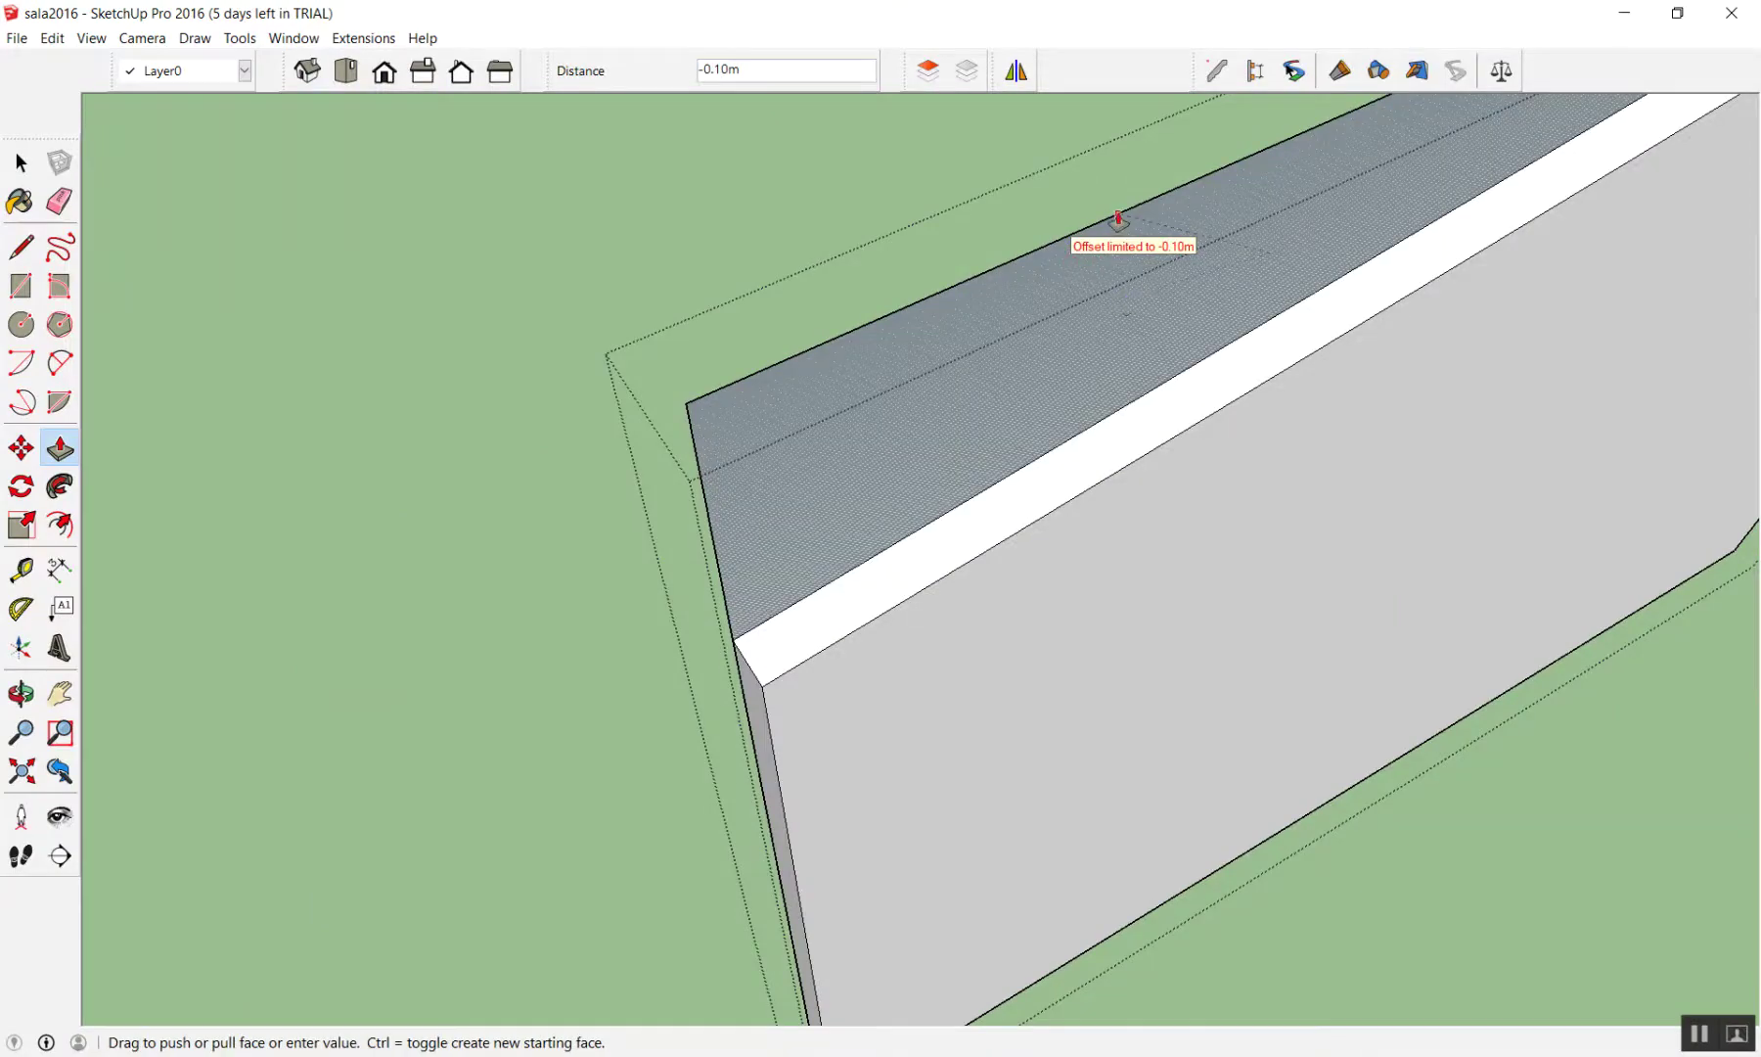
pyautogui.click(1116, 221)
pyautogui.scroll(-3, 1116, 221)
pyautogui.scroll(-3, 647, 366)
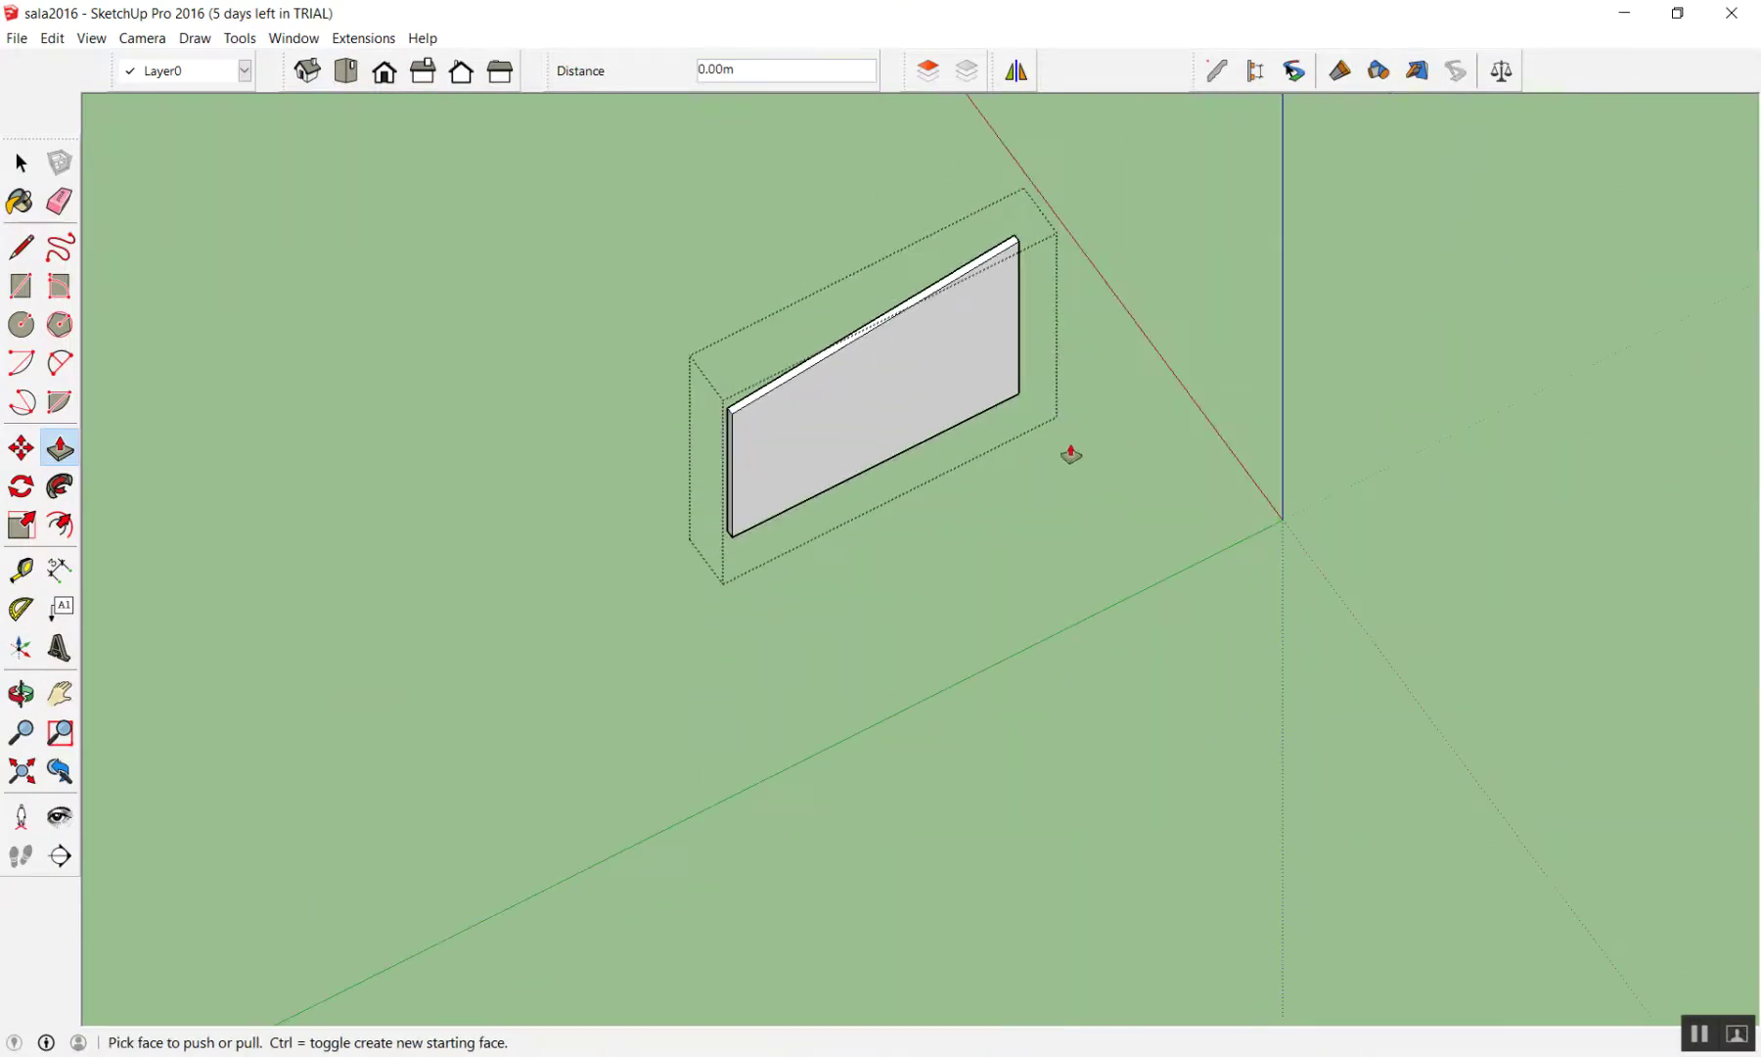
# Undo the sloped wall top and exit the panel to view the whole pavilion
pyautogui.press('space')
pyautogui.click(1094, 456)
pyautogui.moveTo(1098, 453); pyautogui.dragTo(731, 8, button='middle')
pyautogui.hotkey('ctrl', 'z')
pyautogui.hotkey('ctrl', 'z')
pyautogui.hotkey('ctrl', 'z')
pyautogui.press('Escape')
pyautogui.moveTo(1077, 440)
pyautogui.mouseDown(button='middle')
pyautogui.moveTo(300, 501)
pyautogui.moveTo(366, 394)
pyautogui.moveTo(602, 311)
pyautogui.moveTo(865, 515)
pyautogui.moveTo(1364, 267)
pyautogui.moveTo(1013, 550)
pyautogui.moveTo(715, 213)
pyautogui.moveTo(1250, 515)
pyautogui.mouseUp(button='middle')
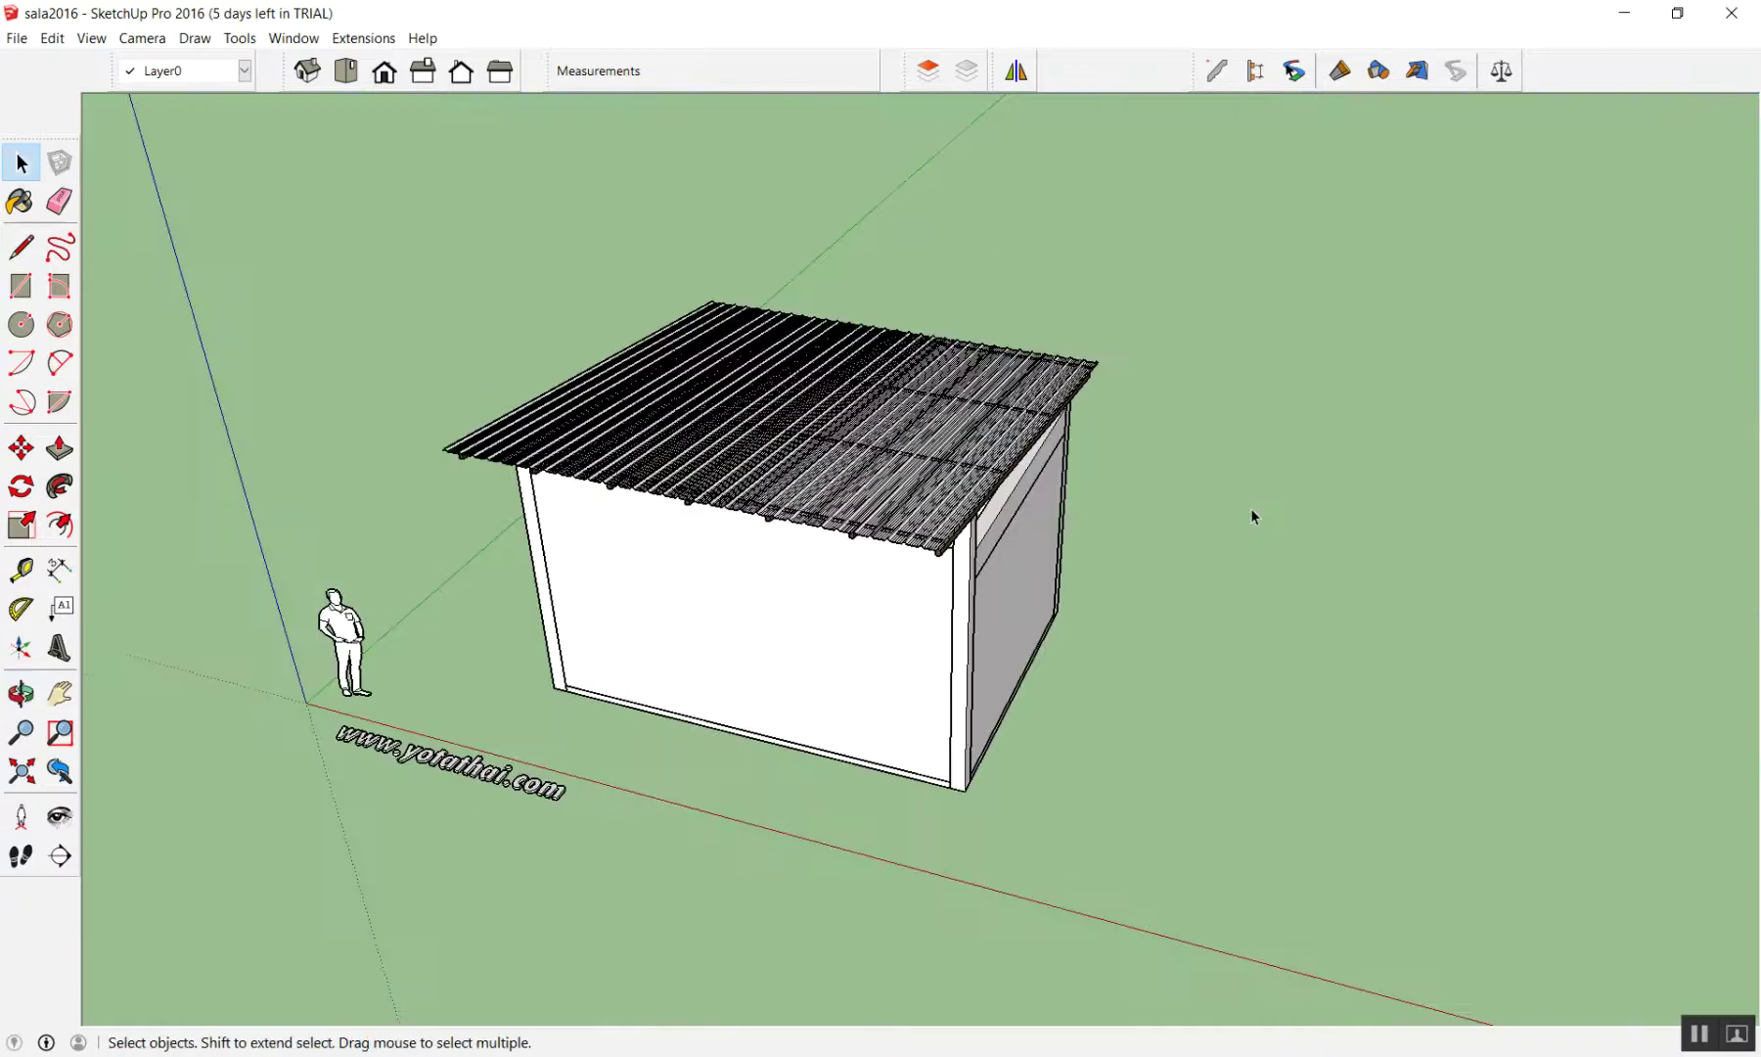
# Zoom into the front wall panel and draw a 3.80m horizontal line across it
pyautogui.moveTo(1111, 627)
pyautogui.mouseDown(button='middle')
pyautogui.moveTo(409, 283)
pyautogui.moveTo(785, 381)
pyautogui.moveTo(825, 508)
pyautogui.mouseUp(button='middle')
pyautogui.scroll(1, 834, 526)
pyautogui.scroll(2, 842, 515)
pyautogui.scroll(3, 842, 503)
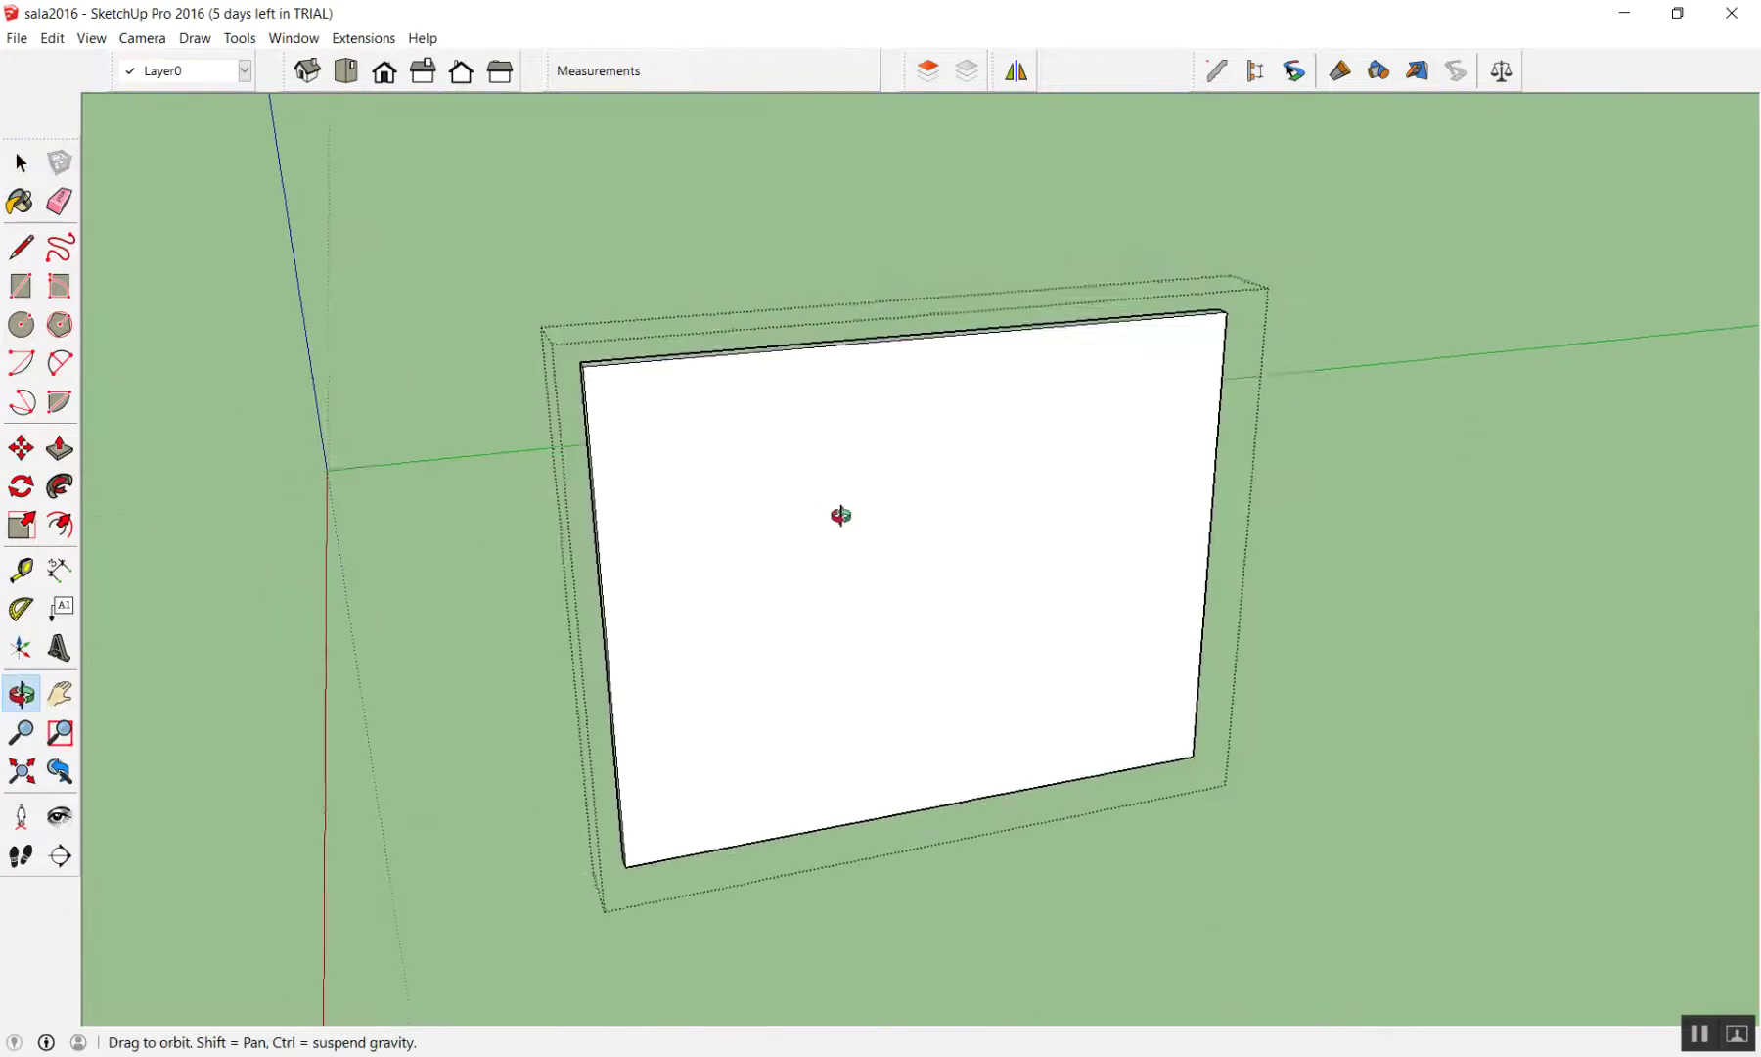
pyautogui.scroll(2, 864, 622)
pyautogui.press('l')
pyautogui.click(615, 654)
pyautogui.click(1225, 526)
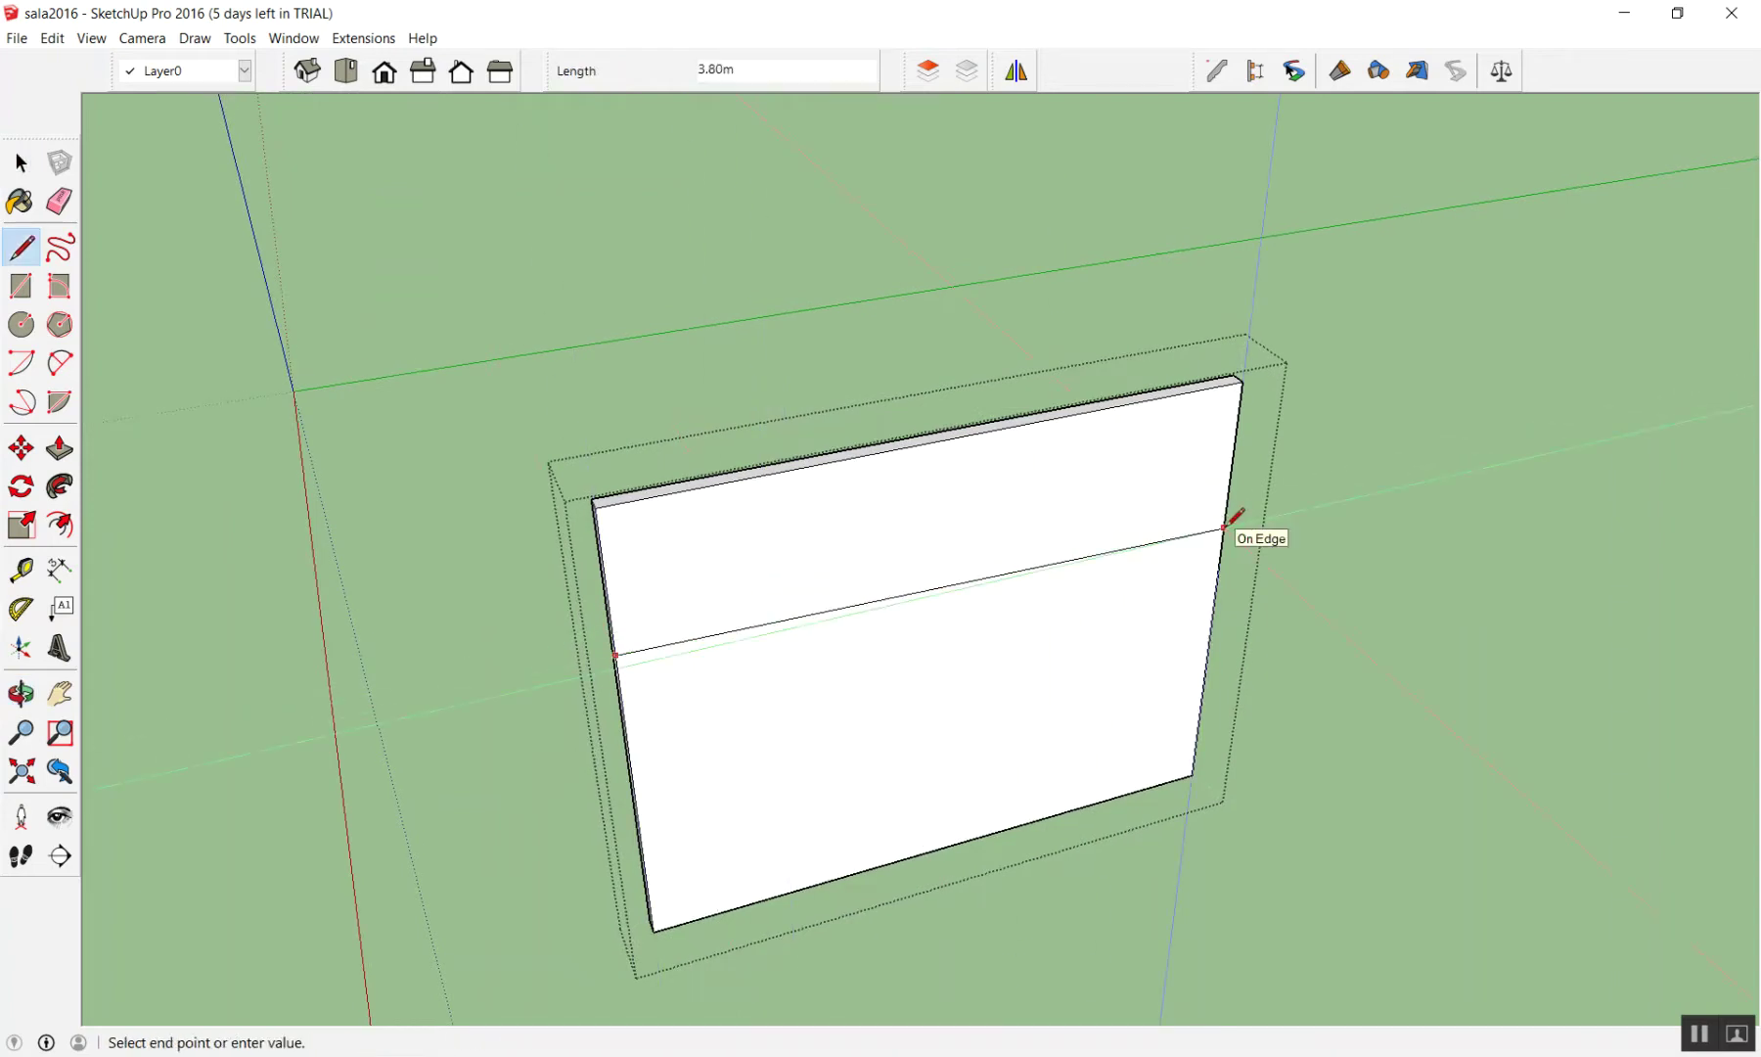
pyautogui.press('Escape')
# Push/Pull away the strip above the line to lower the panel
pyautogui.press('space')
pyautogui.moveTo(1238, 499); pyautogui.dragTo(969, 556, button='middle')
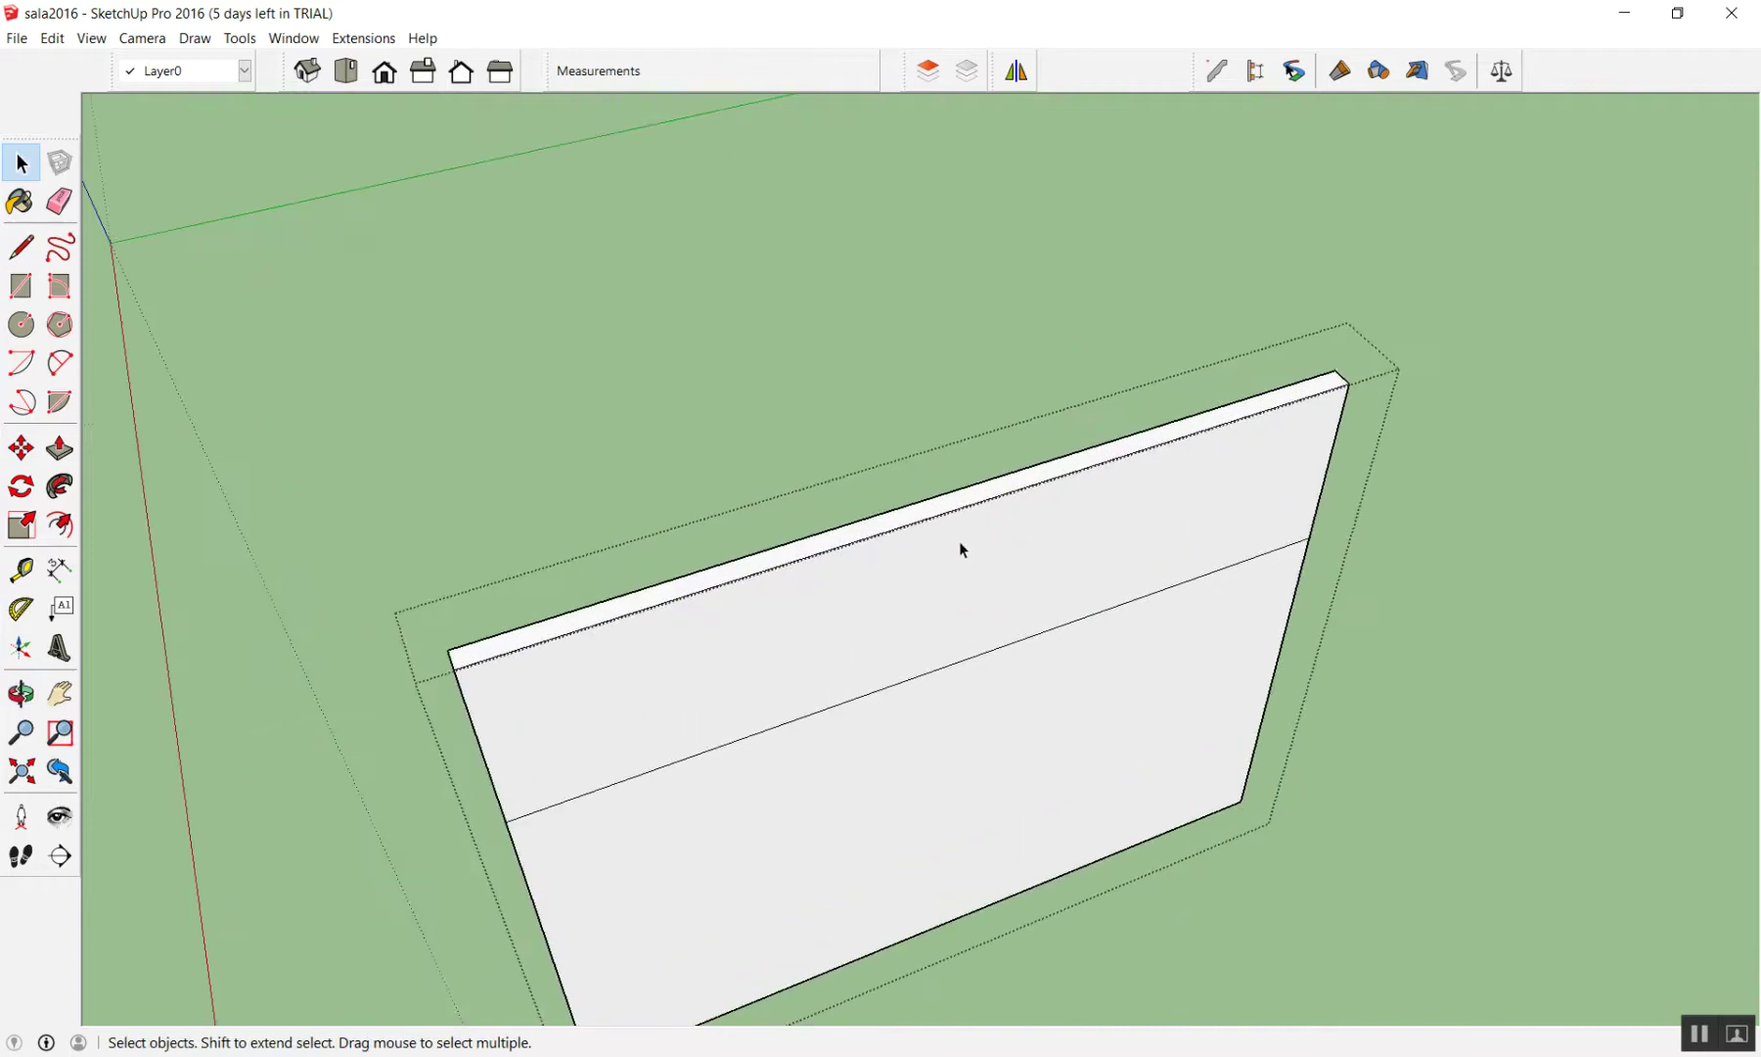
pyautogui.press('p')
pyautogui.click(910, 532)
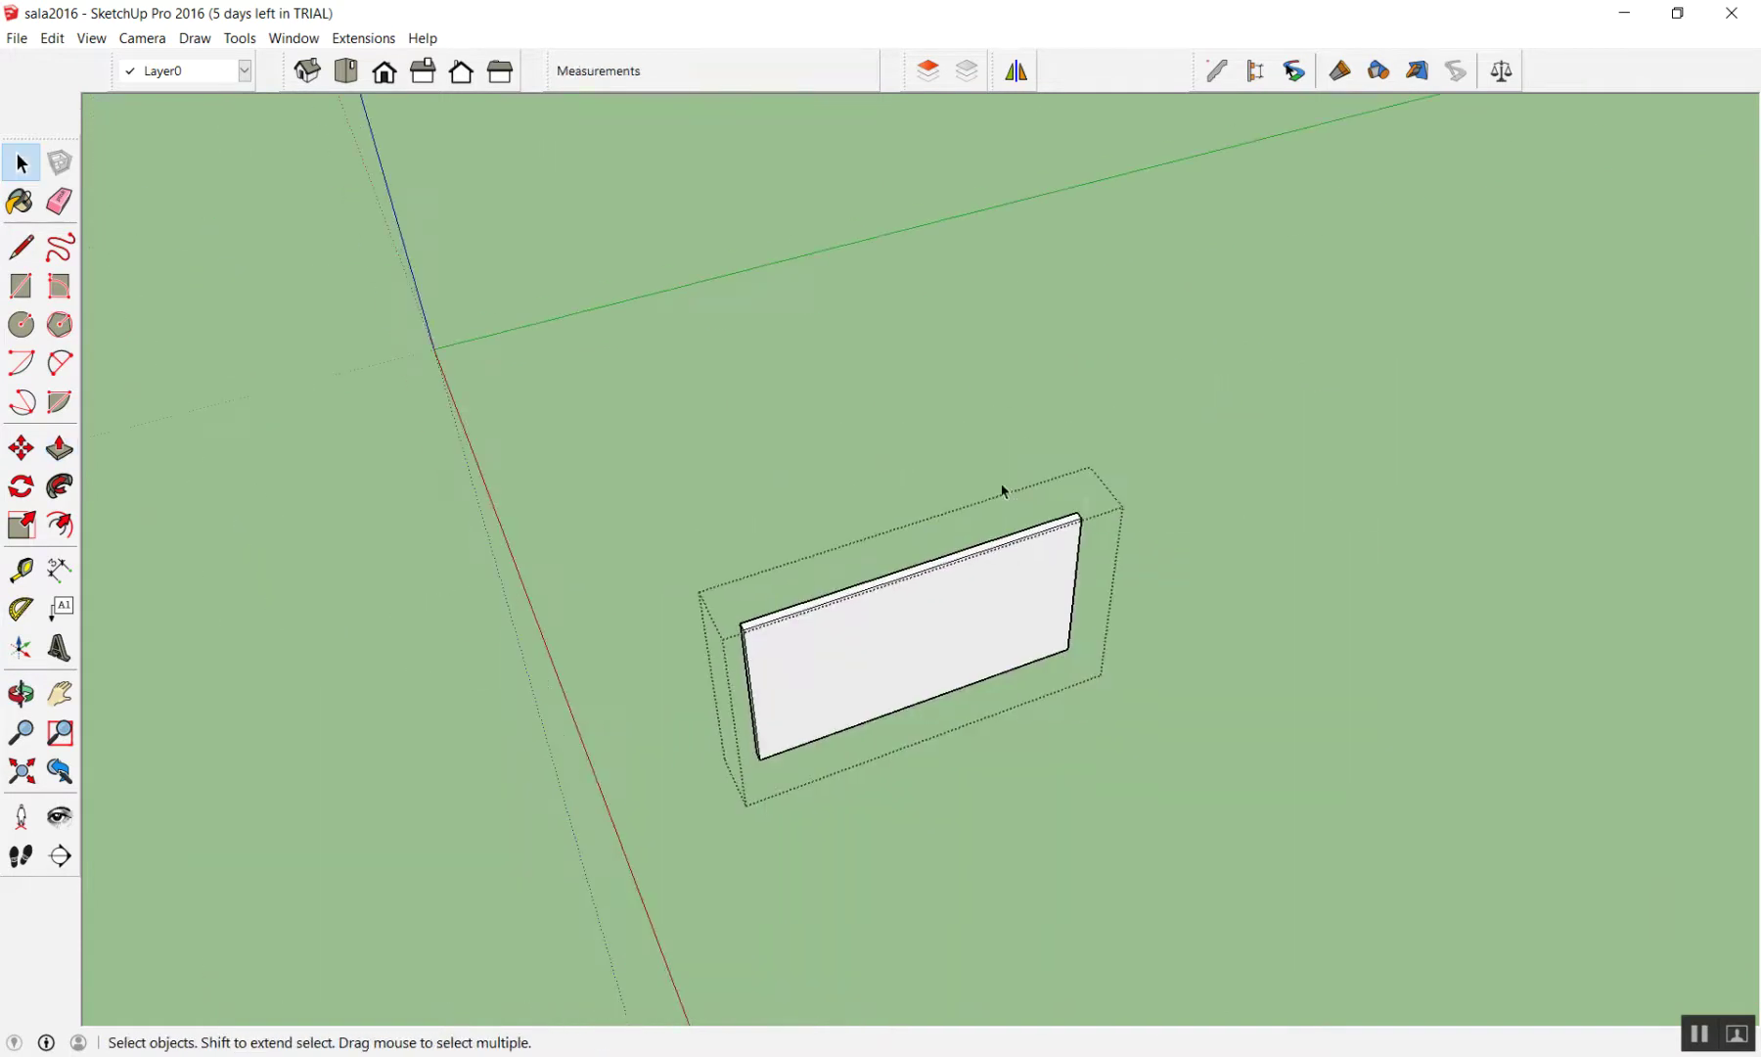
pyautogui.moveTo(1283, 475); pyautogui.dragTo(1253, 258, button='middle')
pyautogui.scroll(2, 1073, 562)
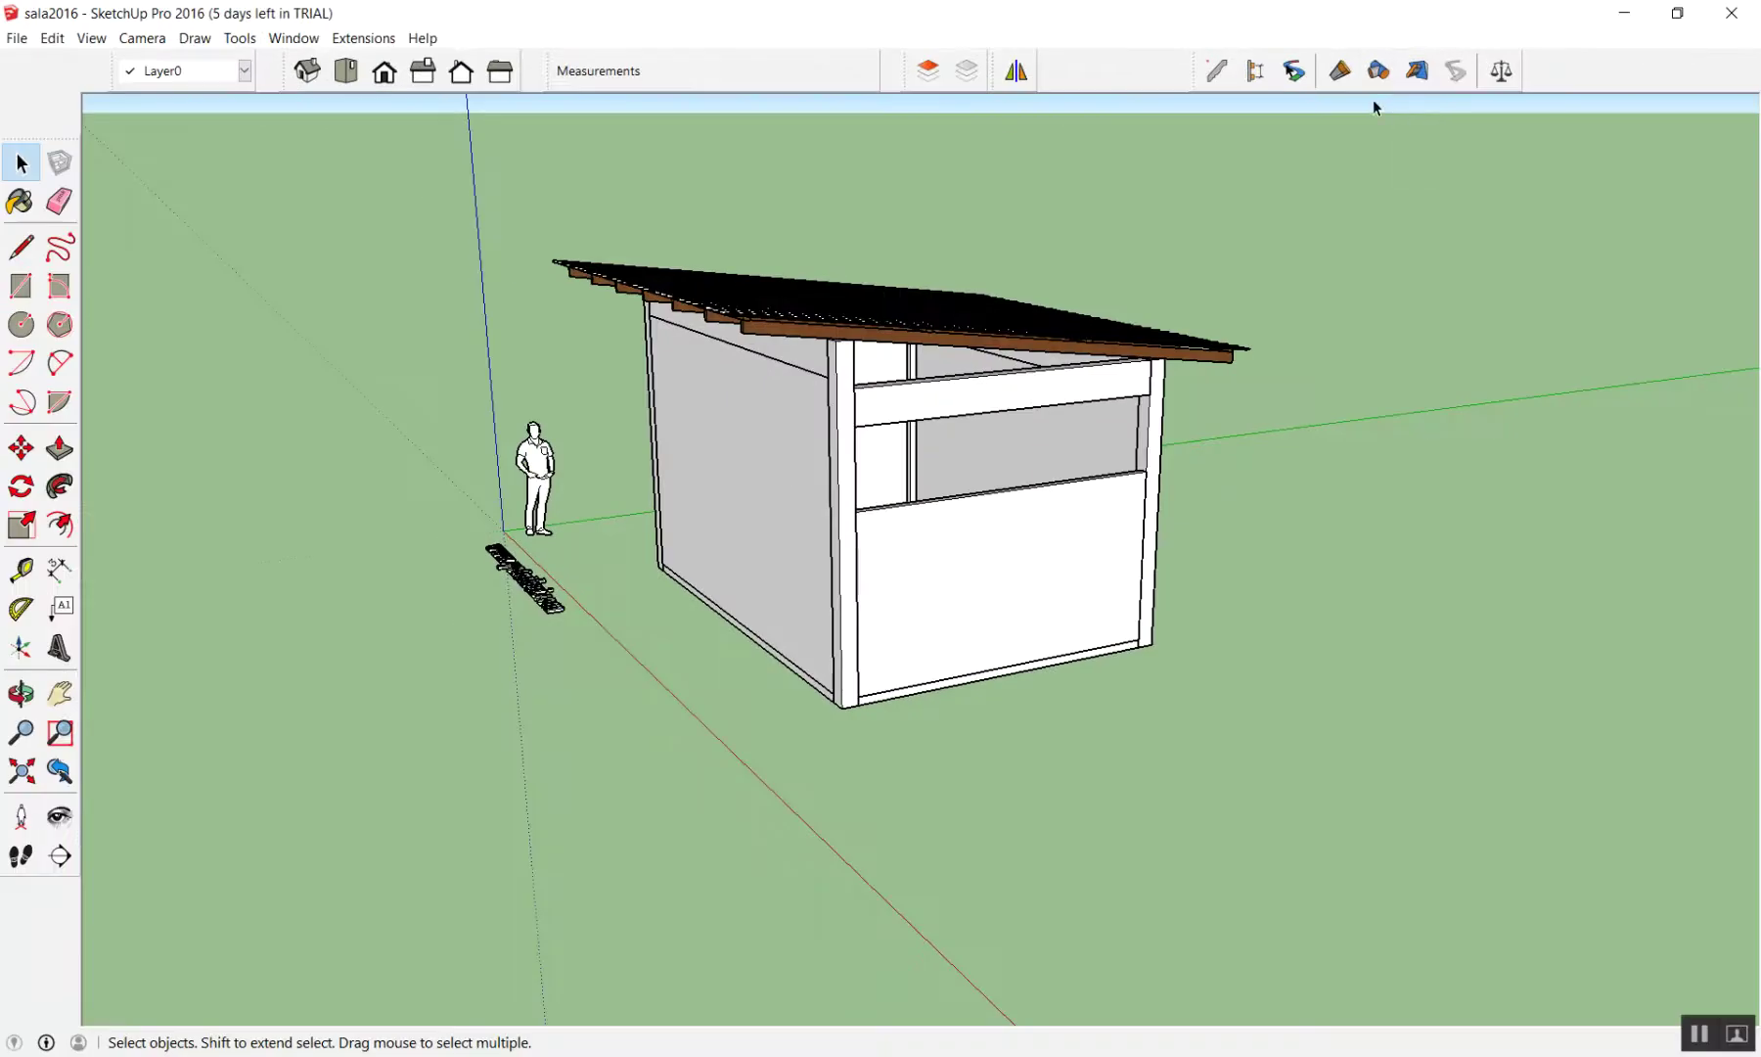
# Try Profile Builder's member tool by picking two points on the top front beam
pyautogui.click(1339, 71)
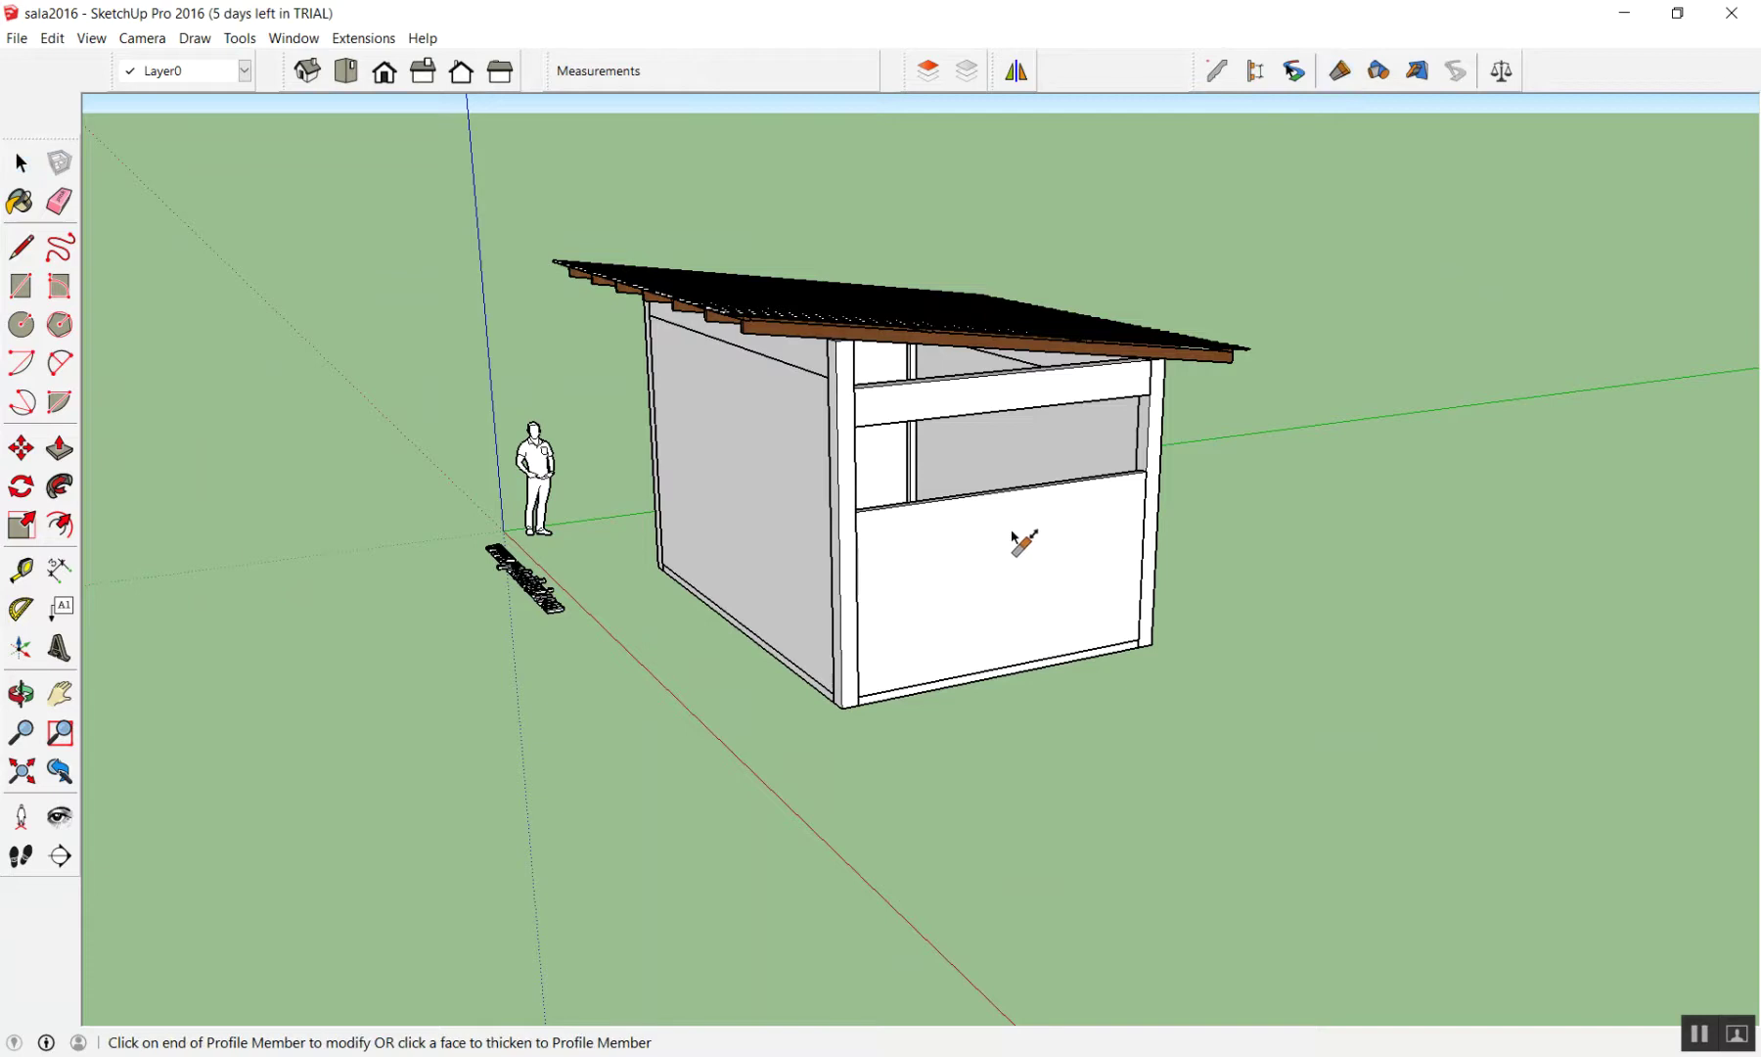
pyautogui.moveTo(1018, 533); pyautogui.dragTo(1031, 557, button='middle')
pyautogui.click(1049, 452)
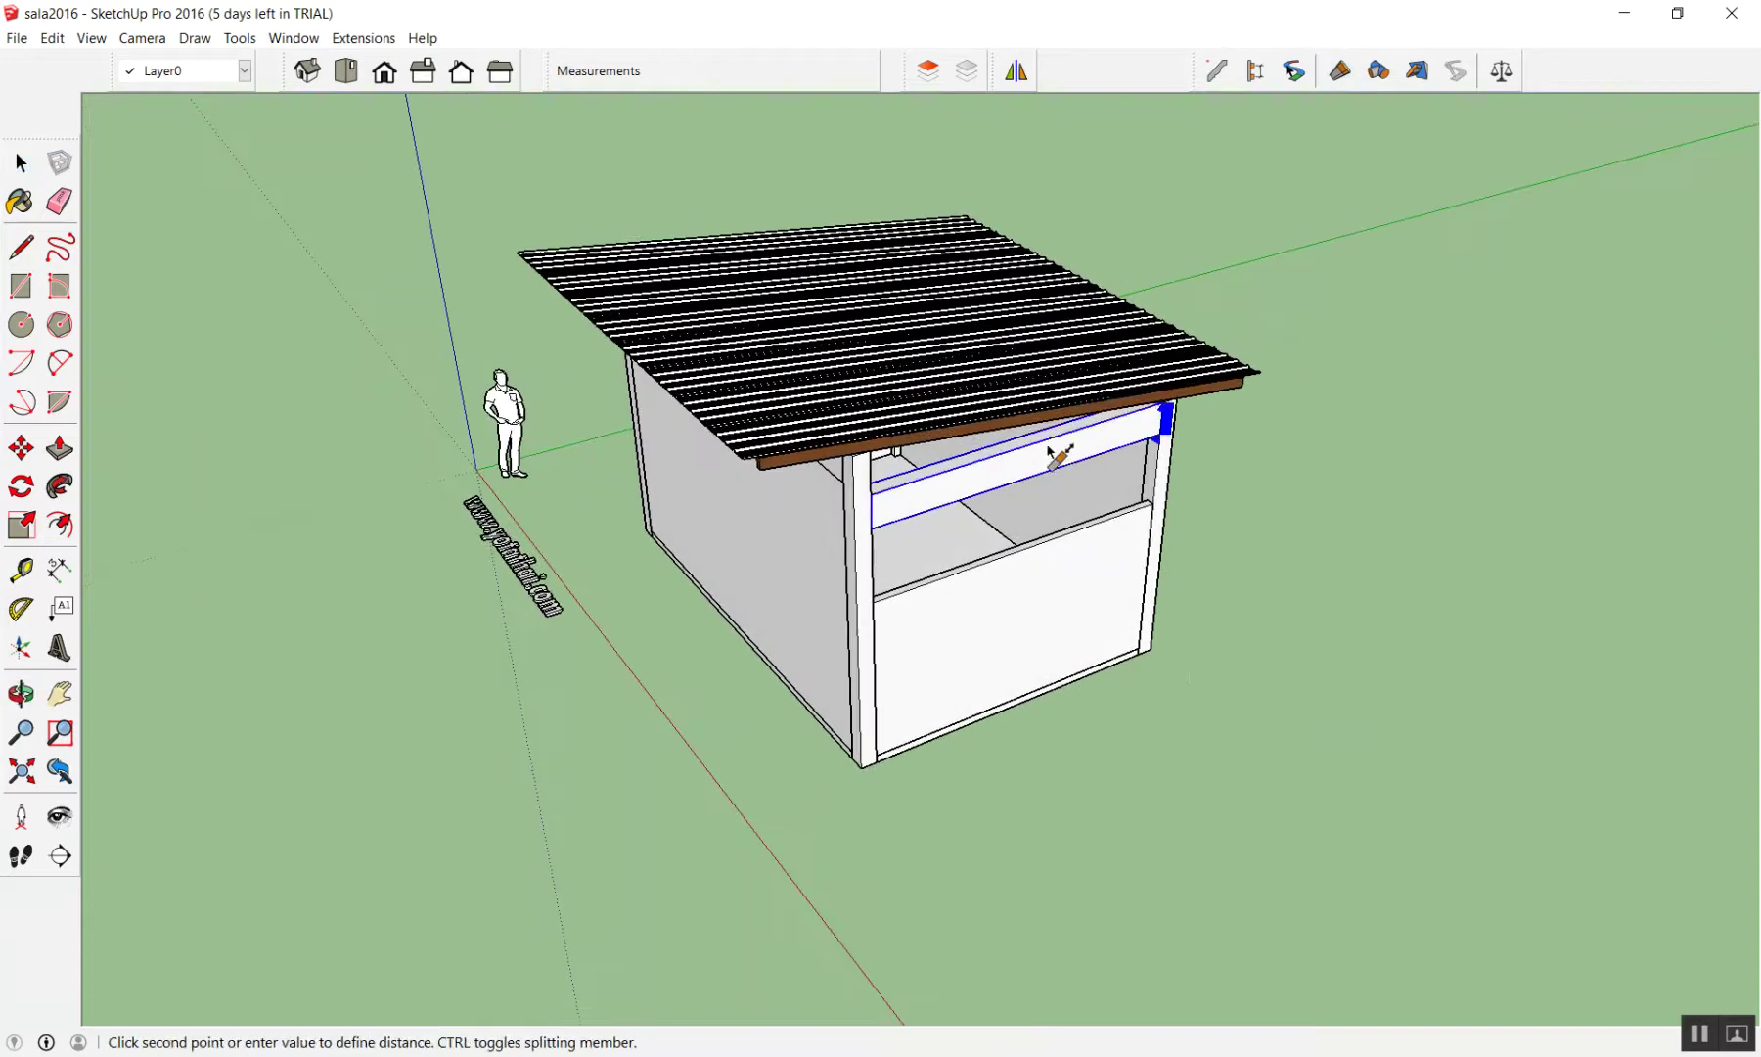
pyautogui.click(1053, 455)
pyautogui.scroll(2, 1150, 427)
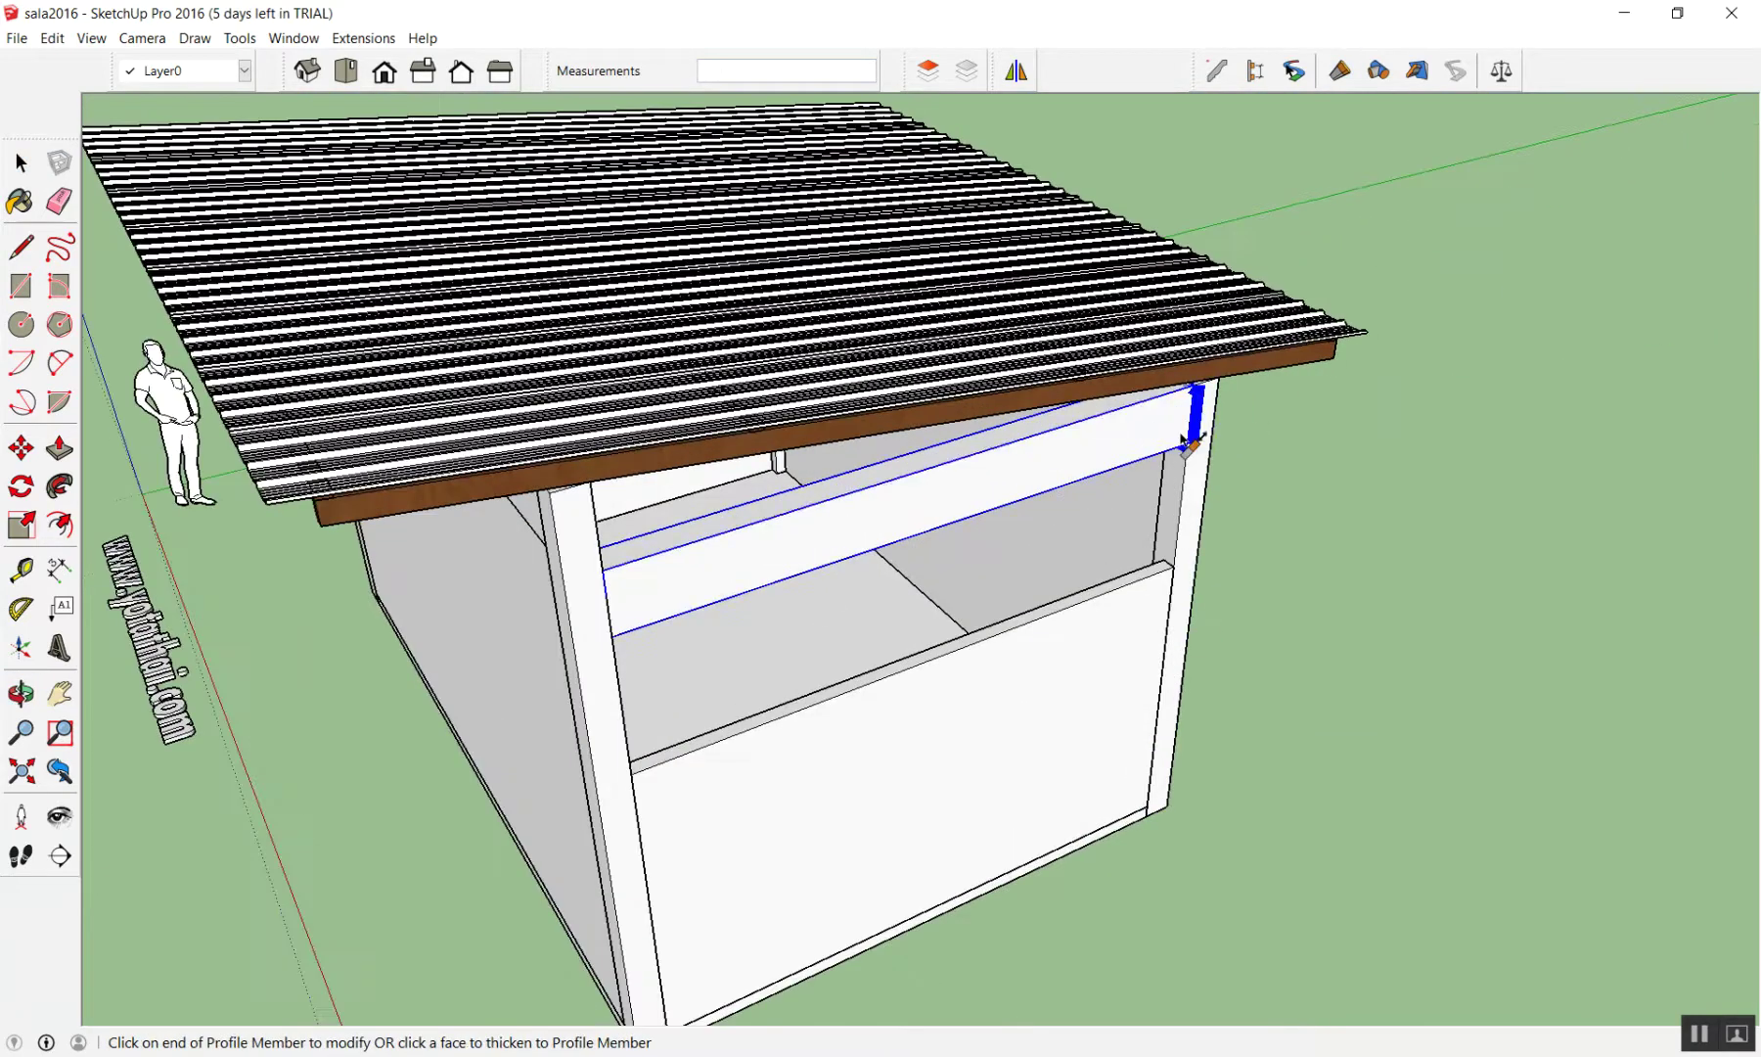
pyautogui.press('space')
# Double-click the front wall component to edit it in isolation
pyautogui.scroll(-5, 1223, 529)
pyautogui.moveTo(1210, 582)
pyautogui.mouseDown(button='middle')
pyautogui.moveTo(1223, 692)
pyautogui.moveTo(1203, 443)
pyautogui.mouseUp(button='middle')
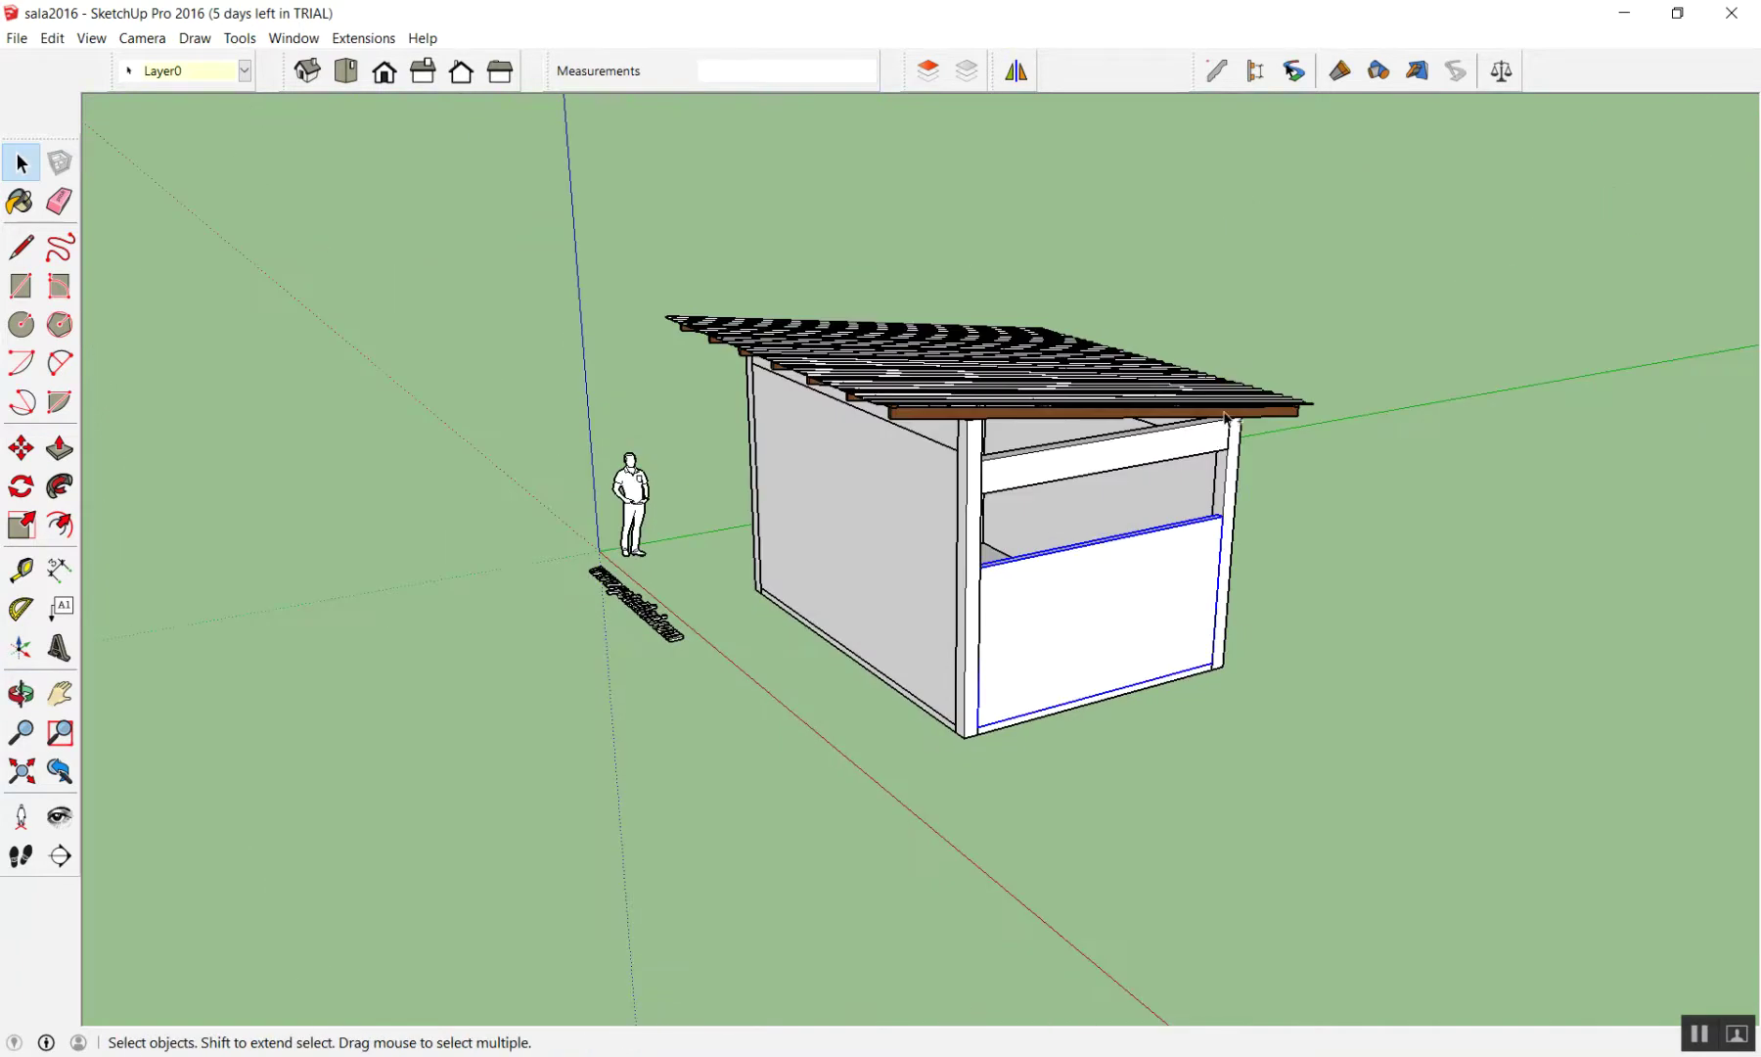
pyautogui.doubleClick(1225, 415)
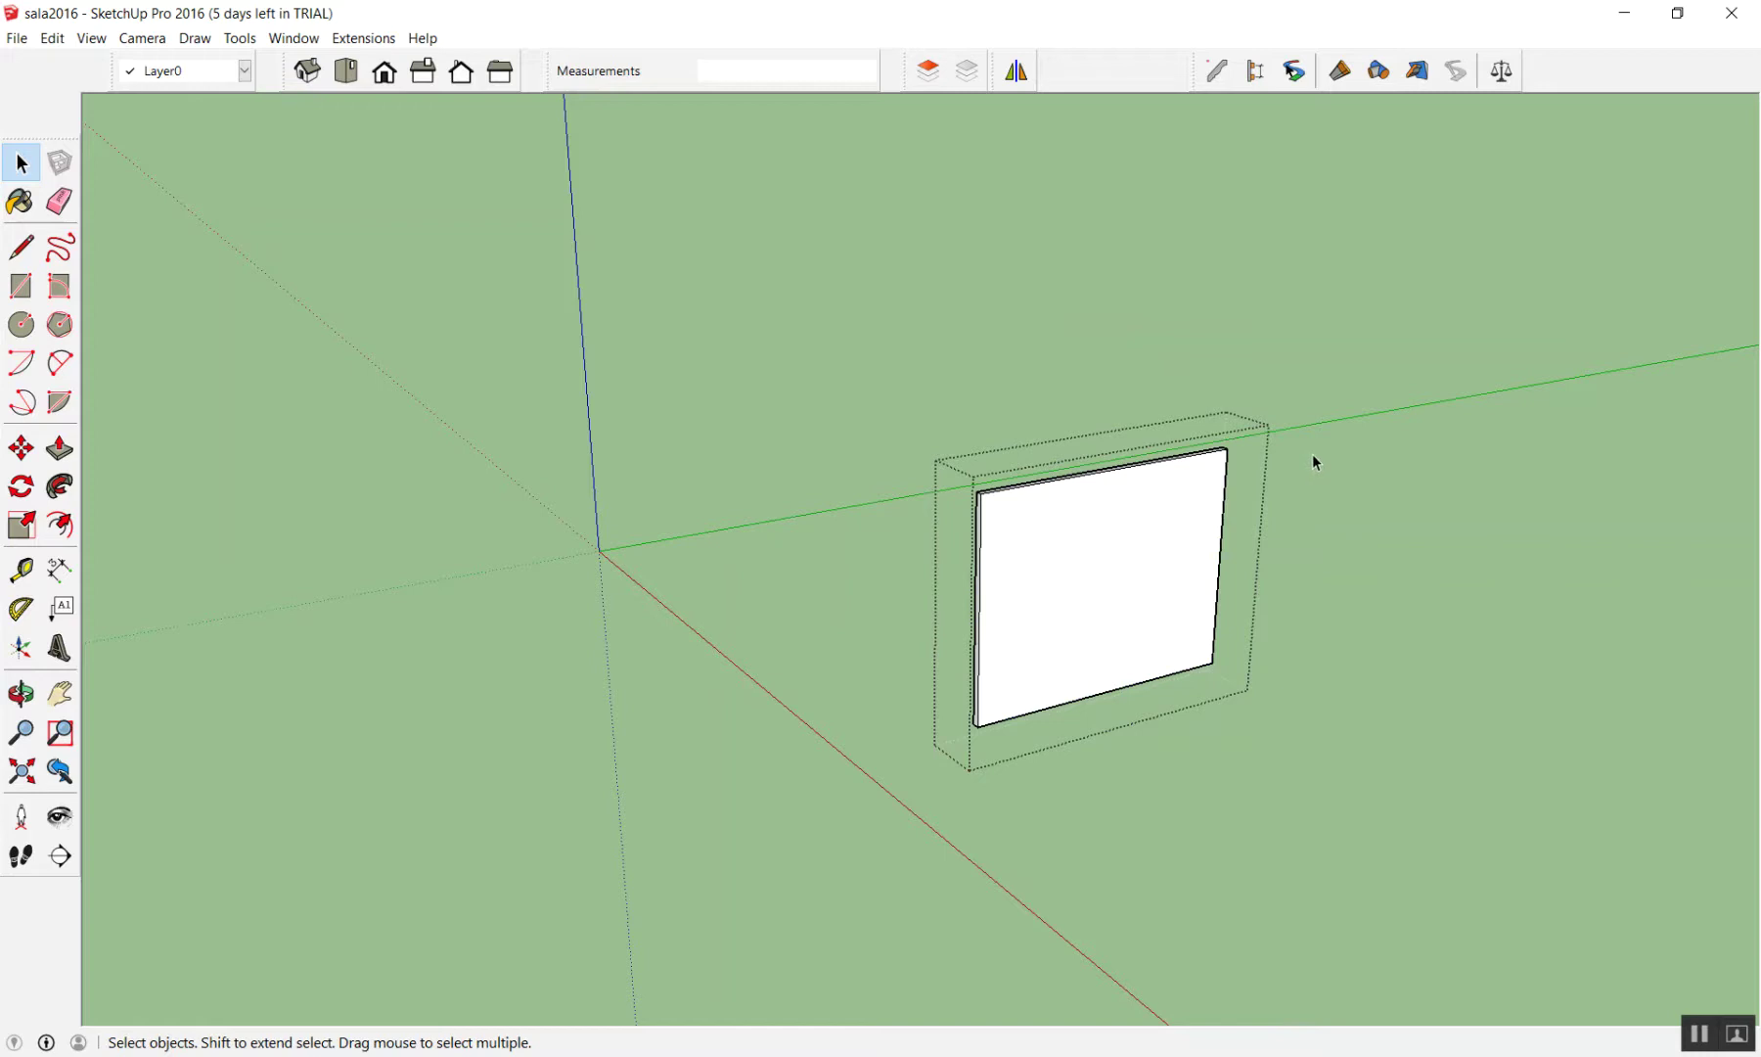
# Exit the wall component and zoom out to view the whole house
pyautogui.click(1314, 453)
pyautogui.scroll(1, 1420, 543)
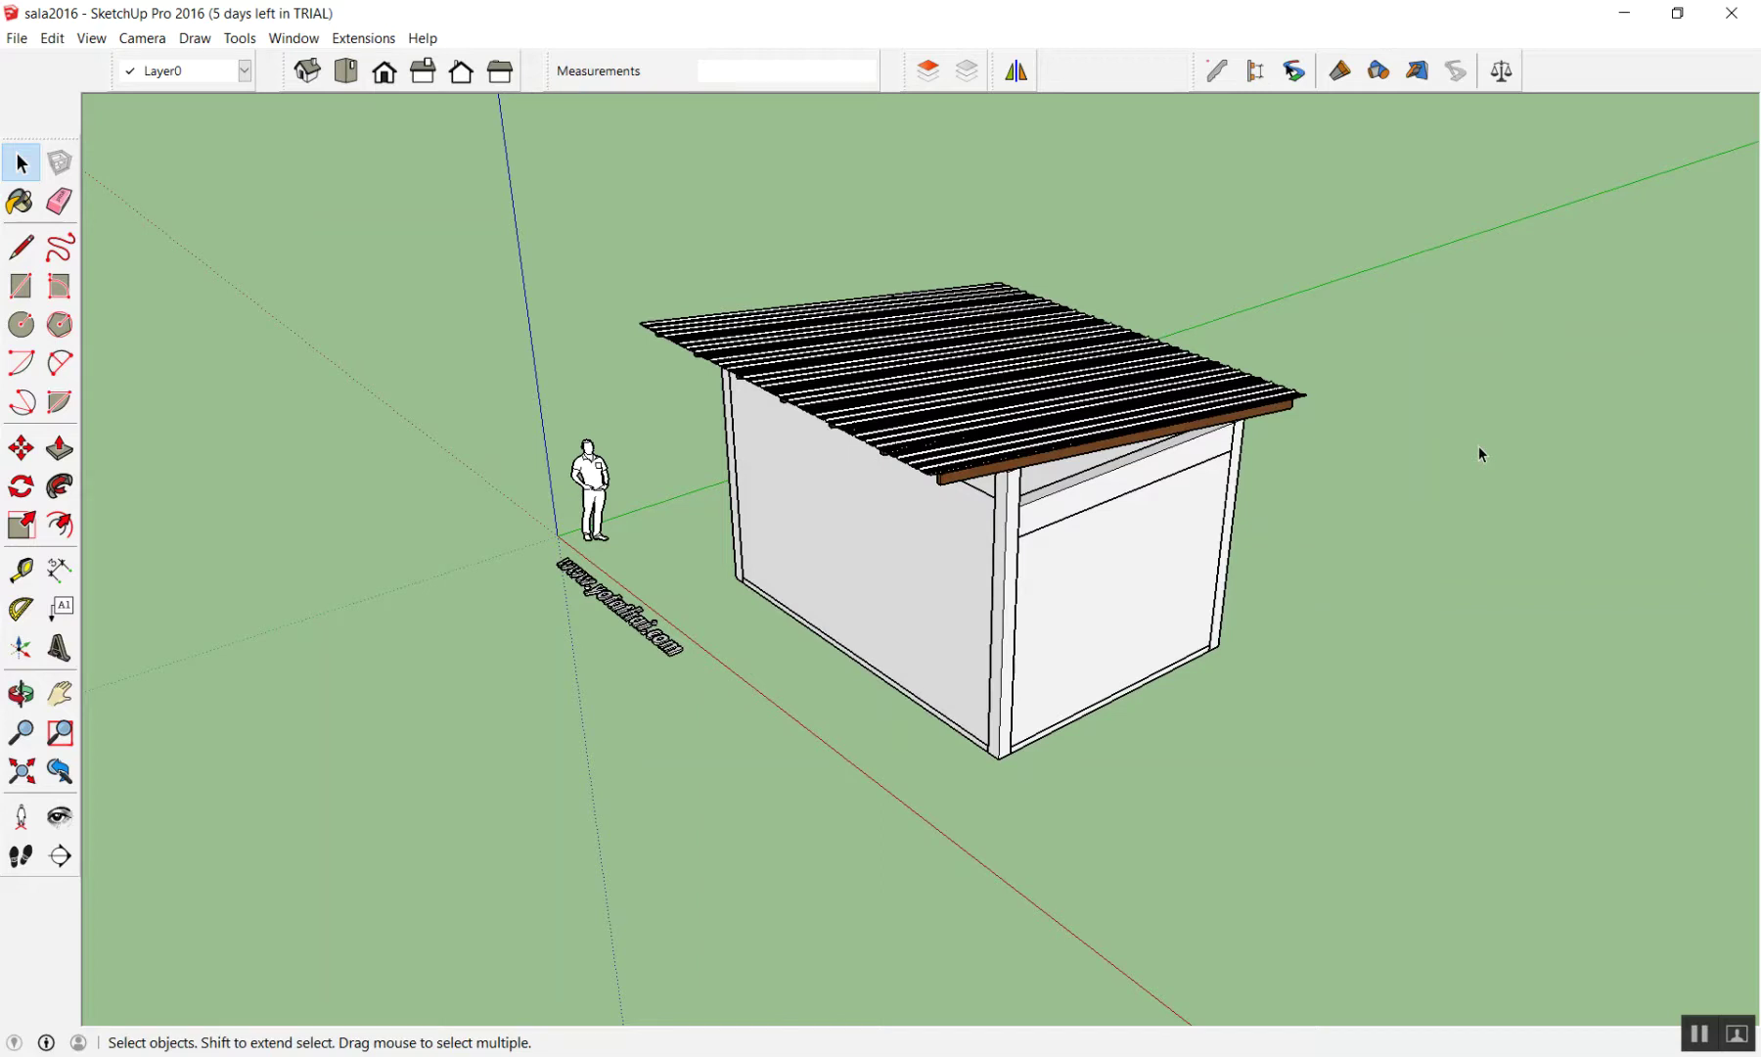
pyautogui.moveTo(933, 175); pyautogui.dragTo(1045, 223, button='middle')
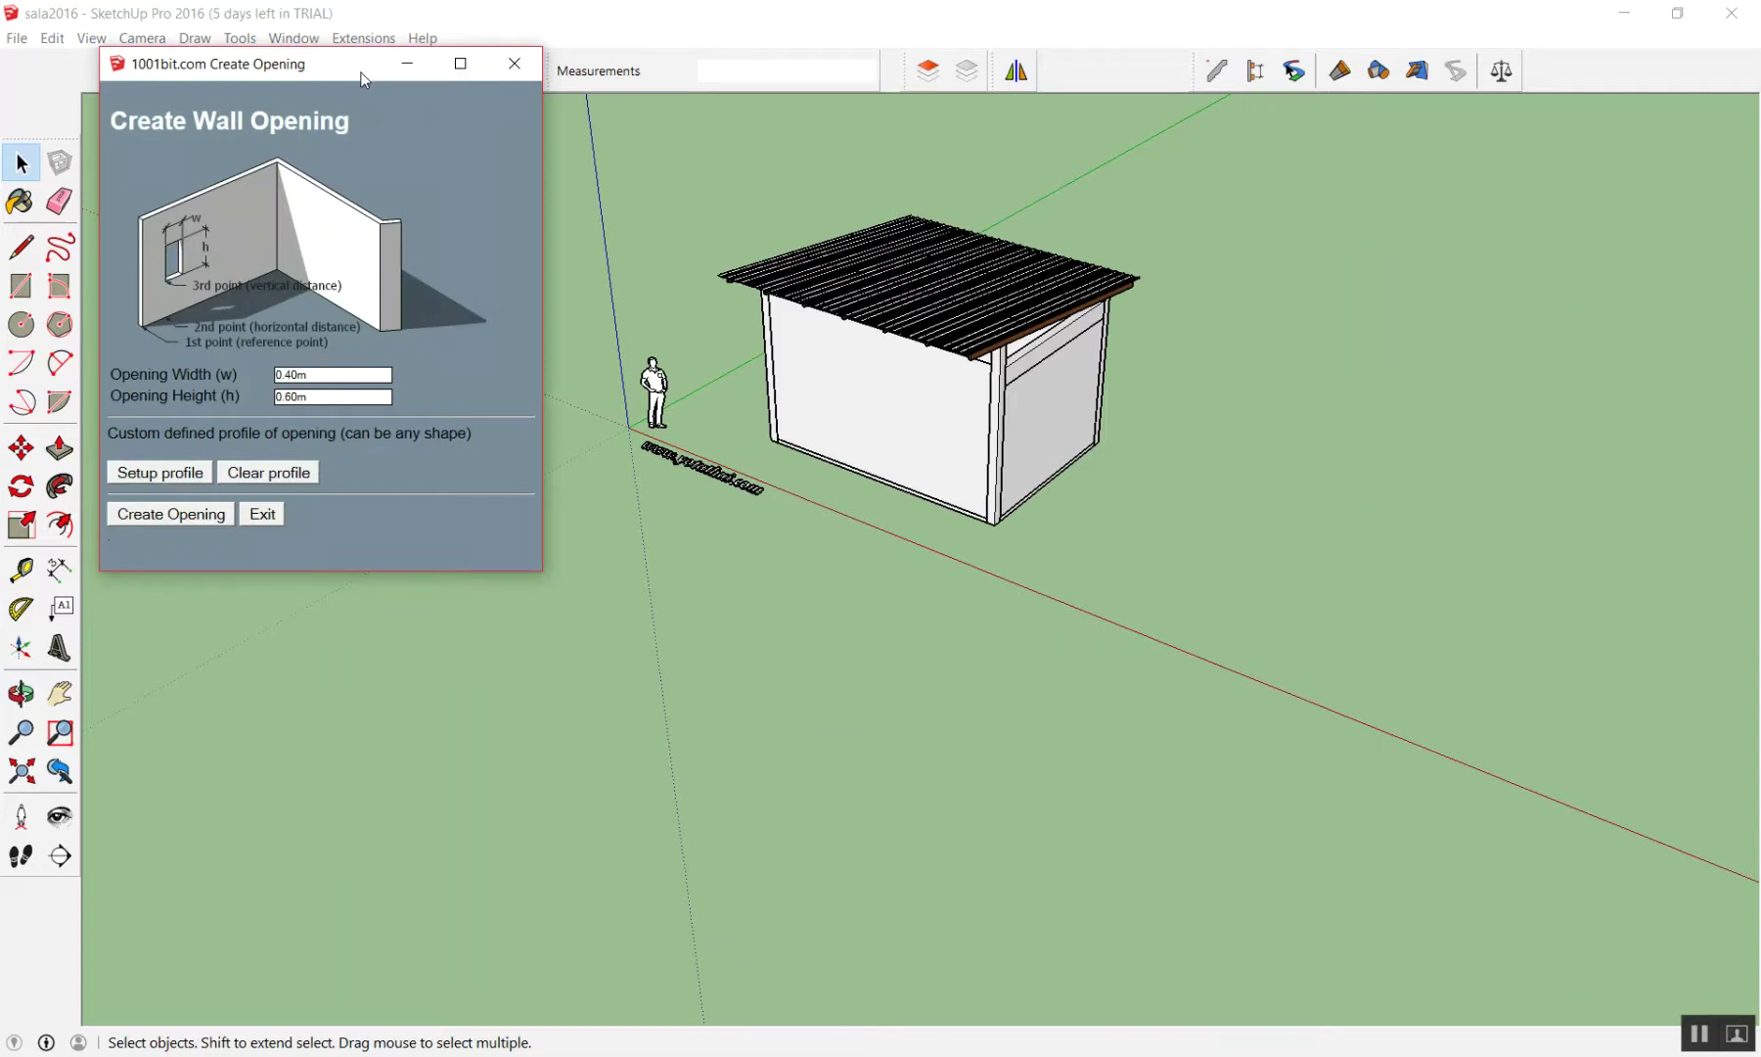
# In Create Wall Opening, enter Opening Width 1 and Opening Height 2.05
pyautogui.moveTo(362, 78); pyautogui.dragTo(1551, 116)
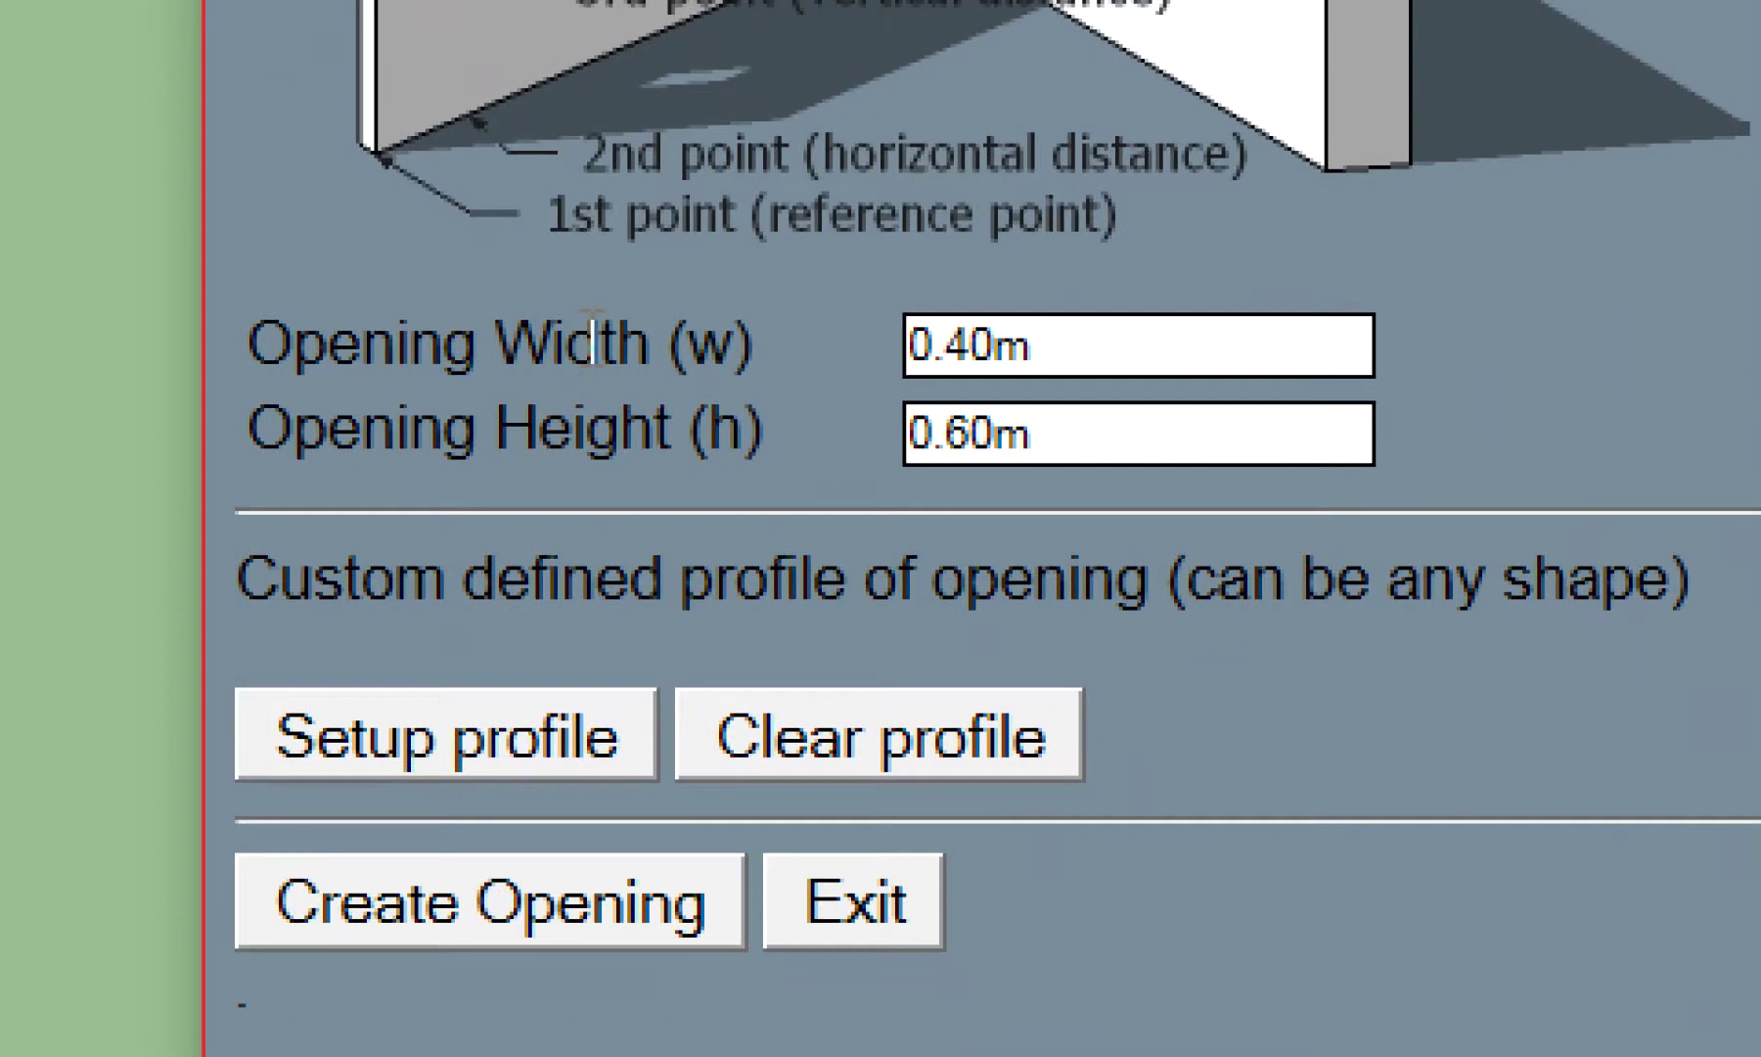
pyautogui.click(1103, 369)
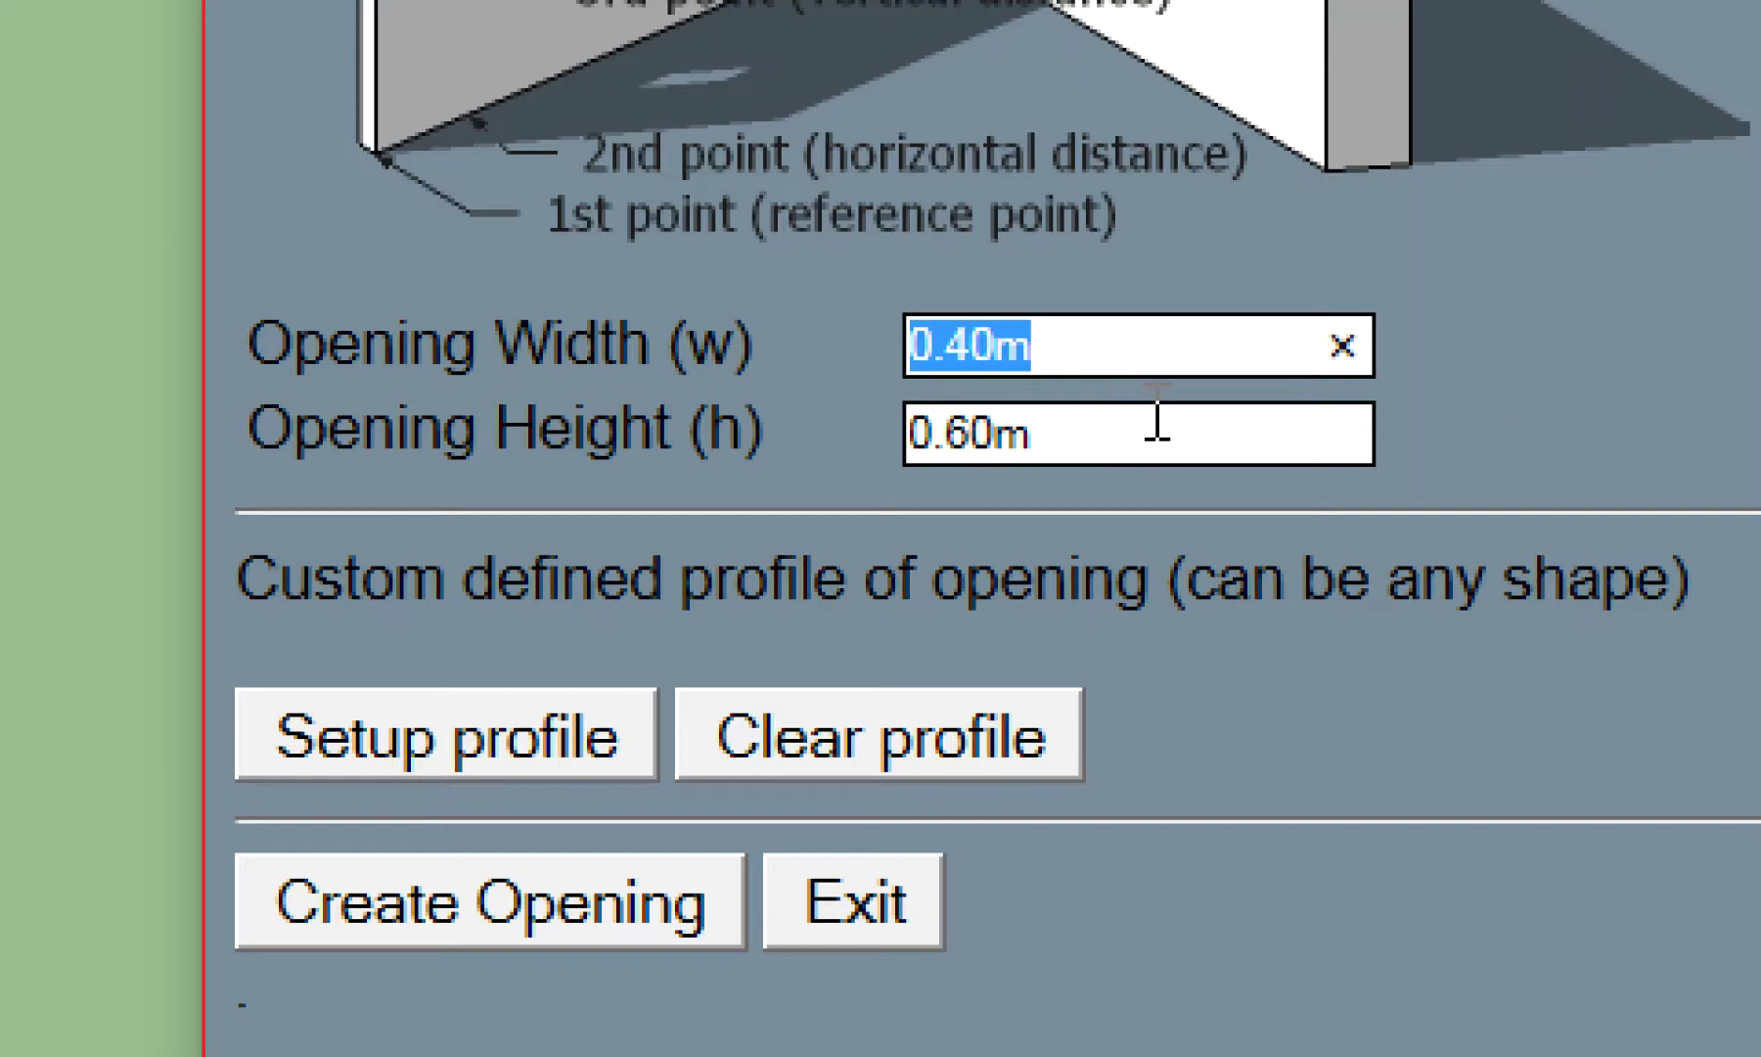
pyautogui.write('1')
pyautogui.press('Tab')
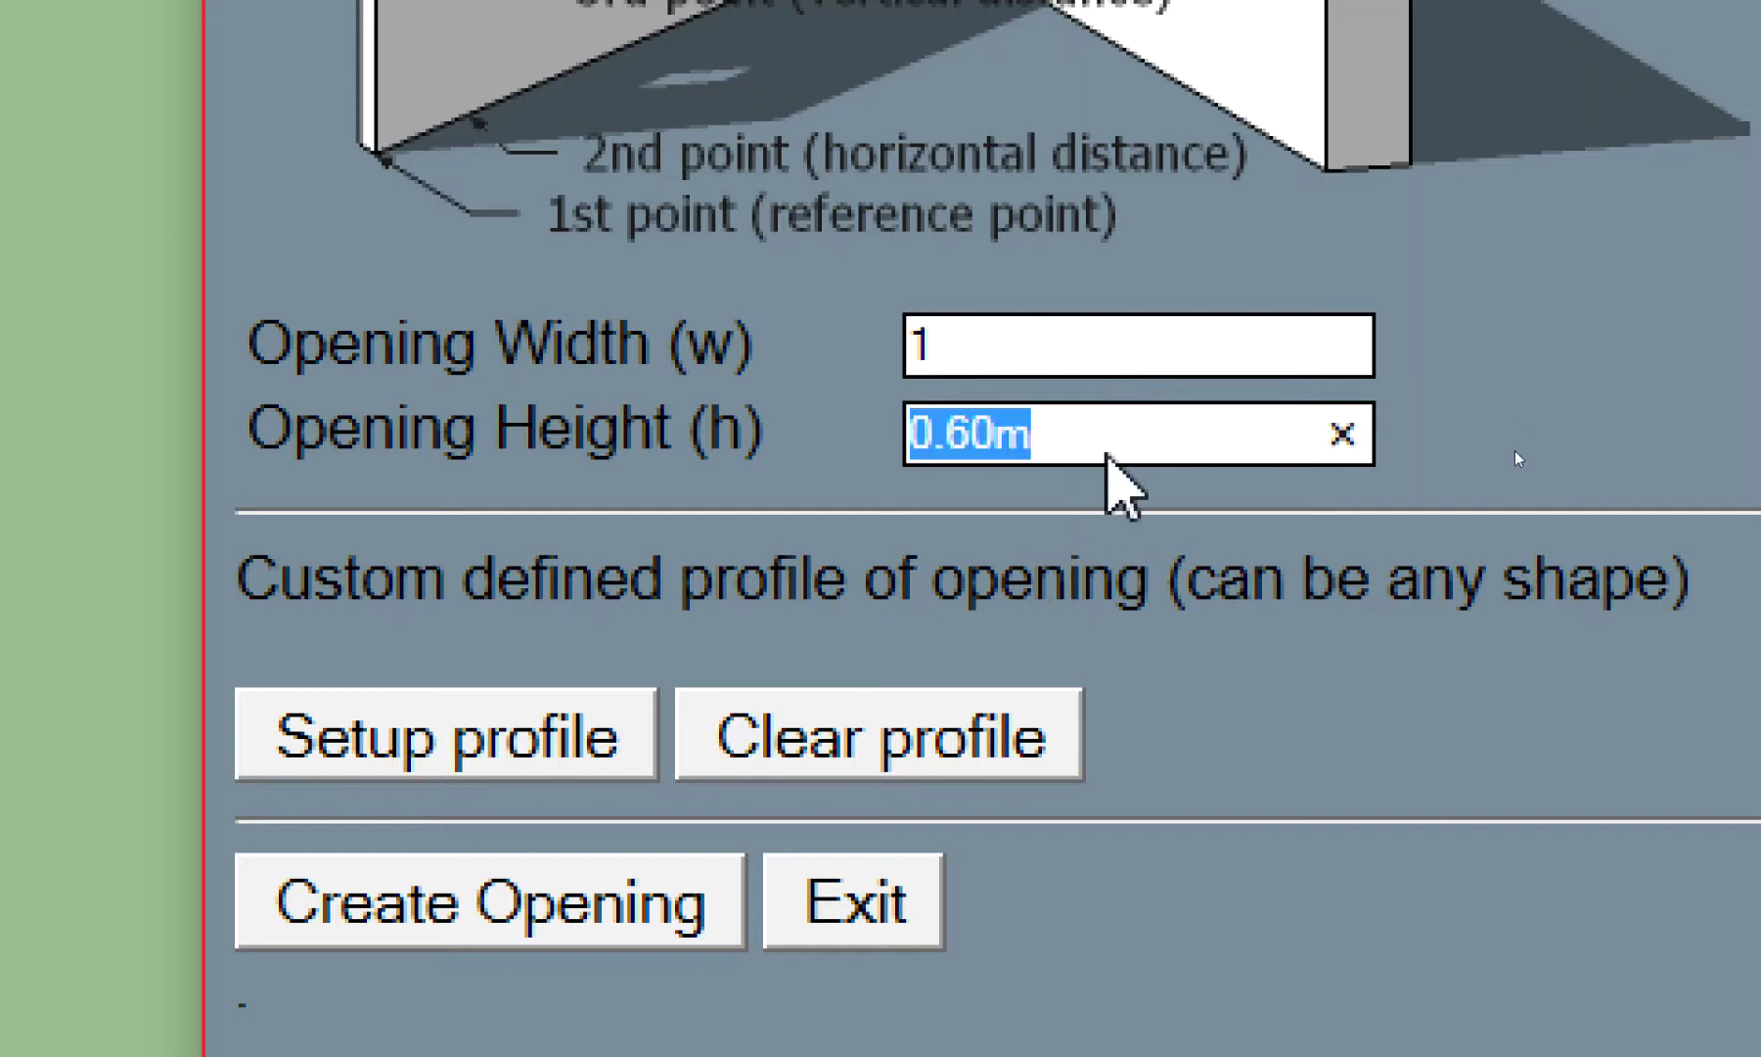
pyautogui.write('2.01')
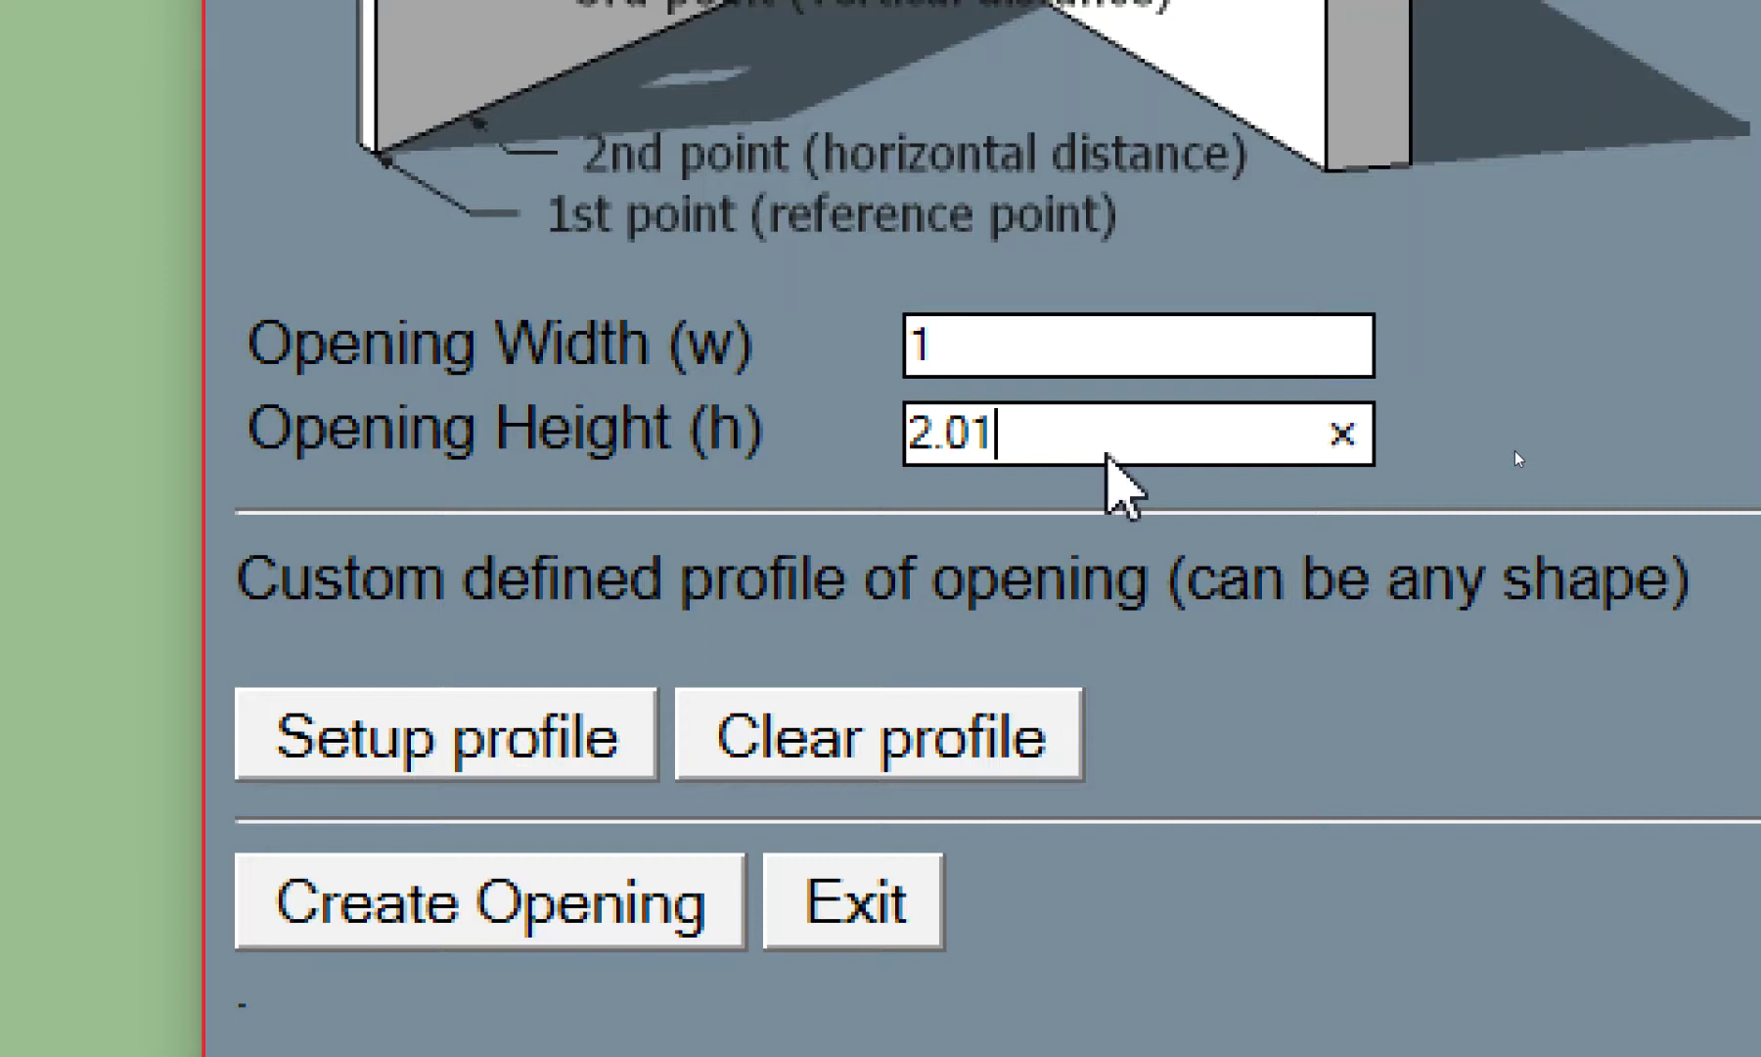
pyautogui.press('BackSpace')
pyautogui.write('2')
pyautogui.press('BackSpace')
pyautogui.write('5')
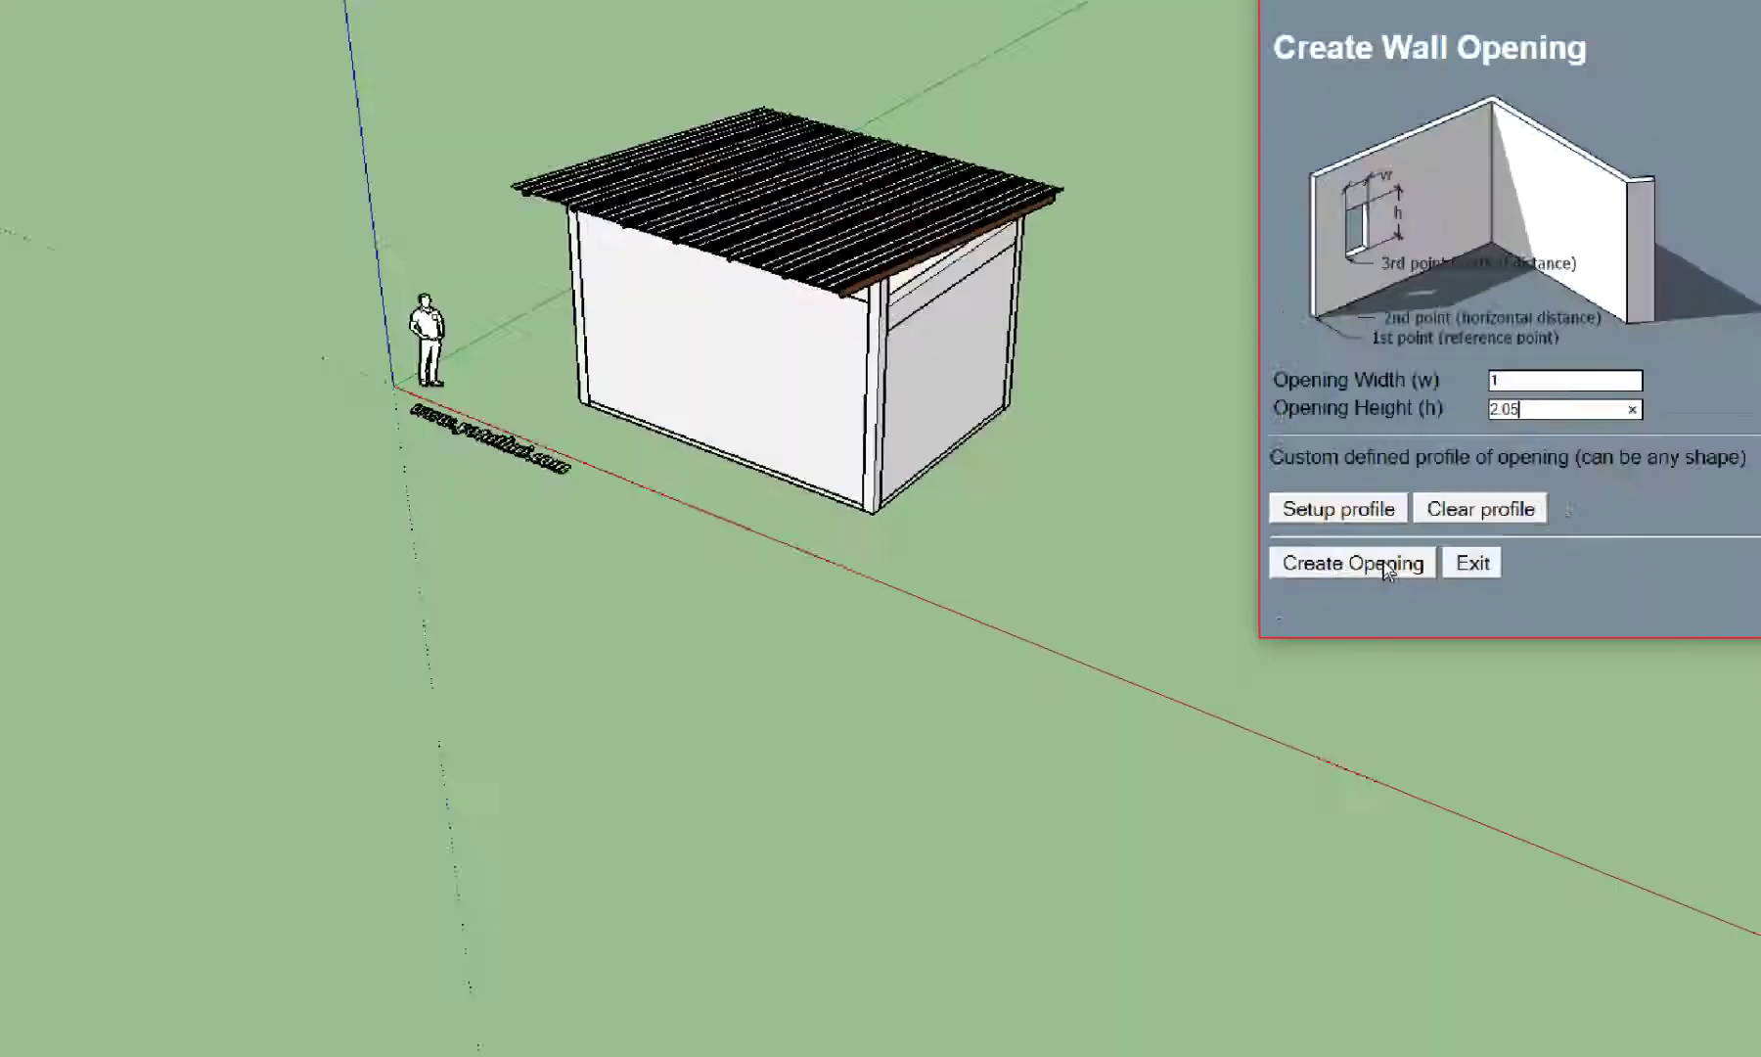
# Place the 1 m × 2.05 m doorway at the wall's lower-left corner
pyautogui.click(1384, 559)
pyautogui.scroll(3, 796, 427)
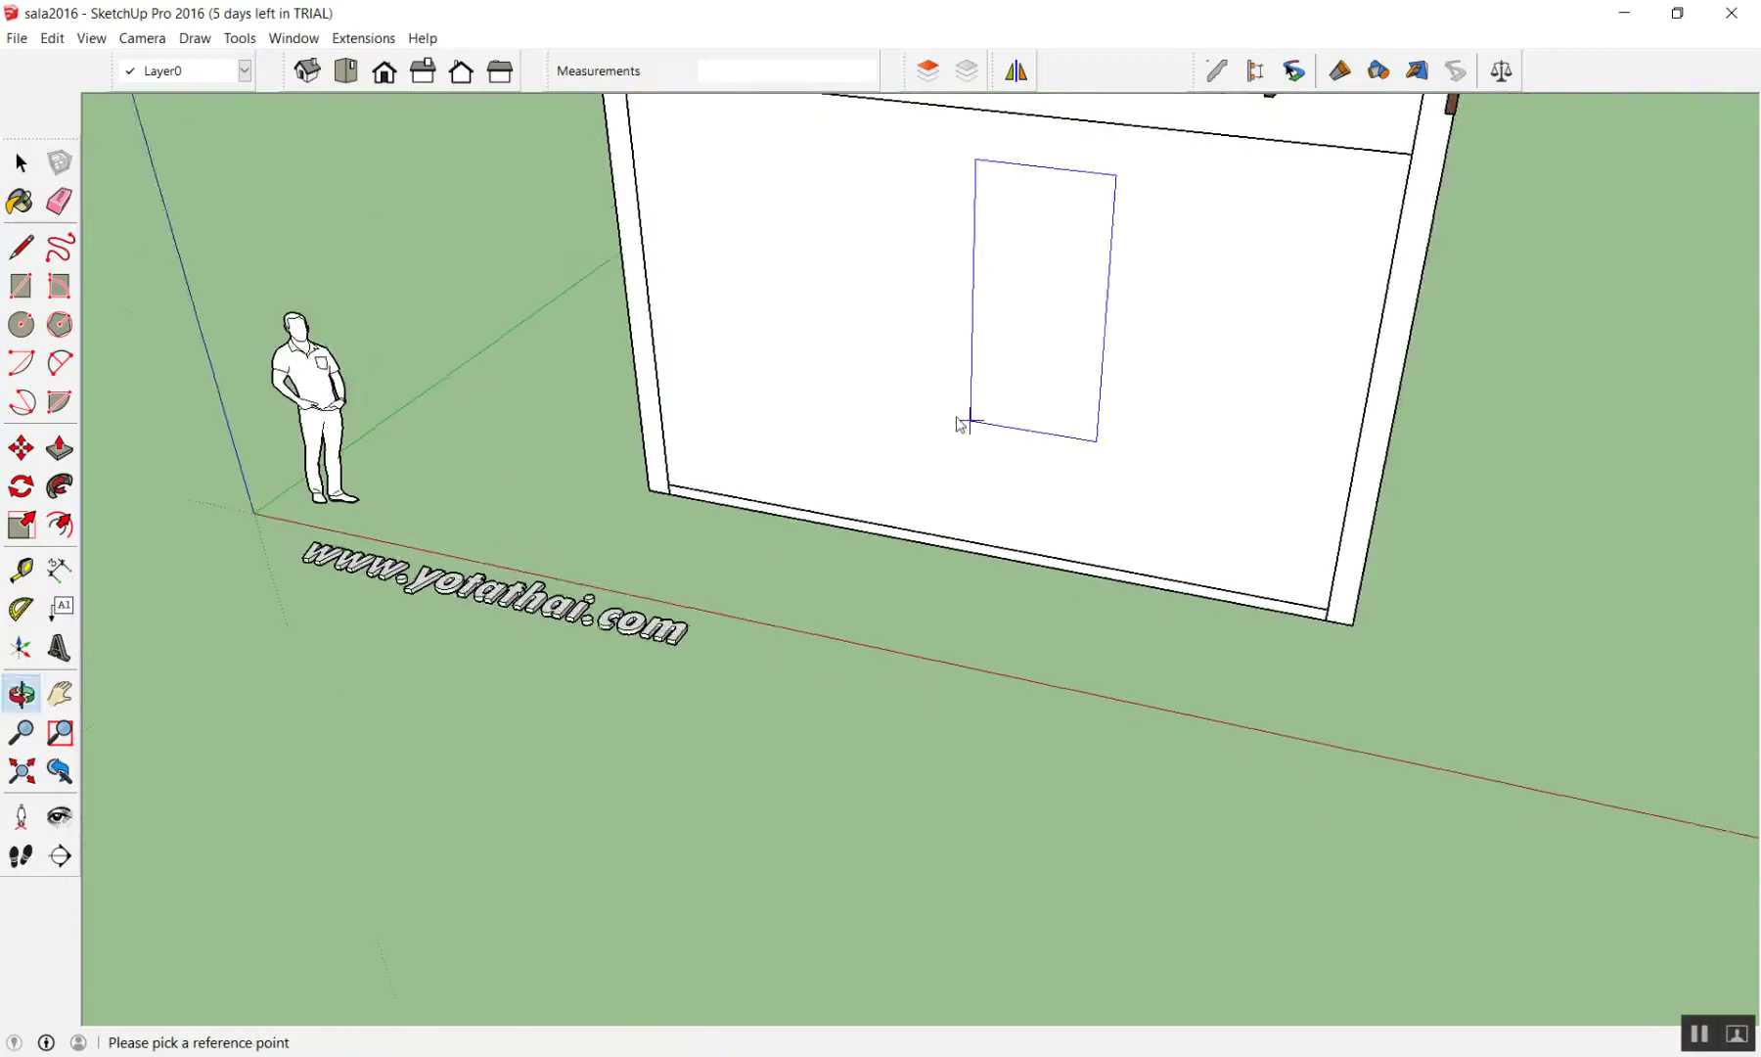
pyautogui.scroll(2, 962, 421)
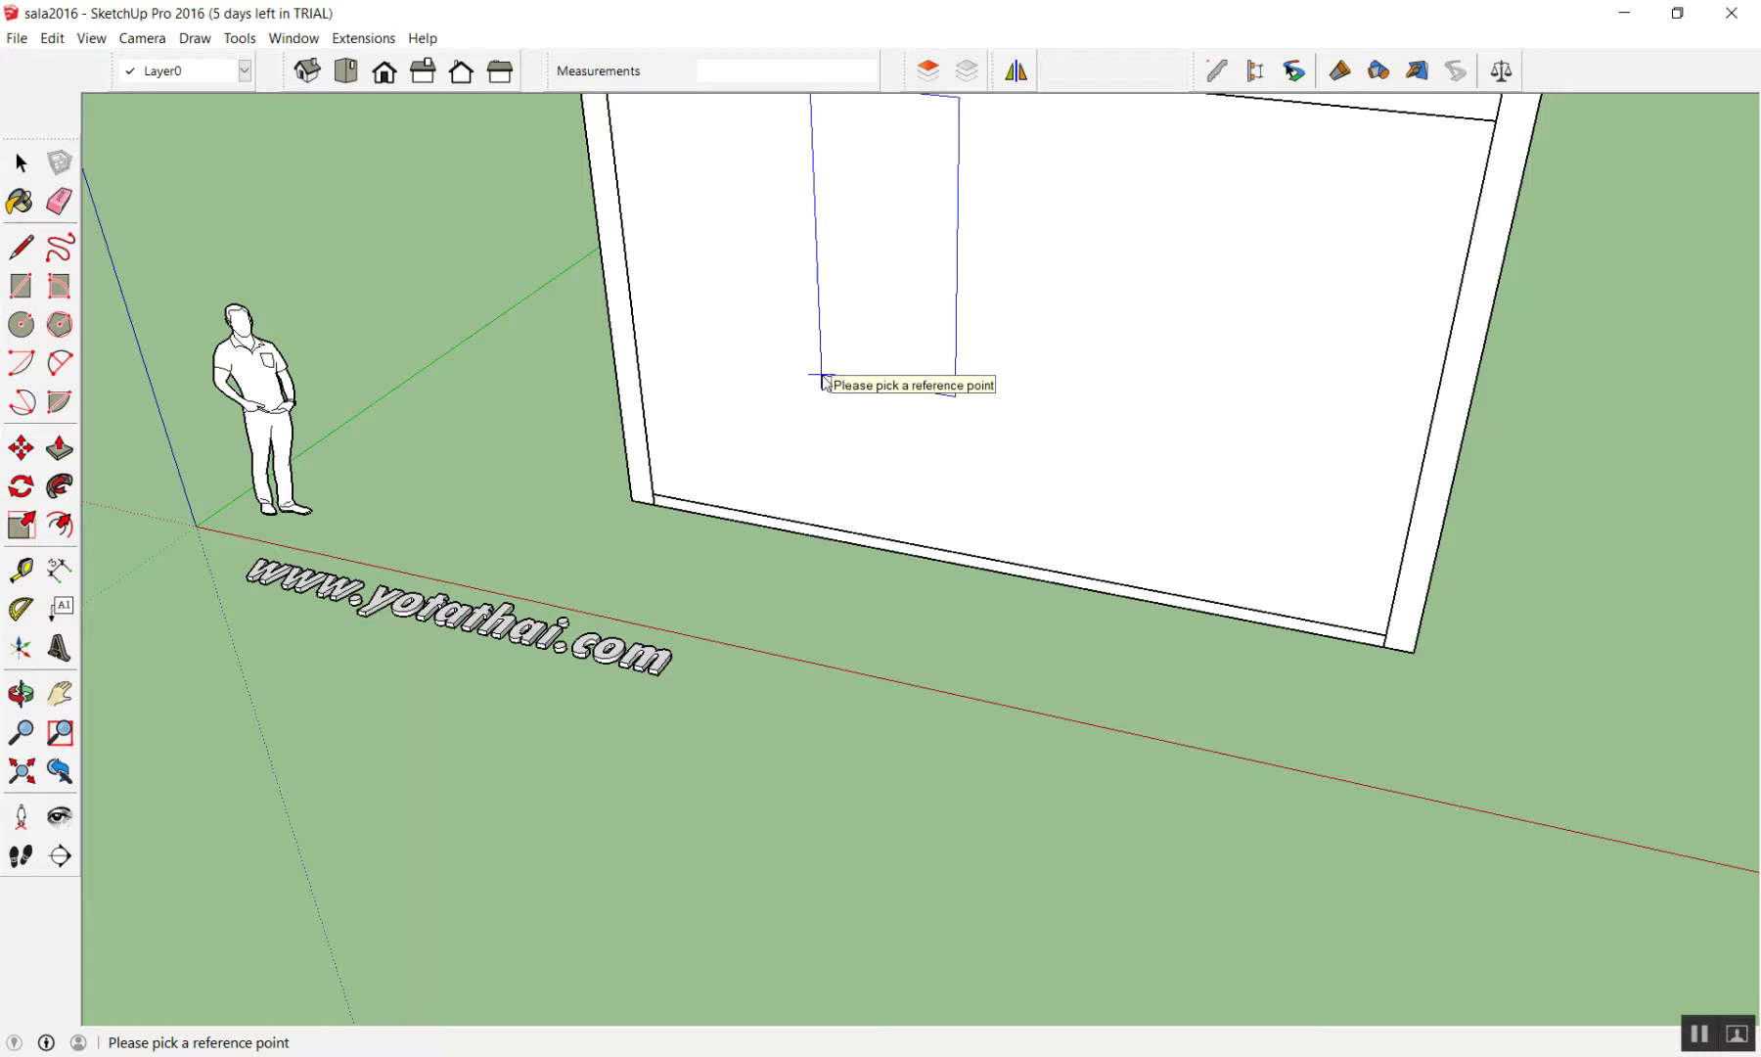
pyautogui.scroll(2, 684, 515)
pyautogui.scroll(2, 683, 587)
pyautogui.scroll(1, 700, 575)
pyautogui.scroll(-2, 727, 499)
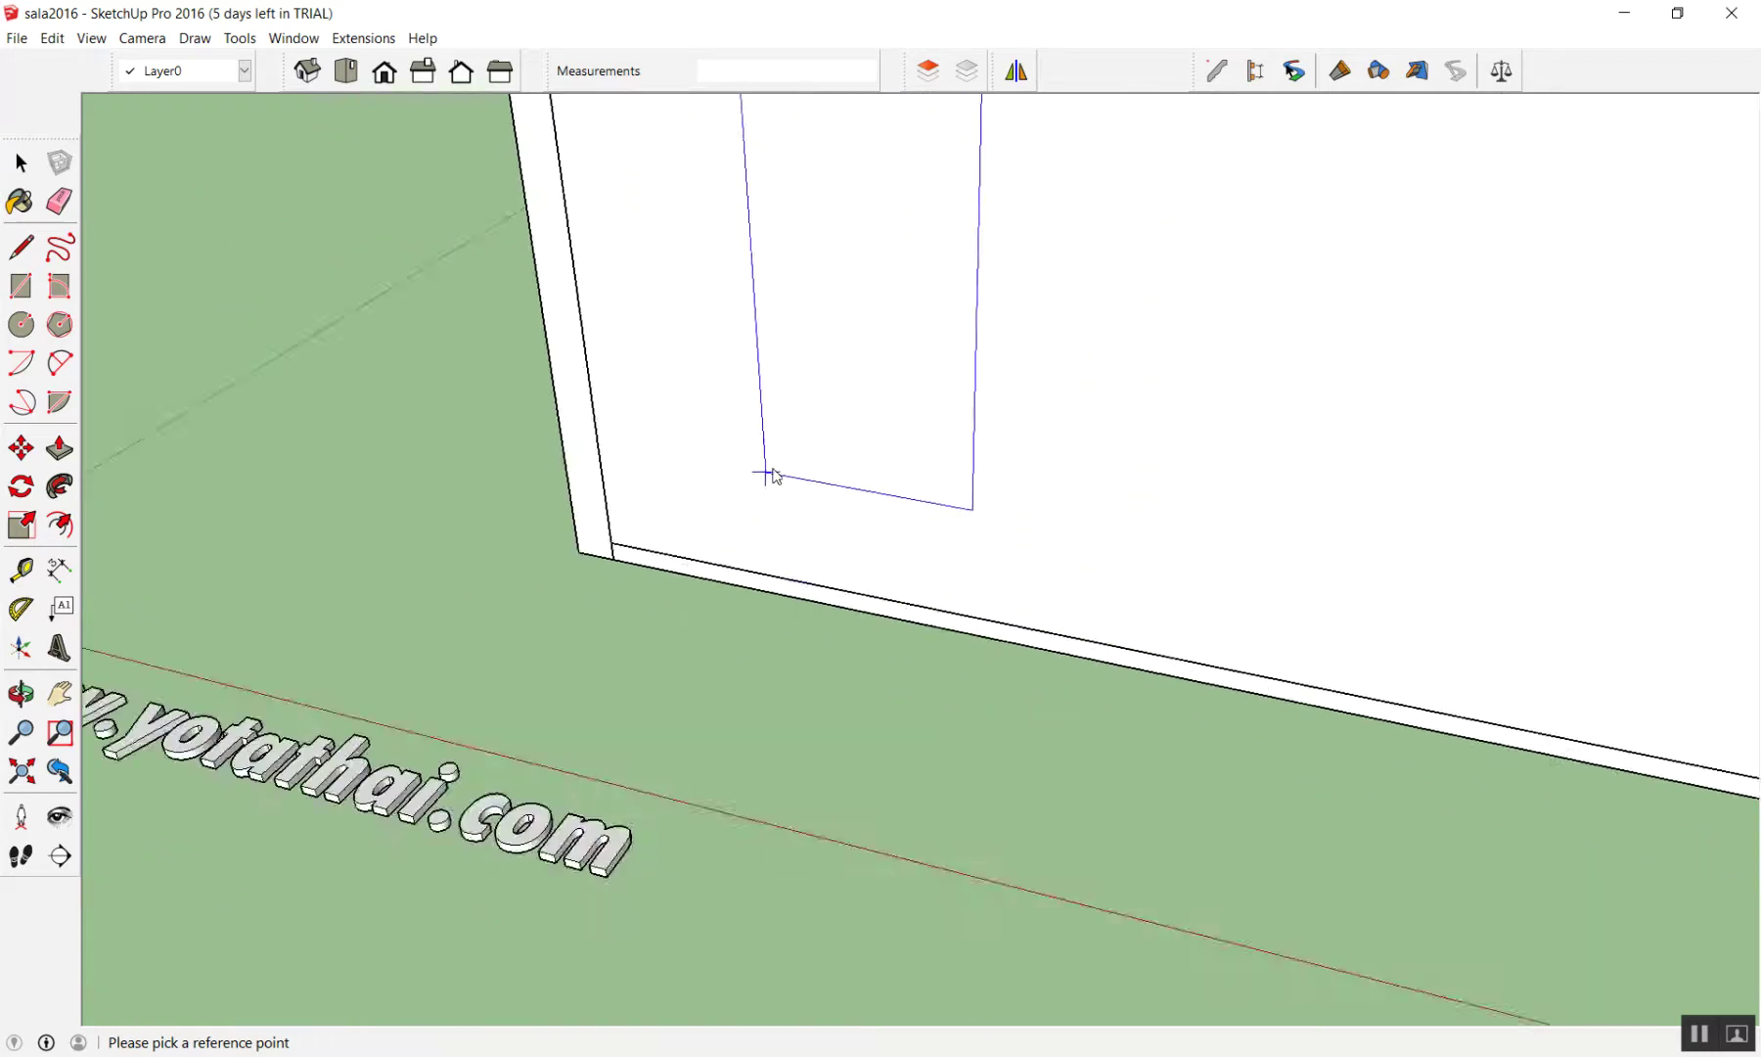
pyautogui.scroll(-3, 773, 476)
pyautogui.scroll(2, 900, 476)
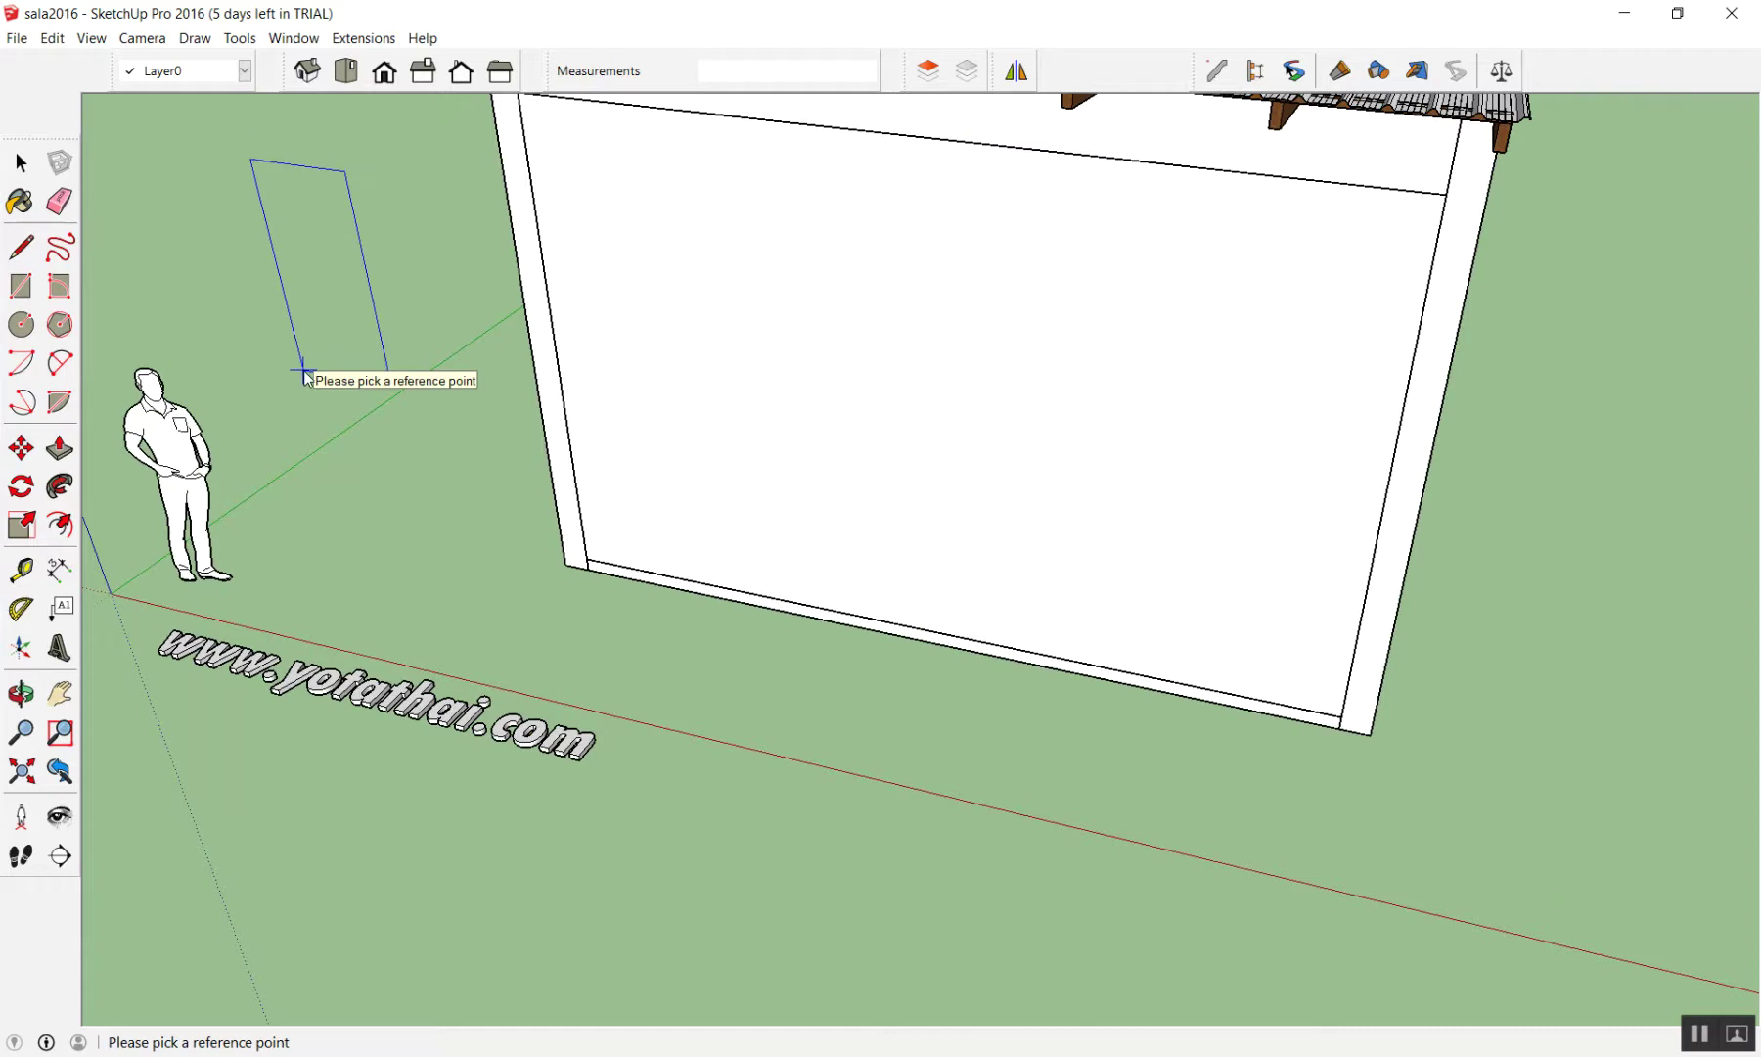
pyautogui.scroll(2, 746, 505)
pyautogui.scroll(1, 629, 514)
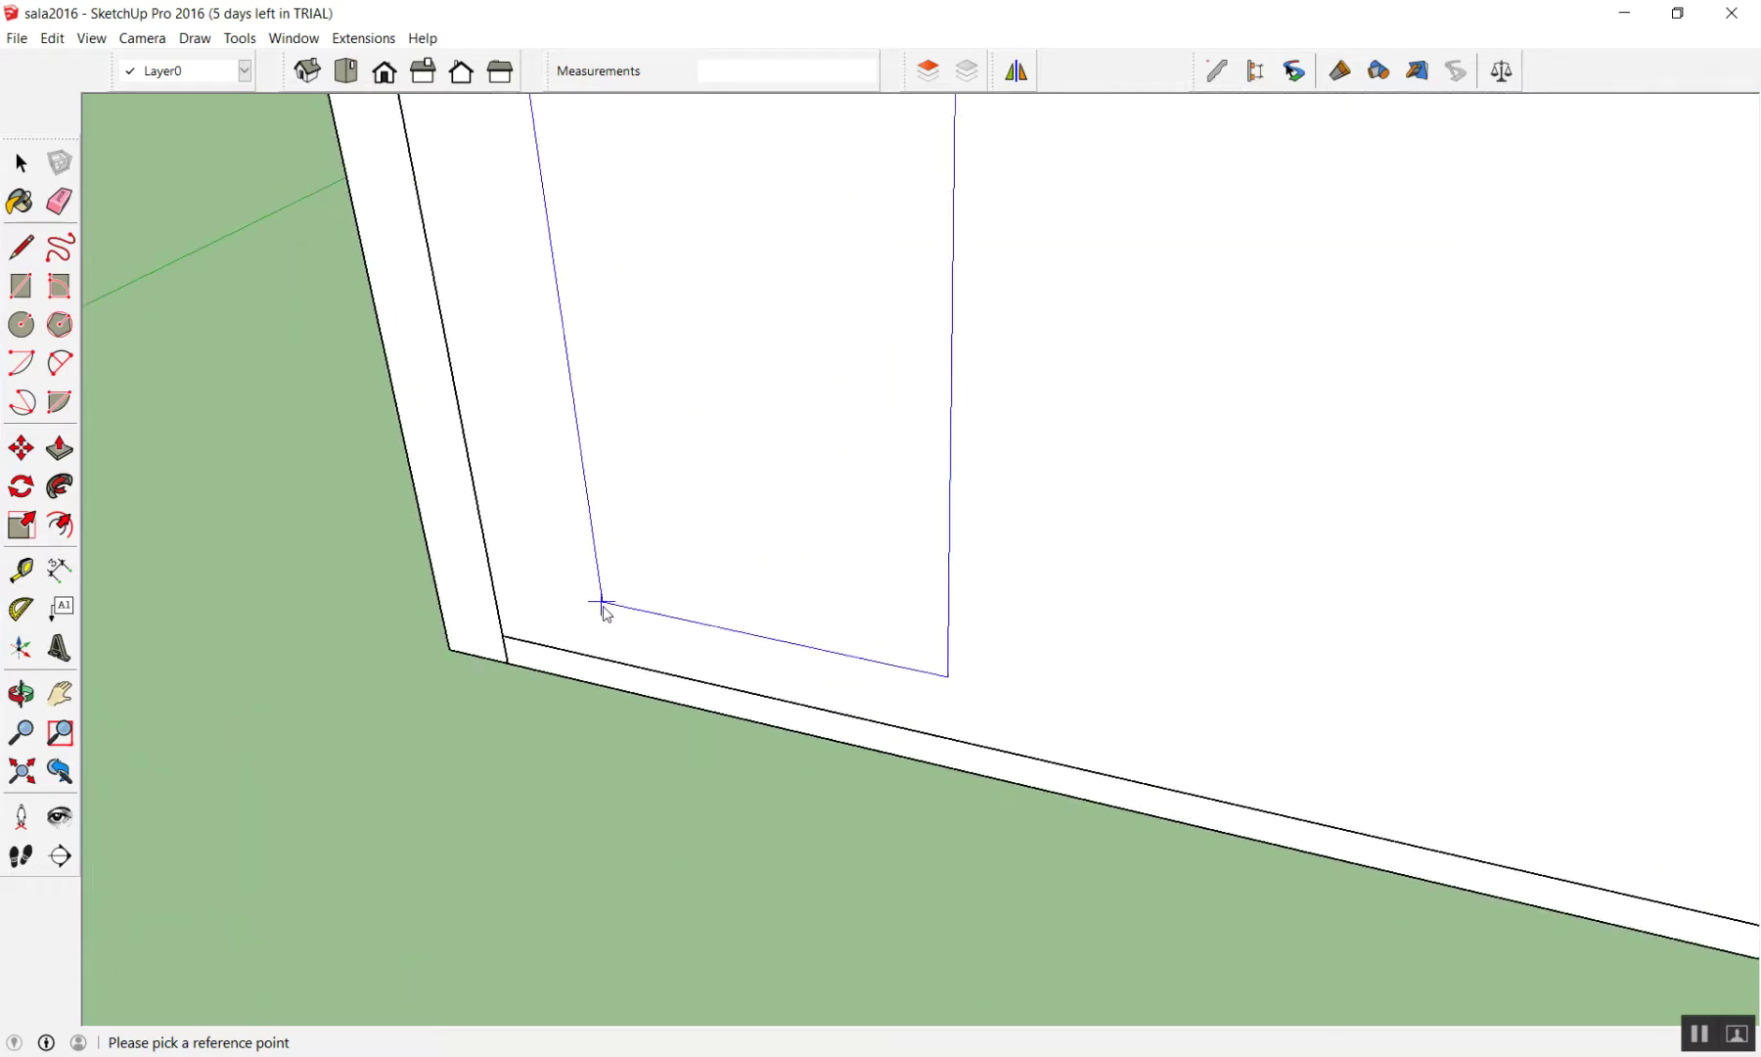
pyautogui.click(588, 656)
# Orbit and zoom around the house to check the previewed doorway outline
pyautogui.moveTo(588, 658)
pyautogui.mouseDown(button='middle')
pyautogui.moveTo(267, 648)
pyautogui.moveTo(741, 399)
pyautogui.moveTo(532, 654)
pyautogui.mouseUp(button='middle')
pyautogui.scroll(-5, 538, 646)
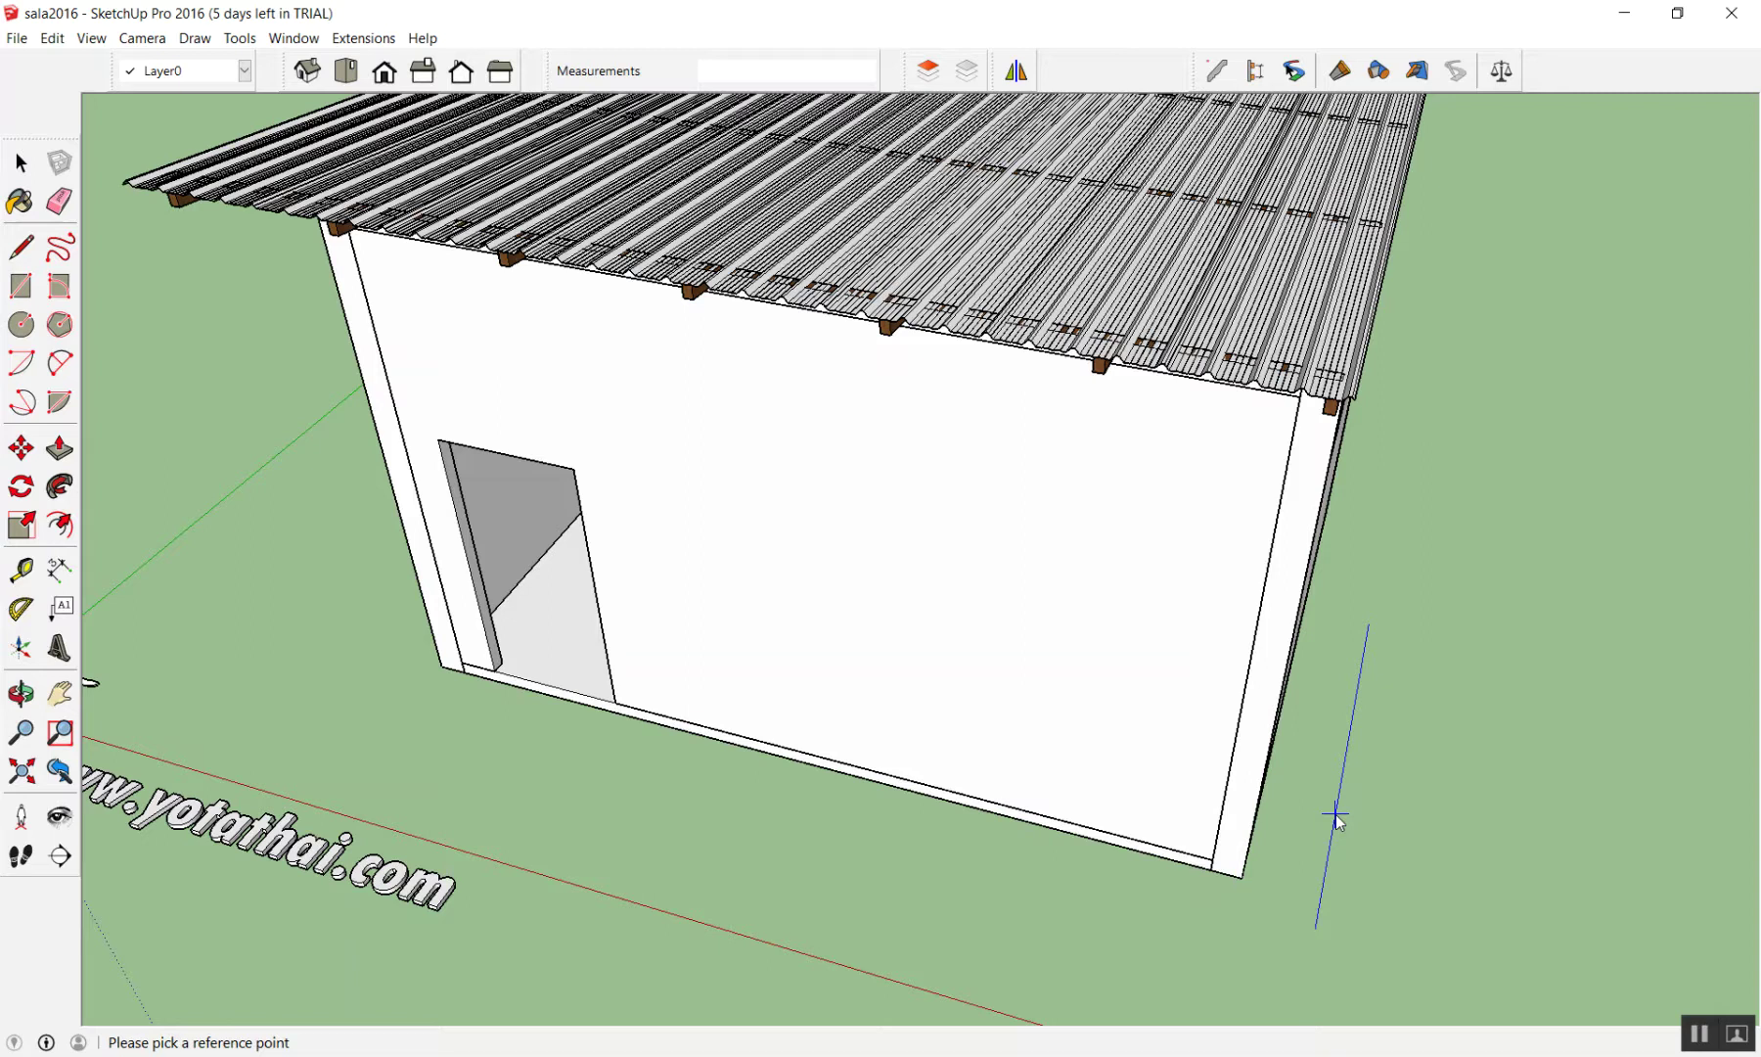
pyautogui.scroll(-5, 1335, 815)
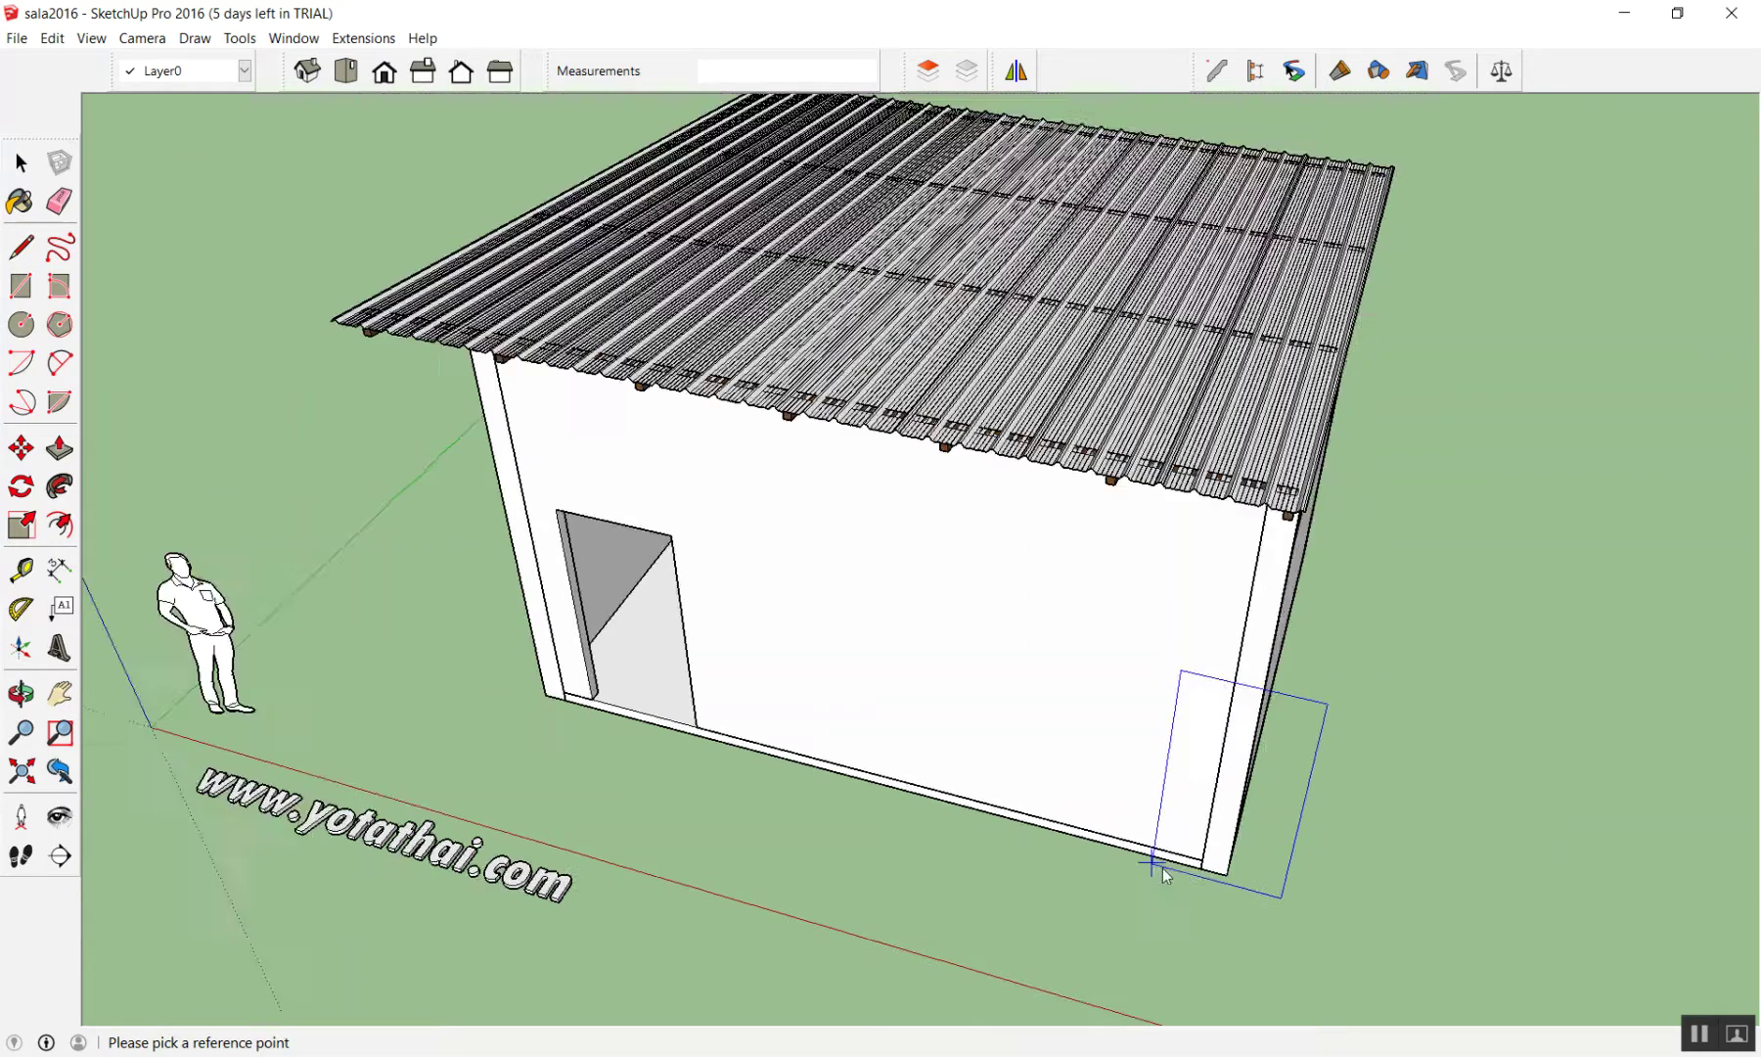
pyautogui.moveTo(1163, 861); pyautogui.dragTo(723, 565, button='middle')
pyautogui.scroll(3, 985, 540)
pyautogui.scroll(-4, 985, 539)
pyautogui.moveTo(963, 597); pyautogui.dragTo(978, 747, button='middle')
pyautogui.scroll(4, 978, 746)
pyautogui.scroll(2, 1010, 667)
pyautogui.scroll(-3, 987, 641)
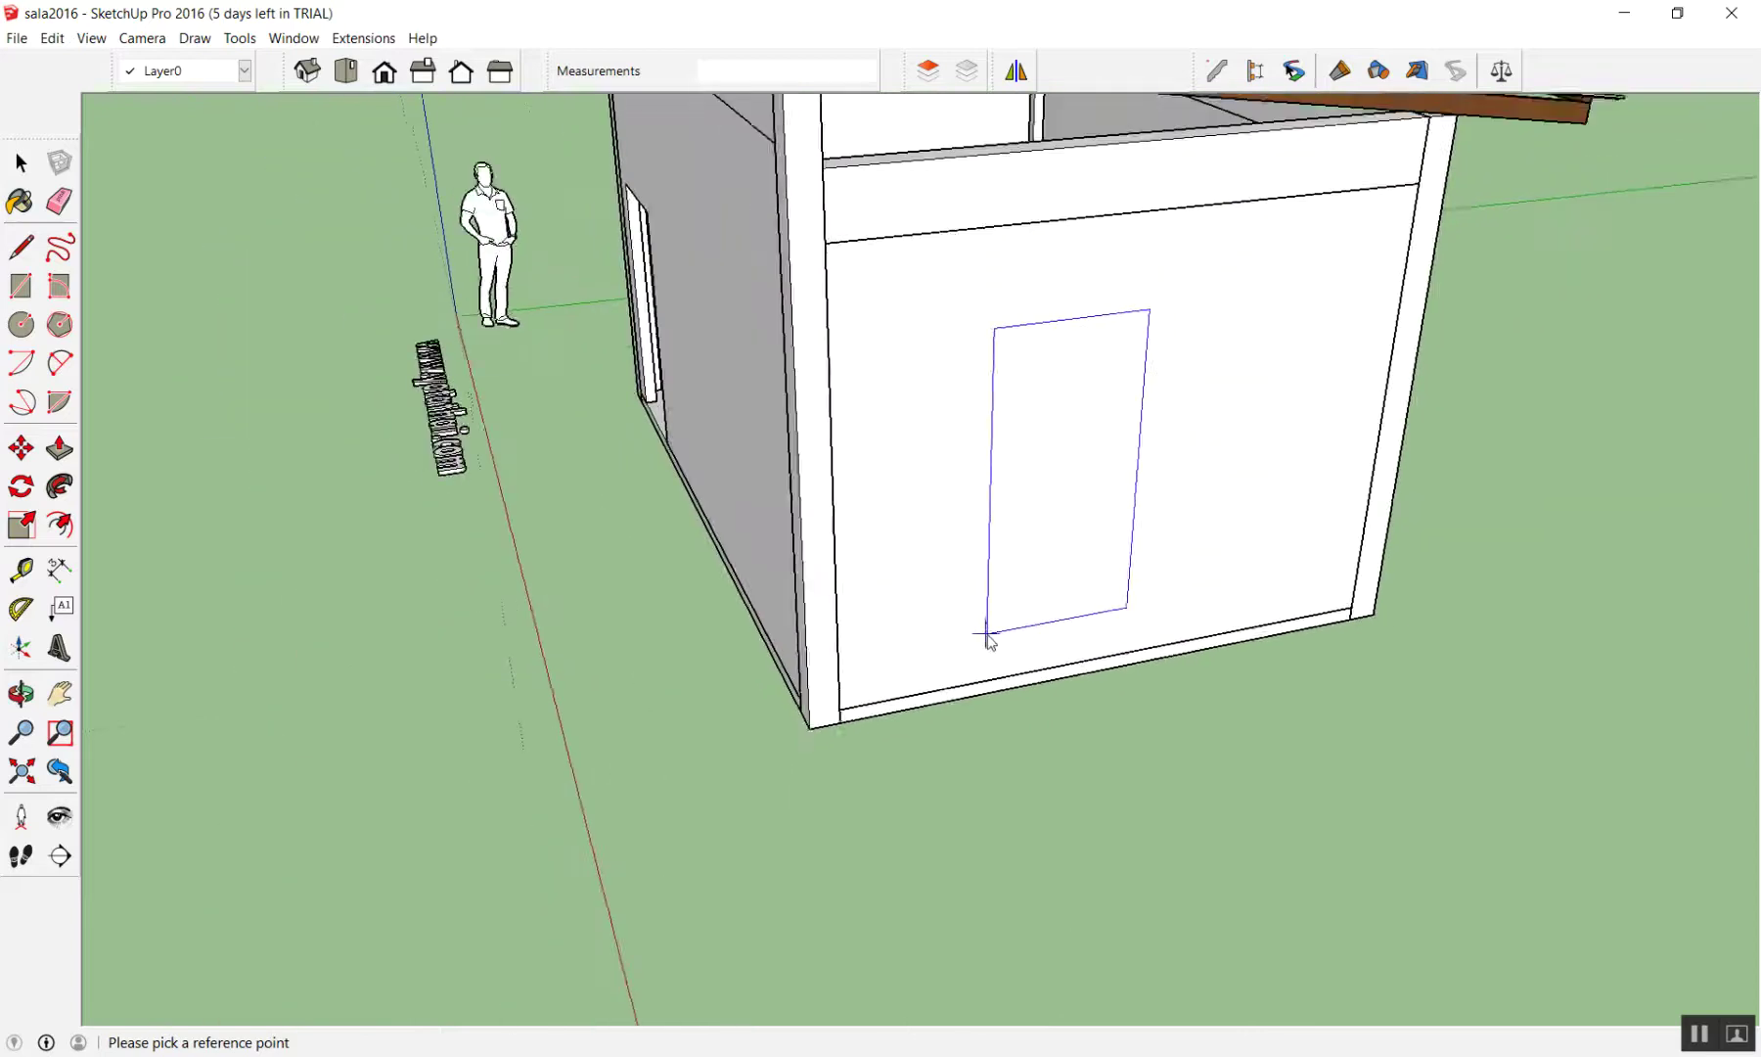
pyautogui.scroll(-3, 999, 606)
pyautogui.moveTo(999, 605); pyautogui.dragTo(1581, 570, button='middle')
pyautogui.scroll(5, 732, 616)
pyautogui.scroll(1, 728, 614)
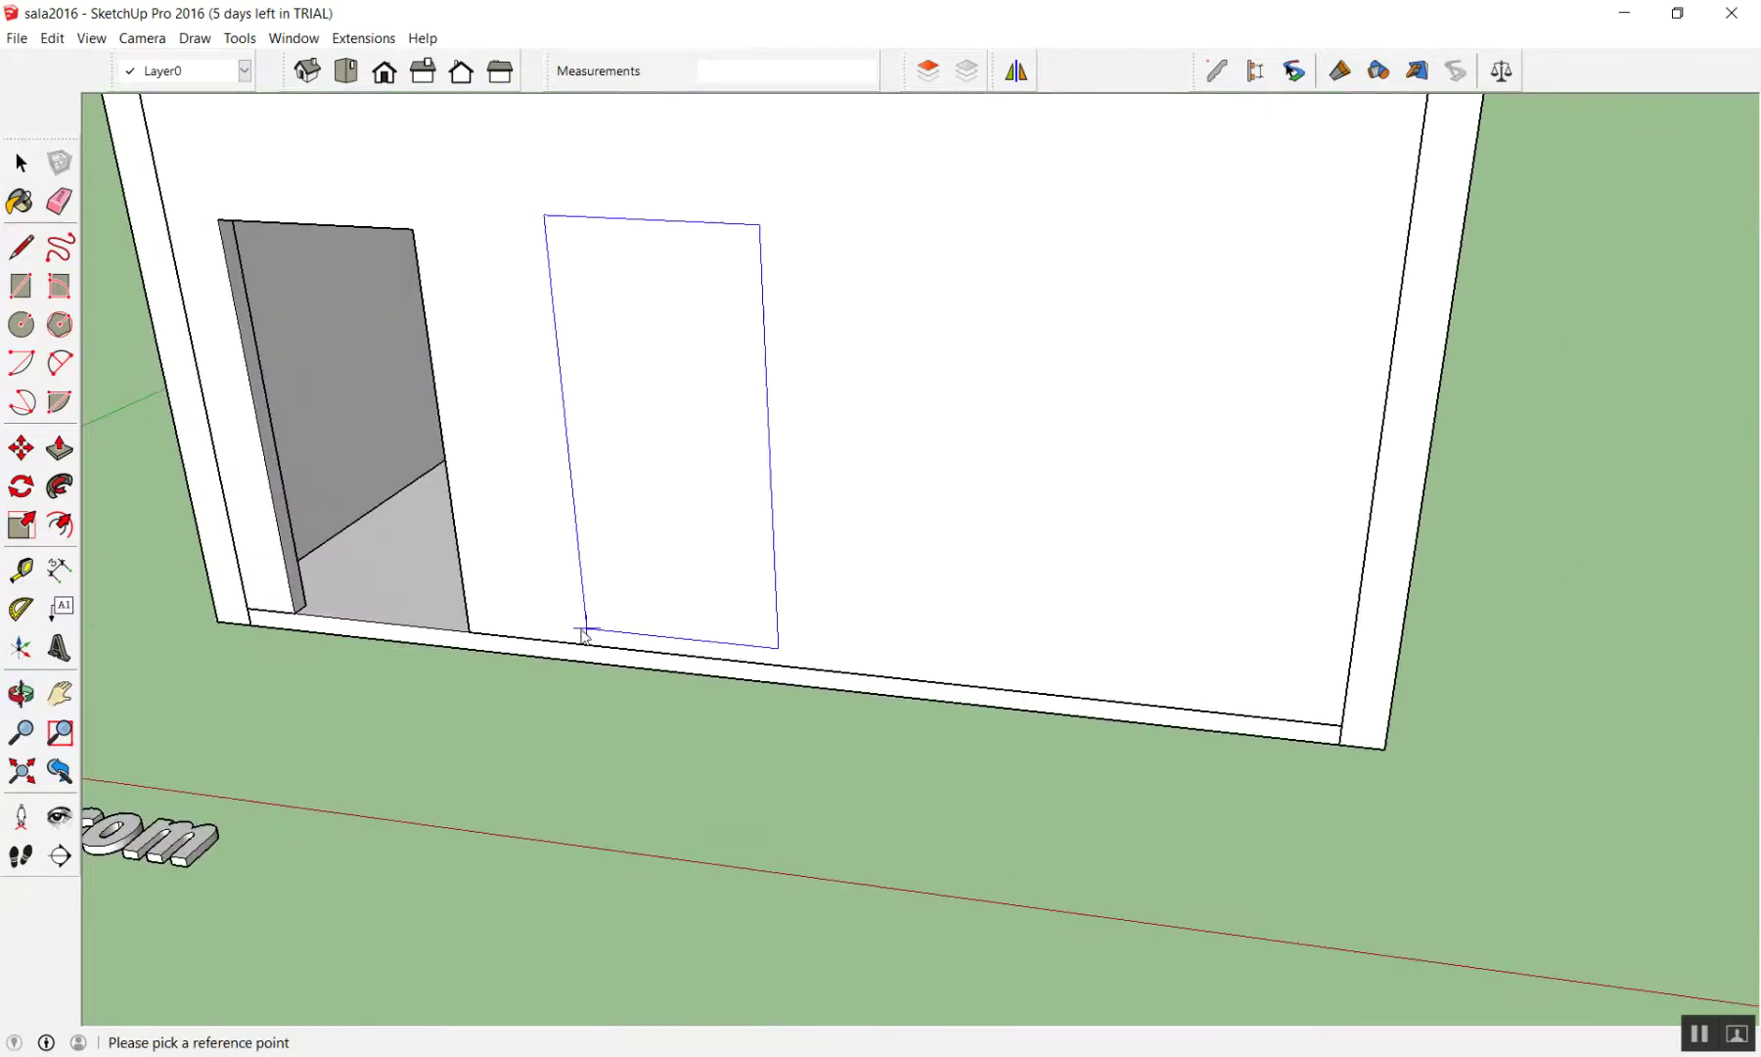
# Pick a reference point for another opening, then cancel it
pyautogui.click(546, 640)
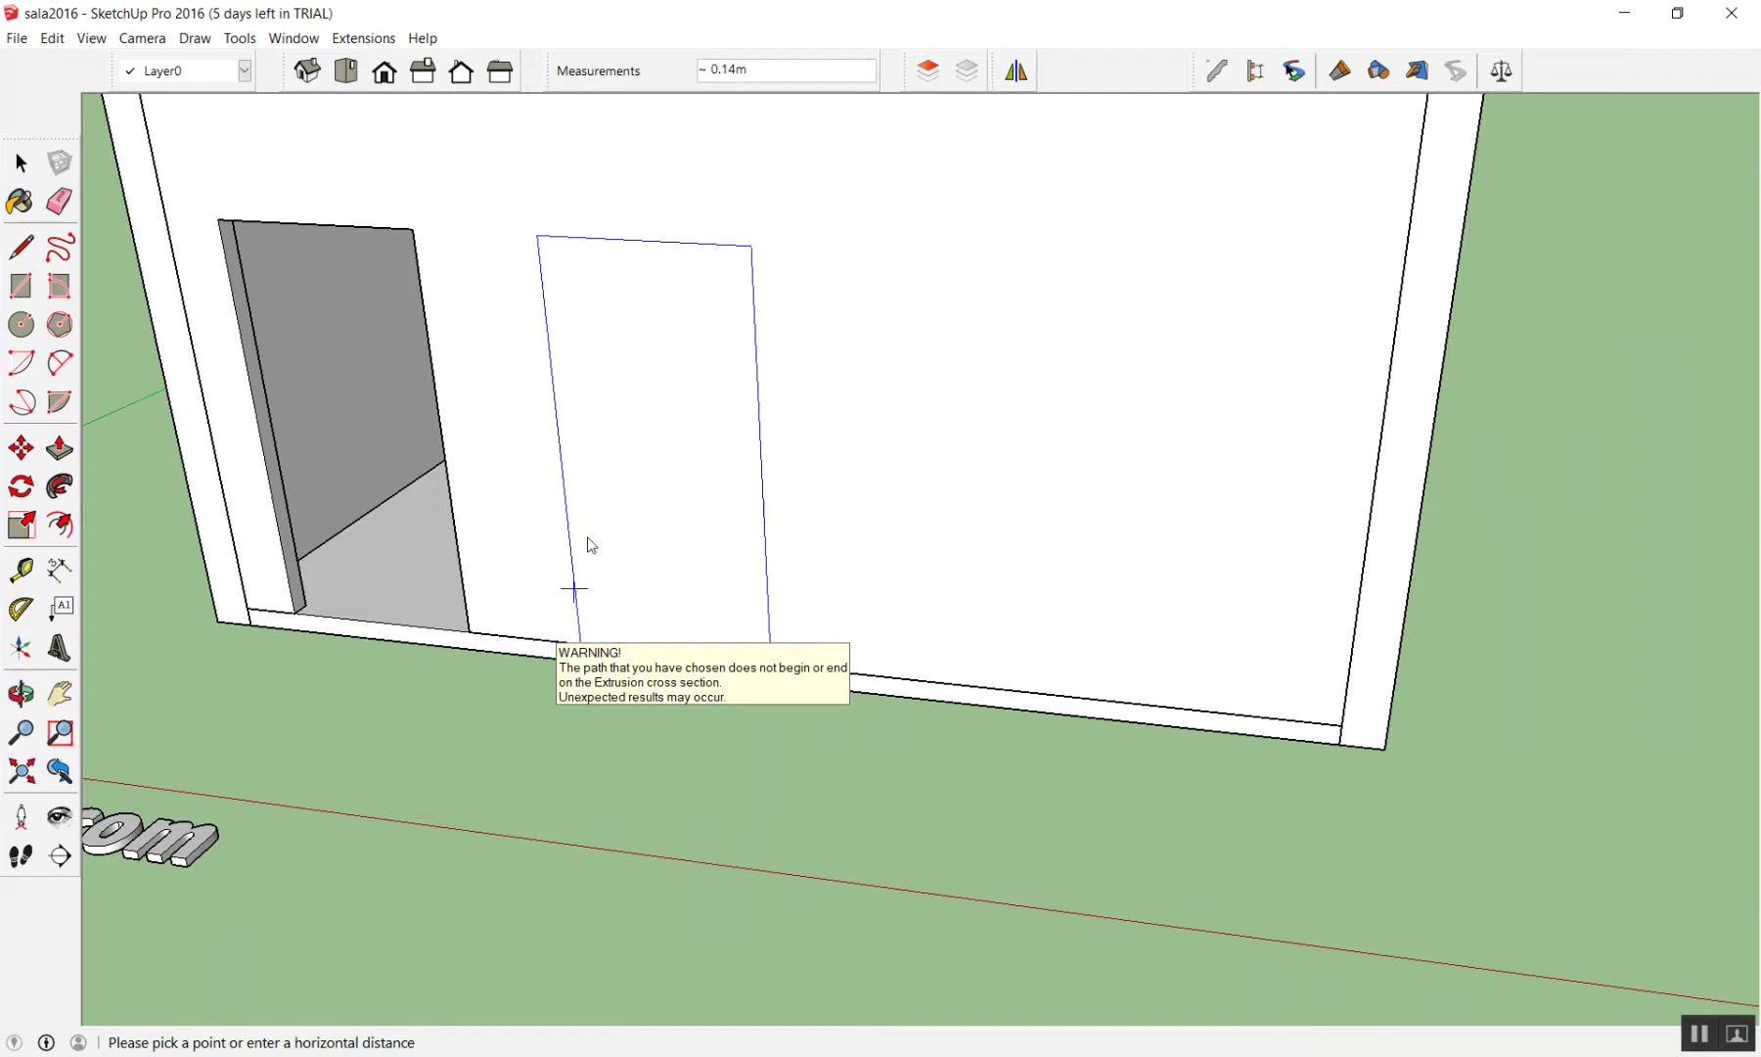
pyautogui.press('space')
pyautogui.scroll(-2, 912, 654)
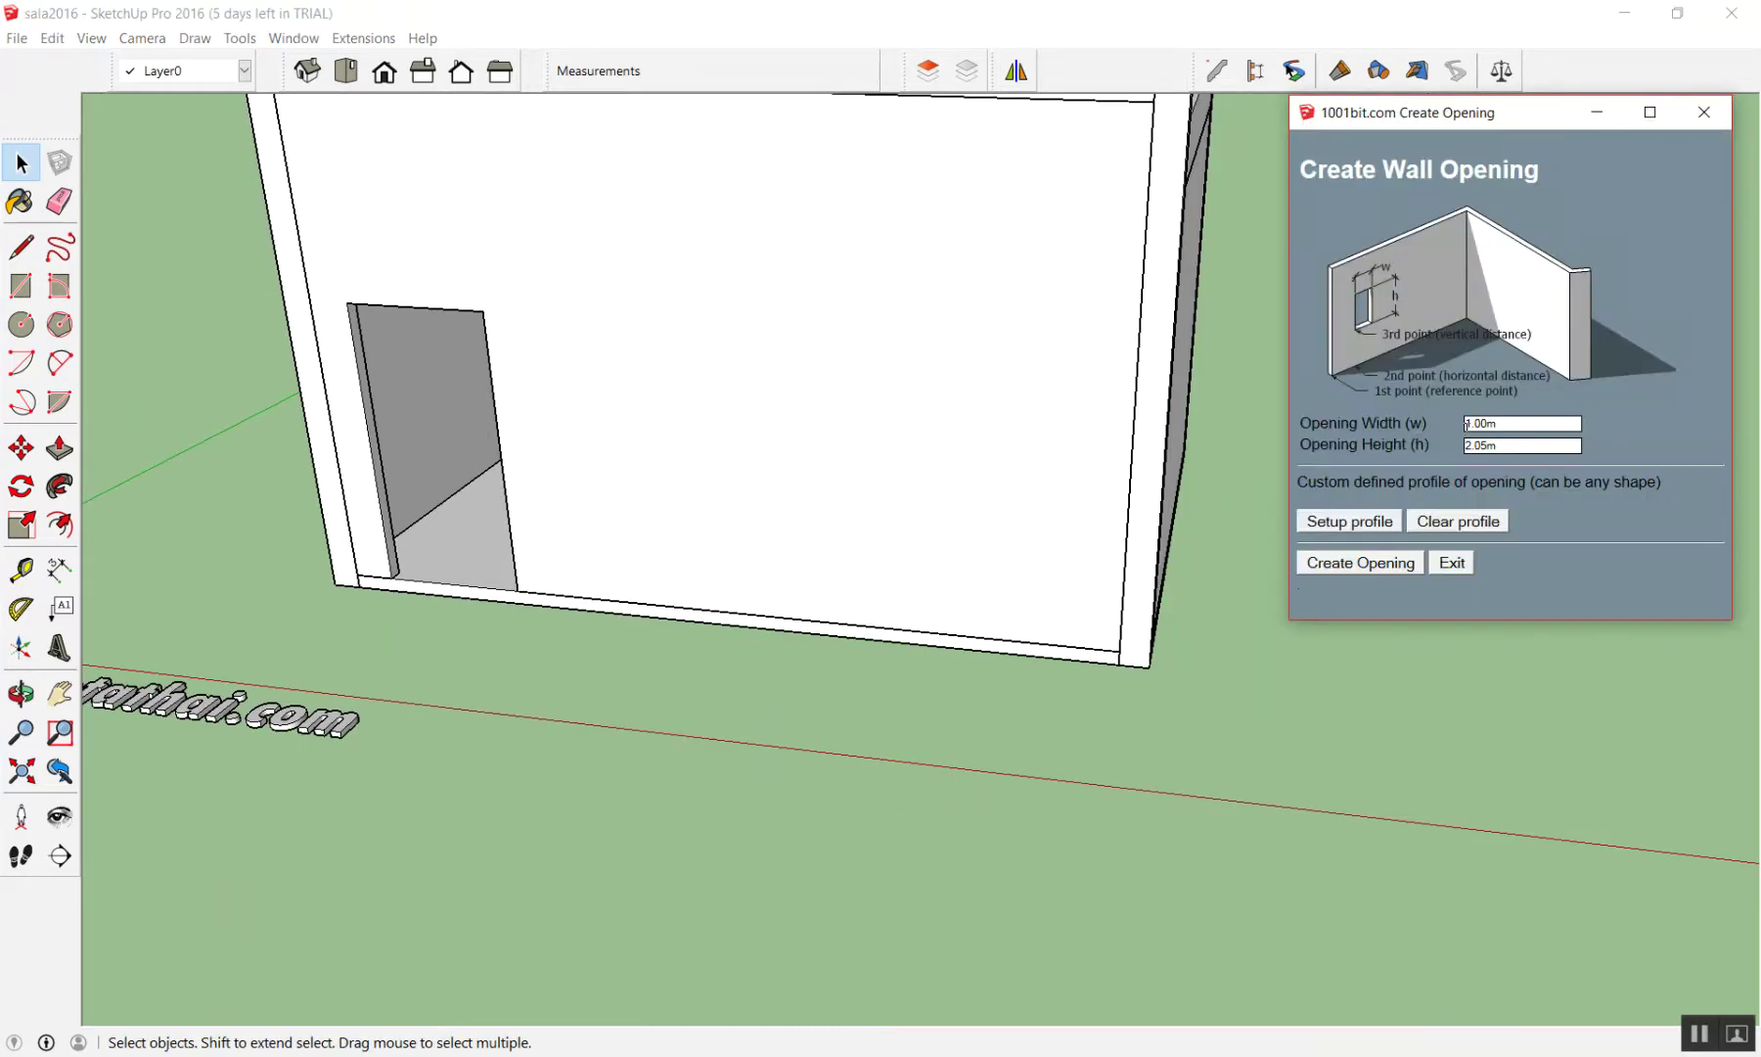
# Start a second opening and pick the other wall's lower-left corner as reference
pyautogui.click(1308, 566)
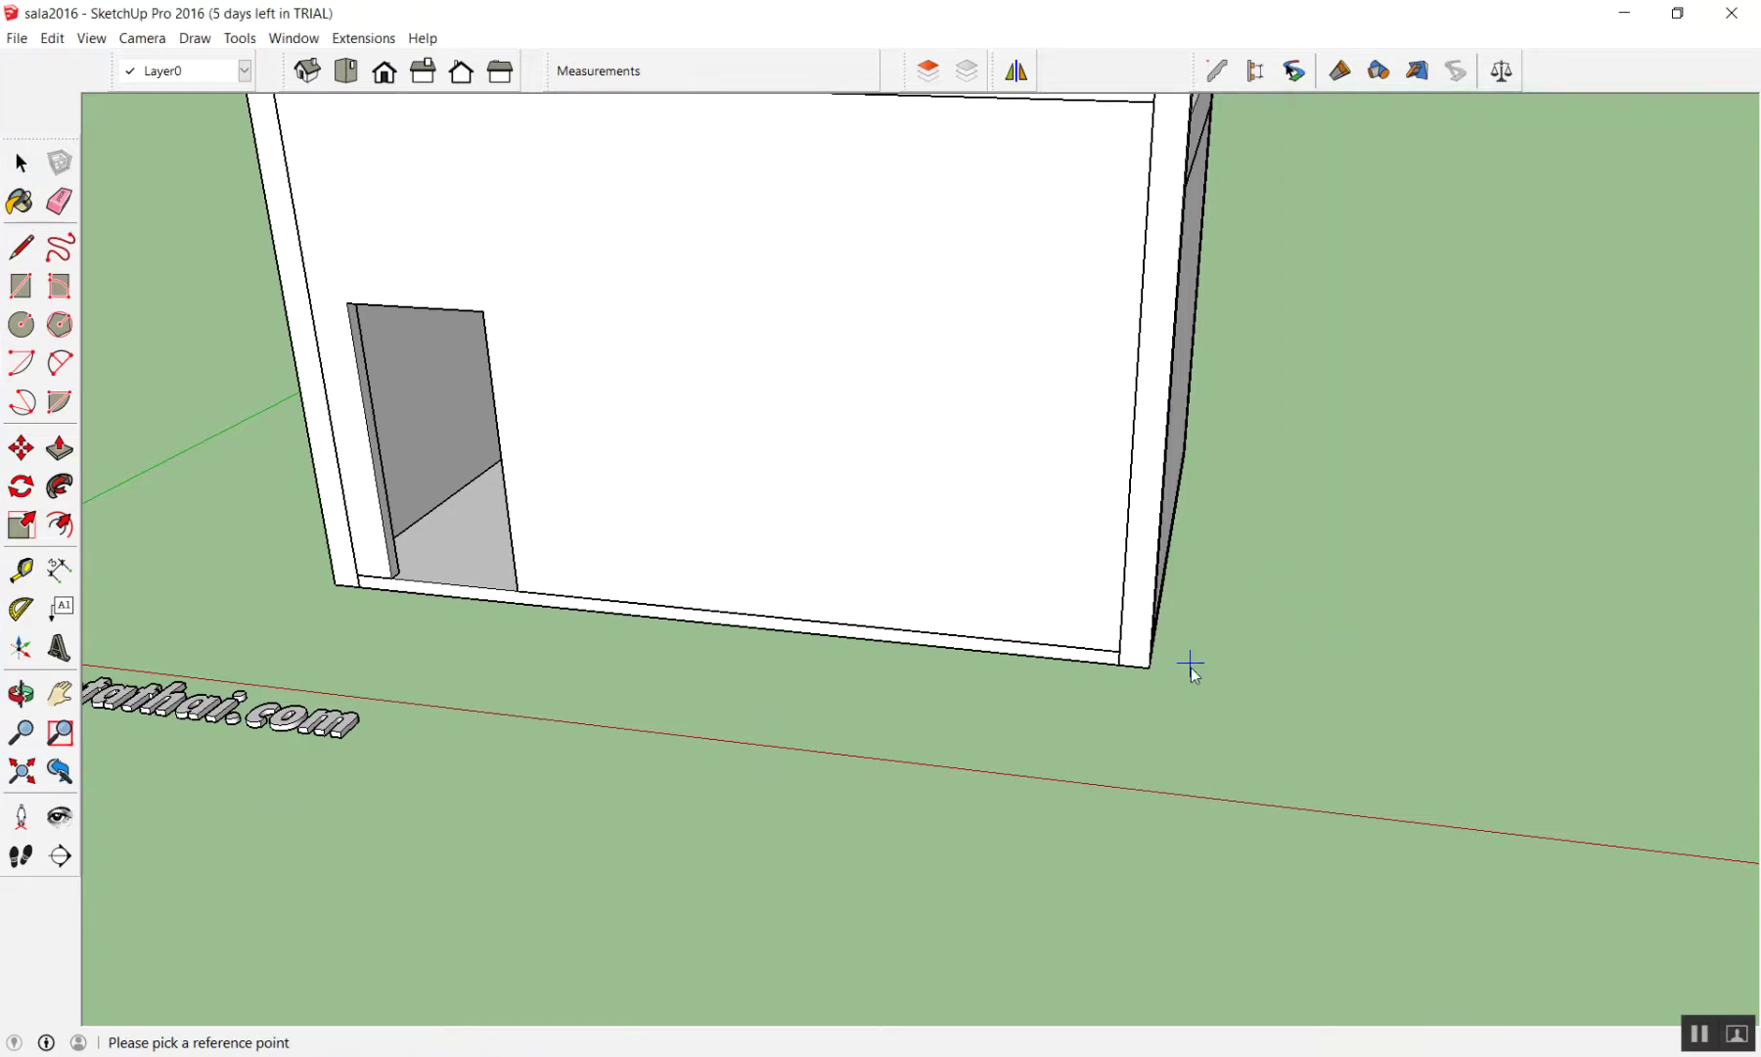
pyautogui.moveTo(1219, 684)
pyautogui.mouseDown(button='middle')
pyautogui.moveTo(814, 737)
pyautogui.moveTo(1336, 629)
pyautogui.moveTo(806, 590)
pyautogui.mouseUp(button='middle')
pyautogui.scroll(2, 786, 563)
pyautogui.scroll(2, 822, 508)
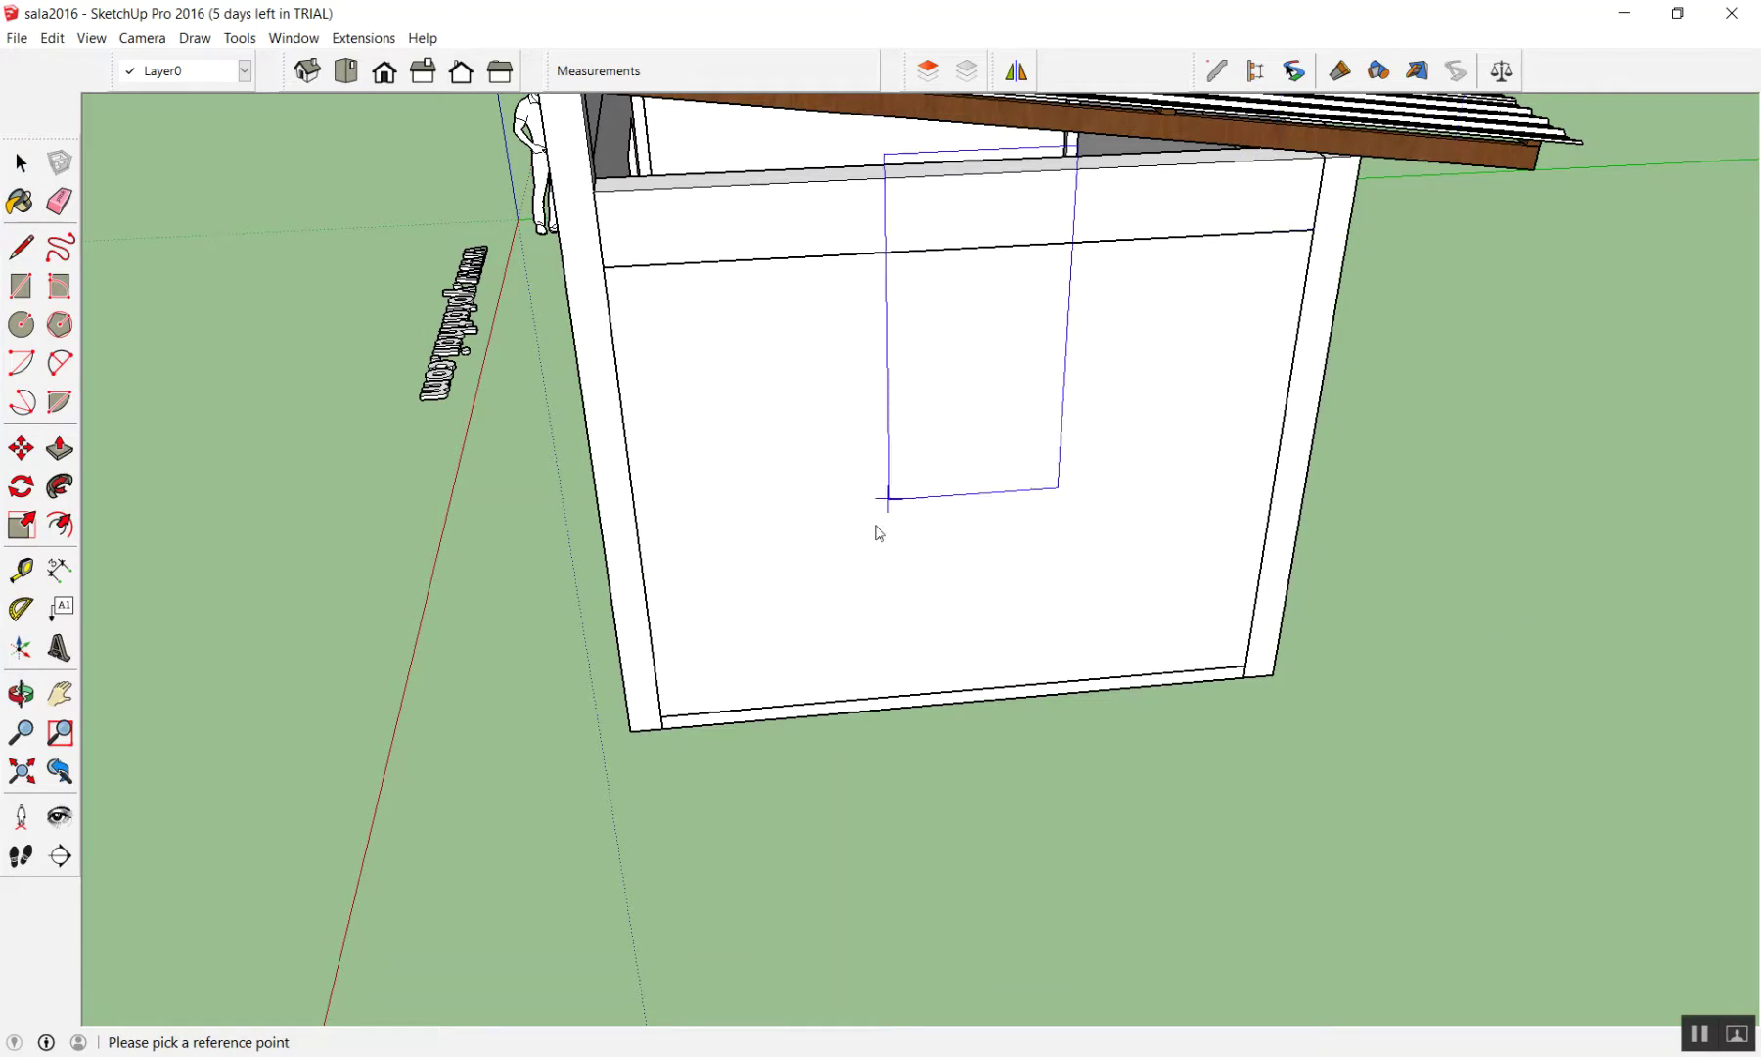
pyautogui.scroll(2, 759, 610)
pyautogui.scroll(2, 513, 817)
pyautogui.scroll(1, 514, 817)
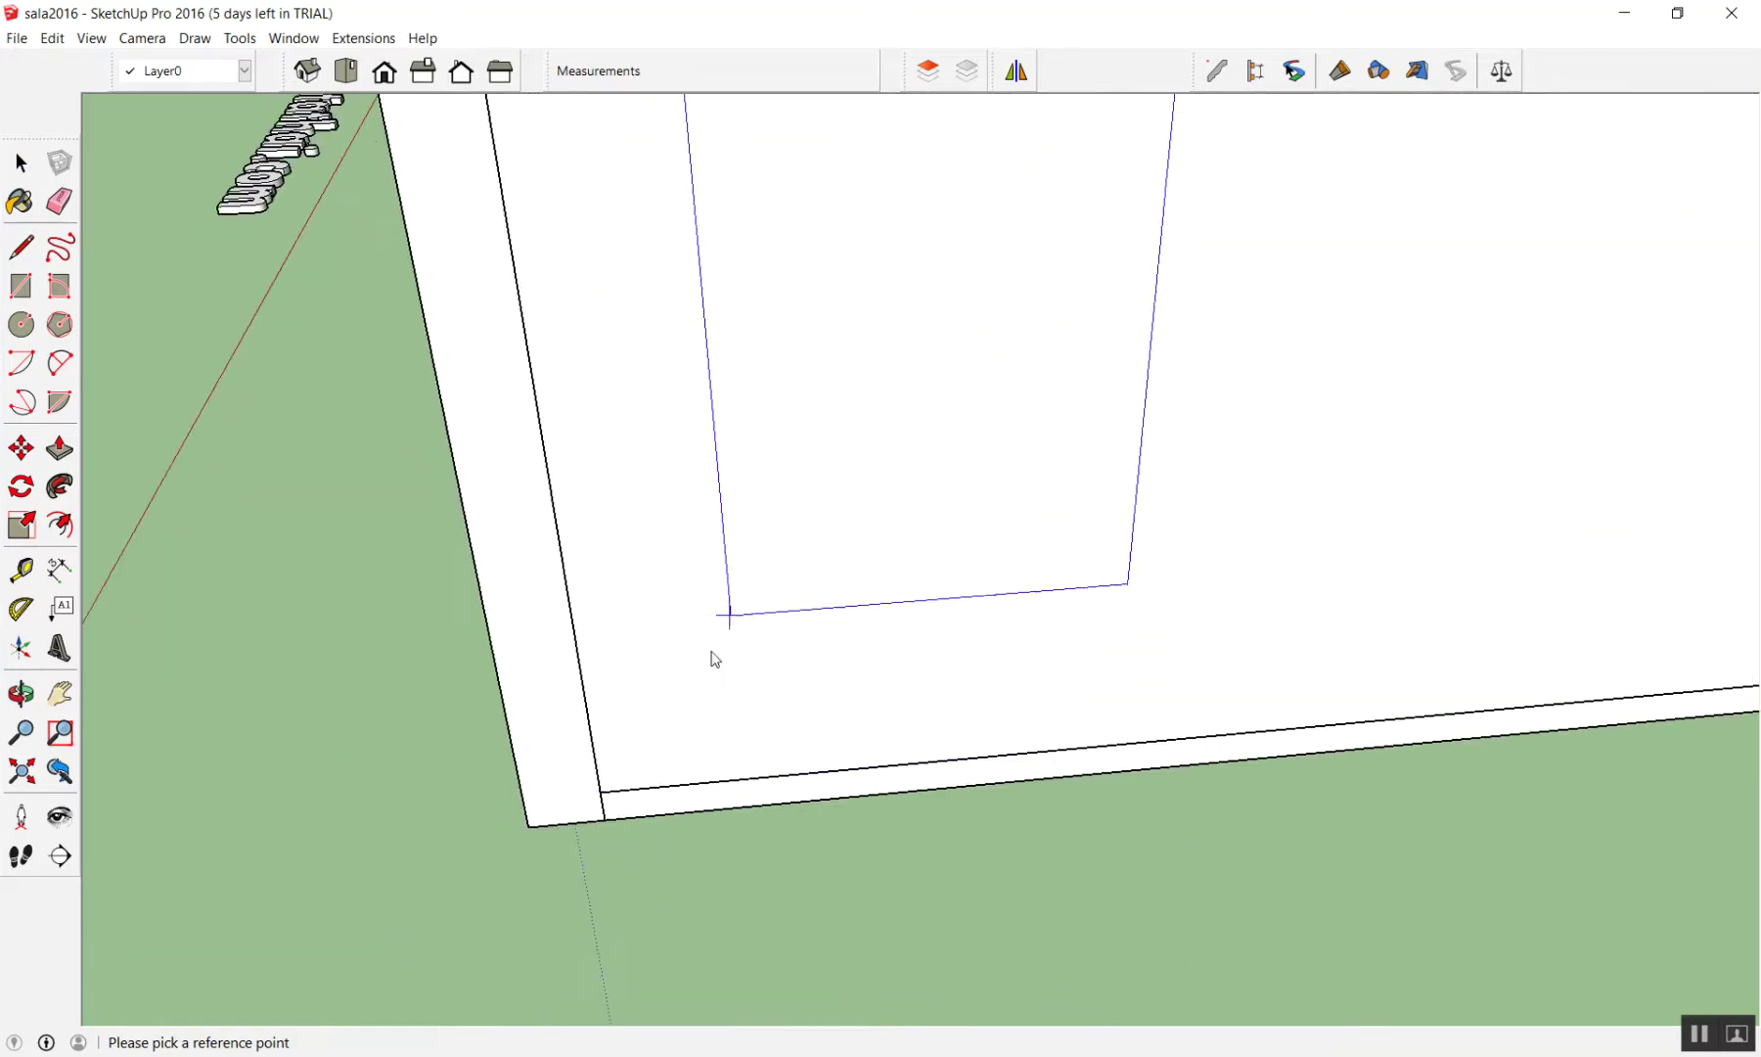
pyautogui.click(602, 793)
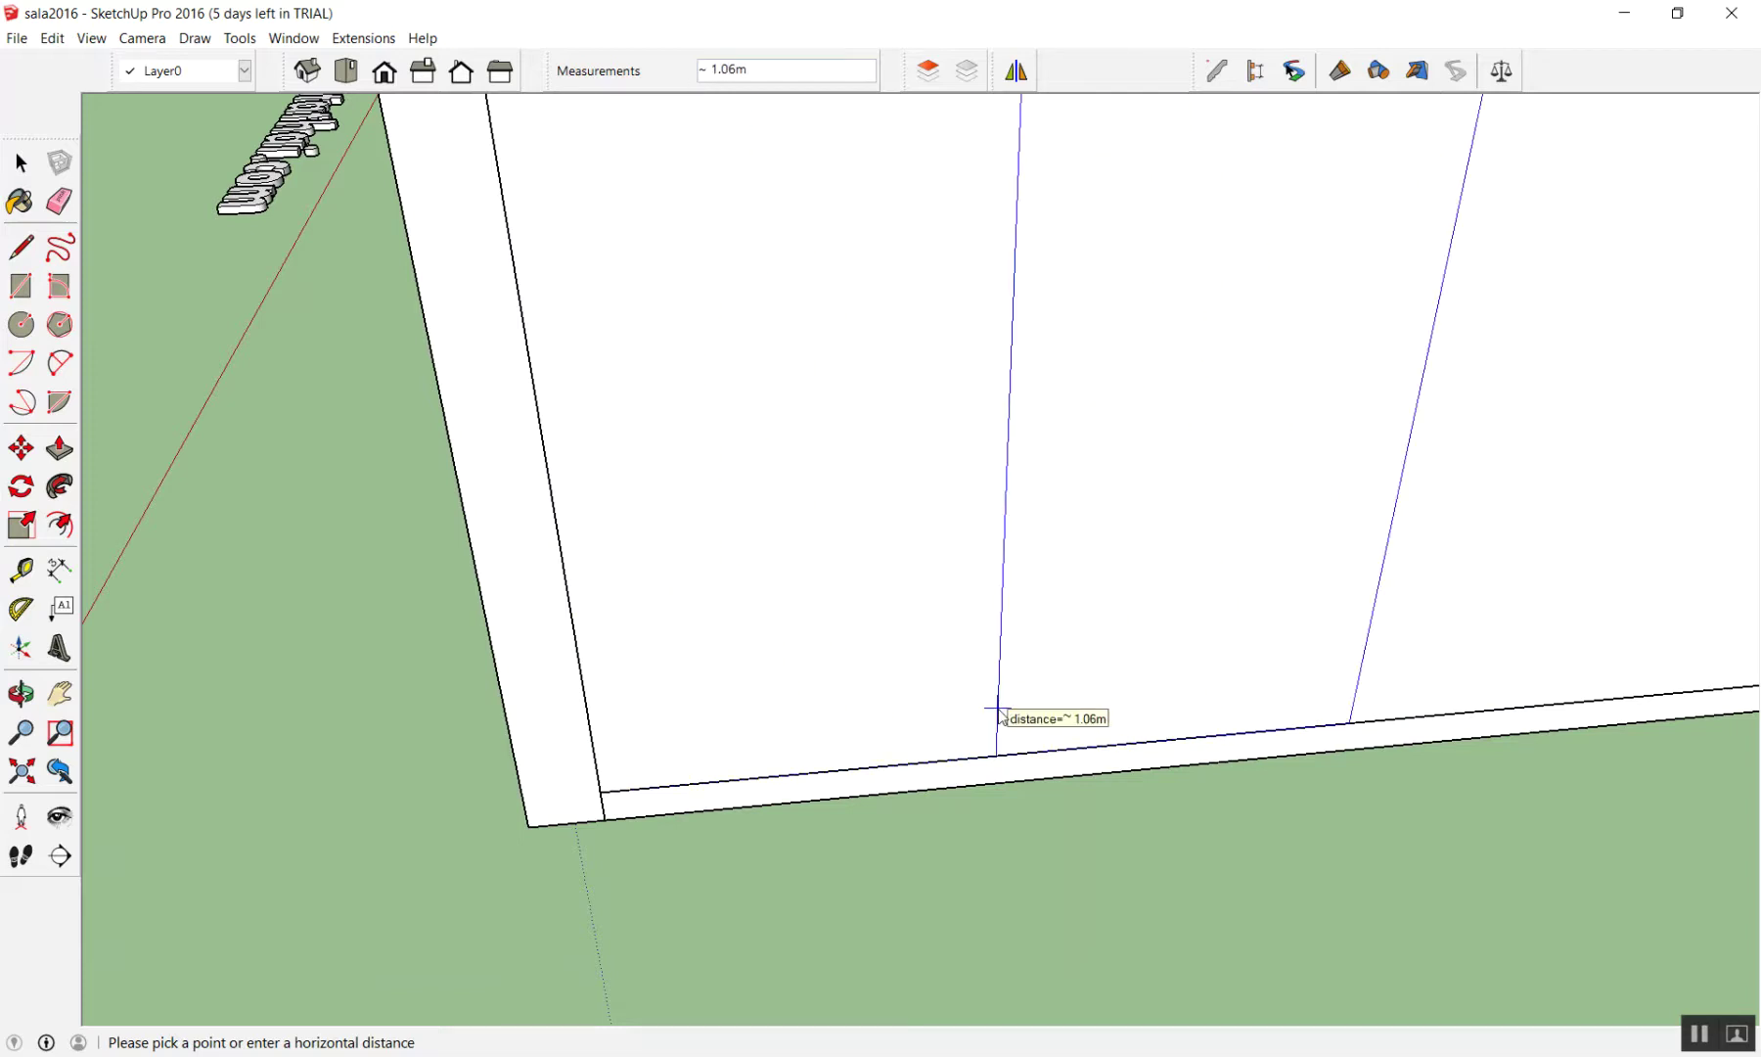
# Confirm the horizontal offset and set 0.1 m above the base, cutting the doorway
pyautogui.write('.63m')
pyautogui.press('Return')
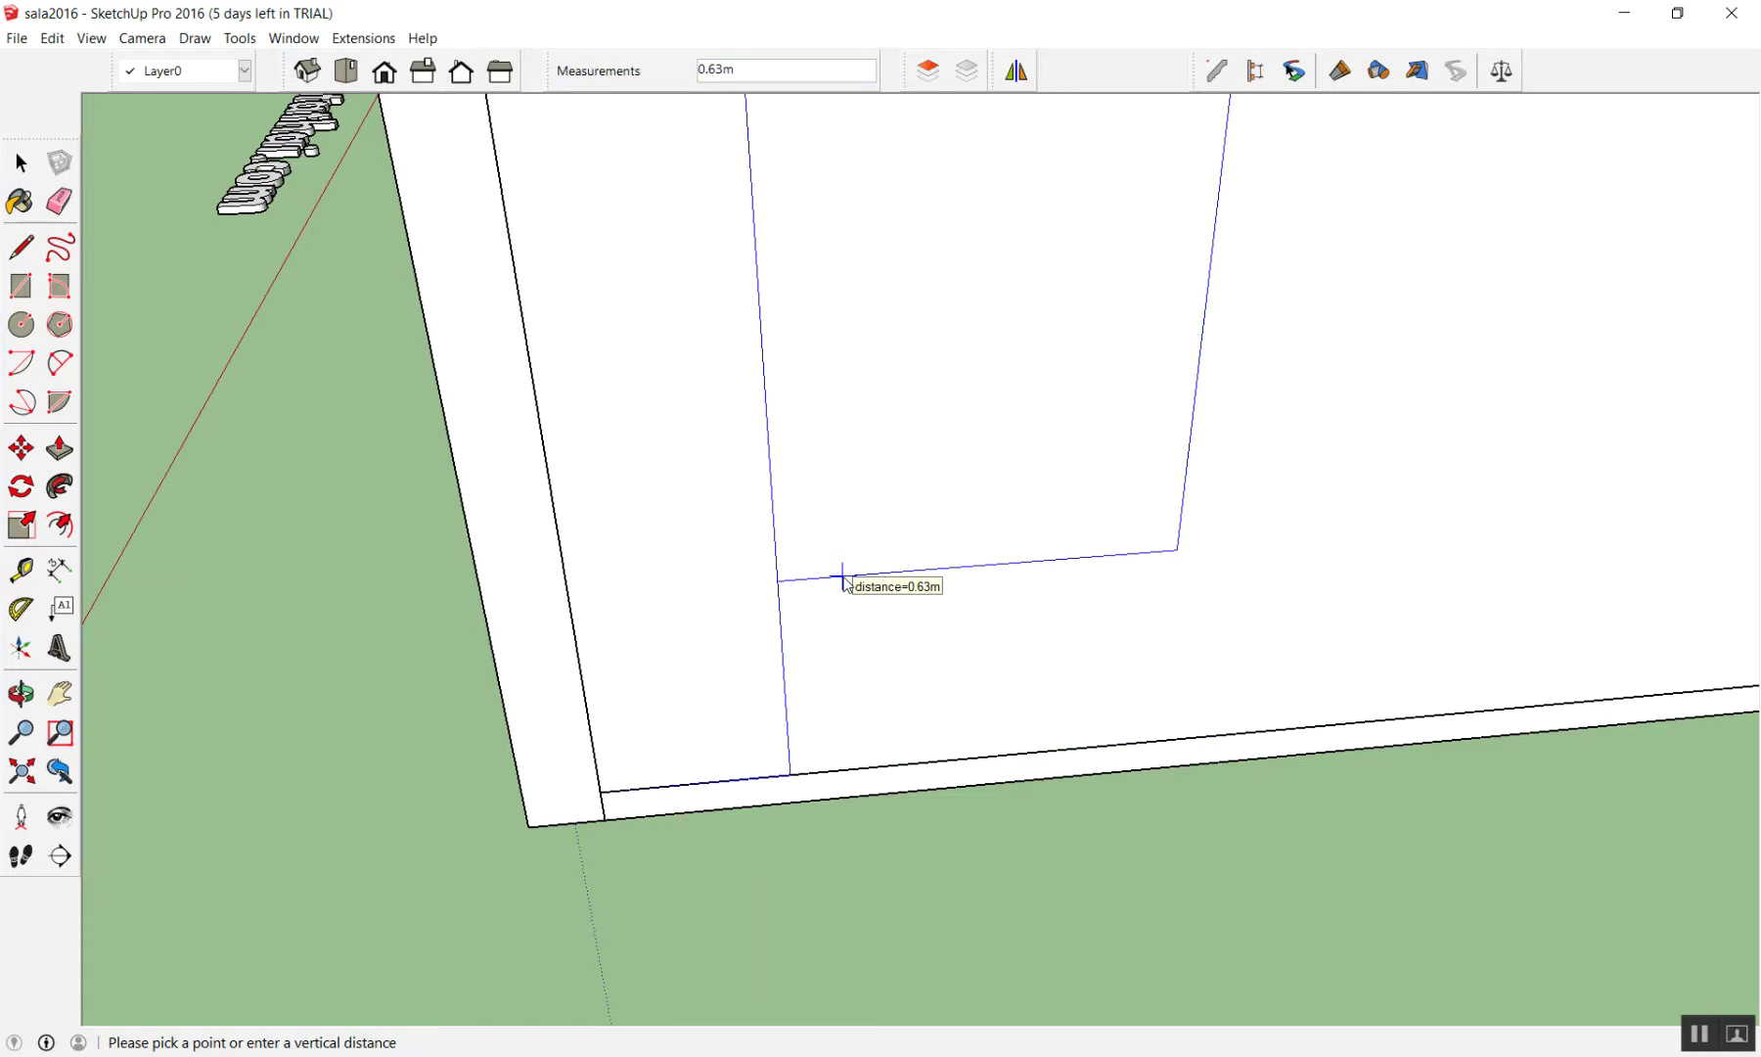
pyautogui.write('.1')
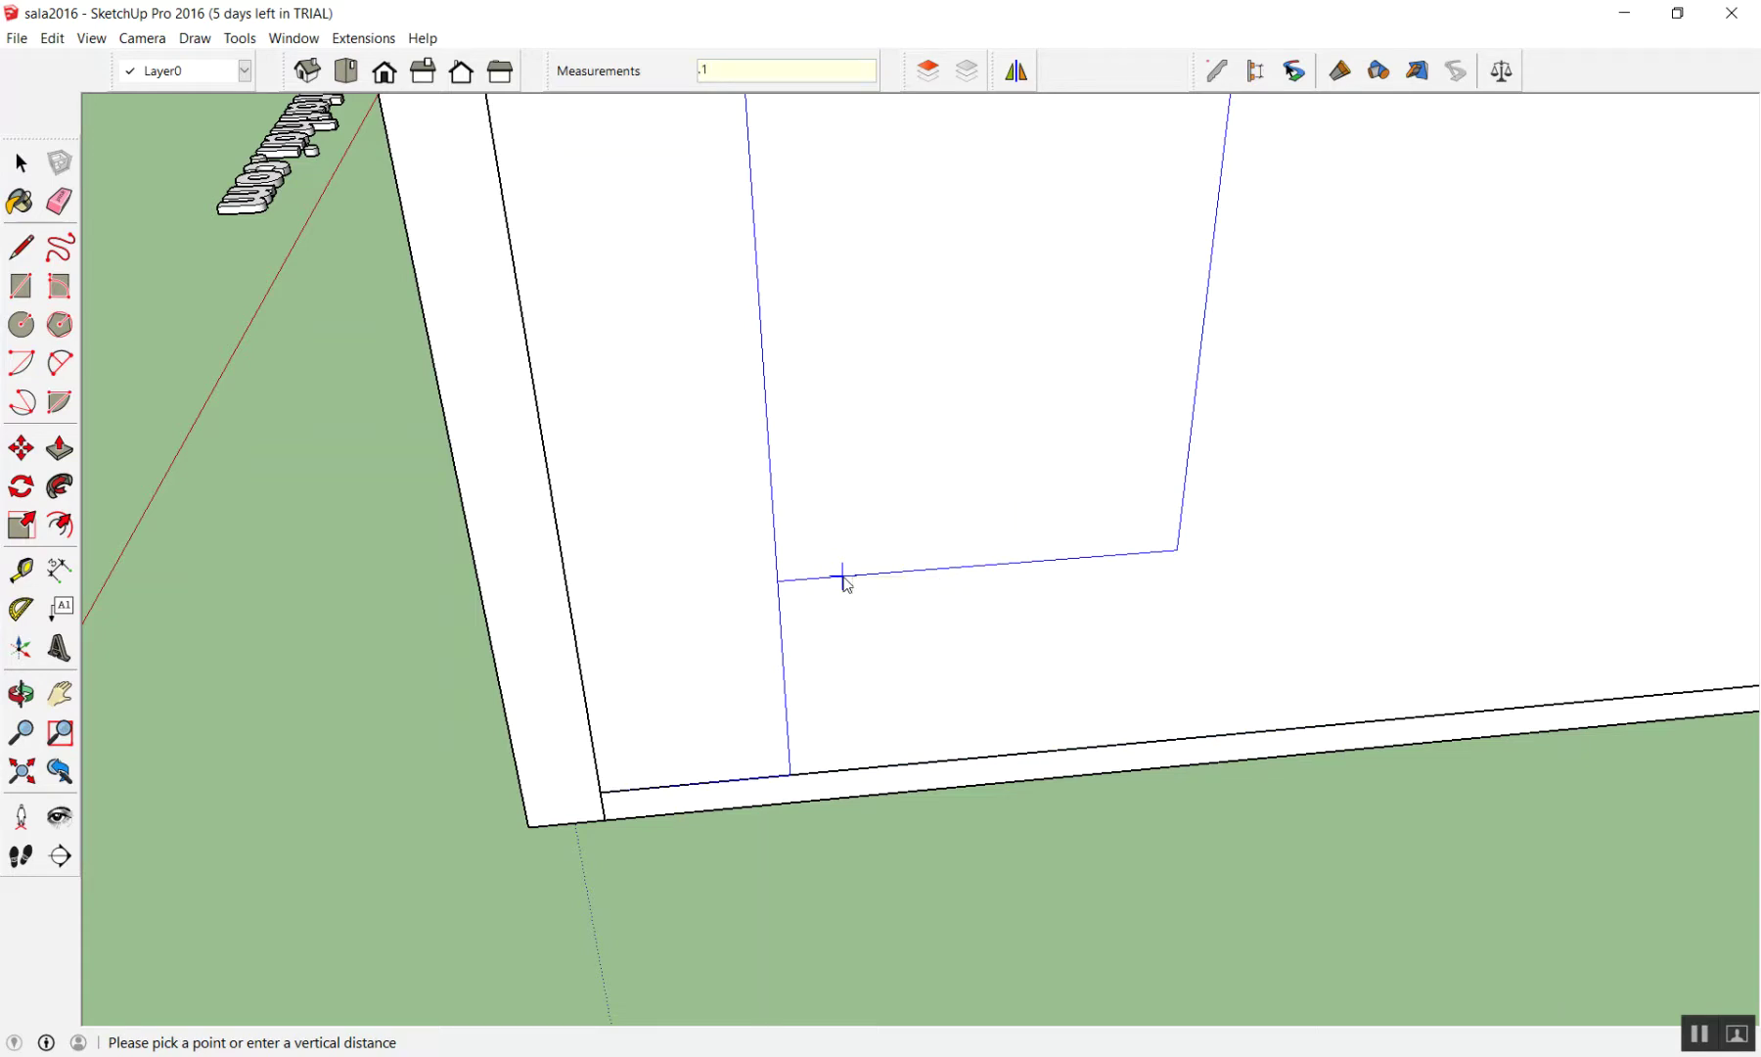
pyautogui.press('Return')
pyautogui.press('space')
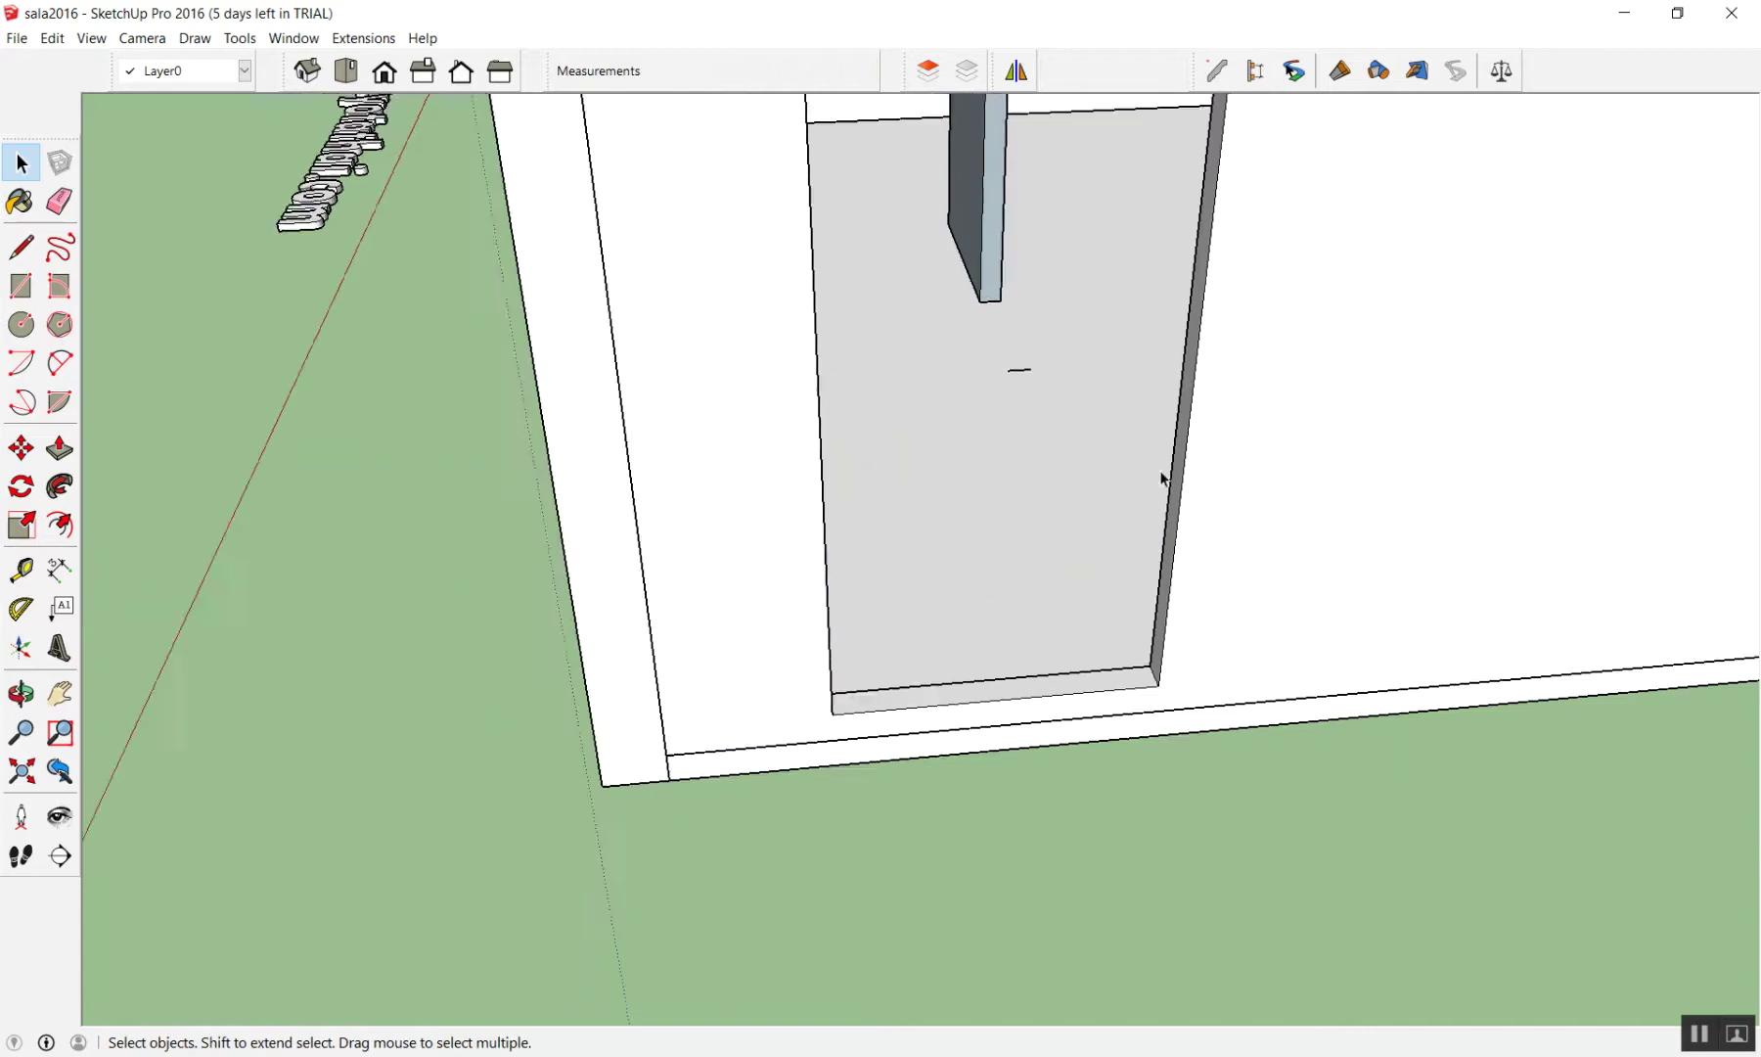
pyautogui.scroll(-5, 1162, 478)
pyautogui.moveTo(1161, 477); pyautogui.dragTo(1304, 585, button='middle')
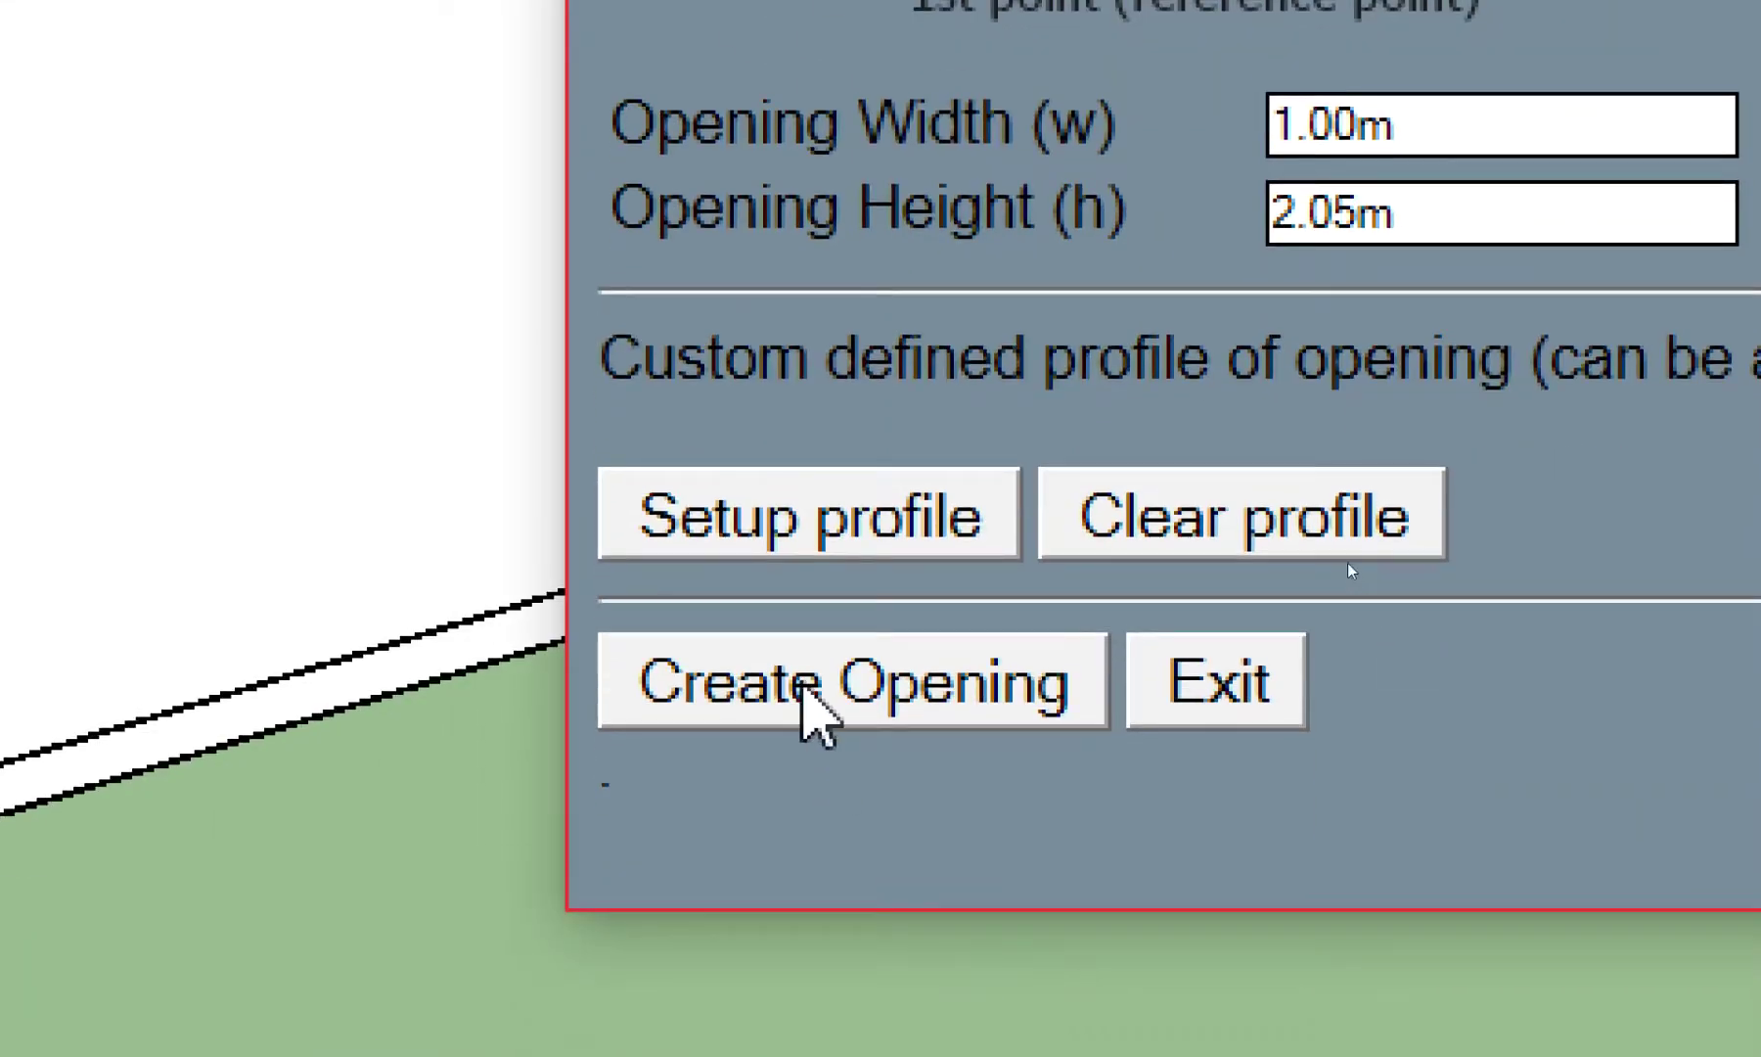
# Start another opening, pick the wall corner and set its horizontal offset
pyautogui.click(804, 688)
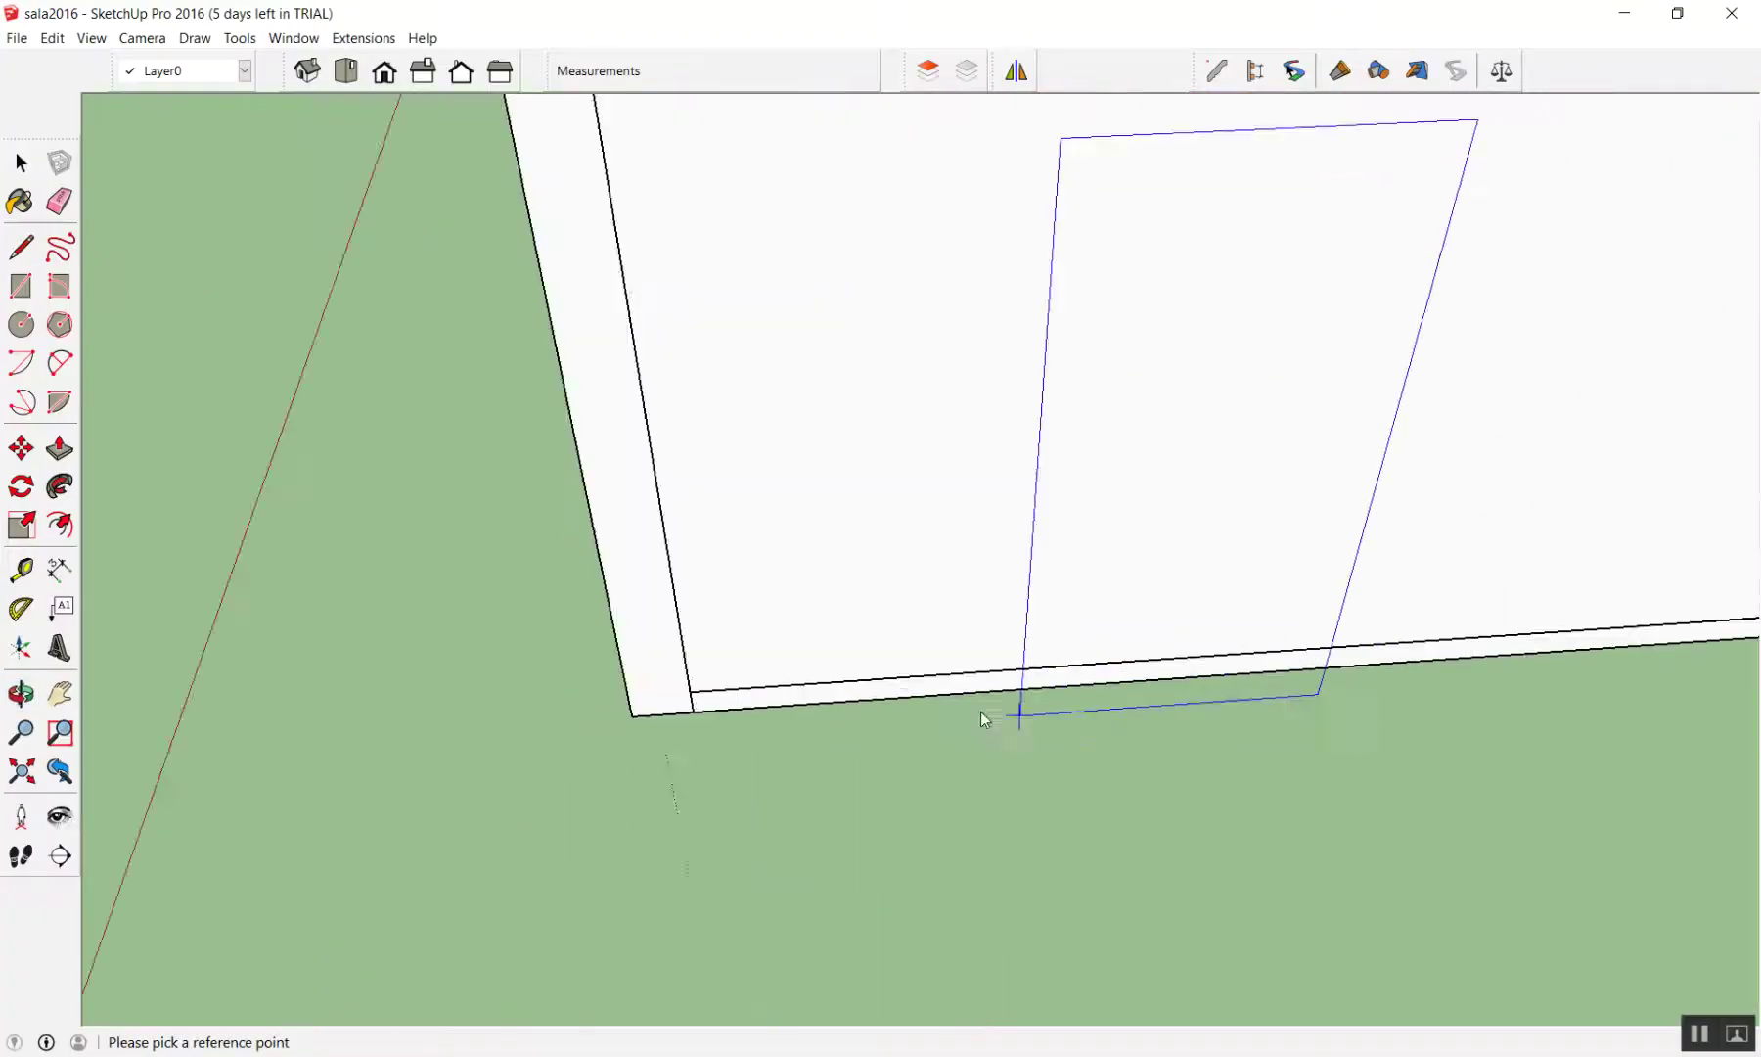
pyautogui.scroll(2, 983, 719)
pyautogui.scroll(1, 800, 475)
pyautogui.scroll(1, 574, 687)
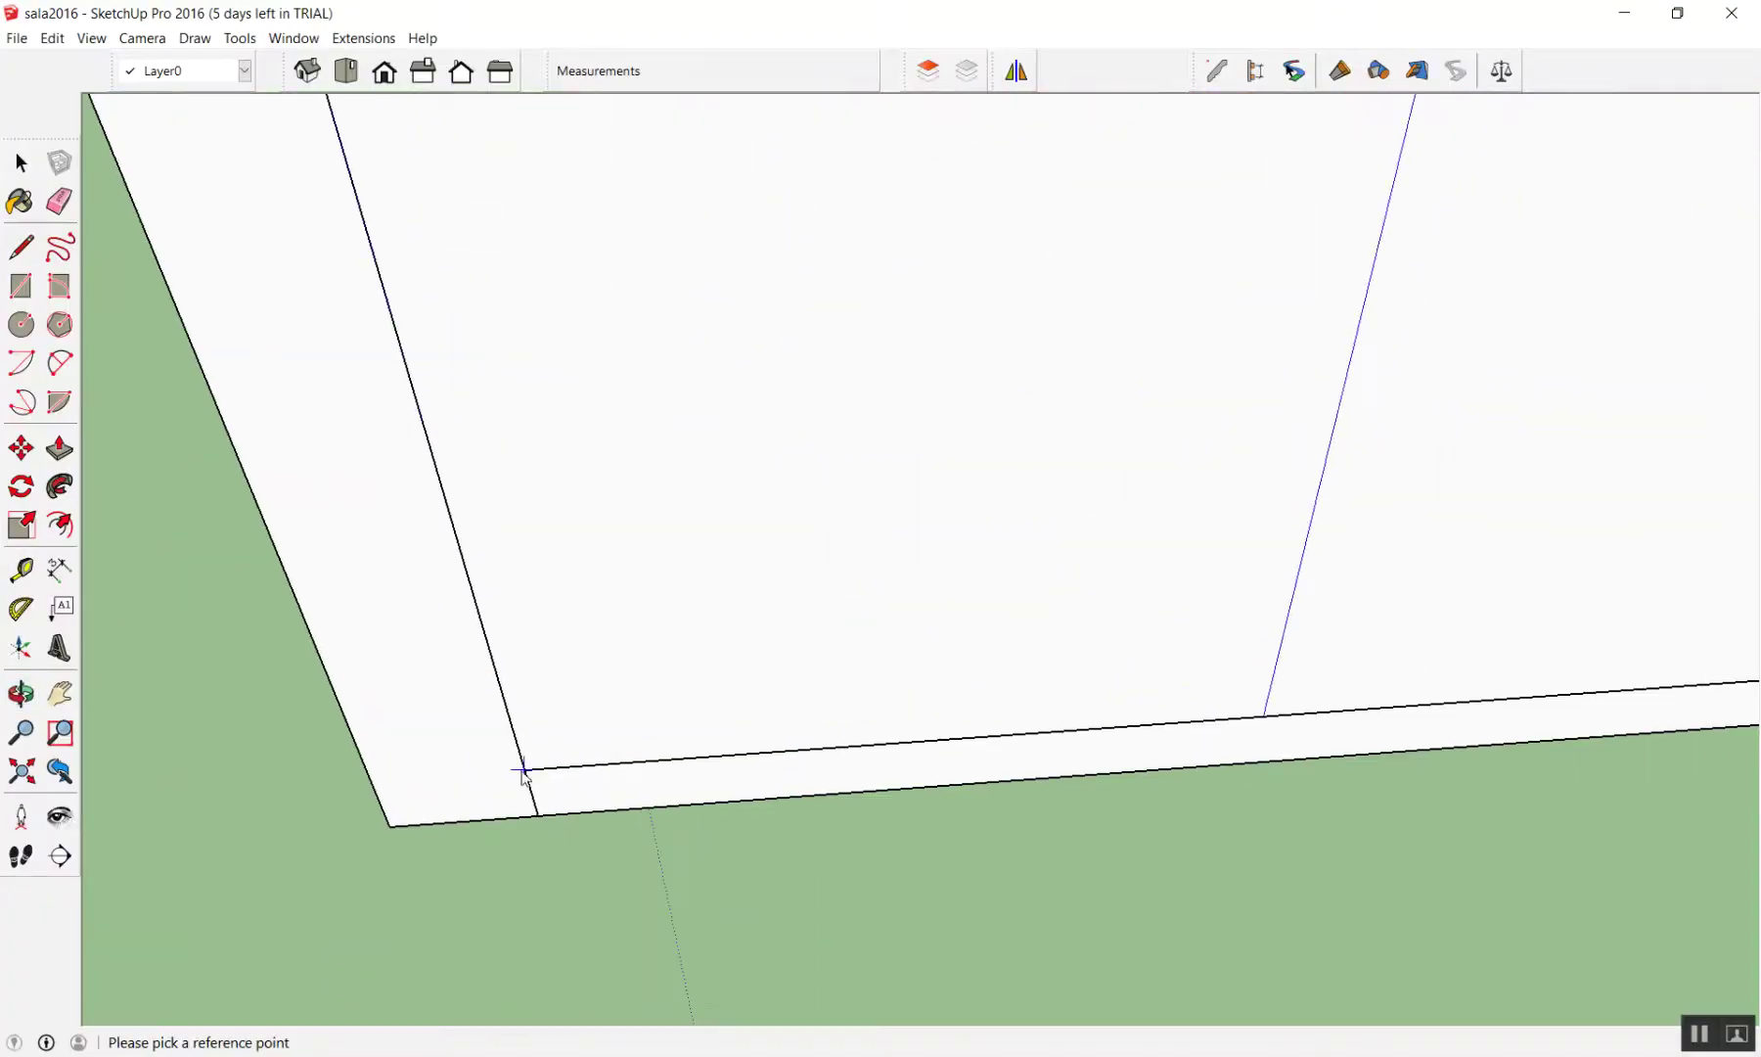
pyautogui.click(525, 770)
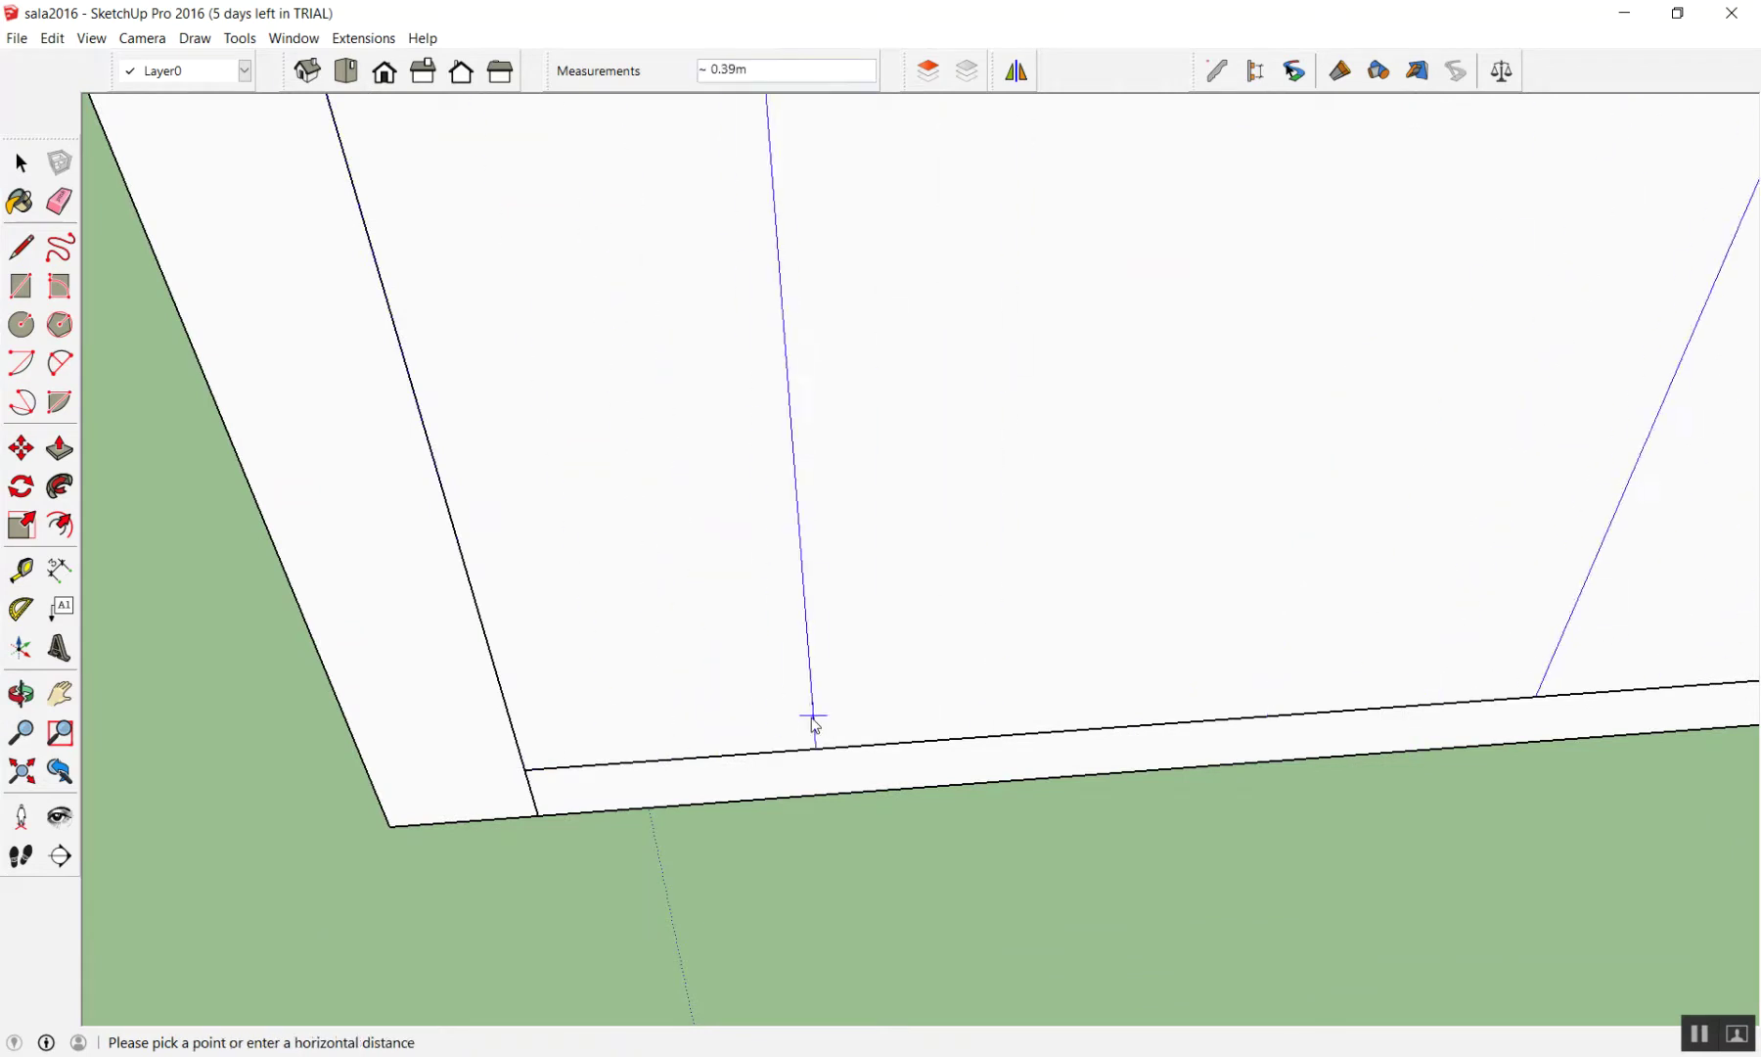
pyautogui.write('-')
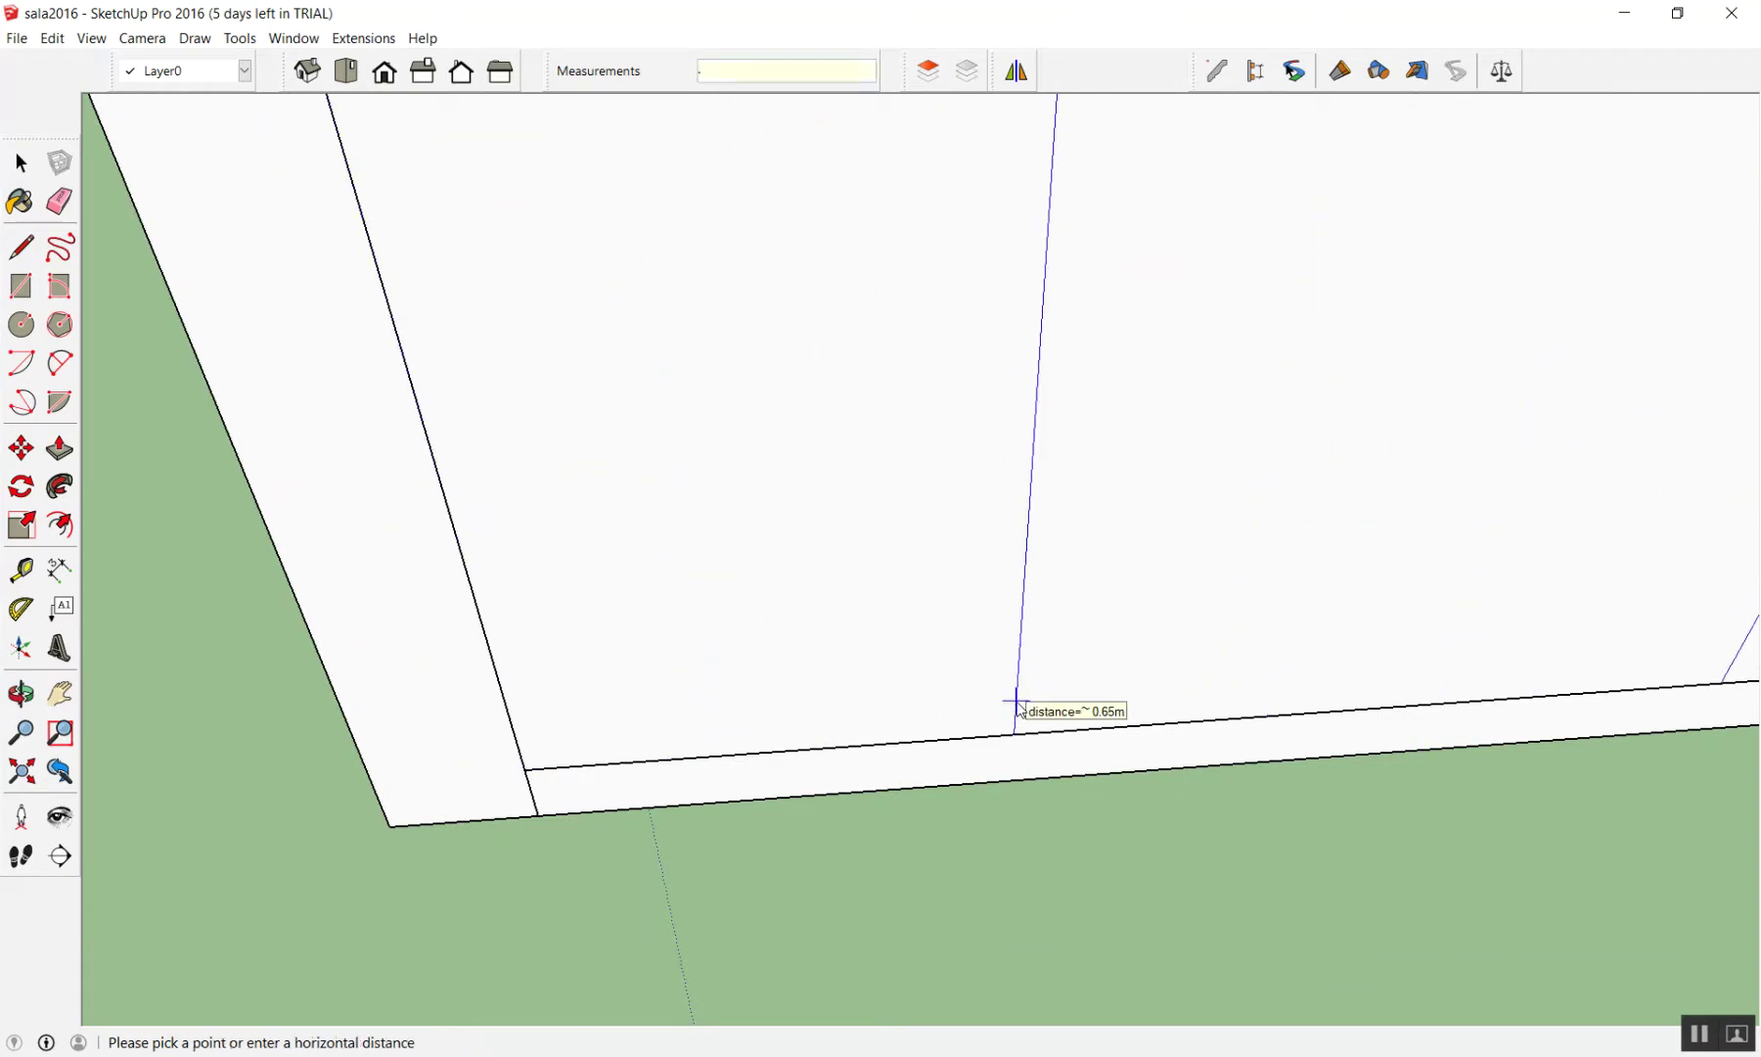
pyautogui.click(1017, 702)
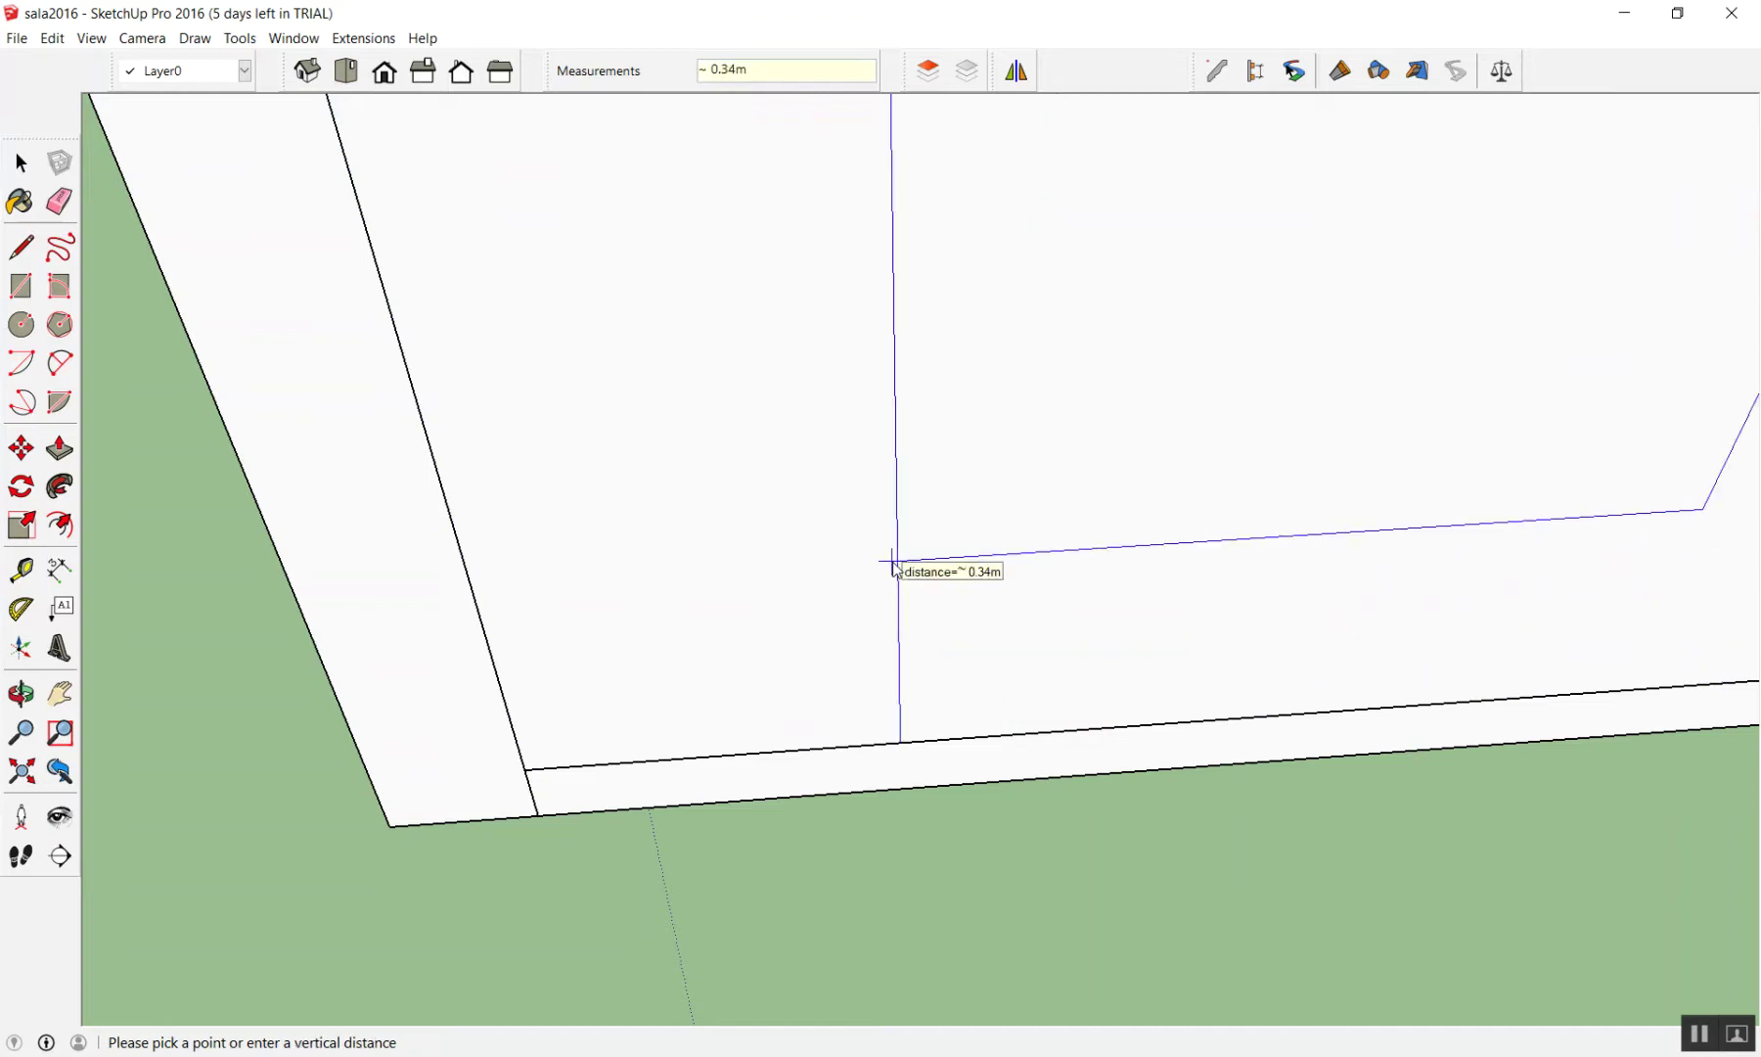
# Enter a 0.1 m vertical distance, finish the opening and orbit away
pyautogui.write('.1')
pyautogui.press('Return')
pyautogui.press('space')
pyautogui.moveTo(88, 898)
pyautogui.mouseDown(button='middle')
pyautogui.moveTo(357, 919)
pyautogui.moveTo(739, 890)
pyautogui.moveTo(1047, 382)
pyautogui.mouseUp(button='middle')
pyautogui.scroll(-5, 739, 890)
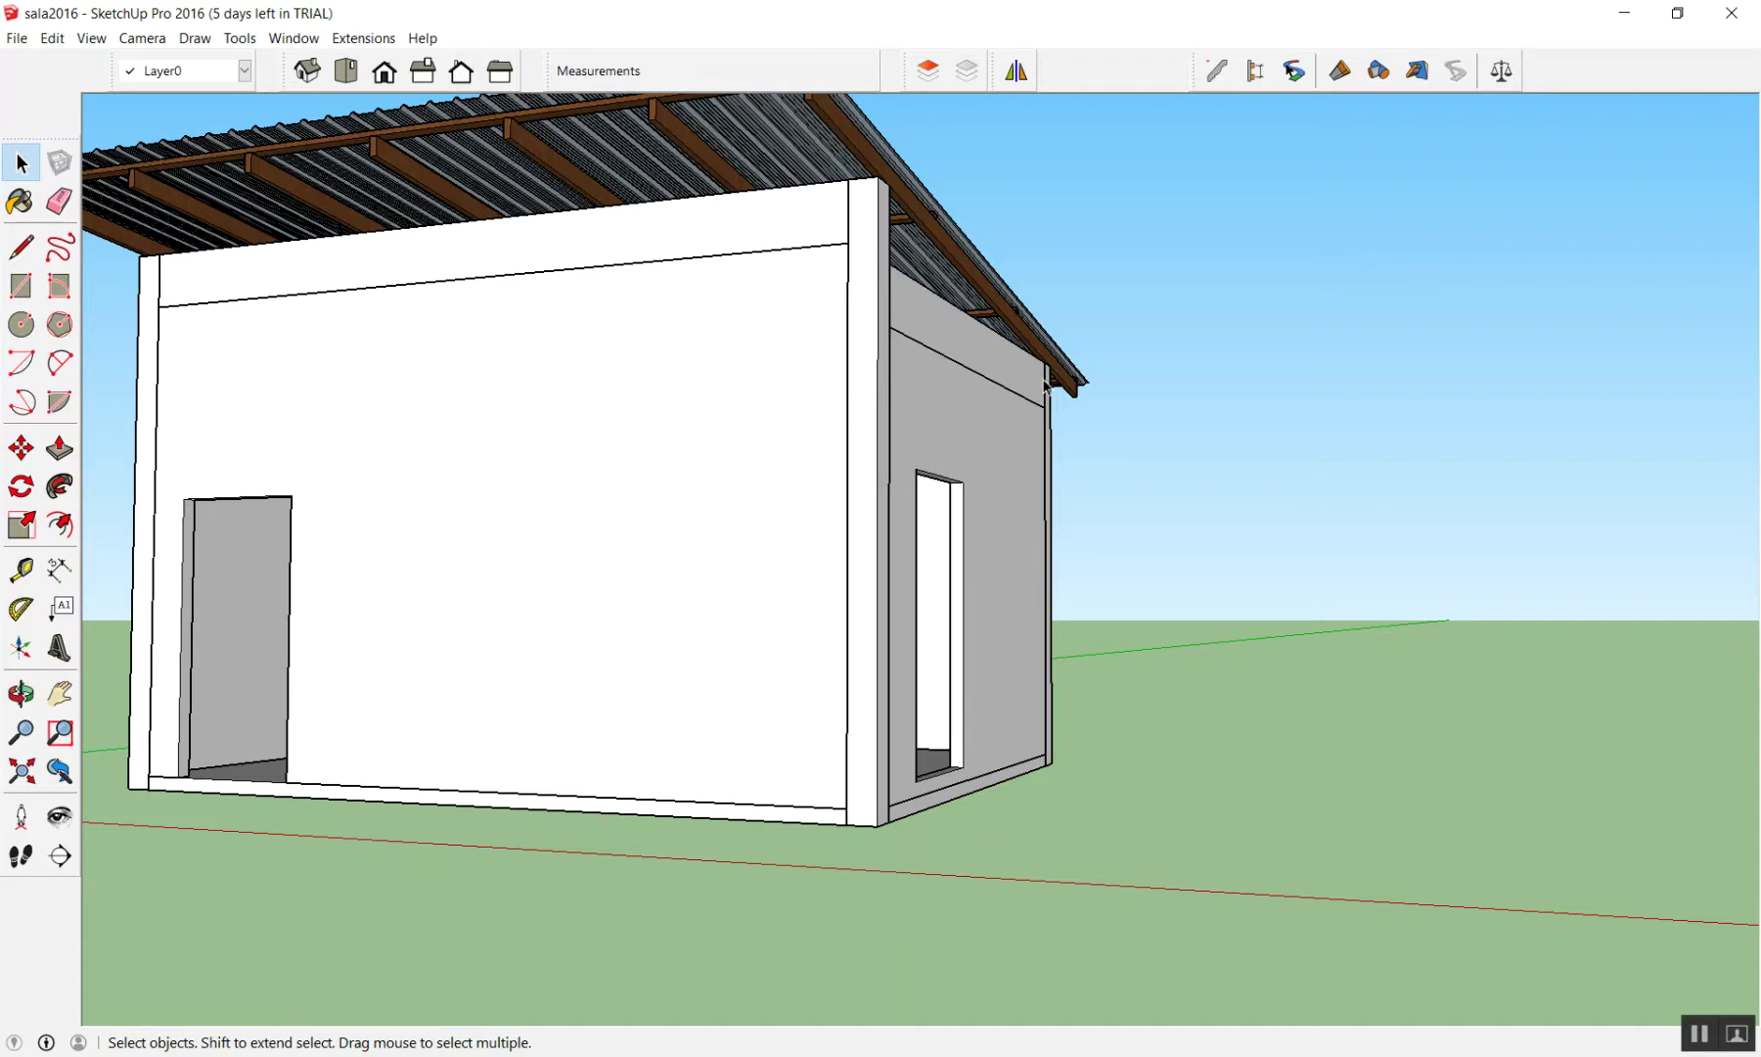
# Orbit and zoom to view the house from above and bring the side wall into view
pyautogui.scroll(-5, 820, 662)
pyautogui.moveTo(820, 661); pyautogui.dragTo(897, 562, button='middle')
pyautogui.scroll(3, 897, 562)
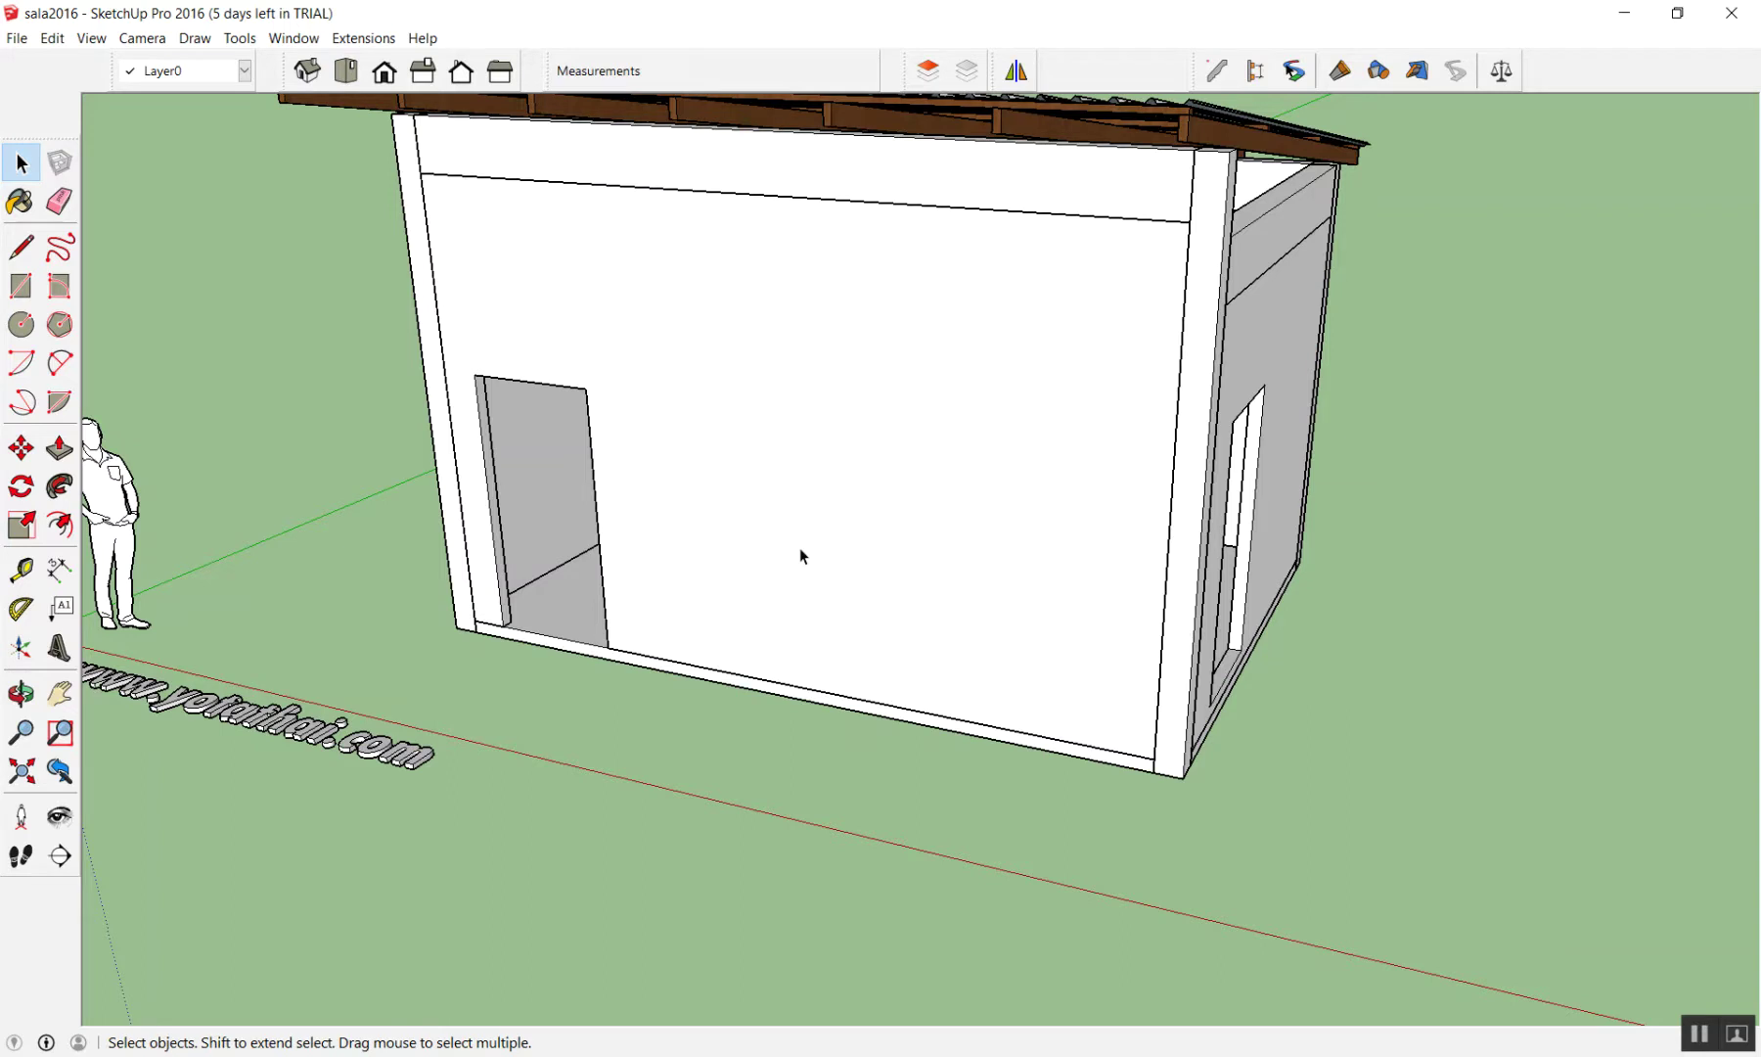
pyautogui.scroll(-3, 925, 1003)
pyautogui.moveTo(551, 1022)
pyautogui.mouseDown(button='middle')
pyautogui.moveTo(1289, 715)
pyautogui.moveTo(1042, 577)
pyautogui.mouseUp(button='middle')
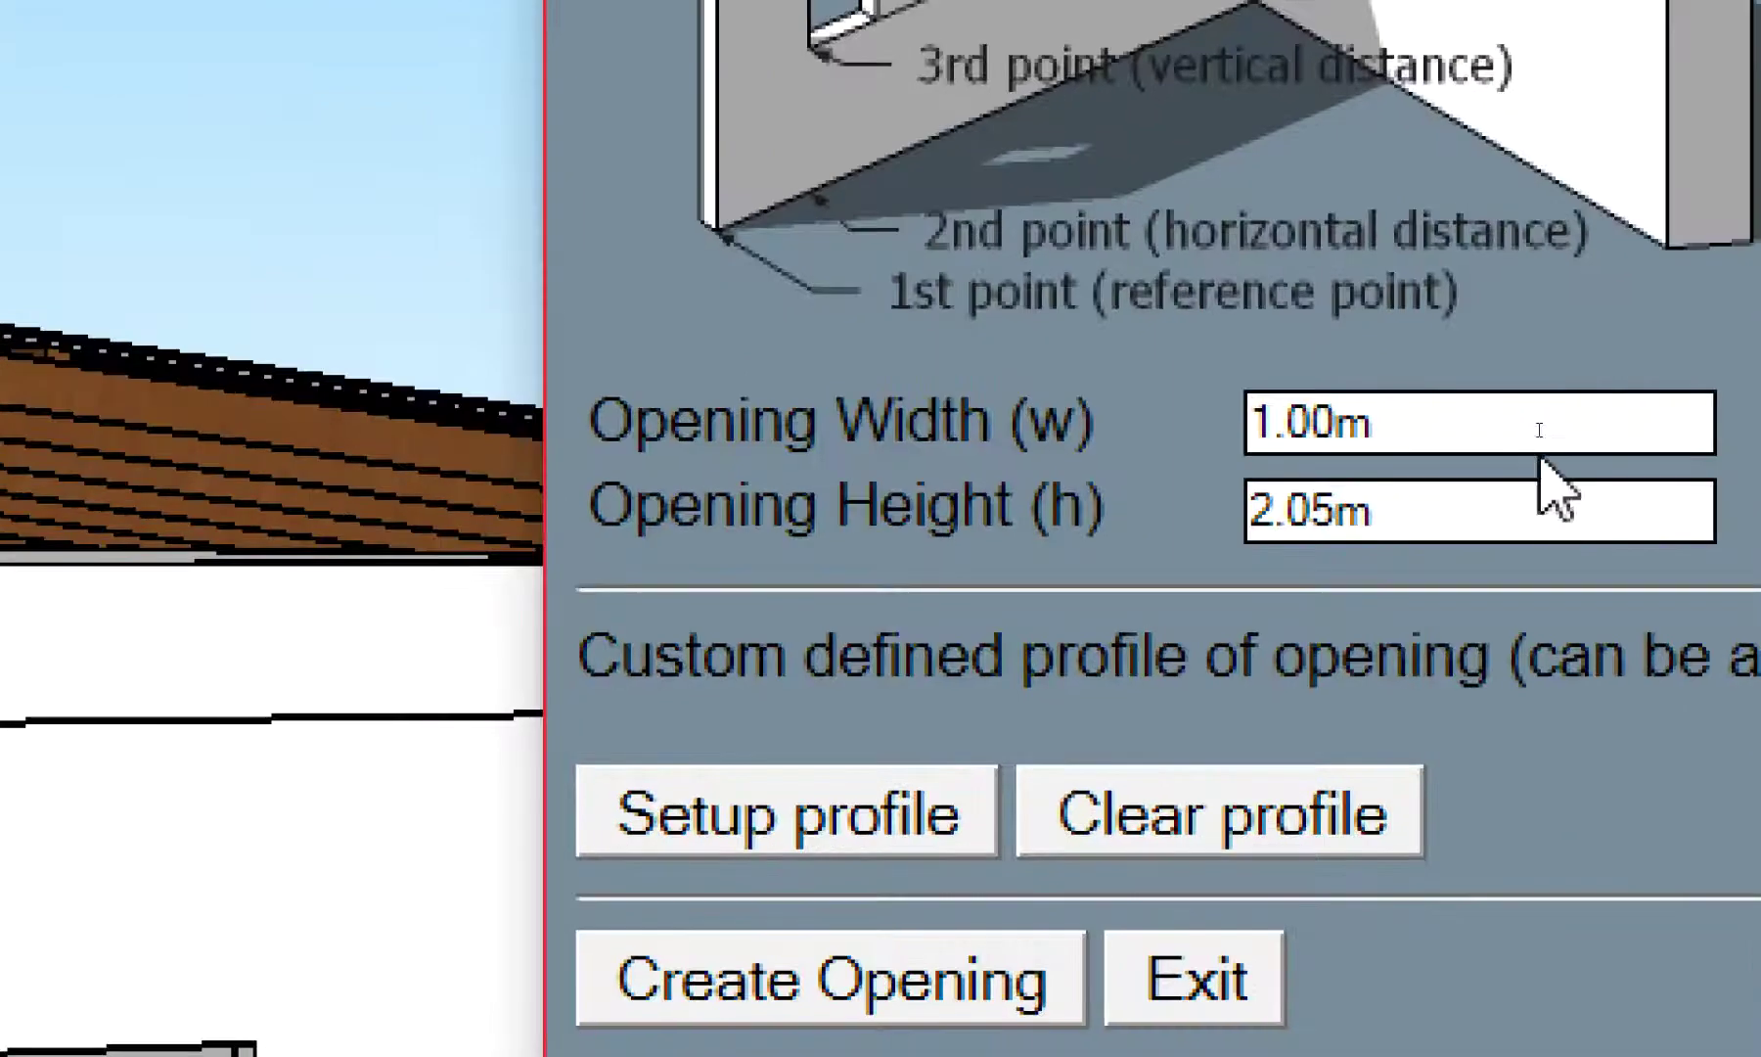
# Set the opening width to 2 and the opening height to 1
pyautogui.doubleClick(1487, 430)
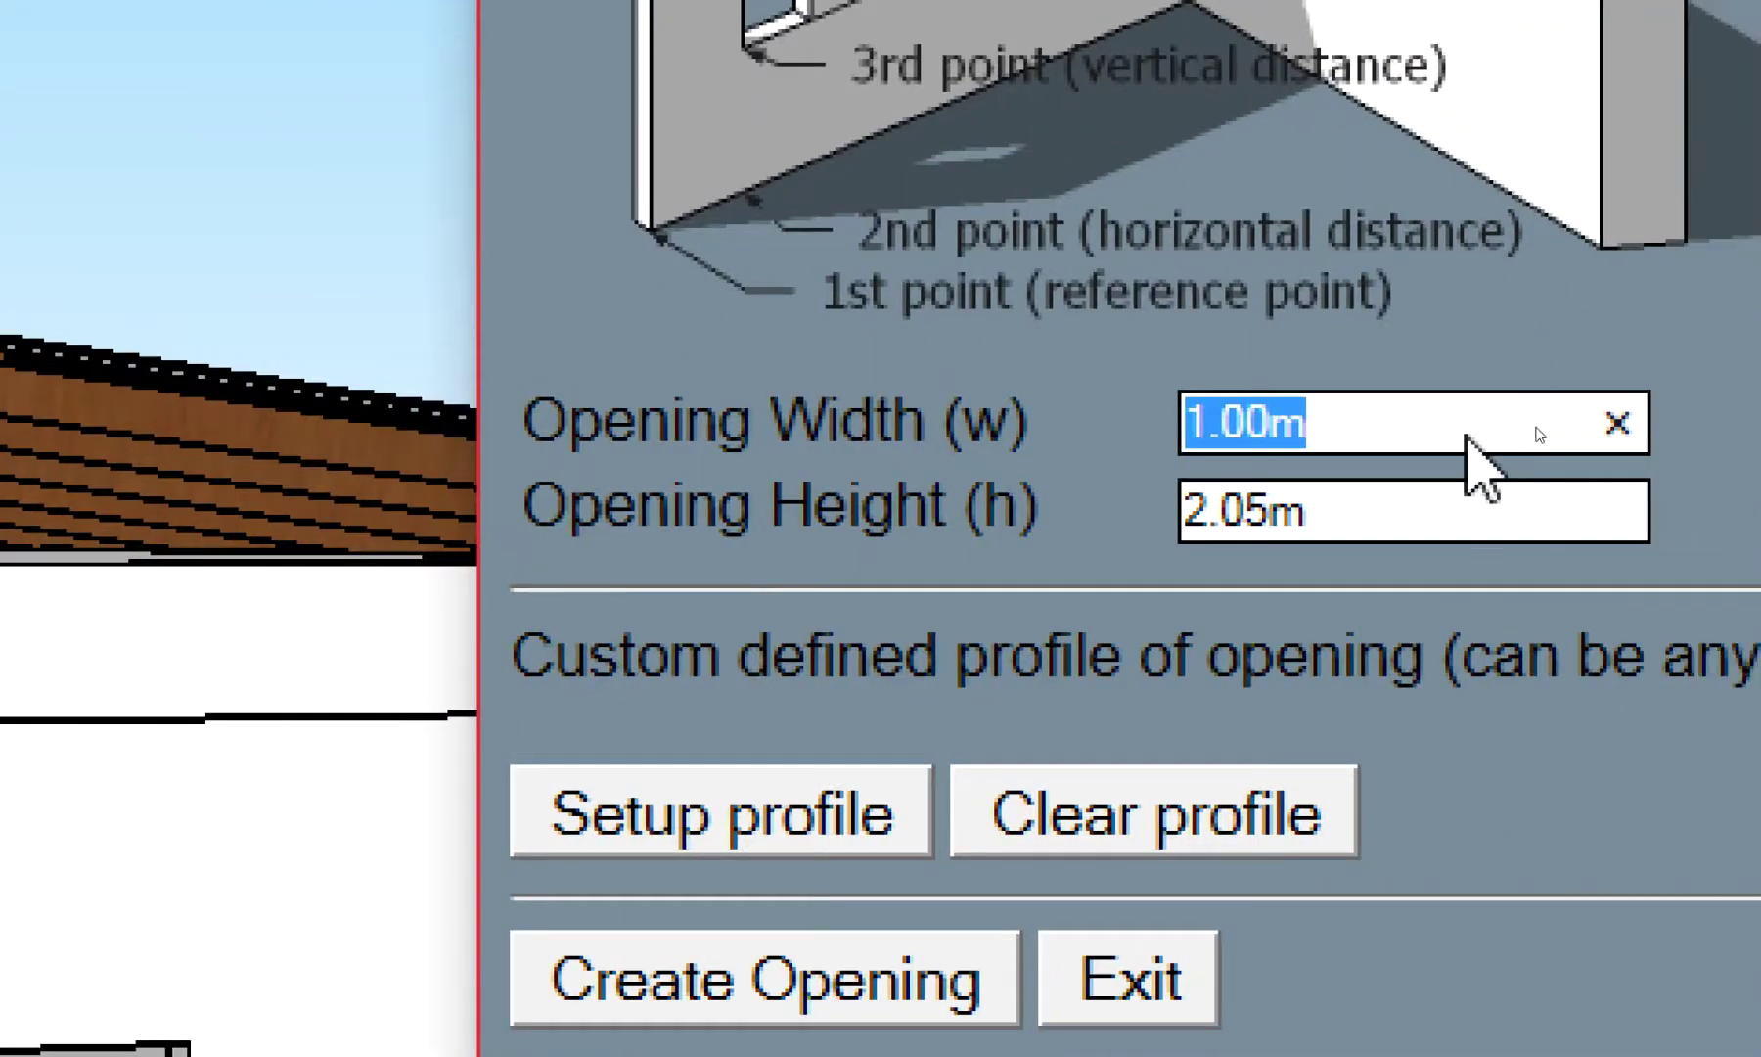
pyautogui.write('2')
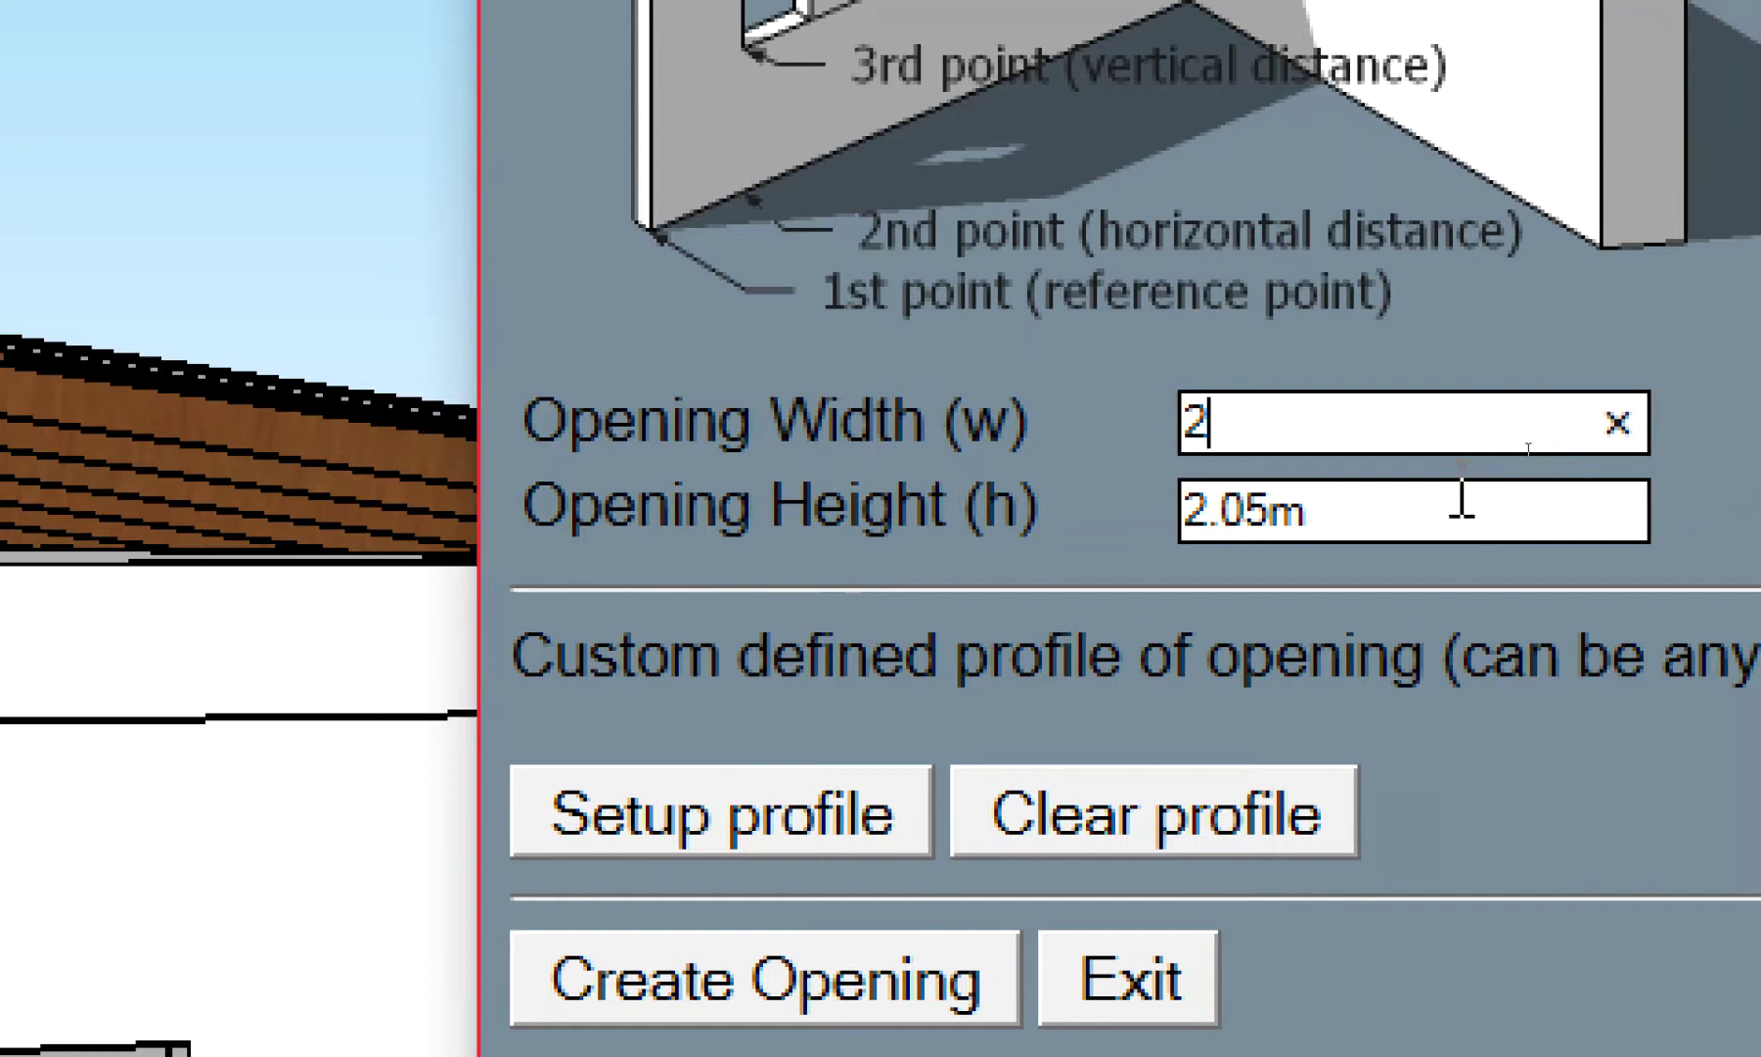
pyautogui.doubleClick(1450, 484)
pyautogui.write('1')
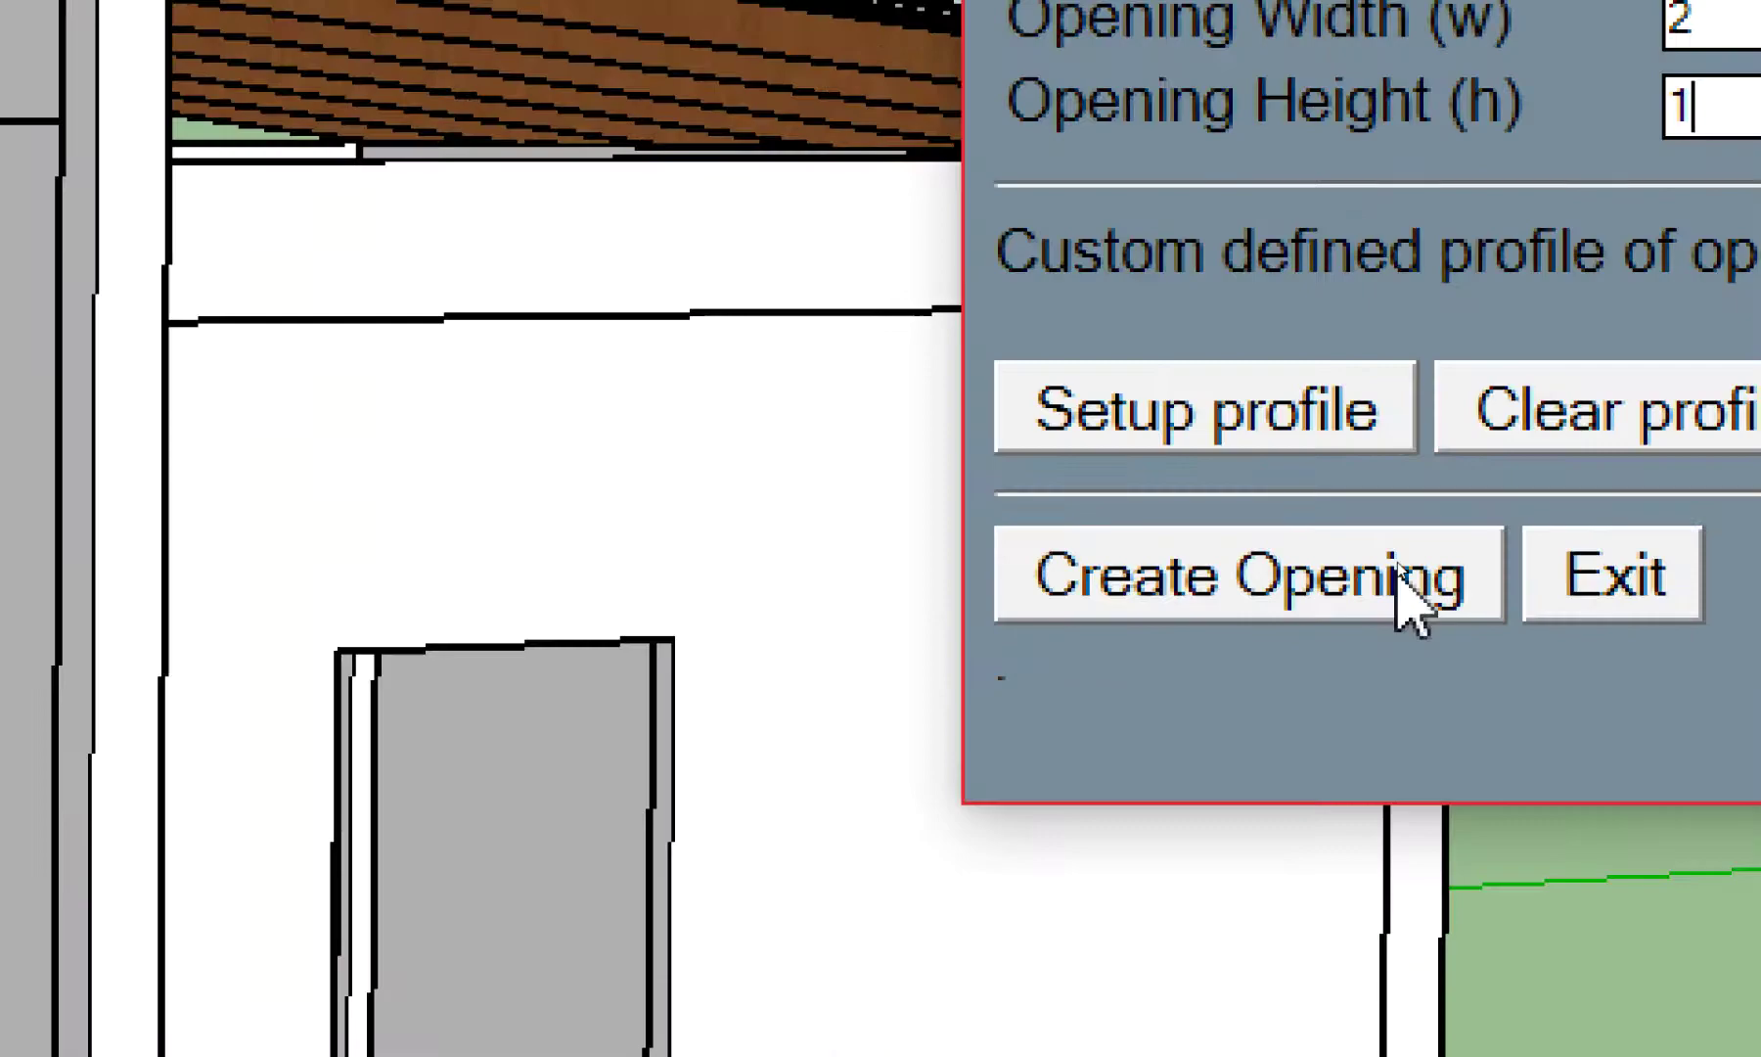
# Orbit and zoom to face the wall beside the door, cancelling the first opening placement
pyautogui.click(1409, 592)
pyautogui.moveTo(1210, 766)
pyautogui.mouseDown(button='middle')
pyautogui.moveTo(1117, 663)
pyautogui.moveTo(1152, 578)
pyautogui.moveTo(980, 507)
pyautogui.mouseUp(button='middle')
pyautogui.scroll(2, 998, 533)
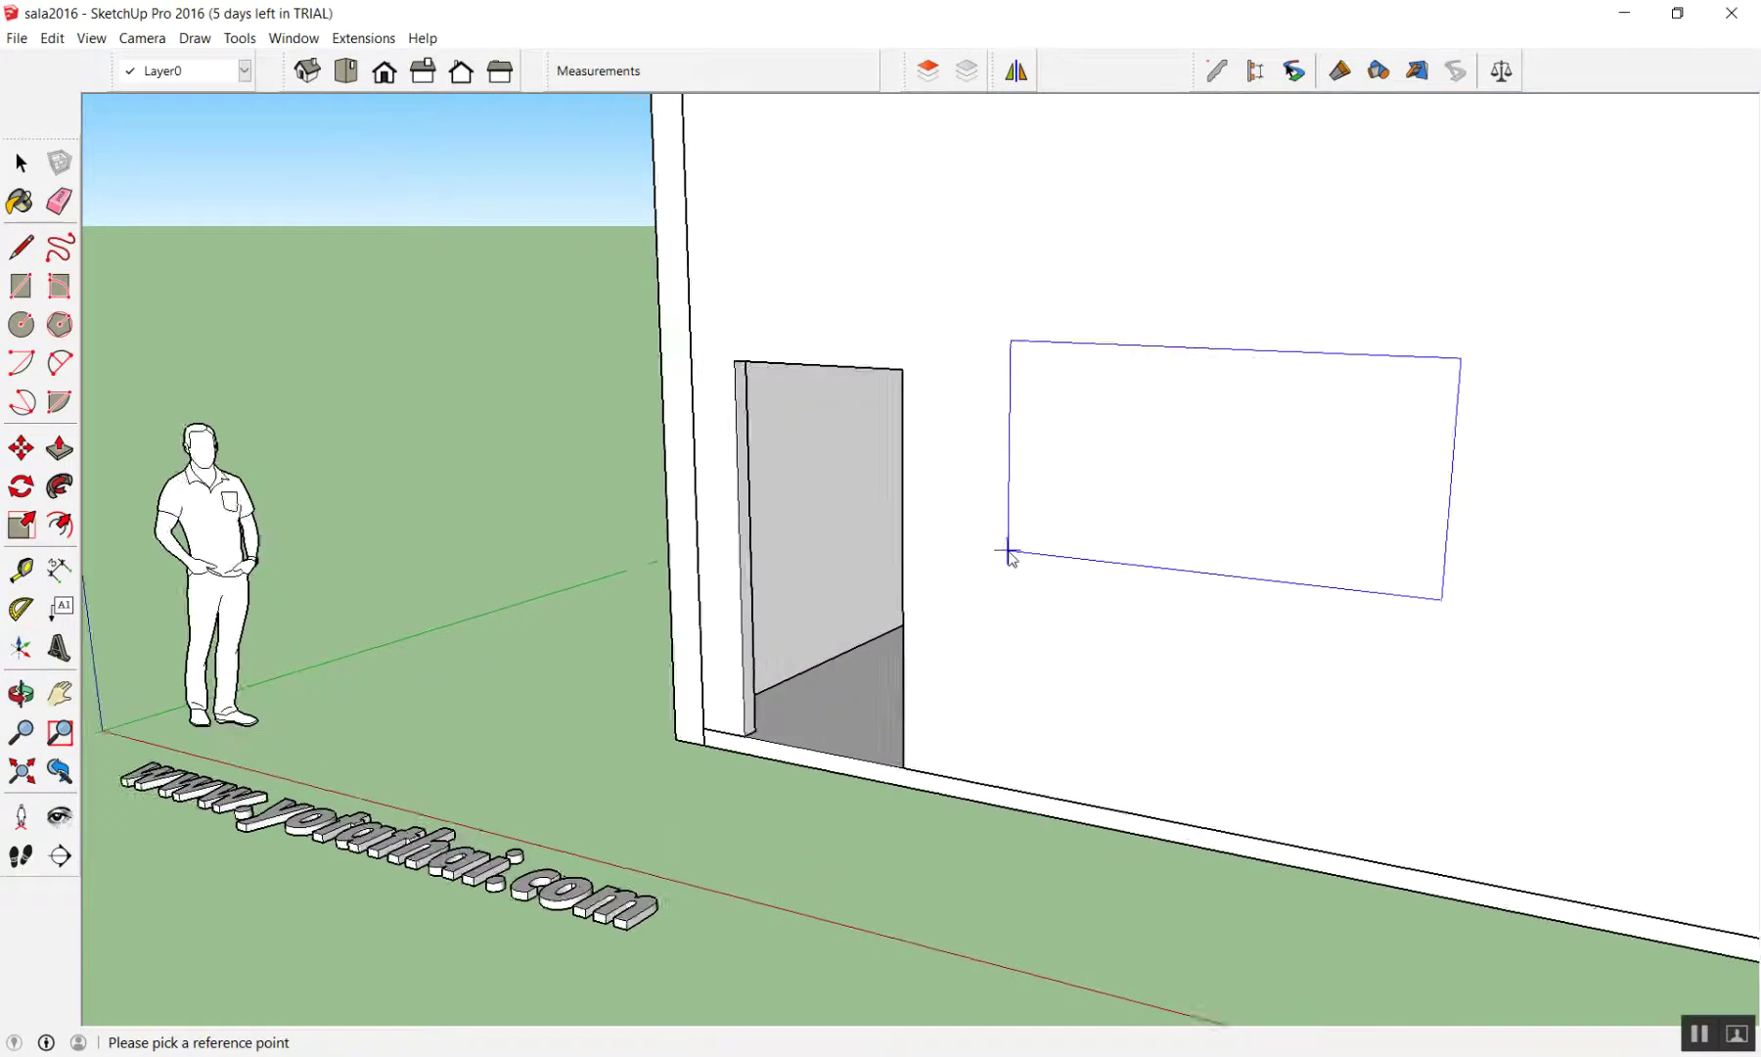
pyautogui.scroll(2, 1008, 556)
pyautogui.scroll(2, 1008, 555)
pyautogui.scroll(2, 1010, 558)
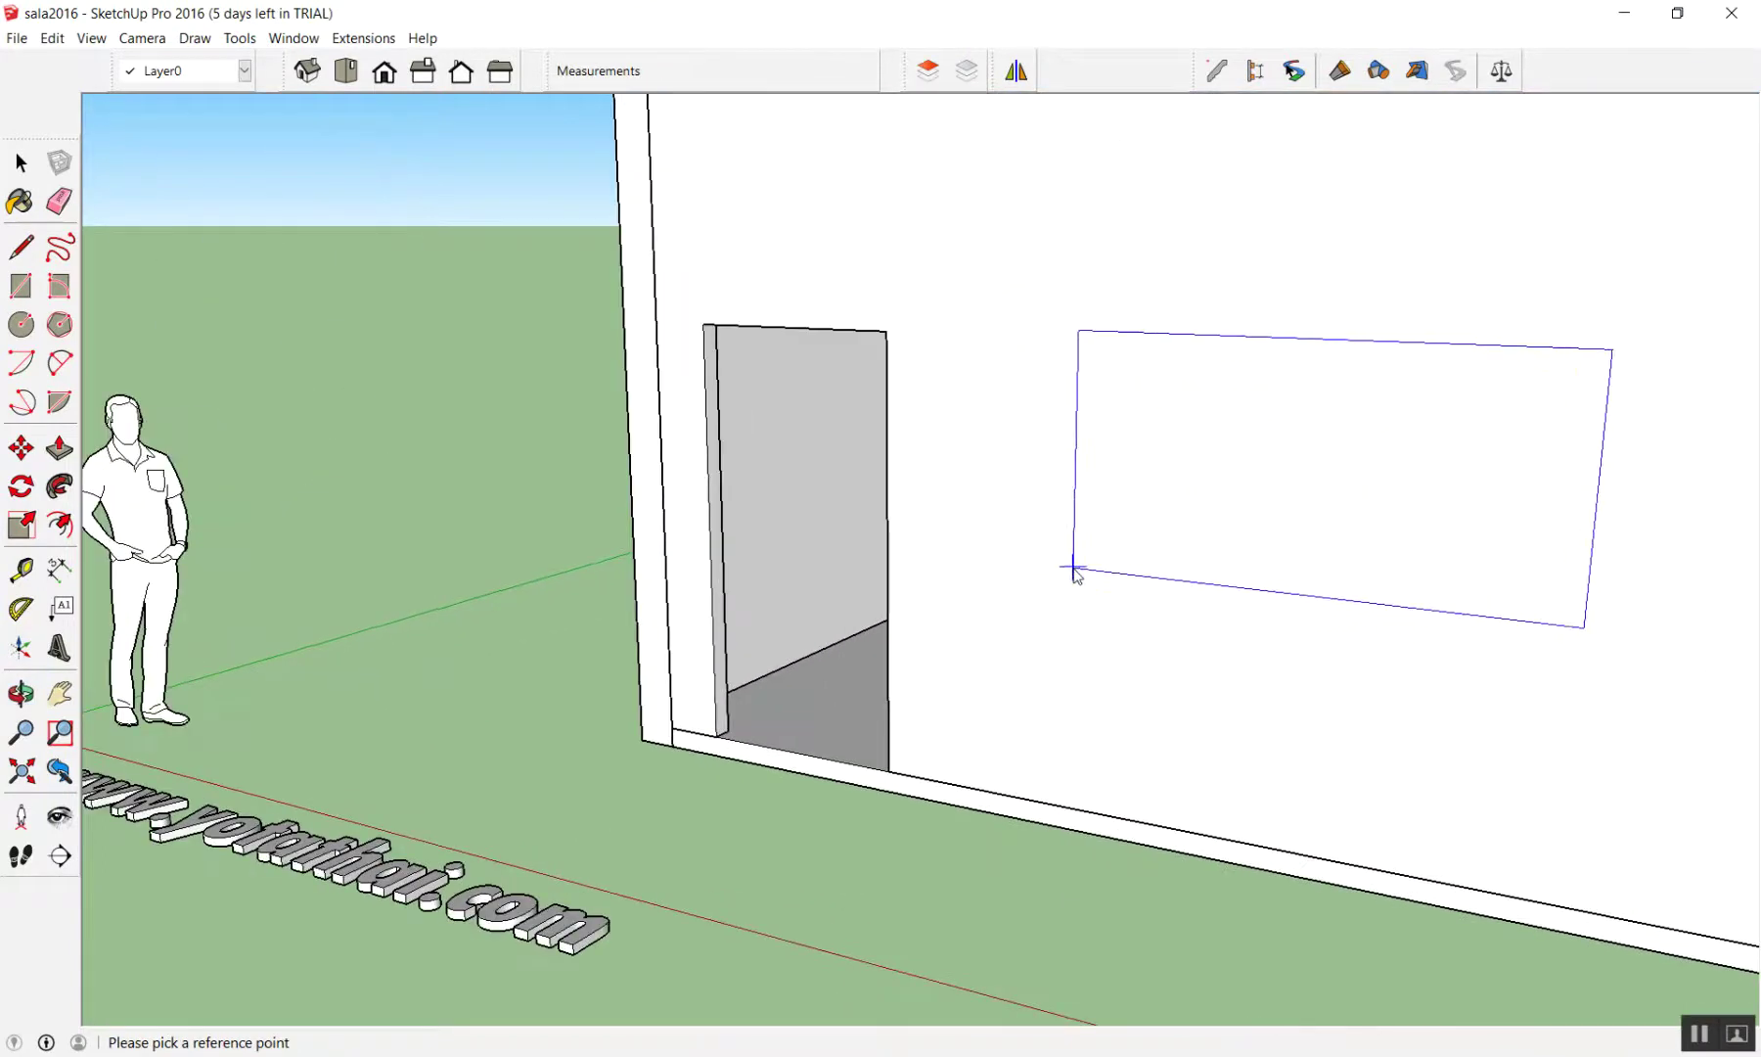
pyautogui.scroll(-2, 1081, 578)
pyautogui.scroll(-2, 1186, 612)
pyautogui.scroll(3, 1233, 631)
pyautogui.scroll(-2, 1269, 644)
pyautogui.scroll(2, 1212, 609)
pyautogui.scroll(-2, 1227, 625)
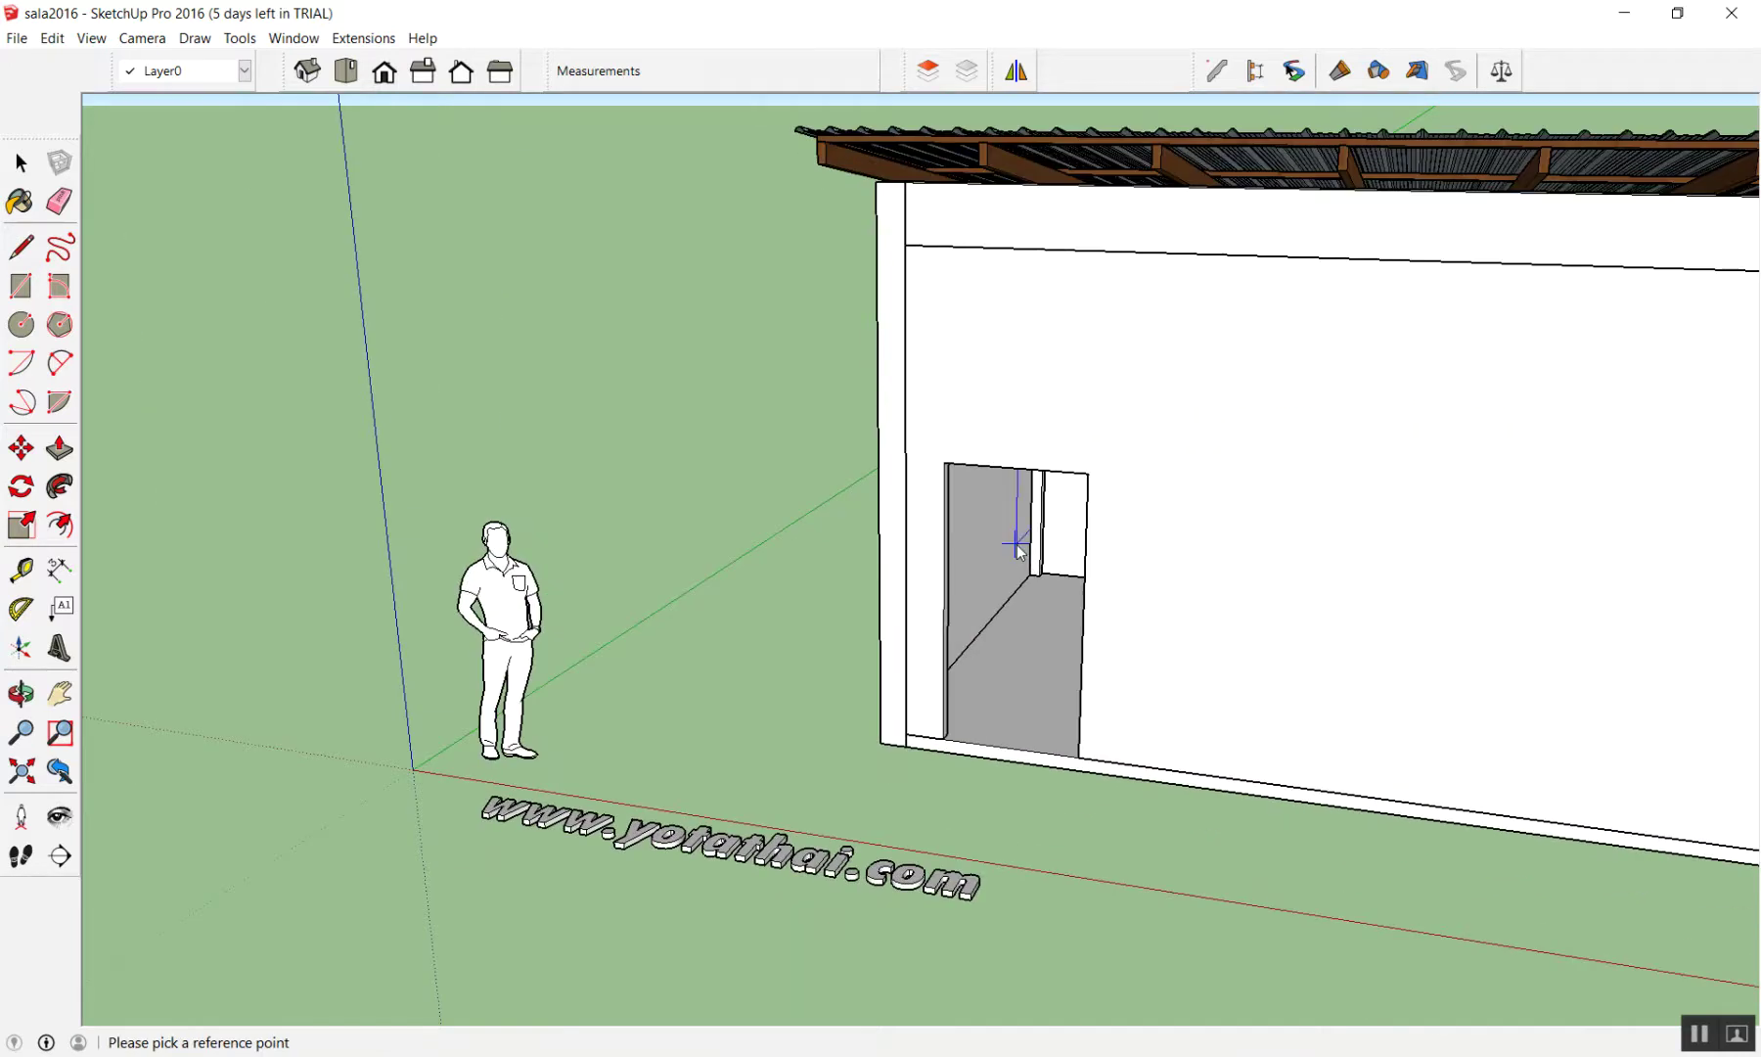
pyautogui.scroll(1, 1116, 575)
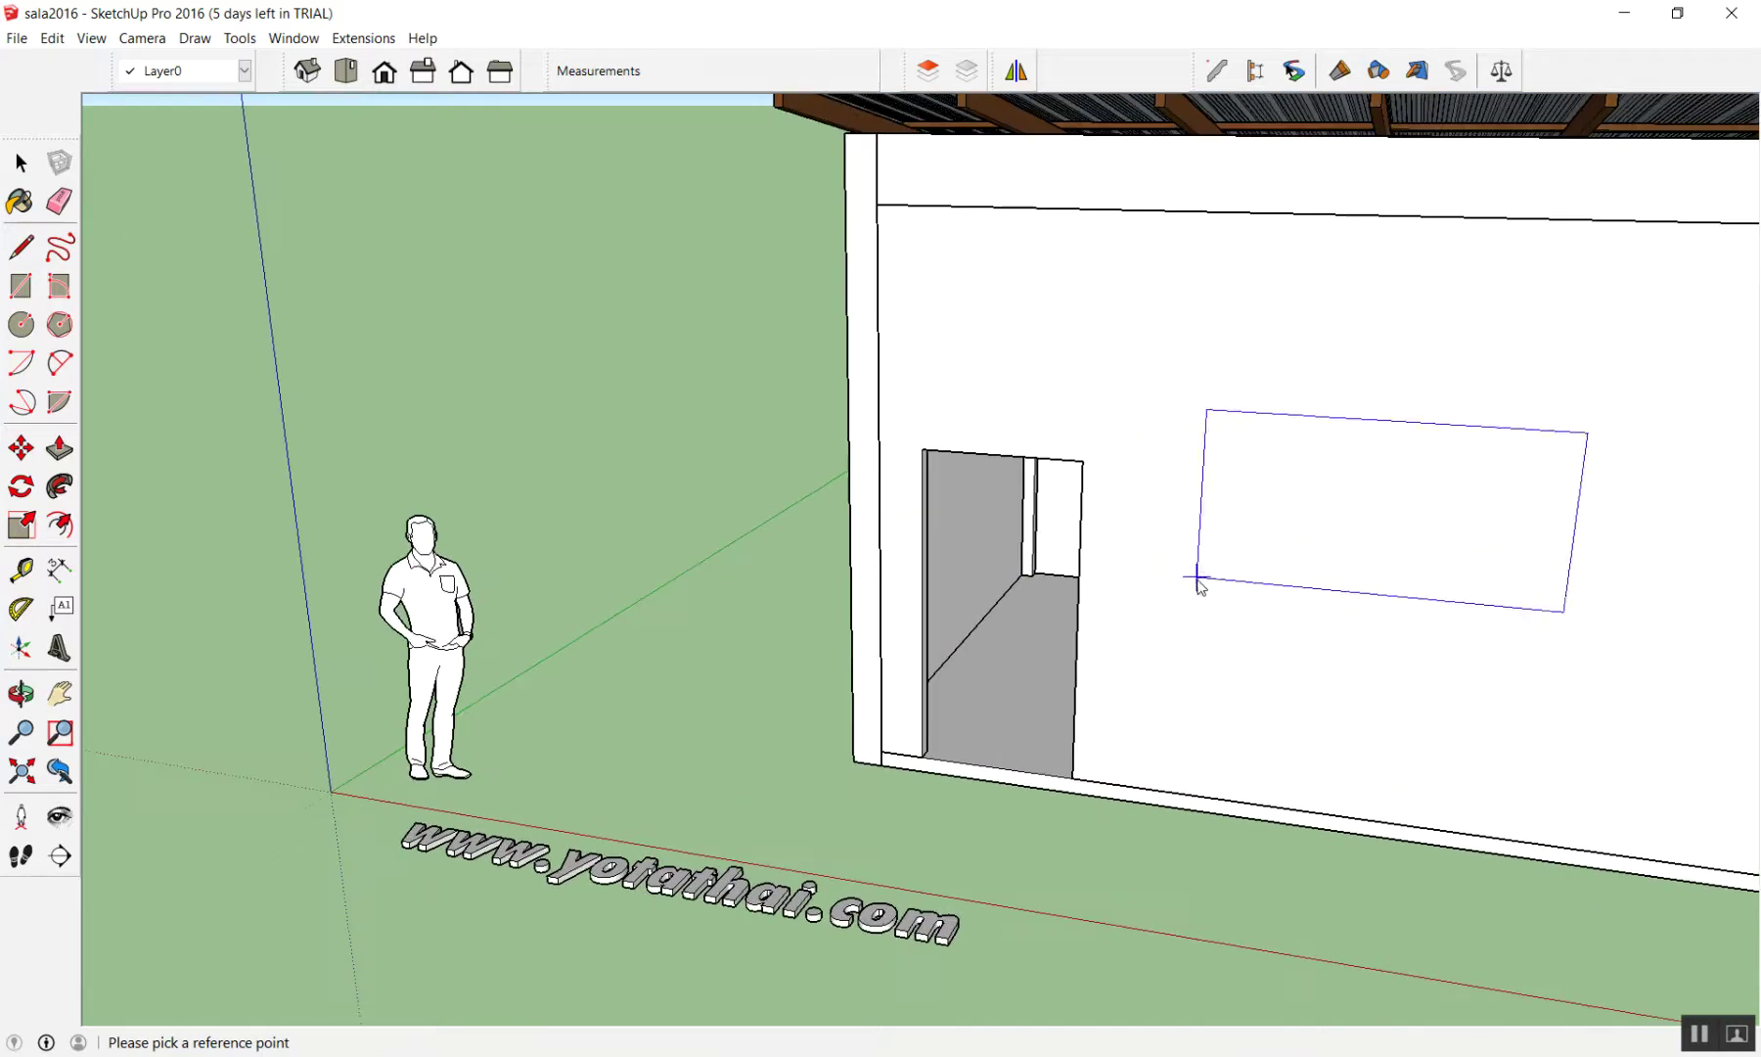
pyautogui.press('space')
pyautogui.scroll(1, 1203, 592)
# Draw two short trial lines on the wall face, then delete them
pyautogui.press('l')
pyautogui.click(1241, 616)
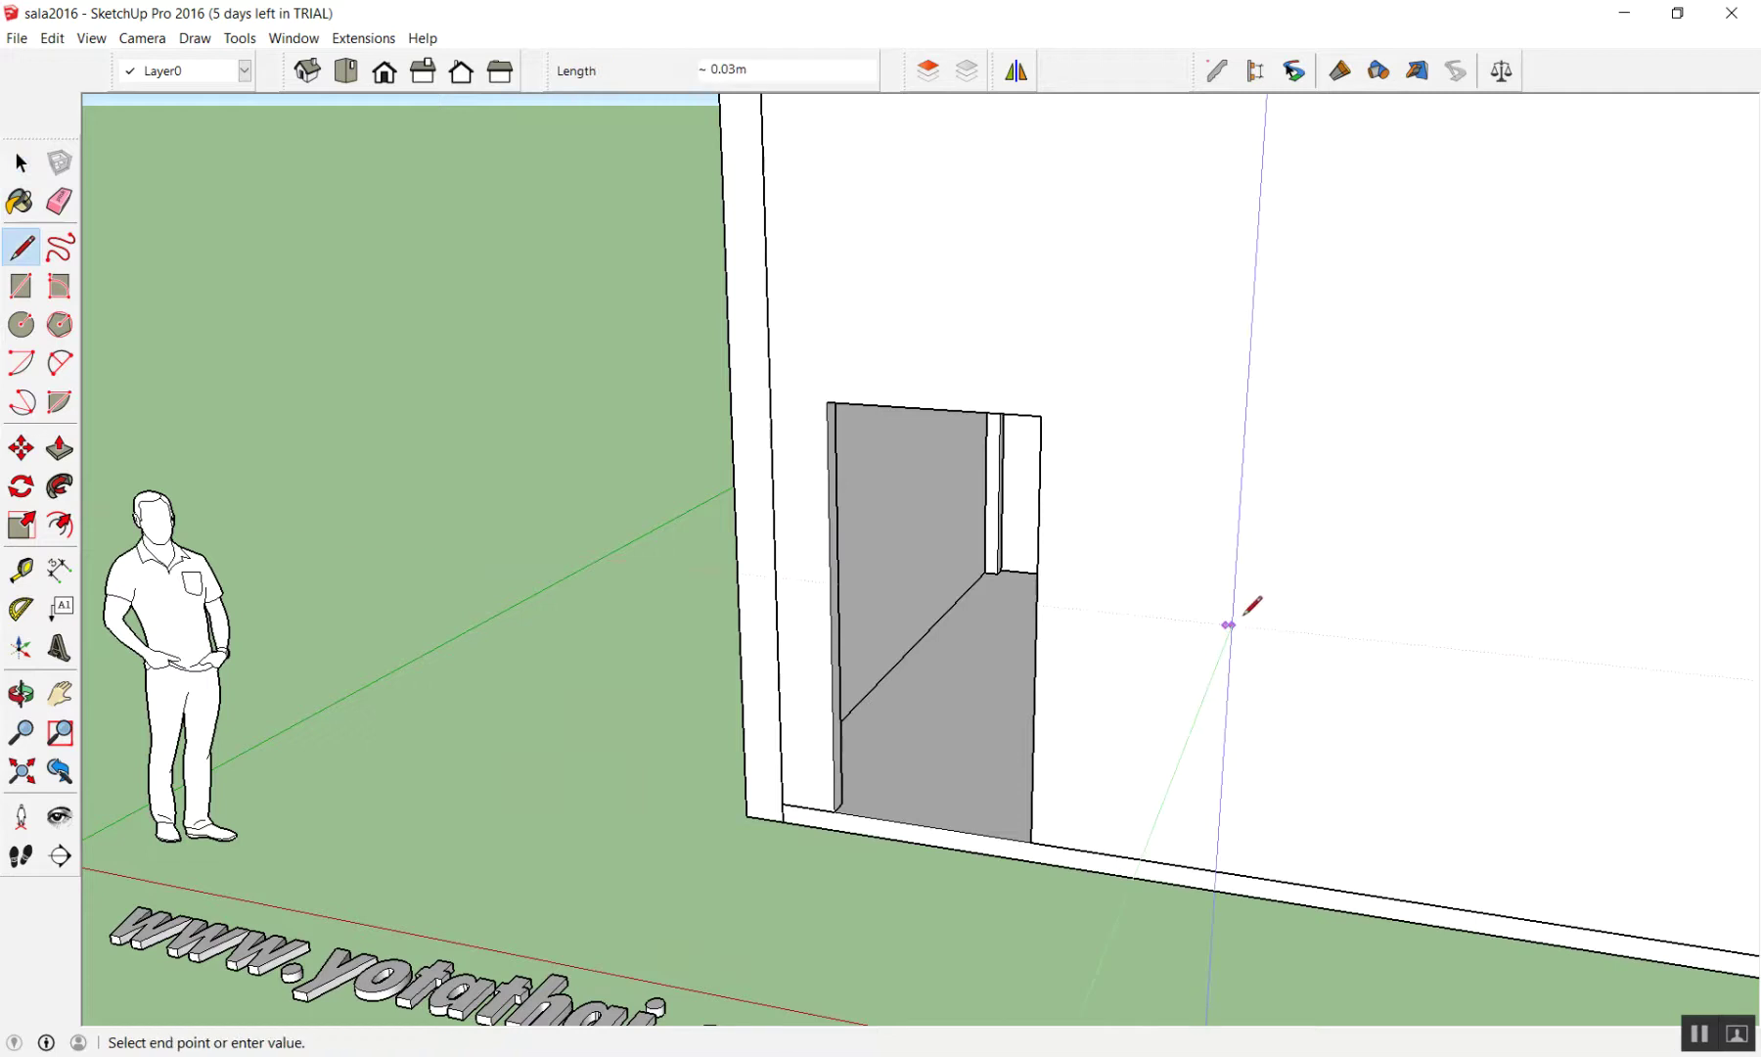
pyautogui.click(1253, 652)
pyautogui.press('space')
pyautogui.scroll(2, 1266, 660)
pyautogui.moveTo(1266, 661); pyautogui.dragTo(1188, 688, button='middle')
pyautogui.scroll(1, 1188, 688)
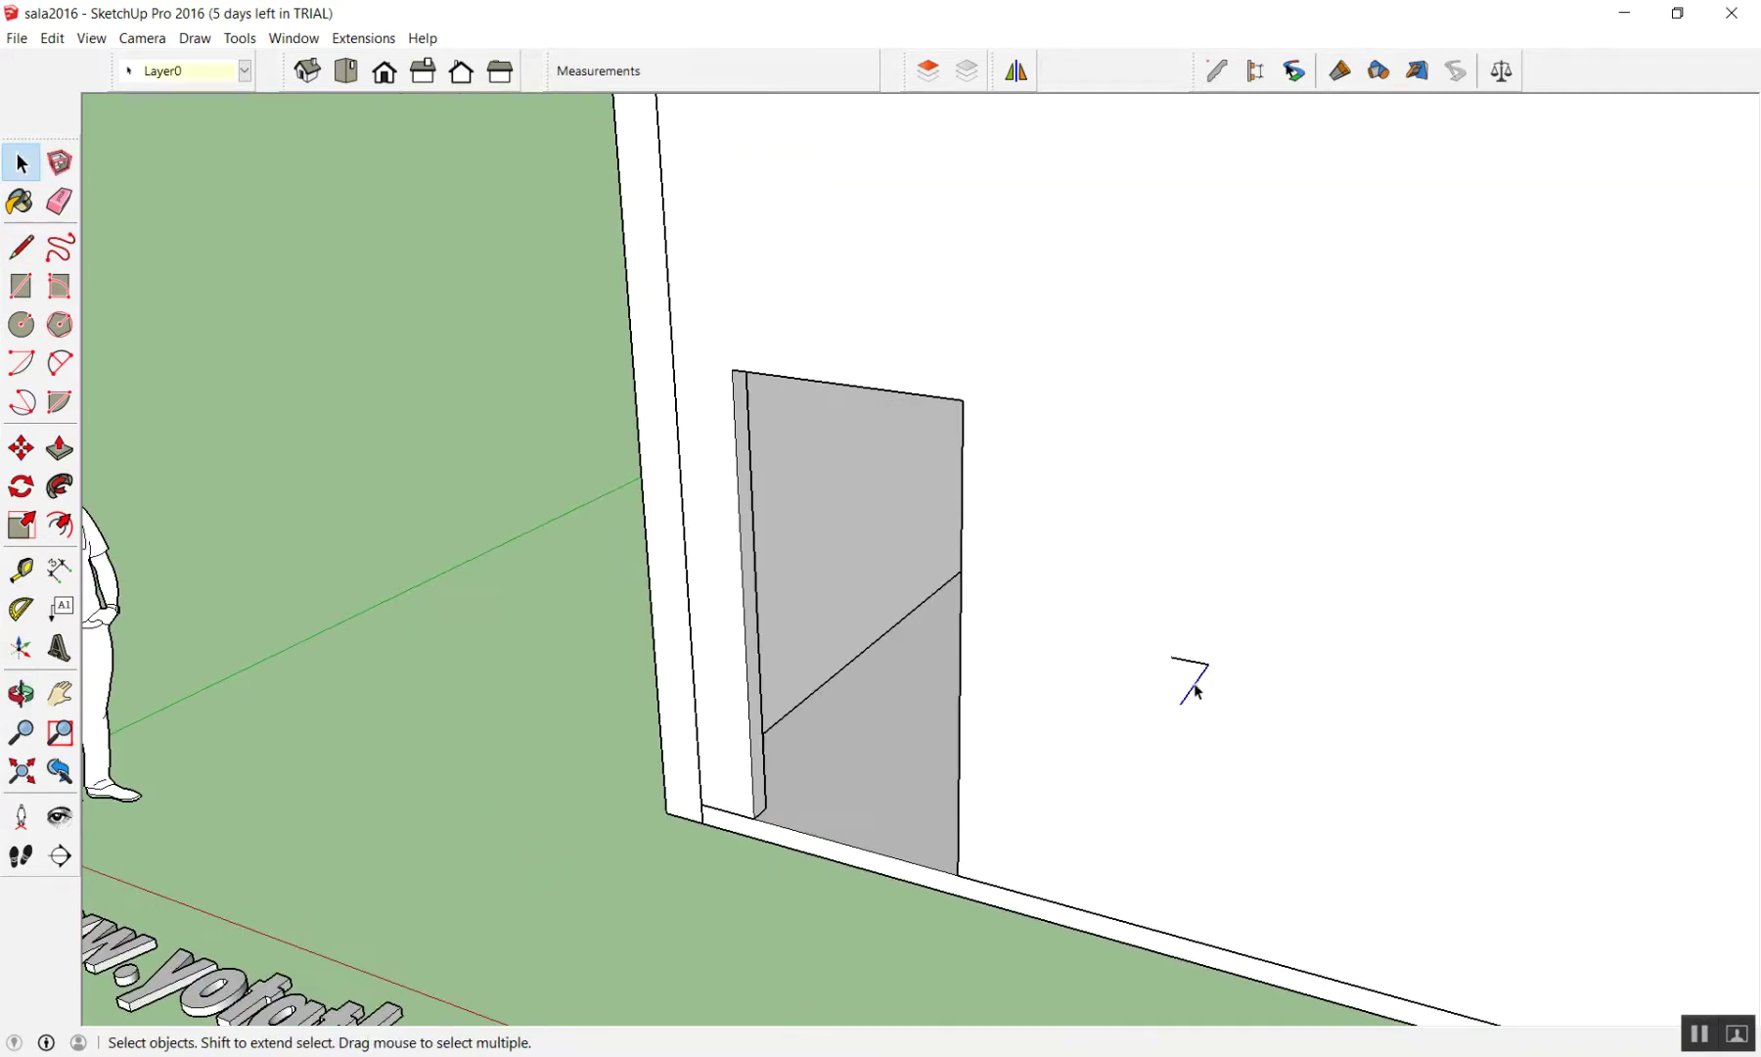
pyautogui.scroll(1, 1194, 683)
pyautogui.scroll(1, 1215, 667)
pyautogui.scroll(1, 1198, 673)
pyautogui.press('l')
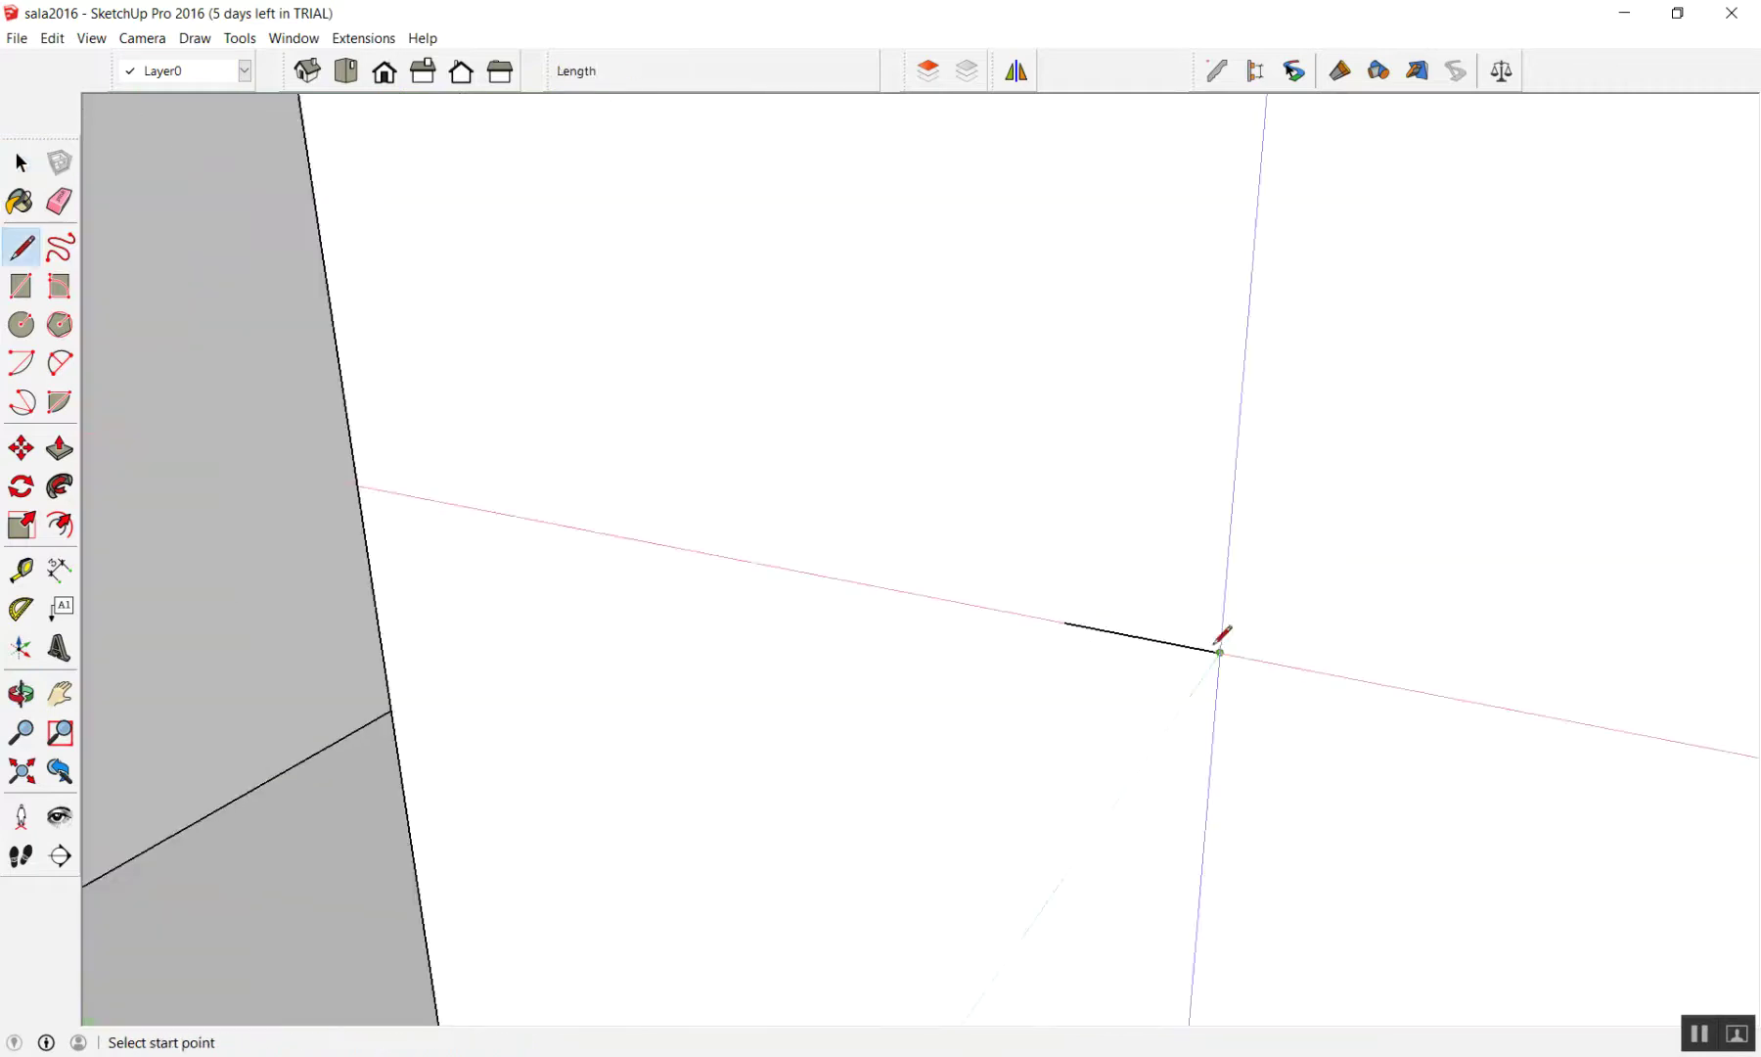
pyautogui.click(1219, 652)
pyautogui.click(1216, 705)
pyautogui.press('space')
pyautogui.scroll(-2, 1223, 684)
pyautogui.moveTo(1123, 603); pyautogui.dragTo(1276, 738)
pyautogui.press('Delete')
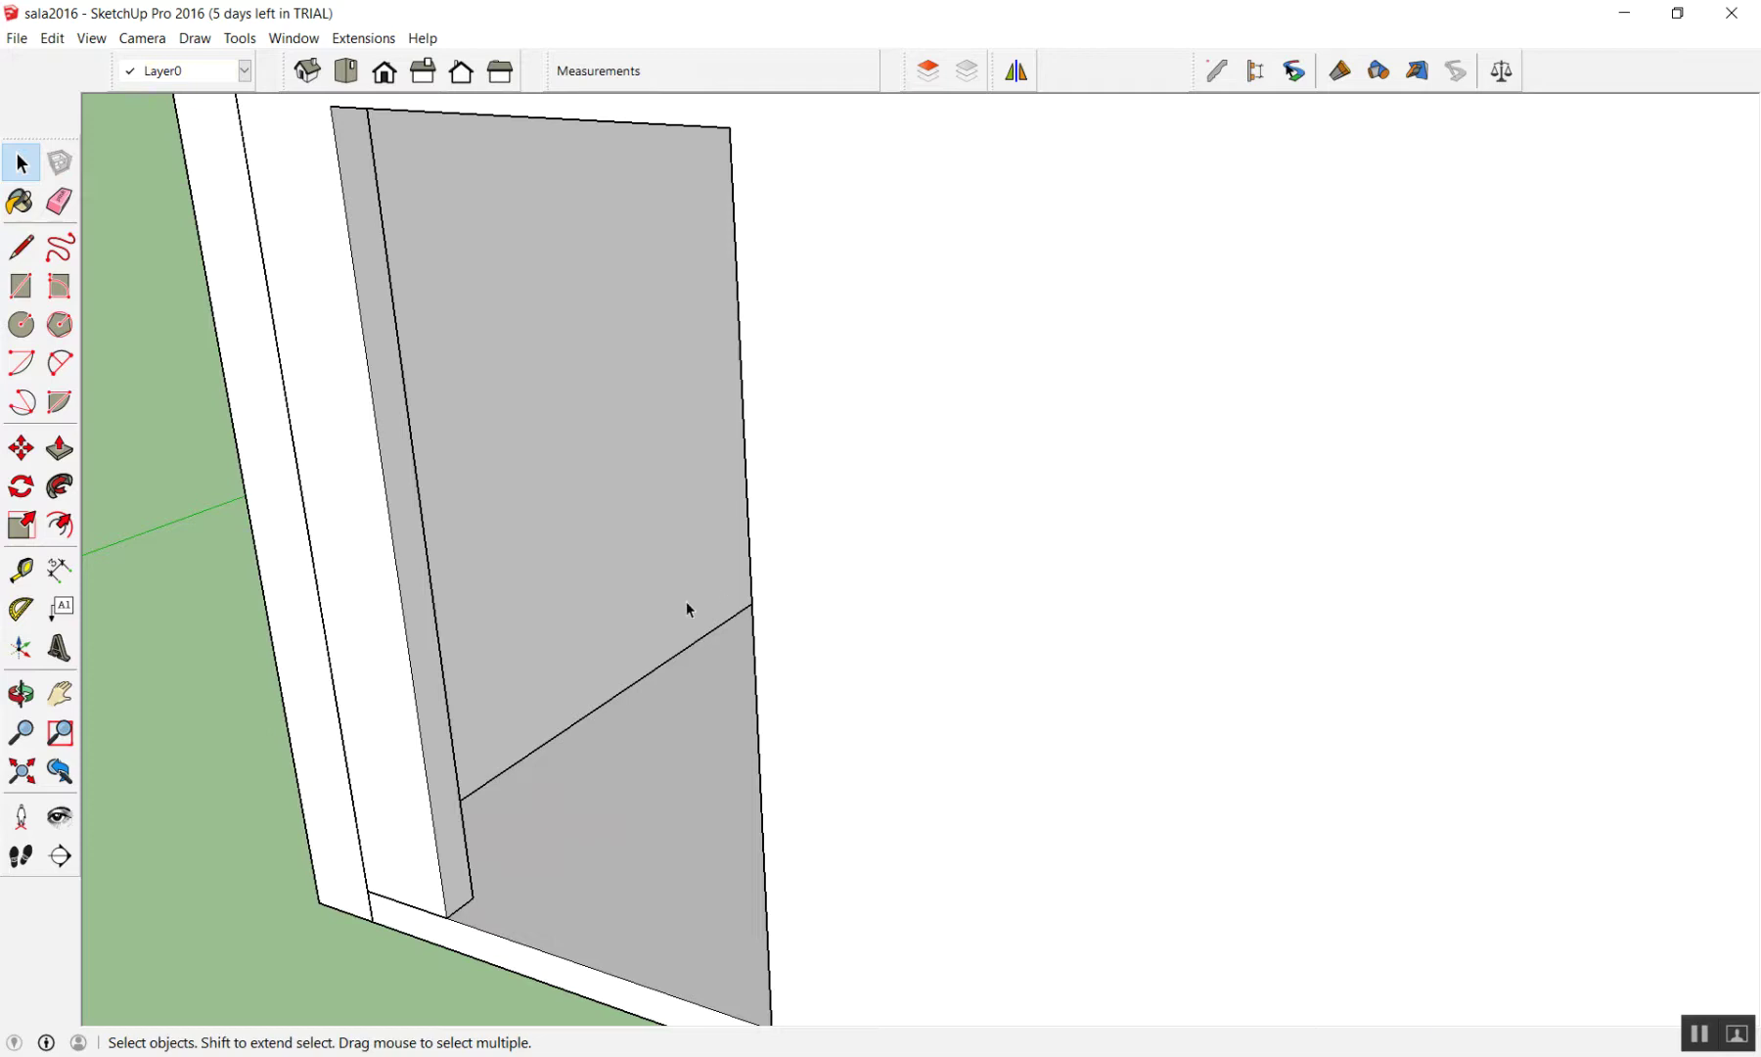
# Place Tape Measure guides 2.00 m in from the wall edge and up from the floor edge
pyautogui.press('t')
pyautogui.click(302, 495)
pyautogui.click(1082, 594)
pyautogui.scroll(-3, 1093, 587)
pyautogui.click(1137, 891)
pyautogui.click(1219, 649)
pyautogui.press('space')
pyautogui.scroll(-2, 1171, 344)
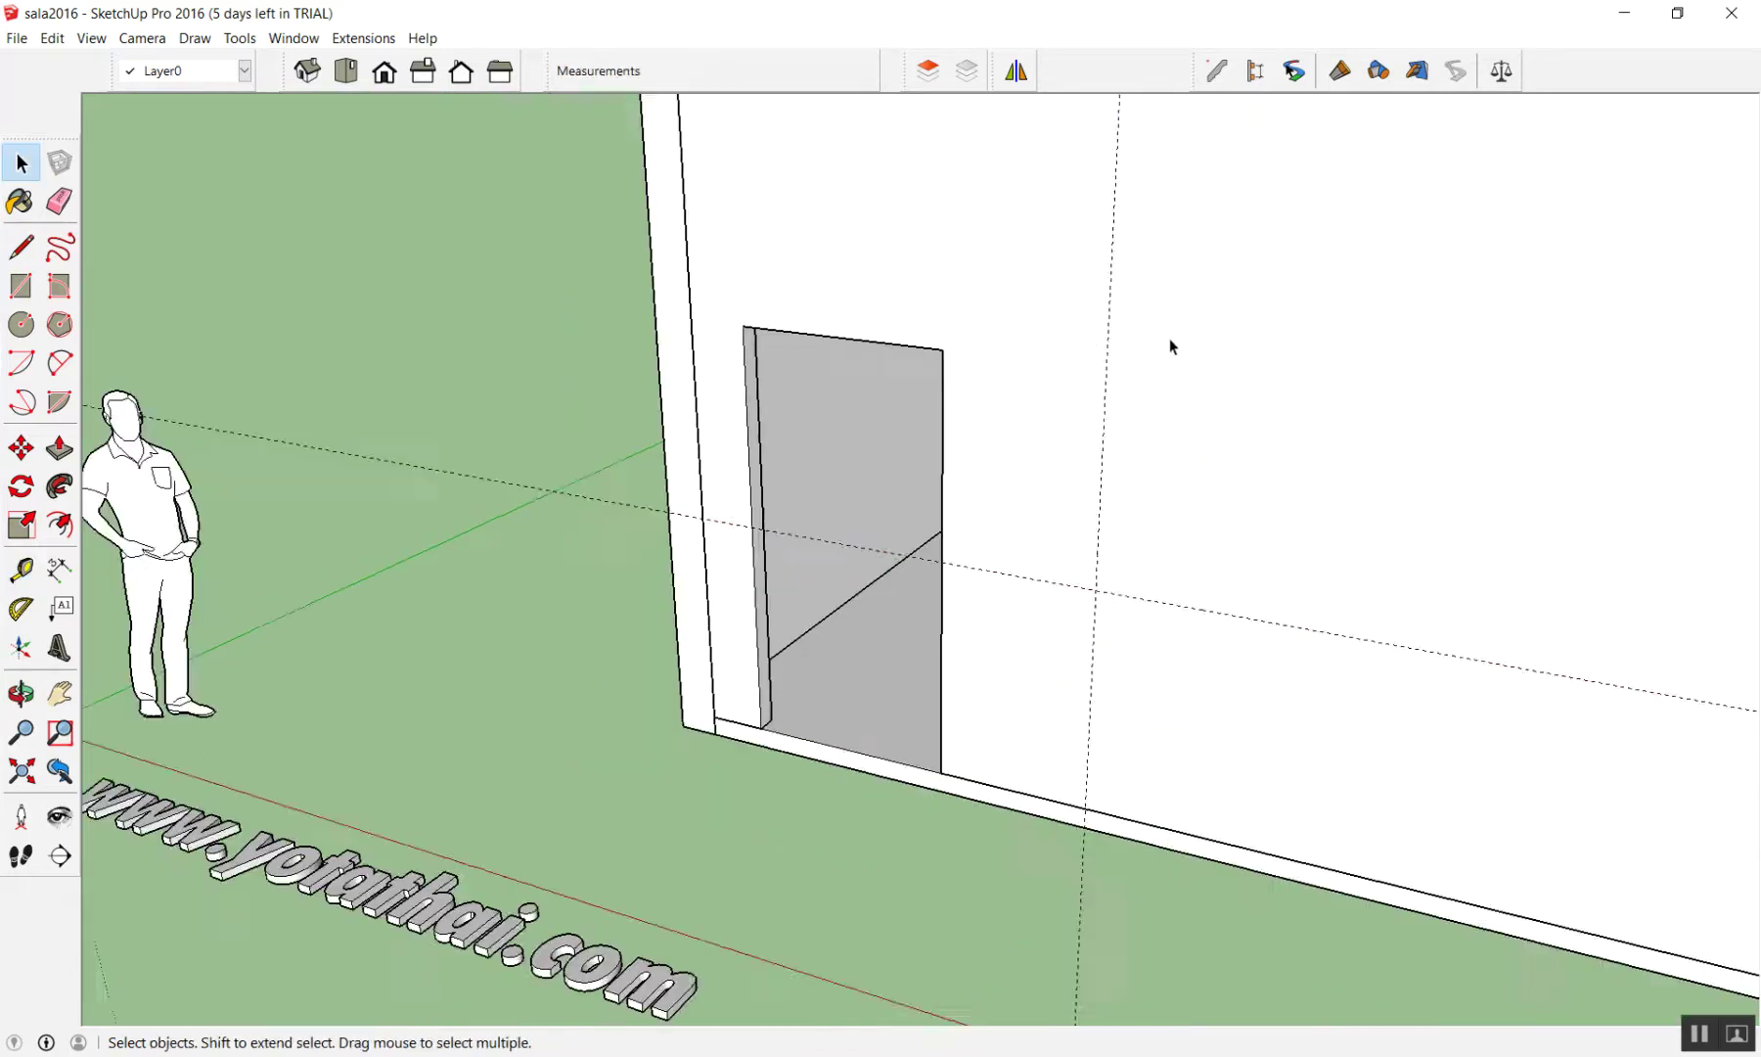
pyautogui.scroll(-1, 1171, 345)
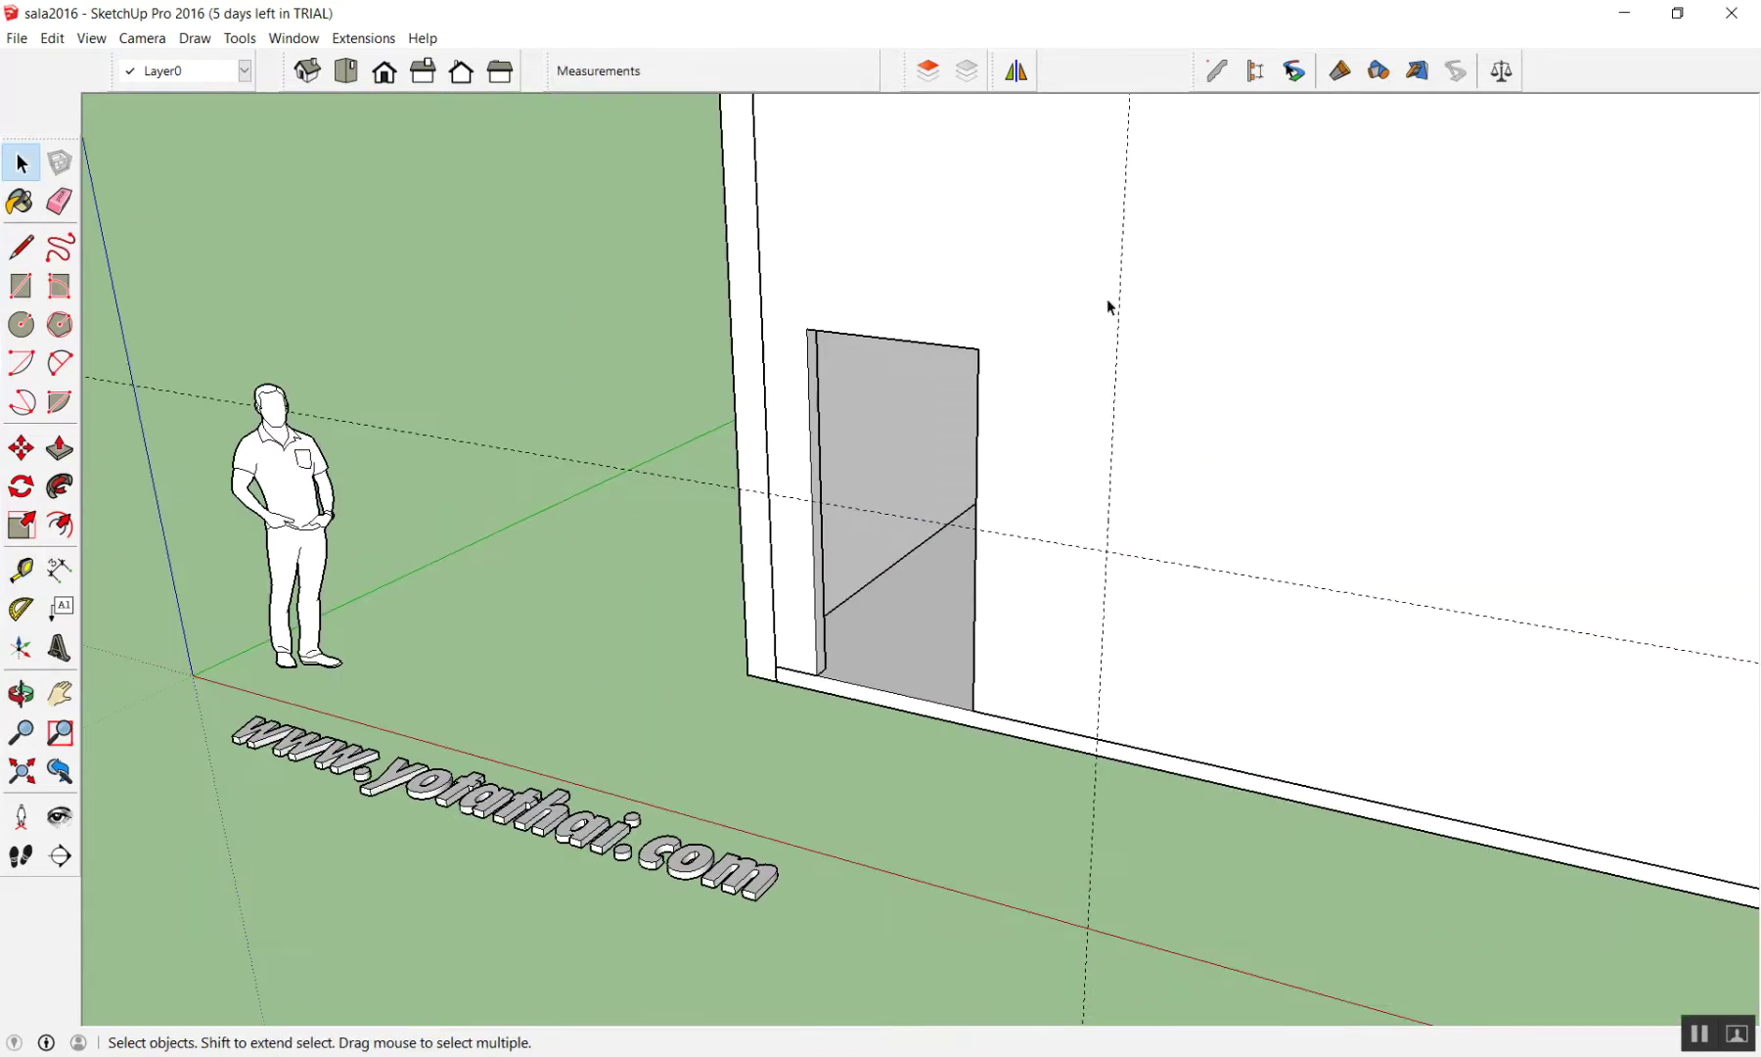
# Create the 2 m by 1 m window opening at the guide intersection
pyautogui.click(1382, 566)
pyautogui.scroll(2, 1155, 607)
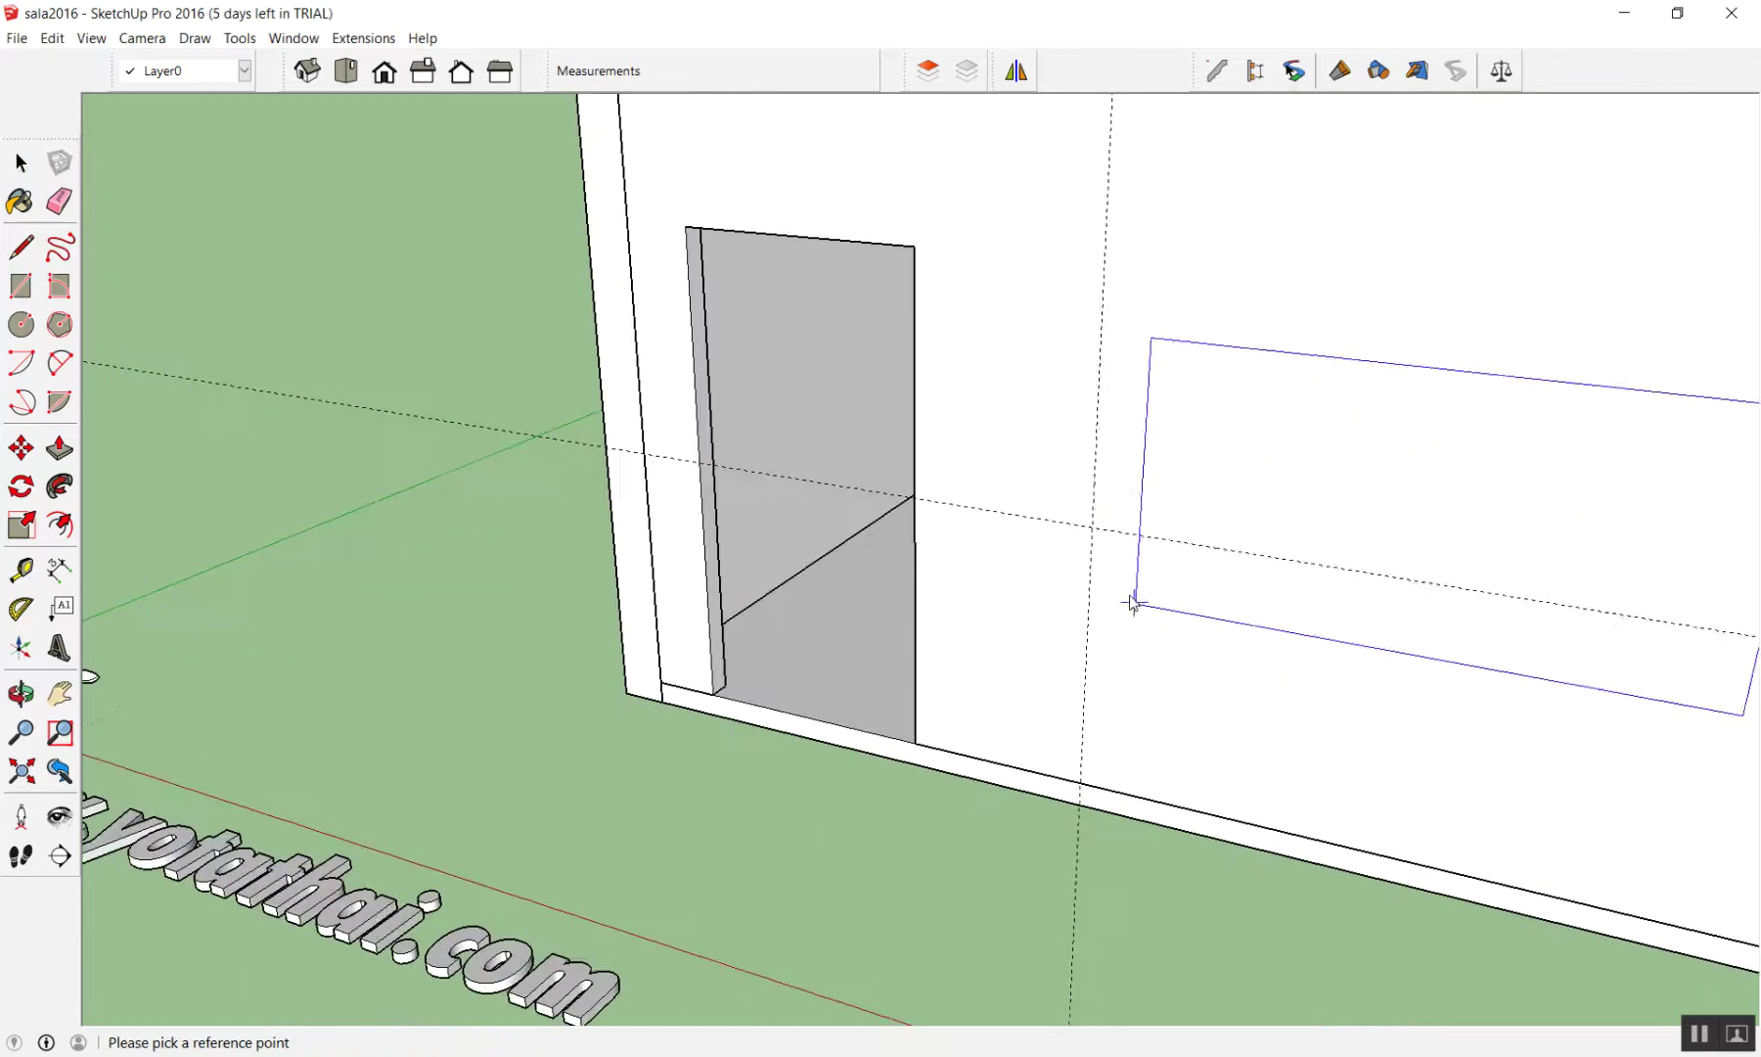
pyautogui.click(1092, 529)
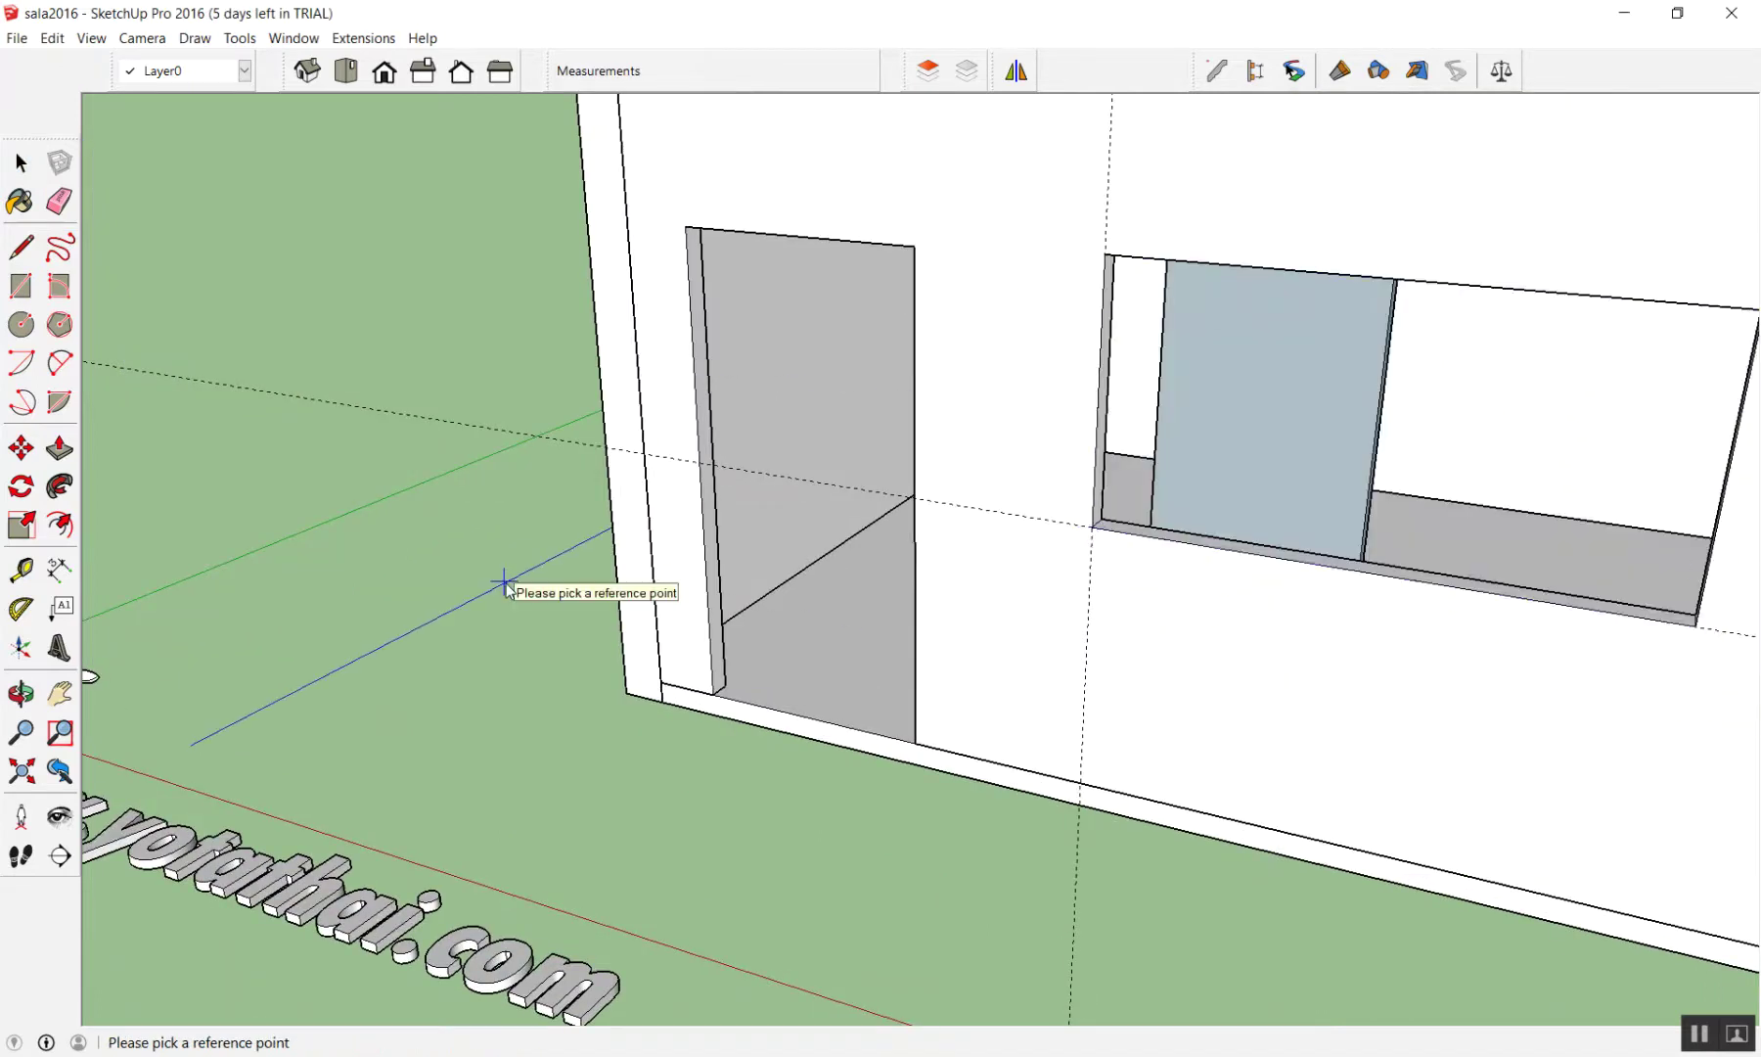
pyautogui.press('space')
# Erase the stray dashed guide running across the ground
pyautogui.moveTo(380, 293); pyautogui.dragTo(342, 424)
pyautogui.press('e')
pyautogui.click(346, 405)
pyautogui.scroll(-6, 932, 771)
# Place a second 2 m by 1 m opening offset 1 m from the front wall corner
pyautogui.moveTo(947, 746)
pyautogui.mouseDown(button='middle')
pyautogui.moveTo(522, 522)
pyautogui.moveTo(704, 671)
pyautogui.moveTo(986, 618)
pyautogui.moveTo(1007, 700)
pyautogui.moveTo(1317, 766)
pyautogui.mouseUp(button='middle')
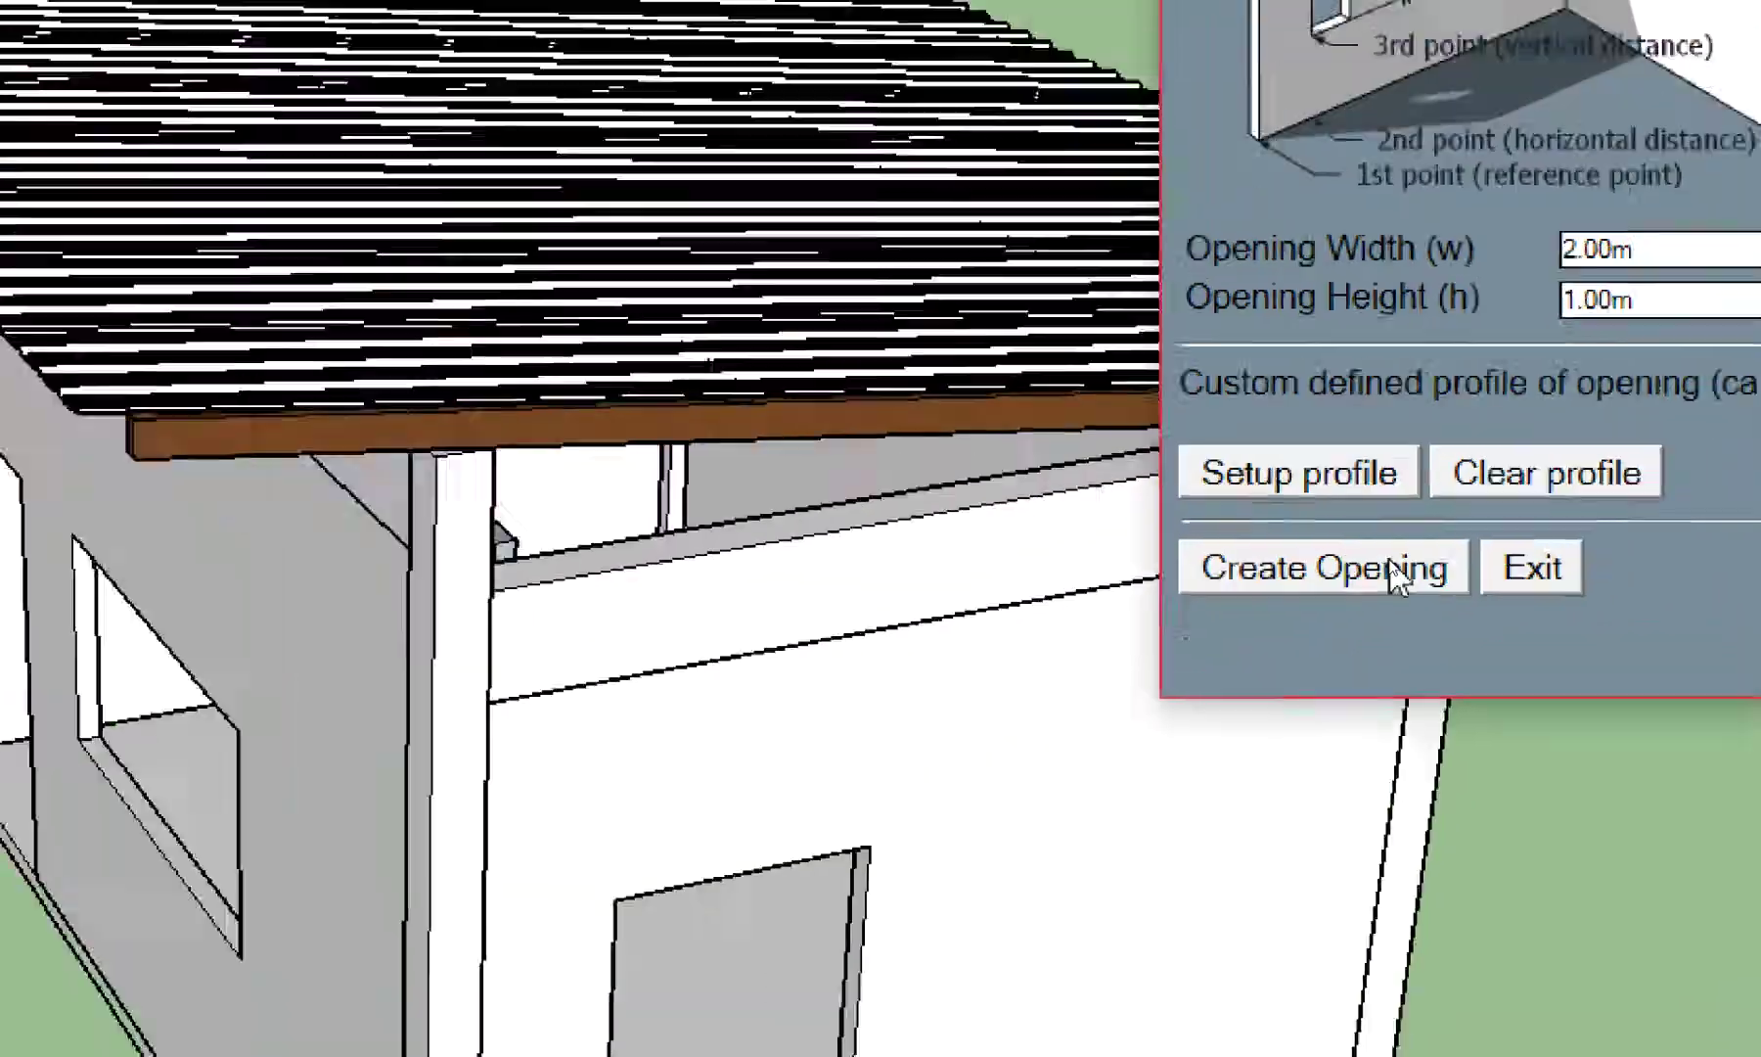
pyautogui.click(1397, 578)
pyautogui.moveTo(1355, 719); pyautogui.dragTo(982, 675, button='middle')
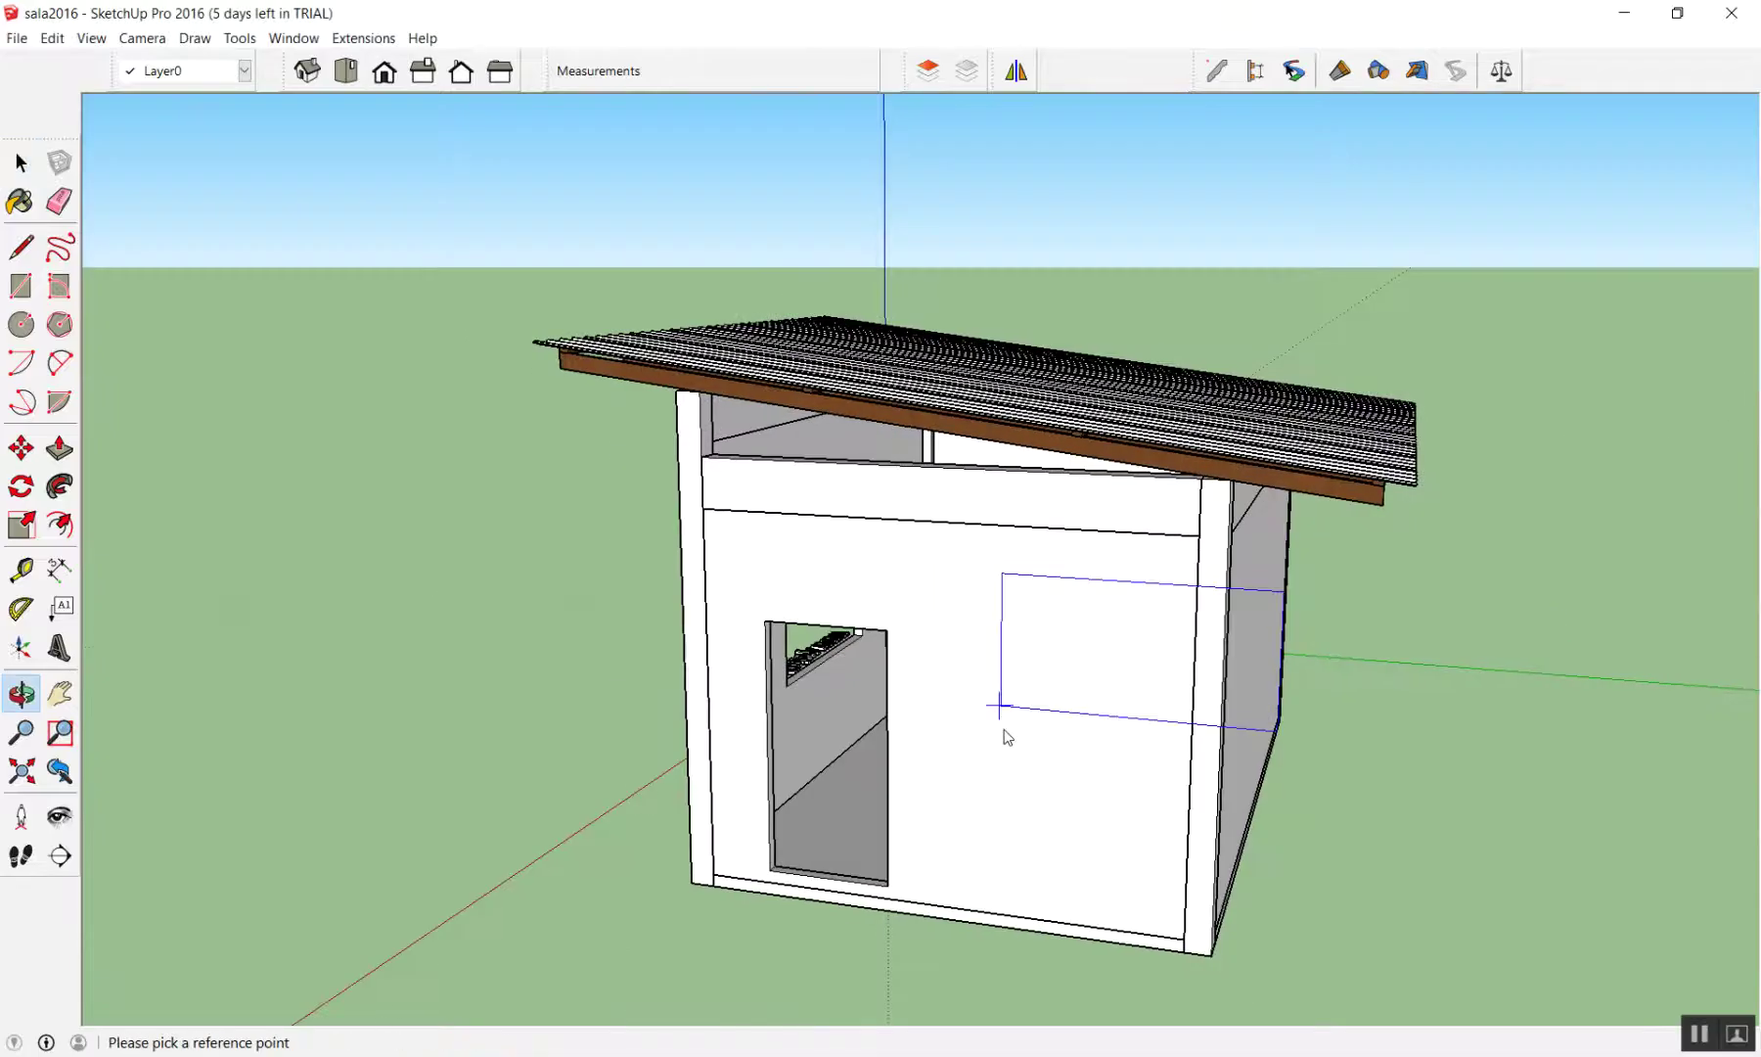
pyautogui.moveTo(915, 756)
pyautogui.mouseDown(button='middle')
pyautogui.moveTo(660, 766)
pyautogui.moveTo(648, 833)
pyautogui.moveTo(848, 741)
pyautogui.moveTo(766, 832)
pyautogui.moveTo(923, 708)
pyautogui.moveTo(727, 739)
pyautogui.mouseUp(button='middle')
pyautogui.scroll(5, 726, 753)
pyautogui.scroll(1, 724, 762)
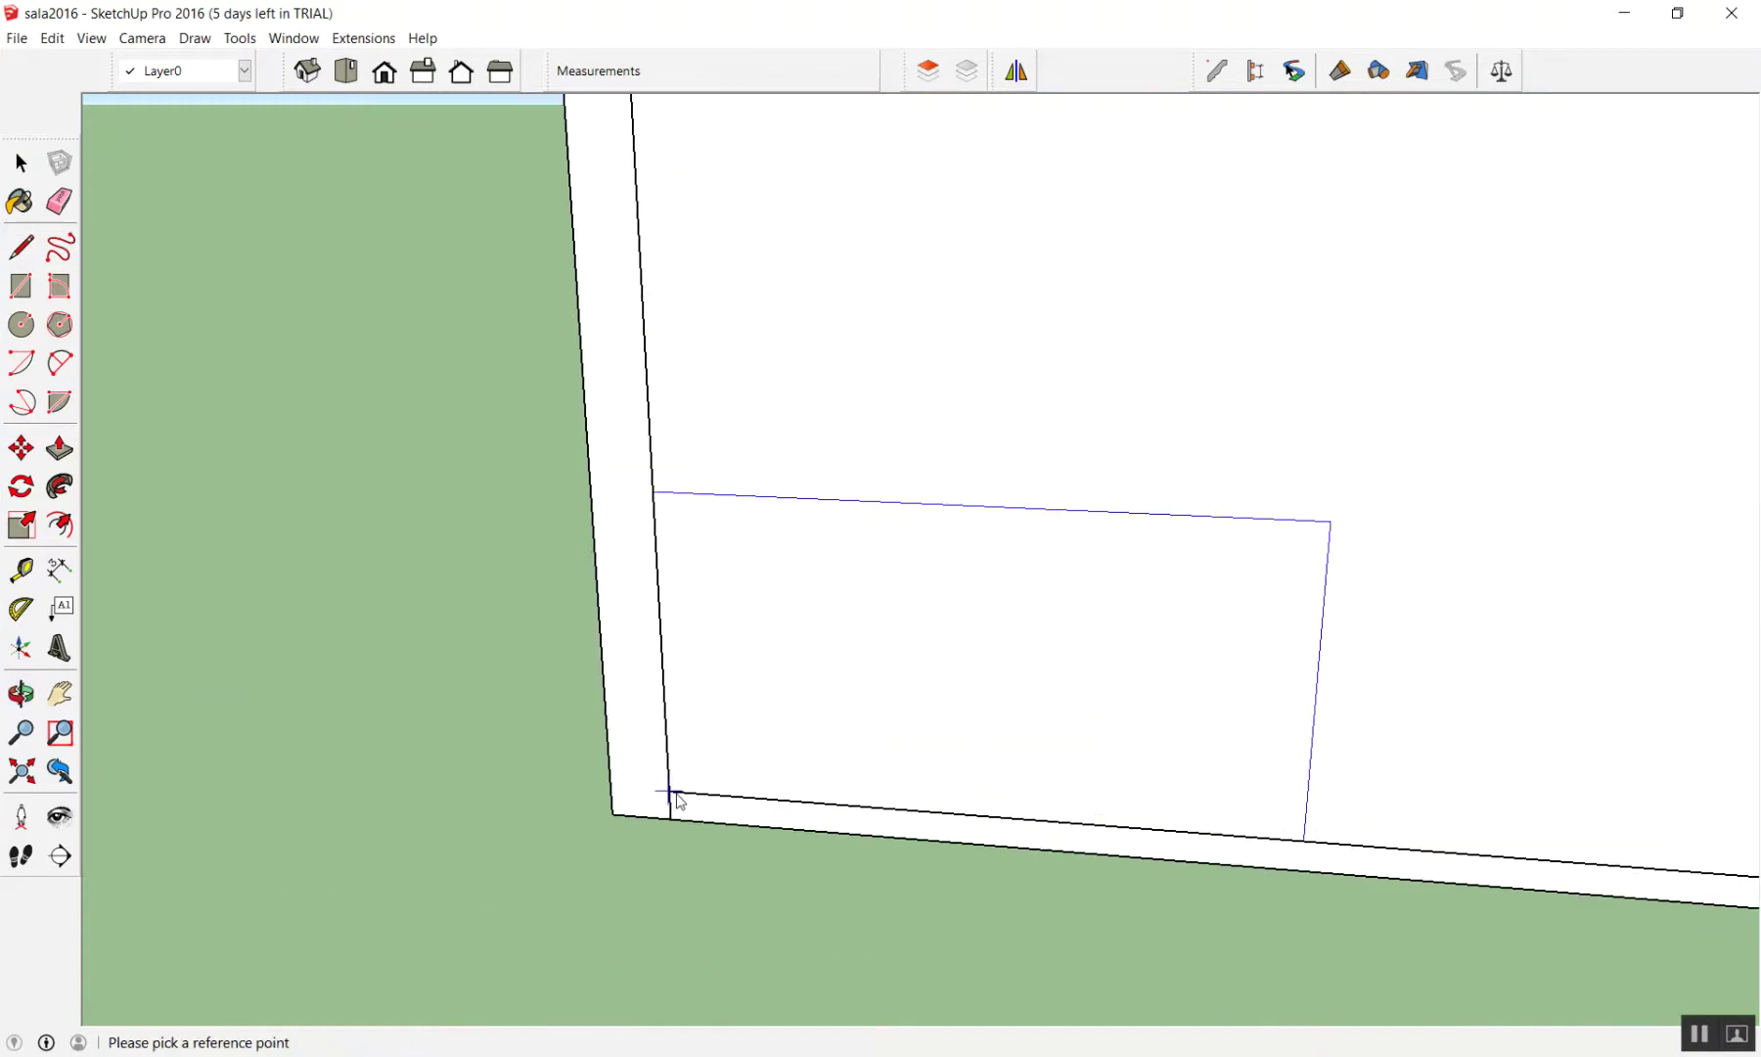
pyautogui.click(670, 790)
pyautogui.write('1')
pyautogui.press('Return')
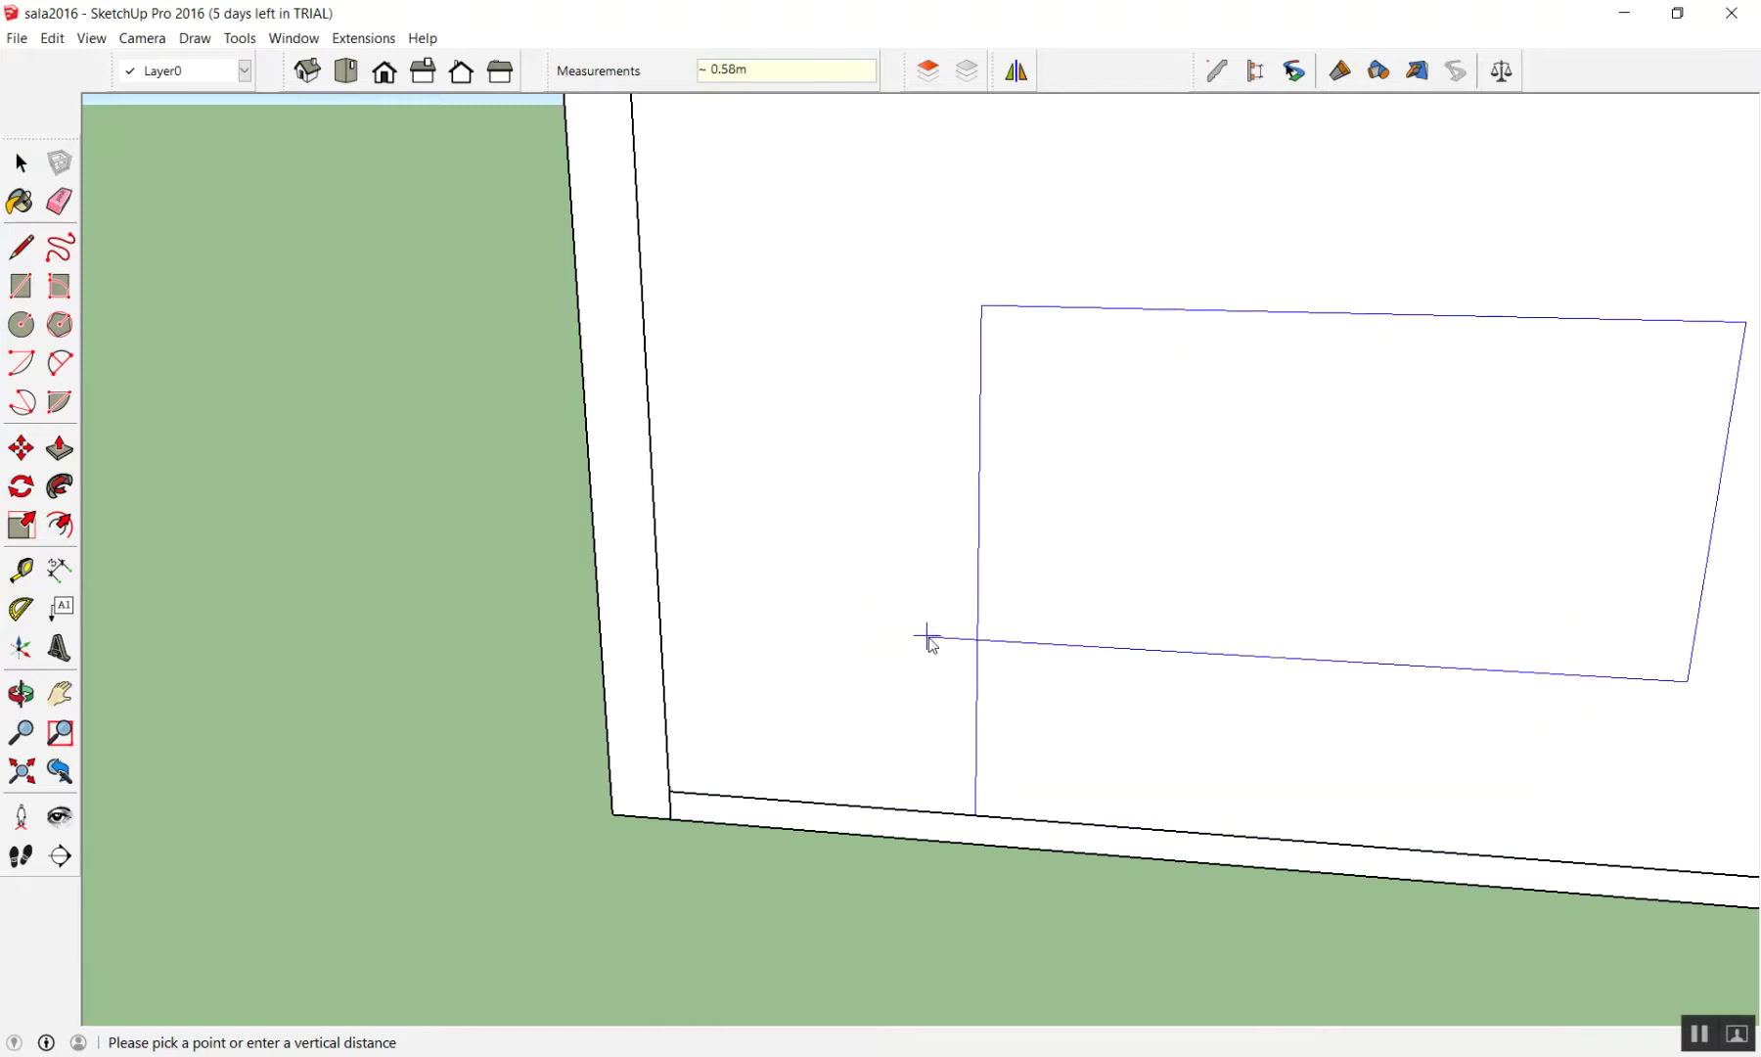
pyautogui.write('-')
pyautogui.press('Return')
pyautogui.moveTo(918, 661)
pyautogui.mouseDown(button='middle')
pyautogui.moveTo(332, 775)
pyautogui.moveTo(1219, 680)
pyautogui.moveTo(1537, 562)
pyautogui.moveTo(250, 682)
pyautogui.mouseUp(button='middle')
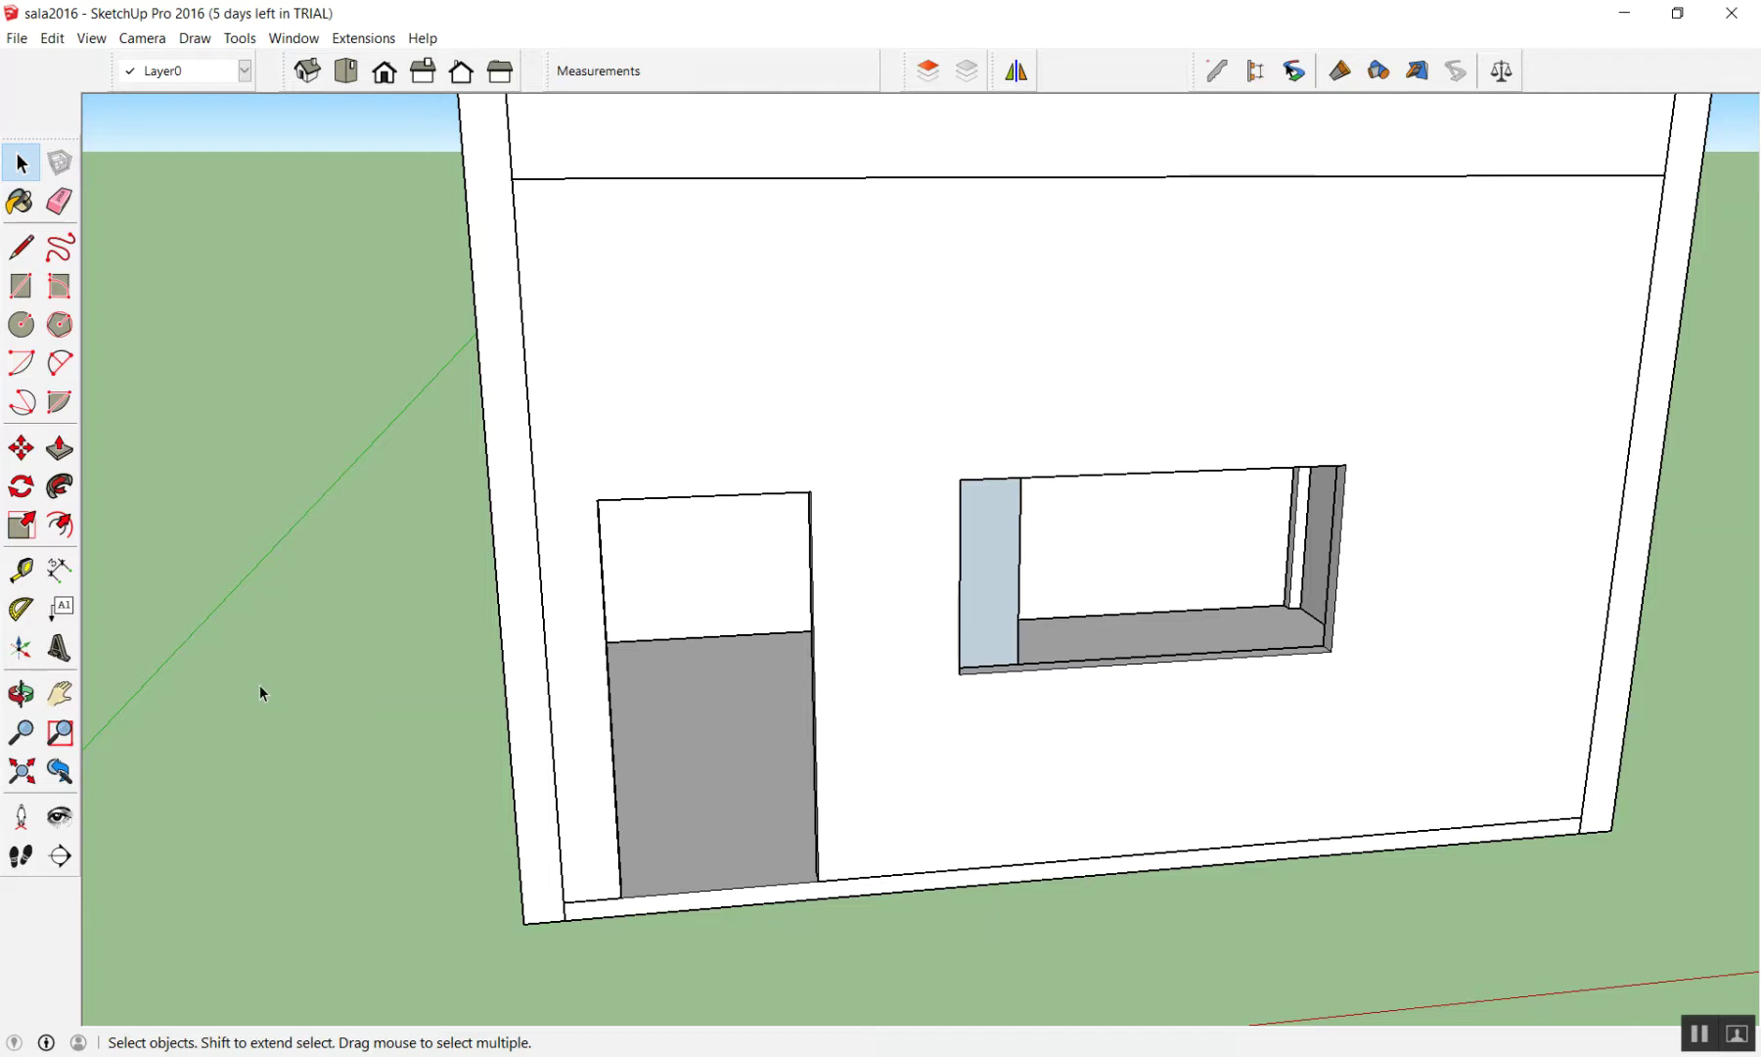
# Orbit to the roofed house, enter and exit the wall group, then reopen it for editing
pyautogui.scroll(-5, 259, 684)
pyautogui.moveTo(240, 655)
pyautogui.mouseDown(button='middle')
pyautogui.moveTo(753, 476)
pyautogui.moveTo(1067, 503)
pyautogui.moveTo(475, 802)
pyautogui.moveTo(147, 522)
pyautogui.moveTo(338, 486)
pyautogui.moveTo(902, 529)
pyautogui.mouseUp(button='middle')
pyautogui.scroll(3, 753, 476)
pyautogui.scroll(-4, 751, 476)
pyautogui.scroll(3, 1066, 503)
pyautogui.doubleClick(1064, 495)
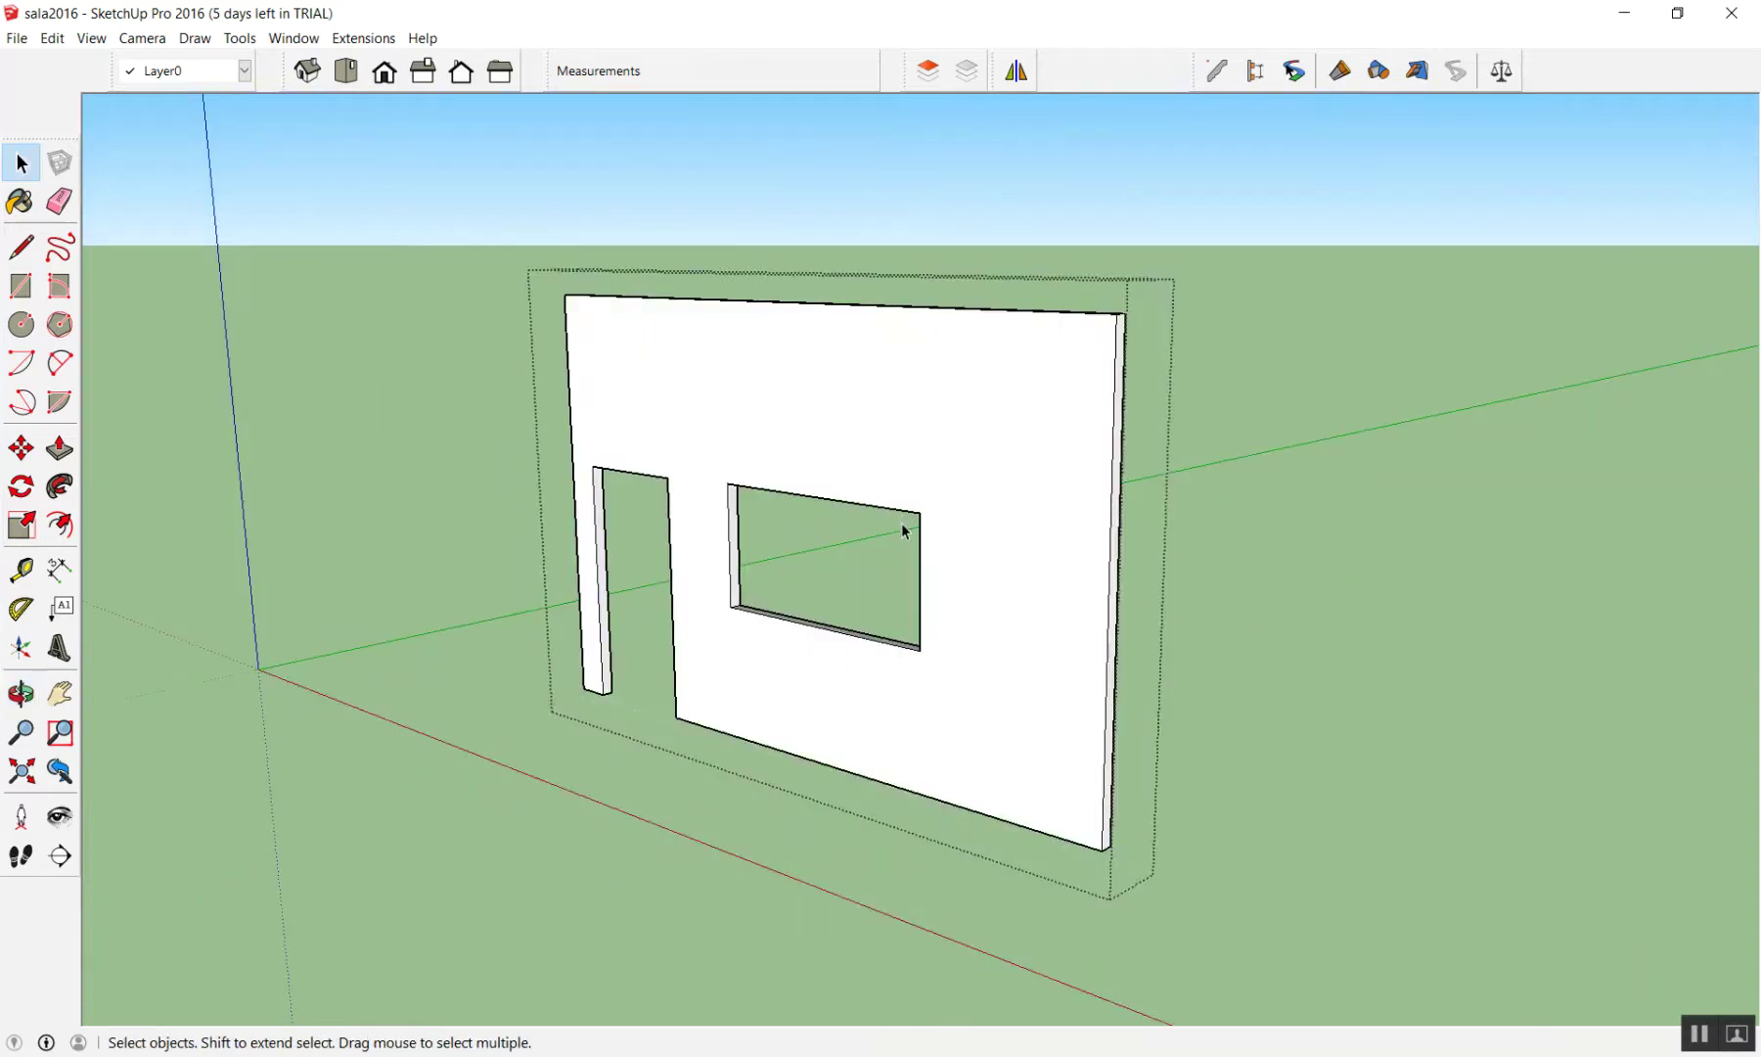
pyautogui.press('Escape')
pyautogui.moveTo(1020, 563)
pyautogui.mouseDown(button='middle')
pyautogui.moveTo(1042, 590)
pyautogui.moveTo(1032, 564)
pyautogui.mouseUp(button='middle')
pyautogui.doubleClick(1033, 561)
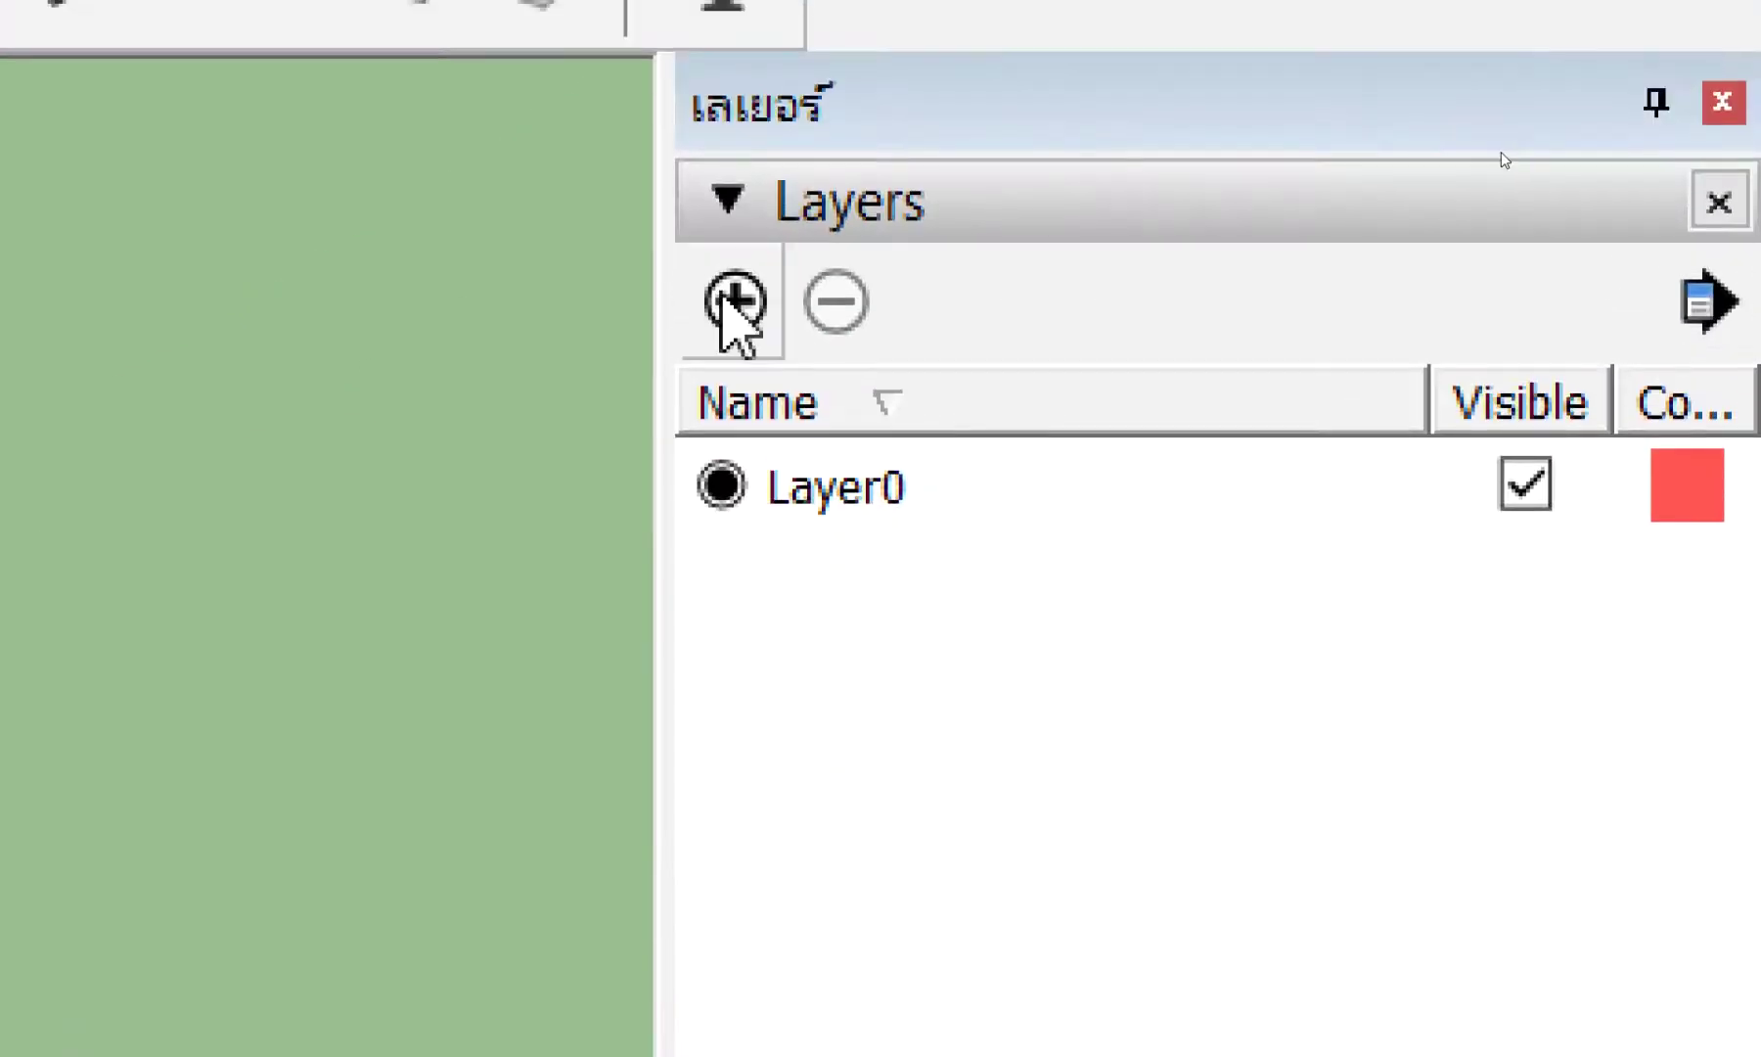
# Add a new layer and name it ผนัง
pyautogui.click(735, 294)
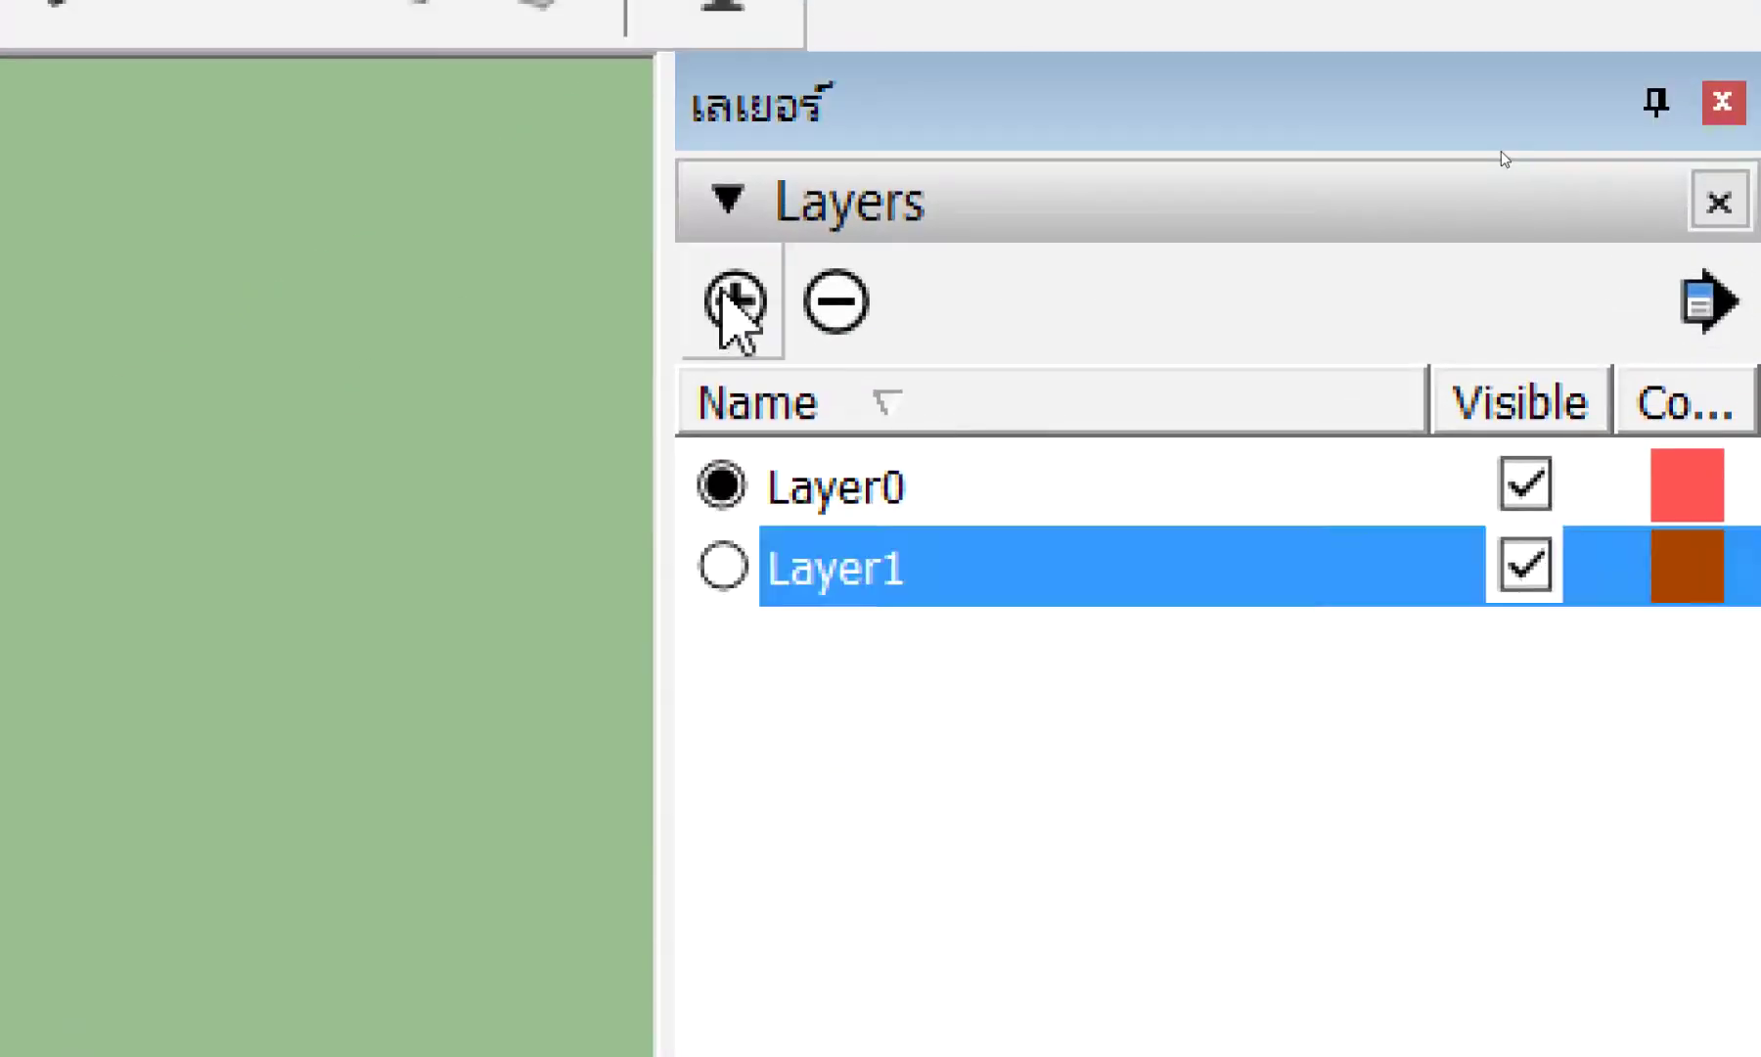
pyautogui.write('zoy')
pyautogui.press('BackSpace')
pyautogui.press('BackSpace')
pyautogui.press('BackSpace')
pyautogui.write('ผนัง')
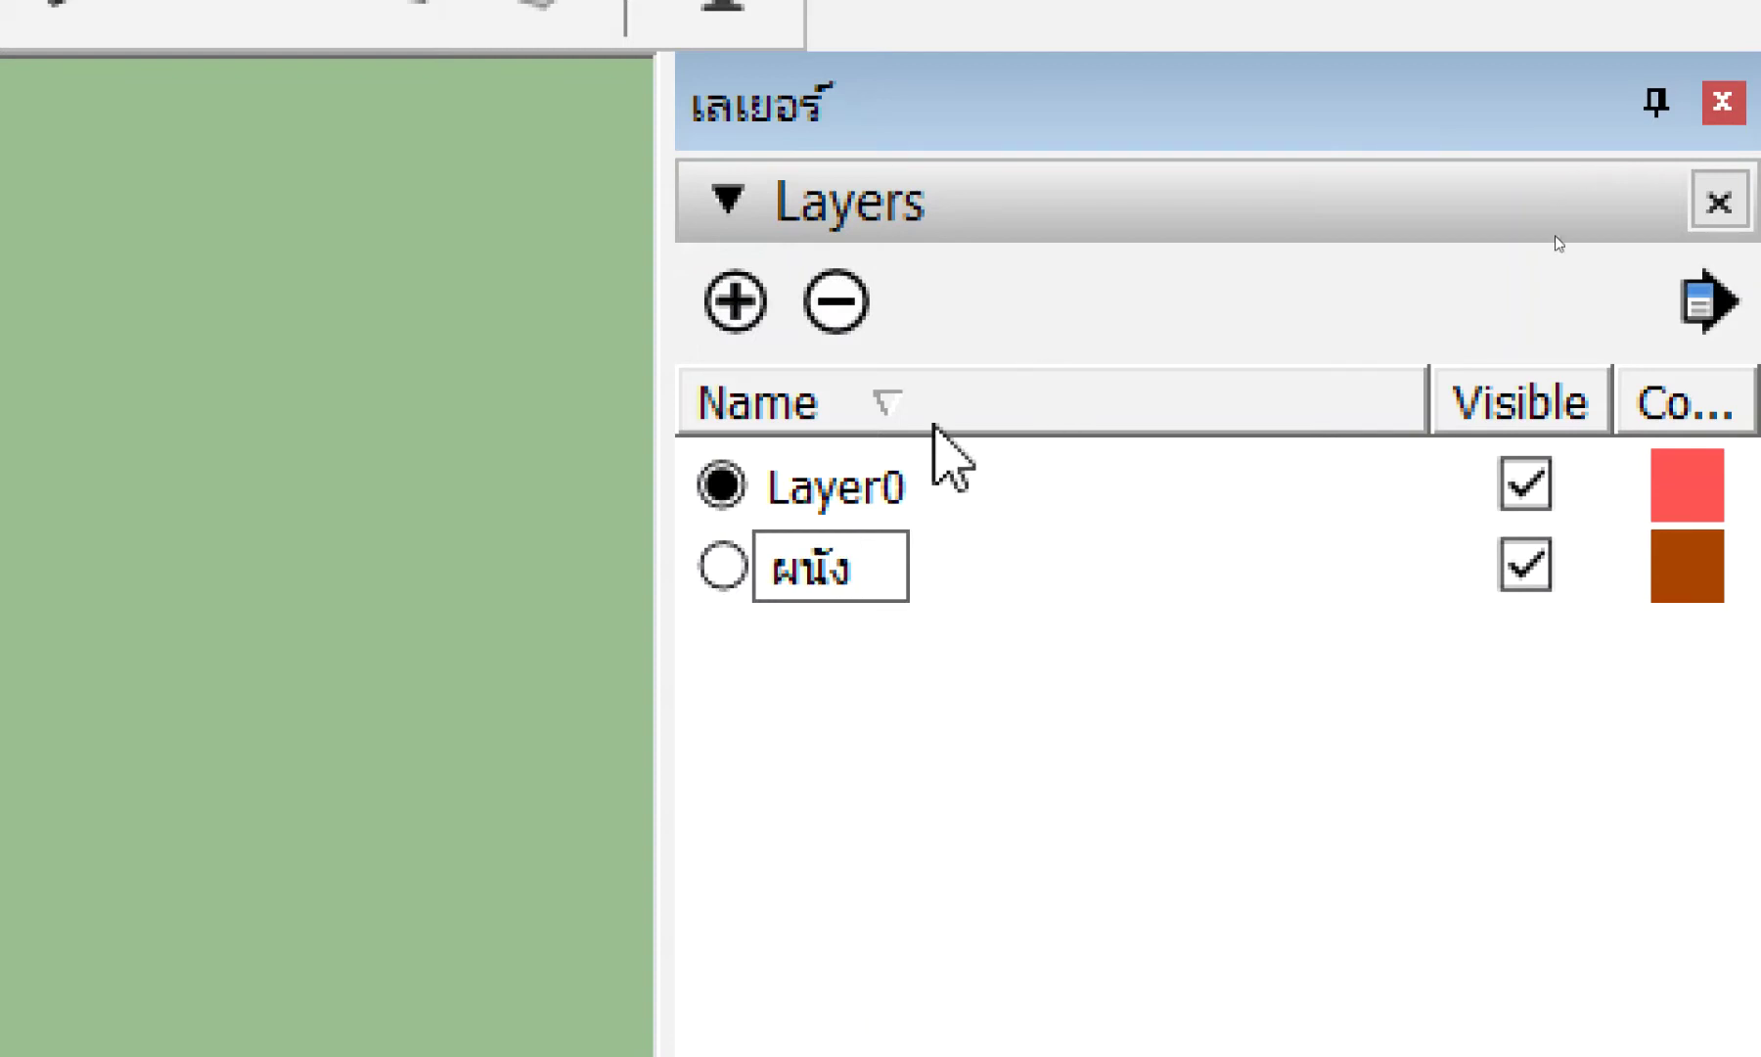
pyautogui.click(908, 947)
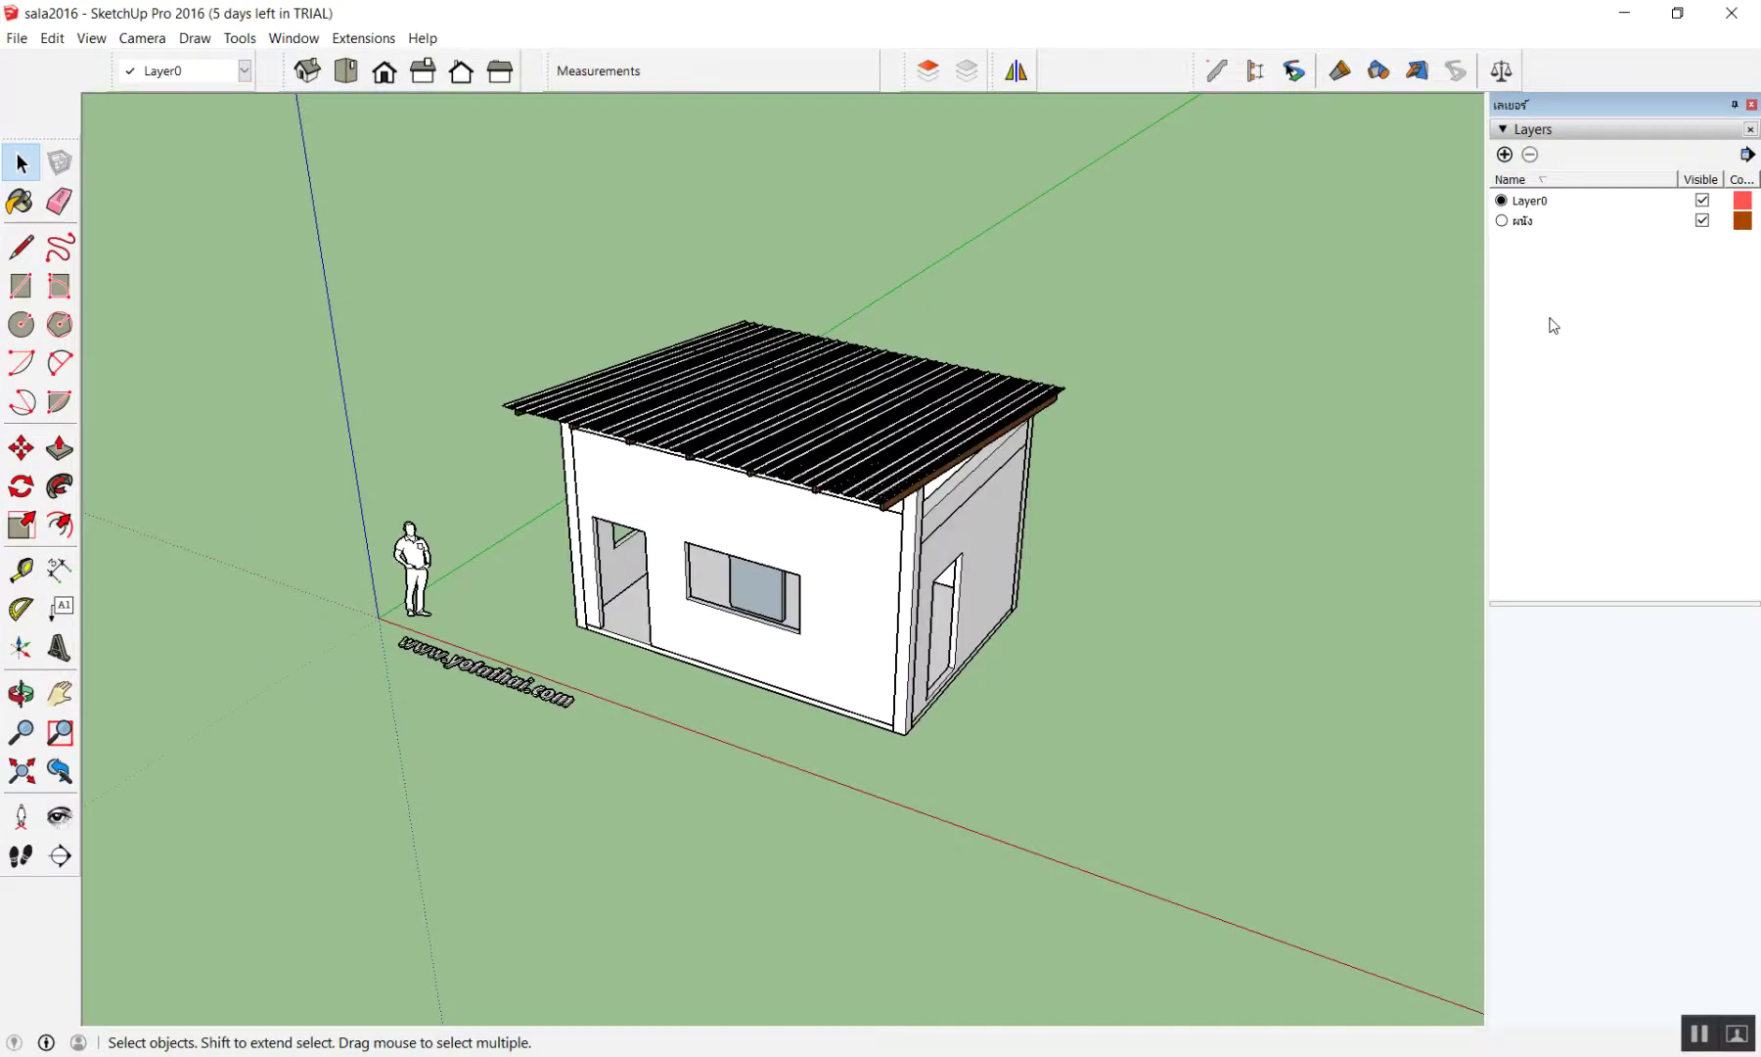
# Close the Materials list and hide the side tray to widen the view
pyautogui.press('b')
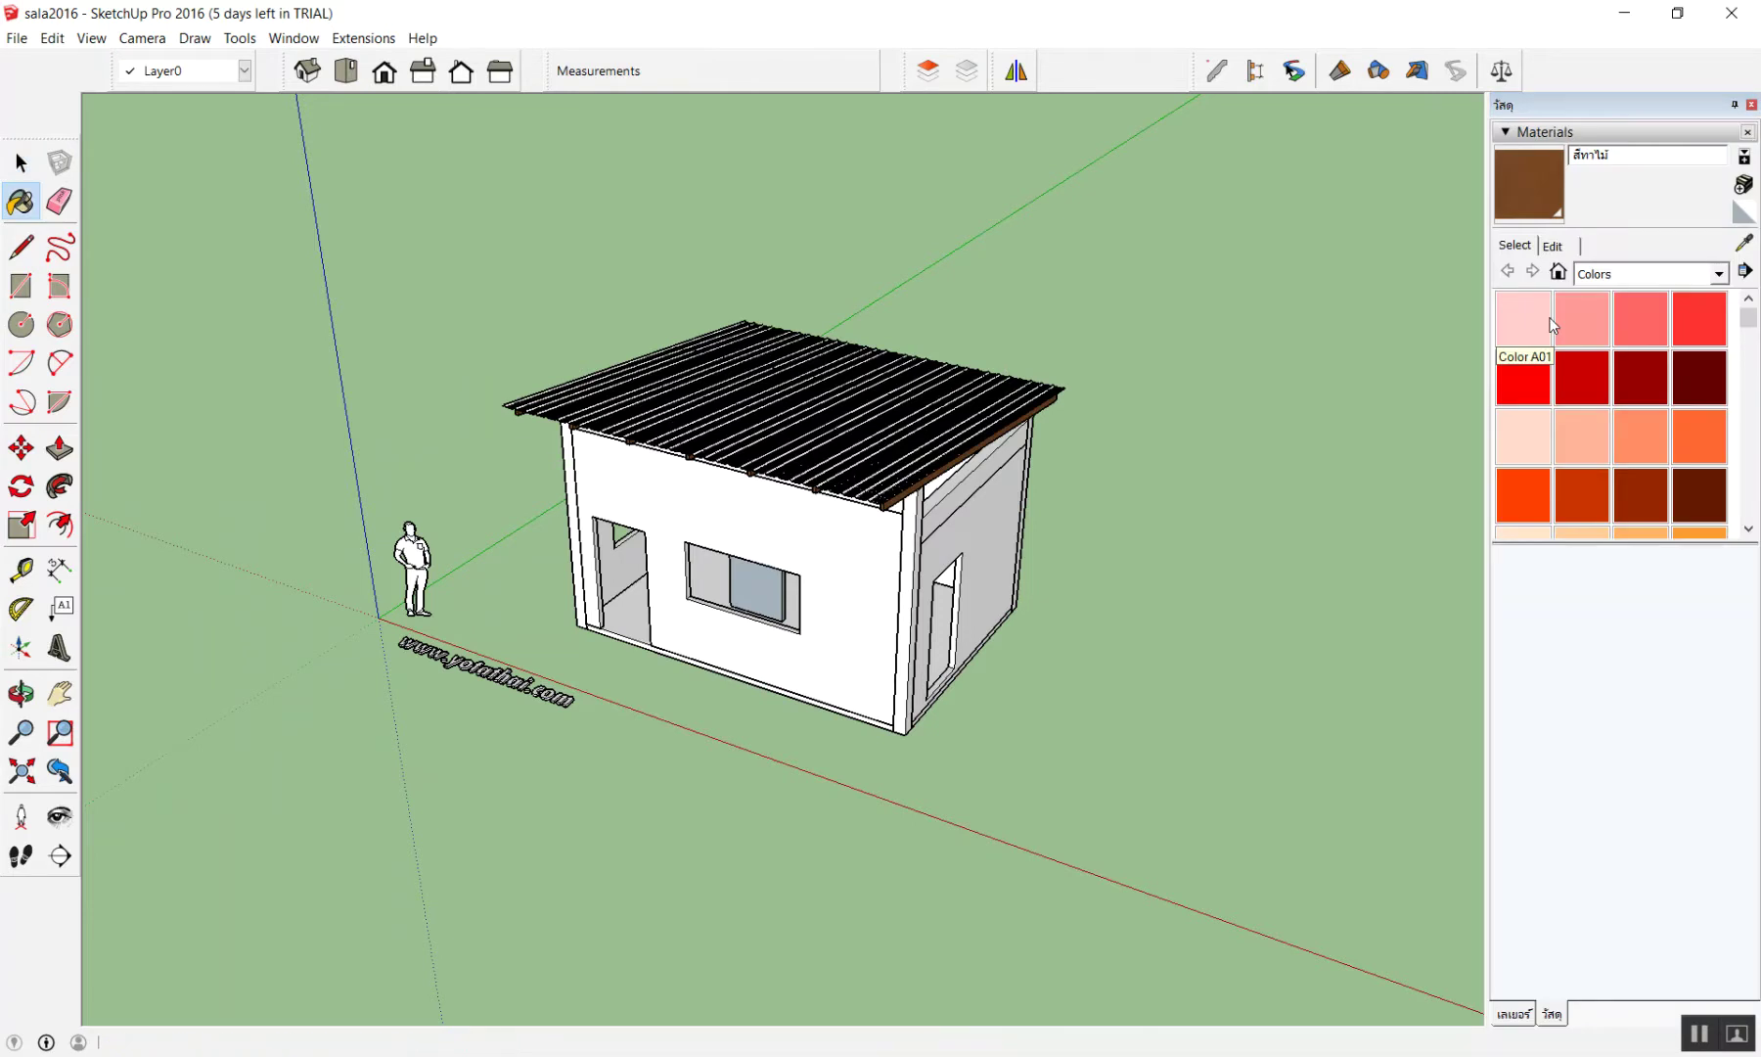
pyautogui.click(1747, 131)
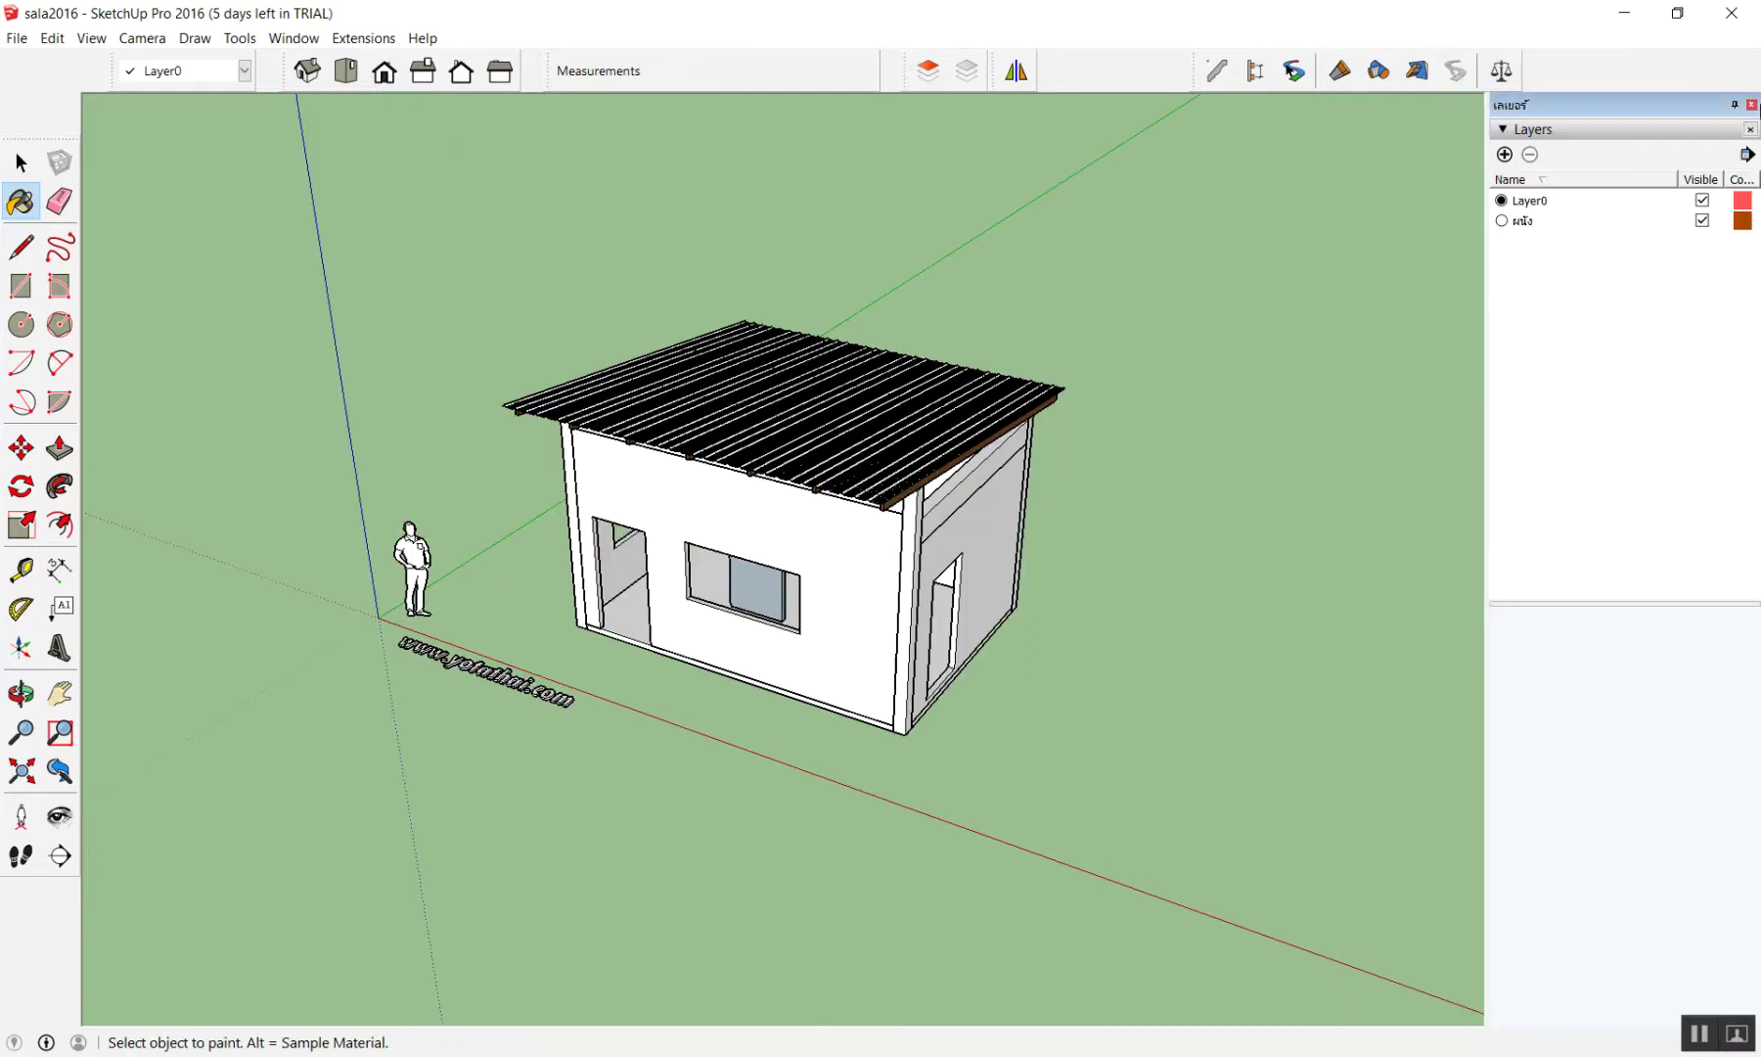
pyautogui.click(1733, 103)
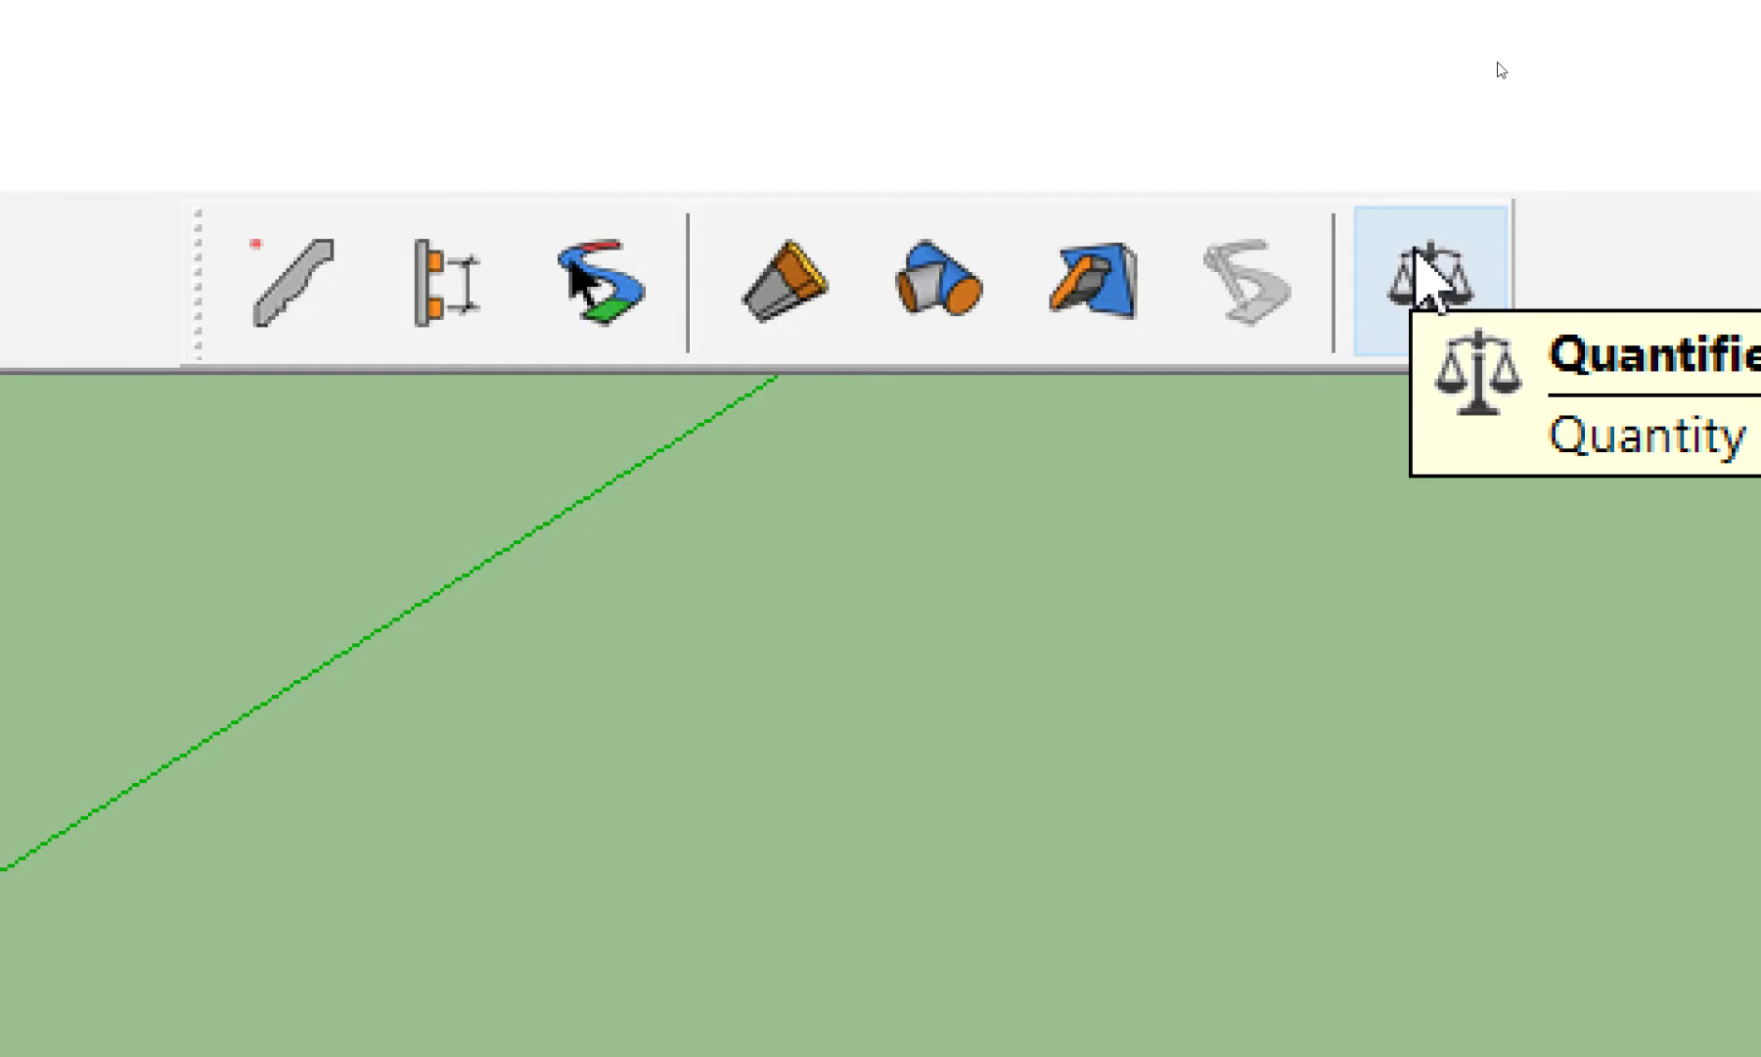
# Open the Shortcuts preferences and filter the command list by 'q'
pyautogui.click(1419, 256)
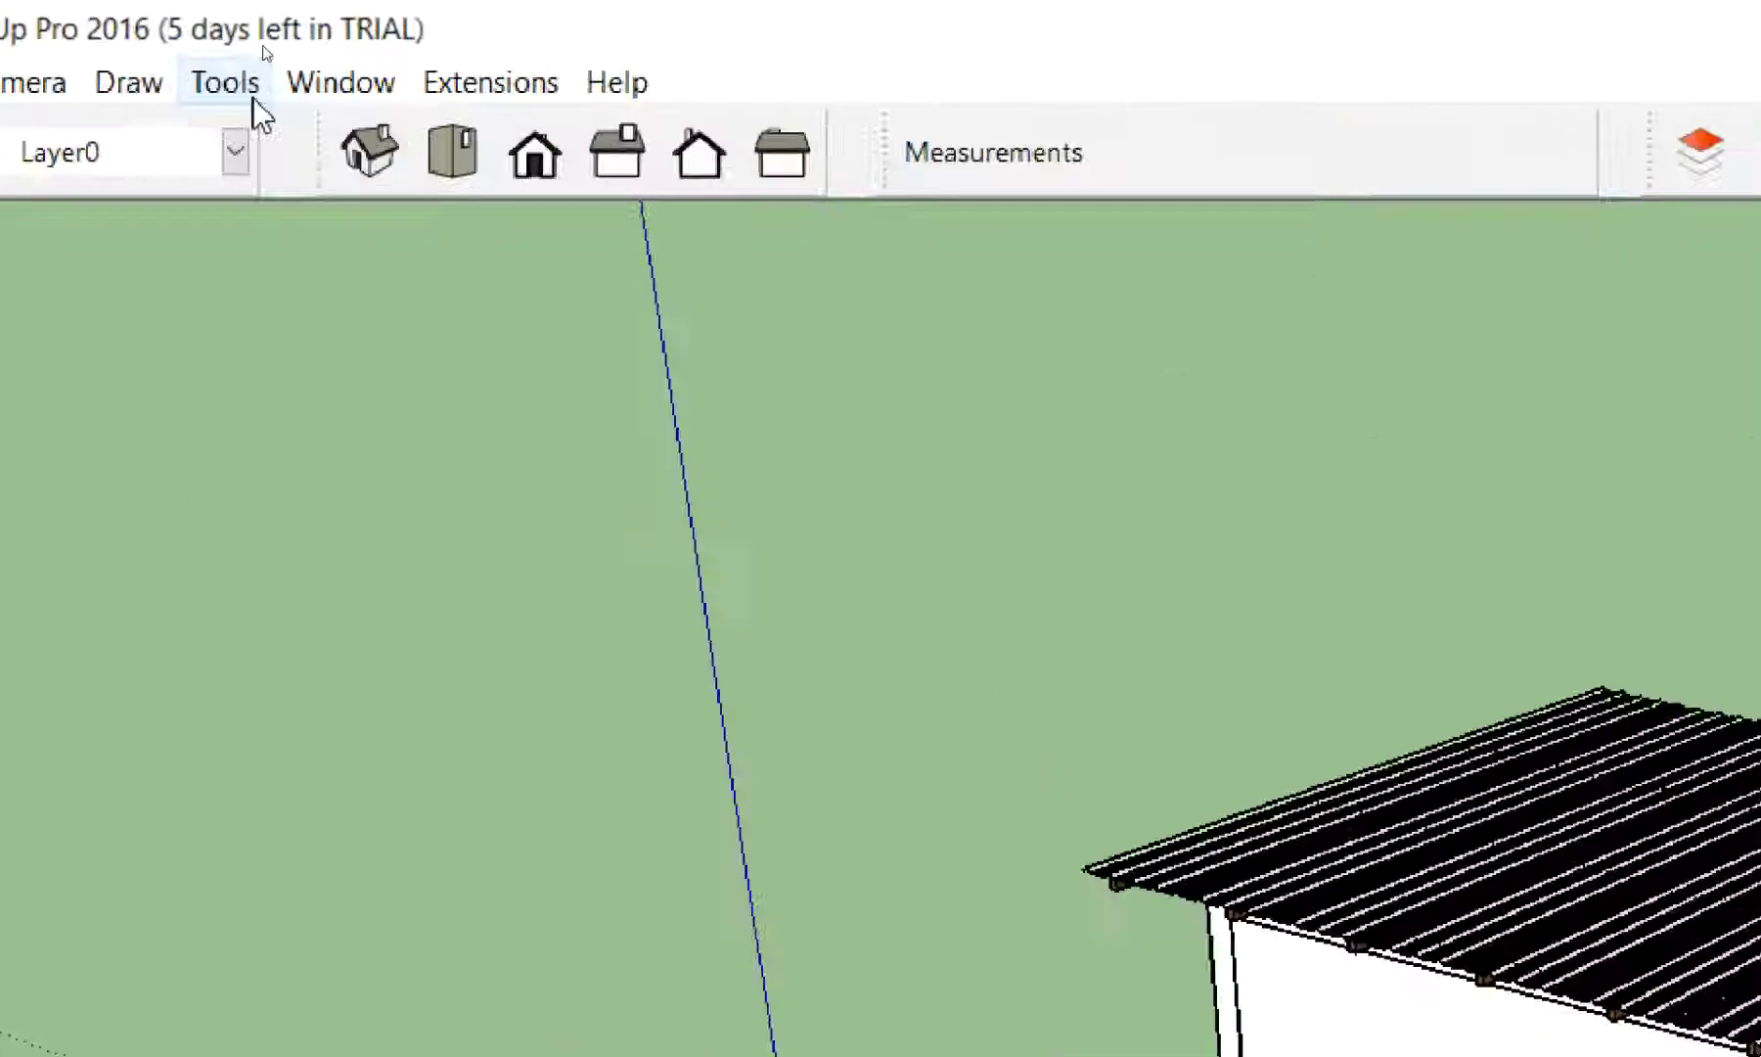
pyautogui.click(298, 94)
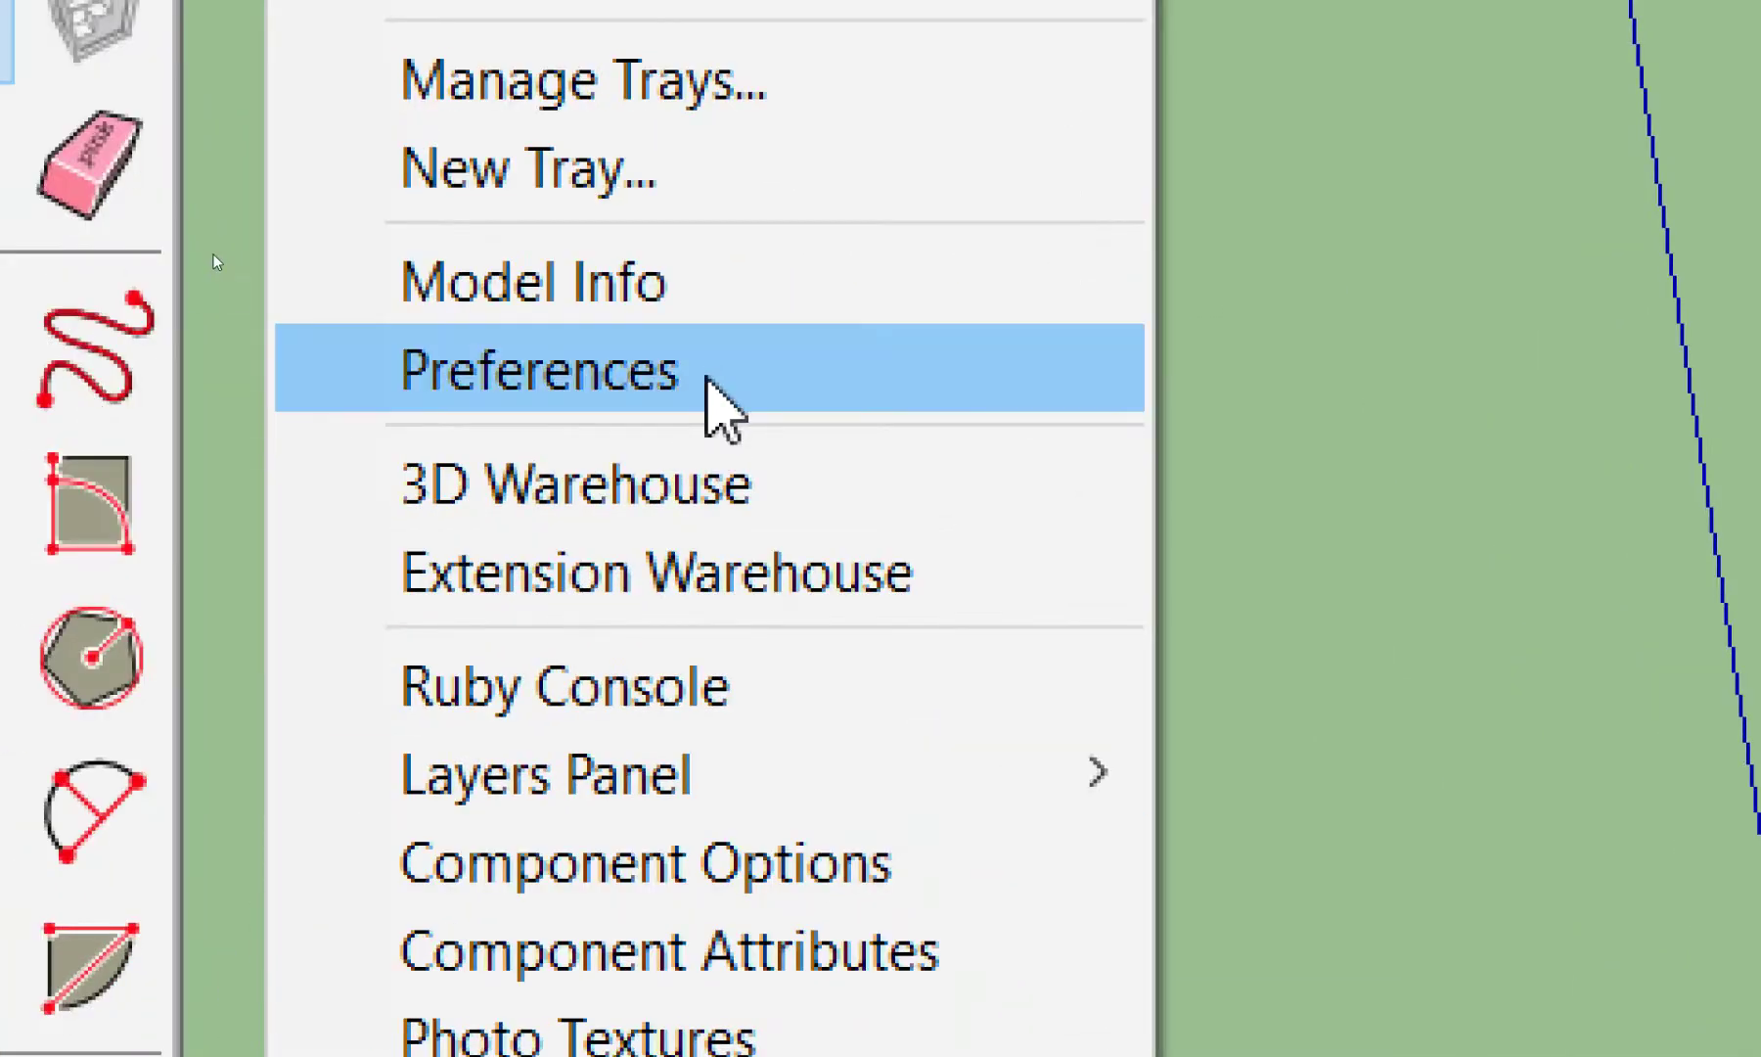
pyautogui.click(706, 378)
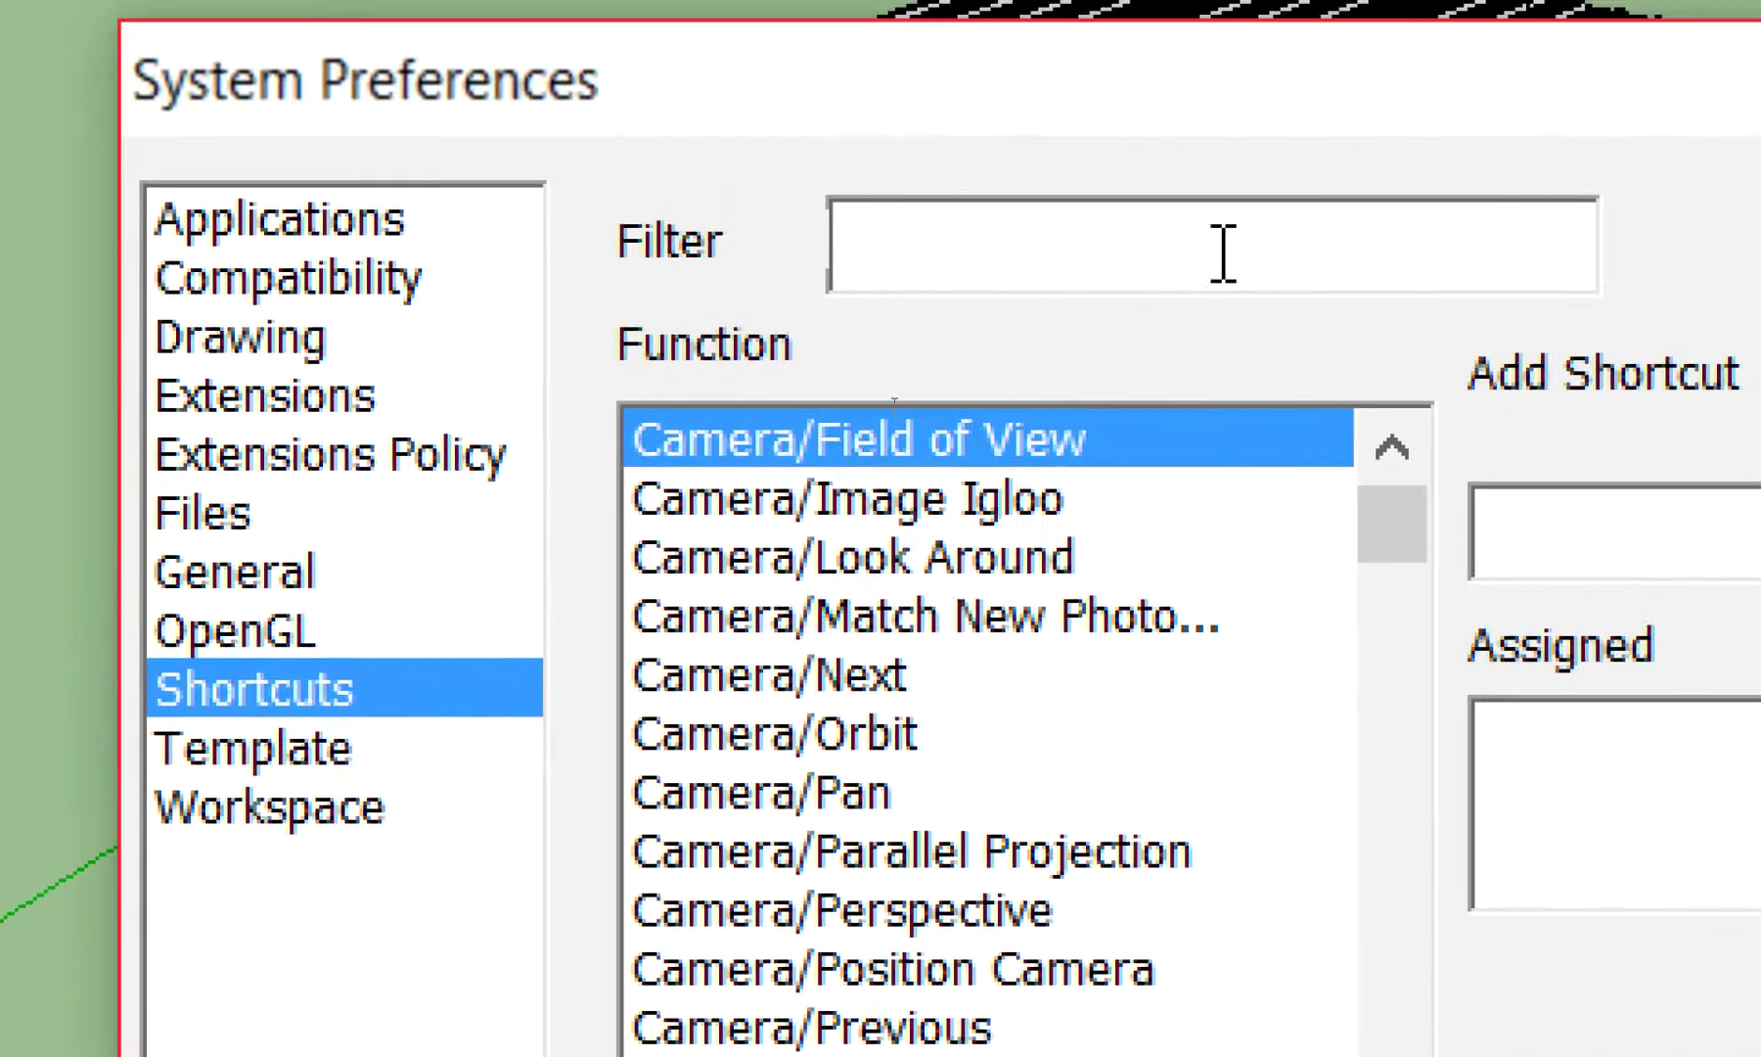
pyautogui.click(1220, 250)
pyautogui.write('quan')
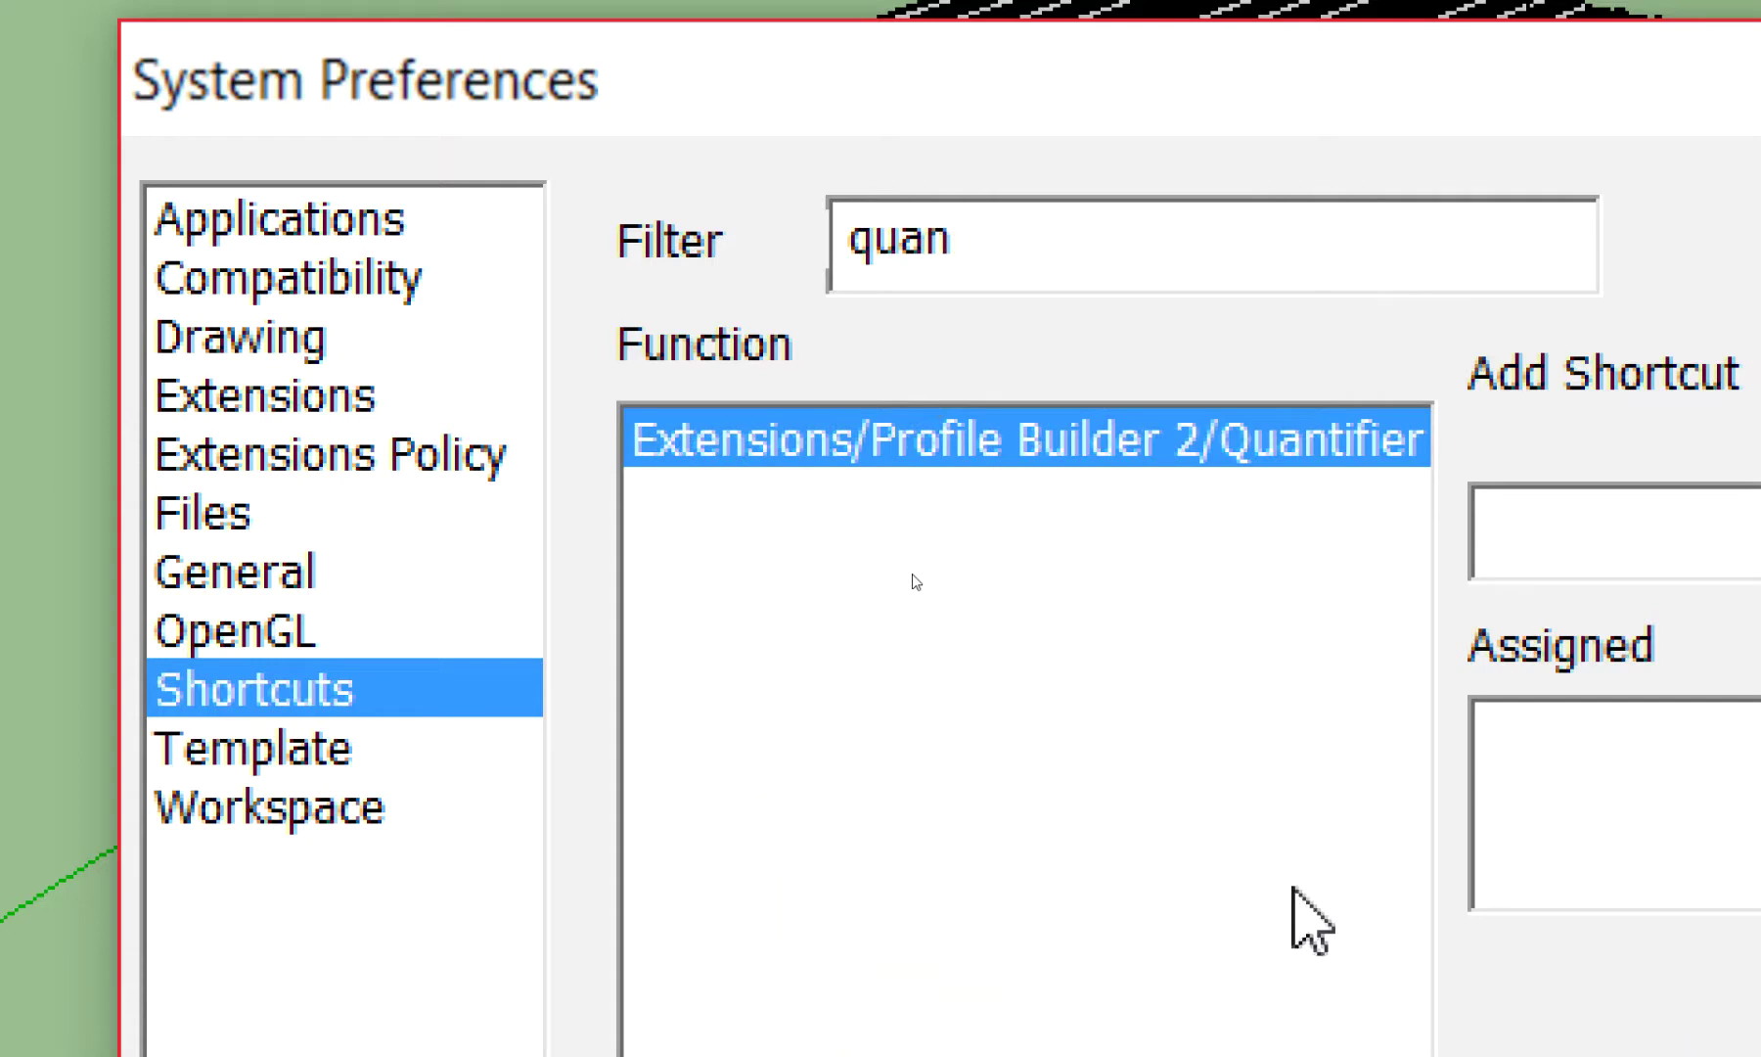
pyautogui.press('BackSpace')
pyautogui.press('BackSpace')
pyautogui.press('BackSpace')
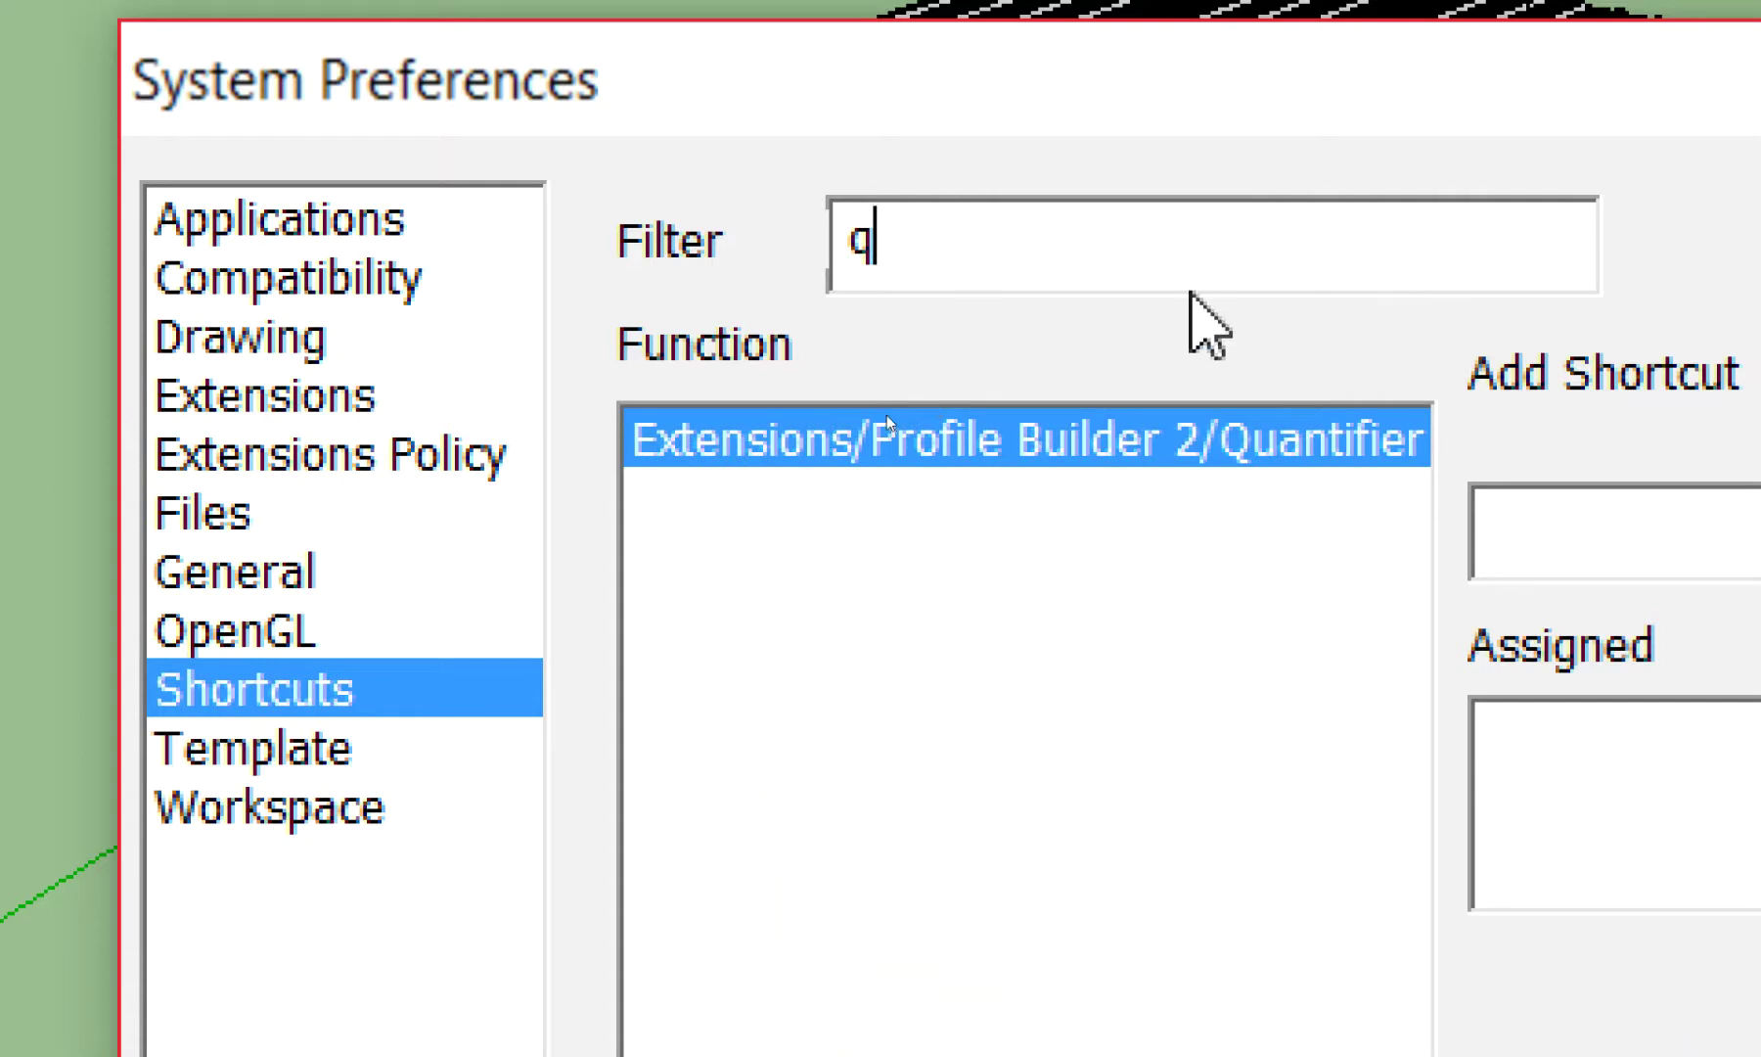
pyautogui.press('BackSpace')
pyautogui.write('q')
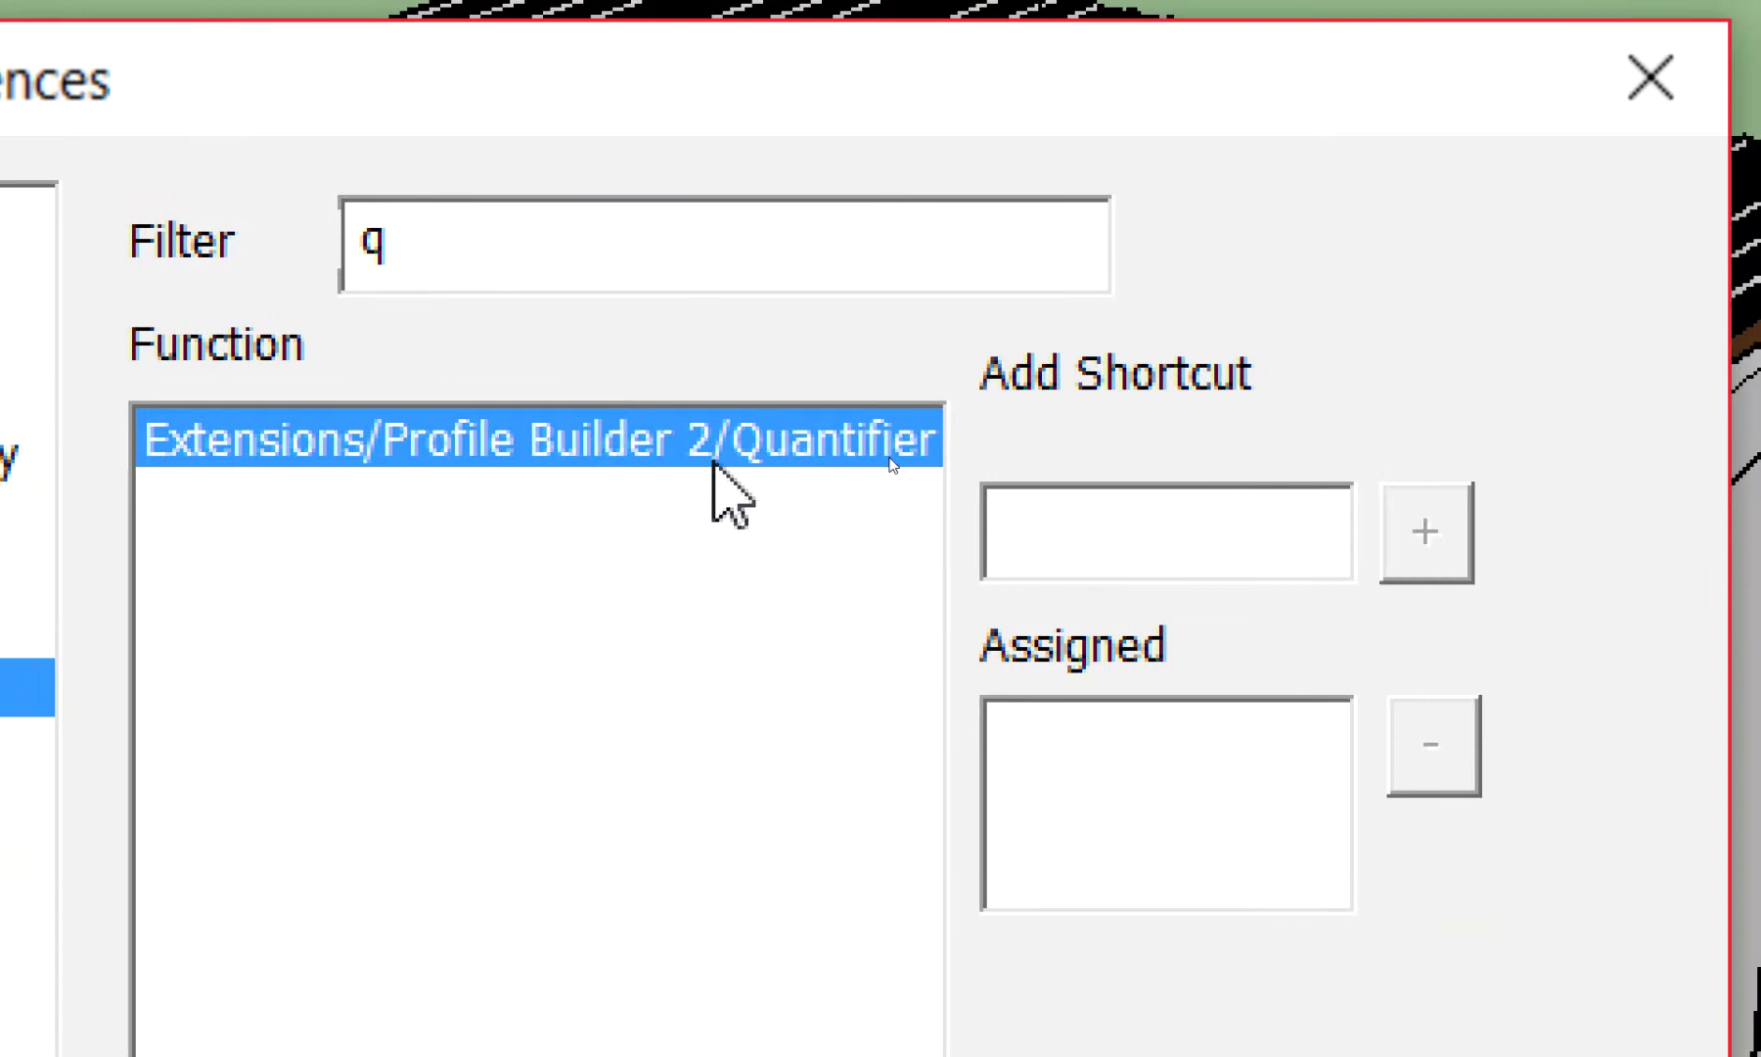
# Assign Shift+Q to Profile Builder 2 Quantifier, save preferences, and try the shortcut
pyautogui.click(1040, 544)
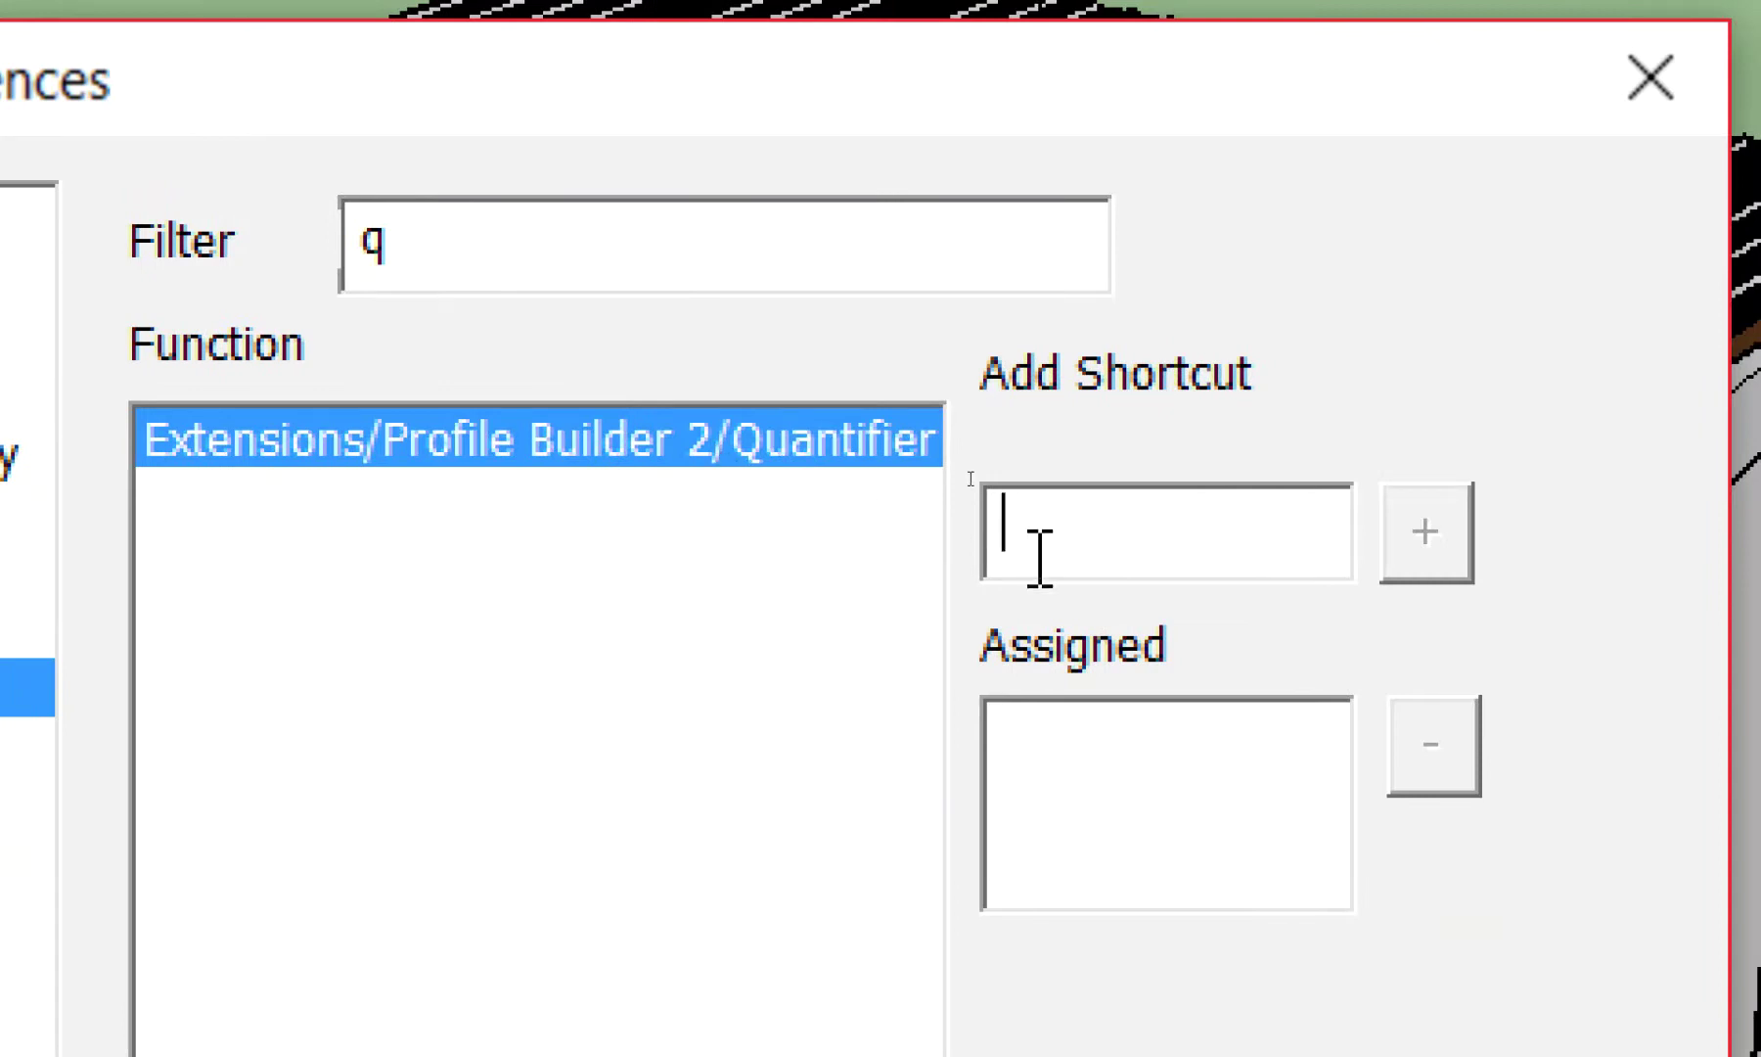
pyautogui.hotkey('shift', 'q')
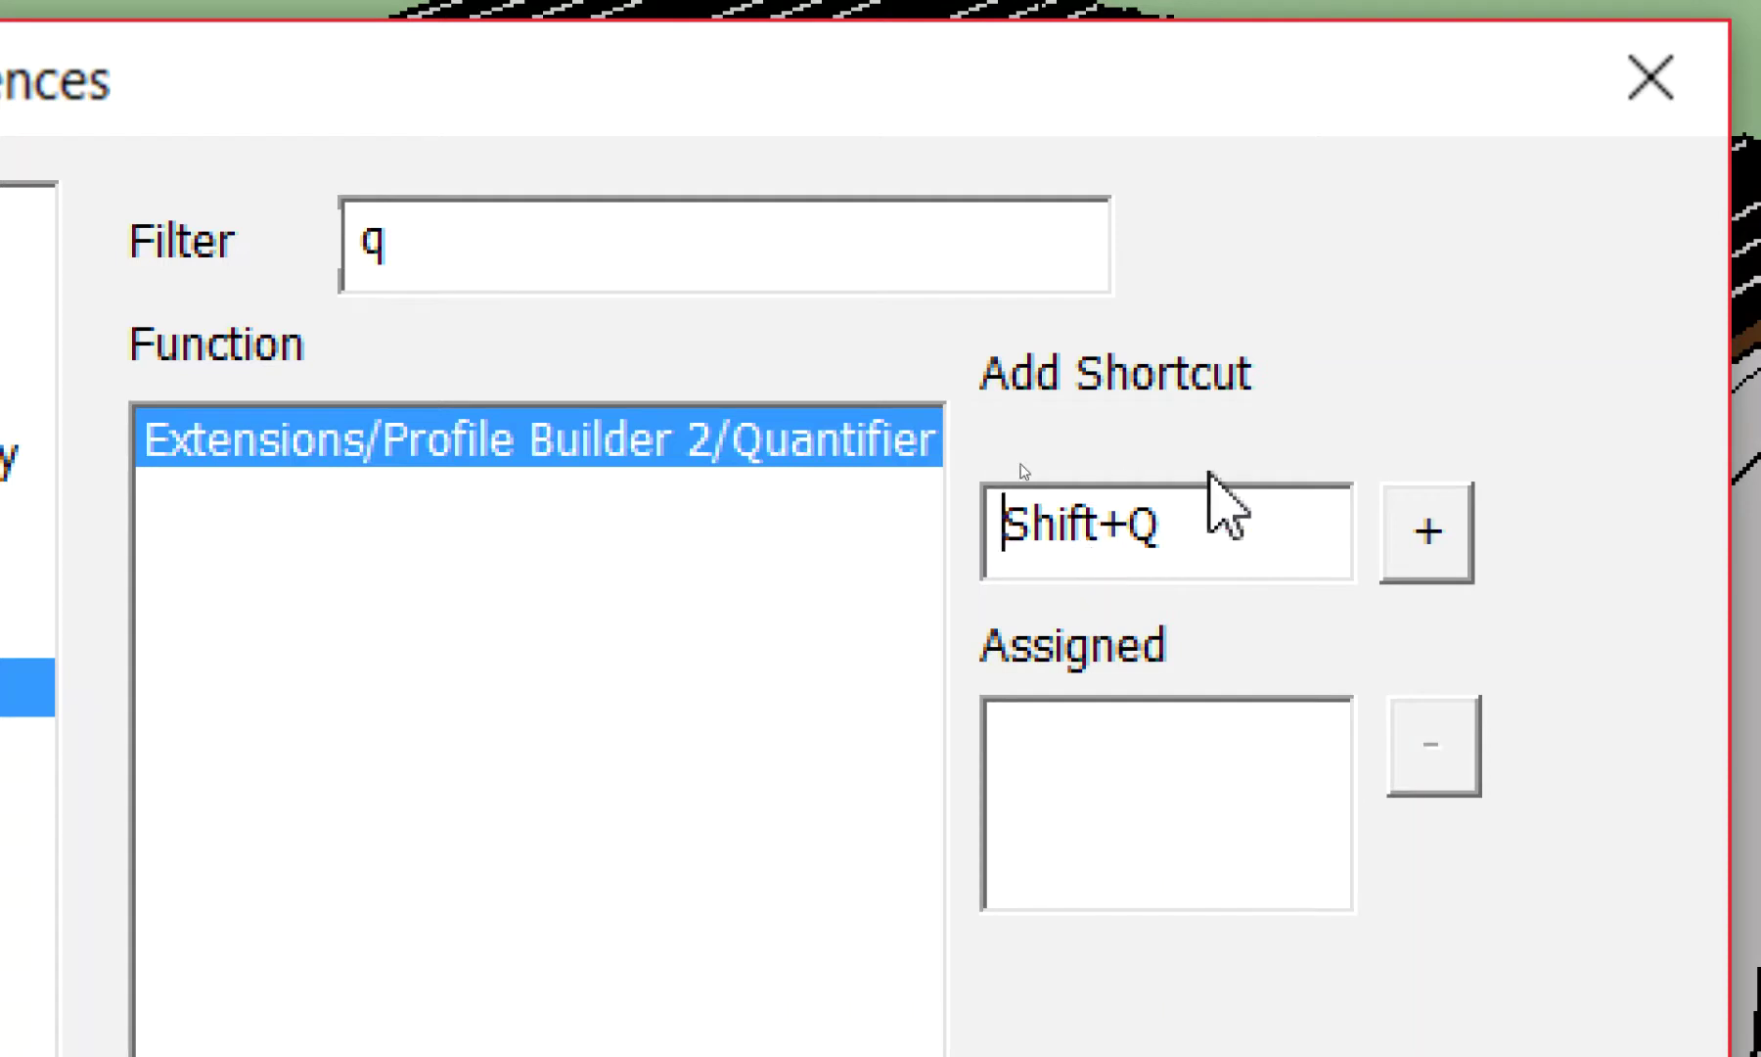
pyautogui.click(1421, 558)
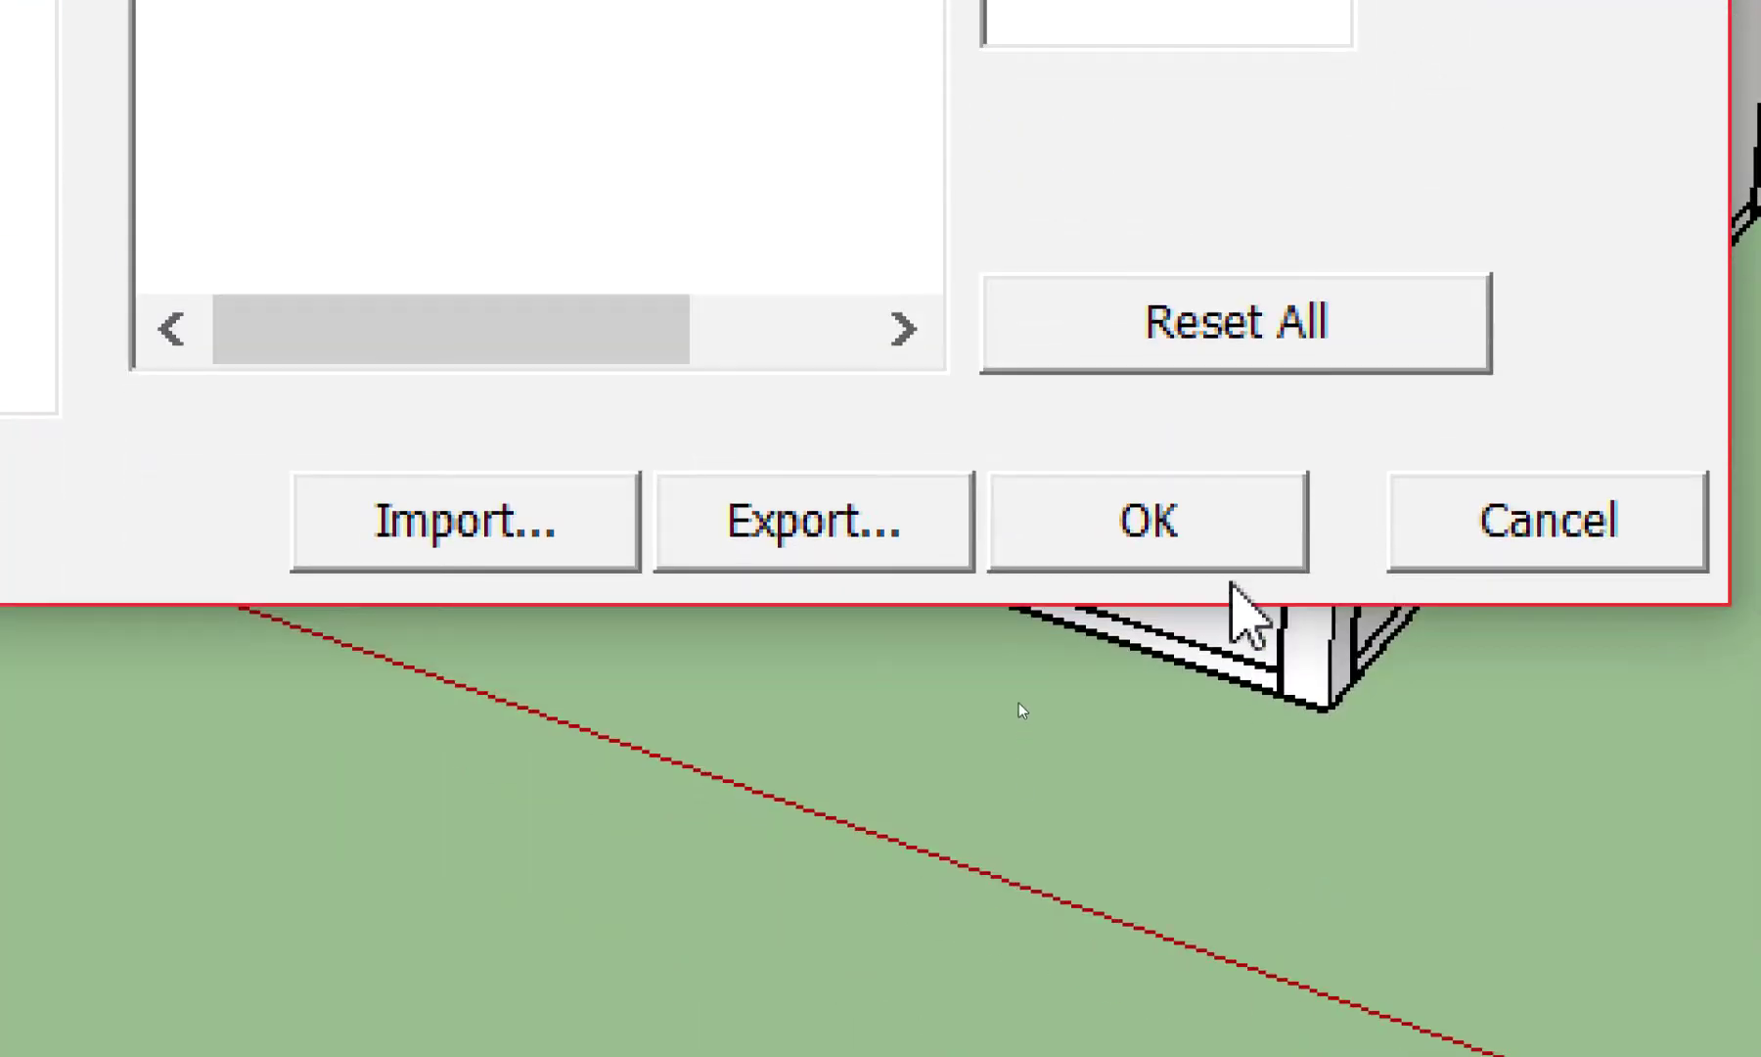
pyautogui.click(1229, 533)
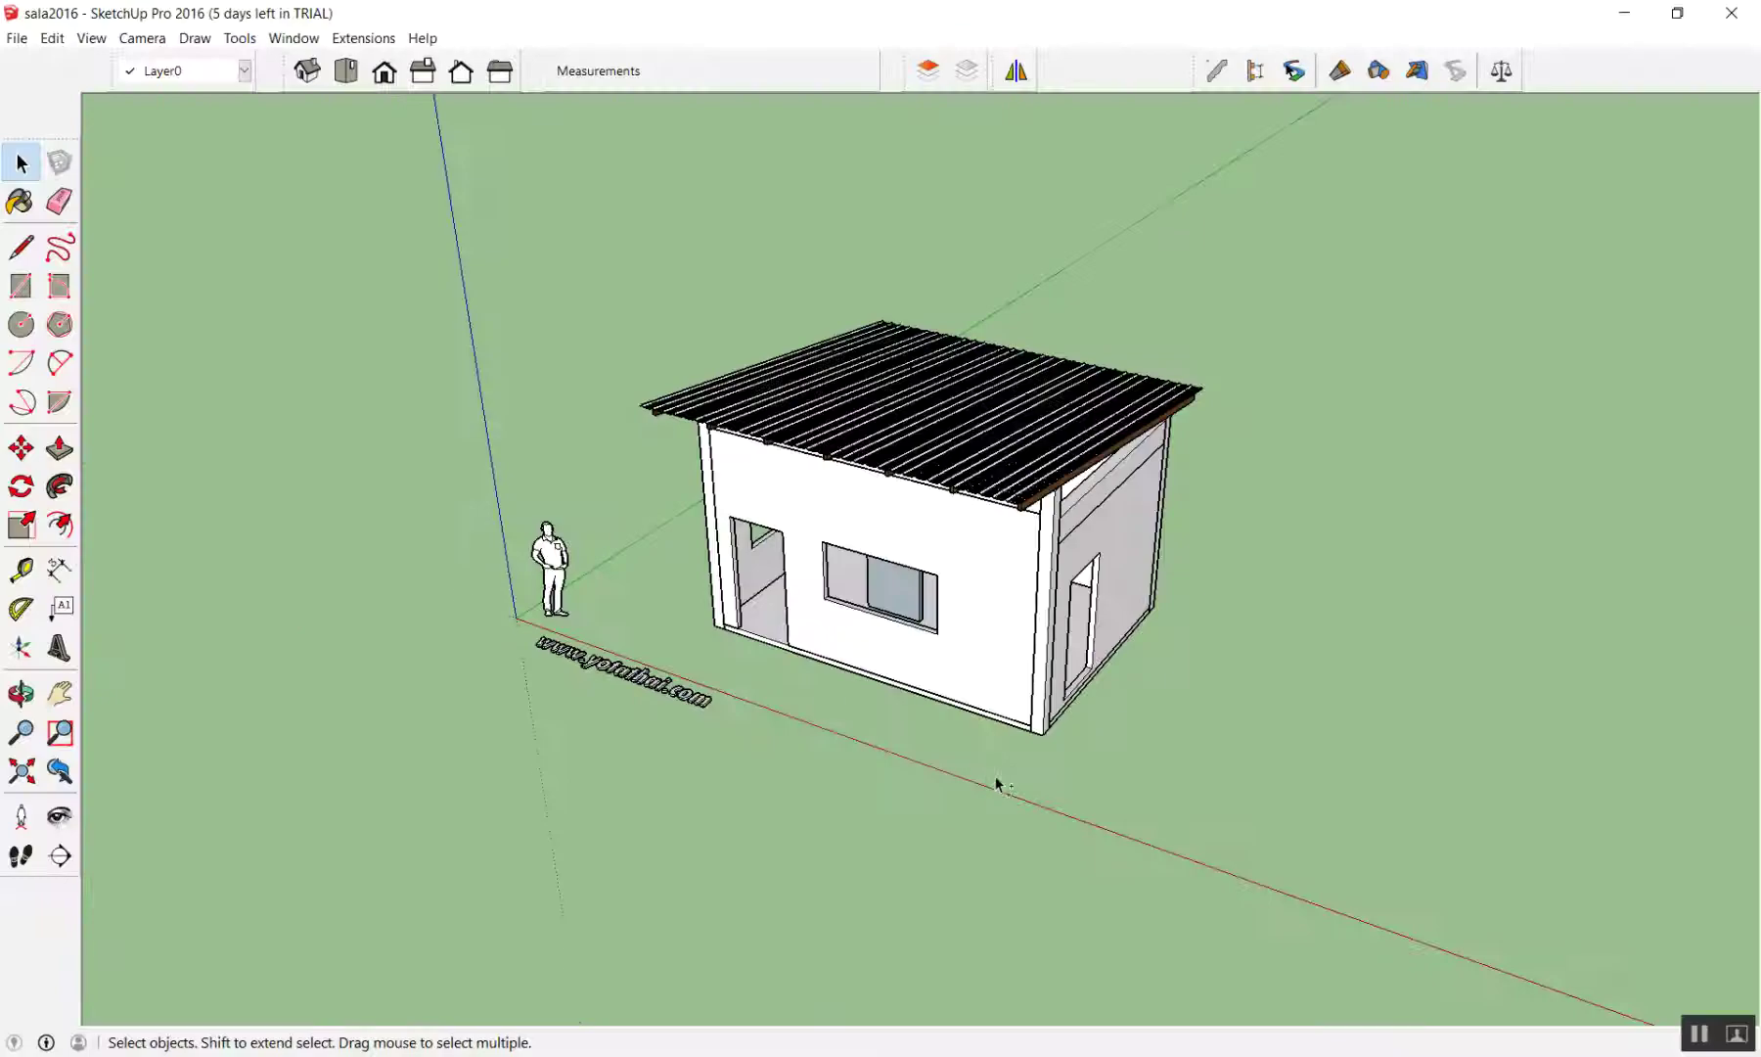
pyautogui.hotkey('shift', 'q')
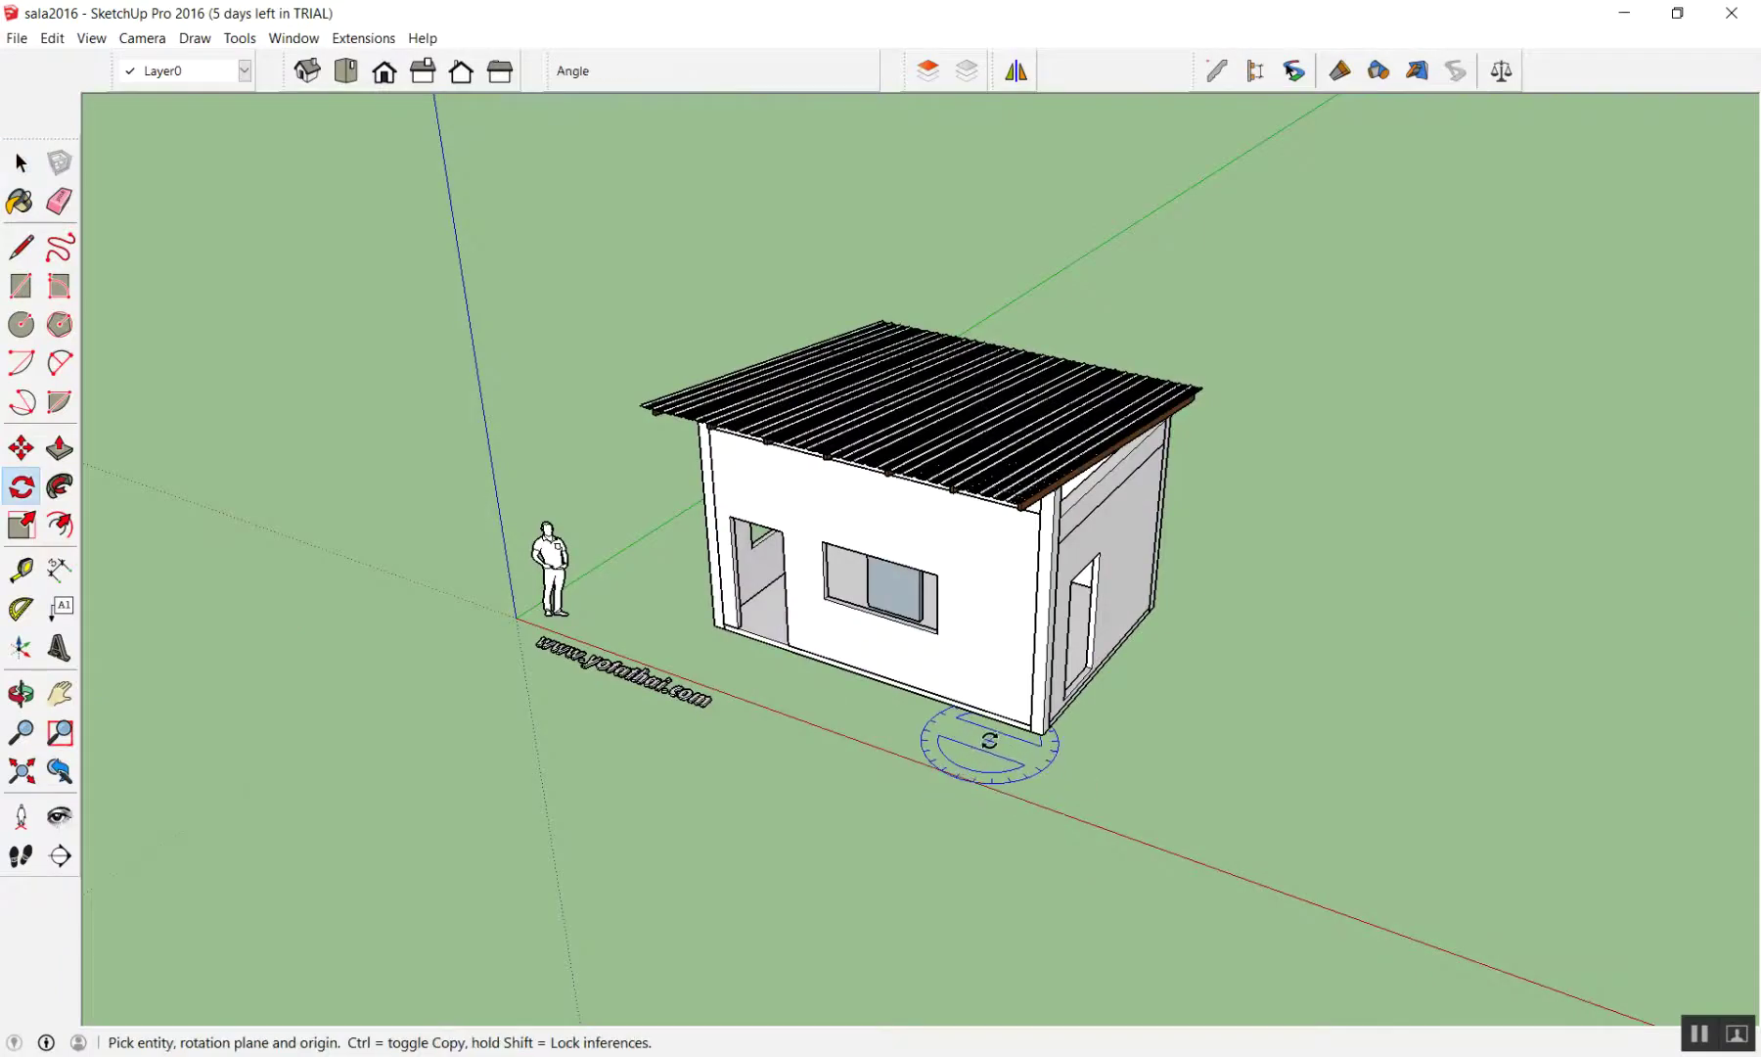
# Open PB Quantifier with Shift+Q, move it aside, and read the door wall's 9.350 m² area
pyautogui.hotkey('shift', 'q')
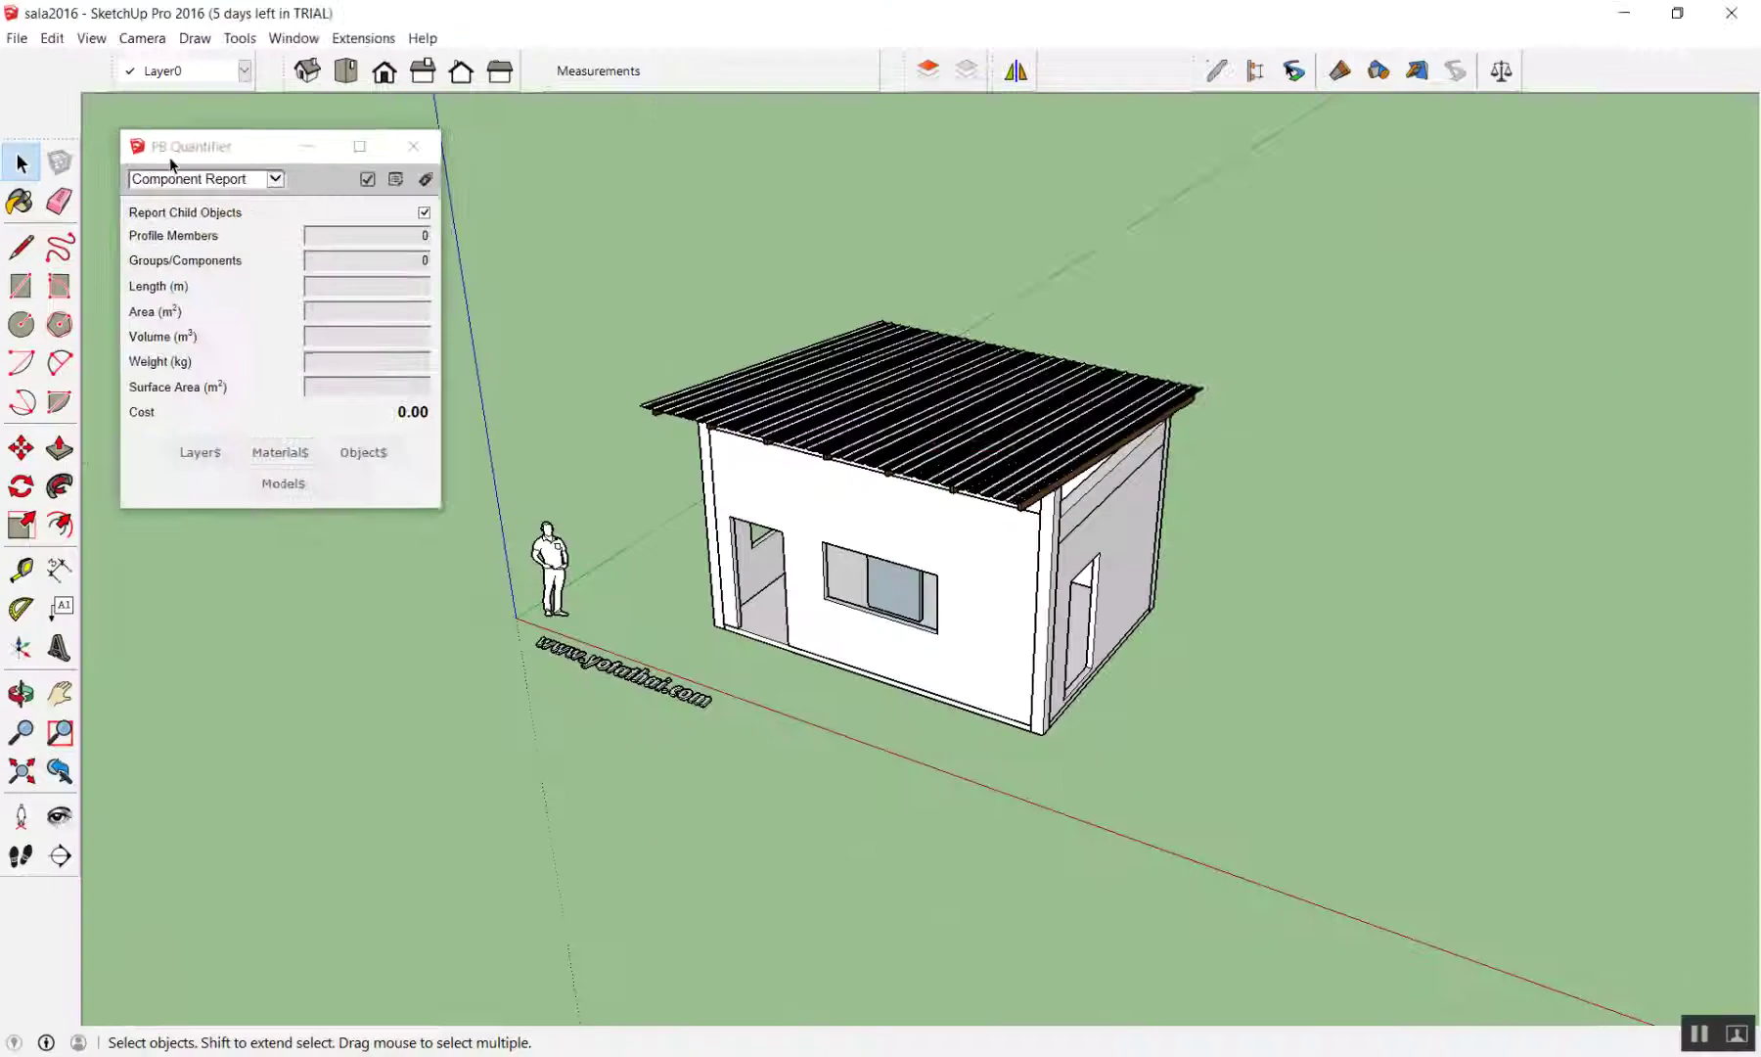
pyautogui.moveTo(217, 145); pyautogui.dragTo(1368, 133)
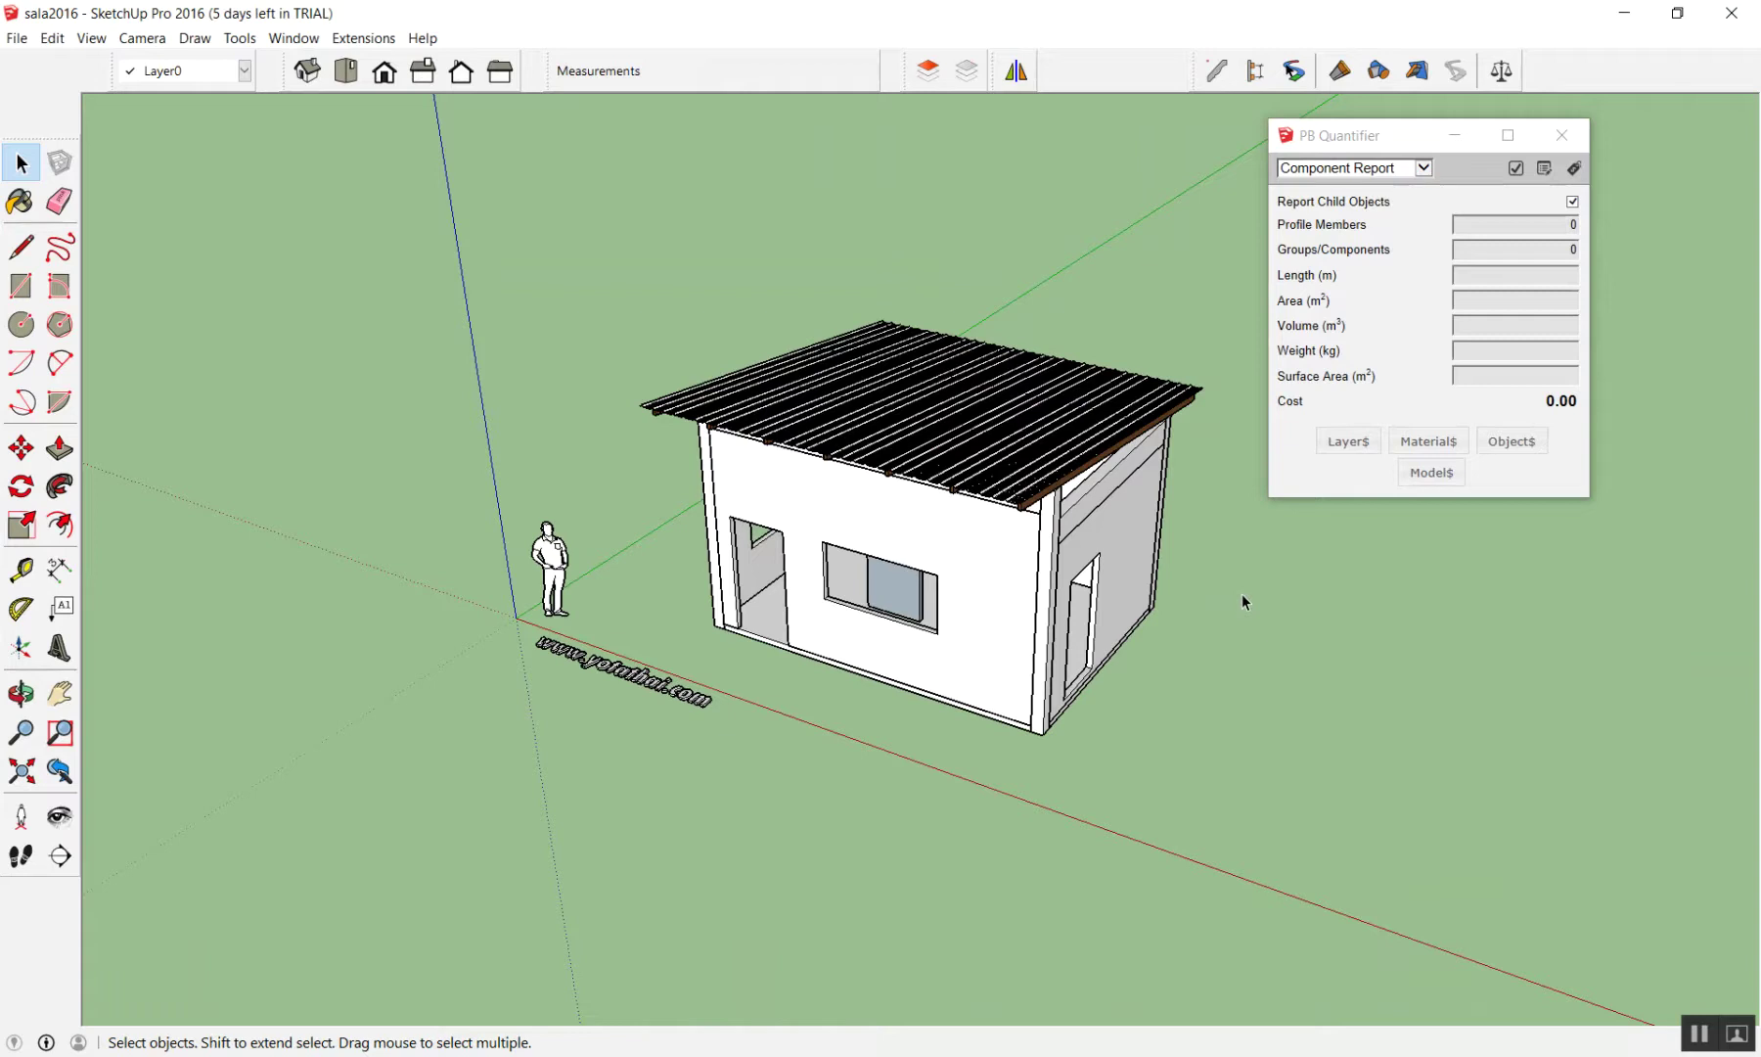
pyautogui.click(1147, 541)
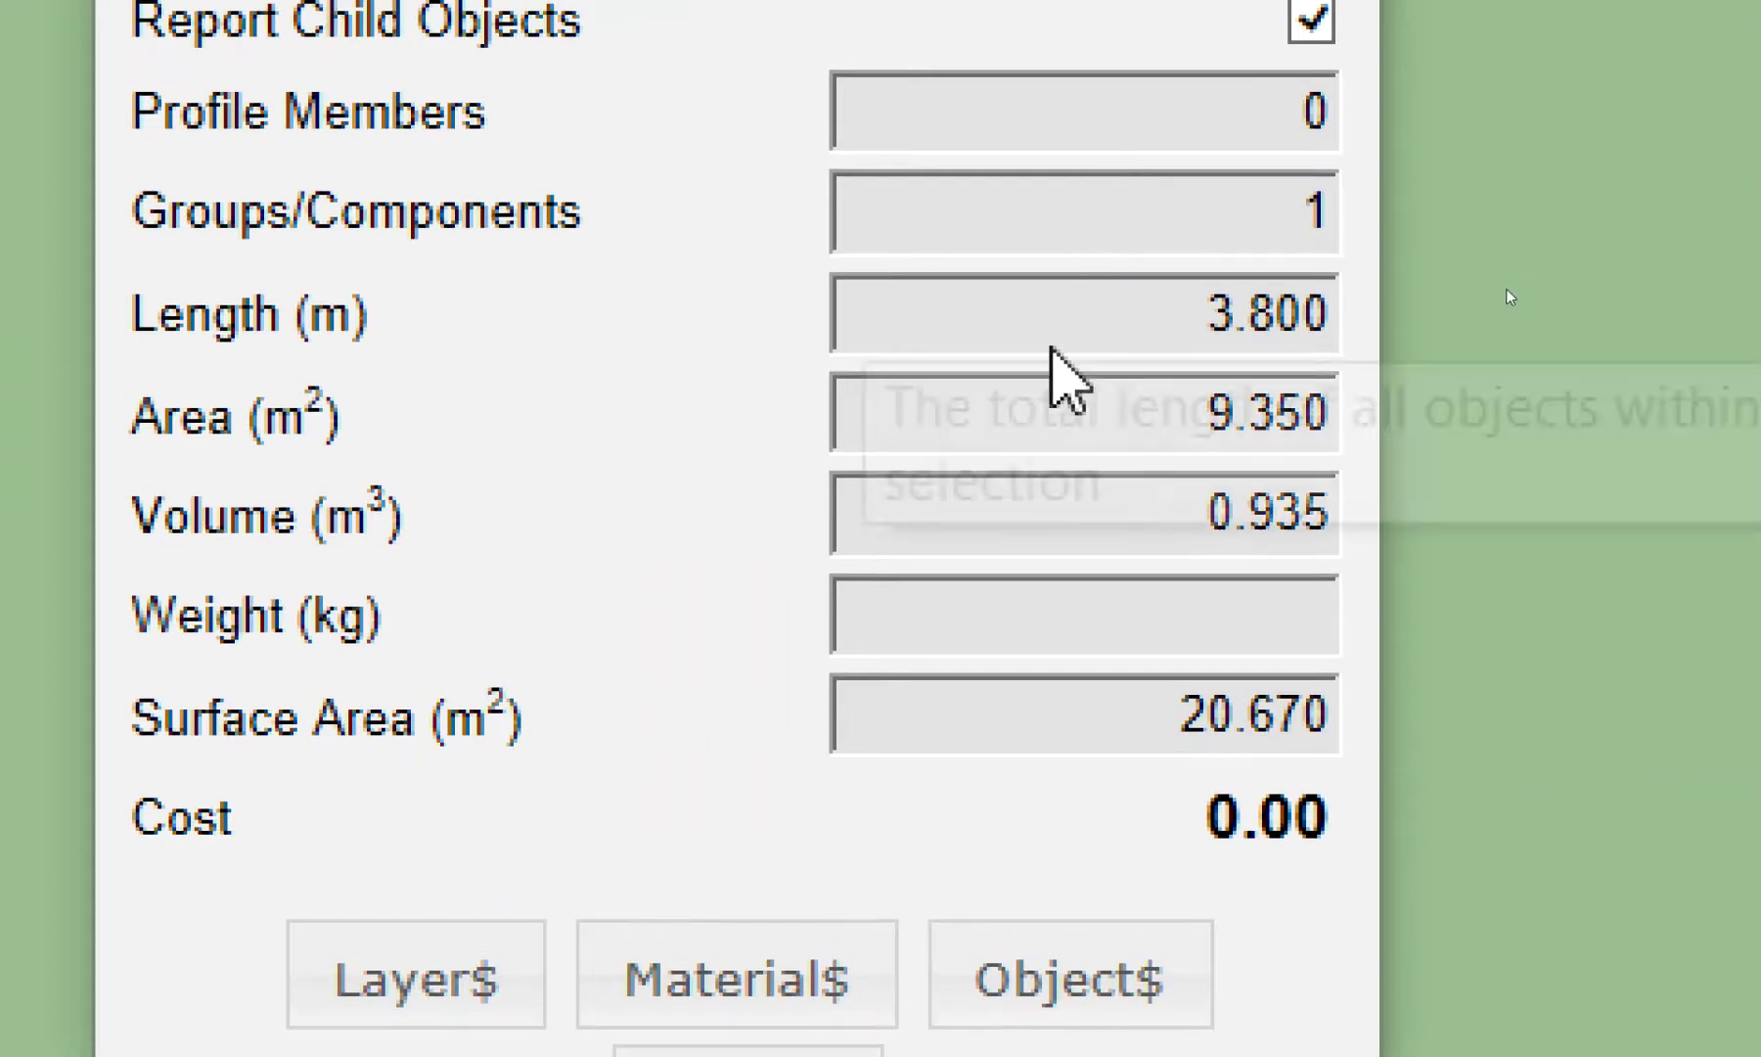
pyautogui.moveTo(1180, 427); pyautogui.dragTo(1368, 425)
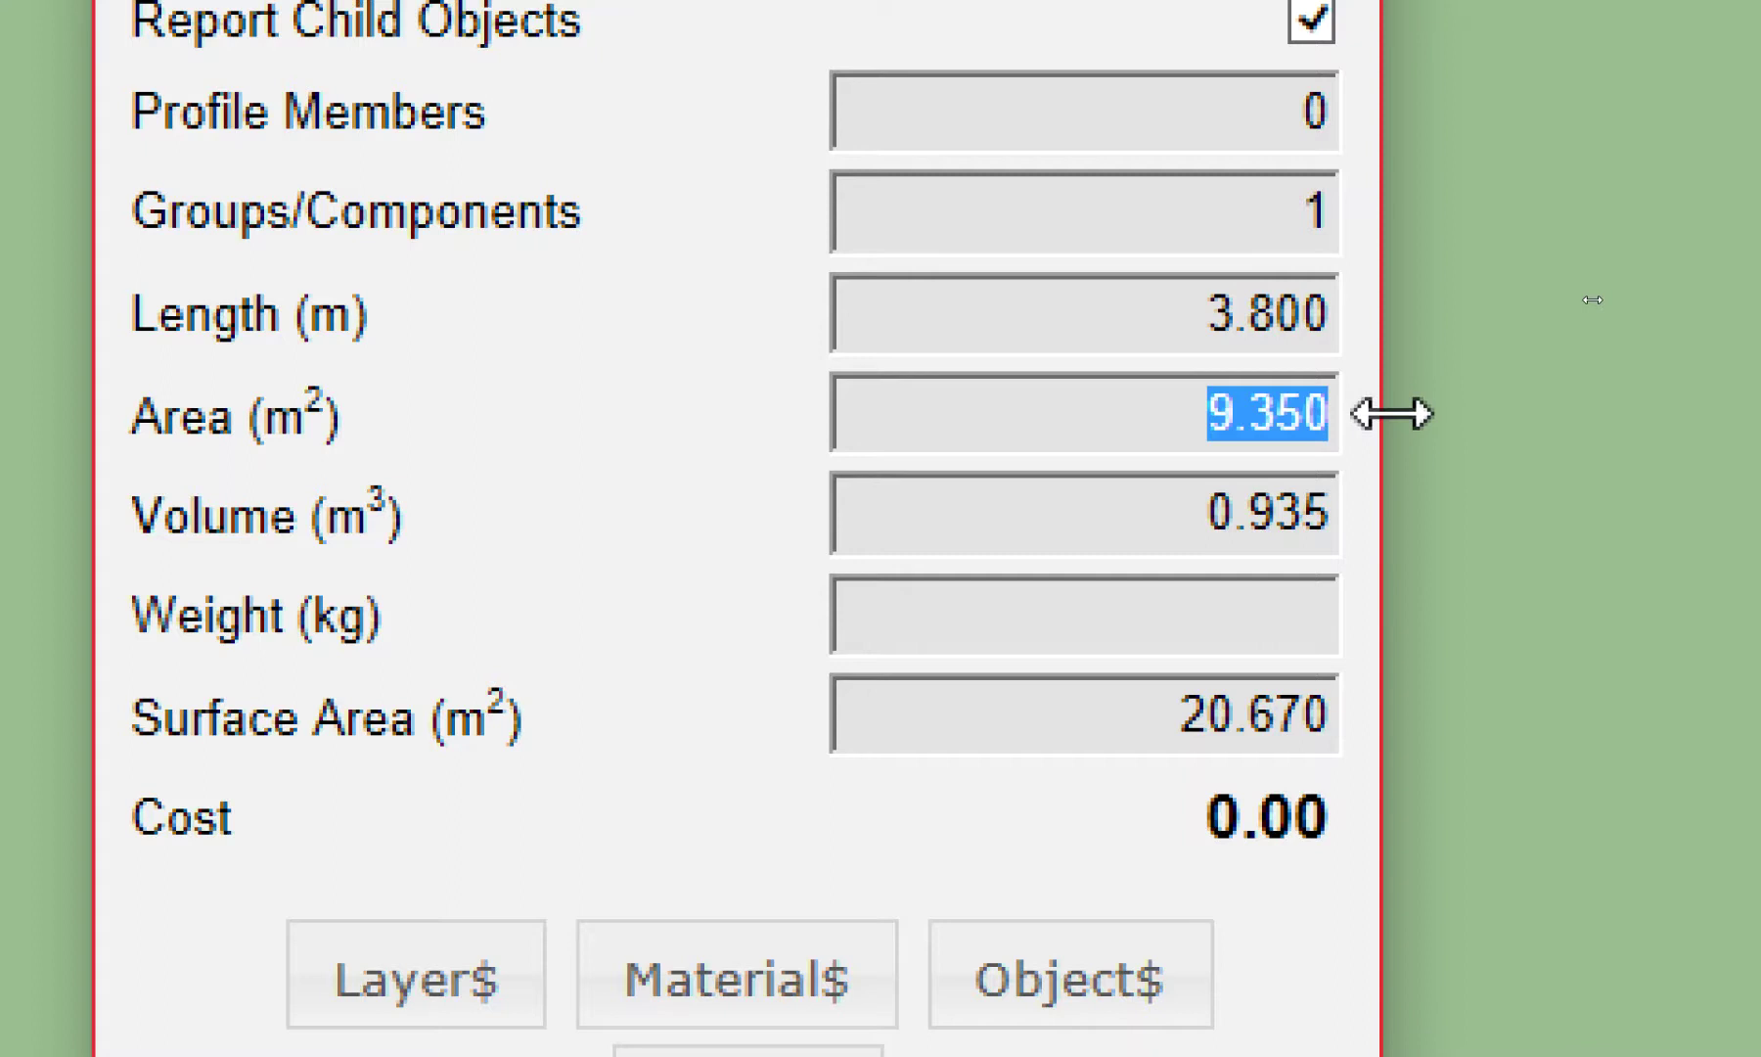
pyautogui.click(1179, 514)
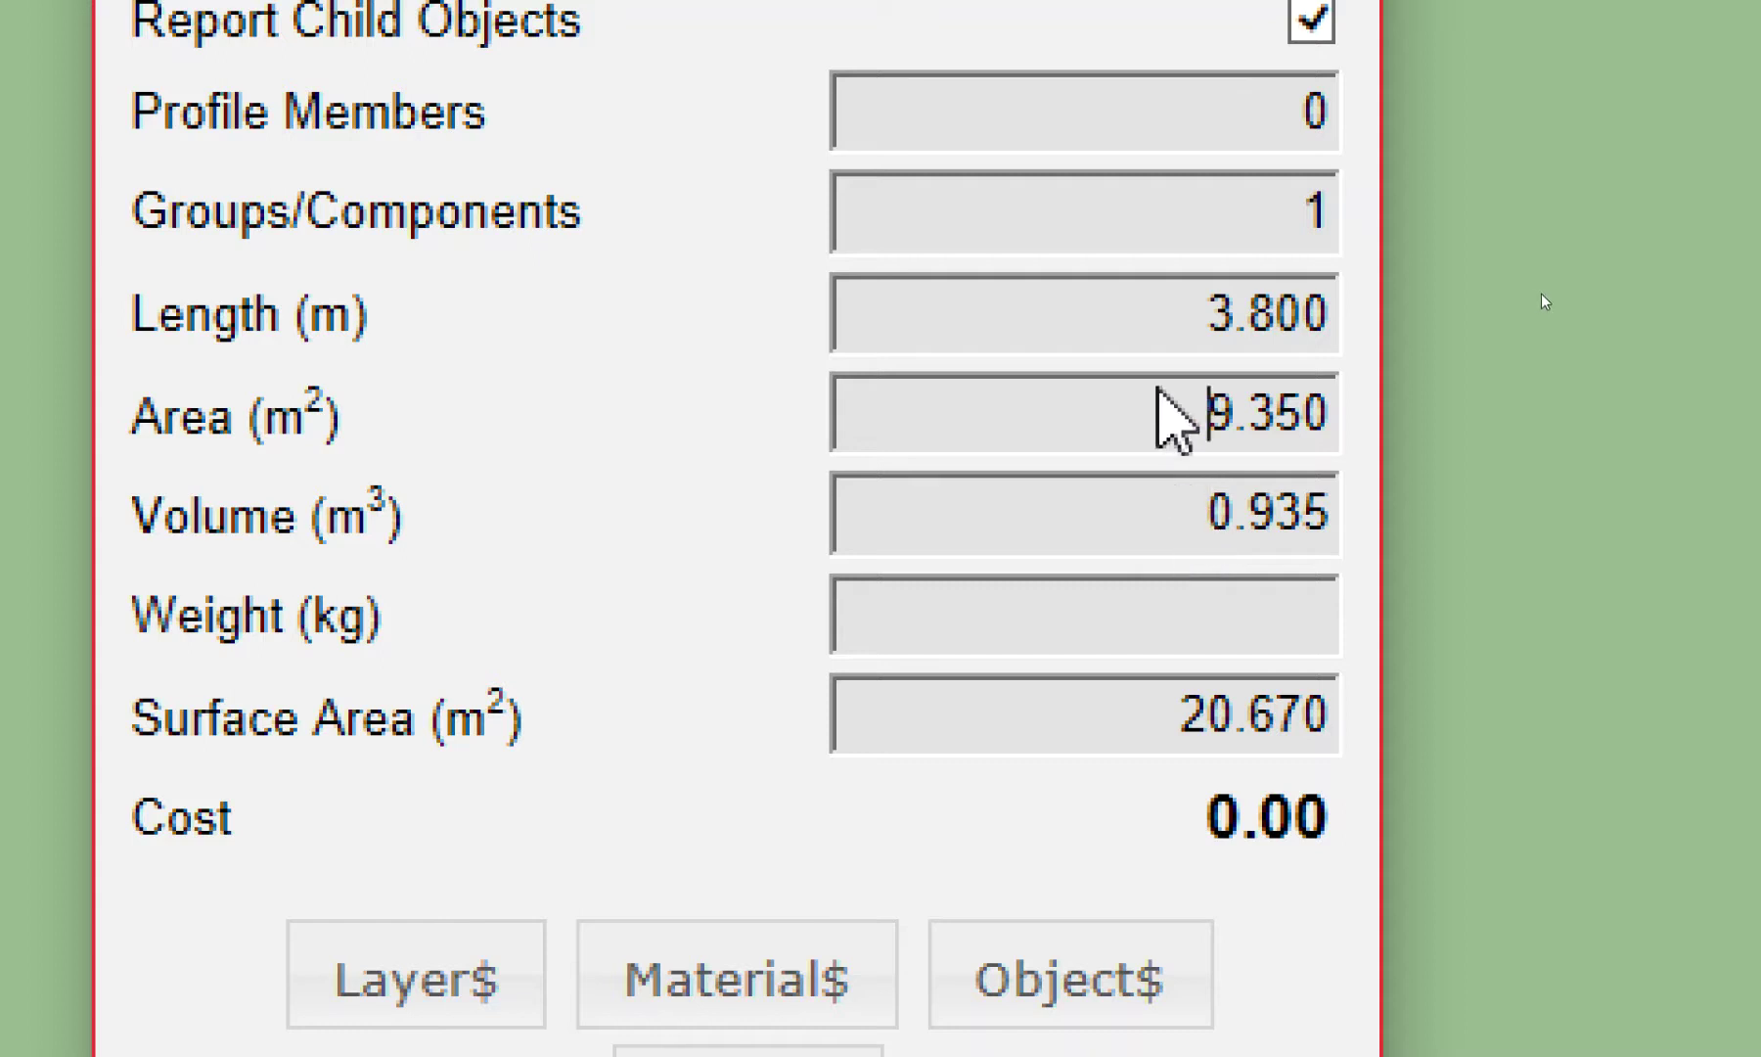
pyautogui.moveTo(1159, 391); pyautogui.dragTo(1301, 364)
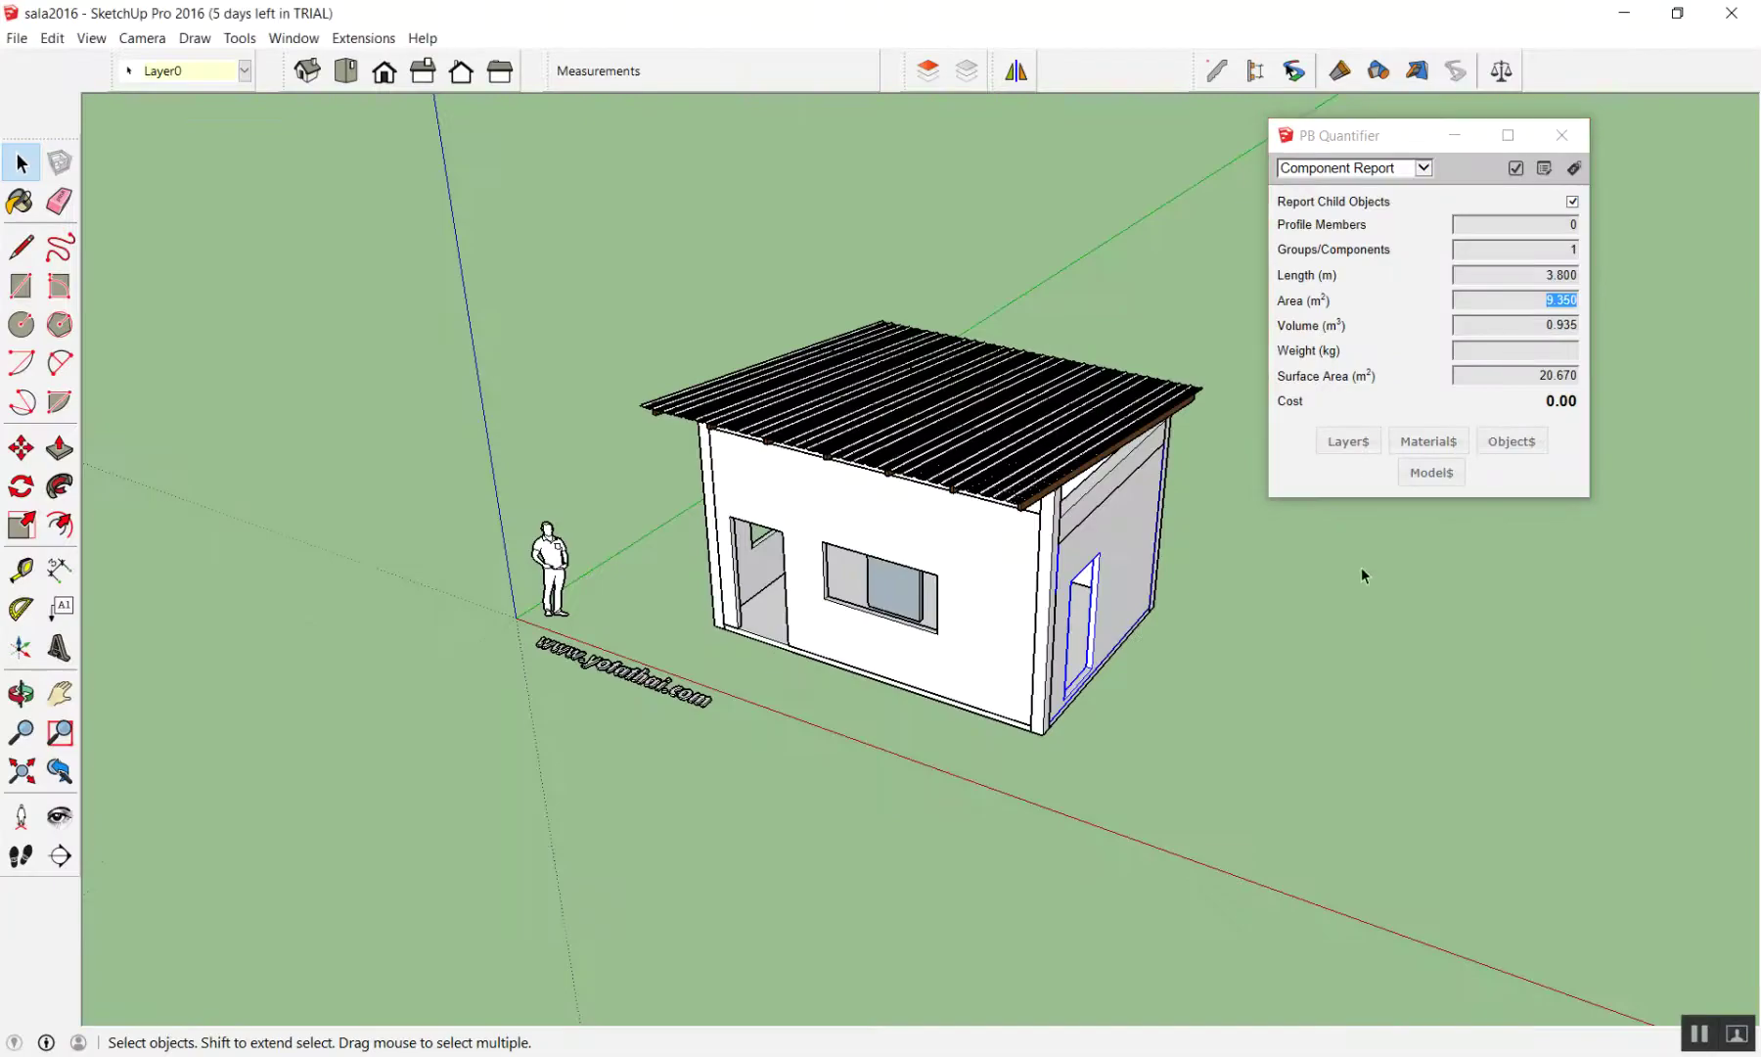
pyautogui.moveTo(1361, 566); pyautogui.dragTo(973, 514, button='middle')
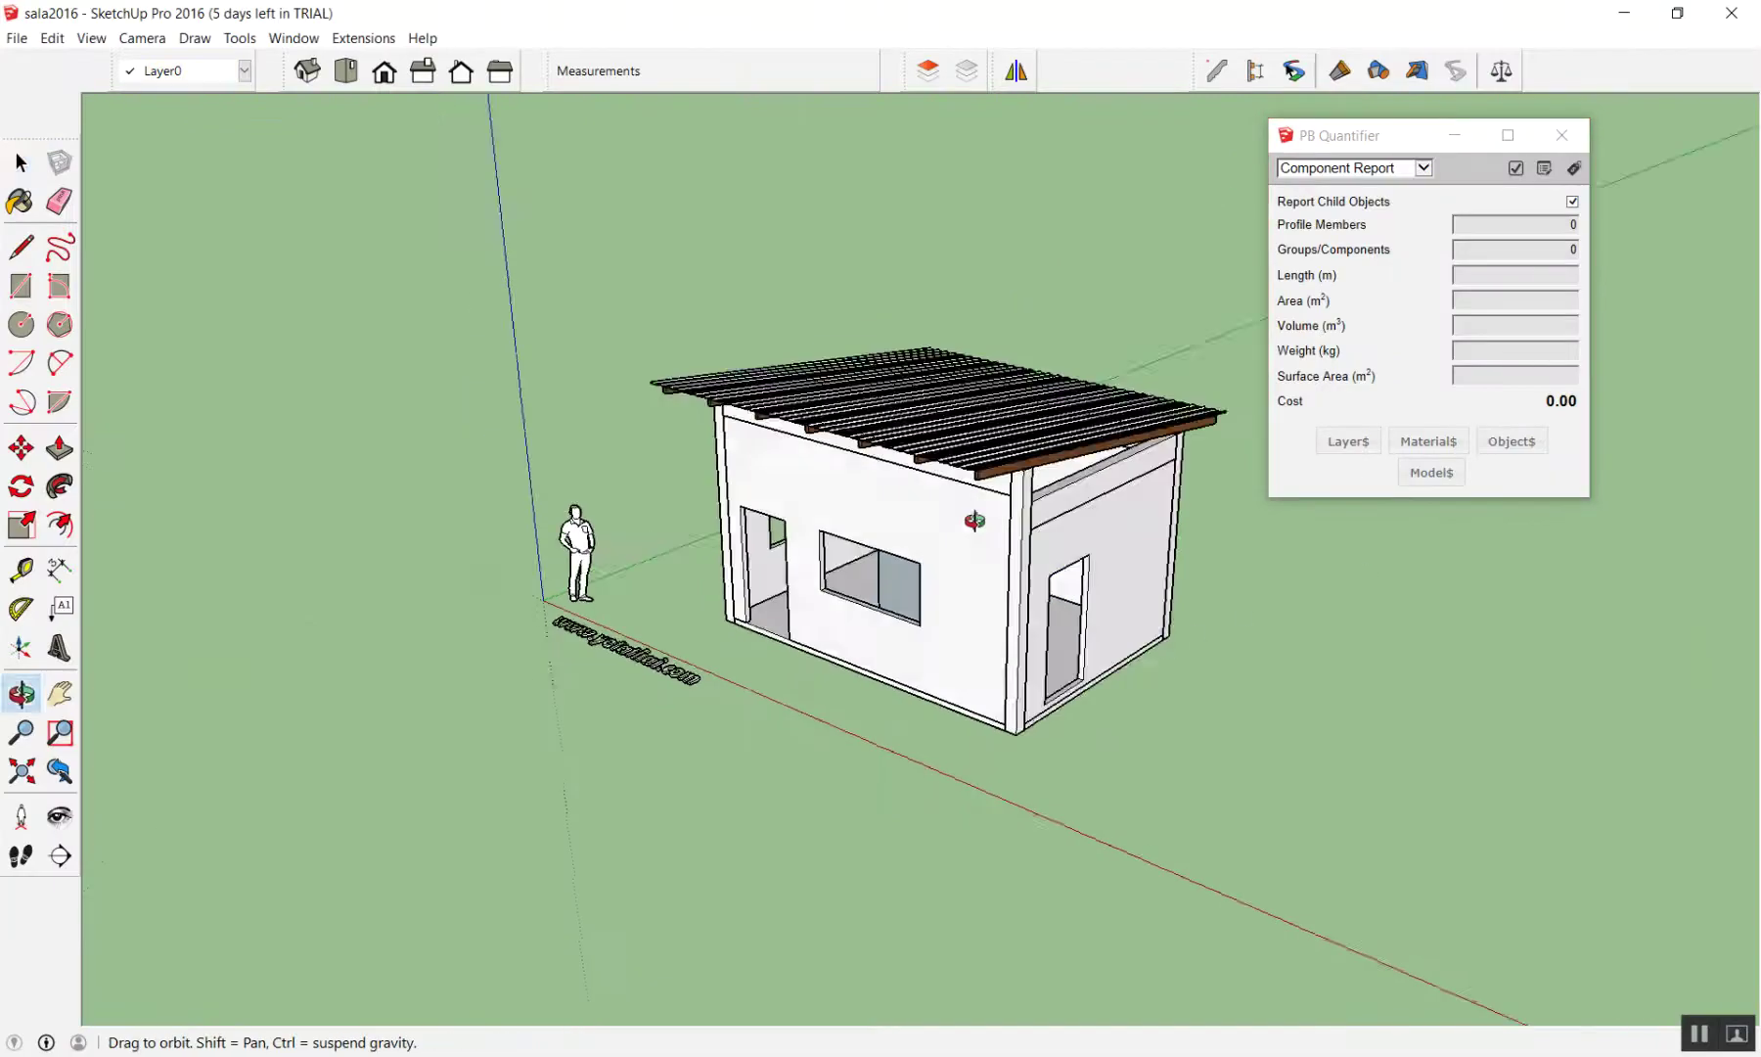
# Select the door wall, then the window wall, to compare their quantities
pyautogui.moveTo(1211, 653)
pyautogui.mouseDown(button='middle')
pyautogui.moveTo(641, 501)
pyautogui.moveTo(1321, 503)
pyautogui.moveTo(1262, 542)
pyautogui.mouseUp(button='middle')
pyautogui.scroll(5, 1040, 724)
pyautogui.scroll(1, 1040, 724)
pyautogui.scroll(-8, 1050, 566)
pyautogui.click(1046, 594)
pyautogui.moveTo(1046, 594); pyautogui.dragTo(433, 658, button='middle')
pyautogui.moveTo(694, 579); pyautogui.dragTo(978, 587, button='middle')
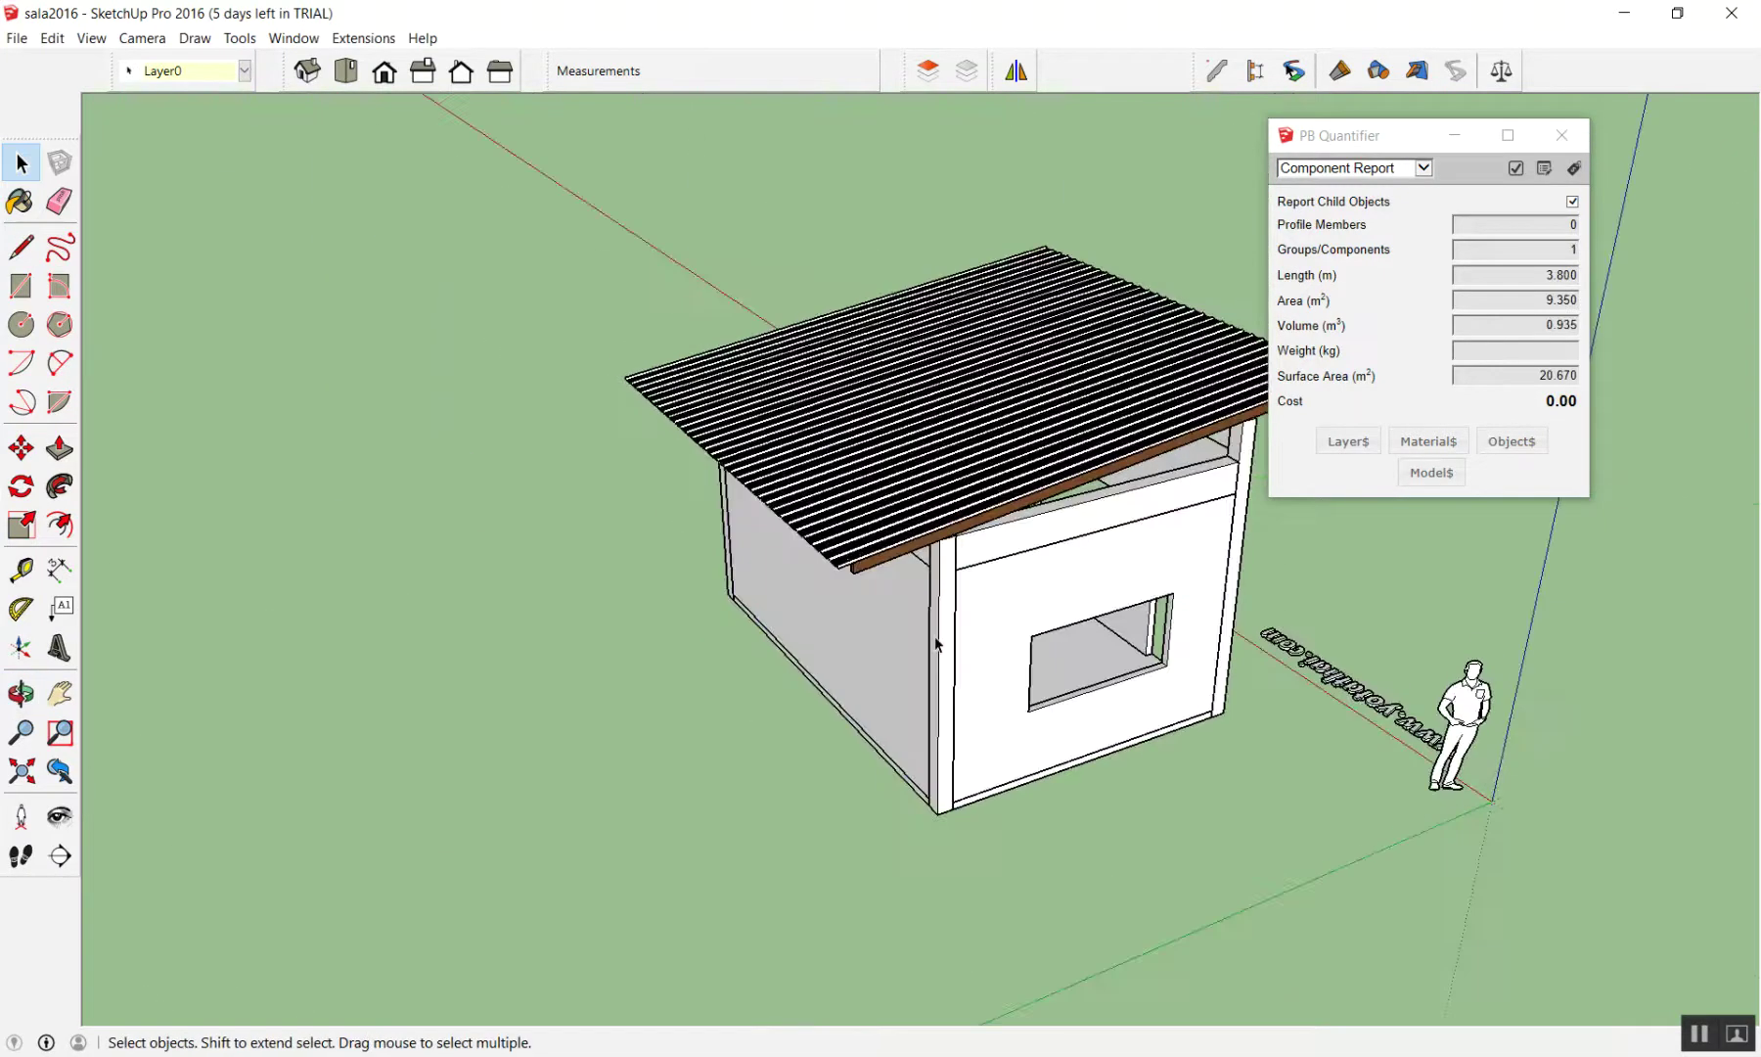
pyautogui.scroll(3, 1076, 567)
pyautogui.click(1162, 565)
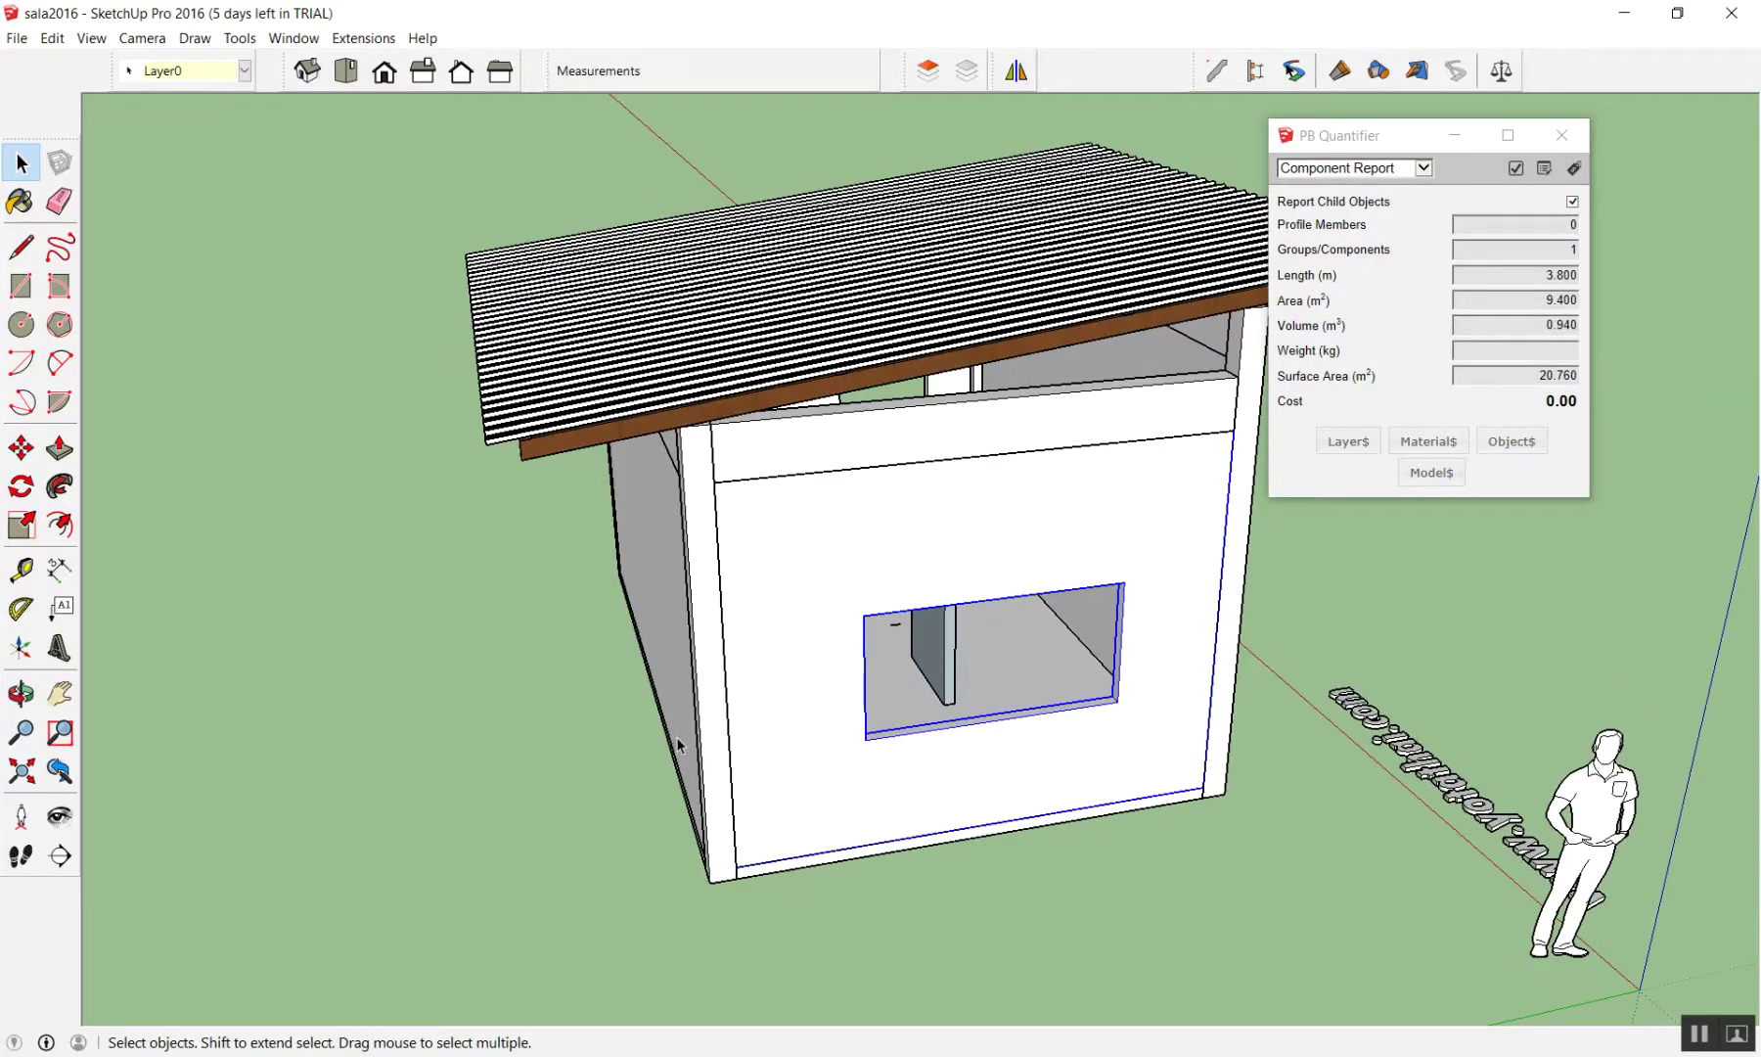
pyautogui.moveTo(890, 735)
pyautogui.mouseDown(button='middle')
pyautogui.moveTo(779, 806)
pyautogui.moveTo(866, 802)
pyautogui.moveTo(873, 747)
pyautogui.moveTo(1011, 715)
pyautogui.moveTo(1128, 719)
pyautogui.moveTo(649, 468)
pyautogui.moveTo(700, 377)
pyautogui.mouseUp(button='middle')
pyautogui.click(477, 455)
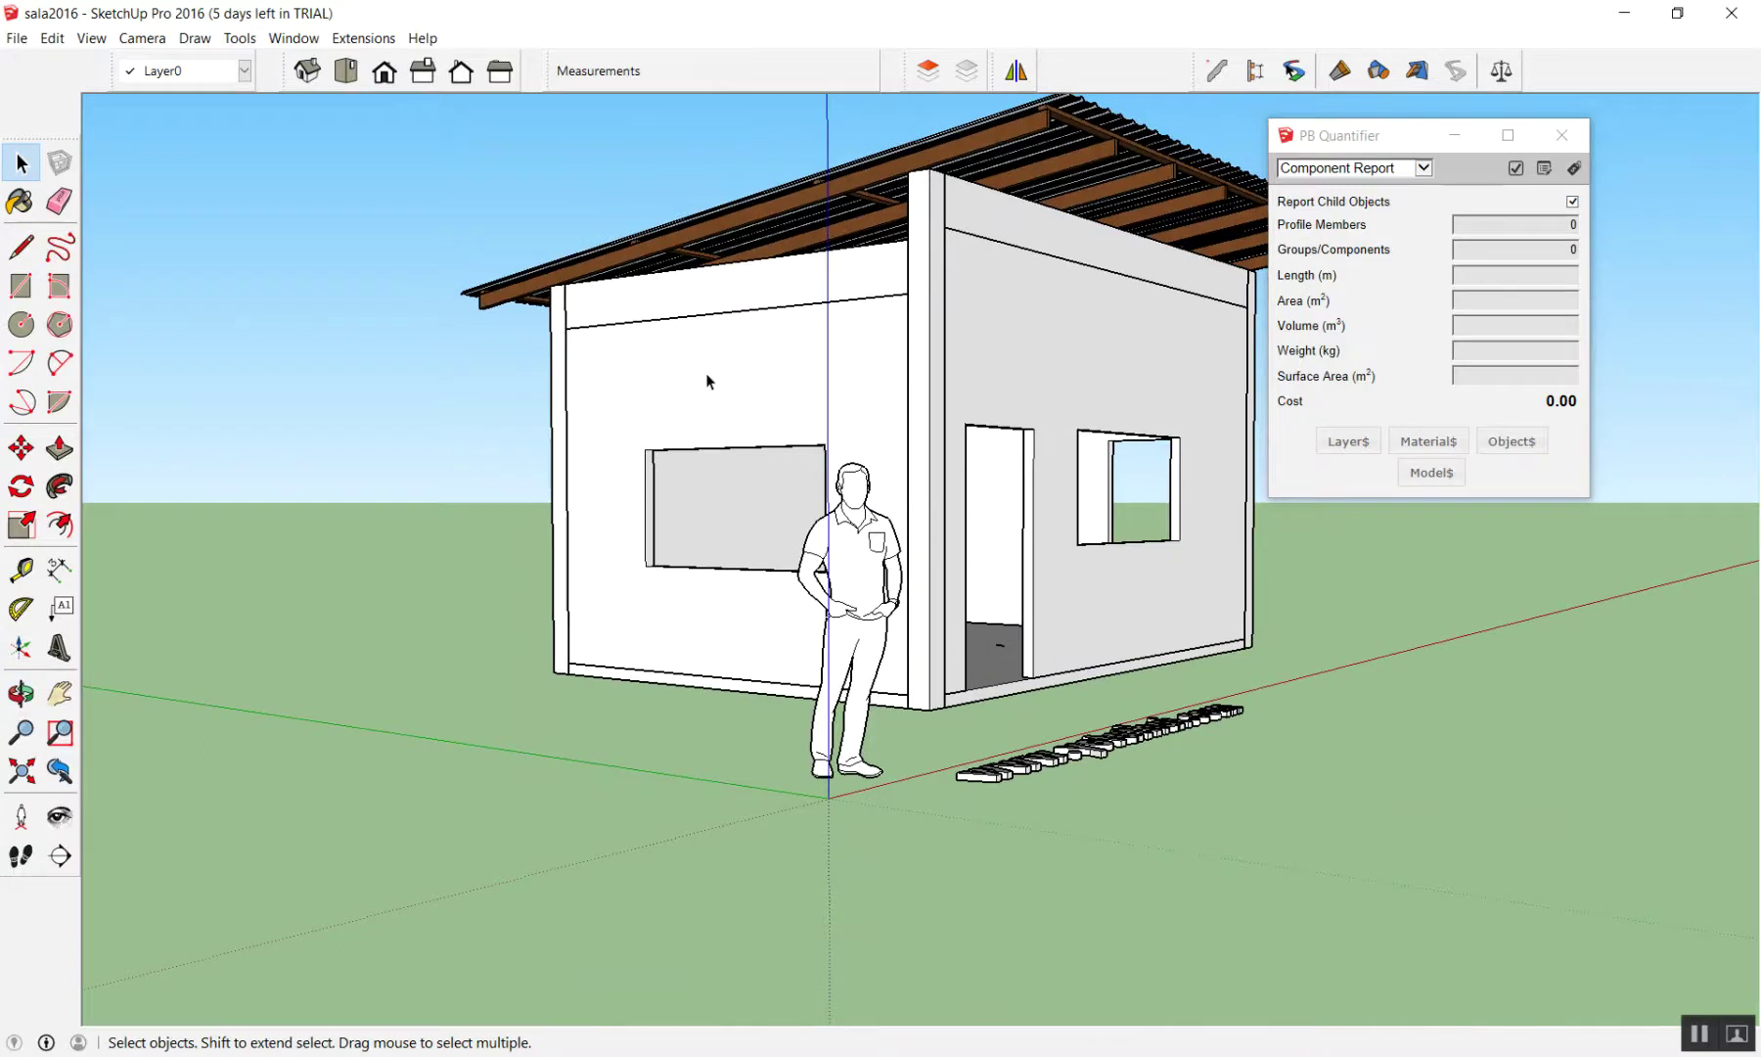
# Enter the front wall group, trial a push/pull across the window, undo it, and reselect
pyautogui.scroll(2, 719, 384)
pyautogui.scroll(2, 806, 438)
pyautogui.click(818, 405)
pyautogui.doubleClick(818, 405)
pyautogui.moveTo(820, 405)
pyautogui.mouseDown(button='middle')
pyautogui.moveTo(776, 316)
pyautogui.moveTo(650, 448)
pyautogui.mouseUp(button='middle')
pyautogui.press('p')
pyautogui.moveTo(538, 475)
pyautogui.mouseDown()
pyautogui.moveTo(950, 448)
pyautogui.moveTo(982, 430)
pyautogui.mouseUp()
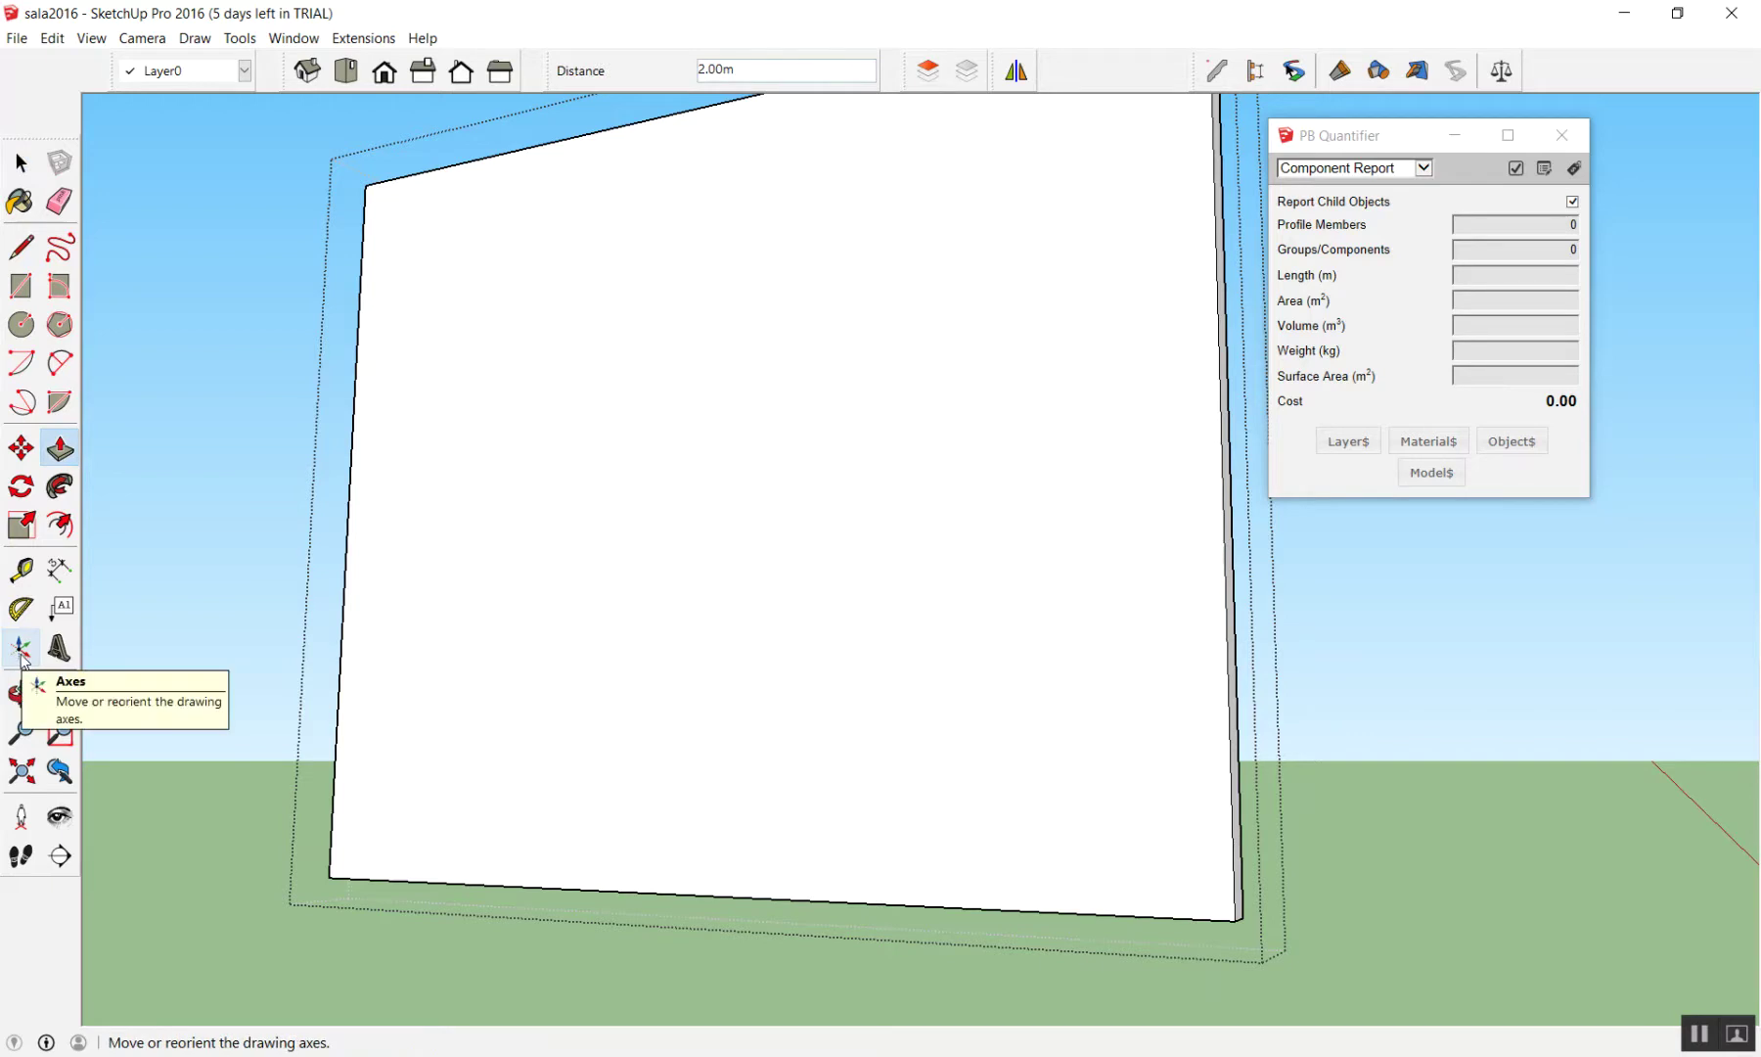
pyautogui.hotkey('ctrl', 'z')
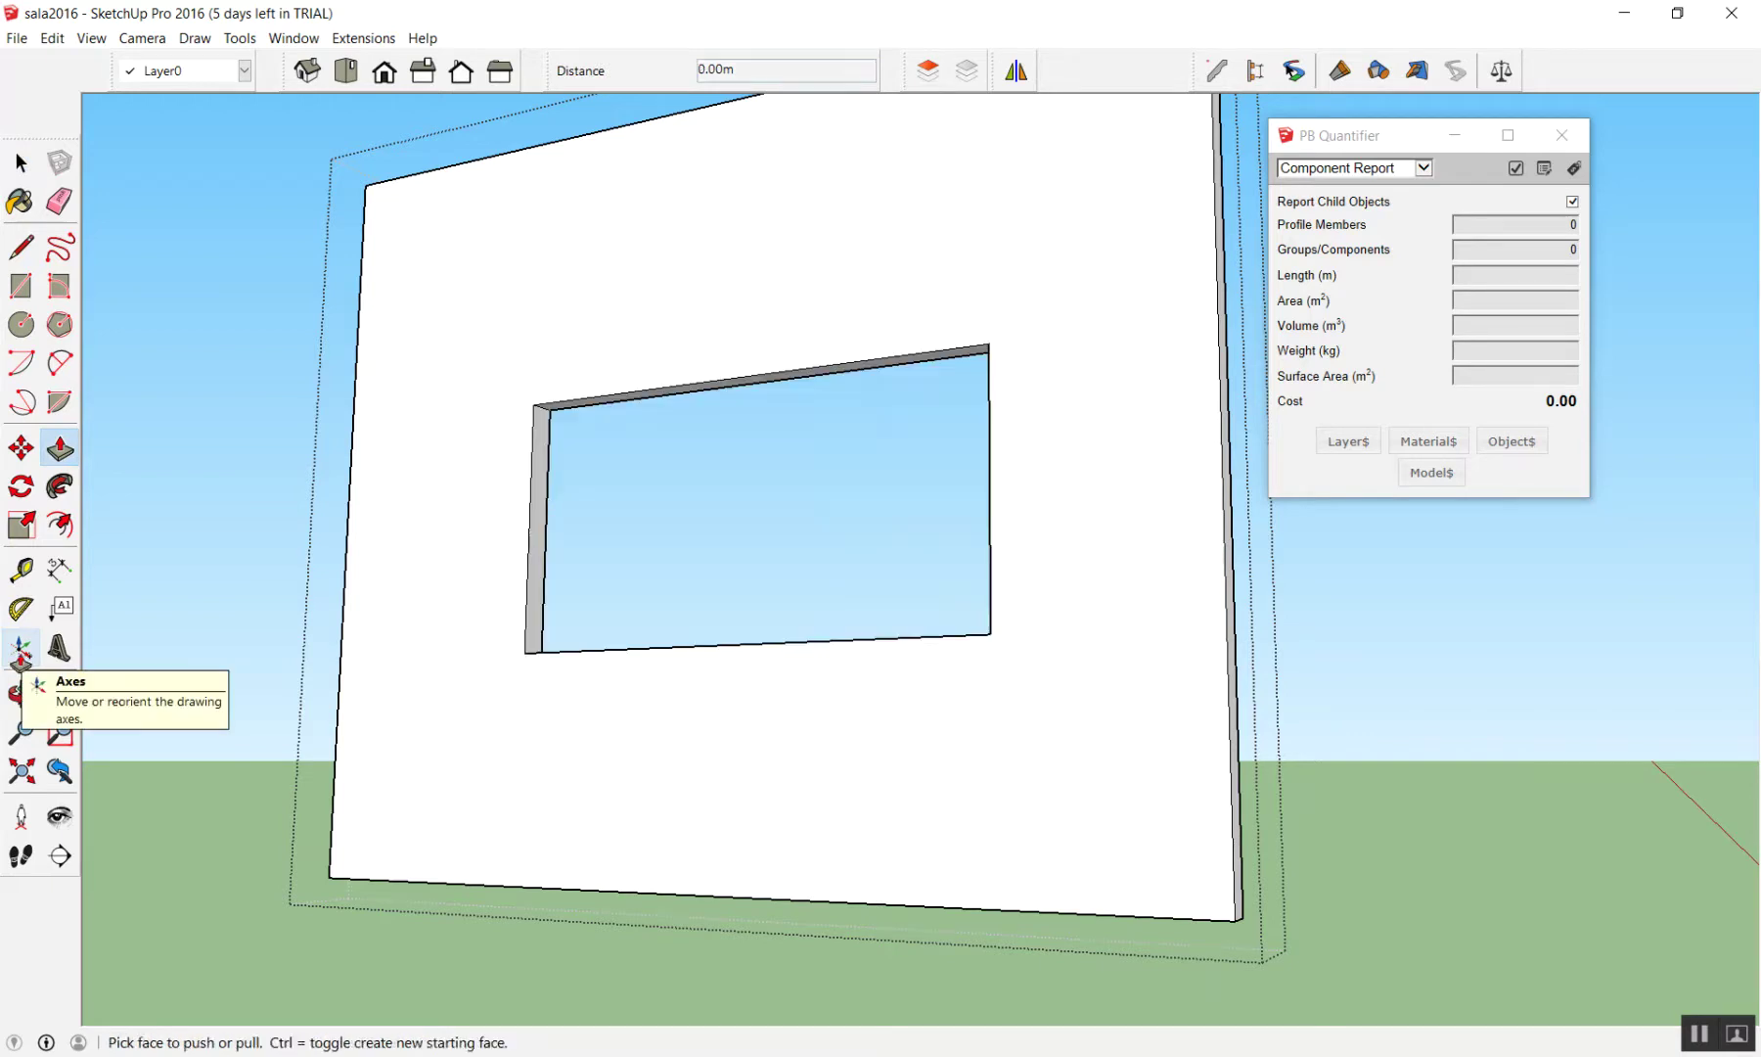
pyautogui.press('space')
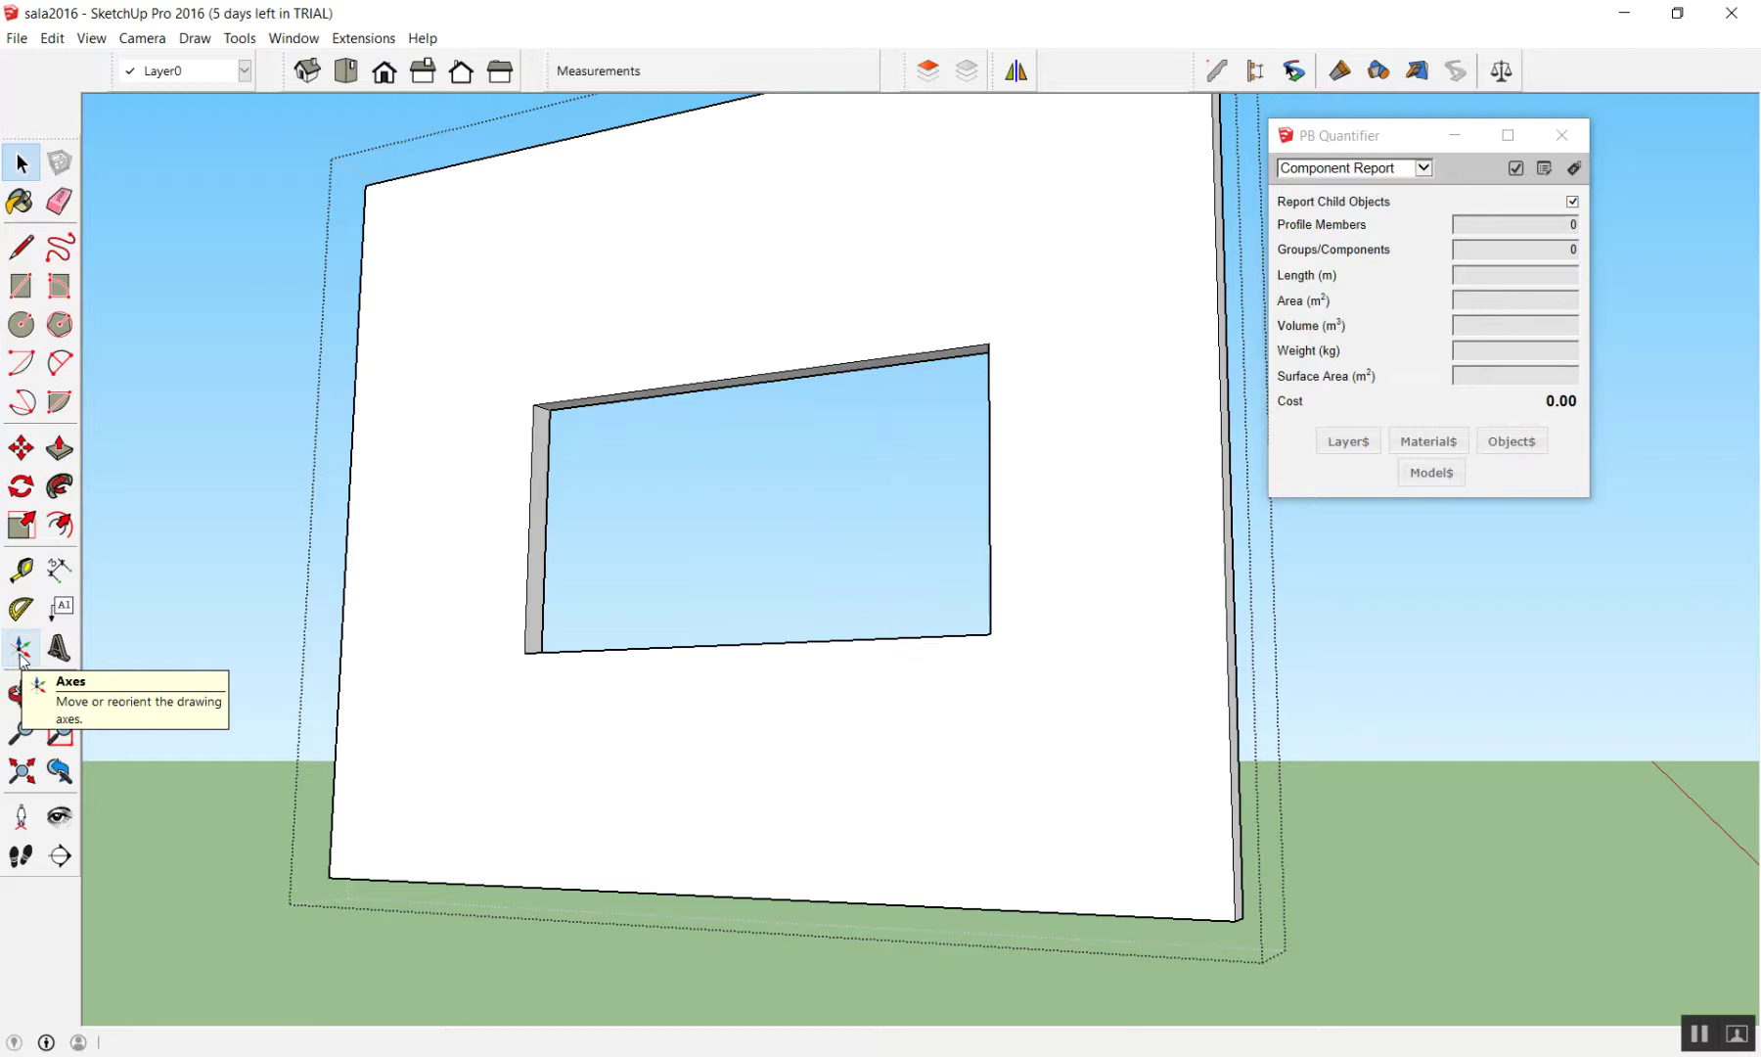
pyautogui.click(163, 490)
pyautogui.click(927, 330)
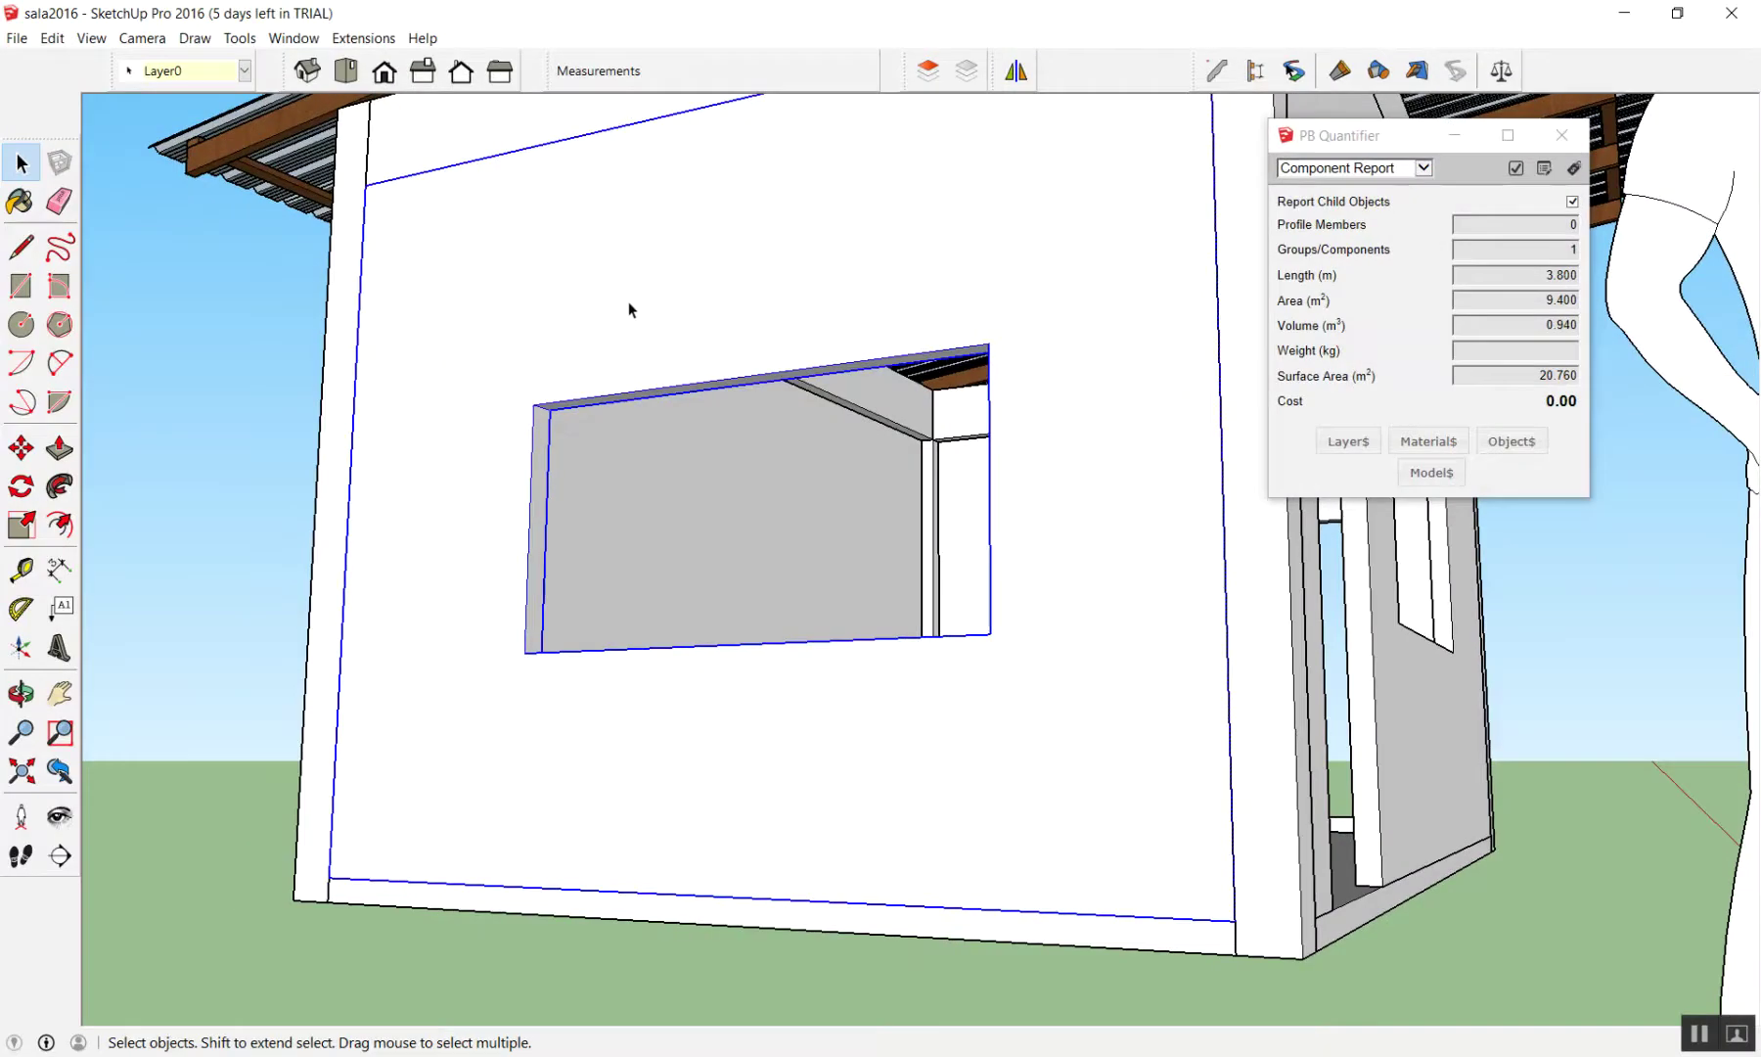
# Push/pull the window jamb face 2.00 m to fill the opening inside the wall group
pyautogui.doubleClick(628, 303)
pyautogui.scroll(2, 573, 429)
pyautogui.scroll(2, 573, 424)
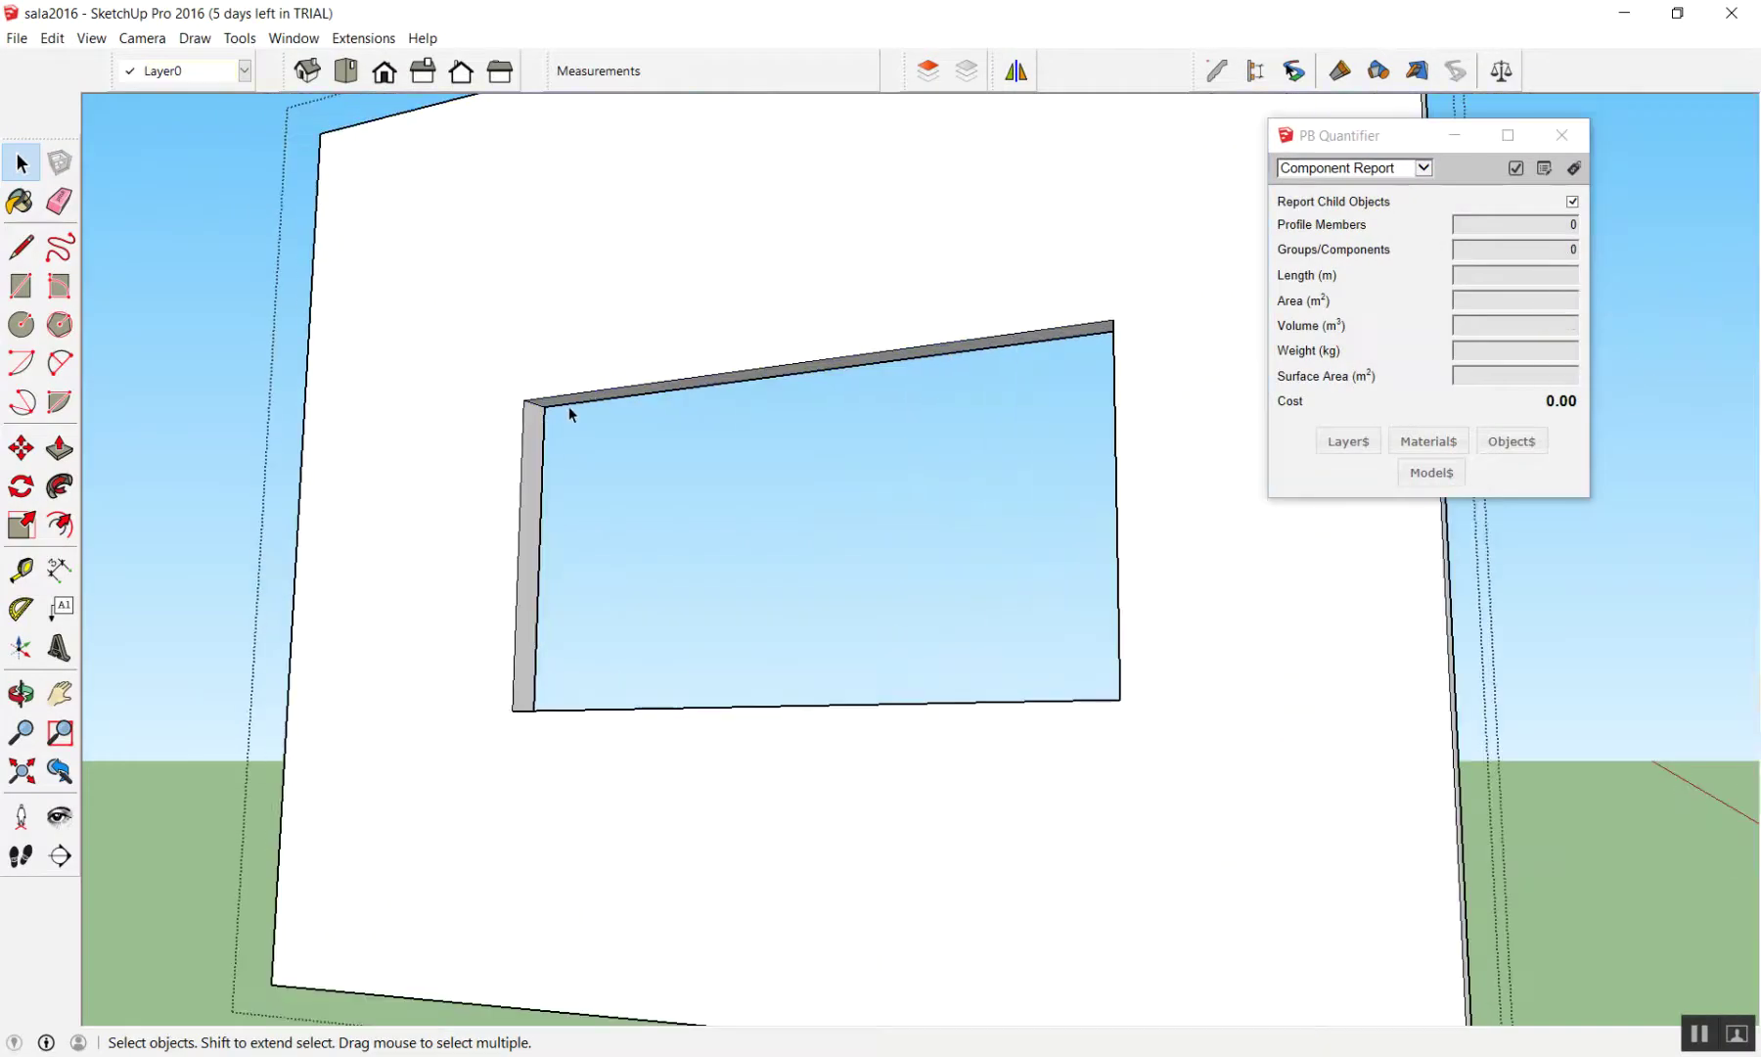
pyautogui.press('p')
pyautogui.click(538, 440)
pyautogui.click(1124, 404)
pyautogui.press('space')
pyautogui.scroll(-3, 283, 397)
pyautogui.scroll(-2, 251, 360)
pyautogui.scroll(5, 283, 669)
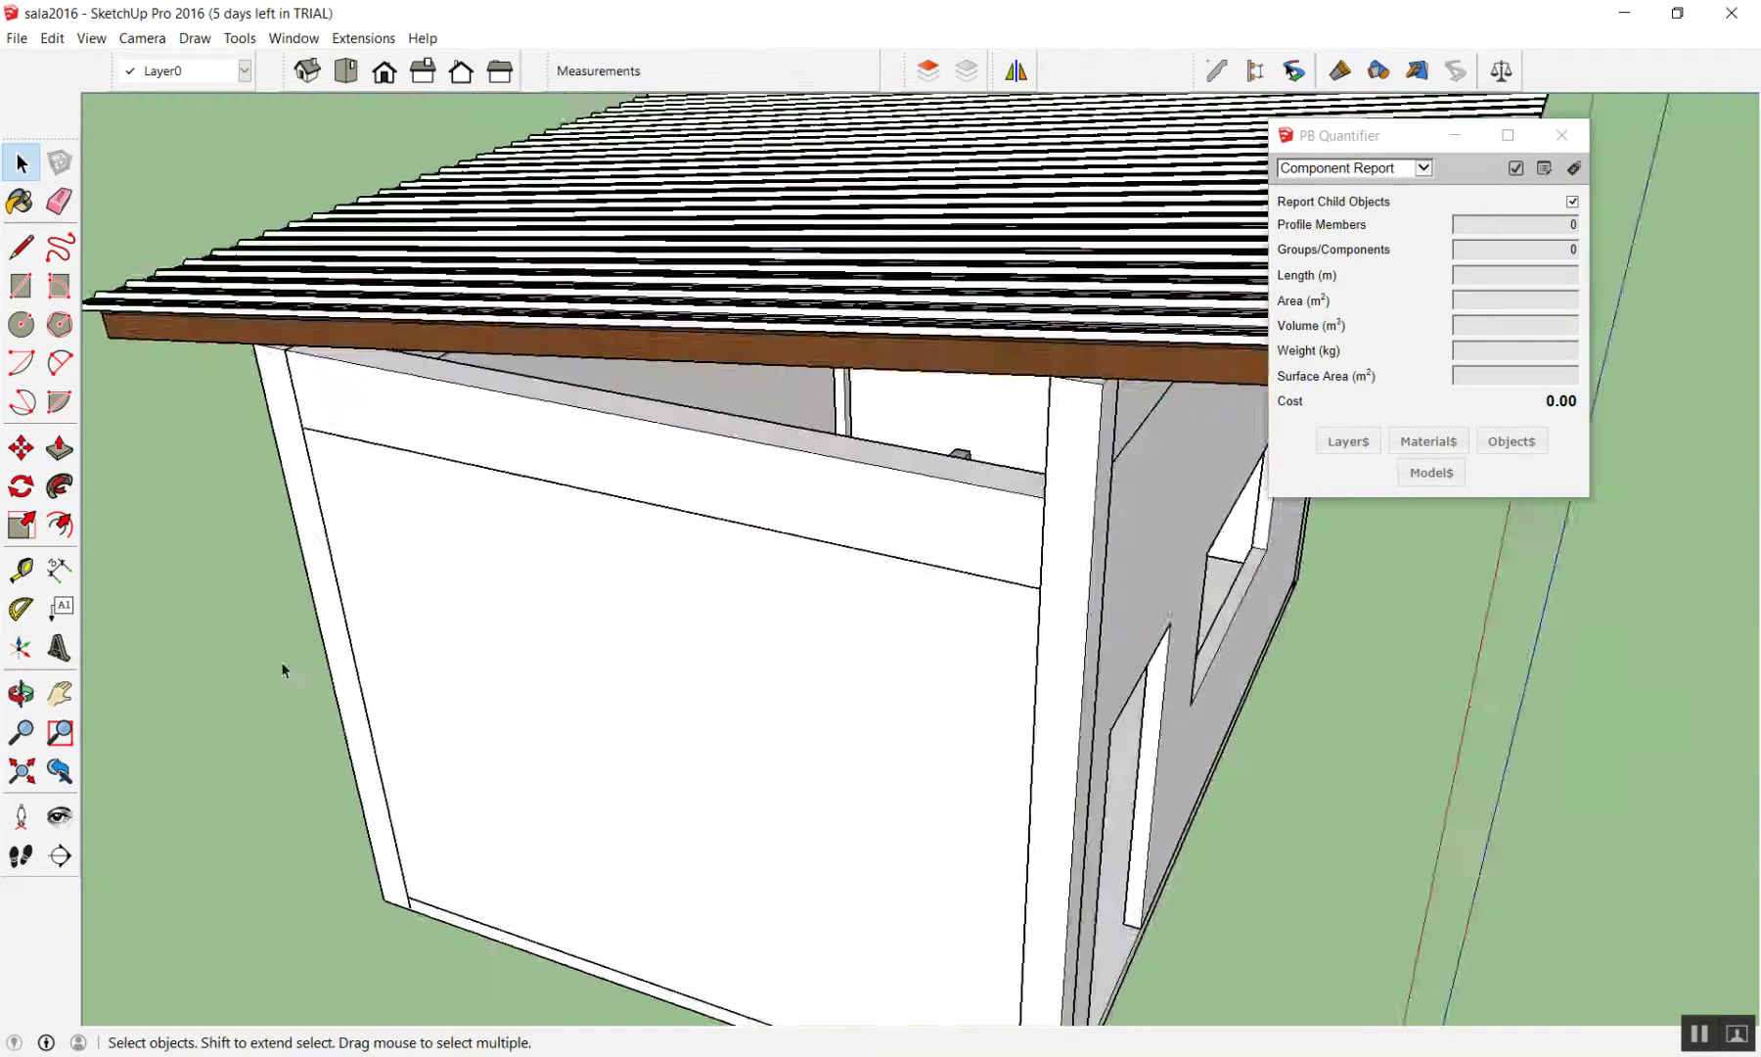
pyautogui.scroll(-5, 283, 669)
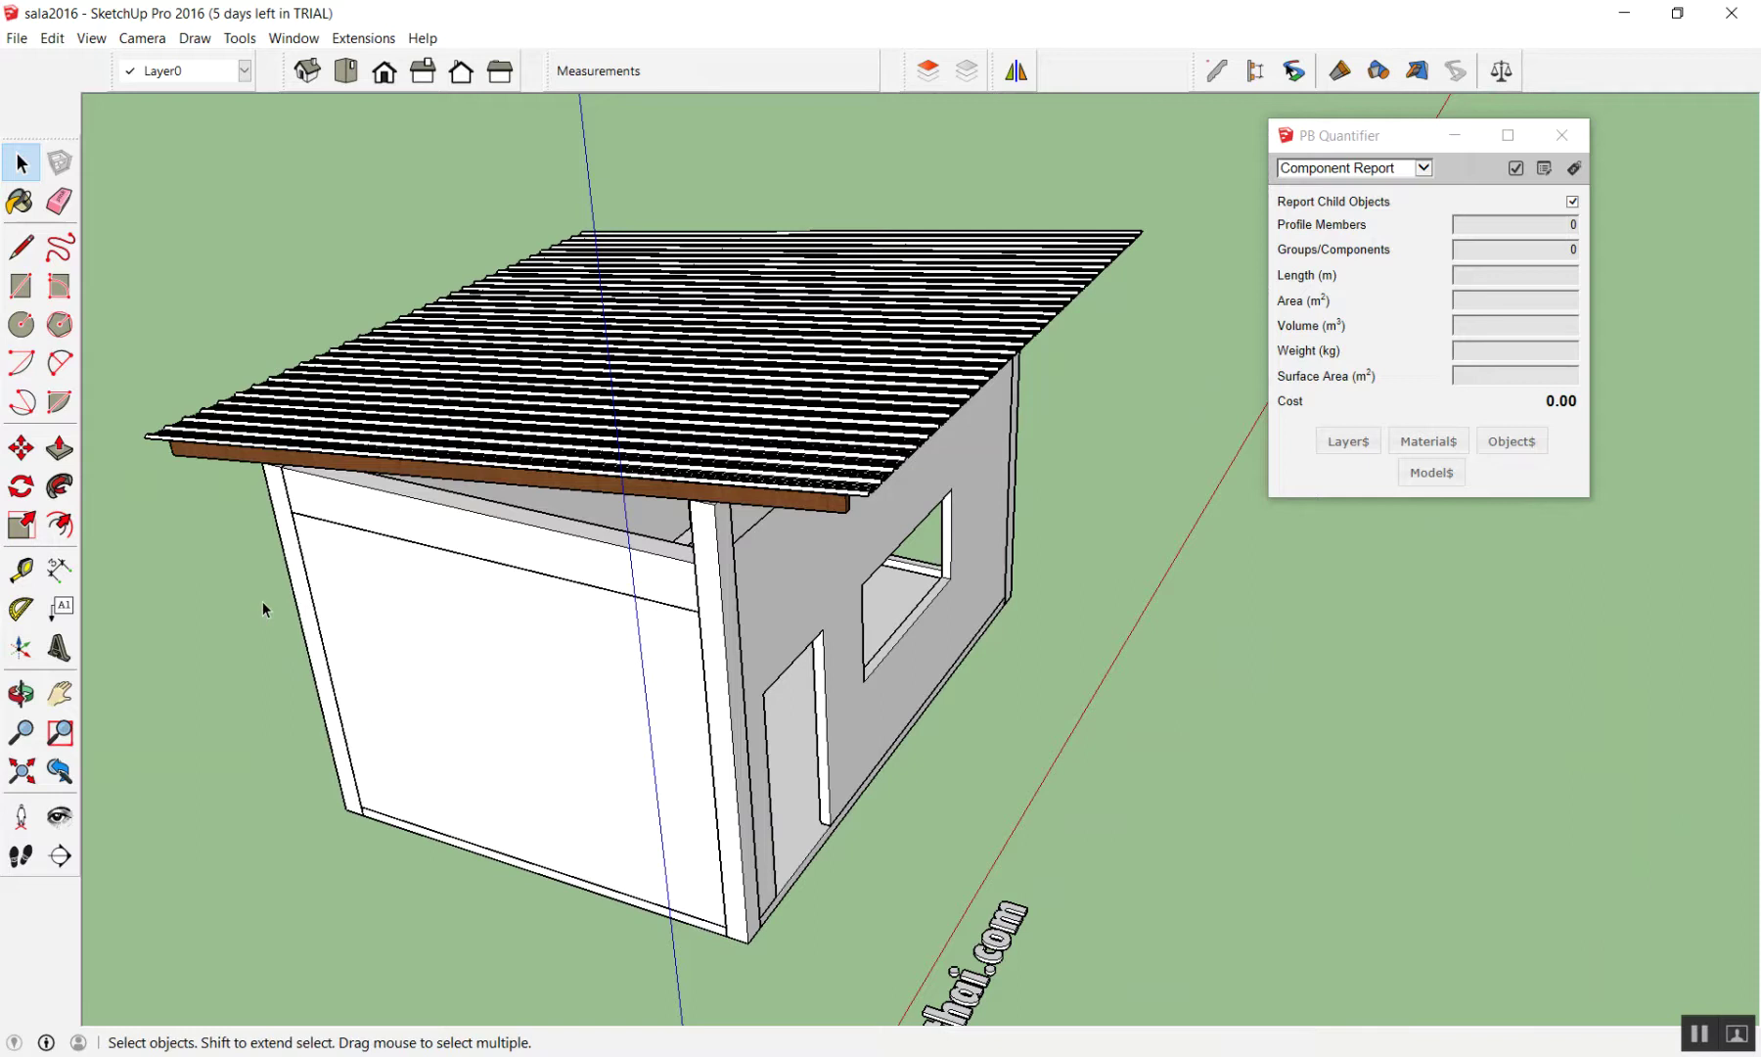
# Select the wall to check its new quantities, then deselect and view the whole house
pyautogui.click(510, 620)
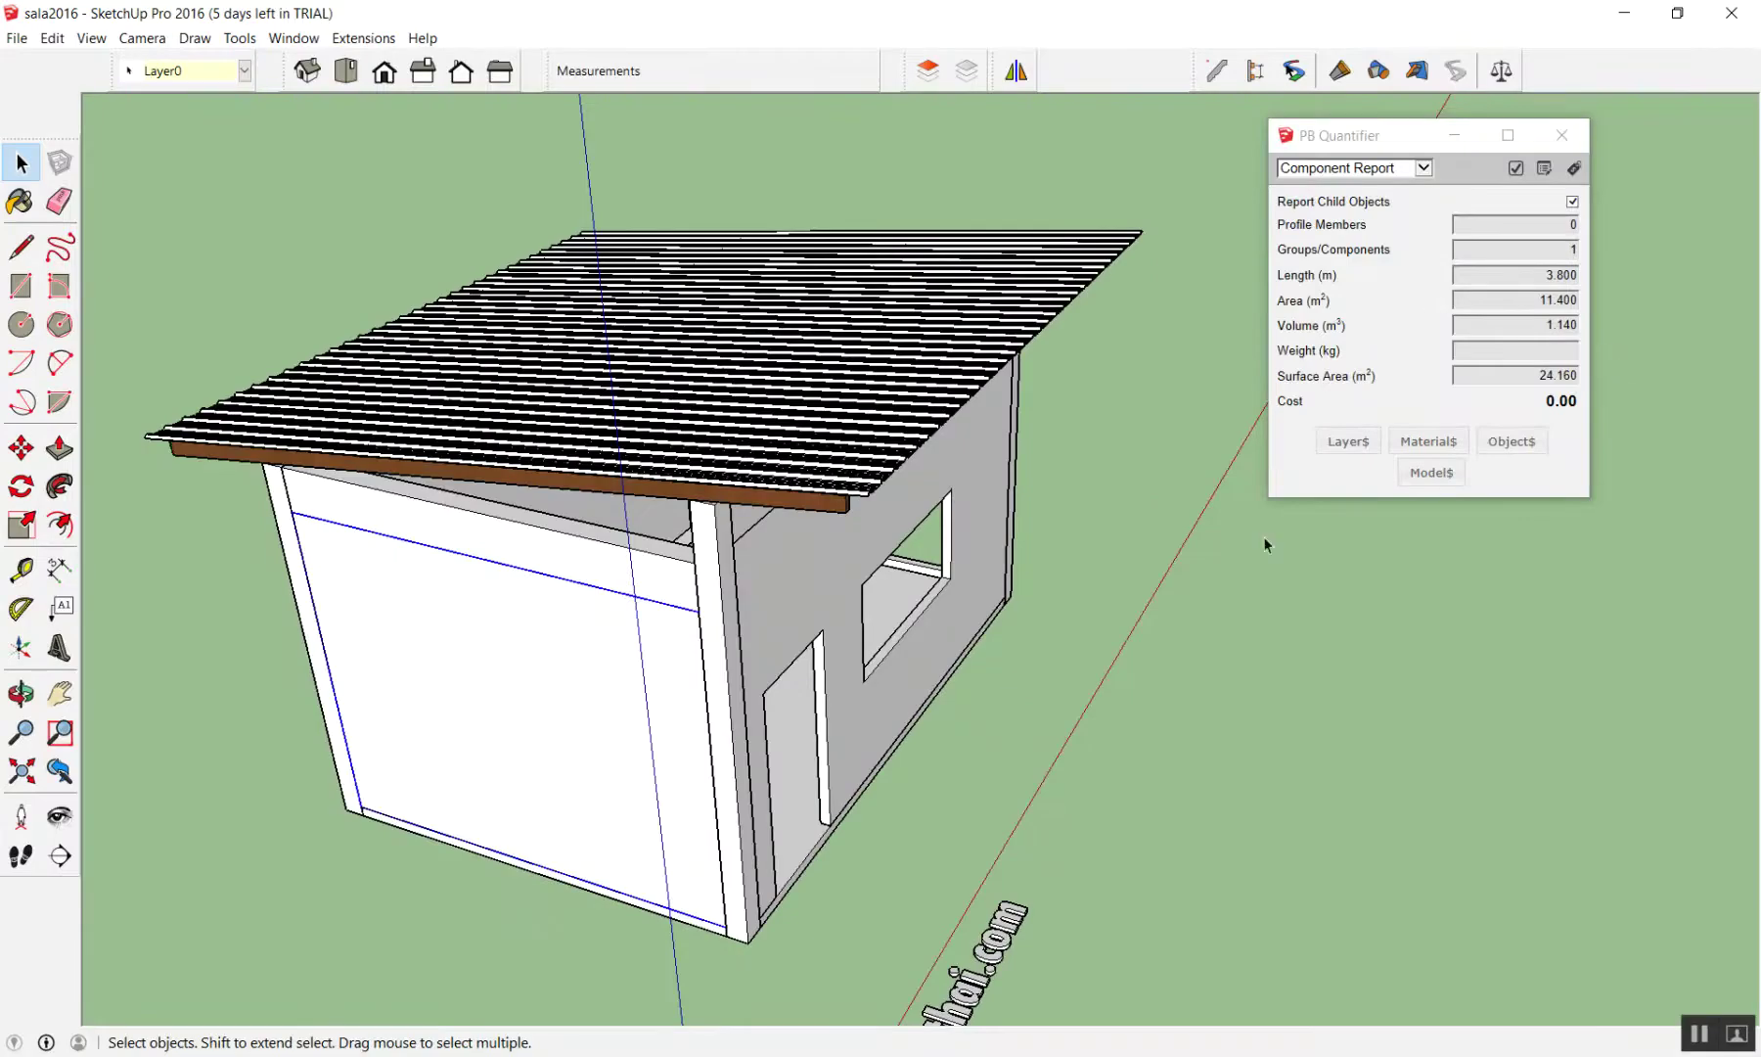
pyautogui.click(1263, 536)
pyautogui.scroll(-3, 1218, 646)
pyautogui.moveTo(1077, 703); pyautogui.dragTo(1063, 683, button='middle')
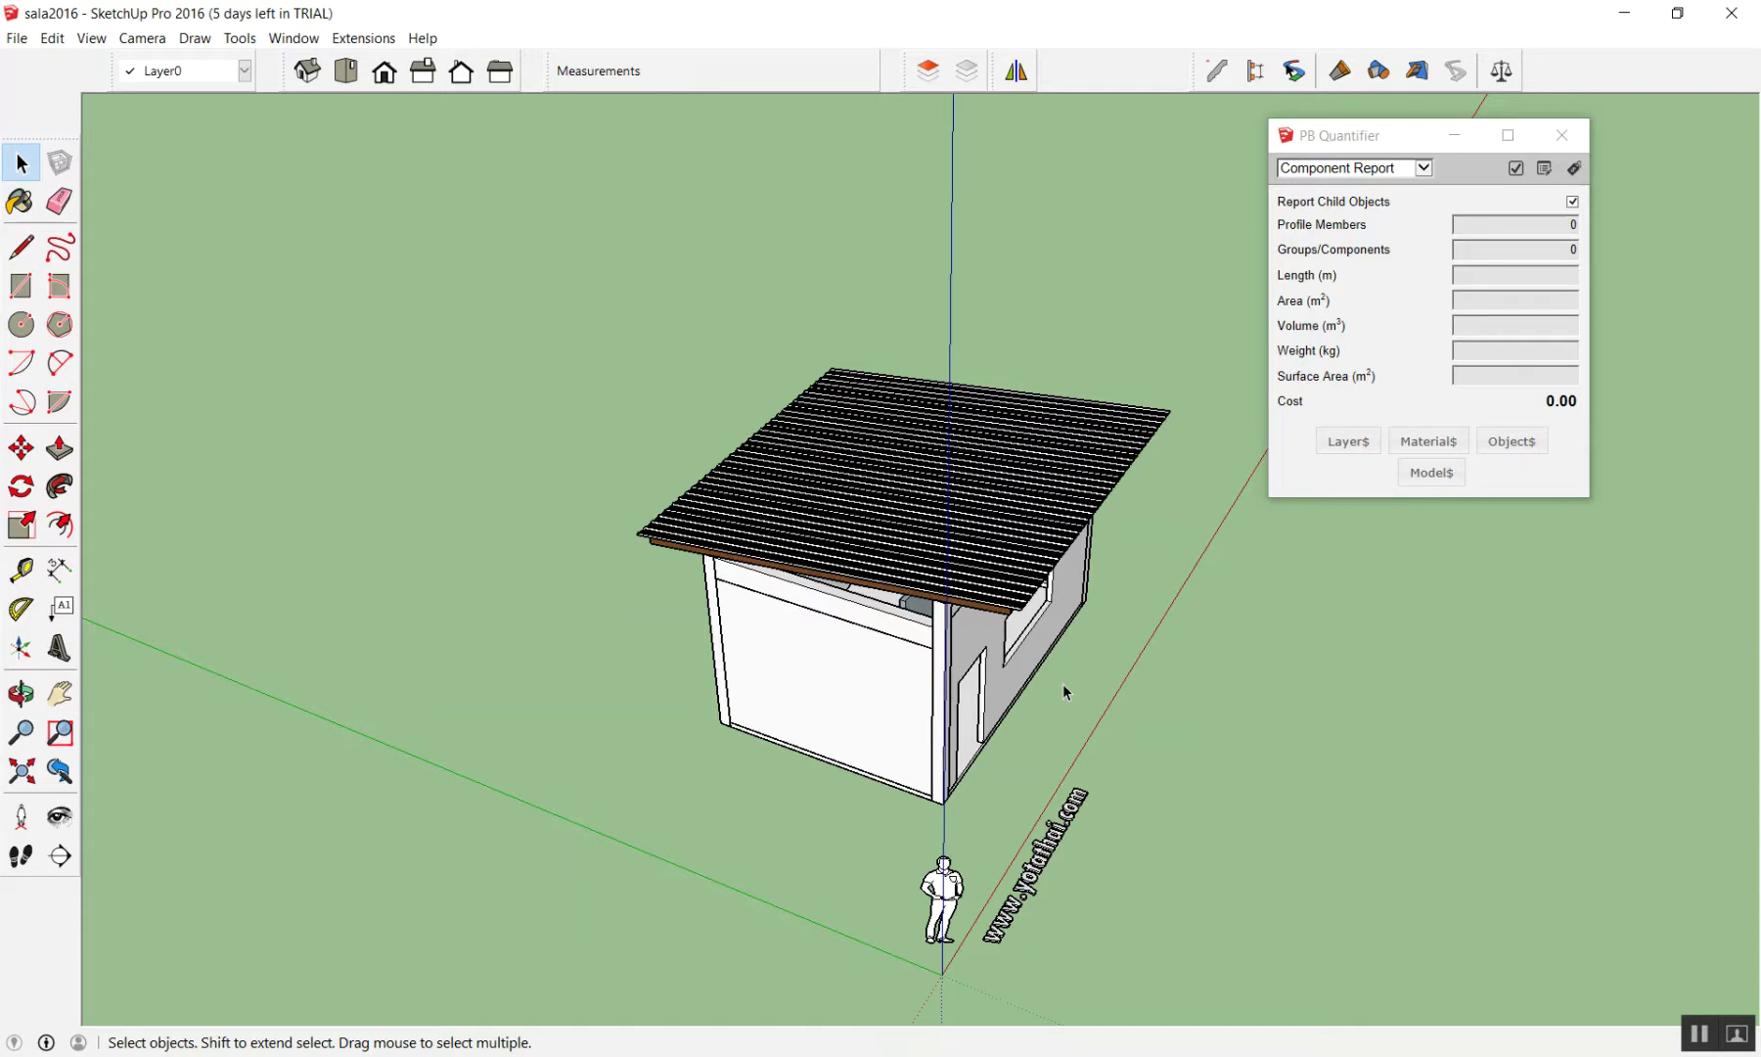
pyautogui.moveTo(1080, 285)
pyautogui.mouseDown(button='middle')
pyautogui.moveTo(1155, 533)
pyautogui.moveTo(912, 520)
pyautogui.moveTo(975, 661)
pyautogui.moveTo(1030, 575)
pyautogui.moveTo(1167, 574)
pyautogui.moveTo(1164, 597)
pyautogui.moveTo(1035, 439)
pyautogui.moveTo(1076, 430)
pyautogui.mouseUp(button='middle')
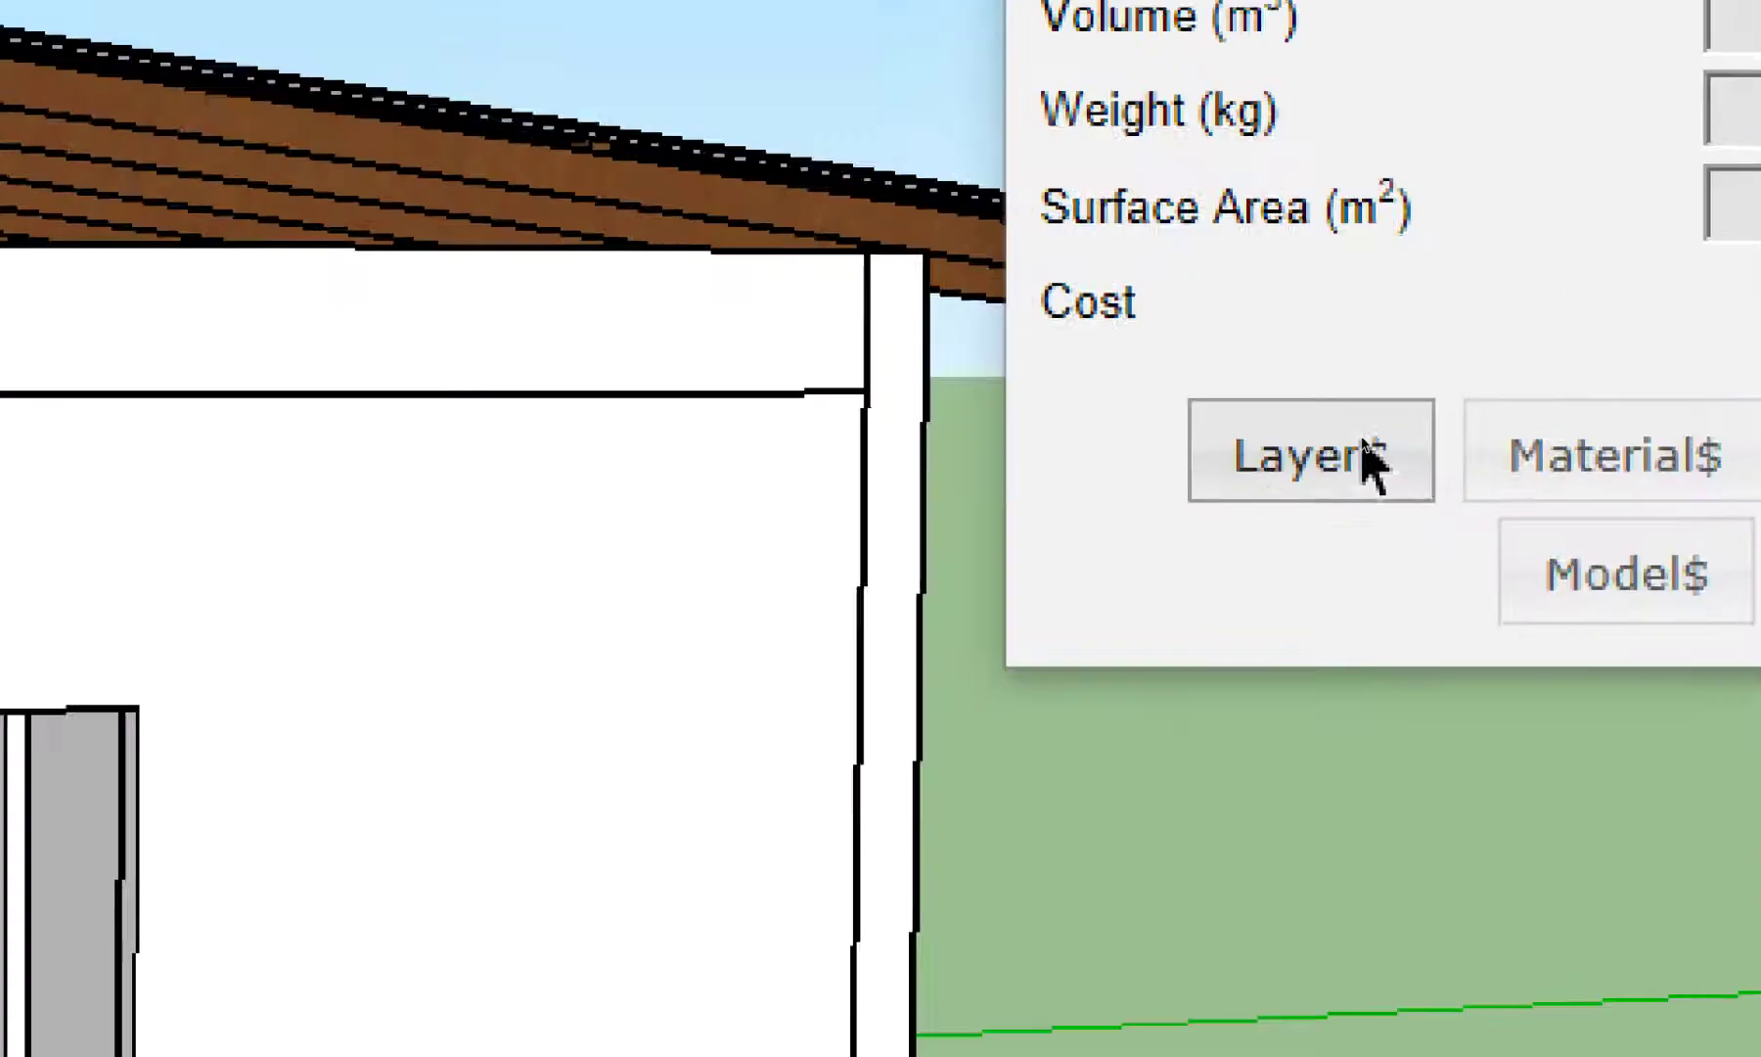
# Close the Layer Cost Data settings and select the front wall with the door
pyautogui.click(1364, 441)
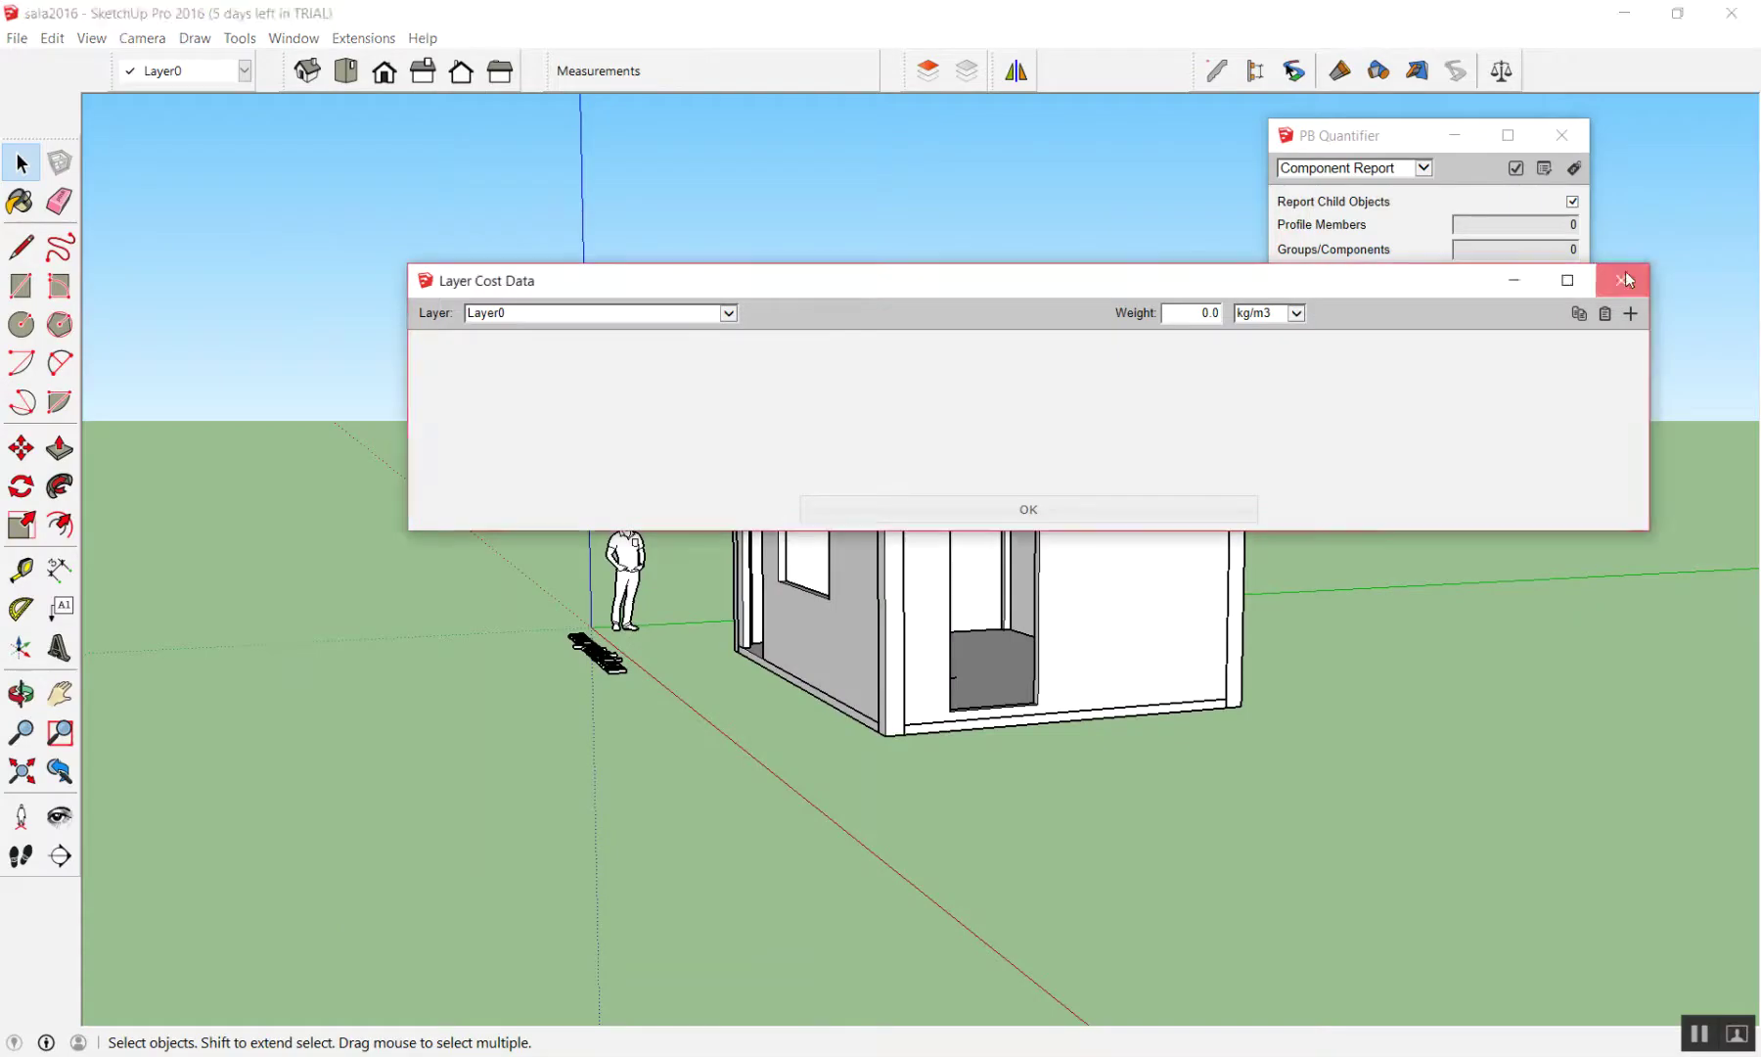
pyautogui.click(1621, 280)
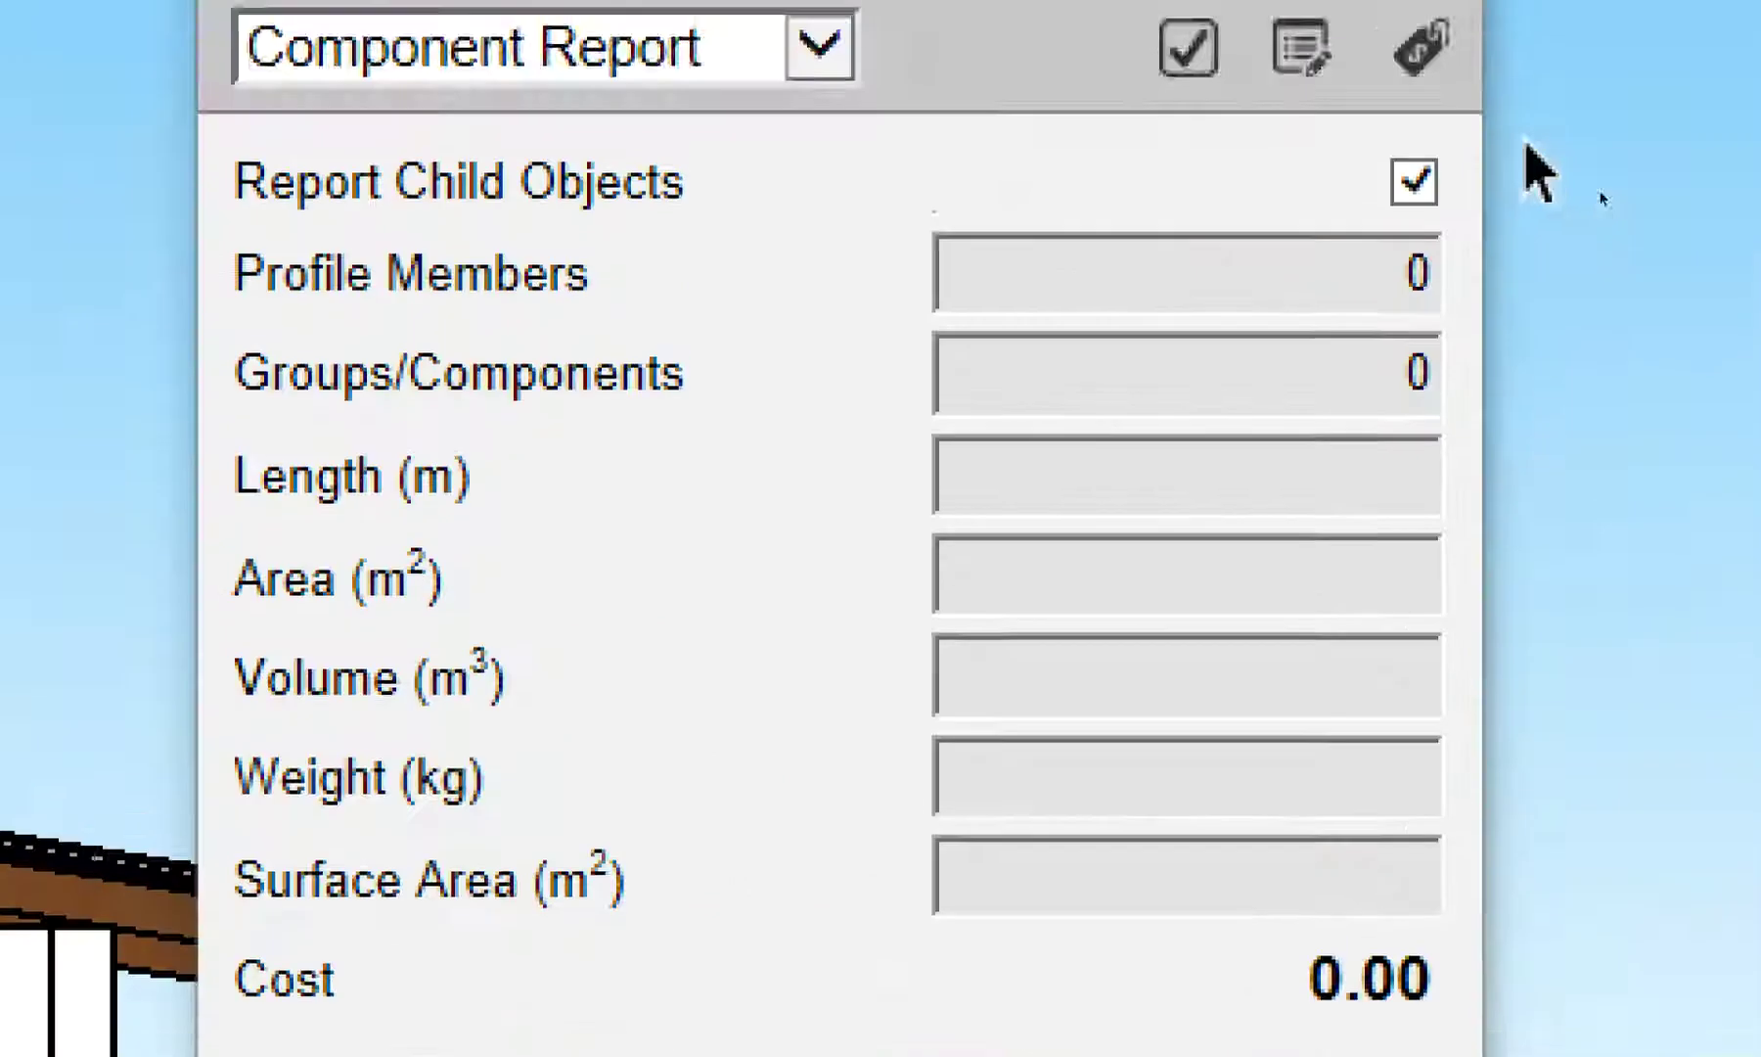
pyautogui.click(1151, 522)
pyautogui.moveTo(1152, 522); pyautogui.dragTo(1160, 617, button='middle')
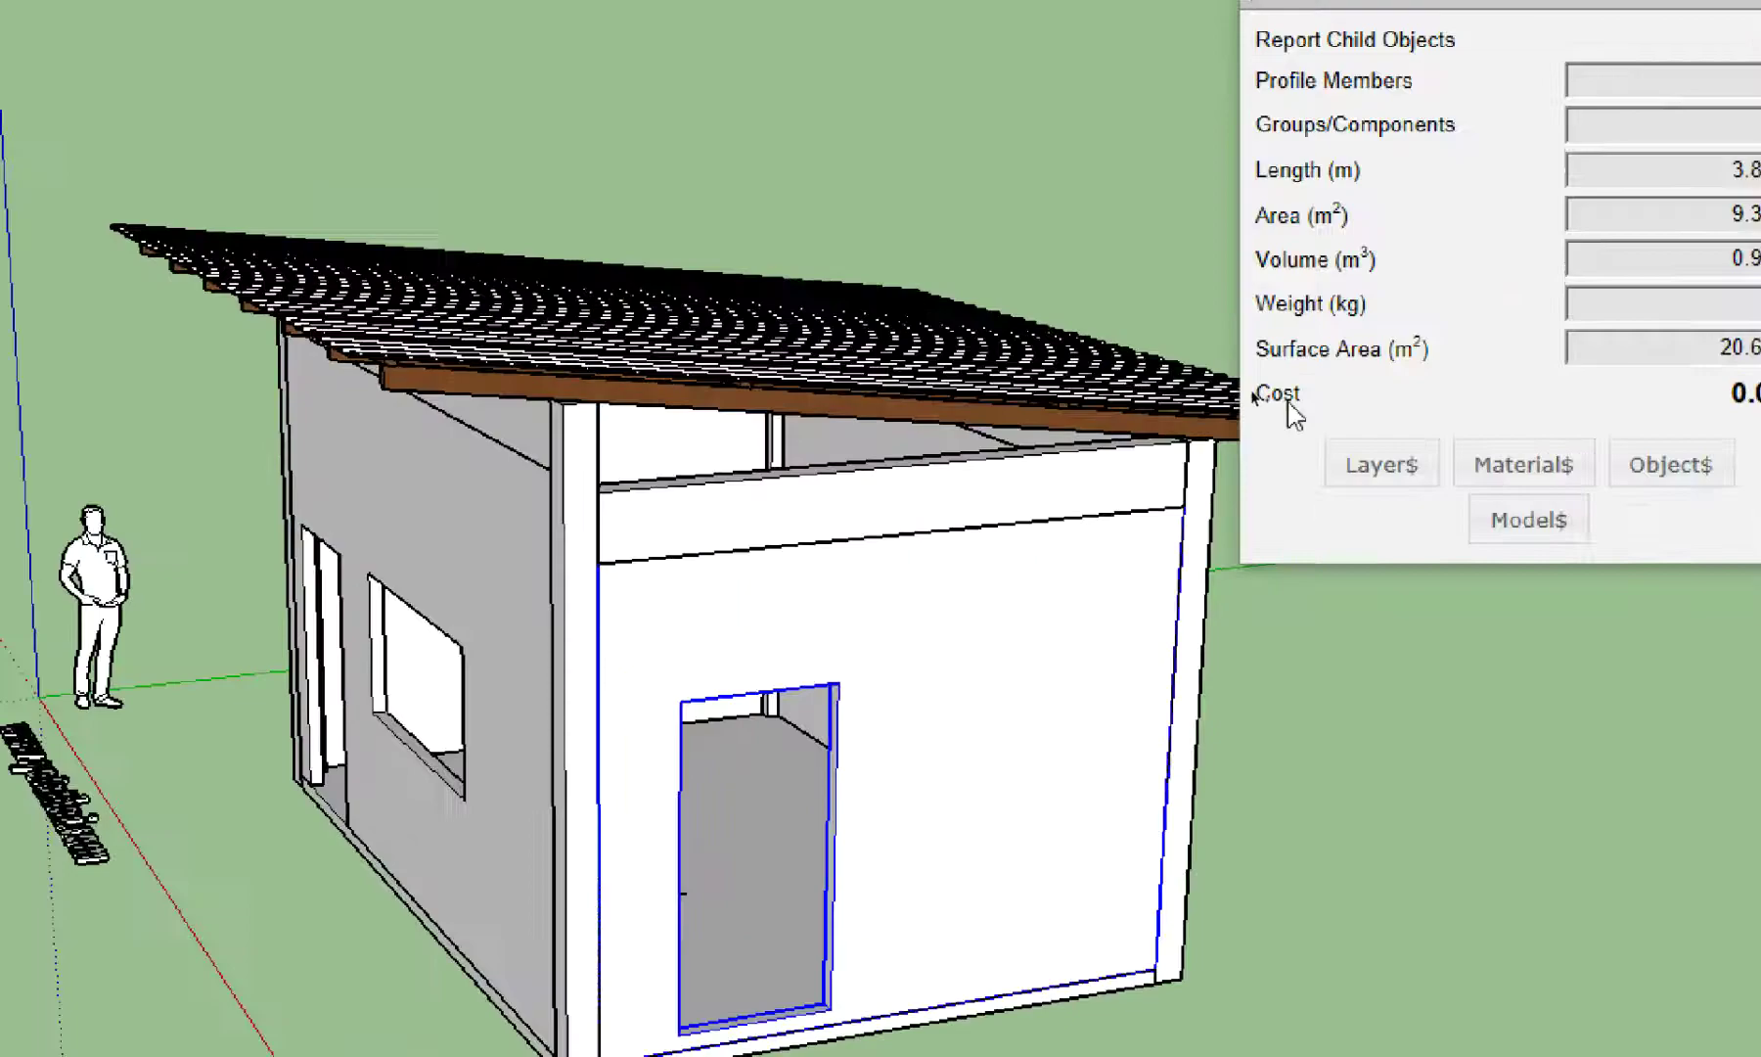
pyautogui.moveTo(1073, 456); pyautogui.dragTo(1077, 585, button='middle')
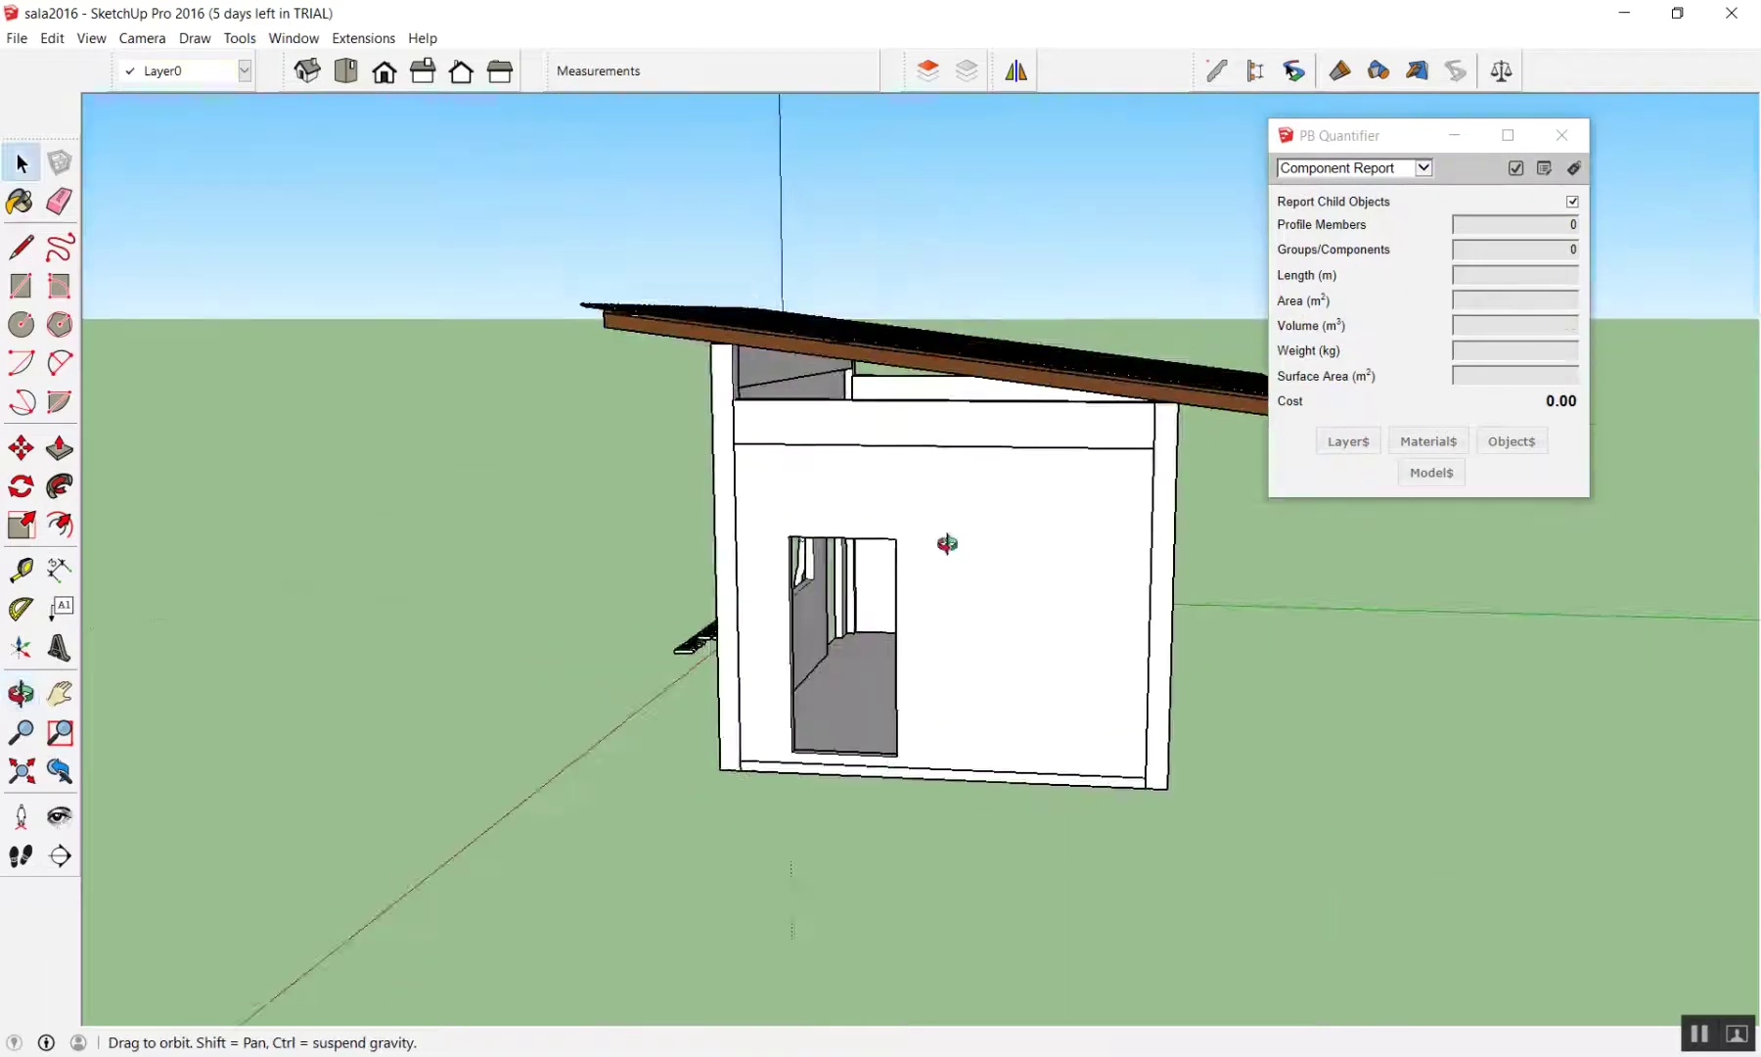
pyautogui.click(1058, 510)
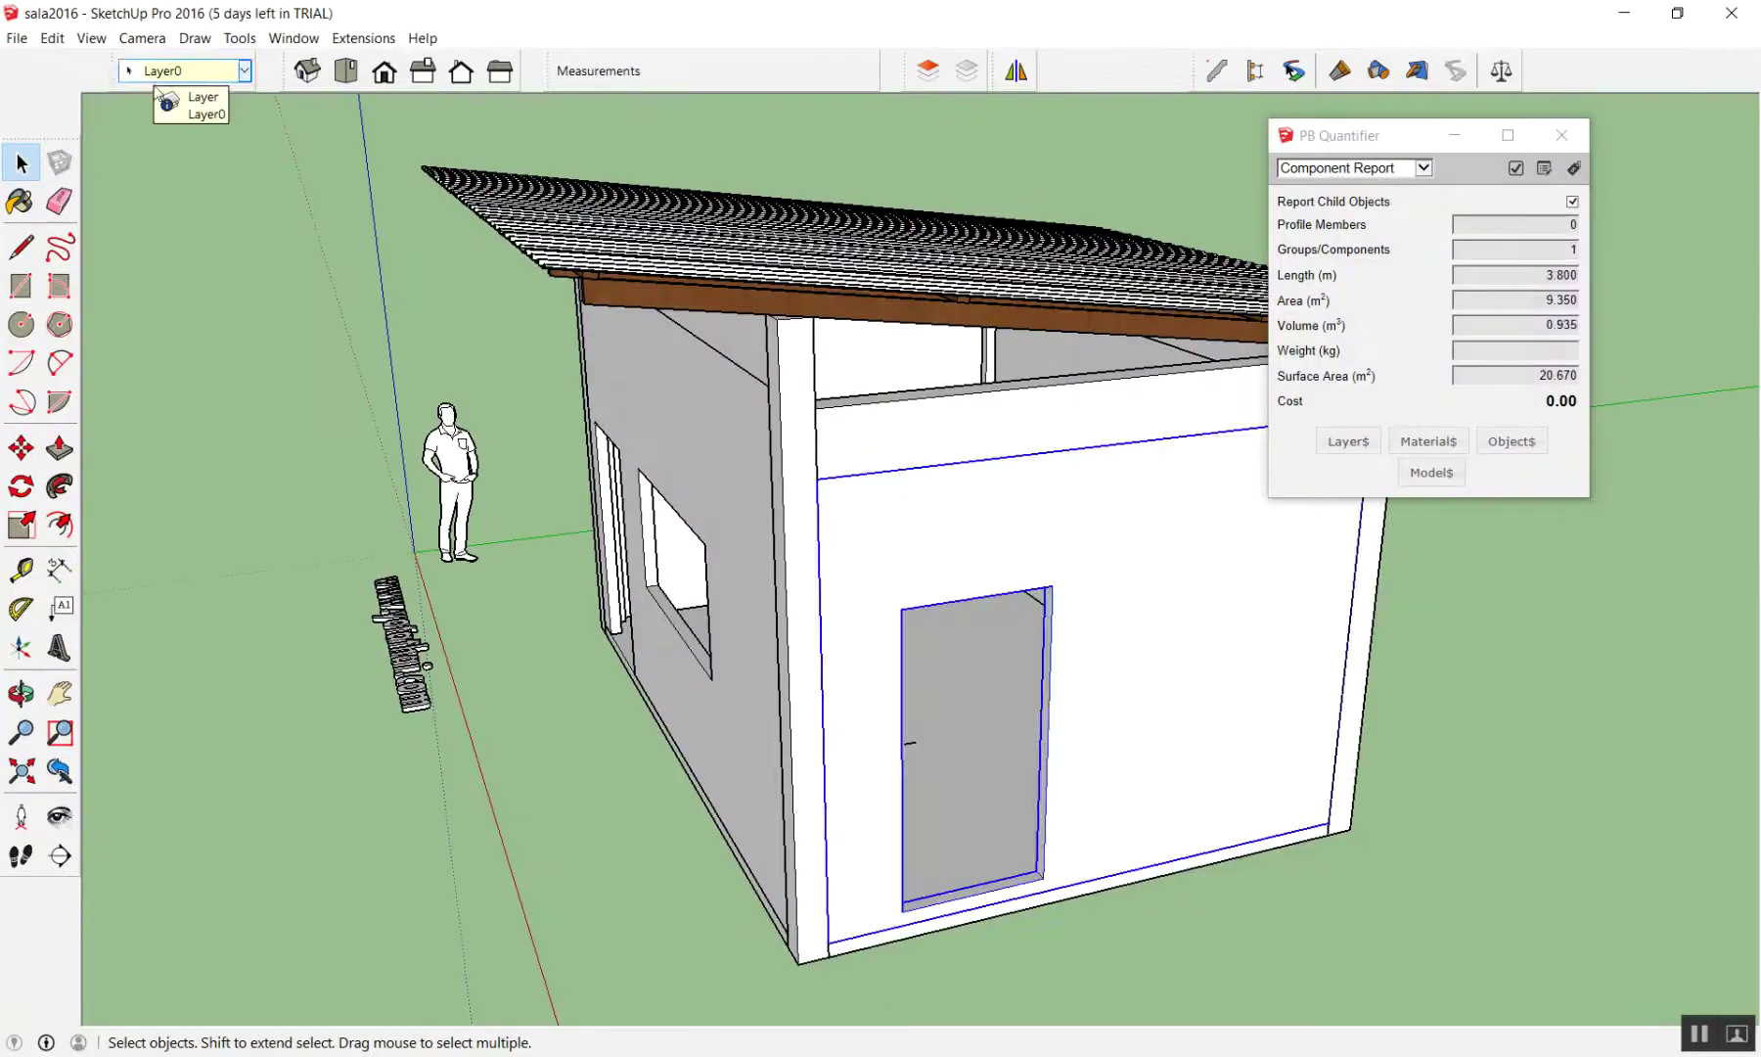
pyautogui.click(212, 270)
pyautogui.scroll(1, 982, 503)
pyautogui.scroll(1, 1022, 444)
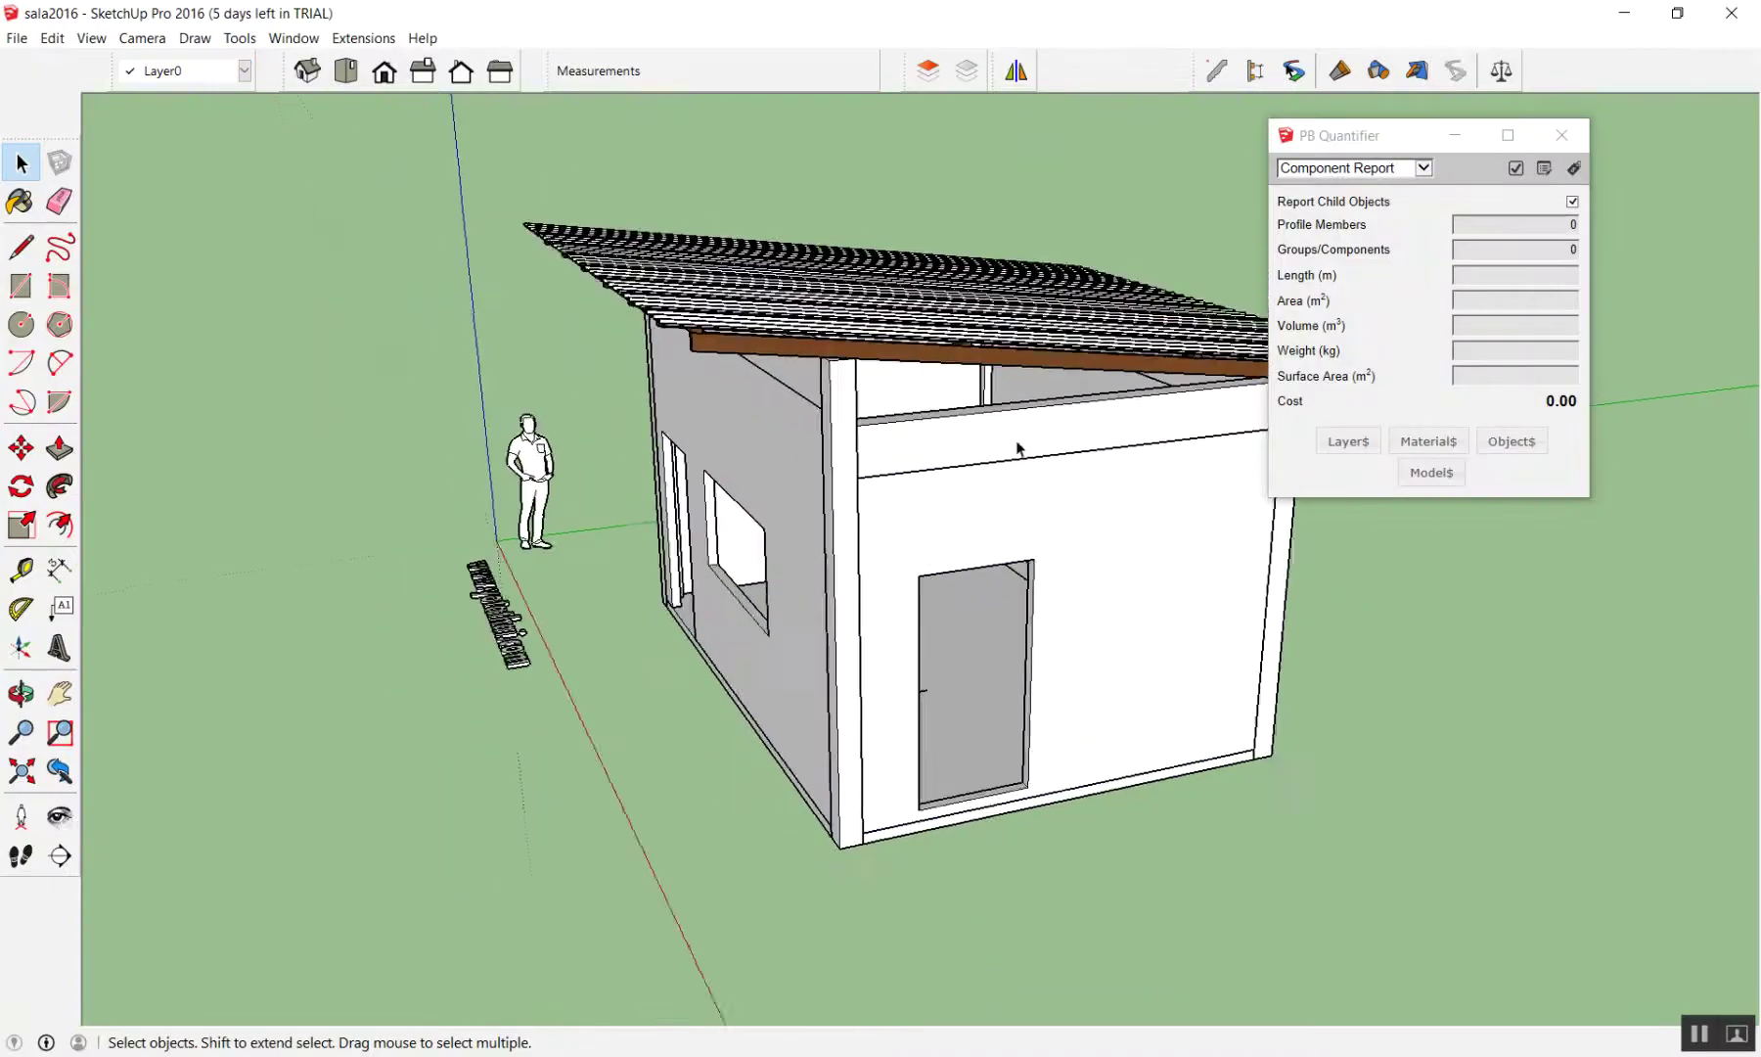
pyautogui.scroll(1, 1032, 450)
# Select the front and side walls together and check their layer
pyautogui.keyDown('ctrl'); pyautogui.click(1086, 505); pyautogui.keyUp('ctrl')
pyautogui.moveTo(1171, 511)
pyautogui.mouseDown(button='middle')
pyautogui.moveTo(503, 508)
pyautogui.moveTo(1168, 573)
pyautogui.moveTo(1146, 521)
pyautogui.moveTo(1337, 559)
pyautogui.mouseUp(button='middle')
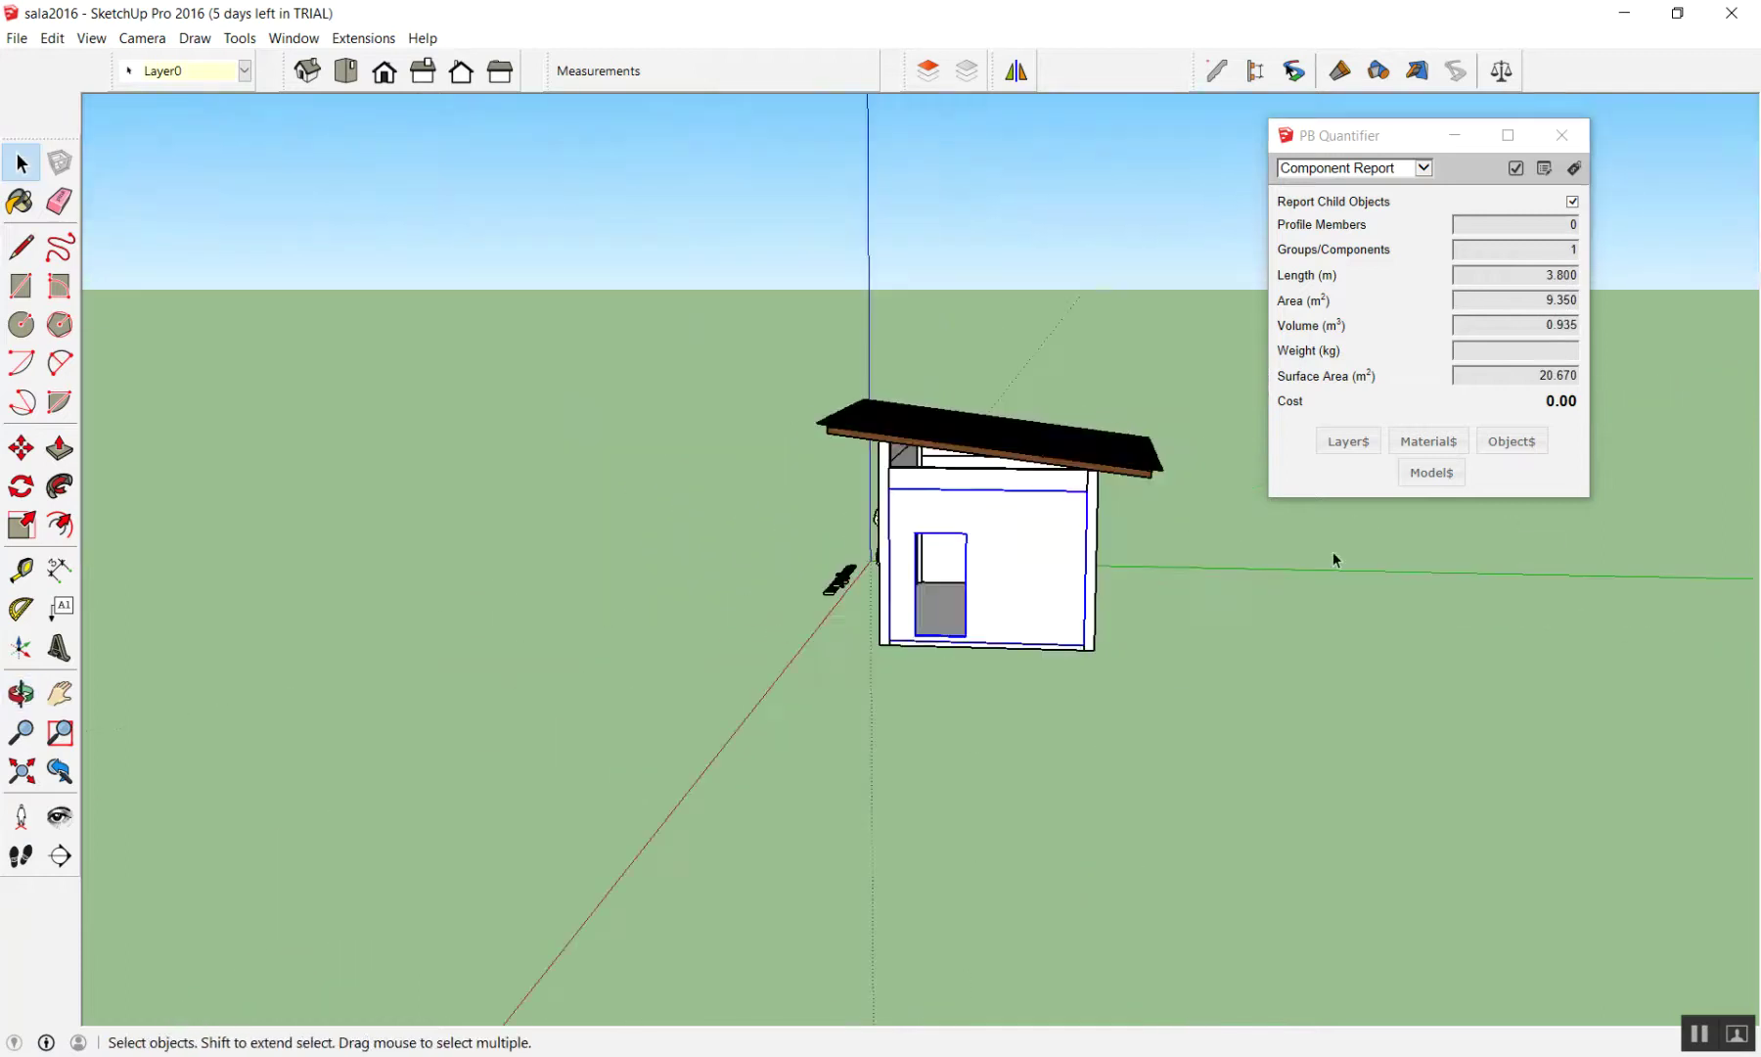
pyautogui.moveTo(1015, 527)
pyautogui.mouseDown(button='middle')
pyautogui.moveTo(1034, 622)
pyautogui.moveTo(815, 624)
pyautogui.mouseUp(button='middle')
pyautogui.keyDown('ctrl'); pyautogui.click(1128, 581); pyautogui.keyUp('ctrl')
pyautogui.moveTo(1128, 581)
pyautogui.mouseDown(button='middle')
pyautogui.moveTo(452, 716)
pyautogui.moveTo(1065, 758)
pyautogui.moveTo(1054, 685)
pyautogui.mouseUp(button='middle')
pyautogui.keyDown('ctrl'); pyautogui.click(1074, 617); pyautogui.keyUp('ctrl')
pyautogui.moveTo(1073, 617)
pyautogui.mouseDown(button='middle')
pyautogui.moveTo(216, 865)
pyautogui.moveTo(841, 690)
pyautogui.mouseUp(button='middle')
pyautogui.keyDown('ctrl'); pyautogui.click(998, 528); pyautogui.keyUp('ctrl')
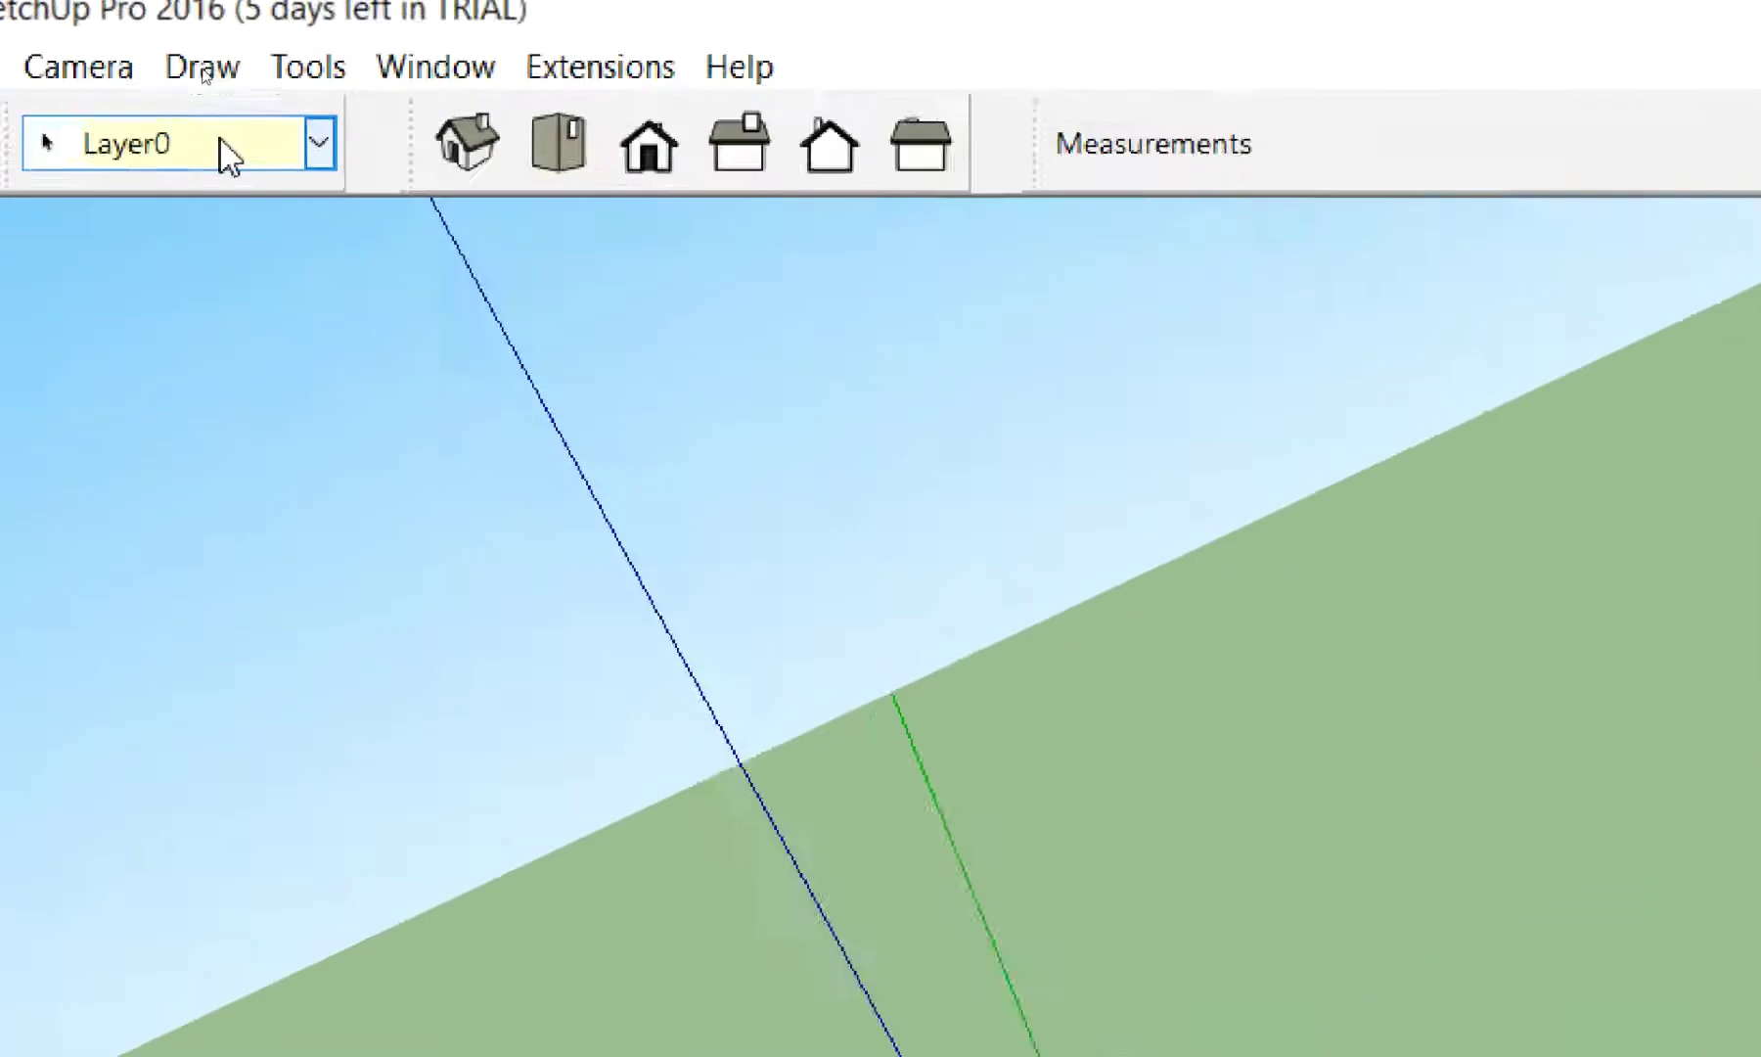
pyautogui.click(205, 75)
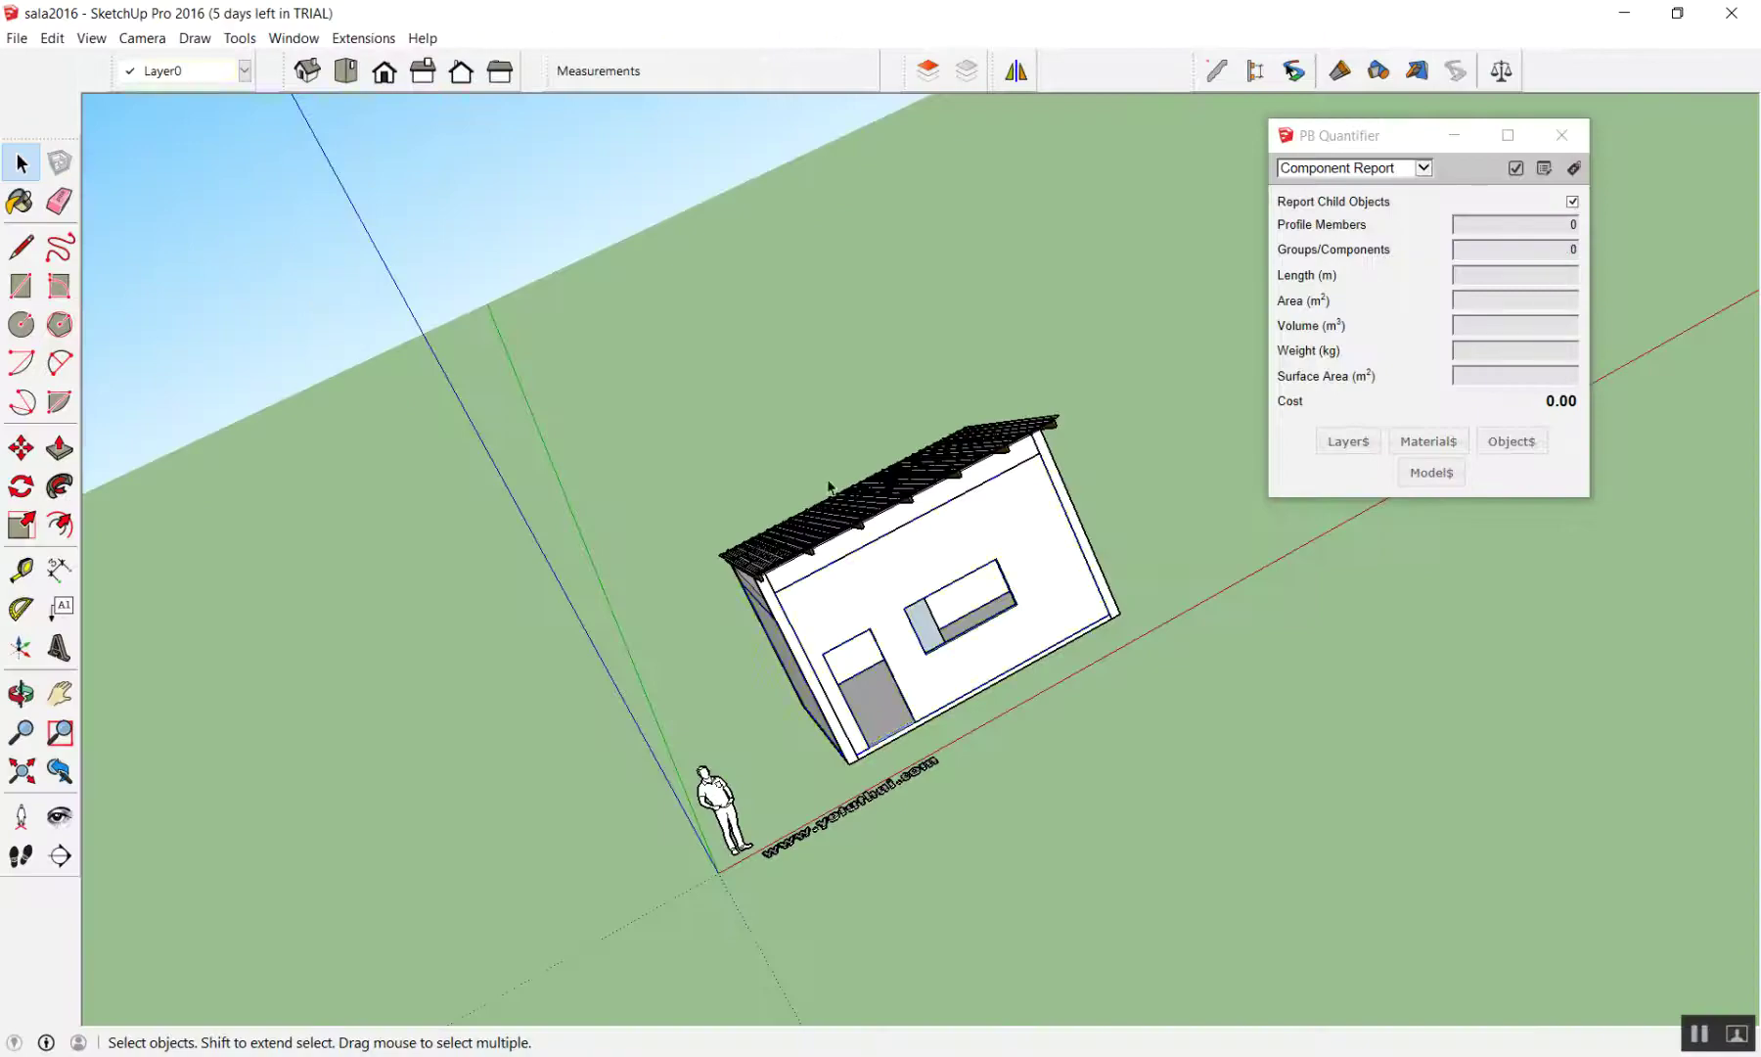
# Select the window wall, then the 5.600 m wall on its own, to compare totals
pyautogui.moveTo(685, 489); pyautogui.dragTo(904, 545, button='middle')
pyautogui.click(904, 545)
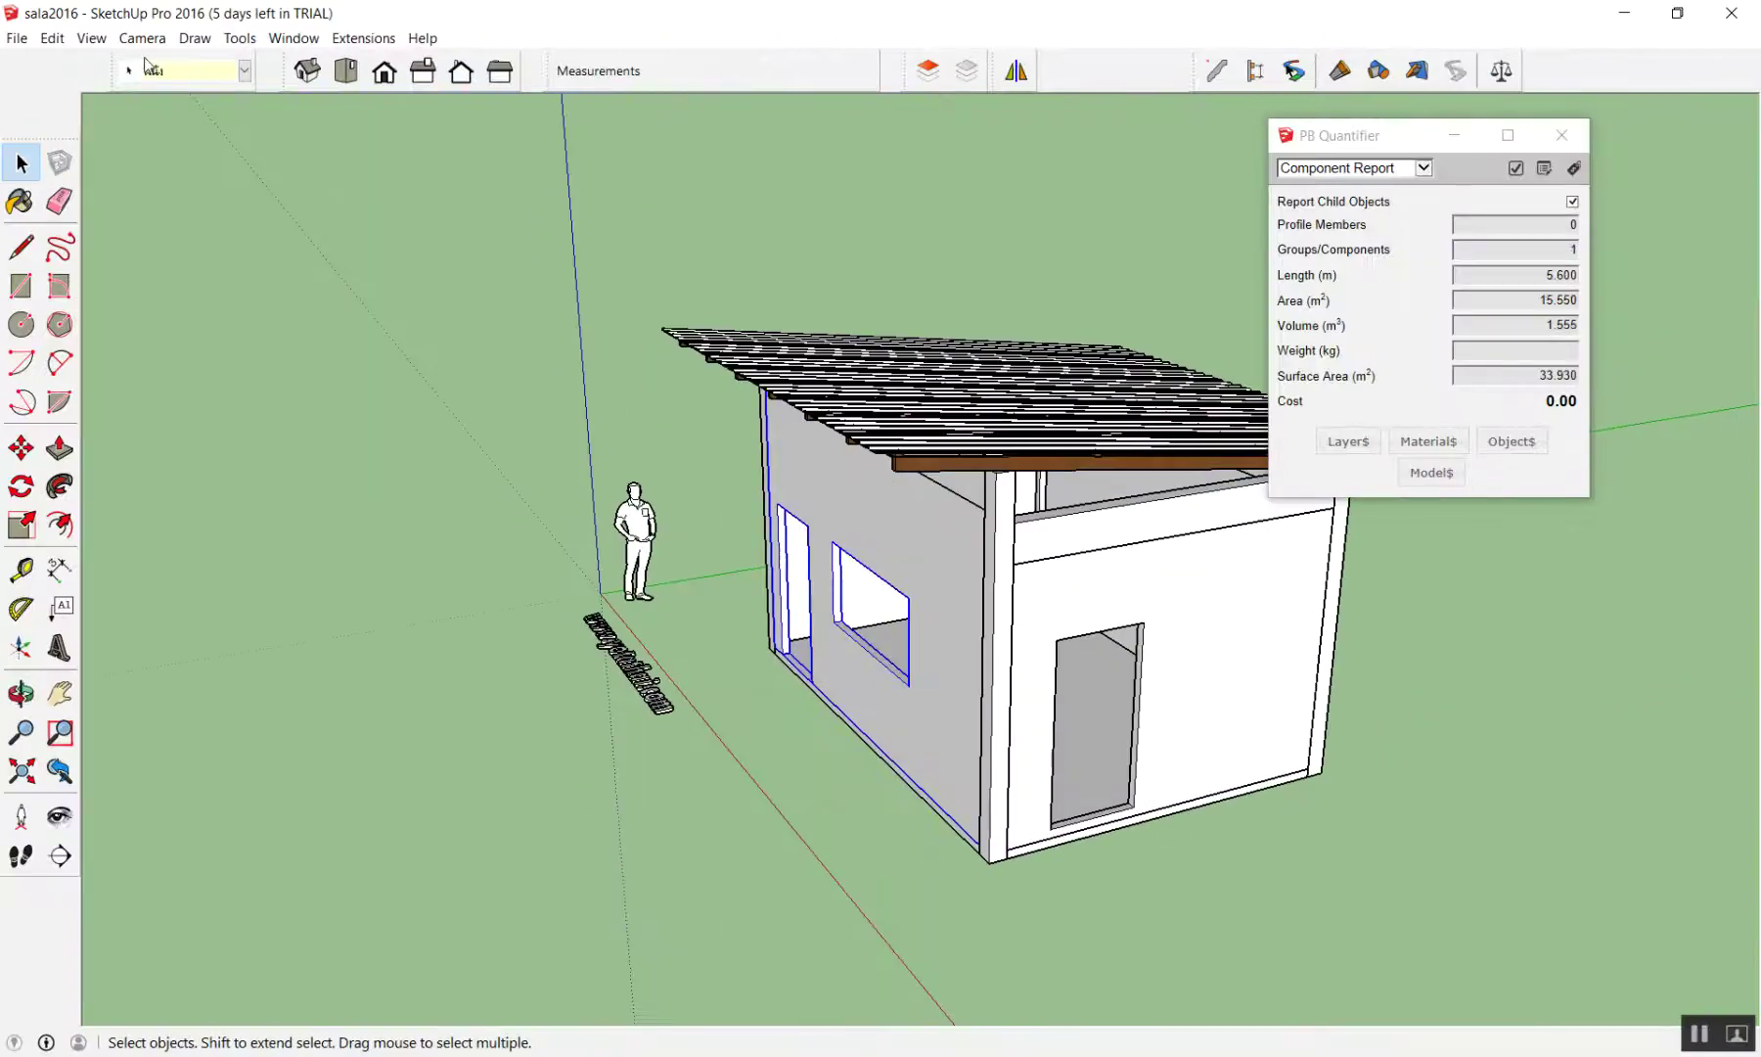
pyautogui.moveTo(1166, 567)
pyautogui.mouseDown(button='middle')
pyautogui.moveTo(359, 623)
pyautogui.moveTo(928, 692)
pyautogui.moveTo(1069, 640)
pyautogui.moveTo(598, 707)
pyautogui.mouseUp(button='middle')
pyautogui.click(927, 692)
pyautogui.moveTo(1055, 779)
pyautogui.mouseDown(button='middle')
pyautogui.moveTo(314, 758)
pyautogui.moveTo(798, 746)
pyautogui.mouseUp(button='middle')
pyautogui.hotkey('ctrl', 't')
pyautogui.click(786, 612)
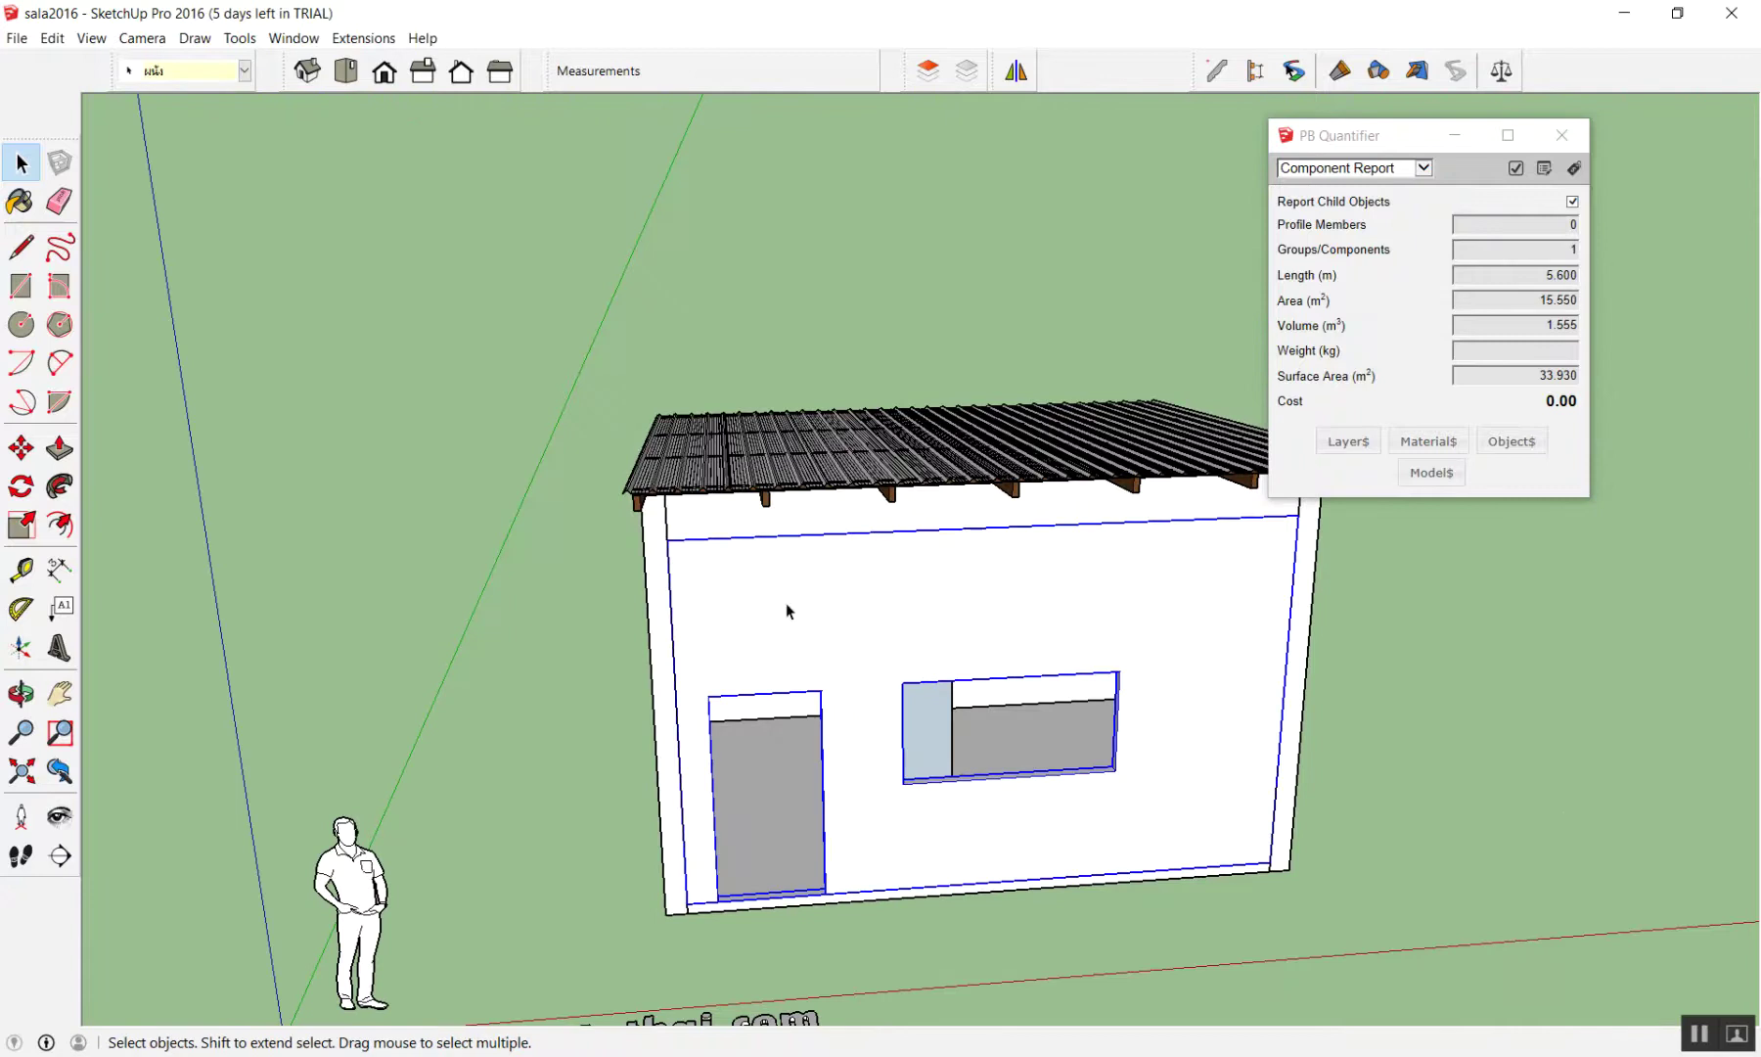
# Select the wall with the window and door: 5.600 m, 15.550 m², 1.555 m³
pyautogui.moveTo(824, 538); pyautogui.dragTo(934, 692, button='middle')
pyautogui.click(934, 692)
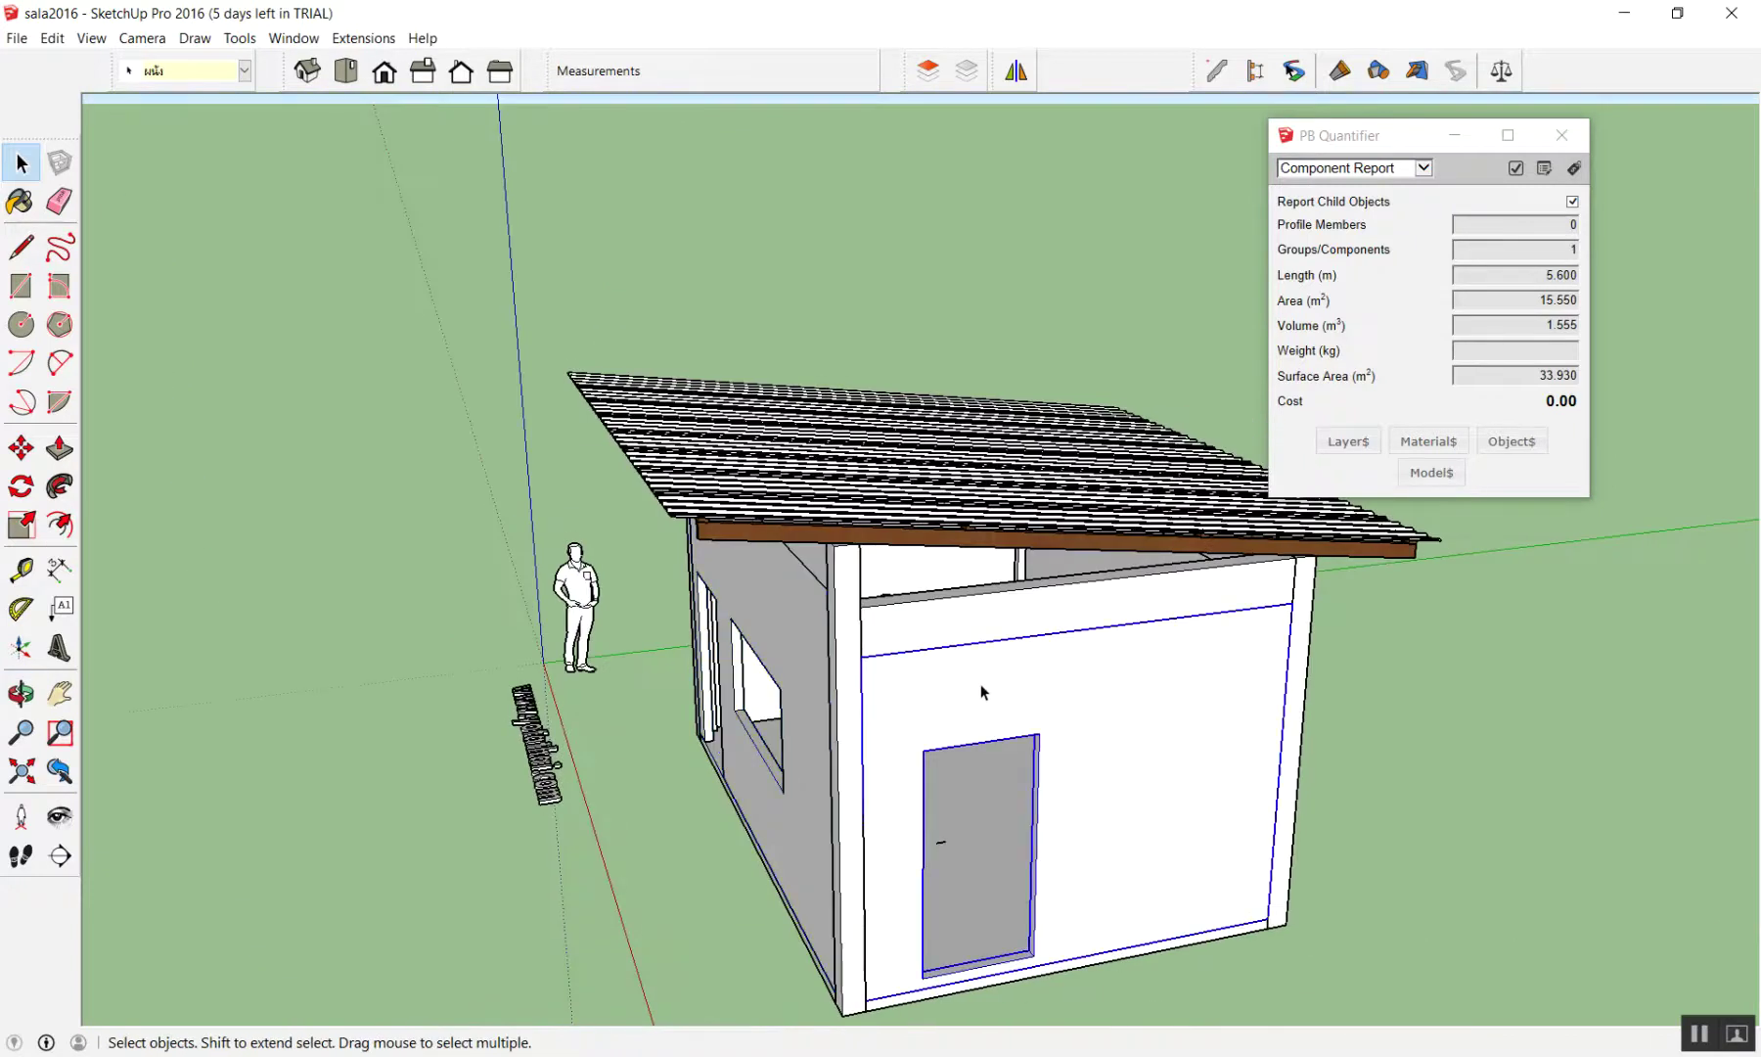
pyautogui.moveTo(1132, 725)
pyautogui.mouseDown(button='middle')
pyautogui.moveTo(935, 393)
pyautogui.moveTo(1635, 671)
pyautogui.moveTo(534, 868)
pyautogui.moveTo(1450, 295)
pyautogui.moveTo(1413, 104)
pyautogui.moveTo(1147, 142)
pyautogui.moveTo(970, 117)
pyautogui.moveTo(1742, 354)
pyautogui.moveTo(1331, 695)
pyautogui.moveTo(1726, 558)
pyautogui.moveTo(669, 530)
pyautogui.moveTo(491, 758)
pyautogui.moveTo(717, 711)
pyautogui.moveTo(944, 730)
pyautogui.moveTo(193, 770)
pyautogui.mouseUp(button='middle')
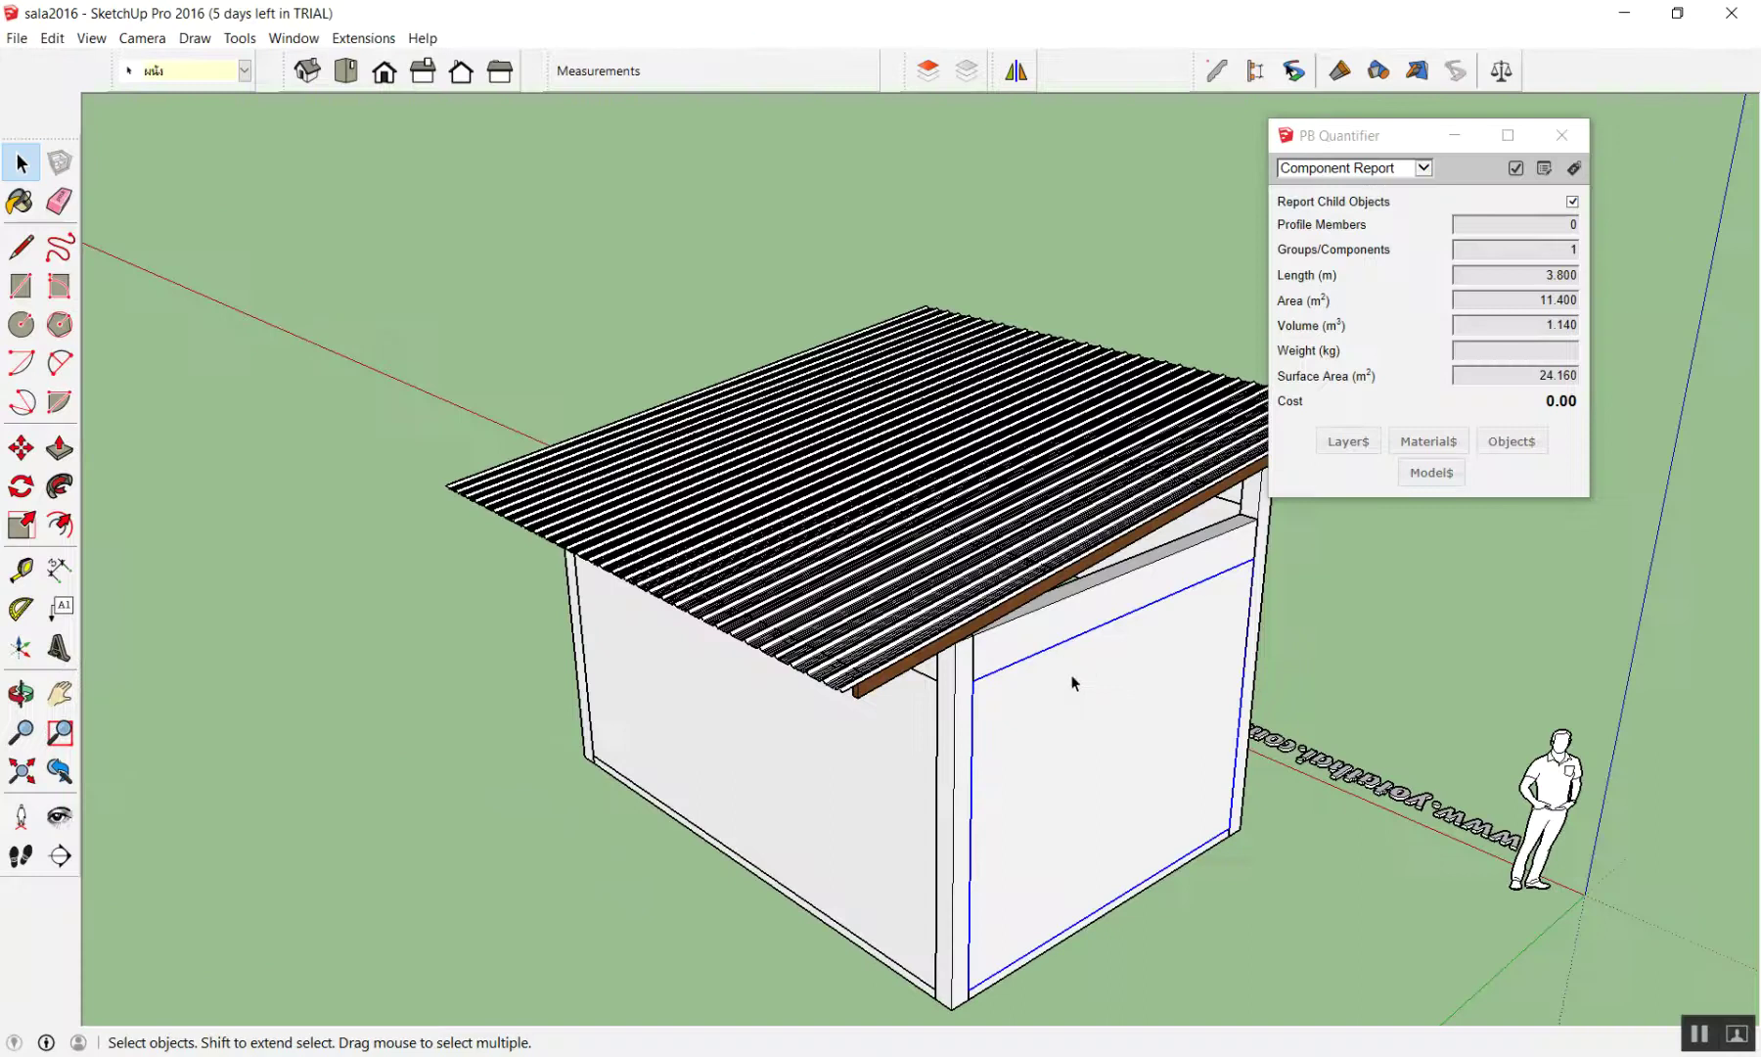
pyautogui.moveTo(1073, 680)
pyautogui.mouseDown(button='middle')
pyautogui.moveTo(1008, 705)
pyautogui.moveTo(990, 680)
pyautogui.moveTo(204, 483)
pyautogui.mouseUp(button='middle')
pyautogui.click(990, 680)
pyautogui.scroll(-5, 204, 484)
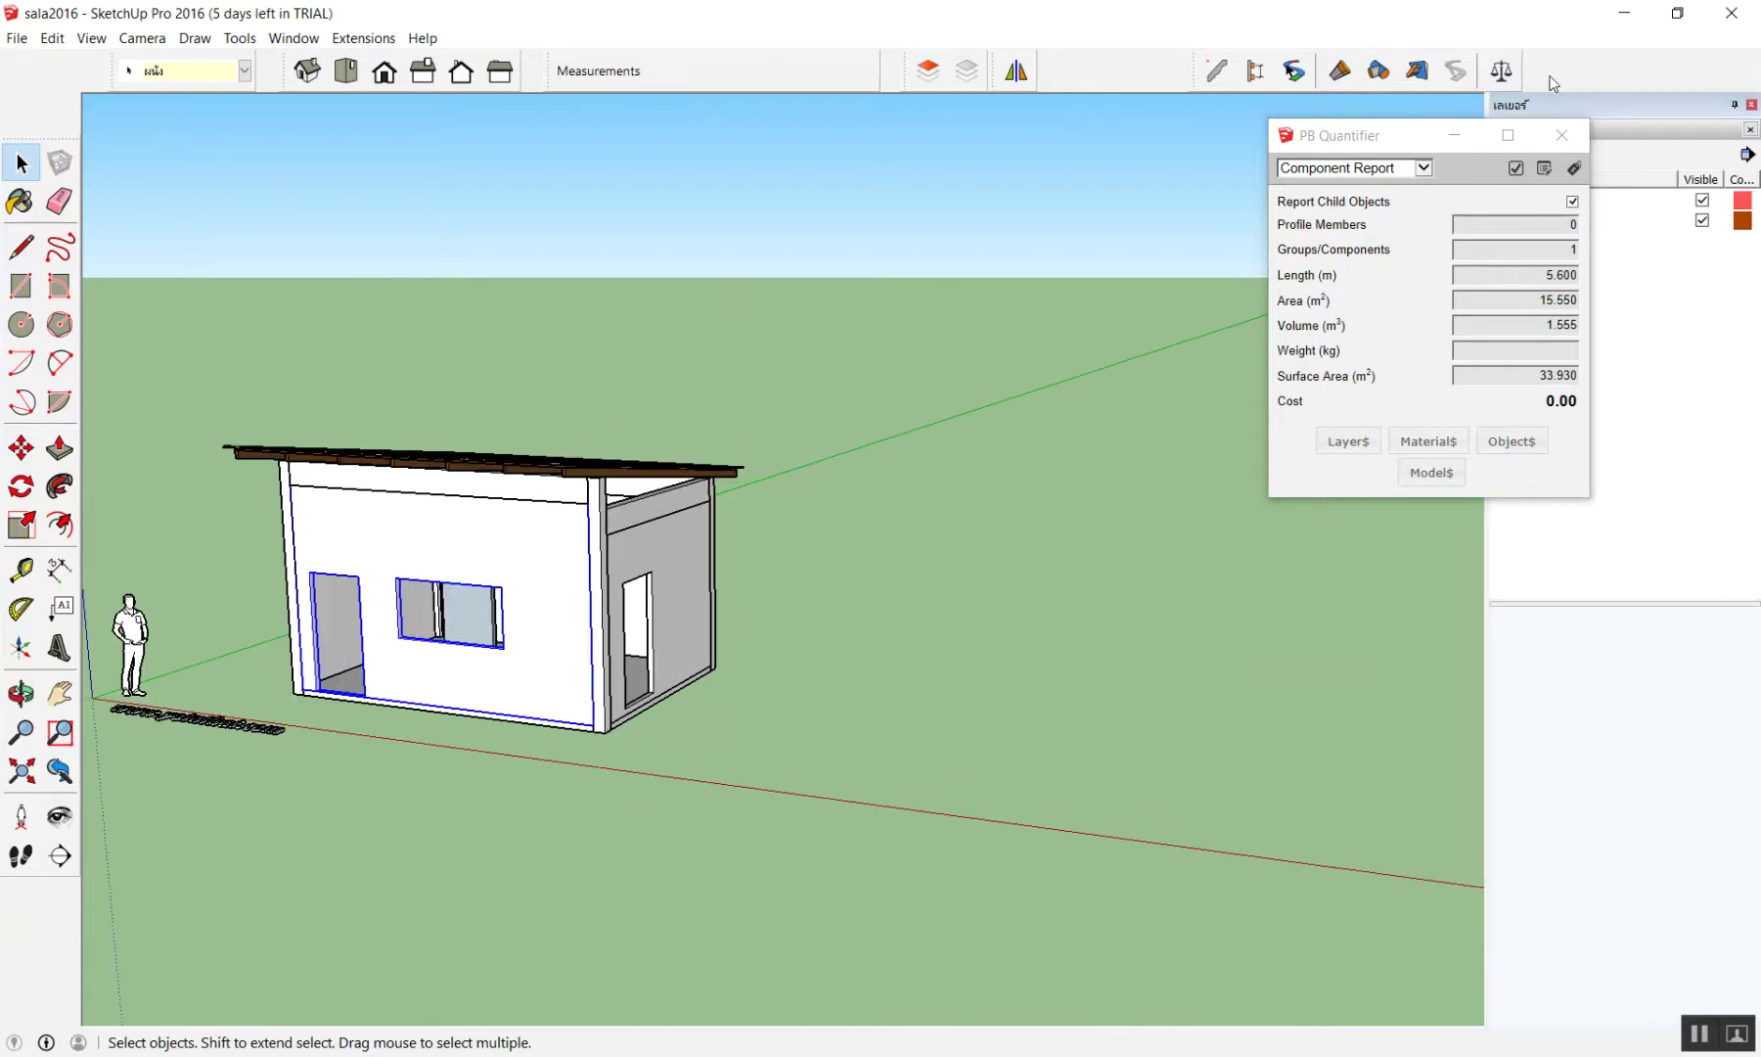
# Close PB Quantifier and hide the ผนัง walls layer to view the open pavilion
pyautogui.click(1561, 135)
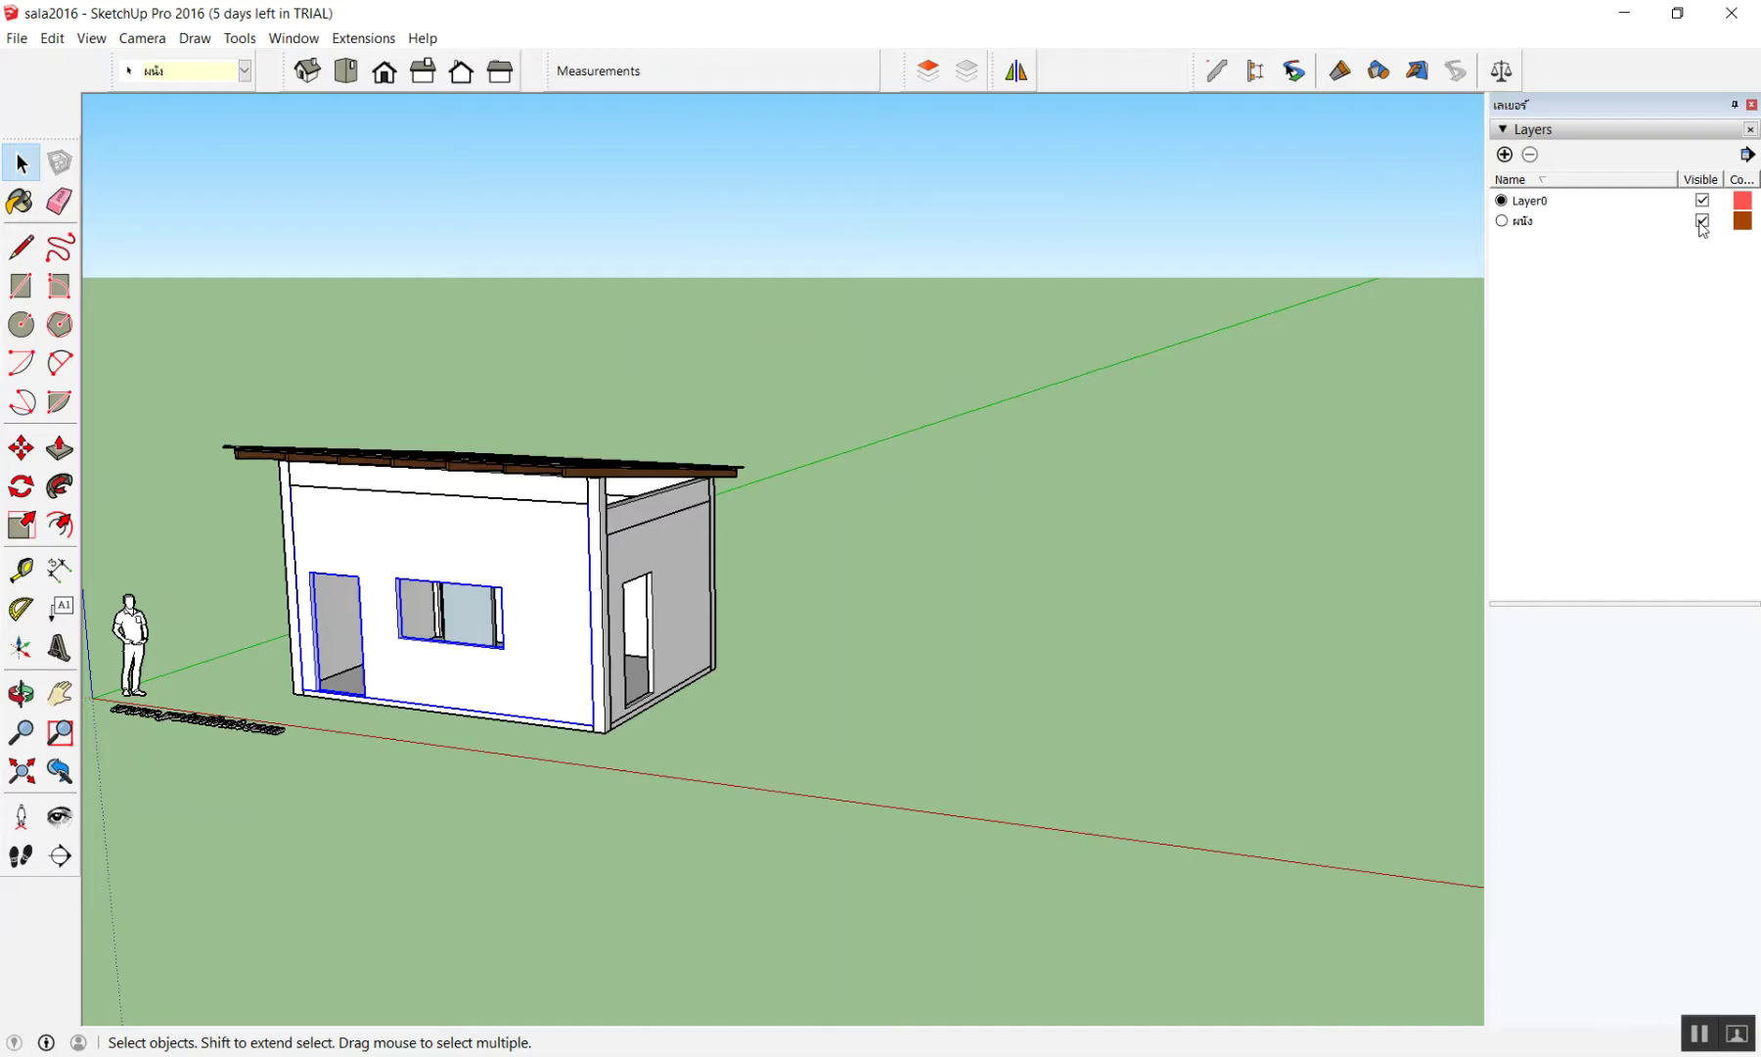
pyautogui.click(1701, 221)
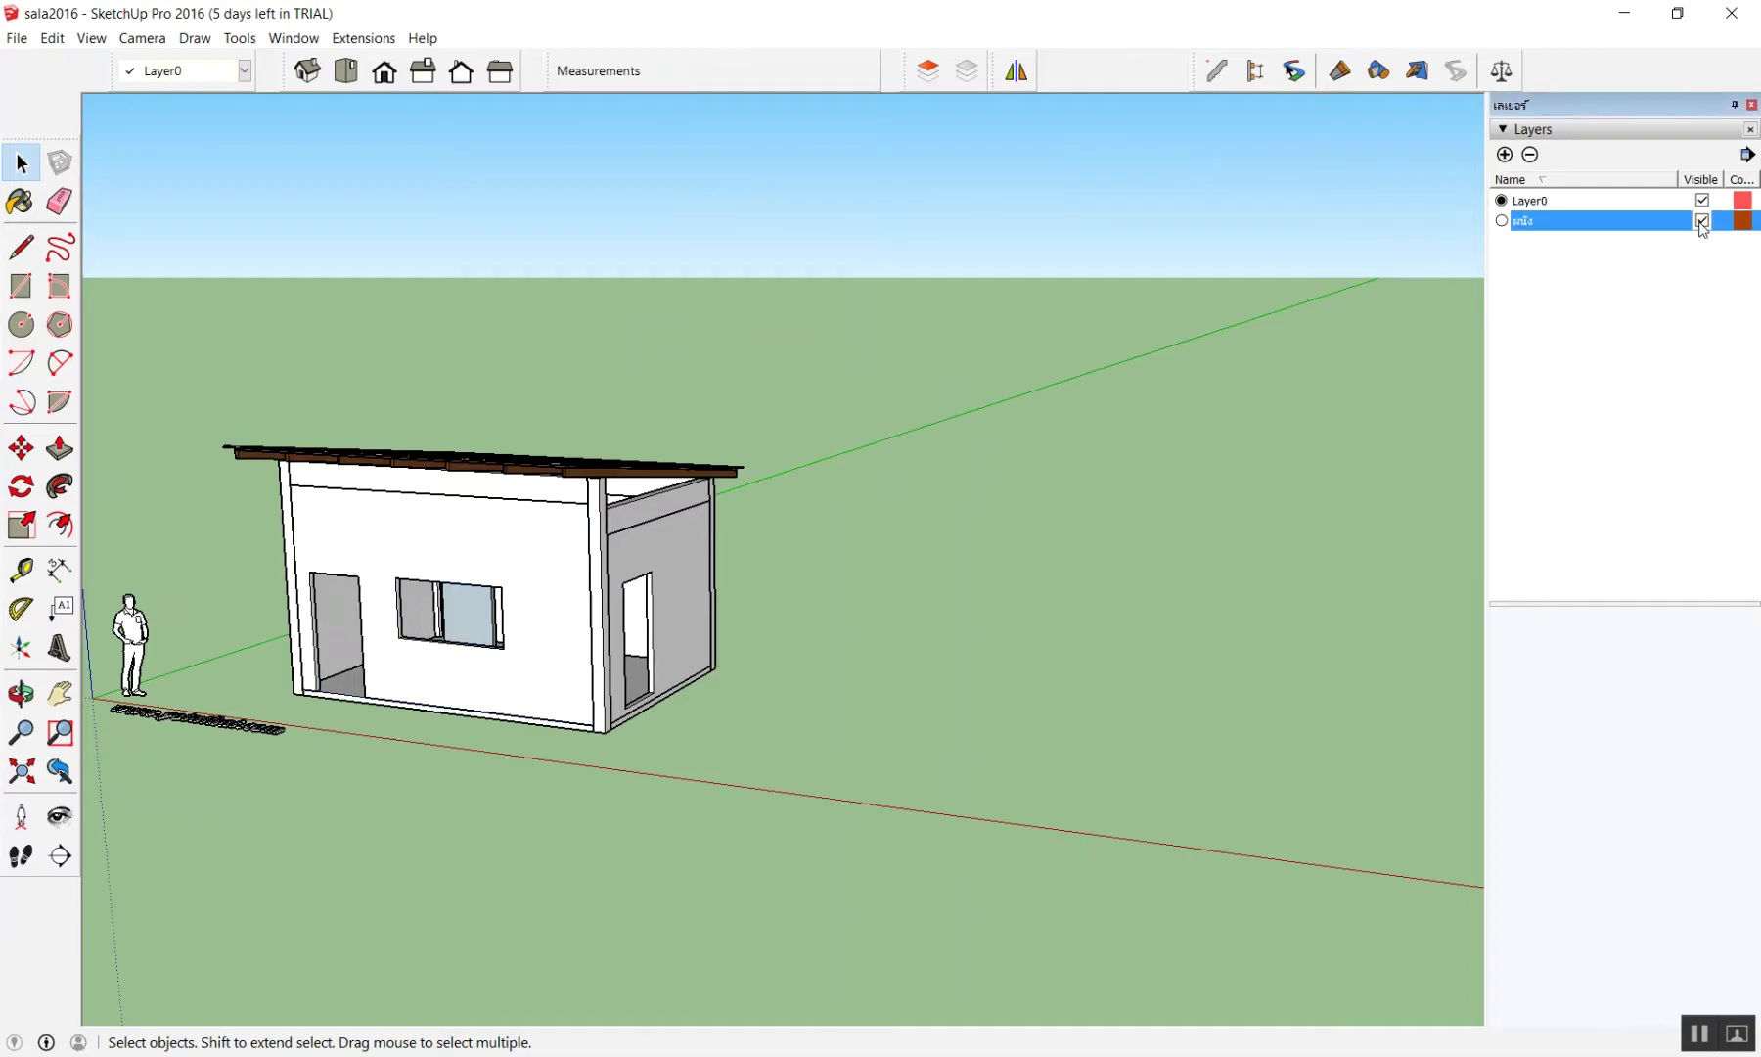
pyautogui.click(1701, 223)
pyautogui.moveTo(1105, 647); pyautogui.dragTo(951, 621, button='middle')
pyautogui.scroll(3, 339, 637)
pyautogui.moveTo(339, 637)
pyautogui.mouseDown(button='middle')
pyautogui.moveTo(378, 602)
pyautogui.moveTo(912, 610)
pyautogui.moveTo(721, 715)
pyautogui.mouseUp(button='middle')
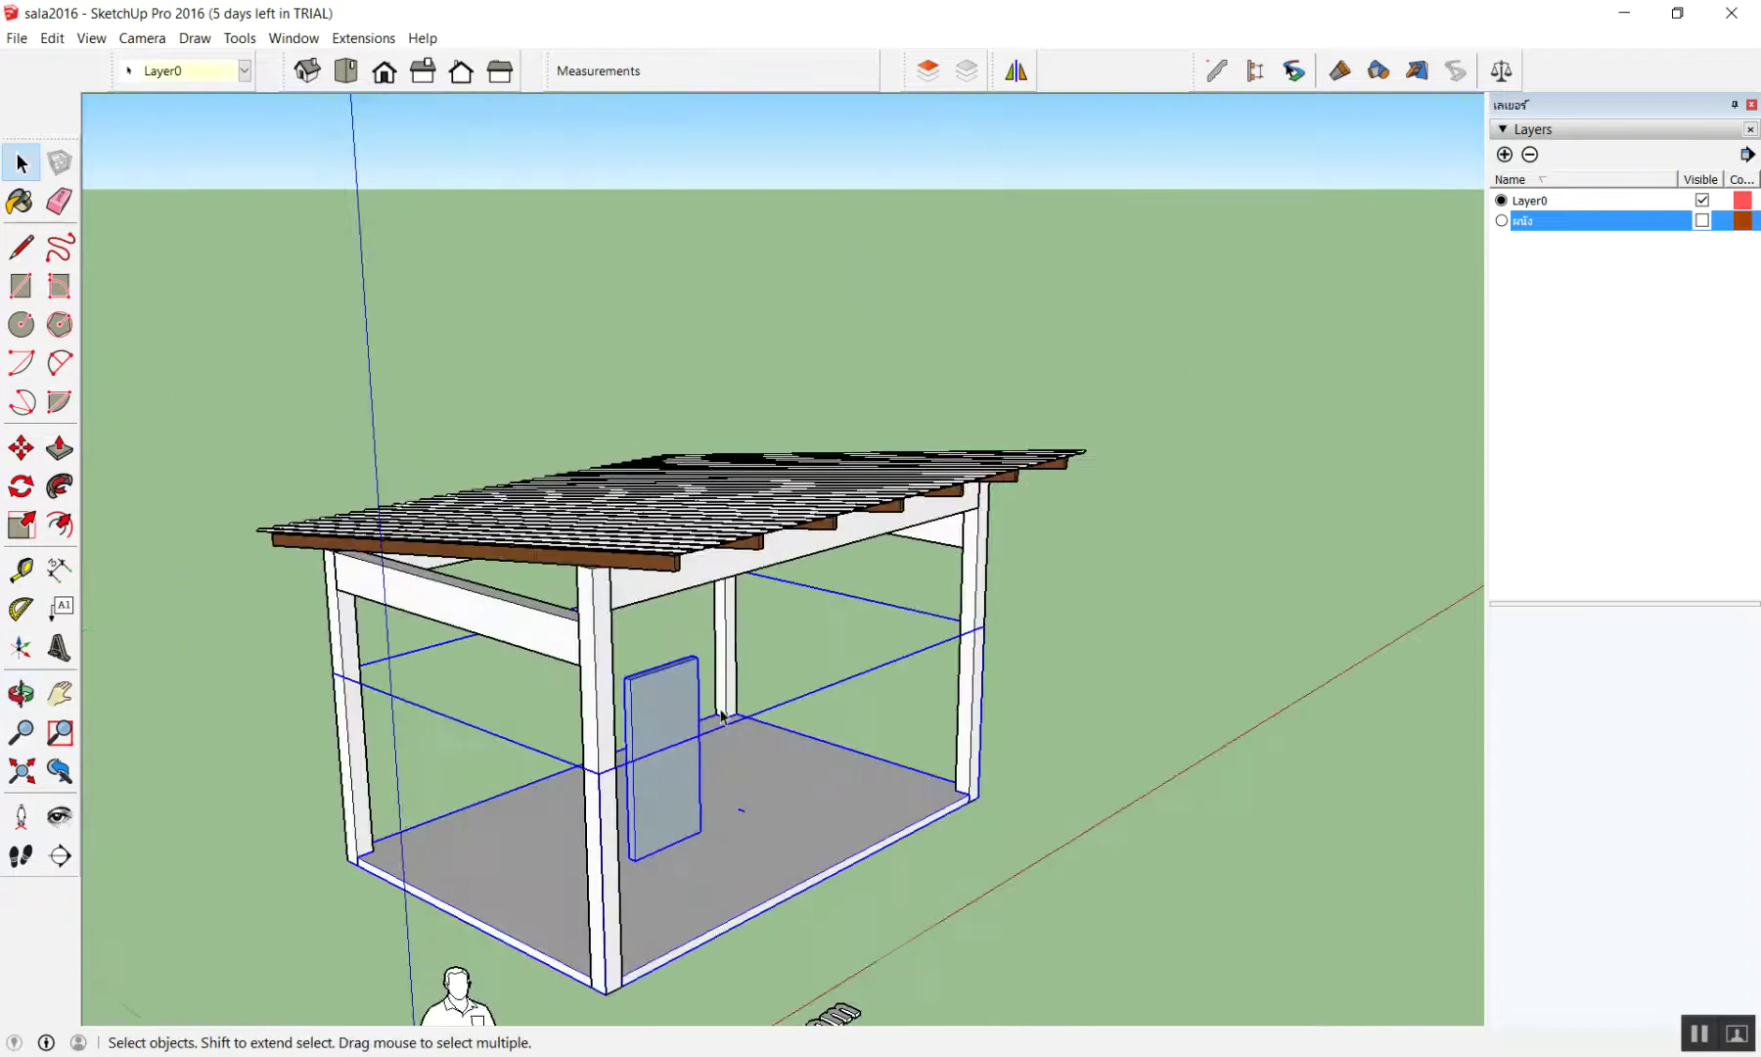
# Inspect the upright panel inside the floor group, then return to the whole model
pyautogui.doubleClick(674, 706)
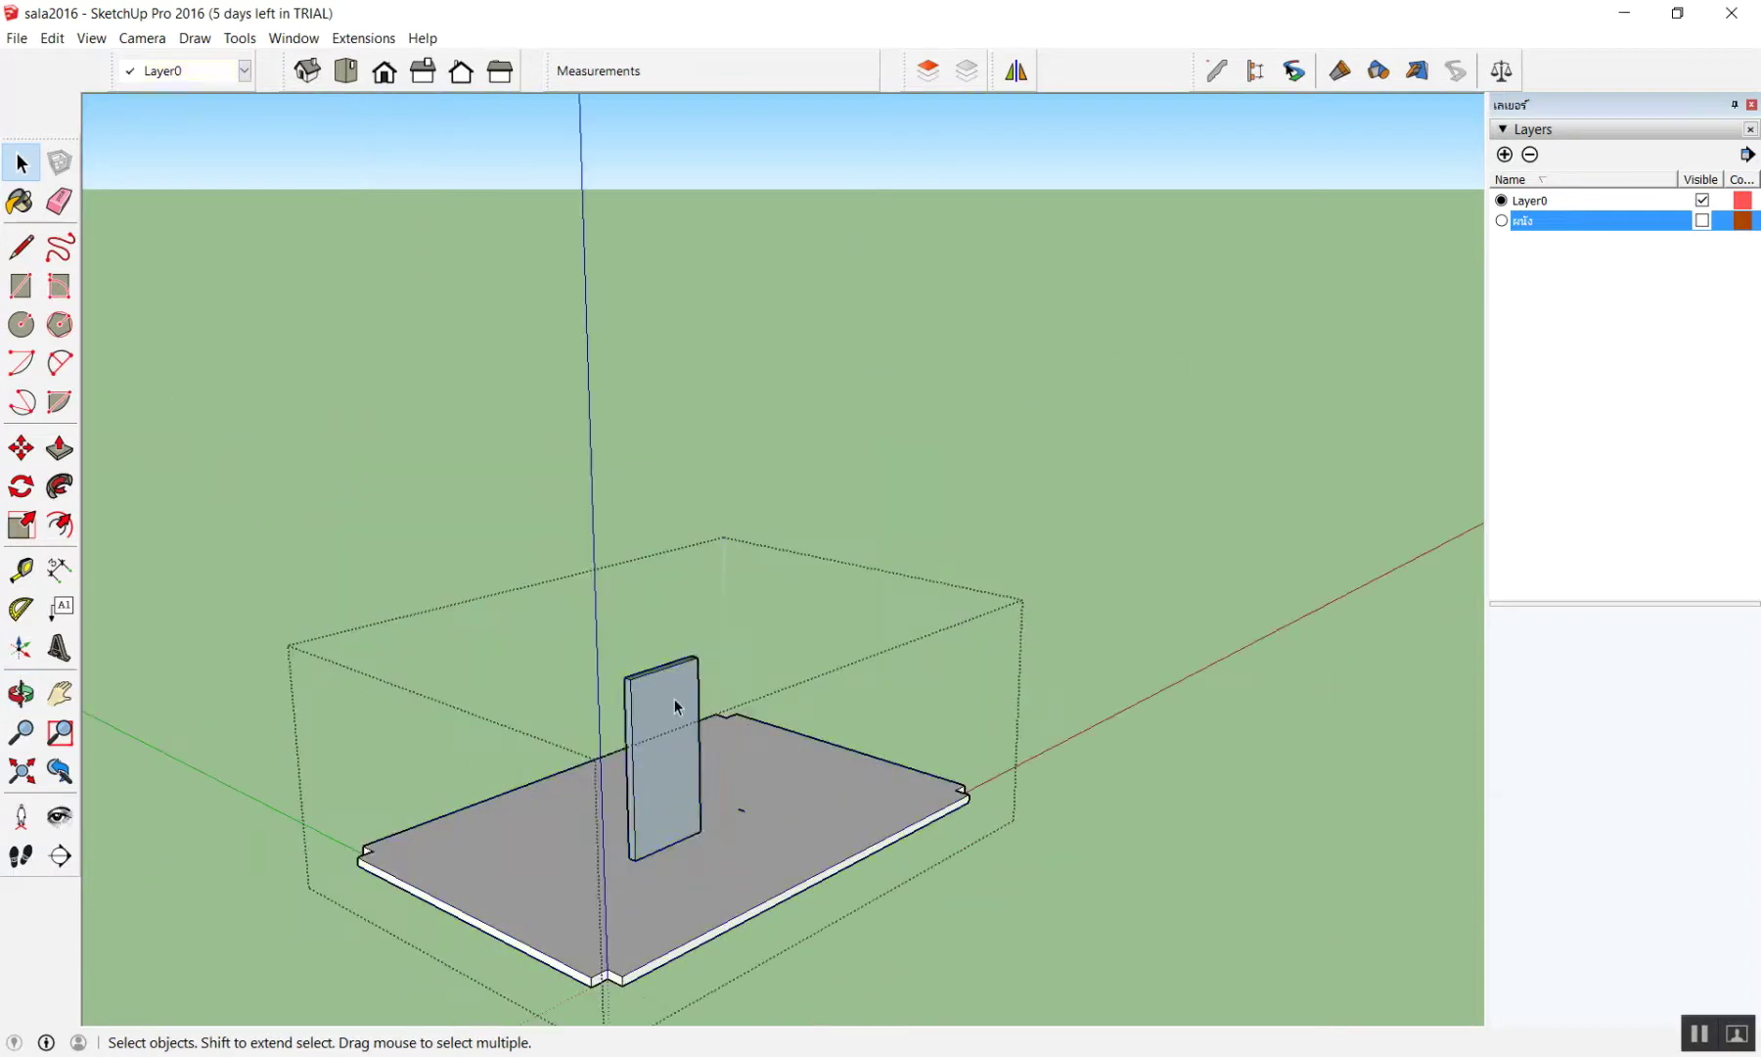
pyautogui.click(674, 706)
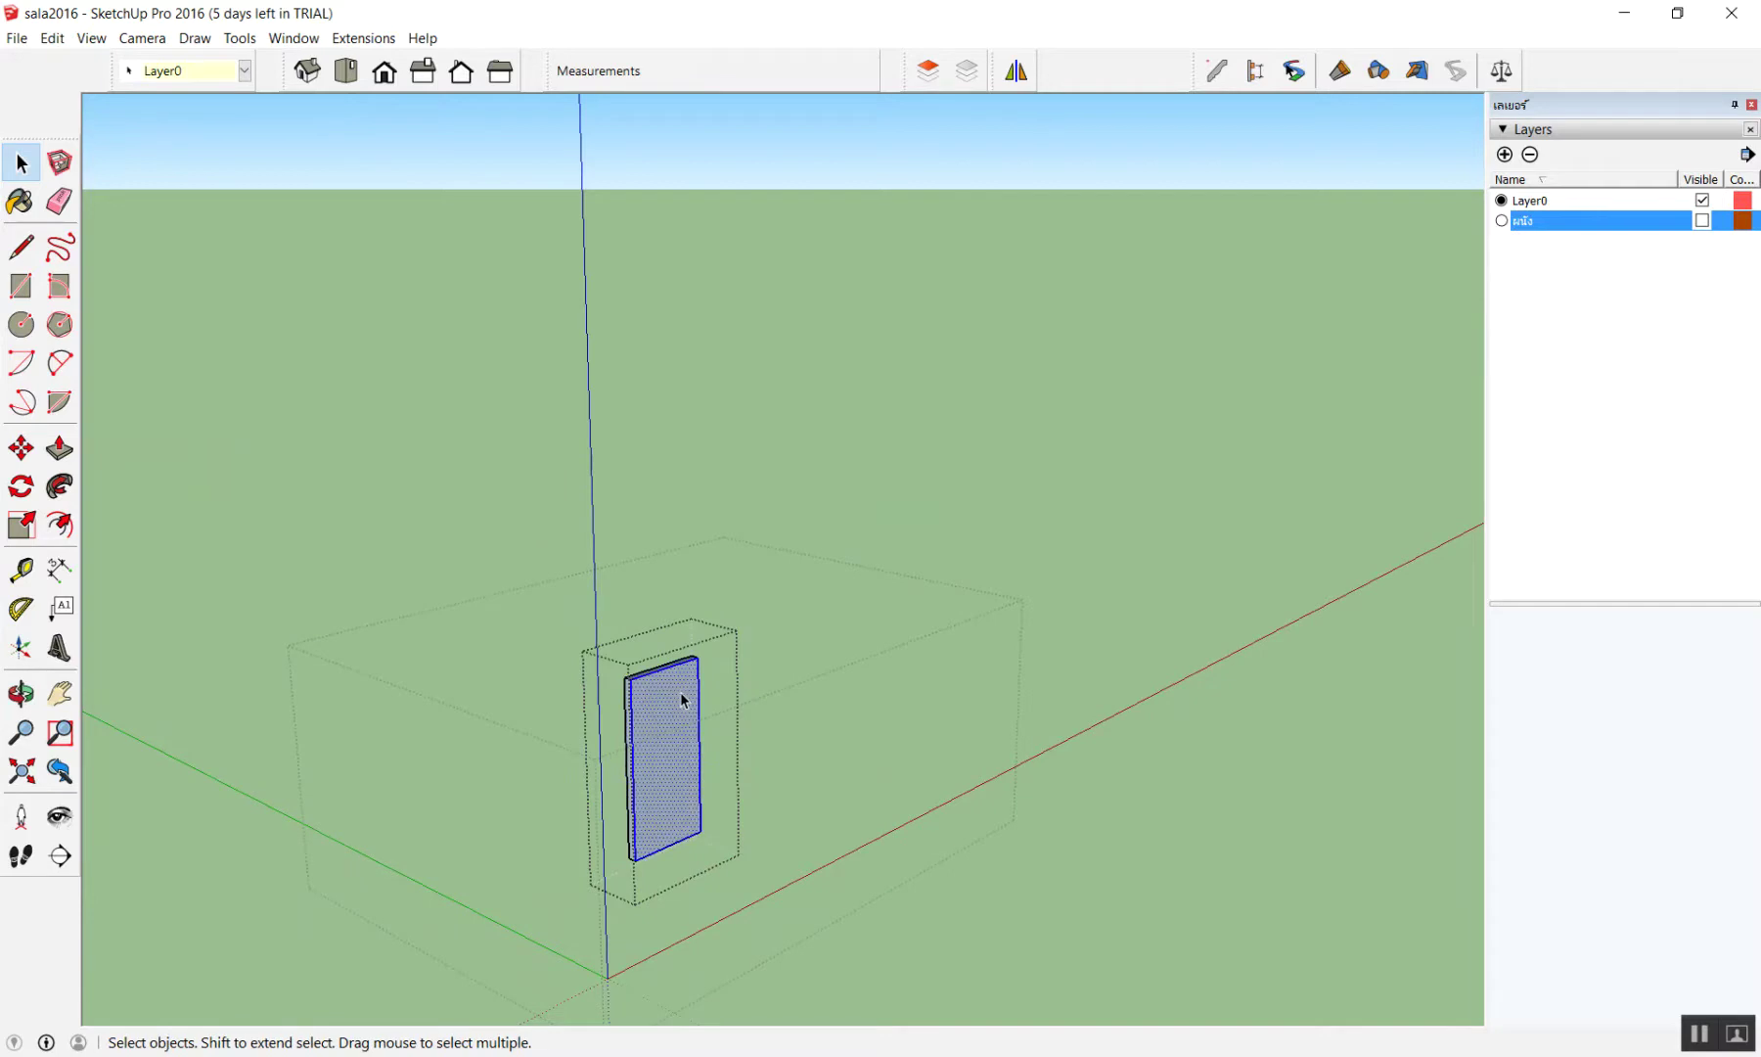
pyautogui.click(1012, 715)
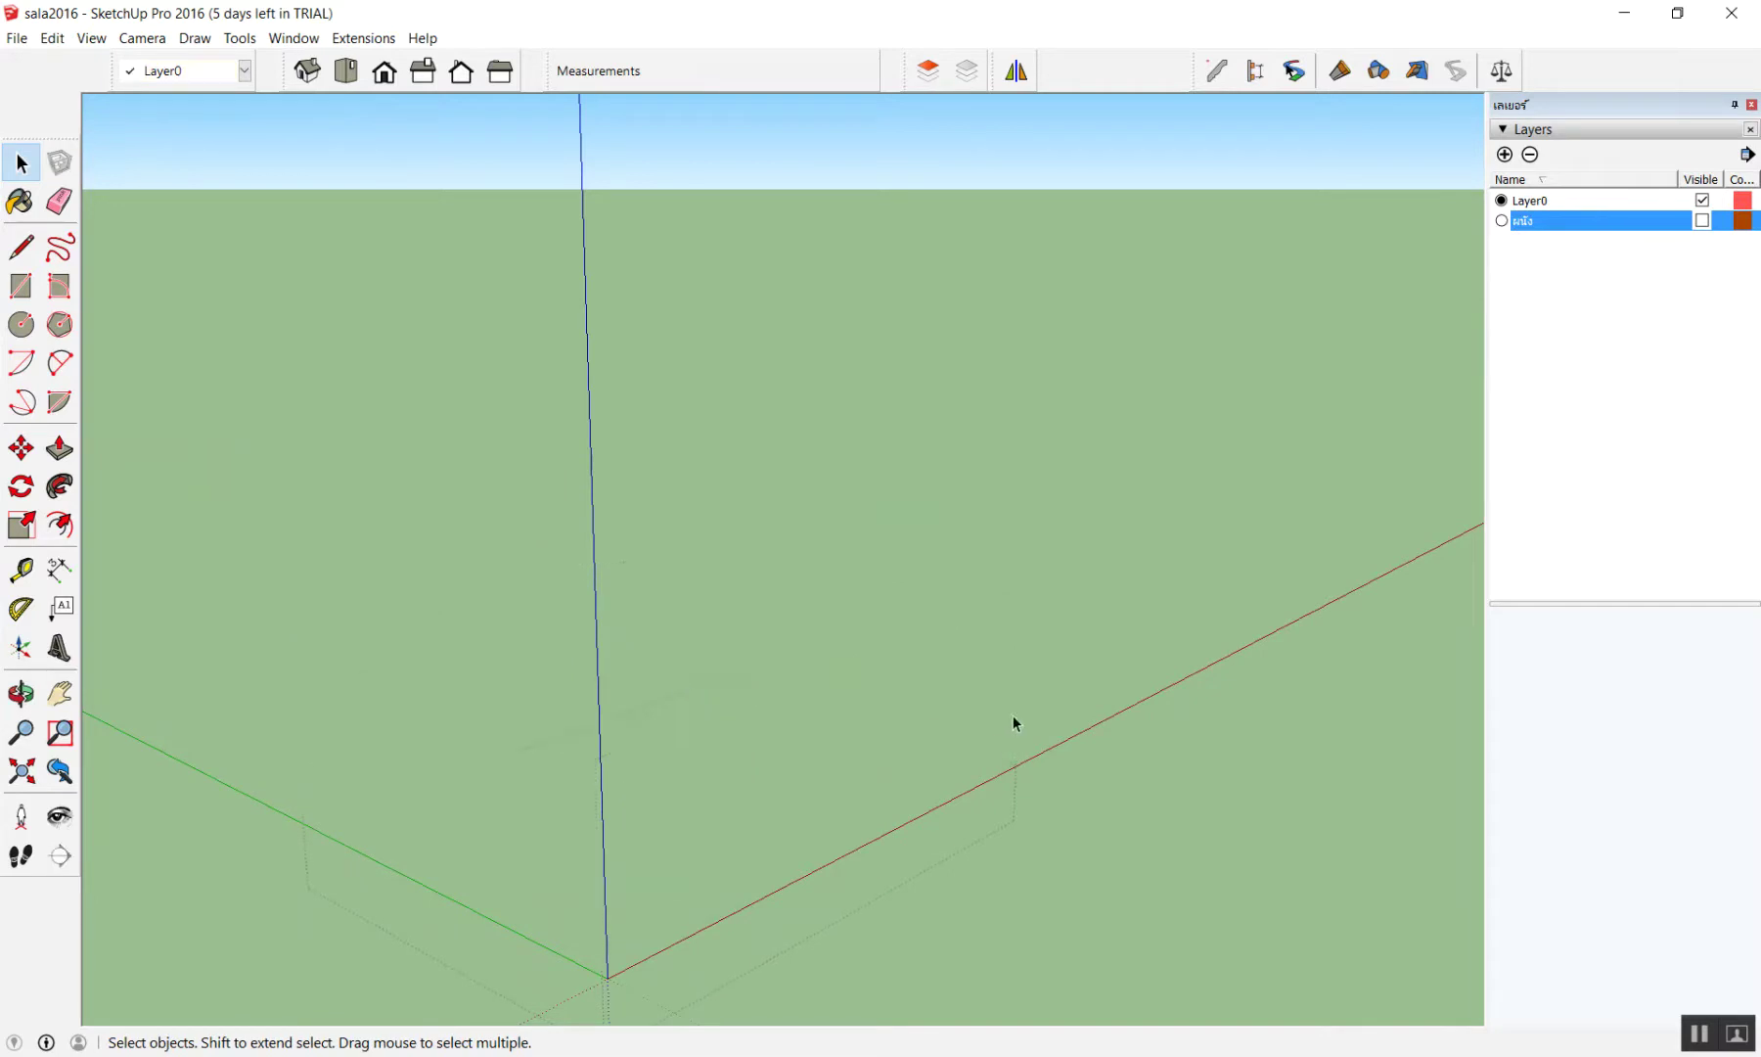
pyautogui.click(1153, 745)
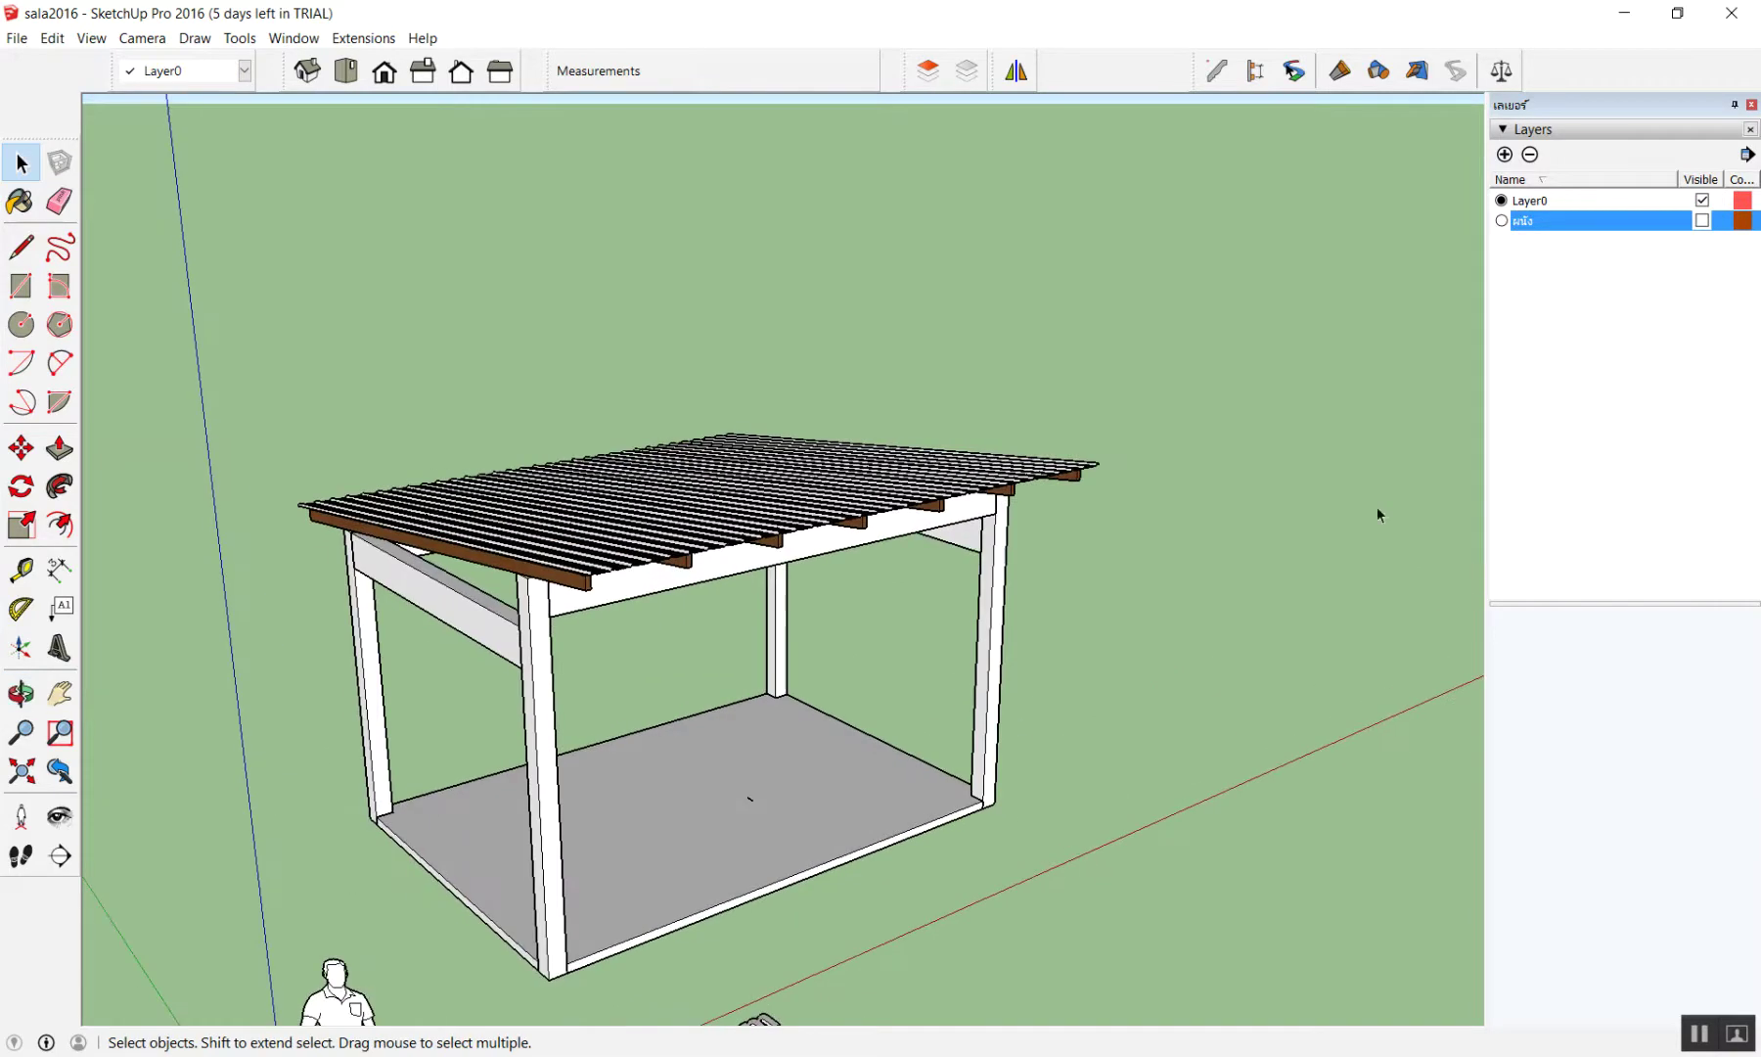
# Toggle the ผนัง layer visibility off and on, leaving the walls visible
pyautogui.click(1703, 220)
pyautogui.click(1705, 220)
pyautogui.click(1703, 220)
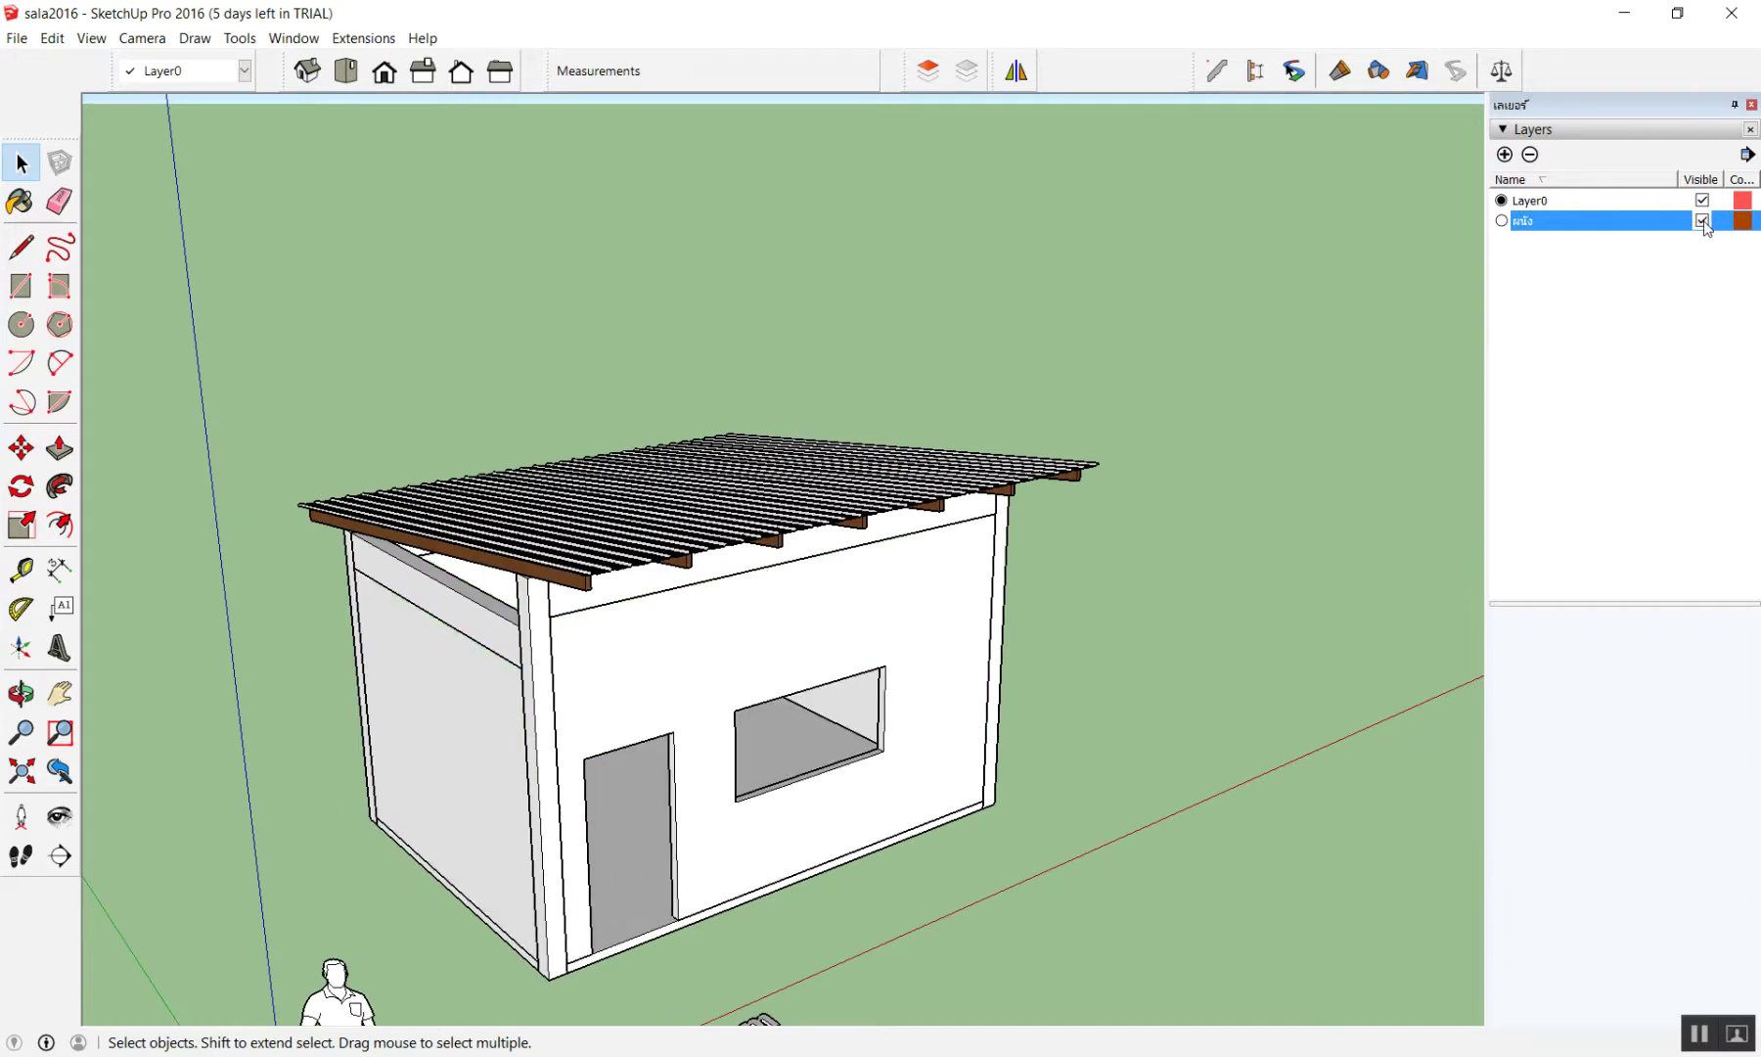
pyautogui.click(1703, 220)
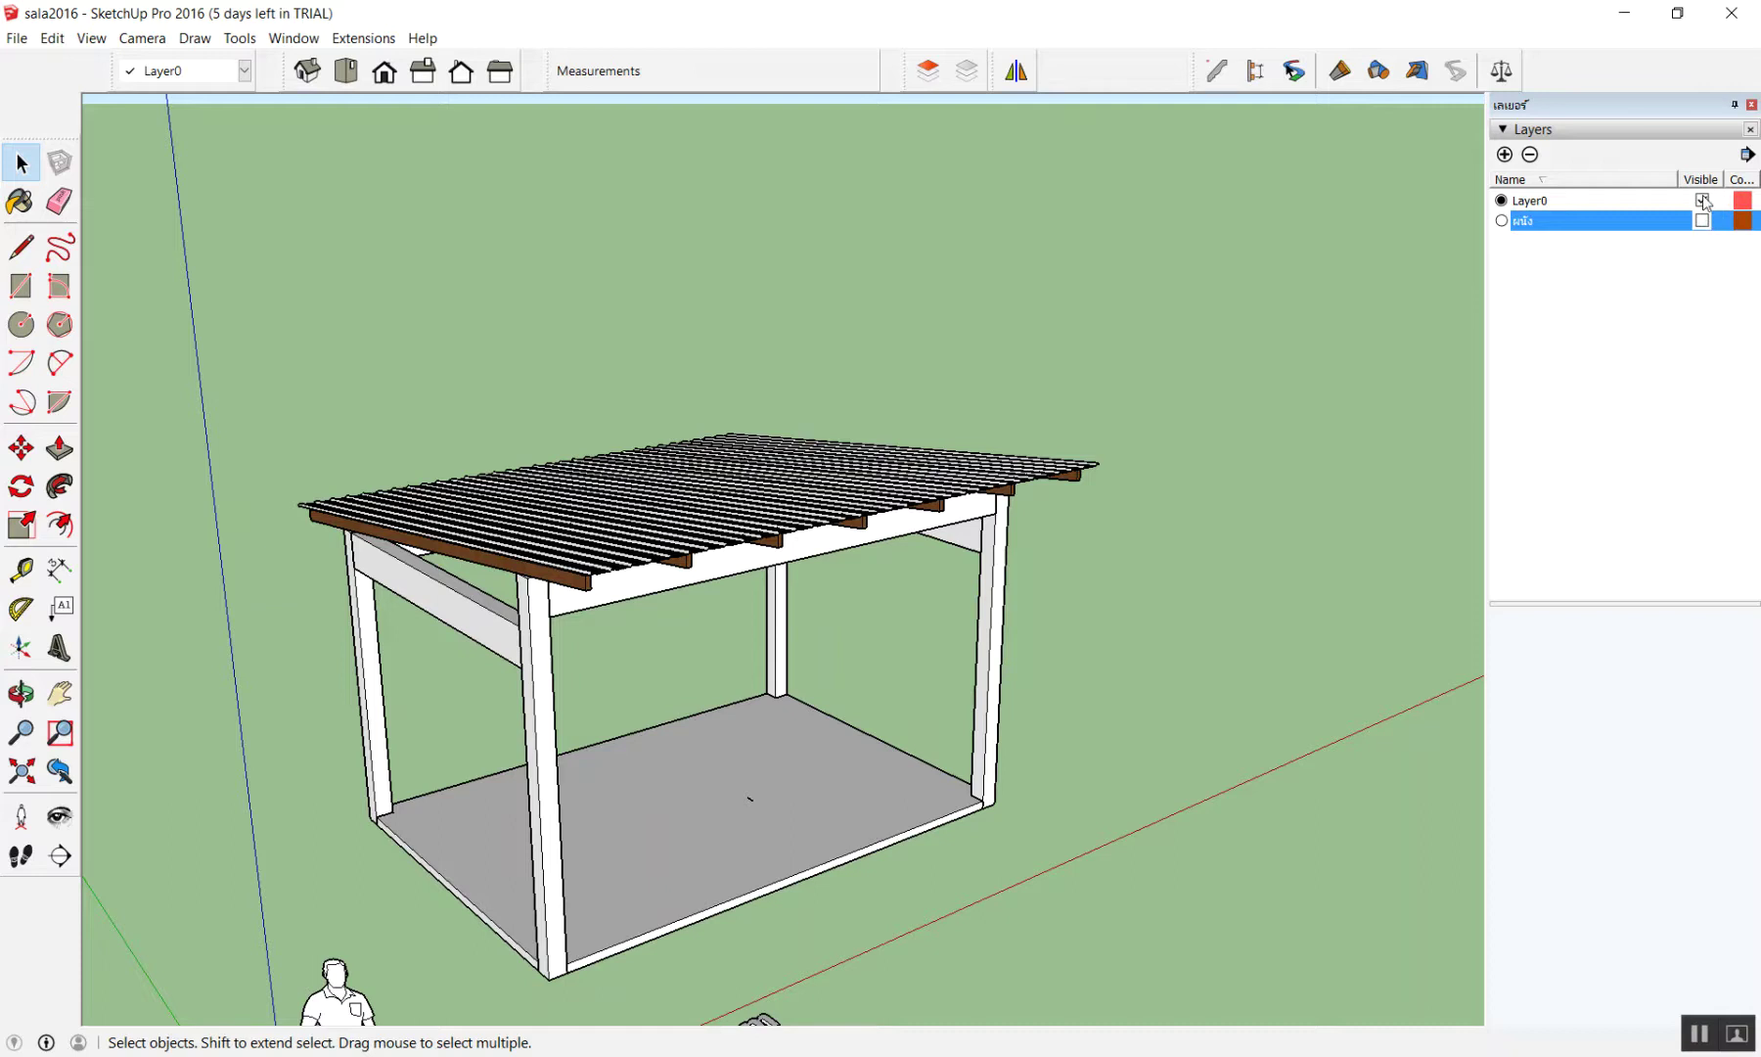
pyautogui.click(1702, 220)
pyautogui.click(1701, 220)
# Bring up the PB Quantifier report's Layer Cost Data settings
pyautogui.moveTo(1250, 309); pyautogui.dragTo(1228, 339, button='middle')
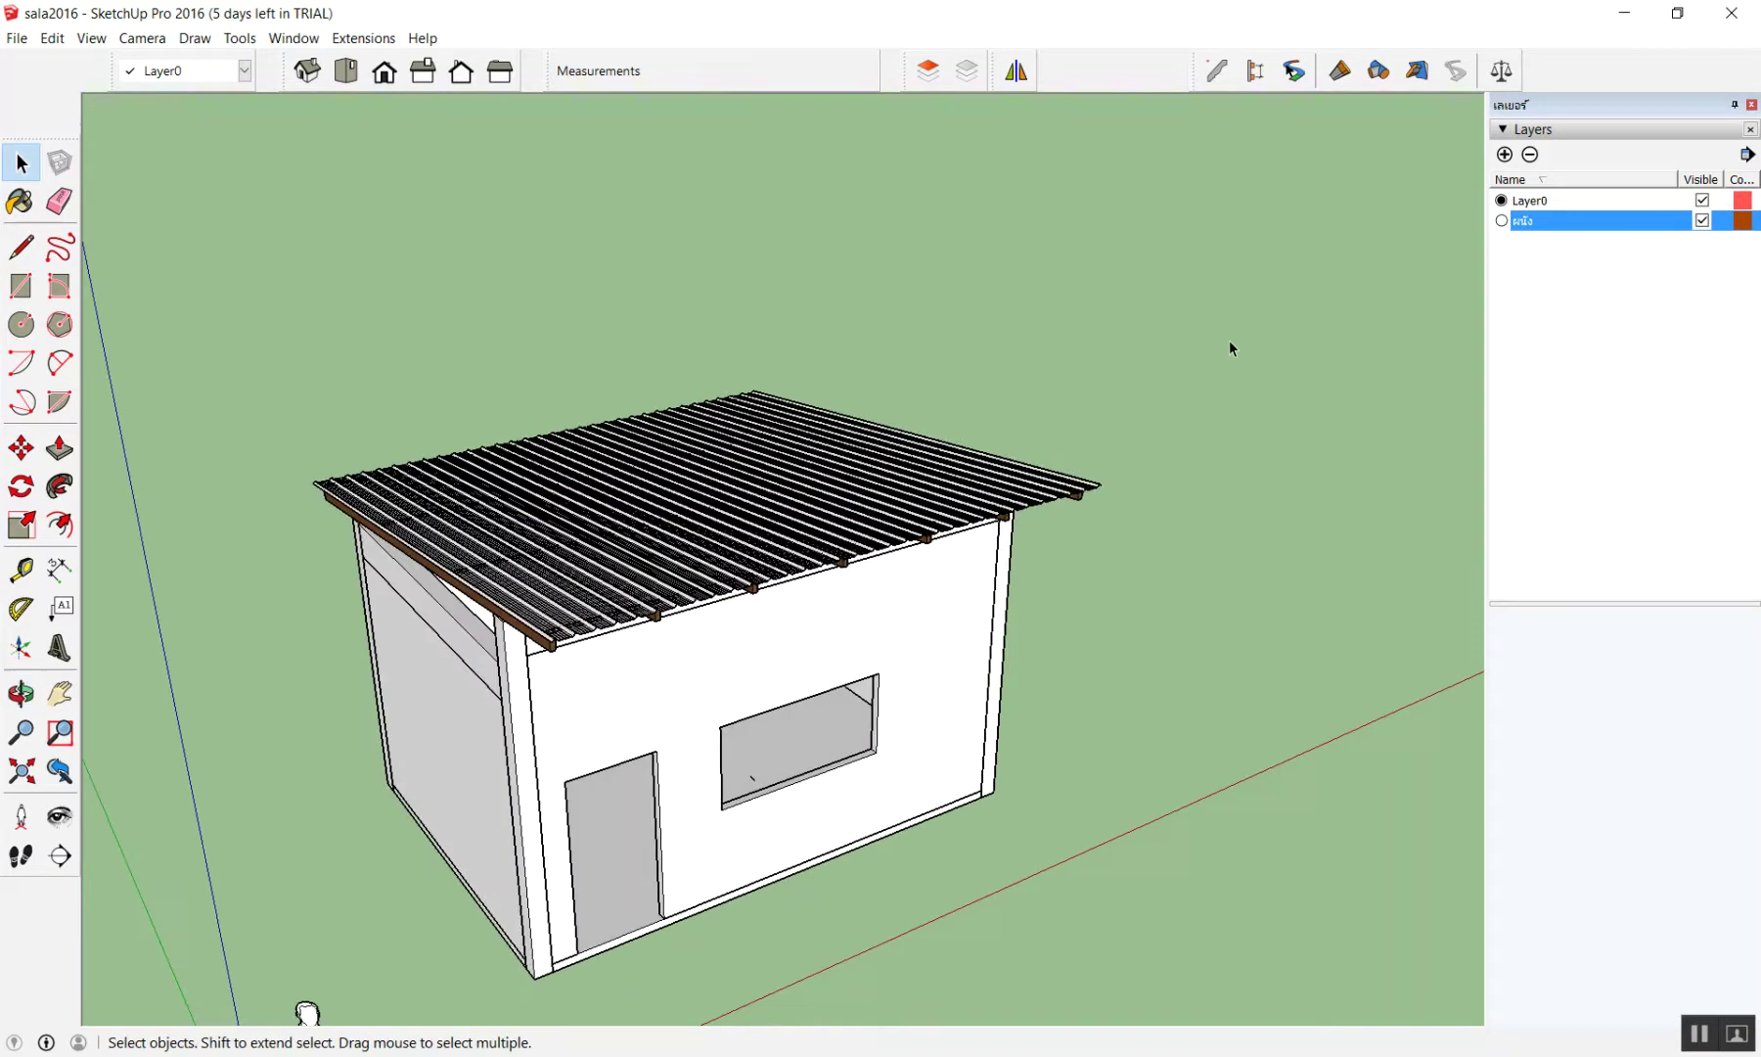
pyautogui.click(1336, 88)
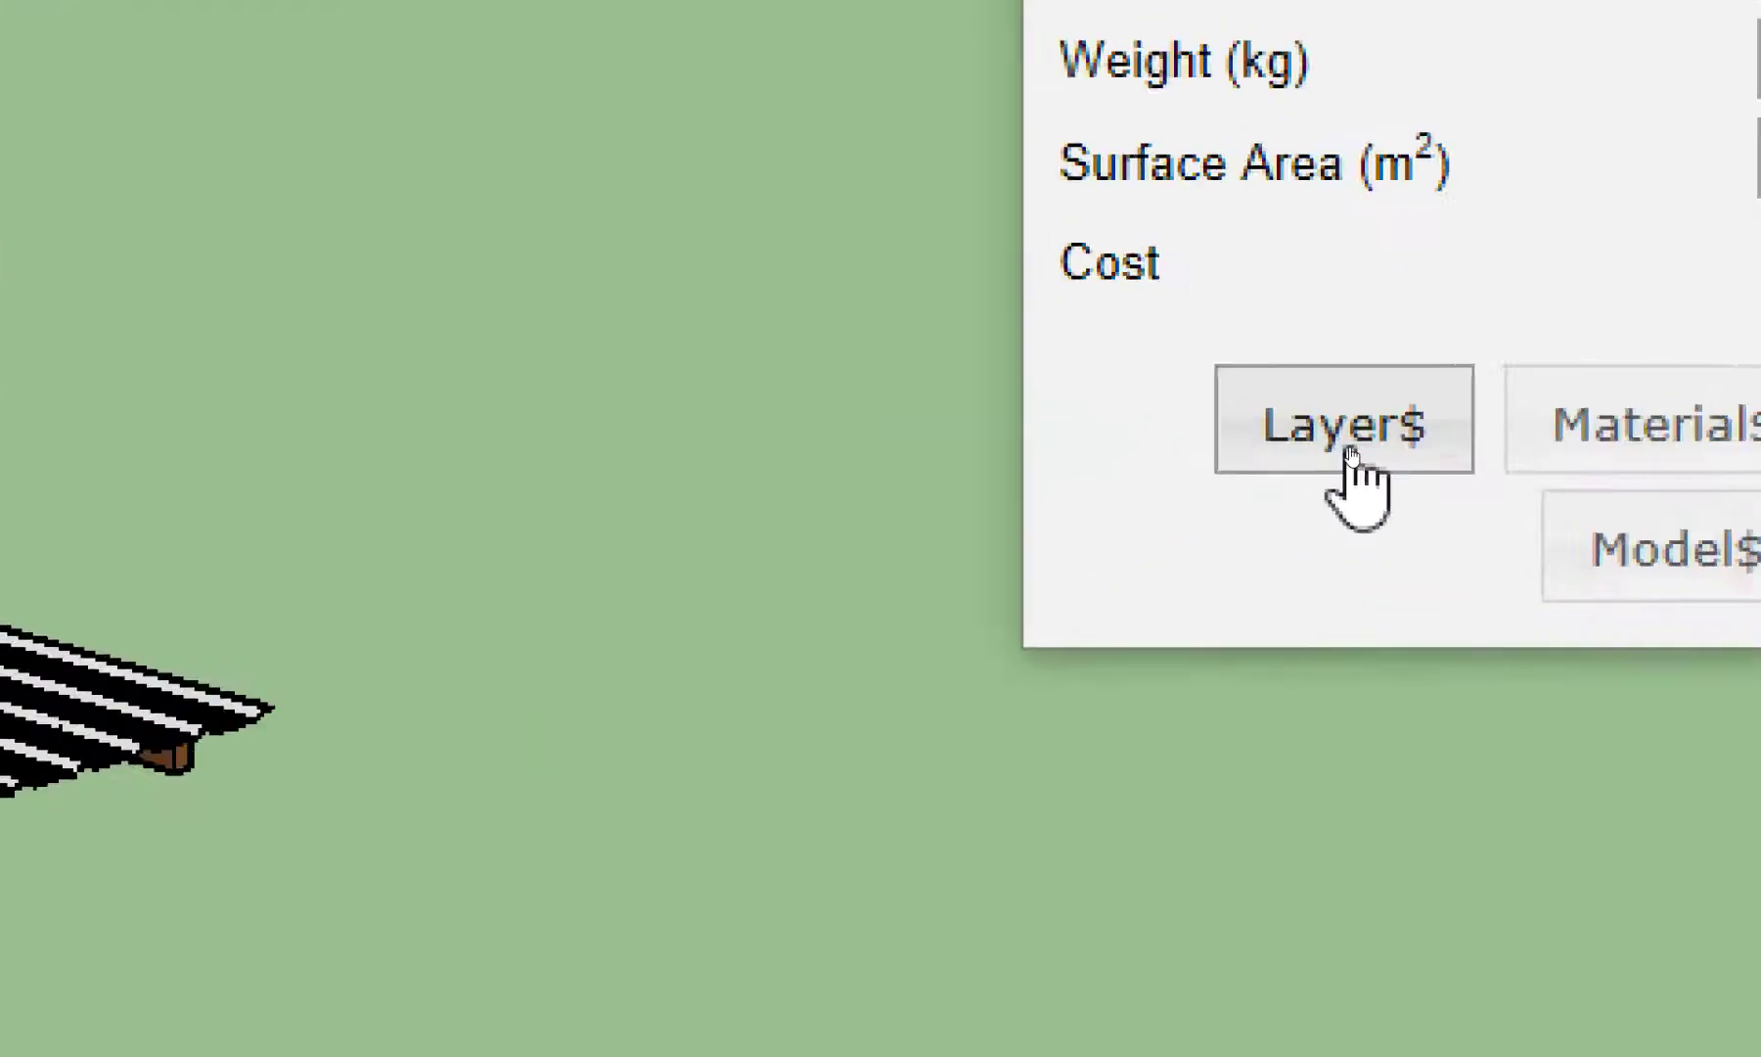
pyautogui.click(1351, 453)
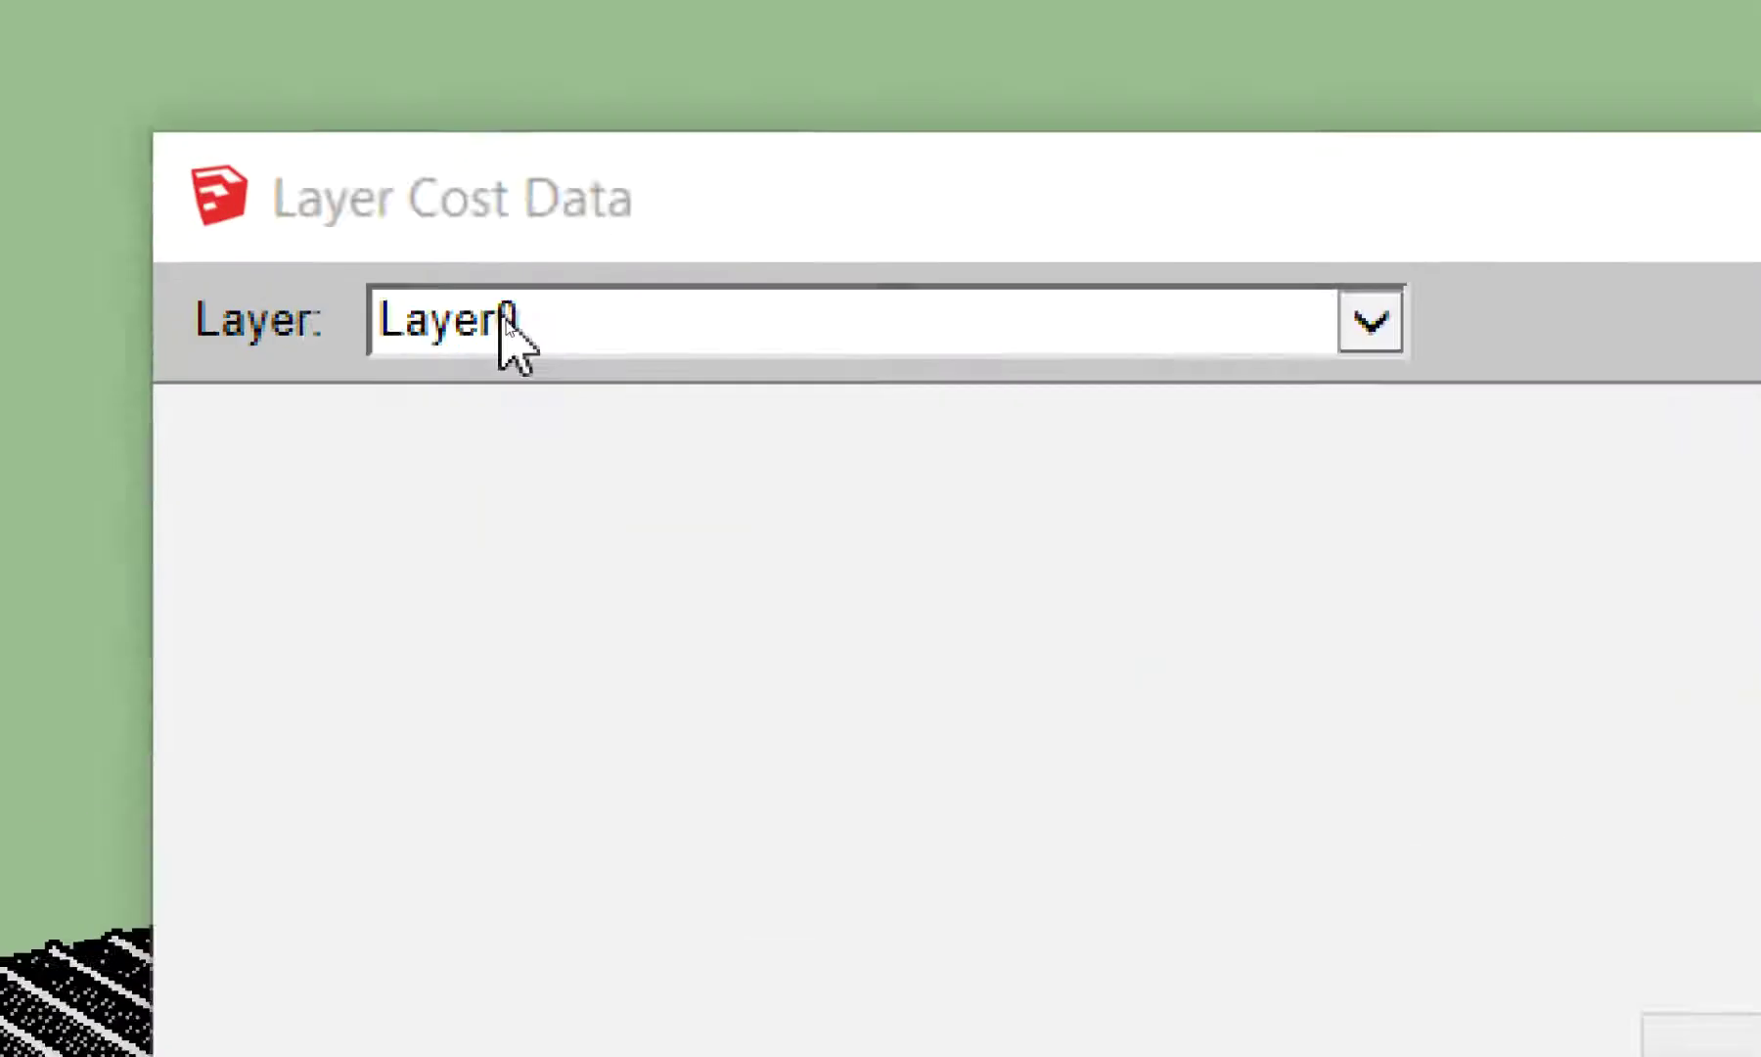
# Choose the ผนัง layer and set its Weight to 180 with units kg/m2
pyautogui.click(501, 313)
pyautogui.click(483, 372)
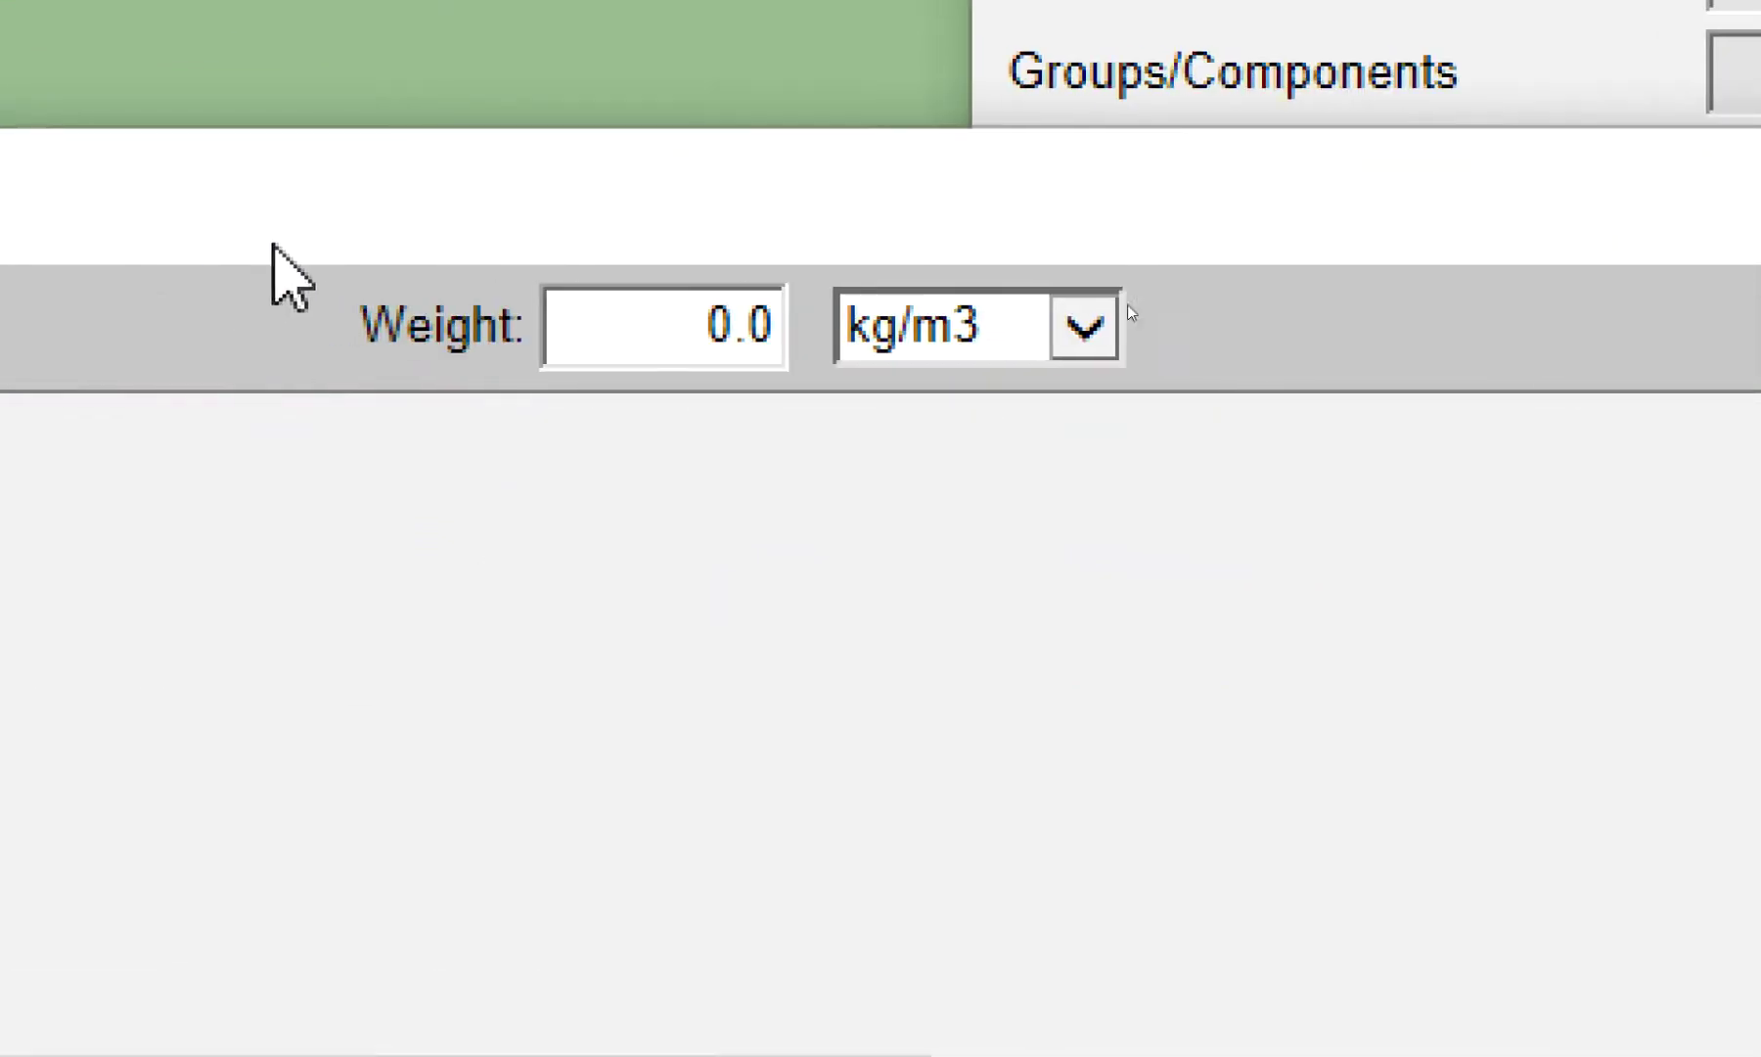
pyautogui.moveTo(562, 303); pyautogui.dragTo(858, 333)
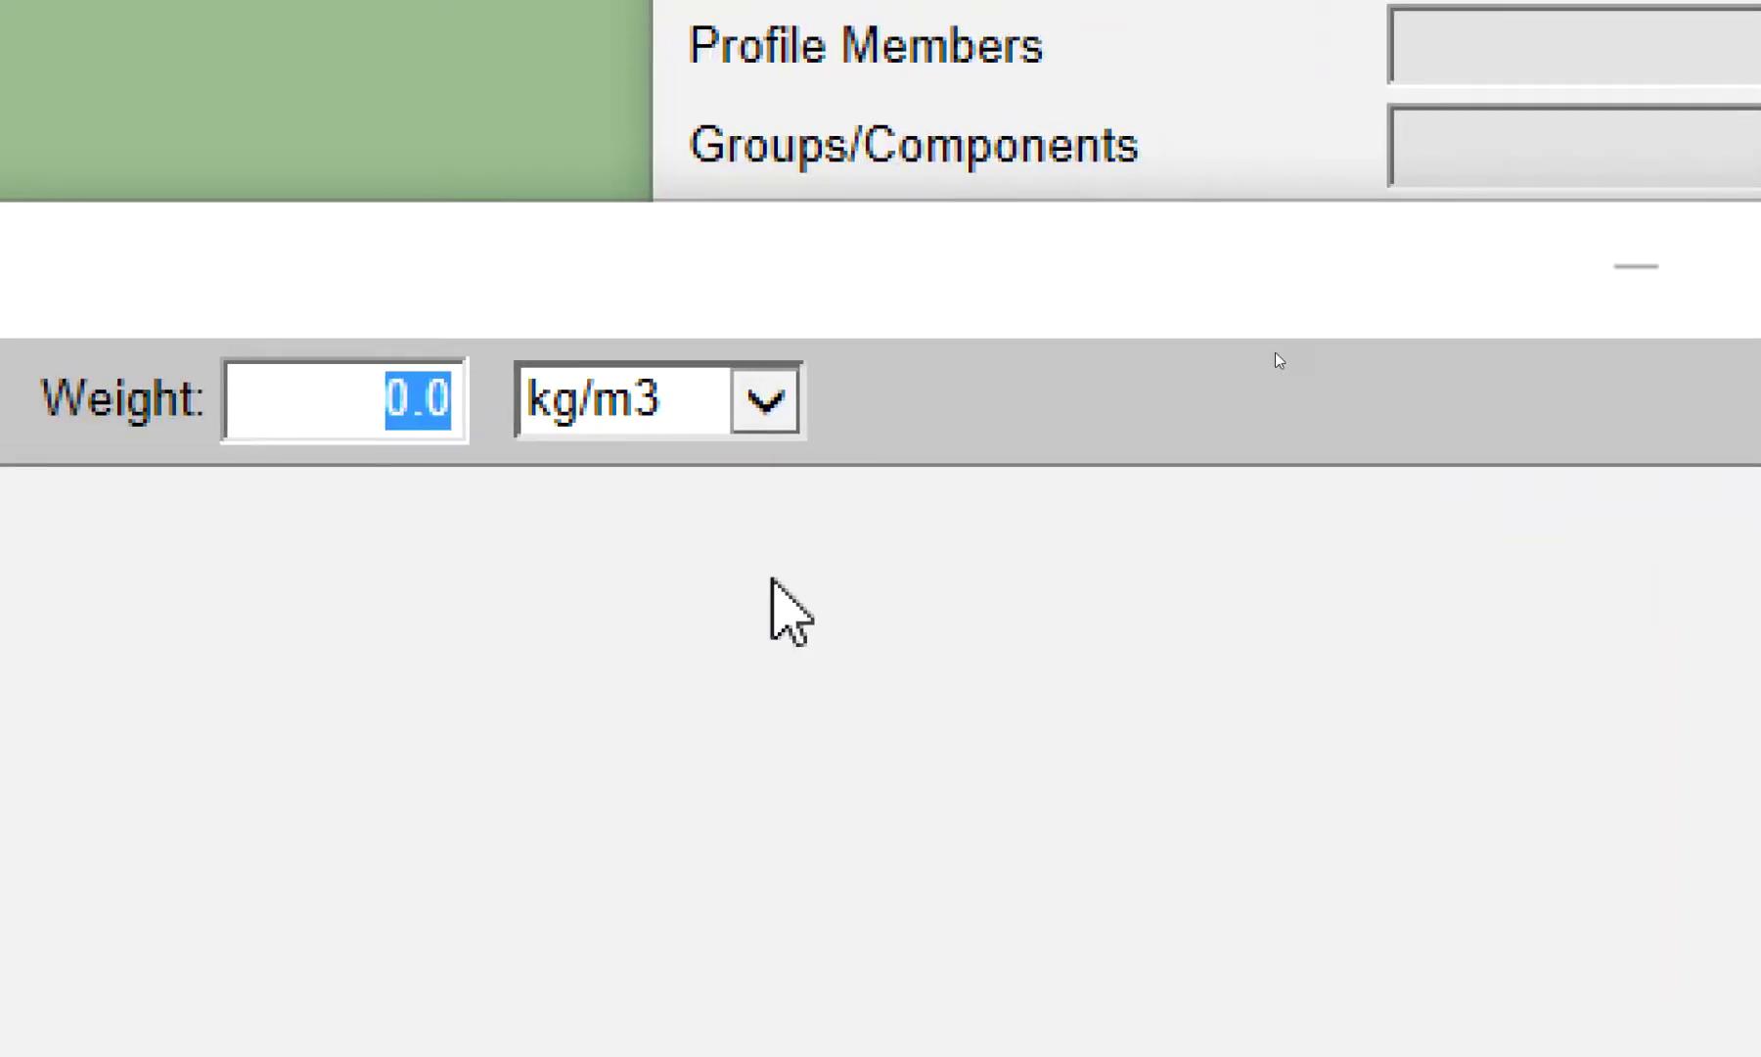
pyautogui.click(438, 403)
pyautogui.moveTo(334, 384); pyautogui.dragTo(538, 416)
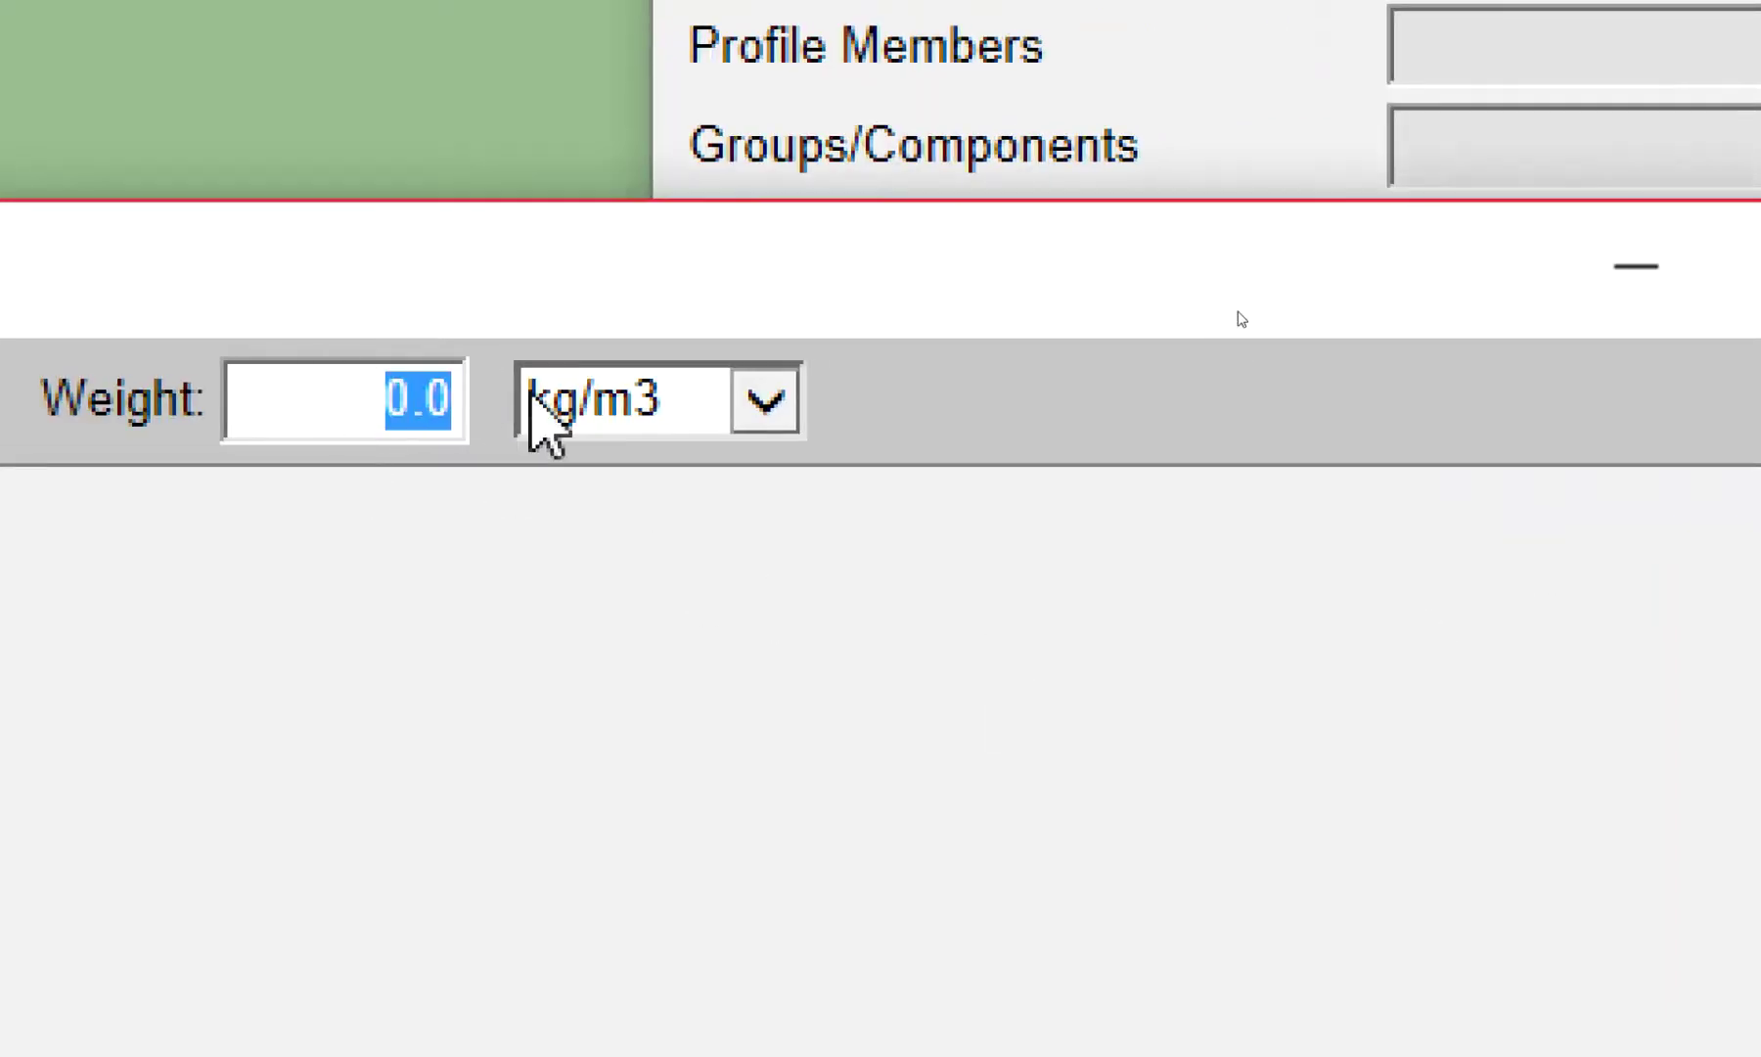
pyautogui.write('180')
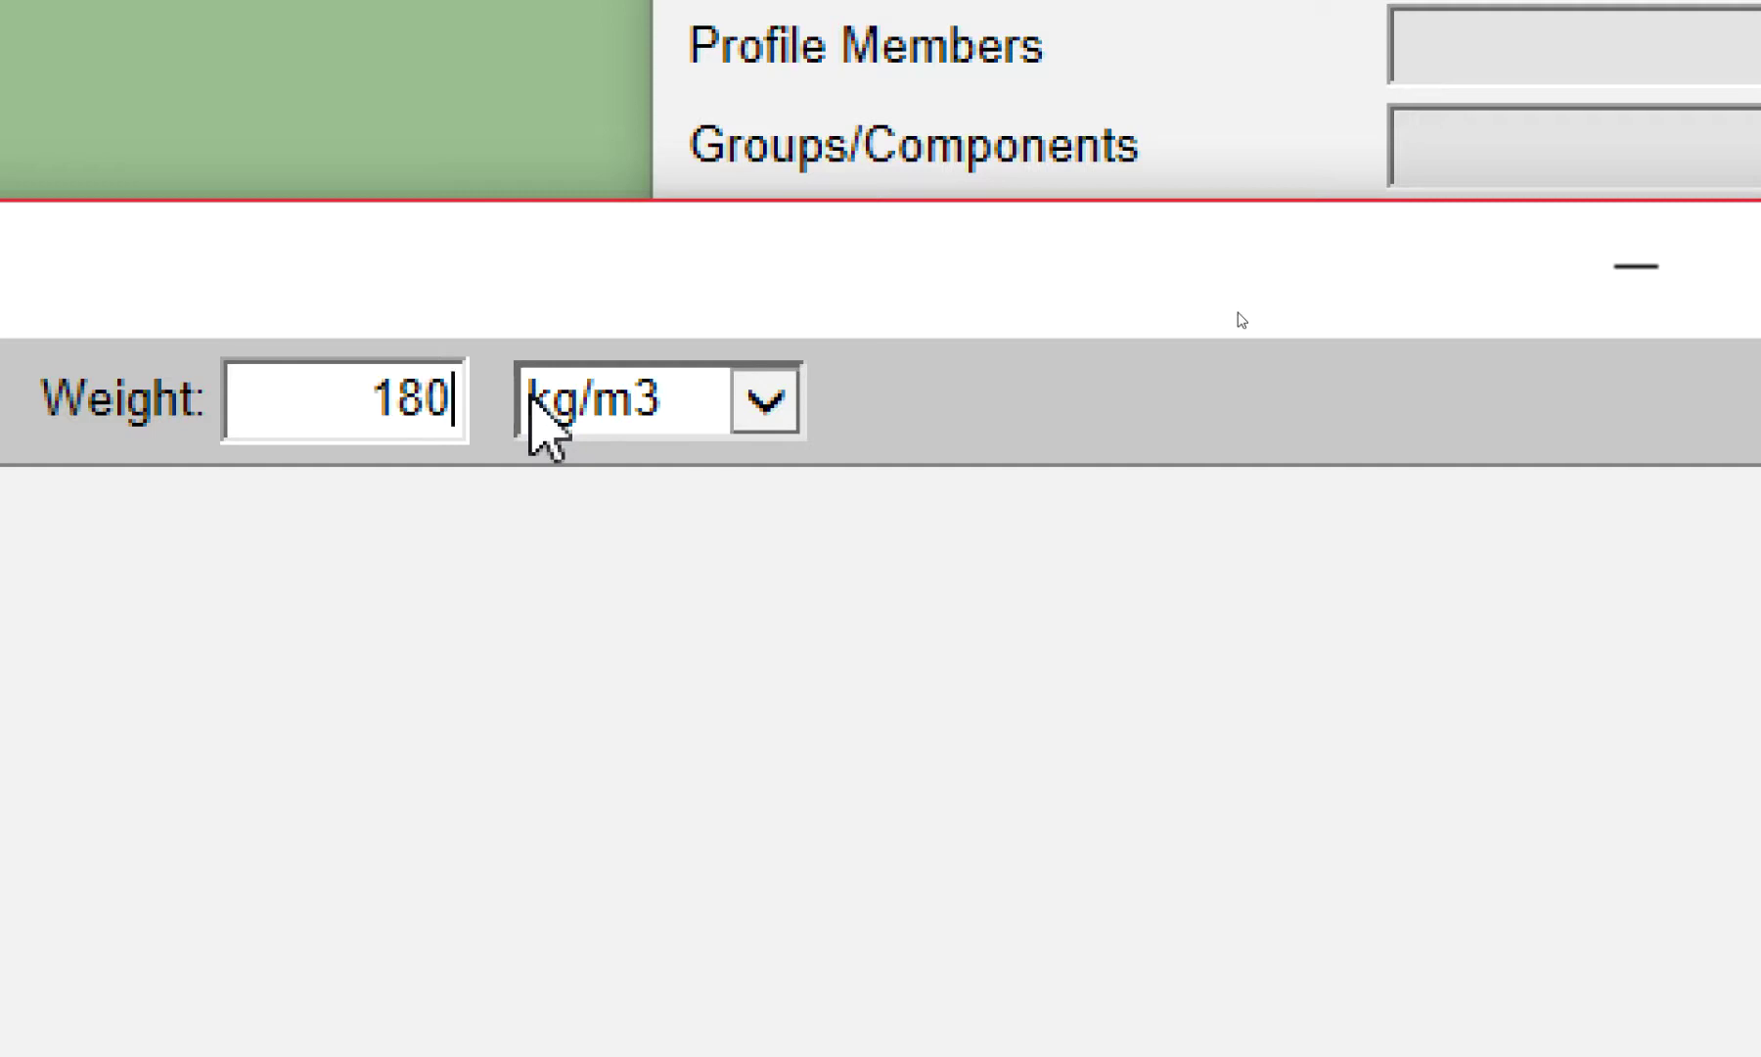
pyautogui.click(536, 396)
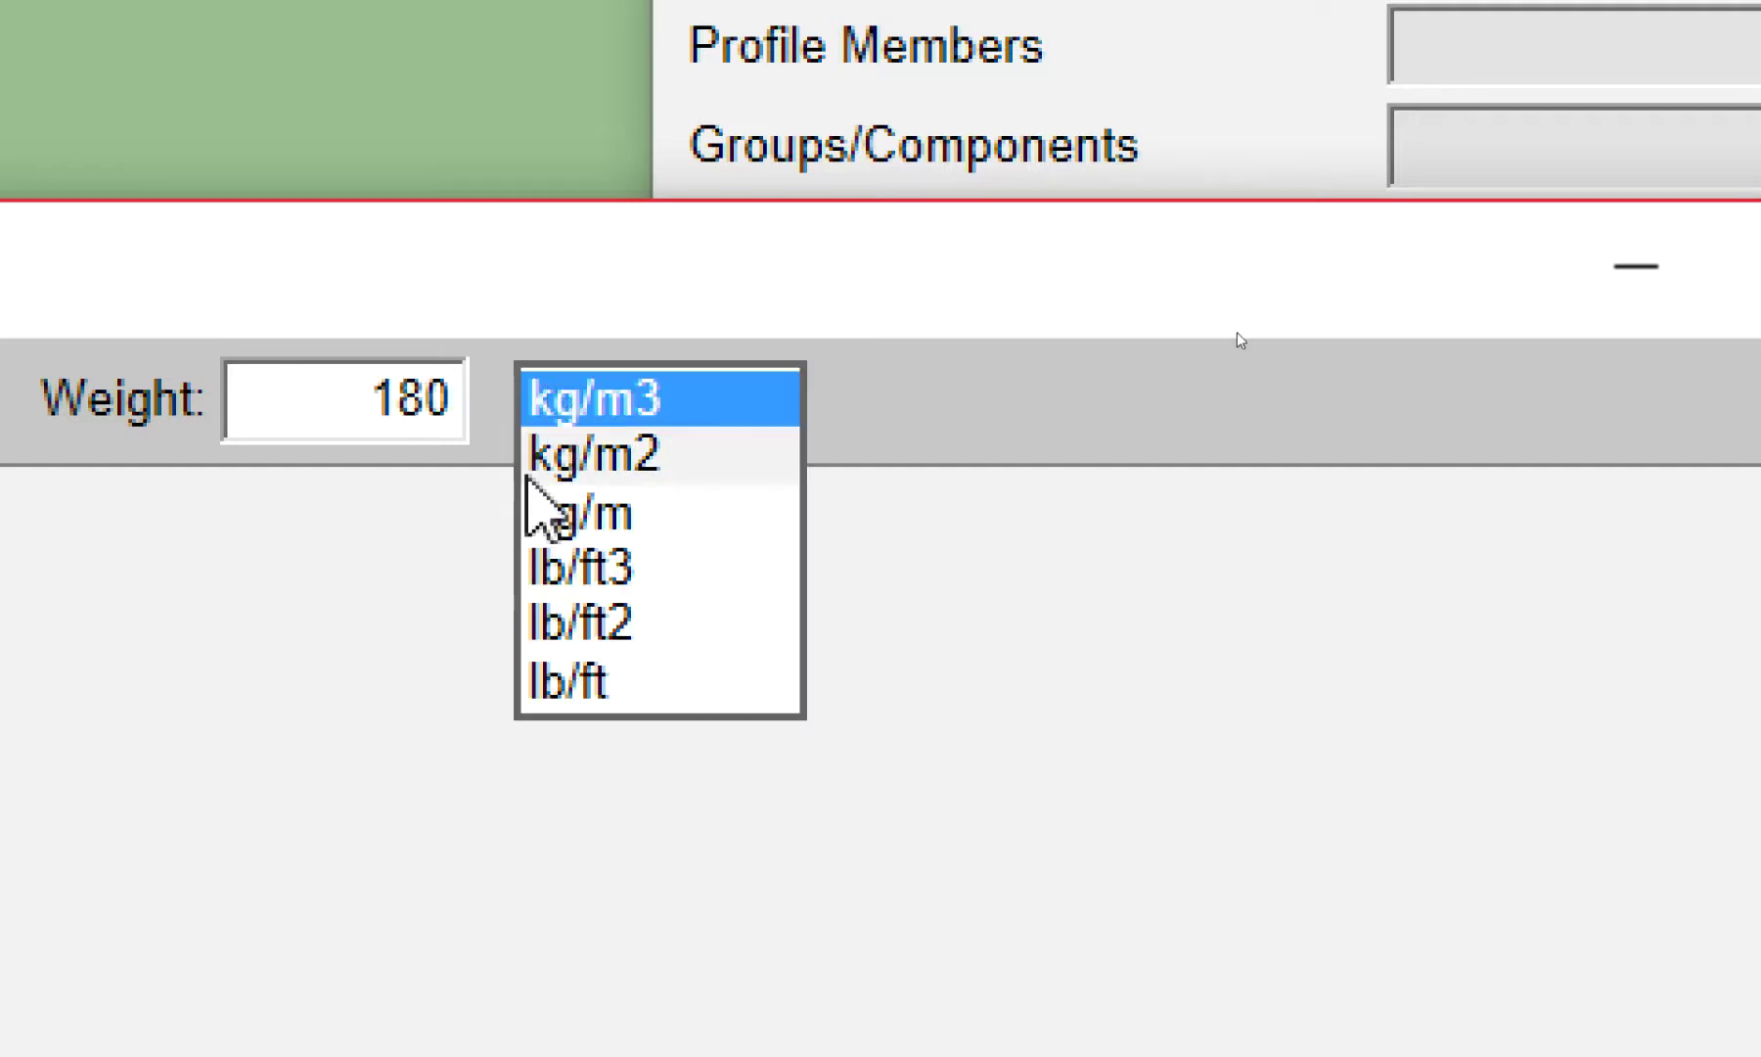
pyautogui.click(528, 479)
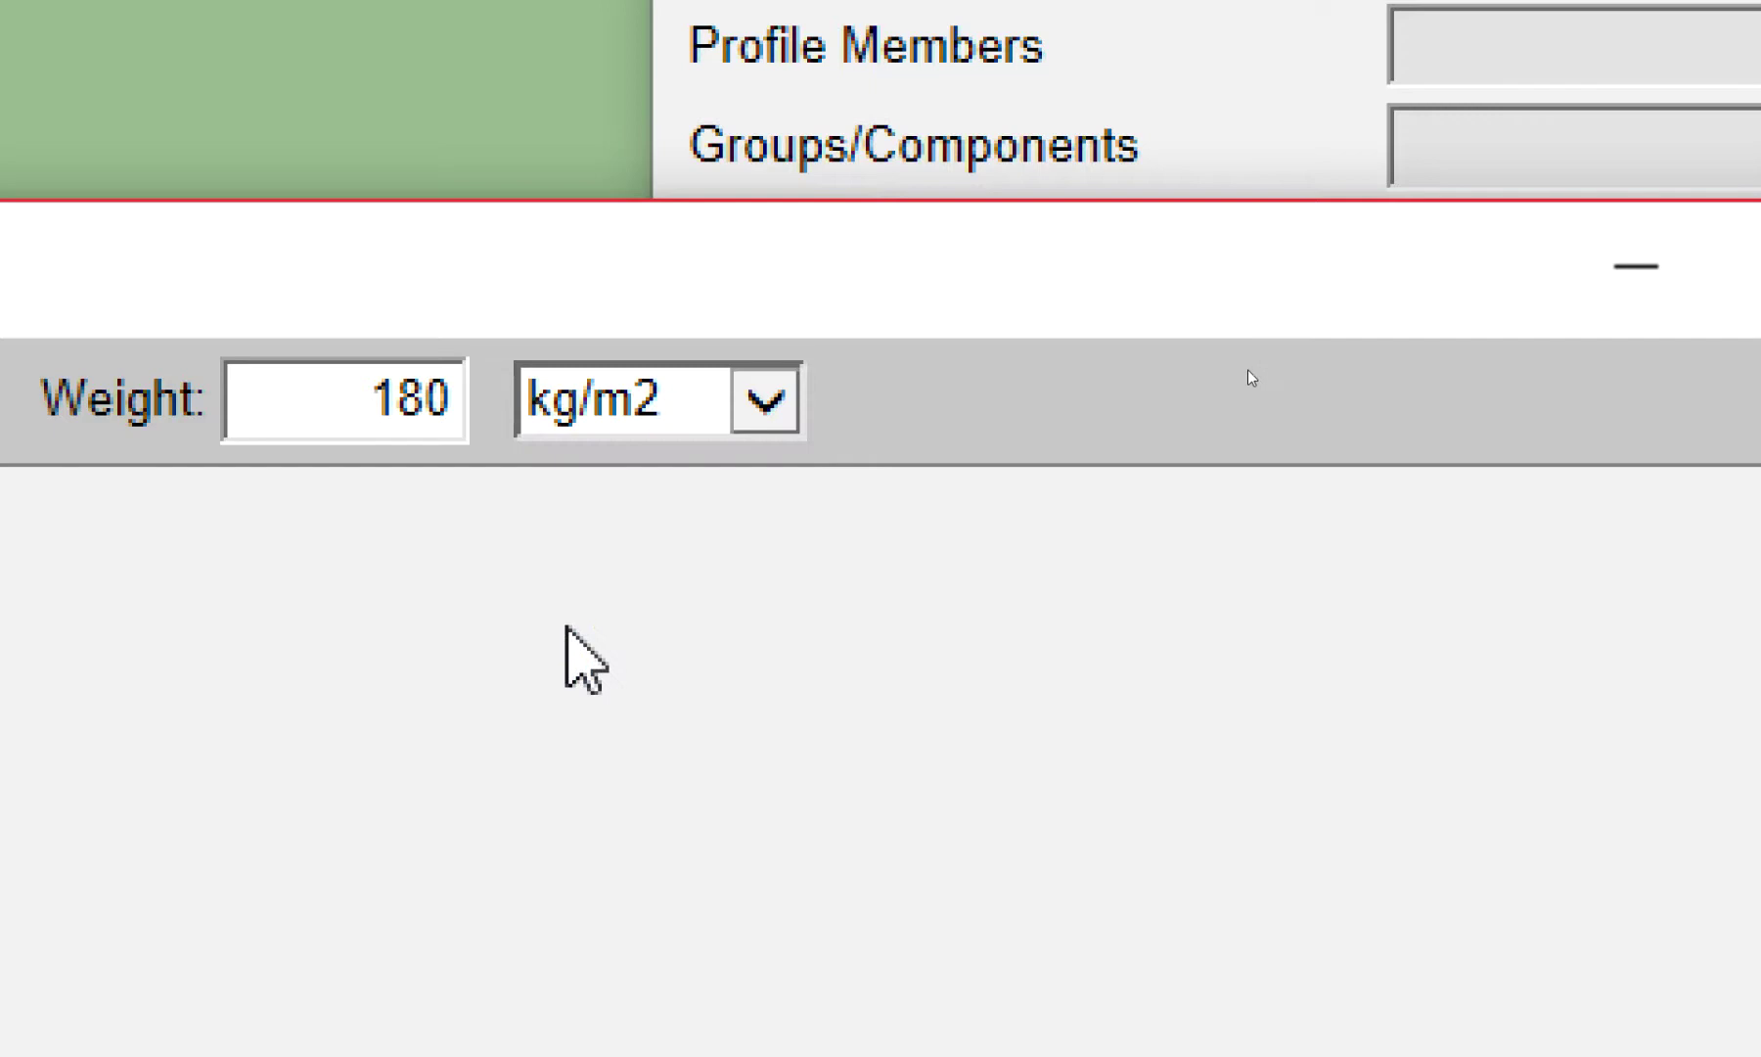
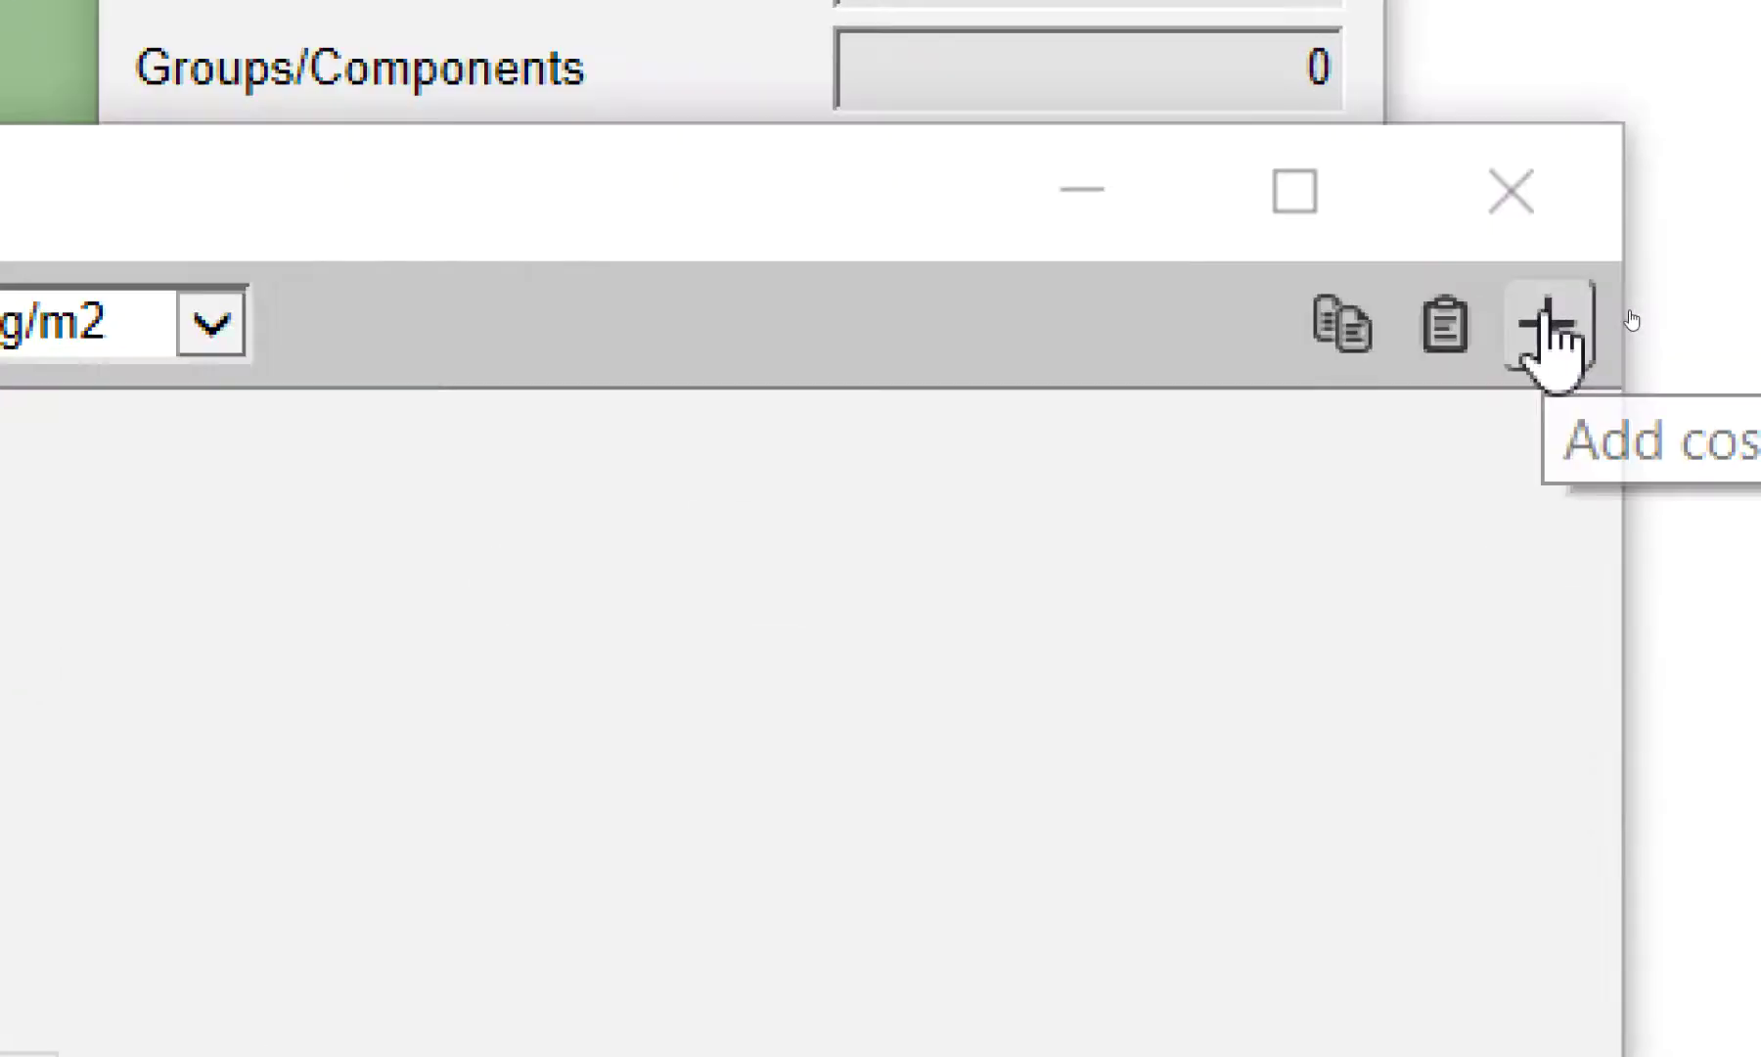
# Add a new cost row to the ผนัง layer described as ก่ออิฐครึ่งแผ่น
pyautogui.click(1514, 362)
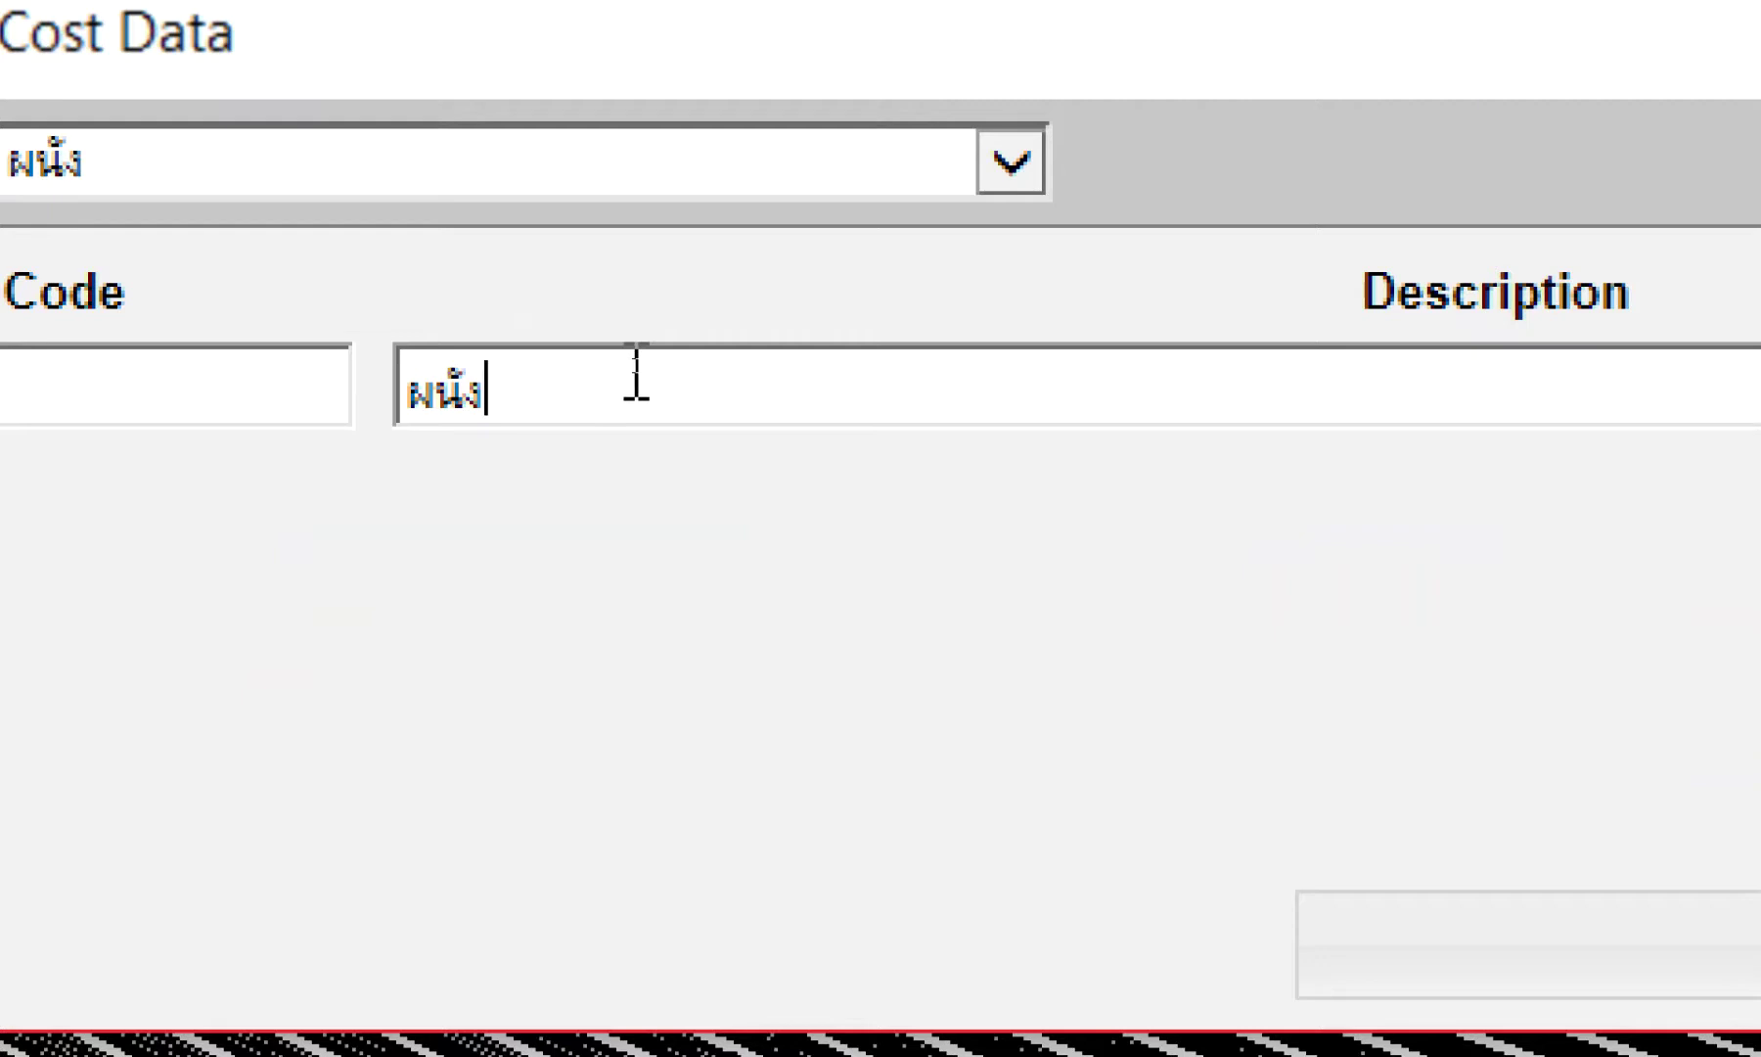
pyautogui.press('Left')
pyautogui.press('Right')
pyautogui.hotkey('shift', 'Left')
pyautogui.hotkey('shift', 'Left')
pyautogui.hotkey('shift', 'Left')
pyautogui.write('dj')
pyautogui.press('BackSpace')
pyautogui.press('BackSpace')
pyautogui.write('ก่อส')
pyautogui.press('BackSpace')
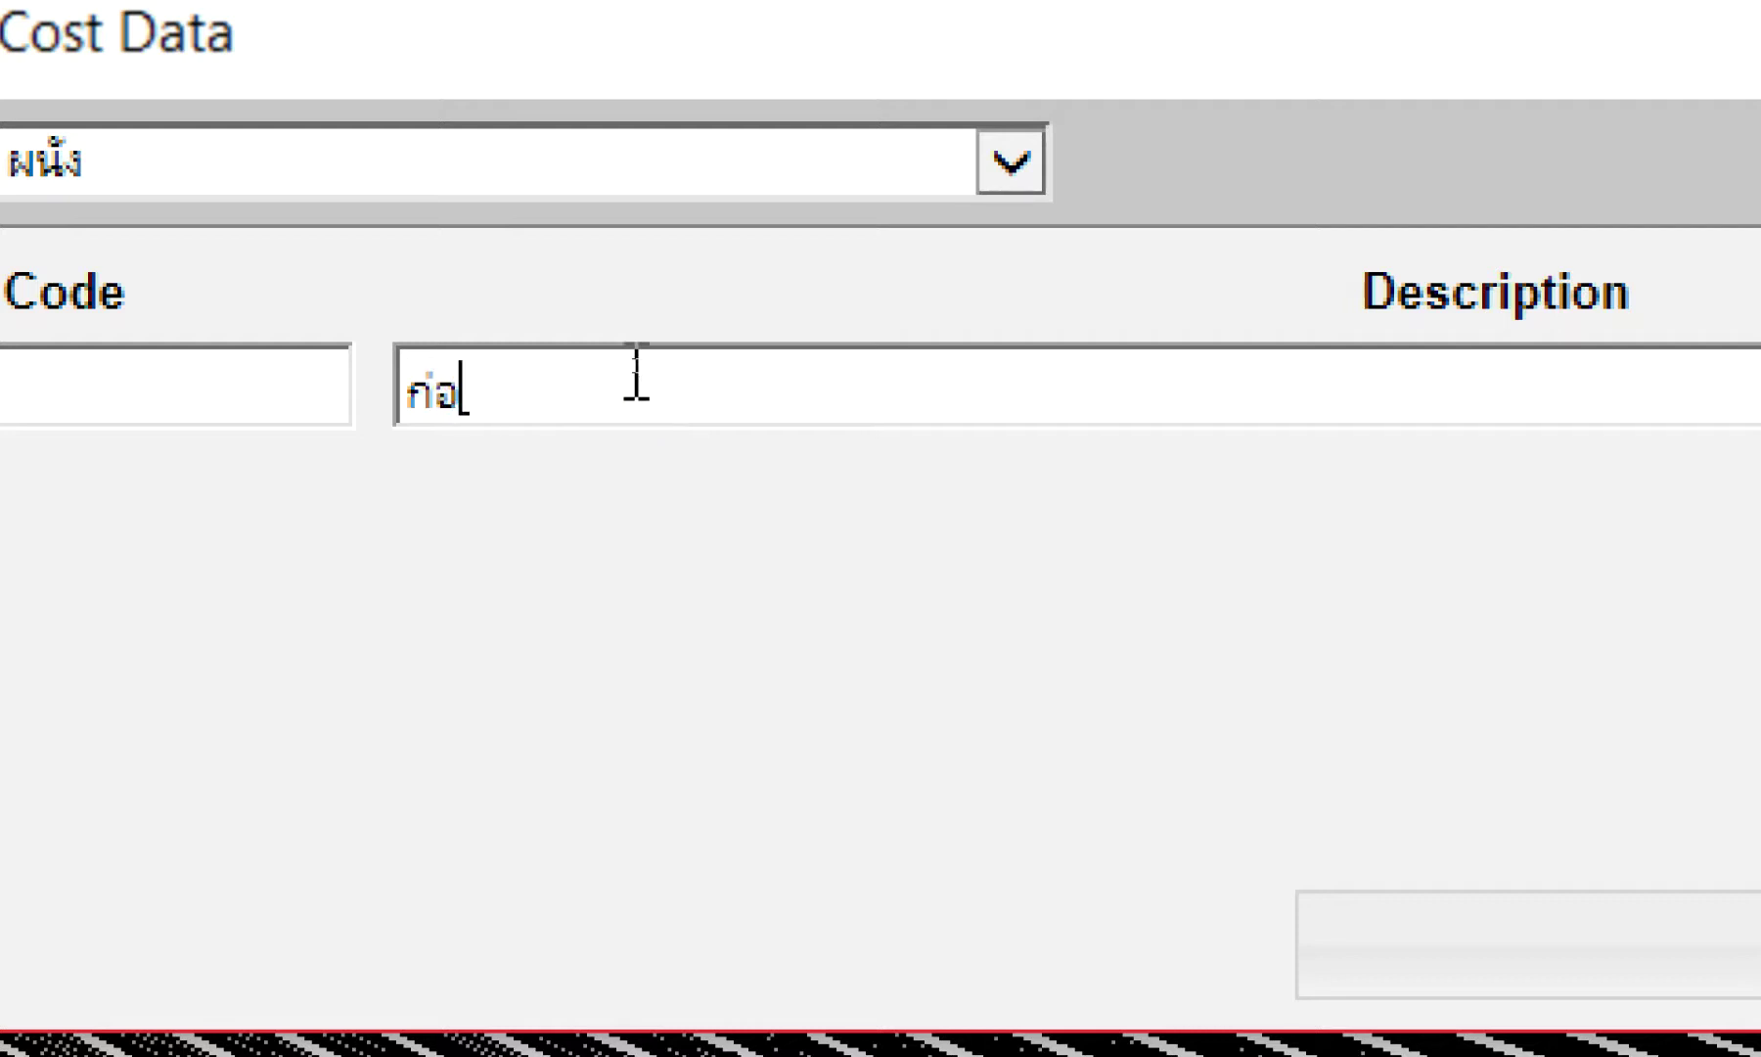
pyautogui.write('อิฐ')
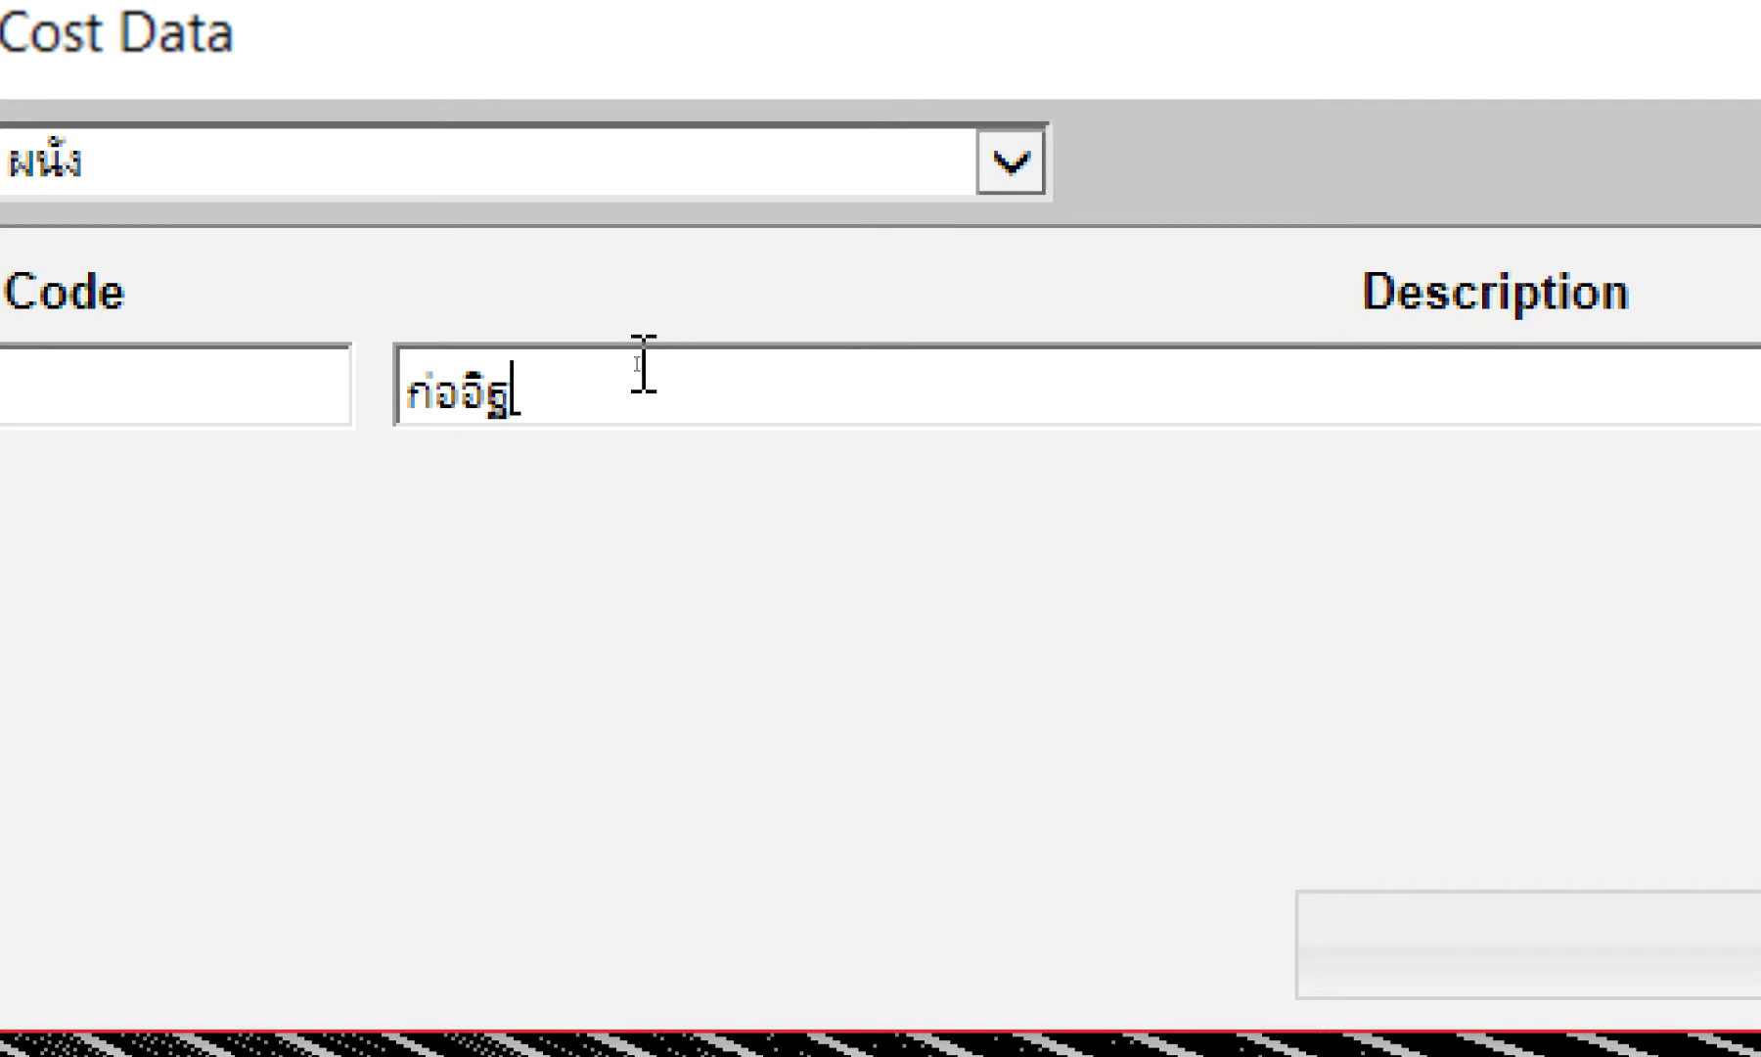
pyautogui.write('ครึ่งแผ่น')
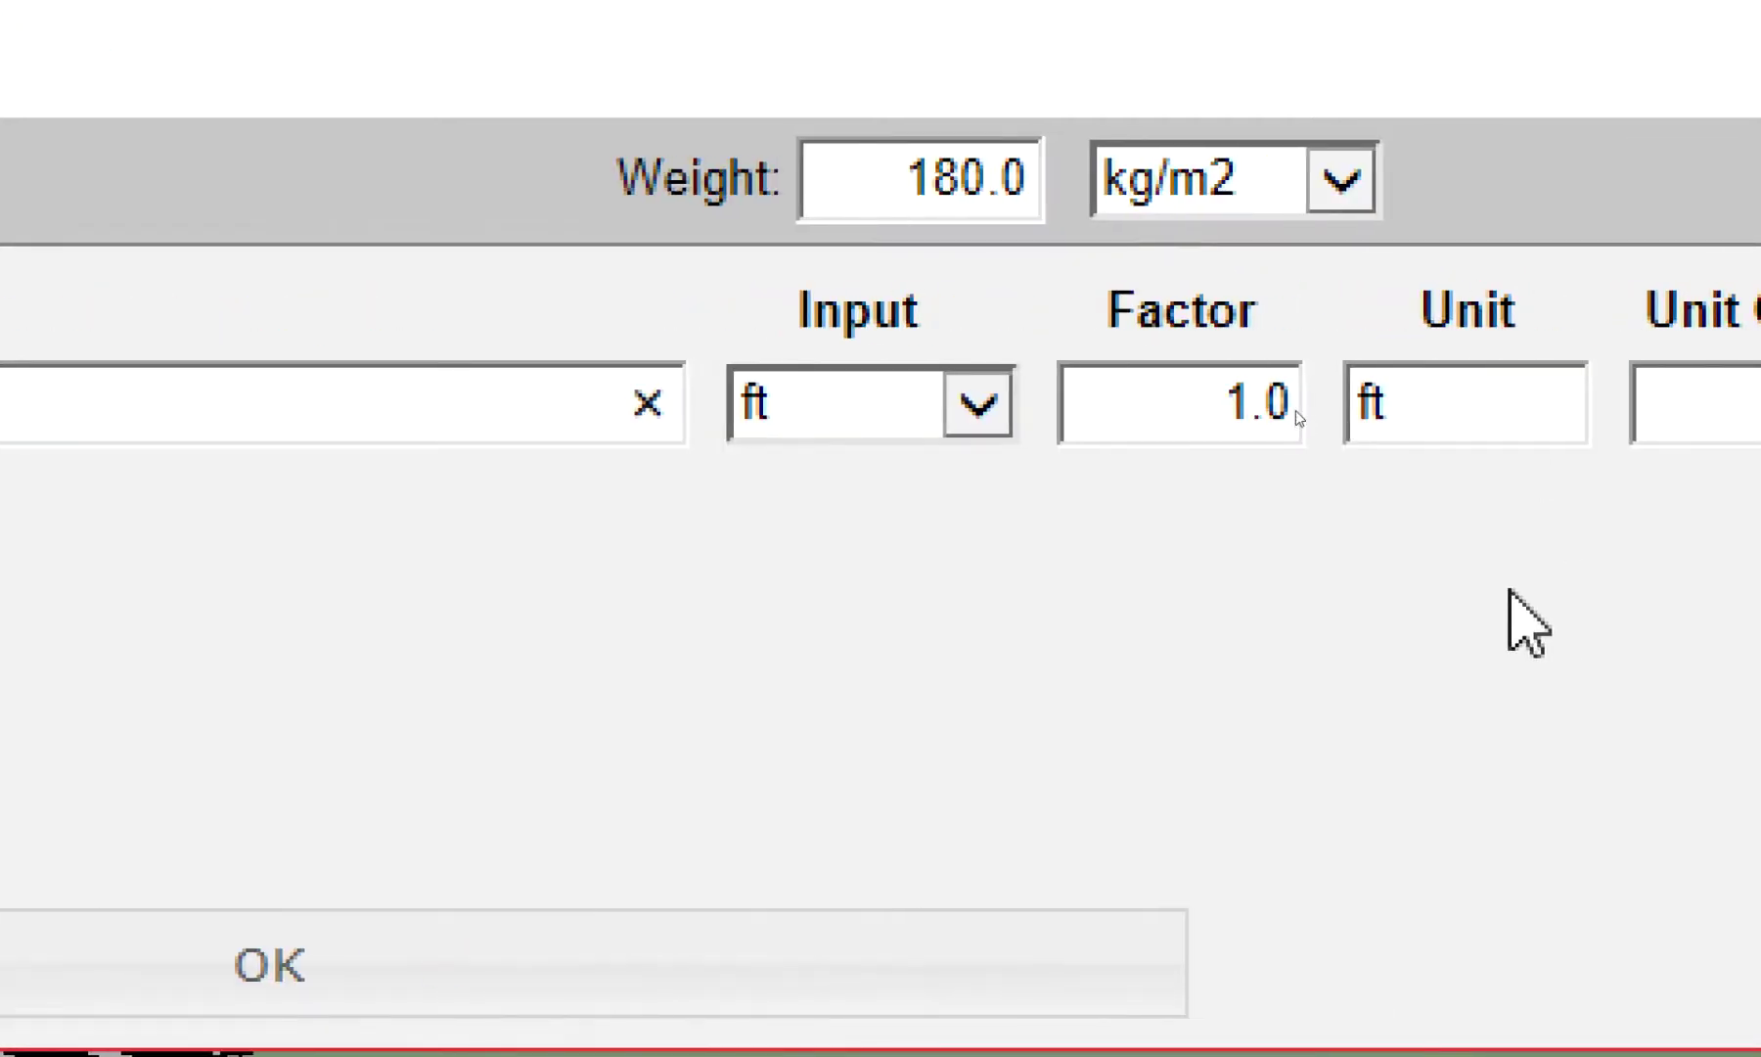
# Set that row to m2 input, unit ตร.ม. and unit cost 250, and add an empty second row
pyautogui.click(912, 435)
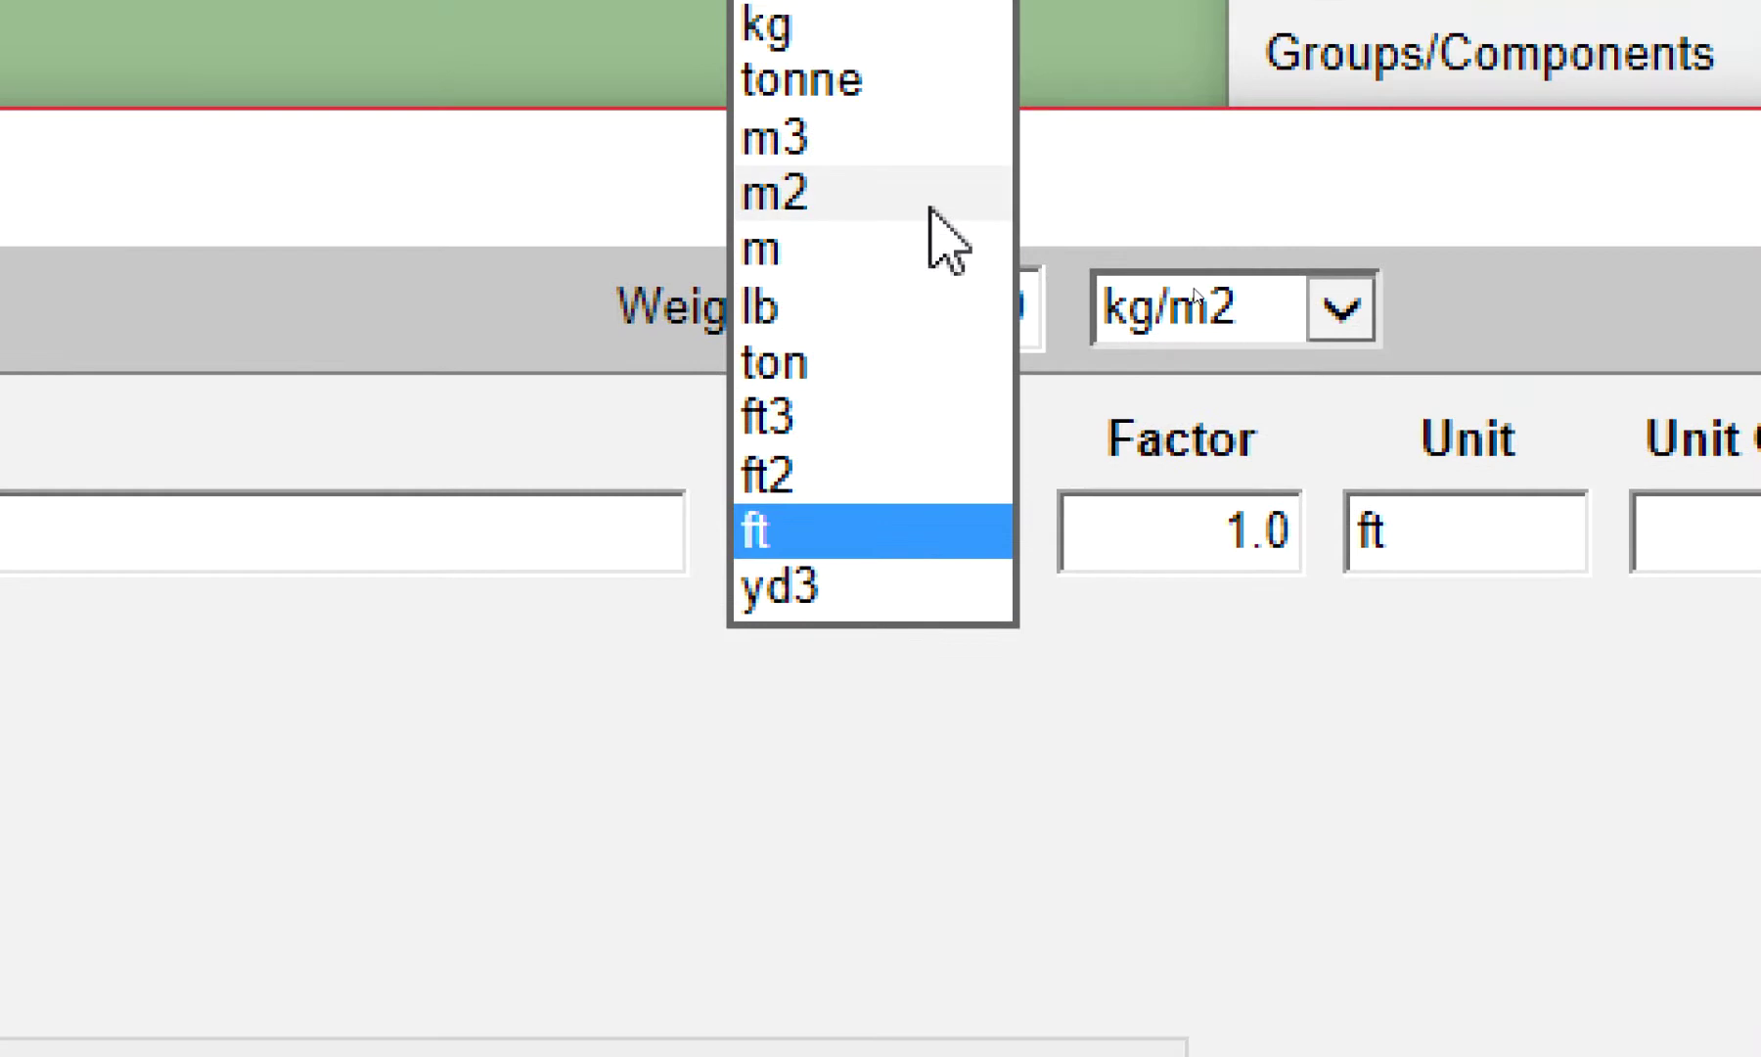
pyautogui.click(931, 208)
pyautogui.click(1102, 536)
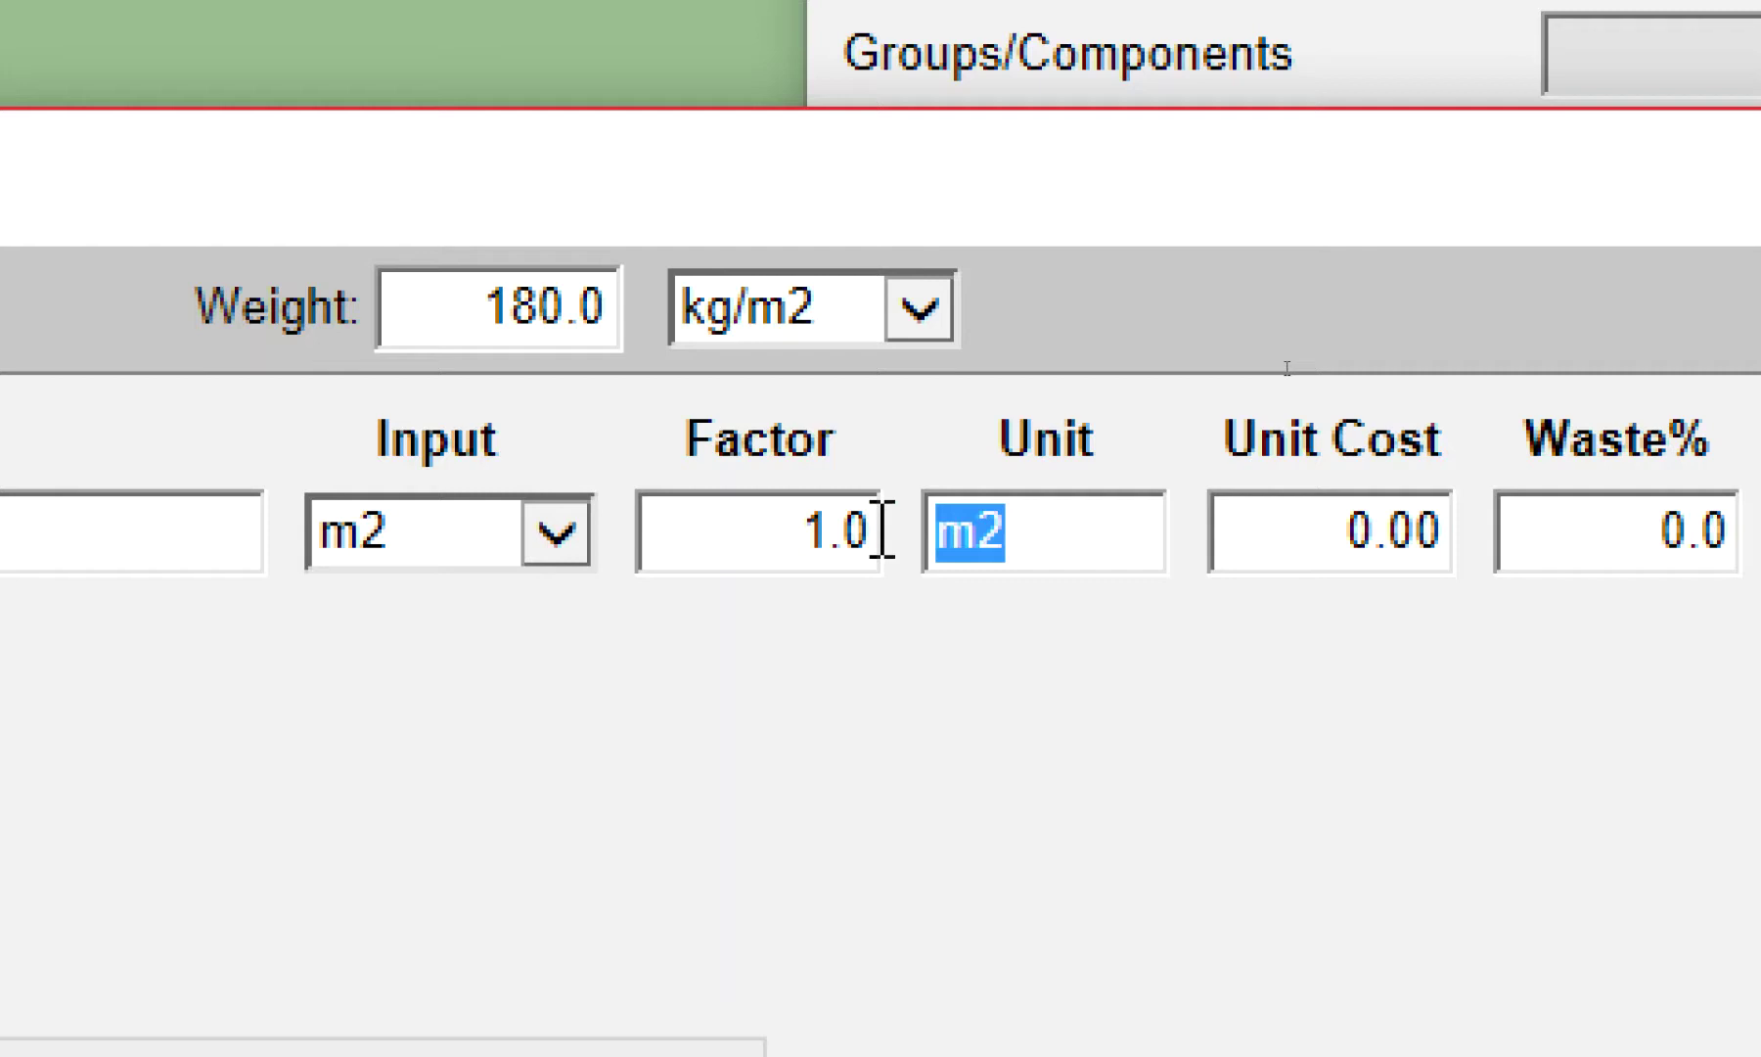
pyautogui.write('ตร.ม.')
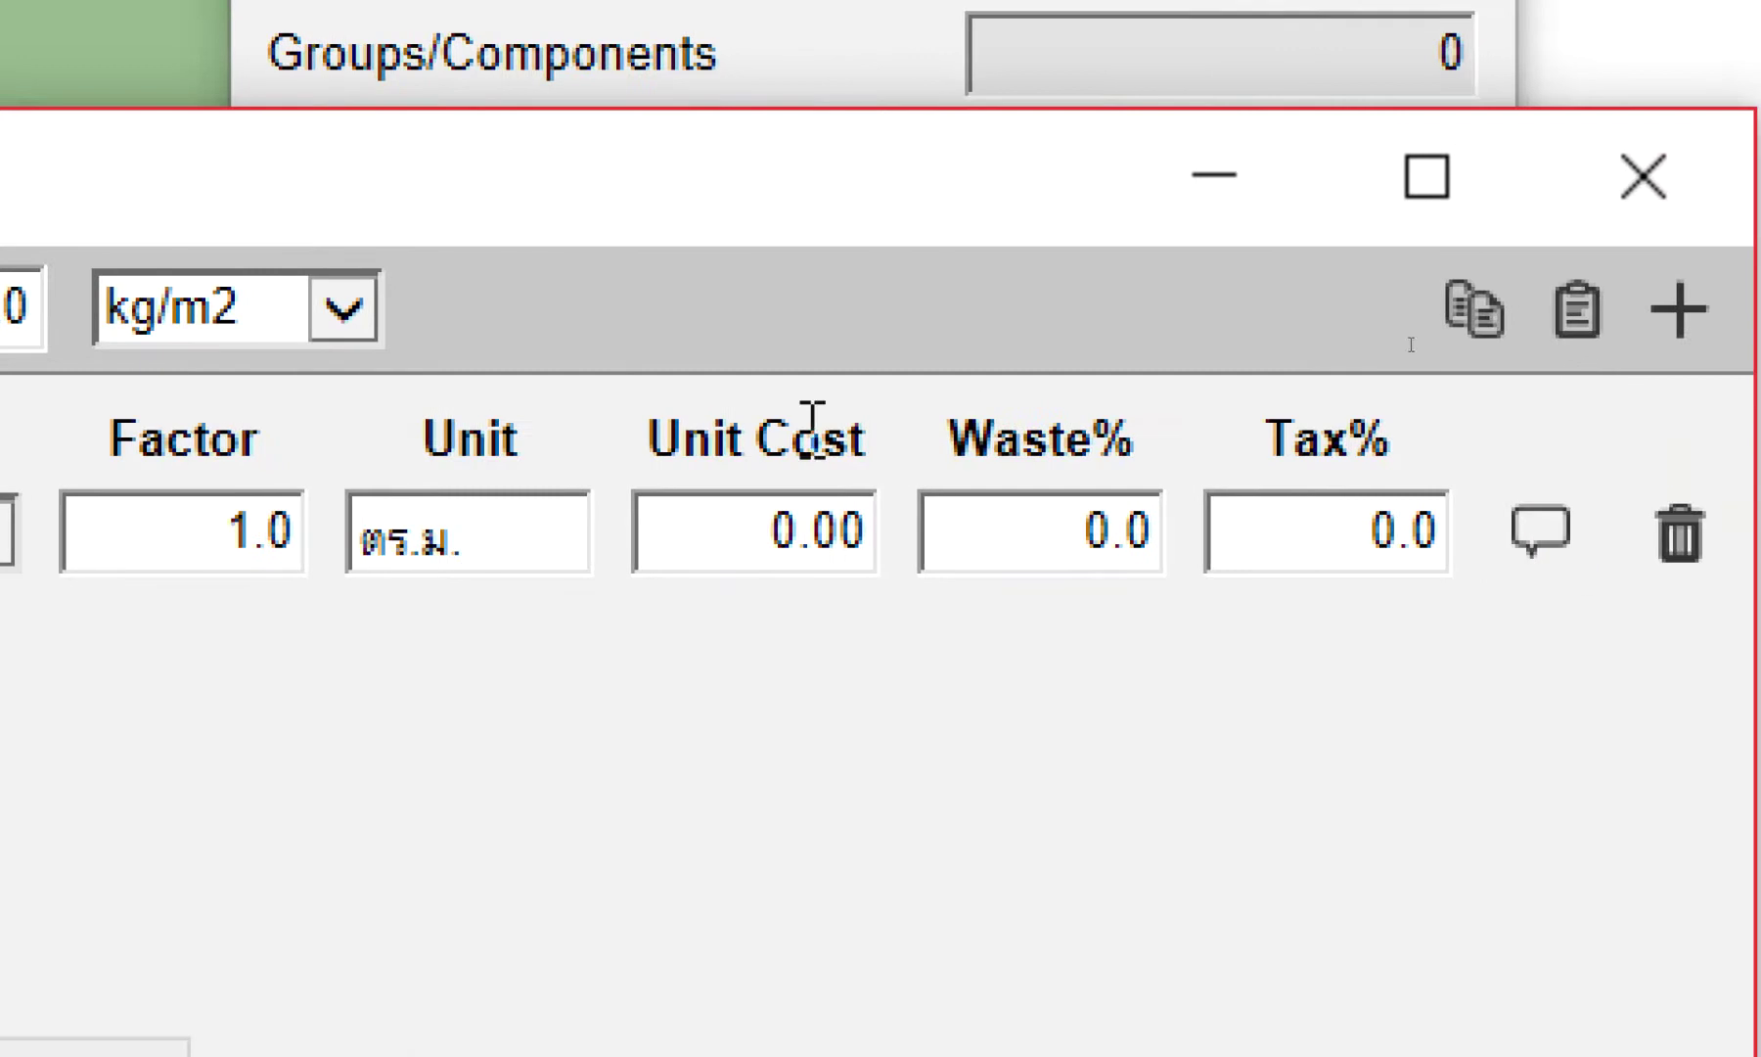
pyautogui.moveTo(727, 533); pyautogui.dragTo(914, 529)
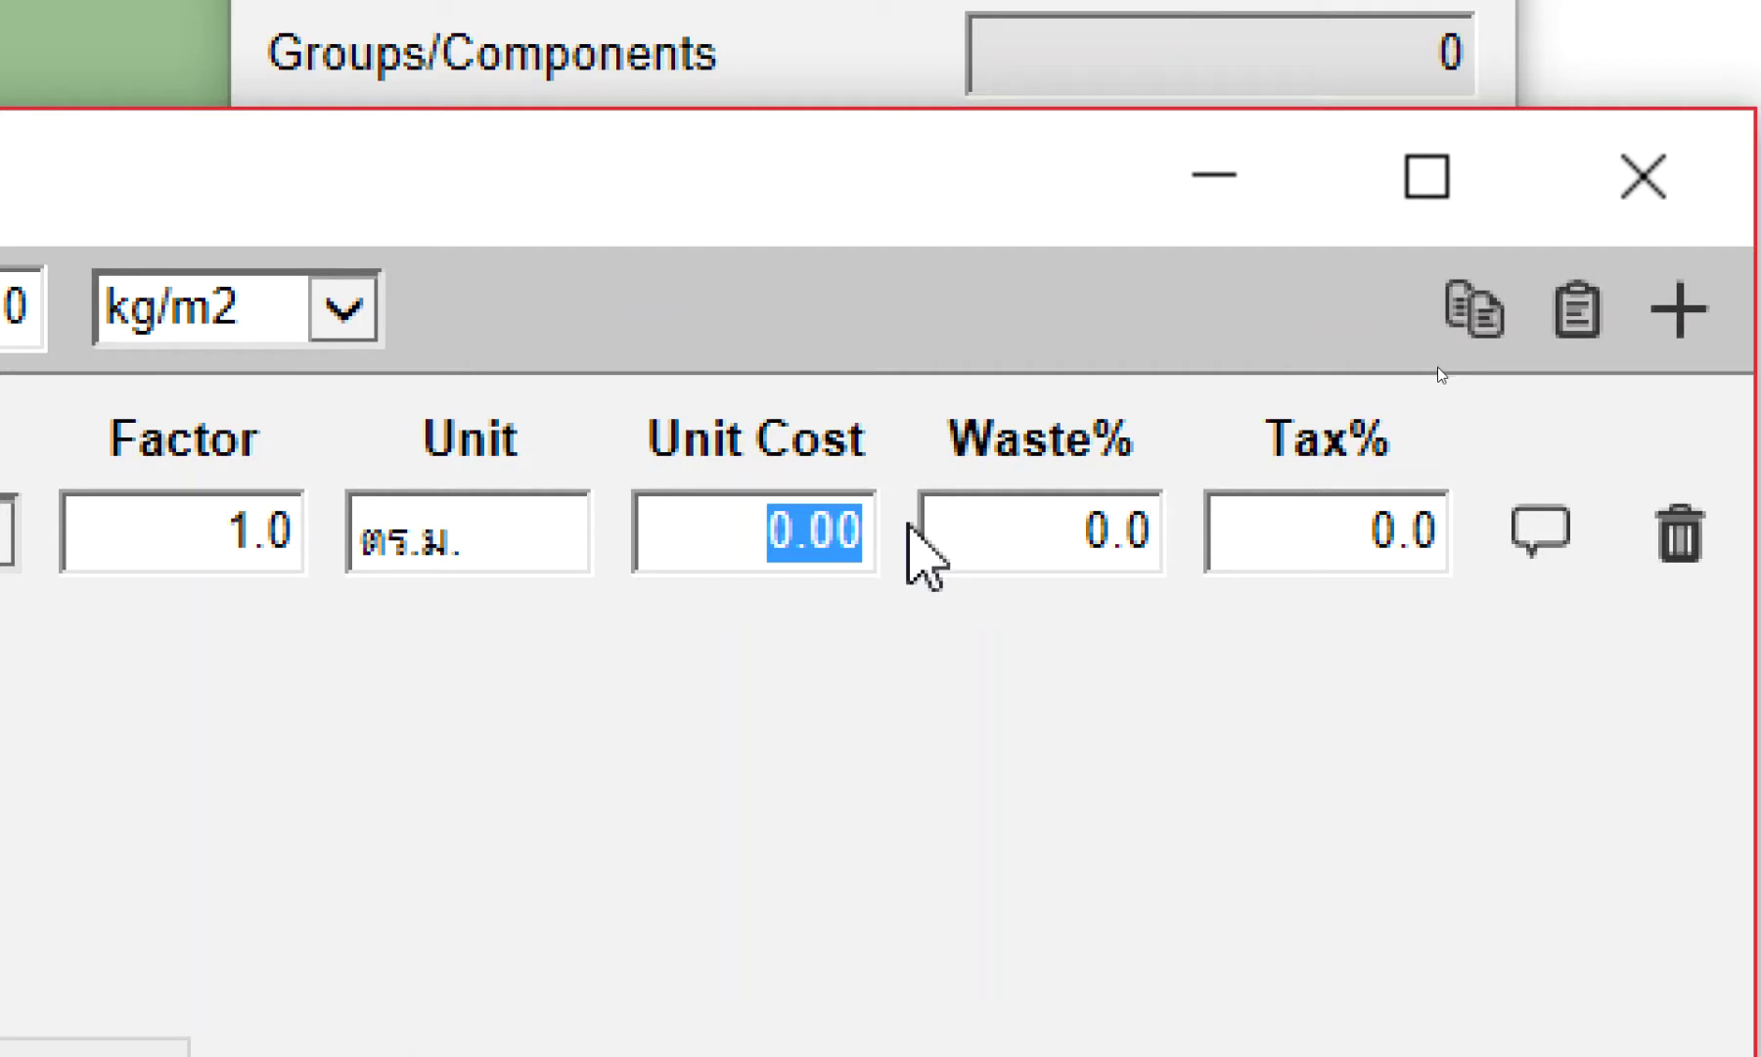
pyautogui.press('BackSpace')
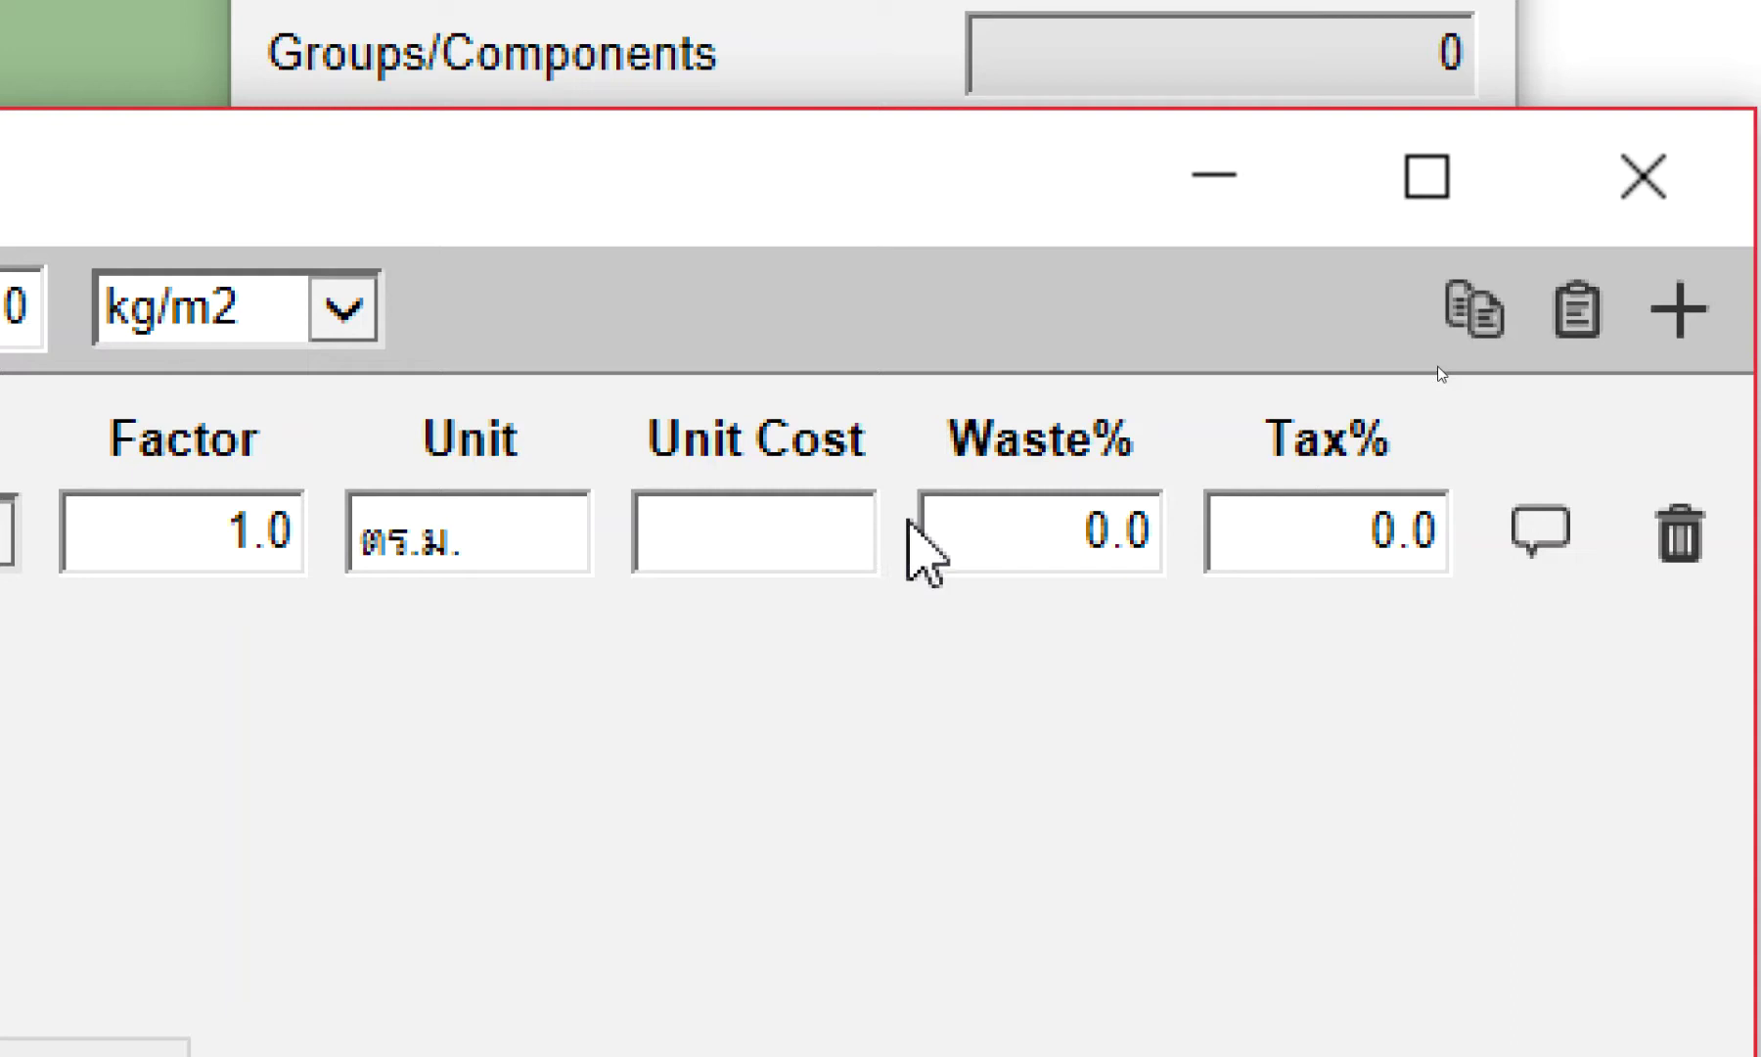
pyautogui.write('25')
pyautogui.write('0')
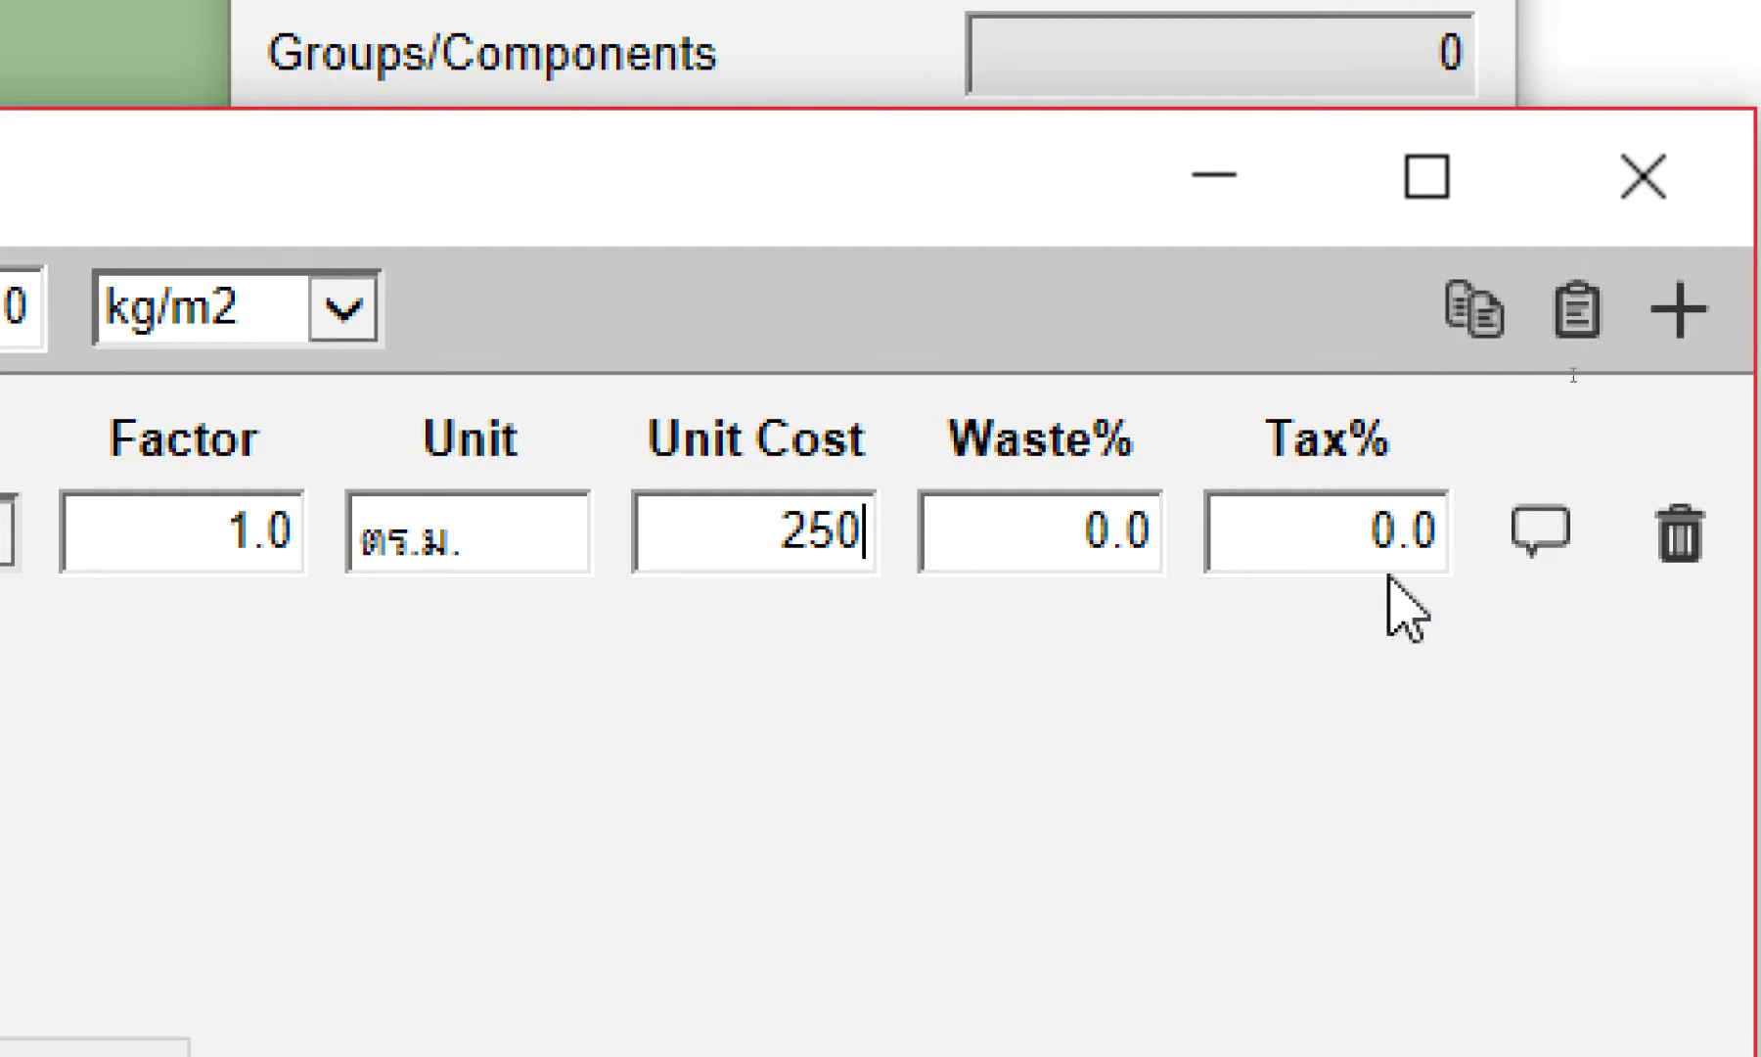
pyautogui.click(1678, 309)
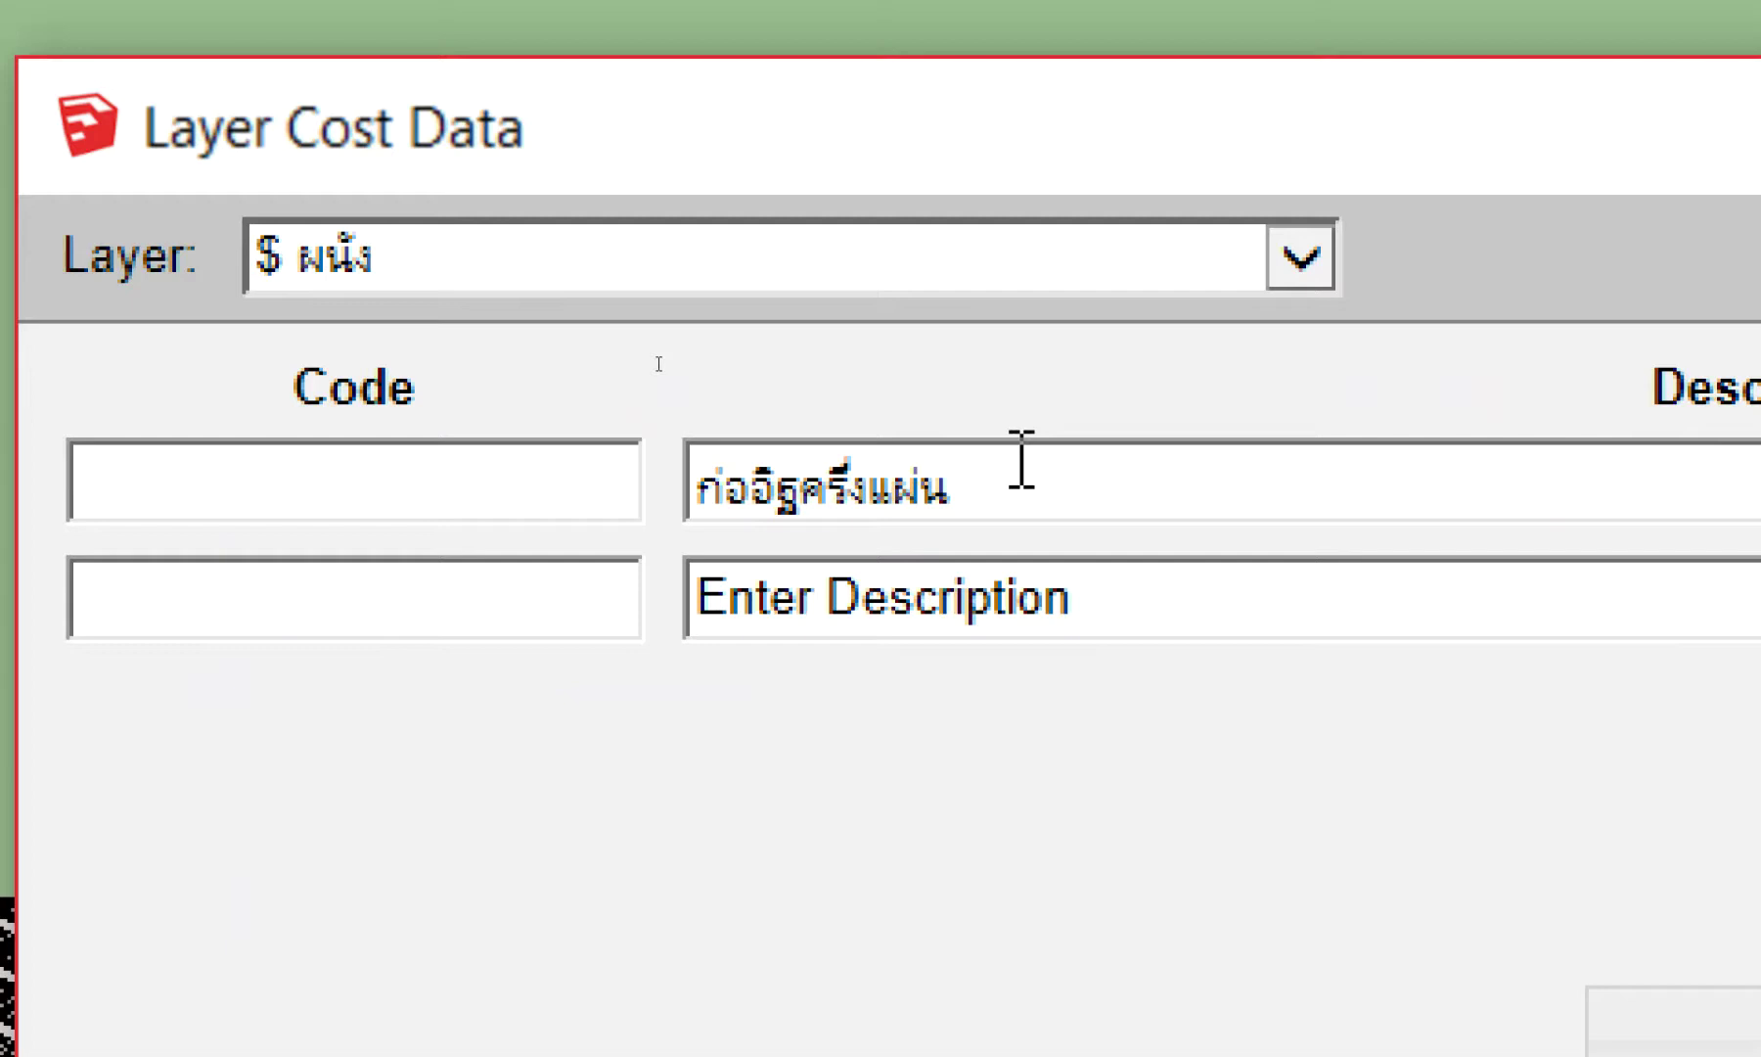
# Copy the first description into row two and prefix it with ค่าแรง
pyautogui.moveTo(1019, 460); pyautogui.dragTo(511, 499)
pyautogui.hotkey('ctrl', 'c')
pyautogui.moveTo(1140, 587); pyautogui.dragTo(586, 668)
pyautogui.hotkey('ctrl', 'v')
pyautogui.press('Left')
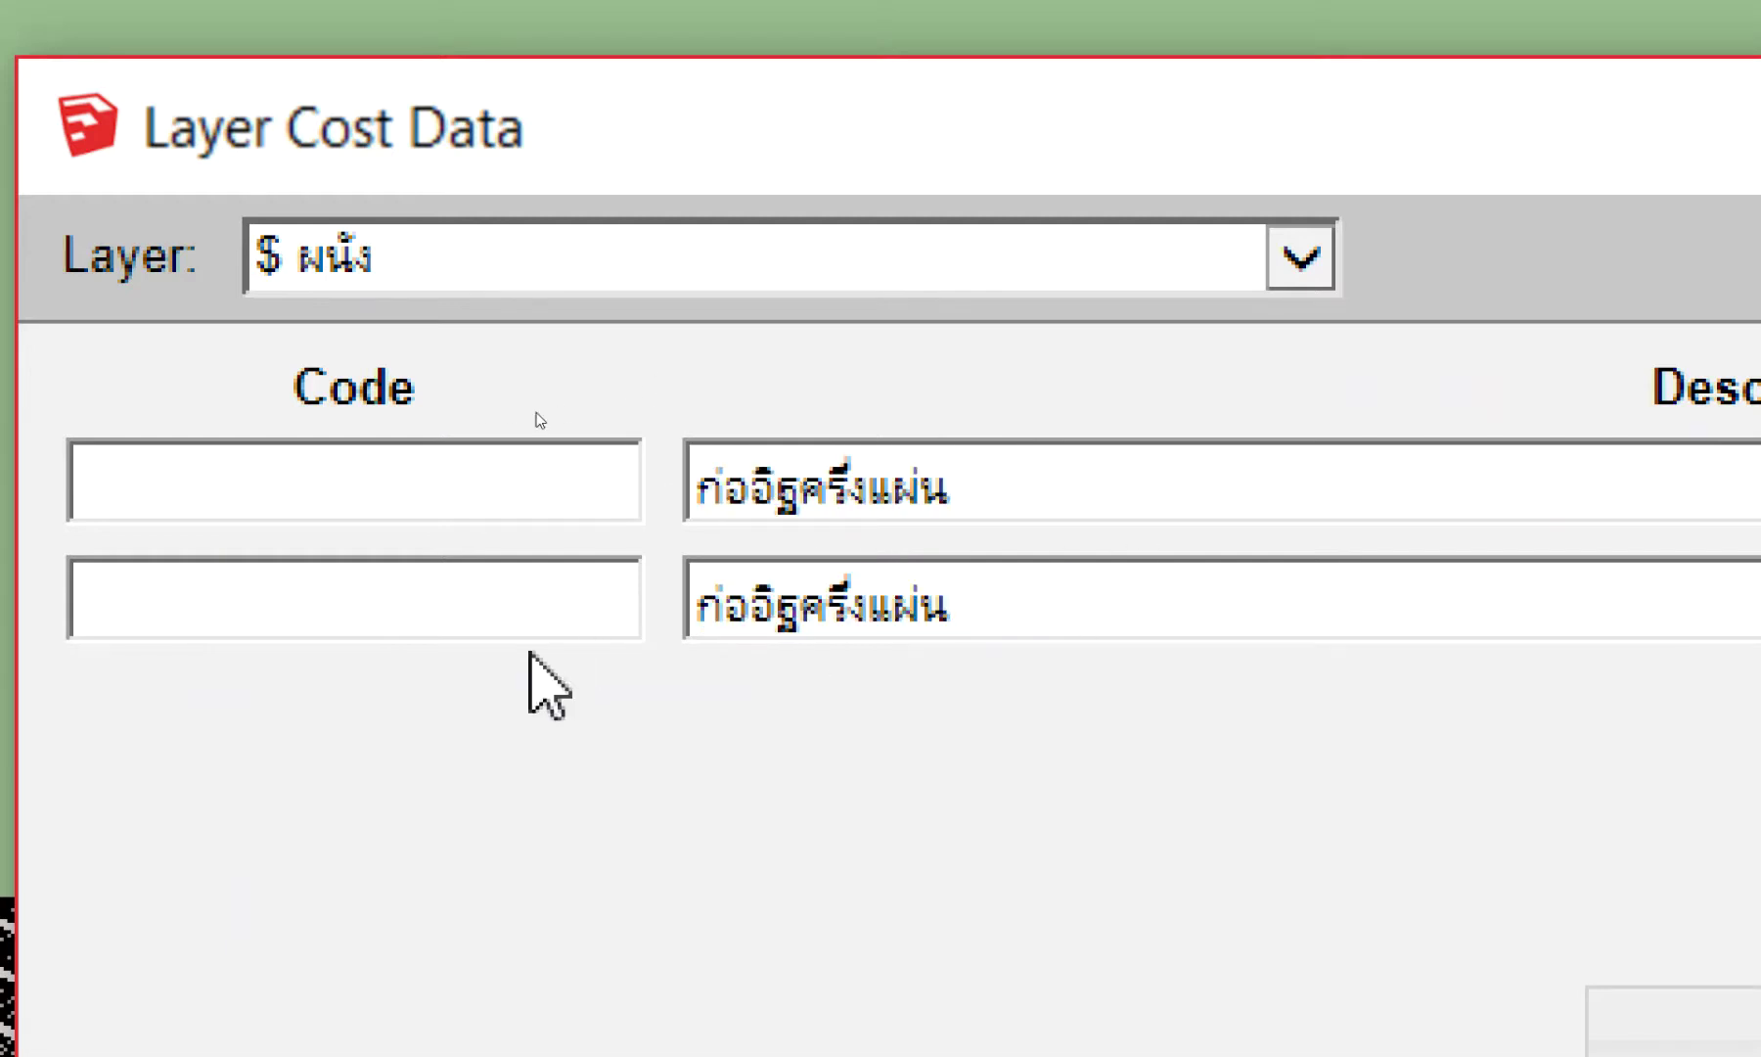
pyautogui.press('Left')
pyautogui.press('Left')
pyautogui.press('Left')
pyautogui.write('8jk')
pyautogui.press('BackSpace')
pyautogui.press('BackSpace')
pyautogui.press('BackSpace')
pyautogui.write('ค่ารม')
pyautogui.press('BackSpace')
pyautogui.press('BackSpace')
pyautogui.write('แร')
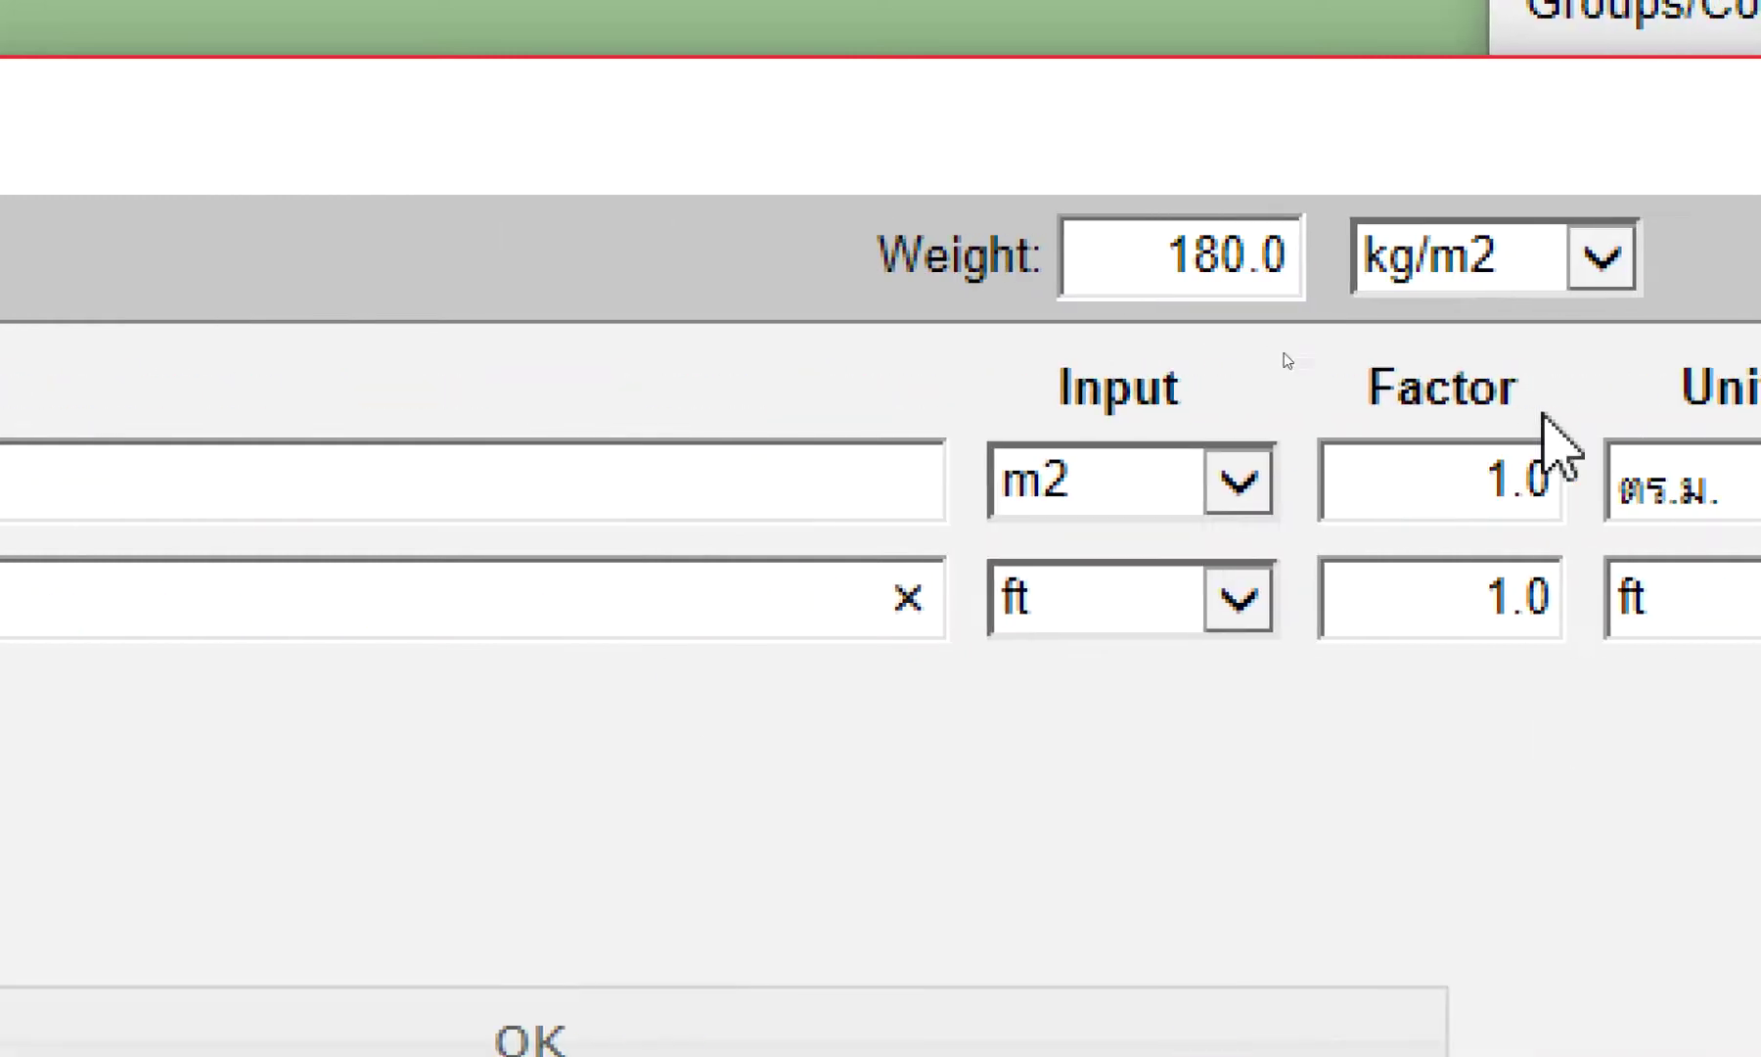
# Set row two's input to m2 and its unit to ตร.ม., copied from row one
pyautogui.click(1229, 595)
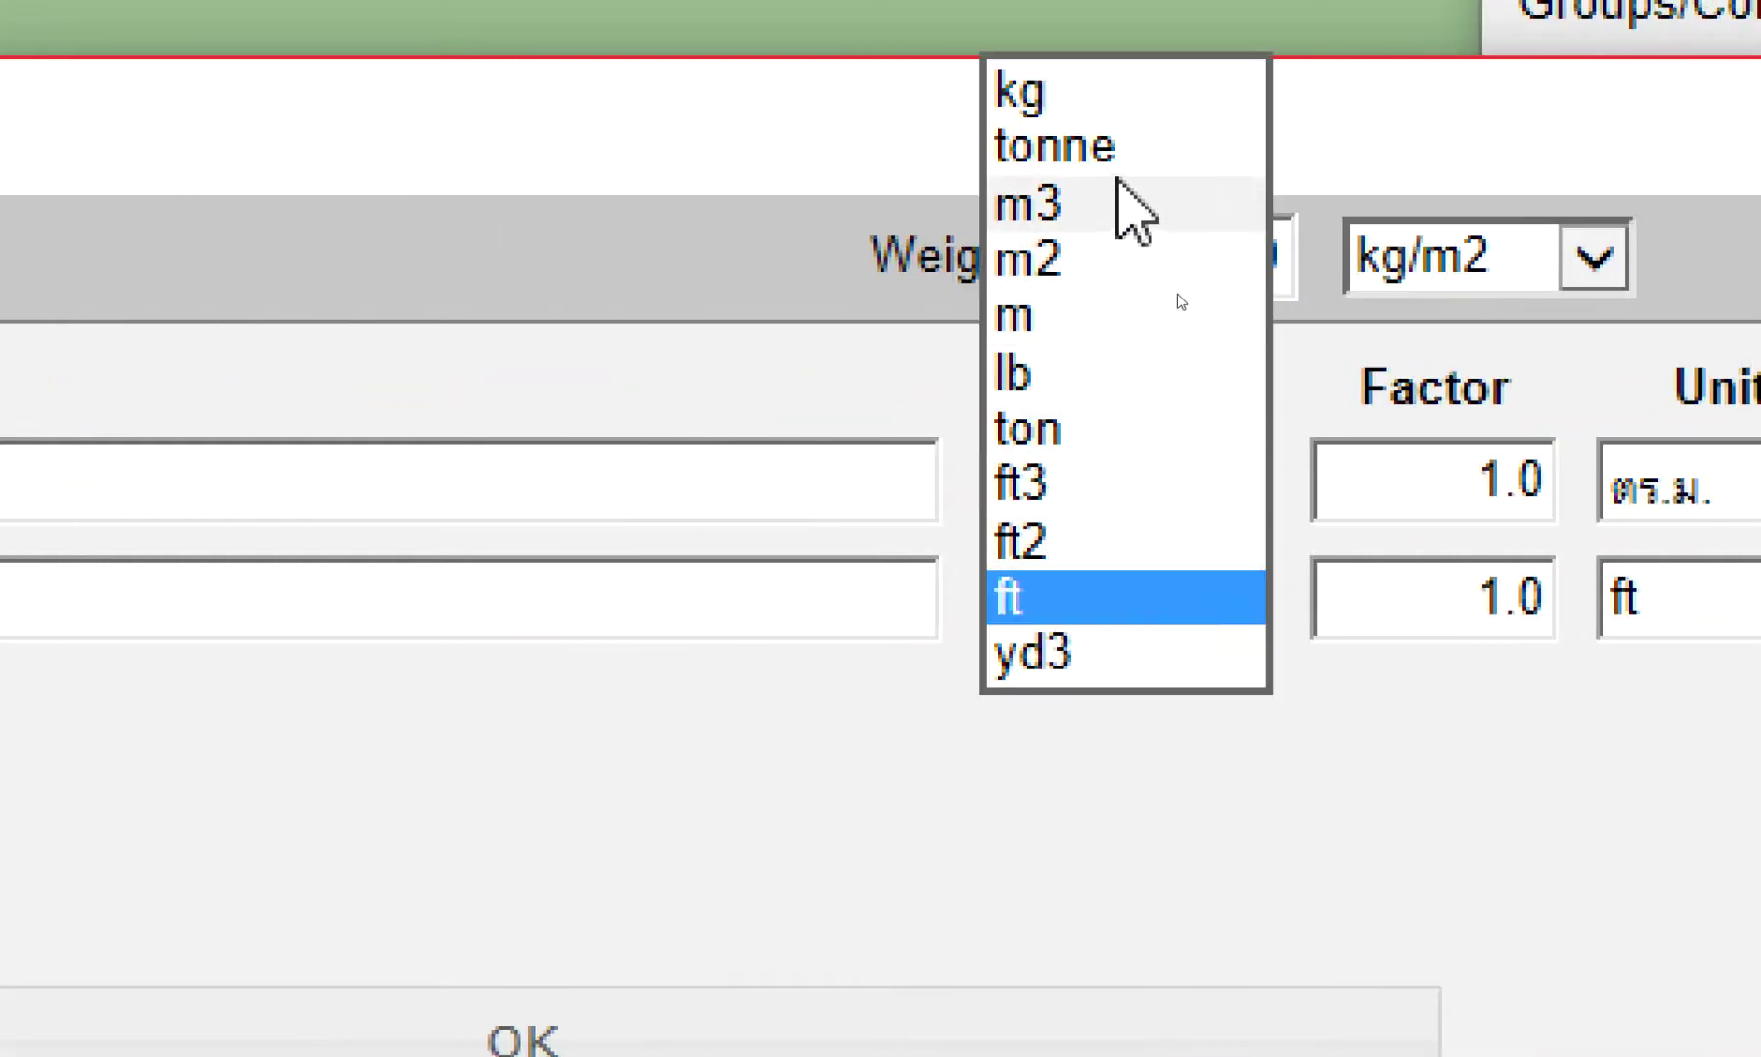
pyautogui.click(1112, 245)
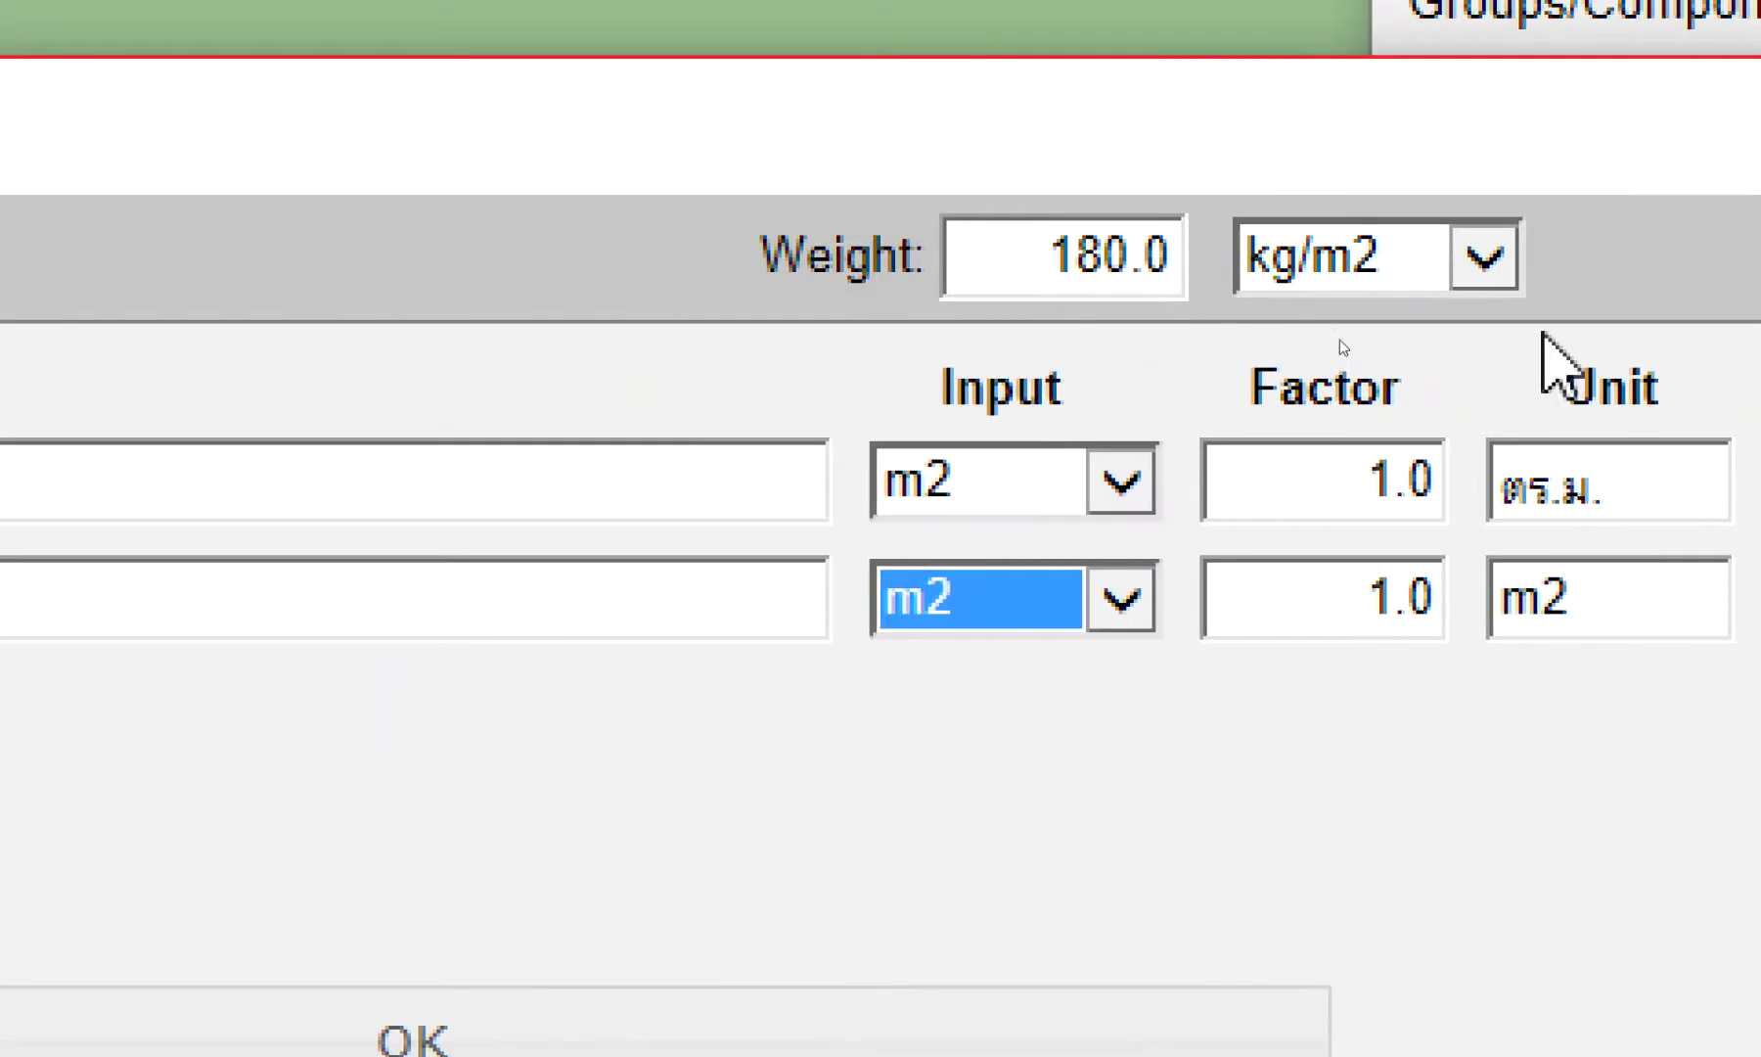
pyautogui.doubleClick(1457, 480)
pyautogui.hotkey('ctrl', 'c')
pyautogui.click(1443, 592)
pyautogui.press('BackSpace')
pyautogui.press('BackSpace')
pyautogui.hotkey('ctrl', 'v')
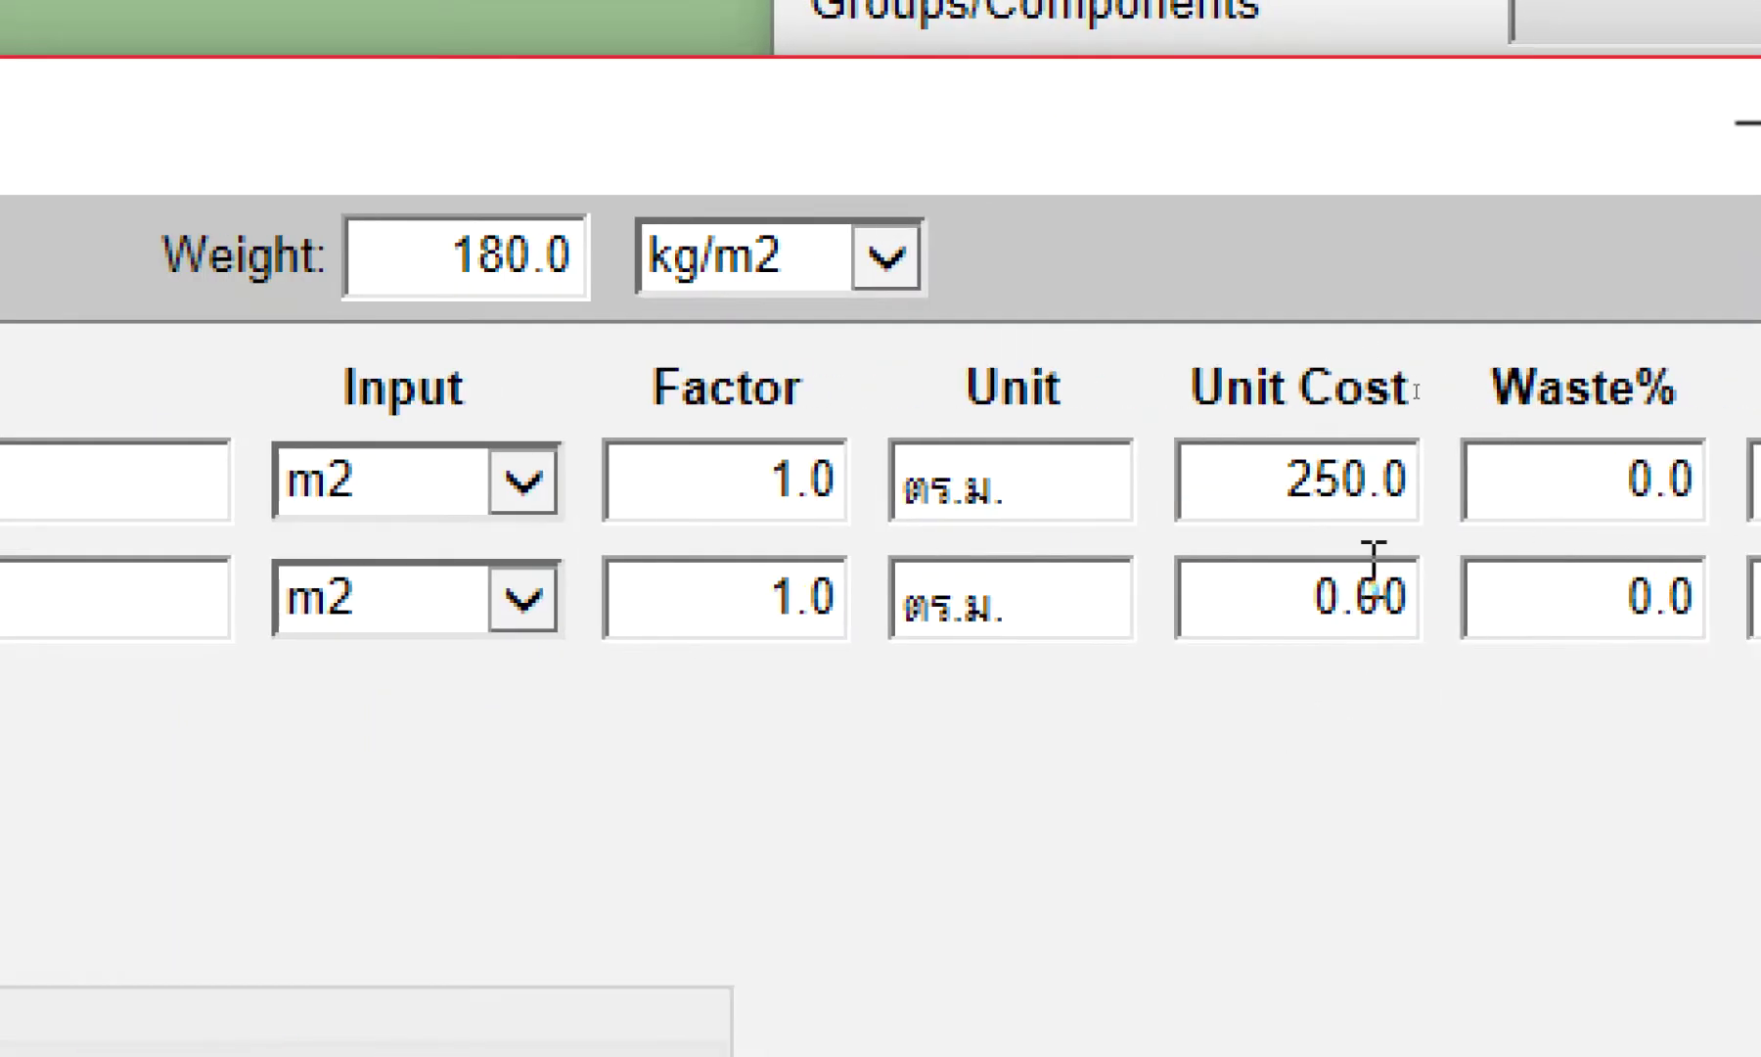
# Give row two a unit cost of 150 and add a third row
pyautogui.moveTo(1272, 481); pyautogui.dragTo(1403, 481)
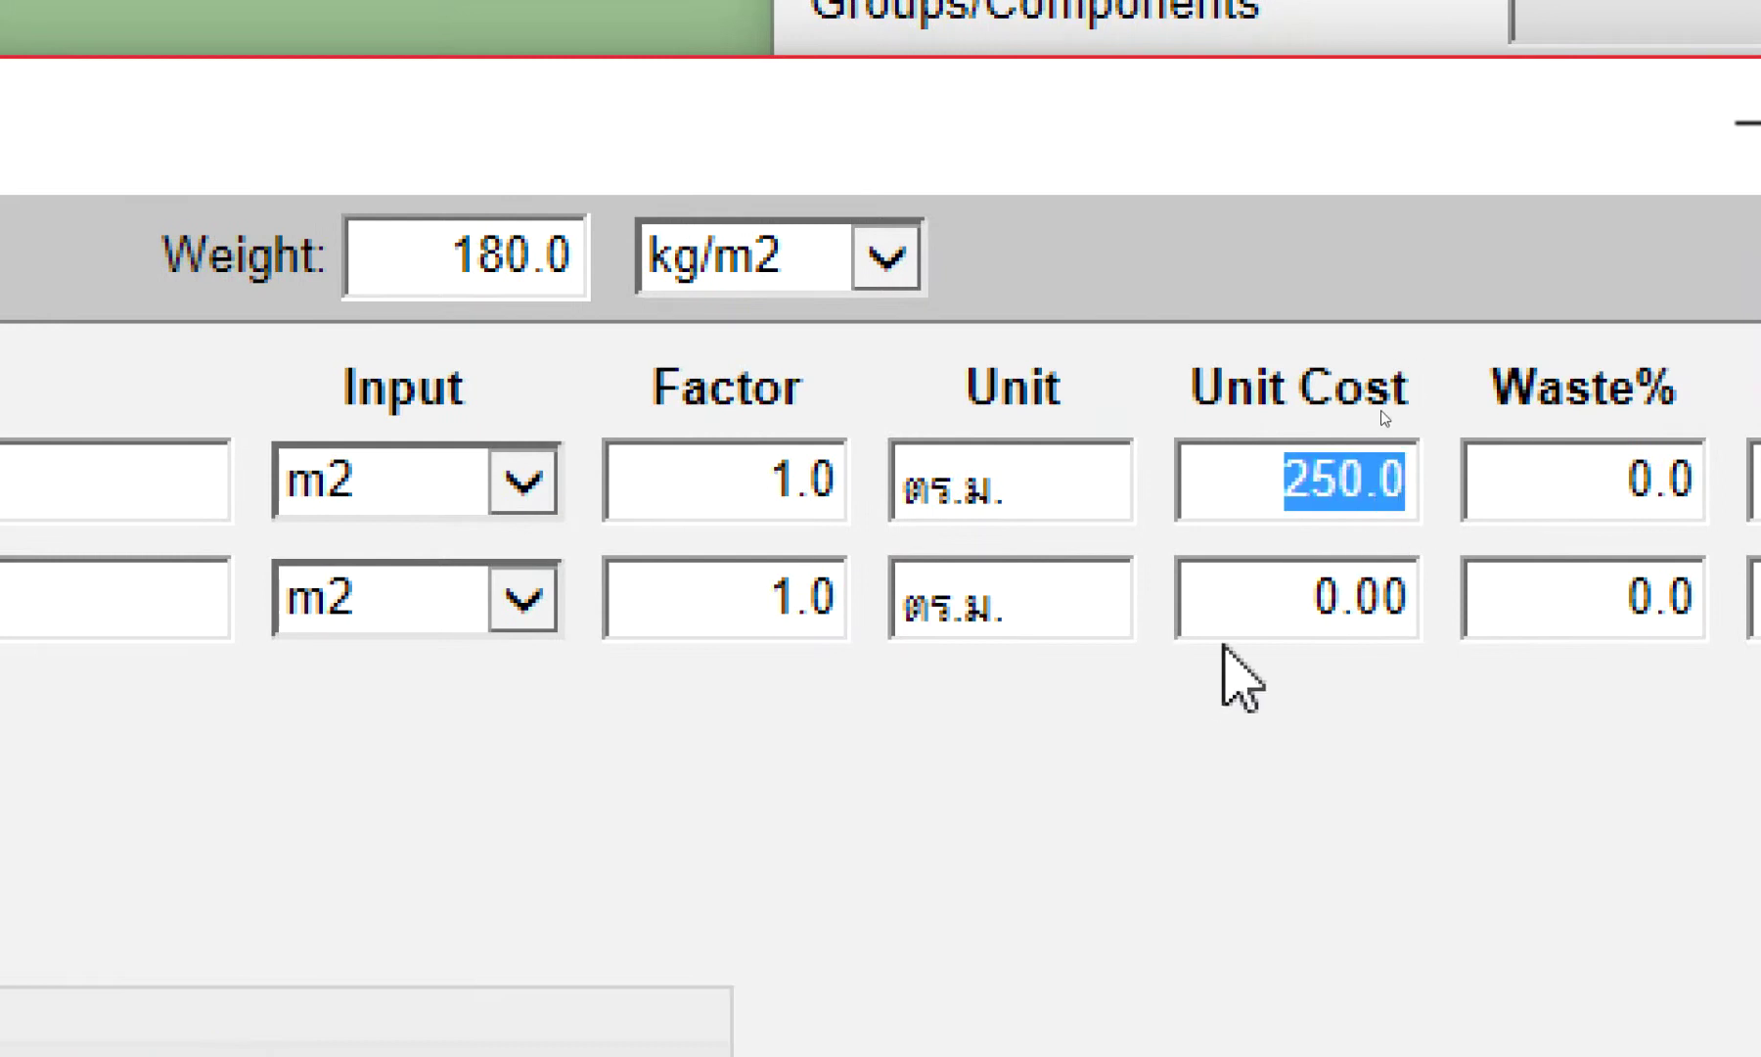
pyautogui.moveTo(1223, 599); pyautogui.dragTo(1414, 598)
pyautogui.write('ๅ')
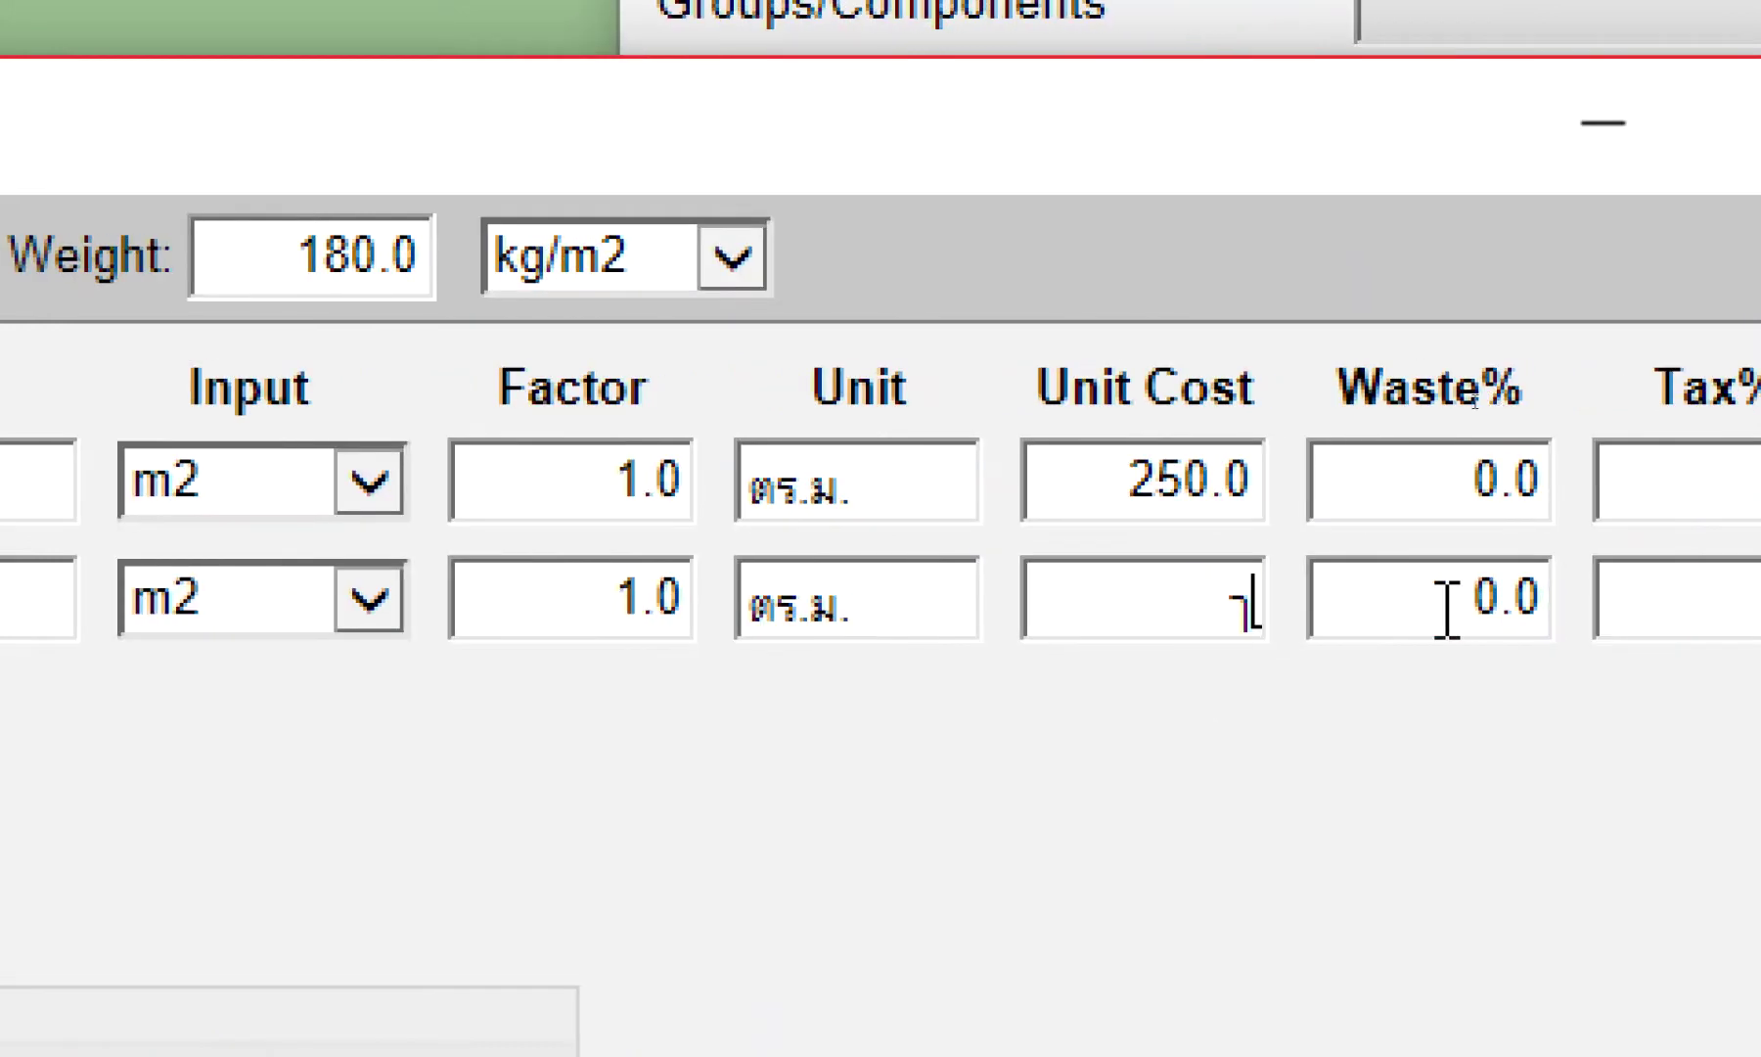
pyautogui.write('ถ')
pyautogui.press('BackSpace')
pyautogui.press('BackSpace')
pyautogui.write('150')
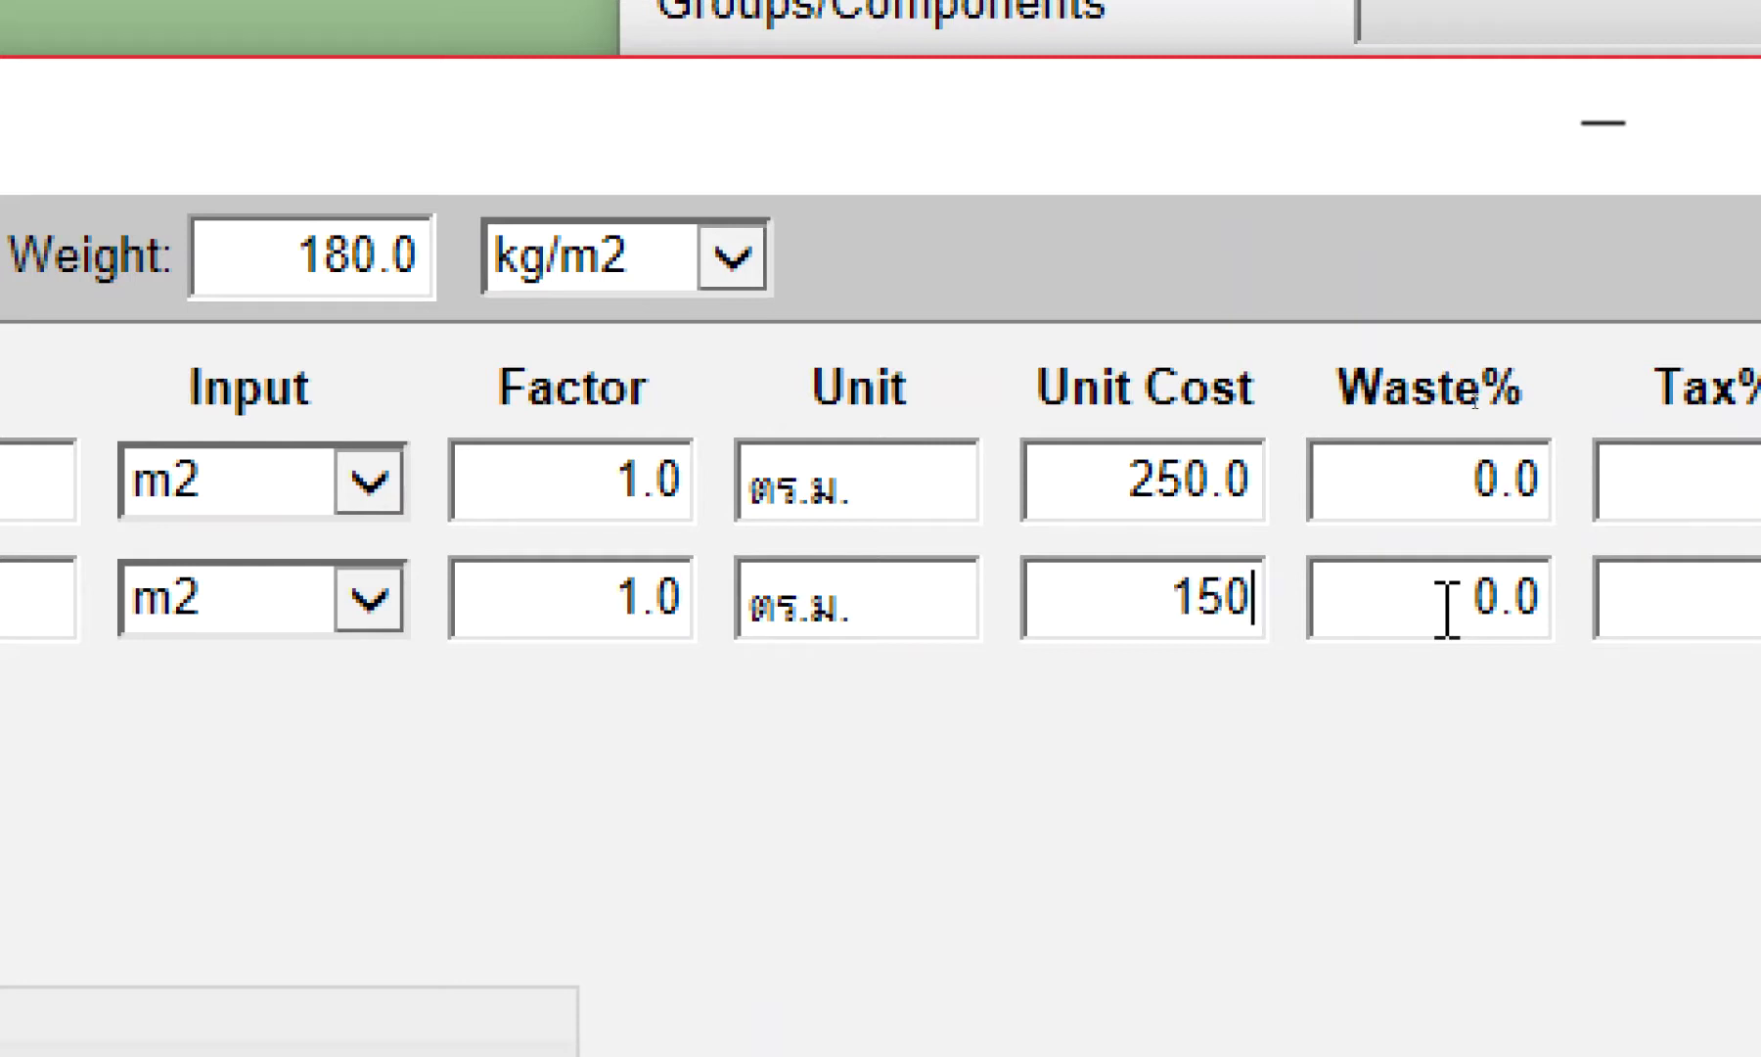
pyautogui.click(1557, 266)
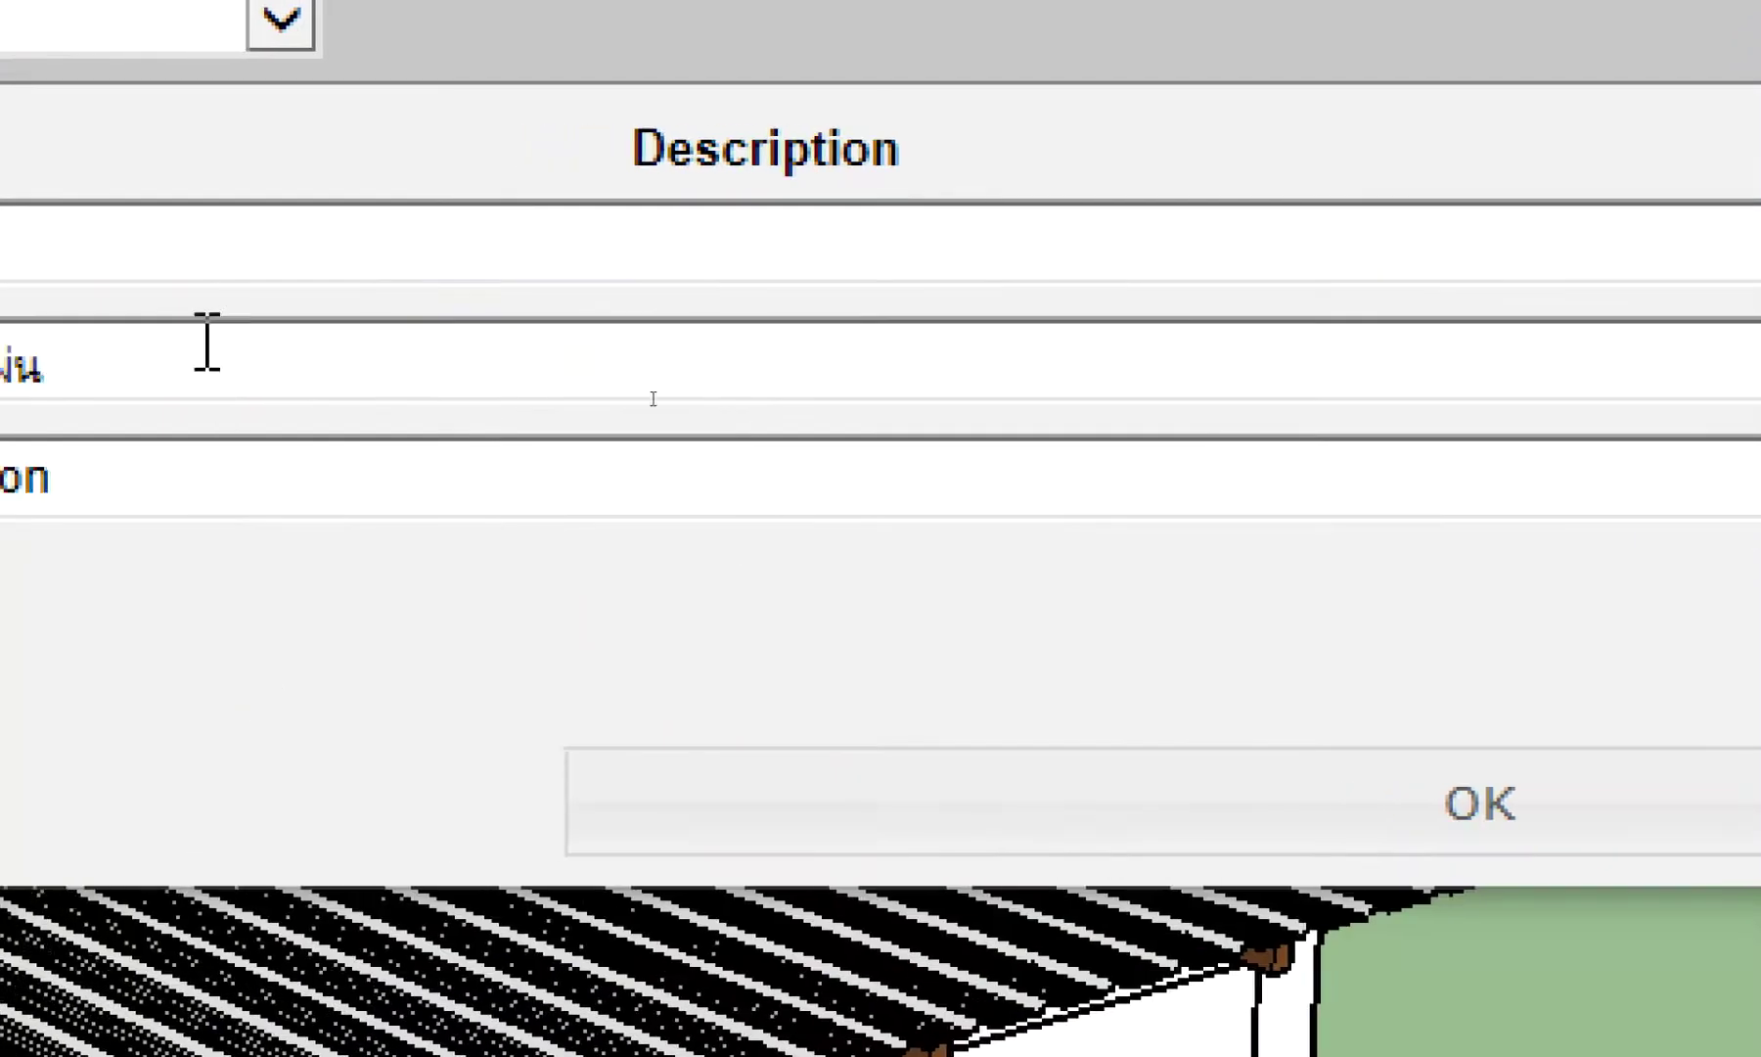
# Describe the third cost row as ฉาบปูนเรียบ
pyautogui.moveTo(647, 494); pyautogui.dragTo(313, 518)
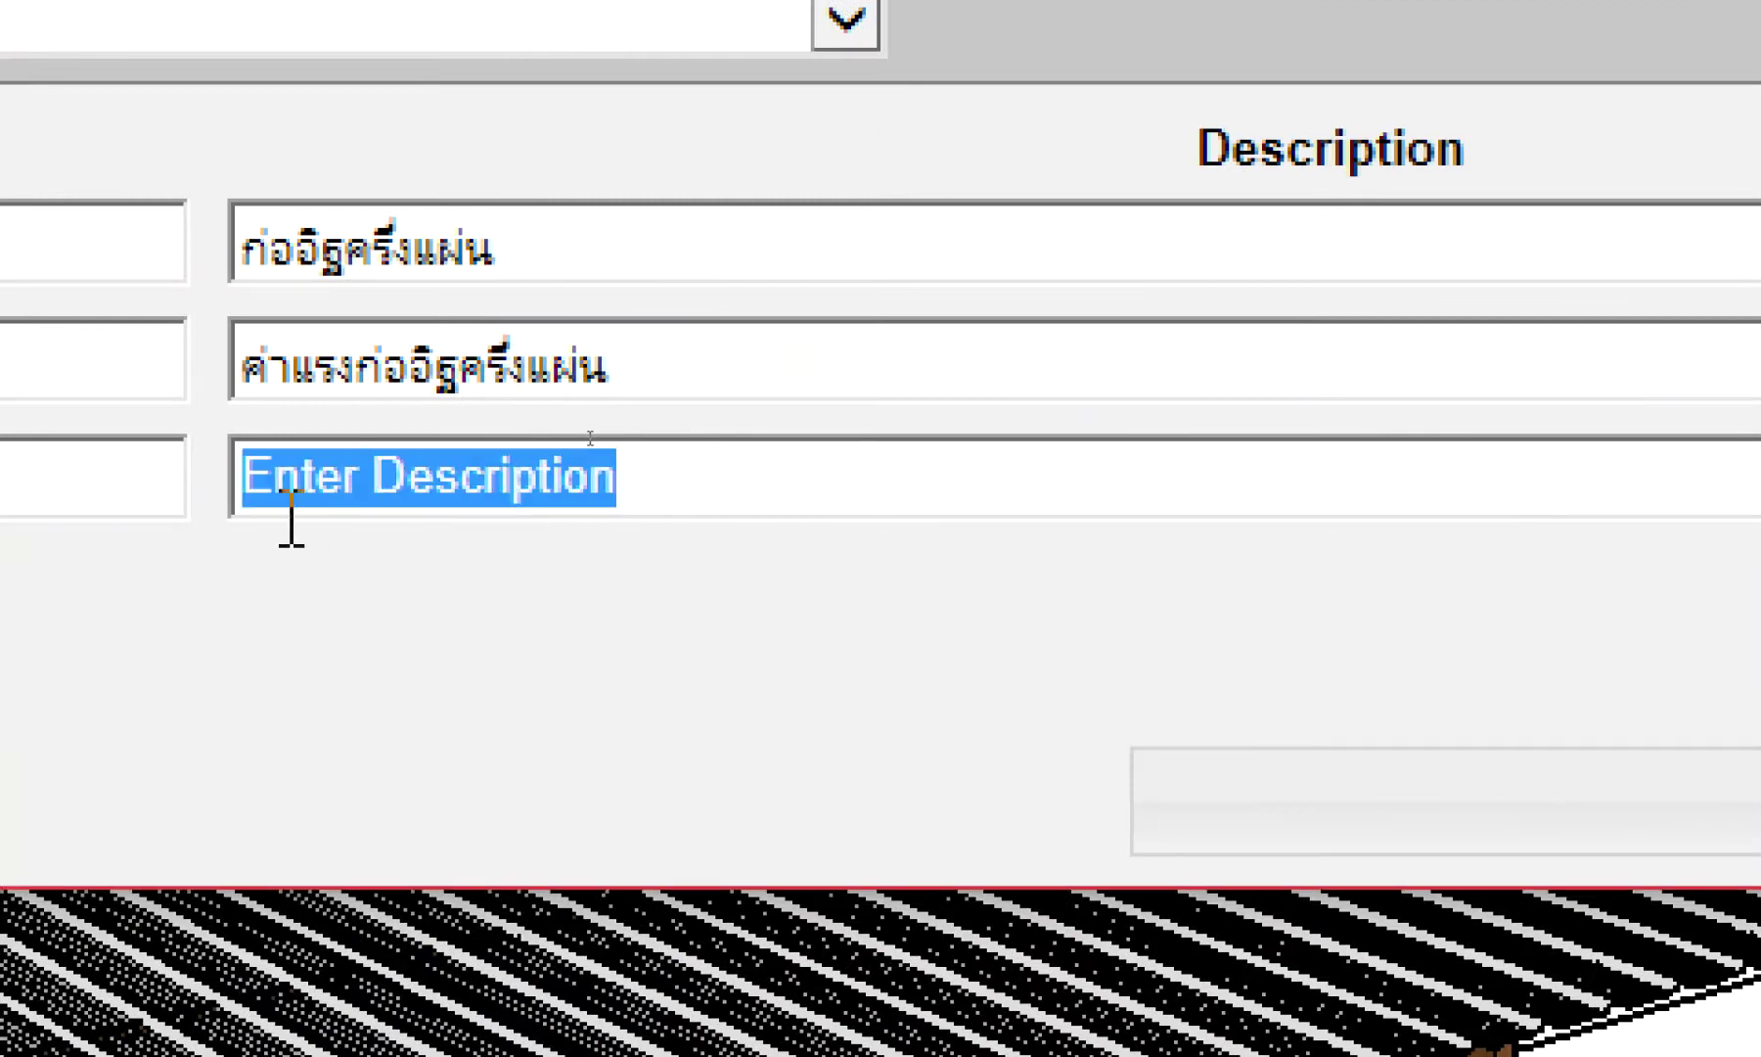
pyautogui.write('Ck')
pyautogui.press('BackSpace')
pyautogui.press('BackSpace')
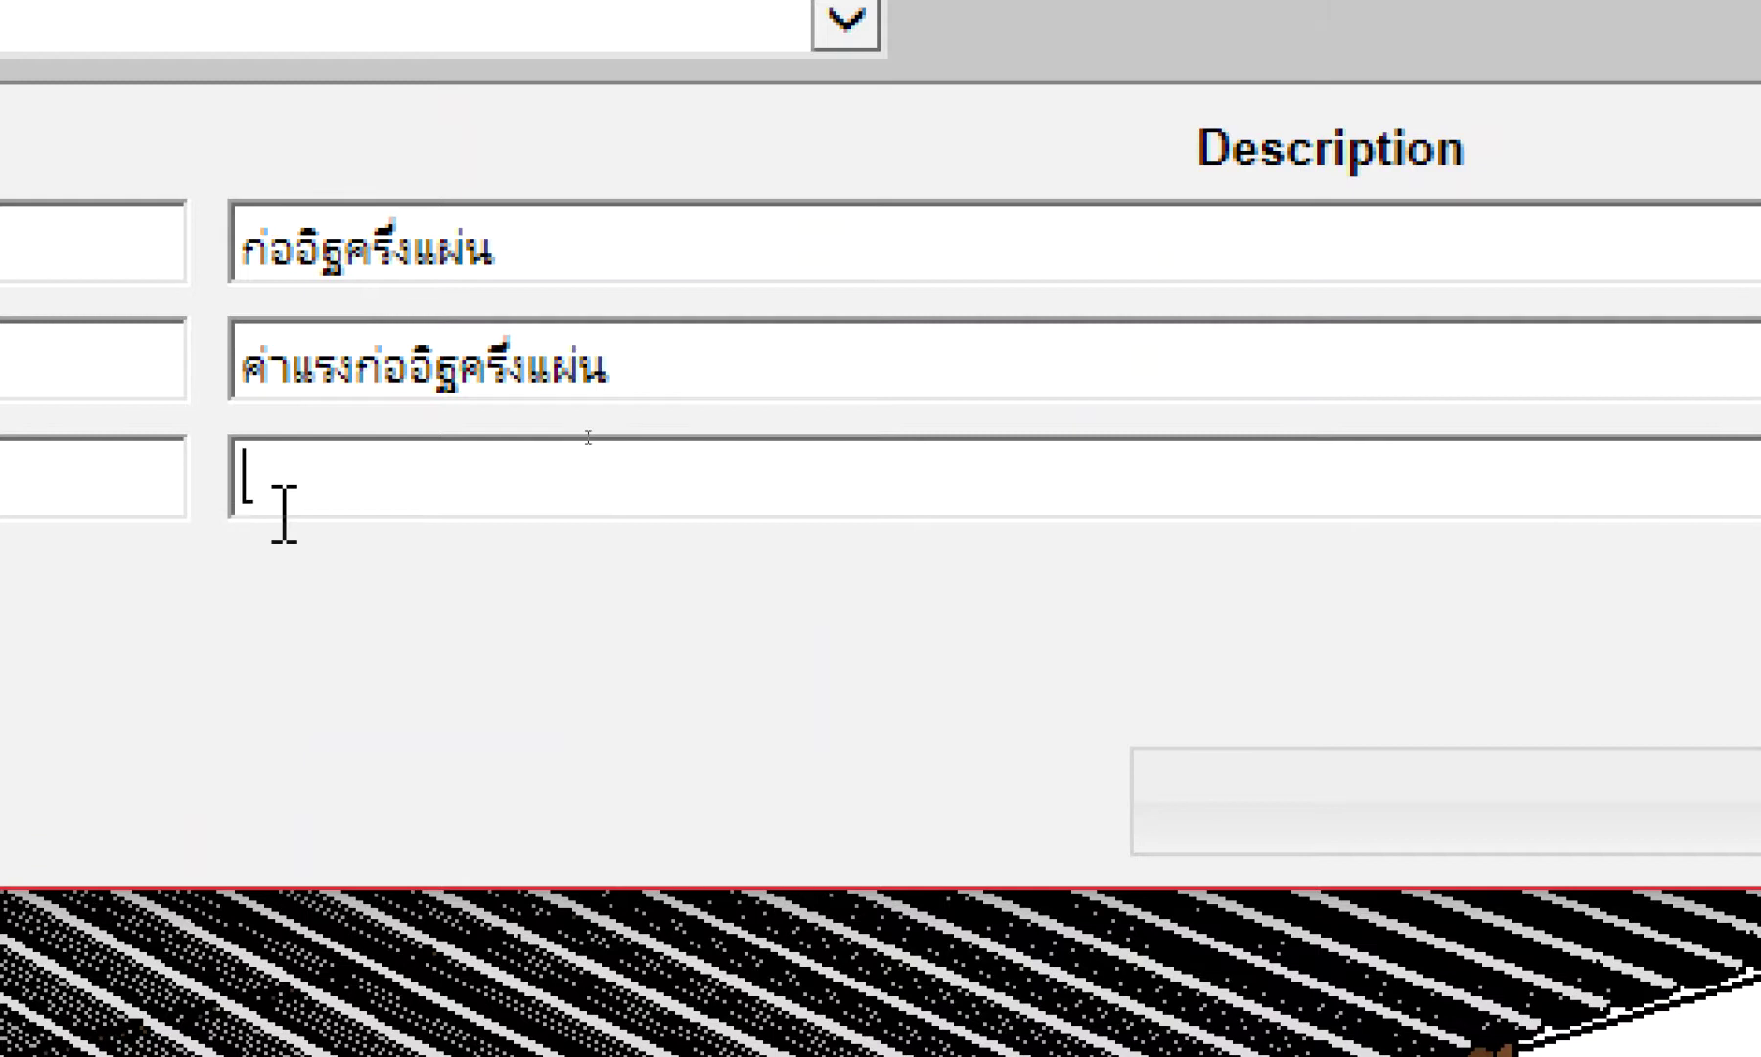
pyautogui.write('ฉาบปูนเรียบ')
pyautogui.press('BackSpace')
pyautogui.write('ยบ')
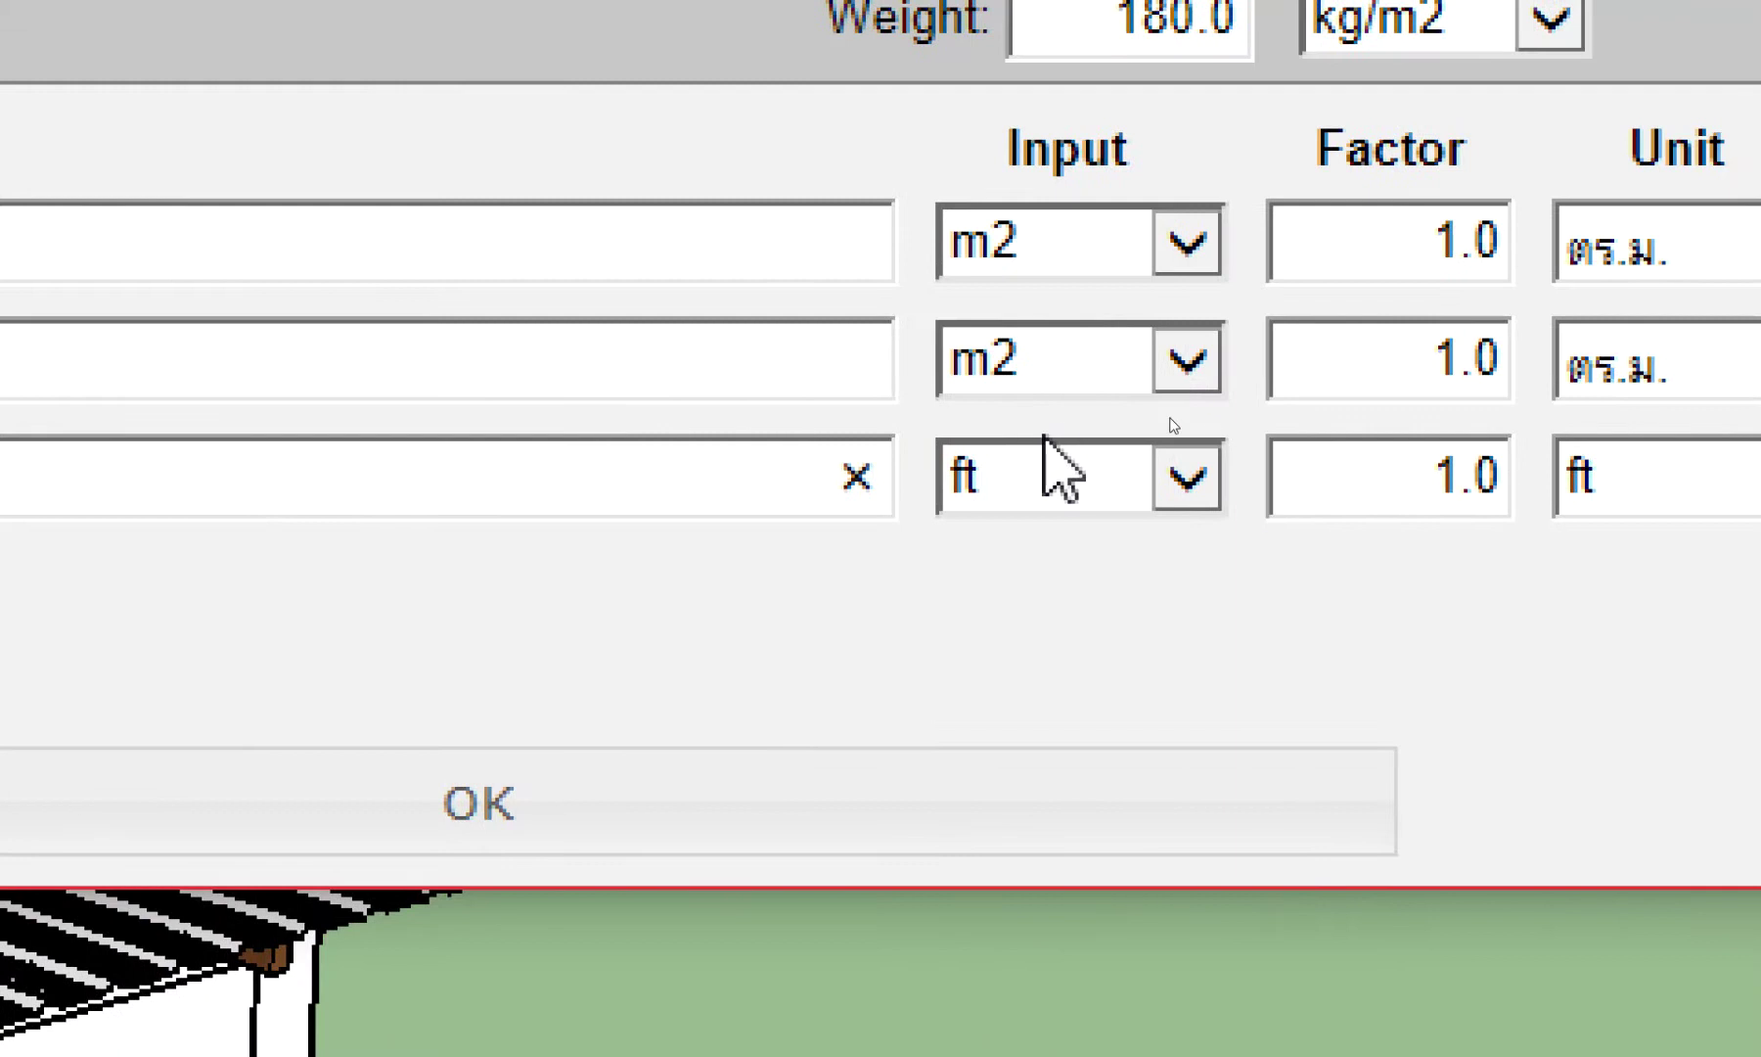
# Set row three's input to m2 and paste ตร.ม. as its unit
pyautogui.click(1062, 470)
pyautogui.click(1088, 156)
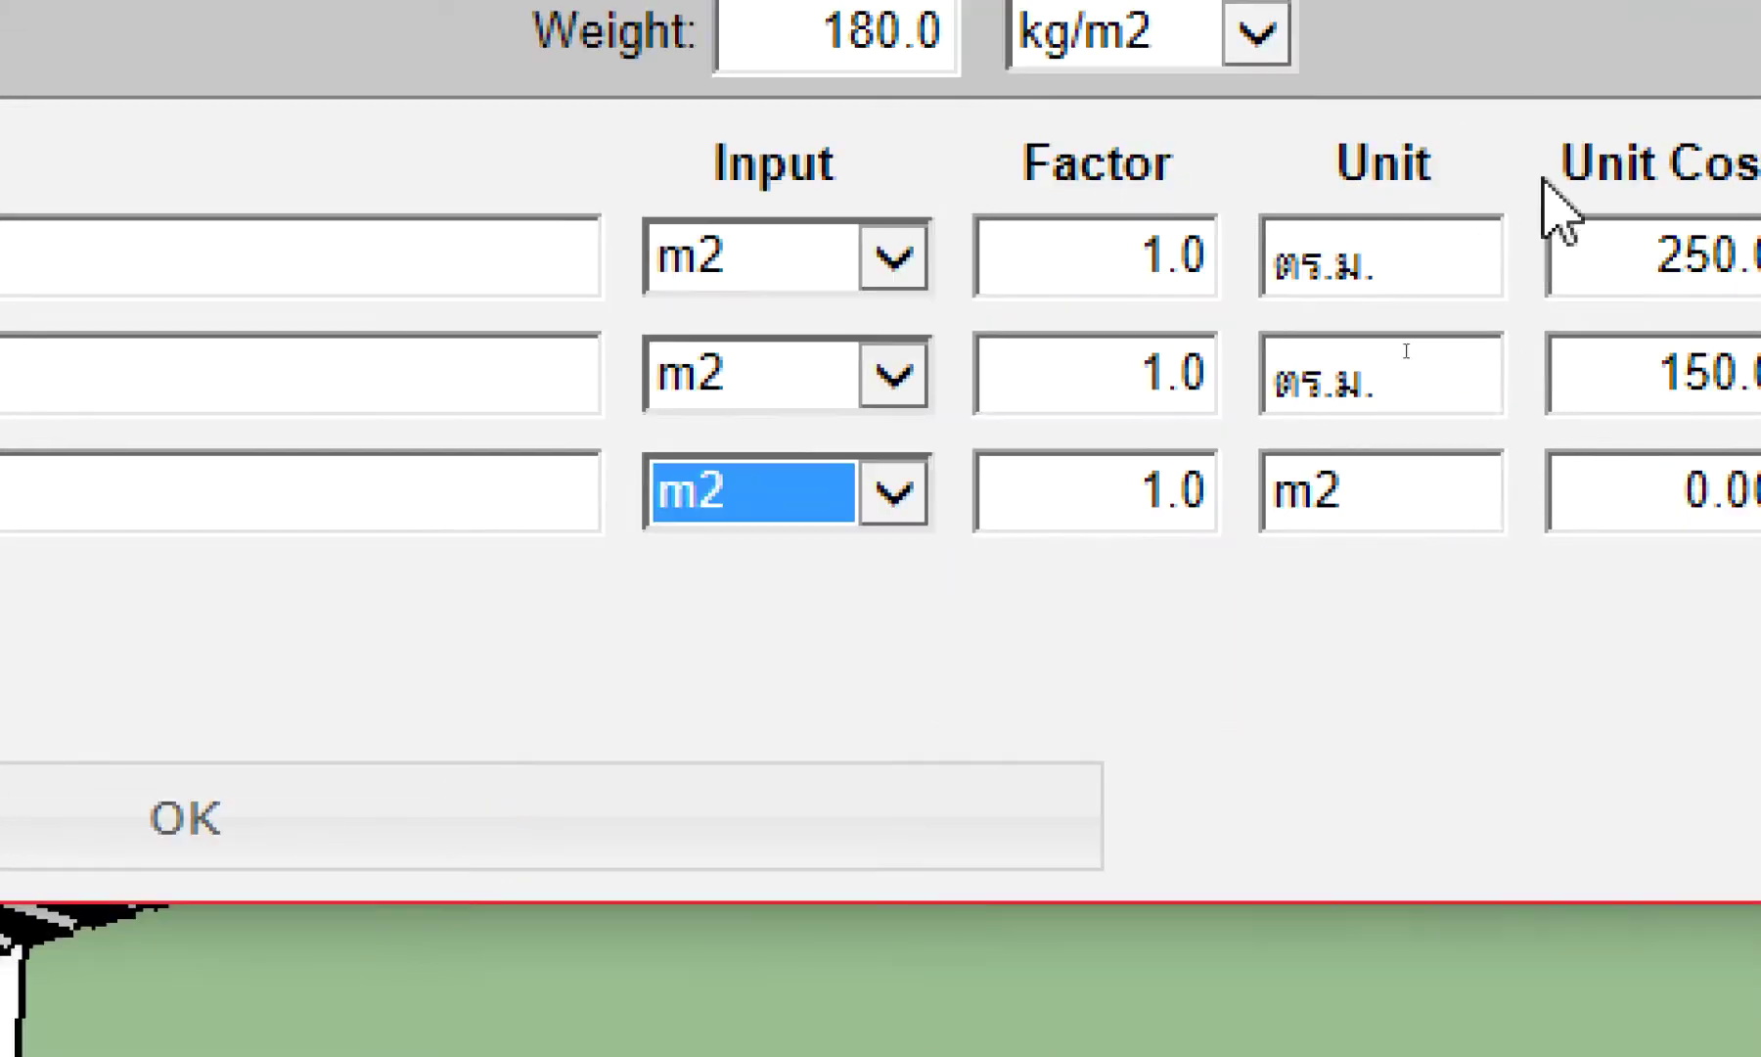
pyautogui.doubleClick(1282, 380)
pyautogui.hotkey('ctrl', 'c')
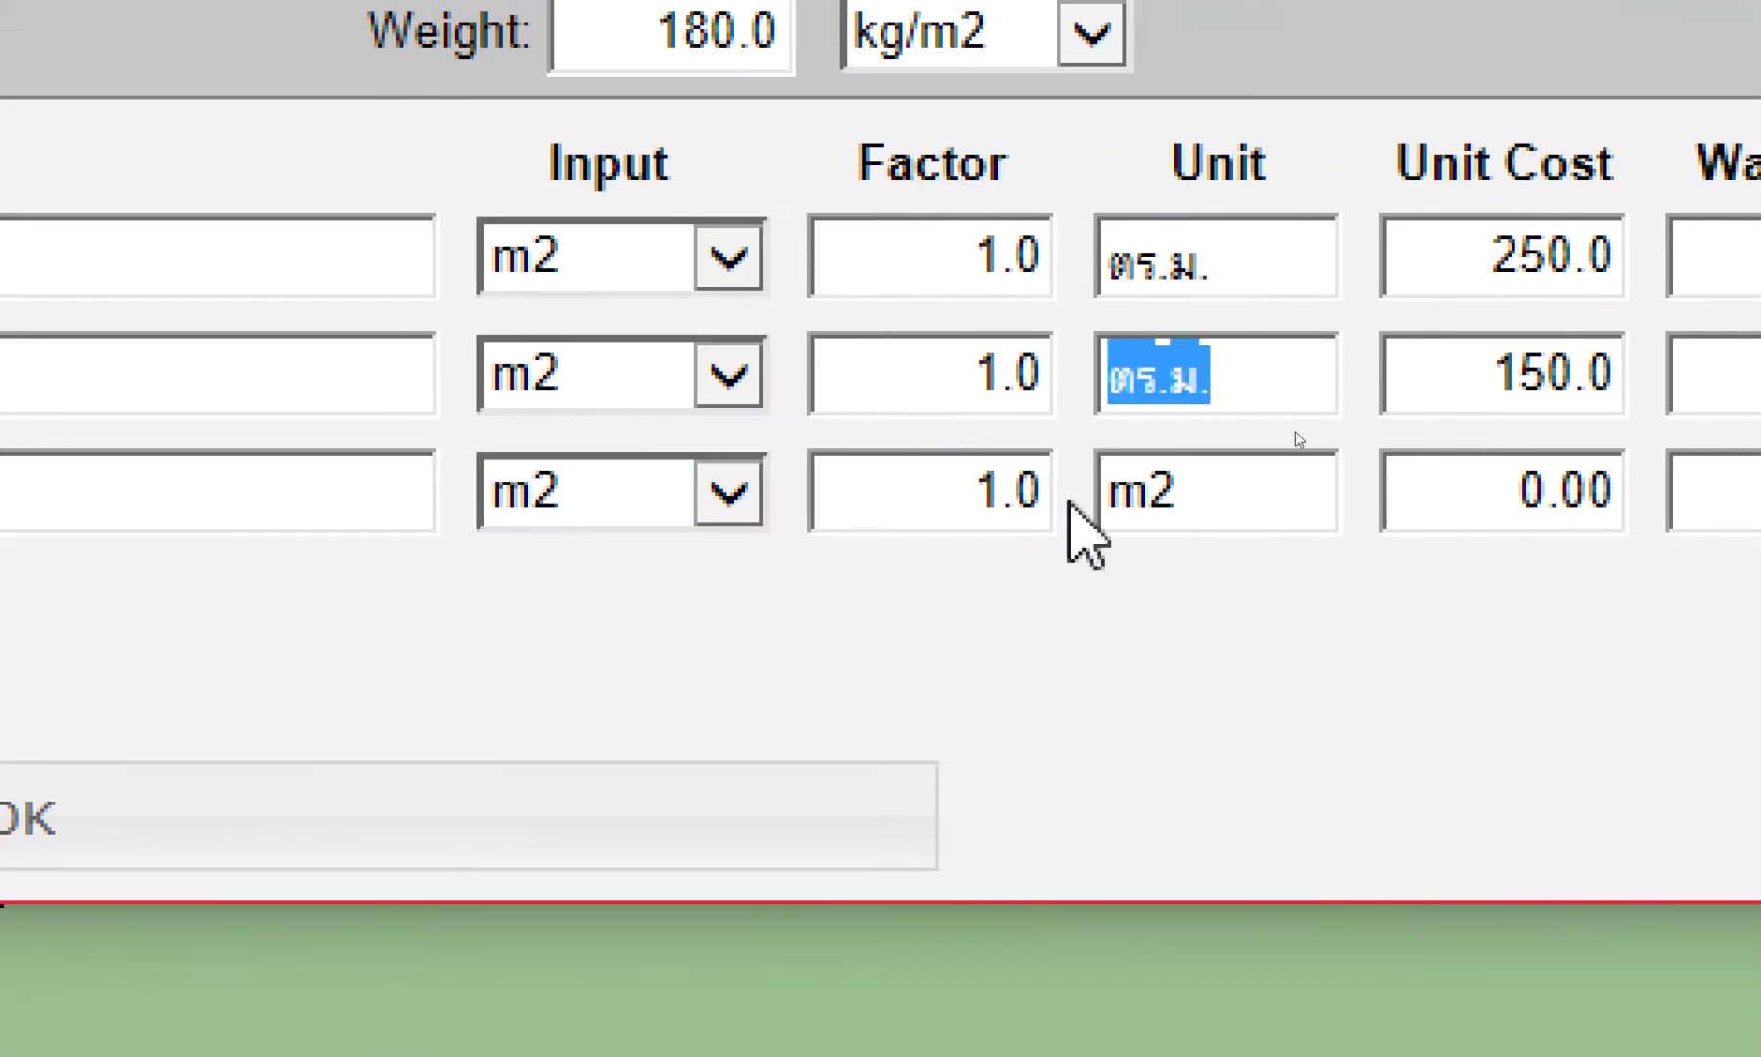
pyautogui.doubleClick(1140, 489)
pyautogui.hotkey('ctrl', 'v')
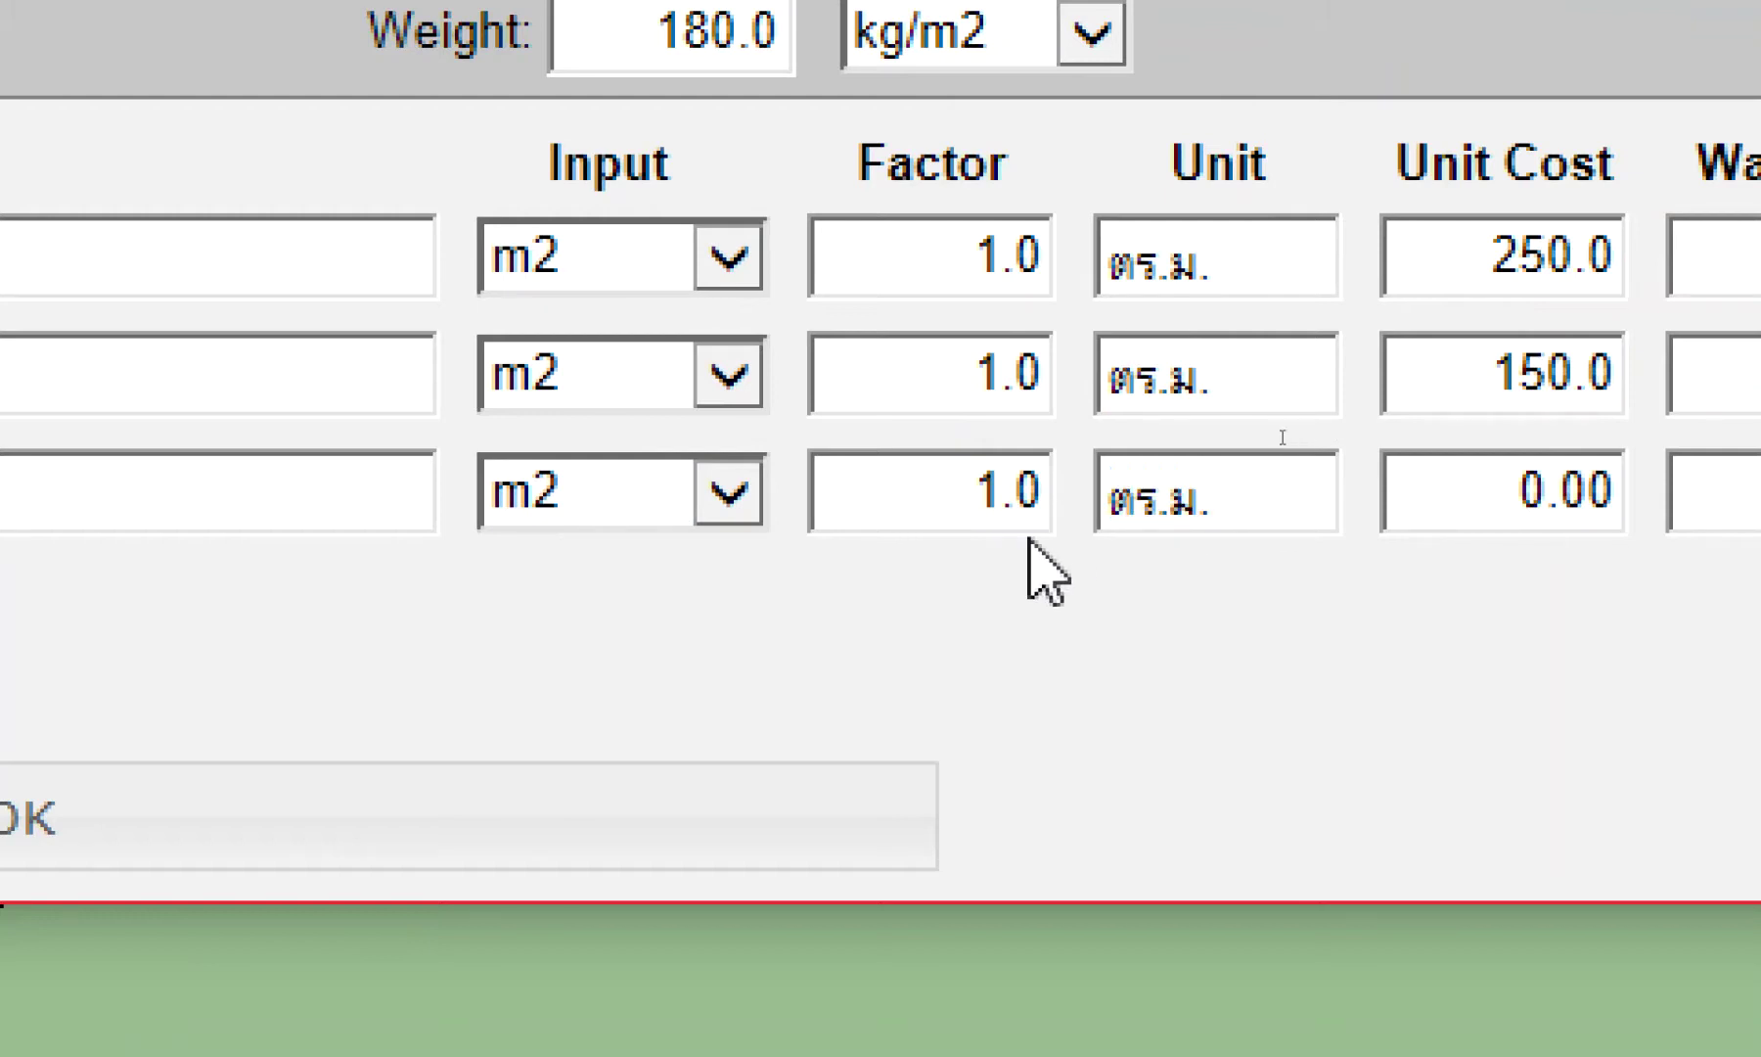
# Give row three factor 2 and unit cost 100, and add a fourth row
pyautogui.click(929, 494)
pyautogui.doubleClick(929, 494)
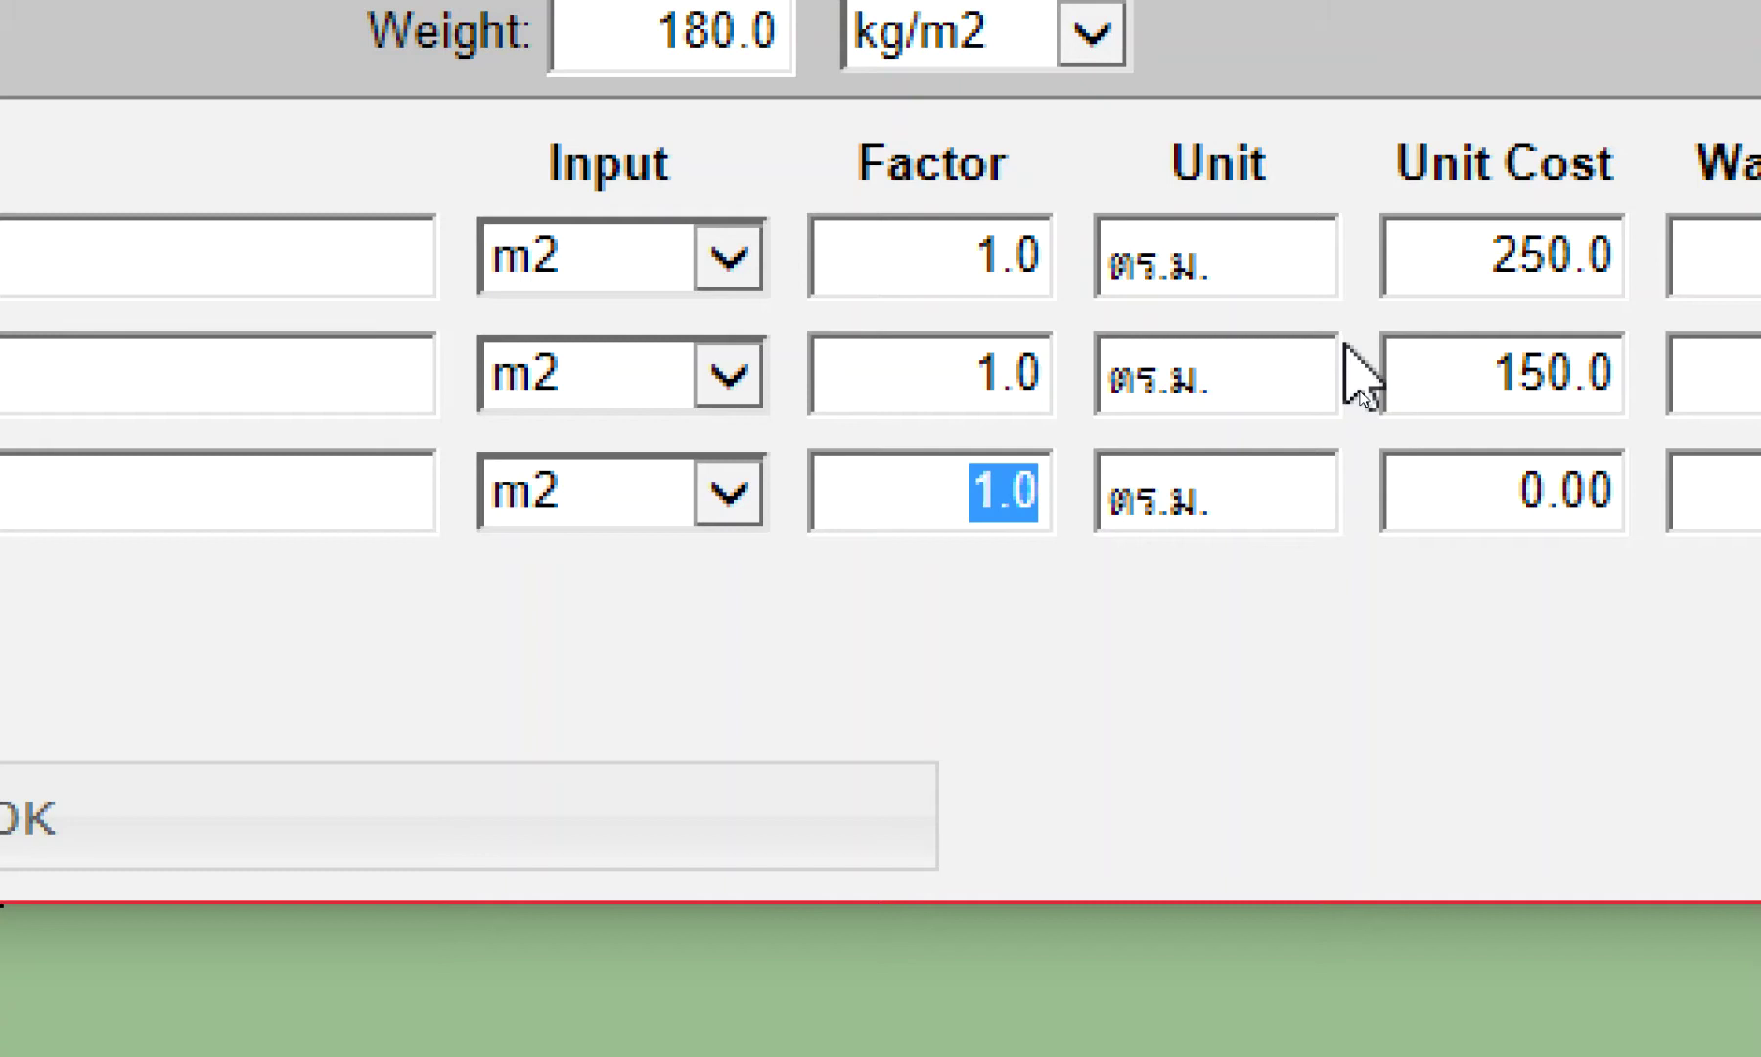
pyautogui.write('/m')
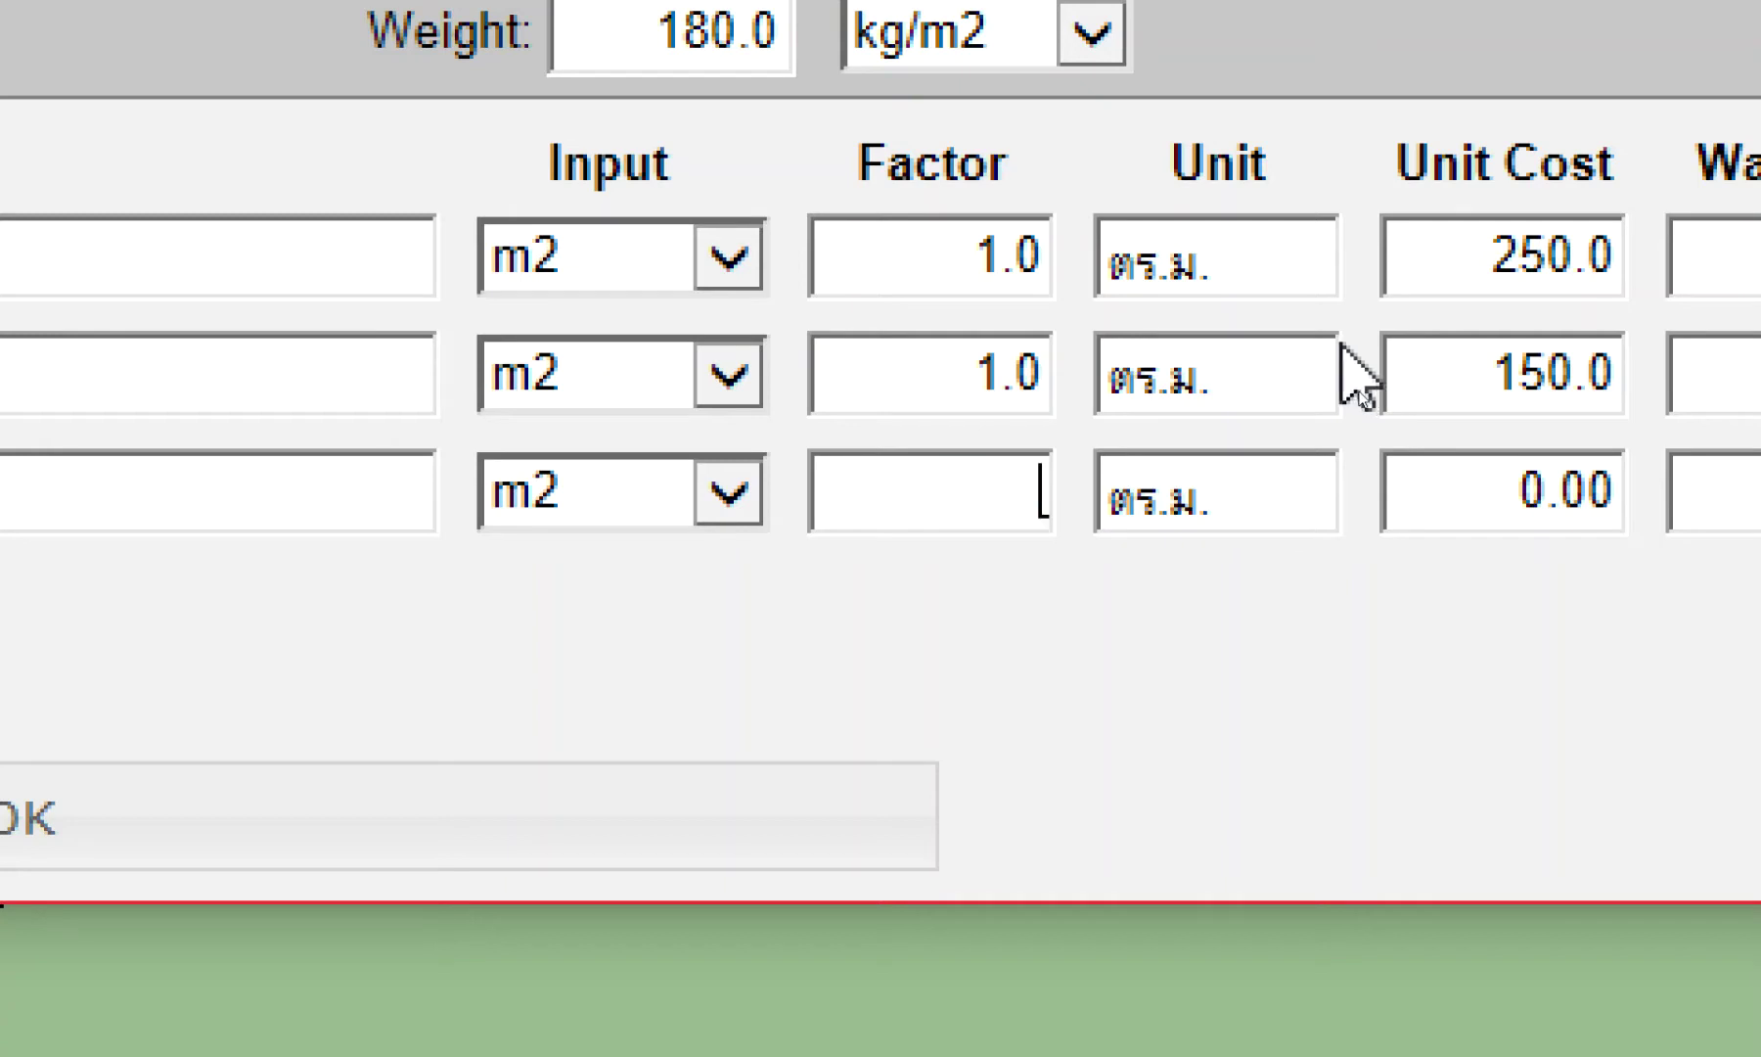
pyautogui.write('2')
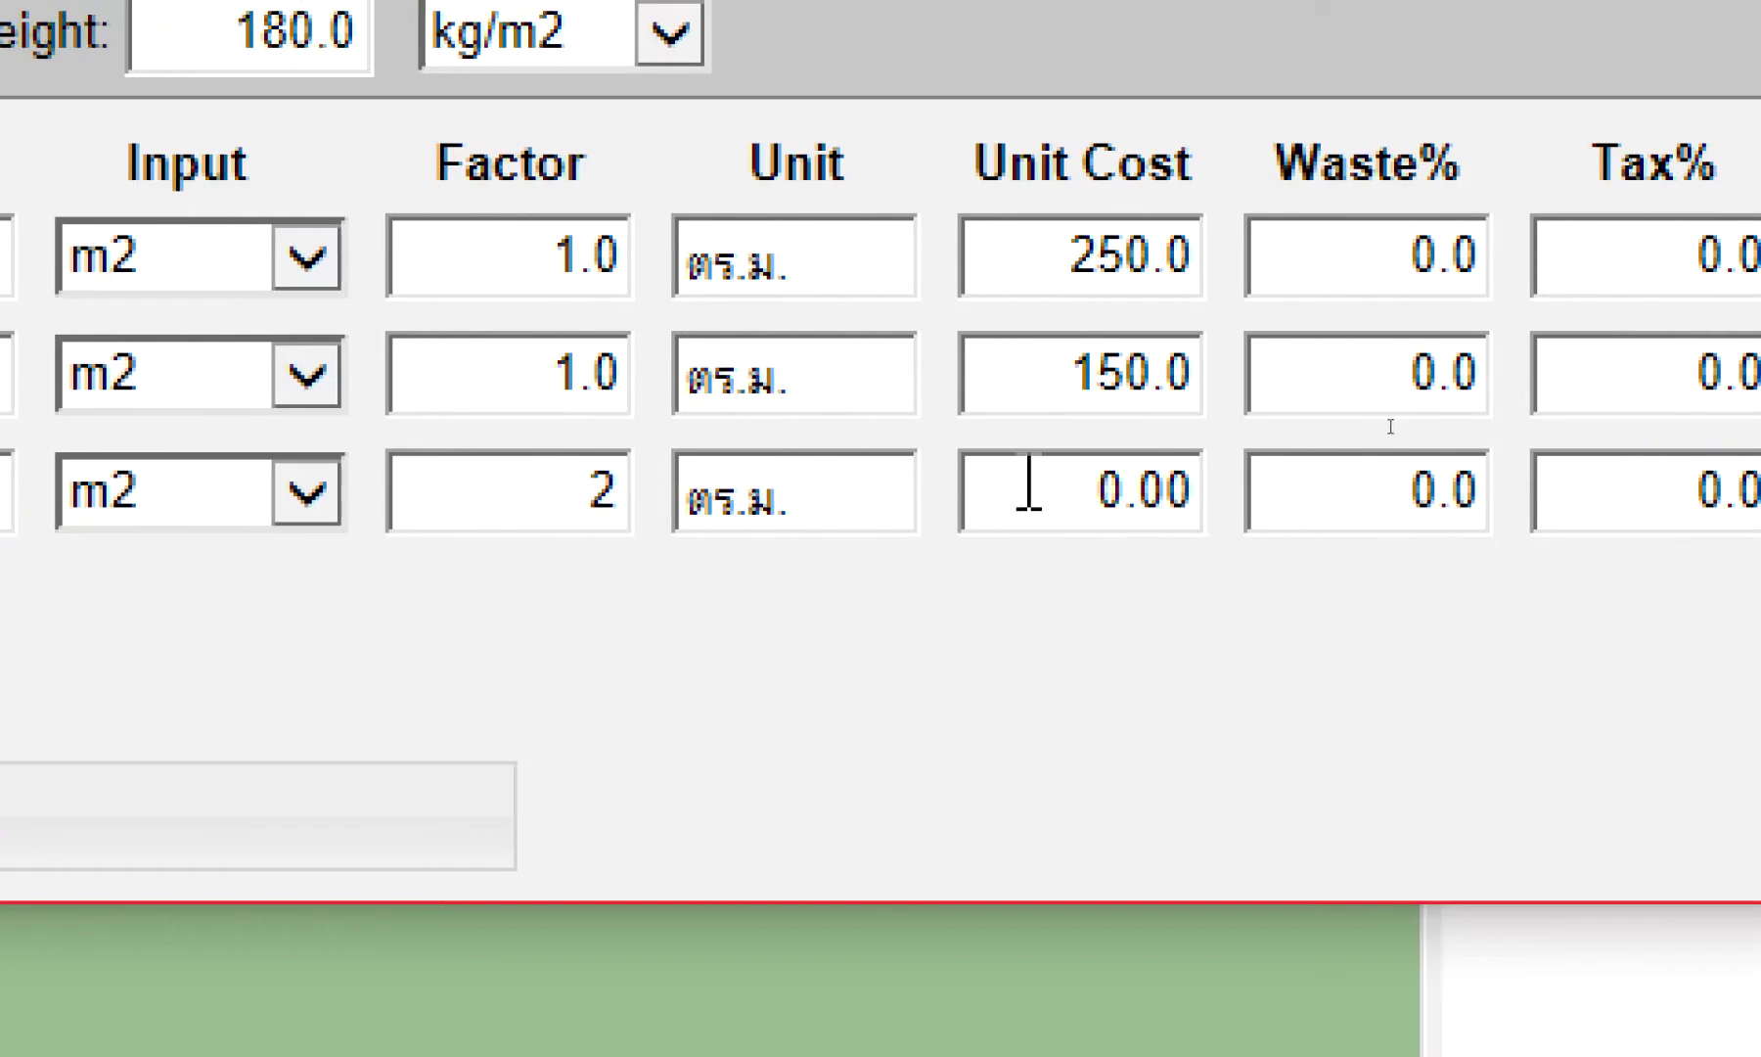
pyautogui.press('Tab')
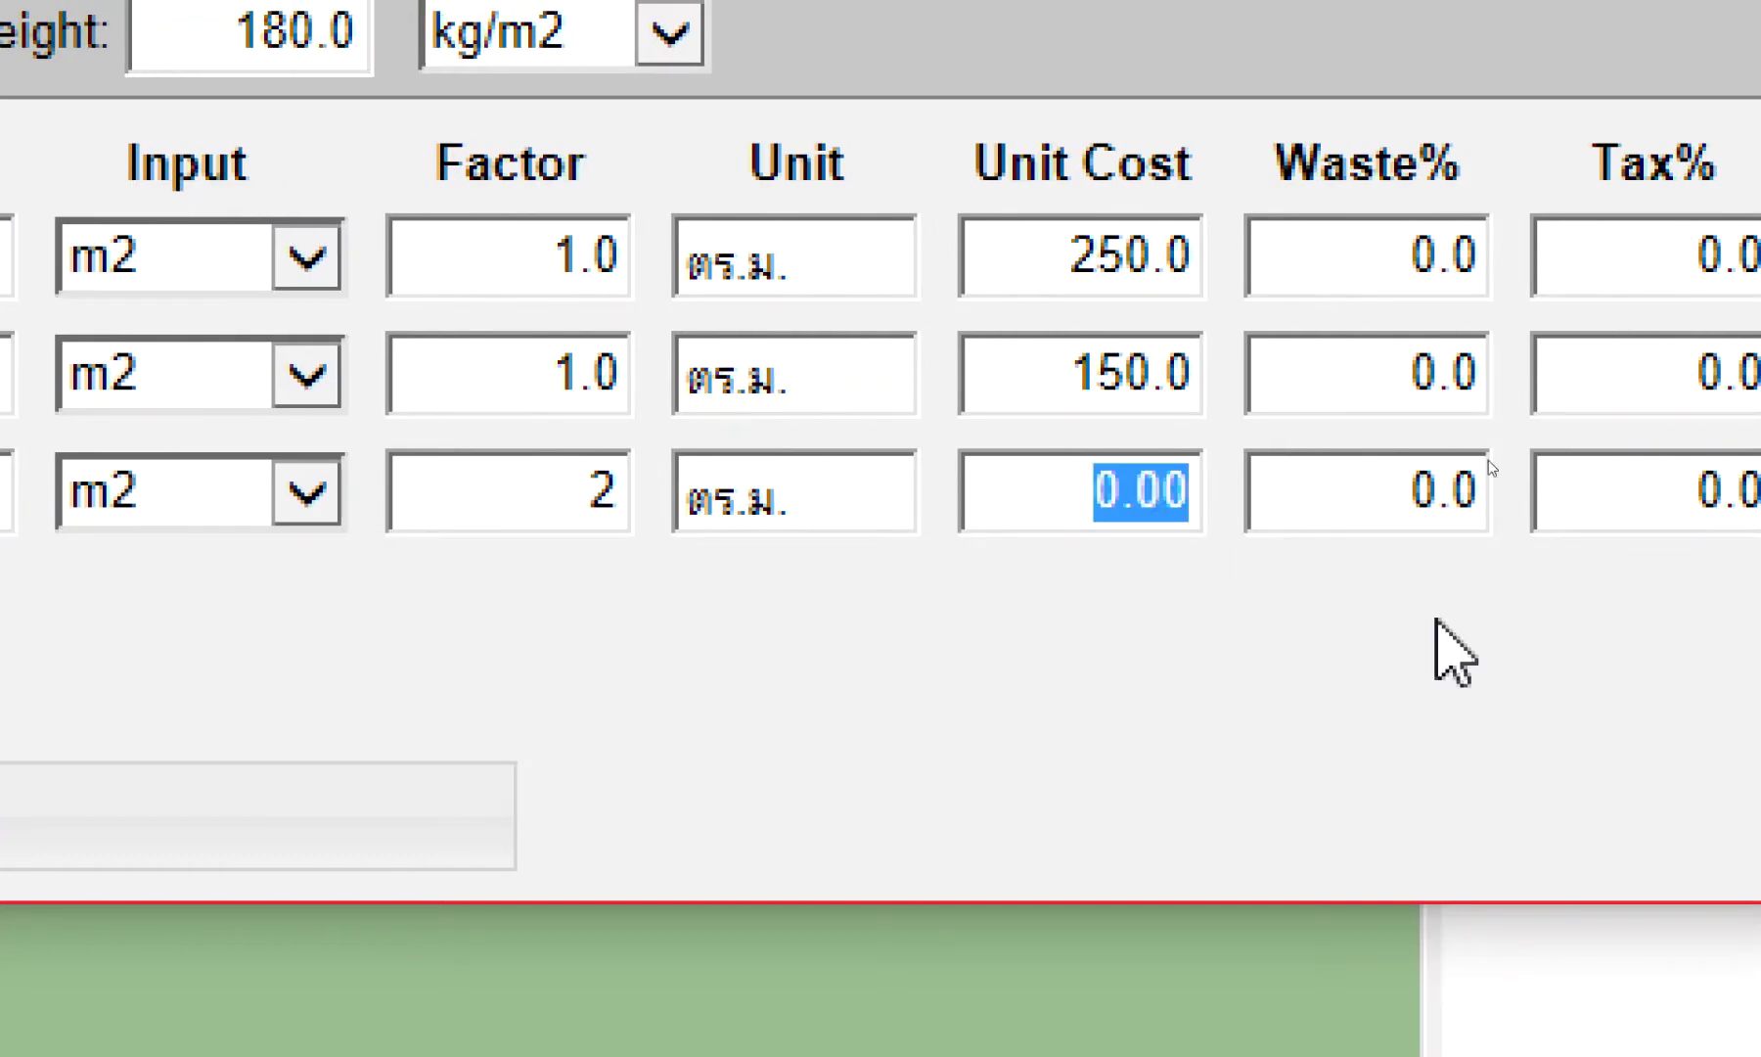
pyautogui.write('ๅจ')
pyautogui.press('BackSpace')
pyautogui.press('BackSpace')
pyautogui.write('1')
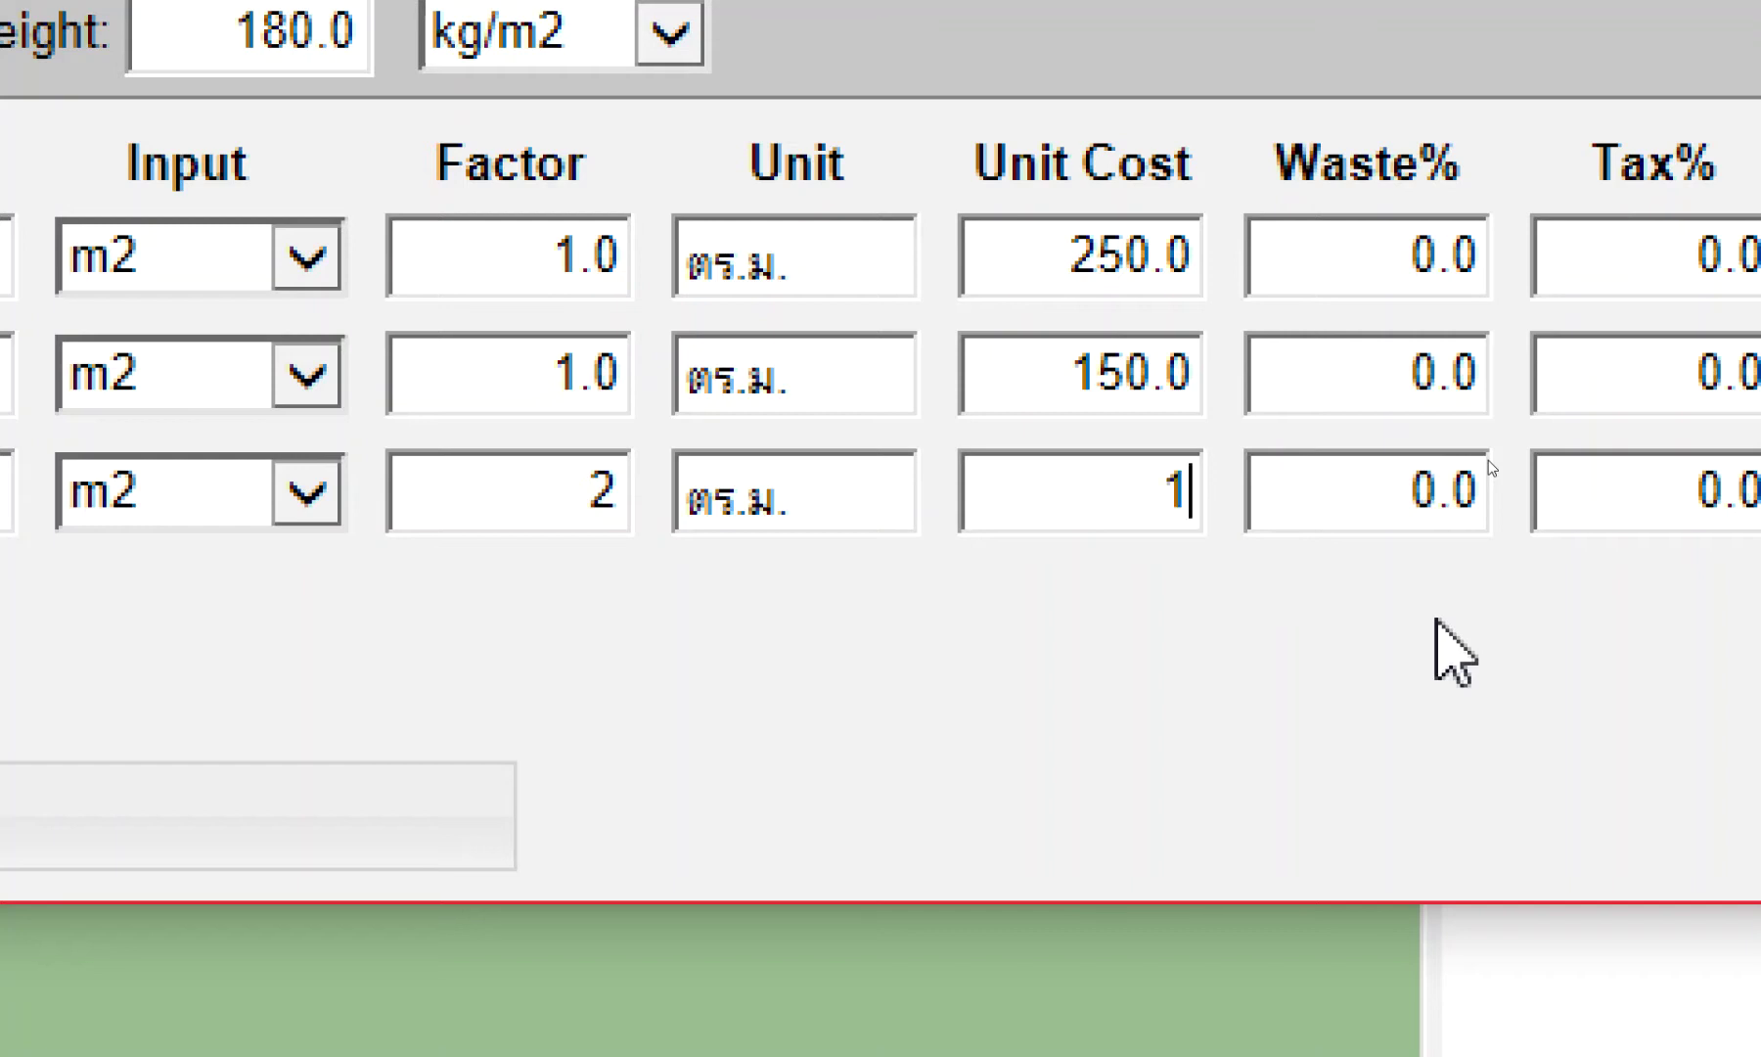
pyautogui.write('00')
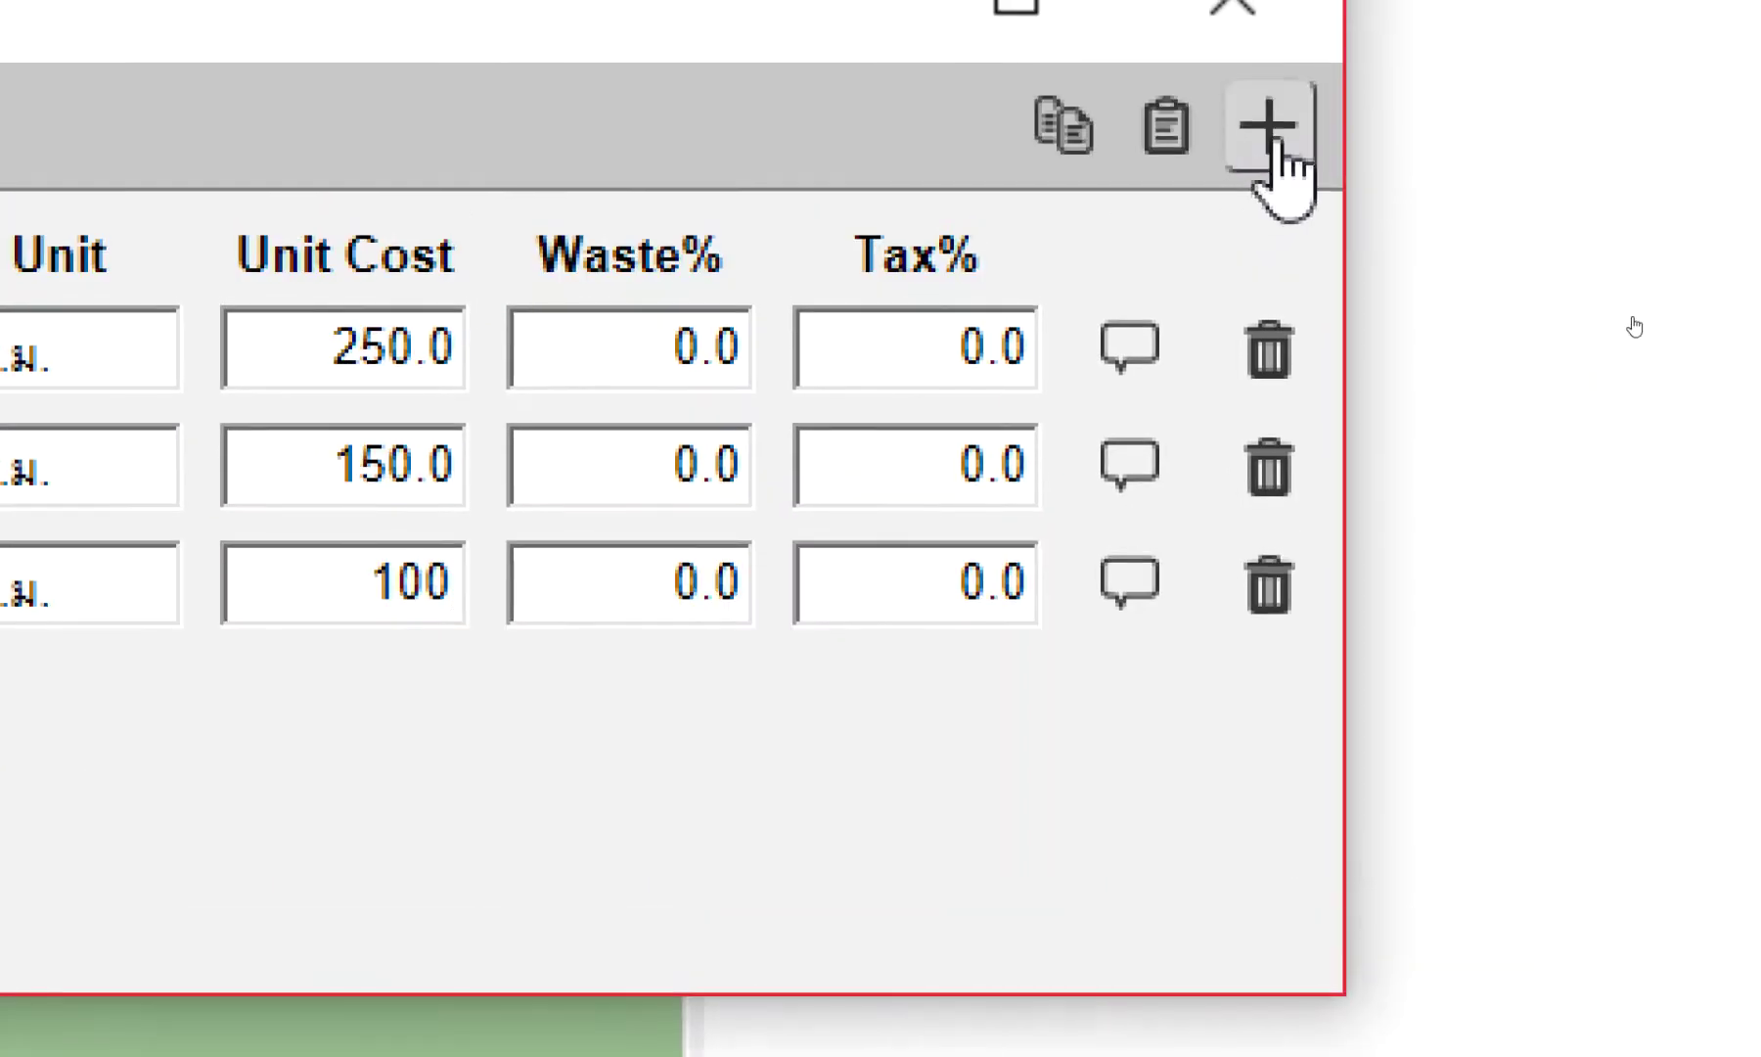
pyautogui.click(1272, 147)
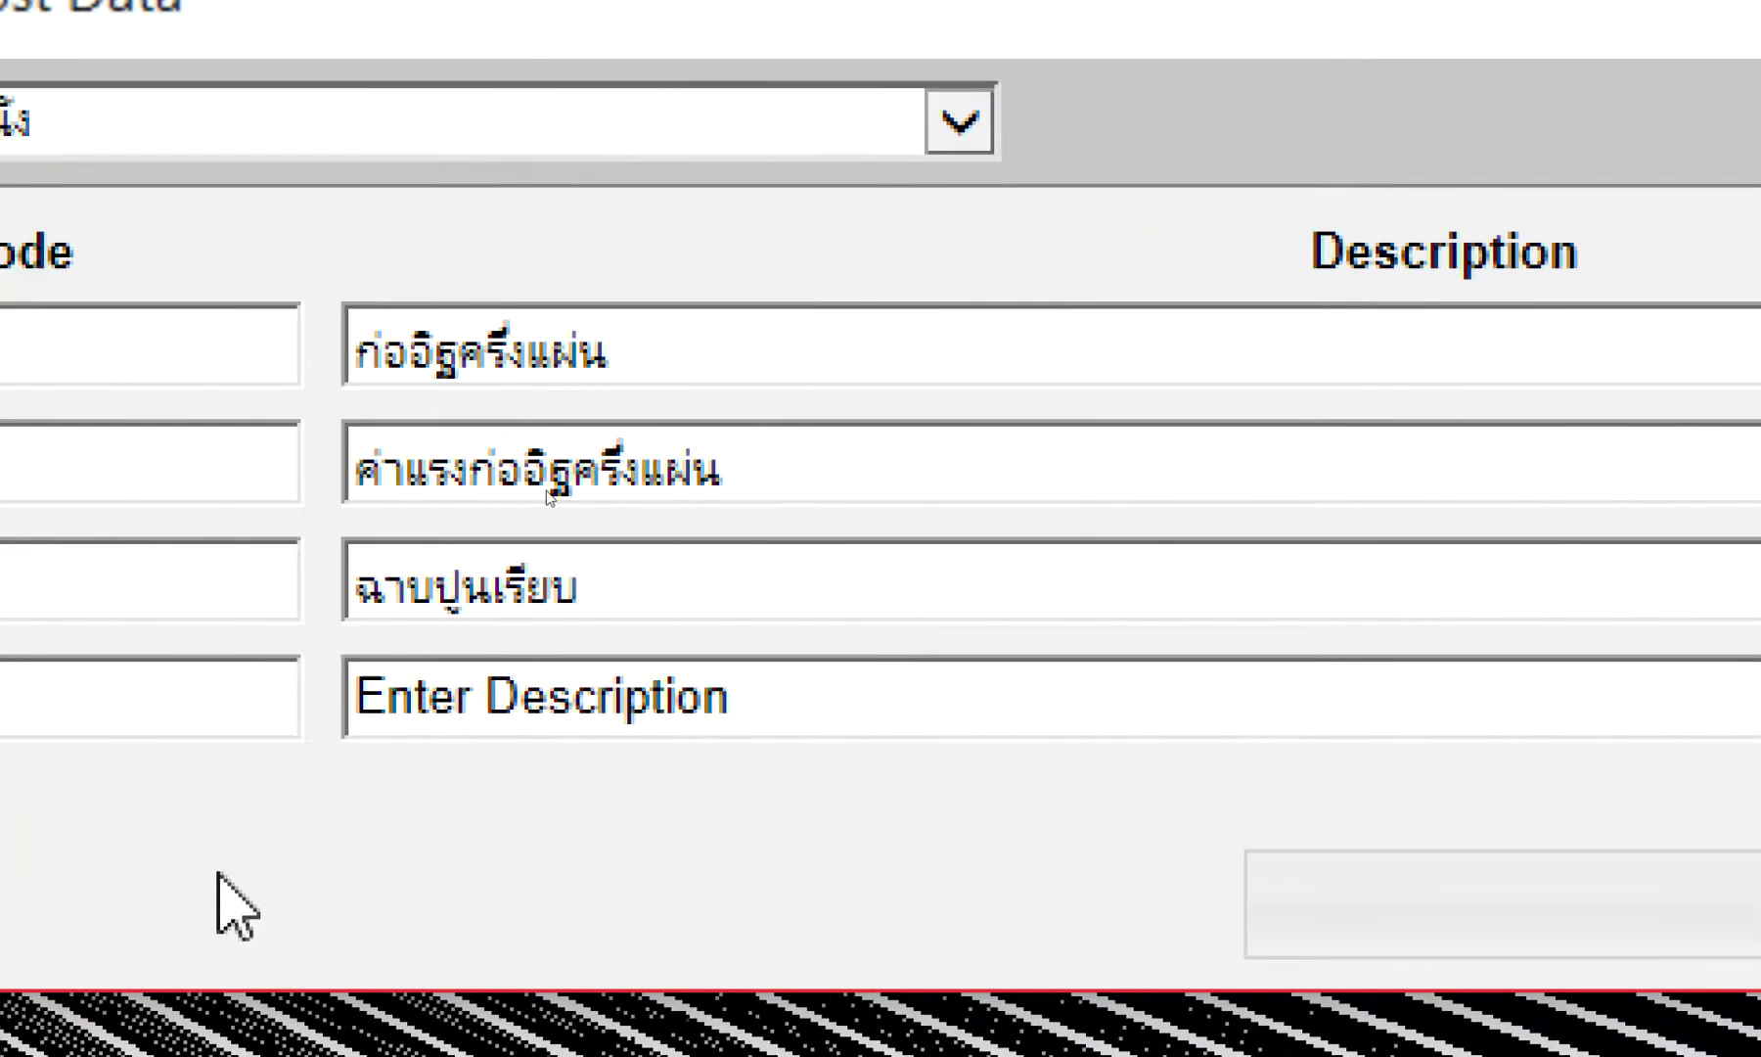
# Describe row four as ค่าแรงฉาบปูนเรียบ, copying the plastering text and prefixing ค่าแรง
pyautogui.moveTo(626, 587); pyautogui.dragTo(229, 591)
pyautogui.hotkey('ctrl', 'c')
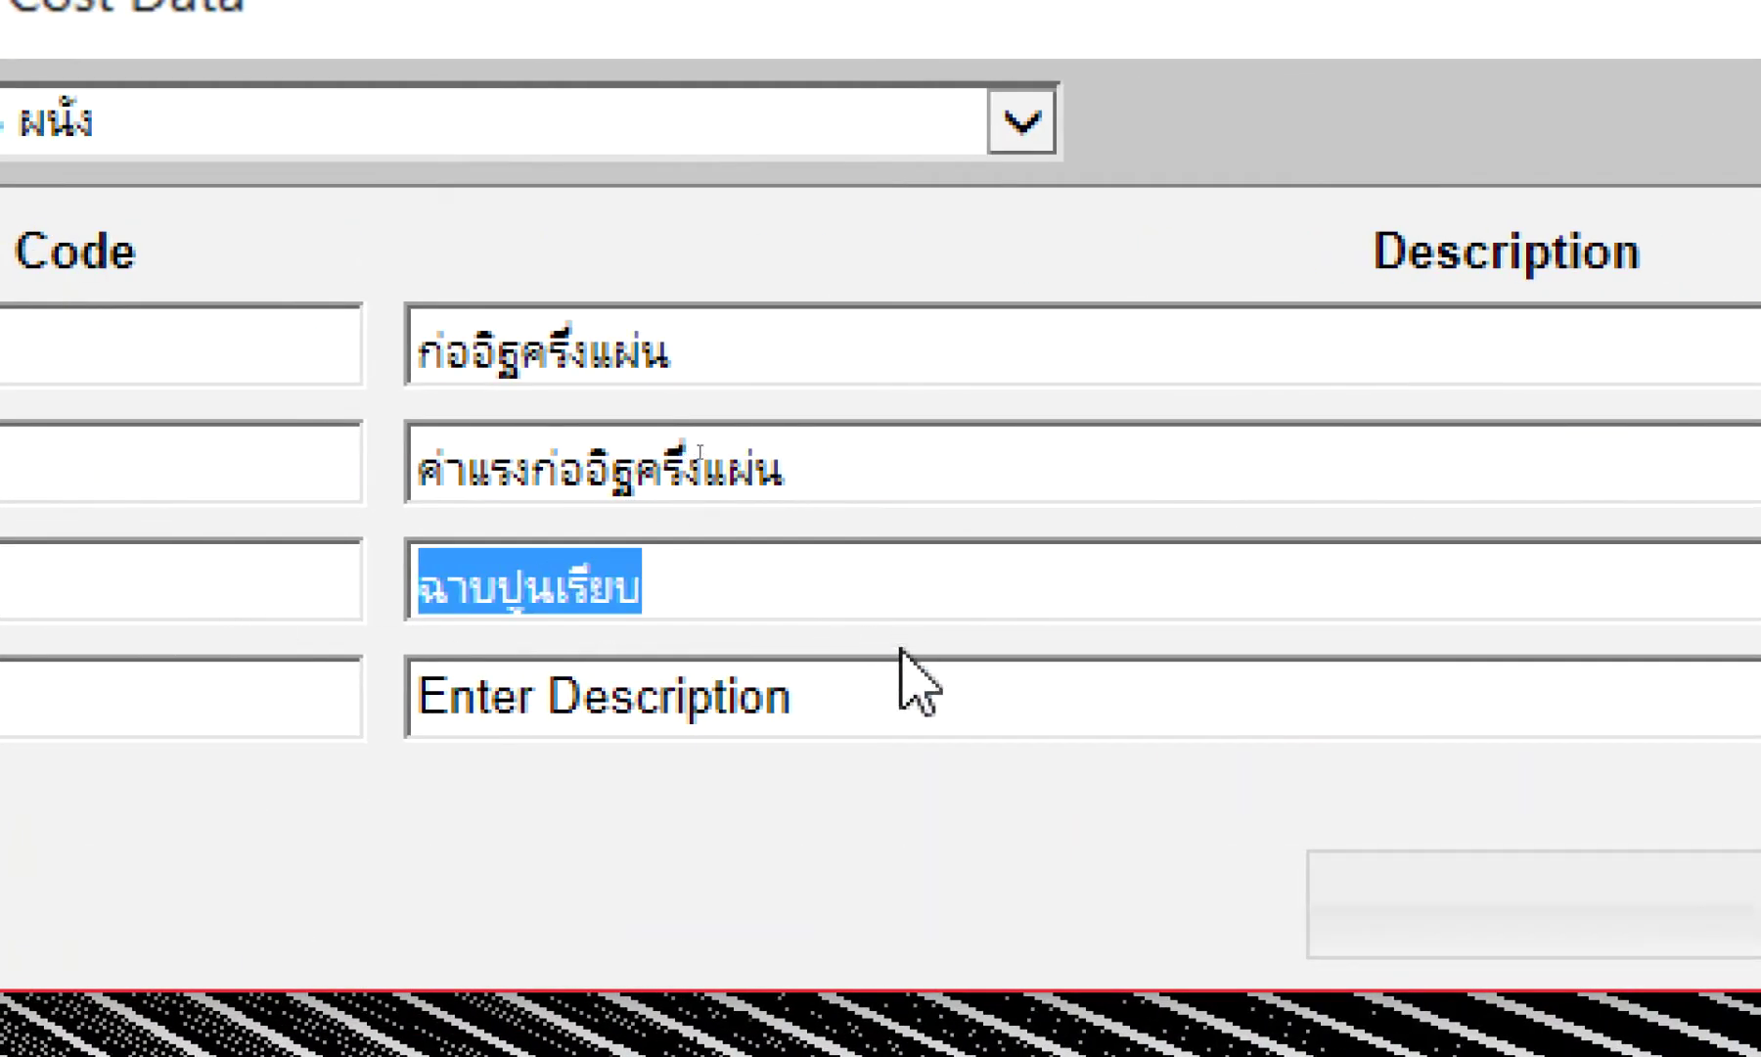
pyautogui.click(908, 689)
pyautogui.hotkey('ctrl', 'a')
pyautogui.hotkey('ctrl', 'v')
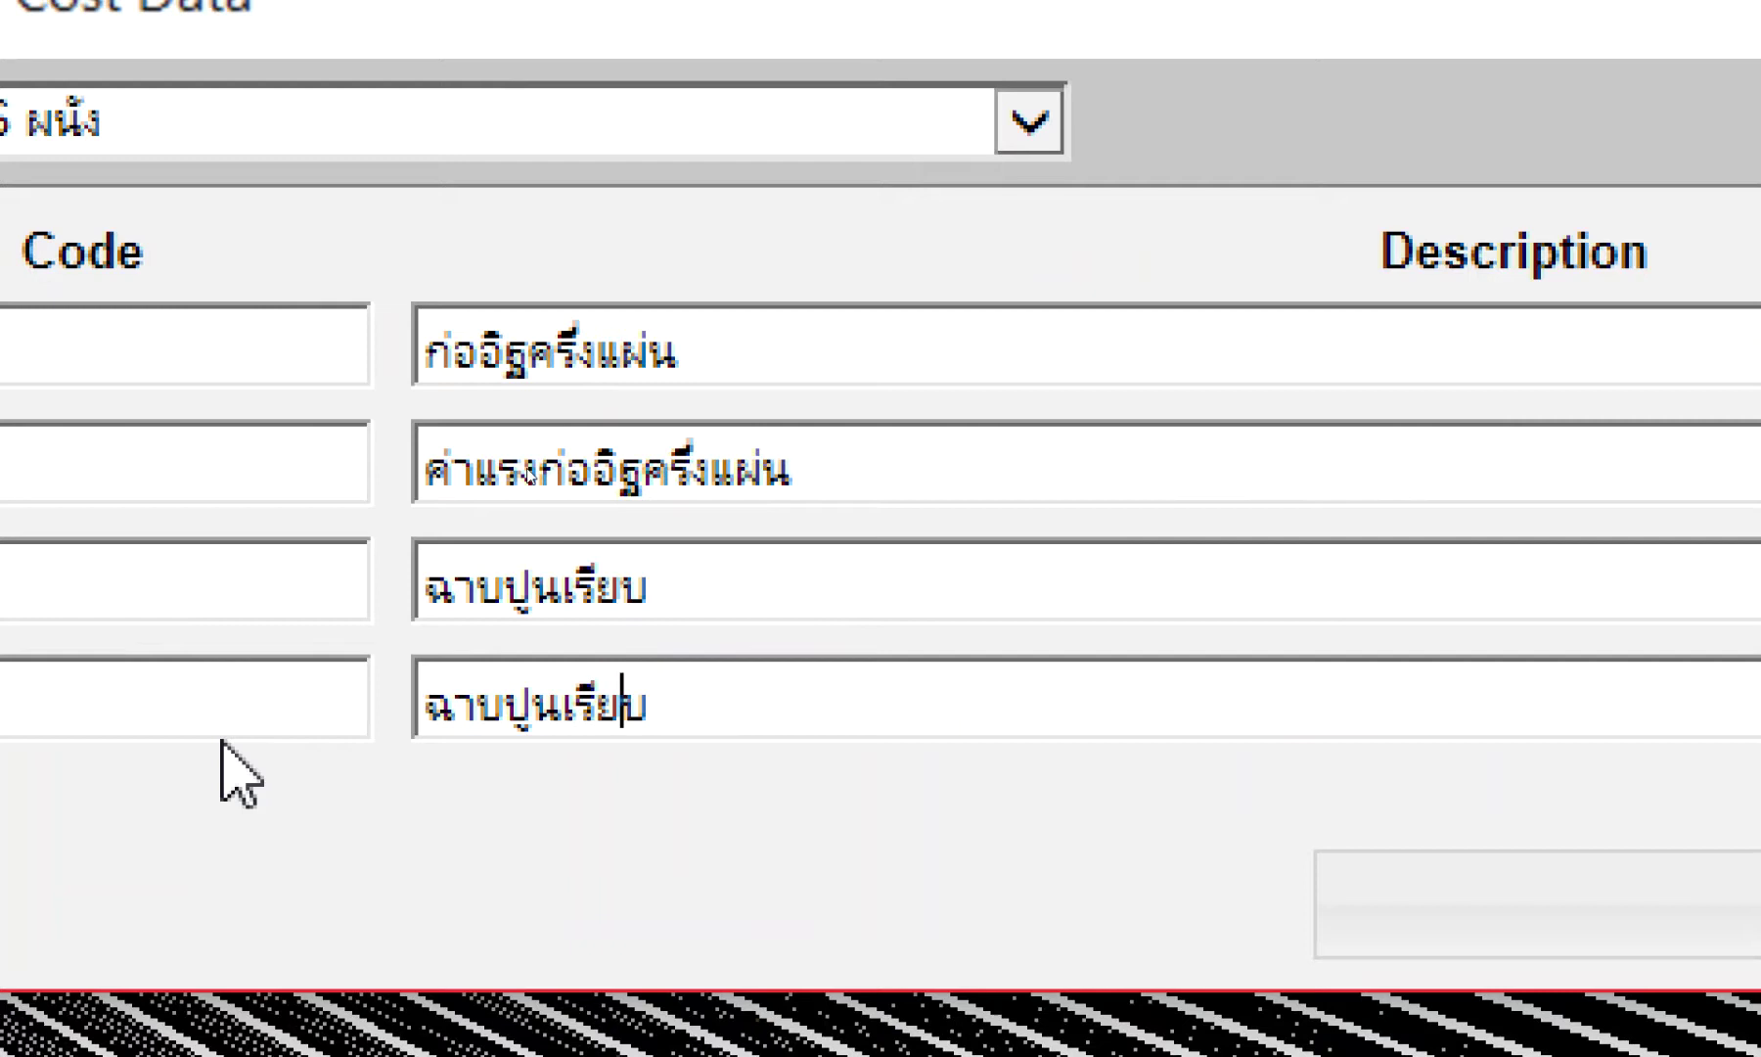
pyautogui.hotkey('ctrl', 'Left')
pyautogui.press('Home')
pyautogui.write('8jkci')
pyautogui.press('BackSpace')
pyautogui.press('BackSpace')
pyautogui.press('BackSpace')
pyautogui.press('BackSpace')
pyautogui.press('BackSpace')
pyautogui.write('ค่าแร')
pyautogui.press('BackSpace')
pyautogui.press('BackSpace')
pyautogui.write('แรง')
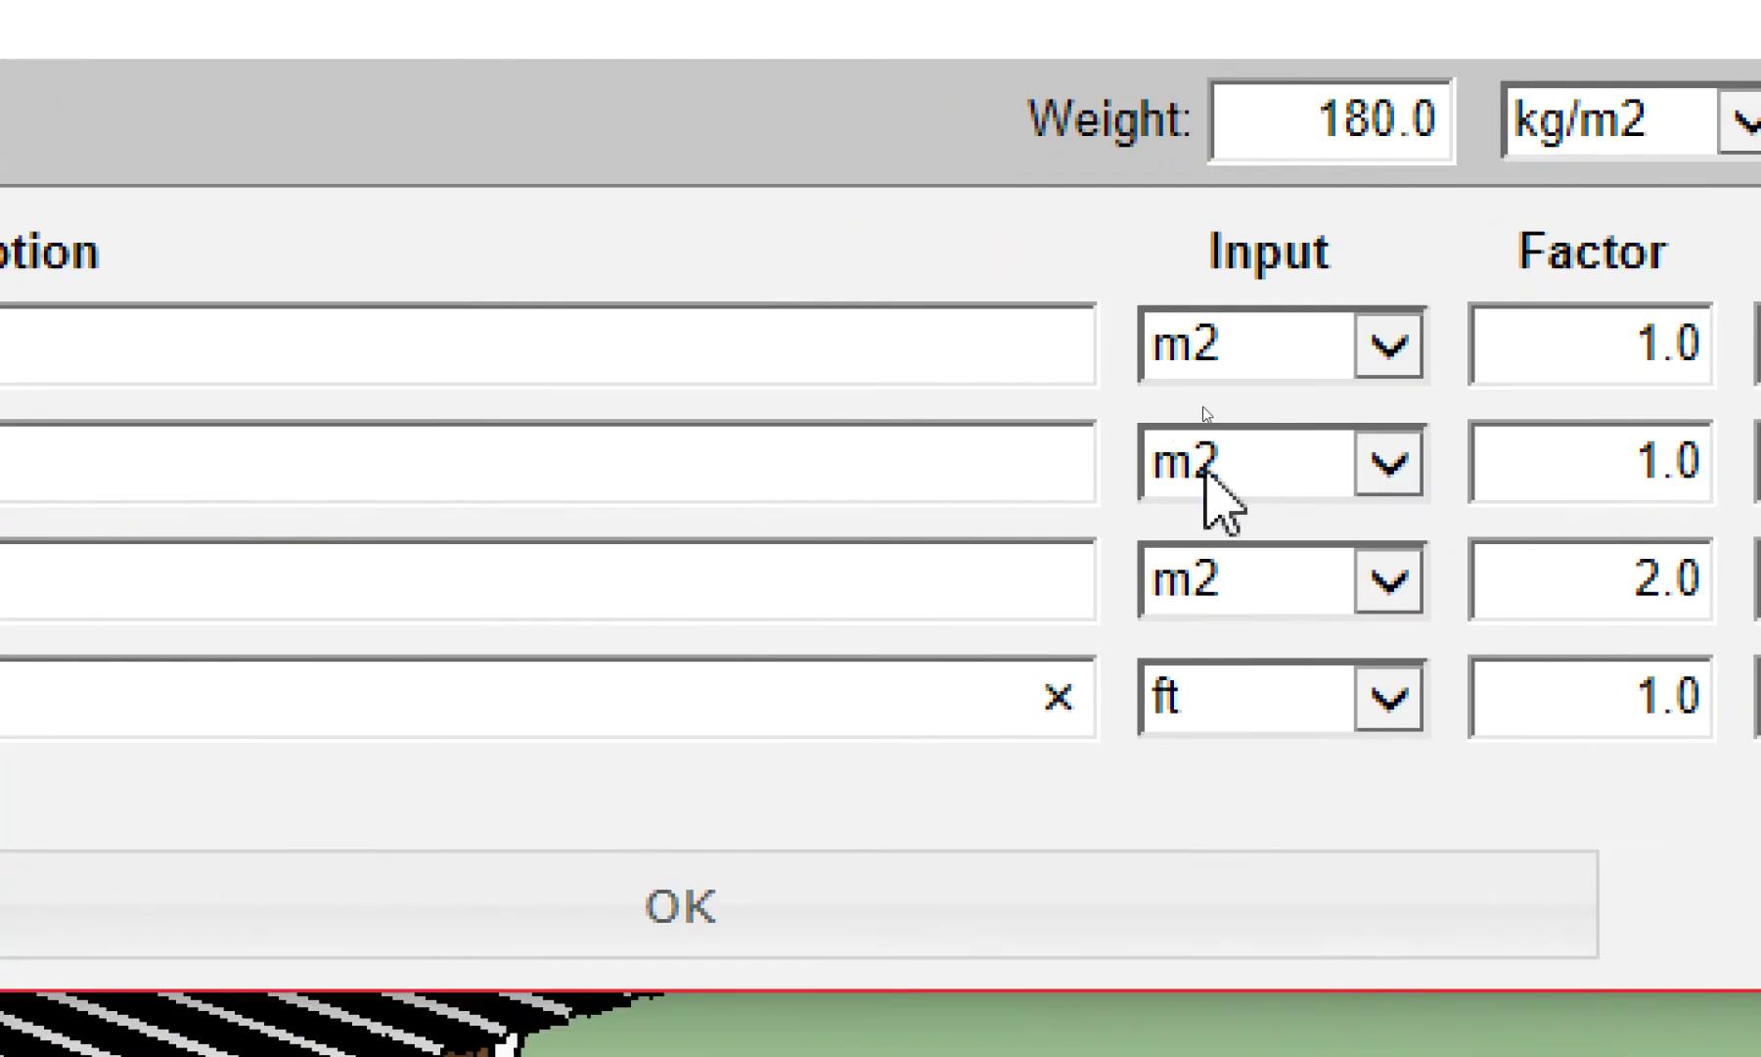
# Set row four's input to m2 and paste ตร.ม. as its unit
pyautogui.click(1289, 701)
pyautogui.click(1231, 360)
pyautogui.doubleClick(1149, 696)
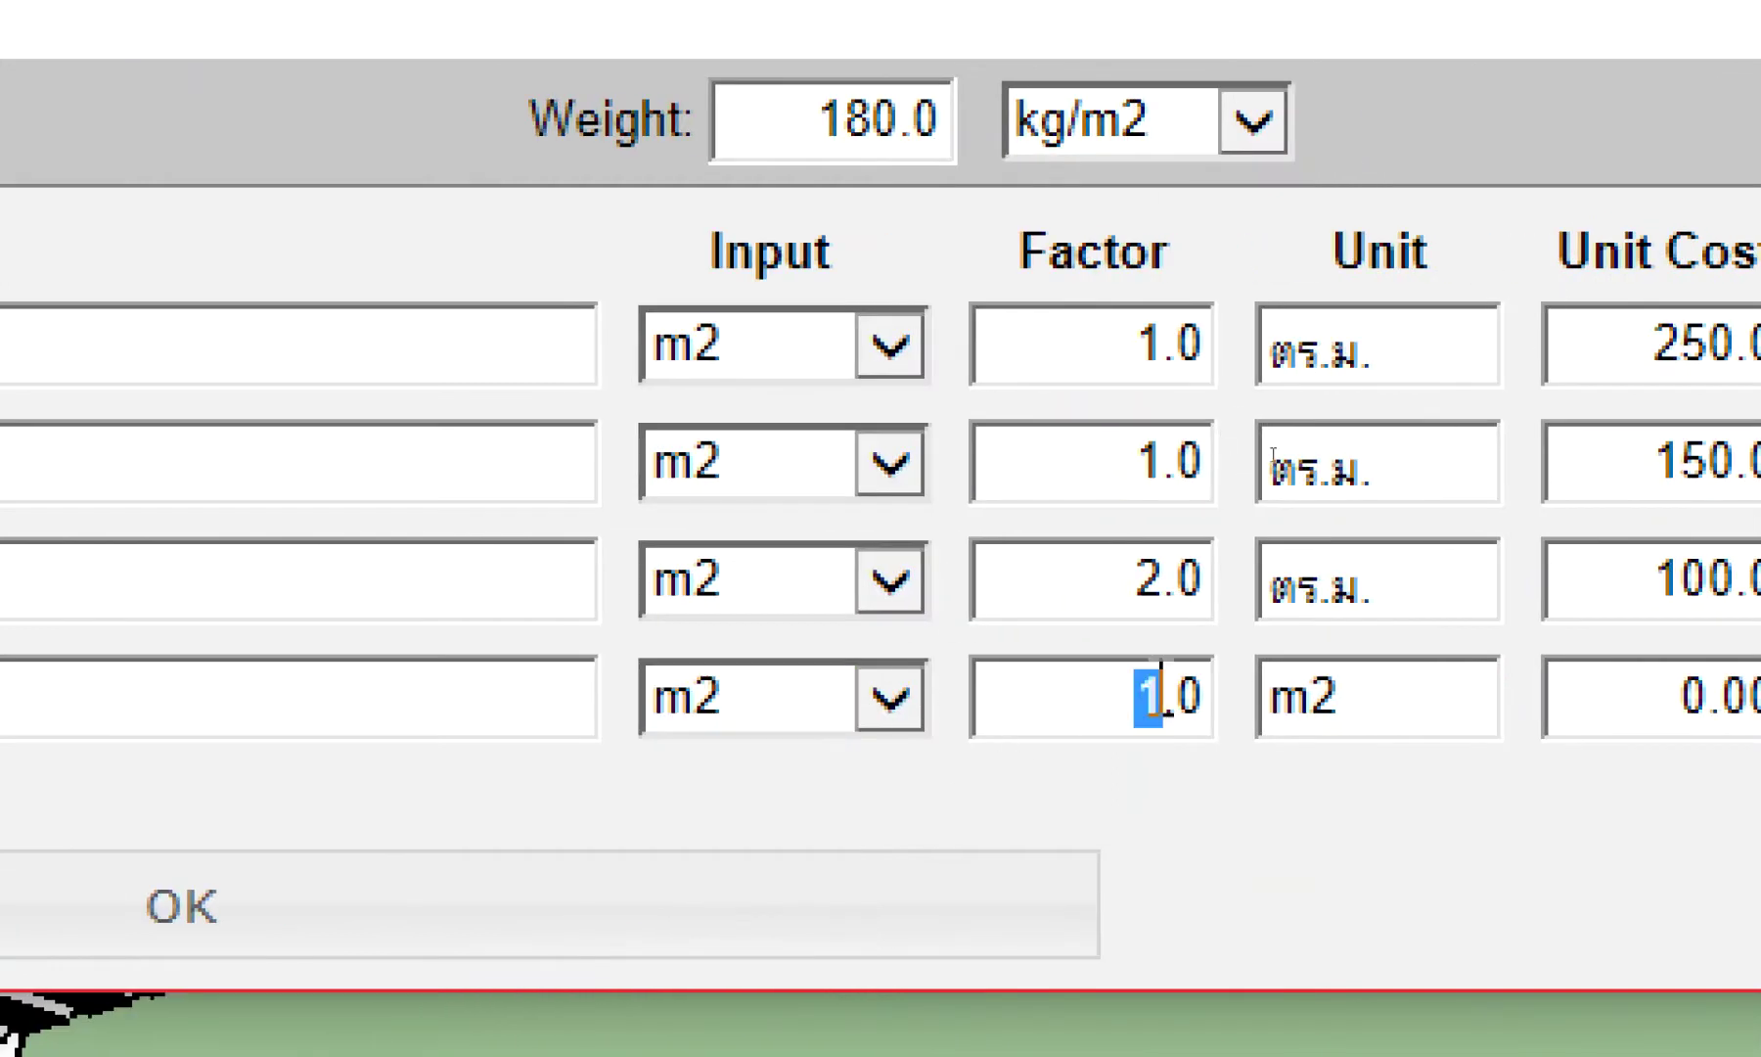
pyautogui.moveTo(1406, 573); pyautogui.dragTo(1116, 589)
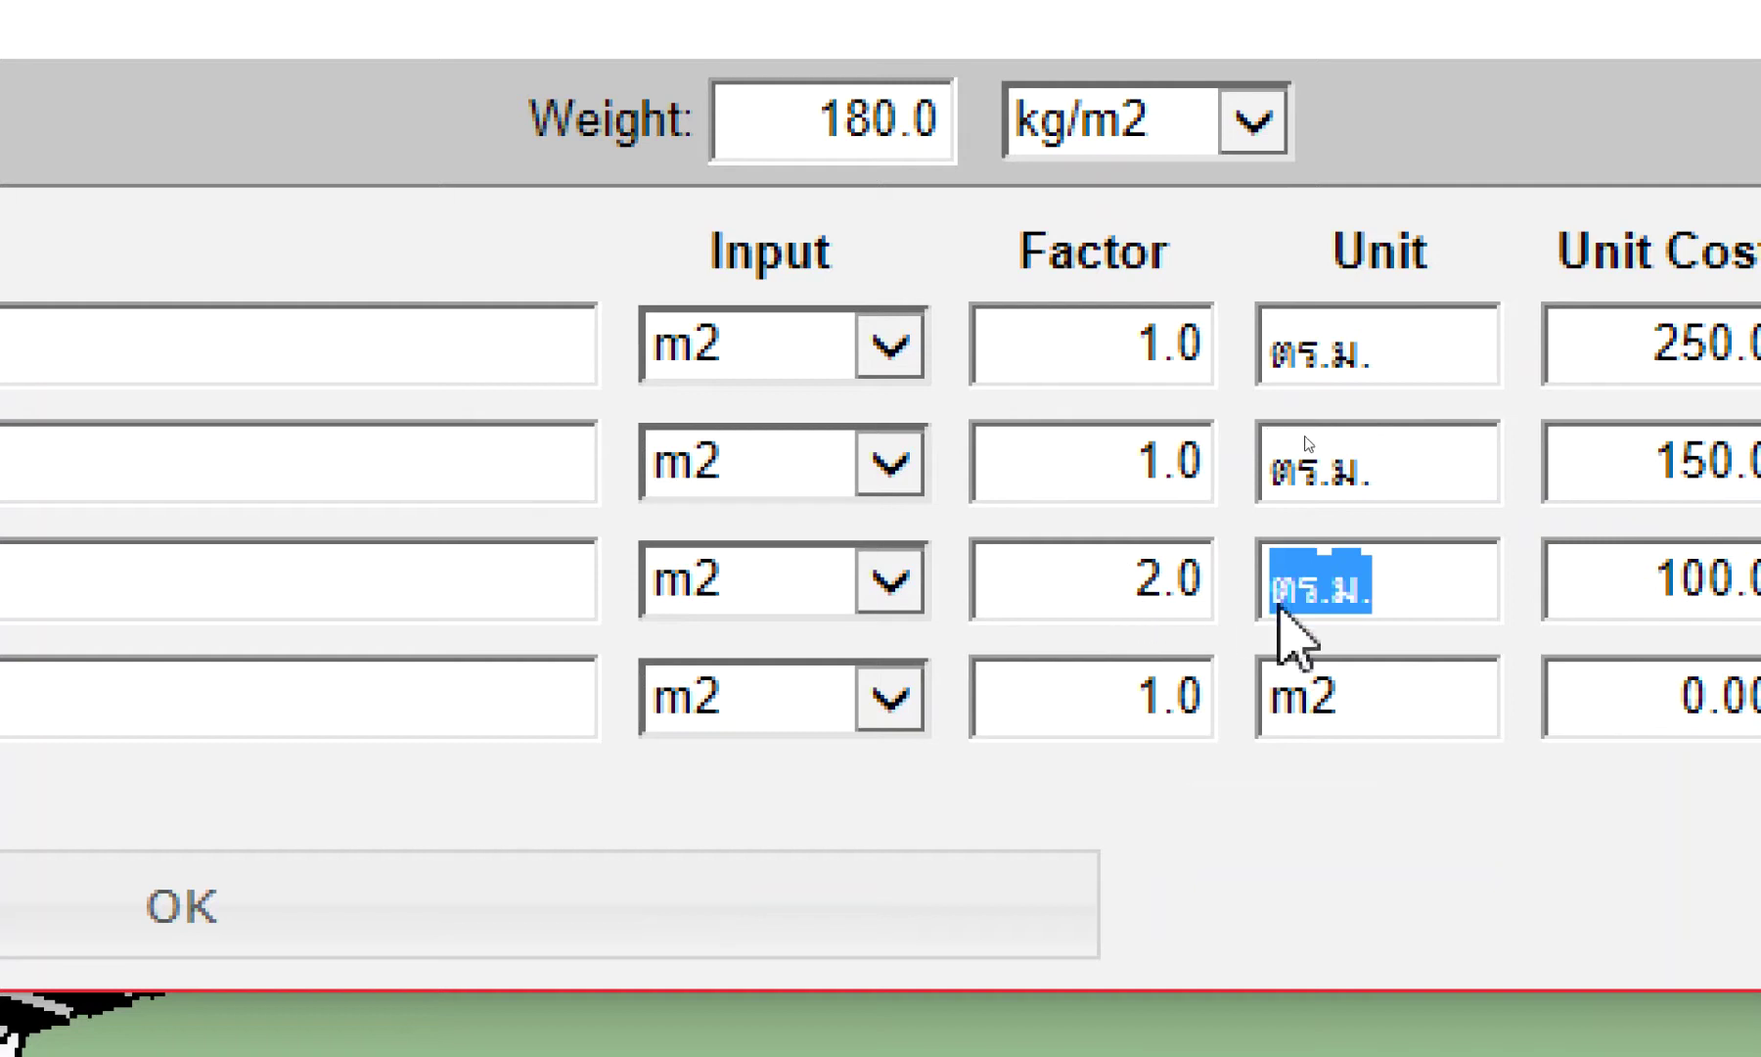
pyautogui.moveTo(1375, 681); pyautogui.dragTo(1139, 766)
pyautogui.hotkey('ctrl', 'v')
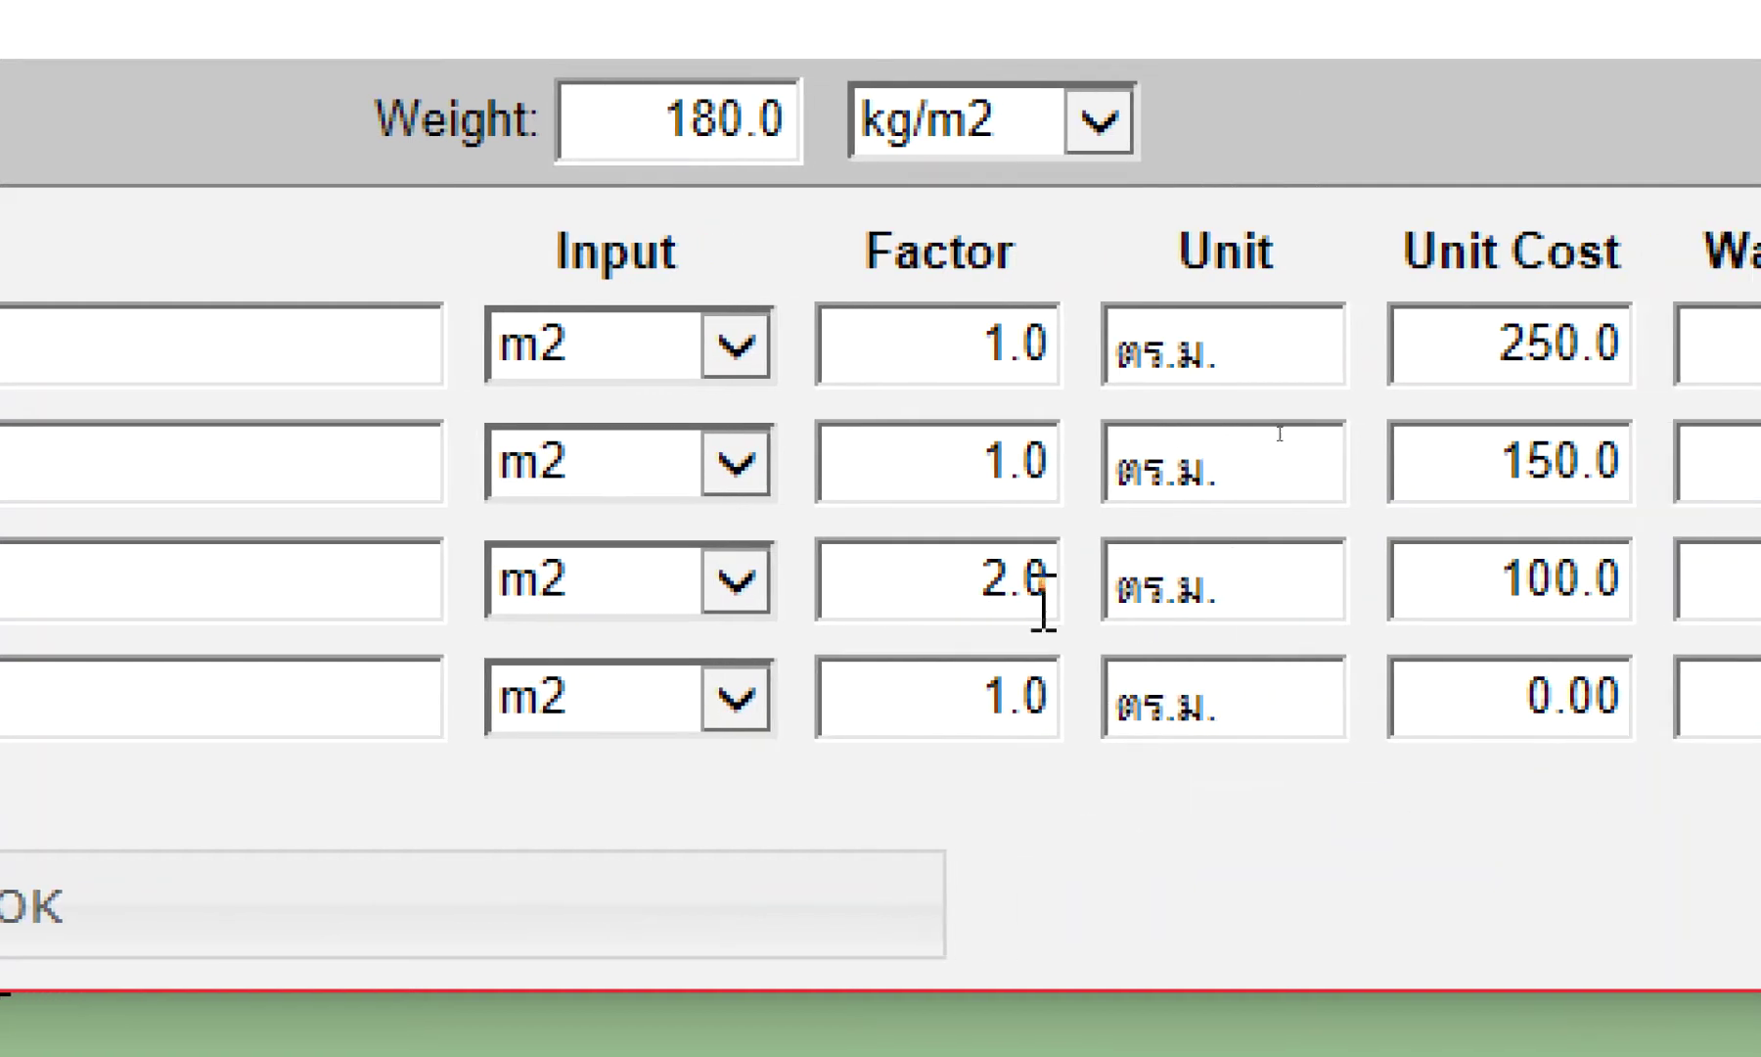
# Give row four factor 2.0 and unit cost 80, then confirm the layer cost data
pyautogui.moveTo(959, 595); pyautogui.dragTo(1054, 597)
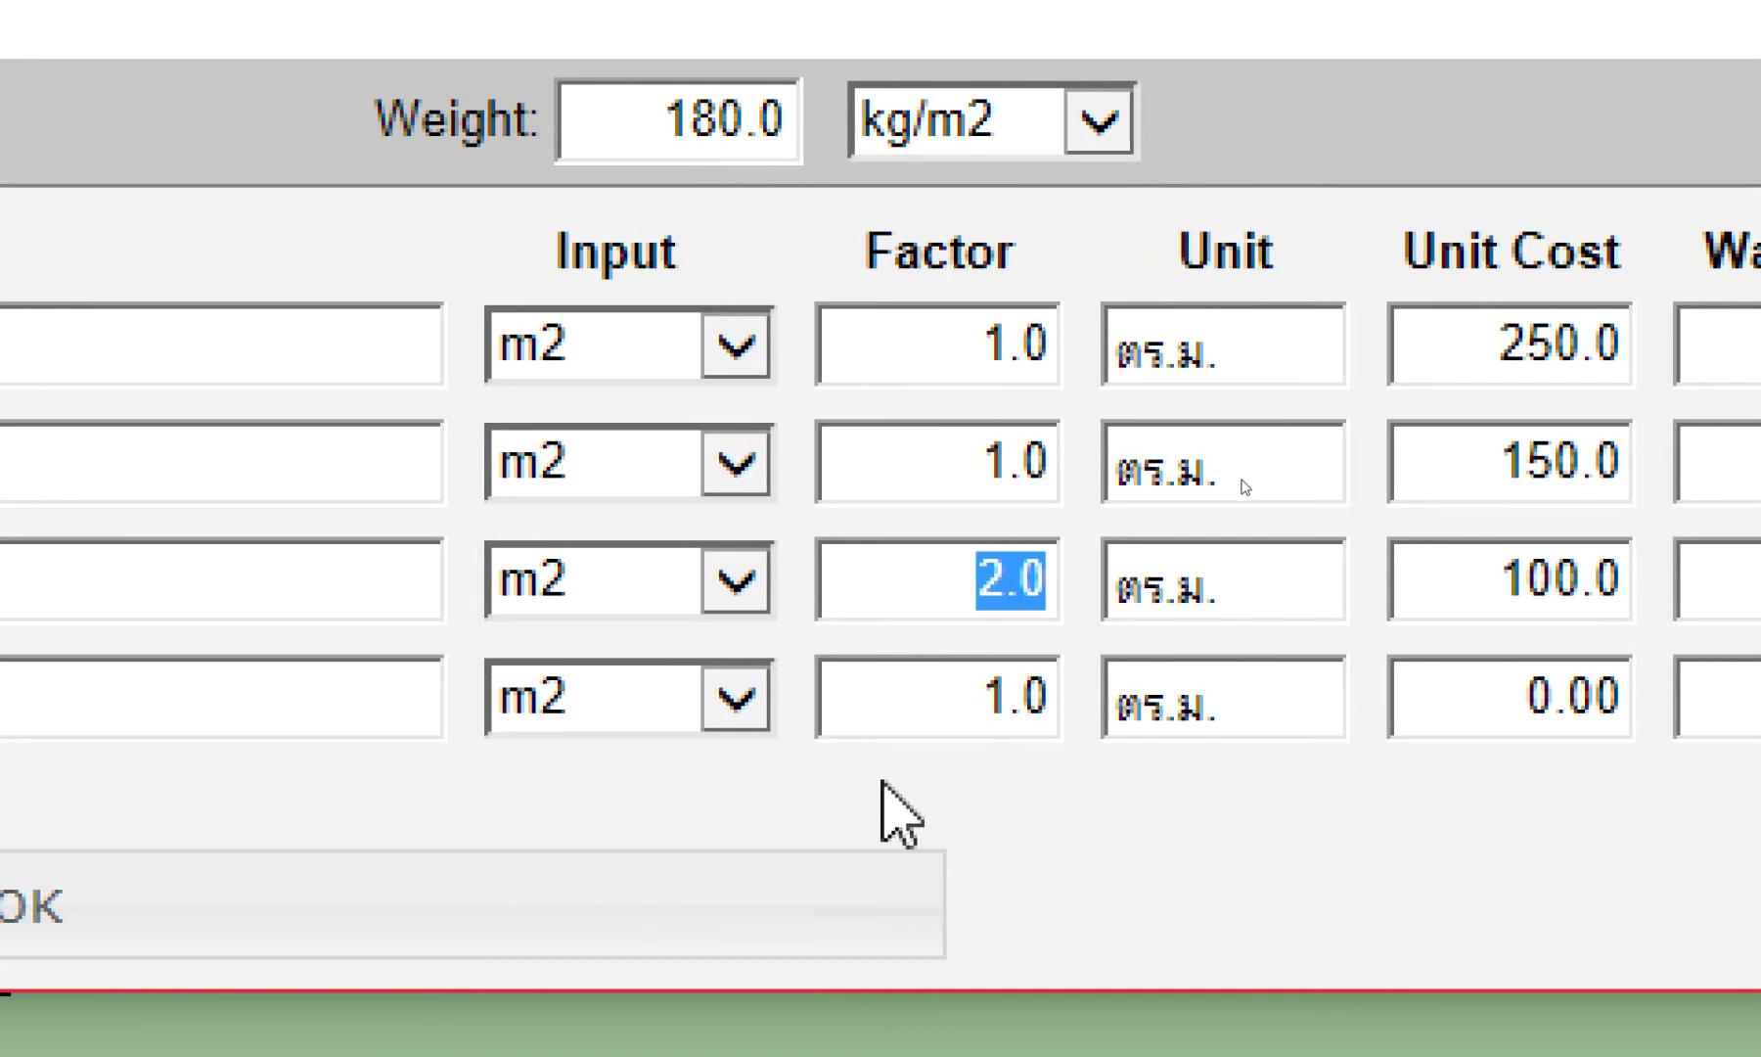
pyautogui.hotkey('ctrl', 'c')
pyautogui.moveTo(952, 705); pyautogui.dragTo(1202, 719)
pyautogui.hotkey('ctrl', 'v')
pyautogui.write('คจ')
pyautogui.press('BackSpace')
pyautogui.press('BackSpace')
pyautogui.write('80')
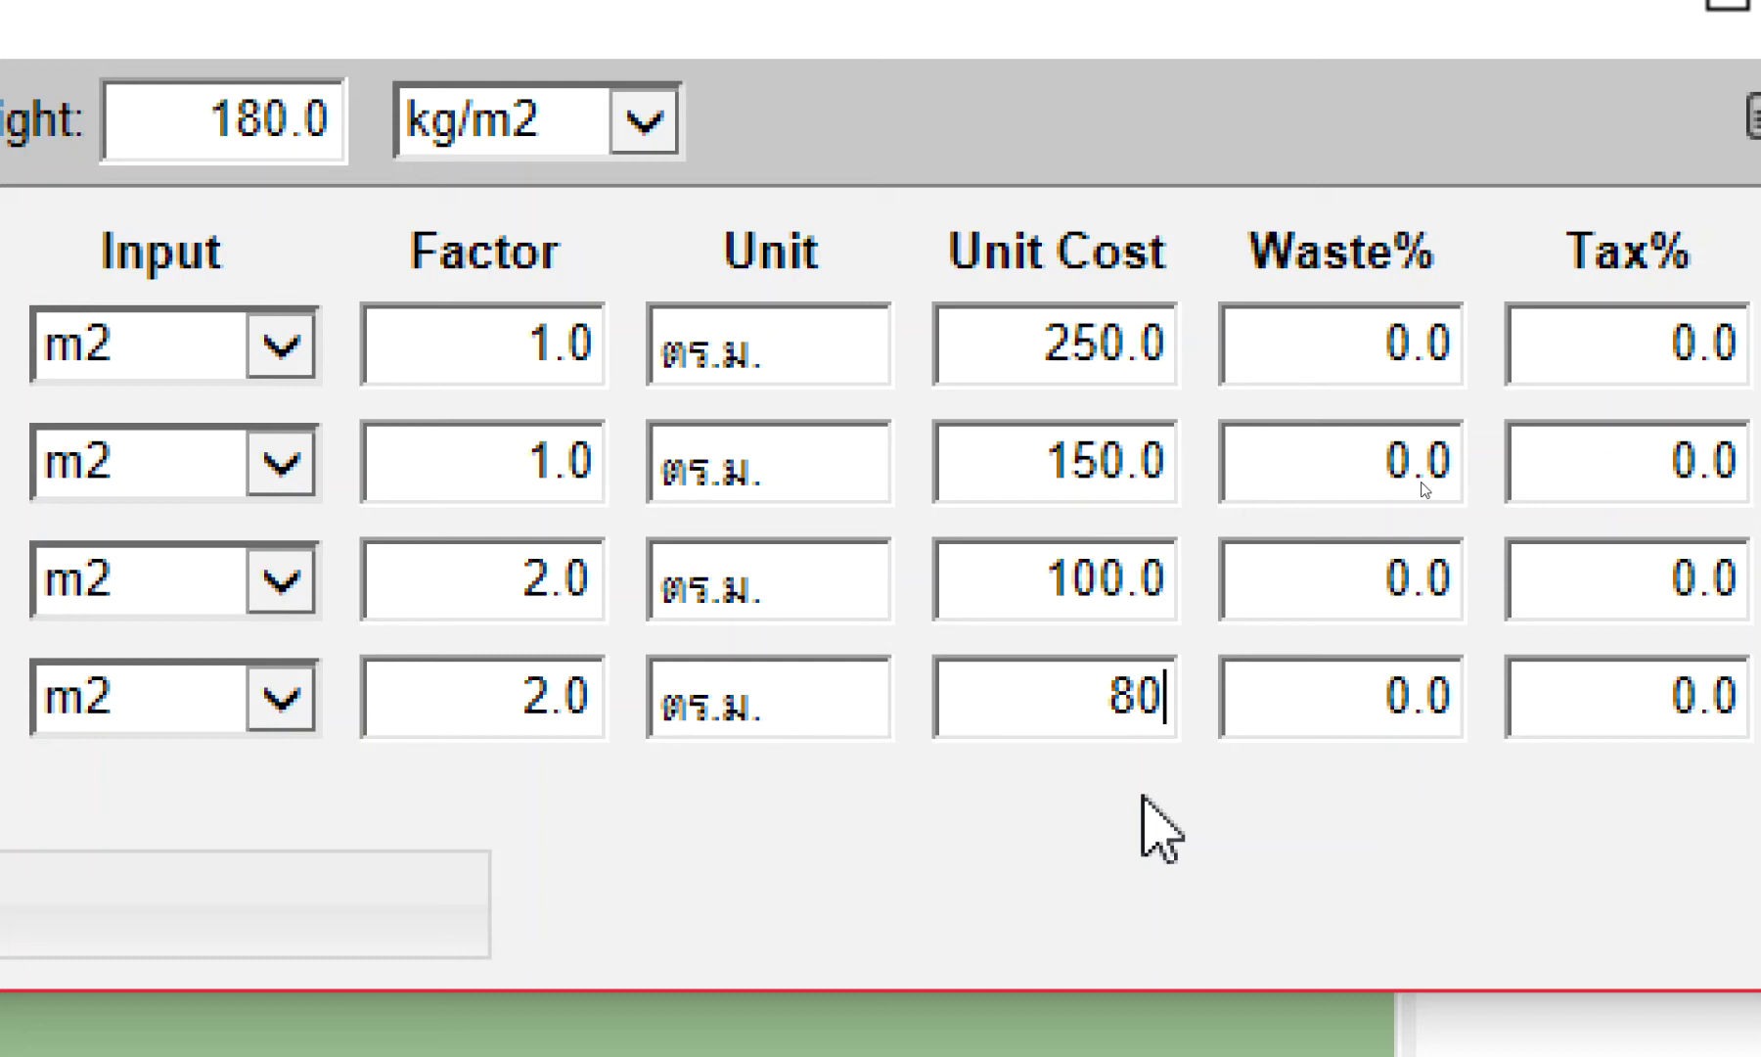
pyautogui.click(245, 912)
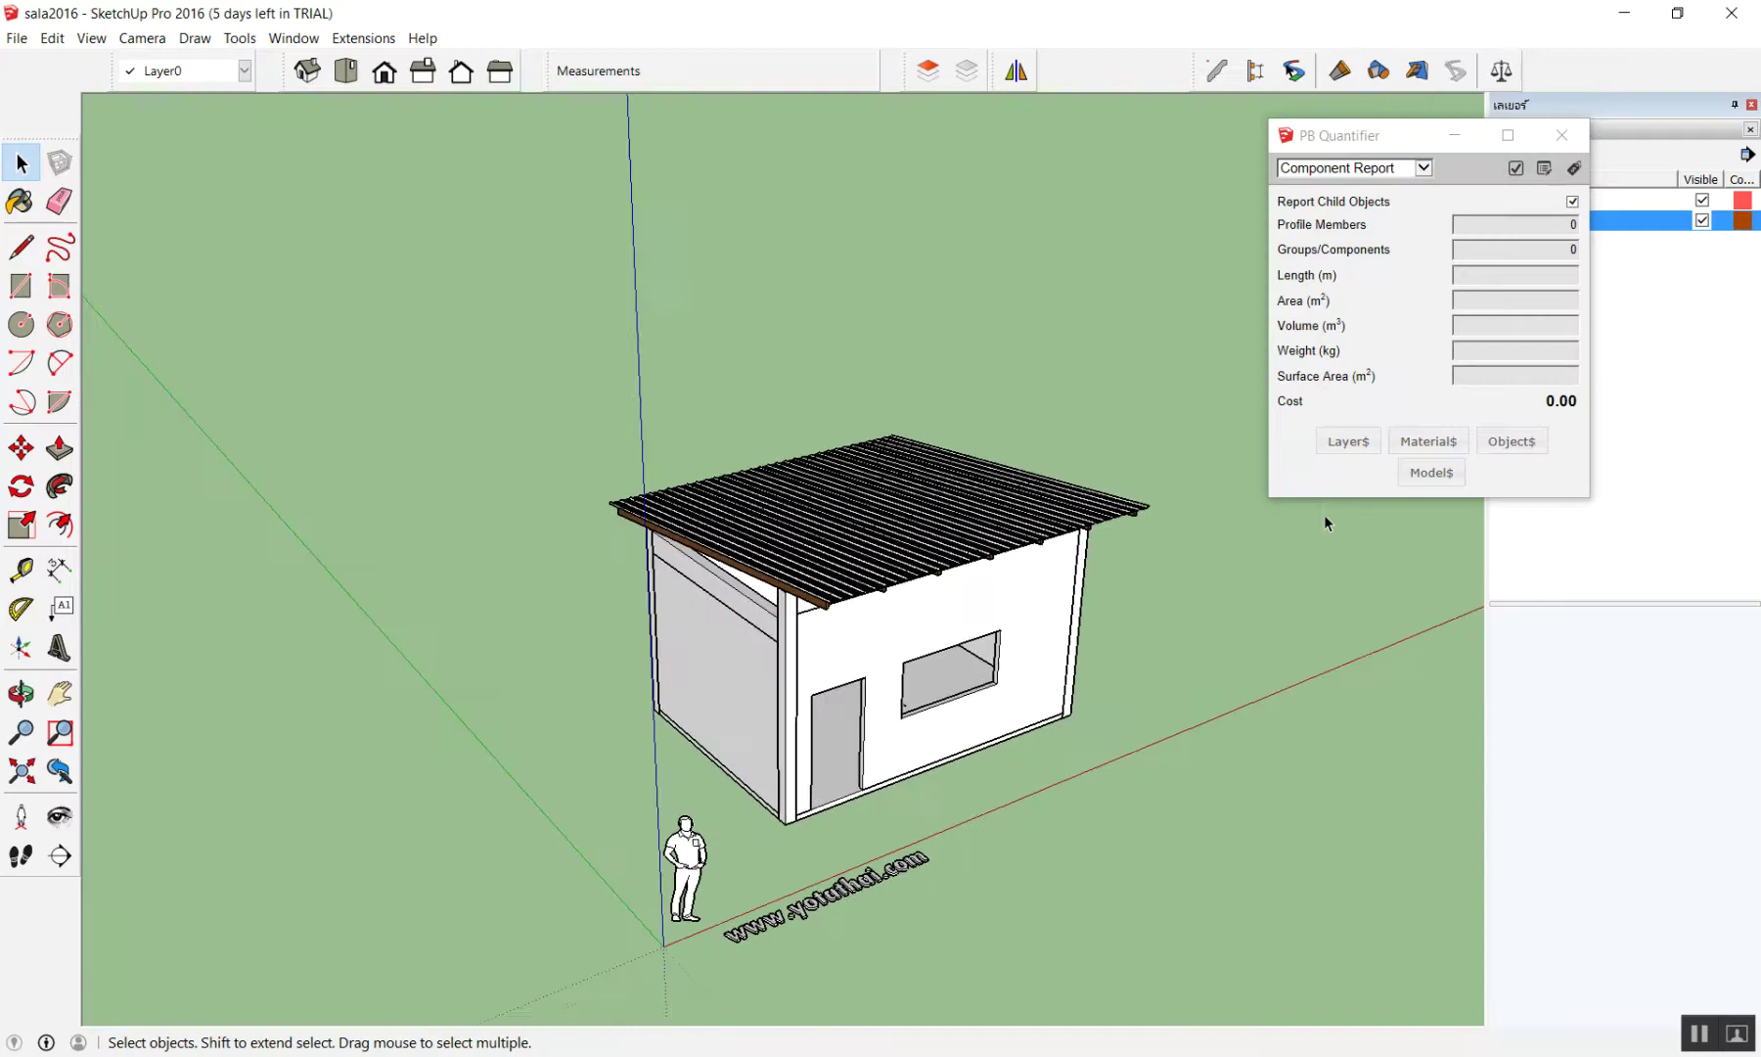
# Select the house, the left wall and the front wall to read their computed costs
pyautogui.click(1101, 625)
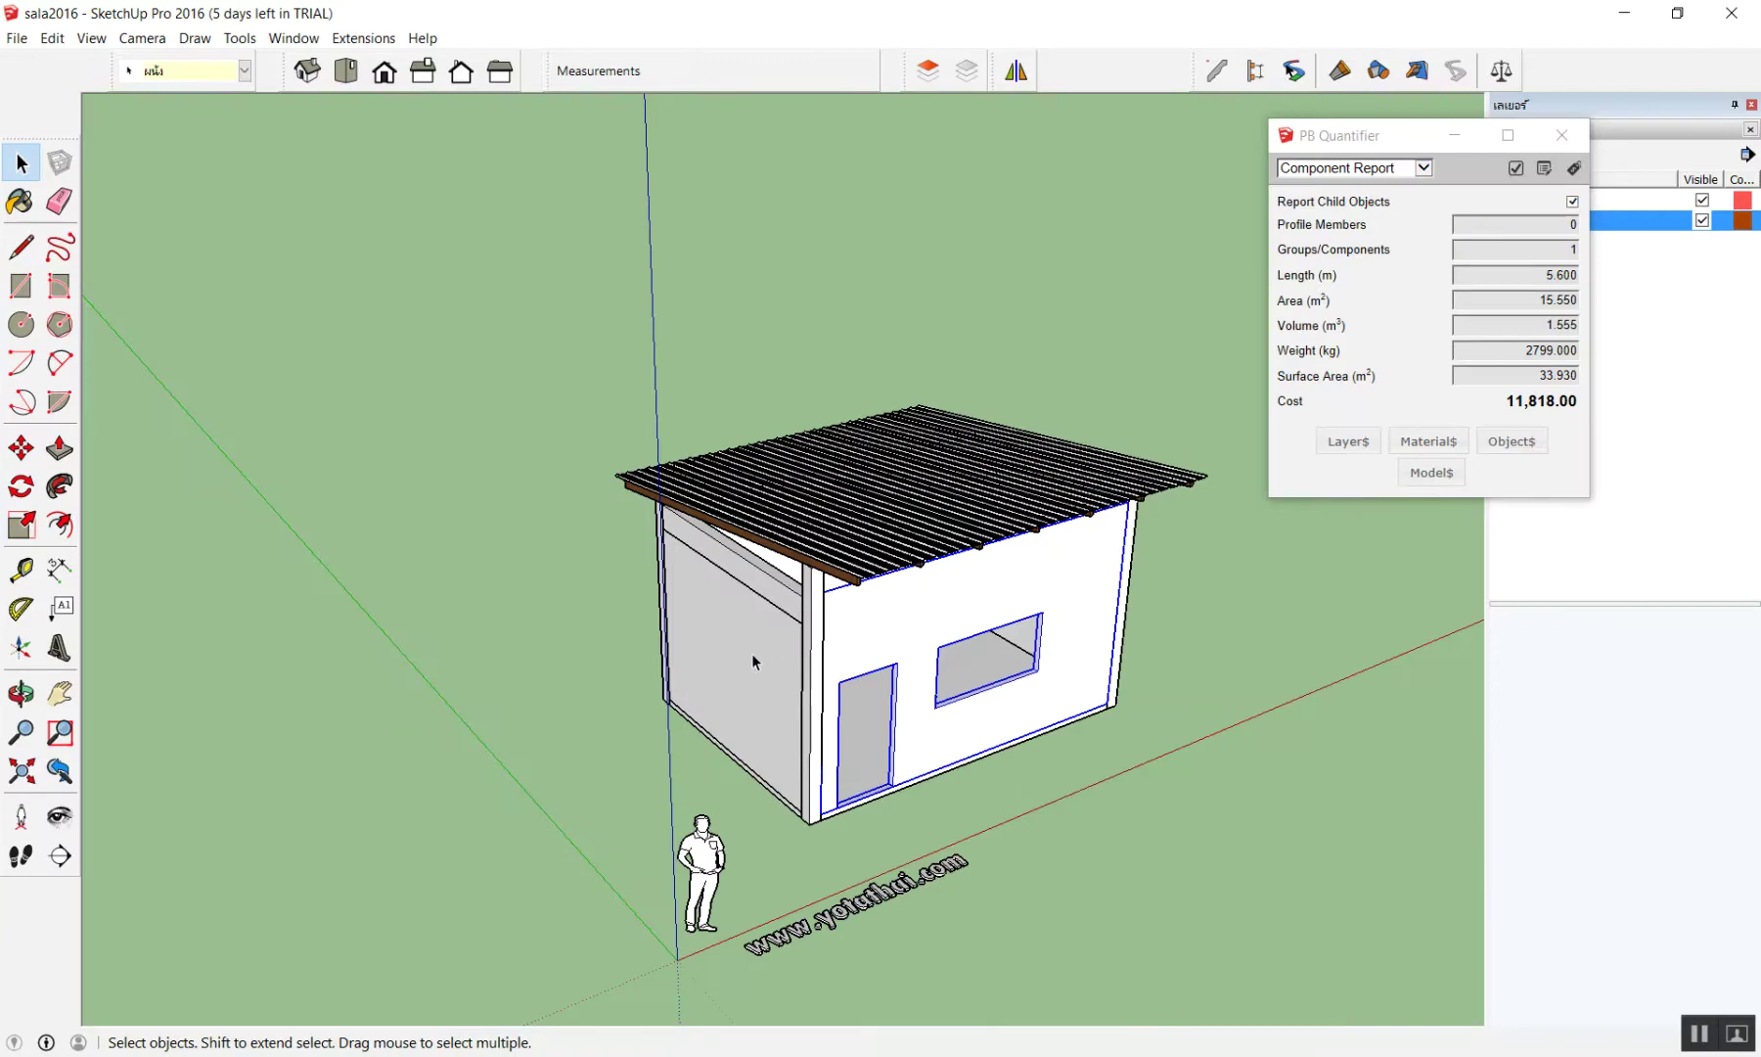
pyautogui.click(751, 662)
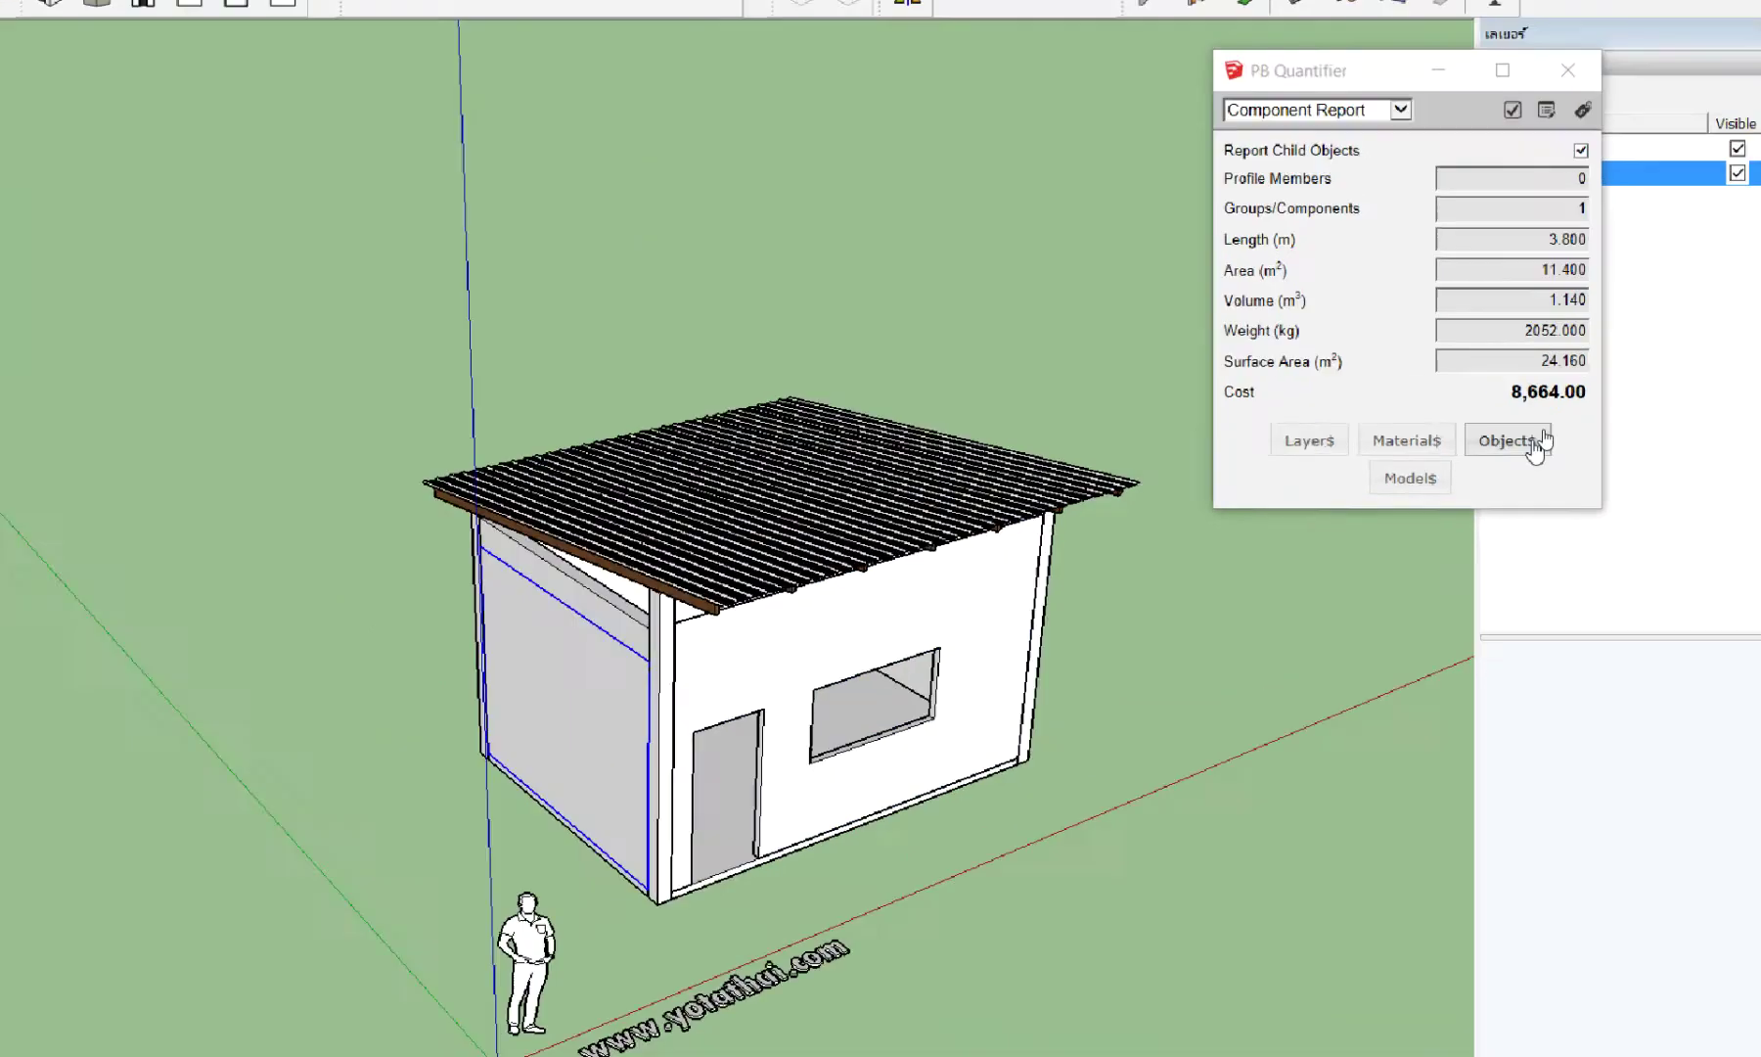
pyautogui.moveTo(1142, 583); pyautogui.dragTo(31, 657, button='middle')
pyautogui.click(885, 754)
pyautogui.moveTo(978, 593)
pyautogui.mouseDown(button='middle')
pyautogui.moveTo(755, 593)
pyautogui.moveTo(936, 695)
pyautogui.mouseUp(button='middle')
pyautogui.scroll(3, 756, 679)
pyautogui.scroll(3, 690, 428)
# Compare another wall, then select the front wall to show its 7,106.00 cost
pyautogui.click(690, 429)
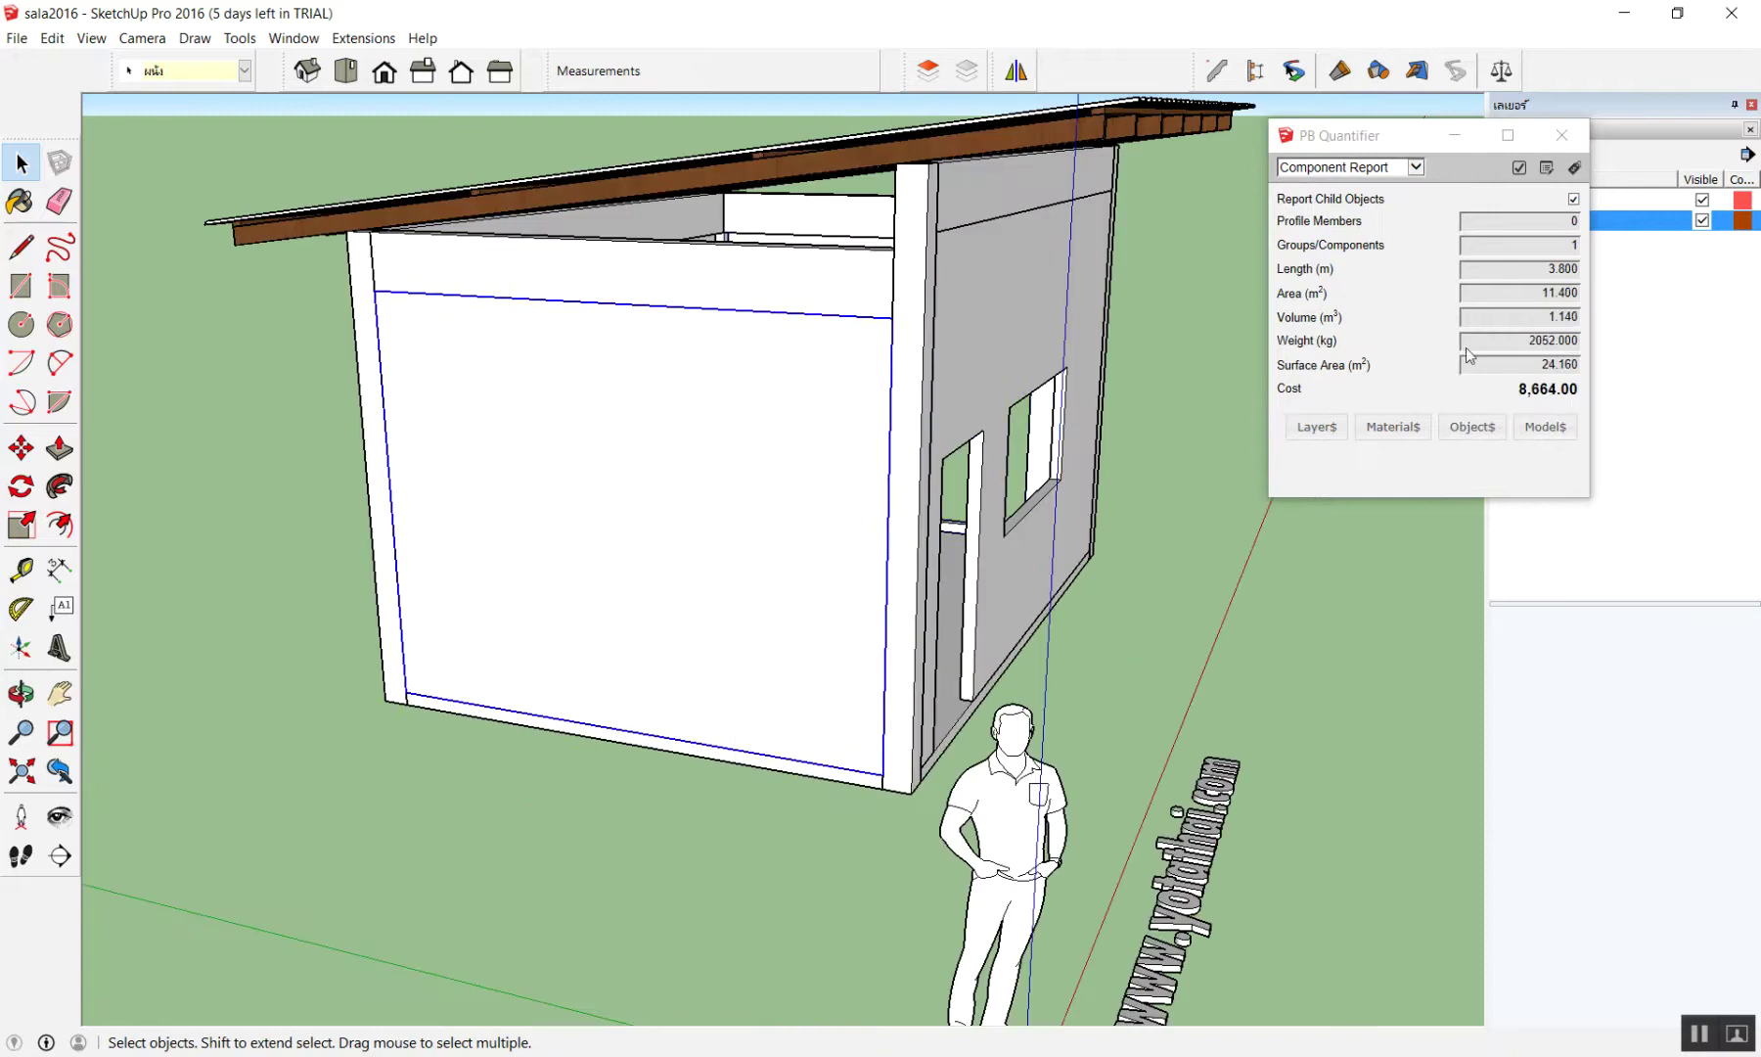
pyautogui.scroll(-3, 807, 448)
pyautogui.moveTo(807, 448); pyautogui.dragTo(842, 508, button='middle')
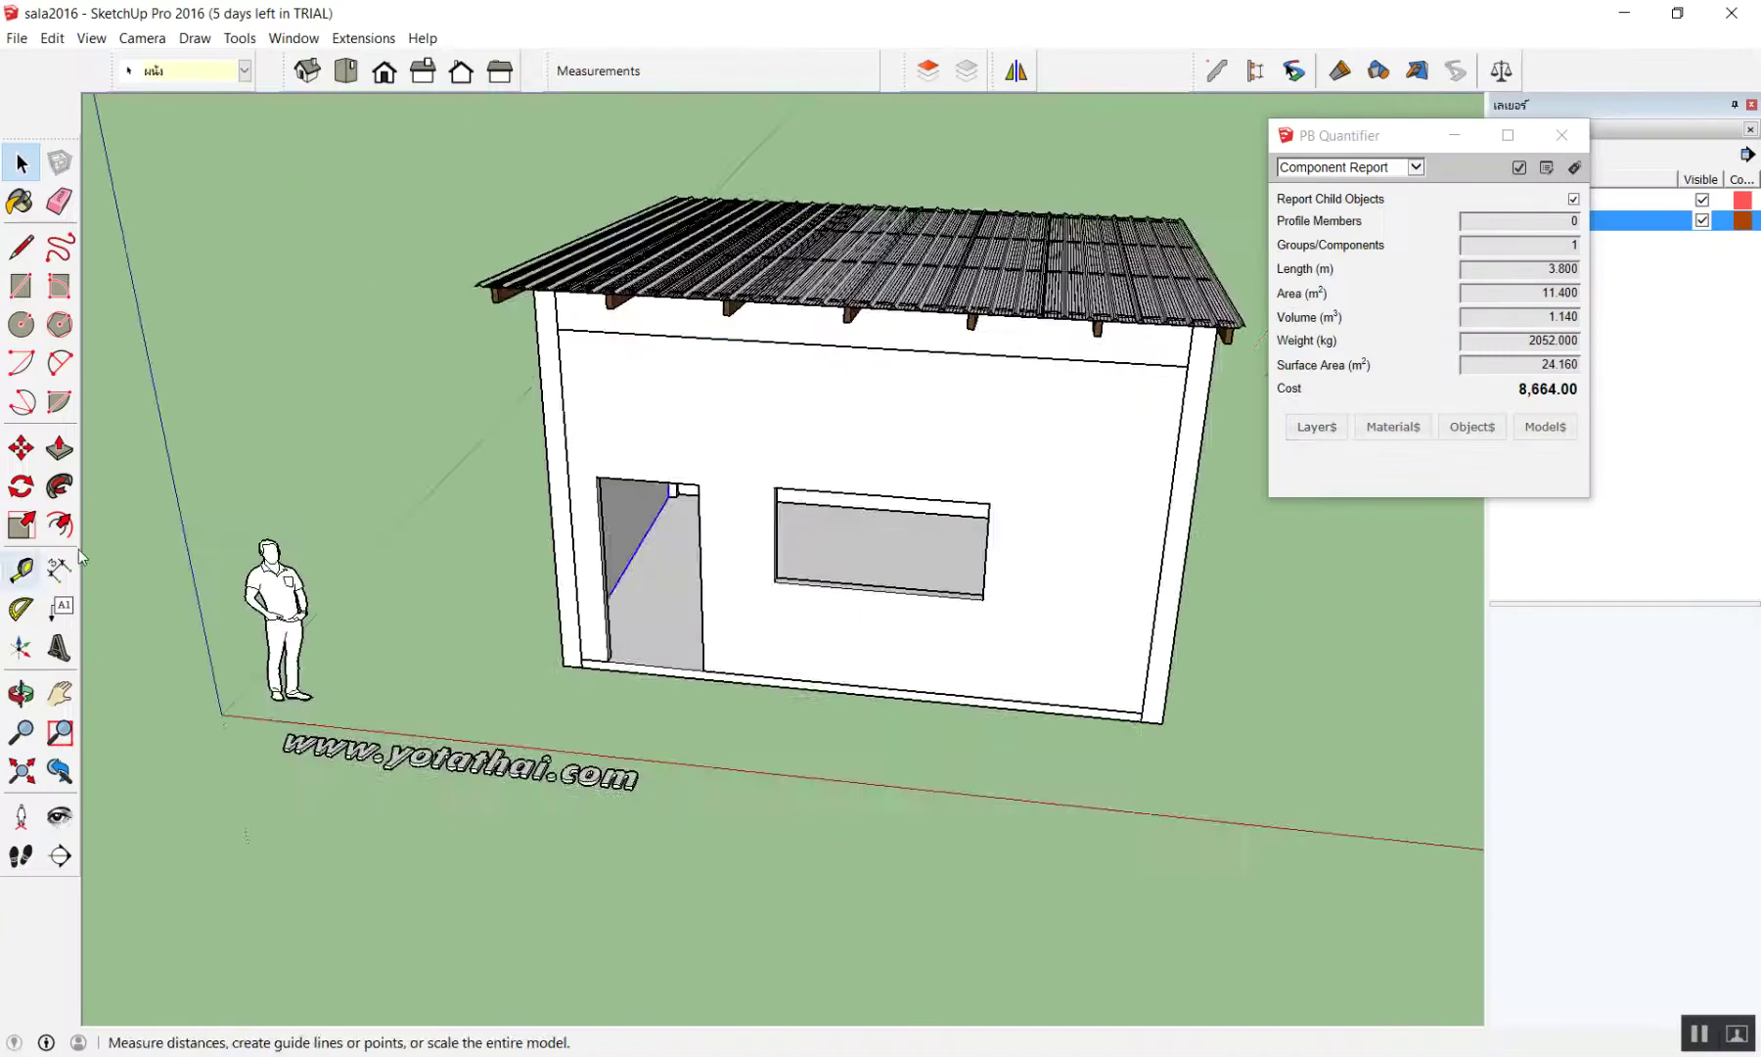
pyautogui.scroll(3, 870, 550)
pyautogui.click(870, 550)
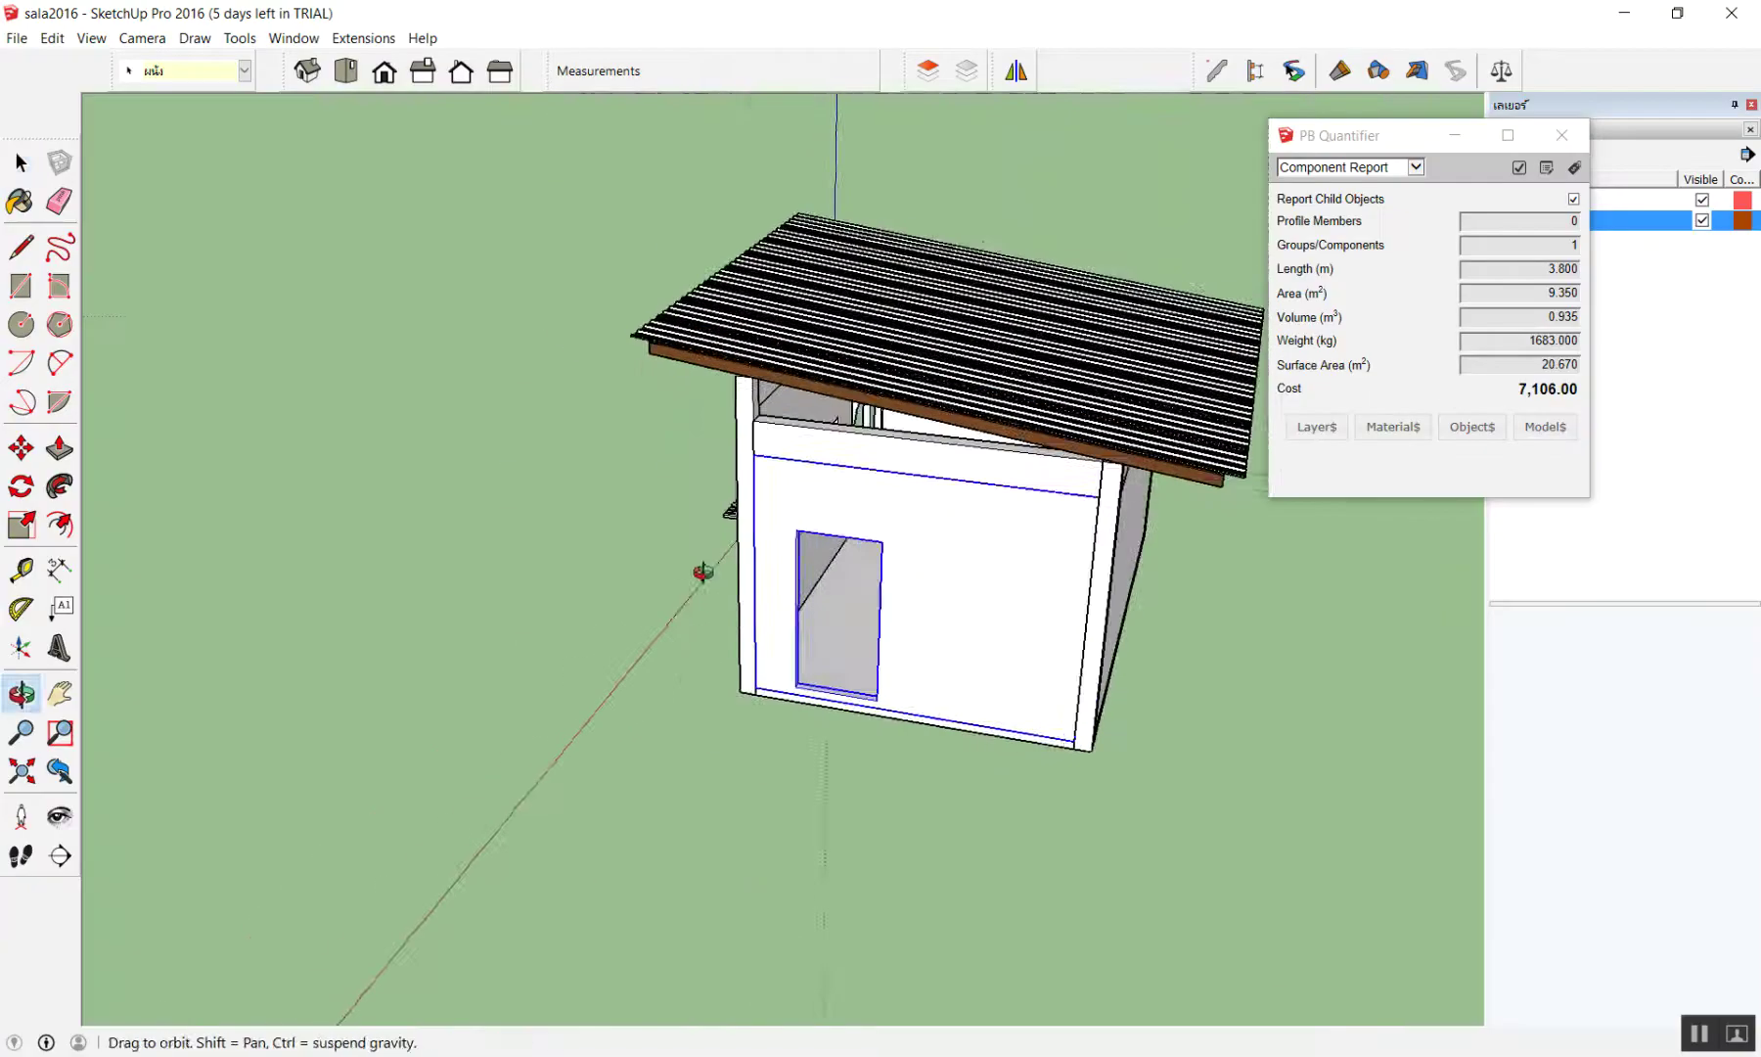
pyautogui.scroll(3, 866, 599)
pyautogui.moveTo(850, 489); pyautogui.dragTo(1057, 602, button='middle')
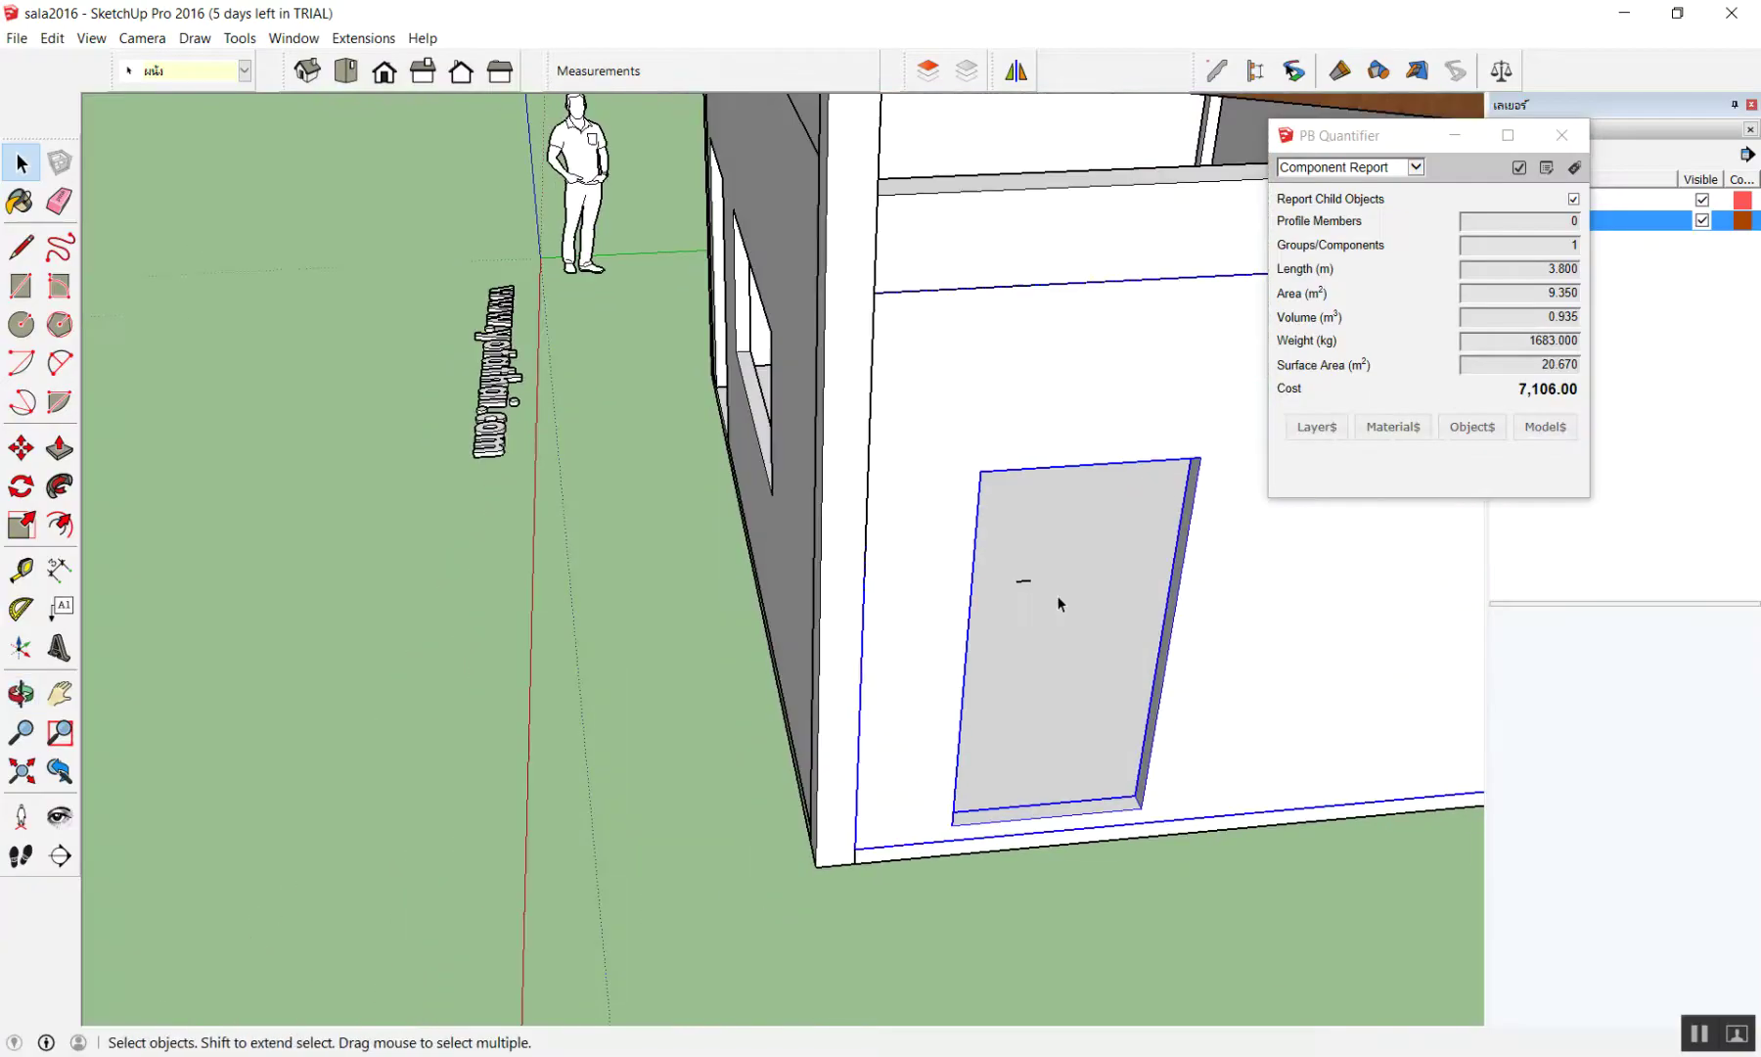